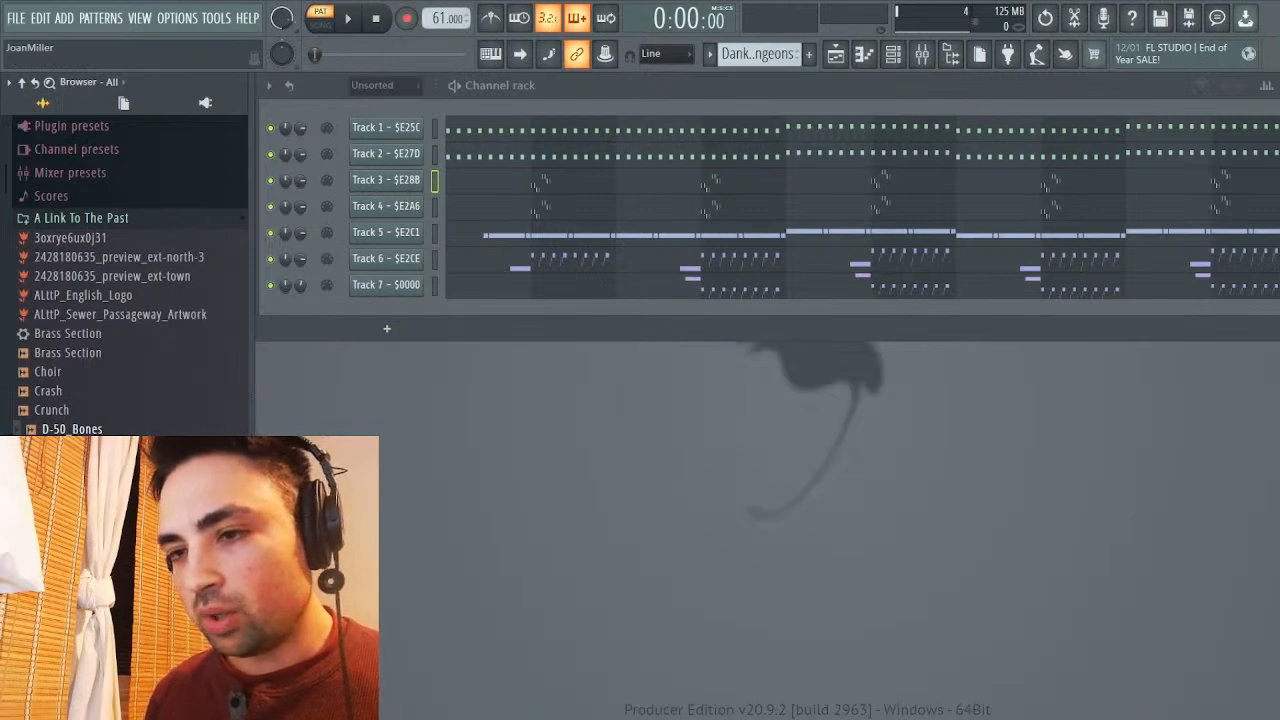
Look over Track 1's piano roll and add a Kontakt instrument channel to the channel rack
left_click(700, 127)
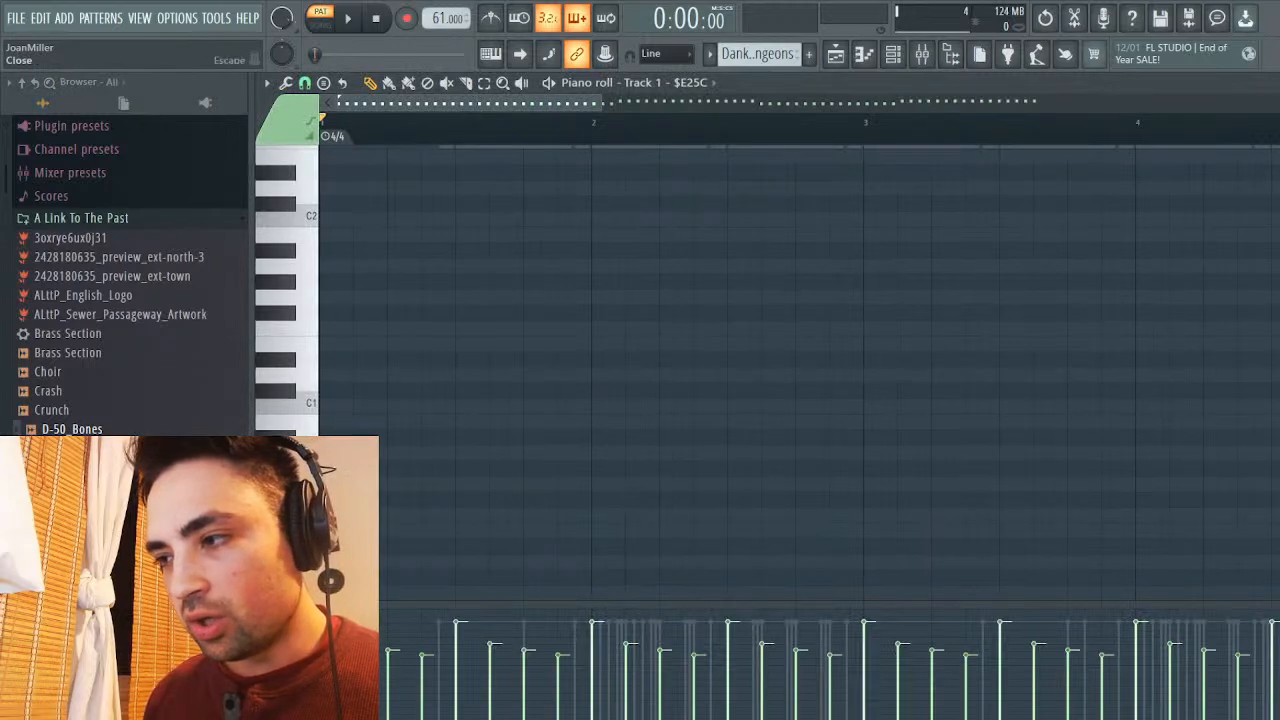
key("F7")
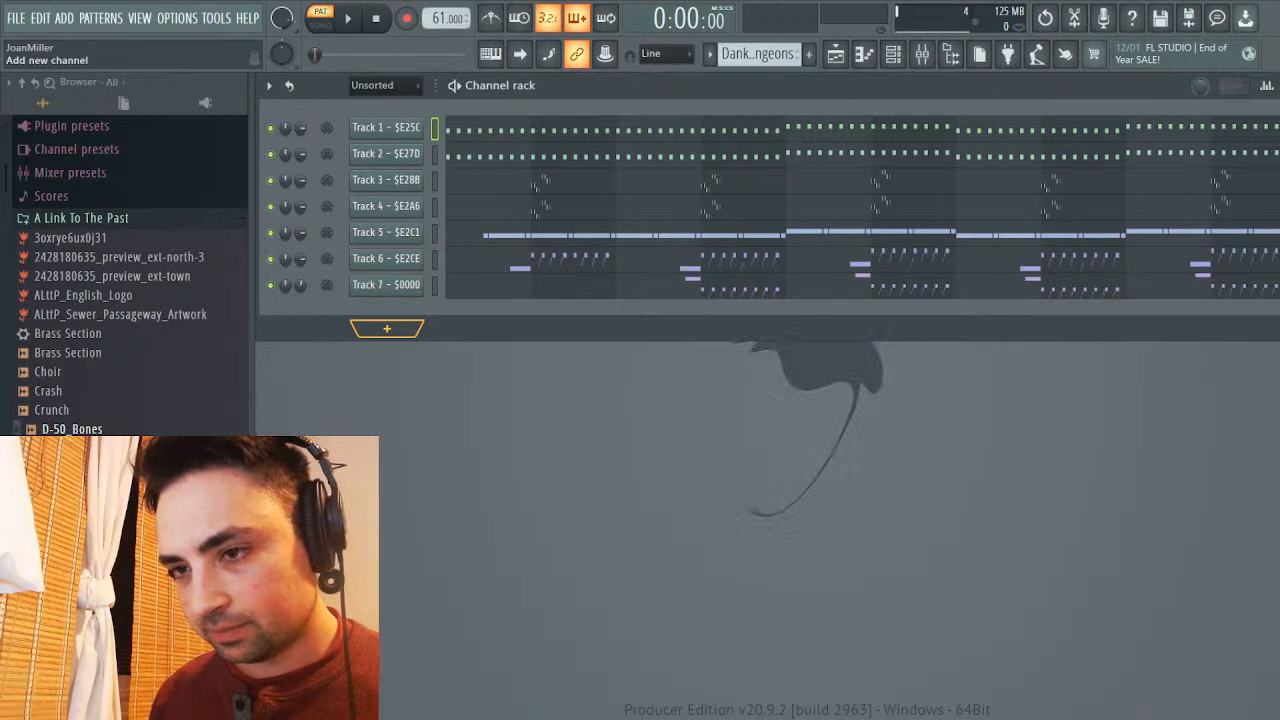
left_click(387, 328)
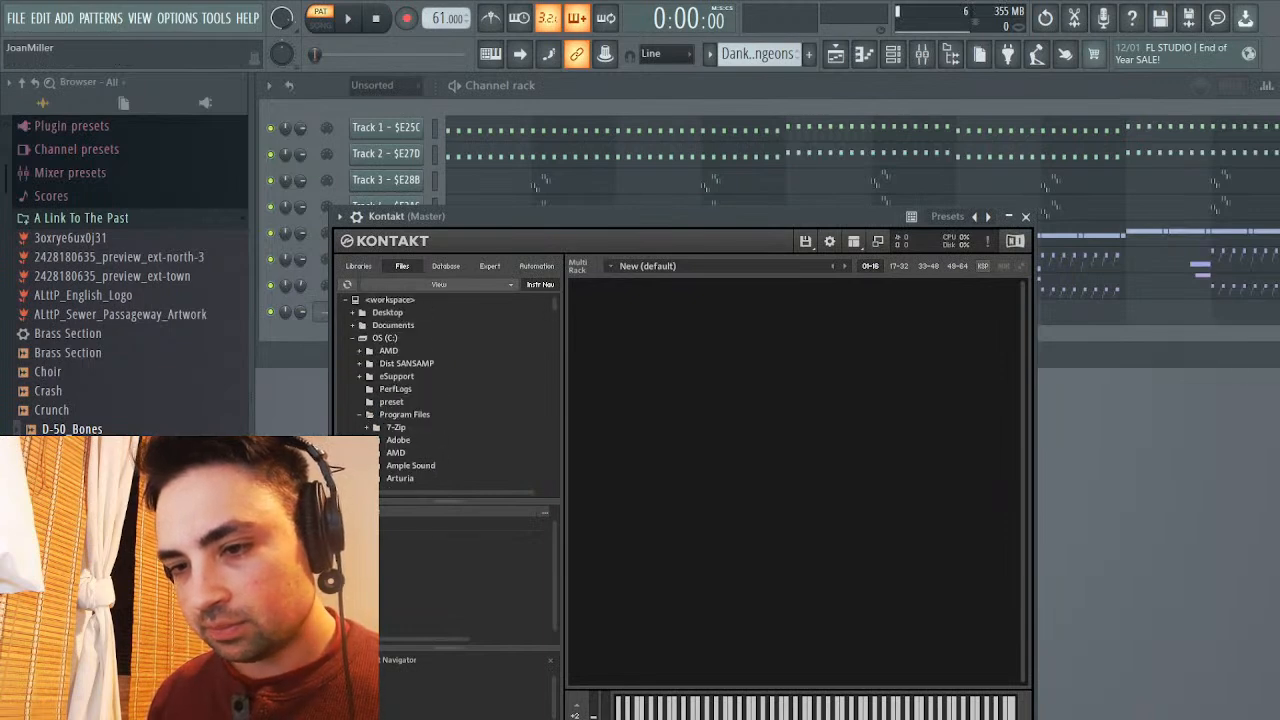
Load S50_BIG STRINGS edit.nki from the Desktop folder A Link To The Past into Kontakt and close the plugin window
left_click(352, 313)
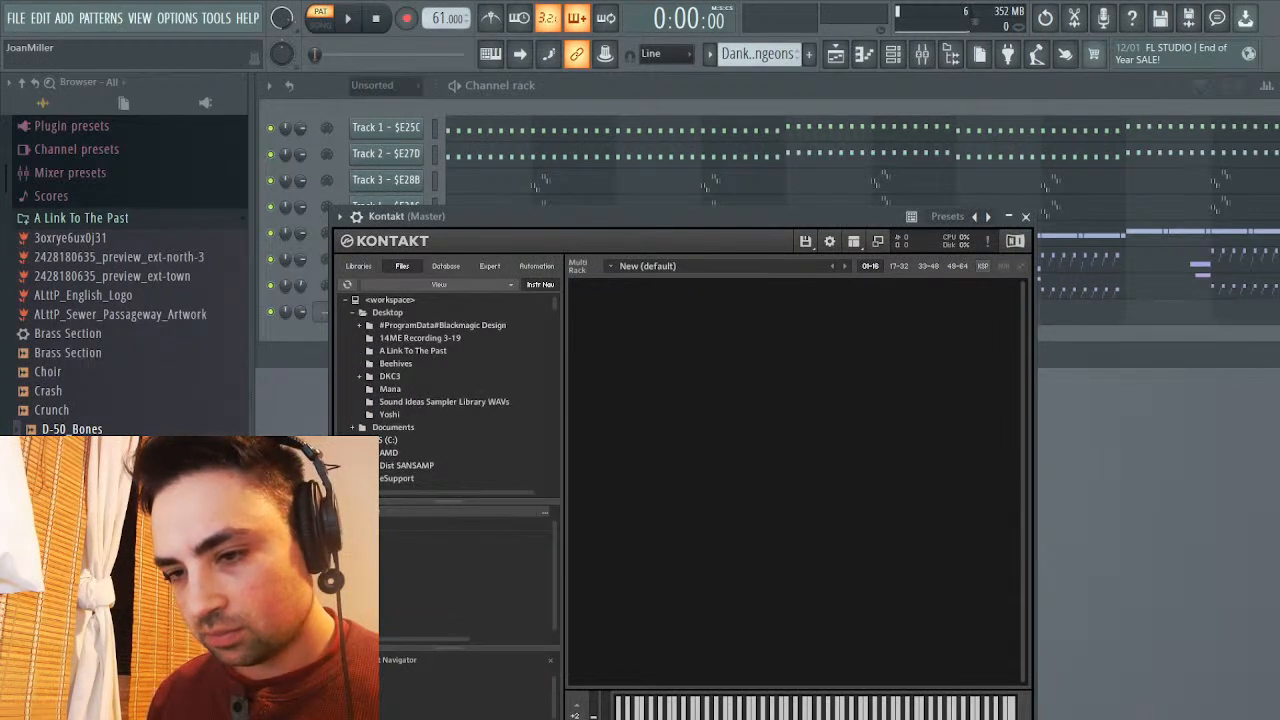
left_click(412, 351)
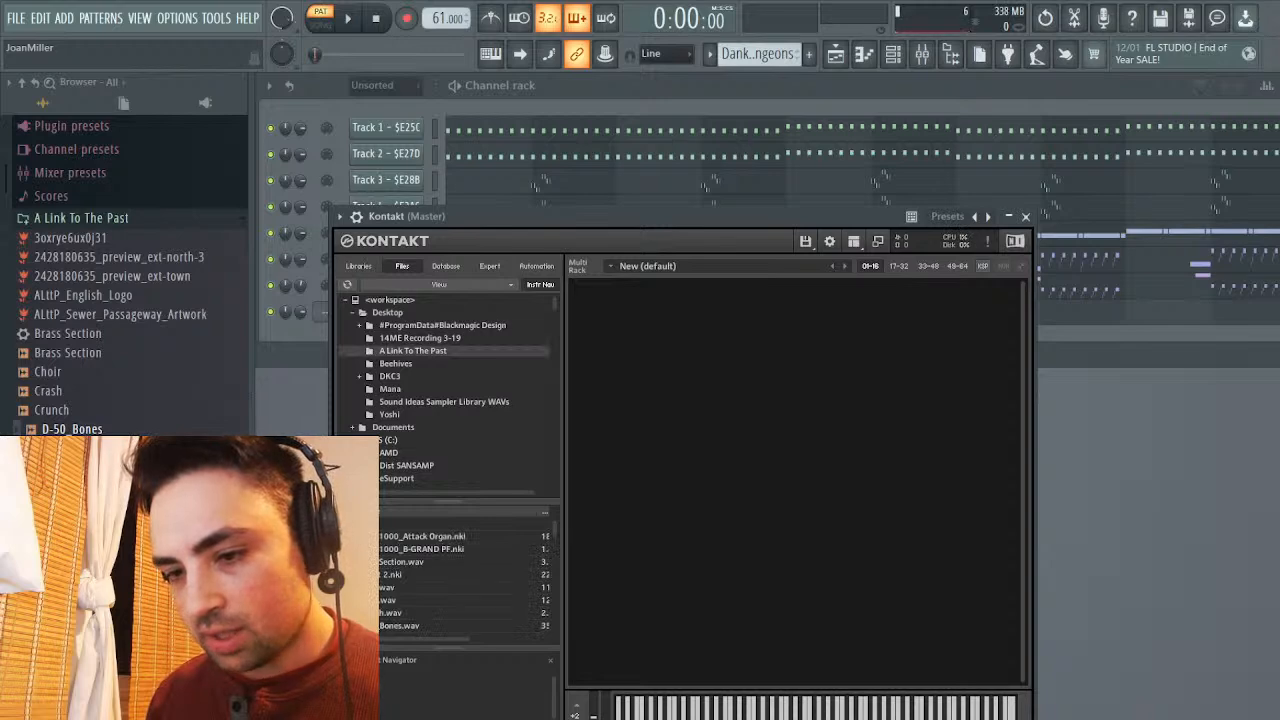
scroll(460, 575, "down", 6)
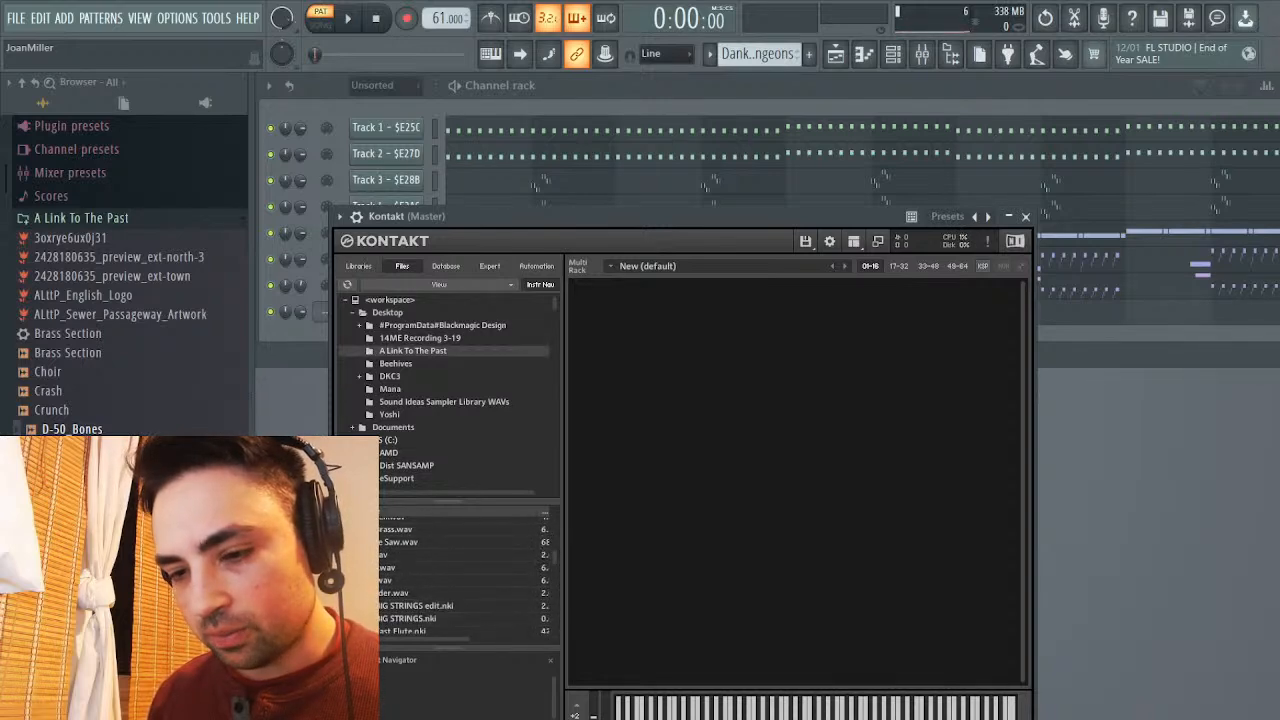
scroll(460, 575, "up", 5)
scroll(460, 575, "down", 4)
scroll(460, 575, "down", 4)
double_click(415, 570)
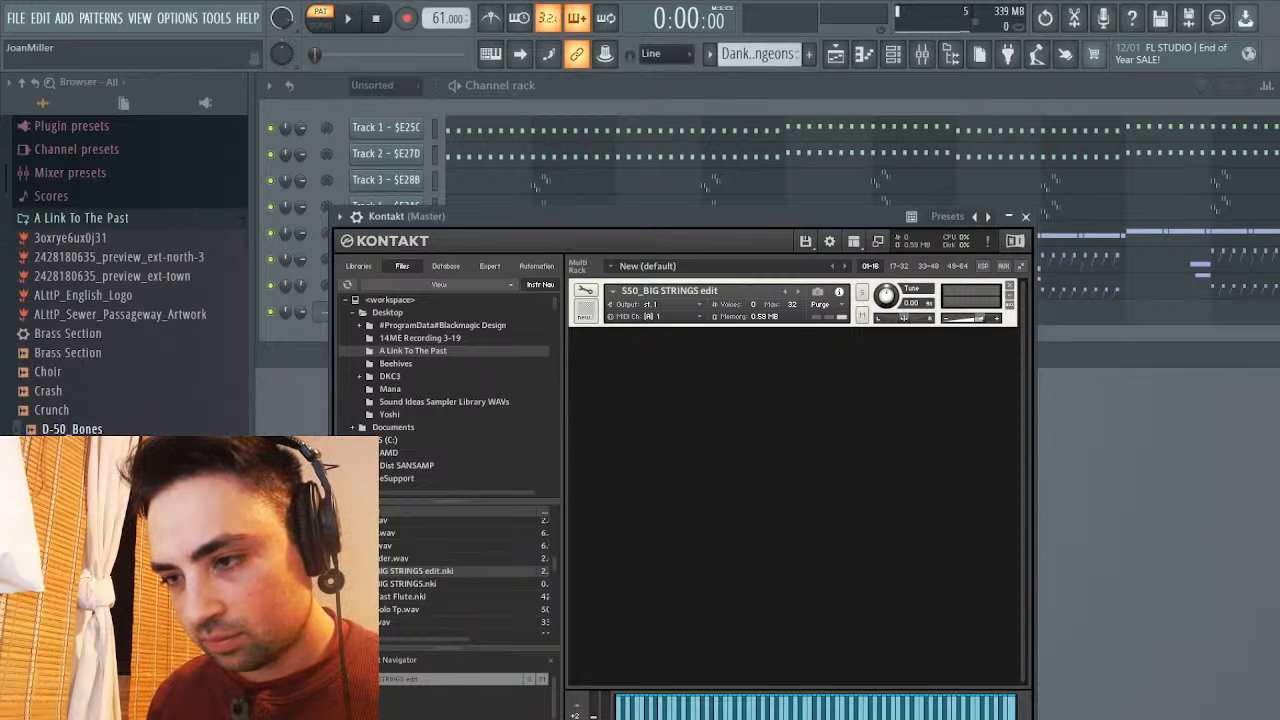
left_click_drag(600, 216, 689, 128)
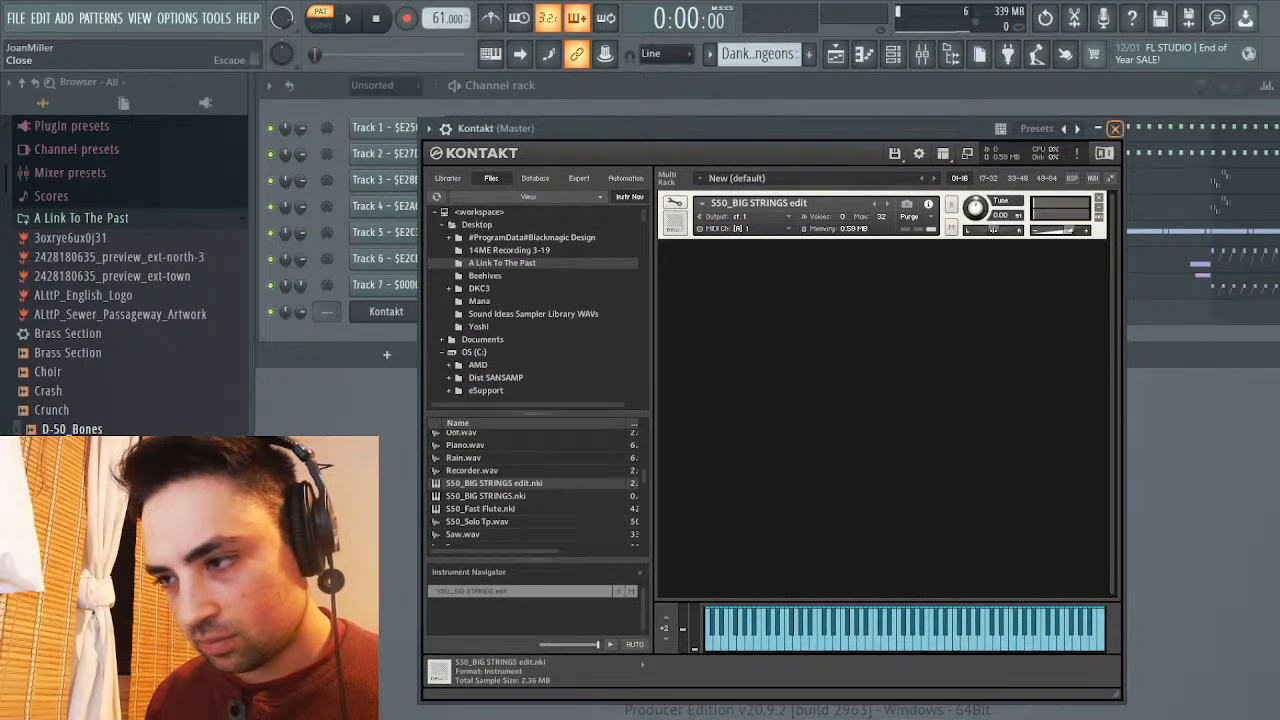
left_click(1115, 128)
Create a new pattern named Strings
key("F7")
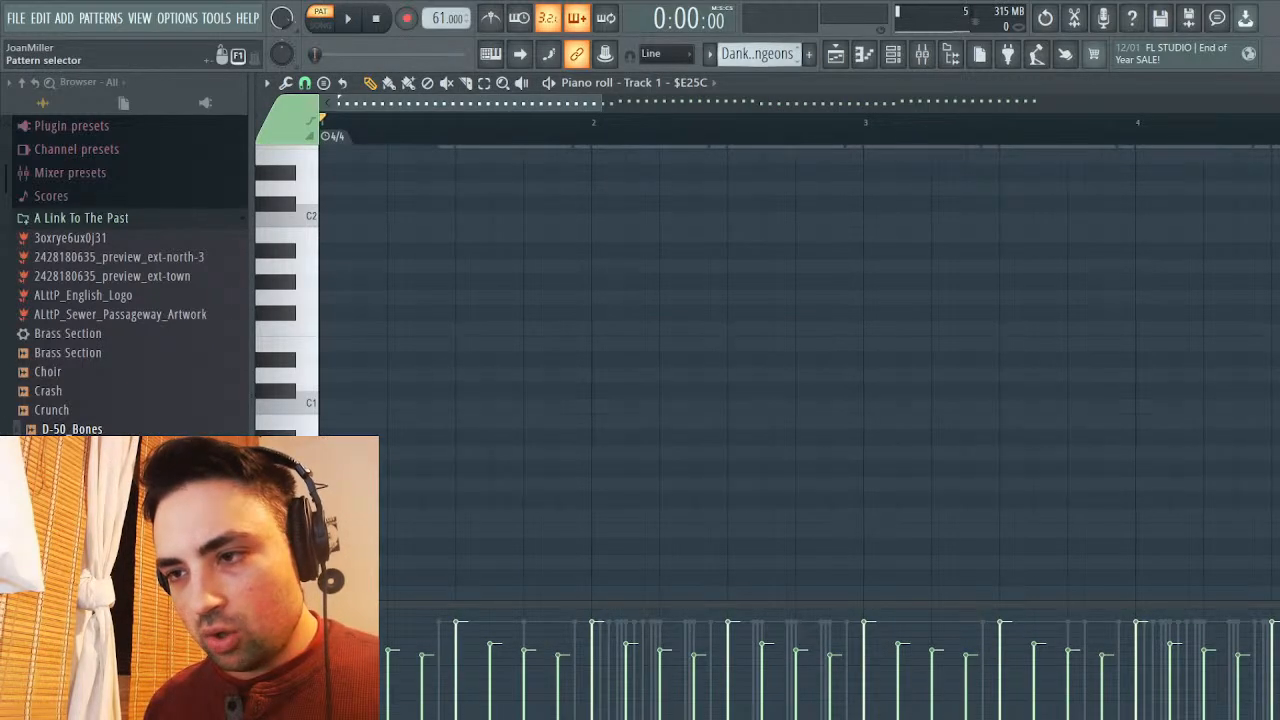
key("F4")
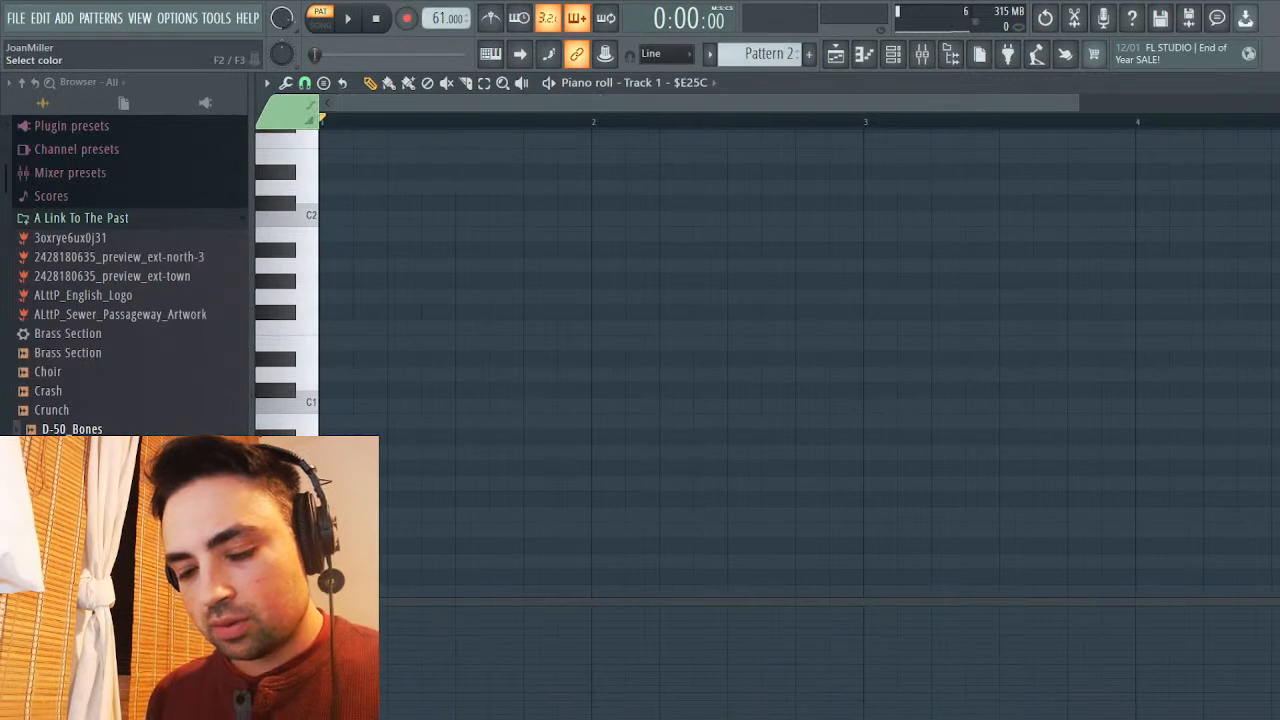
type("Strings")
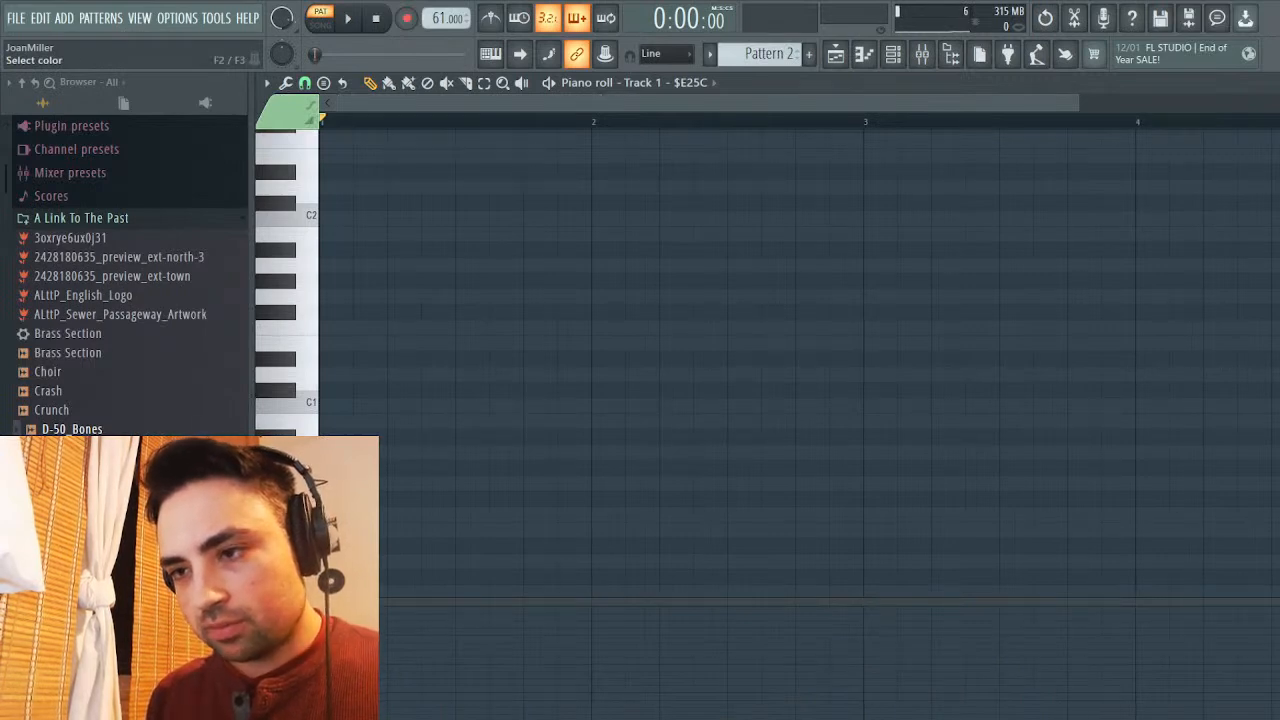
key("Return")
Copy Track 1's notes from the Dank Dungeons pattern into the Kontakt channel of the Strings pattern
left_click(863, 53)
key("F6")
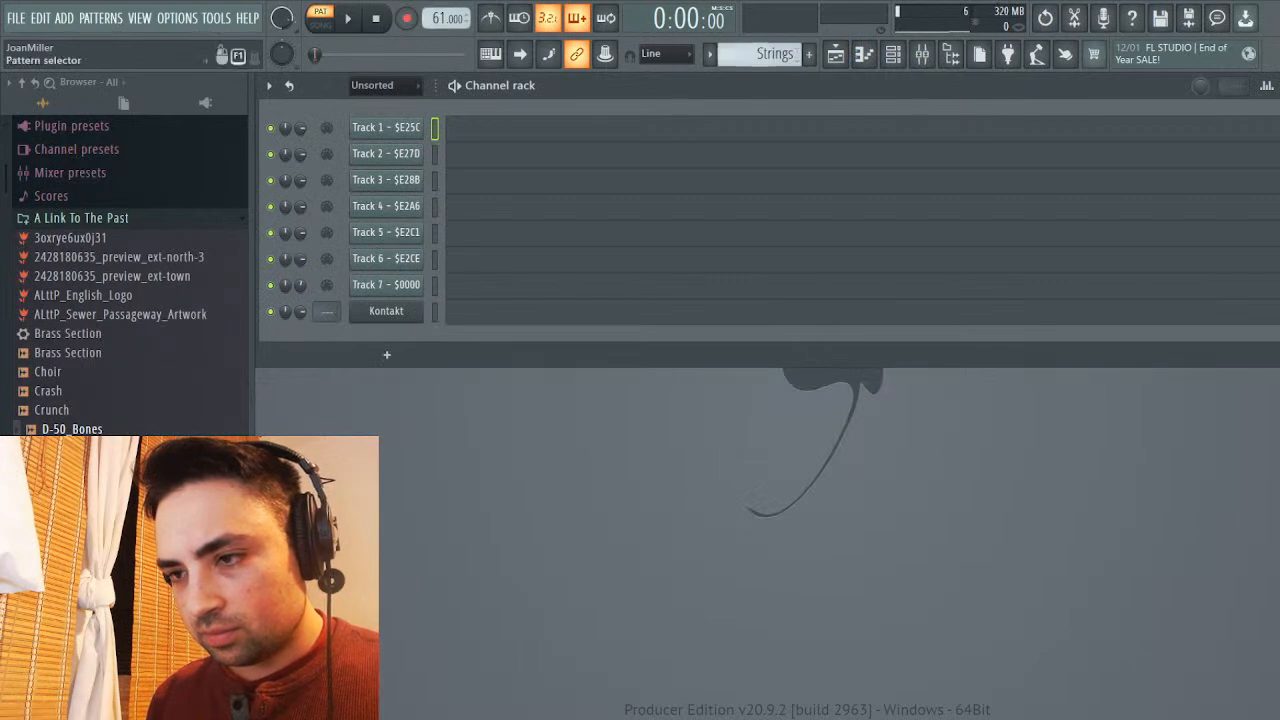
scroll(760, 54, "up", 1)
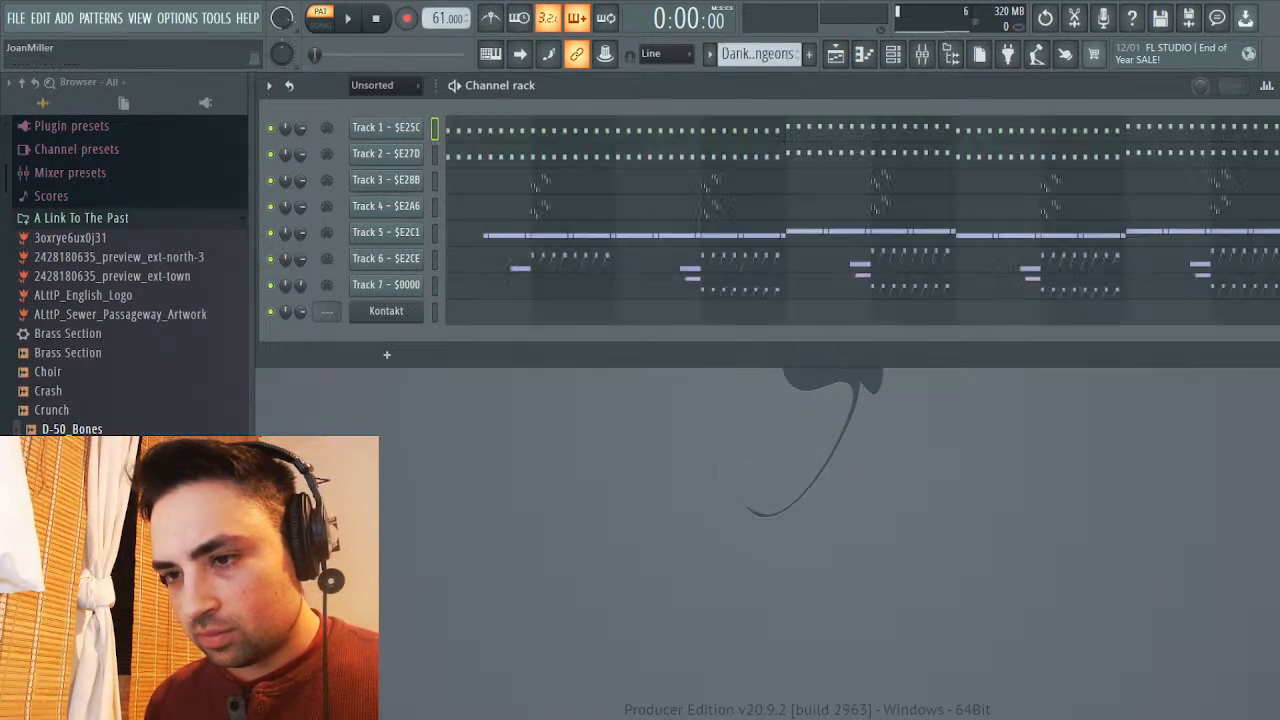
left_click(514, 128)
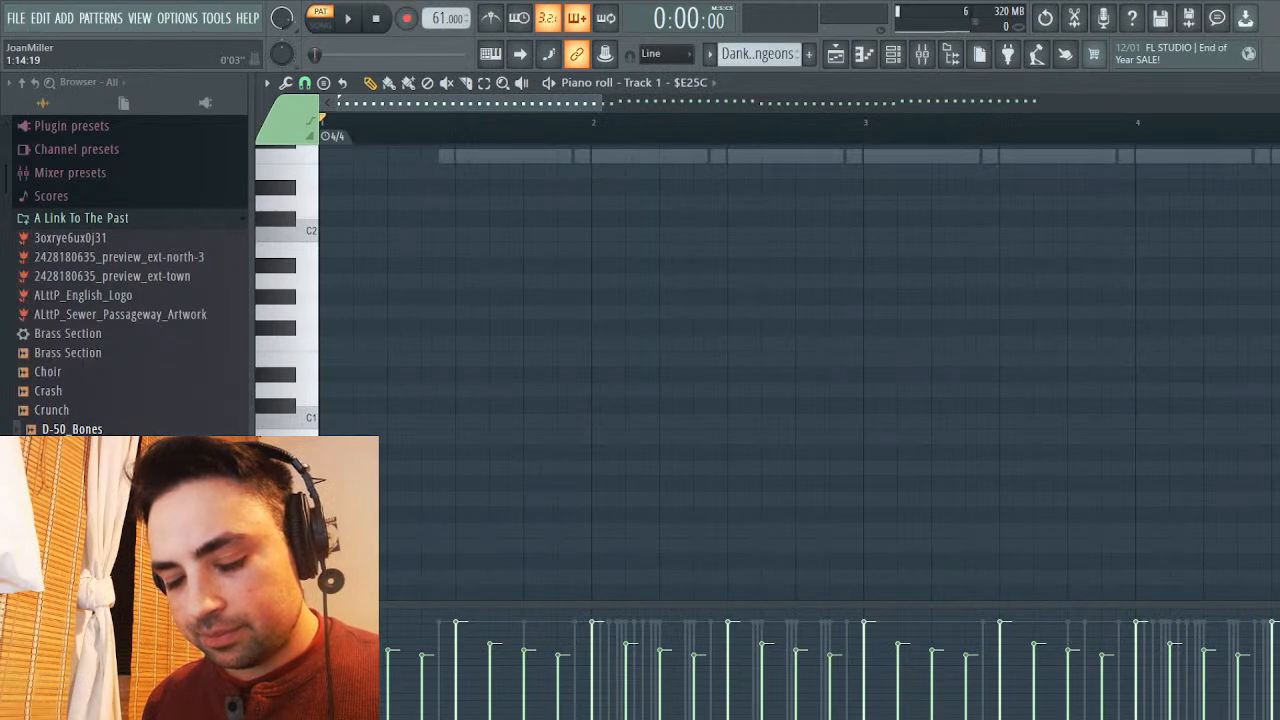
key("F6")
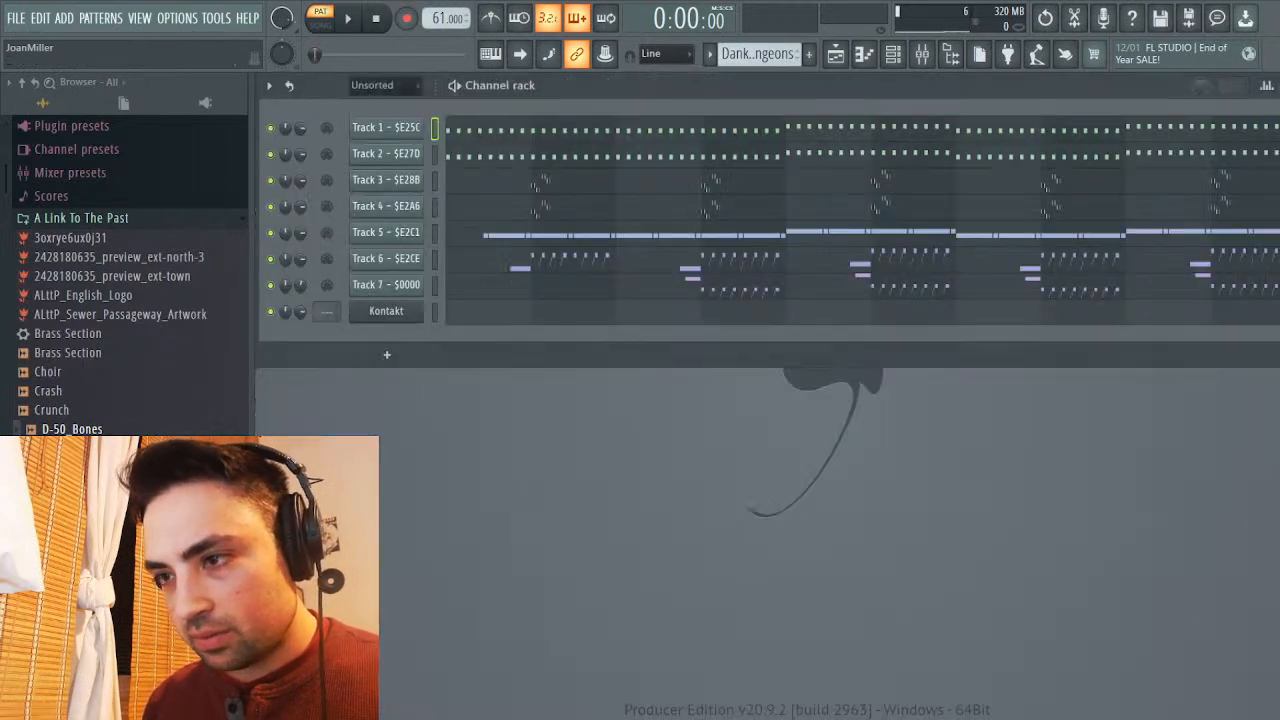
scroll(760, 54, "down", 1)
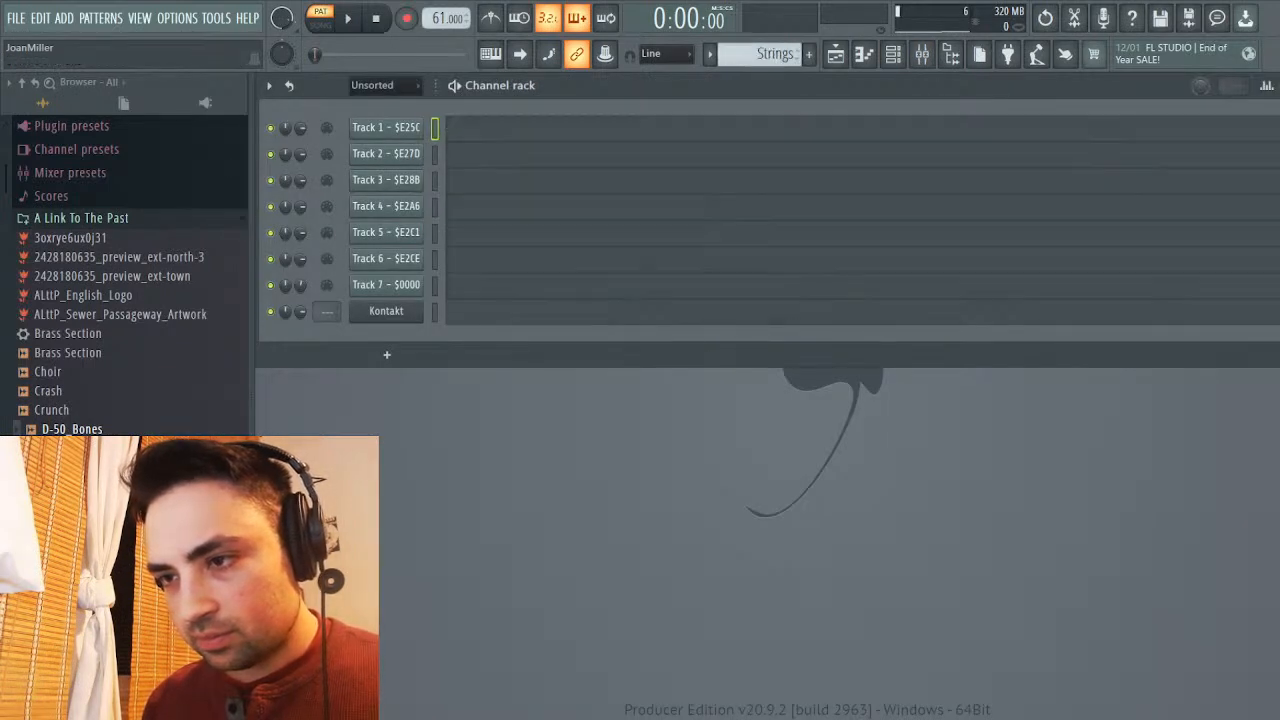
left_click(541, 312)
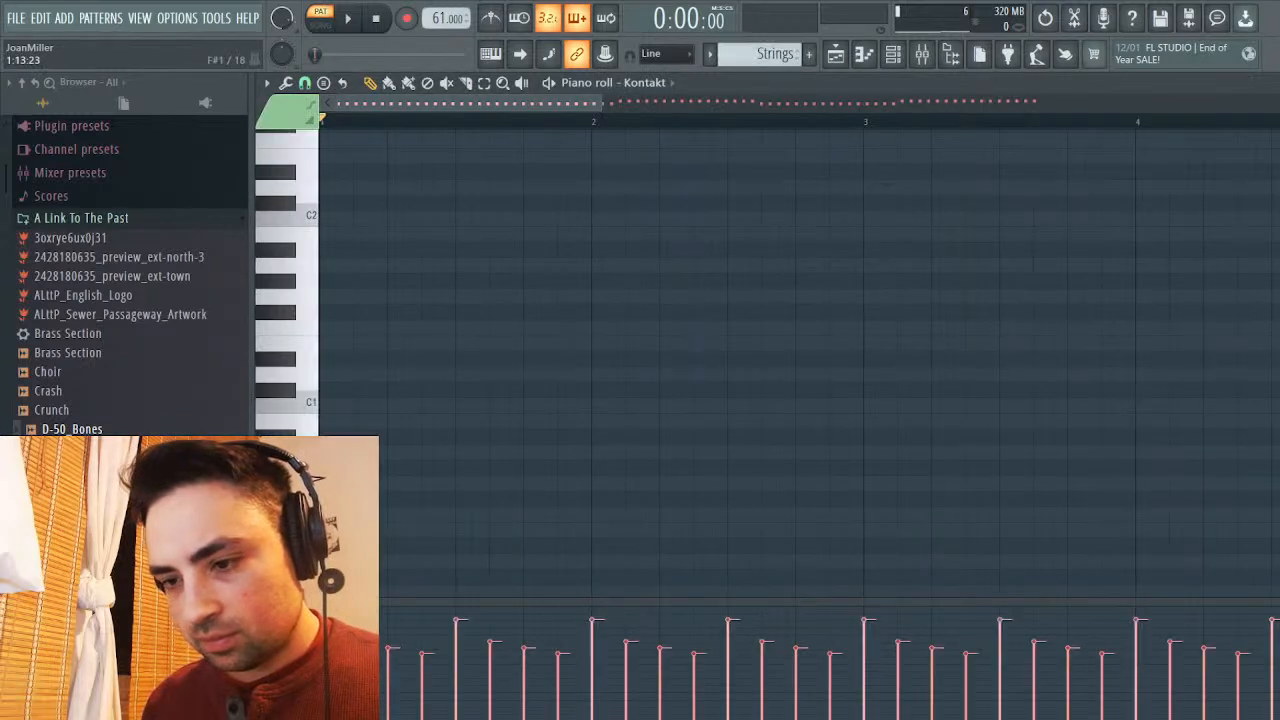
Copy Track 2's notes from the Dank Dungeons pattern and add them to the Kontakt channel in the Strings pattern
key("F6")
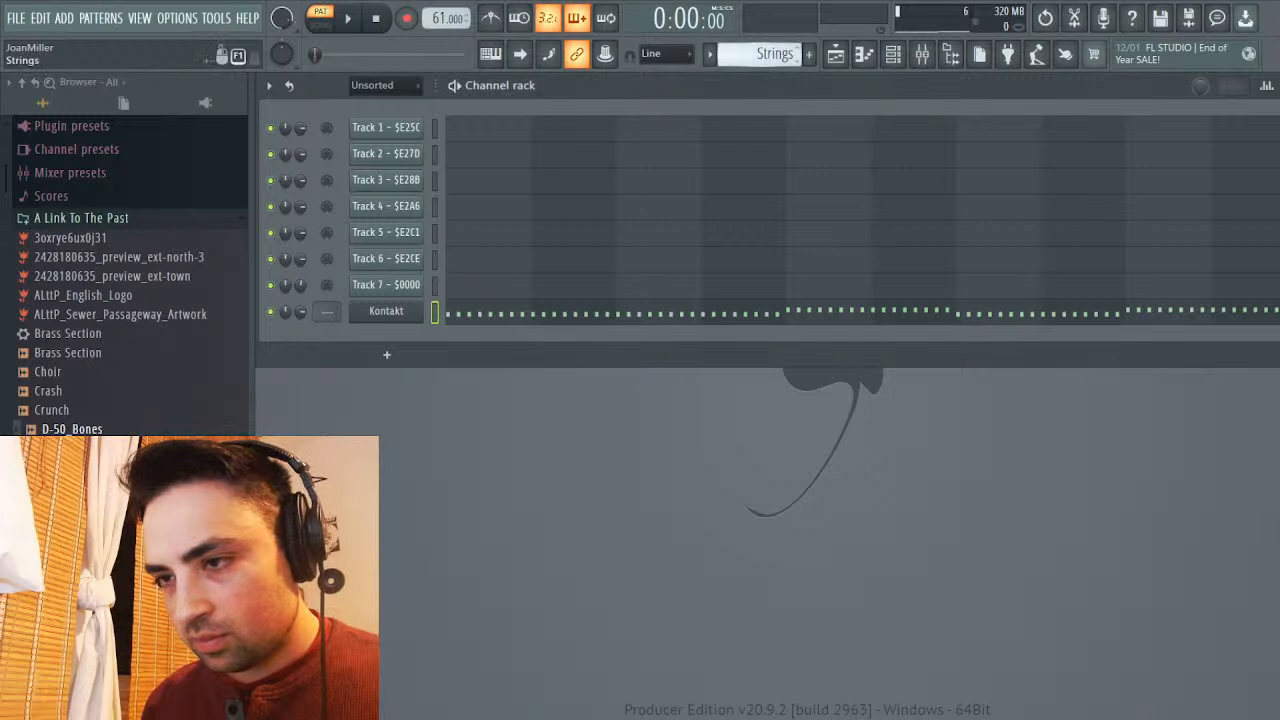
scroll(760, 54, "up", 1)
key("F7")
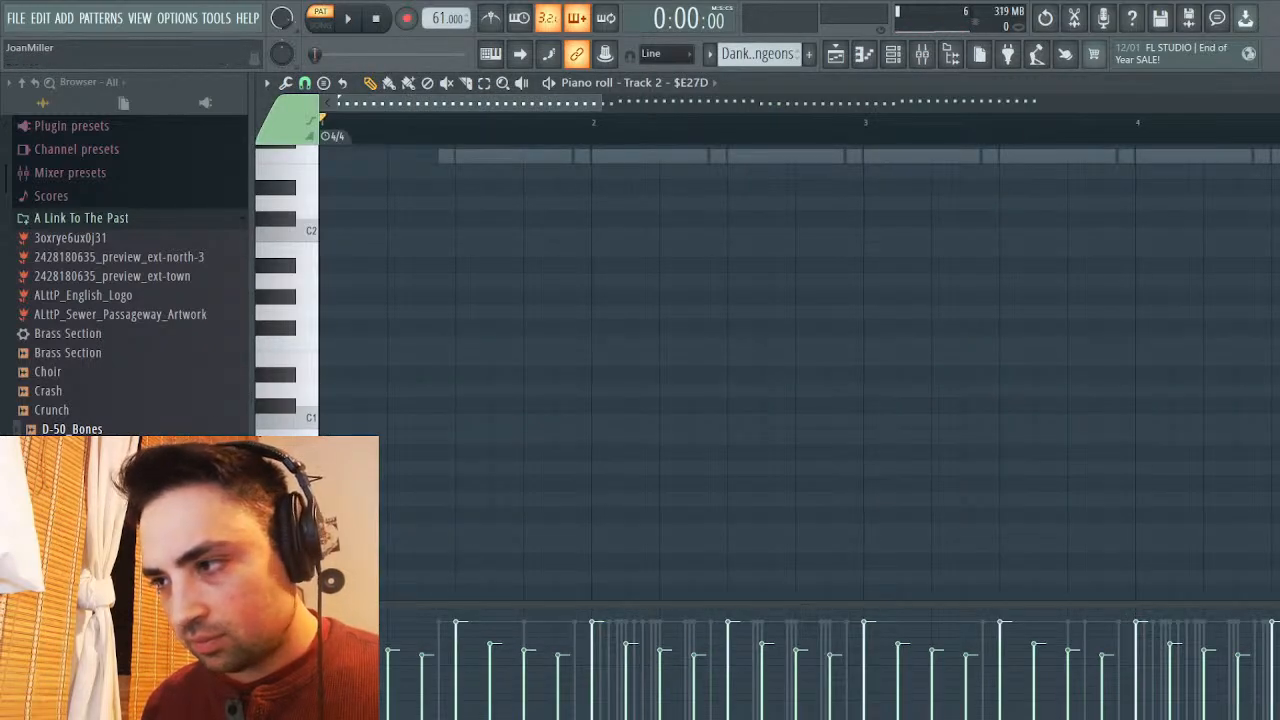
key("F6")
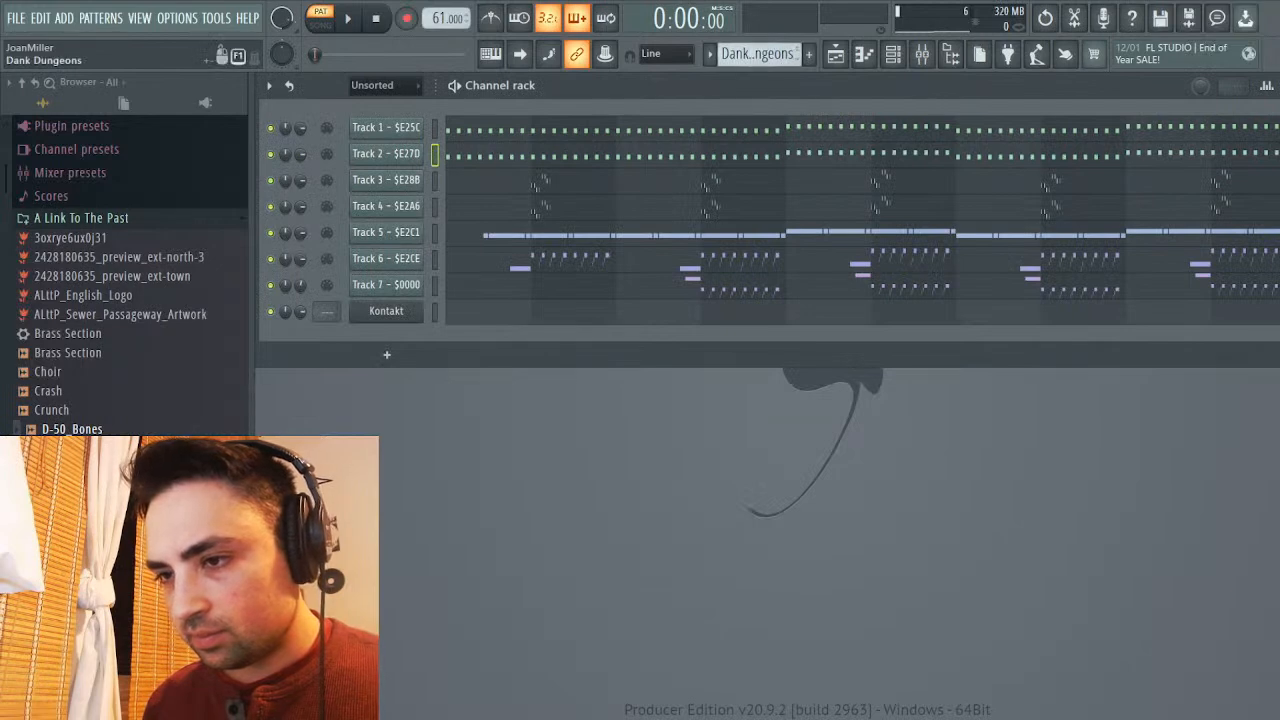
scroll(757, 53, "down", 1)
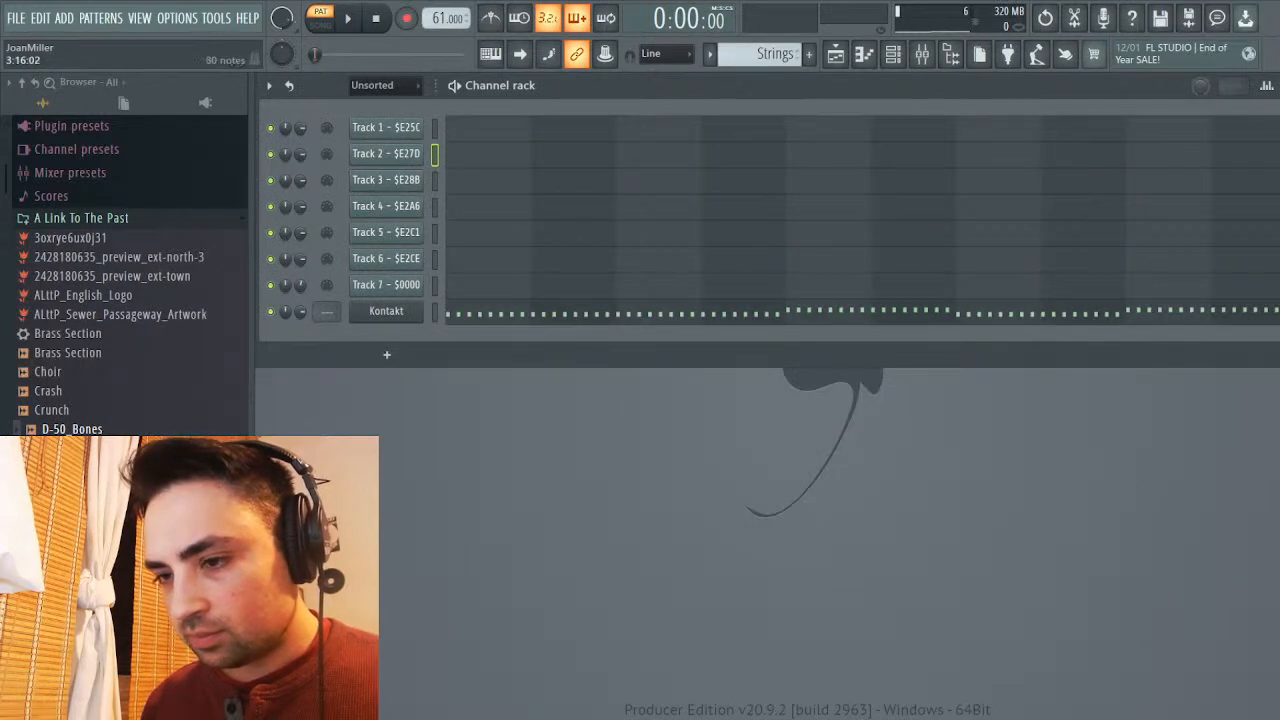
key("F7")
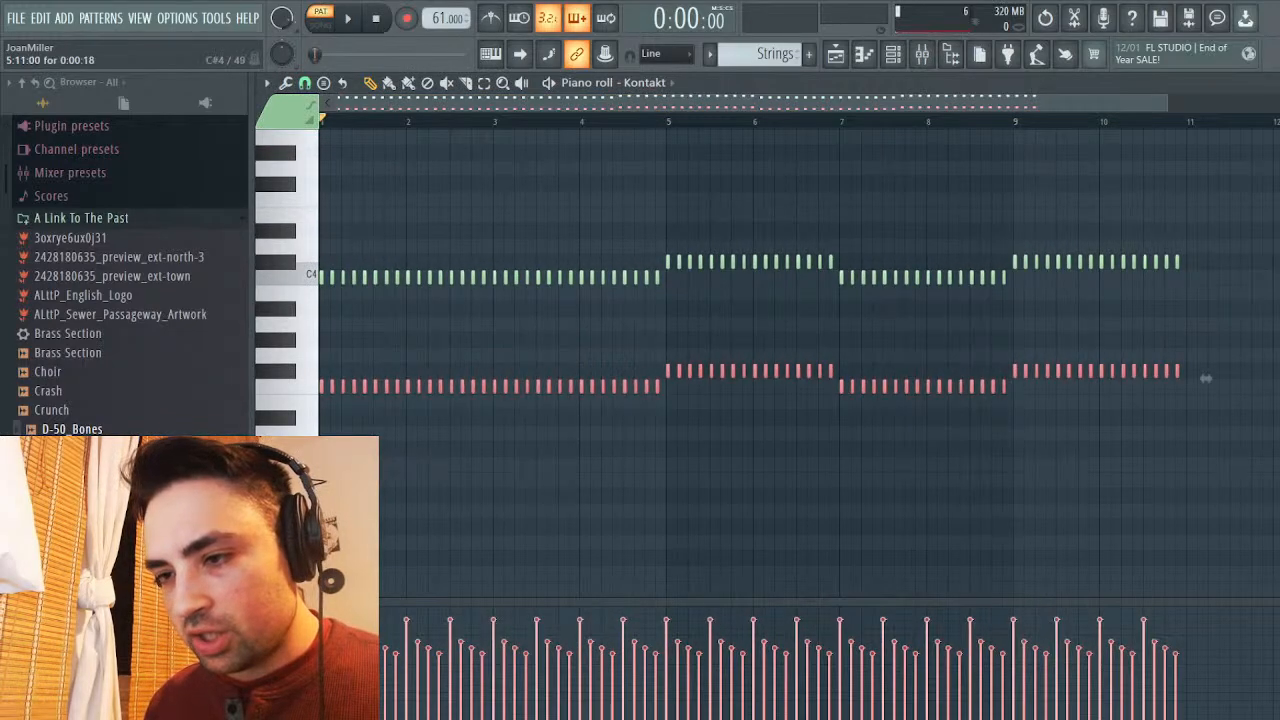
Delete the Kontakt notes from bar 7 onward and those in bars 1 and 2 of the Strings pattern
left_click_drag(1217, 208, 840, 455)
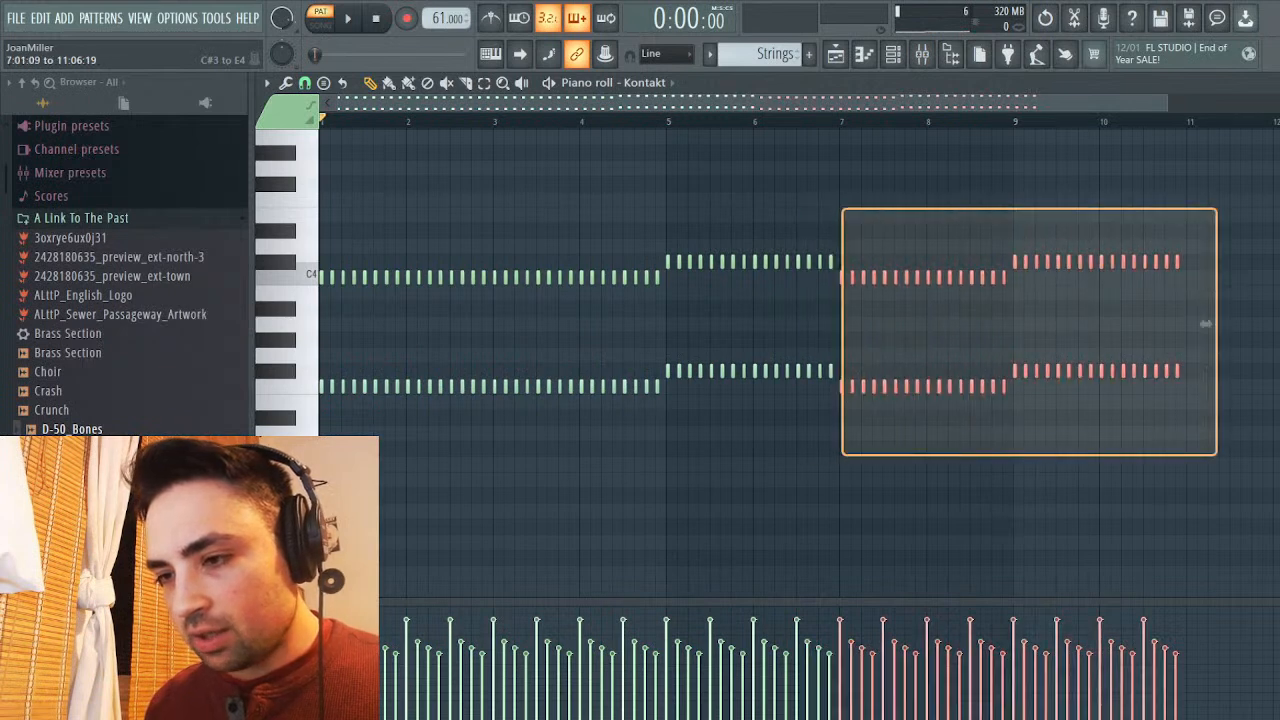
key("Delete")
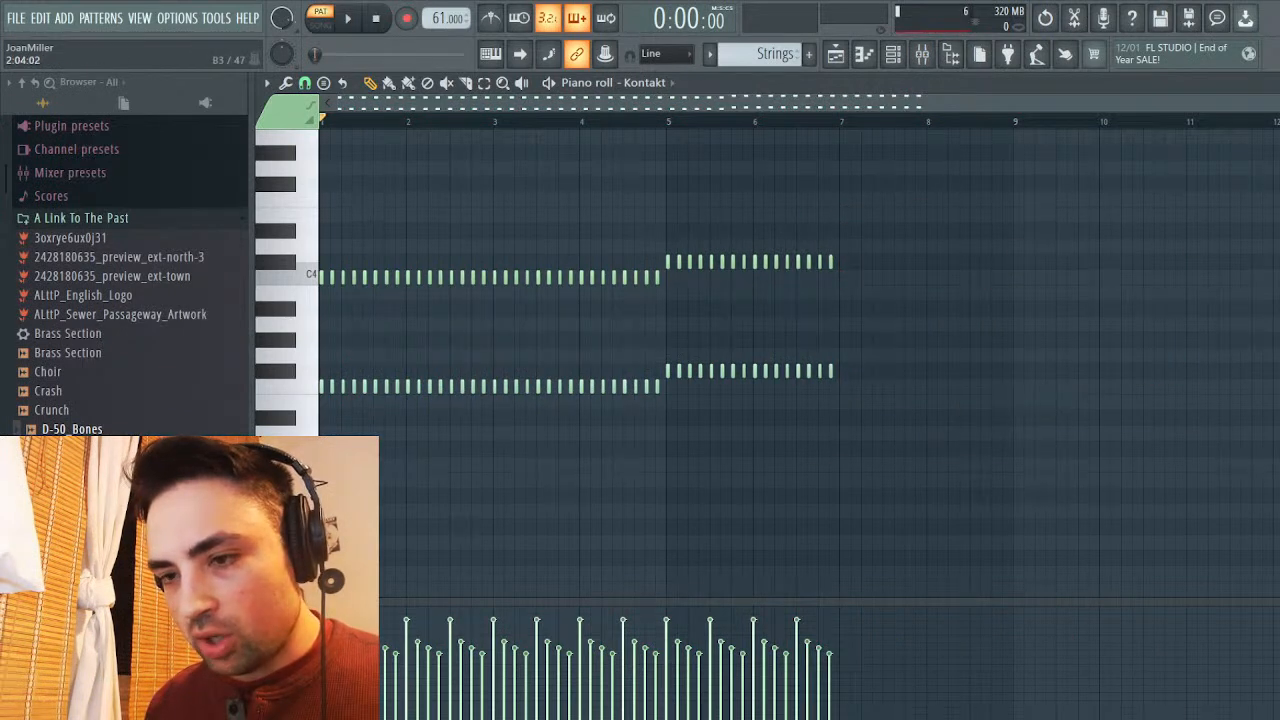
left_click_drag(488, 254, 322, 396)
scroll(330, 396, "down", 3)
key("Delete")
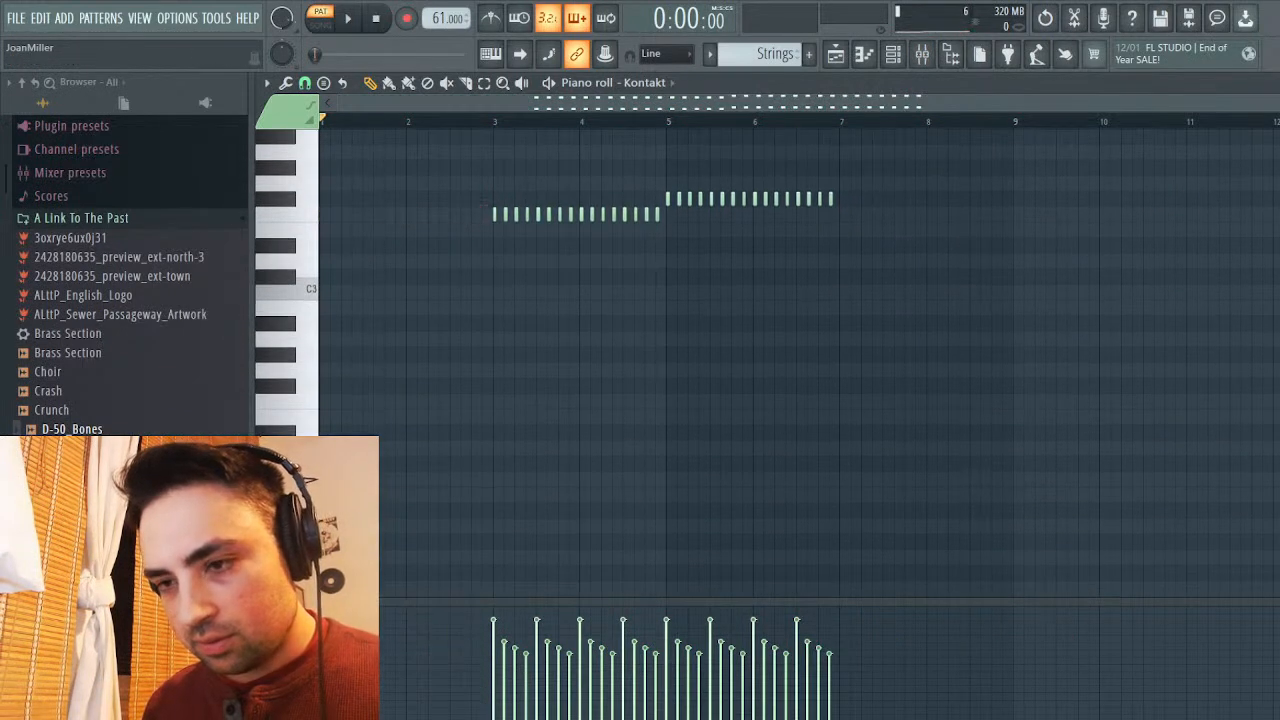
Move all remaining Kontakt notes two bars earlier so that they start at bar 1
scroll(512, 160, "up", 10)
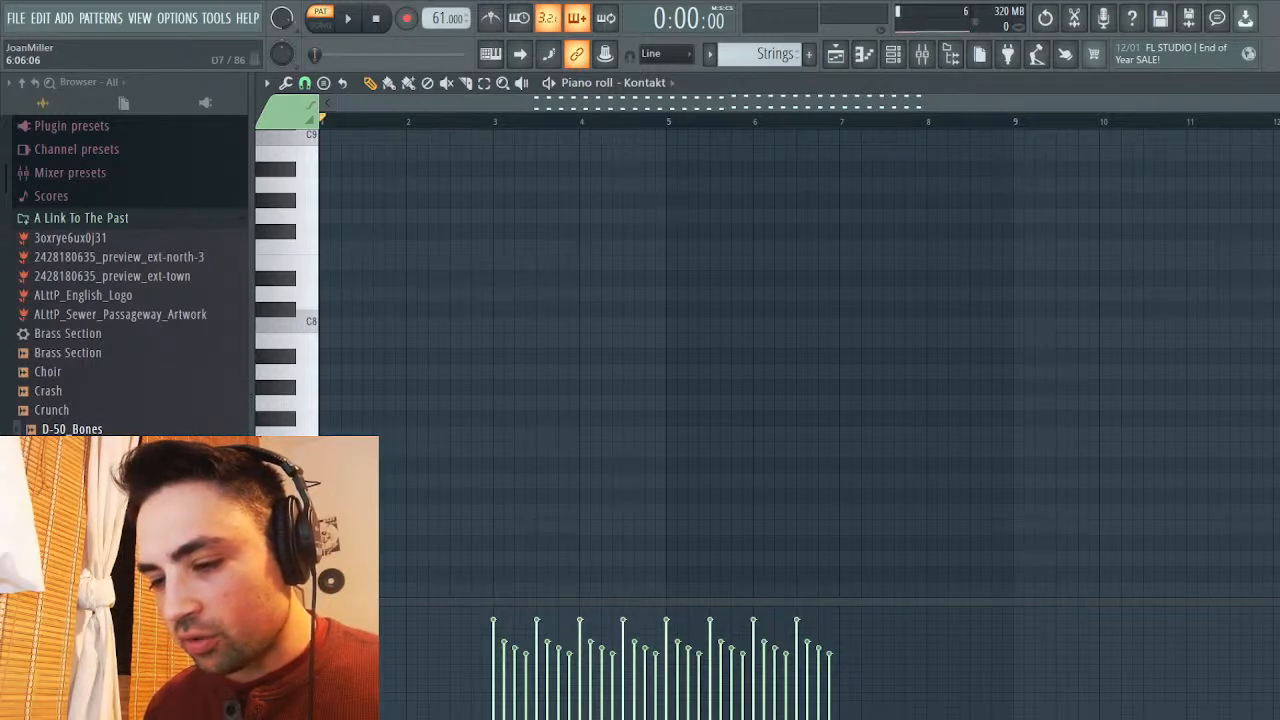
scroll(800, 350, "down", 2)
scroll(782, 470, "down", 5)
scroll(782, 470, "up", 2)
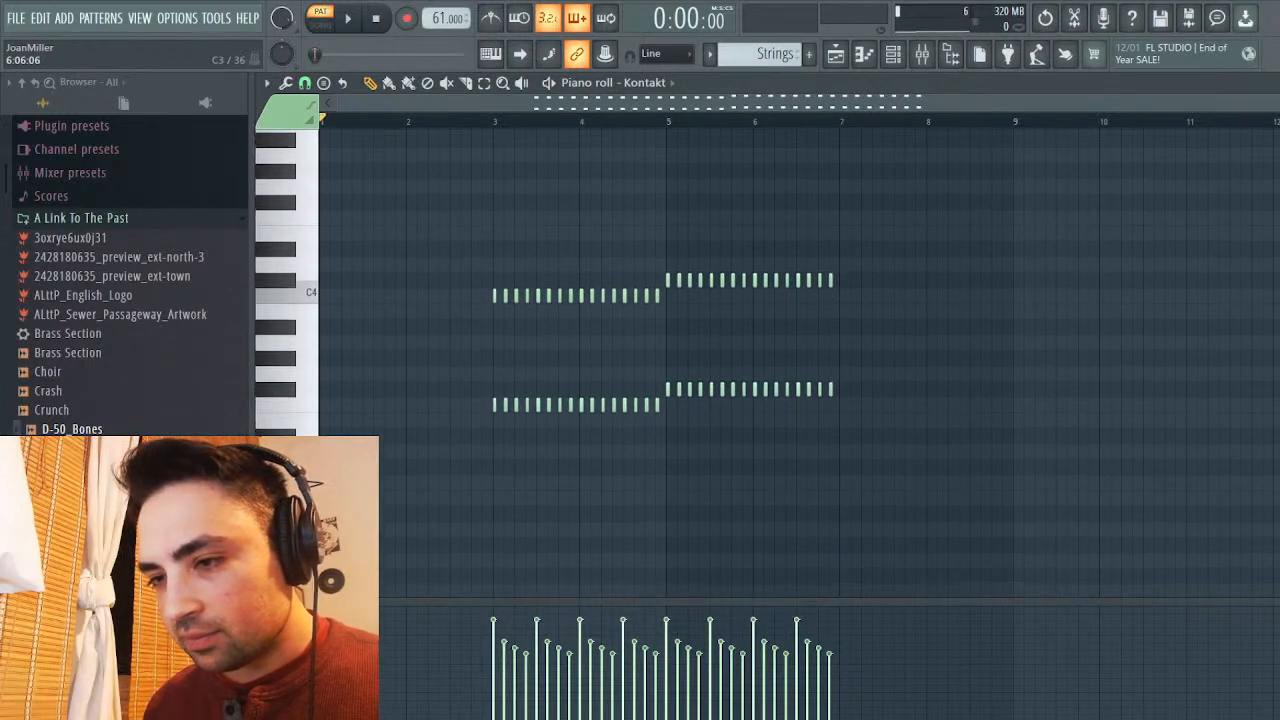
left_click_drag(888, 504, 442, 228)
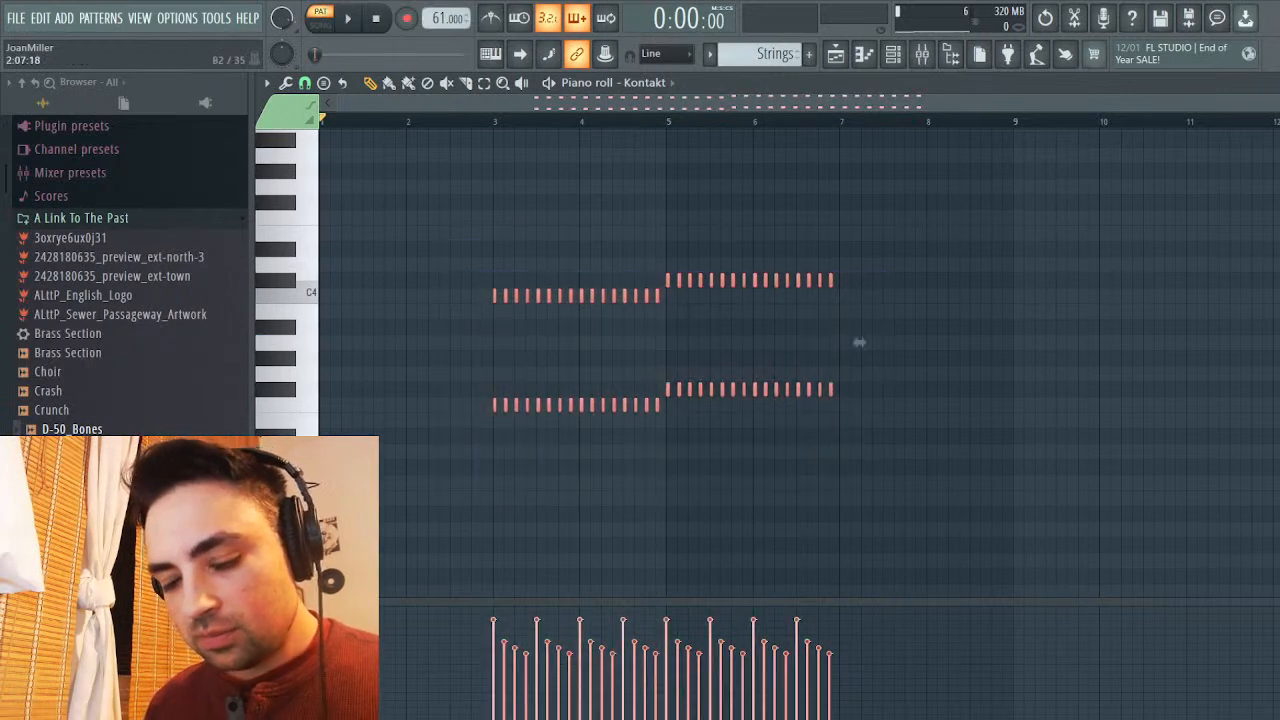
left_click(859, 342)
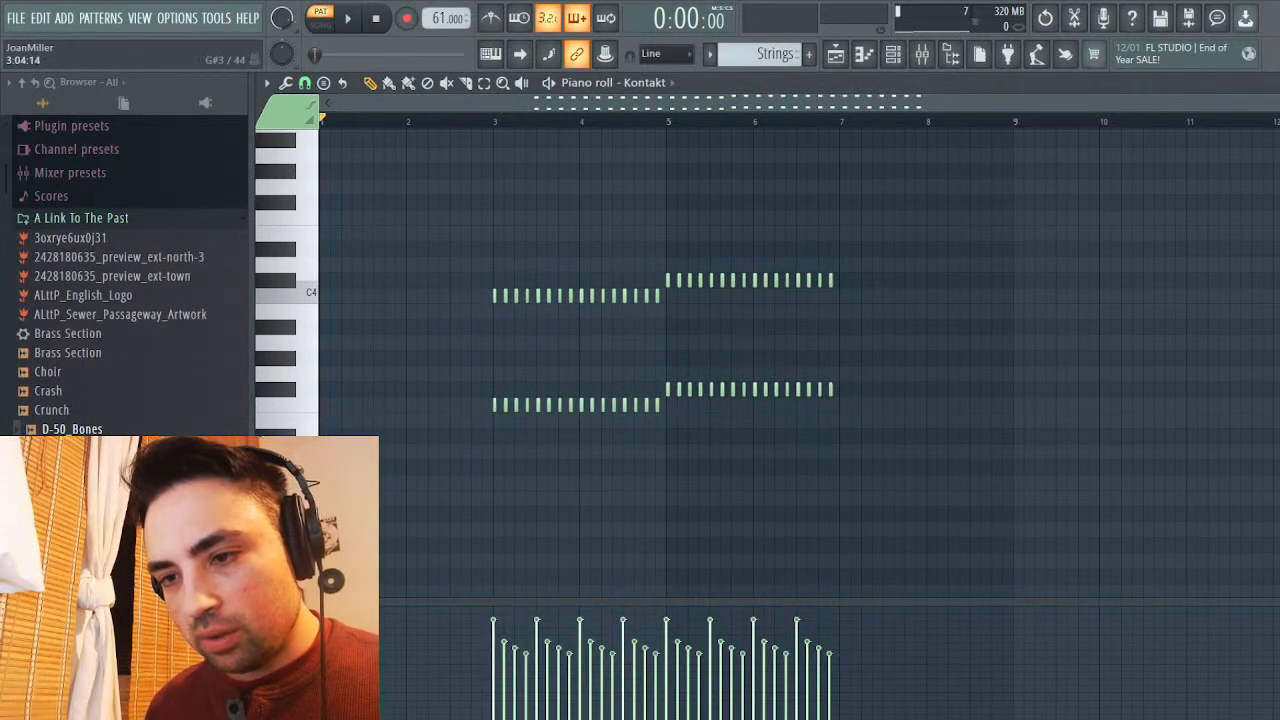
key("ctrl+a")
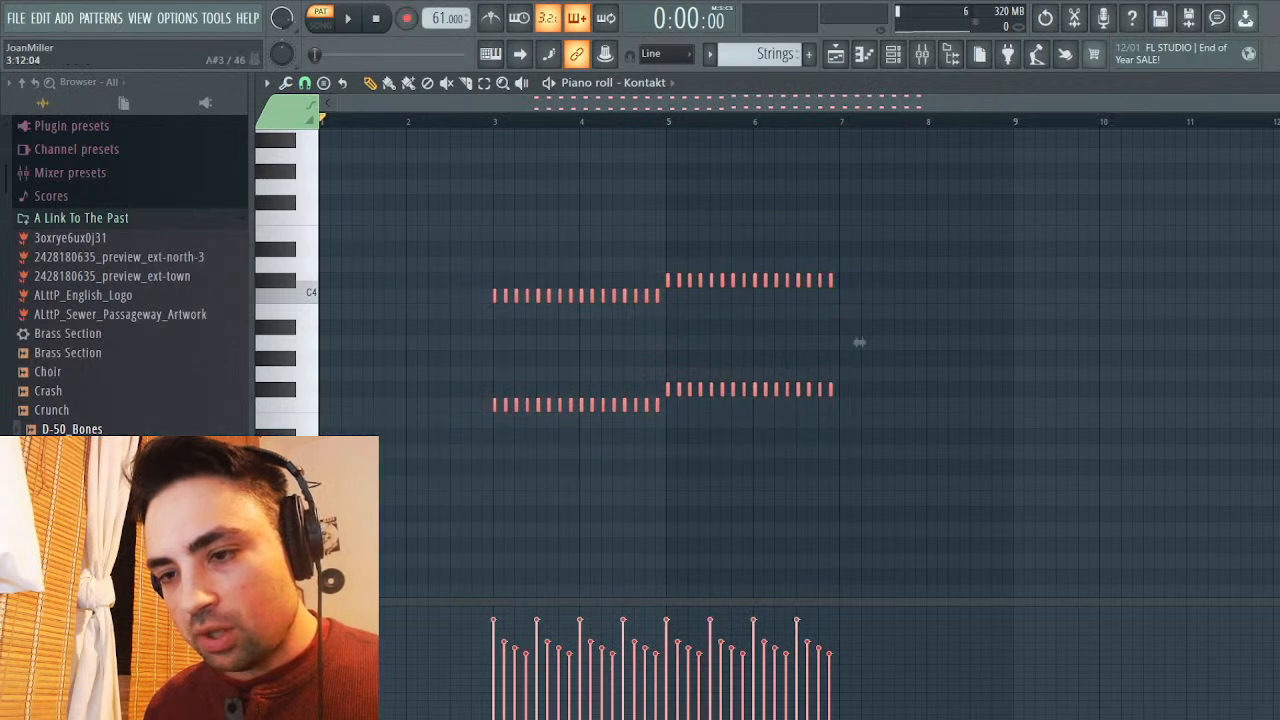
left_click_drag(859, 342, 686, 342)
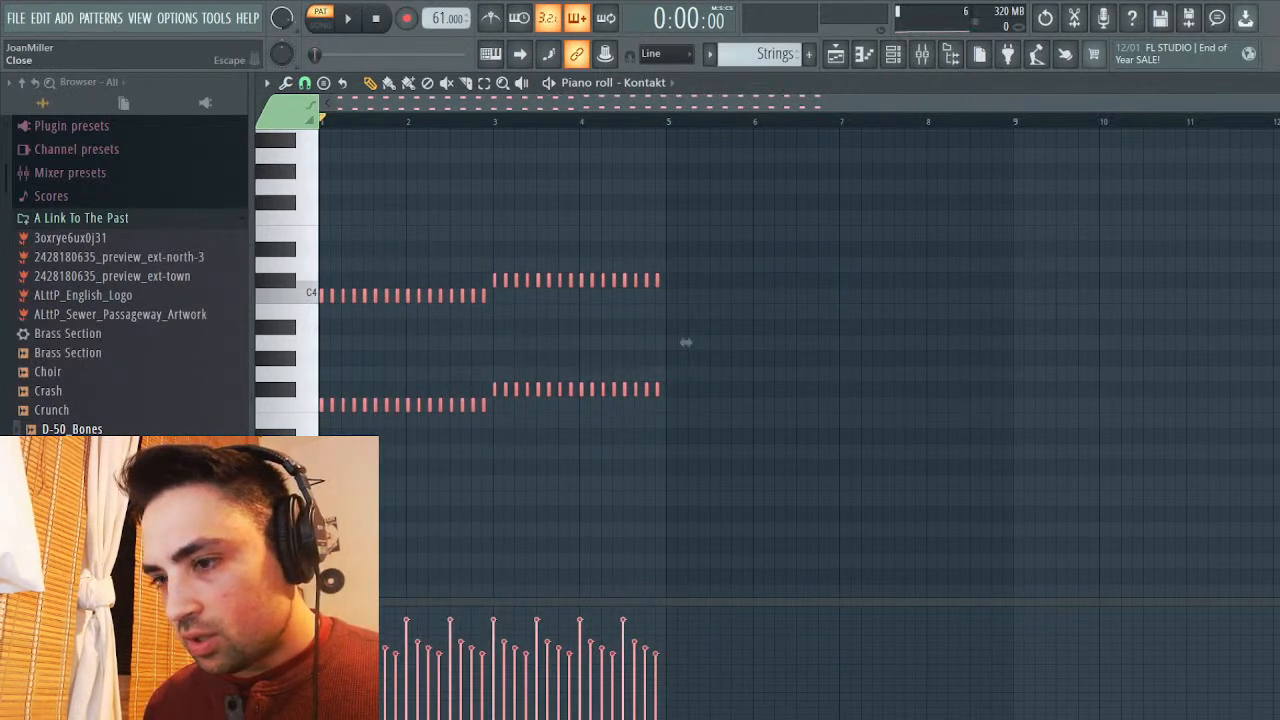
Check the instrument loaded in the Kontakt channel against the Strings pattern in the channel rack
key("F6")
left_click(386, 310)
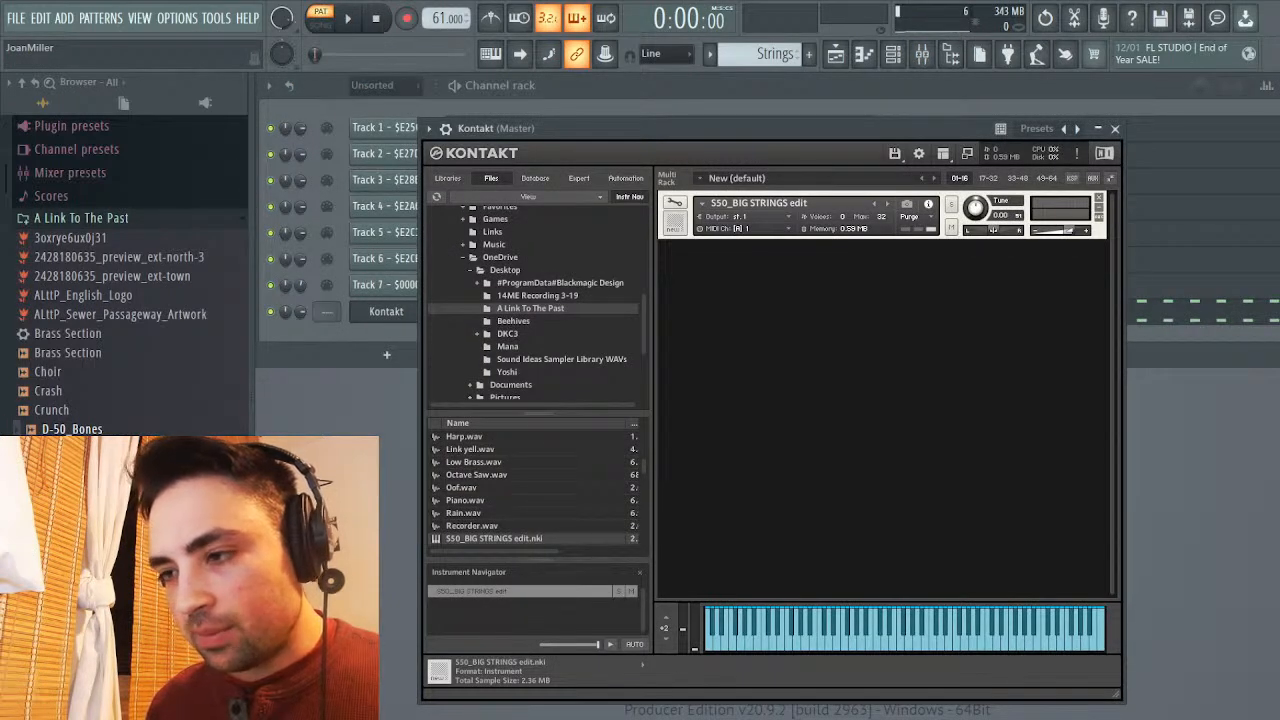
left_click(1220, 285)
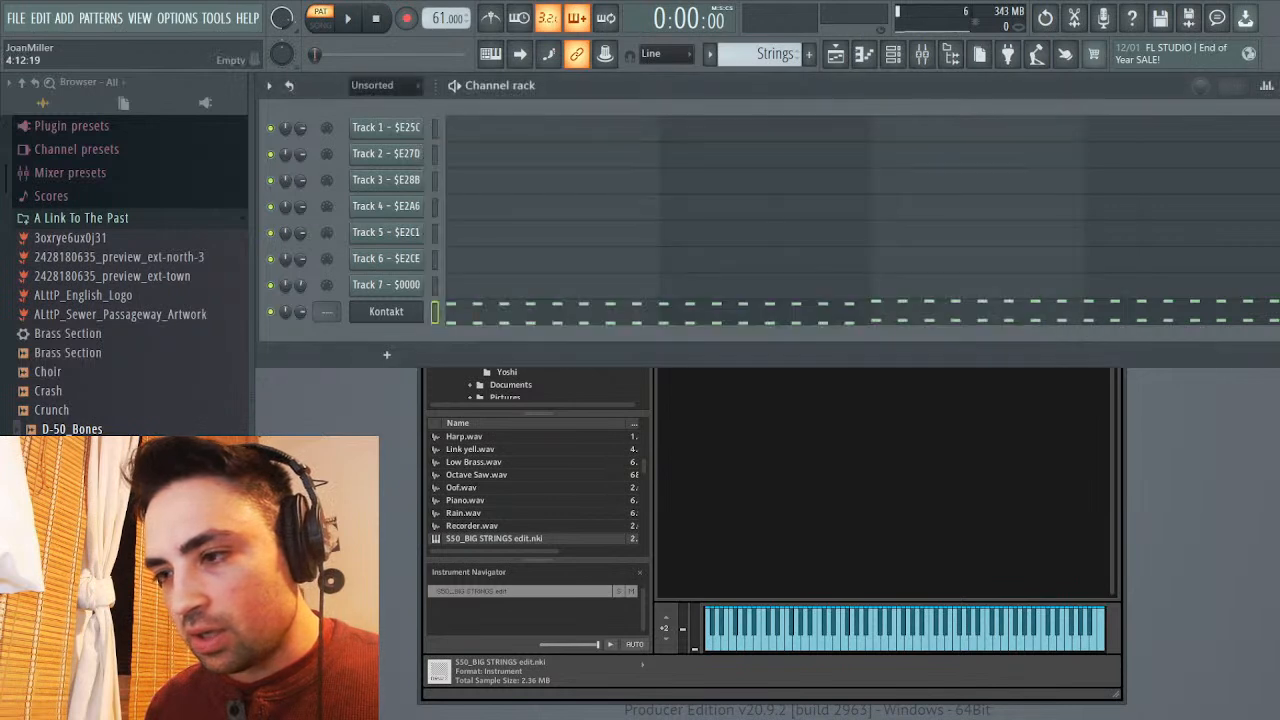
left_click(850, 420)
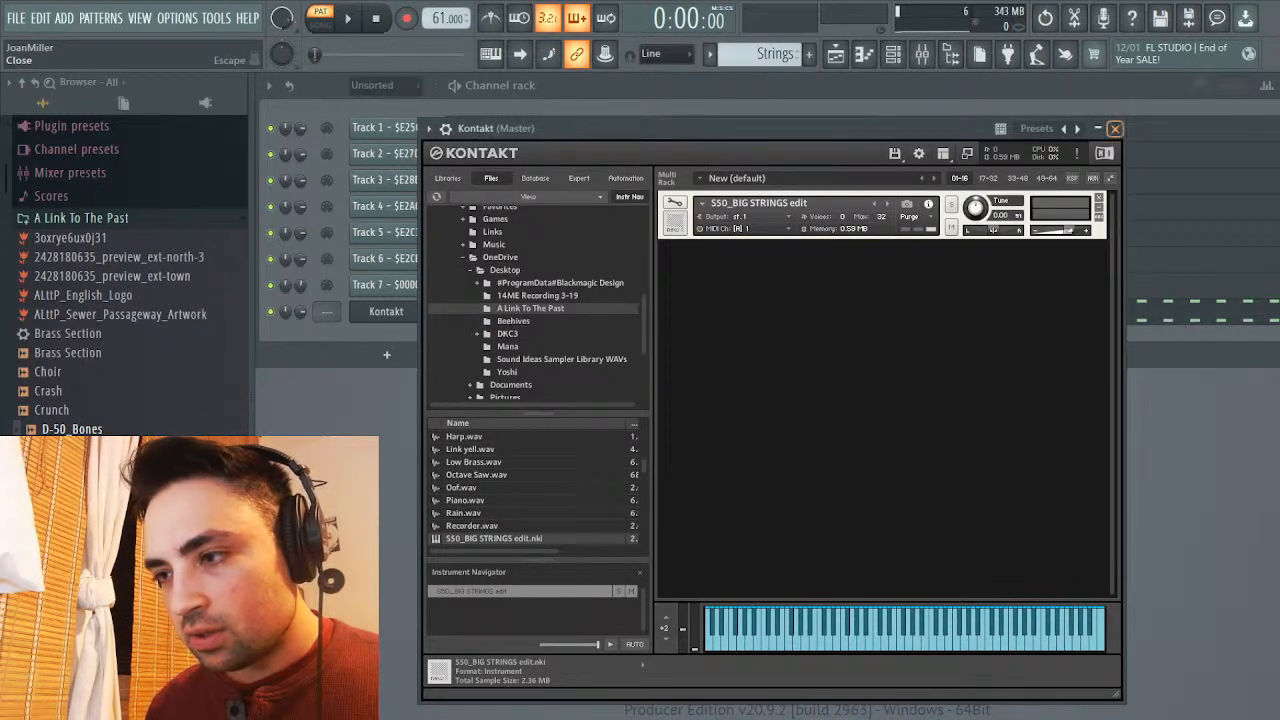
left_click(1115, 128)
Play the Strings pattern and raise its Kontakt notes by one octave in the piano roll
key("space")
key("F7")
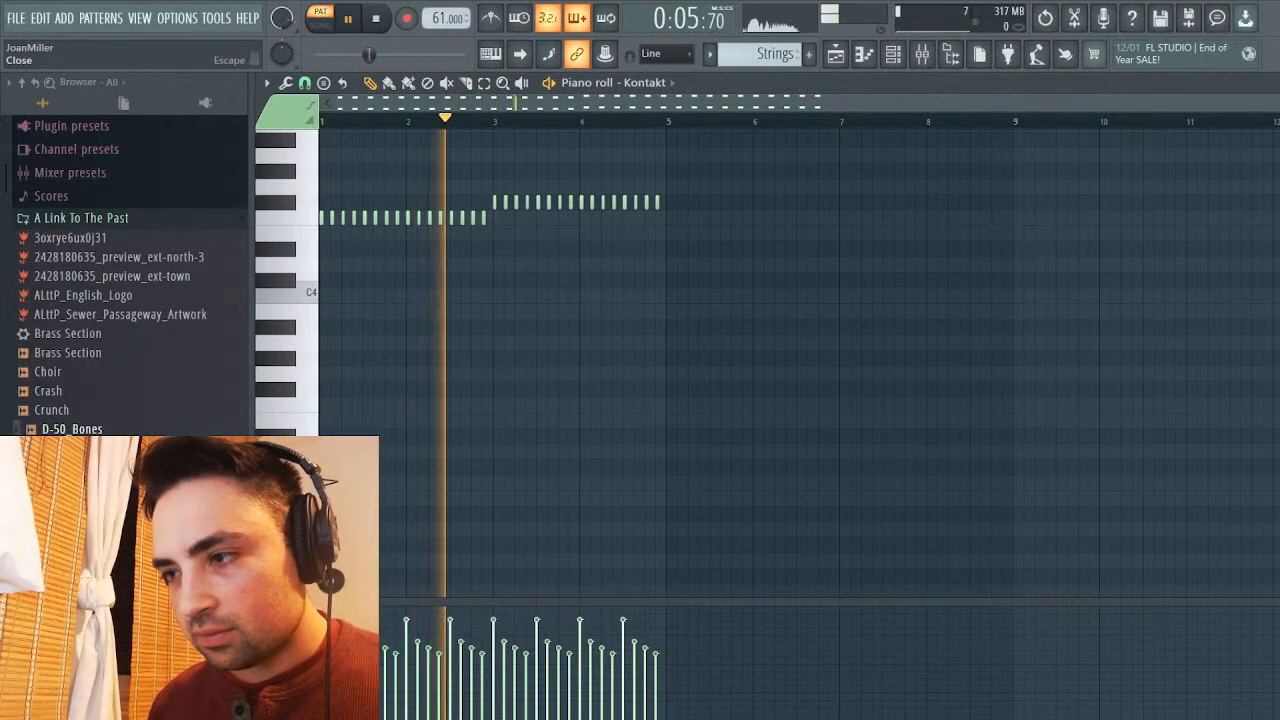
Shorten the volume envelope of the S50_BIG STRINGS instrument in Kontakt so it decays to silence after about 0.3 s
key("F6")
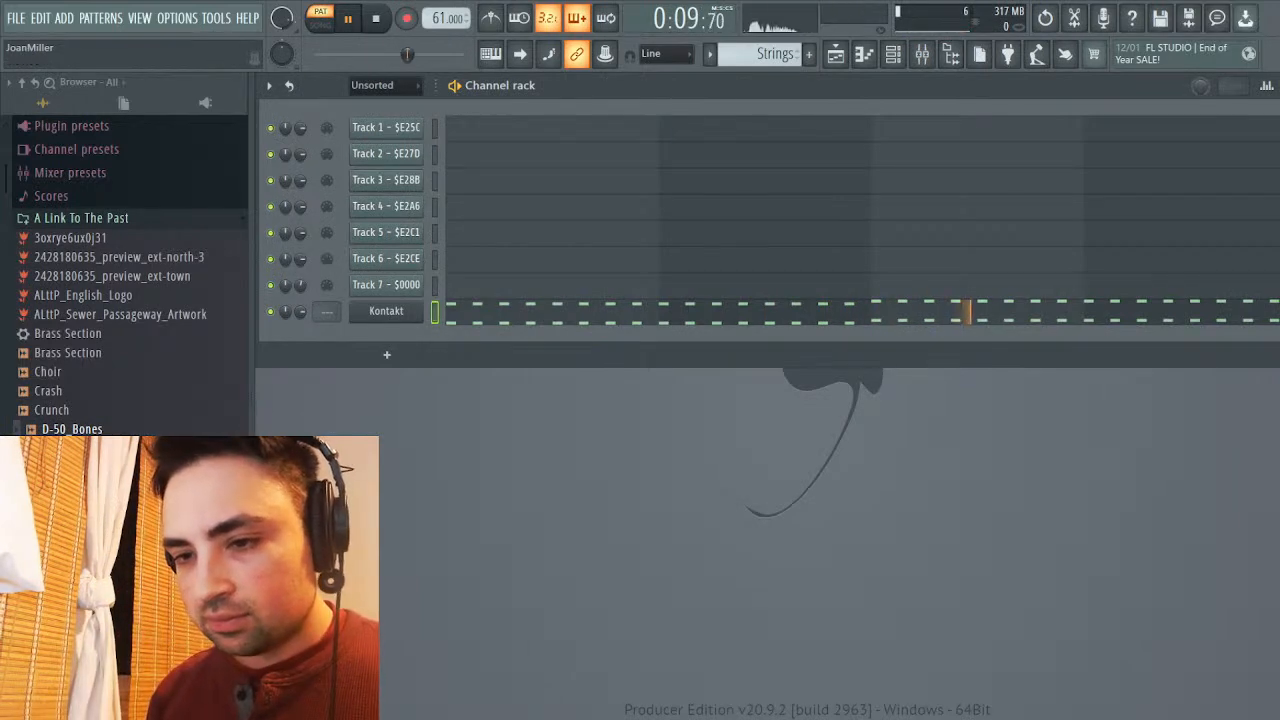
left_click(386, 311)
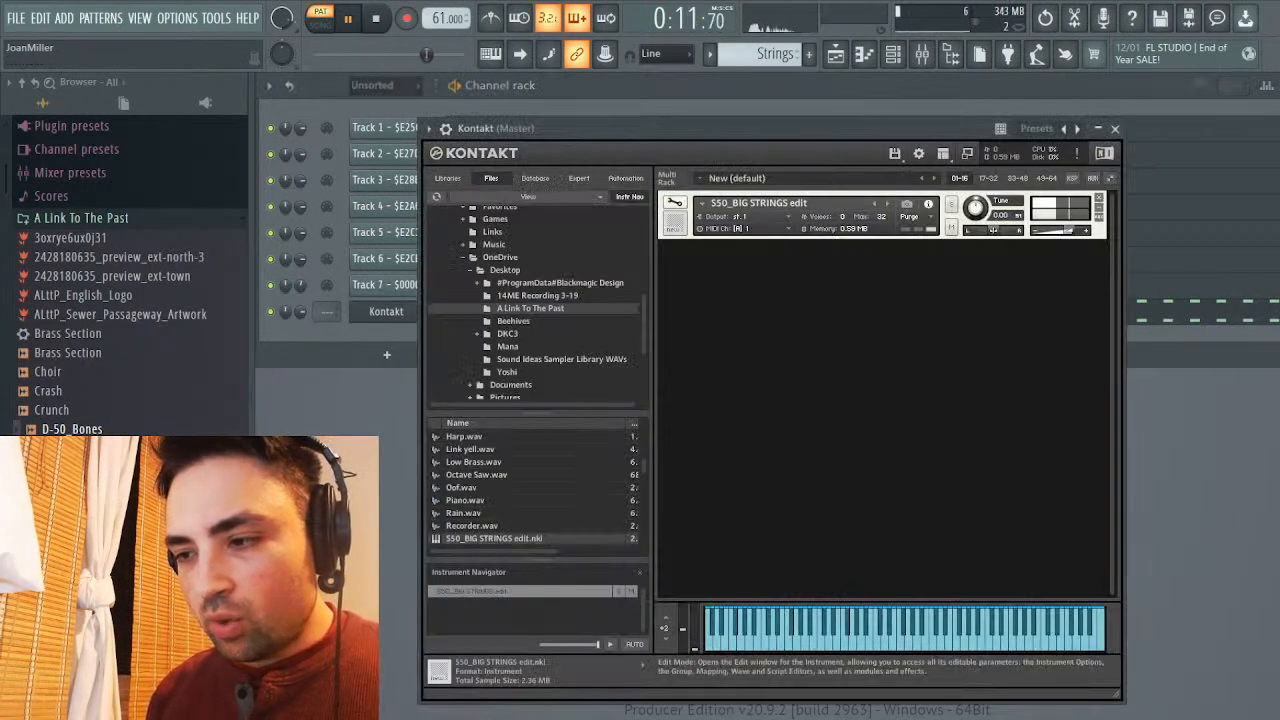
left_click(675, 202)
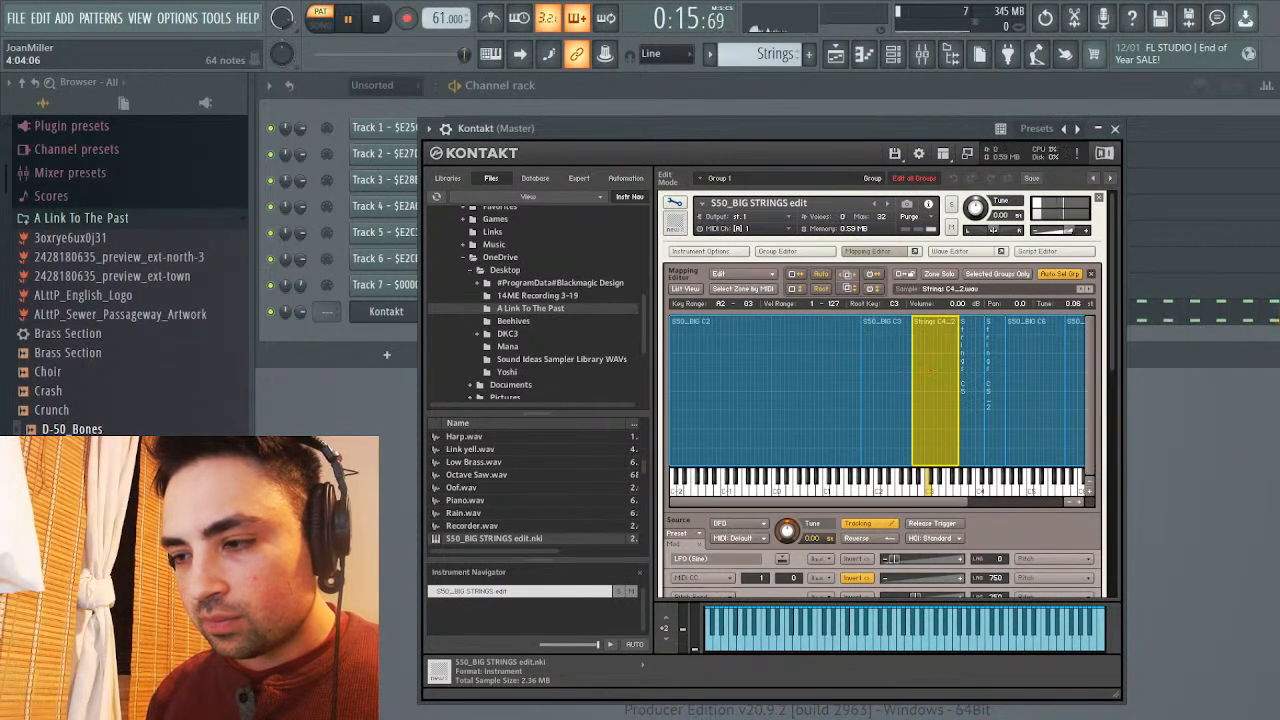
scroll(883, 394, "down", 5)
scroll(882, 395, "down", 2)
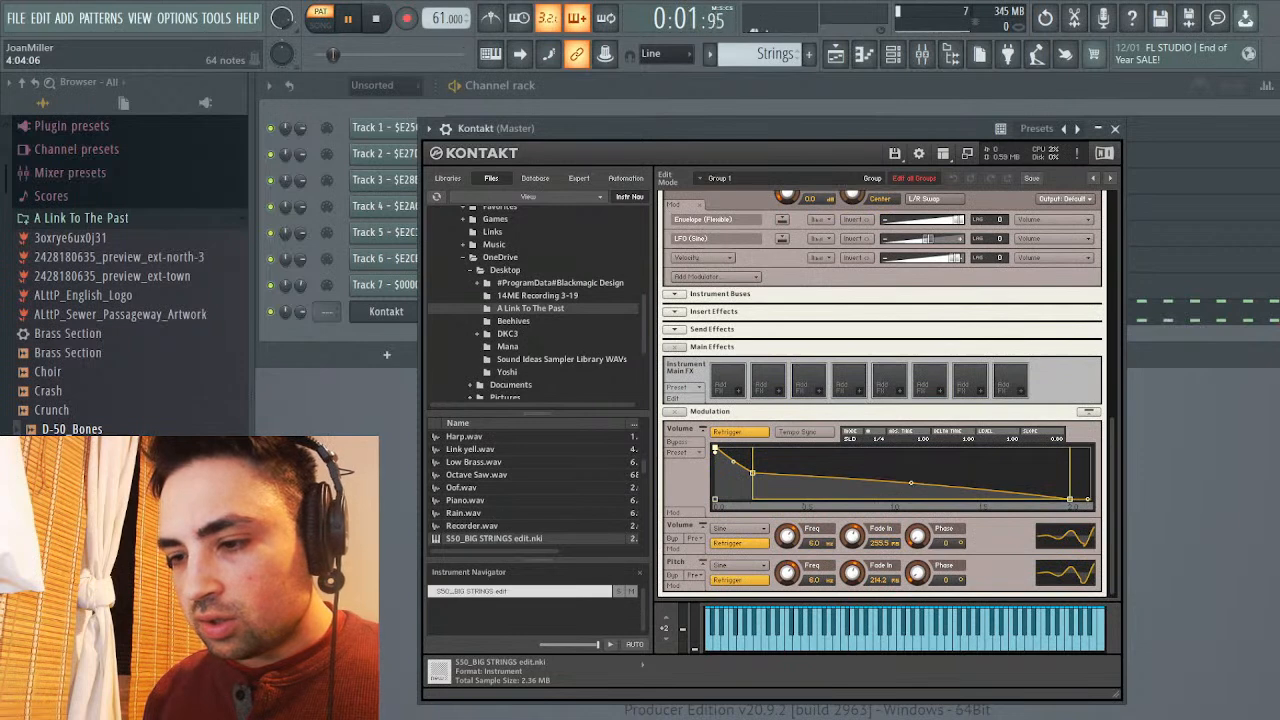
mouse_move(789, 498)
left_mouse_down()
mouse_move(900, 498)
mouse_move(769, 498)
left_mouse_up()
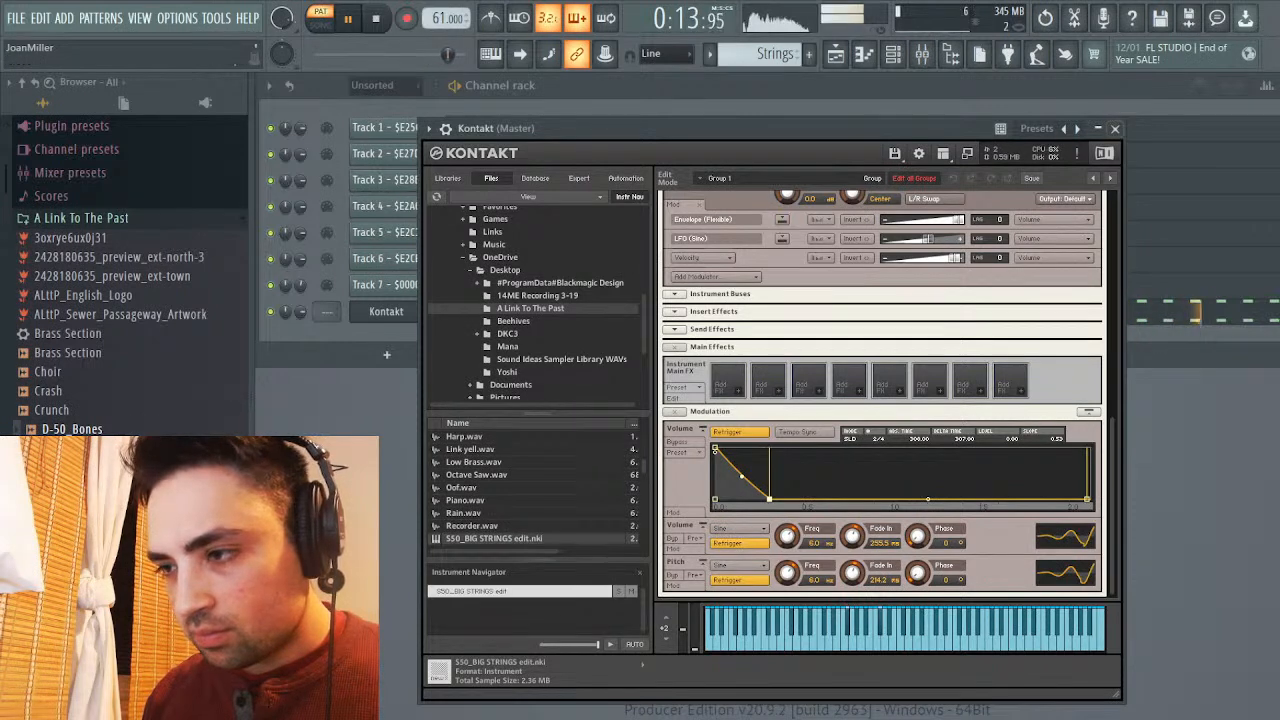
key("space")
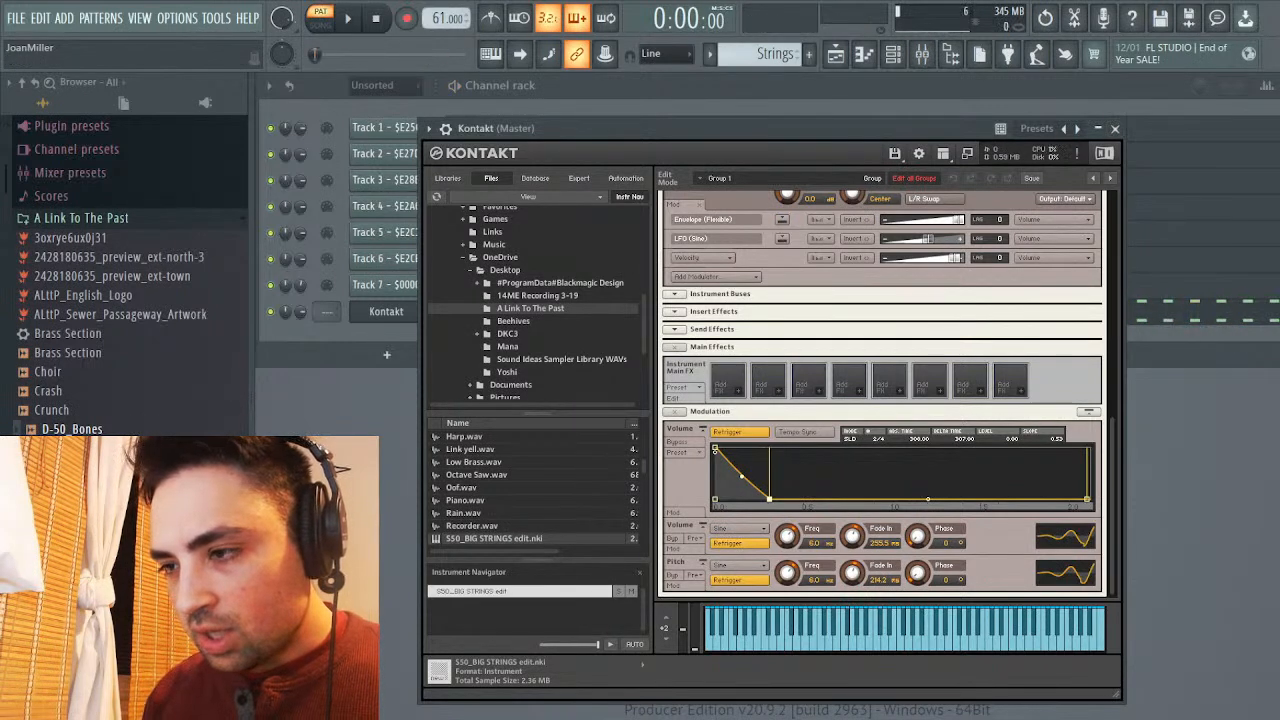
left_click(1115, 128)
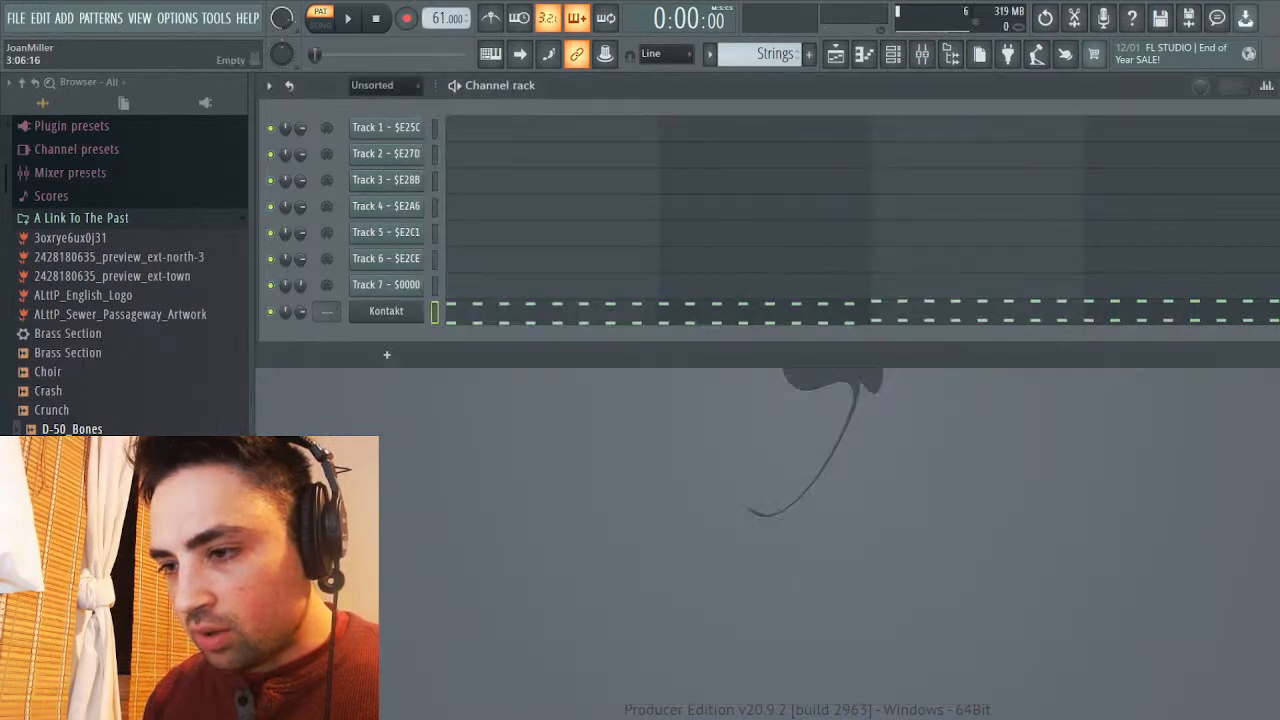
Extend every Kontakt note in the Strings pattern to reach the start of the next one, and play the pattern
key("F7")
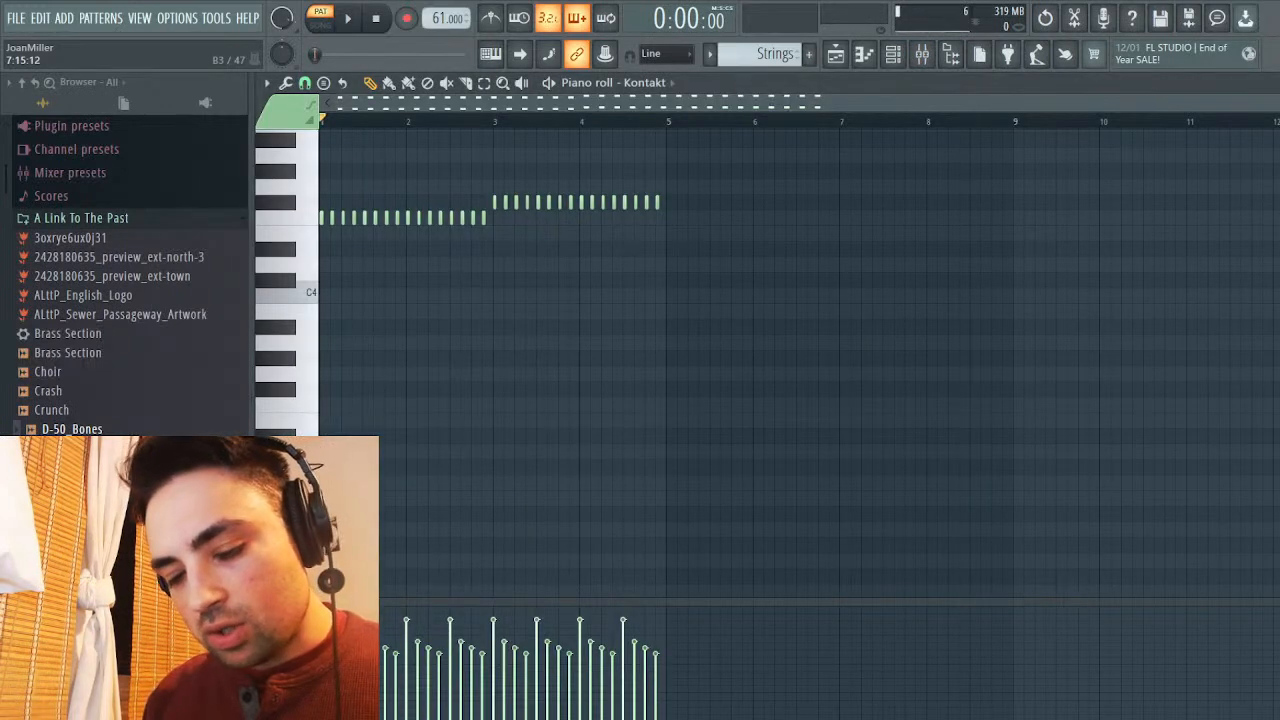
scroll(790, 360, "up", 5)
key("space")
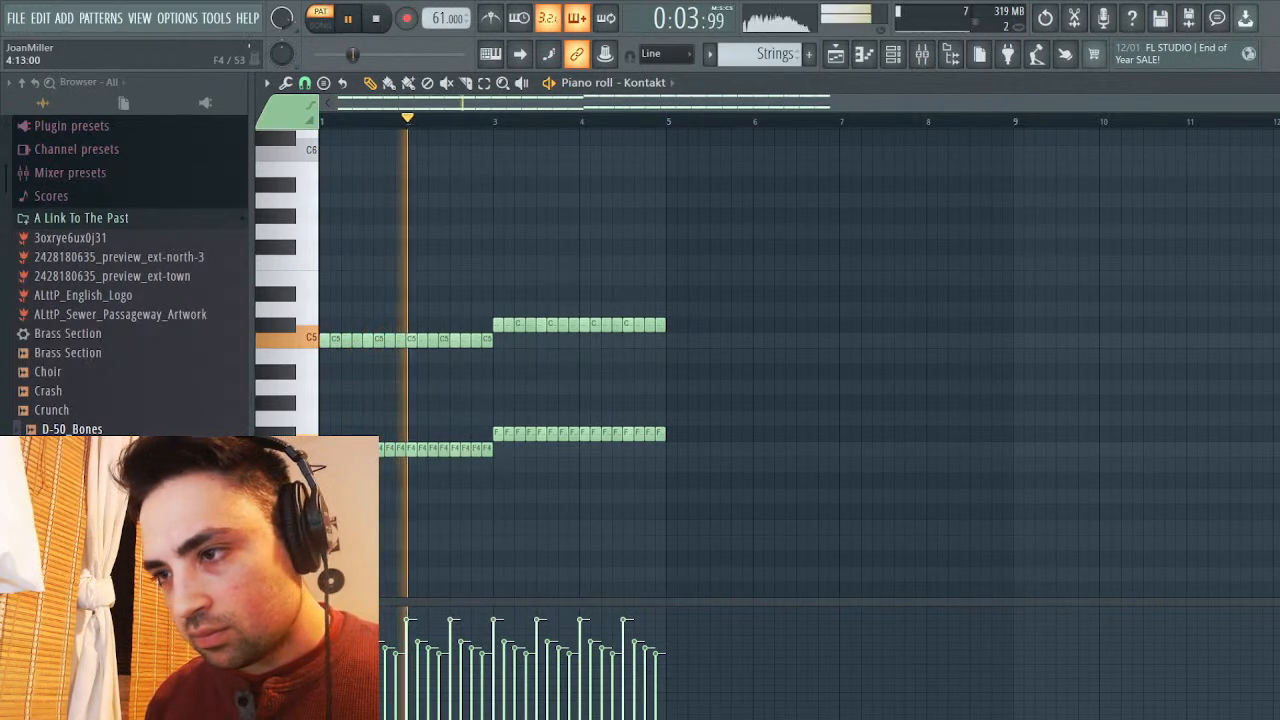
key("F6")
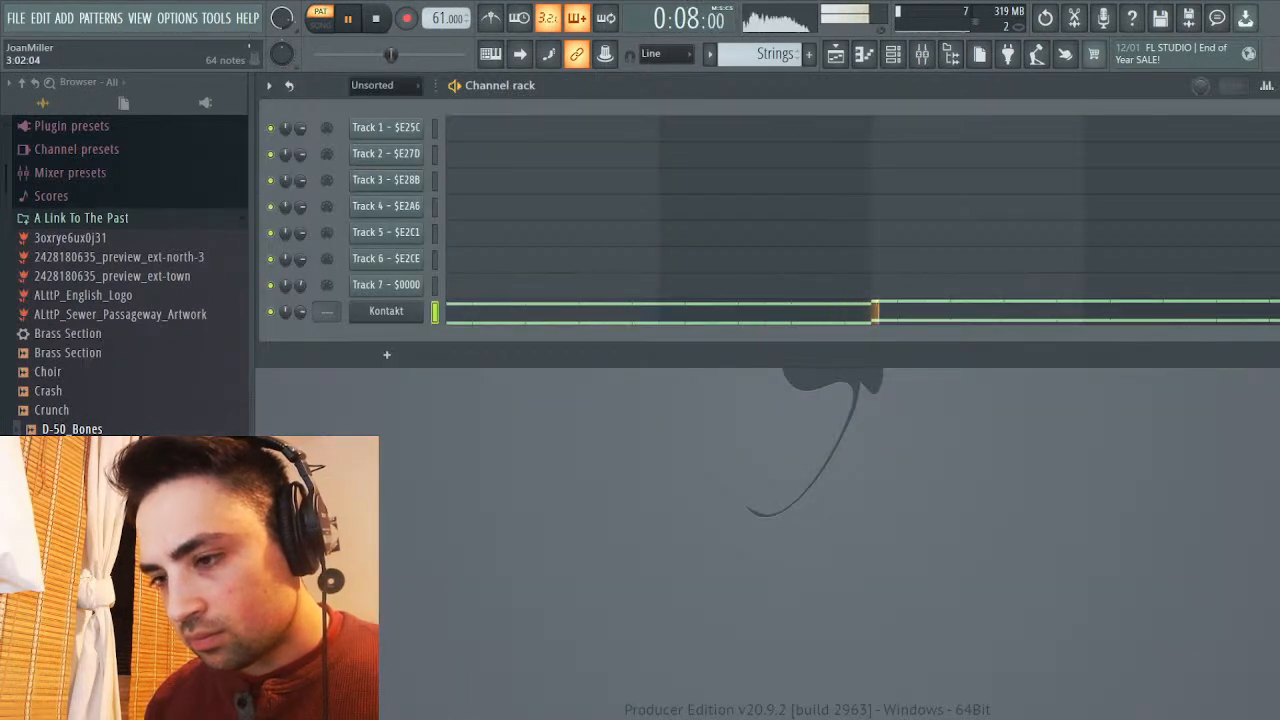
key("space")
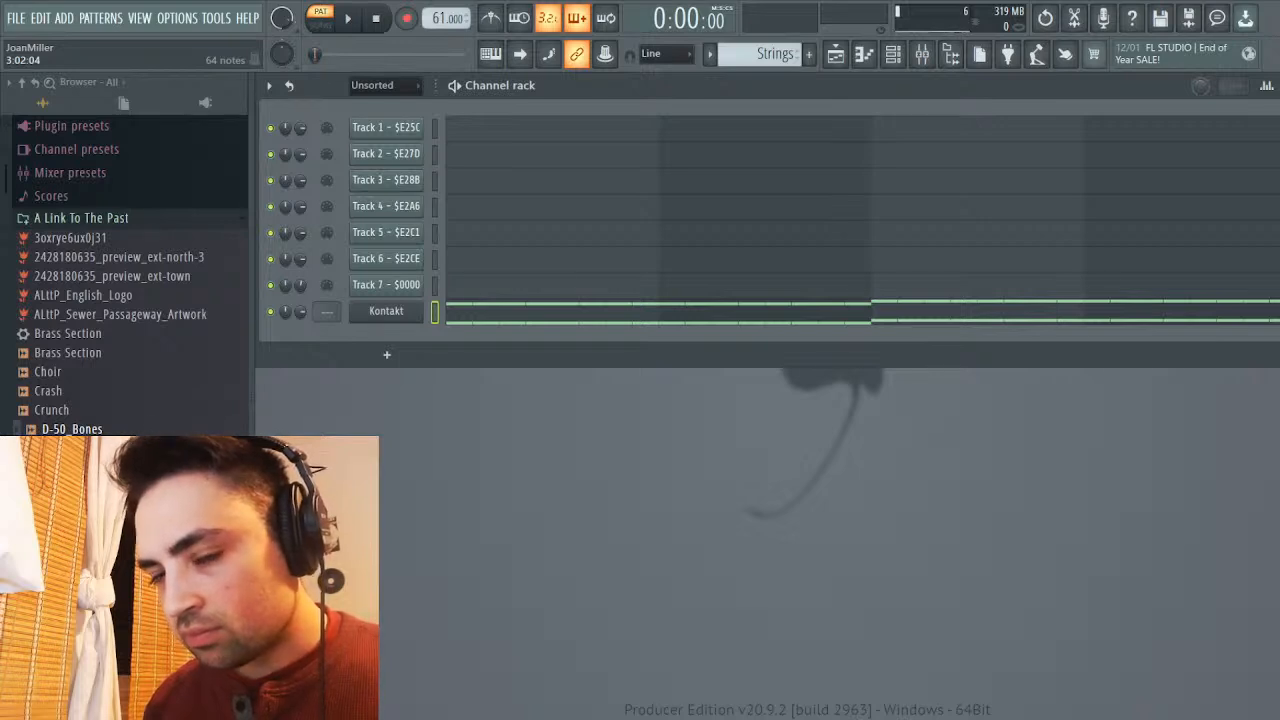
Play the Strings pattern again and lower all its Kontakt notes by one semitone in the piano roll
key("space")
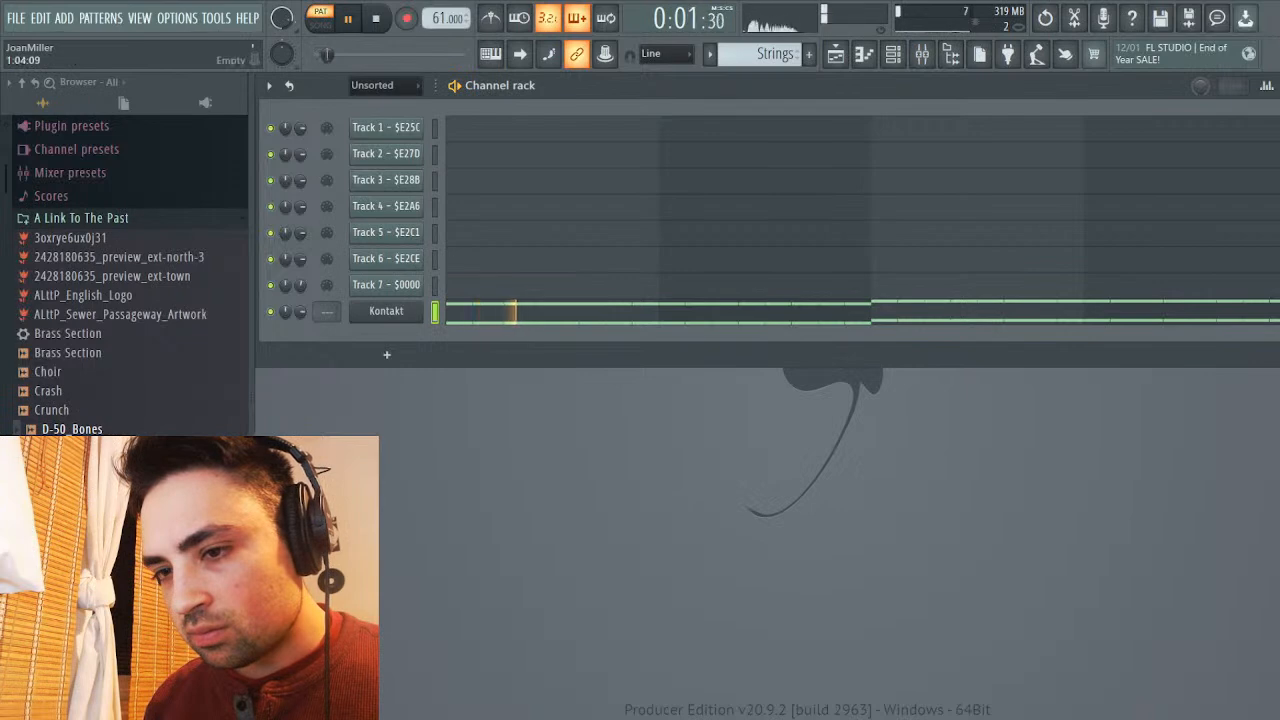
key("F7")
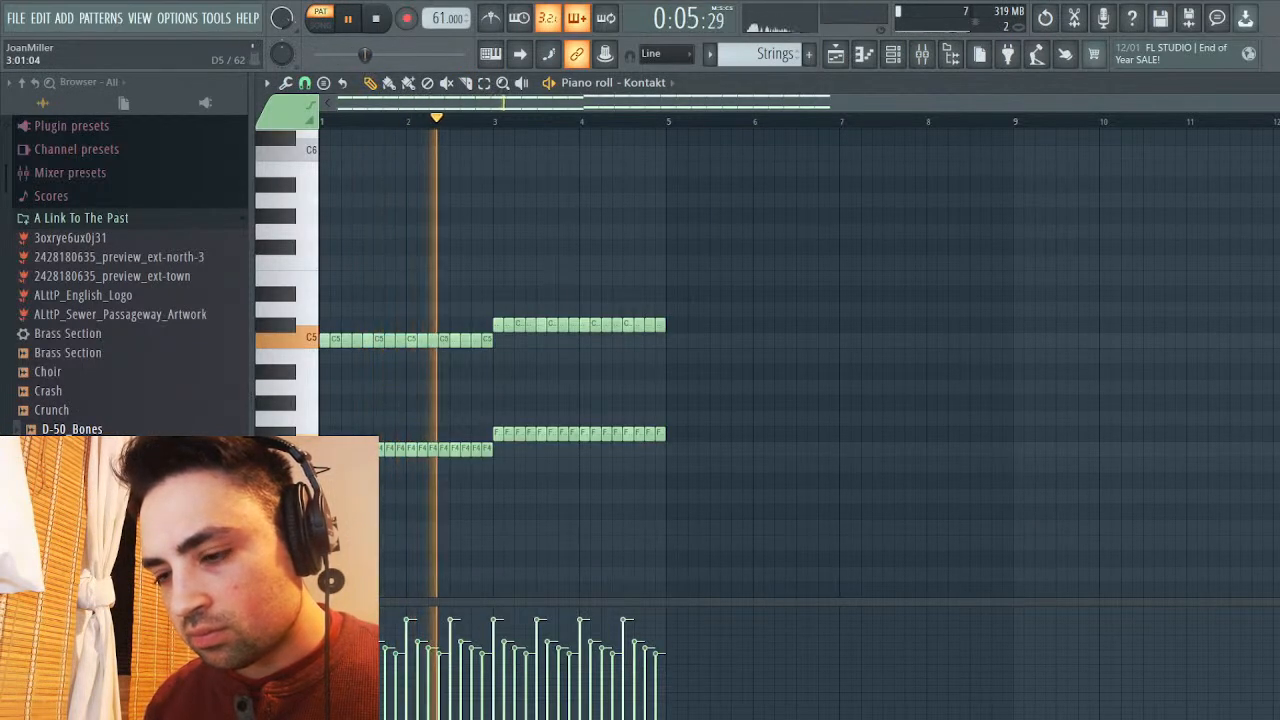
key("space")
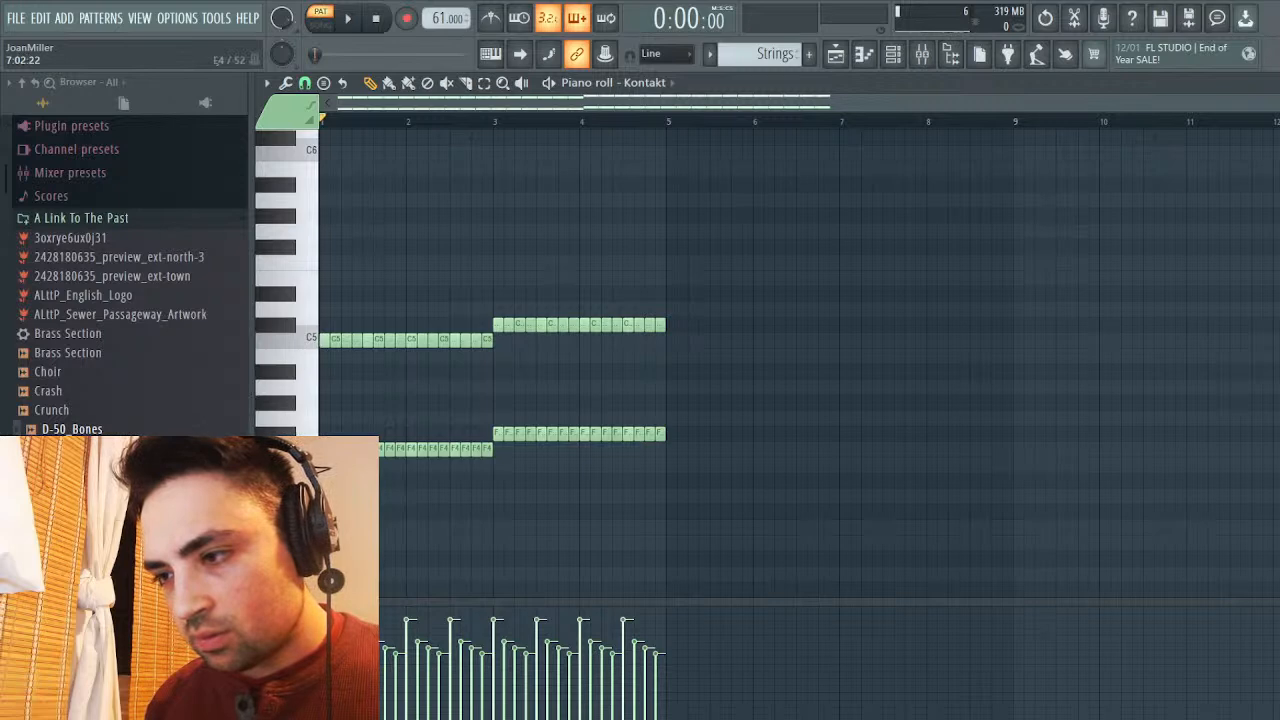
key("space")
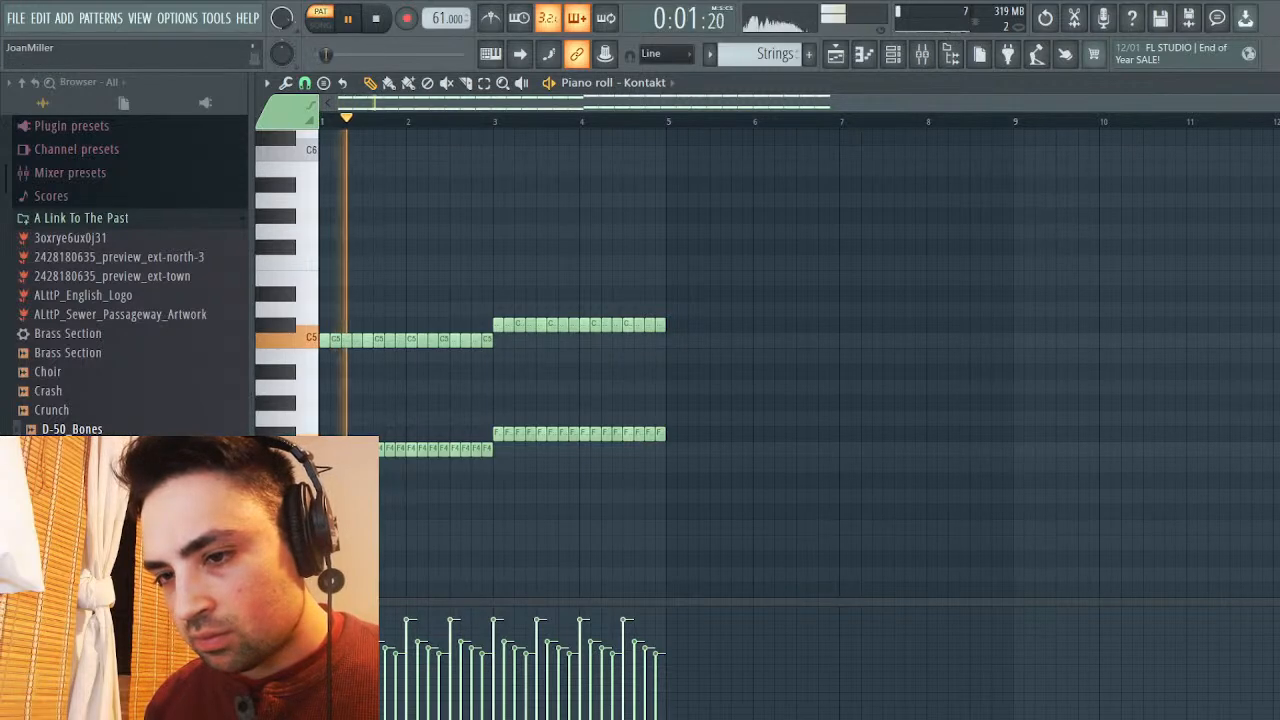
key("space")
key("shift+Down")
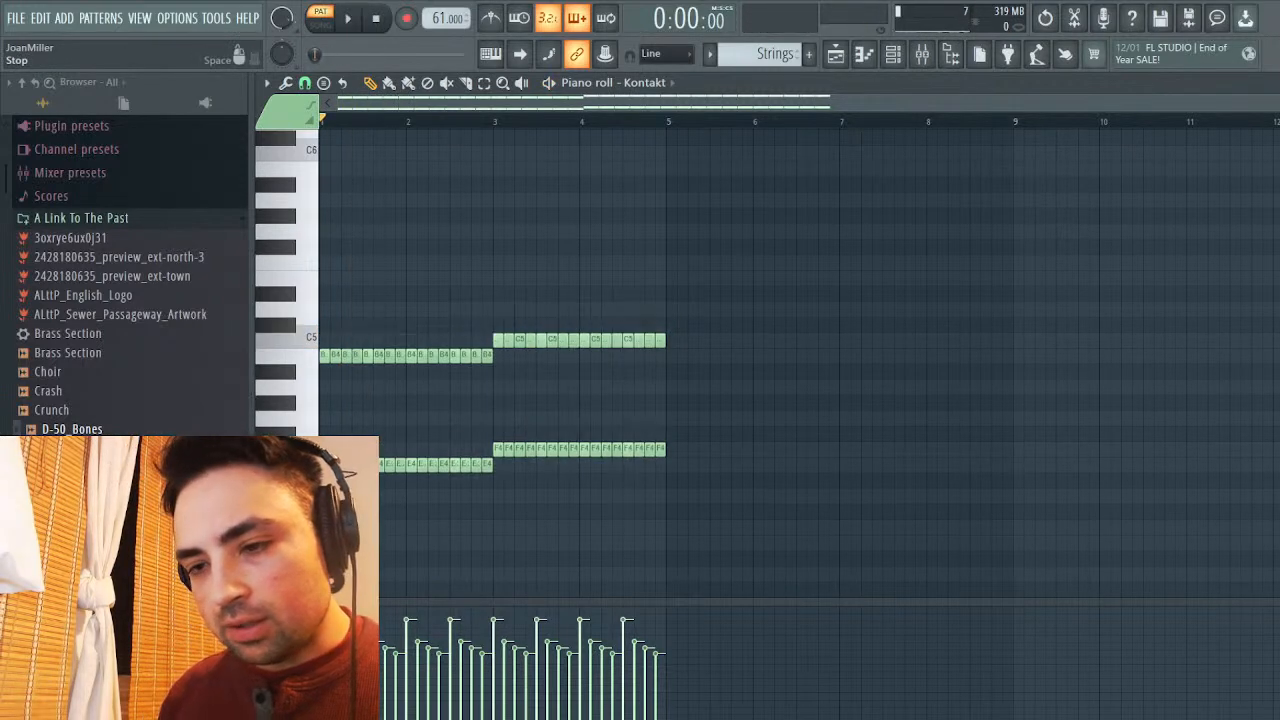
Play the lowered Strings pattern several times to judge its pitch by ear
key("space")
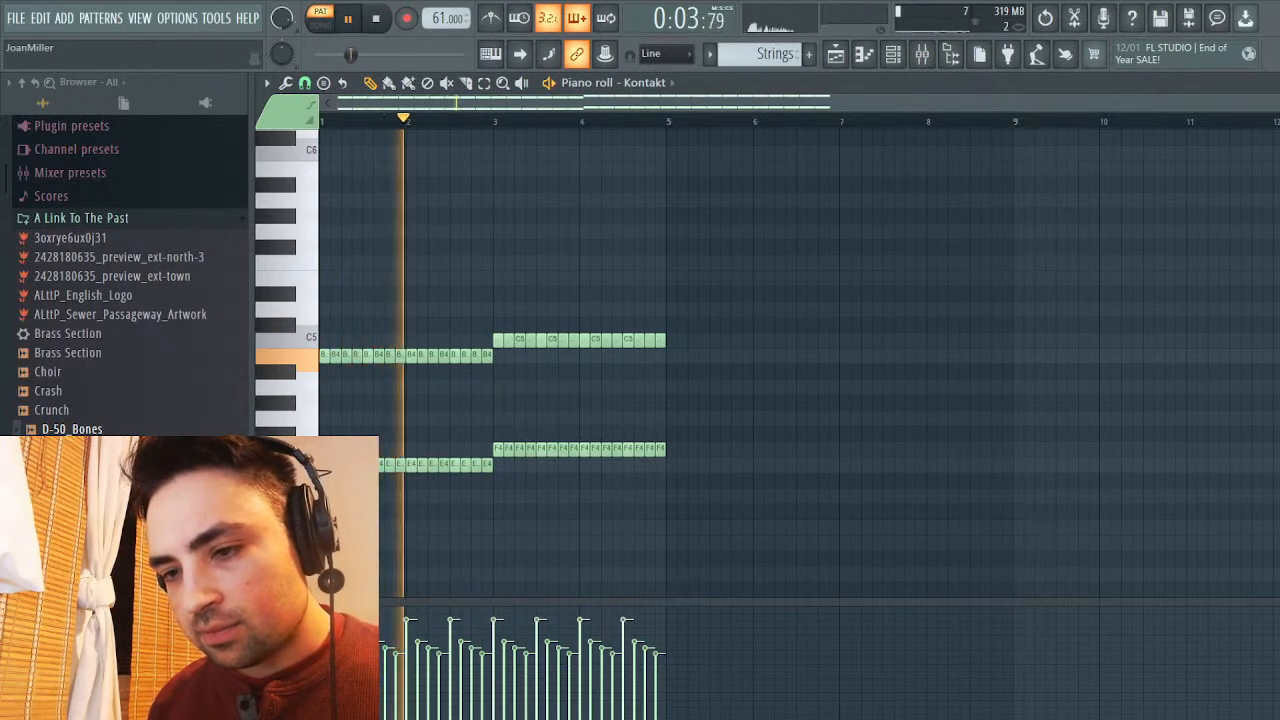
key("space")
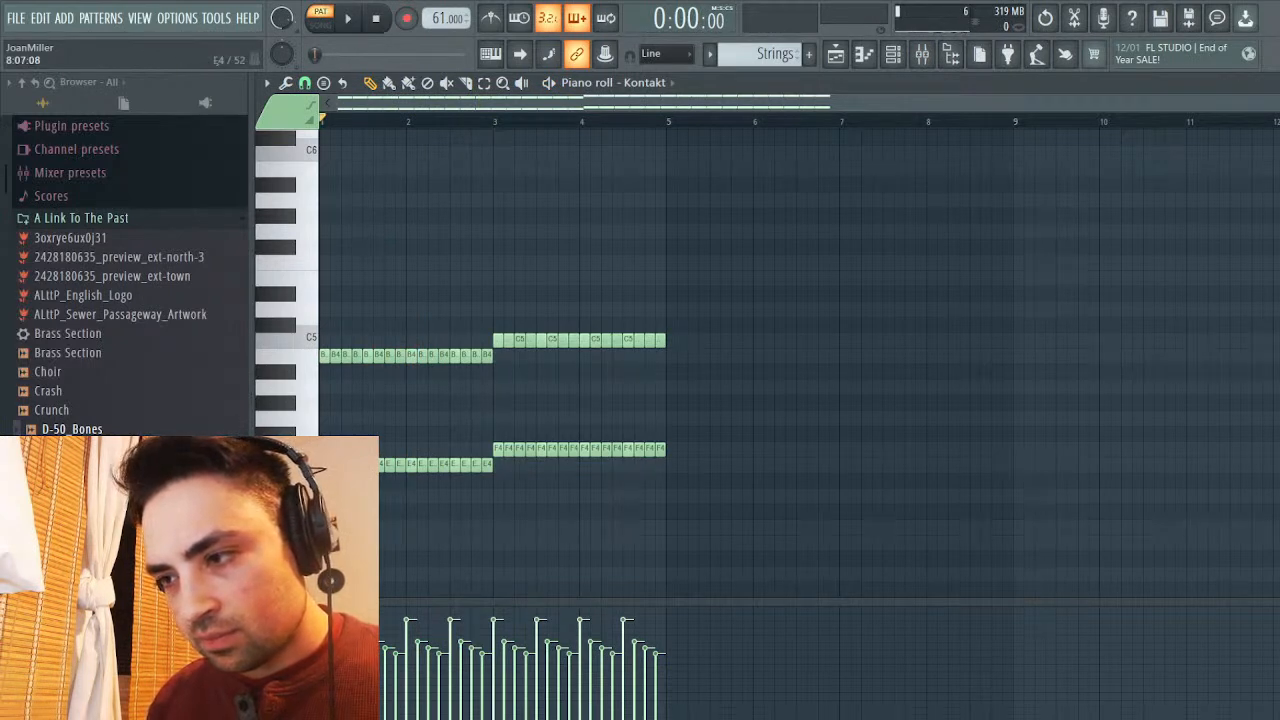
key("space")
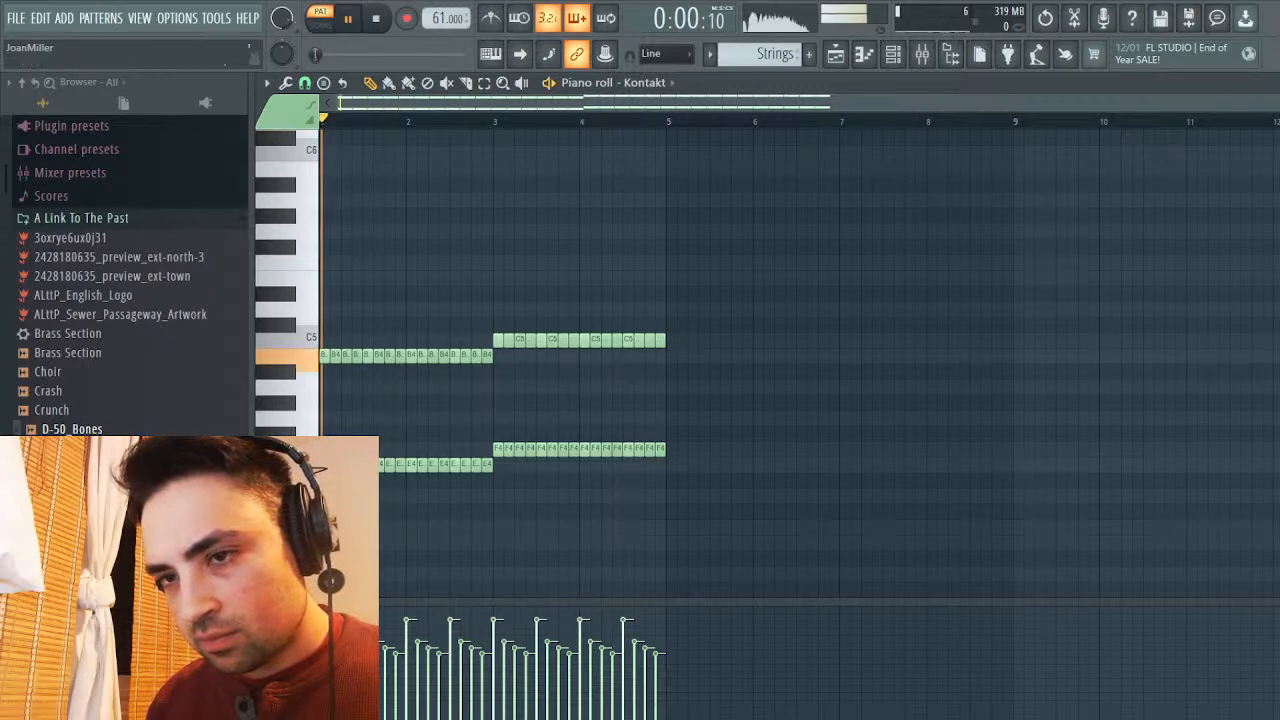
key("space")
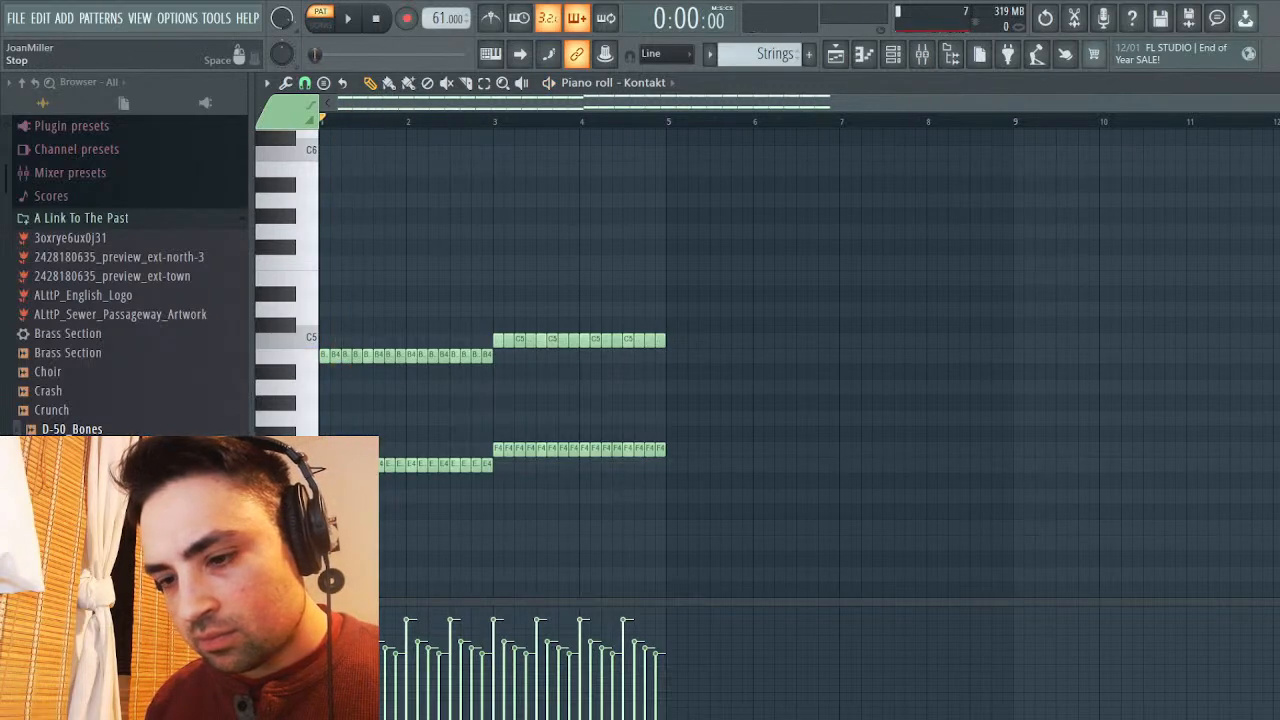
key("space")
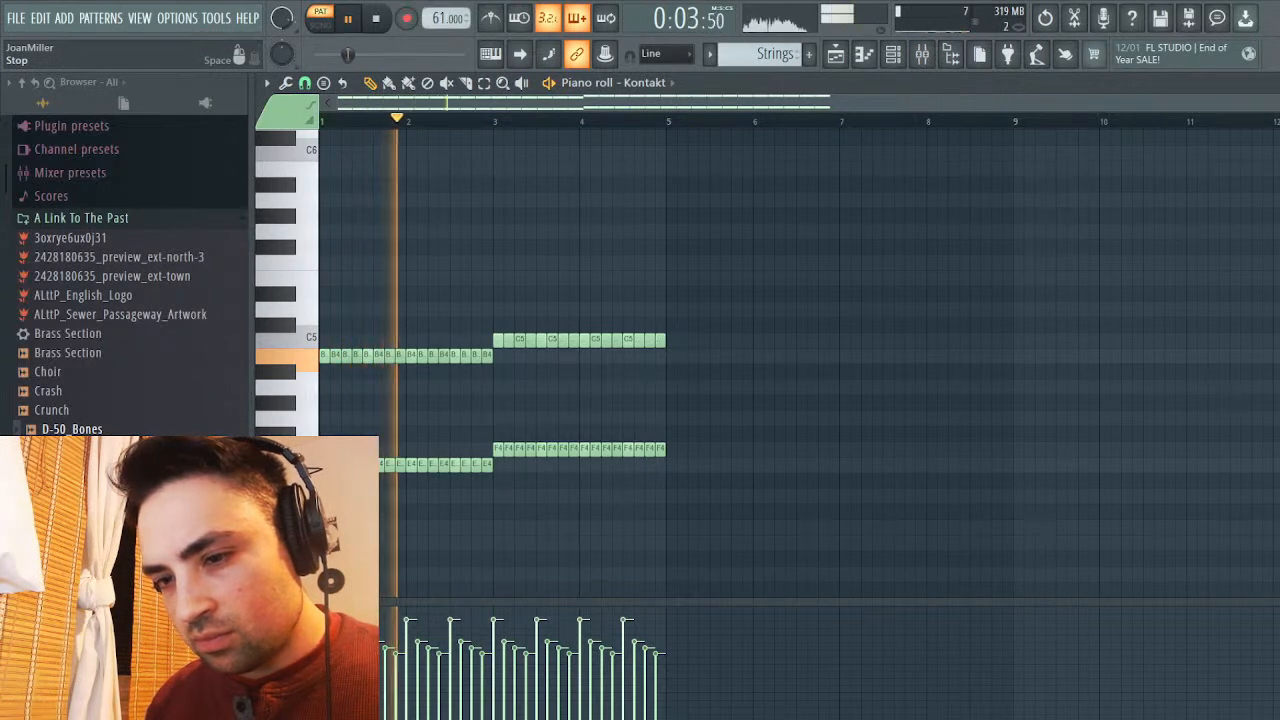
key("space")
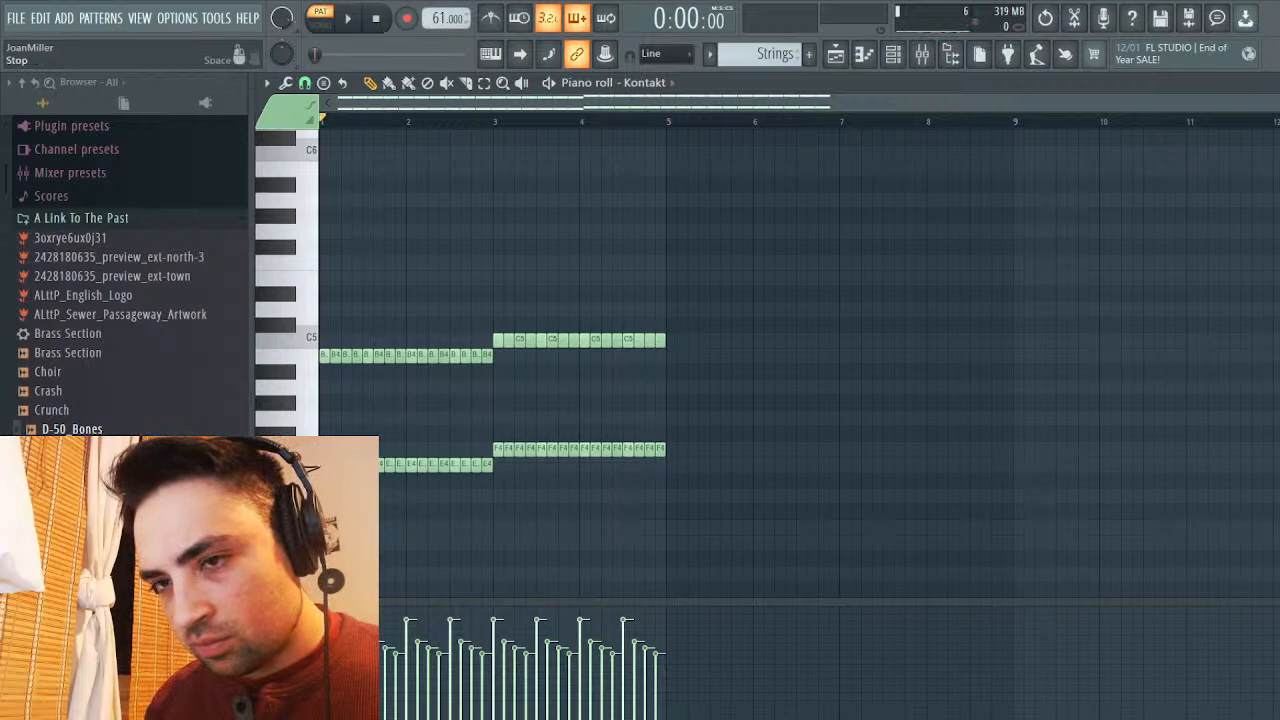
key("space")
key("space")
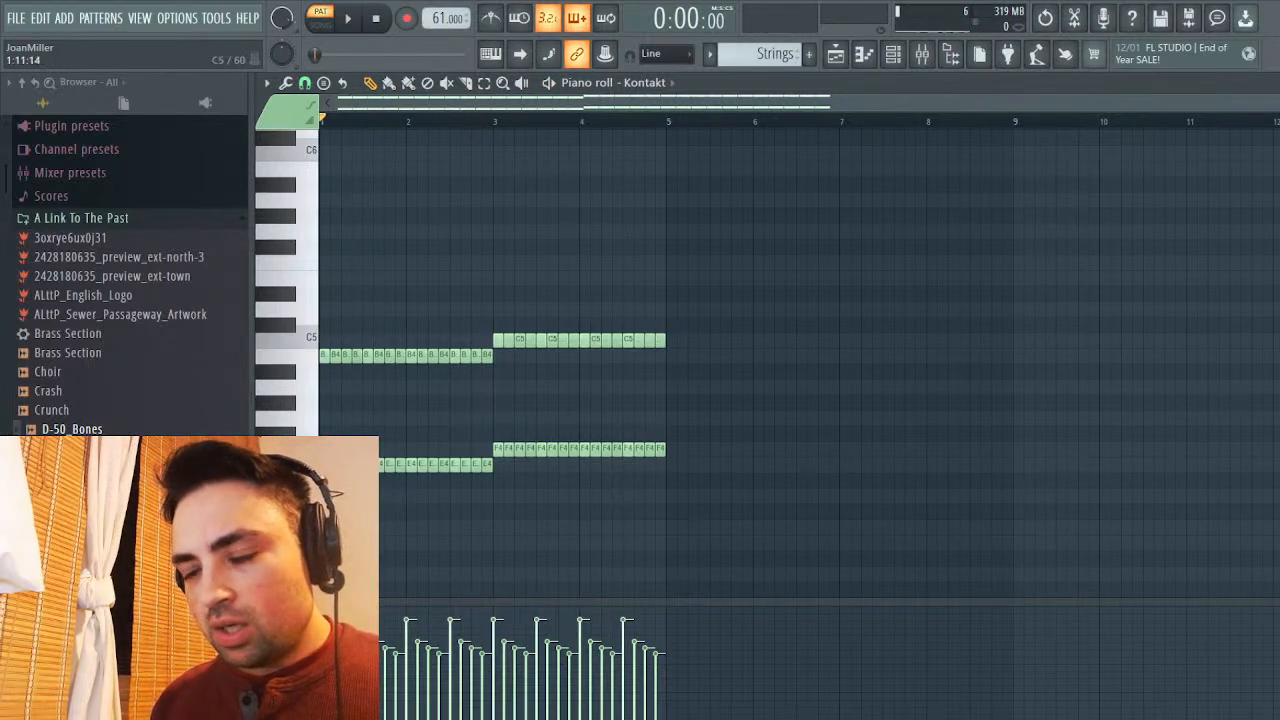
Add a Tuner effect to slot 5 of the master mixer track and close the mixer
key("Escape")
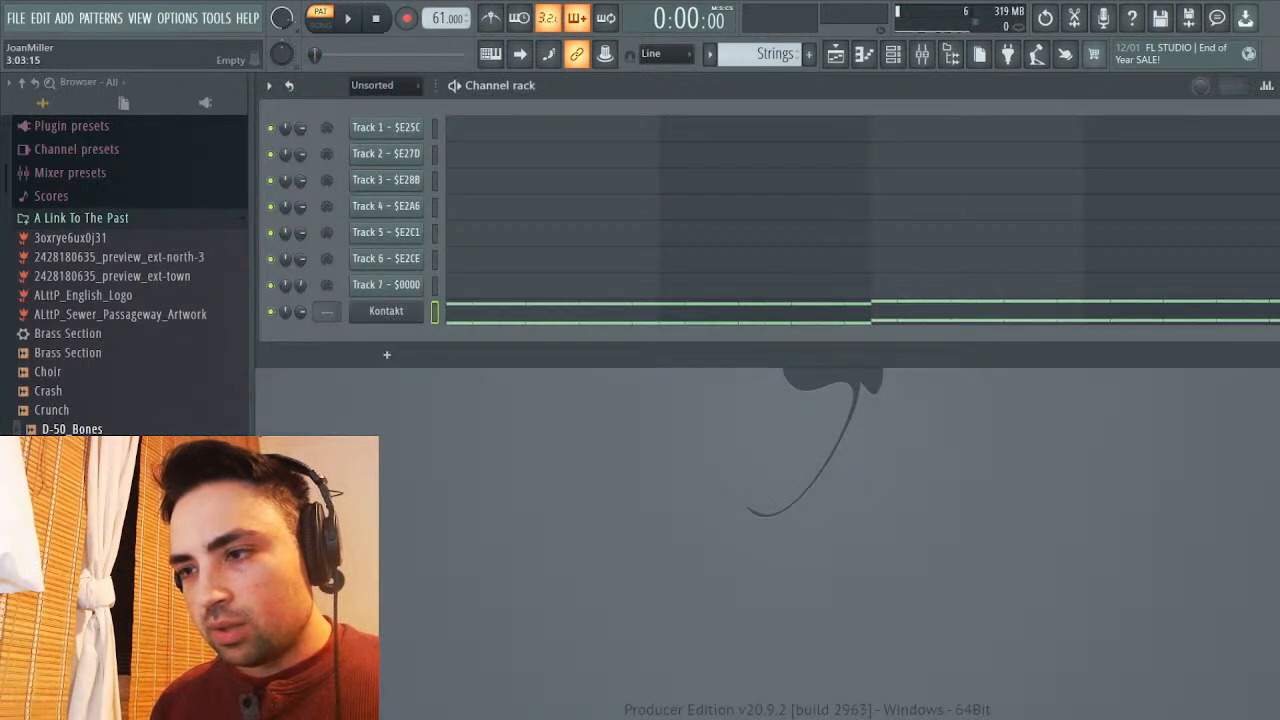
key("F9")
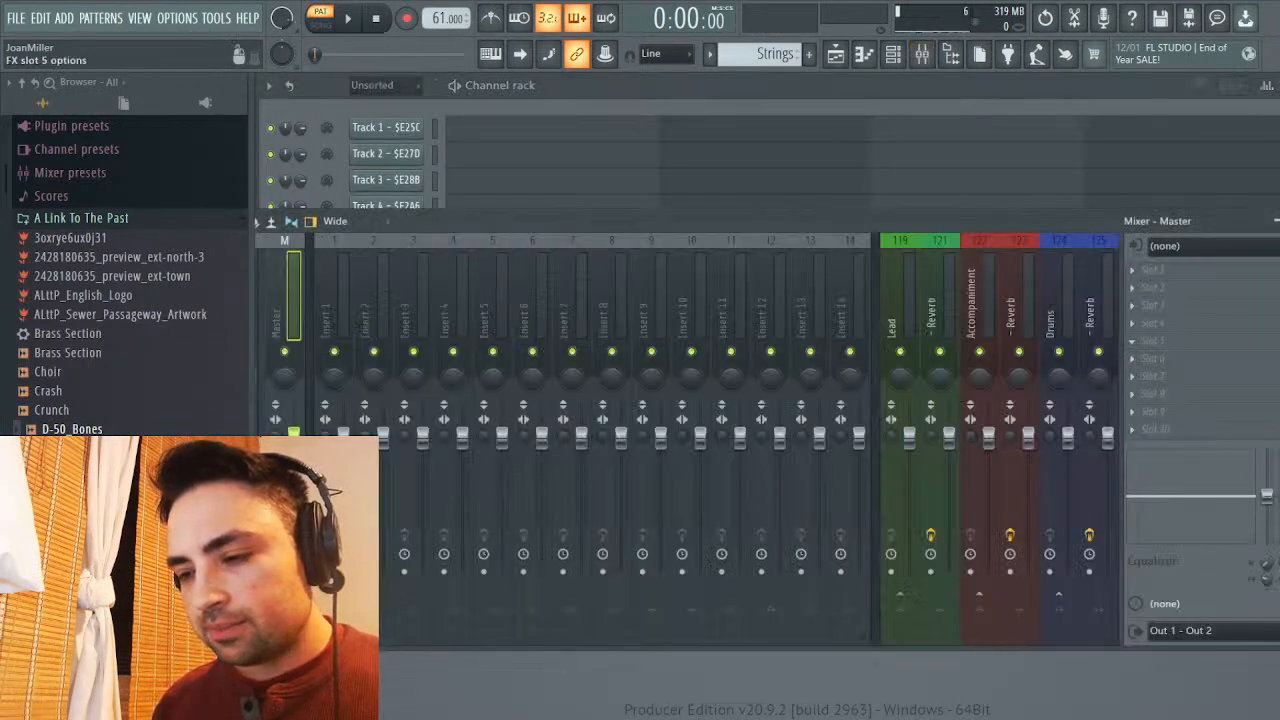
left_click(1200, 400)
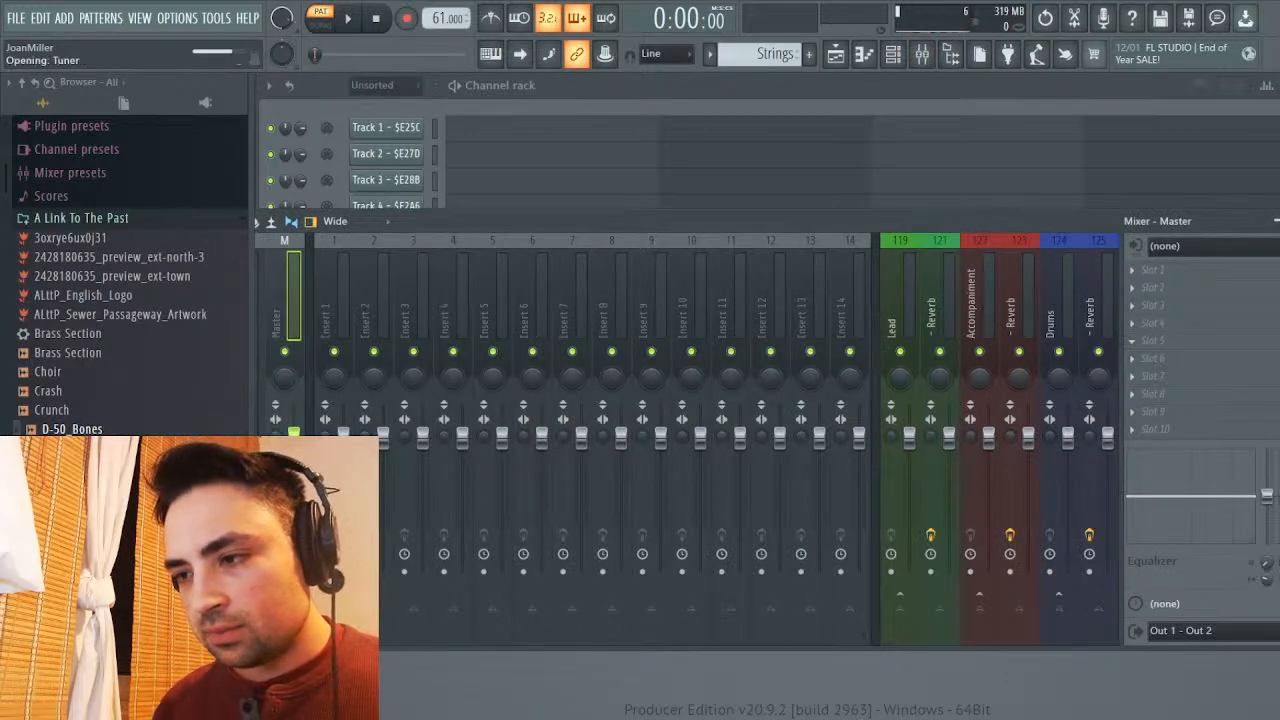
key("Escape")
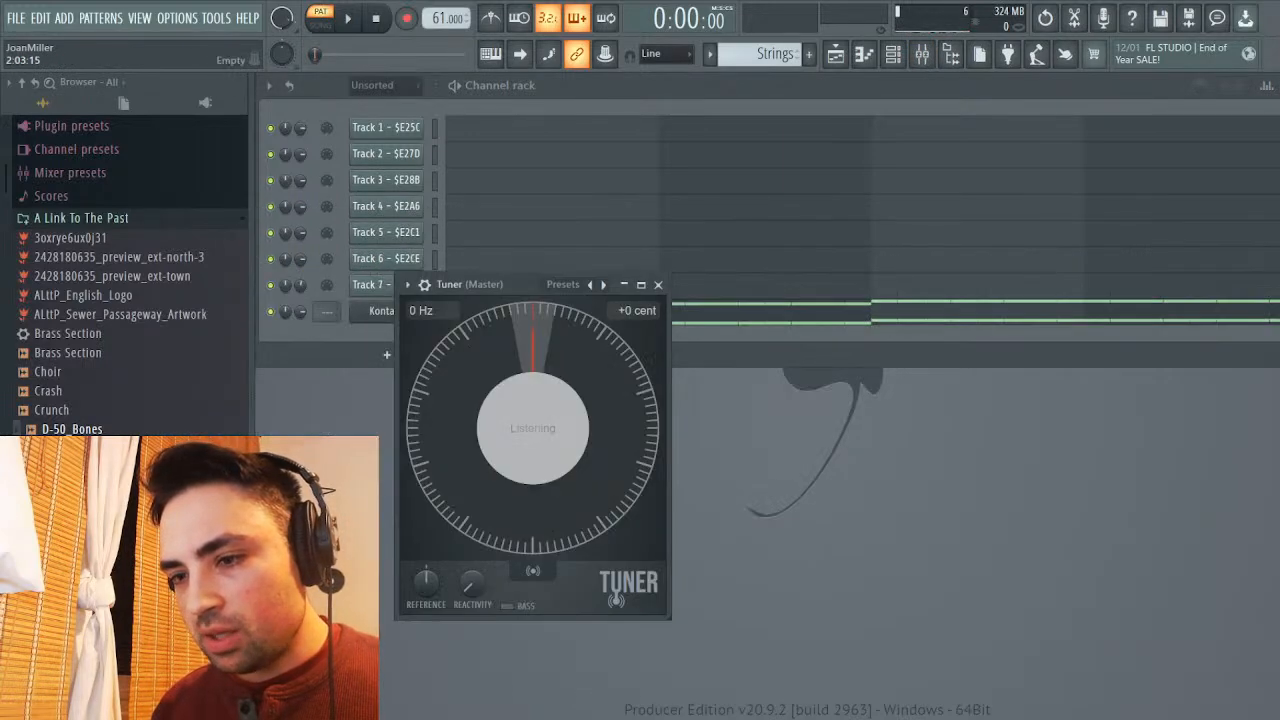
Reduce the Kontakt piano roll to a smaller window and place it beside the Tuner
key("F7")
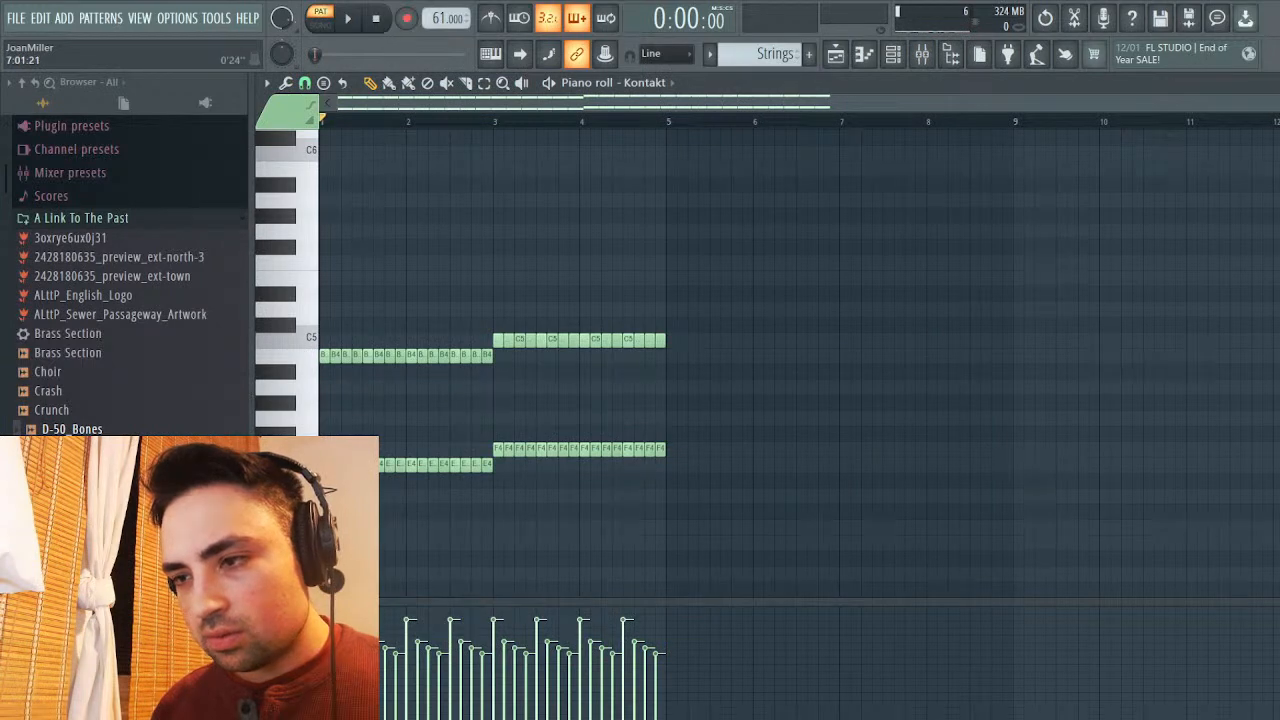
key("Return")
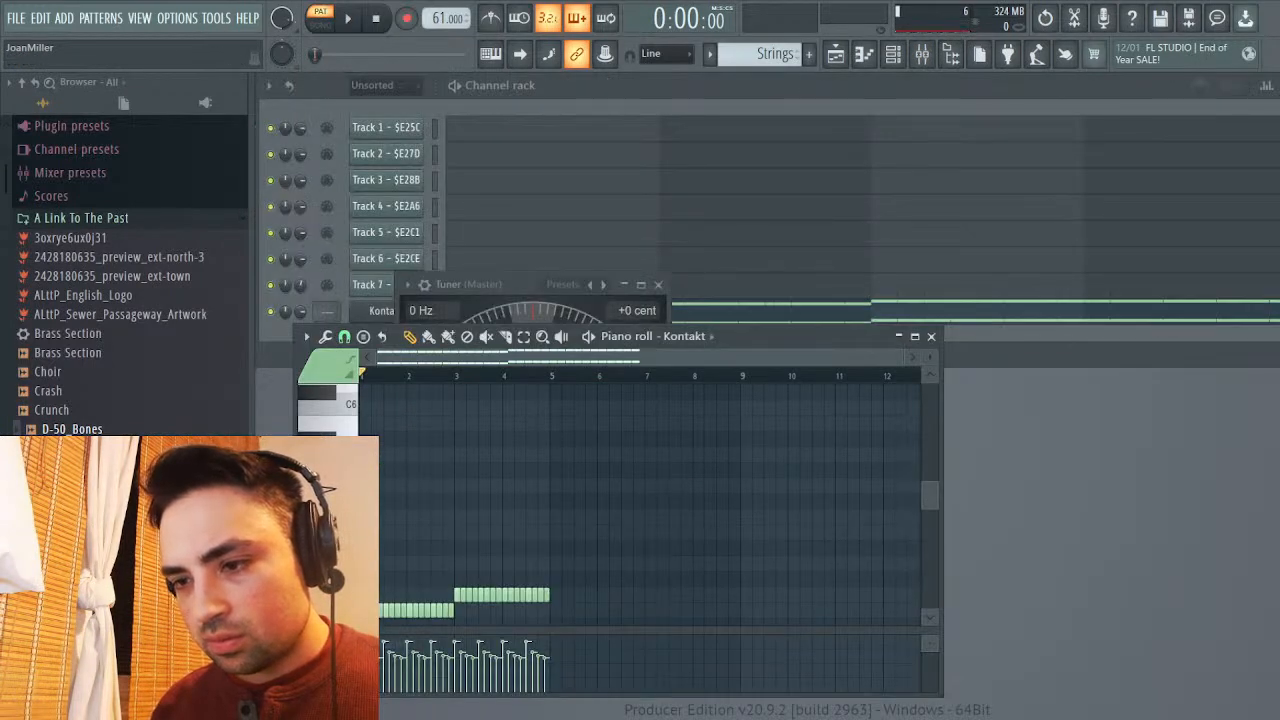
left_click_drag(760, 336, 1117, 268)
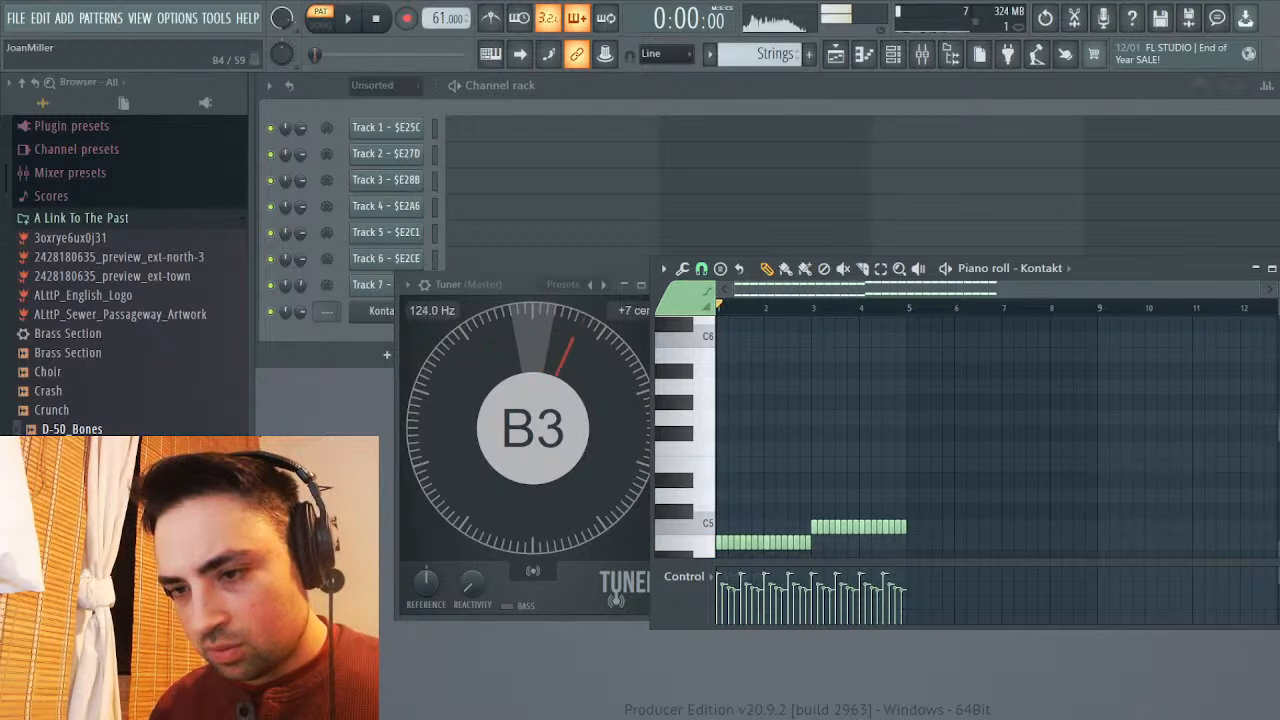
Lengthen the decay of the S50_BIG STRINGS volume envelope in Kontakt to about 1772 ms
left_click(382, 311)
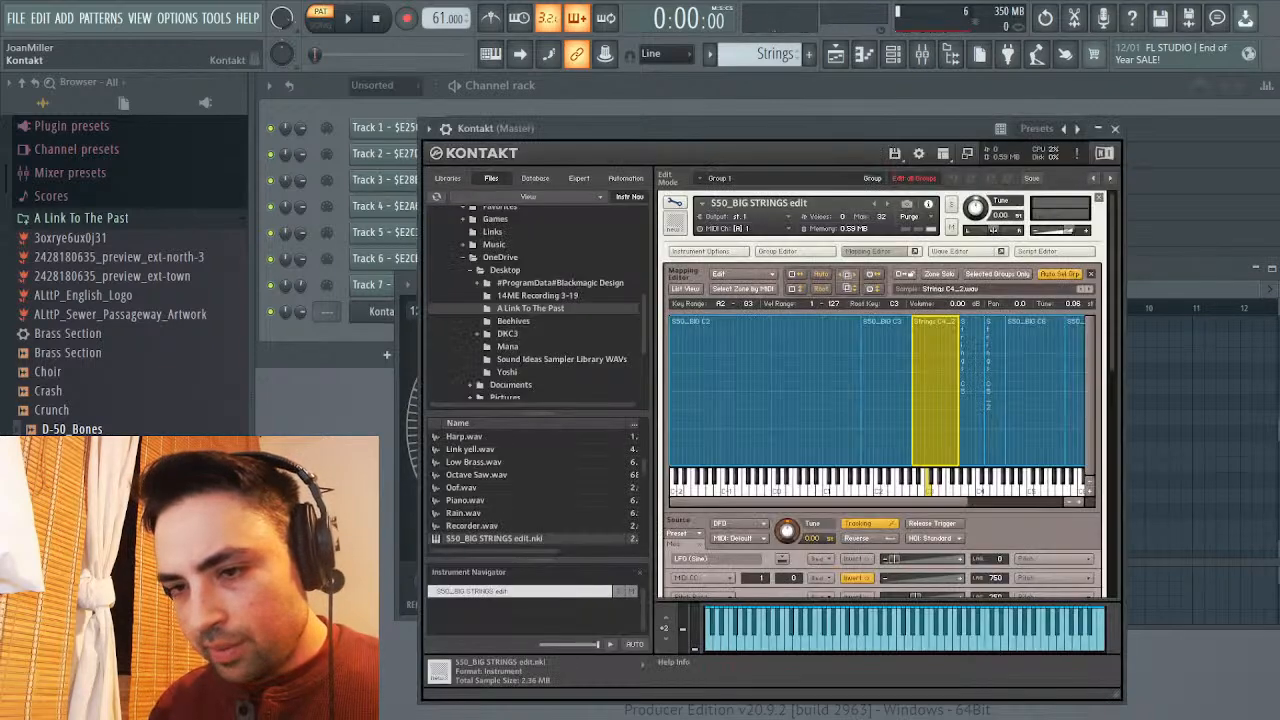
scroll(880, 400, "down", 3)
scroll(882, 394, "down", 4)
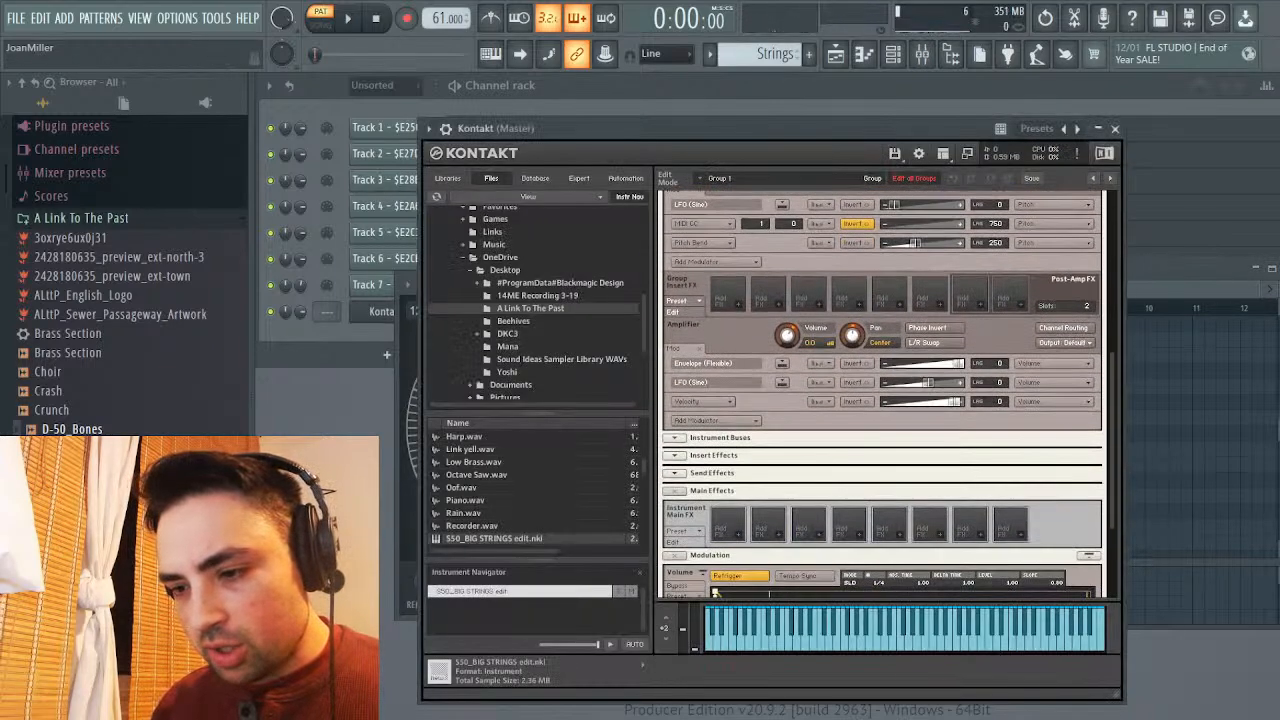
left_click_drag(769, 565, 1028, 565)
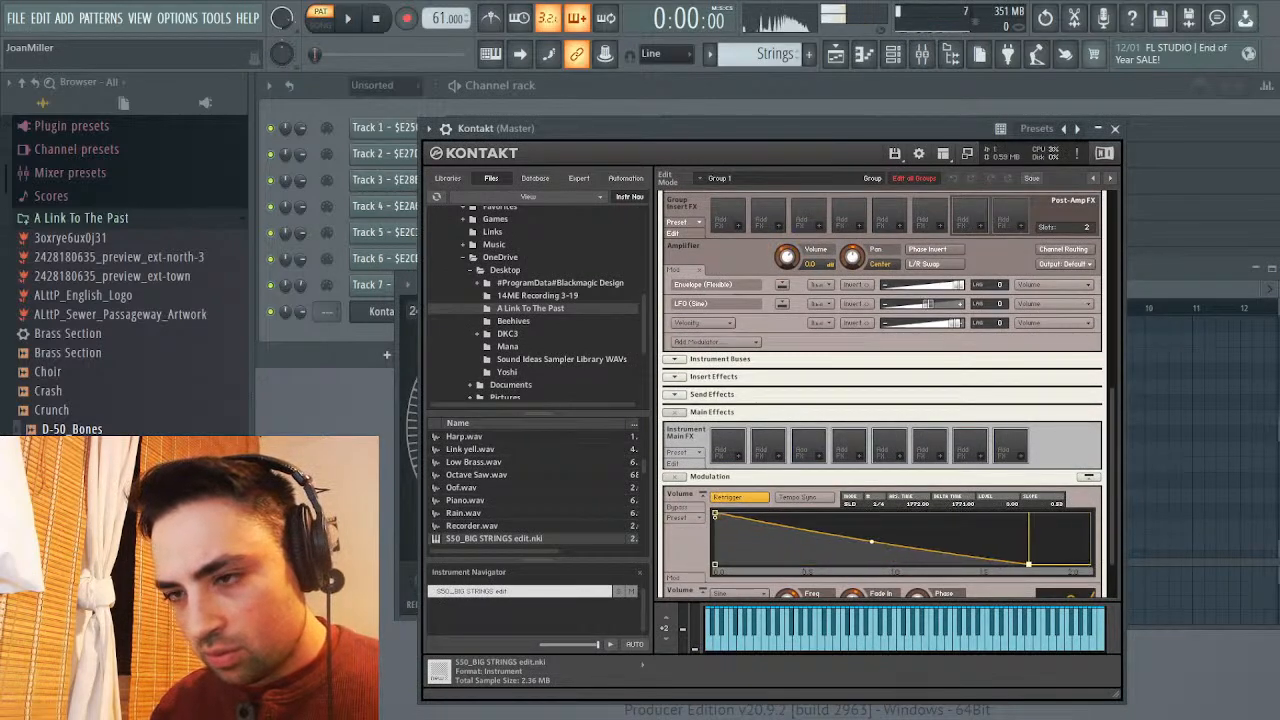
Move the Kontakt window clear of the Tuner and sound the B4 key in the piano roll to check its pitch
left_click_drag(700, 128, 1178, 126)
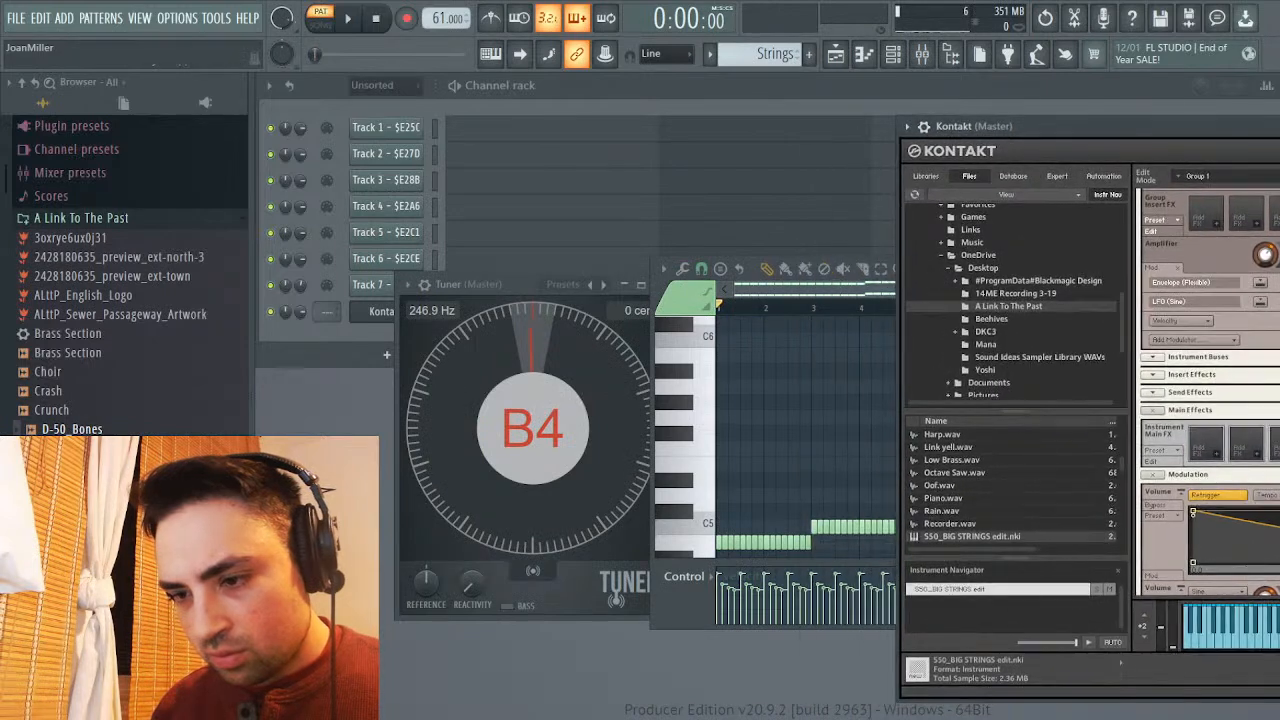
left_click(685, 545)
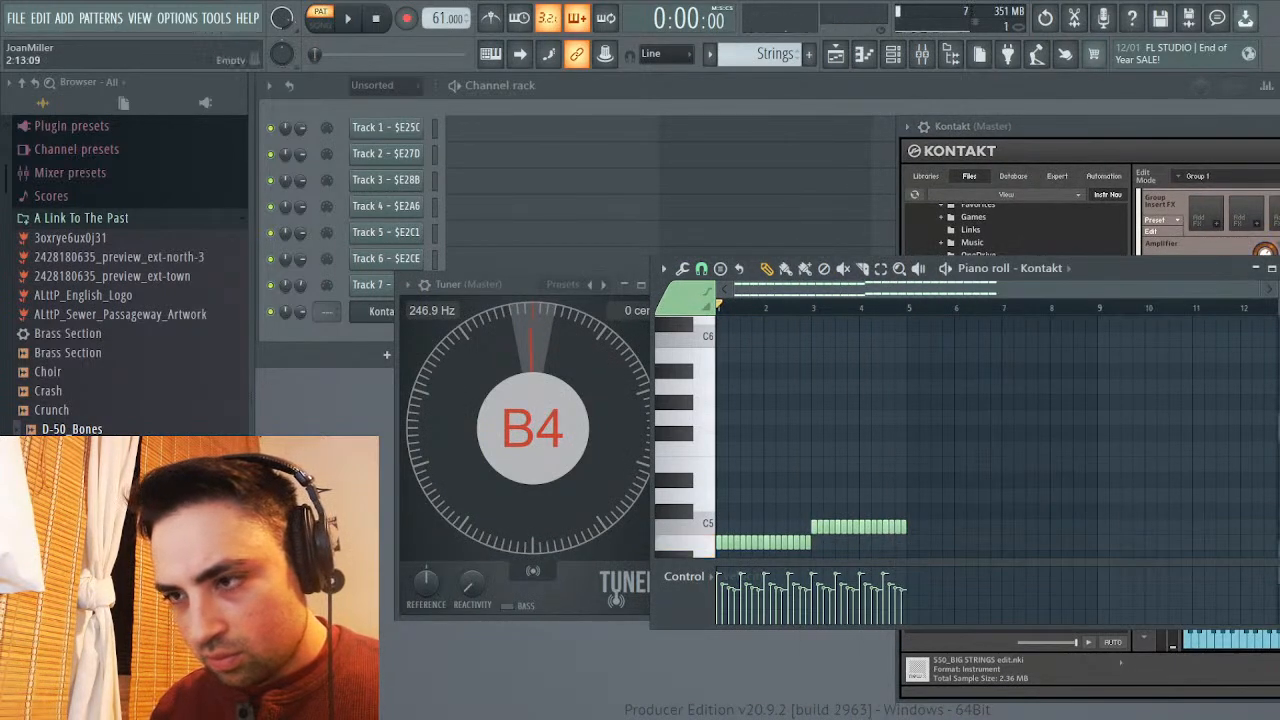
Set the Tuner's reactivity to about 38.5% and check the pitch of the C5 and B4 keys
left_click(921, 53)
left_click(921, 53)
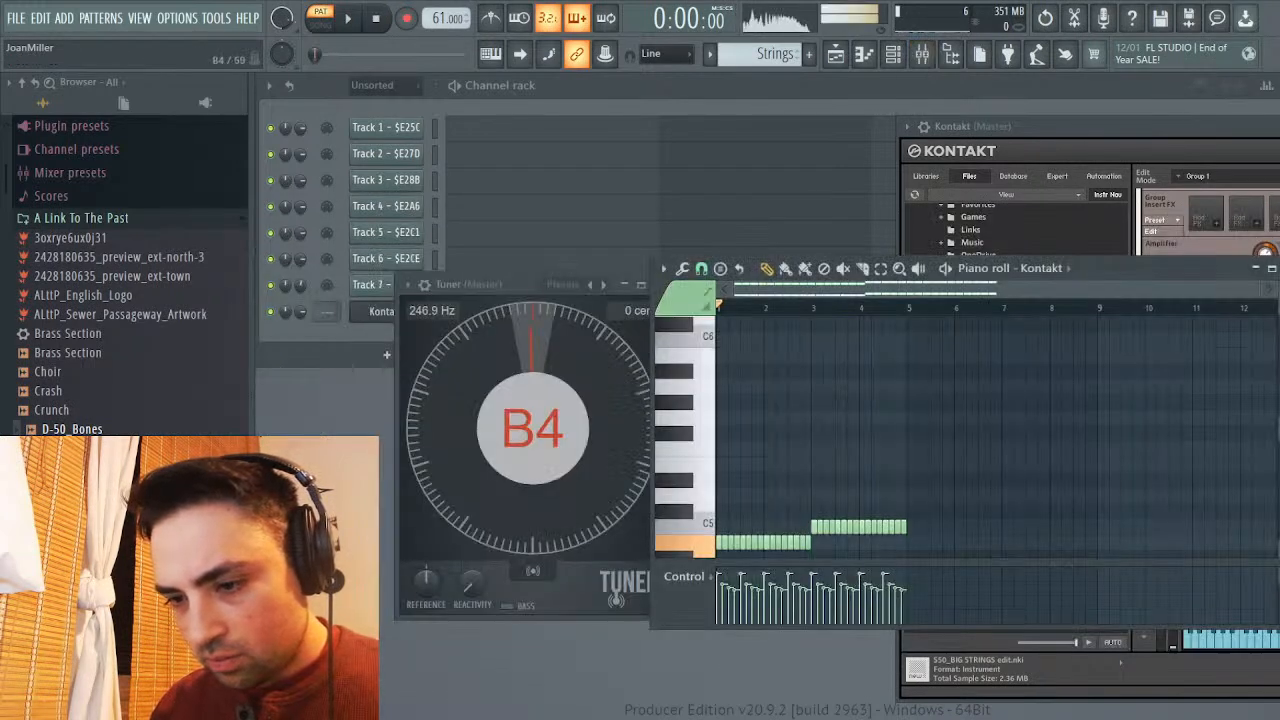
left_click(468, 586)
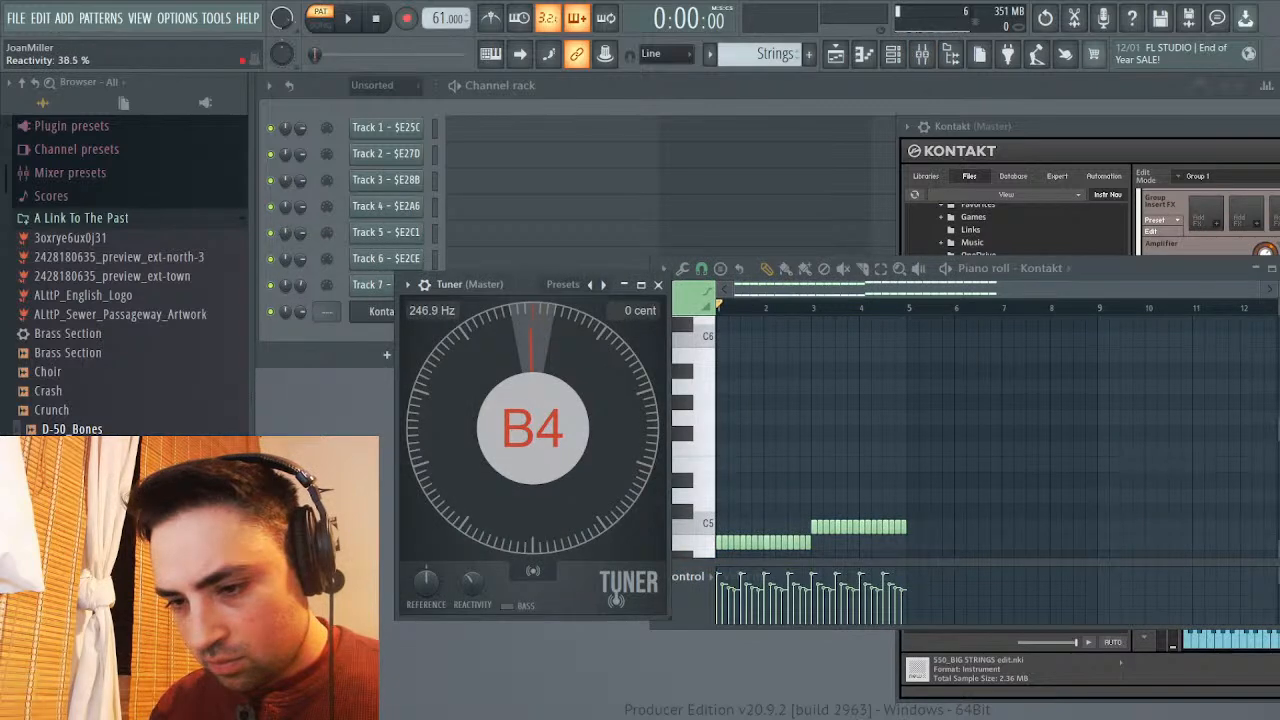
left_click(690, 524)
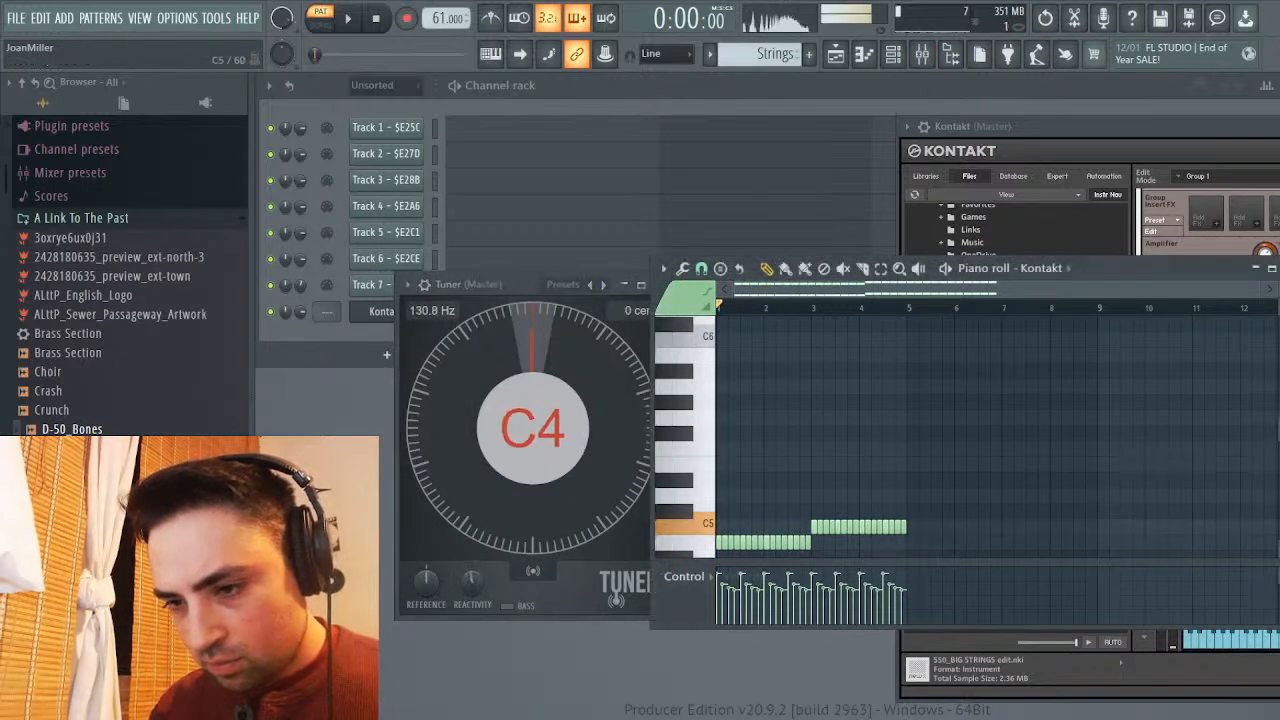
left_click(690, 545)
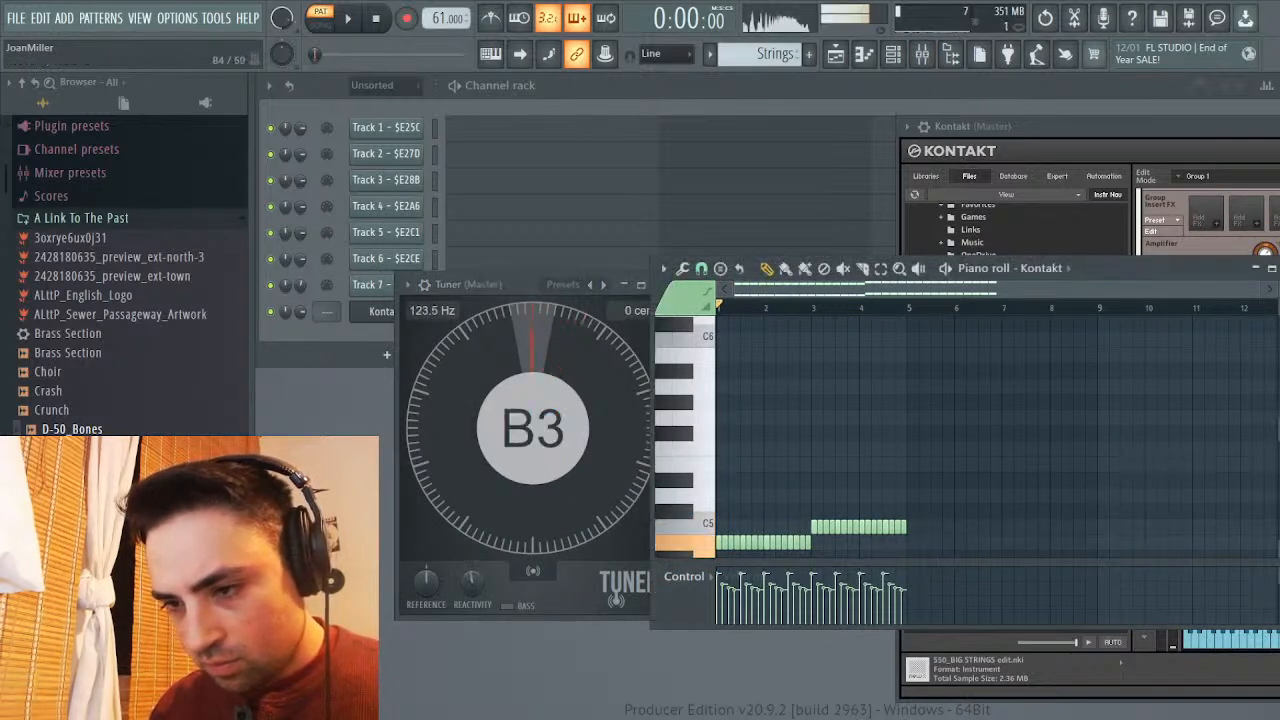
left_click(690, 545)
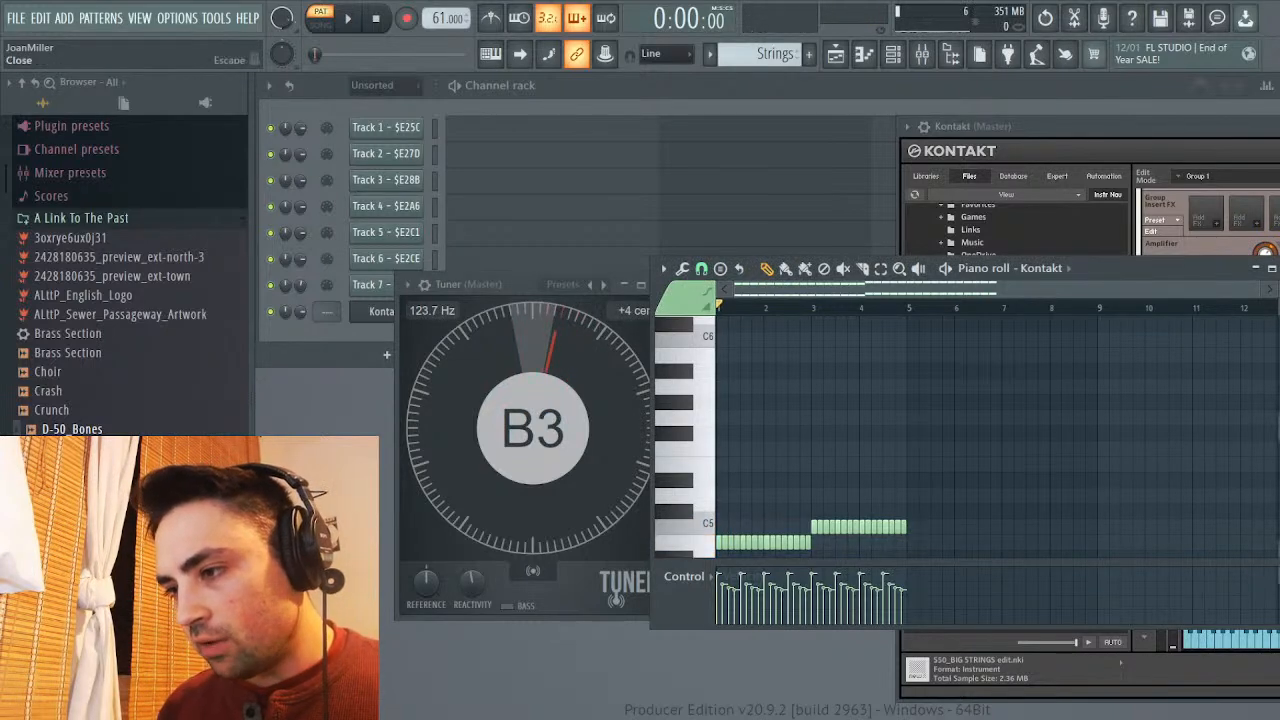
Shorten the S50_BIG STRINGS volume envelope decay in Kontakt to about 300 ms with a slightly softer attack, and audition the pattern
key("F7")
left_click_drag(950, 126, 650, 113)
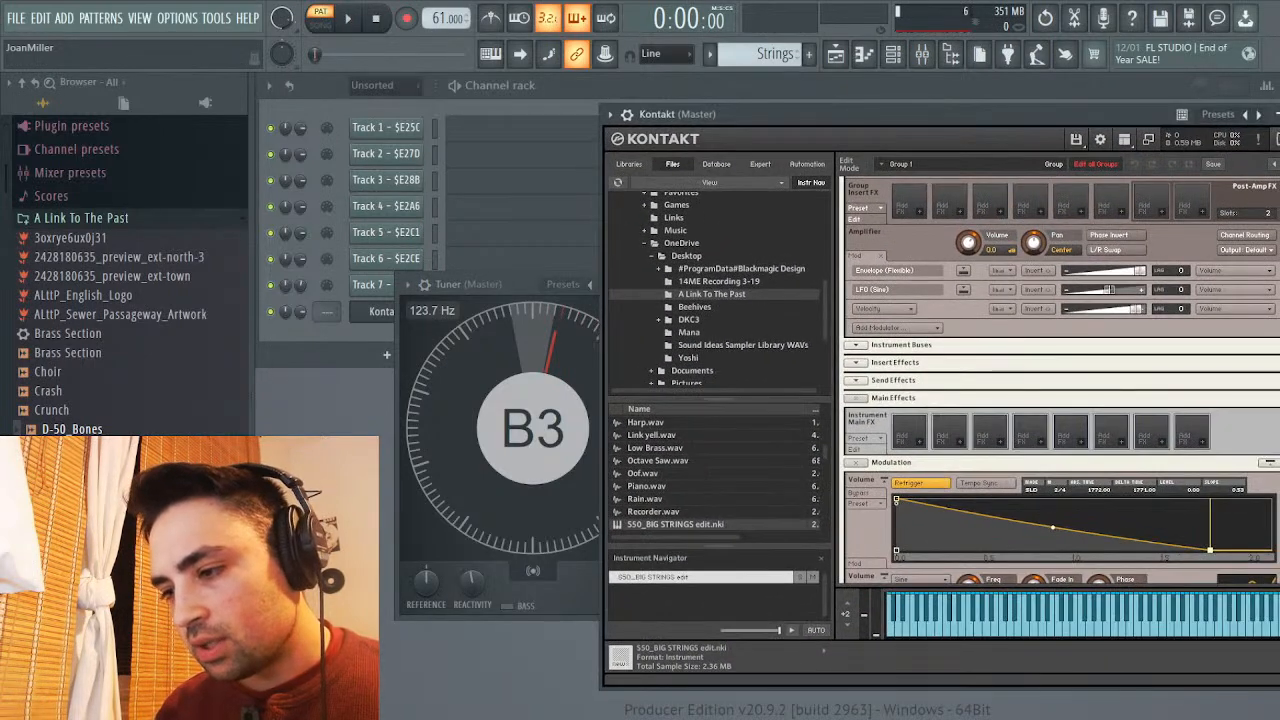
left_click_drag(1210, 550, 952, 550)
key("space")
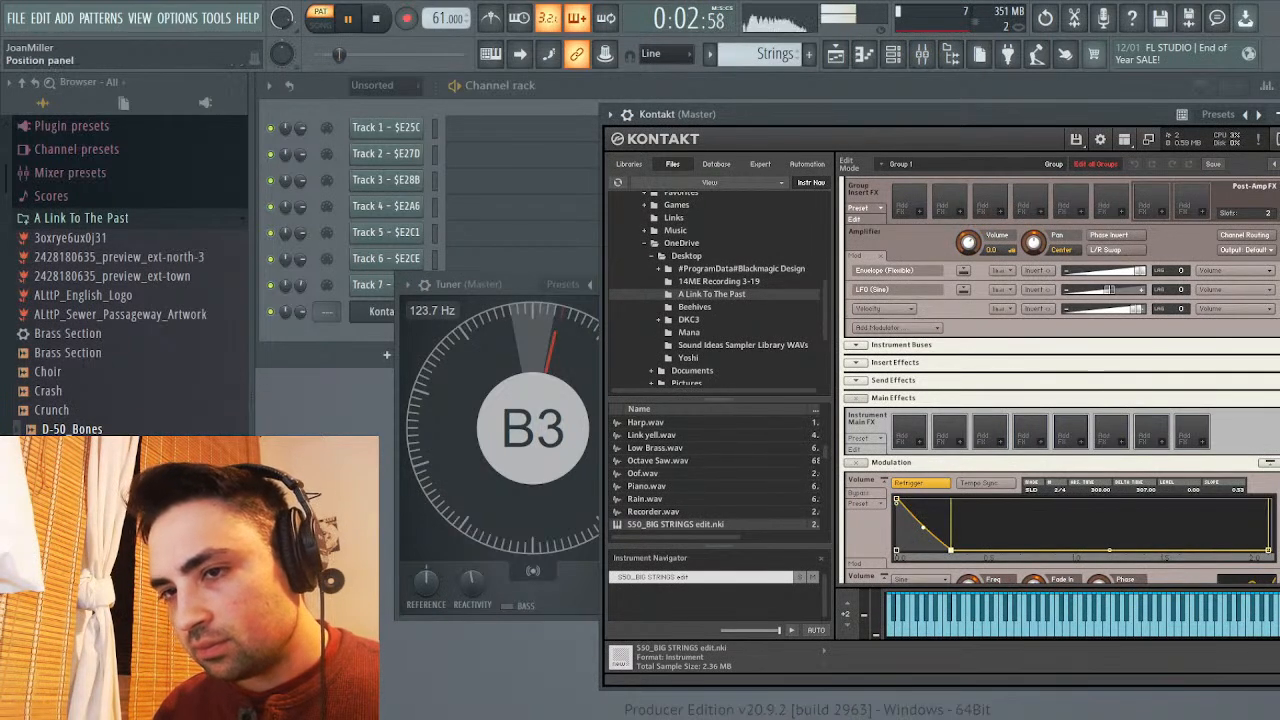
key("space")
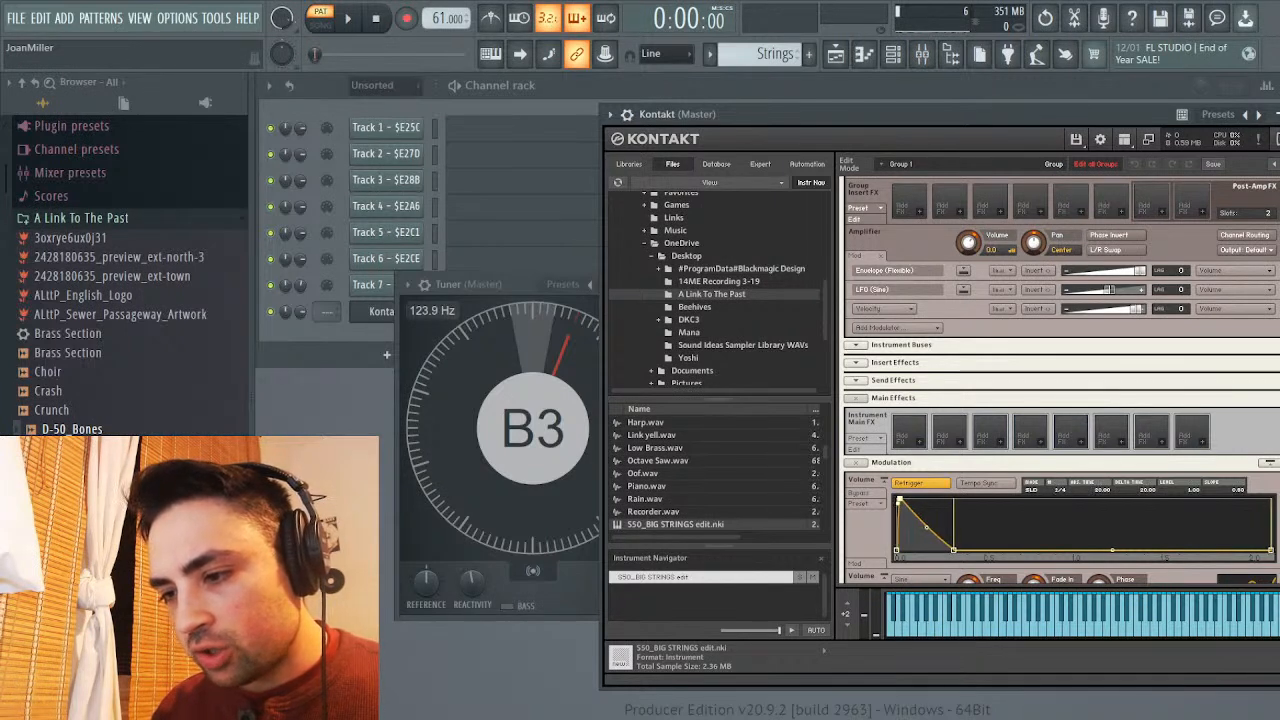
key("space")
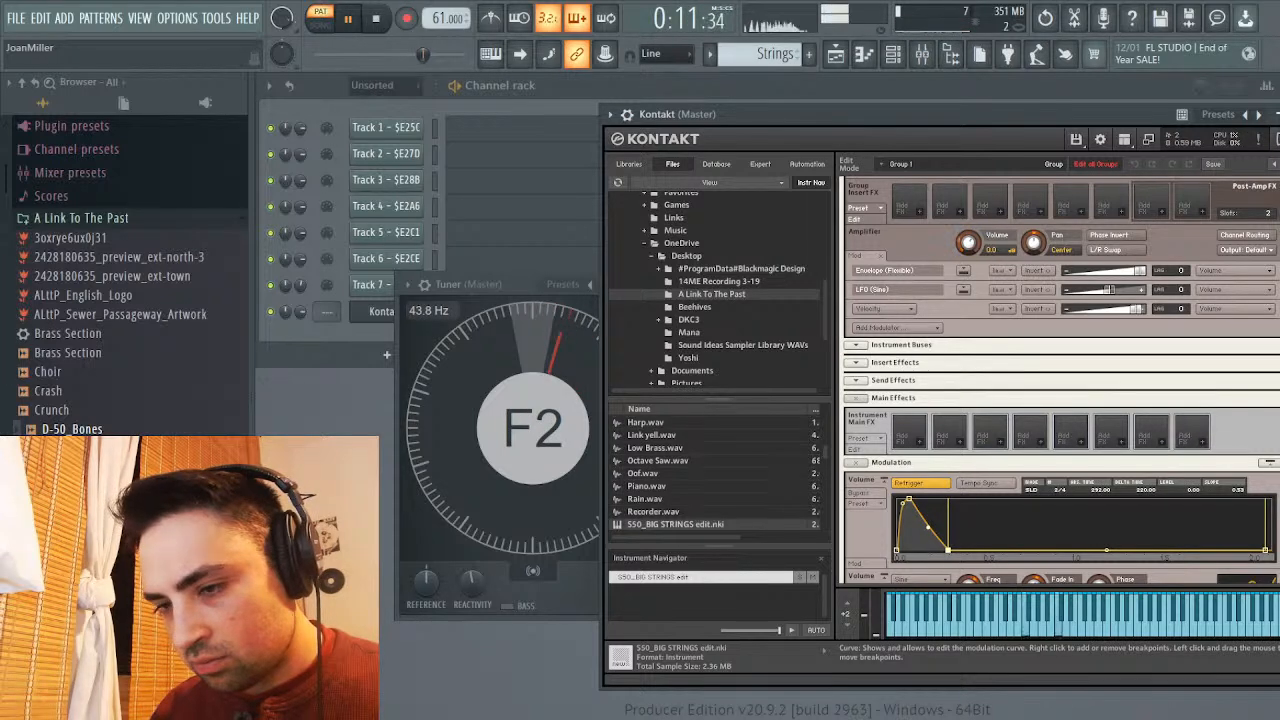
key("space")
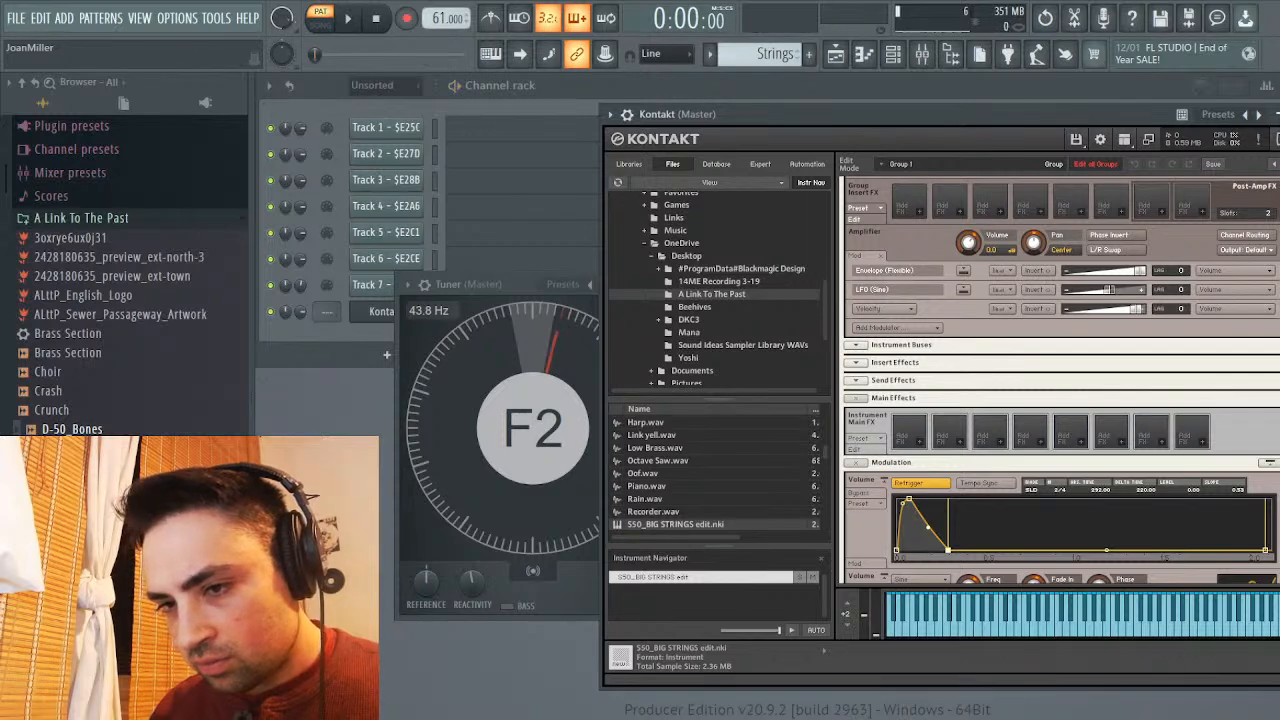
Place the Tuner and the Kontakt piano roll side by side over Kontakt and sound the E4 key
left_click_drag(470, 284, 678, 324)
key("F7")
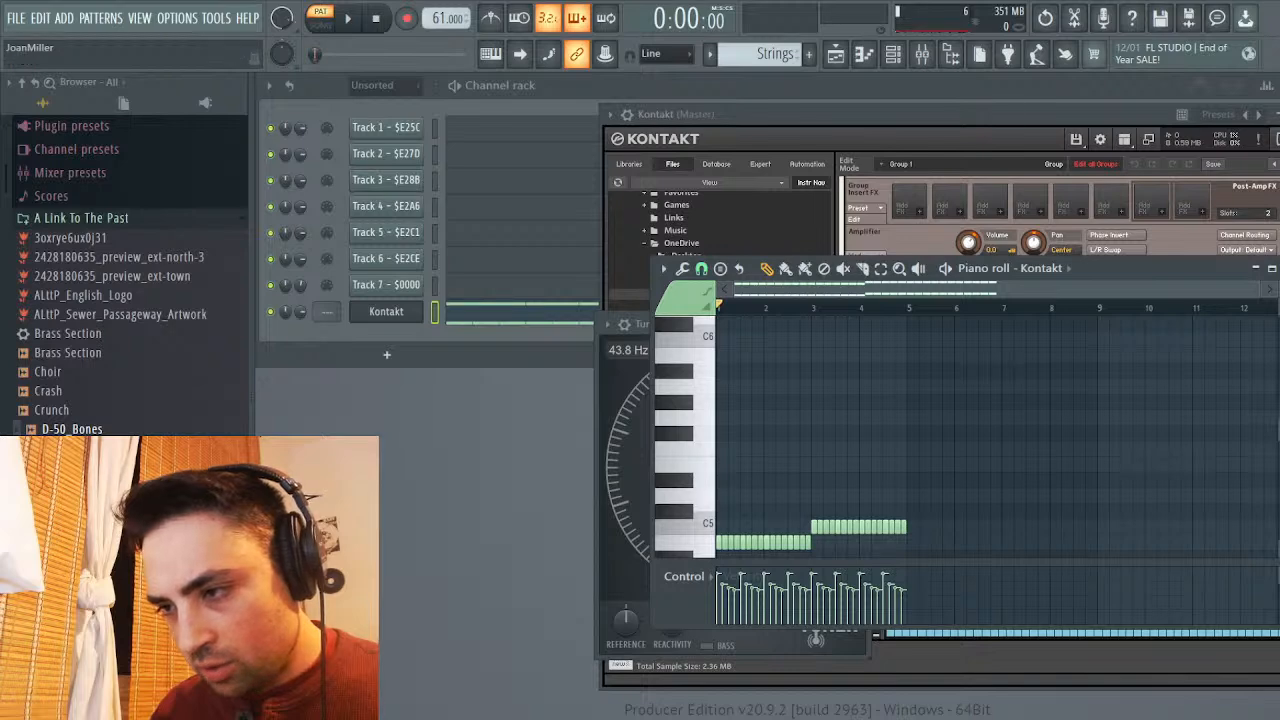
left_click_drag(1010, 268, 1154, 190)
scroll(900, 428, "down", 3)
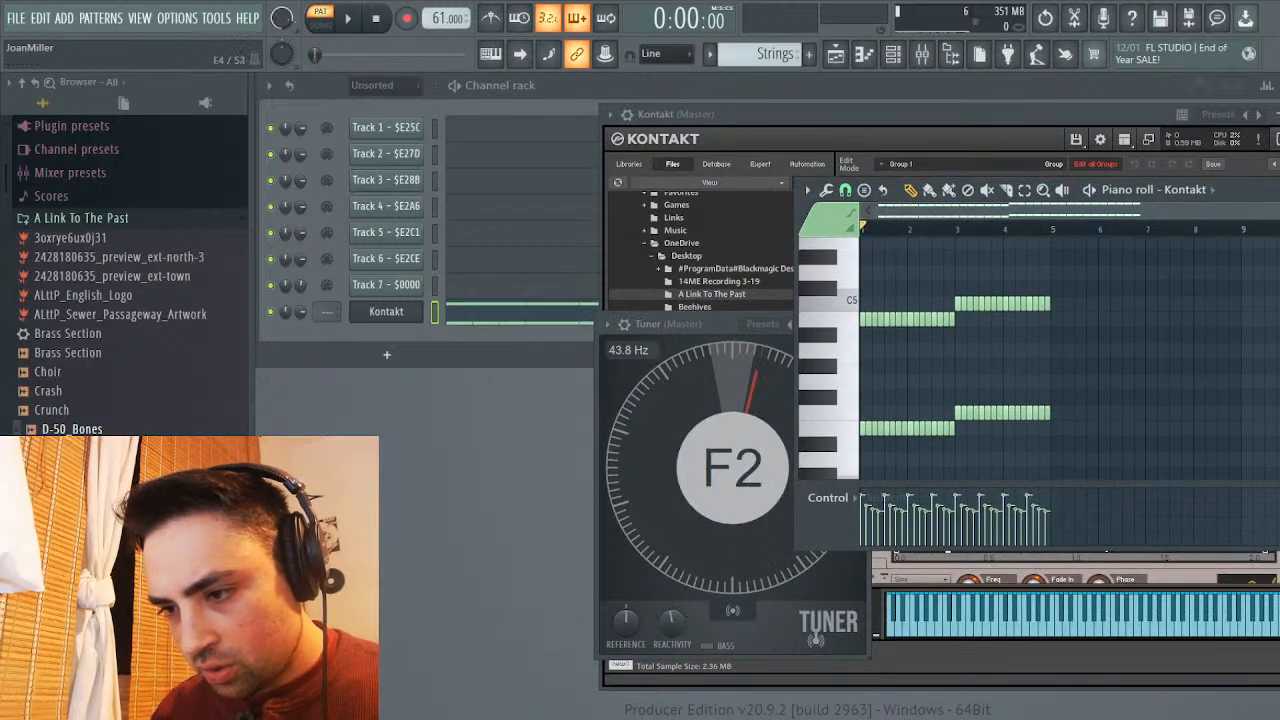
left_click(828, 432)
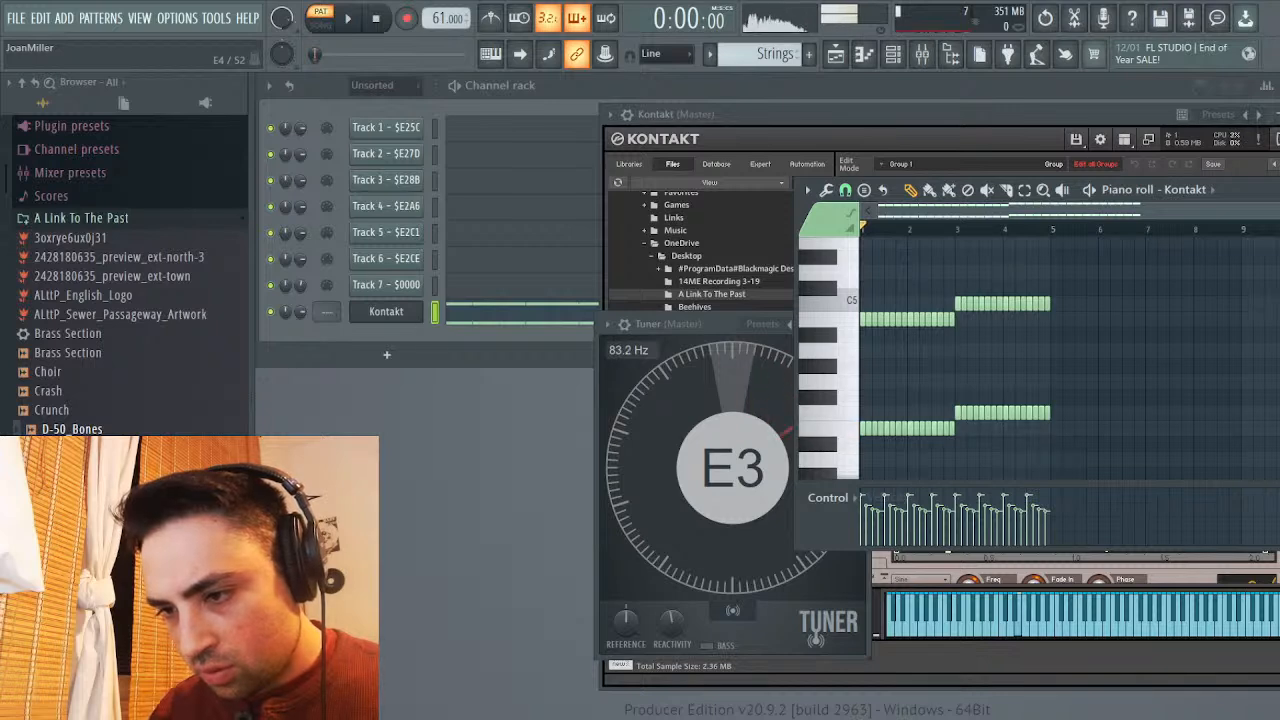
scroll(1050, 380, "right", 2)
scroll(1050, 350, "left", 2)
scroll(1050, 360, "right", 1)
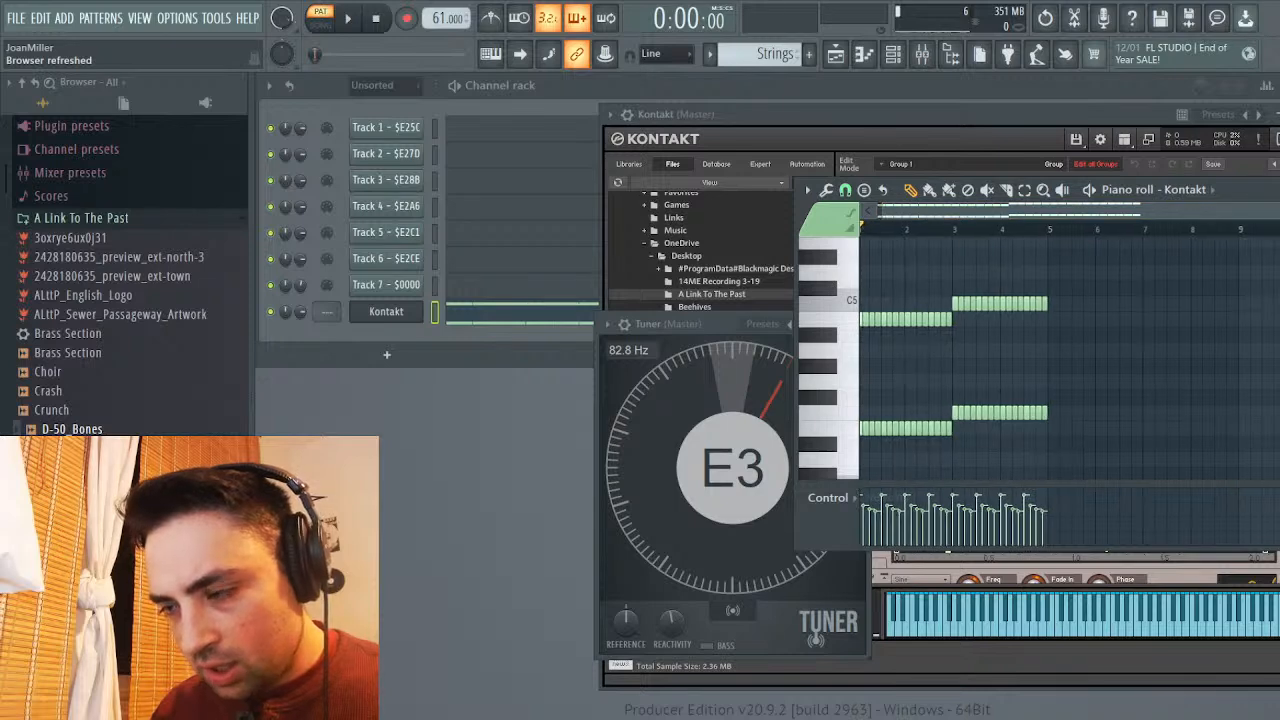
Move the piano roll clear of the Tuner and sound the B4 key repeatedly to check its tuning
left_click_drag(1130, 190, 1260, 157)
left_click(972, 287)
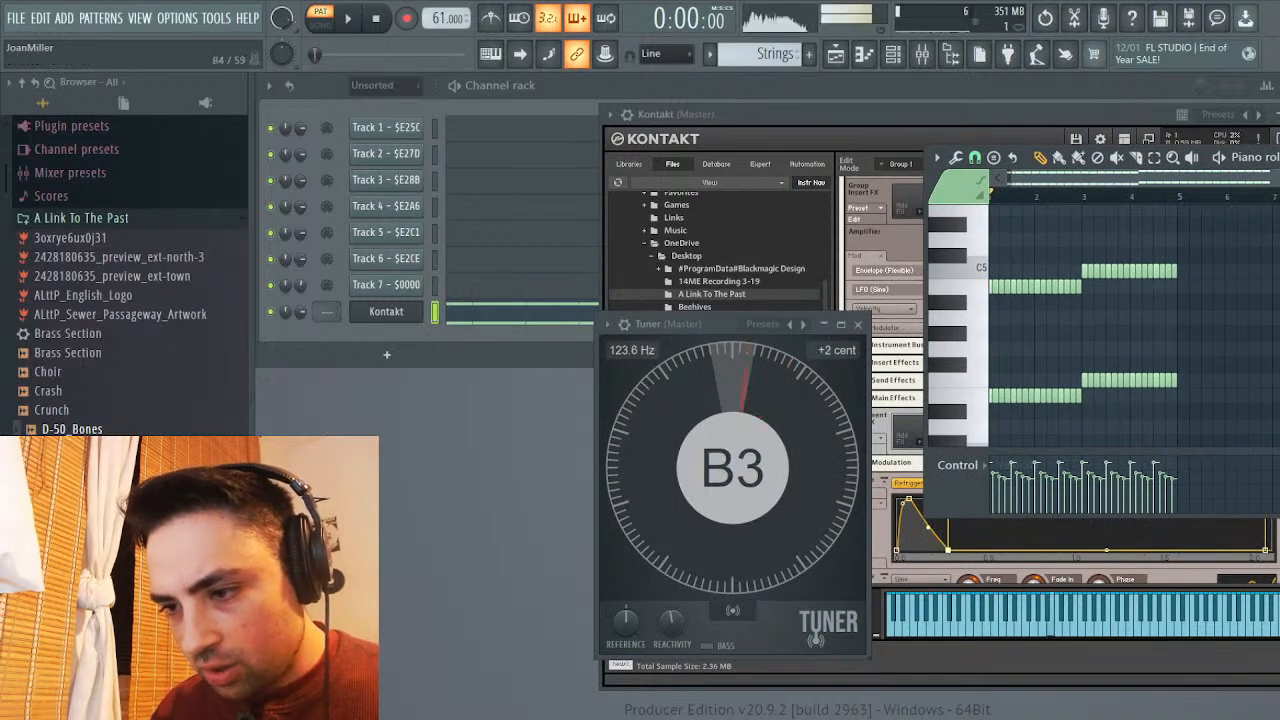
left_click(972, 290)
left_click(972, 290)
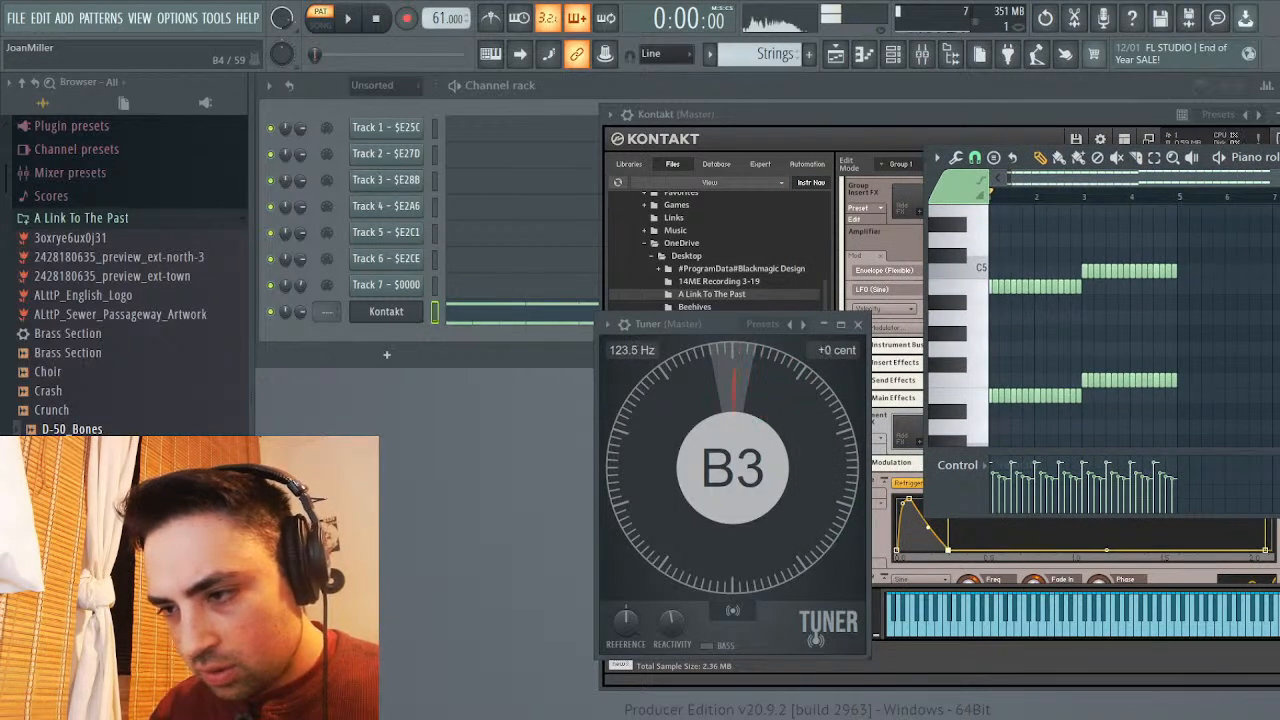
left_click(972, 290)
left_click(972, 290)
left_click(972, 290)
left_click(972, 290)
left_click(972, 290)
left_click(972, 290)
left_click(972, 290)
left_click(972, 290)
left_click(972, 290)
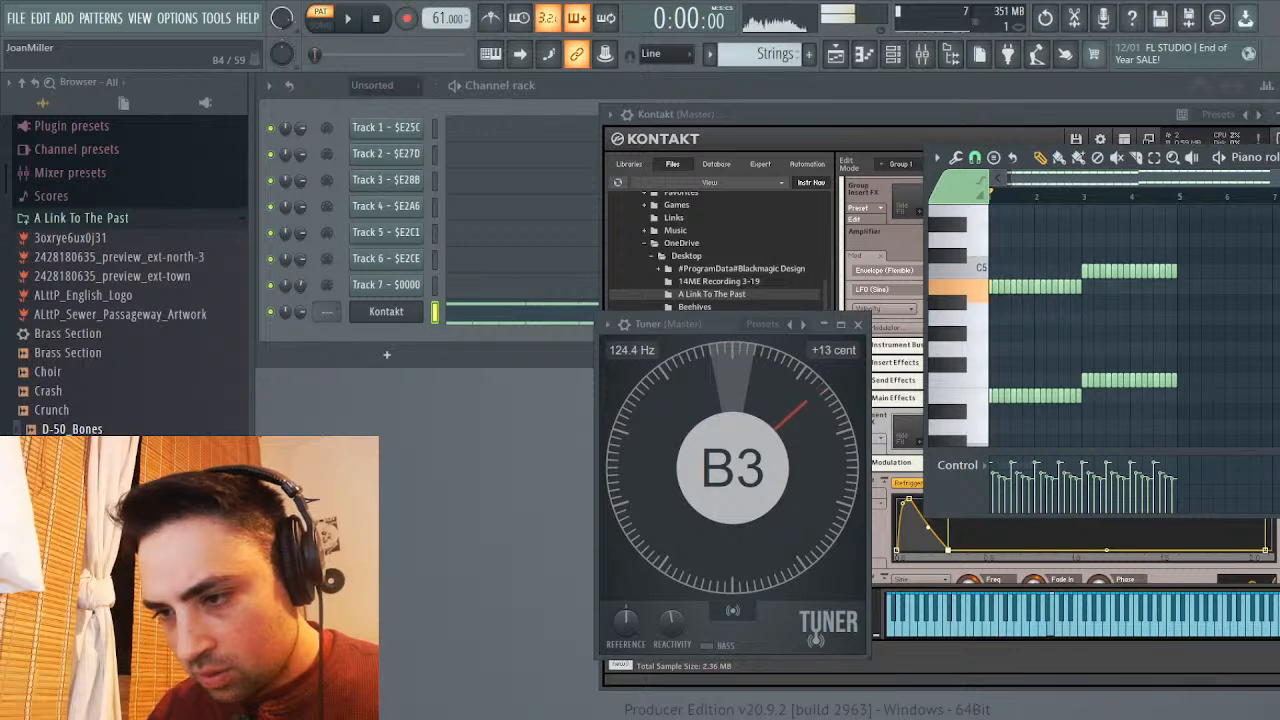
left_click(972, 290)
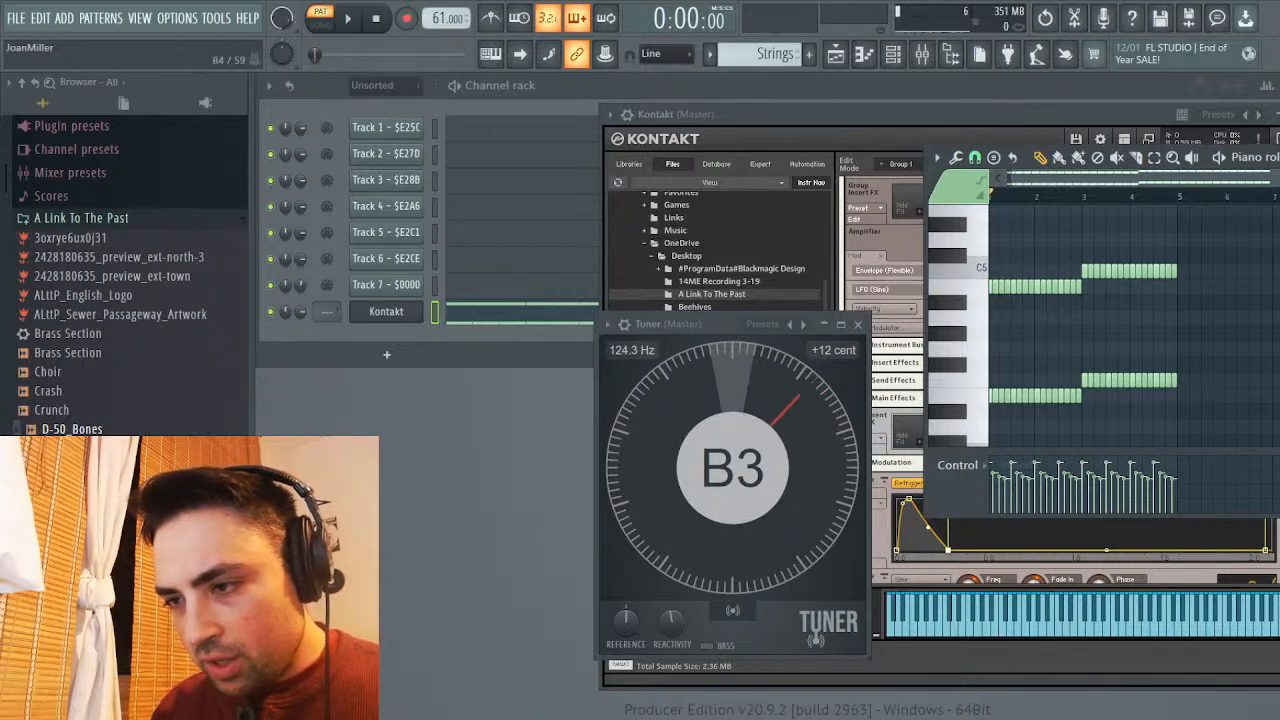
left_click(972, 290)
left_click(972, 290)
left_click(972, 290)
left_click(972, 290)
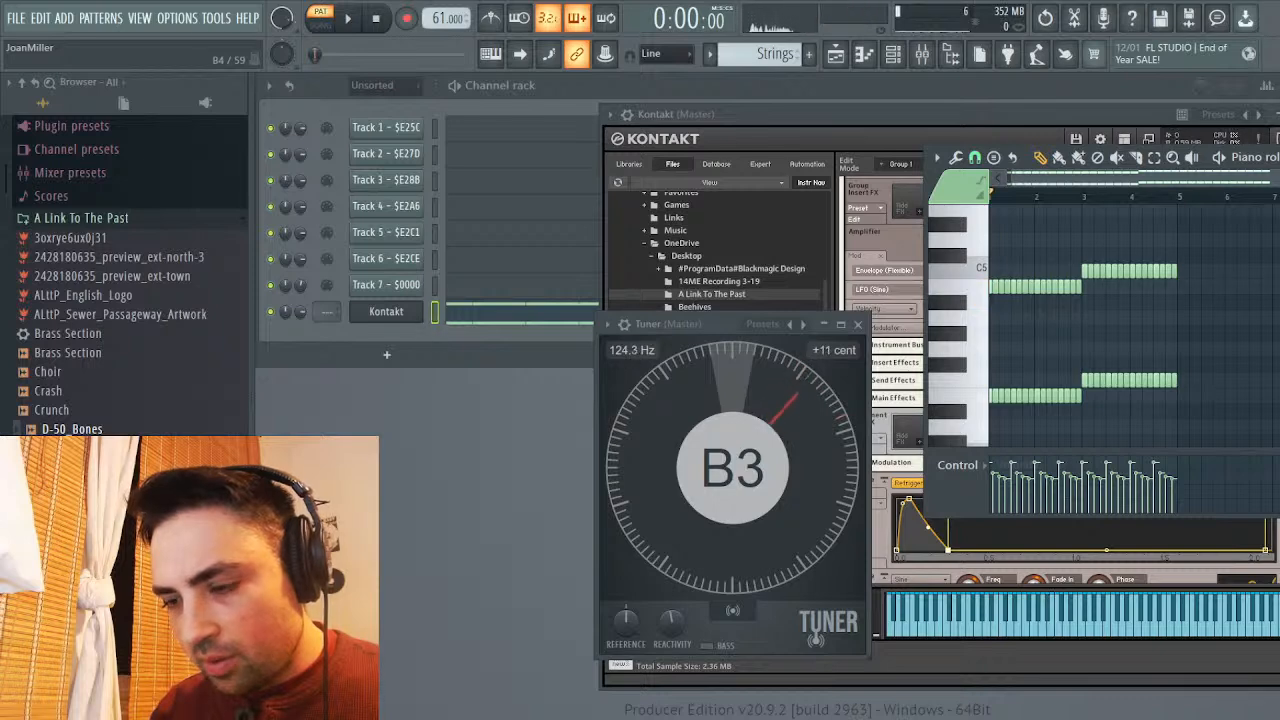
Sound the E4 key repeatedly to check its tuning against the Tuner
left_click(958, 400)
left_click(958, 400)
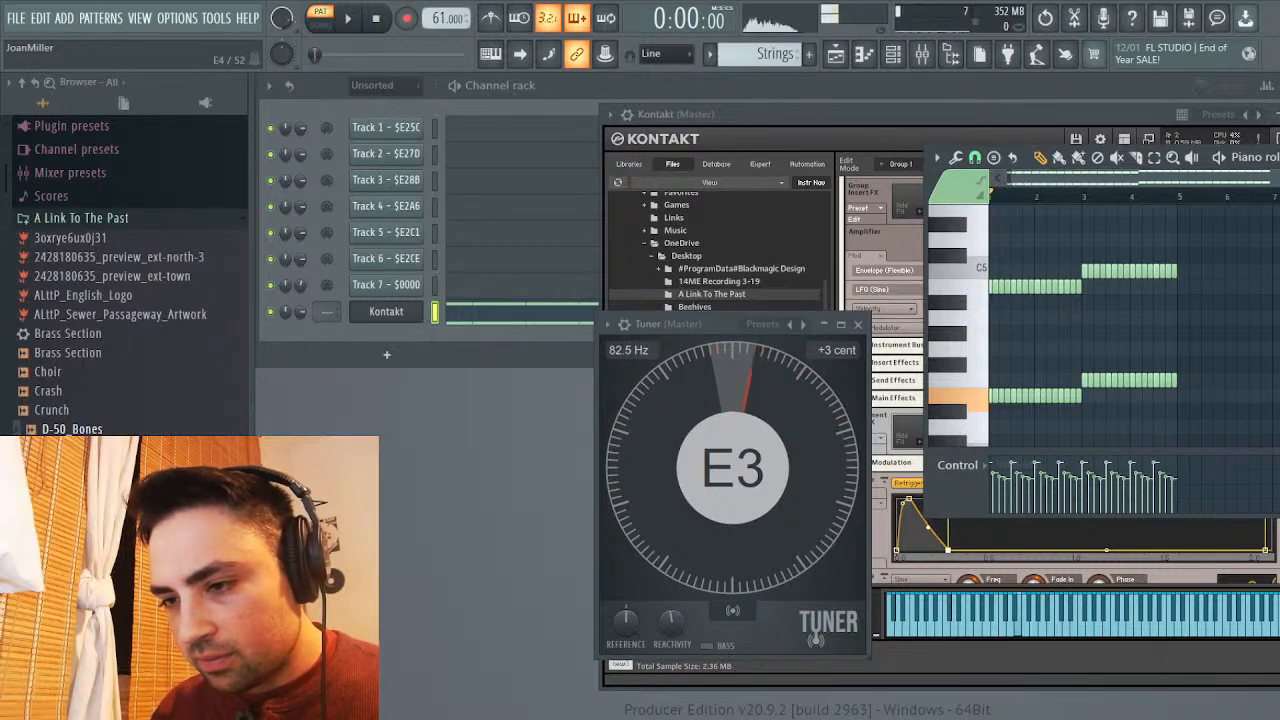
left_click(958, 400)
left_click(958, 400)
left_click(958, 400)
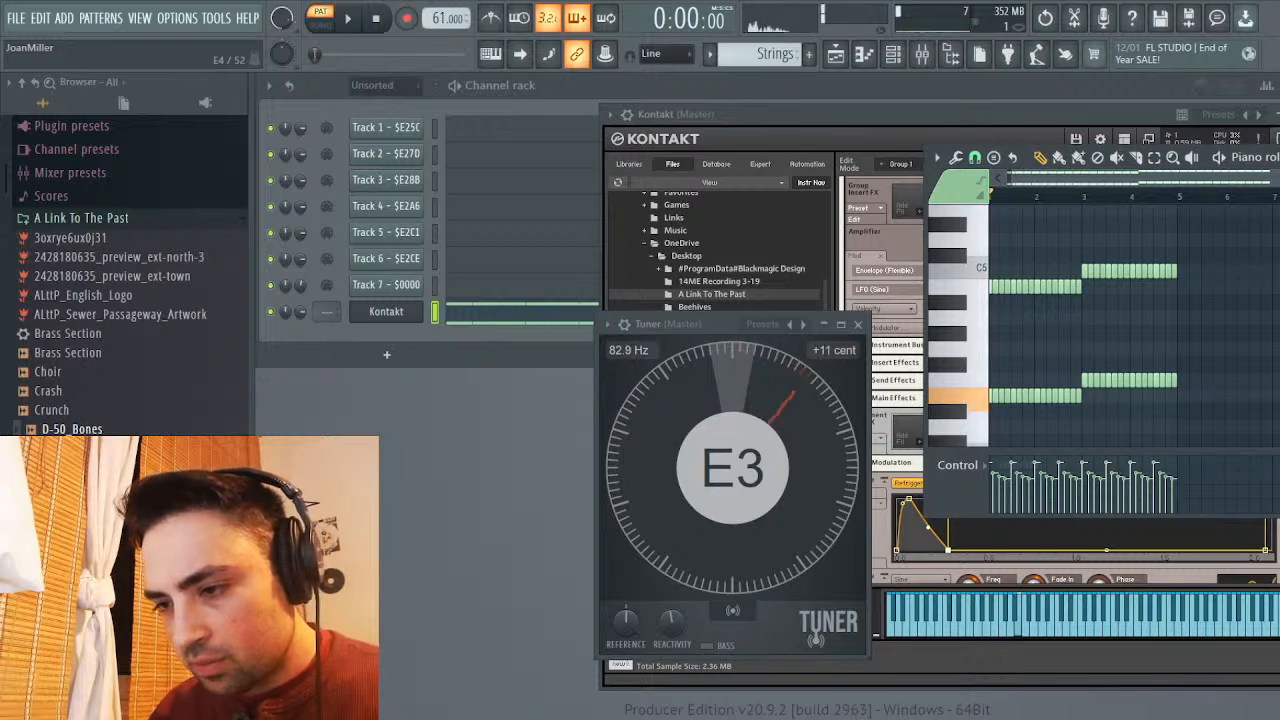
left_click(958, 400)
left_click(958, 400)
left_click(958, 400)
left_click(958, 400)
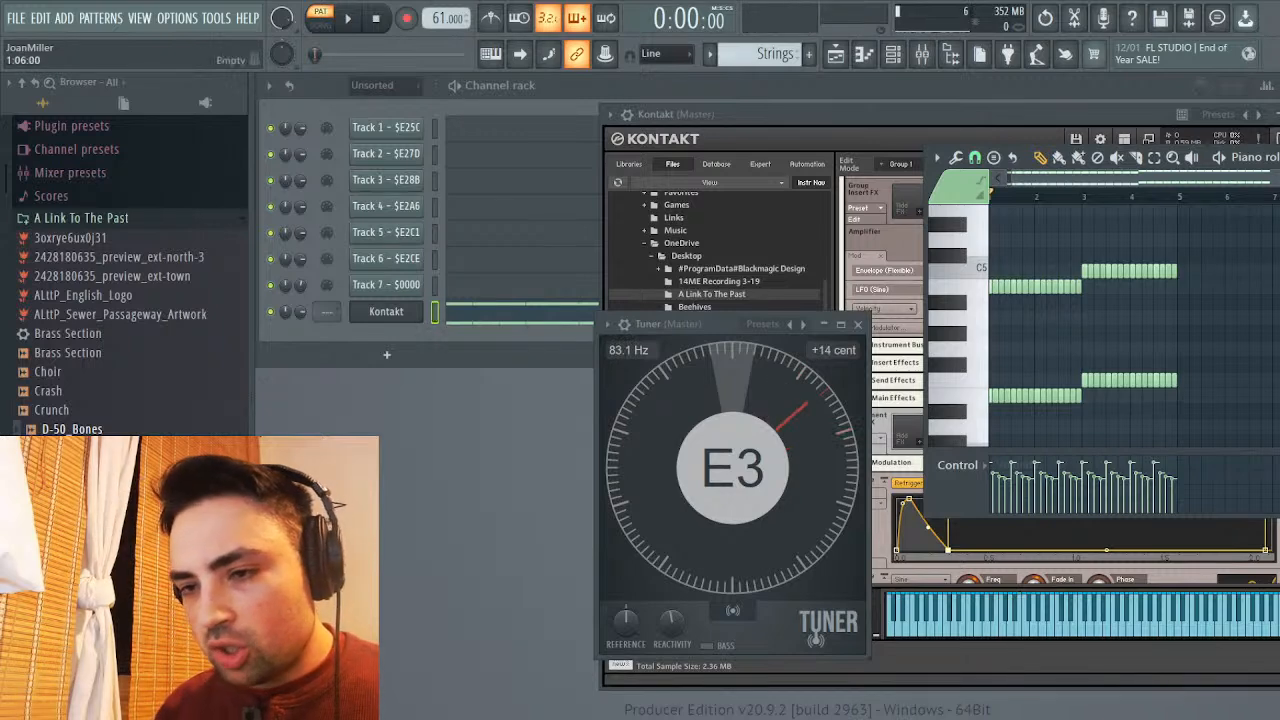
Tune the S50_BIG STRINGS instrument in Kontakt to -0.10 semitones, close its window and play the pattern
left_click(386, 311)
left_click(386, 311)
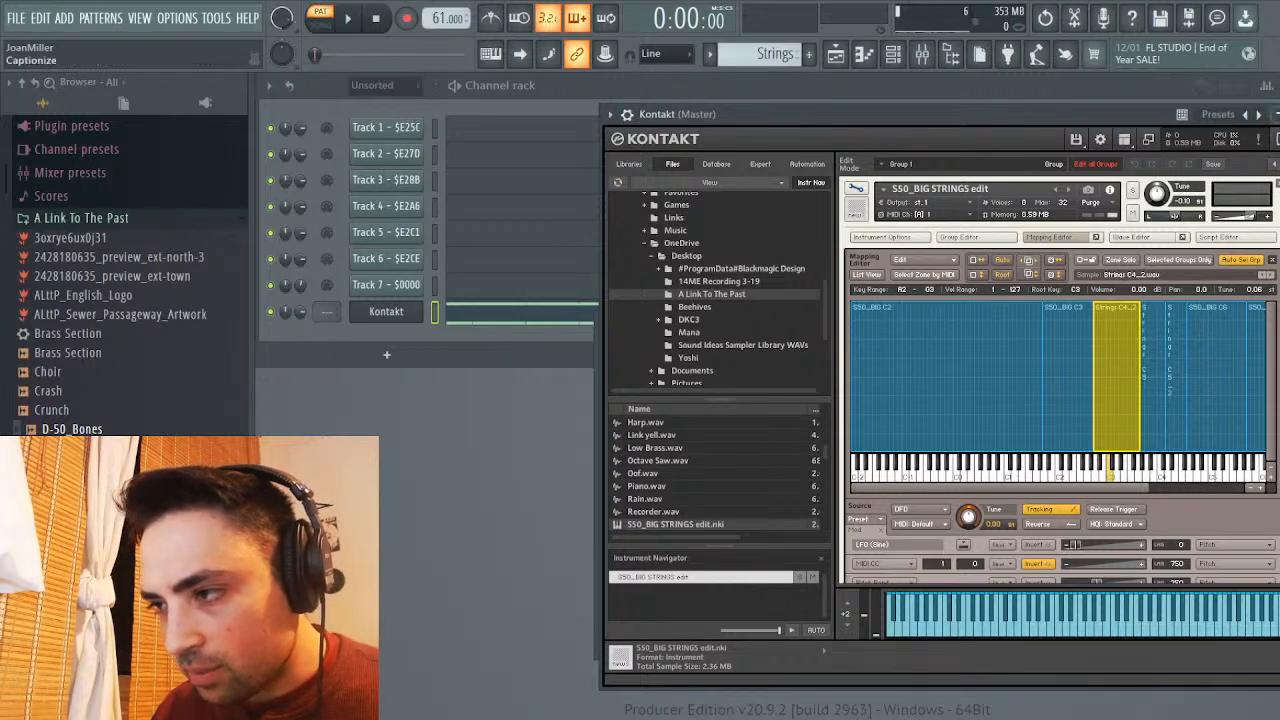
key("Escape")
key("space")
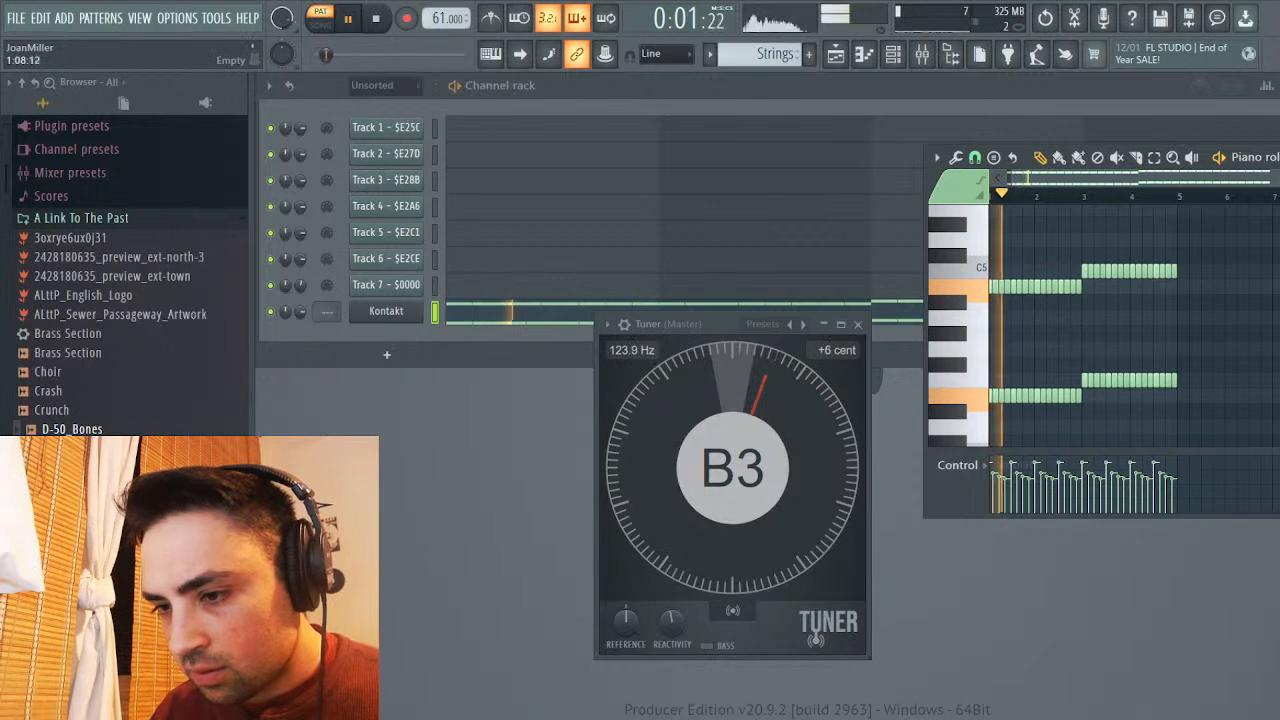
Isolate the B4 and C5 notes in the Kontakt piano roll and check their tuning during playback
key("F7")
key("F7")
left_click(1110, 287)
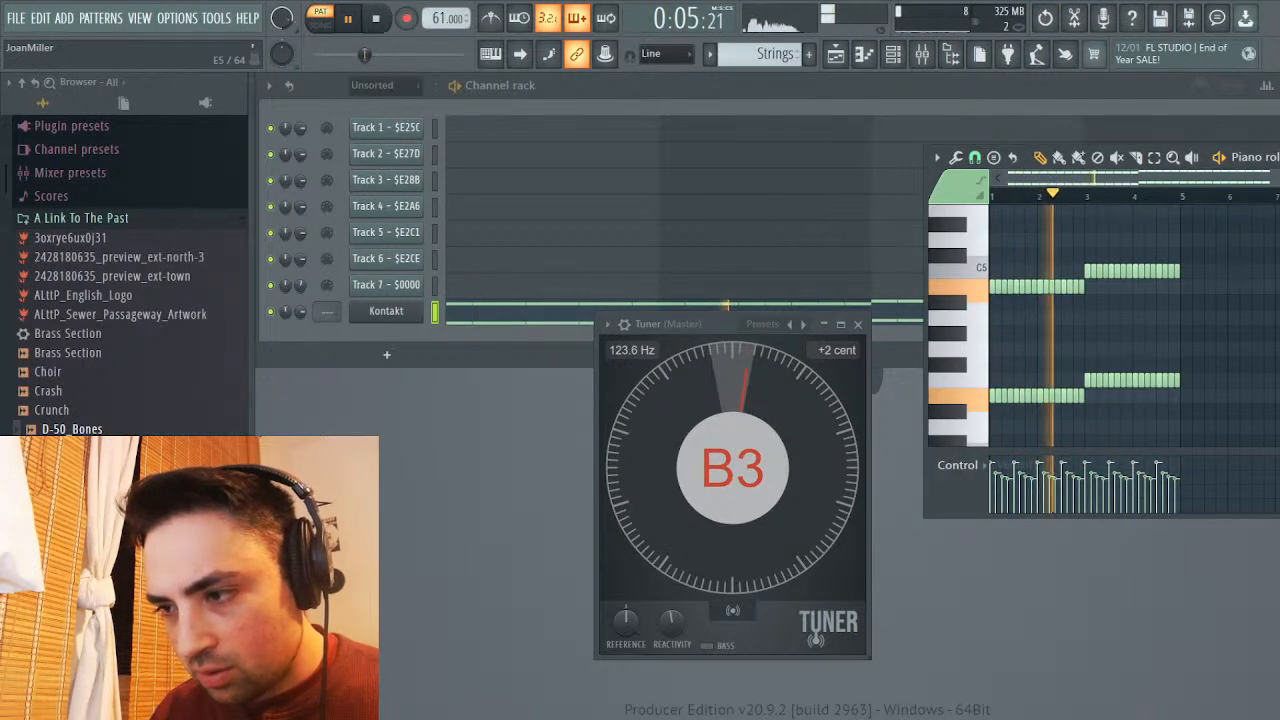
scroll(1100, 320, "up", 3)
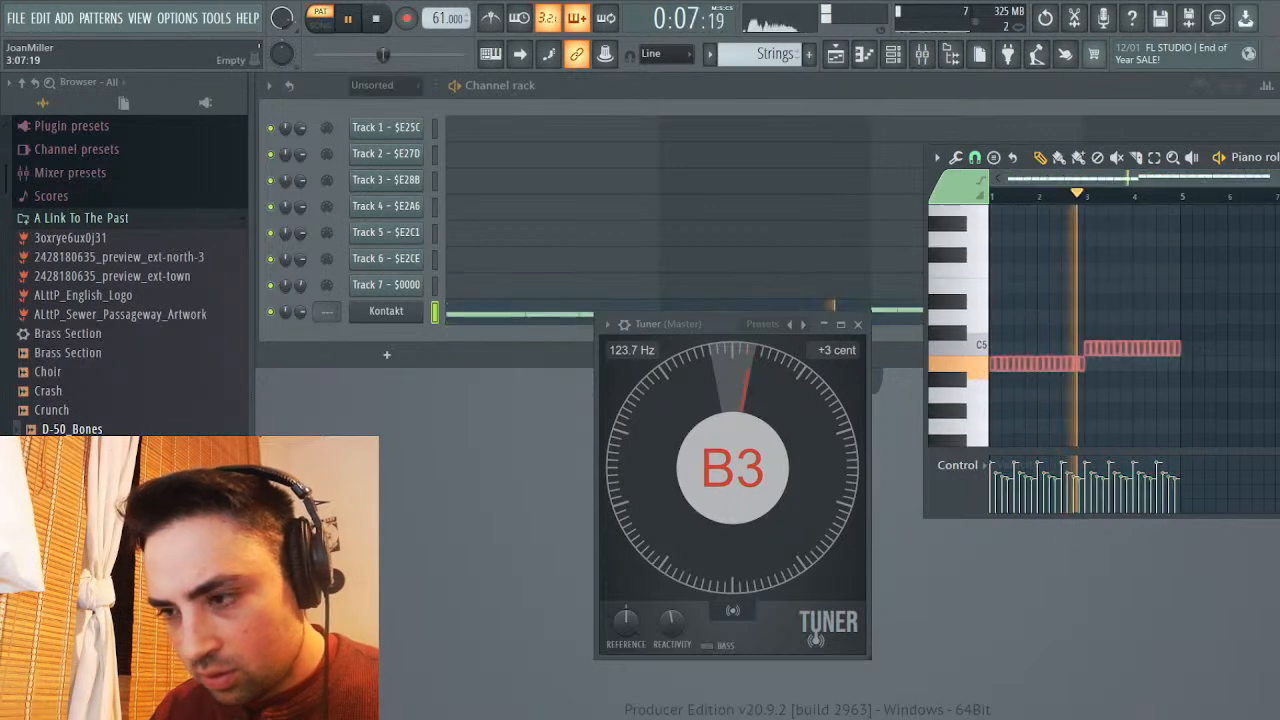
scroll(1100, 320, "down", 3)
Play only the E4 and F4 notes and raise the Tuner's reactivity to 100% to read their pitch
key("space")
key("space")
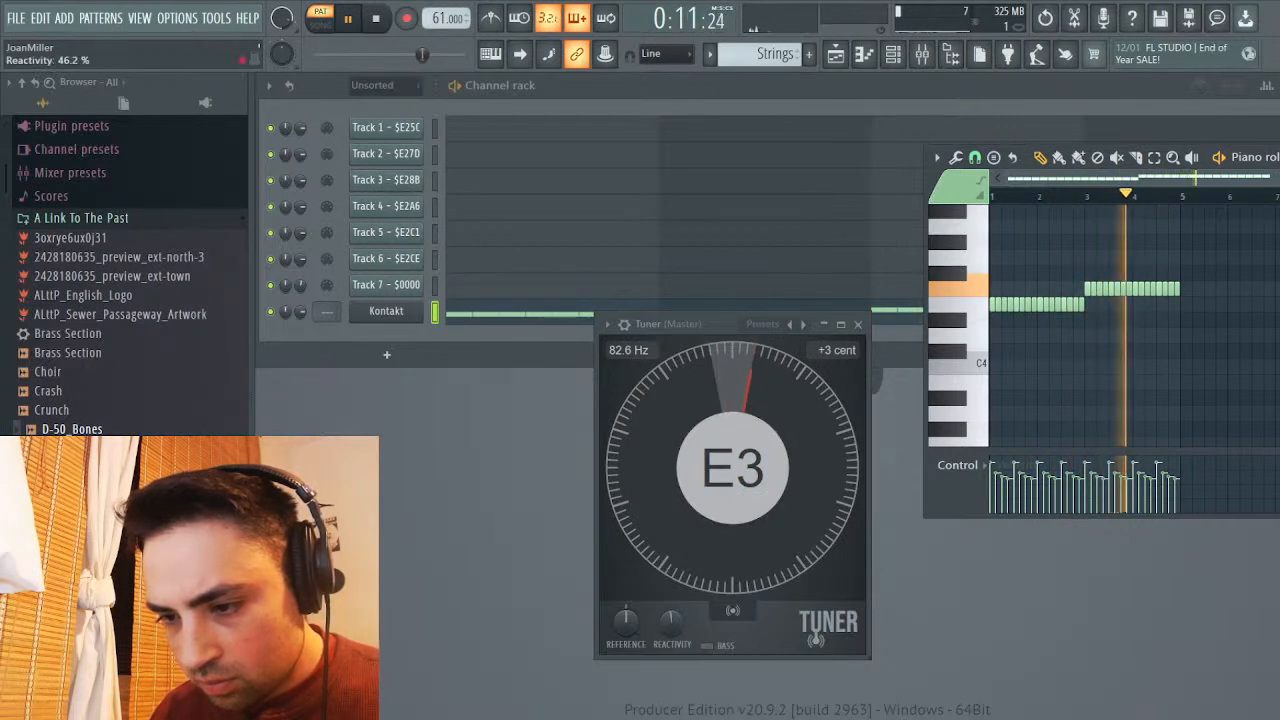
left_click_drag(672, 620, 672, 580)
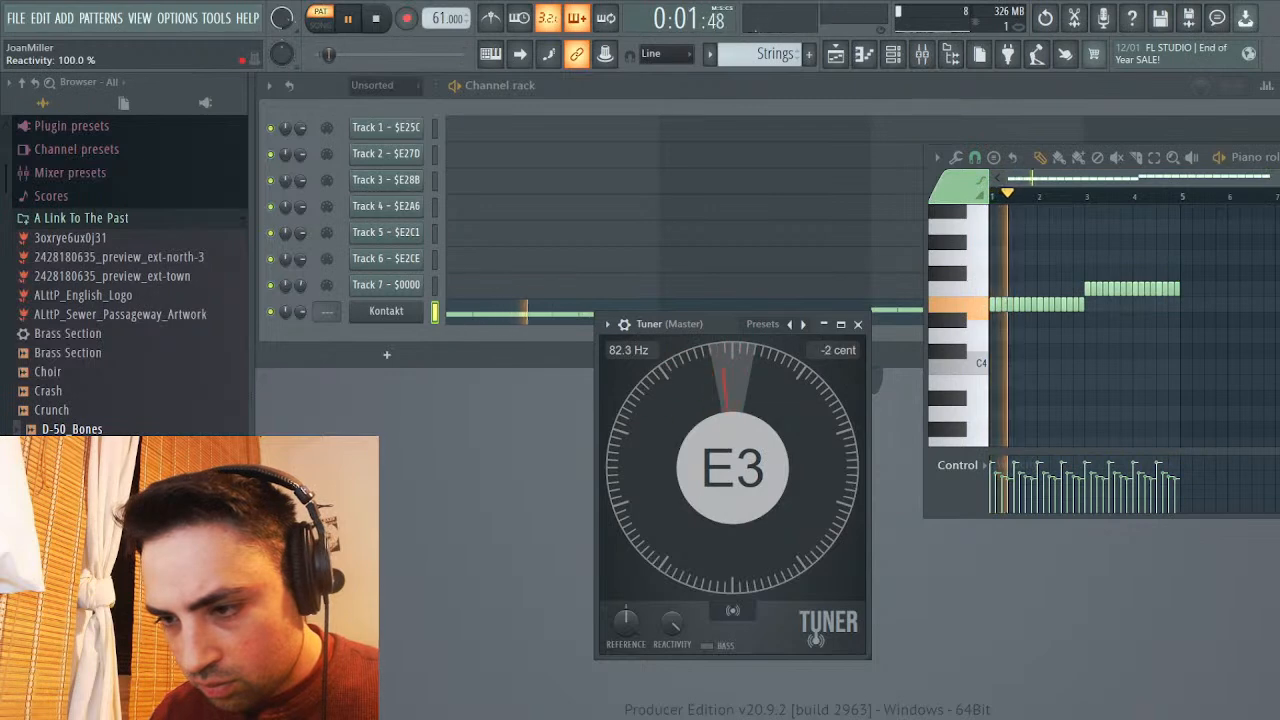
key("space")
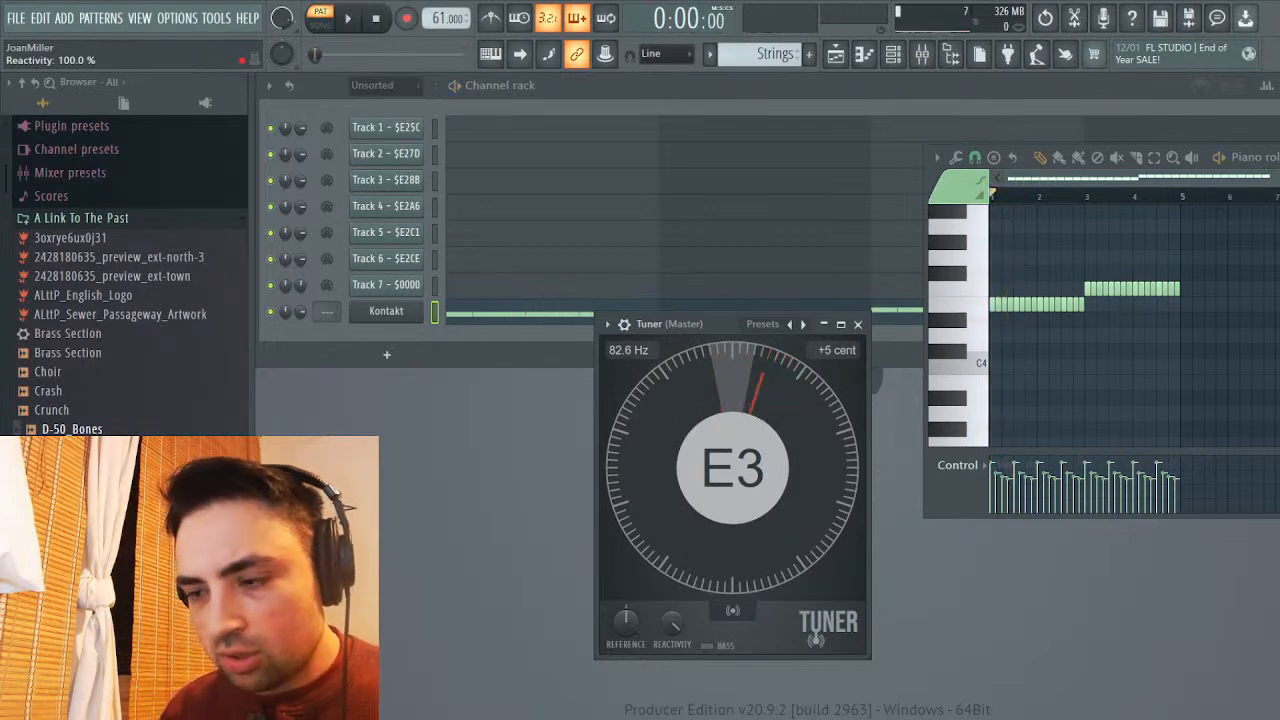
Restore the B4 and C5 notes, remove the E4 and F4 notes, and play the pattern against the Tuner
scroll(1054, 326, "up", 4)
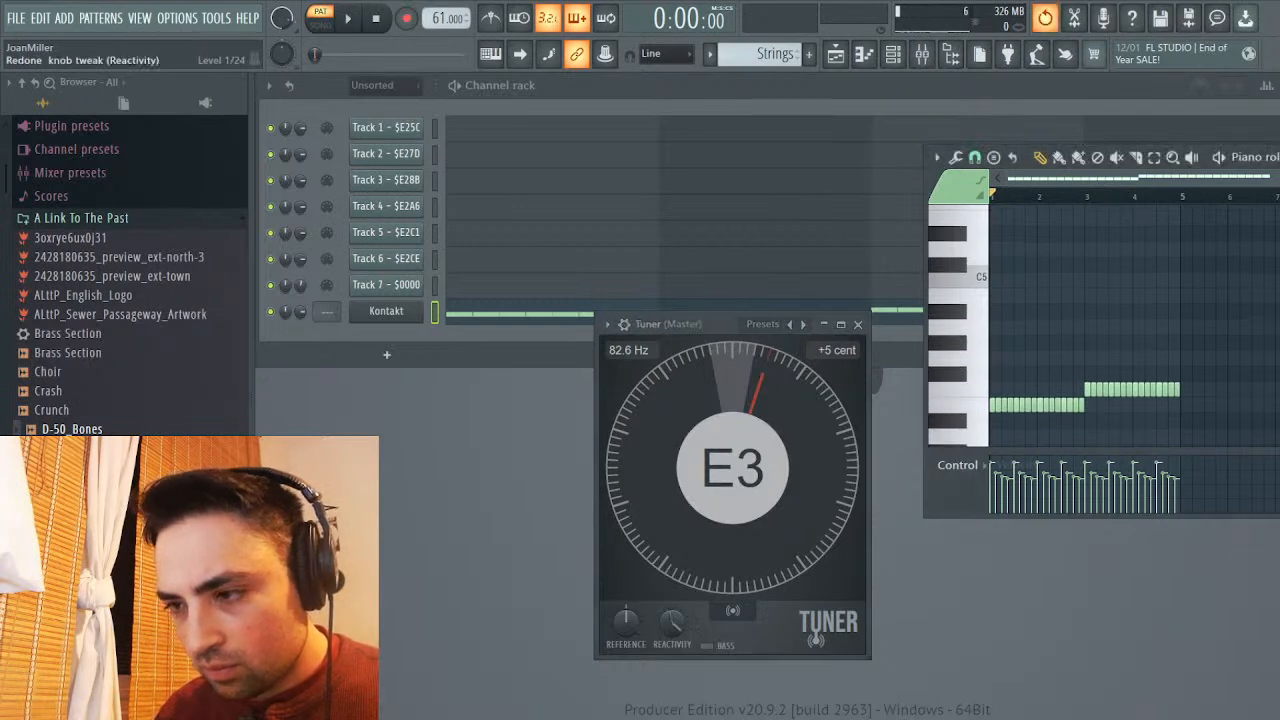
key("ctrl+v")
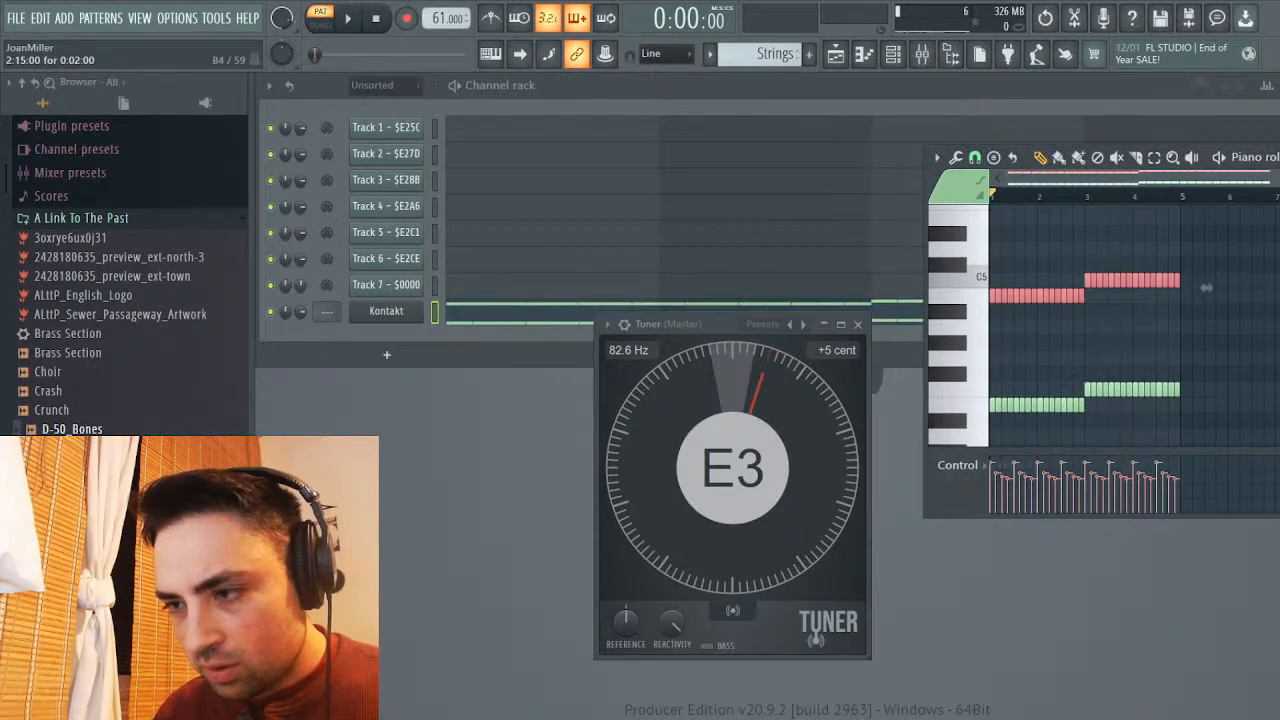
left_click_drag(998, 374, 1274, 406)
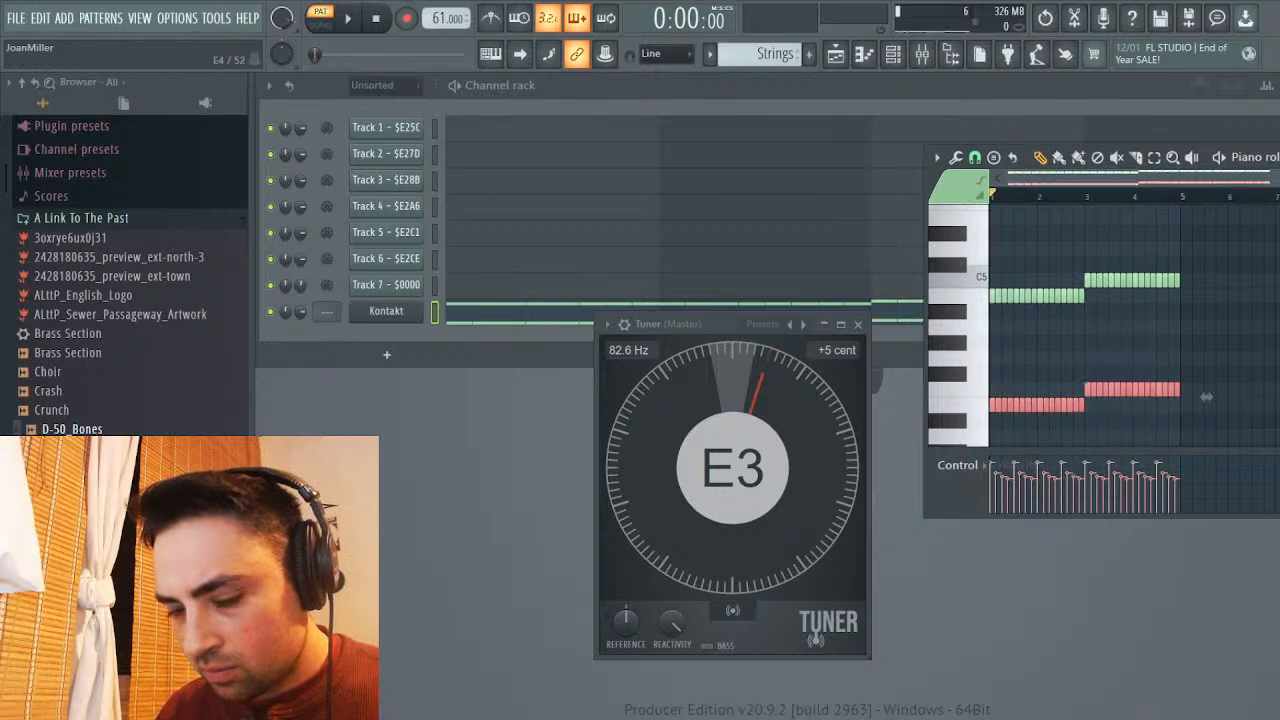
key("Delete")
key("space")
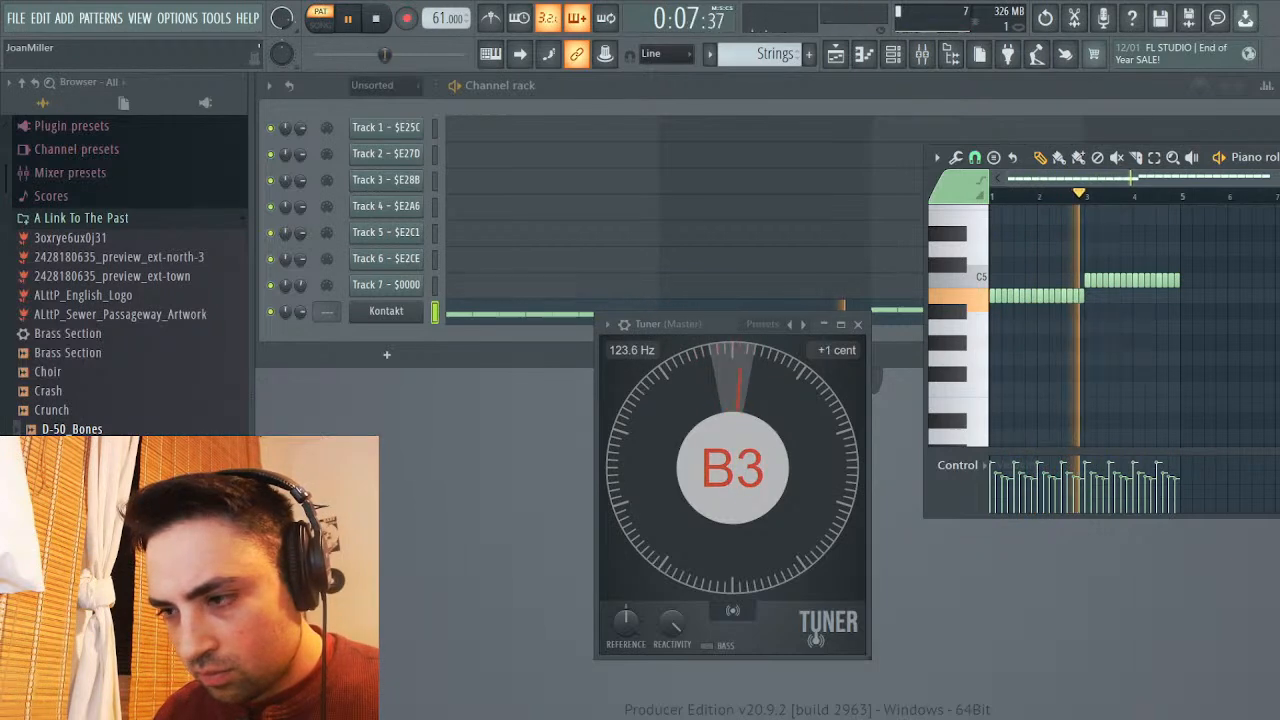
key("space")
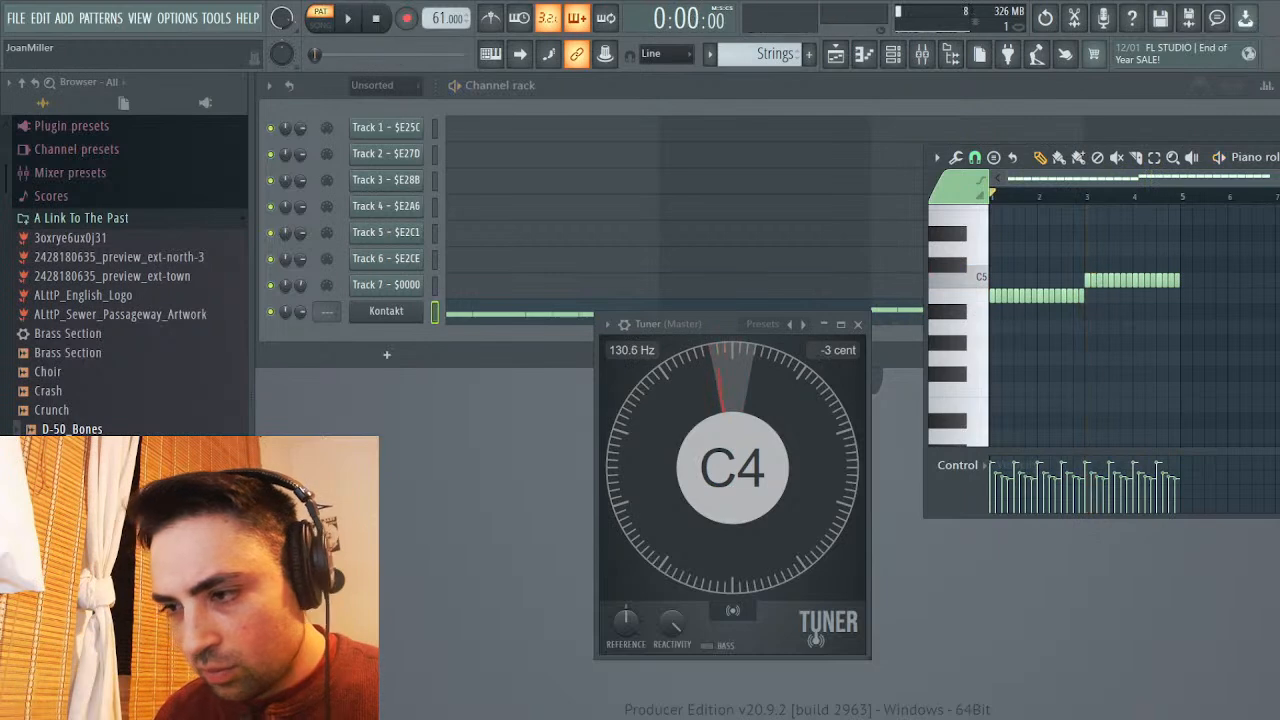
Paste the E4 and F4 notes back into the pattern and play both rows together
key("ctrl+v")
key("space")
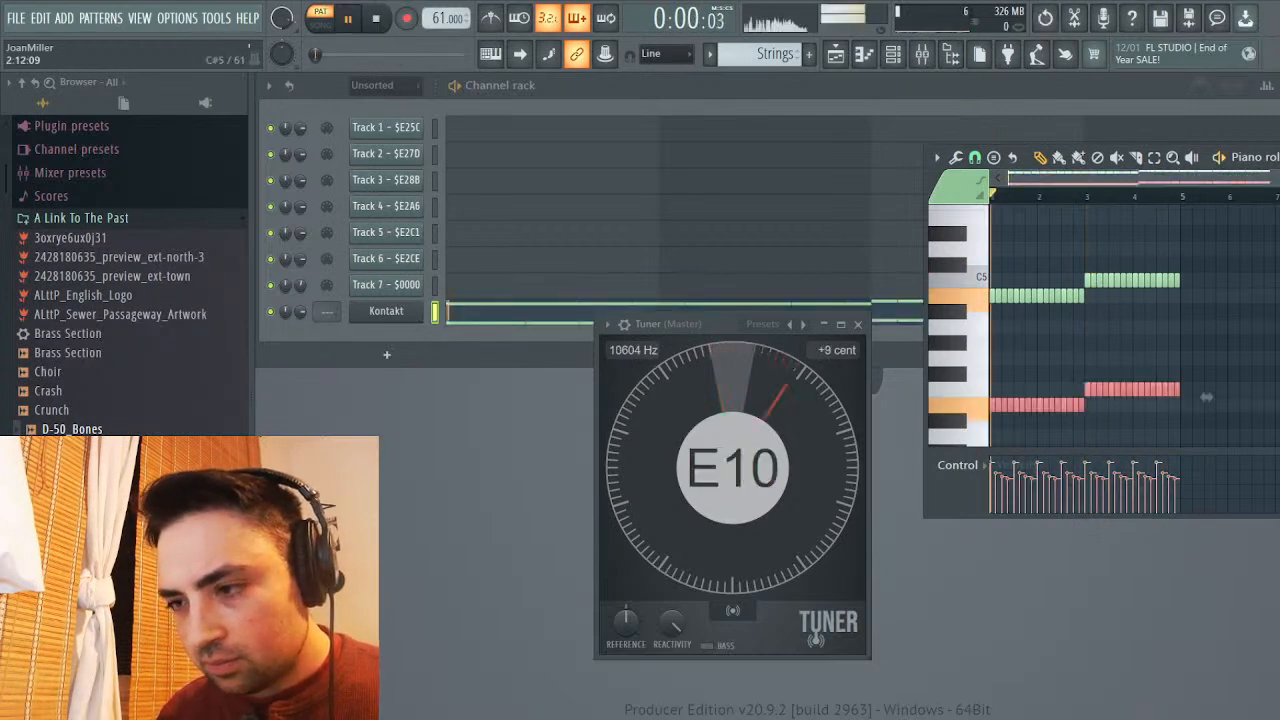
Route the Kontakt channel to mixer track 1, named Strings, and load La Petite Excite in the track's fourth effect slot
left_click_drag(1206, 397, 934, 412)
key("space")
key("F7")
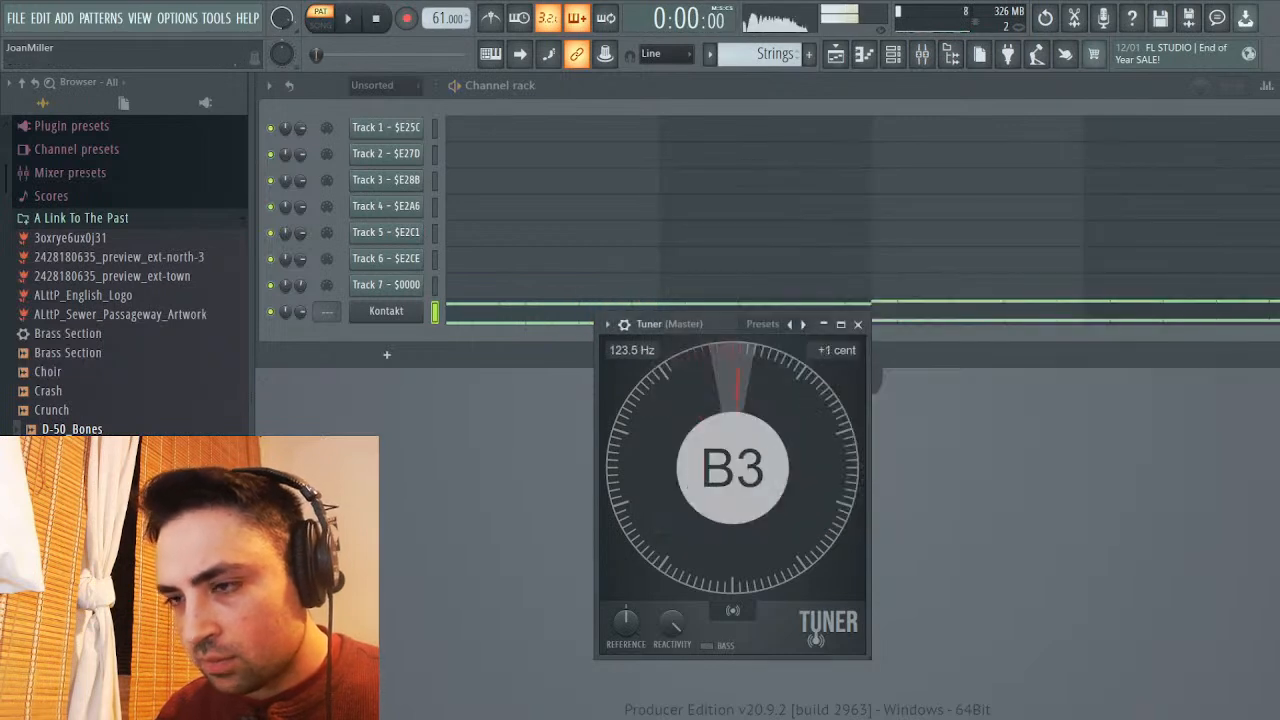
left_click(386, 311)
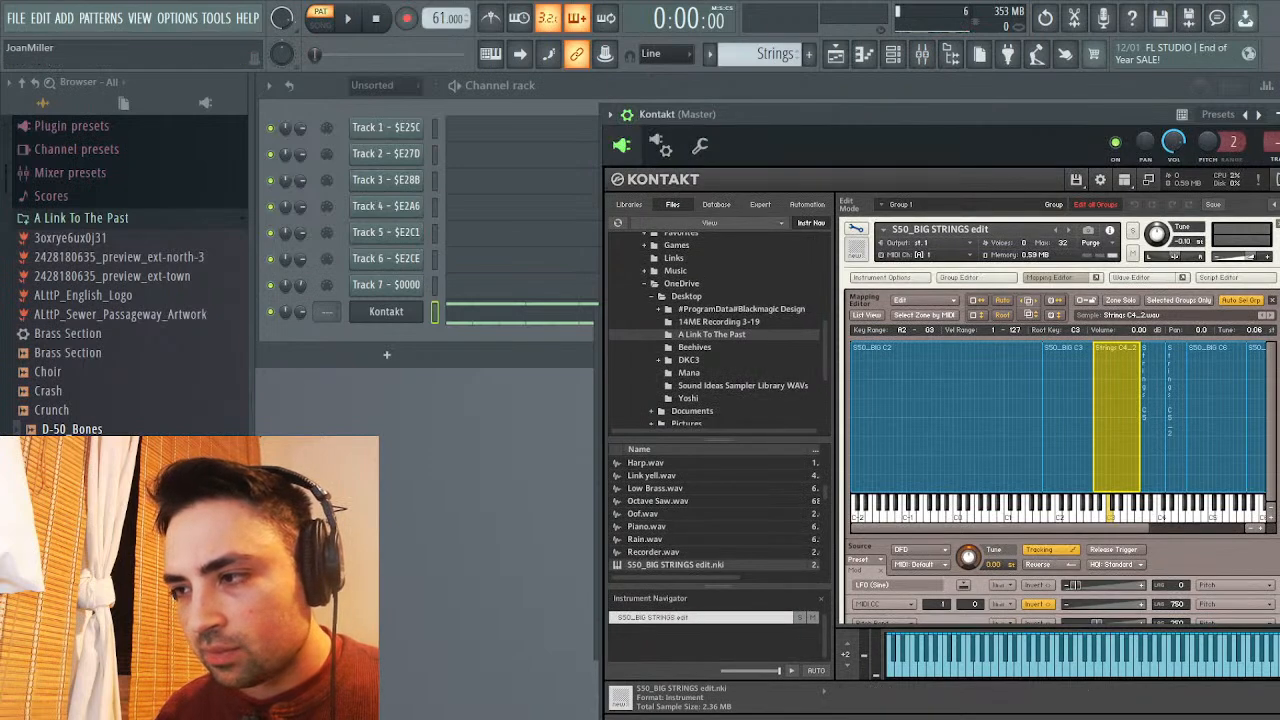
key("ctrl+l")
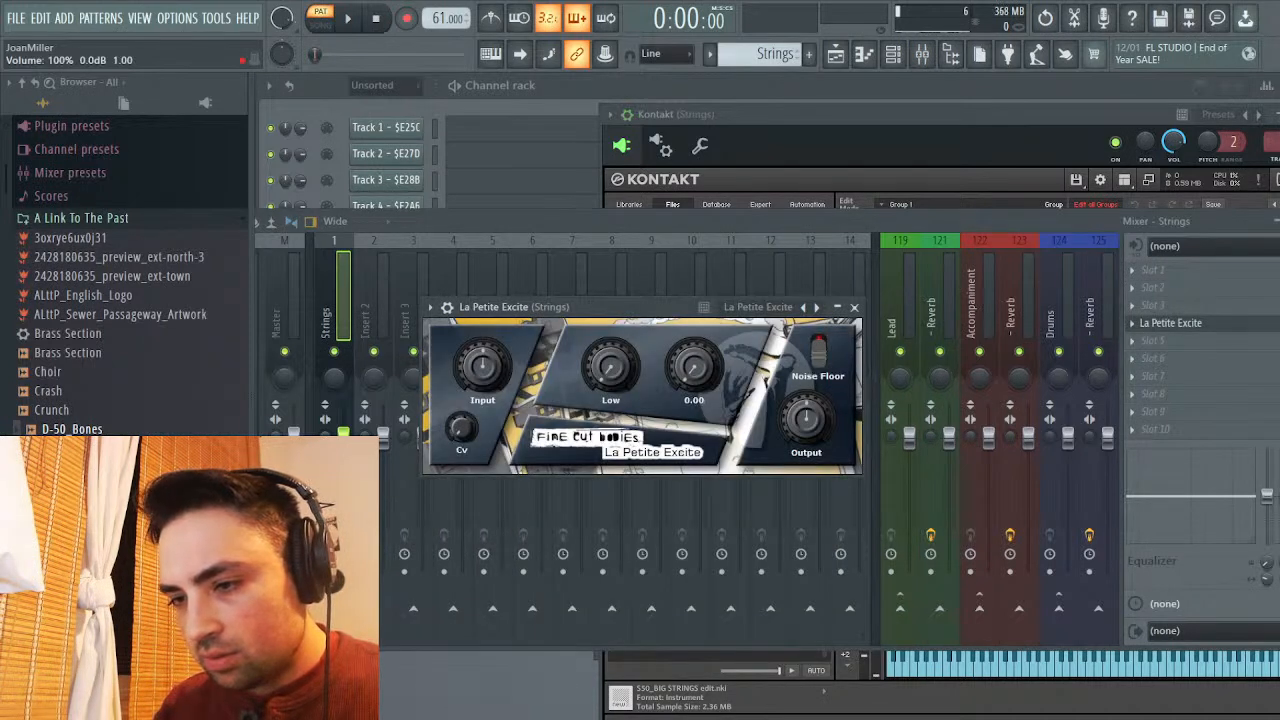
Raise the High amount of La Petite Excite on the Strings mixer track and audition the pattern
left_click_drag(692, 367, 692, 345)
key("space")
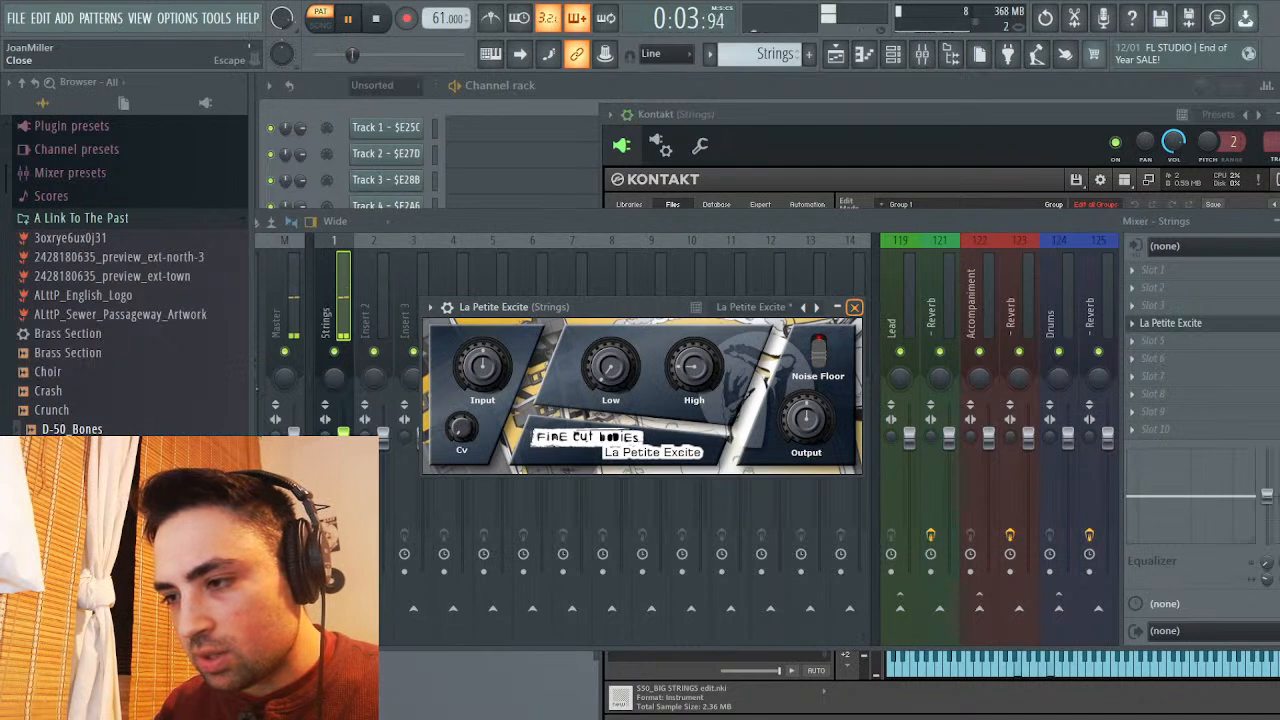
left_click(853, 307)
key("space")
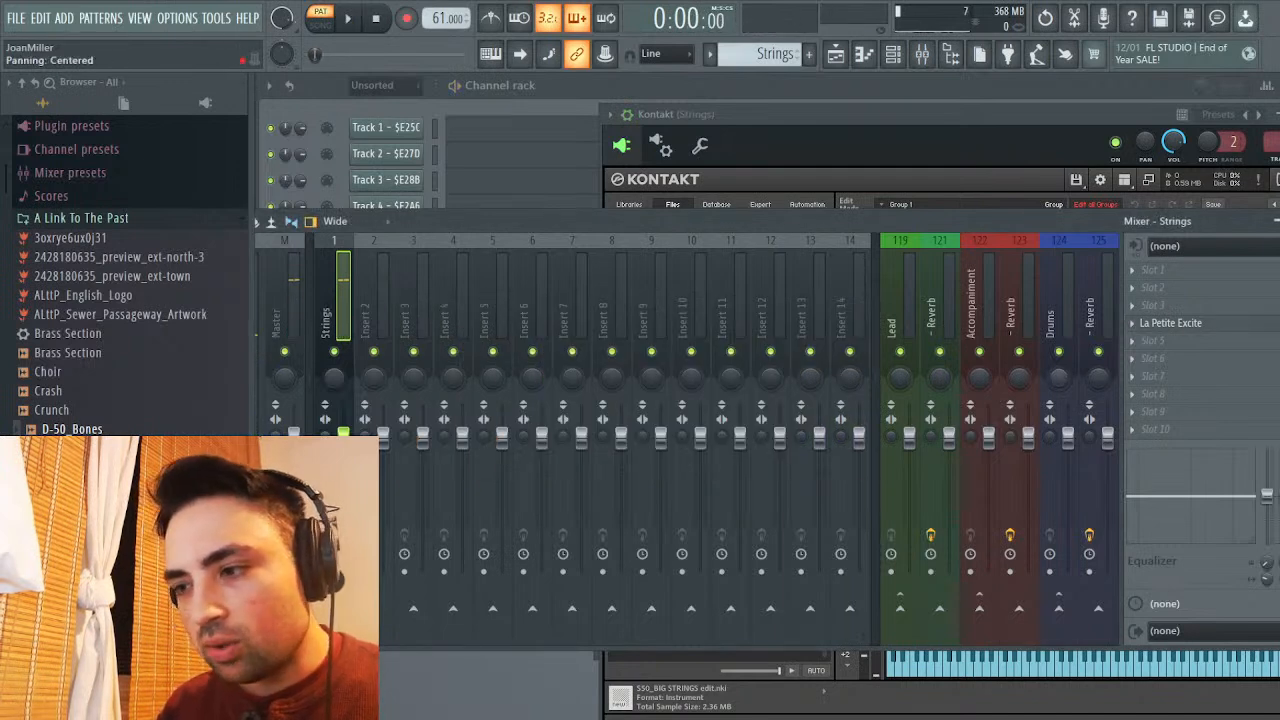
left_click(1170, 322)
left_click(1170, 322)
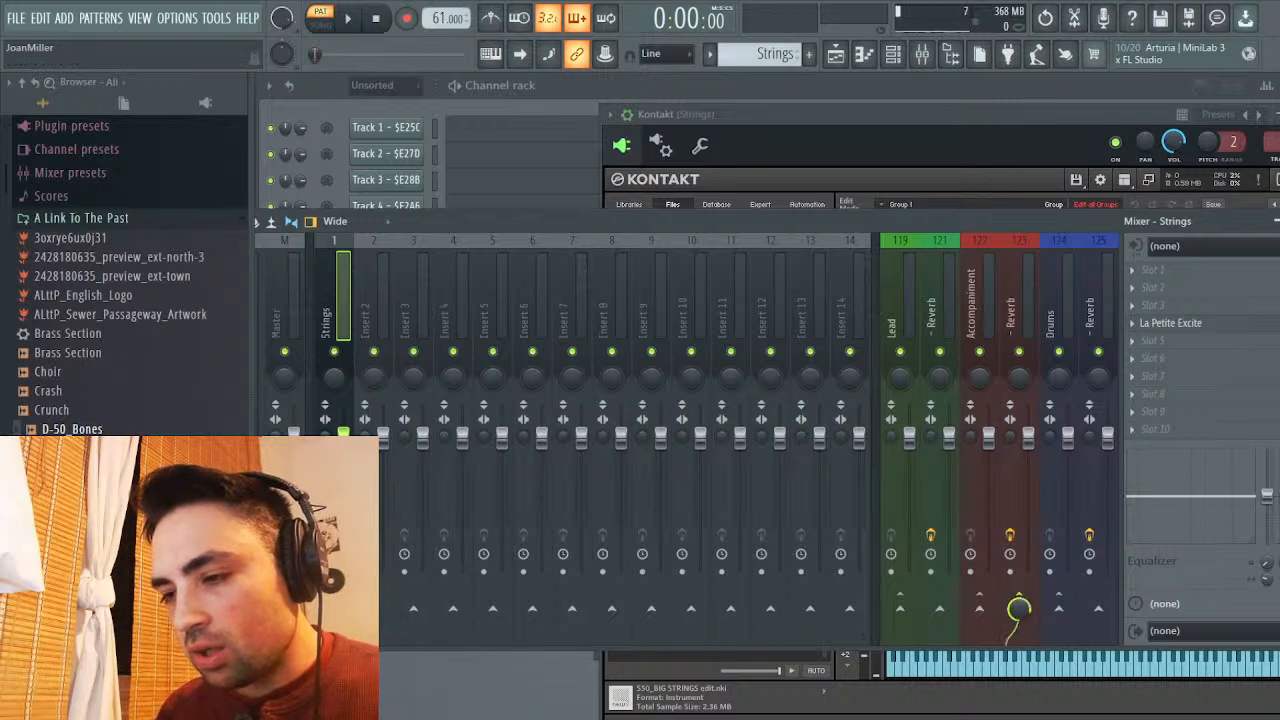
Route the Strings mixer track to the Accompaniment group's Reverb track and play the pattern through TSAR-1R Reverb
left_click(1018, 604)
key("space")
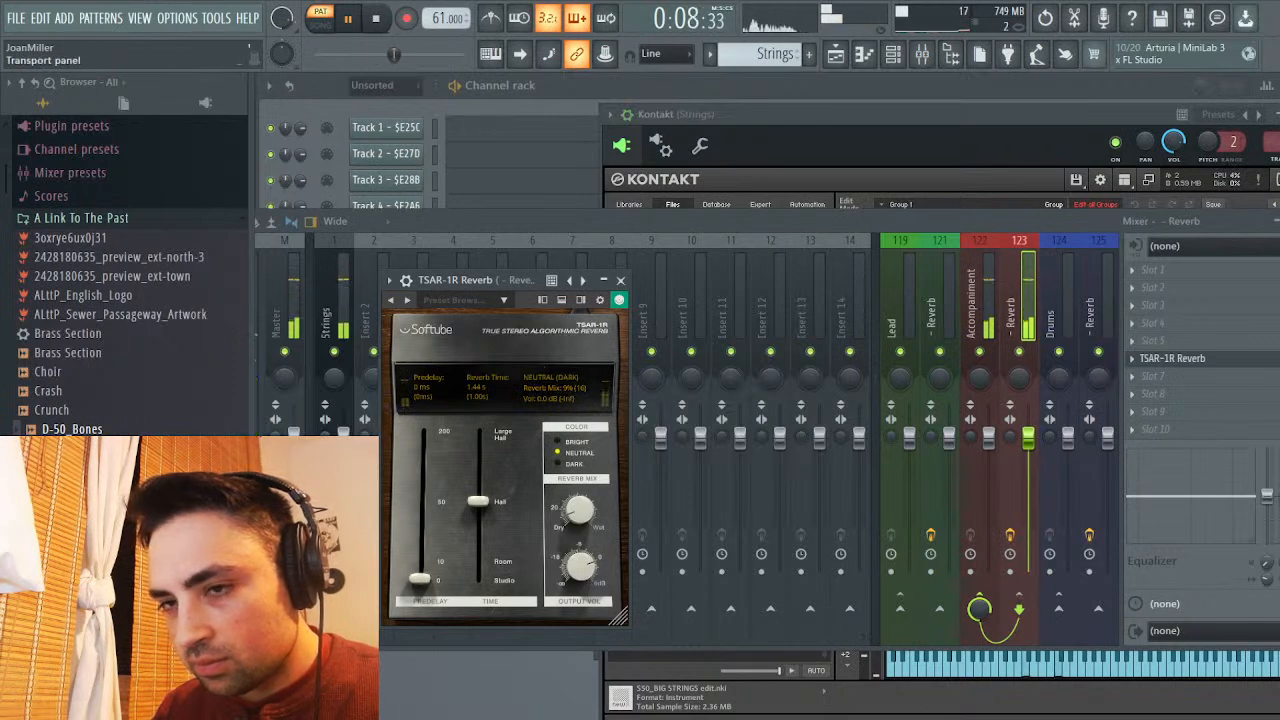
key("space")
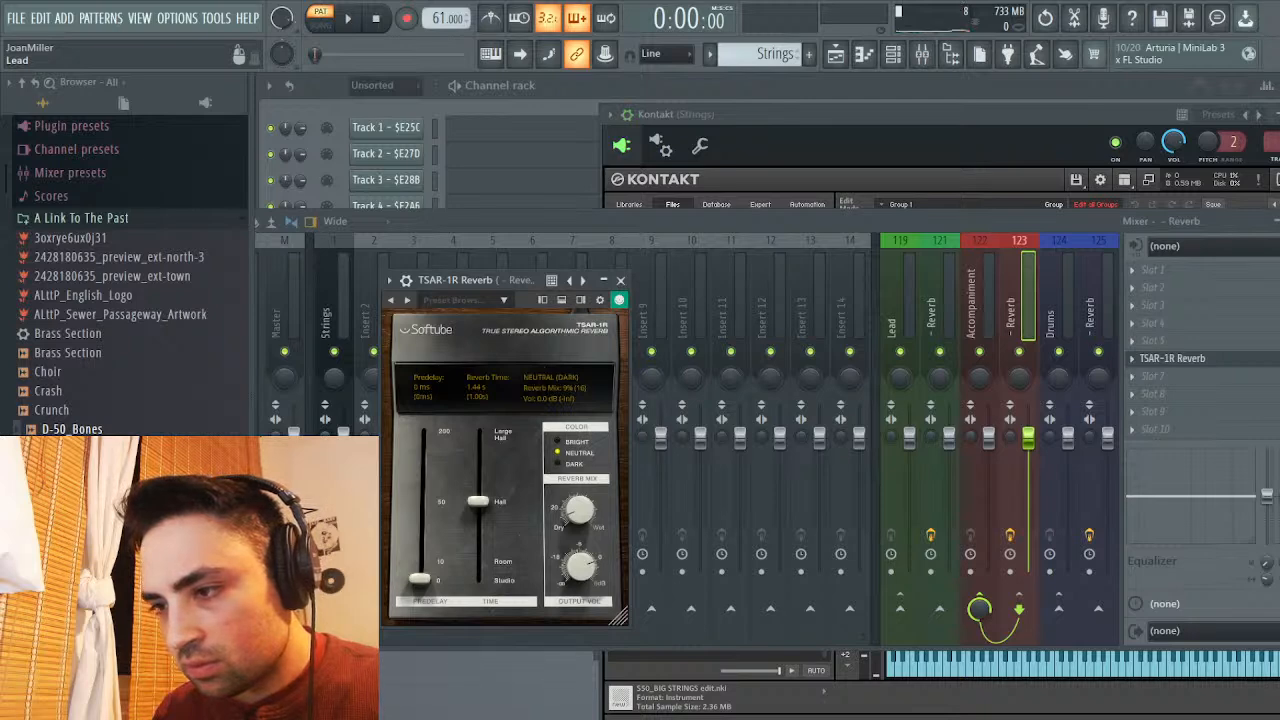
Set the TSAR-1R Reverb time to 1.24 s on the Accompaniment Reverb track while the Strings pattern plays
key("space")
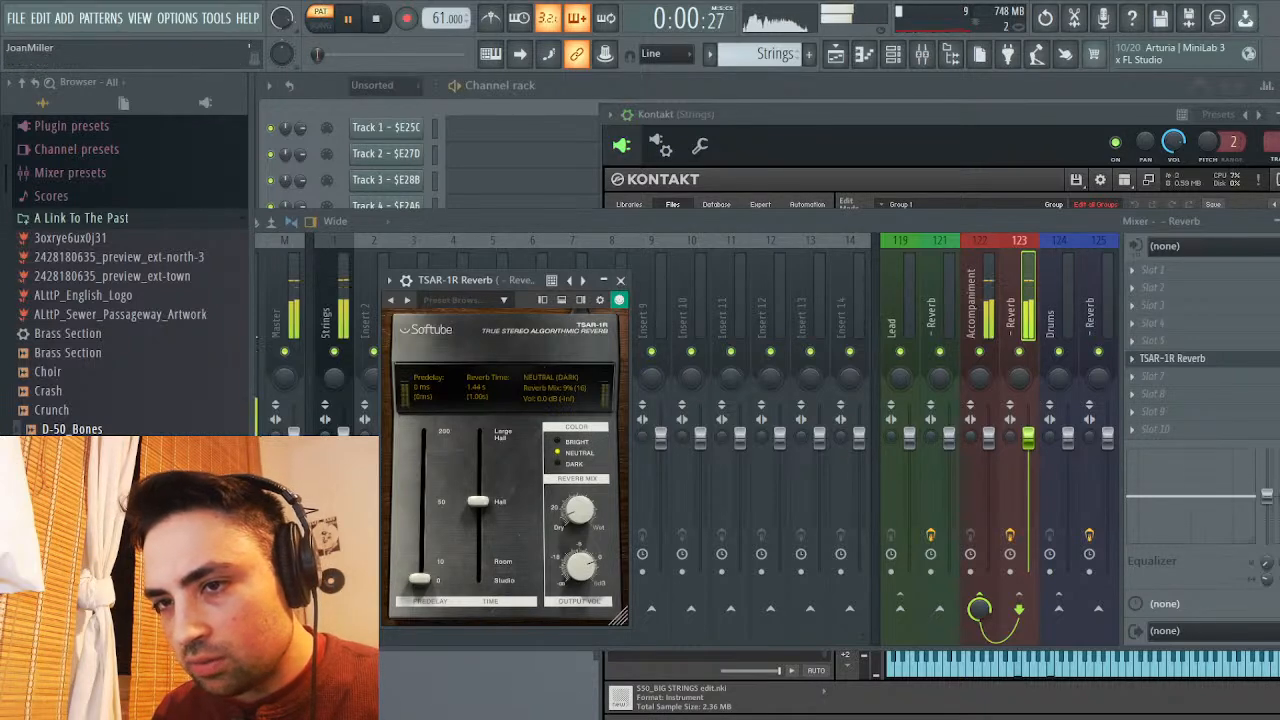
mouse_move(478, 501)
left_mouse_down()
mouse_move(478, 564)
mouse_move(478, 524)
left_mouse_up()
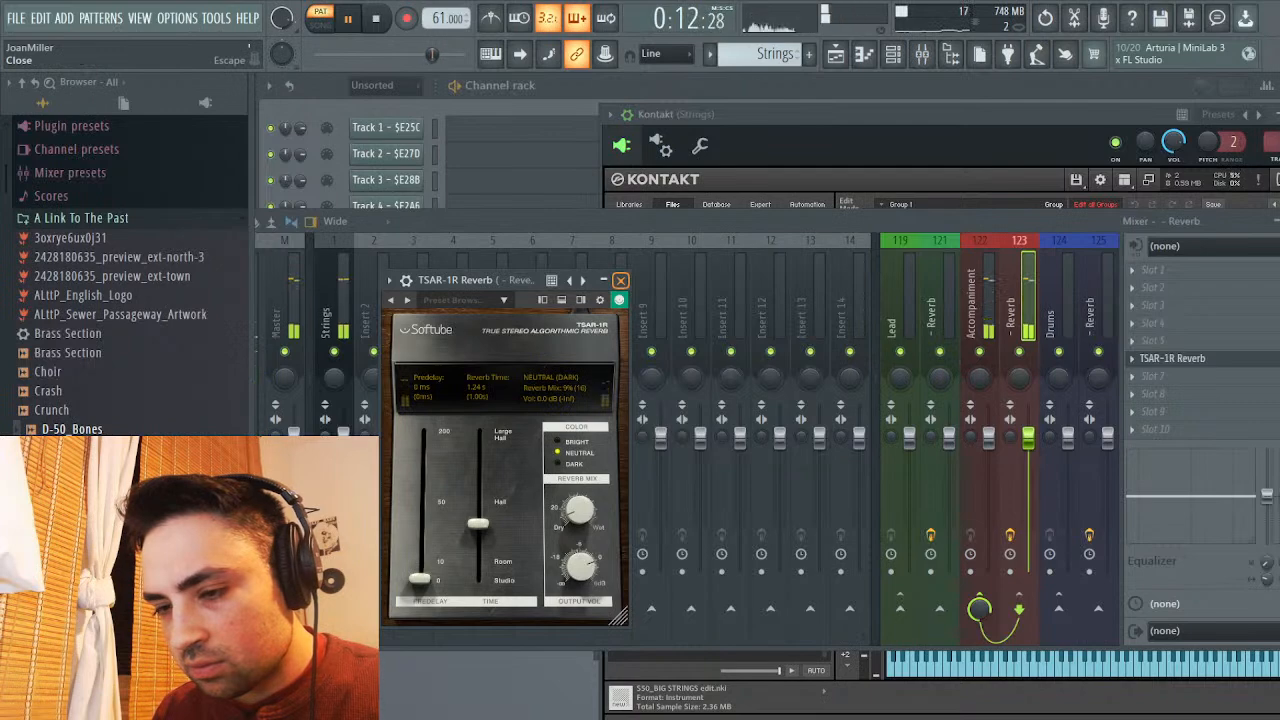
left_click(620, 280)
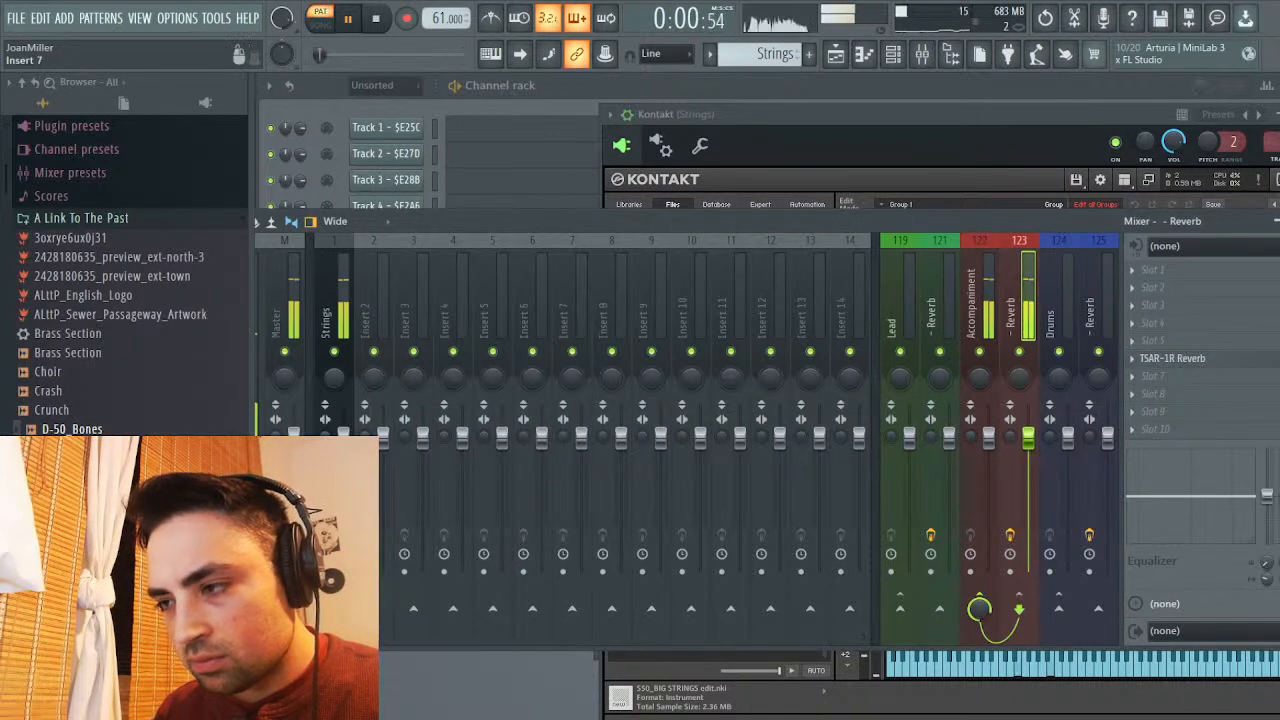
key("Escape")
key("space")
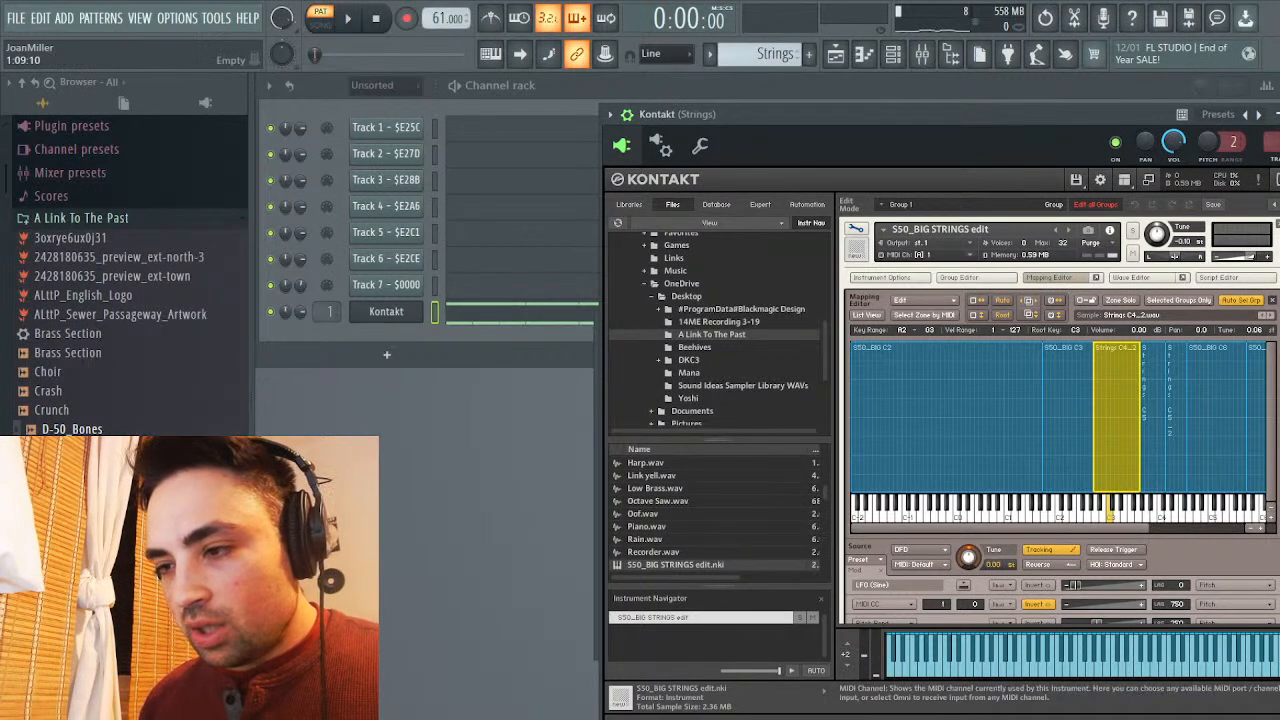
Close the strings instrument's editor in Kontakt and add the S50_Solo Tp sample to the Dank Dungeons channel rack as a new channel
left_click(856, 229)
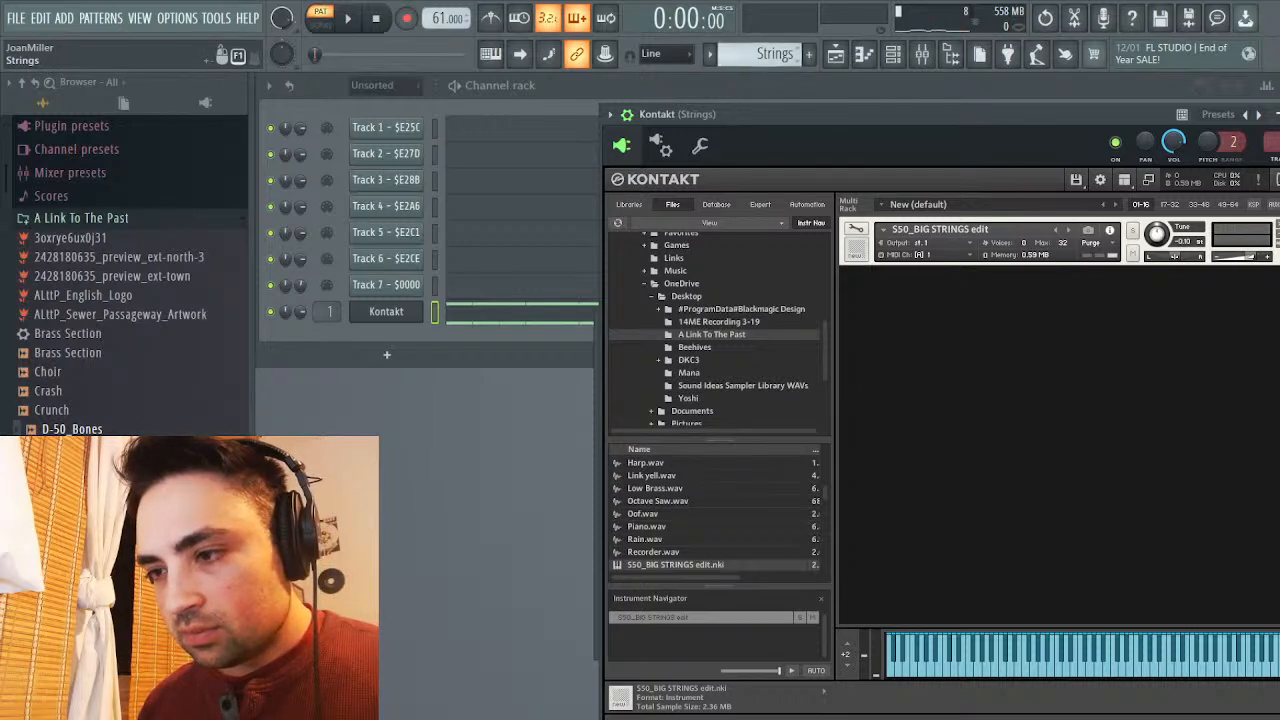
key("KP_Add")
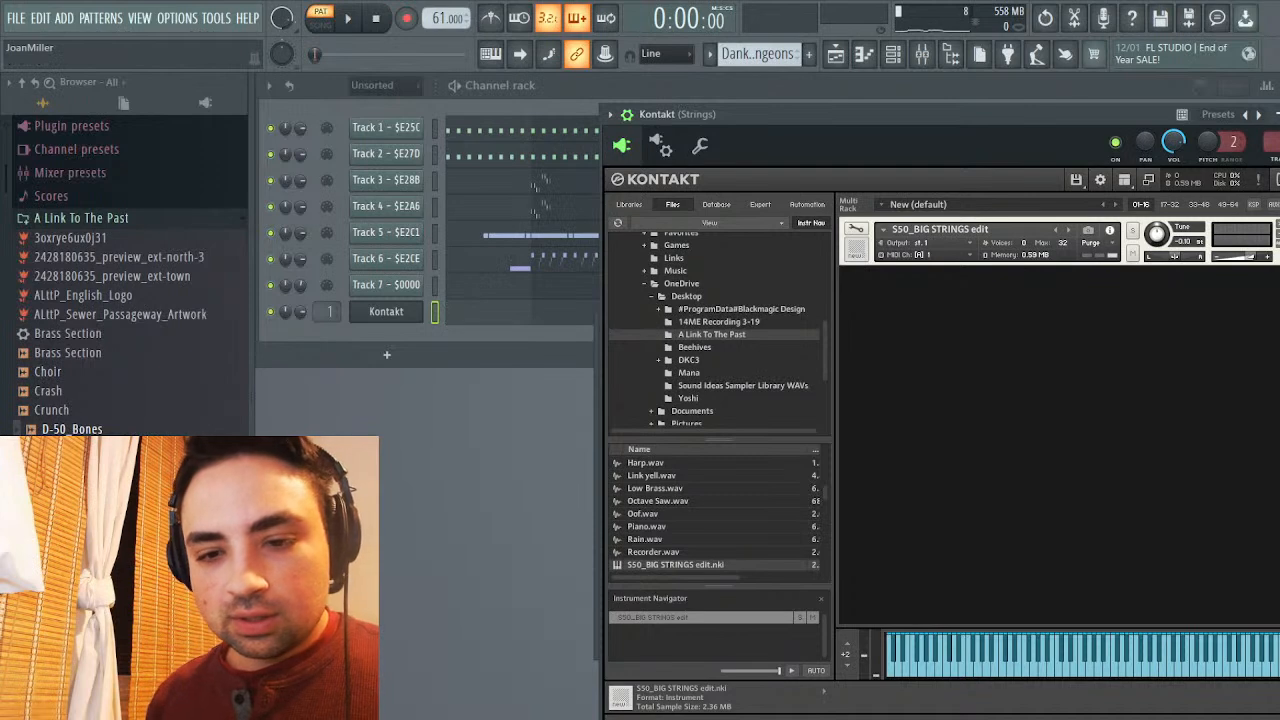
scroll(130, 274, "down", 5)
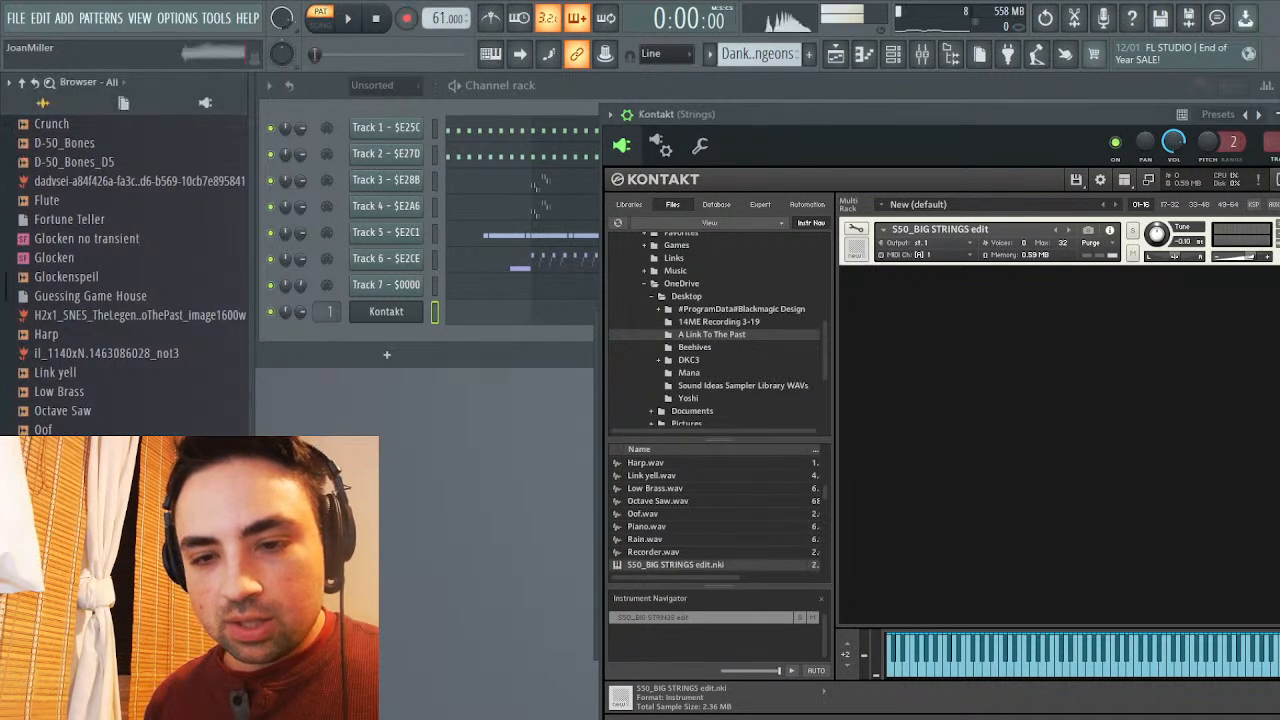
left_click_drag(390, 345, 390, 340)
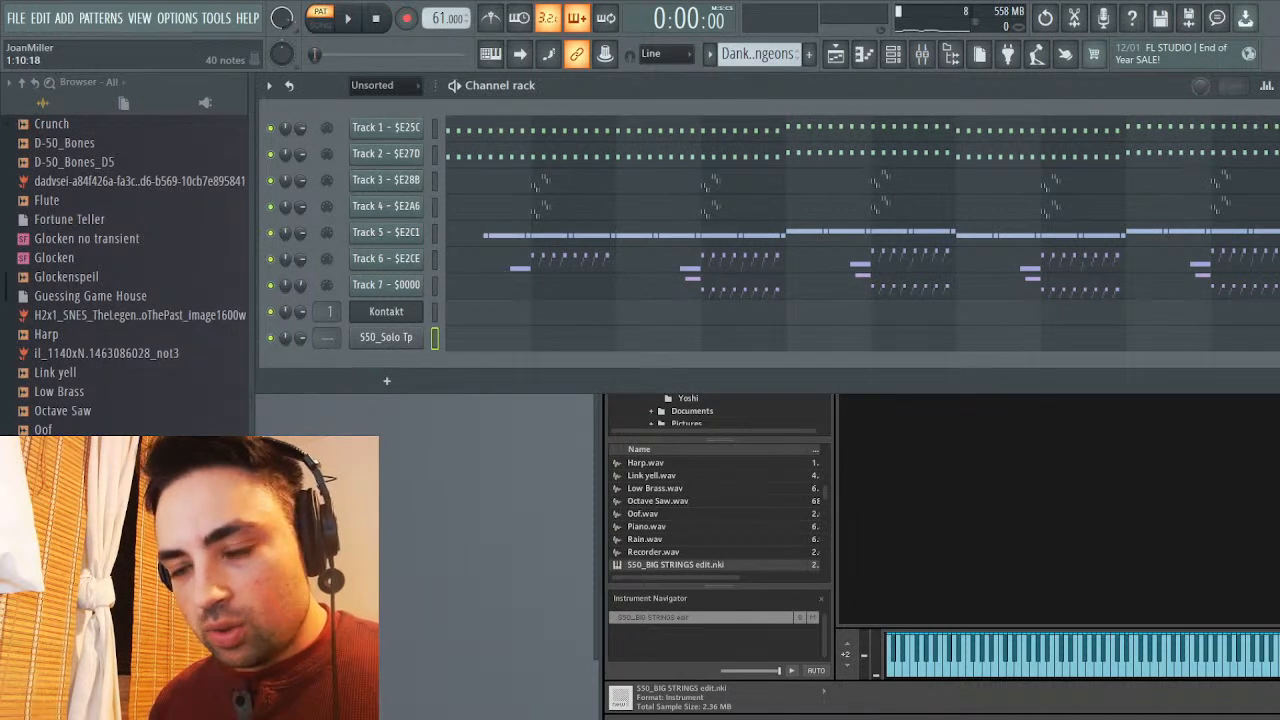
Cut Track 3's note groups around bars 4 and 6 for reuse, and undo the cut to keep the originals
left_click(540, 182)
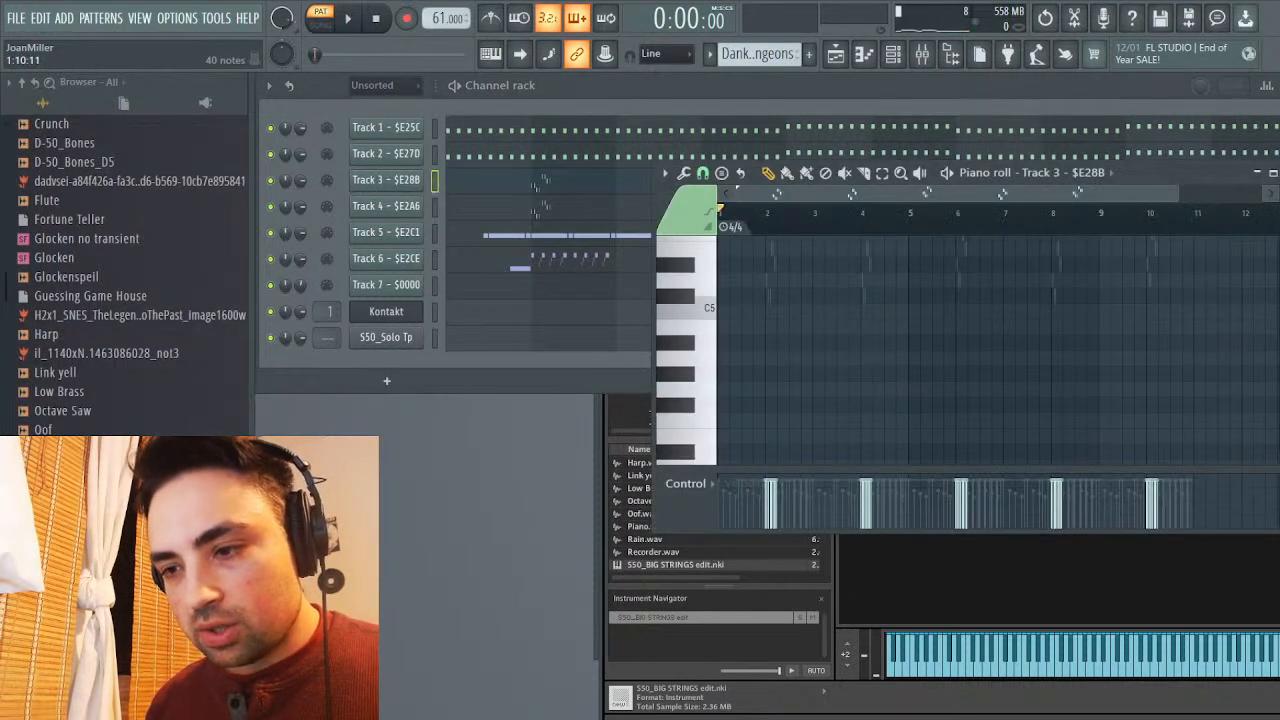
scroll(686, 300, "up", 5)
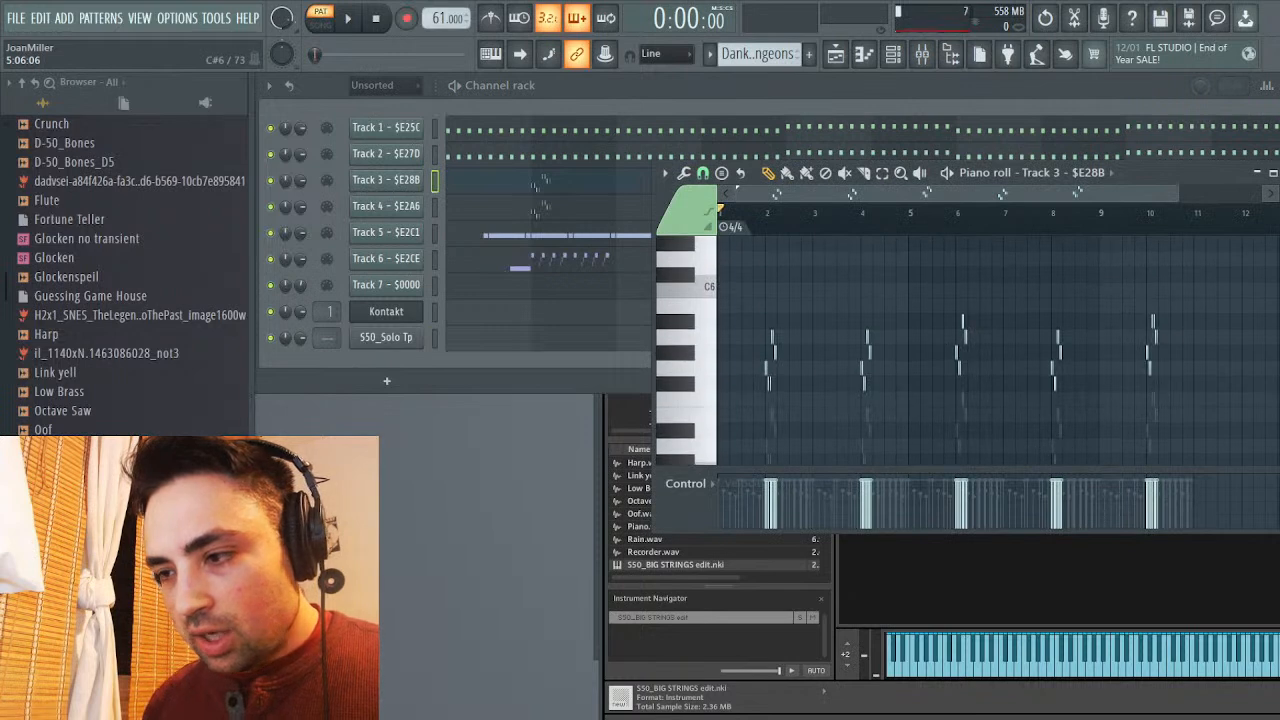
left_click_drag(982, 282, 838, 440)
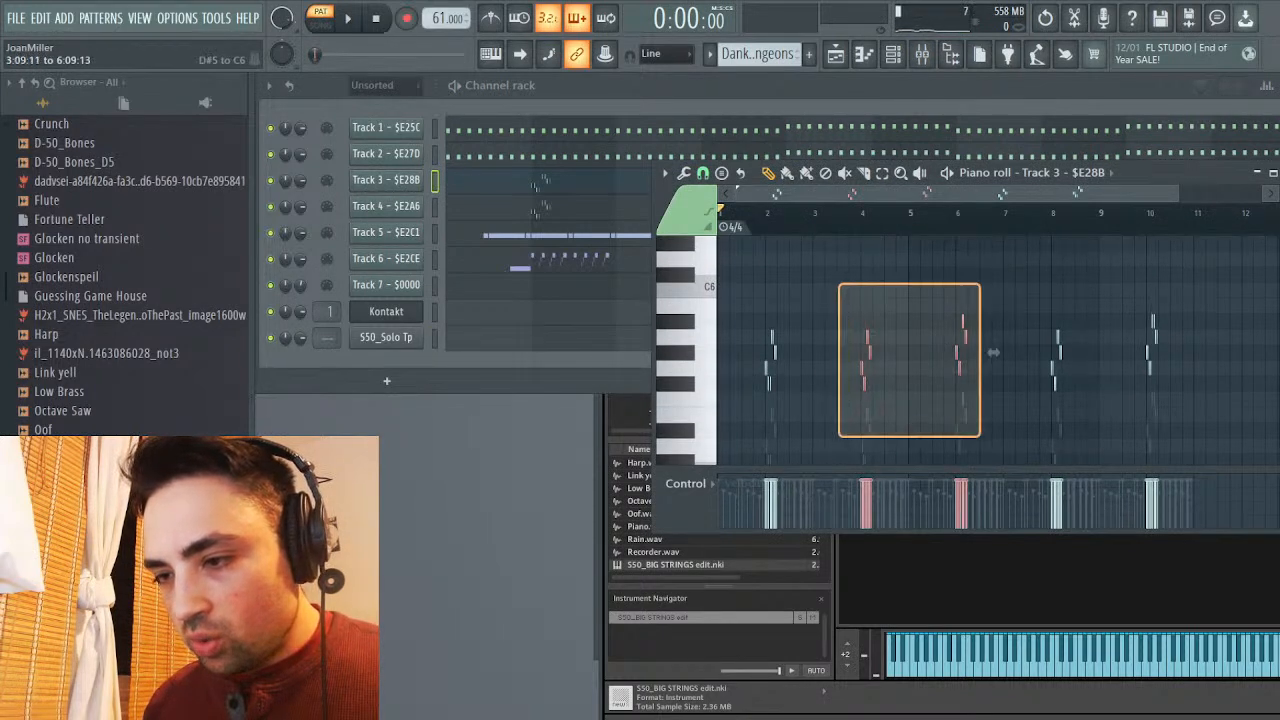
key("Delete")
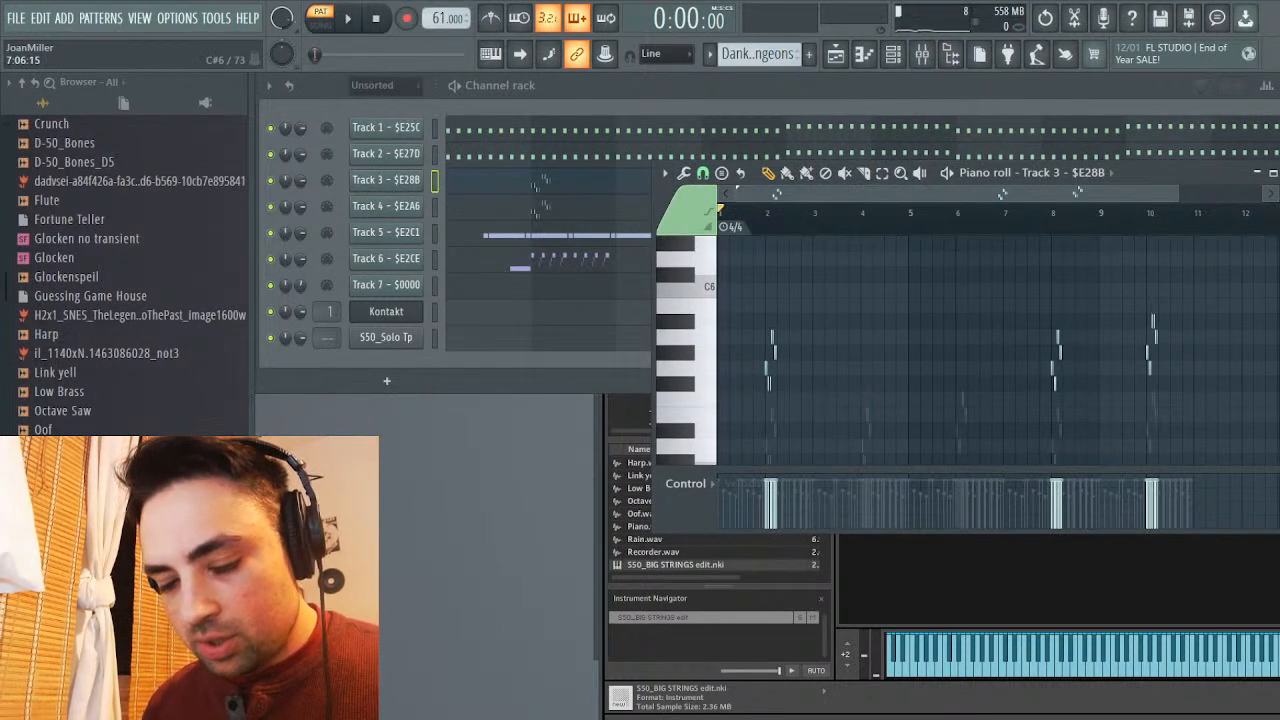
key("ctrl+z")
key("F7")
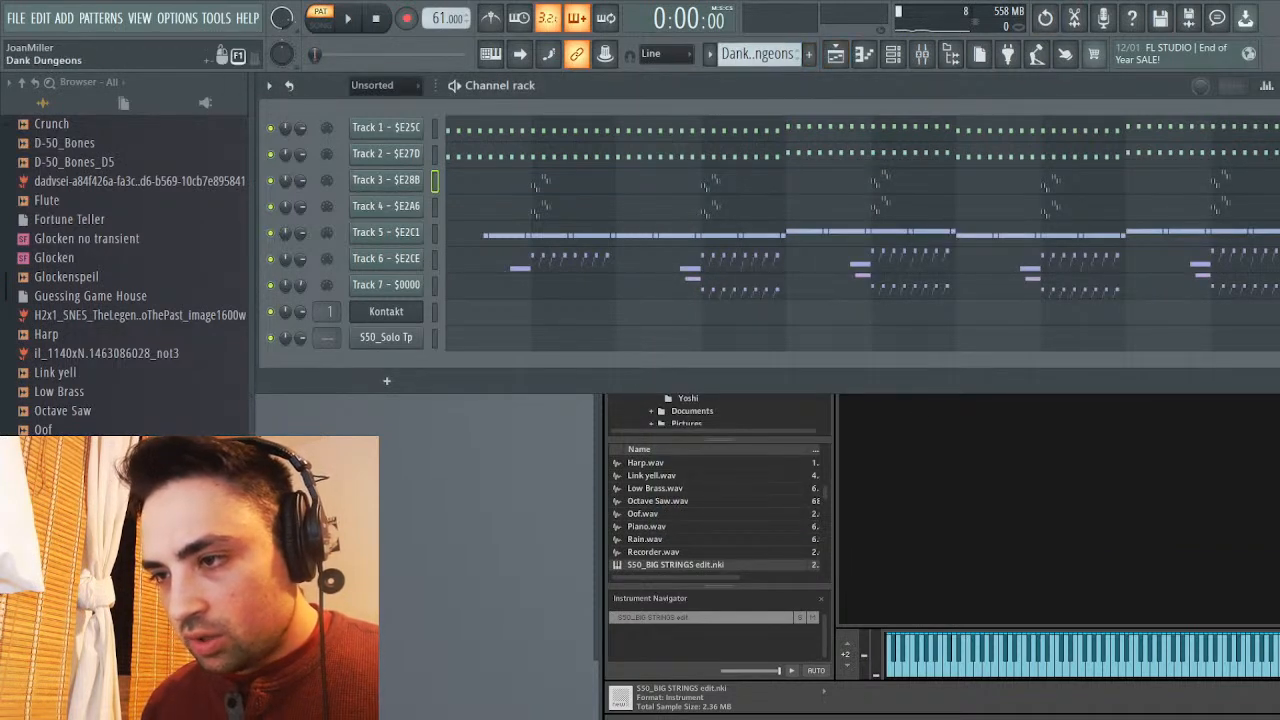
Create a new pattern named Brass and paste the copied Track 3 notes into S50_Solo Tp's piano roll from bar 1
key("F4")
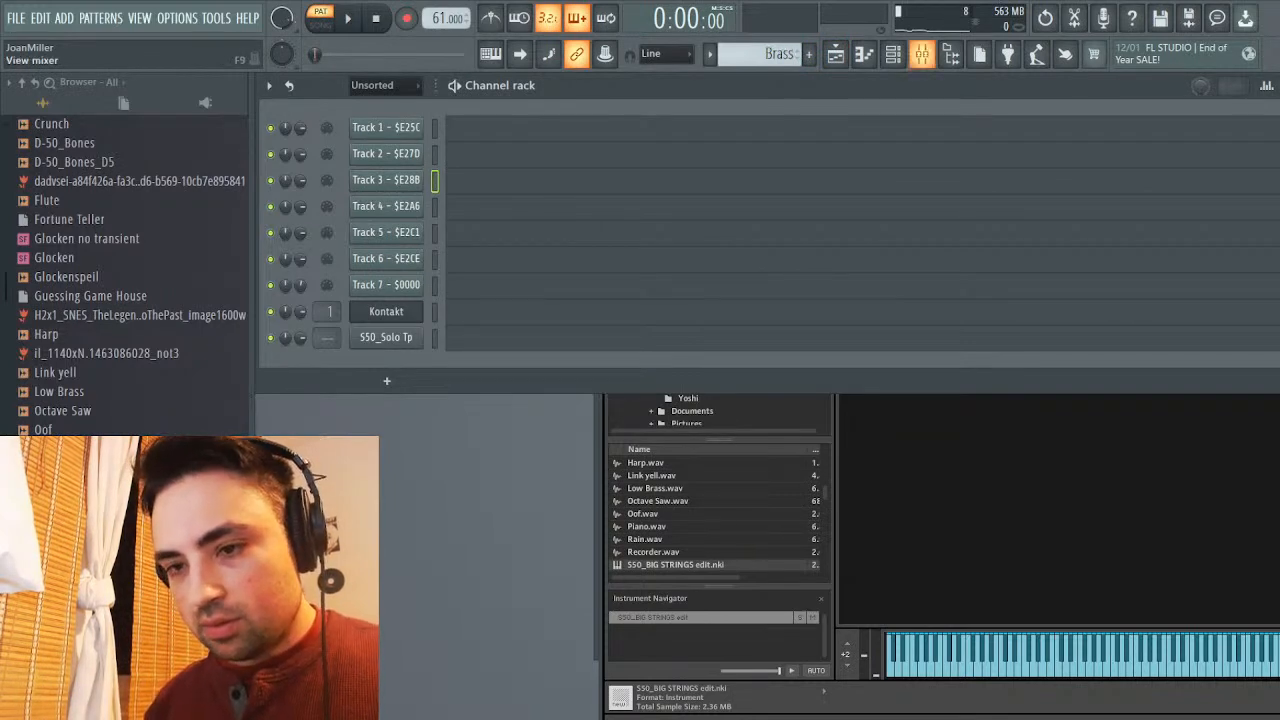
key("F7")
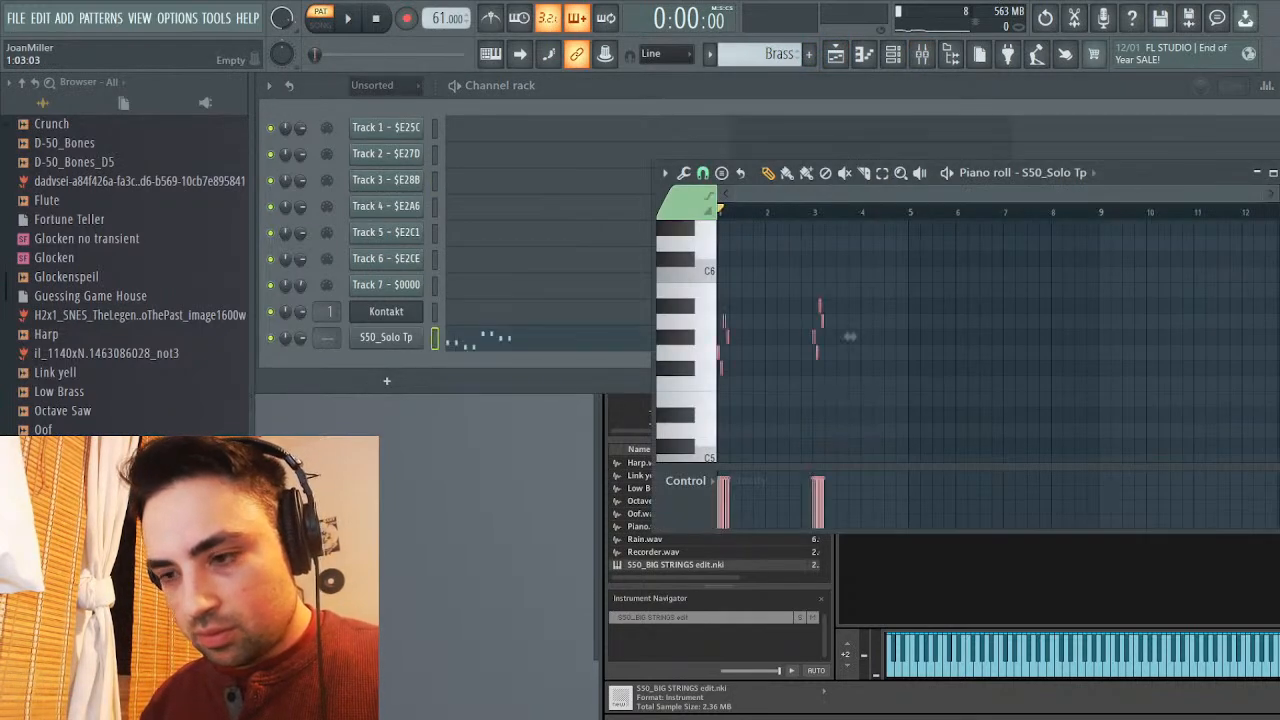
scroll(779, 54, "down", 1)
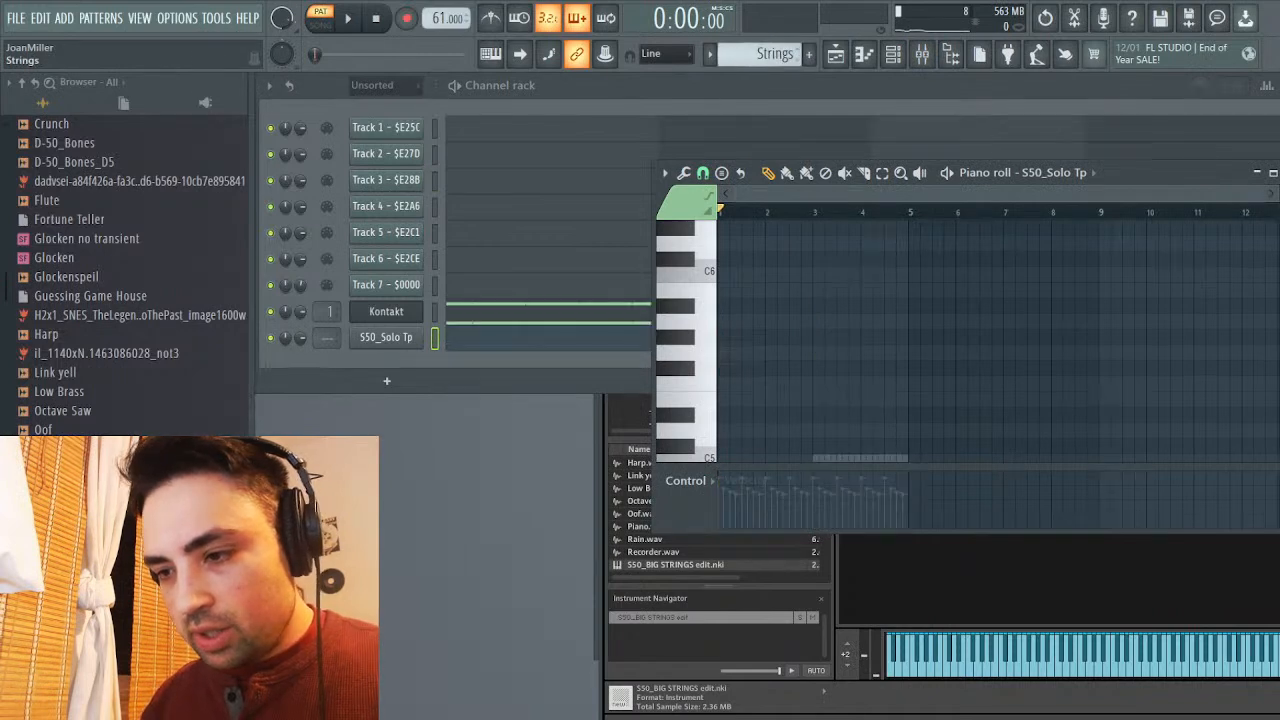
scroll(779, 54, "up", 1)
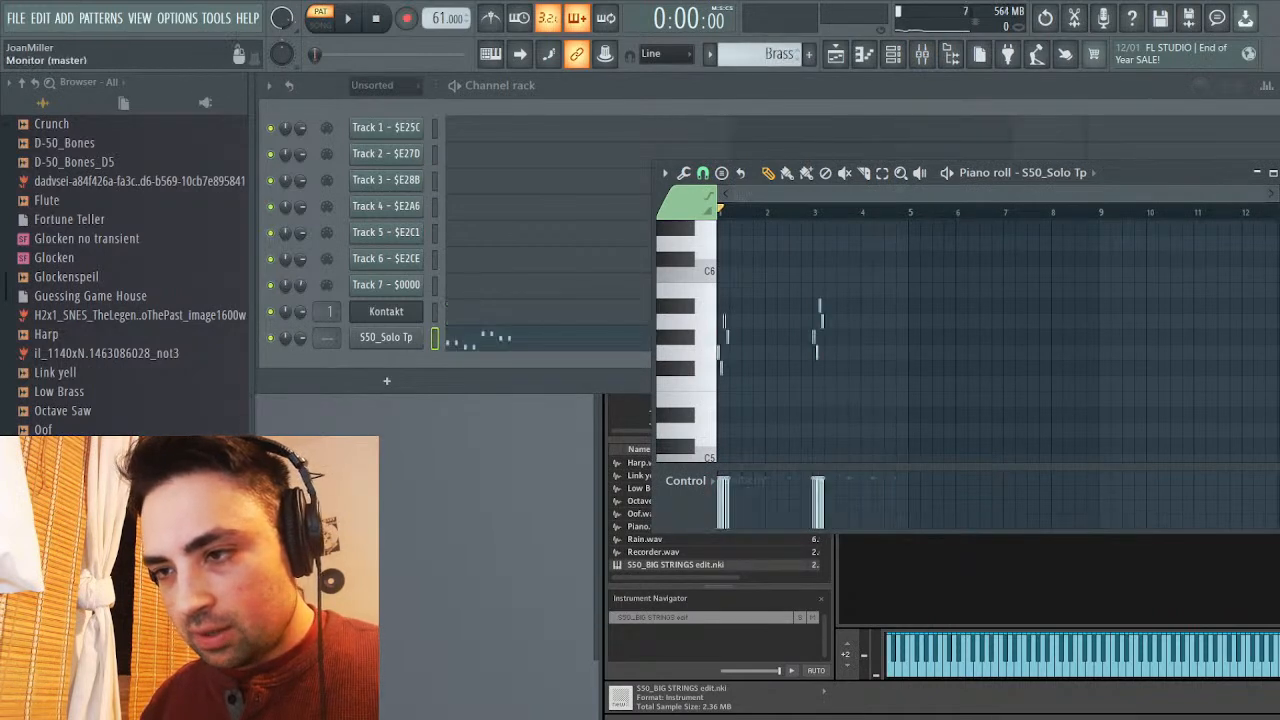
Copy Track 4's note groups around bars 4 and 6 from Dank Dungeons into S50_Solo Tp in the Brass pattern and play it
scroll(779, 54, "up", 1)
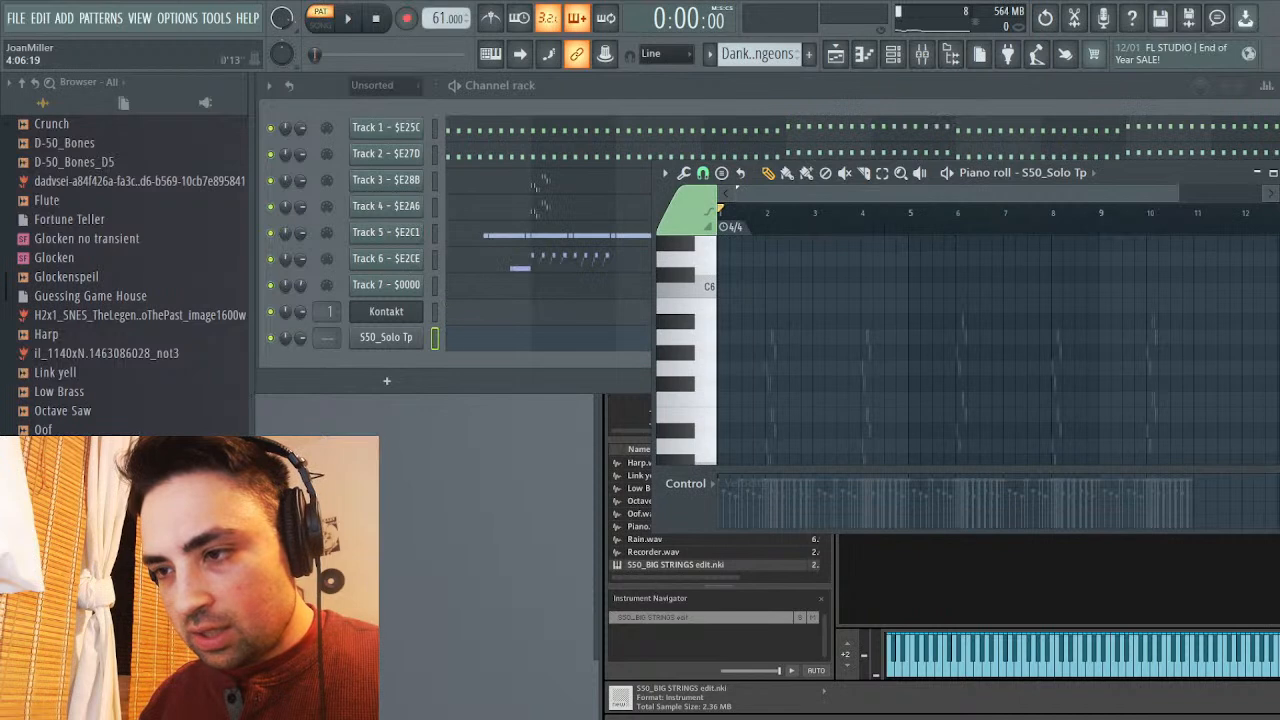
left_click(435, 206)
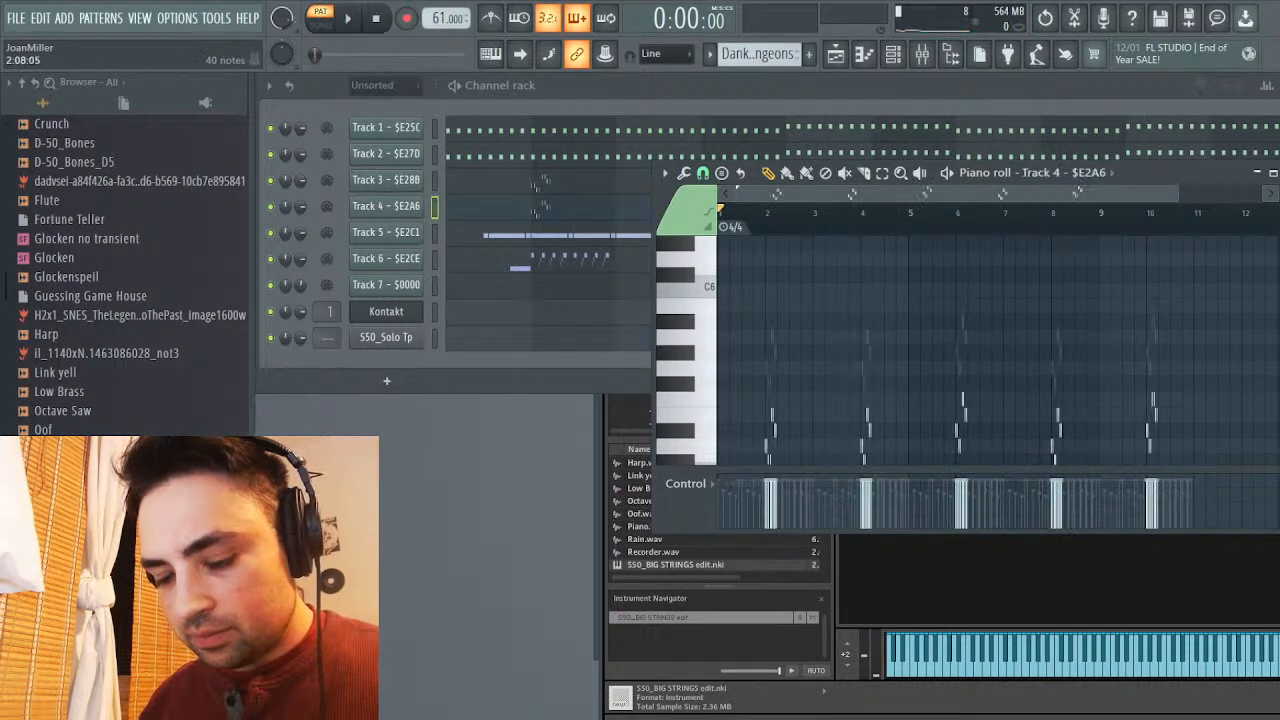
scroll(990, 340, "down", 5)
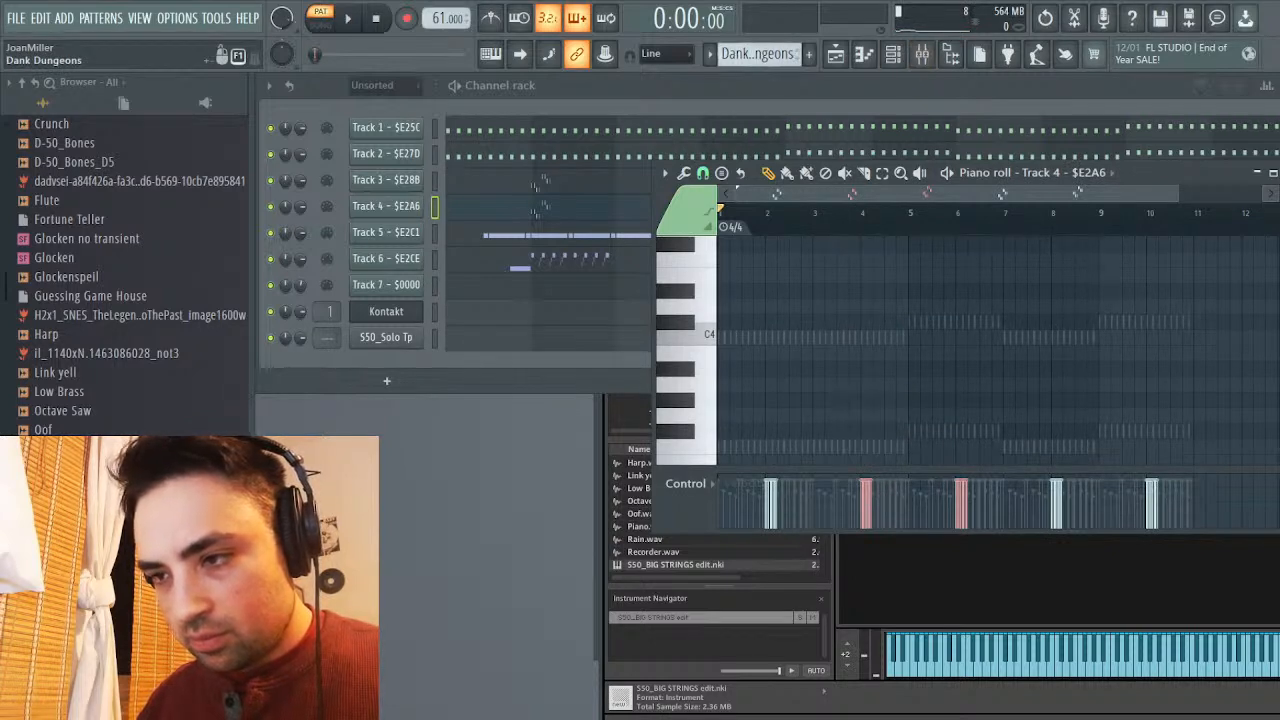
key("KP_Add")
left_click(386, 337)
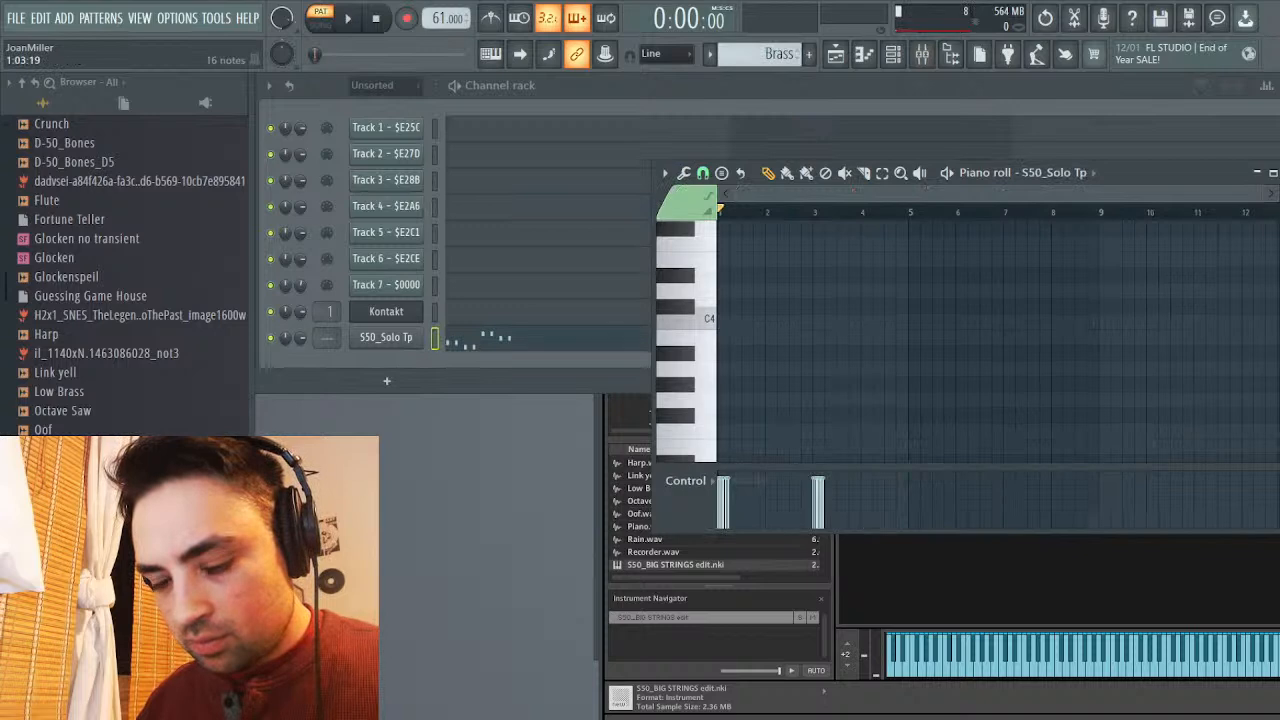
key("space")
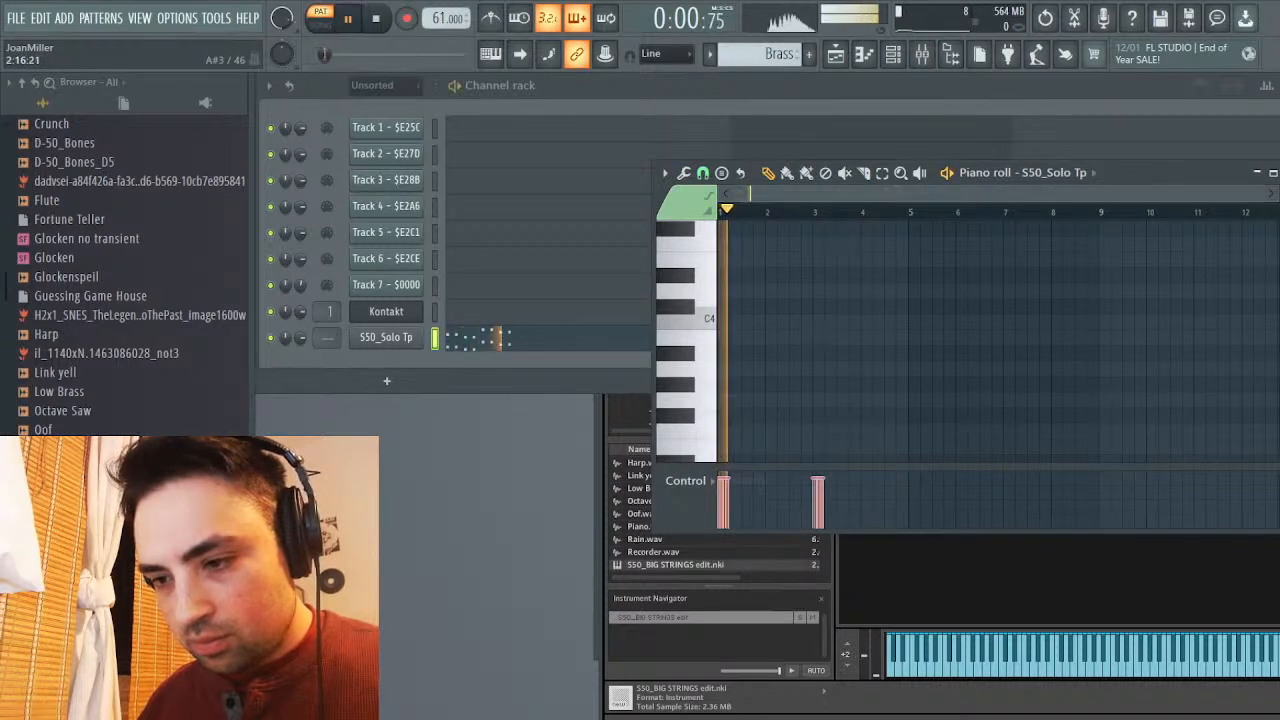
key("space")
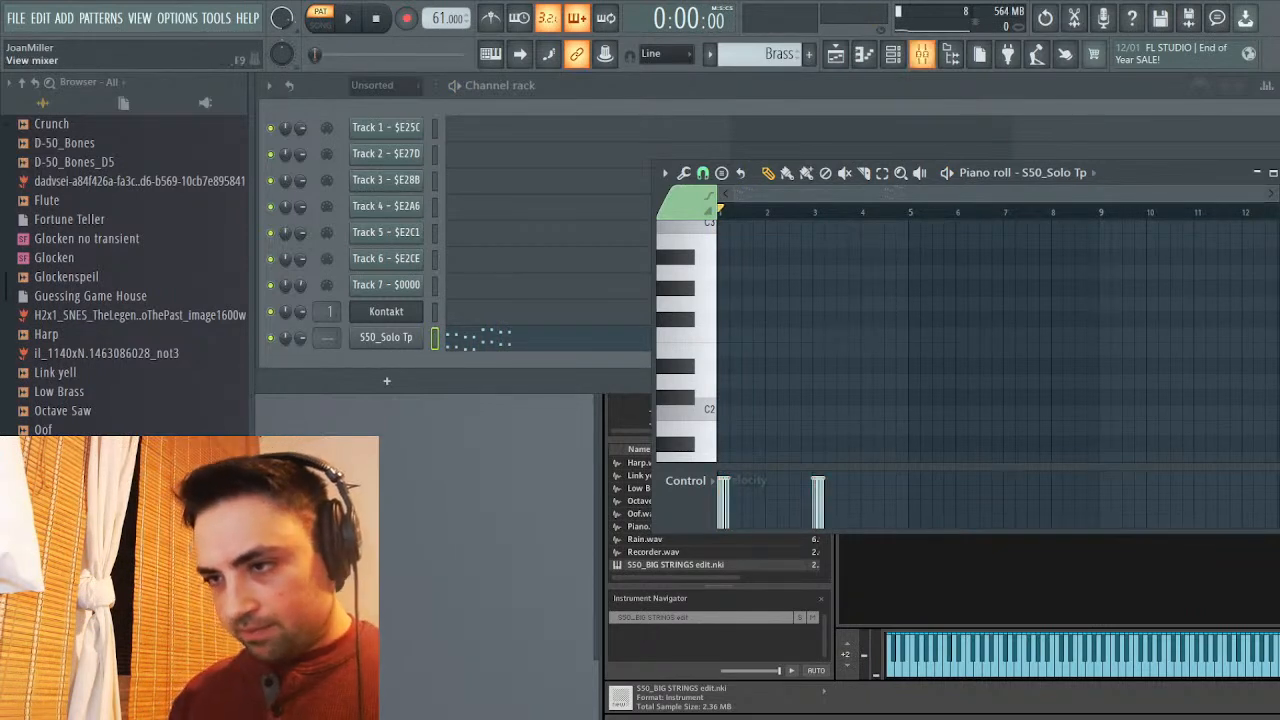
Assign the S50_Solo Tp channel to its own free mixer track, insert 2
left_click(921, 54)
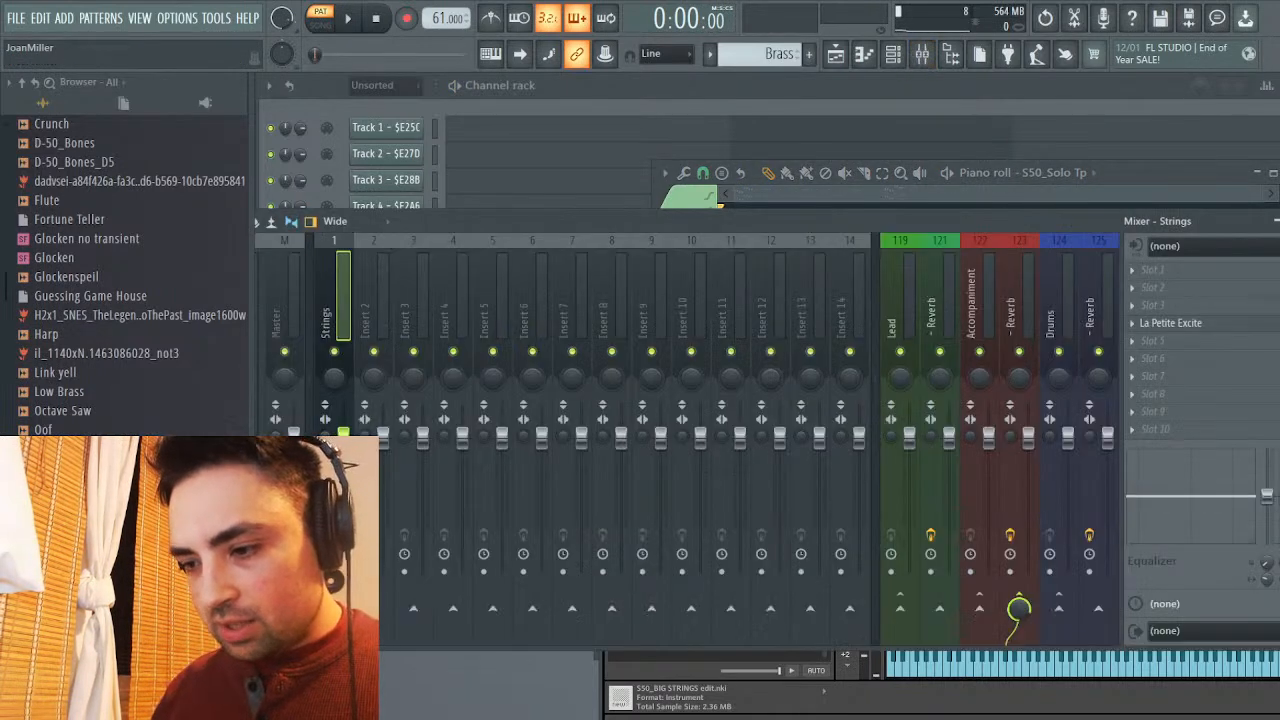
key("F9")
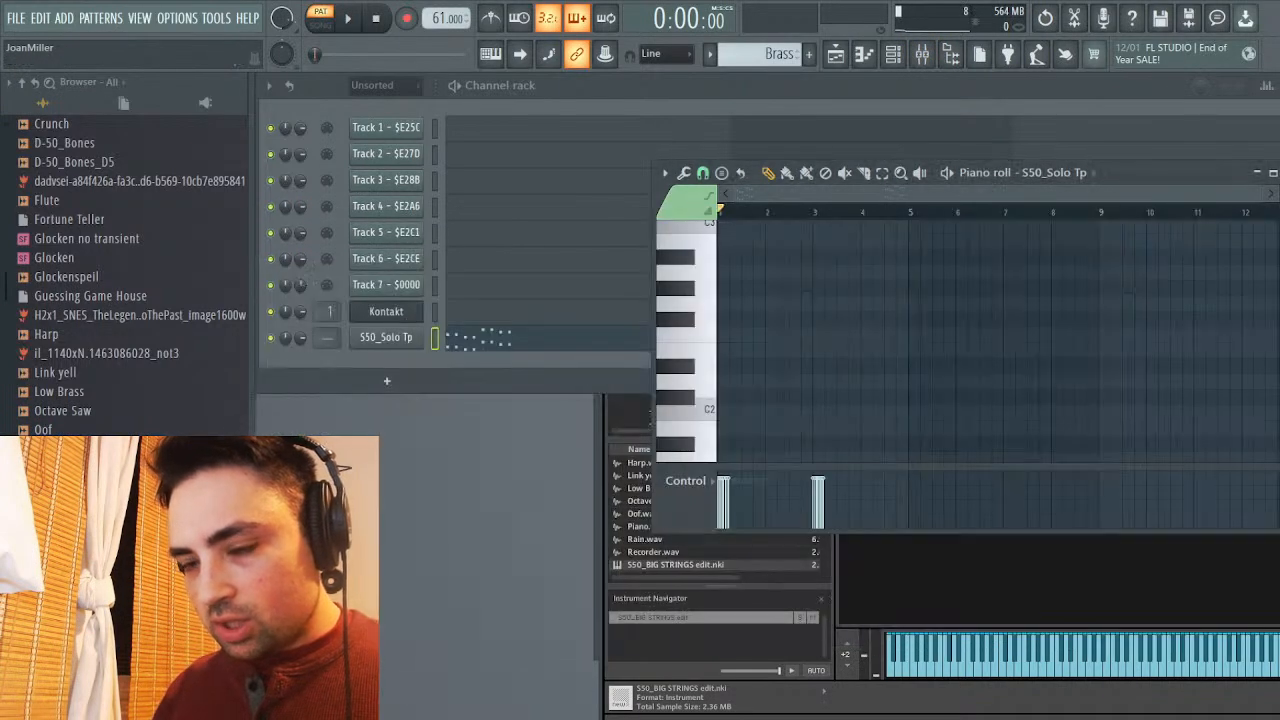
left_click(386, 338)
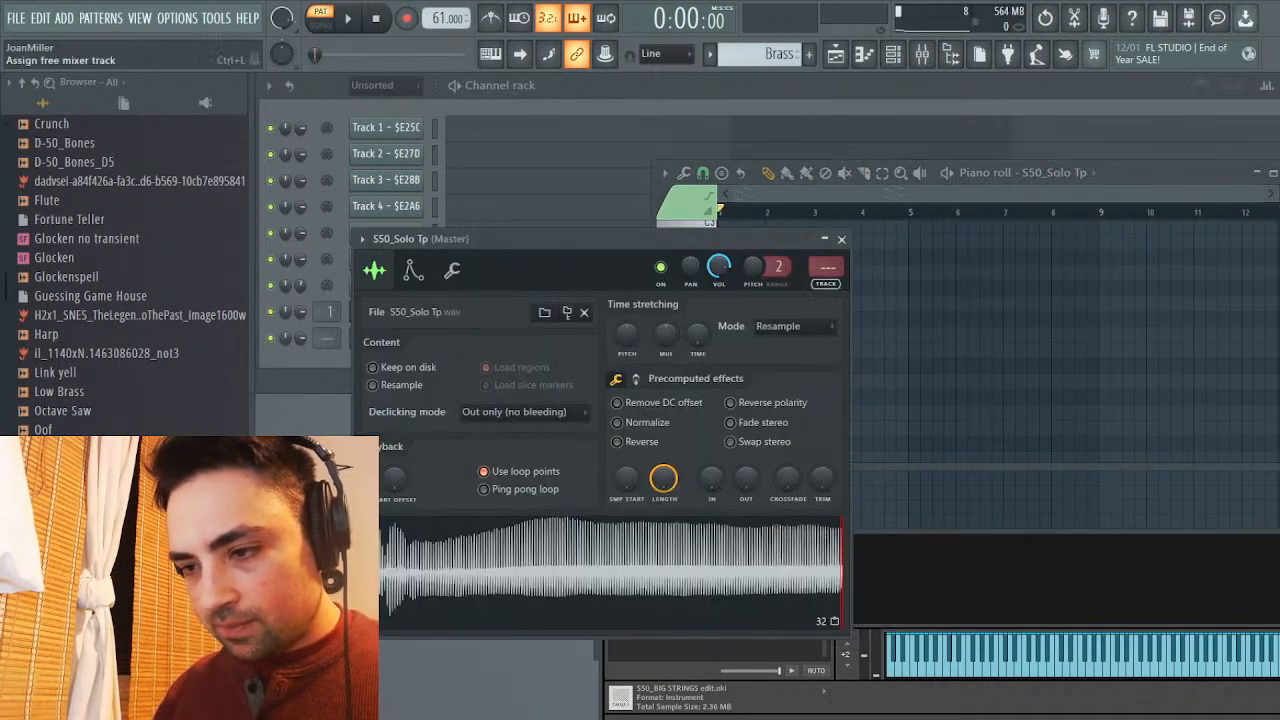
key("ctrl+l")
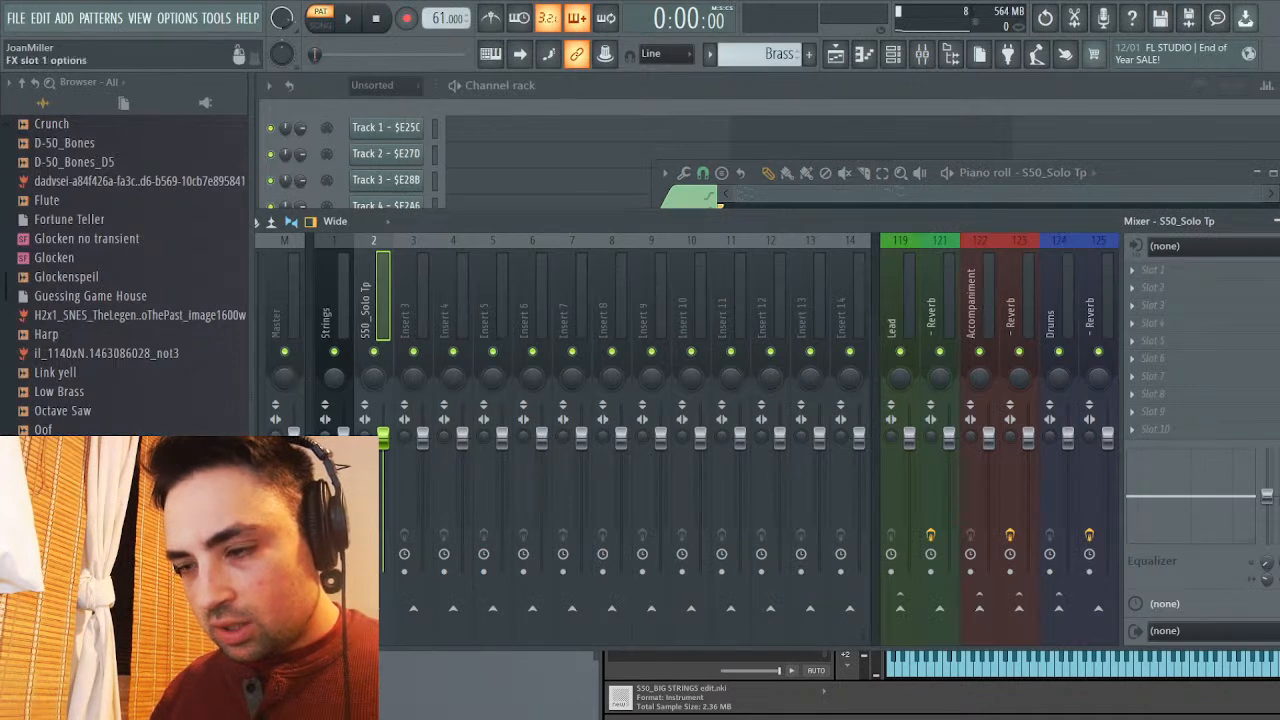
Shape S50_Solo Tp's volume envelope with zero attack, hold, sustain and release and a 13% decay, and play the pattern
left_click(1275, 221)
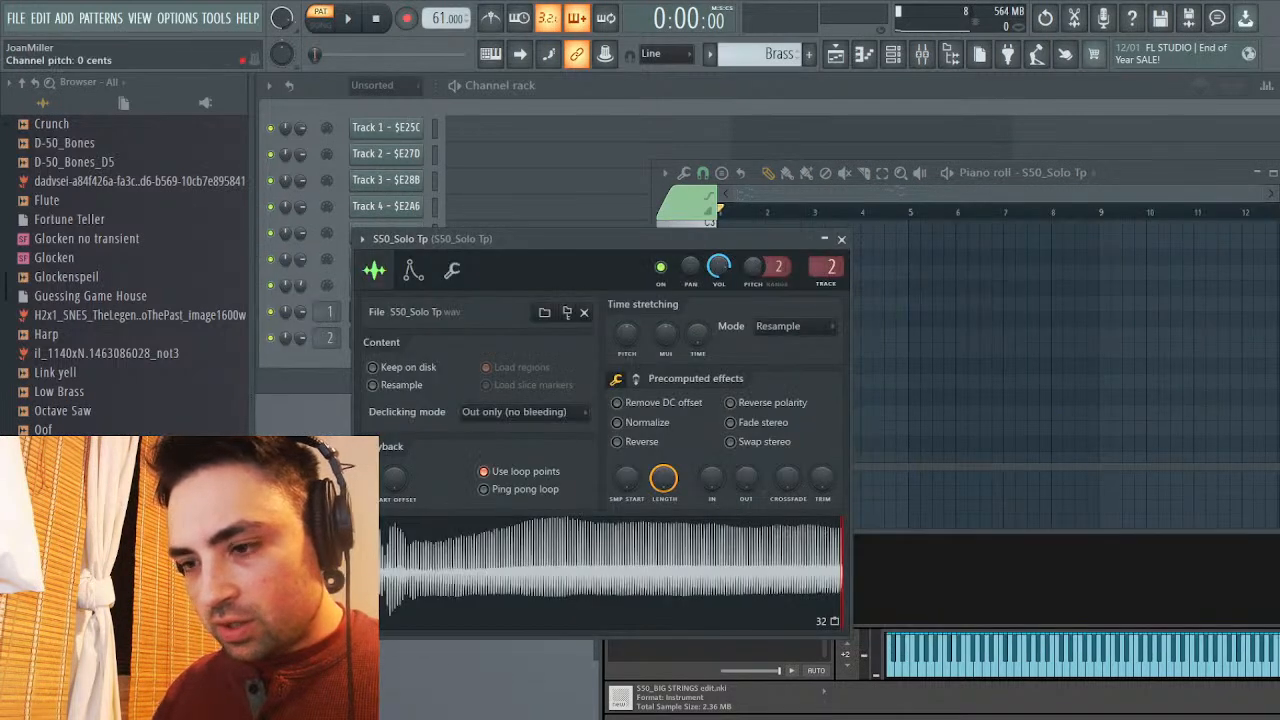
left_click(413, 270)
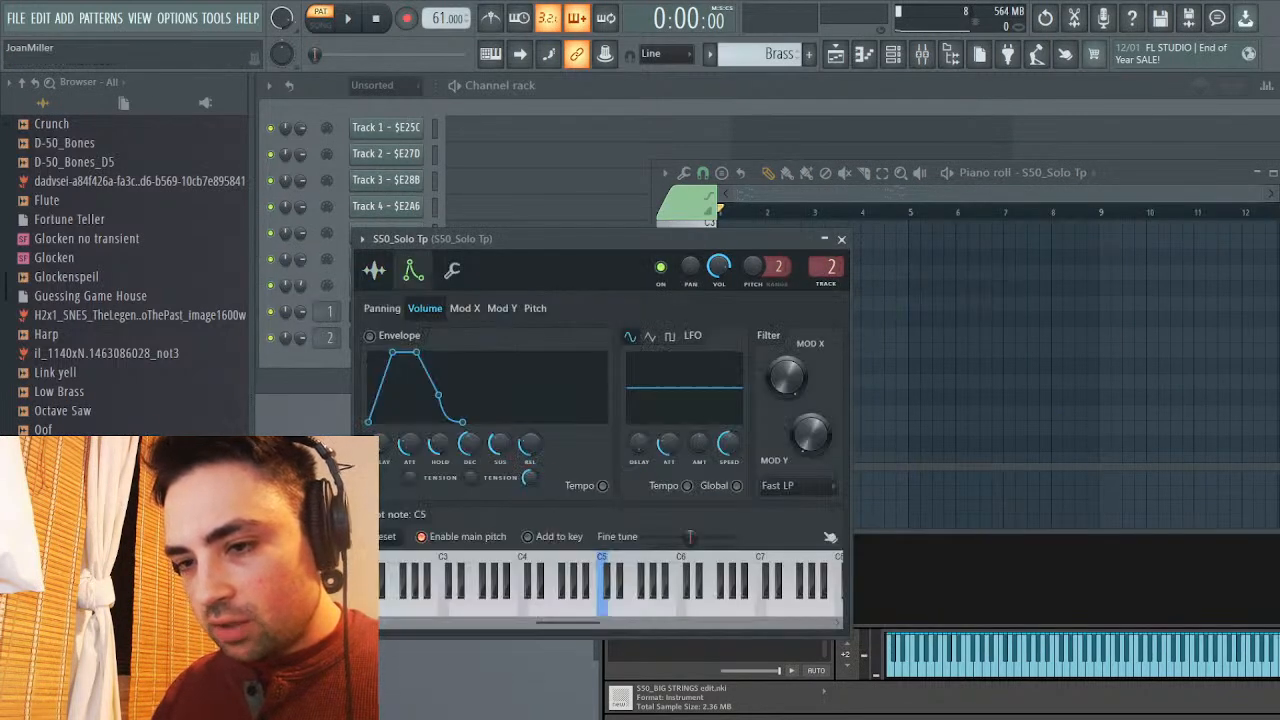
left_click_drag(440, 443, 469, 430)
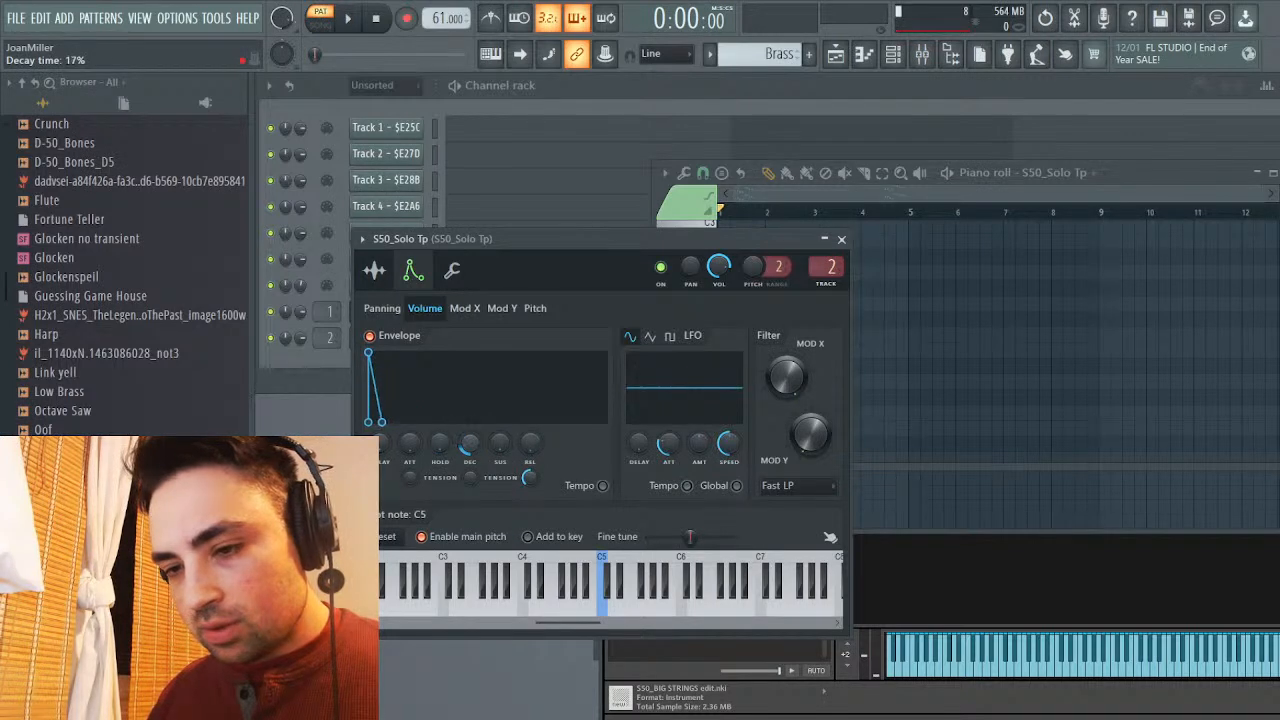
key("space")
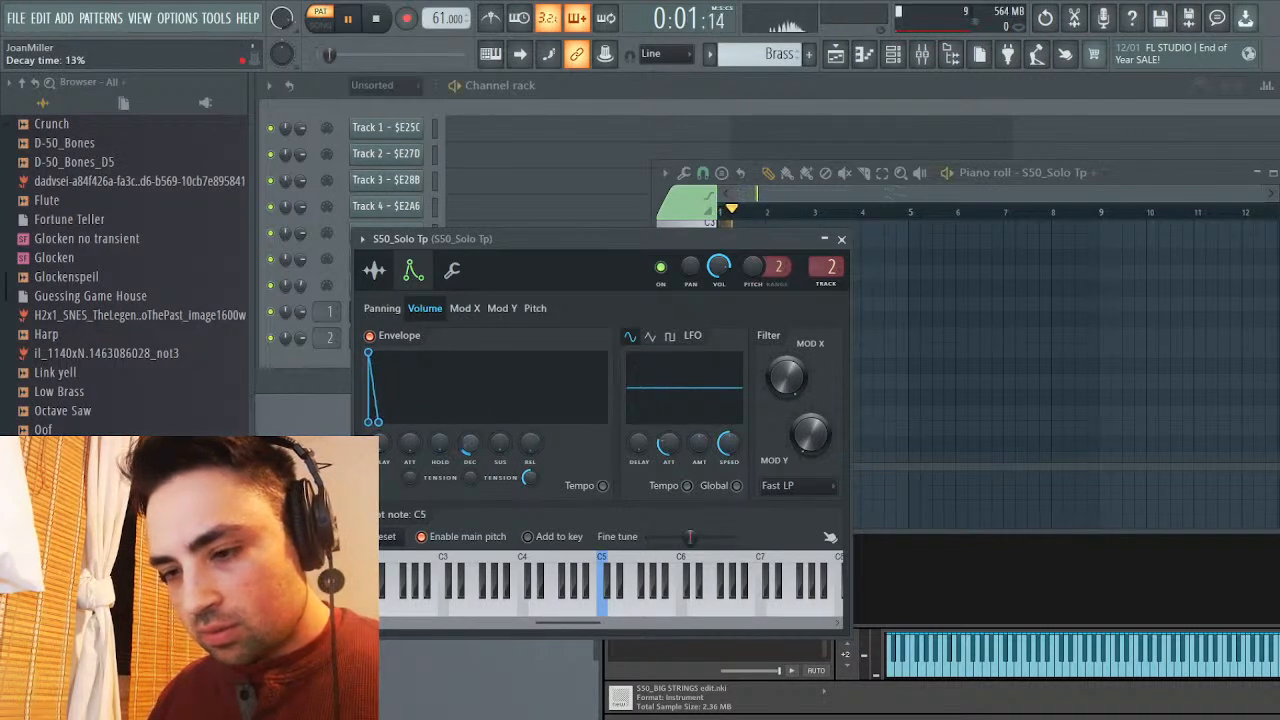
left_click(841, 239)
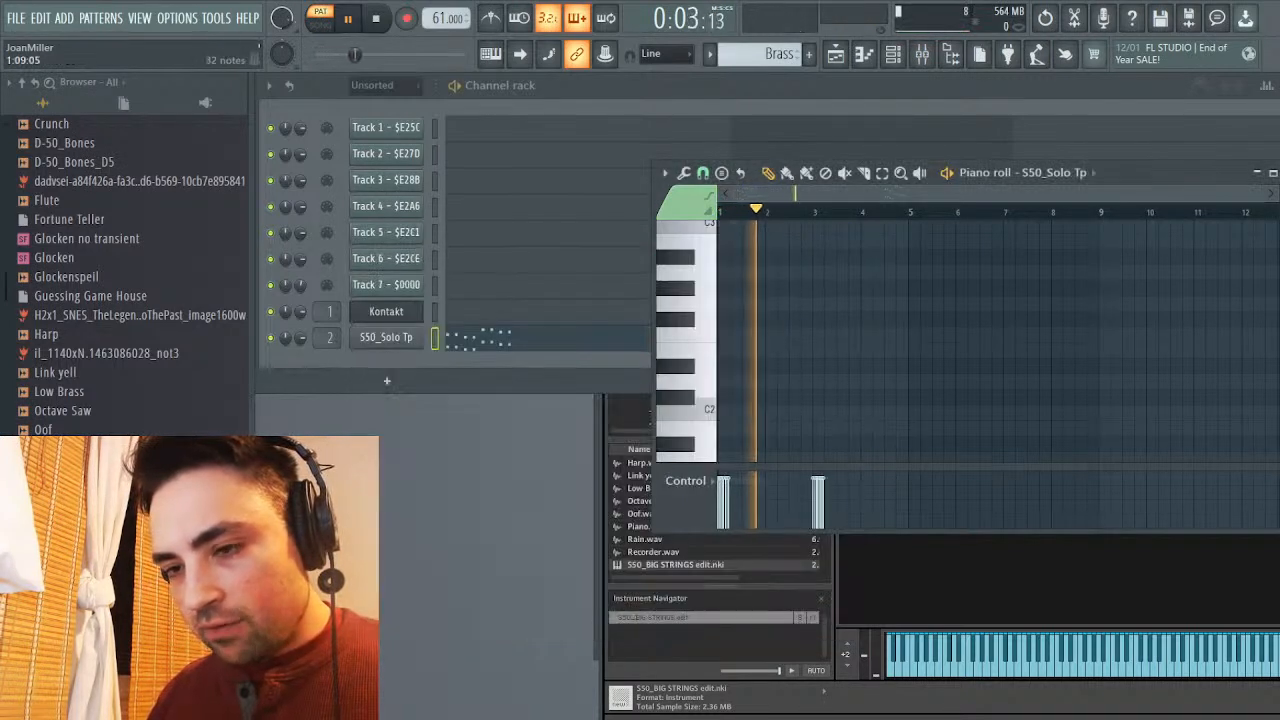
Lengthen the short notes of both groups in S50_Solo Tp's piano roll so each one runs up to the next
scroll(990, 340, "up", 5)
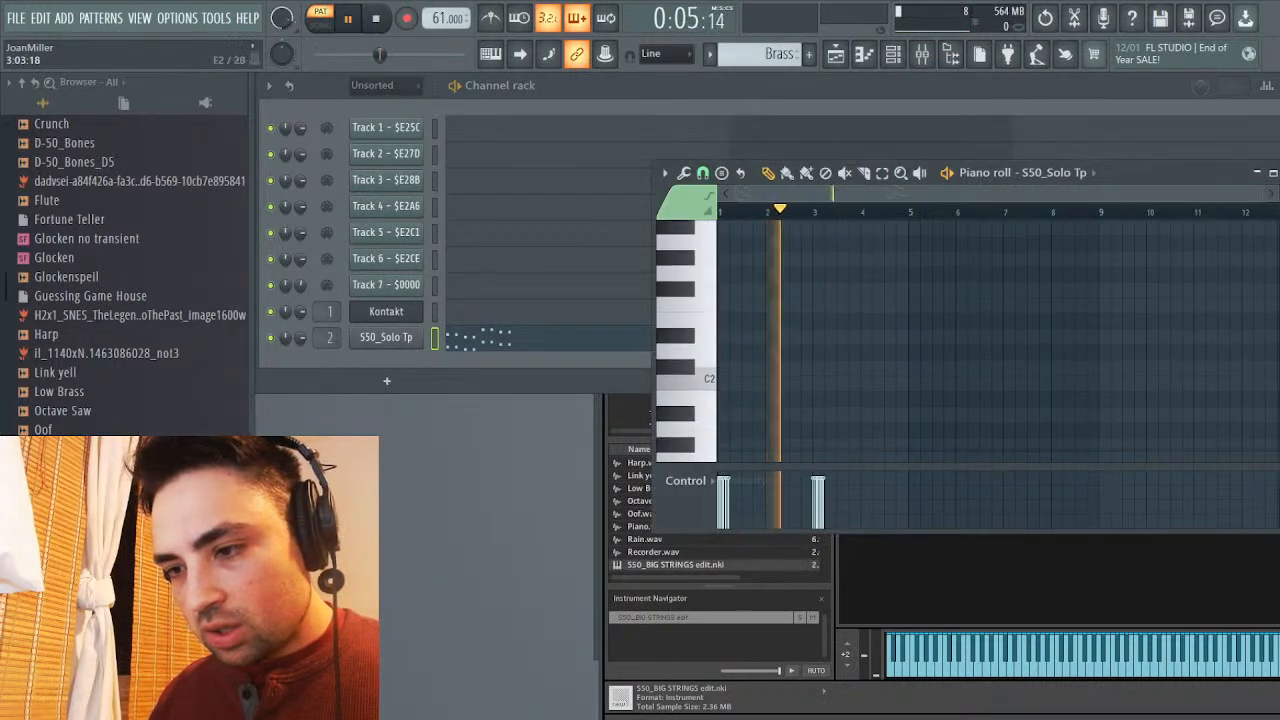
scroll(990, 340, "up", 8)
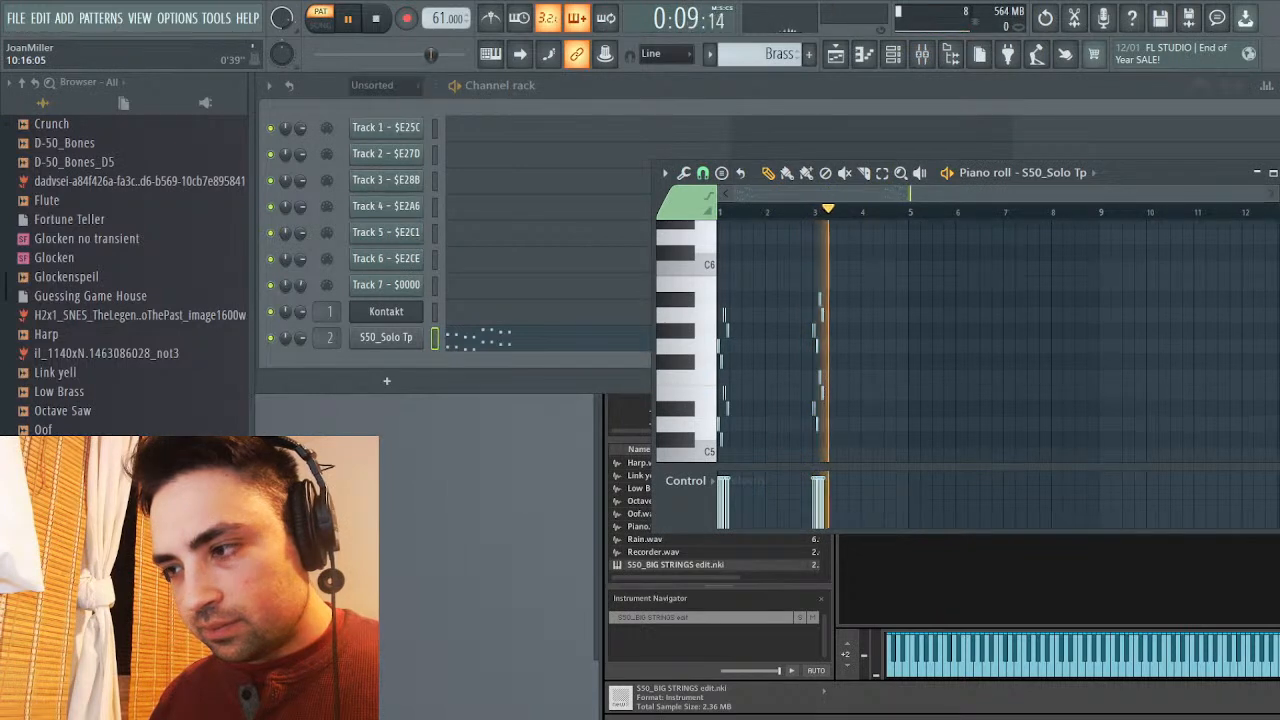
scroll(990, 340, "up", 4, "ctrl")
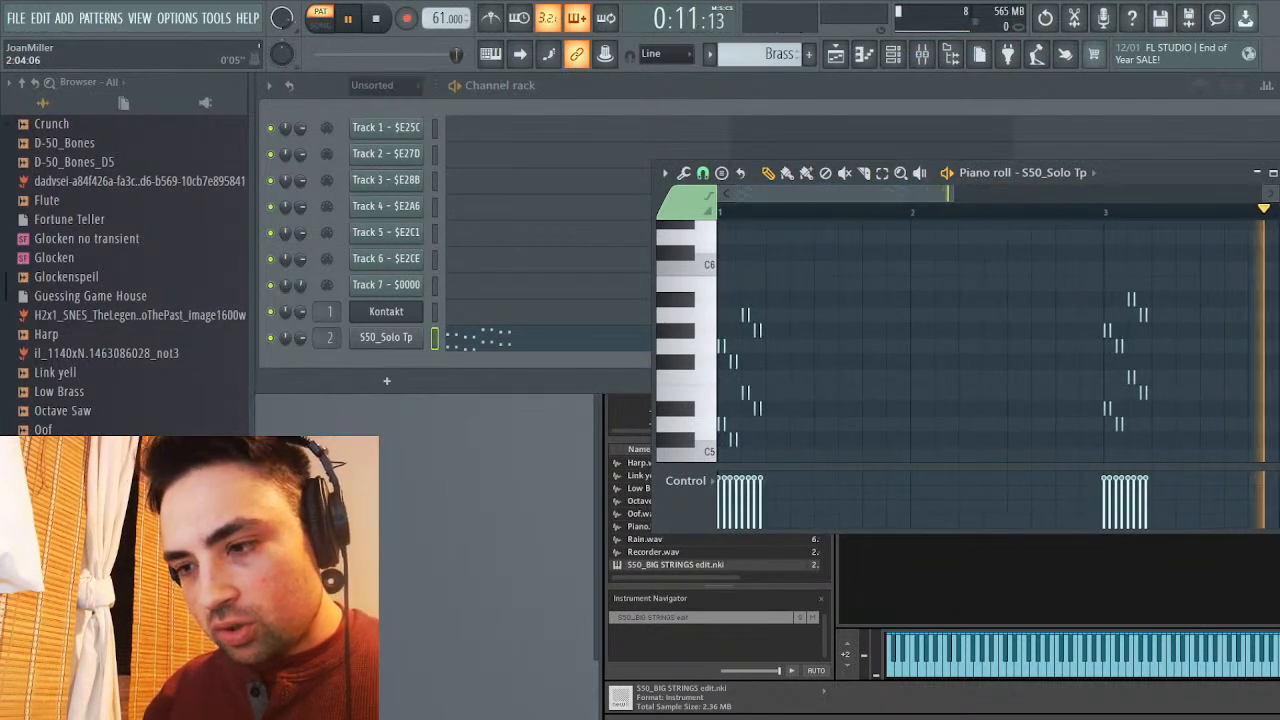
left_click_drag(1060, 314, 1040, 465, "ctrl")
left_click_drag(1101, 297, 1012, 294)
left_click_drag(1057, 258, 791, 258)
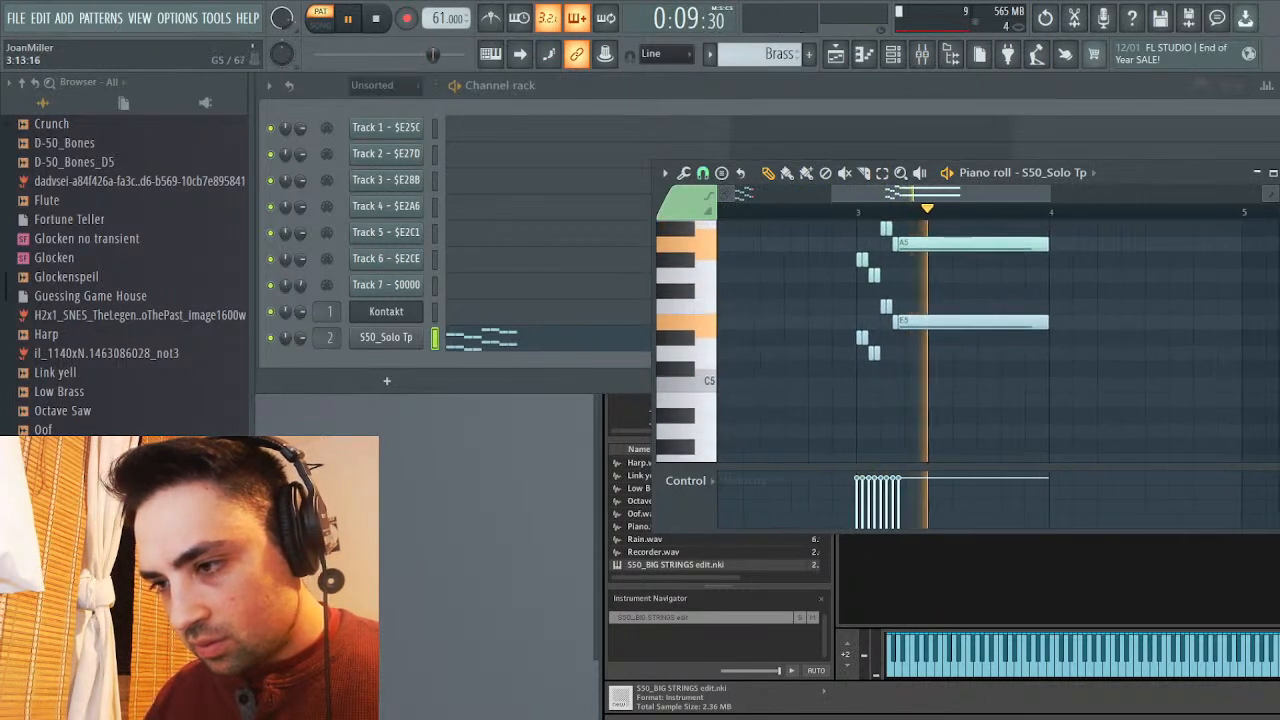
left_click_drag(890, 228, 931, 283)
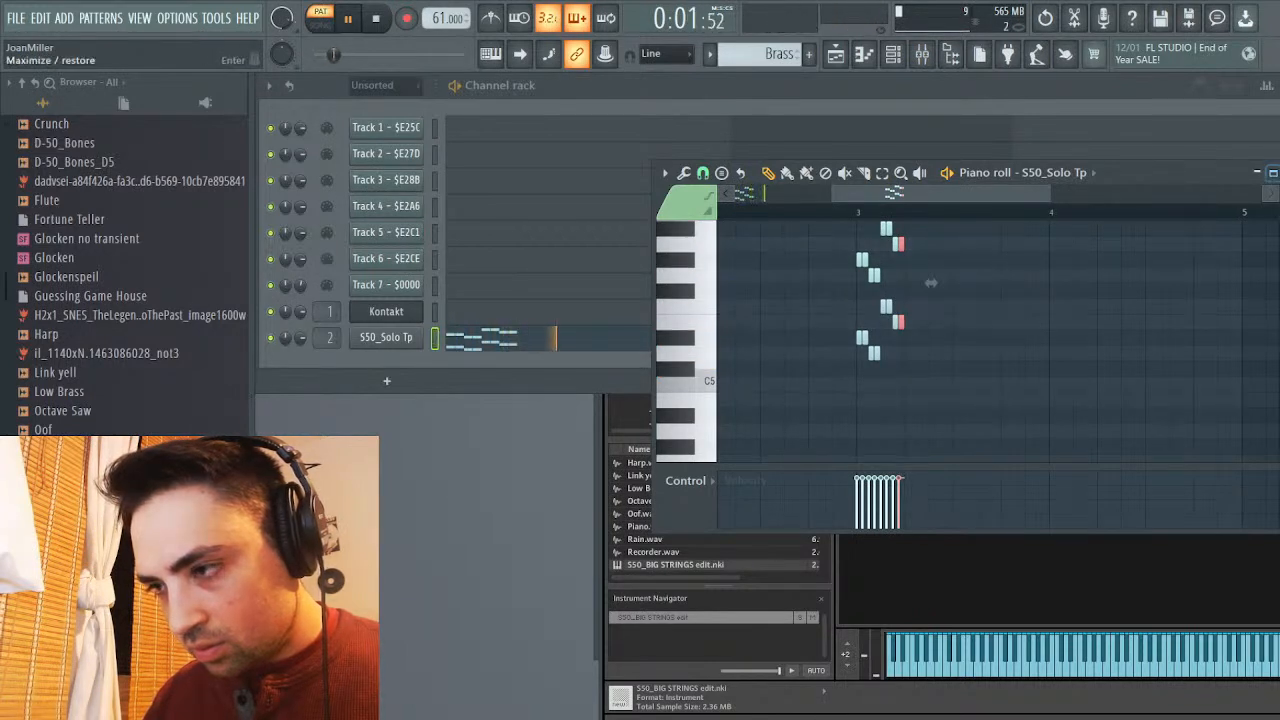
Set the decay time of S50_Solo Tp's volume envelope to 11% and replay the Brass pattern
key("F7")
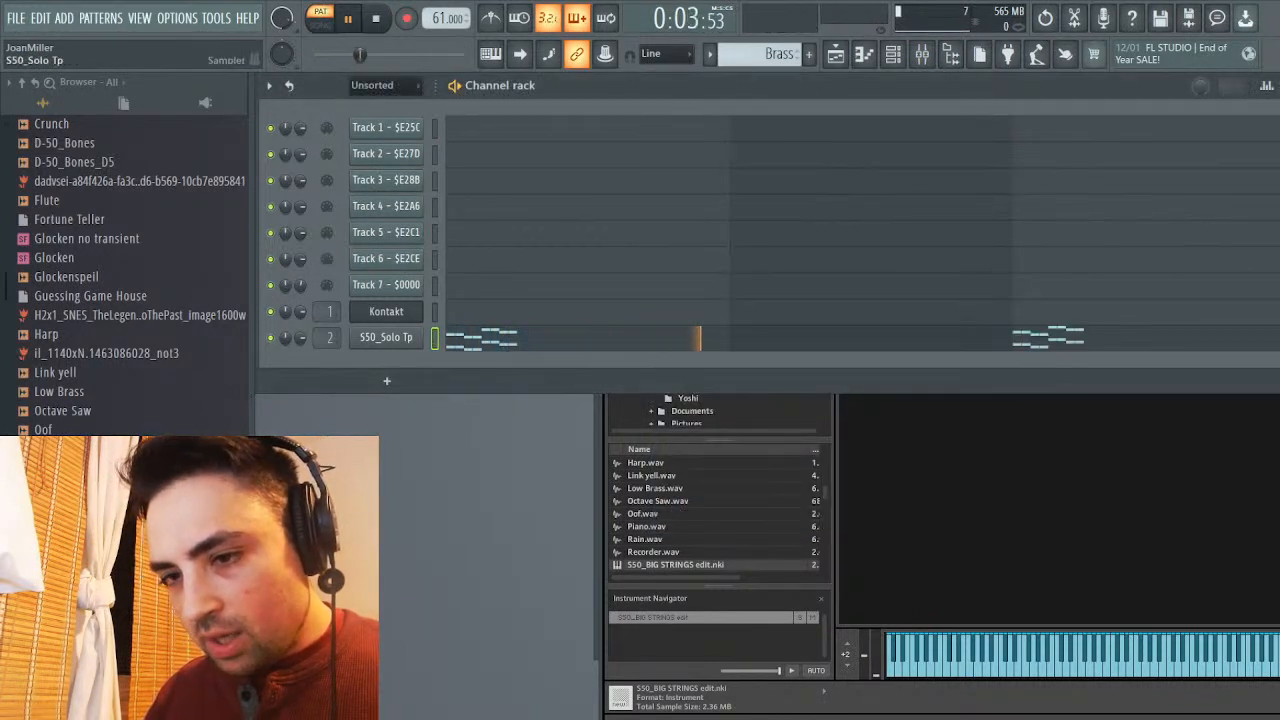
left_click(386, 337)
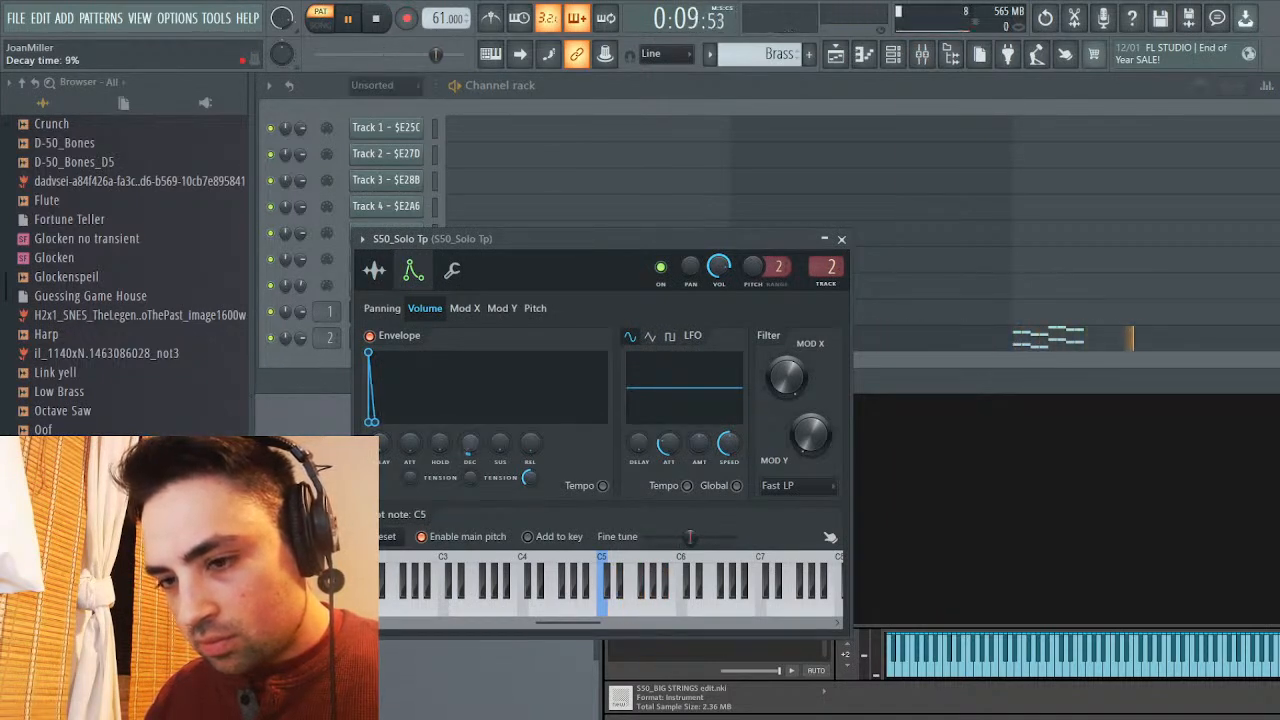
key("space")
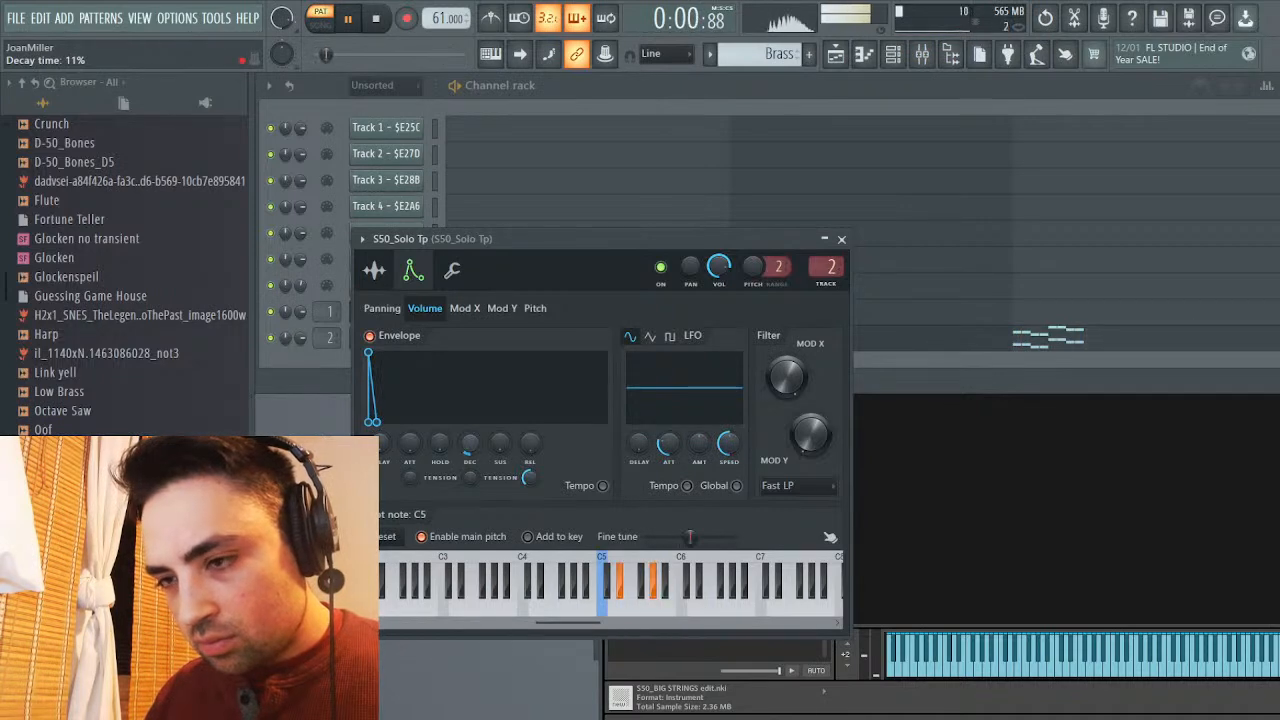
Move S50_Solo Tp's second note group from bar 3 to the start of bar 2 and audition it
key("F7")
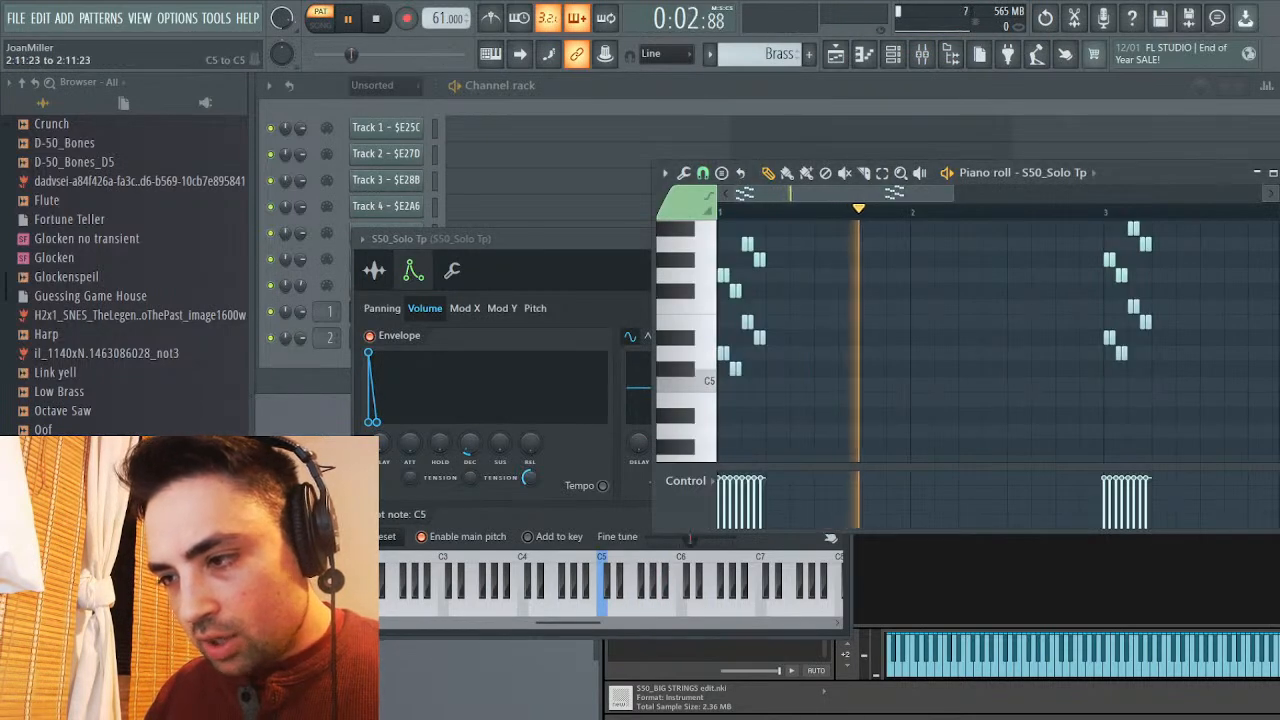
left_click_drag(1178, 415, 985, 416)
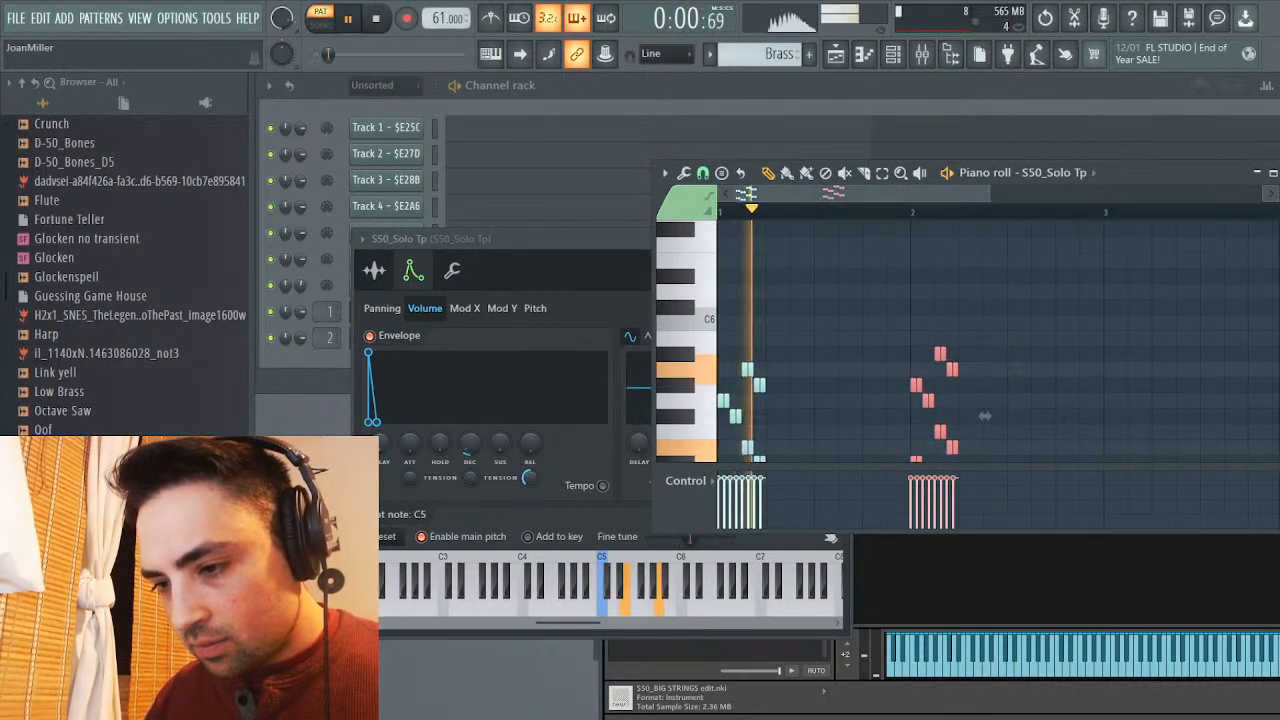
key("F7")
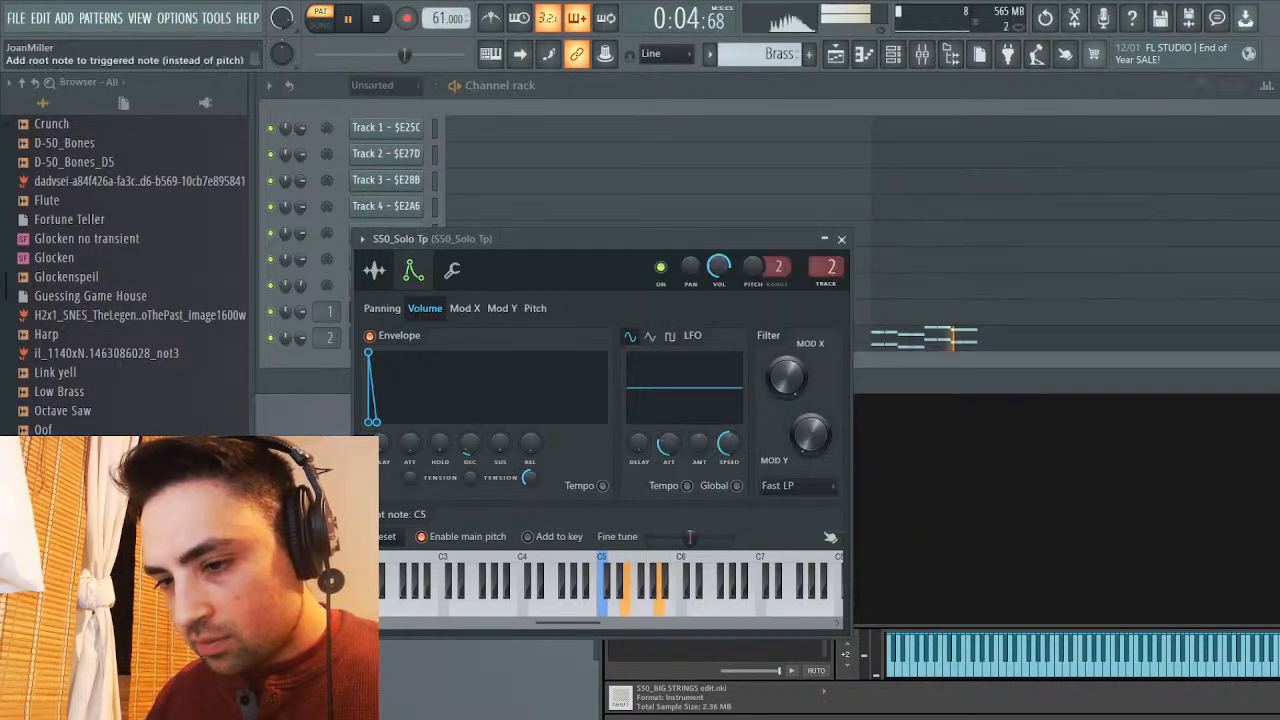
key("space")
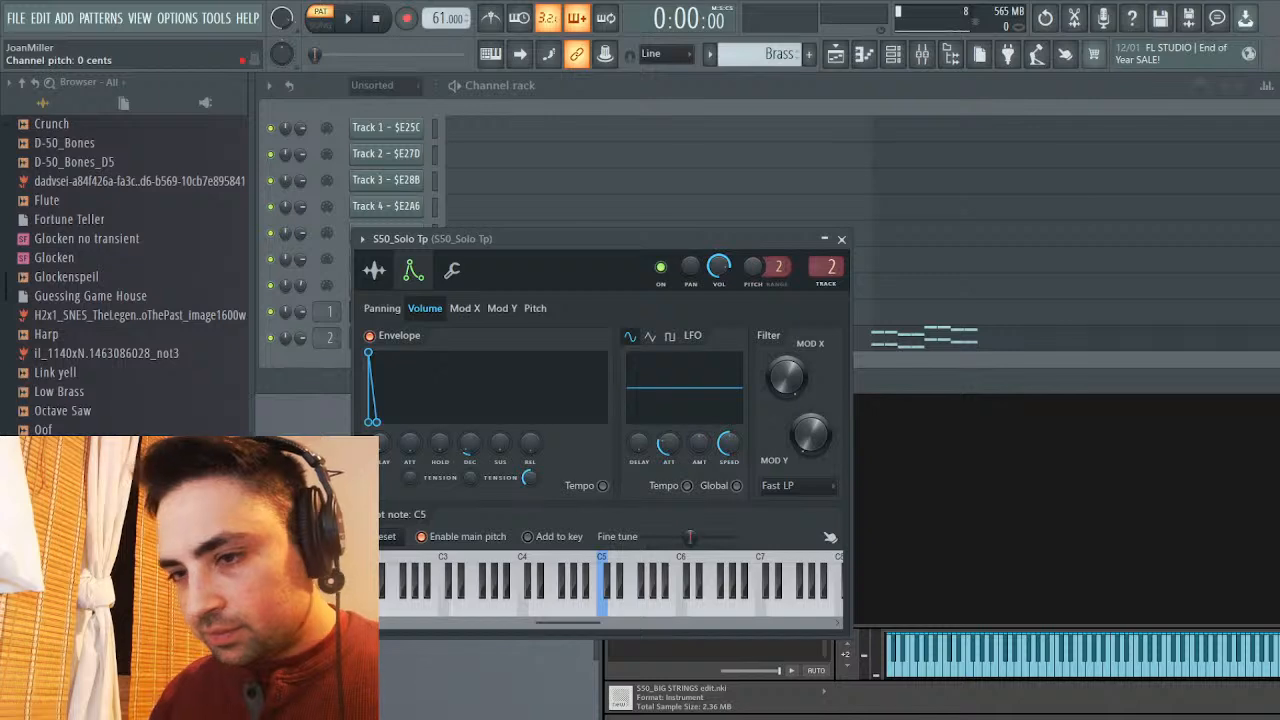
Add the Softube Saturation Knob to S50_Solo Tp's mixer track, set saturation to 3.3 and play the pattern
key("F9")
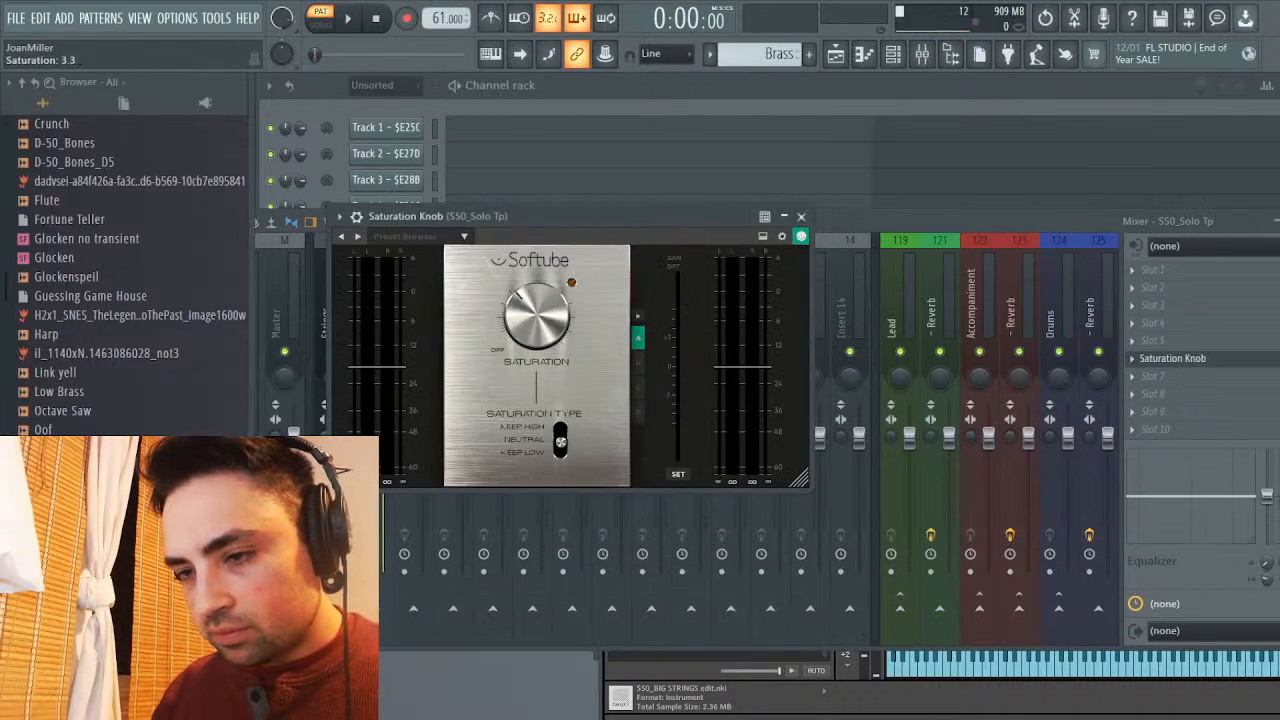
key("space")
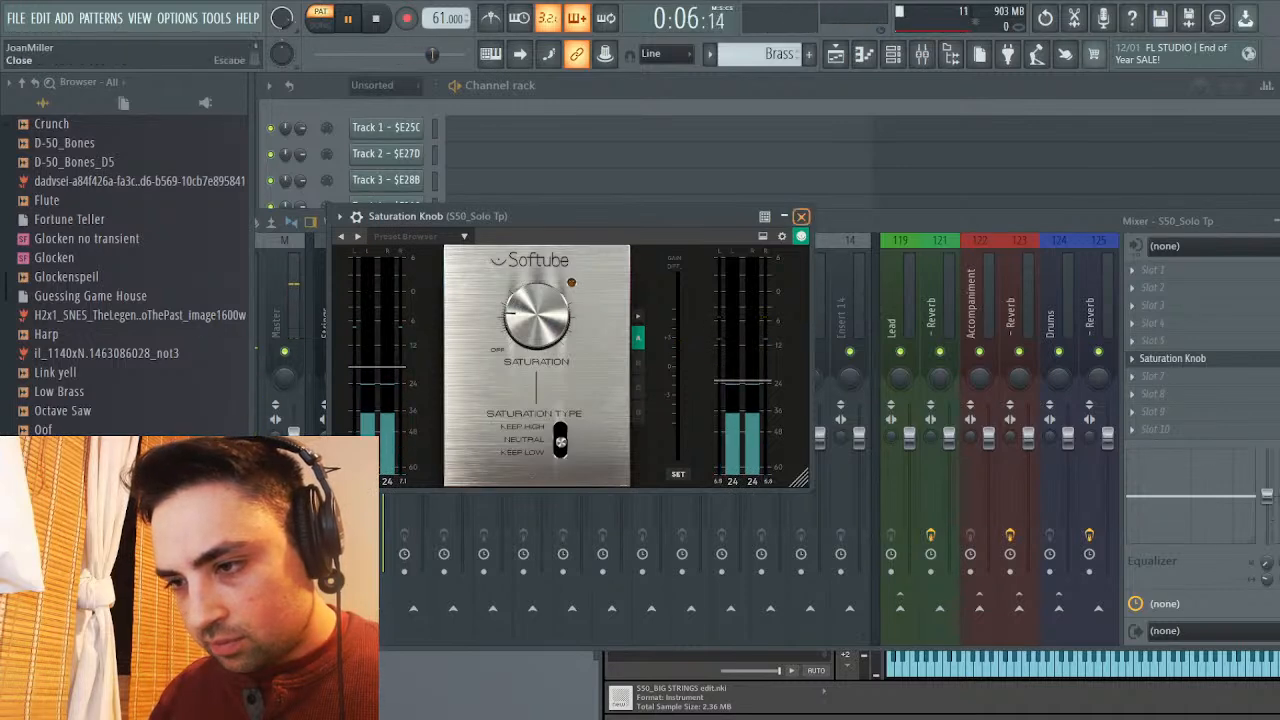
left_click(801, 216)
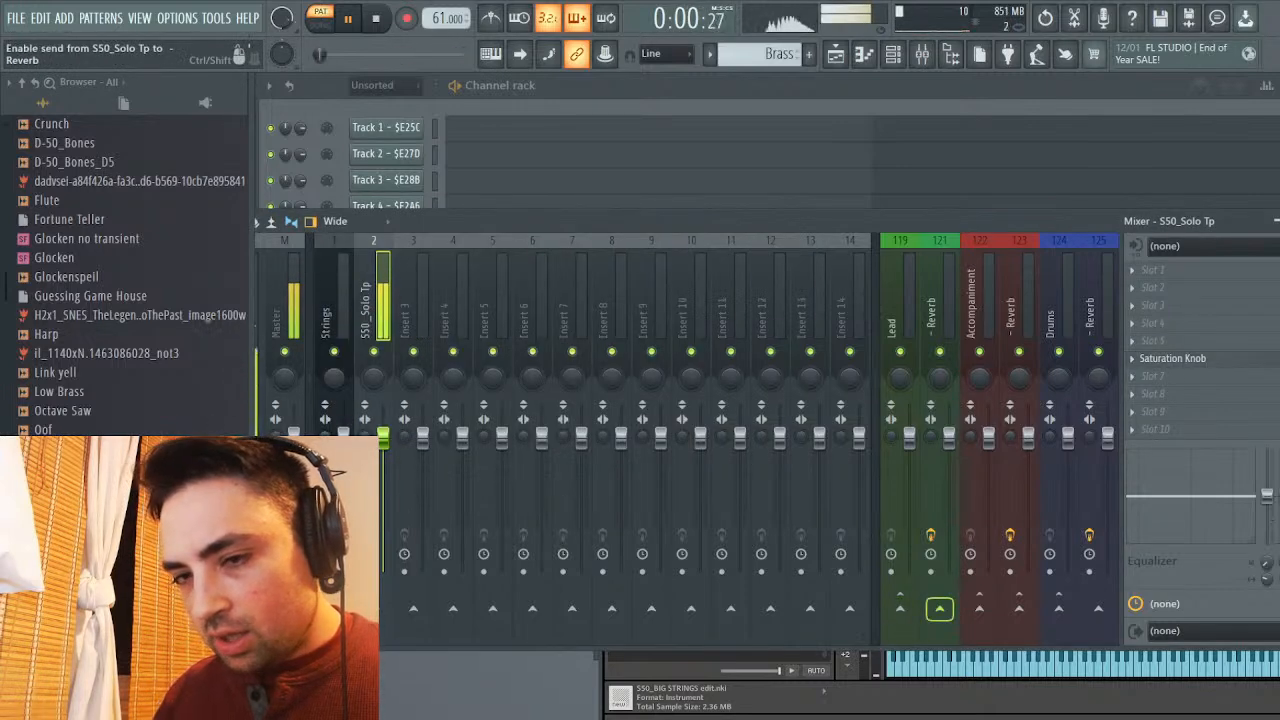
Send S50_Solo Tp to the Lead's Reverb track and set its TSAR-1R Reverb to 1.25 s reverb time and 9% mix
left_click(939, 608)
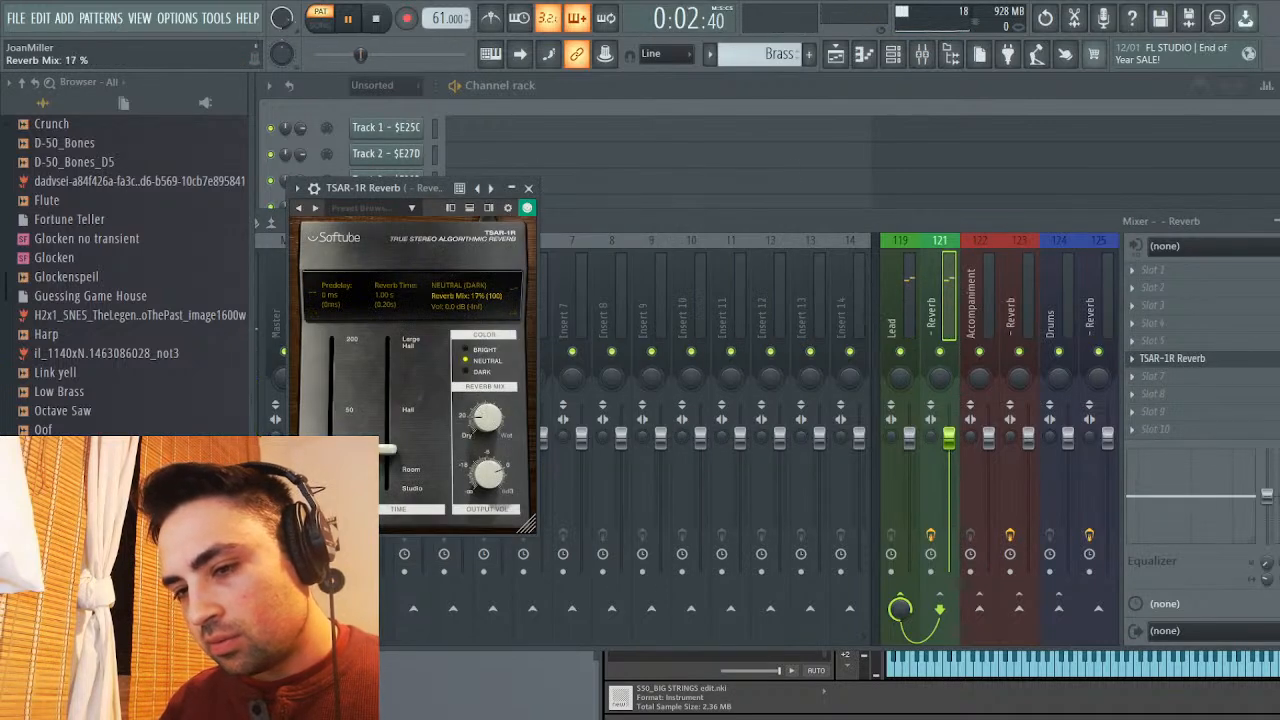
left_click_drag(387, 449, 386, 431)
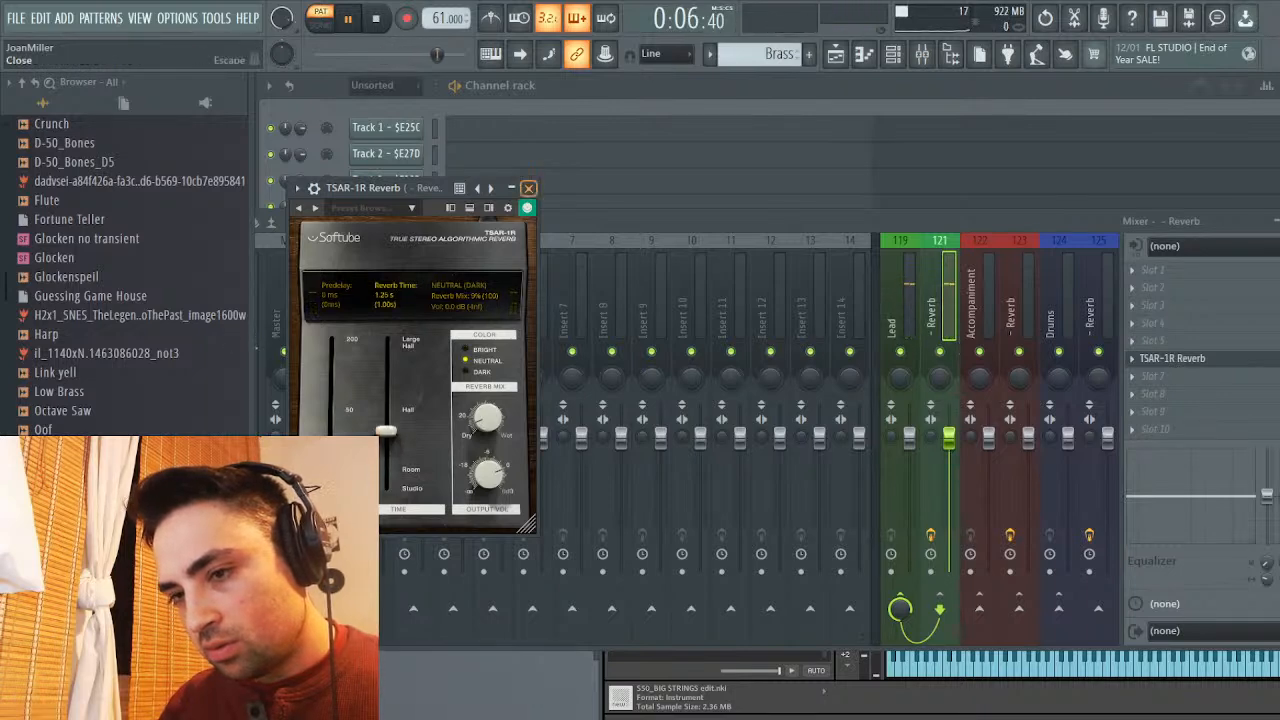
left_click(528, 188)
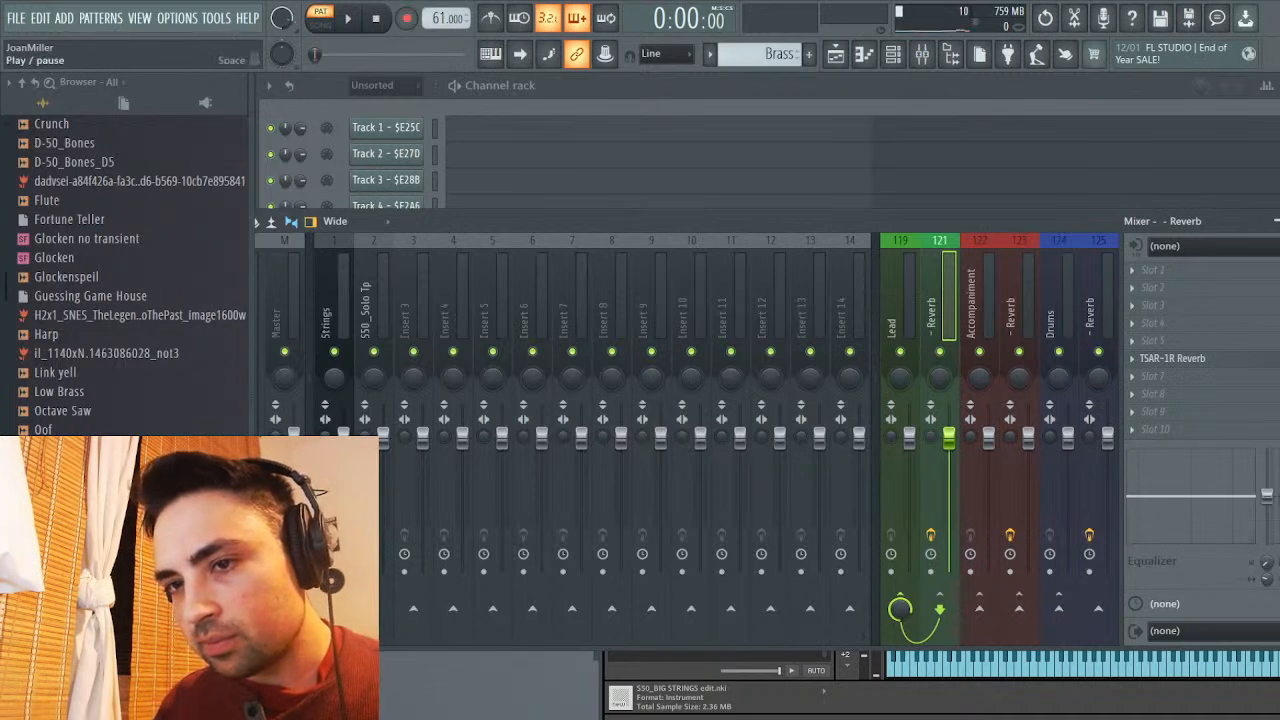
Raise the TSAR-1R reverb mix on the Lead's Reverb track to 17% while the Brass pattern plays
key("space")
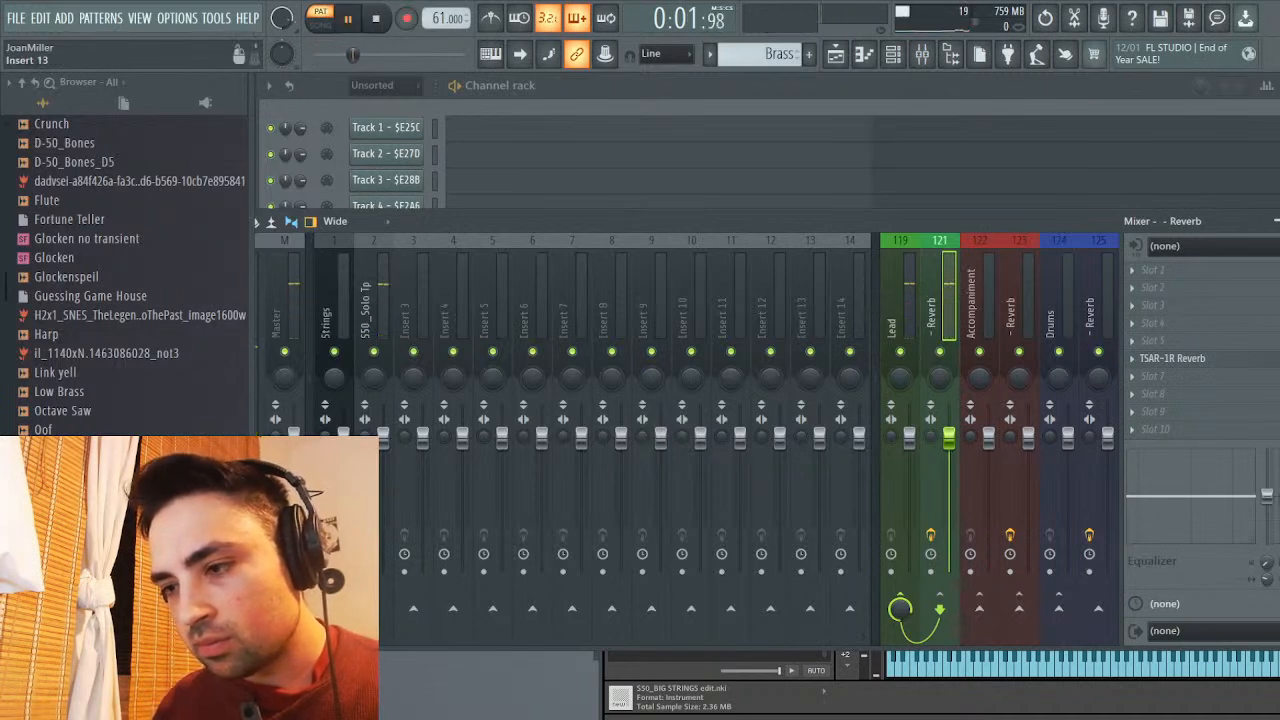
left_click(1173, 358)
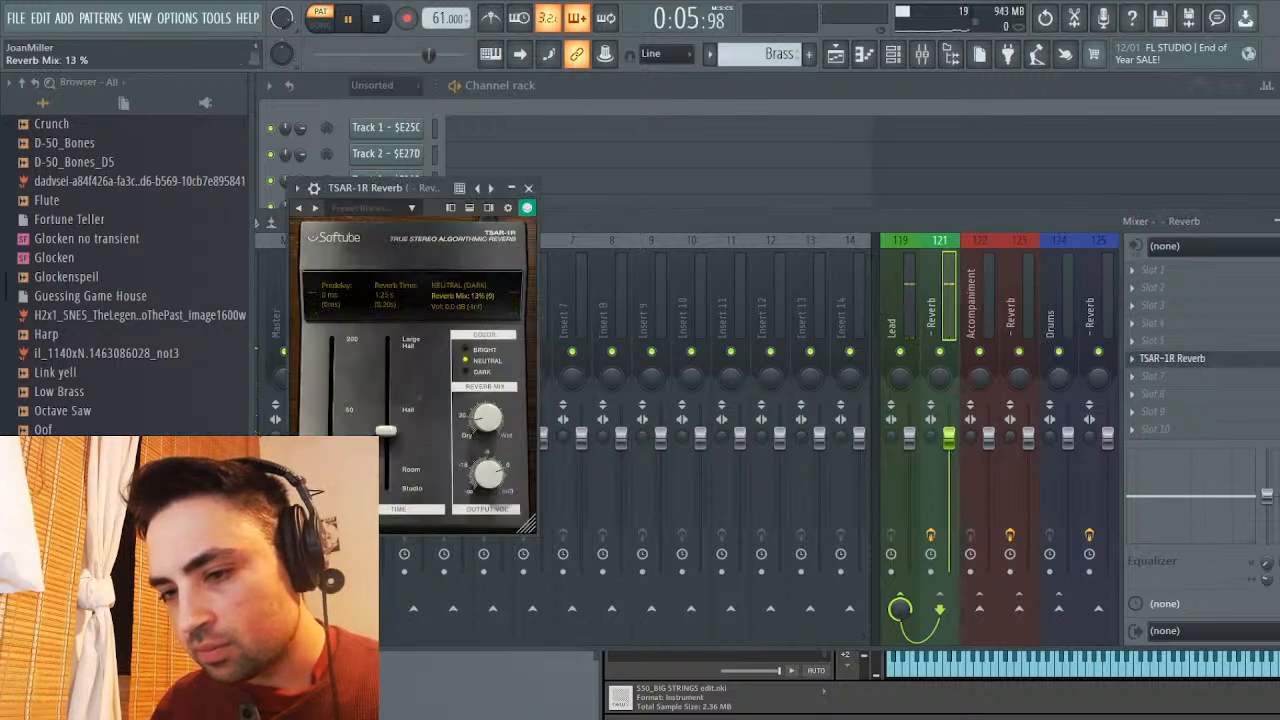
left_click_drag(487, 418, 487, 416)
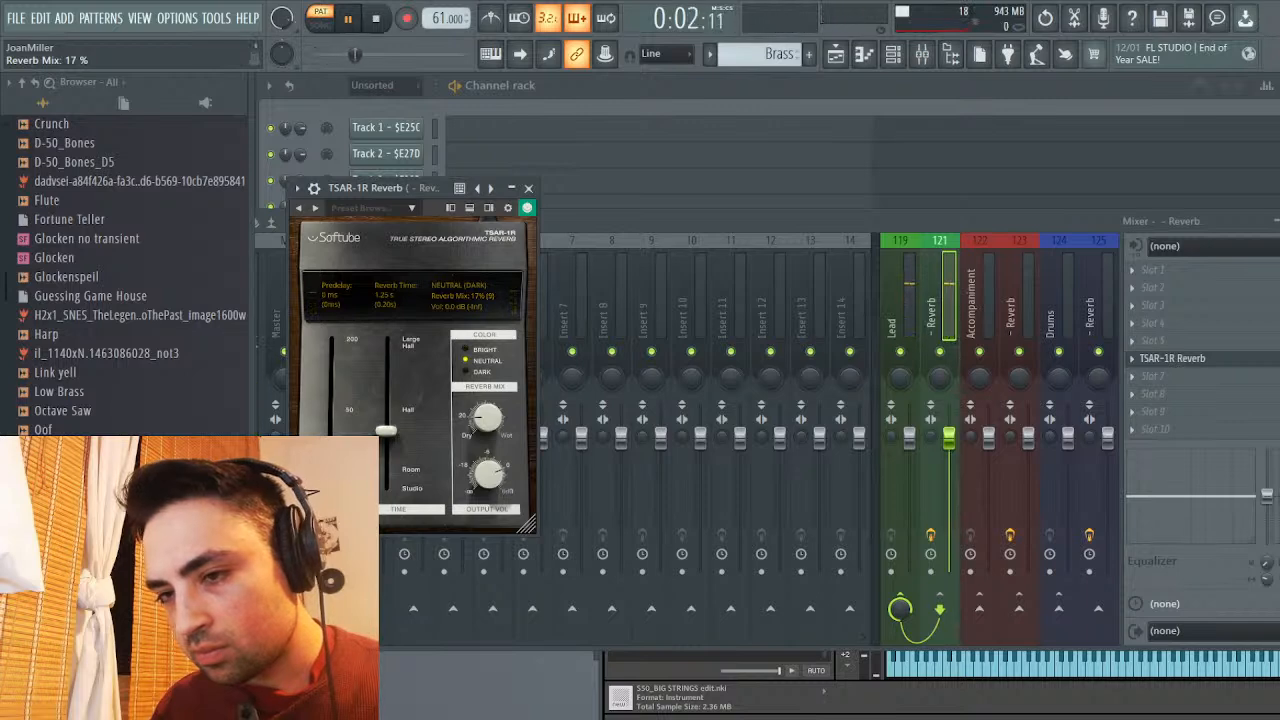
left_click(528, 188)
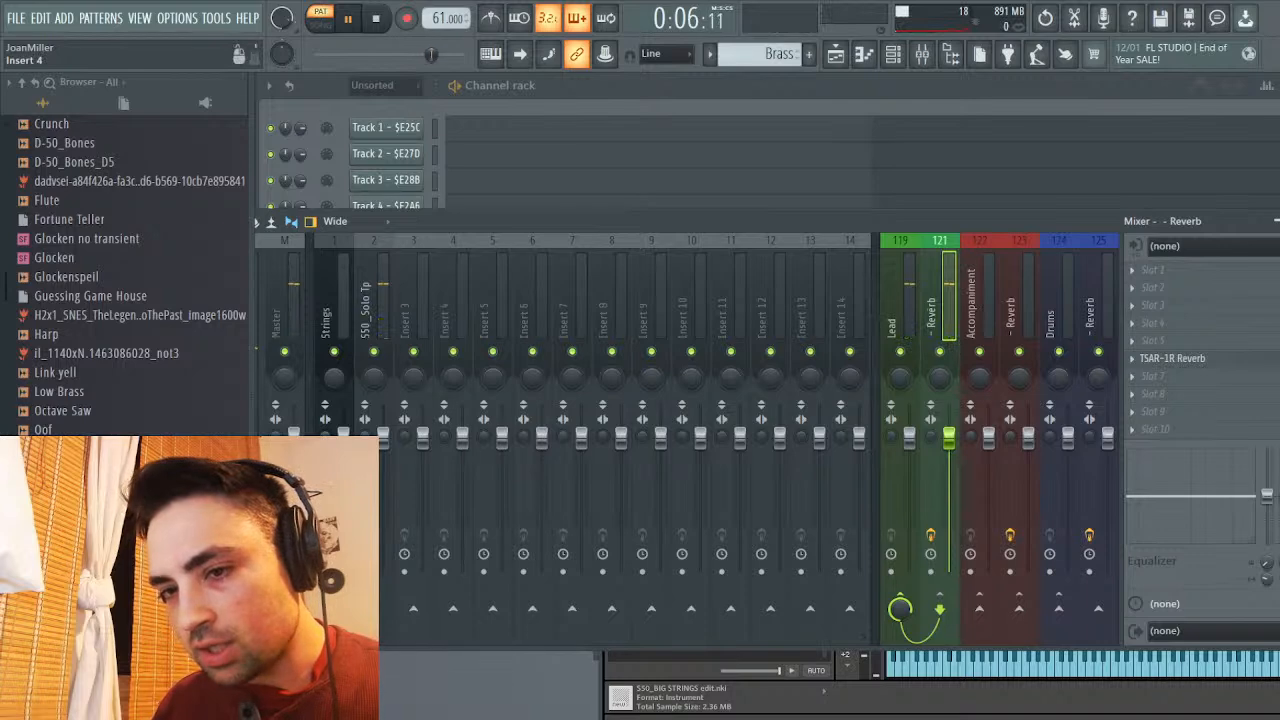
Rename both the S50_Solo Tp mixer track and its channel to Trumpets
left_click(372, 308)
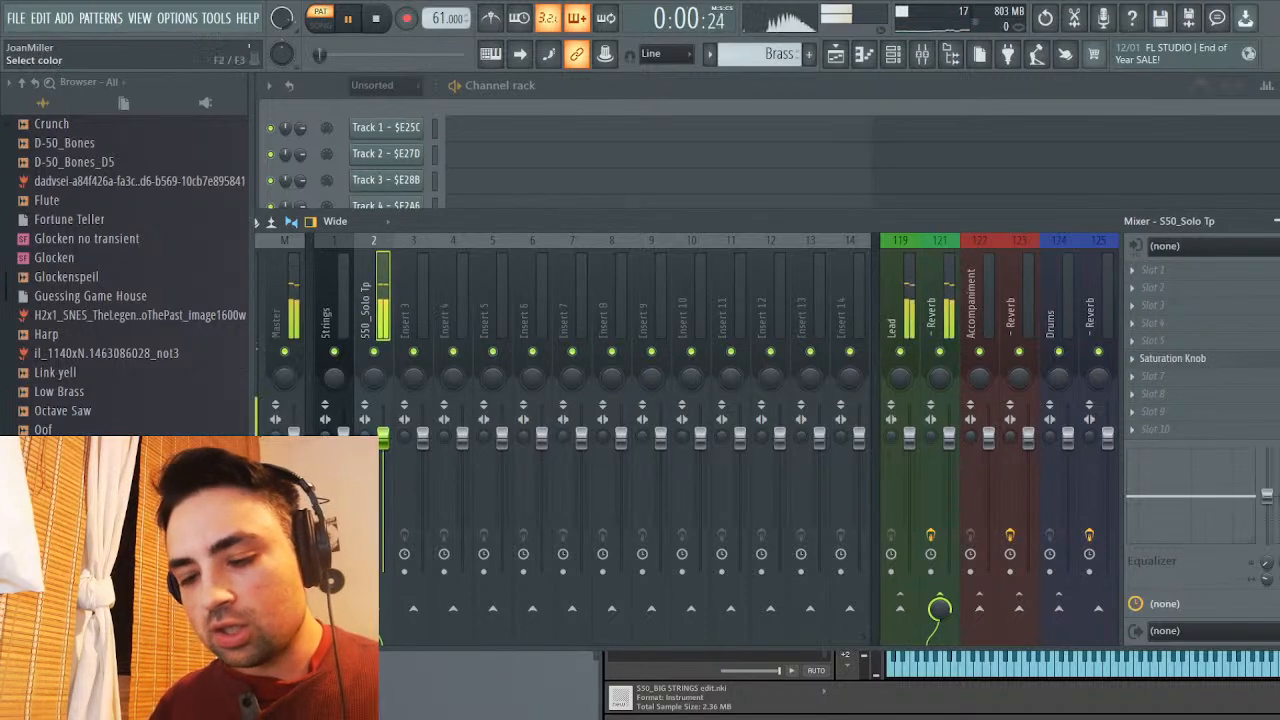
key("Return")
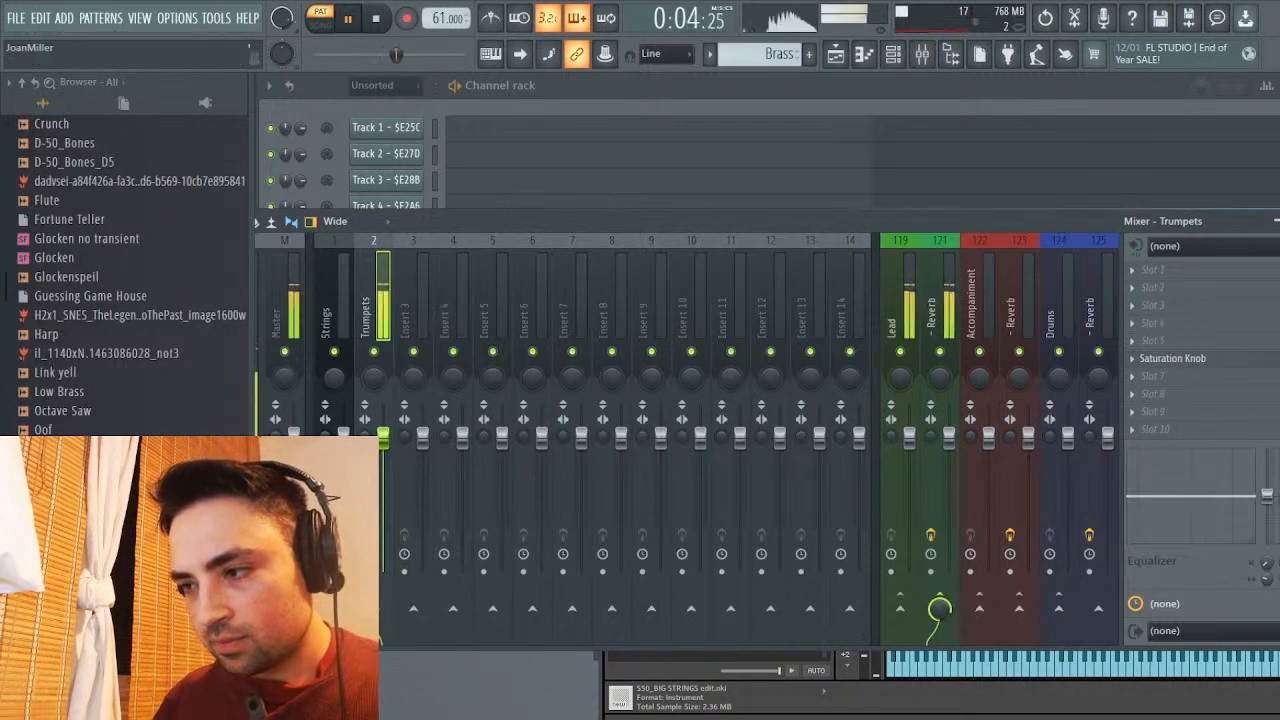
key("F9")
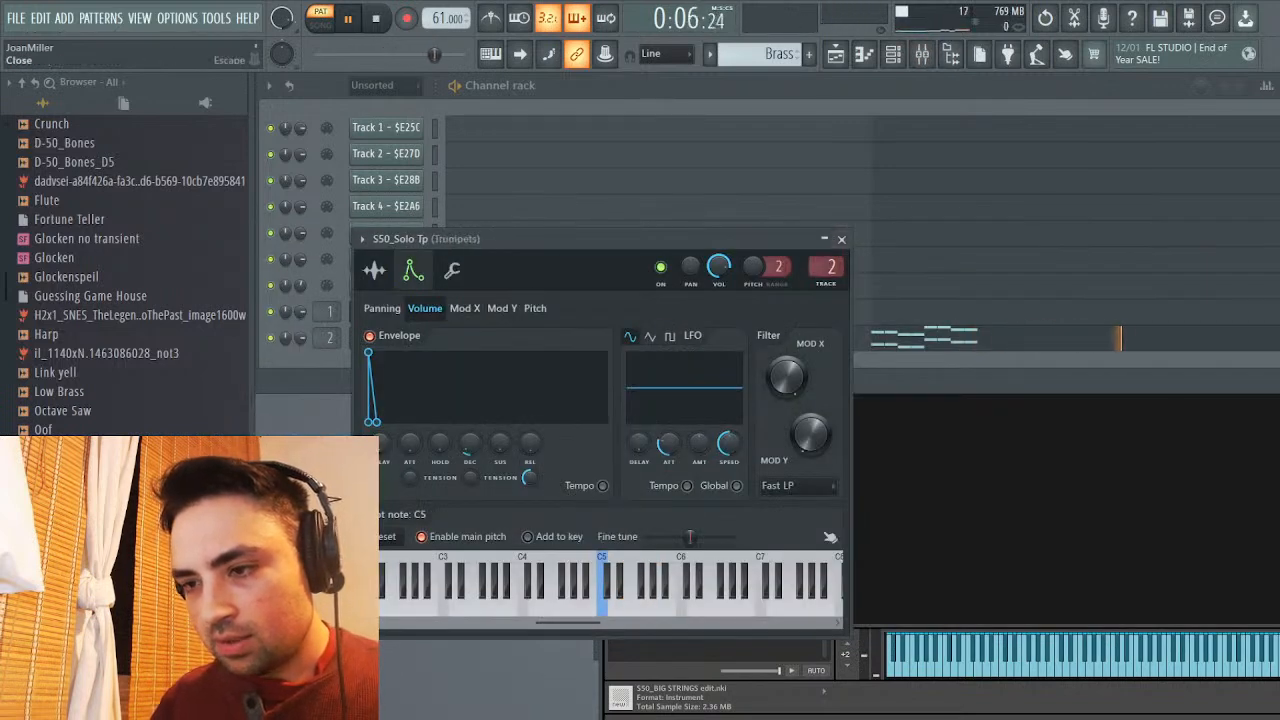
key("Escape")
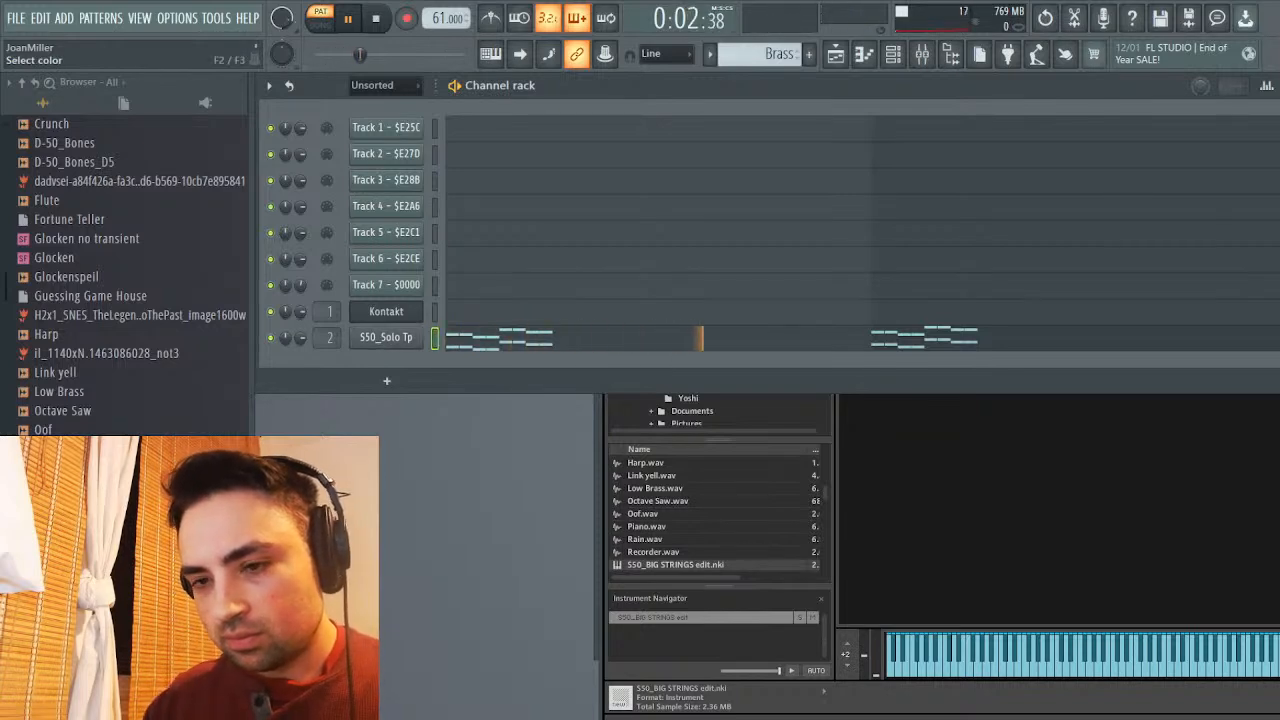
key("Return")
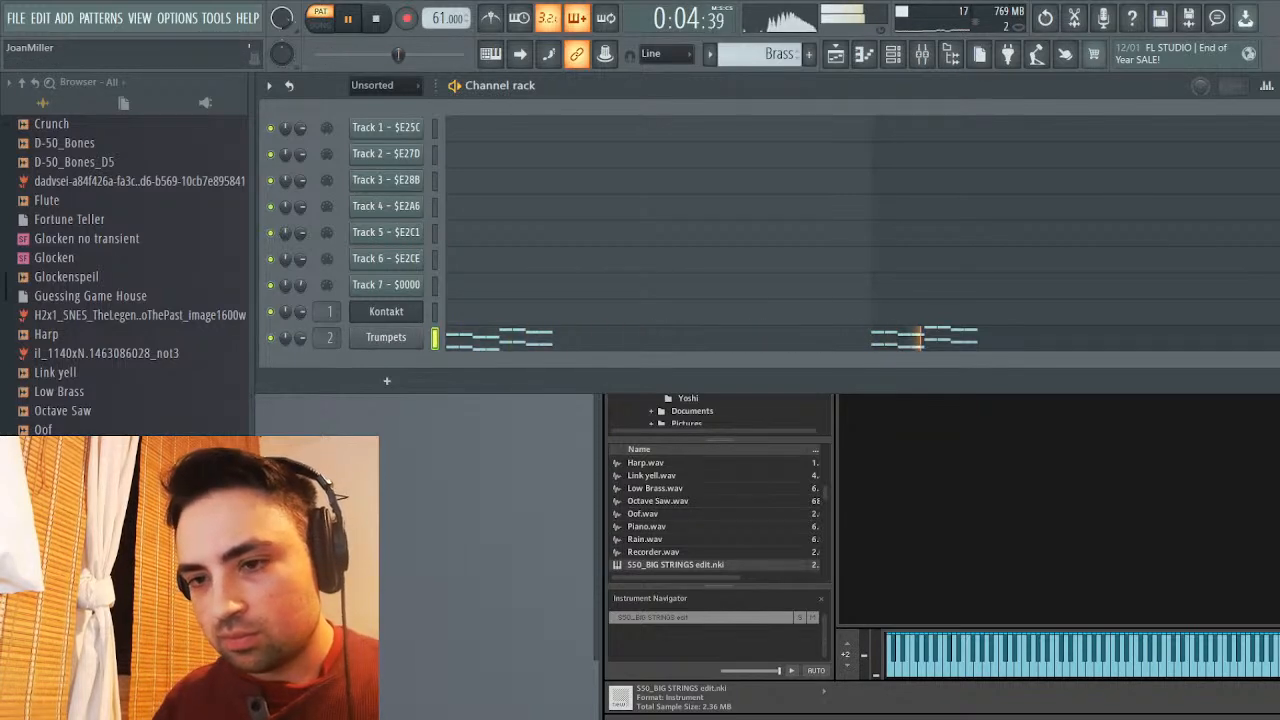
Place the Strings pattern at bar 1 on Track 3 of the playlist
key("F5")
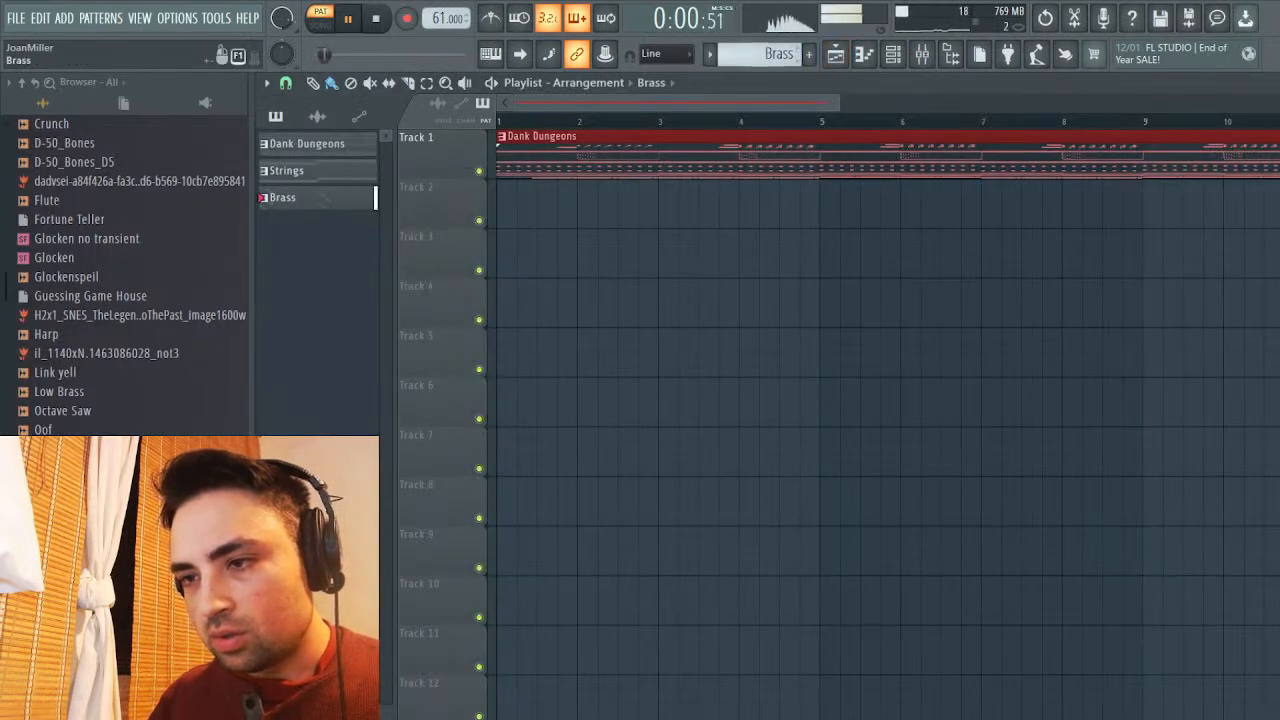
left_click(300, 170)
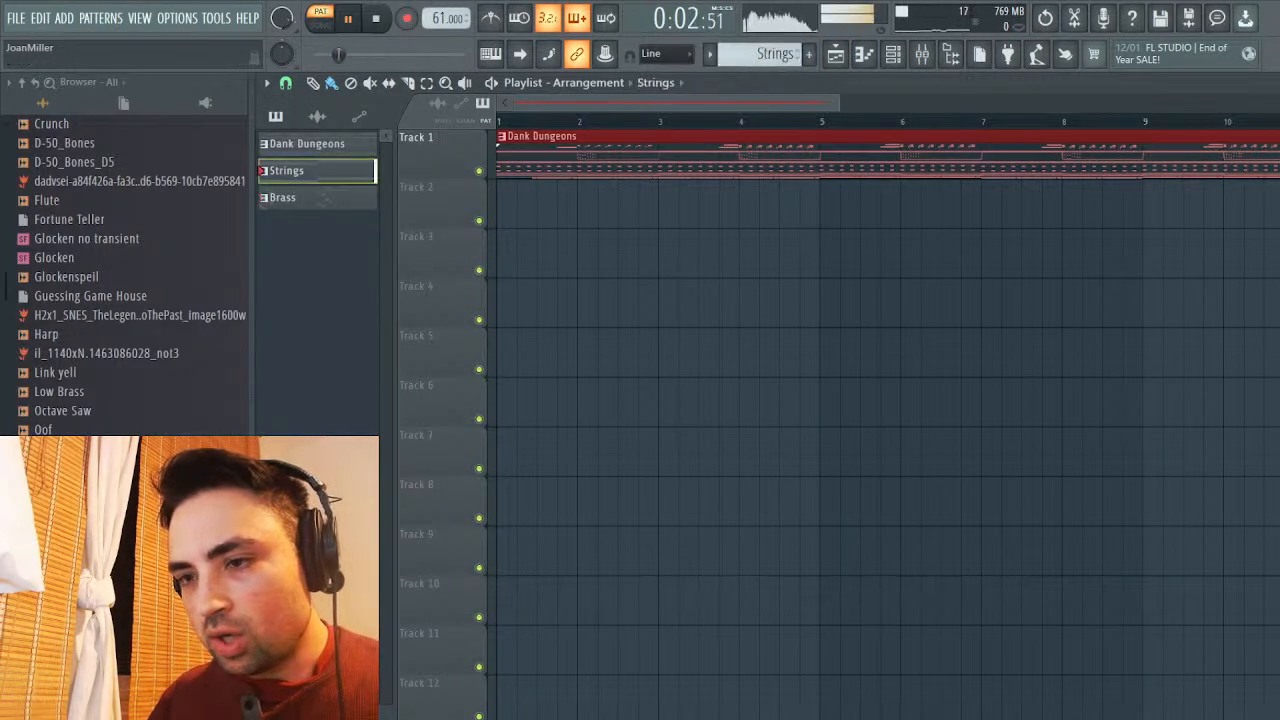
left_click_drag(545, 250, 505, 250)
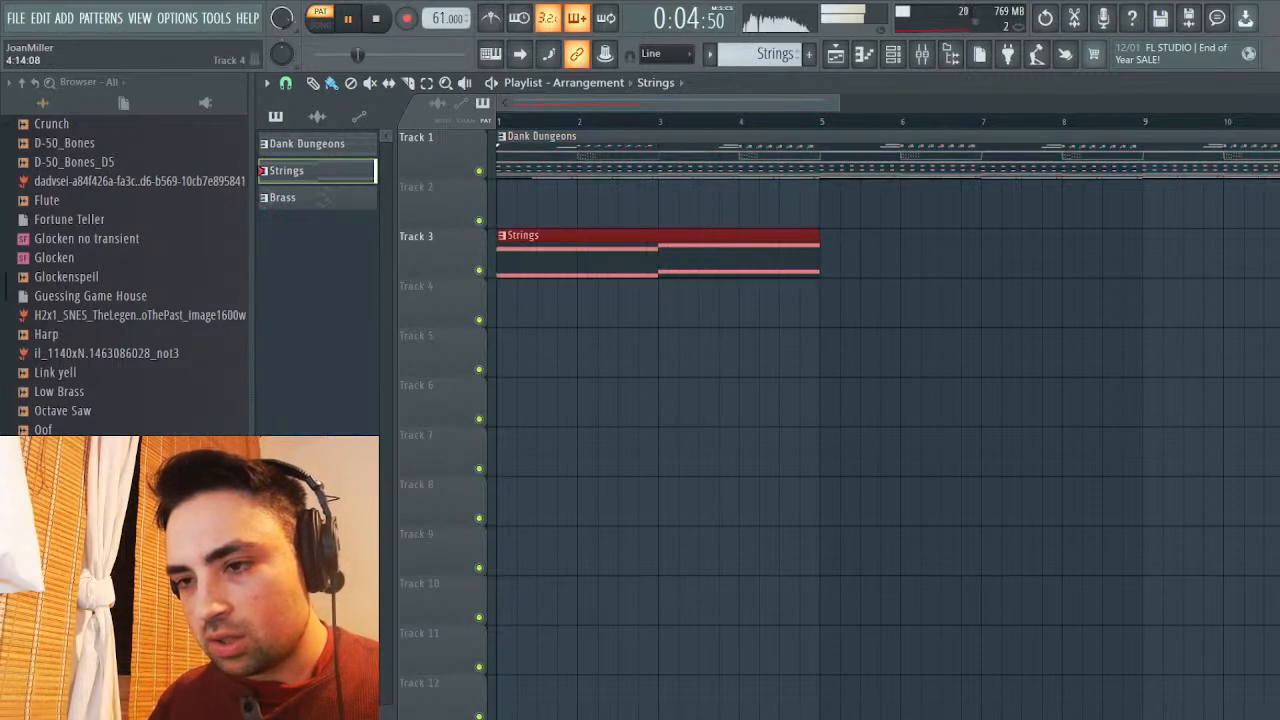
Trim the first Strings clip on Track 3 to two bars and follow it with four-bar Strings clips at bars 3 and 7
left_click_drag(818, 250, 658, 250)
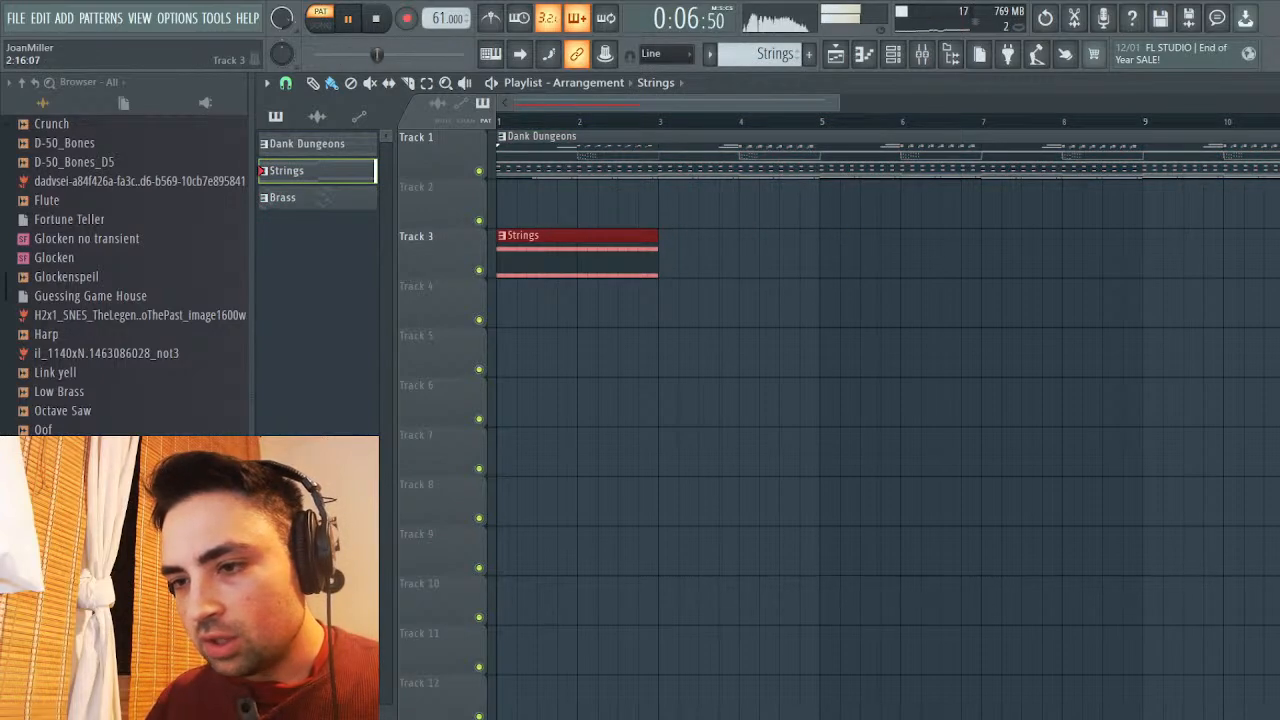
key("ctrl+b")
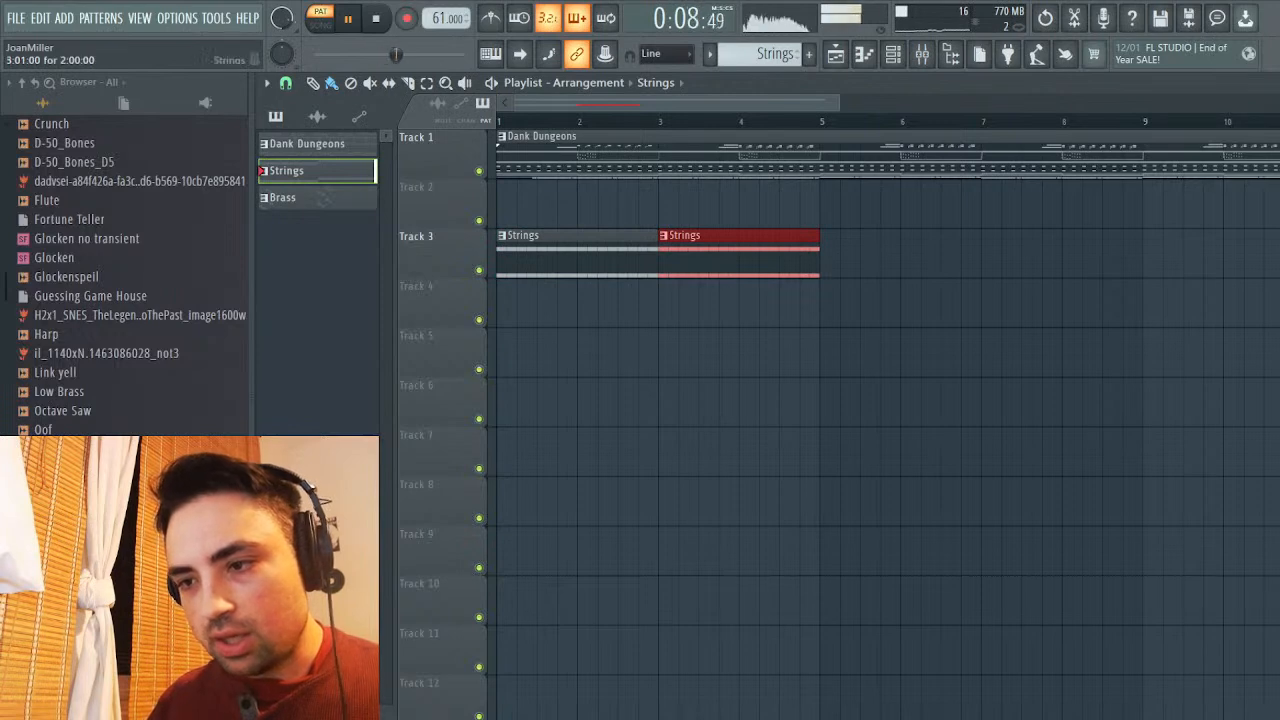
key("ctrl+b")
key("Delete")
left_click_drag(818, 250, 981, 250)
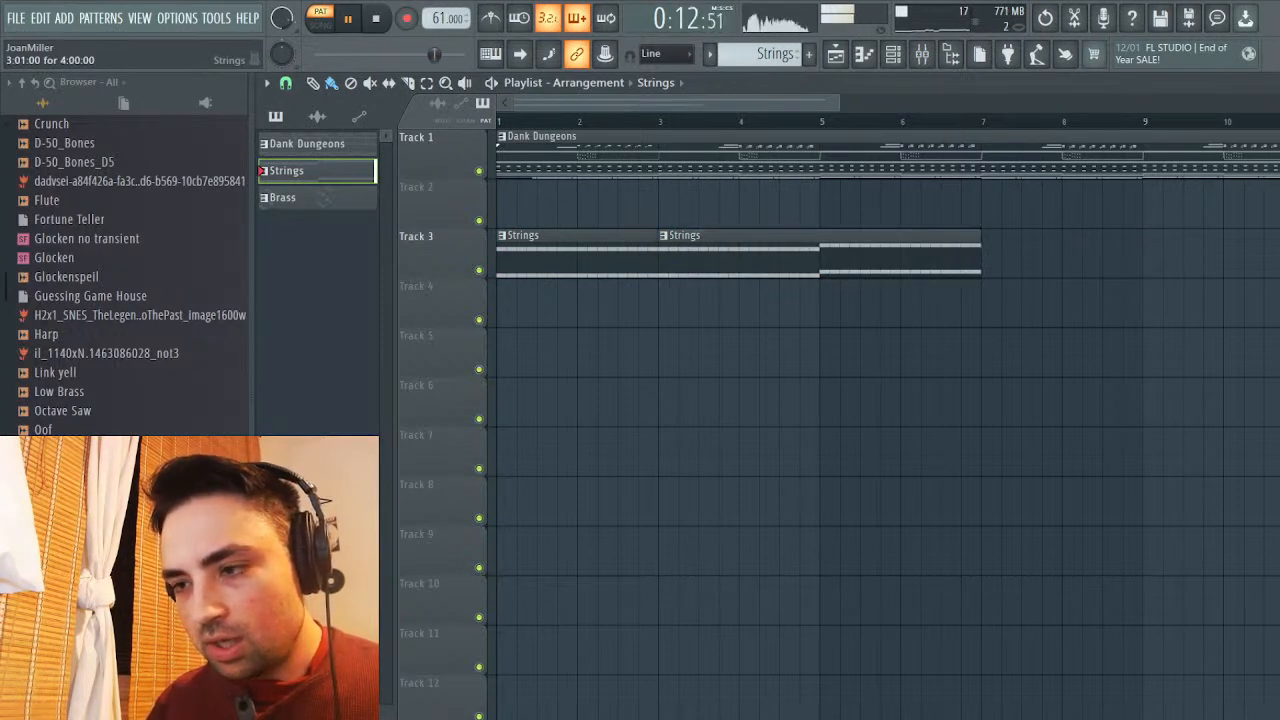
key("ctrl+b")
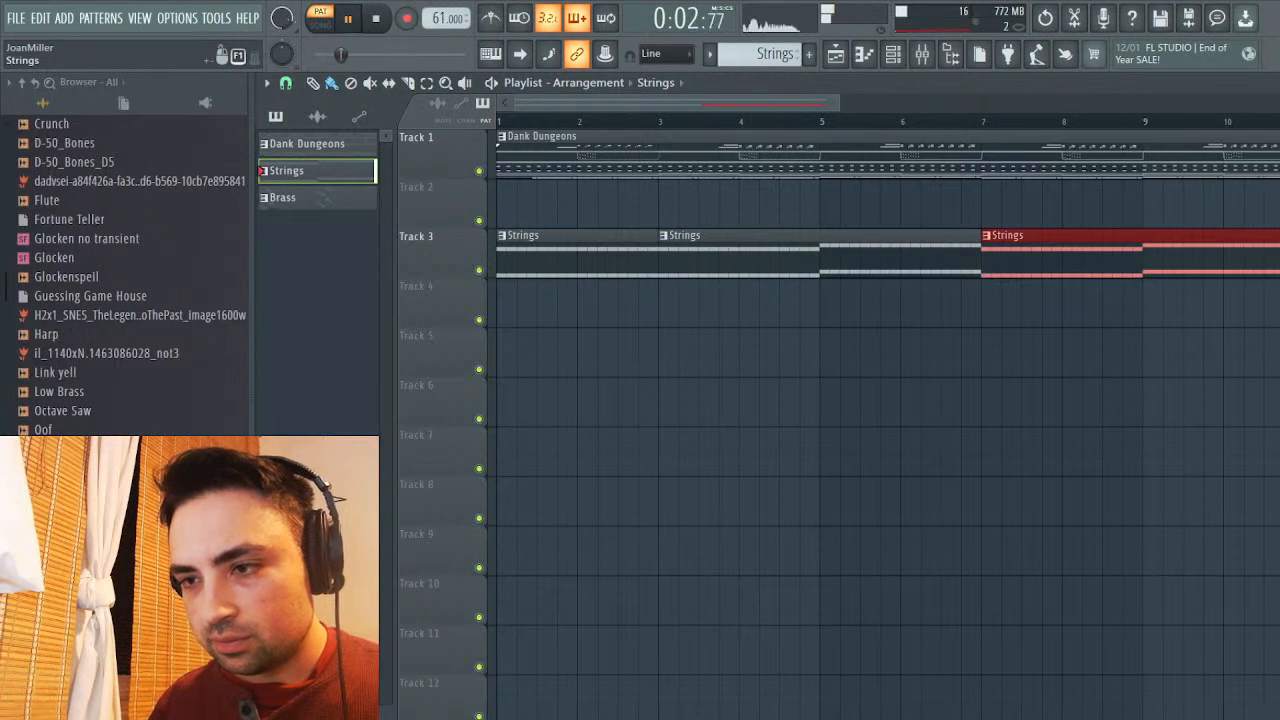
Place the Brass pattern at bar 2 on Track 2 and trim the clip to its opening phrase, about a quarter bar long
left_click(282, 197)
left_click(585, 200)
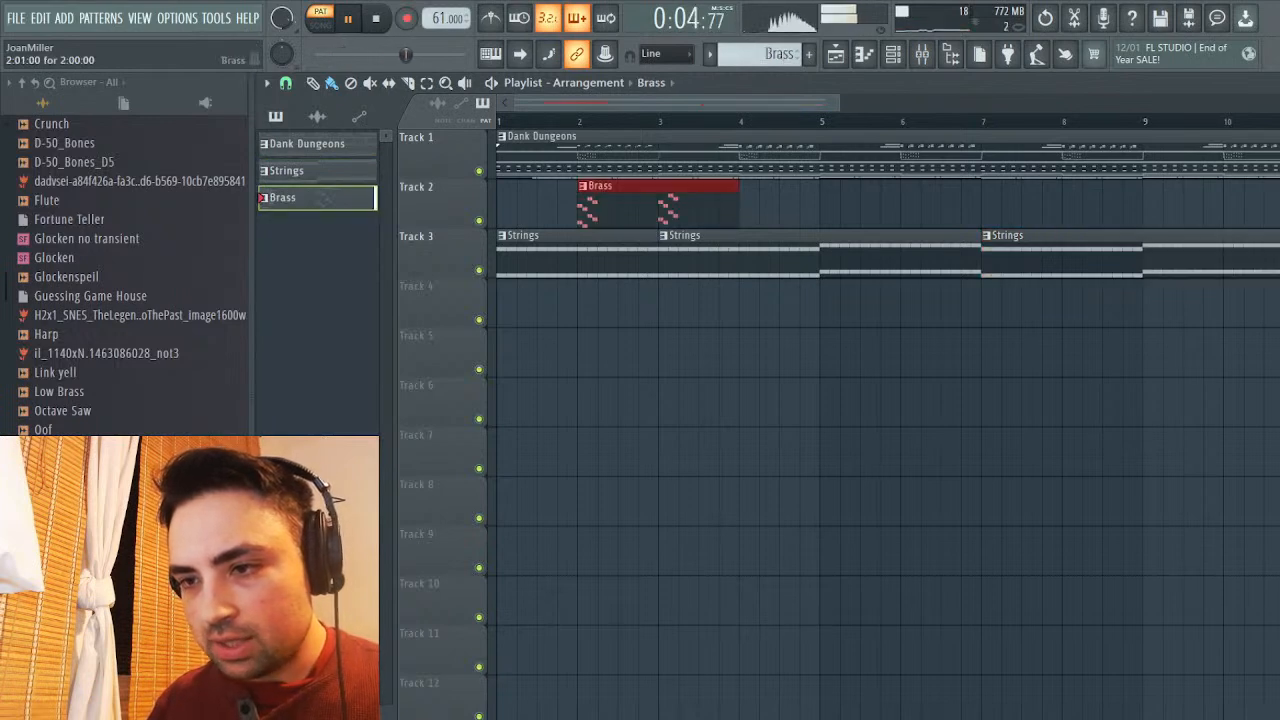
key("ctrl+b")
key("Delete")
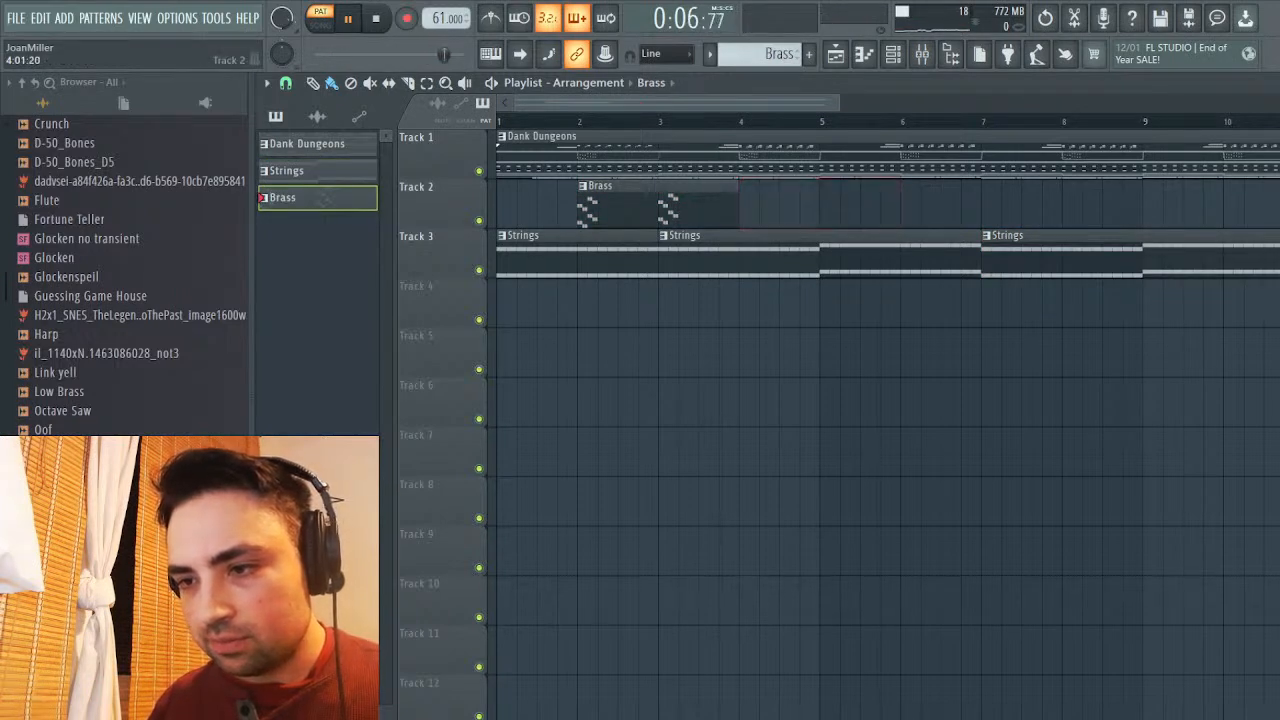
key("ctrl+z")
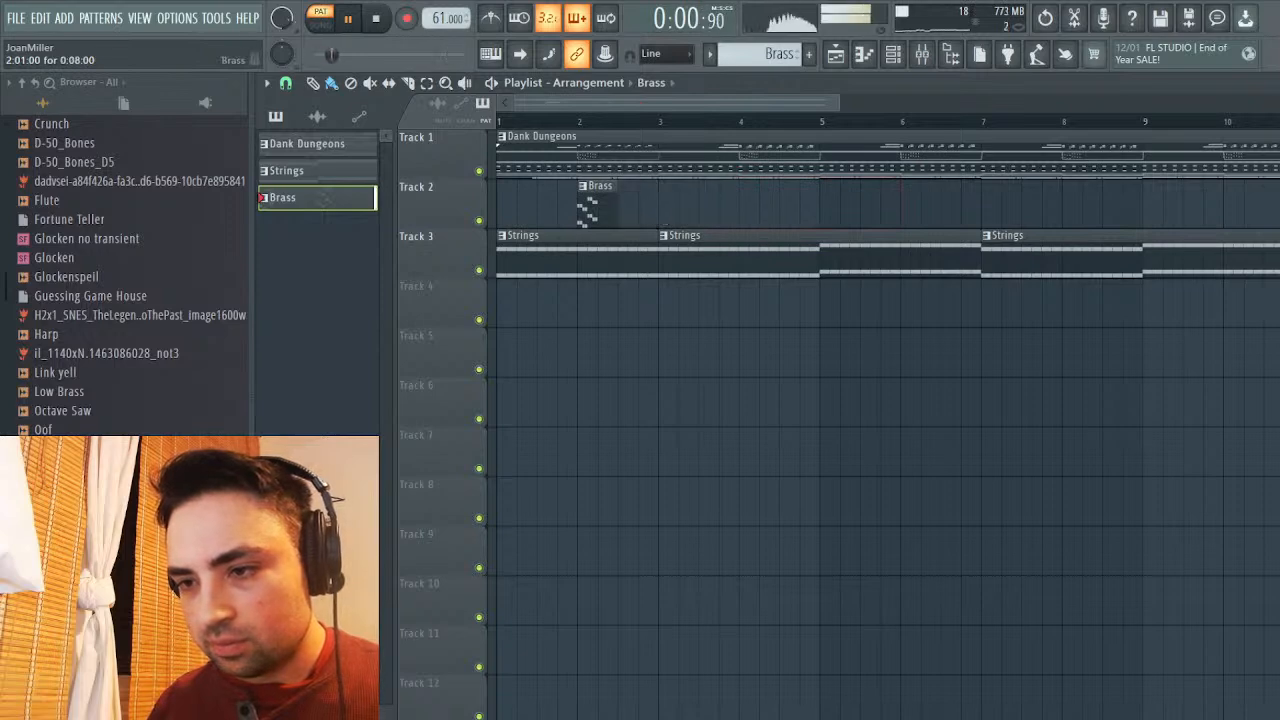
key("ctrl+z")
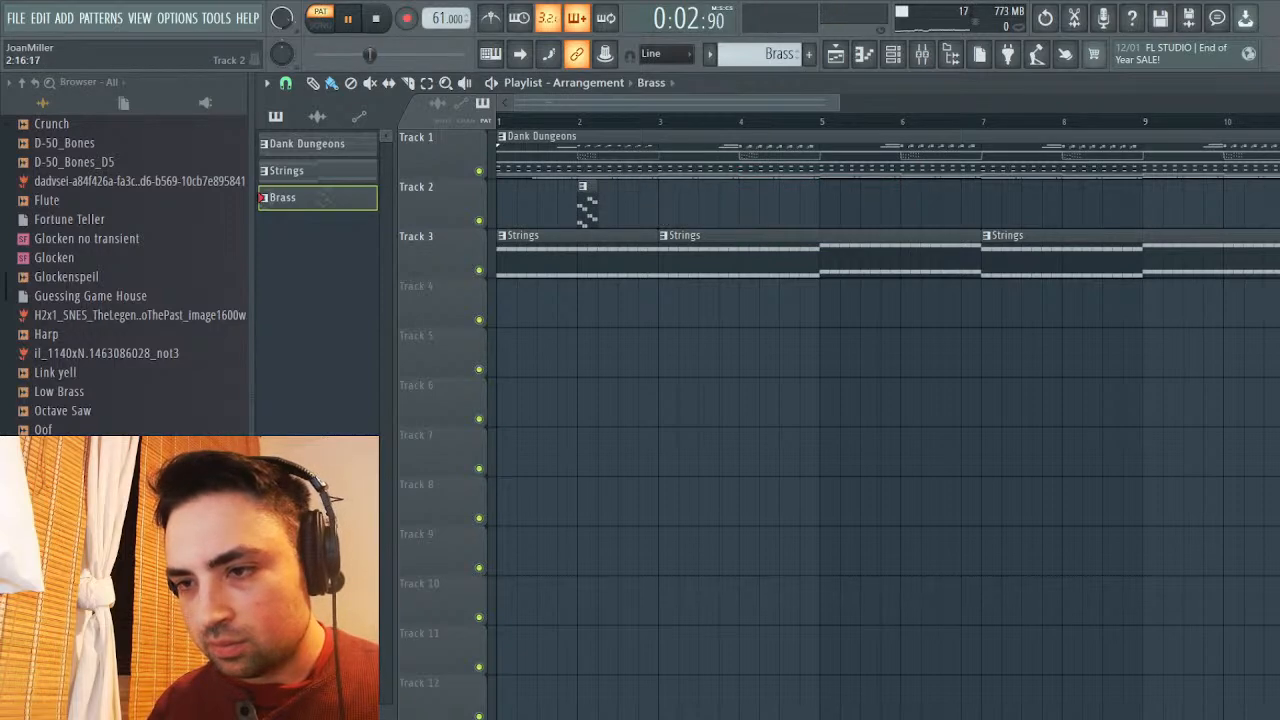
Add quarter-bar Brass clips on Track 2 at bars 4, 6, 8 and 10
left_click(745, 195)
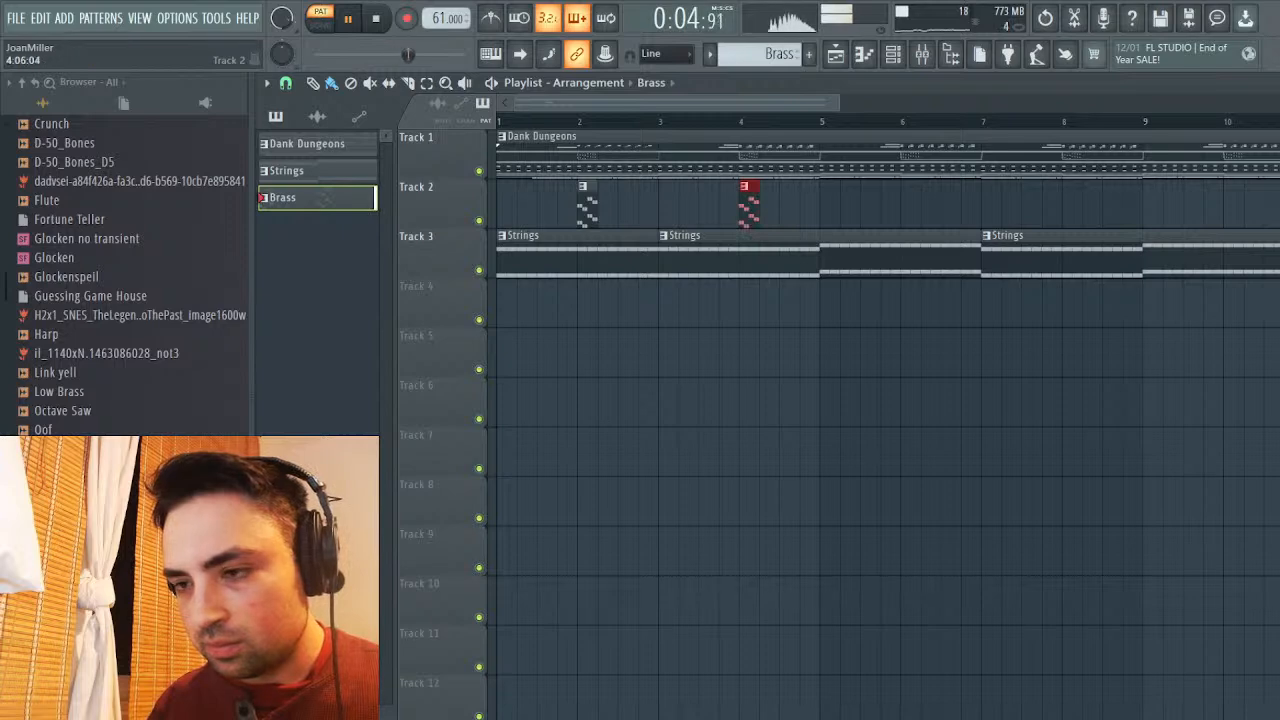
mouse_move(758, 190)
left_mouse_down()
mouse_move(920, 190)
mouse_move(760, 190)
left_mouse_up()
left_click(886, 195)
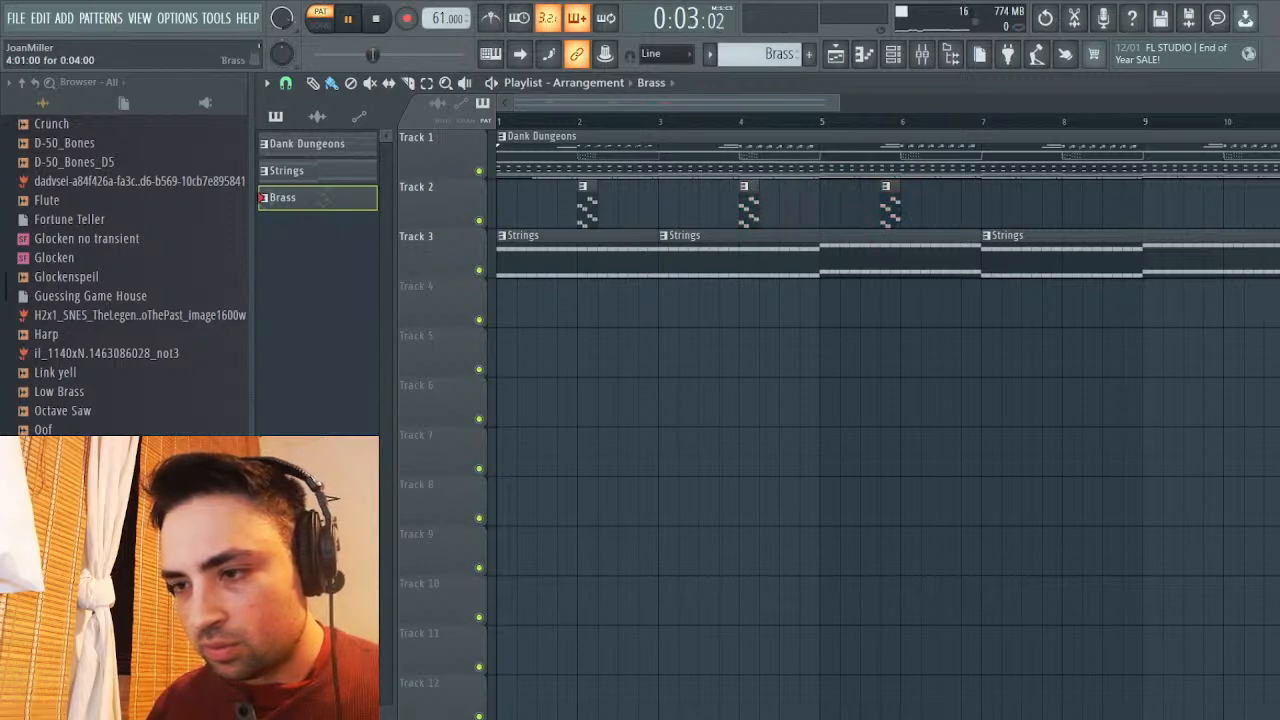
left_click_drag(900, 190, 980, 190)
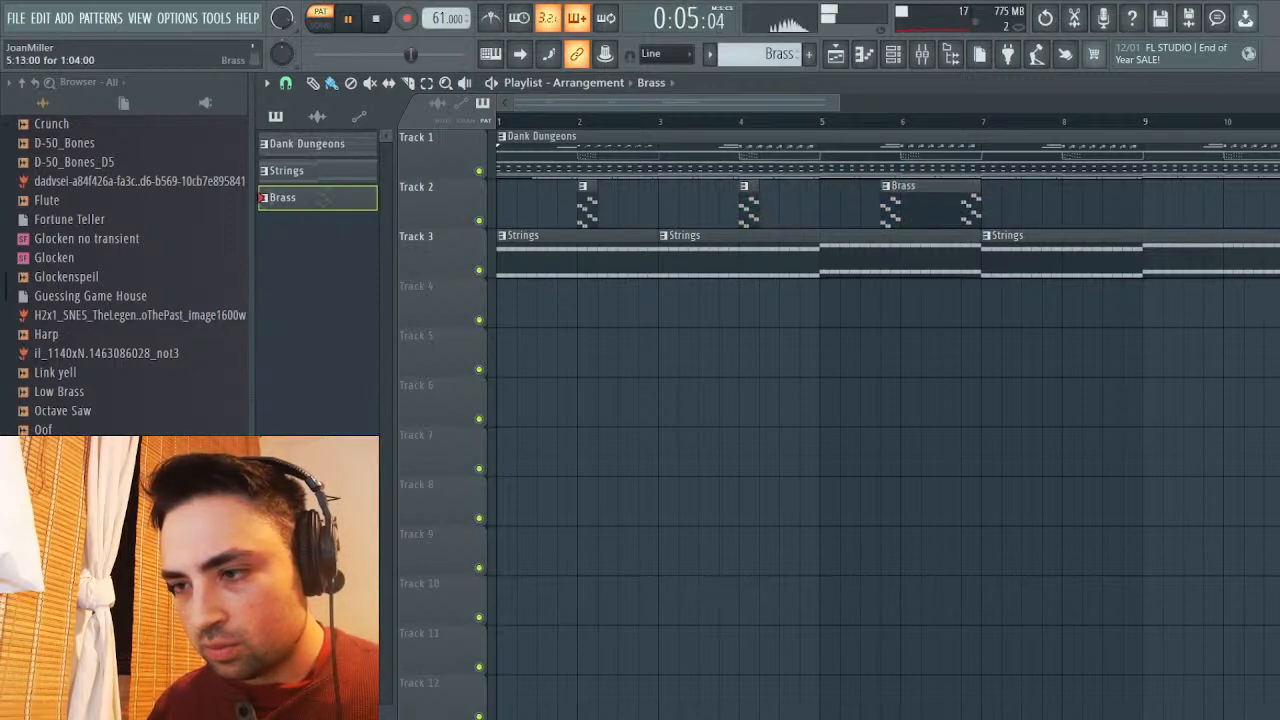
mouse_move(882, 195)
left_mouse_down()
mouse_move(963, 195)
mouse_move(903, 195)
left_mouse_up()
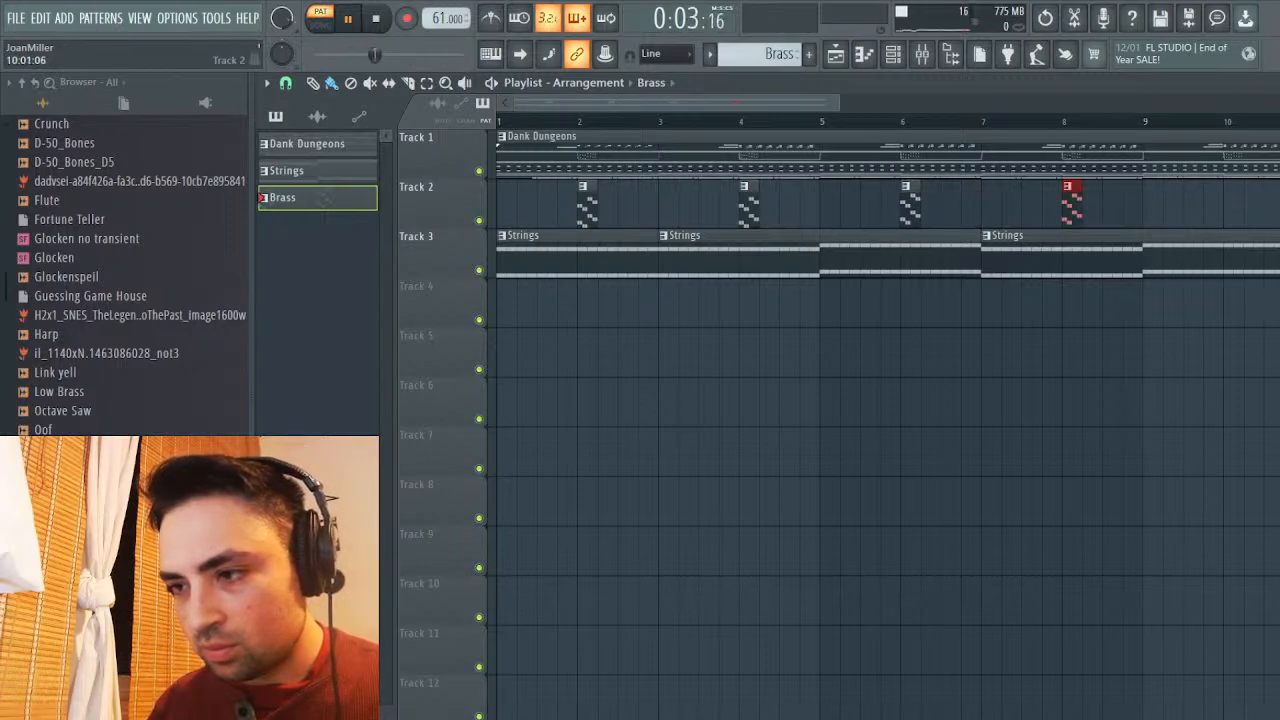
left_click_drag(1072, 200, 1232, 200)
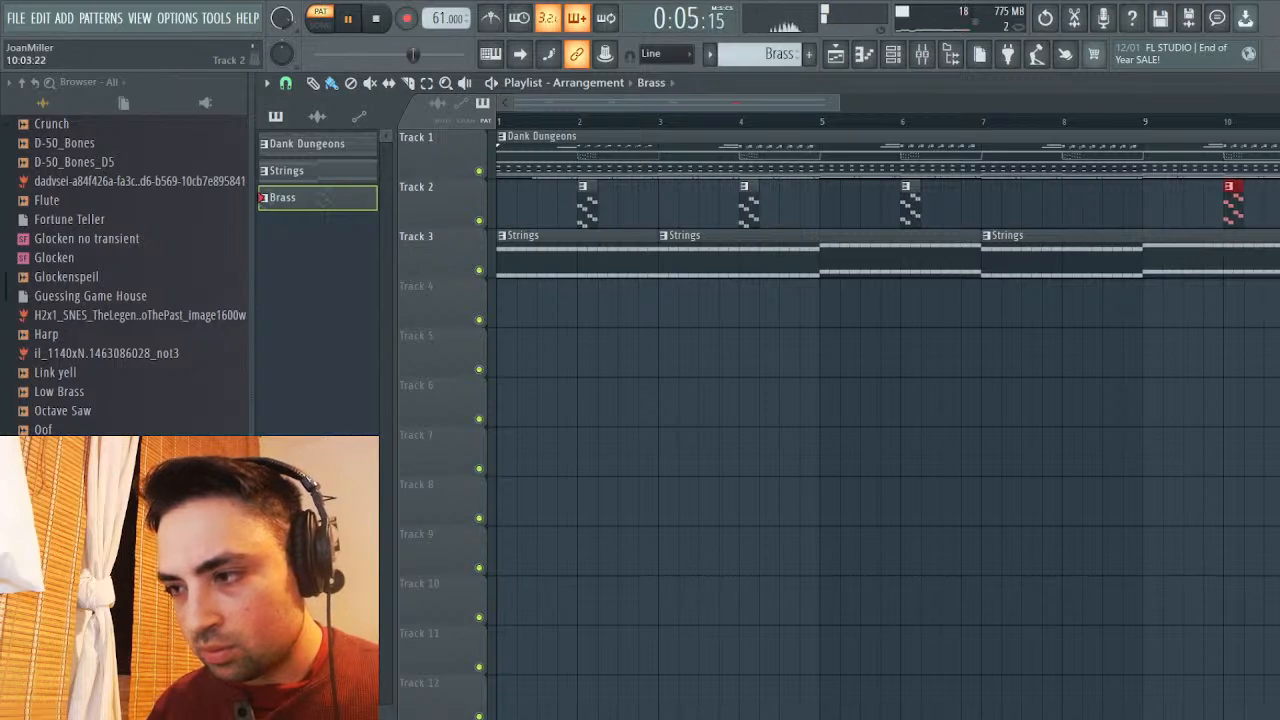
left_click(1067, 200)
Play the arrangement in song mode to check how the Strings and Brass clips fit together, viewing the channel rack during playback
key("space")
key("l")
key("space")
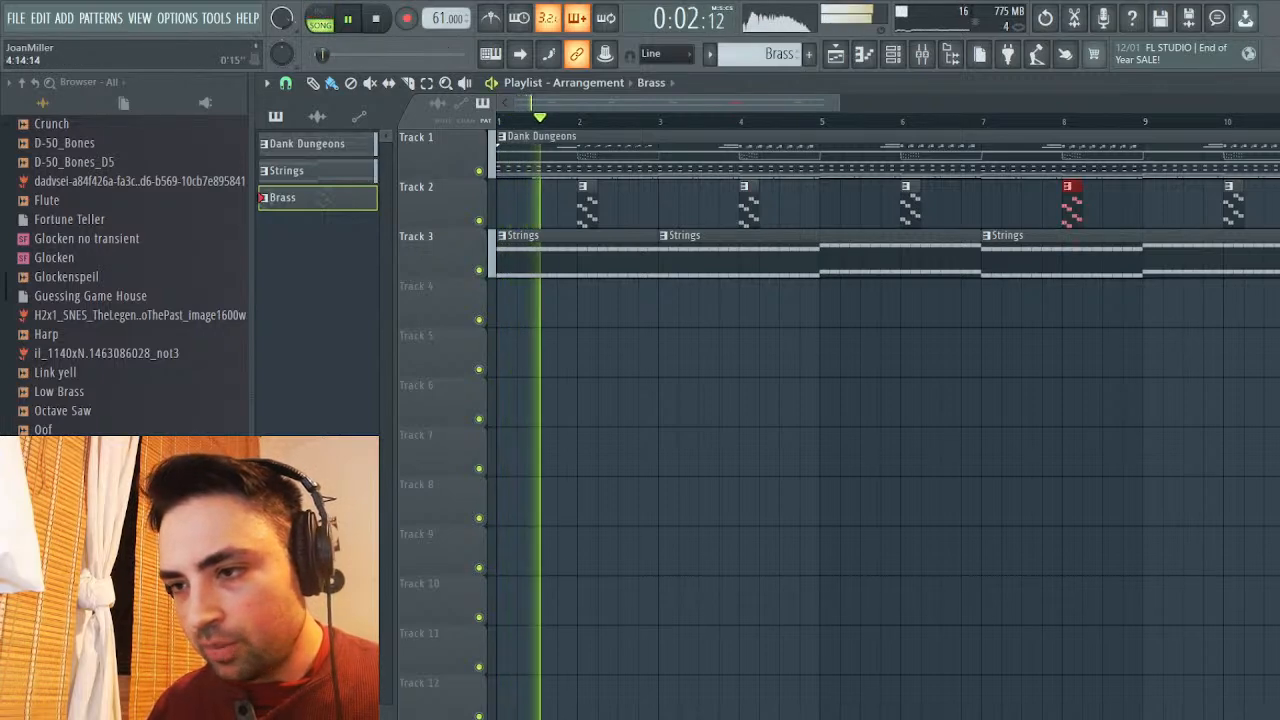
key("F5")
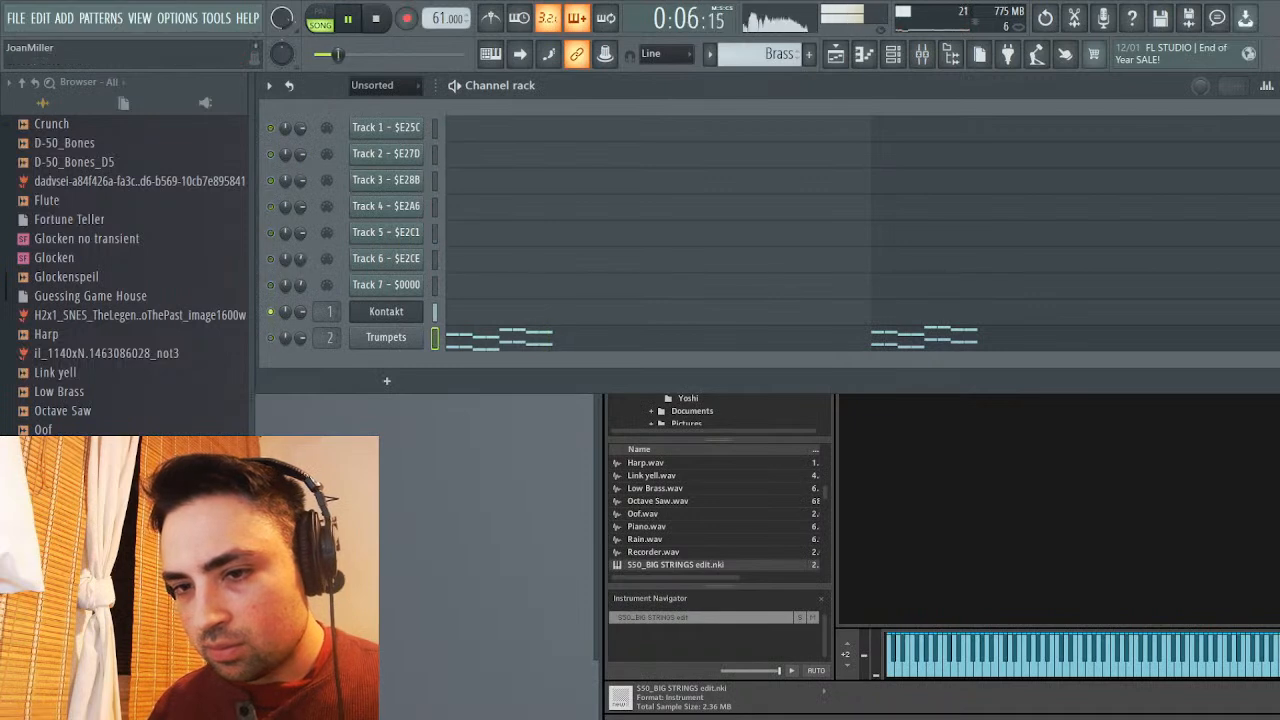
key("F5")
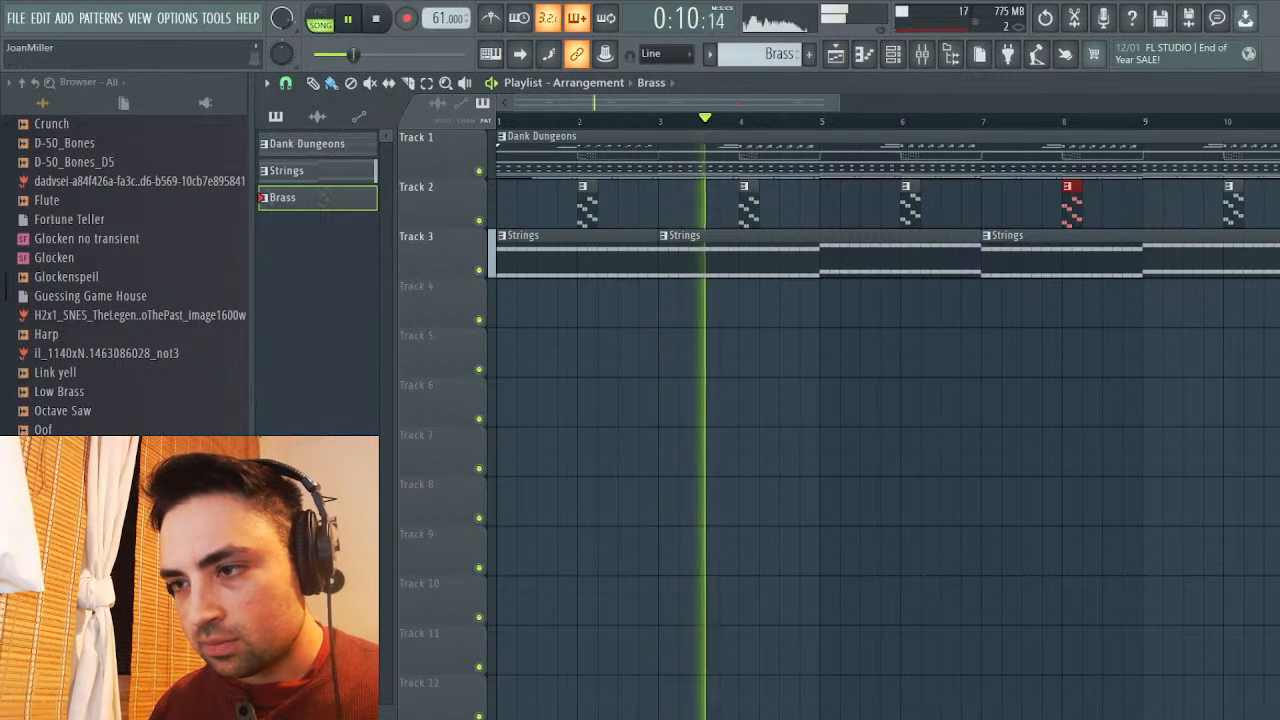
key("F5")
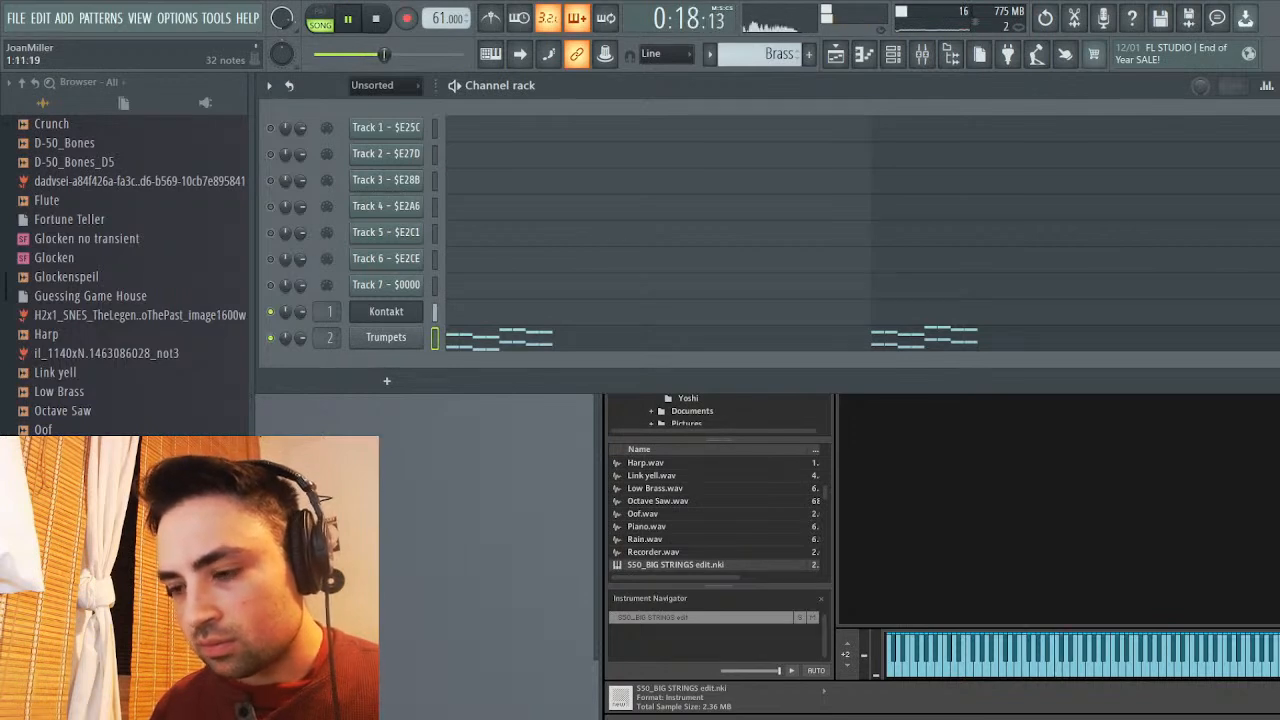
key("F5")
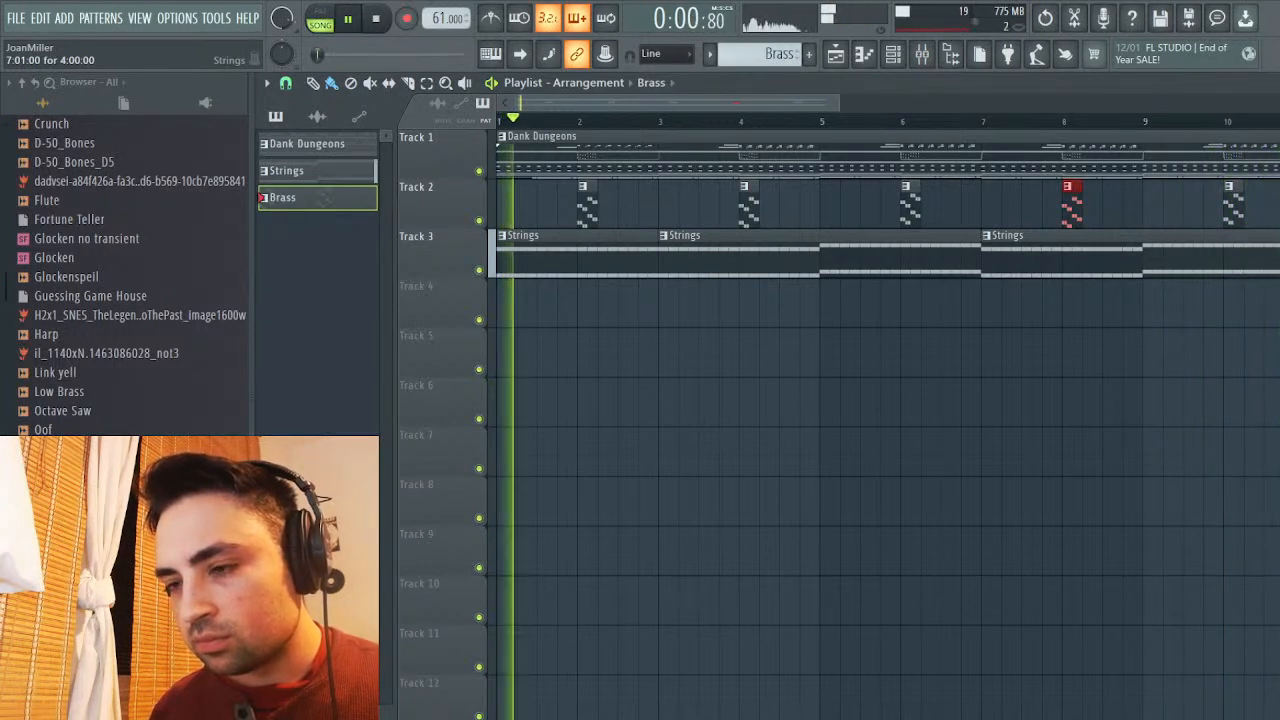
key("space")
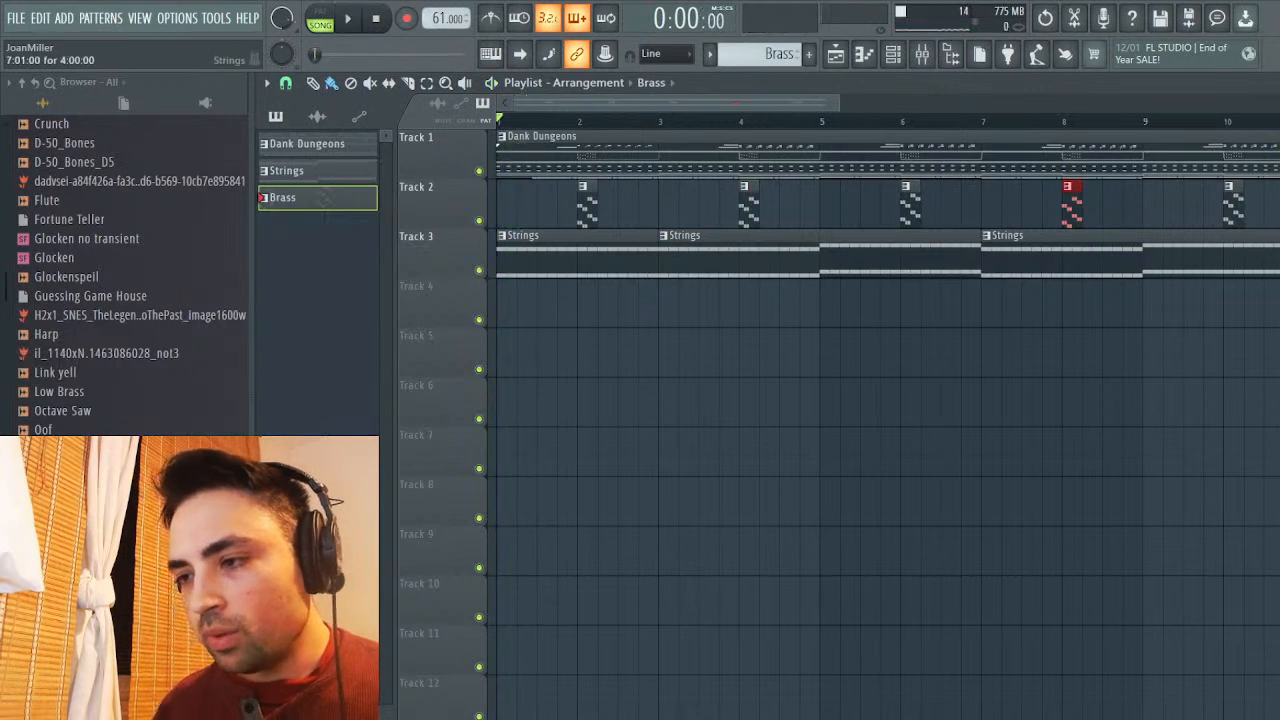
Extend the Strings pattern in the piano roll with one-bar C#5 and F#4 notes at bar 5
double_click(1179, 259)
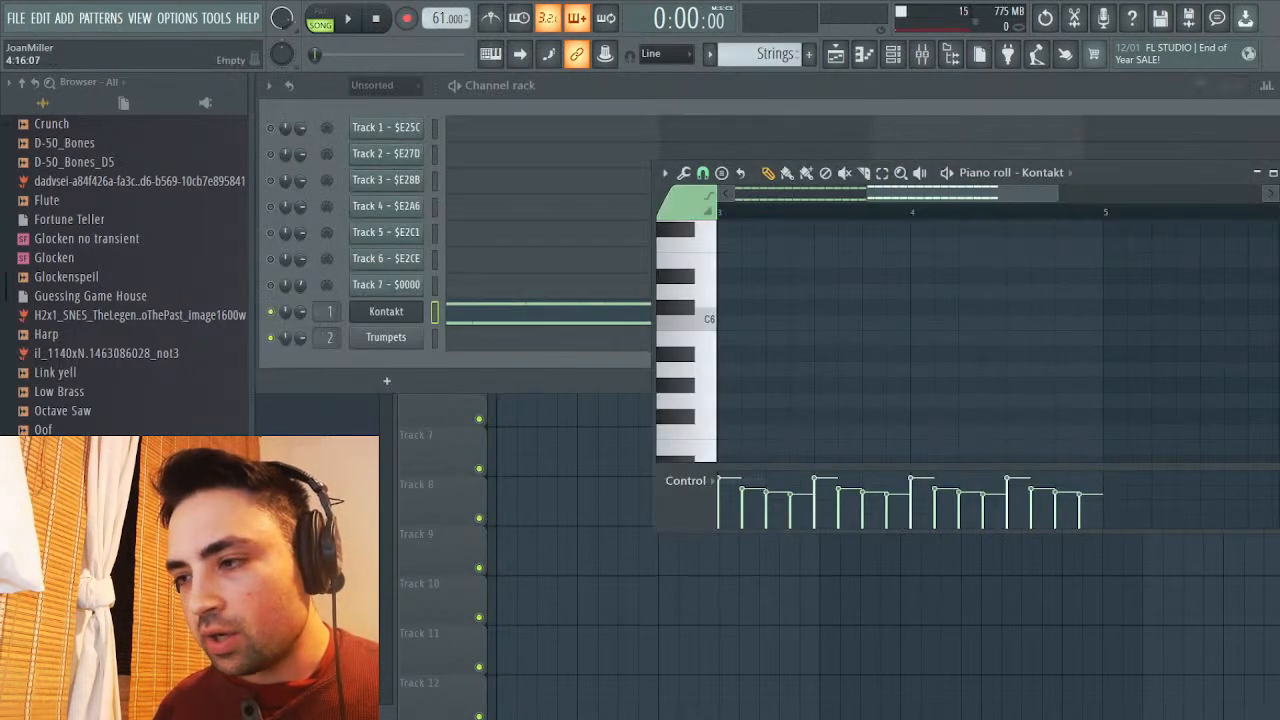
key("F7")
key("F7")
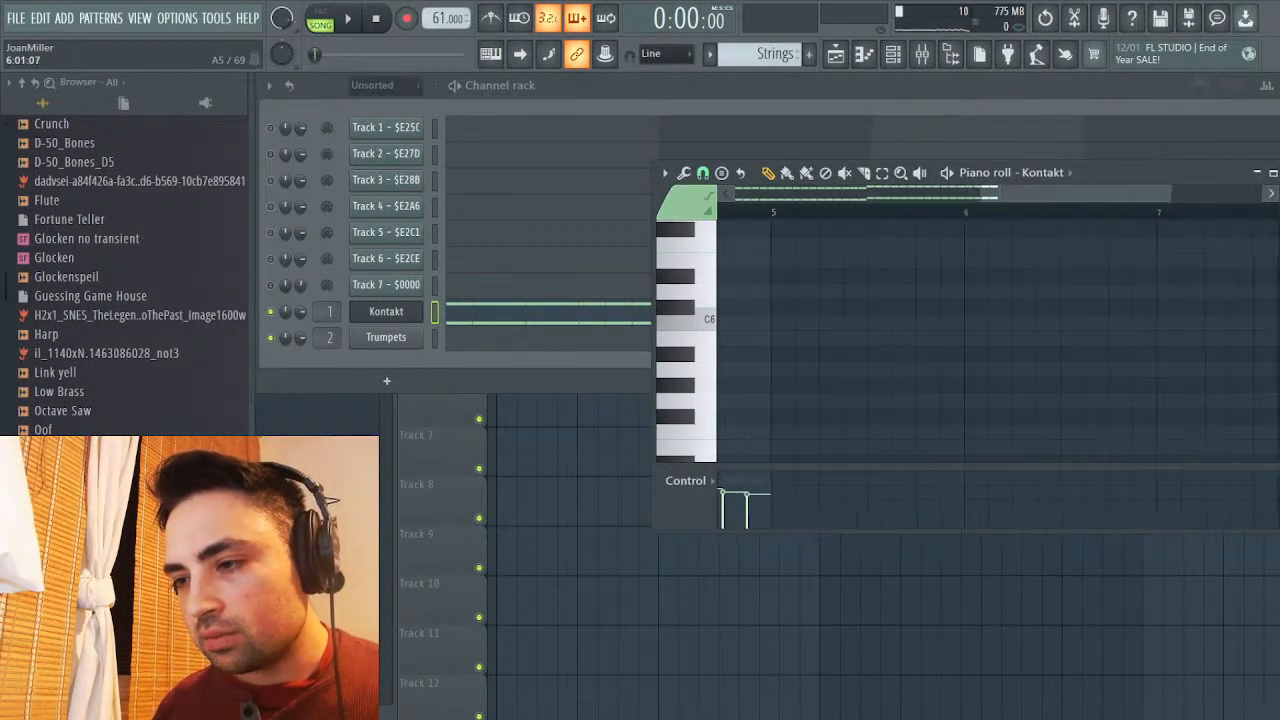
key("ctrl+v")
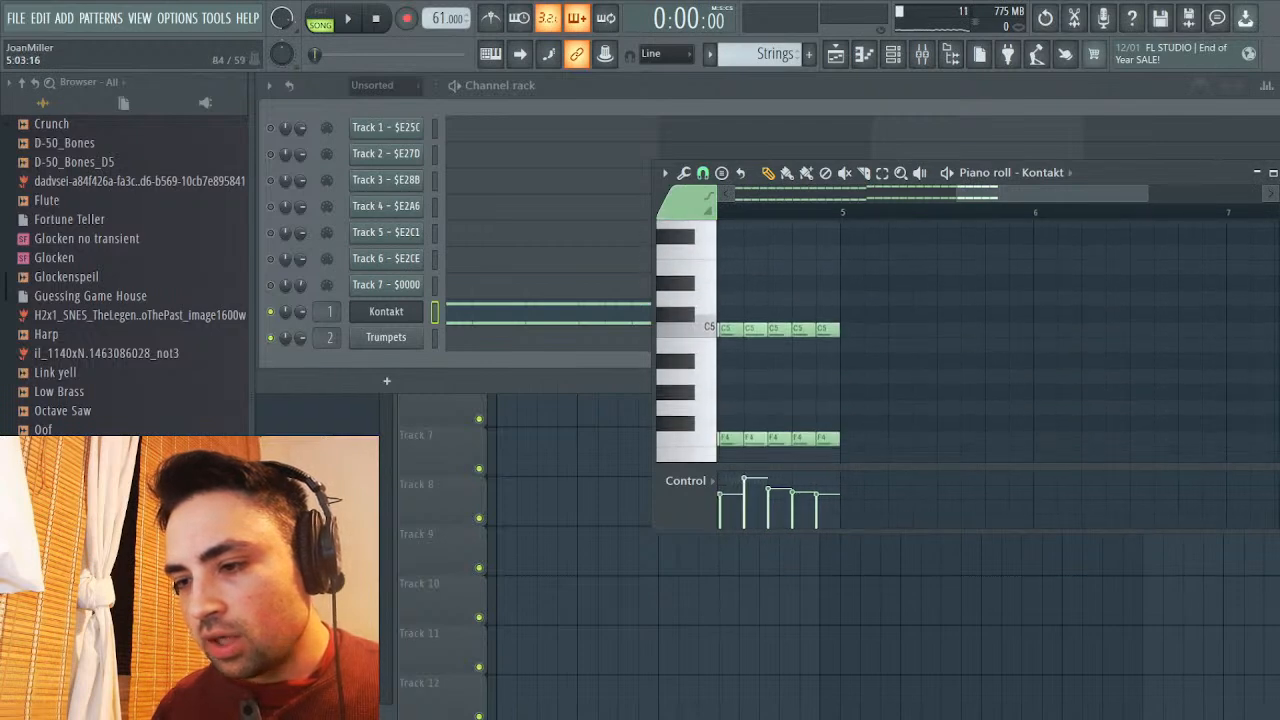
left_click(851, 313)
left_click_drag(862, 313, 1009, 313)
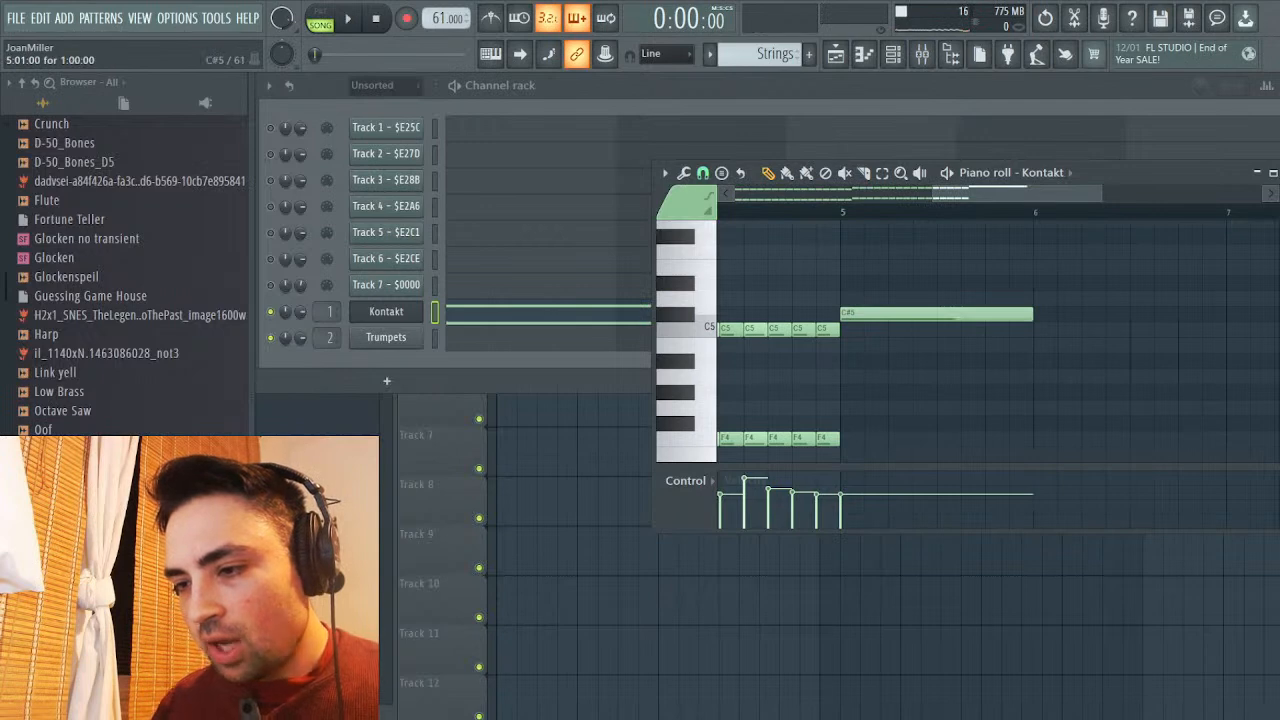
left_click(850, 423)
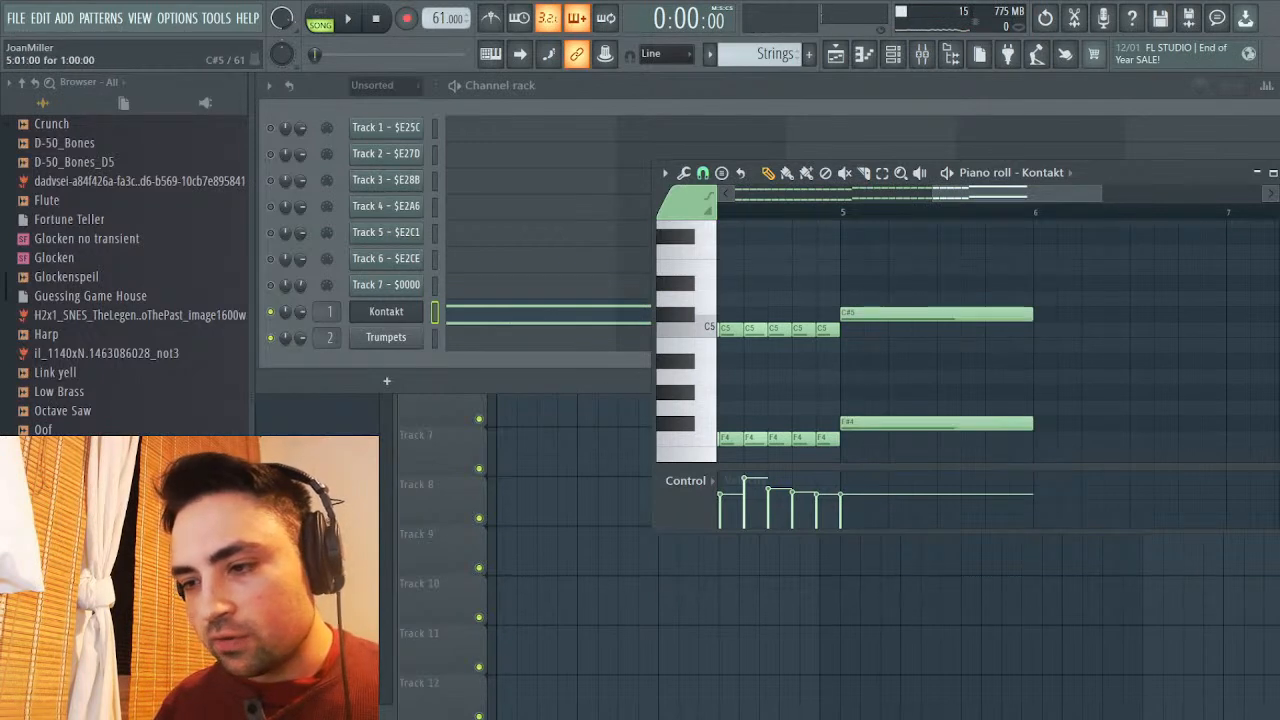
left_click_drag(1045, 295, 848, 440)
scroll(1060, 298, "down", 2)
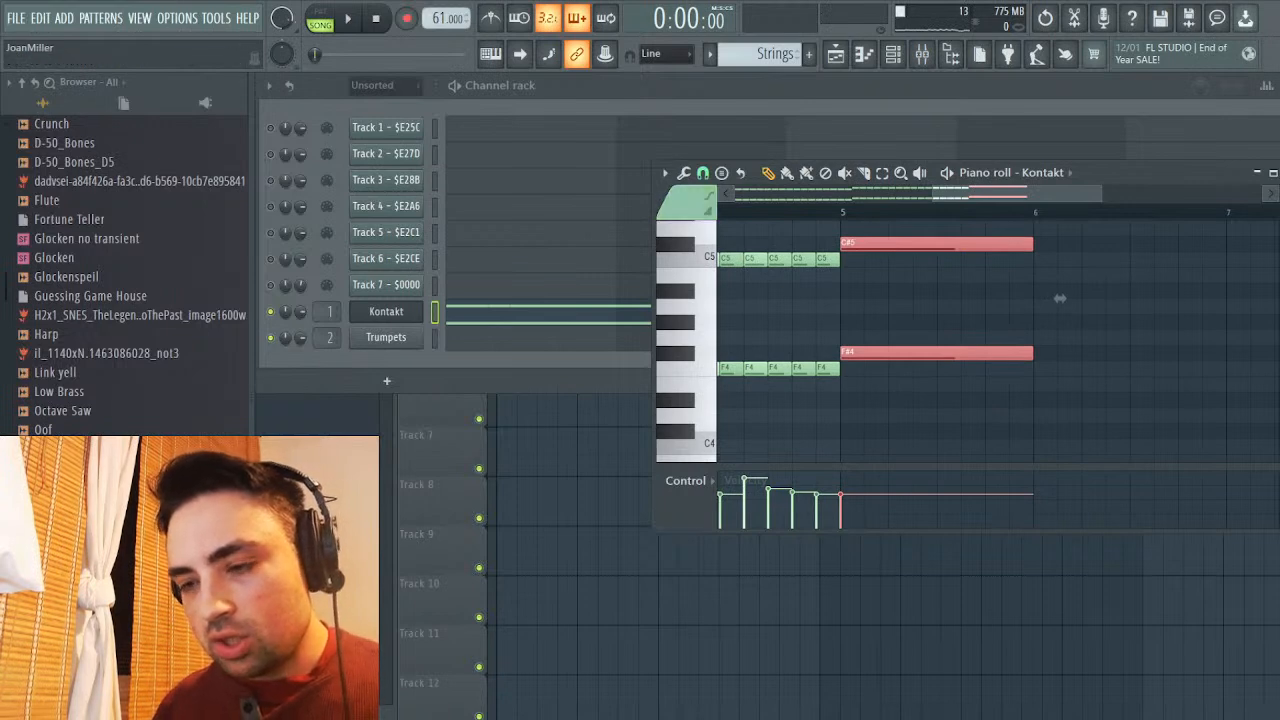
left_click(1060, 298)
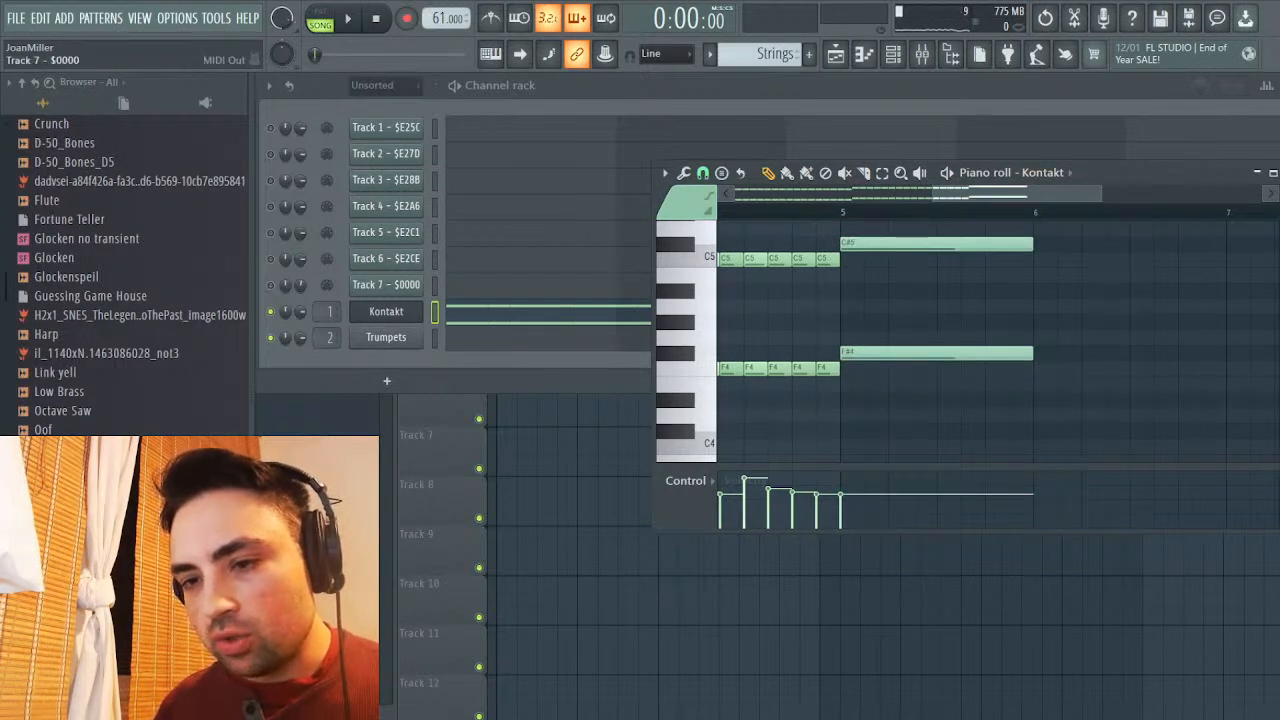
Load another S50_BIG STRINGS edit instrument into the strings Kontakt and lengthen the attack of its volume envelope slightly
left_click(386, 311)
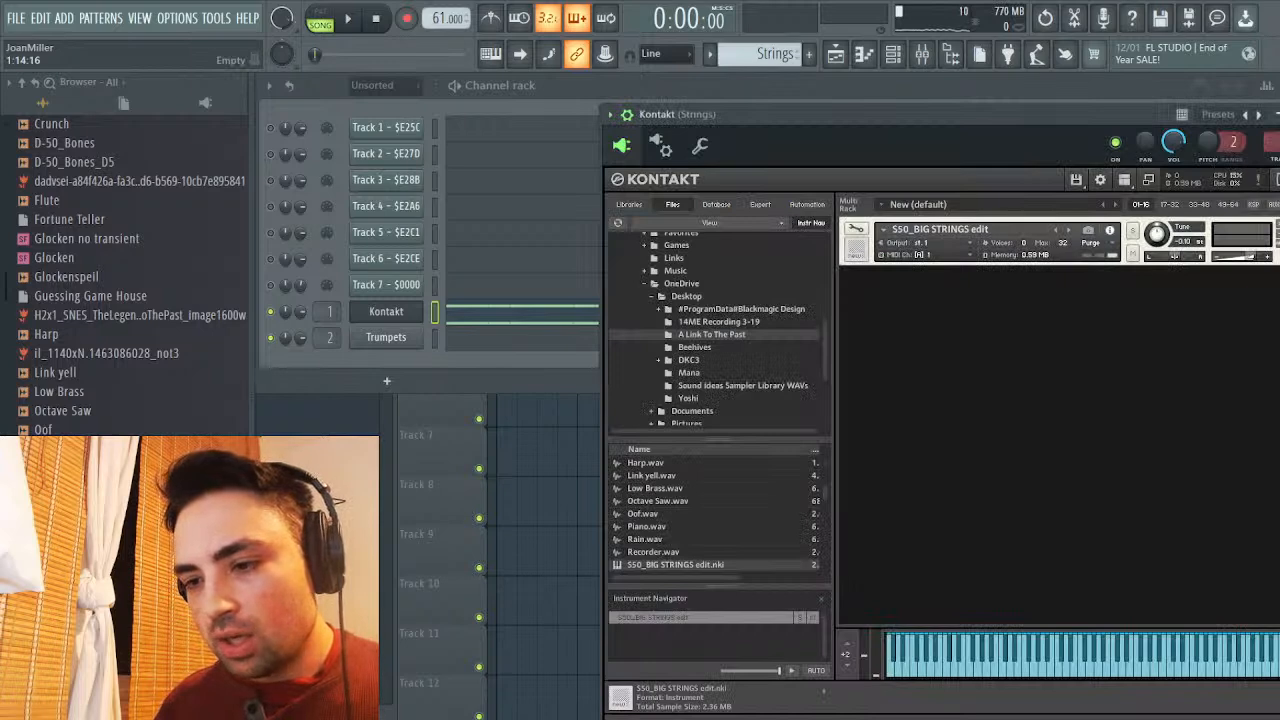
scroll(715, 514, "down", 1)
double_click(675, 556)
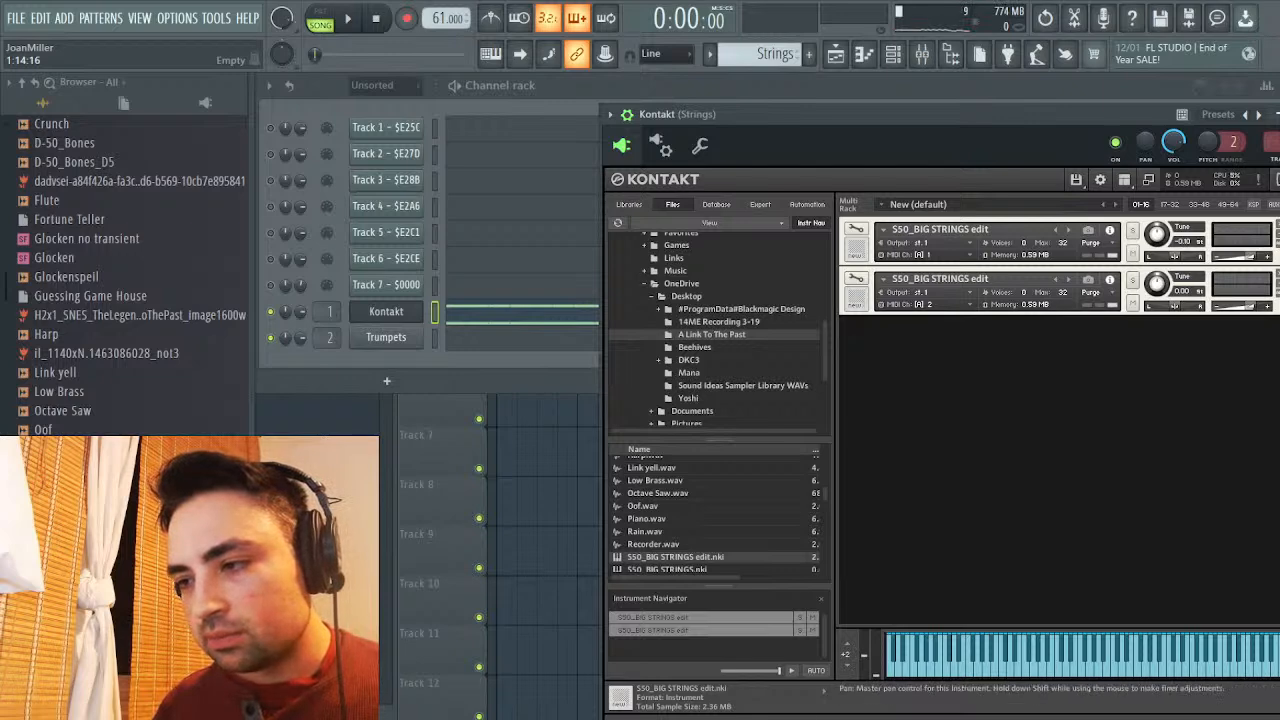
left_click(855, 280)
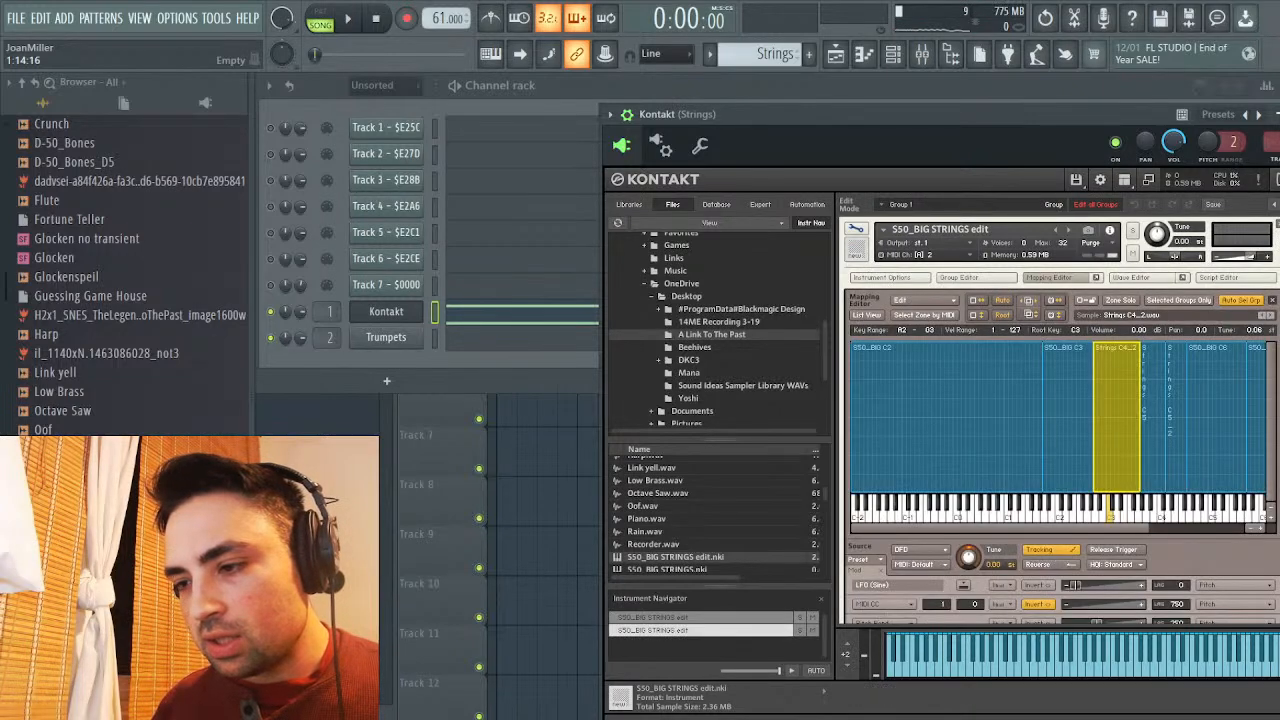
scroll(1060, 420, "down", 5)
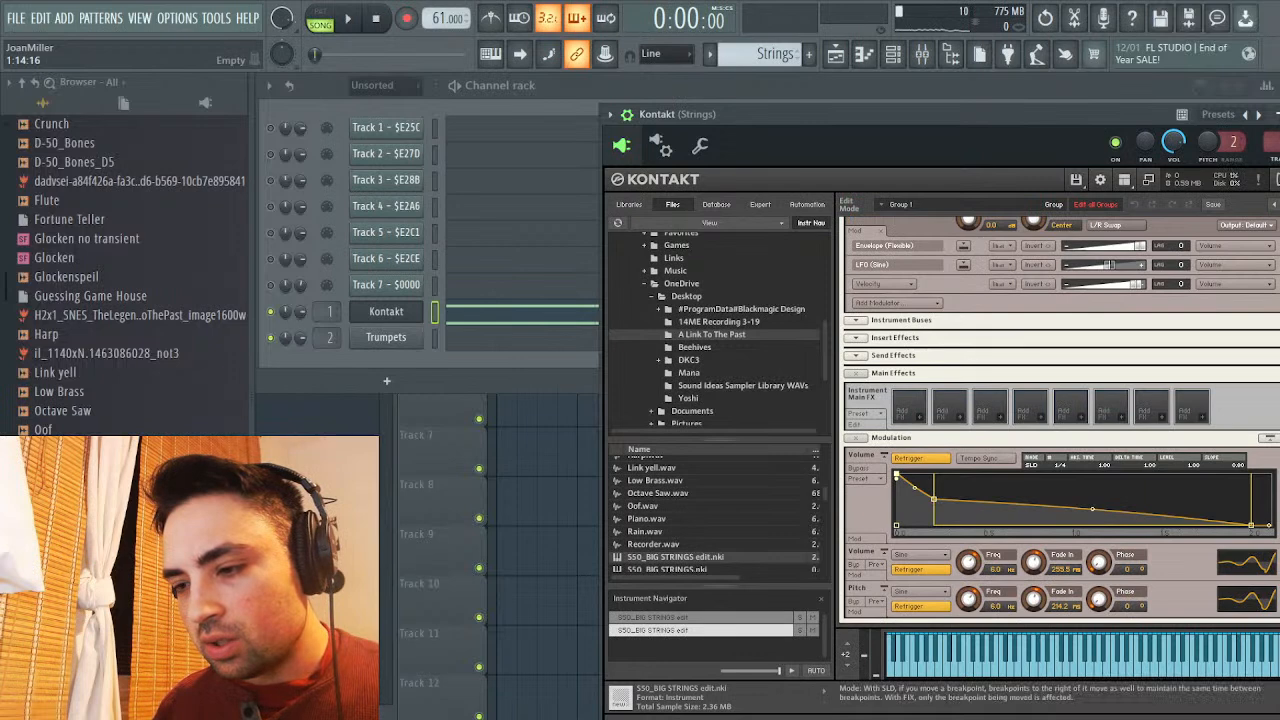
left_click_drag(933, 497, 942, 497)
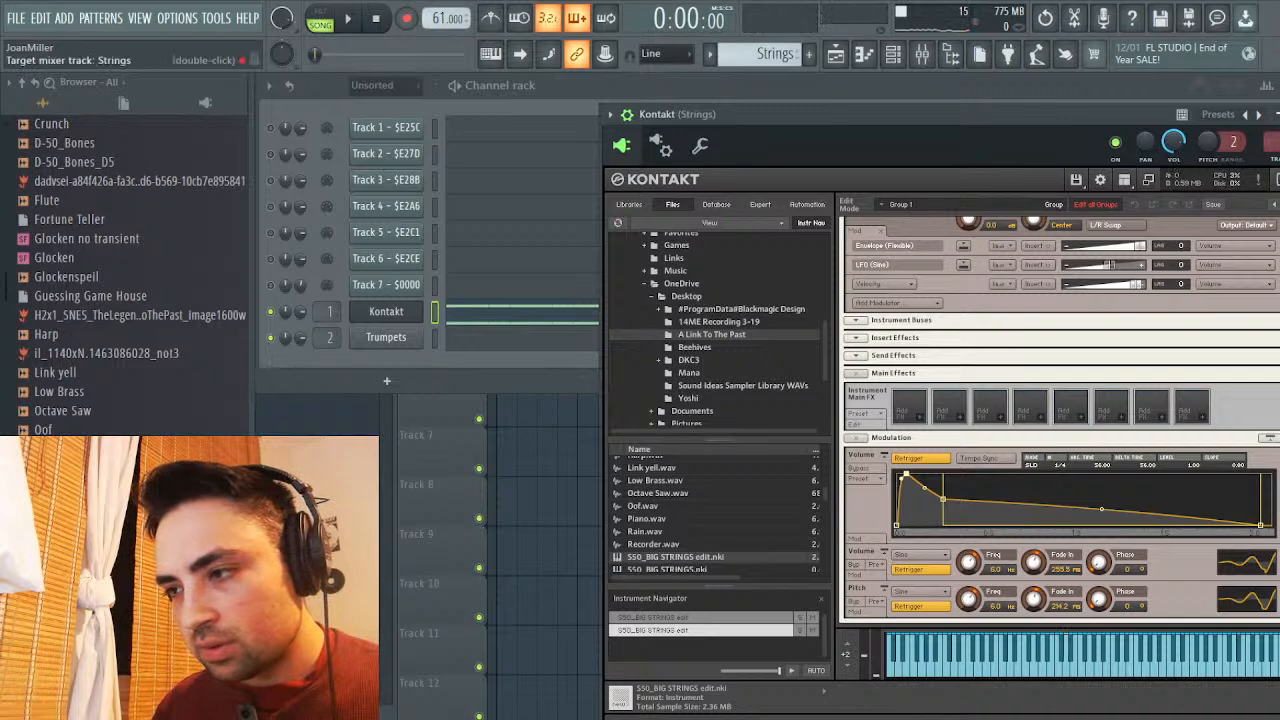
left_click(386, 311)
Raise the velocity of the bar 5 C#5 and F#4 notes to about 90% while playing the Strings pattern
key("space")
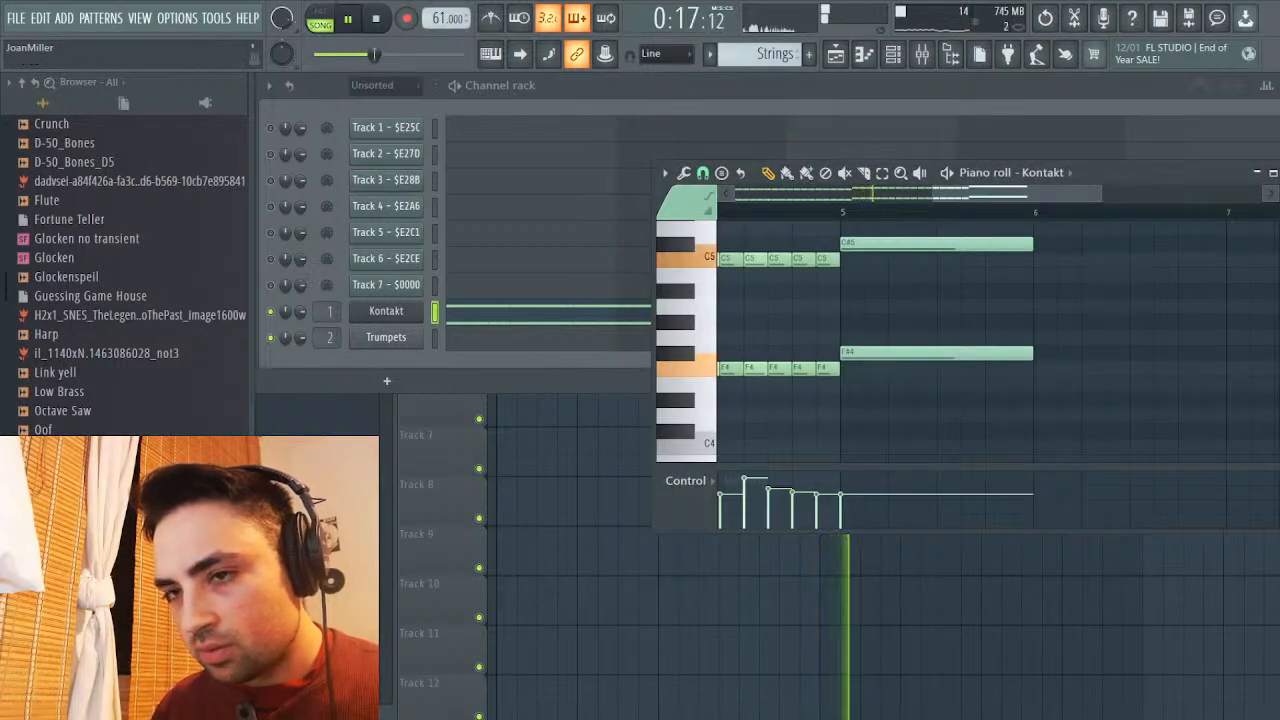
key("l")
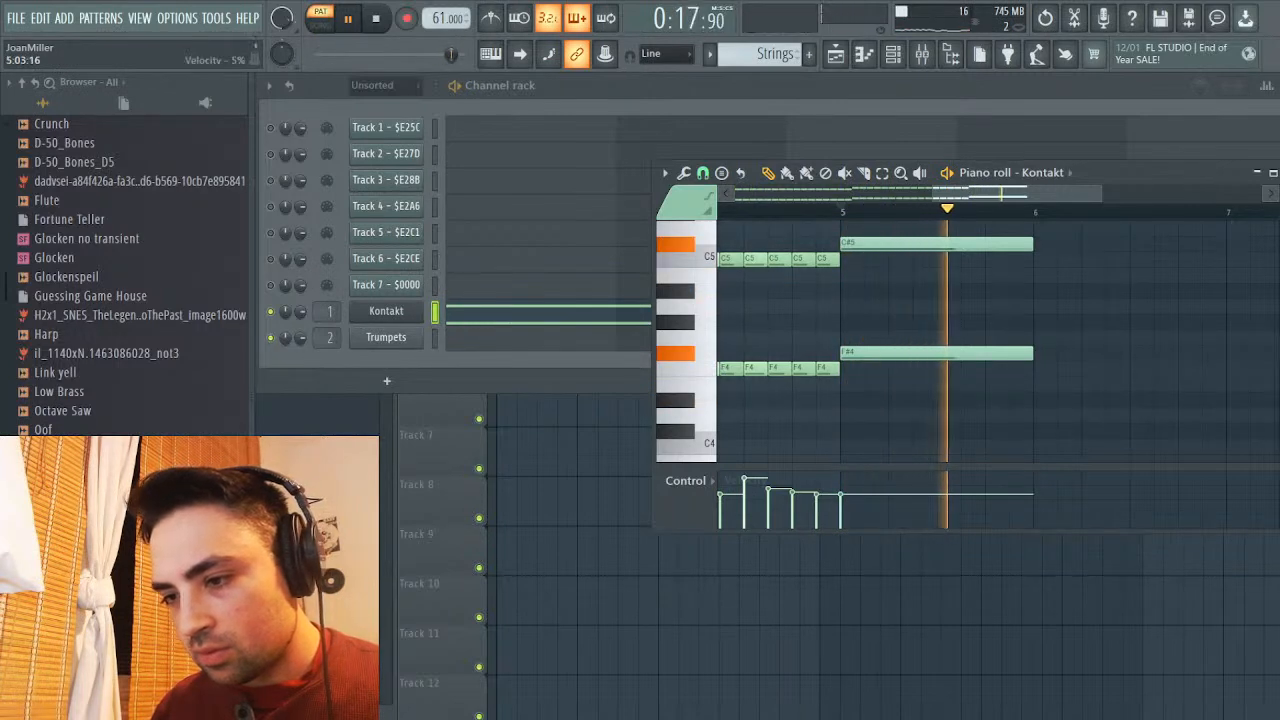
left_click(845, 477)
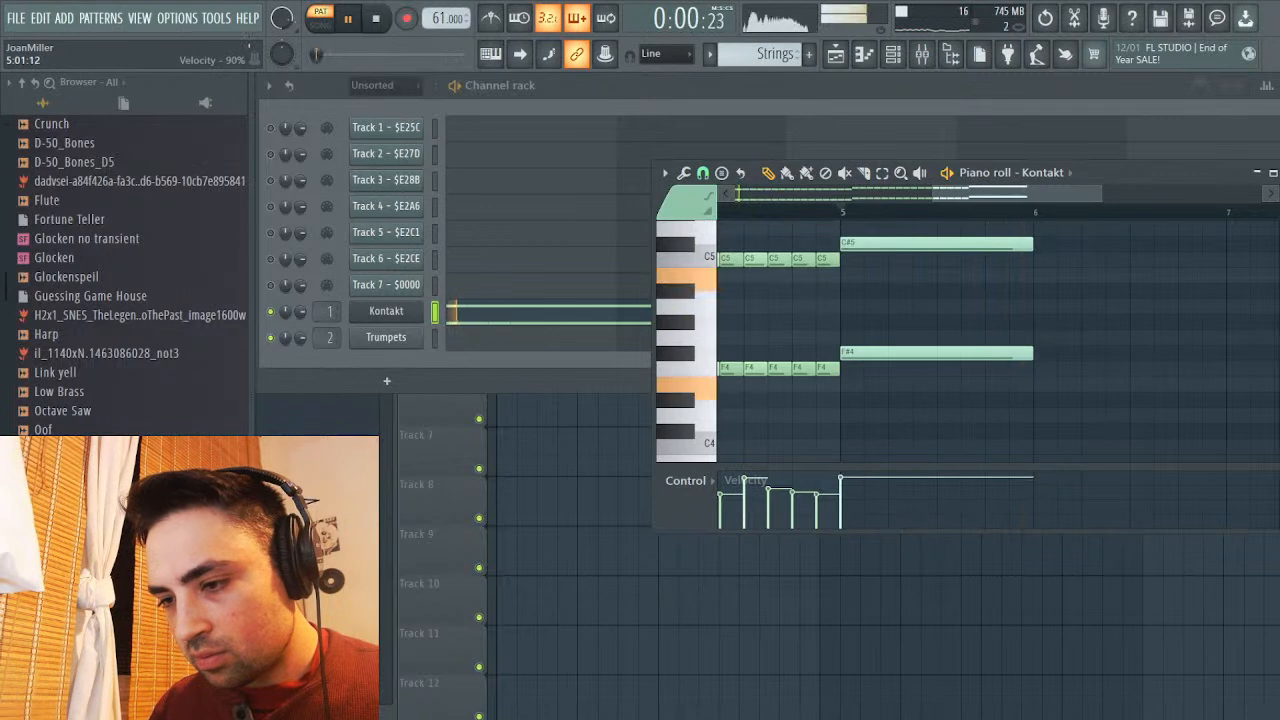
left_click(817, 208)
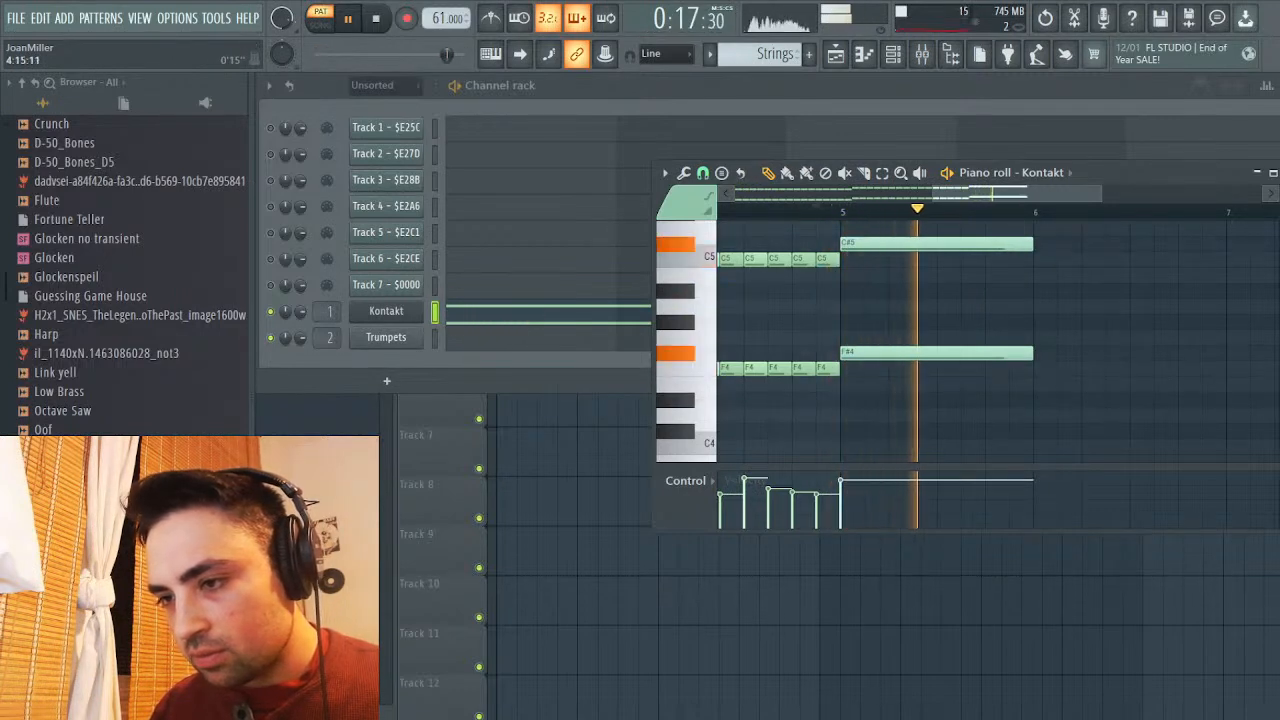
Replay the end of the Strings pattern several times to judge the sustained bar 5 notes
key("space")
key("space")
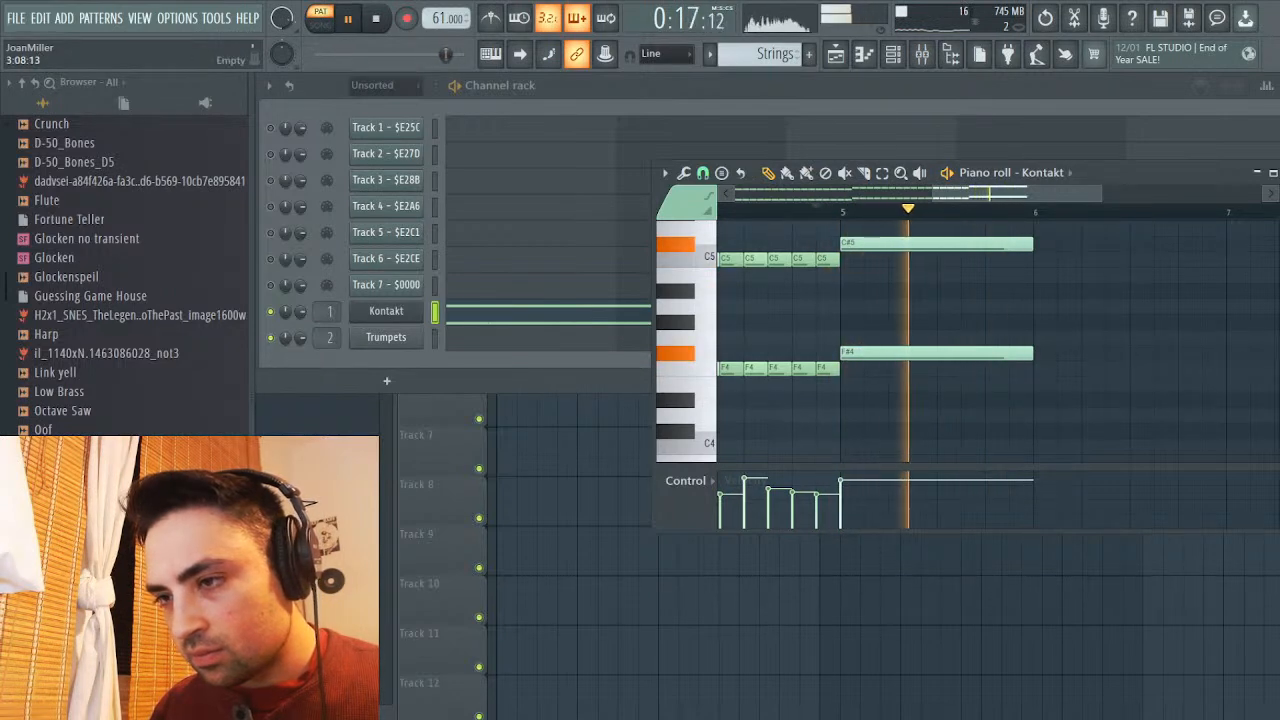
key("space")
key("space")
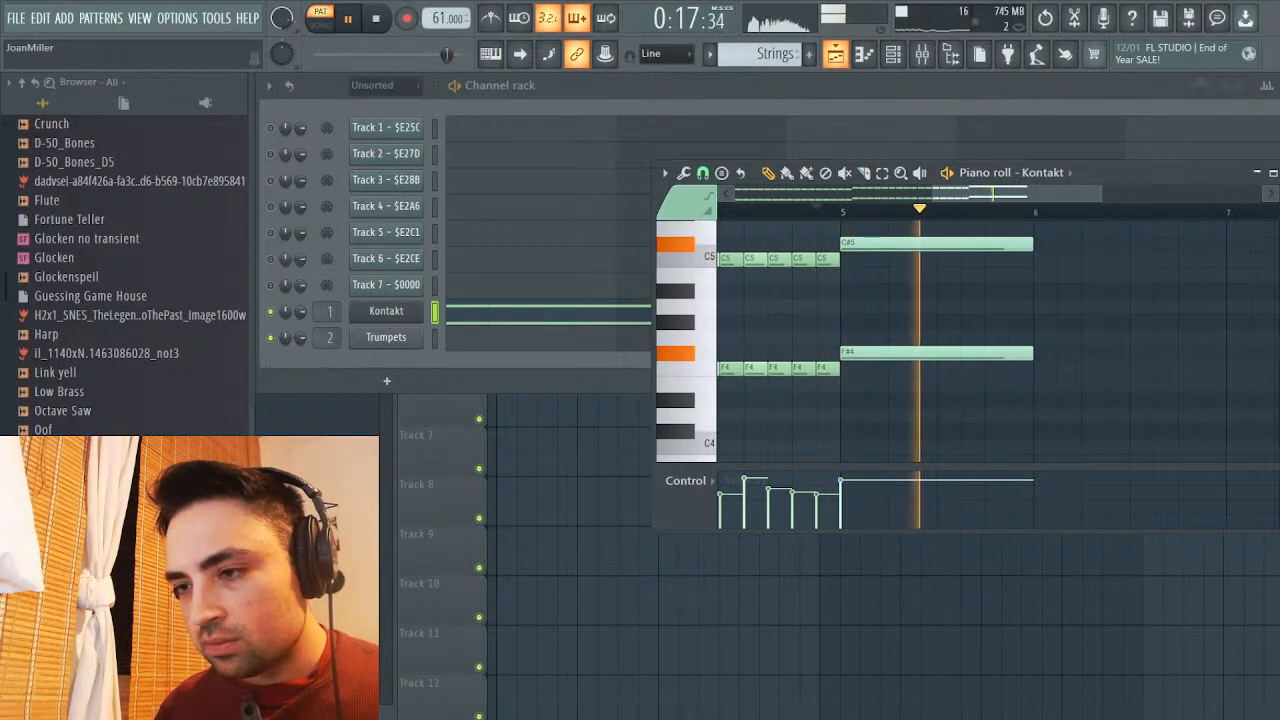
key("space")
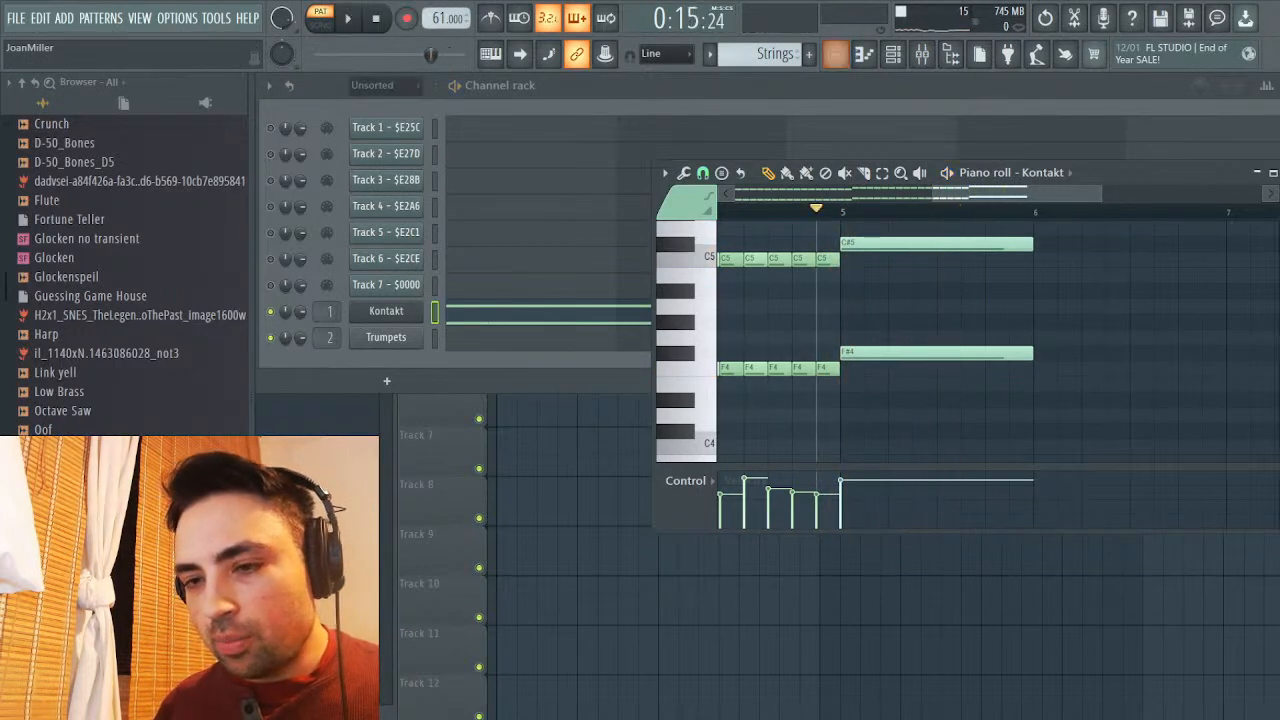
In the second S50_BIG STRINGS edit instrument, set the sample loop start of Strings C4_2.wav to 12082 using the loop edit view
left_click(386, 311)
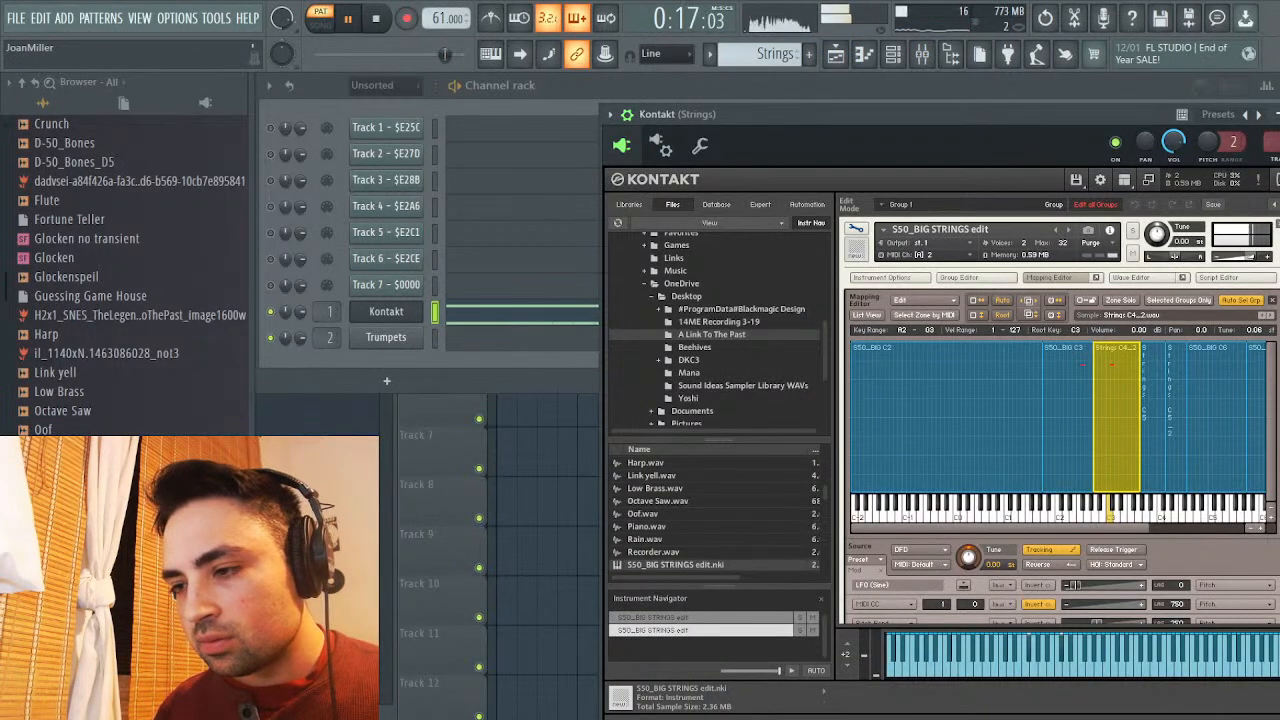
left_click(1130, 277)
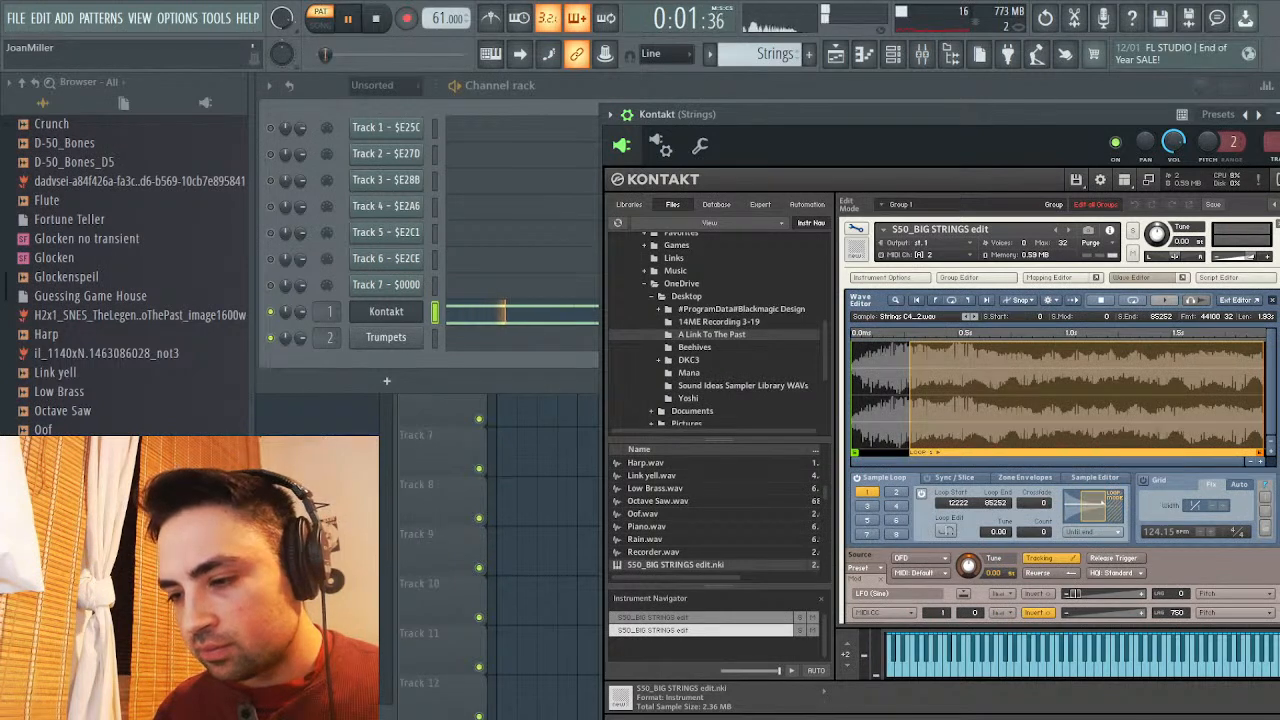
key("space")
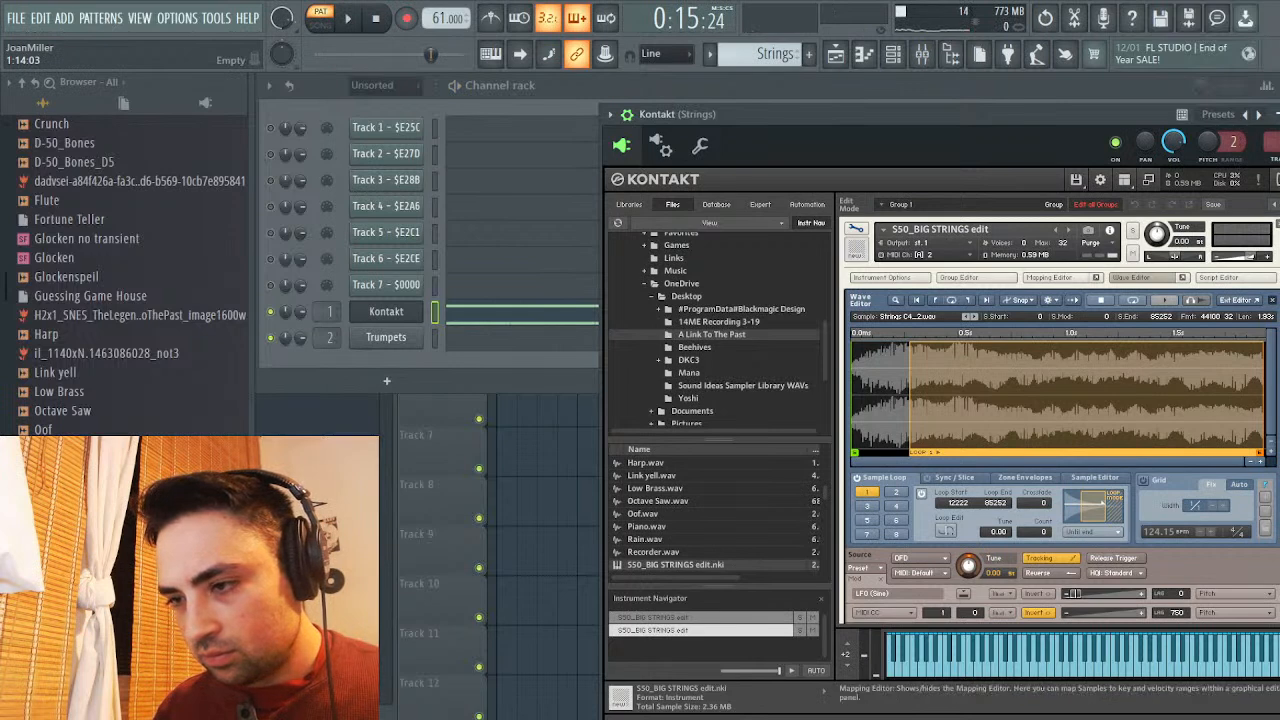
left_click(1058, 277)
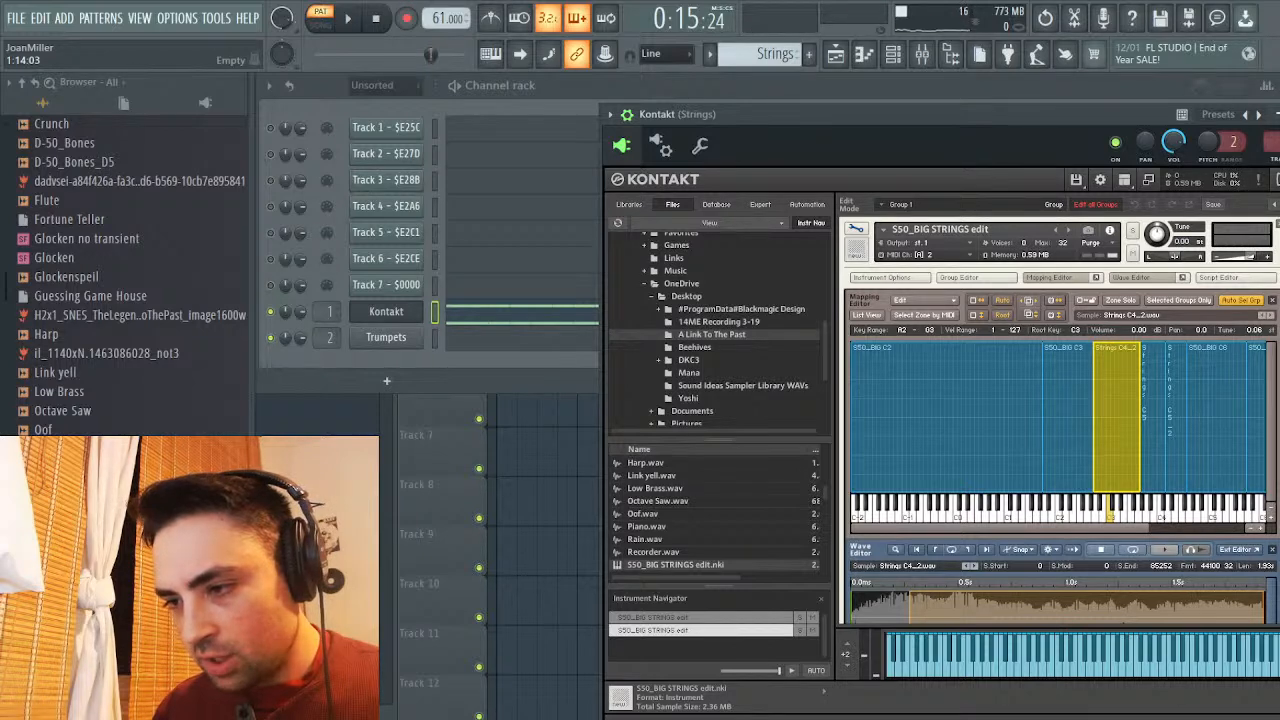
left_click(1058, 277)
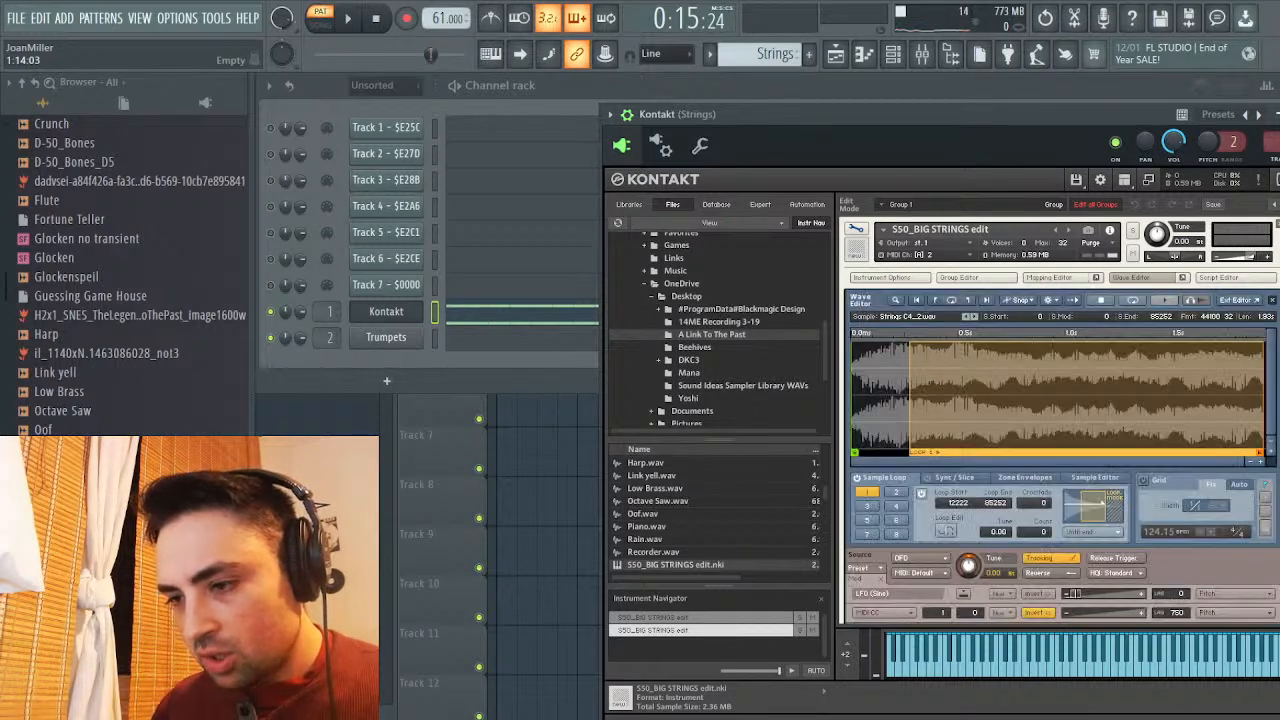
left_click(945, 530)
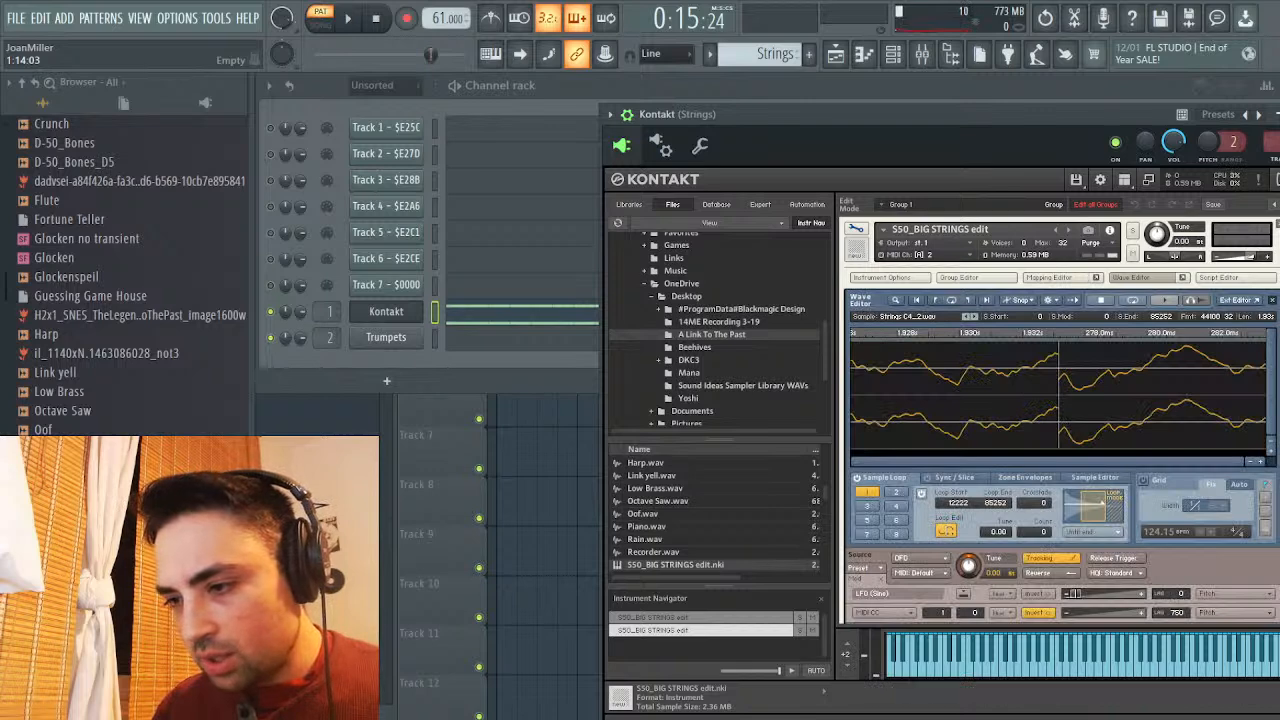
left_click_drag(968, 502, 951, 497)
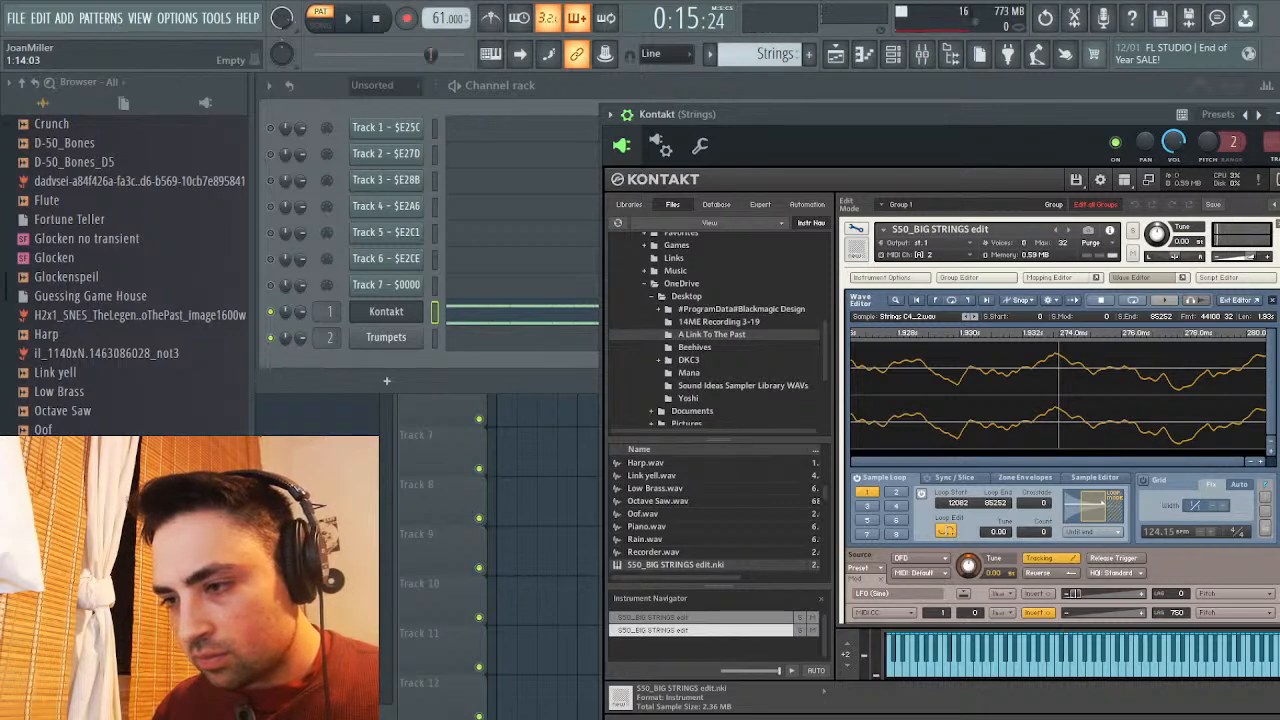
Select the S50_BIG STRINGS C3 zone in the Mapping Editor and play the Strings pattern to check its sound
left_click(1055, 277)
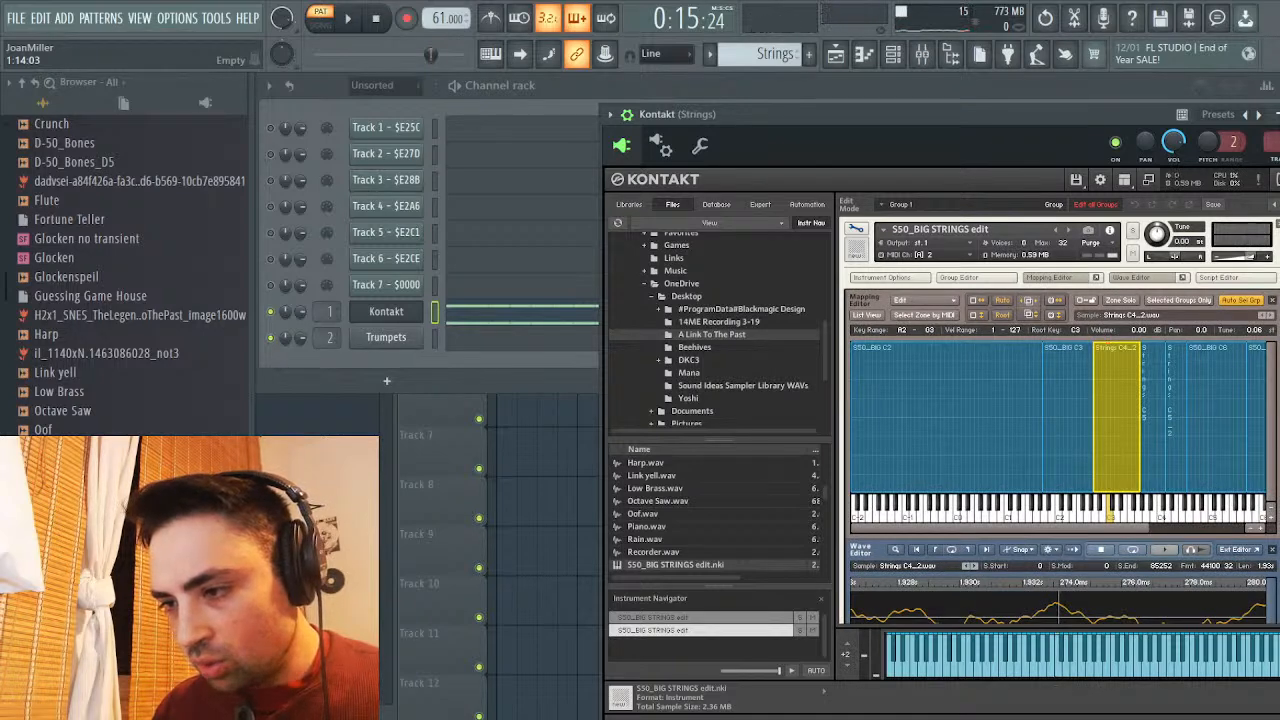
left_click(1068, 420)
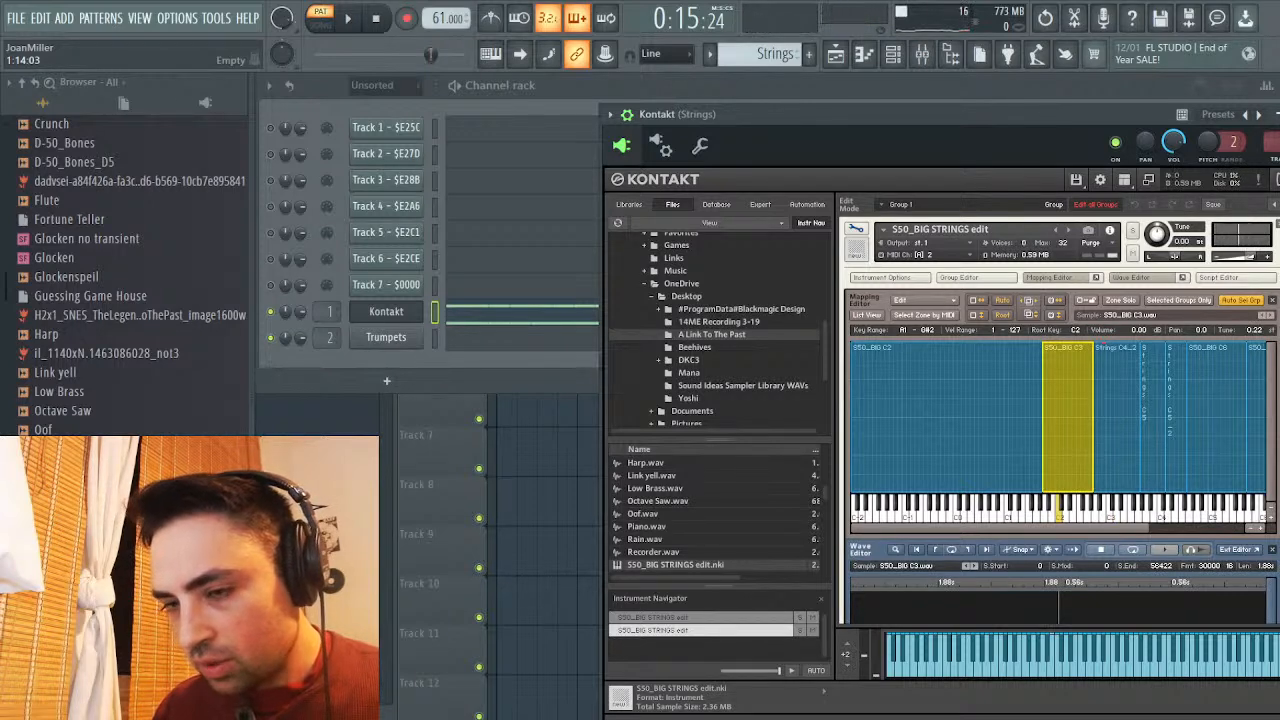
key("space")
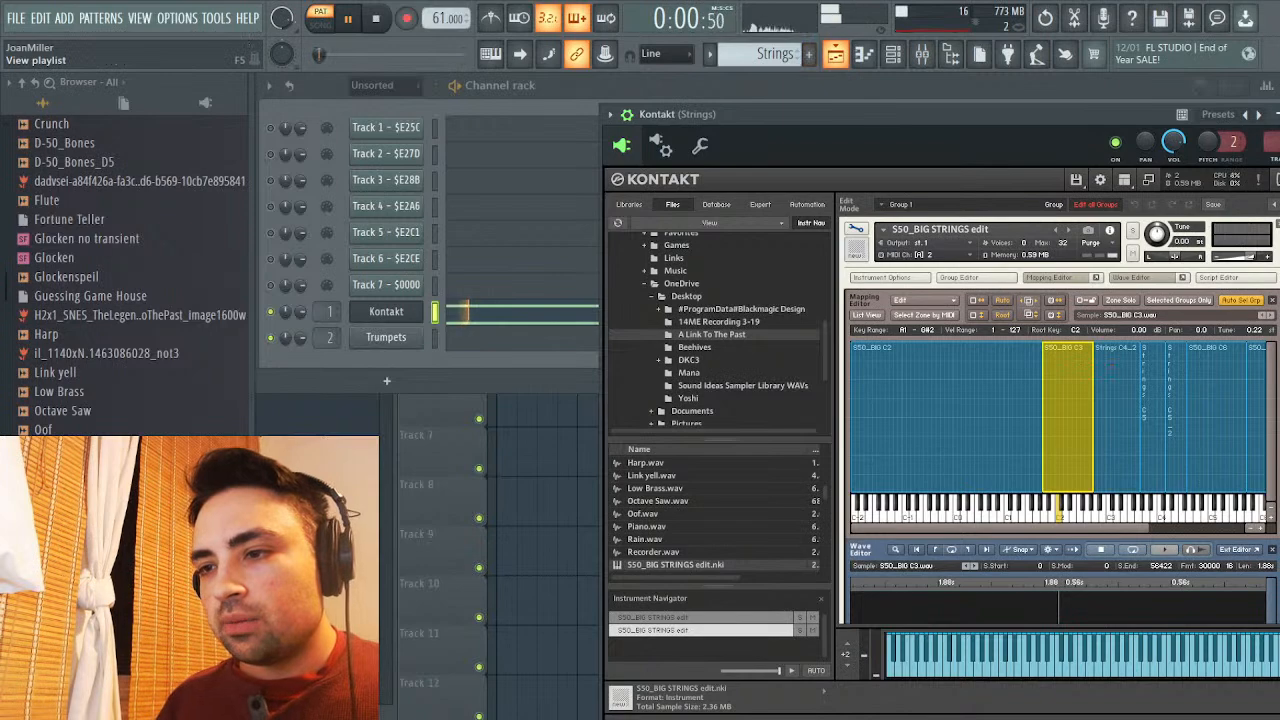
Bring up the playlist and play the end of the arrangement in song mode
left_click(835, 54)
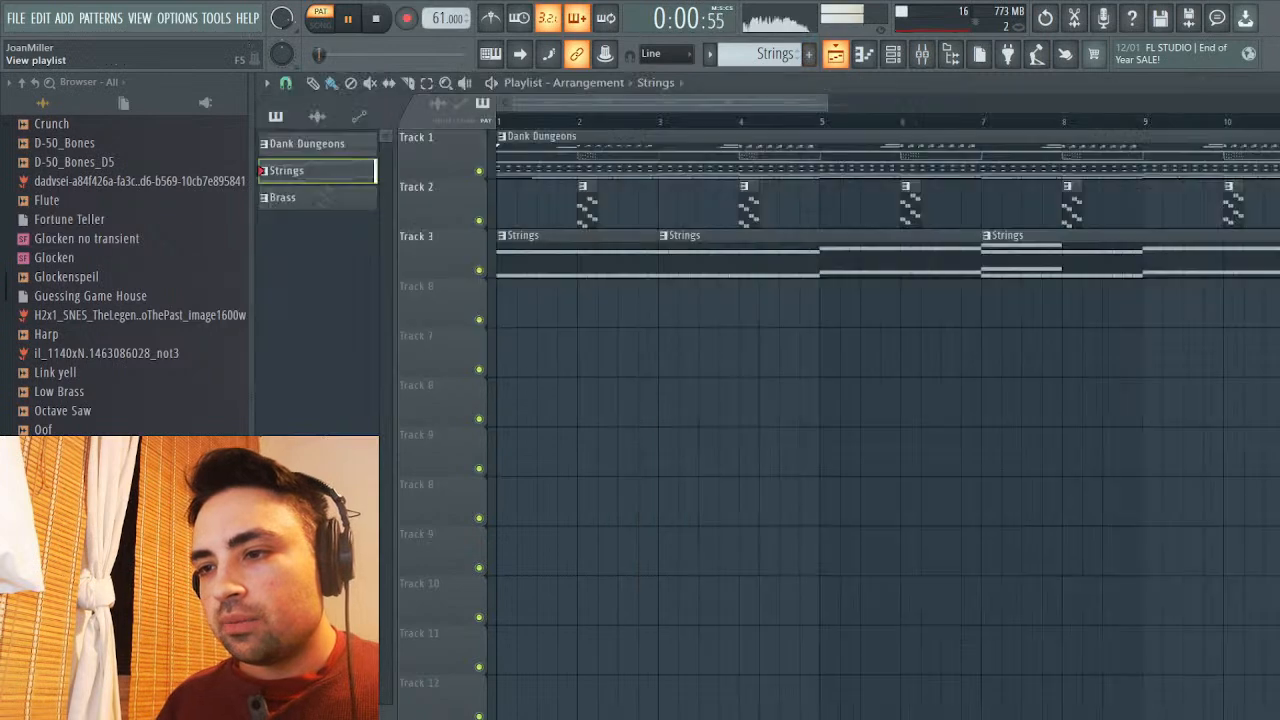
key("space")
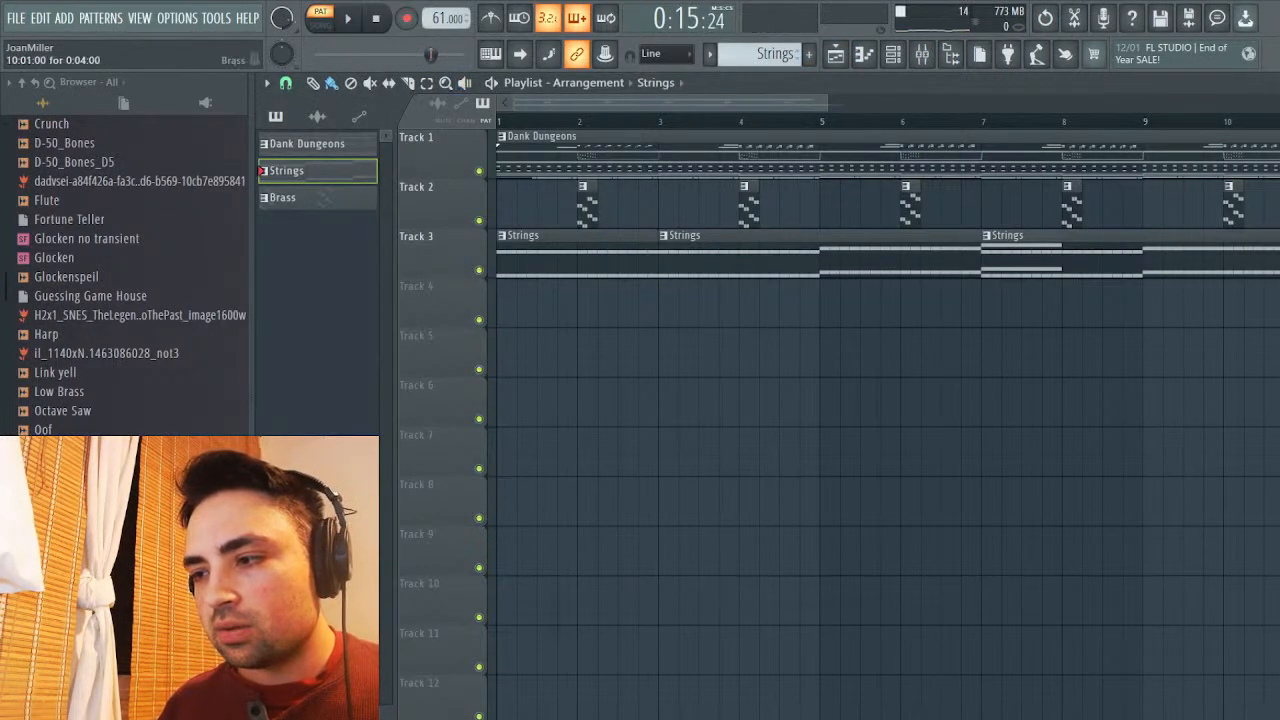
key("l")
key("space")
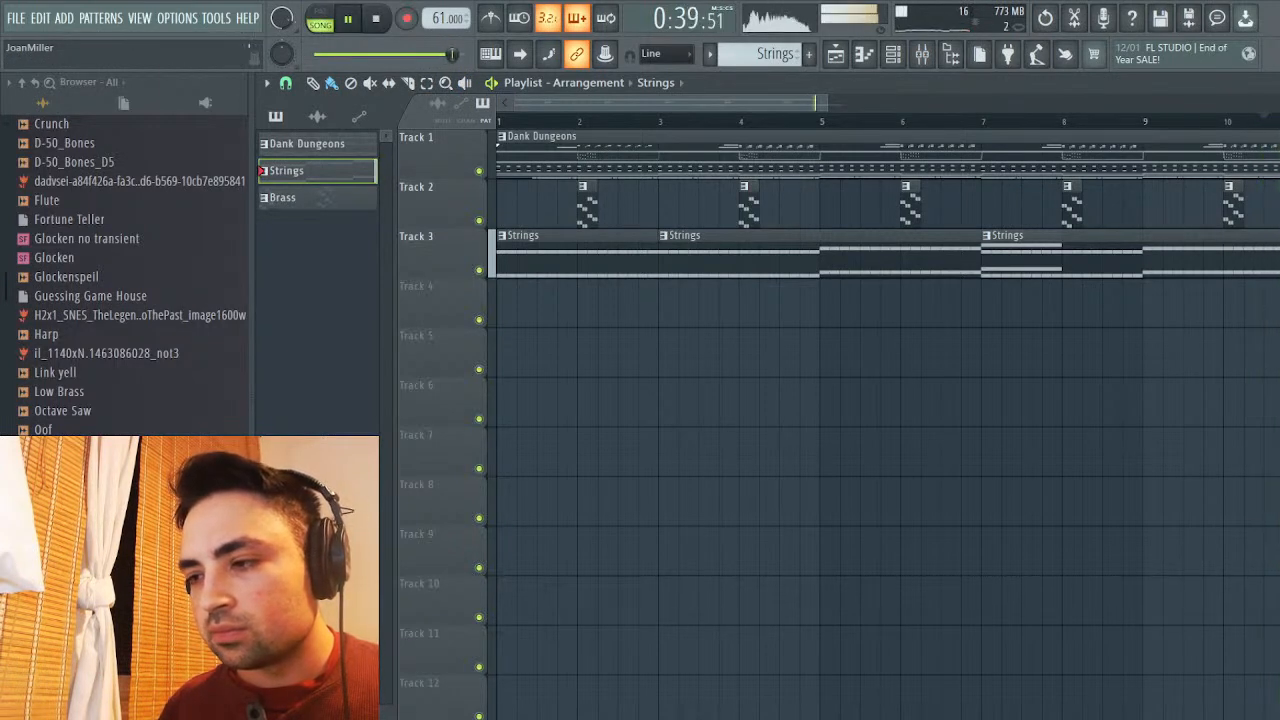
key("space")
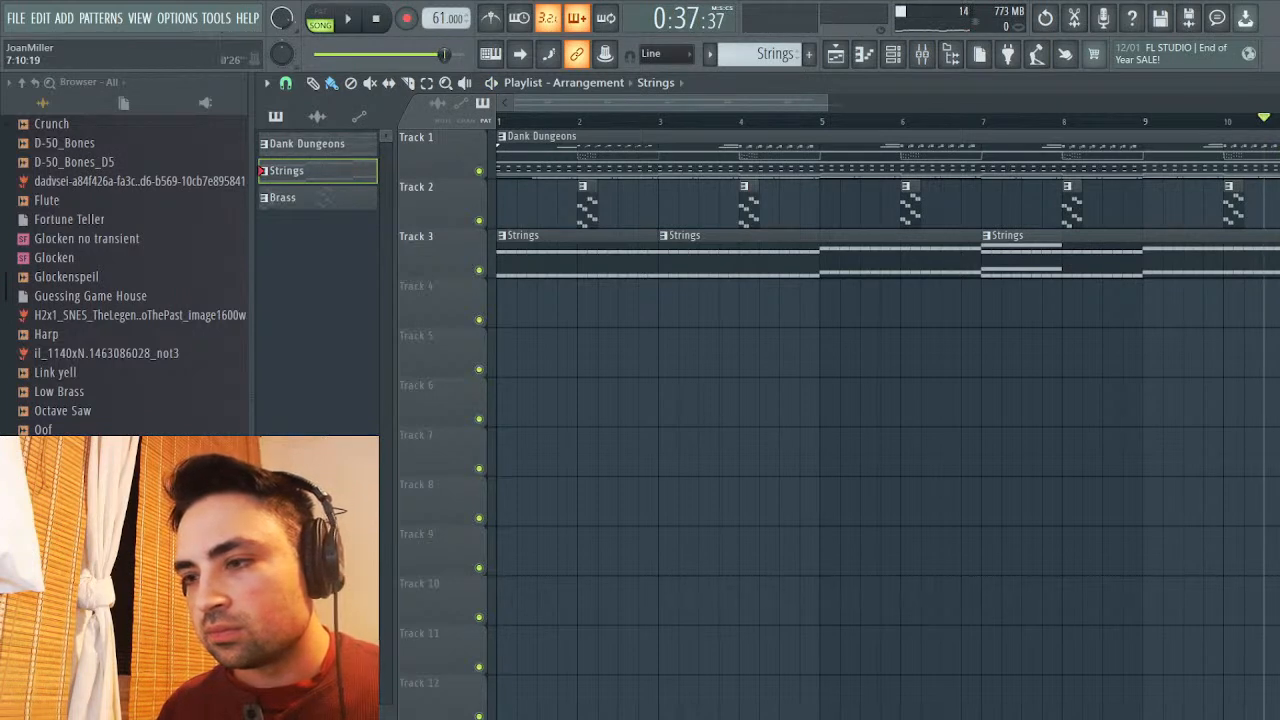
Choose the Brass pattern and try placing a clip of it on Track 2 in the second half of bar 11
scroll(880, 400, "right", 4)
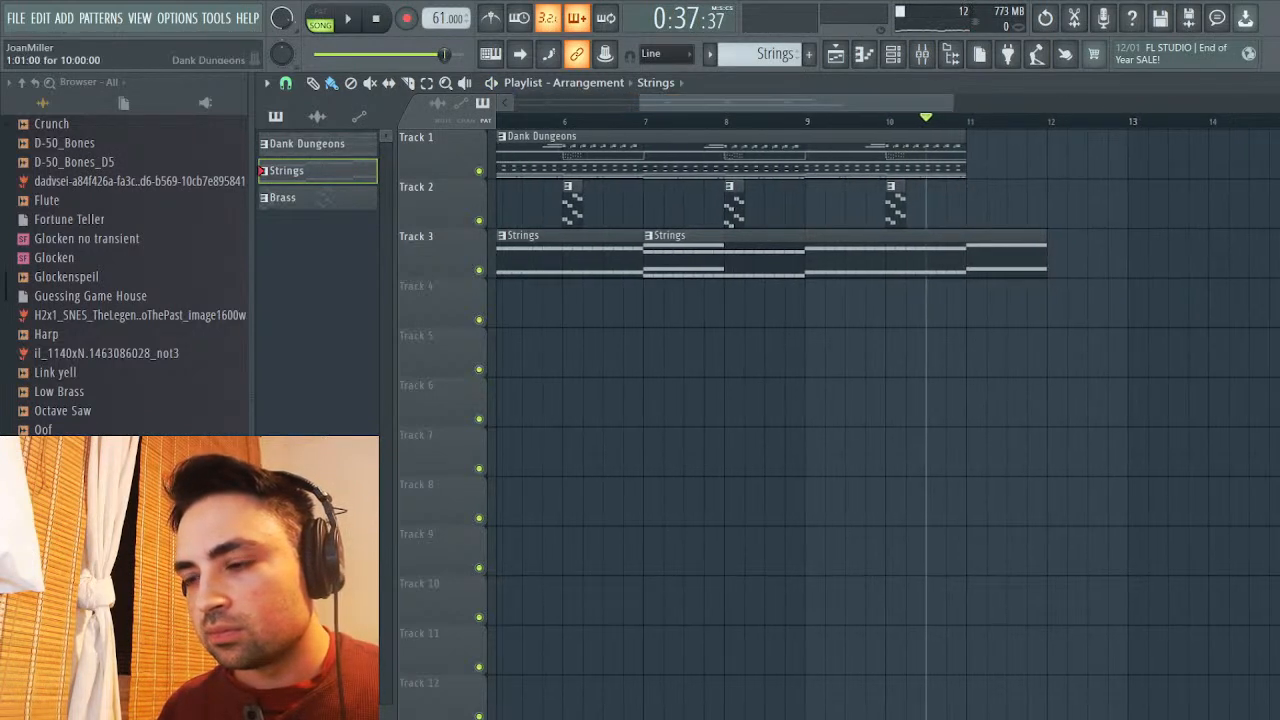
left_click(318, 197)
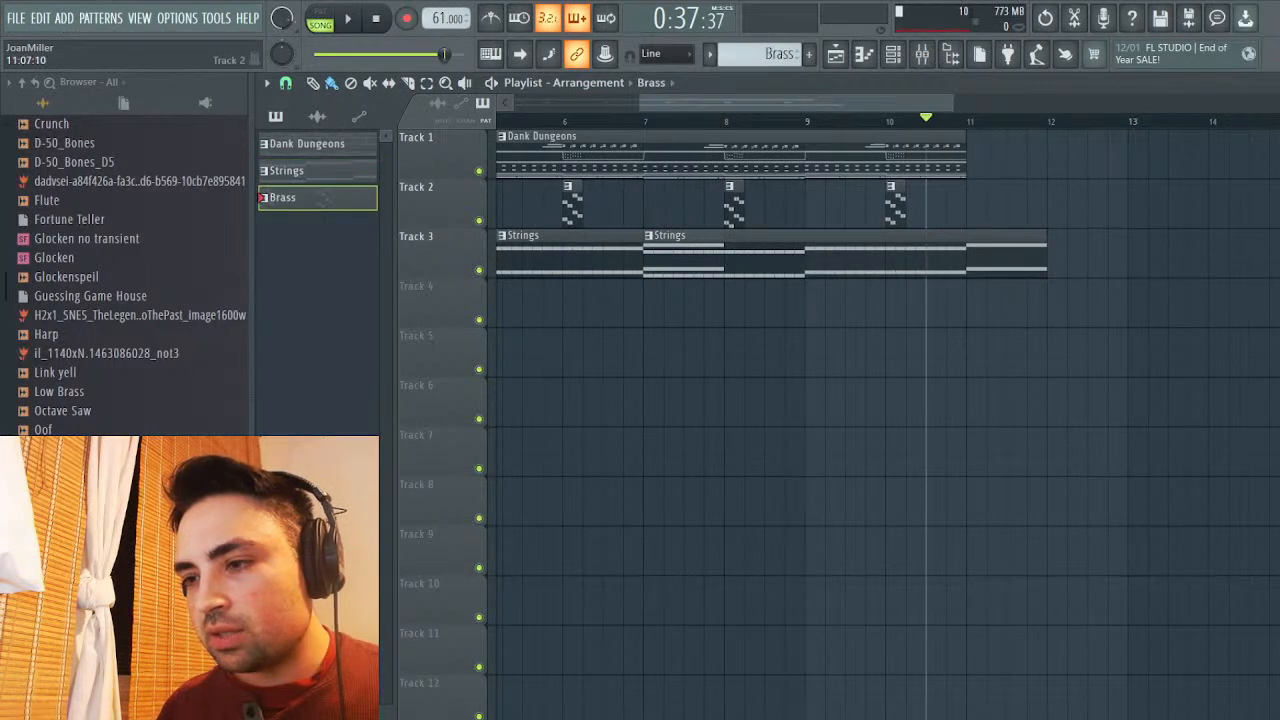
left_click(1016, 198)
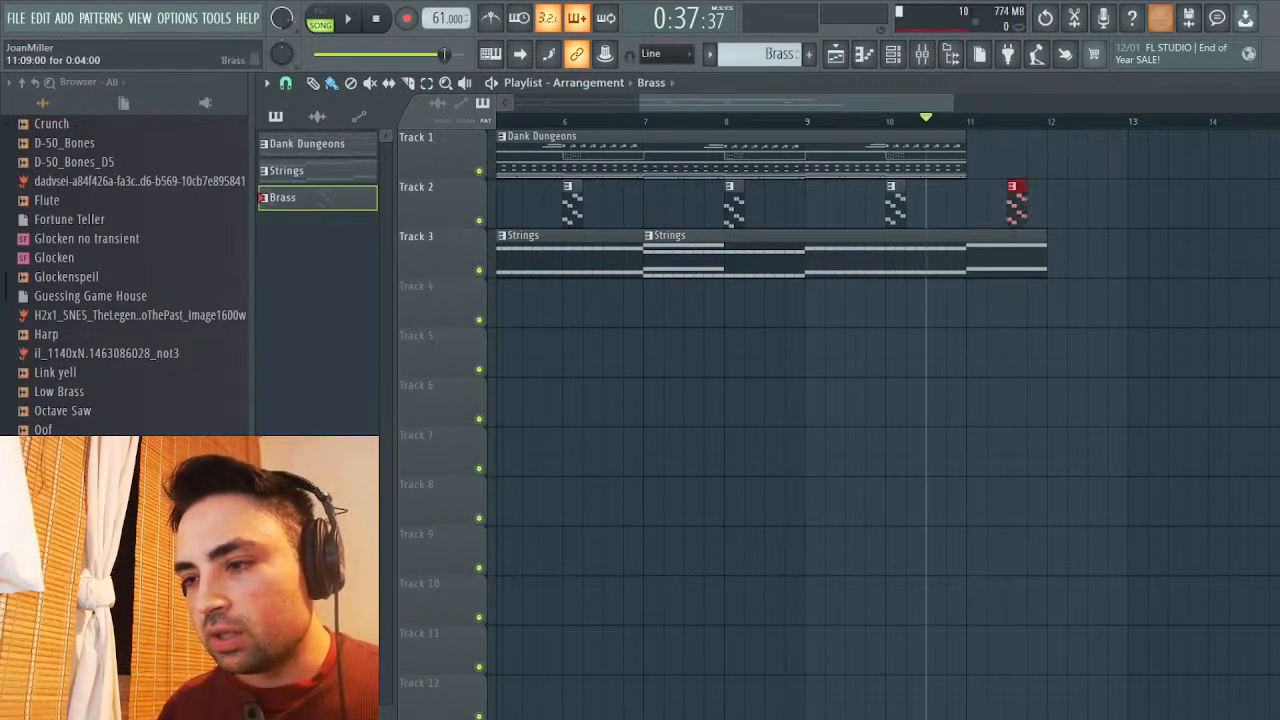
right_click(1018, 200)
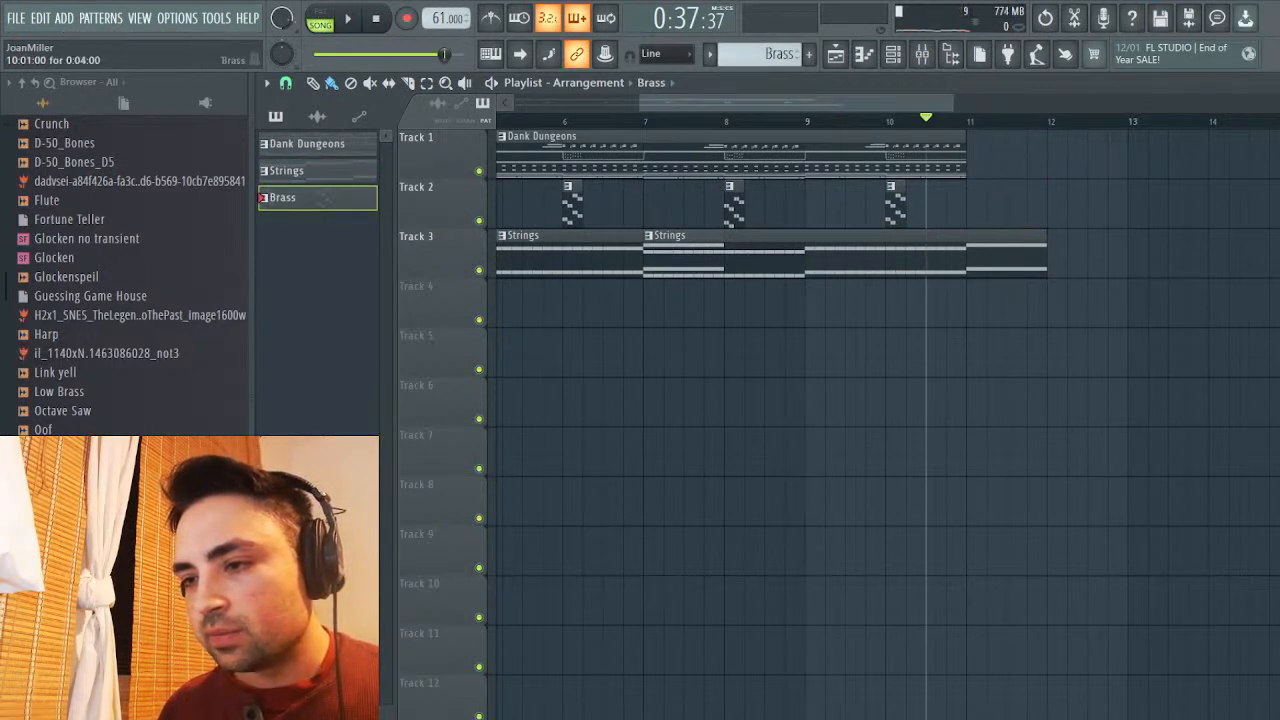
Duplicate the Trumpets notes of bar 2 to the start of bar 3 in the Brass pattern's piano roll
key("F7")
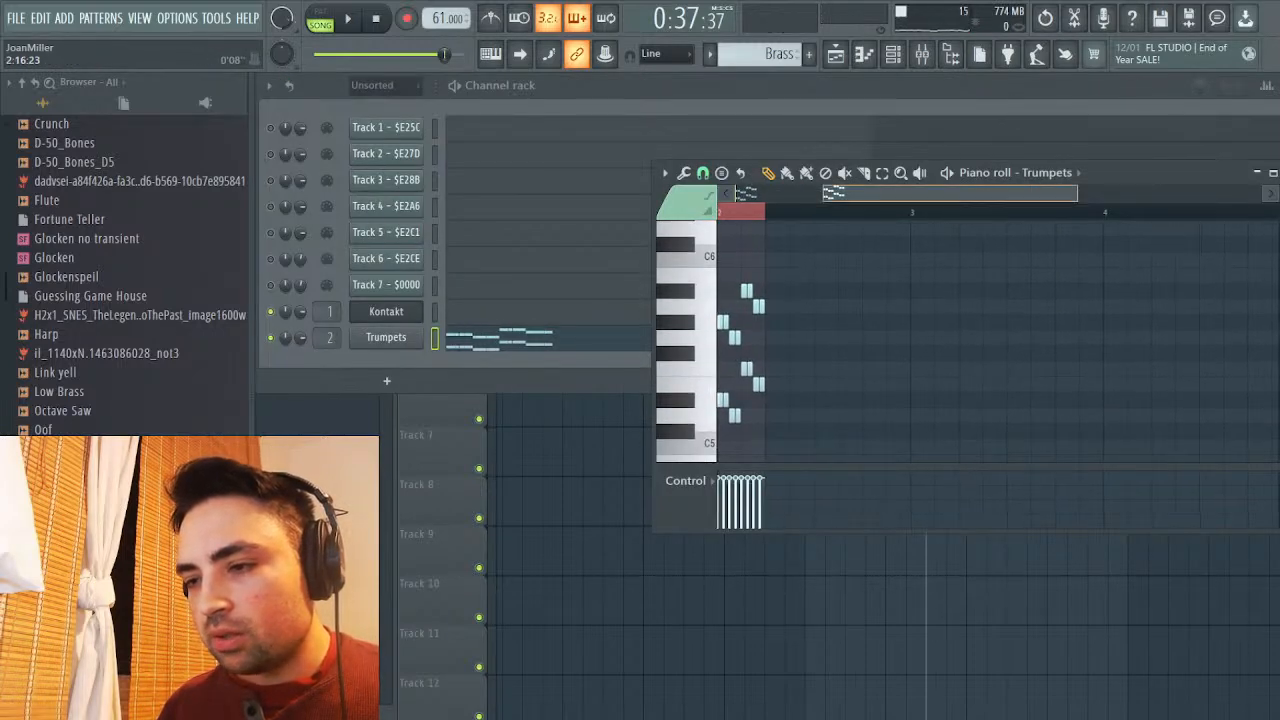
scroll(970, 340, "right", 2)
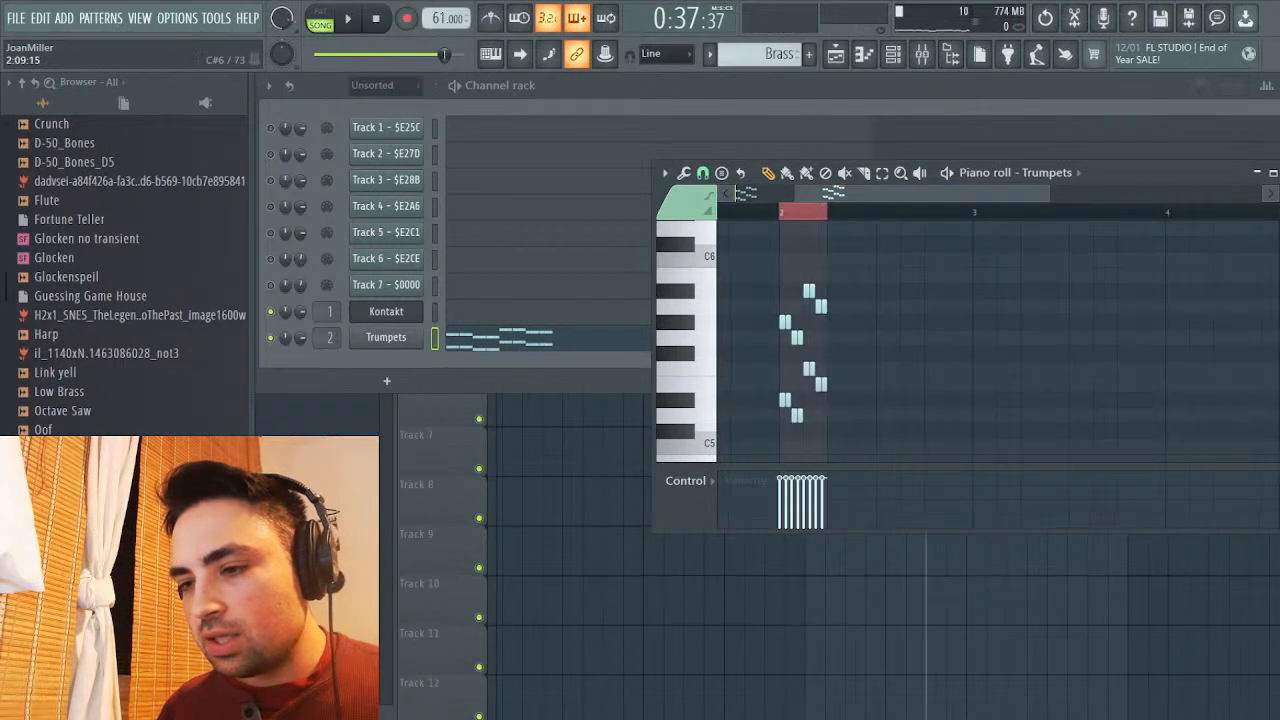
left_click_drag(866, 264, 756, 436)
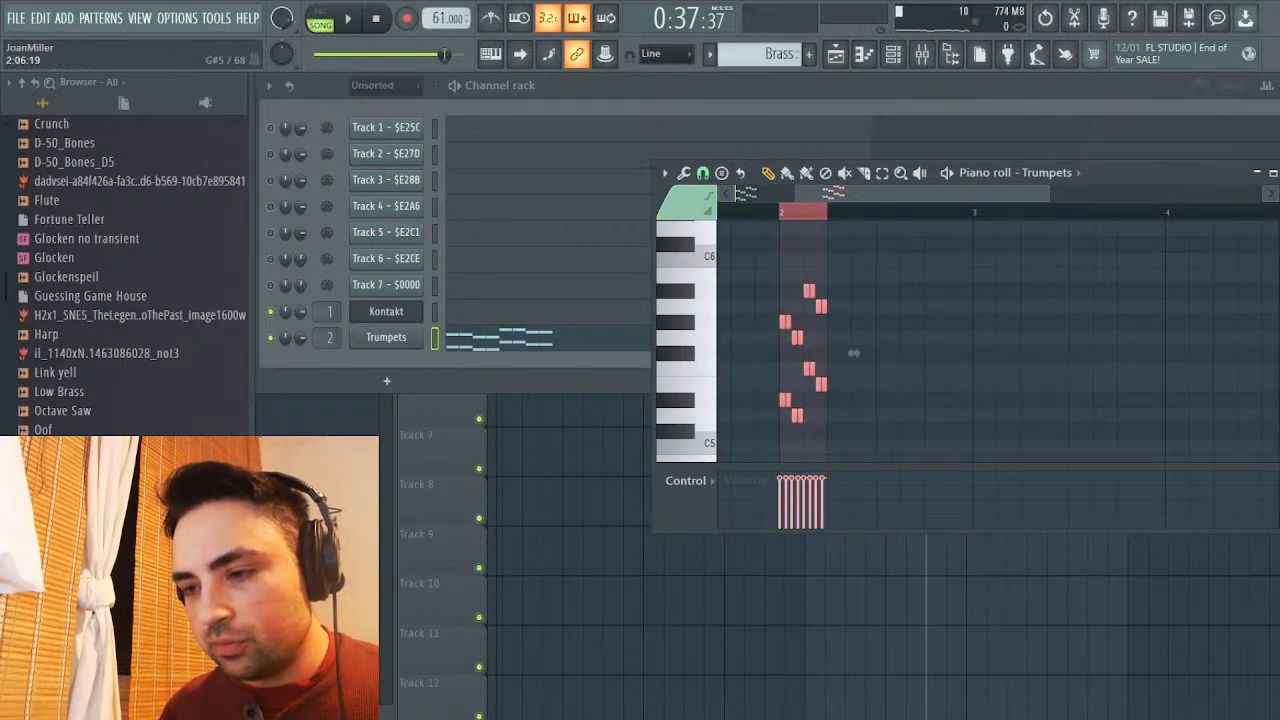
scroll(853, 352, "right", 3)
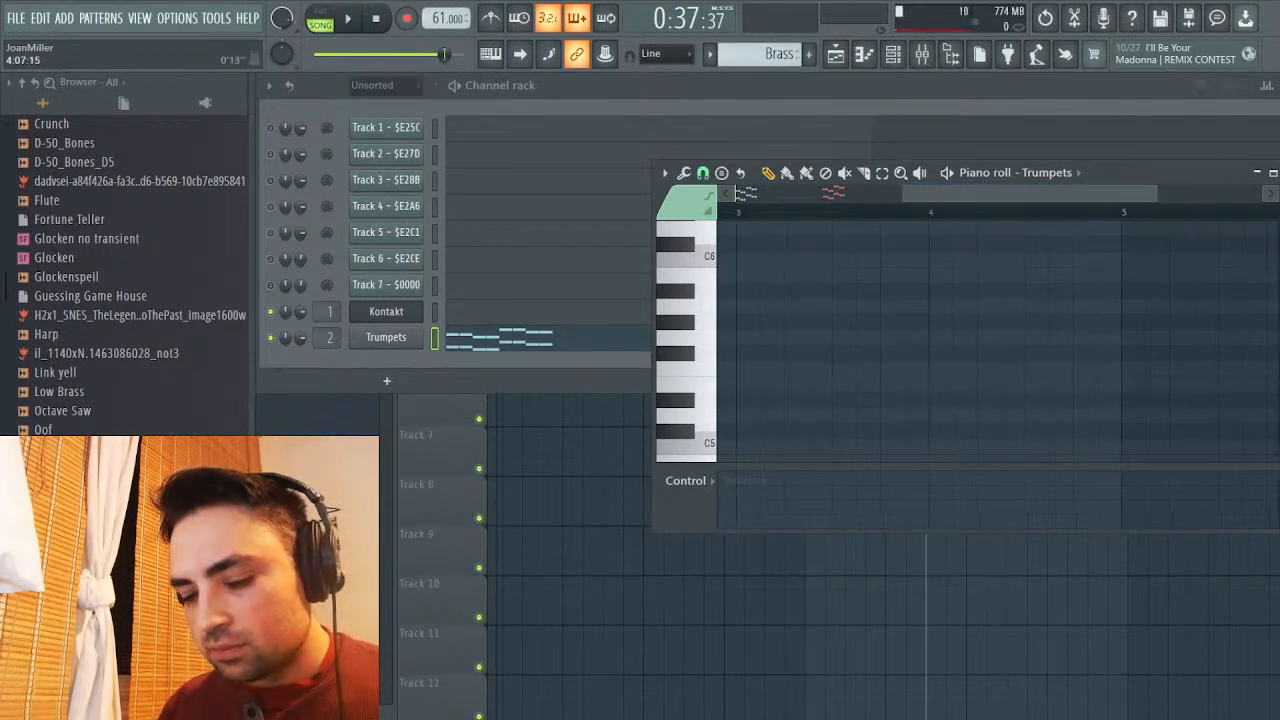
key("ctrl+b")
left_click(810, 353)
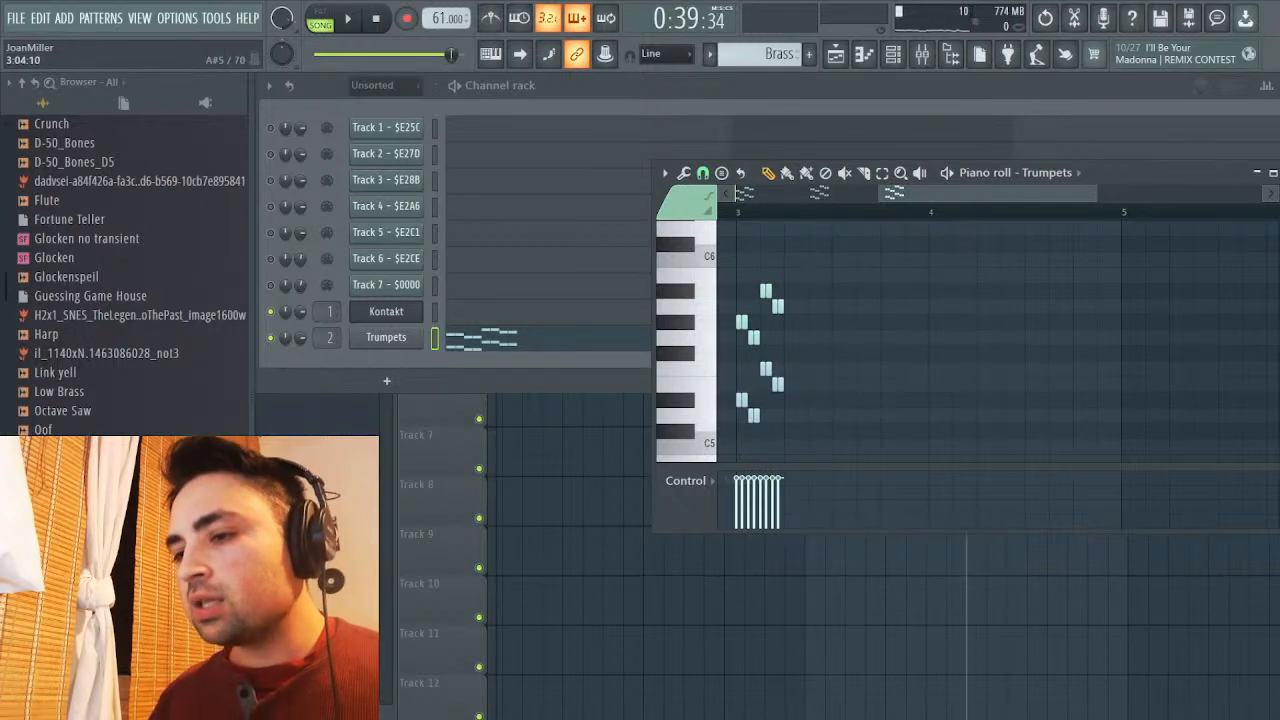
Raise the last note pairs of the bar 3 trumpet figure two semitones to B5 and F#5, auditioning in song and pattern mode
left_click_drag(772, 296, 802, 408)
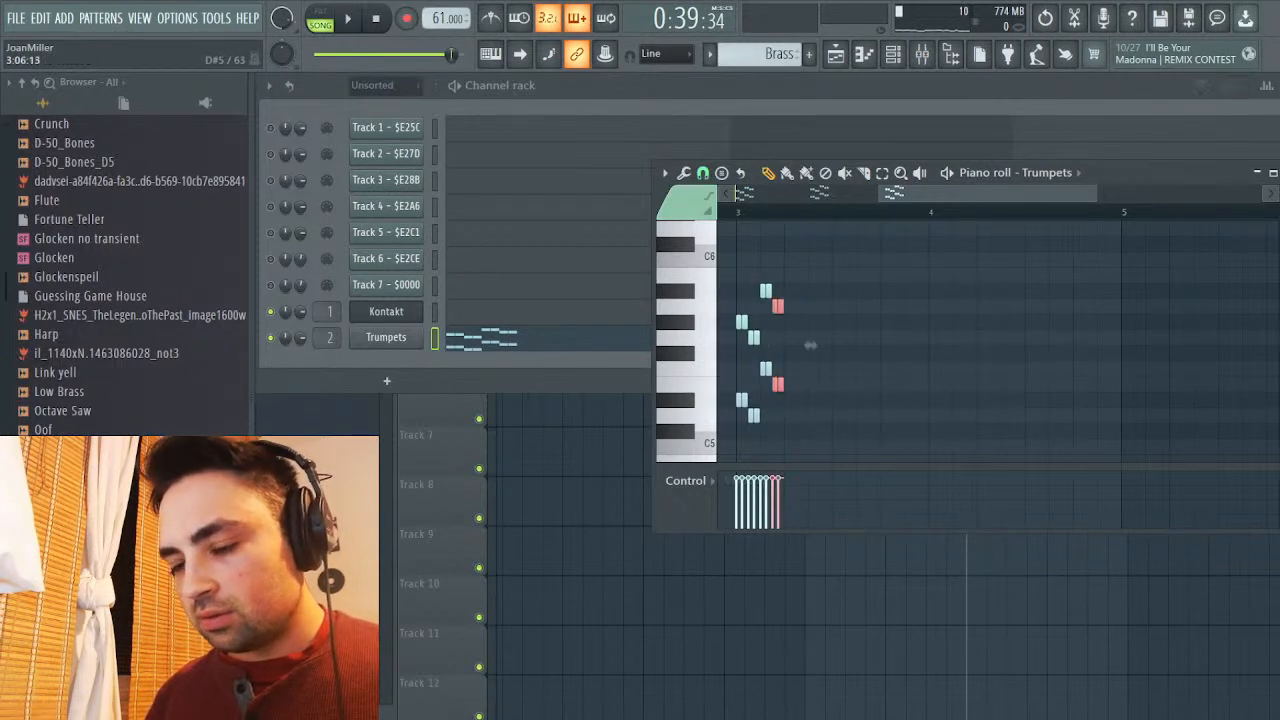
left_click_drag(810, 345, 810, 314)
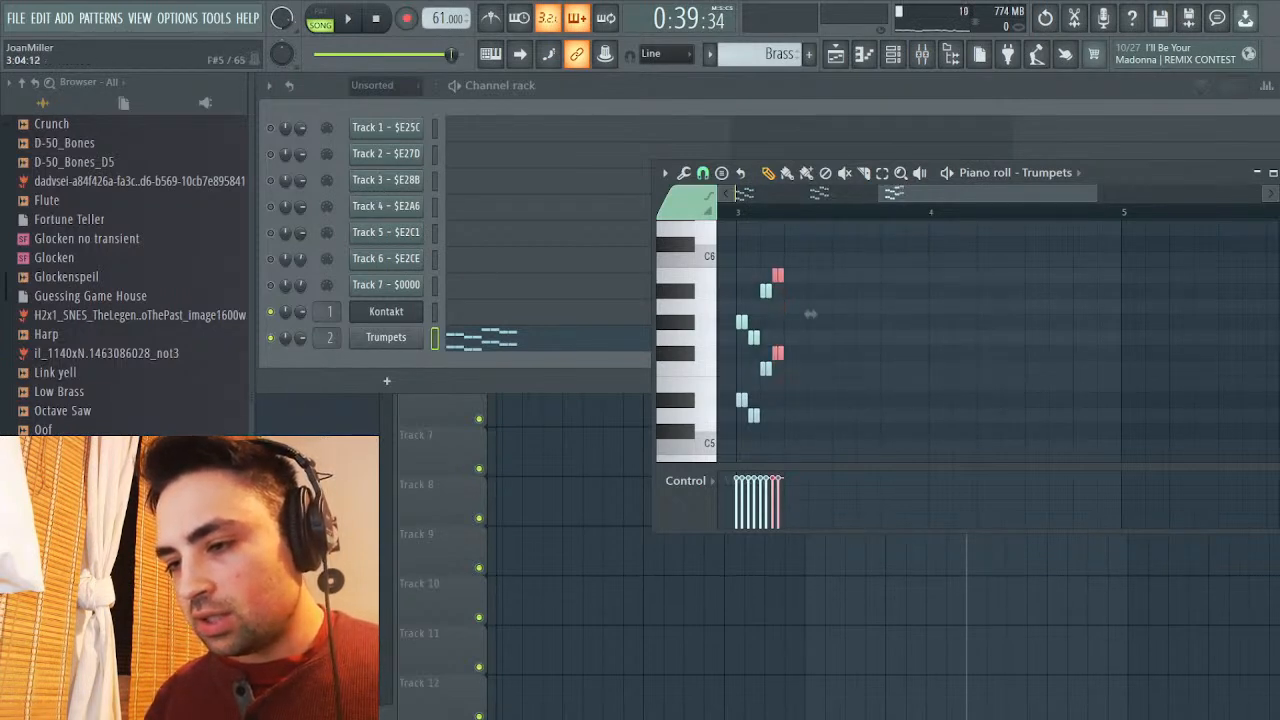
key("space")
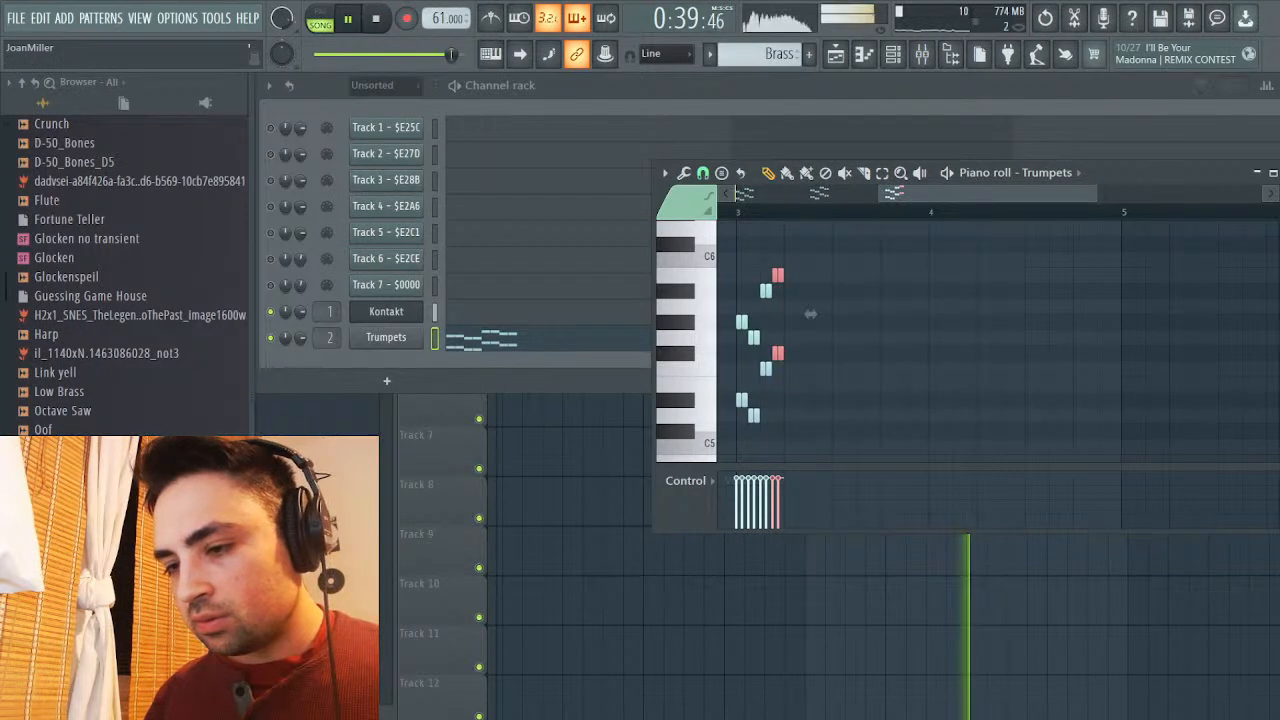
key("space")
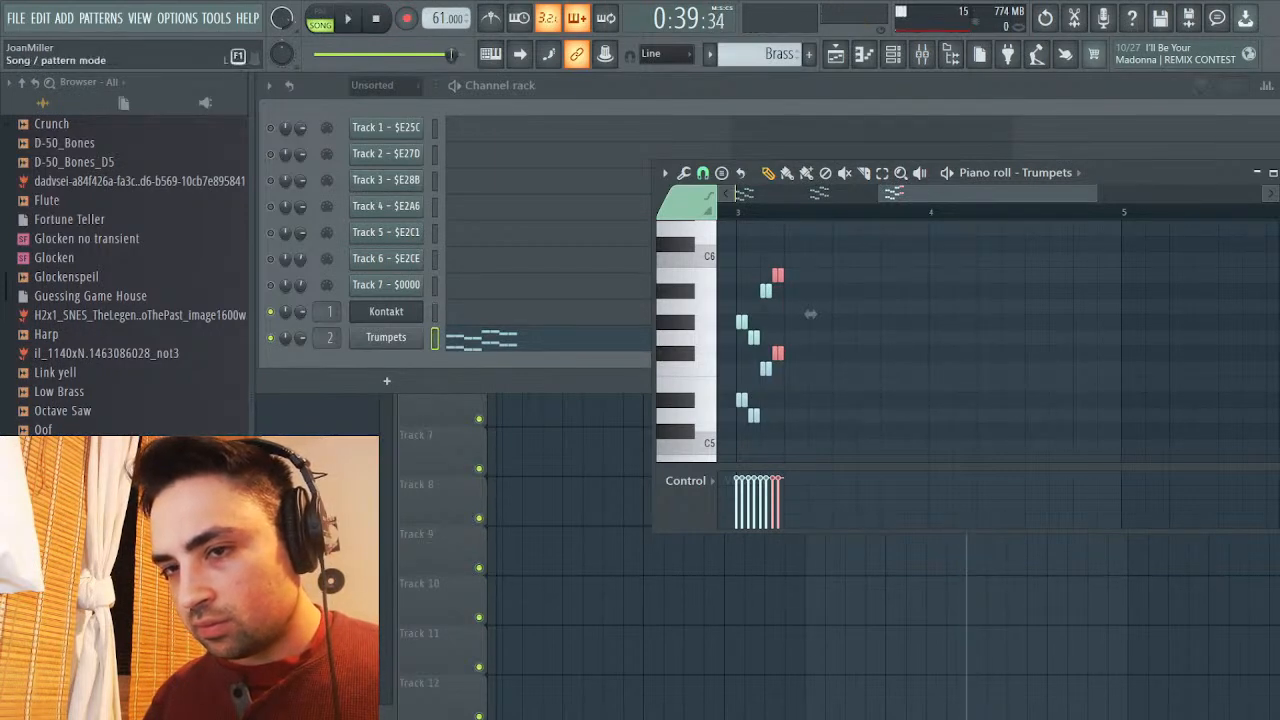
key("l")
key("space")
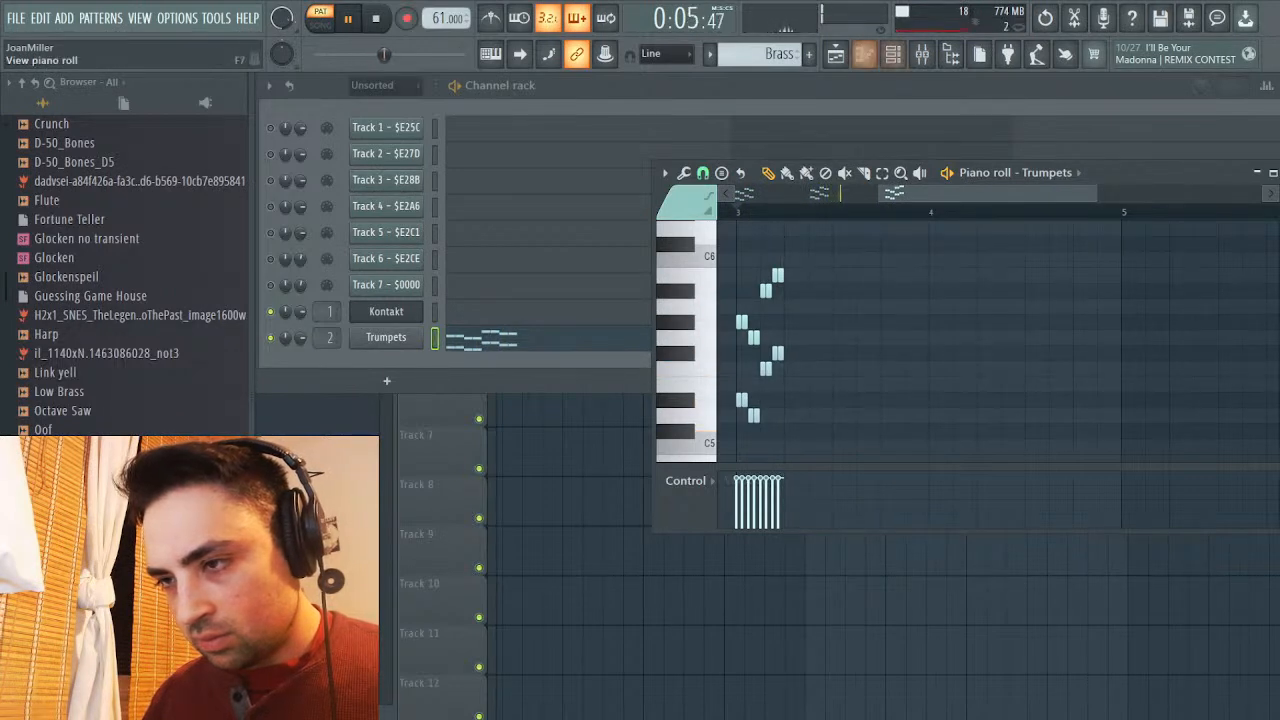
Place a Brass clip on Track 2 and trim it to the new trumpet figure in the second half of bar 11
left_click(835, 54)
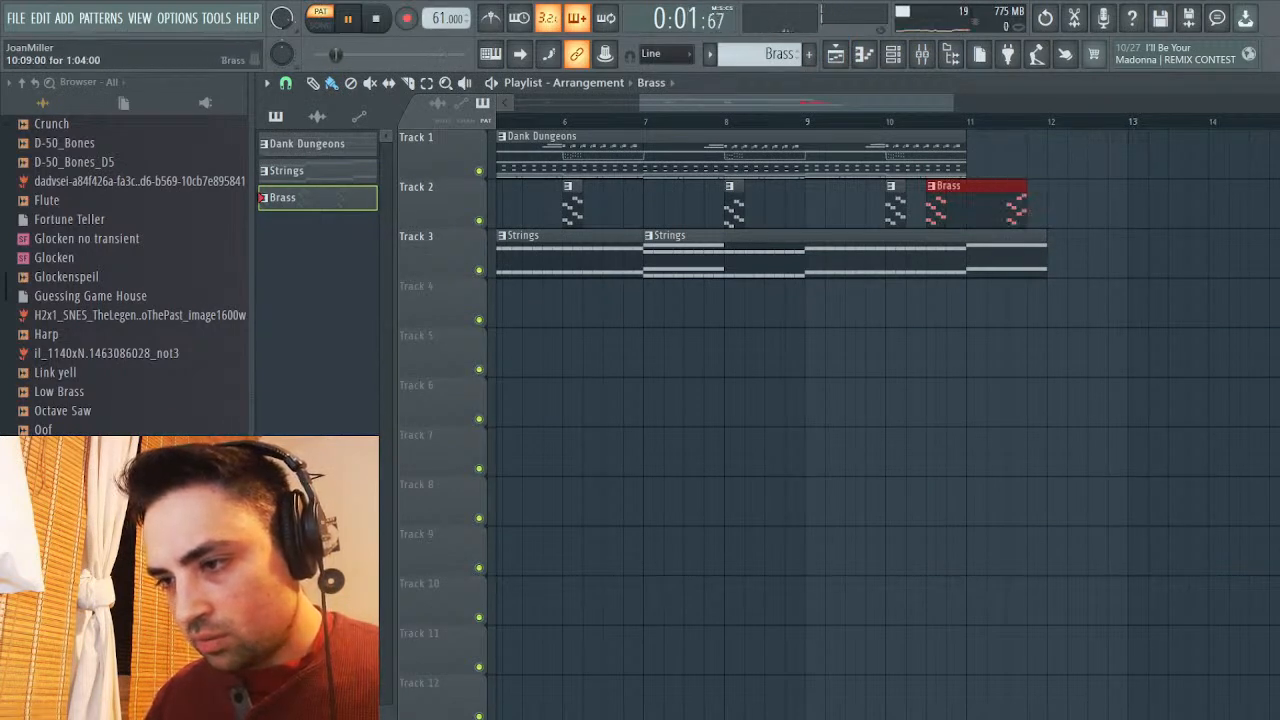
key("space")
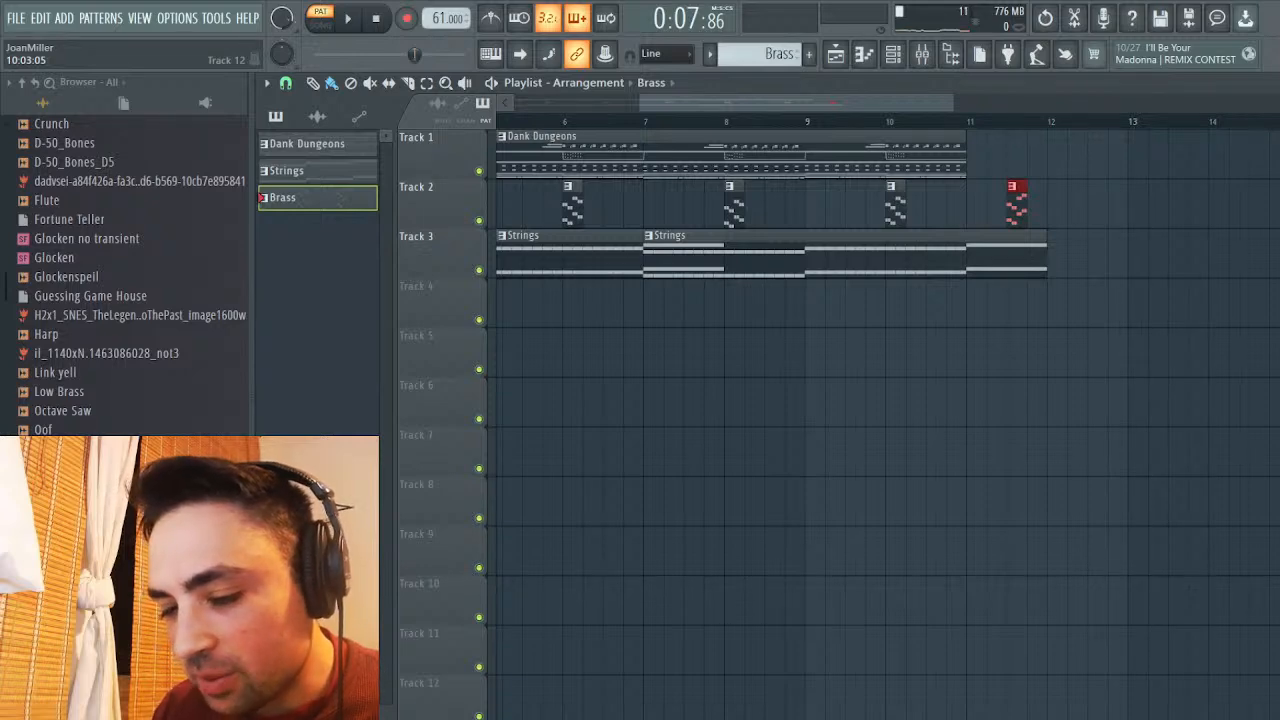
Examine the end of the Dank Dungeons pattern's Track 1 part around bars 9 to 11 in the piano roll
left_click(307, 143)
key("F6")
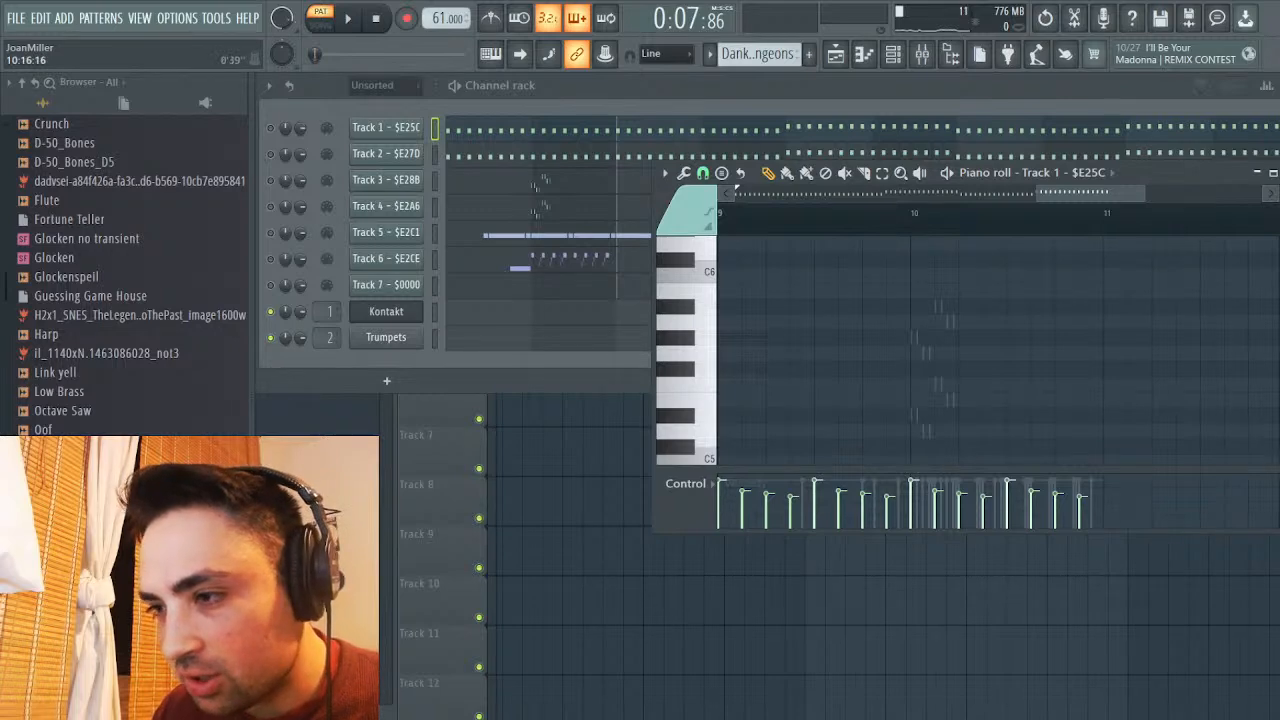
scroll(996, 357, "left", 4)
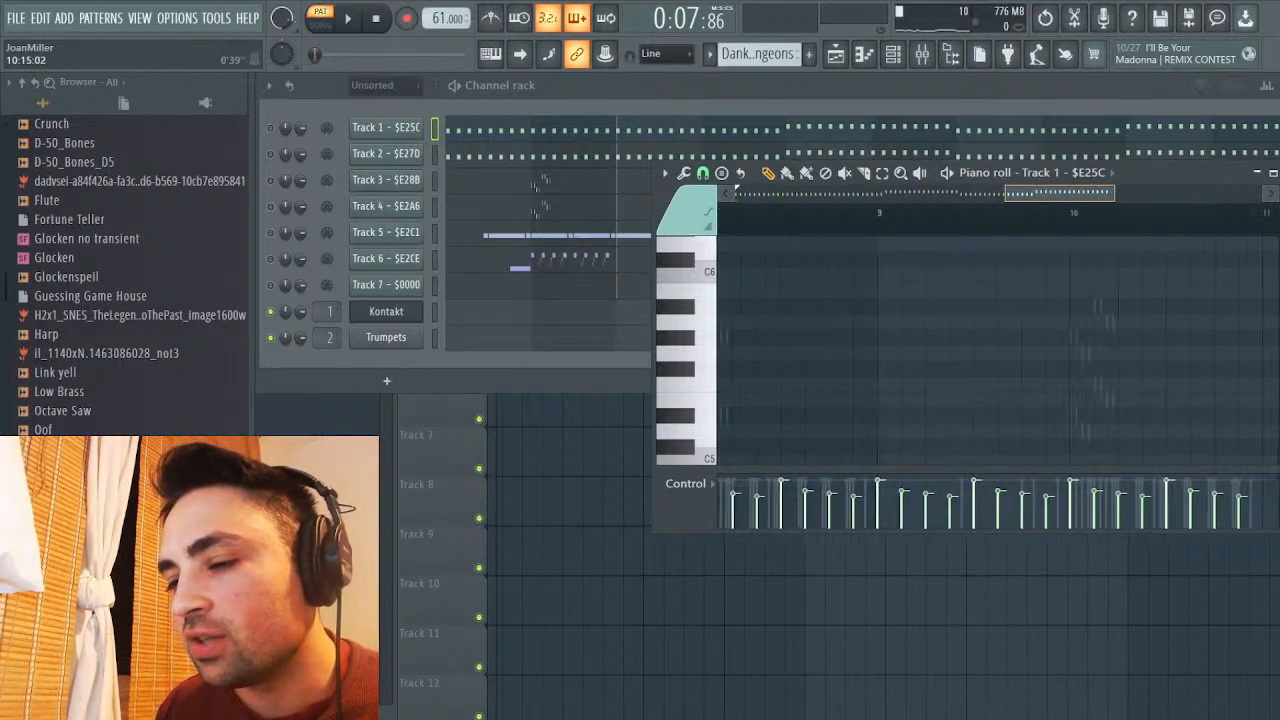
scroll(996, 357, "right", 6)
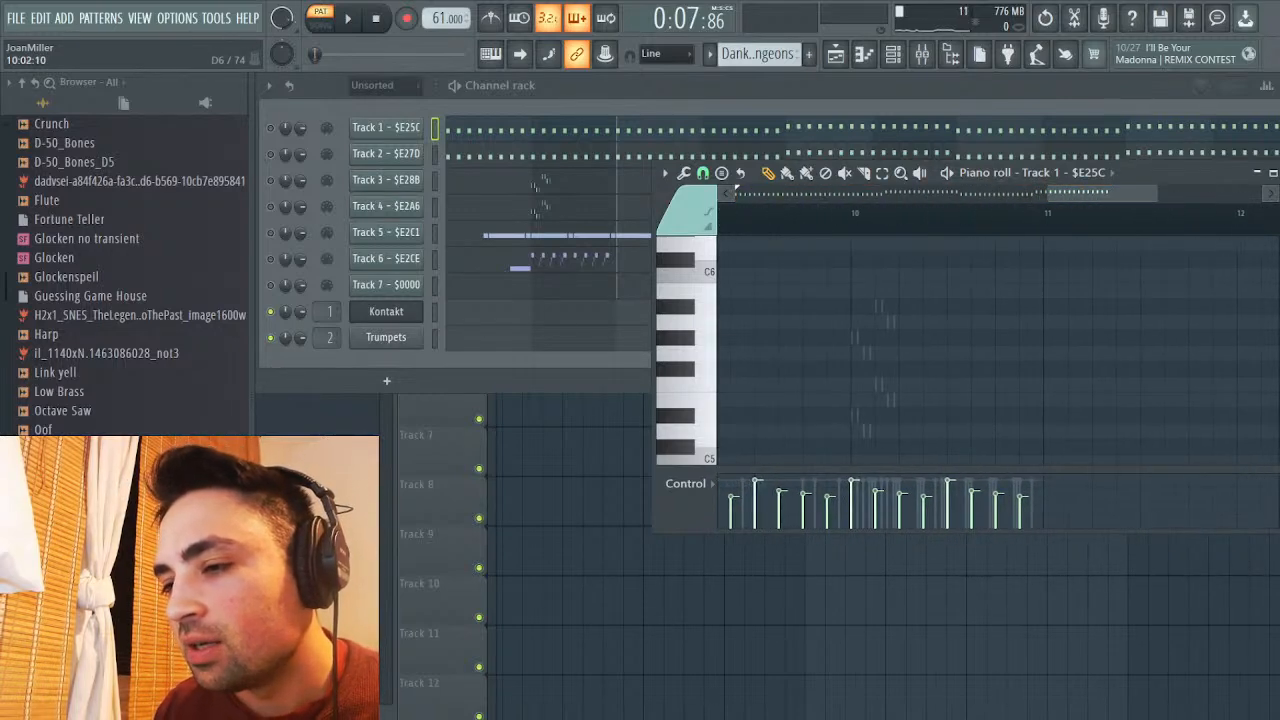
left_click(850, 210)
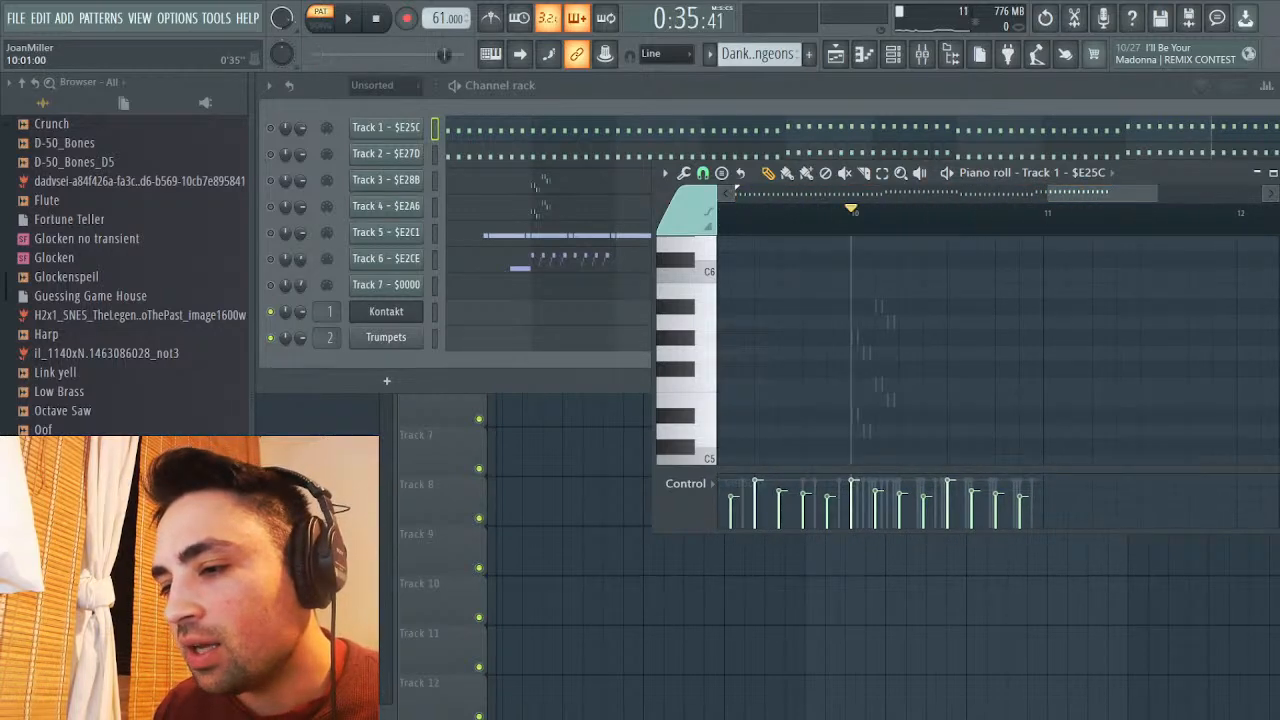
left_click(1273, 172)
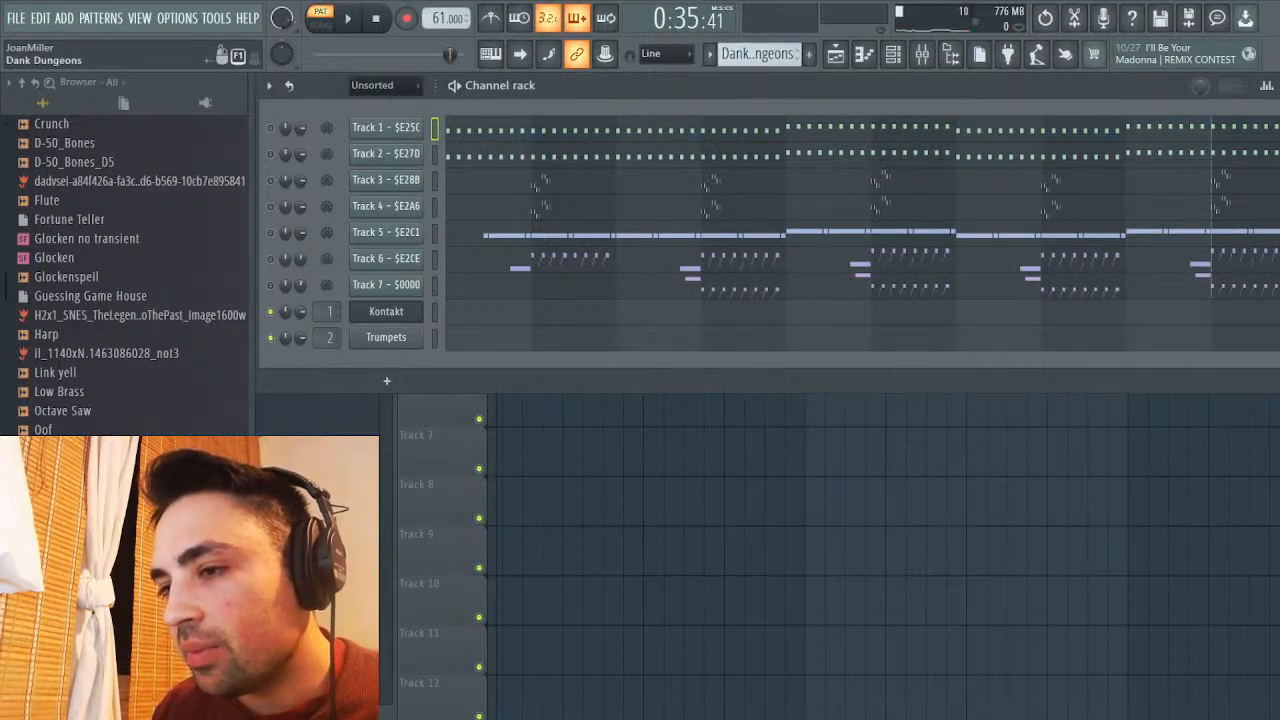
Clone the Trumpets channel in the Brass pattern
scroll(757, 53, "down", 1)
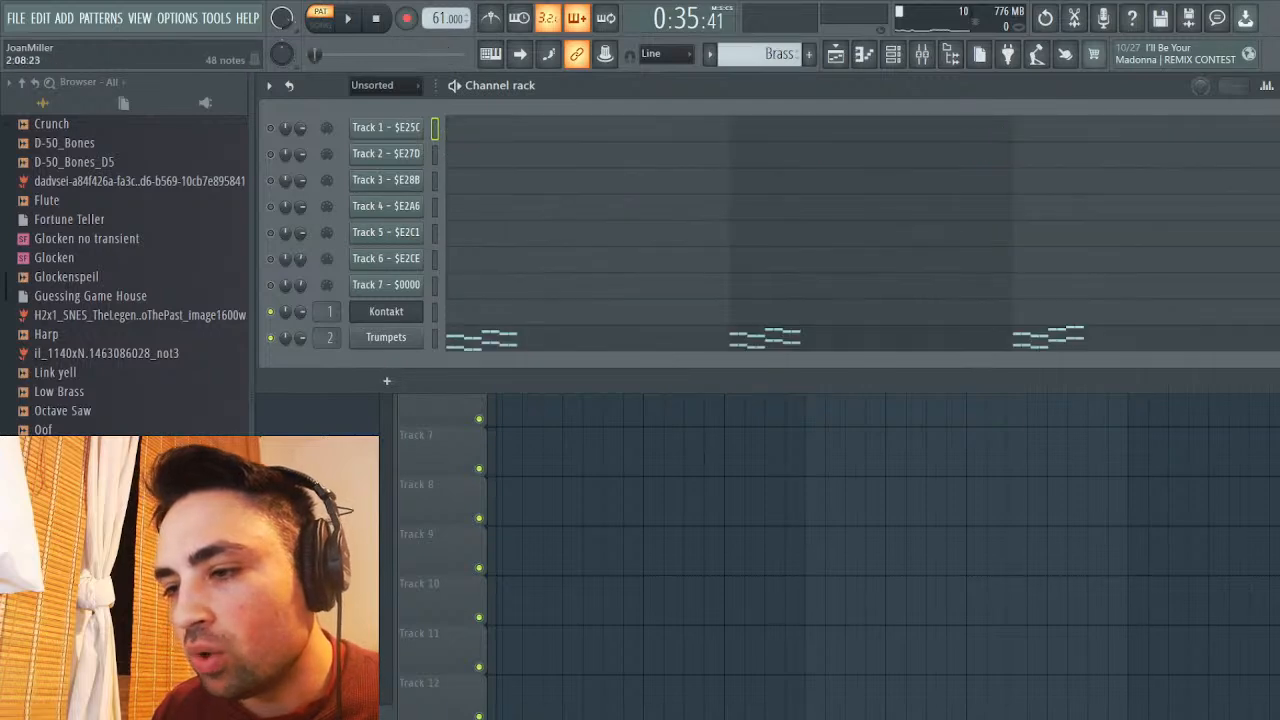
left_click(928, 337)
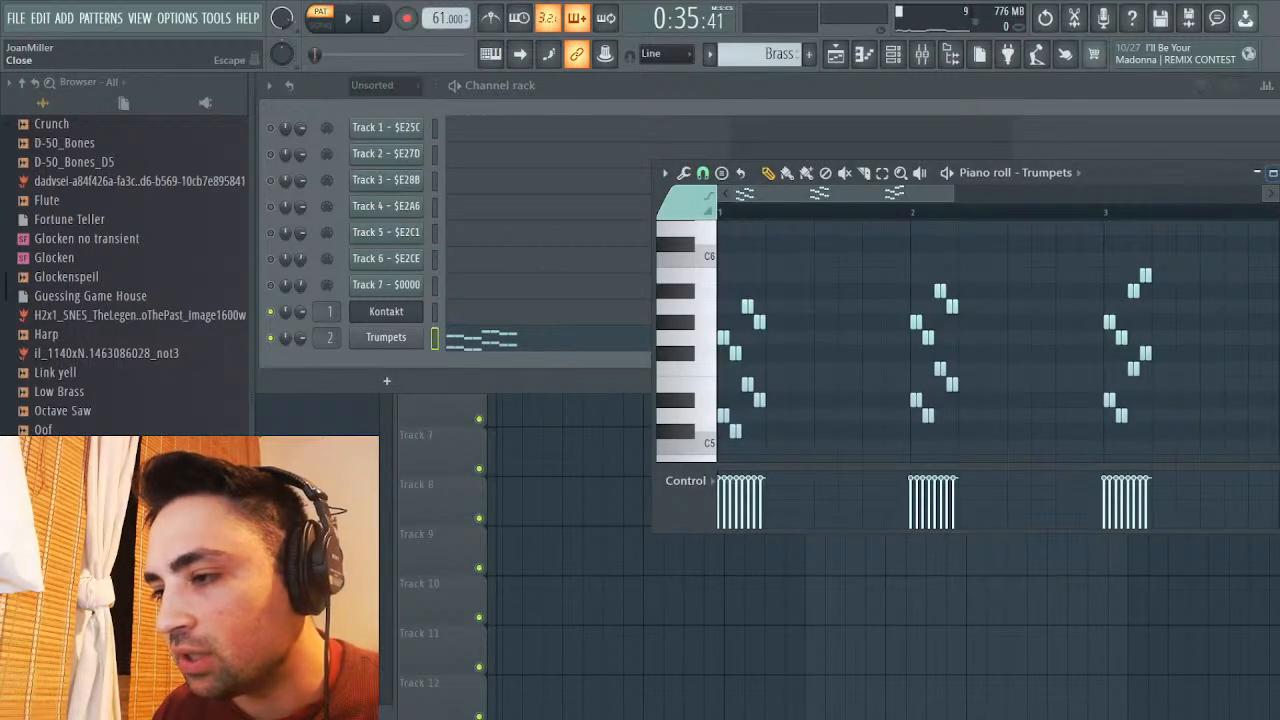
left_click(1273, 172)
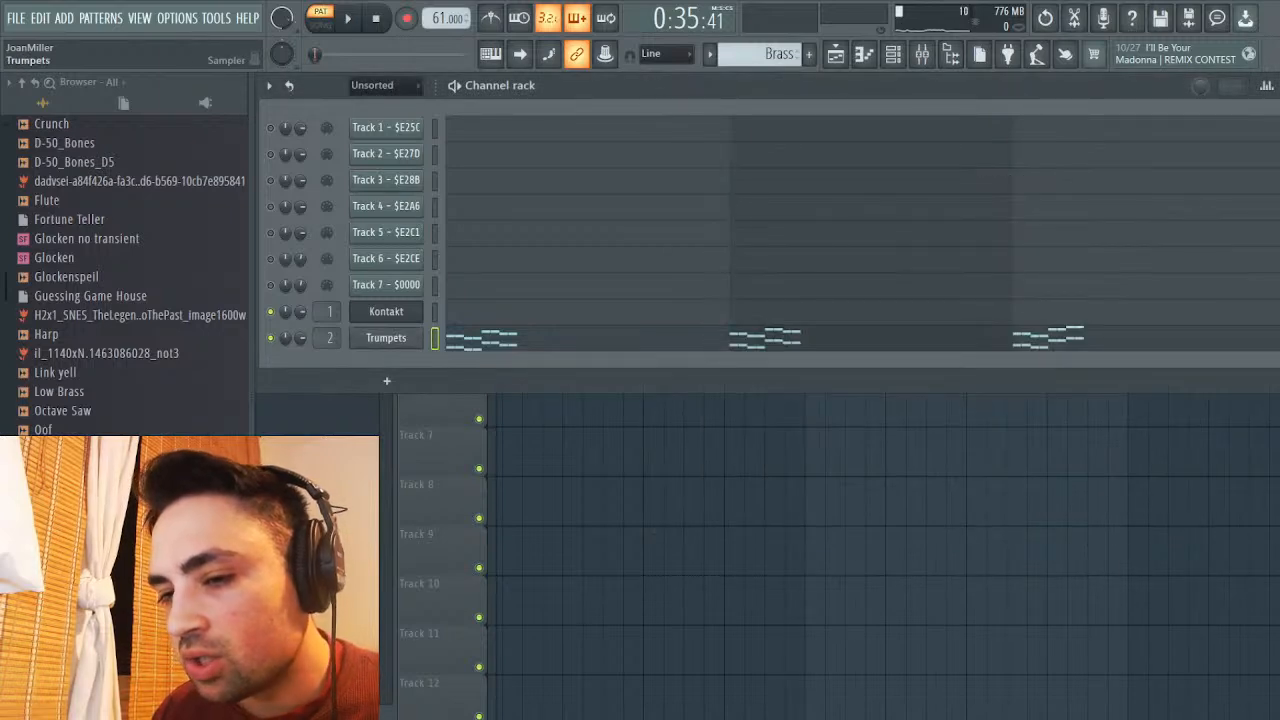
key("alt+c")
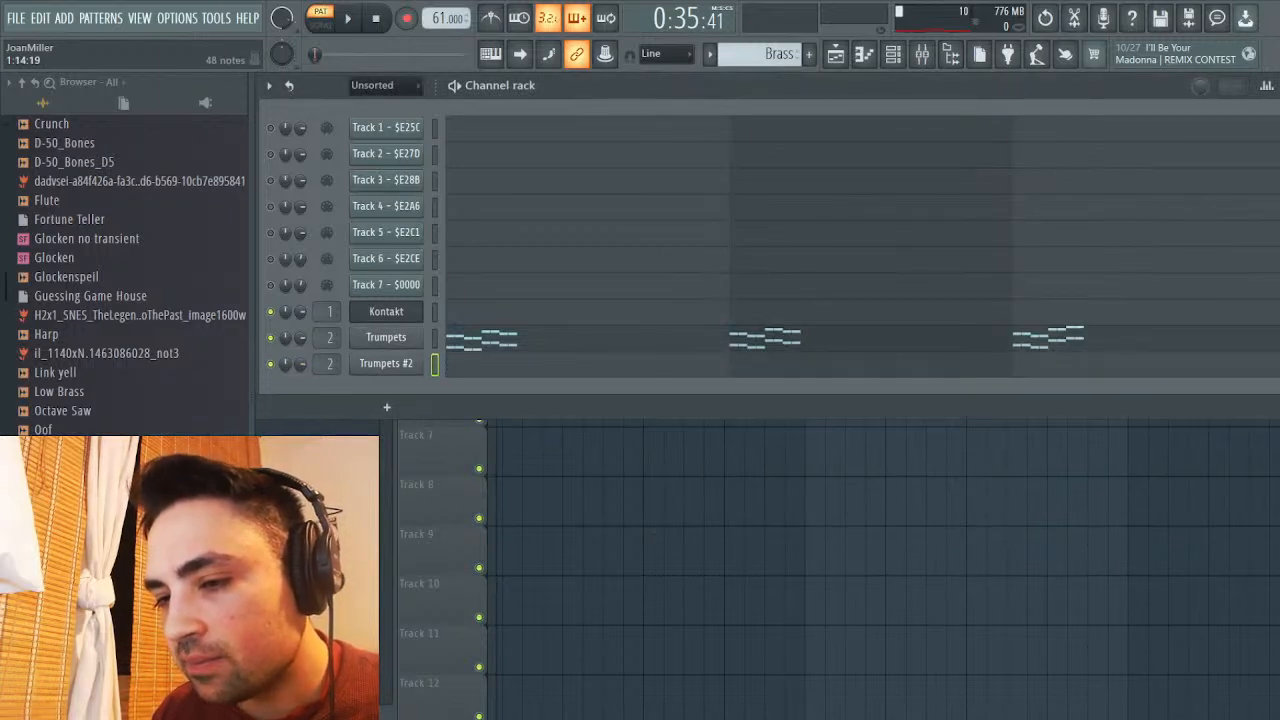
Add sustained C6 and G5 notes in Trumpets #2, following the bar 3 trumpet figure and ending just past the start of bar 4
left_click(928, 337)
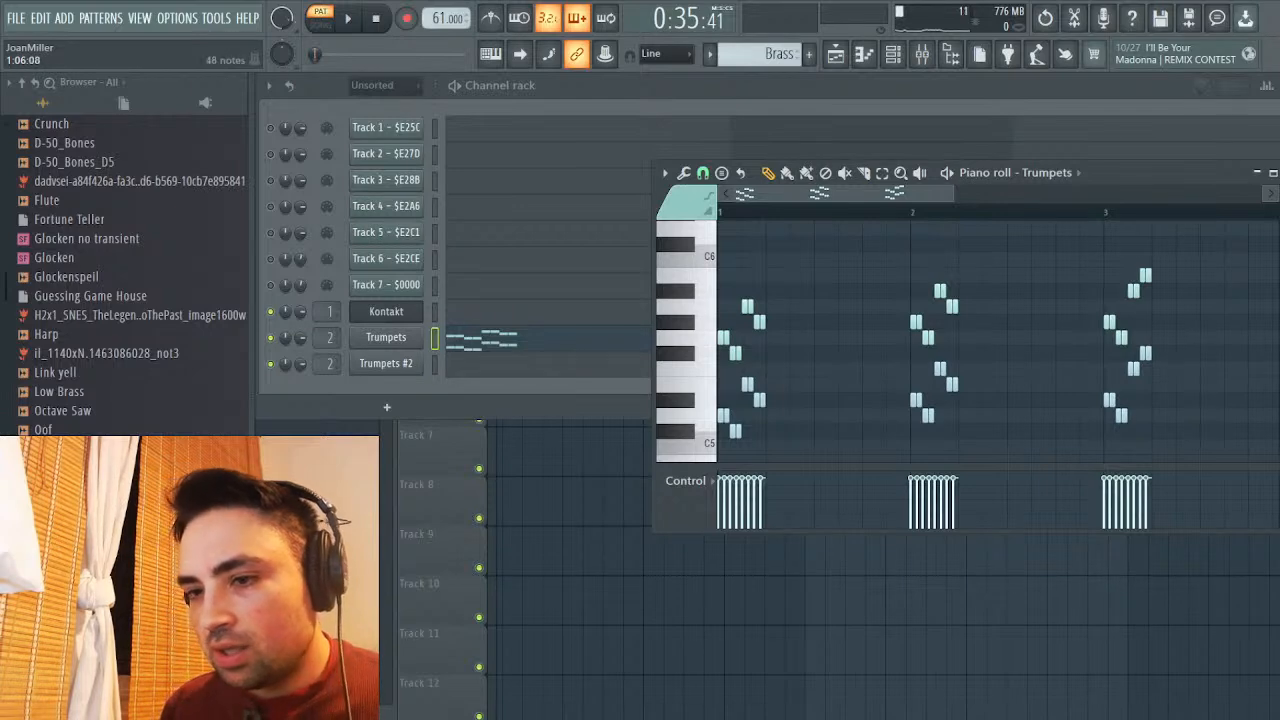
left_click(520, 364)
left_click(1154, 260)
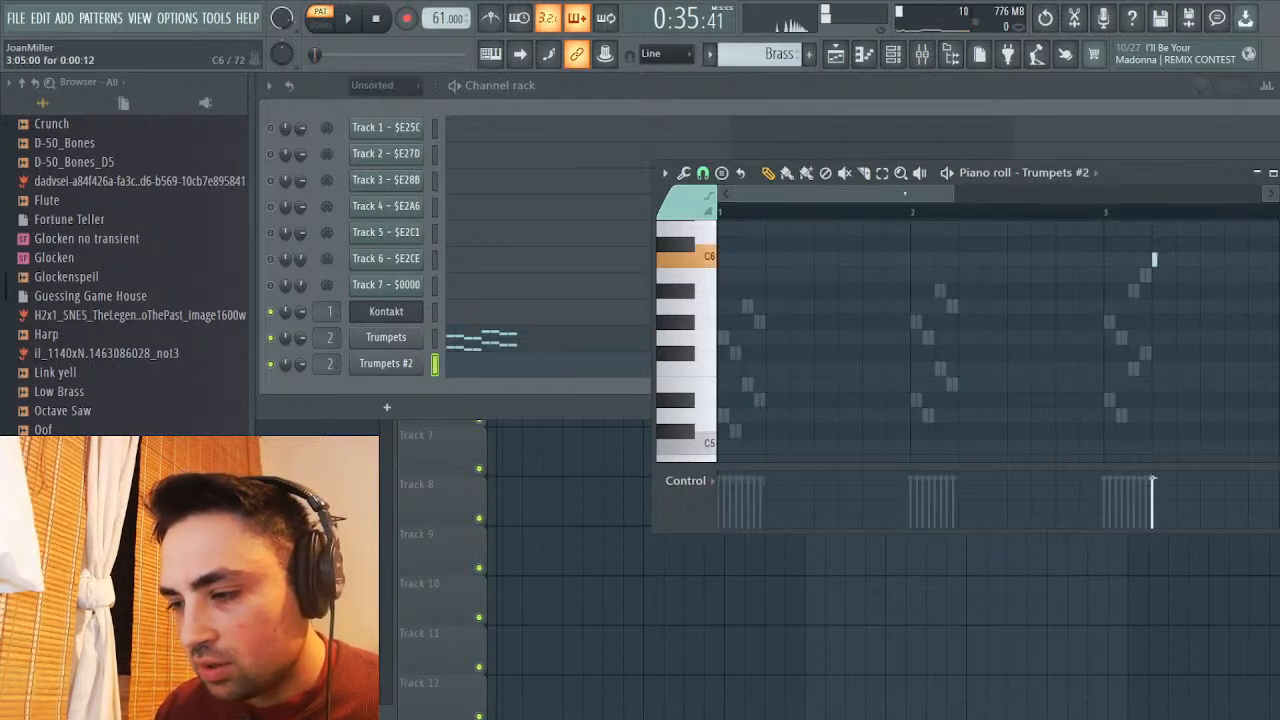
left_click(1154, 260)
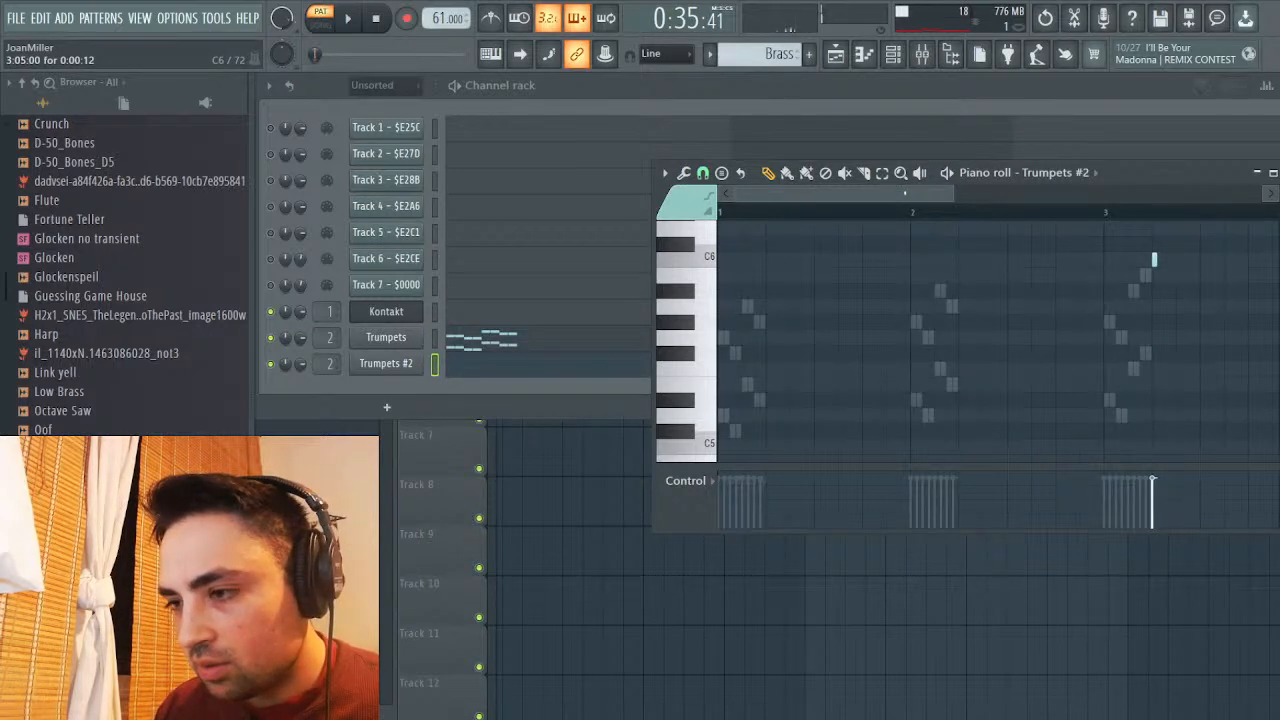
left_click_drag(1154, 260, 1047, 260)
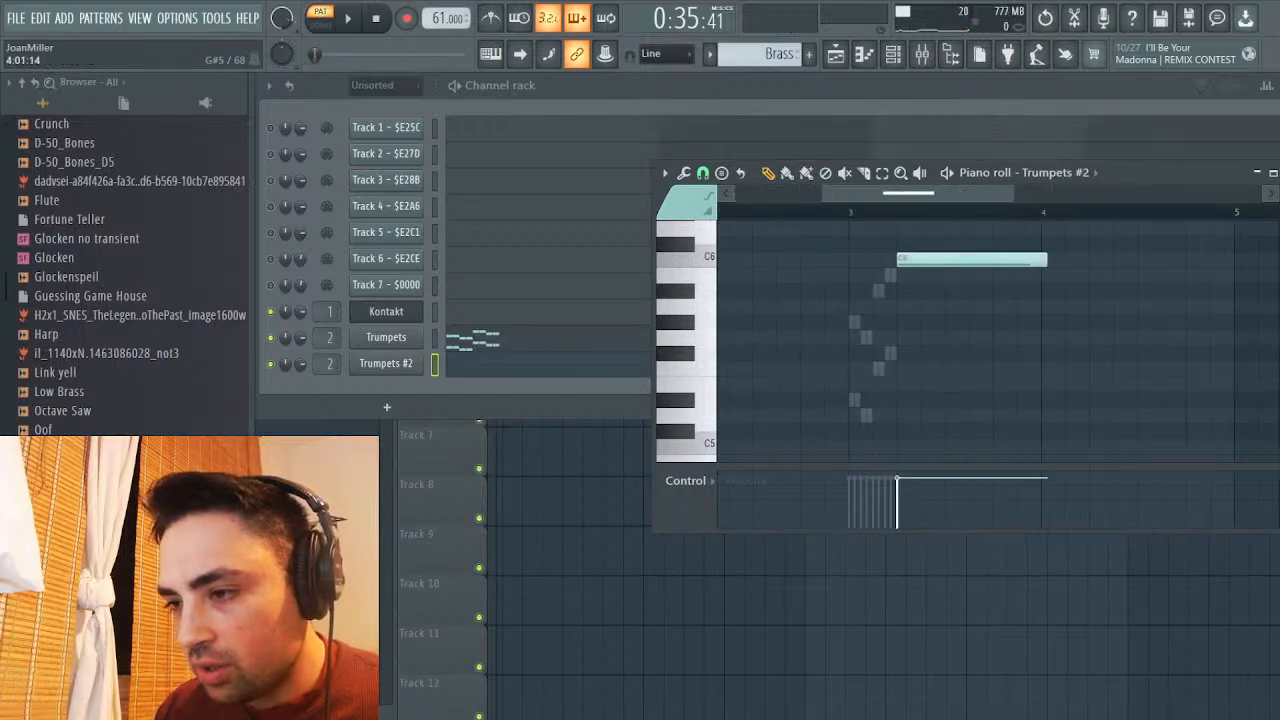
left_click(902, 337)
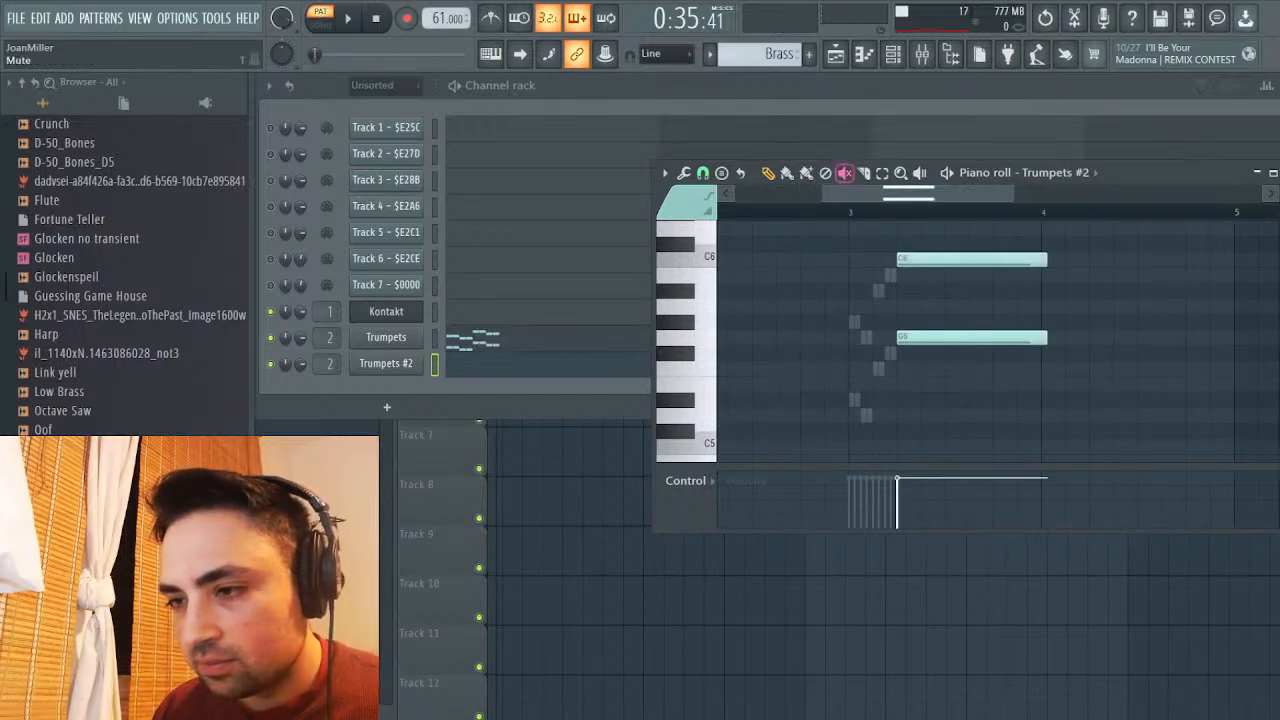
Lengthen the Trumpets #2 volume envelope's decay time to 48%, and audition the sustained notes
left_click(386, 363)
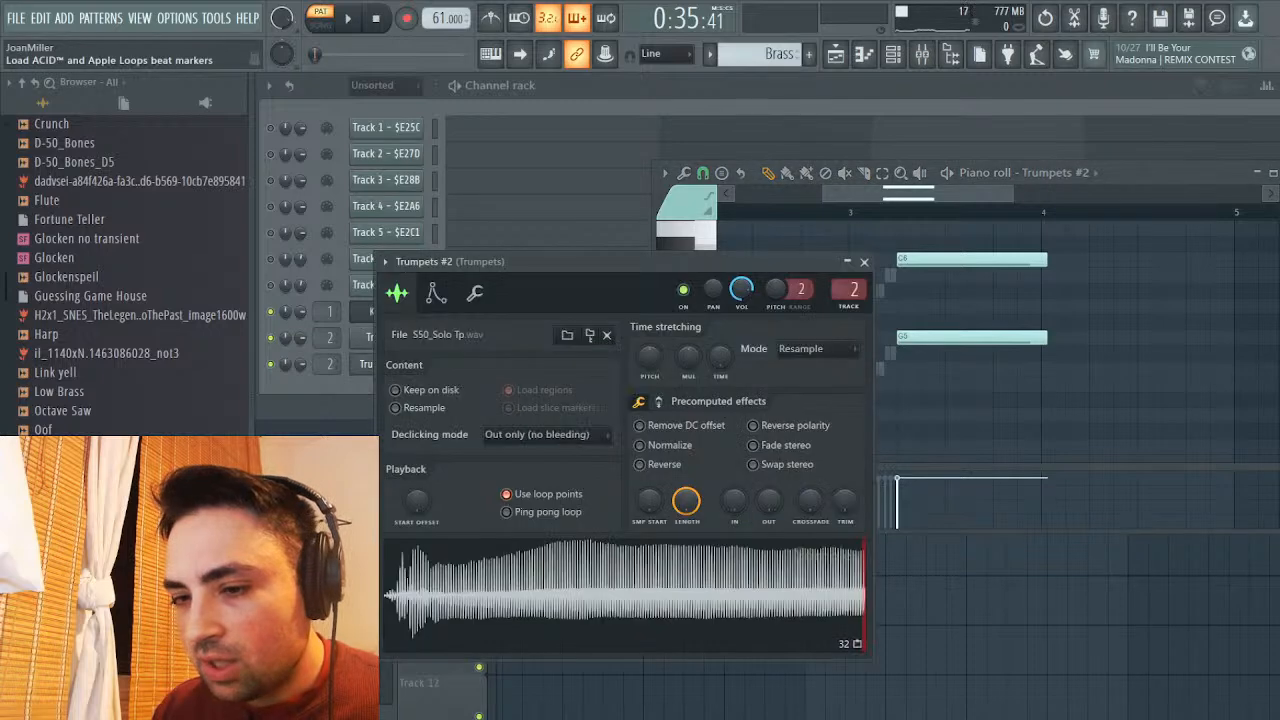
left_click(436, 292)
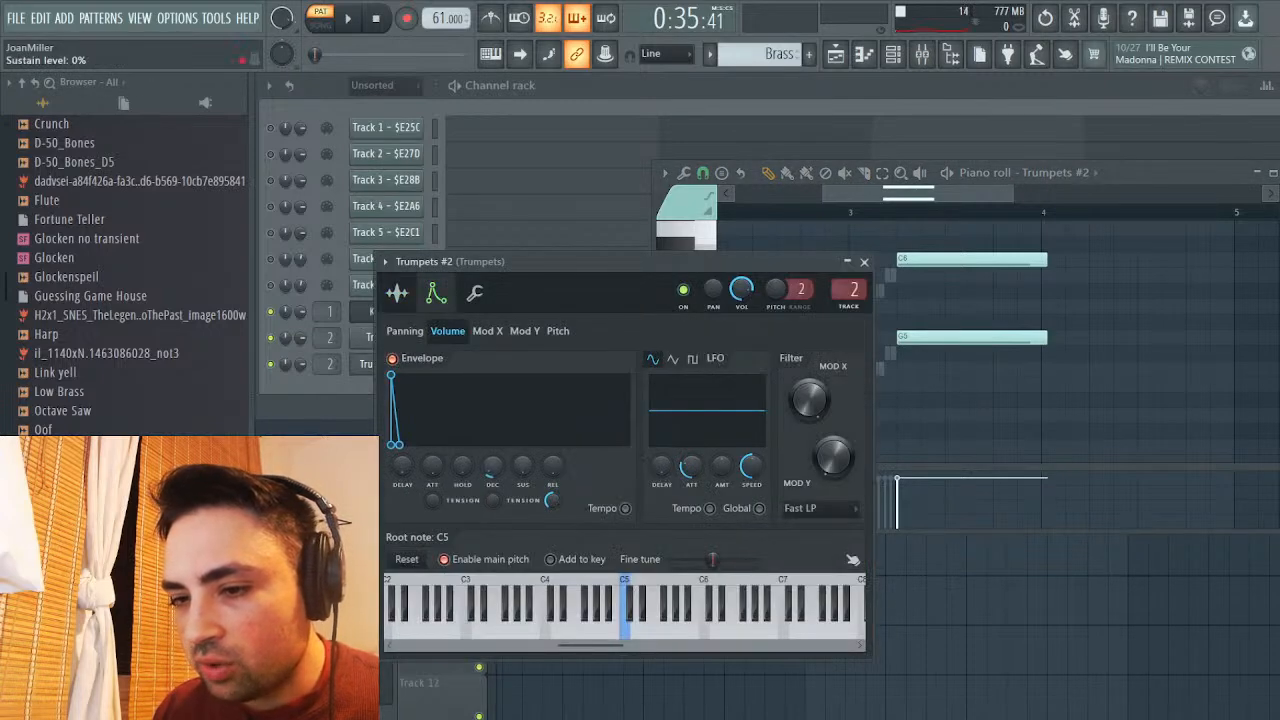
left_click_drag(492, 466, 492, 440)
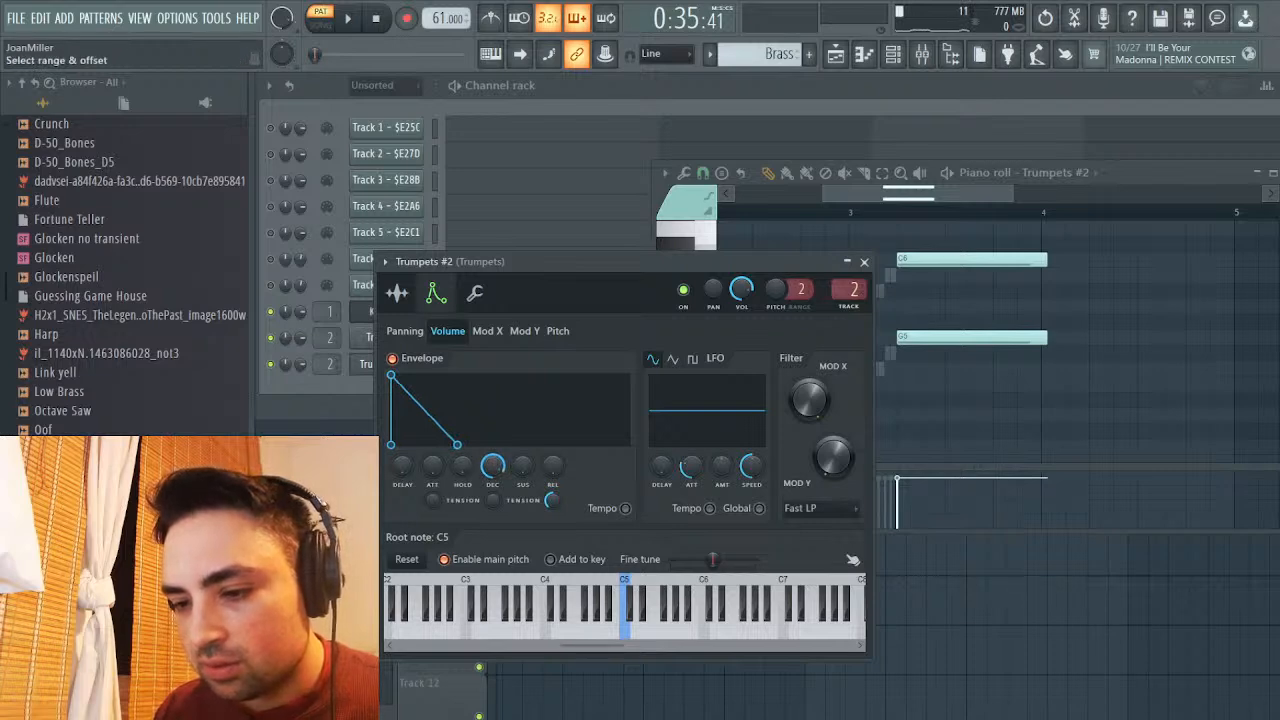
left_click(625, 622)
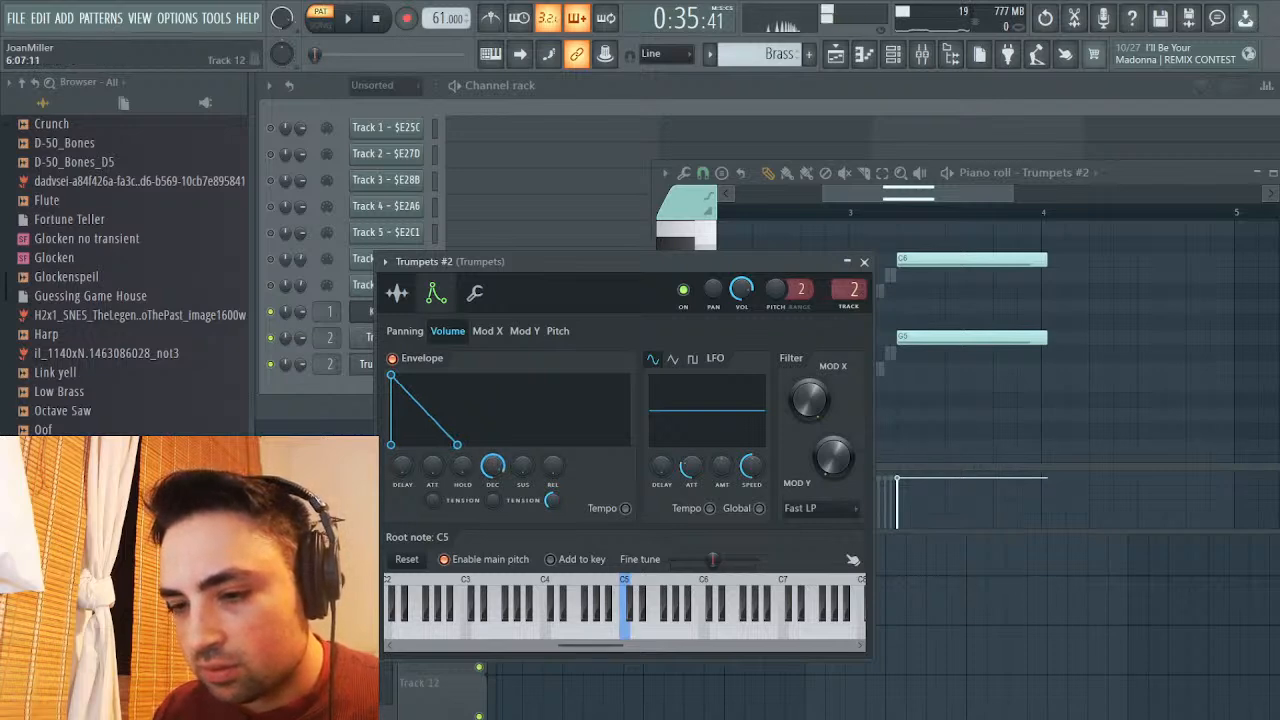
left_click_drag(492, 466, 492, 474)
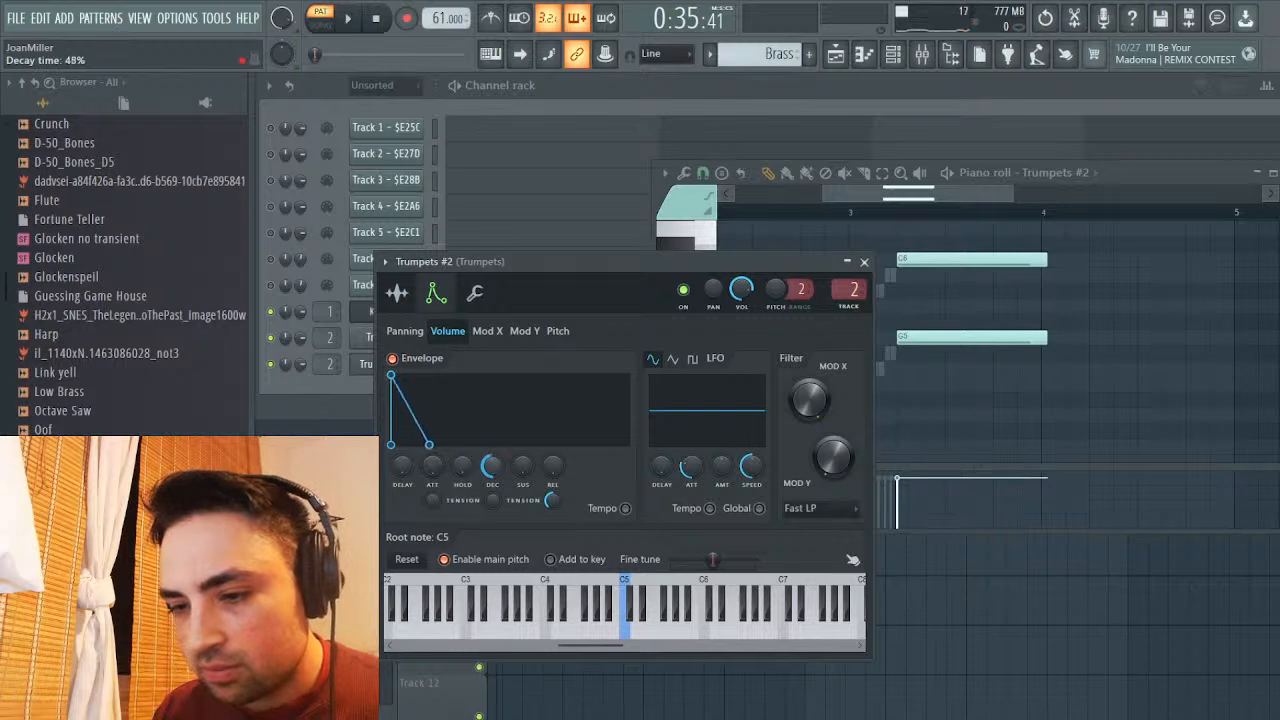
left_click(625, 629)
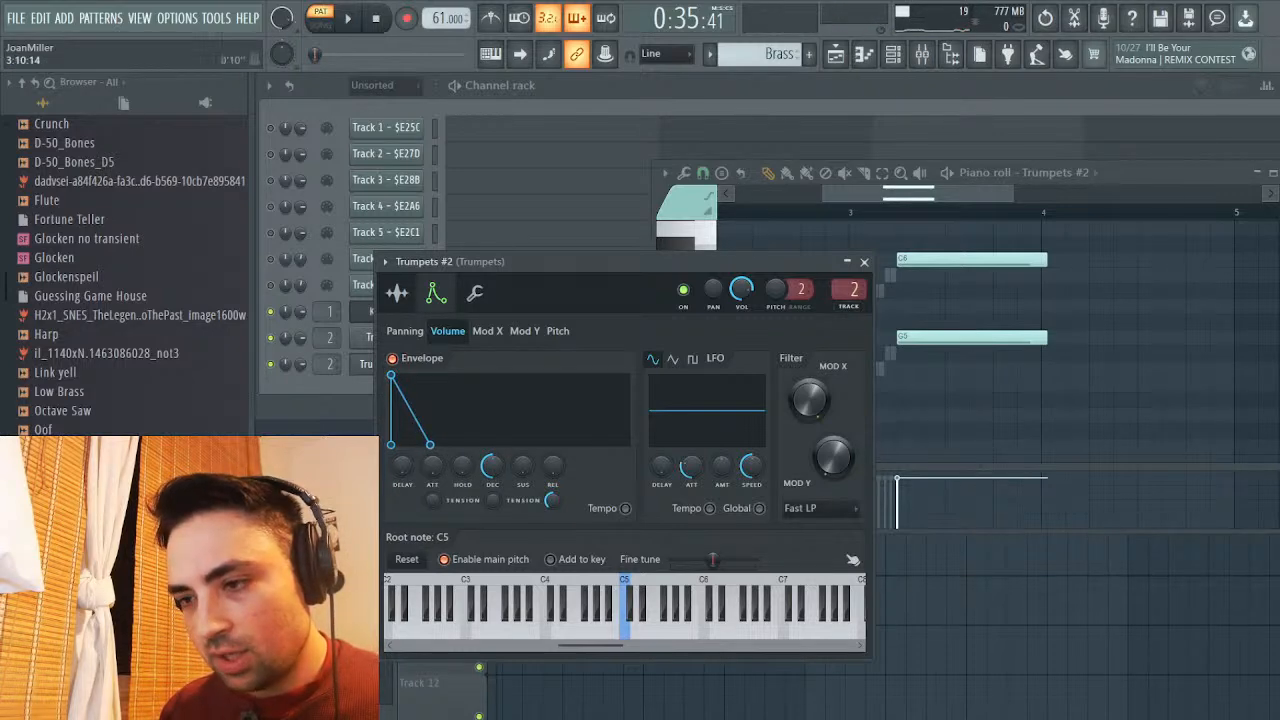
left_click(864, 261)
key("space")
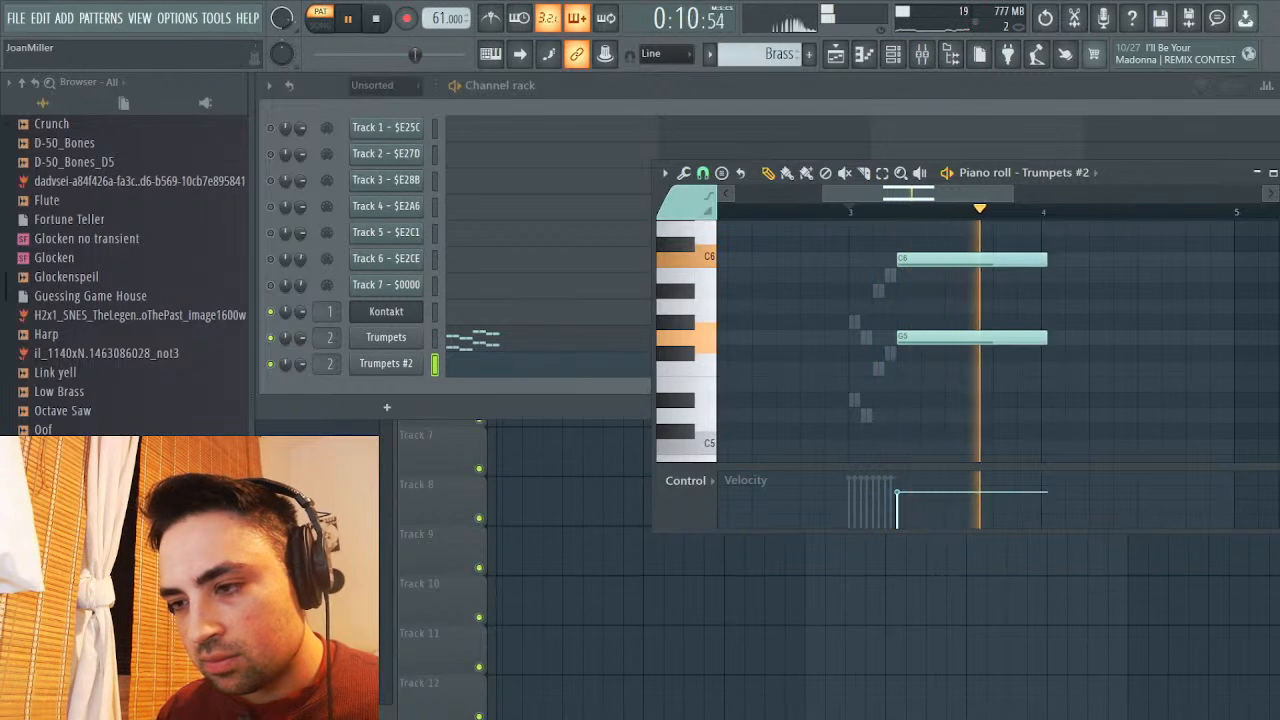
key("space")
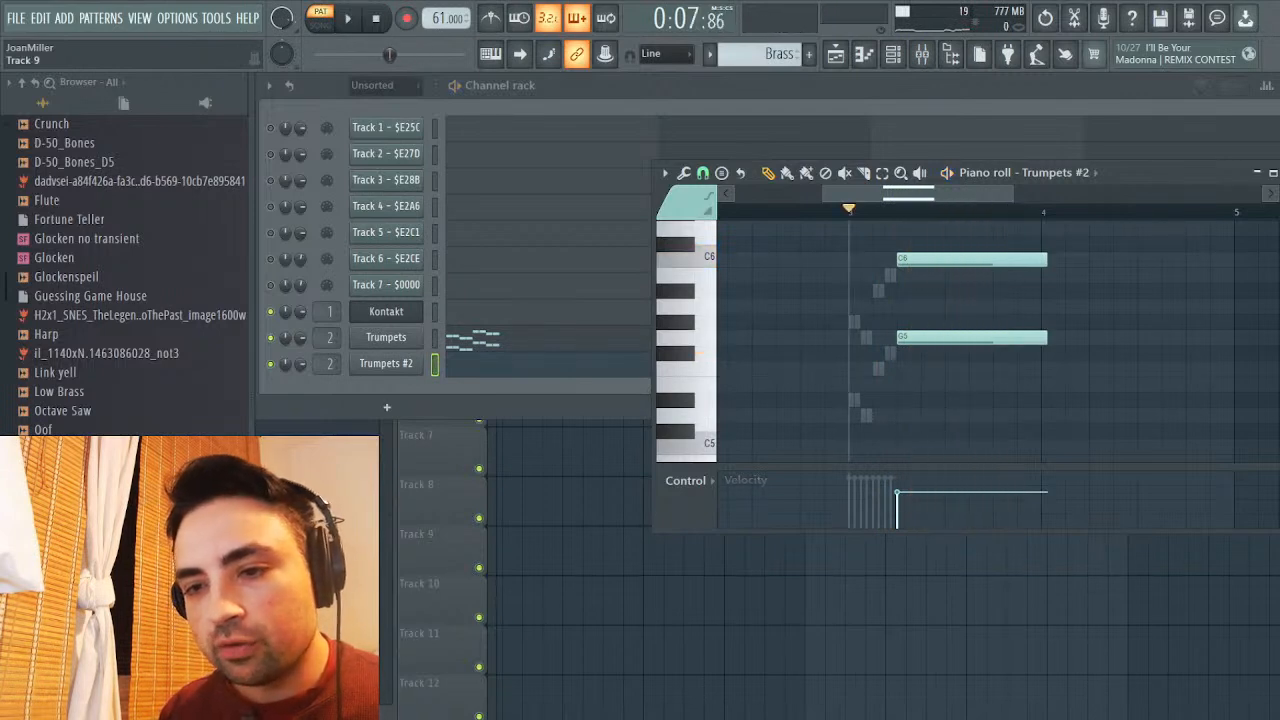
Extend the last Brass clip on Track 2 to one bar to include the sustained notes, and play it in song mode
left_click(836, 54)
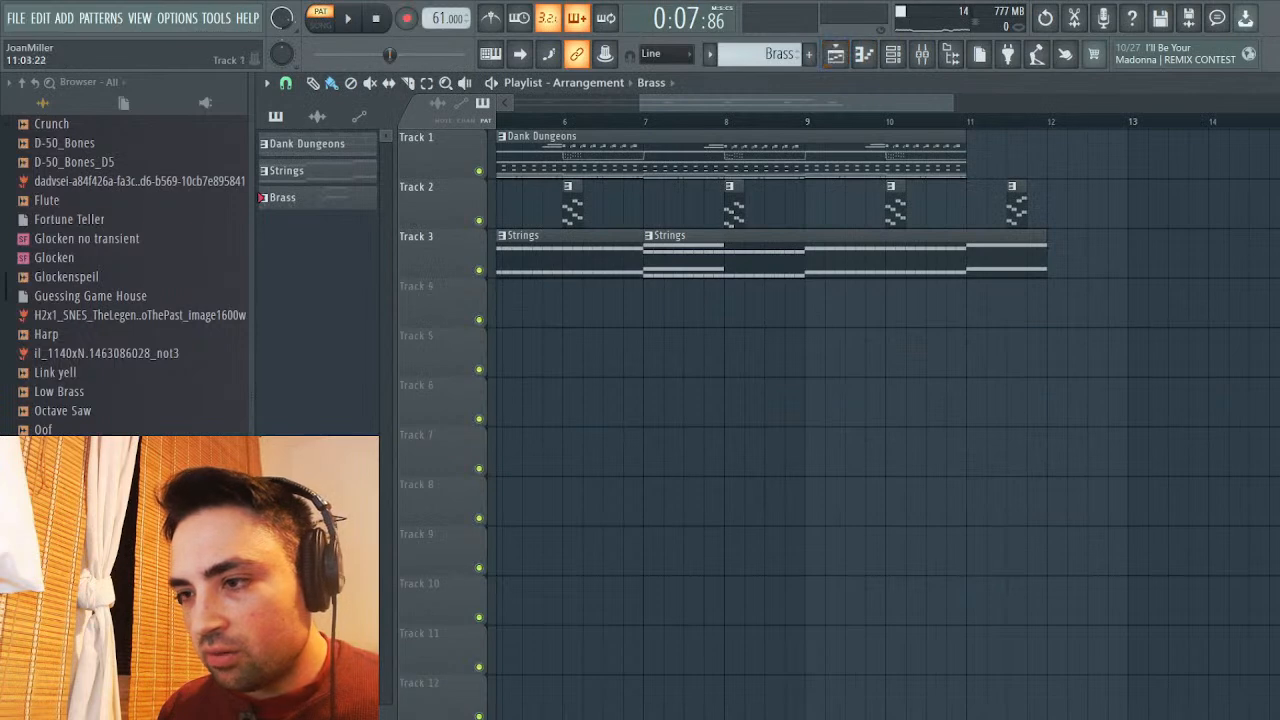
key("l")
mouse_move(1025, 207)
left_mouse_down()
mouse_move(1106, 207)
mouse_move(985, 207)
mouse_move(1045, 207)
left_mouse_up()
key("space")
left_click(965, 118)
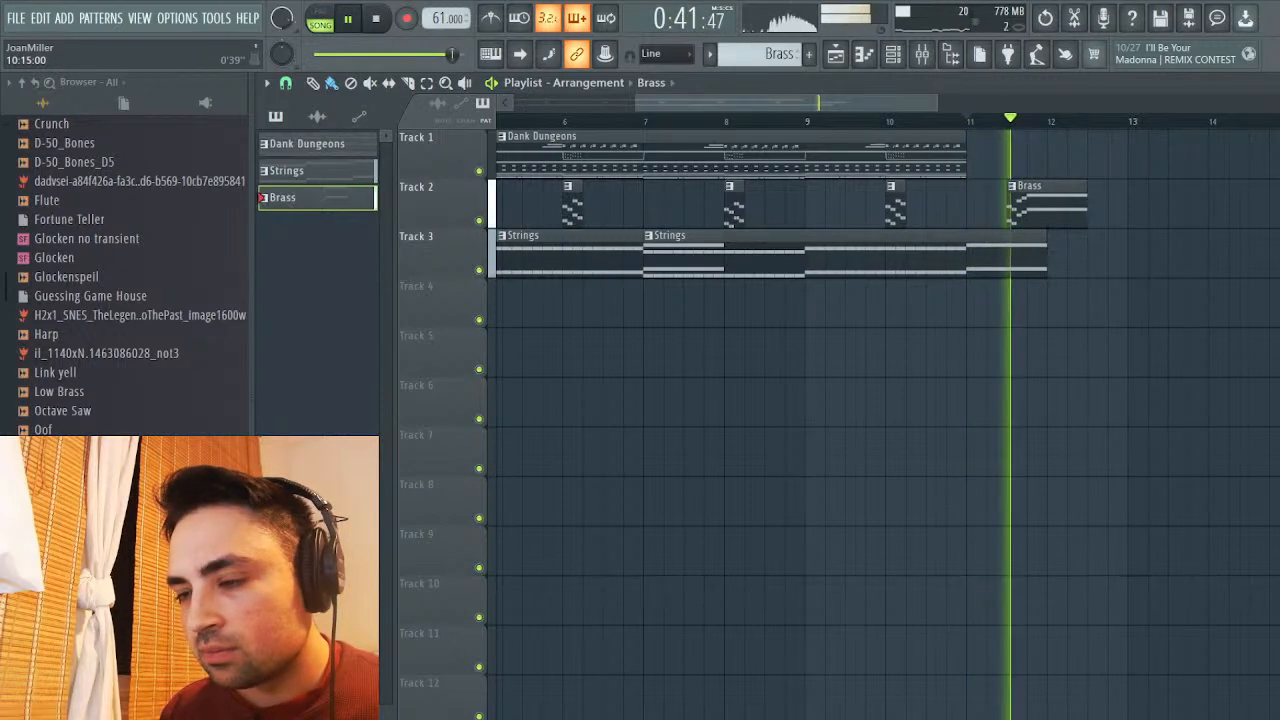
Move the extended Brass clip to start in the last quarter of bar 10, and play the song from just before it
left_click_drag(1045, 207, 985, 207)
left_click(941, 118)
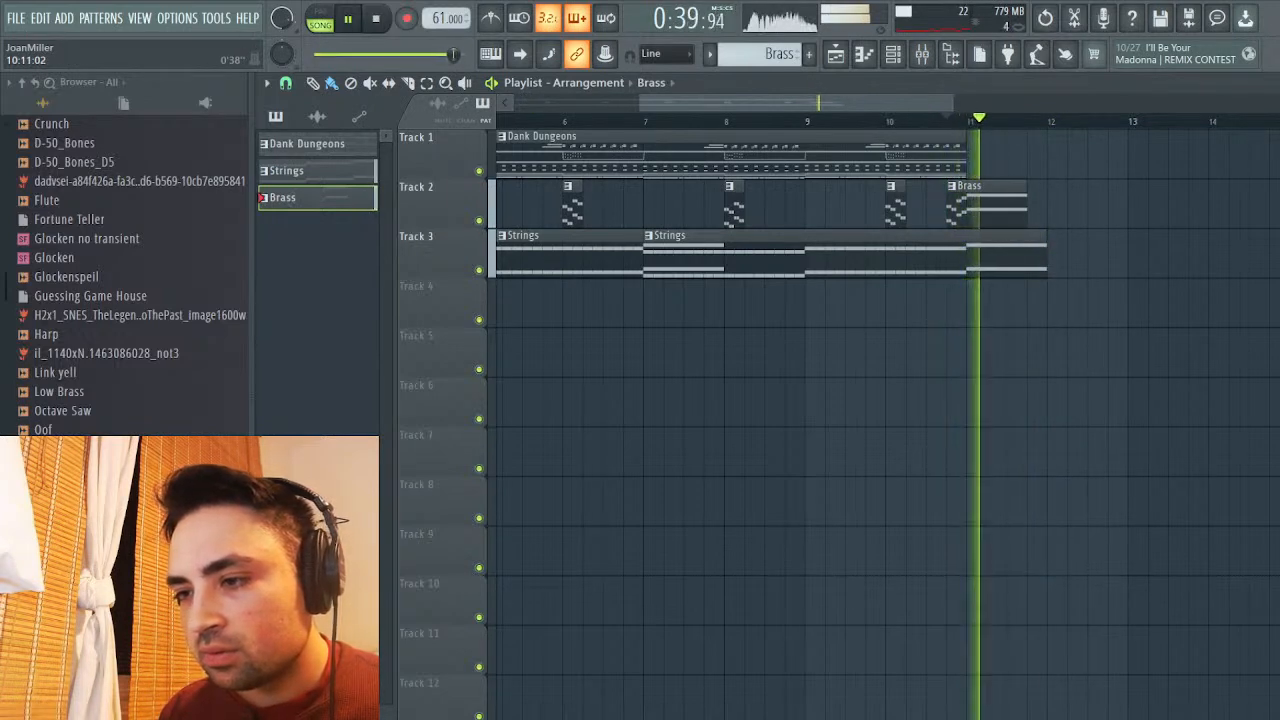
left_click(867, 118)
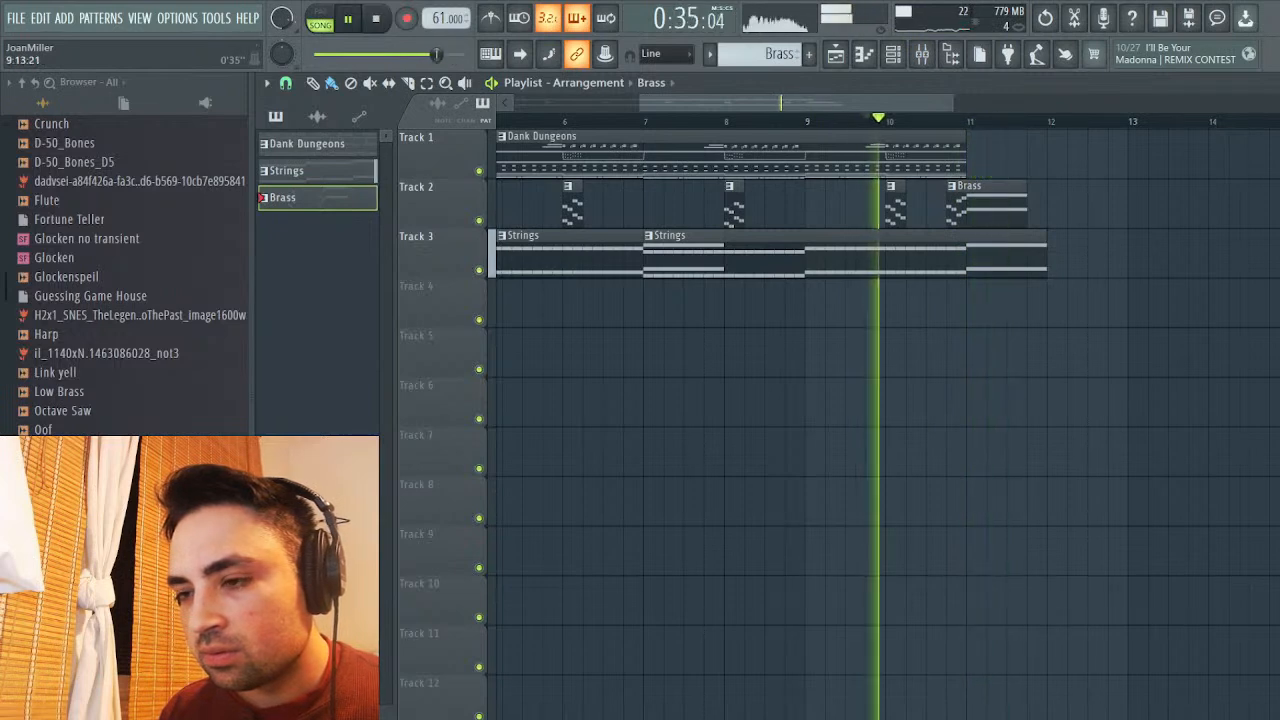
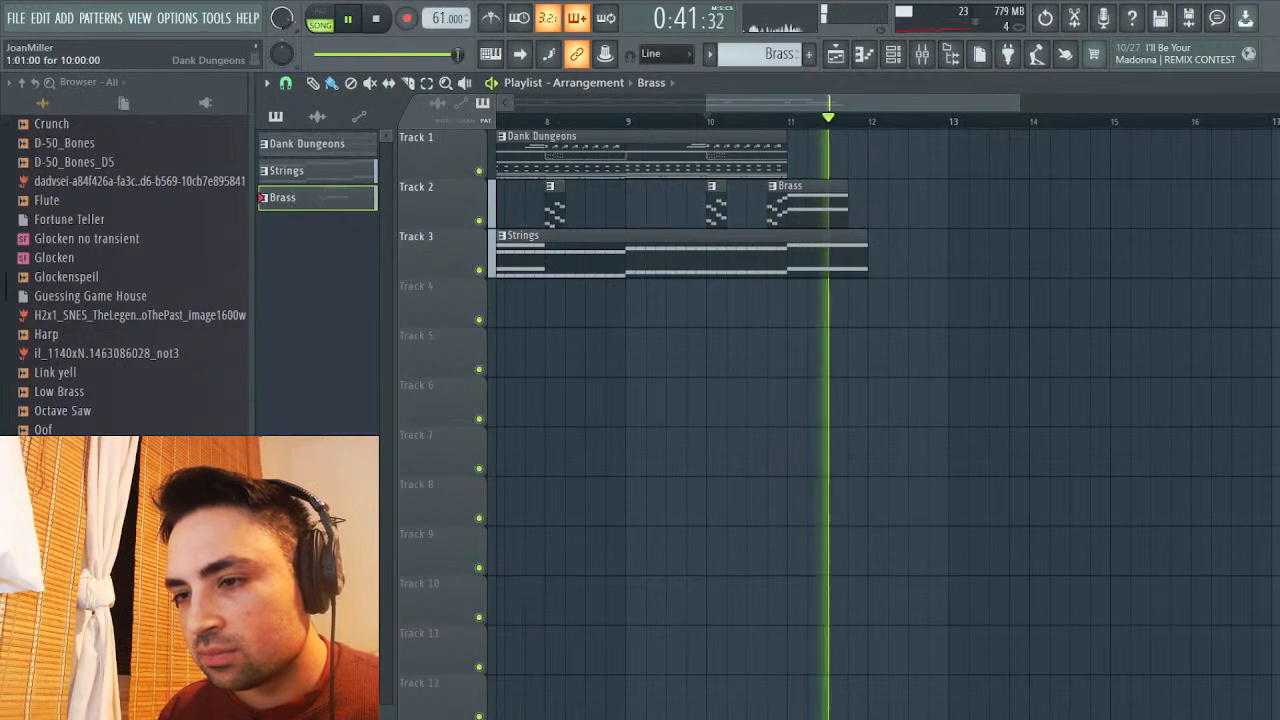
Slice the Track 3 Strings clip at the last quarter of bar 10, and shift the second part and Brass clip to bar 11
key("space")
key("space")
key("space")
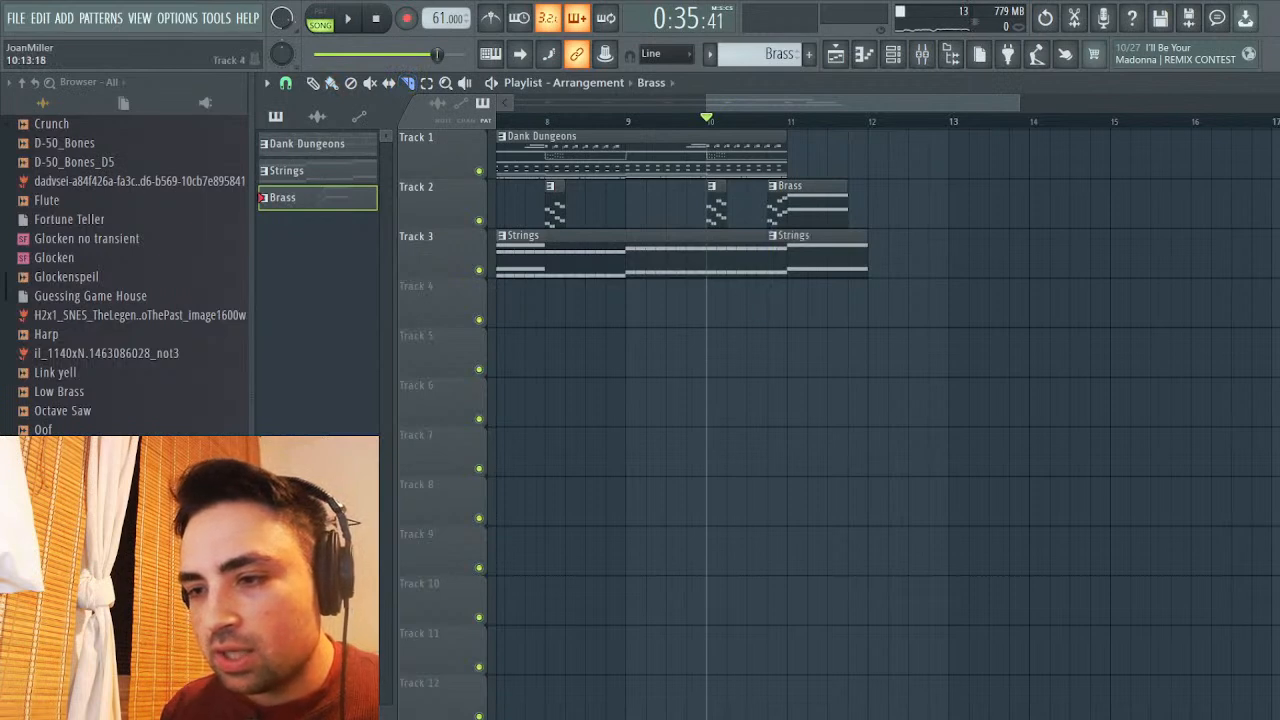
left_click_drag(790, 236, 830, 236)
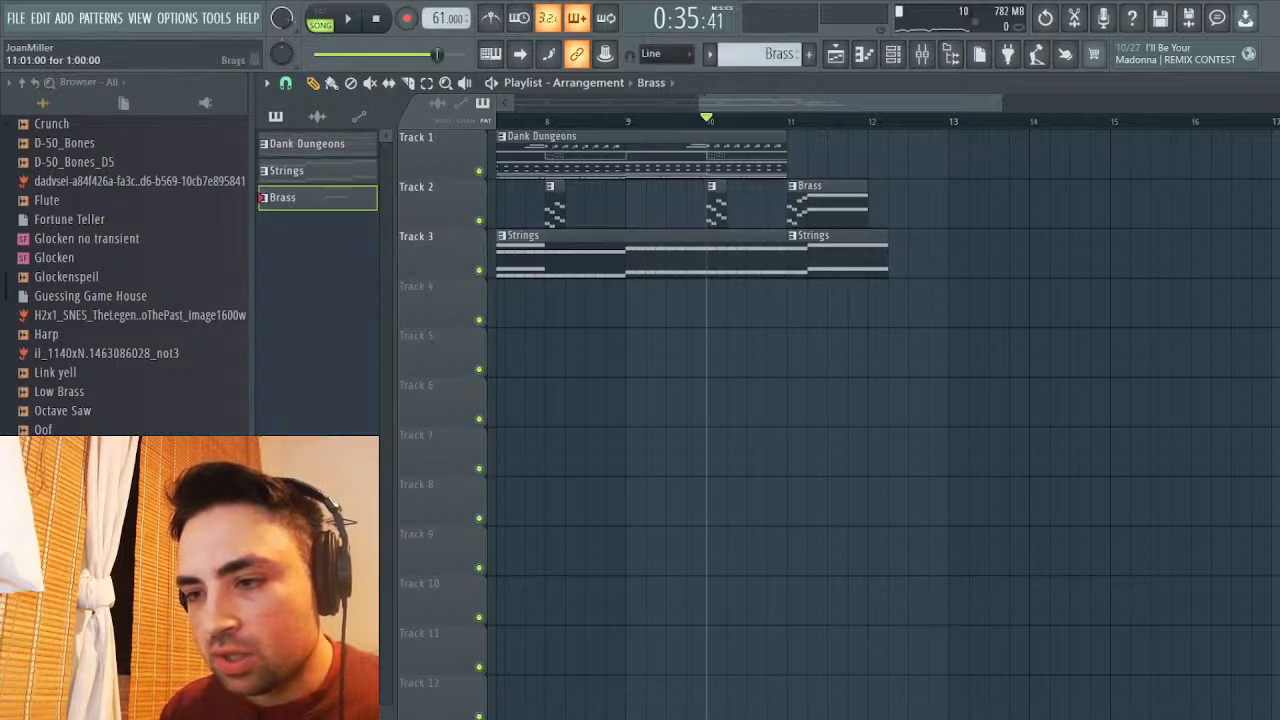
key("space")
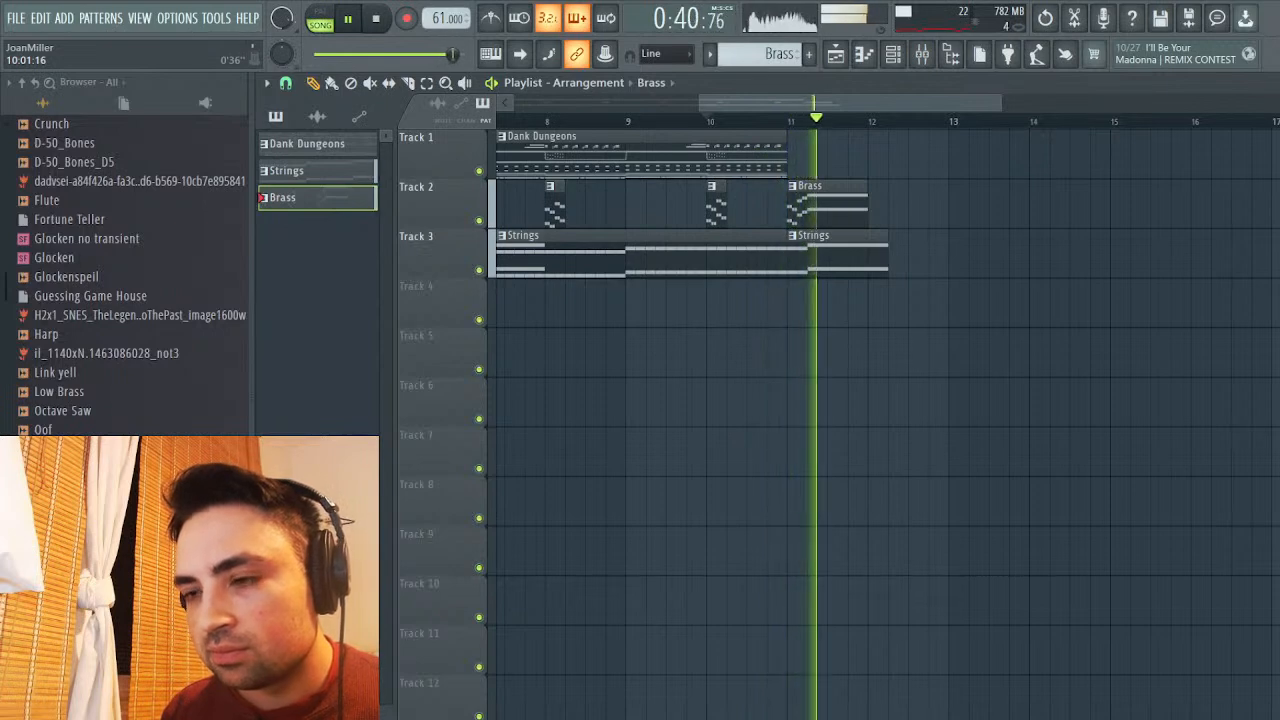
key("space")
Move the Brass clip to the last quarter of bar 11, and try shifting the second Strings clip to match
left_click_drag(820, 205, 880, 205)
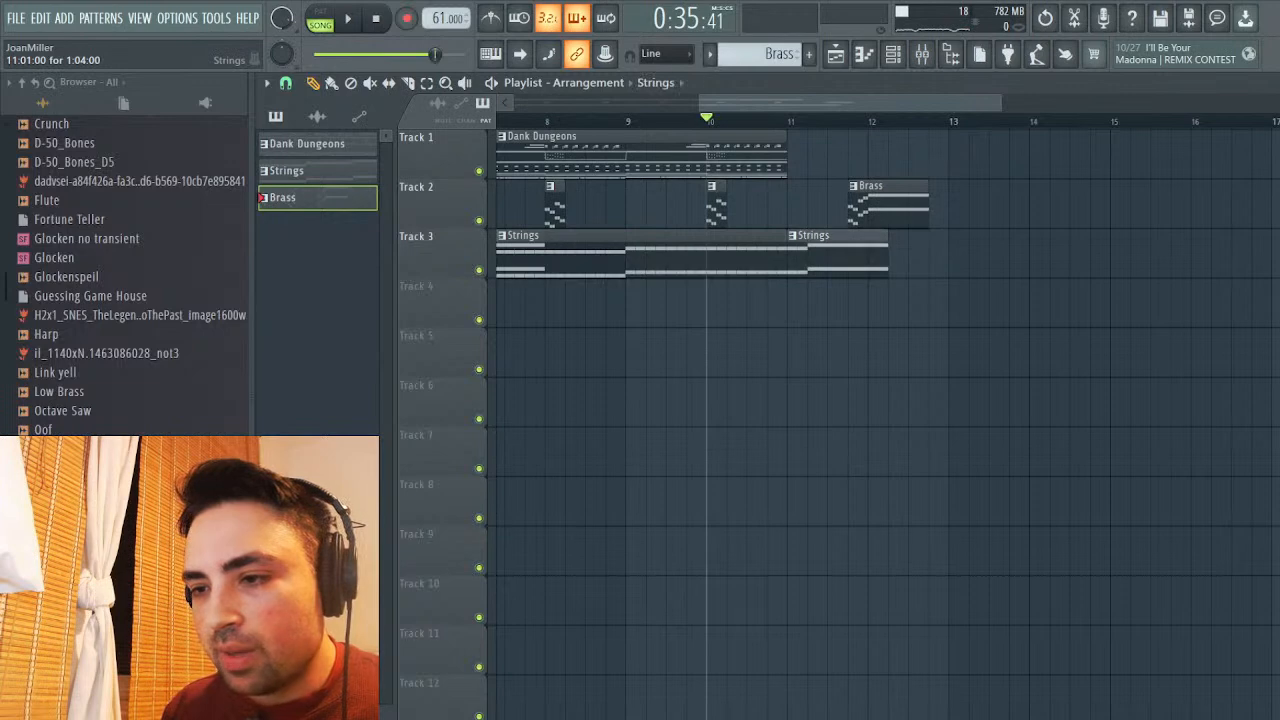
left_click_drag(838, 255, 898, 255)
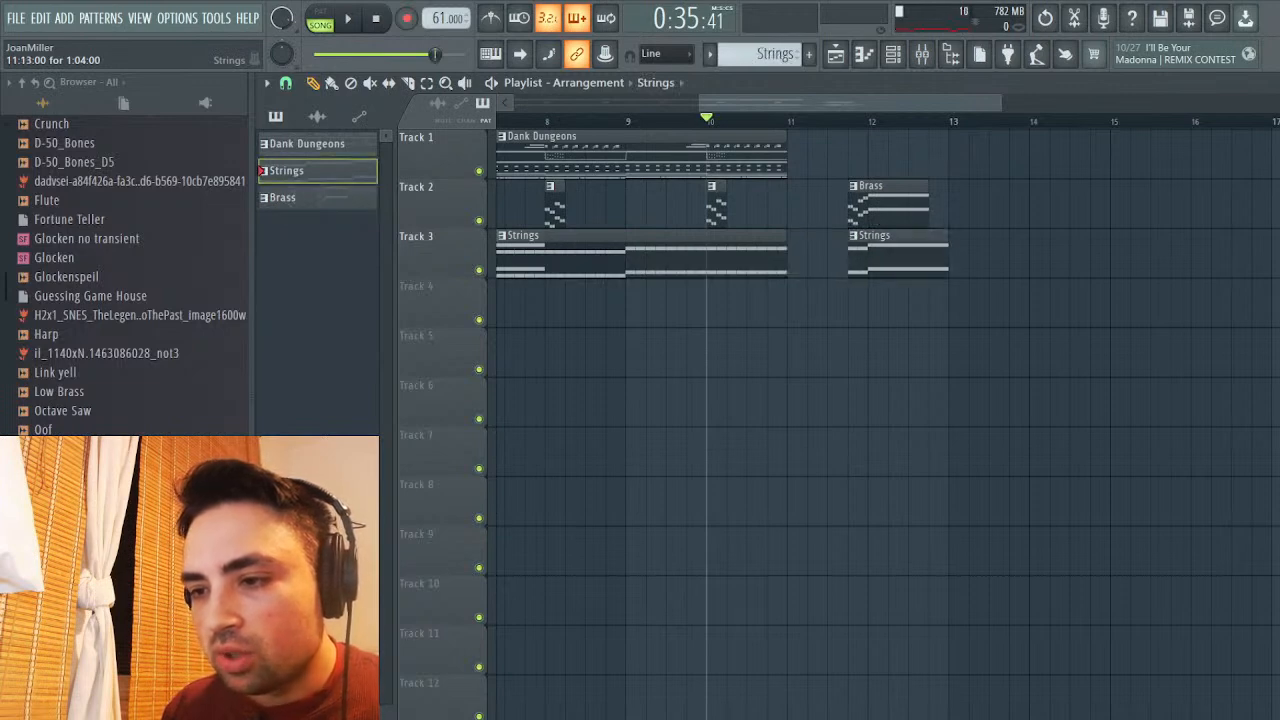
left_click_drag(898, 255, 837, 255)
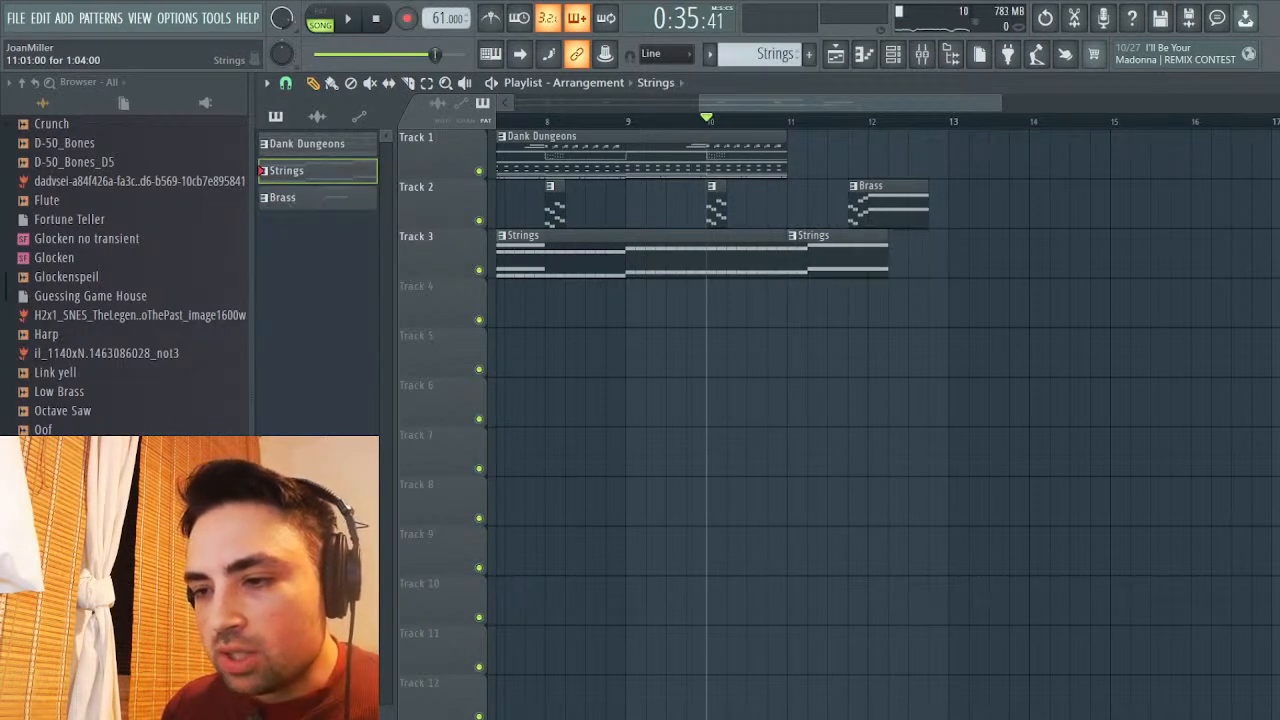
Delete the sustained C#5 and F#4 notes in bar 5 of the Strings pattern's Kontakt part
double_click(837, 255)
scroll(900, 335, "down", 3)
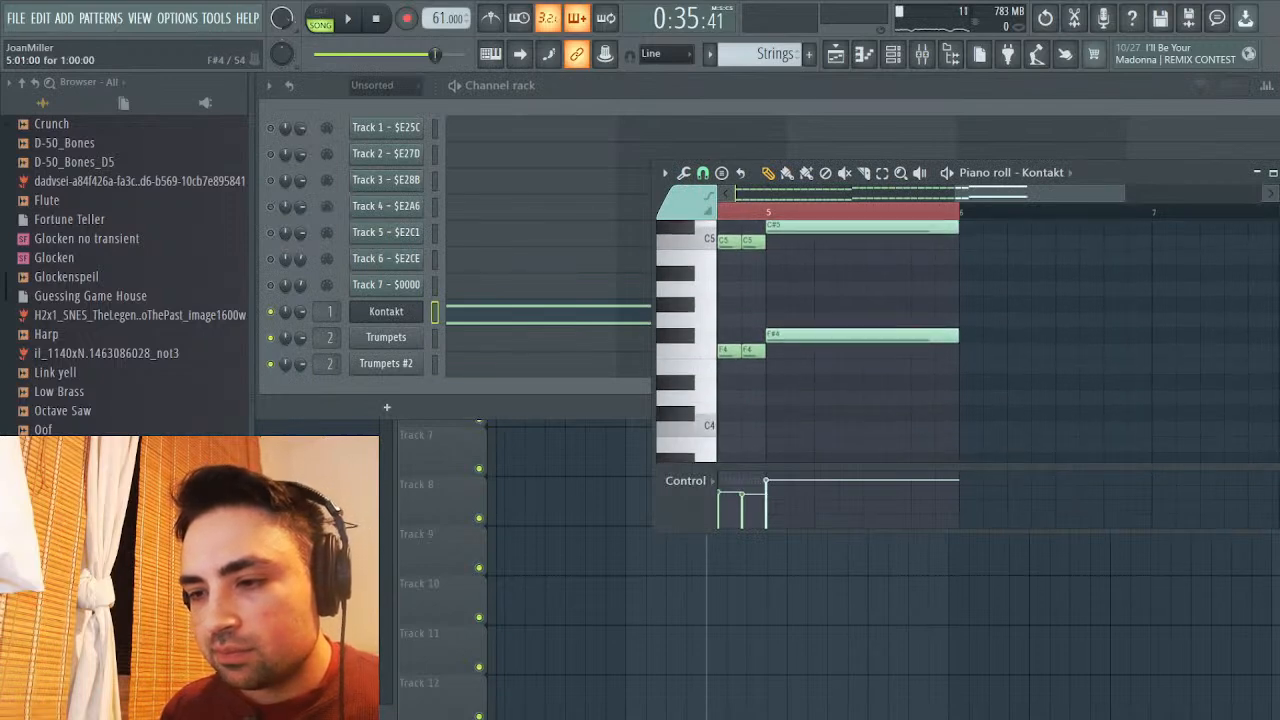
right_click(860, 225)
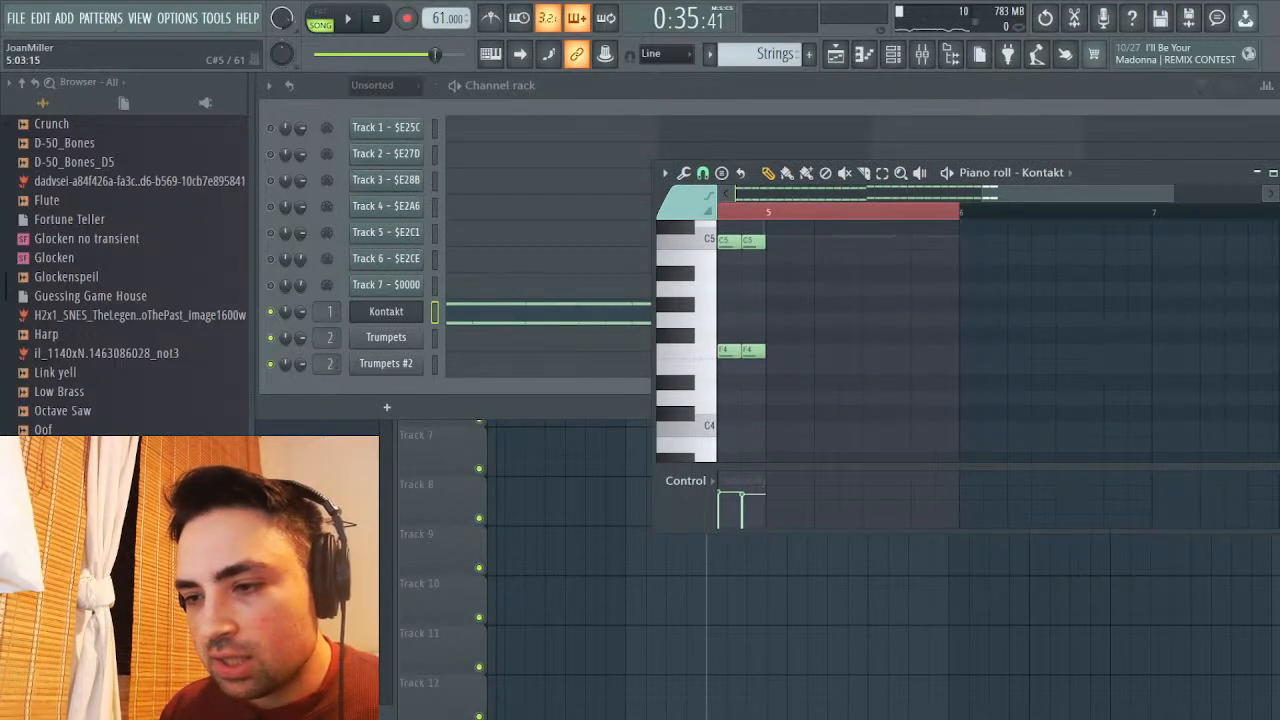
Restore the sustained C#5 and F#4 notes and move them to bar 7, and duplicate the repeated C5 and F4 notes across bars 5 and 6
key("ctrl+z")
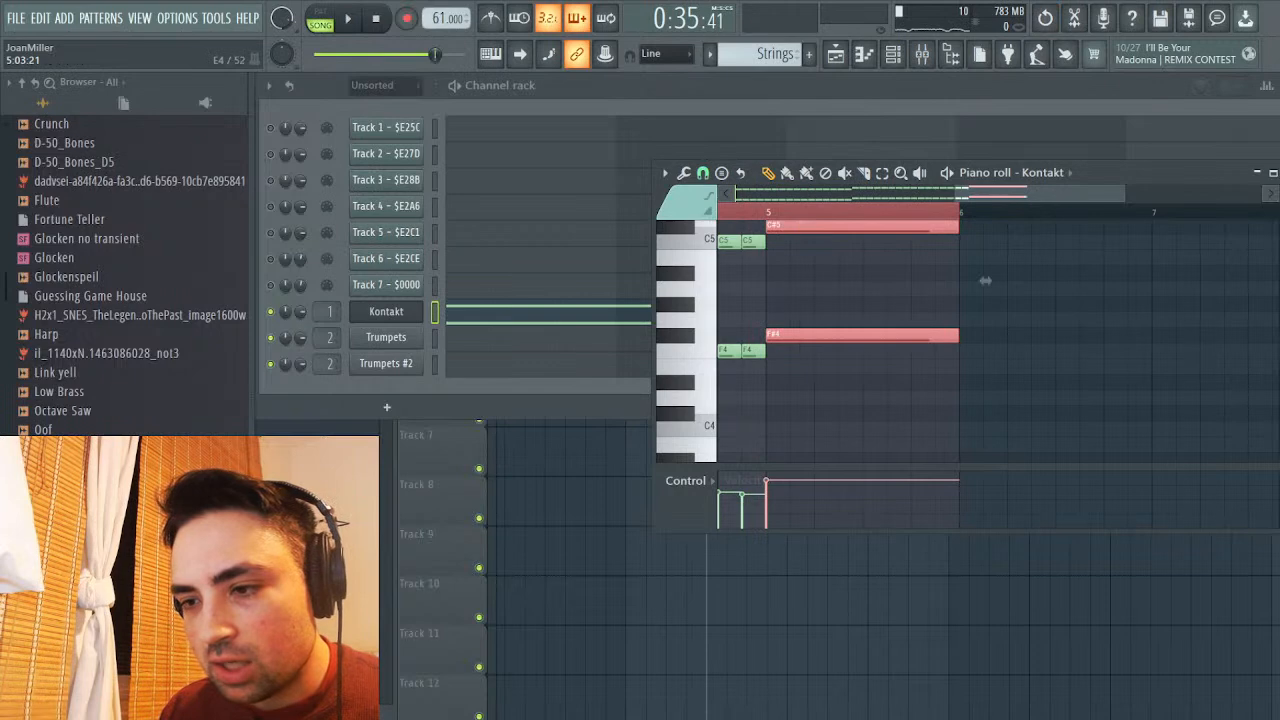
left_click_drag(985, 281, 1278, 282)
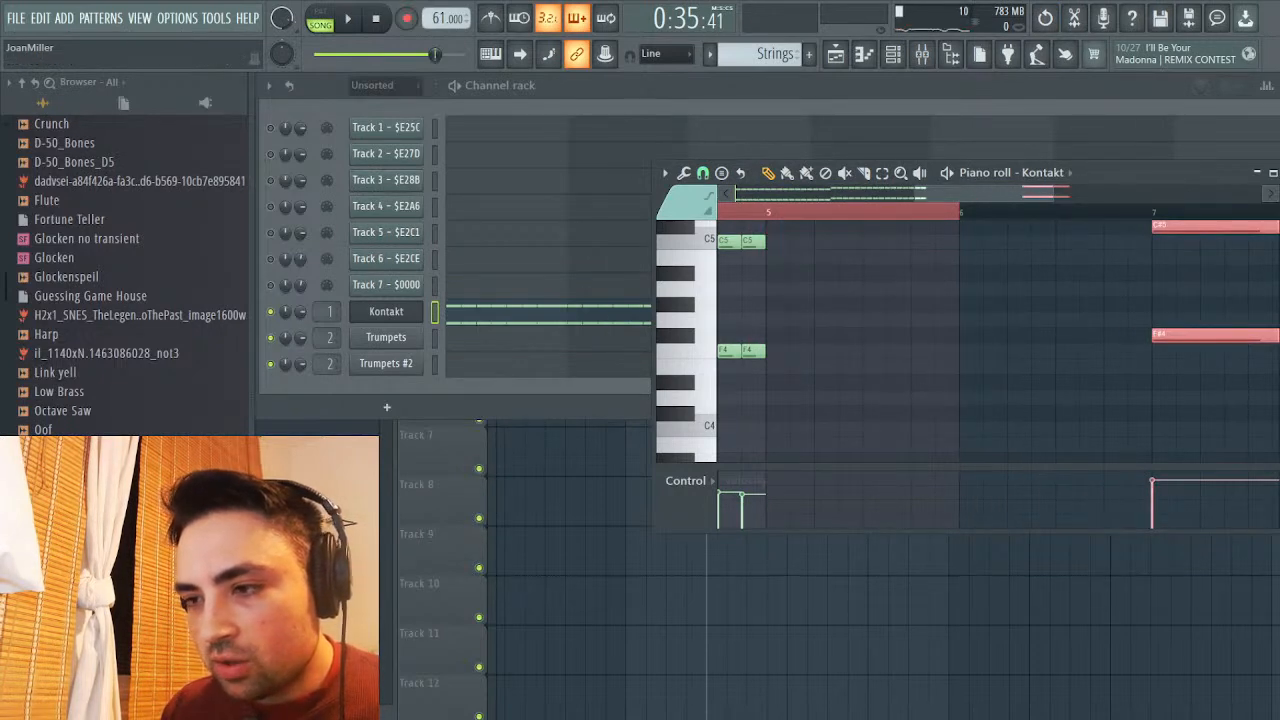
left_click_drag(916, 194, 735, 194)
left_click_drag(1070, 232, 886, 350)
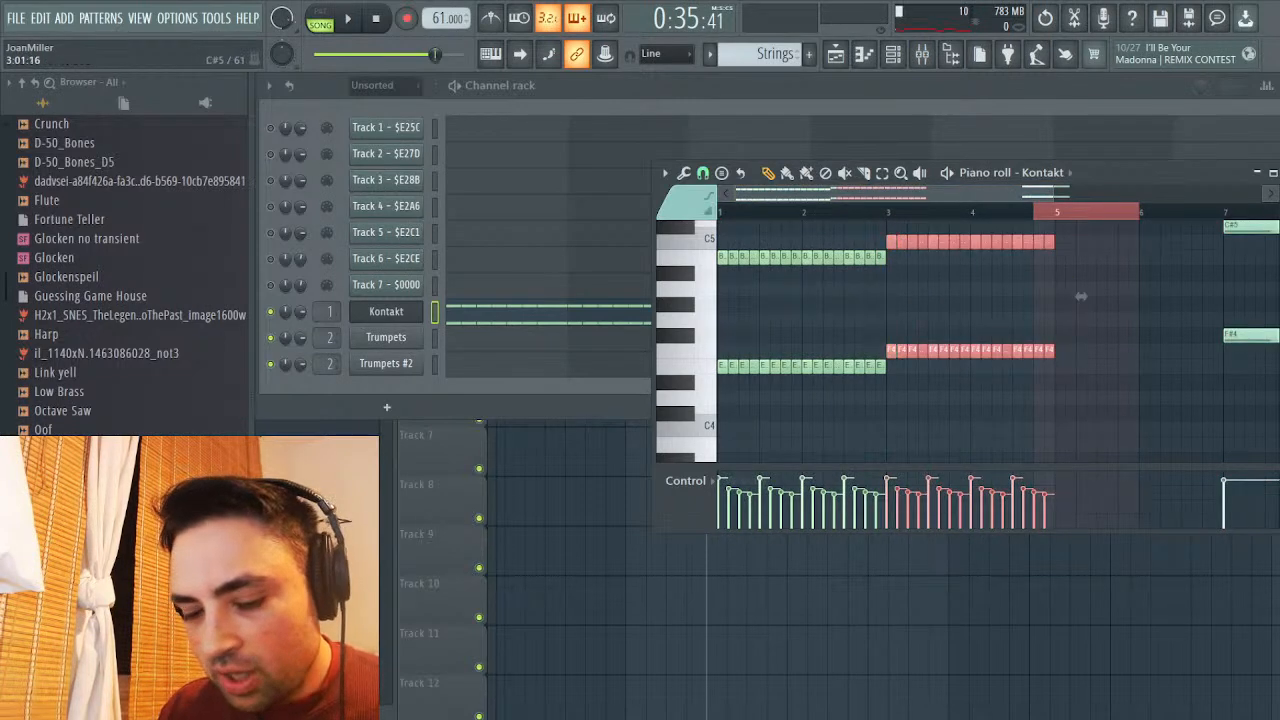
left_click_drag(1081, 296, 1186, 296)
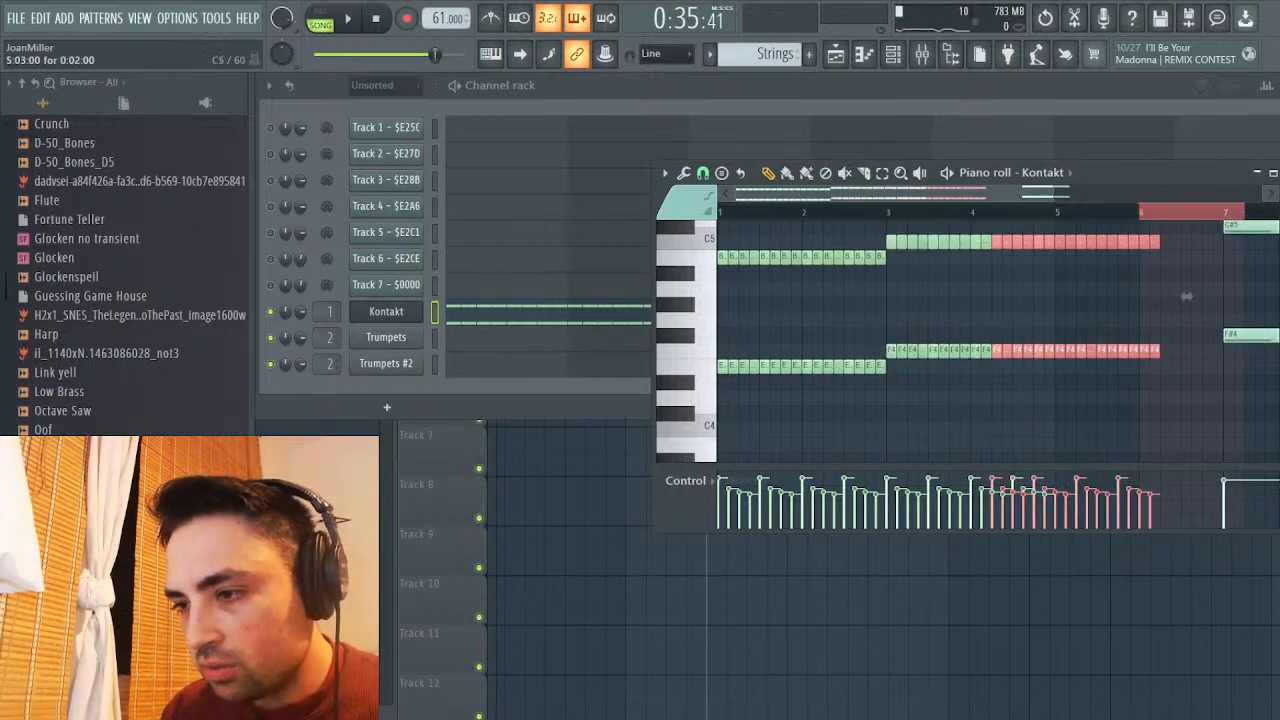
left_click_drag(1186, 296, 1259, 296)
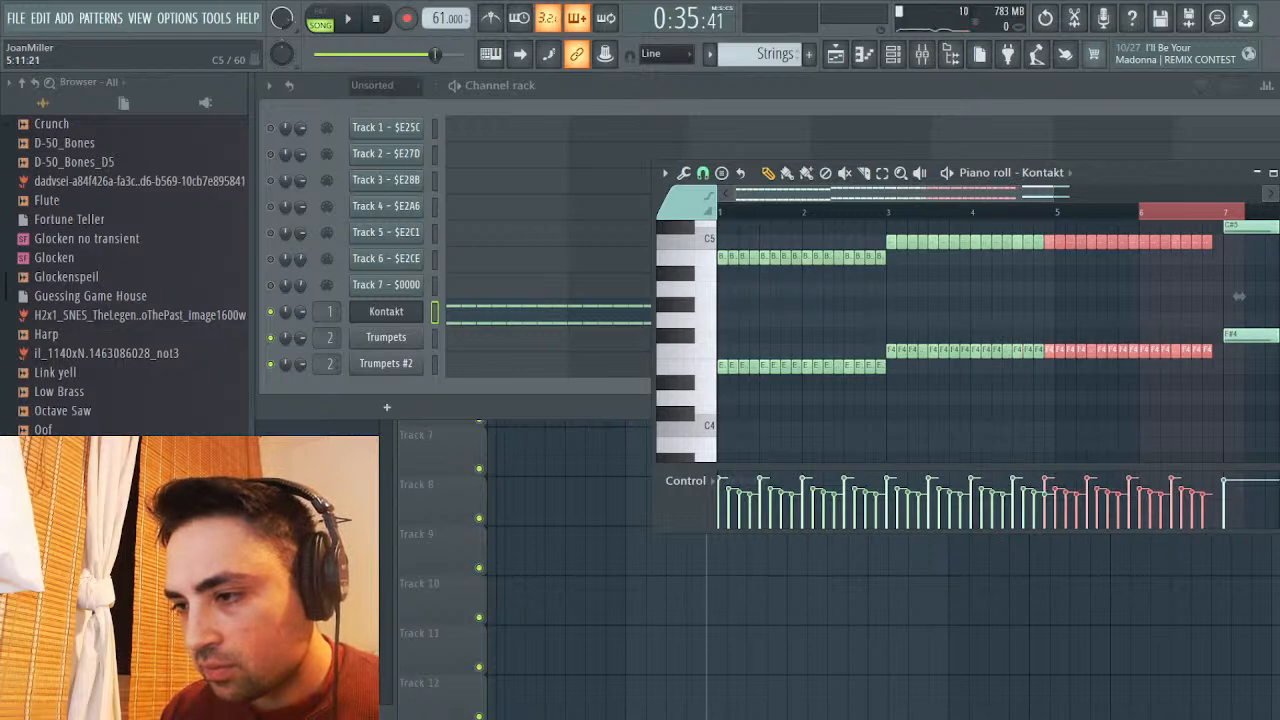
Raise all Strings notes from bar 5 onward by one semitone, and play the song from the playlist
left_click_drag(1058, 351, 1279, 192)
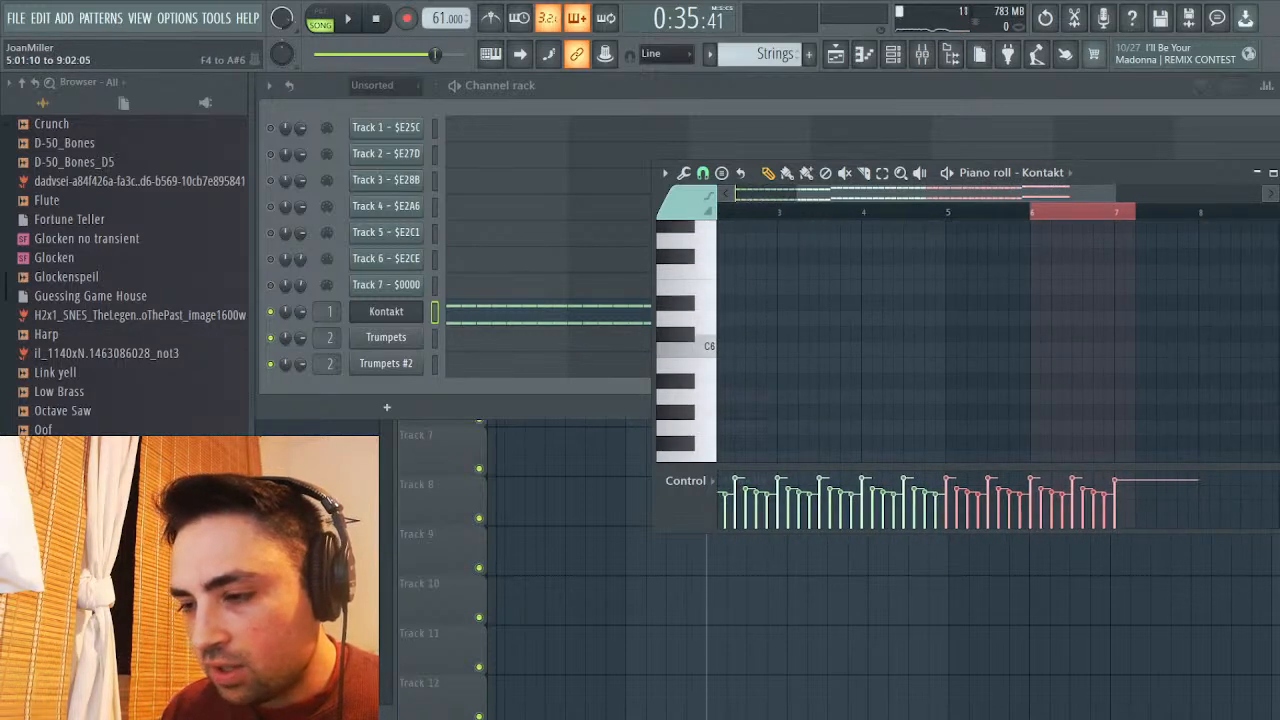
scroll(1225, 301, "down", 5)
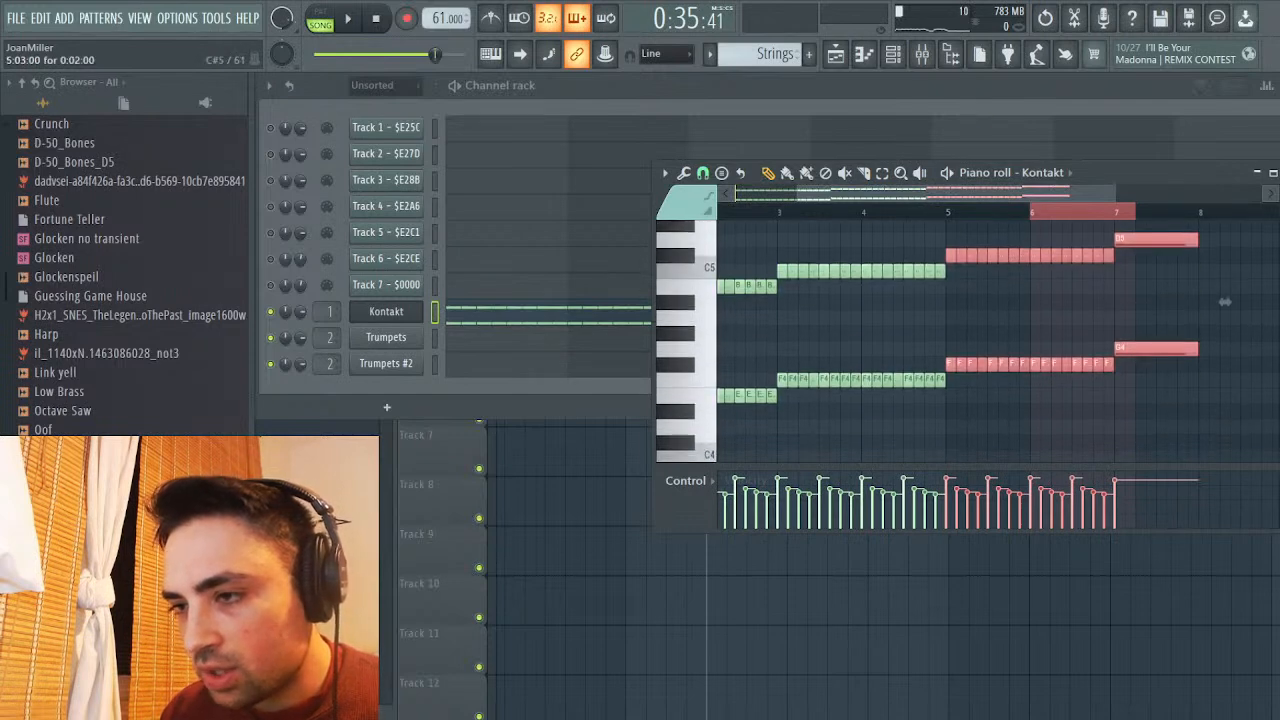
left_click(836, 55)
key("space")
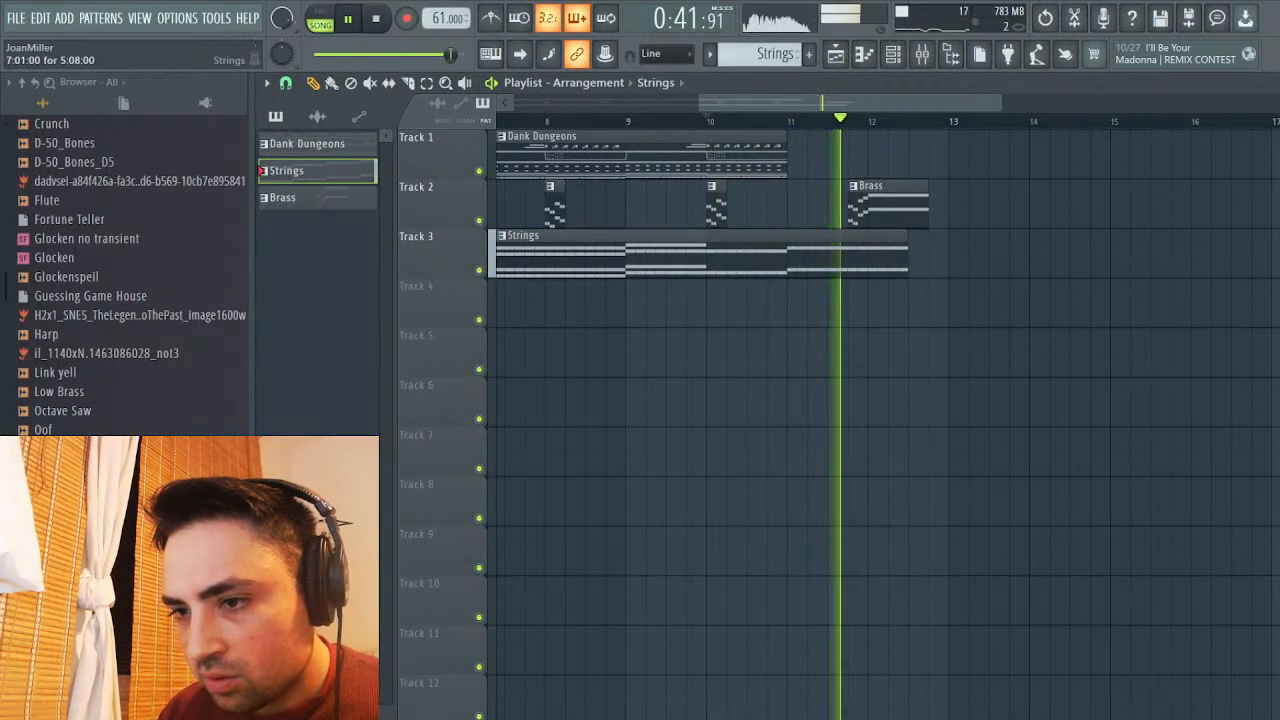
Undo the joined Track 3 Strings clip edit, and place the full Strings pattern at bar 7 so it runs past bar 13
key("ctrl+z")
scroll(880, 420, "left", 5)
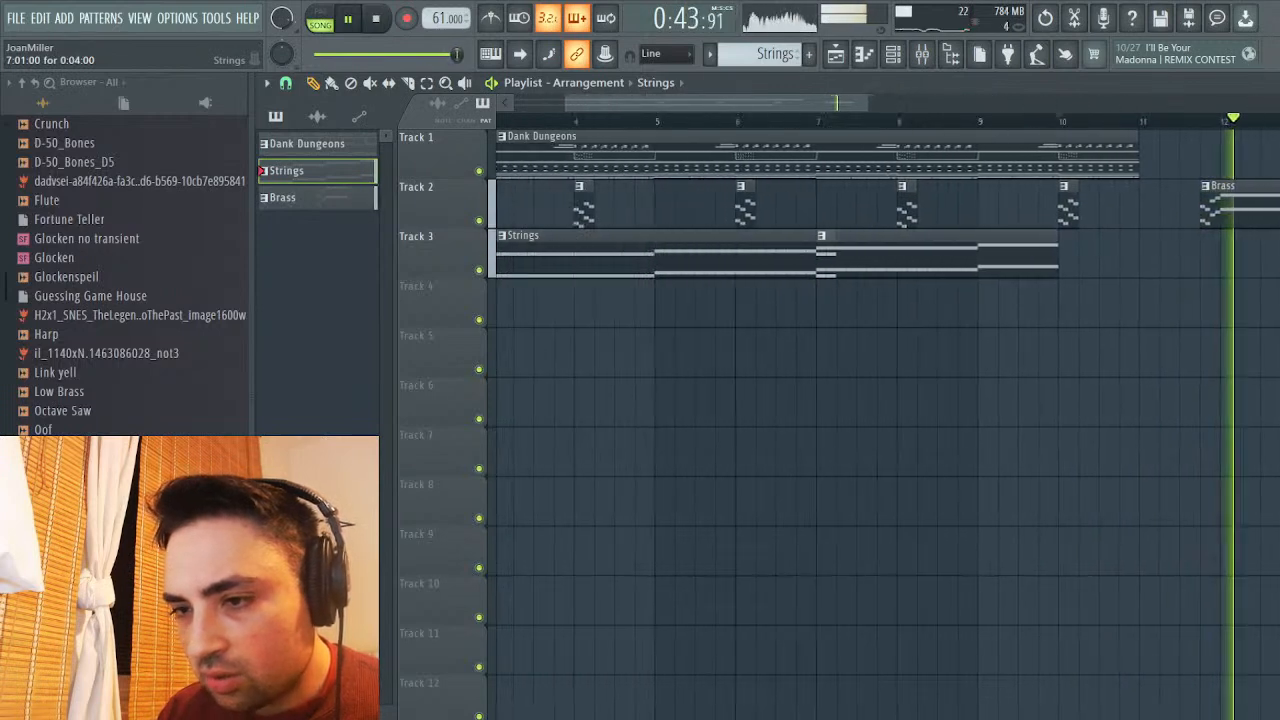
left_click(600, 245)
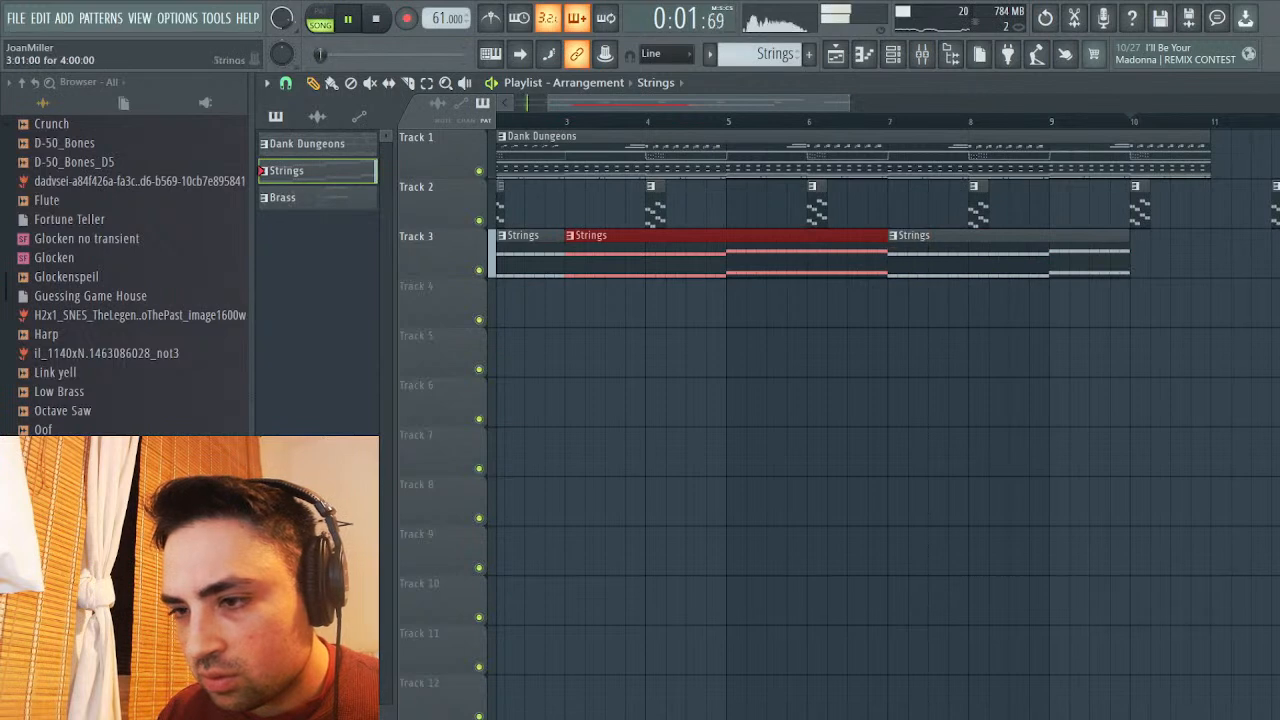
left_click(530, 250)
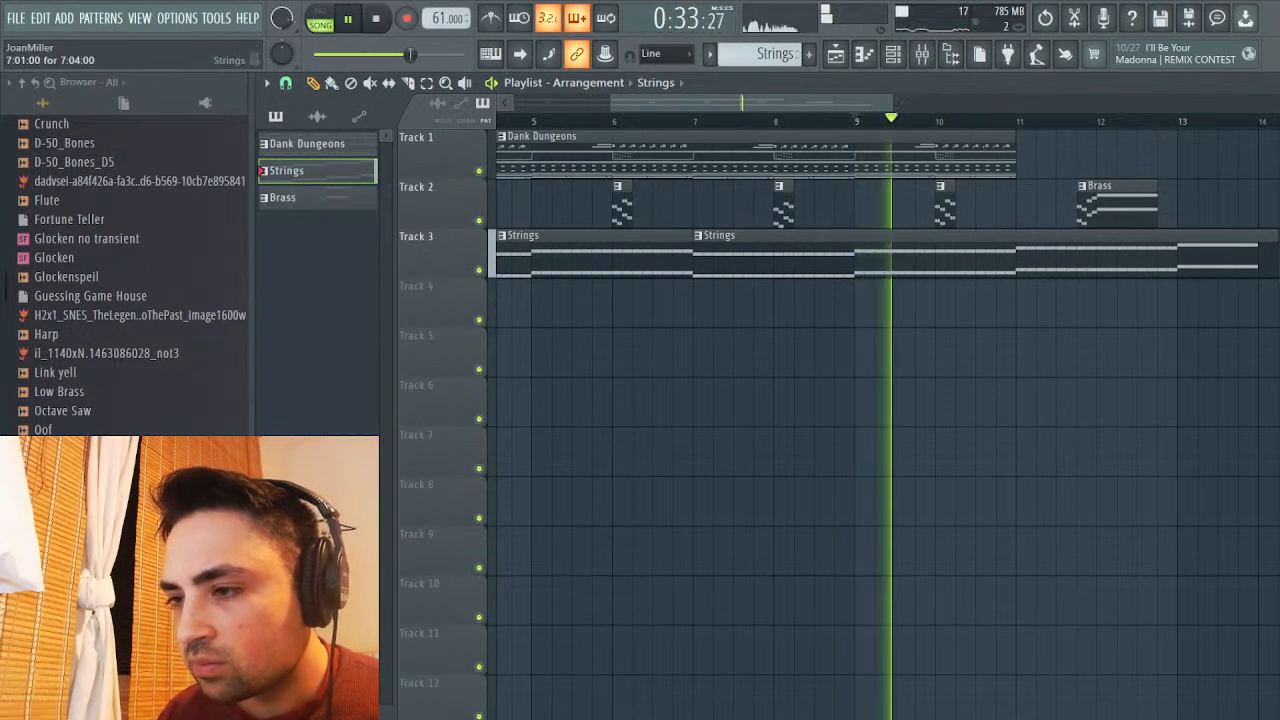
Try the Brass clip in the last quarter of bar 12, and return it to the last quarter of bar 11
left_click_drag(1115, 205, 1197, 205)
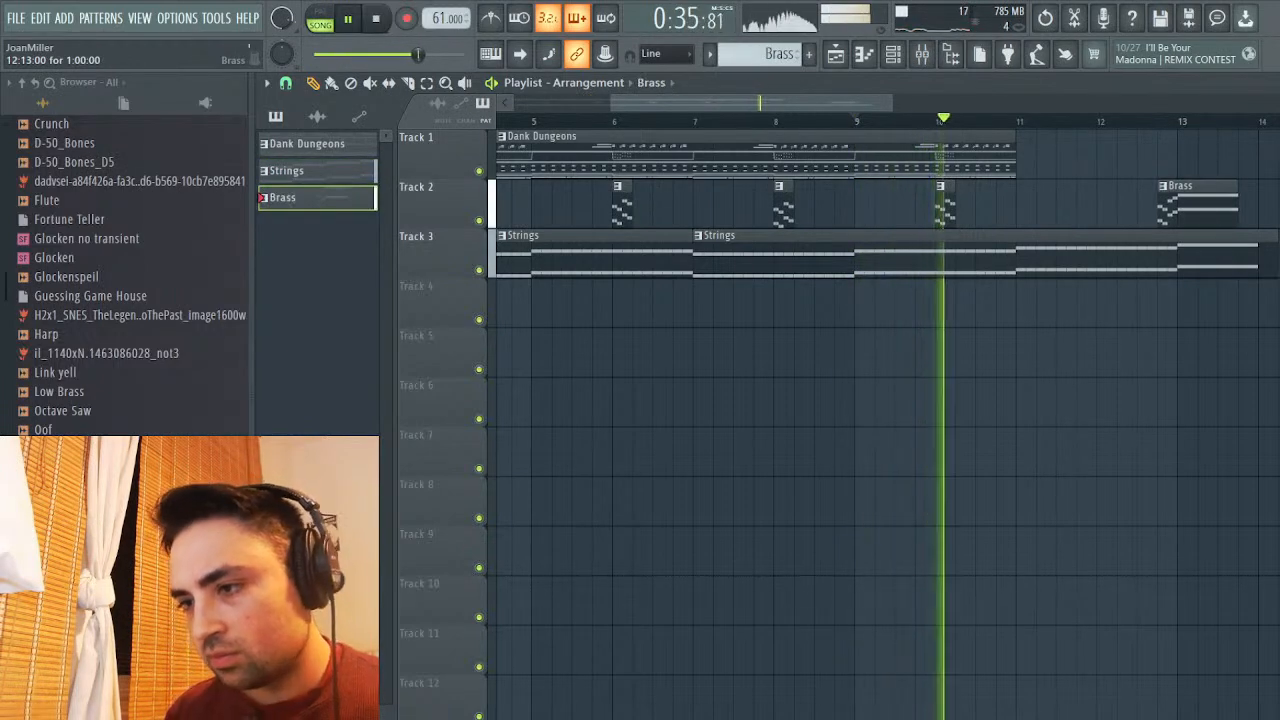
left_click_drag(1185, 205, 1103, 205)
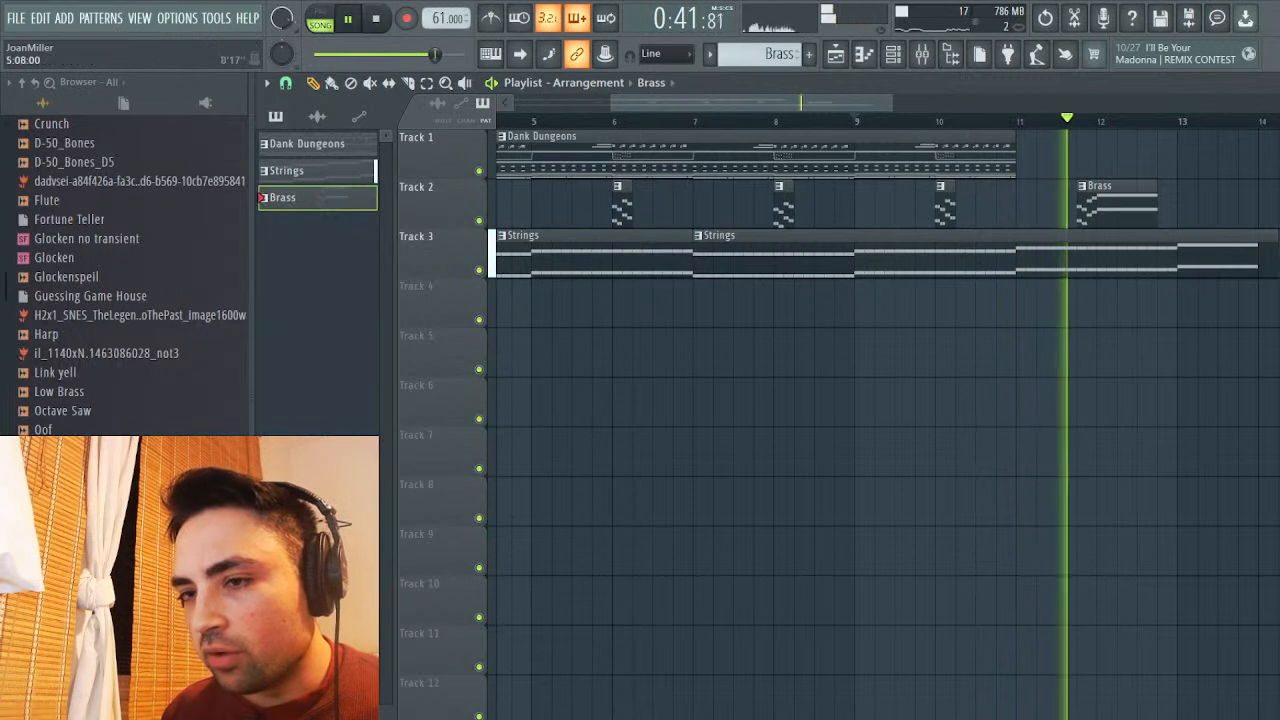
key("space")
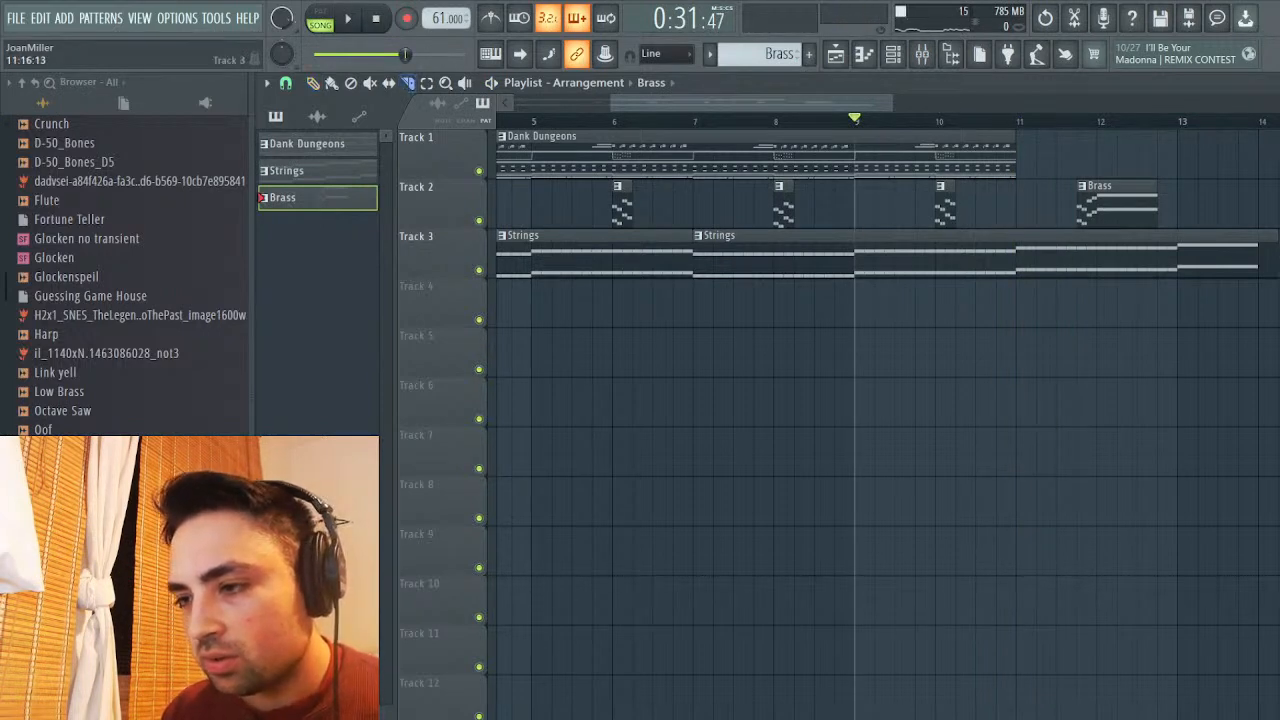
Delete the repeated notes and time in bar 6 of the Strings pattern, pulling the sustained D5 and G4 notes into bar 6
key("Escape")
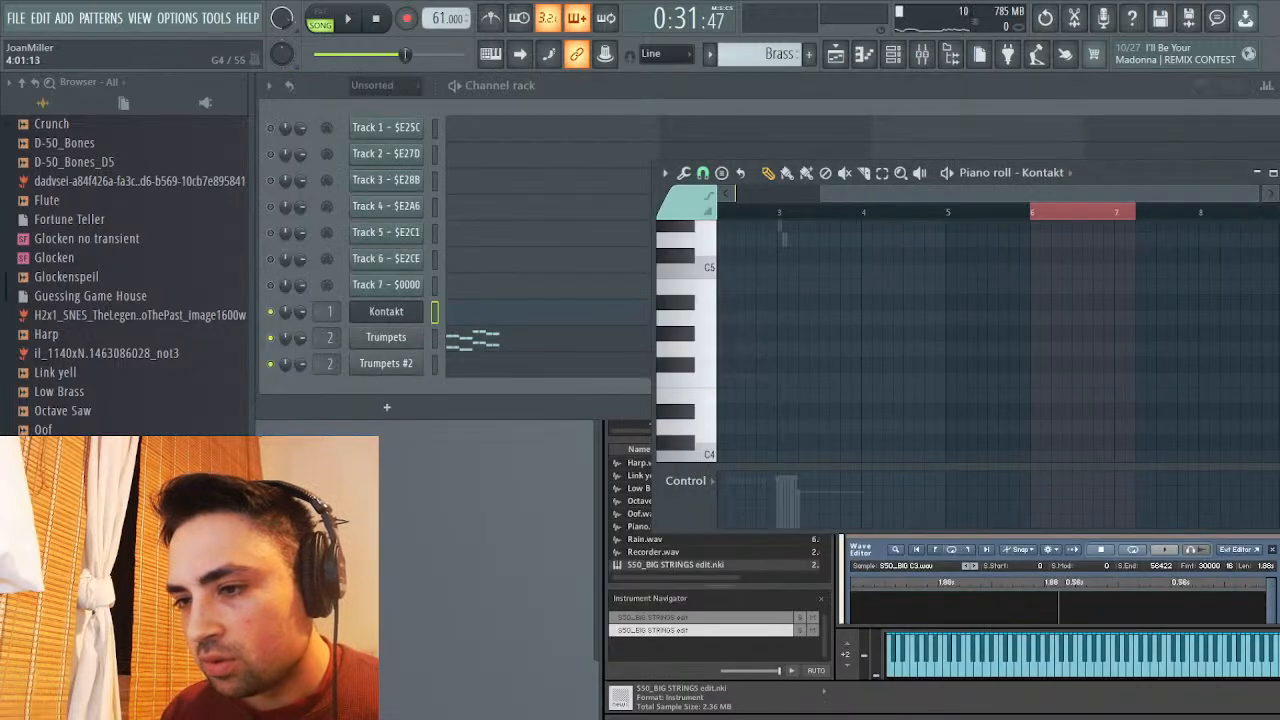
scroll(900, 330, "up", 2)
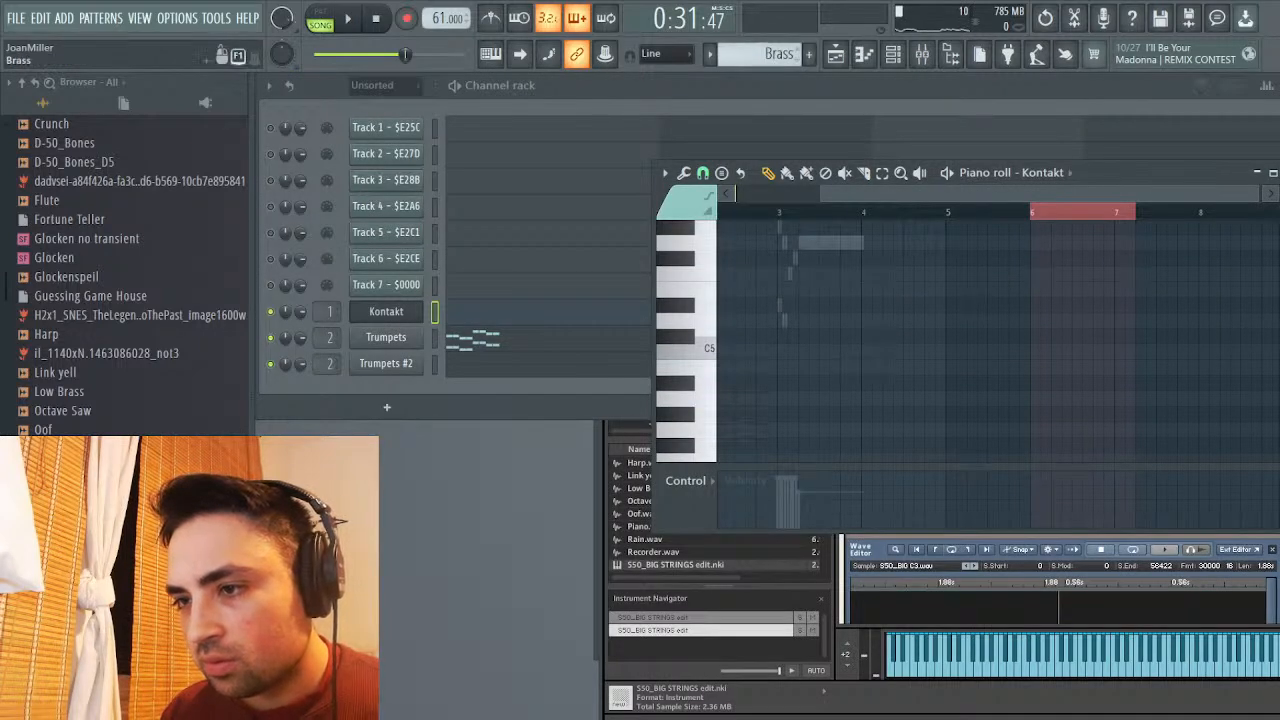
scroll(768, 54, "down", 1)
left_click_drag(1029, 304, 1113, 458)
left_click_drag(1140, 390, 1119, 390)
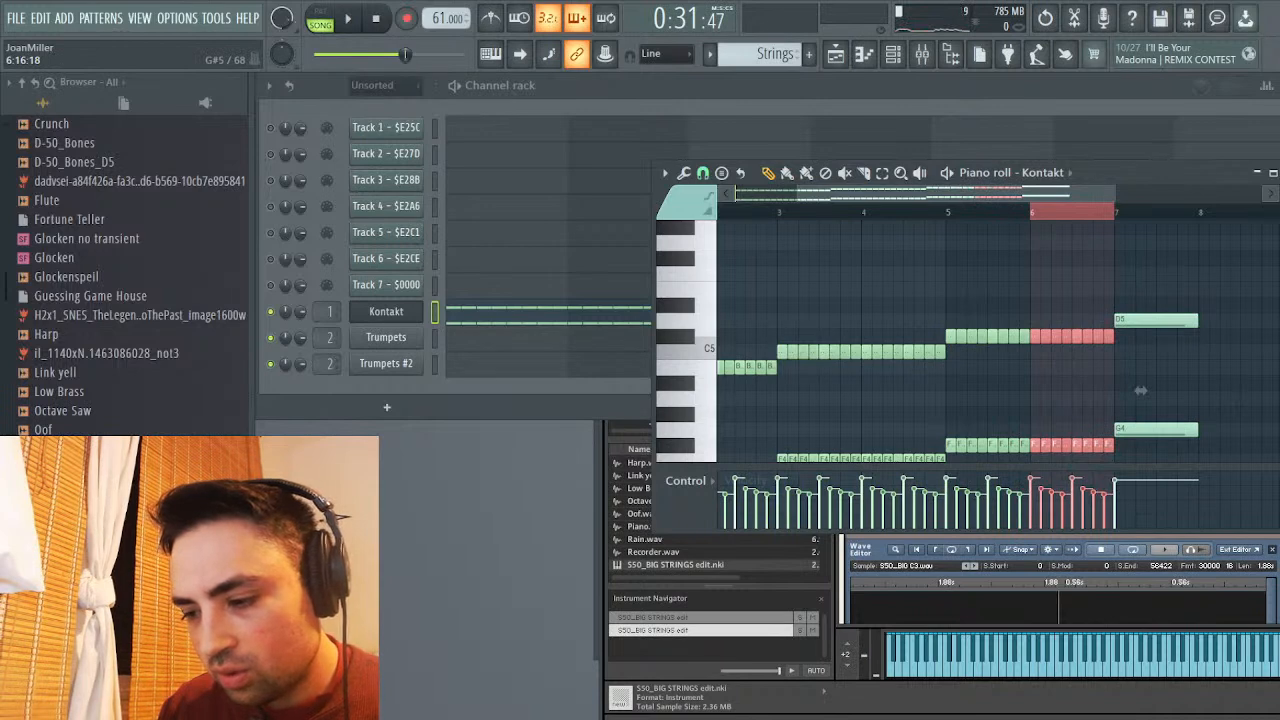
key("ctrl+Delete")
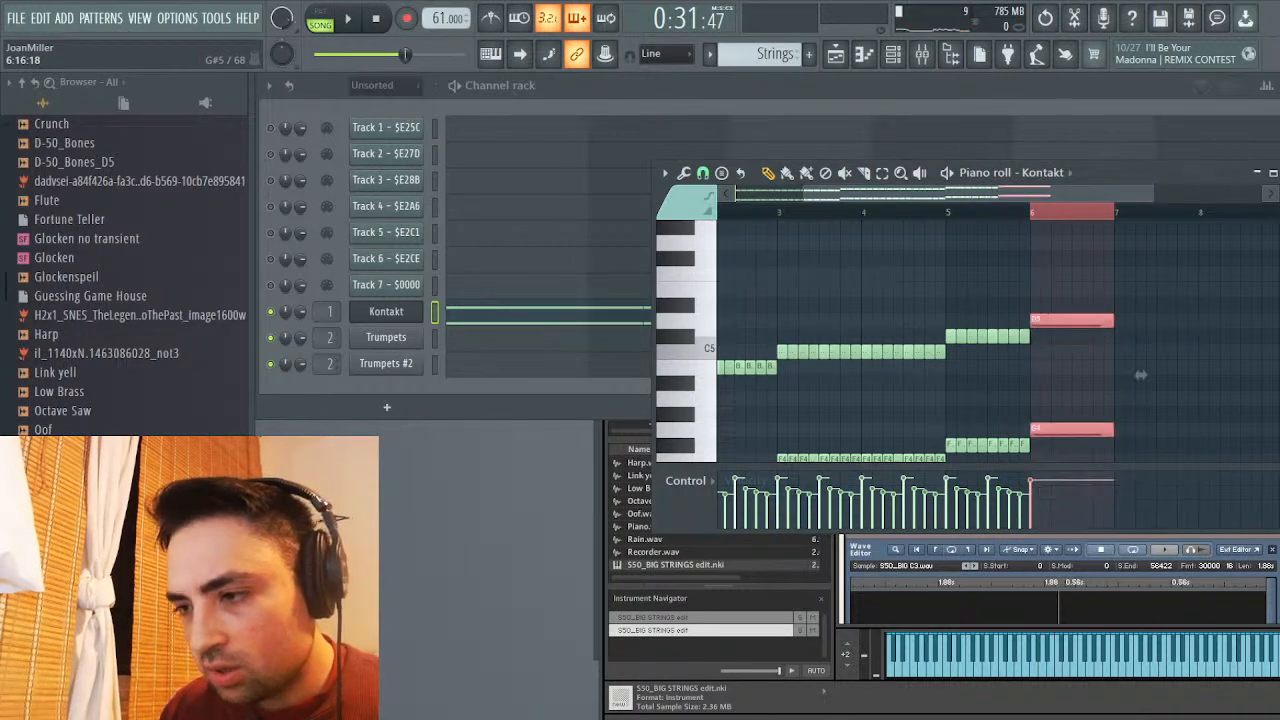
Play the song's ending in the playlist, and move the Brass clip to the start of bar 12
key("F5")
key("space")
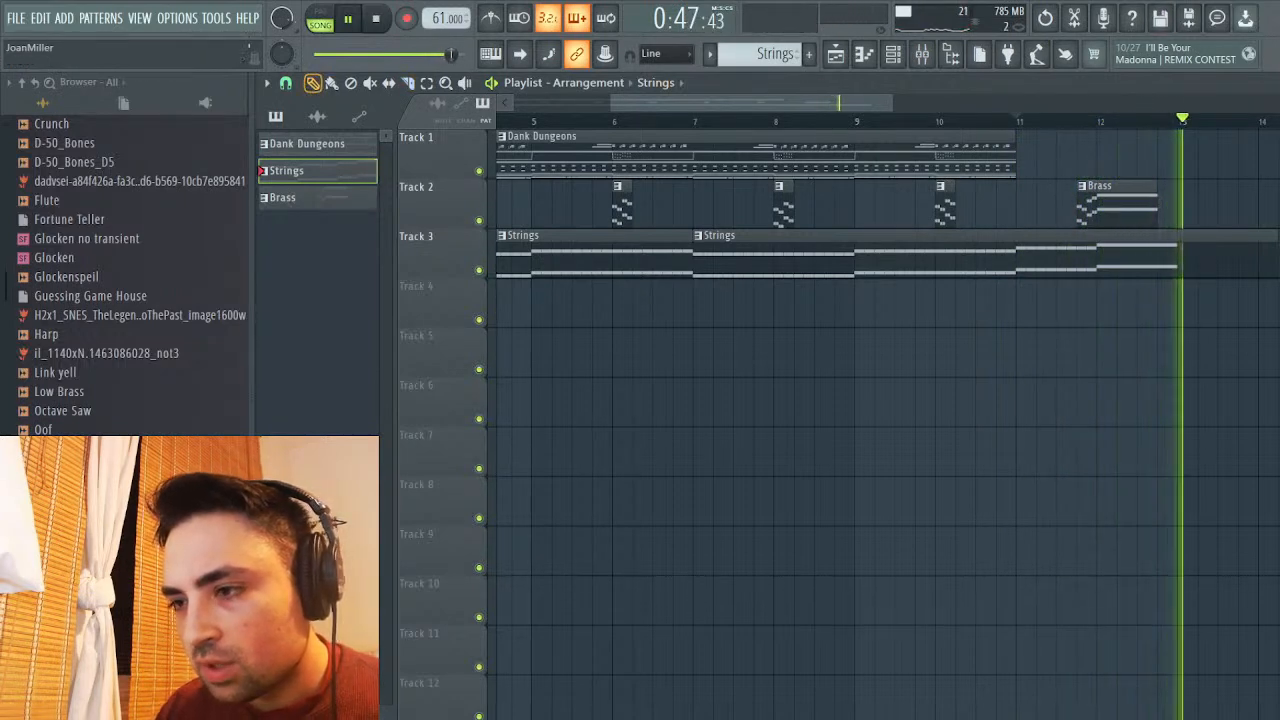
left_click_drag(1100, 186, 1119, 186)
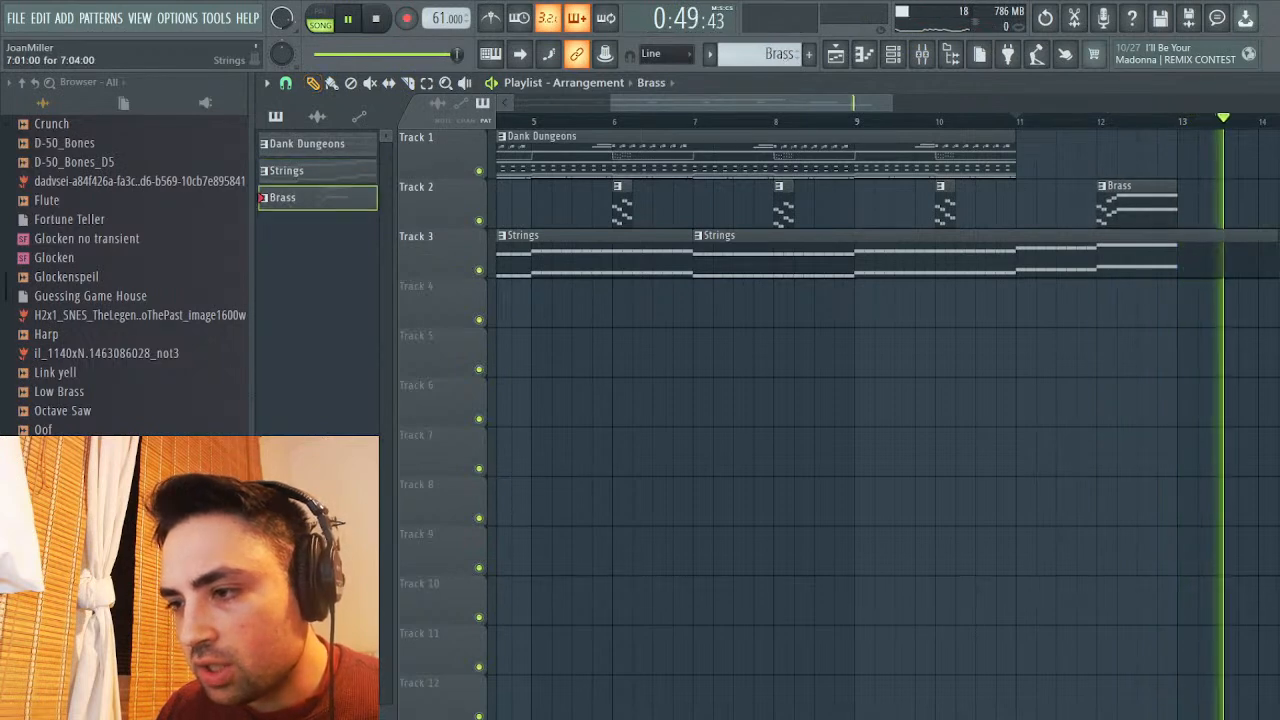
Shift the sustained D5 and G4 notes of the Strings pattern to the second quarter of bar 6
key("Escape")
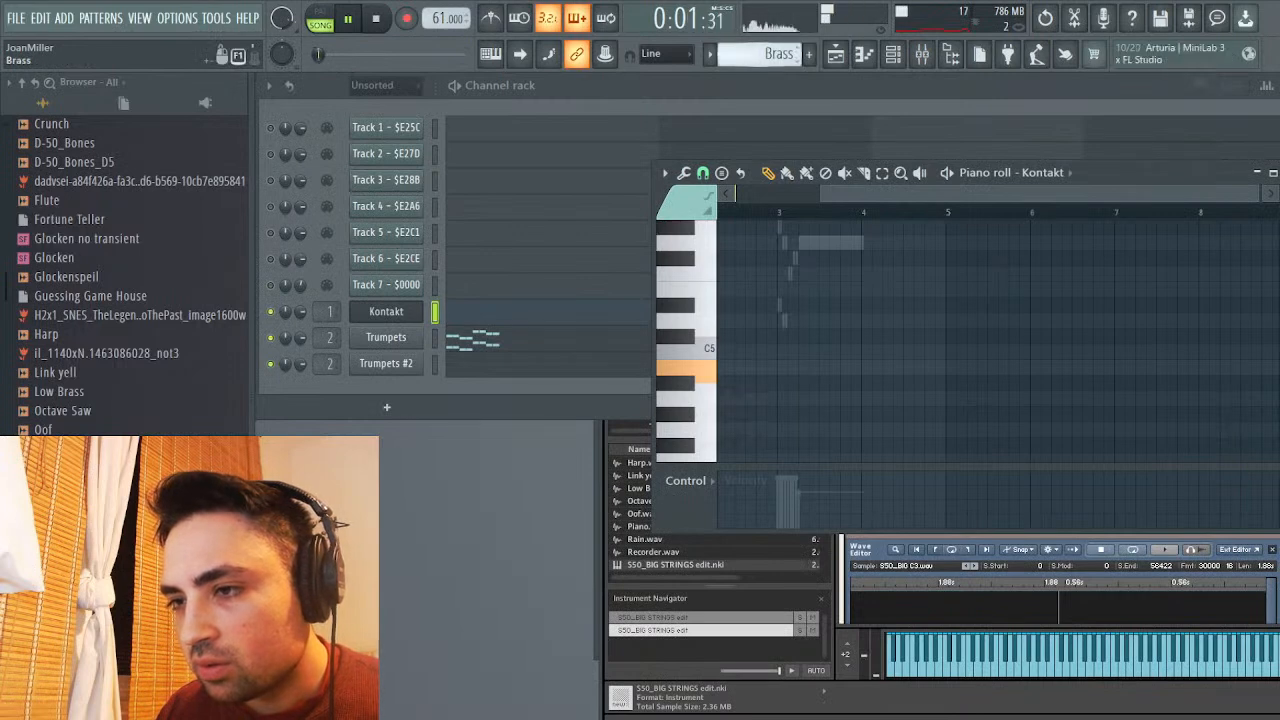
scroll(770, 54, "up", 1)
left_click_drag(1022, 296, 1110, 468)
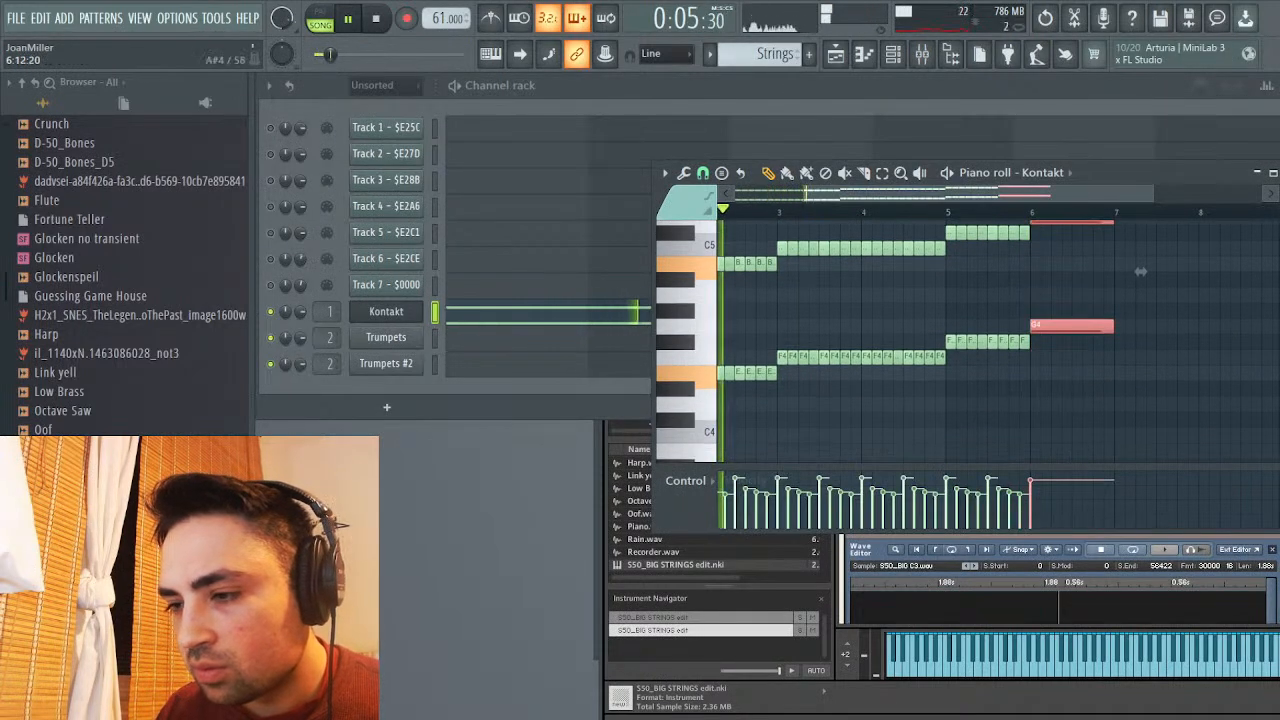
left_click_drag(1140, 271, 1161, 271)
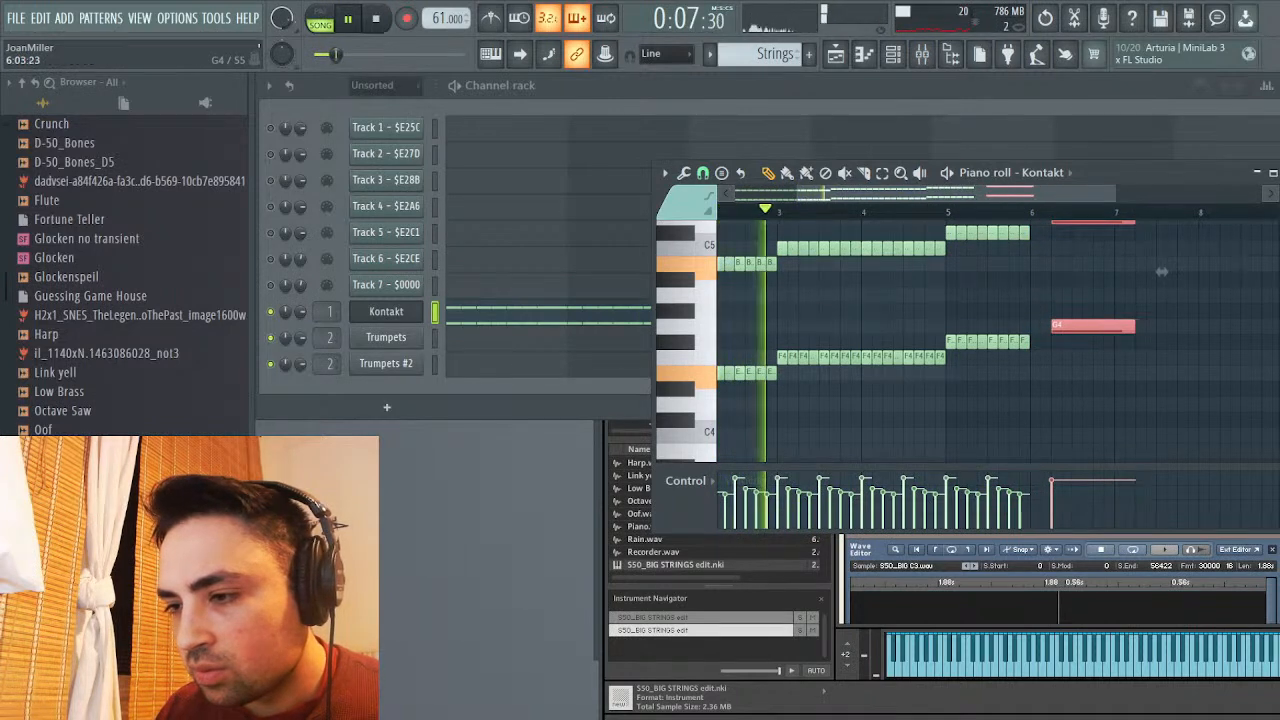
Copy the last half bar of repeated Strings notes into the first half of bar 6, and move the sustained notes to mid-bar 6
left_click_drag(1010, 258, 1056, 342)
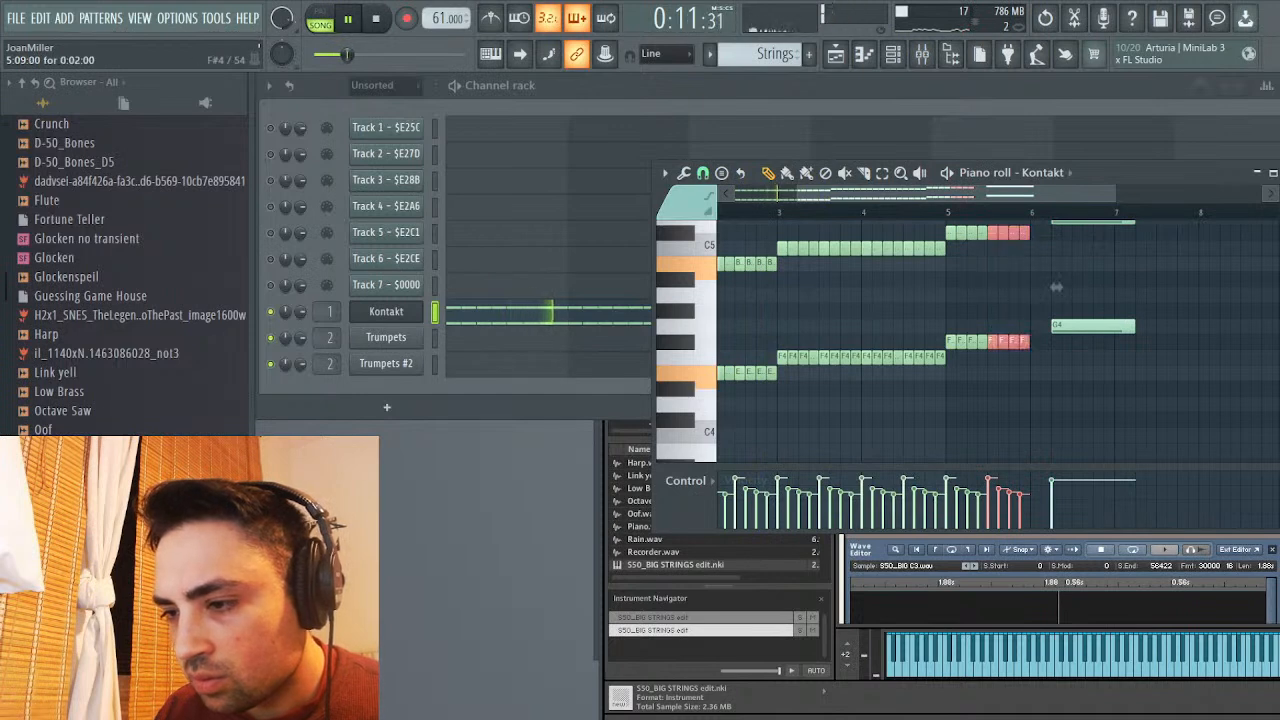
left_click_drag(1056, 287, 1098, 287)
left_click_drag(1103, 331, 1088, 222)
left_click_drag(1163, 306, 1182, 305)
Play the Strings and Brass ending around bar 12, and restore the playlist to a smaller window
key("space")
key("space")
left_click(835, 54)
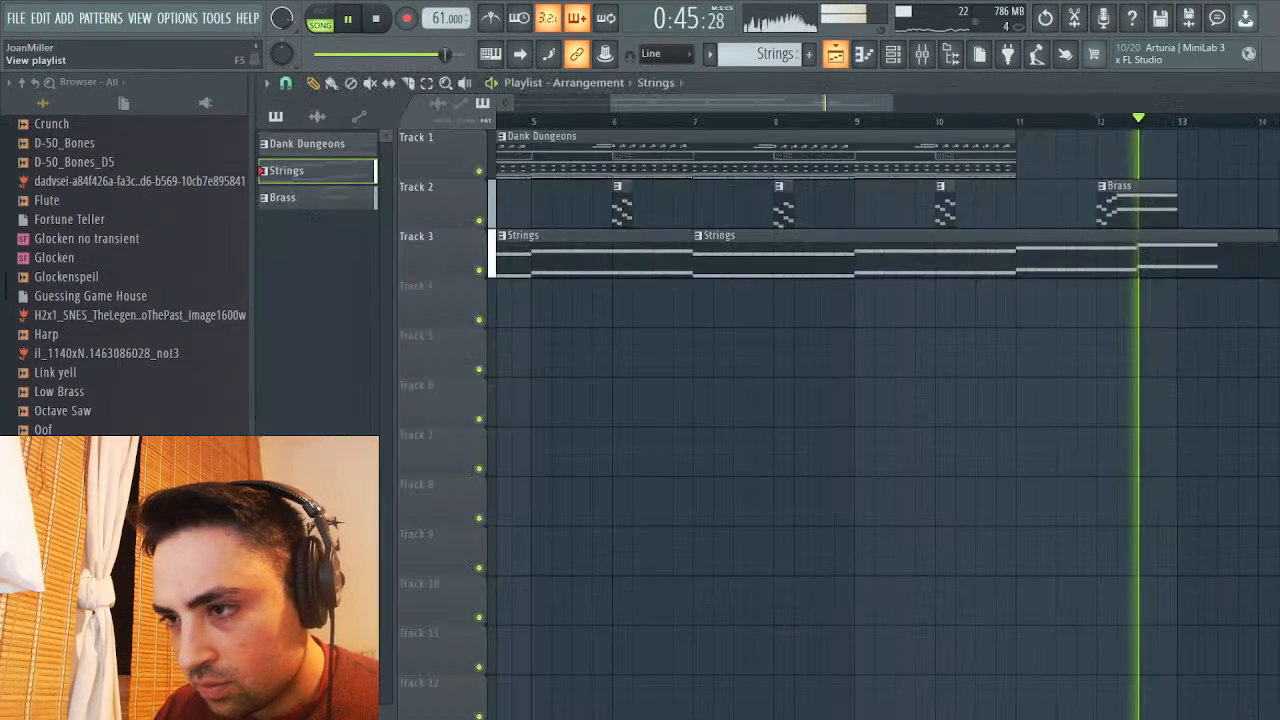
mouse_move(1130, 205)
left_mouse_down()
mouse_move(1150, 205)
mouse_move(1130, 205)
left_mouse_up()
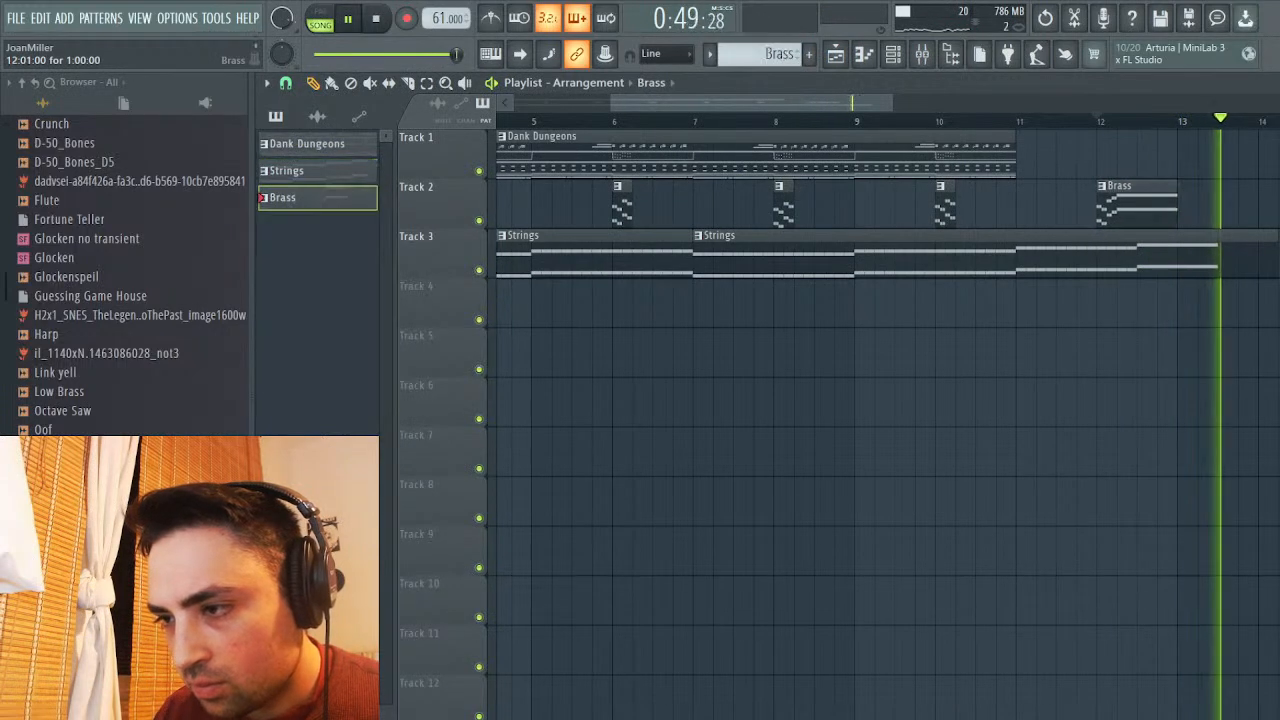
left_click(1275, 83)
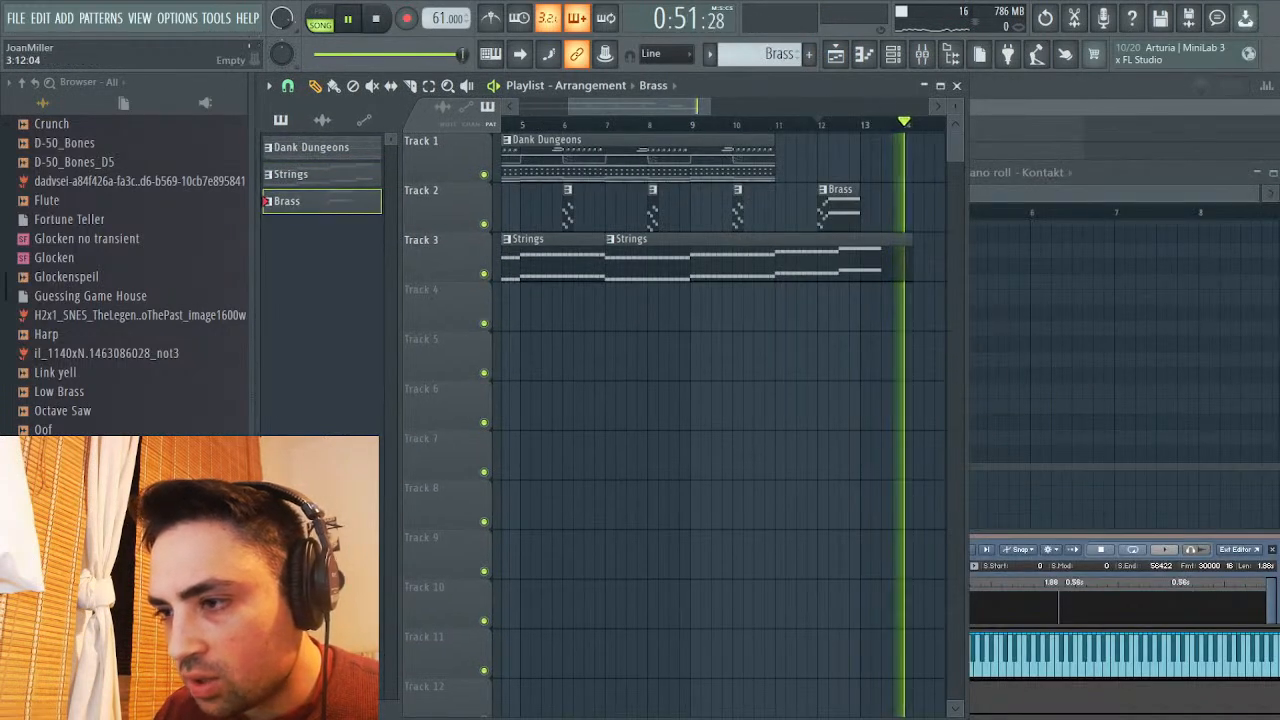
Delete the second quarter's repeated notes in bar 6 of the Strings pattern, and move the sustained D5 and G4 notes into their place
key("F5")
scroll(860, 300, "up", 5)
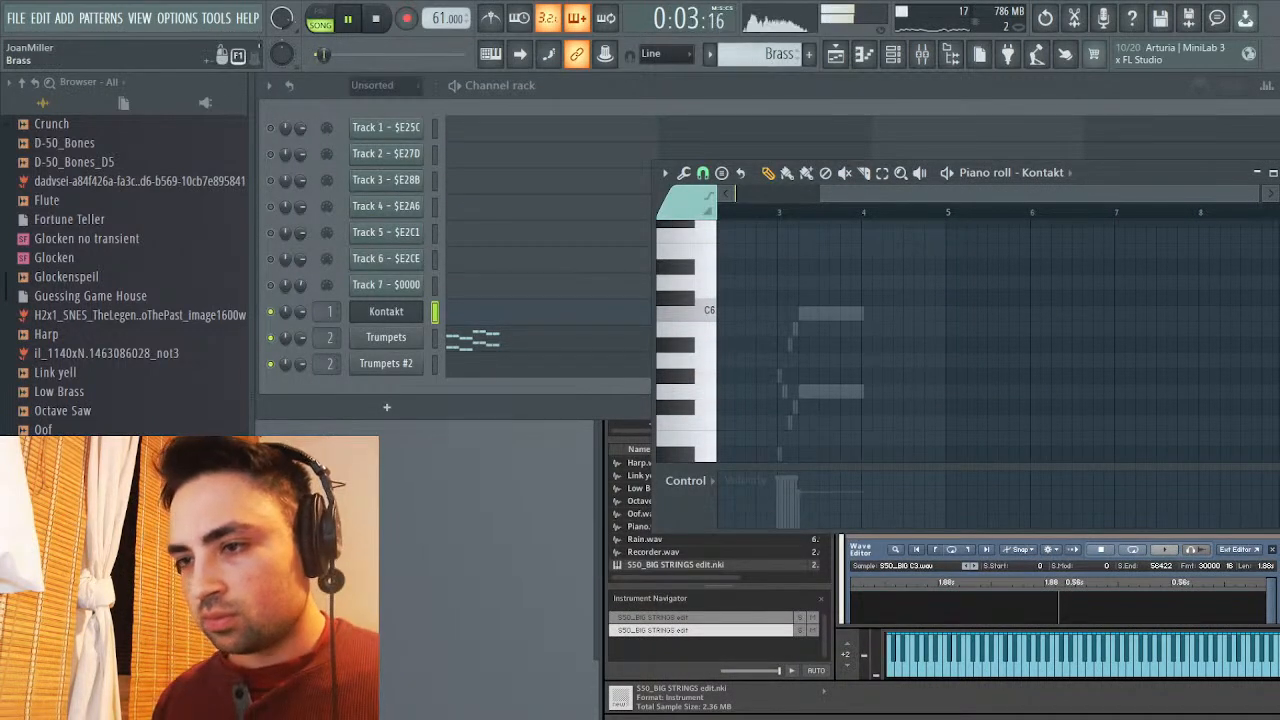
scroll(768, 54, "up", 1)
scroll(1030, 346, "up", 2)
scroll(1030, 346, "down", 5)
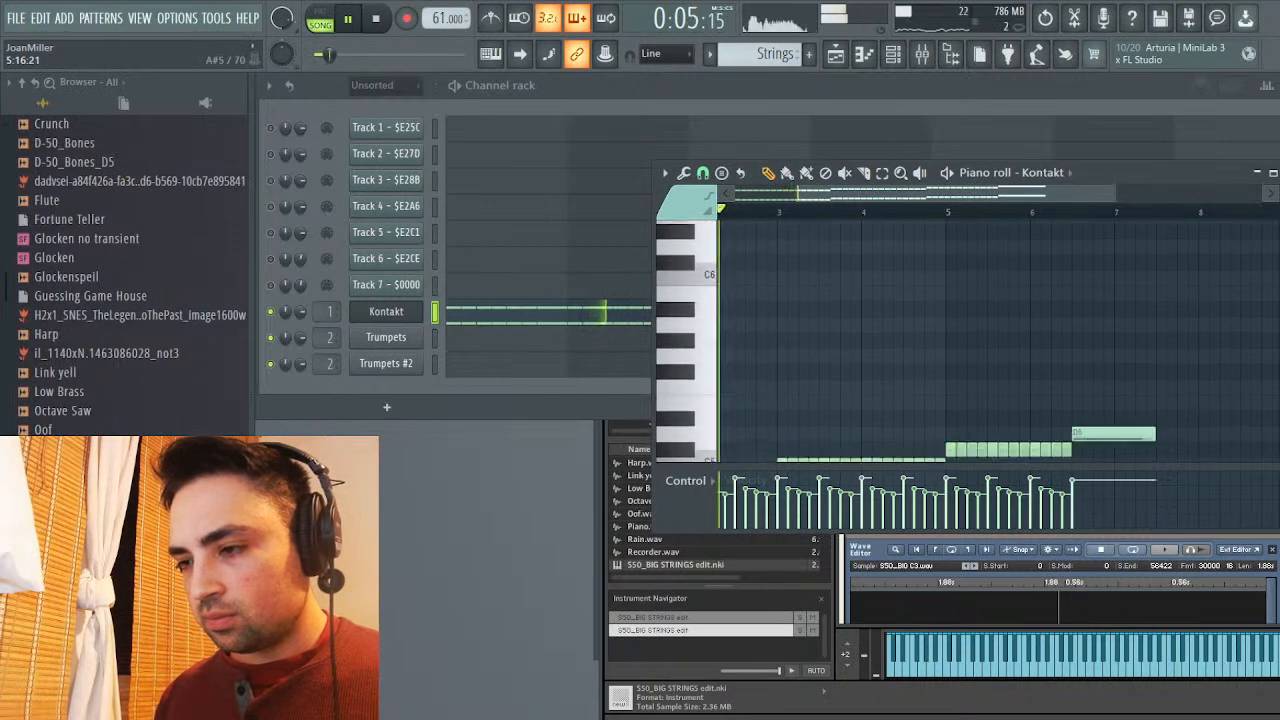
left_click_drag(1056, 296, 1068, 430)
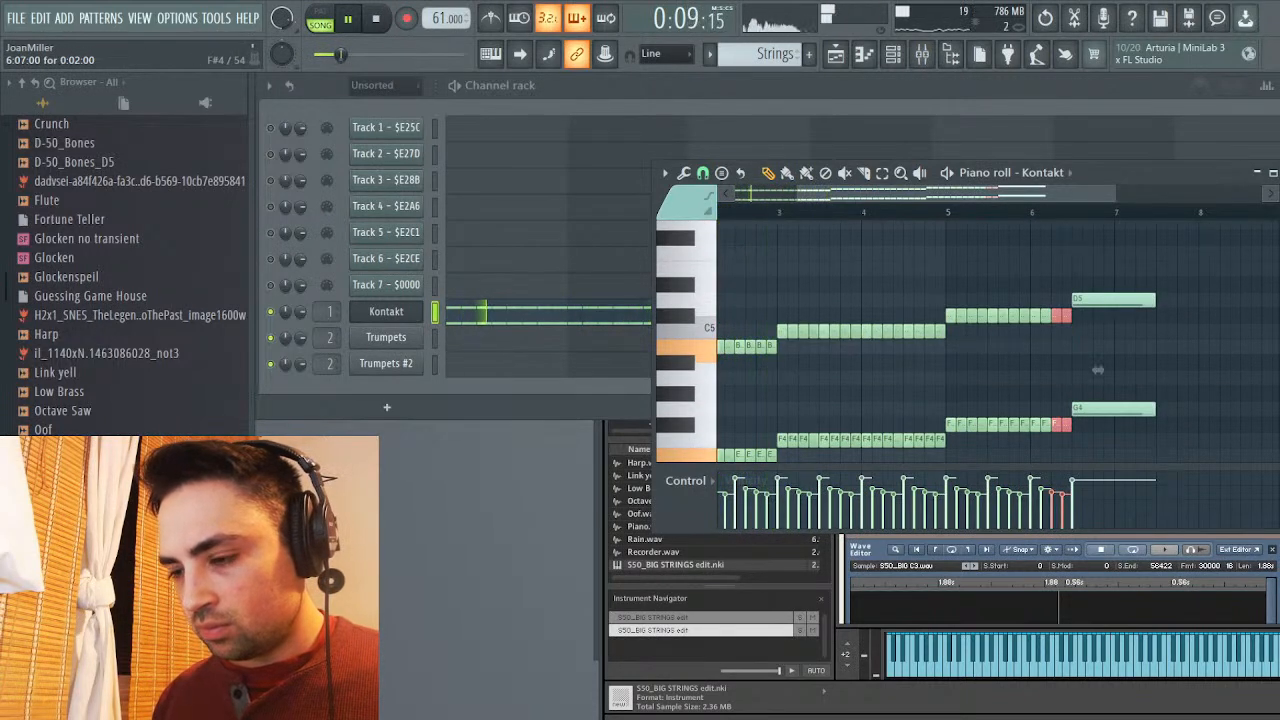
left_click_drag(1064, 290, 1182, 354)
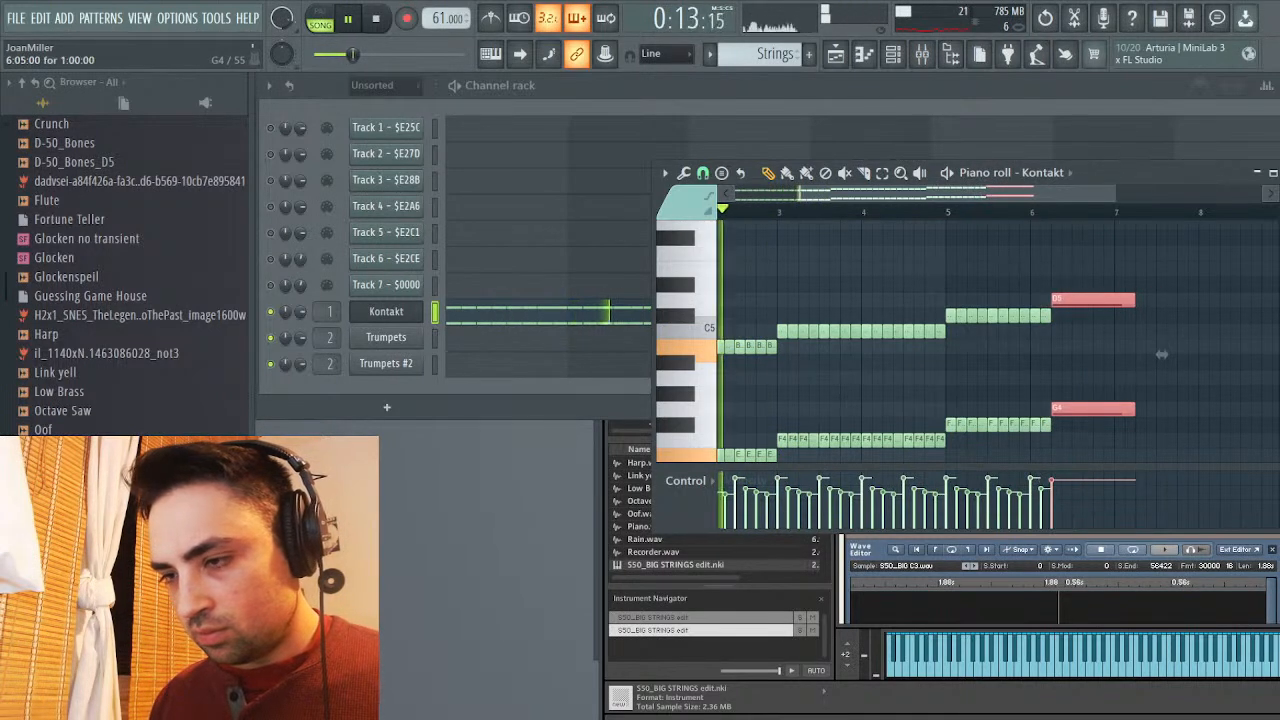
Play the song from the last quarter of bar 11, and shorten the sustained Strings D5 and G4 notes to end at bar 7
key("F5")
left_click(806, 124)
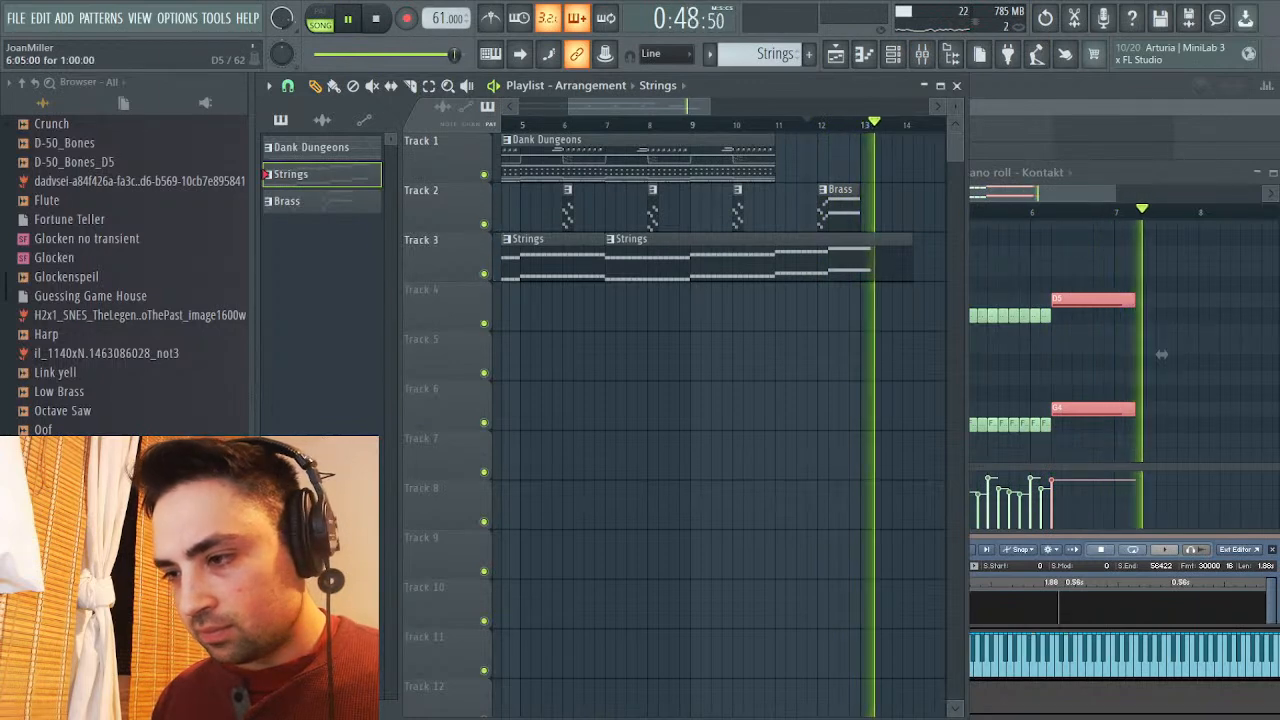
left_click(1161, 354)
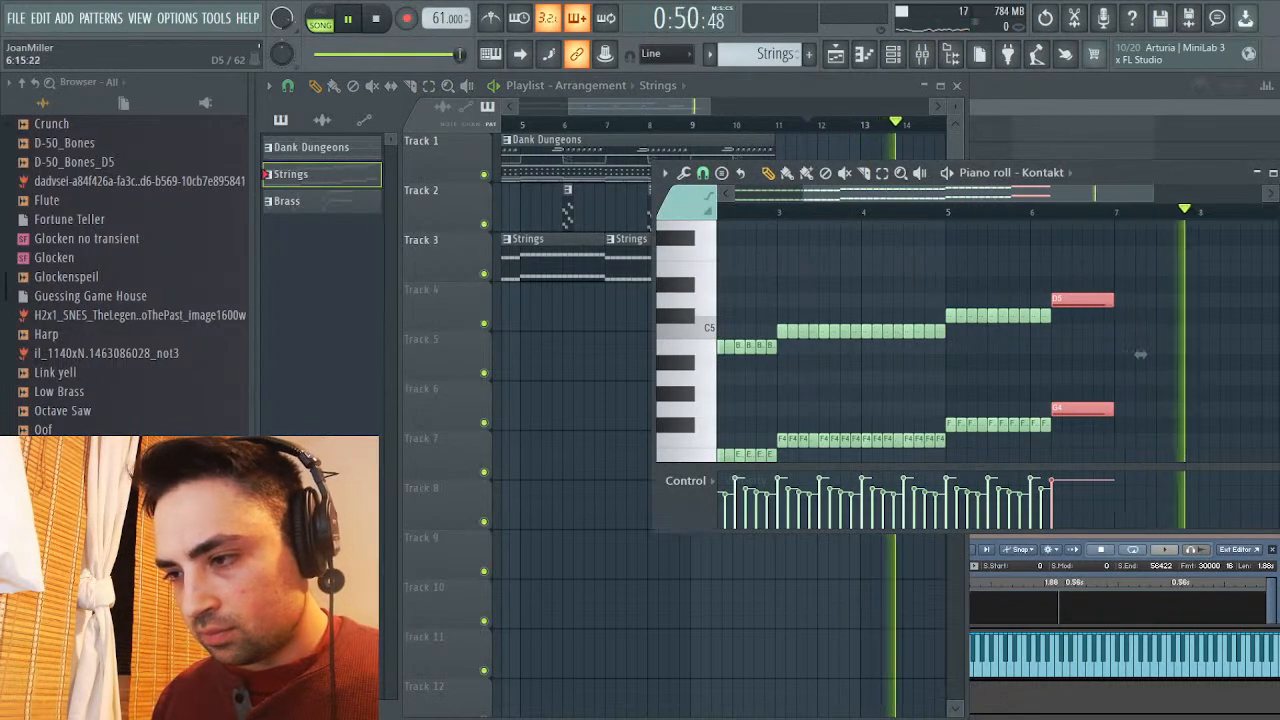
left_click_drag(1129, 354, 1140, 354)
key("F5")
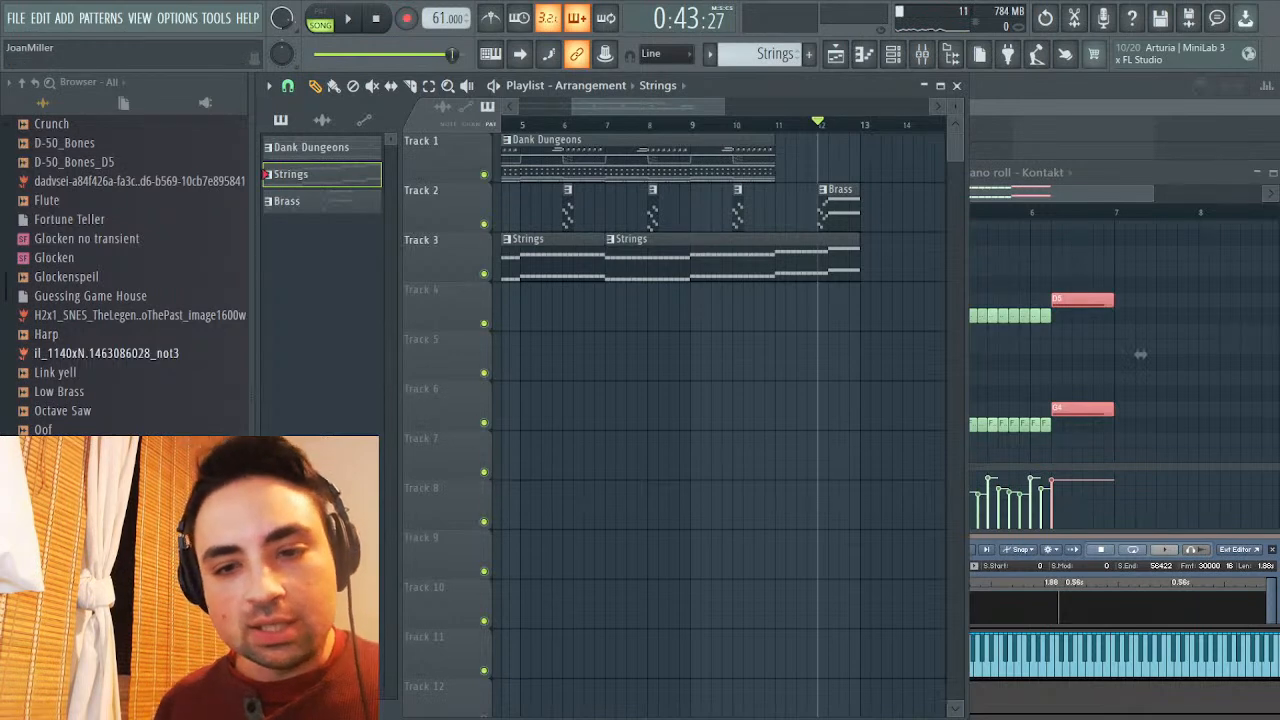
Close the piano roll and playlist, add an FPC channel to the channel rack, and load its Empty preset
scroll(130, 270, "down", 10)
scroll(130, 270, "up", 6)
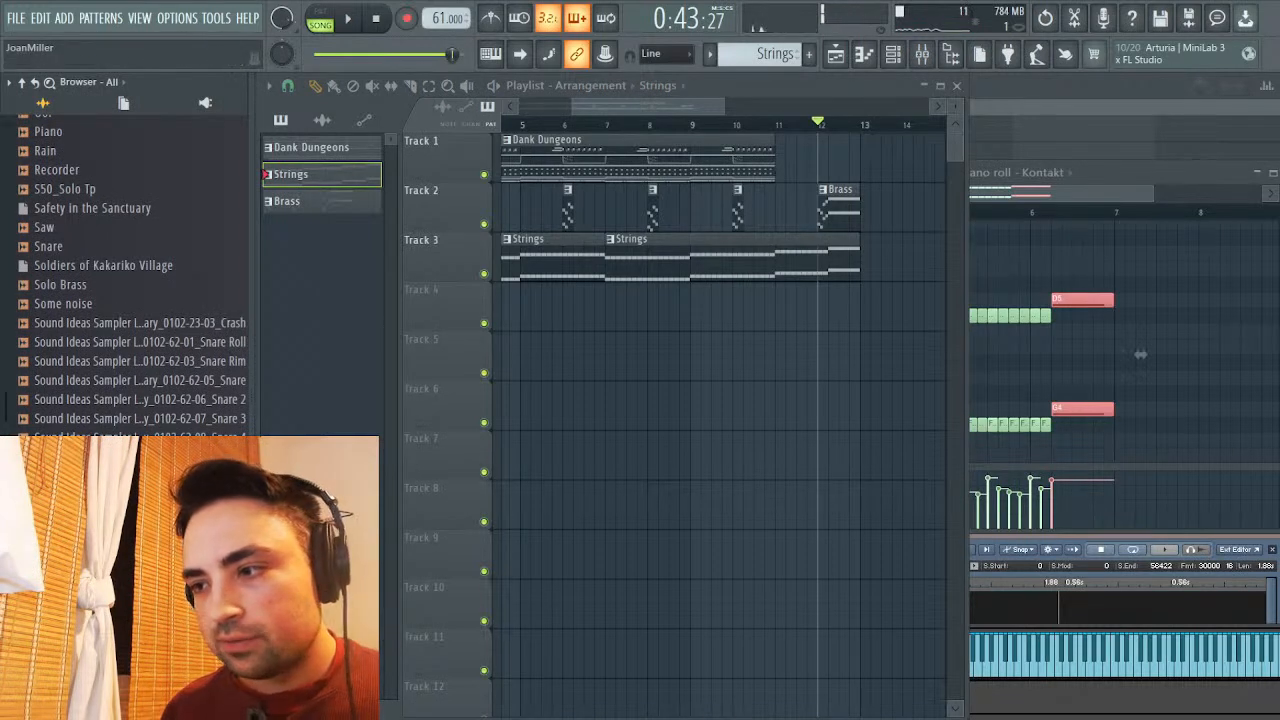
left_click(1272, 172)
left_click(956, 85)
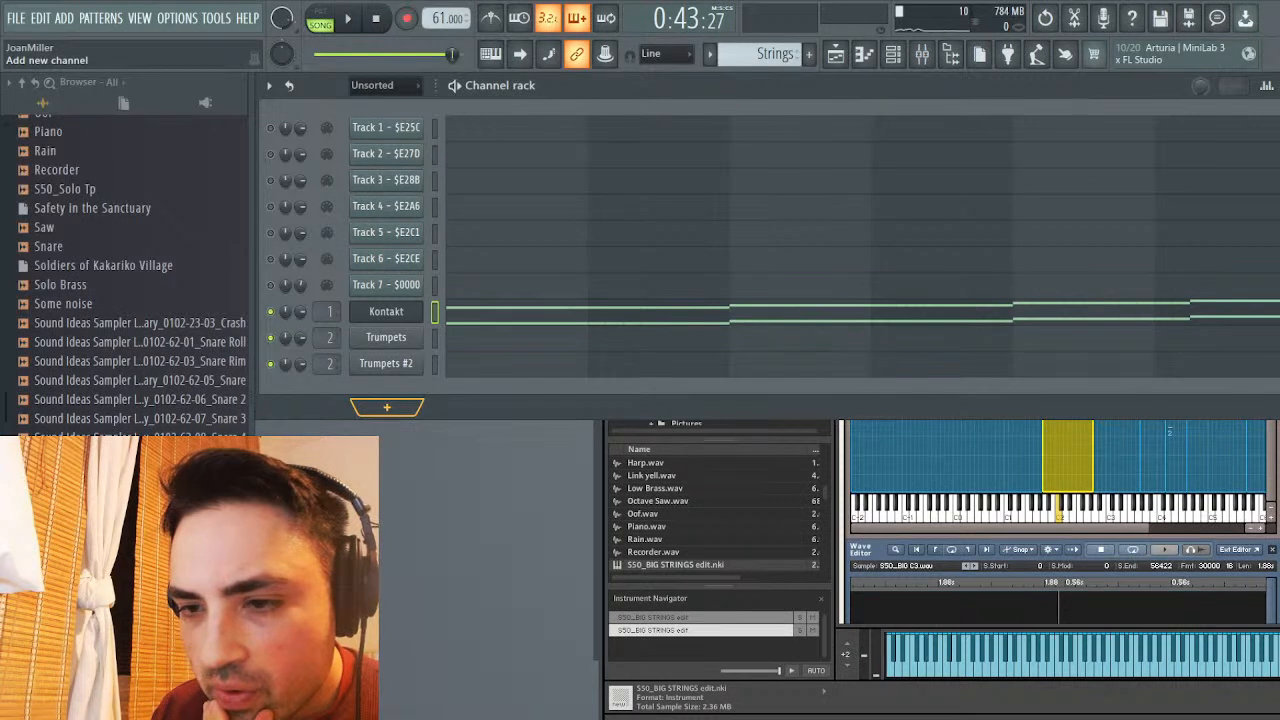
left_click(387, 406)
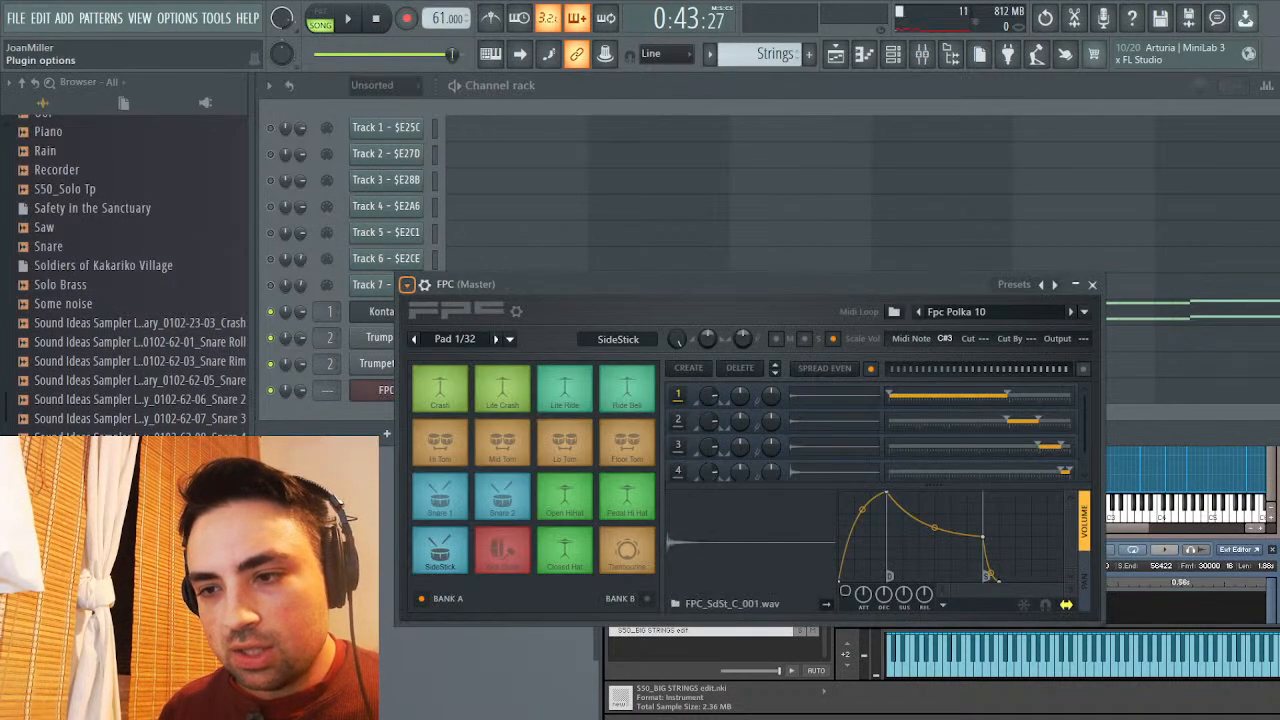
left_click(480, 390)
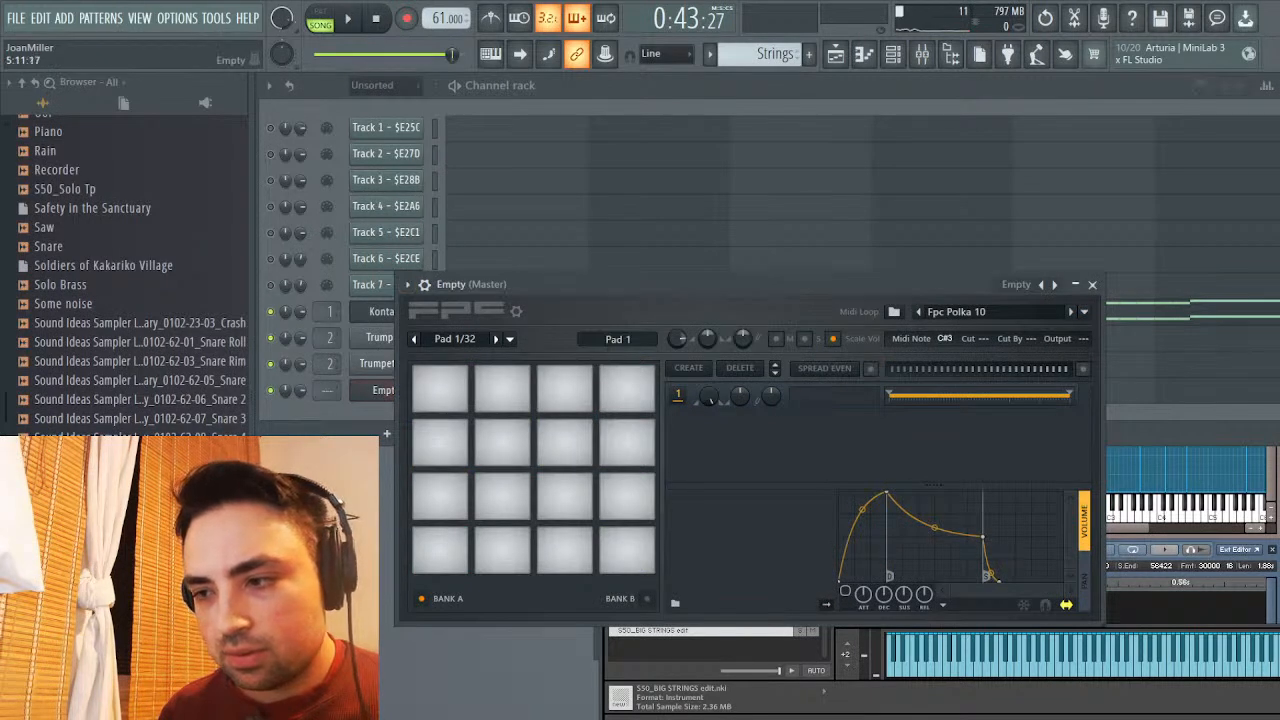
Load the Timpani, Timpani 2 and Timpani 3 samples onto FPC pads 13, 14 and 15, and close the plugin
left_click(440, 388)
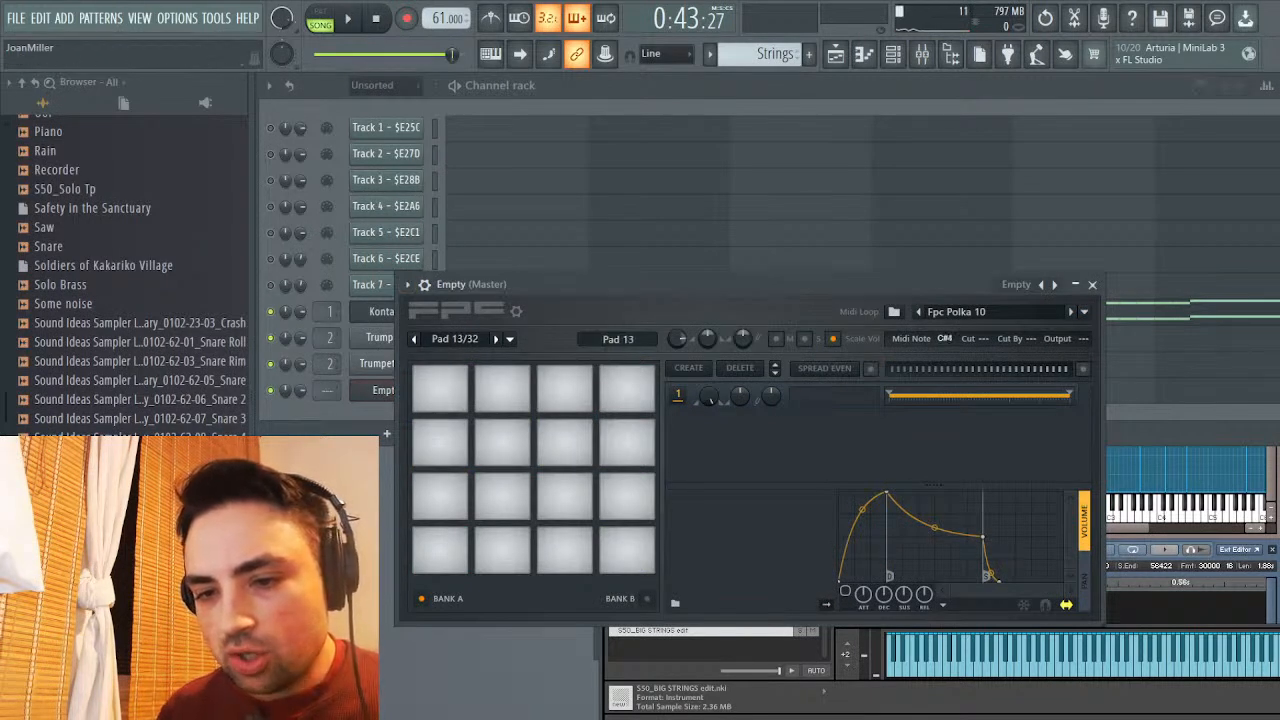
left_click_drag(140, 552, 440, 388)
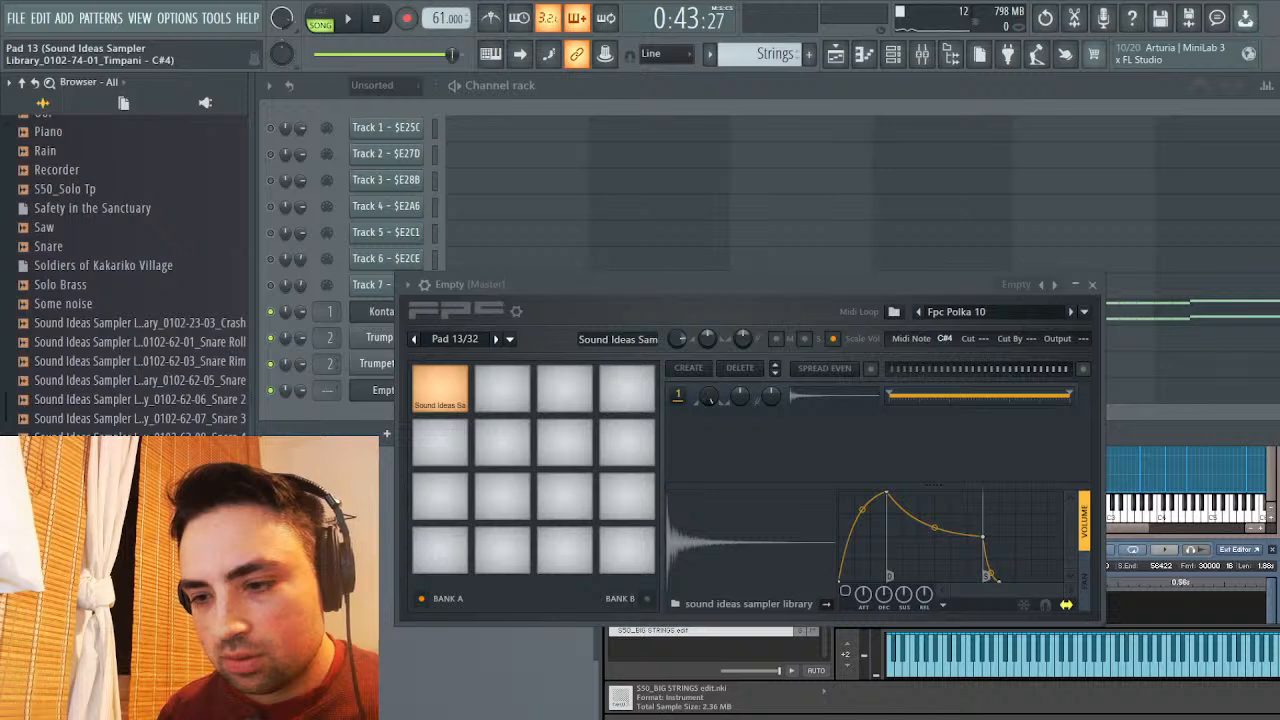
left_click_drag(140, 571, 502, 388)
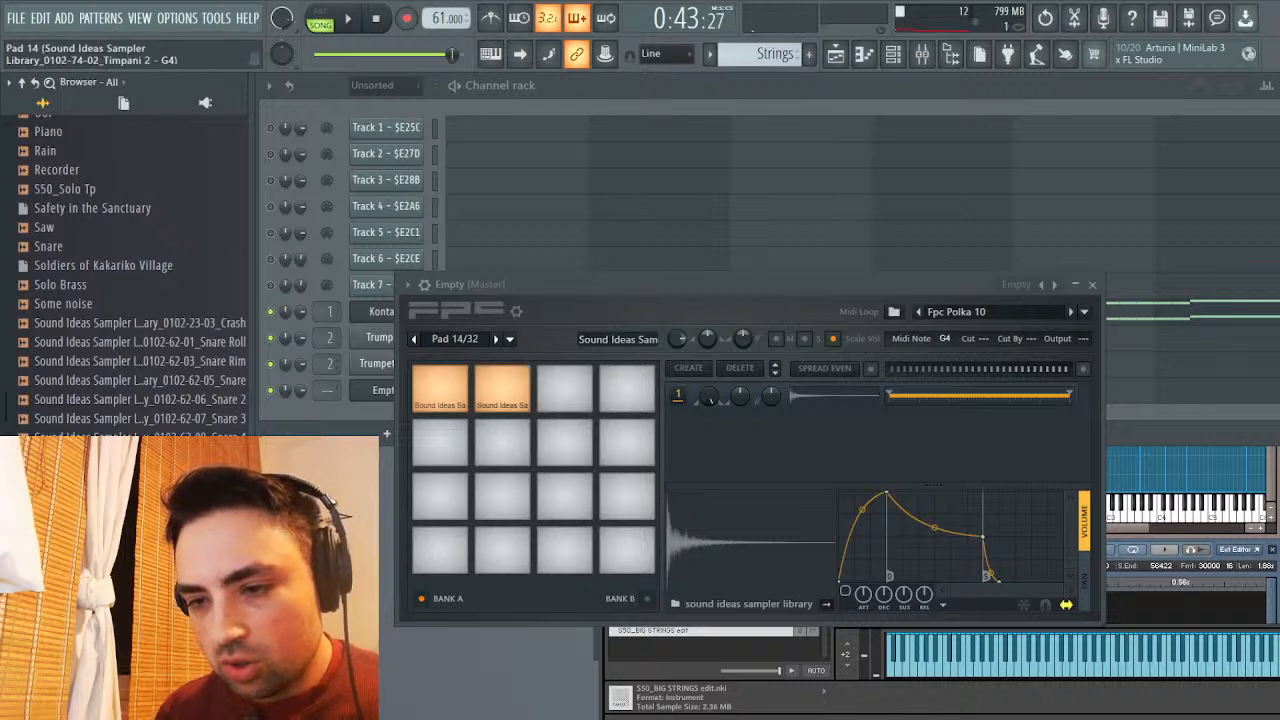
left_click_drag(140, 590, 565, 388)
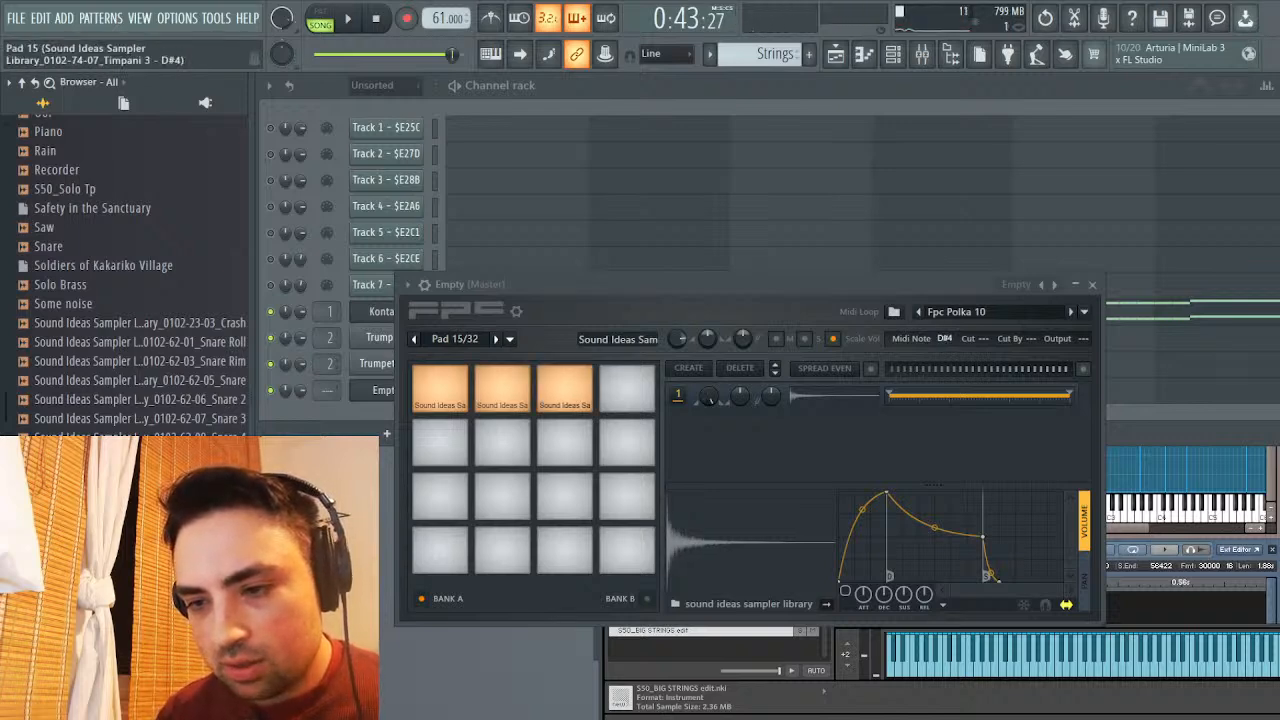
left_click(1092, 285)
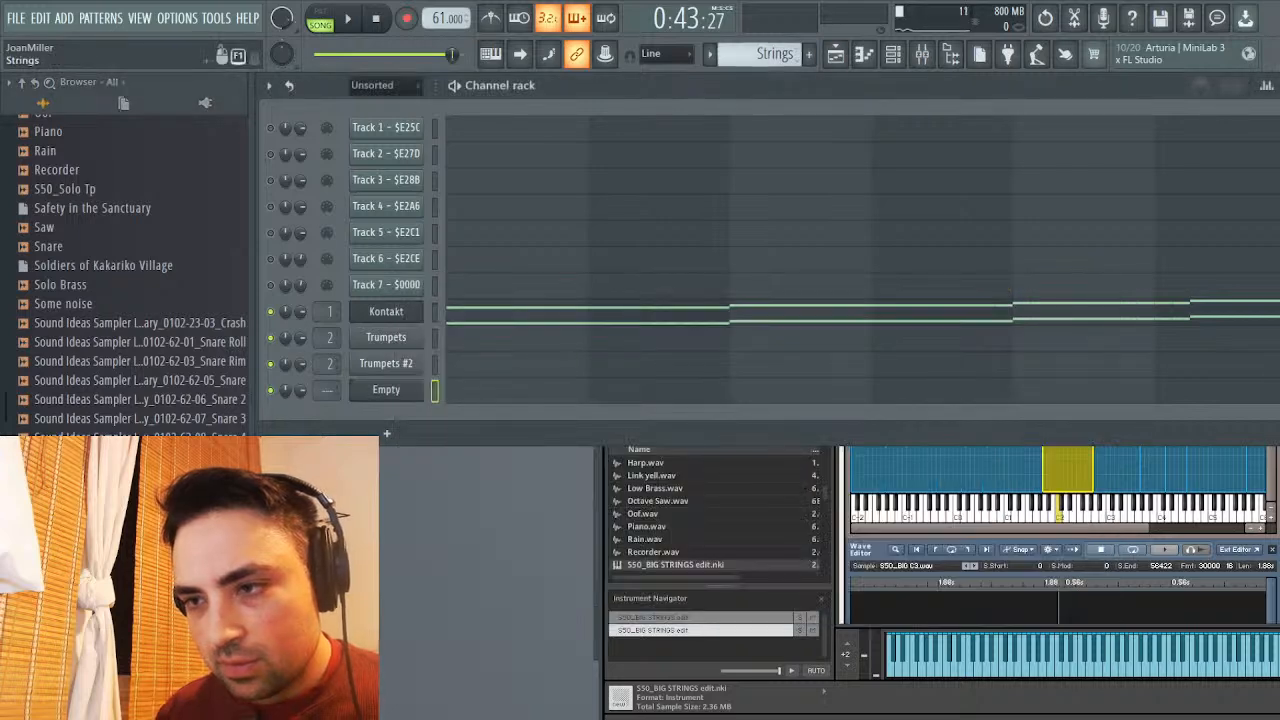
Copy the notes of Track 5 - $E2C1 from the Dank Dungeons pattern and close its piano roll
left_click(790, 210)
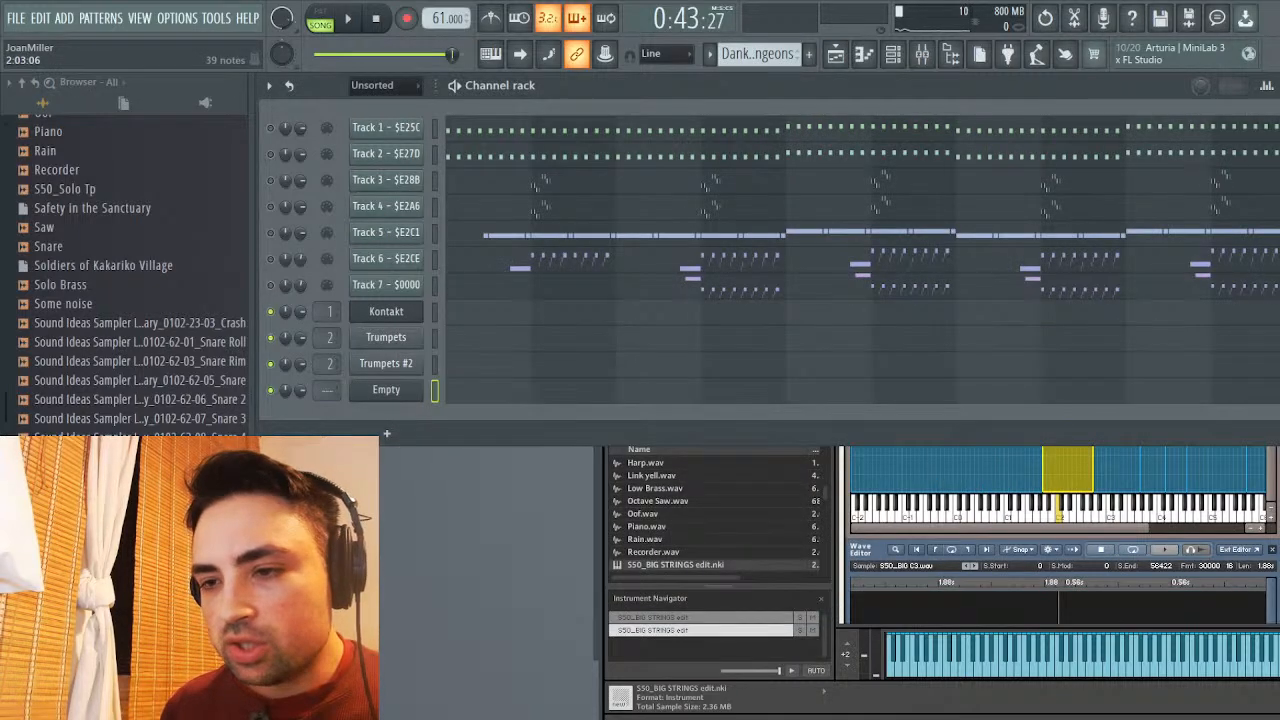
left_click(620, 236)
scroll(968, 350, "down", 3)
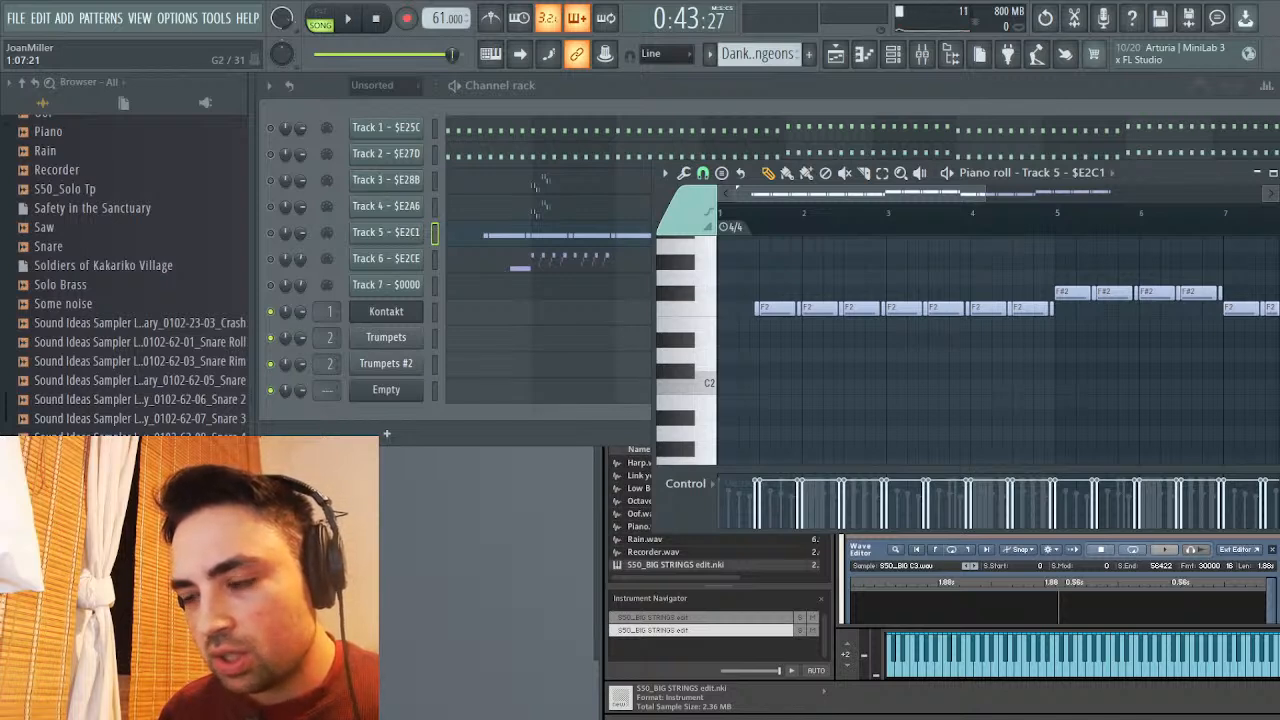
left_click(1257, 173)
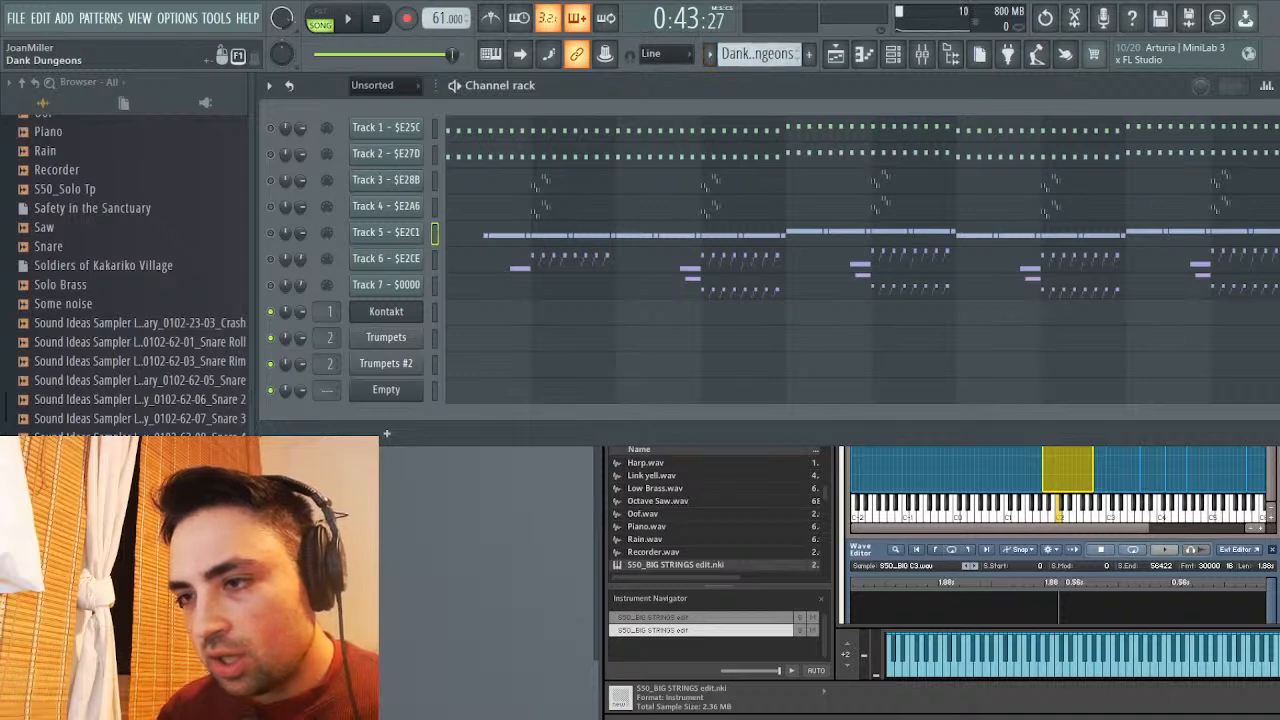
Create a new pattern named Timpani and paste the copied notes into the Empty channel's piano roll
key("F4")
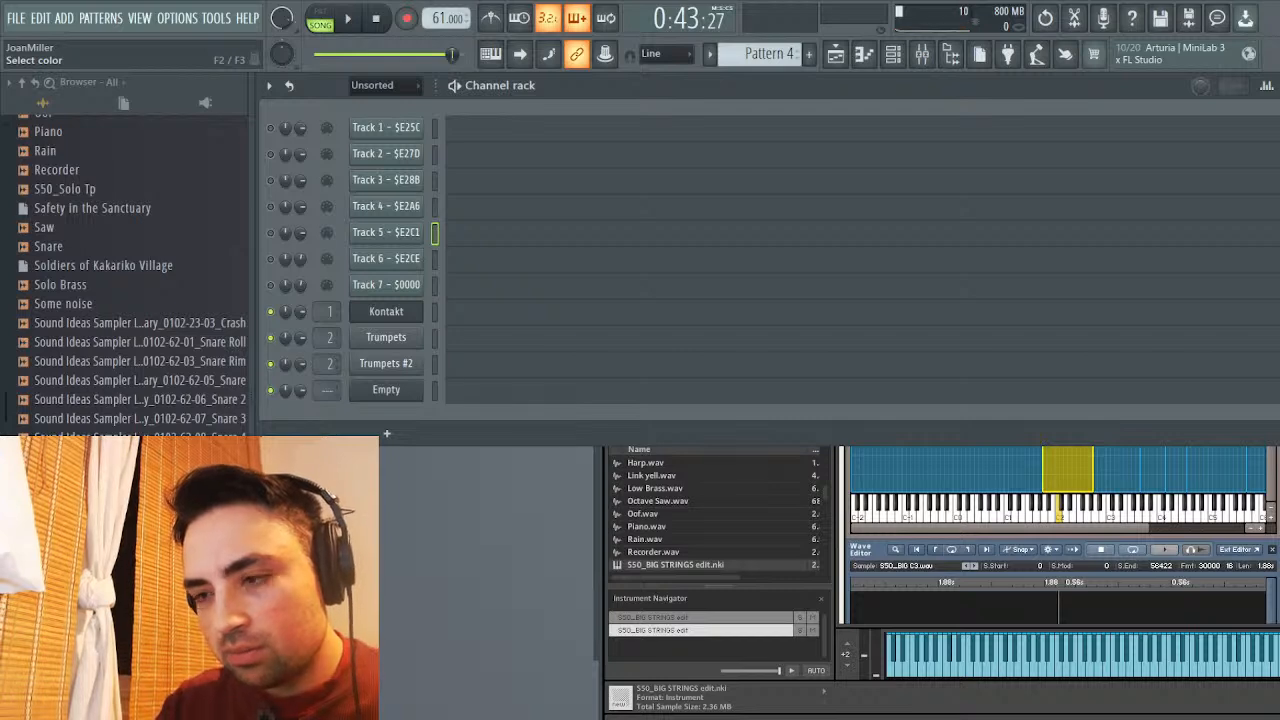
key("Return")
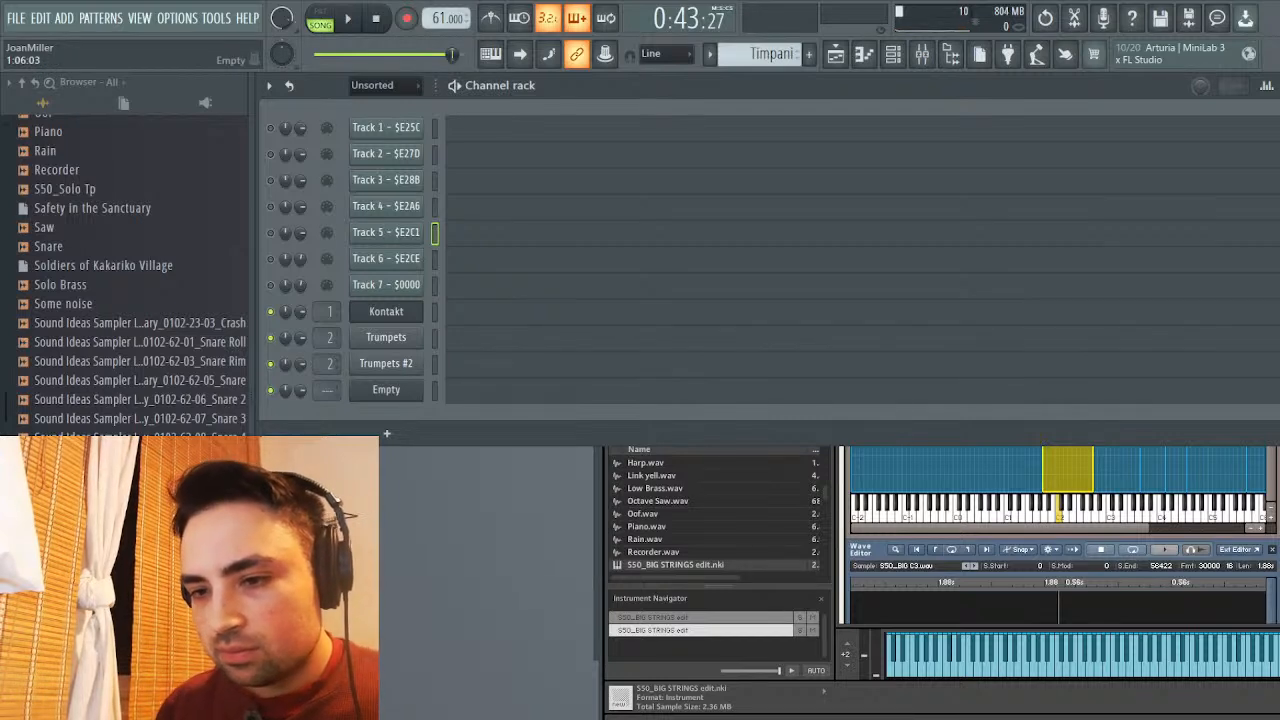
key("F7")
key("ctrl+v")
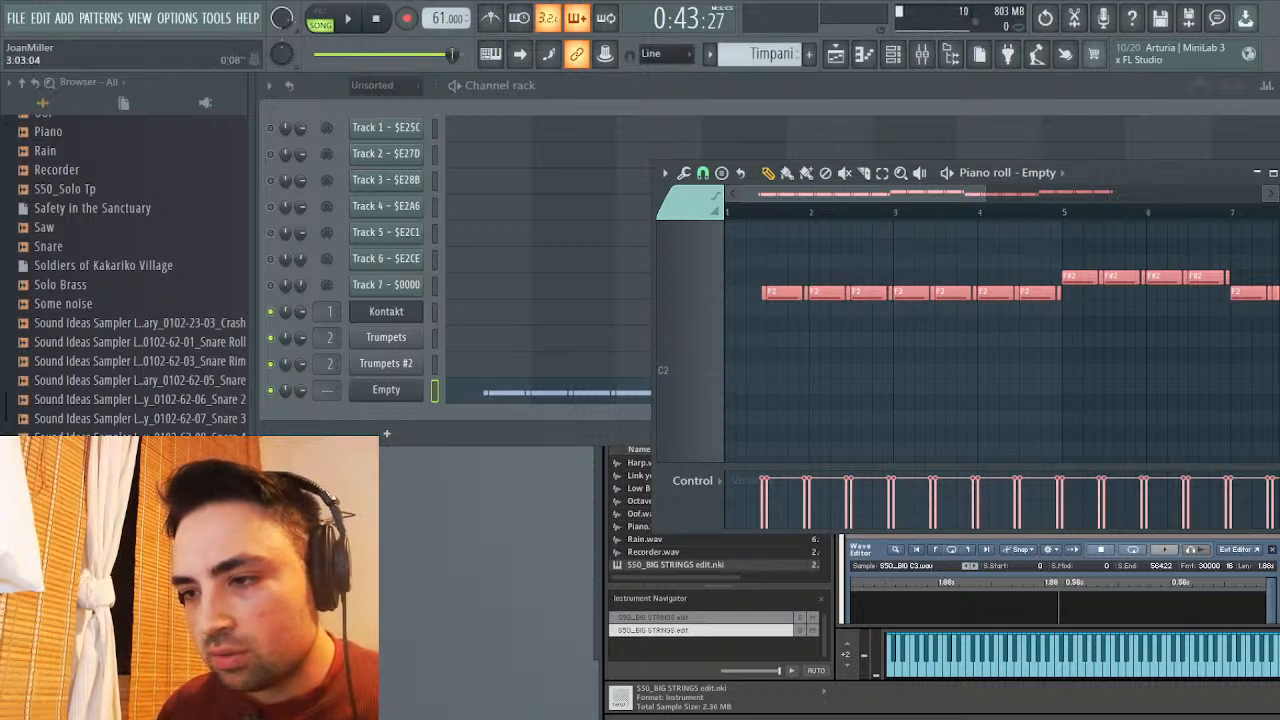
Transpose the pasted notes up so the lower pitch lands on the Timpani row at C#4
left_click_drag(984, 192, 802, 192)
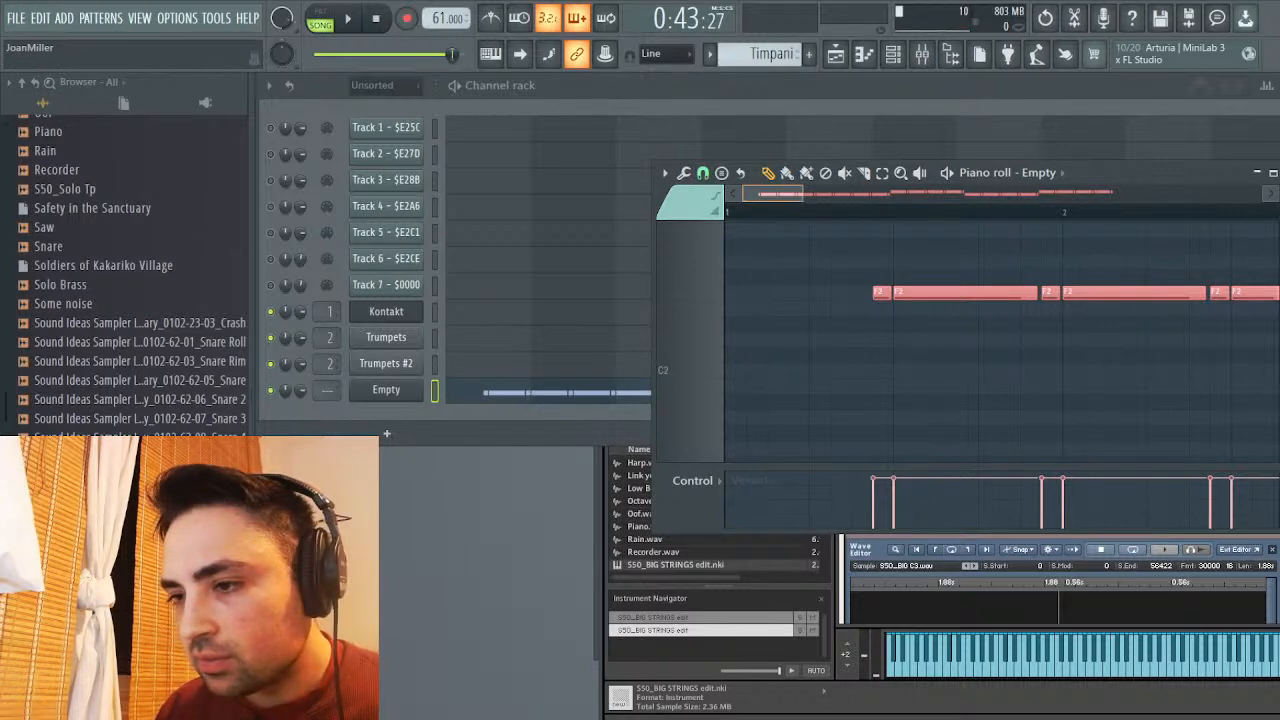
left_click_drag(802, 192, 953, 192)
scroll(852, 324, "down", 2)
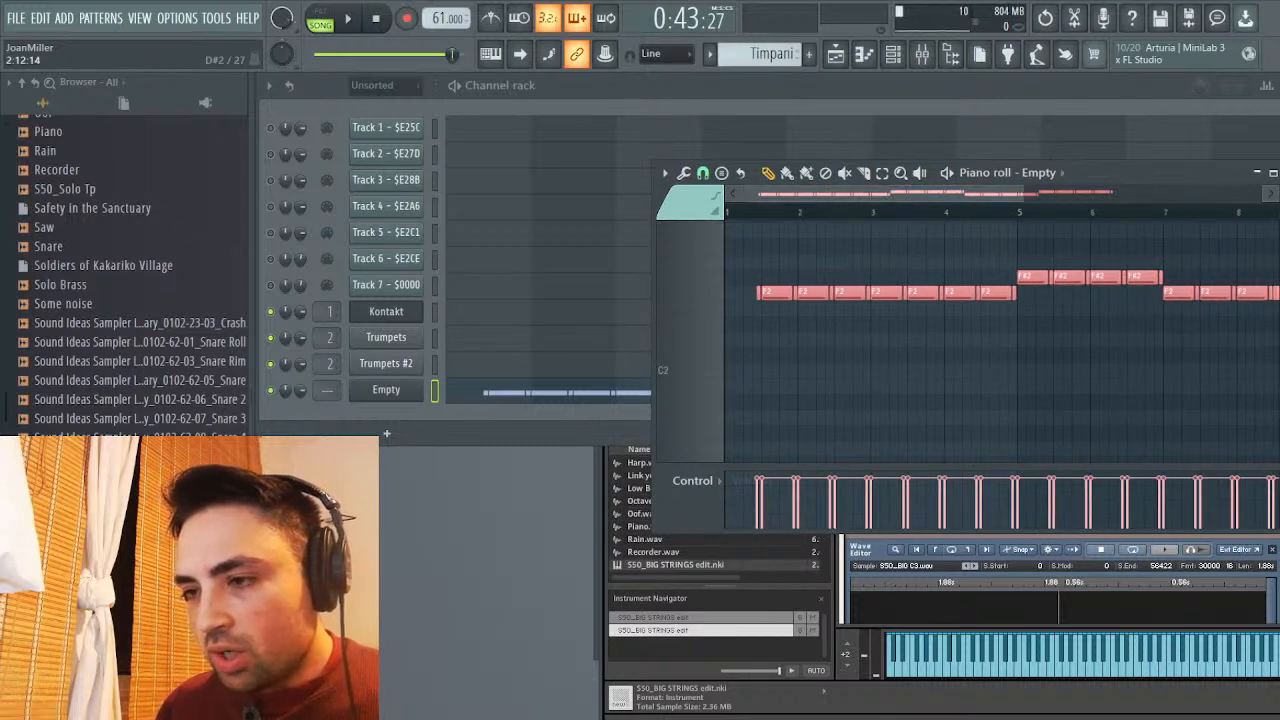
scroll(1000, 330, "down", 2)
scroll(1000, 330, "up", 5)
scroll(1000, 330, "down", 6)
scroll(1000, 330, "up", 4)
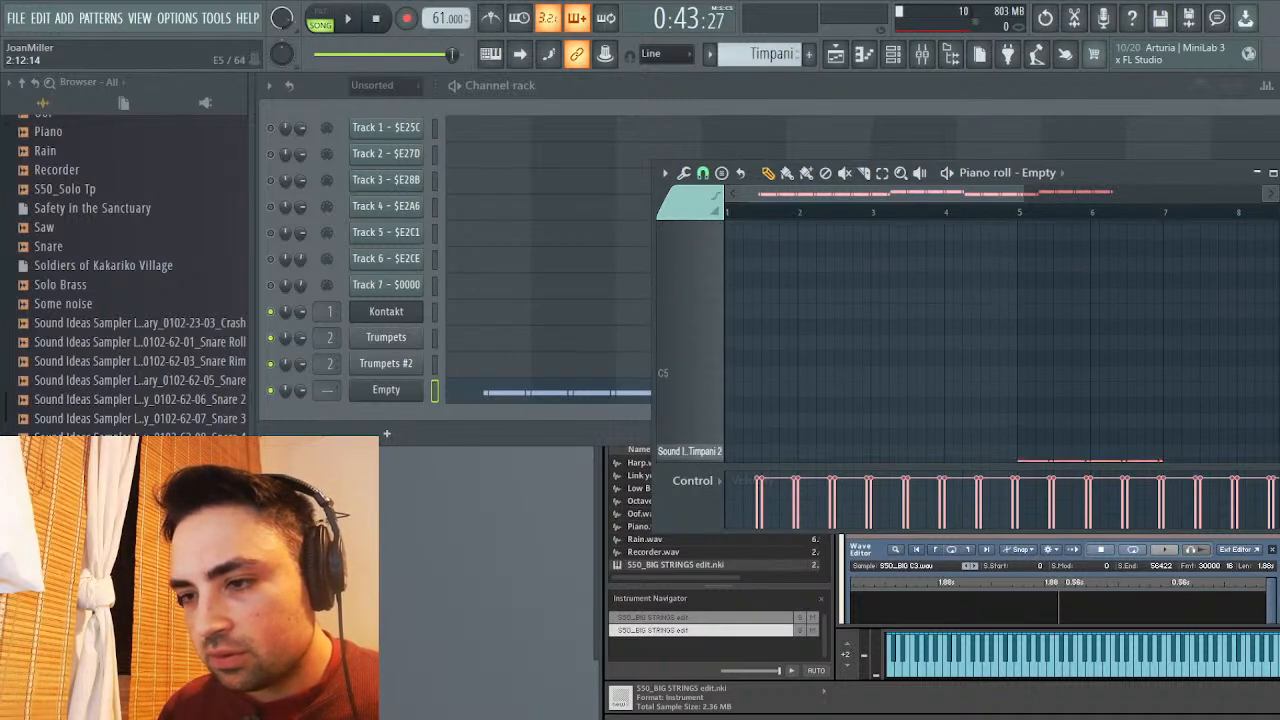
scroll(1000, 370, "up", 2)
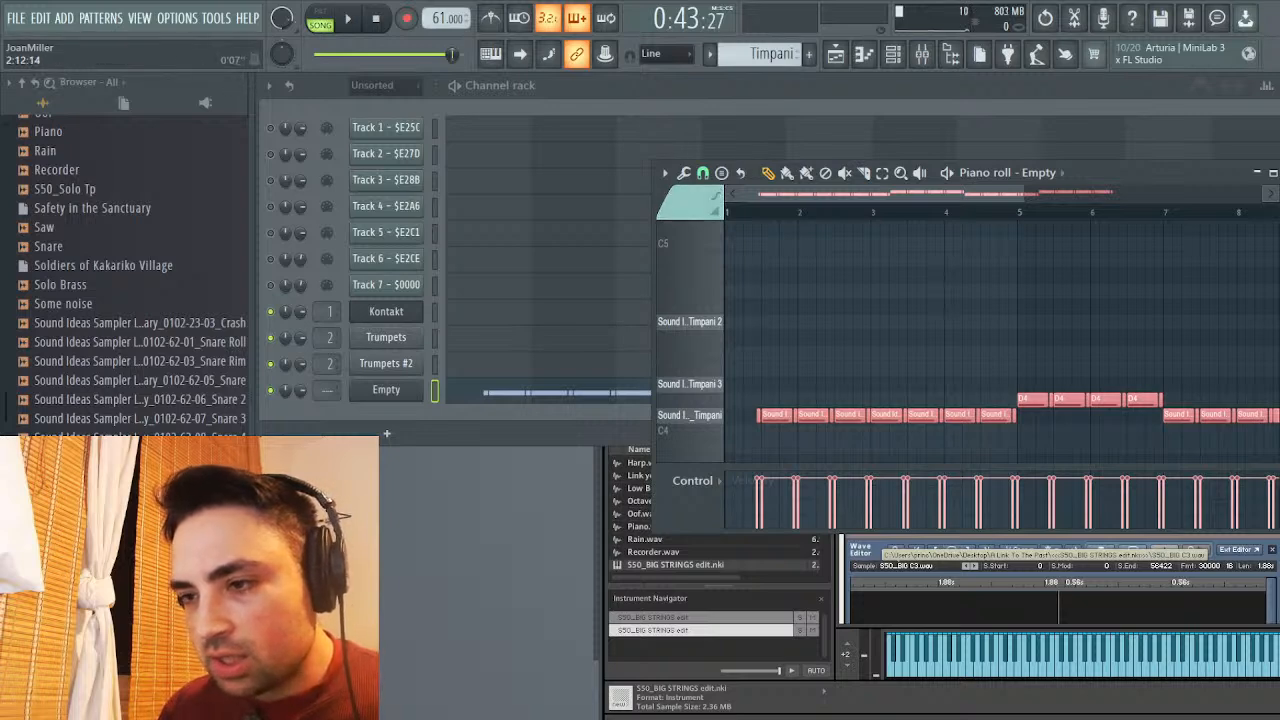
Select random notes in the Timpani pattern and raise them two semitones, from the Timpani row to Timpani 3
key("ctrl+d")
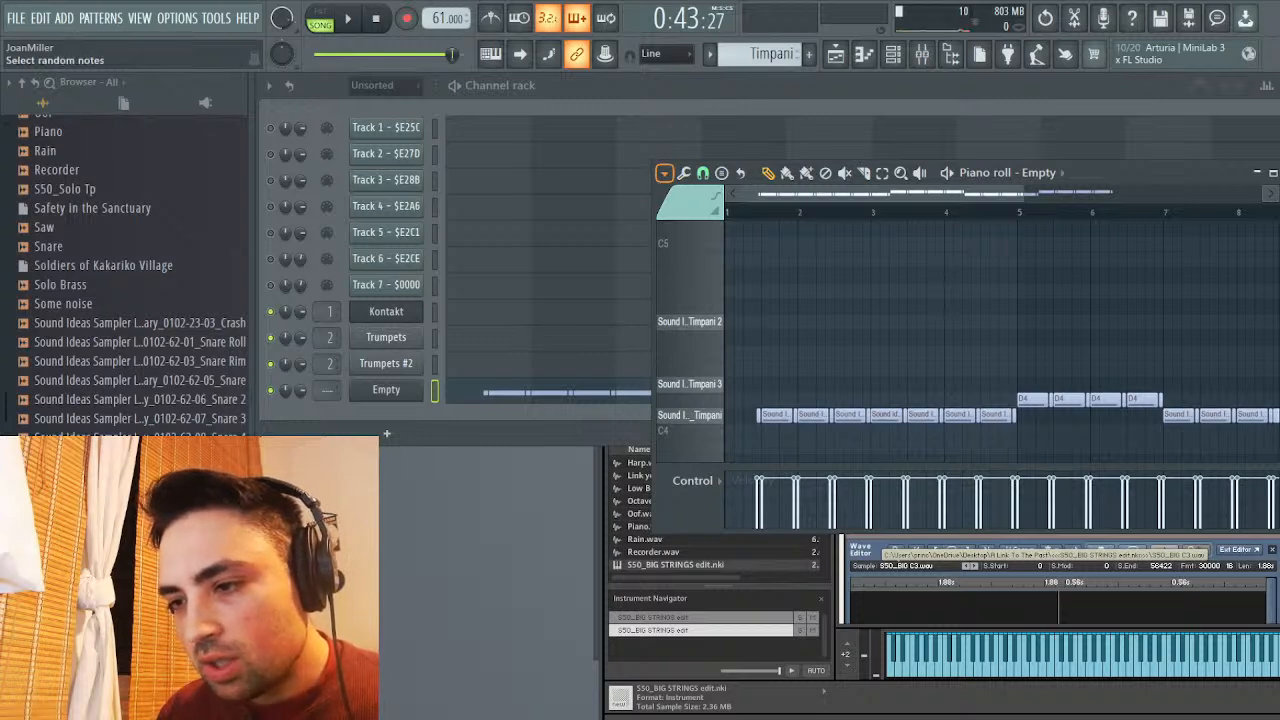
left_click(850, 330)
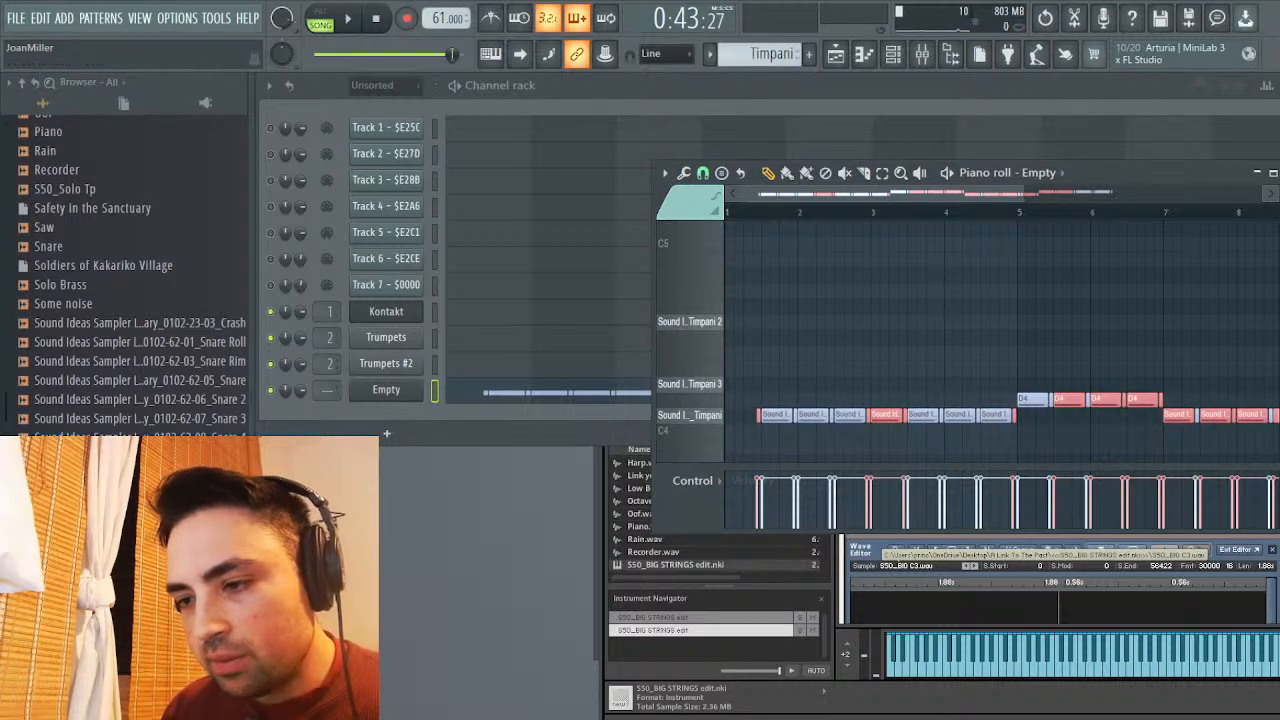
key("shift+Up")
key("shift+Up")
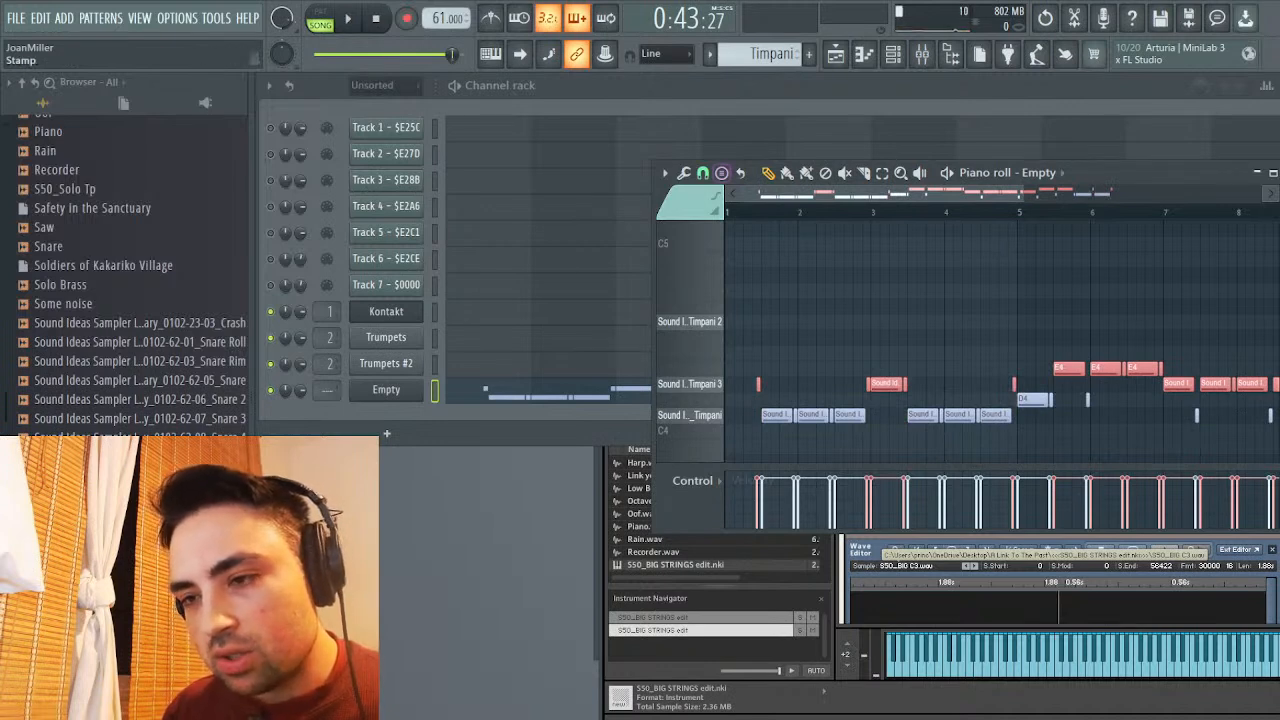
Select another random set of notes in the Timpani pattern and raise them four semitones
key("ctrl+d")
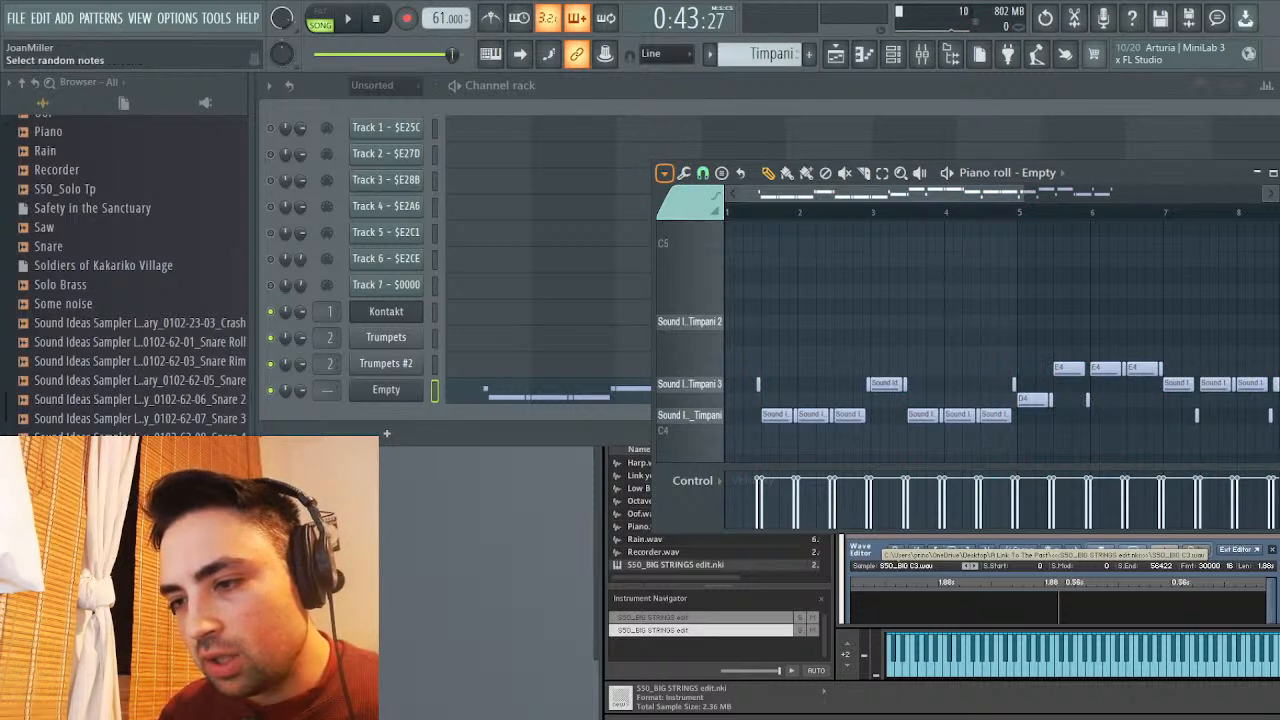
key("shift+r")
key("Up")
key("Up")
key("Up")
key("Up")
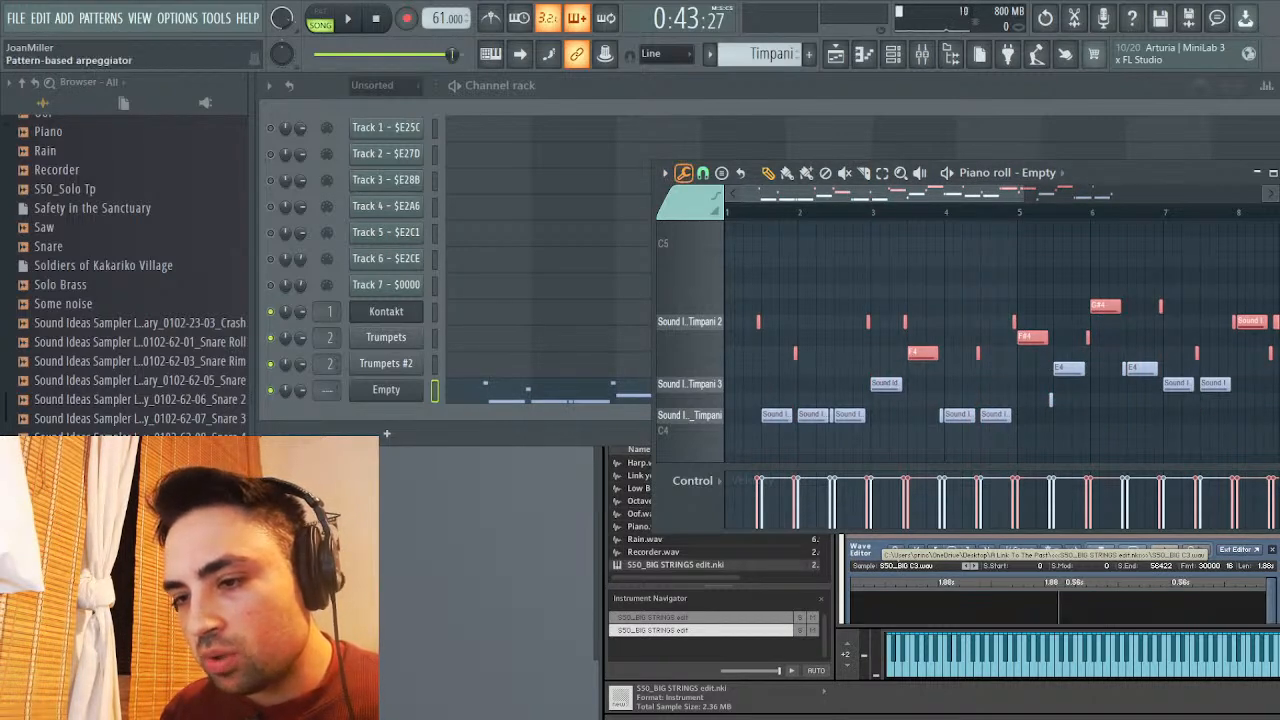
Flatten the selected notes to a single pitch and lower them to the Timpani 2 row at G4
key("alt+k")
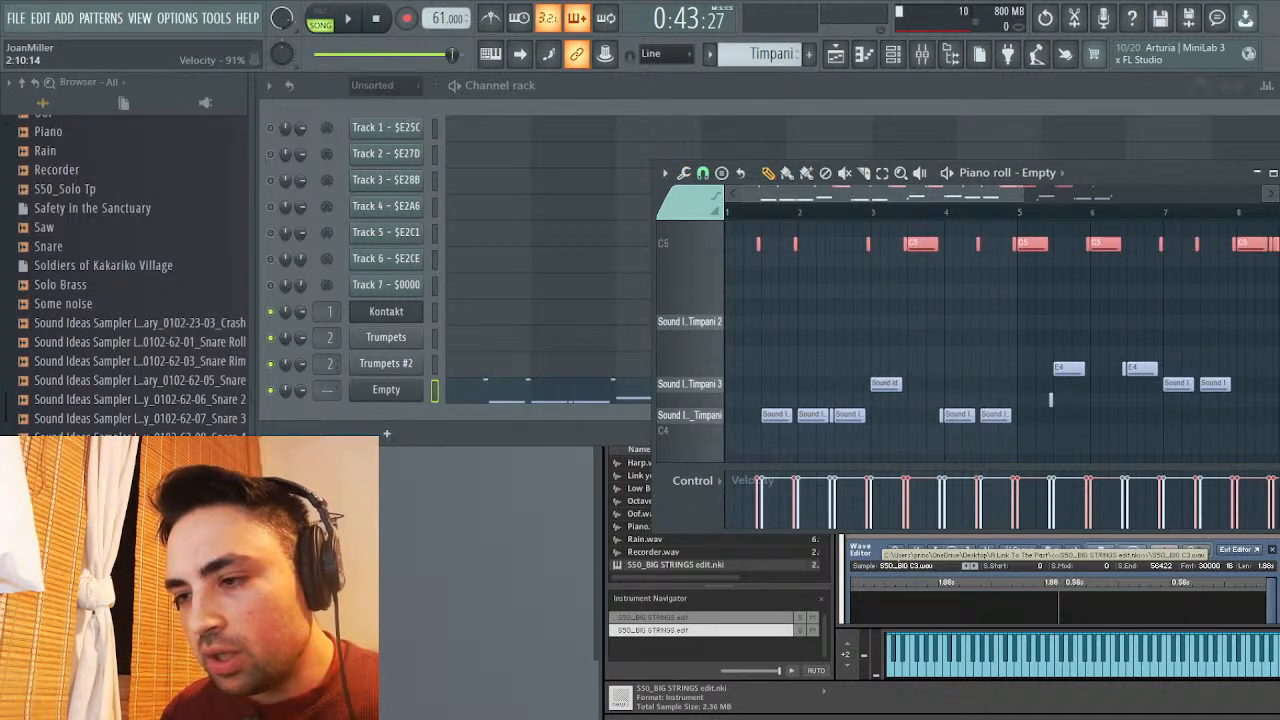
key("Down")
key("Down")
key("Down")
key("Down")
key("Down")
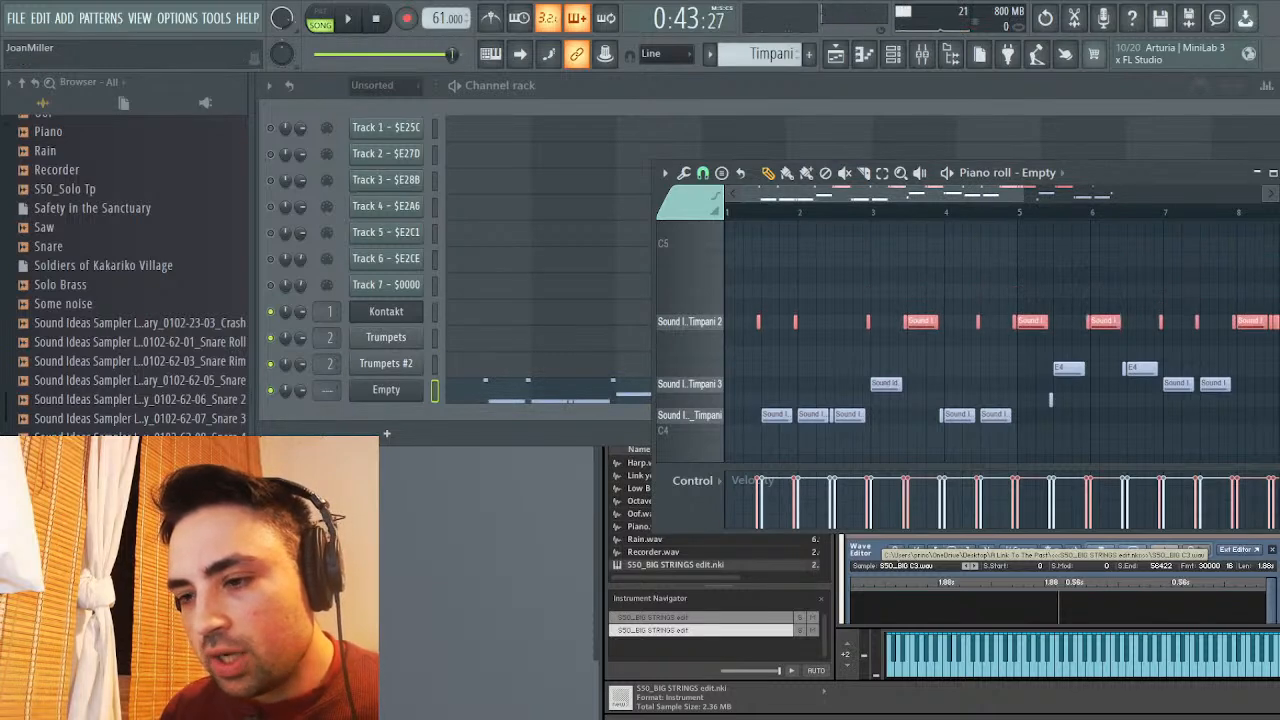
Switch to pattern mode and play the Timpani pattern from the beginning to hear the randomized hits
key("l")
key("space")
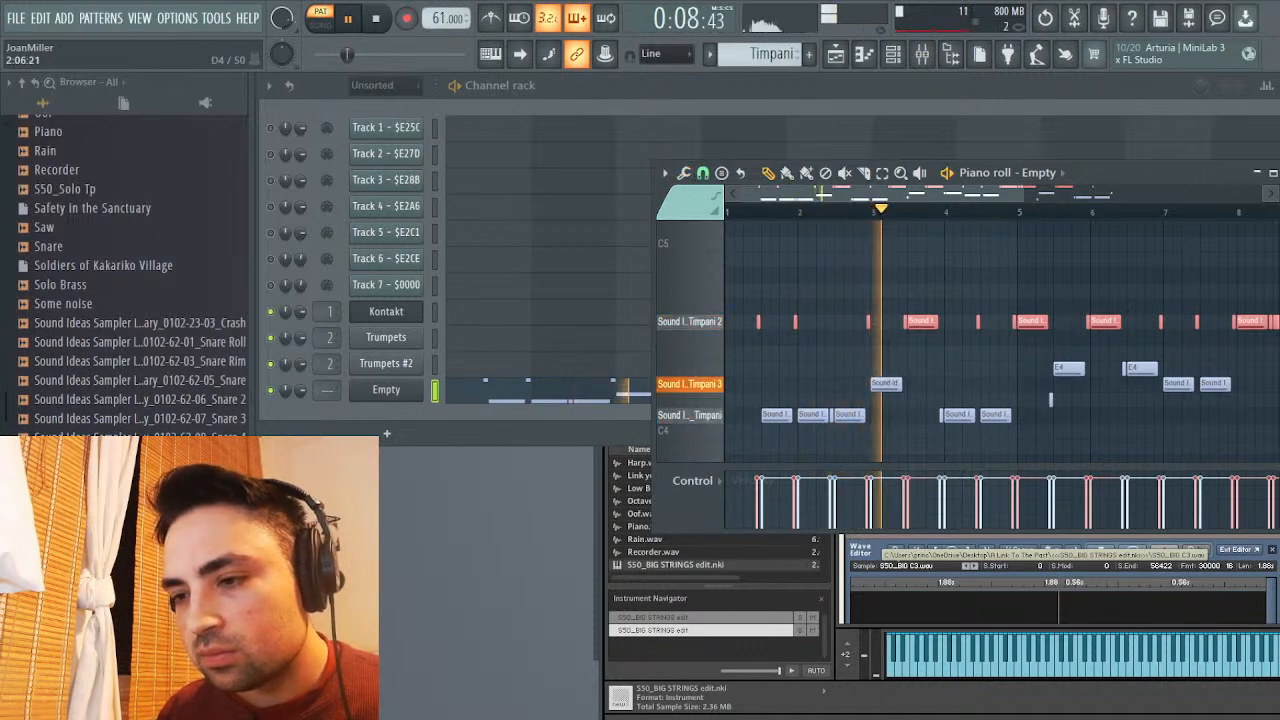
key("space")
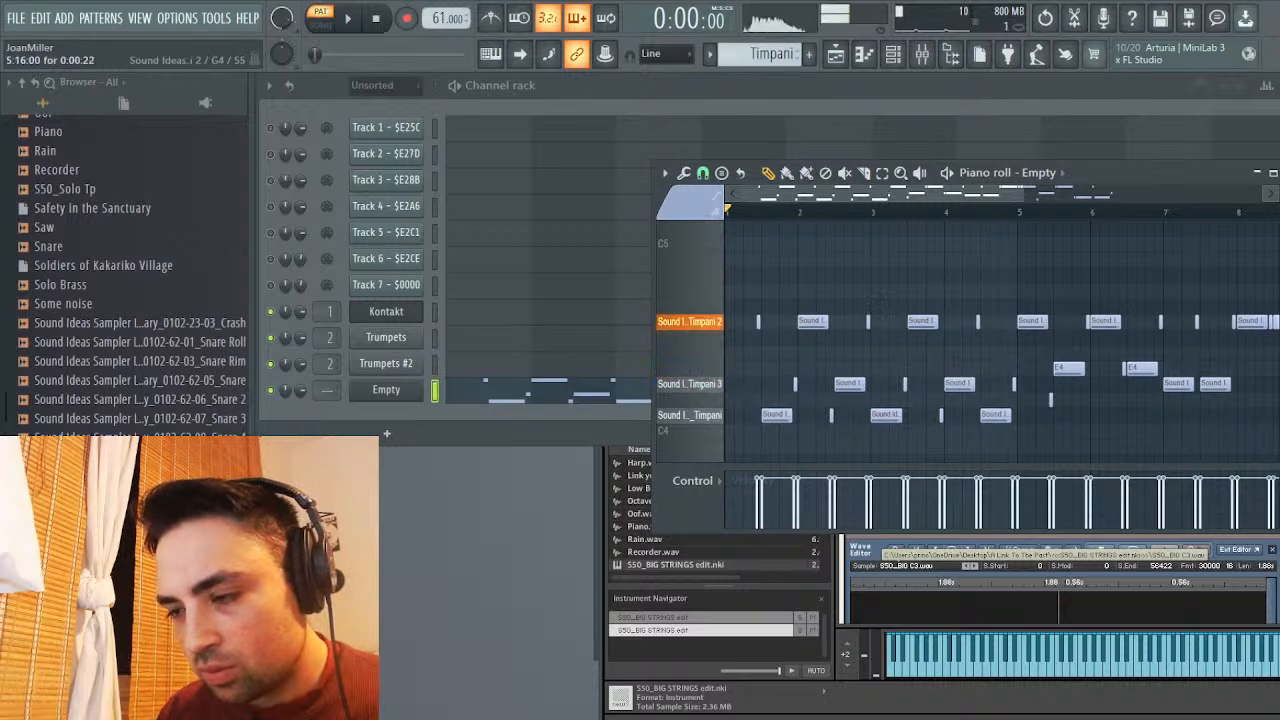
Redistribute the hits in bars 5 and 6, moving the E4 notes to Timpani and the D4 notes to Timpani 3
left_click_drag(1103, 321, 1143, 321)
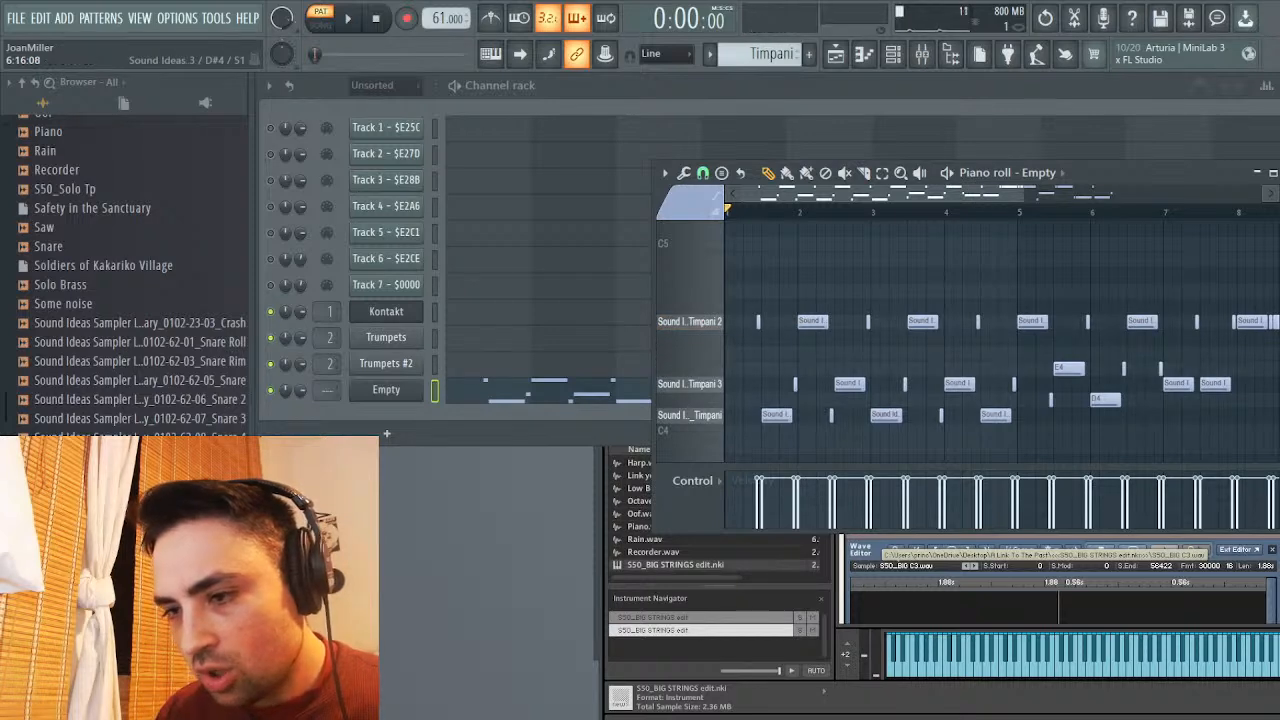
left_click_drag(1045, 368, 1190, 414)
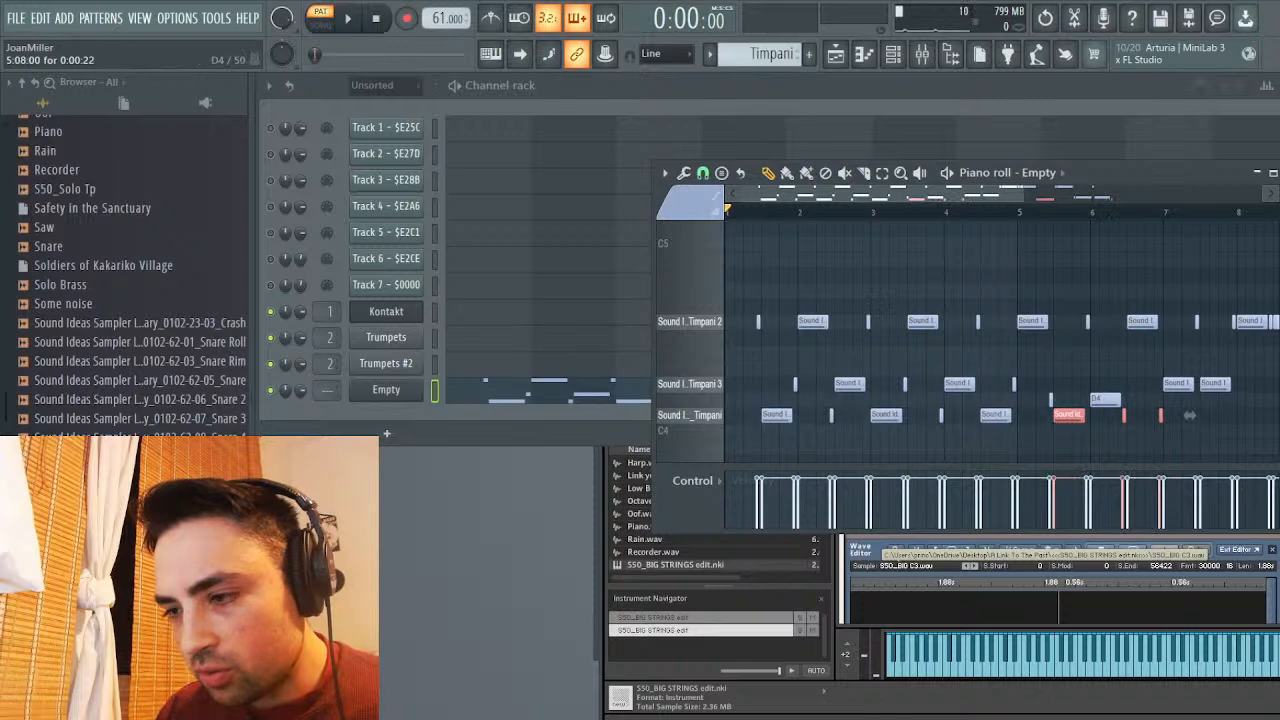
left_click_drag(1045, 394, 1147, 383)
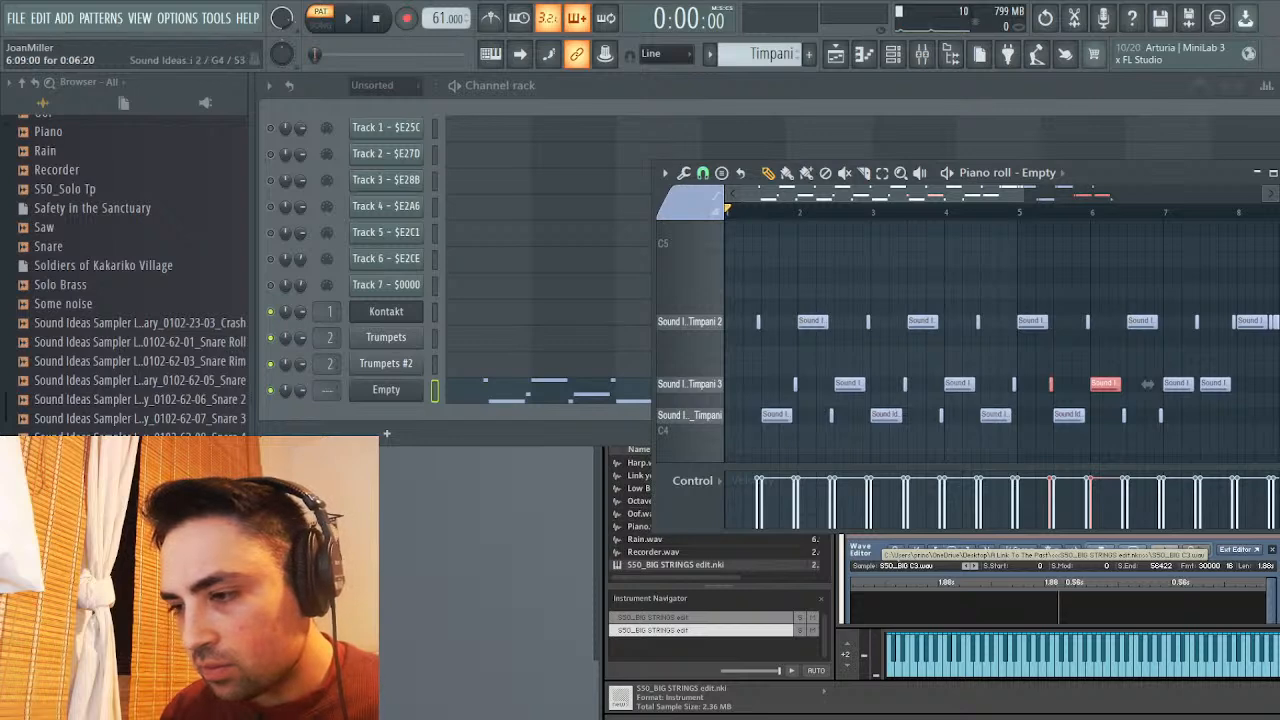
right_click(1160, 414)
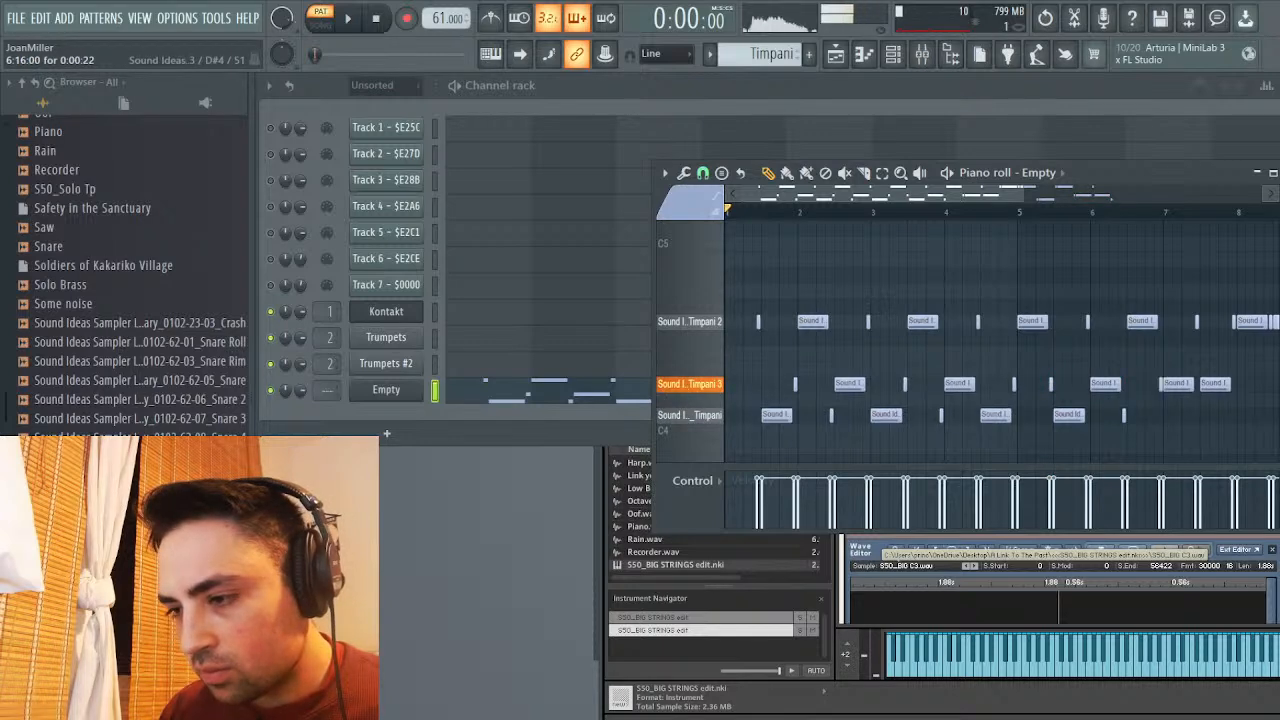
Redistribute the hits from bars 7 to 10 of the Timpani pattern so they alternate among the Timpani, Timpani 2 and Timpani 3 rows
left_click_drag(1177, 383, 1178, 414)
scroll(1000, 358, "right", 2)
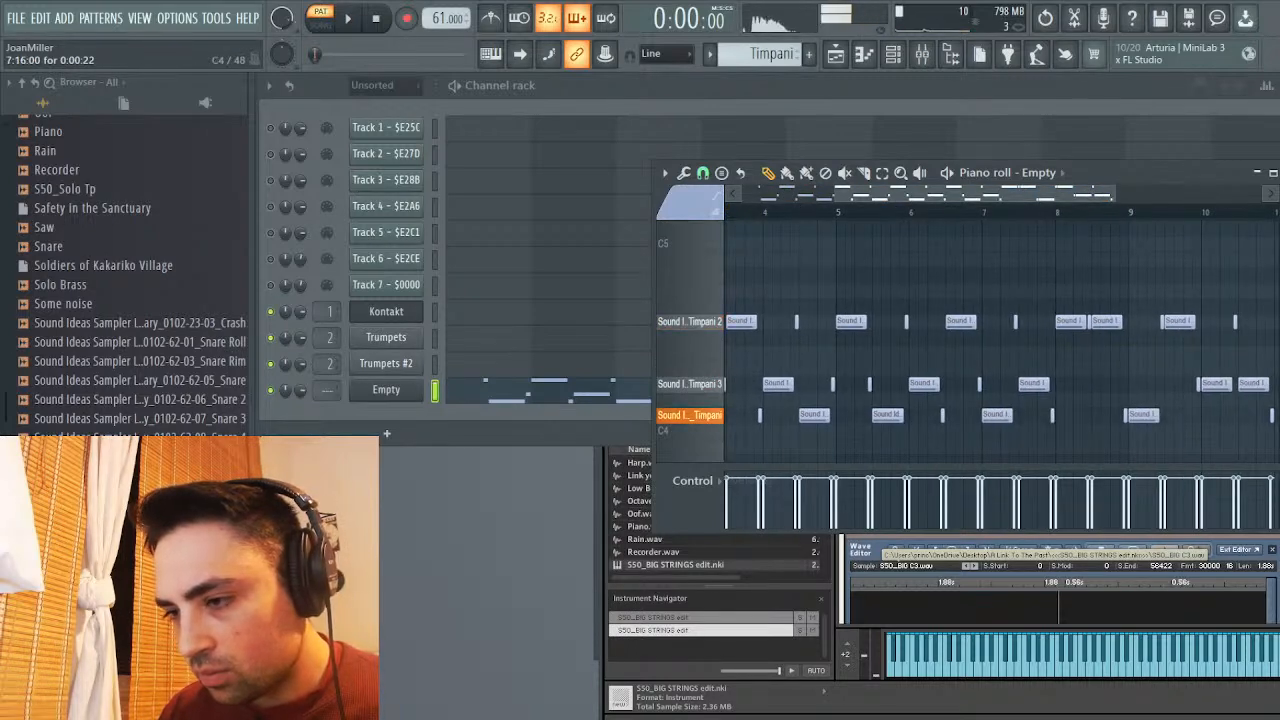
left_click_drag(1070, 321, 1105, 383)
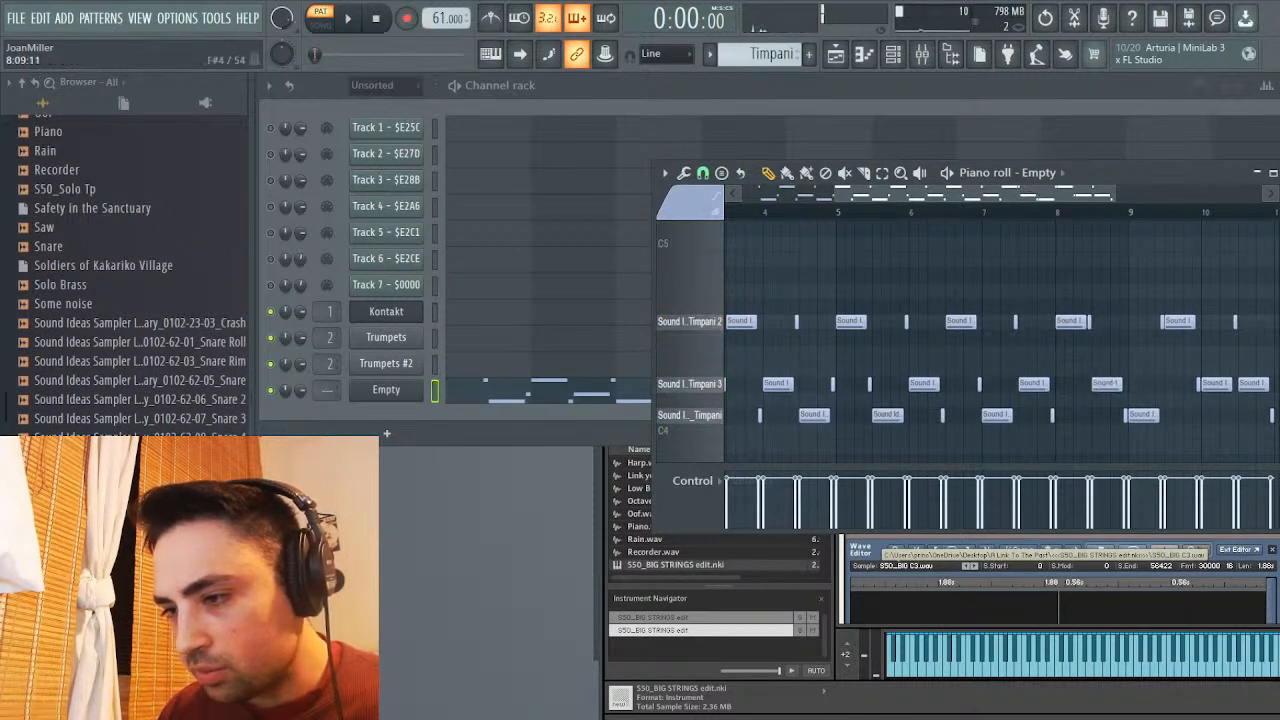
left_click_drag(1106, 383, 1143, 383)
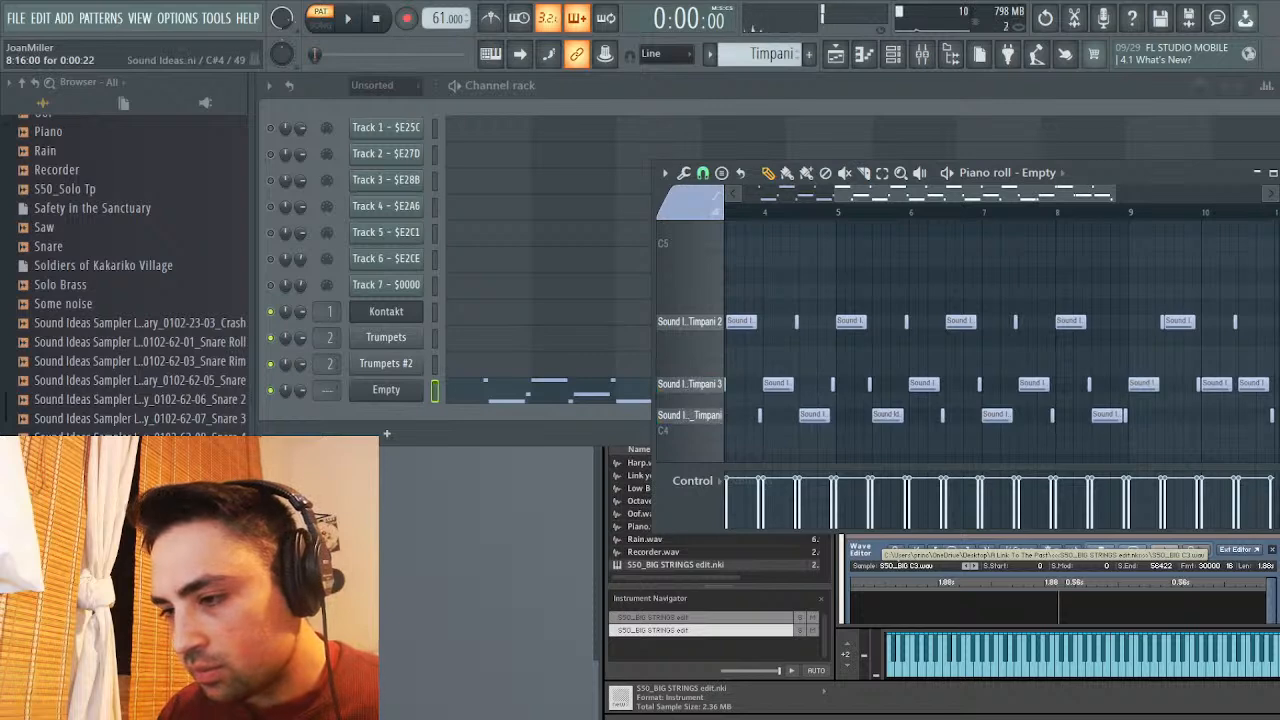
left_click_drag(1130, 337, 1211, 321)
left_click_drag(1065, 194, 1271, 194)
left_click_drag(830, 321, 866, 321)
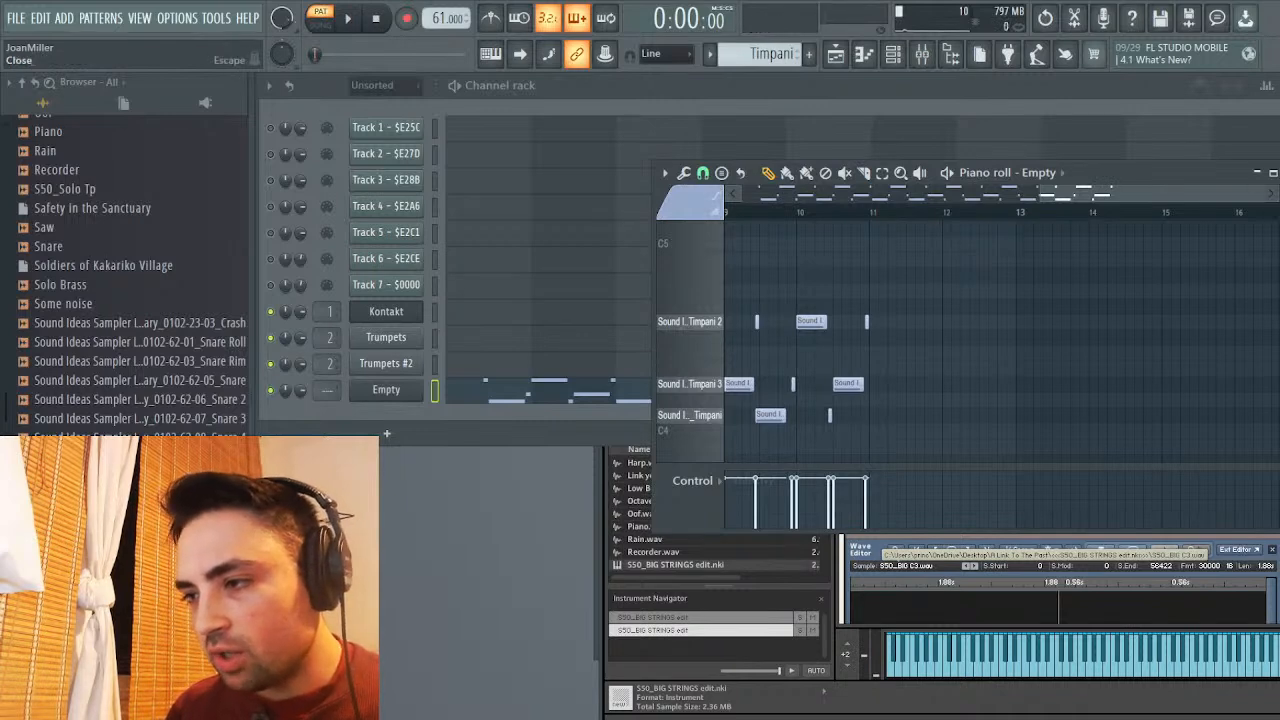
Play the Timpani pattern and lower the FPC drum channel's overall pitch, with the pitch range set to 10 semitones
key("F7")
key("F7")
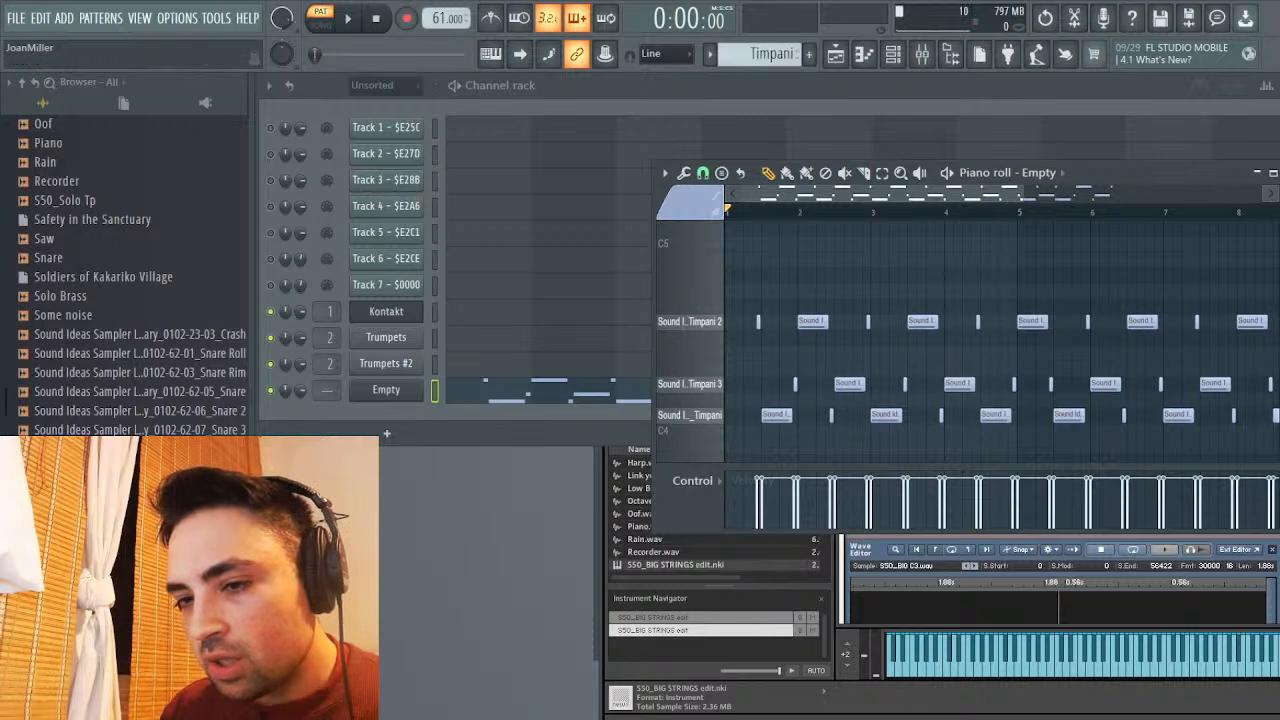
left_click(386, 389)
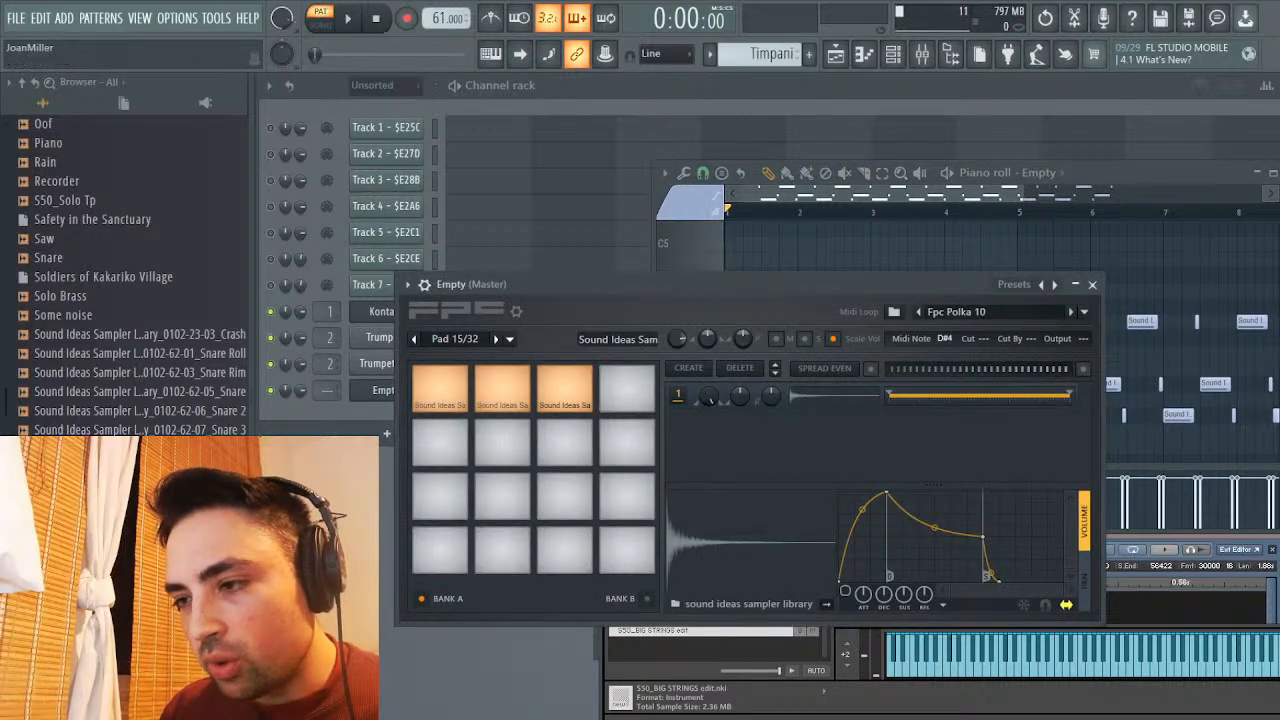
left_click(1092, 284)
key("space")
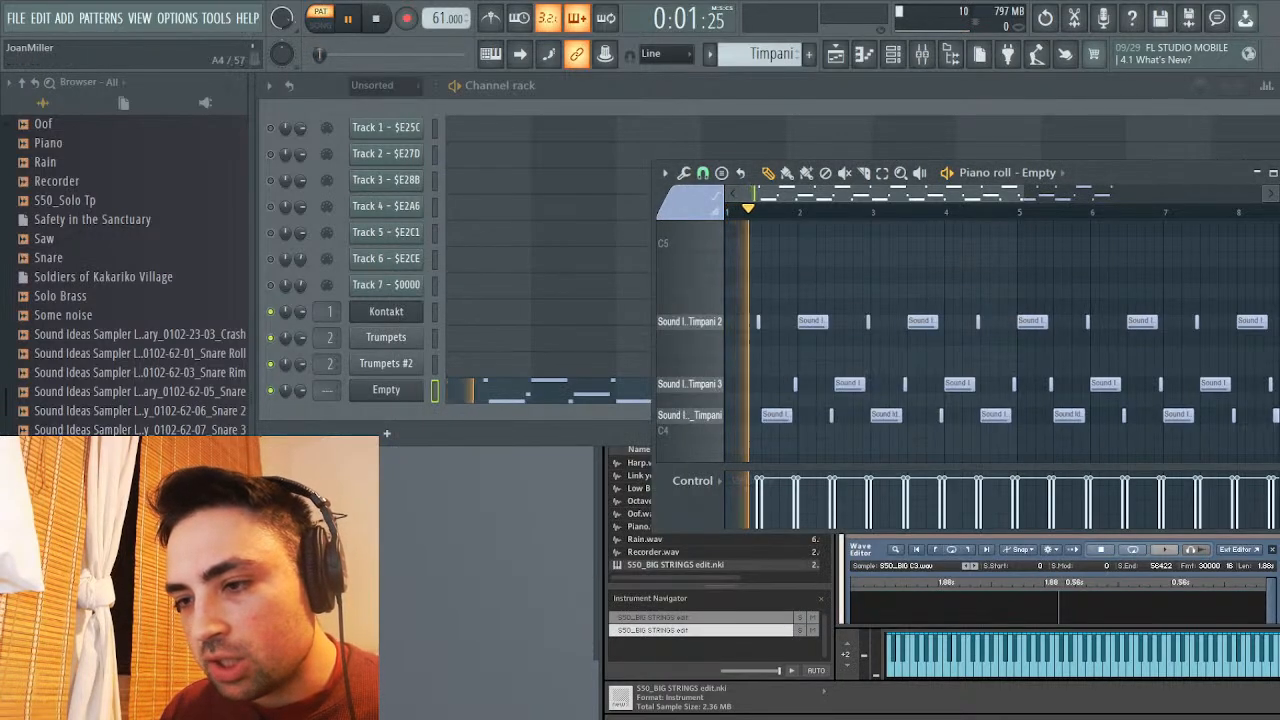
left_click(386, 389)
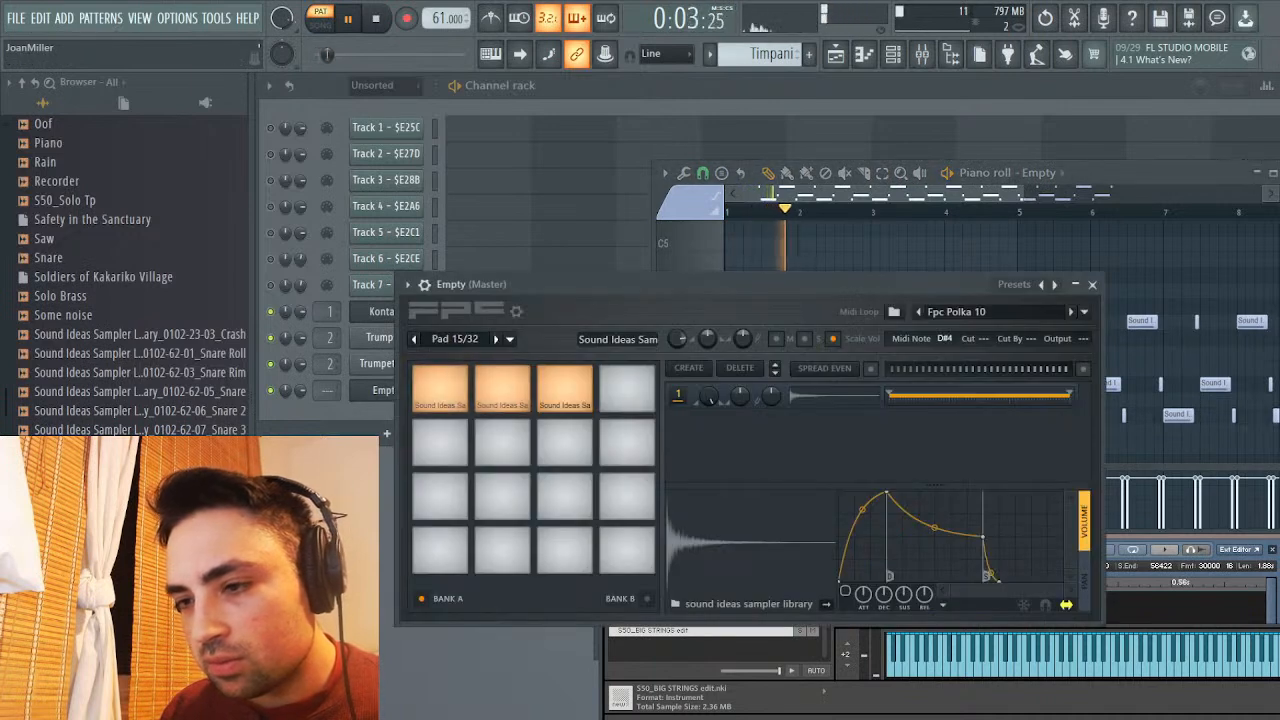
left_click(424, 284)
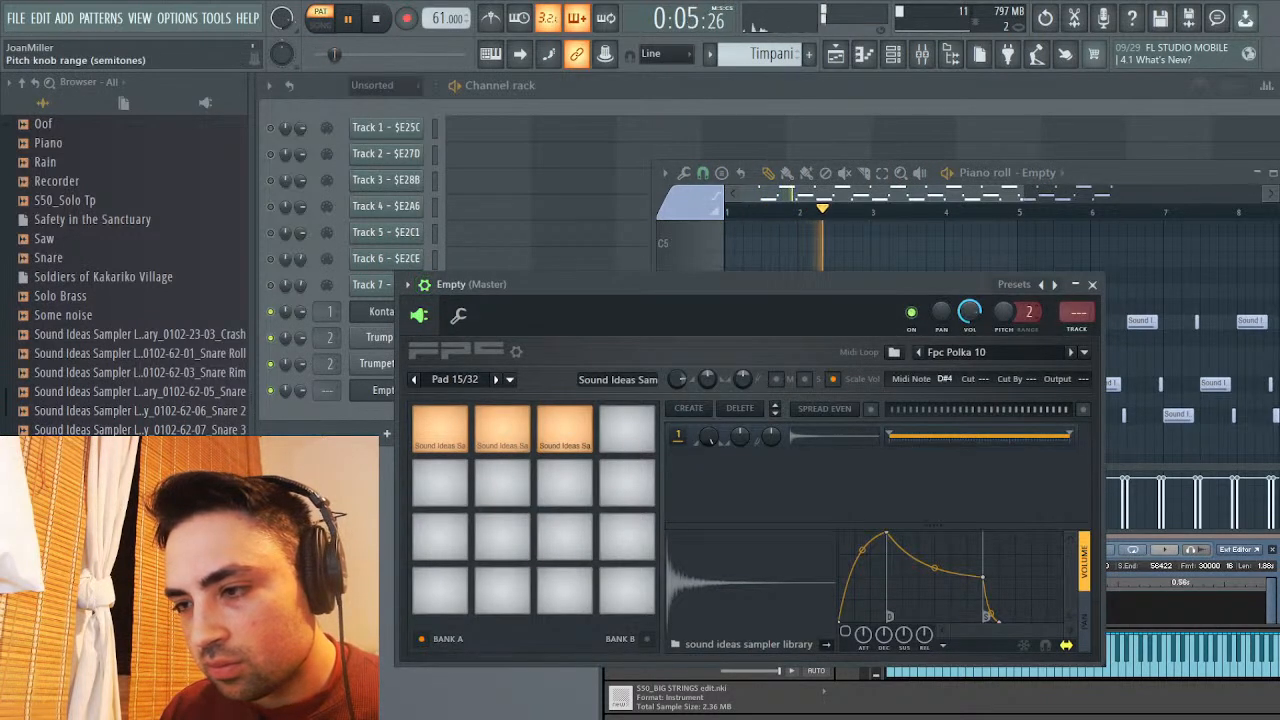
left_click_drag(1003, 311, 1003, 351)
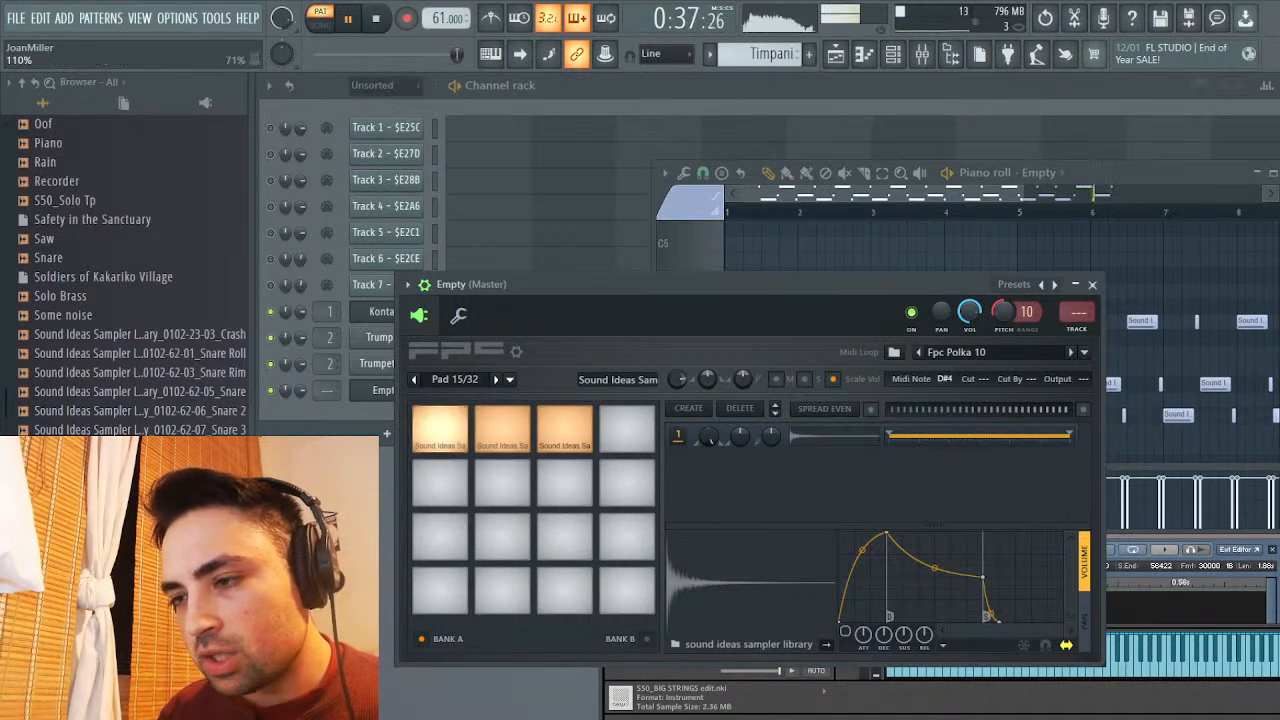
Check the Timpani notes through the pattern's last bars during playback, stop it and open the playlist arrangement
left_click(690, 204)
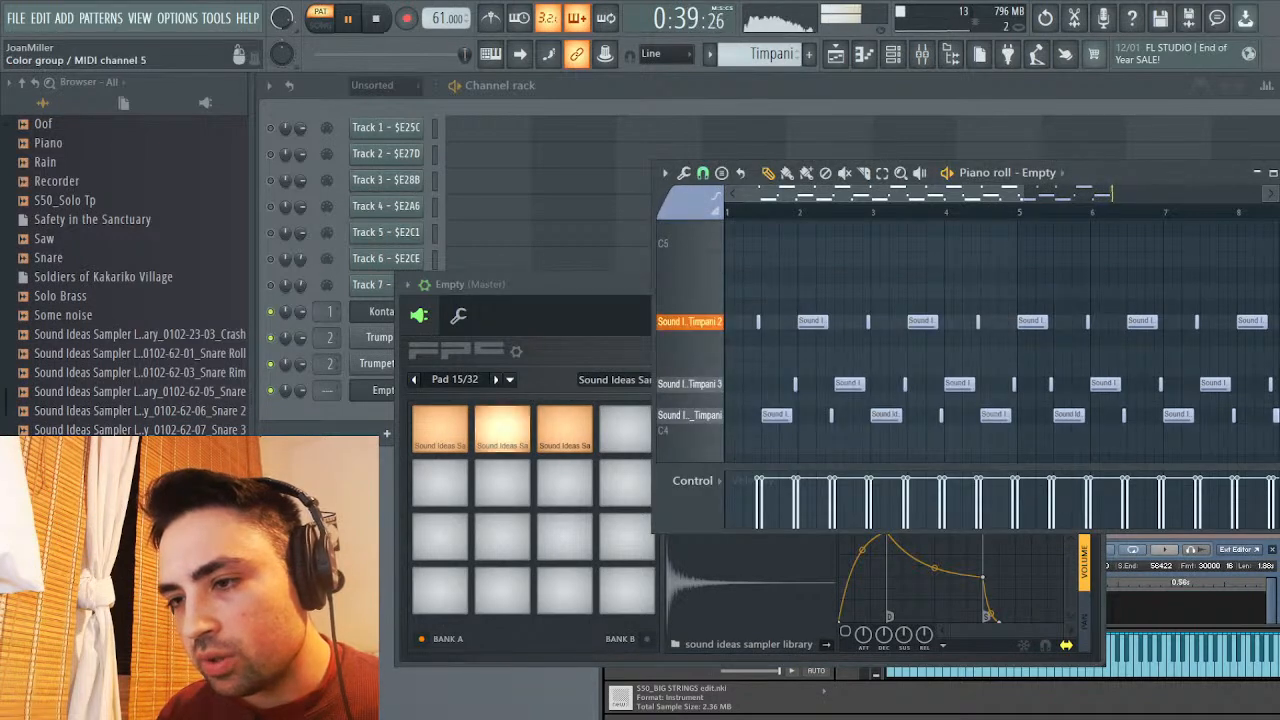
left_click_drag(836, 193, 1039, 193)
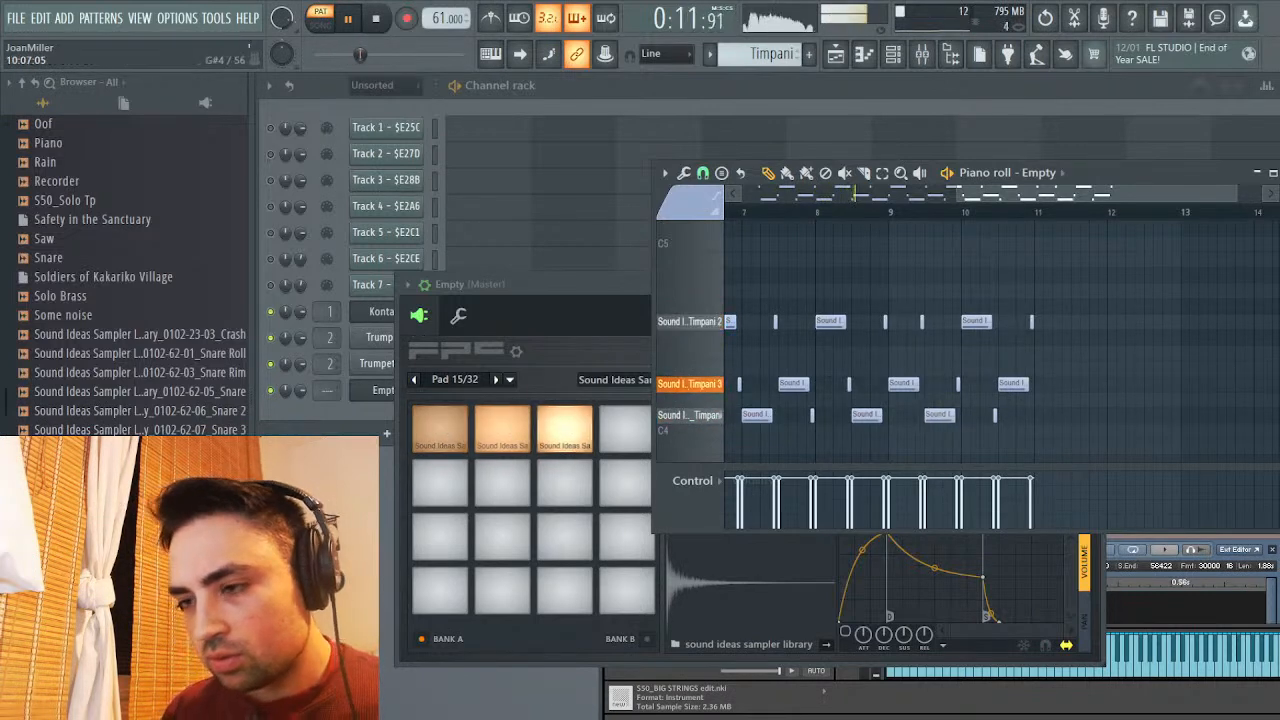
key("space")
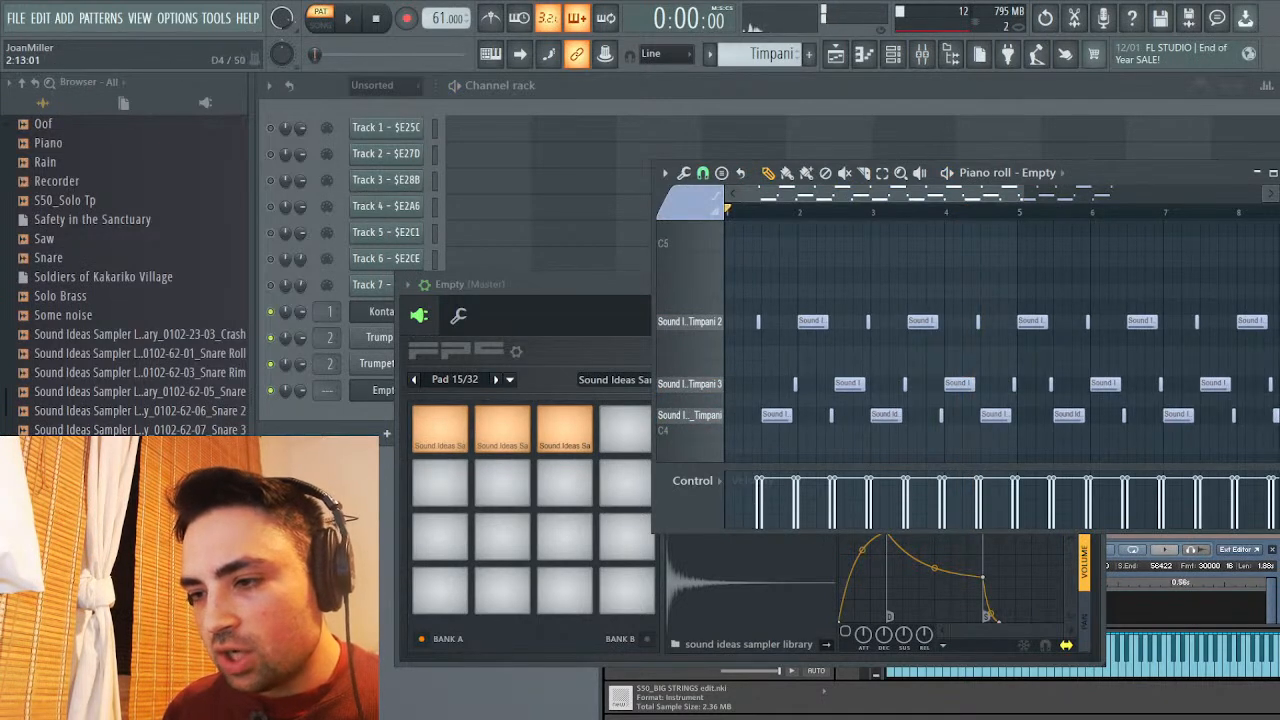
left_click(835, 54)
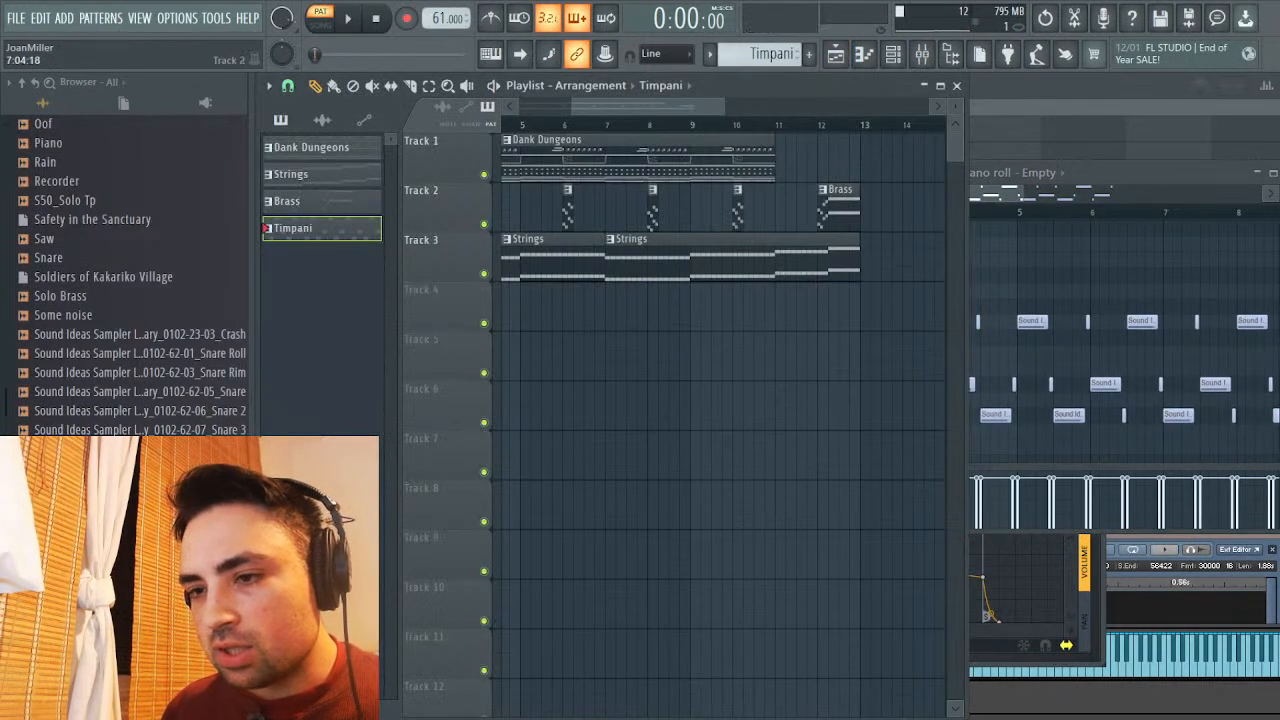
Place the Timpani pattern on Track 4 of the playlist, starting at bar 1
scroll(720, 210, "left", 4)
left_click_drag(532, 308, 502, 308)
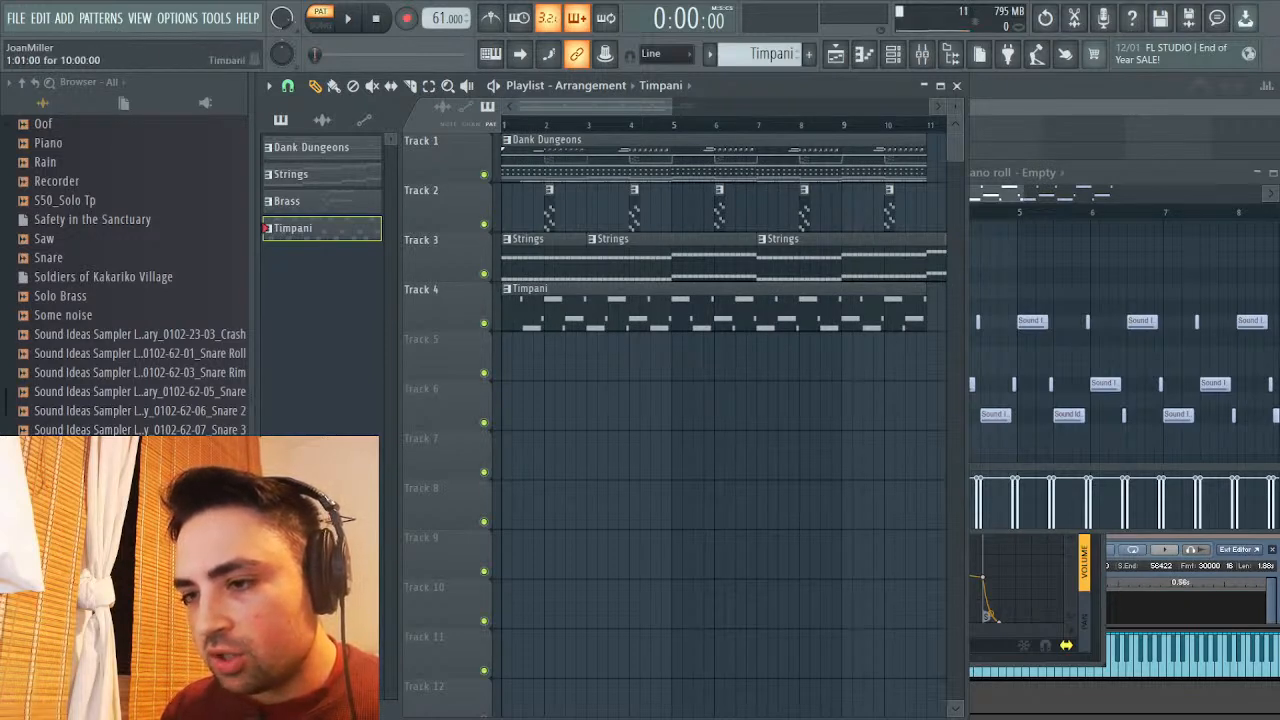
Switch the piano roll's note property lane to fine pitch and raise the timpani notes in bars 5 and 6 to +100 cents
left_click(1142, 174)
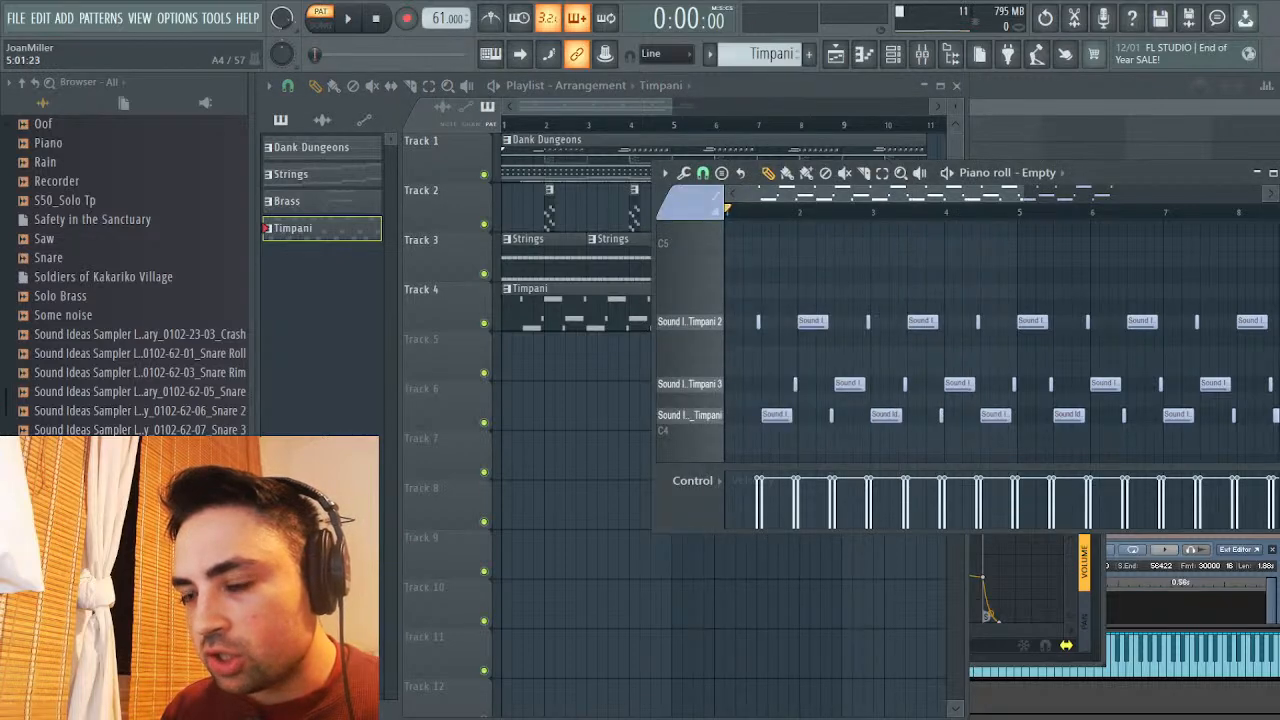
left_click_drag(1030, 300, 1162, 453)
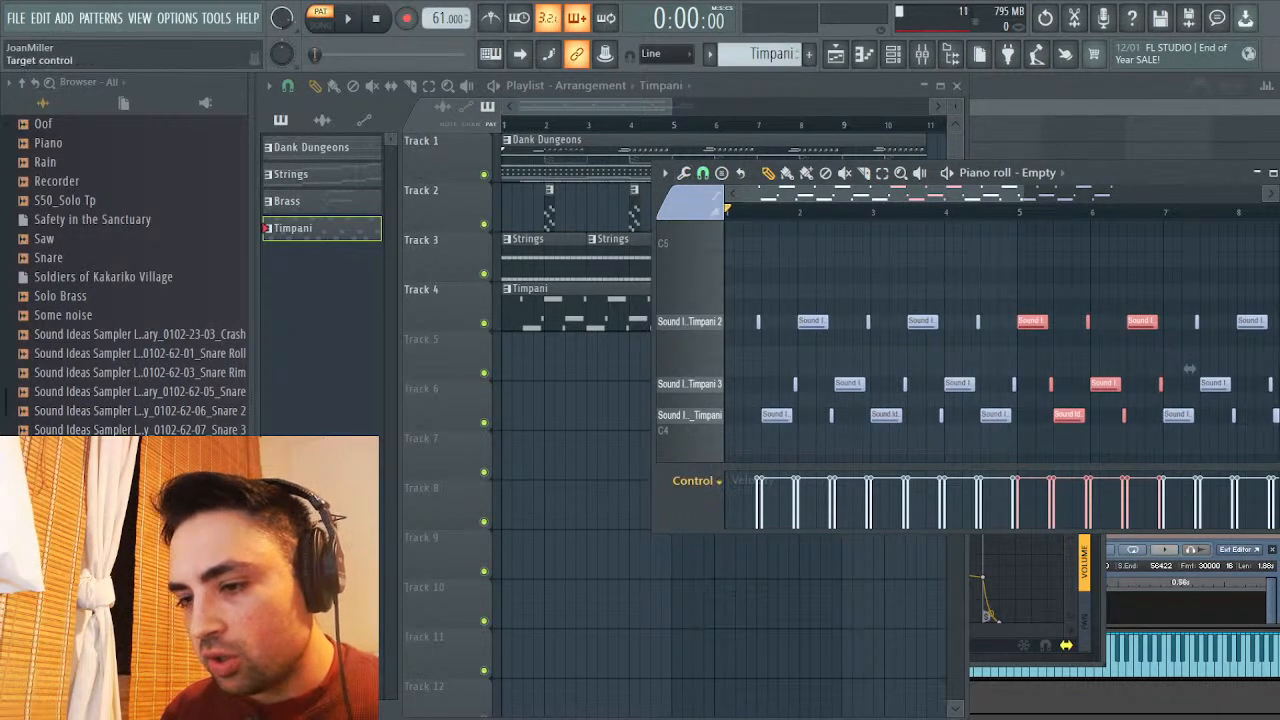
left_click(696, 481)
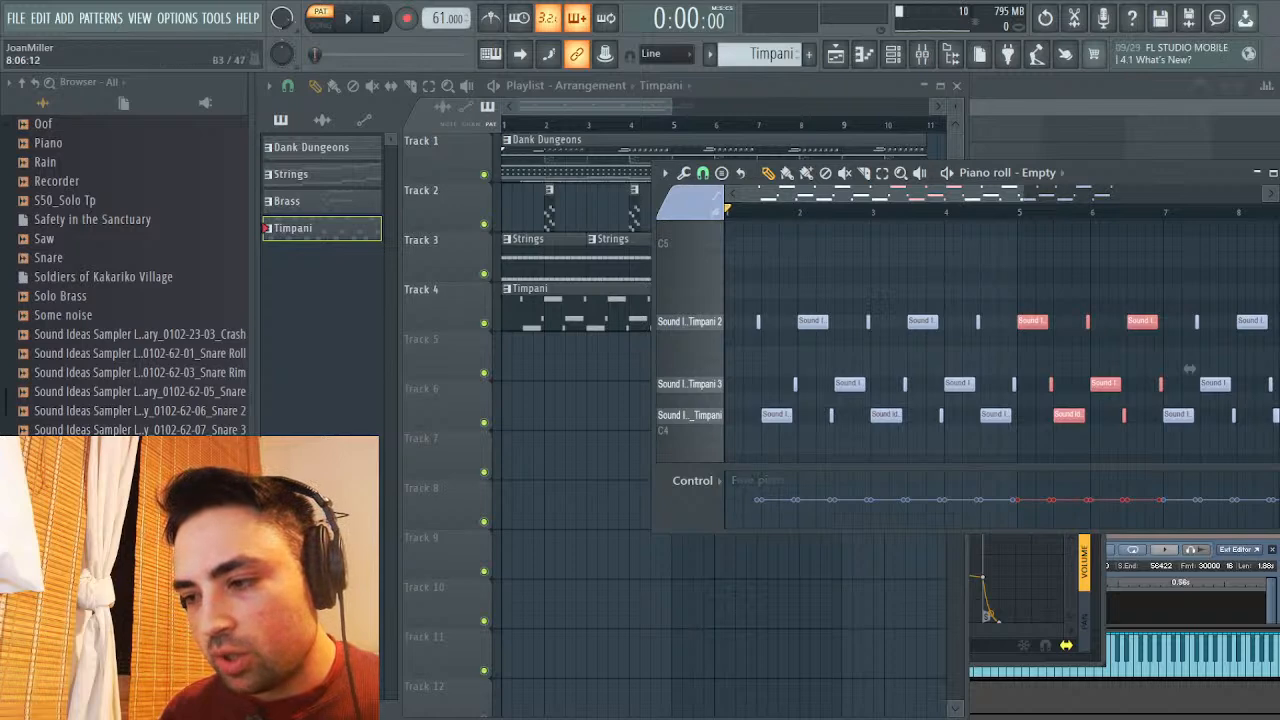
key("Return")
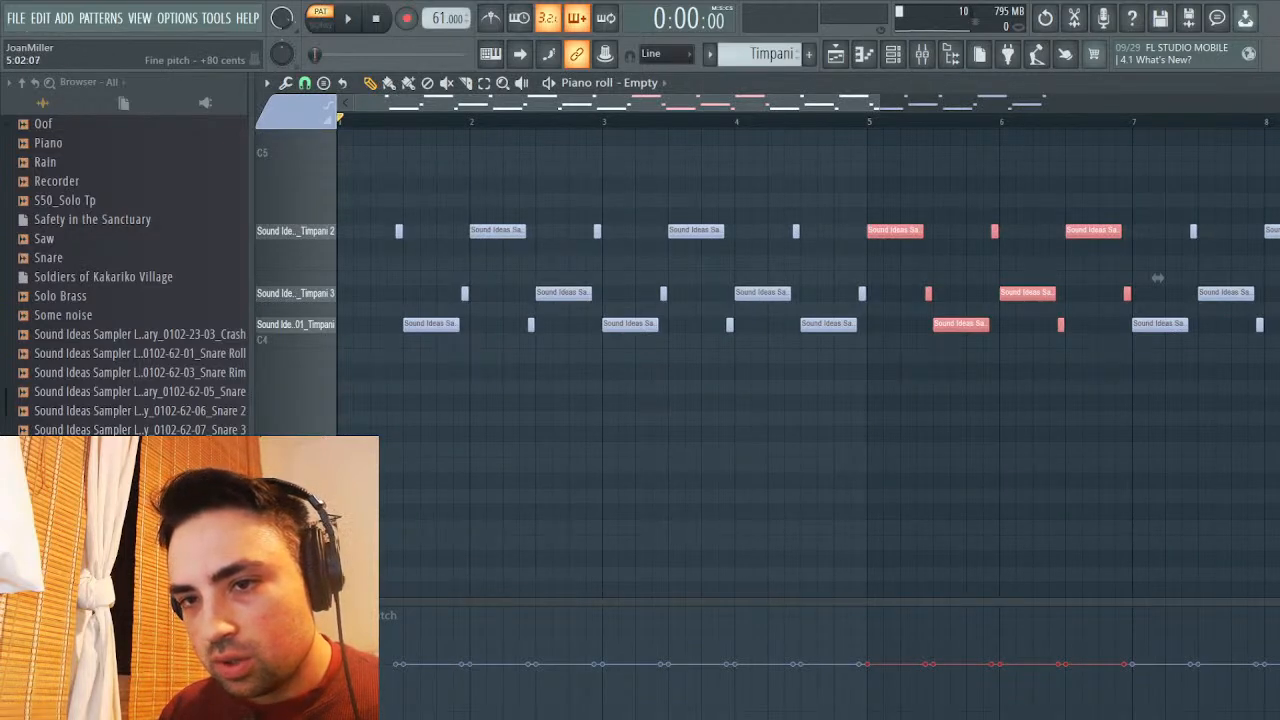
left_click(868, 616)
left_click_drag(926, 616, 1056, 616)
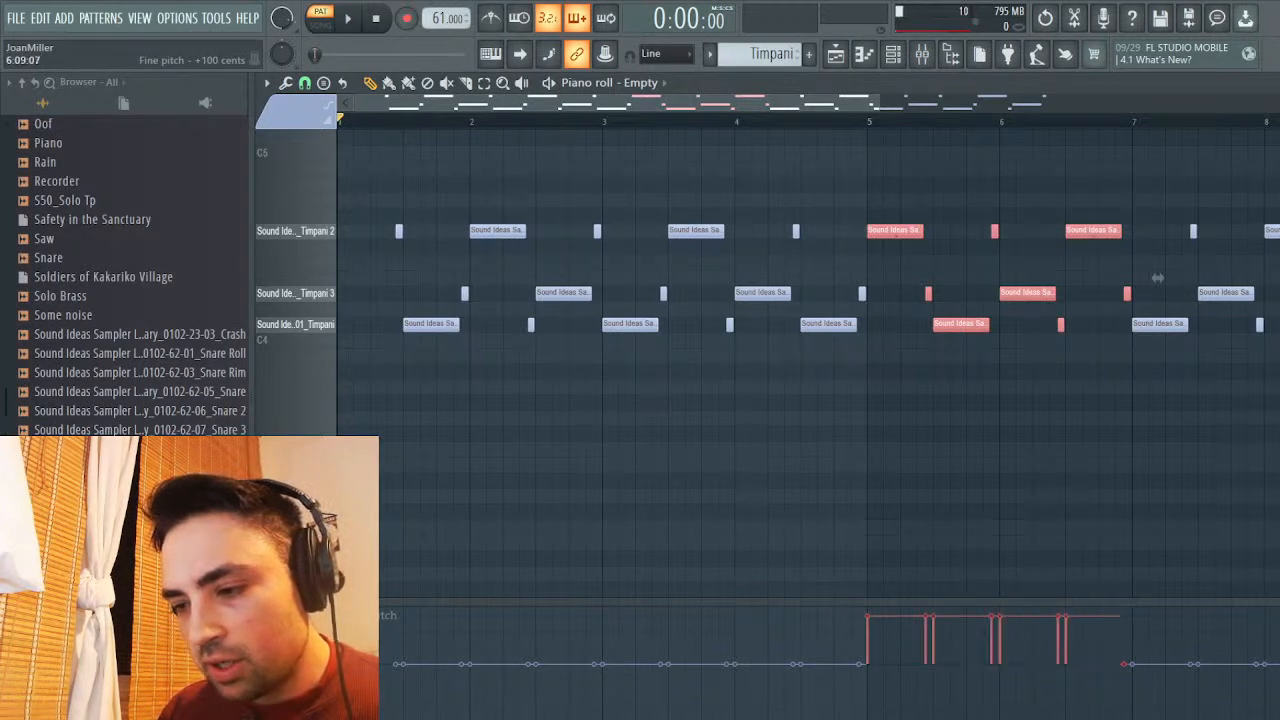
left_click_drag(1157, 278, 873, 278)
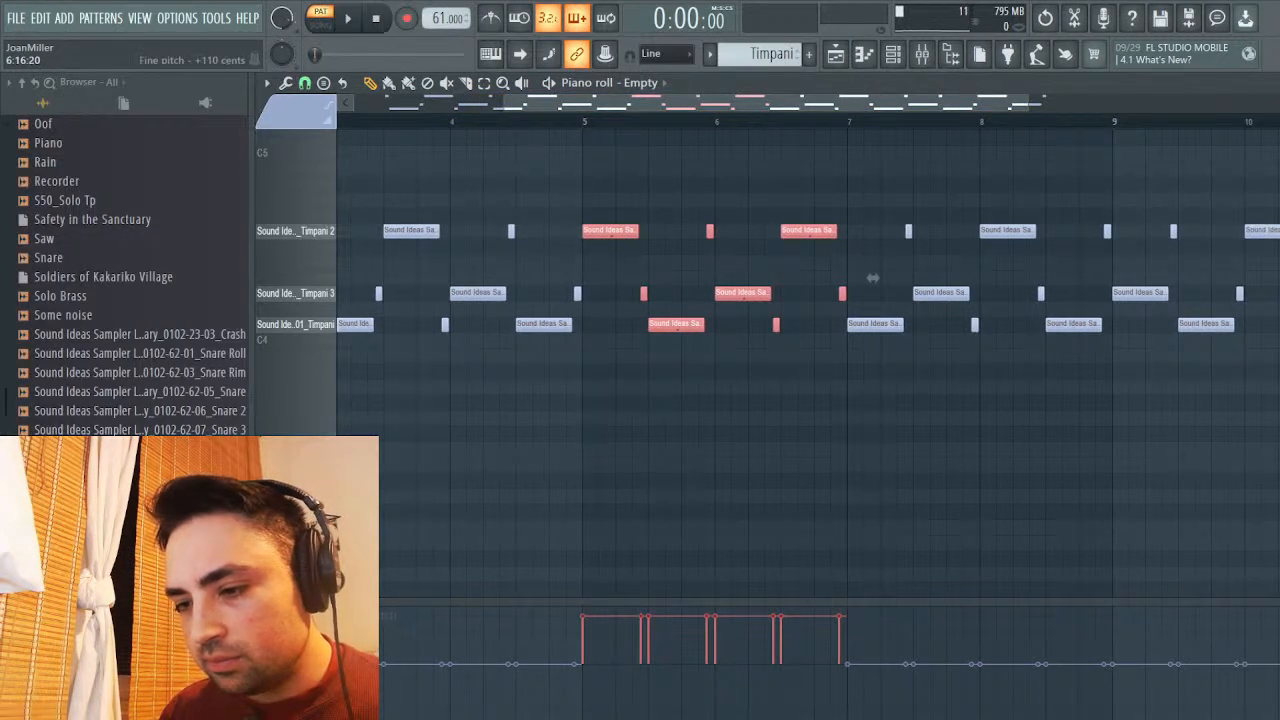
Select the timpani notes in bars 9 and 10 and set their fine pitch to +100 cents
left_click_drag(1129, 194, 1202, 386)
scroll(1222, 278, "up", 1)
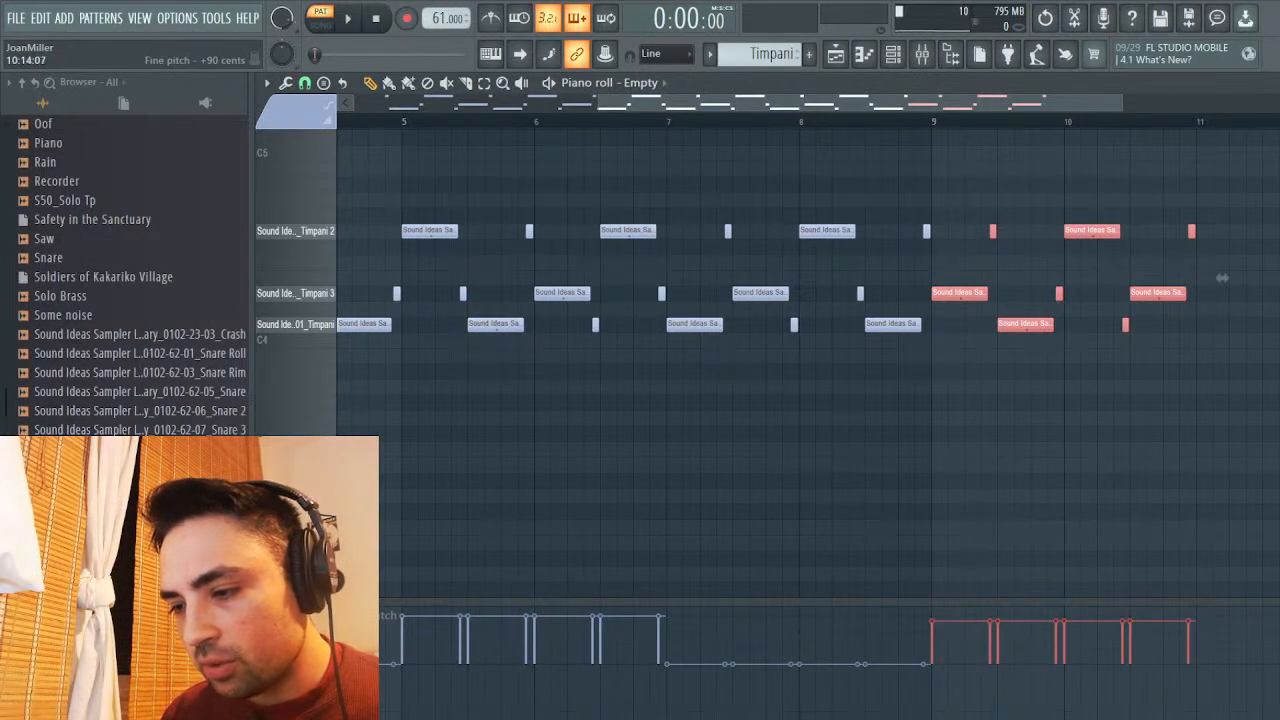
scroll(1222, 278, "down", 2)
scroll(1222, 278, "up", 2)
scroll(1222, 278, "down", 2)
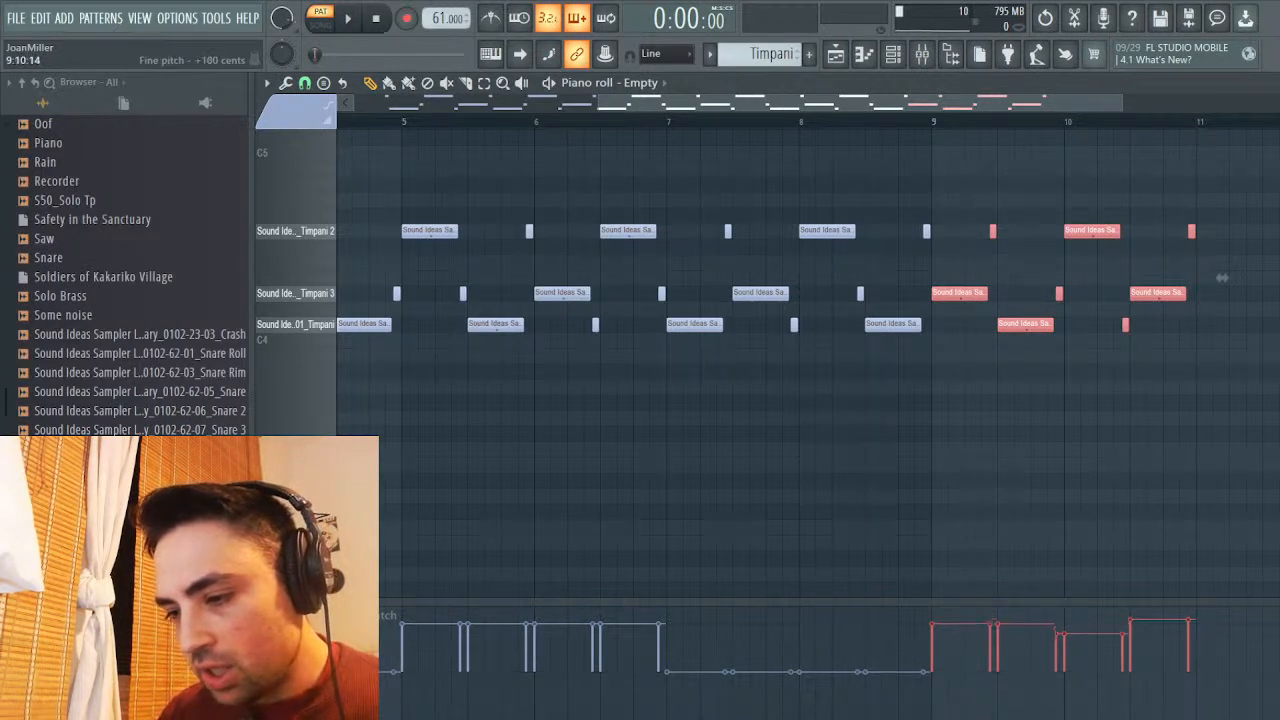
scroll(1222, 278, "down", 2)
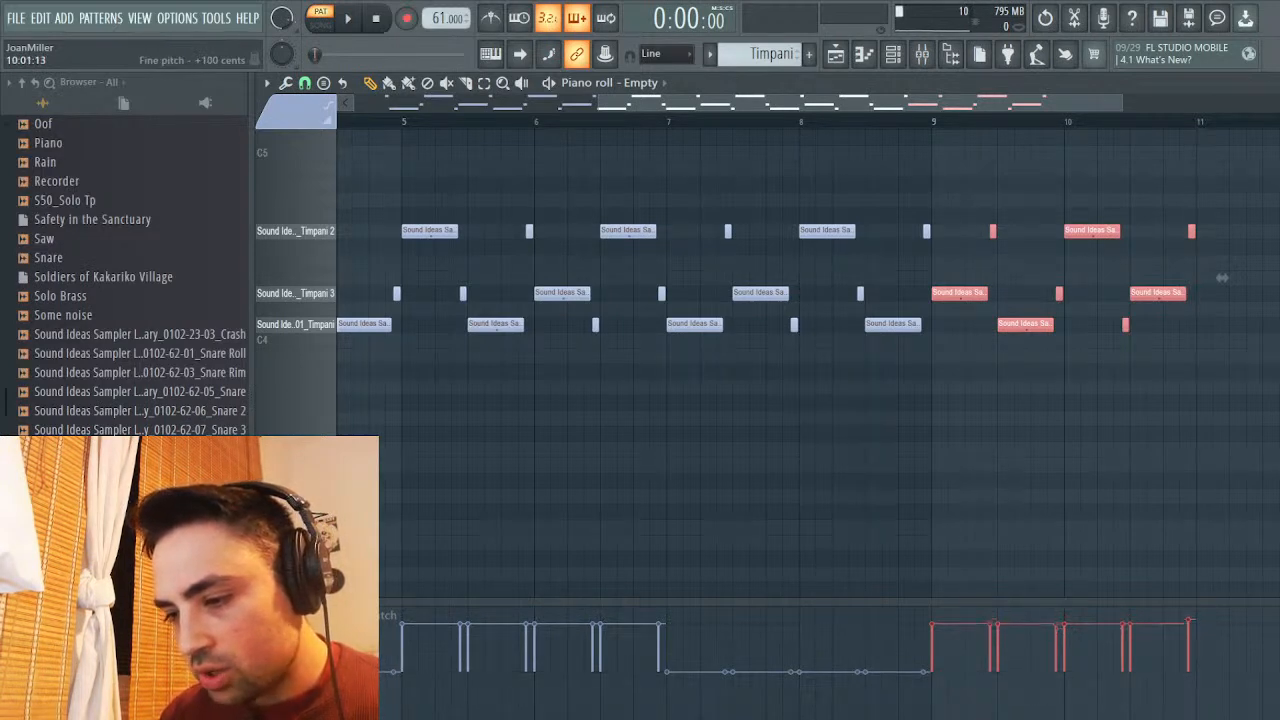
scroll(1222, 278, "down", 1)
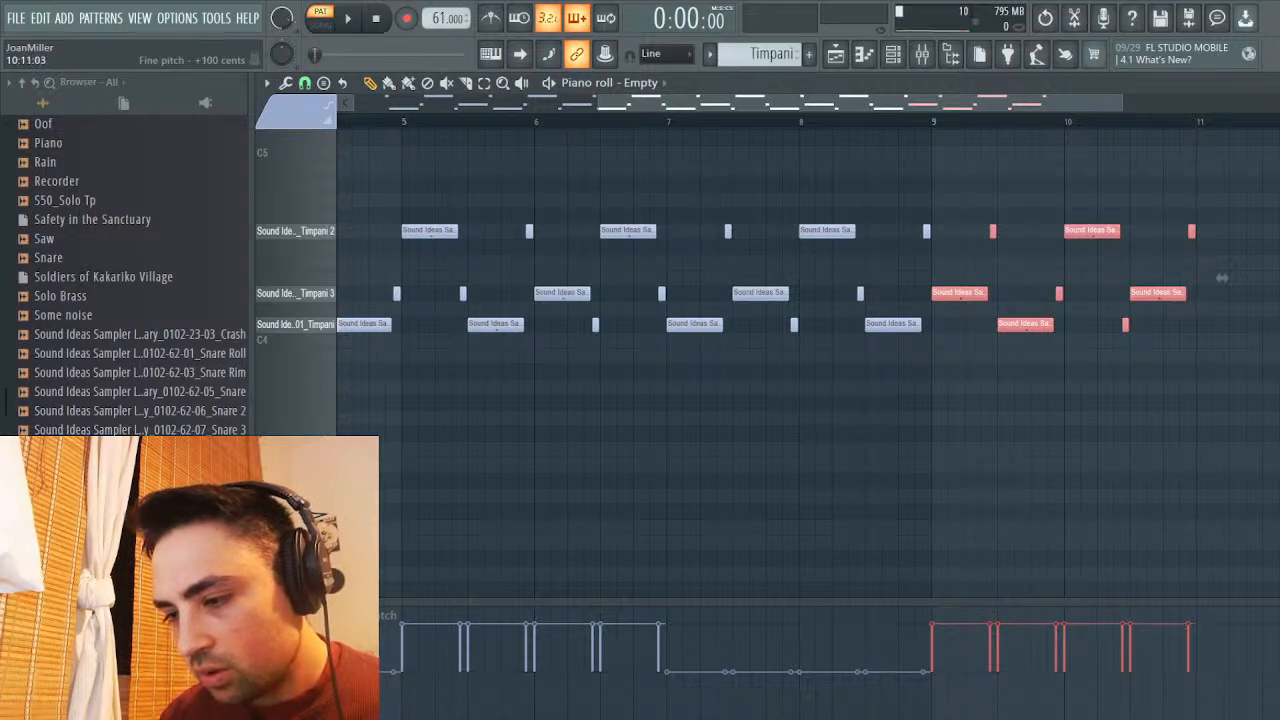
scroll(1222, 278, "right", 4)
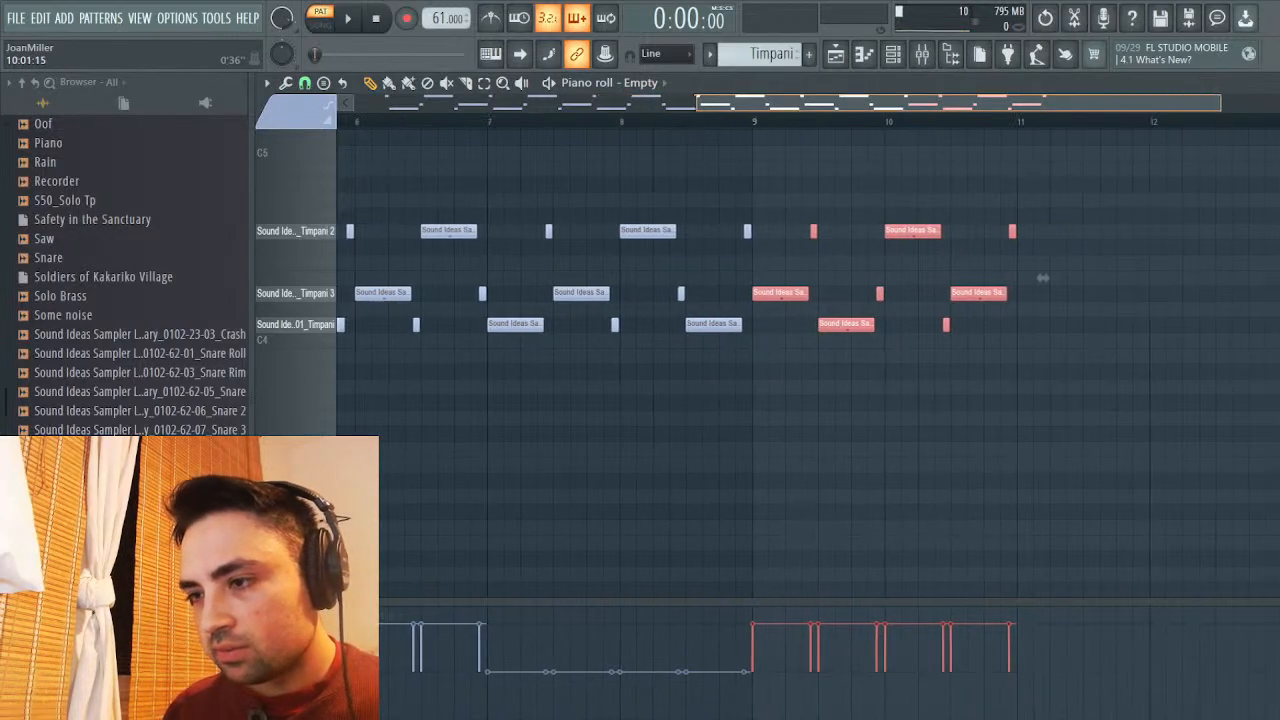
left_click(1070, 246)
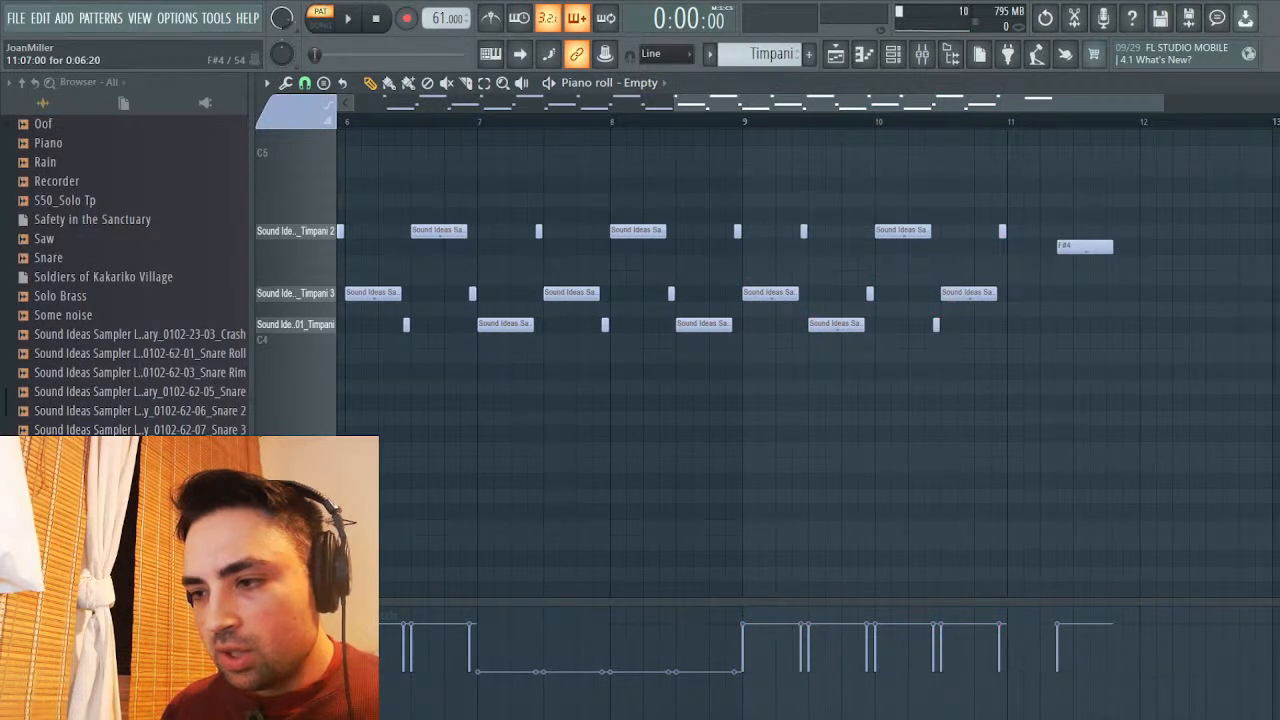
key("ctrl+z")
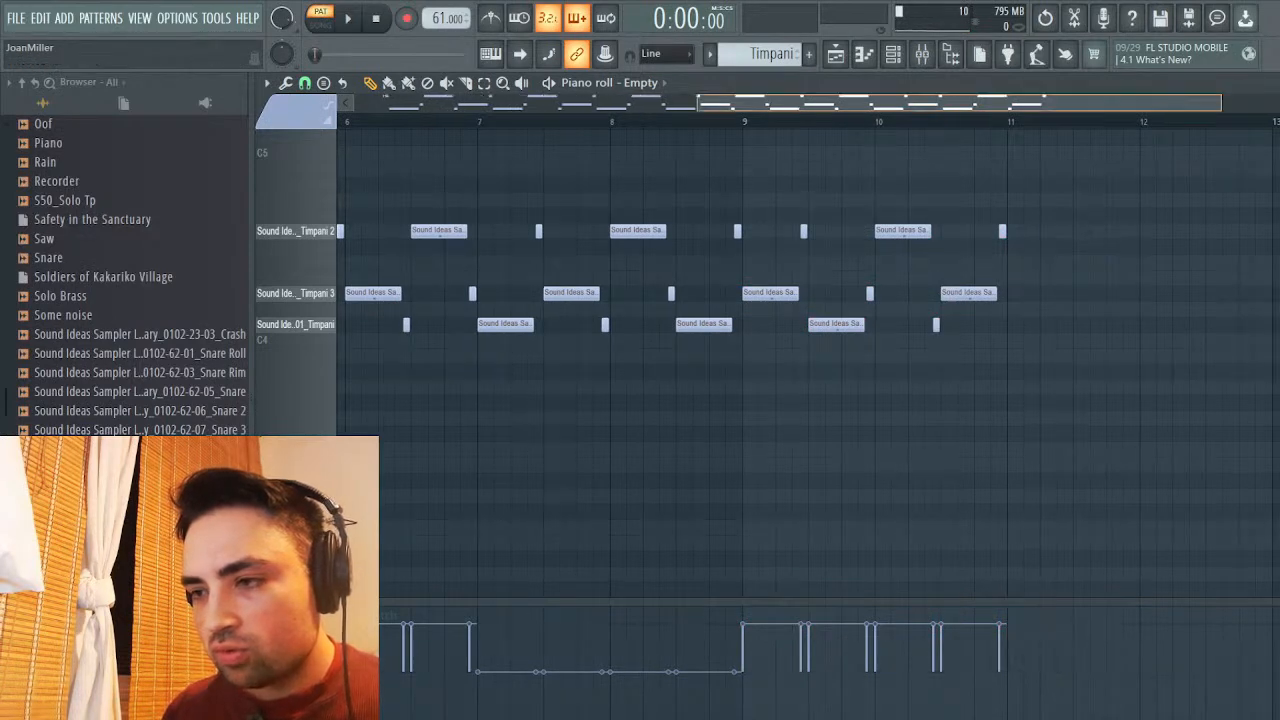
Add a long note on the first Timpani row (C#4) at the start of bar 11, with fine pitch at 0 cents
scroll(808, 360, "right", 2)
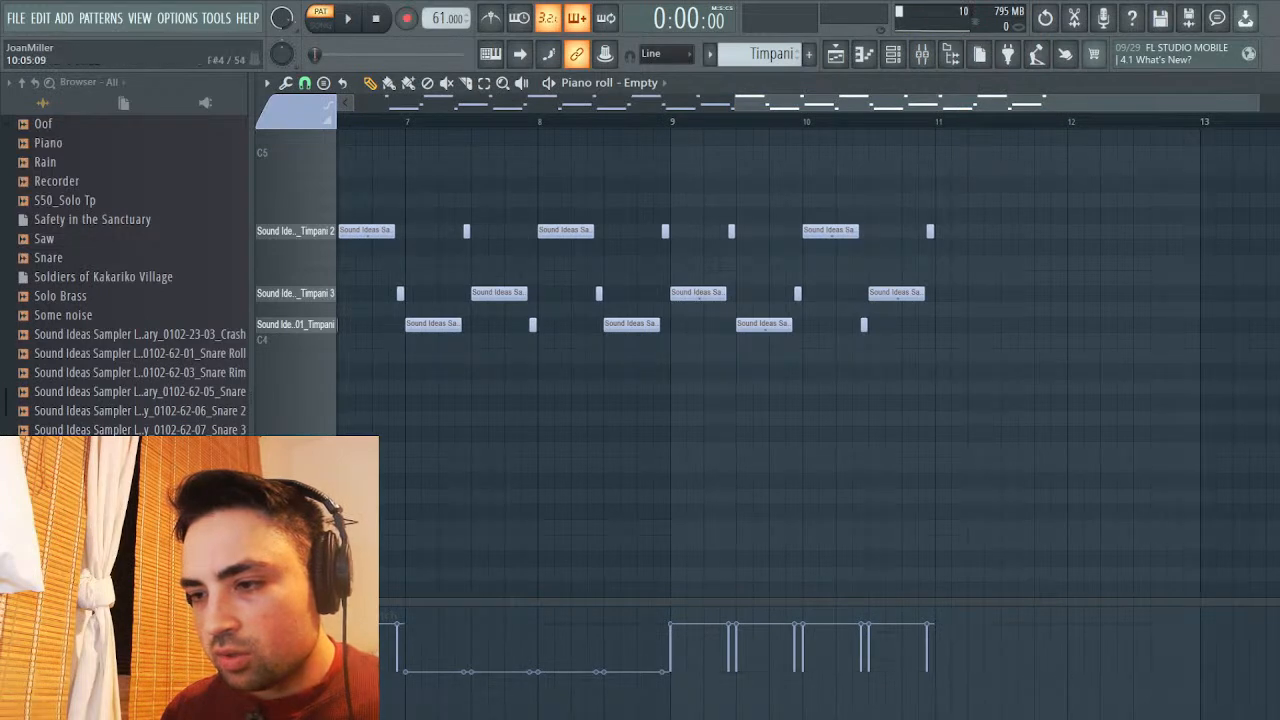
left_click(950, 323)
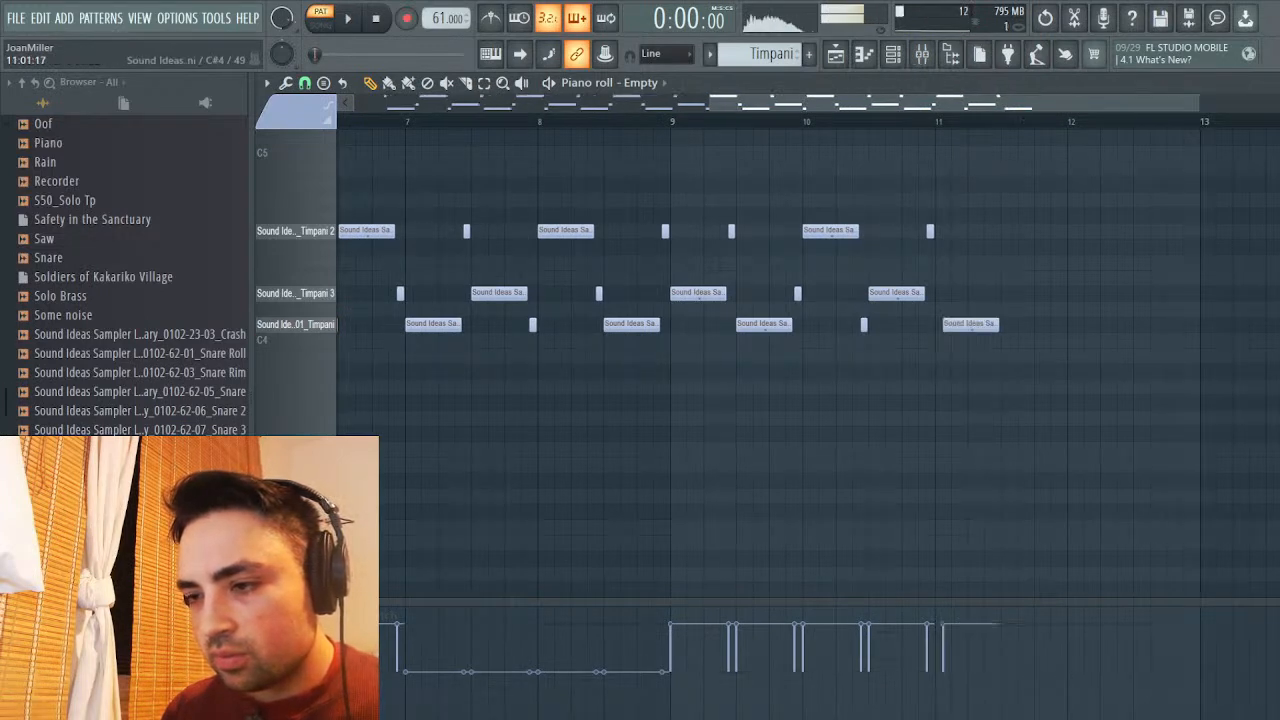
left_click_drag(954, 323, 962, 323)
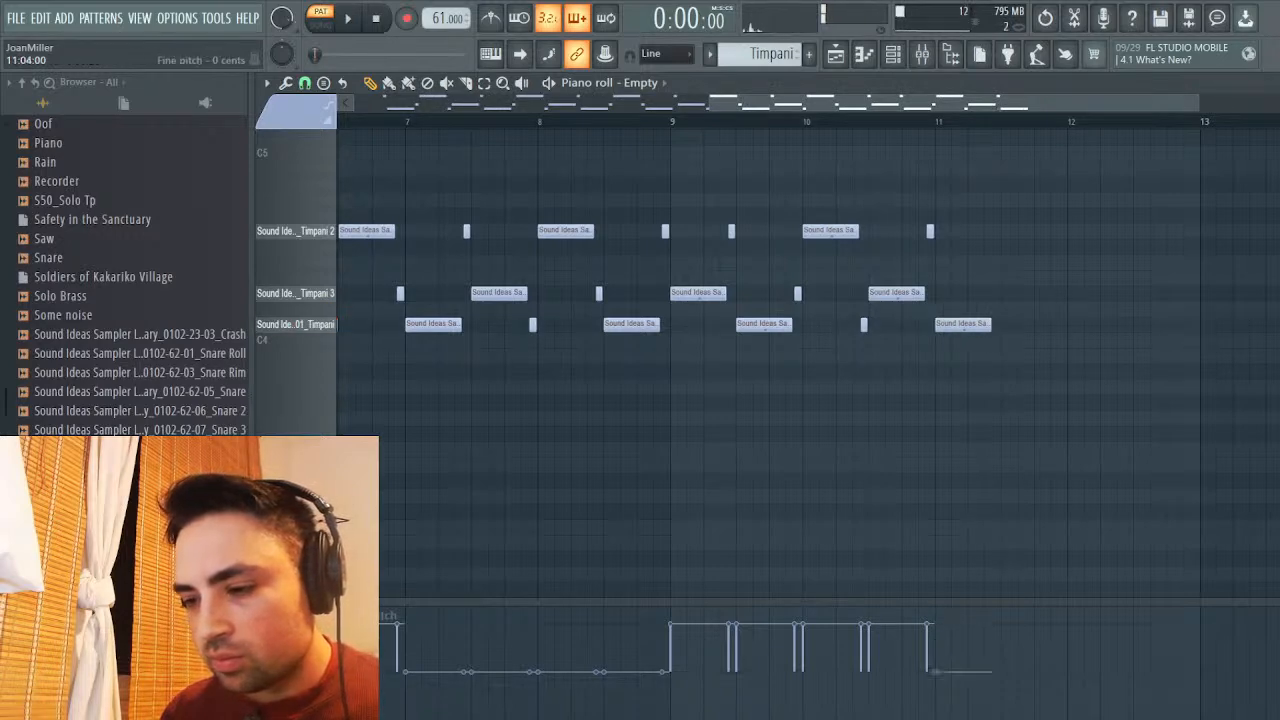
Complete bar 11 with a short Timpani 3 note, a long Timpani 2 note and a short note on the first Timpani row
left_click(835, 54)
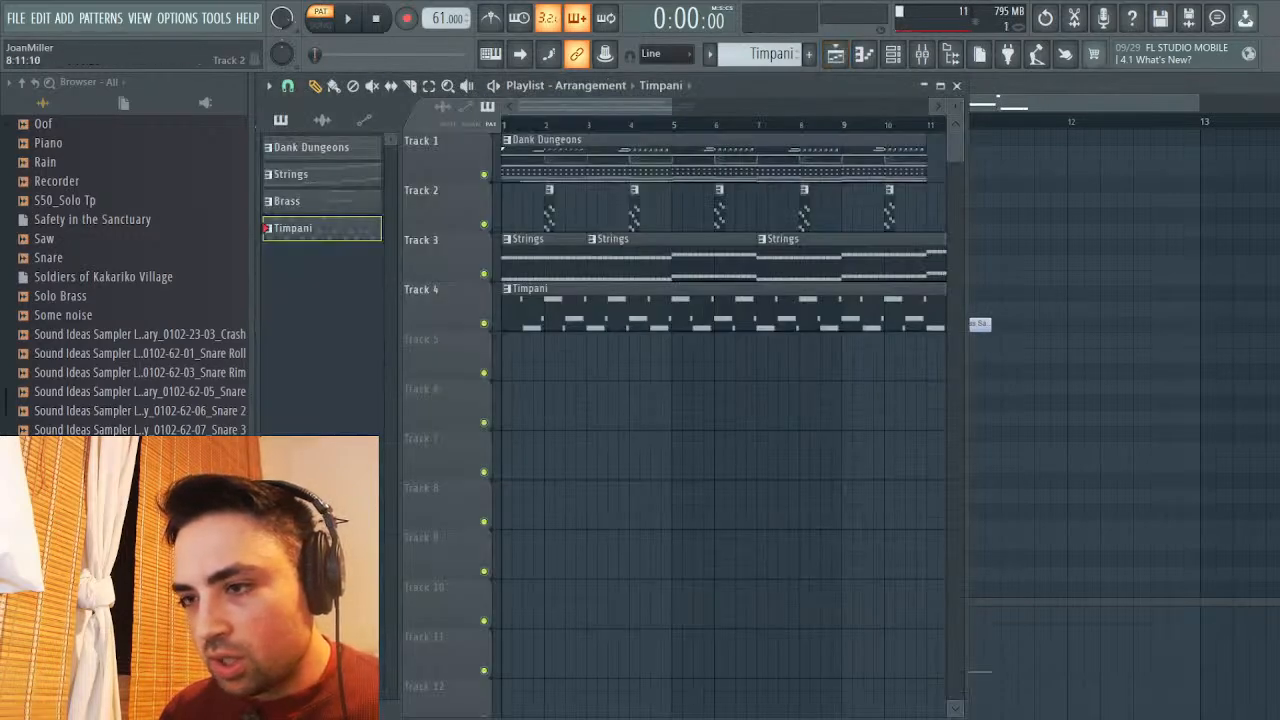
scroll(720, 400, "right", 8)
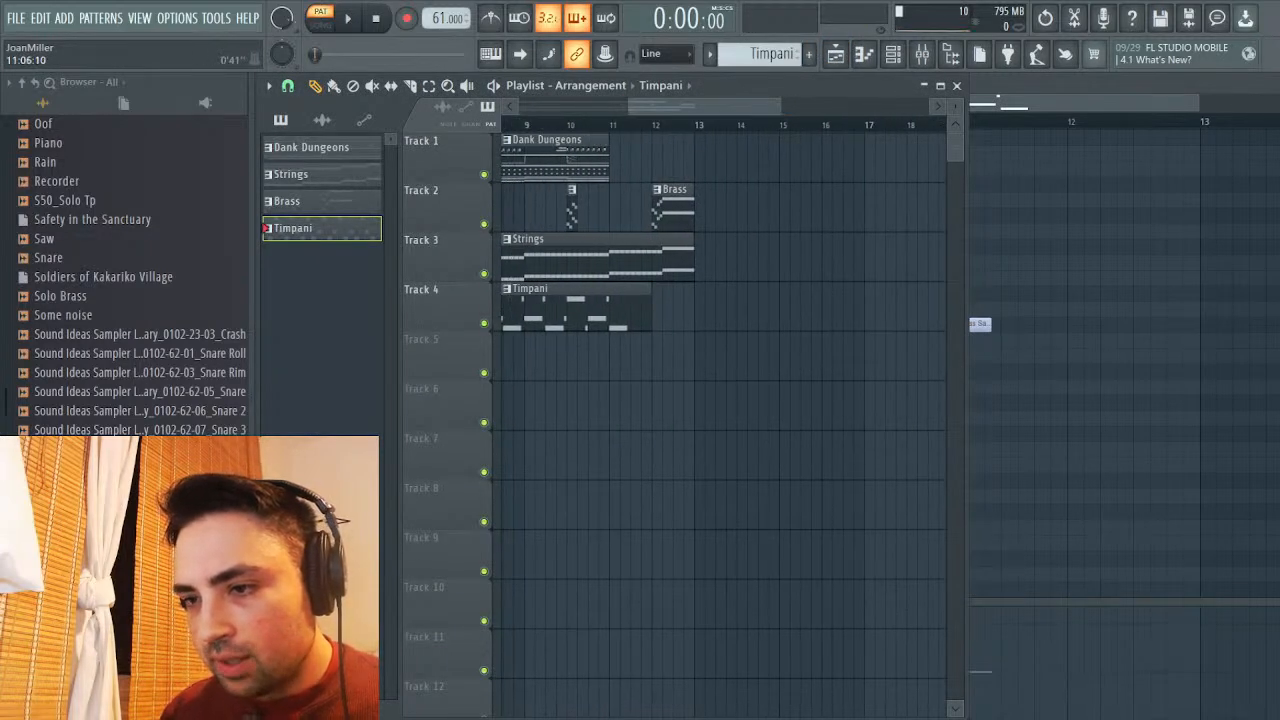
key("F5")
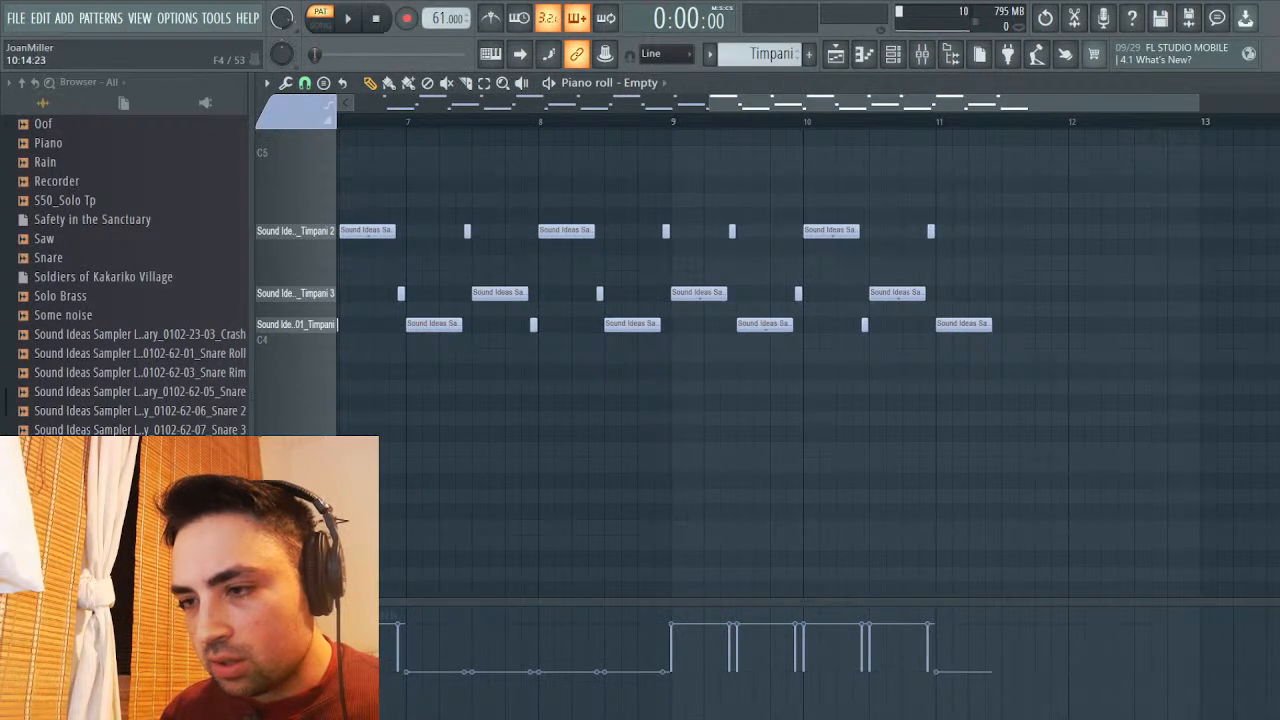
left_click(295, 231)
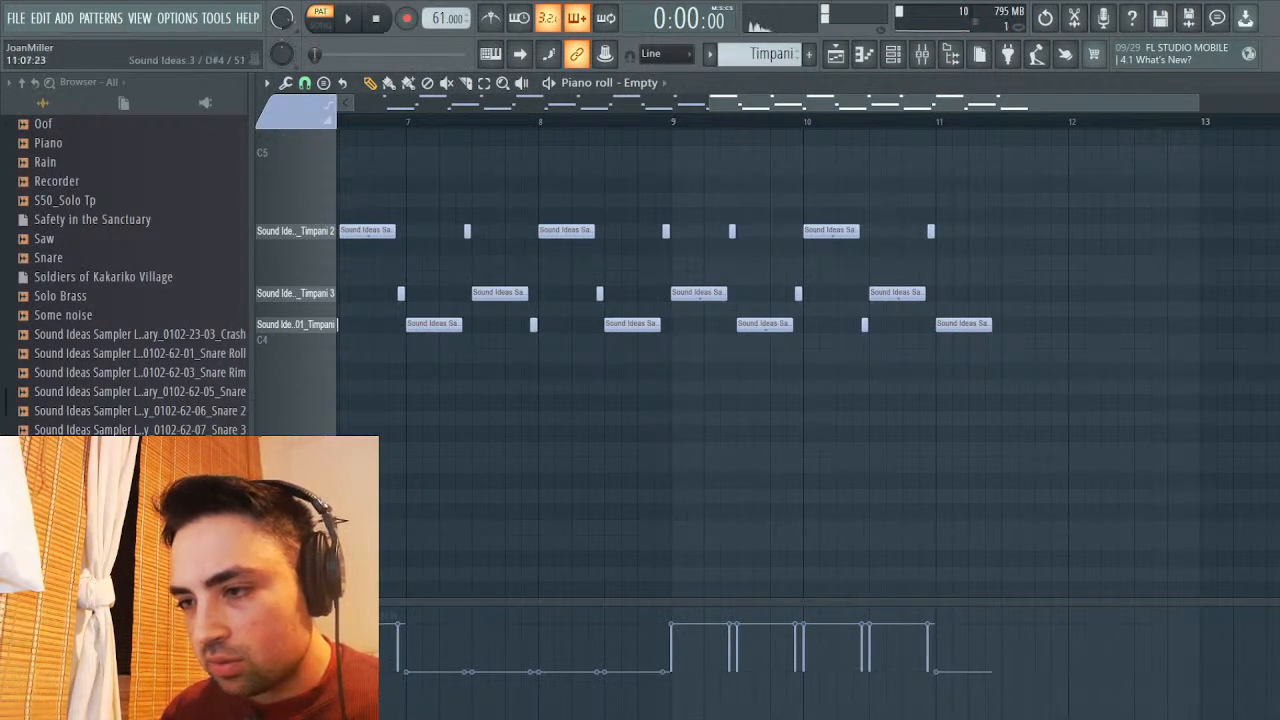
left_click(996, 293)
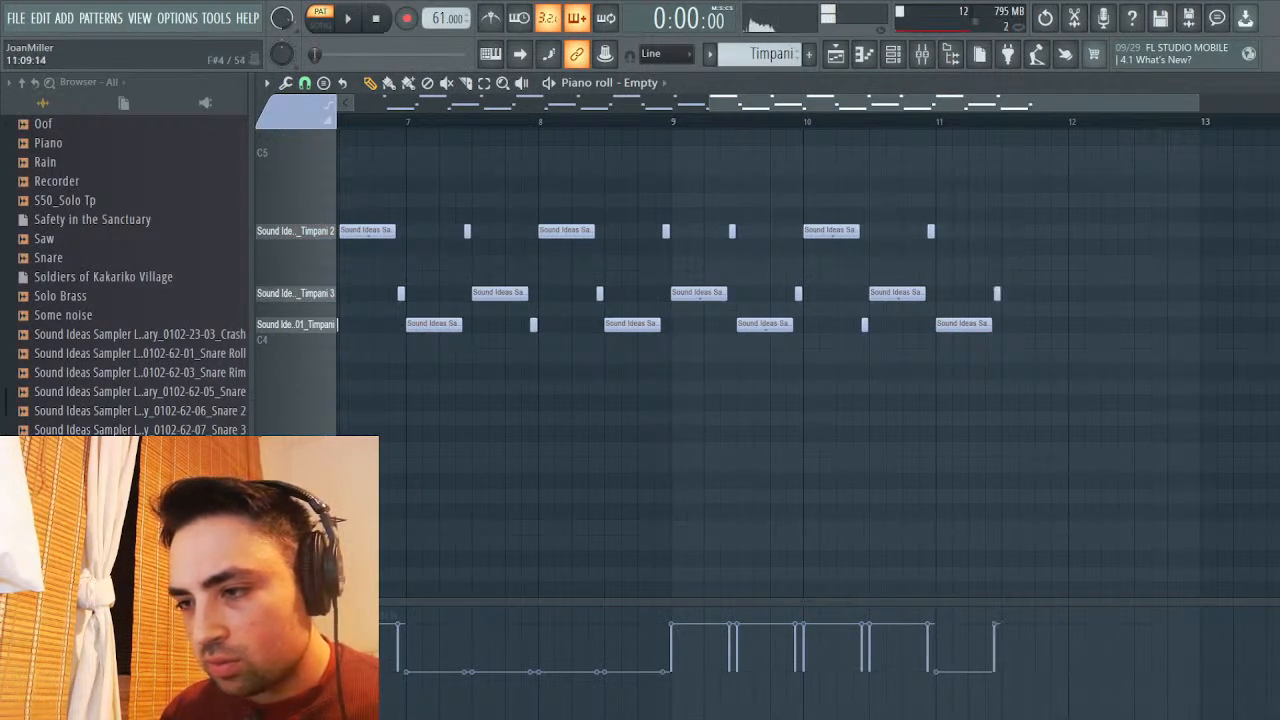
left_click(1008, 230)
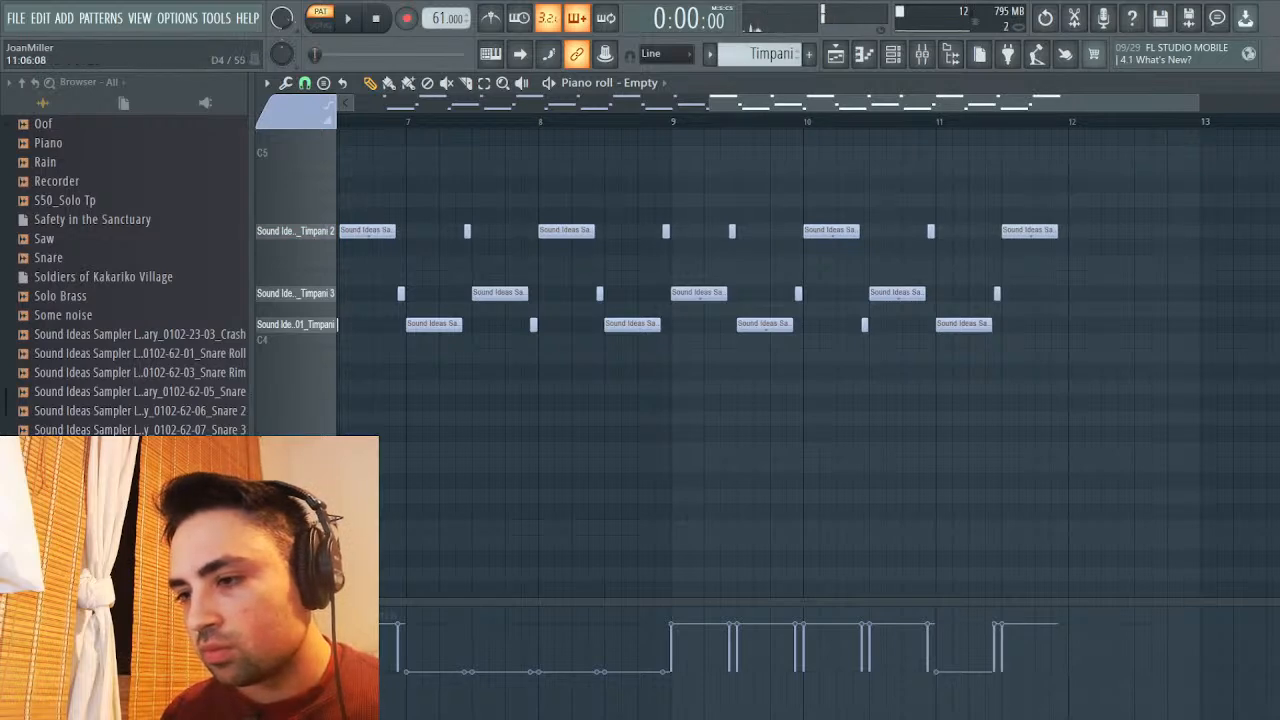
left_click(1063, 323)
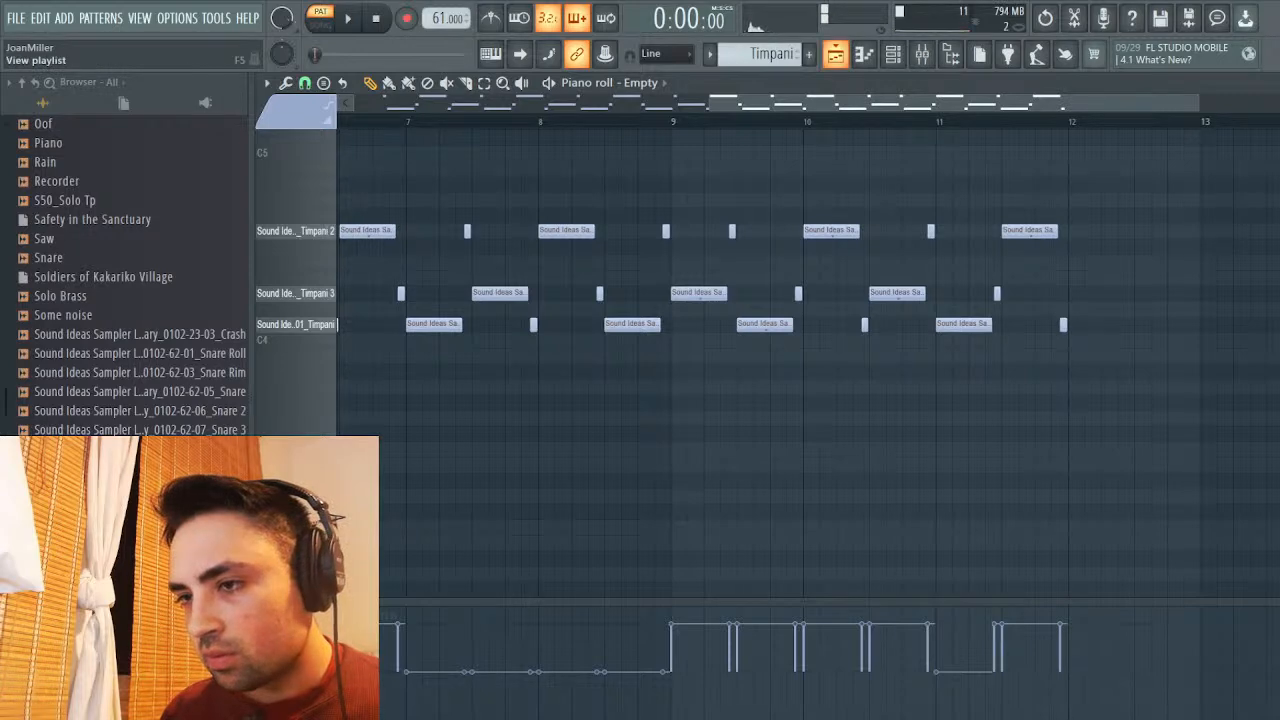
Fill bar 12 with a shortened Timpani 3 note followed by a Timpani 2 note extended to the start of bar 13
left_click(835, 53)
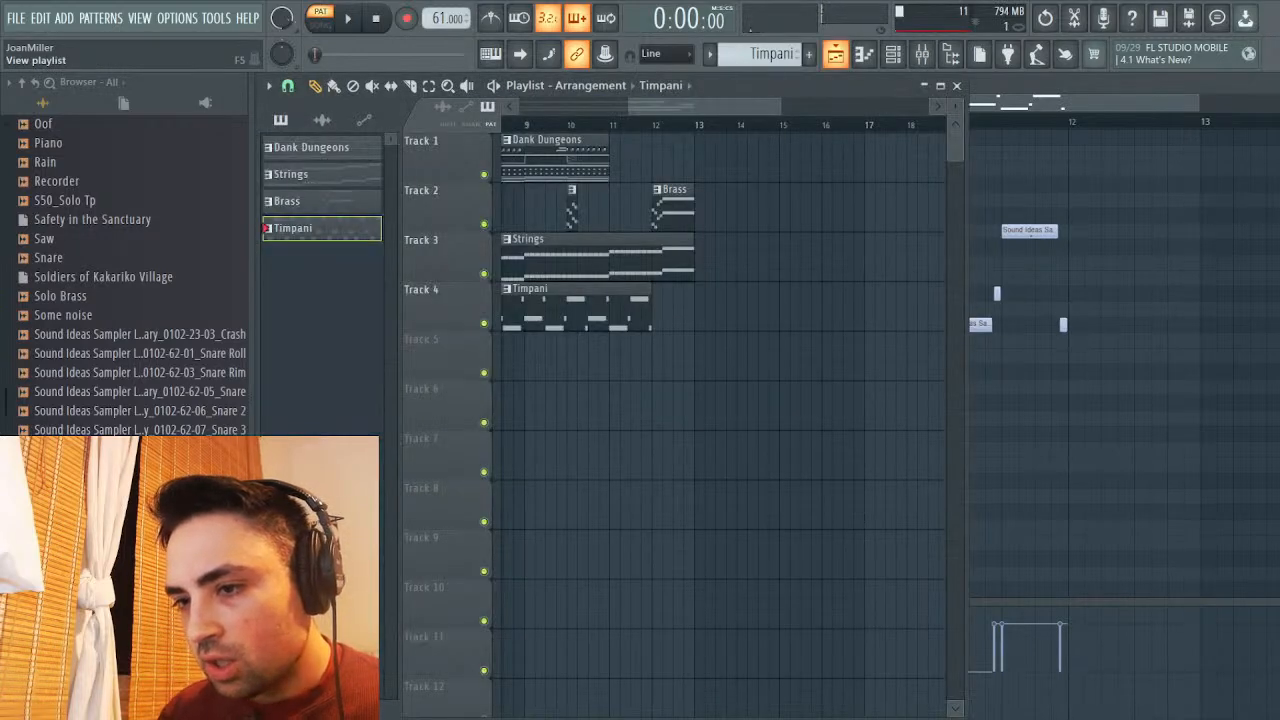
left_click(835, 53)
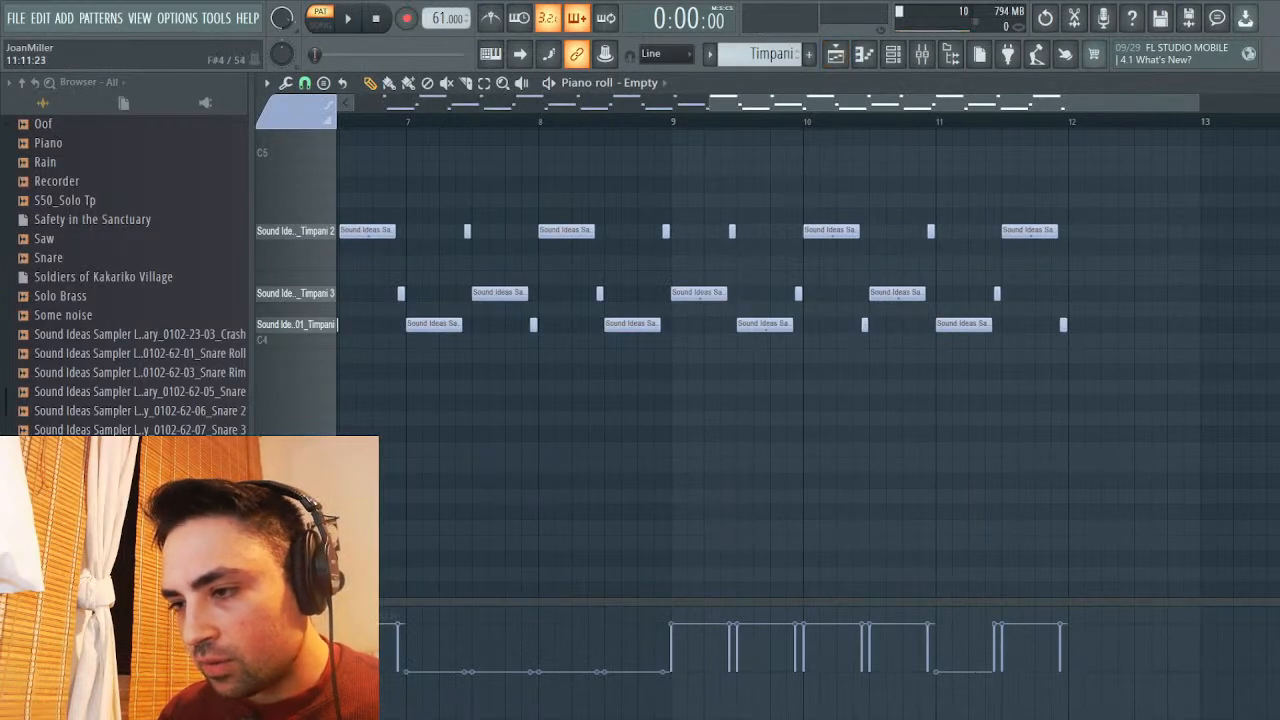
left_click(1078, 292)
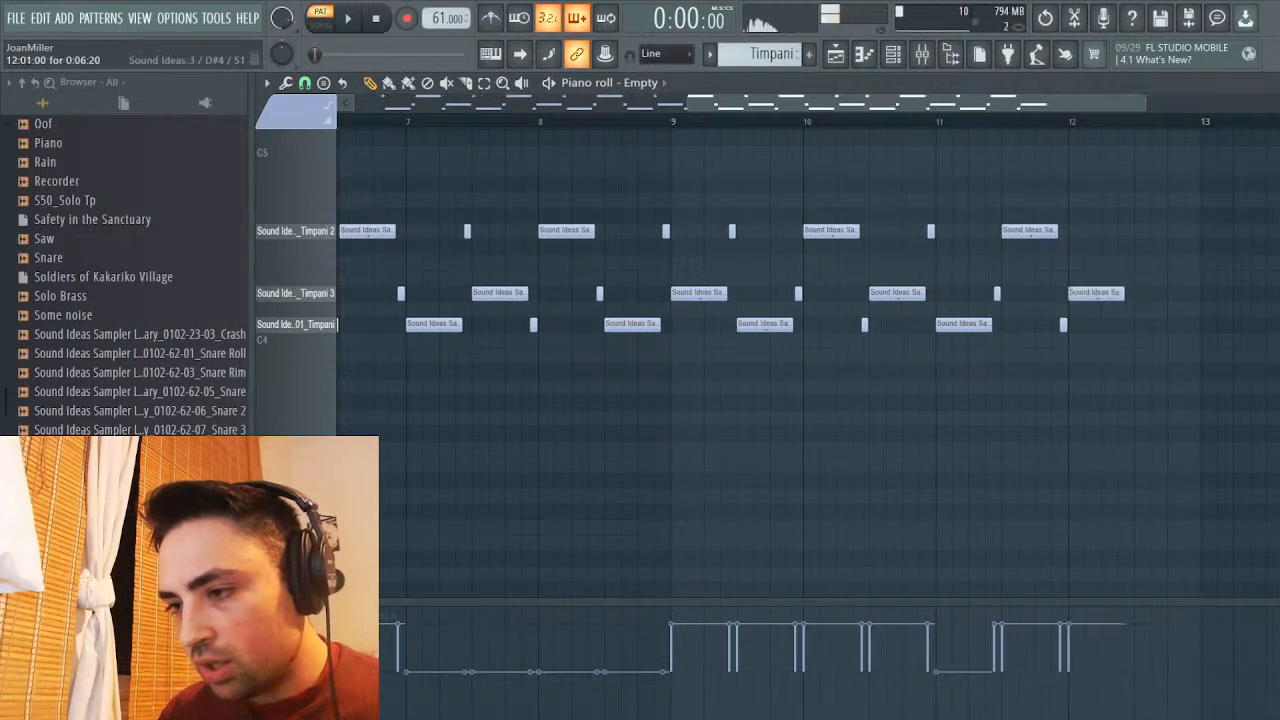
left_click_drag(1122, 293, 1089, 293)
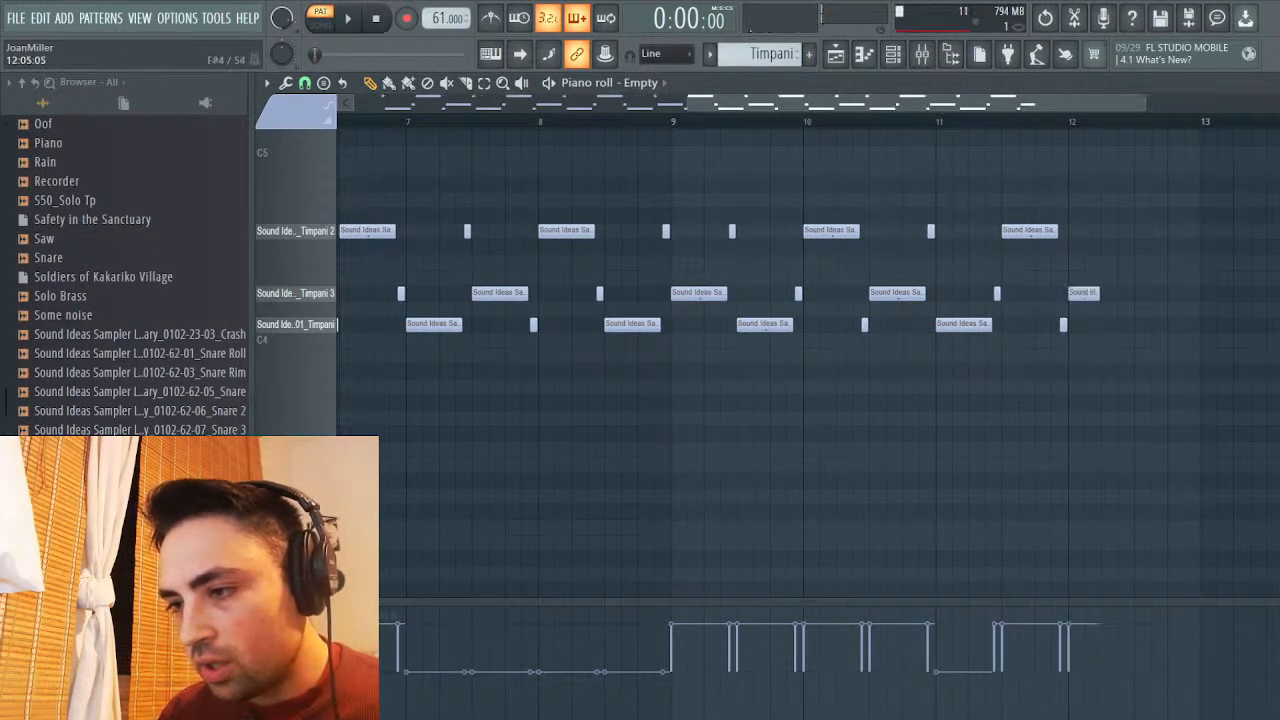
left_click(1110, 230)
left_click_drag(1129, 230, 1198, 230)
Raise the fine pitch of the bar 11 and 12 timpani notes to +200 cents, with the final long note set higher still
left_click_drag(995, 668, 1200, 671)
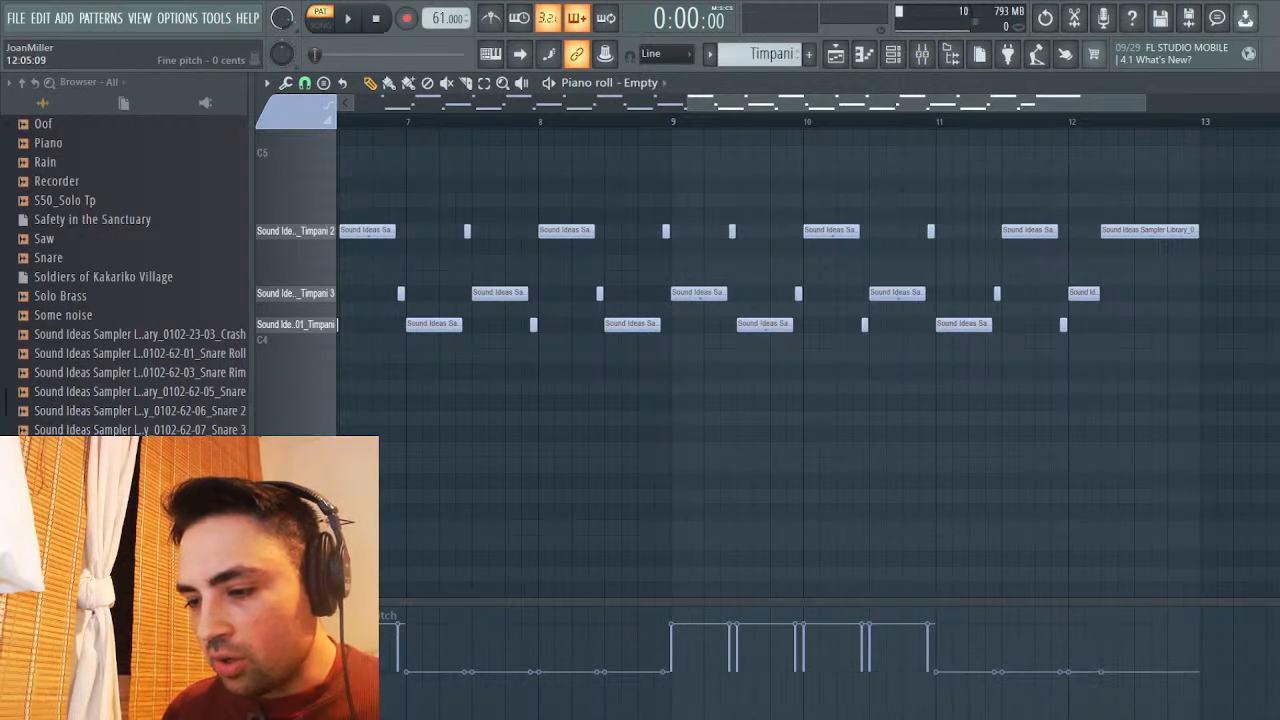
scroll(802, 660, "up", 1)
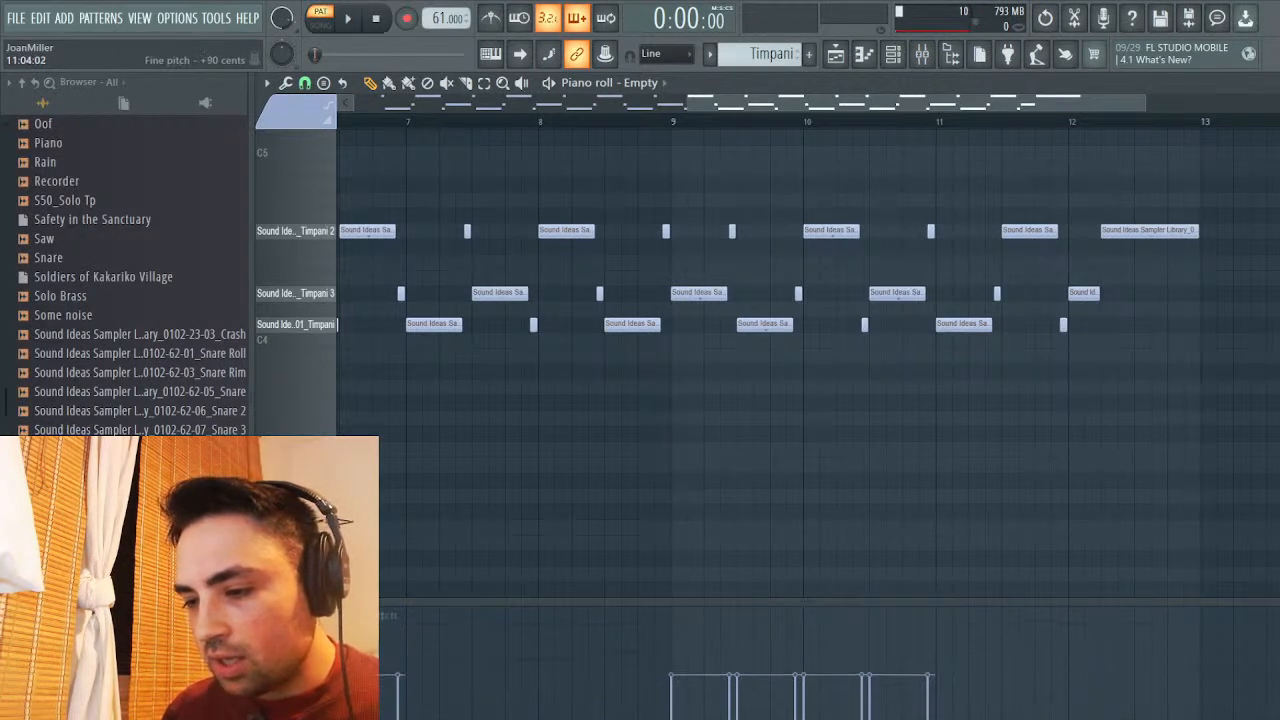
mouse_move(935, 628)
left_mouse_down()
mouse_move(1068, 641)
mouse_move(1200, 632)
left_mouse_up()
left_click_drag(998, 634, 1139, 628)
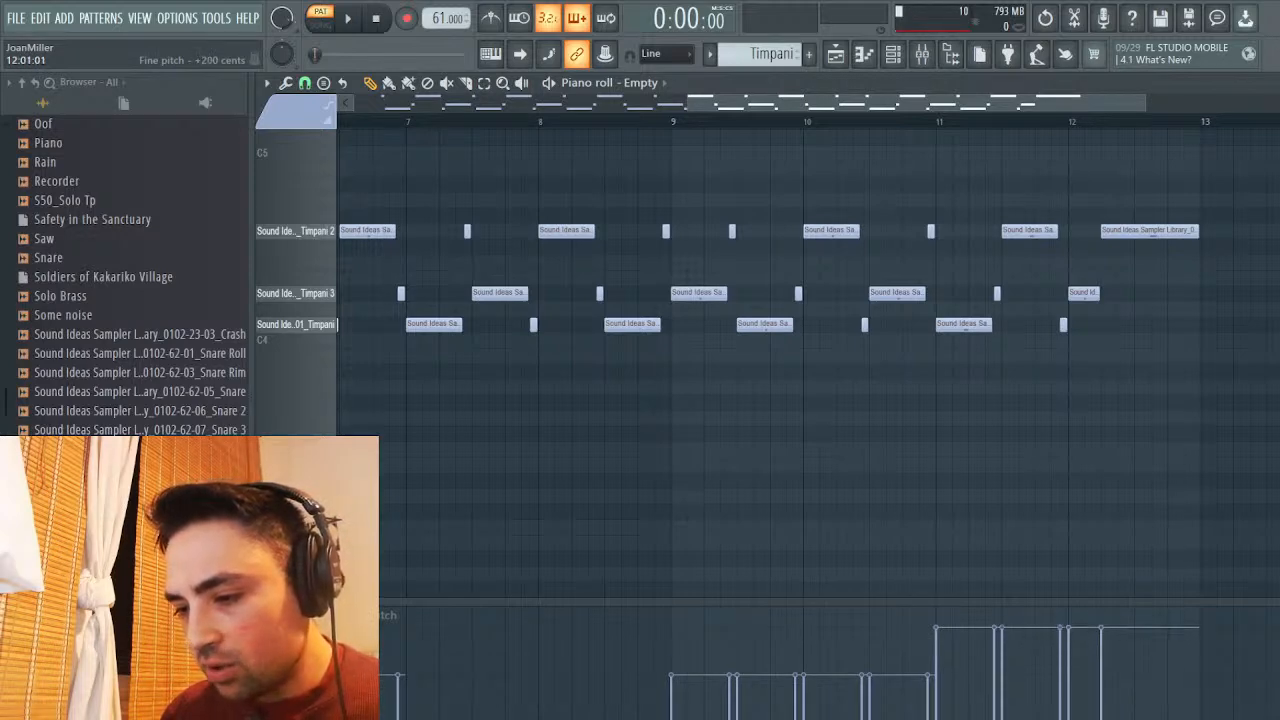
scroll(768, 300, "up", 1)
mouse_move(1198, 703)
left_mouse_down()
mouse_move(390, 719)
mouse_move(1198, 719)
left_mouse_up()
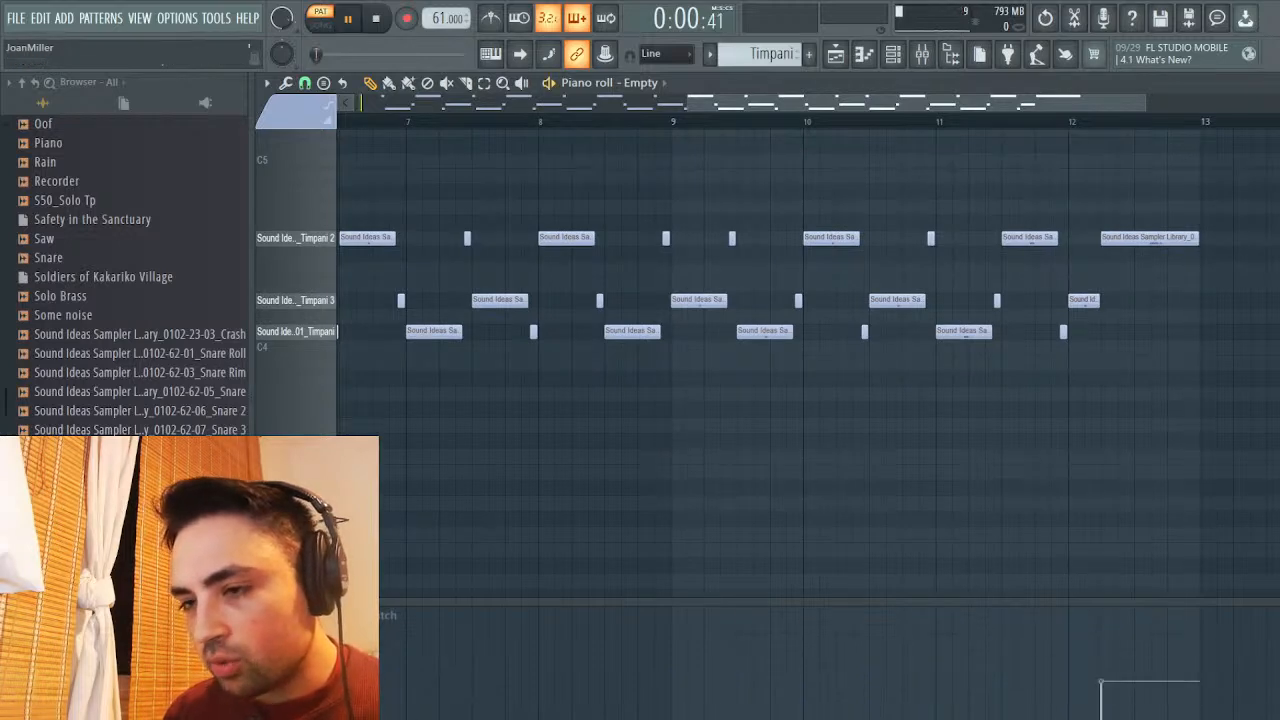
Play back the Timpani pattern, show the channel rack and close the FPC sampler window
key("space")
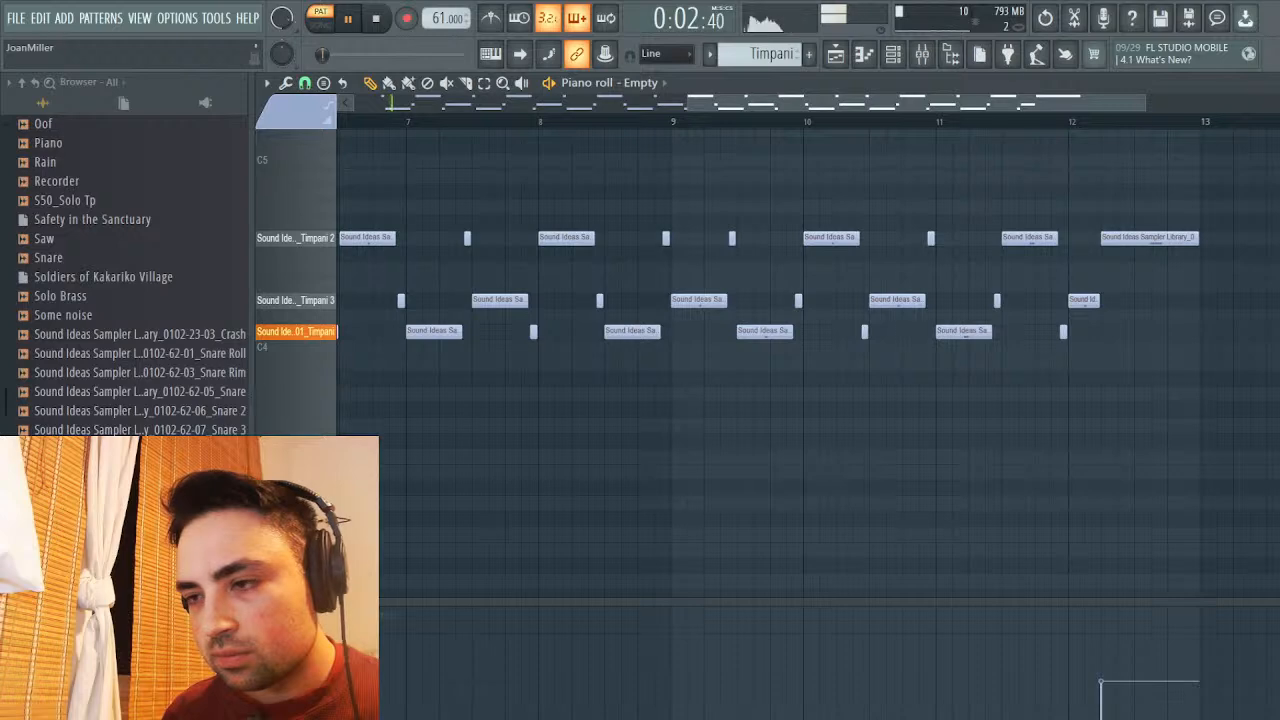
key("F7")
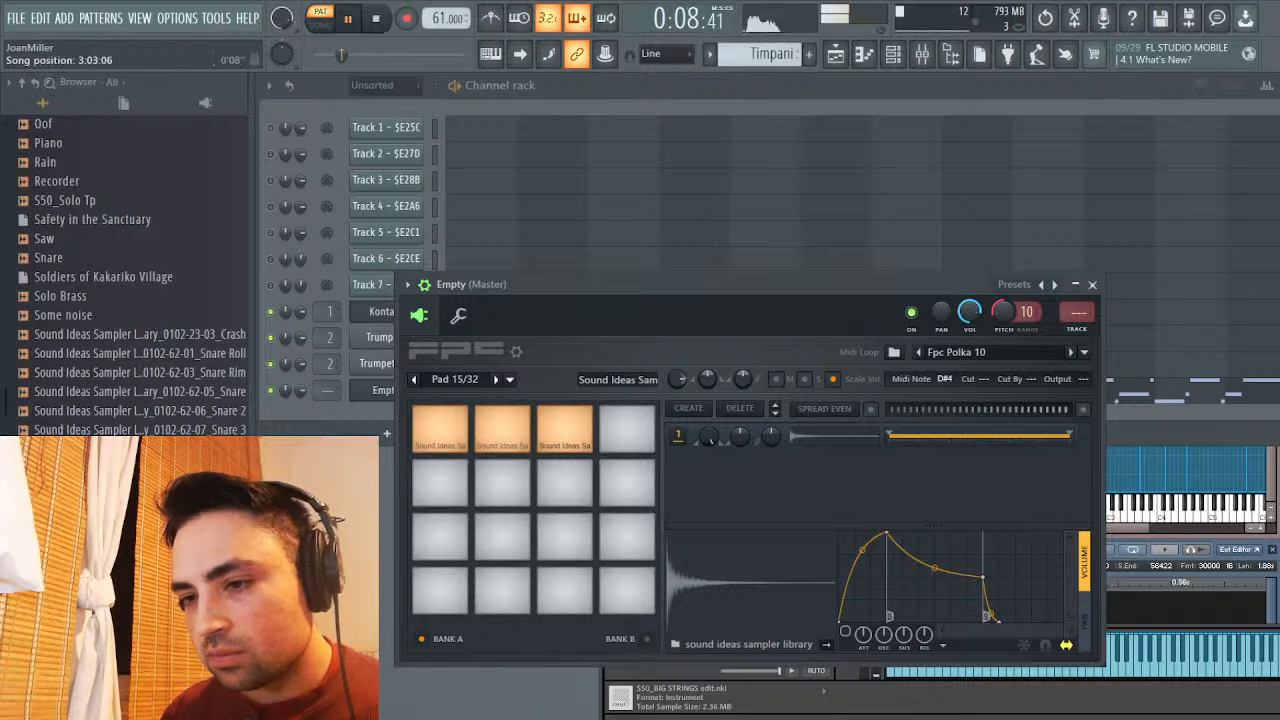
key("Escape")
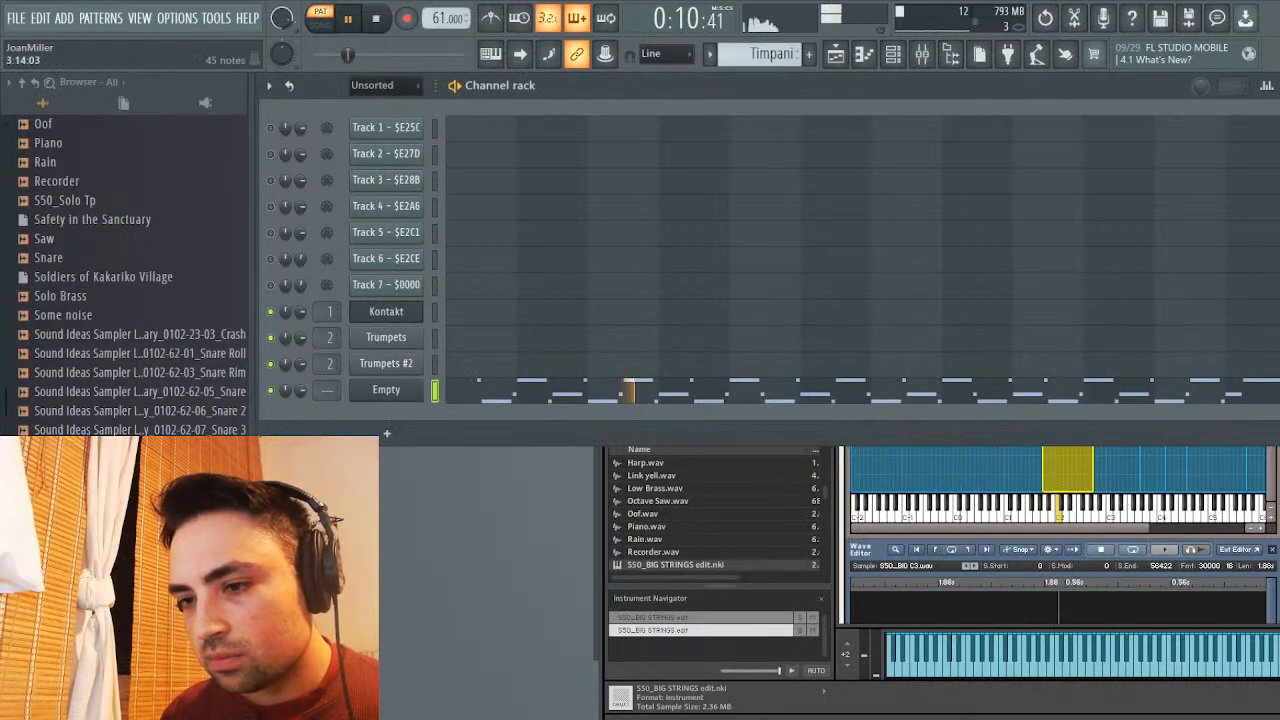
Play back the Timpani pattern from the start and check its notes against the piano roll and the channel rack
key("F7")
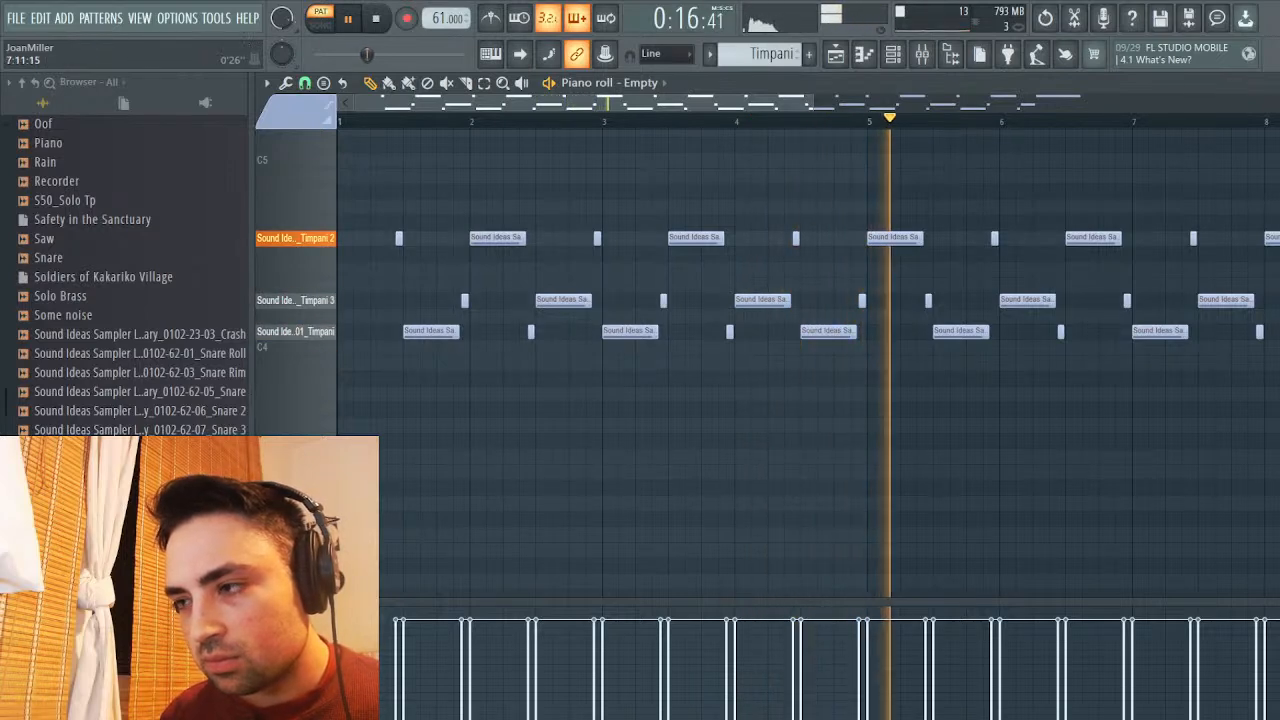
key("Escape")
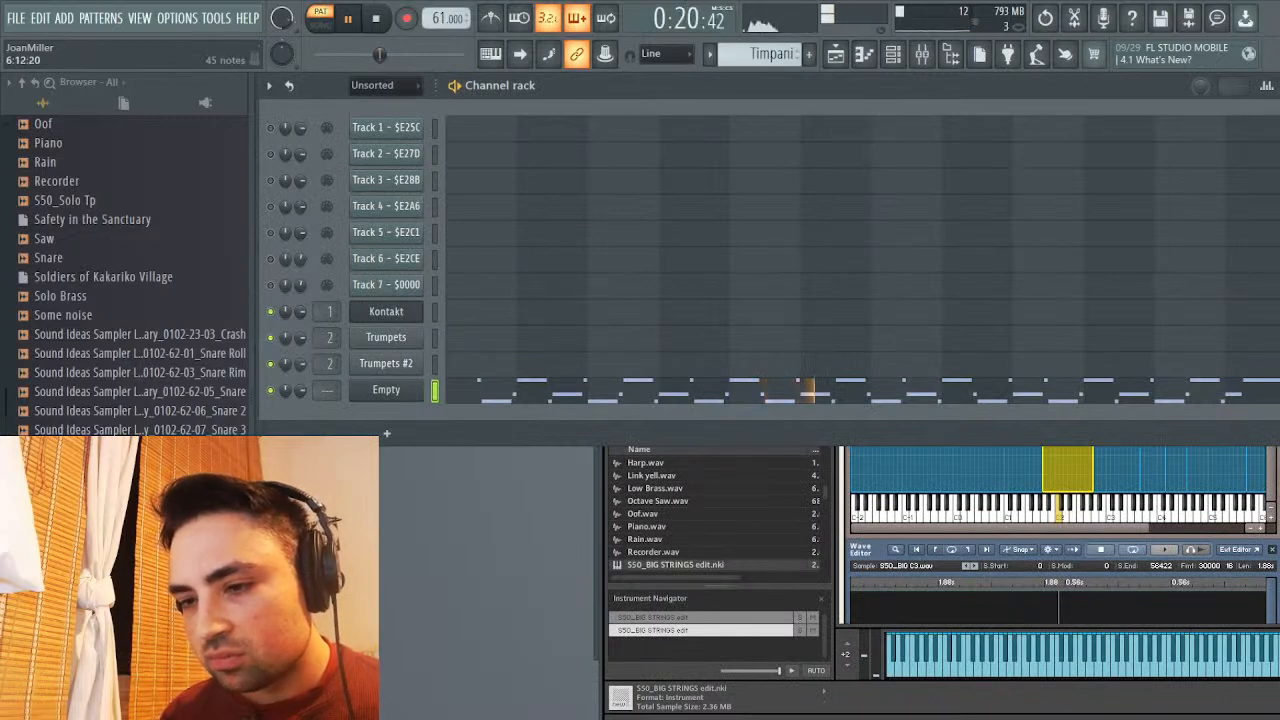
key("space")
key("F7")
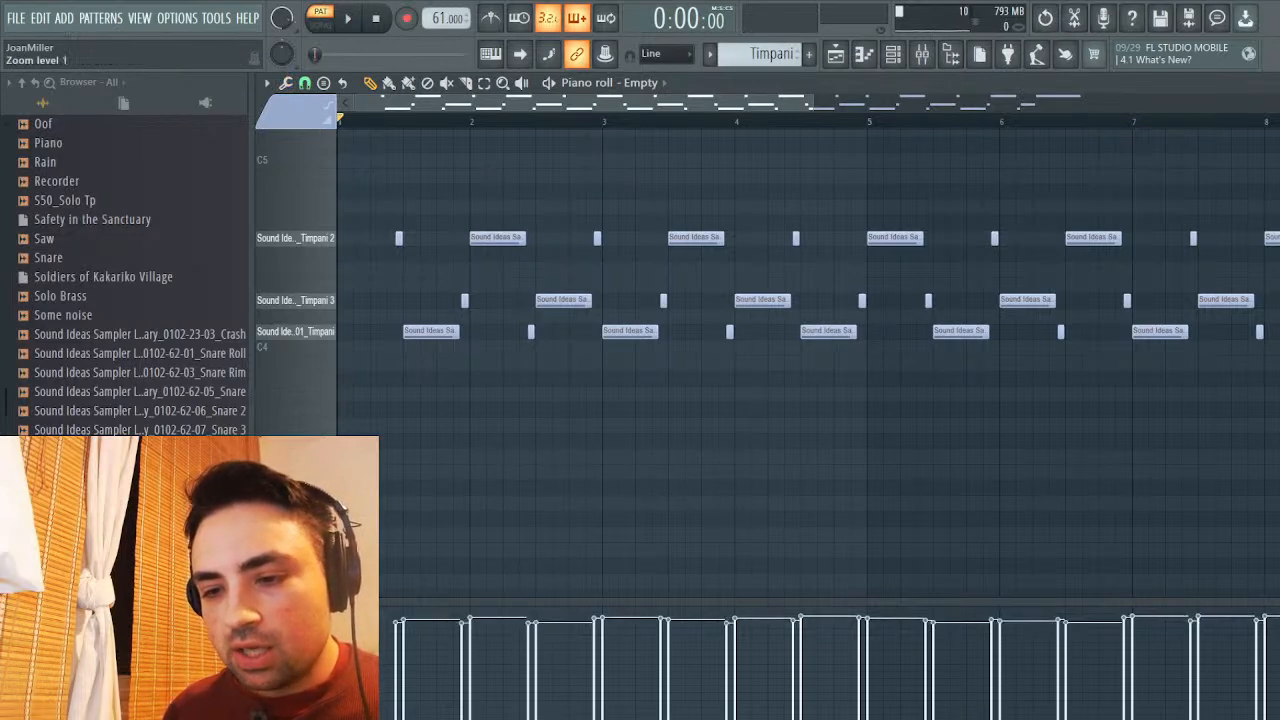
key("space")
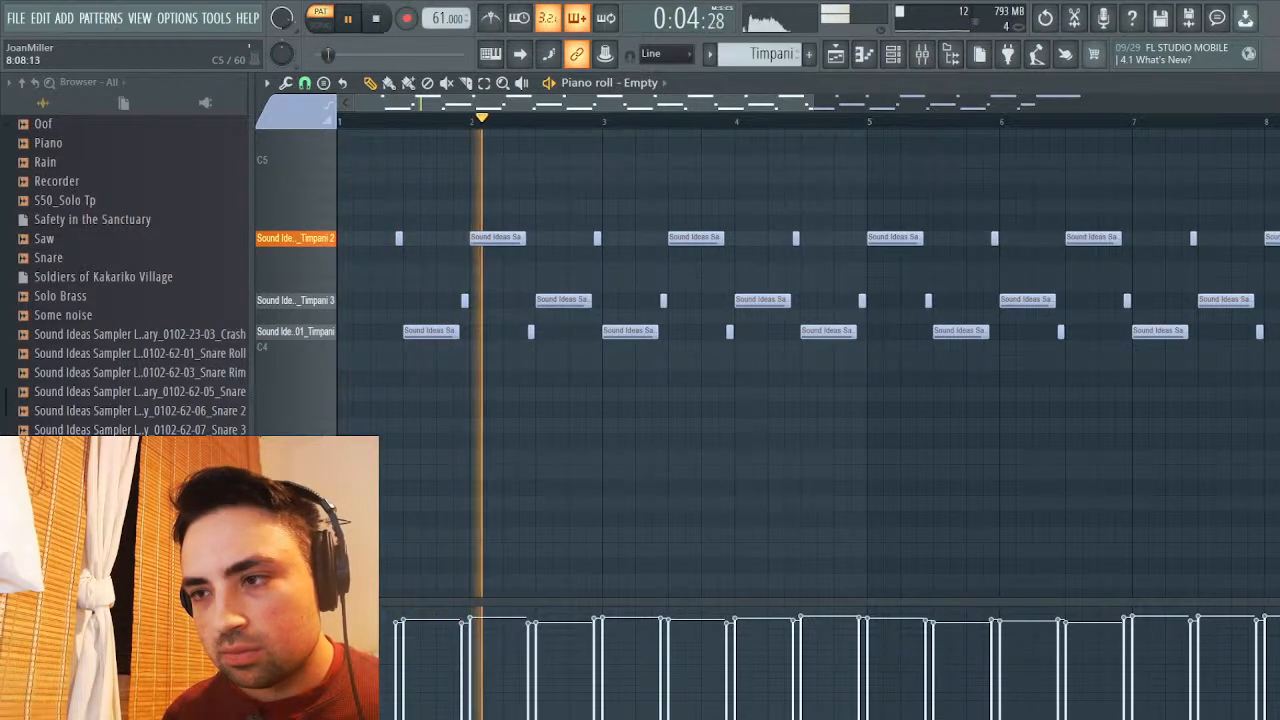
key("F7")
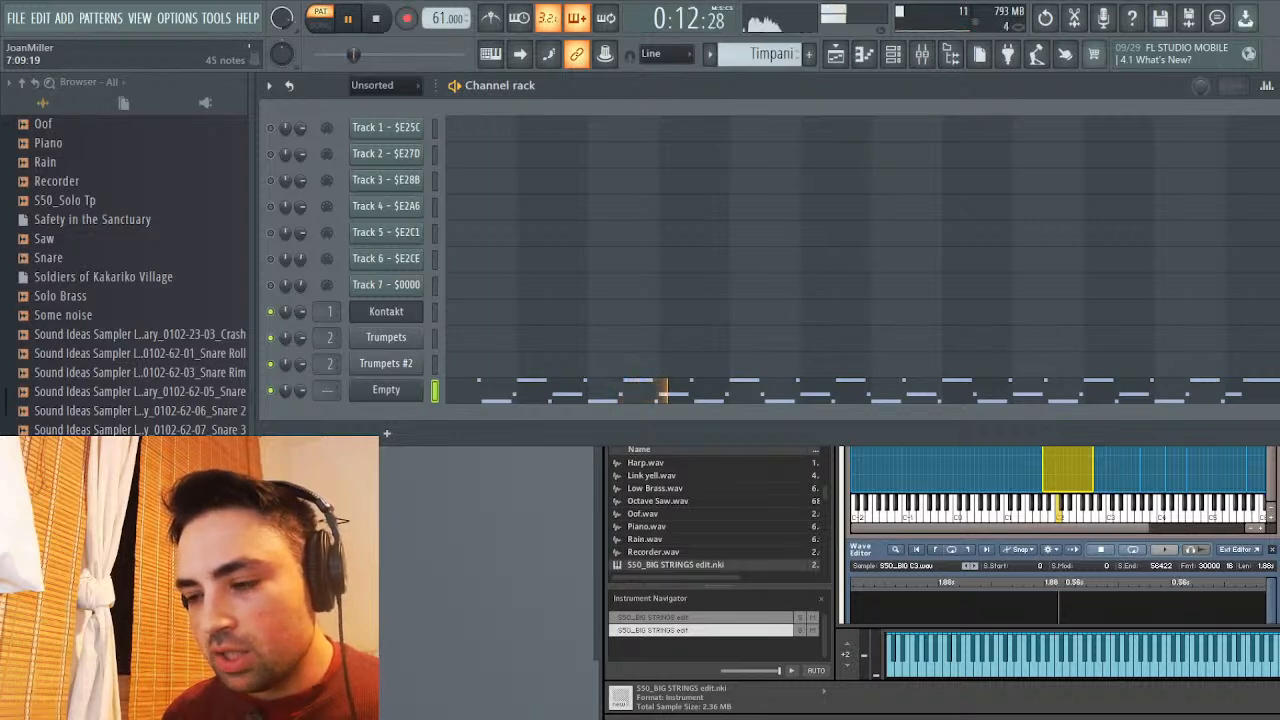
key("space")
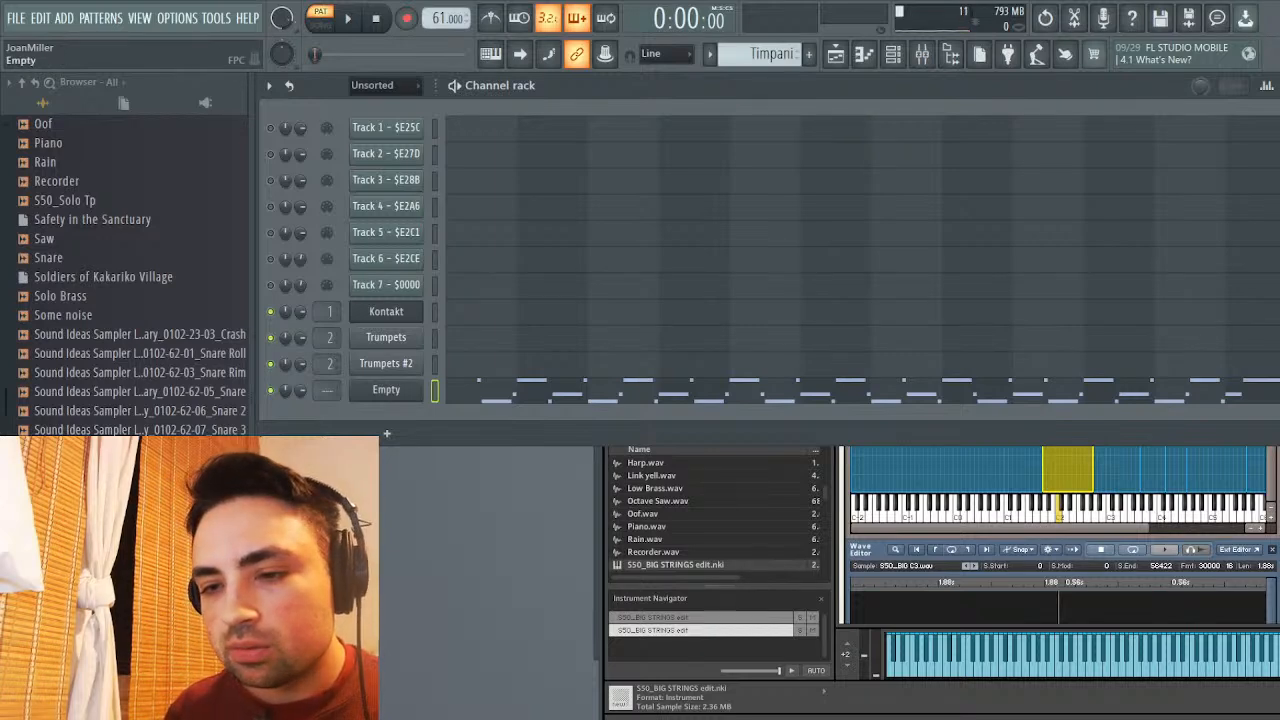
Open the Empty channel's FPC sampler, replay the Timpani pattern to check the drum tuning, and close the sampler
left_click(386, 389)
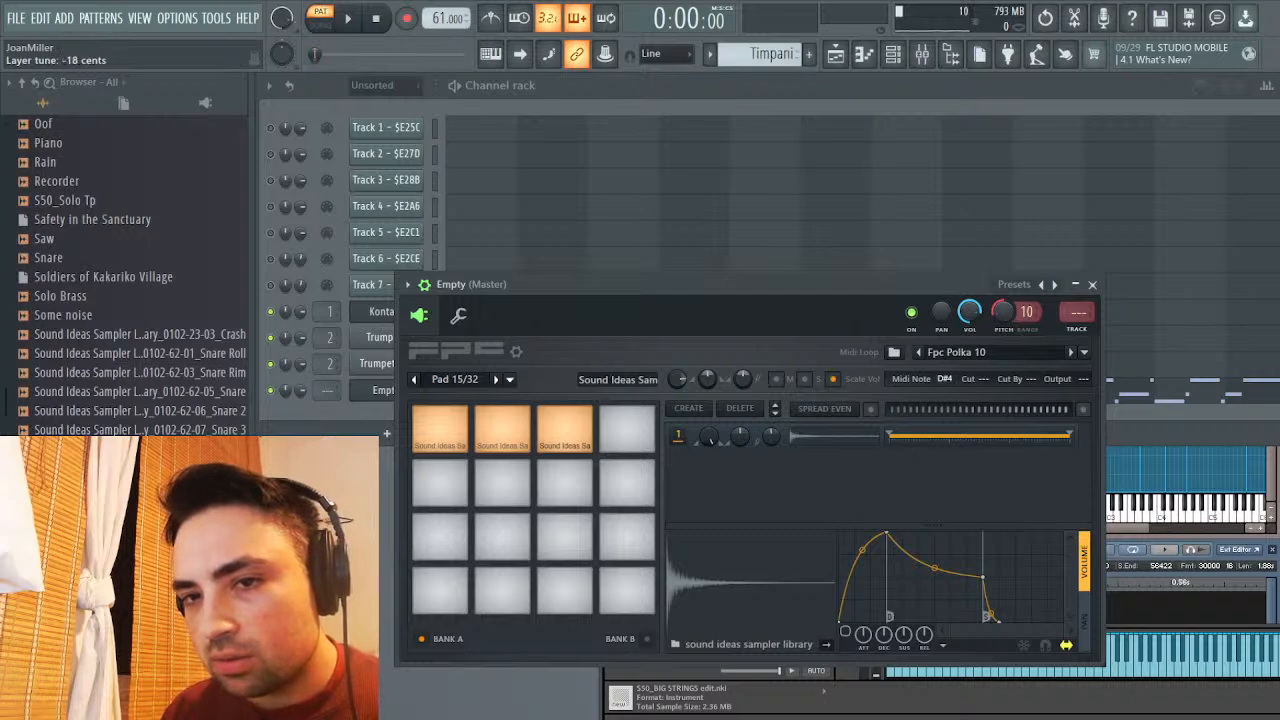
key("space")
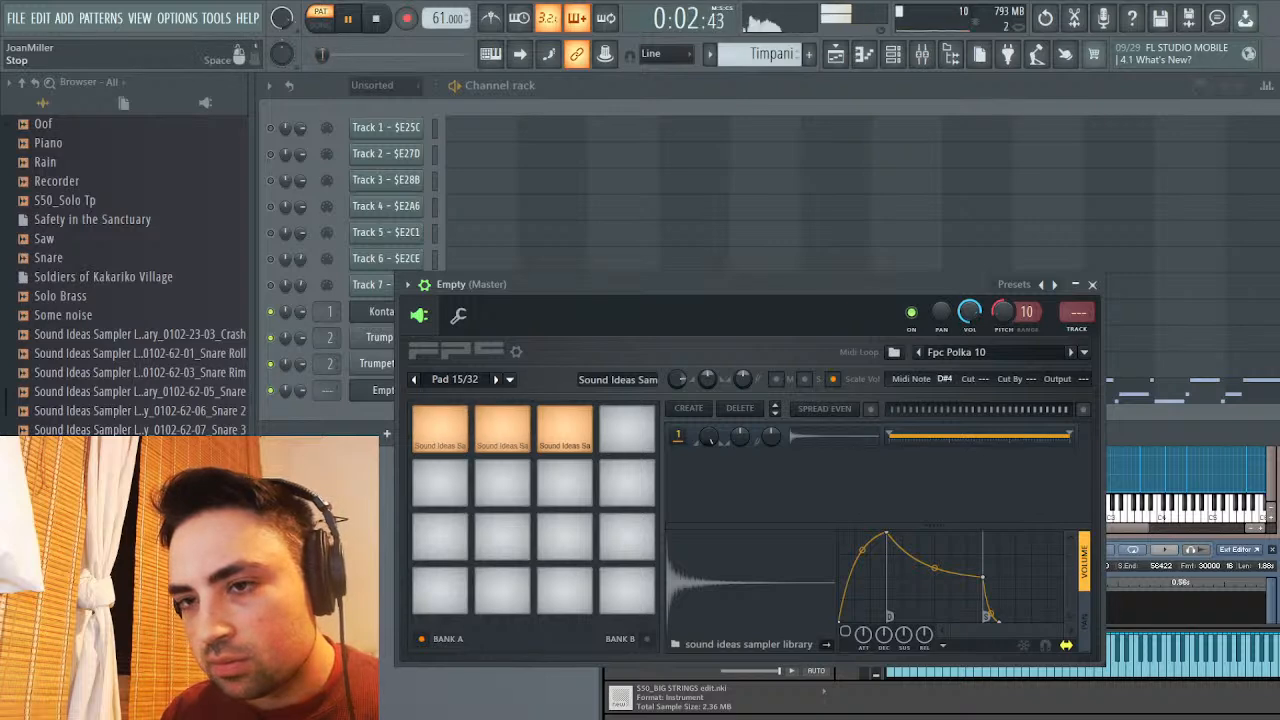
key("space")
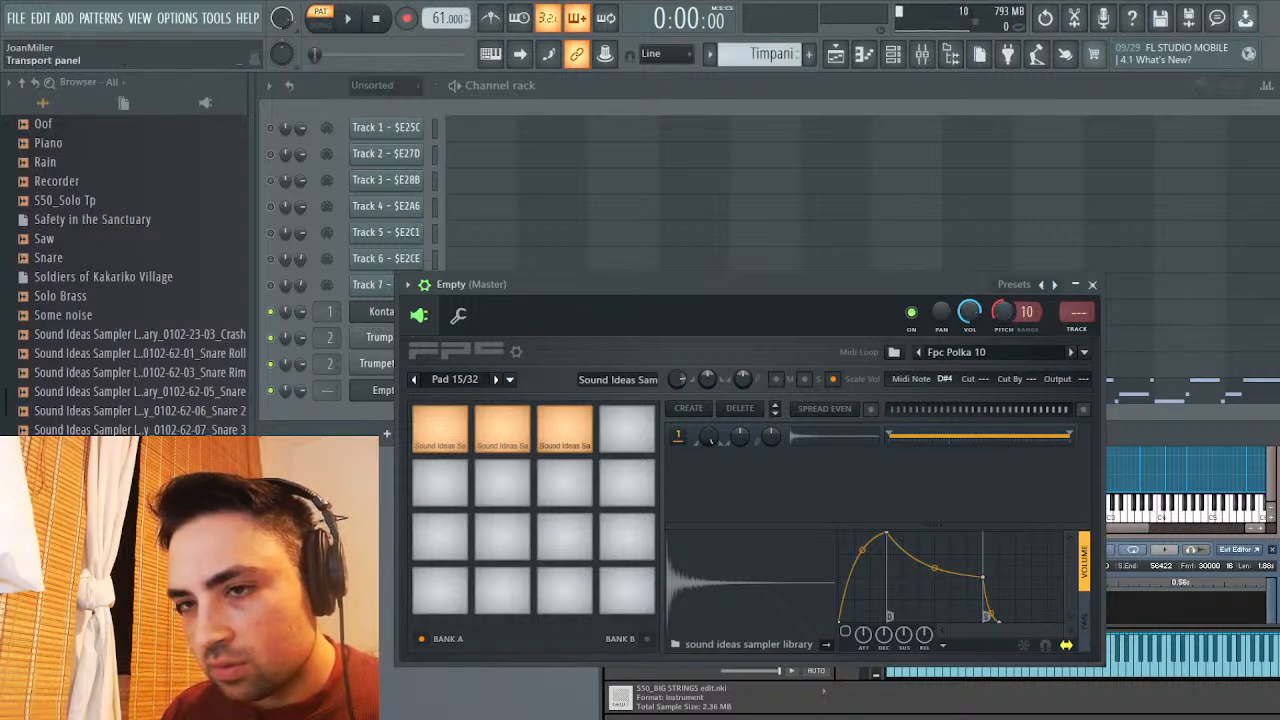
key("space")
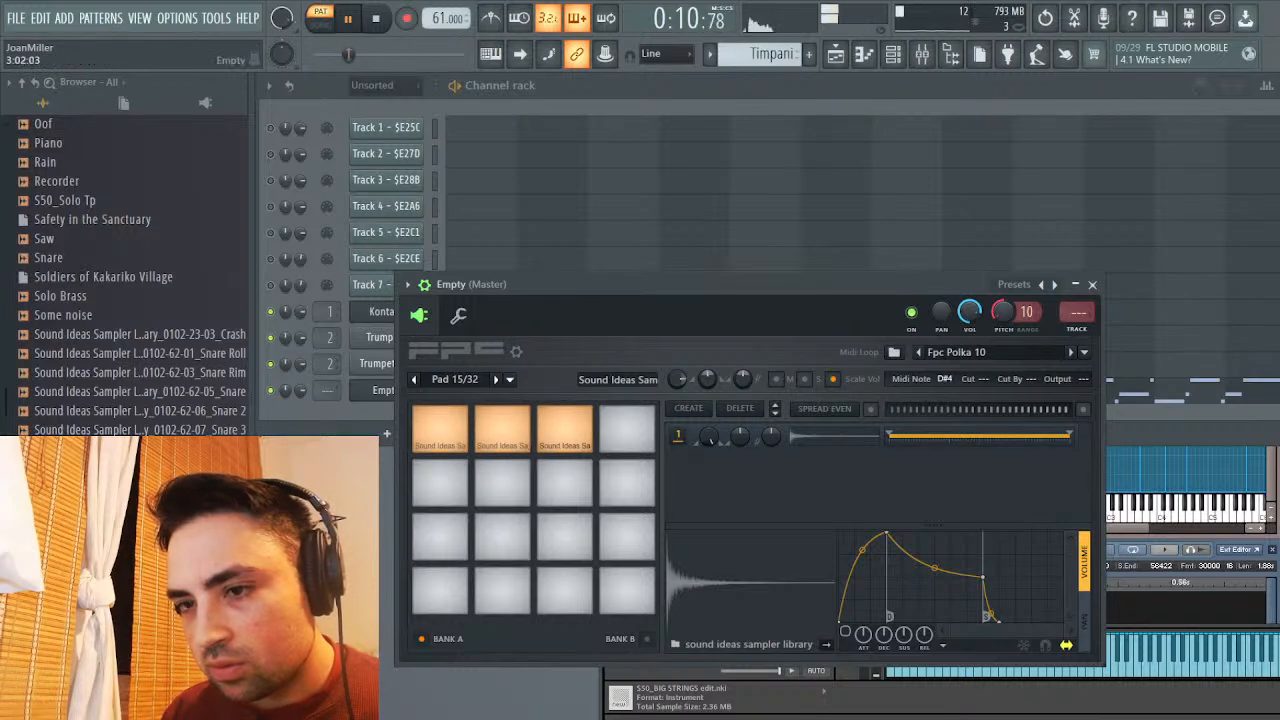
left_click_drag(620, 285, 594, 226)
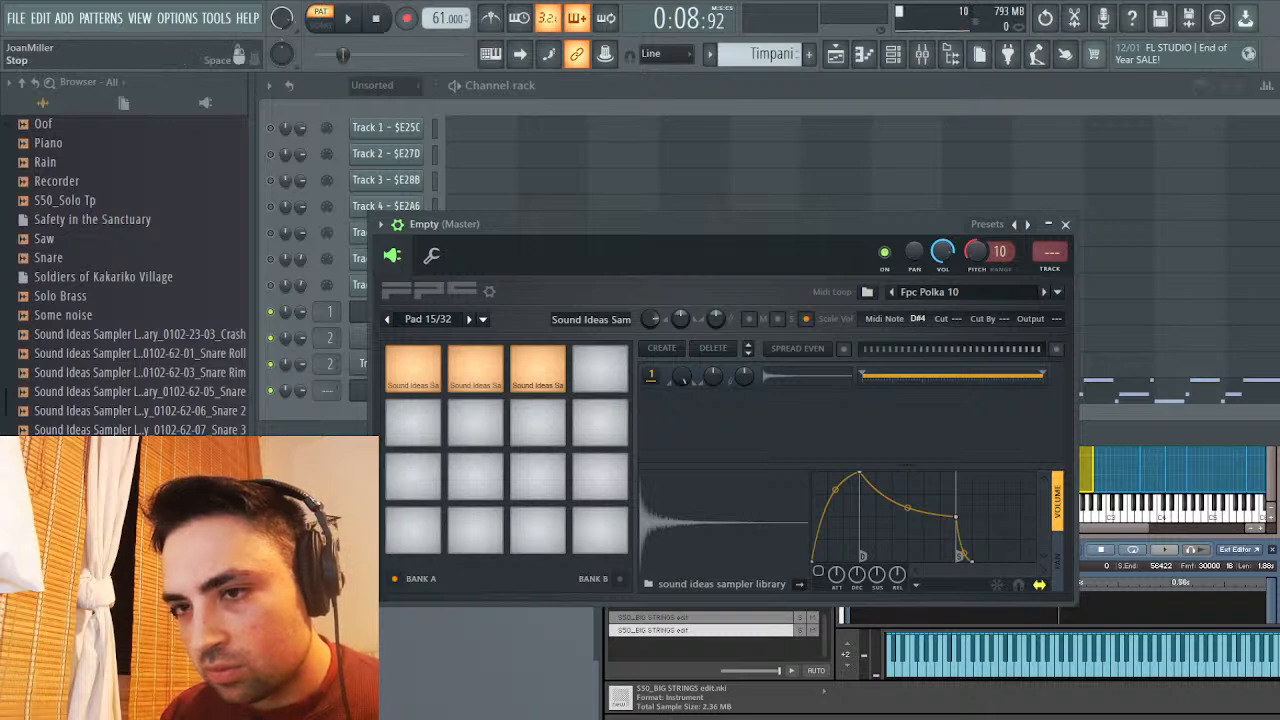
key("space")
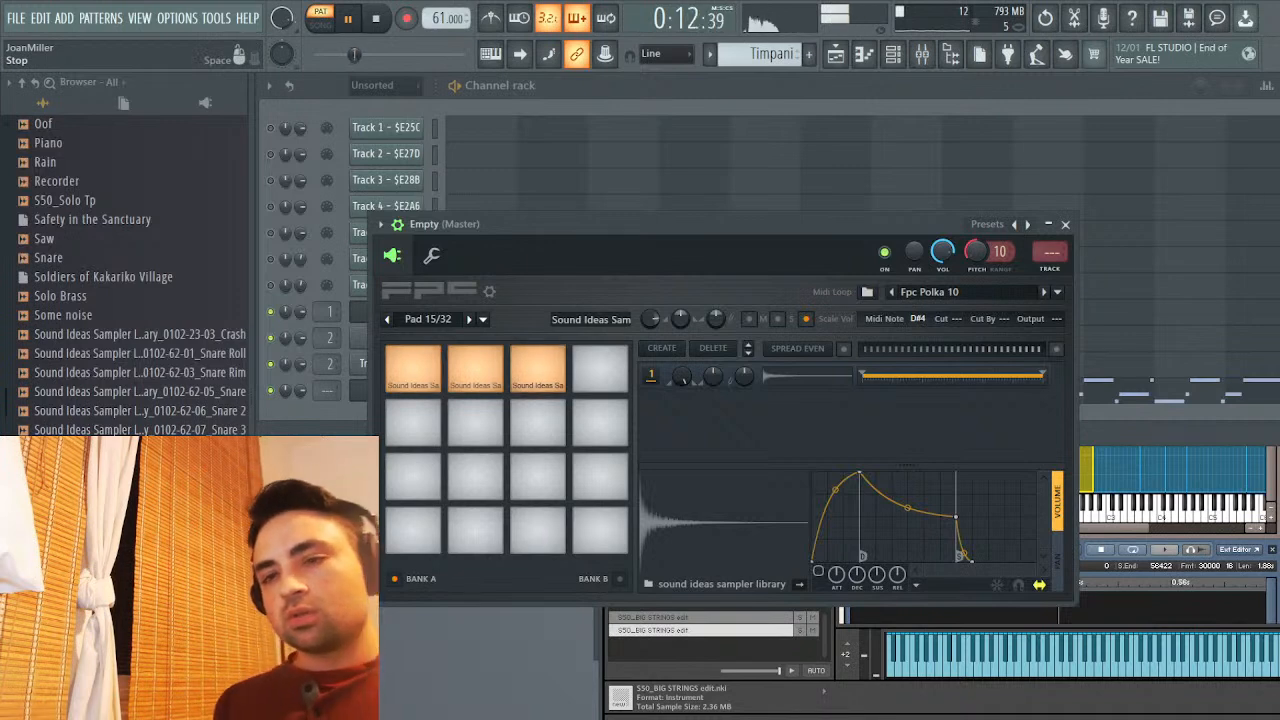
key("space")
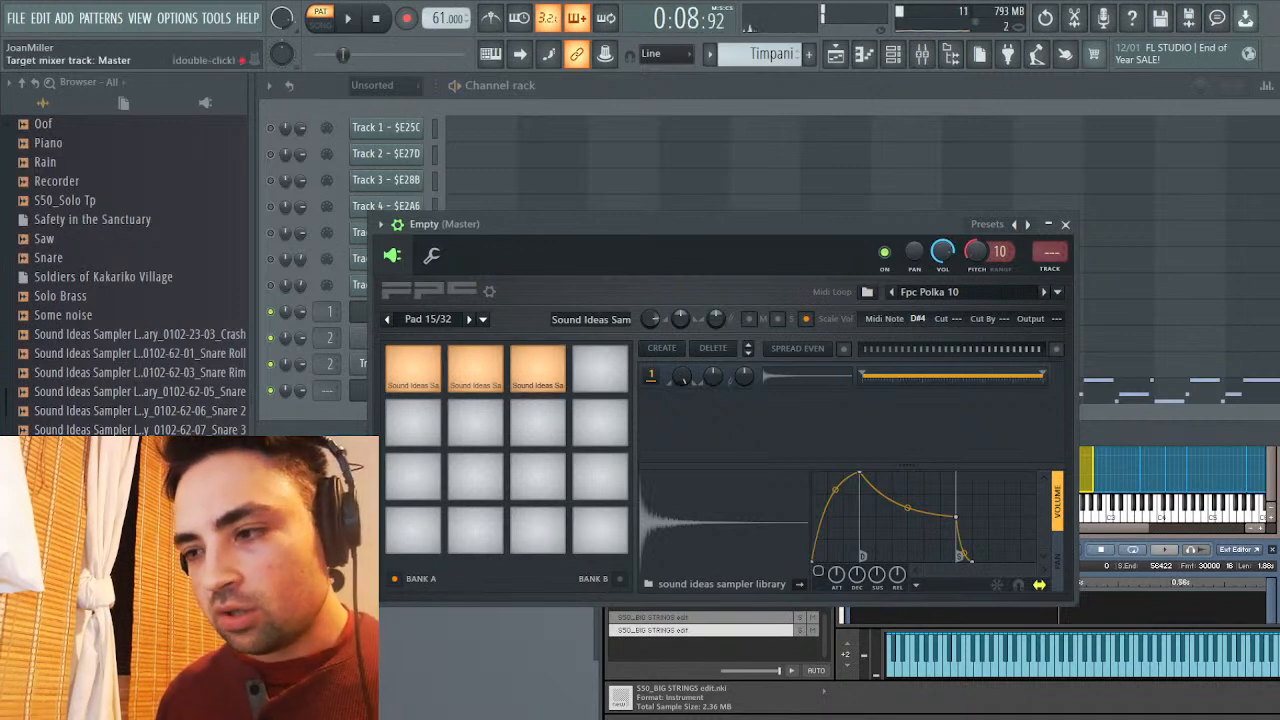
left_click(1065, 224)
Play the arrangement in song mode from the playlist and close the playlist
key("F5")
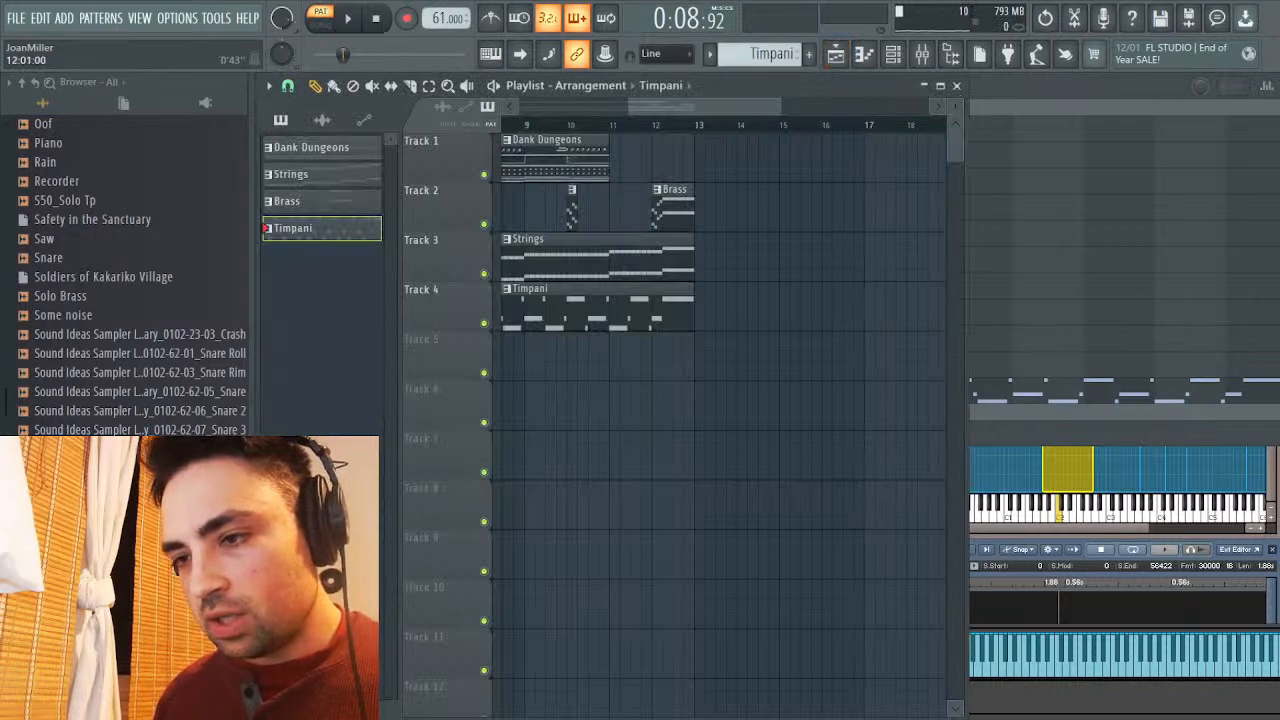
key("l")
key("space")
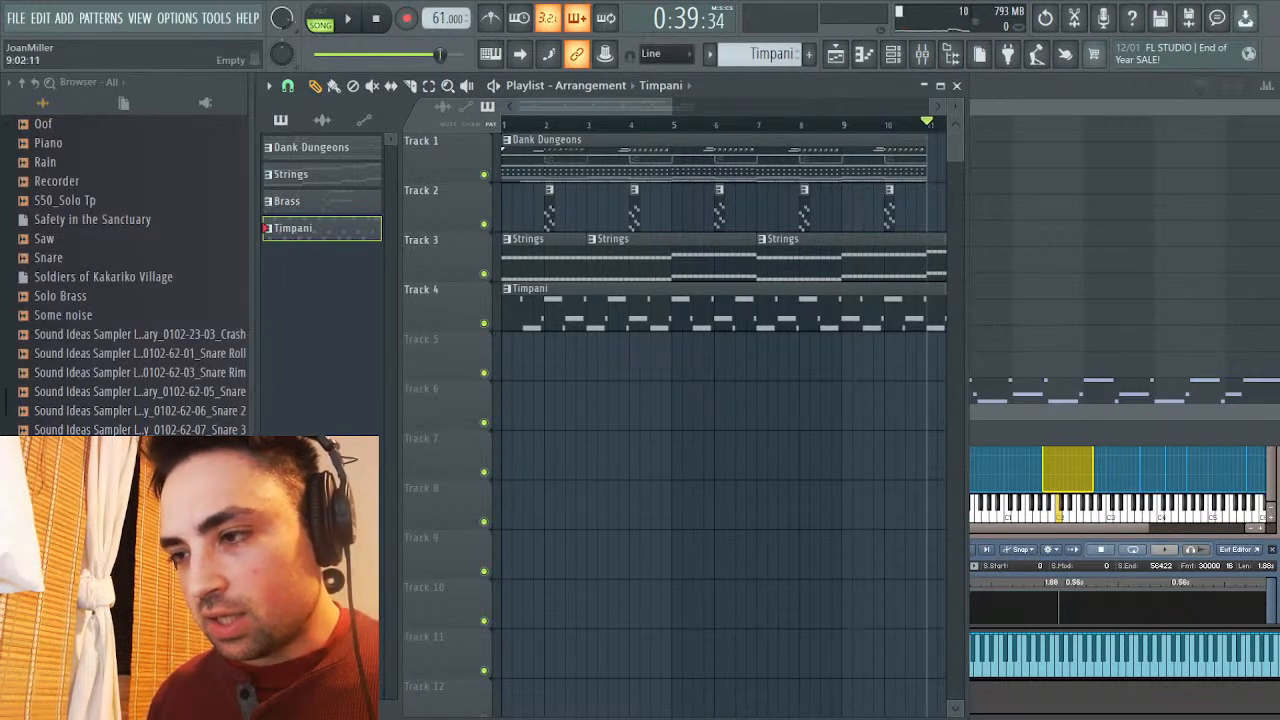
left_click(956, 85)
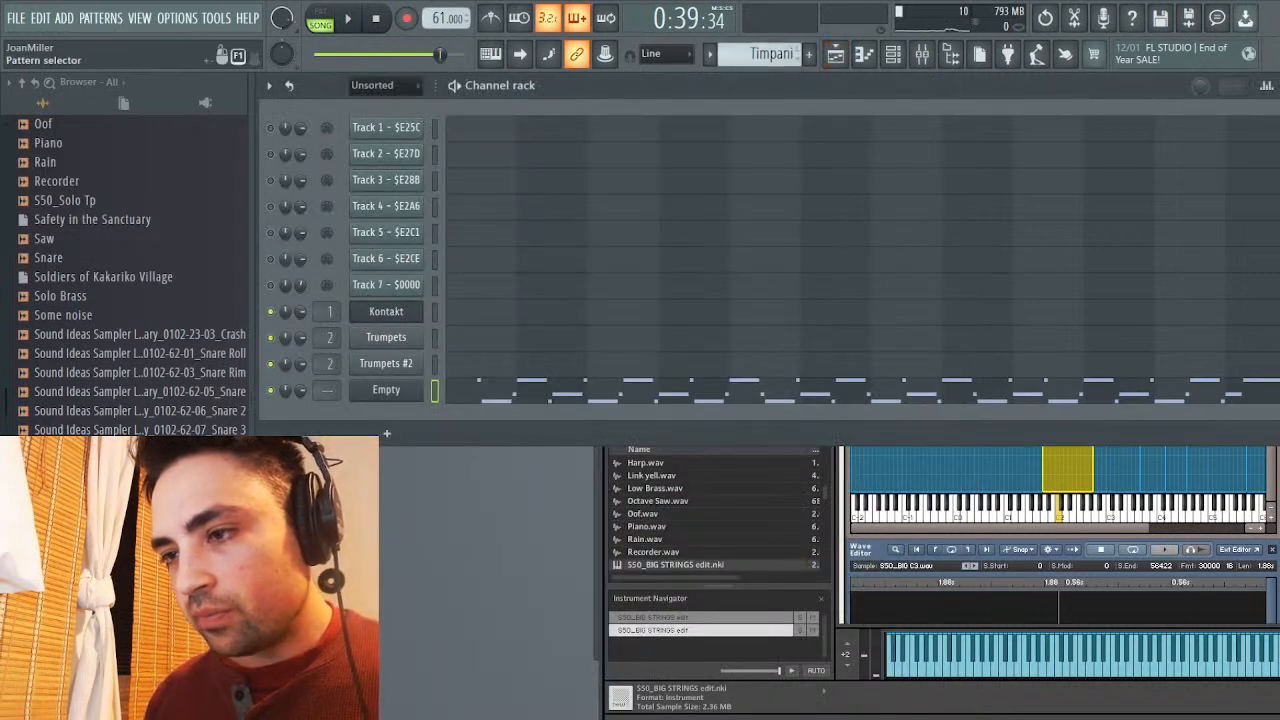
Select the Dank Dungeons pattern and add the Sound Ideas Sampler Library_0106-53-05_Water sample as a new channel
scroll(770, 53, "down", 1)
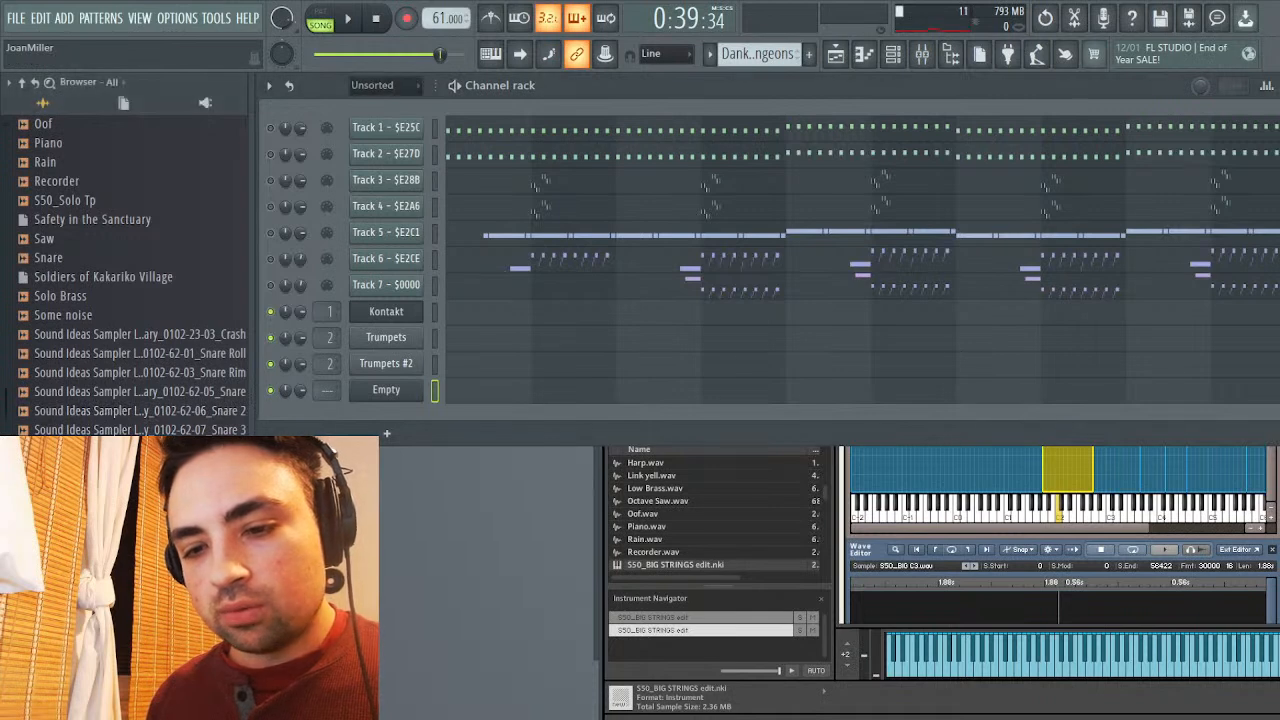
left_click_drag(120, 460, 390, 416)
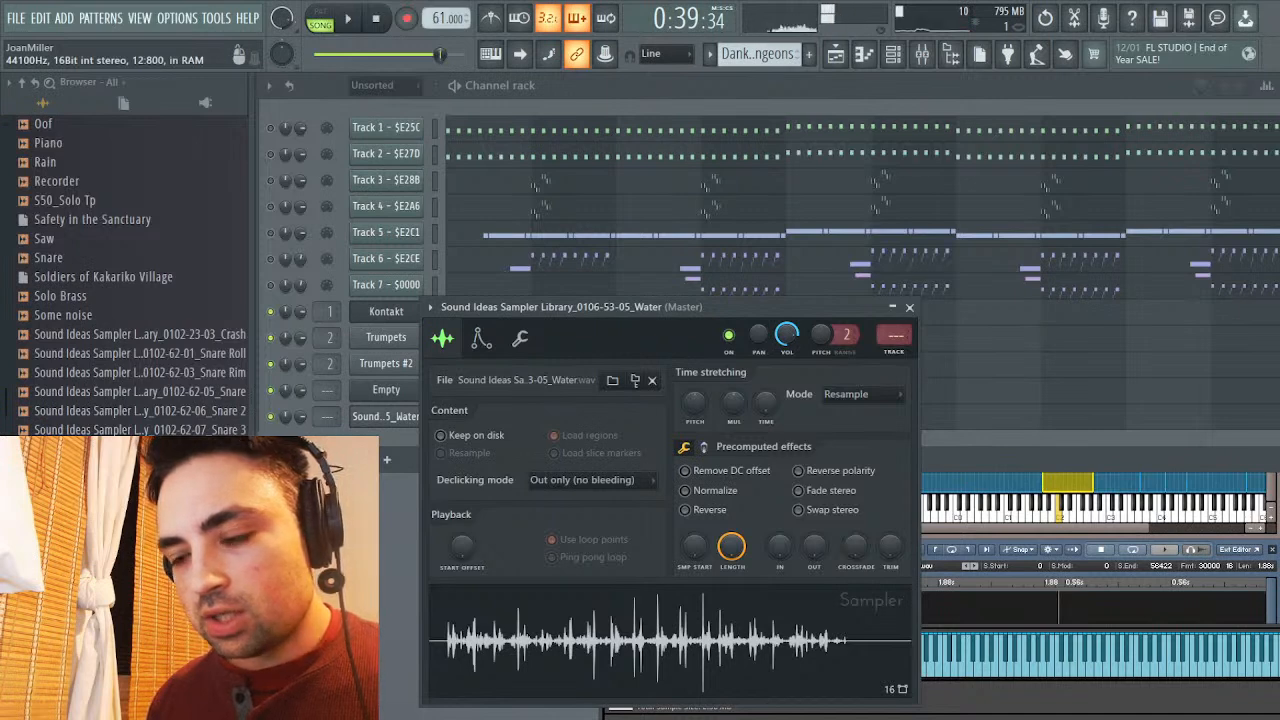
Preview a snare sample, look through the A Link To The Past folder, and reset the song to its start
left_click(140, 391)
scroll(125, 270, "up", 4)
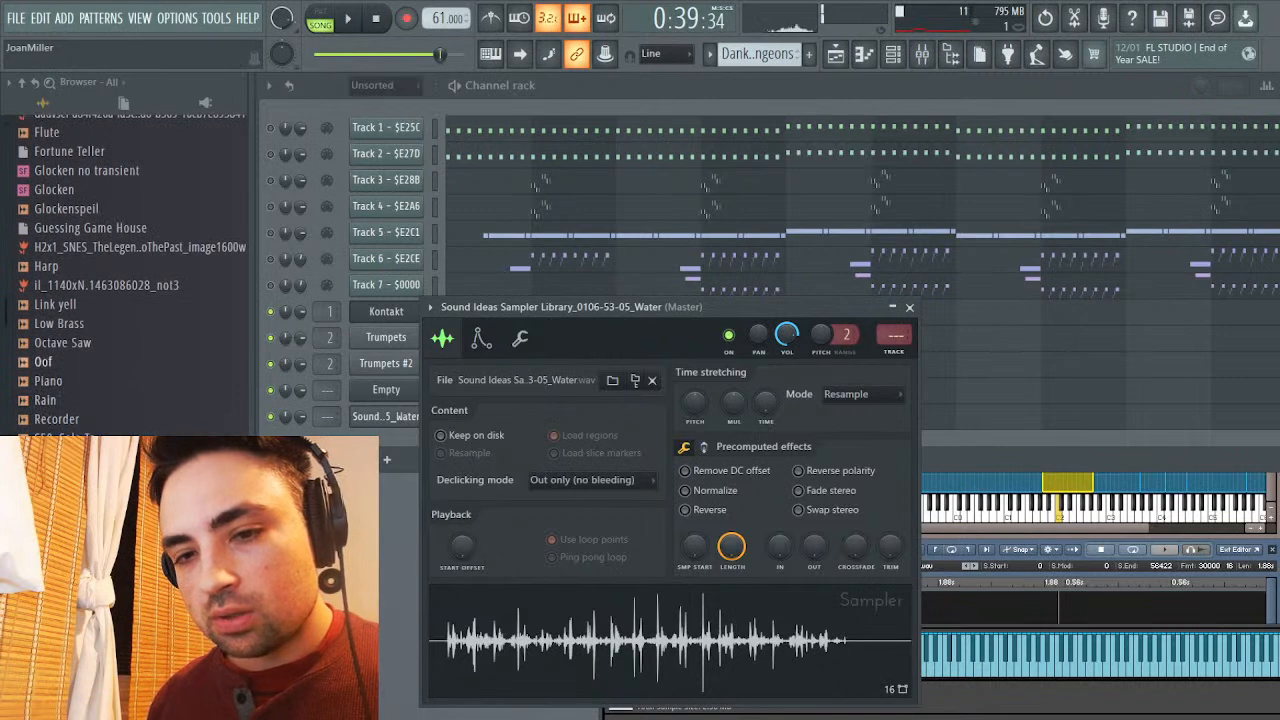
scroll(125, 300, "up", 5)
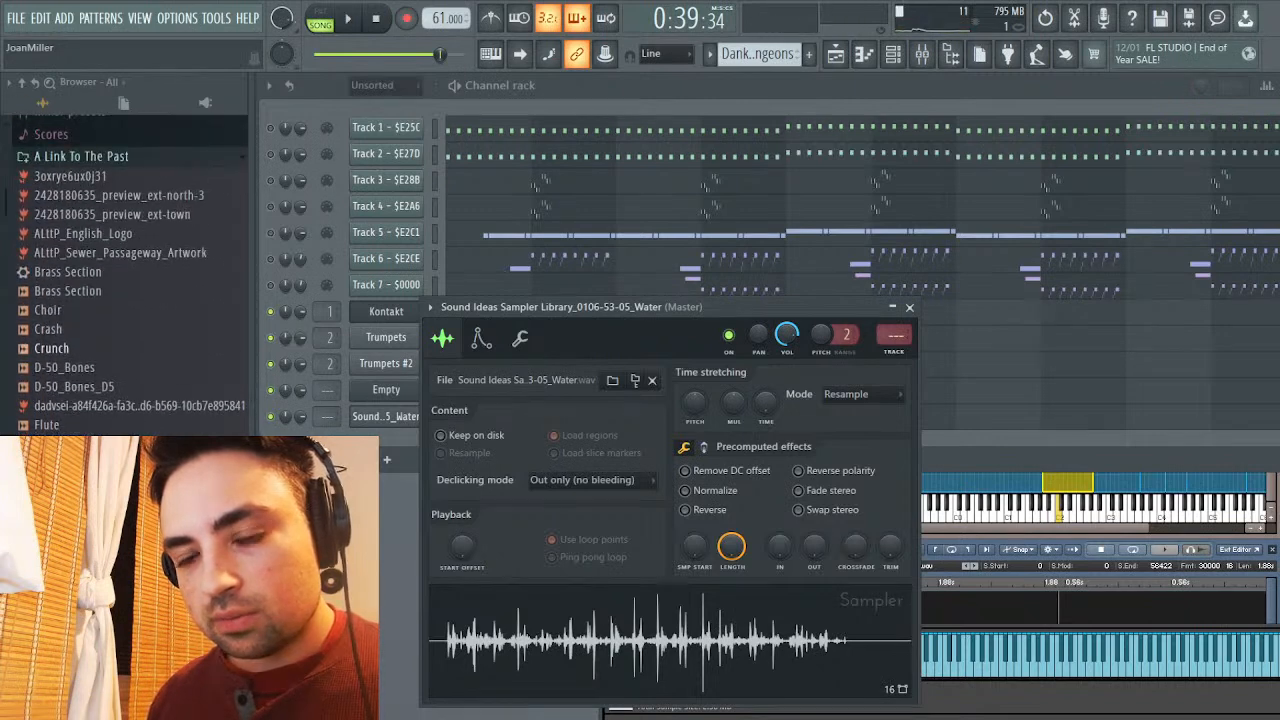
scroll(125, 280, "down", 10)
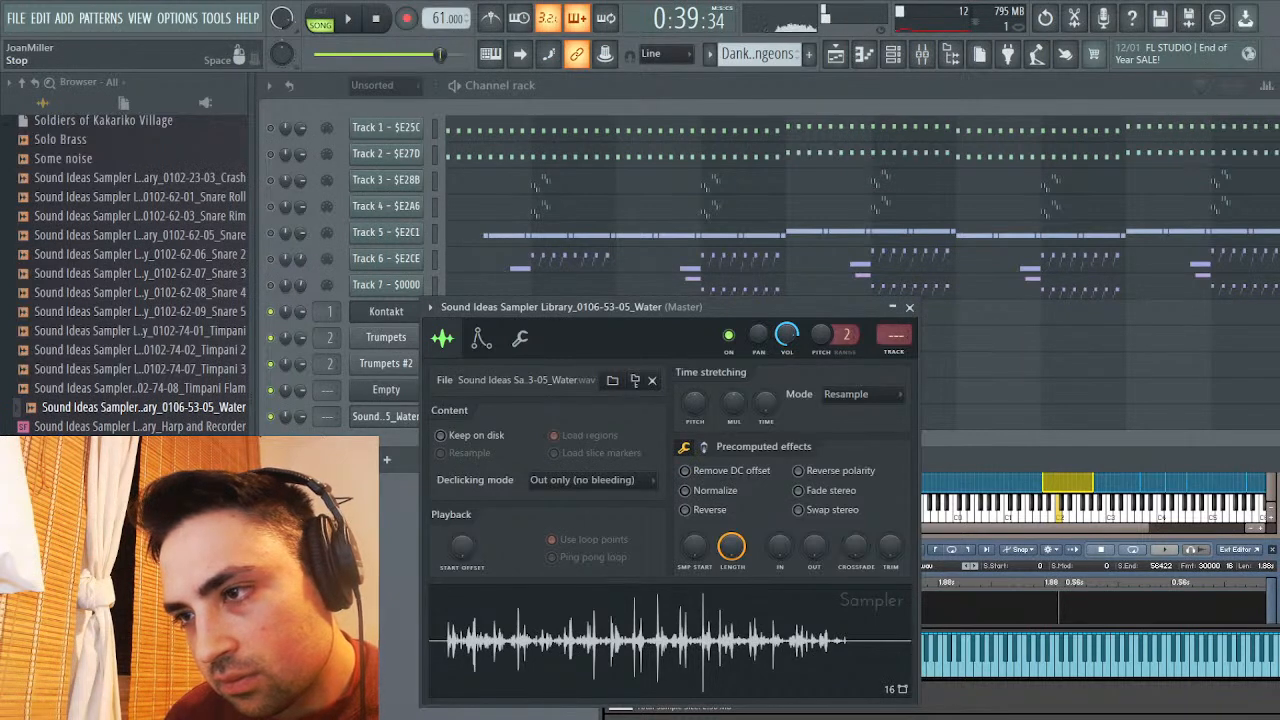
left_click(375, 18)
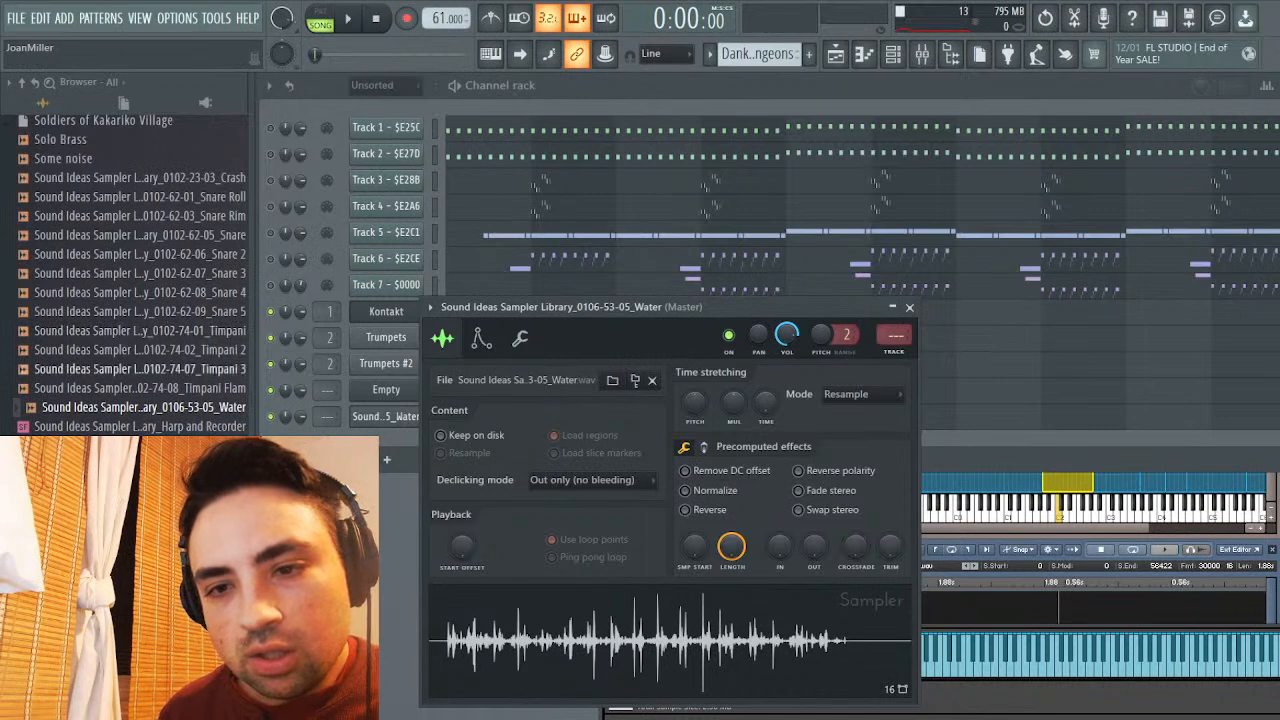
Close the Water sampler window and play the song from the beginning
left_click(909, 307)
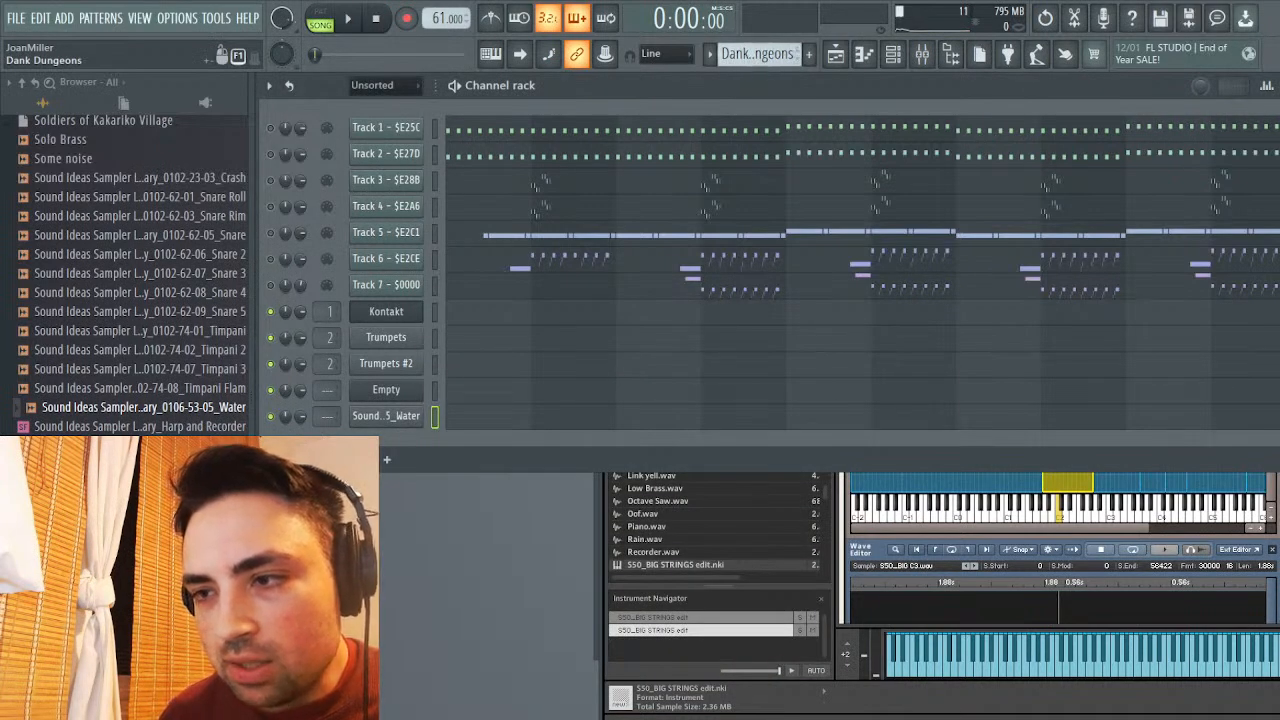
key("space")
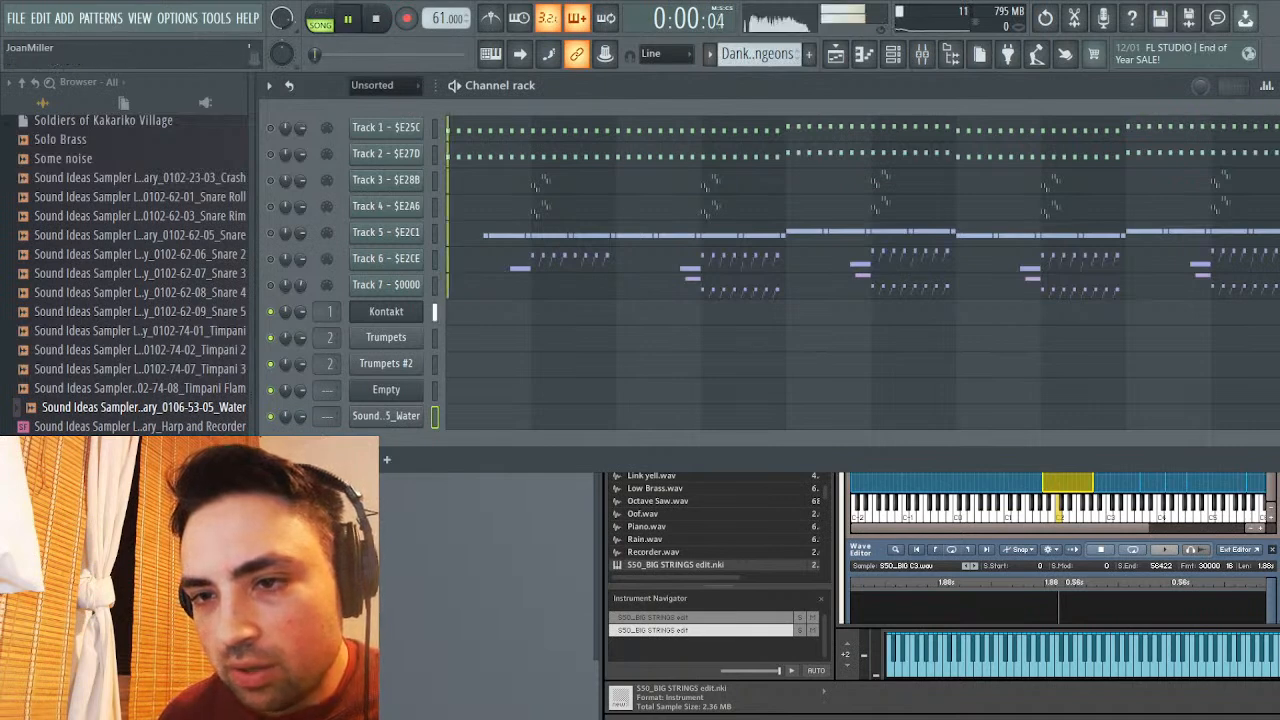
key("space")
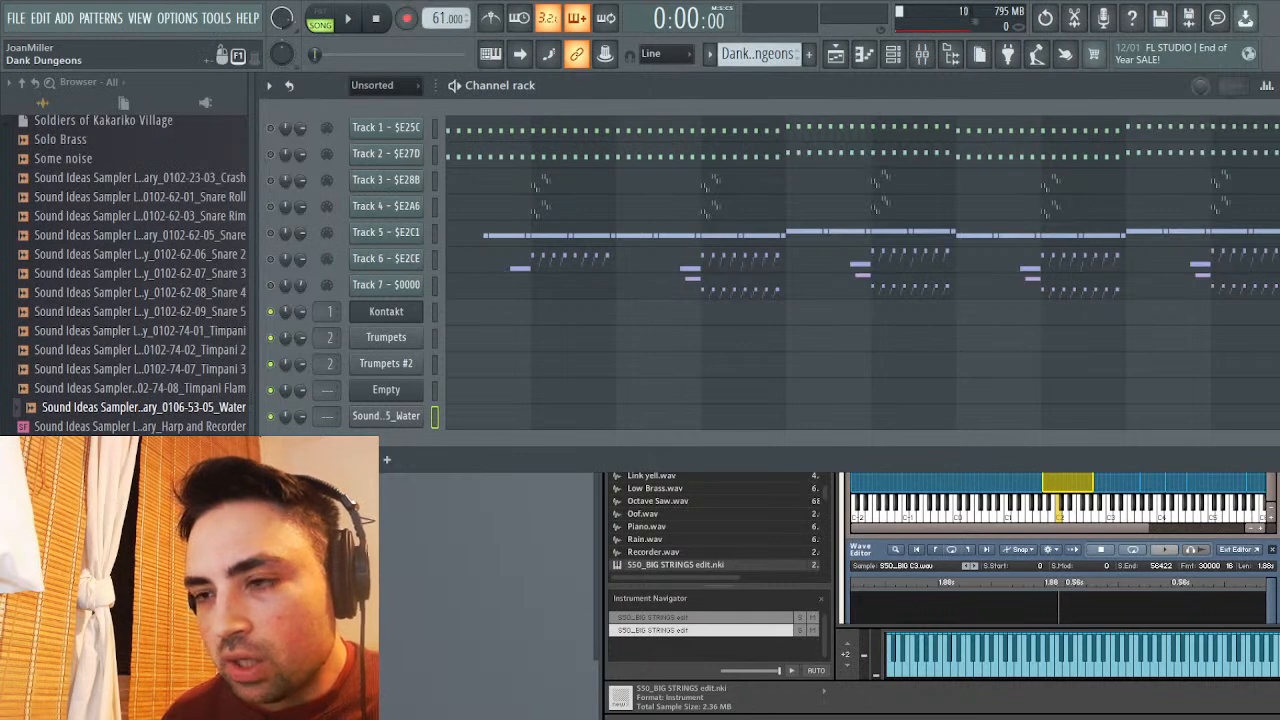
In the Strings pattern's Kontakt piano roll, recolor the lower note row teal and its final long G4 note light blue
scroll(757, 53, "down", 1)
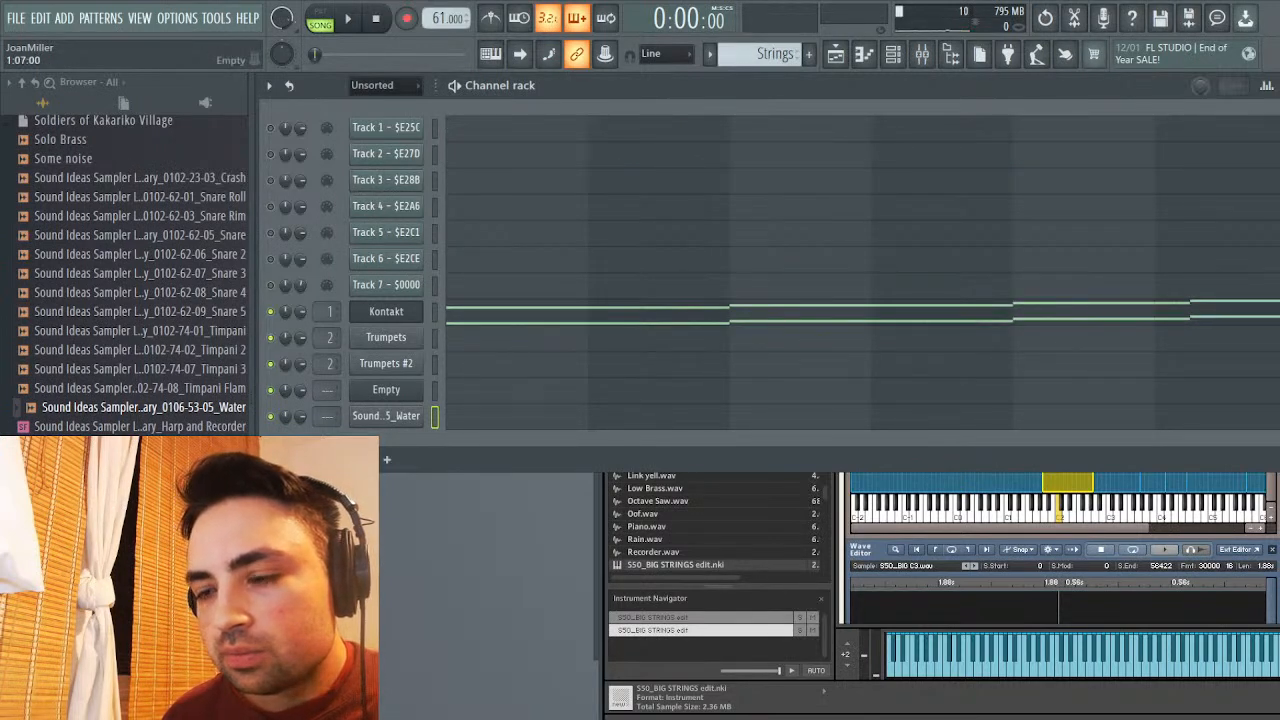
left_click(499, 312)
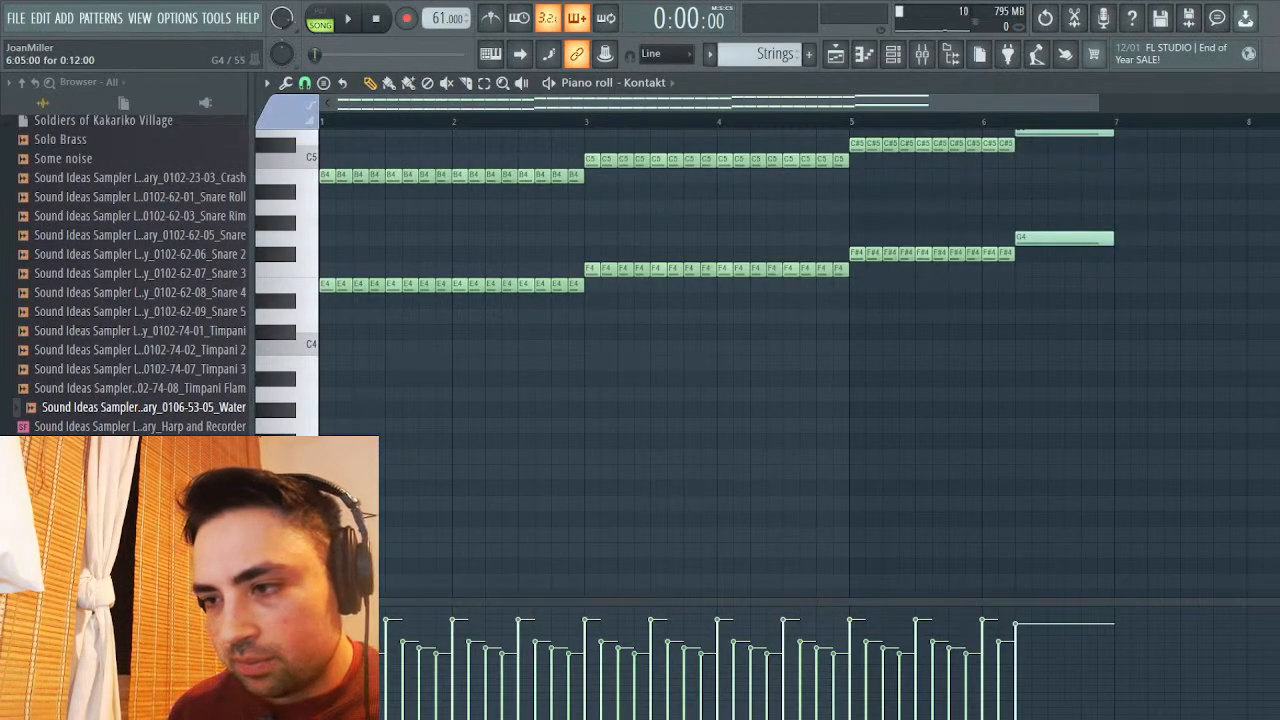
left_click_drag(1118, 233, 320, 396)
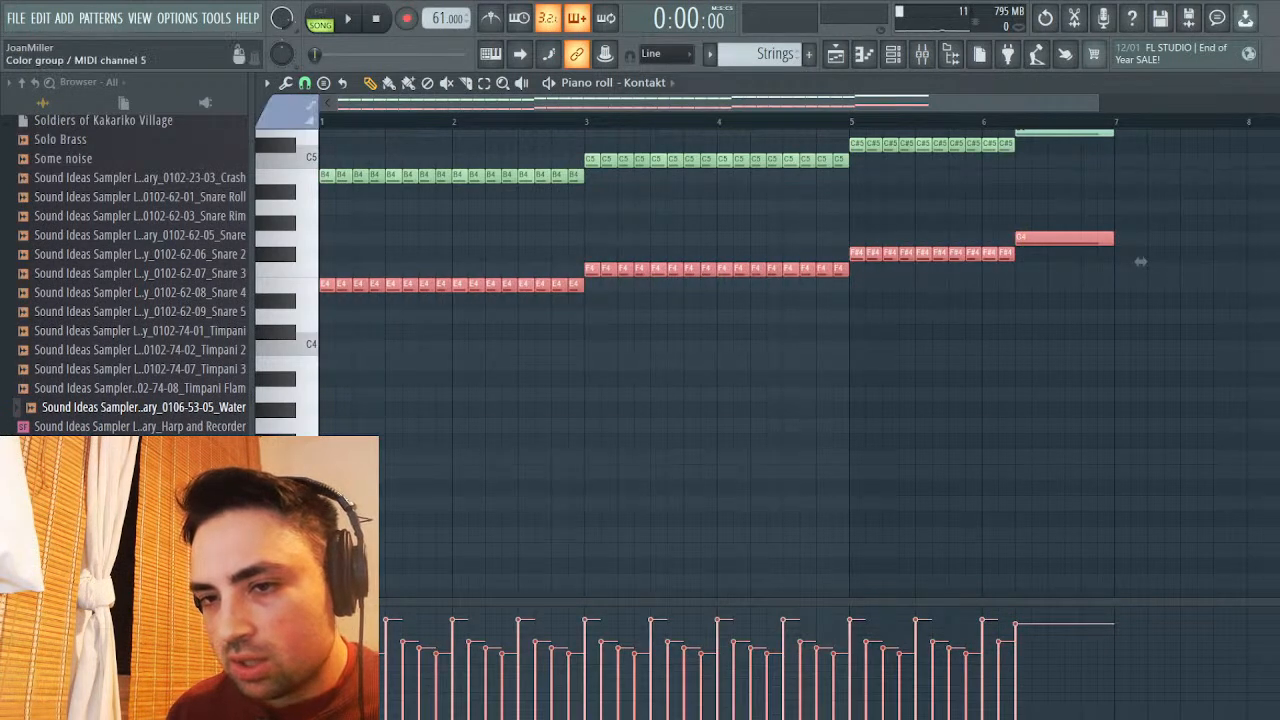
left_click(1140, 261)
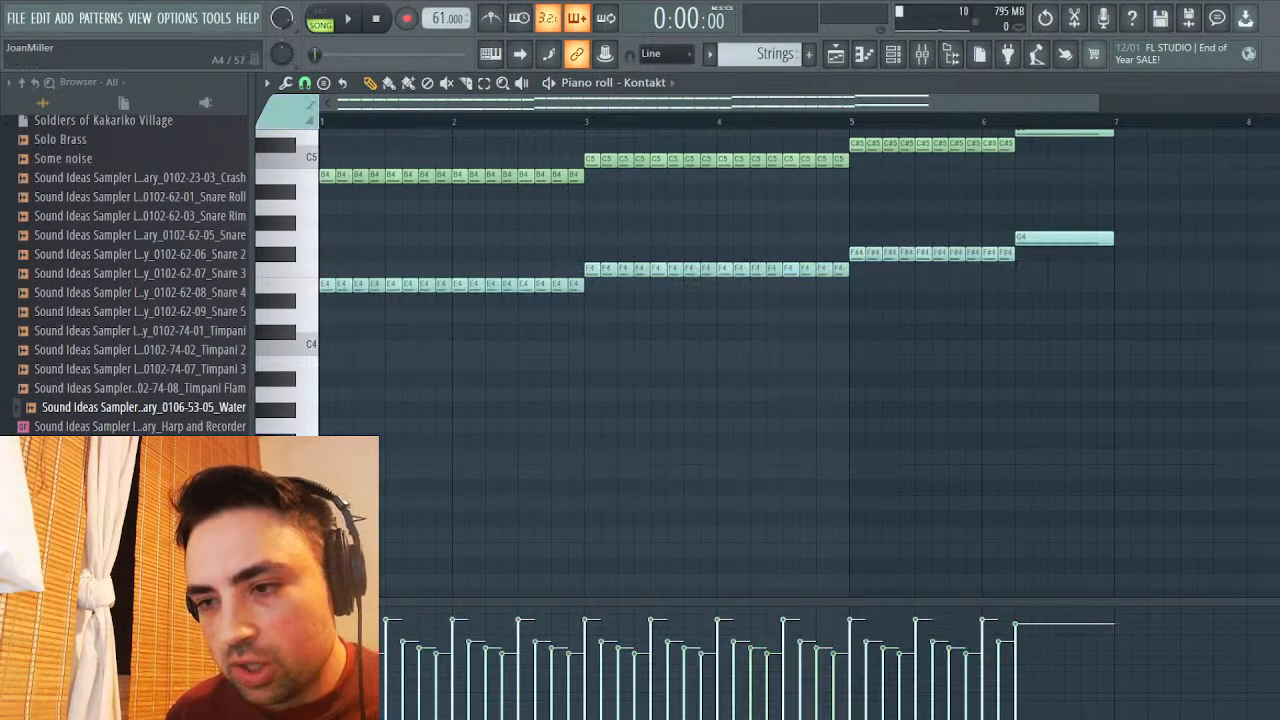
left_click(1083, 238)
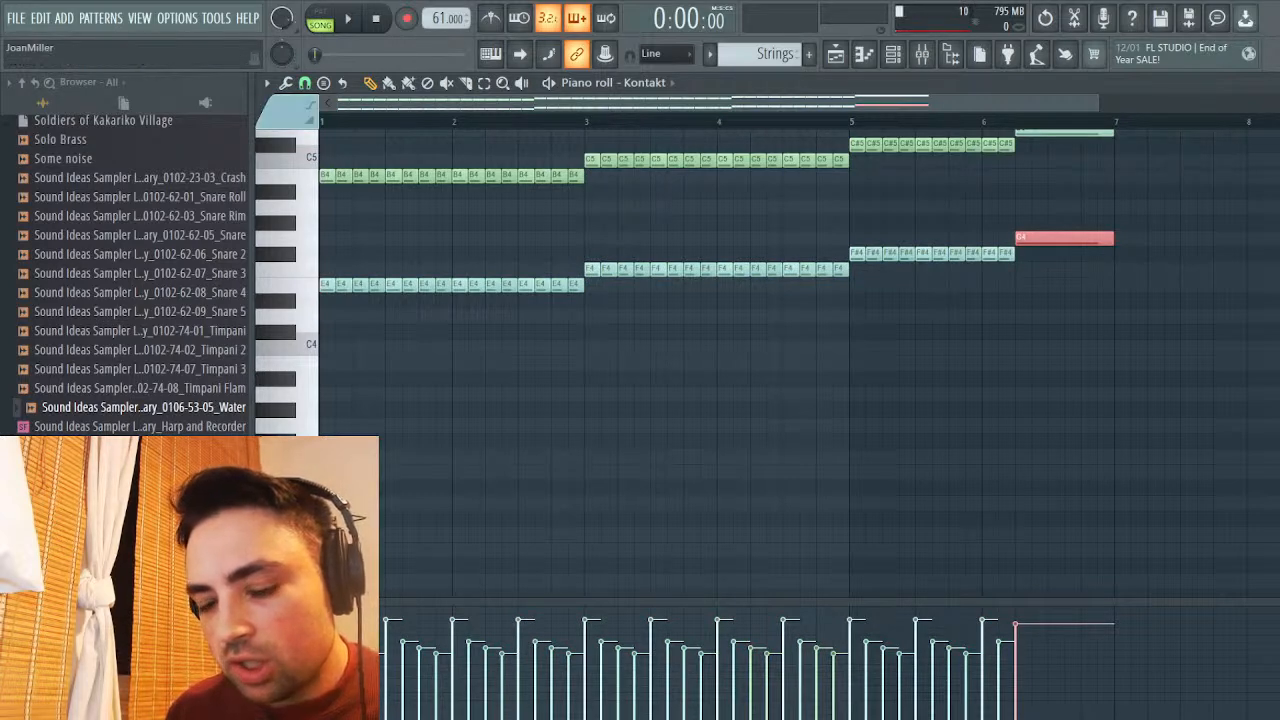
key("ctrl+d")
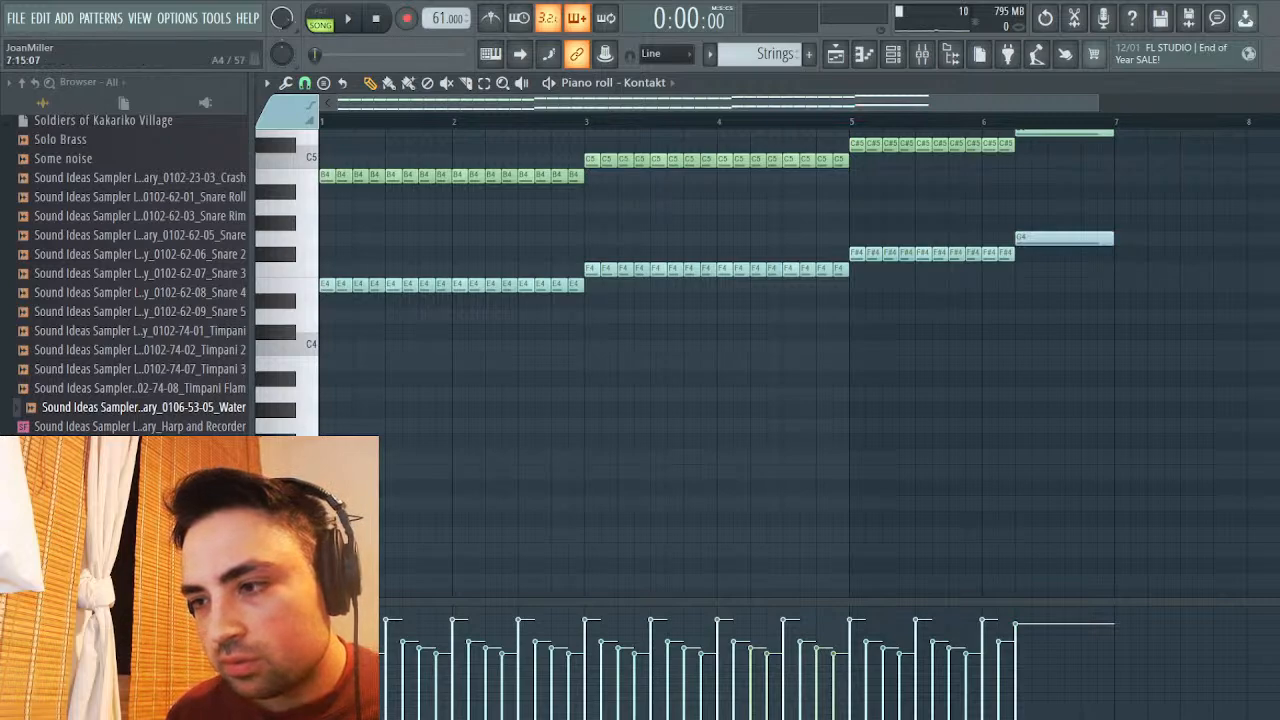
Return Kontakt to its multi rack and load two more copies of the S50_BIG STRINGS edit.nki instrument
key("F6")
left_click(386, 389)
left_click(386, 311)
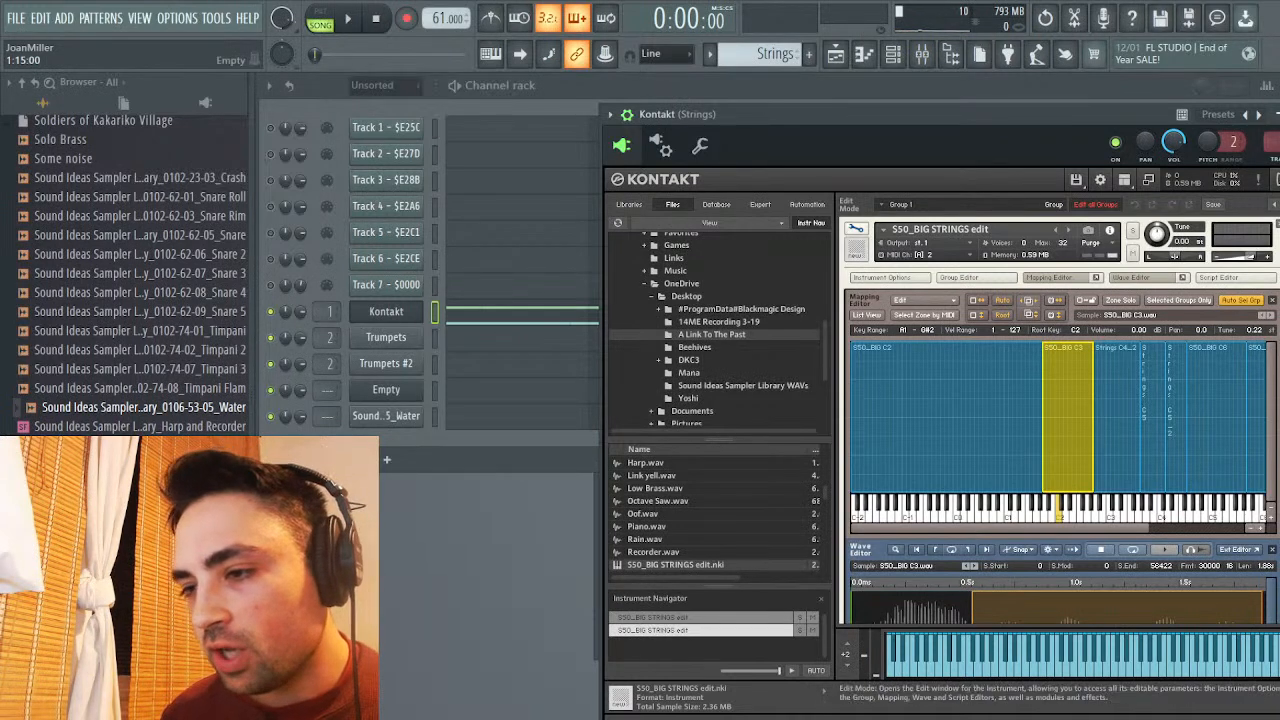
left_click(856, 229)
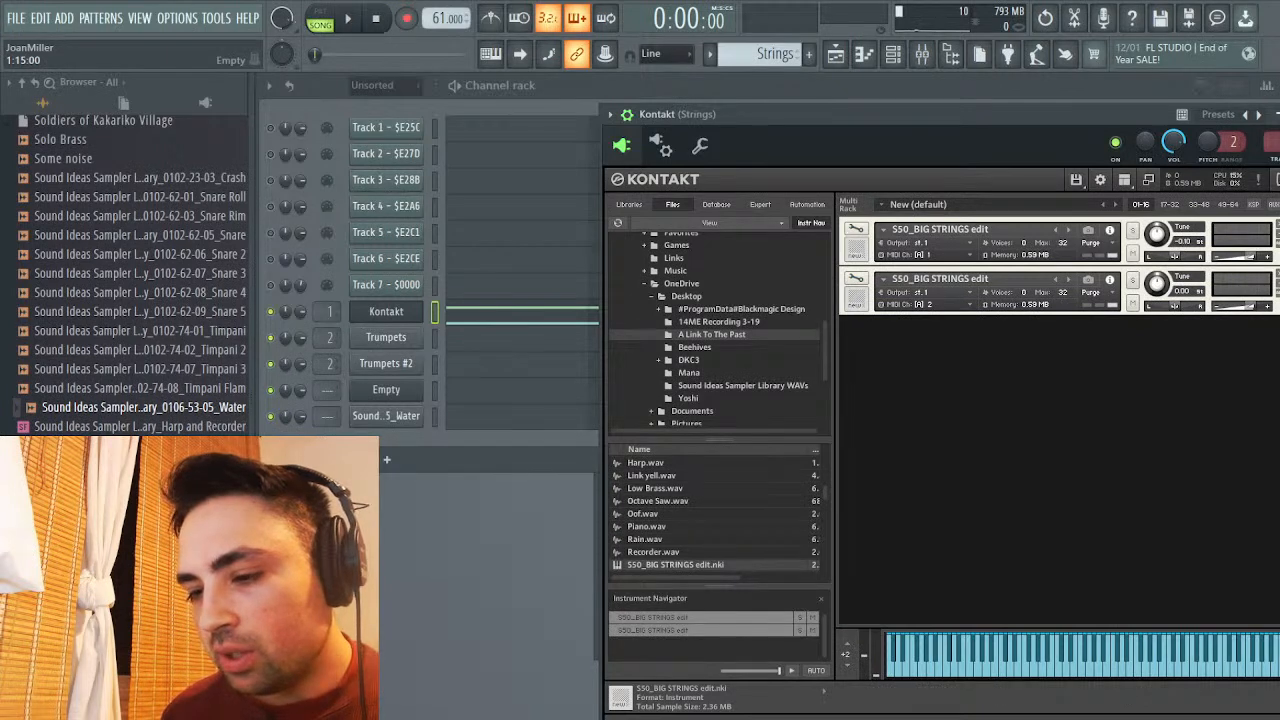
double_click(675, 565)
double_click(675, 565)
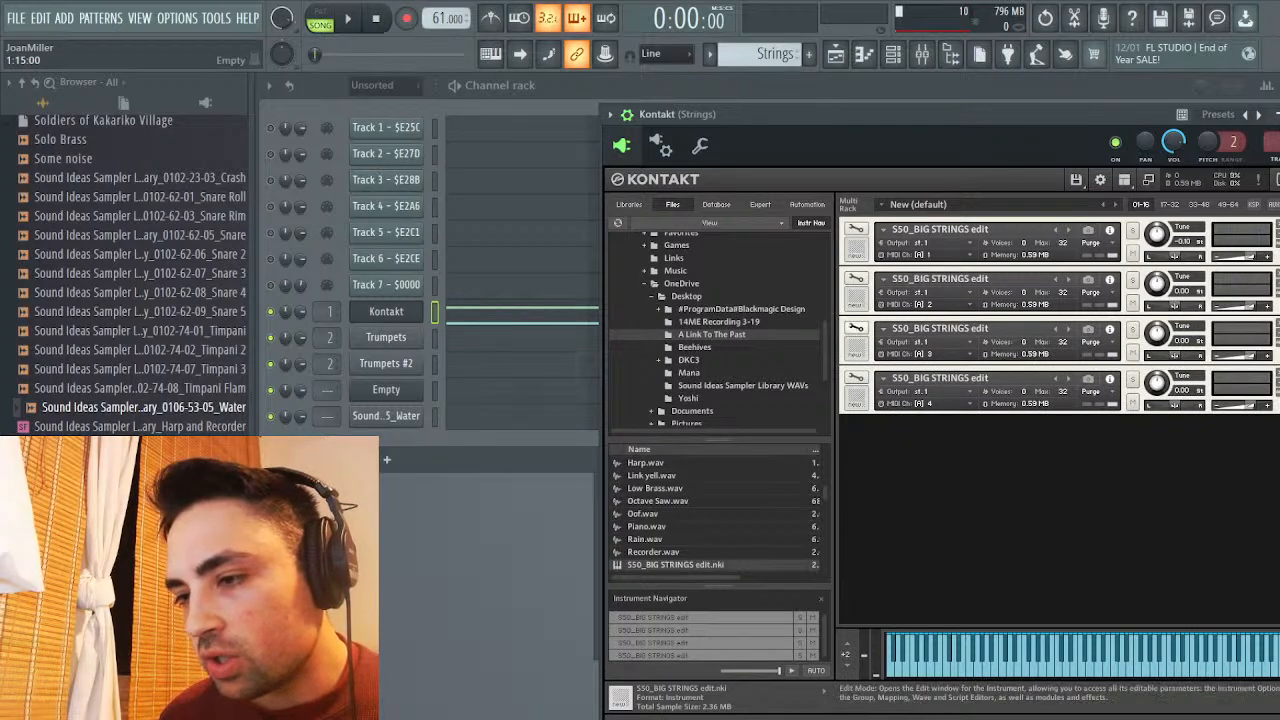
Inspect the first S50_BIG STRINGS edit instrument's volume envelope and its preset options, and return to the multi rack
left_click(856, 232)
scroll(1000, 400, "down", 5)
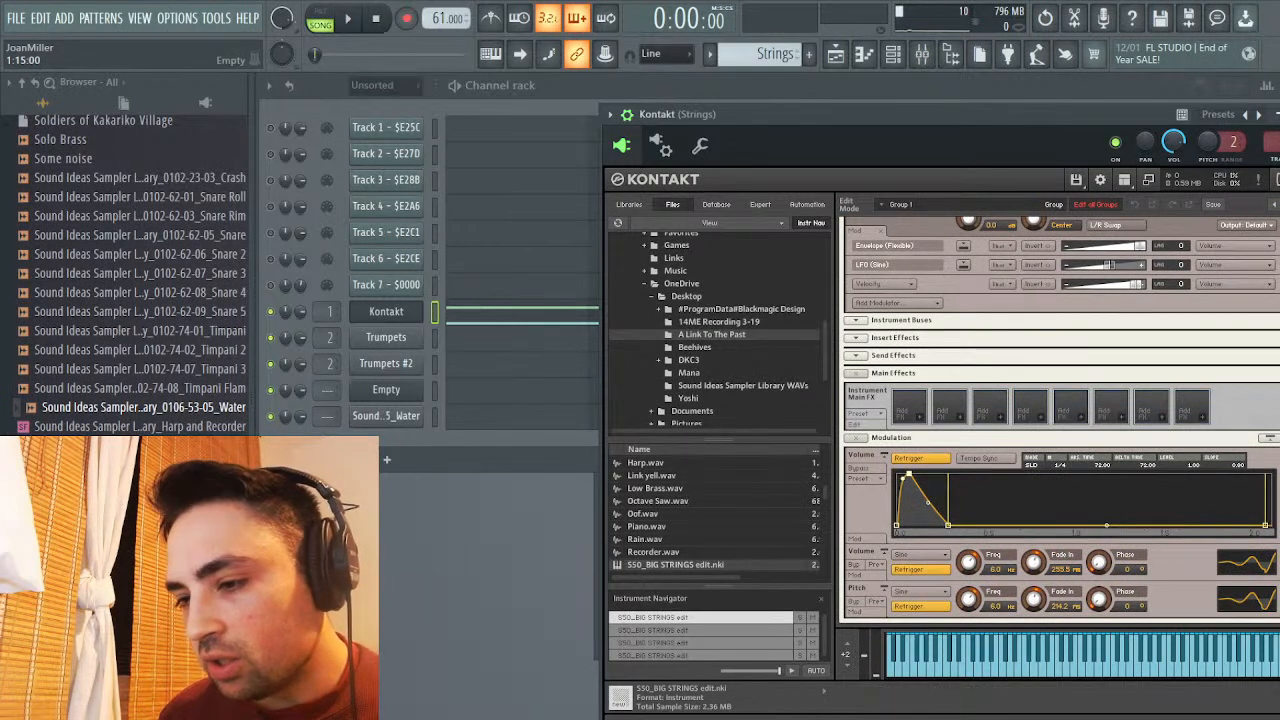
left_click(865, 479)
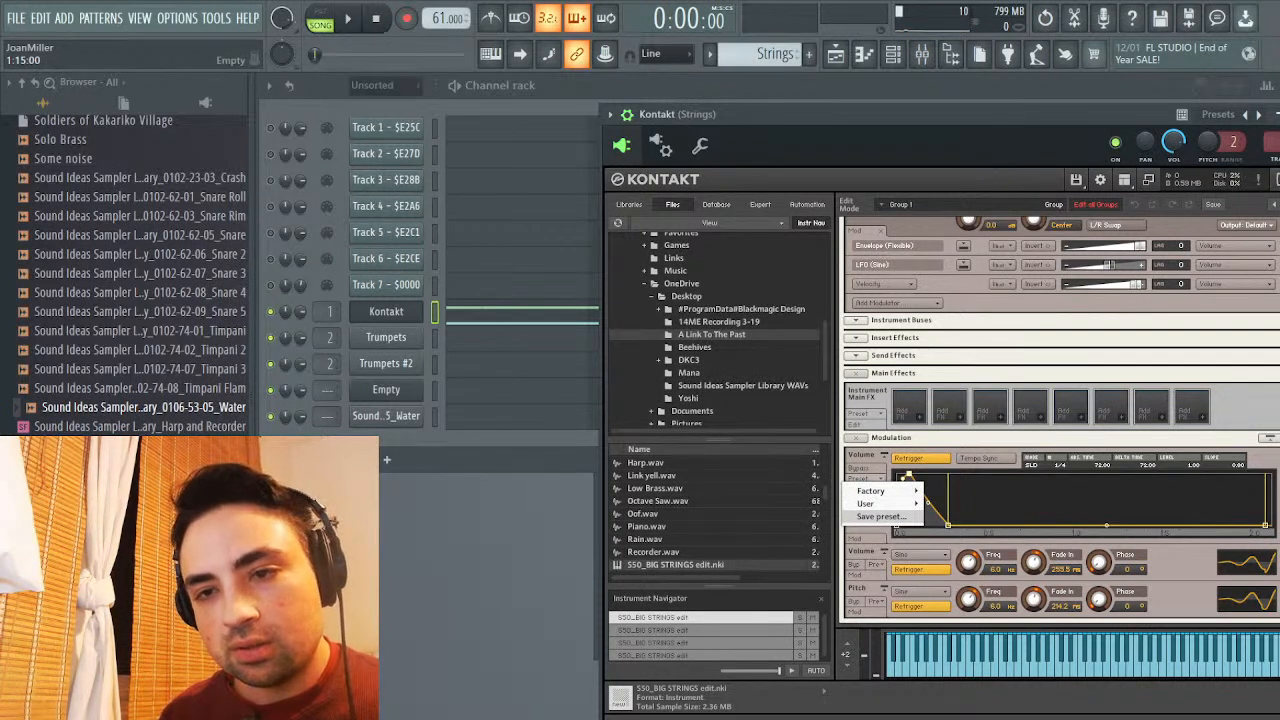
key("Escape")
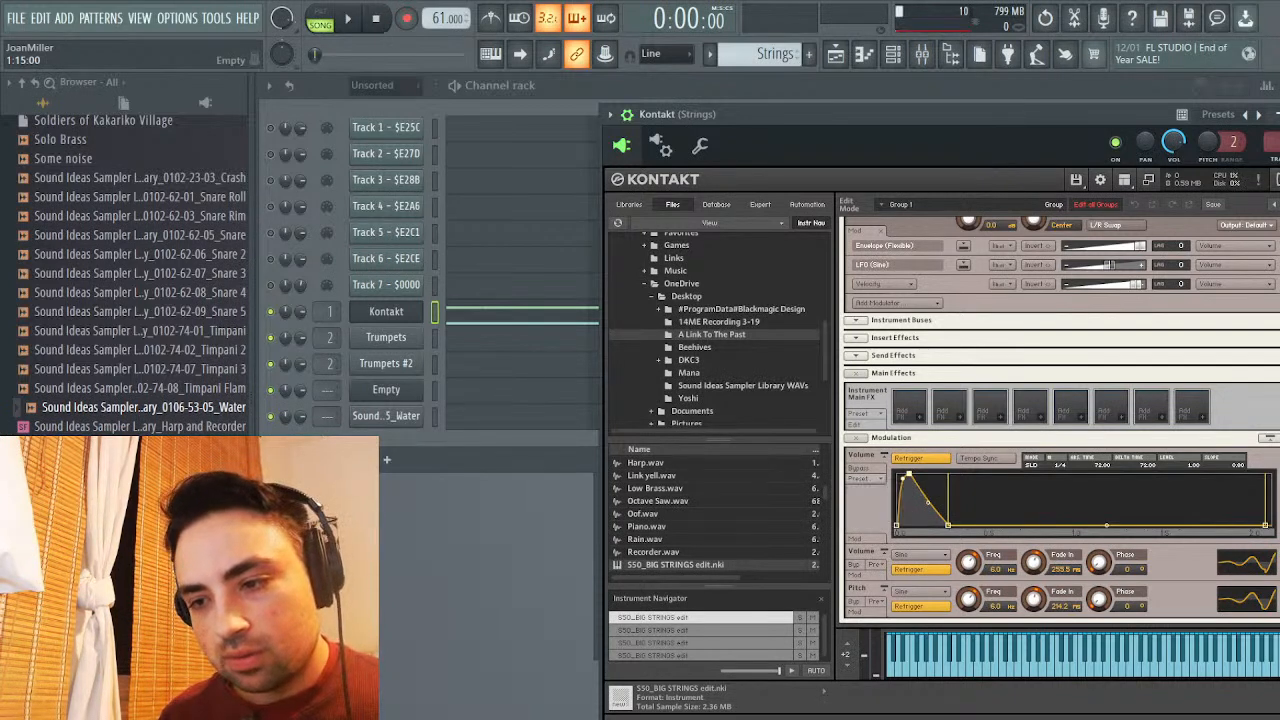
scroll(1060, 460, "up", 3)
scroll(1060, 420, "up", 3)
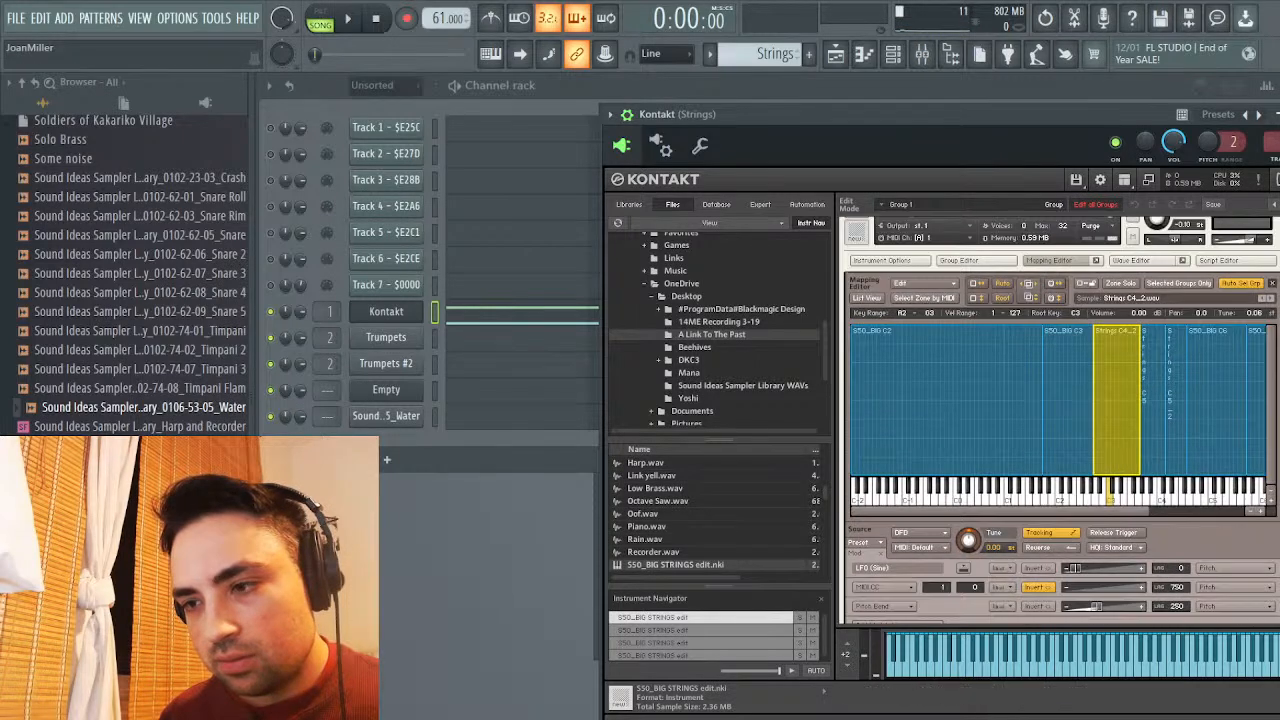
scroll(1060, 420, "up", 2)
left_click(856, 232)
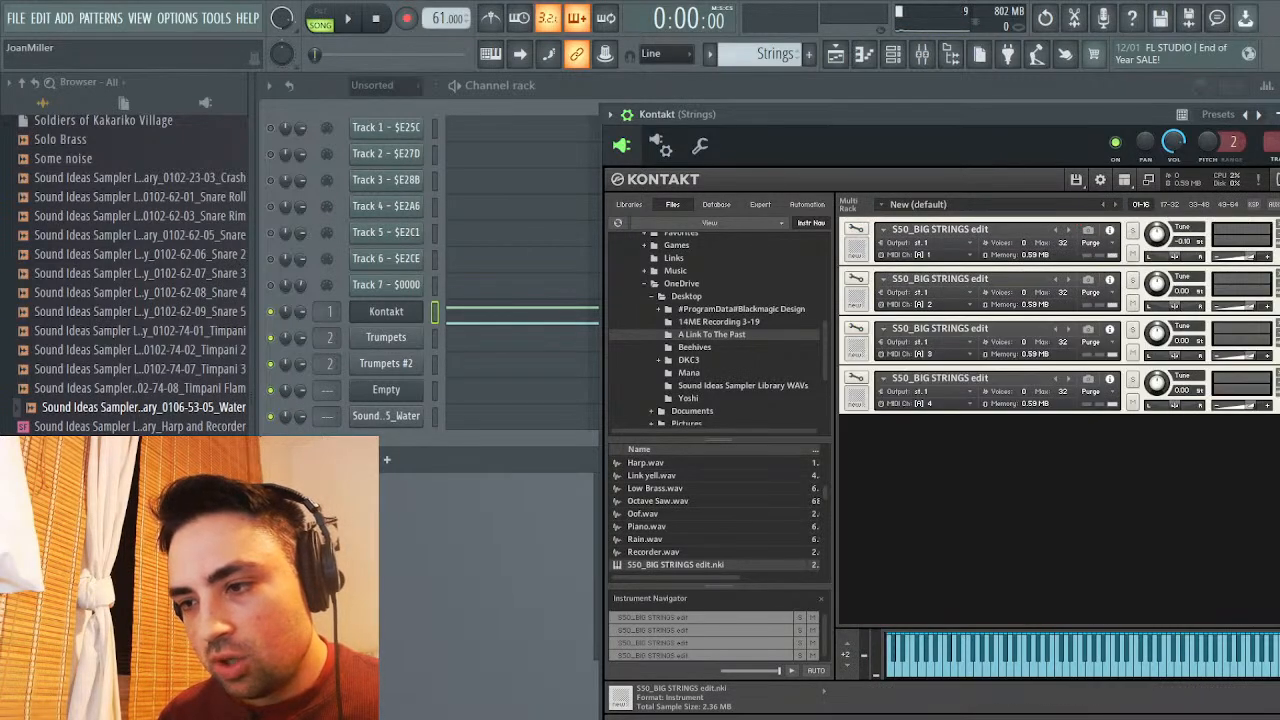
Load the user volume envelope preset matching the first instrument into the third S50_BIG STRINGS edit instrument, and return to the multi rack
left_click(856, 331)
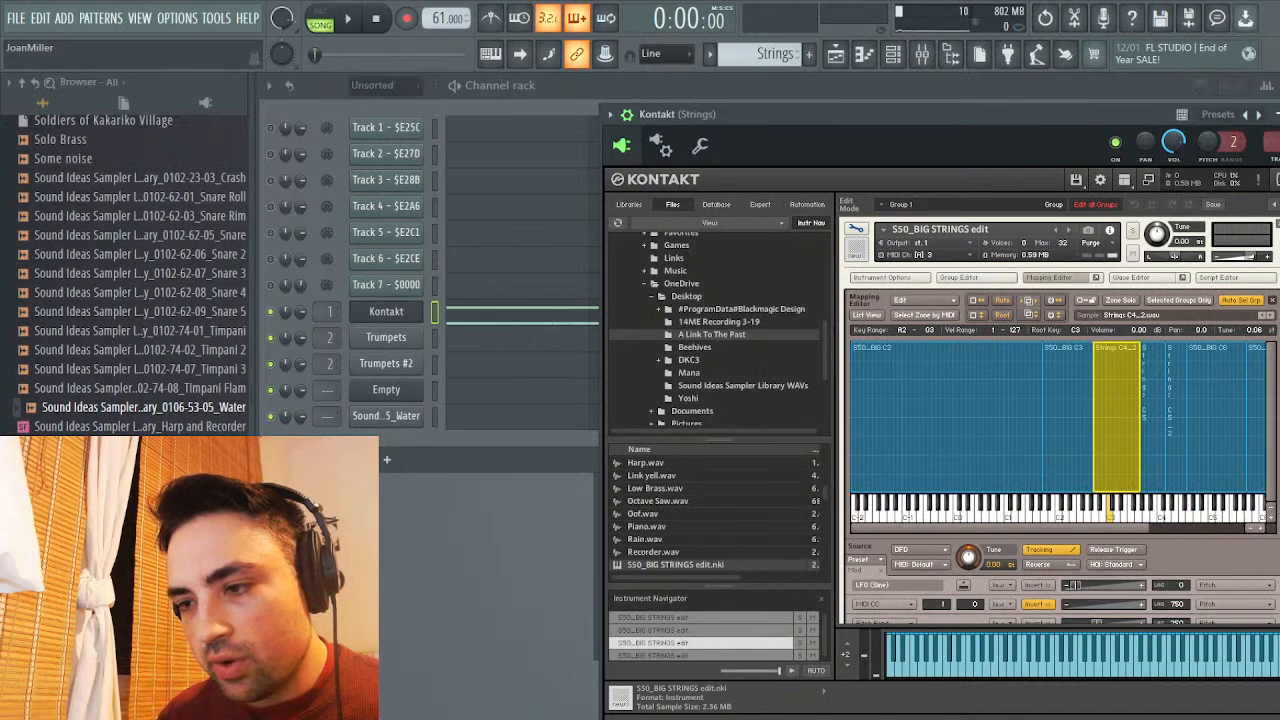
scroll(1060, 420, "down", 5)
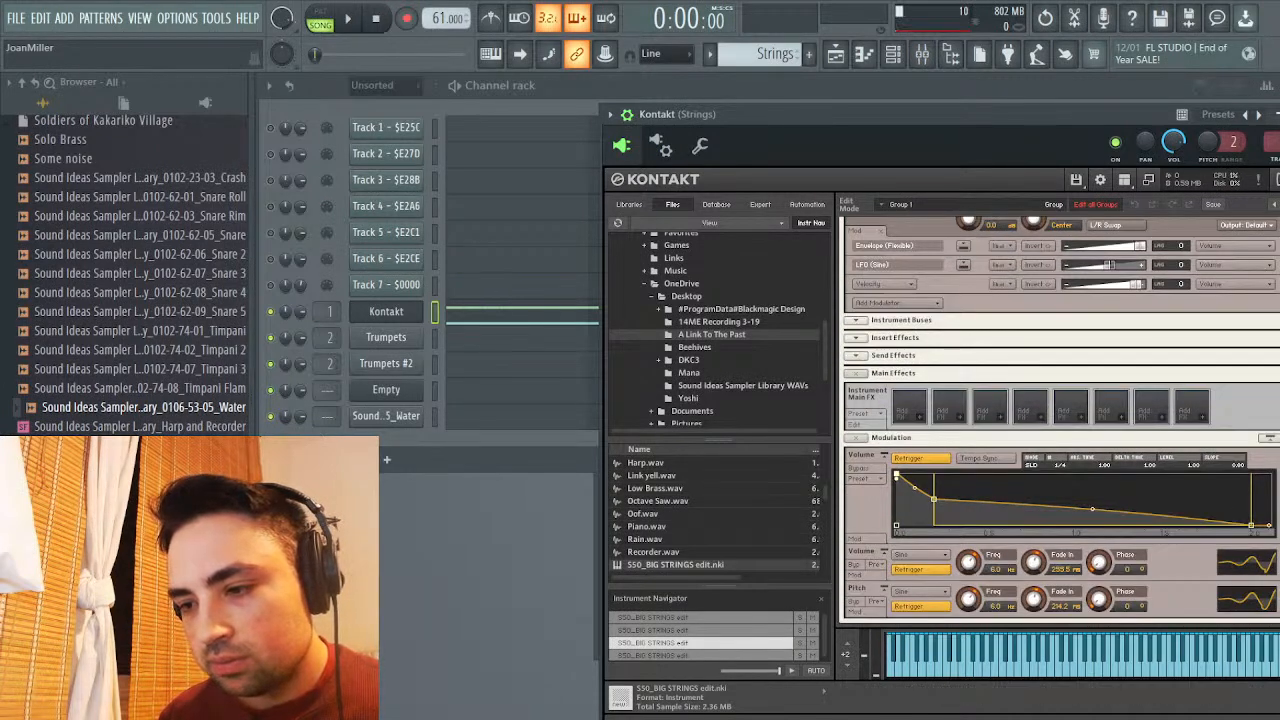
left_click(858, 478)
mouse_move(895, 503)
left_click(957, 503)
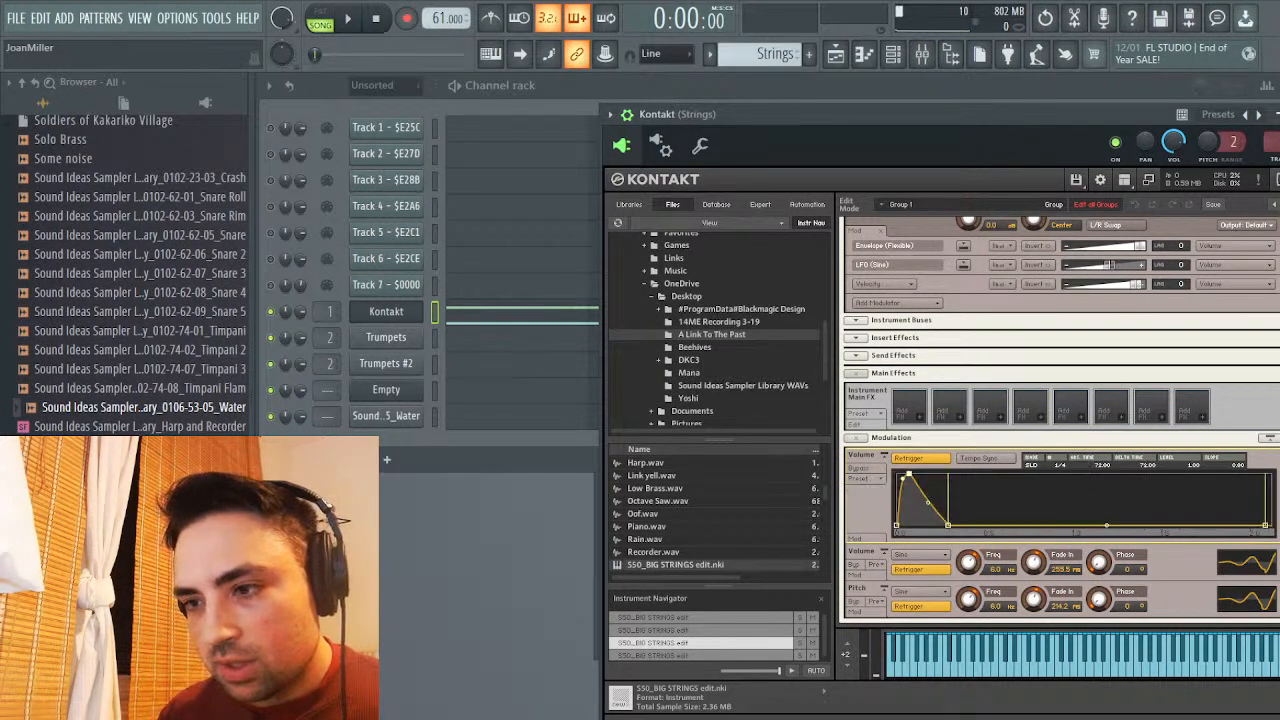
scroll(1060, 420, "up", 10)
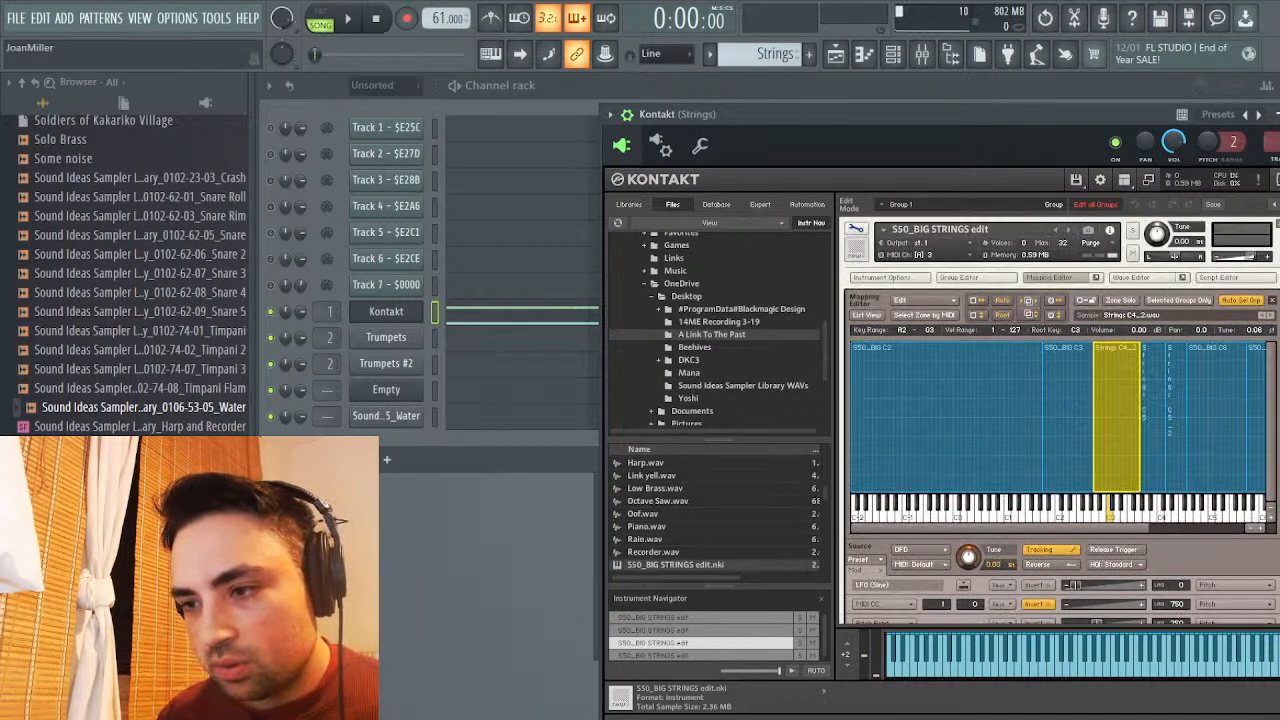
left_click(856, 229)
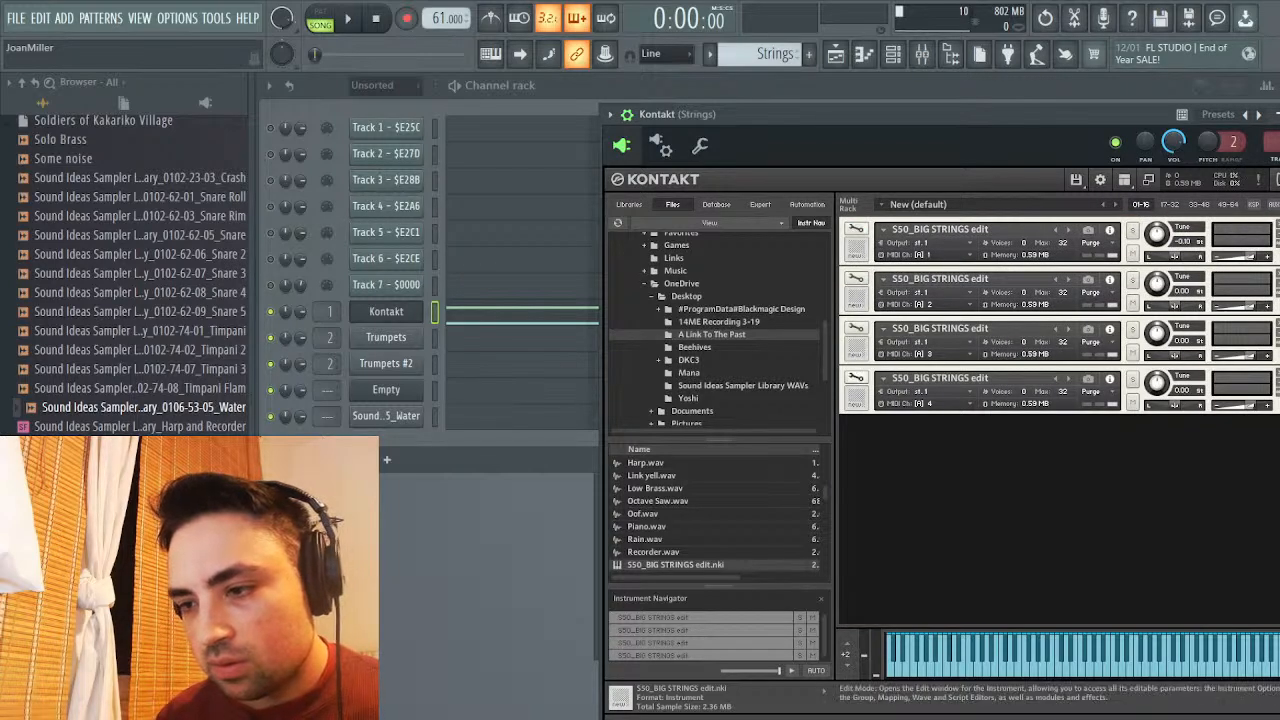
Inspect the second S50_BIG STRINGS edit instrument's volume envelope and its preset options, and return to the multi rack
left_click(856, 378)
left_click(856, 229)
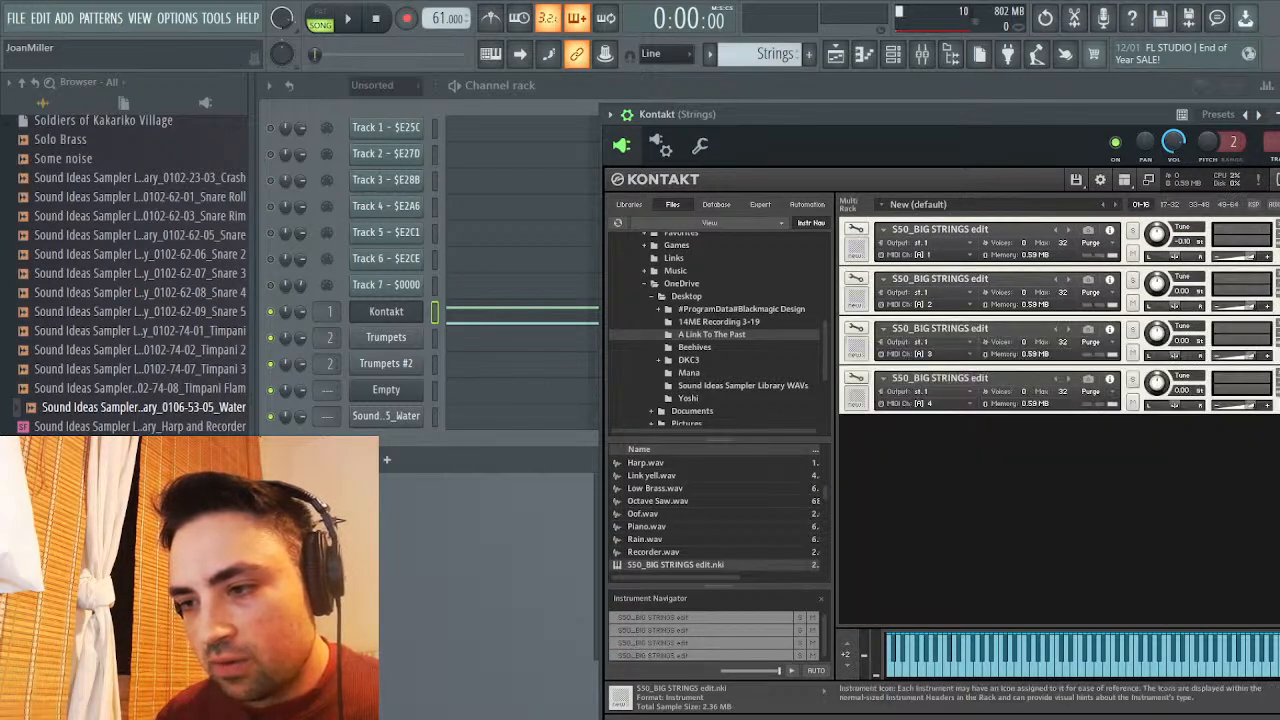
left_click(856, 279)
scroll(1061, 420, "down", 10)
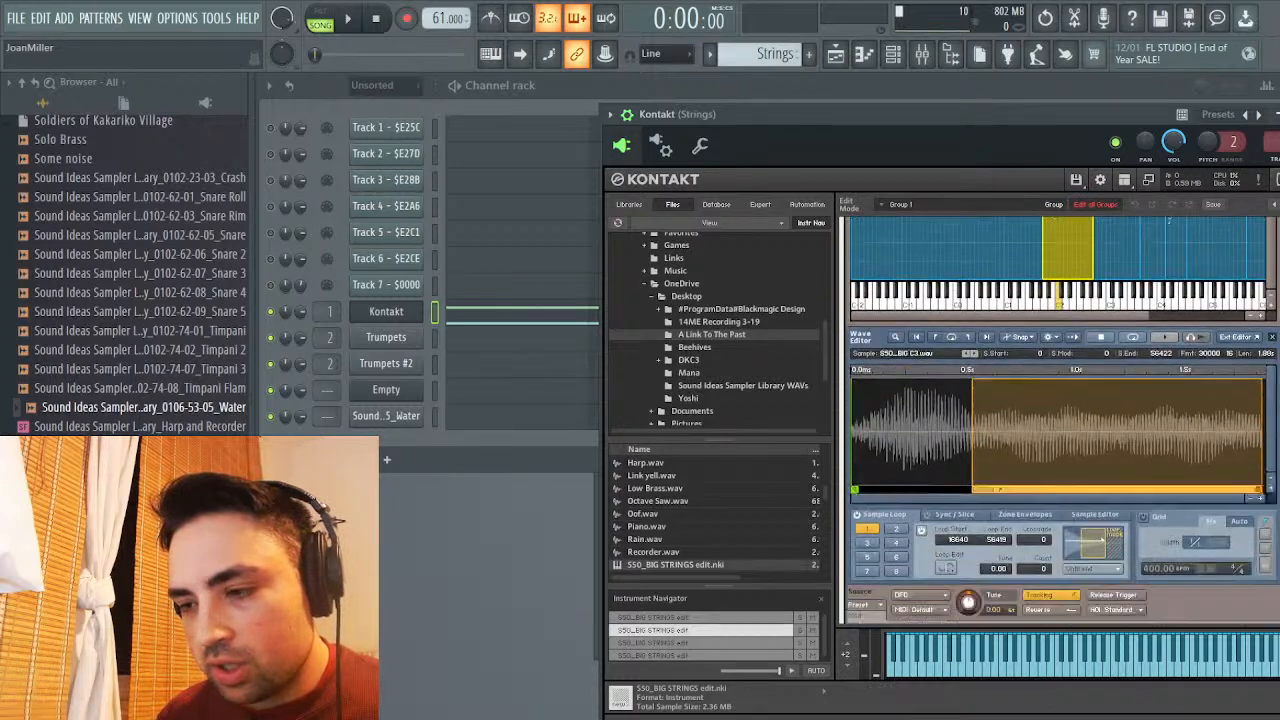
scroll(1060, 420, "down", 5)
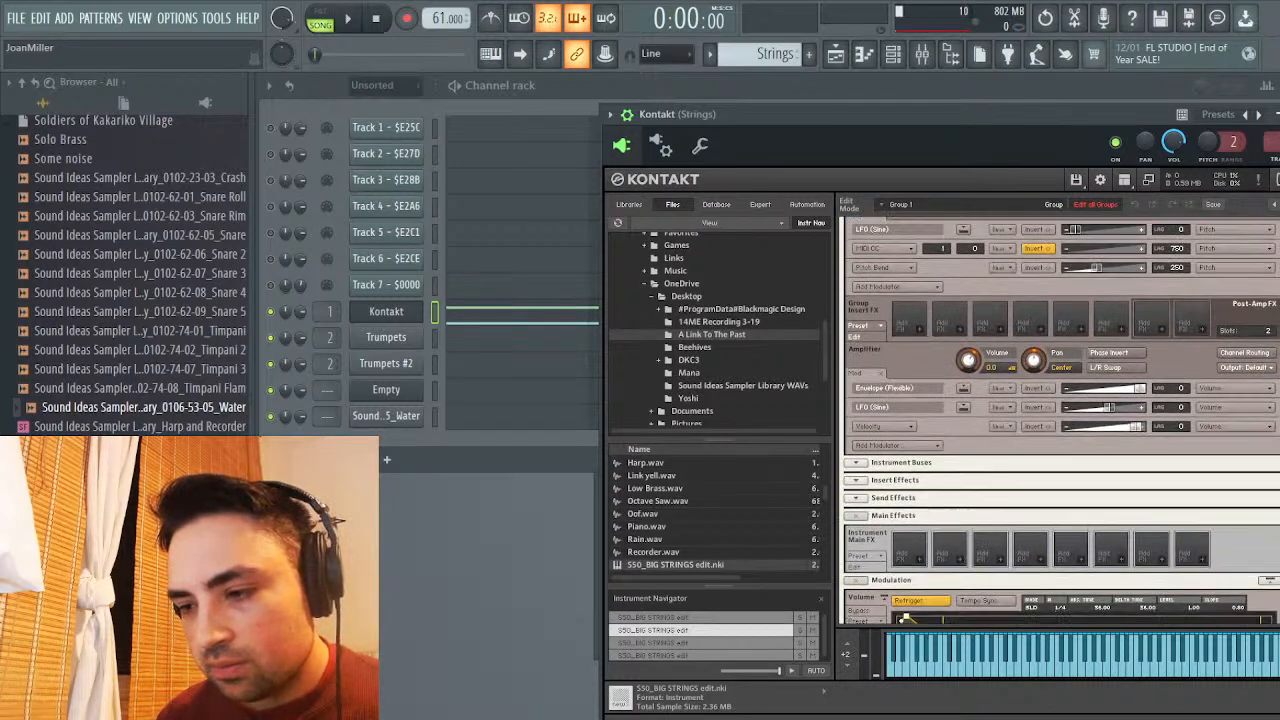
left_click(858, 478)
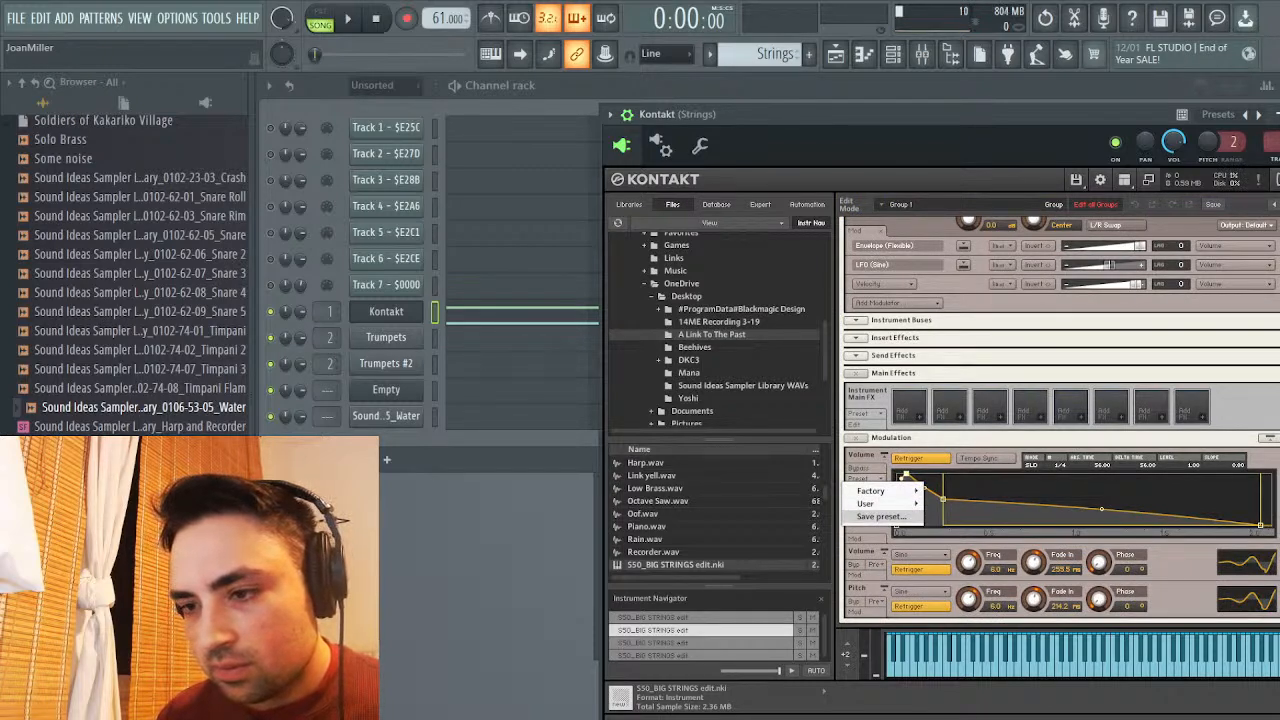
left_click(906, 477)
scroll(1050, 420, "up", 10)
scroll(1060, 420, "up", 3)
left_click(856, 230)
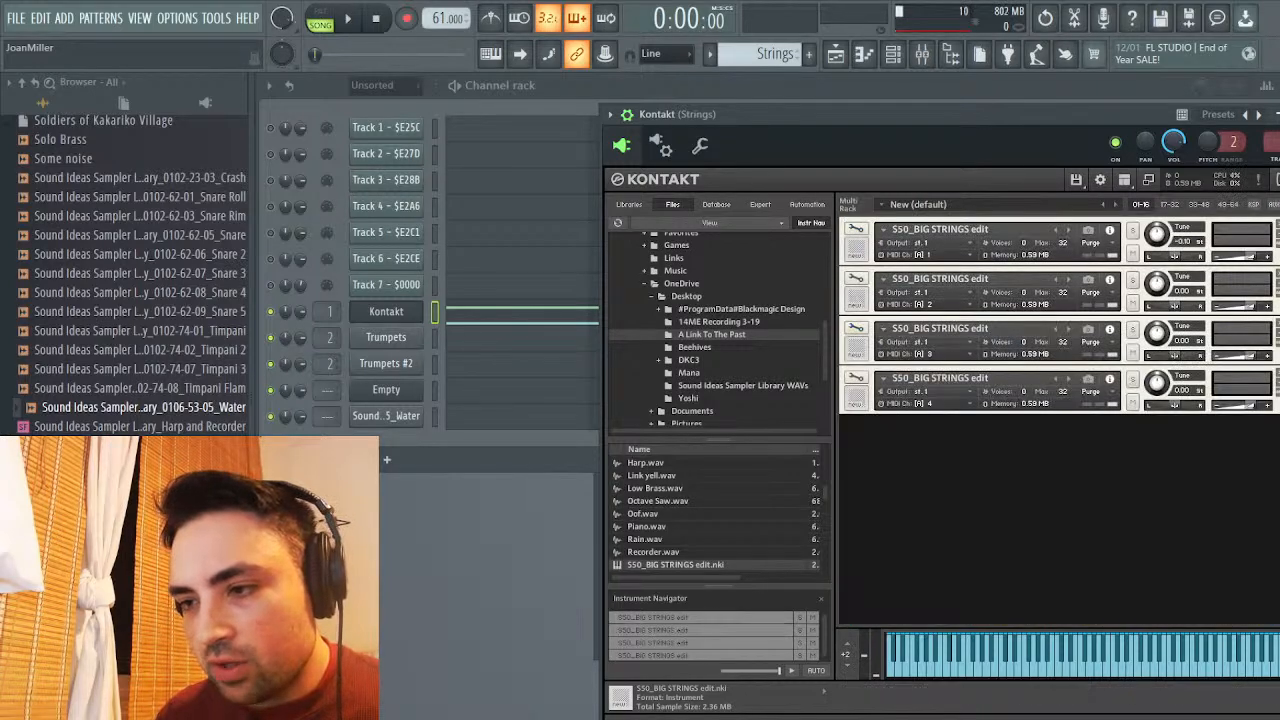
Rename the first two Kontakt instruments Strings Staccato 1 and Strings Legato 1
type("St")
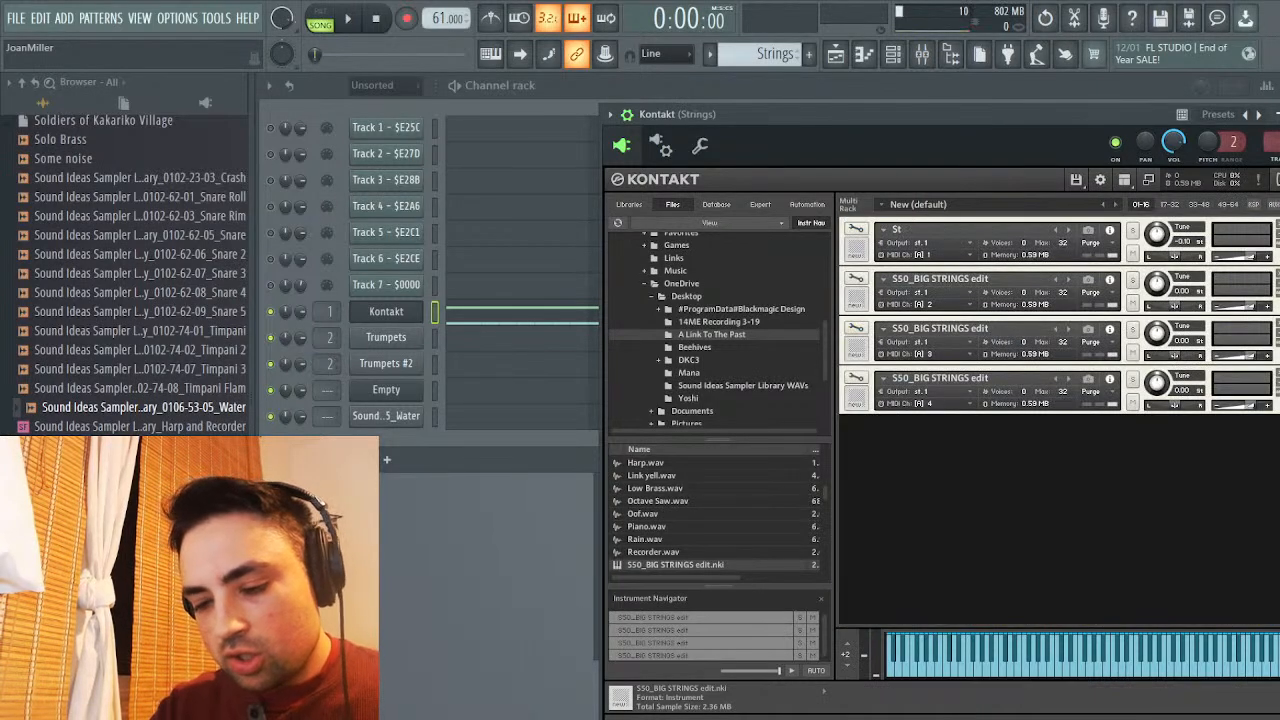
type("rings Staccato 1")
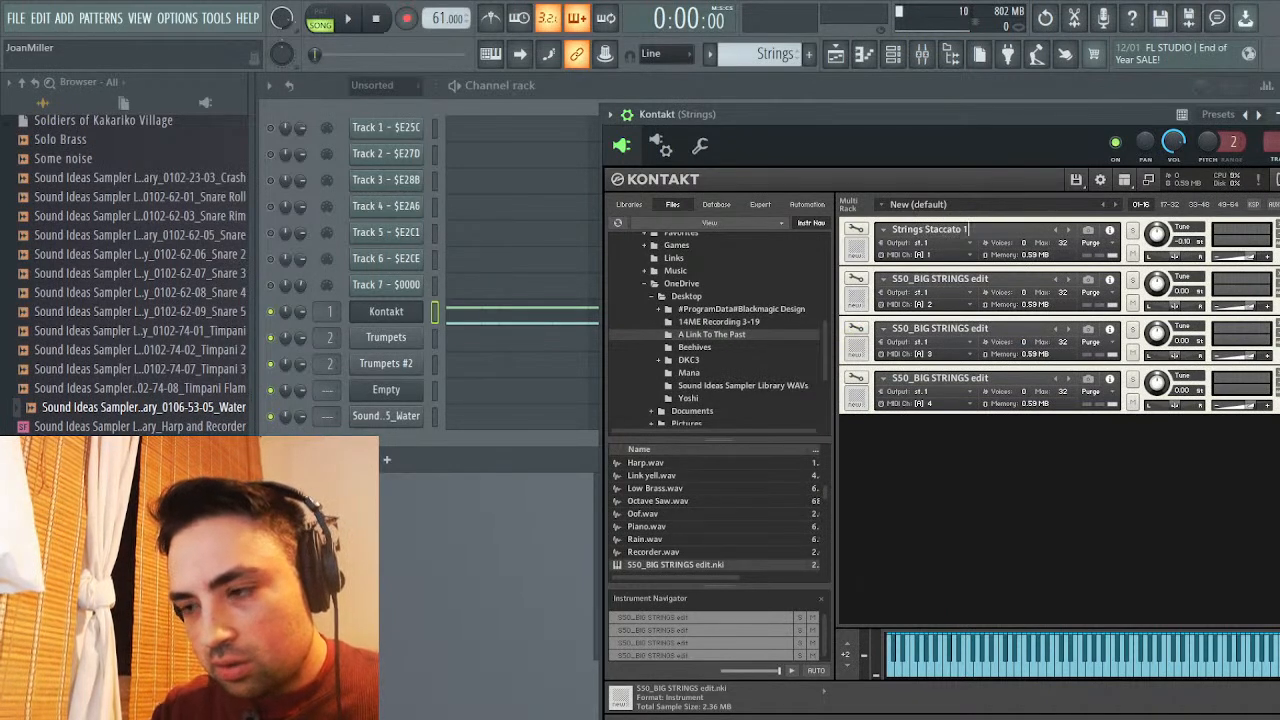
key("Return")
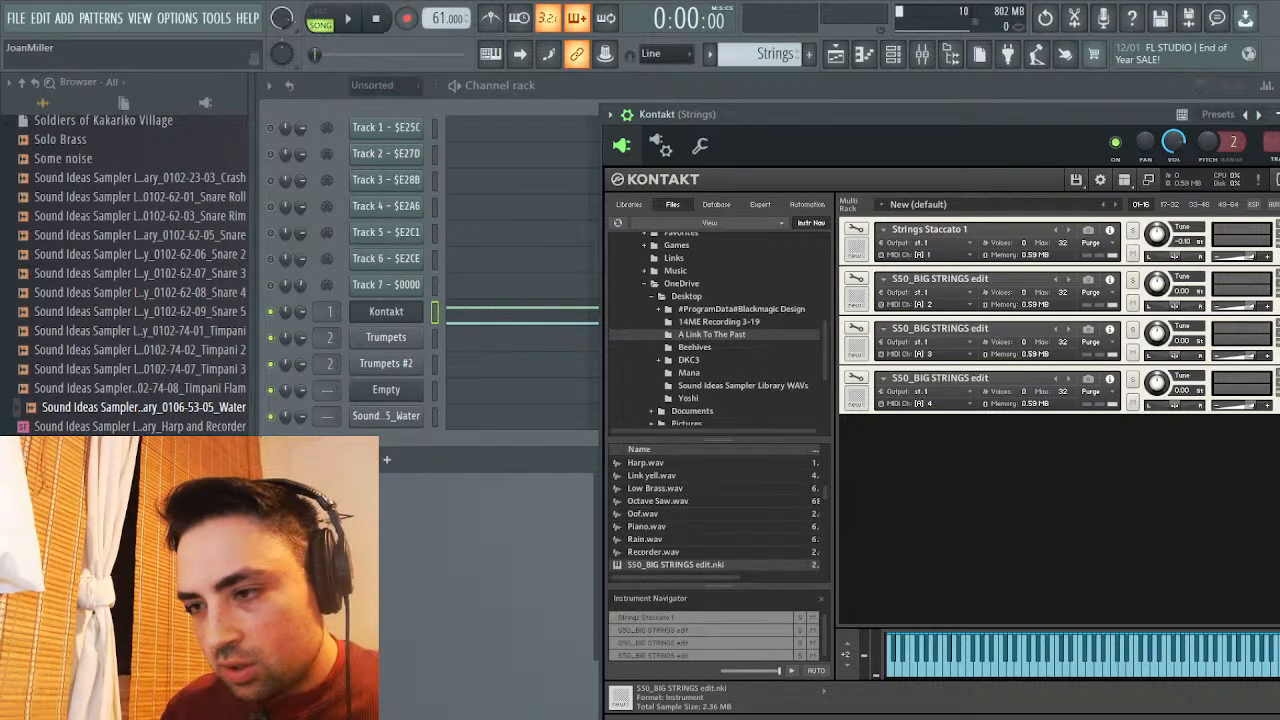
left_click(940, 279)
type("Strings Legato")
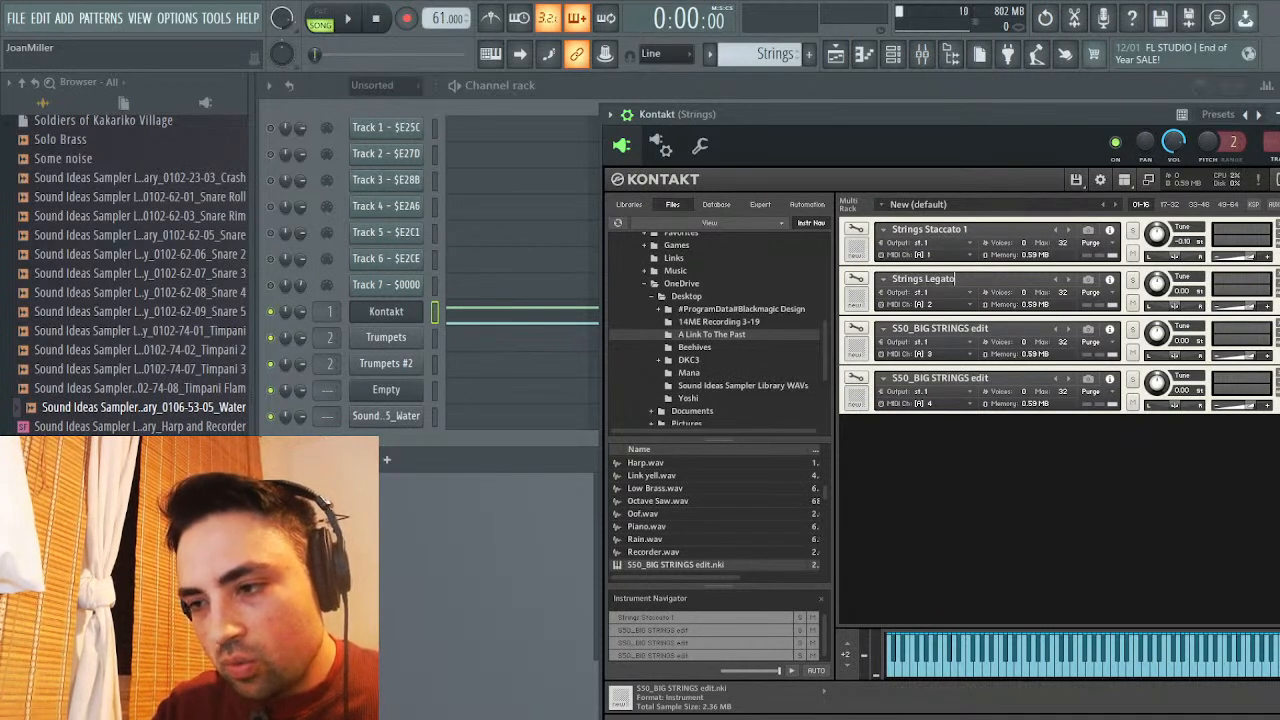
key("Return")
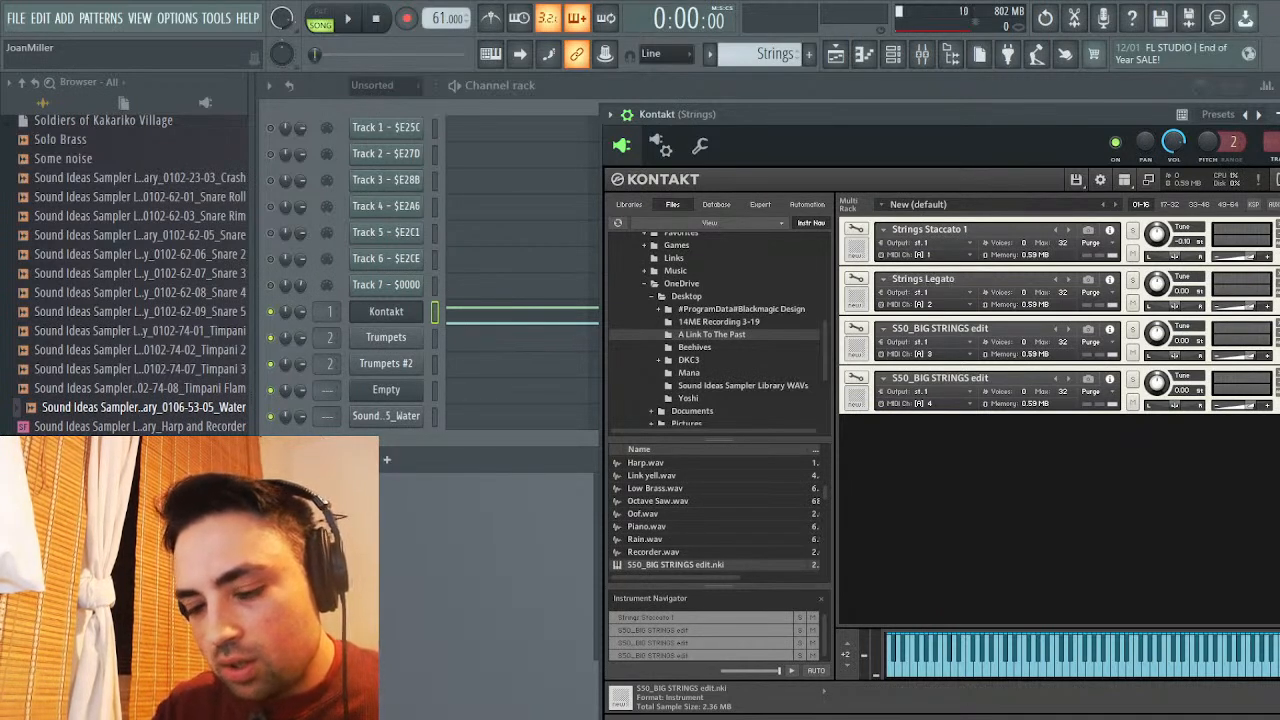
type("1")
key("Return")
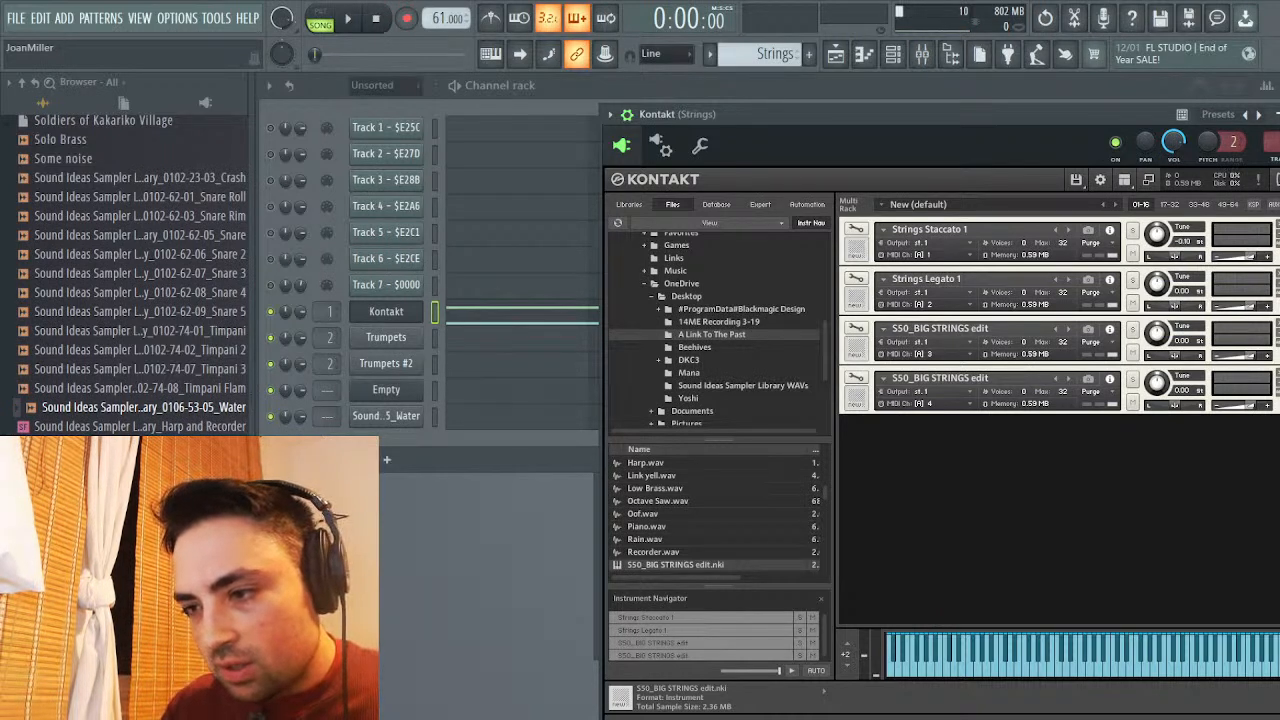
Rename the third and fourth Kontakt instruments Strings Staccato 2 and Strings Legato 2
double_click(940, 328)
type("Strings")
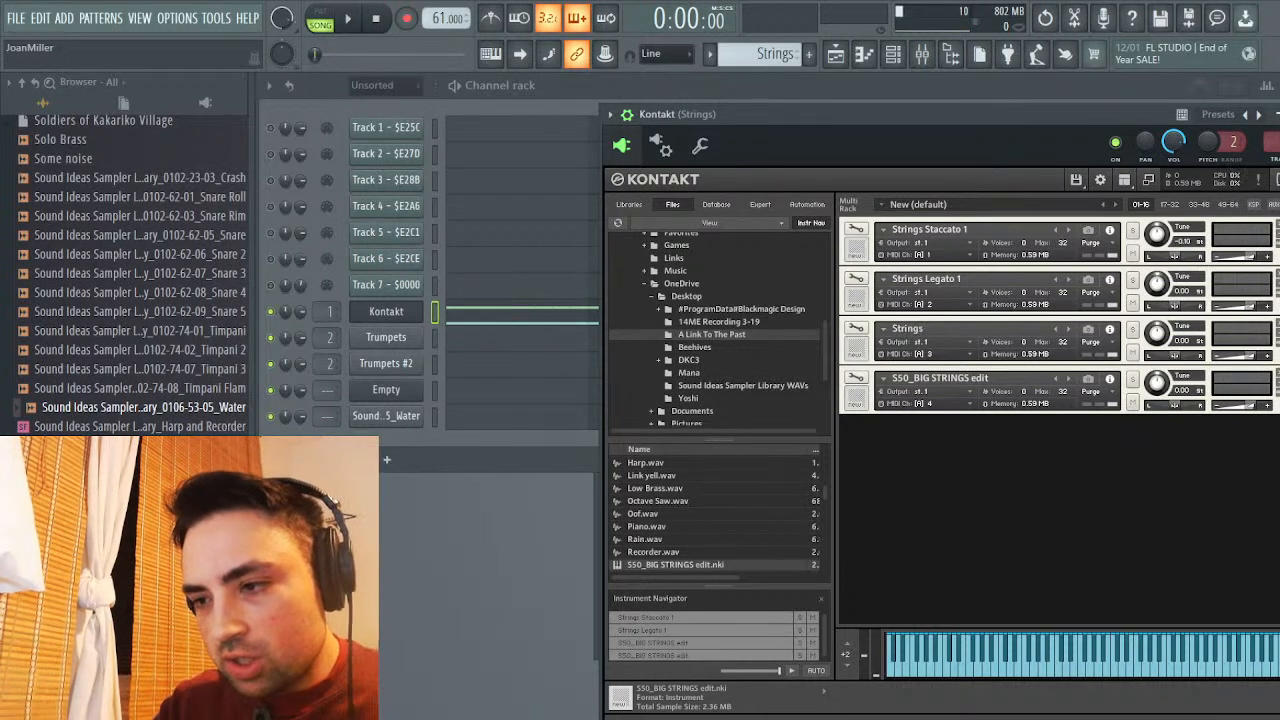
type(" Staccato")
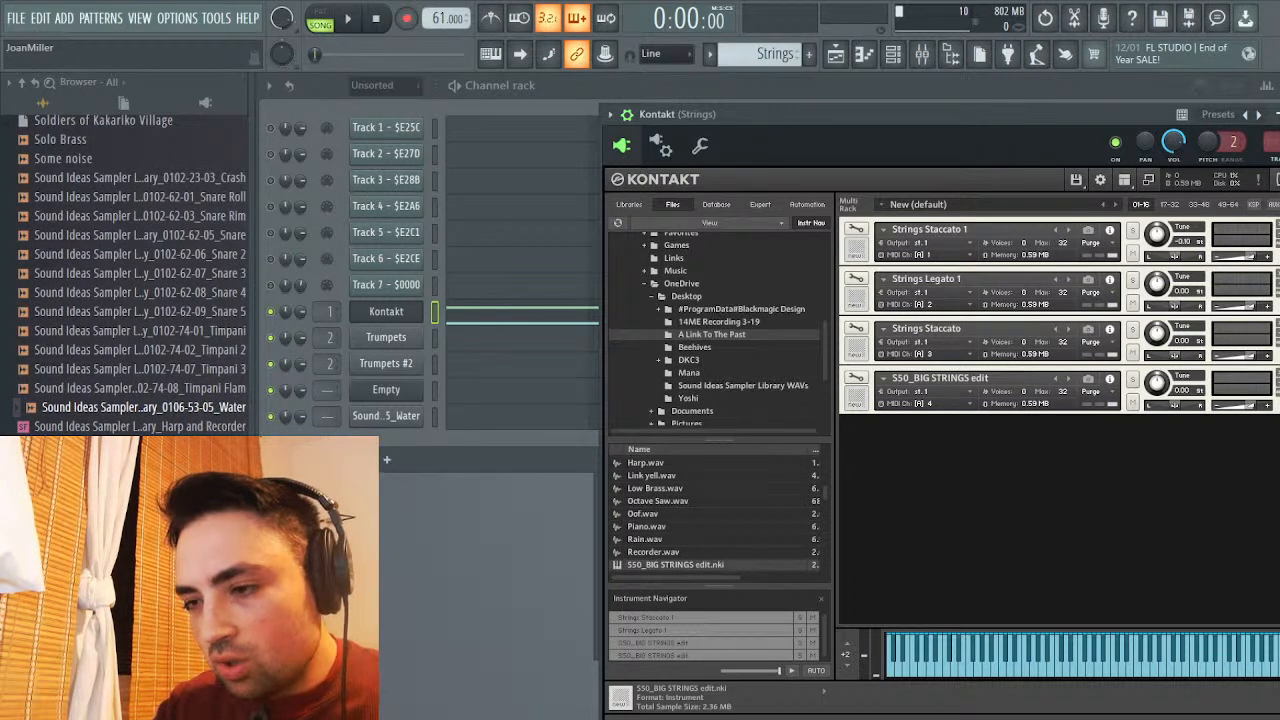
type(" 2")
key("Return")
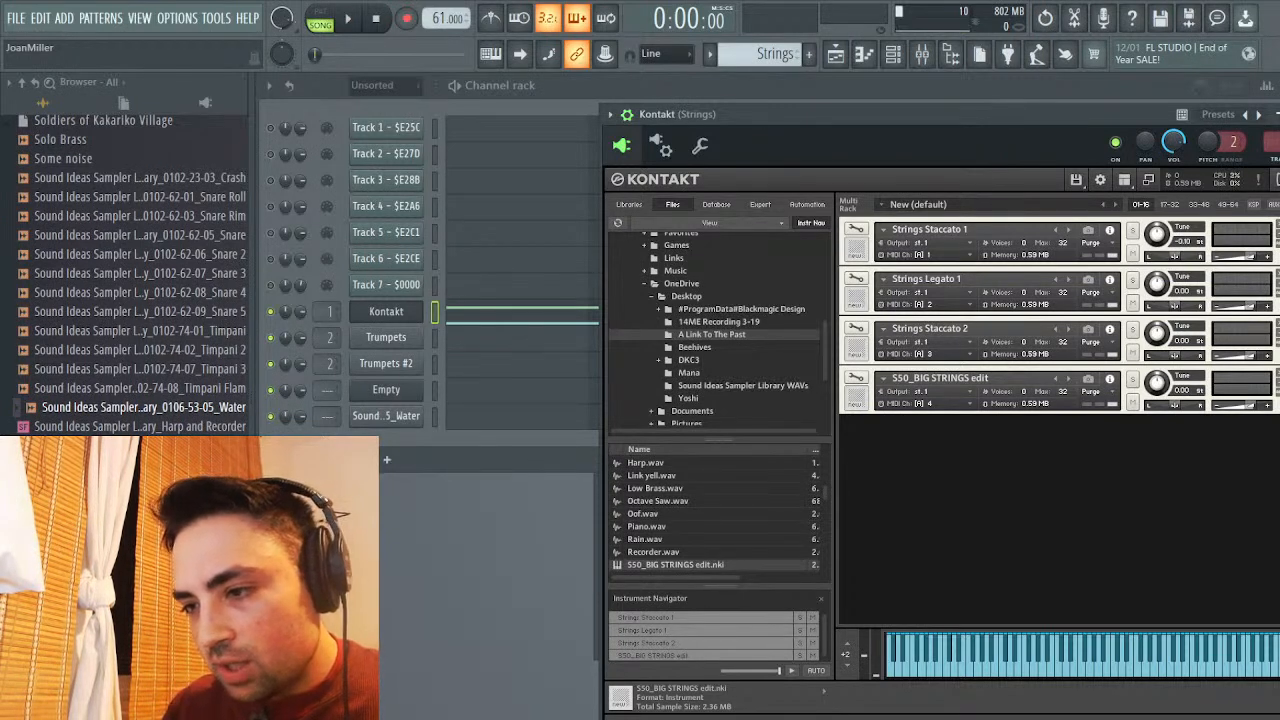
left_click(940, 378)
type("S")
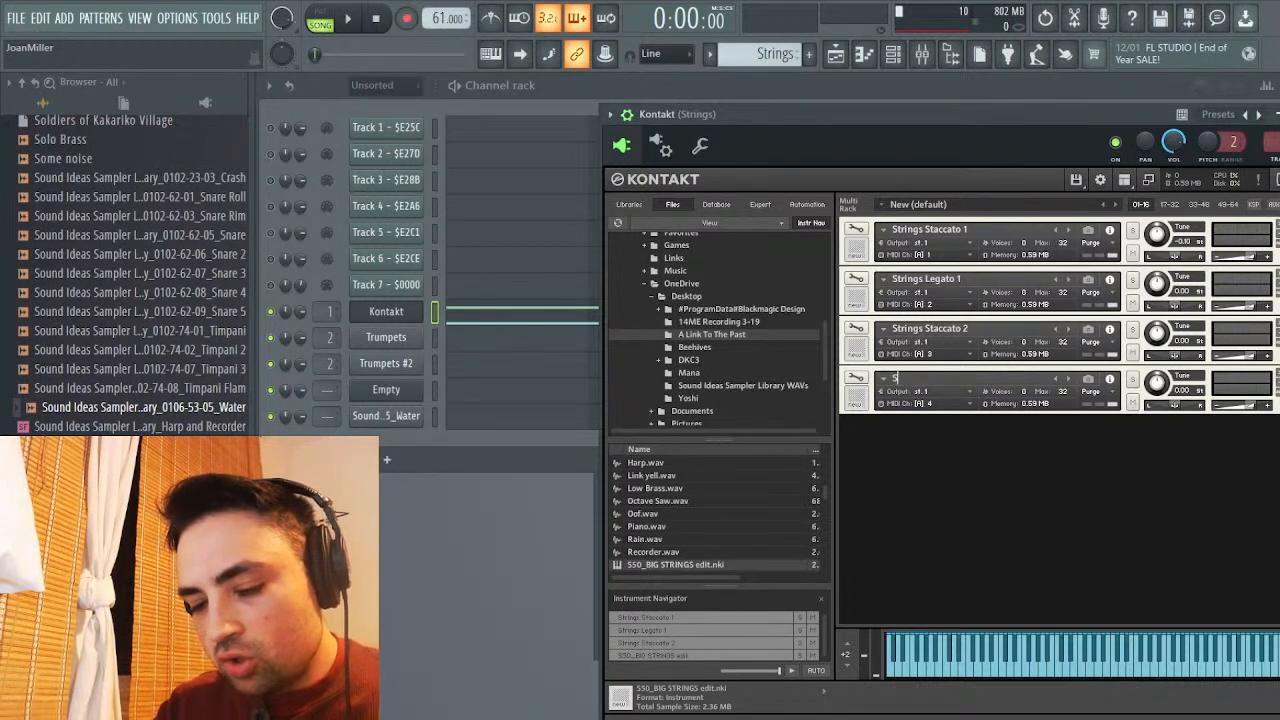
type("trings Legato 2")
key("Return")
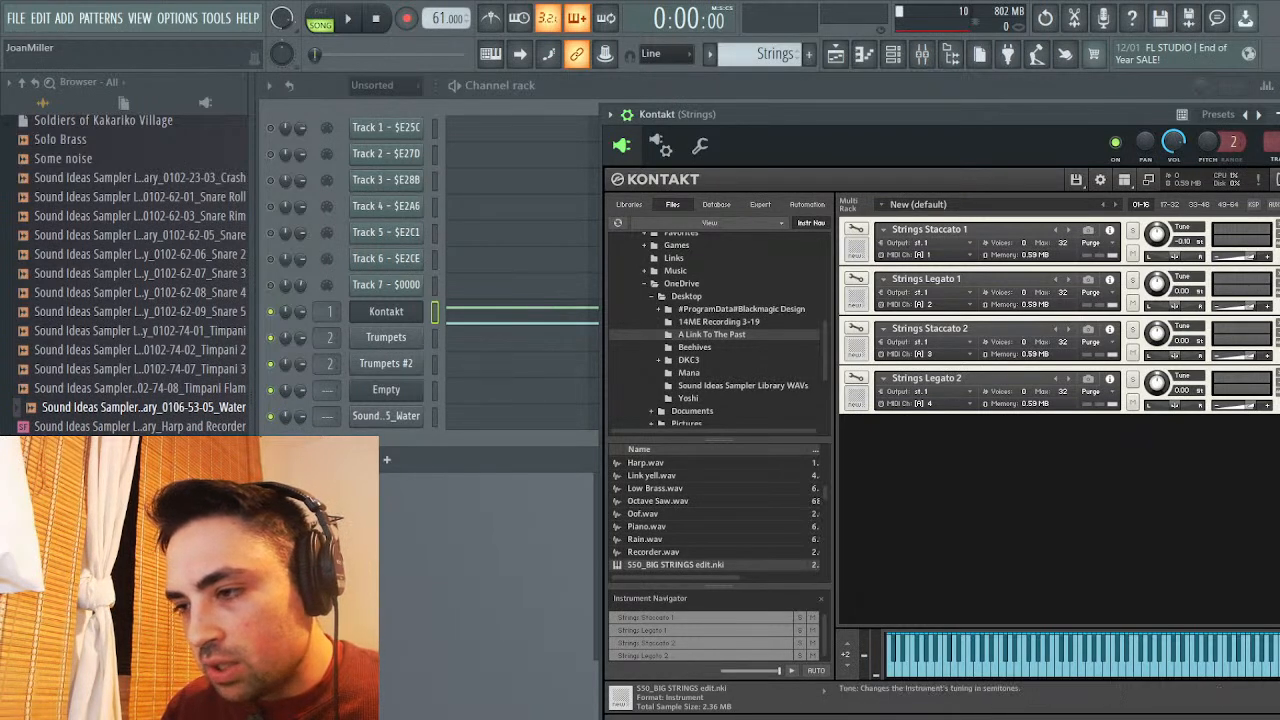
Play the opening of the song to hear the renamed strings instruments, and stop playback
left_click_drag(1182, 242, 1184, 405)
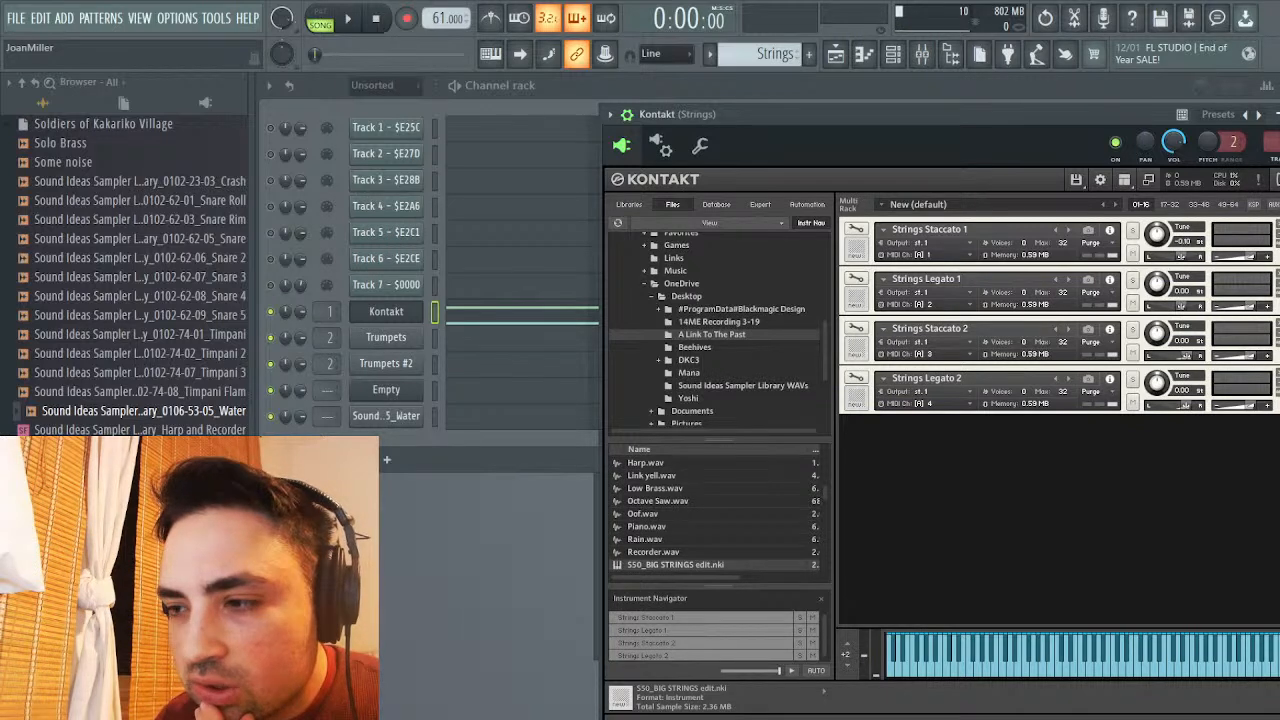
key("space")
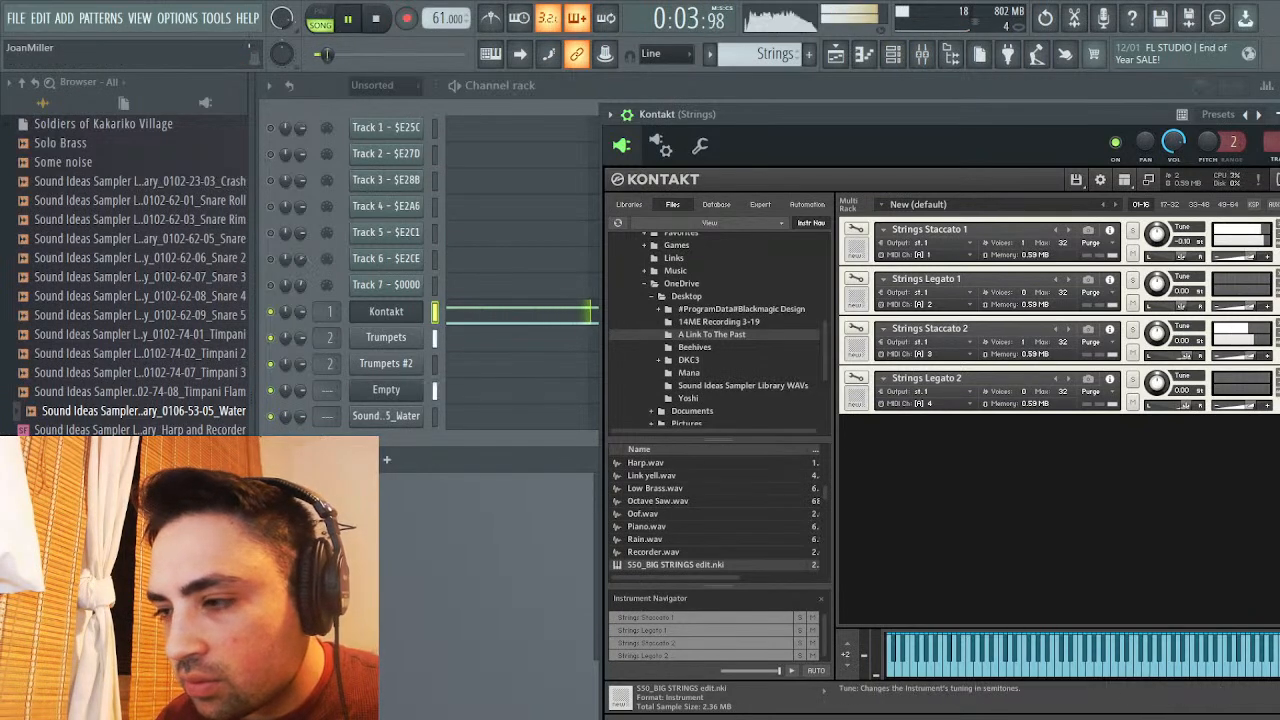
key("space")
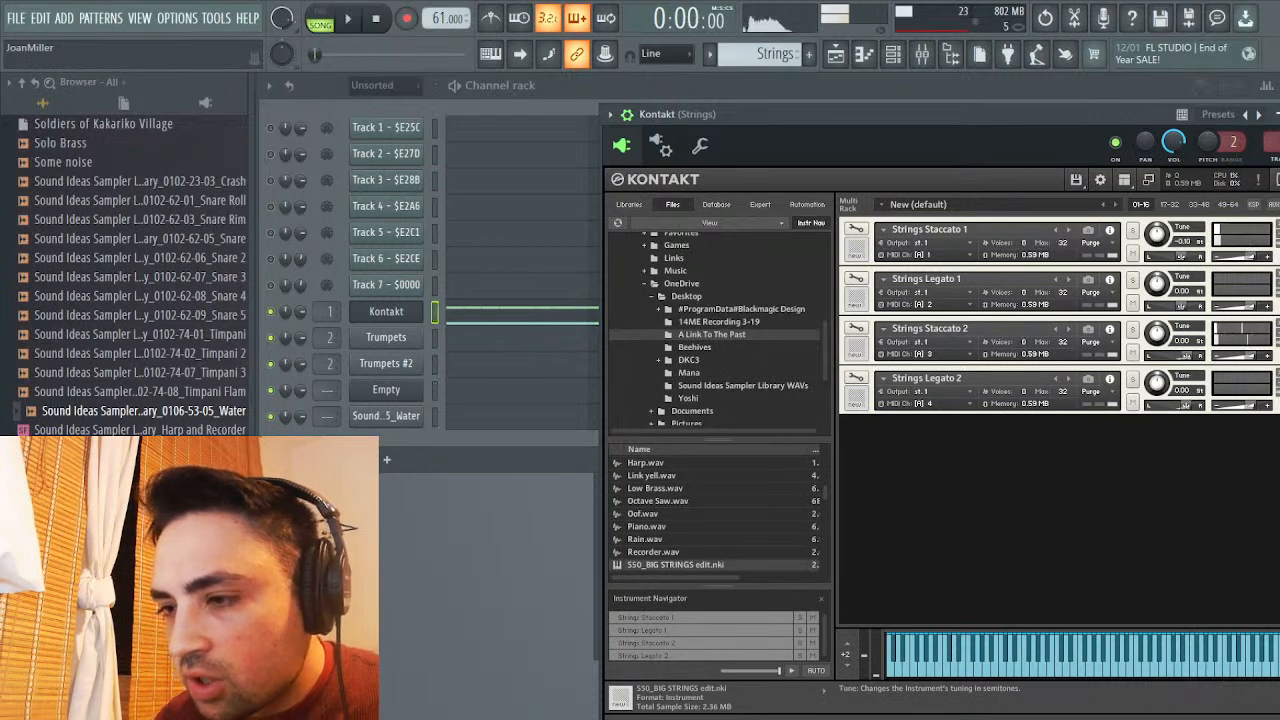
Solo Strings Staccato 1, switch playback to pattern mode, and play the Strings pattern twice
left_click(1132, 231)
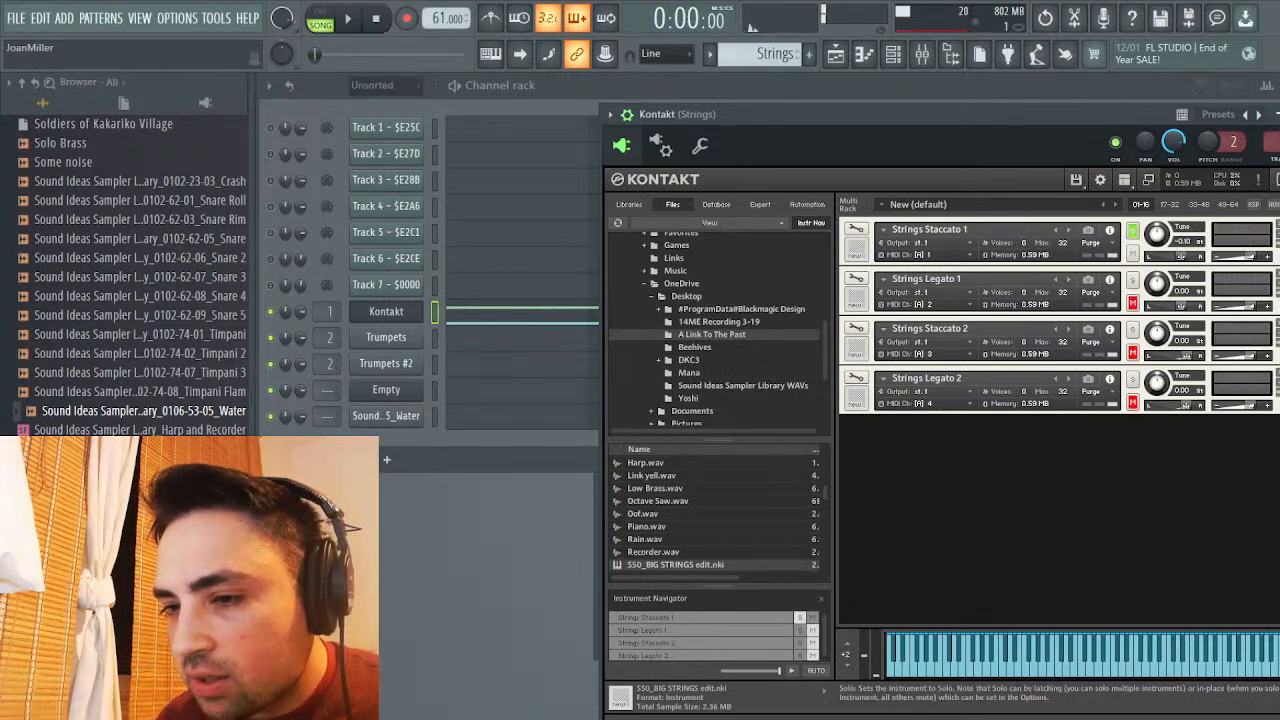
left_click(320, 18)
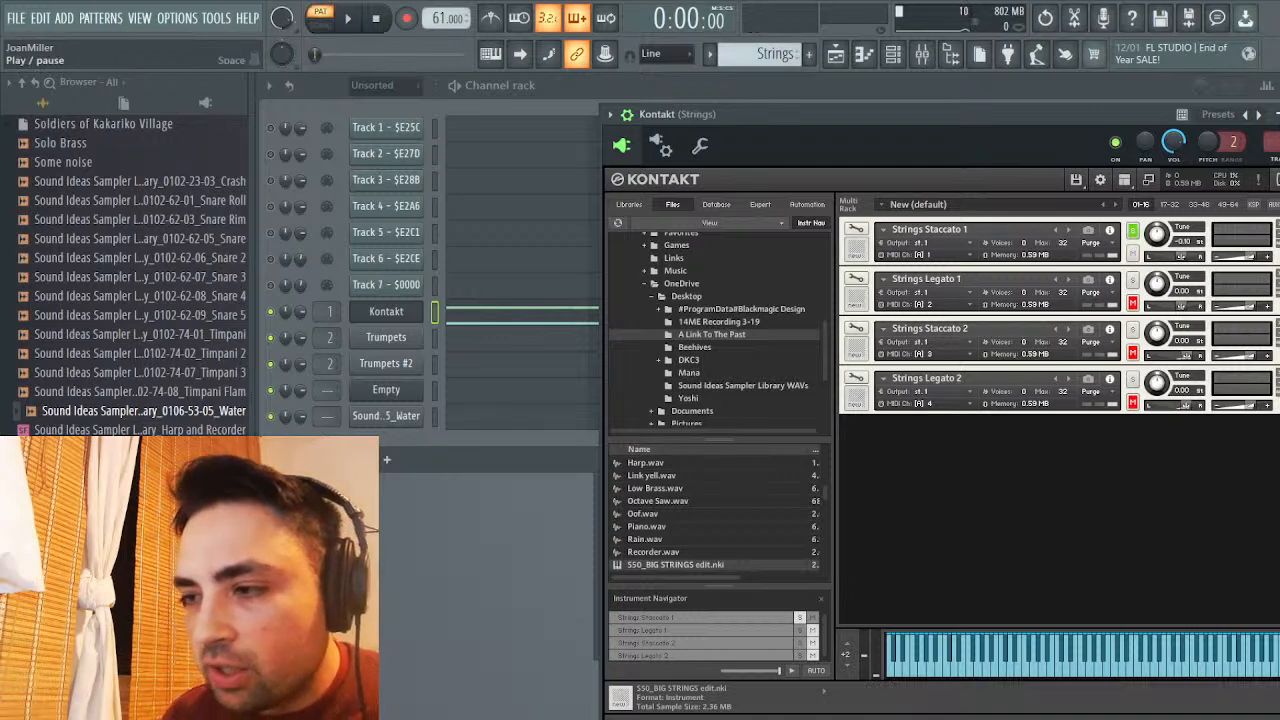
key("space")
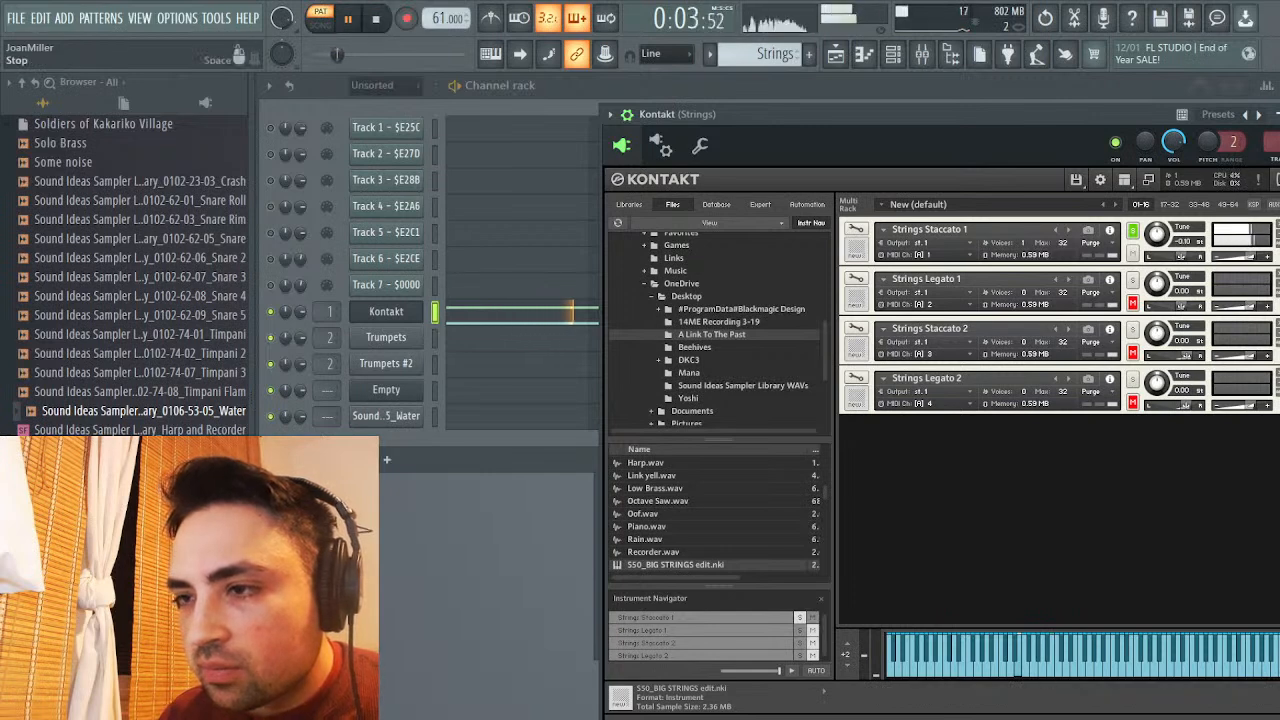
key("space")
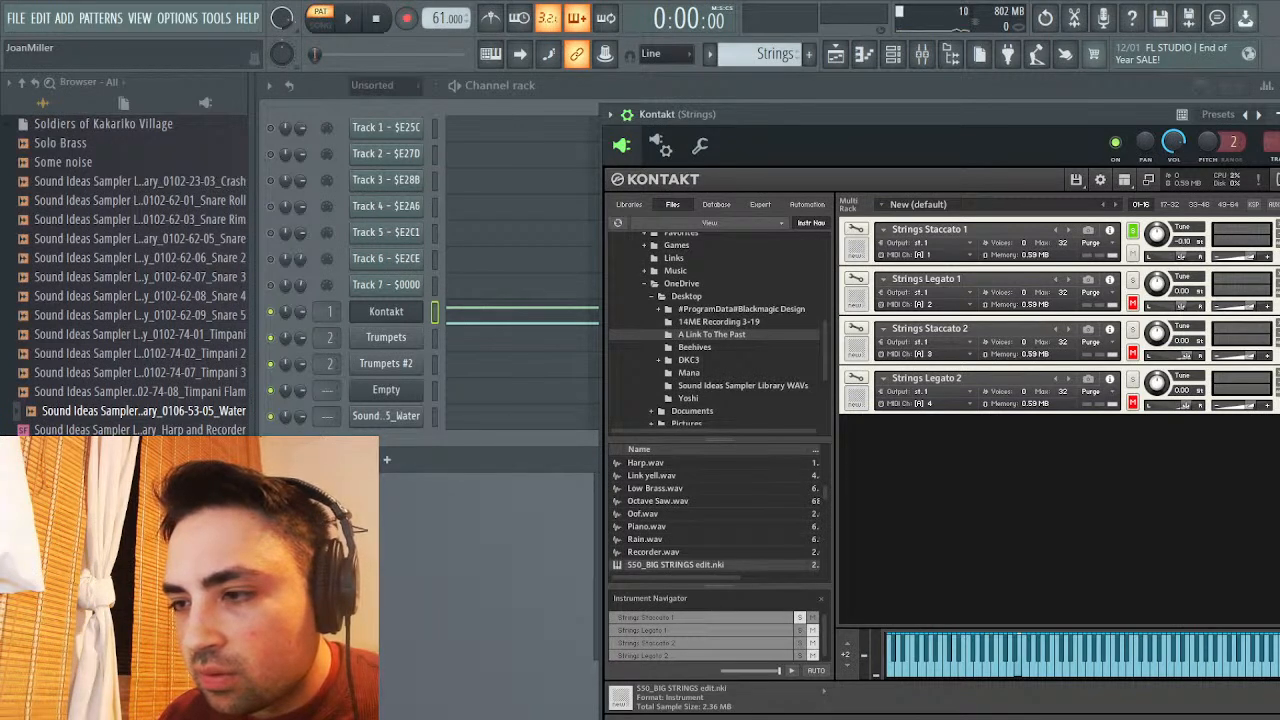
key("space")
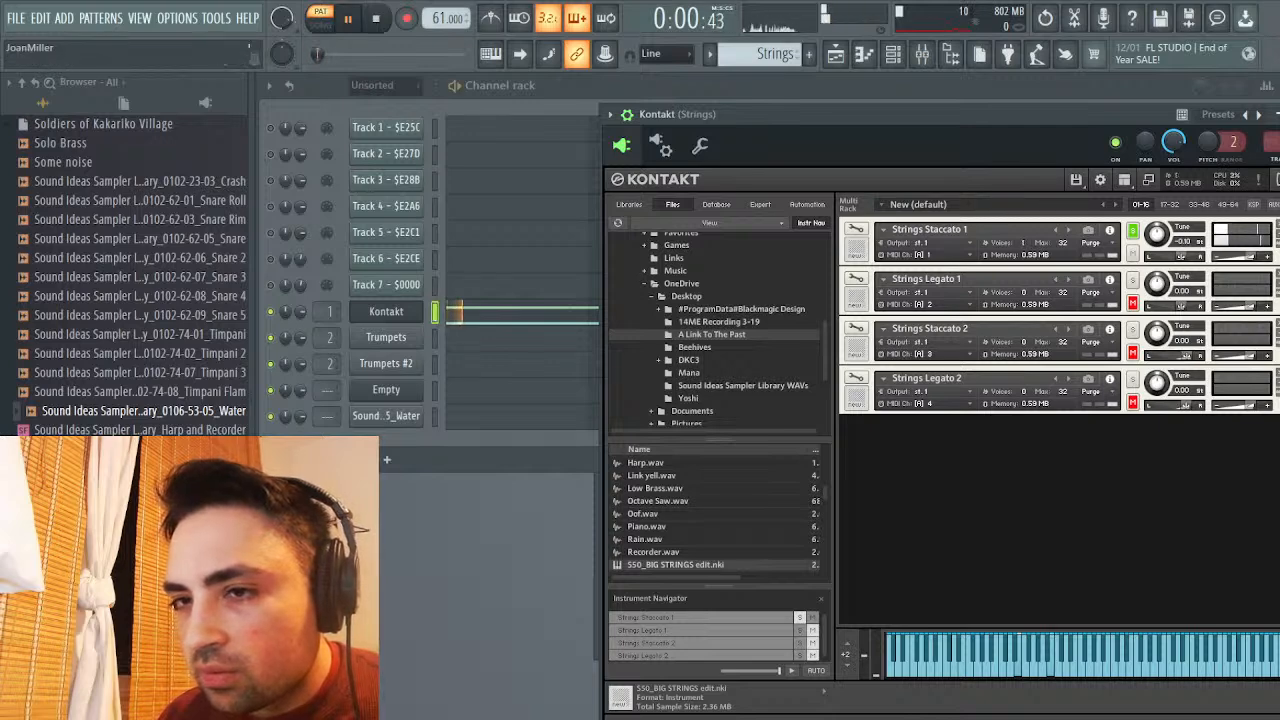
key("space")
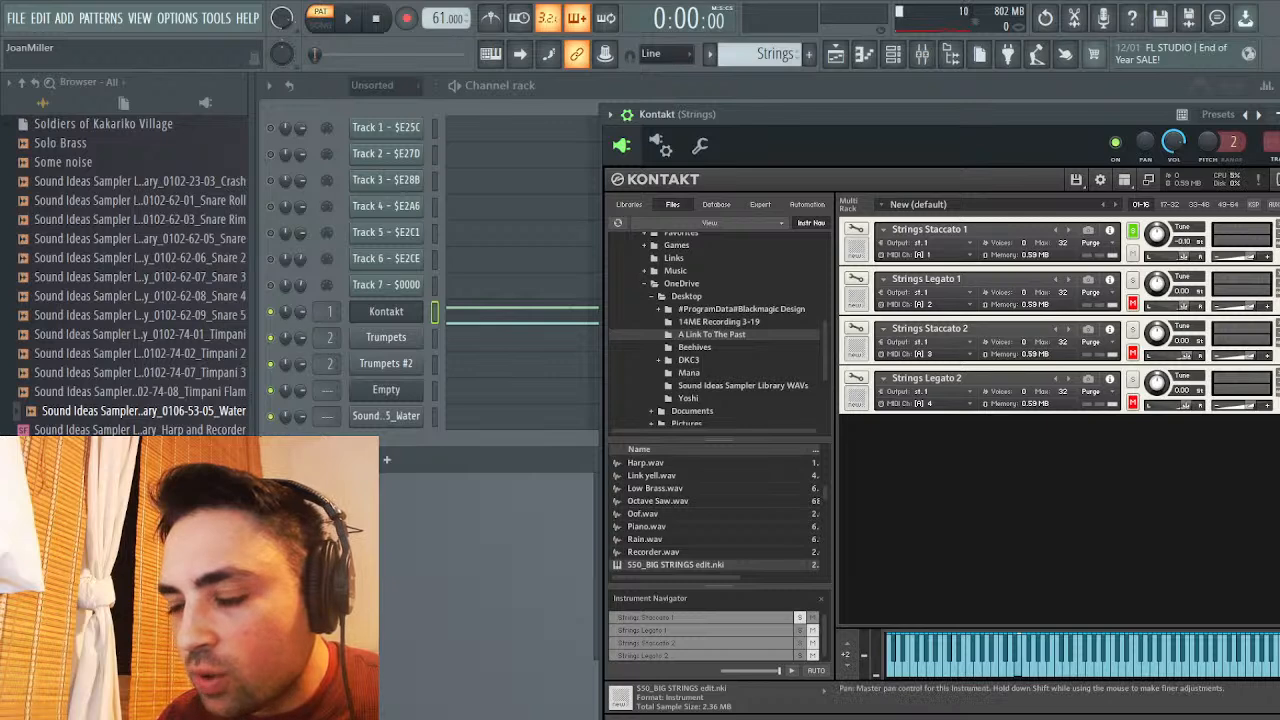
Pan the Strings Staccato 2 and Strings Legato 2 instruments to the right
left_click_drag(1186, 356, 1190, 356)
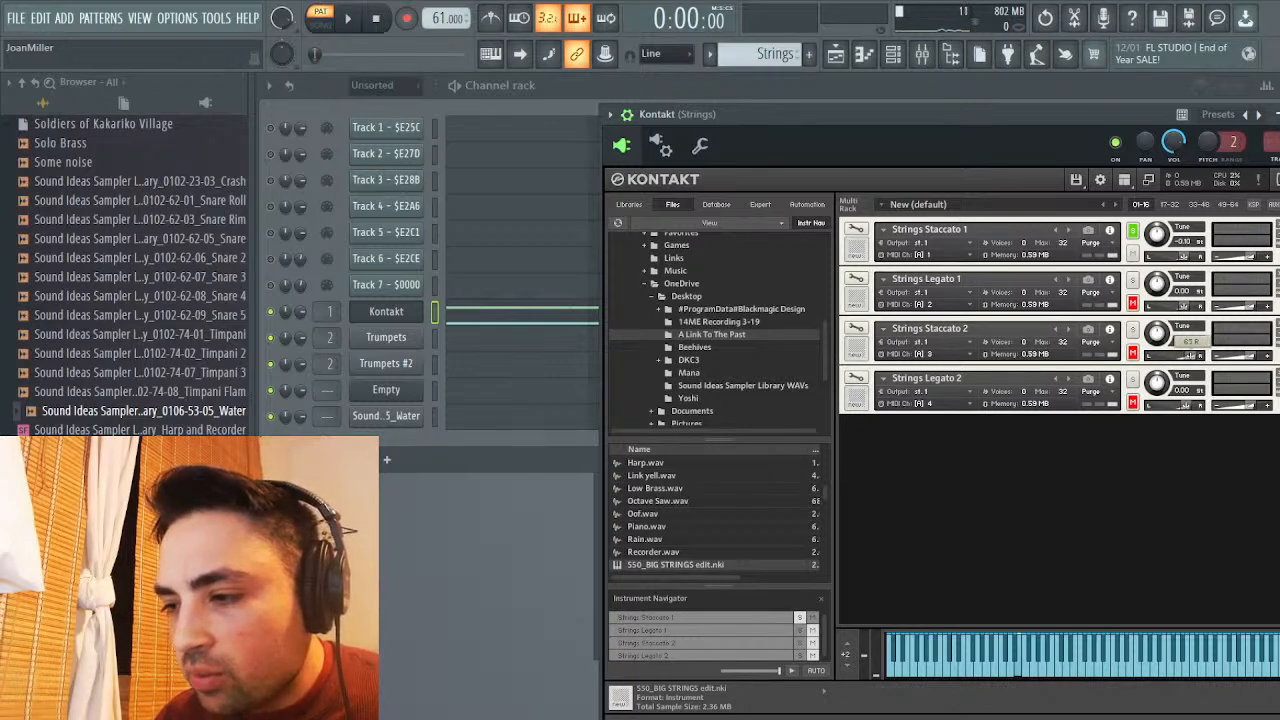
mouse_move(1185, 404)
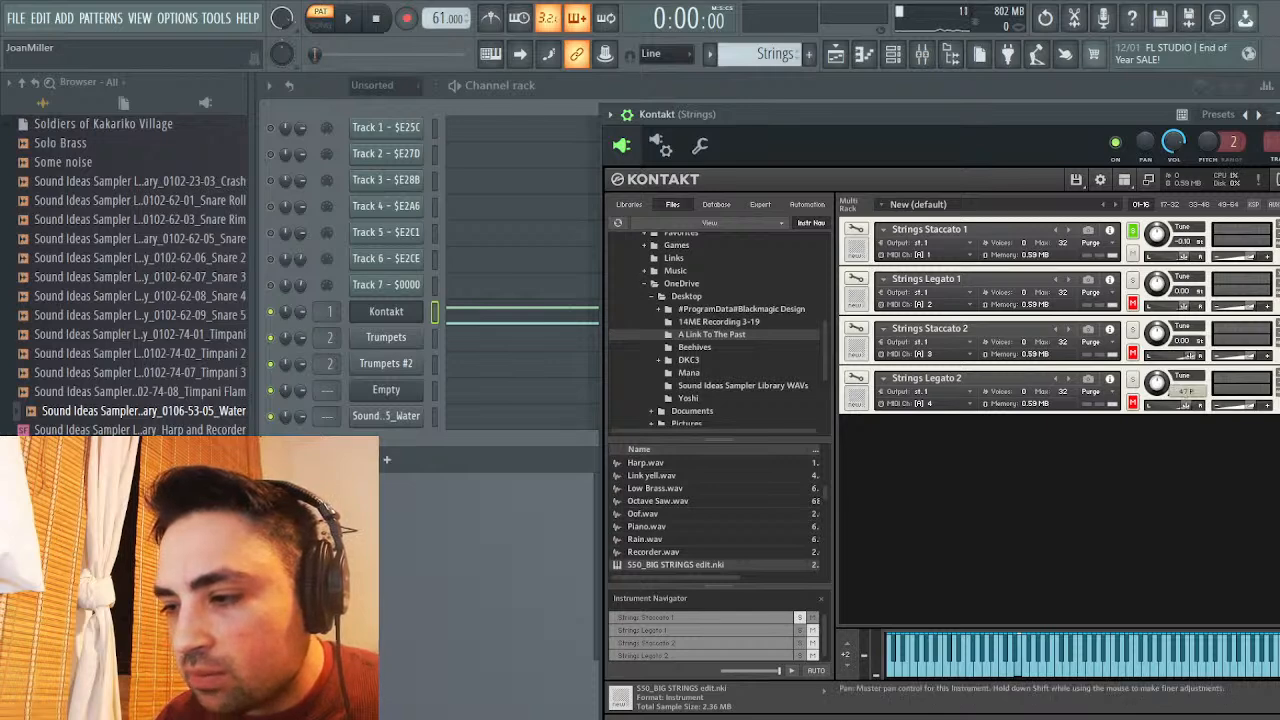
left_click_drag(1185, 404, 1189, 404)
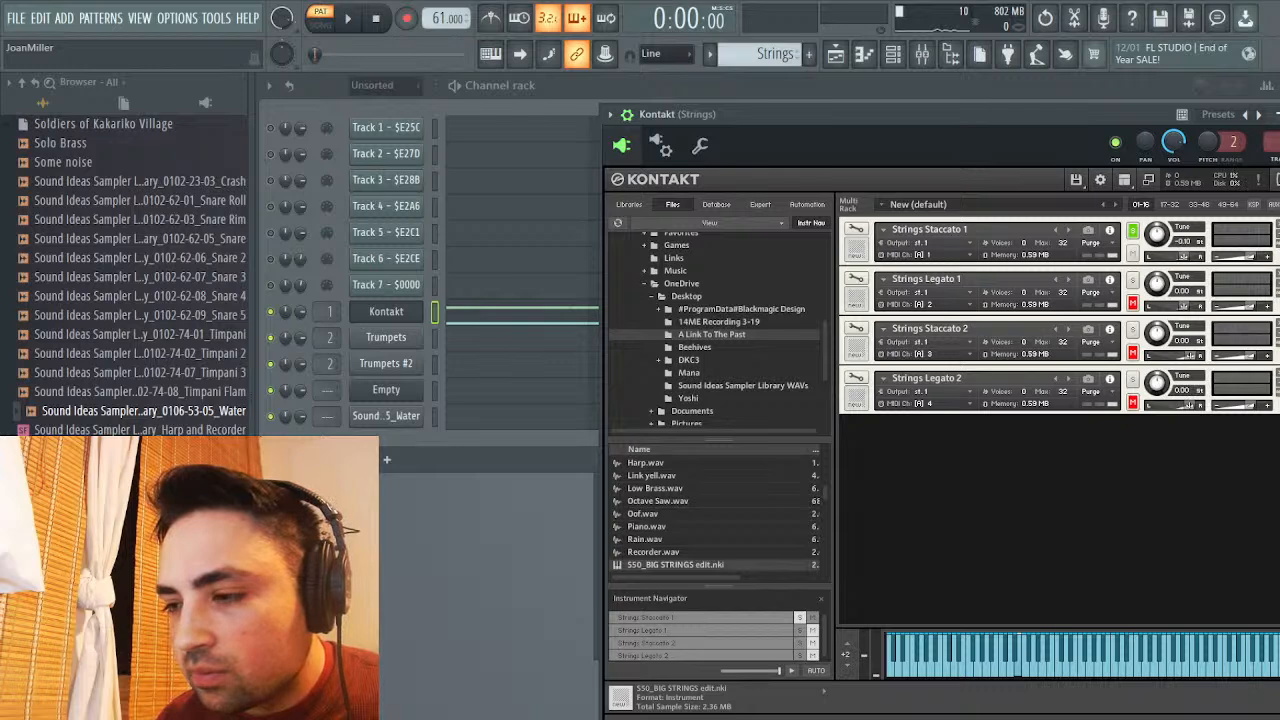
Reset the tuning of Strings Staccato 1 to 0.00 while auditioning the Strings pattern with that instrument soloed
key("space")
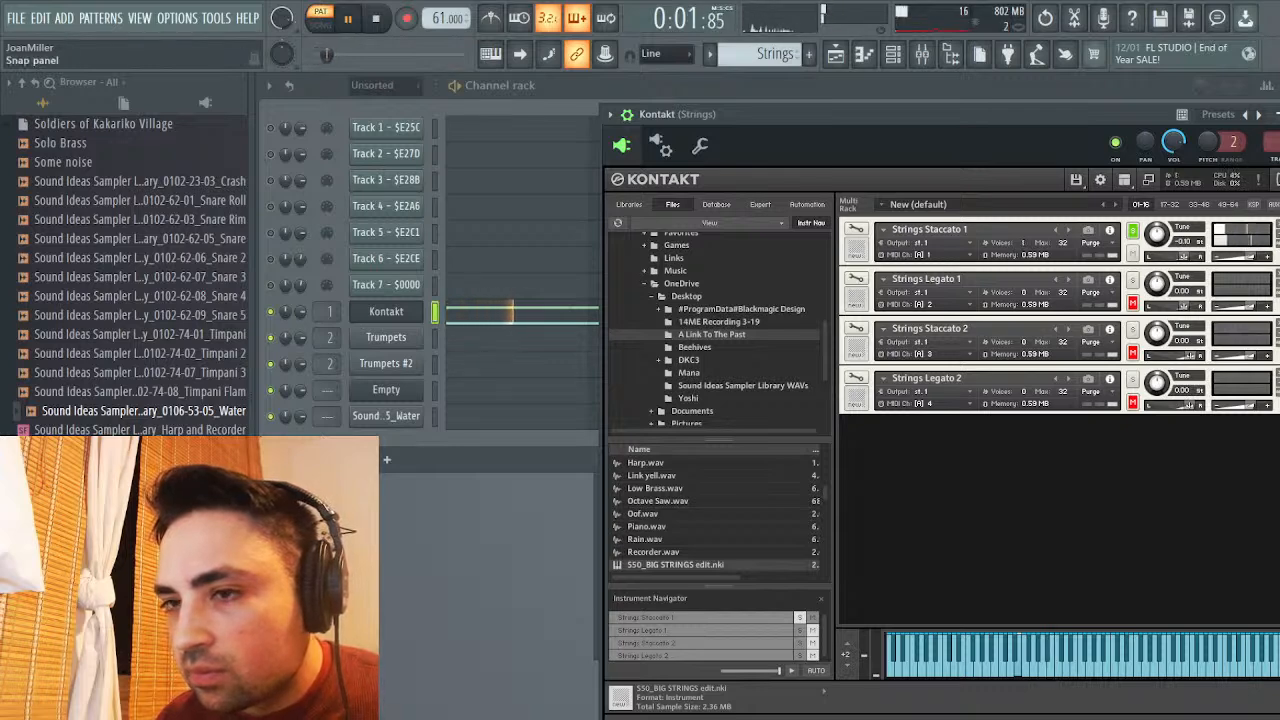
key("space")
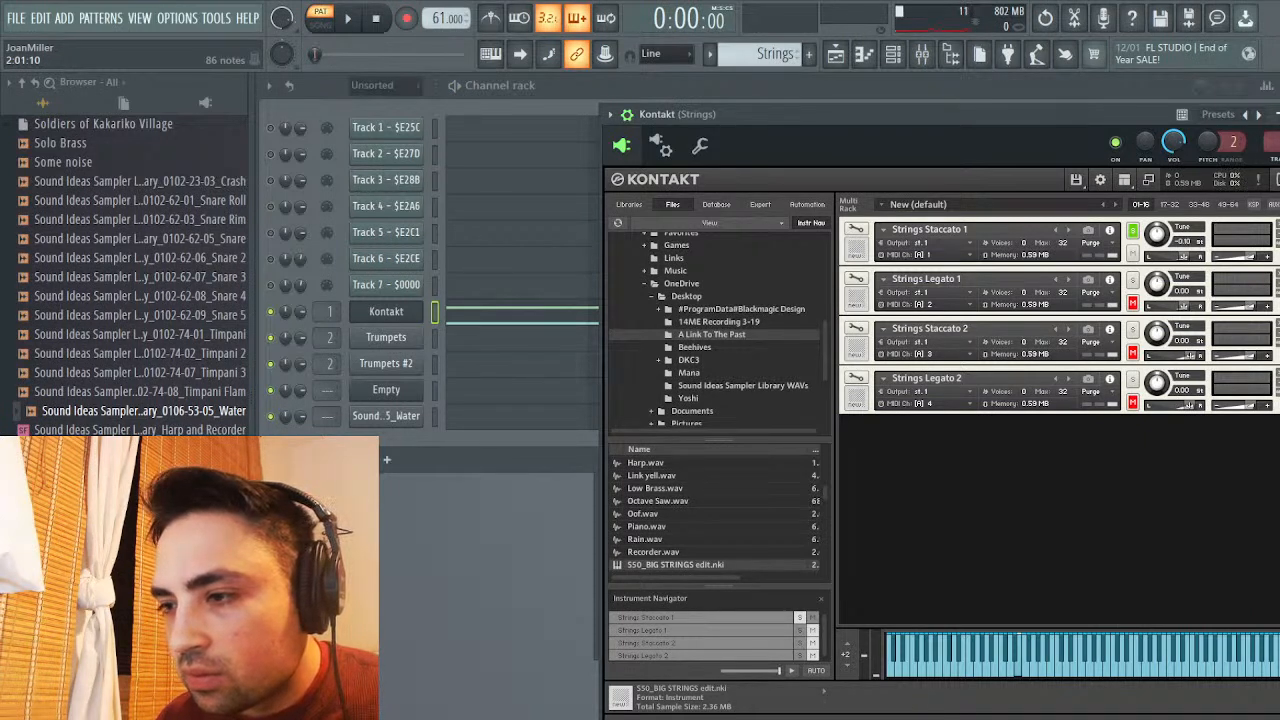
key("space")
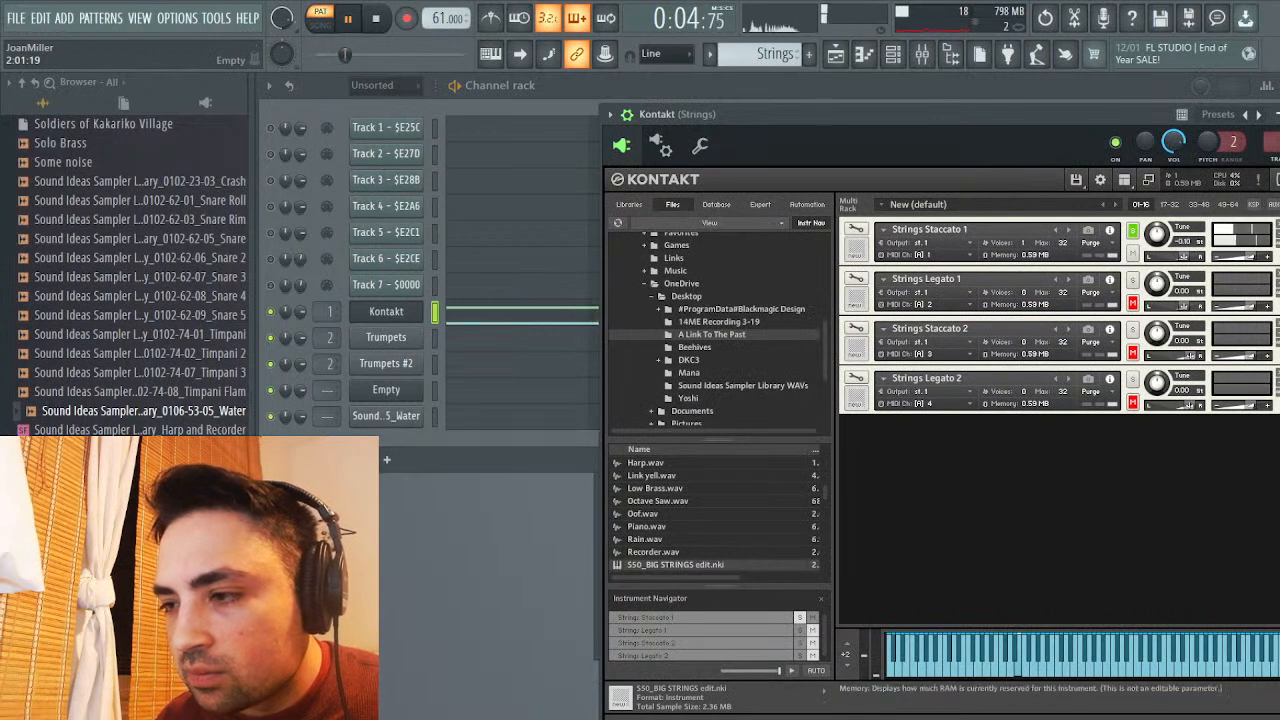
key("space")
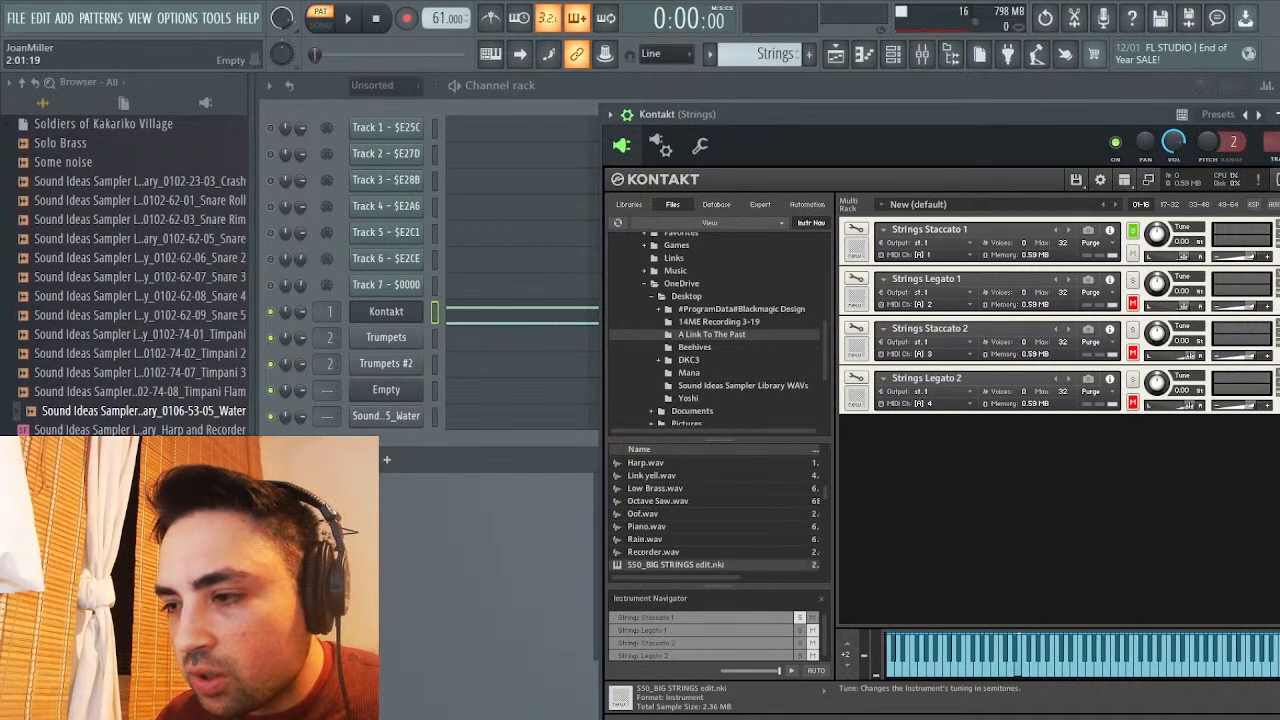
key("space")
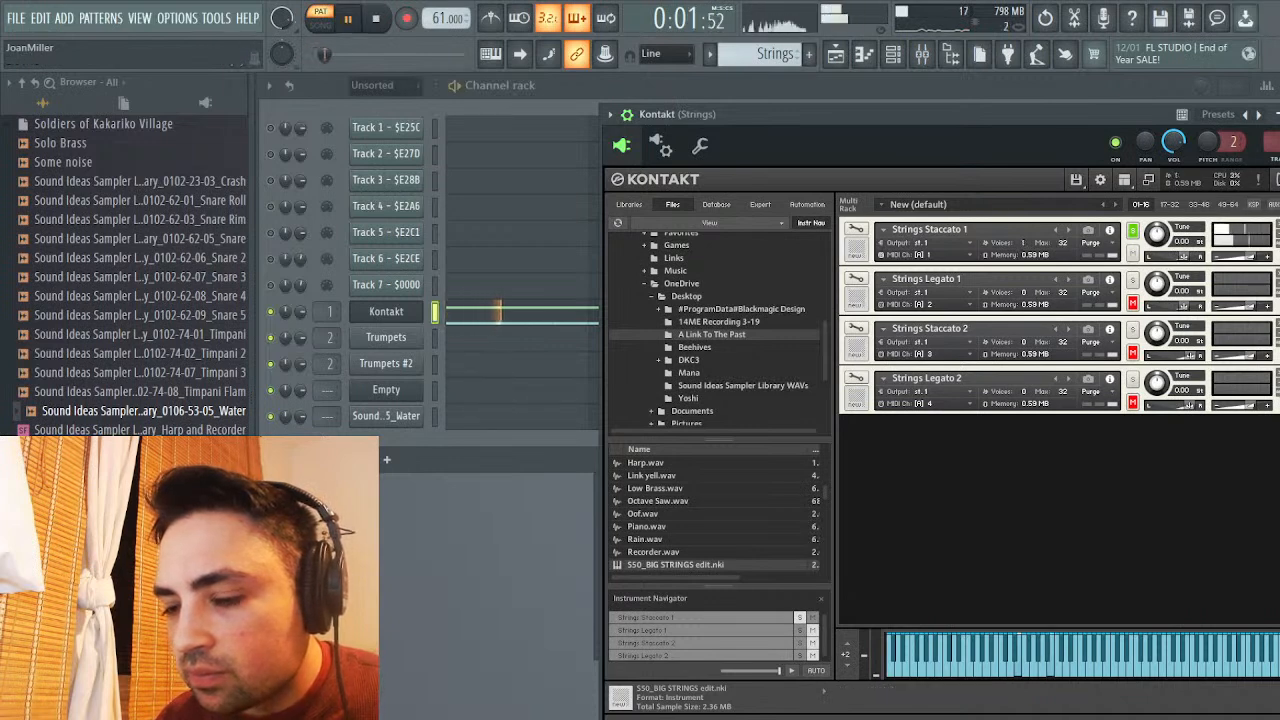
key("space")
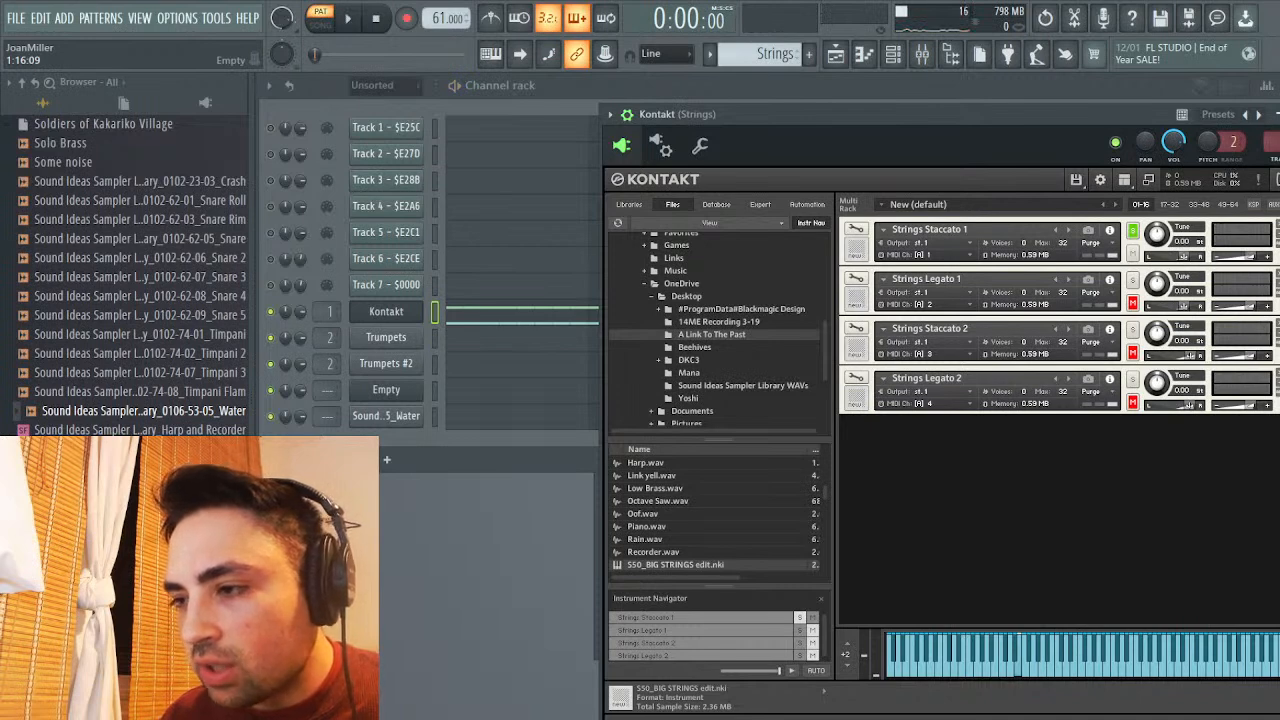
Unsolo Strings Staccato 1 and play the Strings pattern with all four instruments to check the stereo balance
key("space")
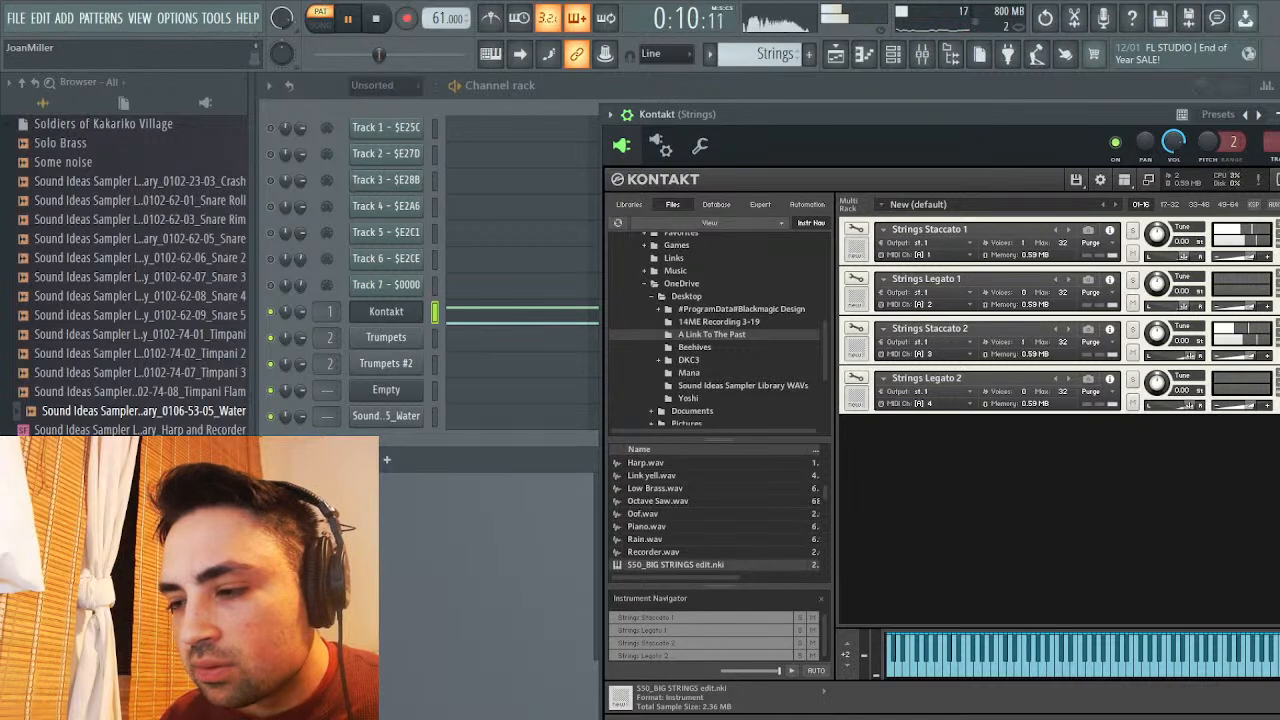
key("space")
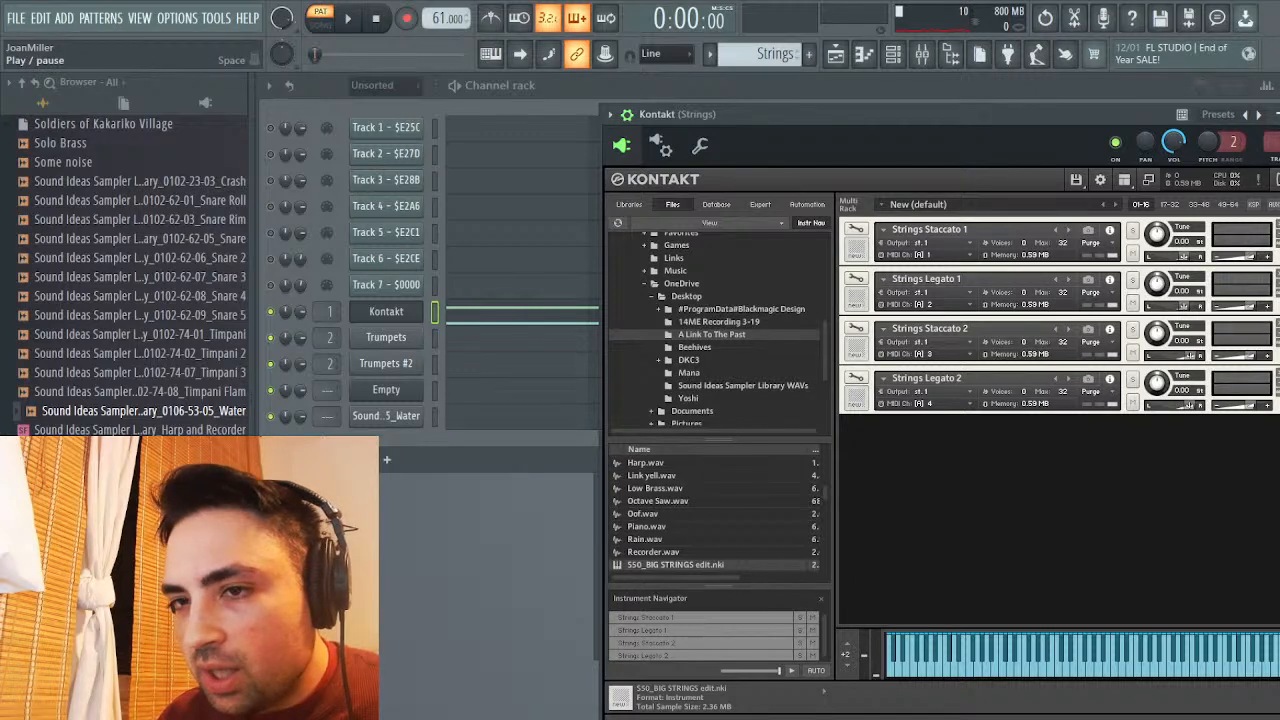
left_click(348, 18)
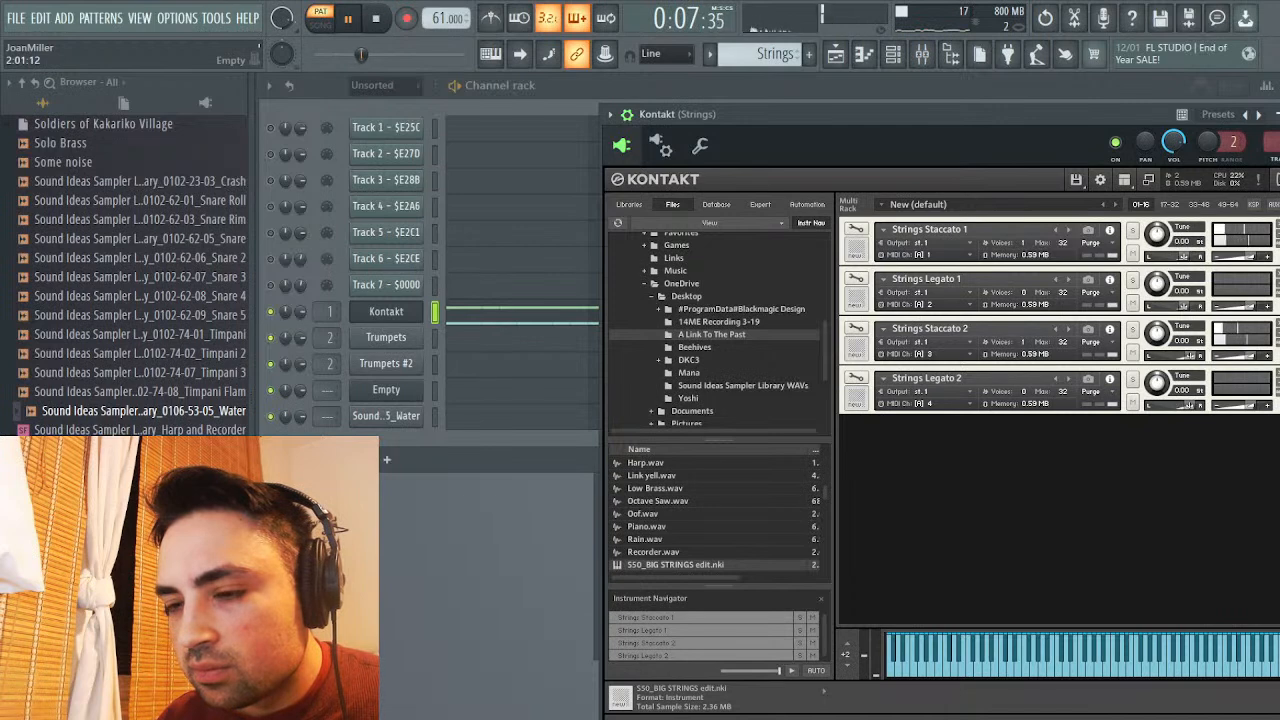
left_click(375, 18)
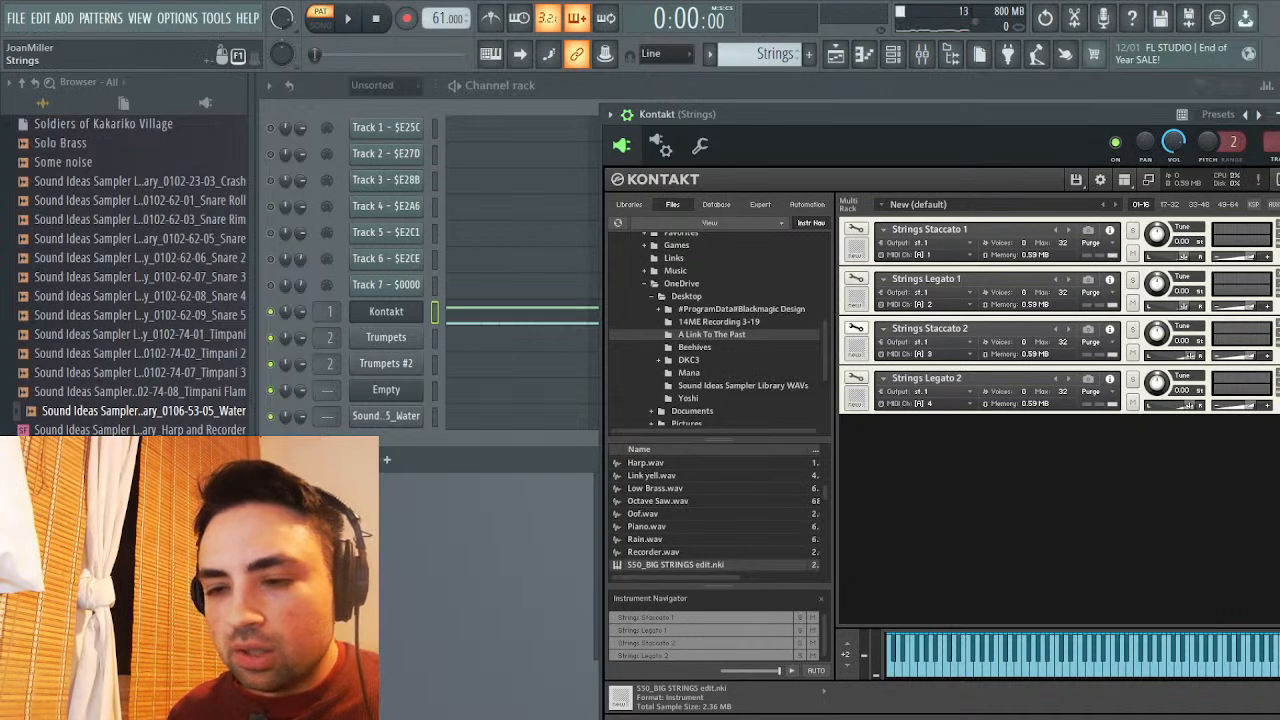
Switch to the Brass pattern and show note panning in the Trumpets piano roll's event lane
key("Escape")
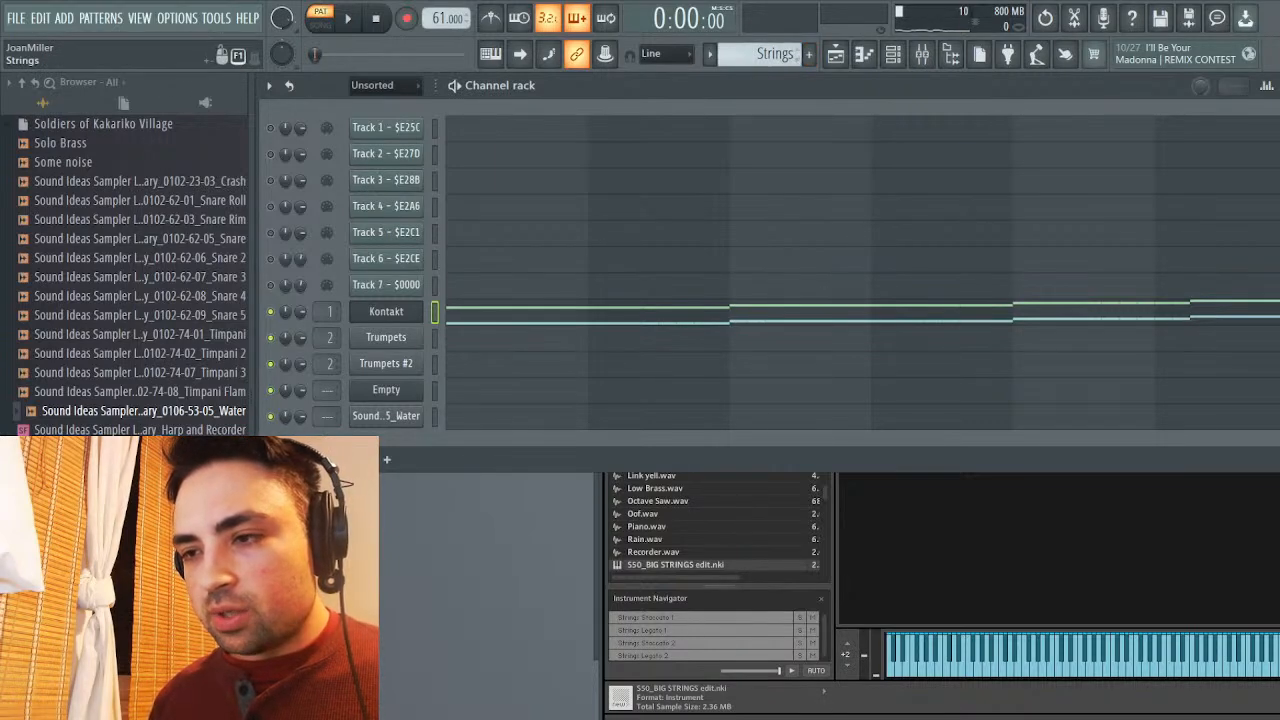
scroll(775, 53, "down", 1)
left_click(685, 340)
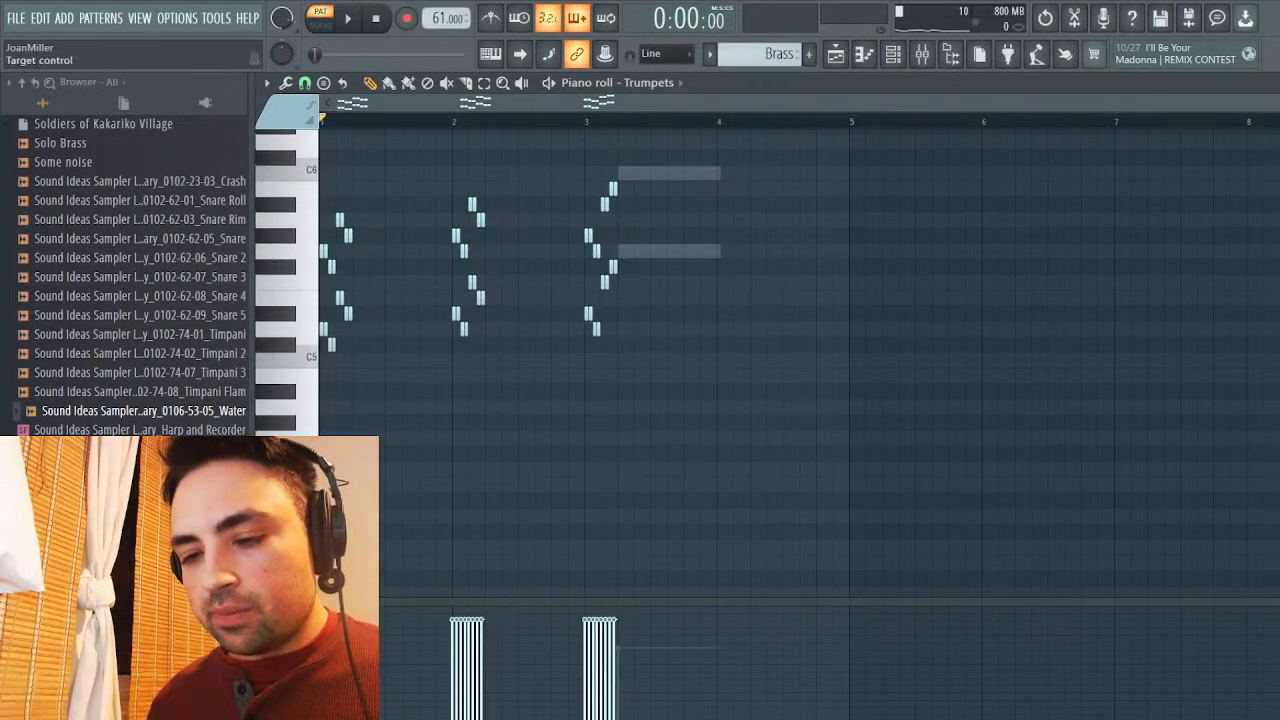
left_click(287, 655)
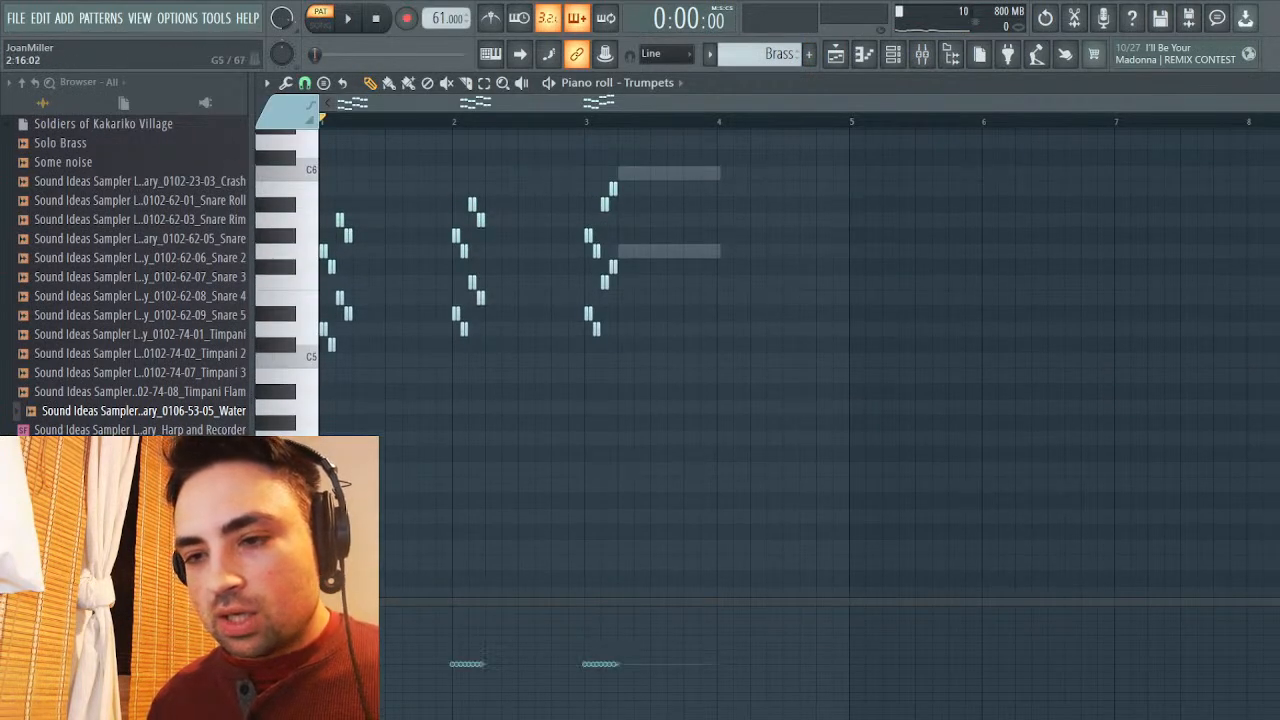
Select the lower-octave trumpet notes and pan them all evenly to the right
left_click_drag(627, 291, 321, 475)
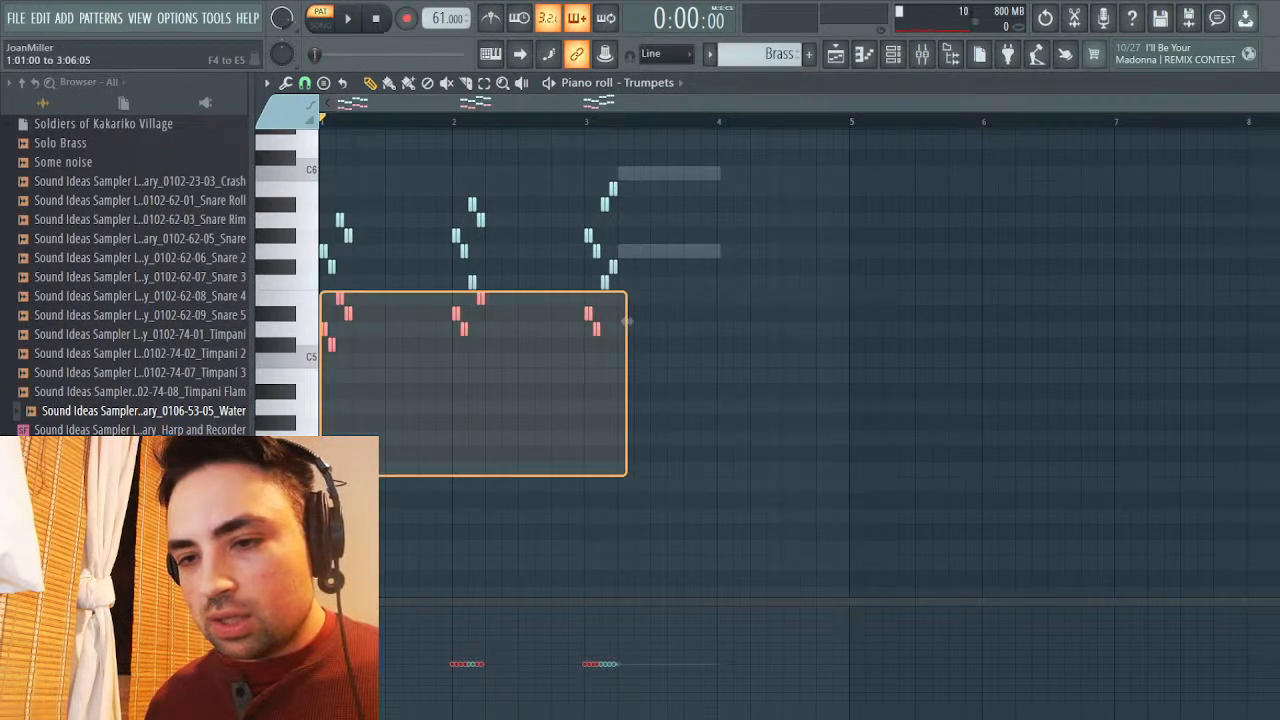
left_click_drag(627, 320, 627, 320)
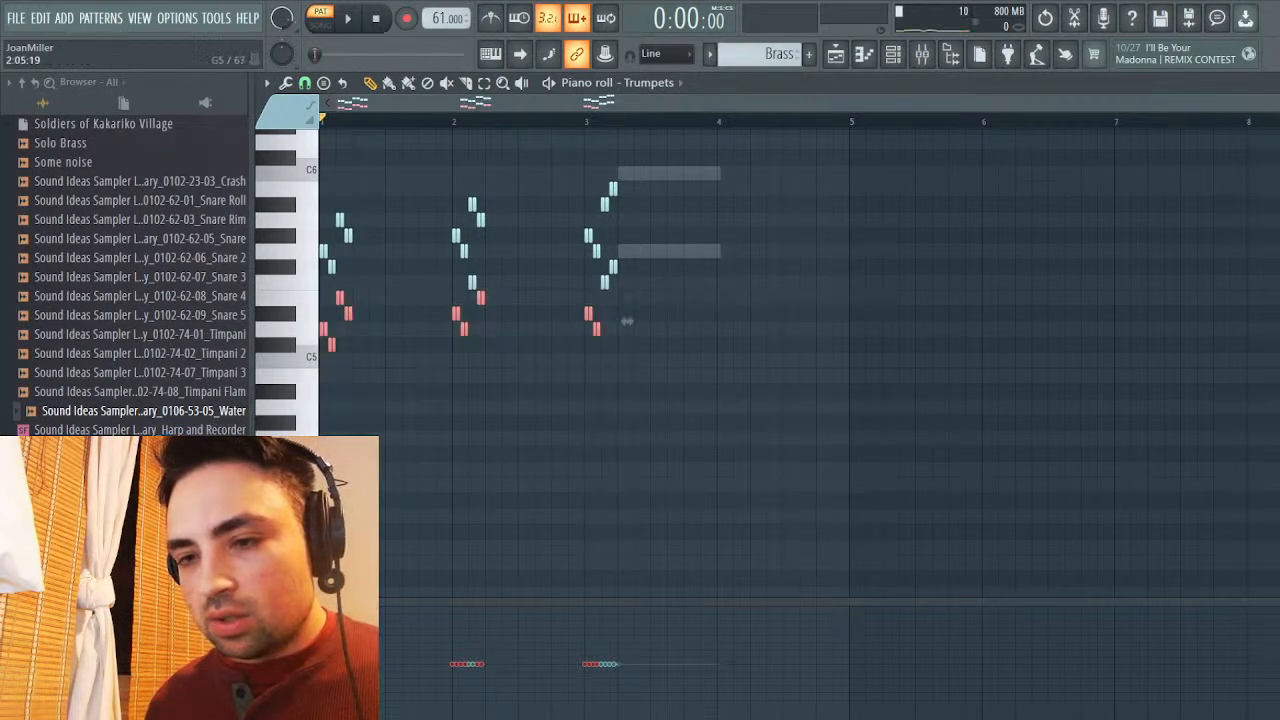
left_click_drag(621, 261, 322, 382)
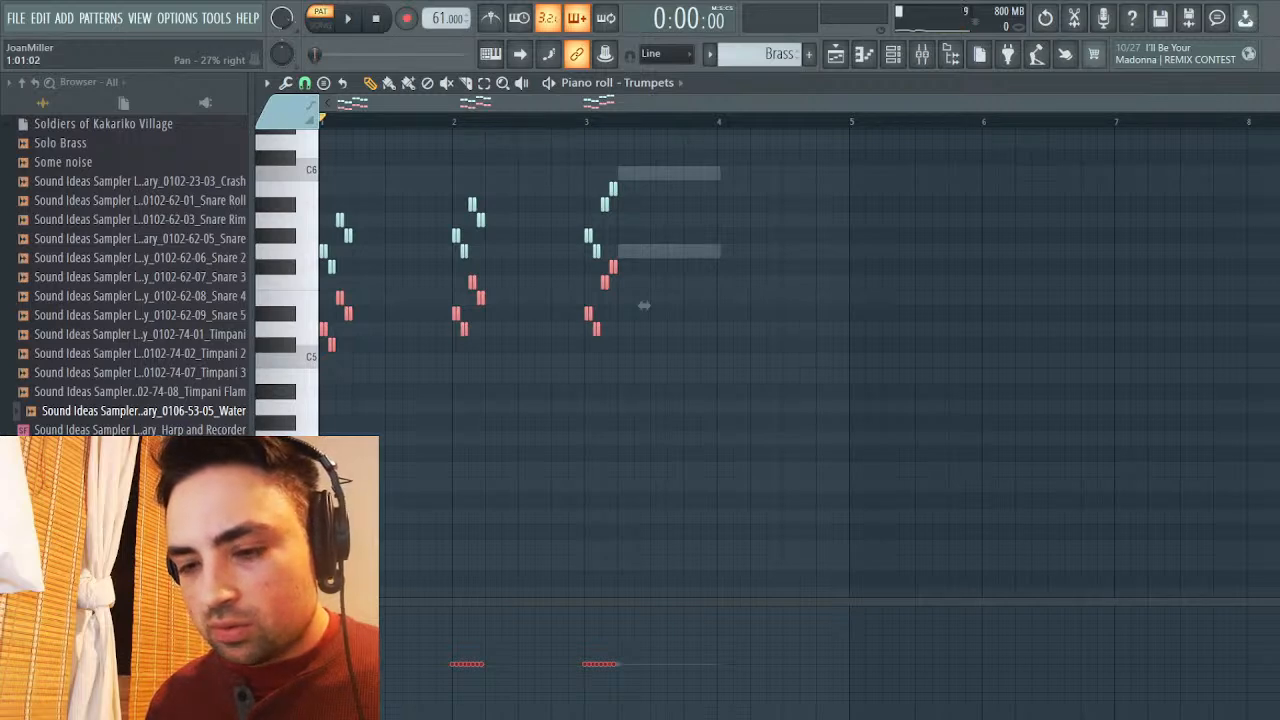
mouse_move(323, 649)
left_mouse_down()
mouse_move(588, 634)
mouse_move(632, 646)
left_mouse_up()
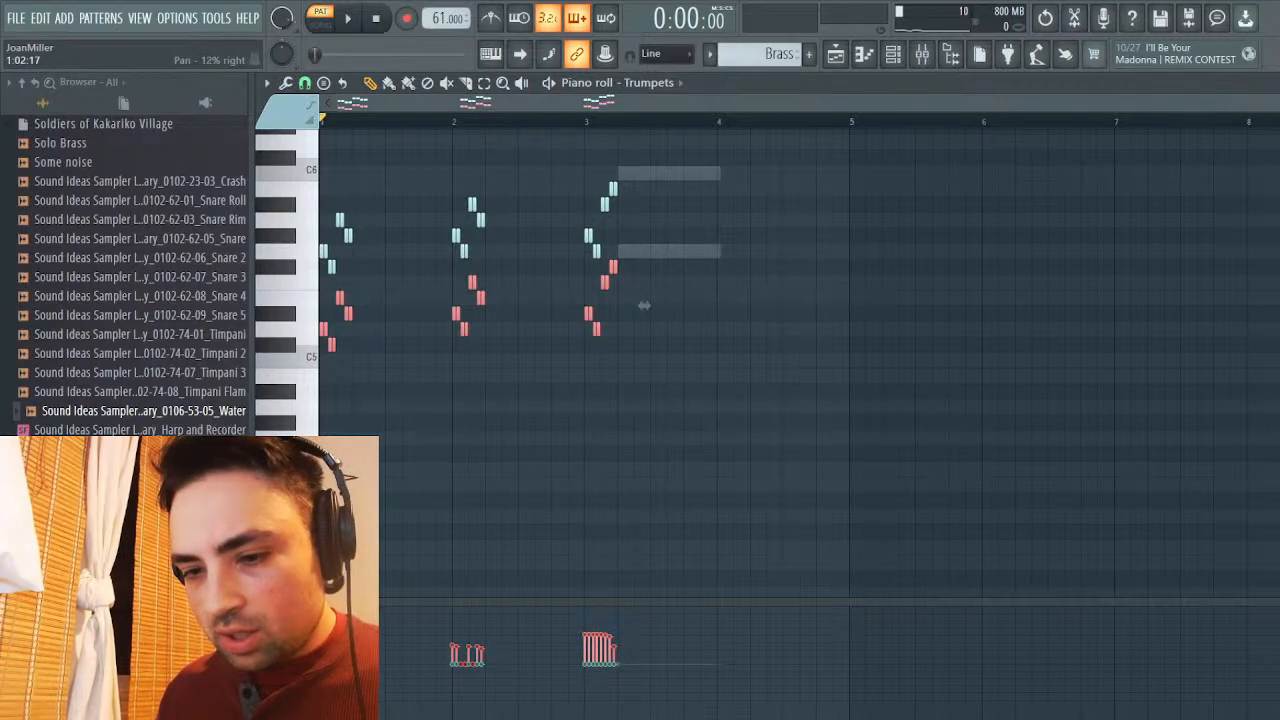
left_click_drag(450, 647, 616, 647)
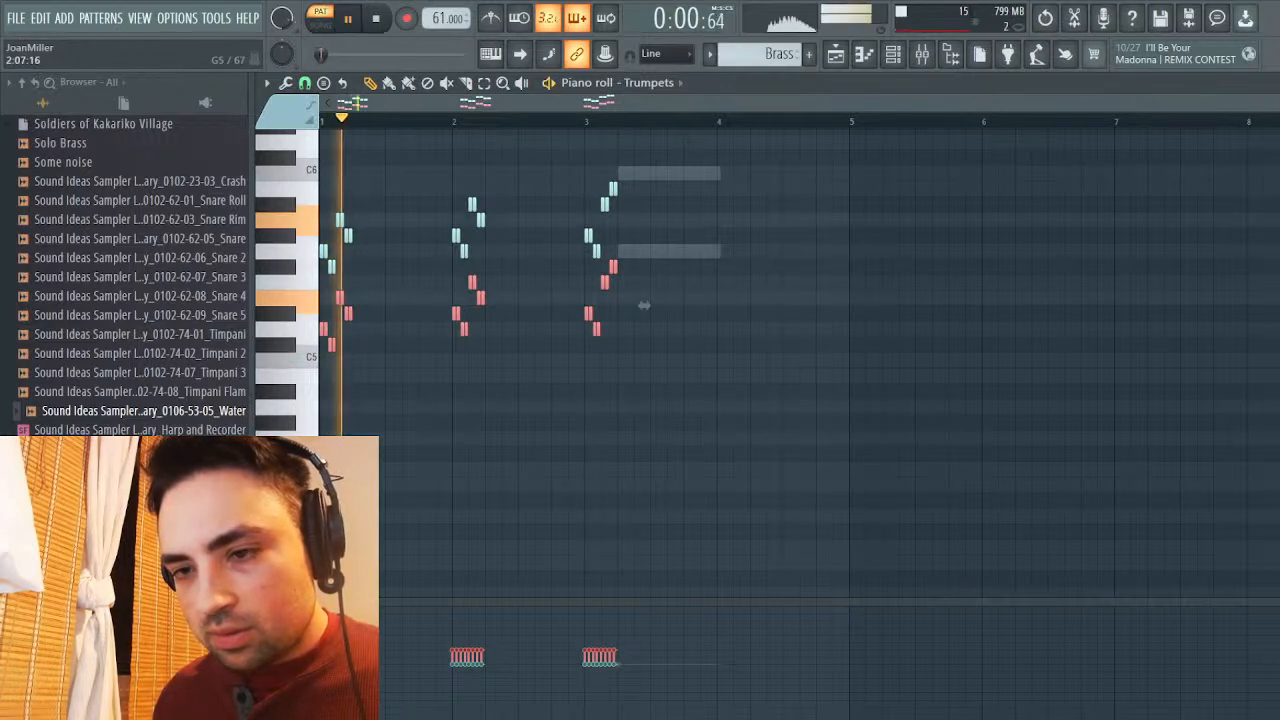
Select the upper-octave trumpet notes, pan them slightly to the left, and play the Brass pattern to check
left_click_drag(666, 166, 323, 271)
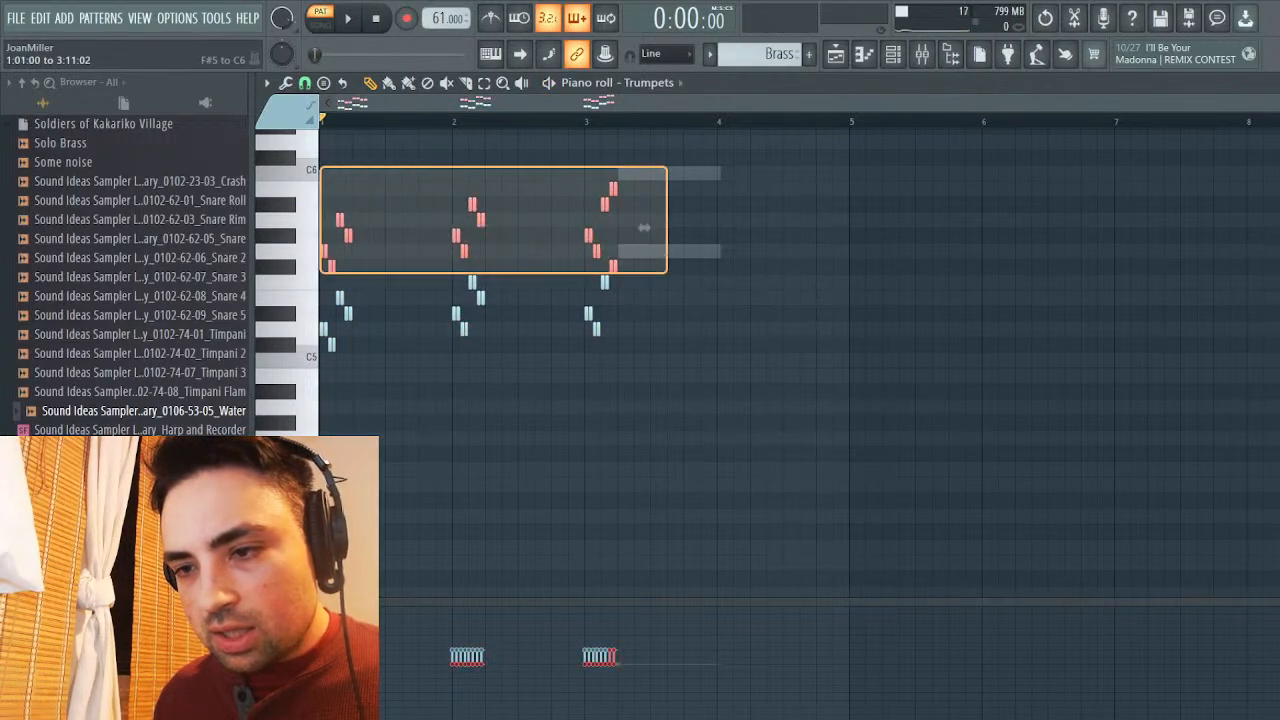
left_click(323, 250)
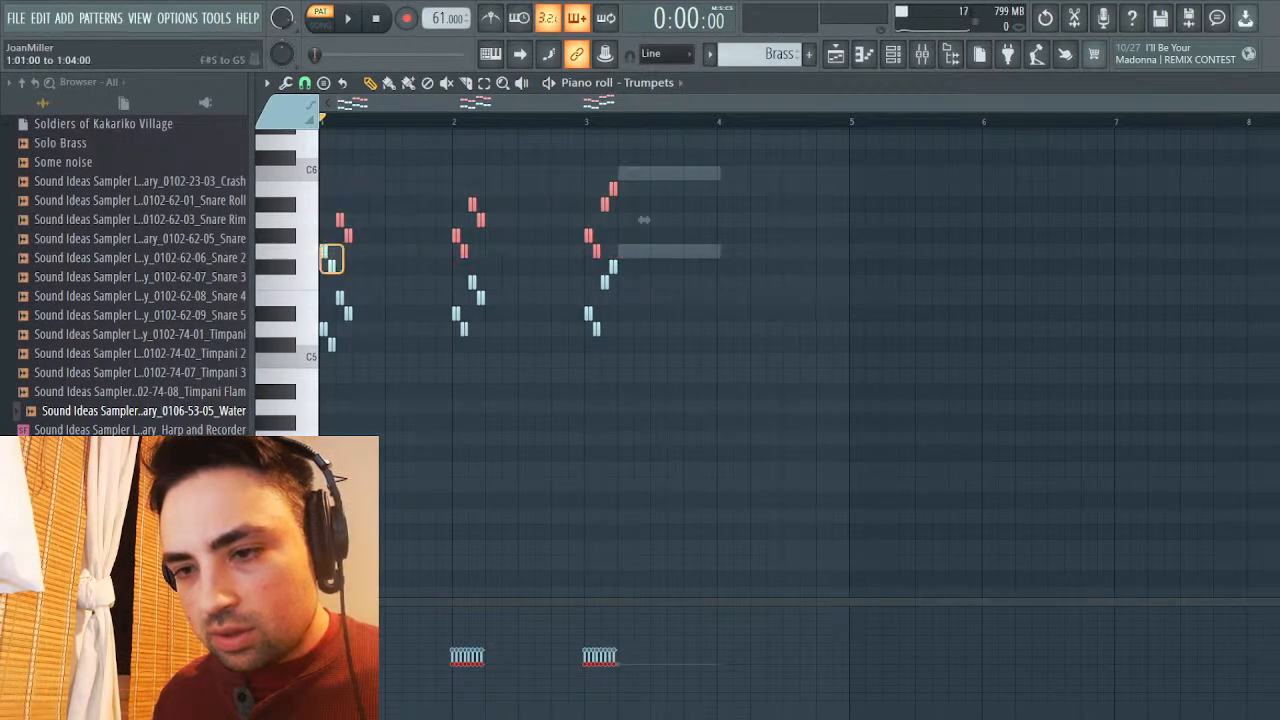
left_click_drag(336, 268, 322, 249)
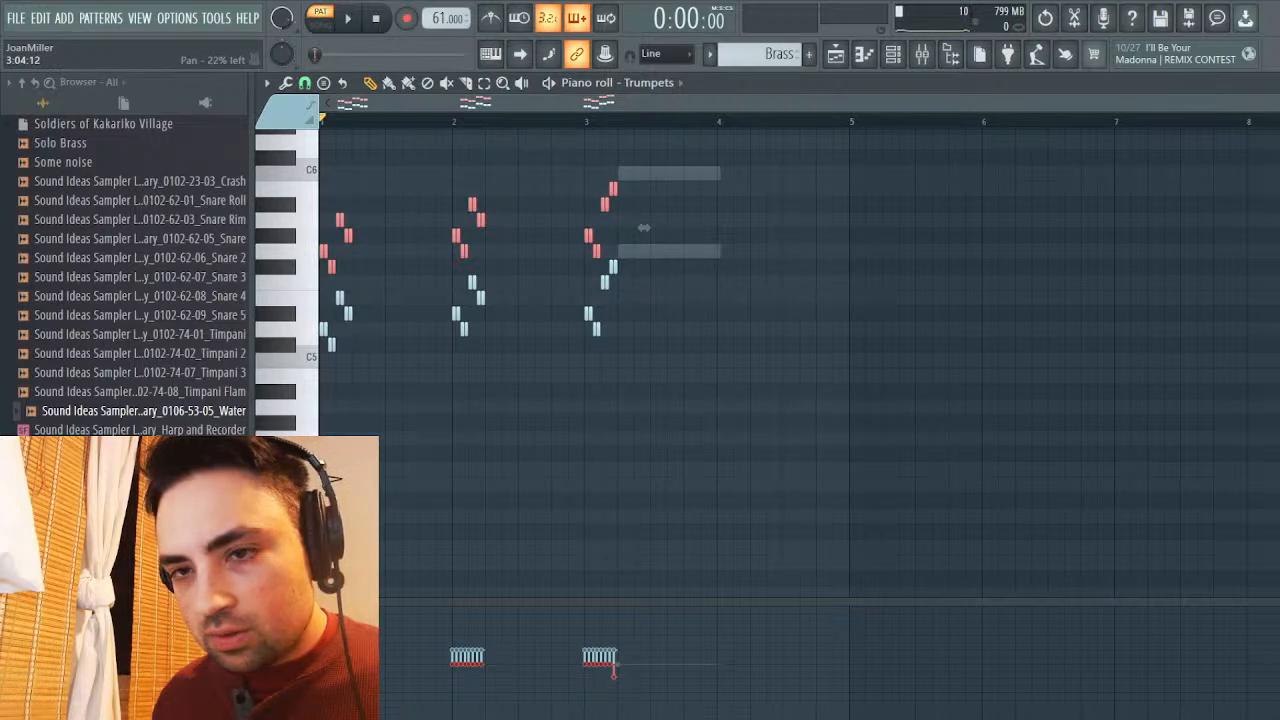
left_click_drag(614, 677, 322, 675)
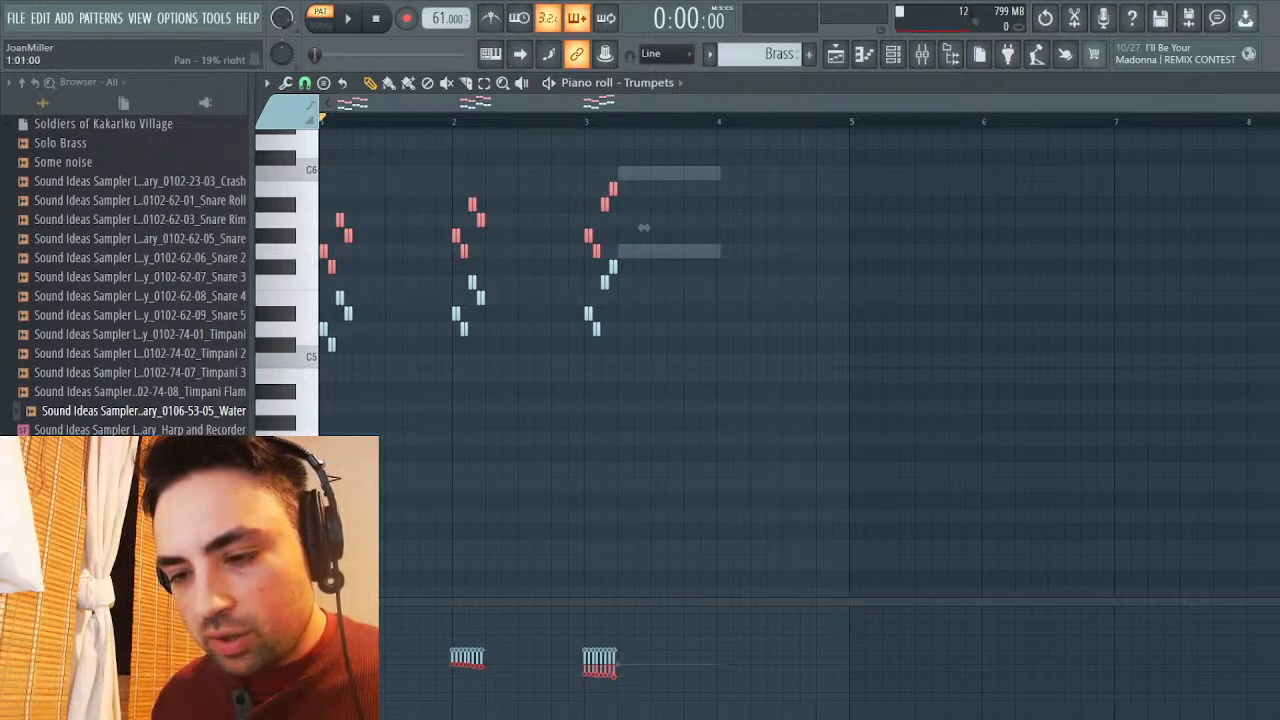
key("space")
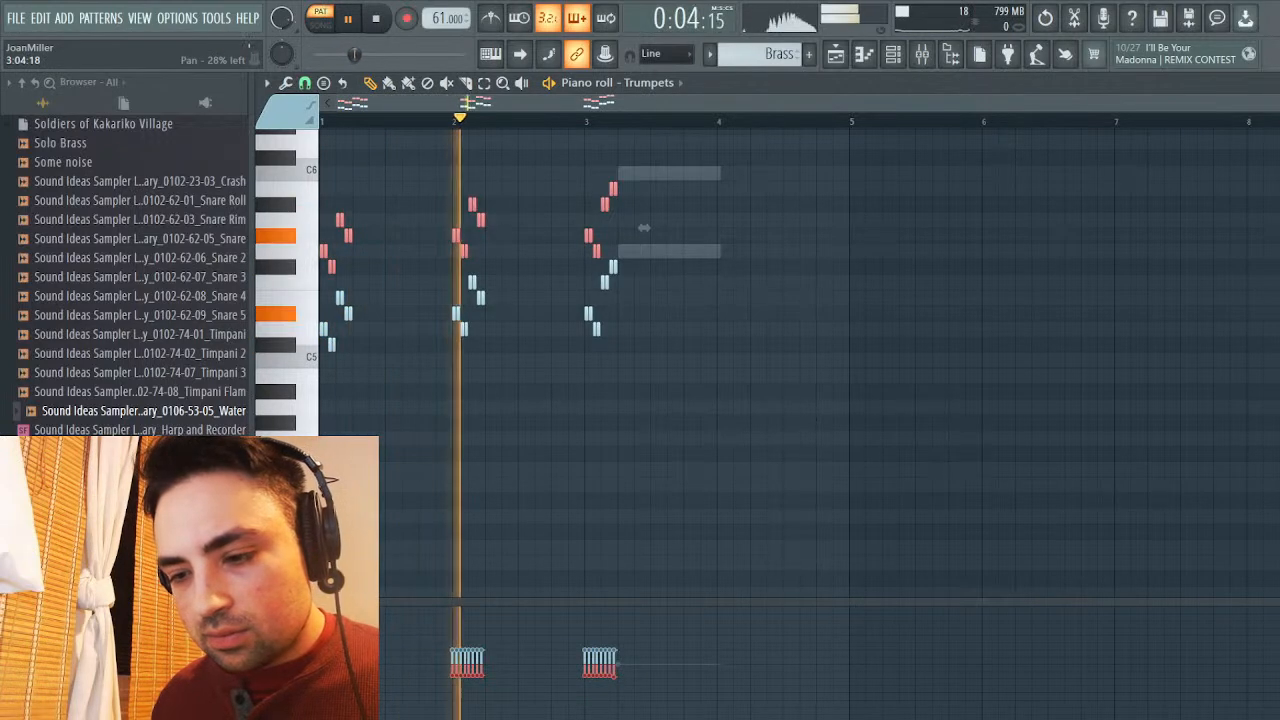
key("ctrl+d")
key("space")
key("Escape")
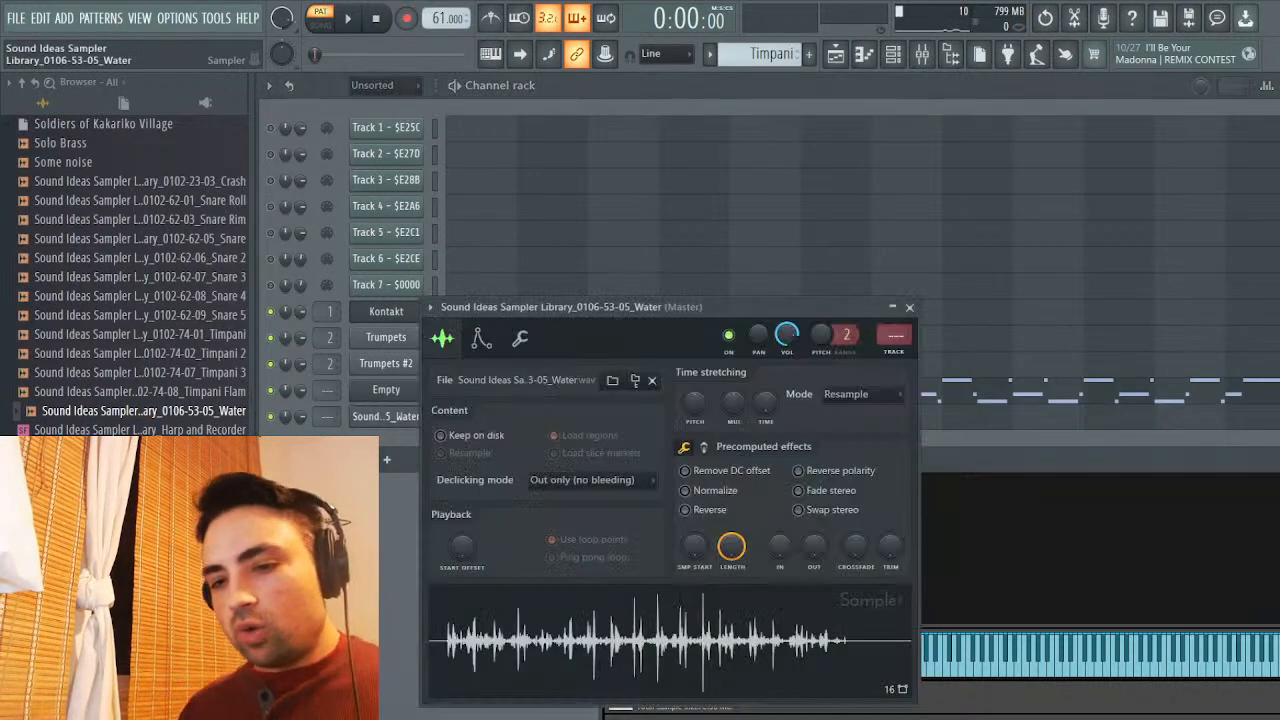
Switch to the Dank Dungeons pattern and rename the water sample channel Splashes
left_click(386, 415)
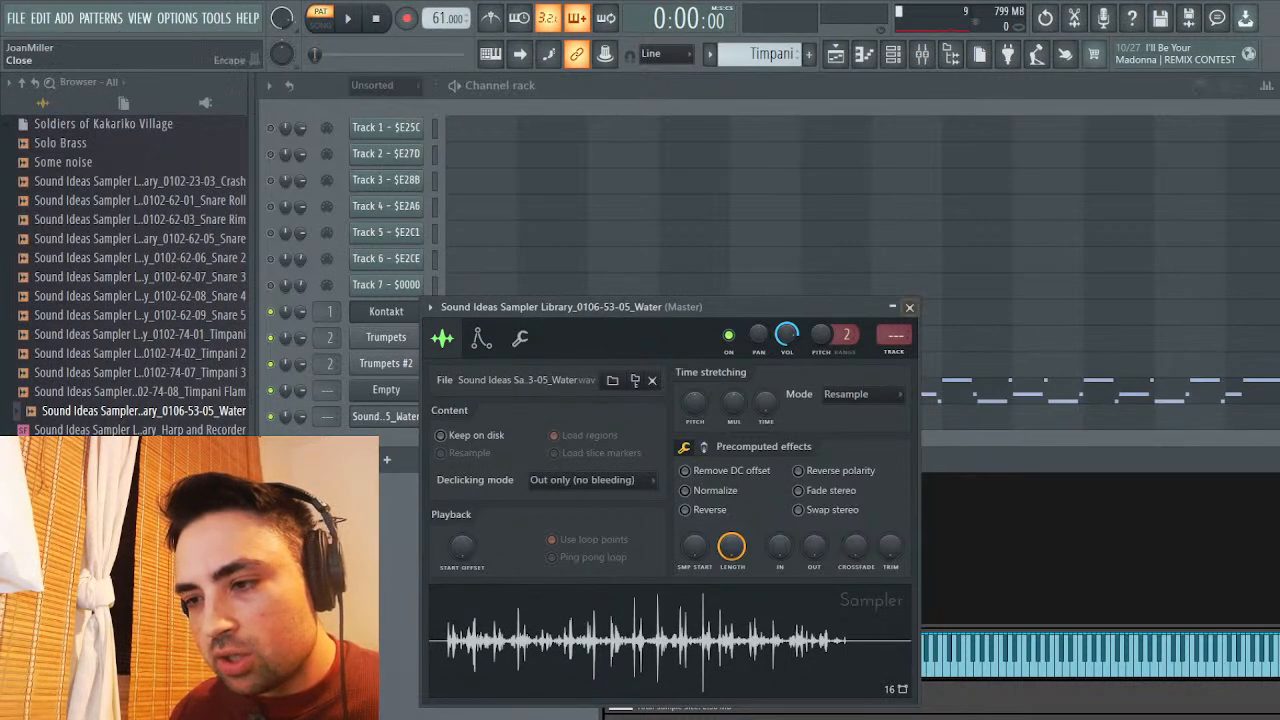
left_click(909, 307)
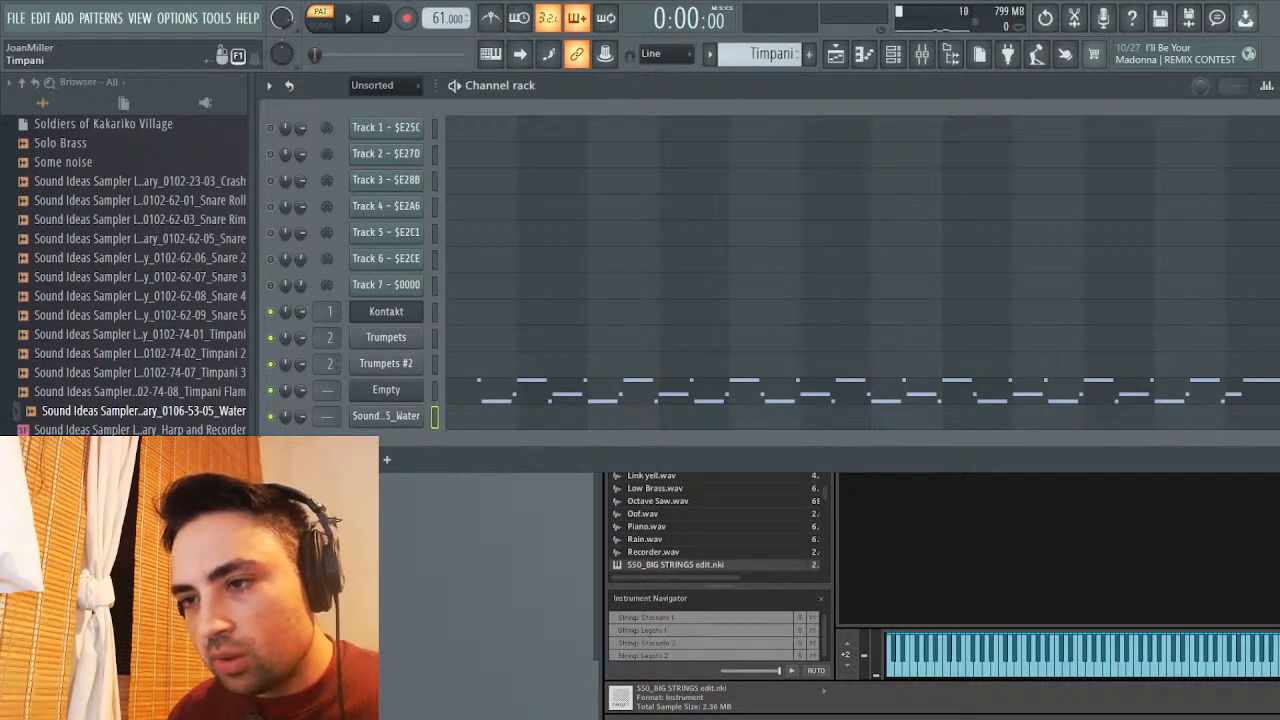
scroll(770, 53, "down", 1)
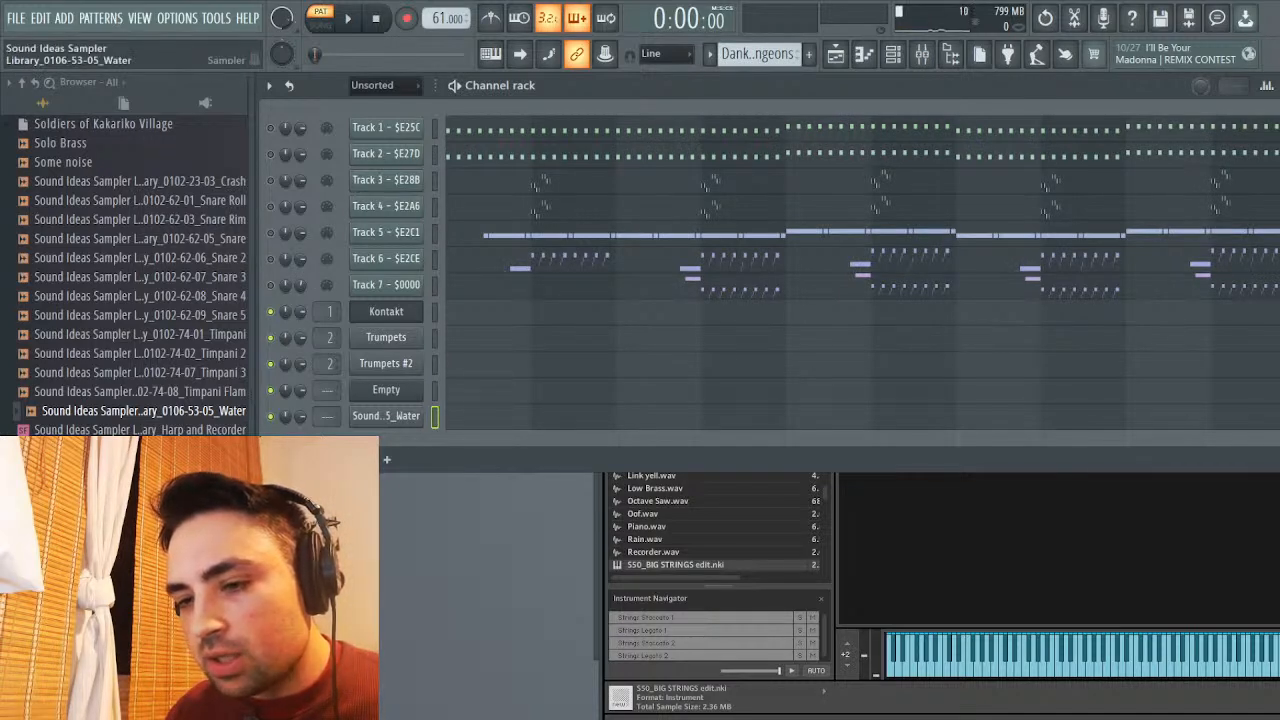
left_click(386, 415)
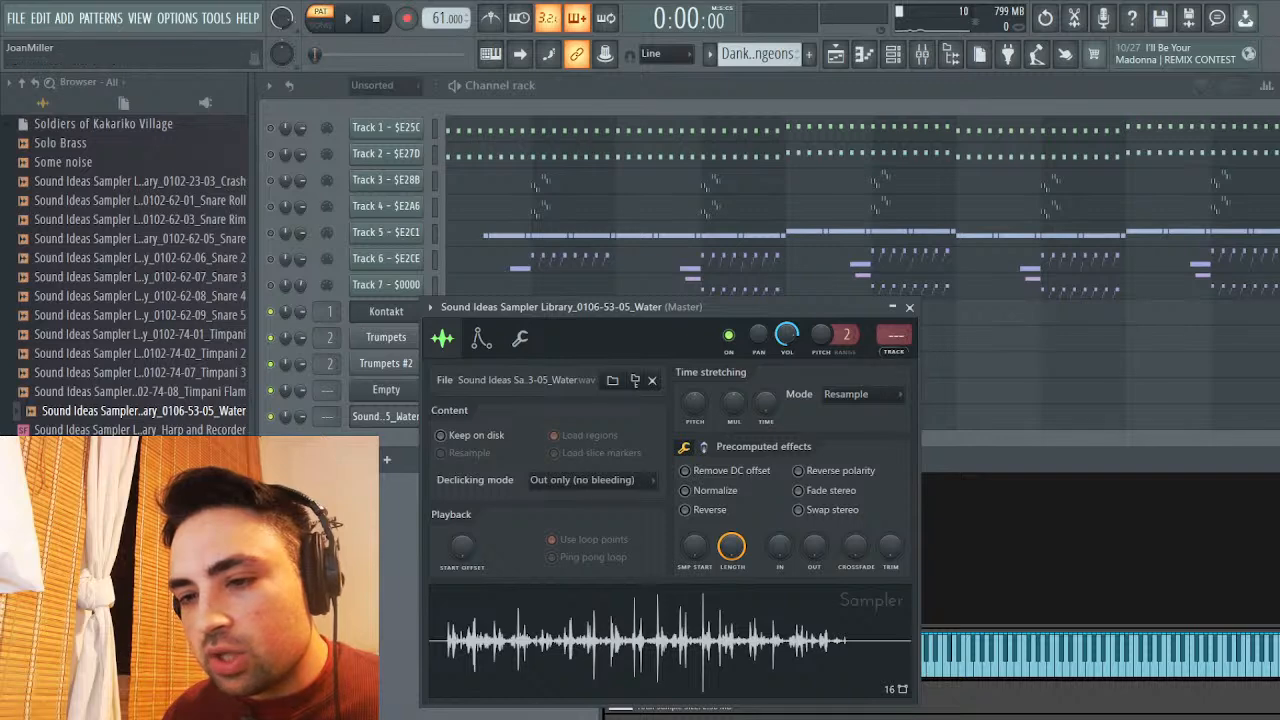
left_click(386, 416)
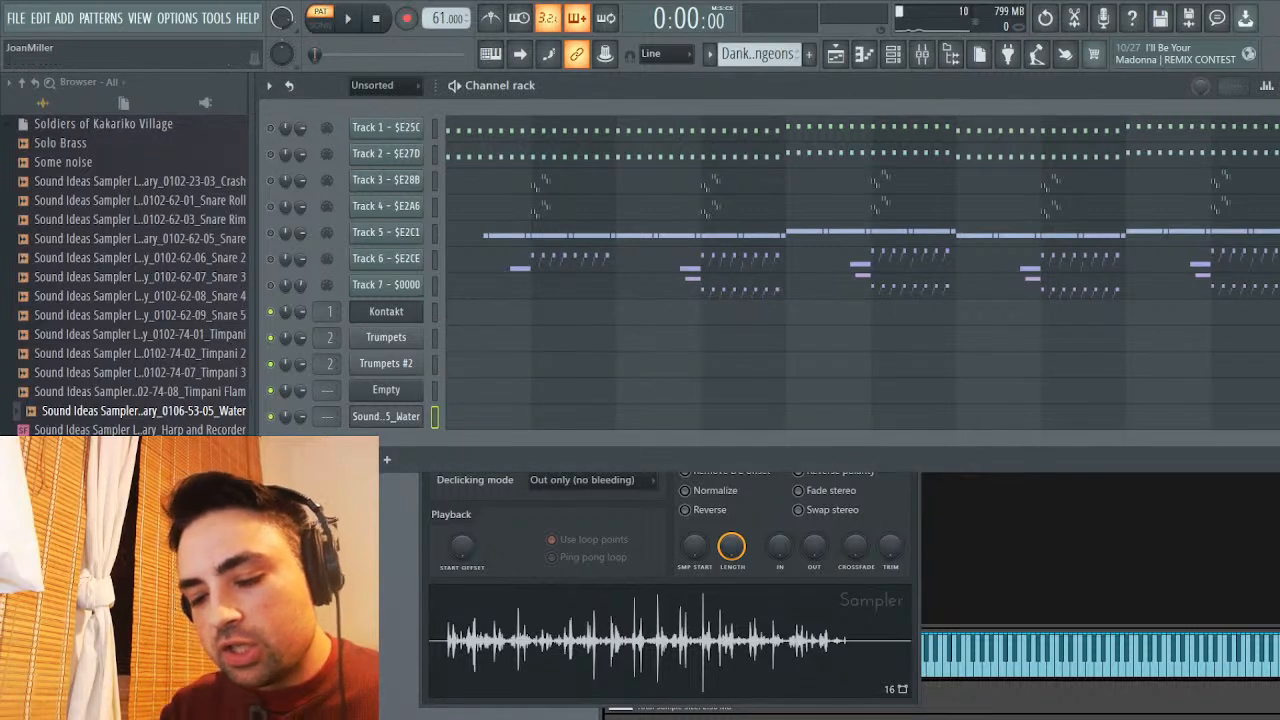
key("Return")
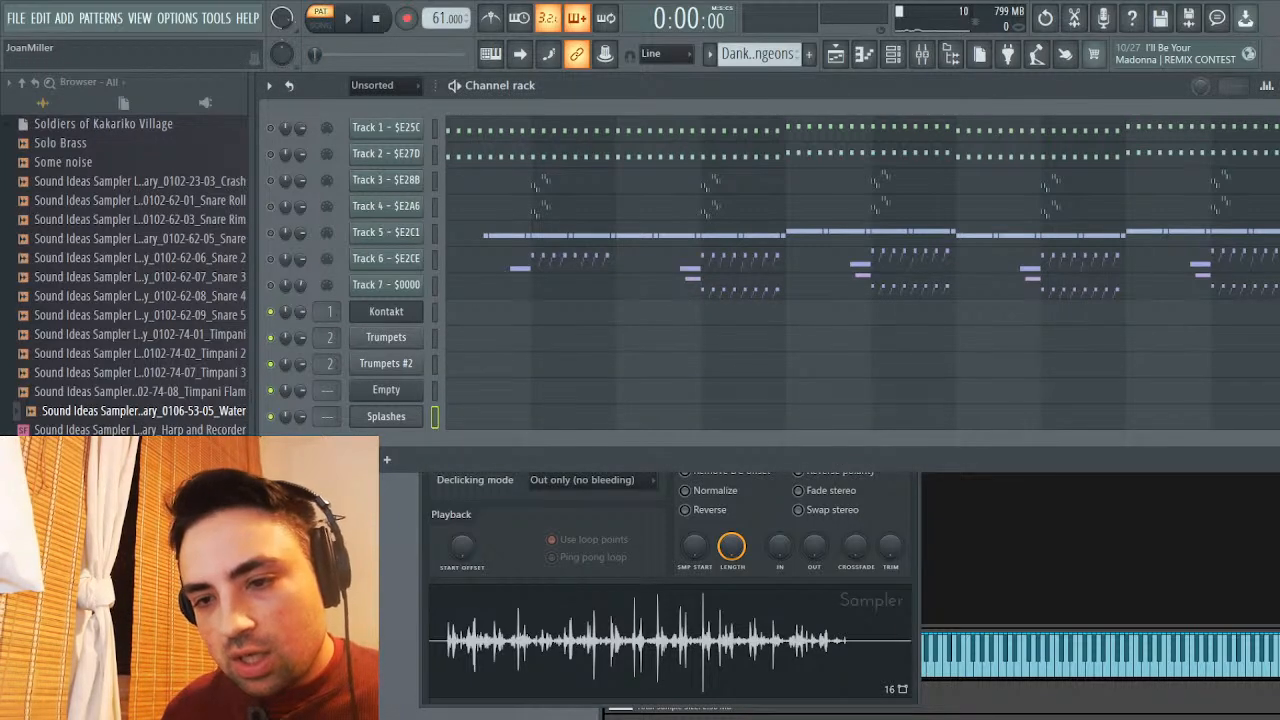
Trim the silence from the Splashes sample and assign its channel to free mixer track 3
left_click(386, 416)
left_click_drag(890, 545, 890, 515)
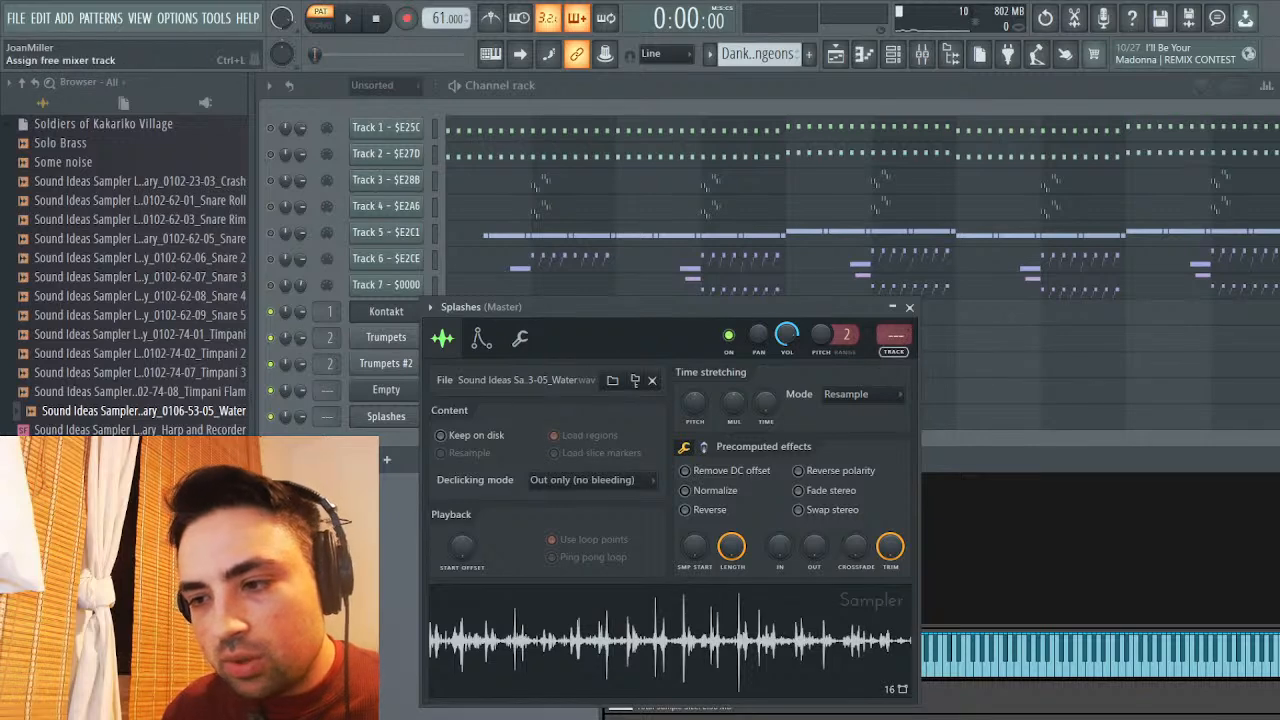
left_click(893, 336)
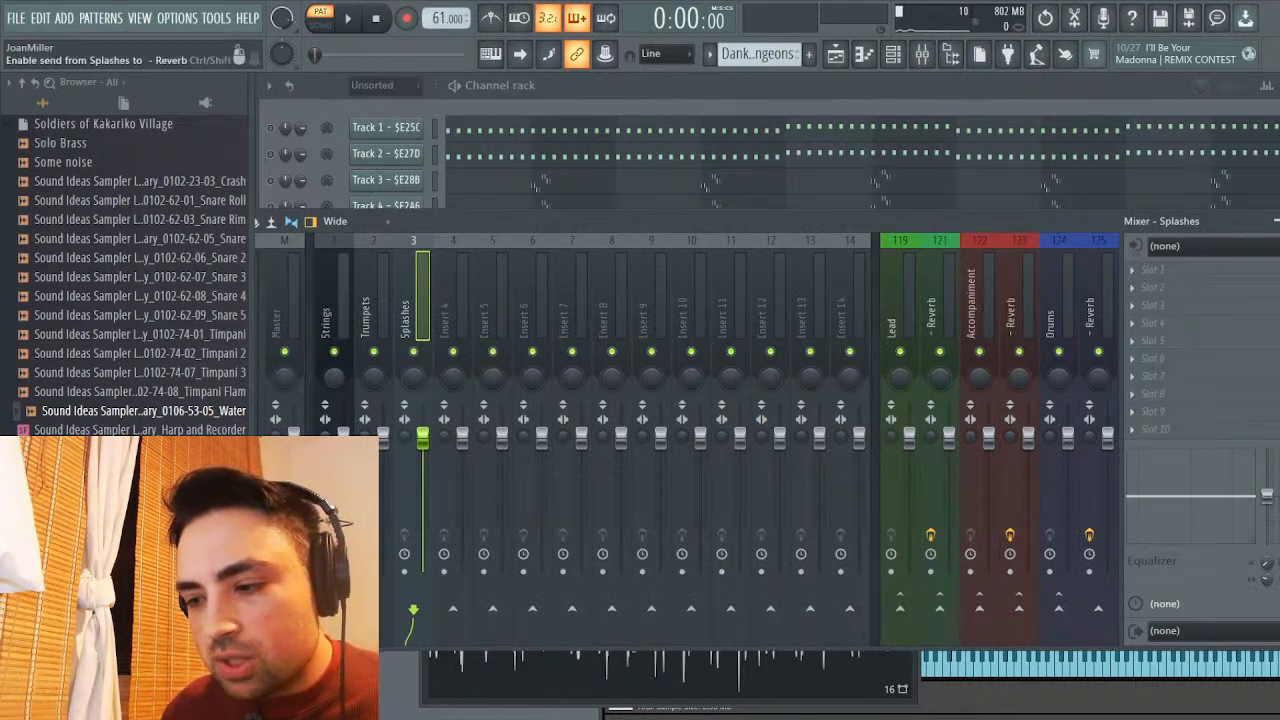
Send Splashes to the drums' Reverb track and set its TSAR-1R Reverb to a 15% mix and 1.21 s reverb time
left_click(1097, 606)
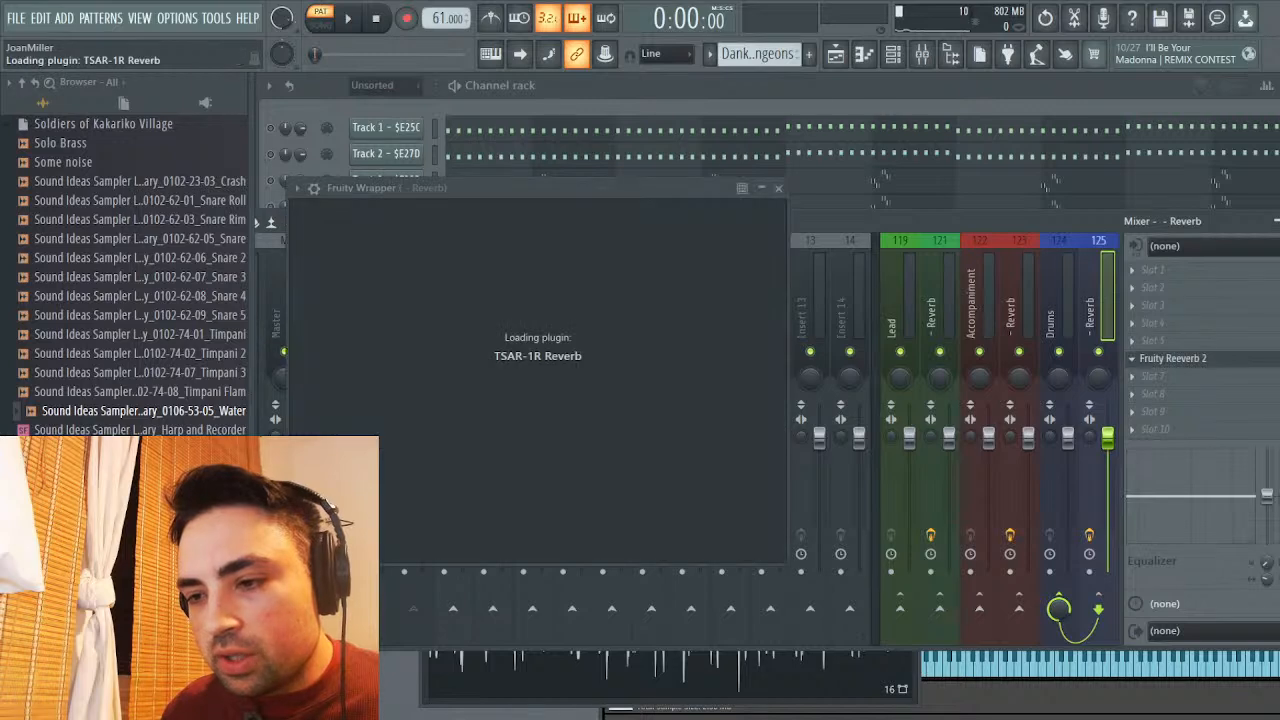
left_click_drag(487, 419, 487, 463)
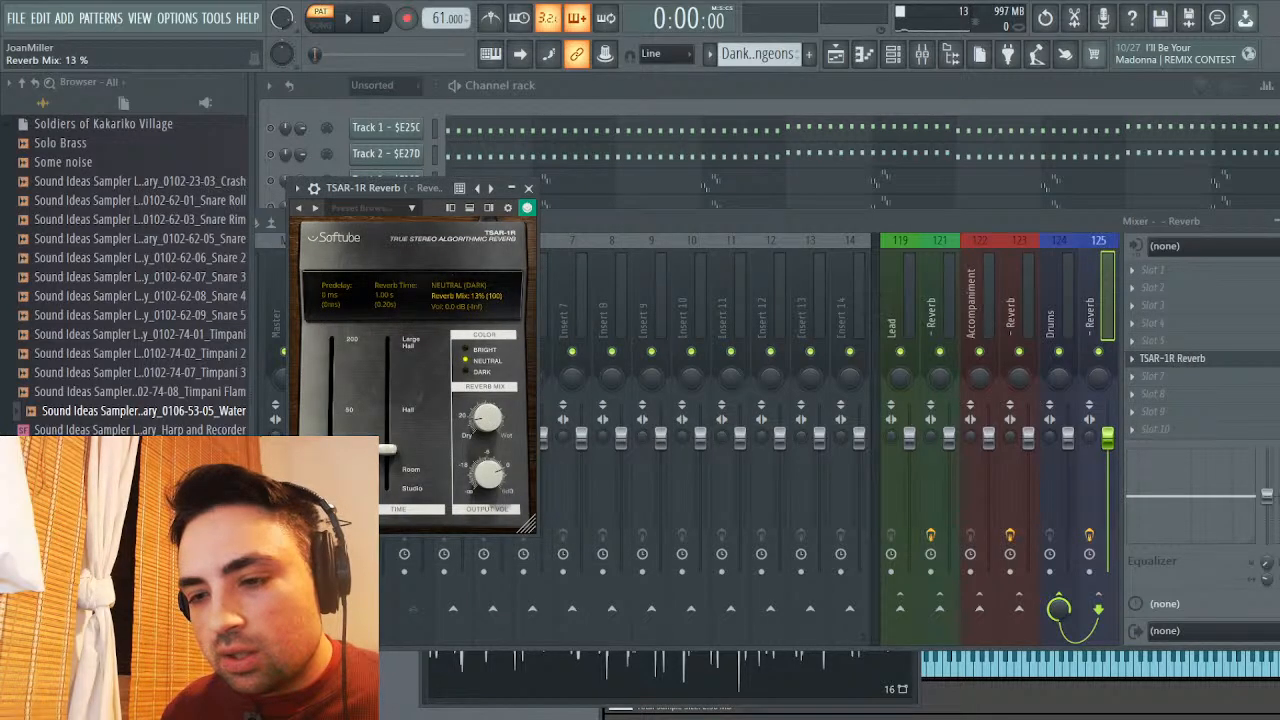
left_click_drag(387, 450, 386, 434)
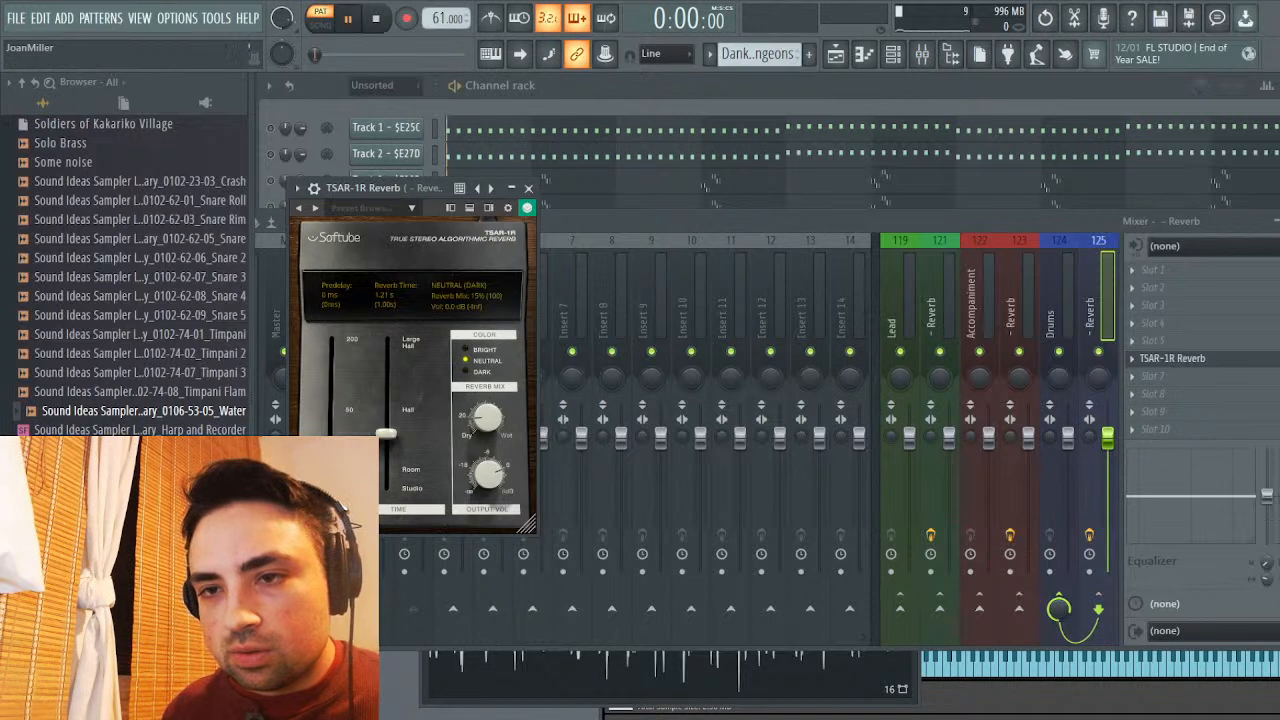
key("F9")
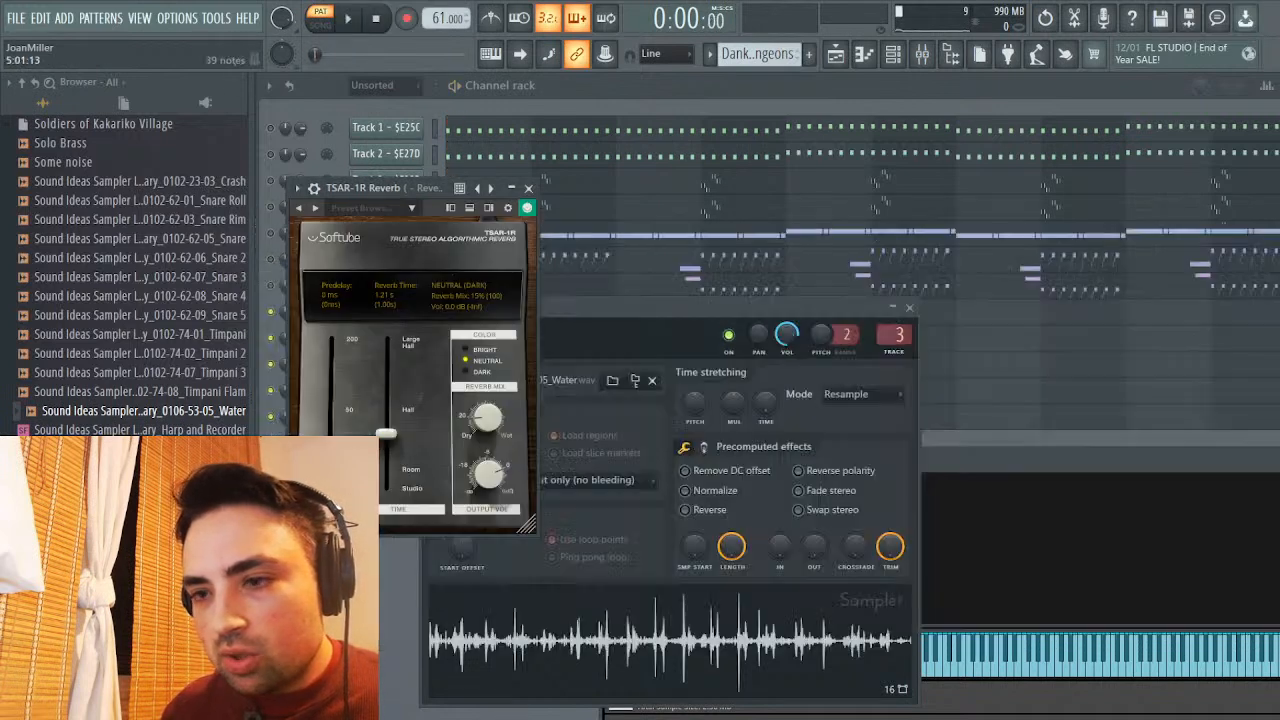
left_click(528, 188)
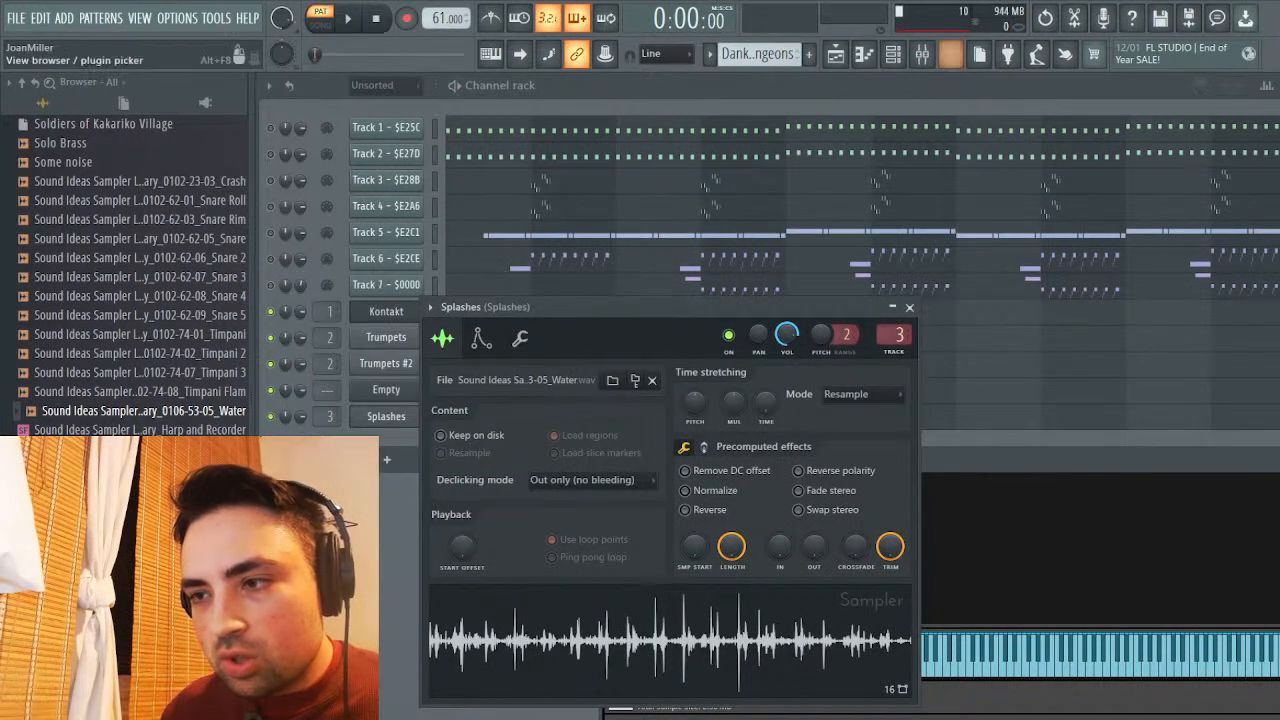
Set the stereo separation of the Splashes mixer track to 75% merged
left_click(921, 53)
mouse_move(404, 437)
left_mouse_down()
mouse_move(404, 467)
mouse_move(404, 448)
left_mouse_up()
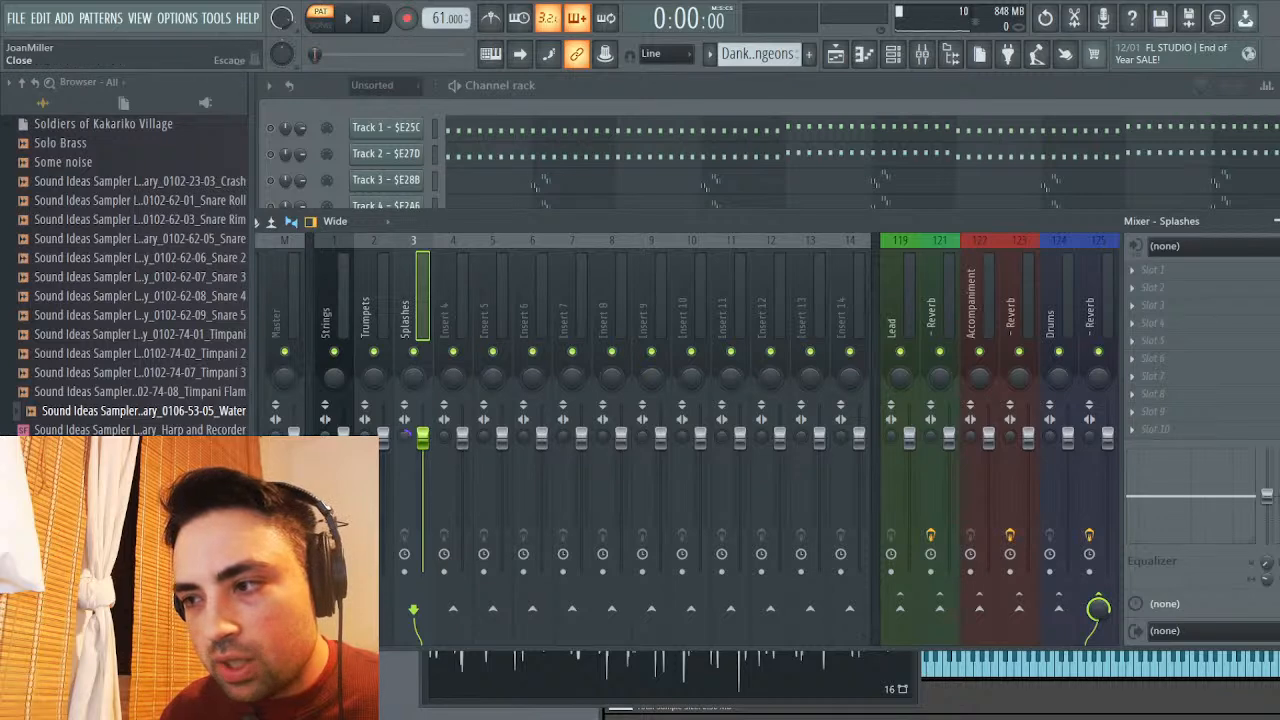
key("F9")
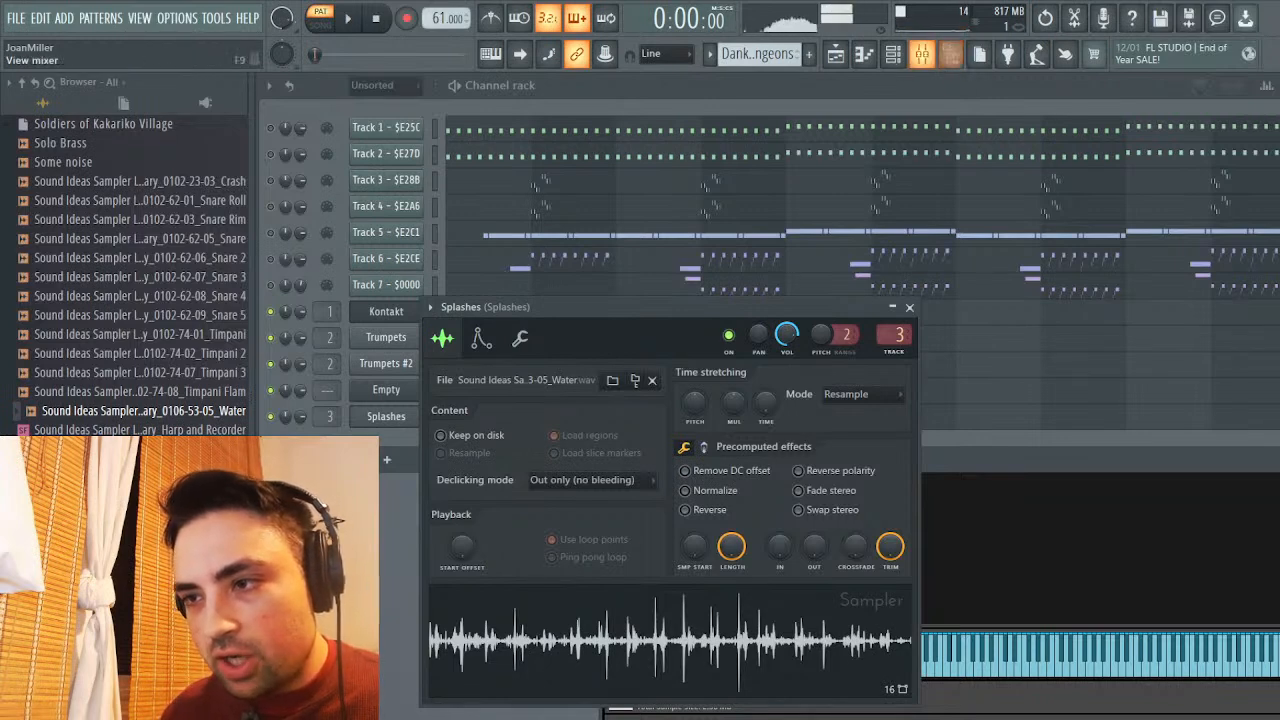
key("F9")
left_click_drag(404, 435, 404, 415)
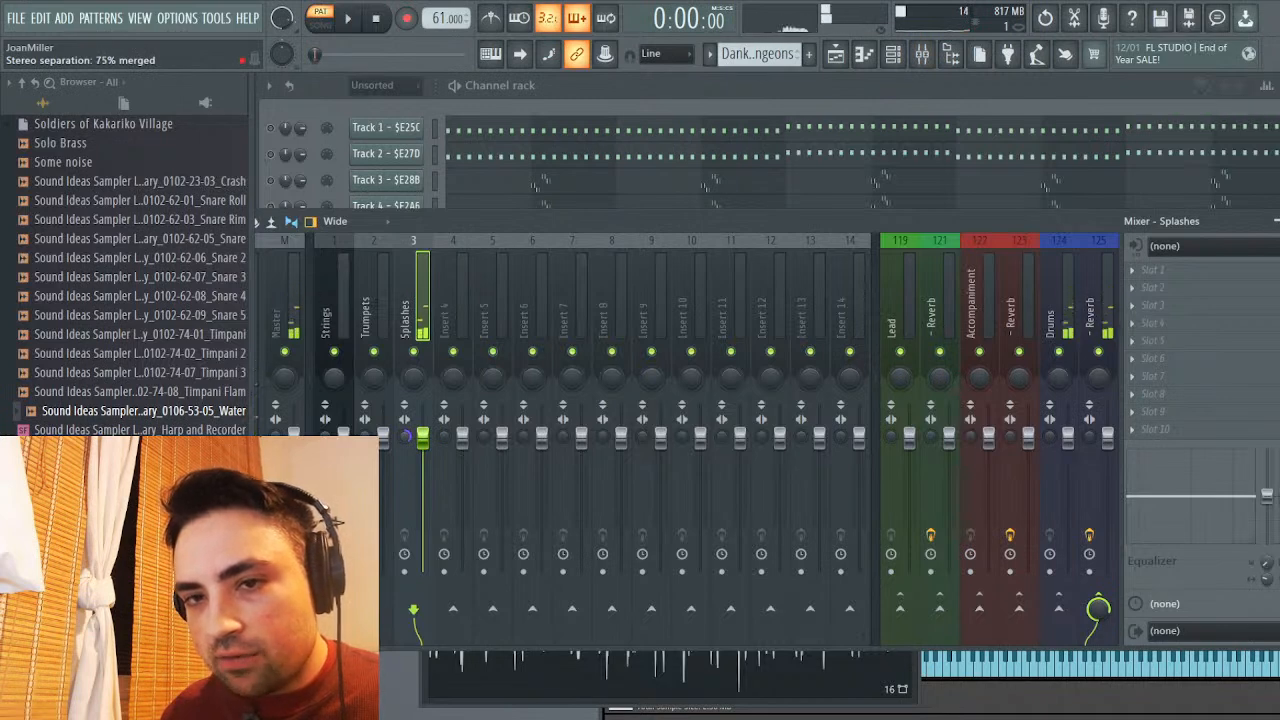
key("F9")
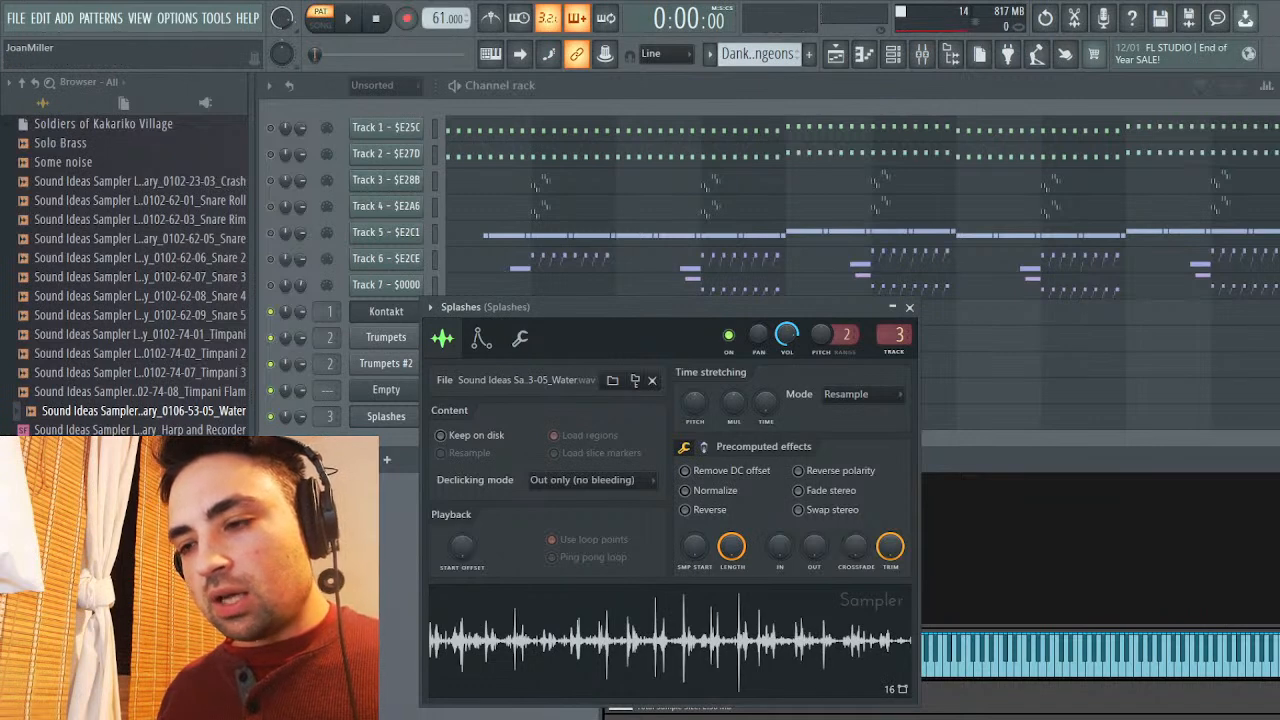
Open the Water sample in Slicex and audition its Marker #1 and Marker #2 slices
left_click(386, 416)
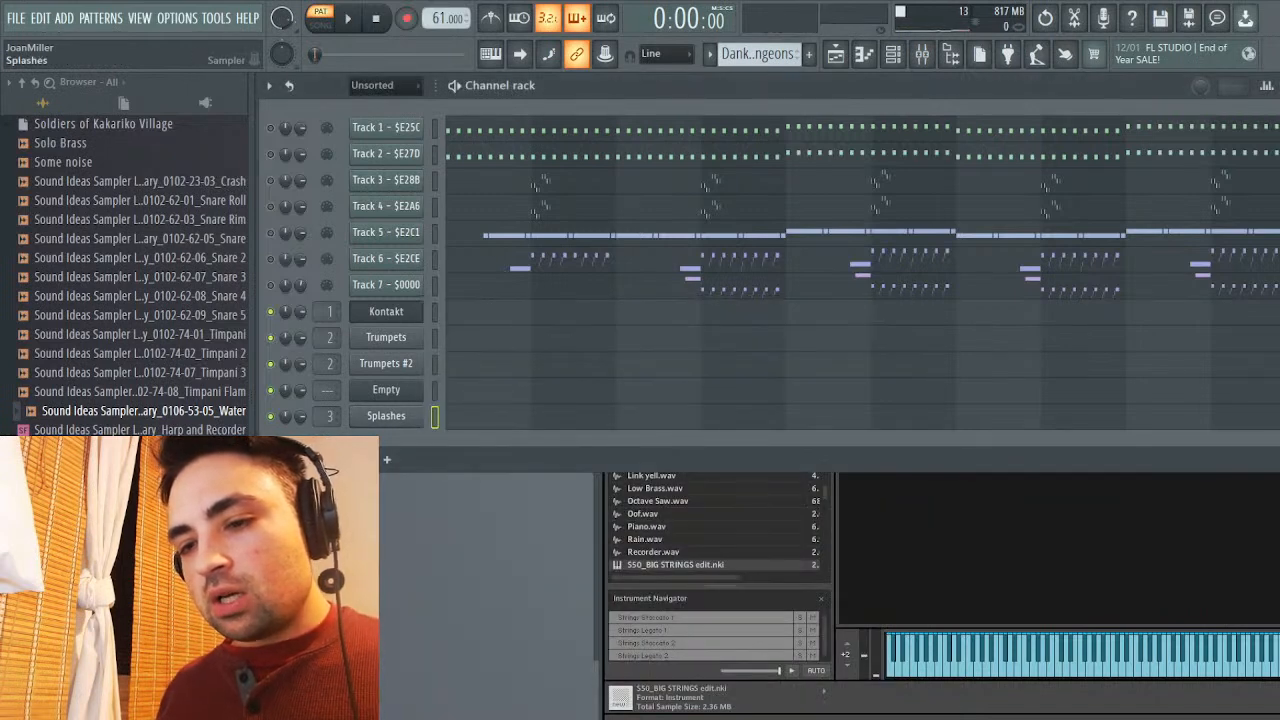
left_click(386, 416)
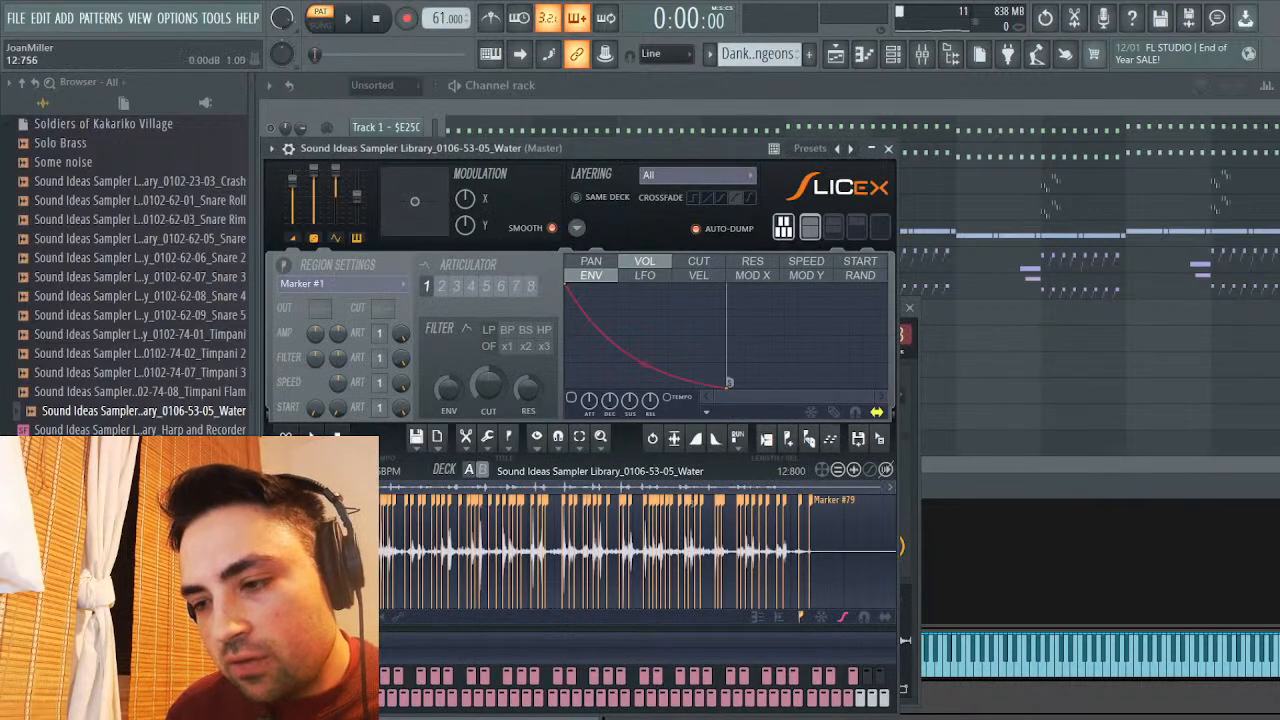
scroll(638, 550, "up", 5)
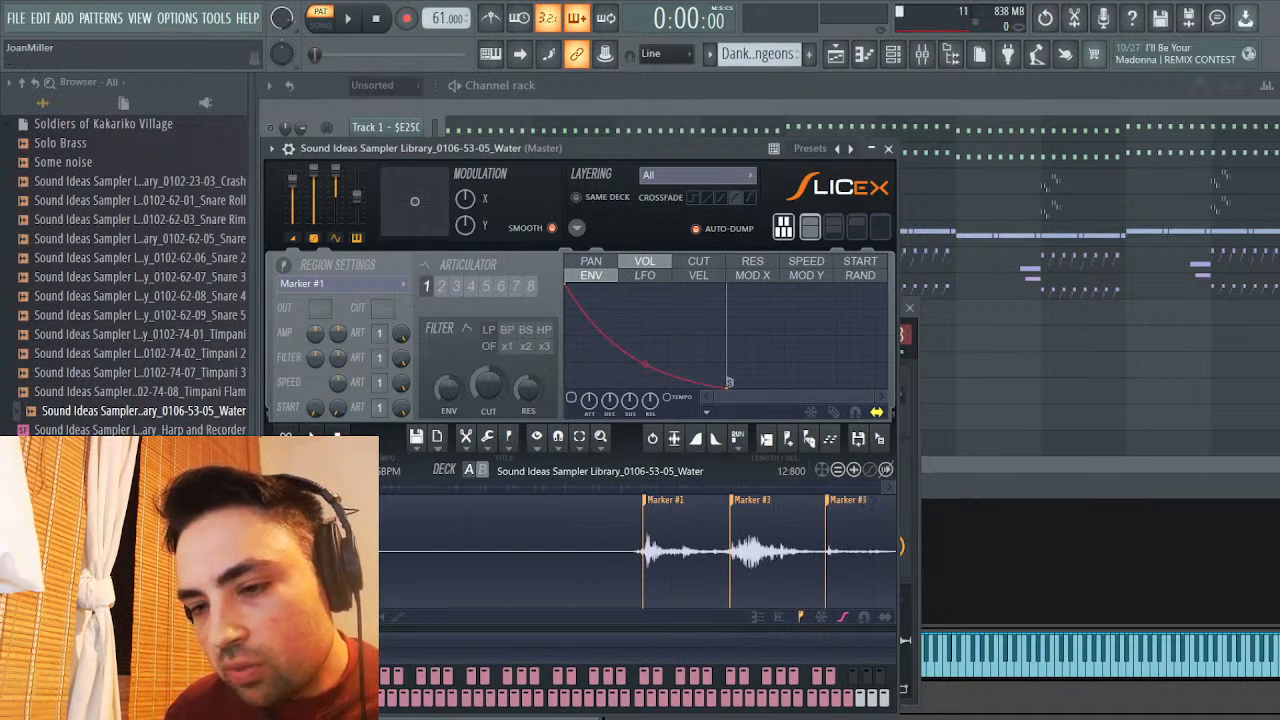
scroll(638, 550, "down", 2)
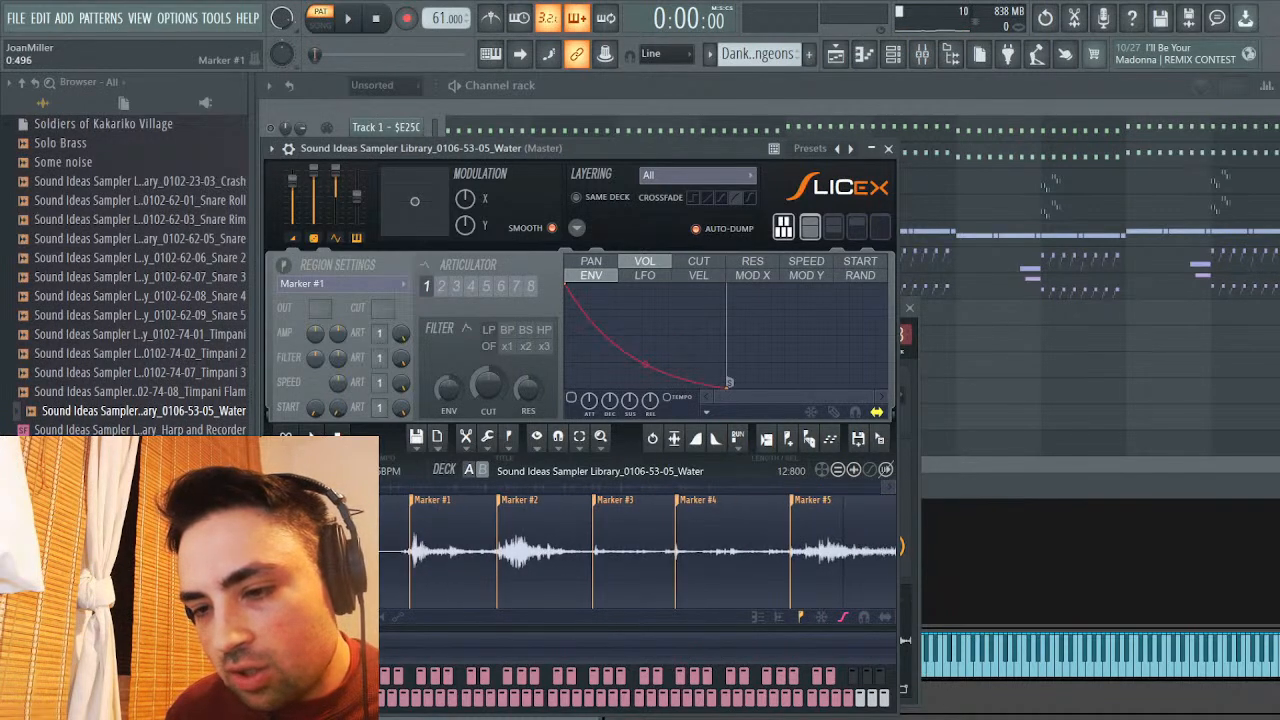
left_click(431, 500)
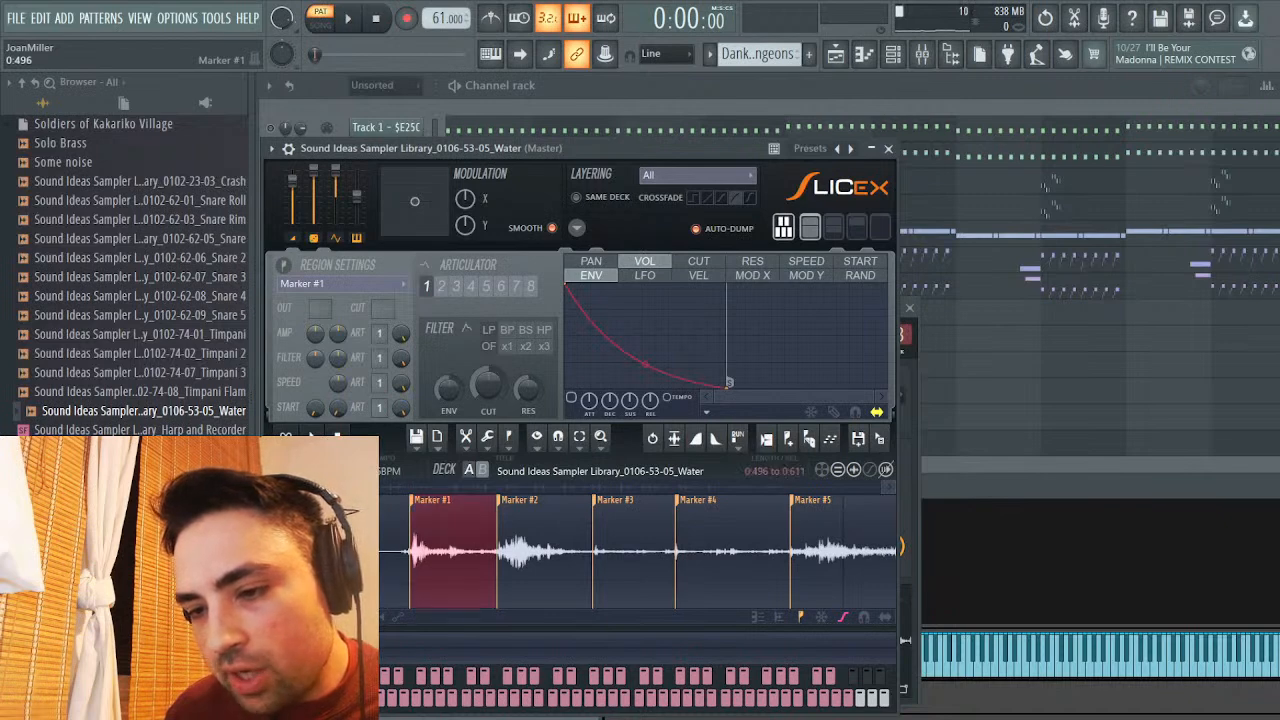
left_click(311, 437)
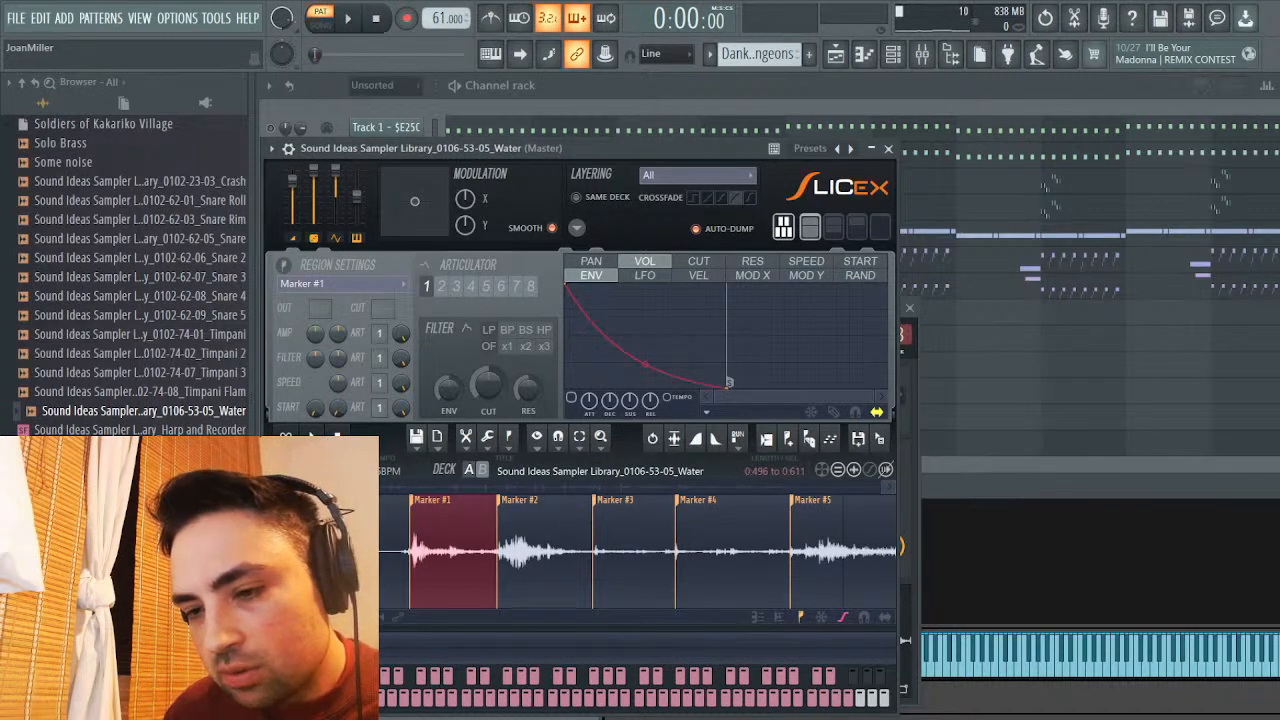
left_click(518, 500)
left_click(311, 437)
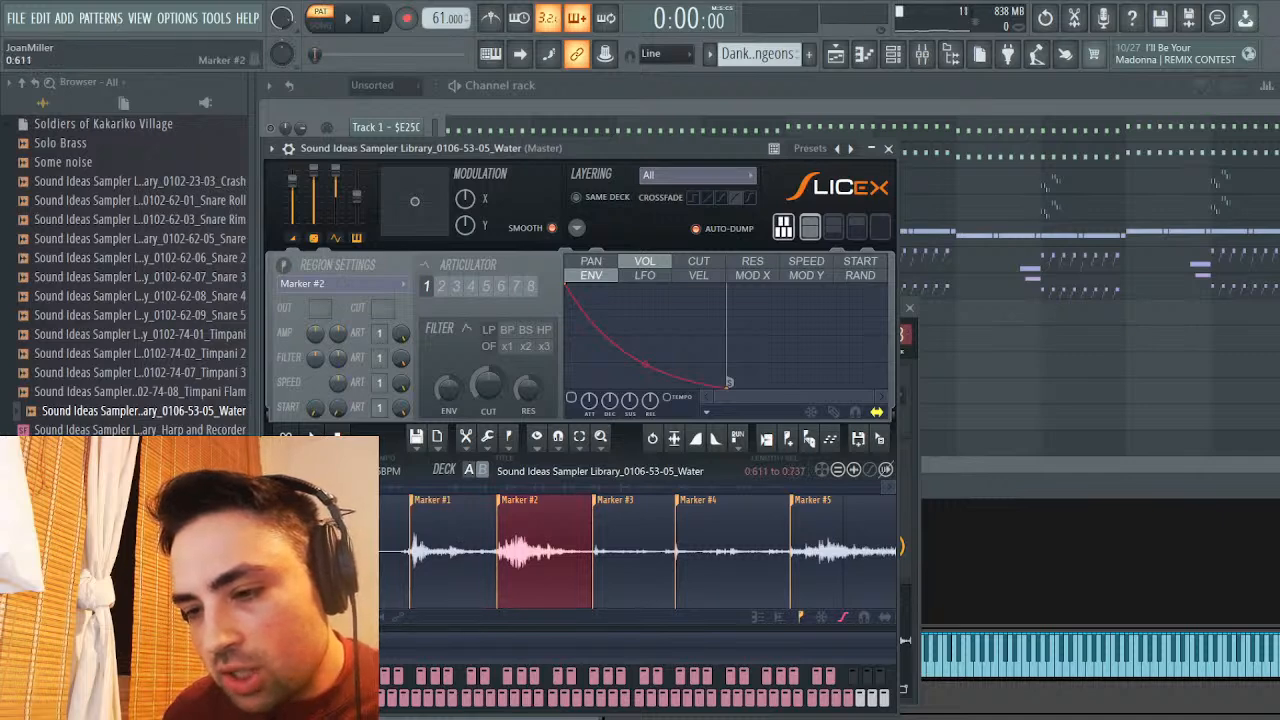
Remove the three slice markers following Marker #1, merging the opening splashes into one slice, and audition it along the way
right_click(500, 500)
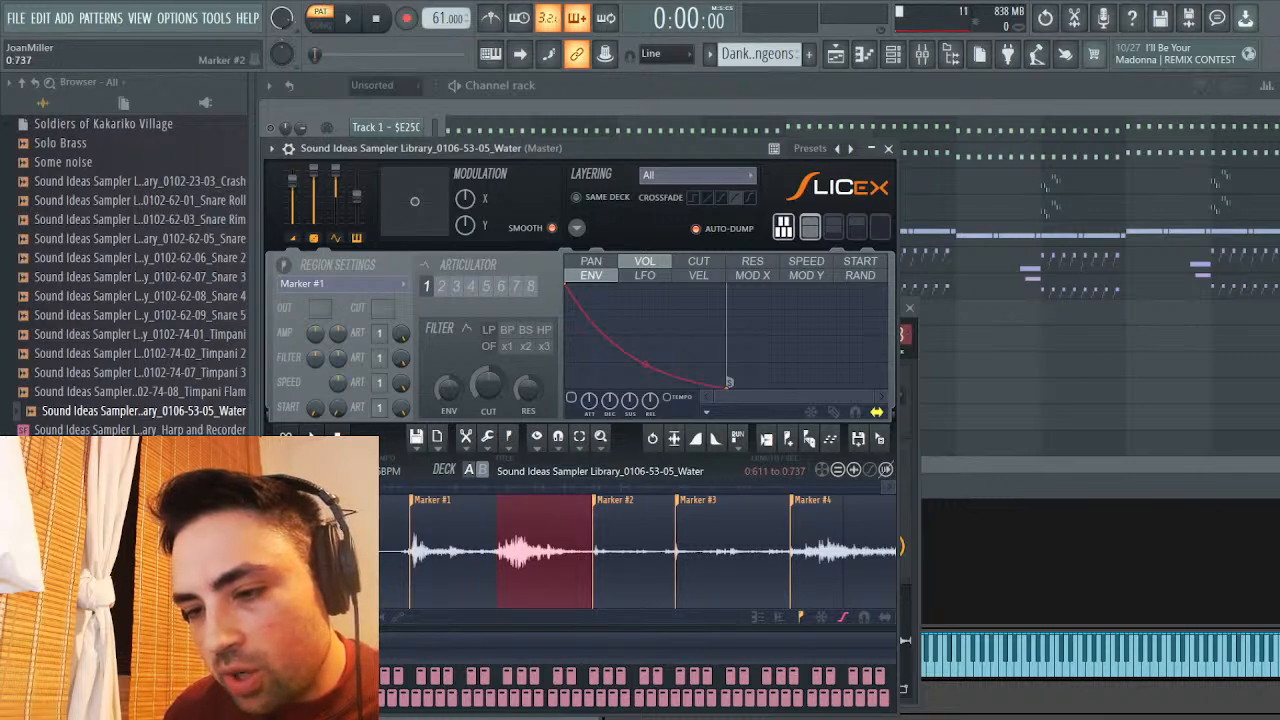
left_click(432, 500)
left_click(311, 437)
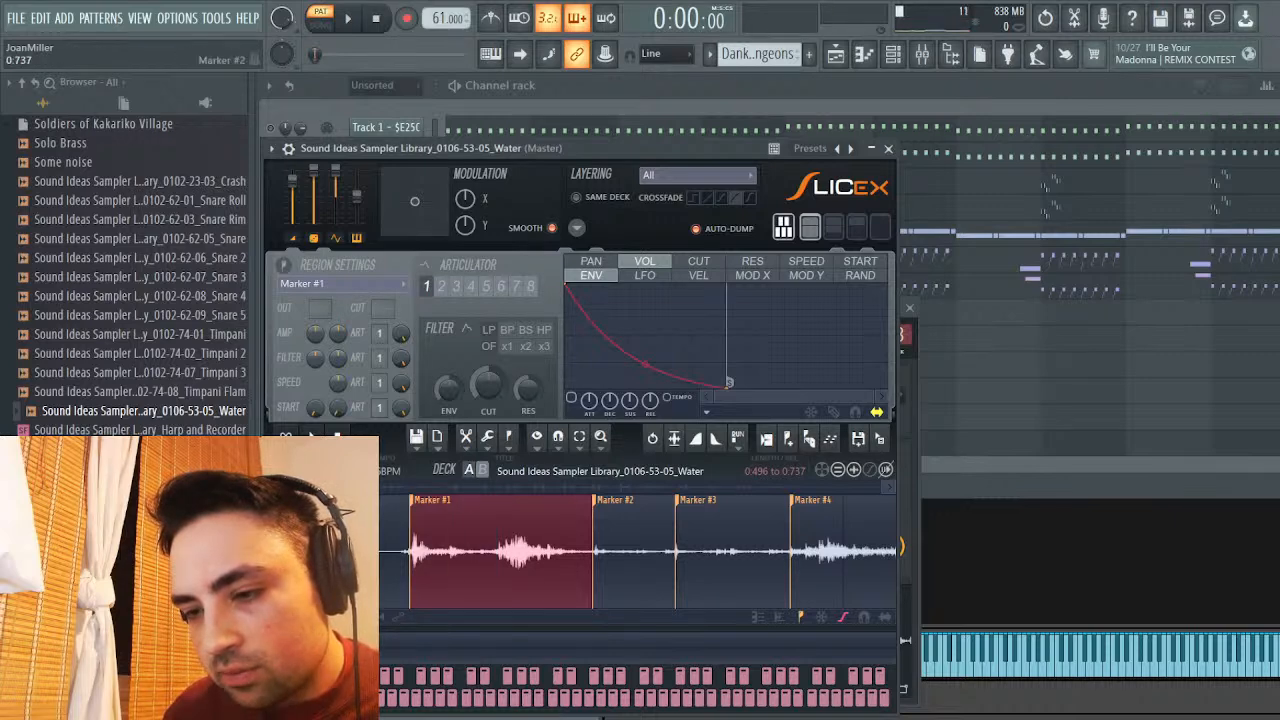
left_click(614, 500)
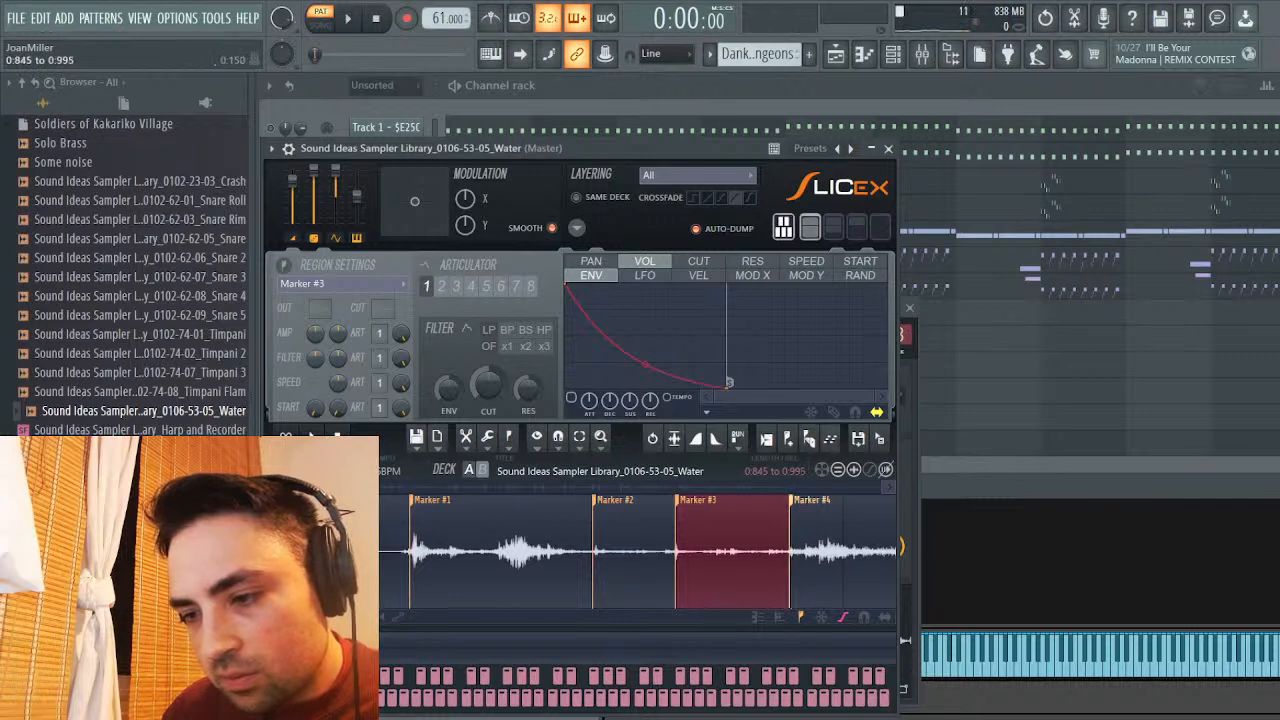
left_click(800, 530)
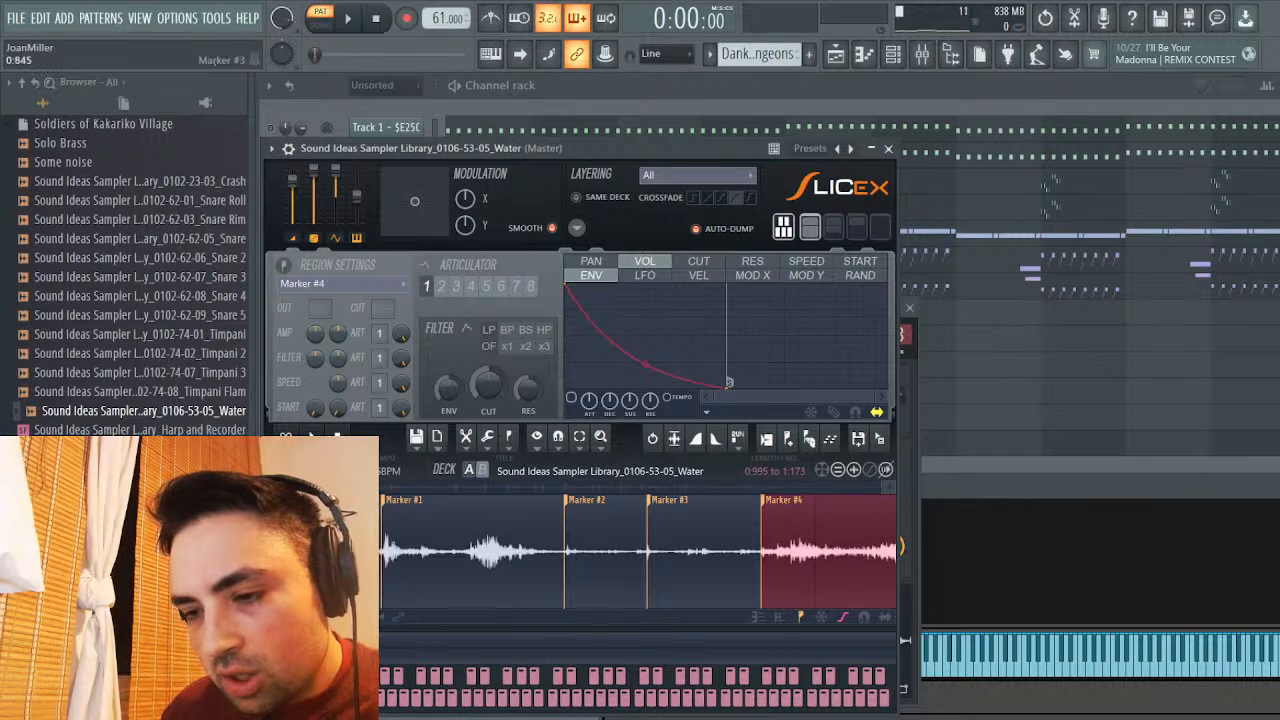
right_click(568, 500)
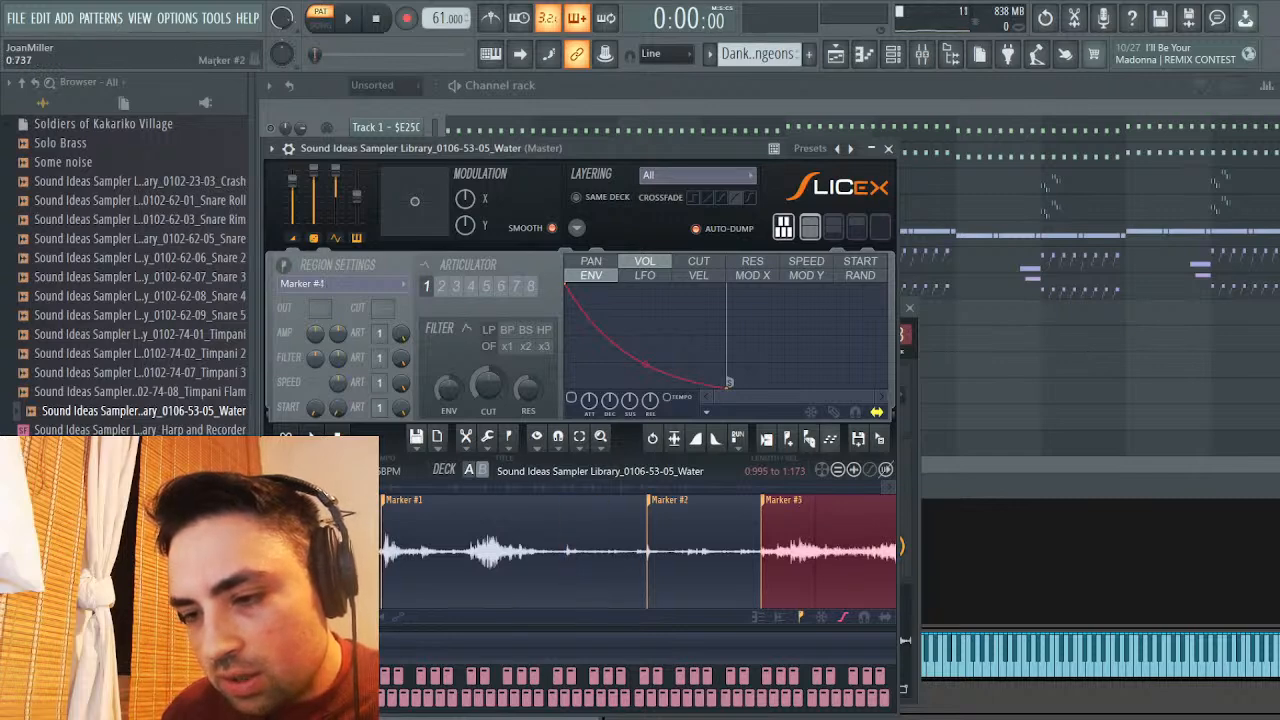
right_click(648, 548)
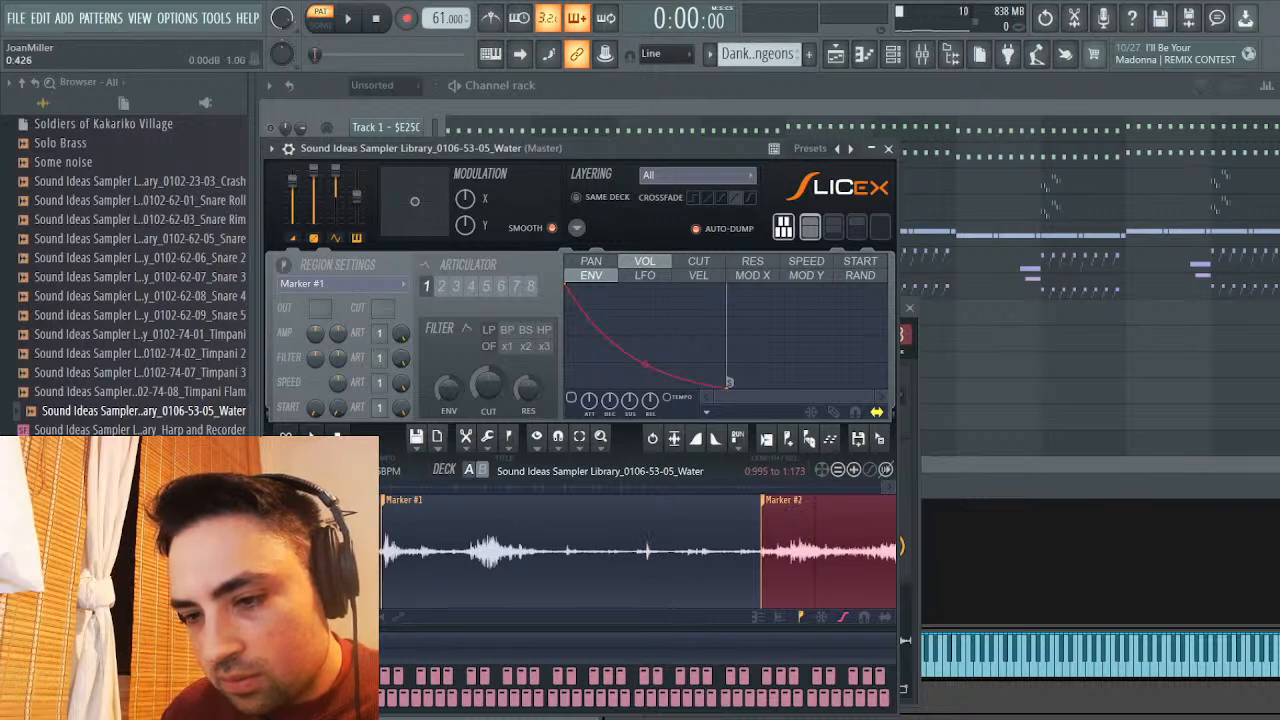
Remove the four slice markers following Marker #2 to merge that group of splashes into a single slice
scroll(648, 548, "right", 3)
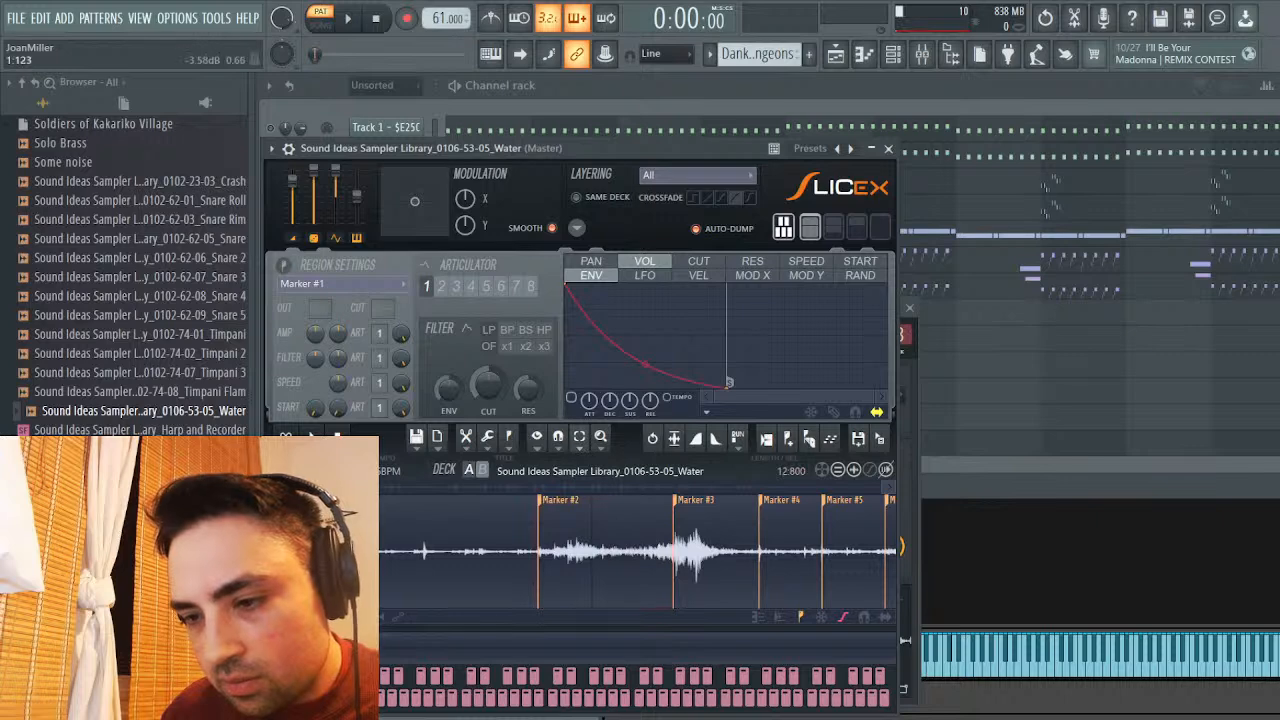
key("space")
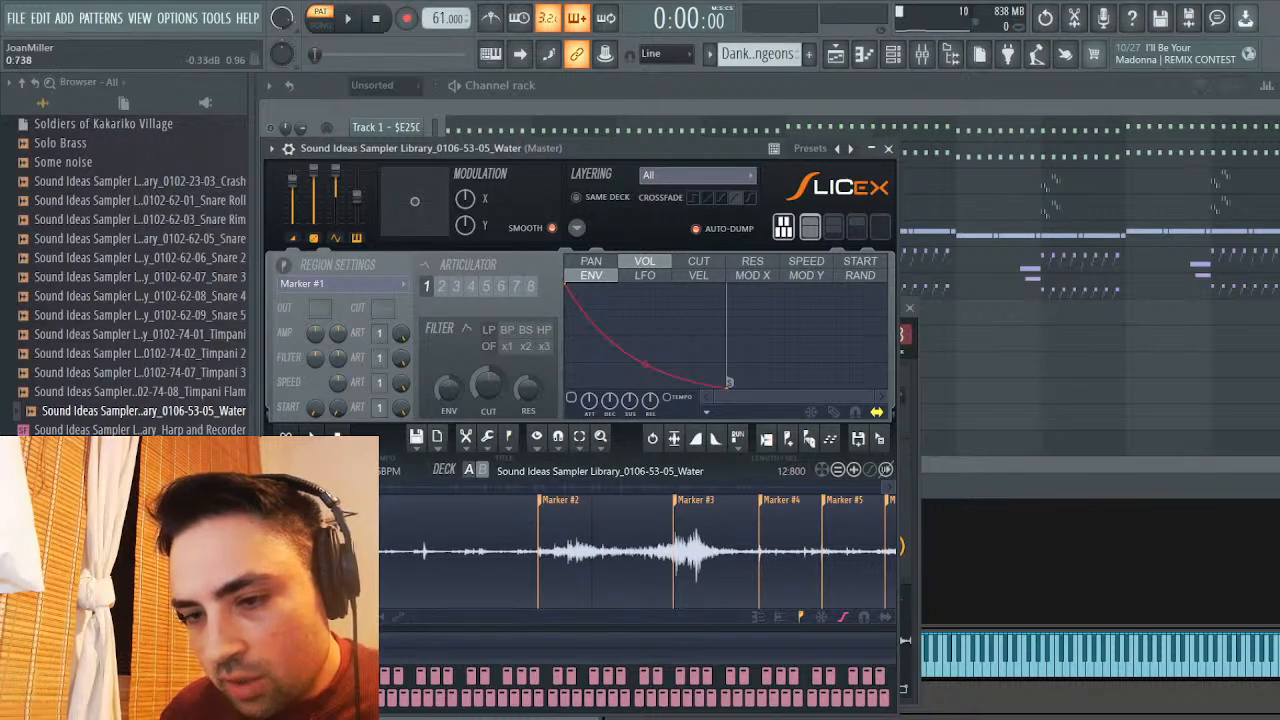
scroll(640, 550, "down", 3)
scroll(640, 550, "down", 4)
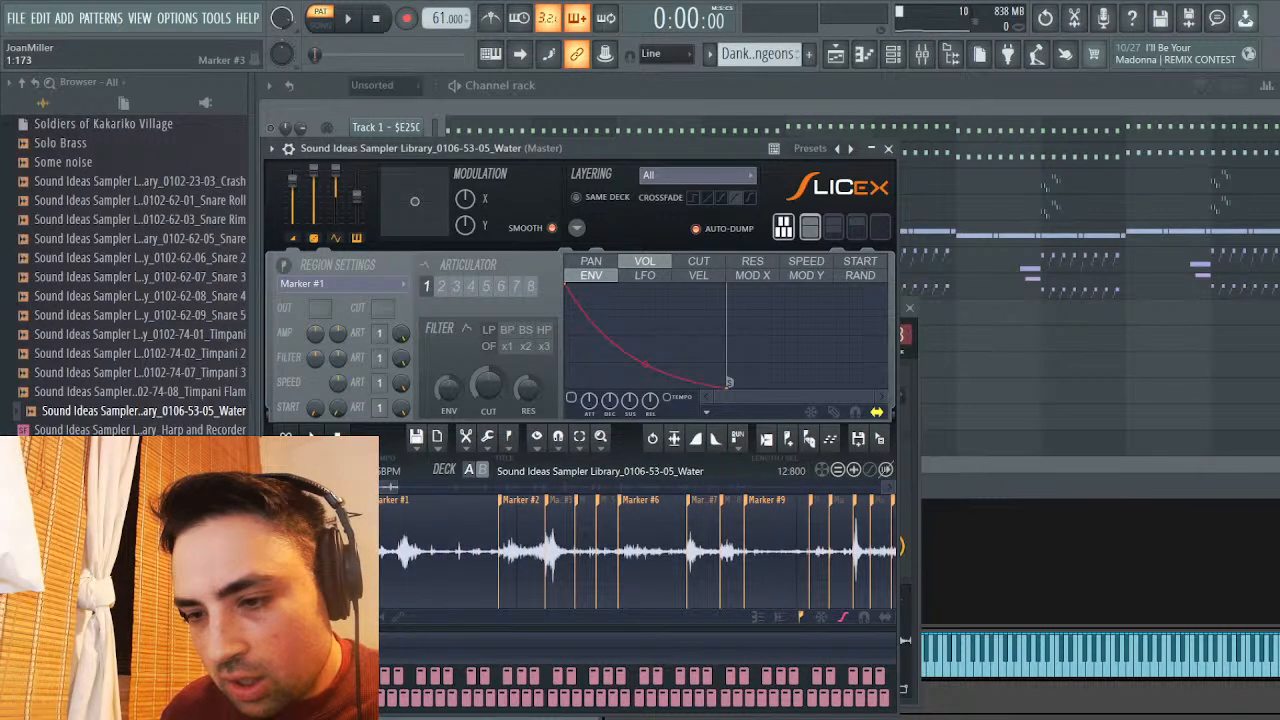
right_click(548, 500)
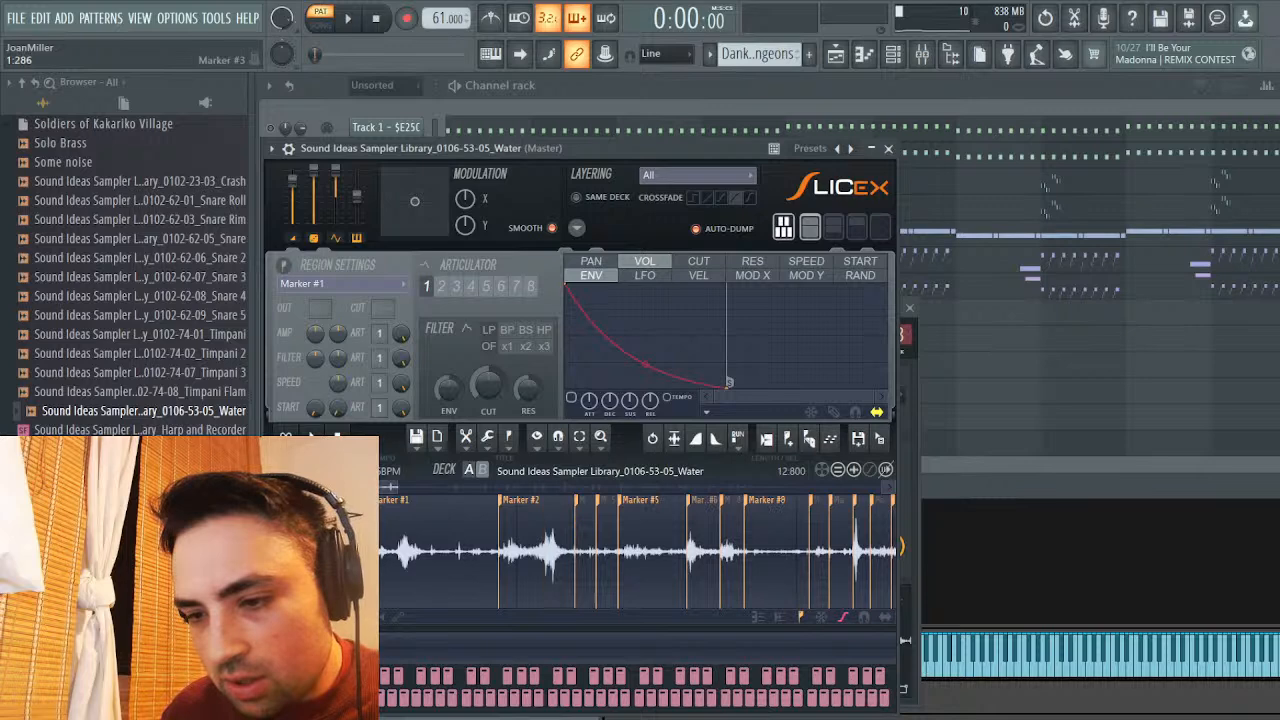
right_click(576, 500)
right_click(597, 500)
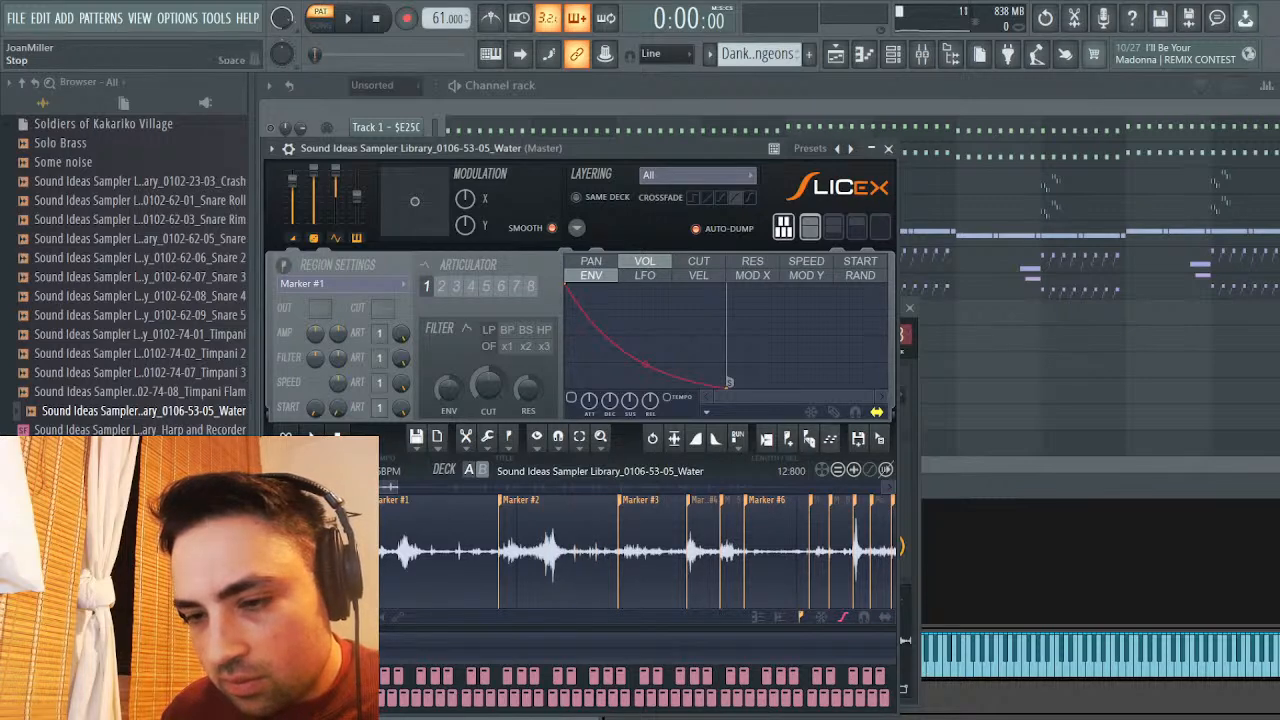
left_click(347, 18)
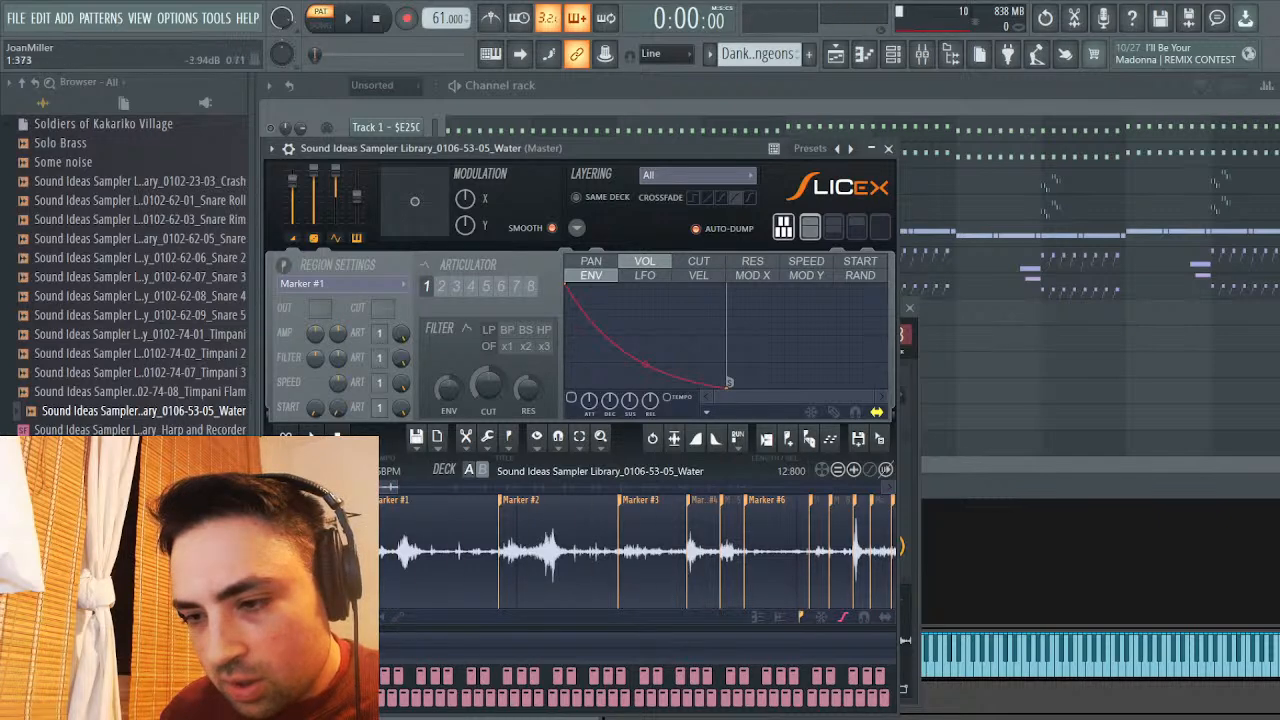
right_click(630, 500)
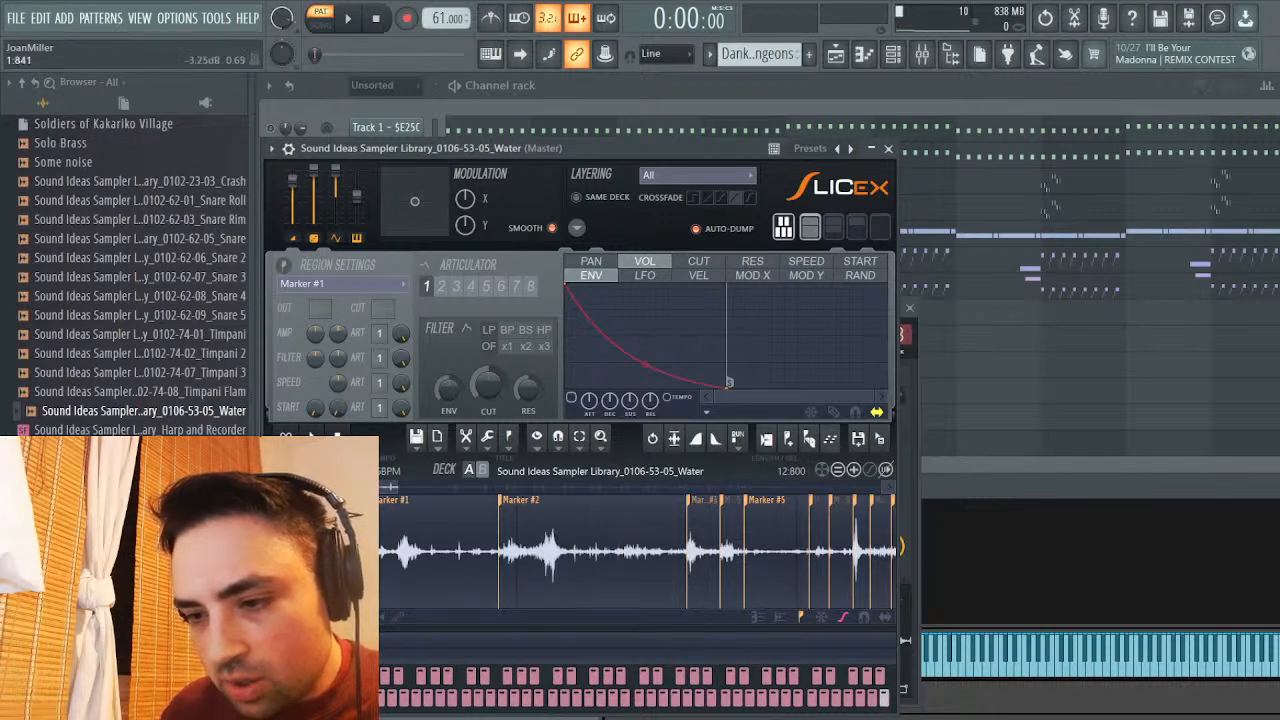
Remove the two slice markers following Marker #3, and try moving Marker #1 onto the second splash before undoing that move
right_click(720, 500)
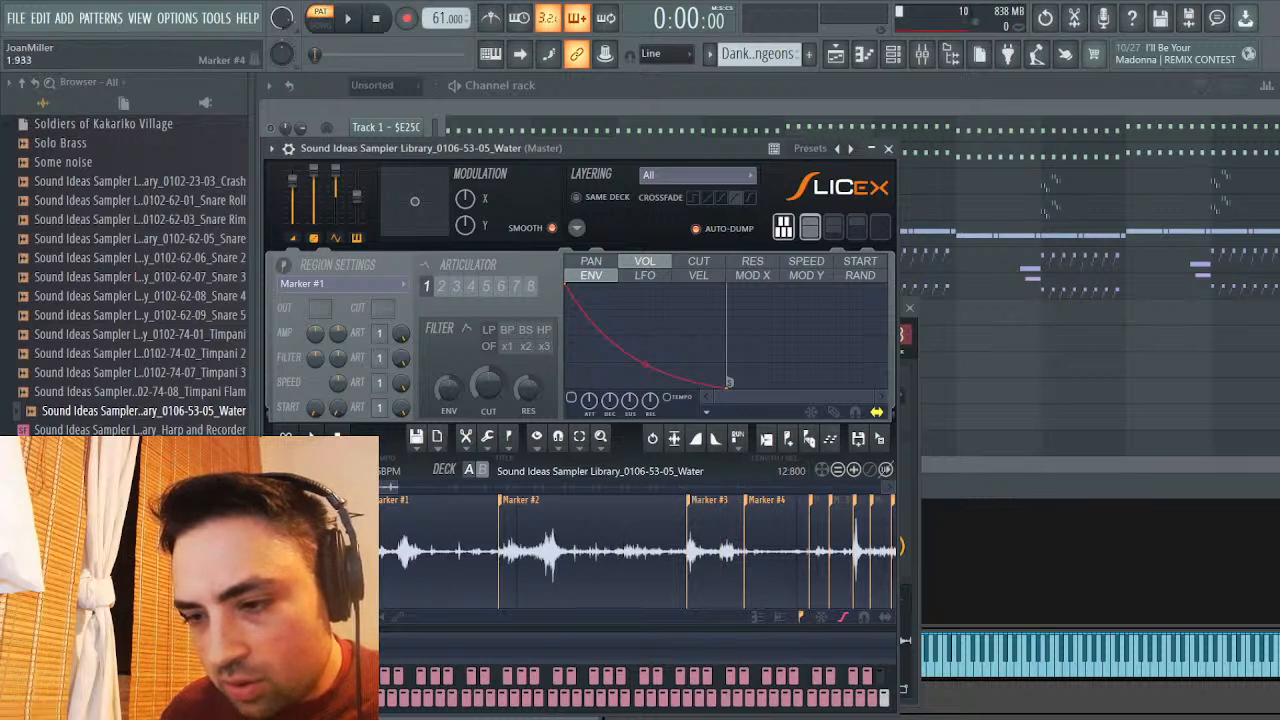
right_click(745, 500)
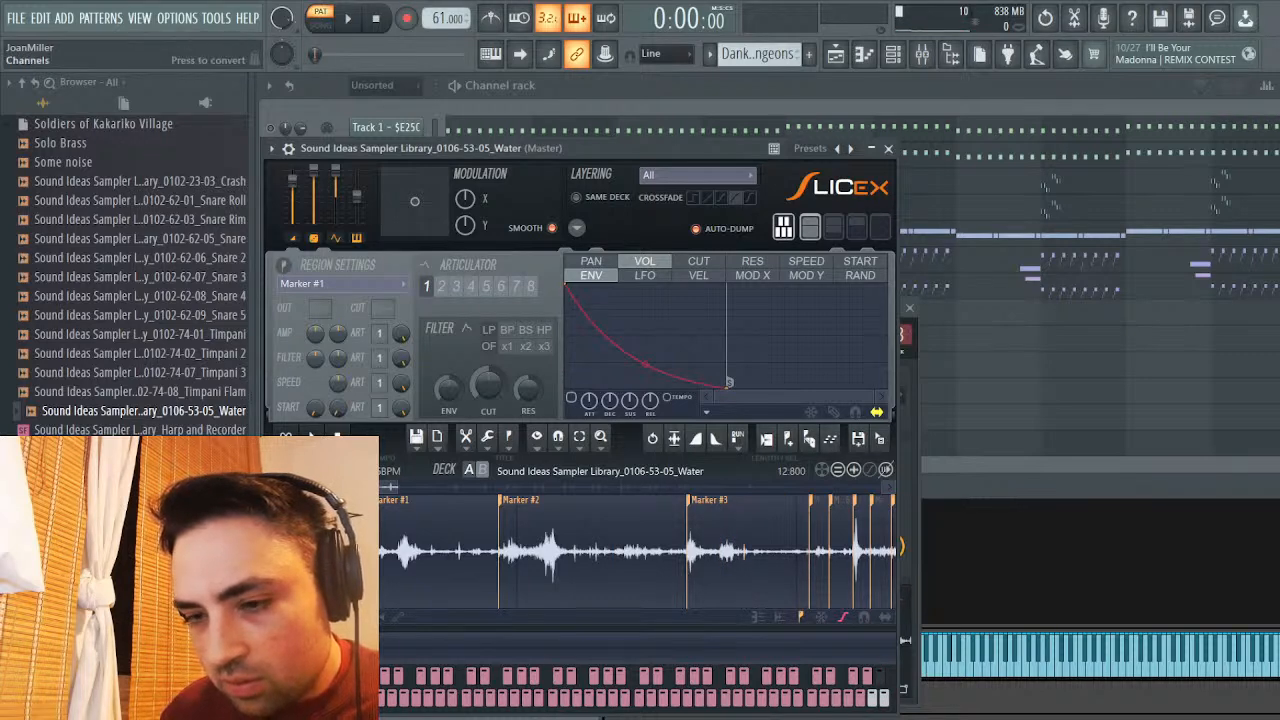
left_click_drag(383, 500, 405, 500)
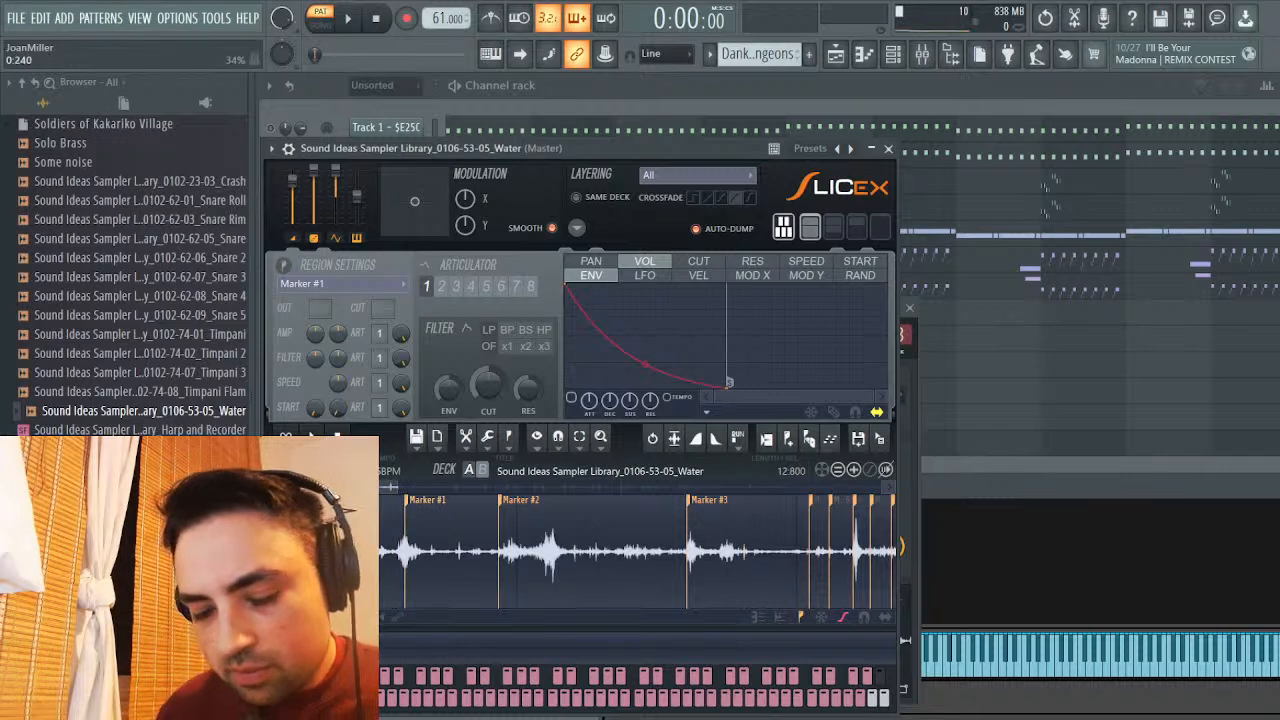
key("ctrl+z")
Extend the Marker #3 slice up to the next loud splash by removing the two markers in between
scroll(640, 550, "down", 4)
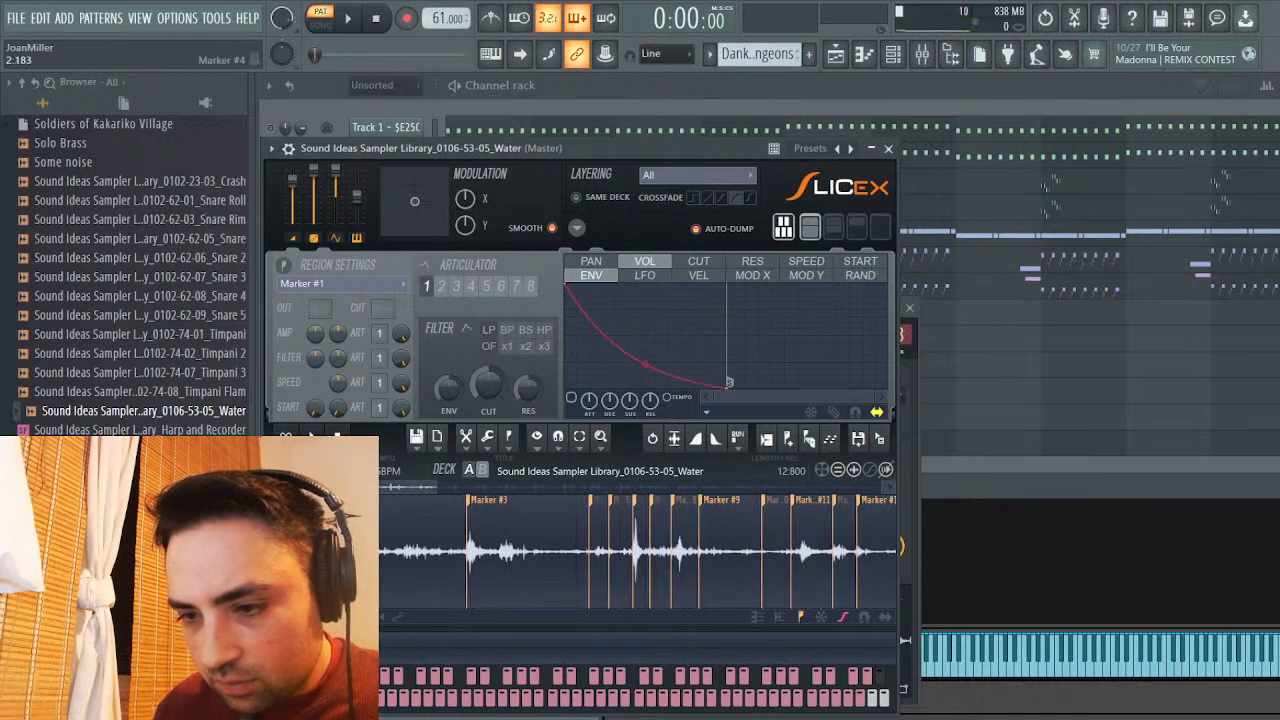
key("Delete")
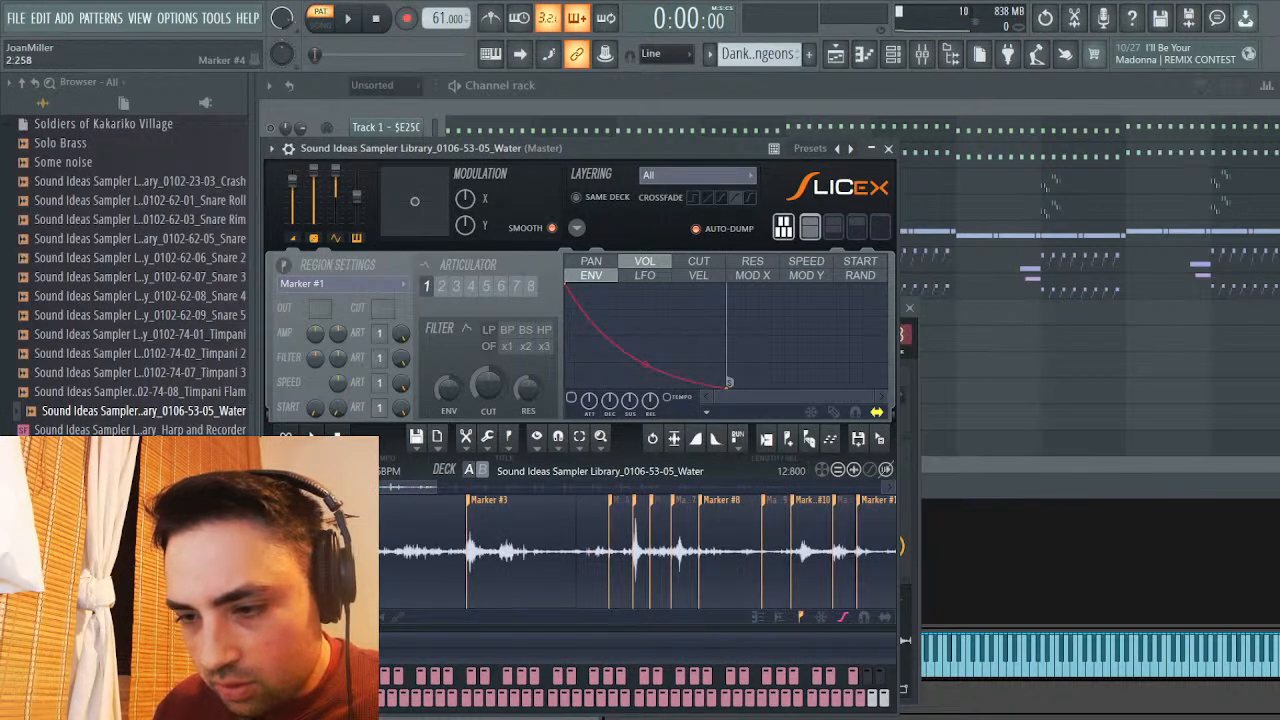
key("Delete")
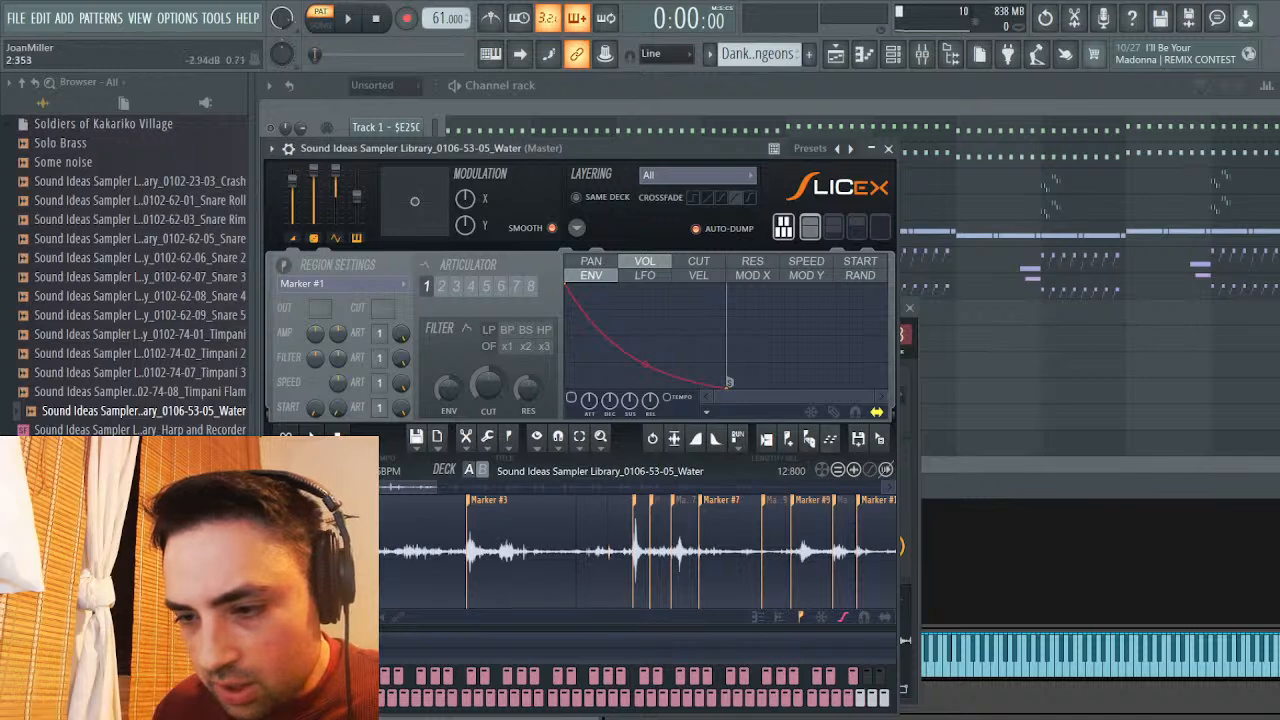
Extend the Marker #4 slice up to the next splash by removing the four slice markers in between
key("Delete")
key("Delete")
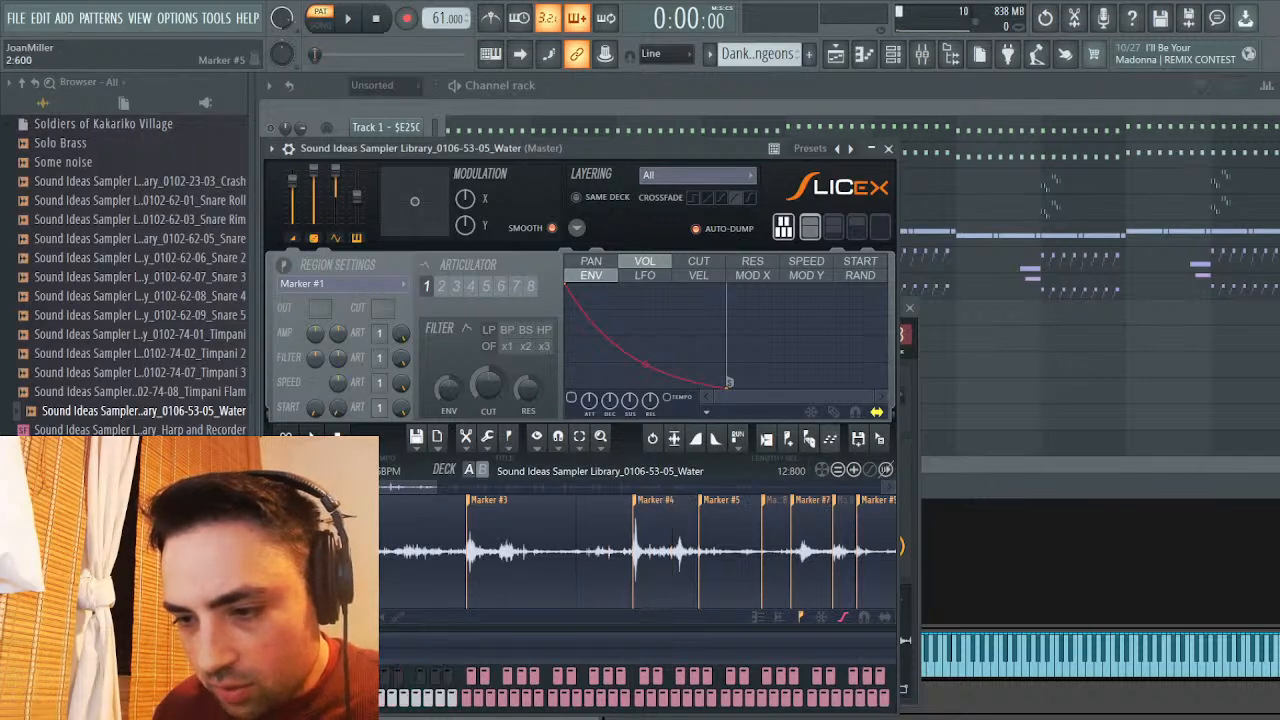
key("Delete")
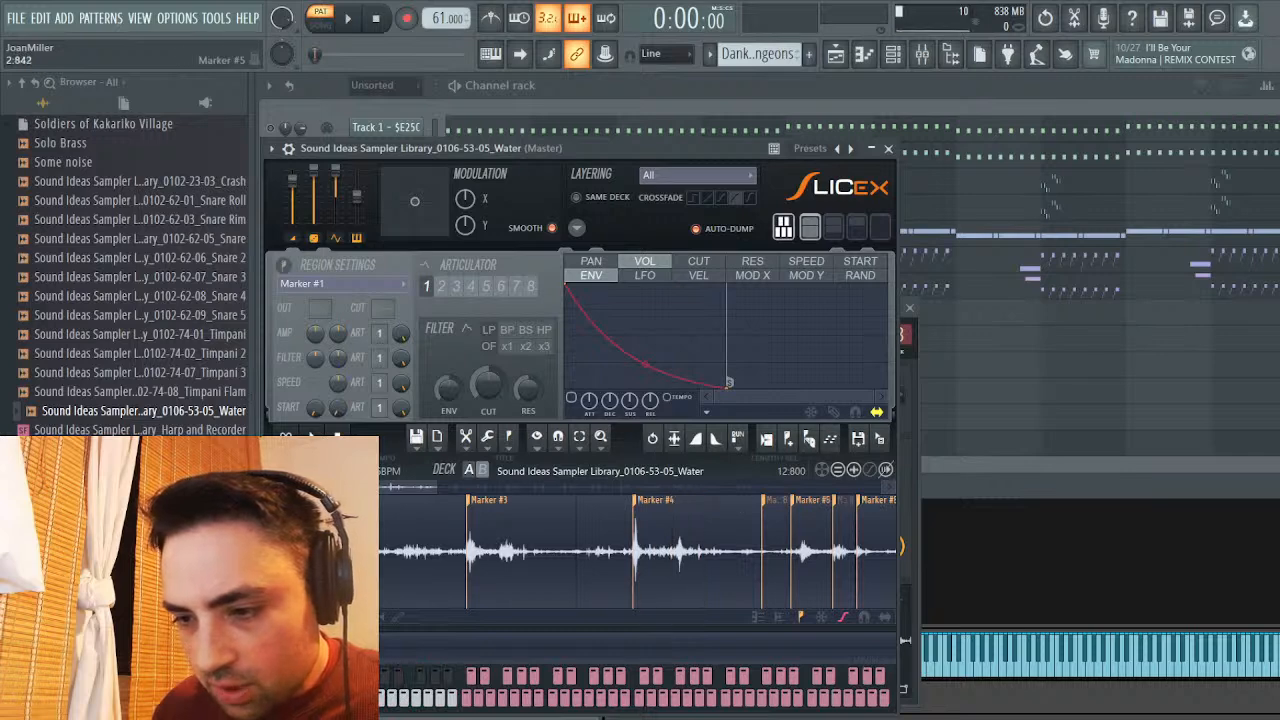
key("Delete")
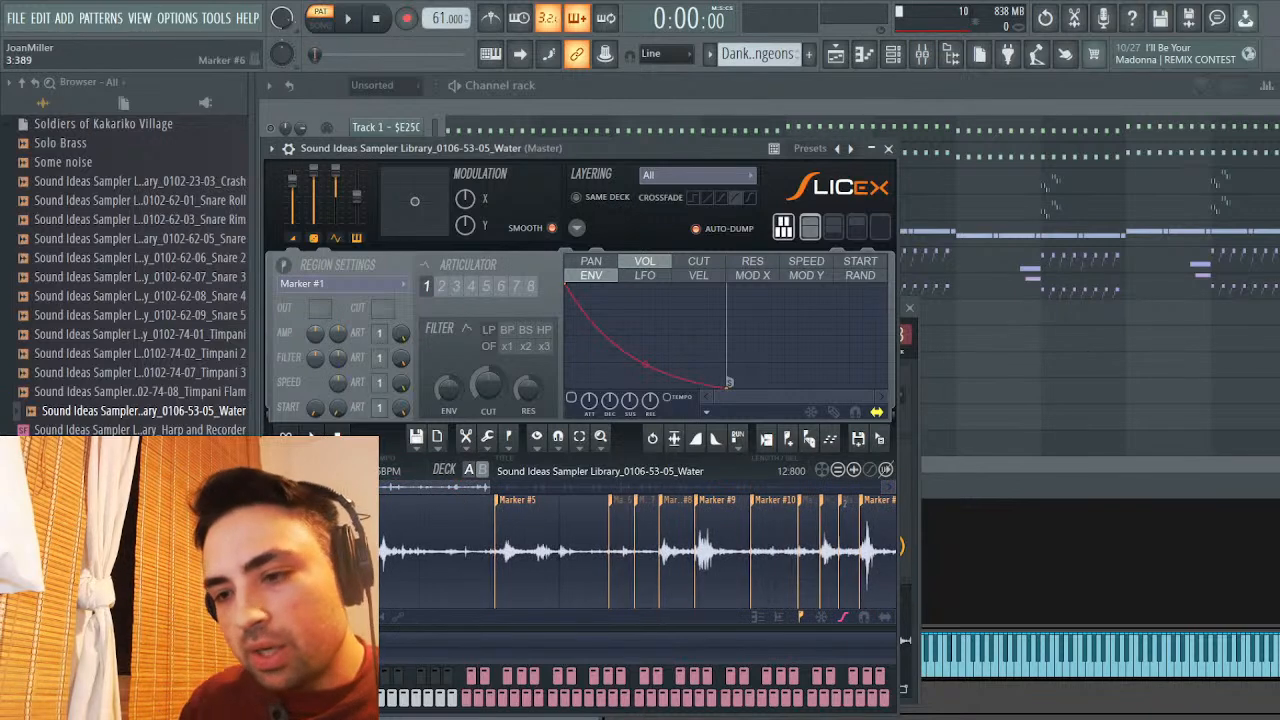
Remove the two markers following Marker #5 and the three following Marker #6, leaving one slice for each splash group
key("Delete")
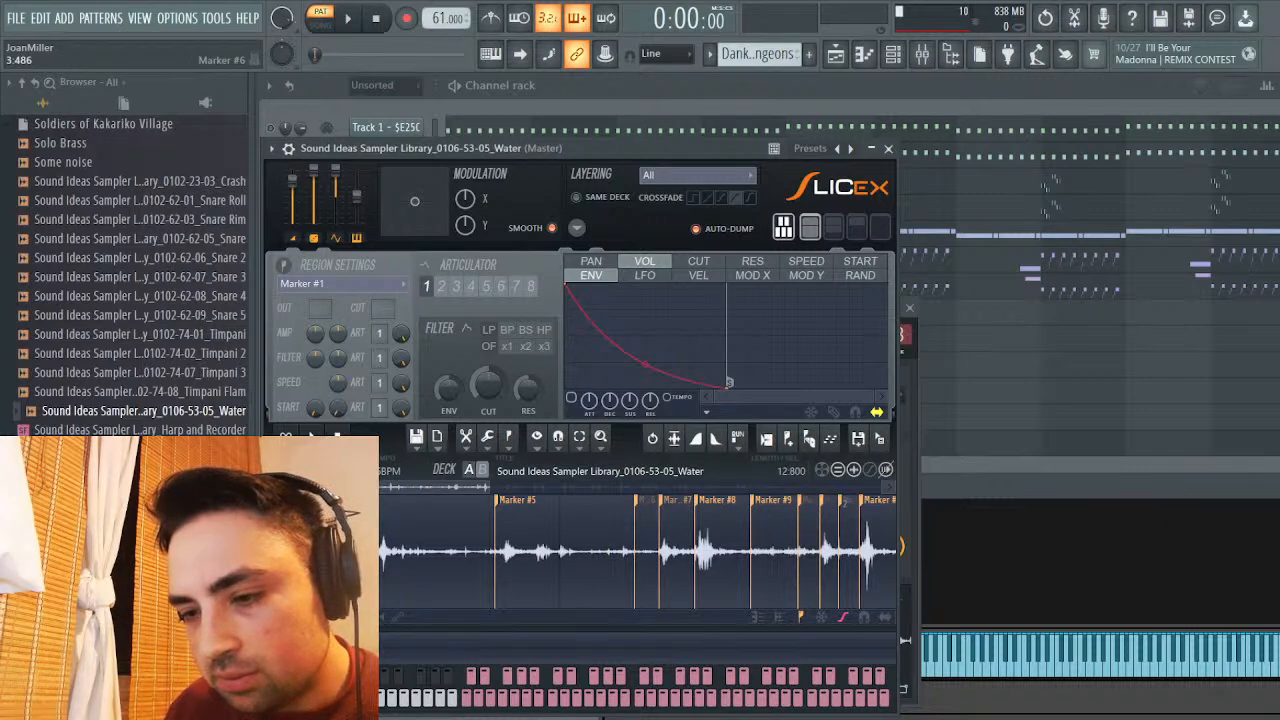
key("Delete")
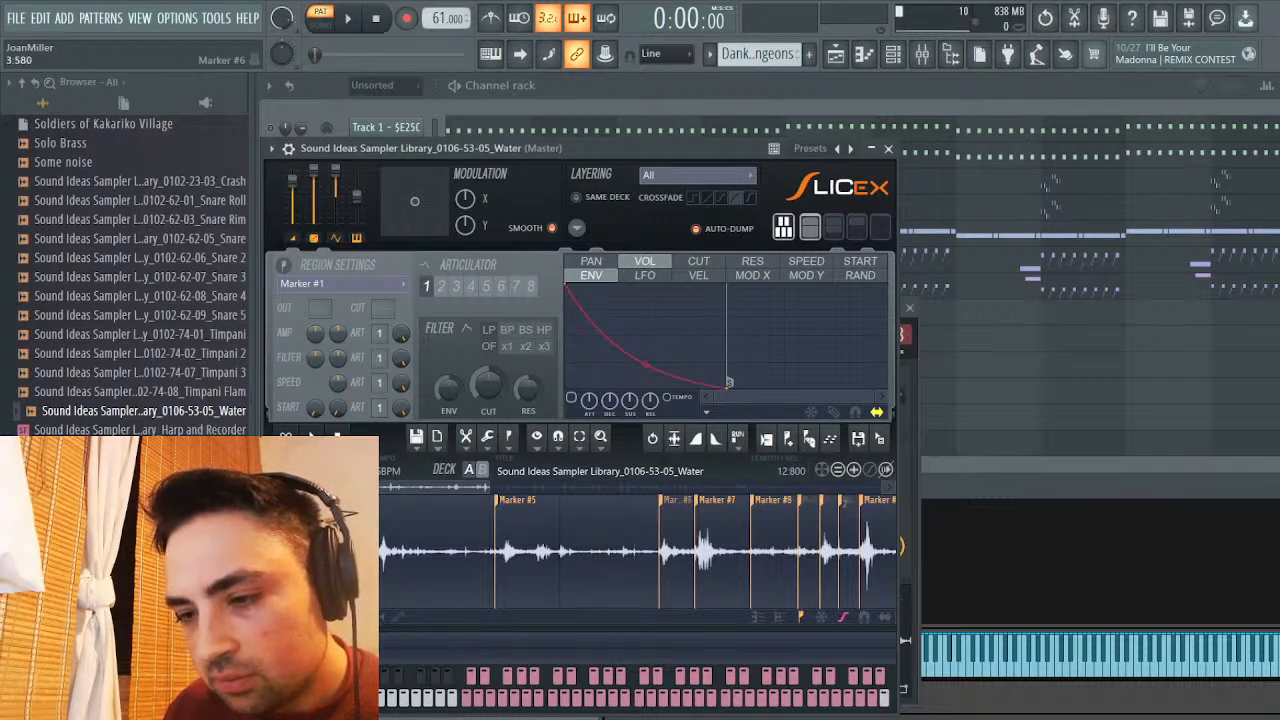
key("Delete")
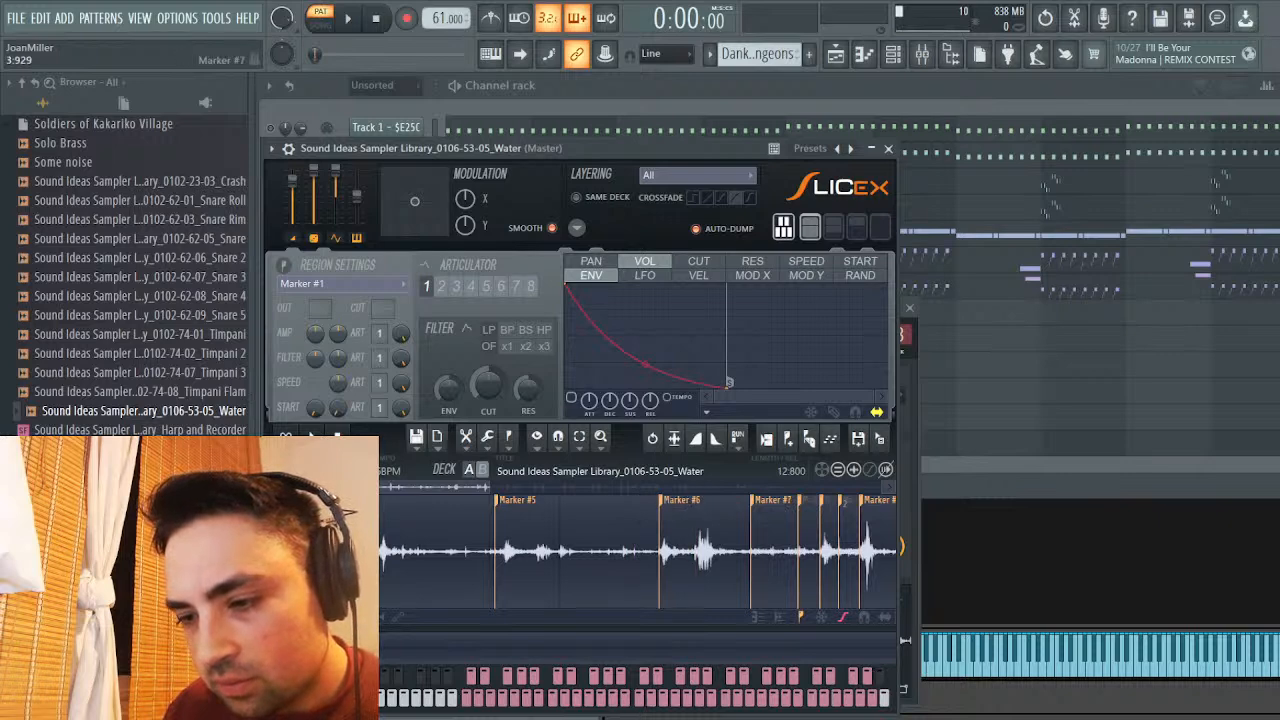
key("Delete")
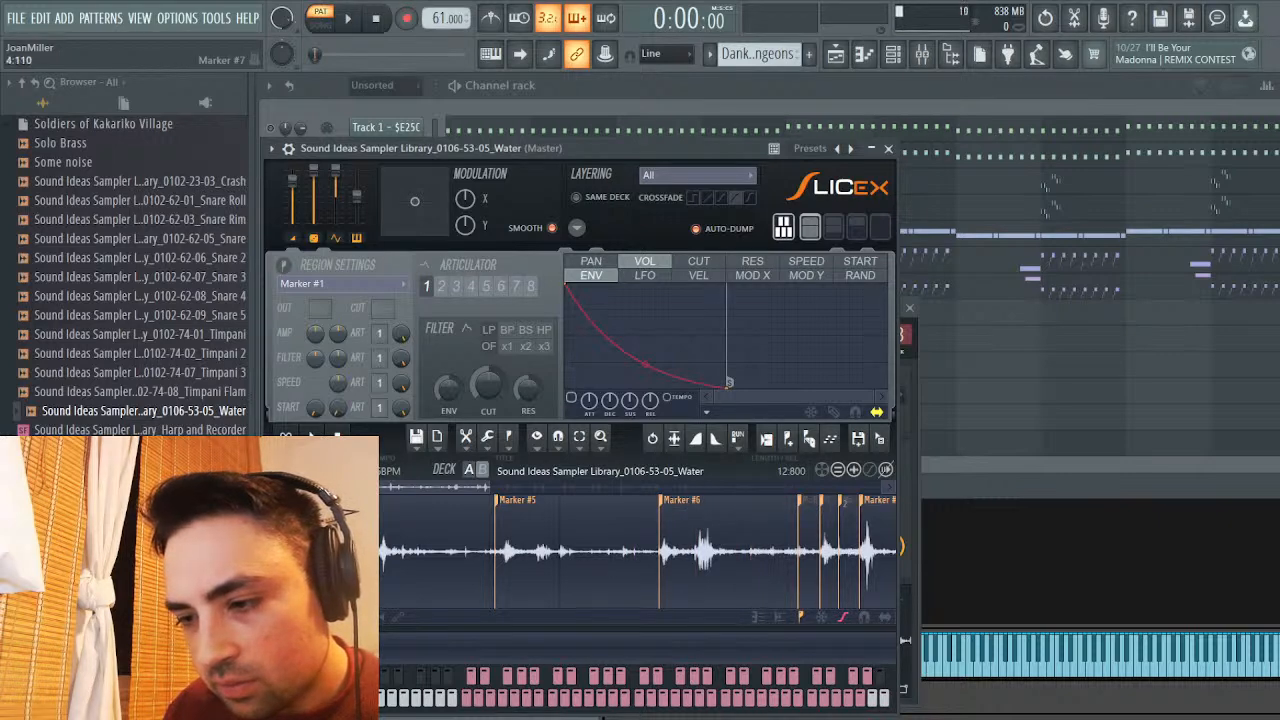
key("Delete")
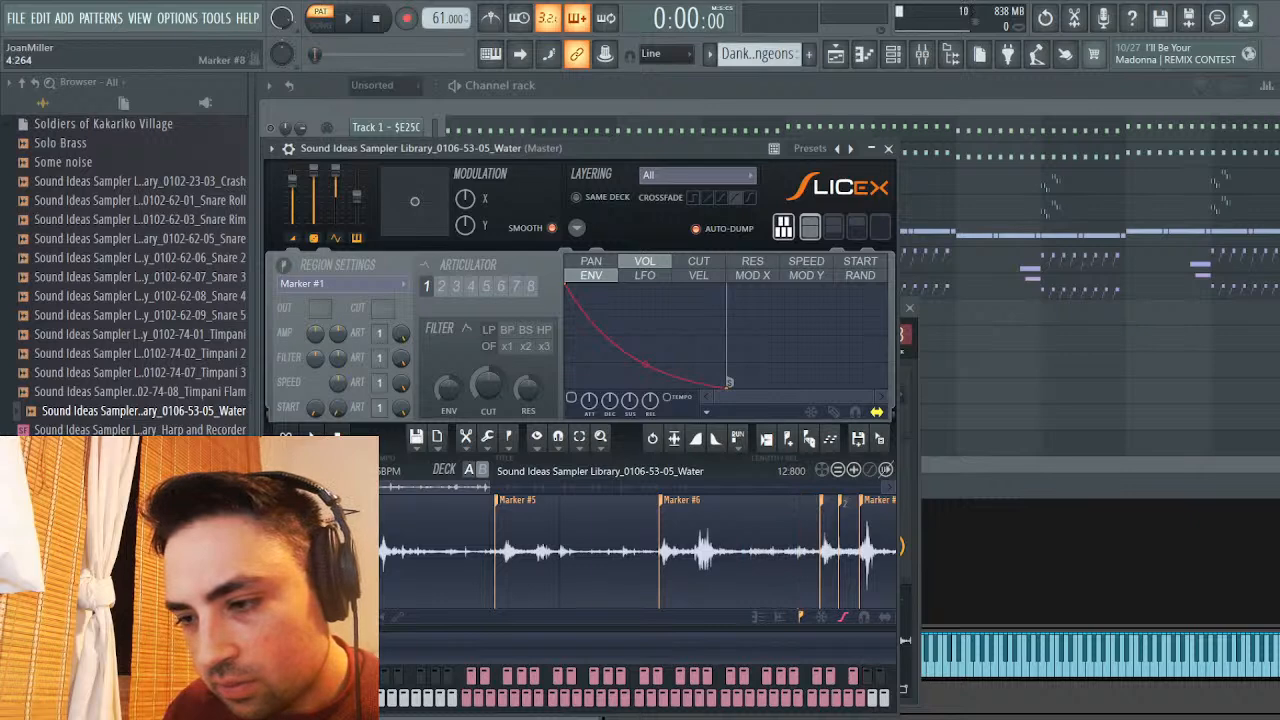
Remove the surplus markers inside the slices from Marker #7 to Marker #10 so each begins on a loud splash
key("Delete")
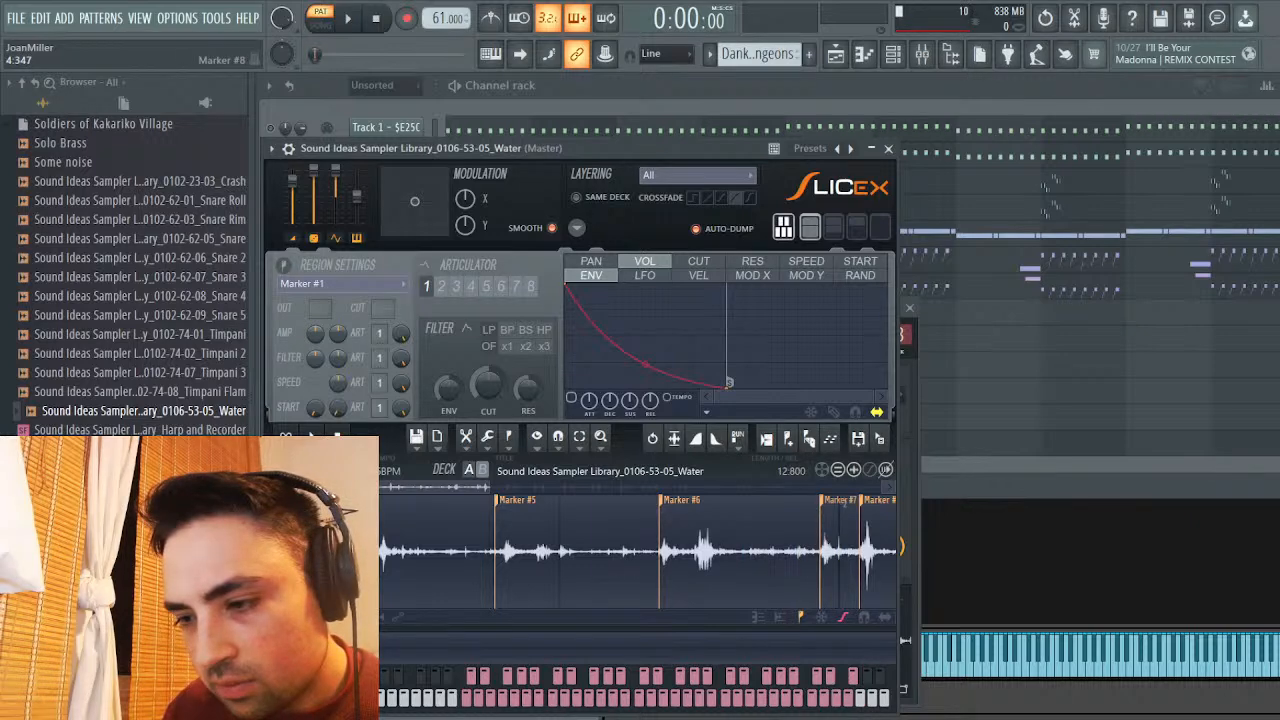
left_click_drag(436, 487, 545, 487)
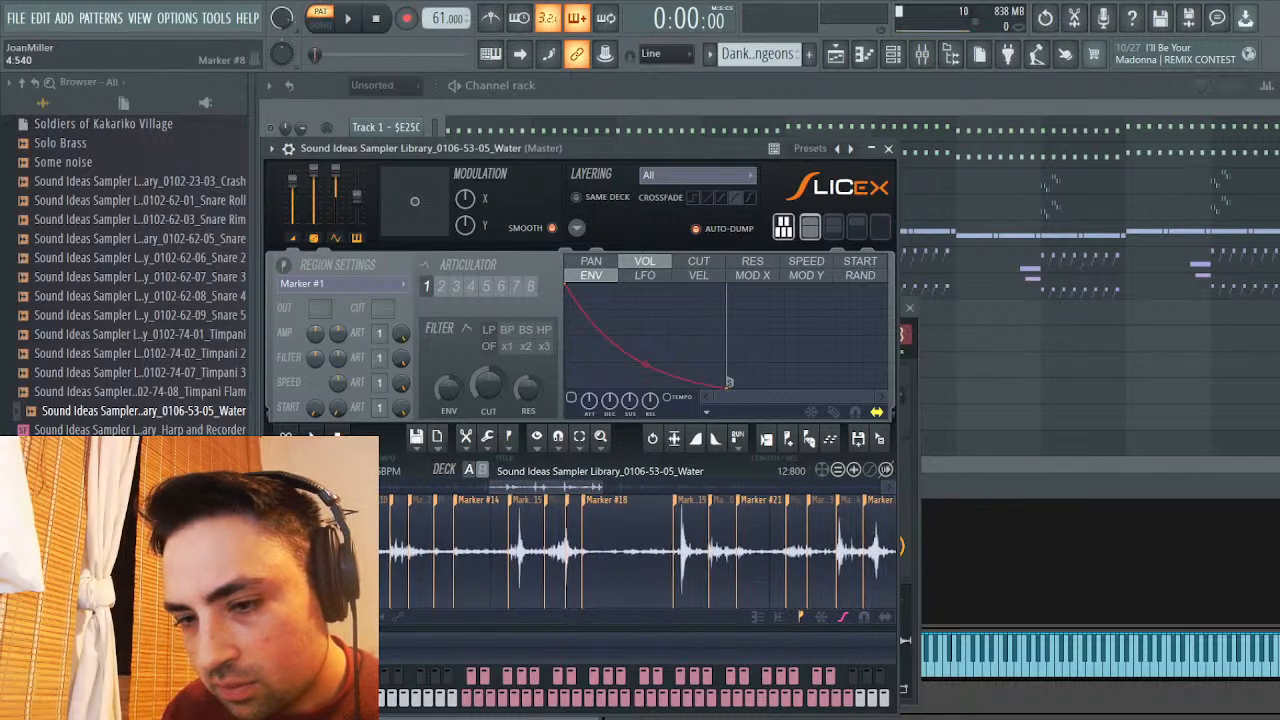
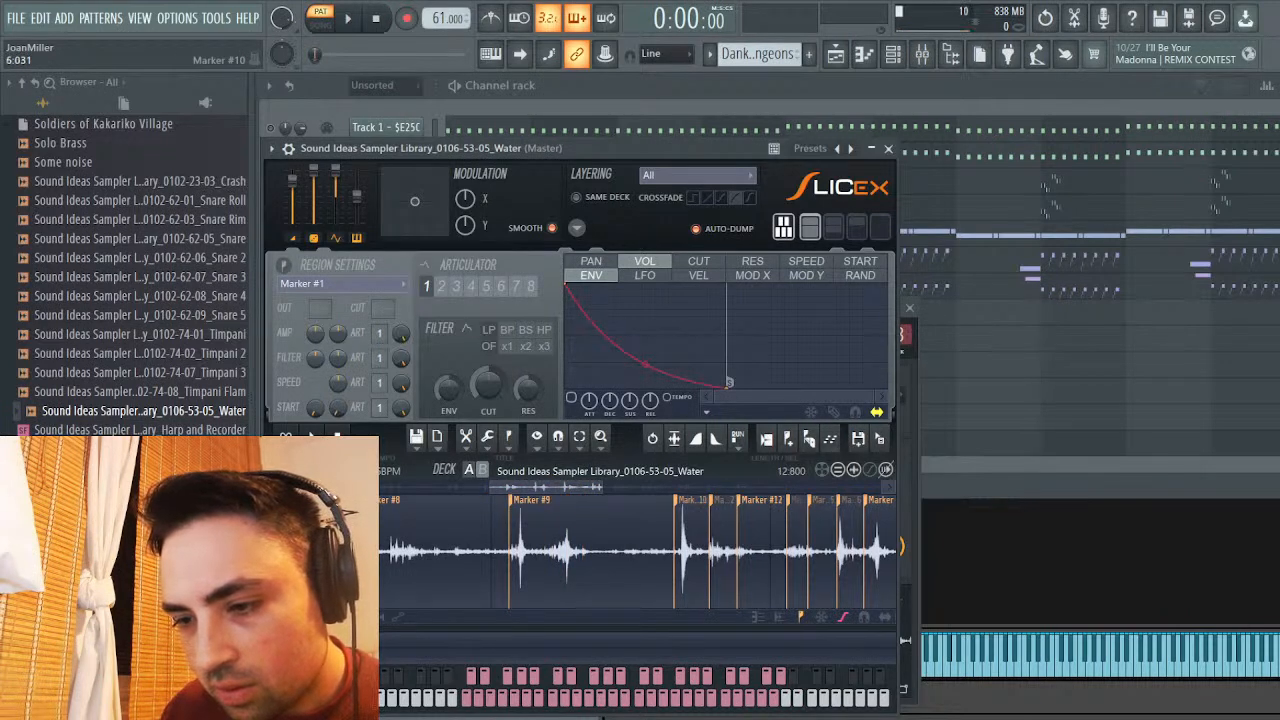
scroll(638, 550, "right", 3)
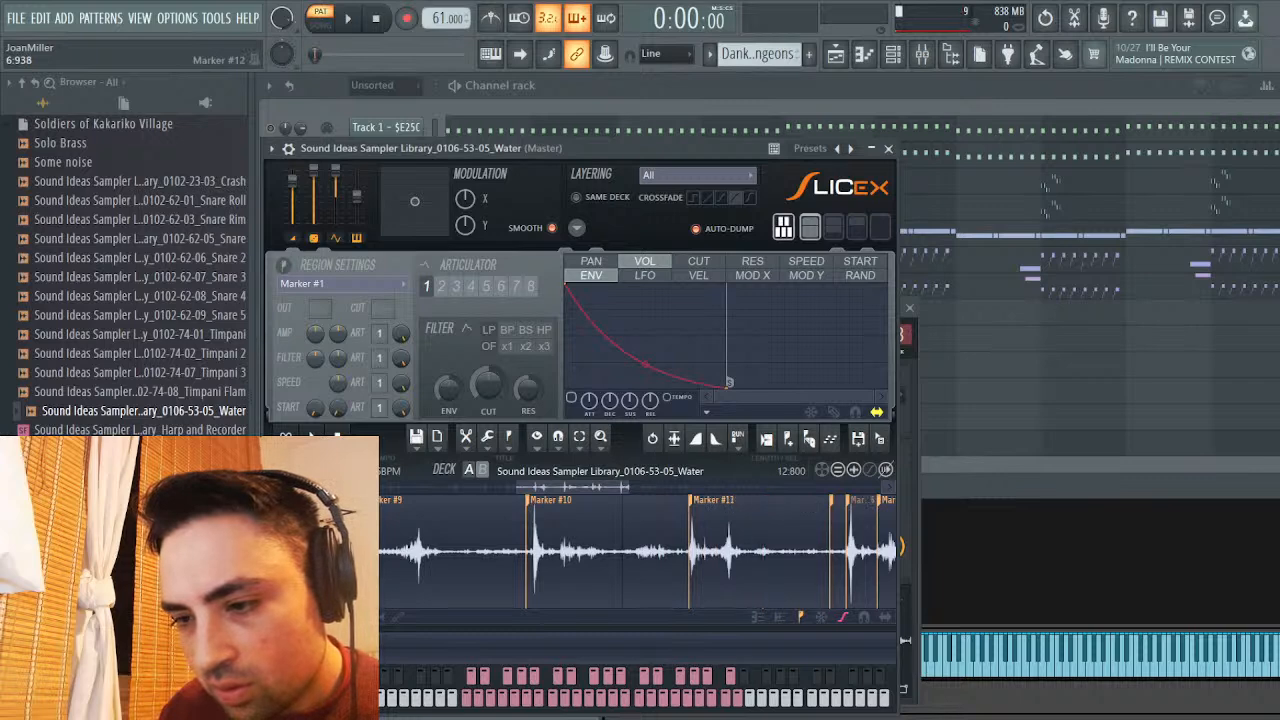
Extend the Marker #11 slice up to the next loud splash and remove the extra marker inside the Marker #12 slice
scroll(637, 550, "right", 3)
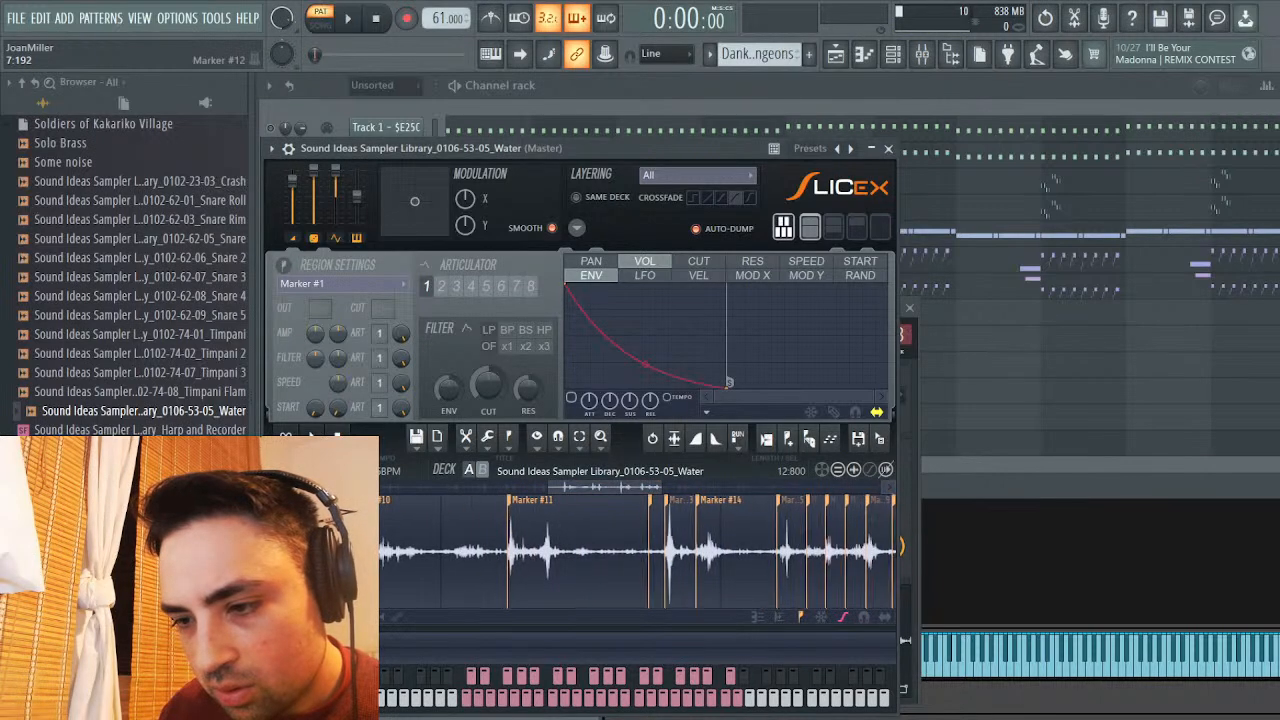
left_click_drag(651, 500, 667, 500)
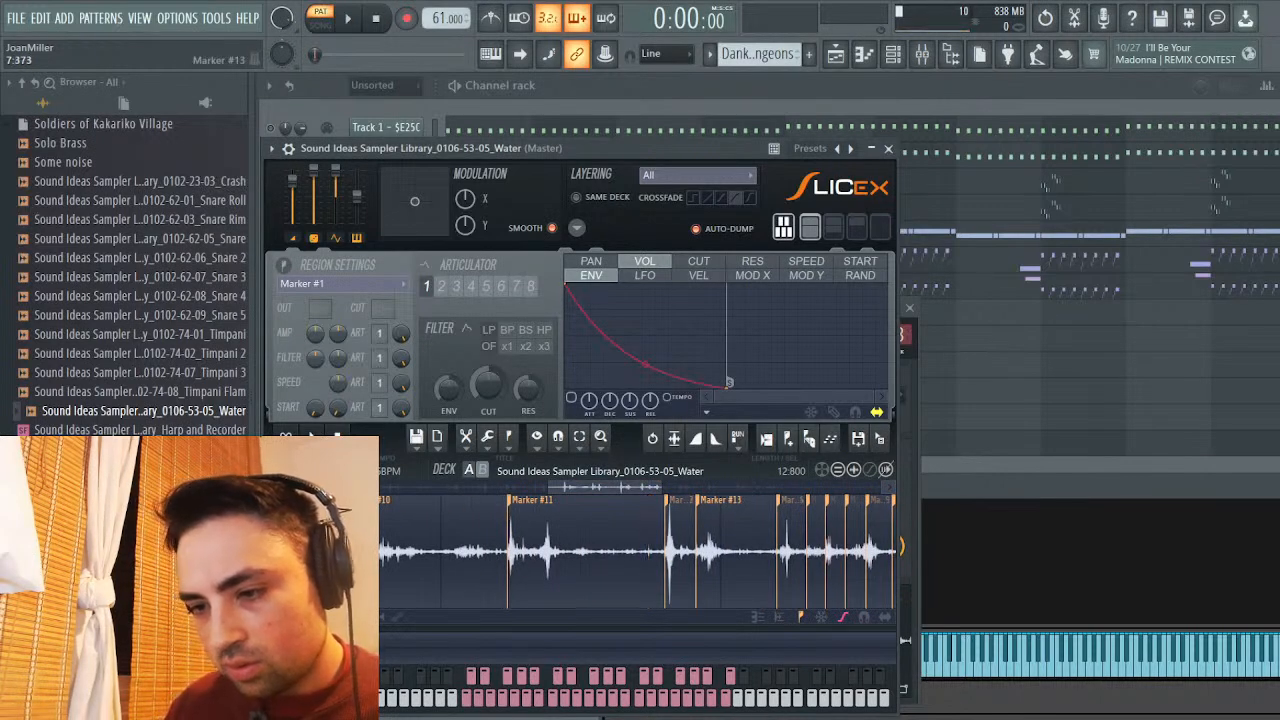
key("Delete")
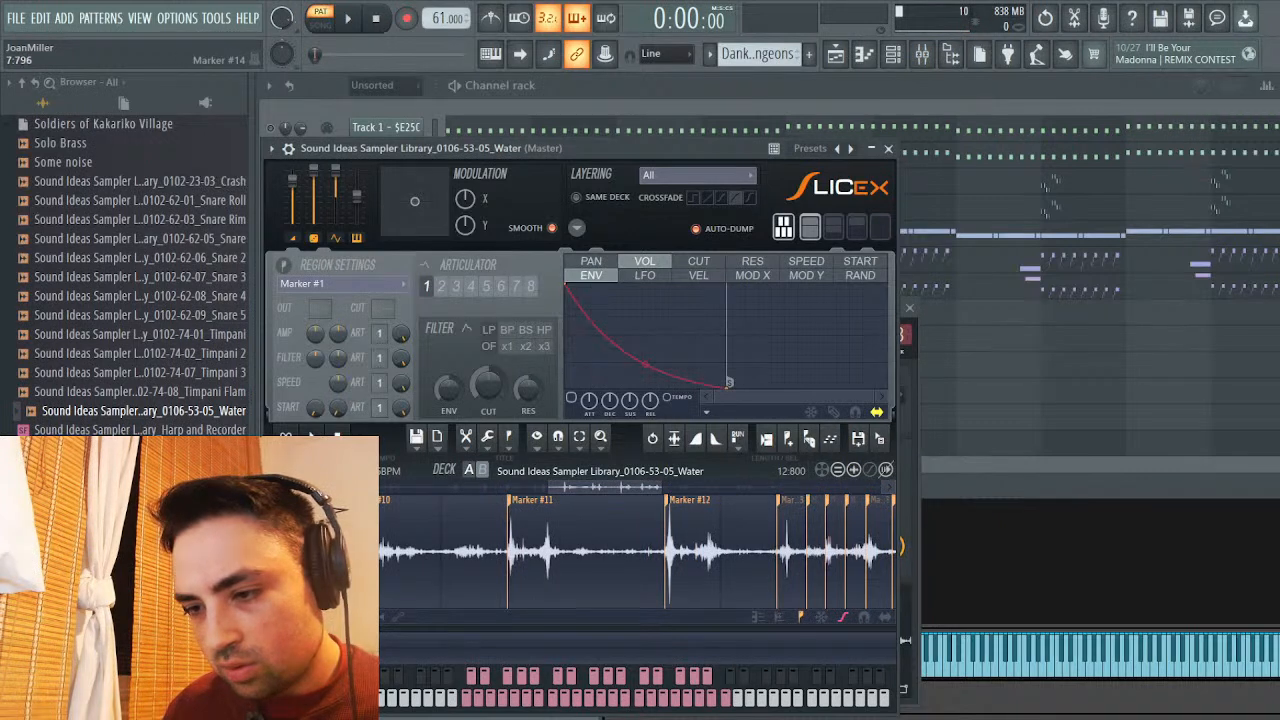
Merge the run of splashes after Marker #13 into one slice by removing every marker before the next loud splash
key("Delete")
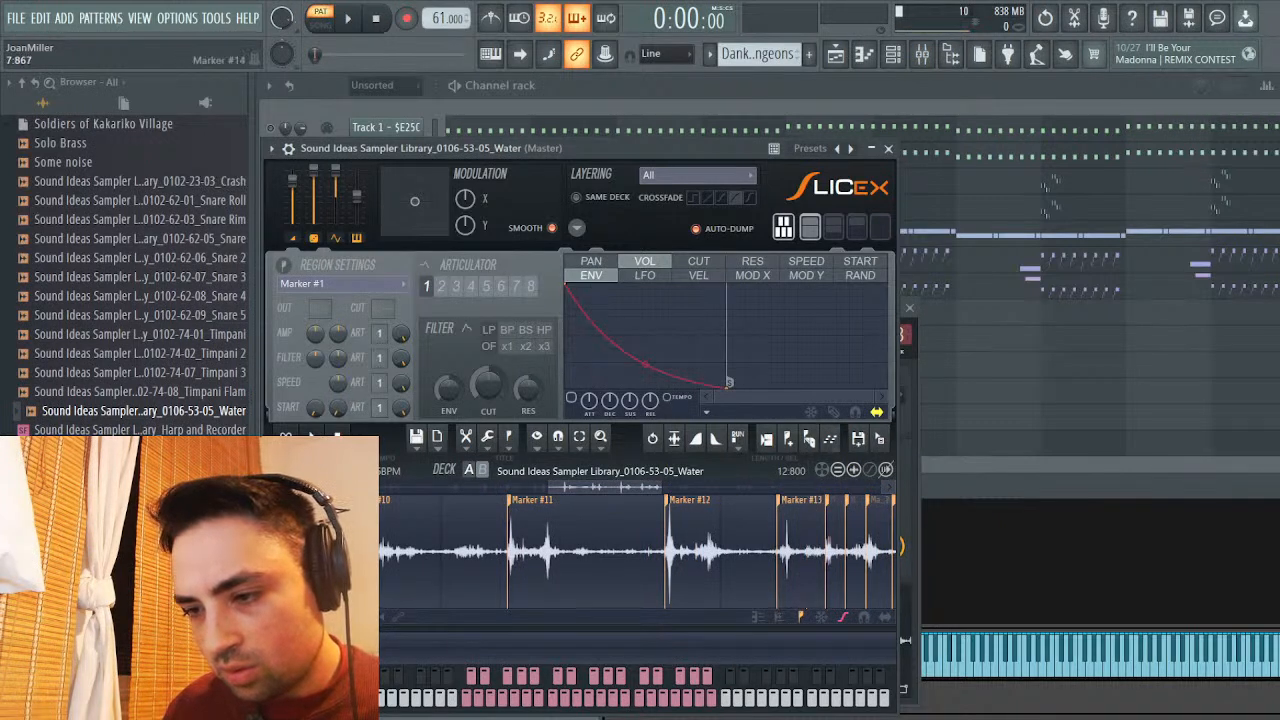
key("Delete")
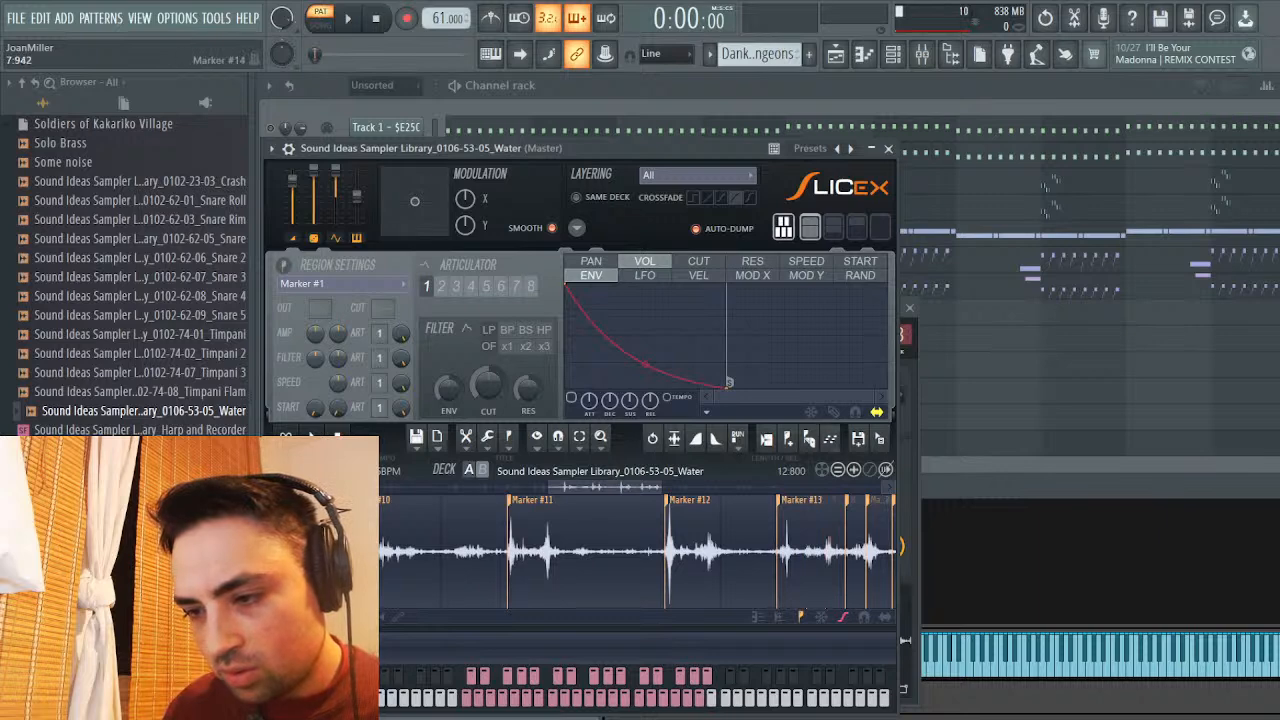
key("Delete")
key("Delete")
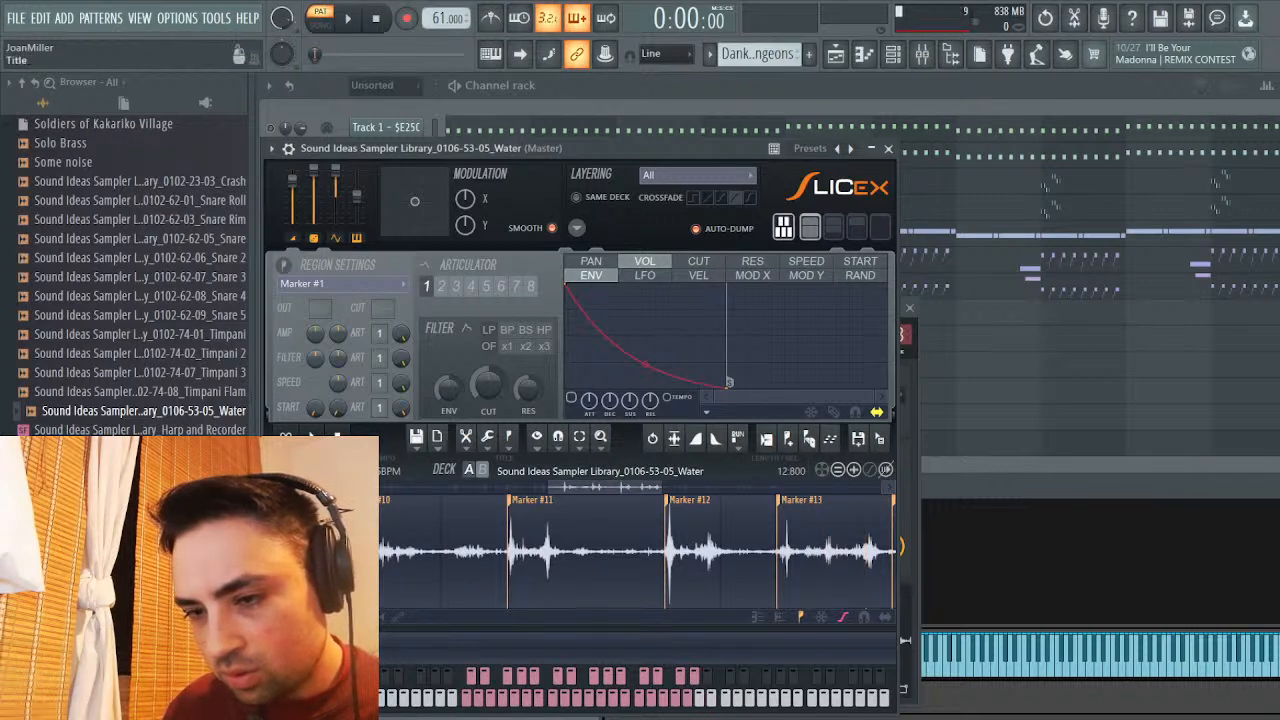
scroll(656, 550, "right", 5)
key("Delete")
key("Delete")
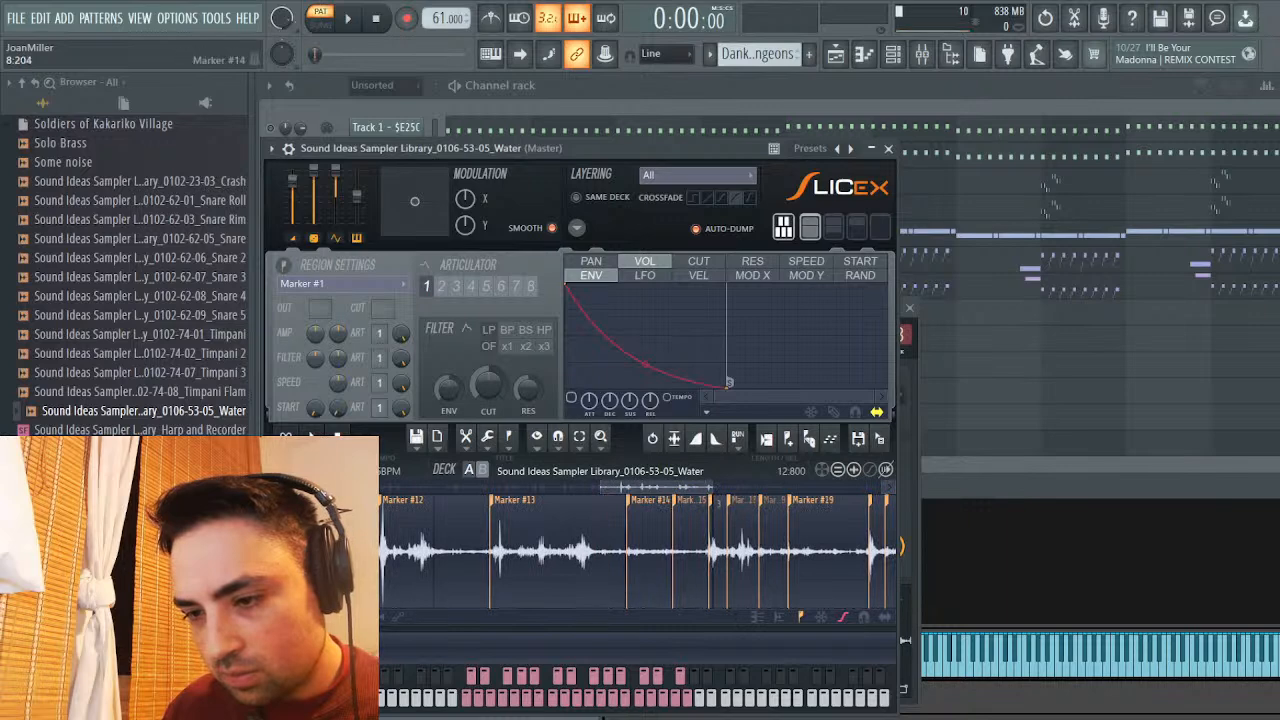
key("Delete")
key("Delete")
Remove the three slice markers following Marker #14 to merge that splash and its tail into one slice
key("Delete")
key("Delete")
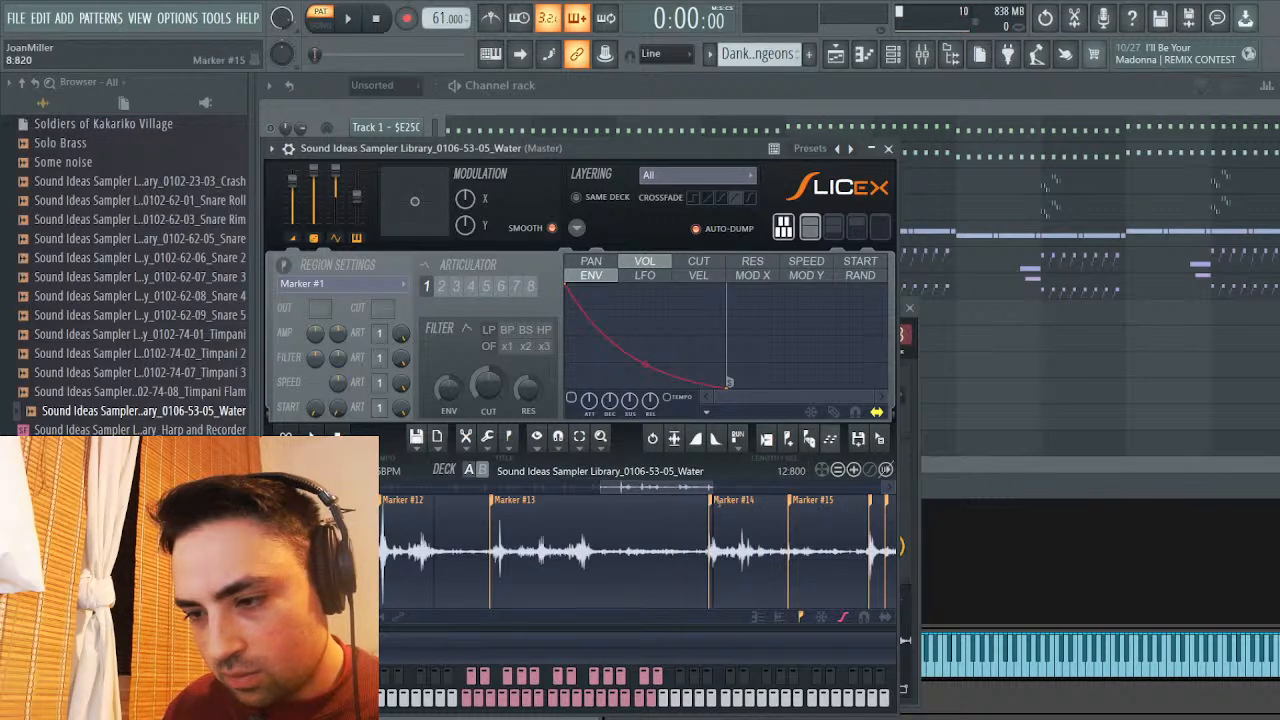
key("Delete")
Remove the two markers following Marker #15, and try removing Marker #16 before undoing that deletion
scroll(640, 550, "right", 3)
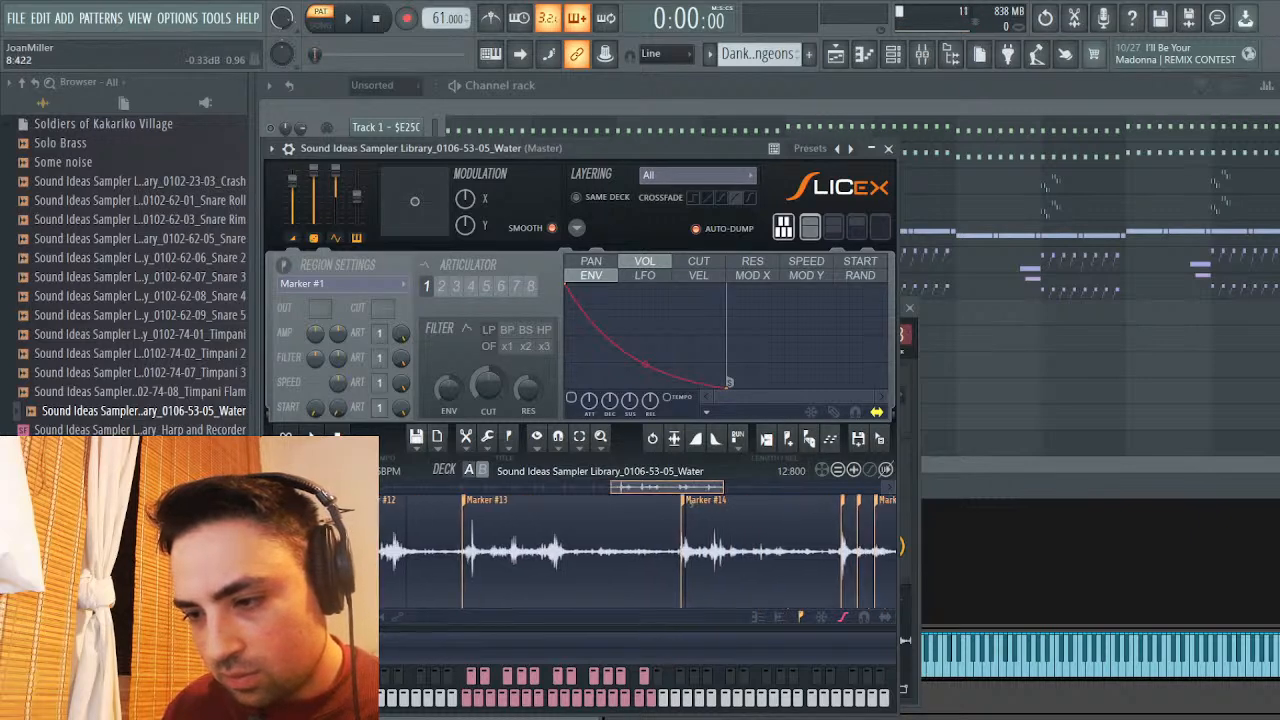
key("Delete")
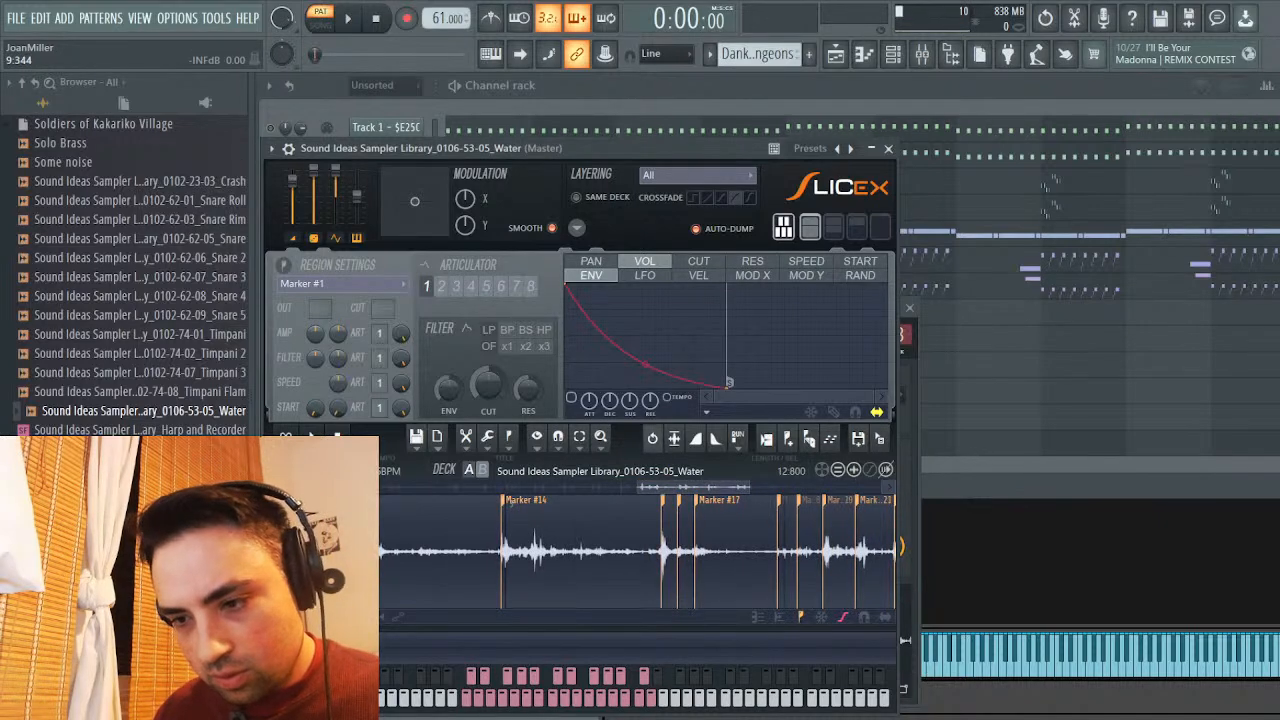
key("ctrl+z")
key("Delete")
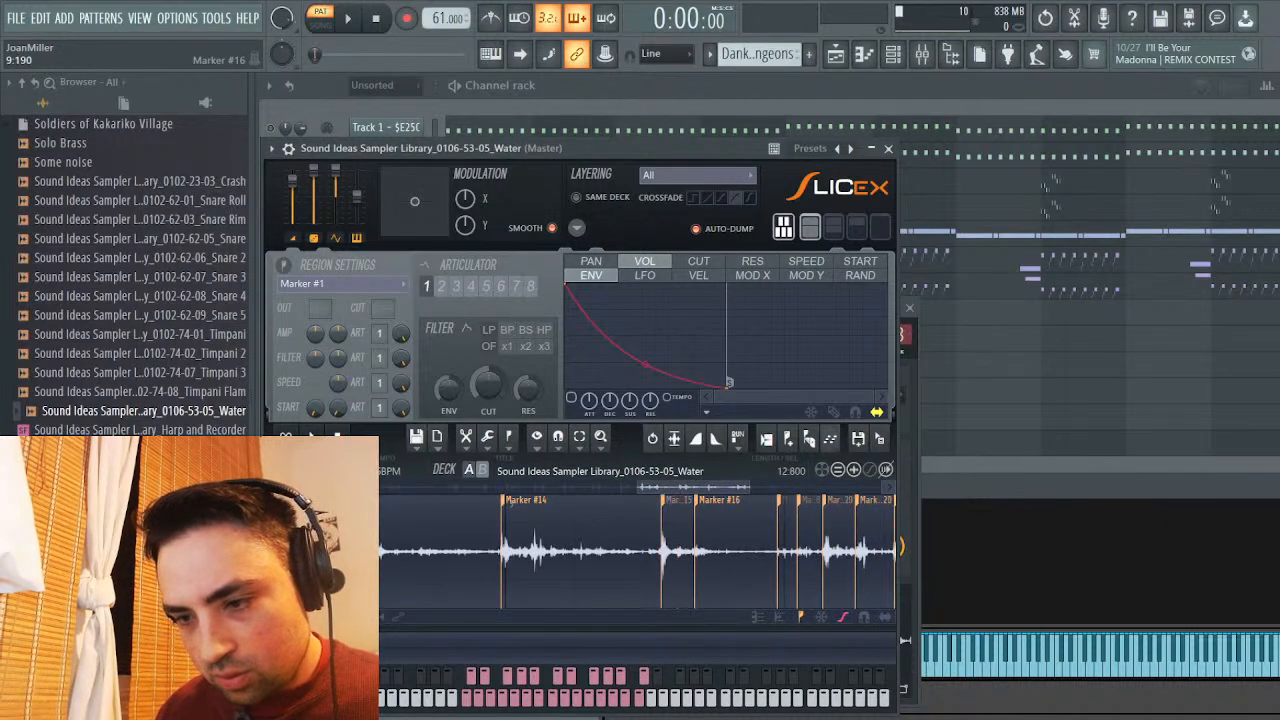
key("Delete")
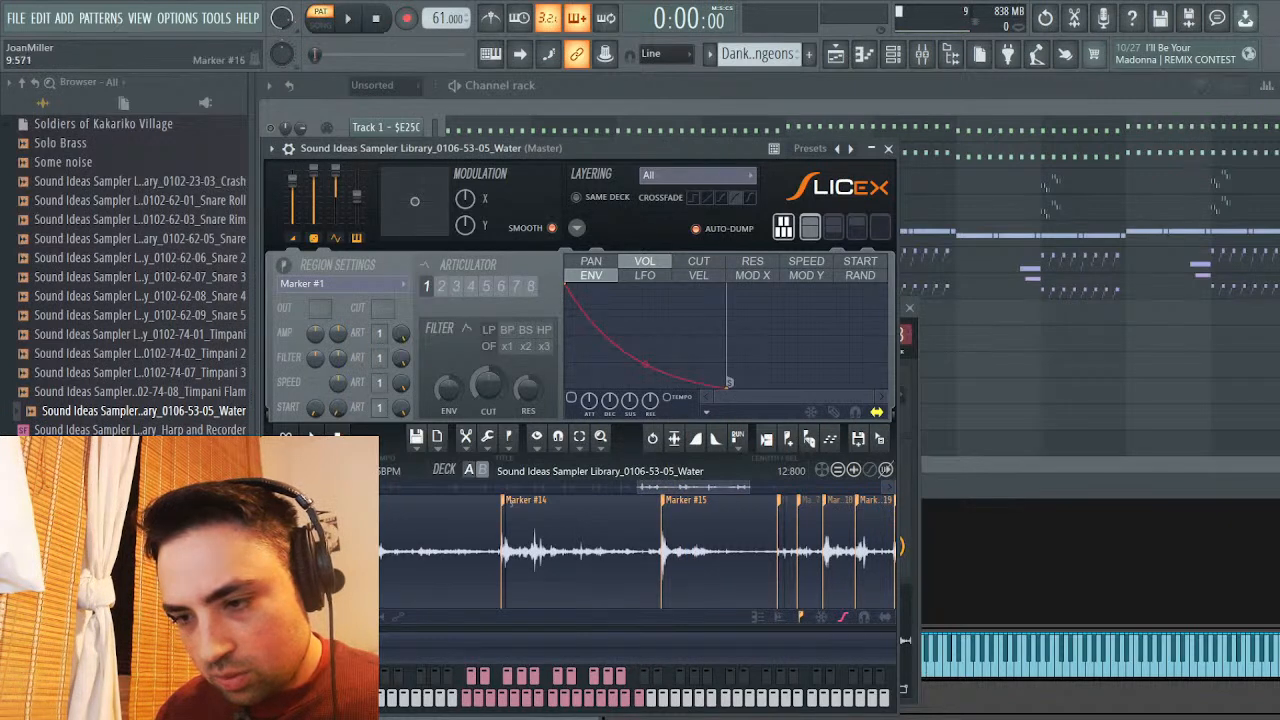
key("Delete")
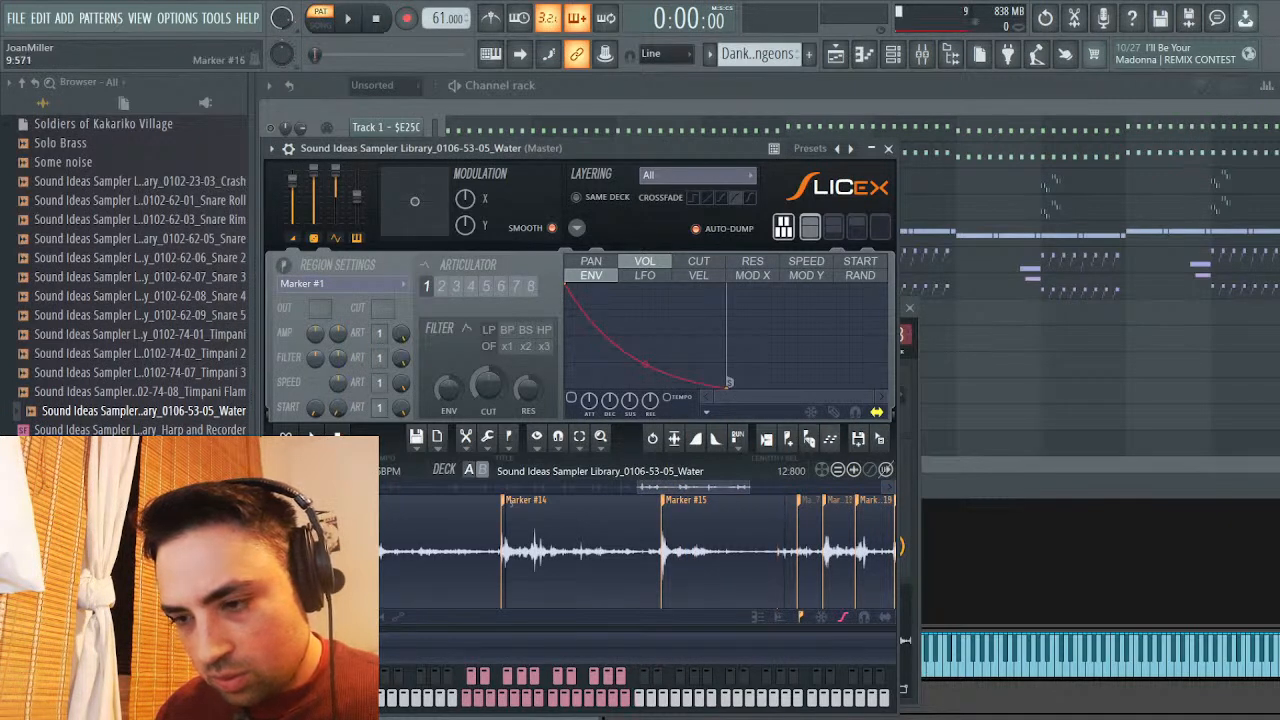
key("ctrl+z")
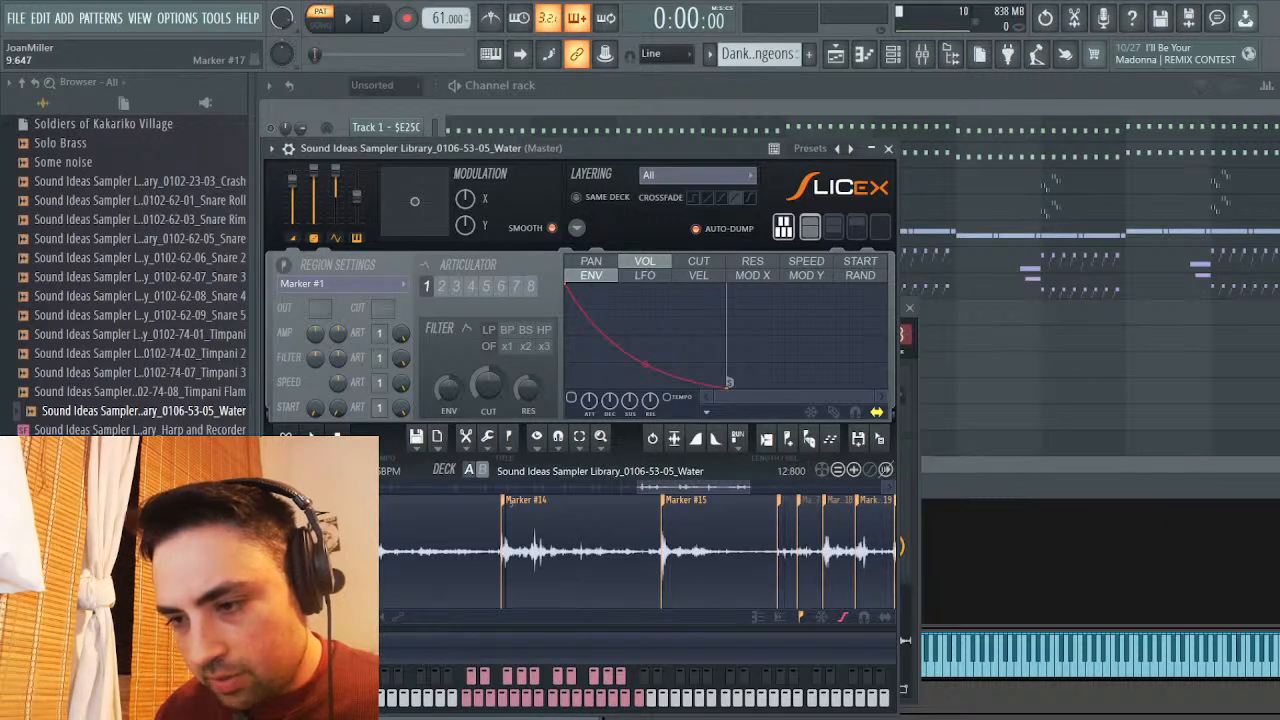
Extend the Marker #16 slice up to the last splash group by removing all the markers in between
key("Delete")
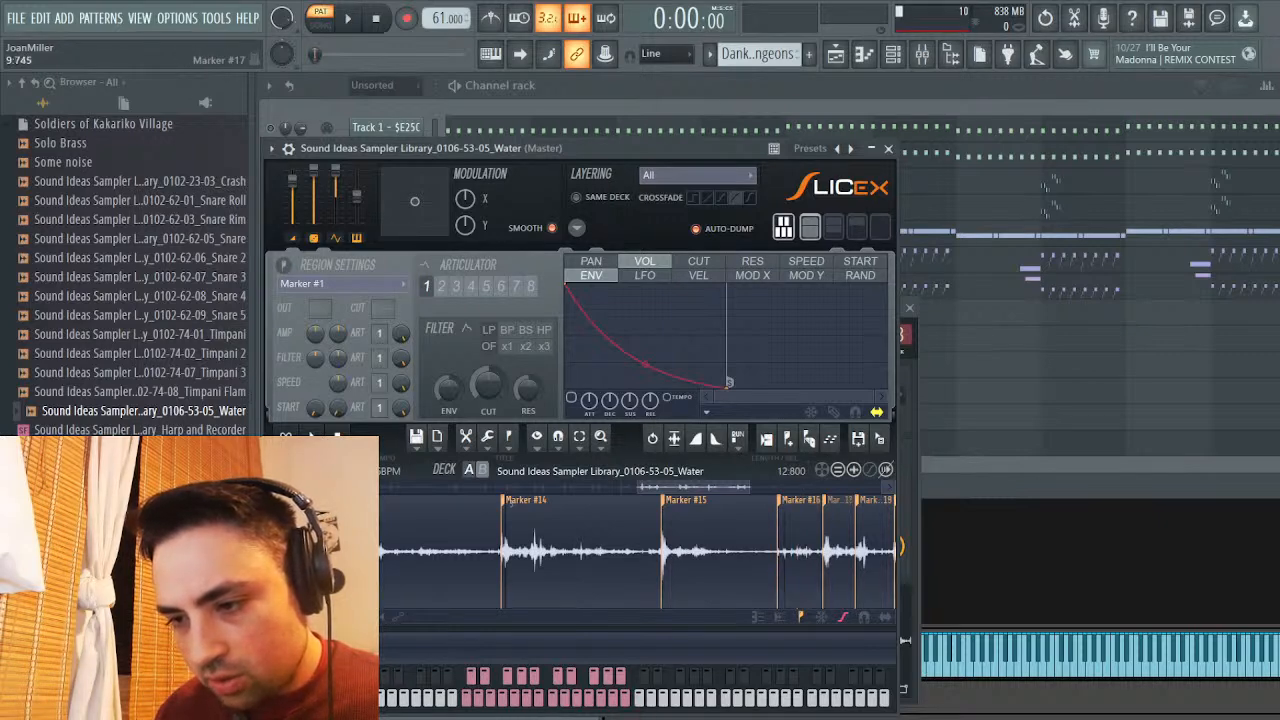
key("Delete")
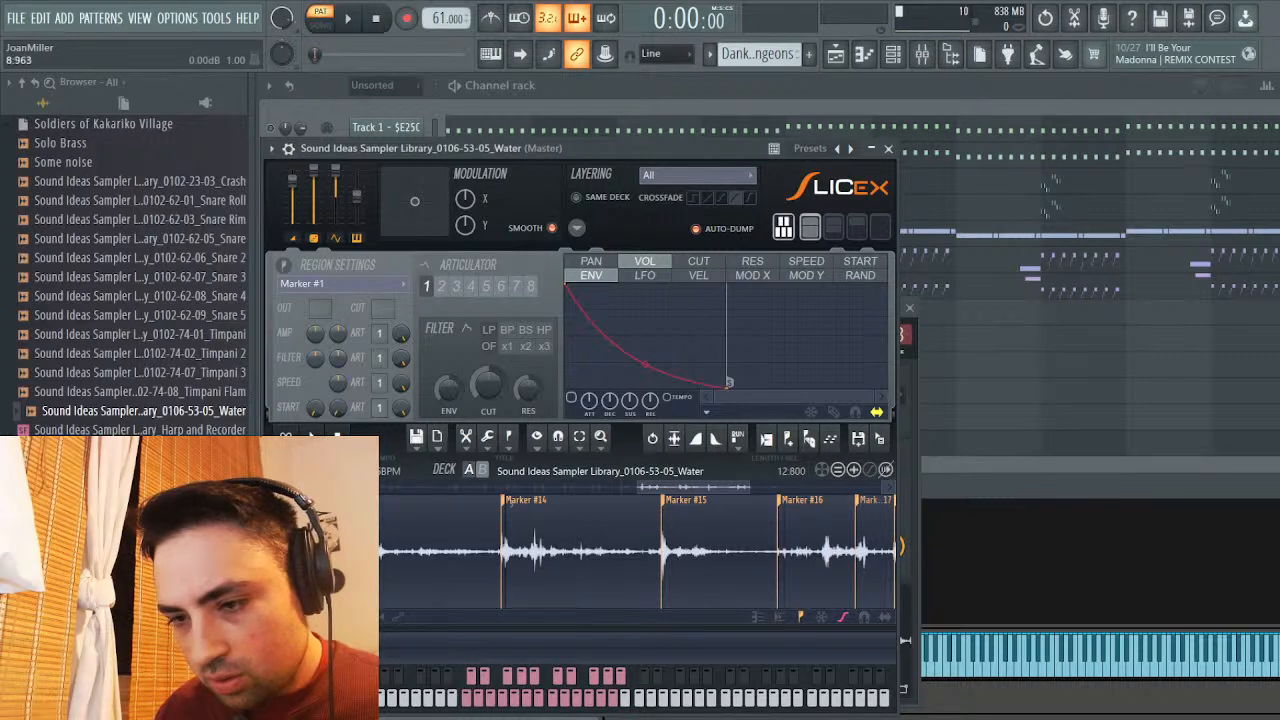
left_click_drag(700, 487, 726, 487)
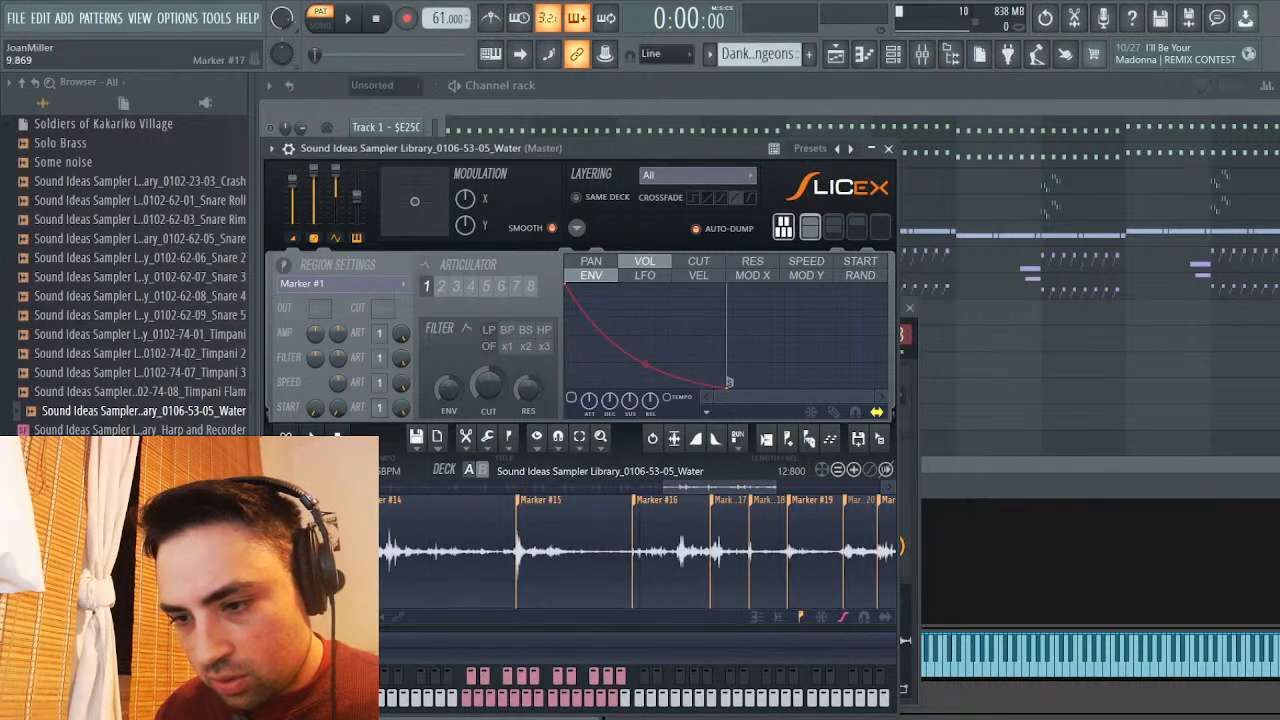
key("Delete")
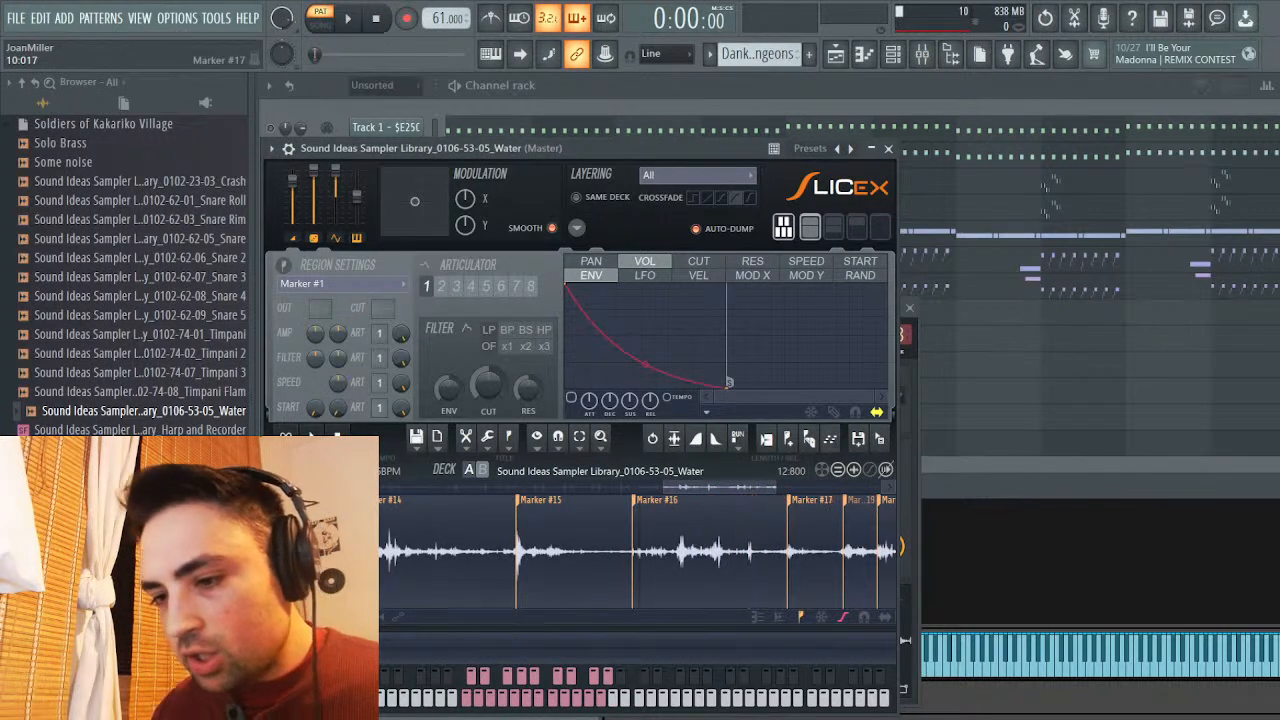
key("Delete")
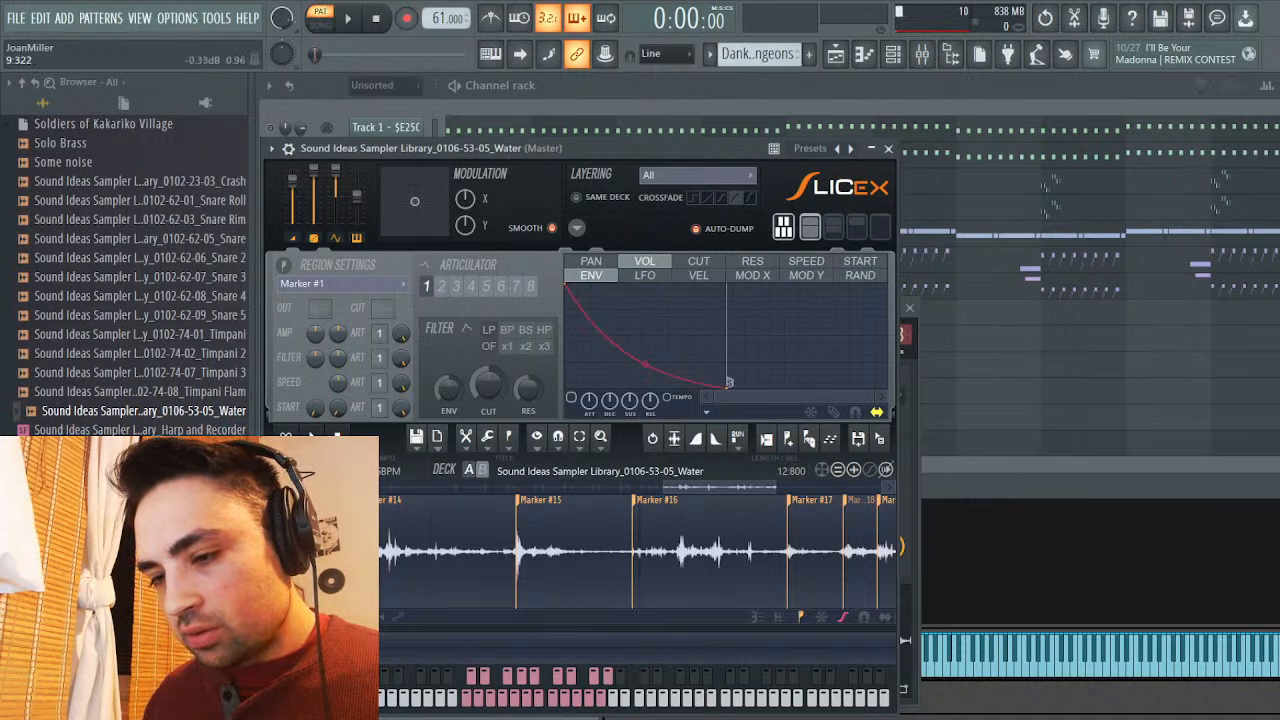
left_click(727, 552)
scroll(620, 552, "right", 4)
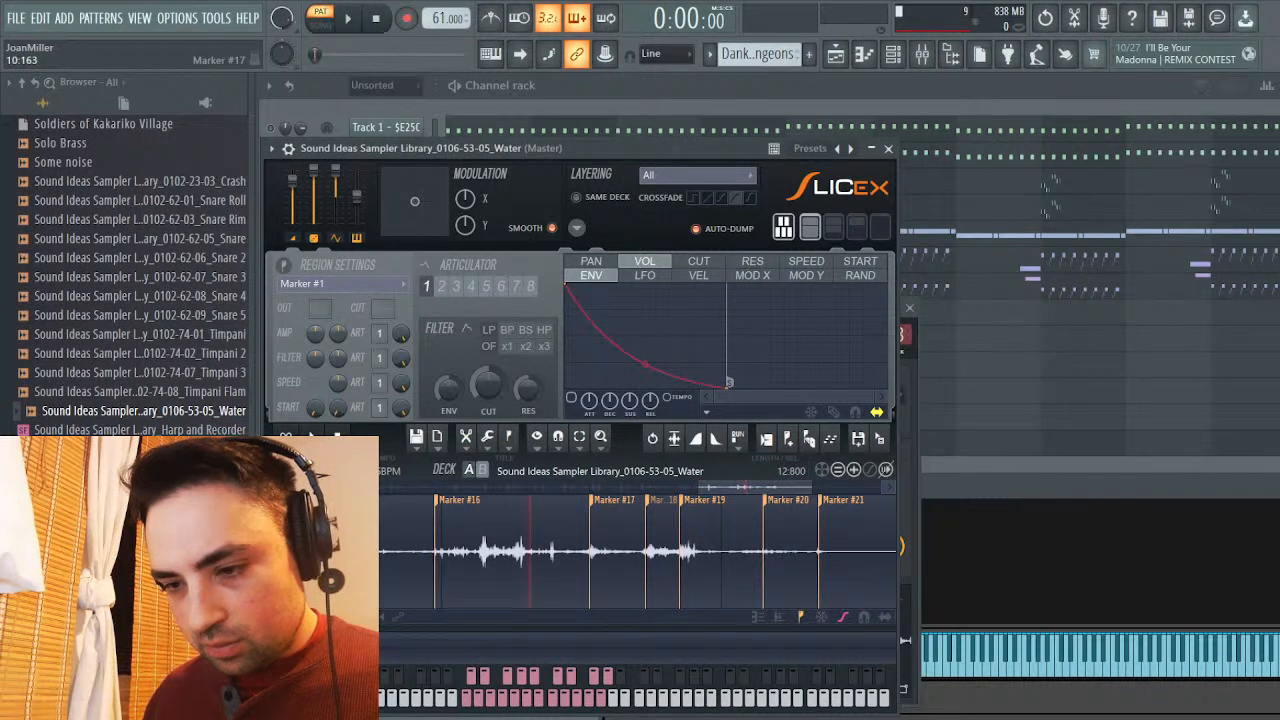
key("Delete")
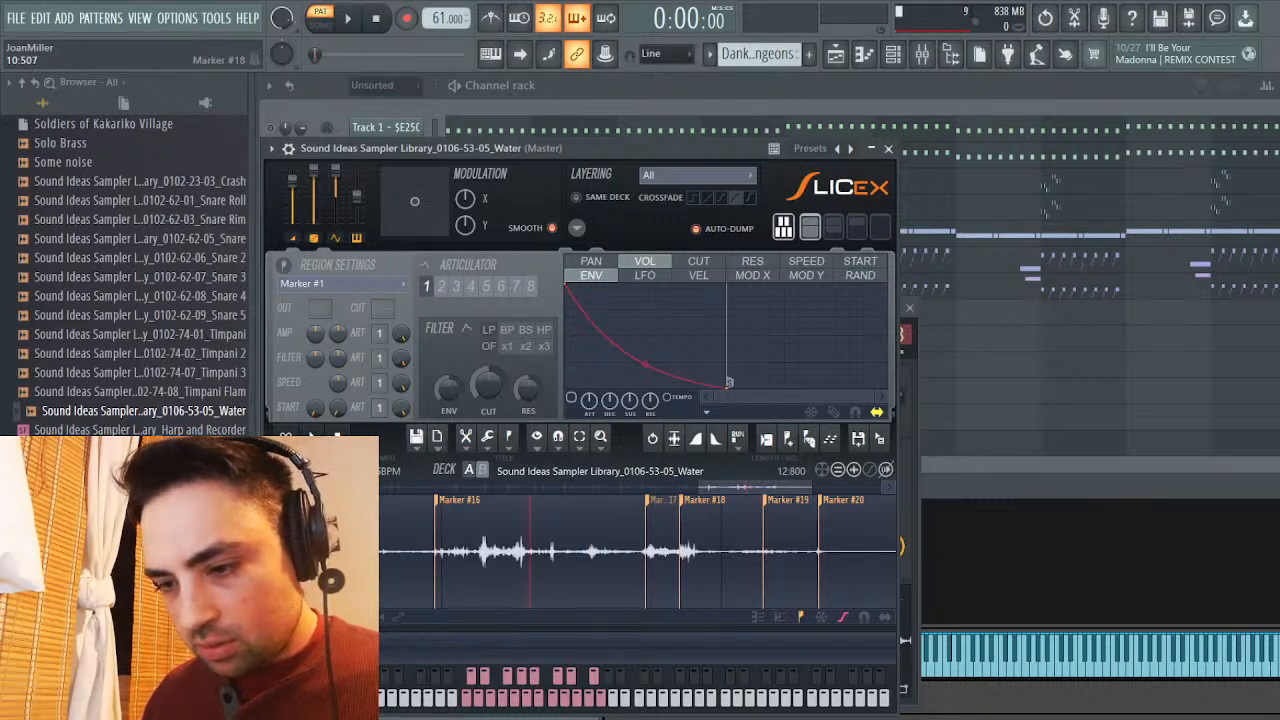
Remove all remaining markers after Marker #17 so the last splashes form one slice, and show the whole sliced waveform
key("Delete")
key("Delete")
left_click_drag(822, 500, 831, 440)
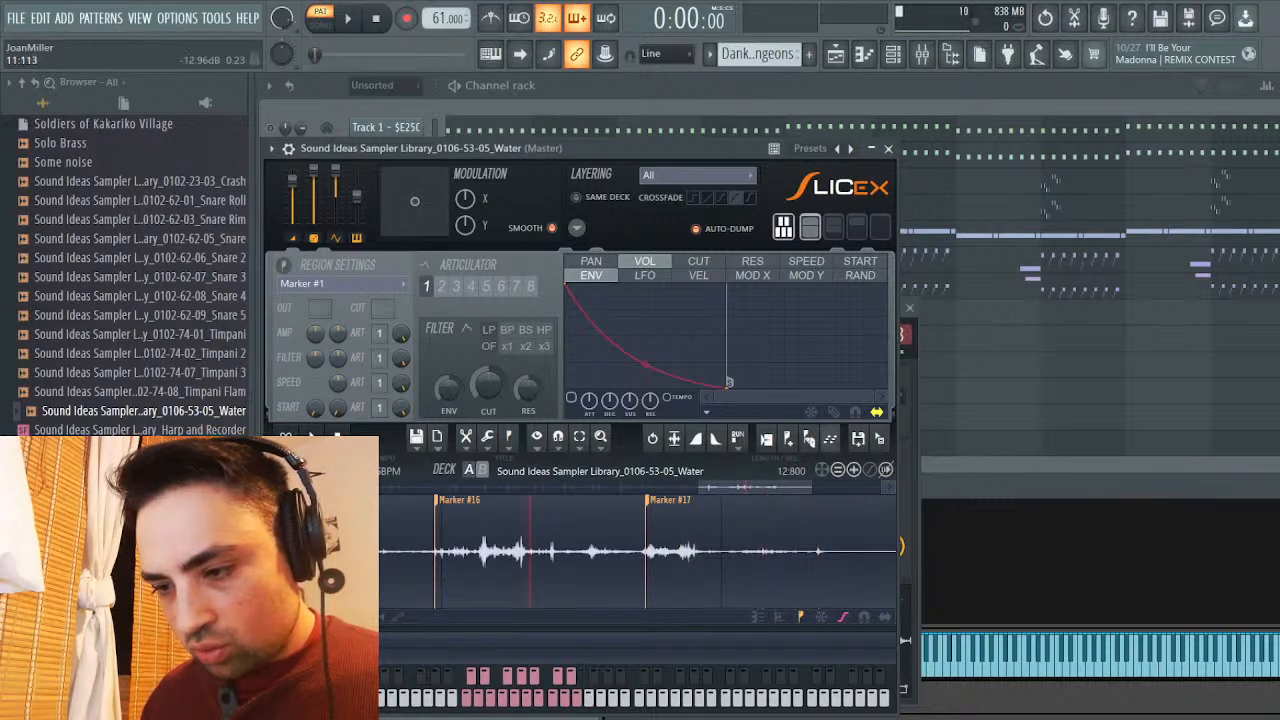
mouse_move(745, 487)
left_mouse_down()
mouse_move(818, 487)
mouse_move(381, 487)
mouse_move(884, 487)
left_mouse_up()
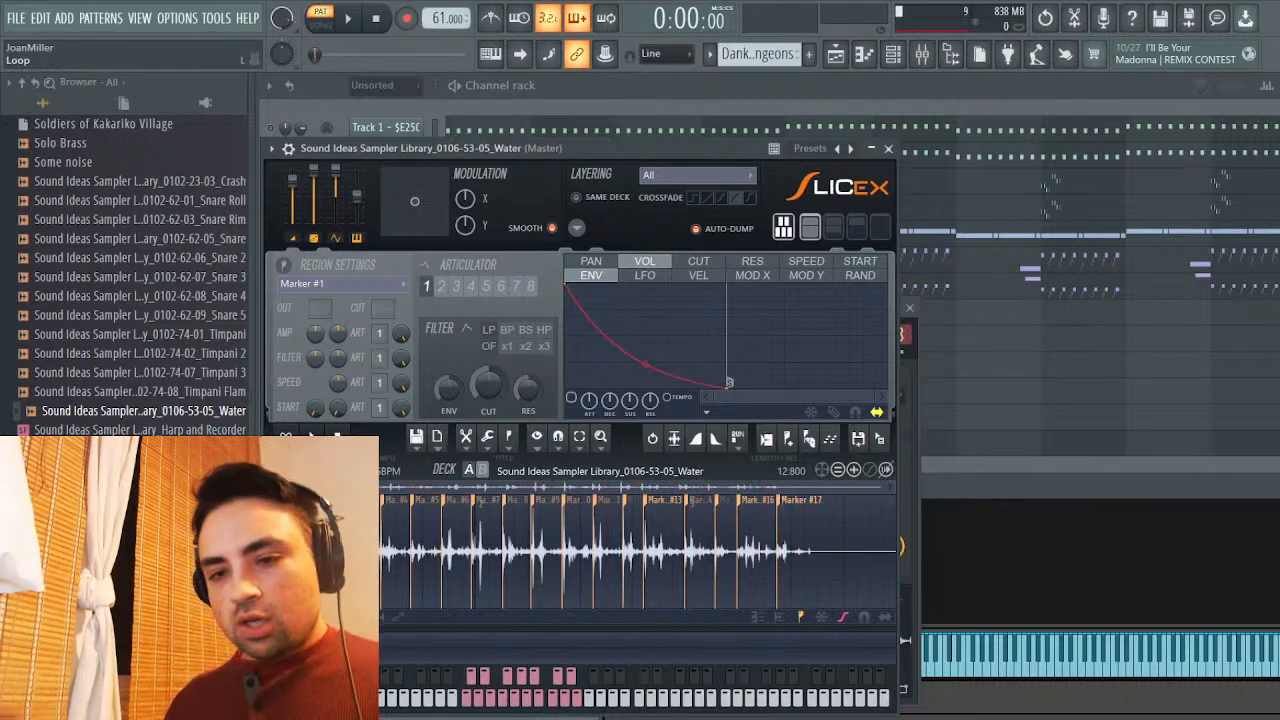
Close the Slicex and Splashes windows and delete the automatically dumped notes from the sliced water channel
left_click(888, 148)
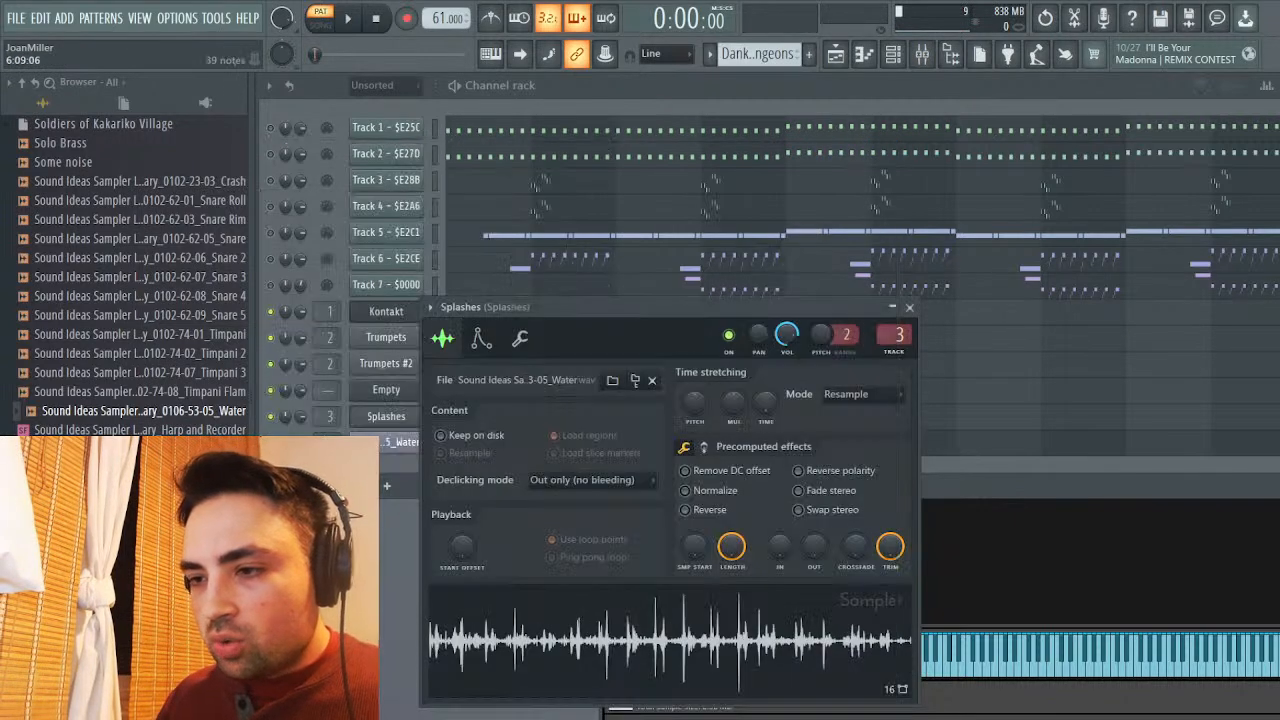
left_click(909, 307)
left_click(909, 307)
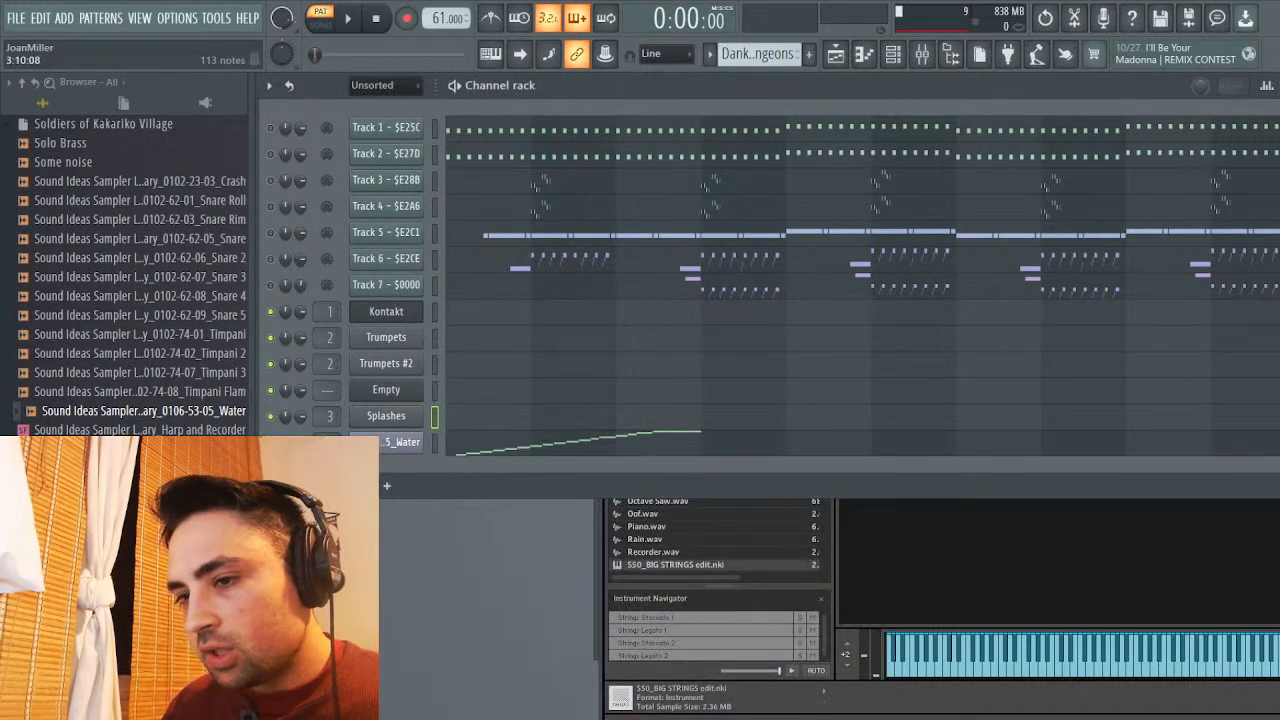
left_click(700, 440)
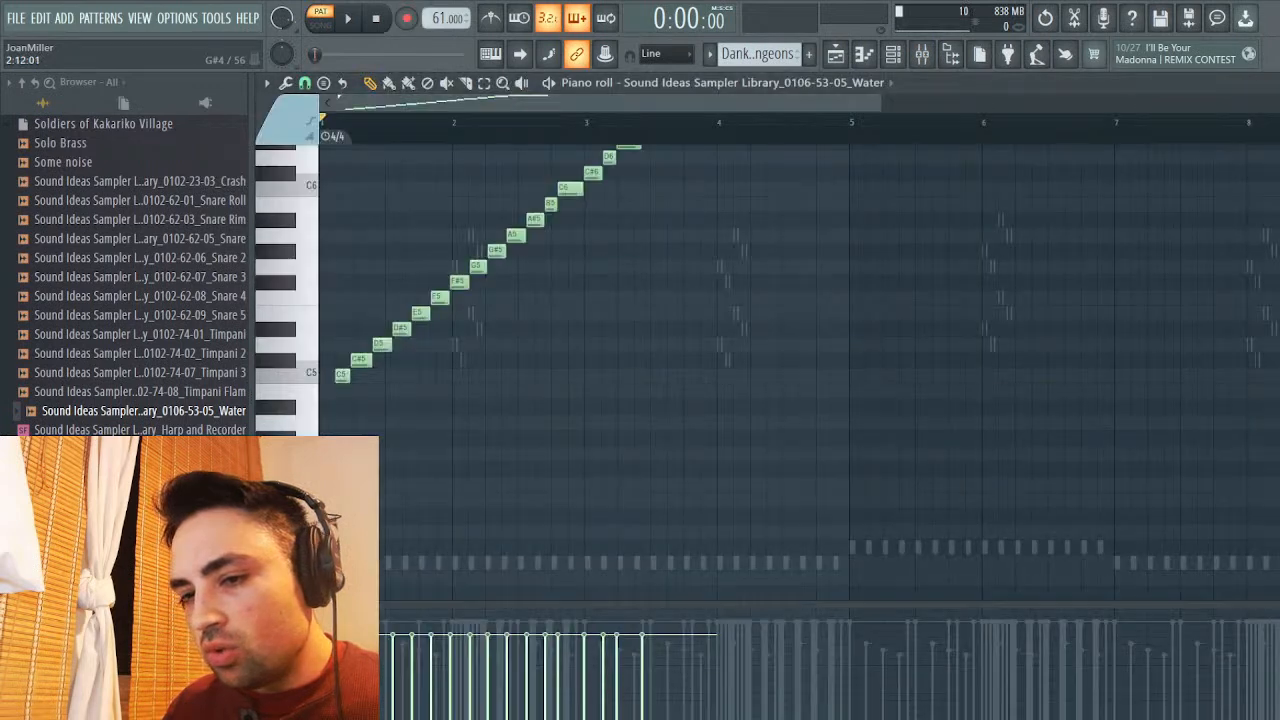
key("Delete")
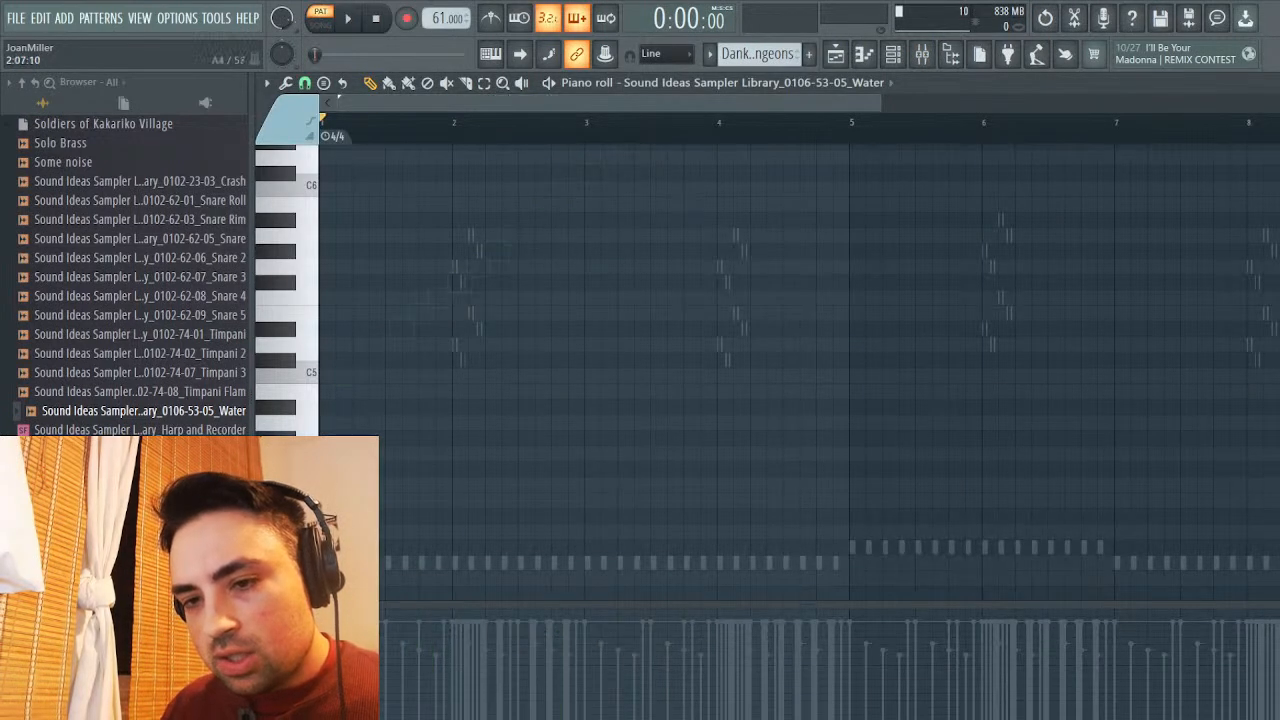
Audition the water slices on the Slicex channel's piano roll keys
mouse_move(283, 174)
left_mouse_down()
mouse_move(283, 396)
mouse_move(283, 156)
mouse_move(283, 414)
mouse_move(283, 162)
left_mouse_up()
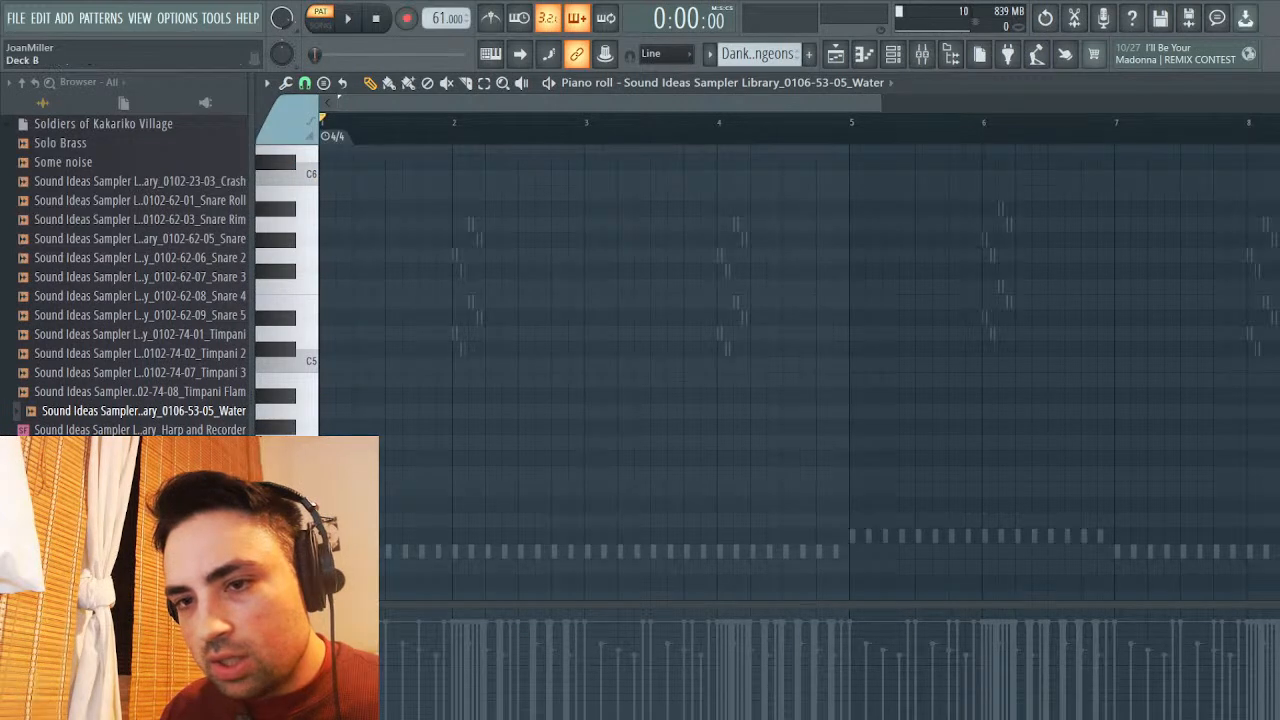
mouse_move(283, 304)
left_mouse_down()
mouse_move(283, 152)
mouse_move(283, 304)
left_mouse_up()
mouse_move(283, 364)
left_mouse_down()
mouse_move(283, 146)
mouse_move(283, 332)
left_mouse_up()
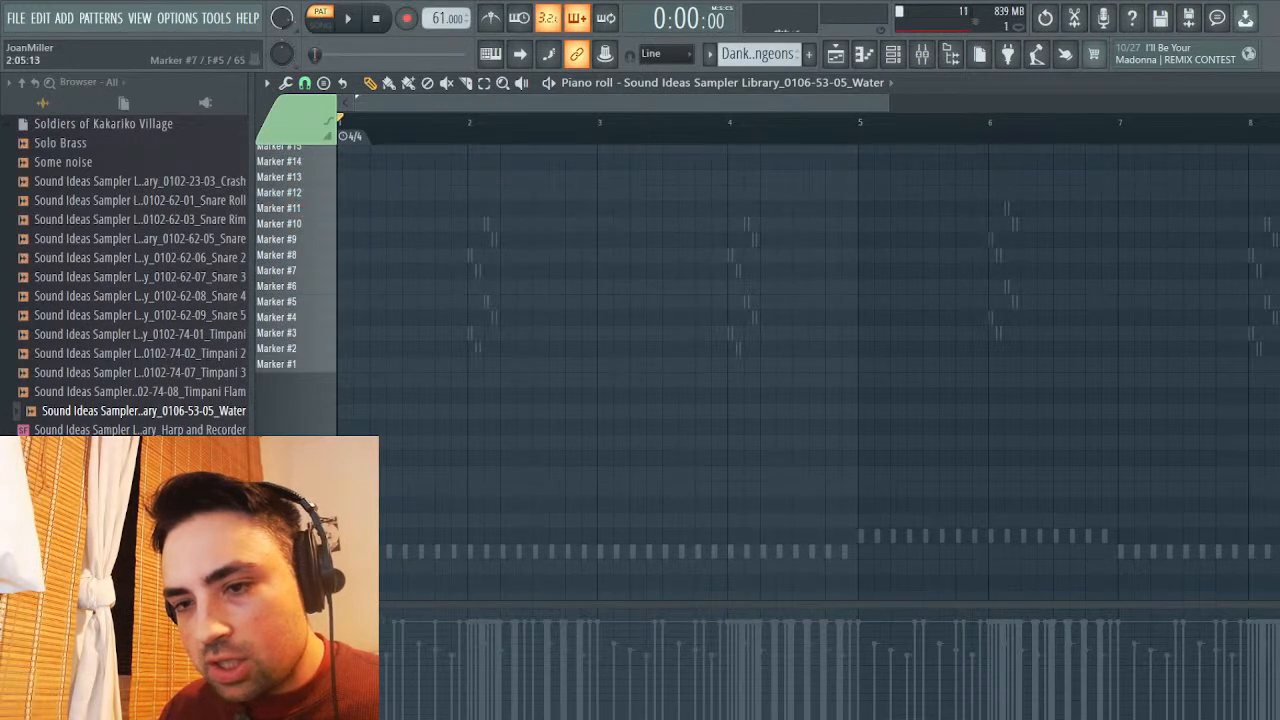
key("F7")
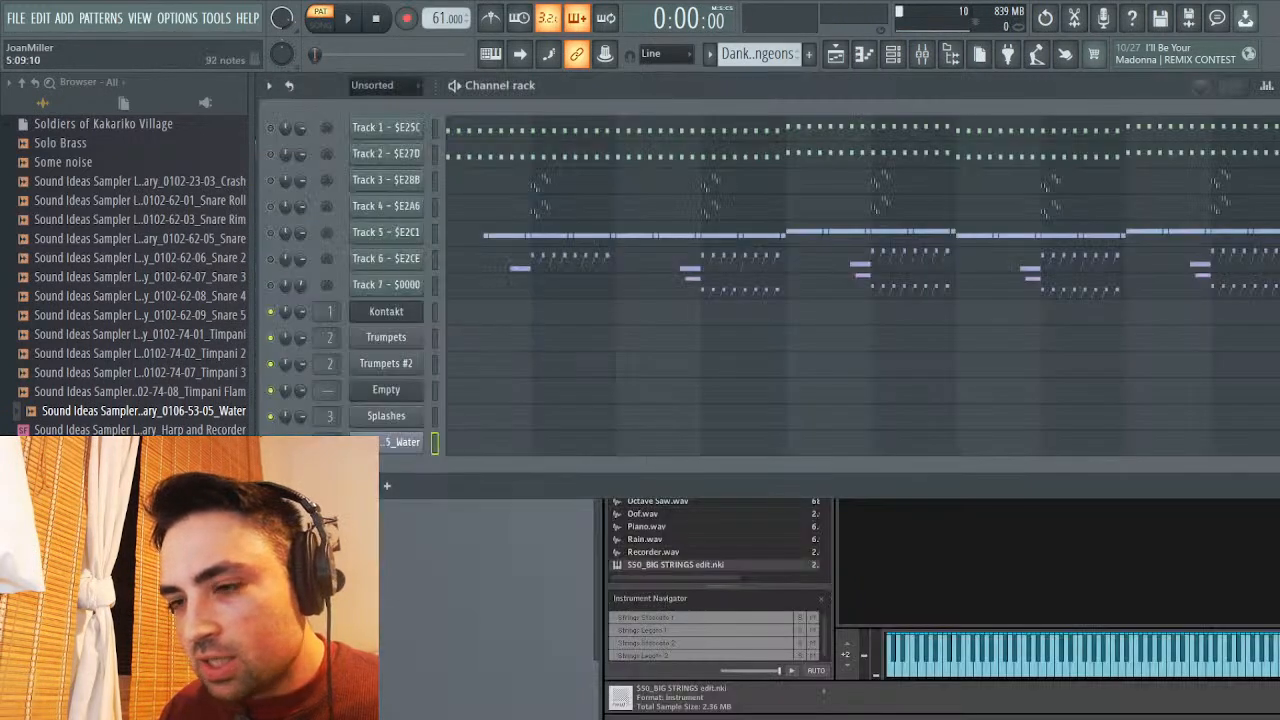
Select and copy the long single notes that precede each fast note group in Track 6, through bar 10
key("F7")
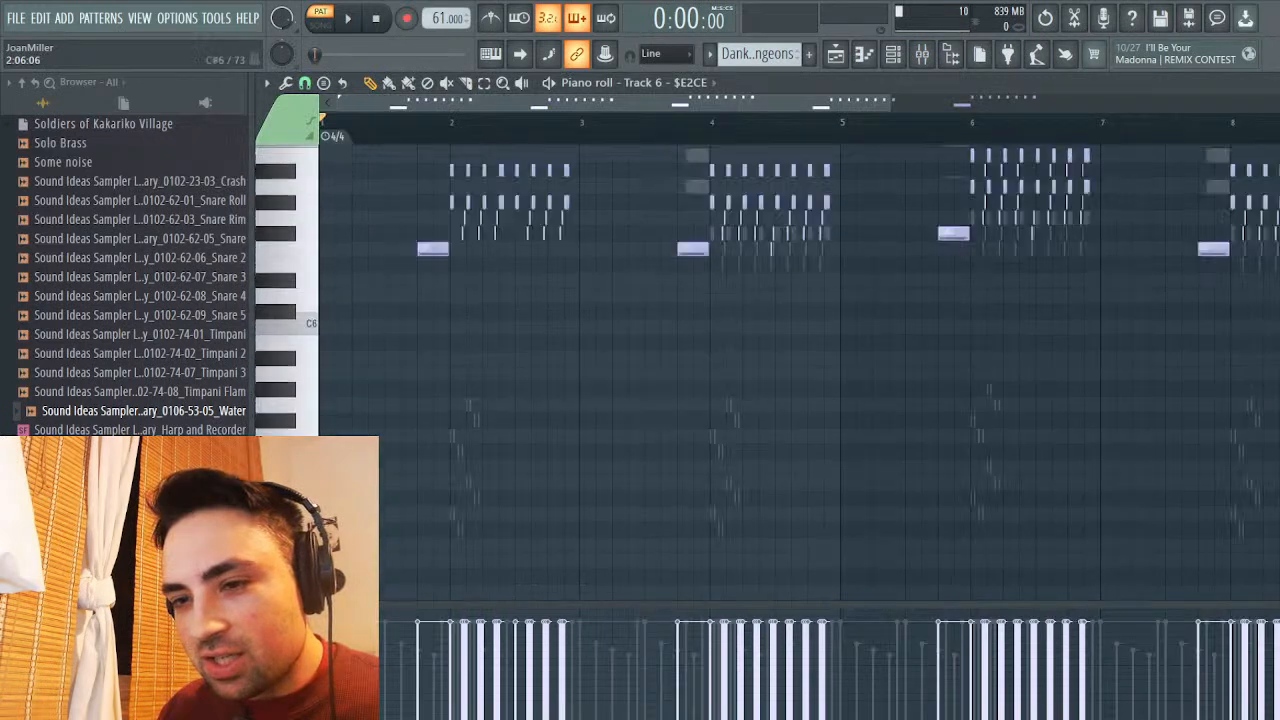
left_click_drag(426, 294, 796, 340)
left_click_drag(952, 282, 904, 294)
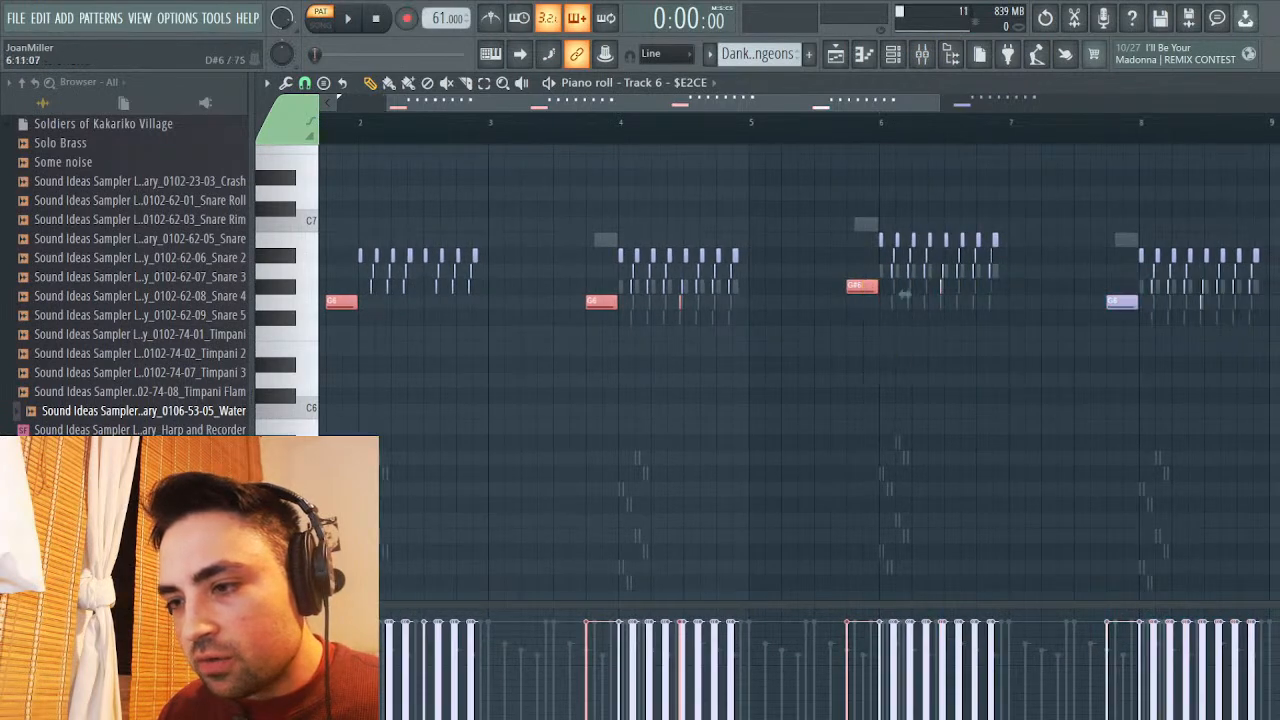
left_click(1121, 301, "ctrl")
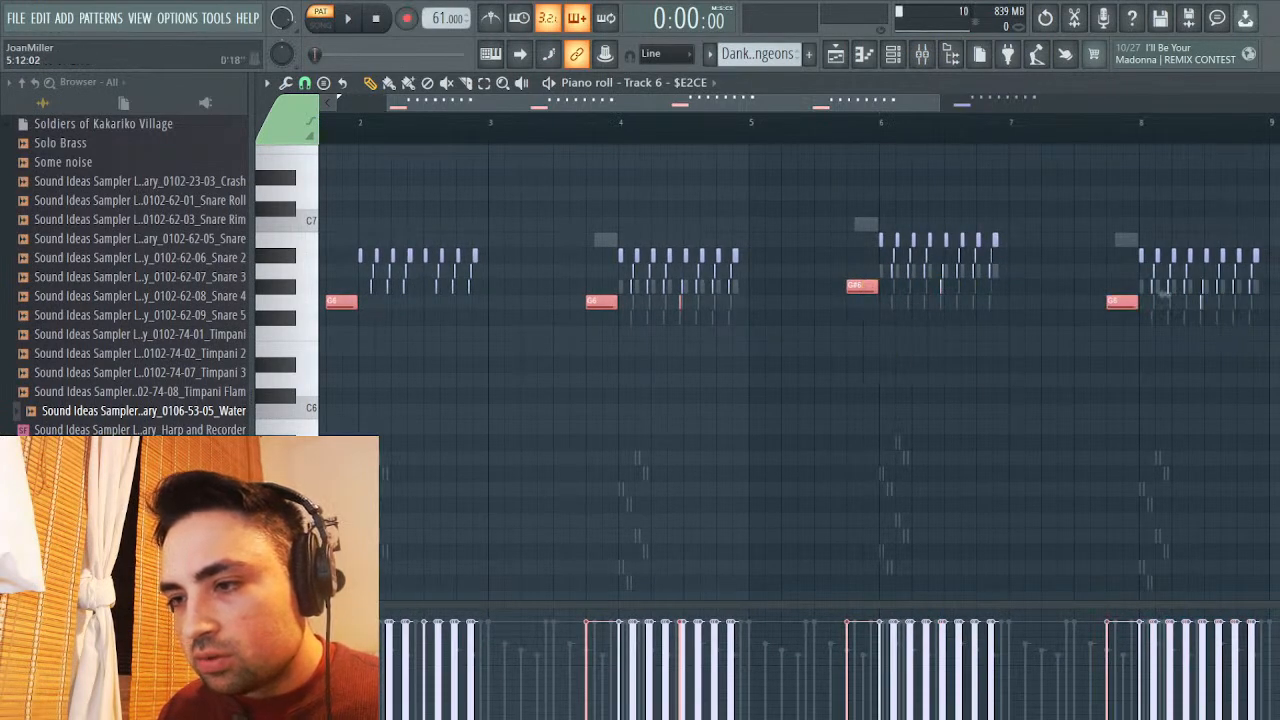
scroll(1163, 292, "right", 3)
left_click(1000, 287, "ctrl")
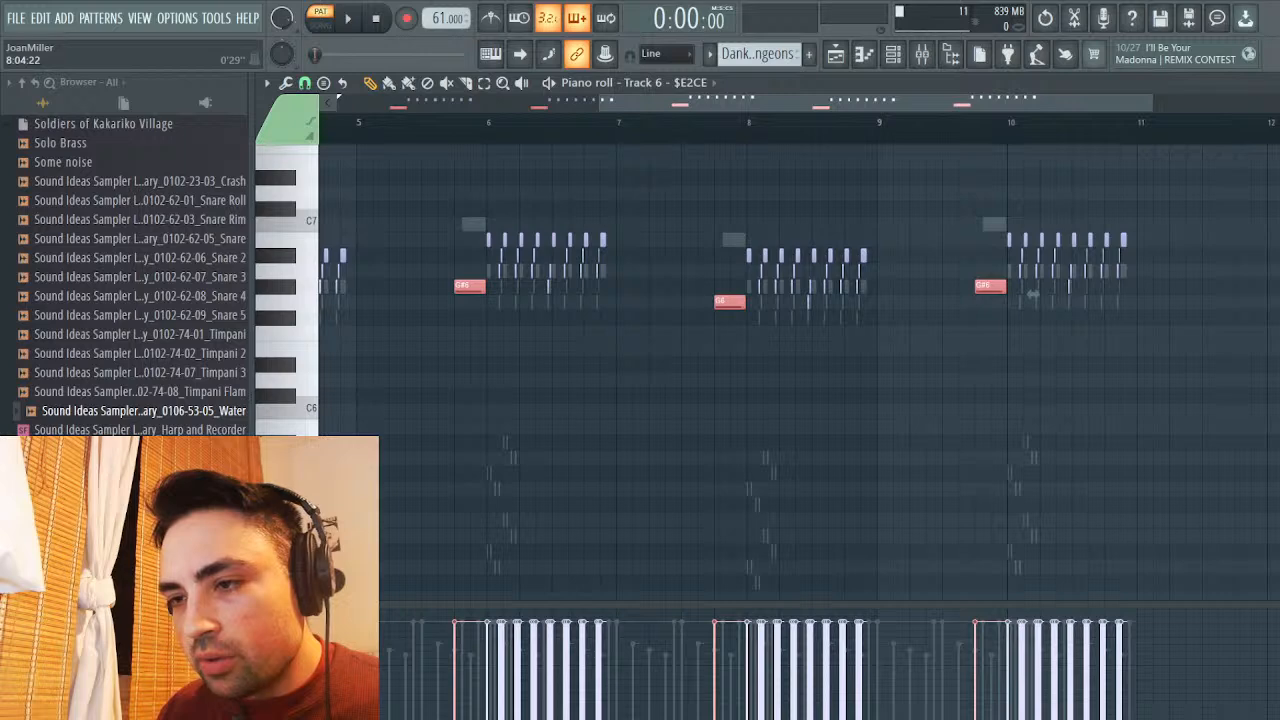
scroll(1032, 294, "left", 4)
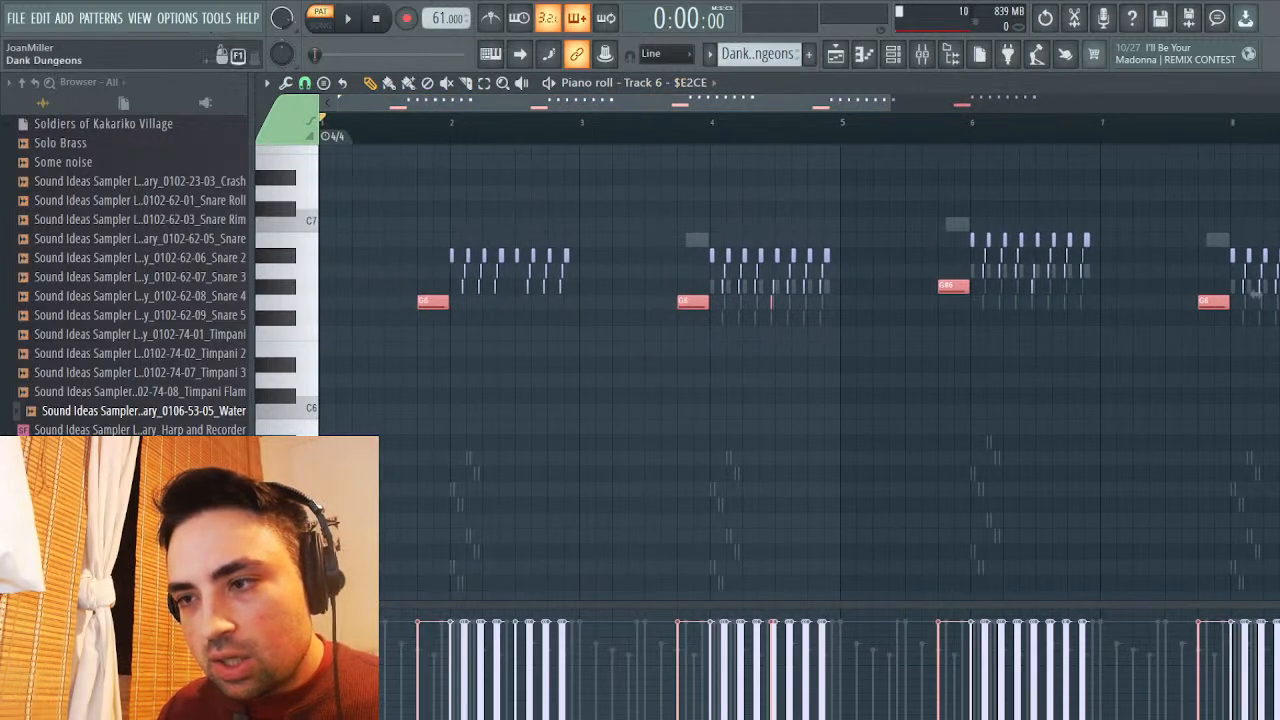
Create a new pattern named Water and paste the copied Track 6 notes into the Slicex water channel
key("F4")
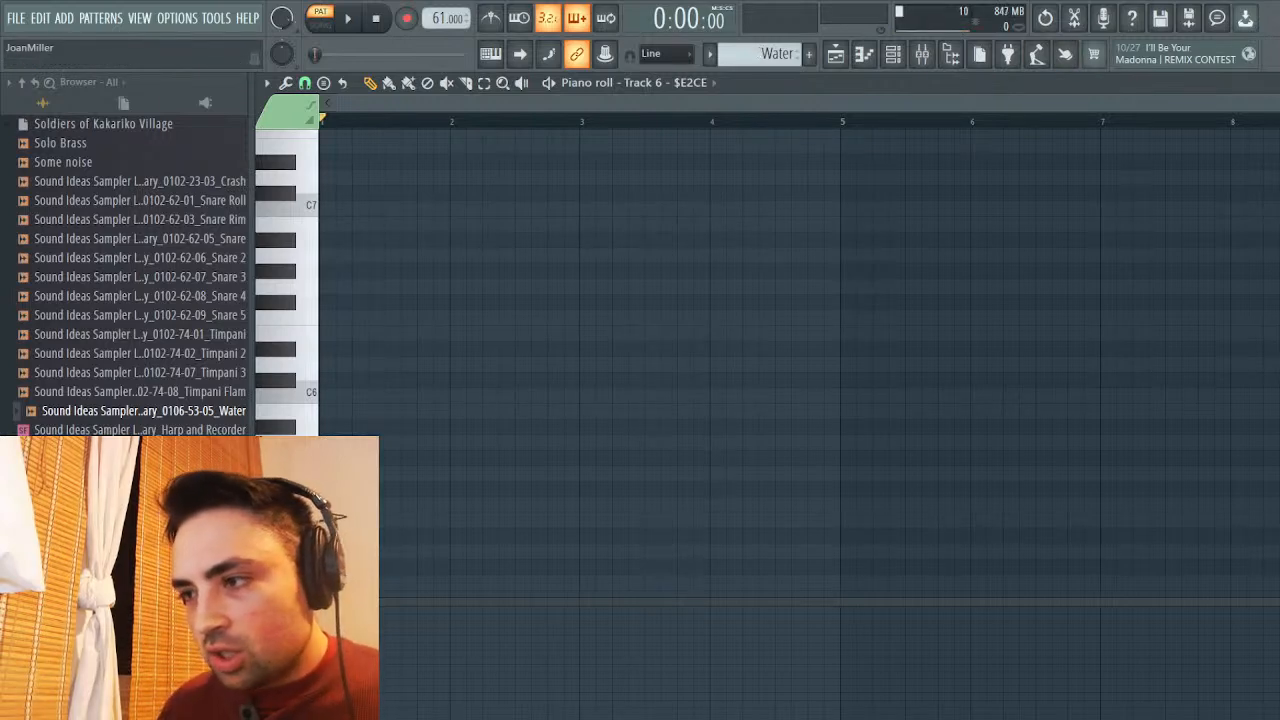
key("F6")
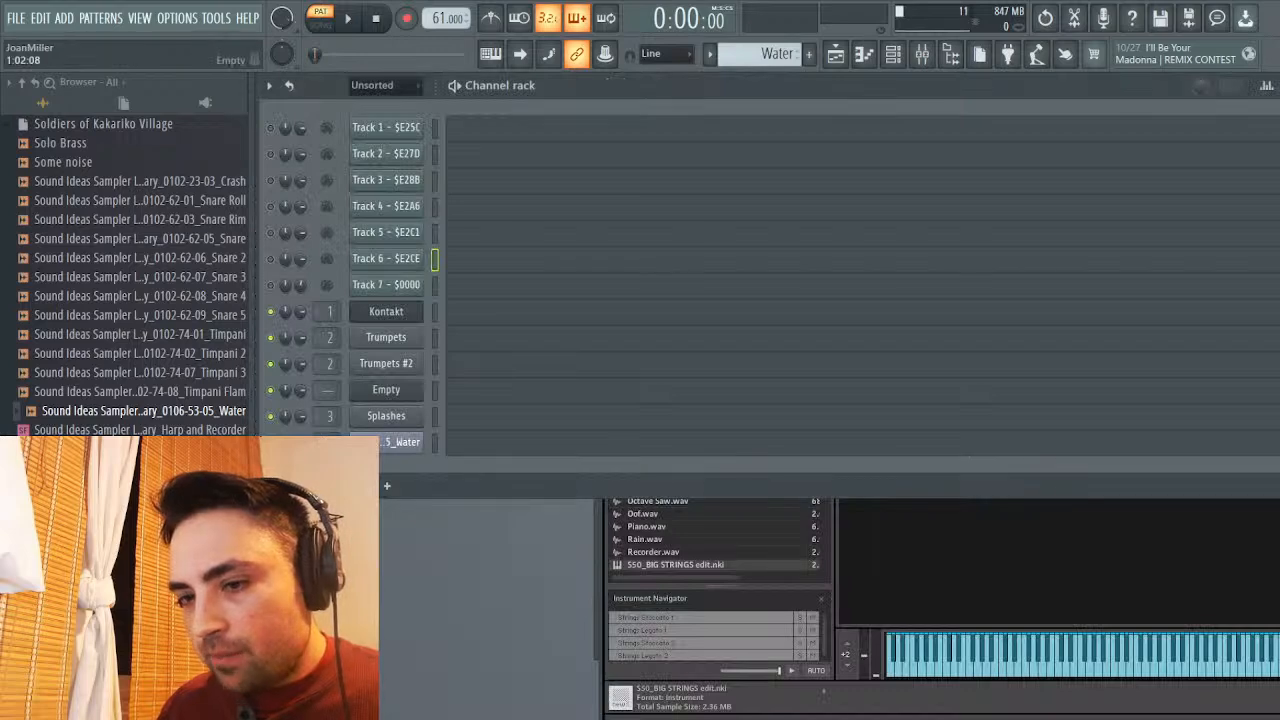
key("F7")
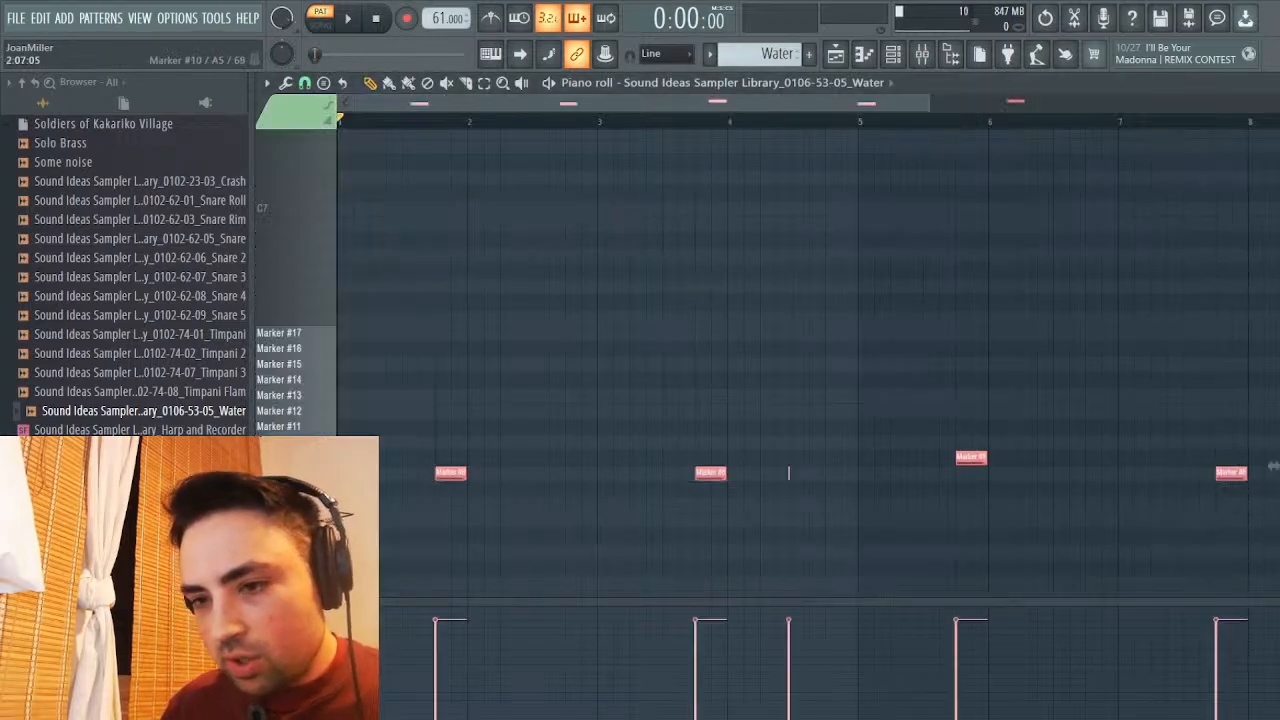
scroll(700, 410, "down", 3)
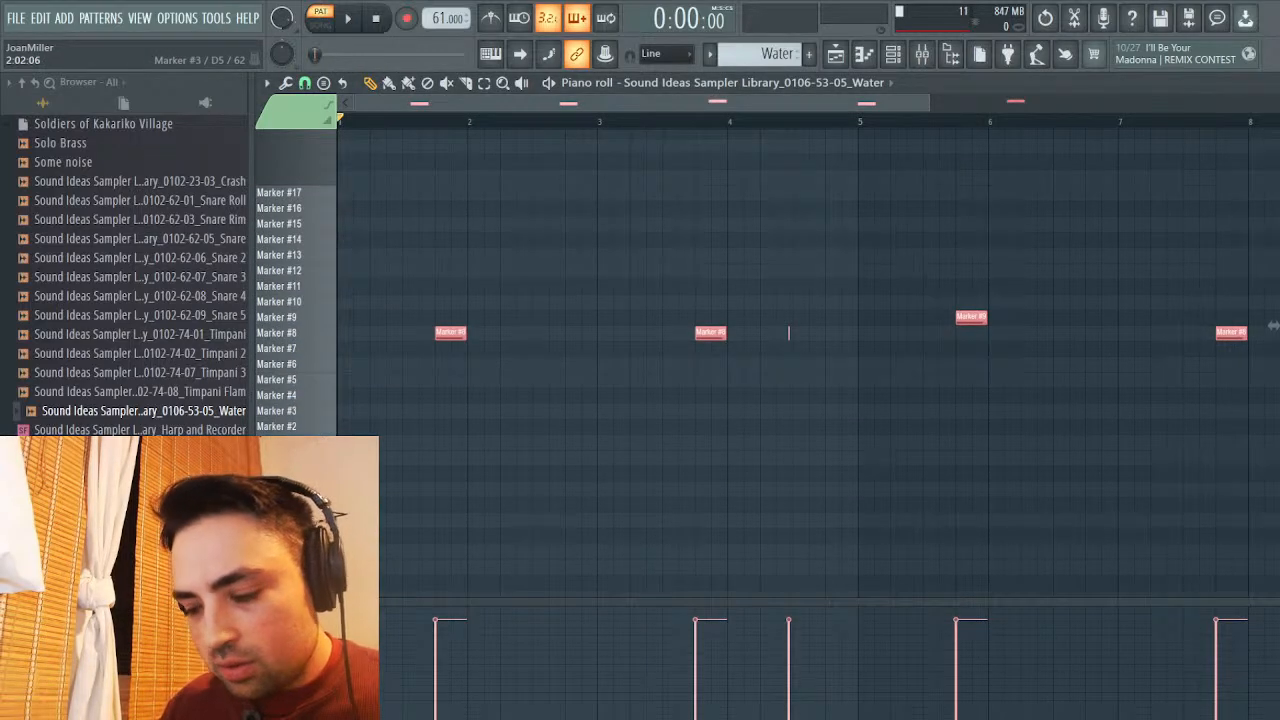
Lower the pasted notes seven semitones onto the Marker #1 and Marker #2 slices, remove the stray short note, and deselect them
key("shift+Down")
key("shift+Down")
key("shift+Down")
key("shift+Down")
key("shift+Down")
key("shift+Down")
key("shift+Down")
key("ctrl+d")
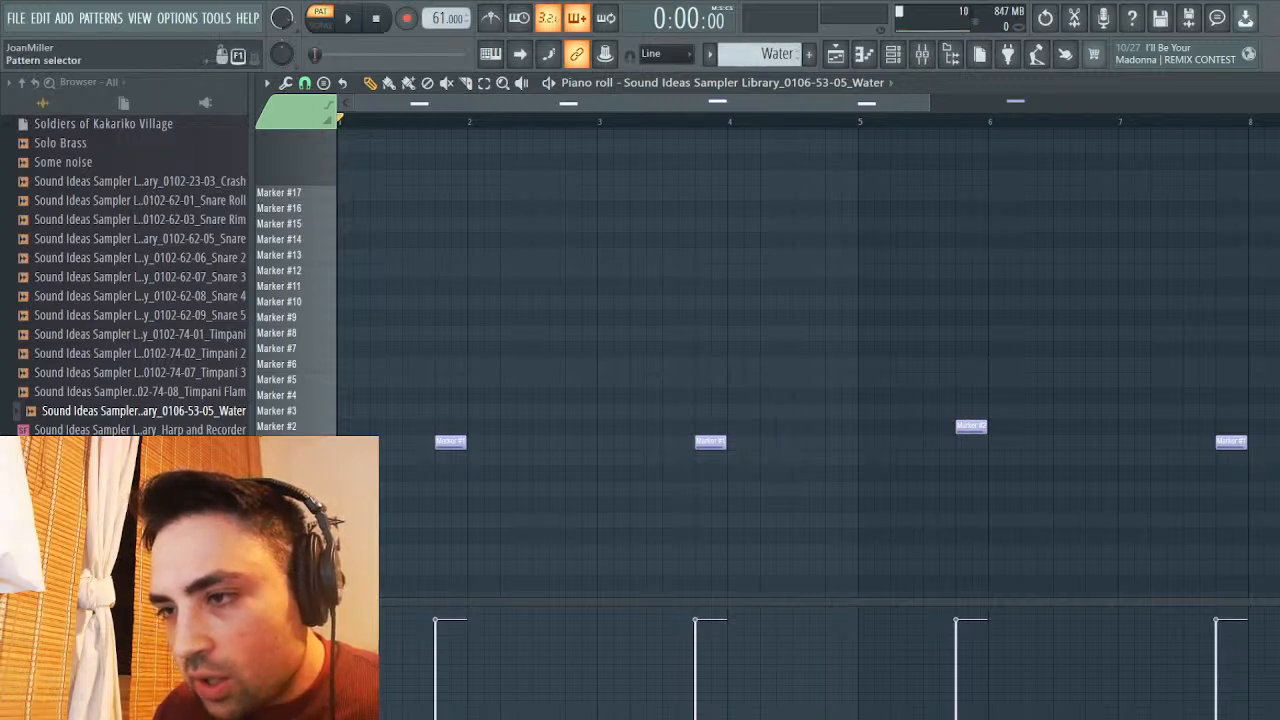
Return to the Dank Dungeons pattern and select and copy Track 7's long notes before each fast note group
scroll(760, 53, "up", 1)
key("F6")
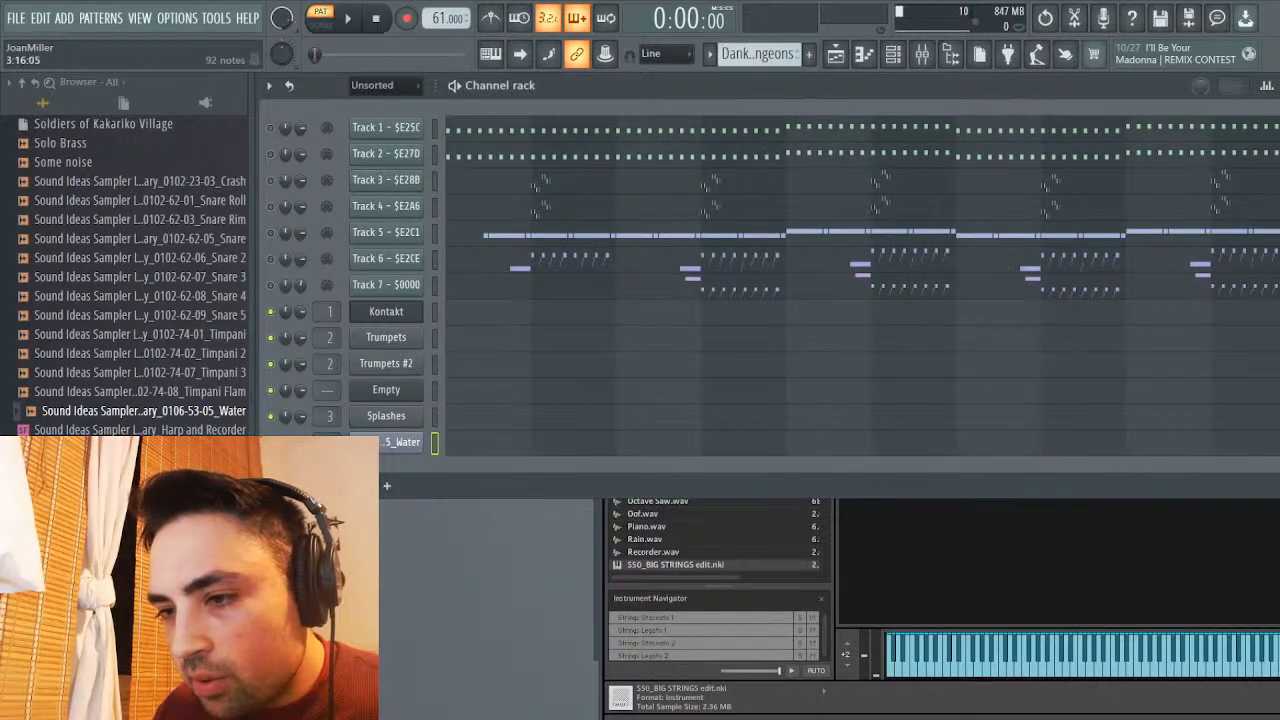
key("F7")
left_click_drag(700, 291, 1194, 200)
scroll(800, 360, "right", 1)
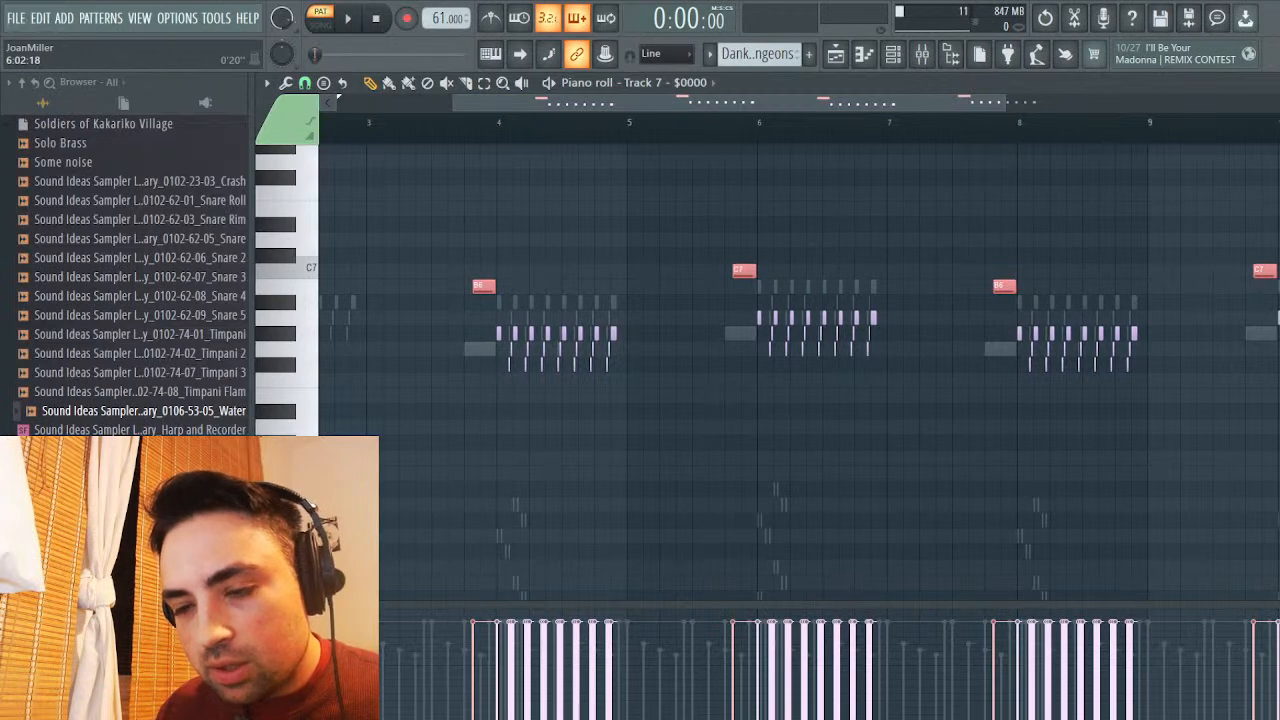
Paste the Track 7 notes into the Slicex water channel of the Water pattern, undoing the mistaken paste into Track 7
key("KP_Add")
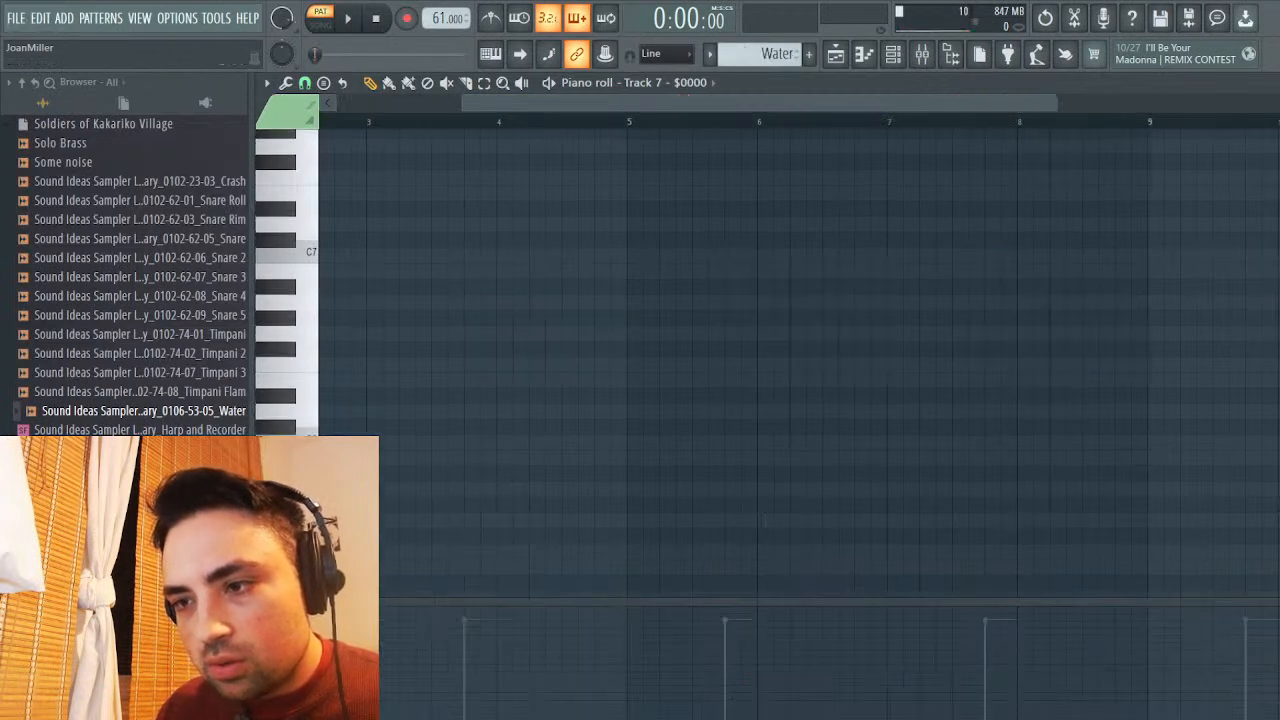
key("ctrl+v")
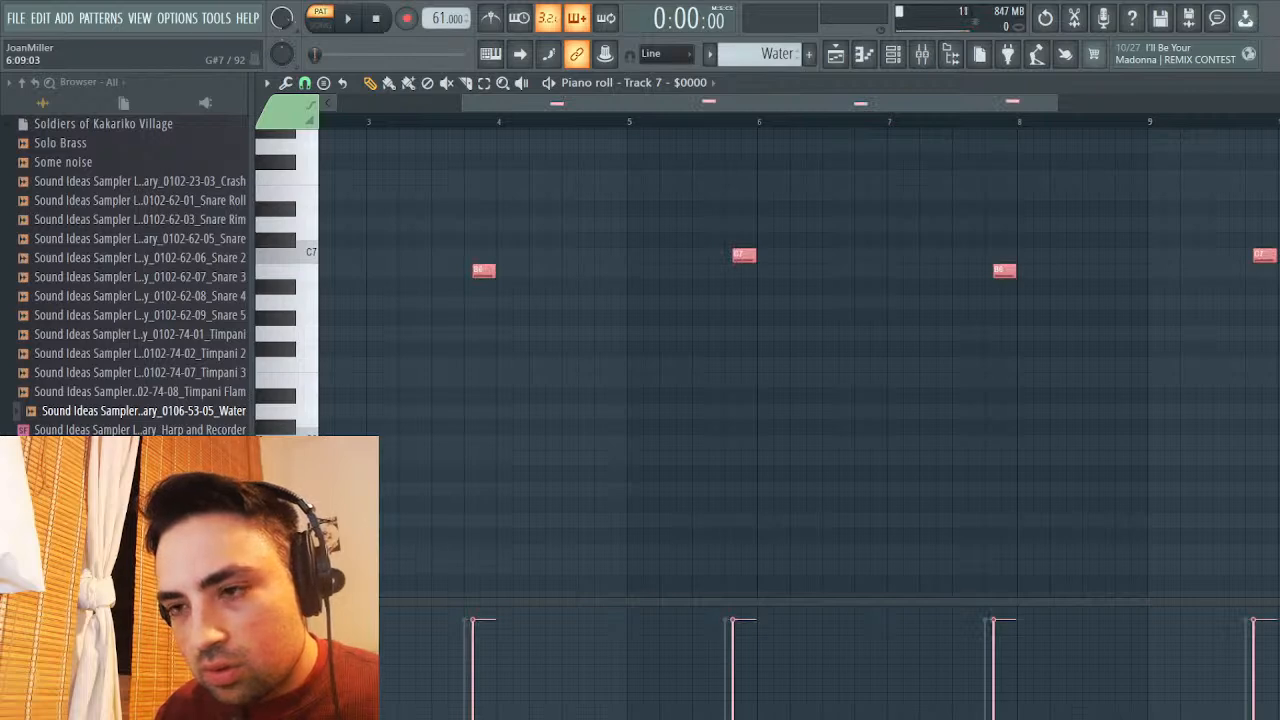
key("ctrl+z")
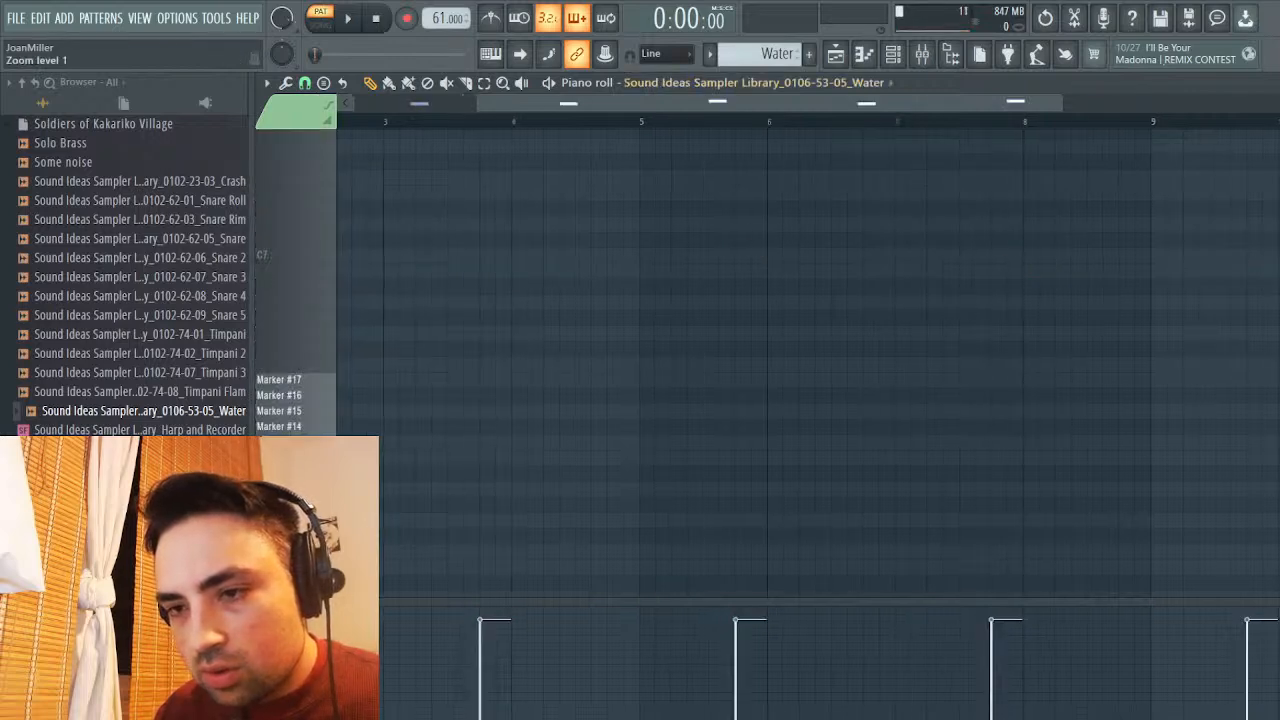
key("ctrl+v")
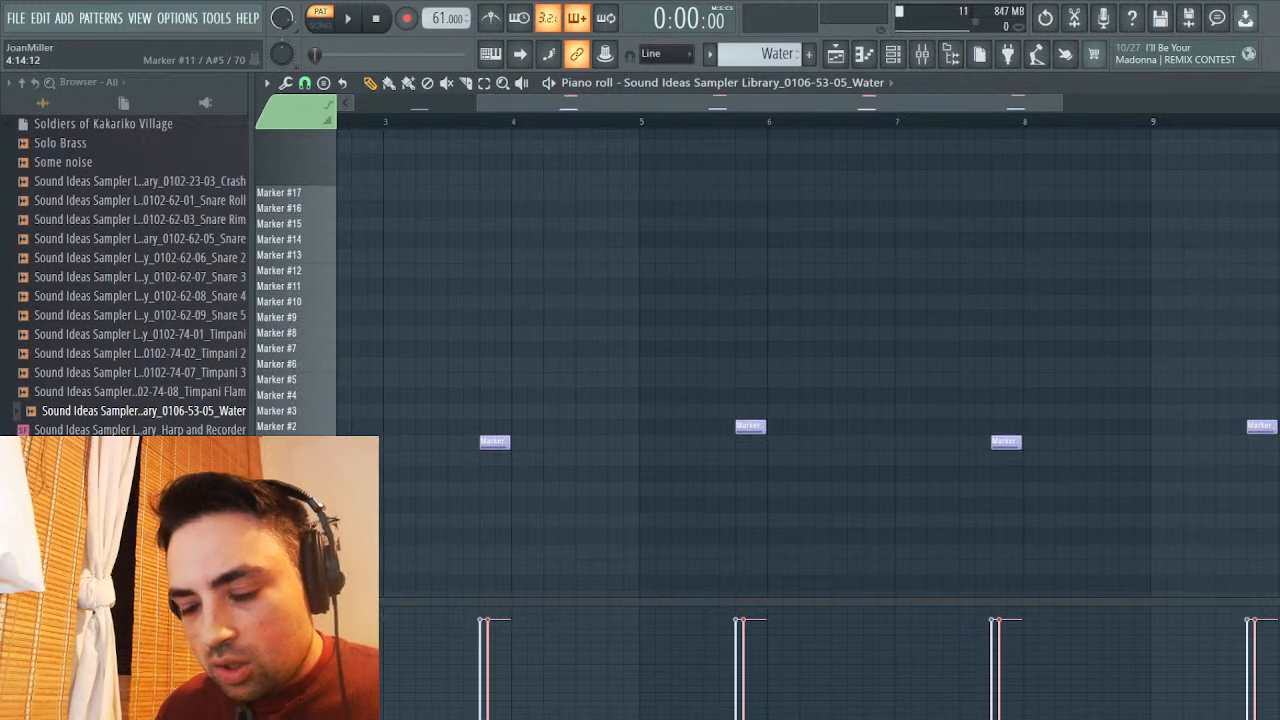
Lower the newly pasted notes two octaves to sit just below the existing splash notes, and deselect them
key("ctrl+Down")
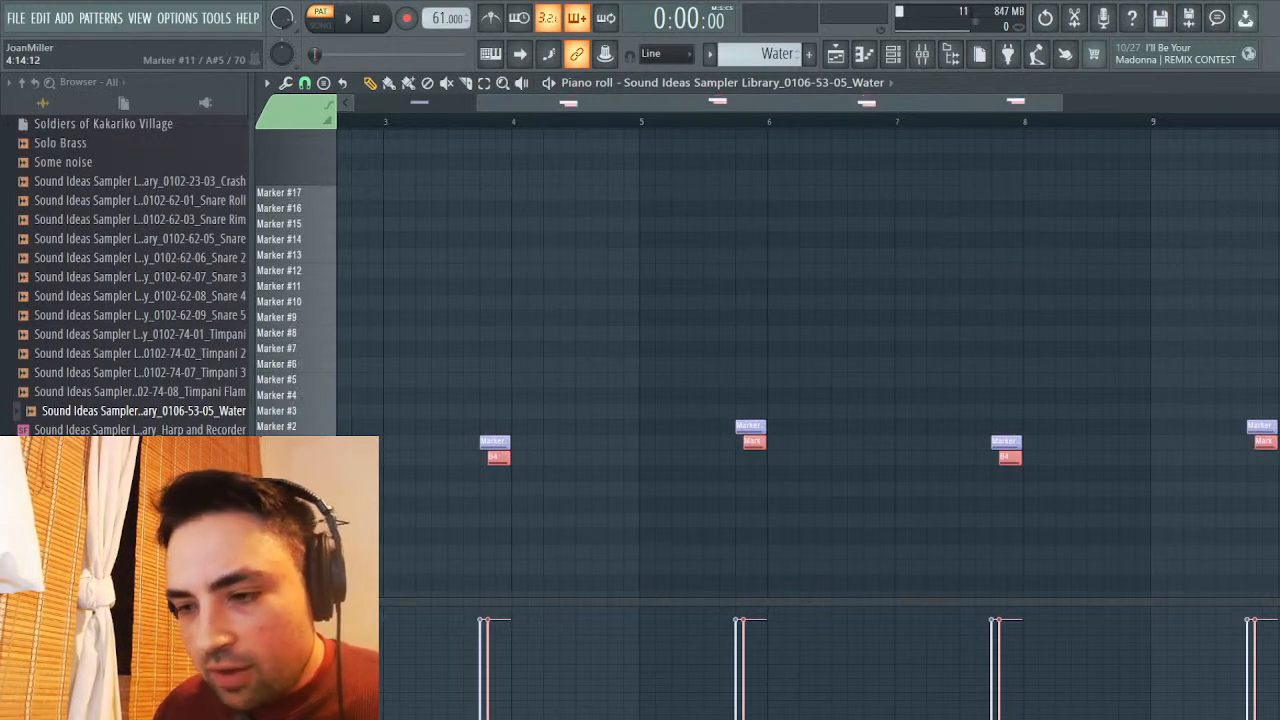
scroll(800, 300, "down", 3)
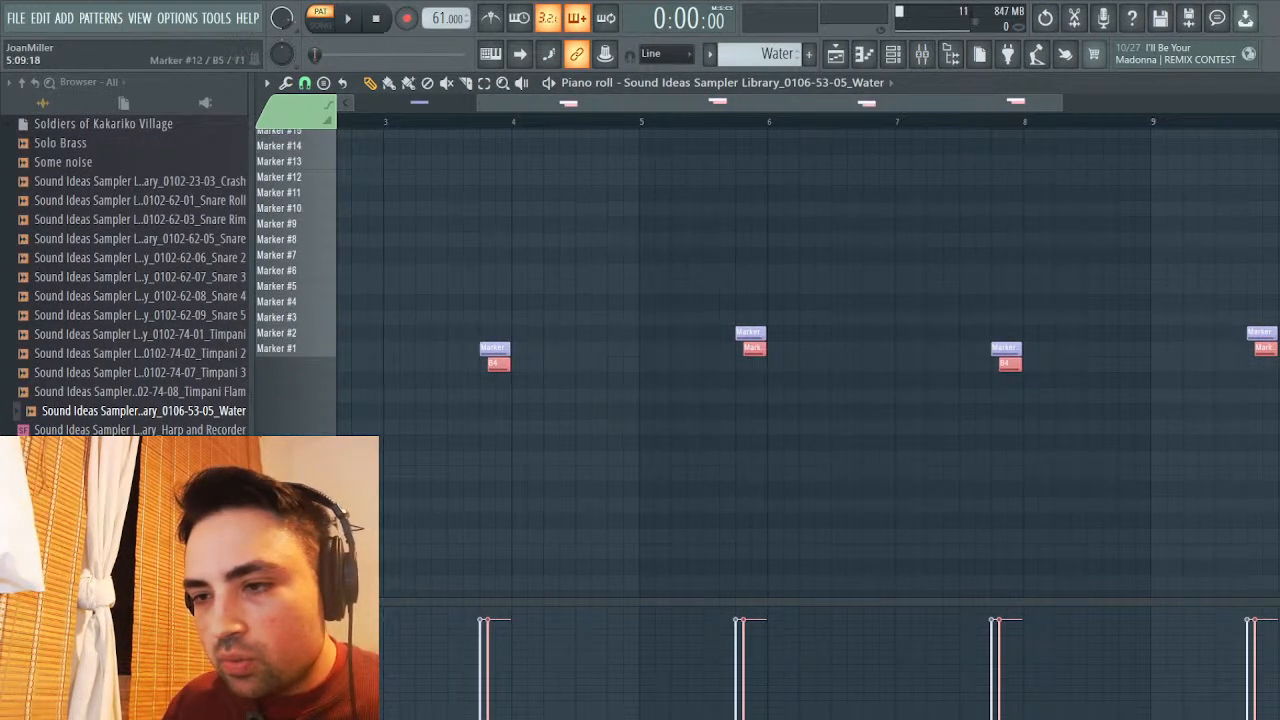
scroll(1258, 356, "left", 3)
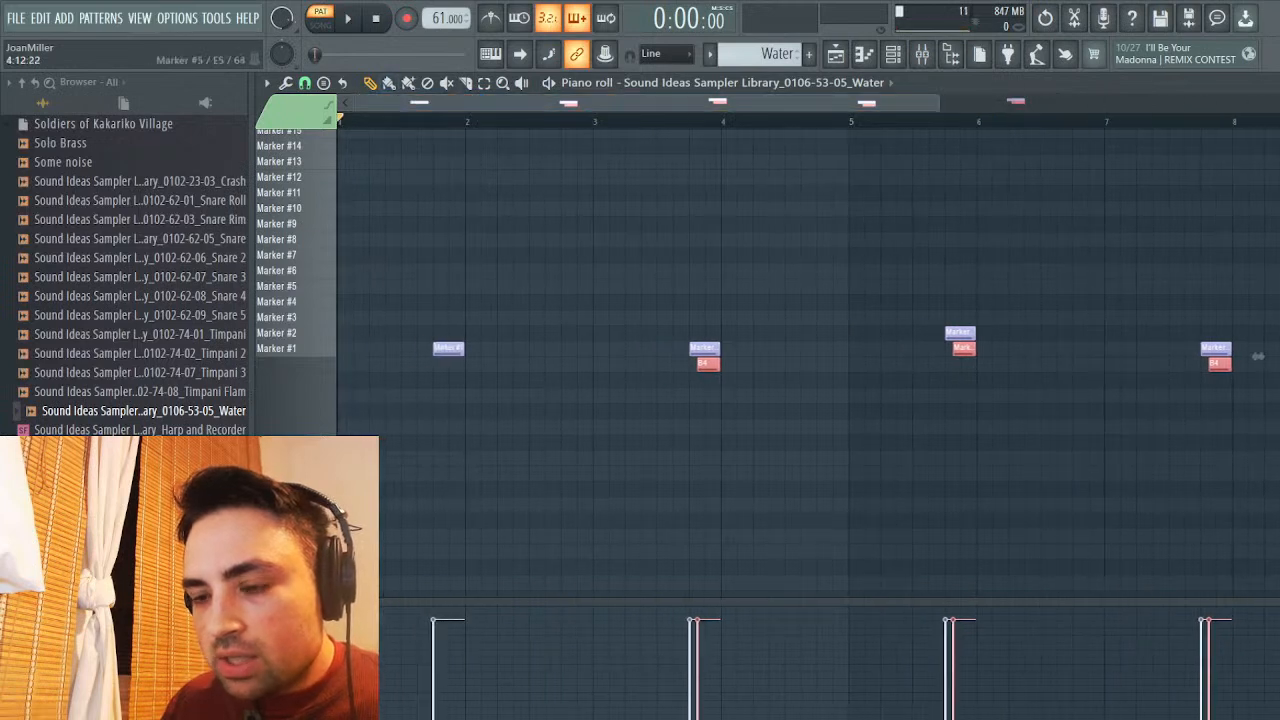
left_click(1258, 356)
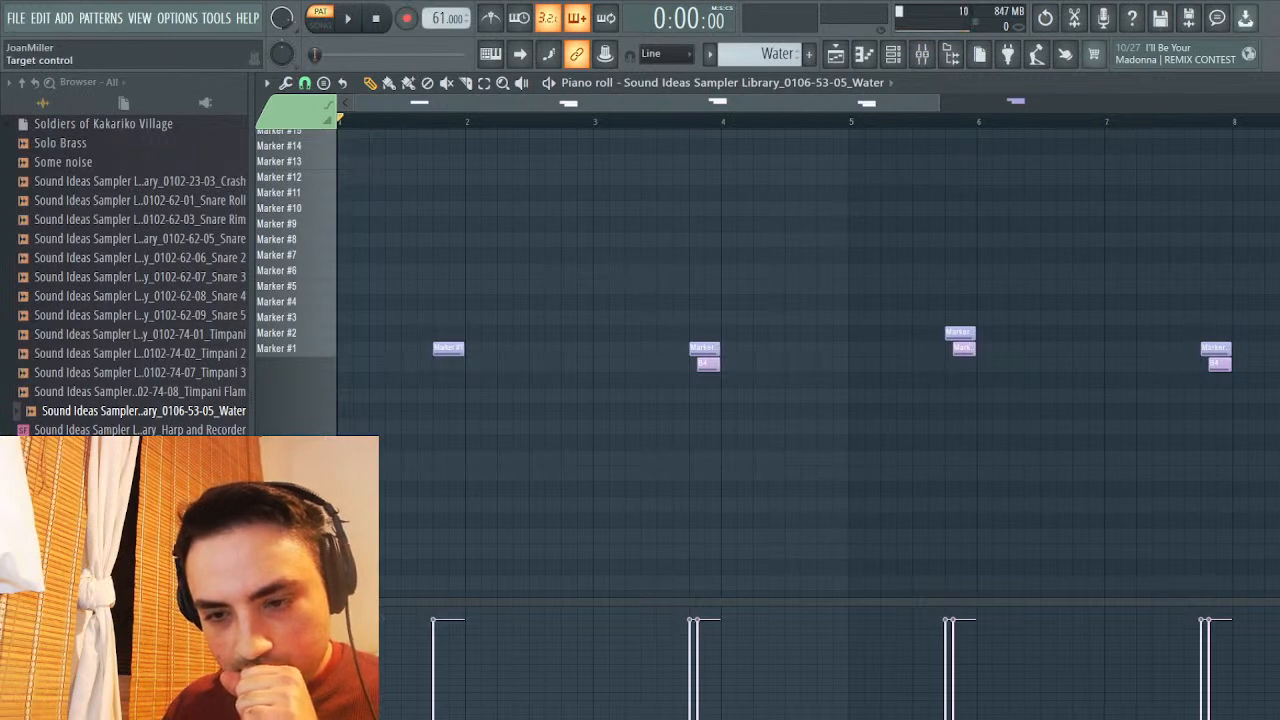
Show the notes' fine pitch, lower the second splash note before bar 4, and raise the first one before bar 6
scroll(300, 612, "down", 1)
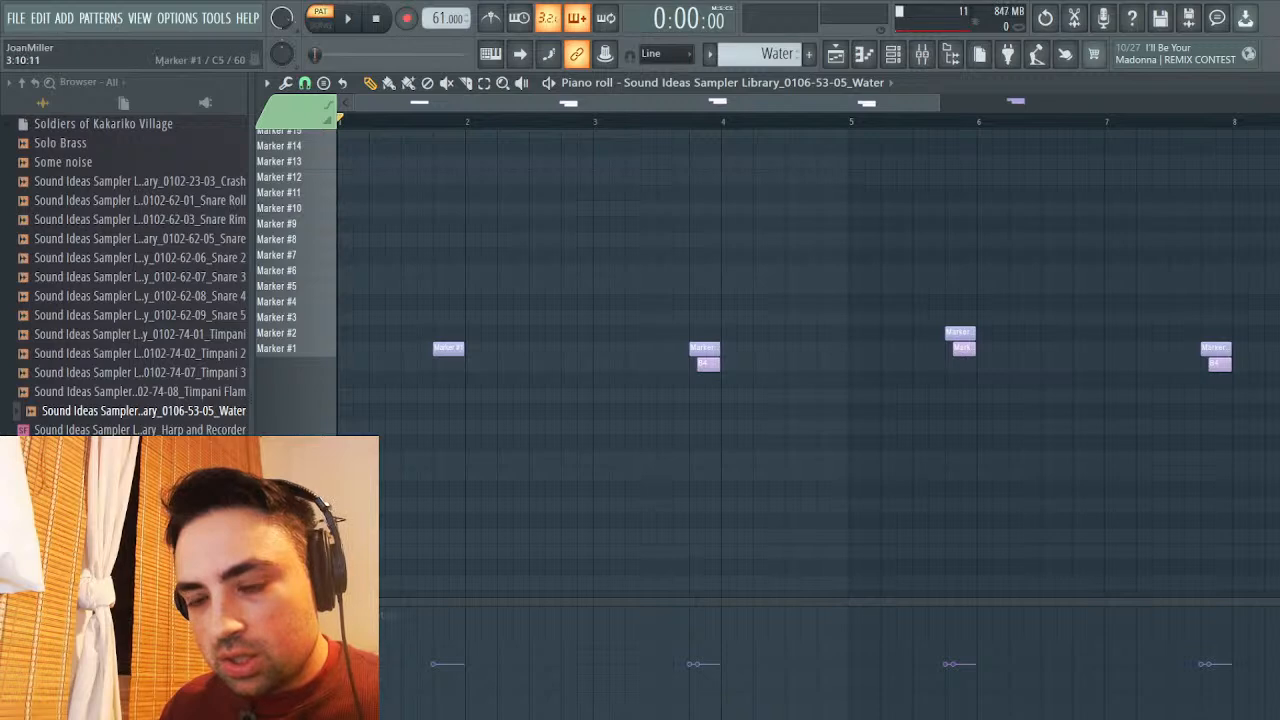
left_click(947, 636)
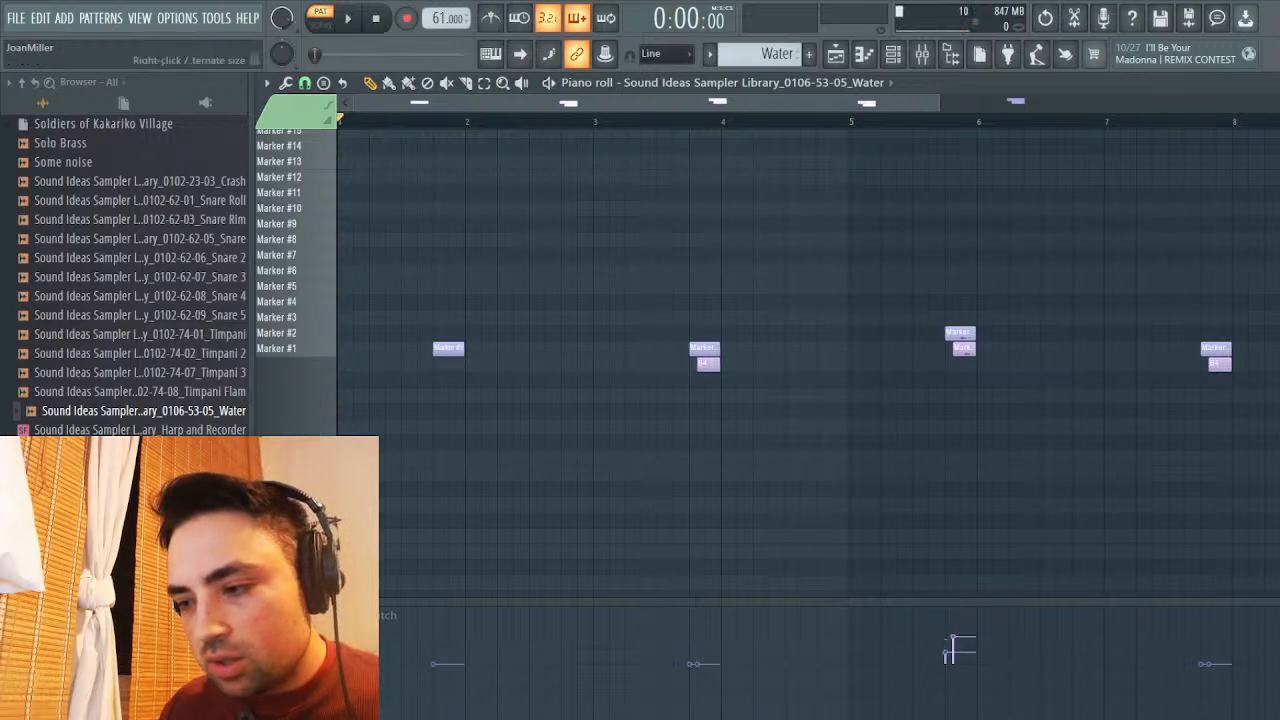
scroll(947, 650, "up", 1)
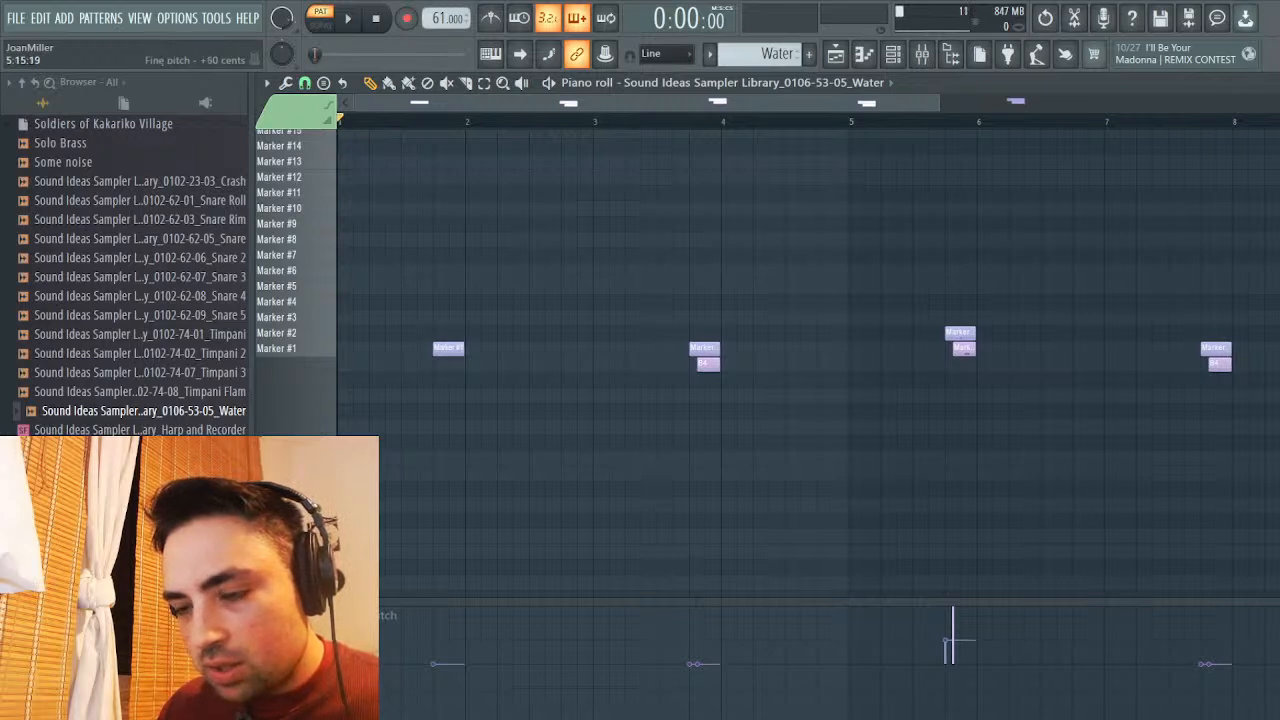
left_click_drag(693, 668, 700, 688)
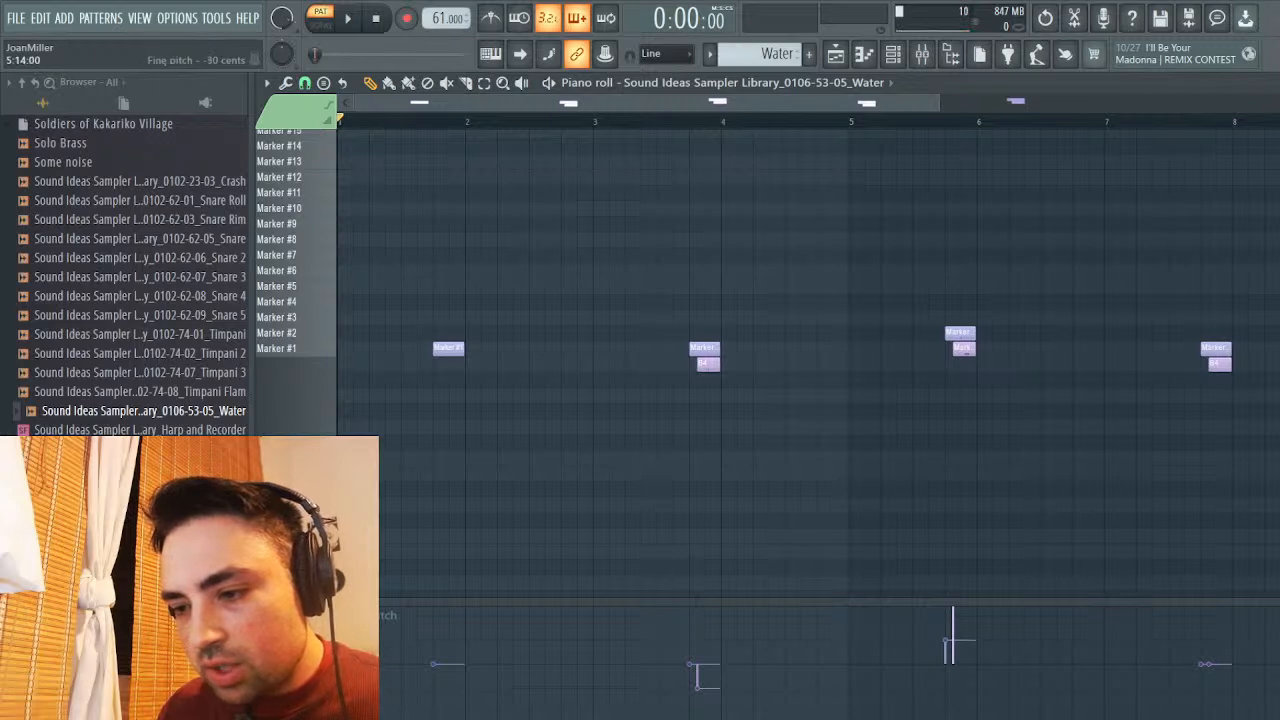
left_click_drag(952, 610, 948, 640)
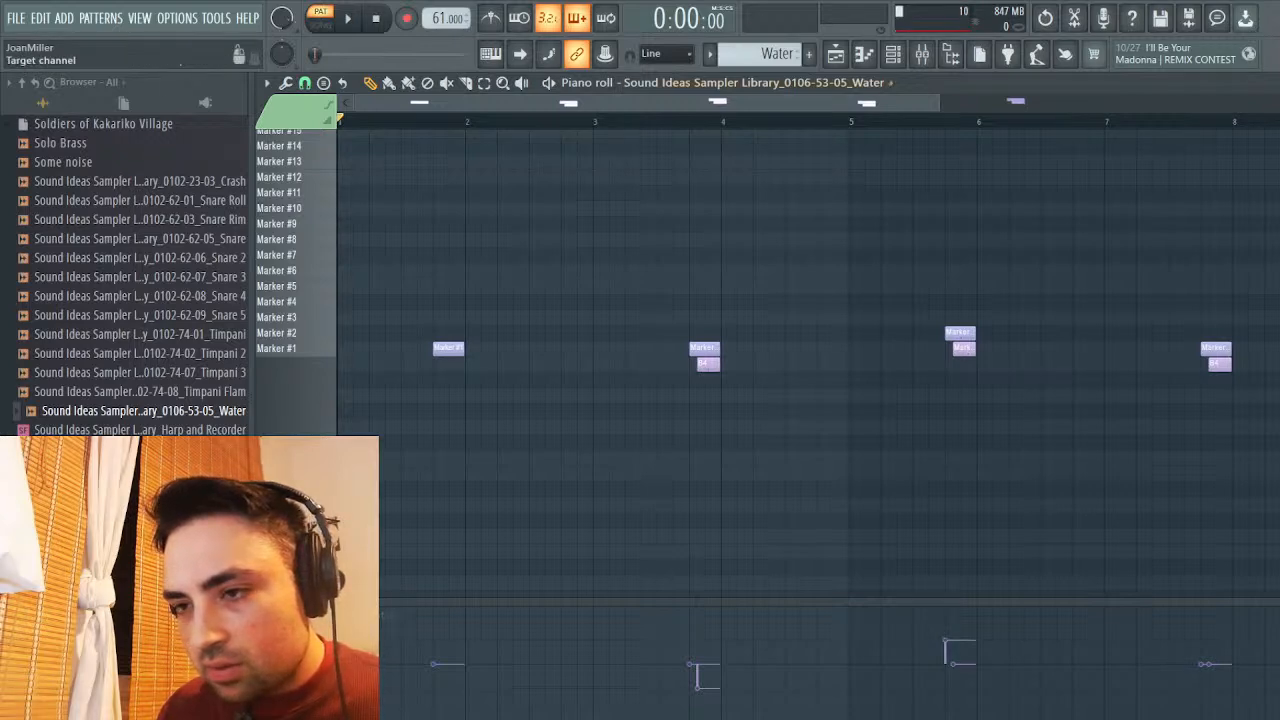
Raise the fine pitch of the first splash notes before bars 8 and 10 to about +100 cents
scroll(800, 102, "right", 2)
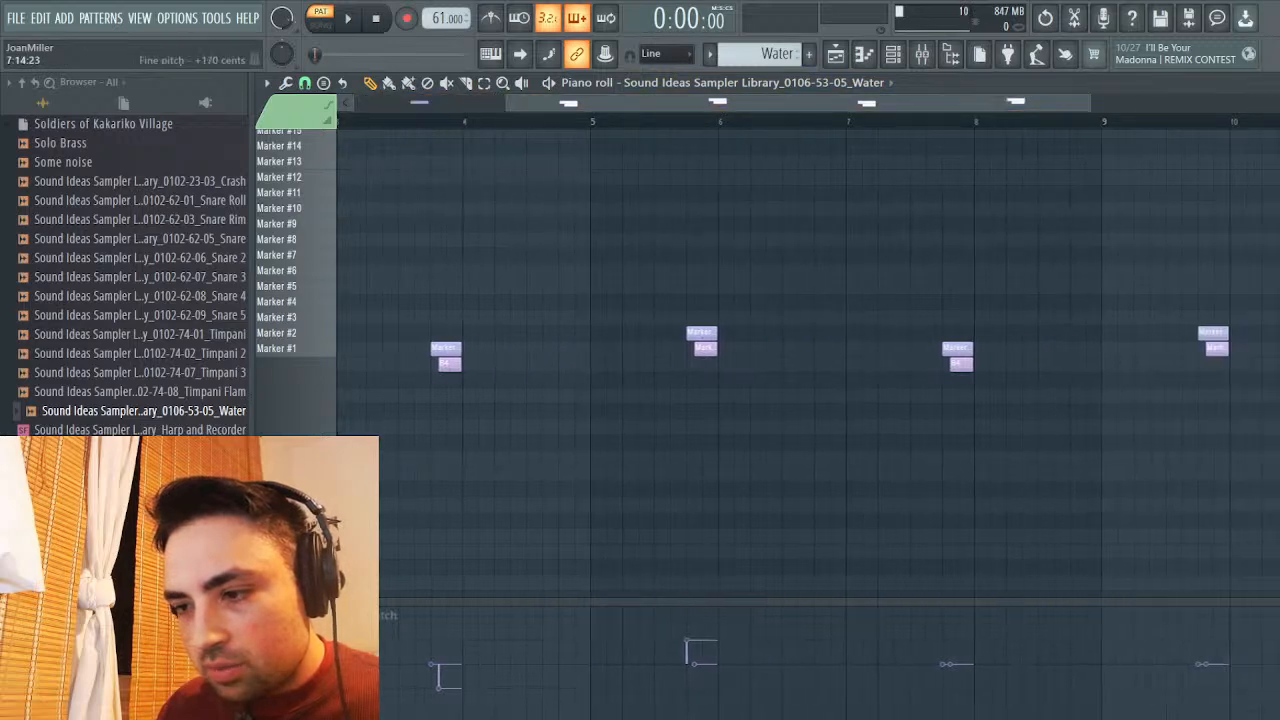
left_click(955, 640)
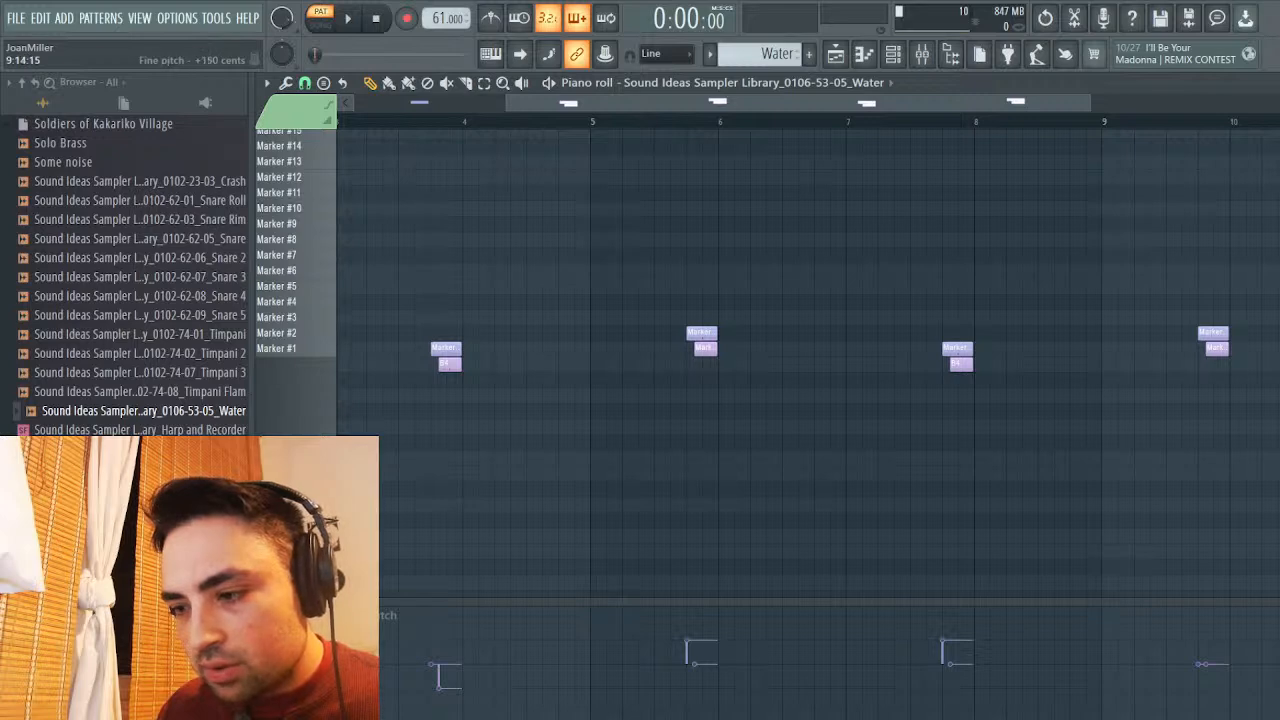
mouse_move(1215, 632)
left_mouse_down()
mouse_move(1215, 658)
mouse_move(1215, 640)
left_mouse_up()
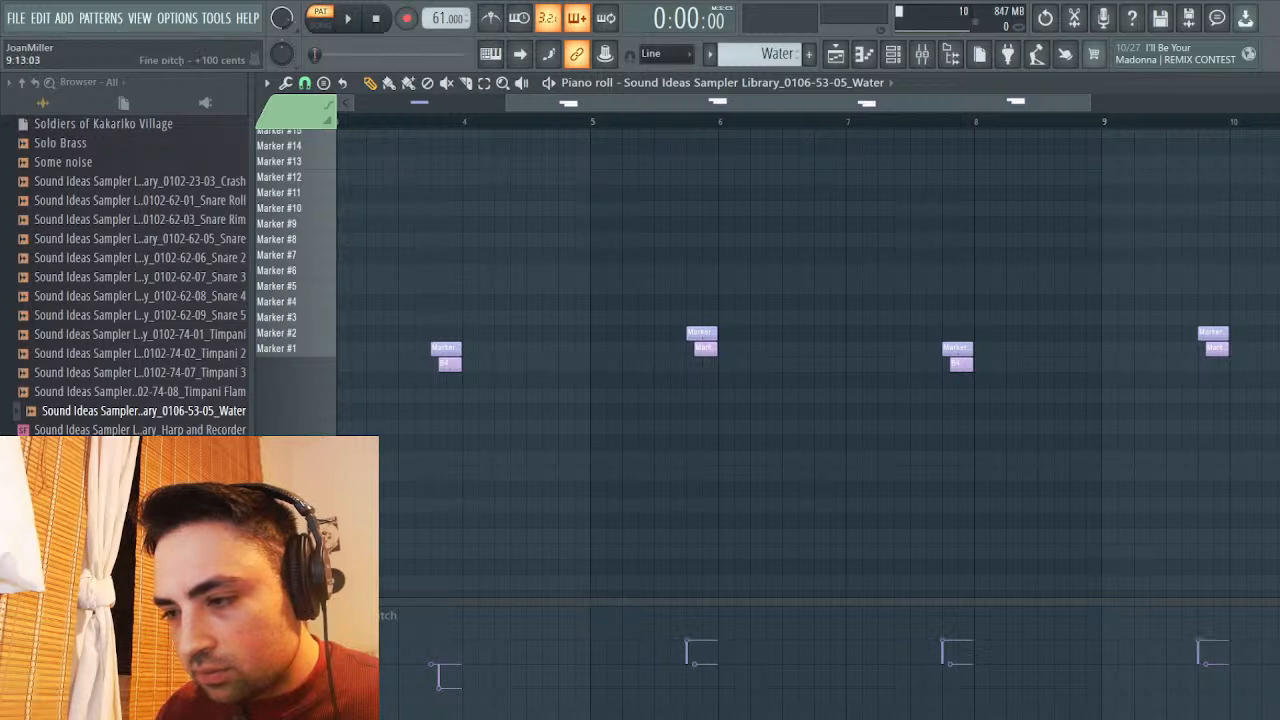
Raise the splash note pairs from bar 3 onward one step, and place the pair before bar 4 on Marker #2 and Marker #3
key("space")
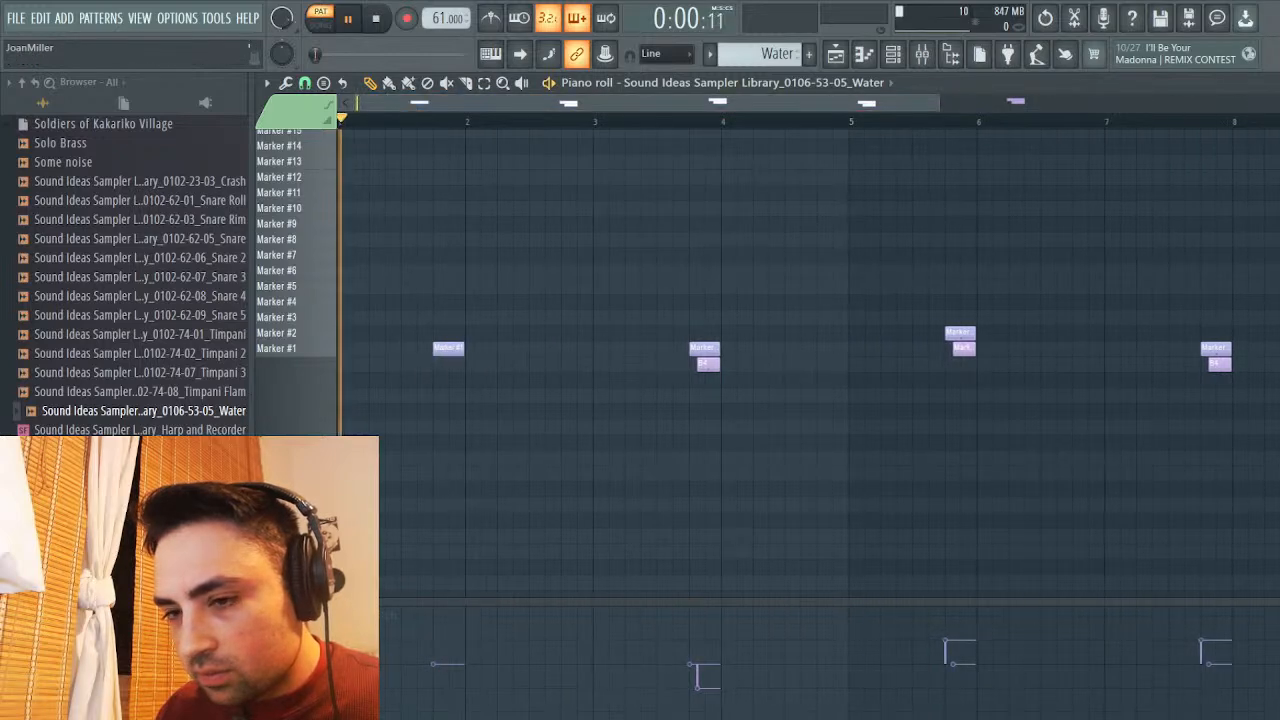
key("space")
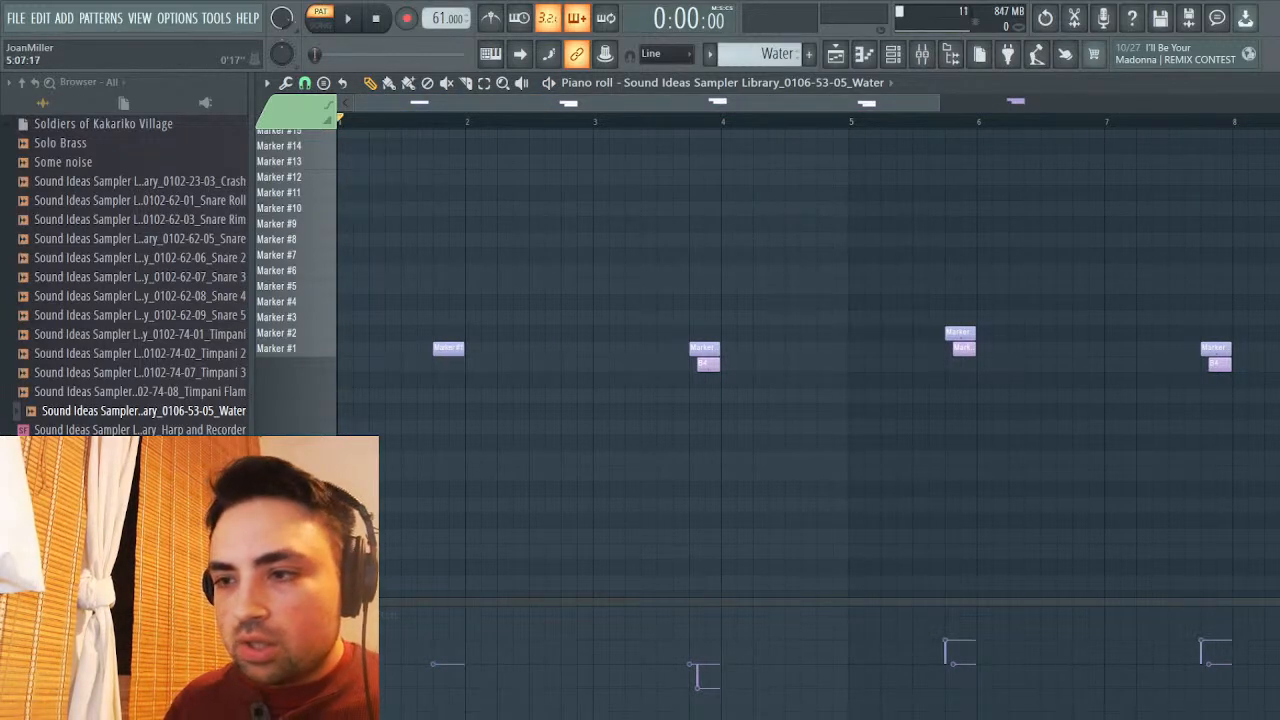
left_click_drag(940, 102, 1200, 102)
left_click_drag(1200, 212, 556, 482)
left_click_drag(1160, 348, 1160, 332)
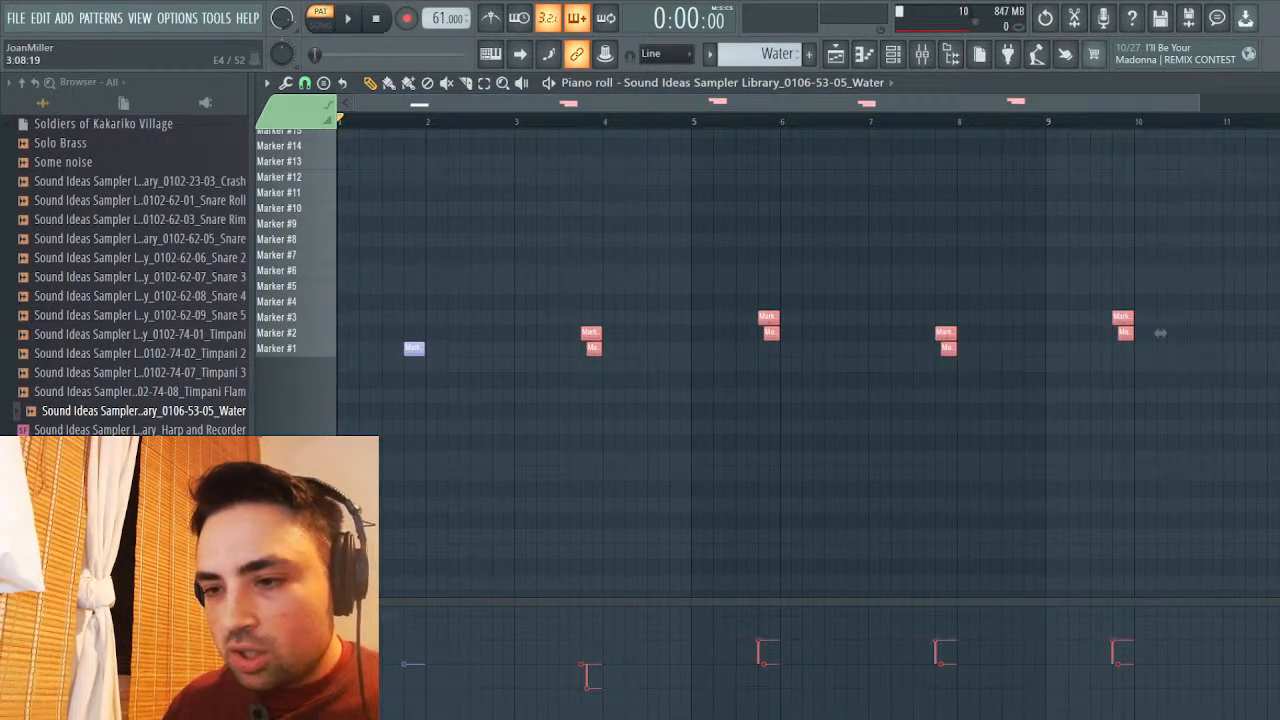
left_click(1160, 333)
left_click_drag(593, 348, 593, 316)
Raise the remaining splash notes one step, setting the pair before bar 6 to Marker #4 and #5 and the first note before bar 8 to Marker #6
left_click_drag(735, 280, 1245, 452)
mouse_move(1160, 333)
left_mouse_down()
mouse_move(1160, 299)
mouse_move(1160, 317)
left_mouse_up()
left_click(1160, 317)
left_click_drag(770, 316, 770, 286)
left_click_drag(945, 317, 945, 270)
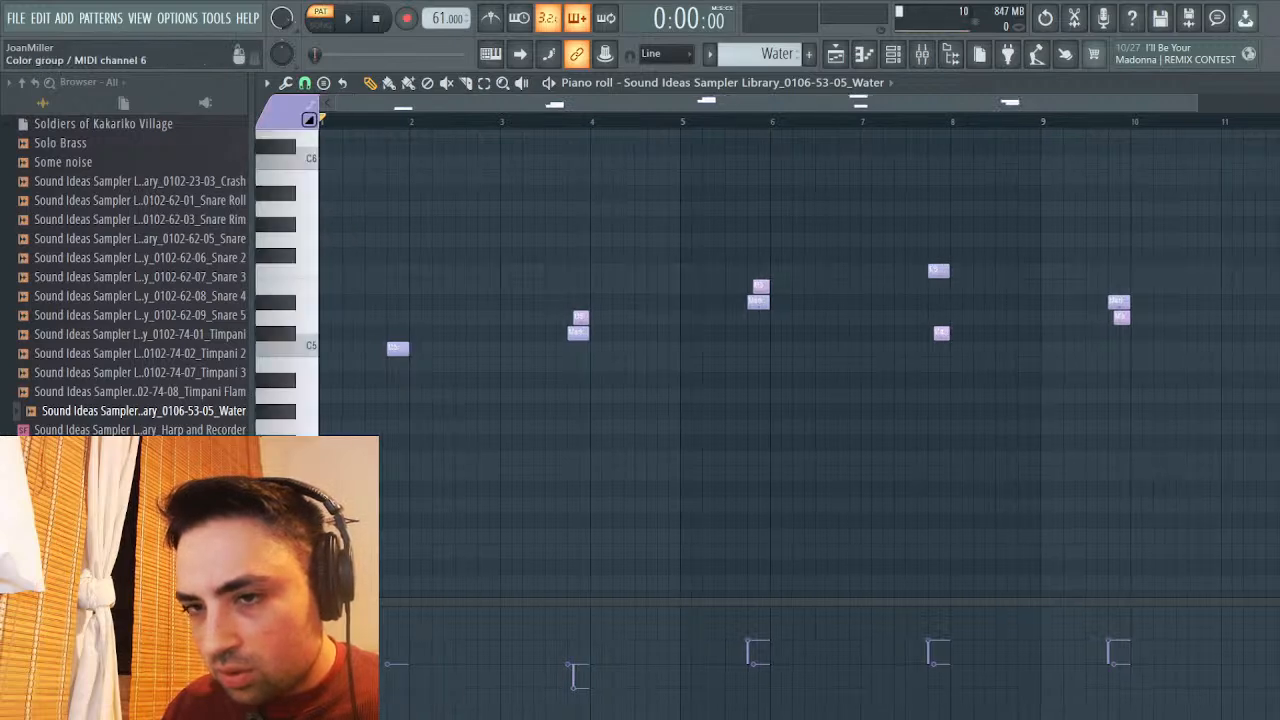
Recolour all the splash notes with the green colour group
left_click(284, 112)
left_click(318, 122)
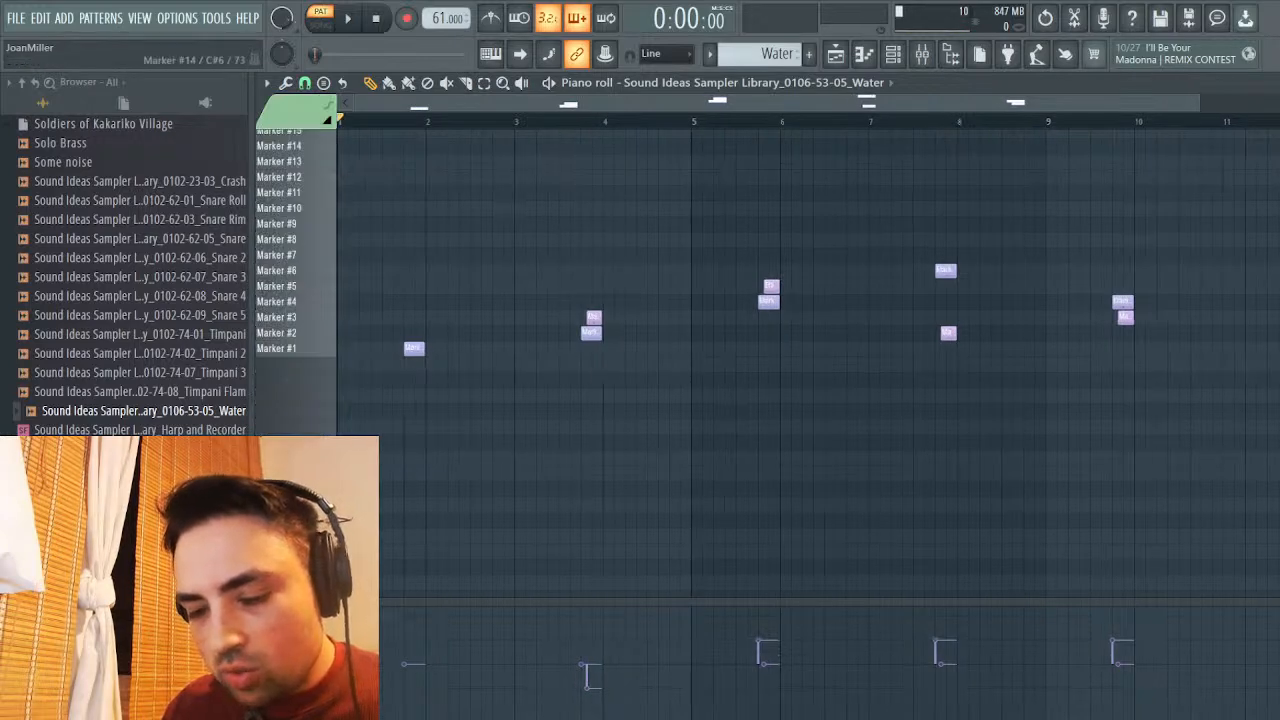
key("alt+c")
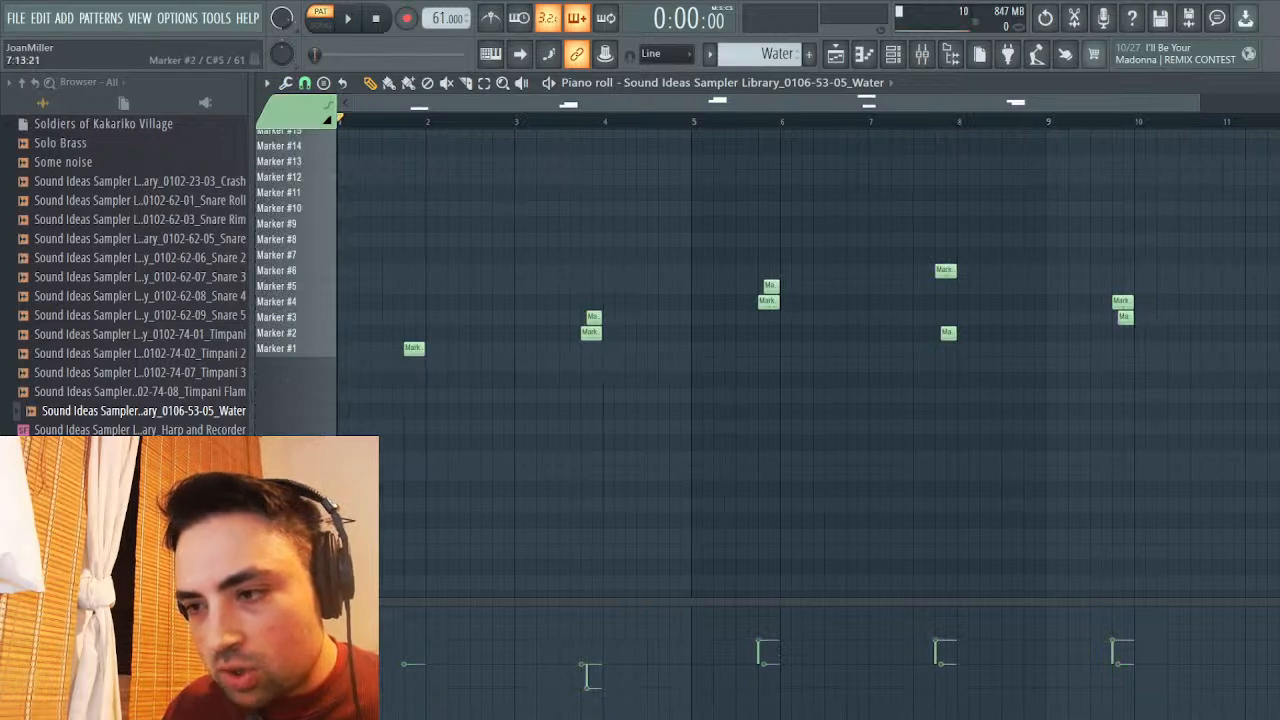
Recreate the second note before bar 8 on Marker #7, and move the pair before bar 10 to Marker #8 and Marker #9
right_click(952, 332)
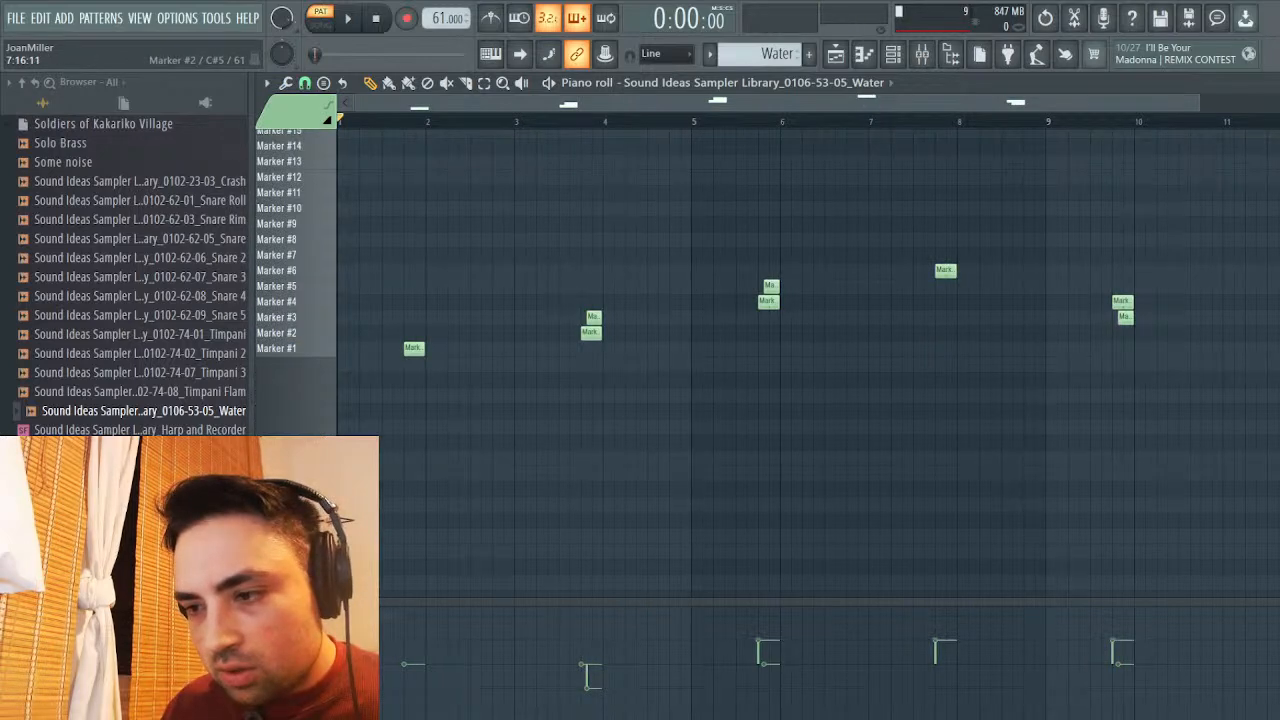
left_click(948, 332)
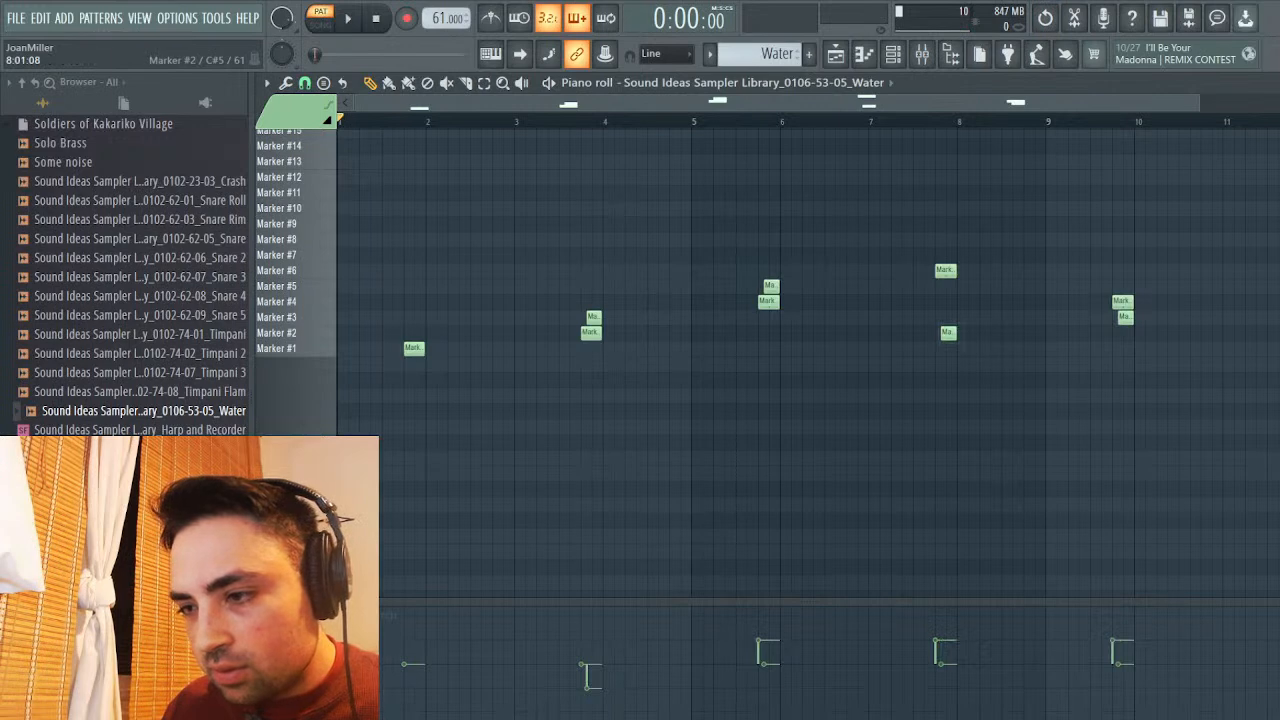
left_click_drag(948, 332, 948, 254)
left_click_drag(1122, 301, 1122, 238)
left_click_drag(1125, 317, 1125, 223)
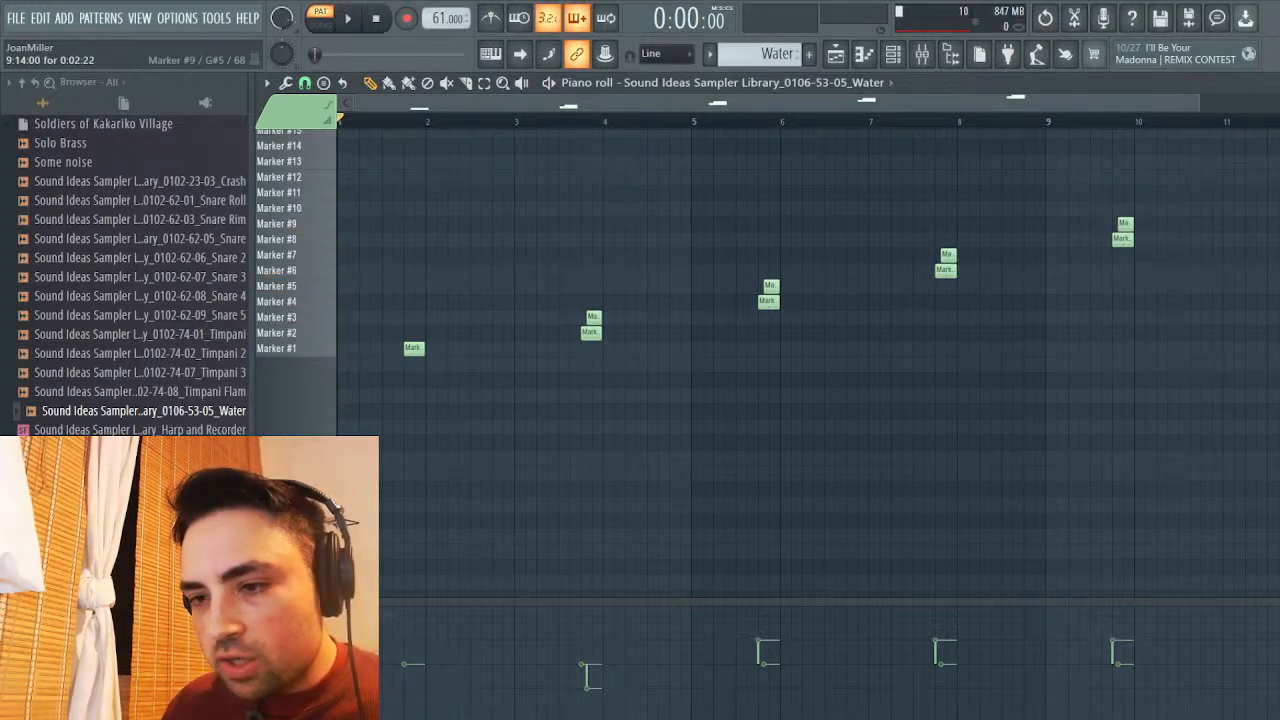
Shorten the Slicex volume envelope's decay to about 0:303, enable the envelope and make its curve linear
key("space")
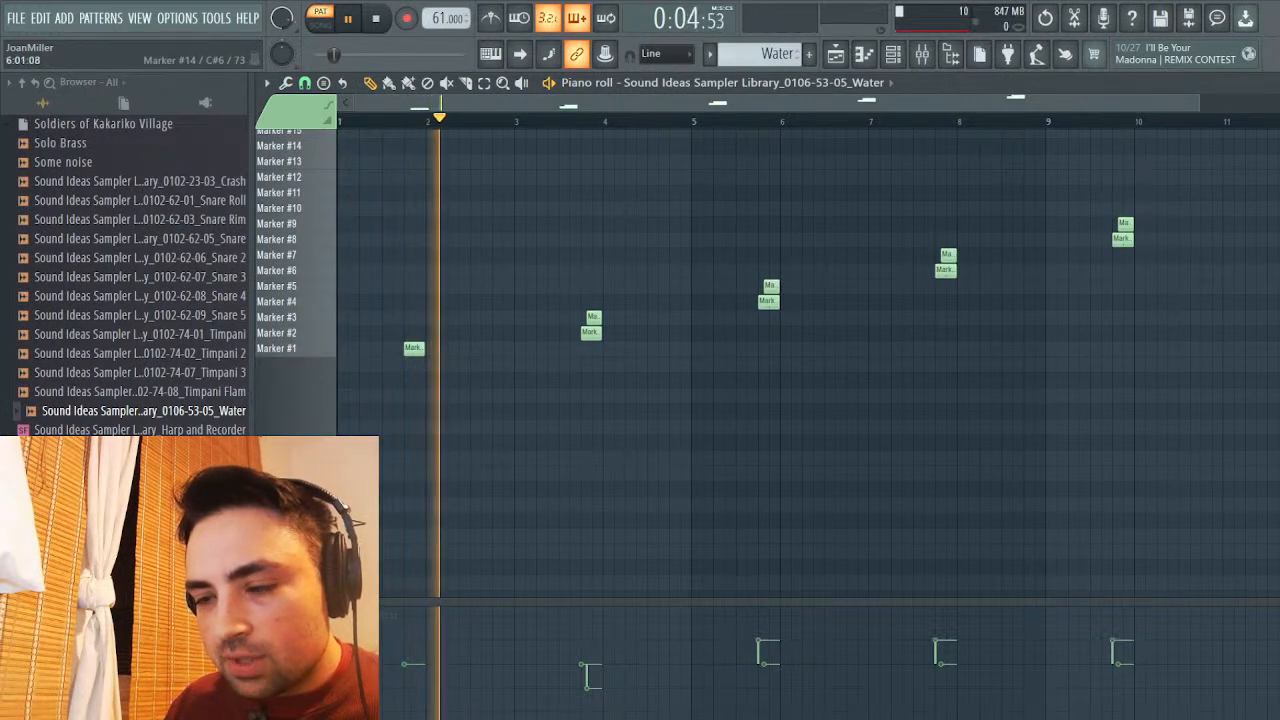
key("space")
key("F6")
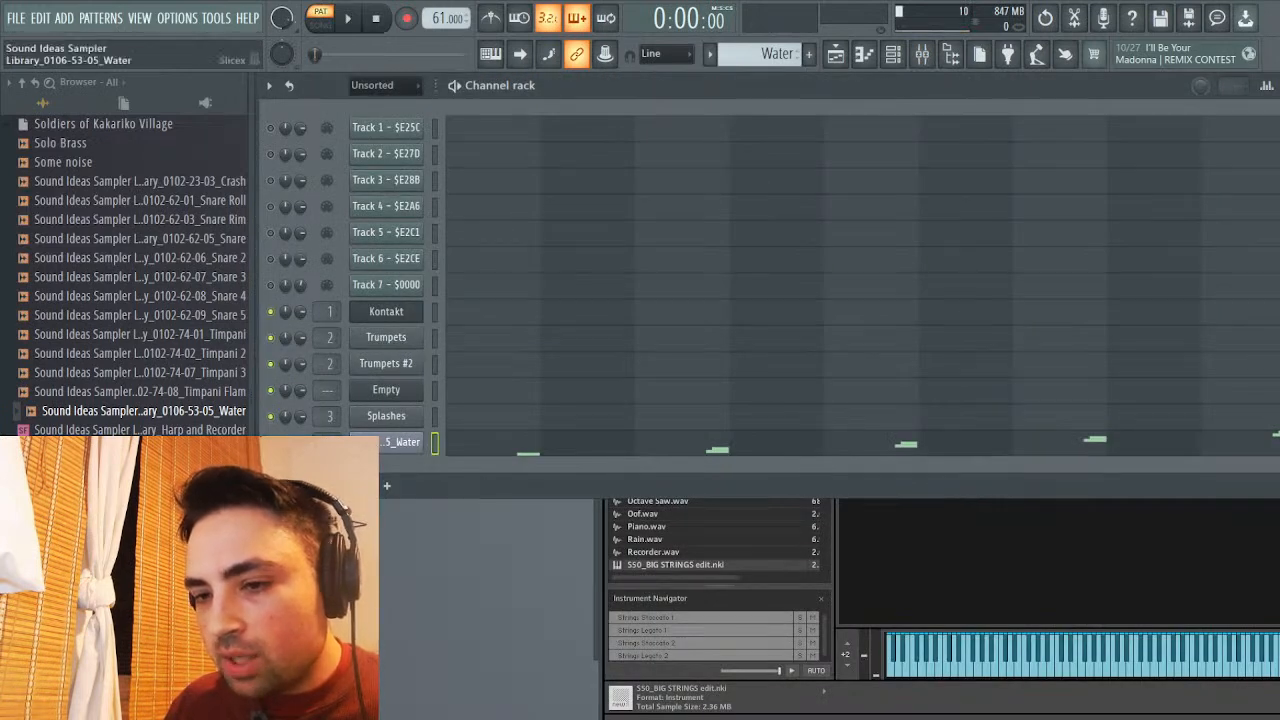
left_click(400, 441)
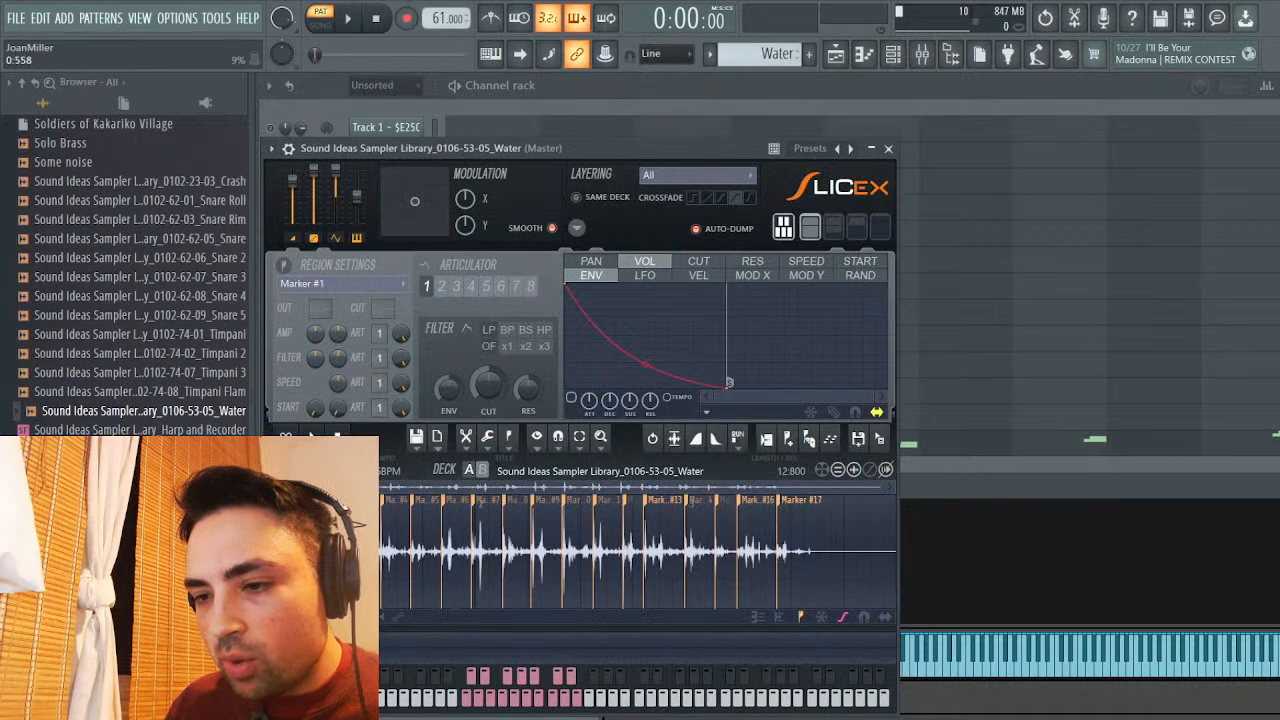
left_click_drag(729, 383, 636, 315)
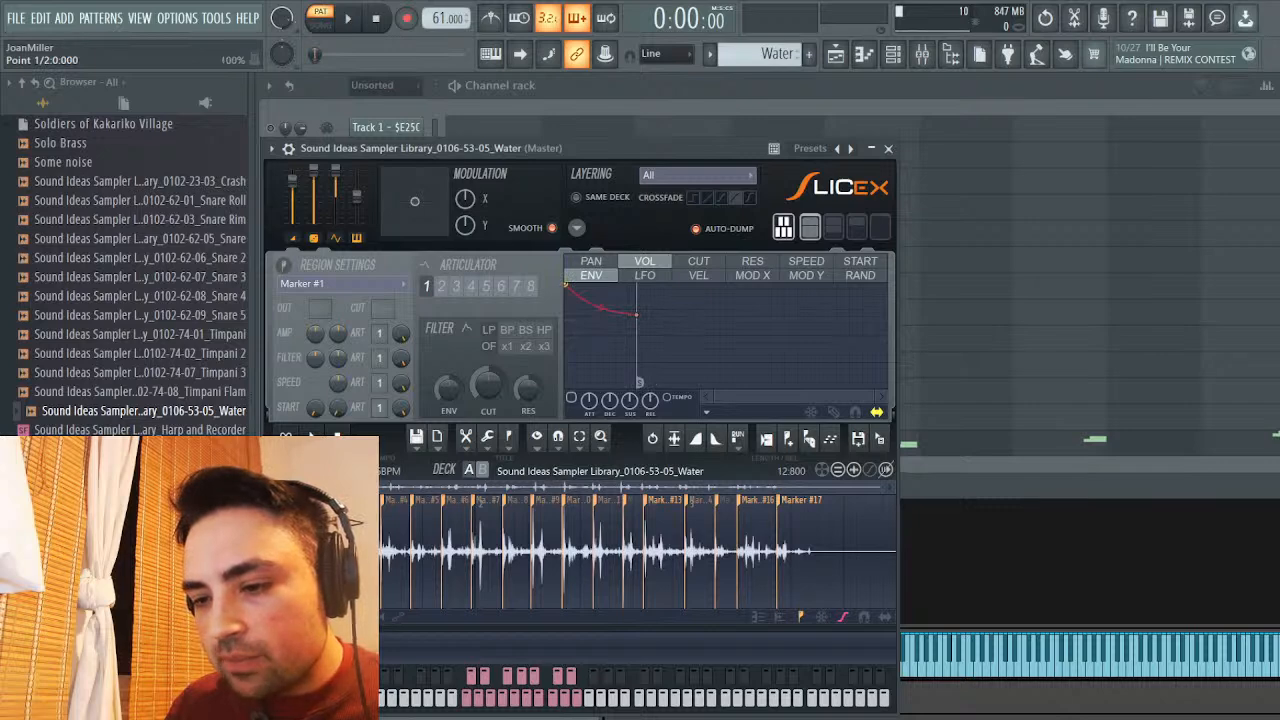
left_click_drag(636, 315, 662, 386)
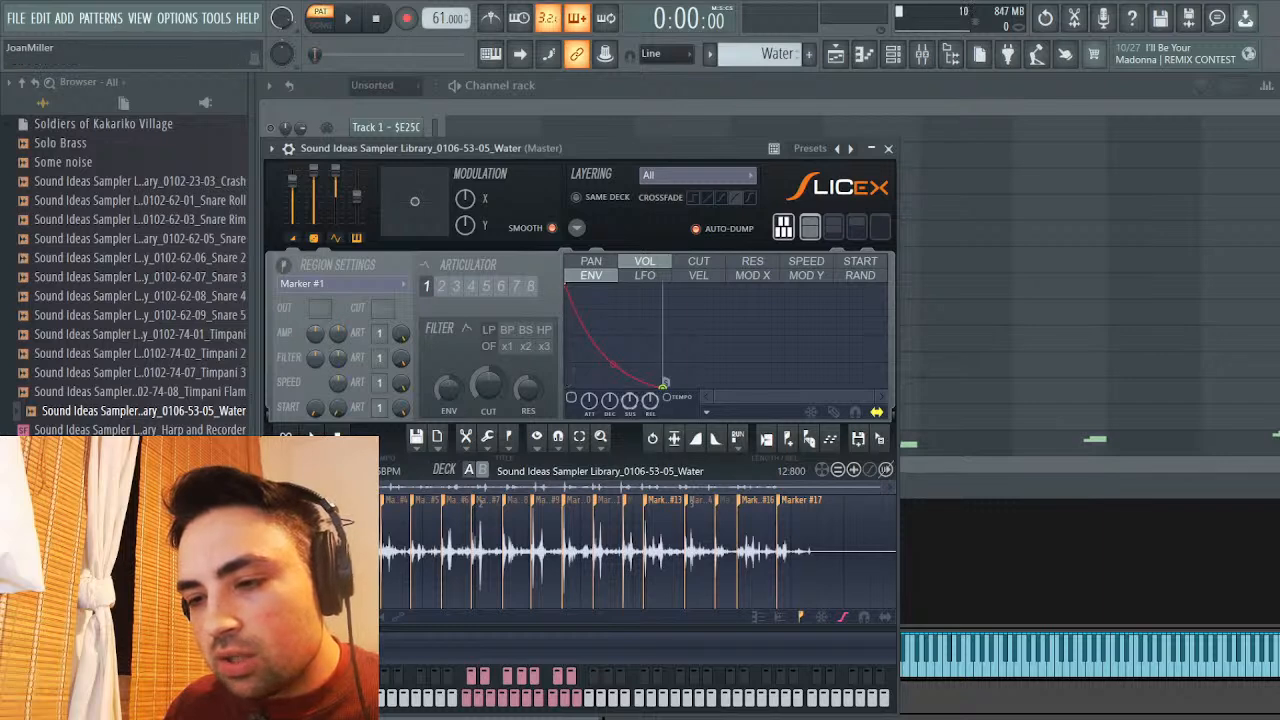
left_click(571, 397)
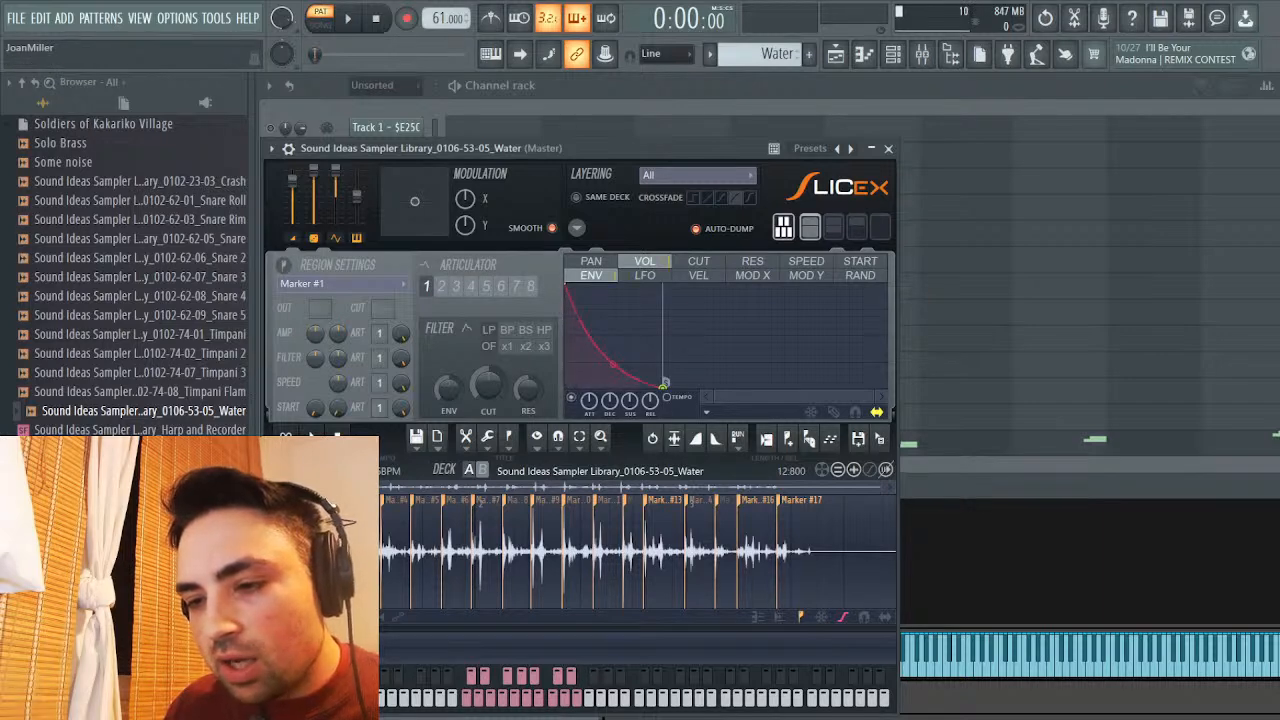
right_click(613, 364)
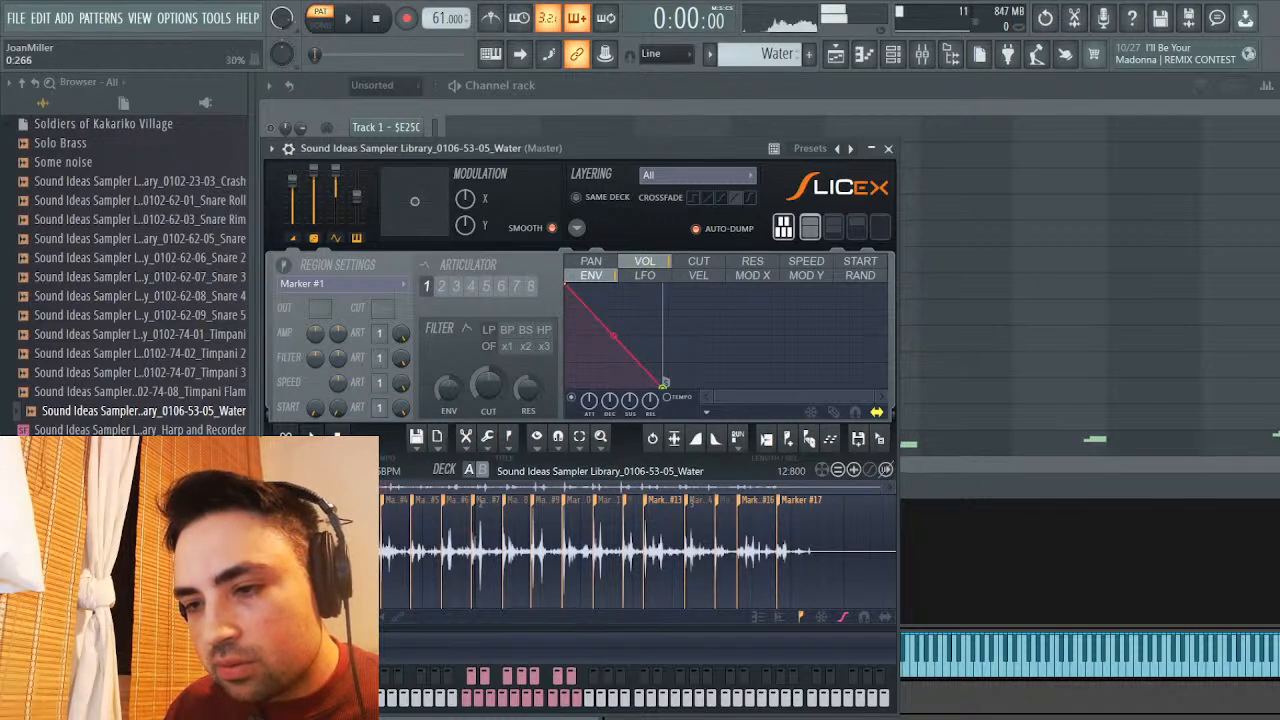
Play the pattern and lengthen the linear volume envelope's decay by about a third
key("space")
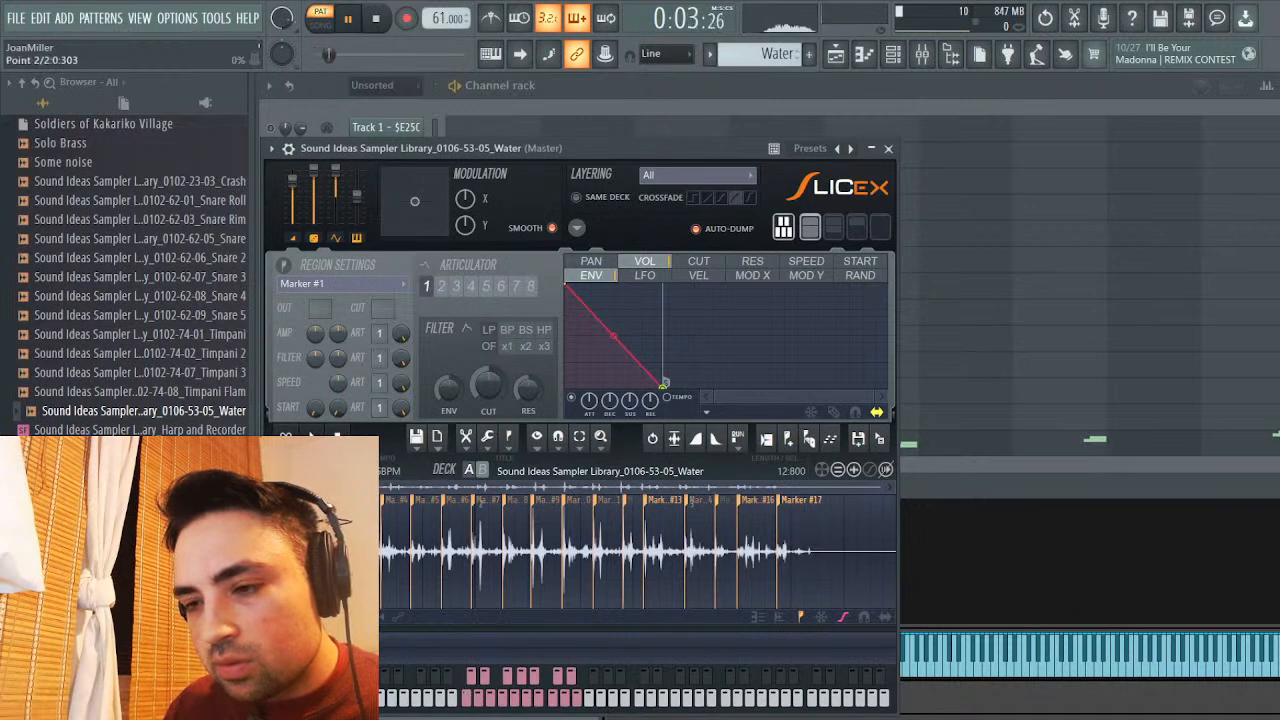
mouse_move(613, 337)
left_mouse_down()
mouse_move(613, 312)
mouse_move(613, 337)
left_mouse_up()
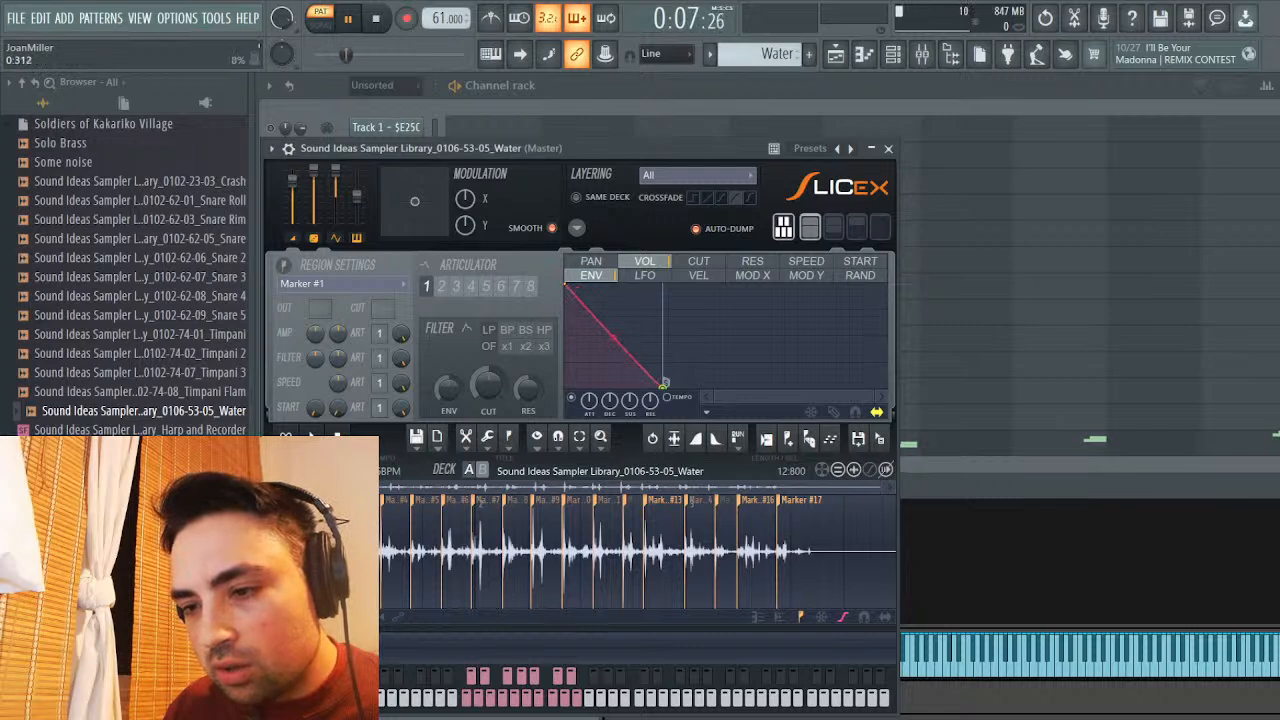
left_click_drag(665, 382, 696, 384)
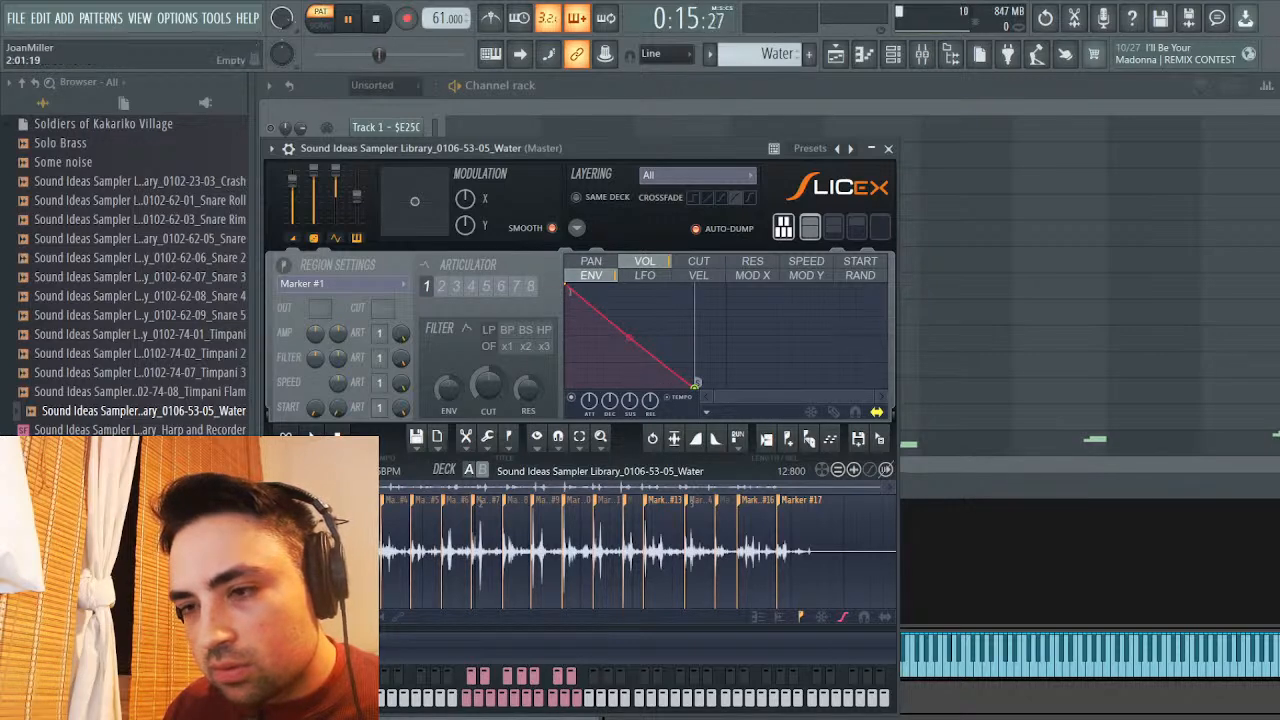
Move the Marker #2 slice point slightly earlier, to about 0:970, in the Slicex waveform during pattern playback
left_click_drag(660, 148, 1201, 127)
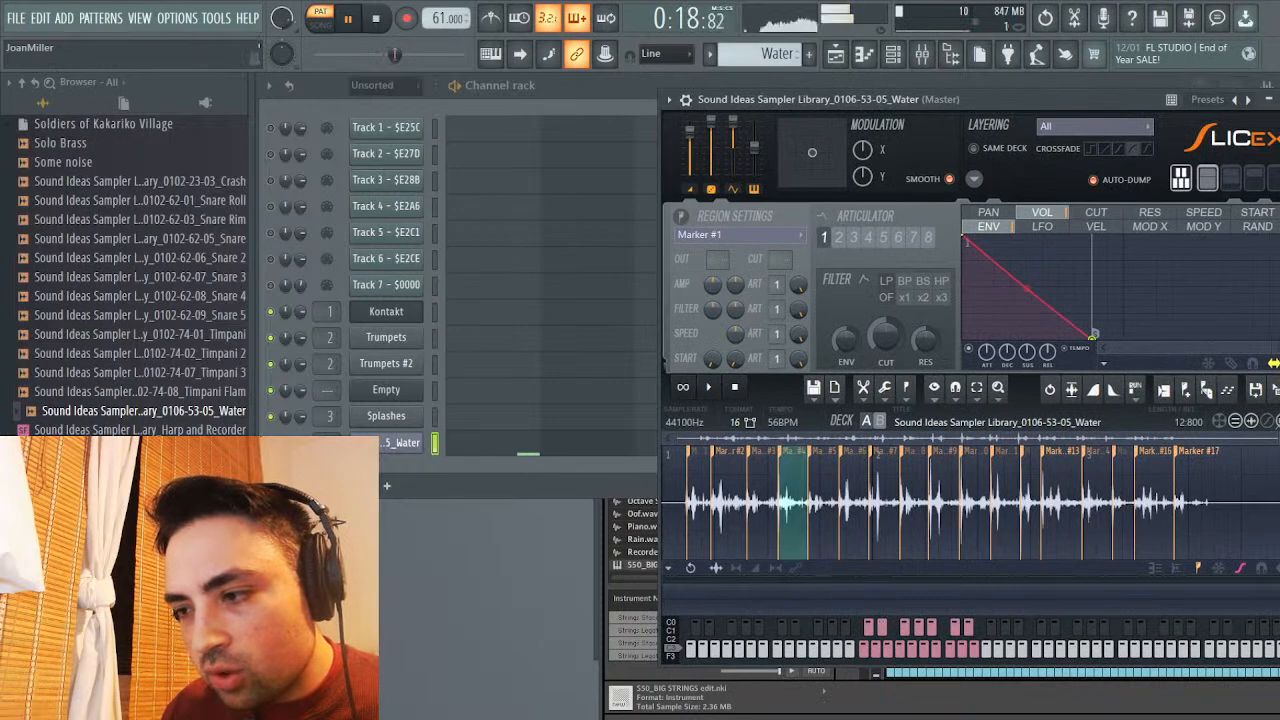
scroll(700, 500, "up", 3)
scroll(970, 500, "up", 2)
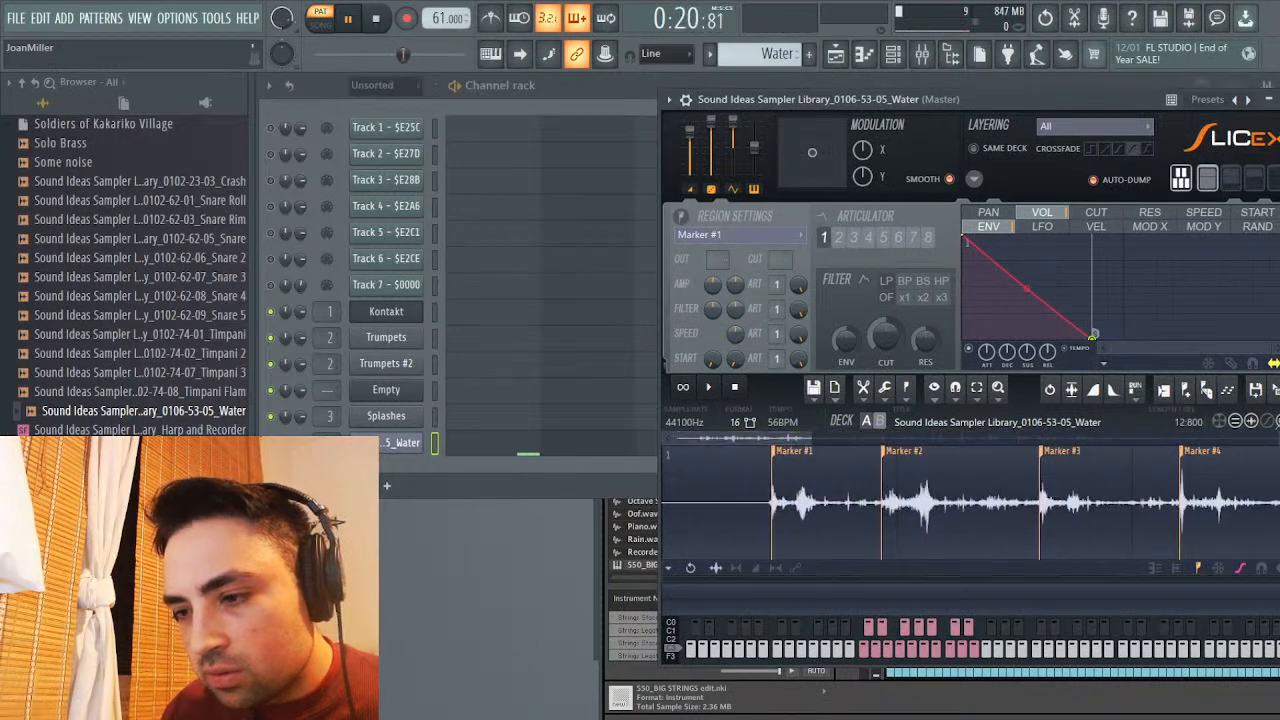
left_click_drag(882, 500, 876, 500)
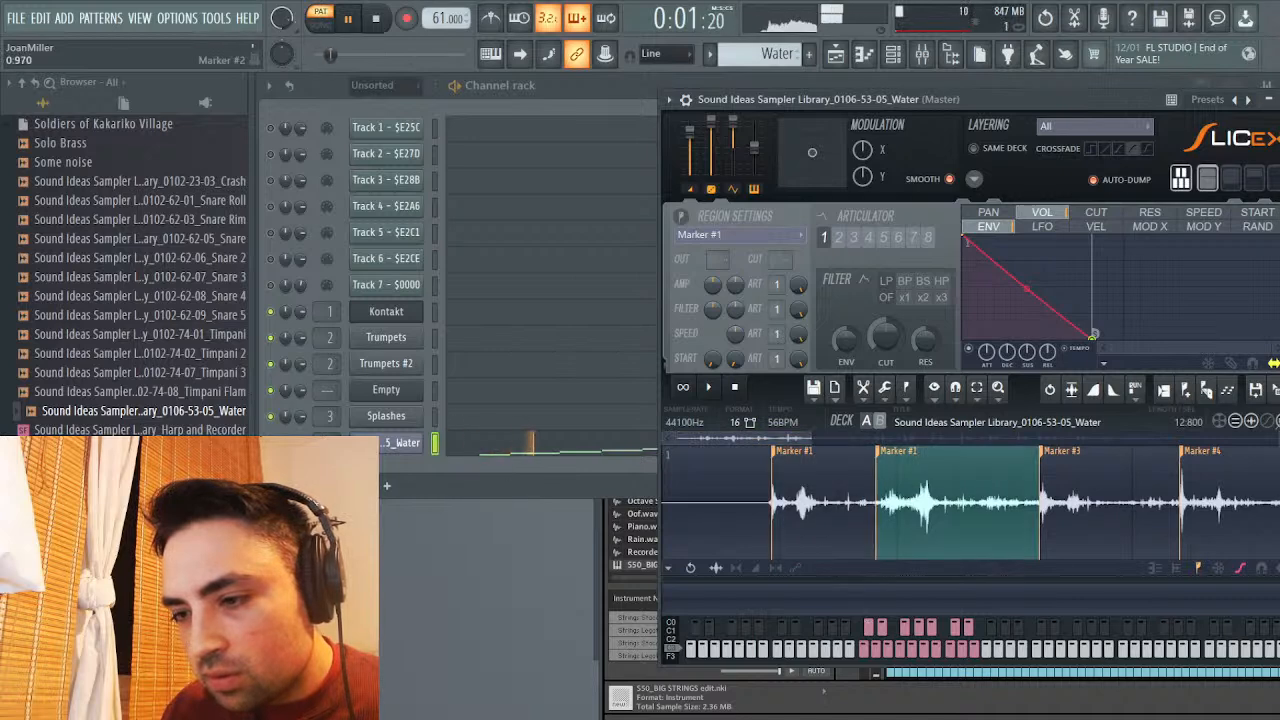
scroll(970, 500, "down", 3)
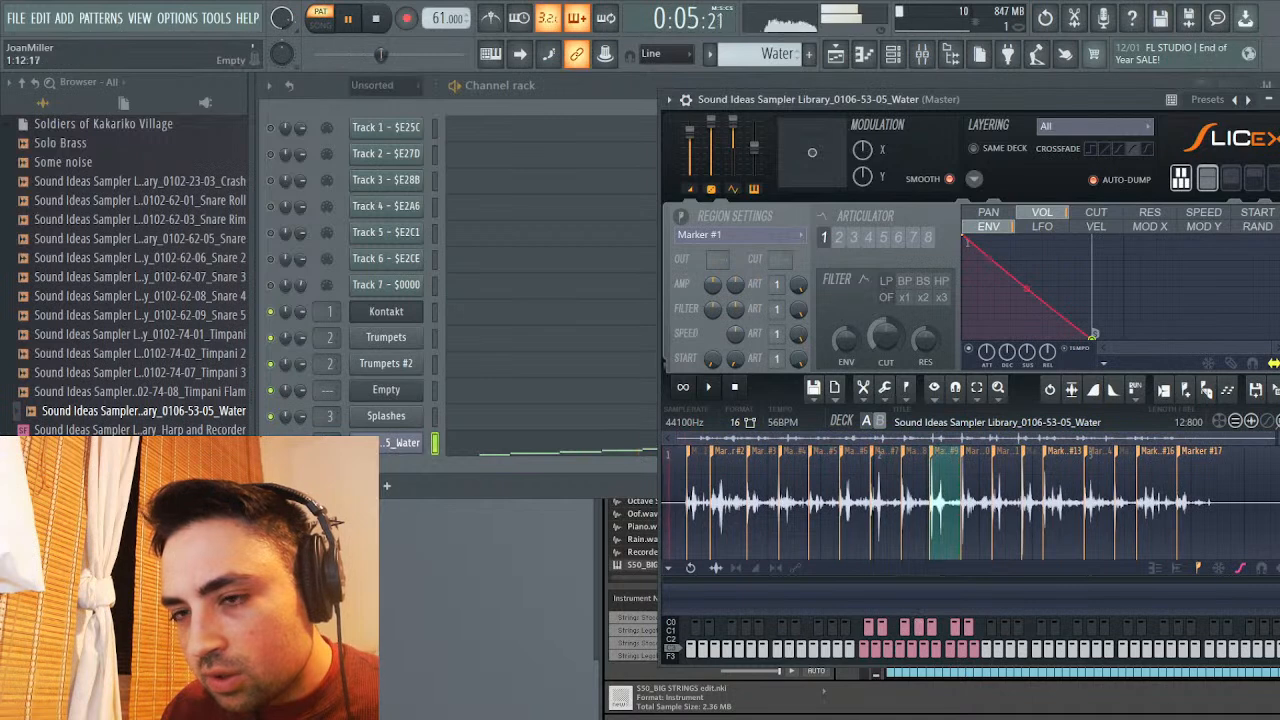
key("space")
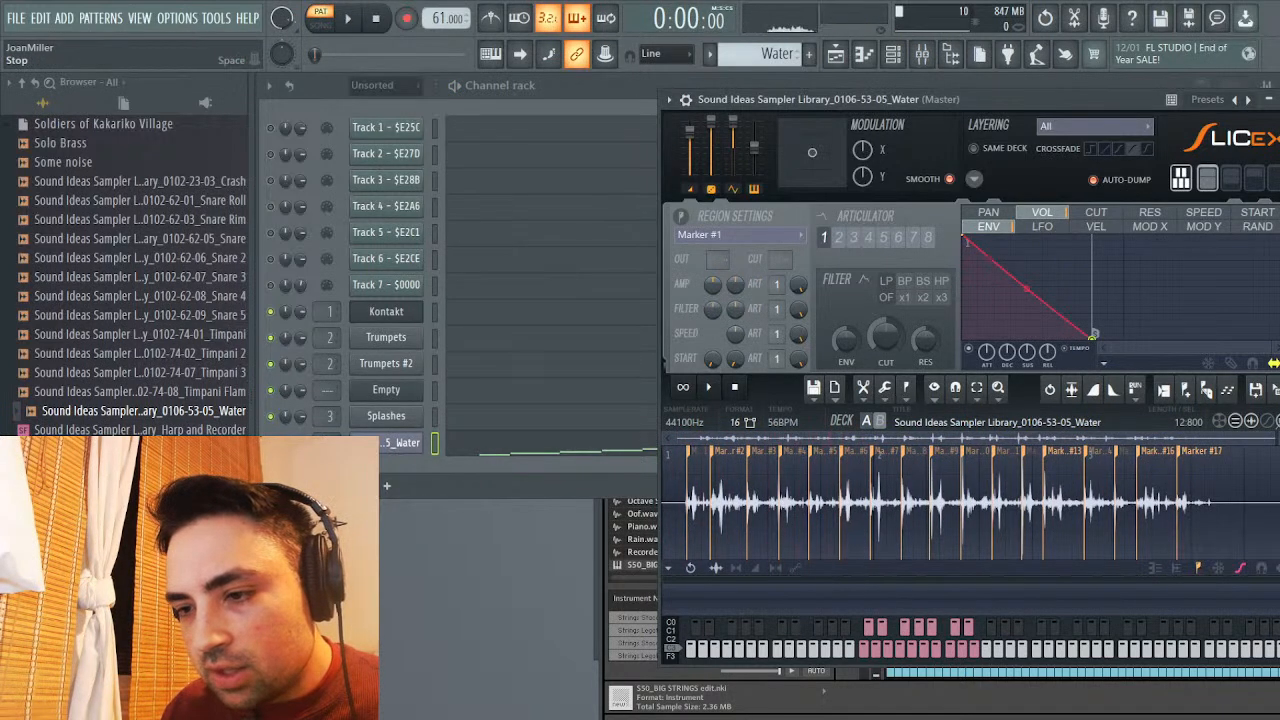
Look through the project's edit history in the browser and return to its collapsed folder list
key("Escape")
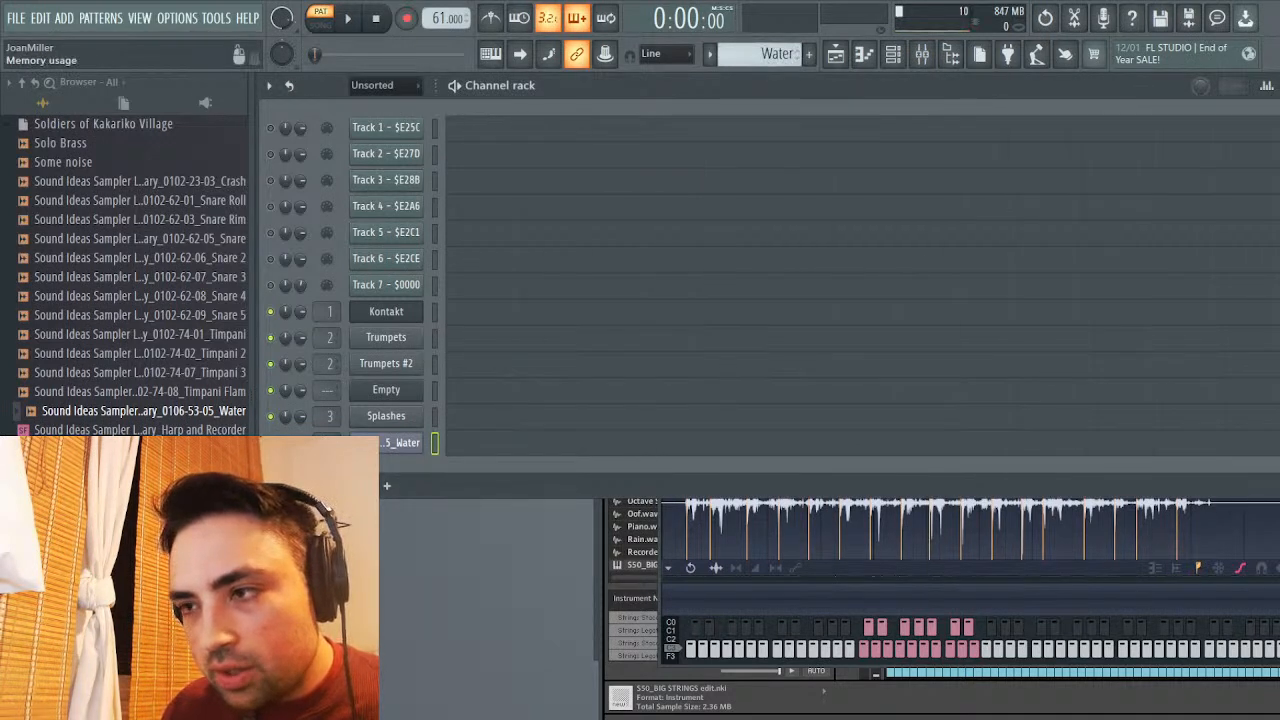
scroll(130, 275, "up", 10)
scroll(130, 275, "down", 15)
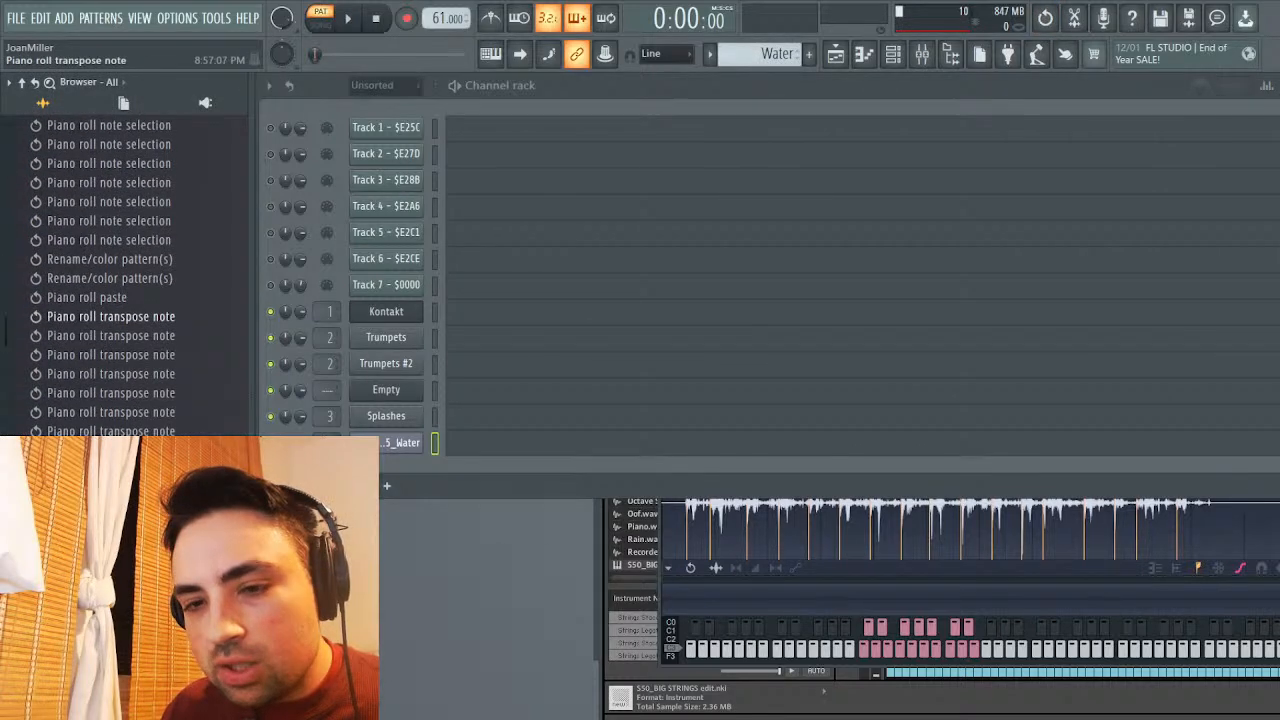
left_click(150, 144)
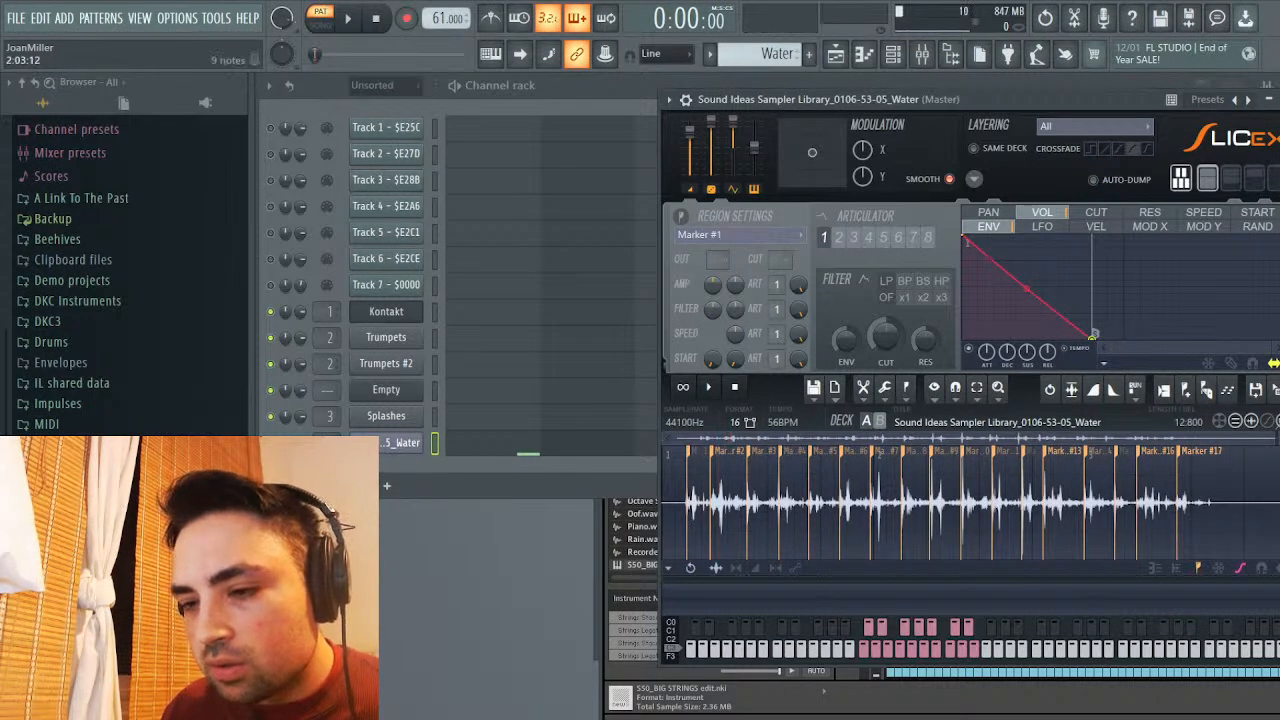
Play the Water notes, and move the Slicex Marker #2 slice point later onto the next splash at about 1:162
left_click(556, 443)
key("space")
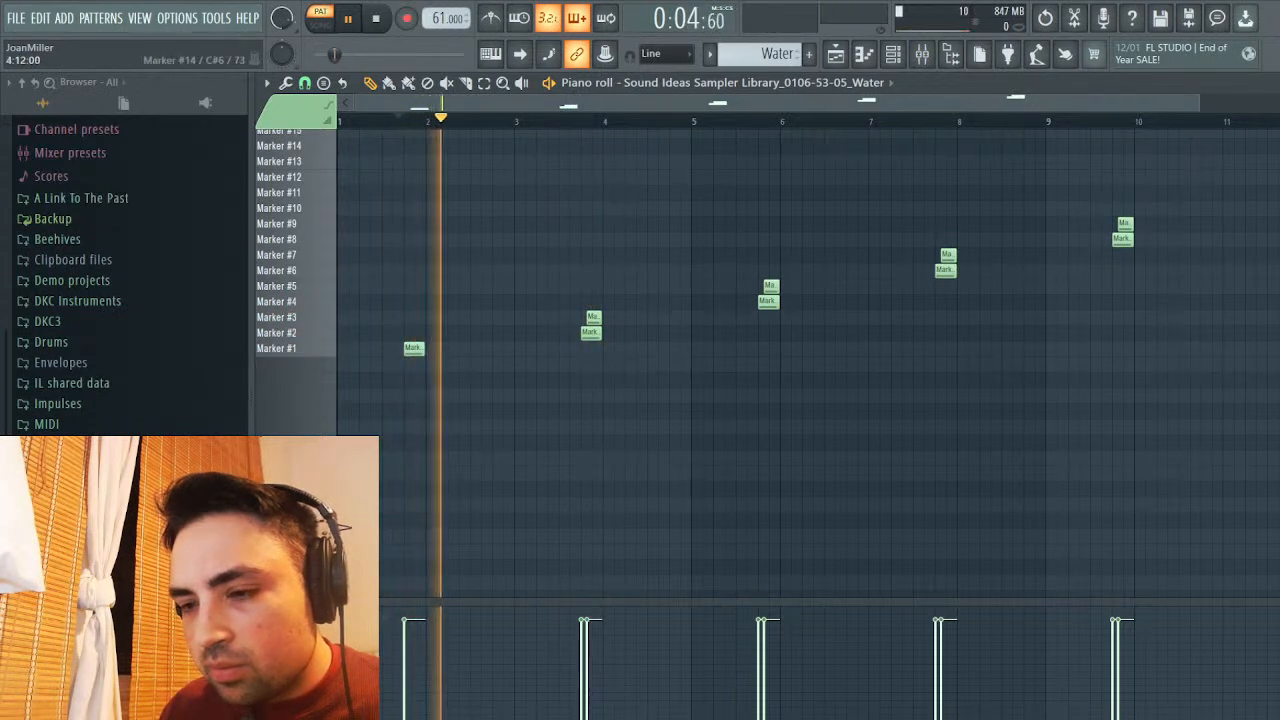
key("space")
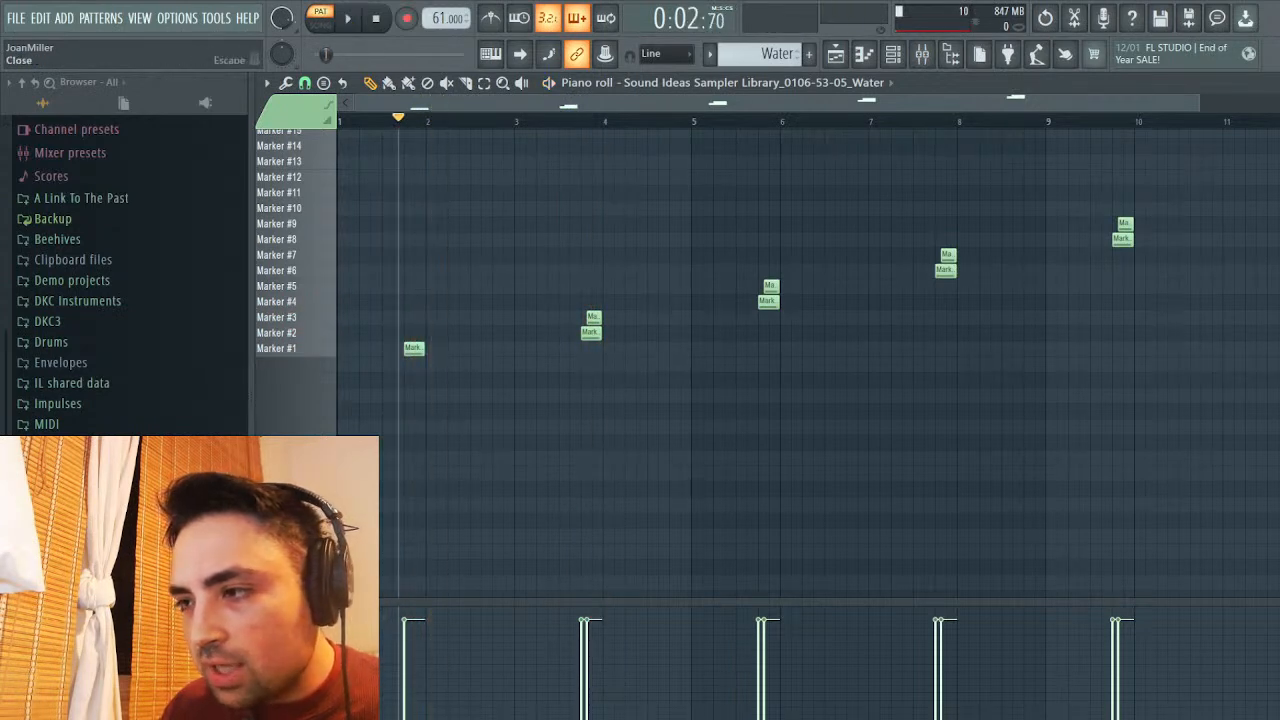
key("Escape")
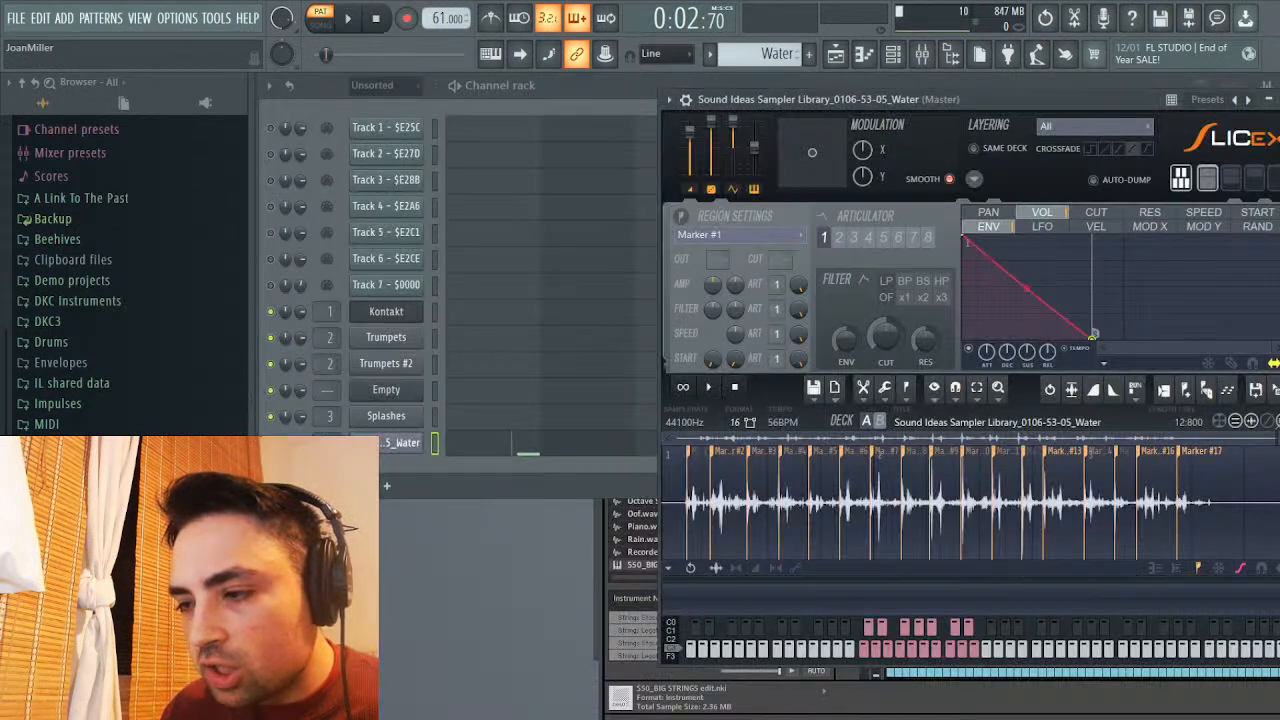
scroll(980, 500, "up", 4)
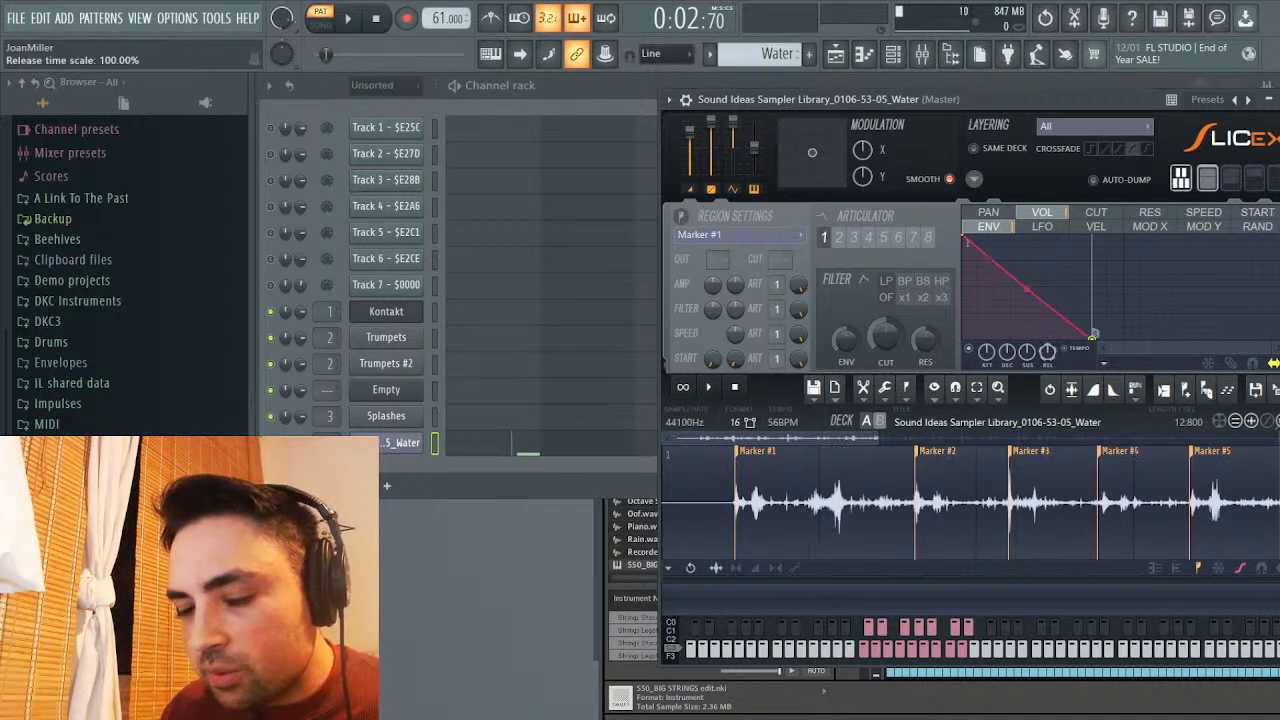
left_click(1050, 390)
left_click_drag(806, 451, 834, 451)
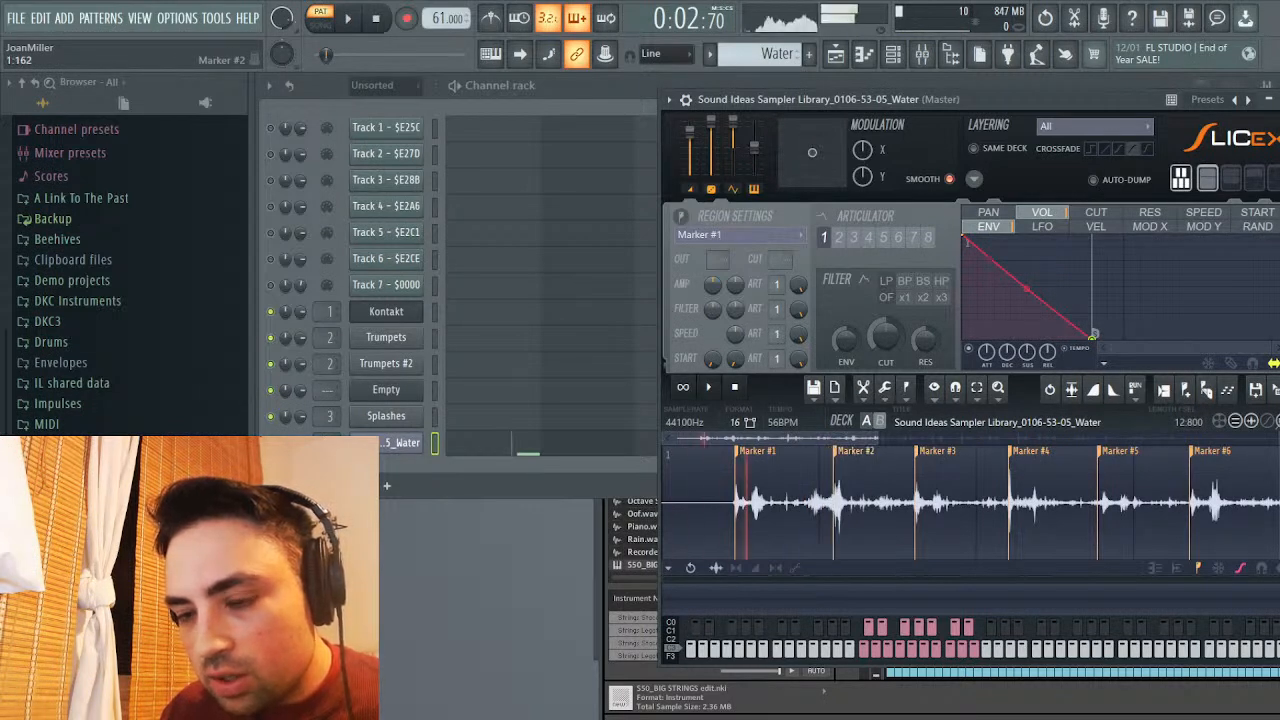
Play the Water pattern in the piano roll to check the adjusted Marker #2 slice
left_click(490, 443)
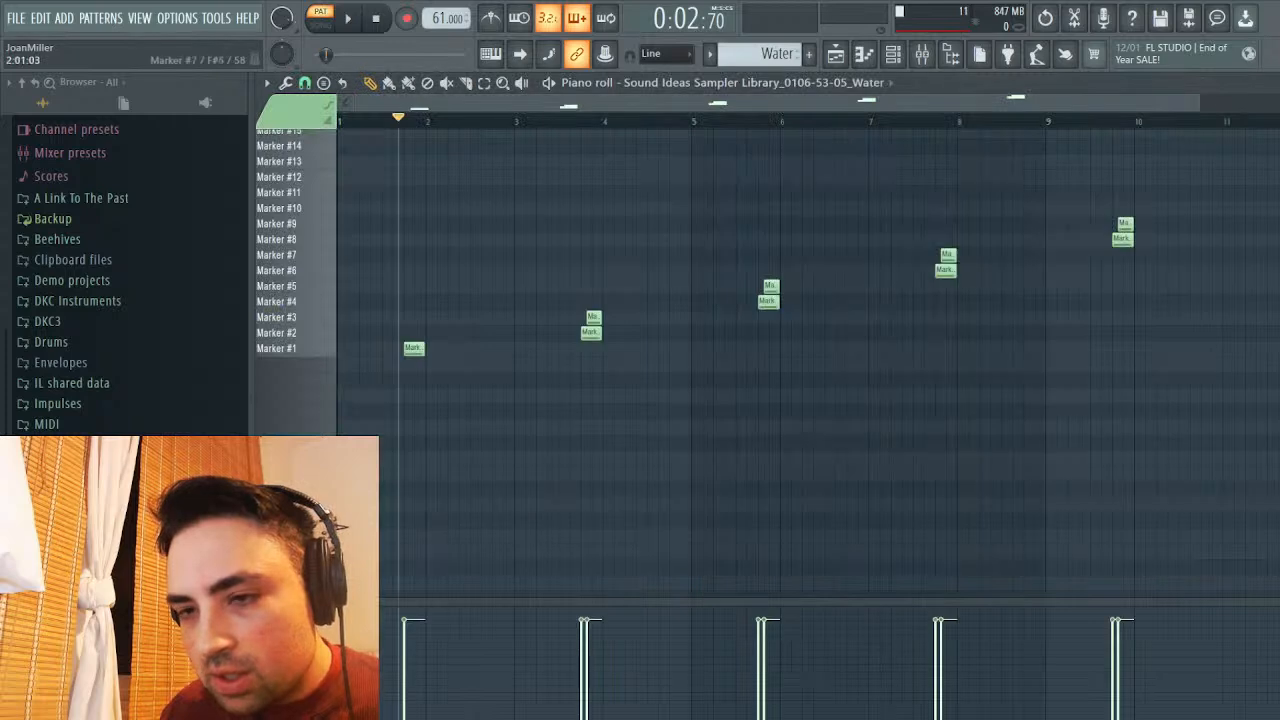
key("space")
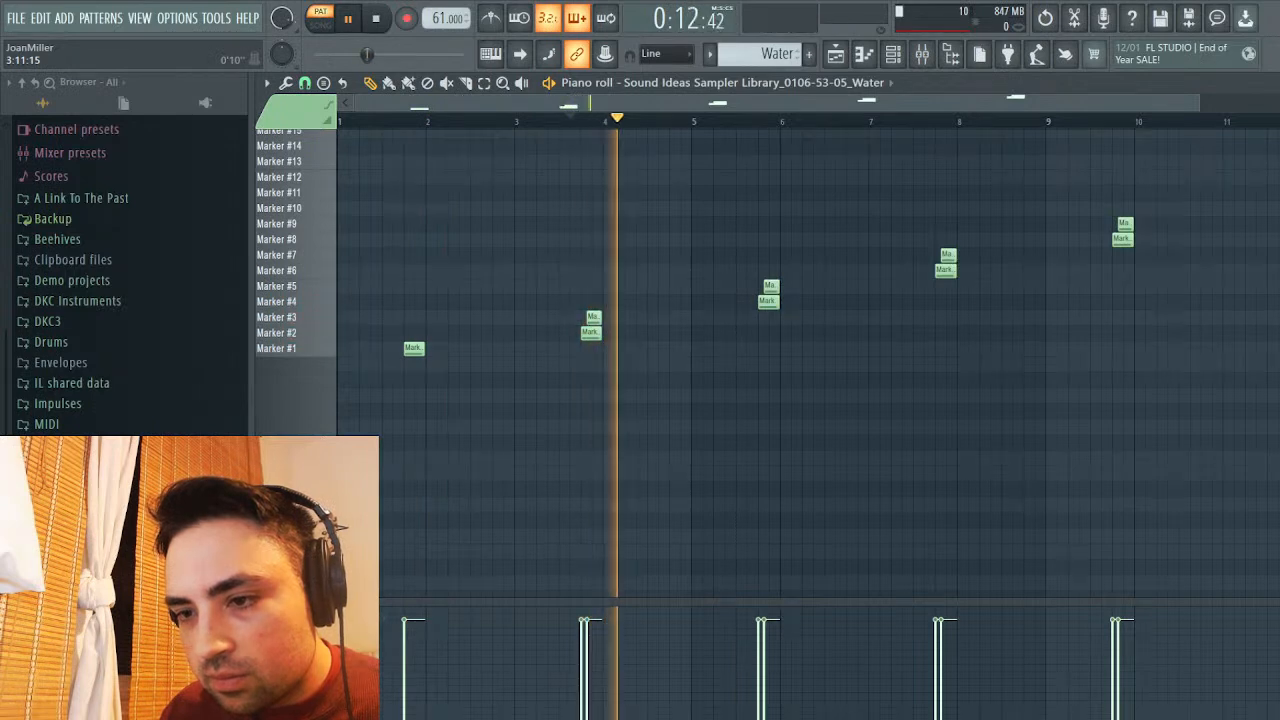
key("space")
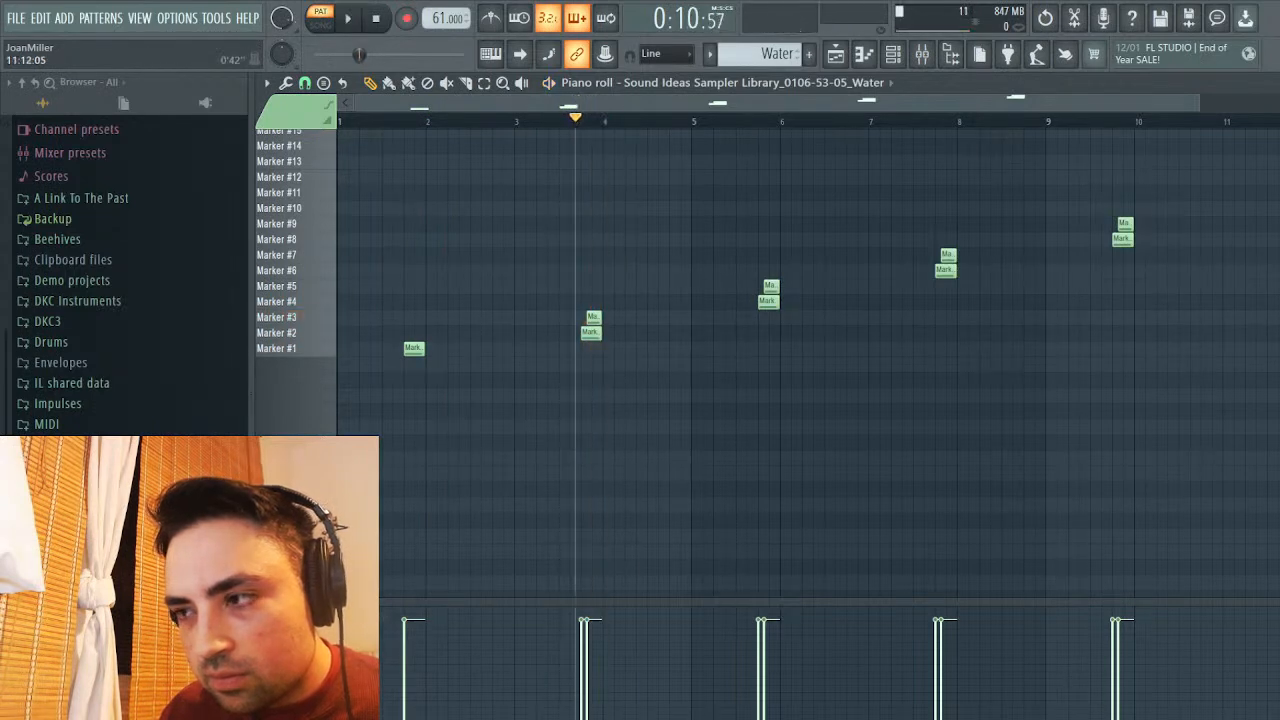
Delete the Marker #2 slice point from the Slicex waveform, then preview the longer first slice and play the Water pattern
key("Escape")
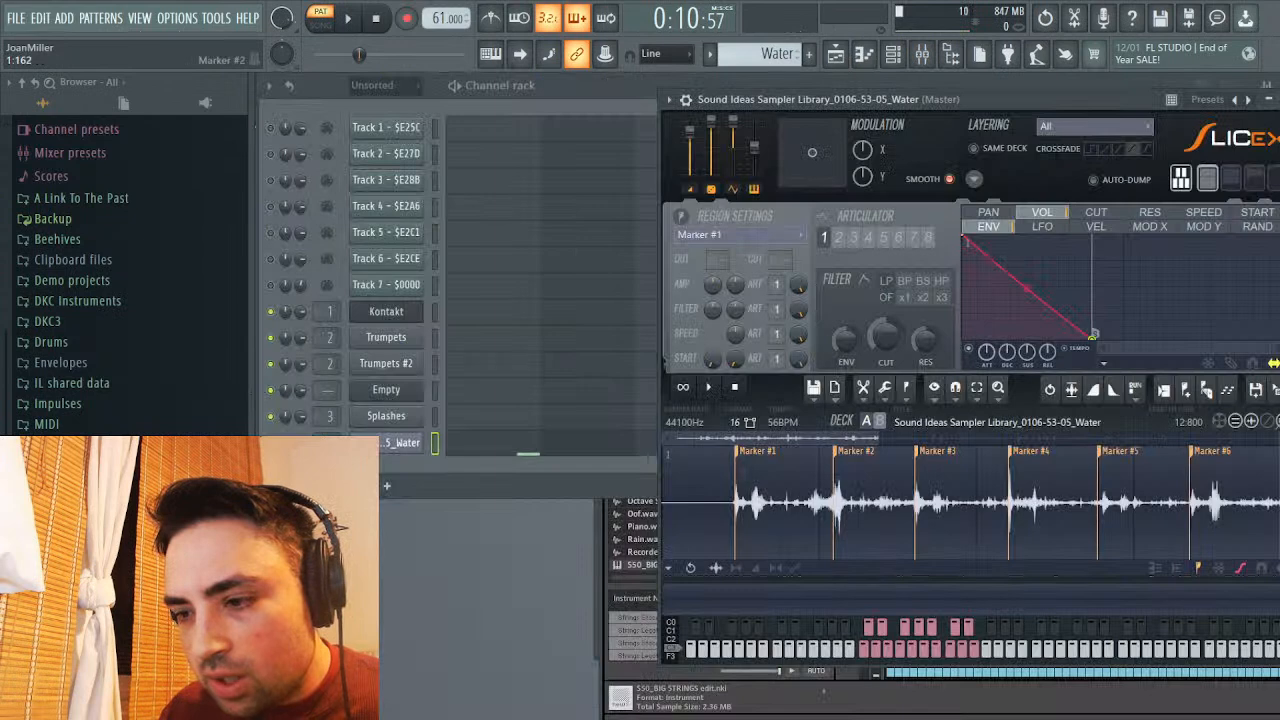
right_click(837, 452)
left_click(708, 387)
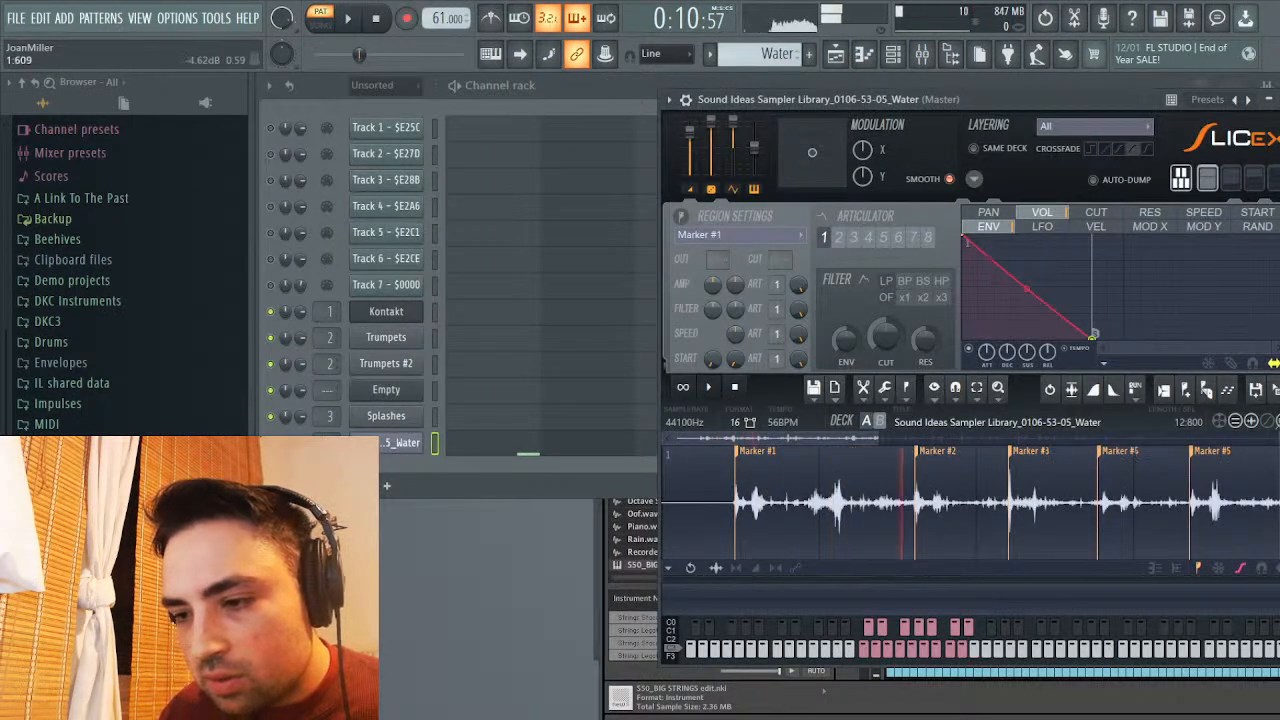
key("space")
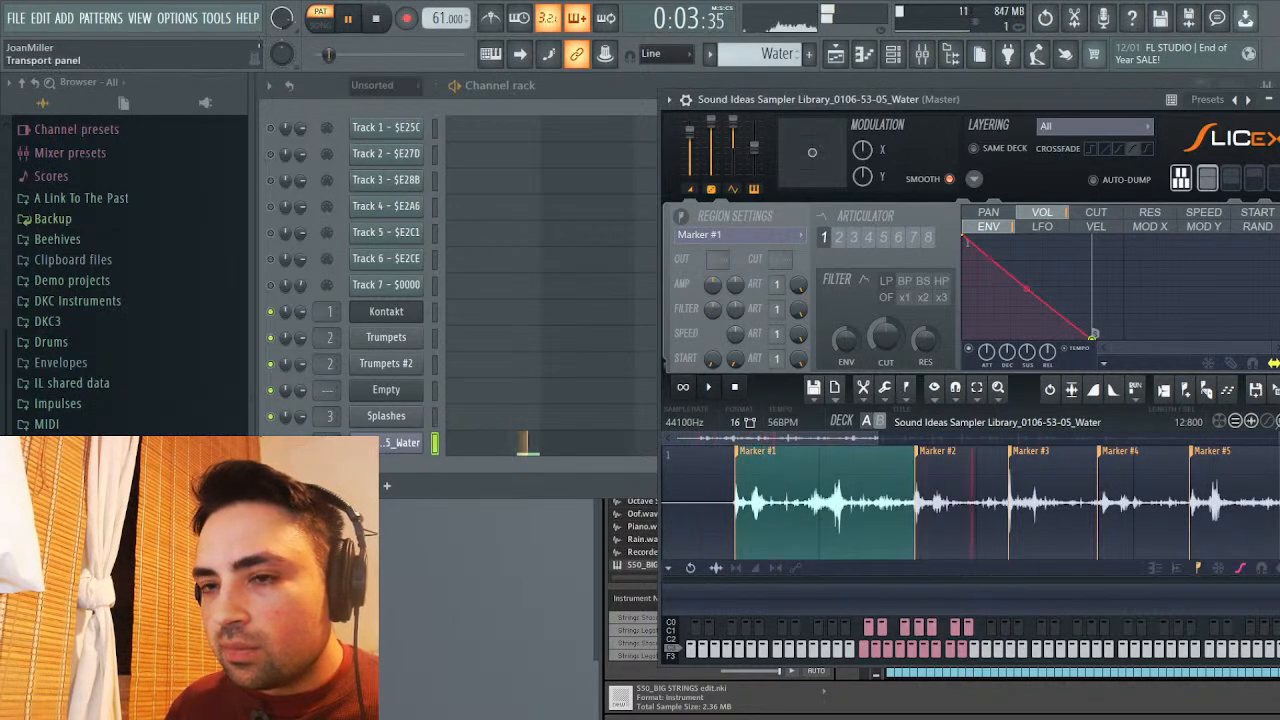
key("space")
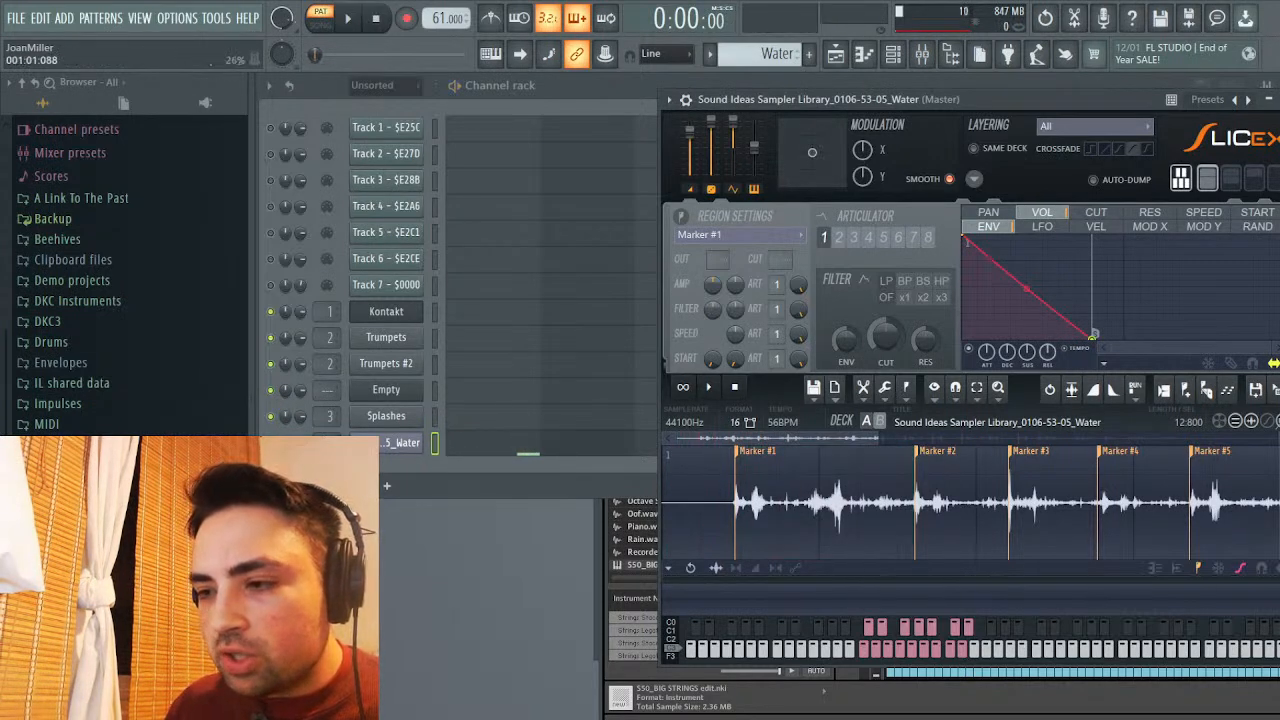
Shorten the fade of the Slicex volume envelope by moving its end point earlier, and play the pattern to check it
left_click_drag(1093, 335, 1033, 335)
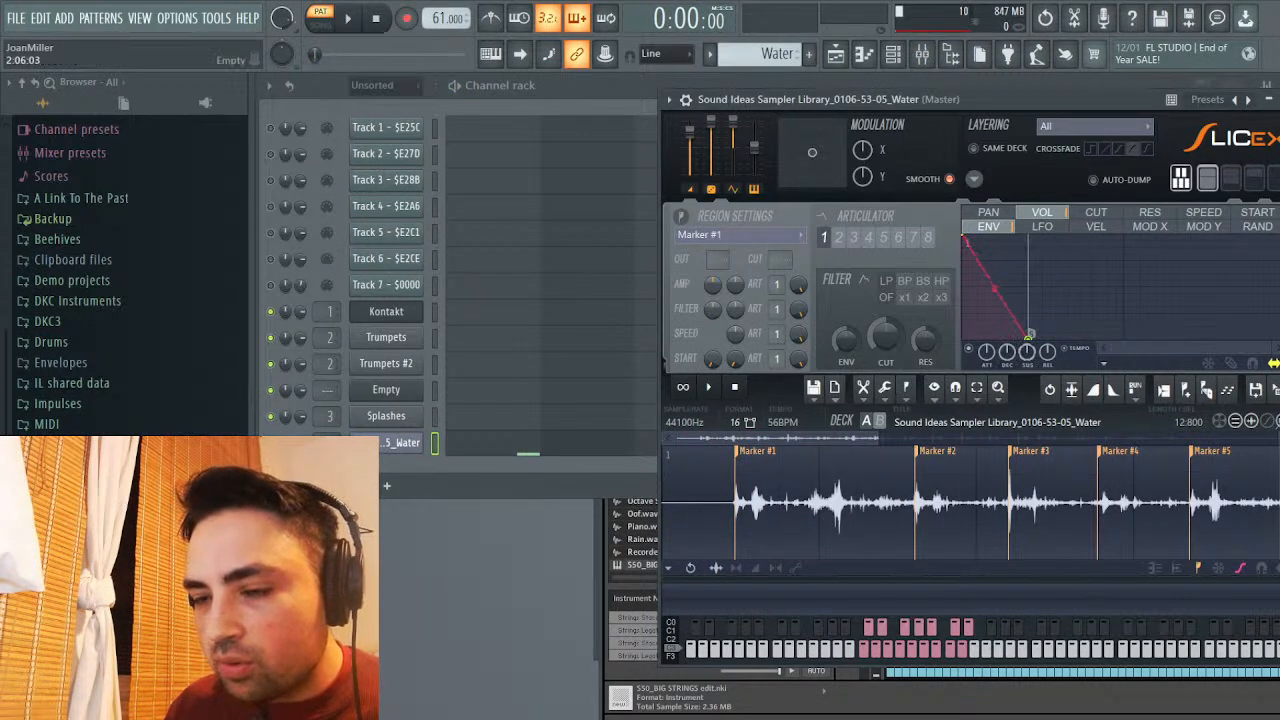
key("space")
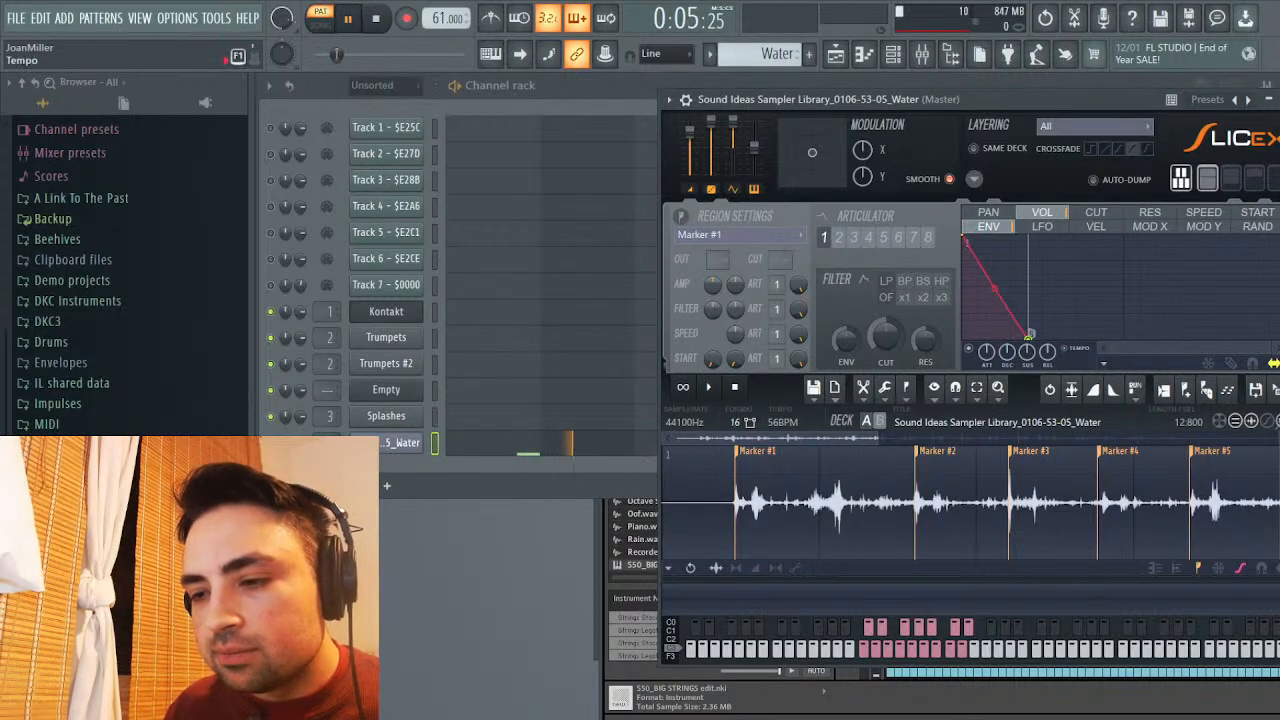
left_click(375, 18)
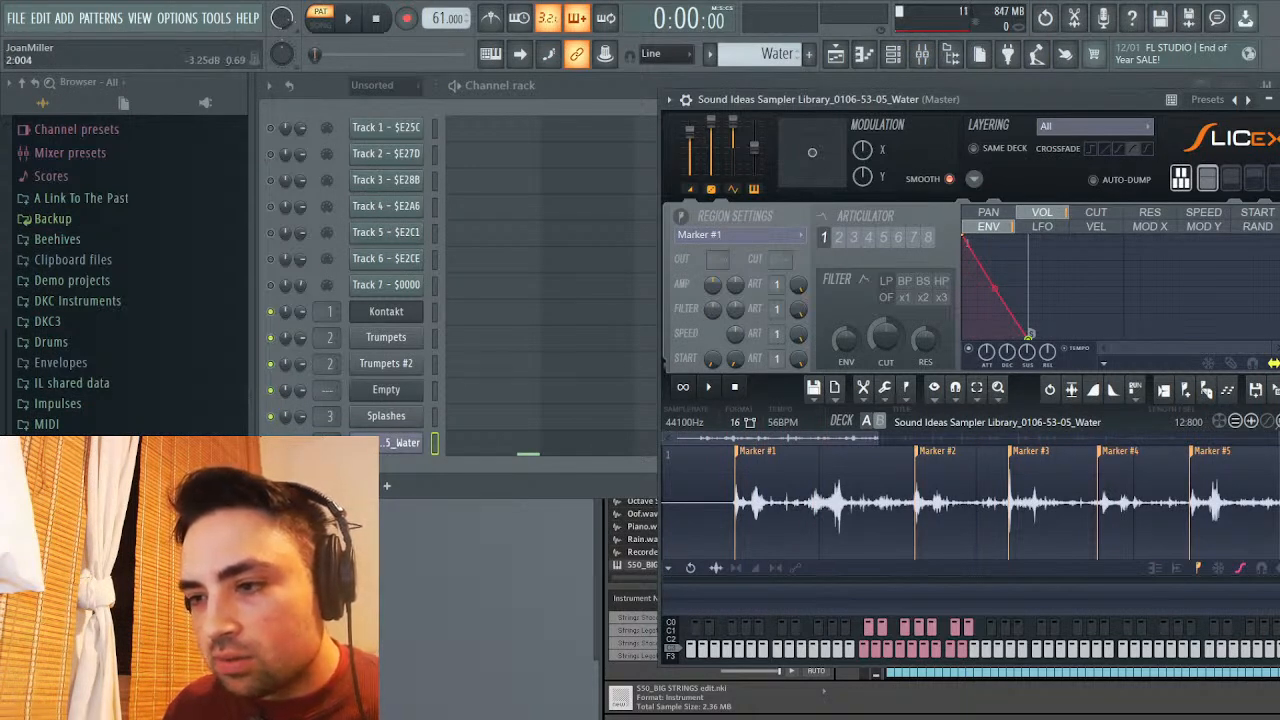
Reopen the Water channel's Slicex, show its channel settings and briefly play the pattern
left_click(560, 86)
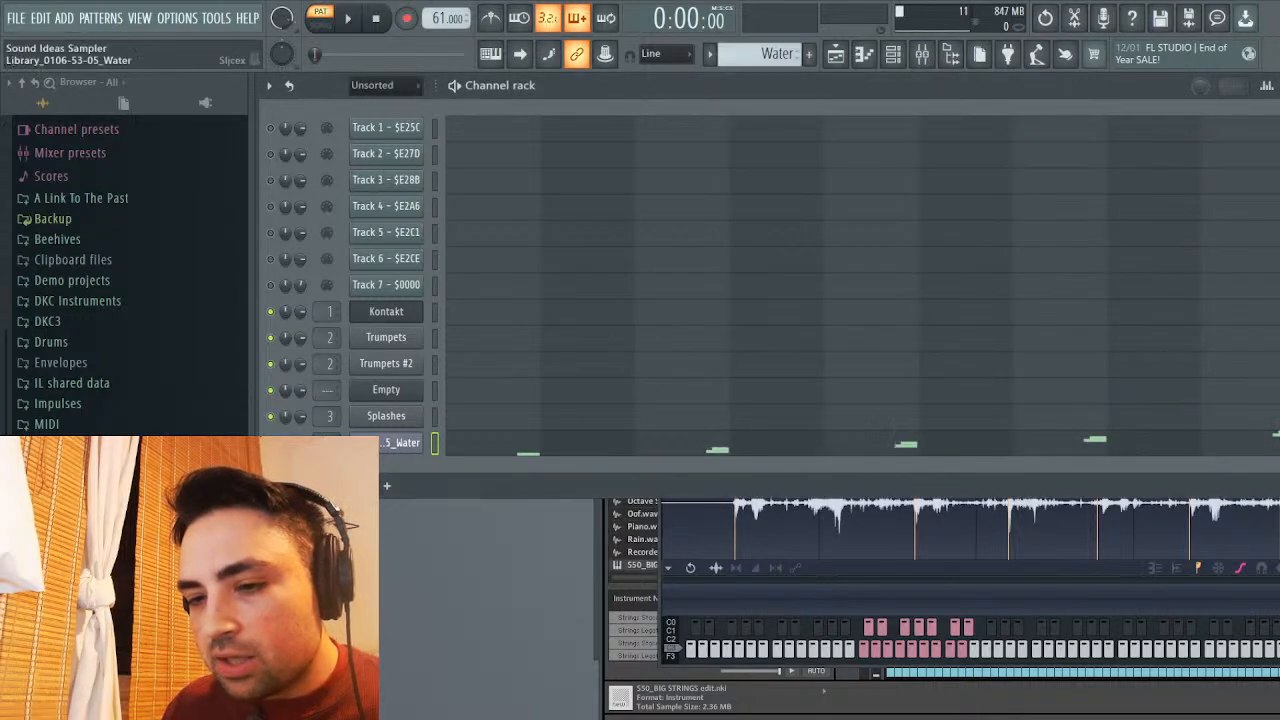
left_click(398, 443)
left_click(398, 443)
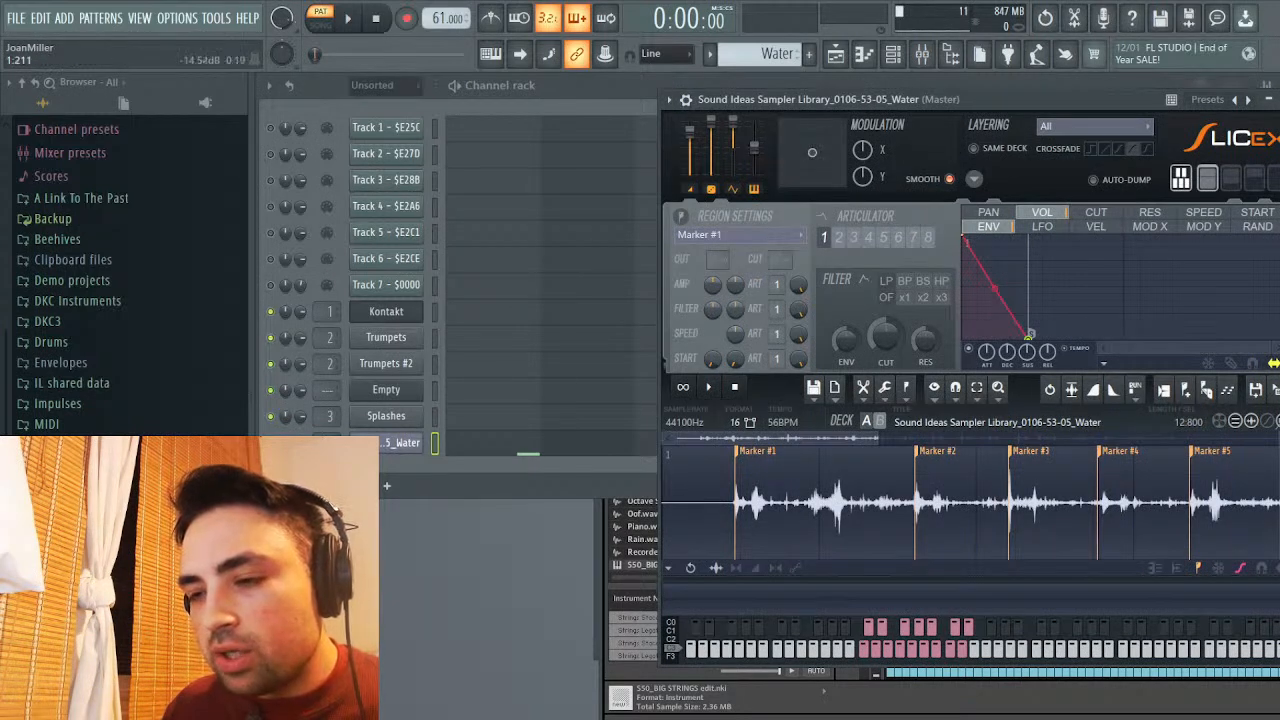
left_click(686, 99)
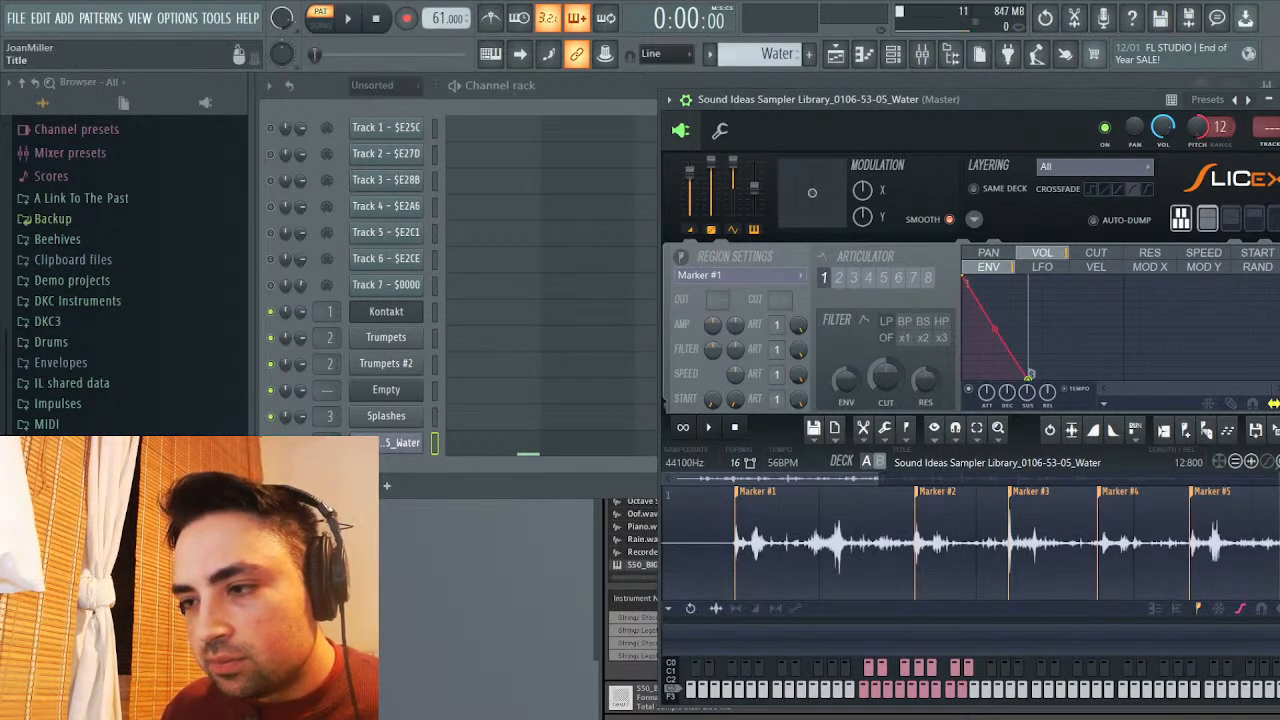
key("space")
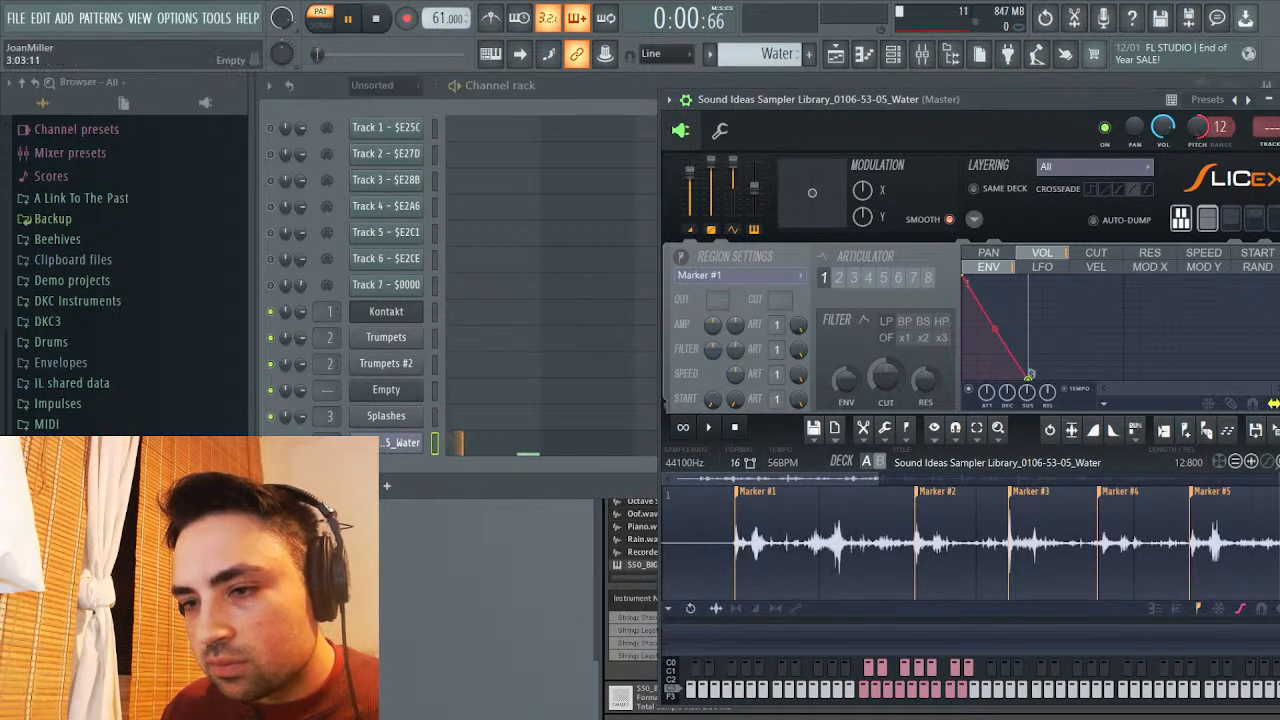
key("space")
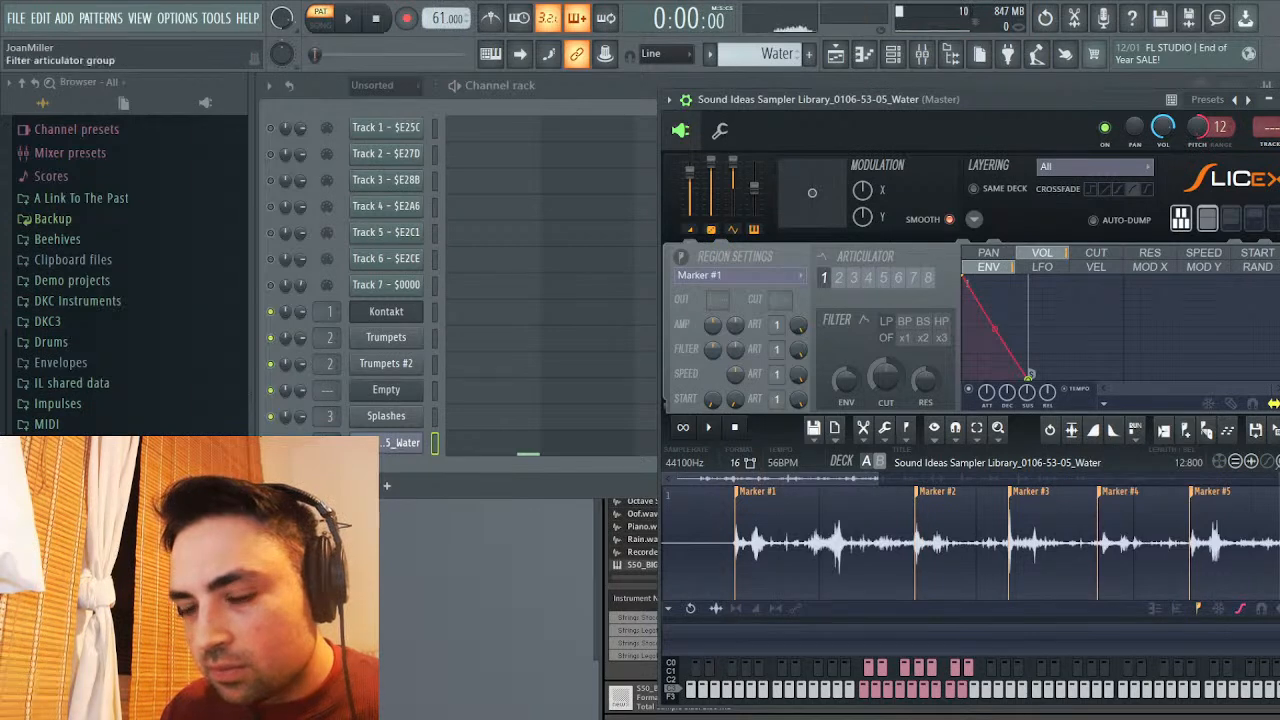
Audition the renumbered slices from Marker #1 up to Marker #9 in the Water piano roll
key("F7")
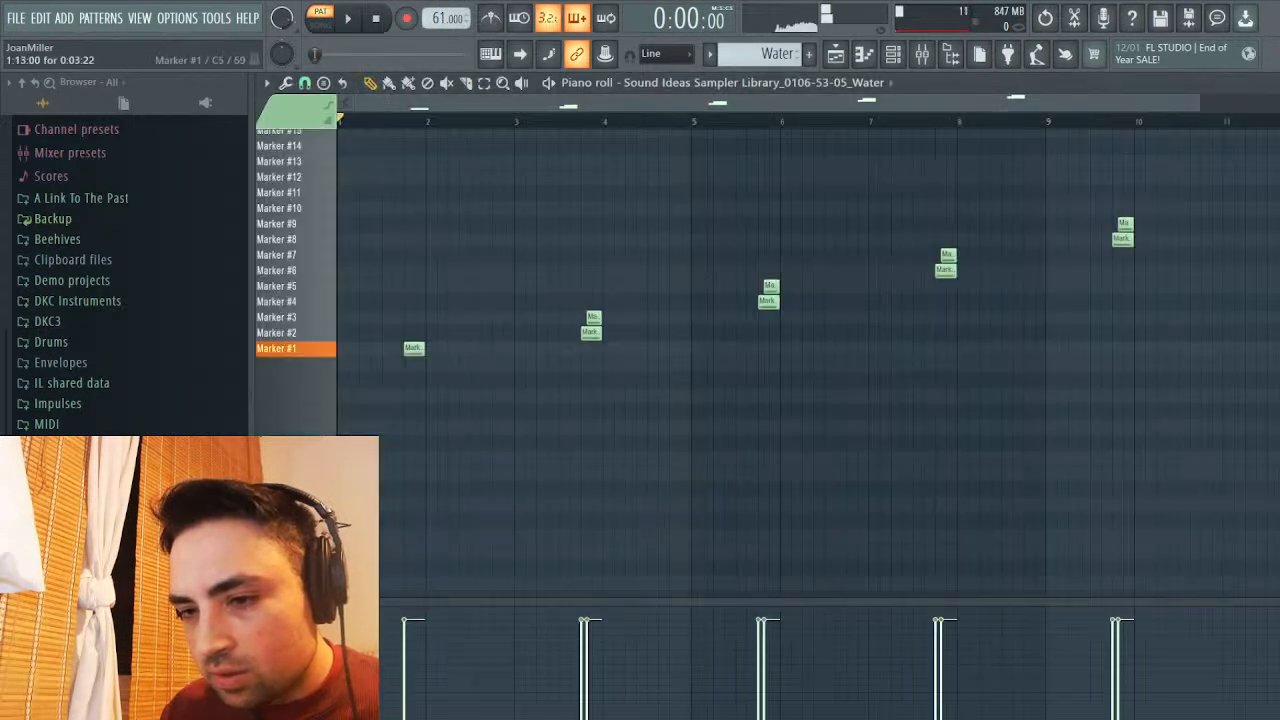
left_click(280, 317)
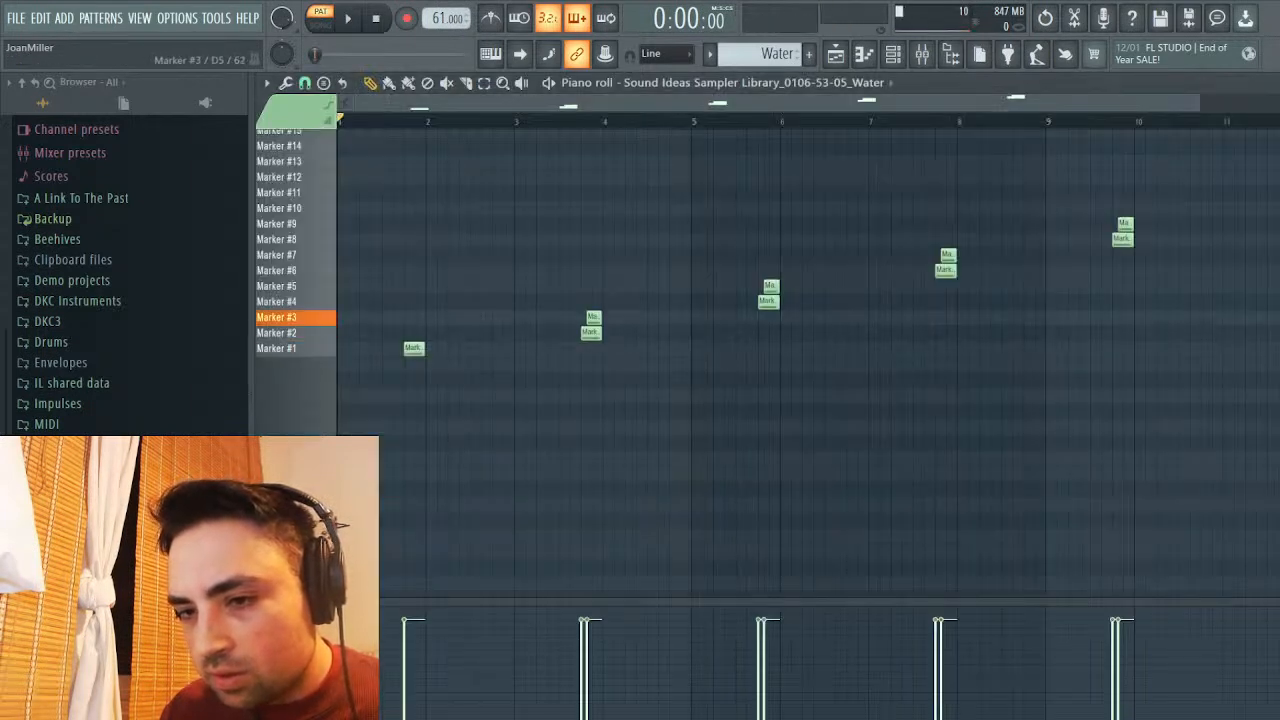
left_click(280, 301)
left_click(280, 286)
left_click(280, 270)
left_click(280, 255)
left_click(280, 239)
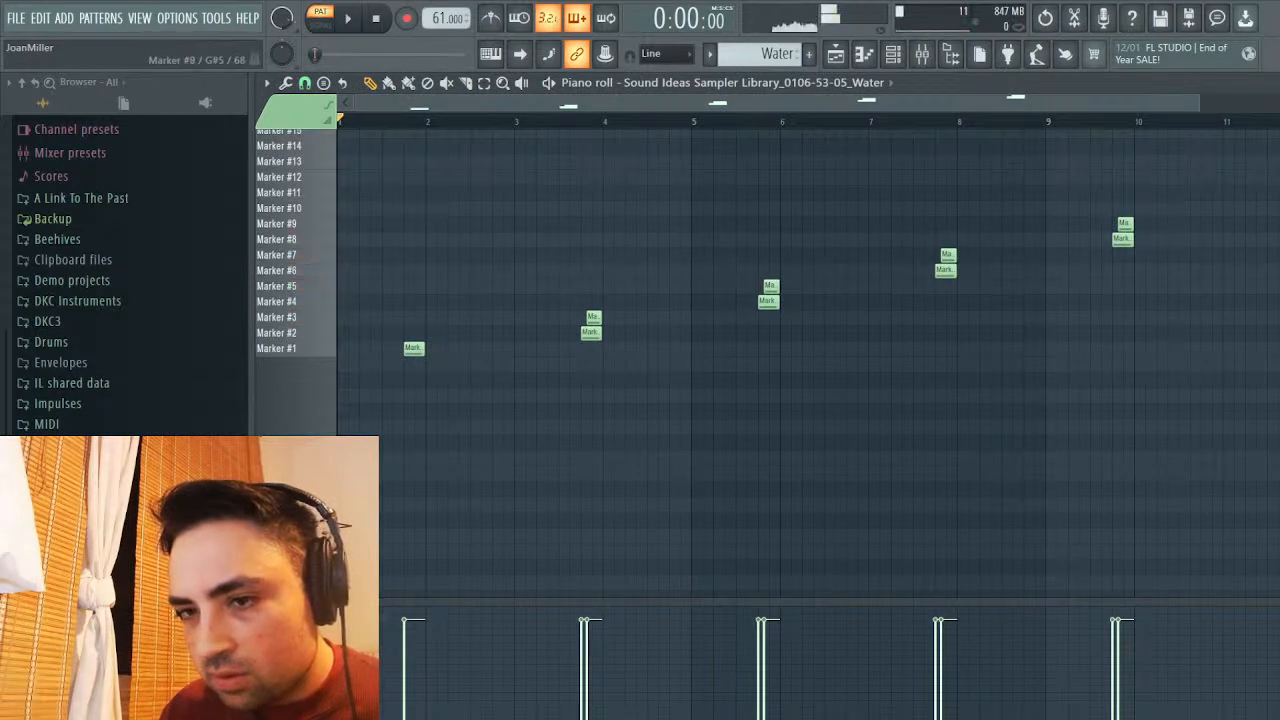
left_click(280, 224)
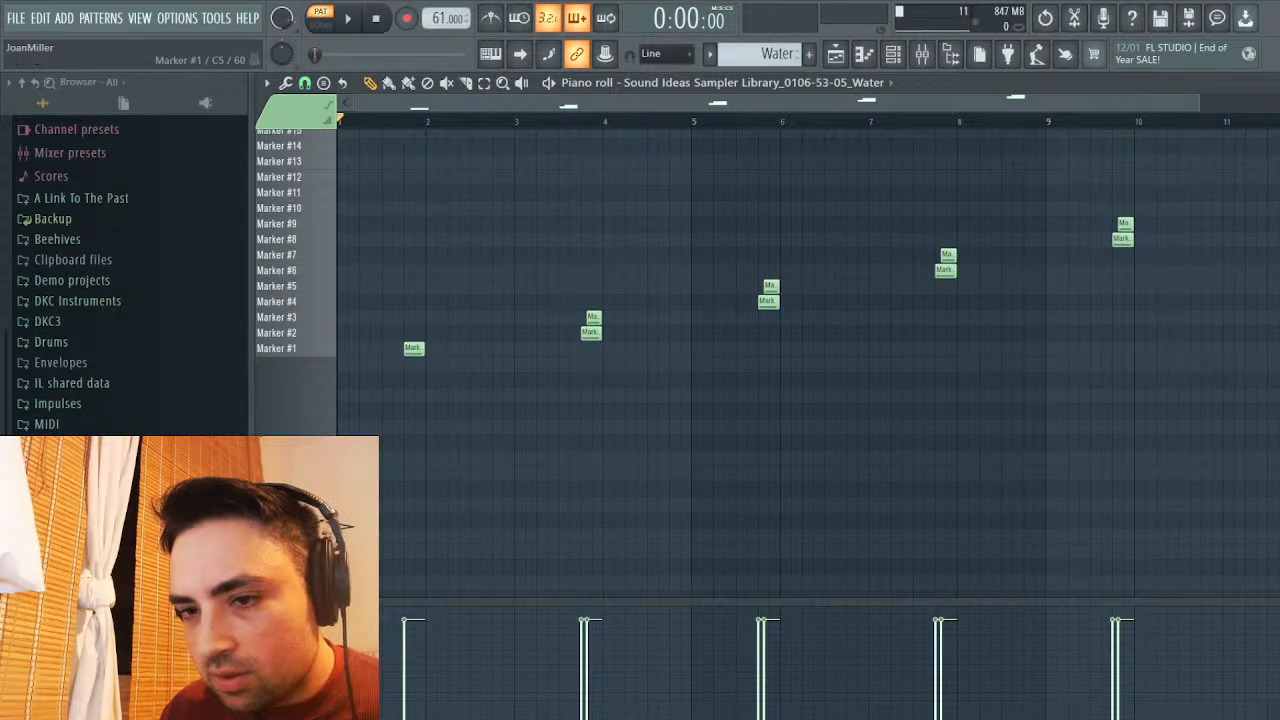
left_click(280, 348)
left_click(280, 333)
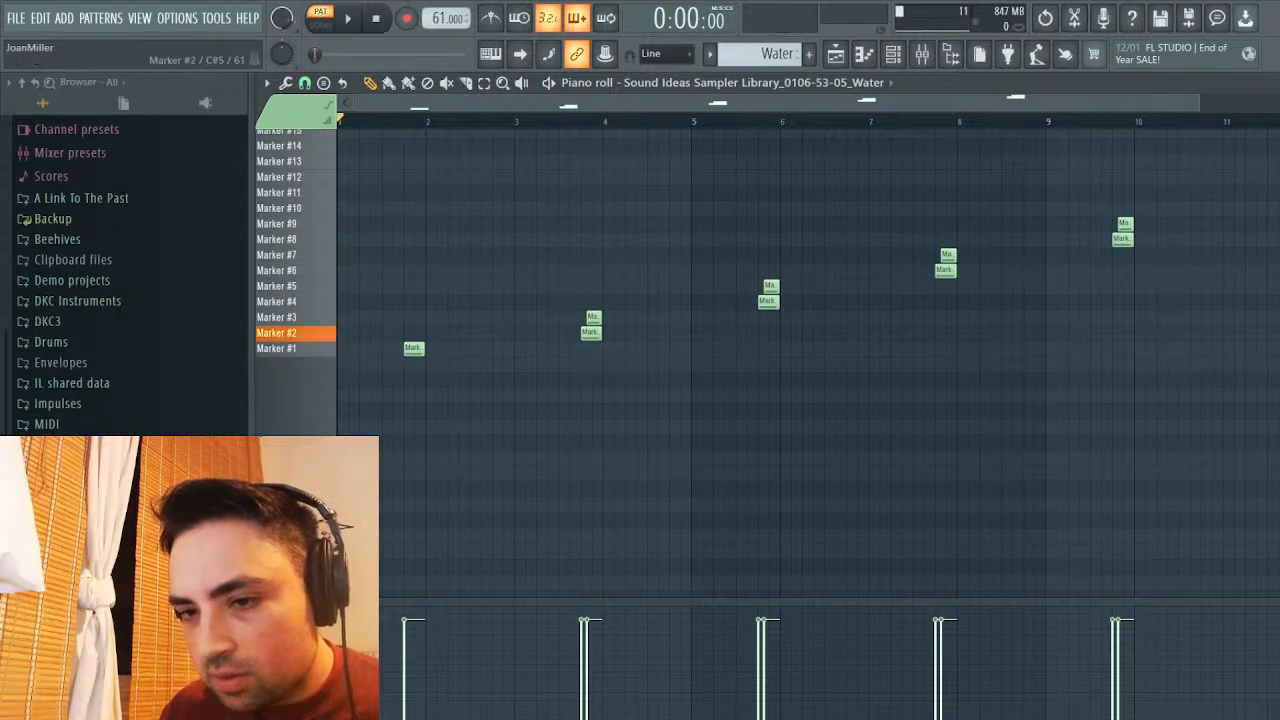
left_click(280, 317)
left_click(280, 301)
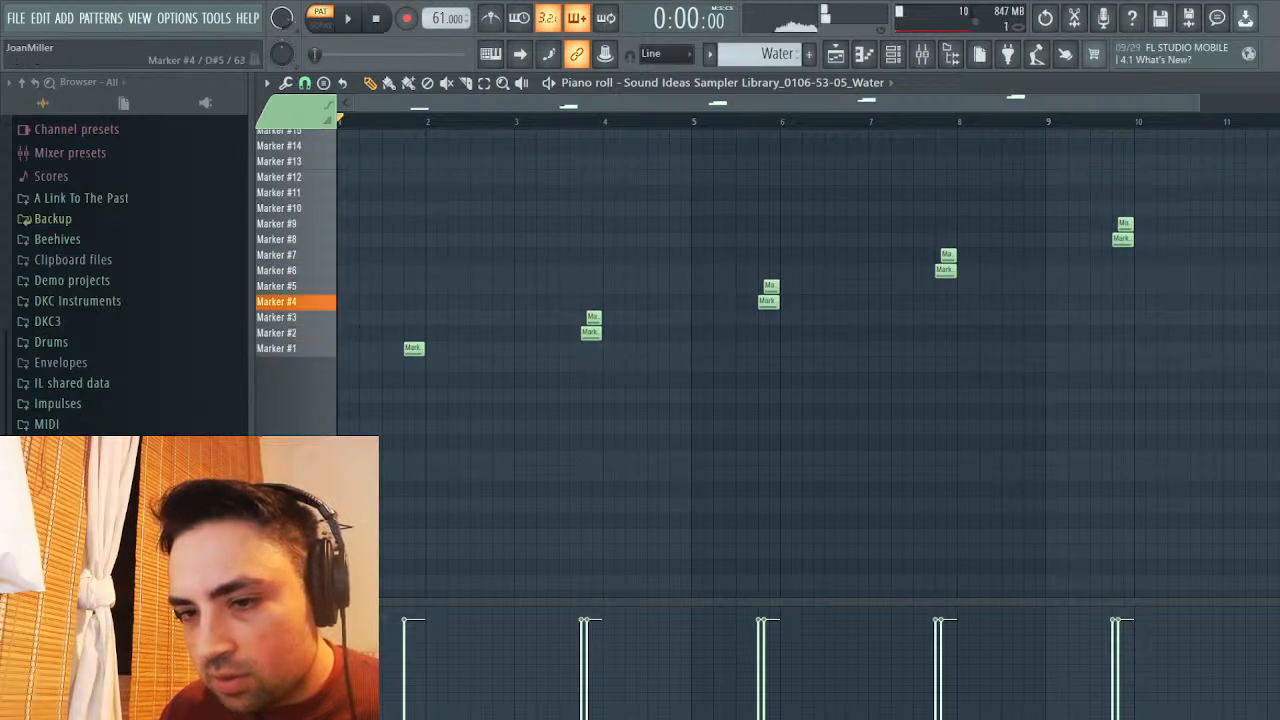
left_click(280, 286)
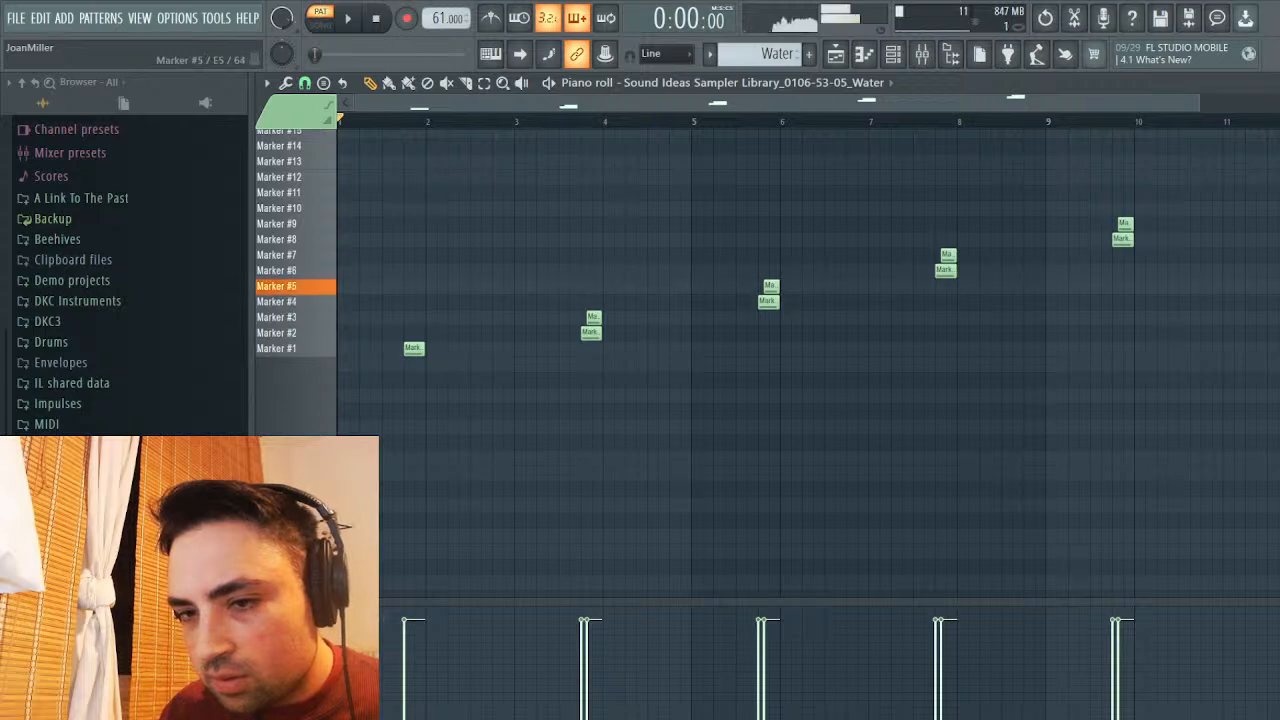
left_click(280, 270)
left_click(280, 270)
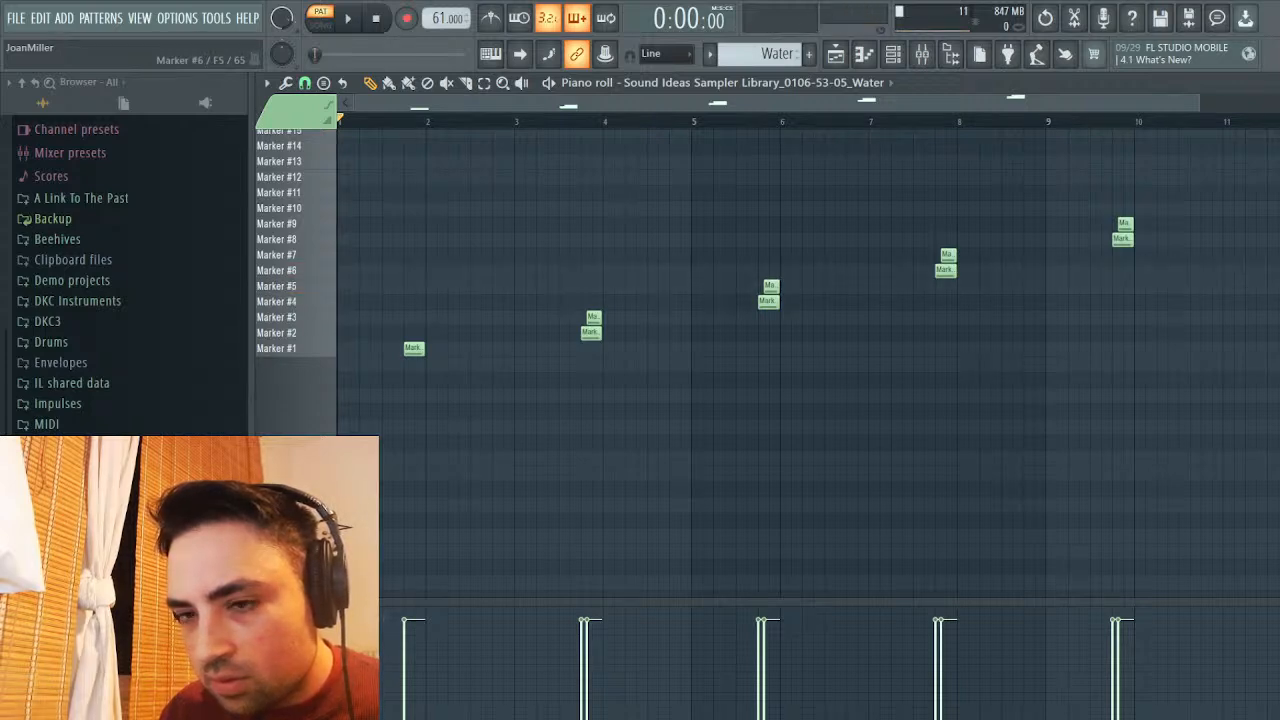
left_click(280, 255)
left_click(280, 239)
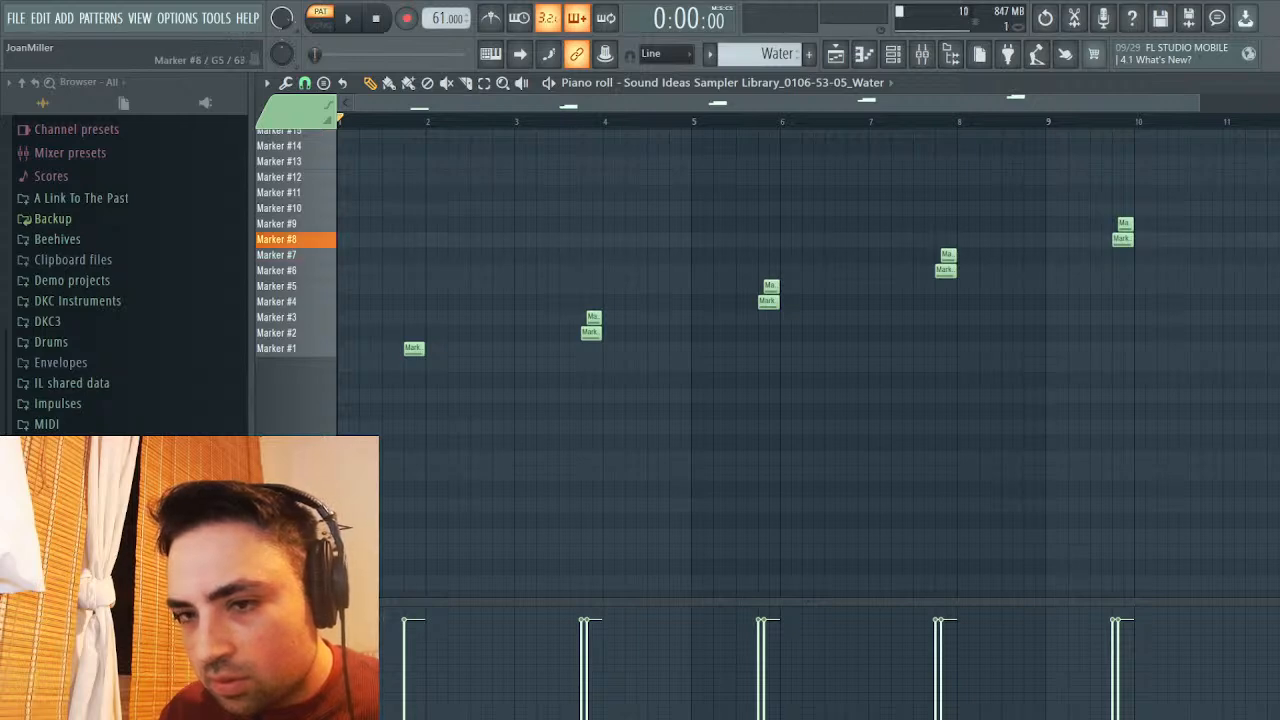
Move the bar 7 note on Marker #7 up to Marker #8, and the bar 9 pair up to Marker #9 and Marker #10
left_click(280, 255)
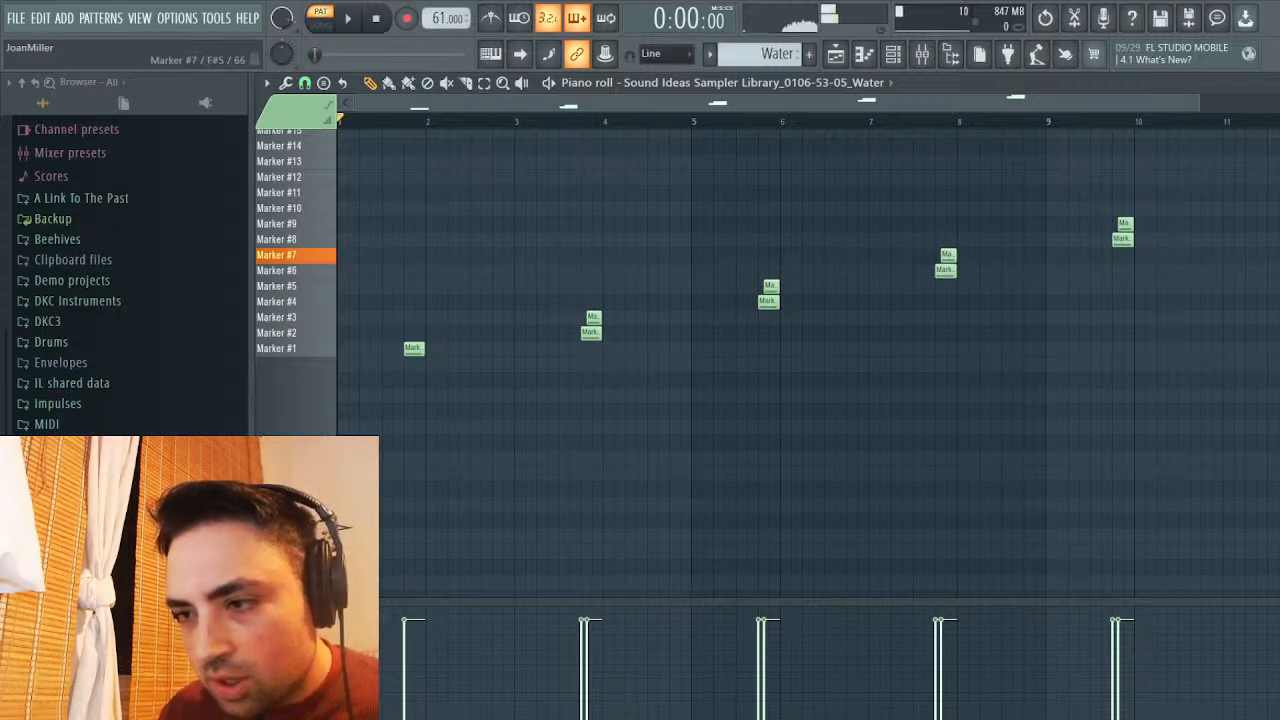
left_click(280, 255)
left_click_drag(948, 254, 948, 239)
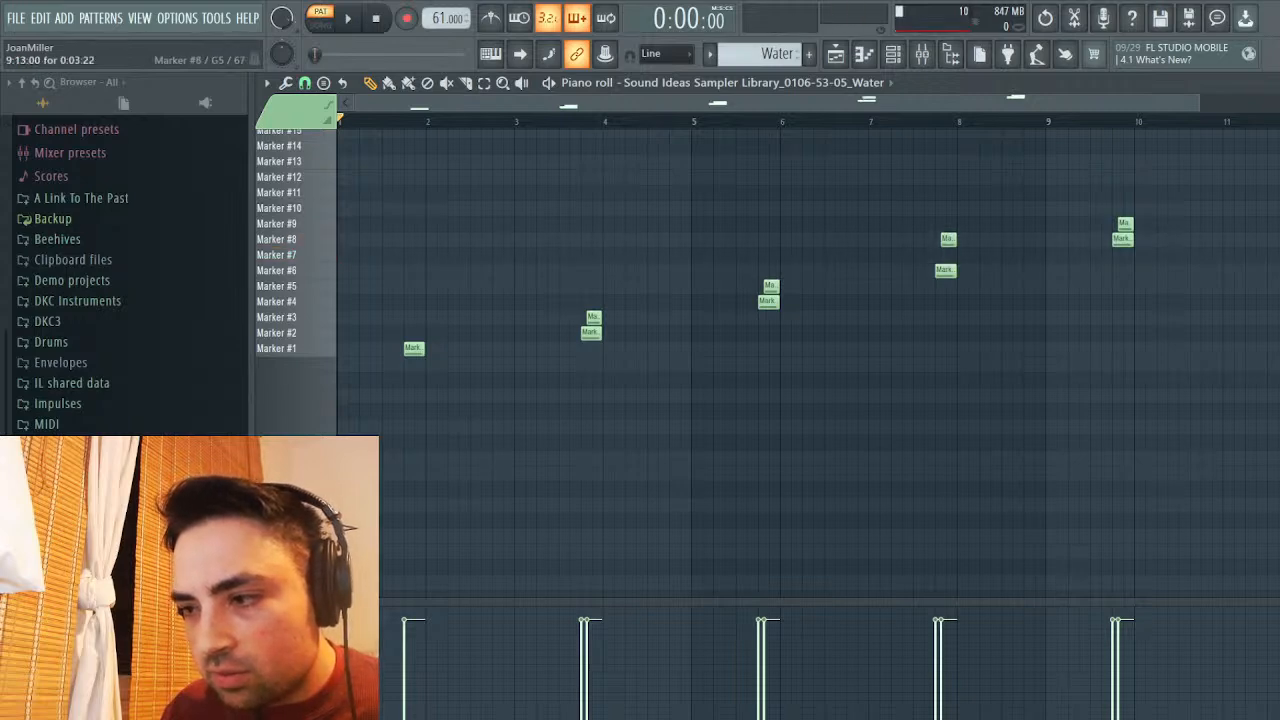
left_click_drag(1122, 238, 1125, 207)
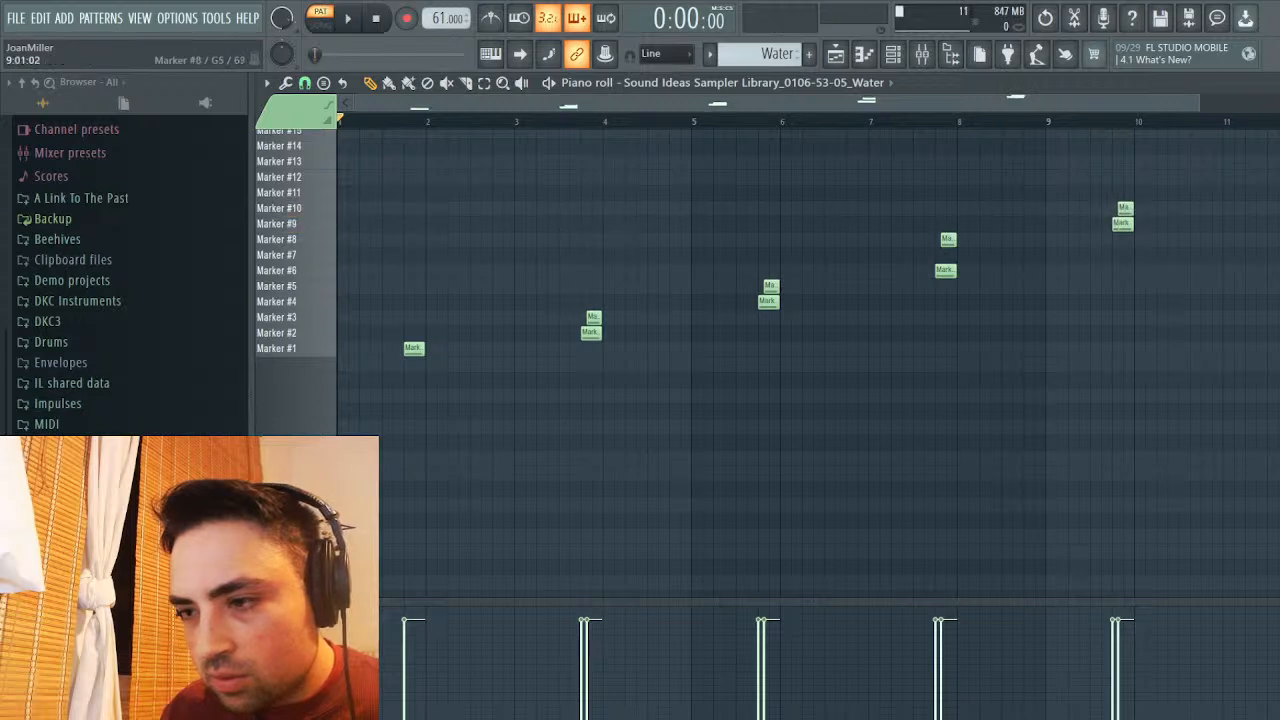
Audition the slices used by the Water notes again and play the start of the pattern
left_click(413, 348)
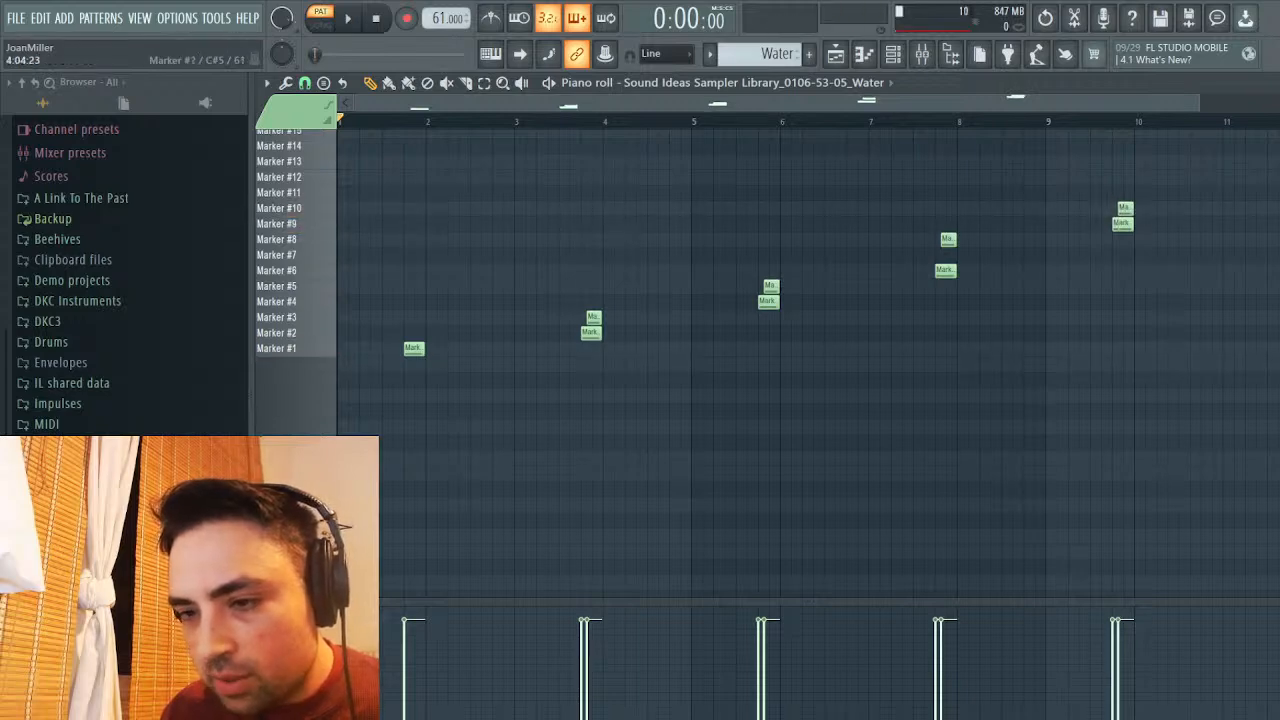
left_click(591, 332)
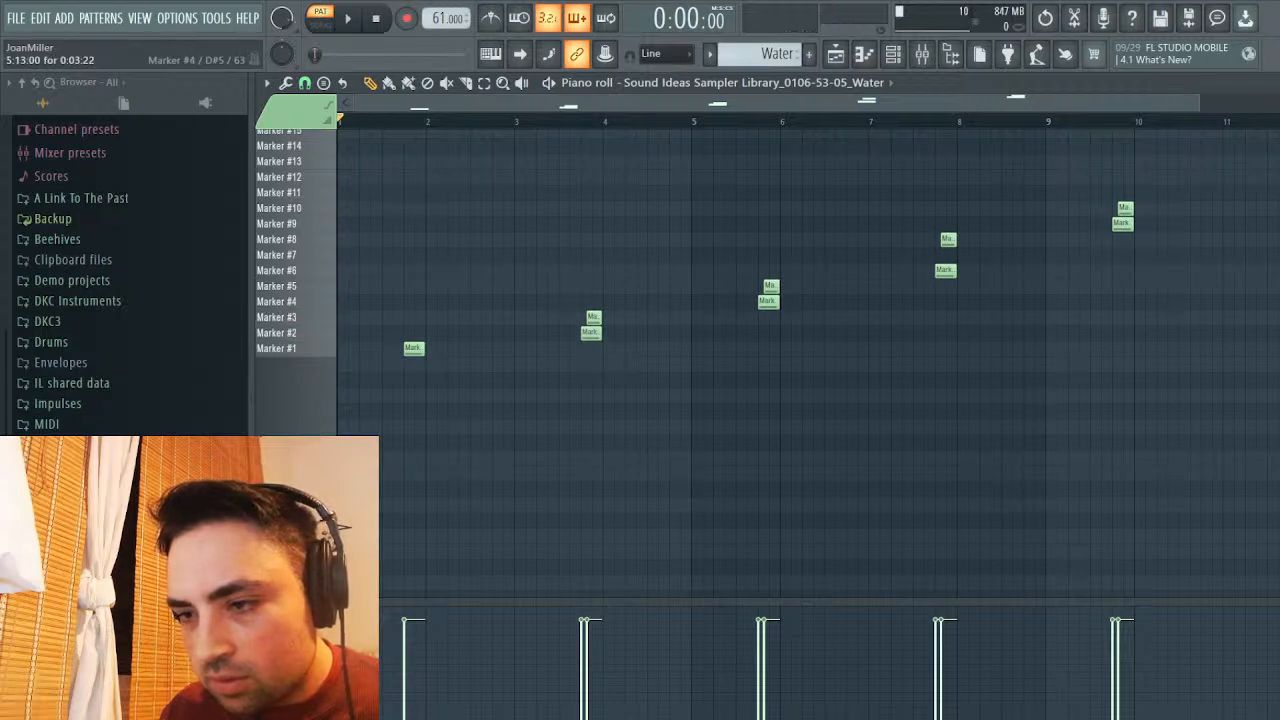
left_click(280, 286)
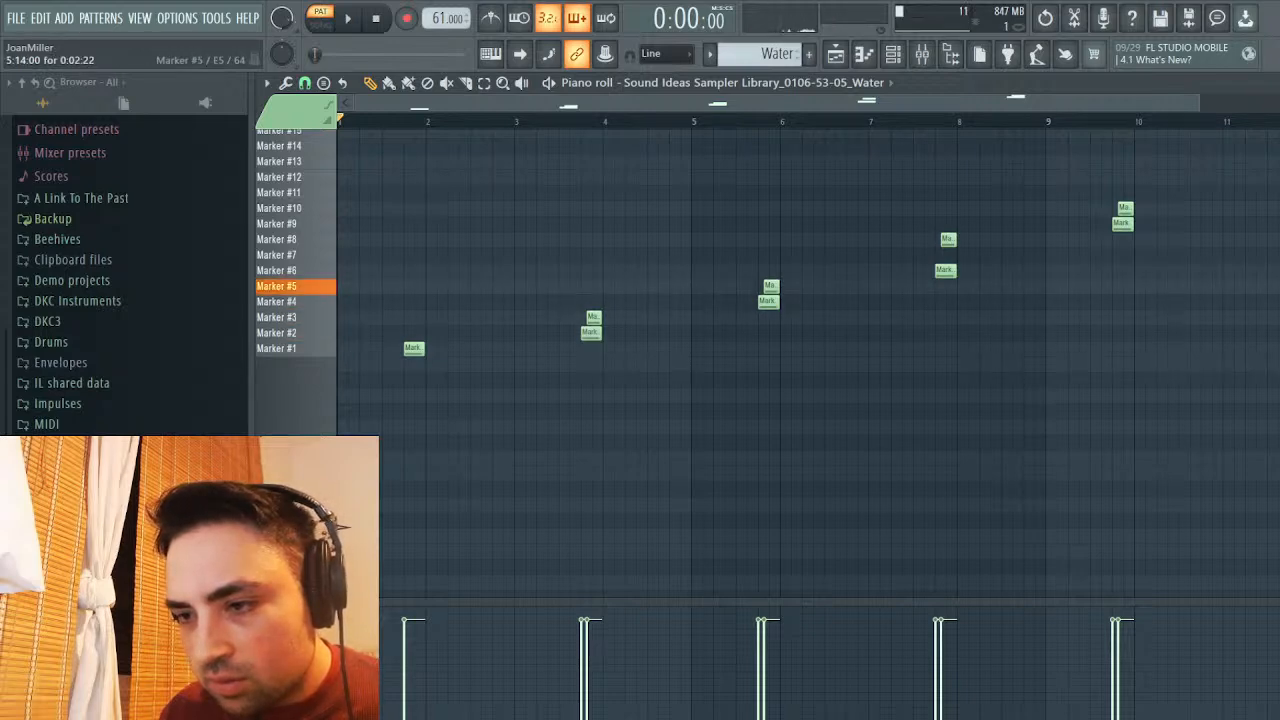
left_click(280, 270)
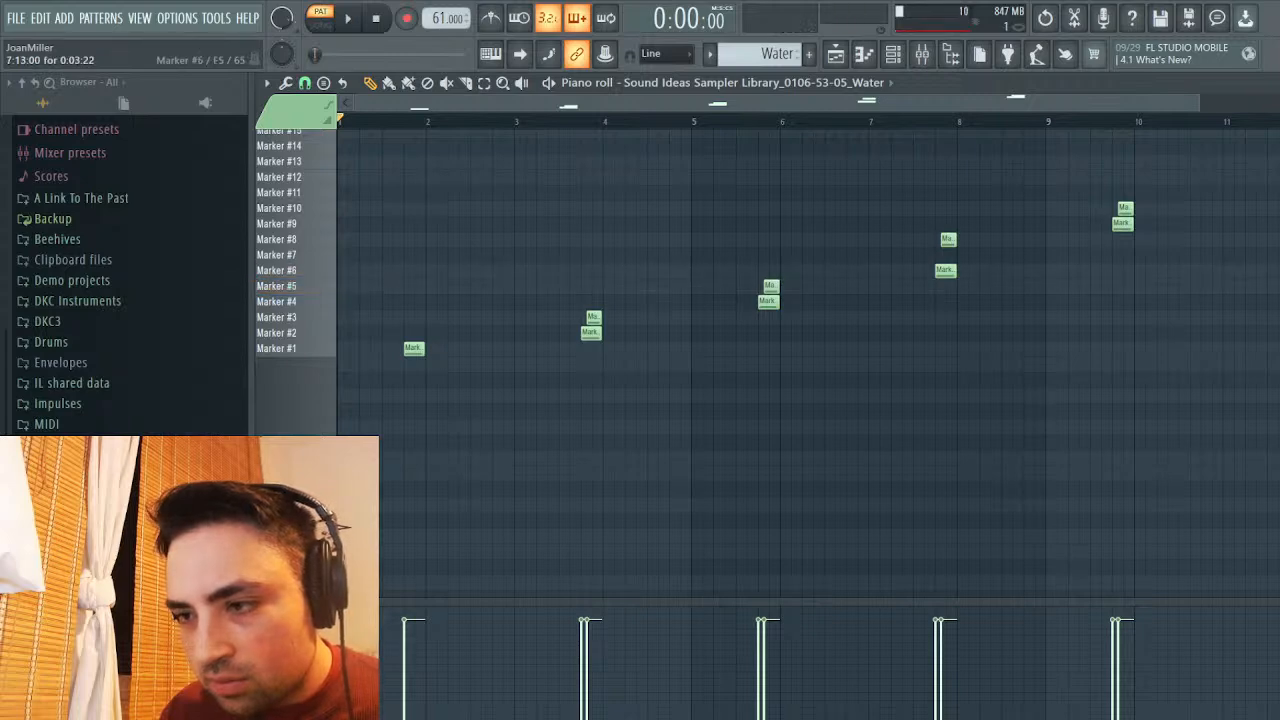
left_click(280, 239)
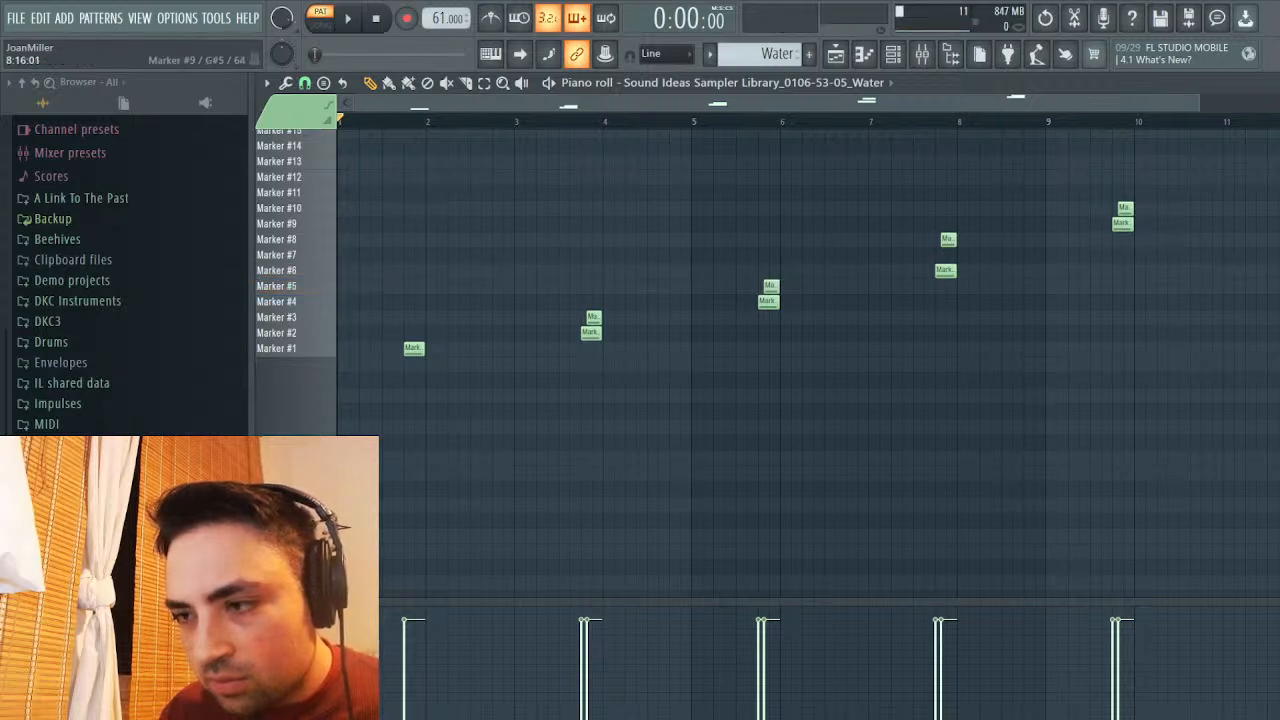
left_click(280, 223)
left_click(280, 208)
key("space")
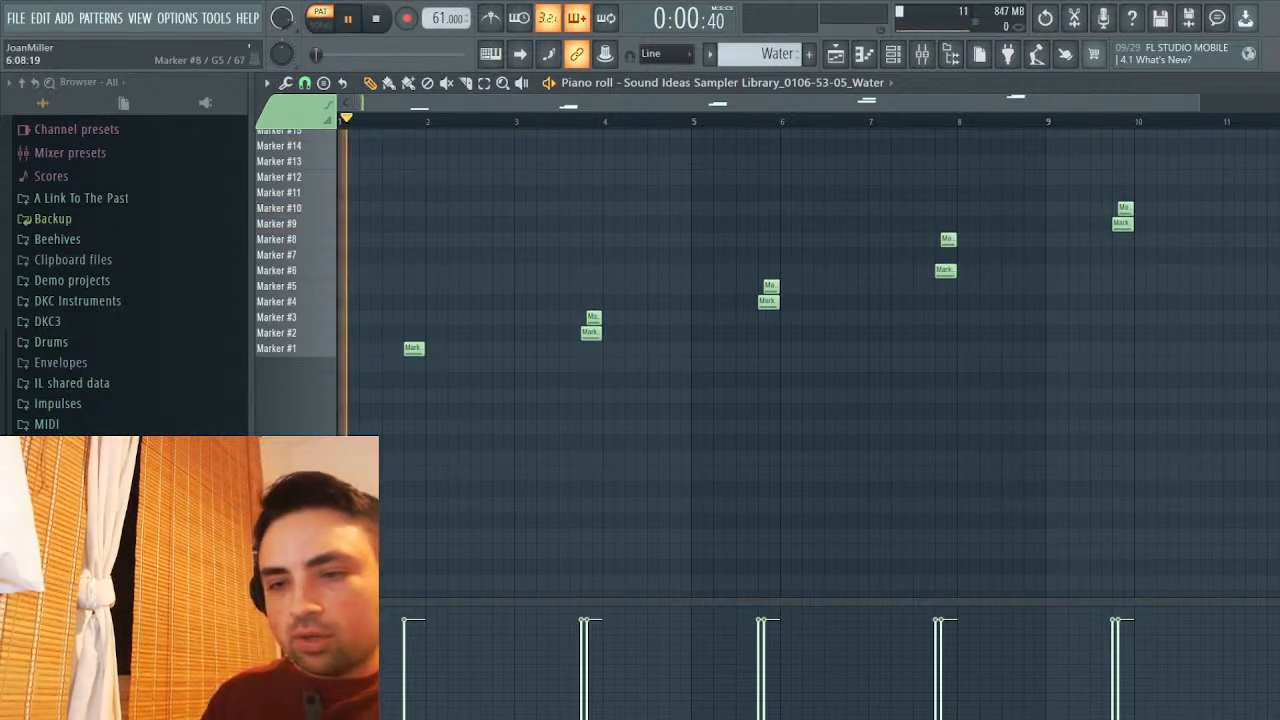
scroll(125, 280, "up", 1)
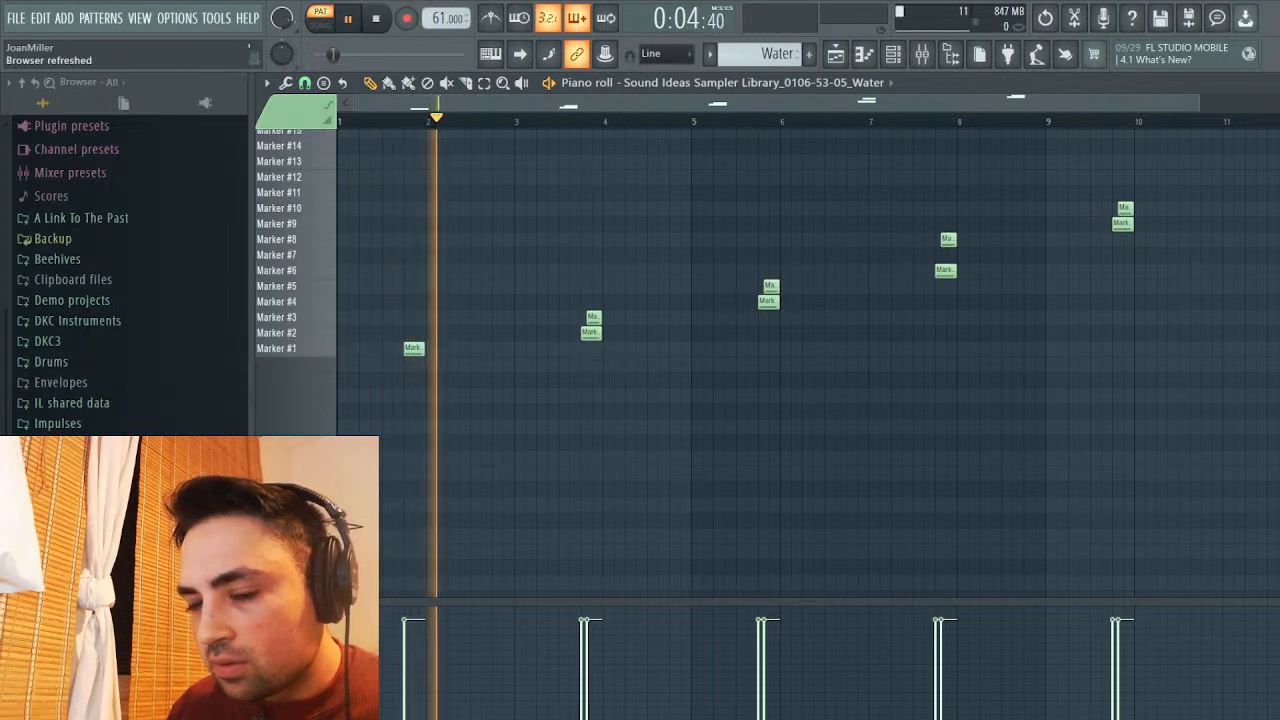
key("space")
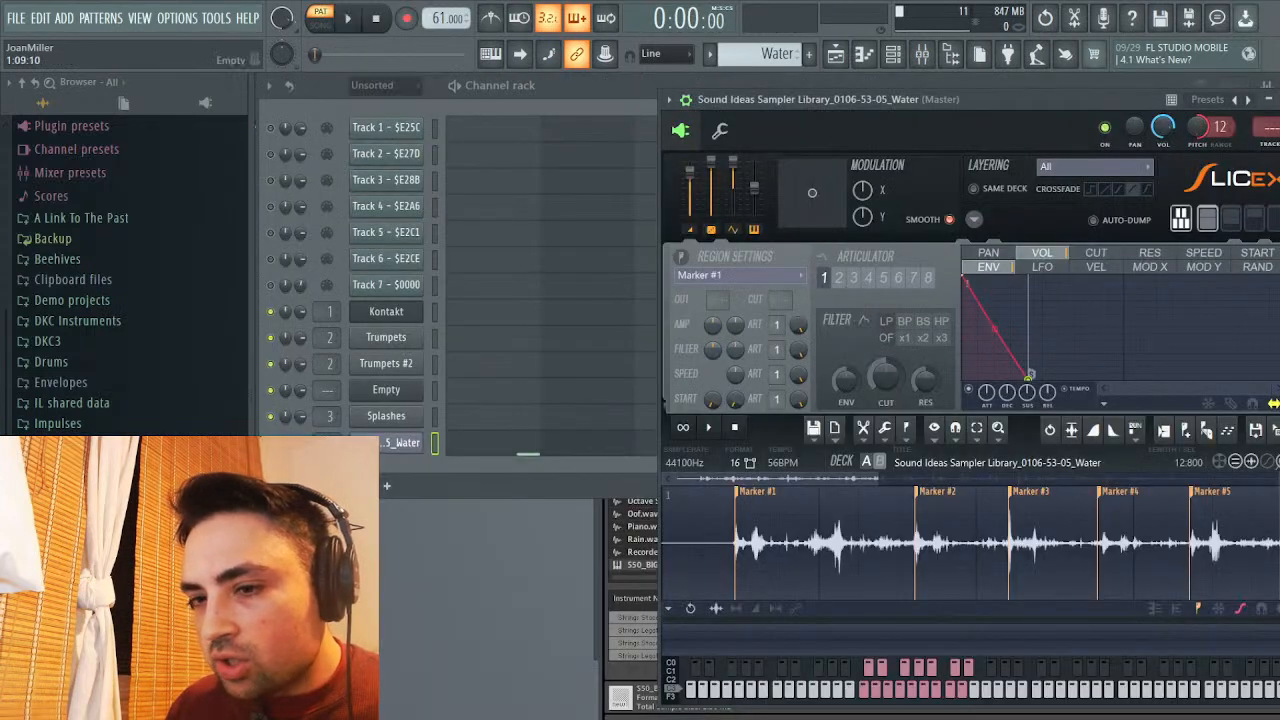
Route the Water Slicex channel to its own mixer track, track 4, and close the mixer and Slicex
key("ctrl+l")
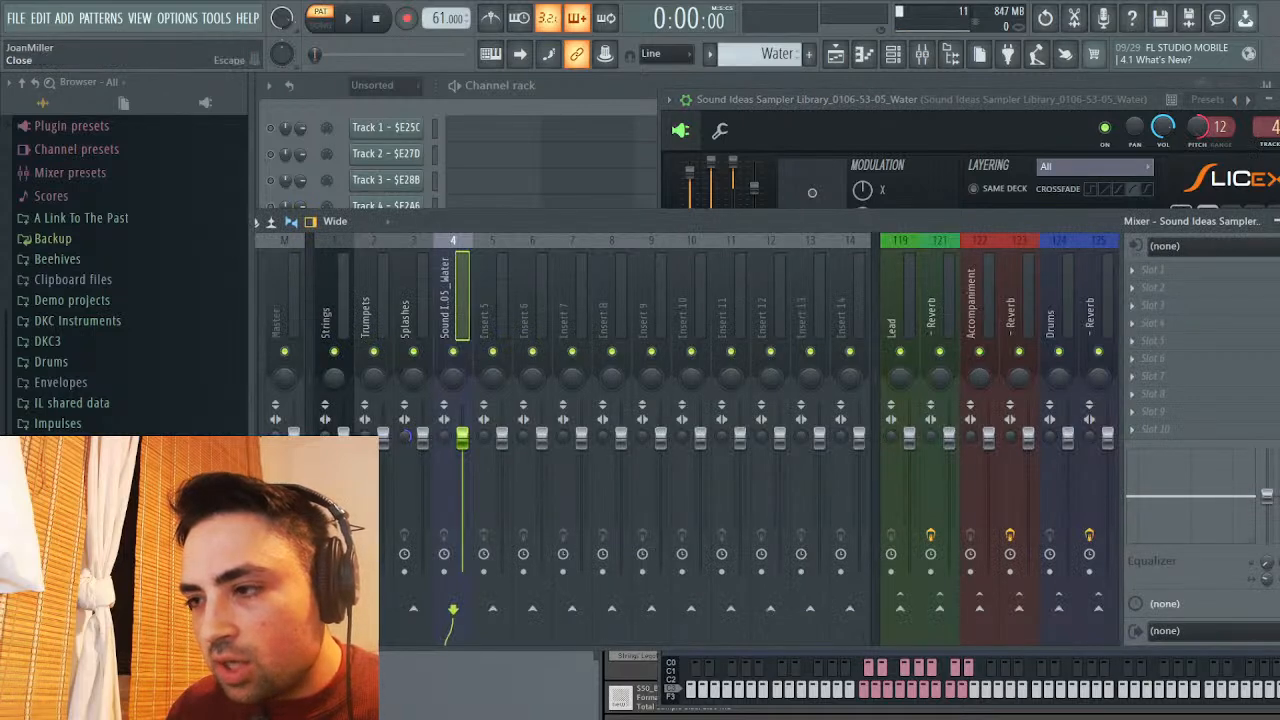
left_click(1275, 221)
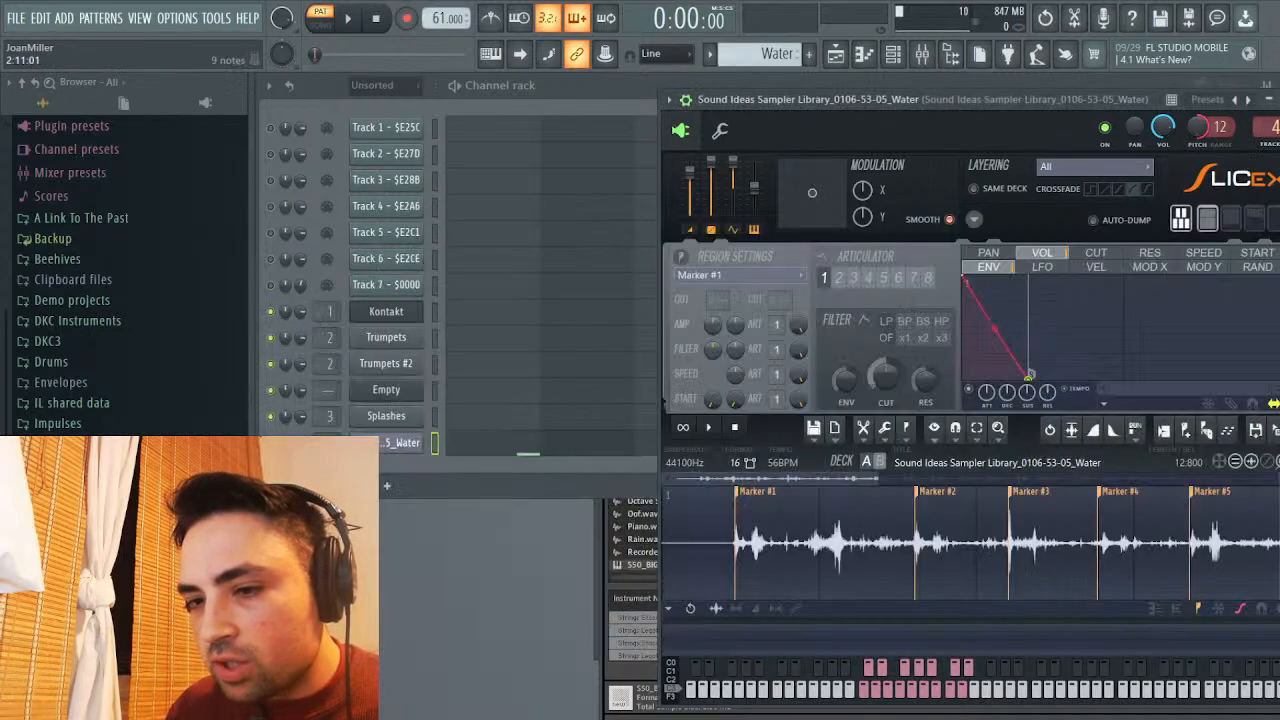
key("Escape")
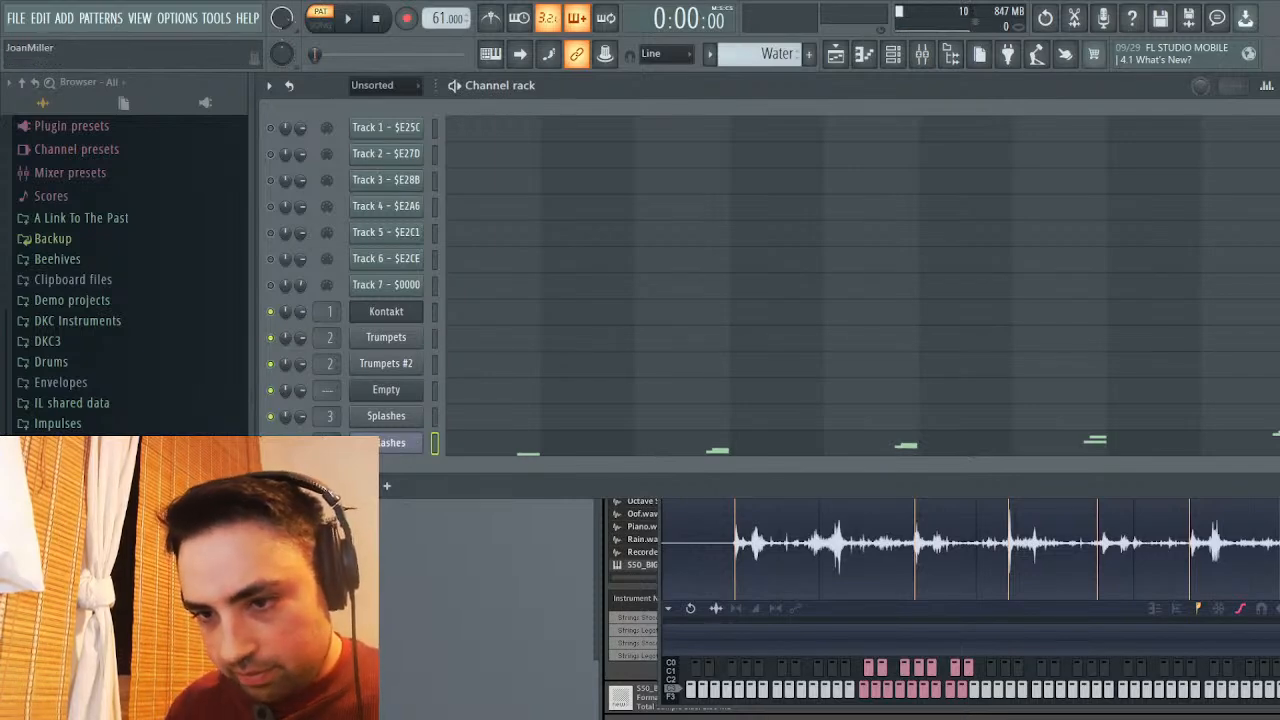
Remove the leftover duplicate Splashes channel and route the remaining Splashes Slicex channel to mixer track 3
left_click(434, 416)
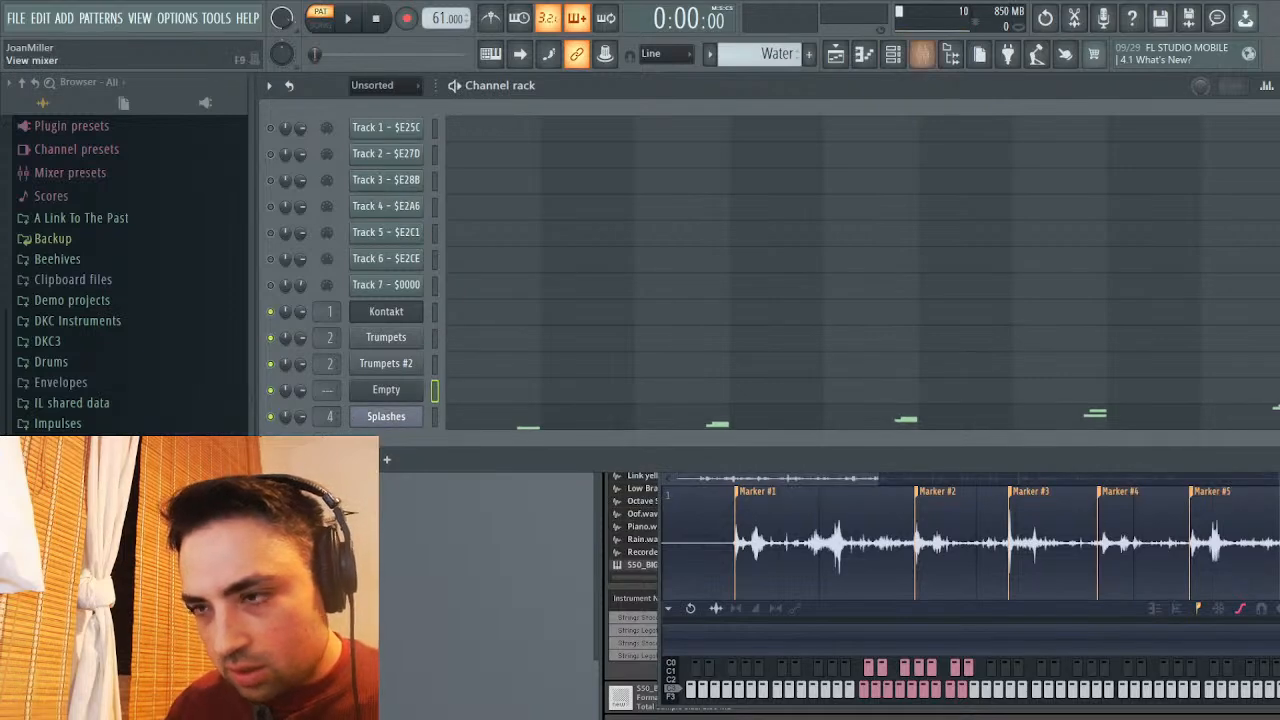
left_click(921, 53)
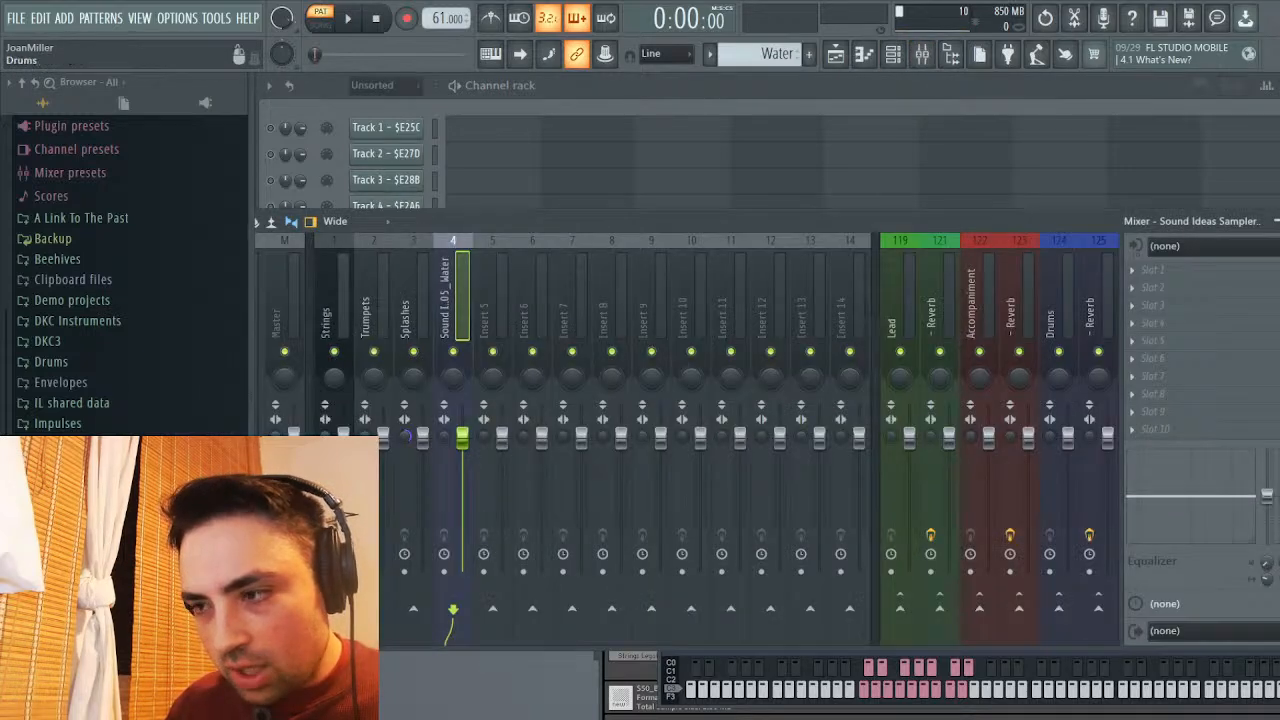
left_click(1275, 221)
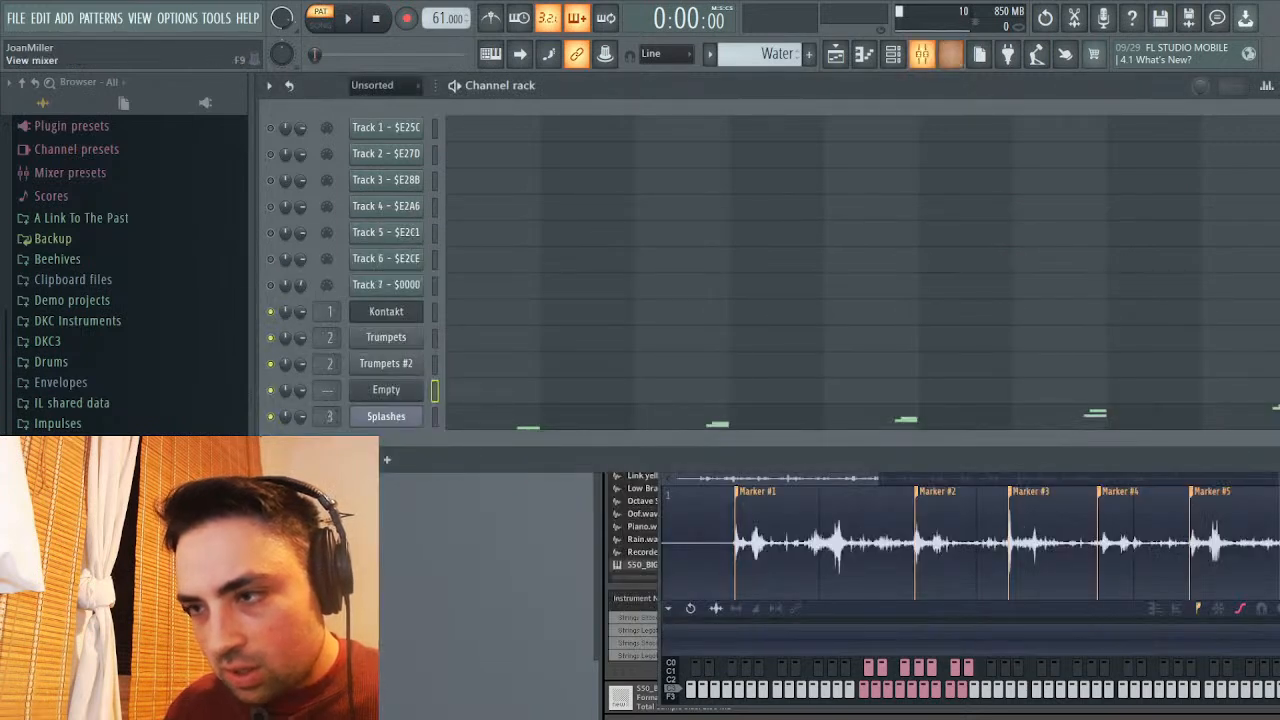
Reset mixer track 4 to its default name and check the Splashes mixer track while the pattern plays
left_click(922, 54)
left_click(452, 300)
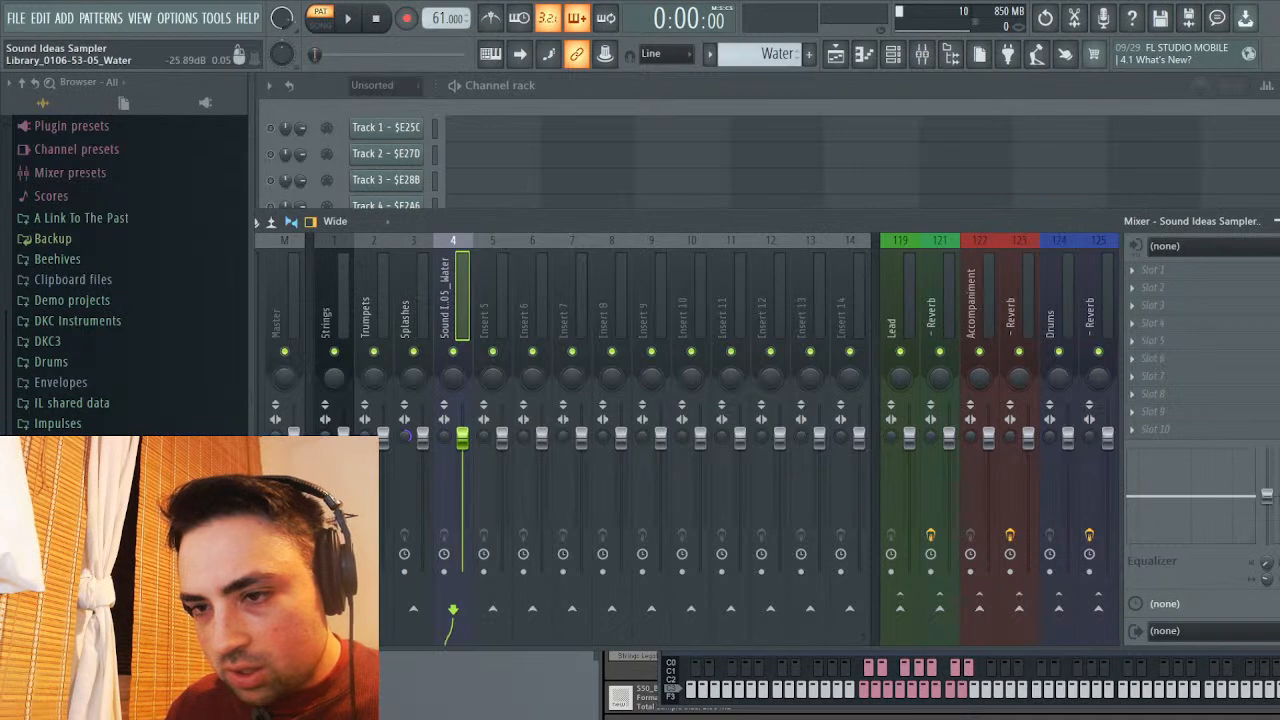
key("Return")
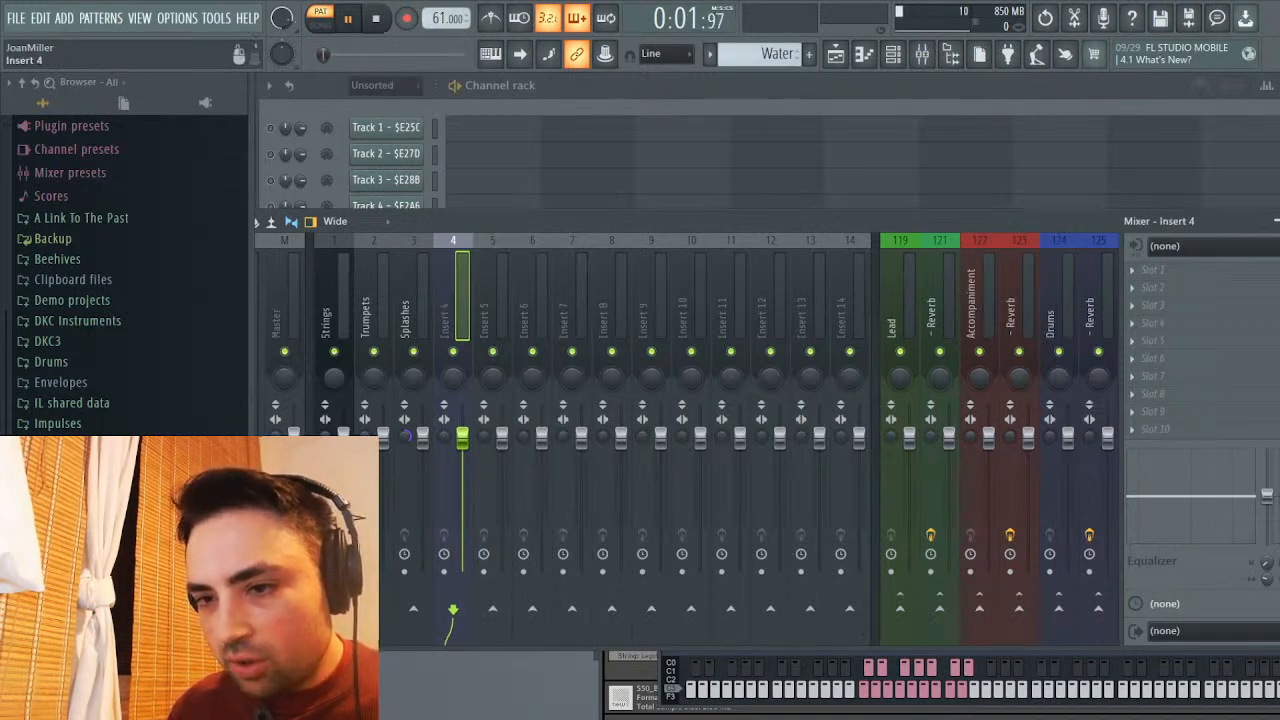
key("Left")
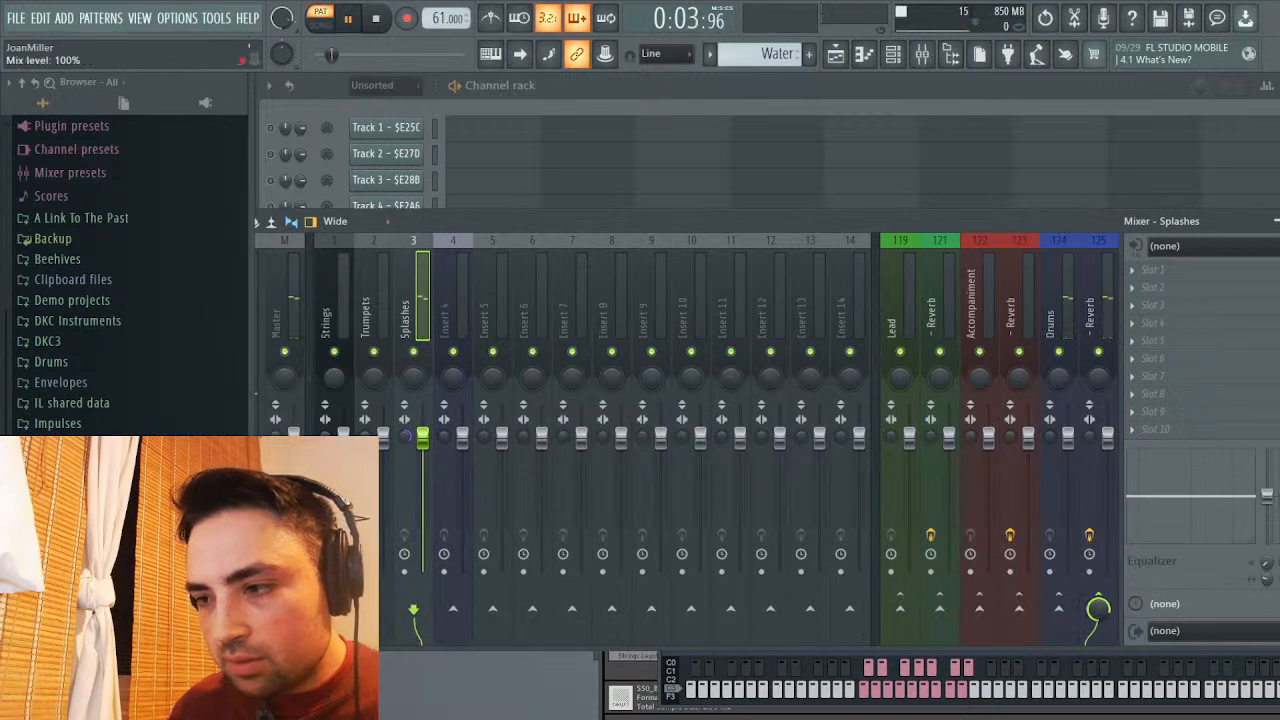
left_click(1276, 221)
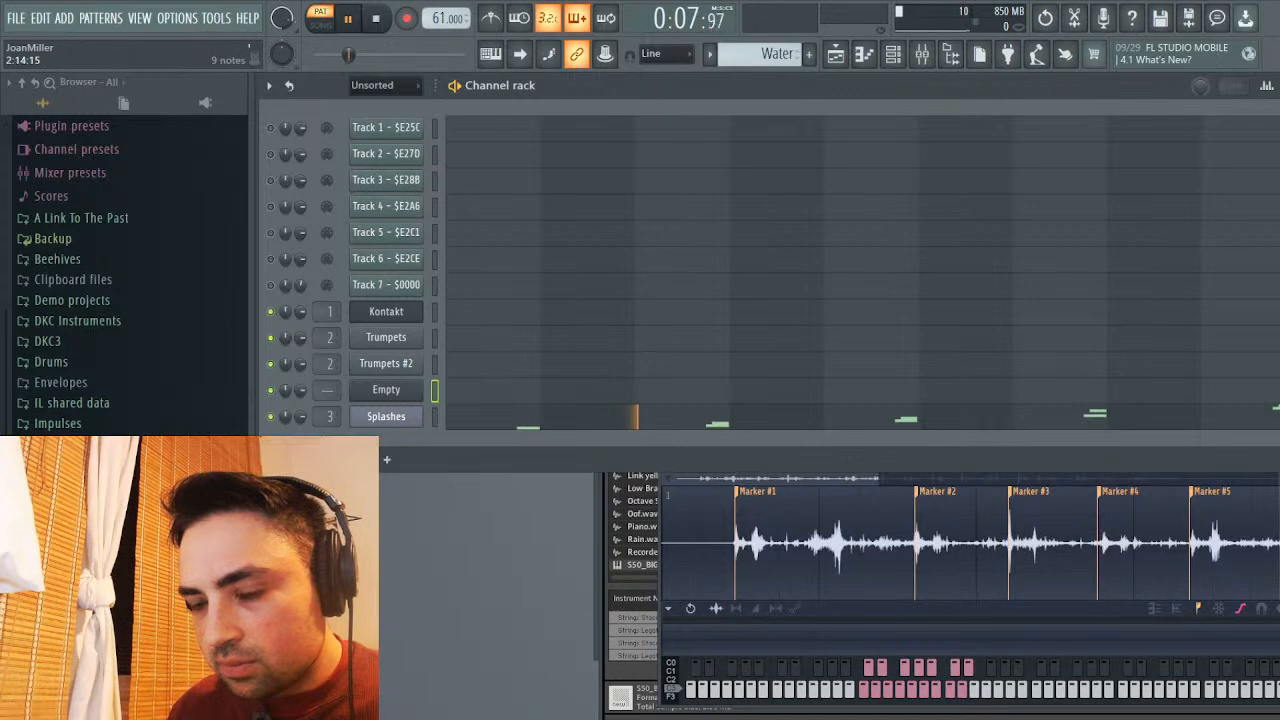
Shorten the fade of the Splashes Slicex volume envelope to about half its length during playback
left_click(386, 416)
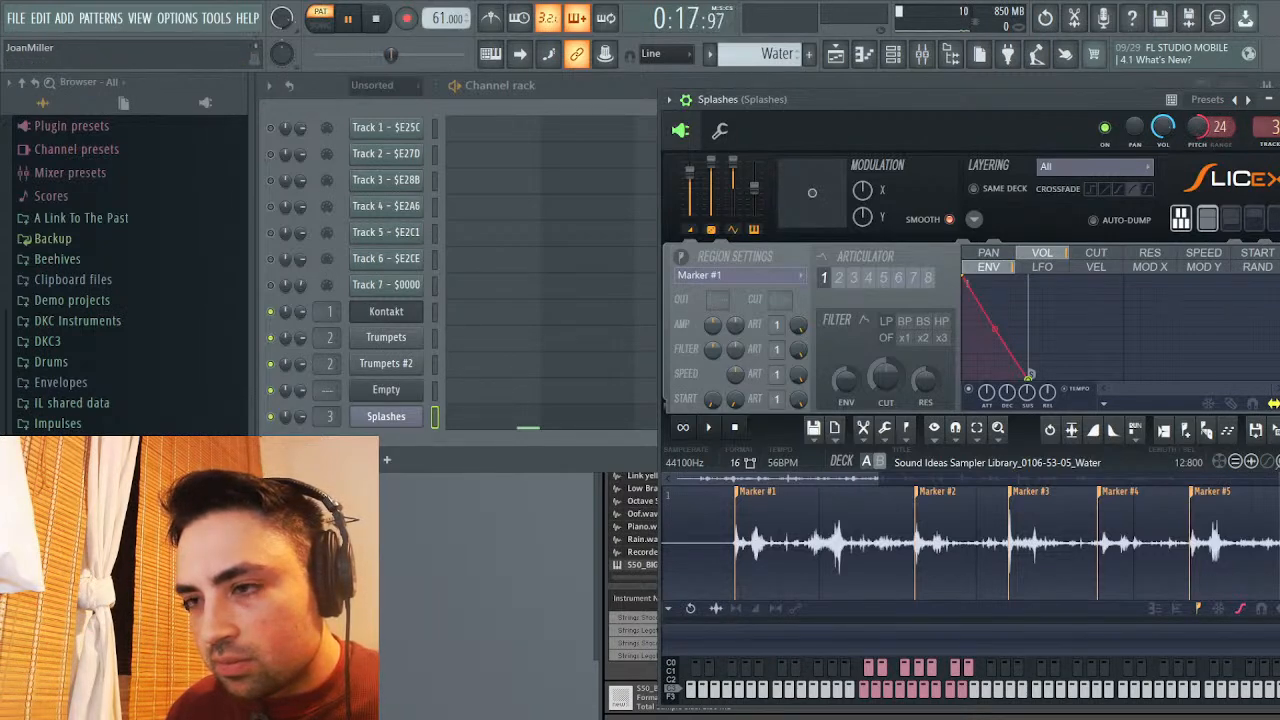
left_click_drag(1030, 375, 997, 375)
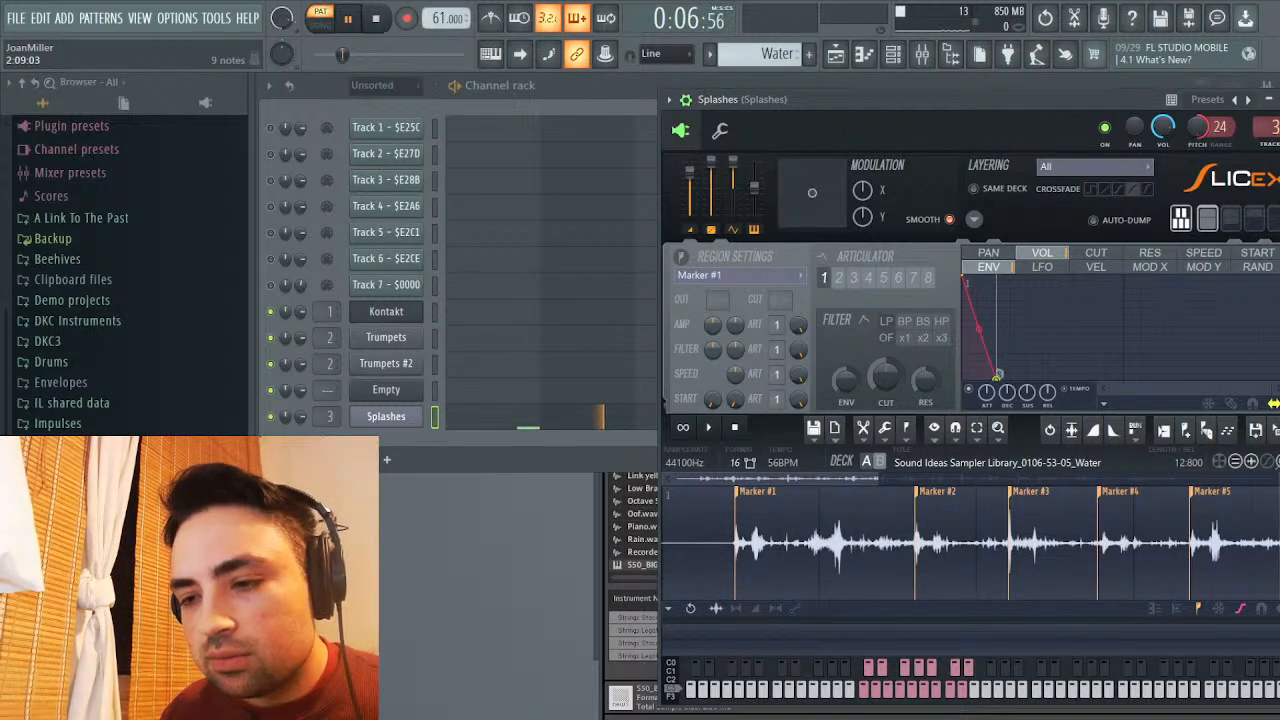
Select all the Splashes notes in the Water pattern and adjust their velocities to one even level
key("F7")
key("space")
left_click_drag(1006, 186, 1160, 277)
key("ctrl+a")
scroll(1160, 277, "up", 4)
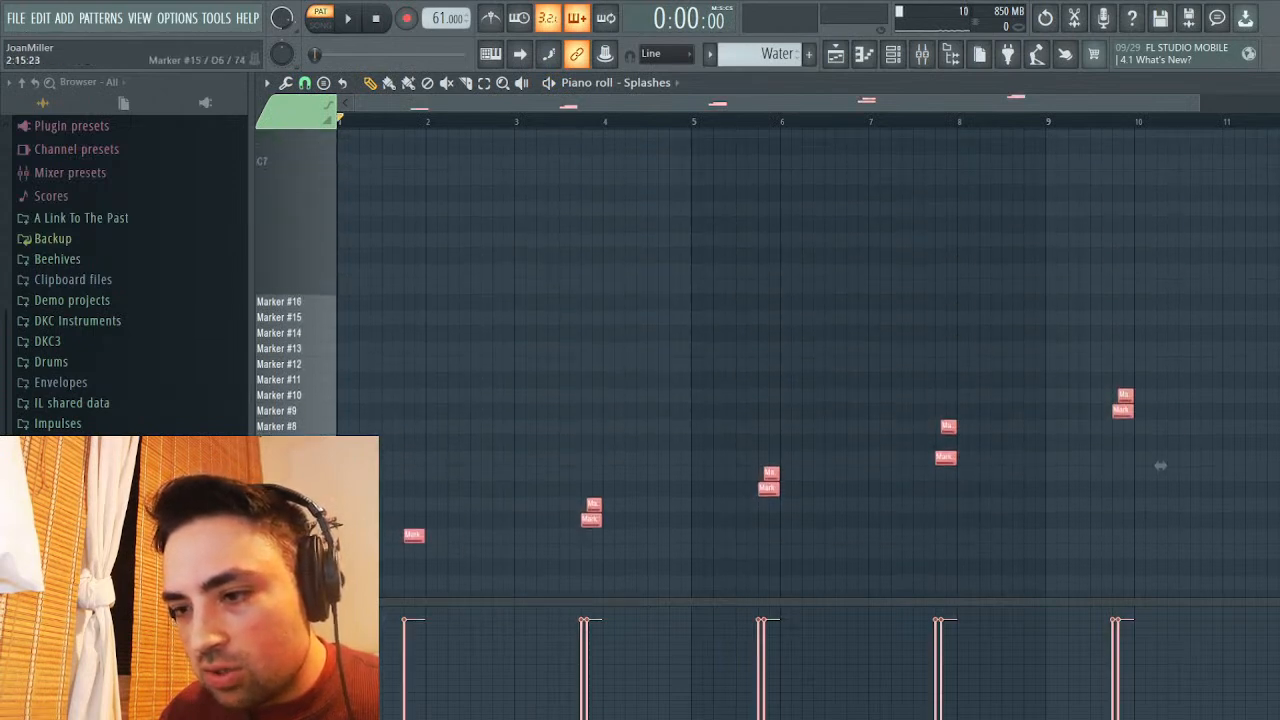
scroll(1160, 465, "down", 3)
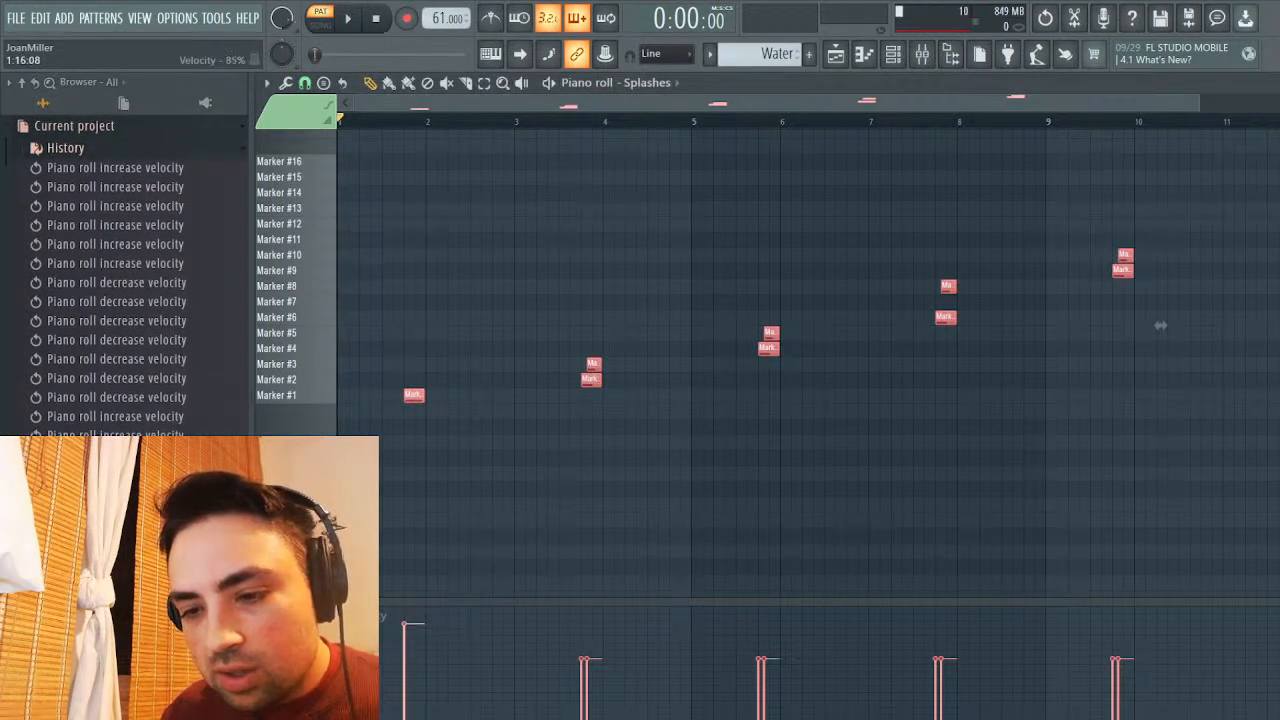
mouse_move(408, 620)
left_mouse_down()
mouse_move(1190, 617)
mouse_move(1212, 628)
left_mouse_up()
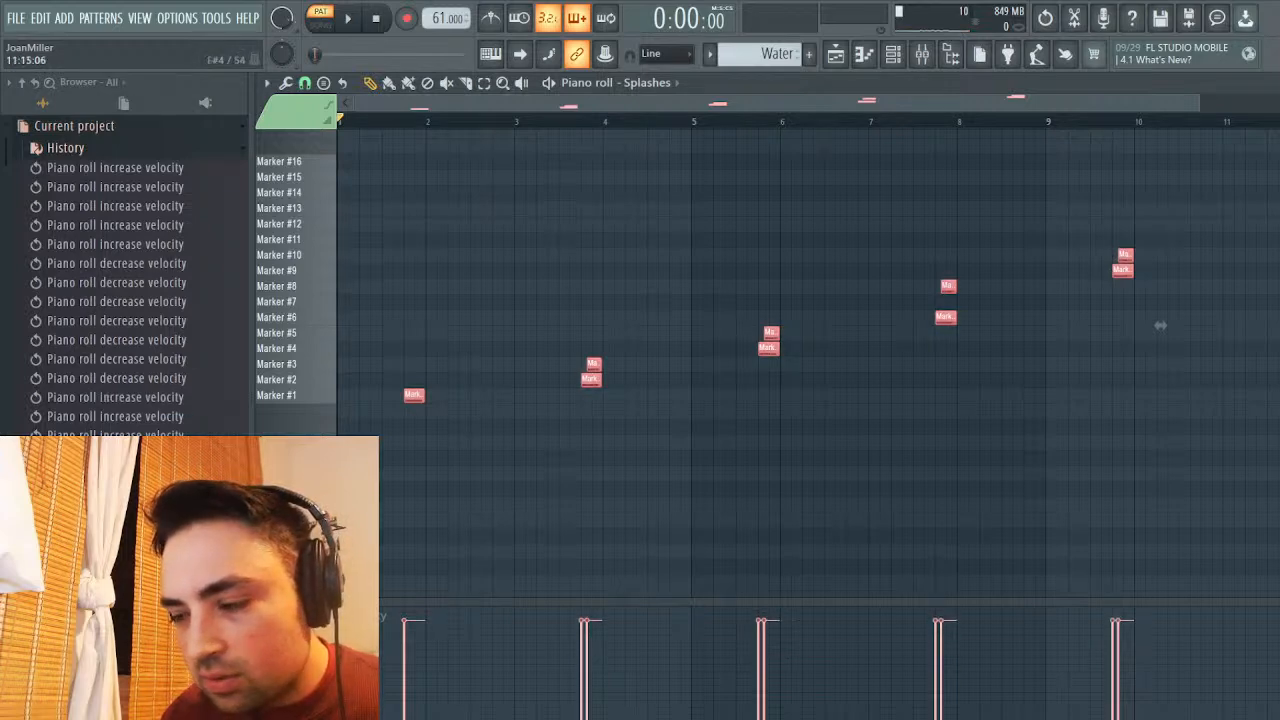
Reopen the Splashes piano roll, reselect all its notes and fine-tune their velocities together
key("Escape")
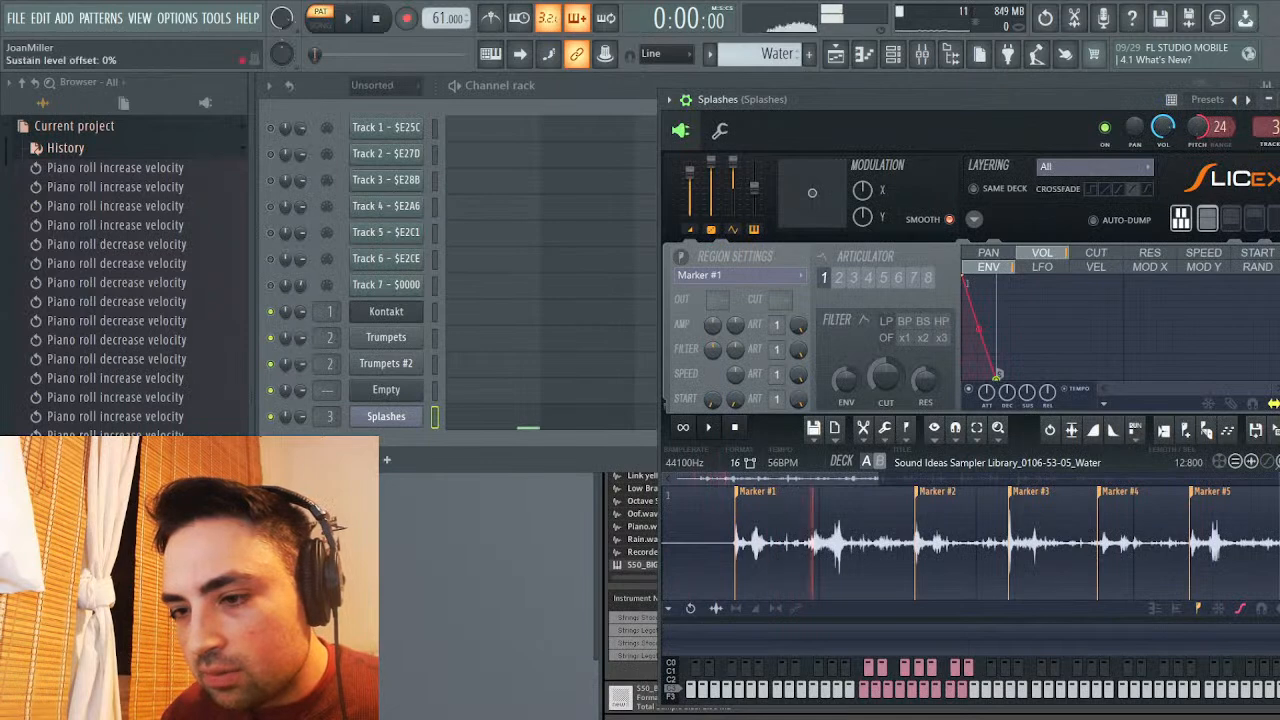
left_click(529, 425)
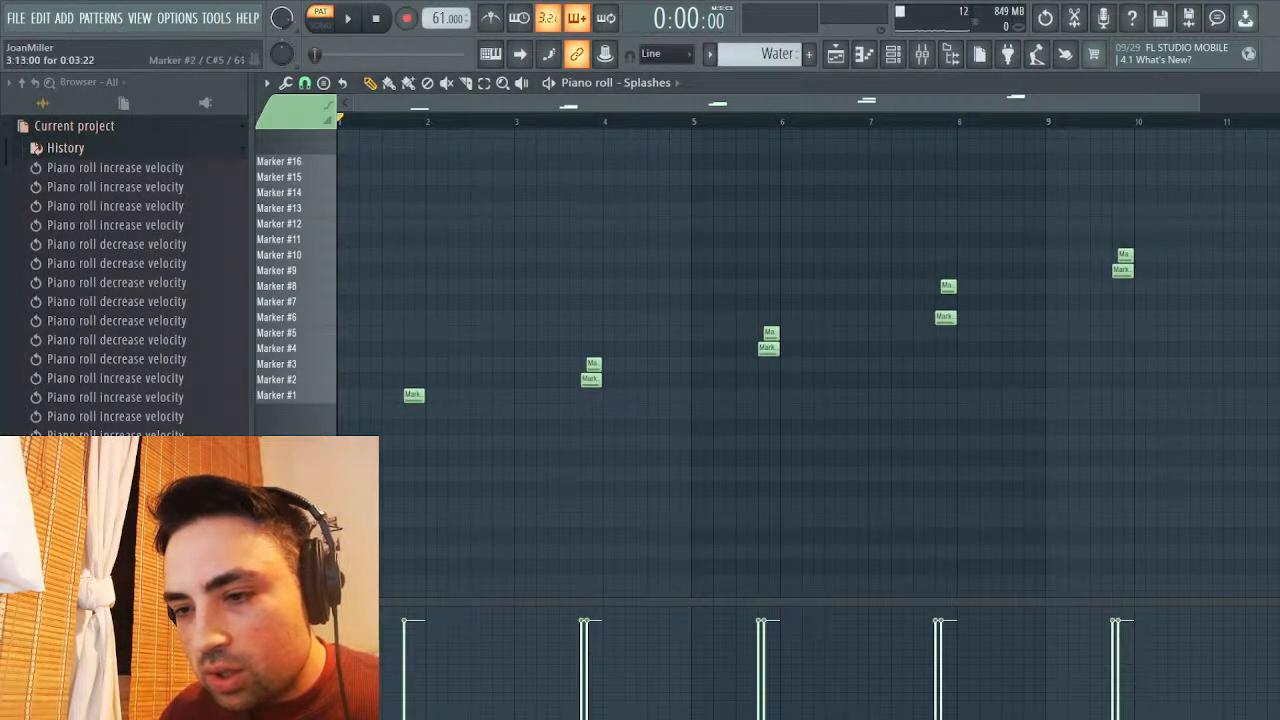
left_click_drag(404, 420, 1168, 184)
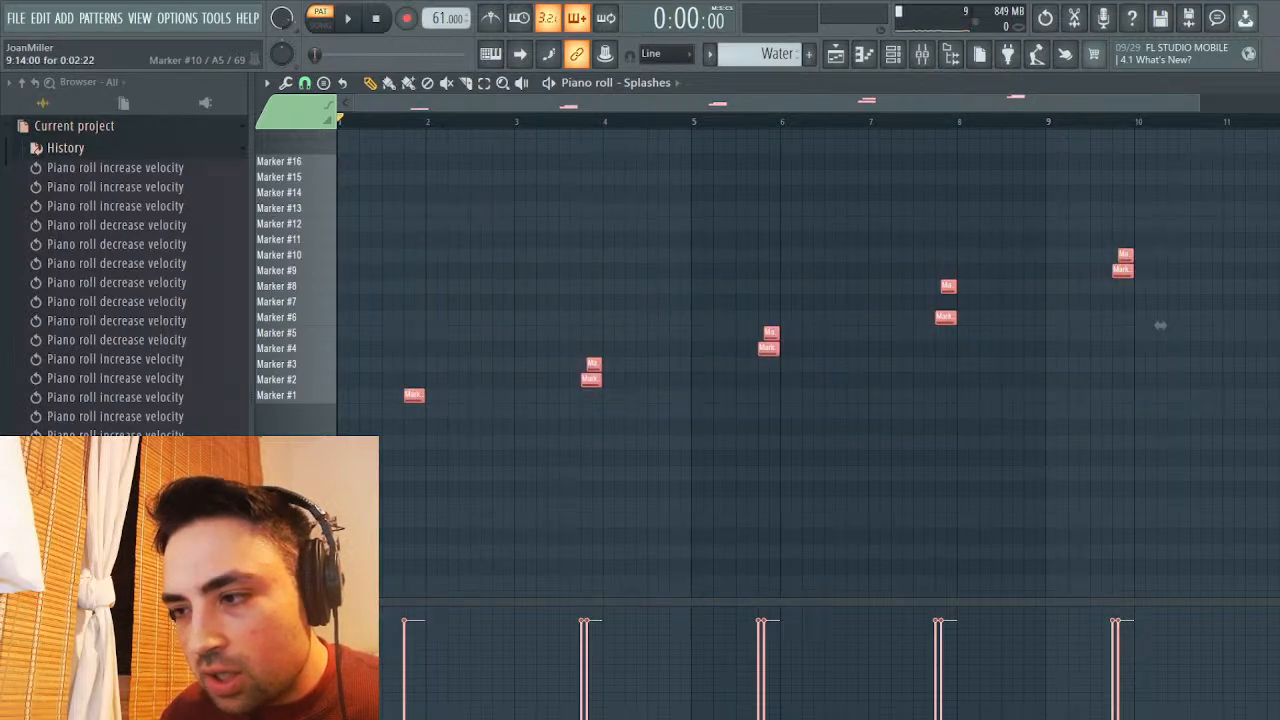
scroll(1160, 325, "down", 7)
scroll(1160, 325, "up", 2)
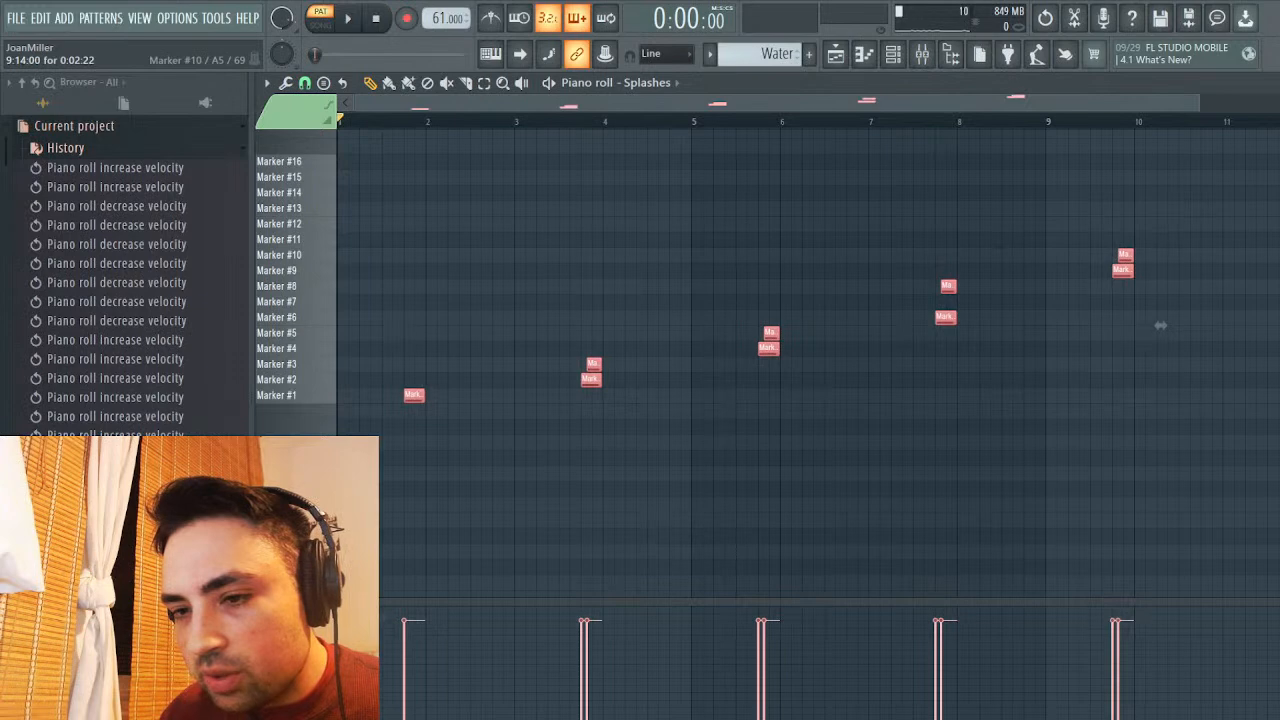
scroll(1160, 325, "down", 3)
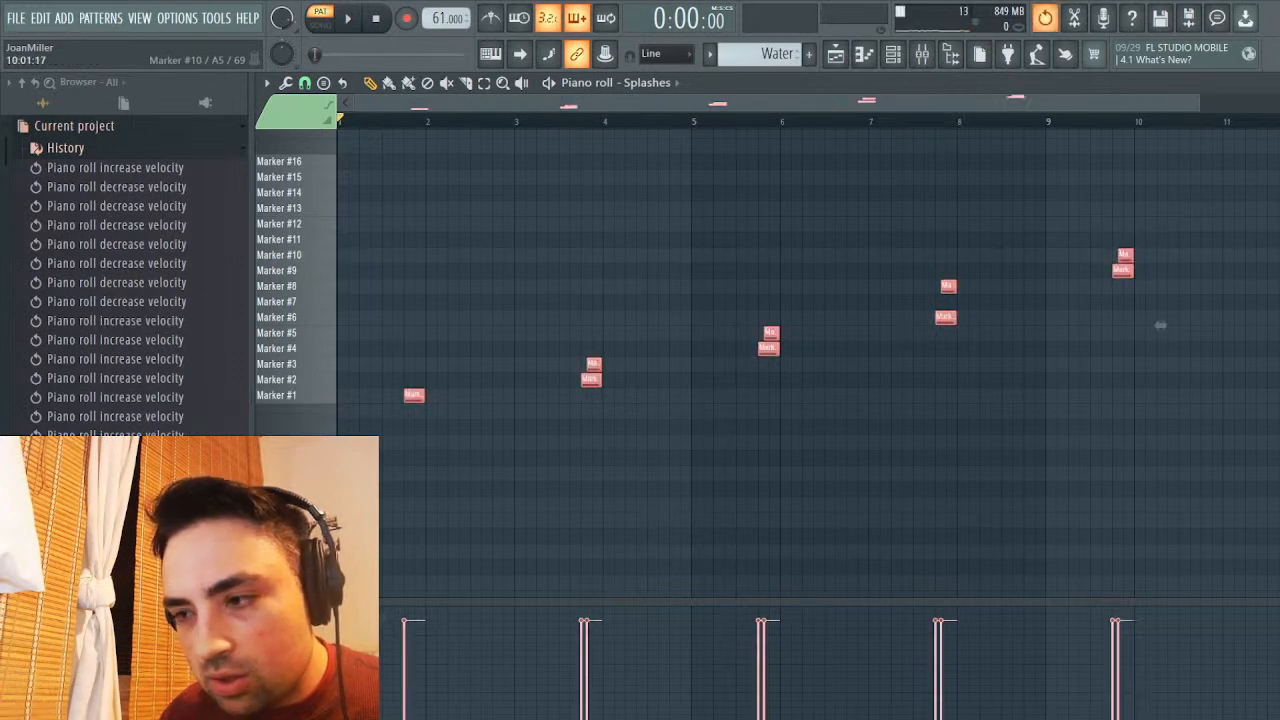
Try doubling the length of all the Splashes notes, audition them, and restore the short lengths
left_click_drag(1160, 325, 1182, 325)
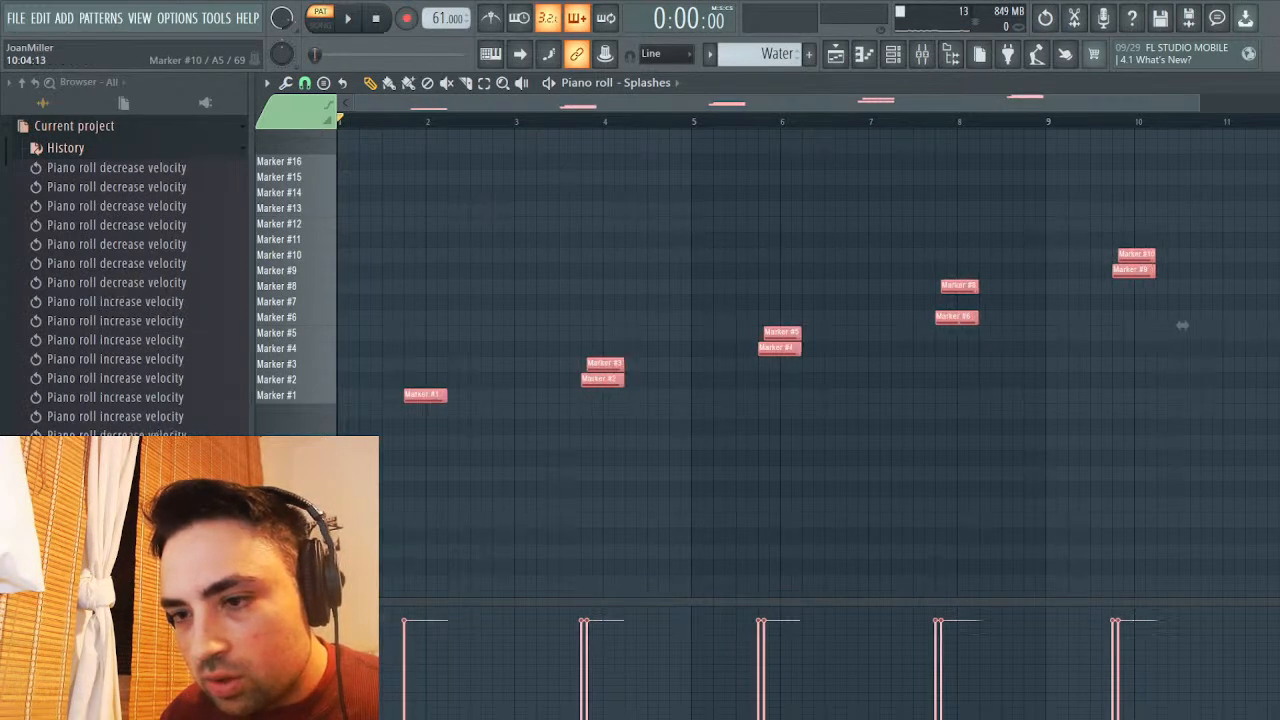
key("space")
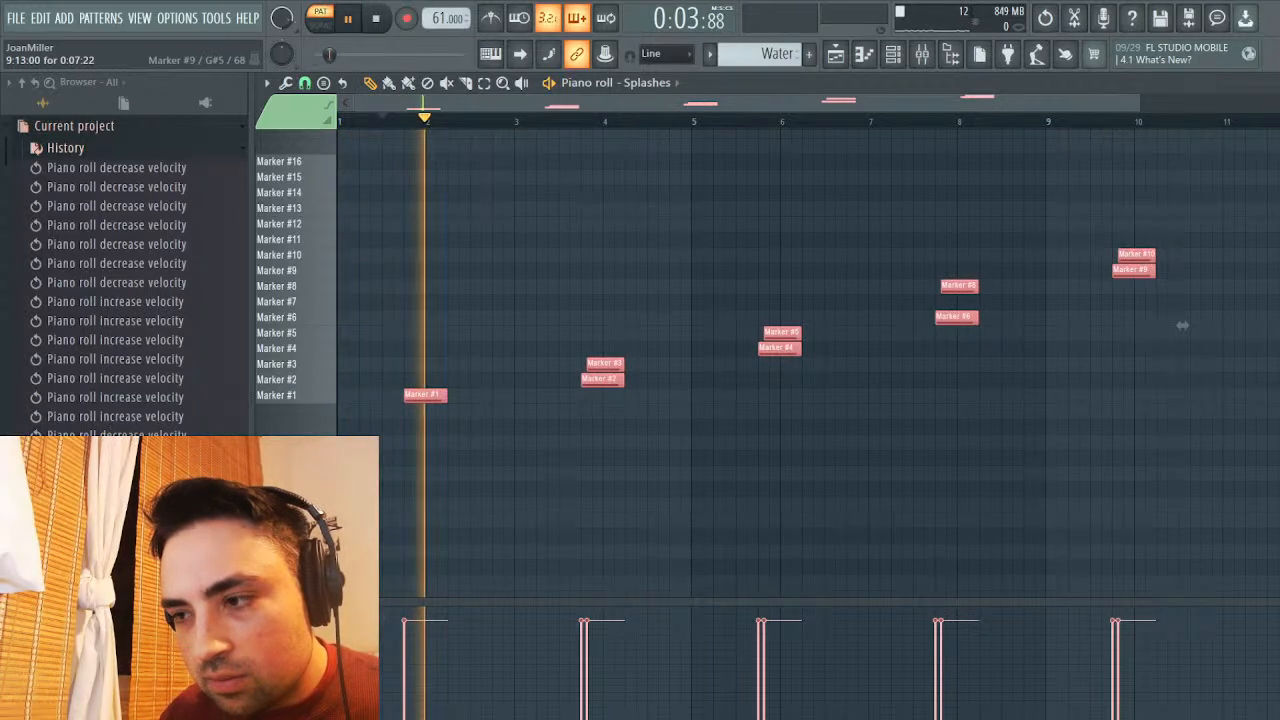
left_click_drag(1182, 325, 1160, 325)
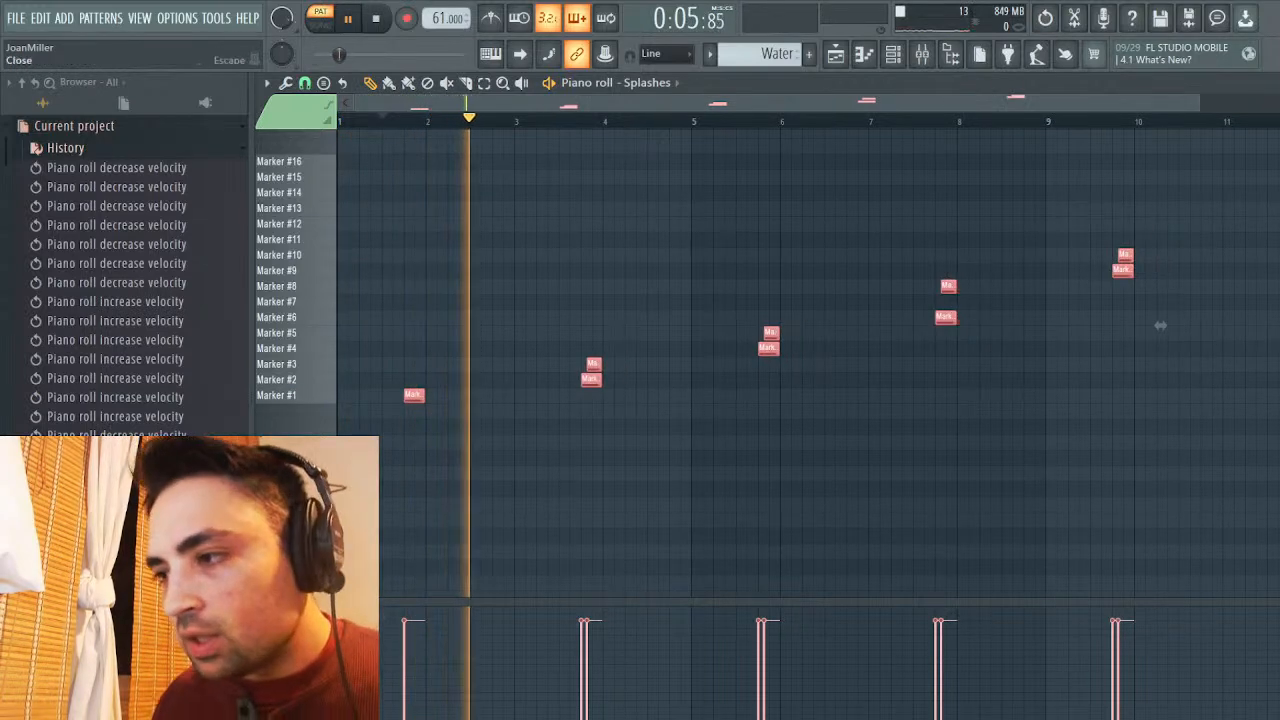
Place the Water pattern at bar 1 of Track 5 in the playlist
key("F7")
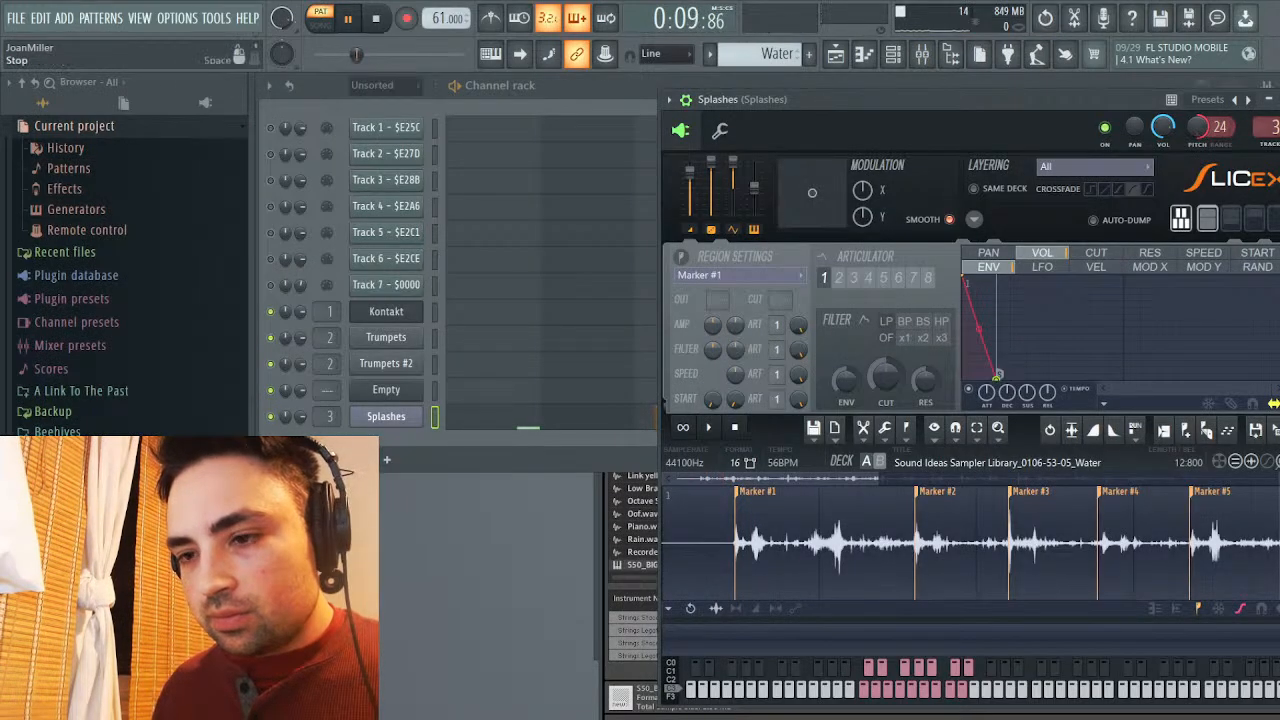
key("F5")
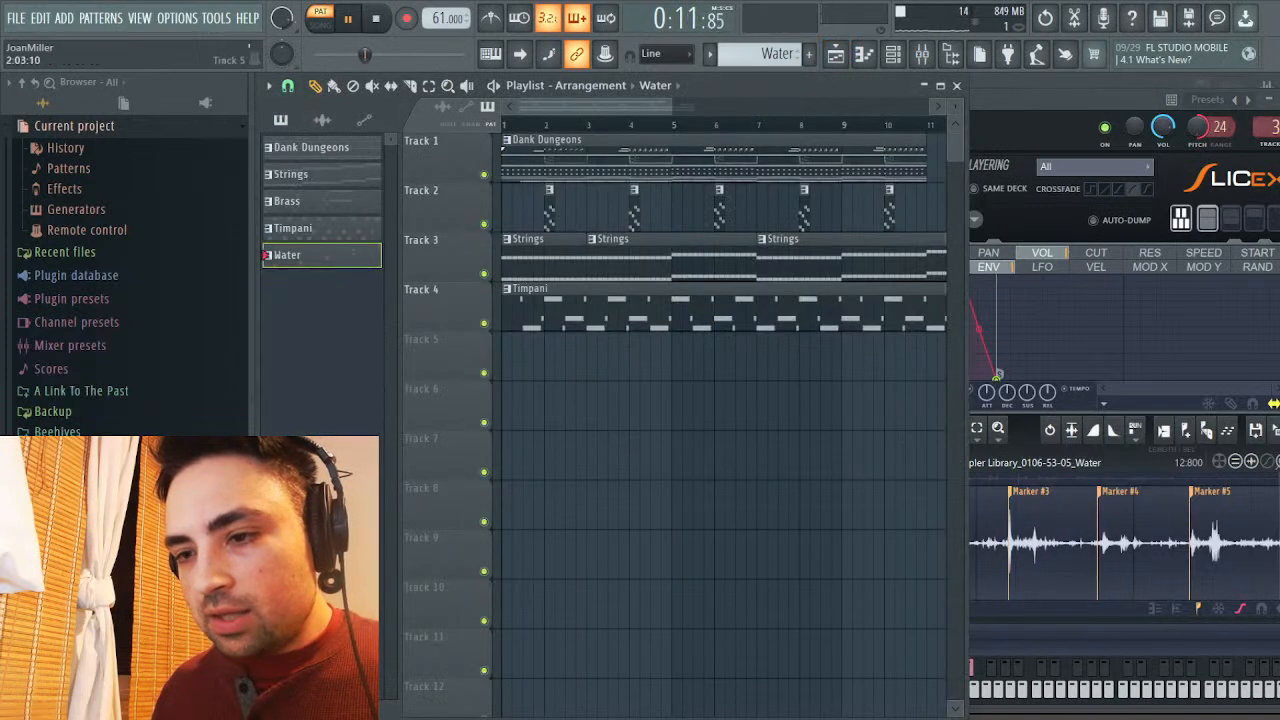
left_click_drag(538, 358, 507, 358)
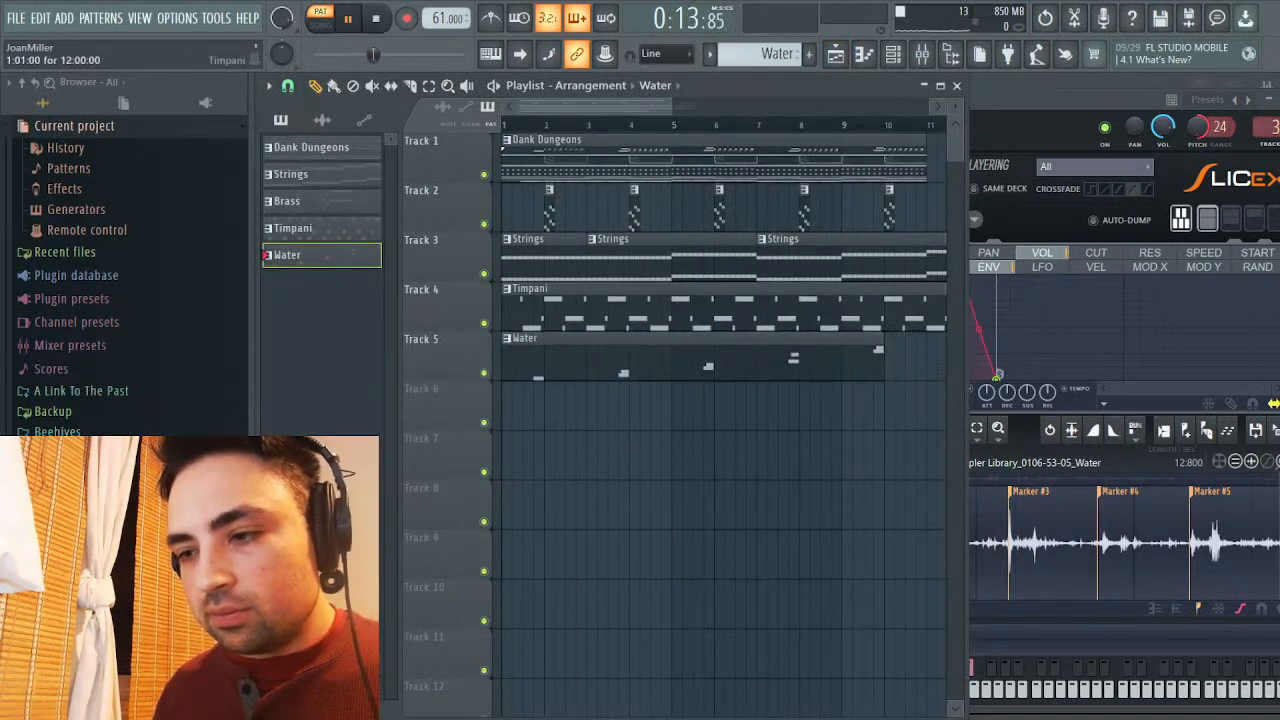
Switch playback to song mode, listen to the arrangement with the Water pattern, and close the playlist
key("l")
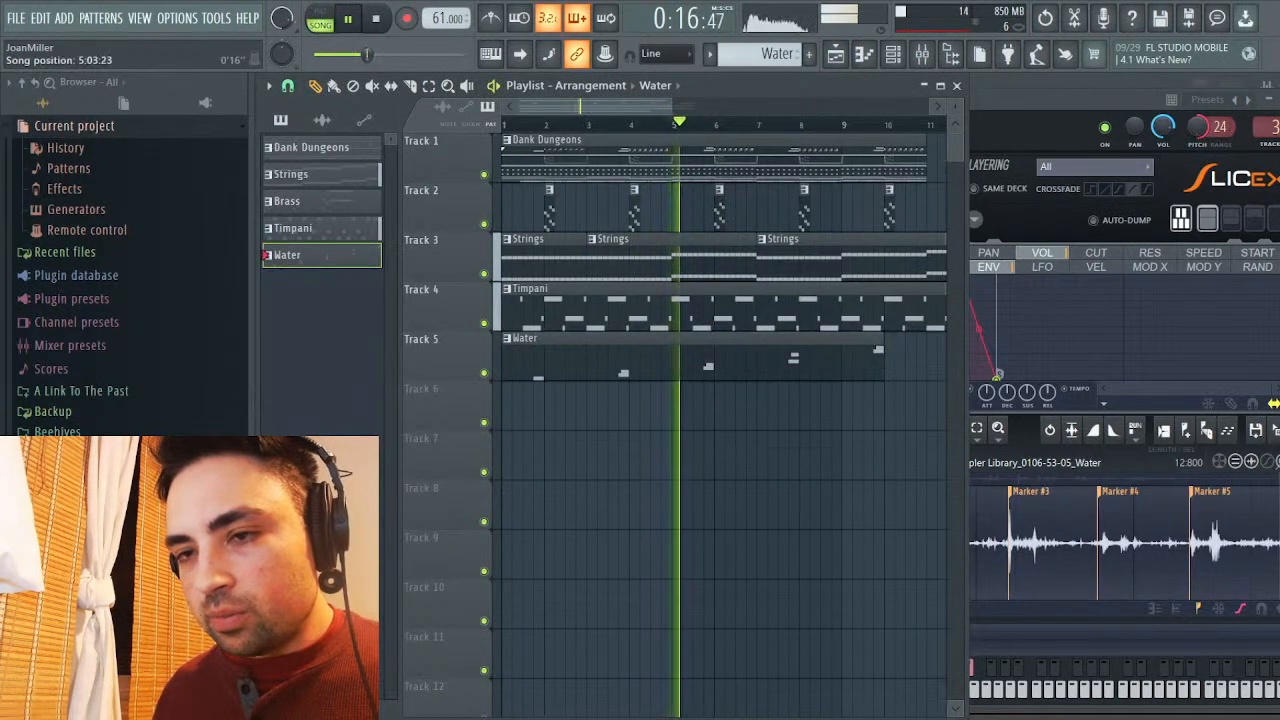
key("space")
key("space")
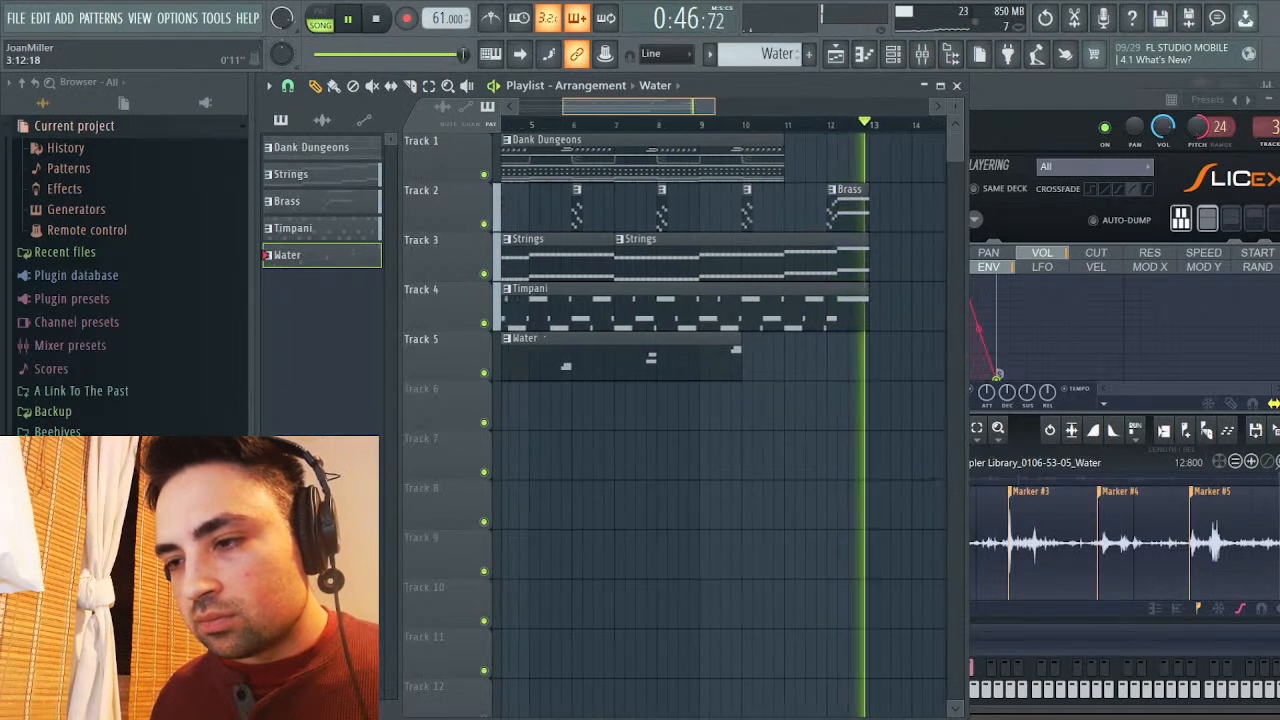
key("space")
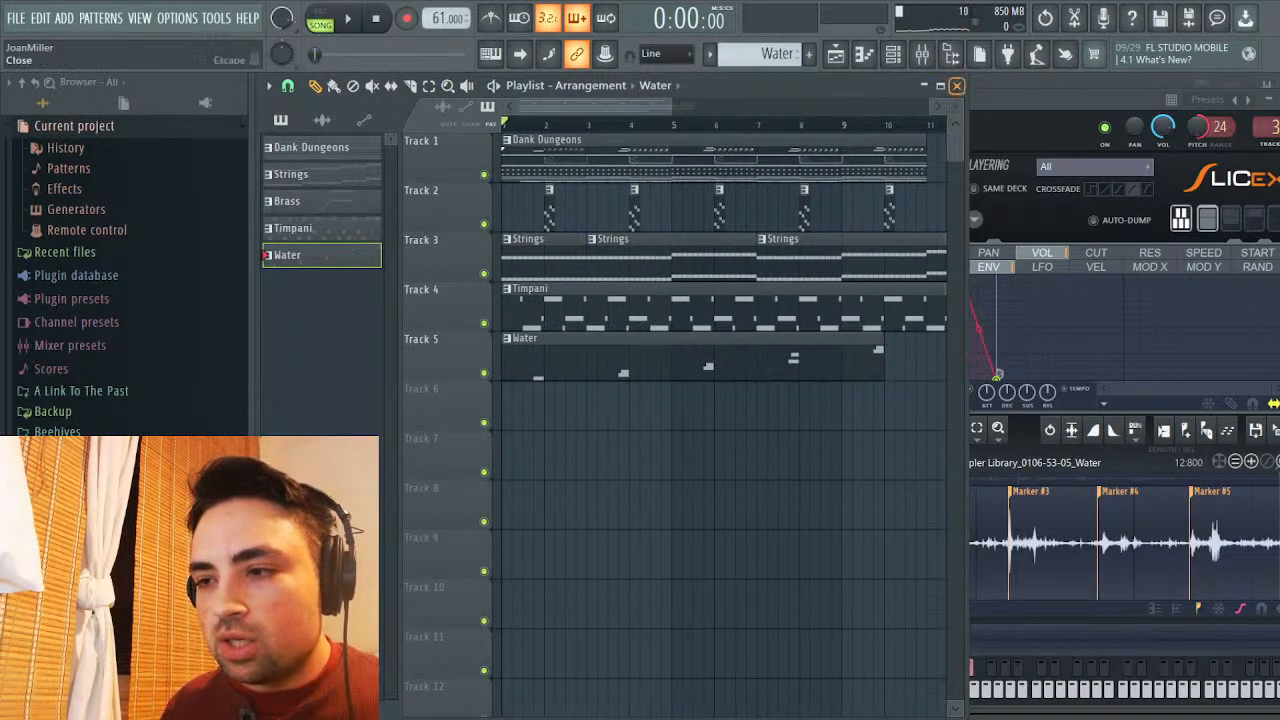
left_click(956, 85)
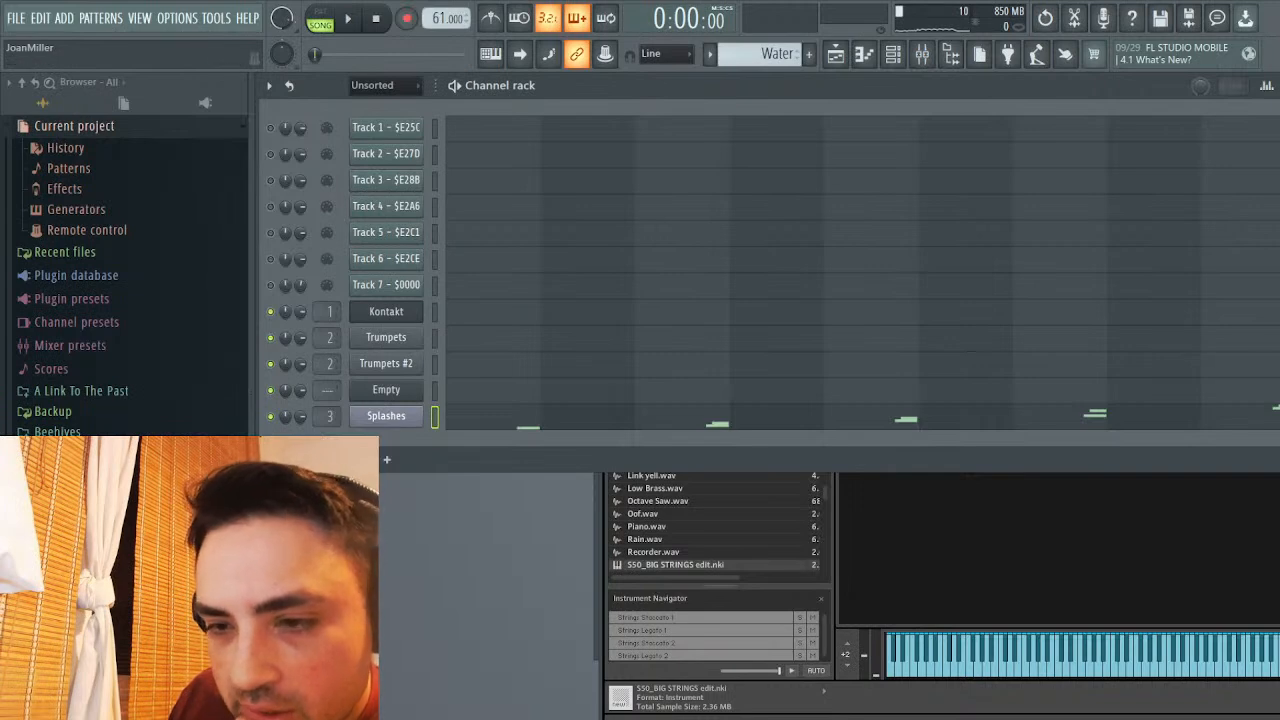
Rename the S50_BIG STRINGS edit instrument in the Kontakt channel to Psycho Strings and close Kontakt
left_click(386, 311)
left_click(386, 311)
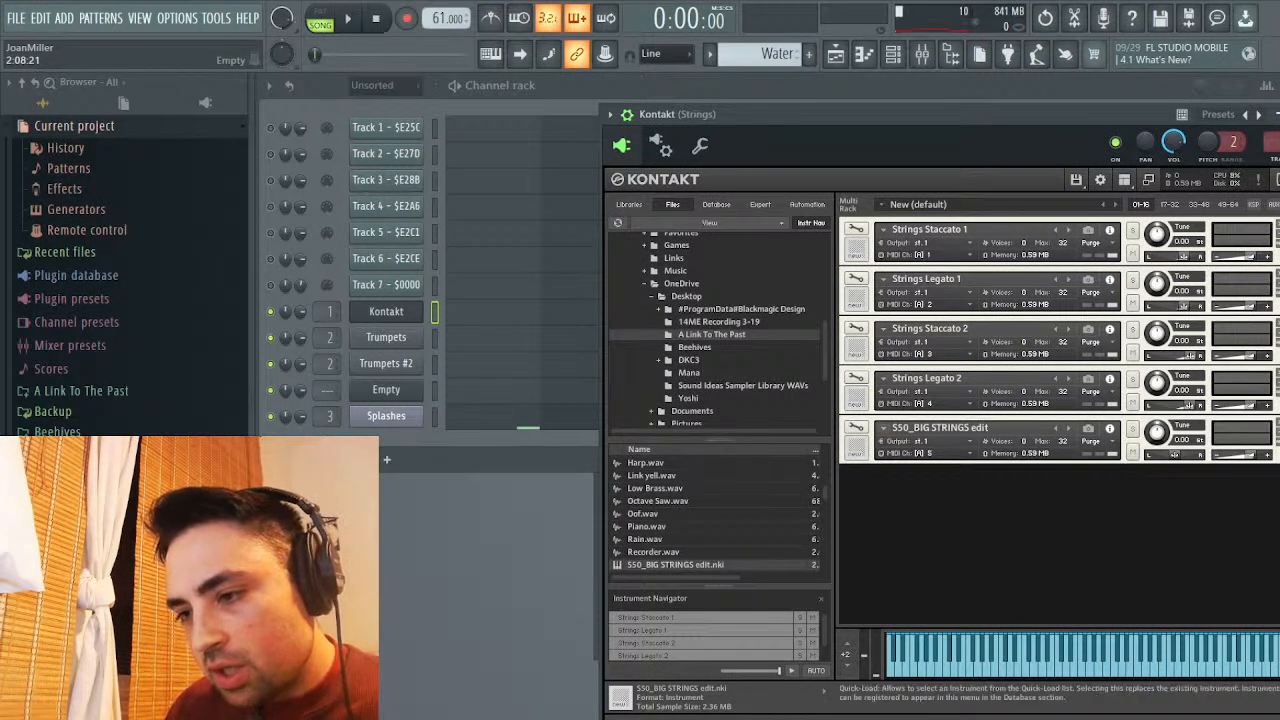
double_click(940, 427)
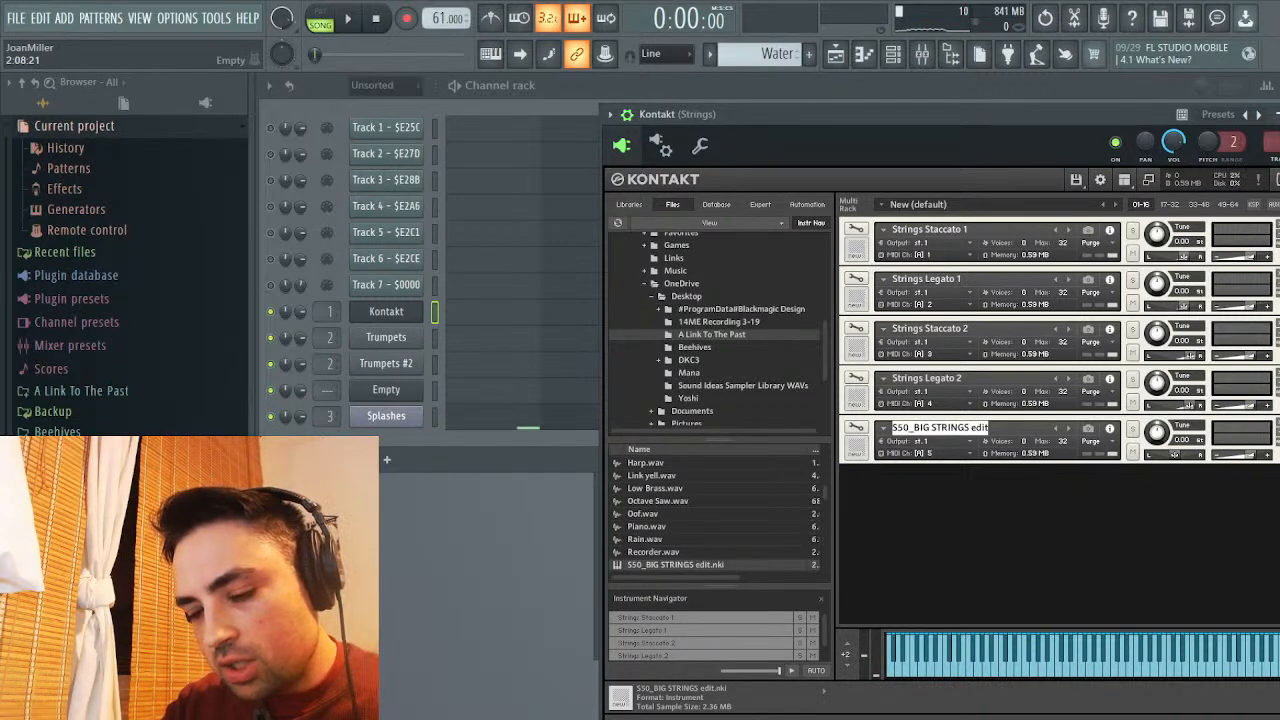
type("Psycho Strings")
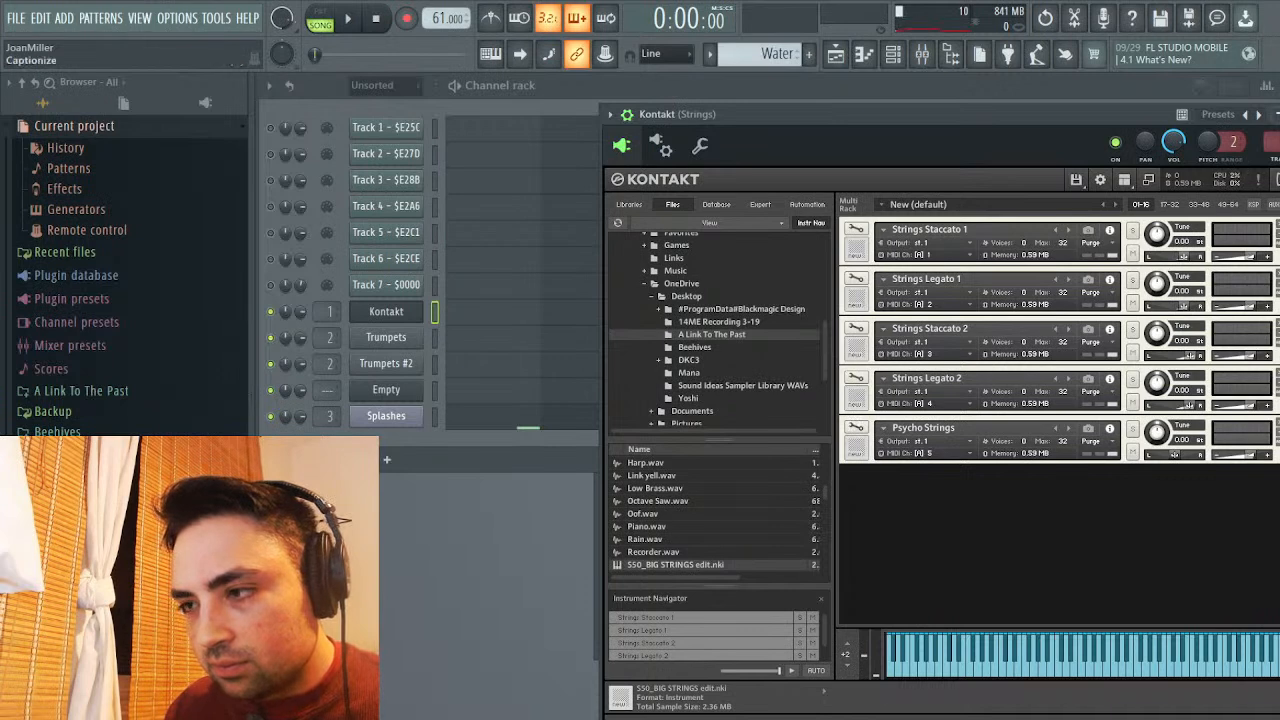
key("Escape")
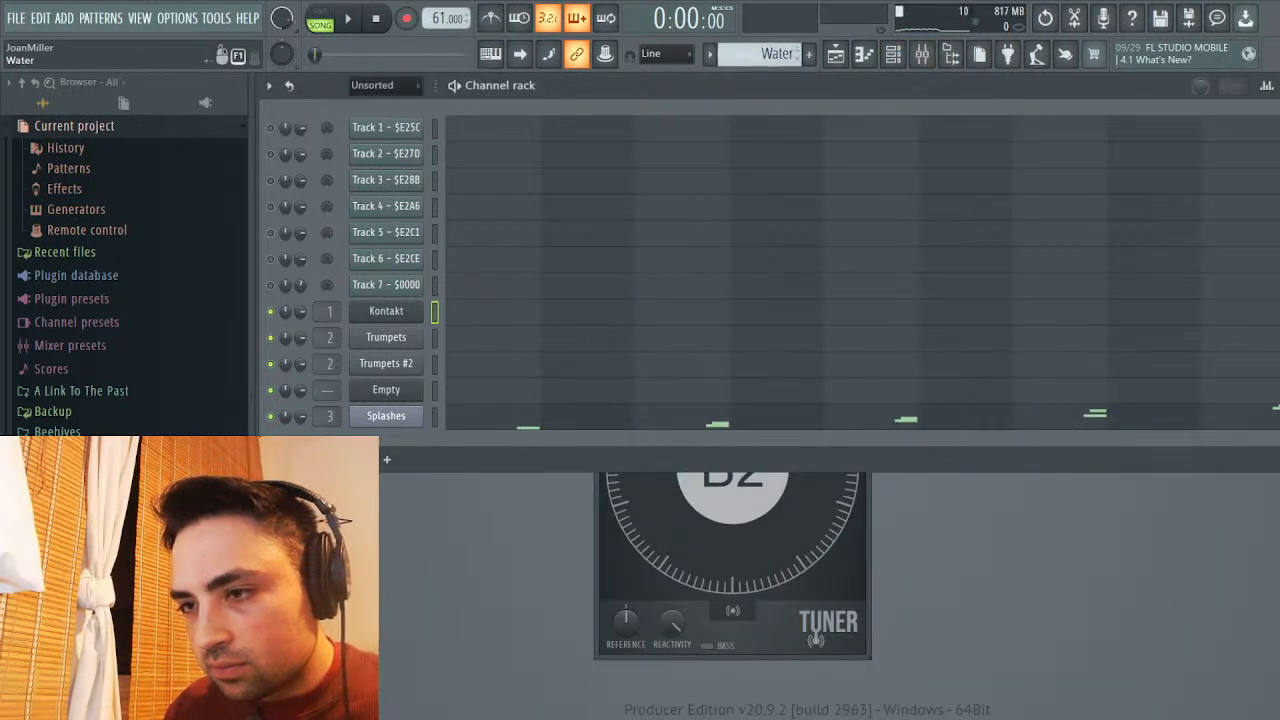
Copy the upper fast note runs in bars 4 and 6 of Track 6 in the Dank Dungeons pattern, leaving out the long notes
key("KP_Add")
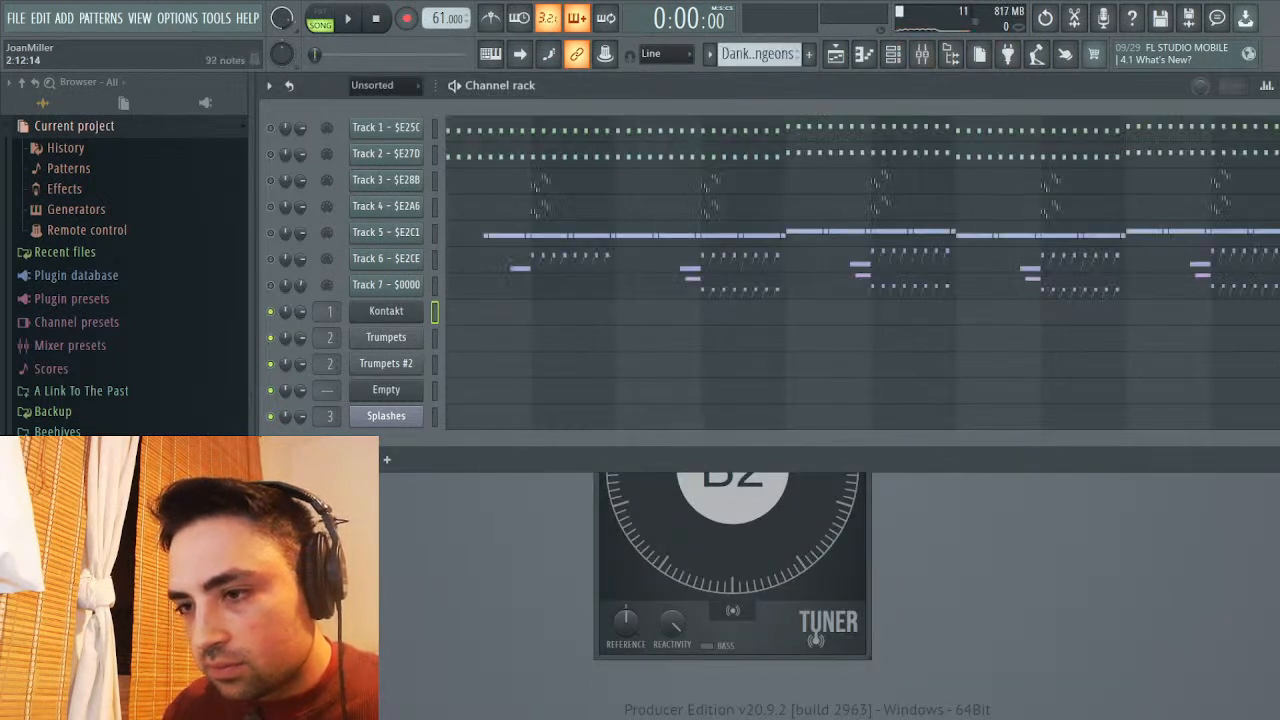
key("F7")
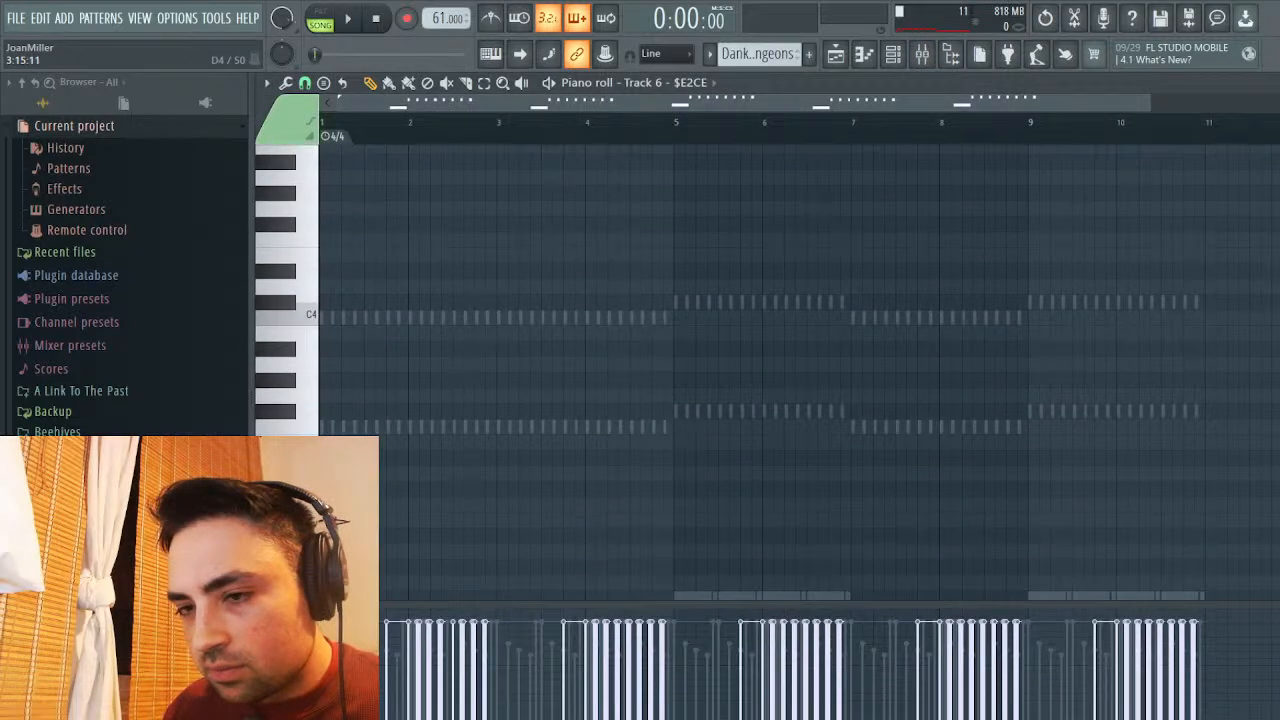
scroll(760, 300, "down", 3)
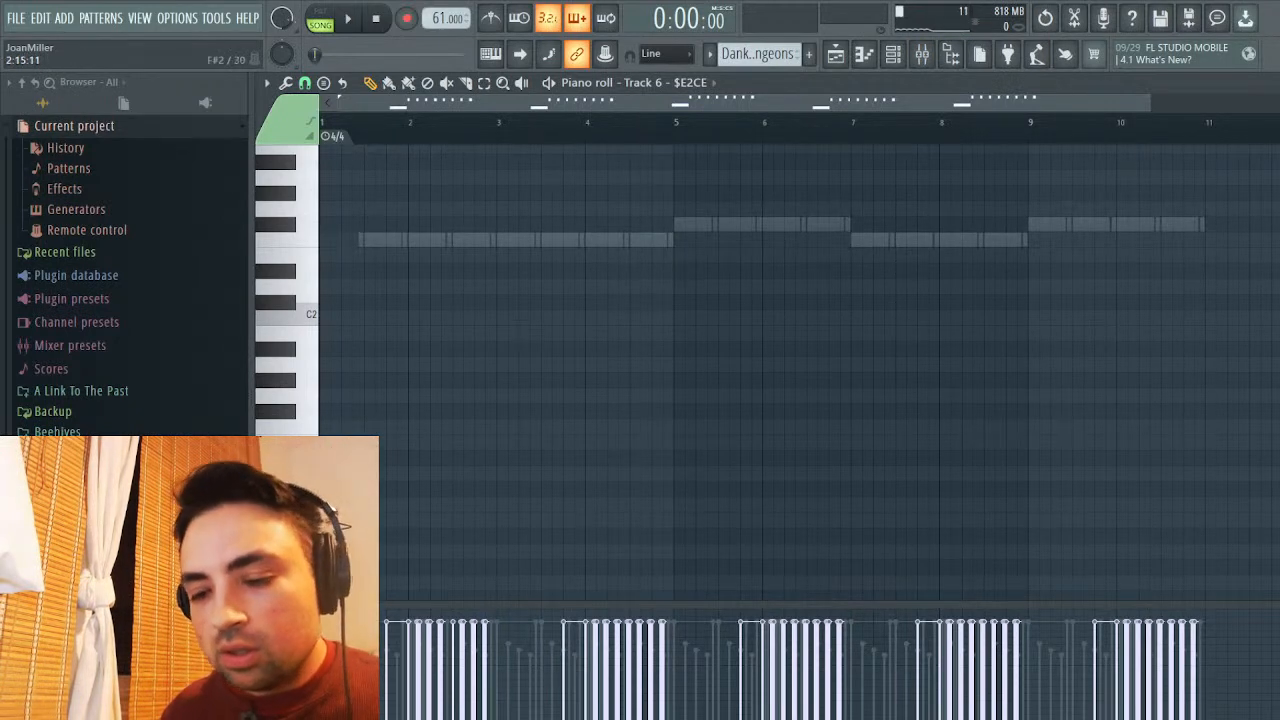
scroll(760, 300, "up", 15)
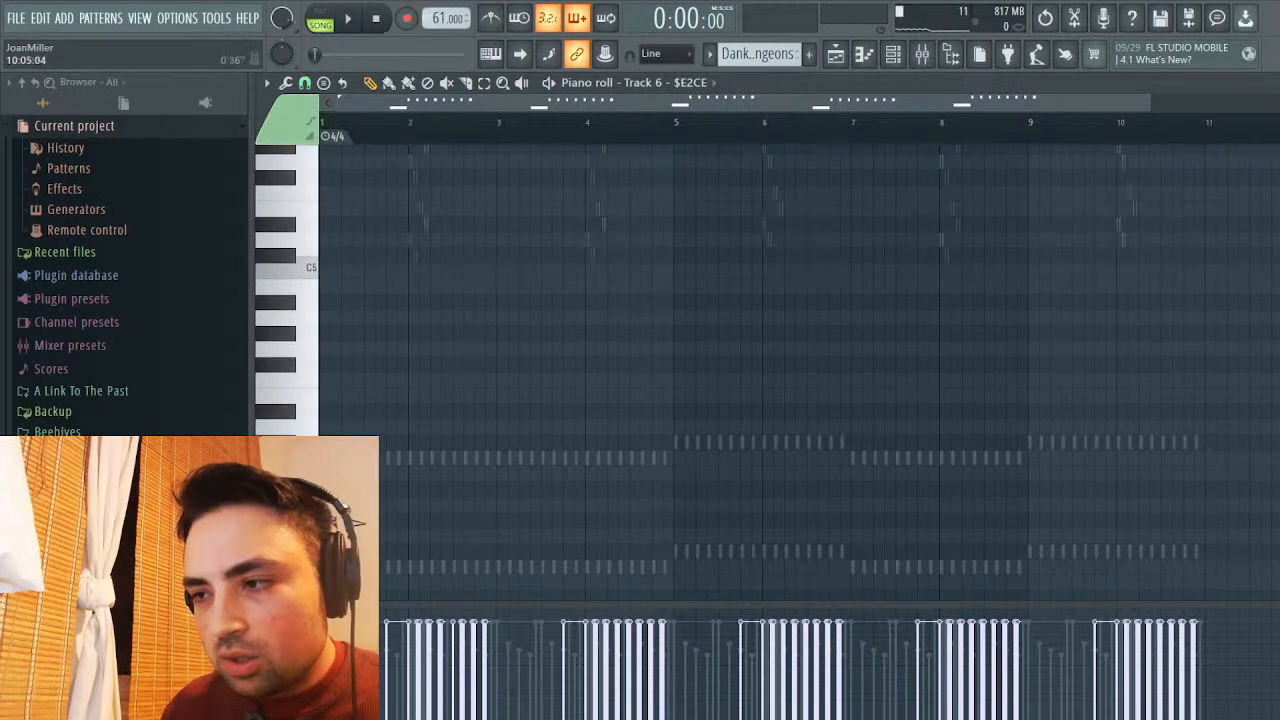
key("F7")
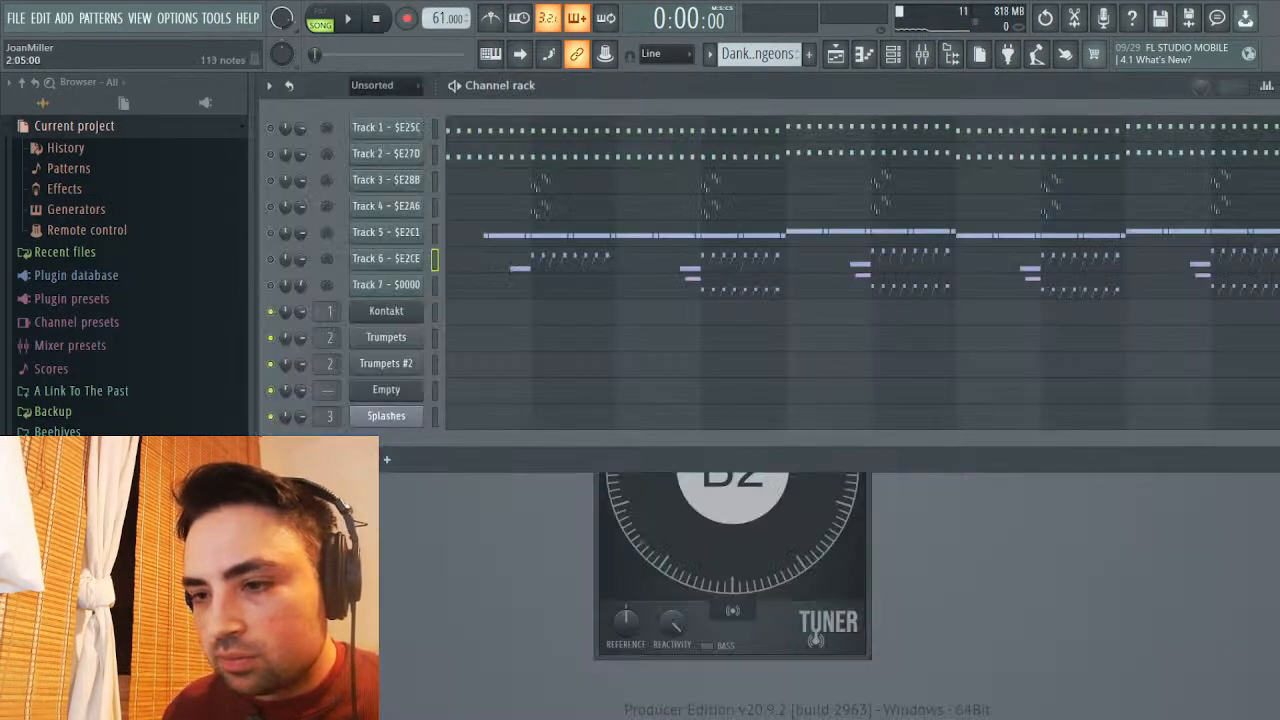
key("F7")
scroll(760, 376, "down", 5)
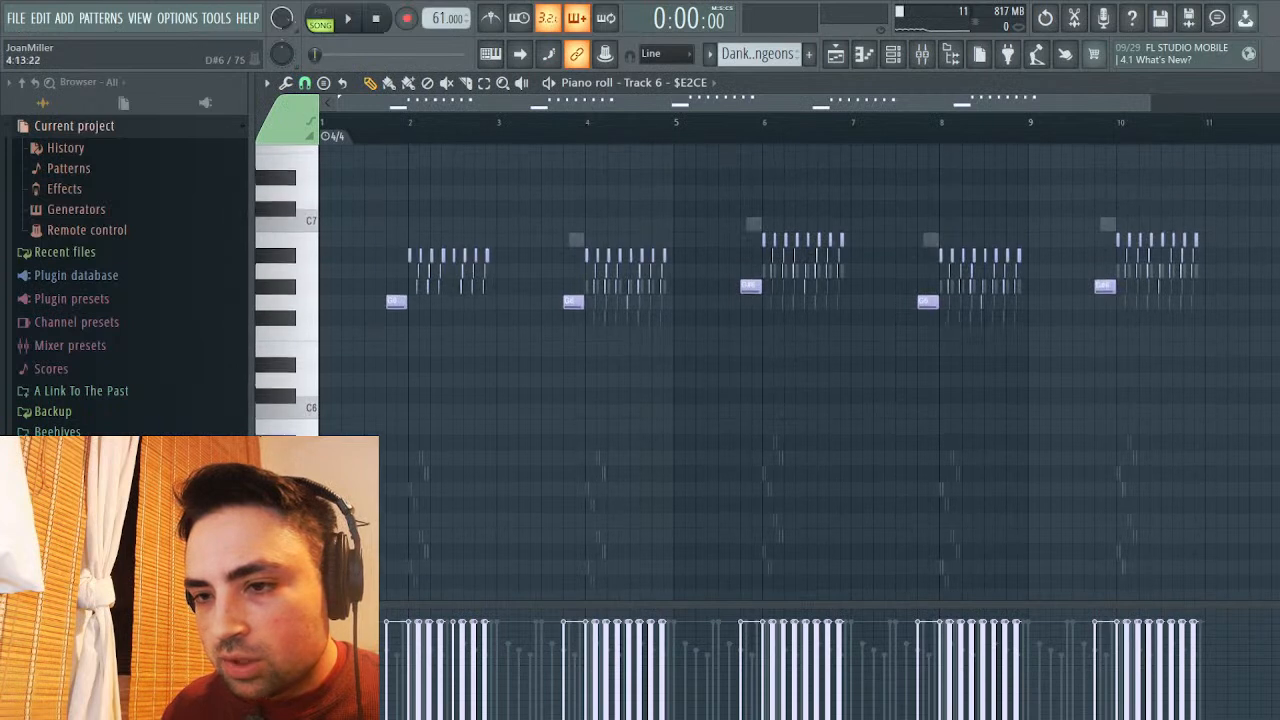
left_click_drag(363, 186, 677, 295)
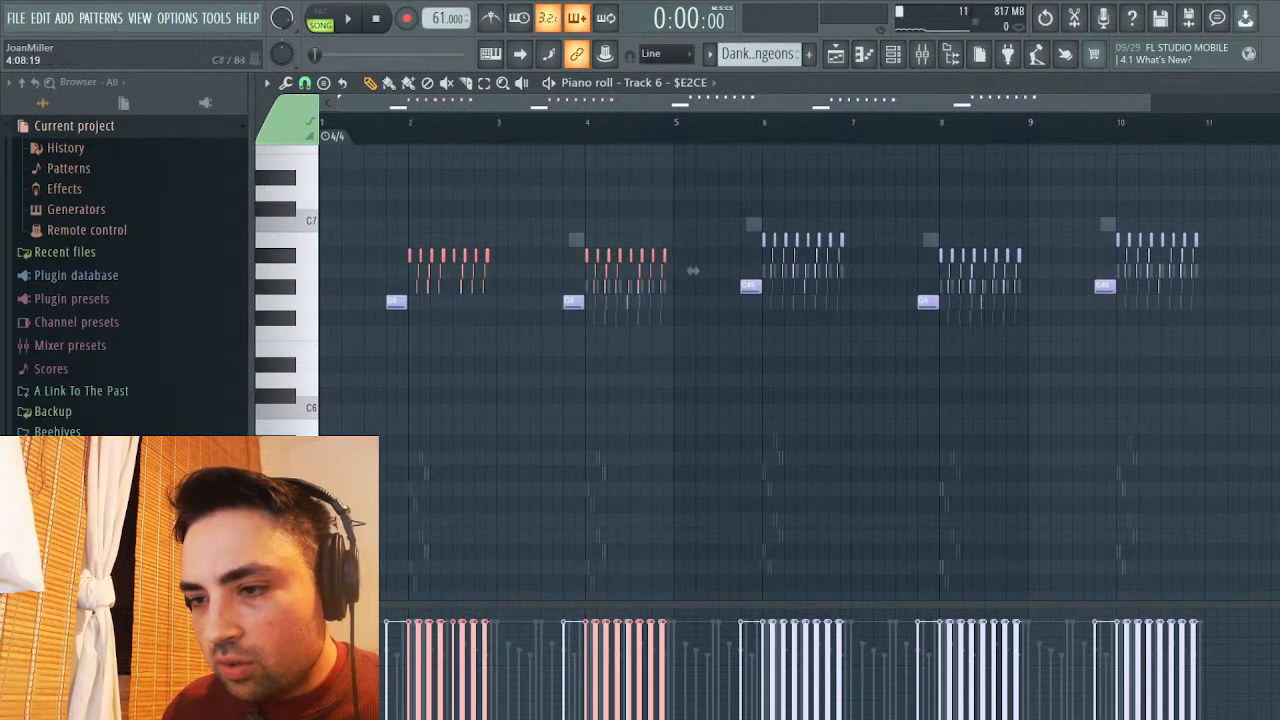
left_click_drag(569, 200, 683, 296)
left_click_drag(752, 202, 865, 263)
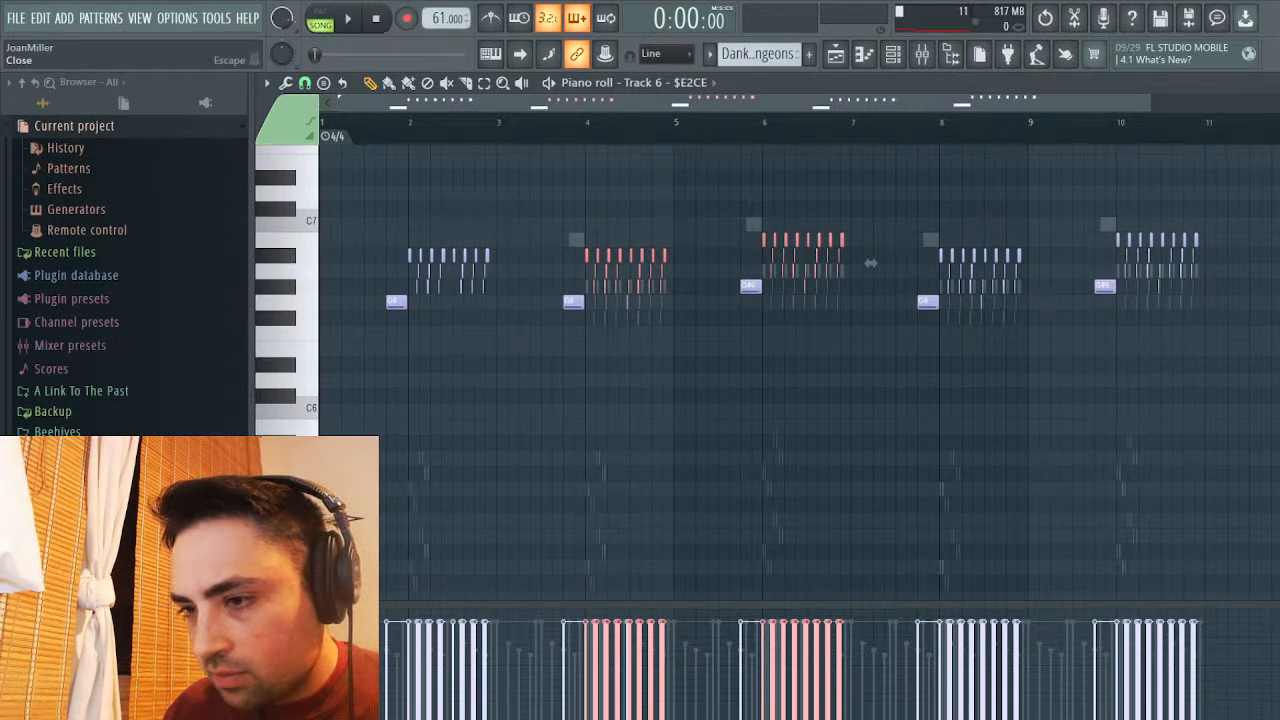
key("Escape")
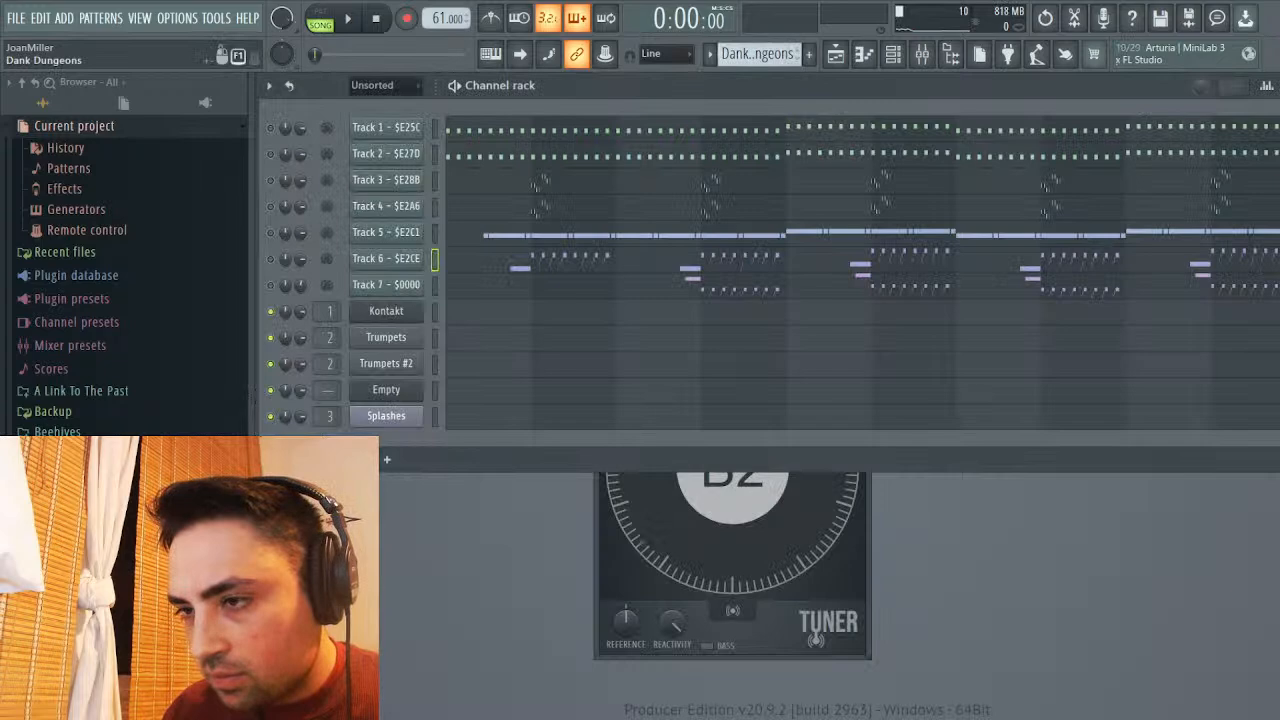
Create a new pattern named Psycho Strings
key("F4")
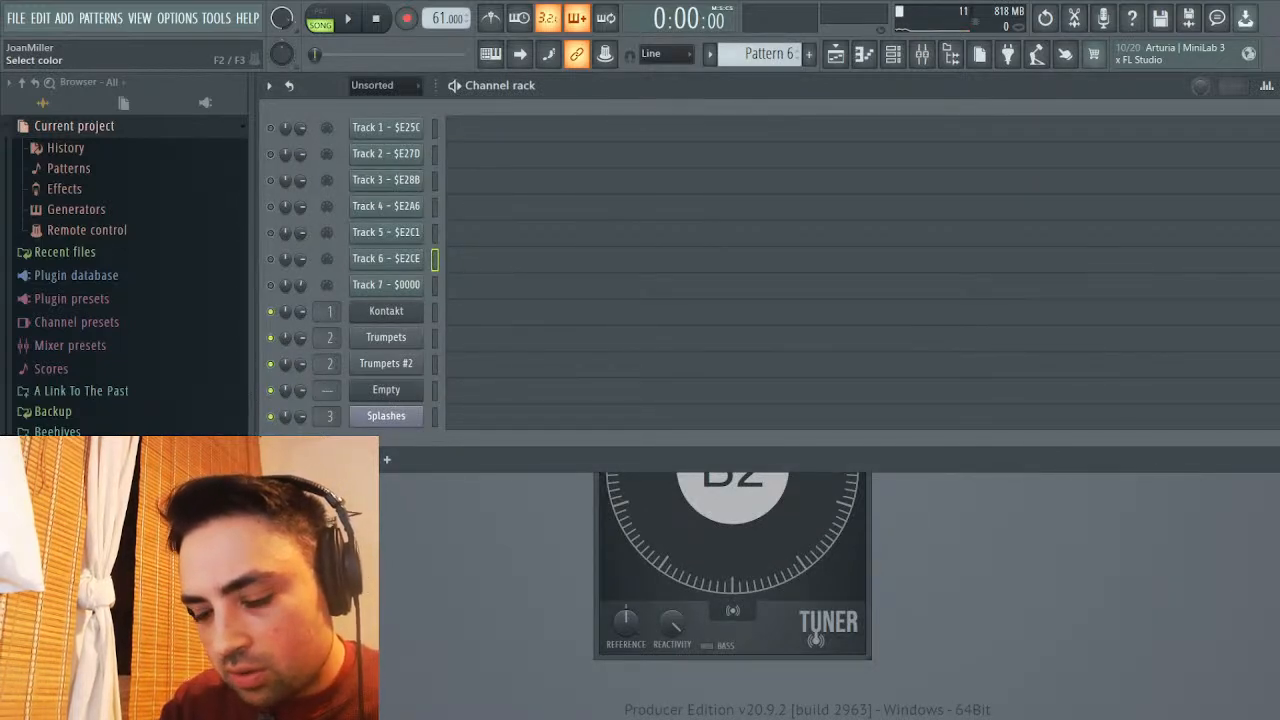
type("Psycho Strings")
key("Return")
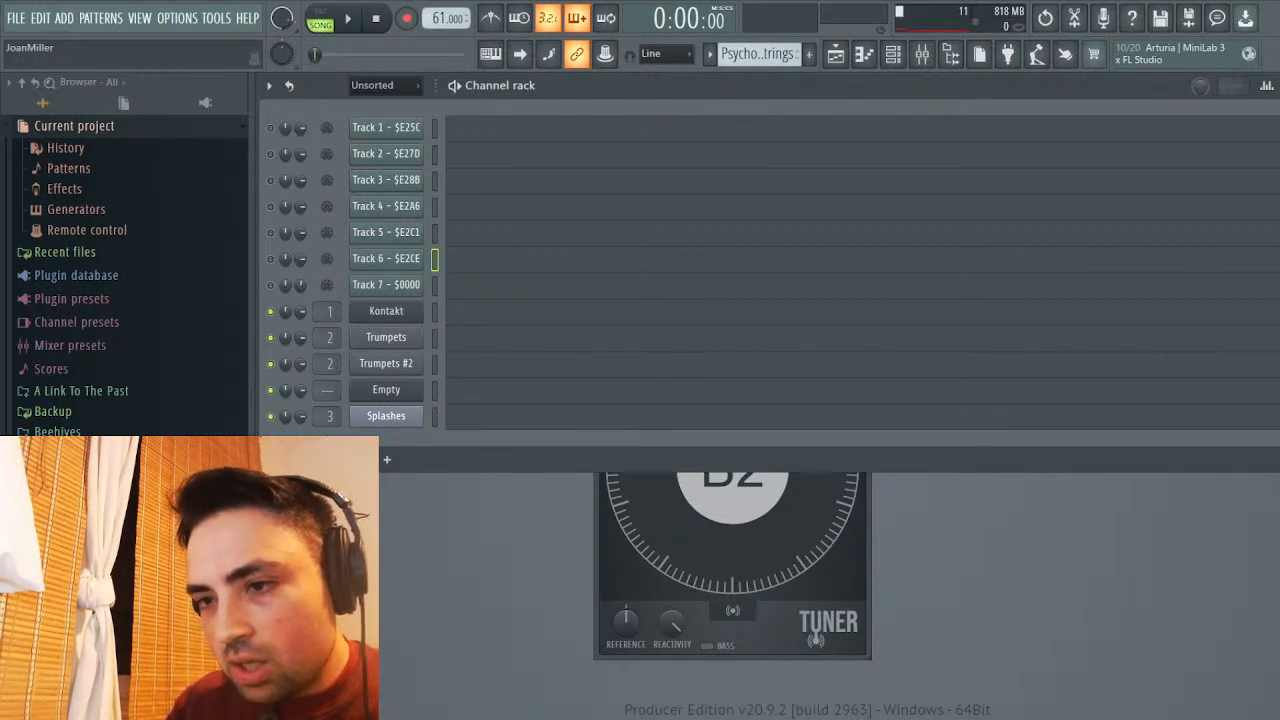
Paste the copied note runs into the Kontakt channel from bar 1, deselect them, and return to the channel rack
key("F7")
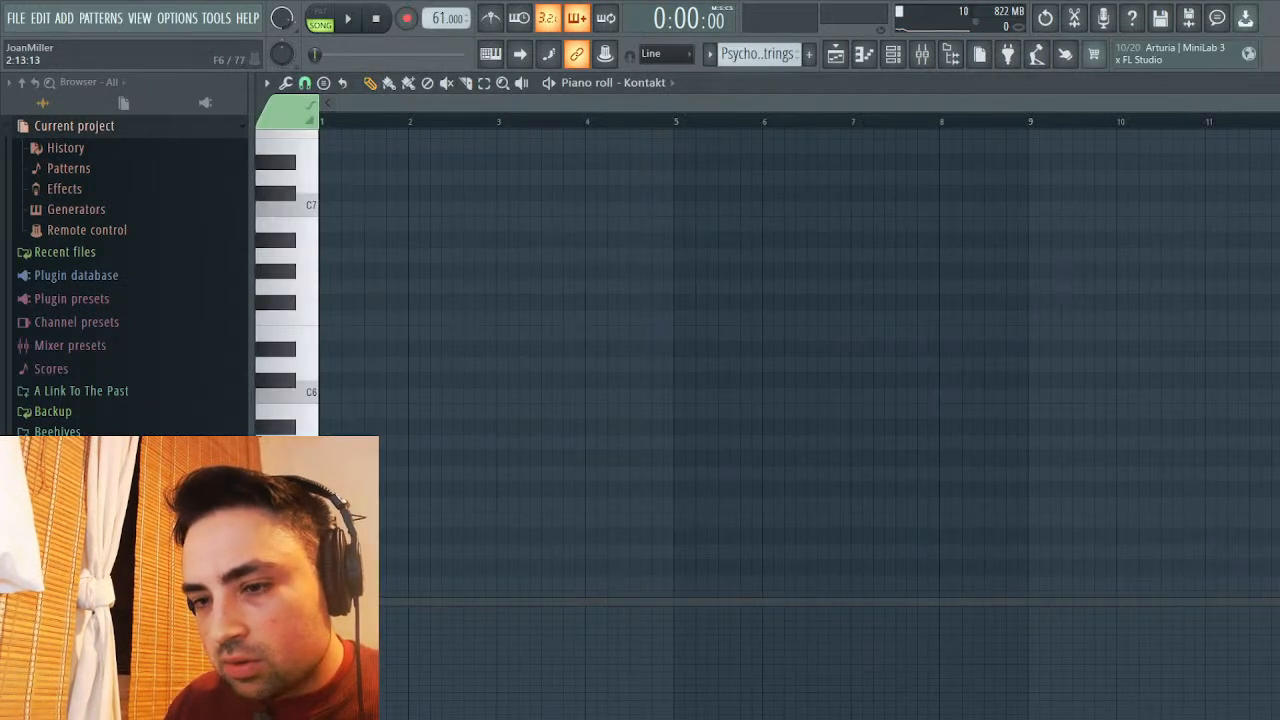
key("ctrl+v")
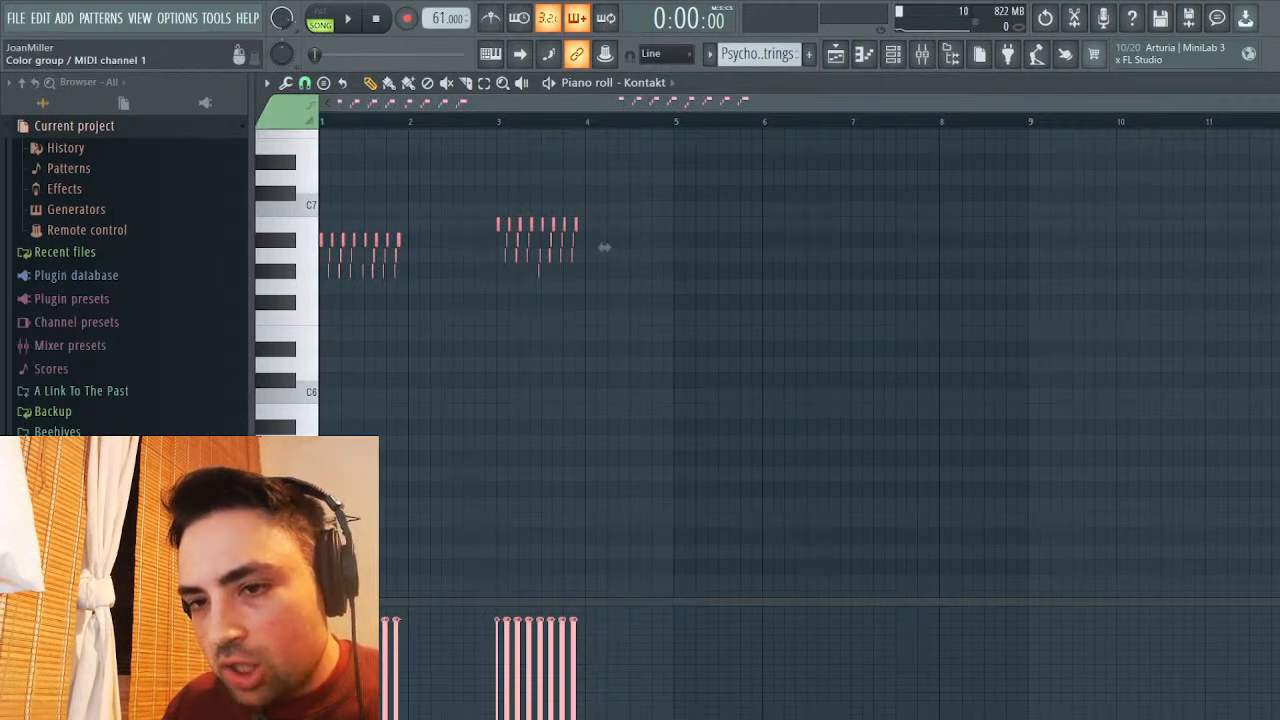
key("ctrl+d")
key("F6")
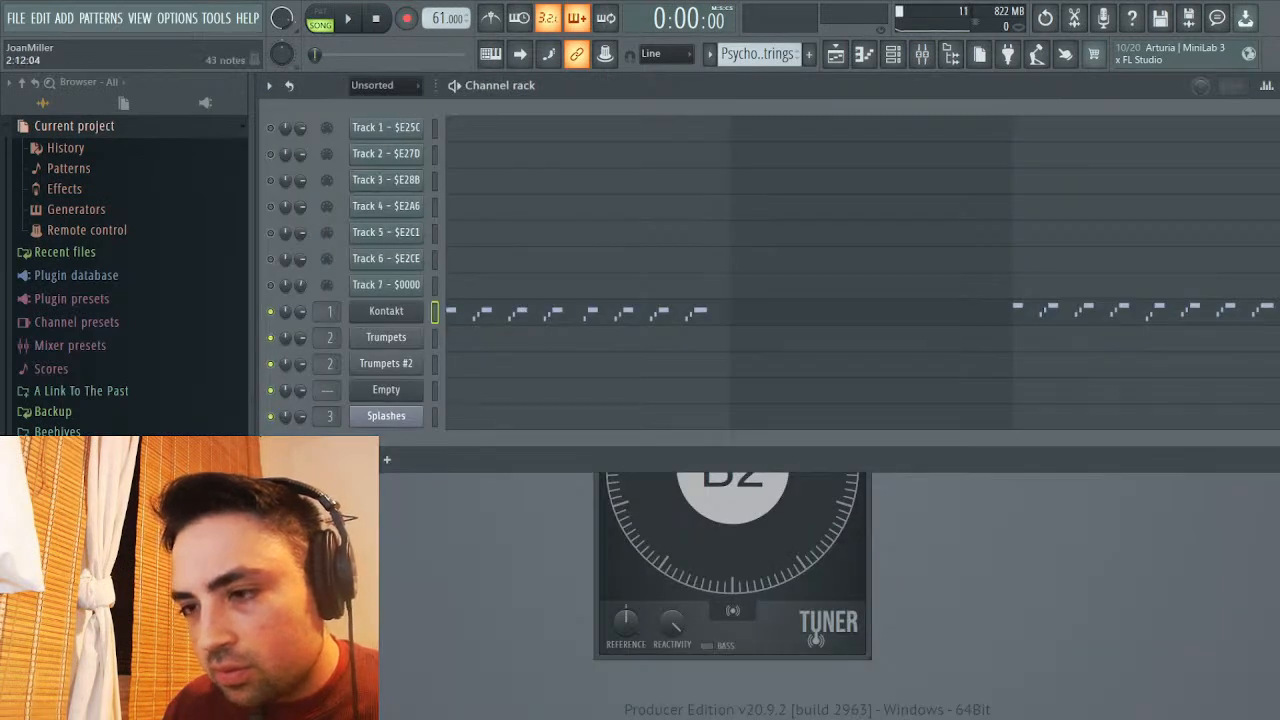
Move the second Kontakt note group in the Psycho Strings pattern to bar 2
key("F7")
left_click_drag(636, 218, 514, 246)
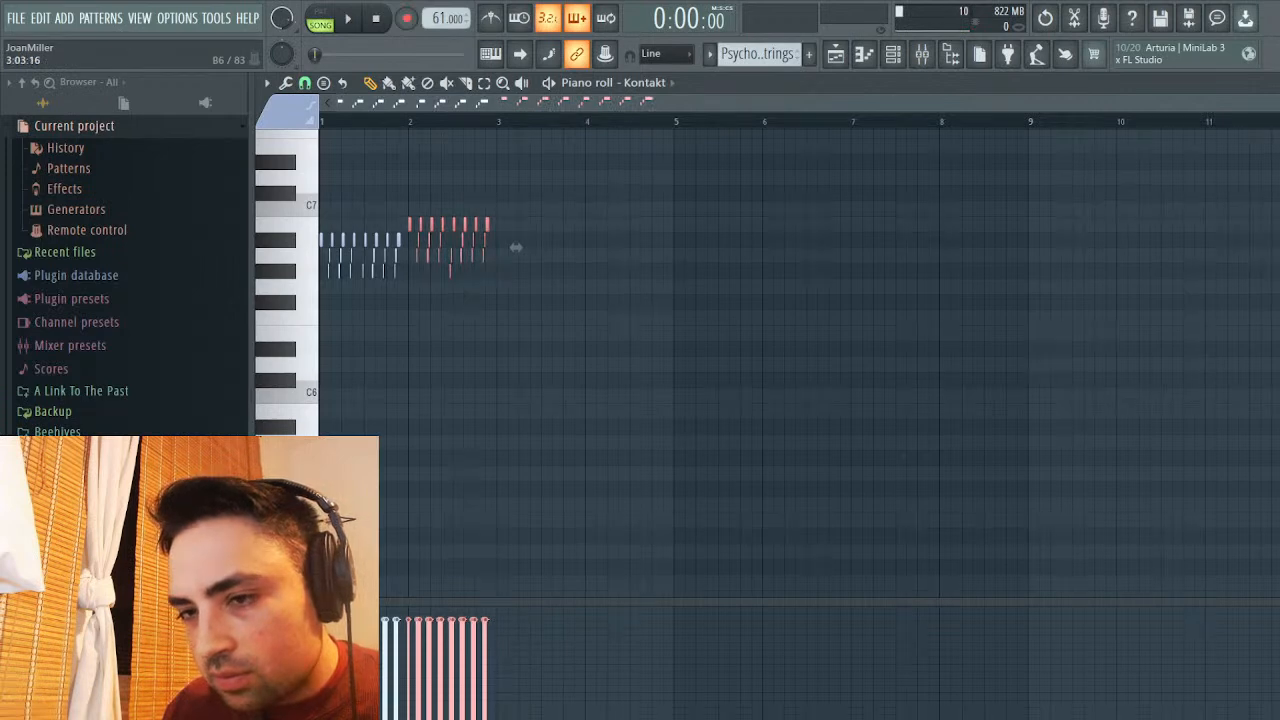
key("F6")
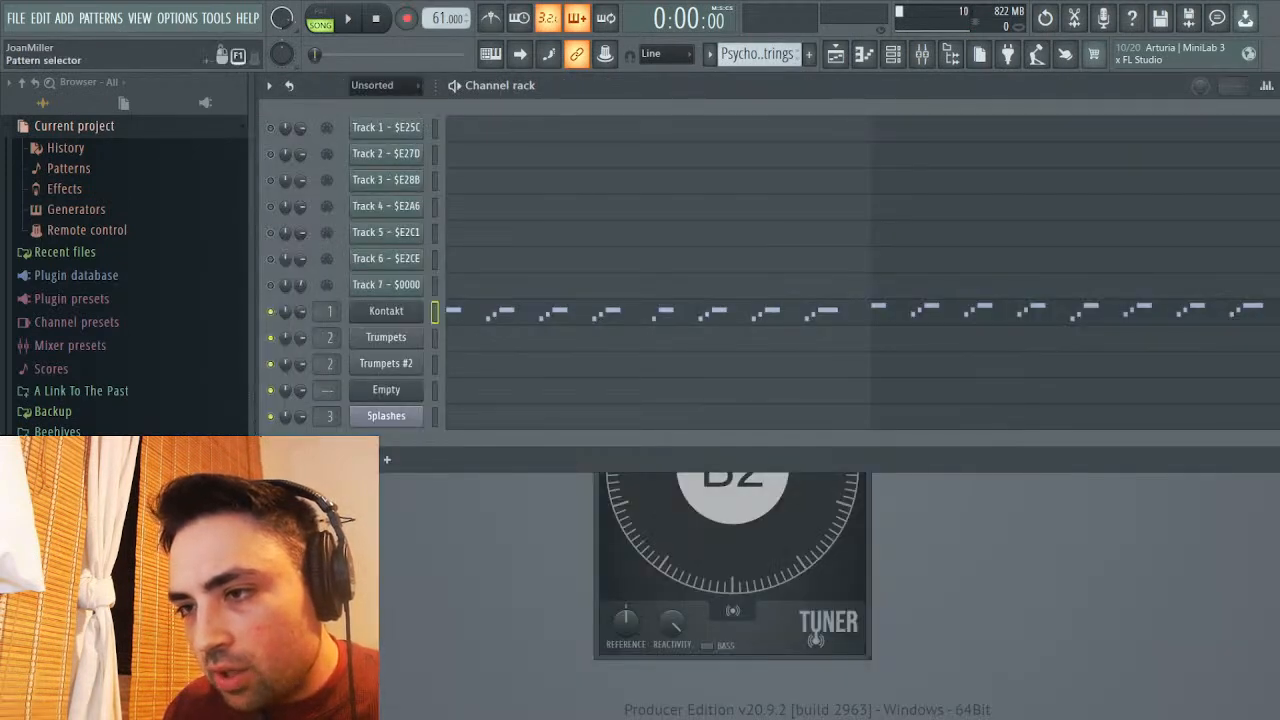
Copy the two short-note groups of Track 7 in bars 4 and 6 of the Dank Dungeons pattern
scroll(757, 53, "down", 1)
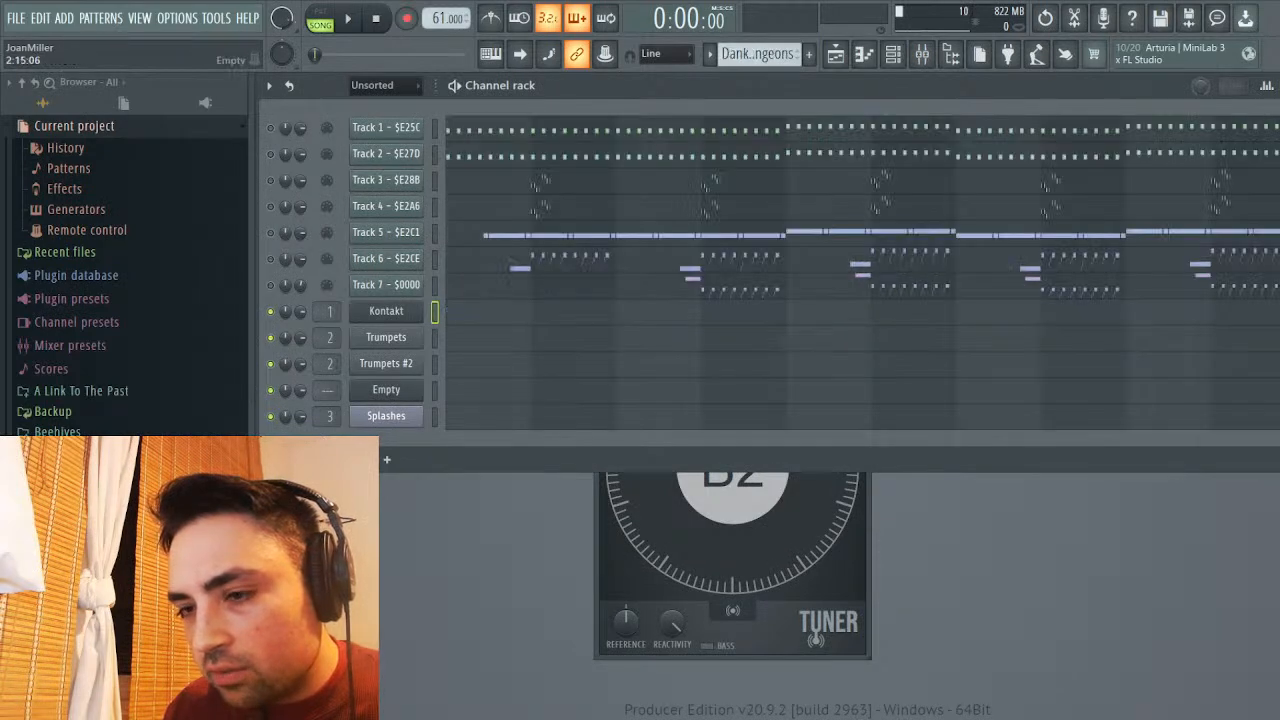
key("F7")
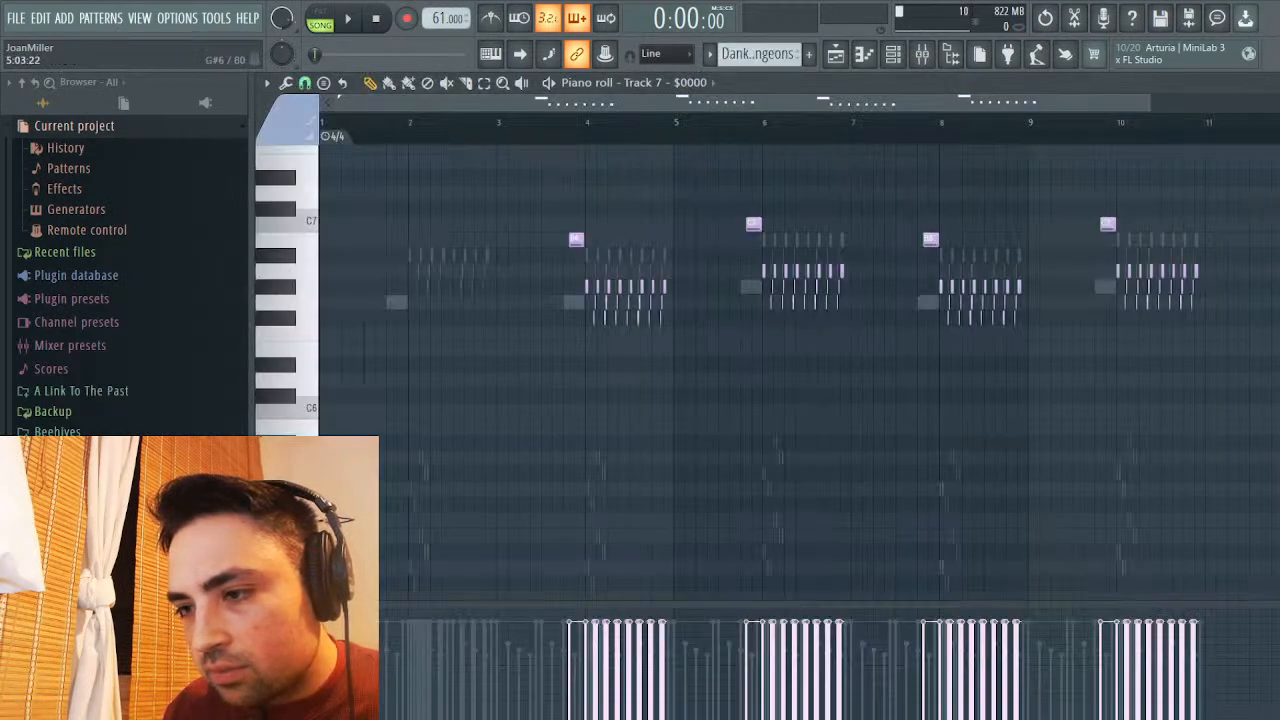
left_click_drag(572, 266, 858, 400)
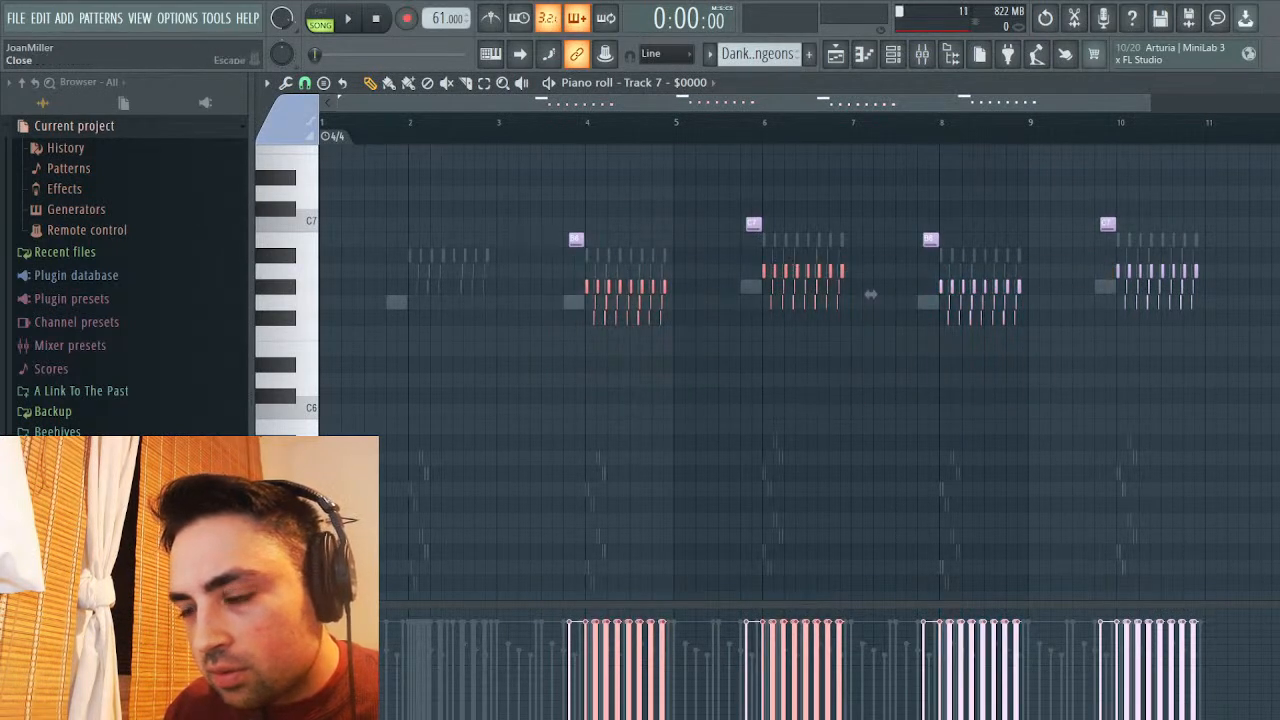
key("Escape")
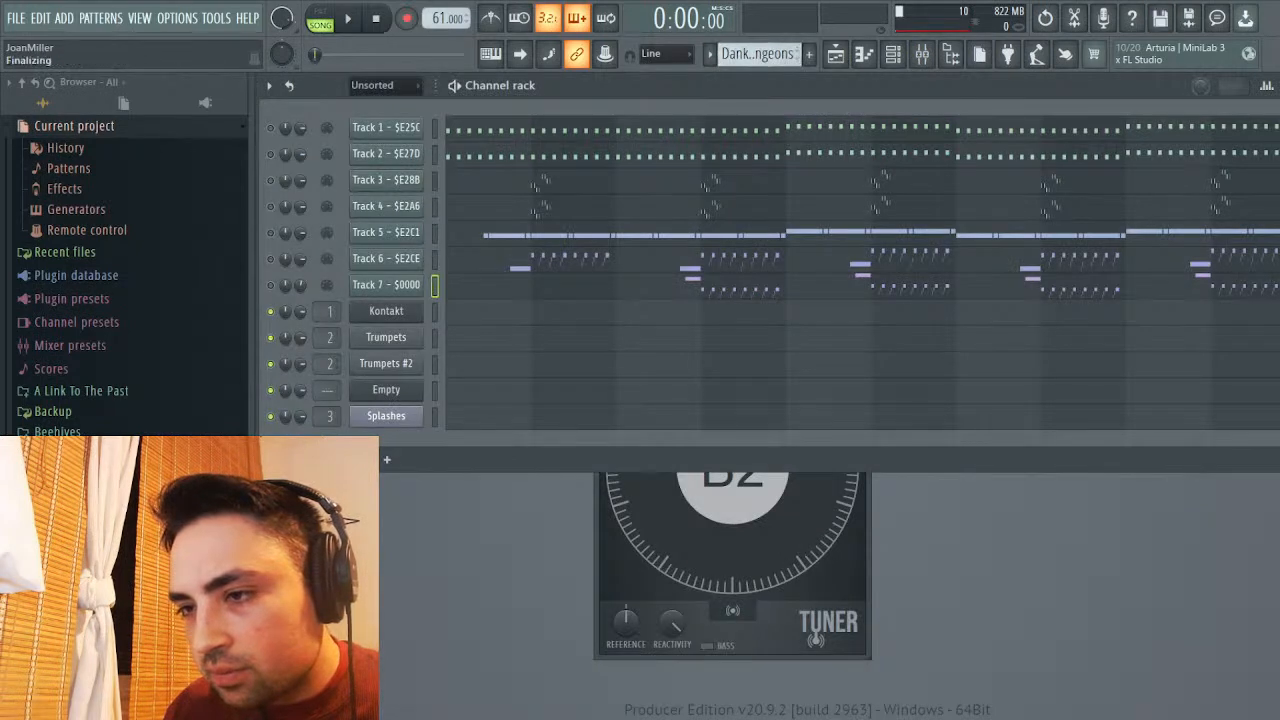
Paste the copied note groups into the Kontakt part of the Psycho Strings pattern
key("KP_Add")
left_click(615, 312)
scroll(615, 312, "down", 5)
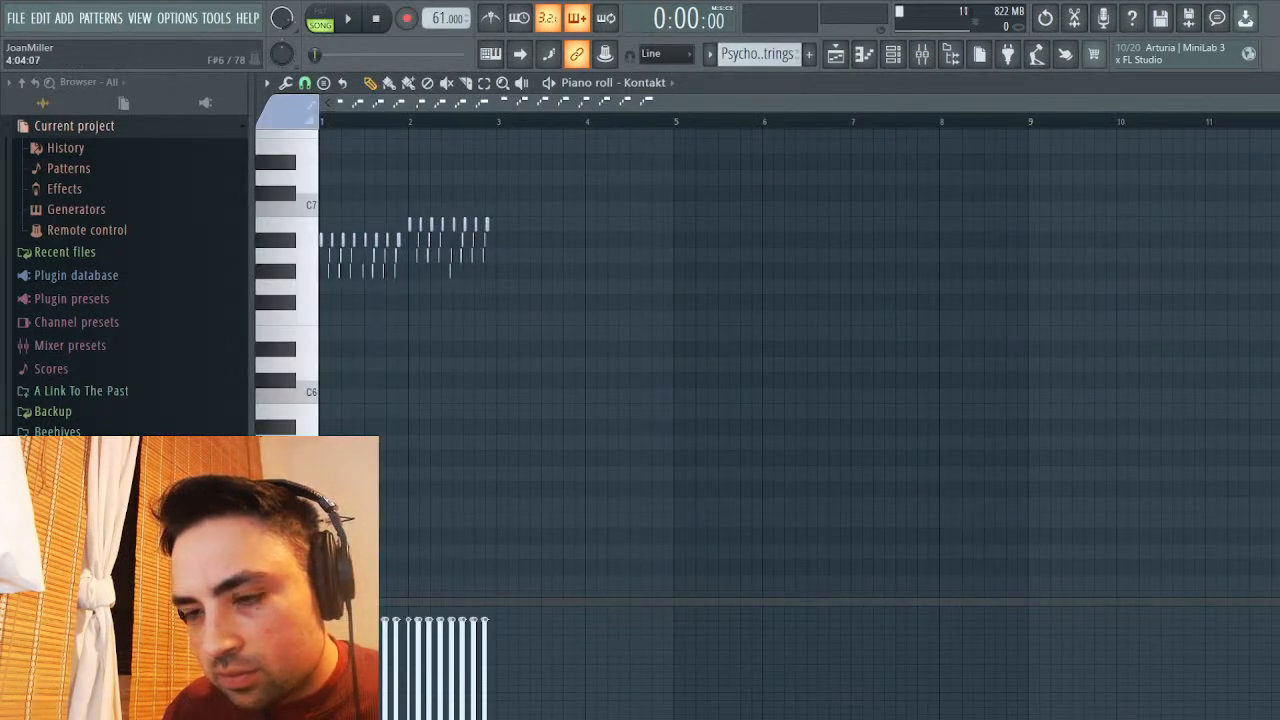
key("ctrl+v")
left_click_drag(399, 271, 477, 271)
left_click_drag(682, 279, 693, 279)
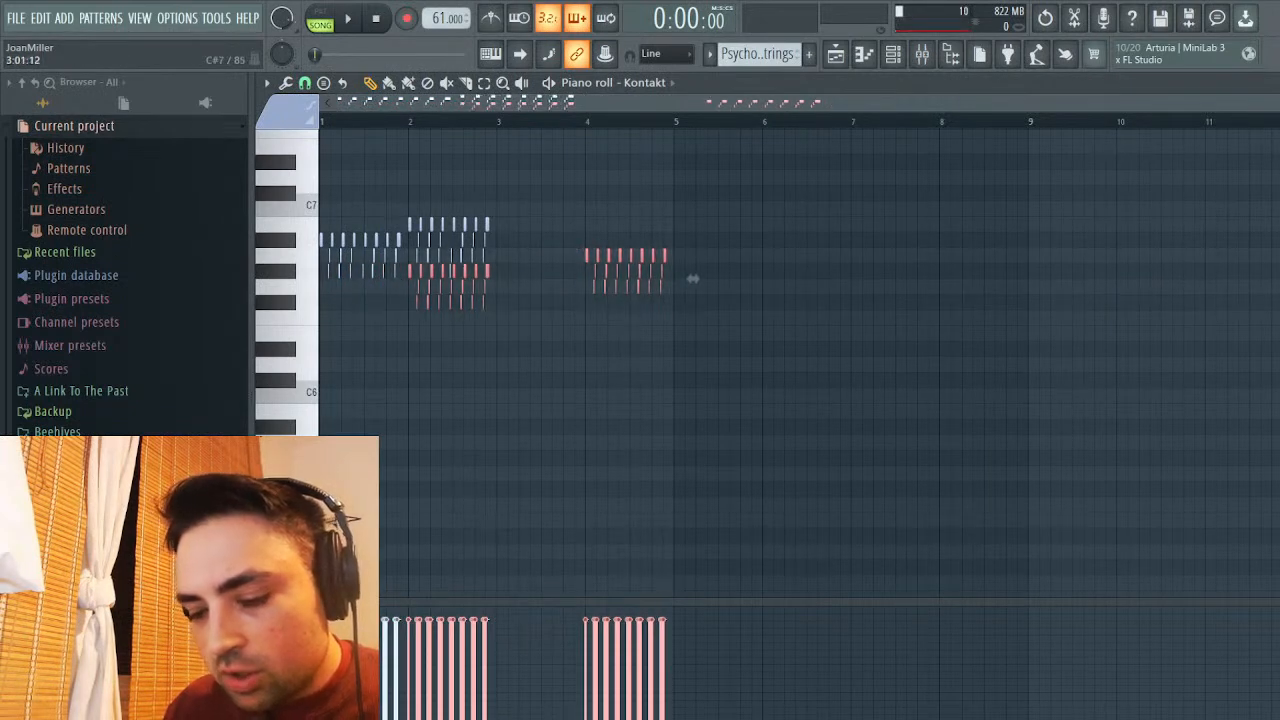
key("shift+i")
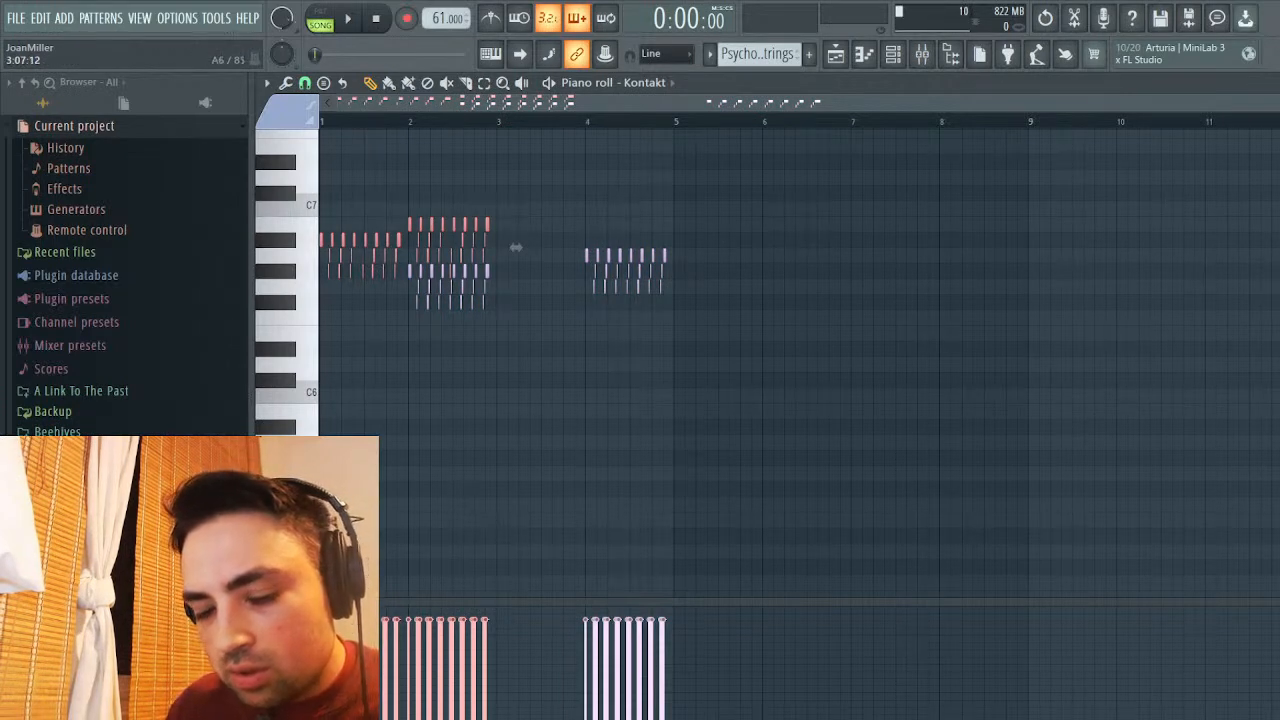
key("ctrl+d")
key("ctrl+z")
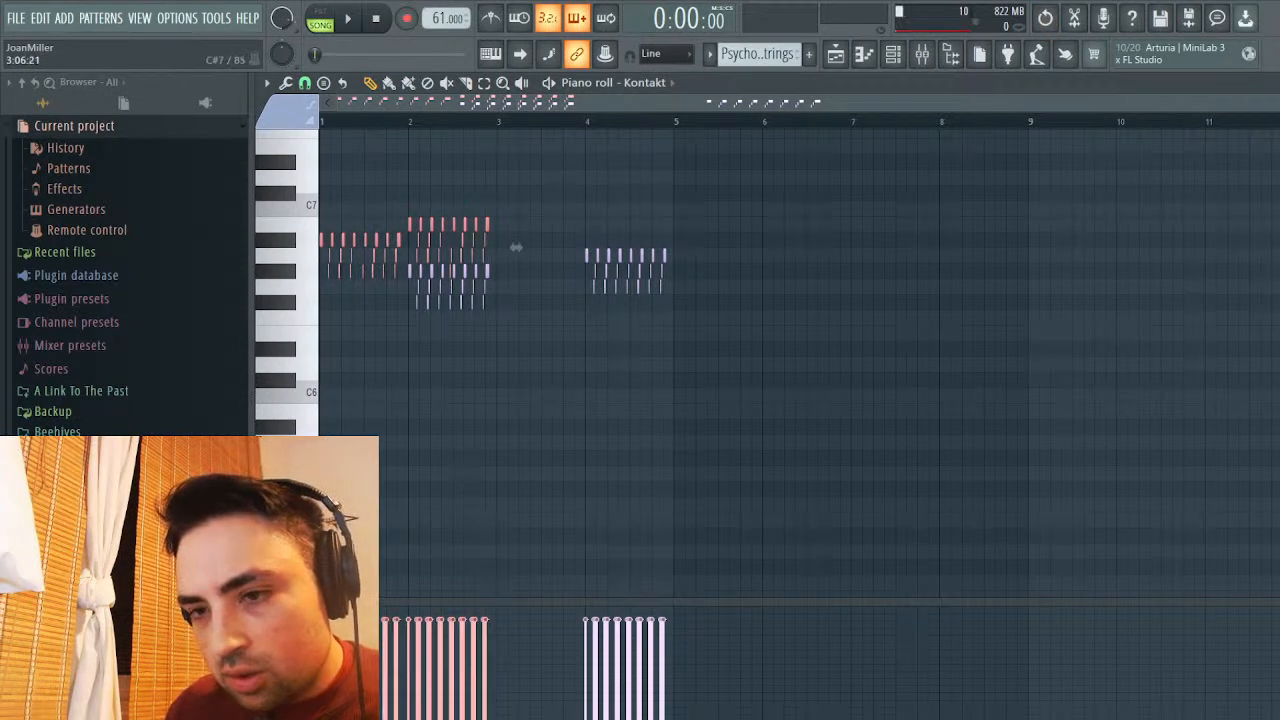
right_click(1045, 18)
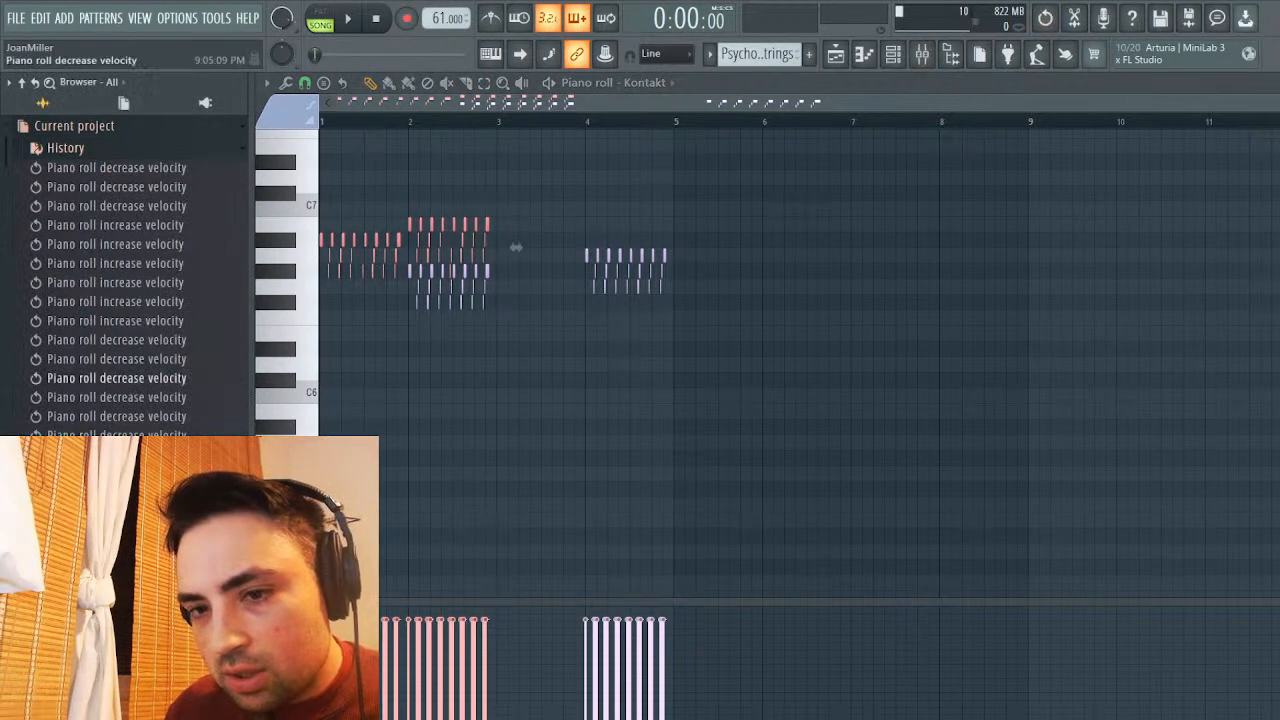
scroll(115, 378, "down", 6)
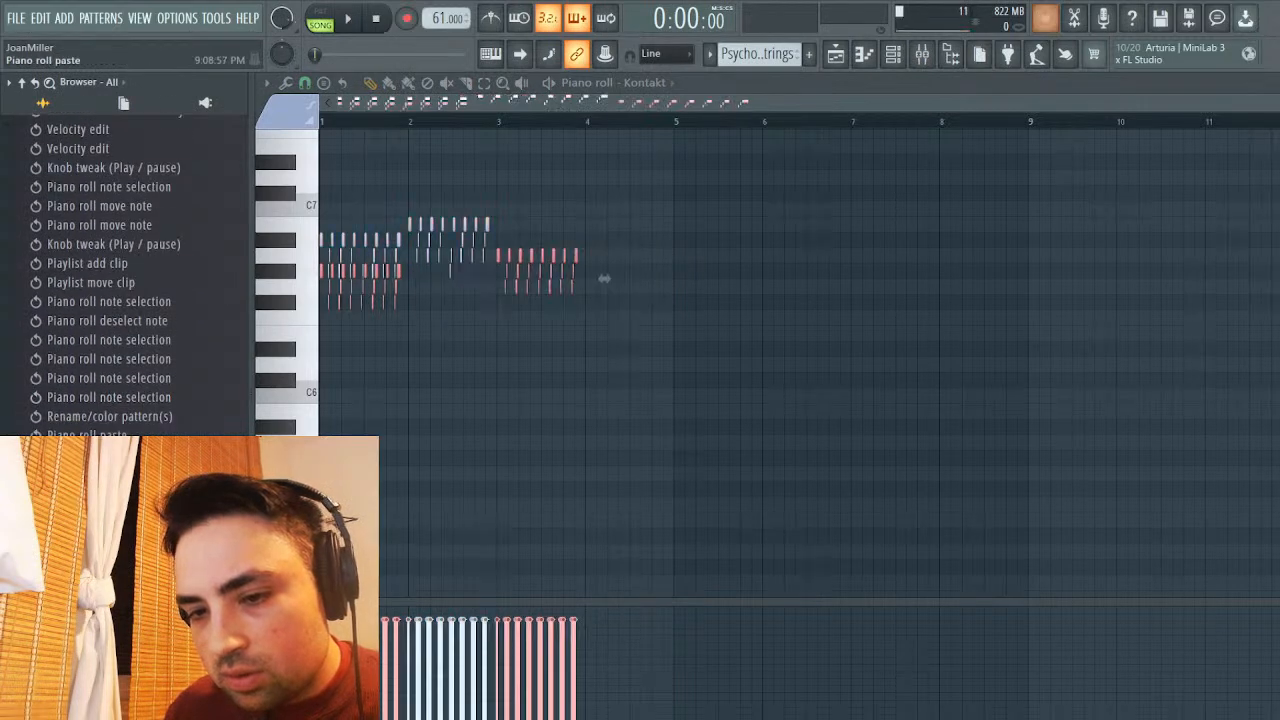
key("ctrl+z")
Shift the pasted groups and the original bar 2 group one bar later, and move the bar 4 group back to bar 3
left_click_drag(619, 188, 408, 293)
left_click_drag(515, 247, 693, 279)
key("ctrl+a")
left_click_drag(588, 249, 672, 293)
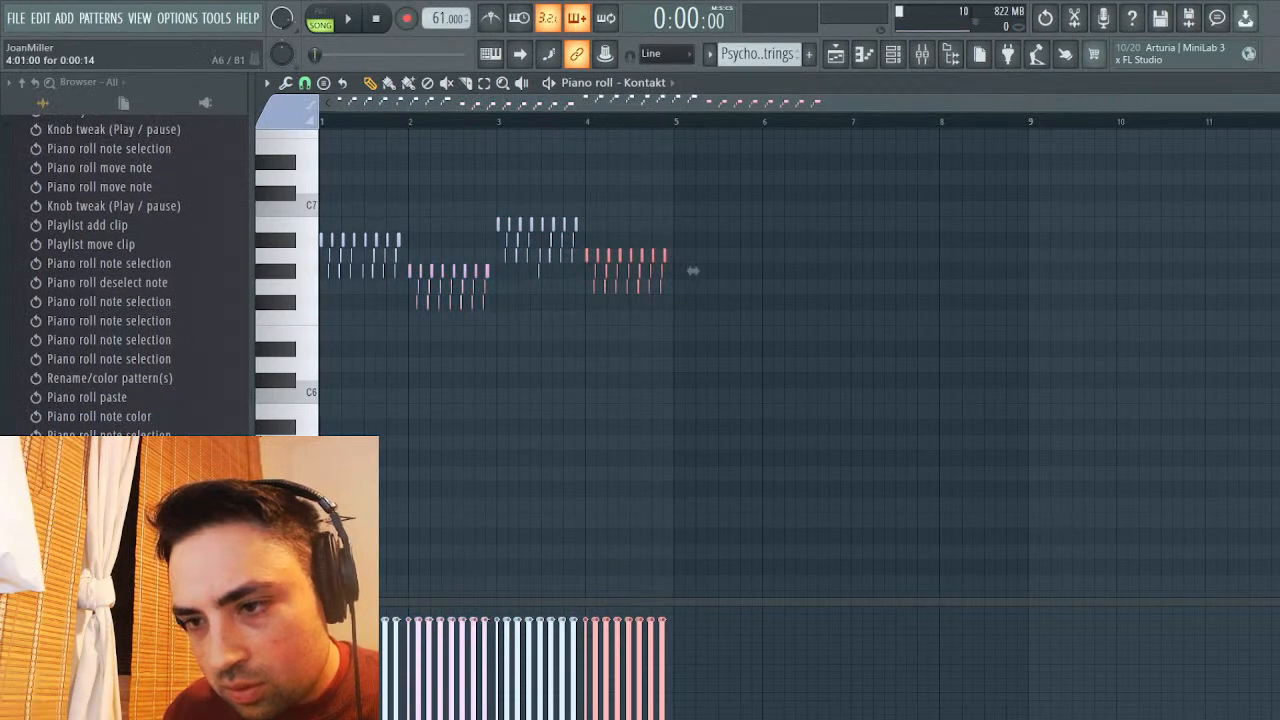
left_click_drag(693, 270, 604, 270)
Duplicate the bar 1 note group into bar 2 and clear the note selection
left_click_drag(406, 216, 316, 250)
key("ctrl+v")
left_click_drag(402, 240, 487, 240)
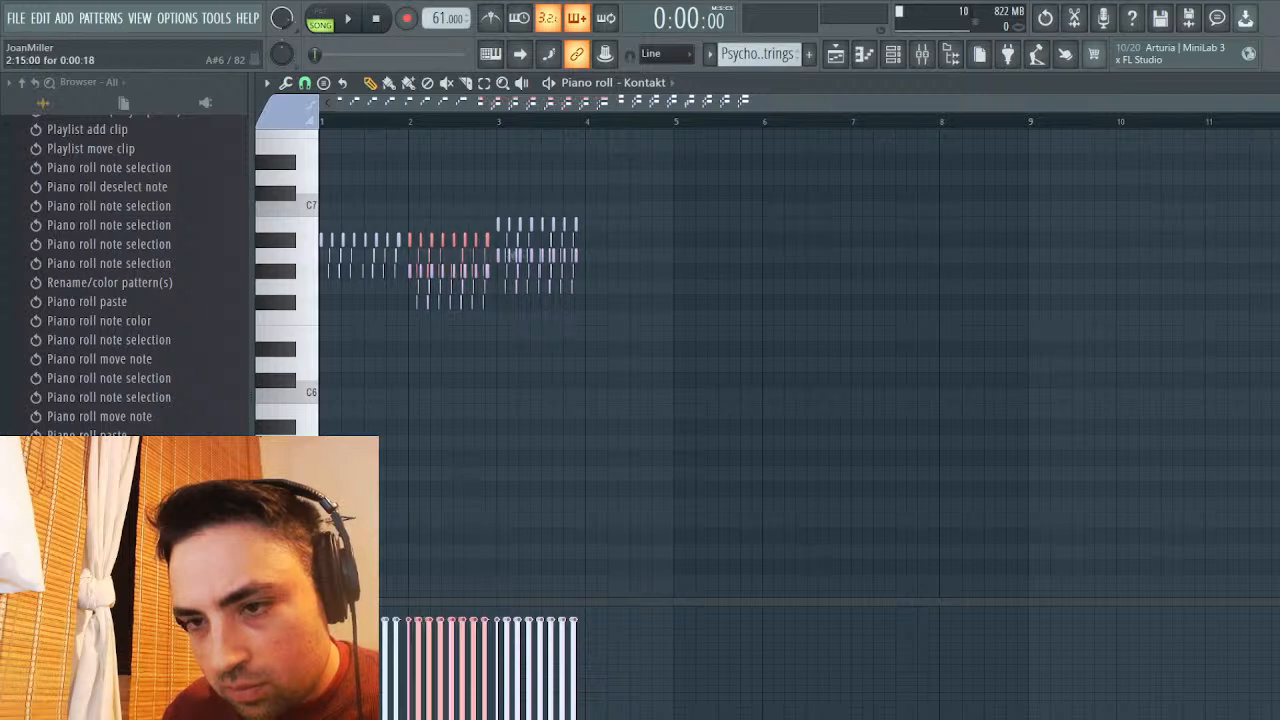
key("ctrl+d")
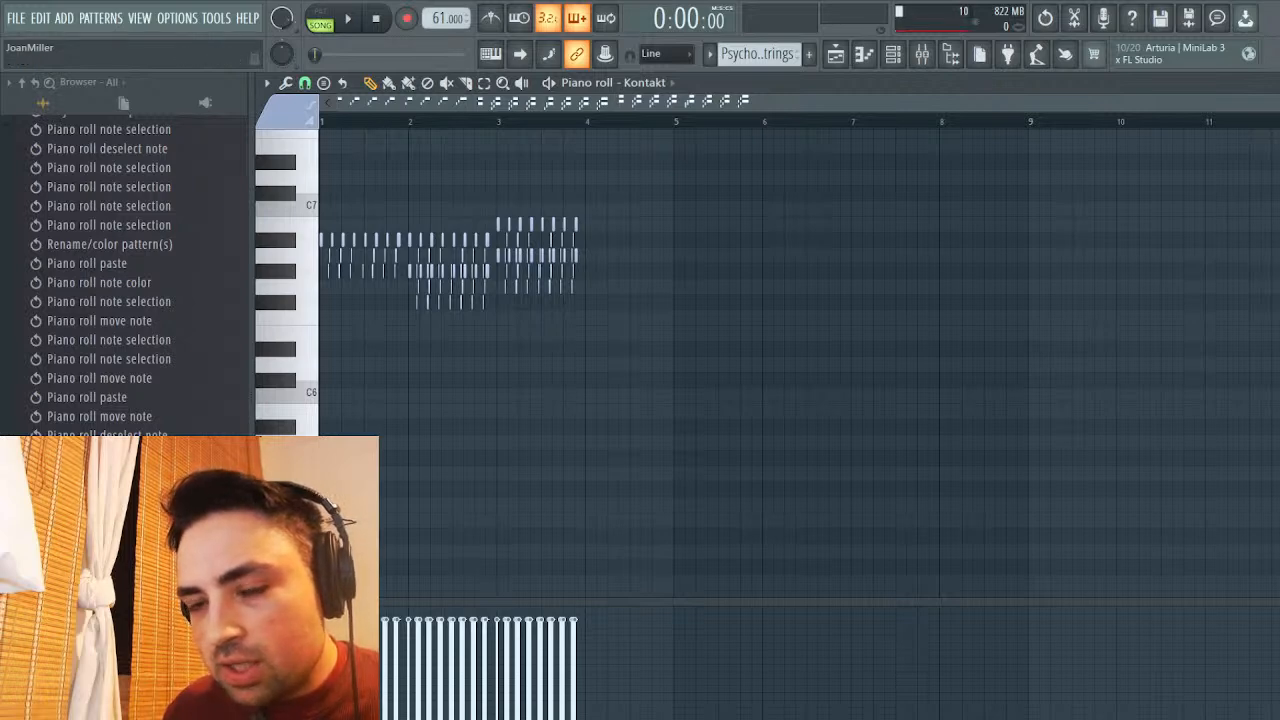
Play the Psycho Strings pattern on its own to check how the layered Kontakt notes sound in bars 1 to 3
key("l")
key("space")
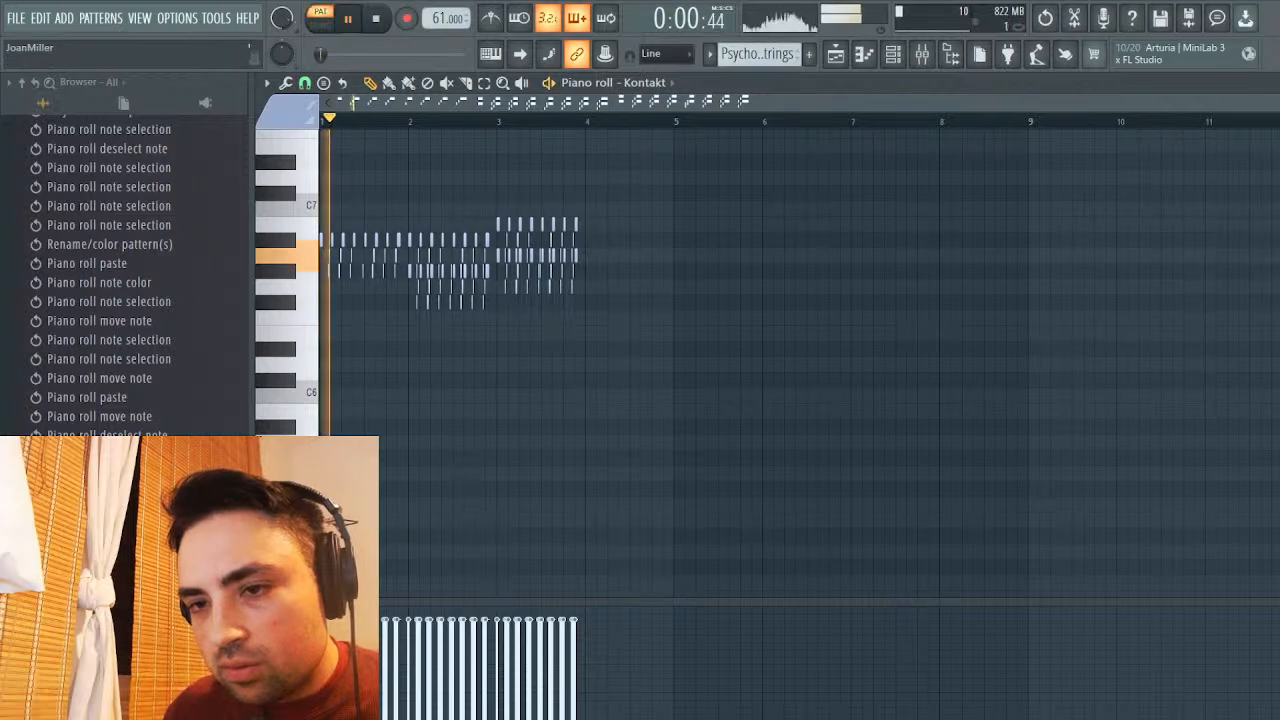
key("space")
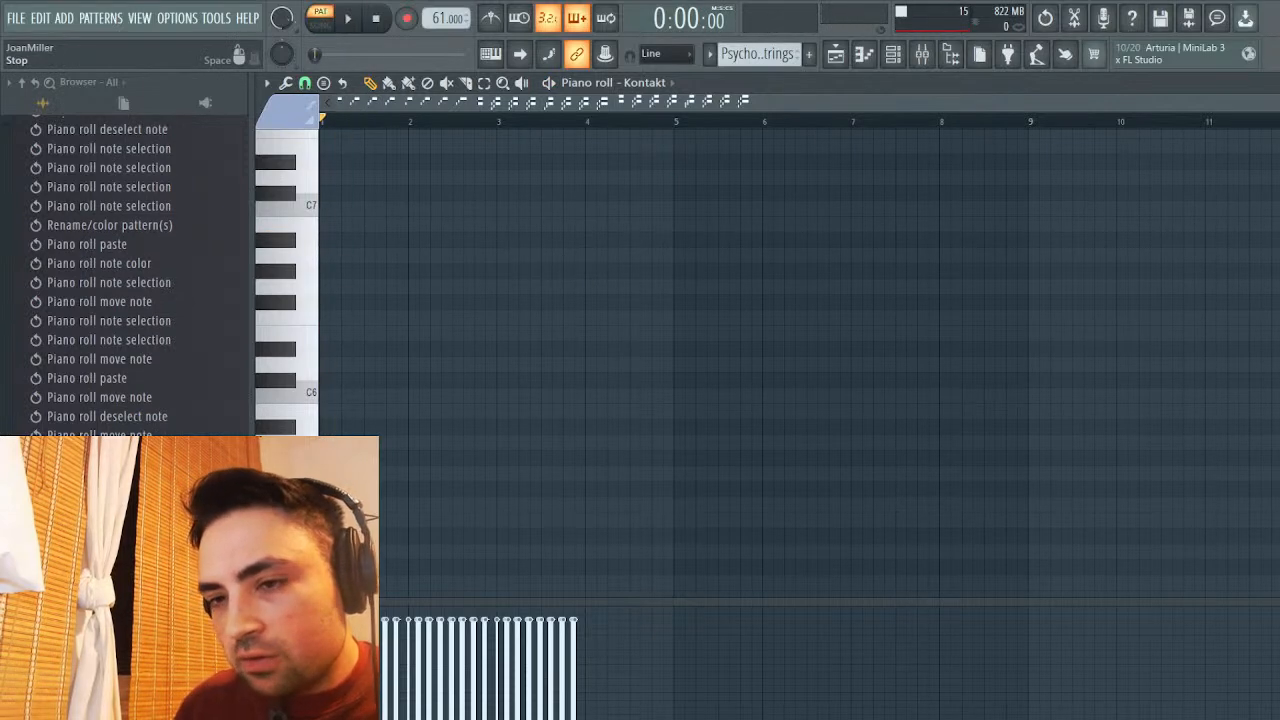
key("space")
scroll(800, 300, "up", 2)
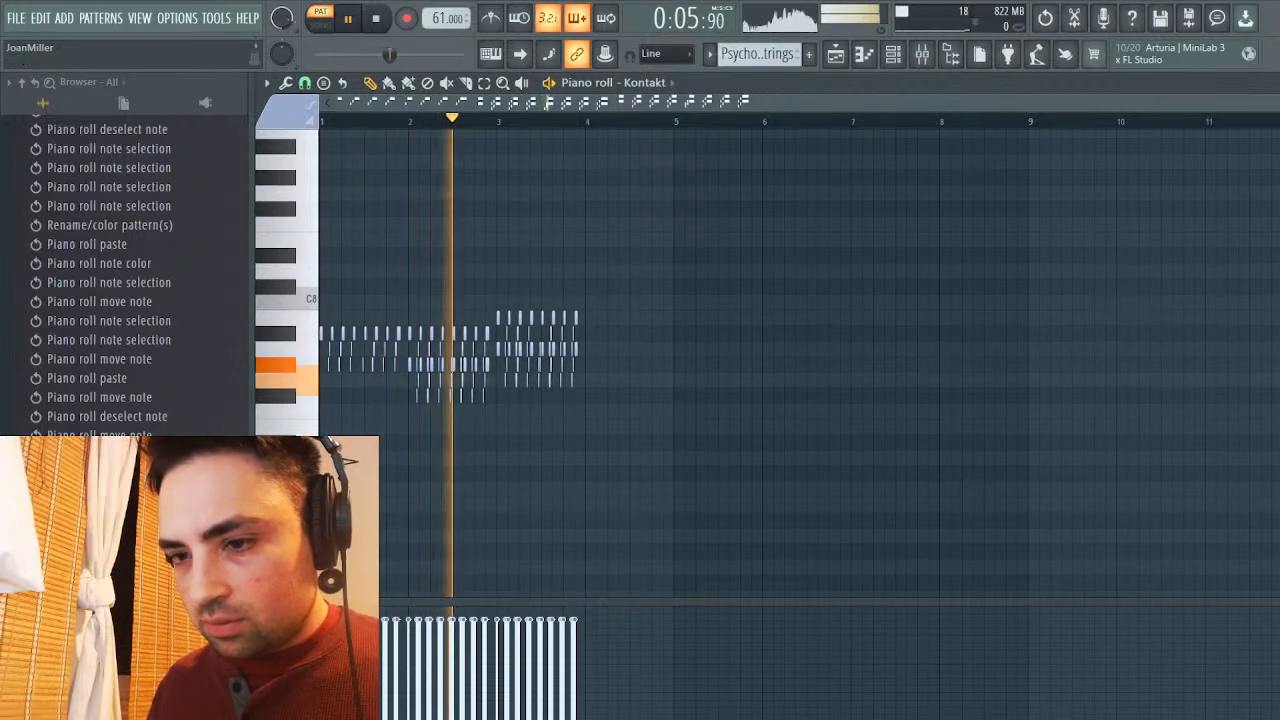
scroll(600, 102, "up", 3)
scroll(600, 102, "up", 2)
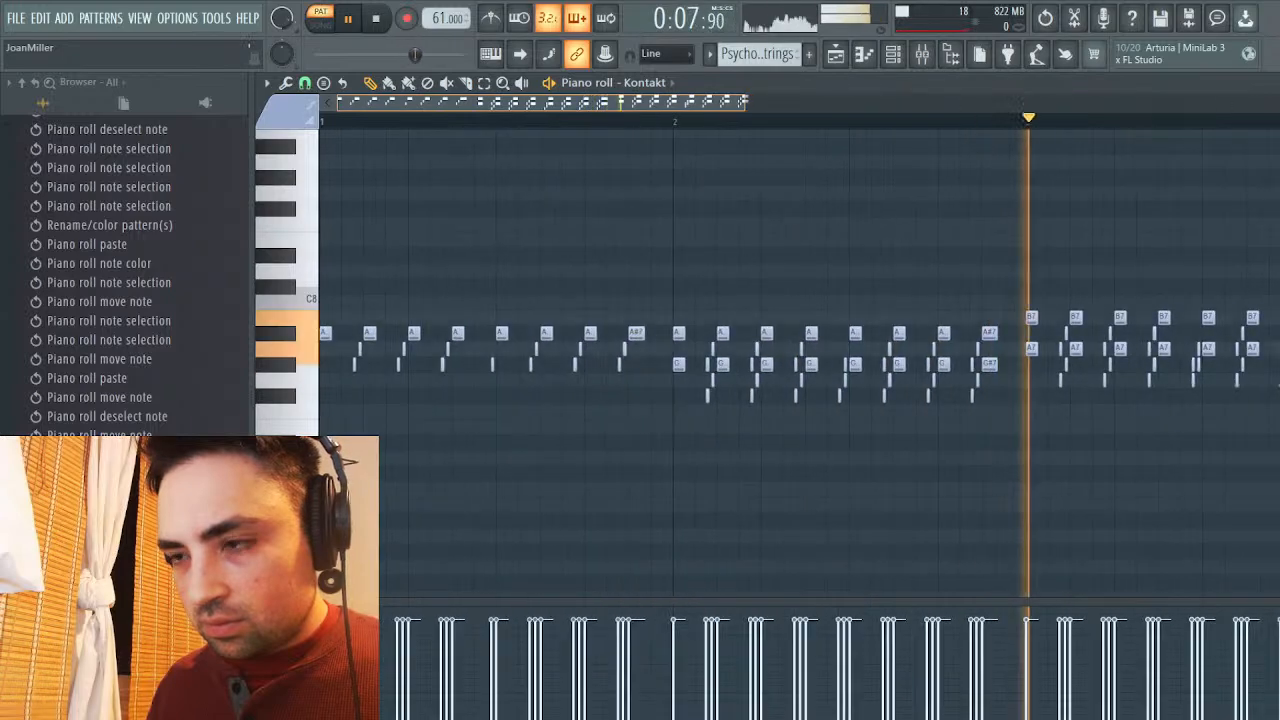
scroll(600, 102, "down", 2)
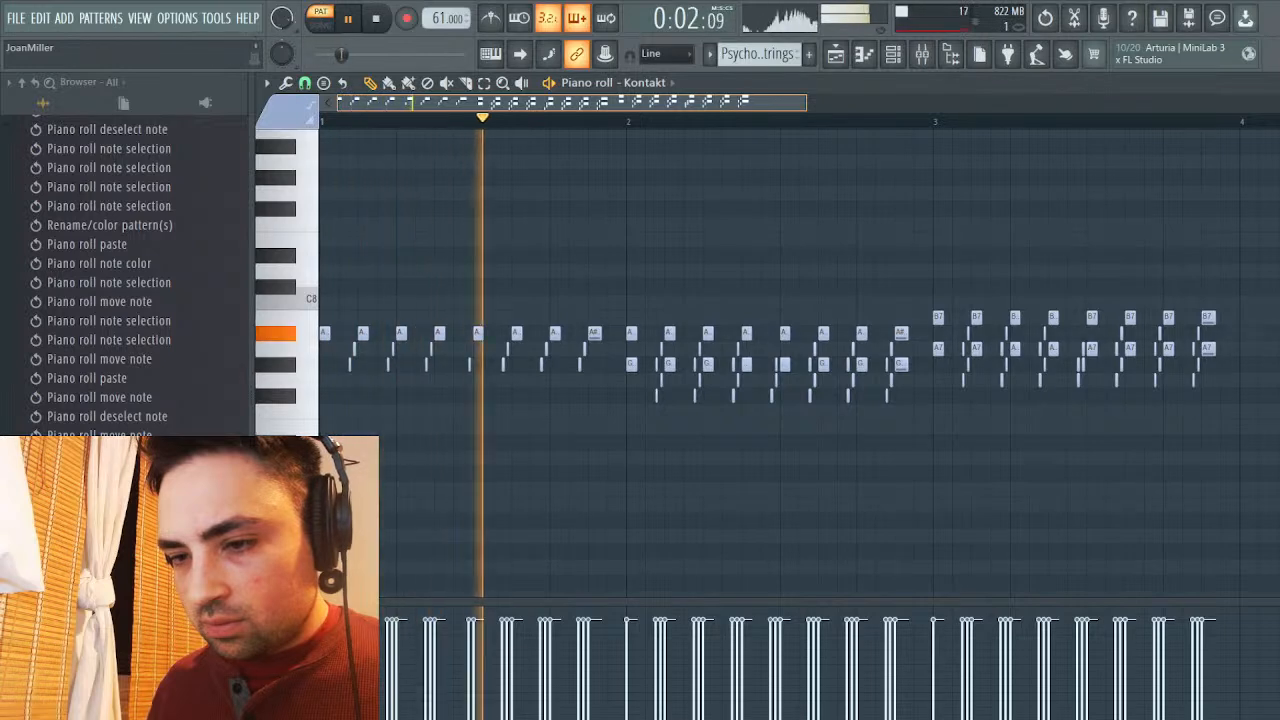
key("space")
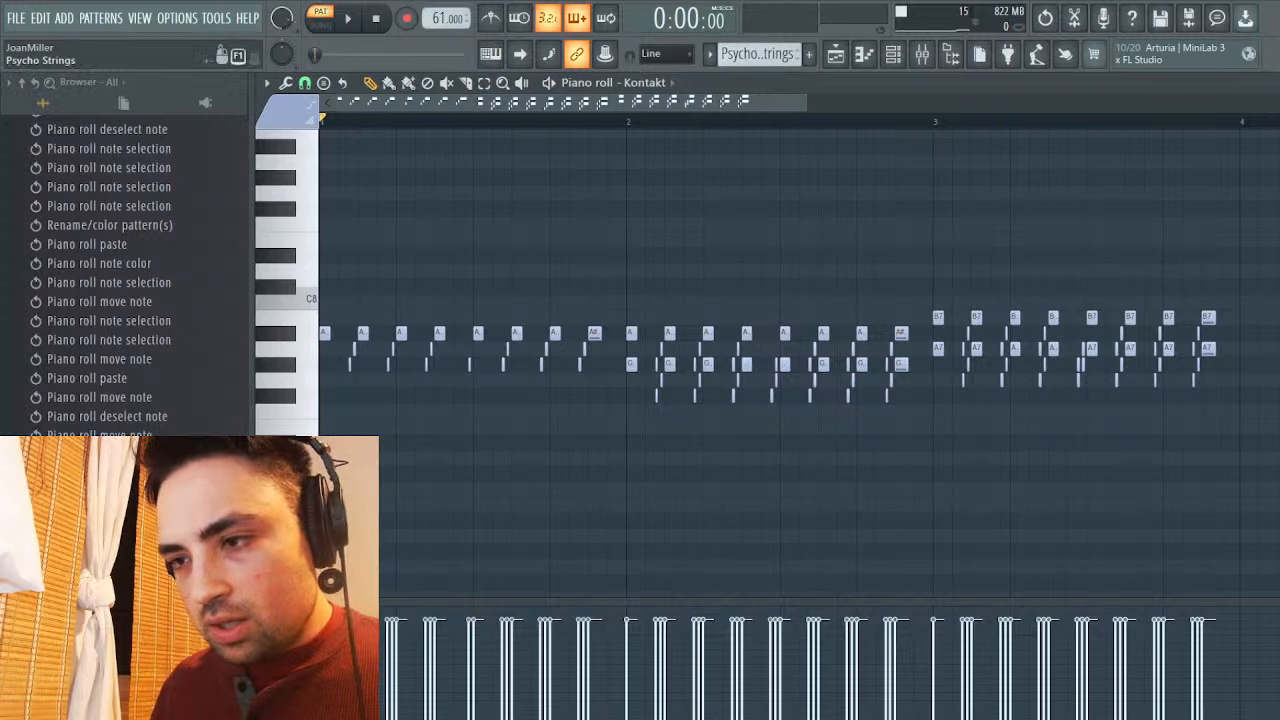
Examine the Track 6 notes of the Dank Dungeons pattern in bars 2 and 4 for comparison with the string part
scroll(757, 53, "down", 1)
scroll(290, 258, "up", 3)
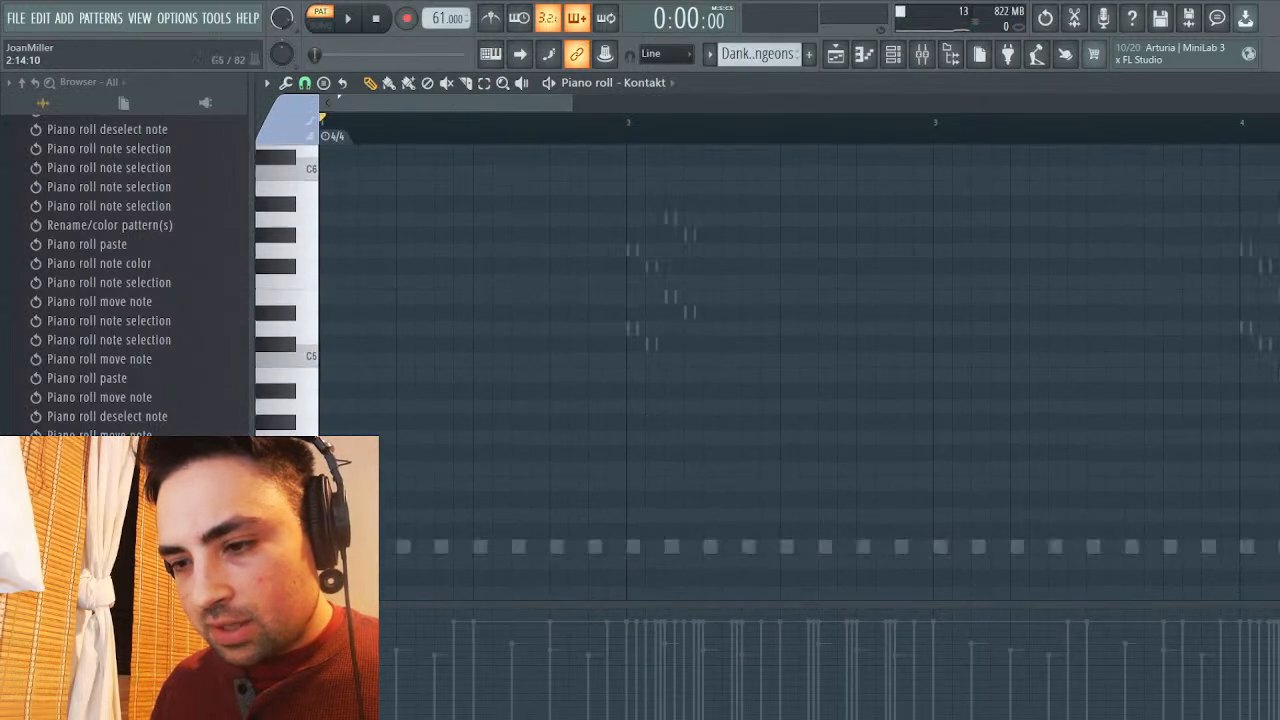
scroll(290, 258, "up", 9)
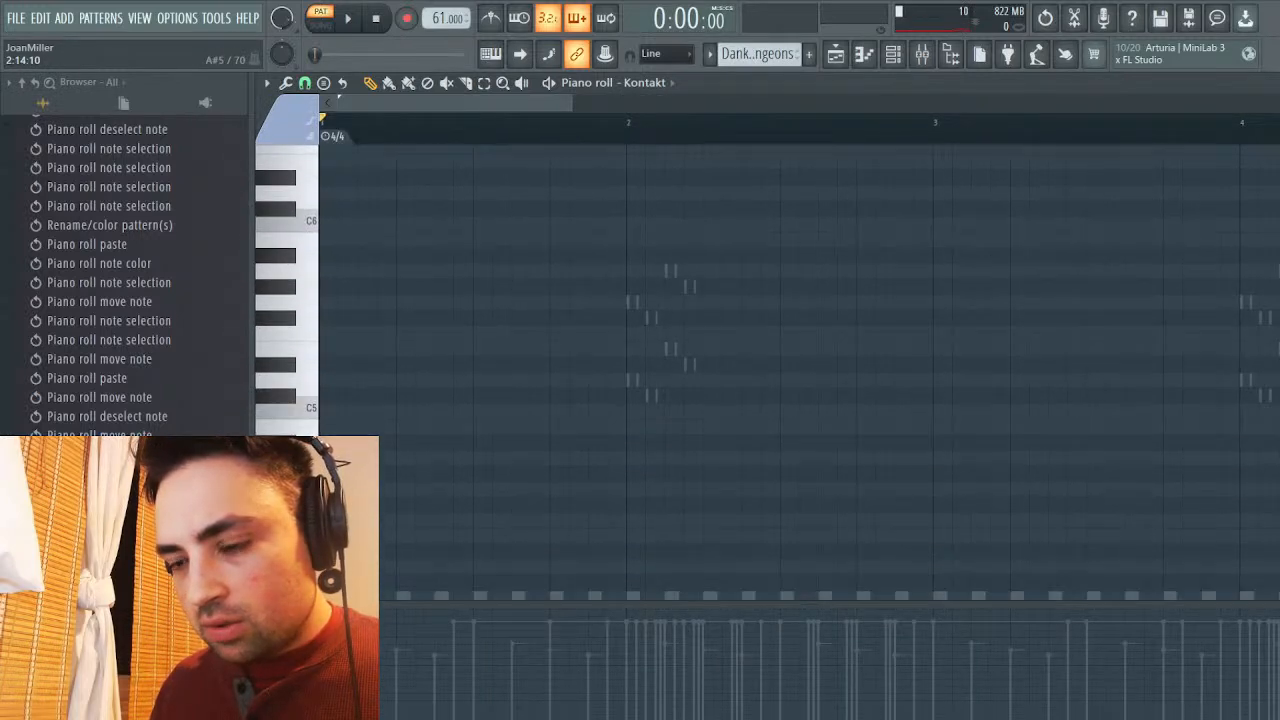
scroll(290, 258, "down", 12)
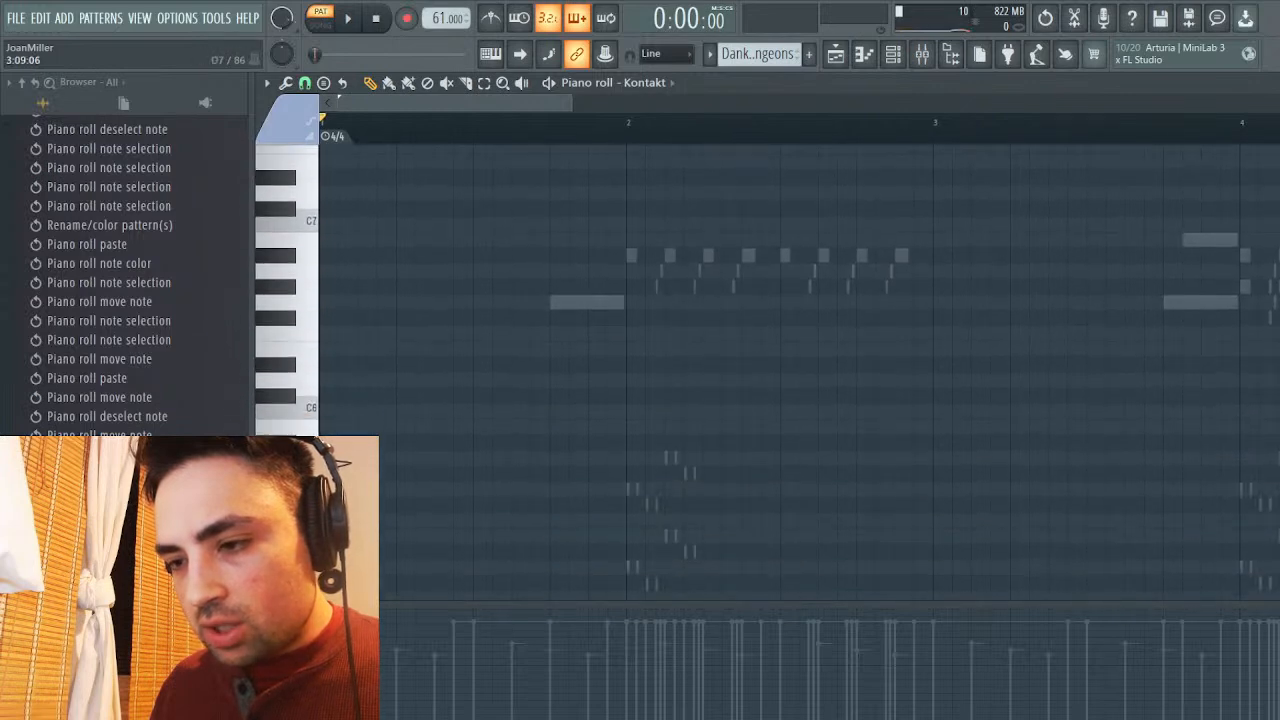
key("F7")
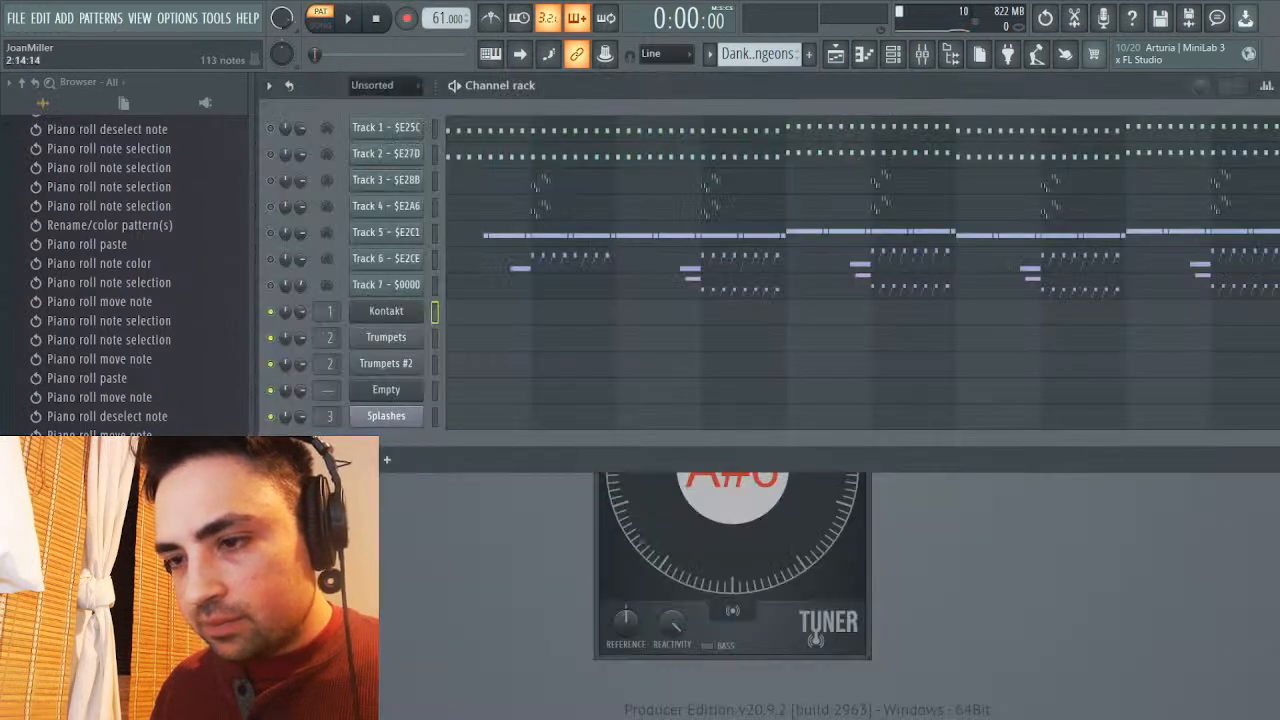
key("F7")
scroll(760, 320, "down", 3)
scroll(760, 320, "up", 3)
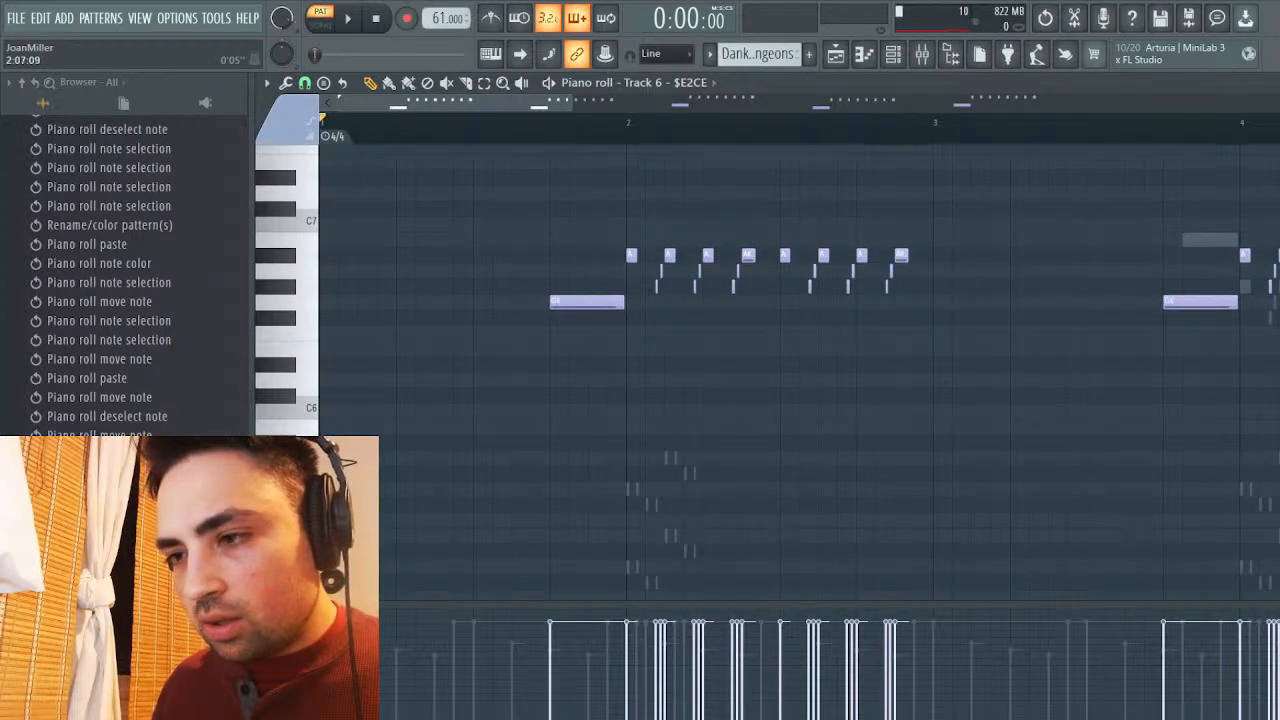
scroll(515, 103, "right", 5)
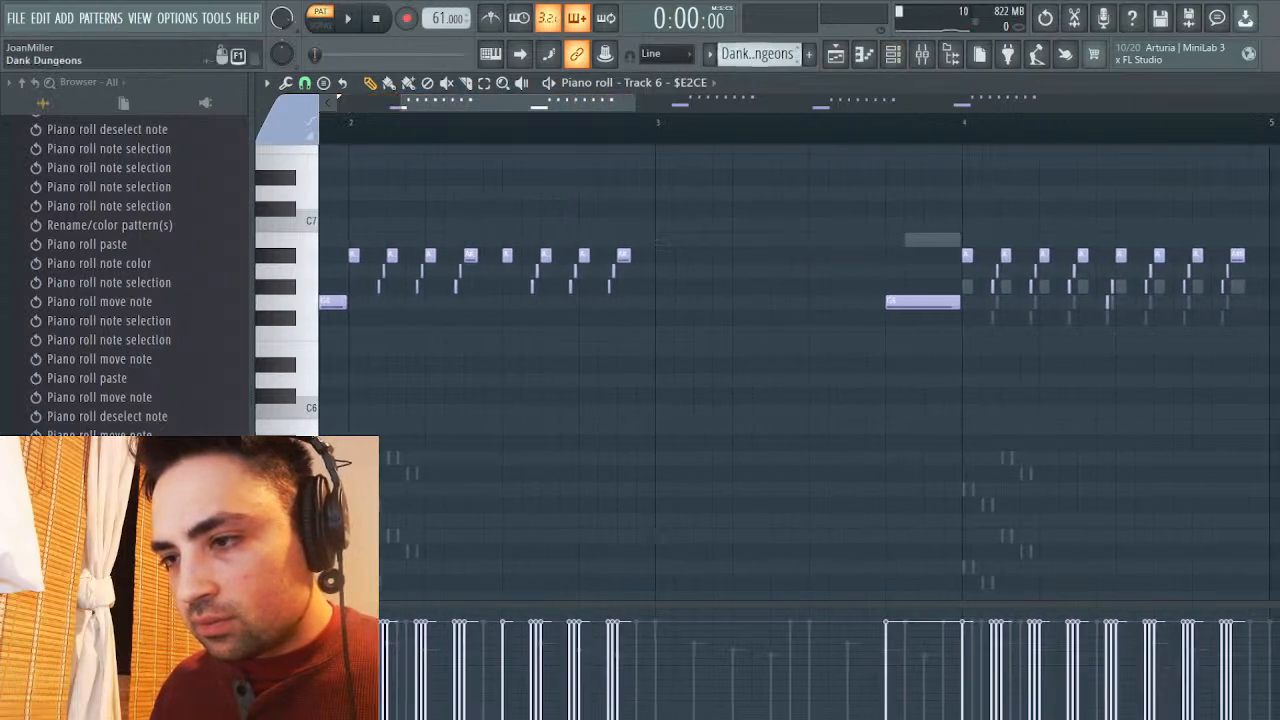
Move the Psycho Strings pattern's lone G#7 Kontakt note near the middle of bar 1 to the middle of bar 2
scroll(757, 53, "down", 1)
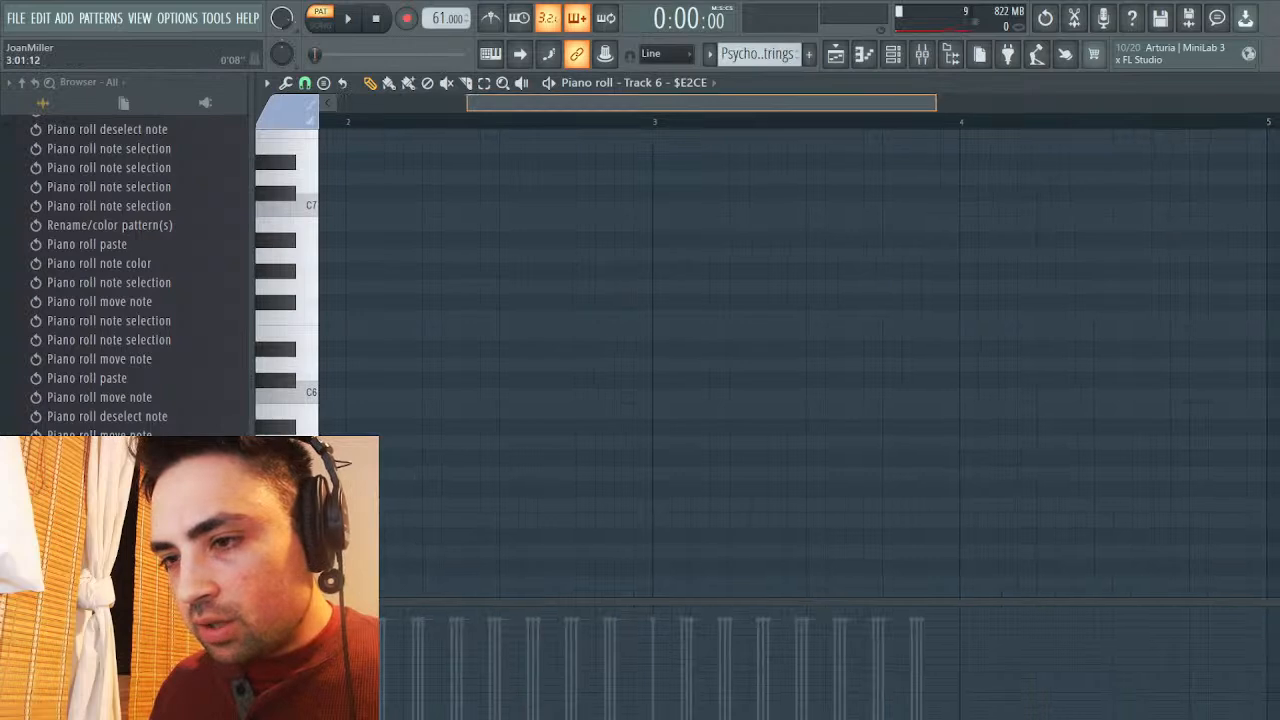
key("Escape")
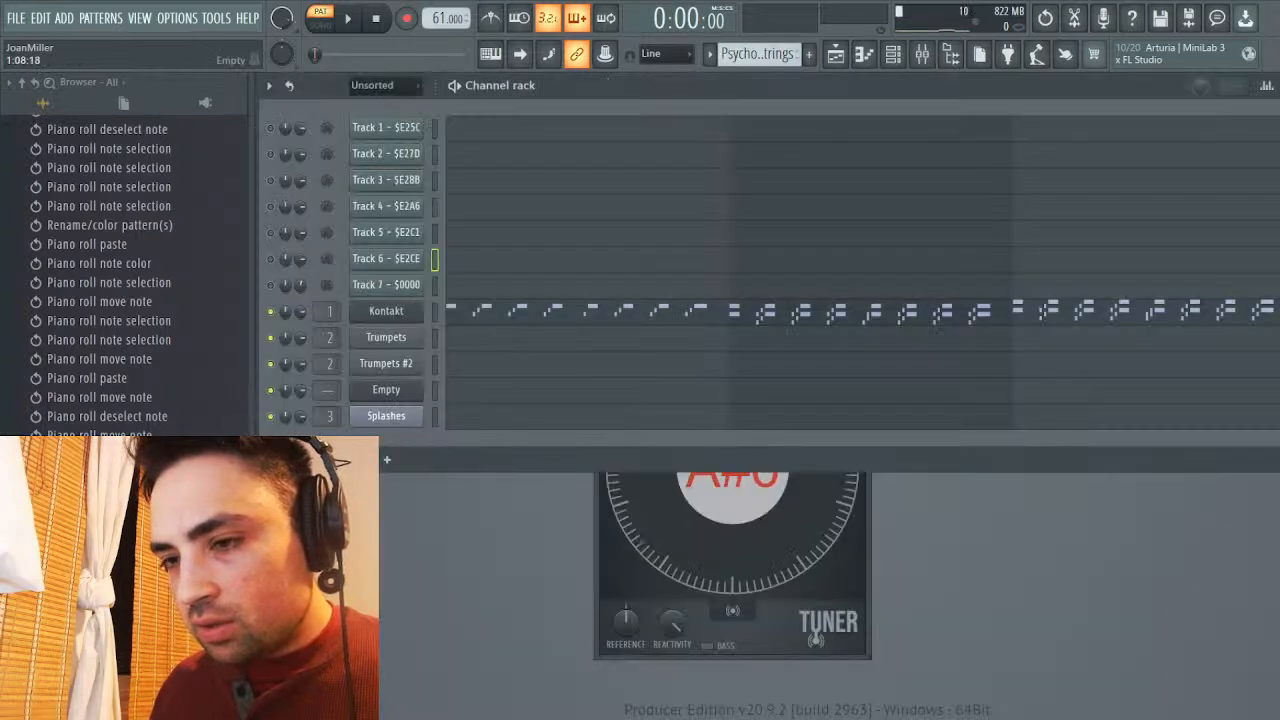
left_click(970, 308)
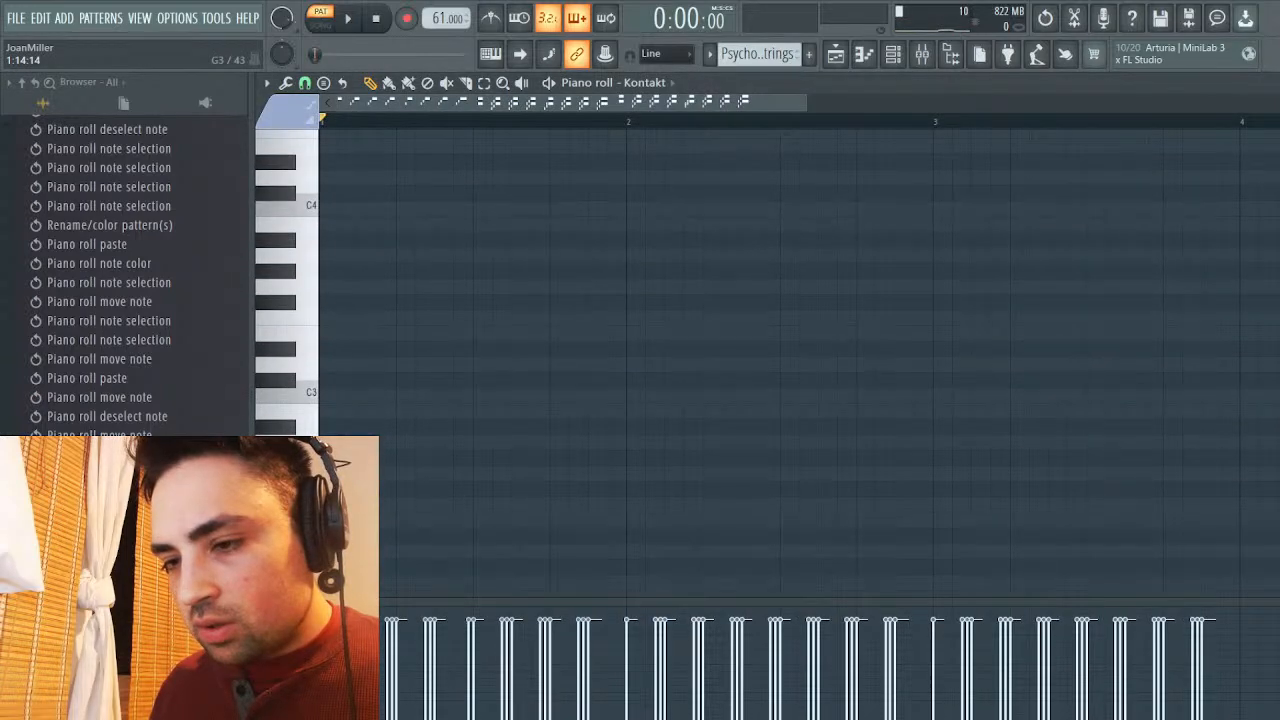
scroll(780, 300, "up", 3)
right_click(469, 318)
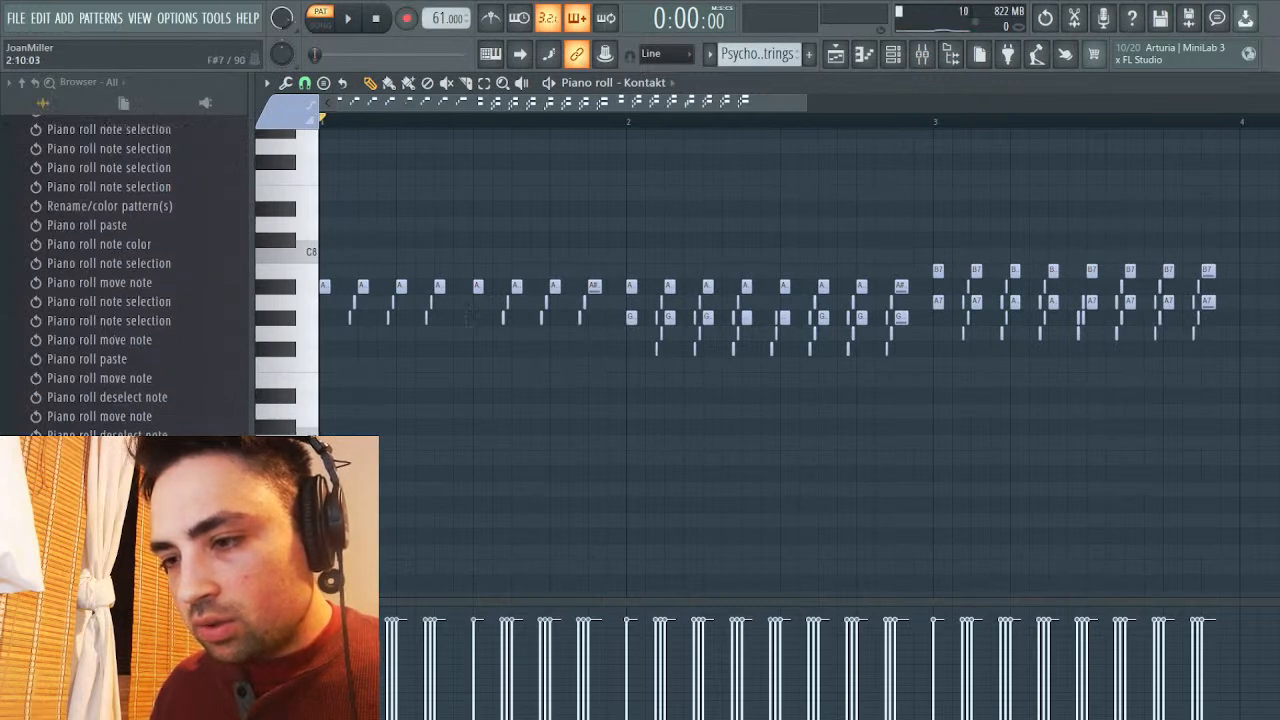
key("ctrl+z")
left_click_drag(469, 318, 777, 318)
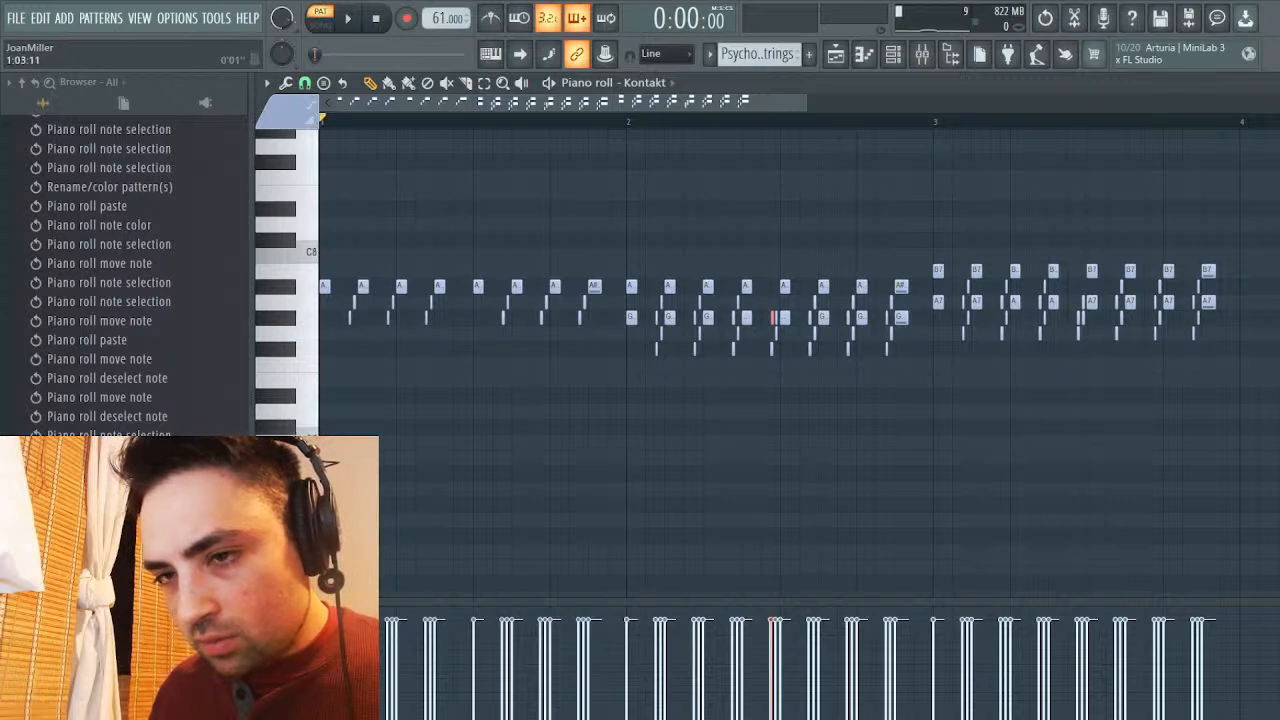
Lower the moved G#7 note in bar 2 to G7, directly above the lowest note of its group
left_click_drag(326, 101, 480, 101)
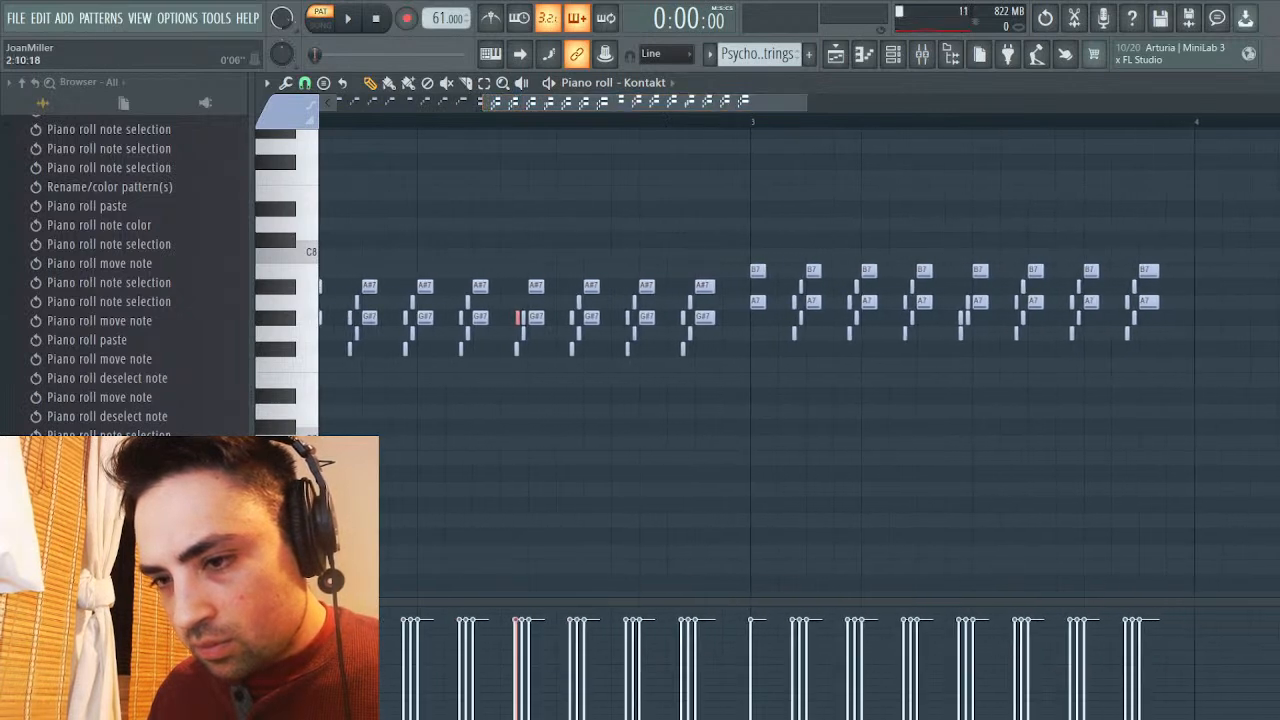
scroll(630, 317, "left", 2)
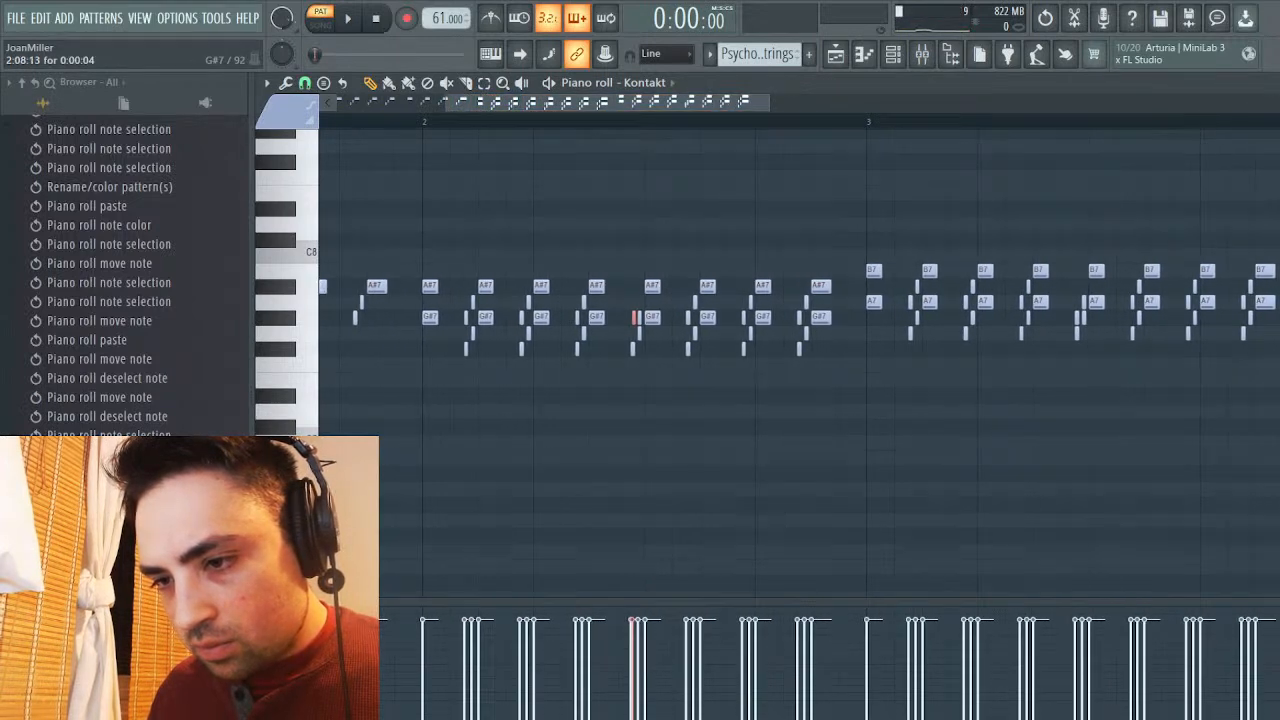
left_click_drag(635, 317, 632, 332)
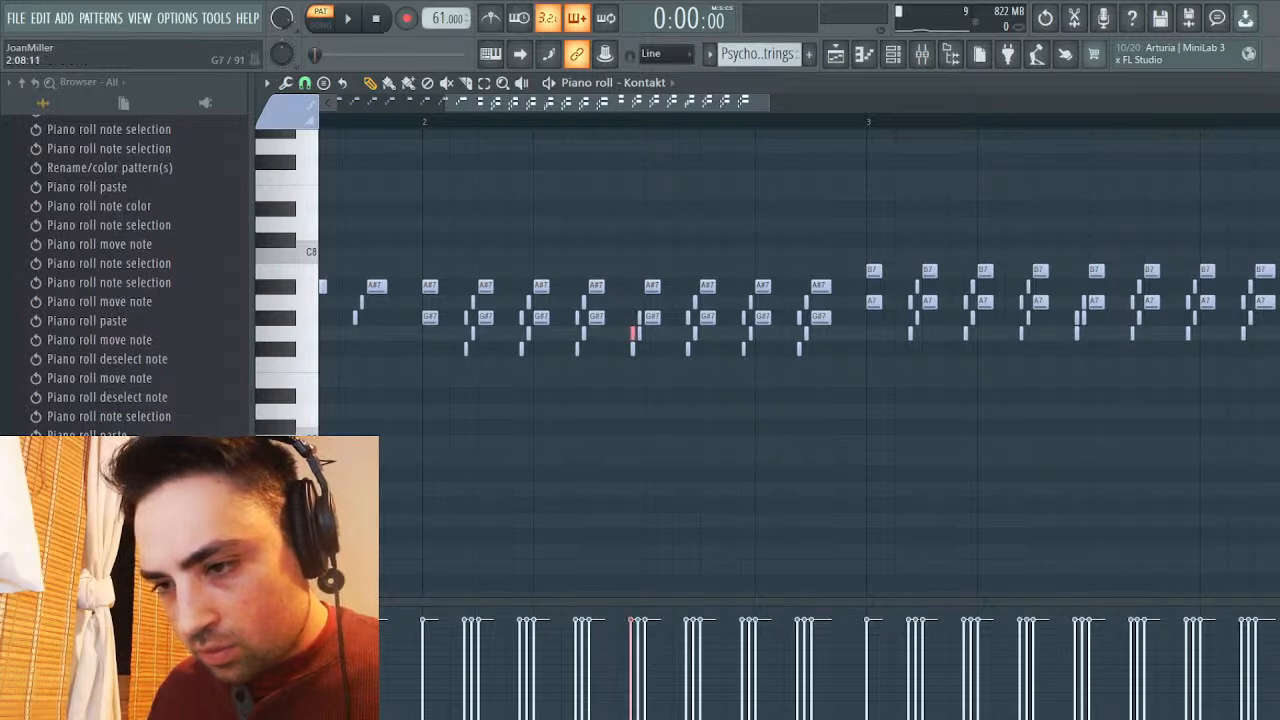
Play the start of the Psycho Strings pattern to check the Kontakt notes leading into bar 2
key("space")
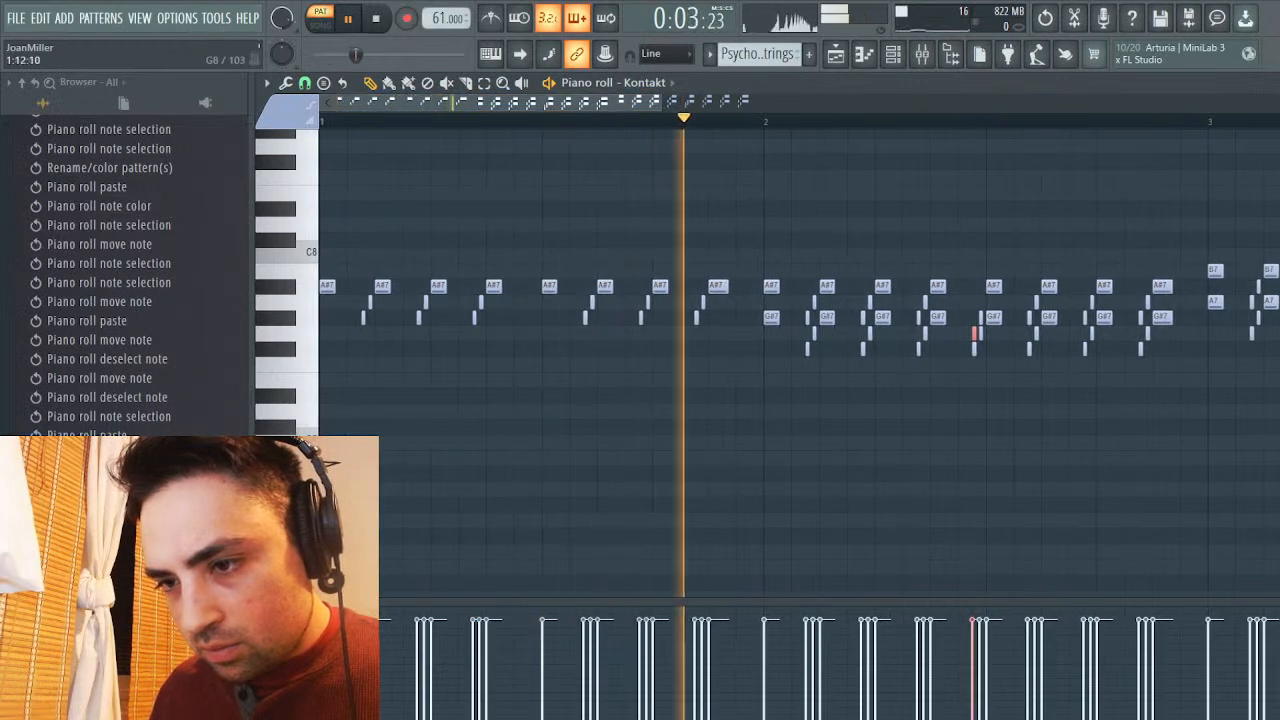
key("space")
Edit the Psycho Strings instrument's volume envelope in Kontakt so the level decays to zero early along a steep curve, checking it during playback
key("F6")
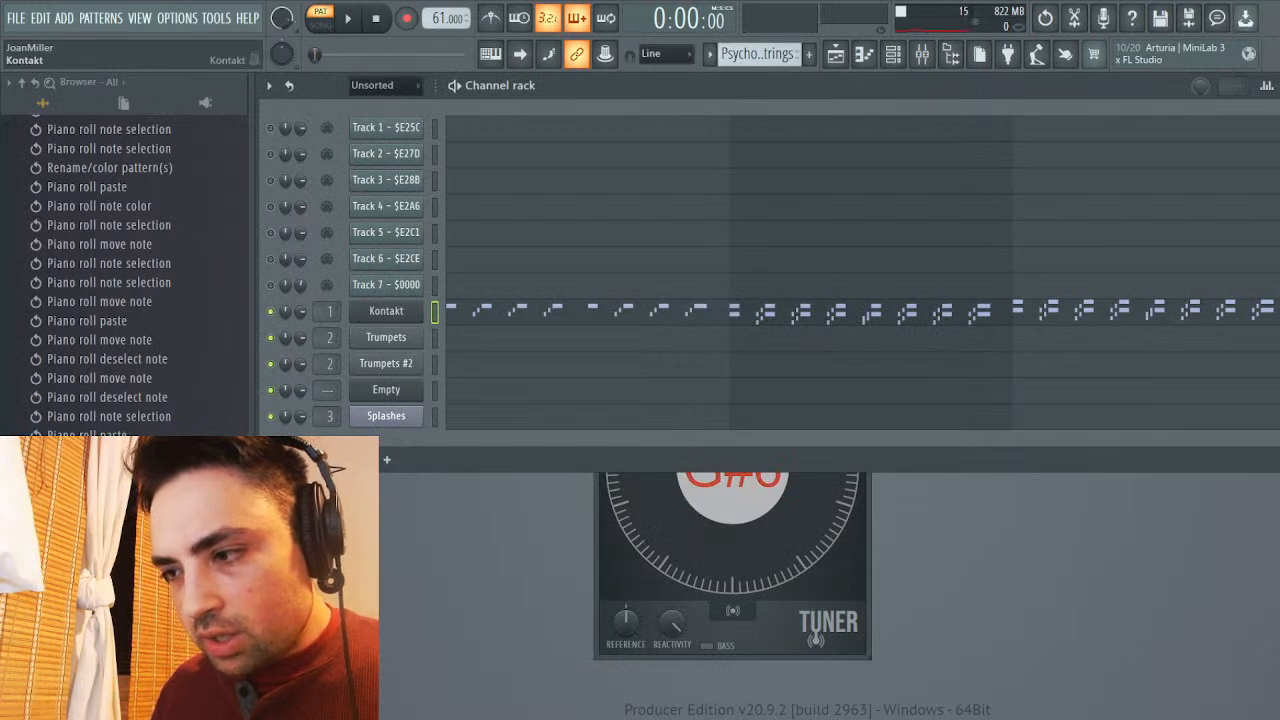
left_click(386, 311)
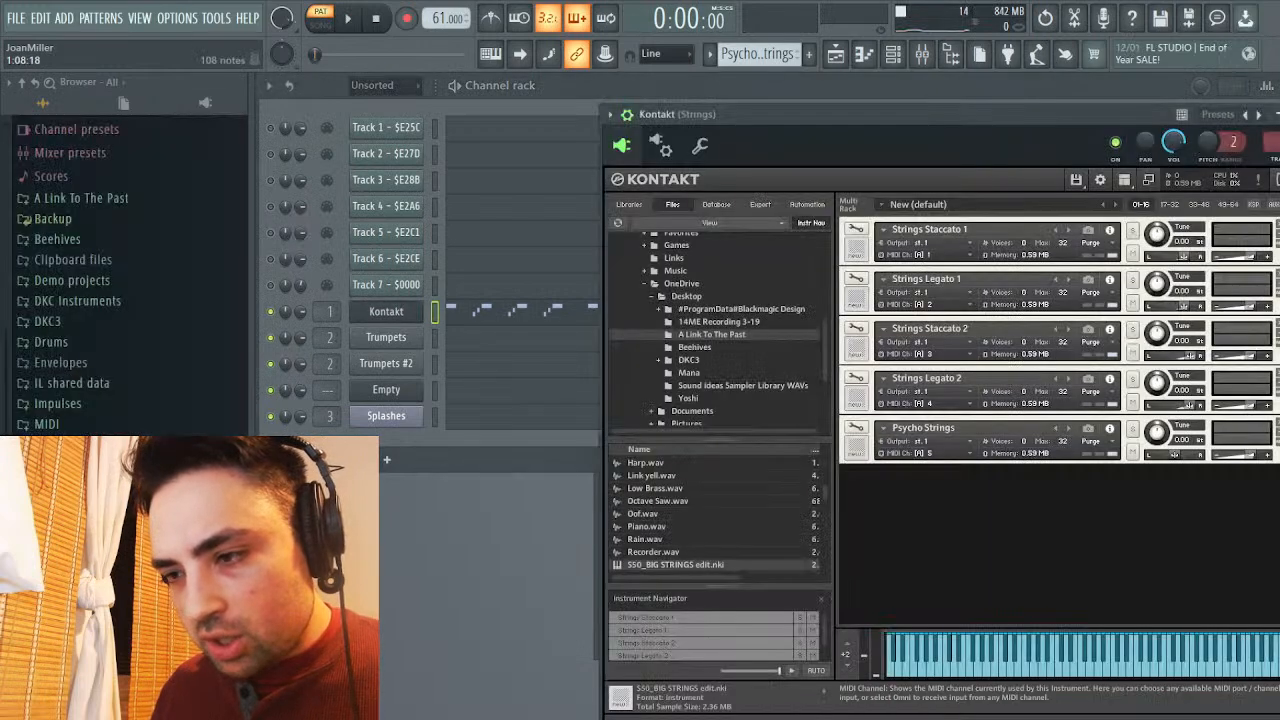
left_click(855, 427)
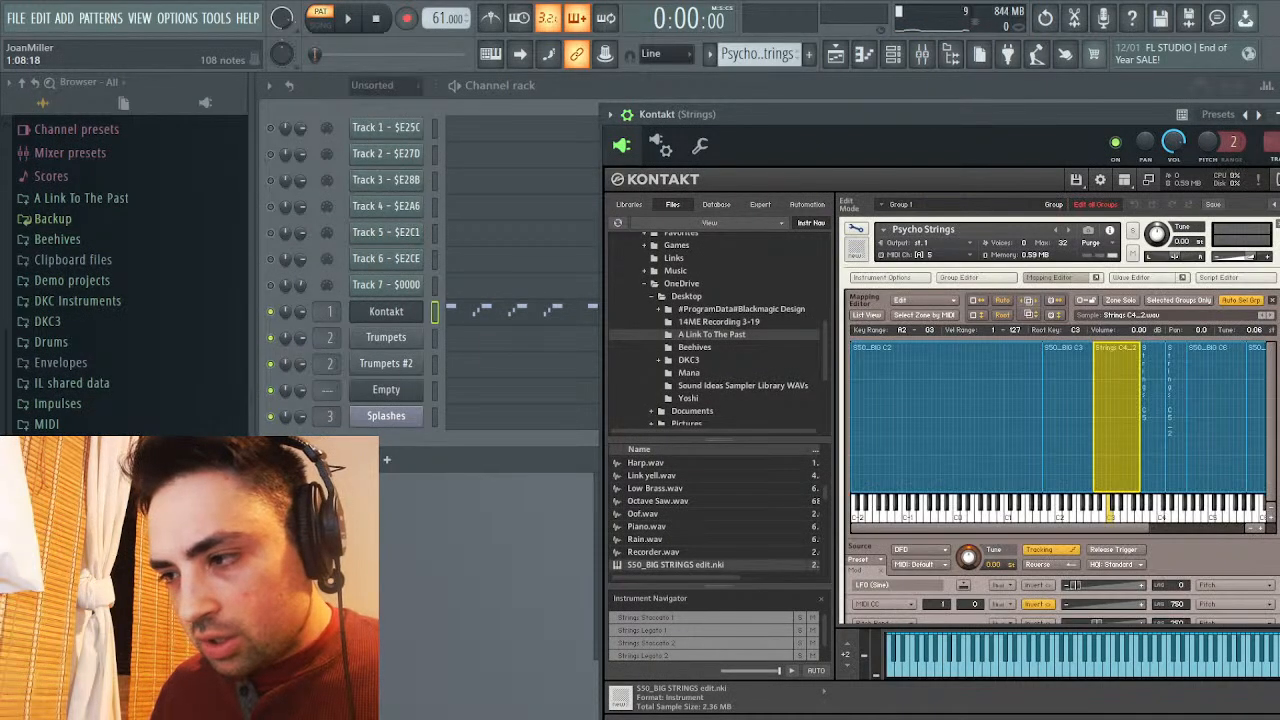
scroll(1060, 420, "down", 5)
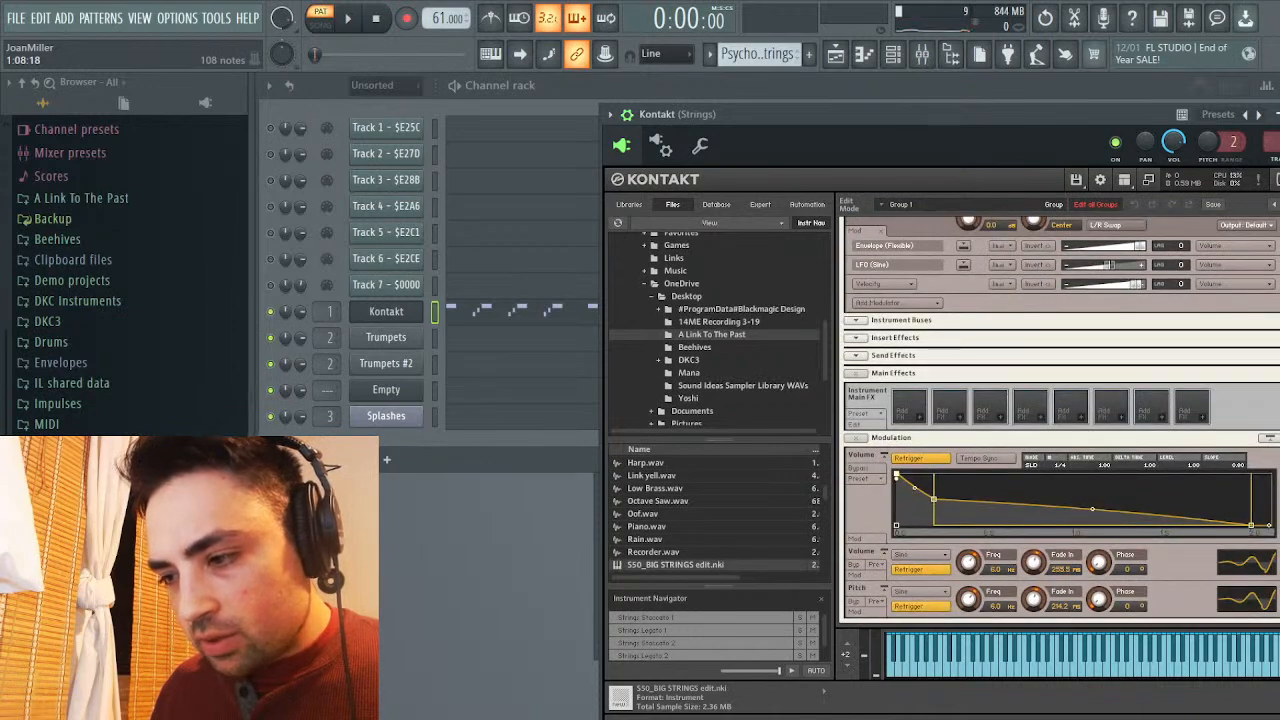
left_click_drag(934, 498, 914, 525)
key("space")
mouse_move(914, 525)
left_mouse_down()
mouse_move(933, 525)
mouse_move(914, 515)
left_mouse_up()
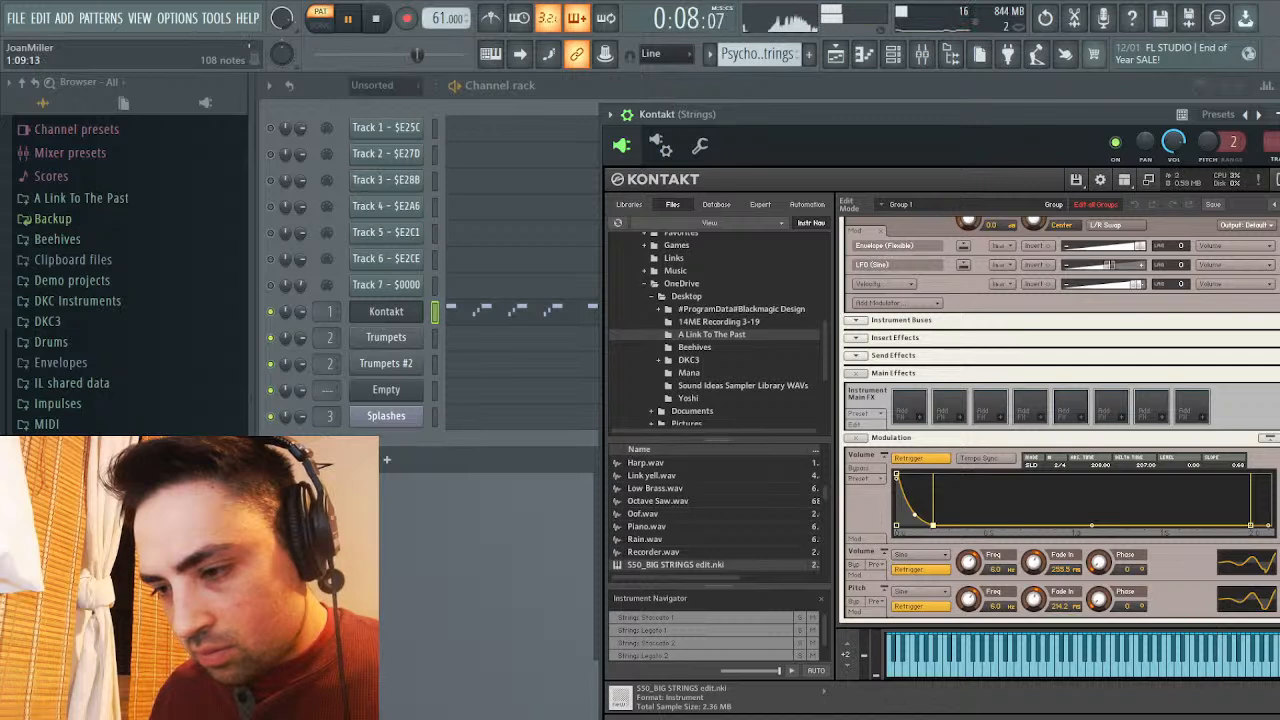
key("space")
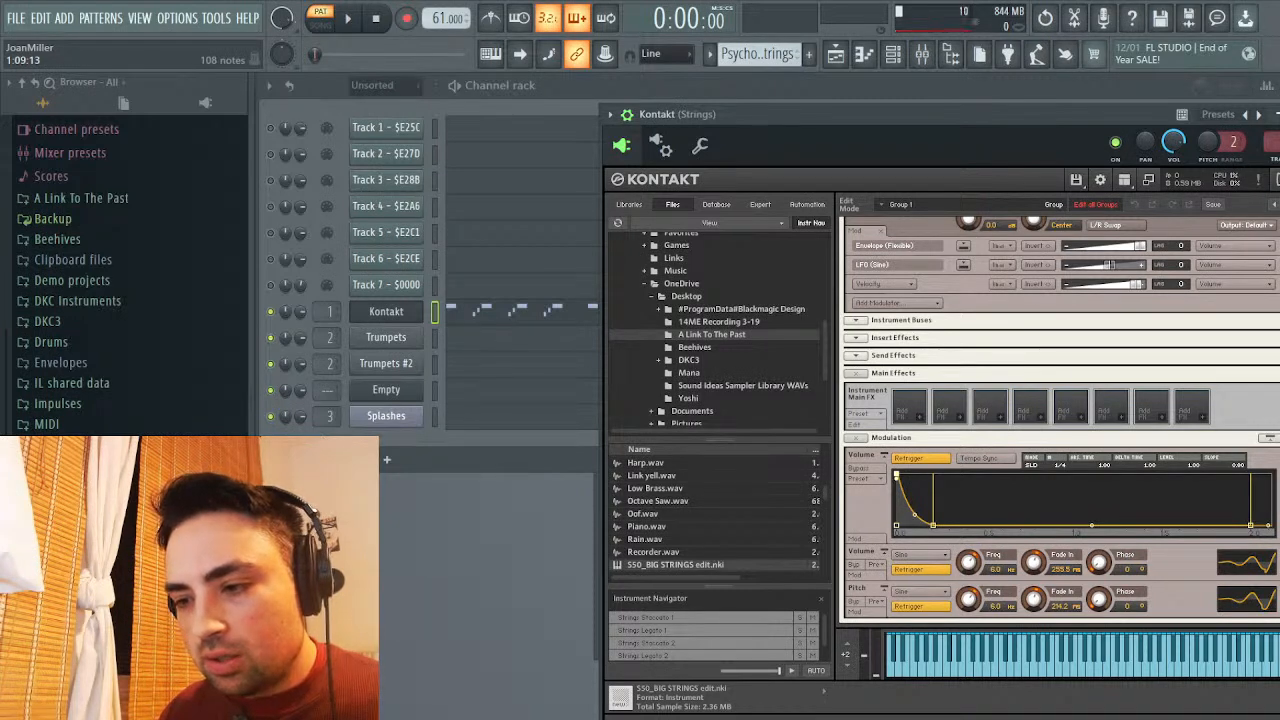
Give the volume envelope an attack of about 36 ms and adjust its release to about 261 ms while the pattern plays
left_click_drag(897, 476, 902, 476)
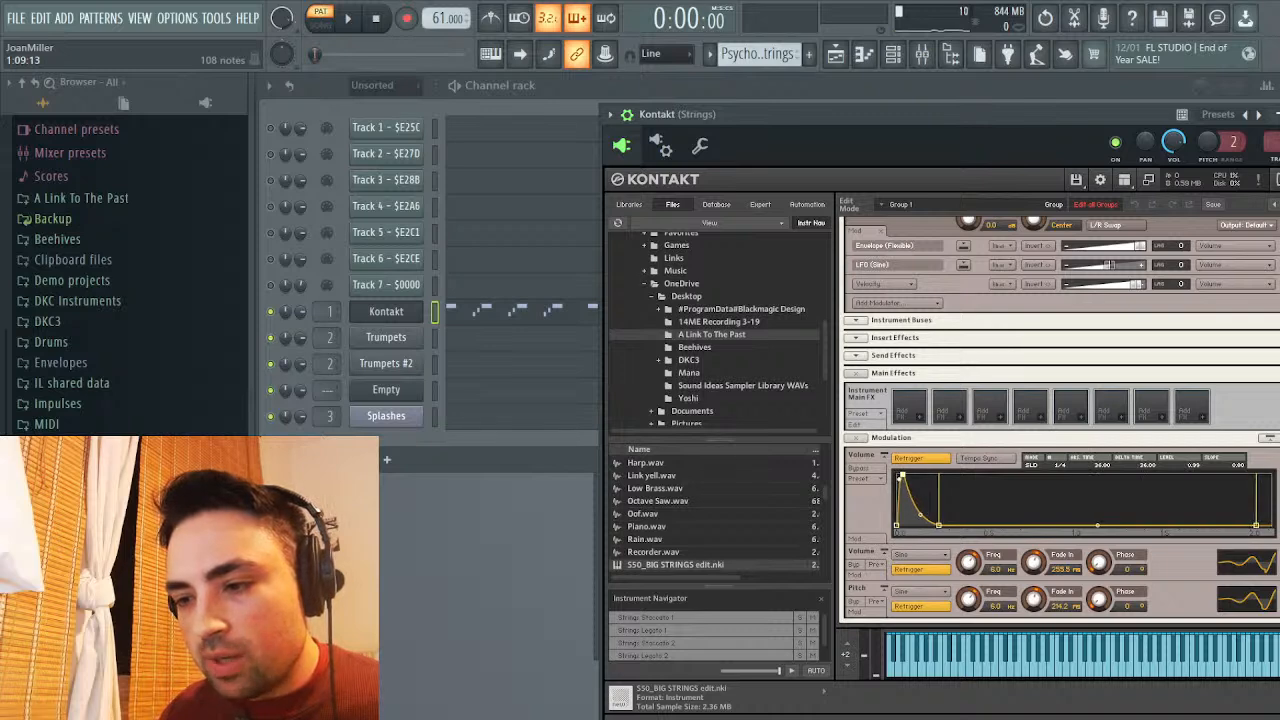
key("space")
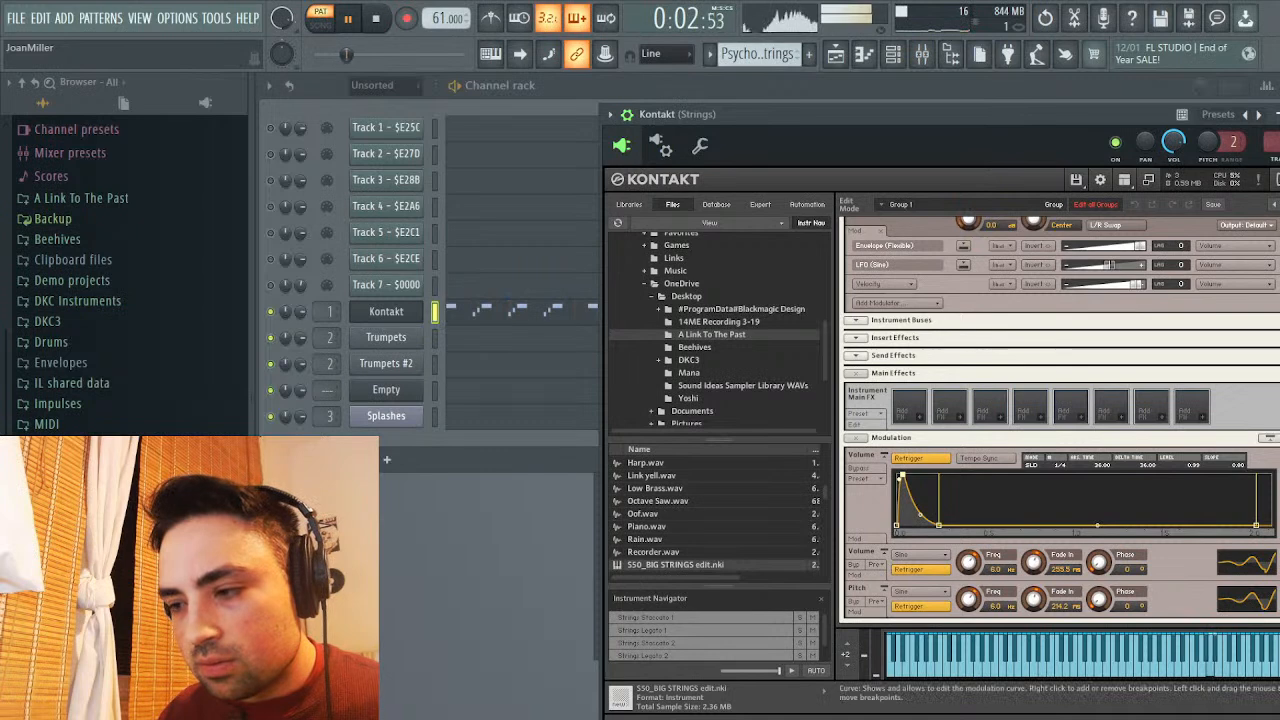
left_click_drag(1090, 532, 973, 532)
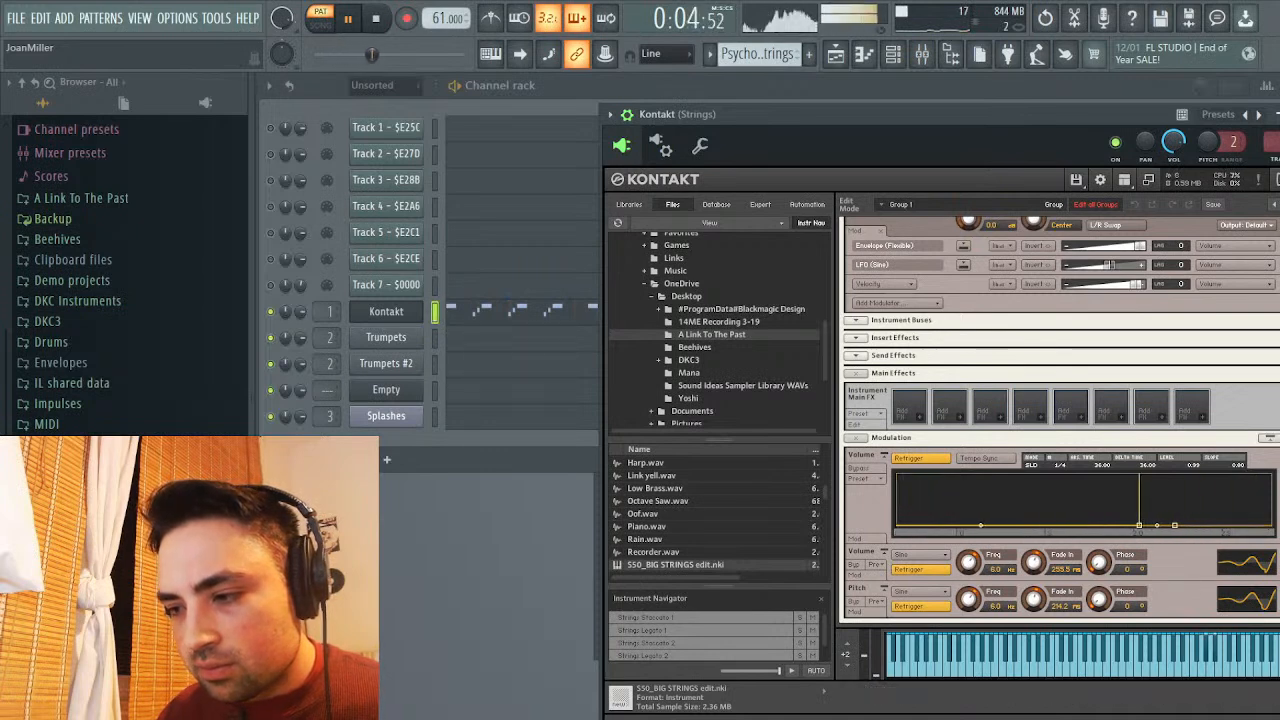
mouse_move(1174, 525)
left_mouse_down()
mouse_move(1212, 525)
mouse_move(1170, 525)
left_mouse_up()
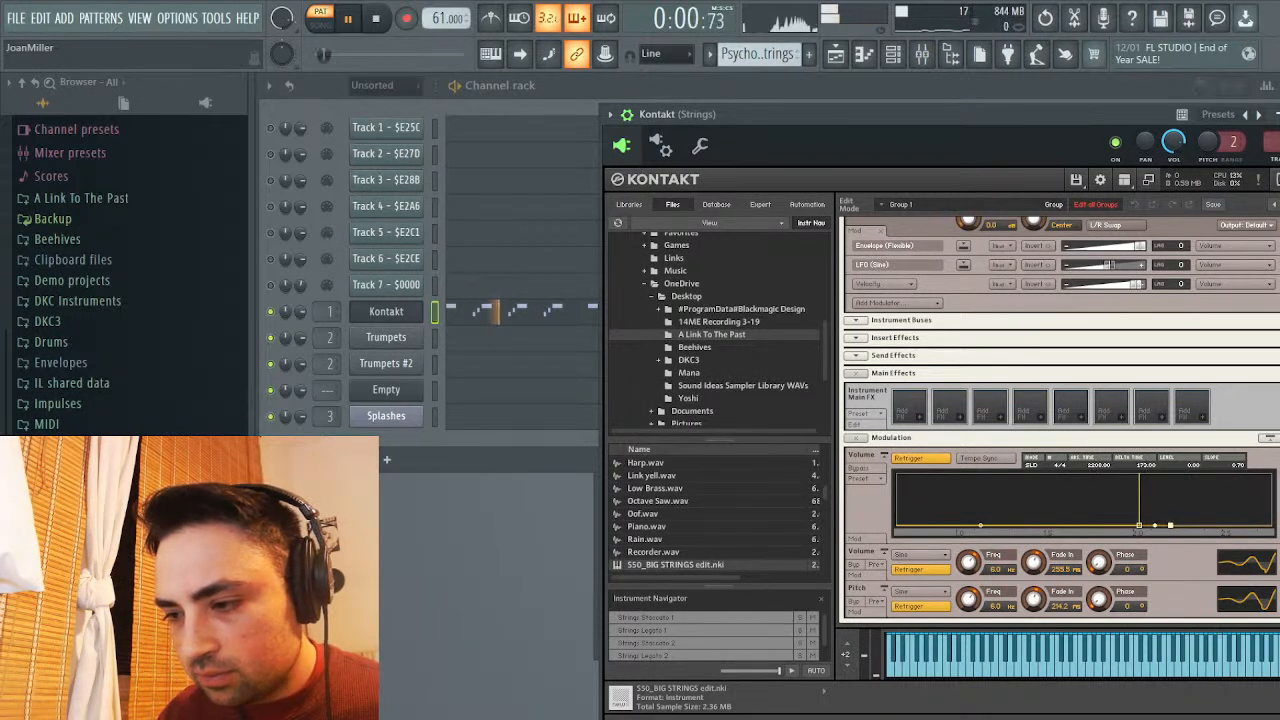
left_click_drag(1170, 525, 1177, 525)
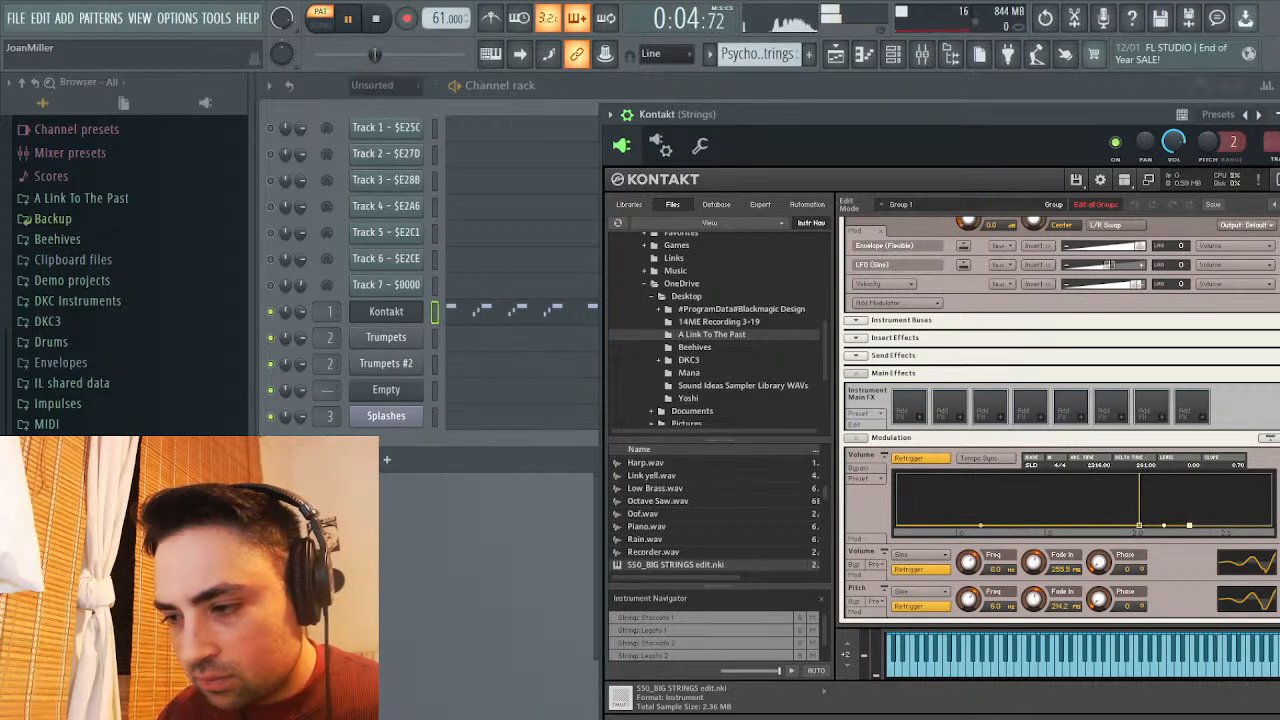
left_click_drag(1188, 525, 1184, 525)
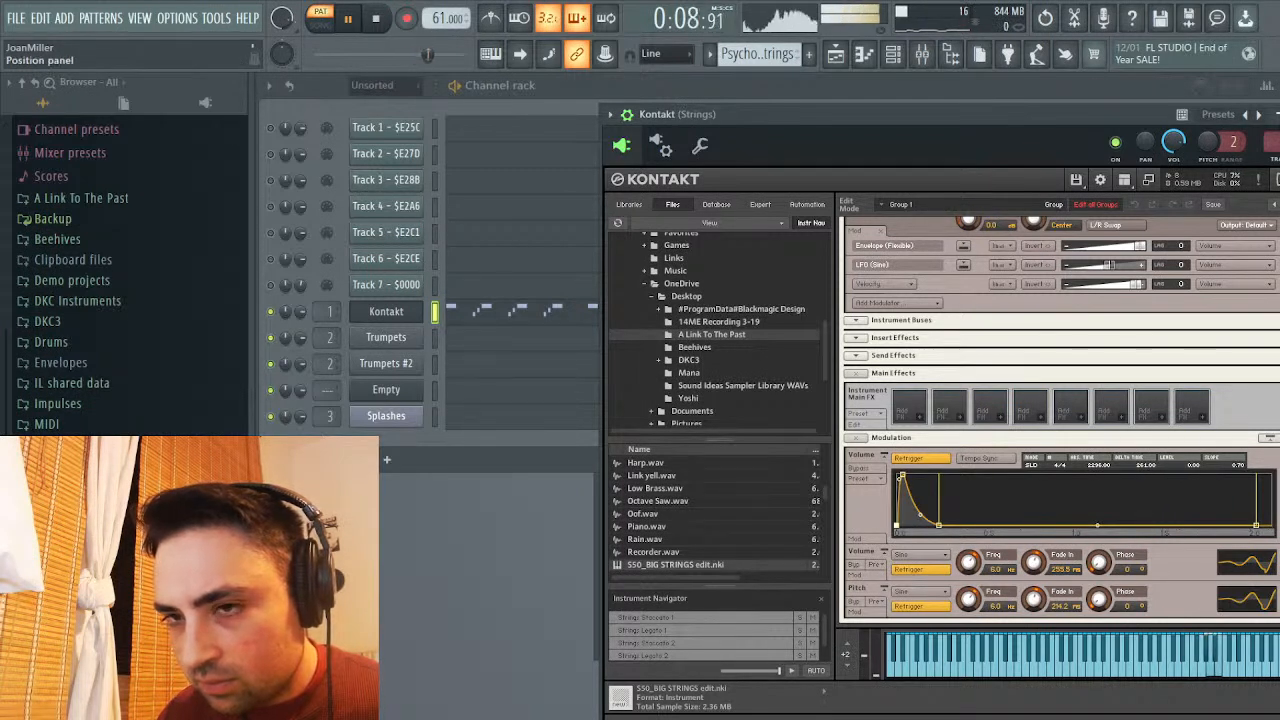
key("space")
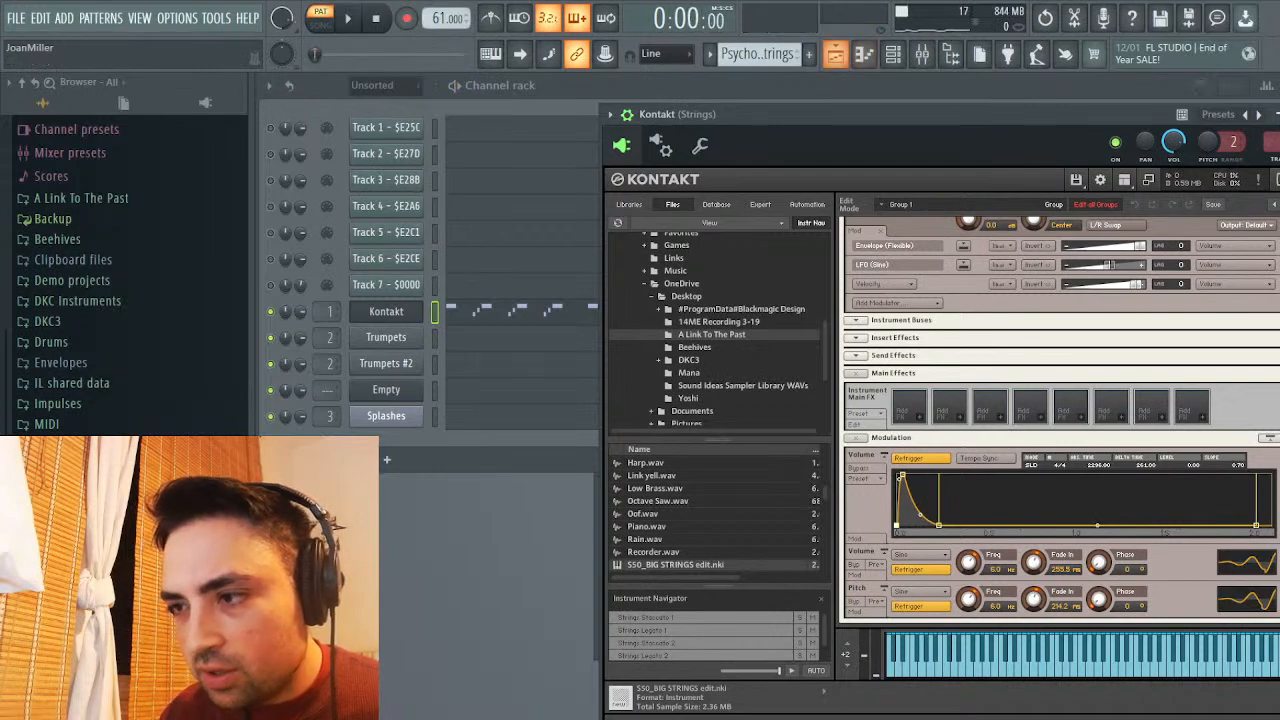
Assign the Psycho Strings instrument to the Psycho Strings output and show Kontakt's Outputs section from the multi rack
scroll(1060, 420, "up", 10)
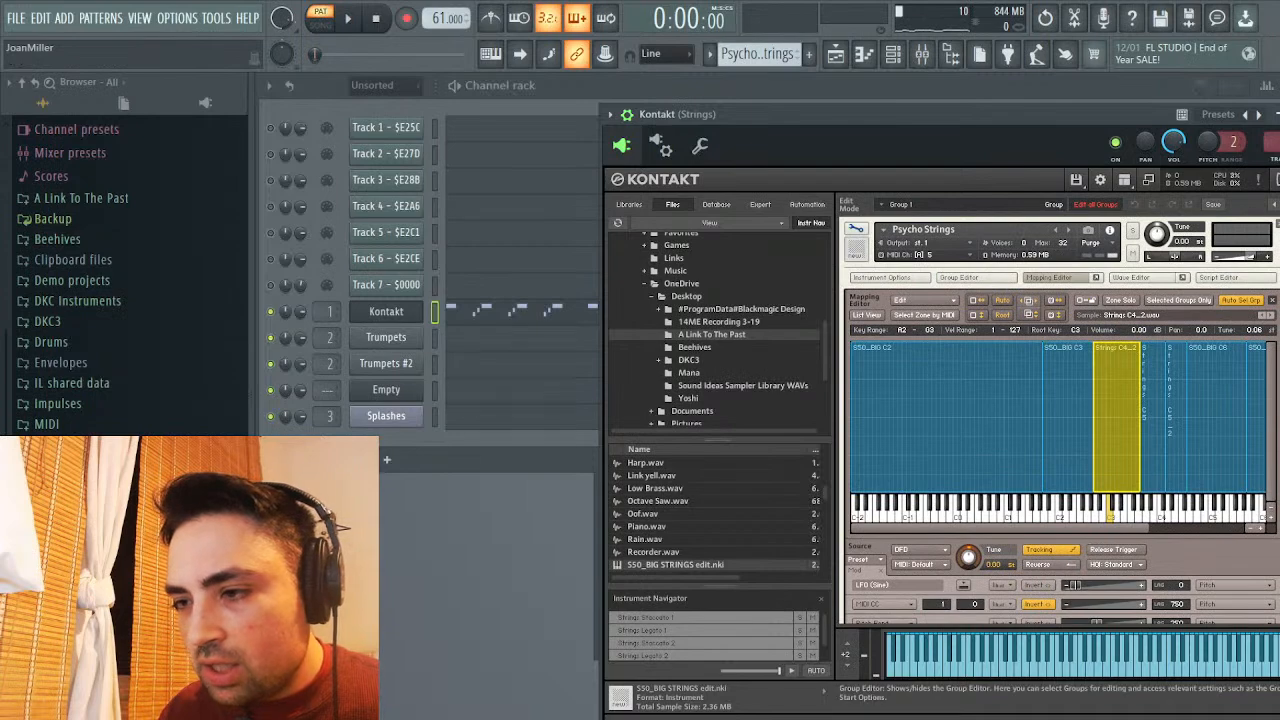
left_click(905, 243)
key("Escape")
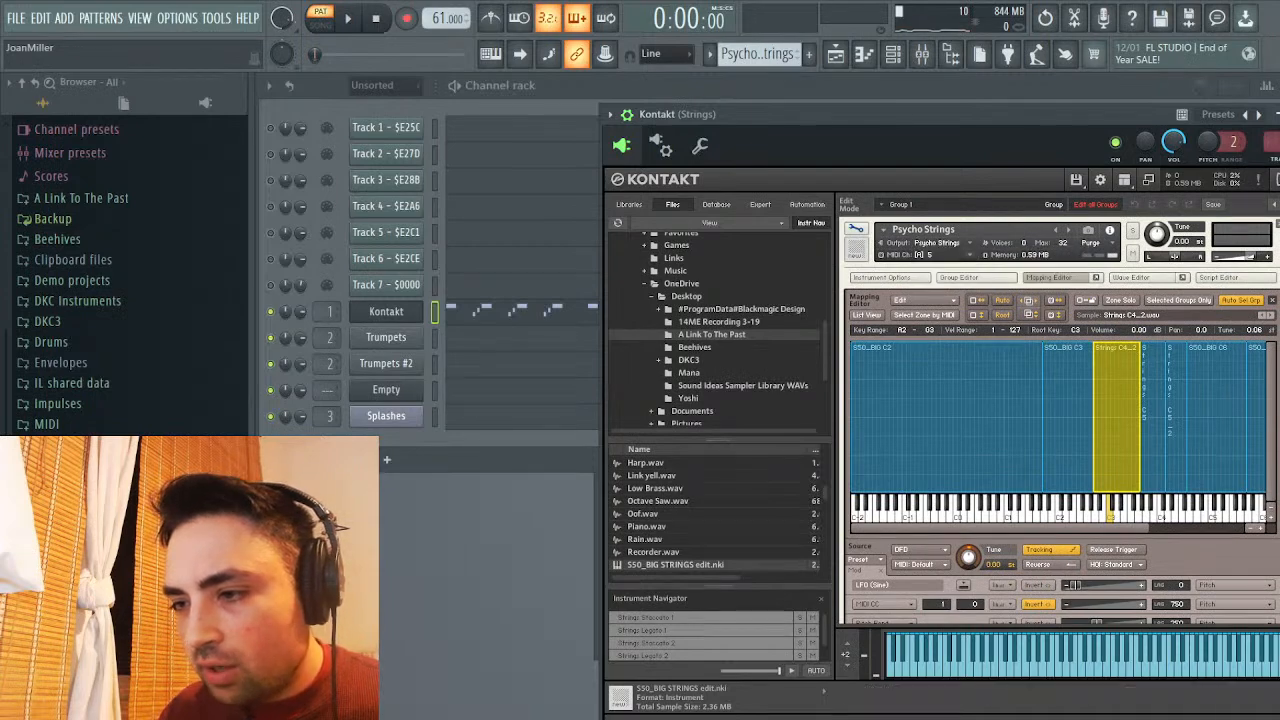
scroll(1060, 420, "down", 2)
scroll(1060, 420, "up", 2)
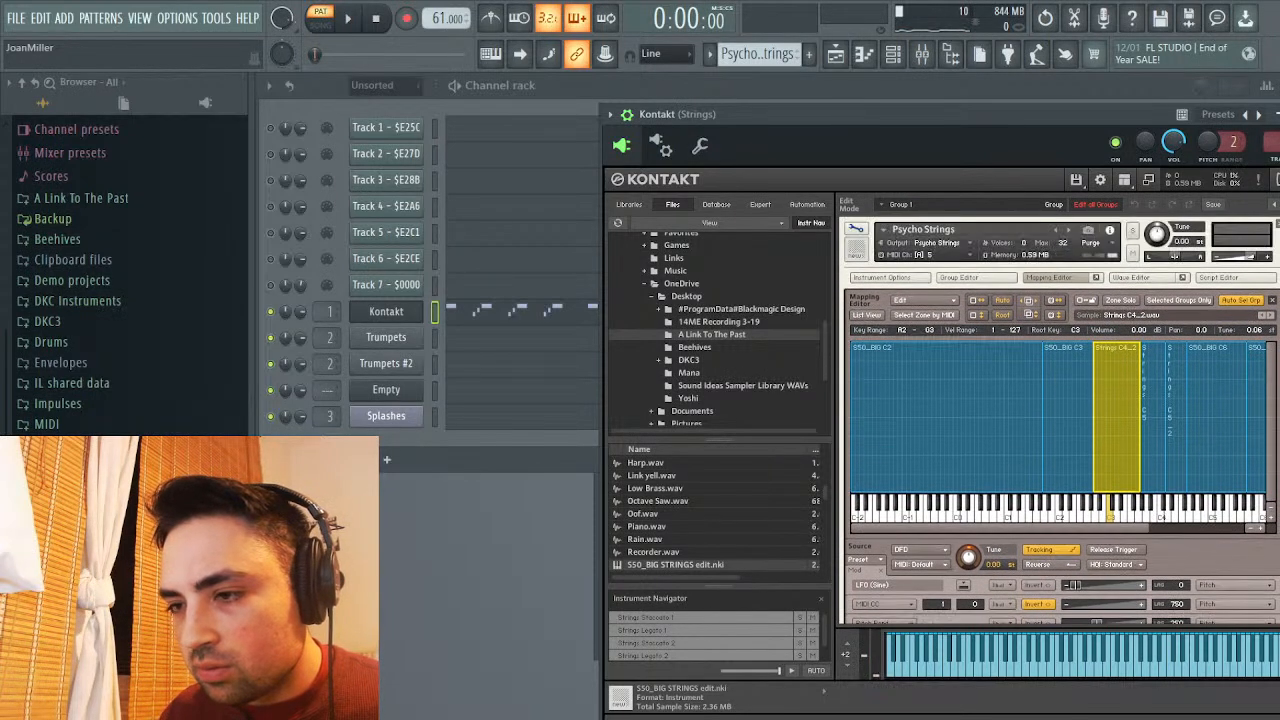
left_click(856, 229)
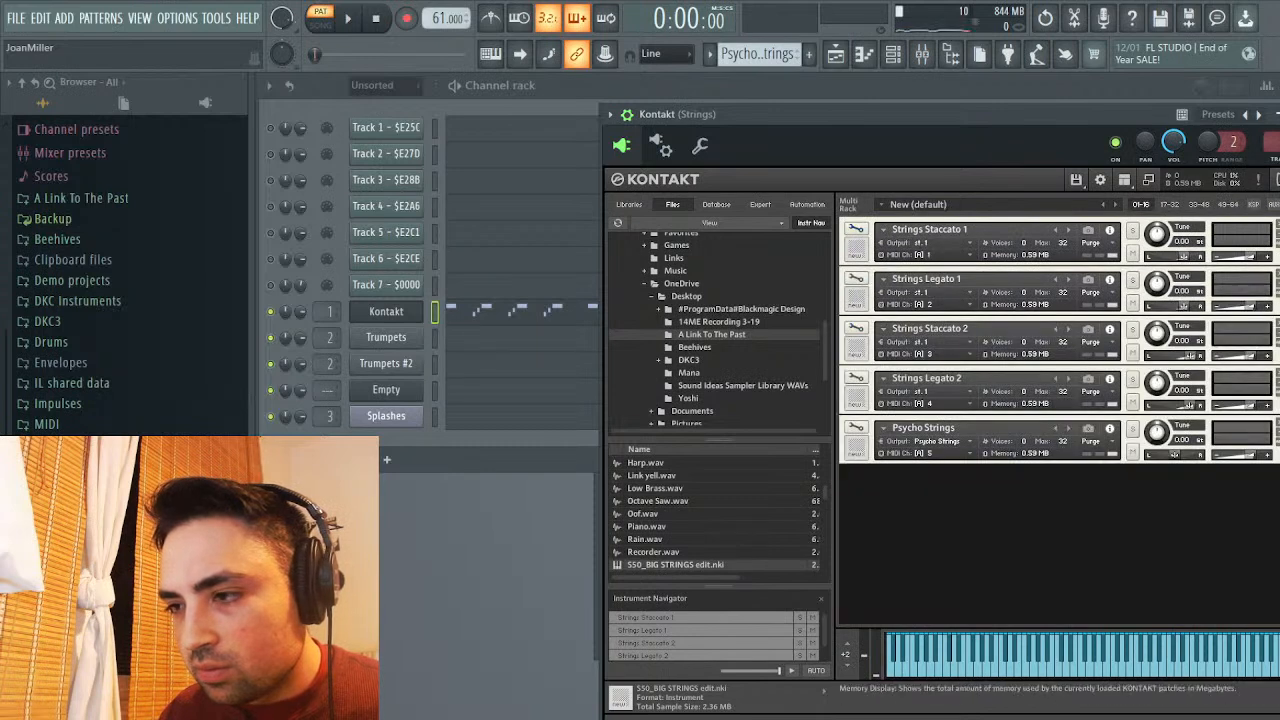
left_click(1124, 179)
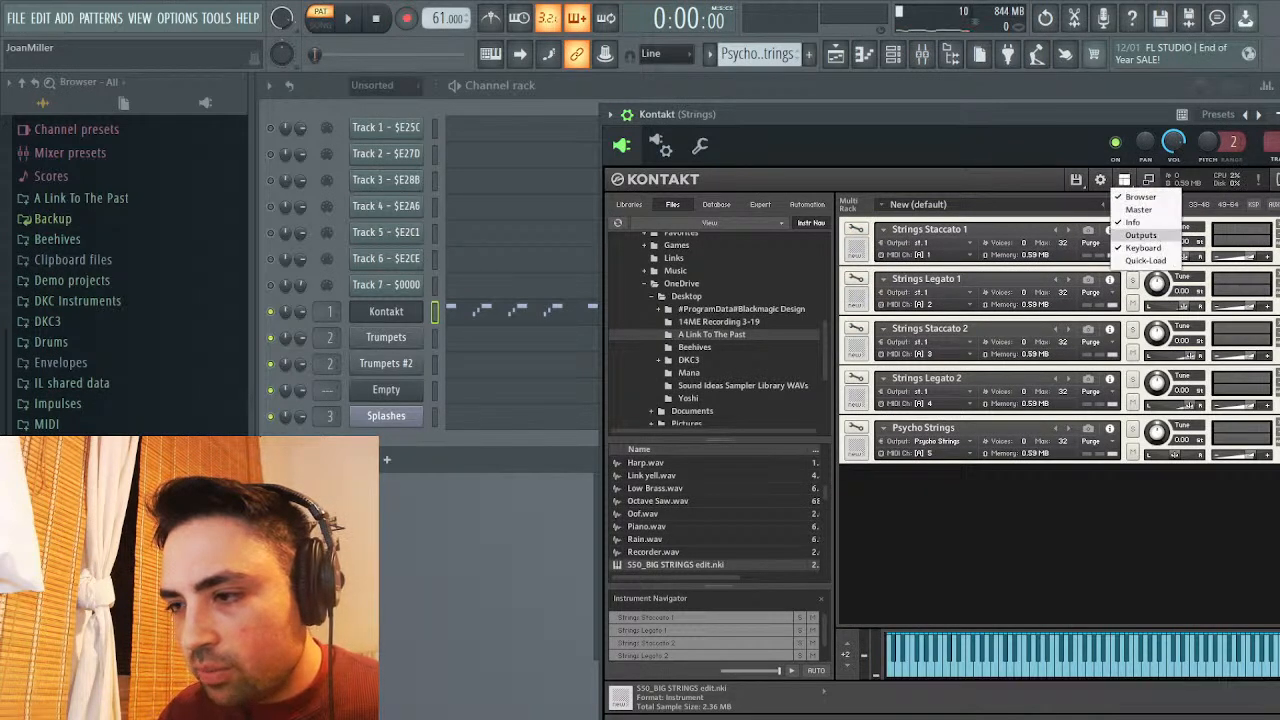
left_click(1140, 234)
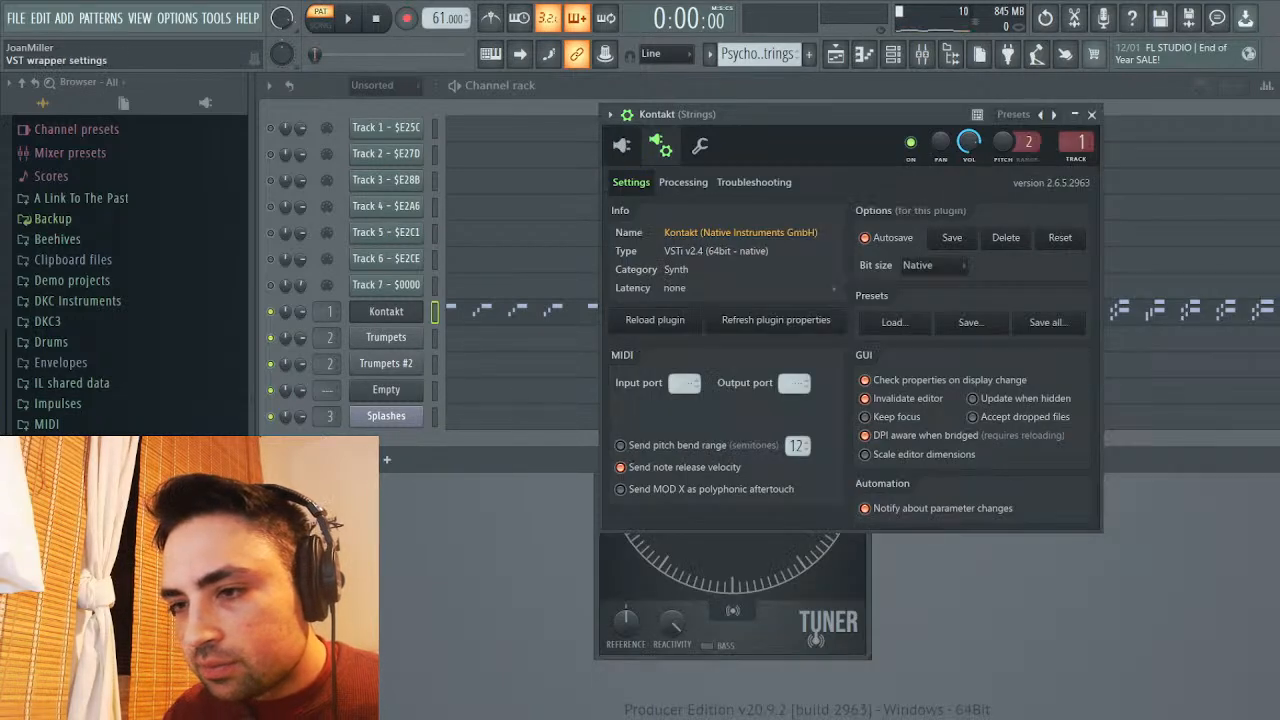
Set the mixer track offset of Kontakt's output 2 (Kt. aux 1) to 3 in the plugin wrapper's processing settings
left_click(660, 145)
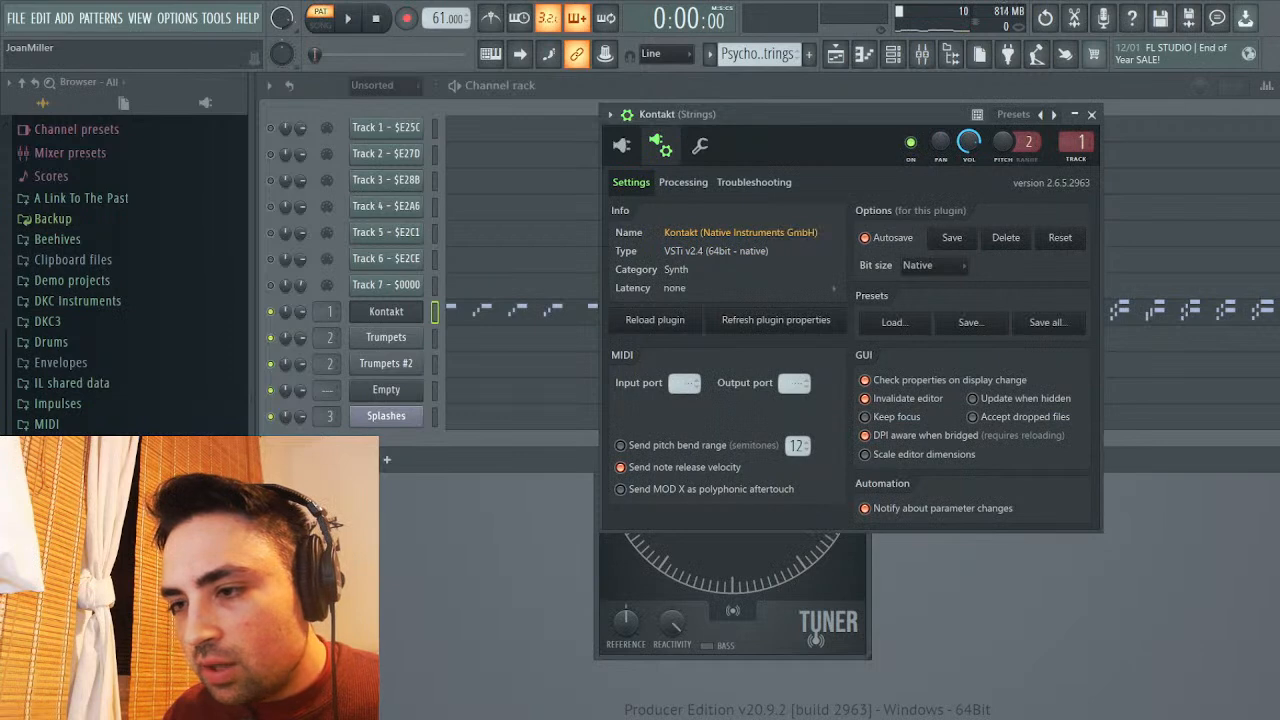
left_click(683, 182)
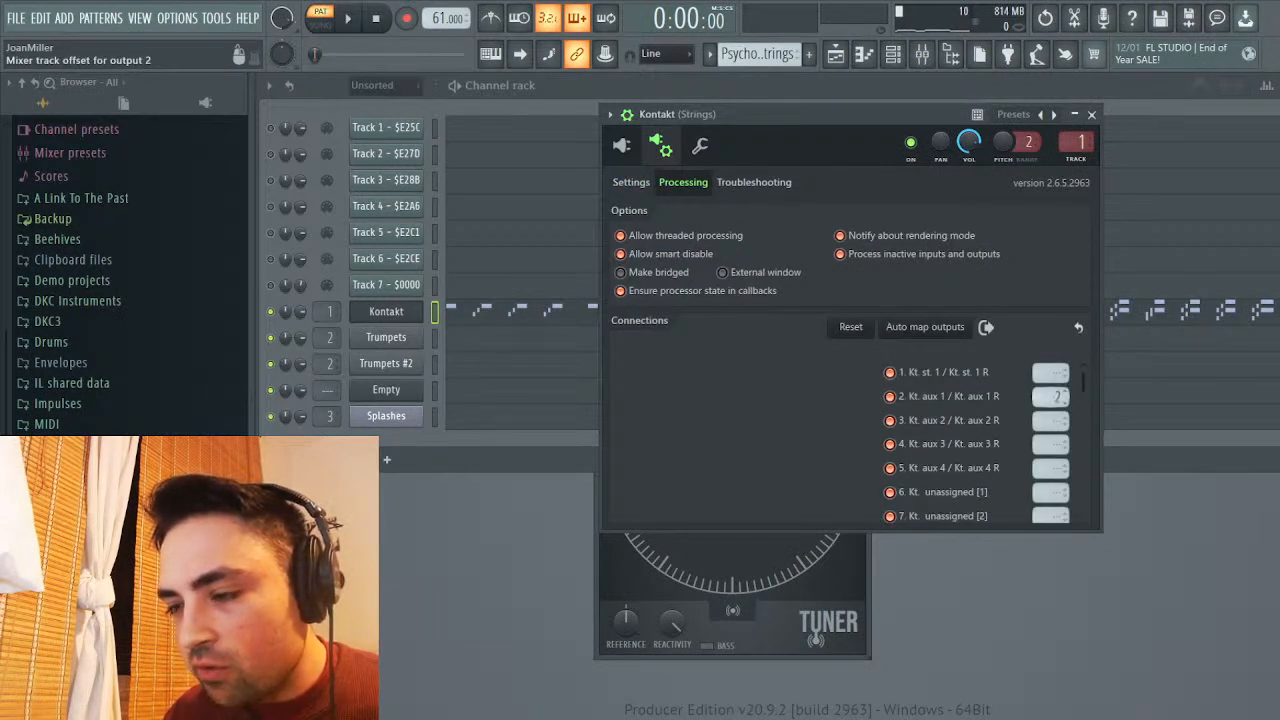
left_click(921, 54)
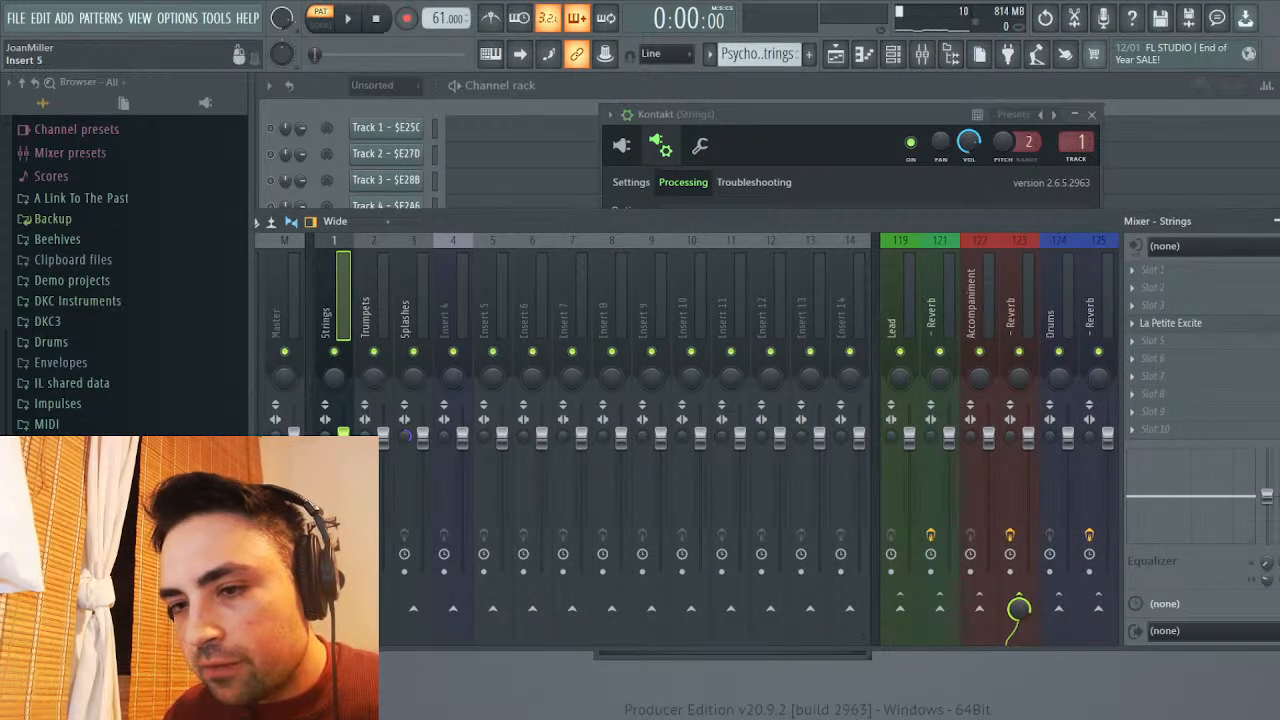
left_click(800, 115)
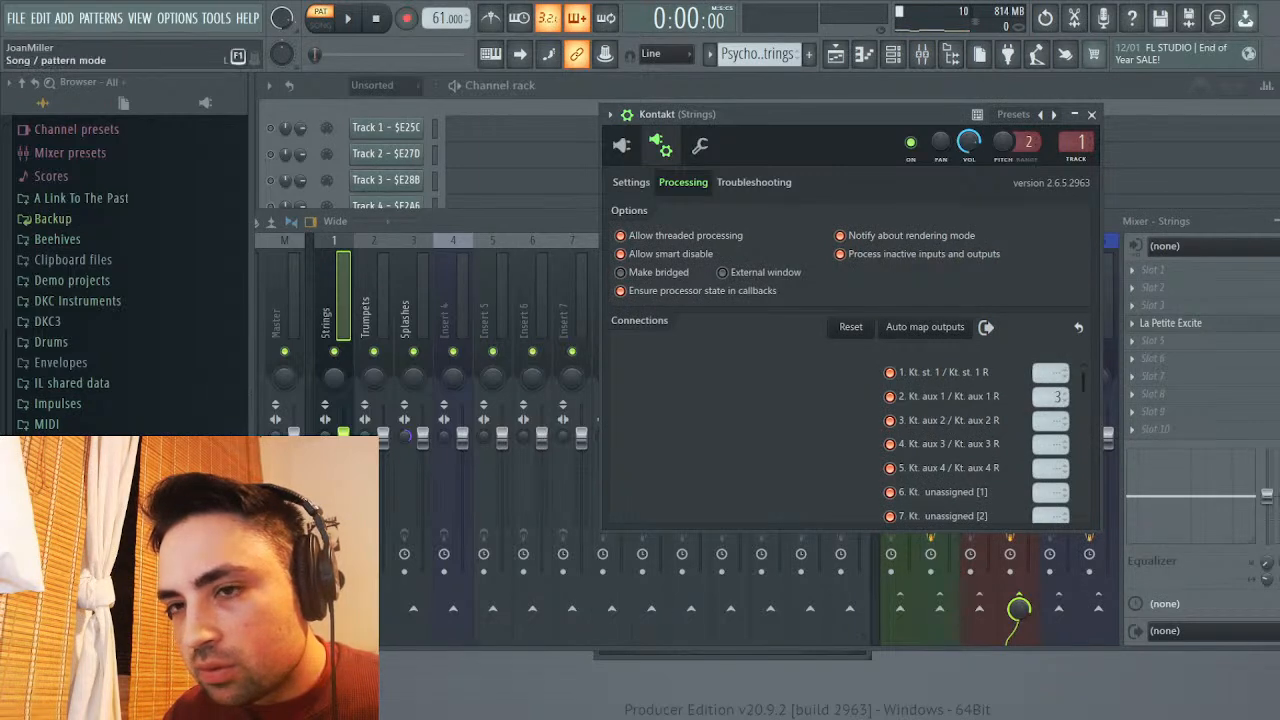
Check during playback that the strings reach mixer insert 4, and name that insert Psycho Strings
key("space")
left_click(452, 606)
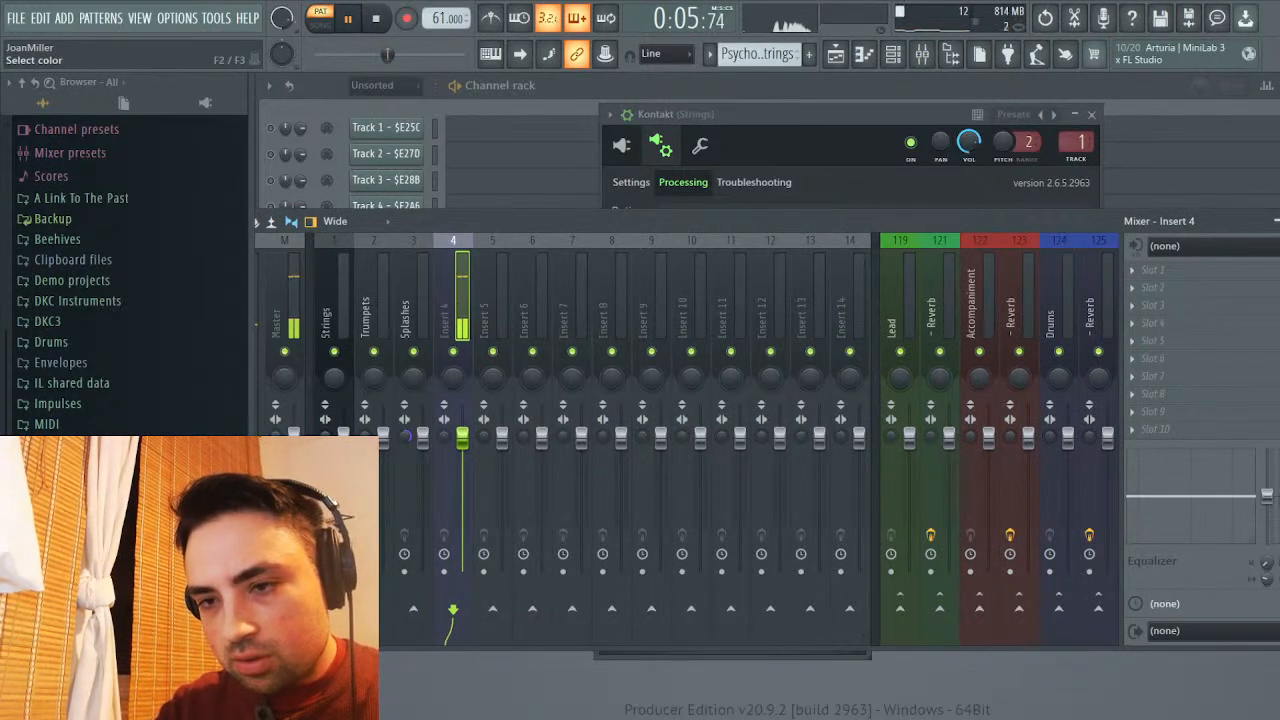
key("ctrl+l")
key("space")
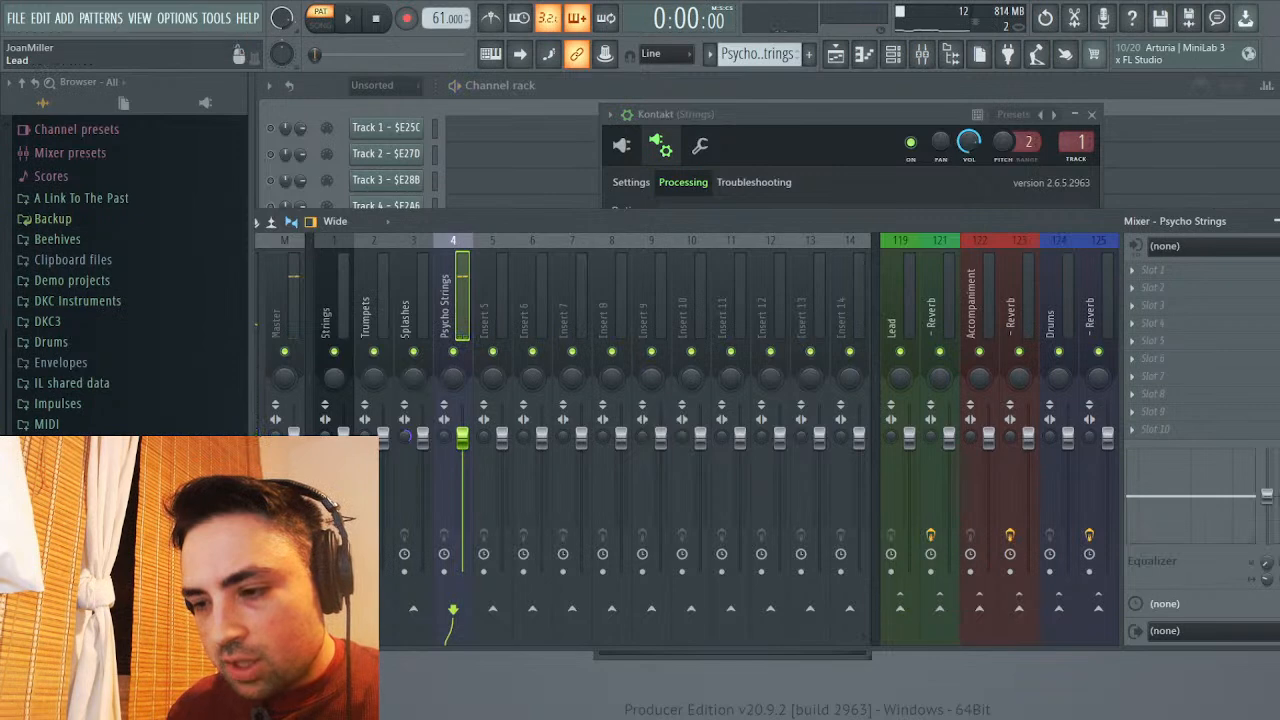
Route the Psycho Strings mixer track to the green Reverb track 121 and play the pattern to hear it
left_click(939, 608)
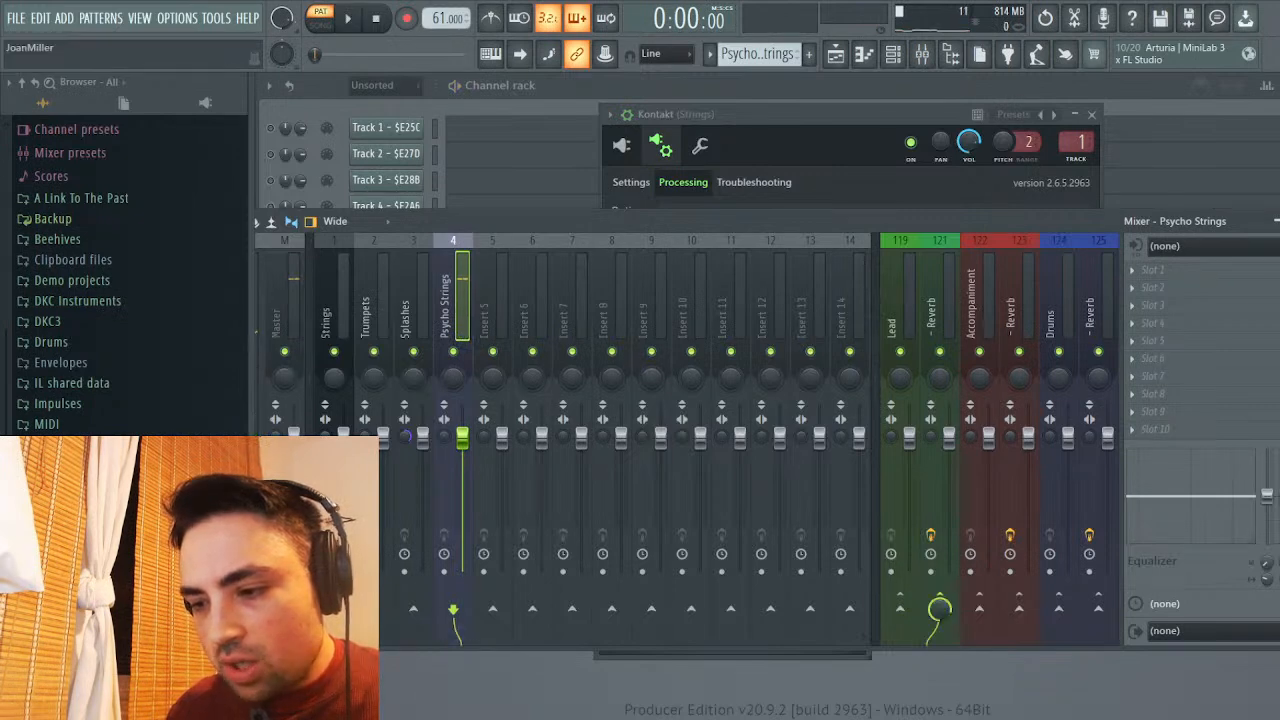
key("space")
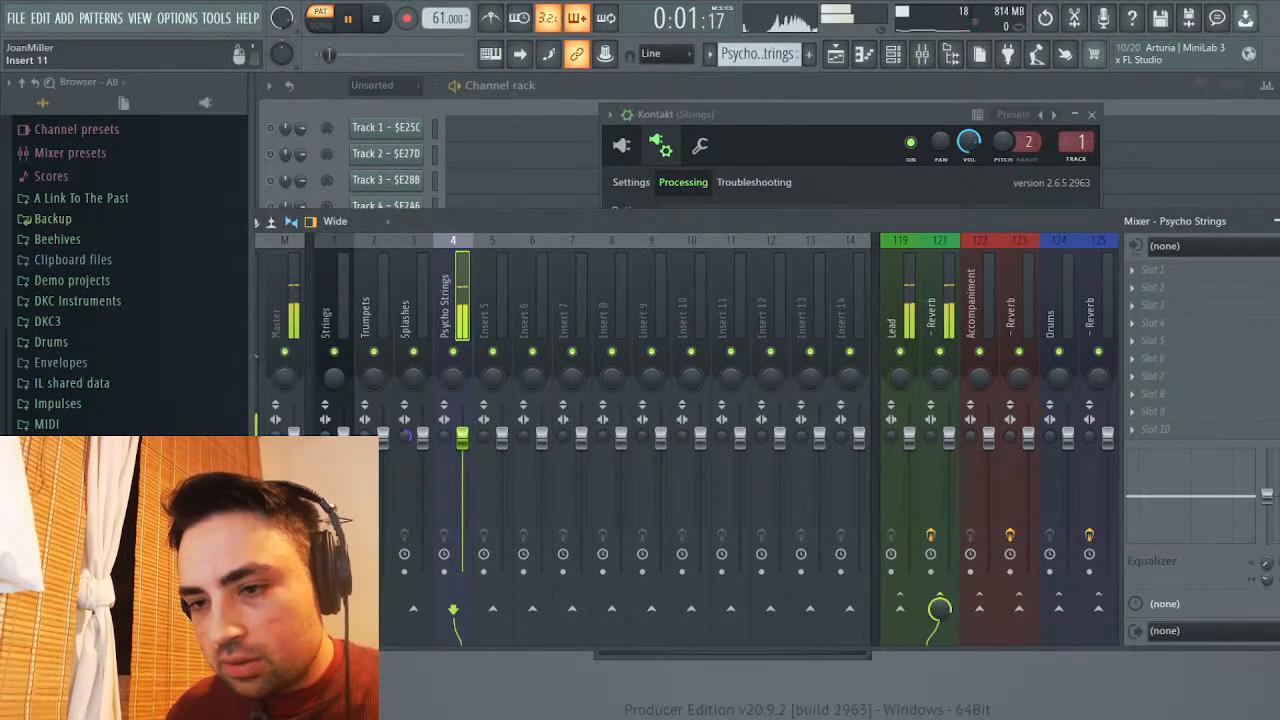
key("F9")
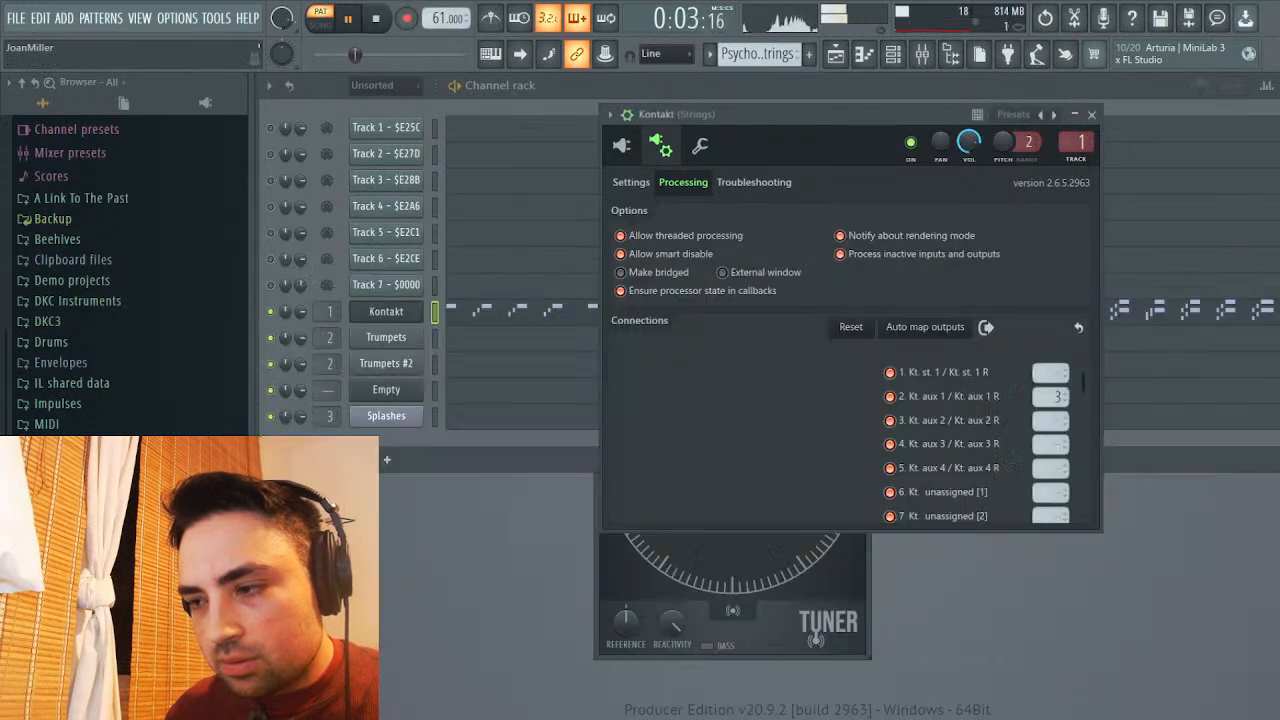
key("Escape")
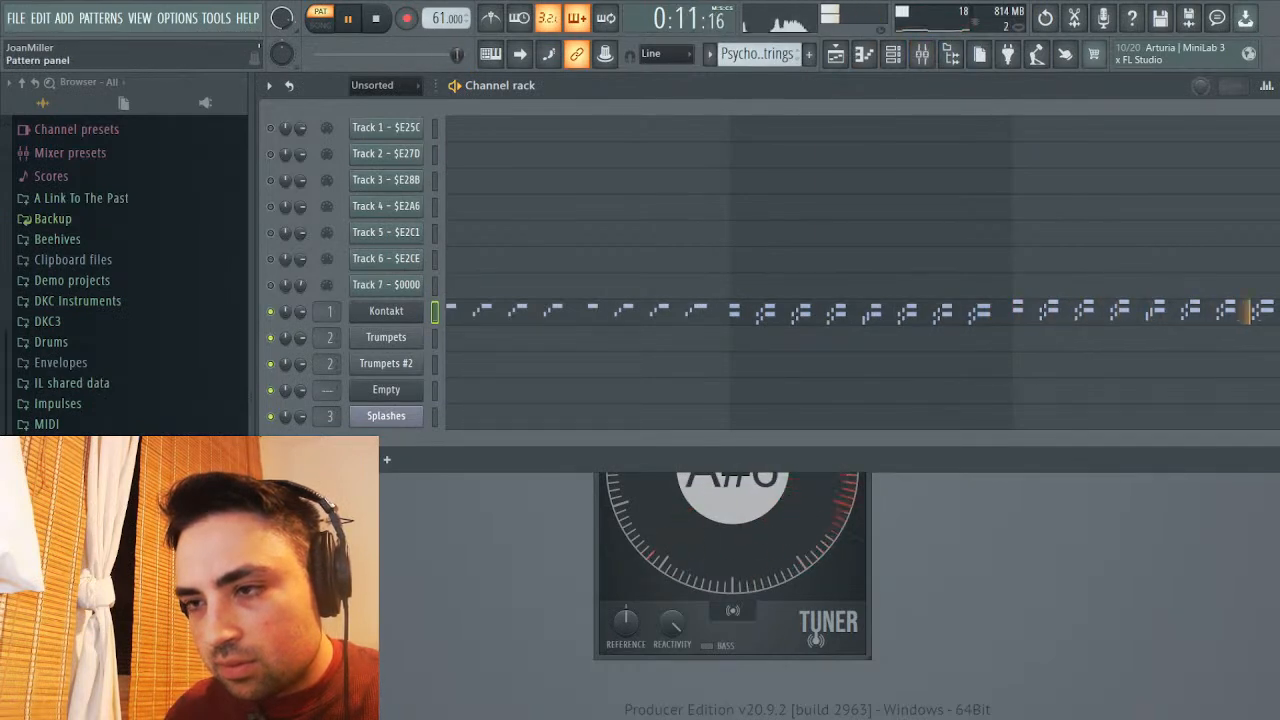
key("space")
Switch to the Dank Dungeons pattern and play its opening briefly to see where the string part enters
key("KP_Add")
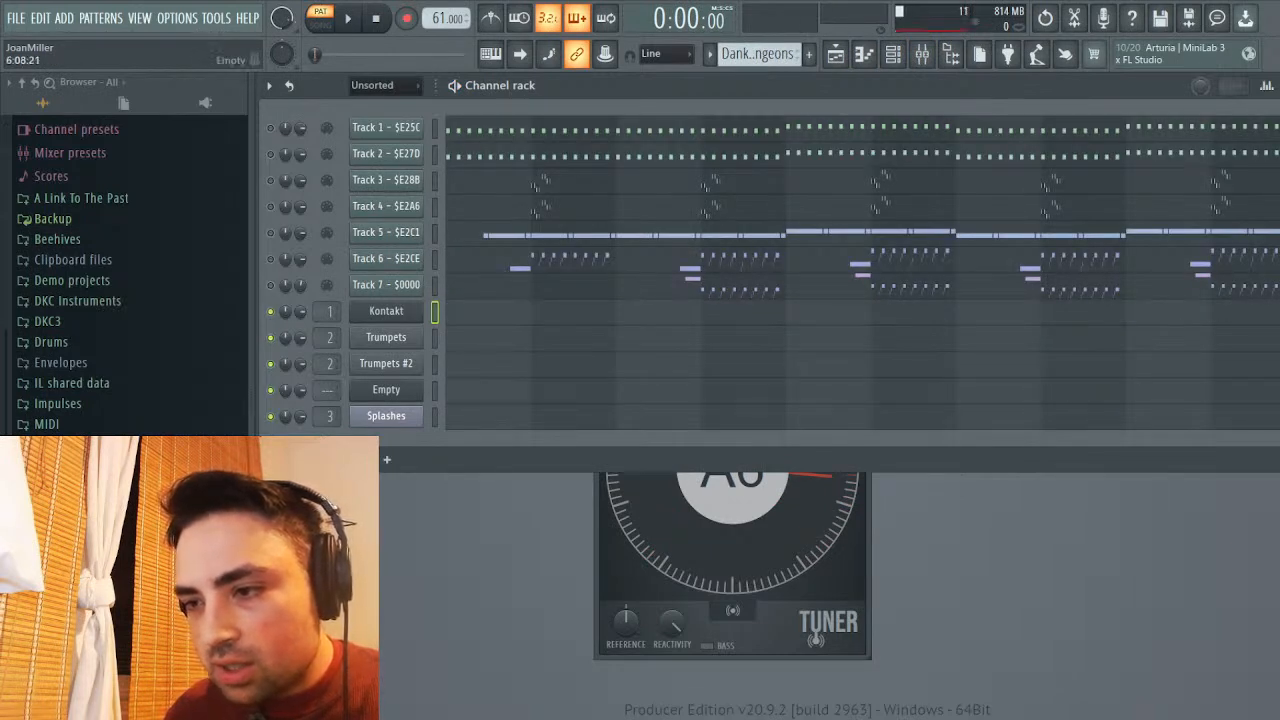
key("space")
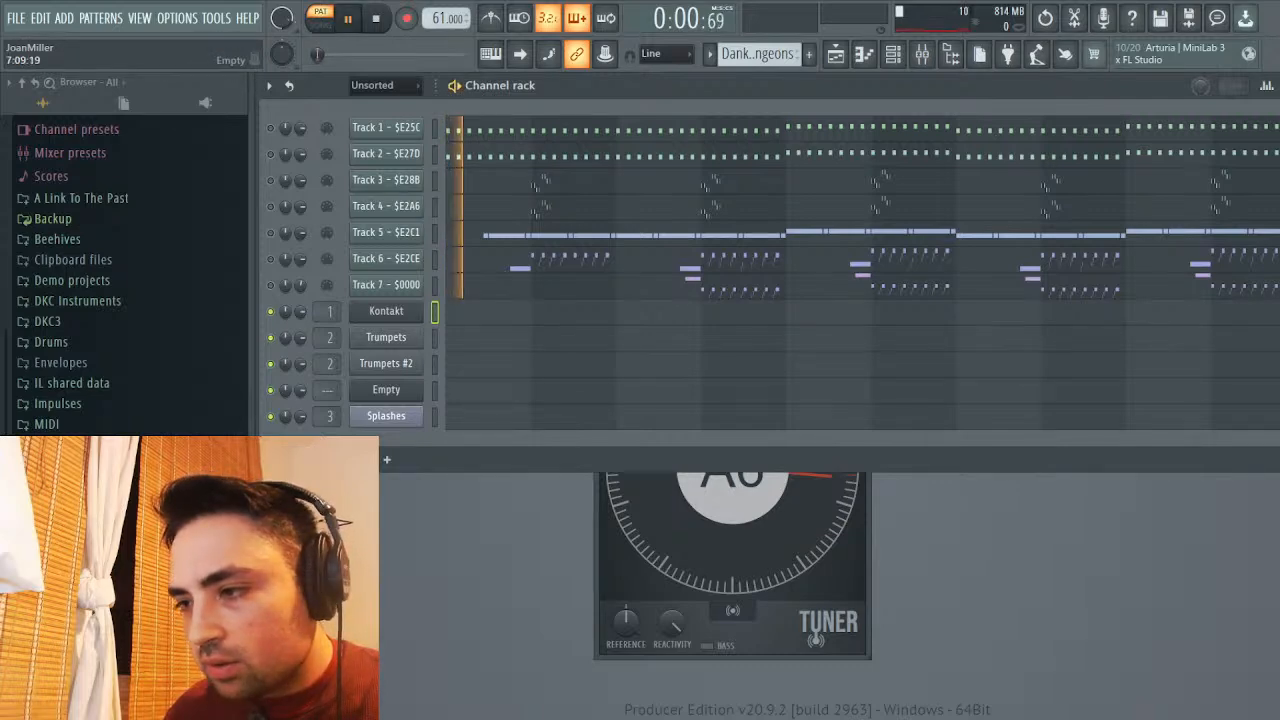
key("space")
Insert an empty playlist track below Dank Dungeons and place a Psycho Strings clip there at bar 2, trimmed to one bar
left_click(835, 53)
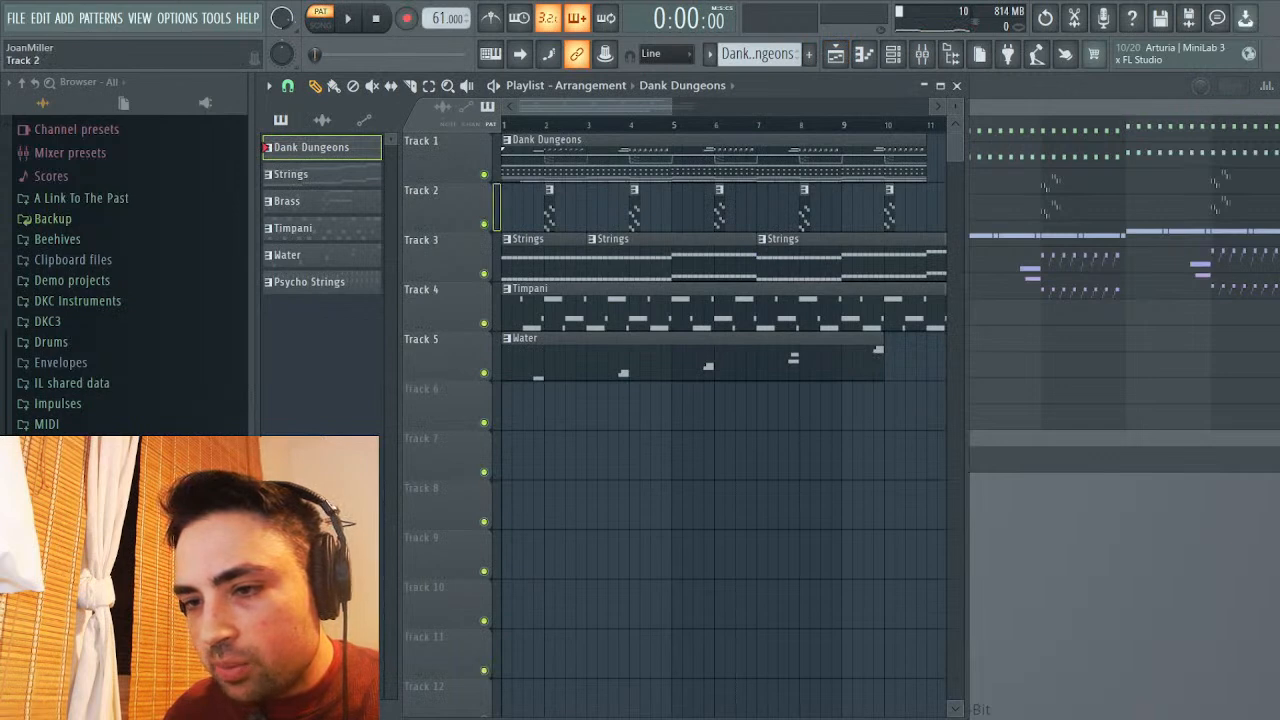
key("Insert")
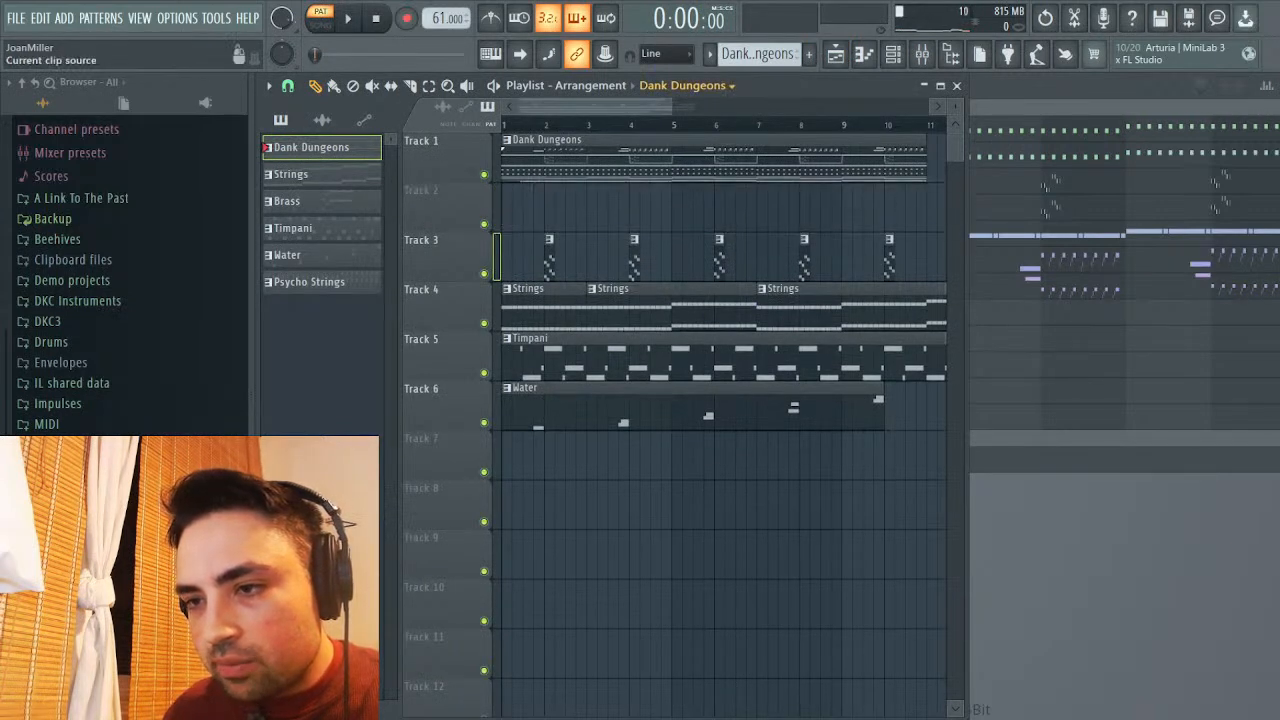
left_click(309, 281)
mouse_move(550, 205)
left_mouse_down()
mouse_move(530, 205)
mouse_move(550, 205)
left_mouse_up()
left_click_drag(670, 205, 587, 205)
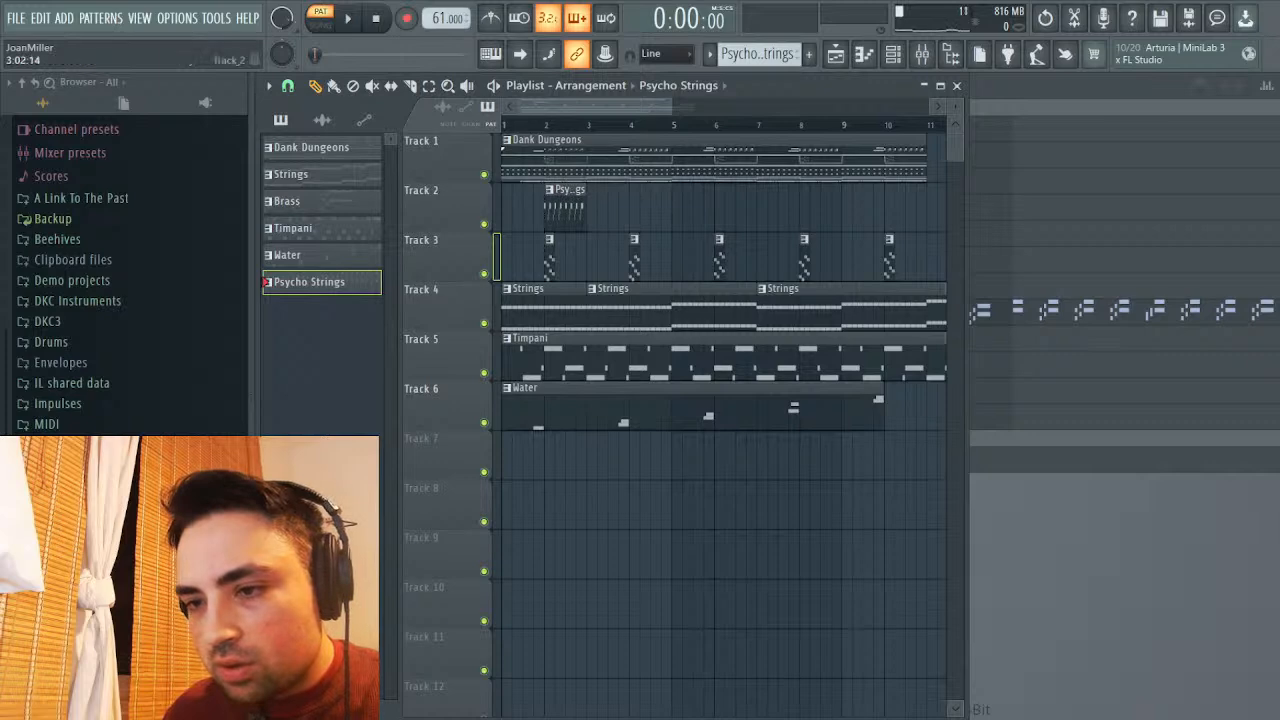
Place a one-bar Psycho Strings clip at bar 4 using the pattern's second bar, and start playback in song mode
left_click(640, 205)
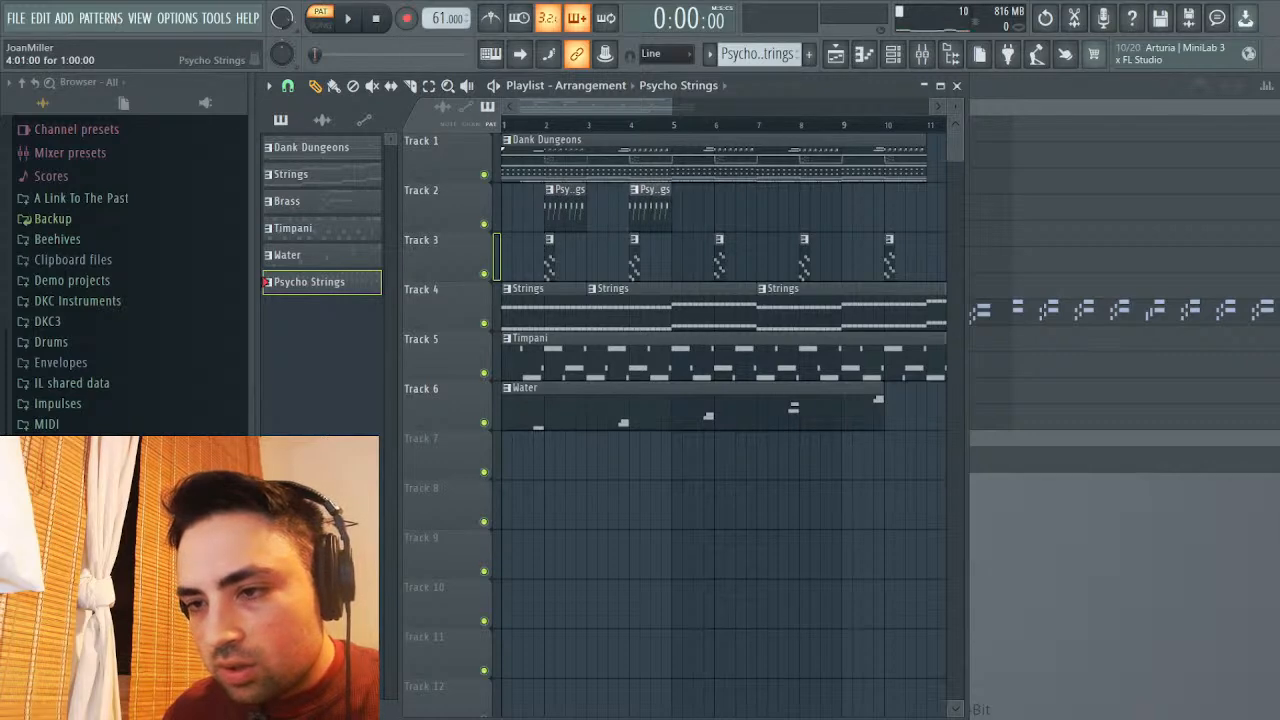
left_click_drag(672, 205, 712, 205)
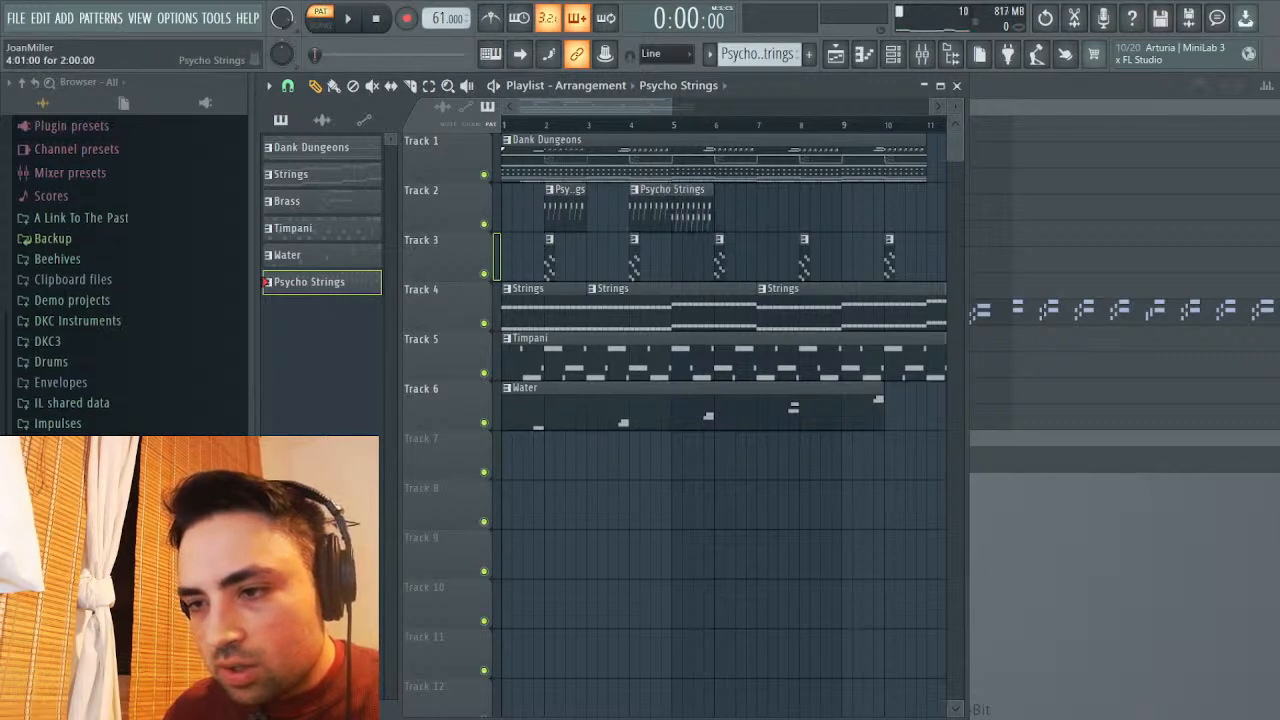
mouse_move(631, 205)
left_mouse_down()
mouse_move(662, 205)
mouse_move(648, 195)
left_mouse_up()
key("space")
key("space")
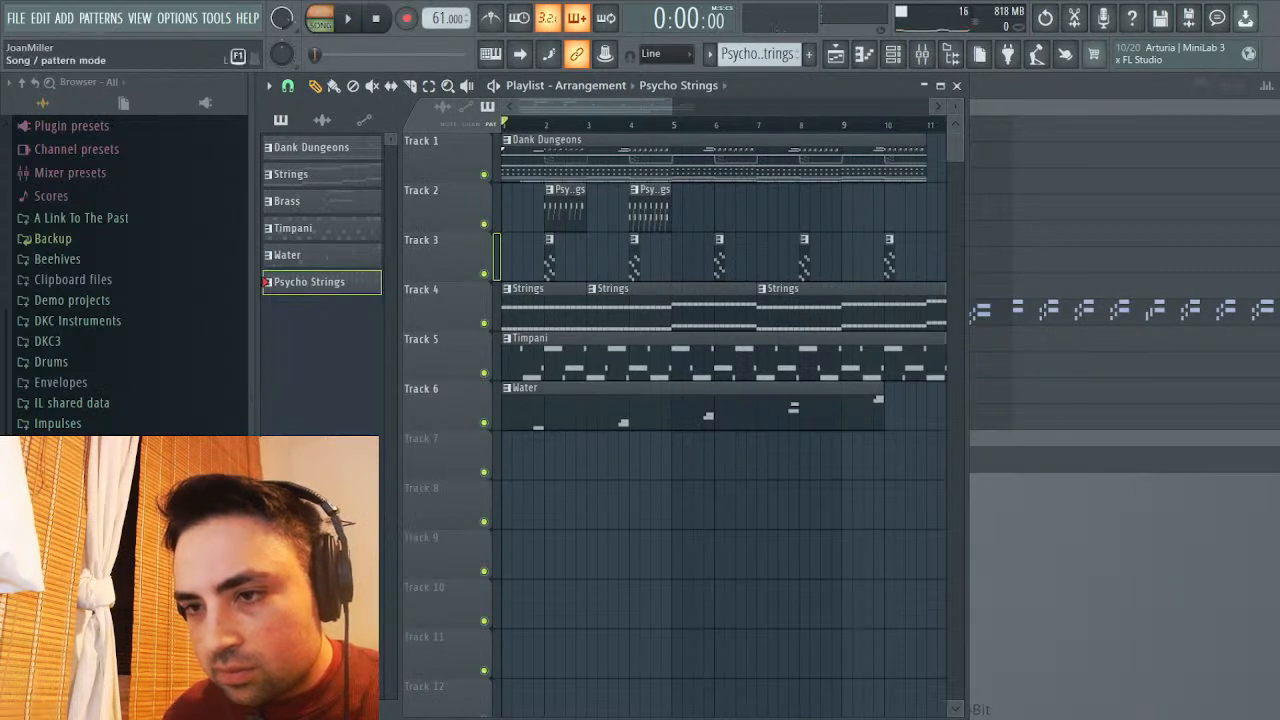
key("space")
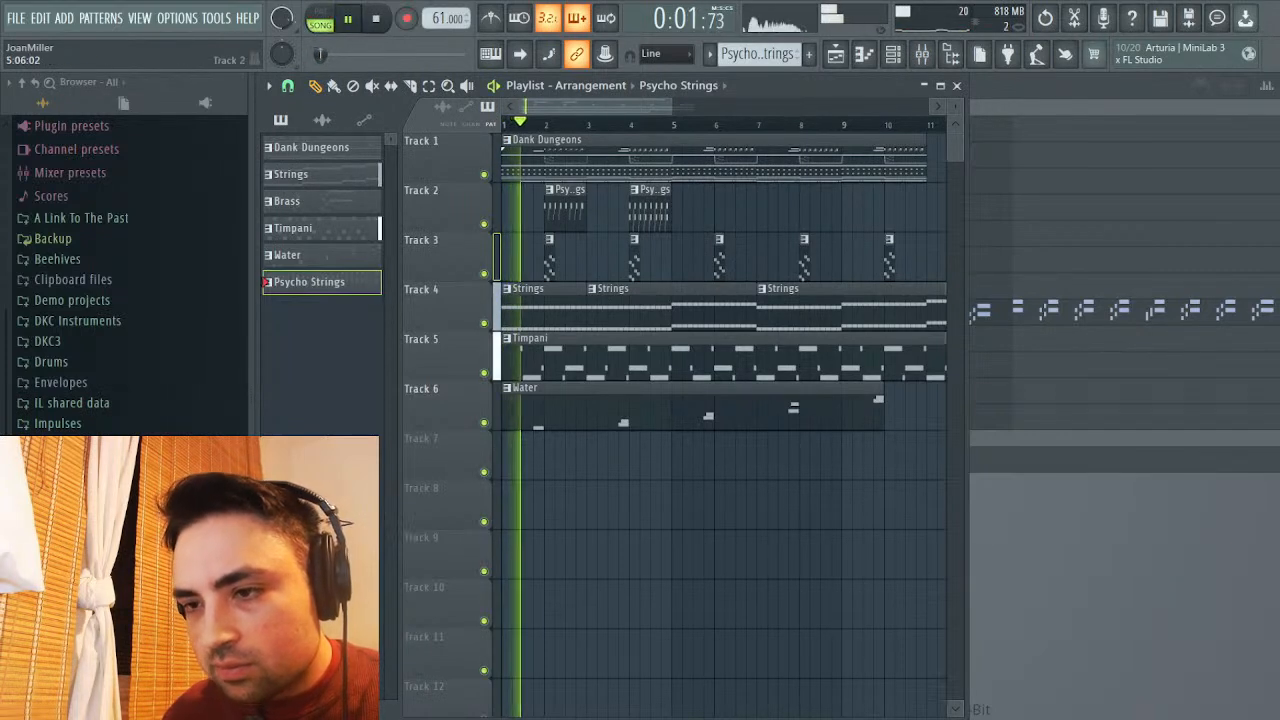
Add Psycho Strings clips at bars 6, 8 and 10 of Track 2, each one bar long, during playback
left_click(735, 205)
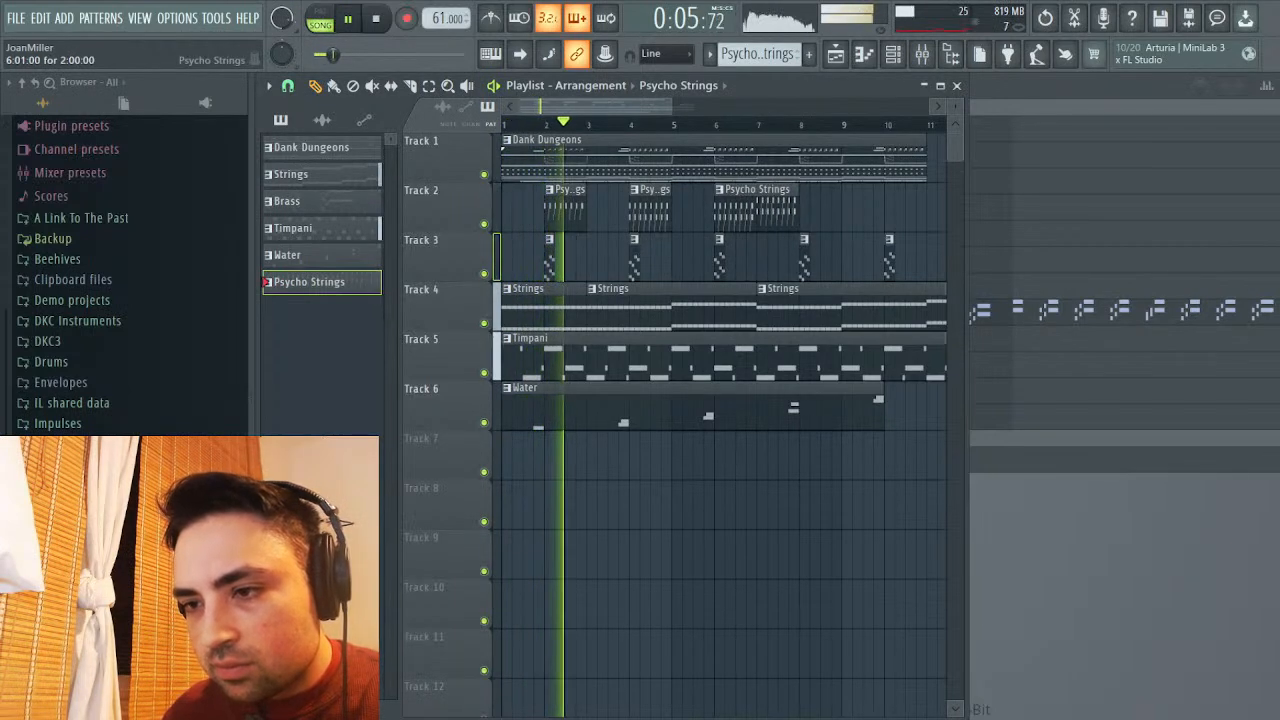
mouse_move(716, 209)
left_mouse_down()
mouse_move(758, 209)
mouse_move(728, 205)
left_mouse_up()
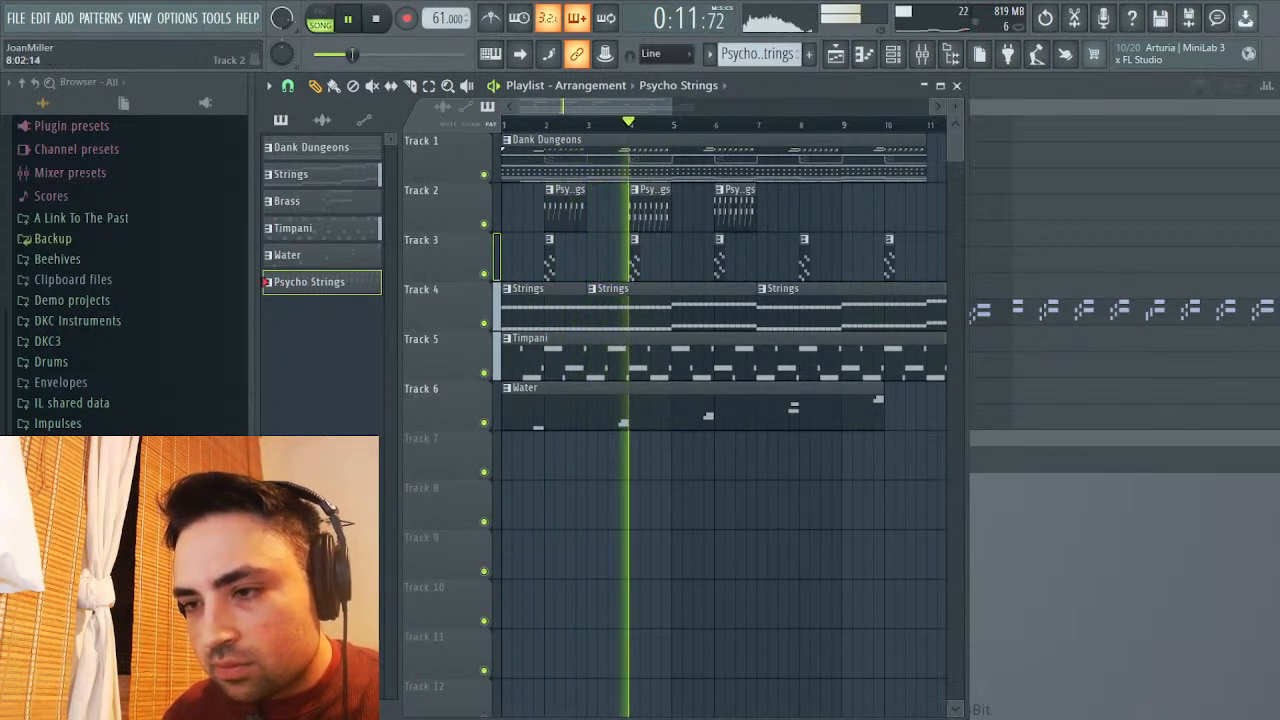
left_click(810, 208)
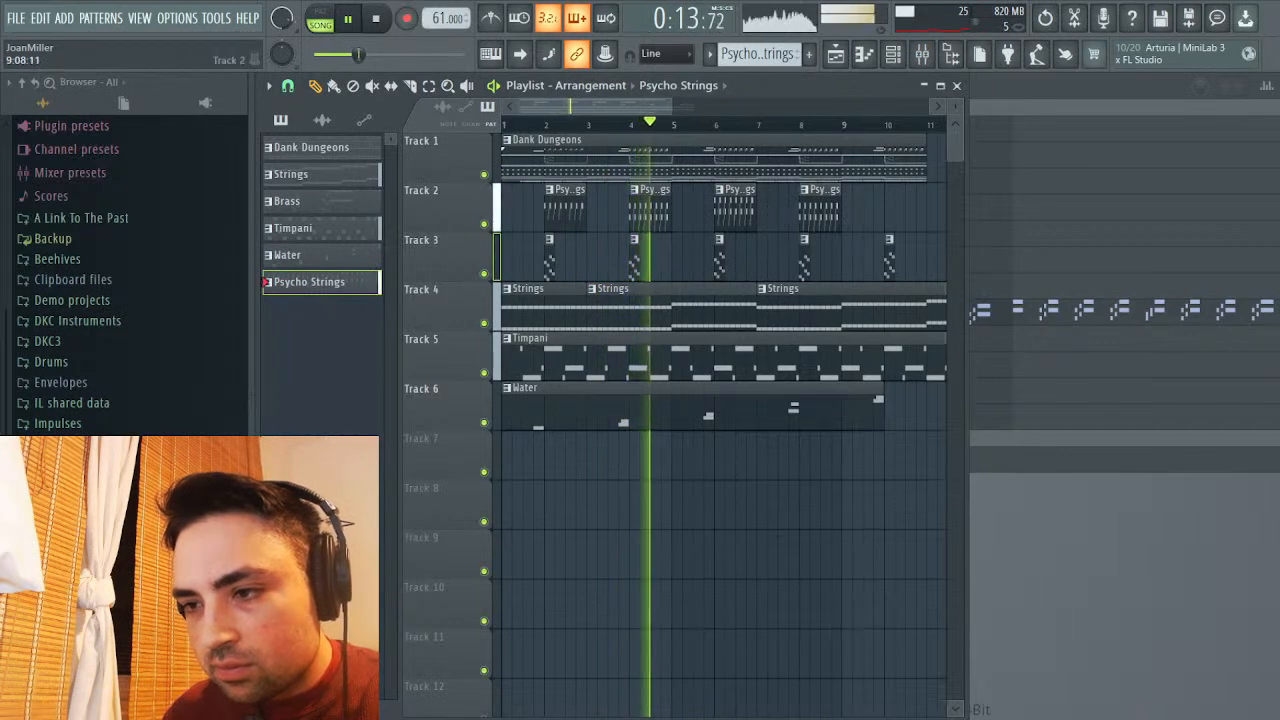
left_click(895, 208)
key("space")
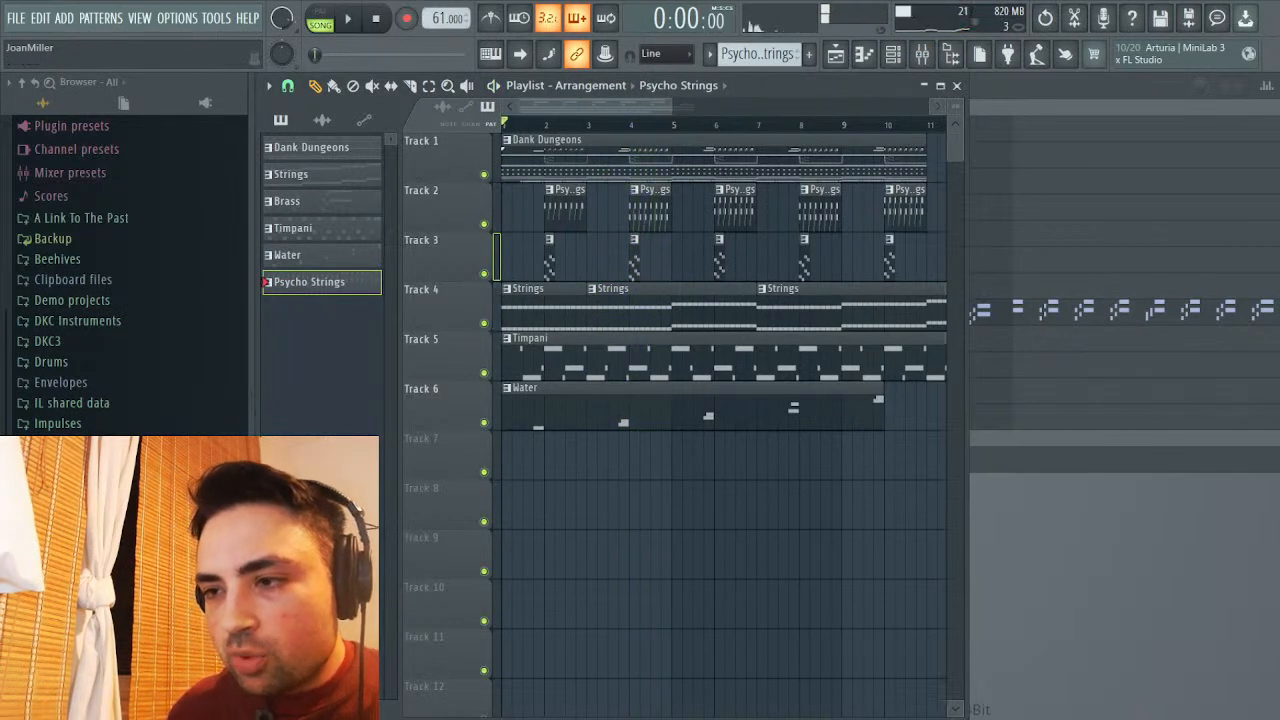
Close the playlist, show Kontakt's instrument rack and play the song to watch the string instruments
left_click(956, 85)
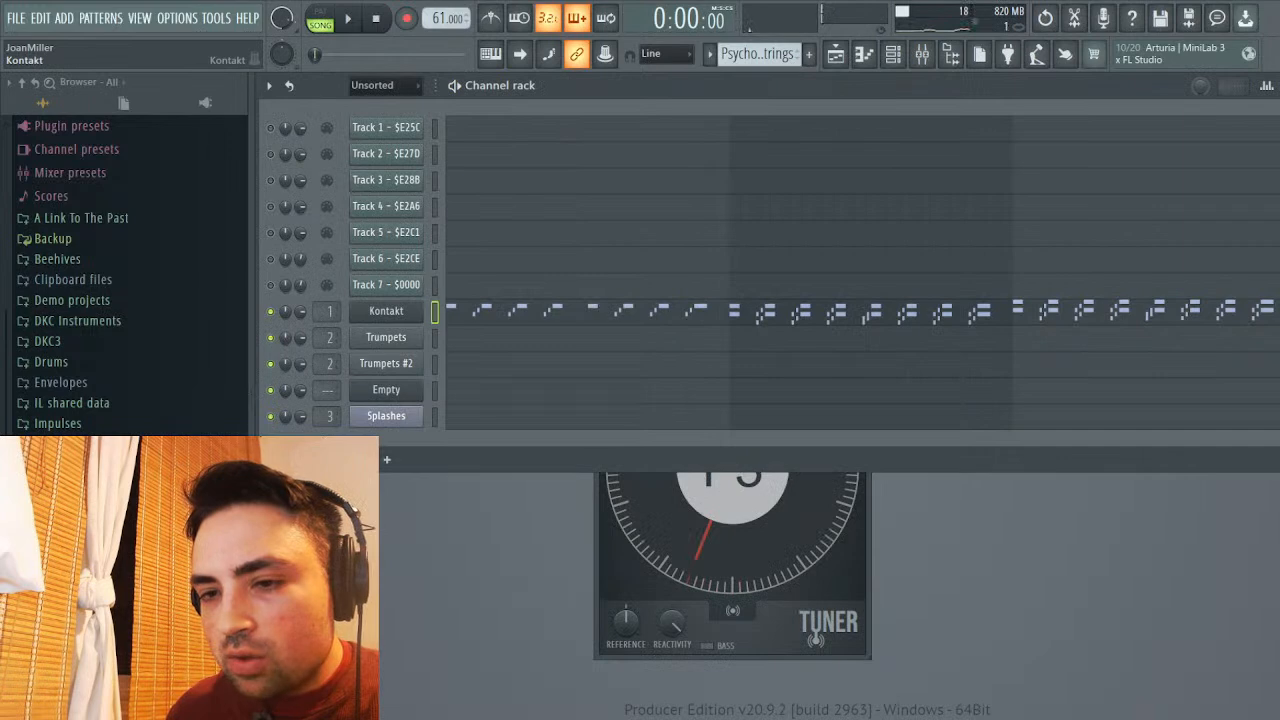
left_click(386, 311)
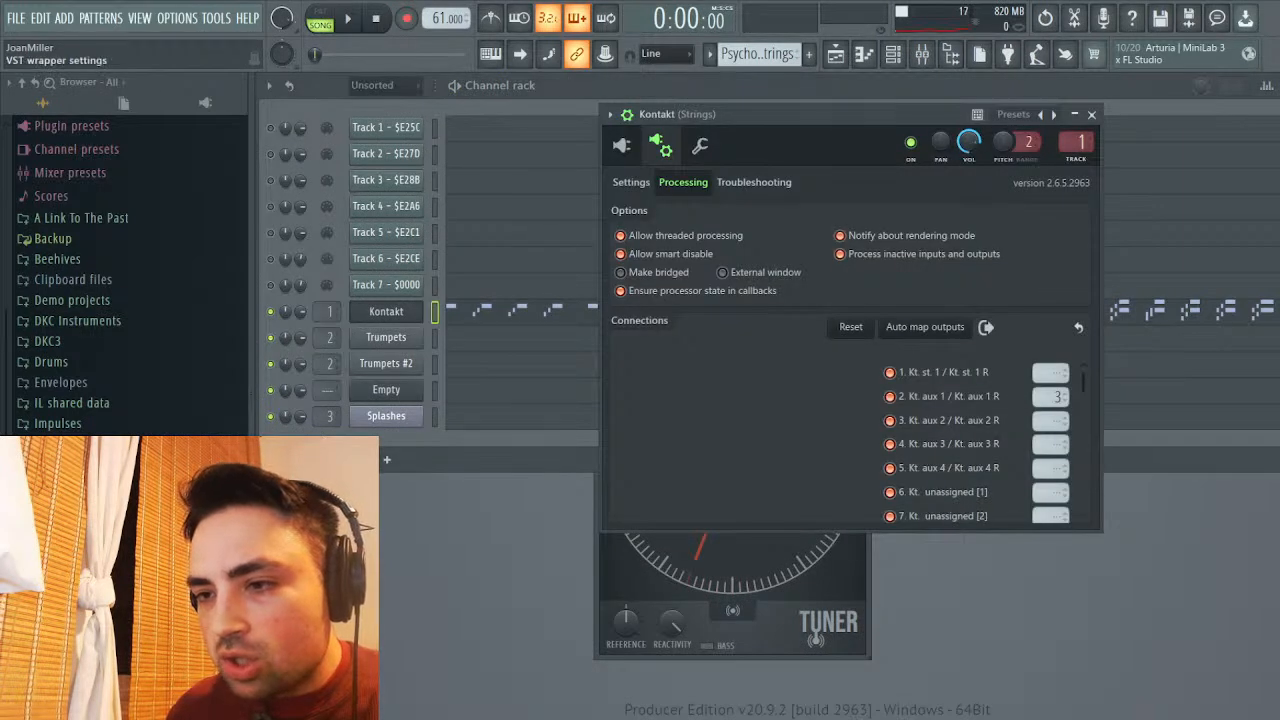
left_click(621, 145)
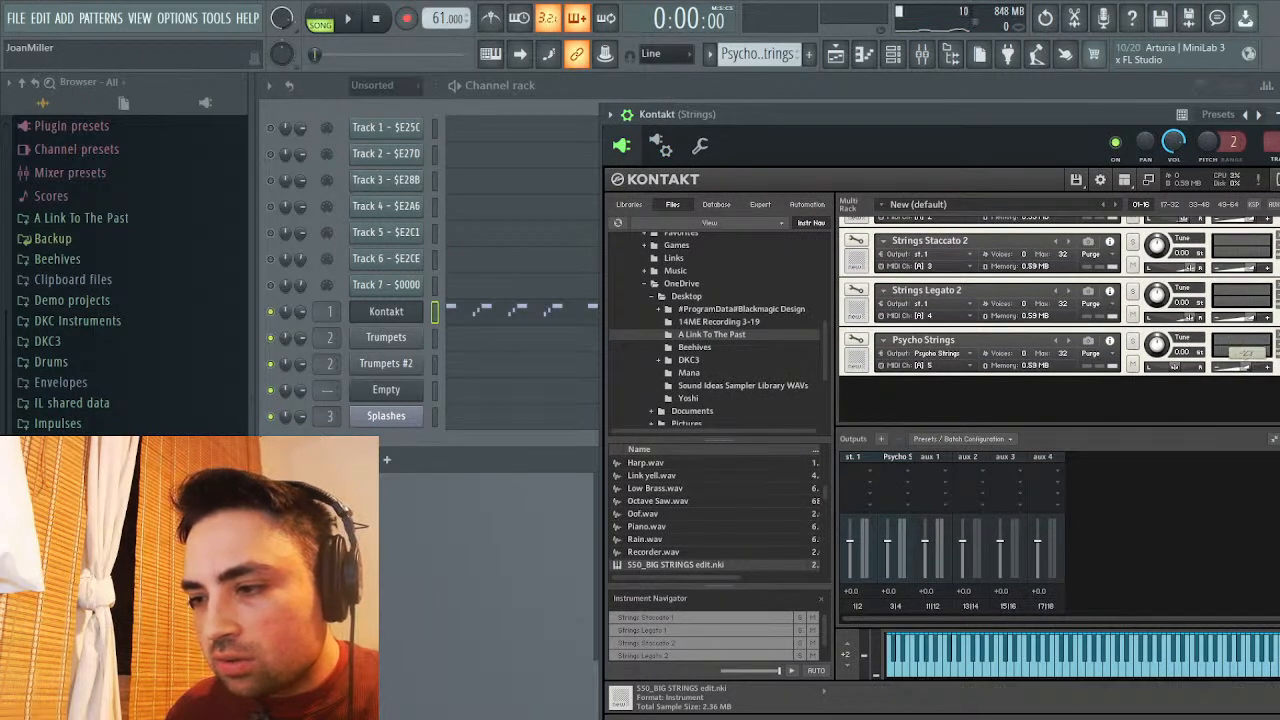
key("space")
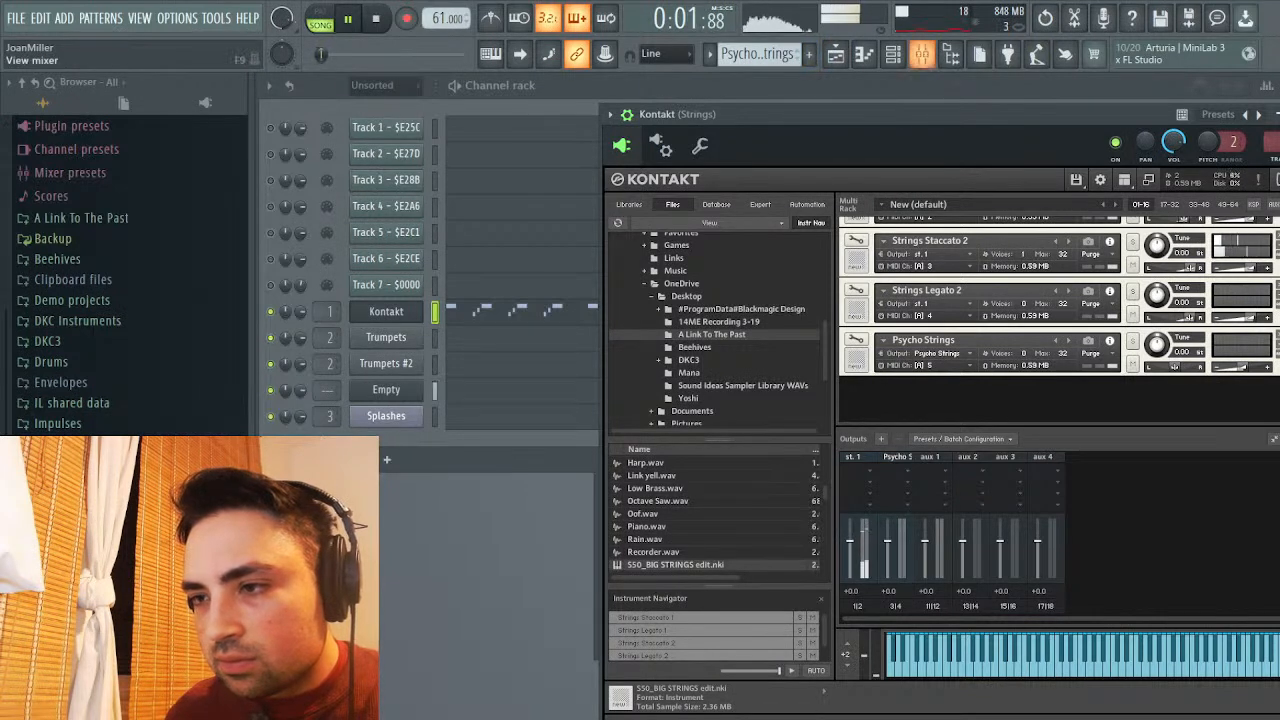
Check the Strings, Psycho Strings and Master levels in the mixer while the song plays
left_click(922, 54)
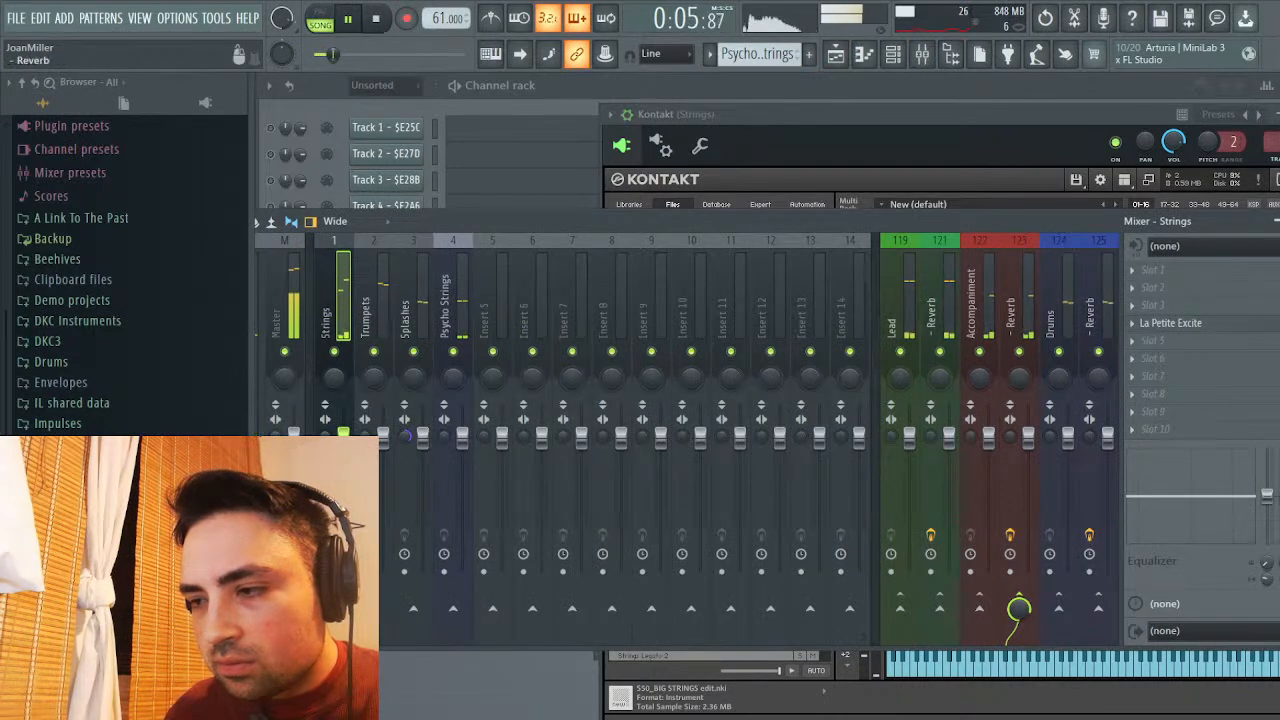
key("F9")
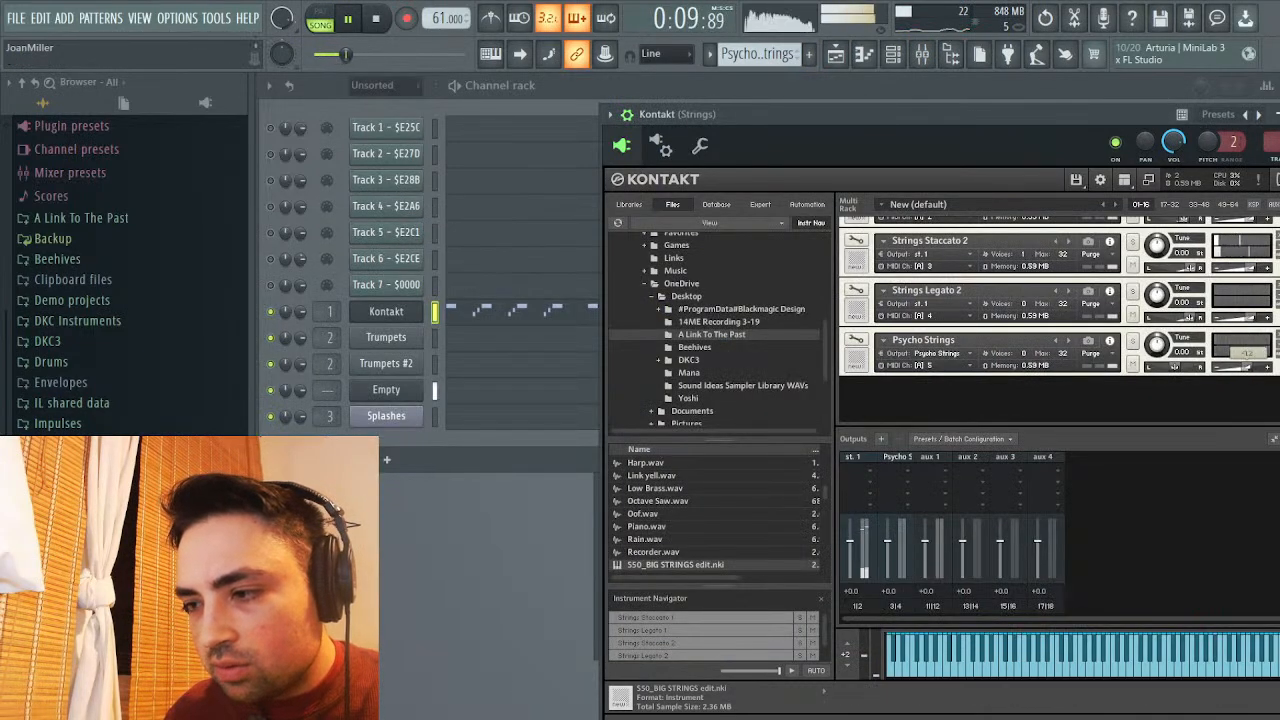
left_click(921, 53)
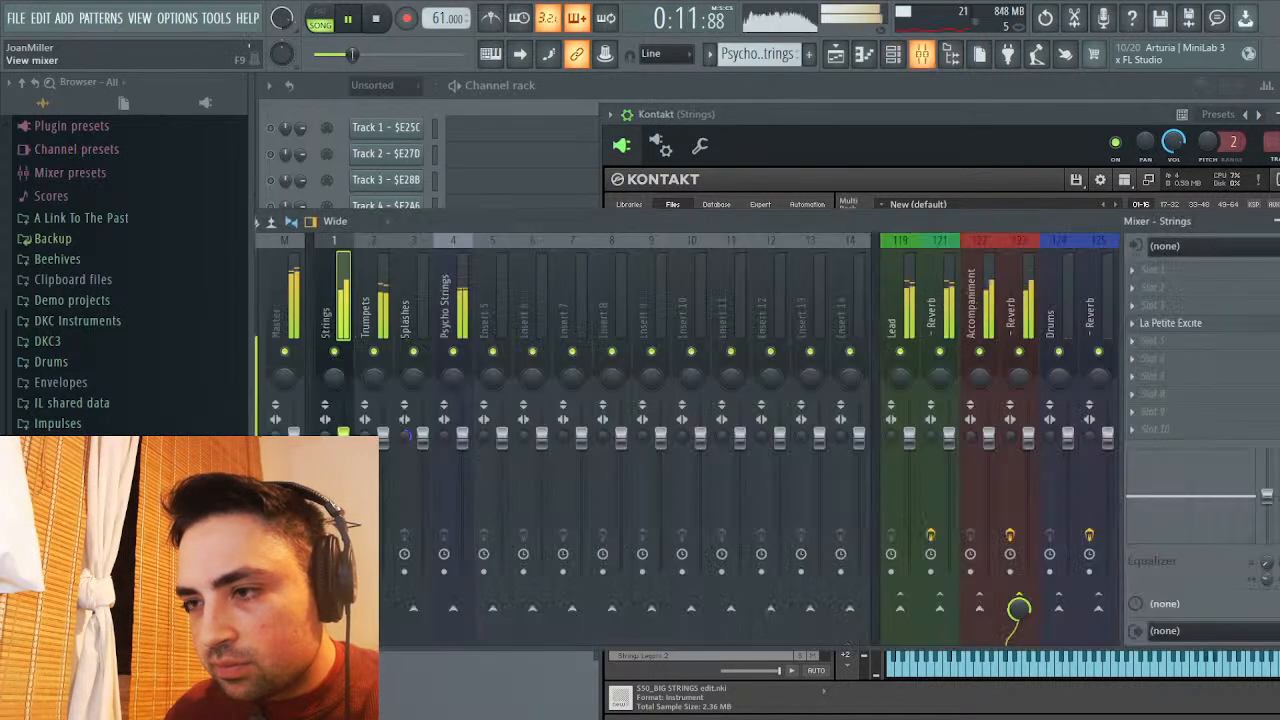
left_click(285, 300)
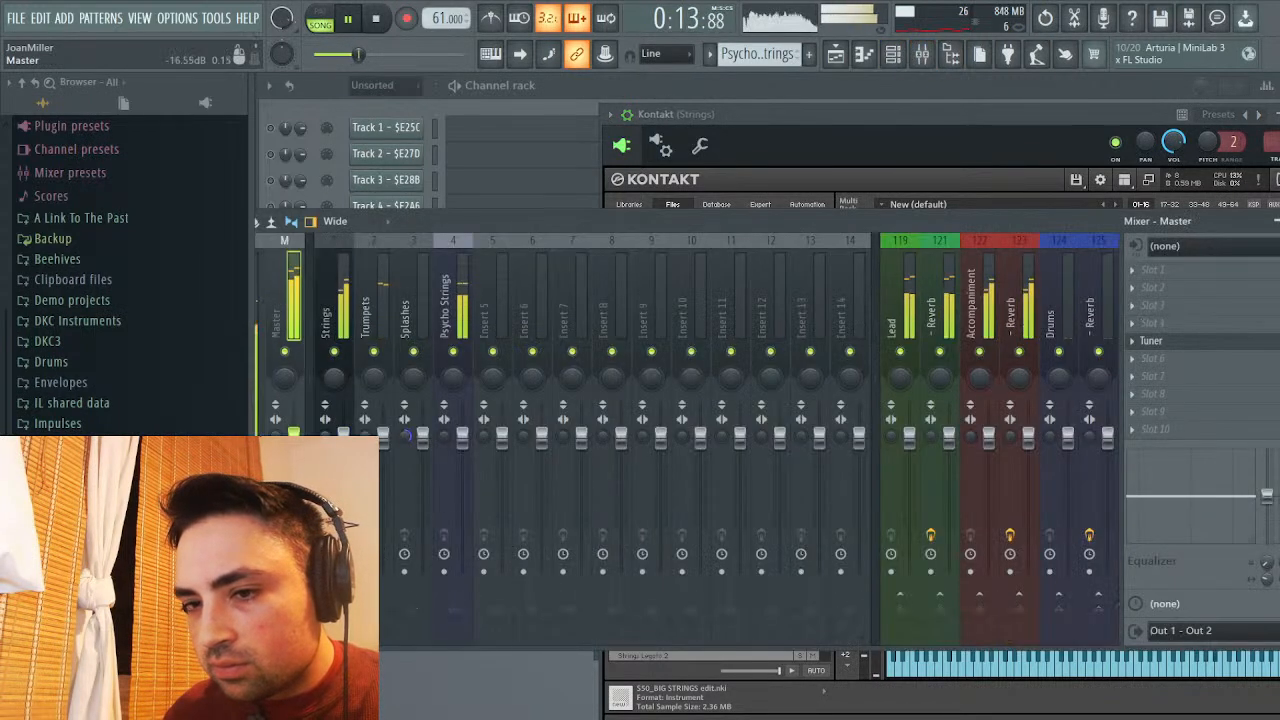
left_click_drag(405, 436, 557, 434)
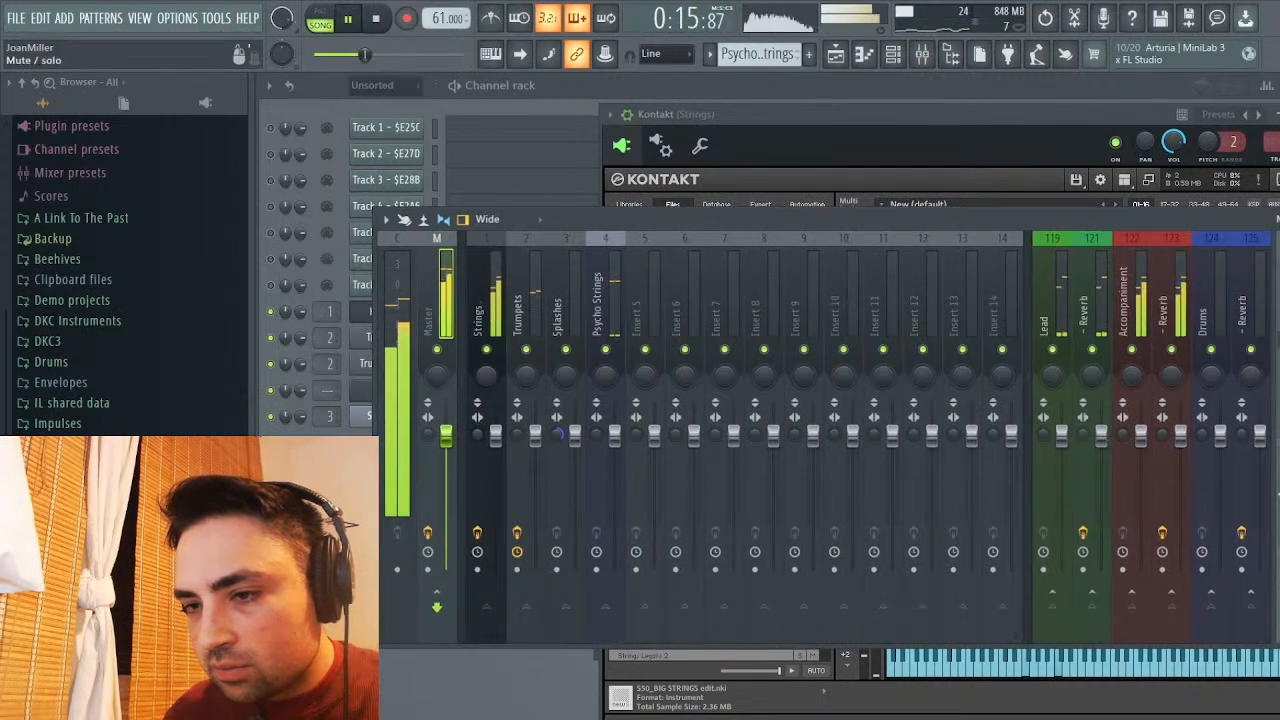
Stop playback and add La Petite Excite to slot 5 of the Psycho Strings mixer track with High at 1.47 dB
key("space")
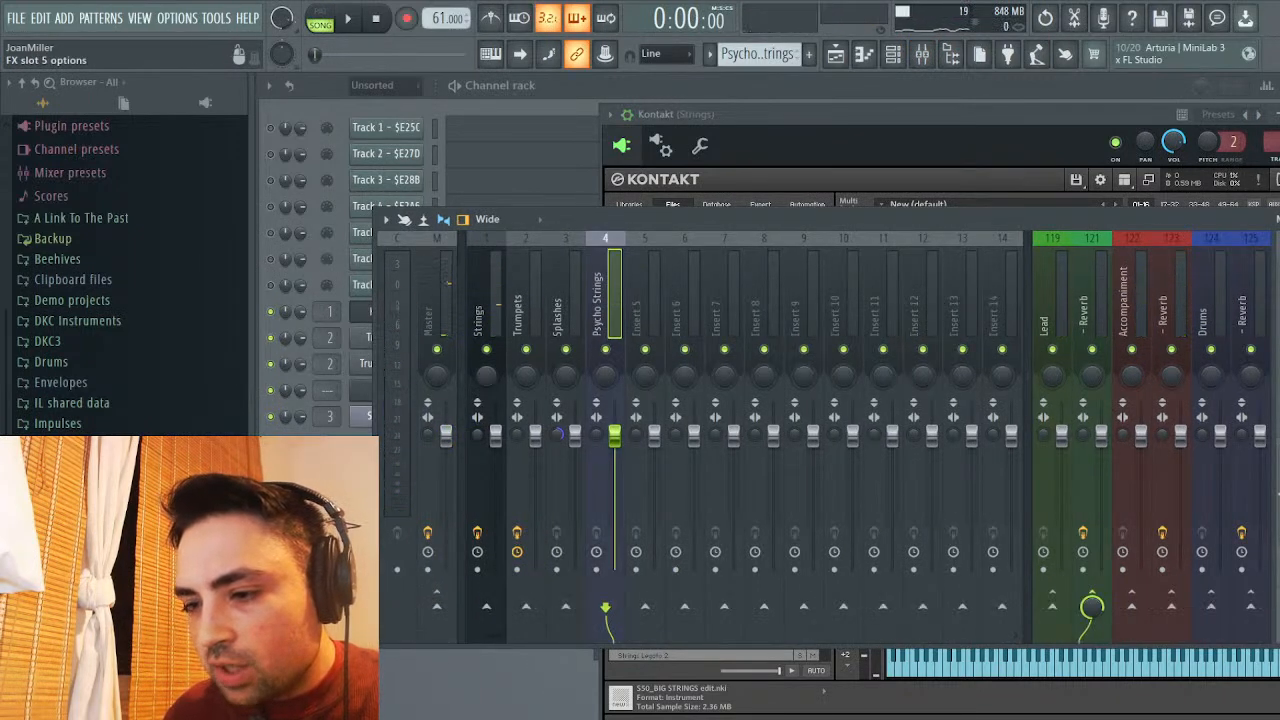
left_click_drag(671, 343, 671, 340)
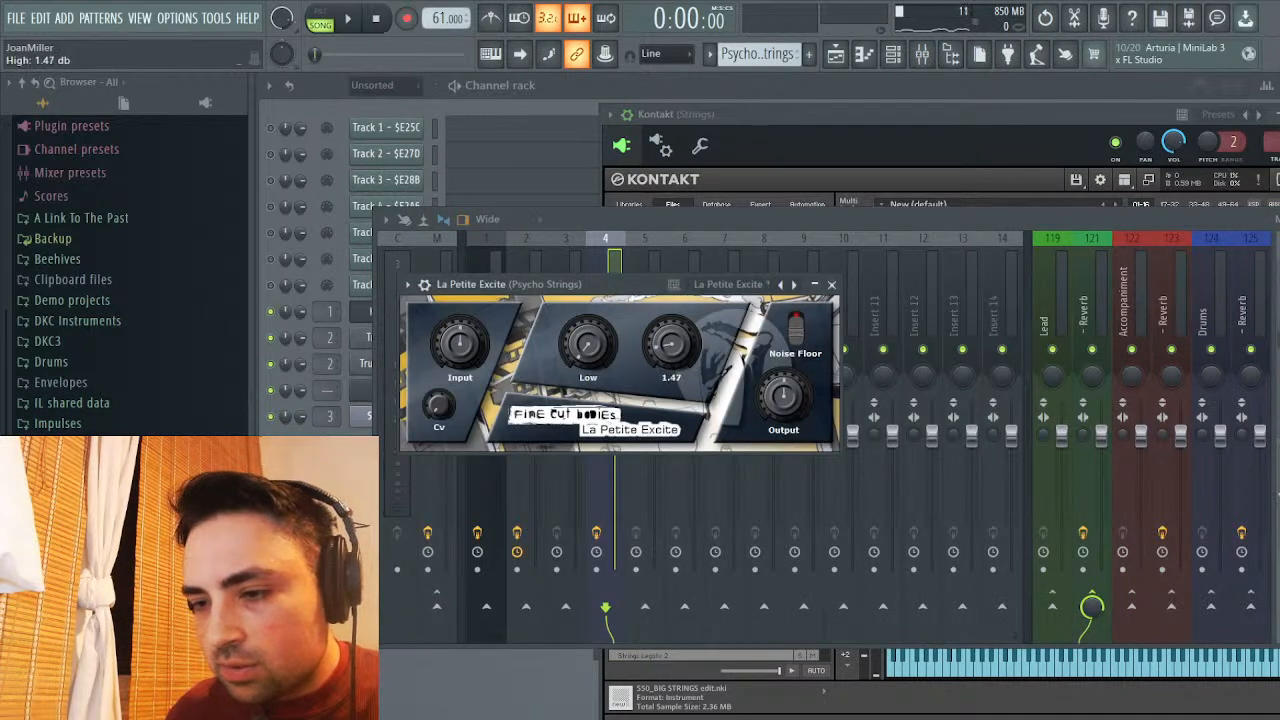
left_click(831, 284)
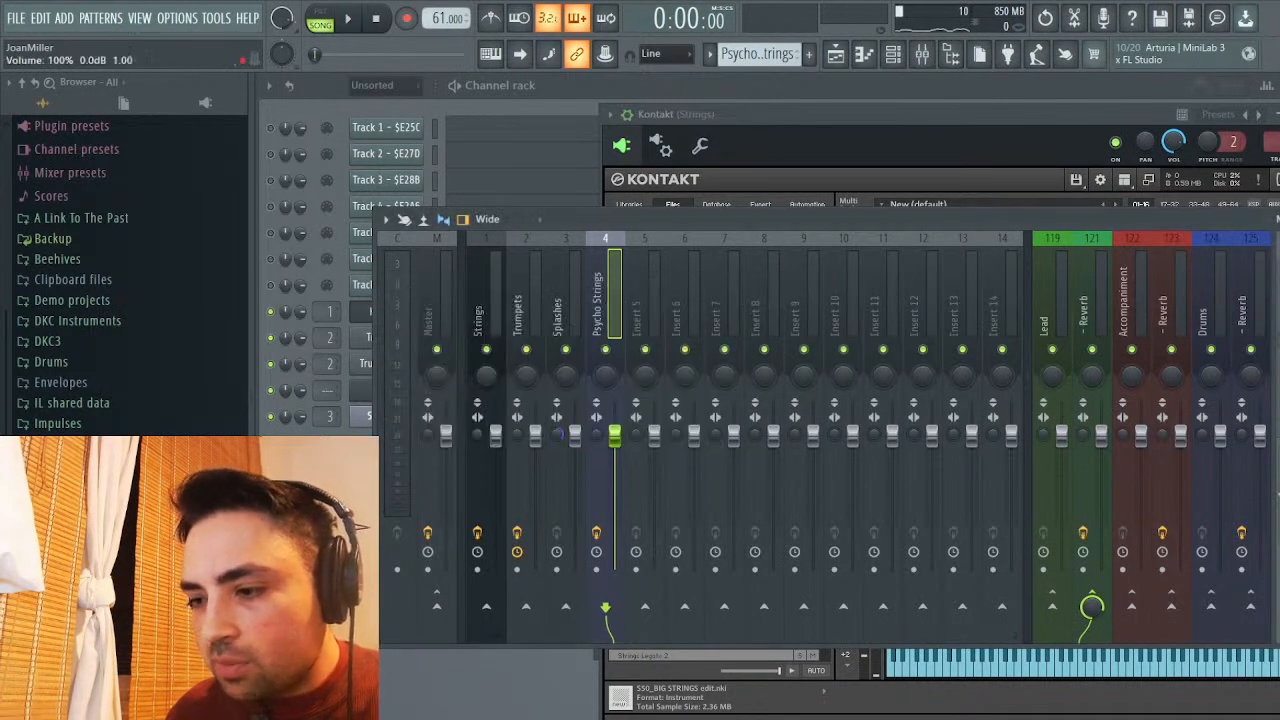
Look over the Trumpets and Splashes mixer tracks, and close the mixer
key("Left")
key("Left")
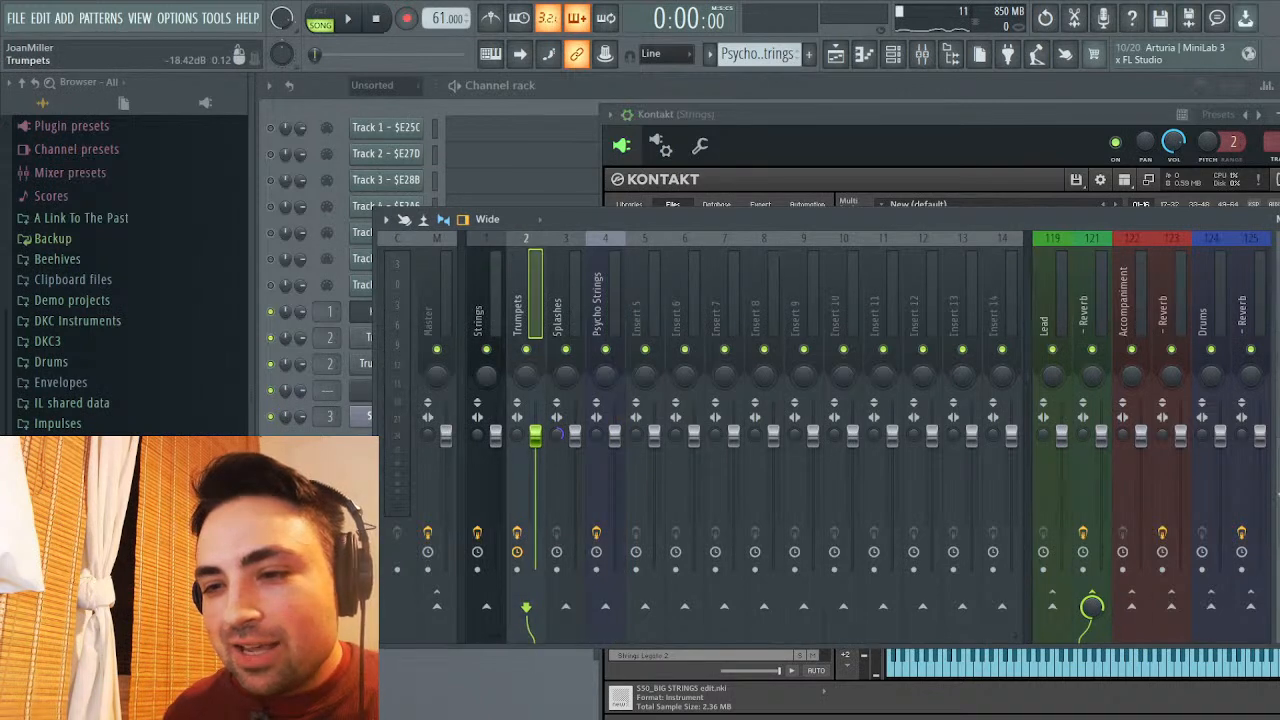
key("Right")
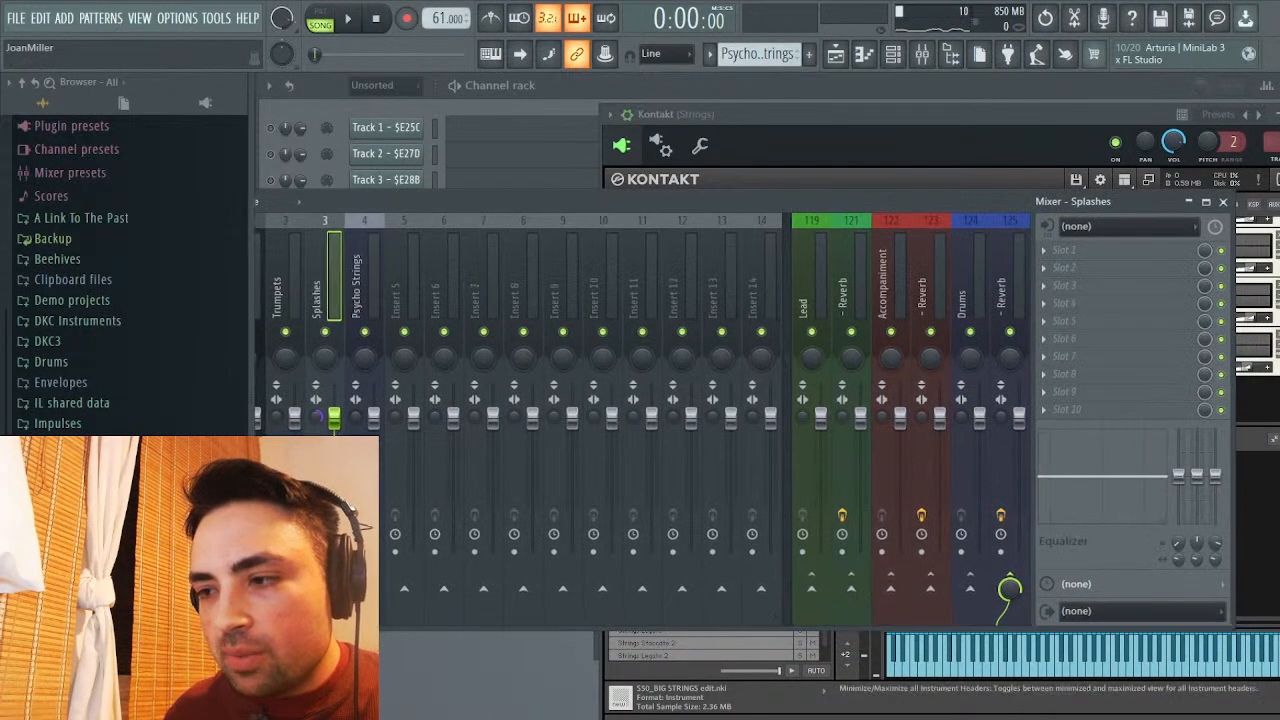
key("F9")
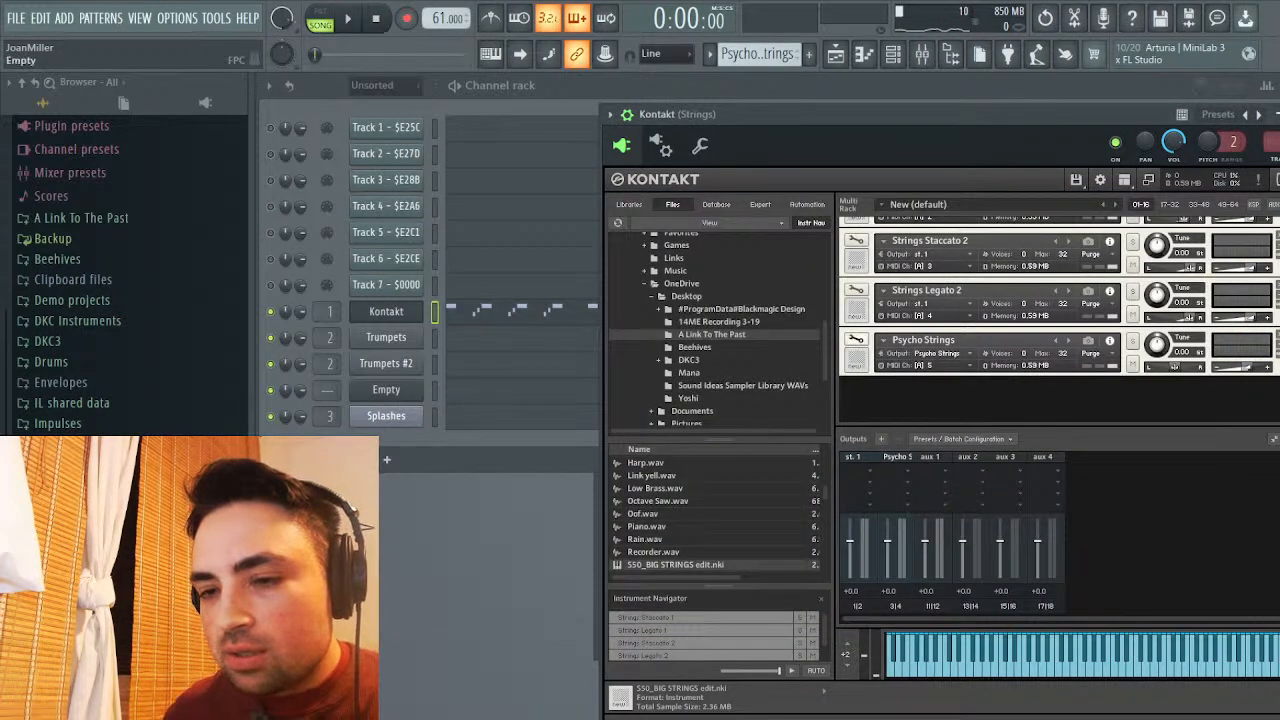
Rename the Empty channel Timpani and assign it to mixer track 5
key("F6")
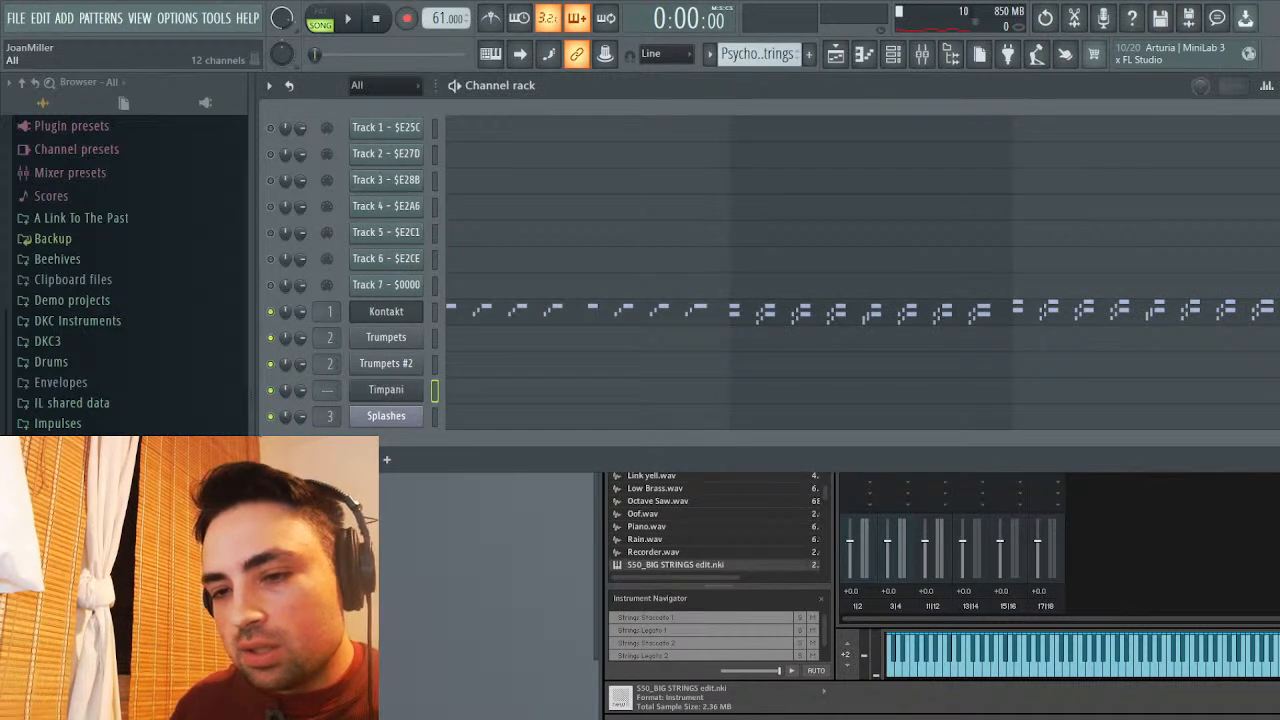
left_click(386, 389)
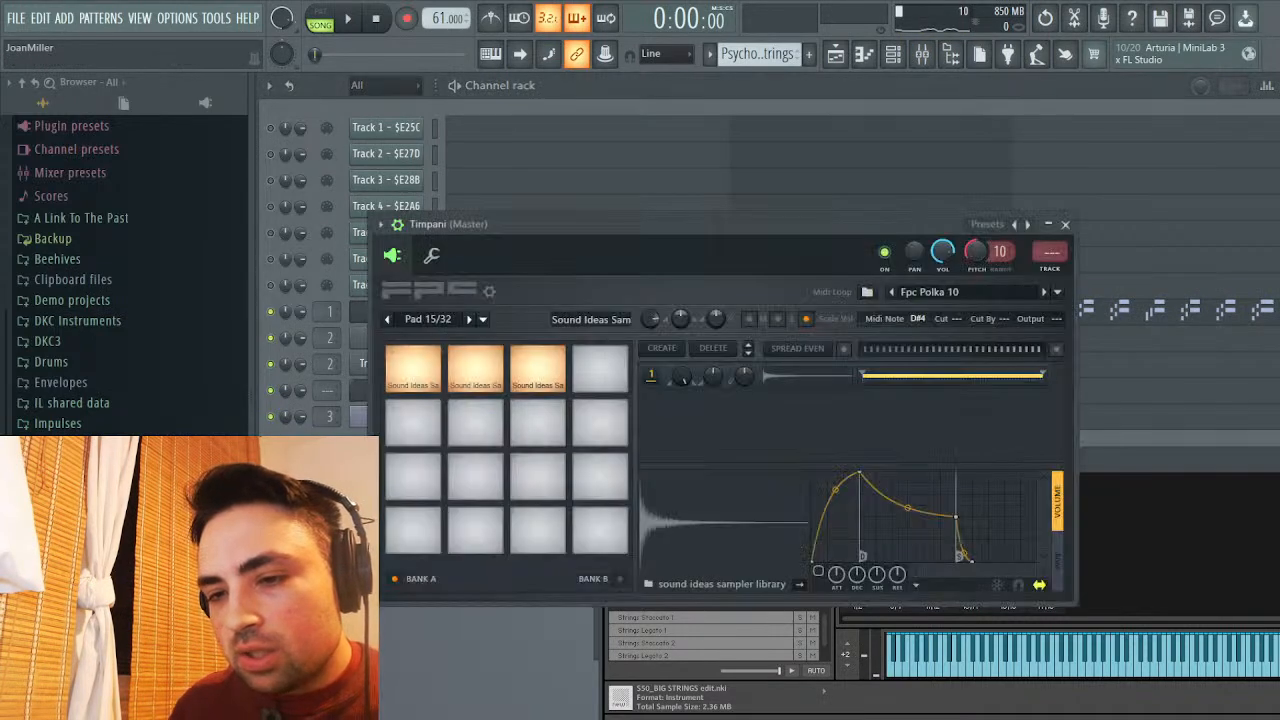
left_click(1050, 256)
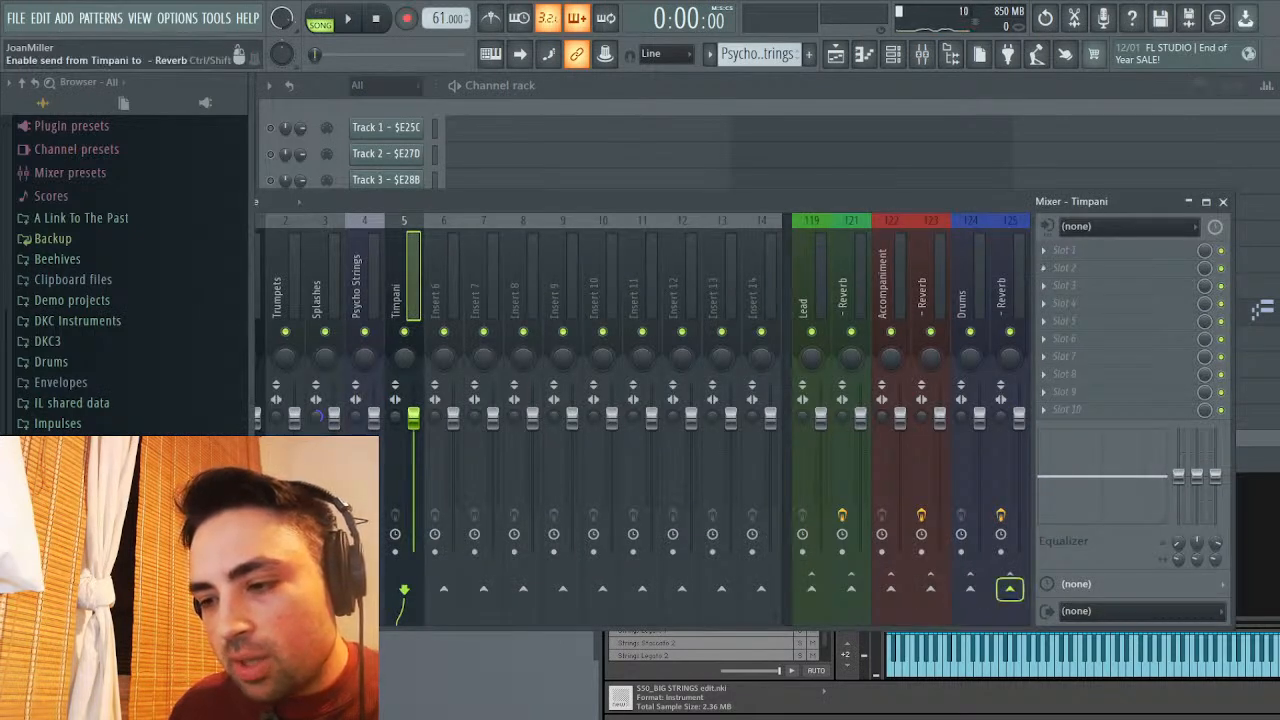
Route the Timpani mixer track to the blue Reverb track 125, play the song and close the Timpani sampler
left_click(1009, 588)
key("space")
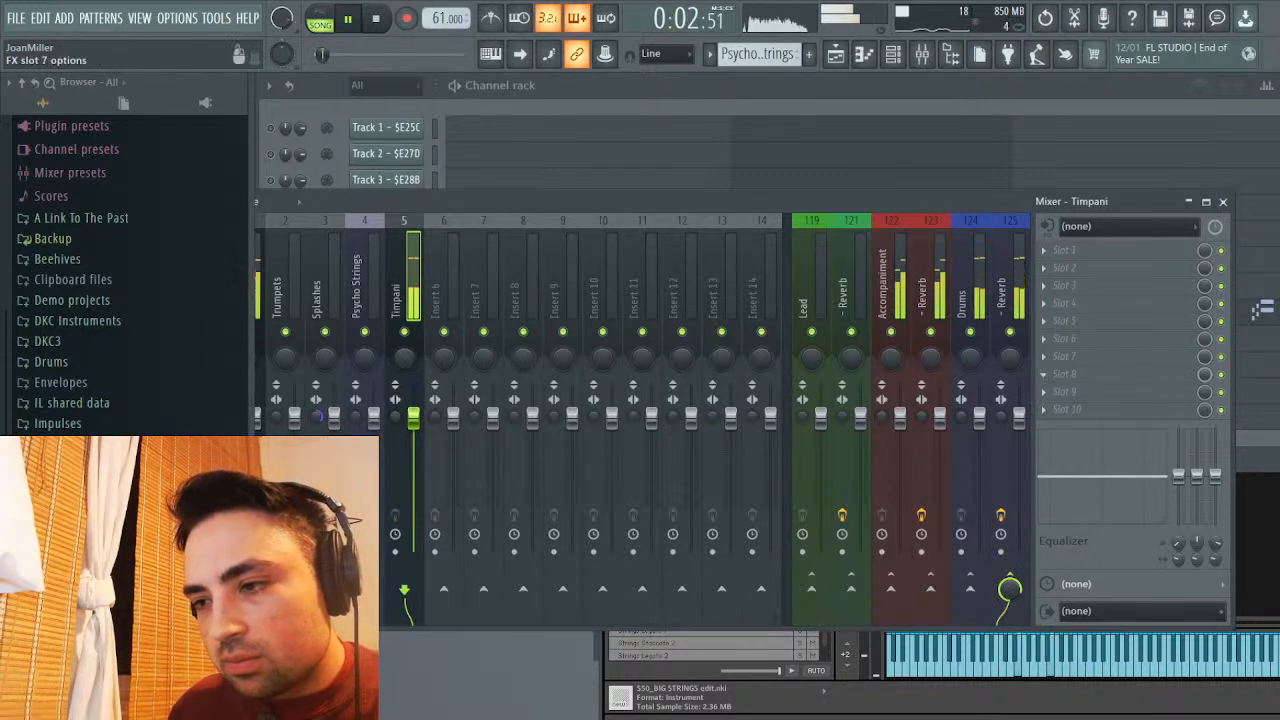
left_click(1222, 201)
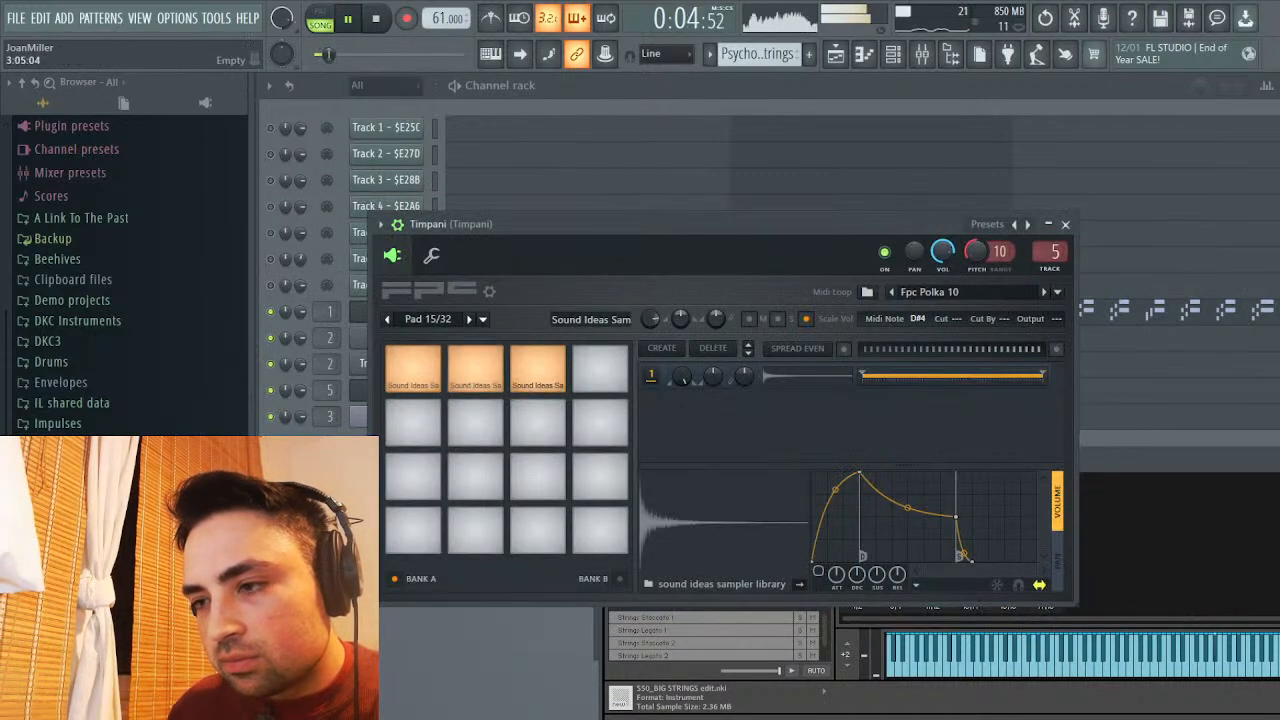
left_click(1065, 224)
Reopen the mixer and lower the Psycho Strings fader to about 89% (-2.6 dB)
left_click(893, 54)
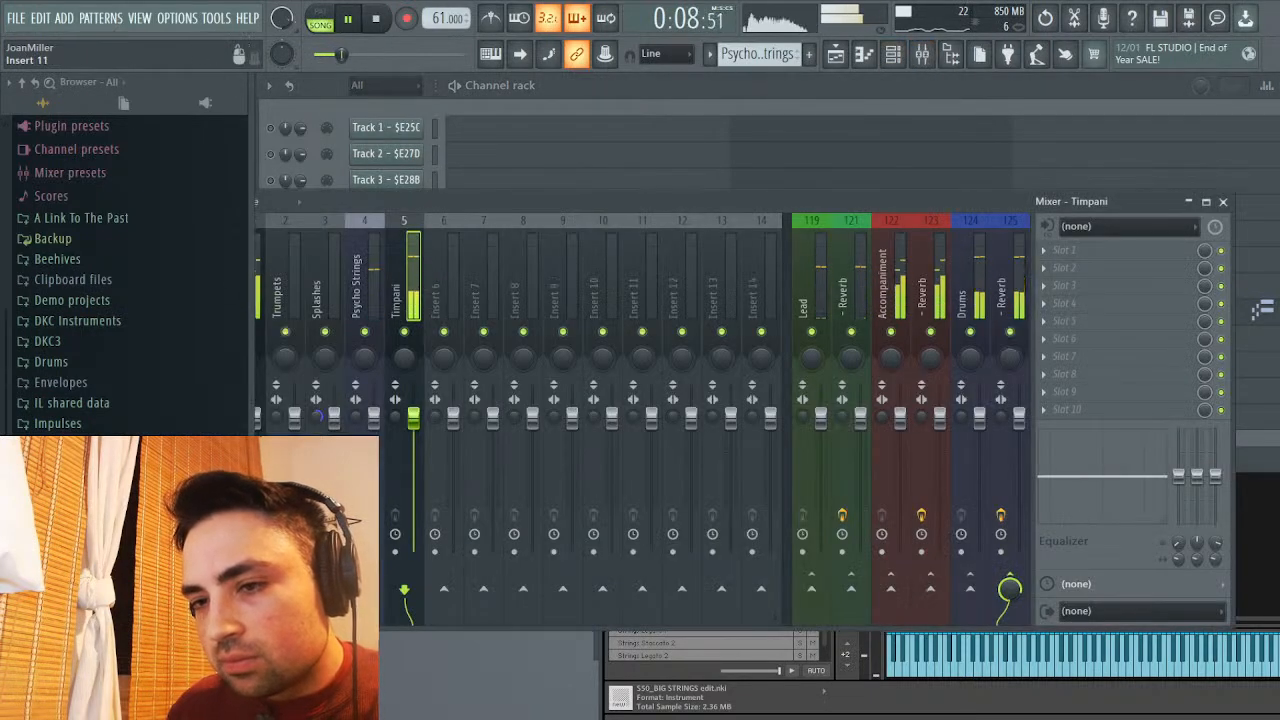
left_click_drag(642, 202, 822, 197)
left_click_drag(553, 410, 553, 427)
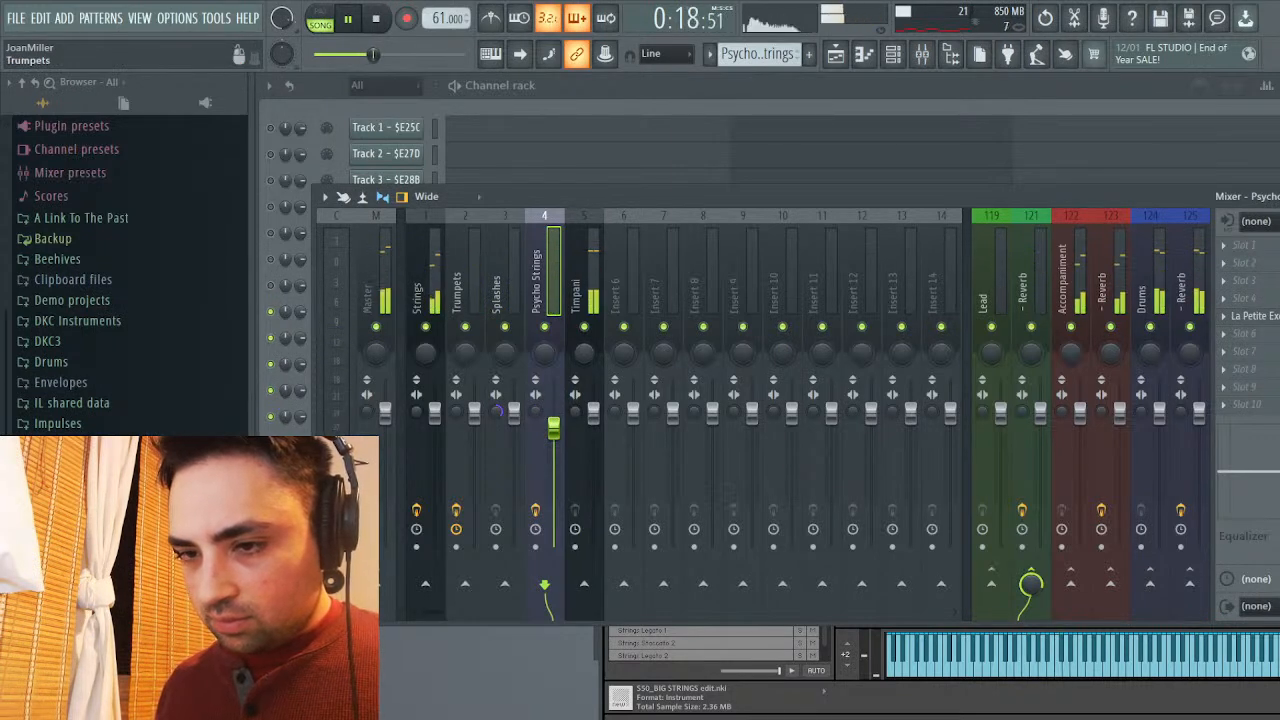
Replay the song and compare the Strings and Psycho Strings mixer tracks to judge their balance
left_click(421, 294)
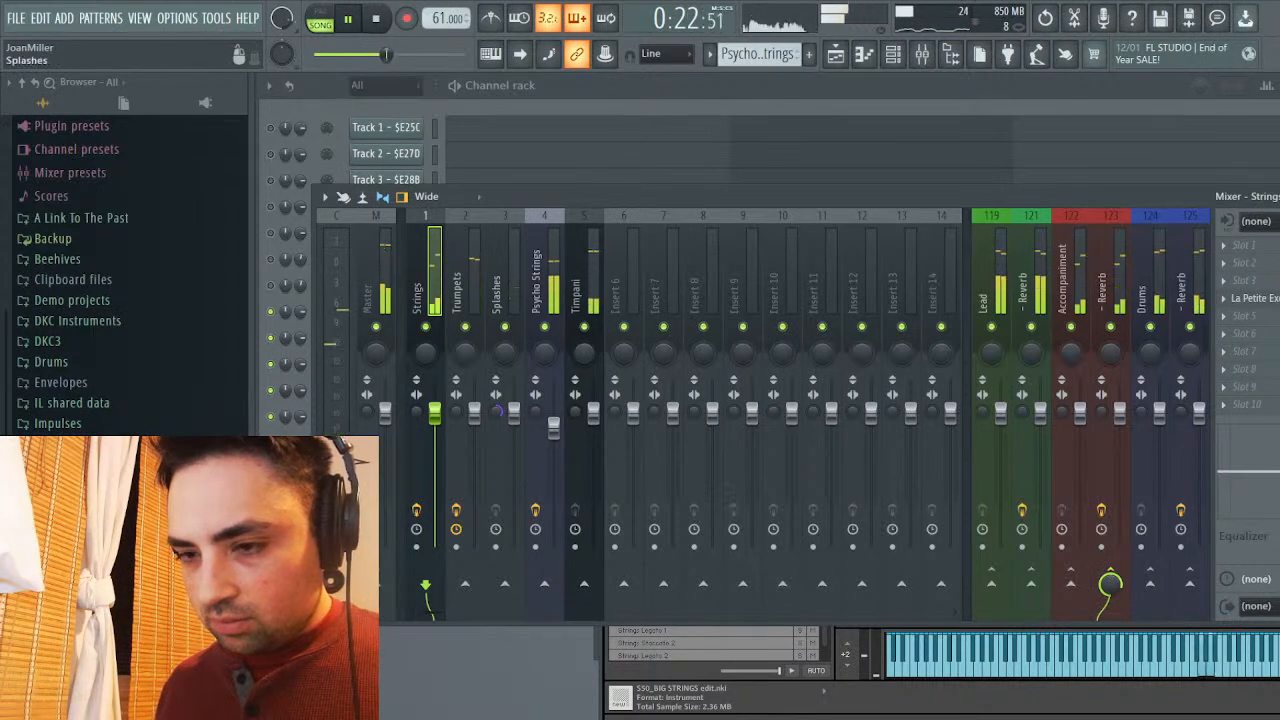
key("space")
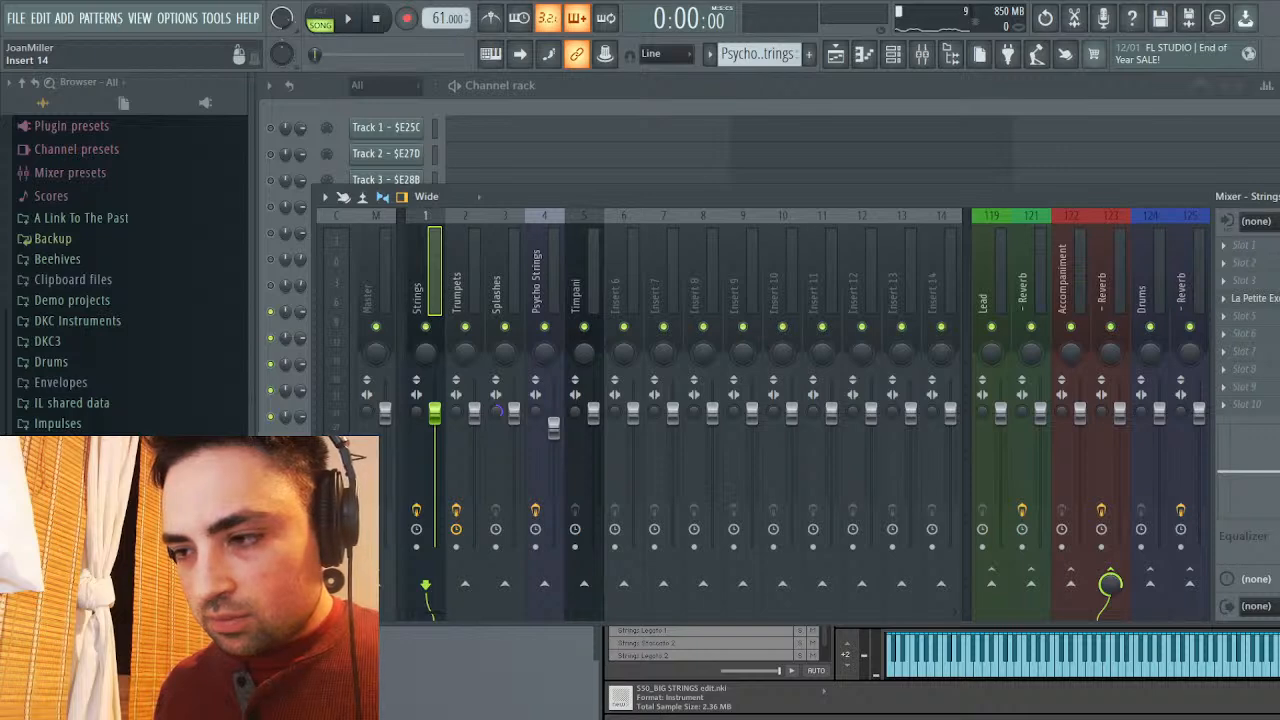
key("space")
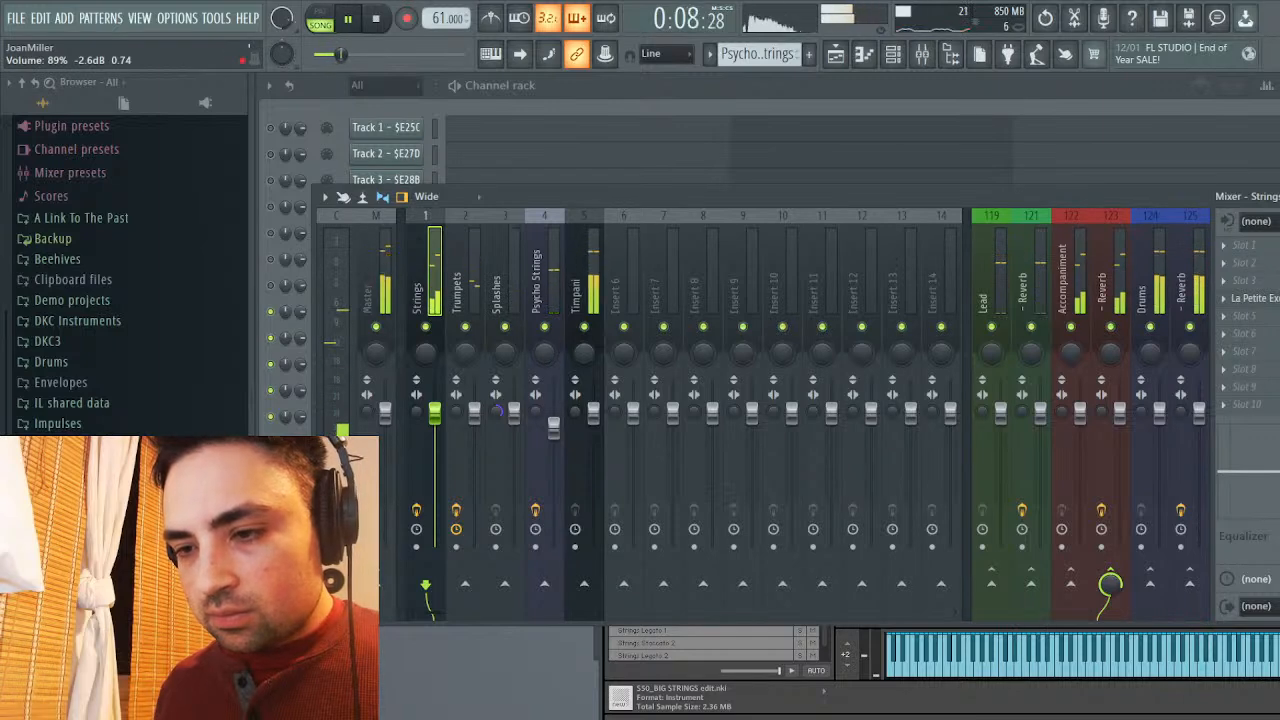
left_click(537, 280)
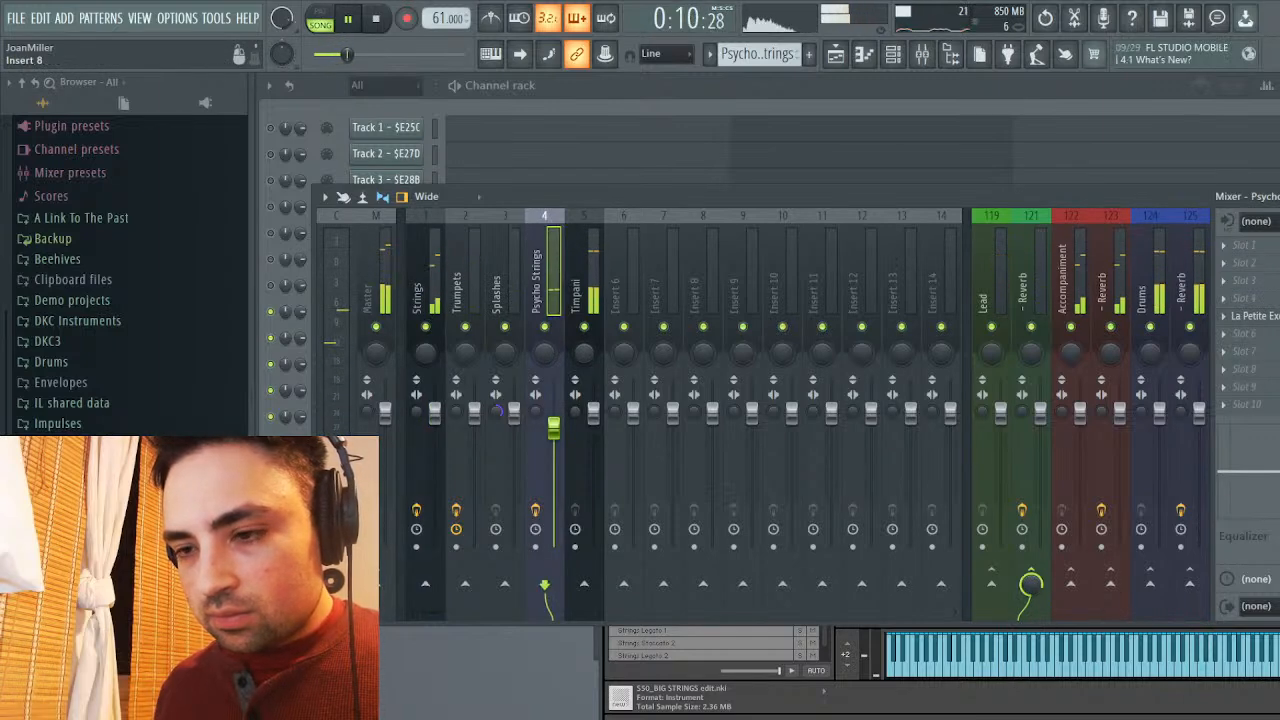
left_click_drag(1142, 197, 1086, 143)
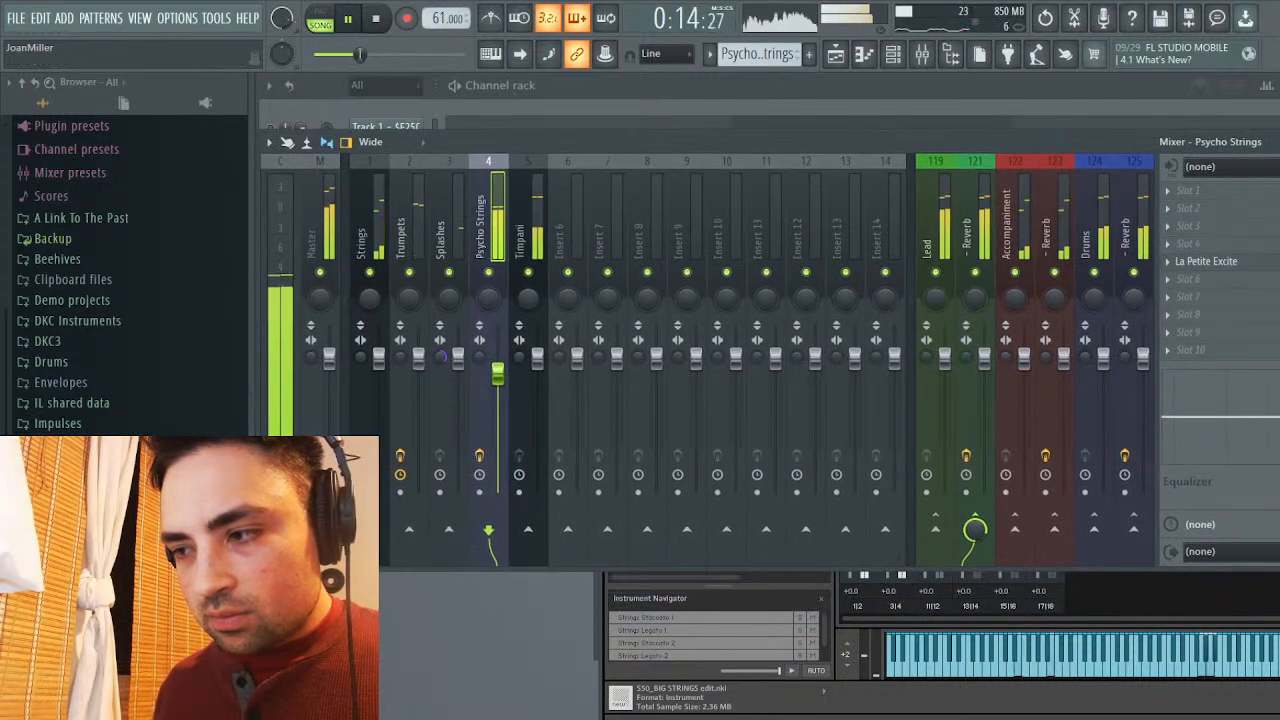
Cut the Psycho Strings track's high-shelf EQ to -5.0 dB and fine-tune its fader slightly upward while the song replays
key("space")
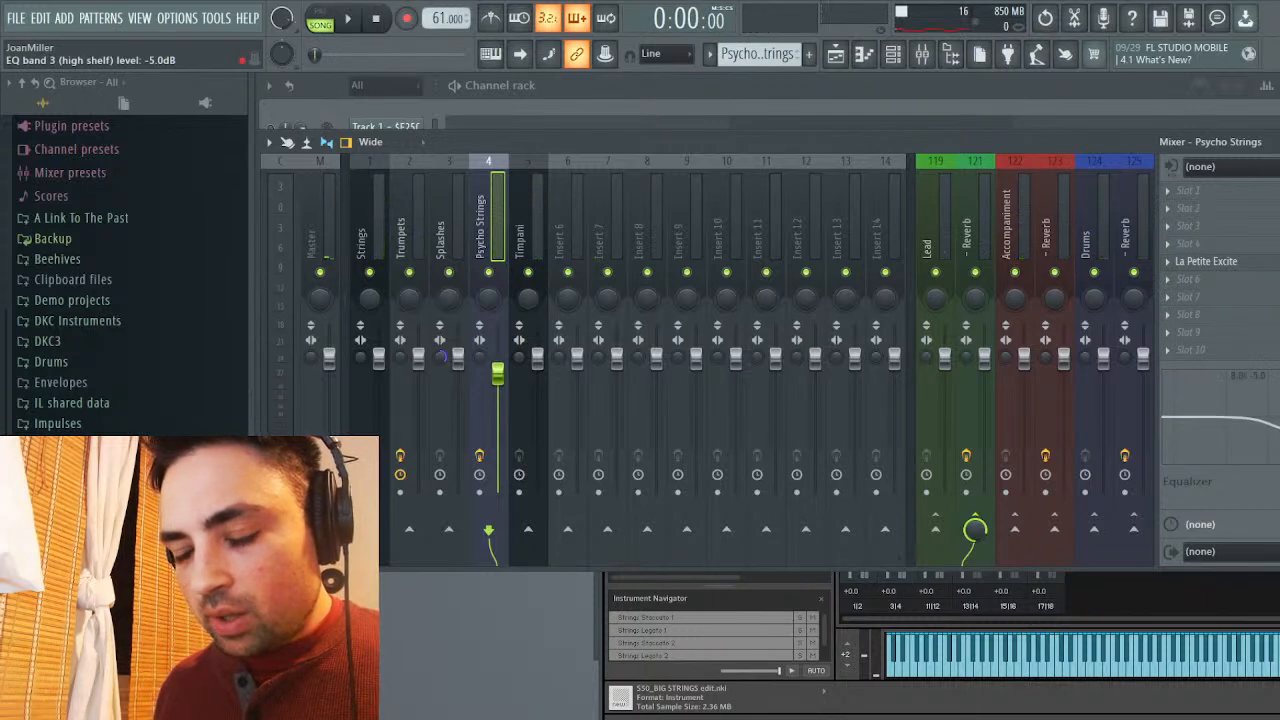
key("space")
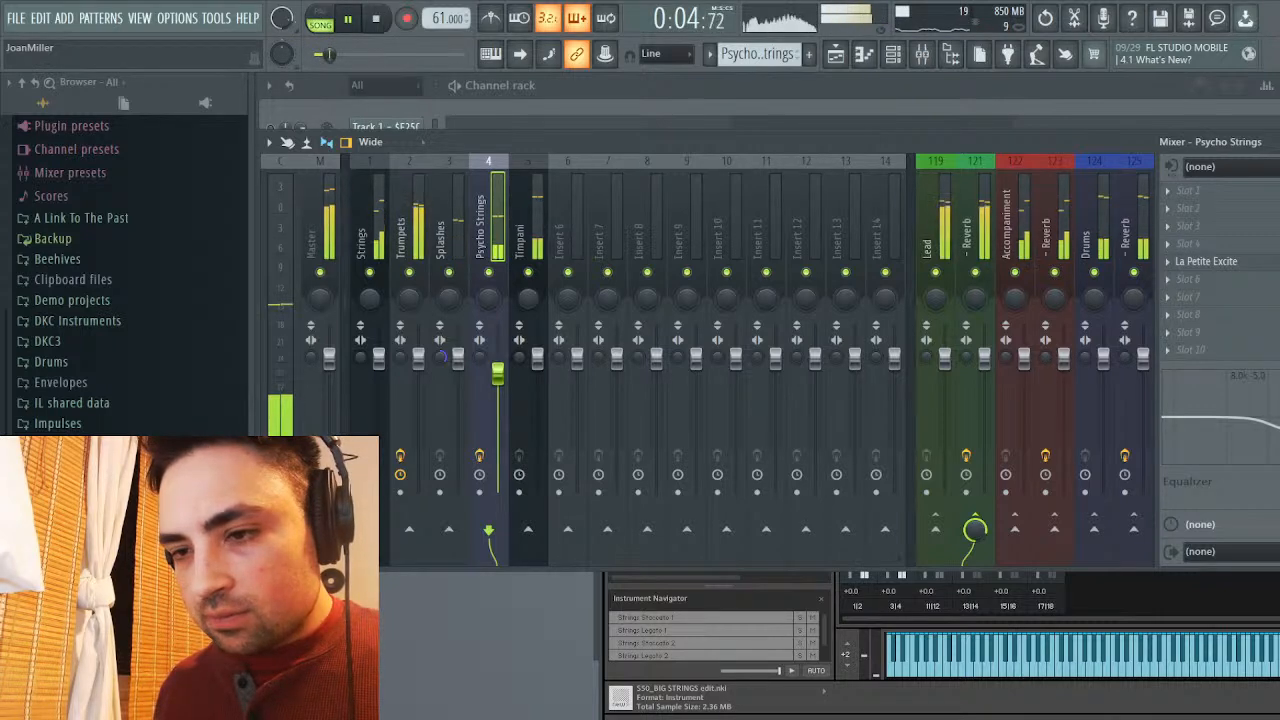
left_click_drag(497, 373, 497, 366)
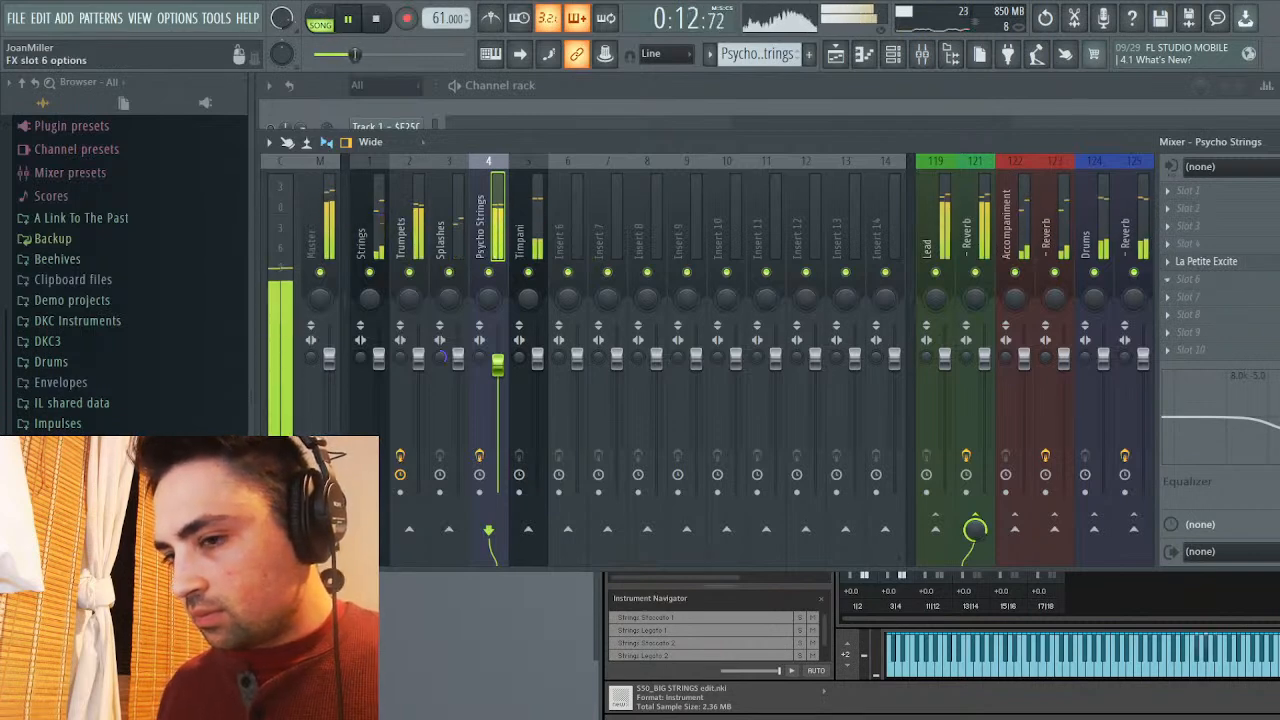
left_click_drag(357, 54, 363, 54)
left_click_drag(497, 366, 497, 370)
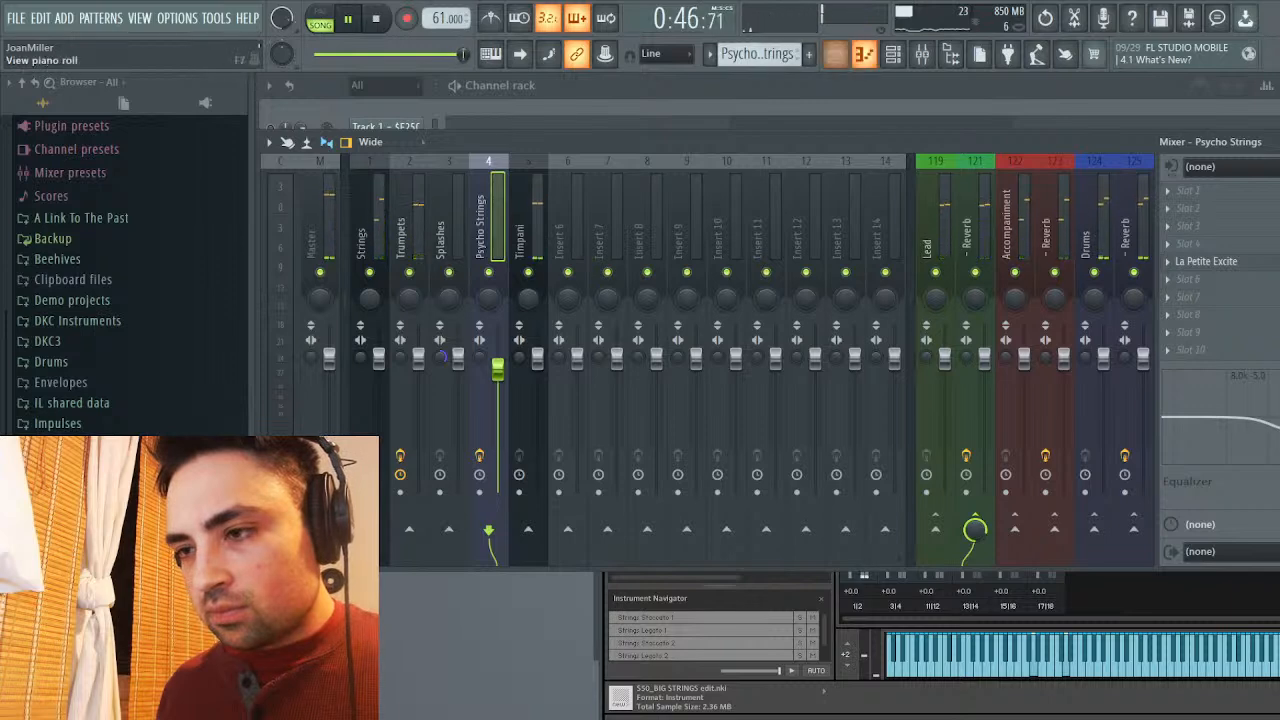
Glance at the playlist during playback and raise the Splashes mixer fader to 111% (2.4 dB)
key("F5")
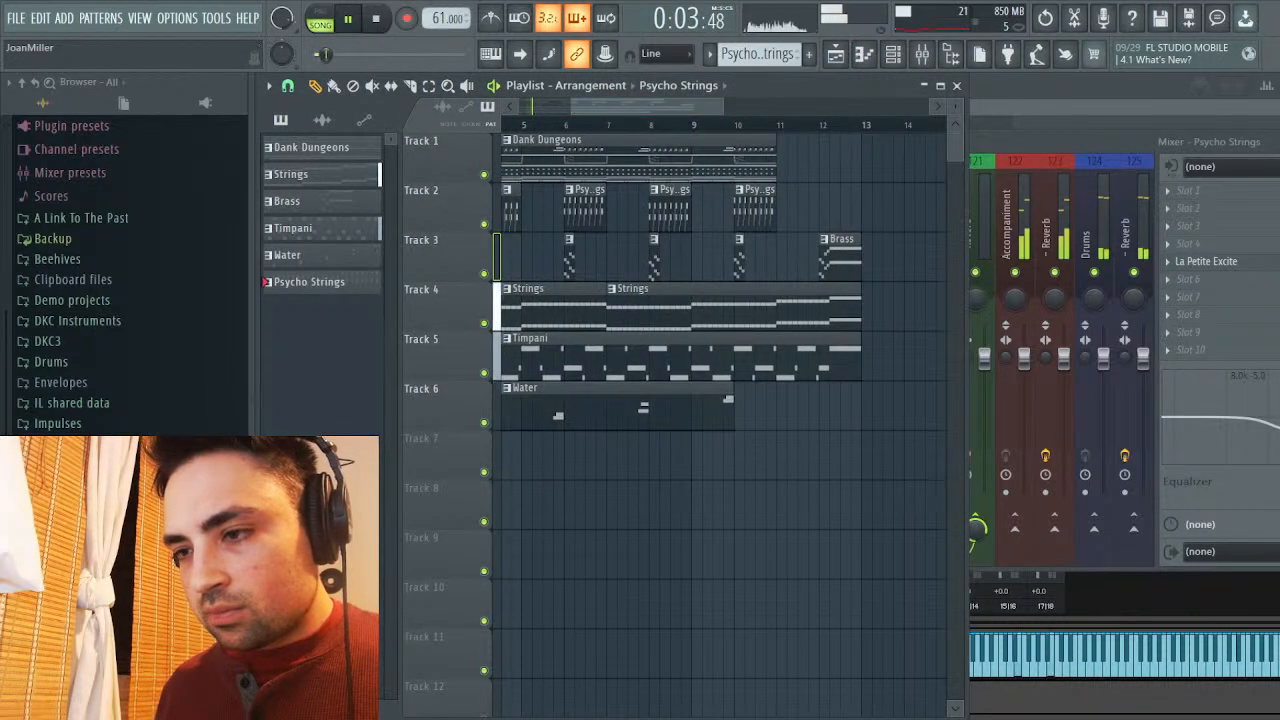
key("F5")
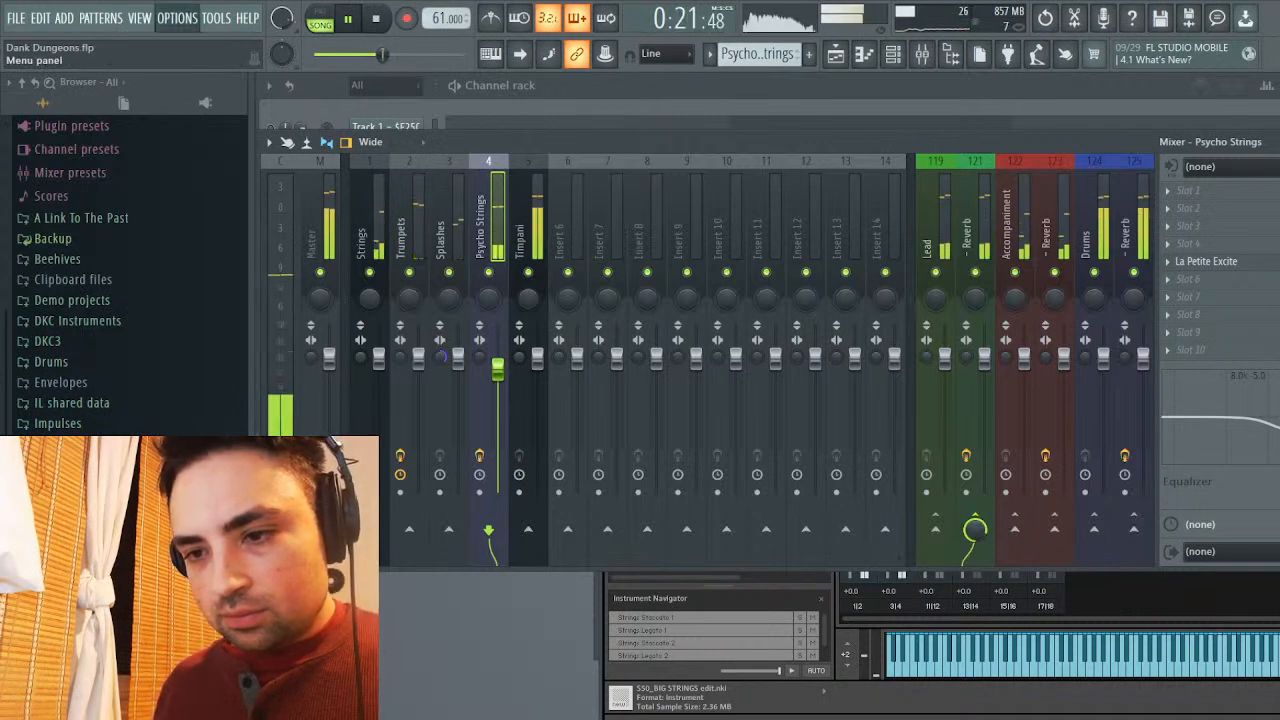
left_click(458, 357)
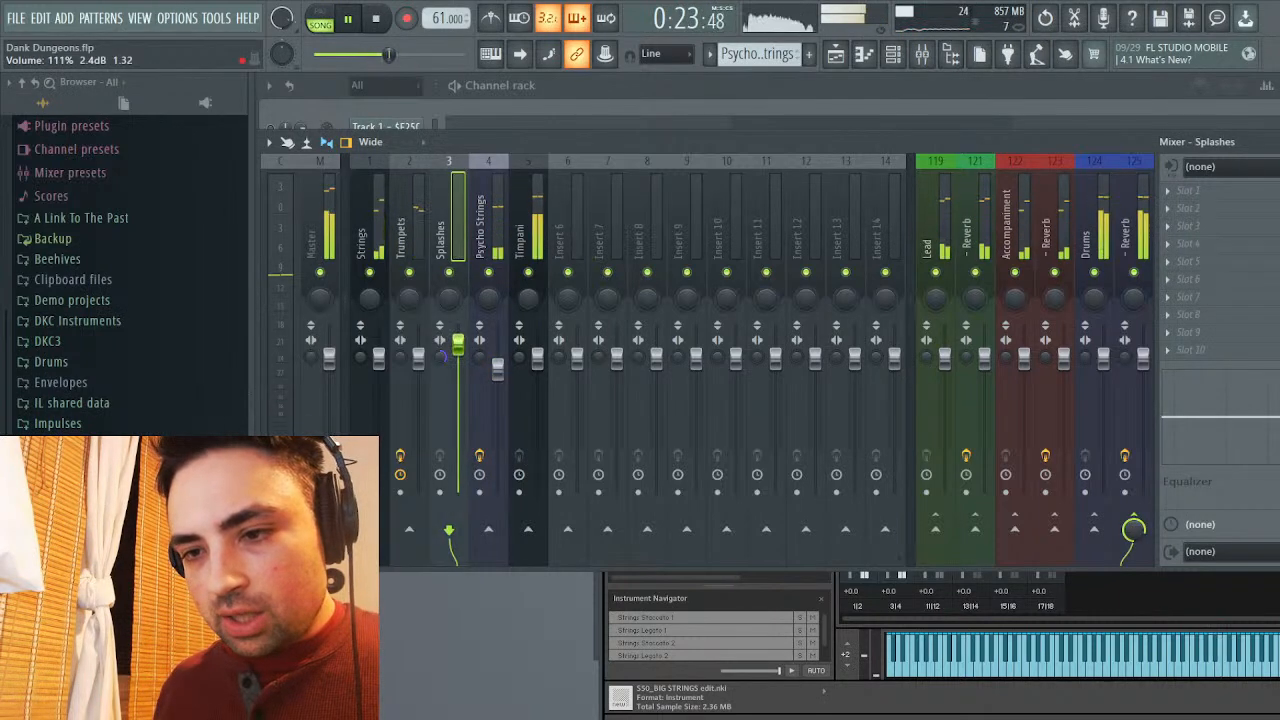
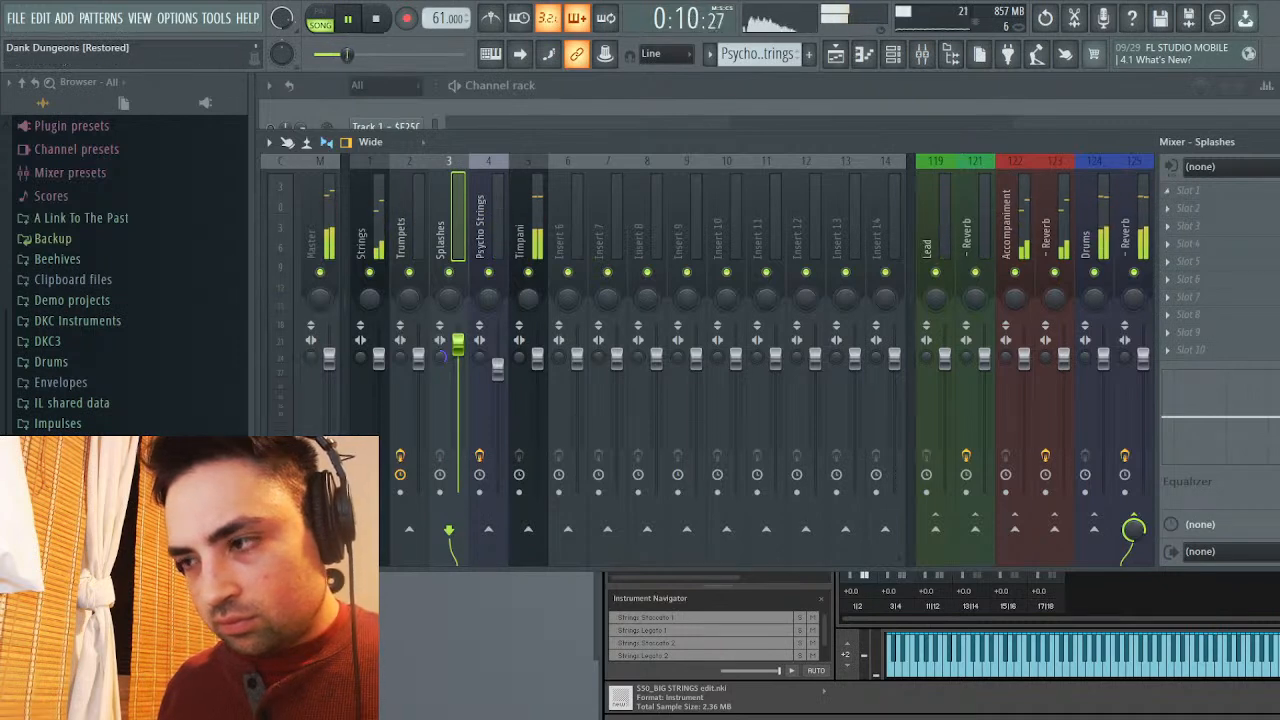
Add Maximus to effect slot 7 of the Master track, check its Low and Master bands, and close it
key("F9")
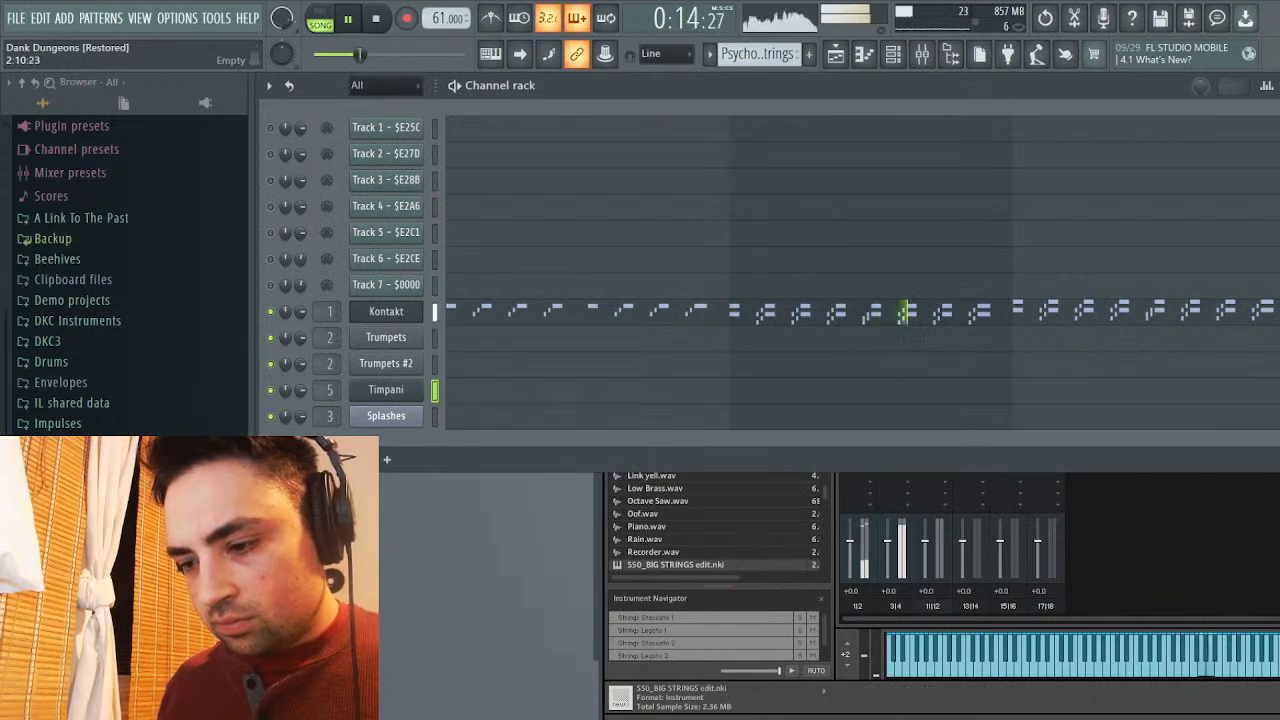
key("F9")
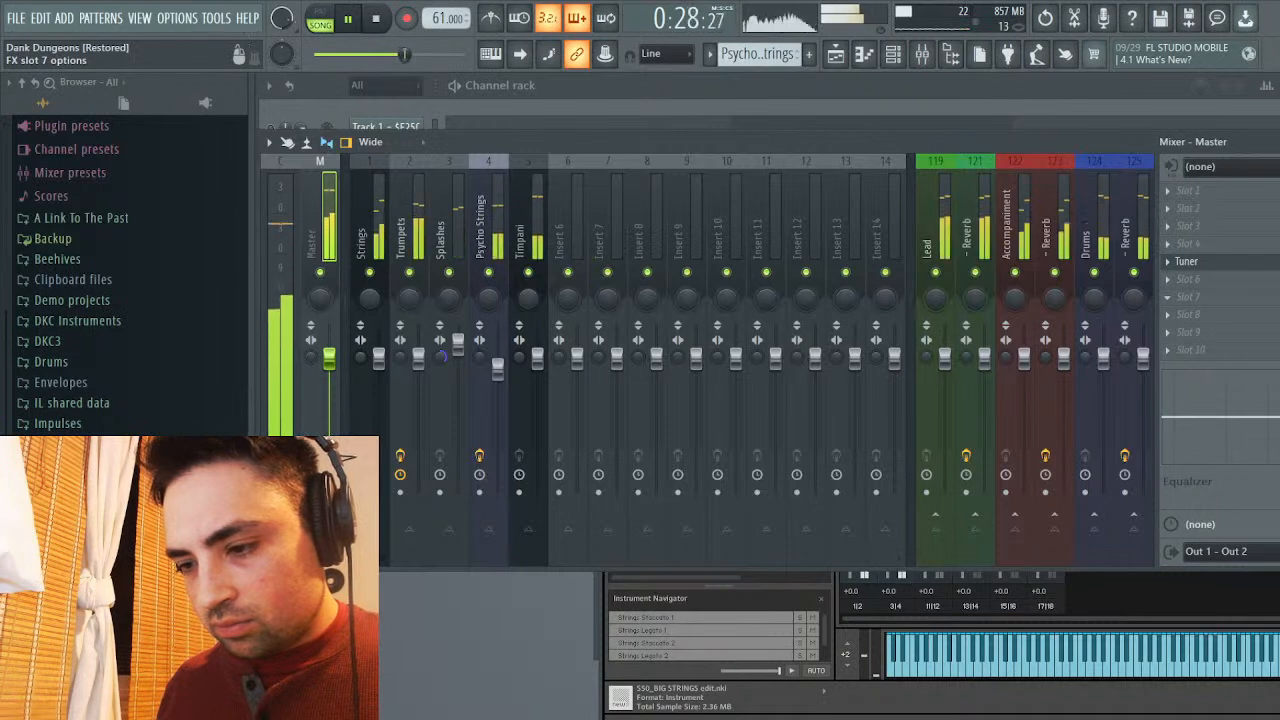
left_click(1190, 297)
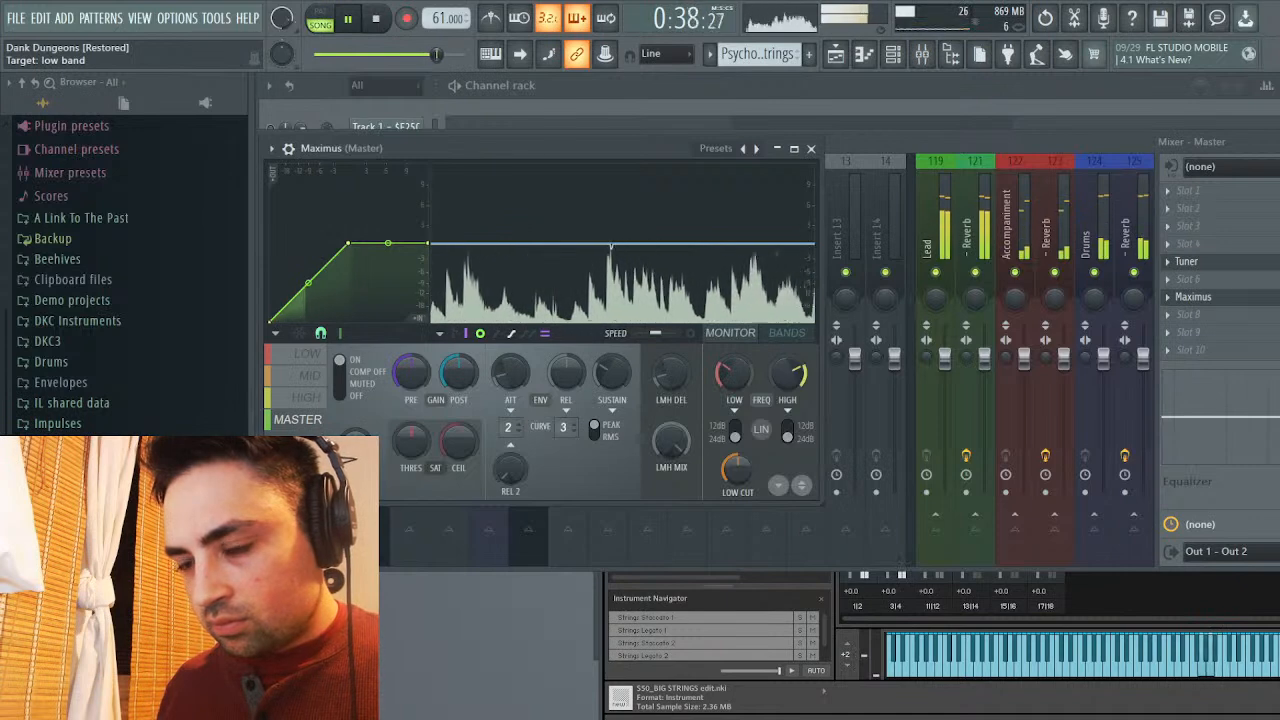
left_click(305, 354)
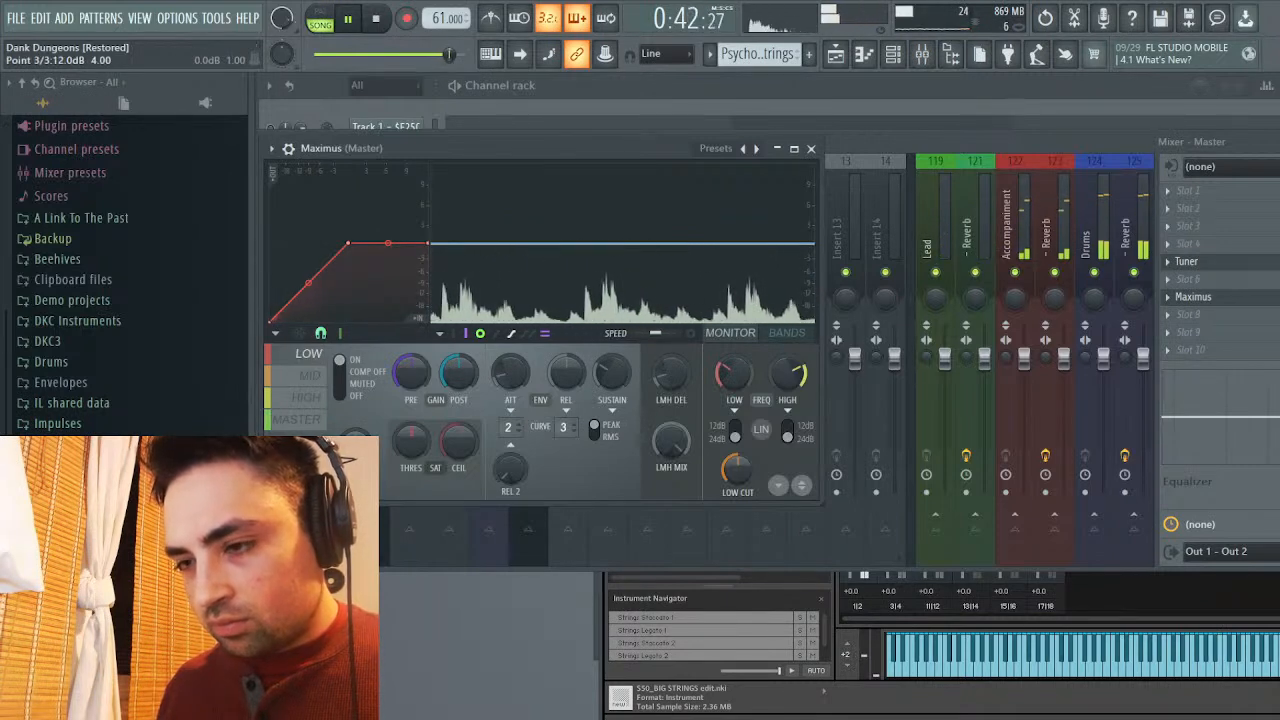
left_click(297, 419)
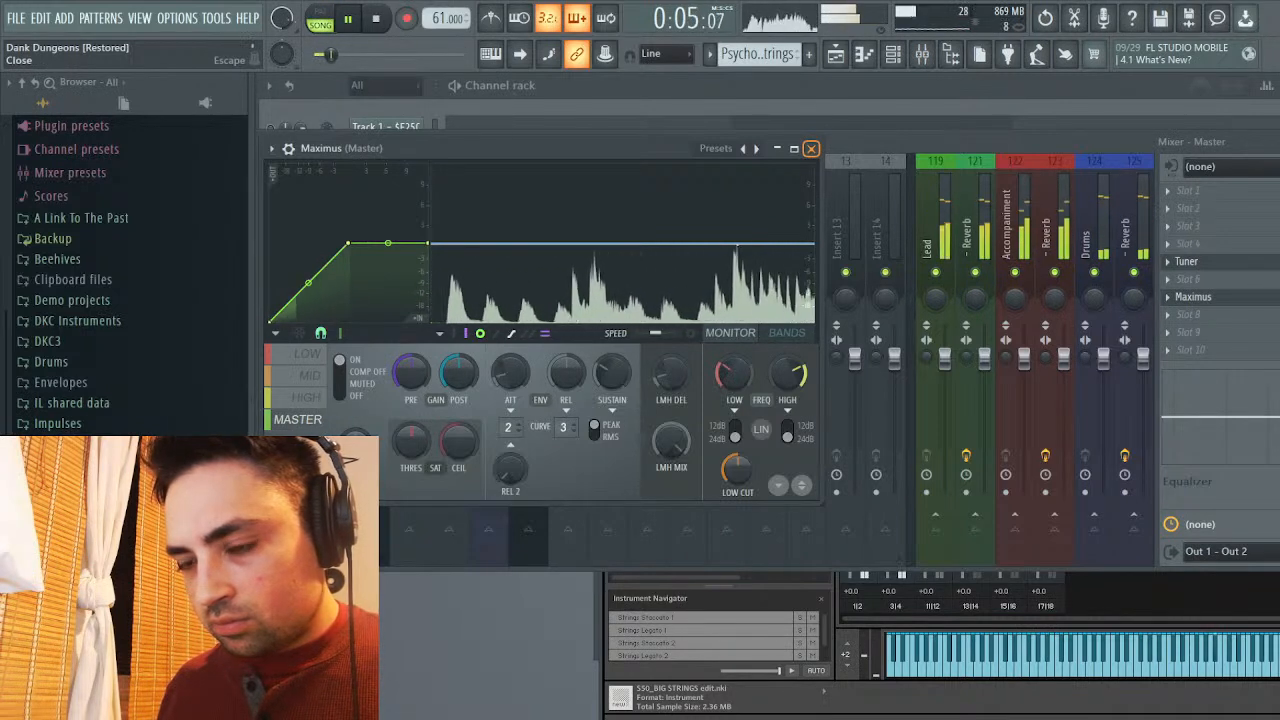
left_click(811, 148)
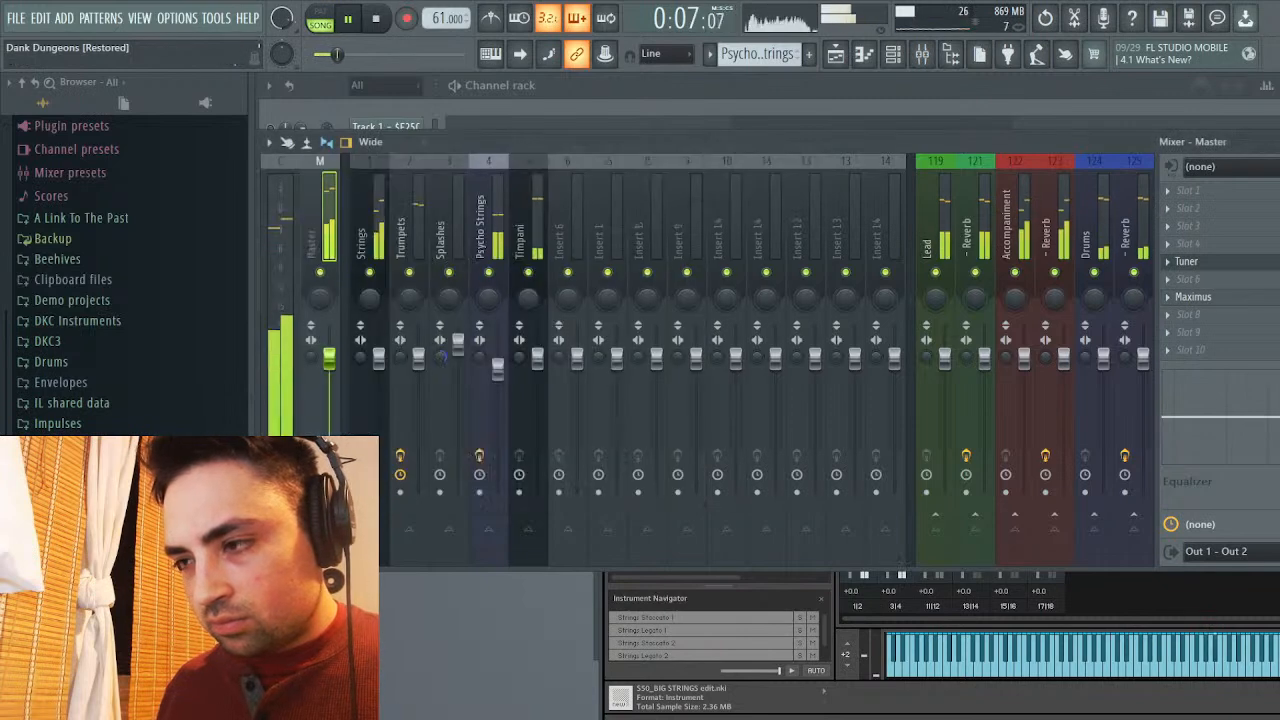
Add a Psycho Strings clip to Track 2 near bar 12 and trim both ends to a short slice above the Brass clip
key("F9")
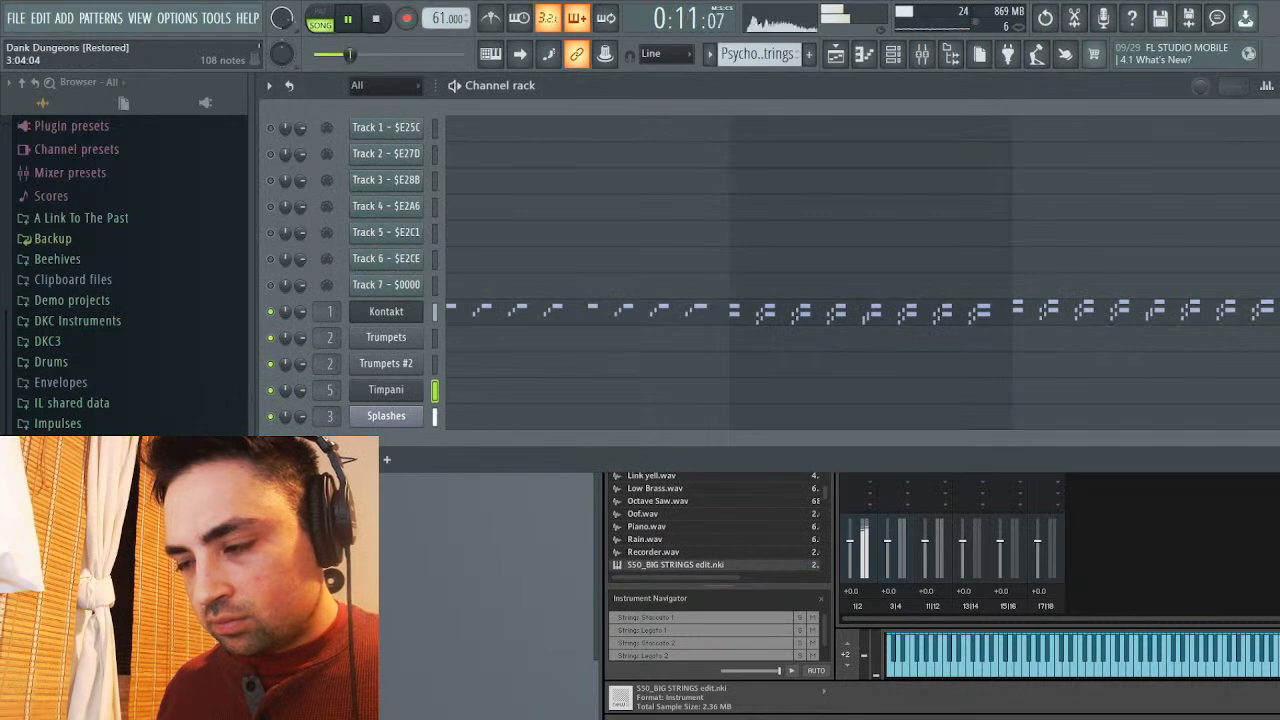
key("F7")
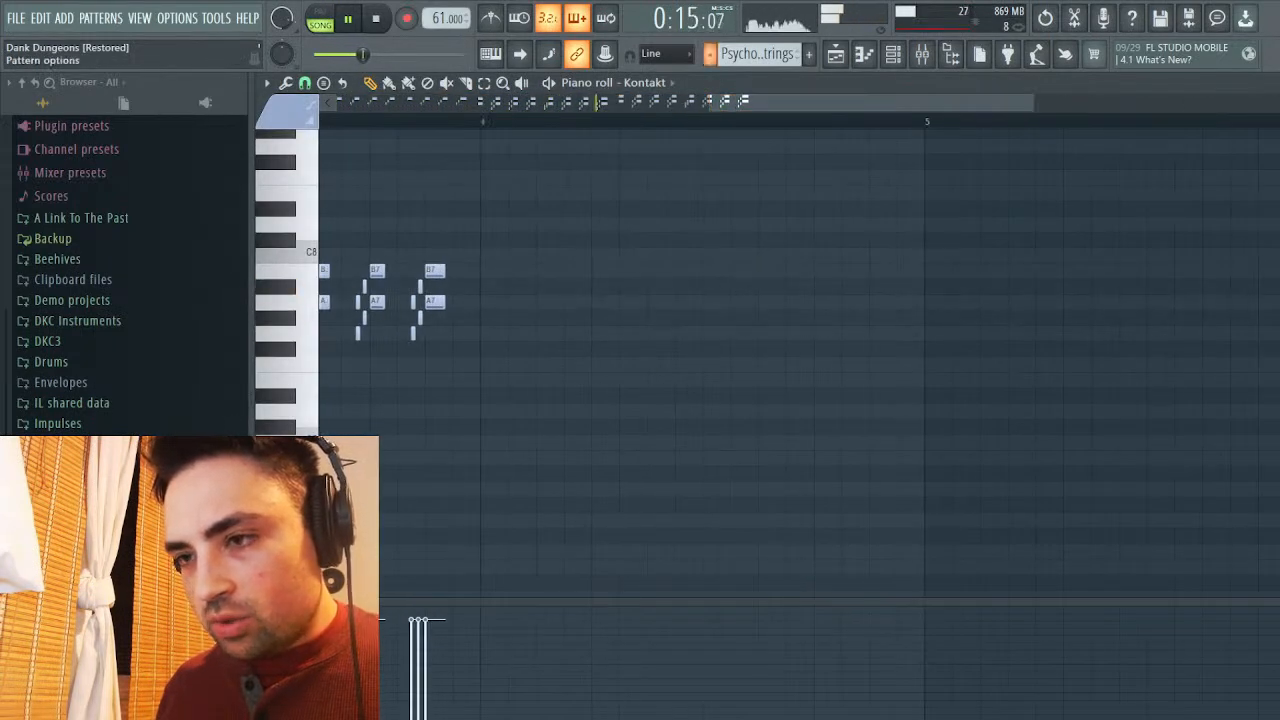
key("F5")
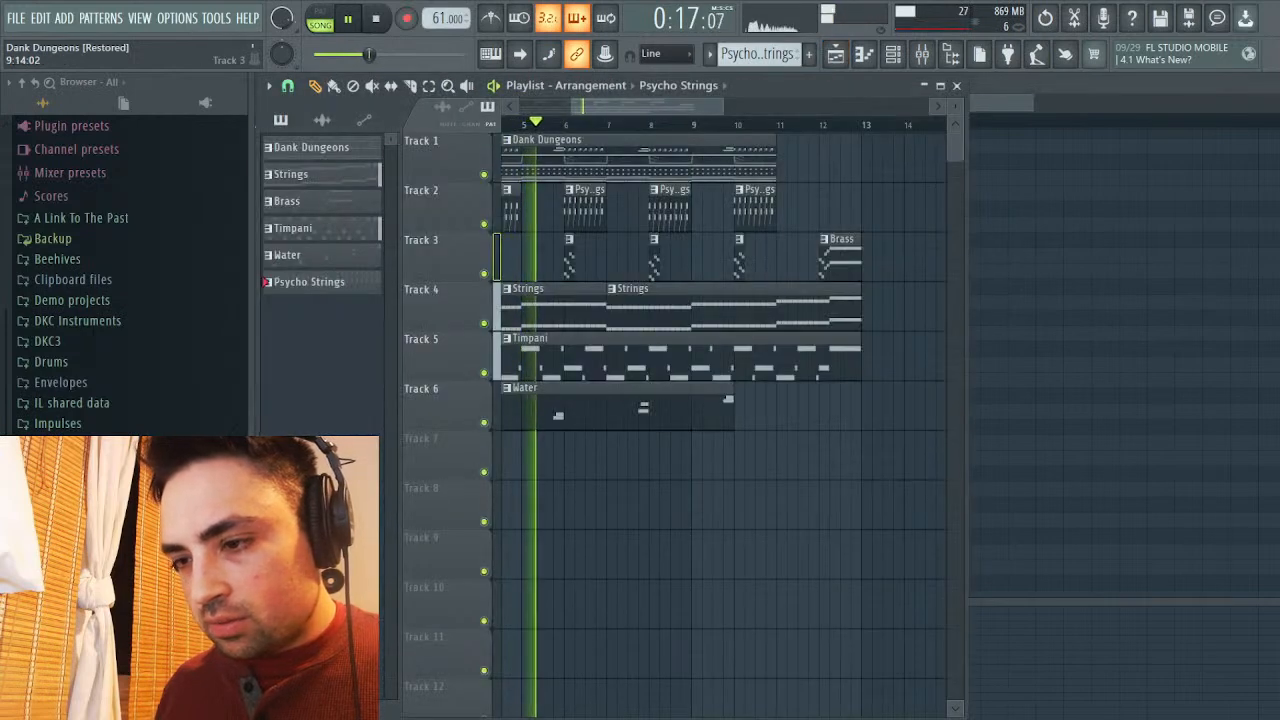
left_click(815, 205)
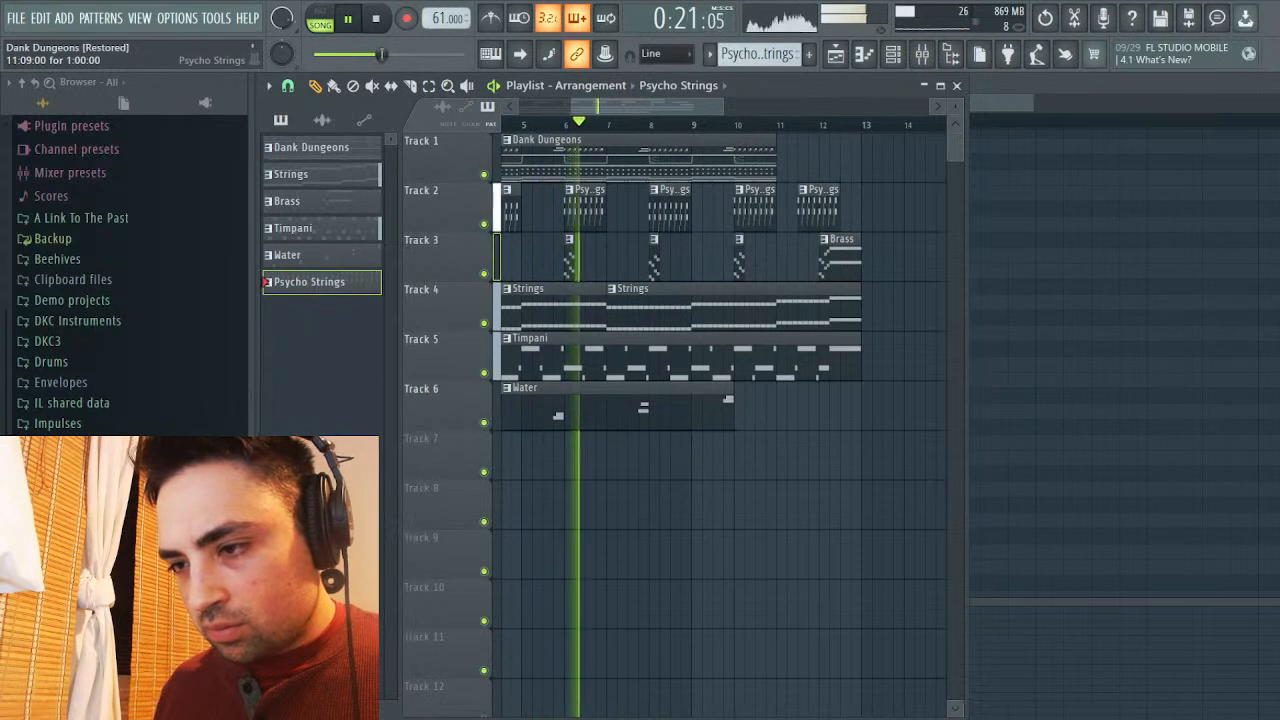
left_click_drag(800, 208, 828, 208)
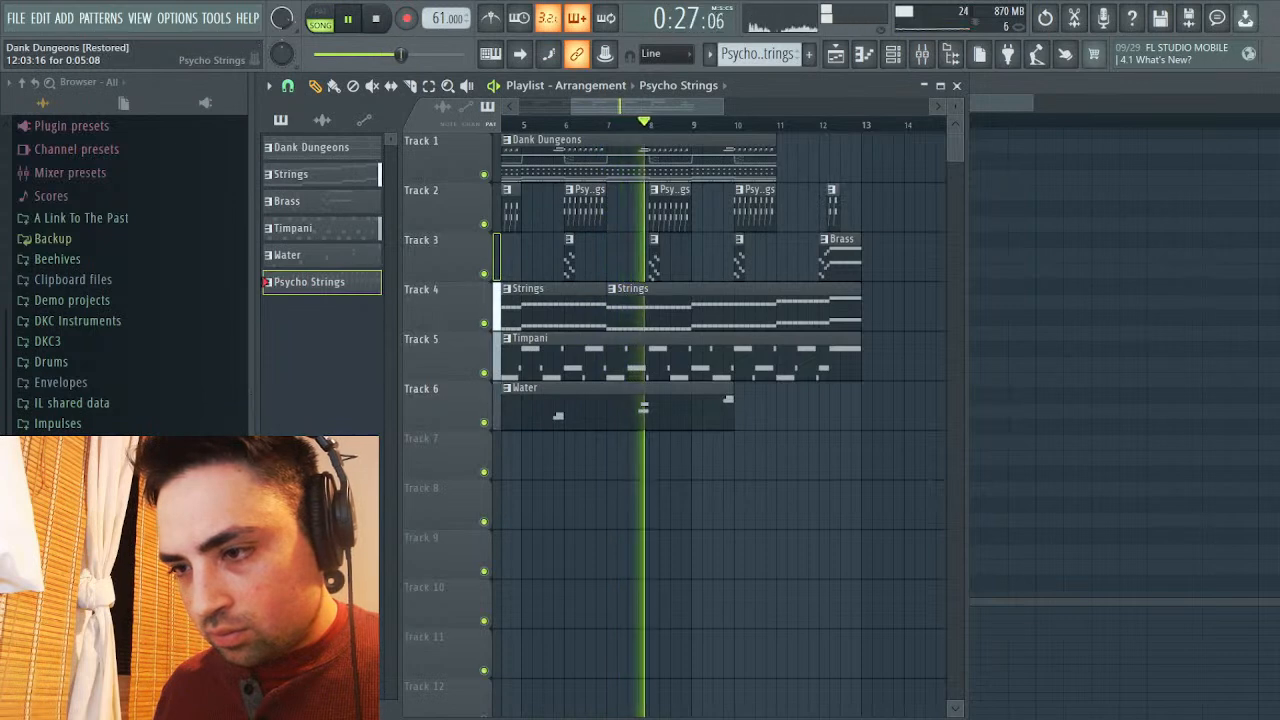
left_click_drag(838, 208, 831, 208)
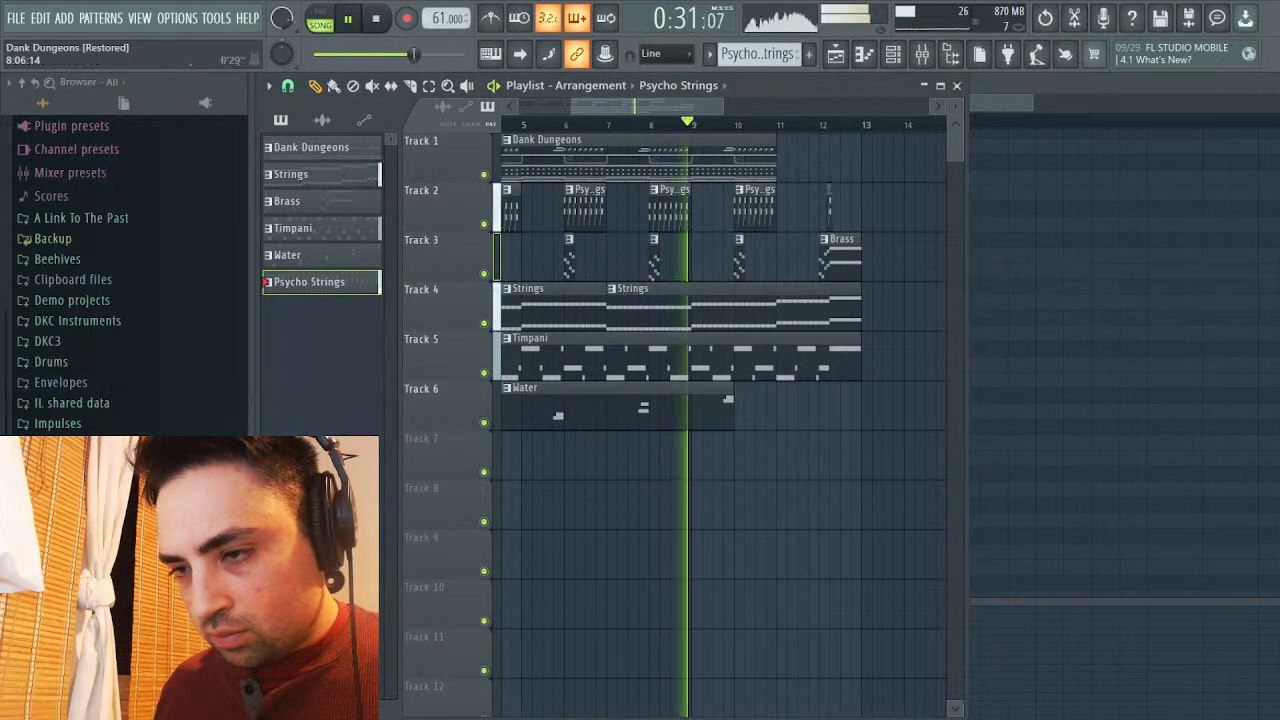
Open the Brass clip at bar 12 and examine its Trumpets notes in the piano roll
left_click_drag(572, 106, 667, 106)
double_click(706, 240)
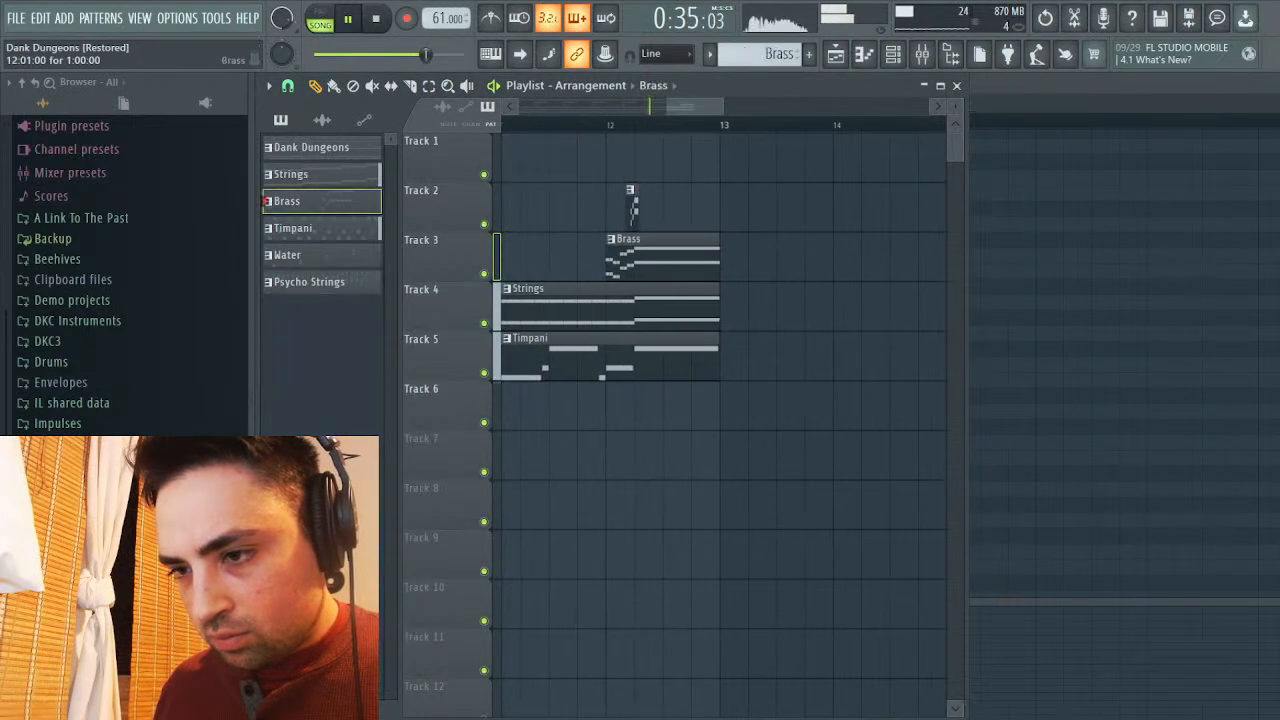
mouse_move(858, 104)
left_mouse_down()
mouse_move(602, 104)
mouse_move(853, 104)
left_mouse_up()
scroll(936, 299, "down", 7)
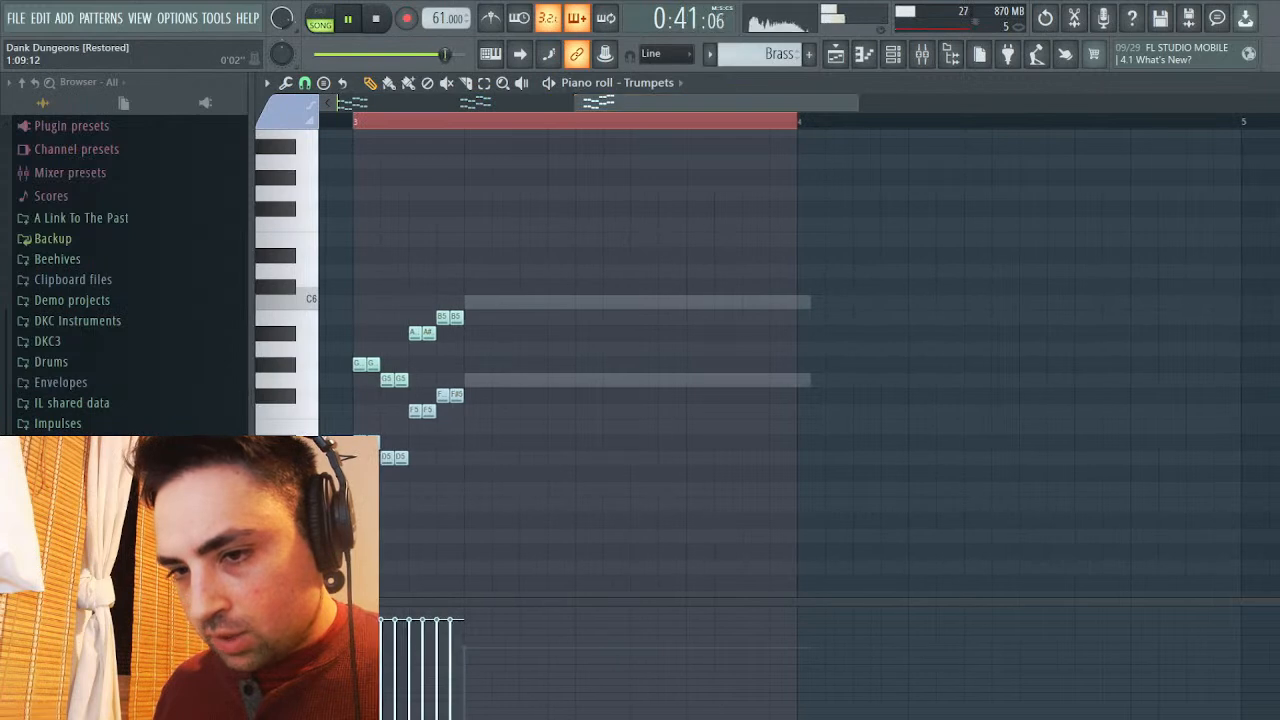
key("F5")
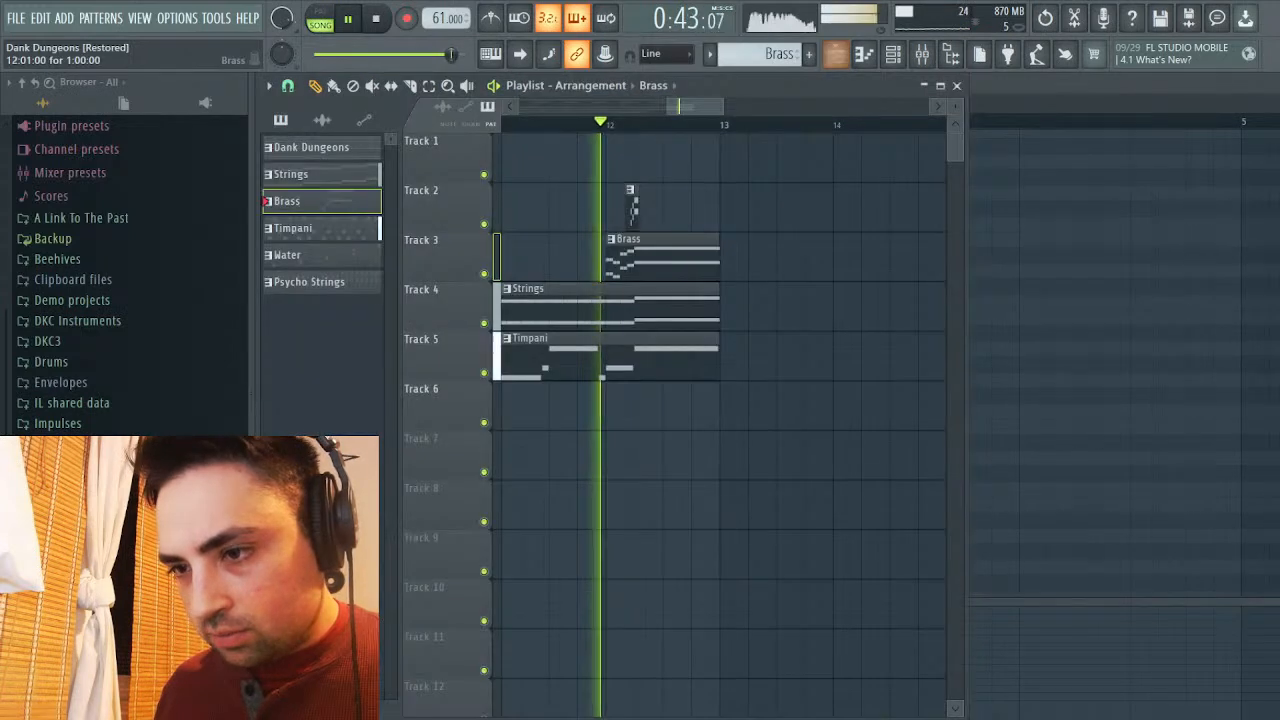
Copy the last Psycho Strings note figure to just past bar 4 and transpose it up a semitone to C8 and A#7
key("F7")
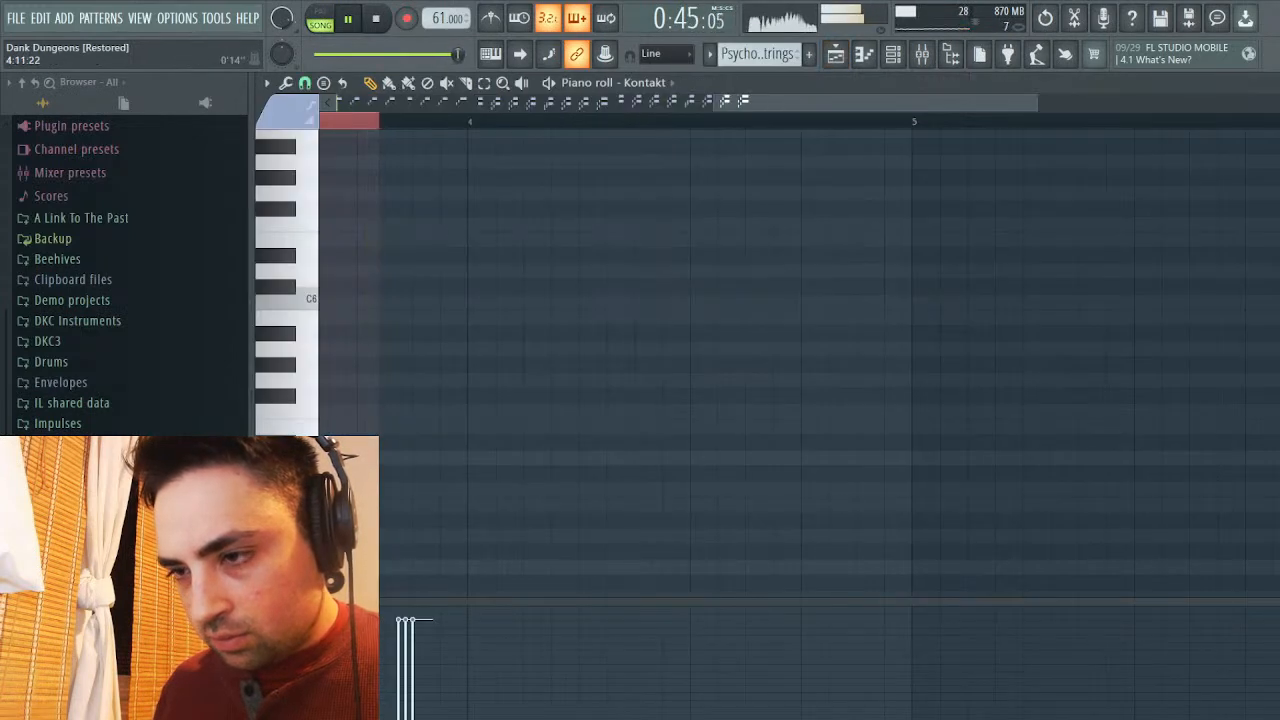
left_click_drag(771, 104, 615, 104)
scroll(818, 317, "up", 5)
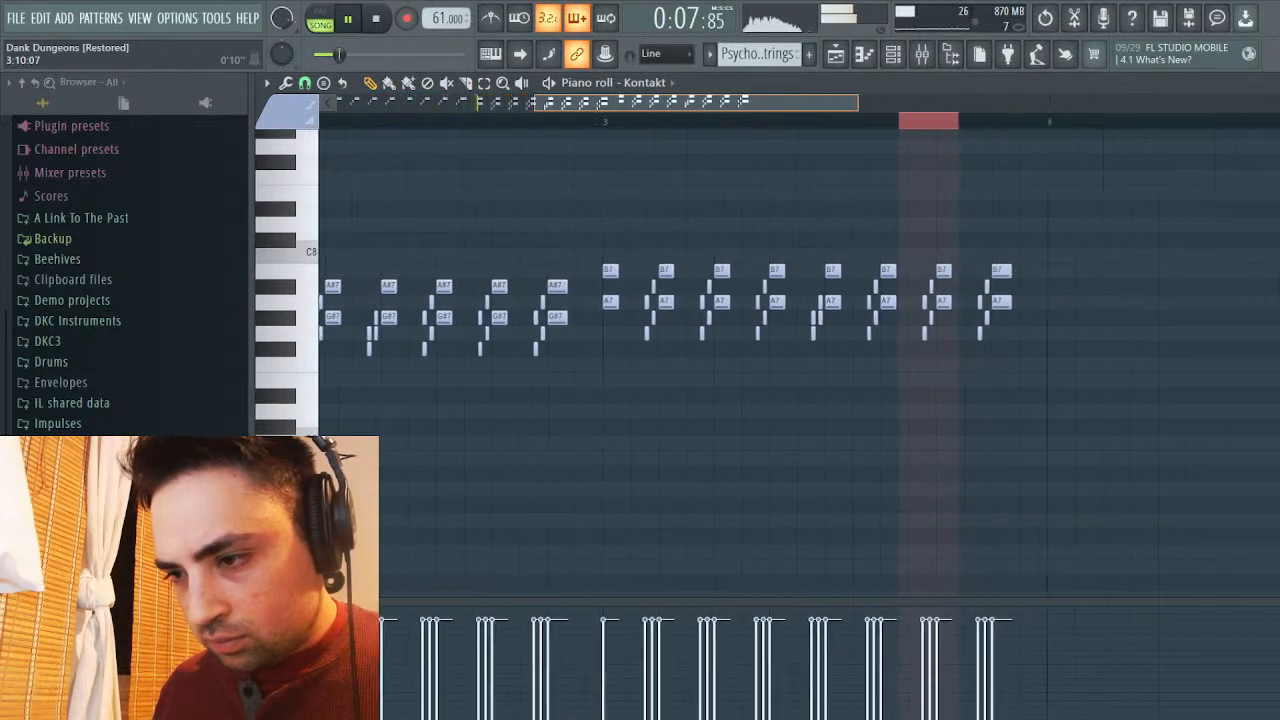
left_click_drag(923, 252, 812, 380)
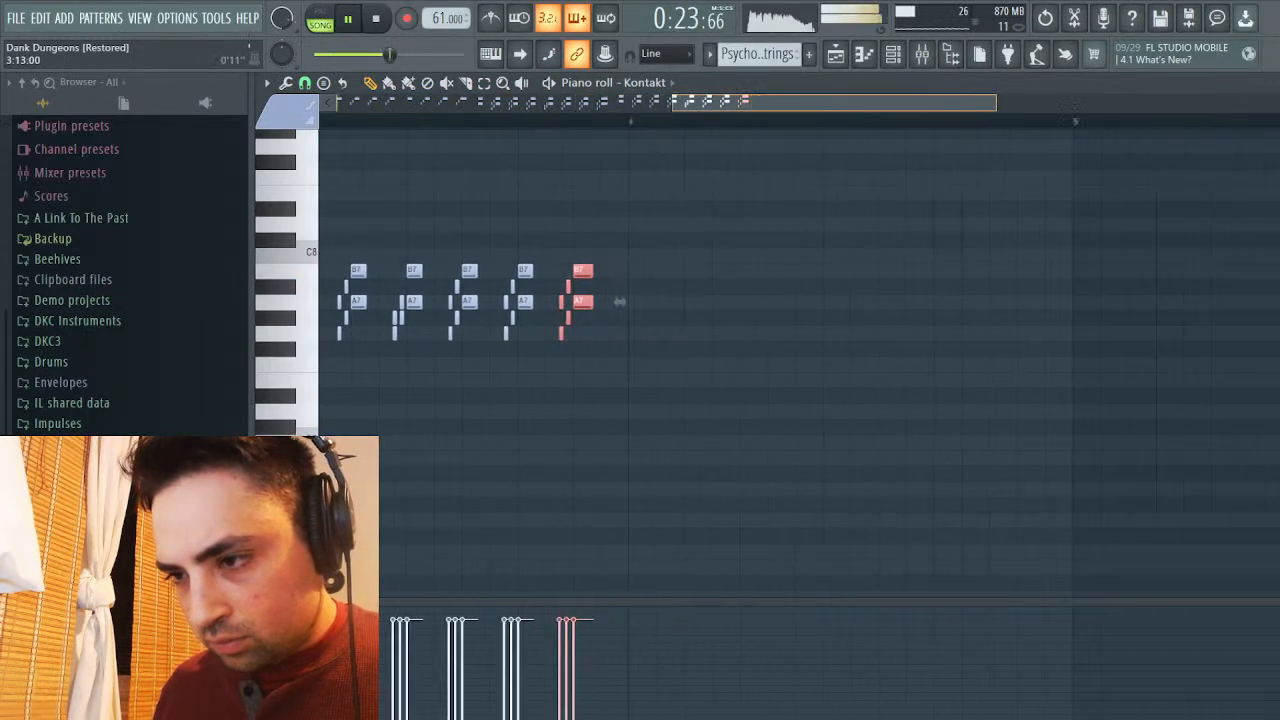
mouse_move(620, 301)
left_mouse_down()
mouse_move(466, 300)
mouse_move(913, 301)
mouse_move(523, 283)
mouse_move(607, 286)
left_mouse_up()
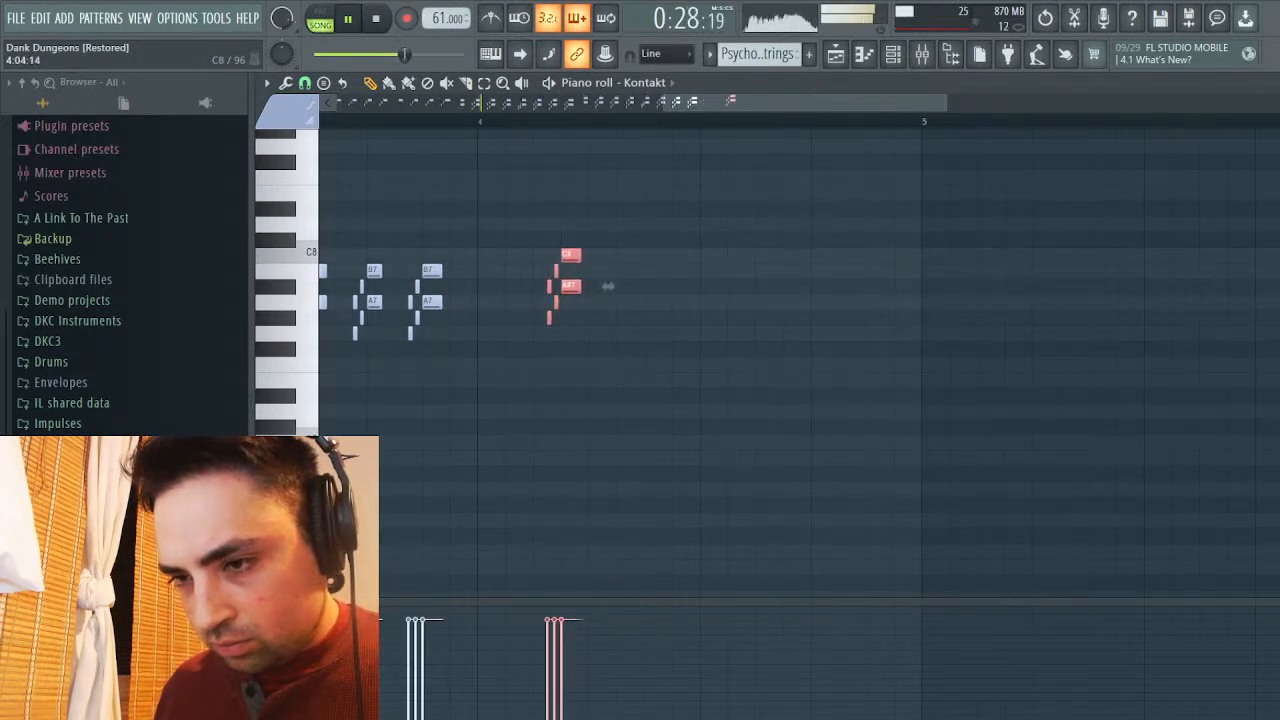
Slip and widen the short Psycho Strings clip near bar 12 to reveal the copied figure, and lengthen its C8 and A#7 notes
key("F5")
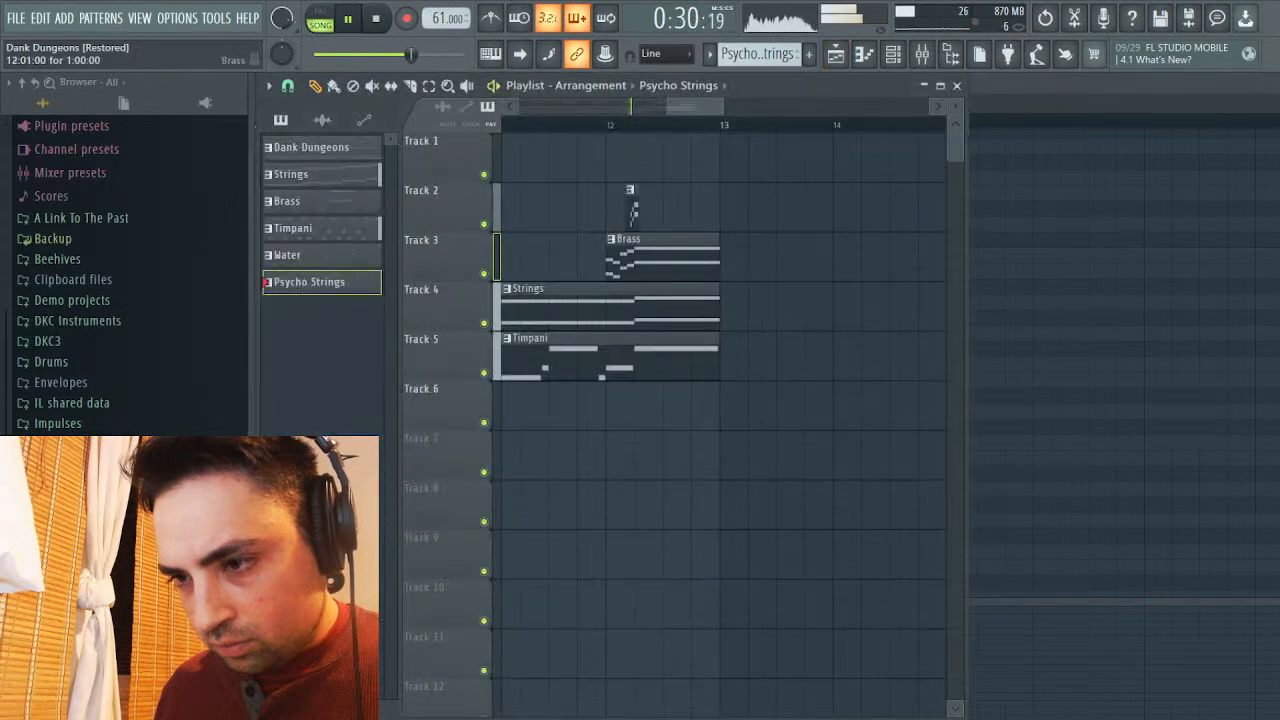
mouse_move(640, 200)
left_mouse_down()
mouse_move(698, 200)
mouse_move(608, 205)
mouse_move(634, 205)
left_mouse_up()
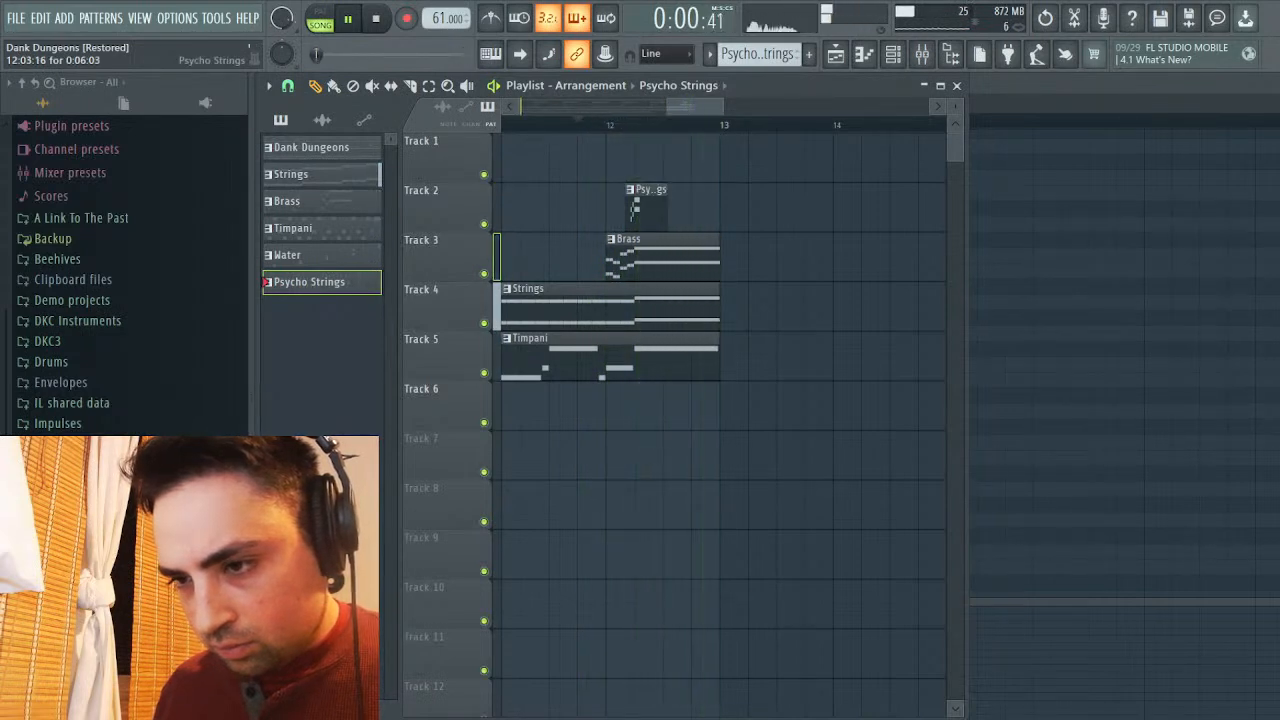
key("F7")
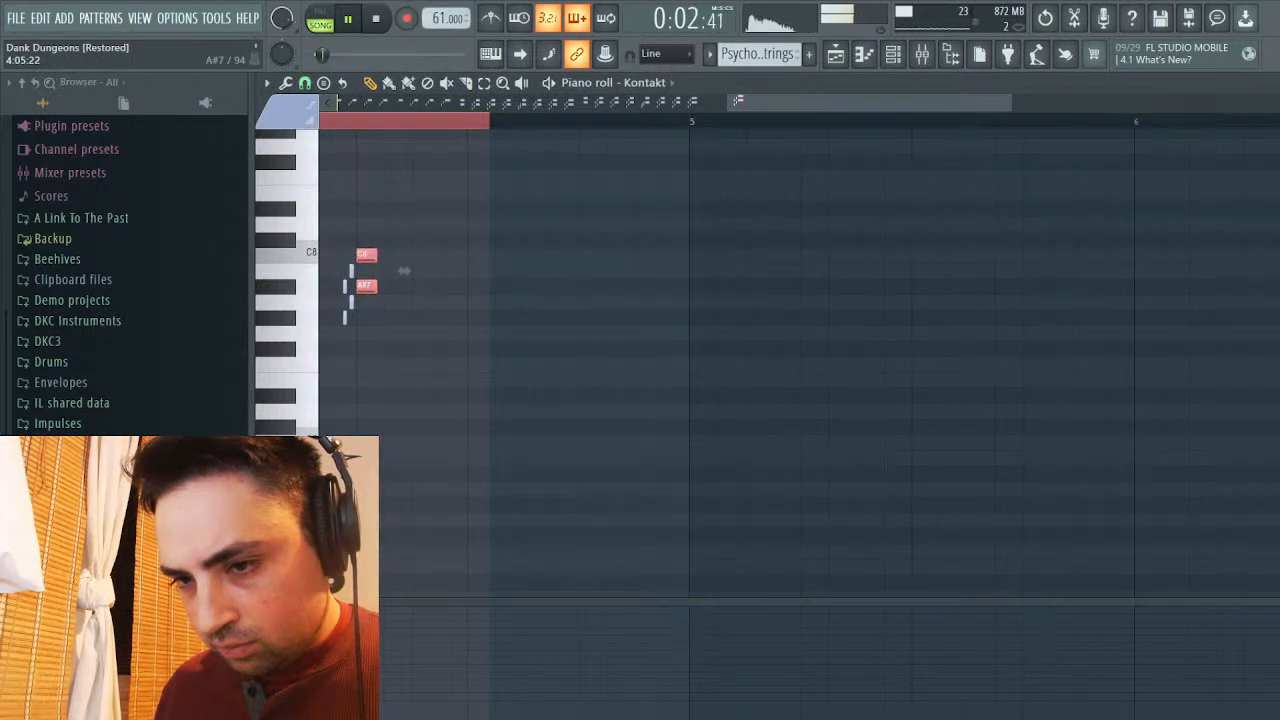
left_click_drag(404, 270, 487, 270)
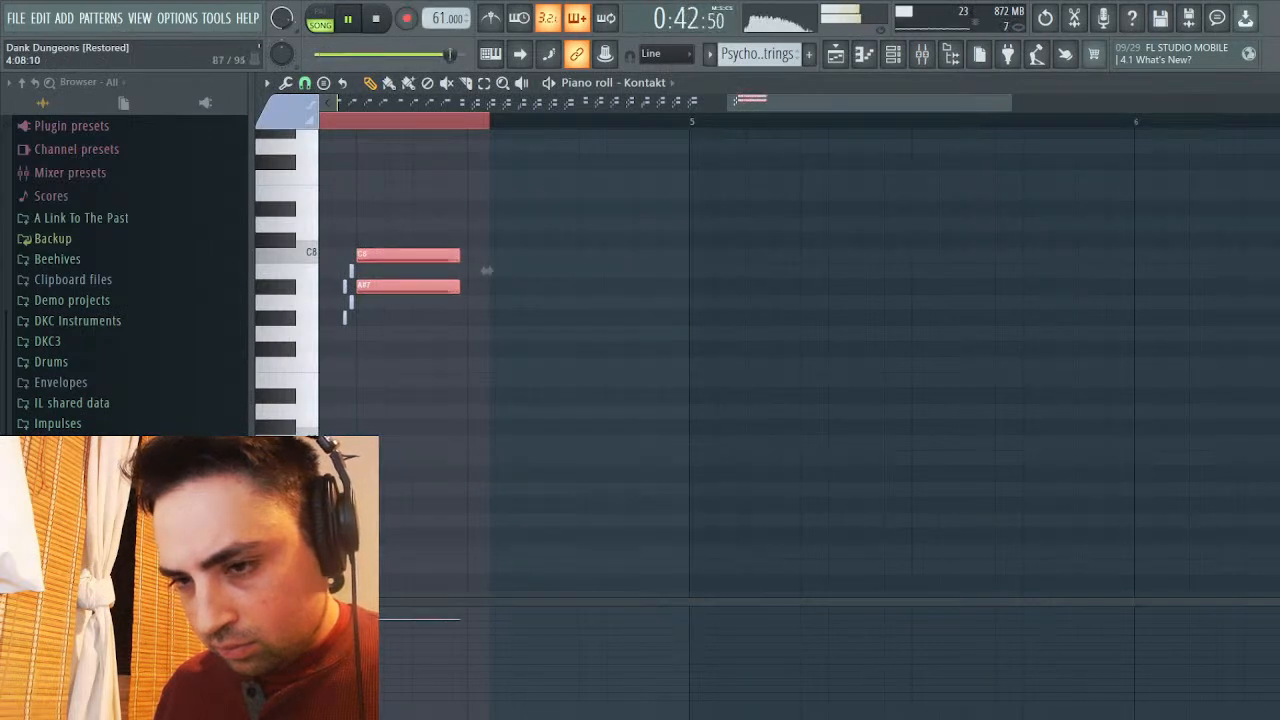
left_click(835, 54)
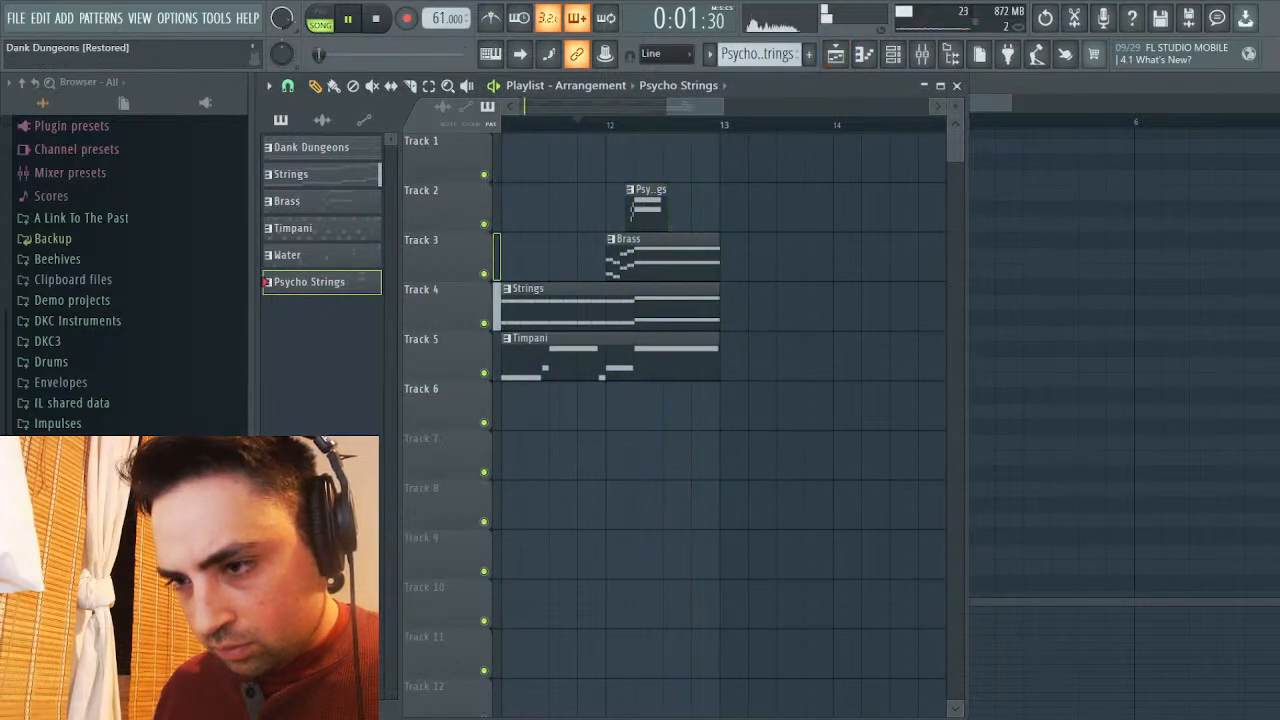
Extend the Track 2 Psycho Strings clip's start earlier and copy the last B7 and A7 figure twice ahead of the C8 and A#7 figure
left_click_drag(627, 205, 598, 205)
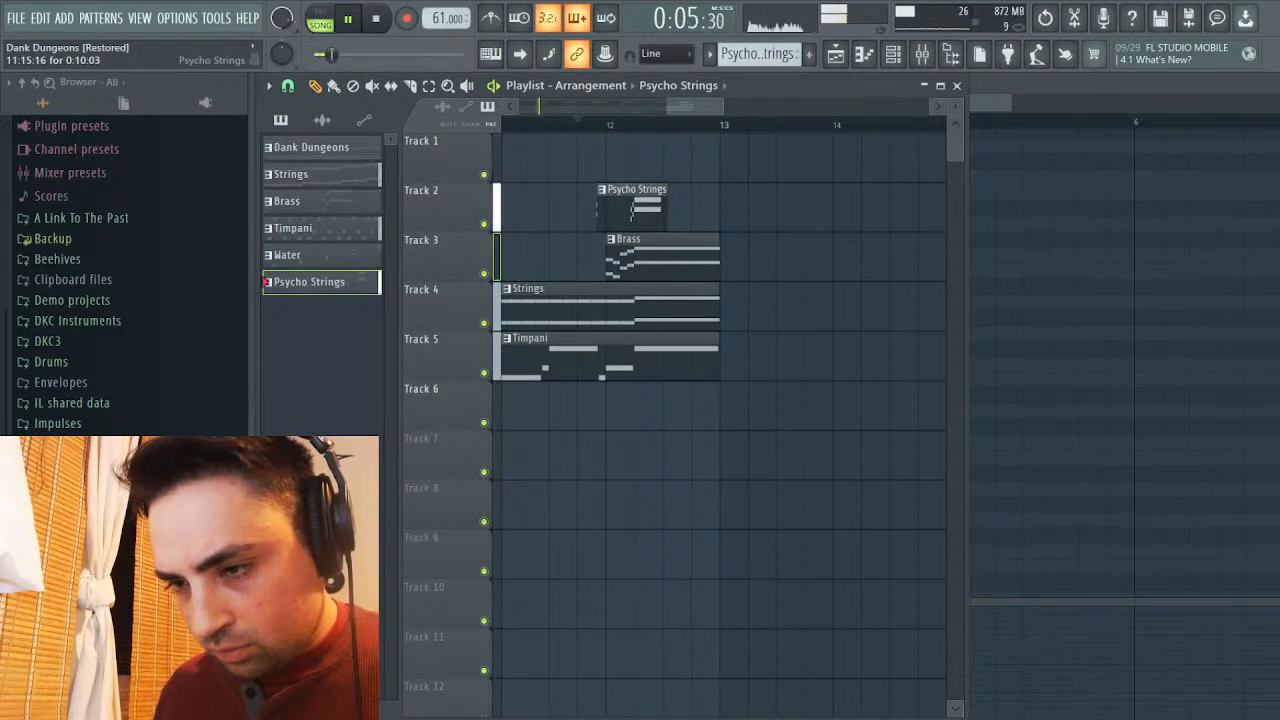
double_click(632, 208)
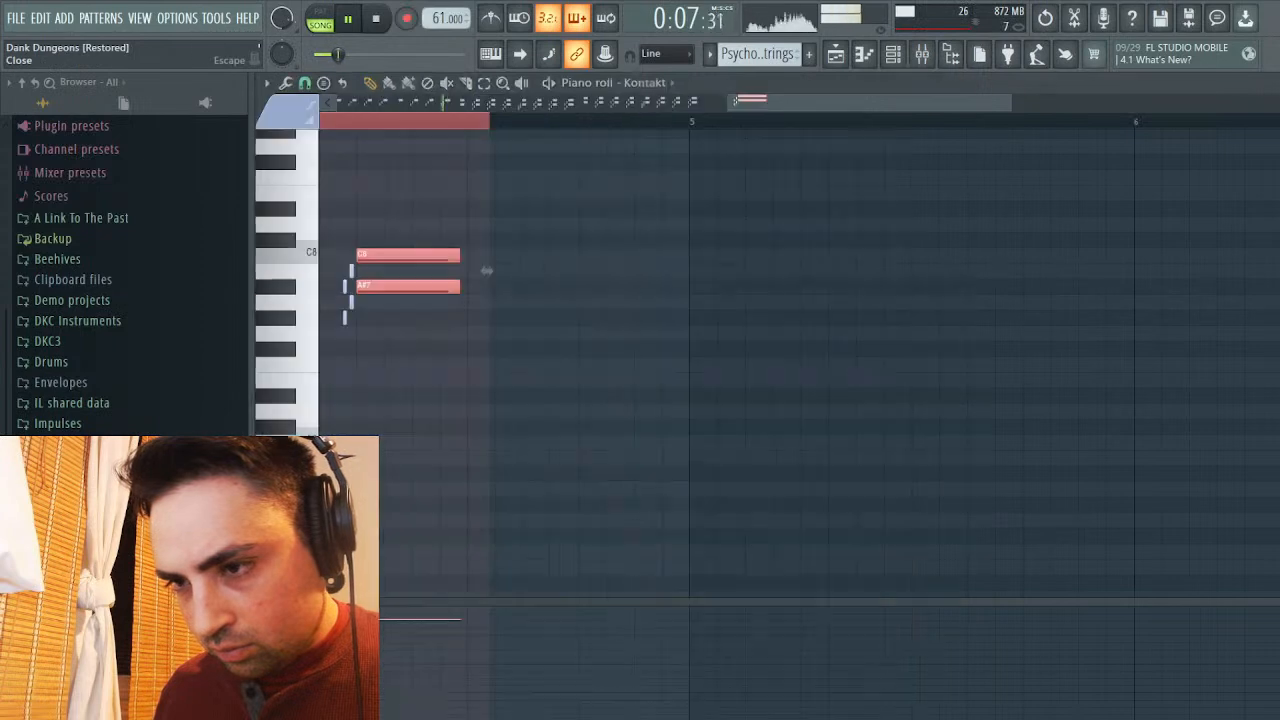
left_click_drag(487, 270, 968, 270)
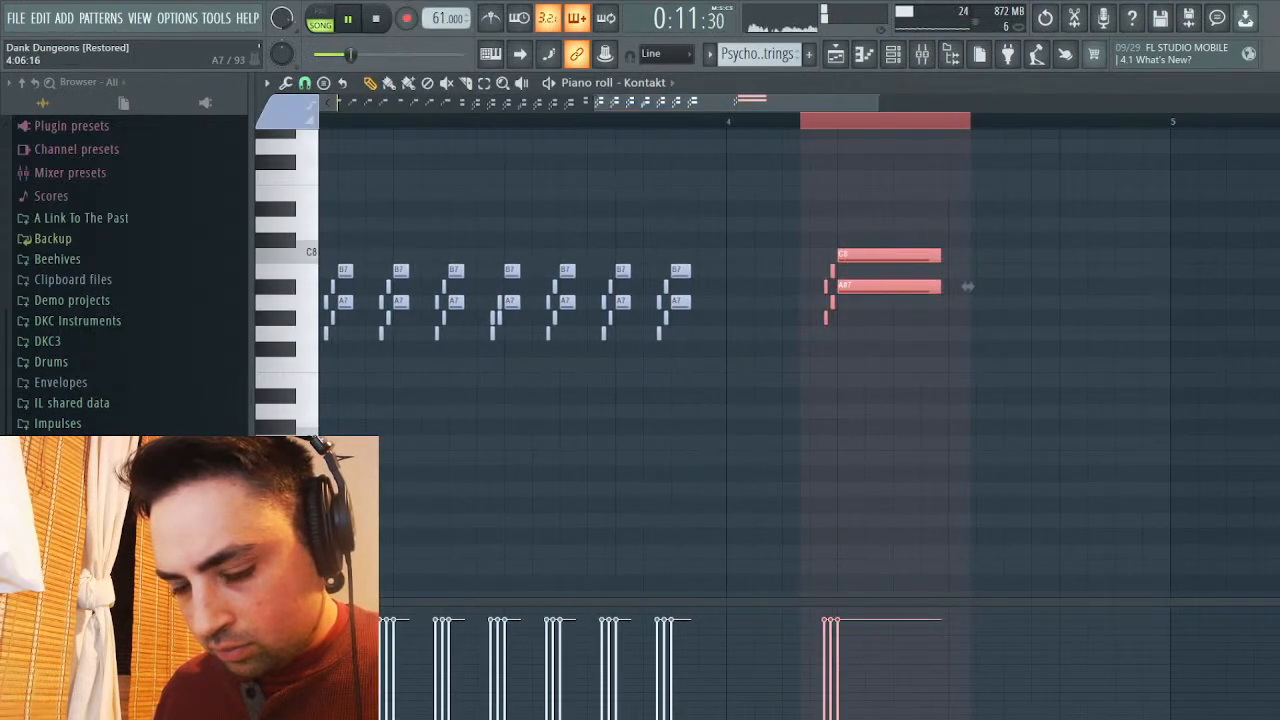
left_click_drag(700, 220, 663, 357)
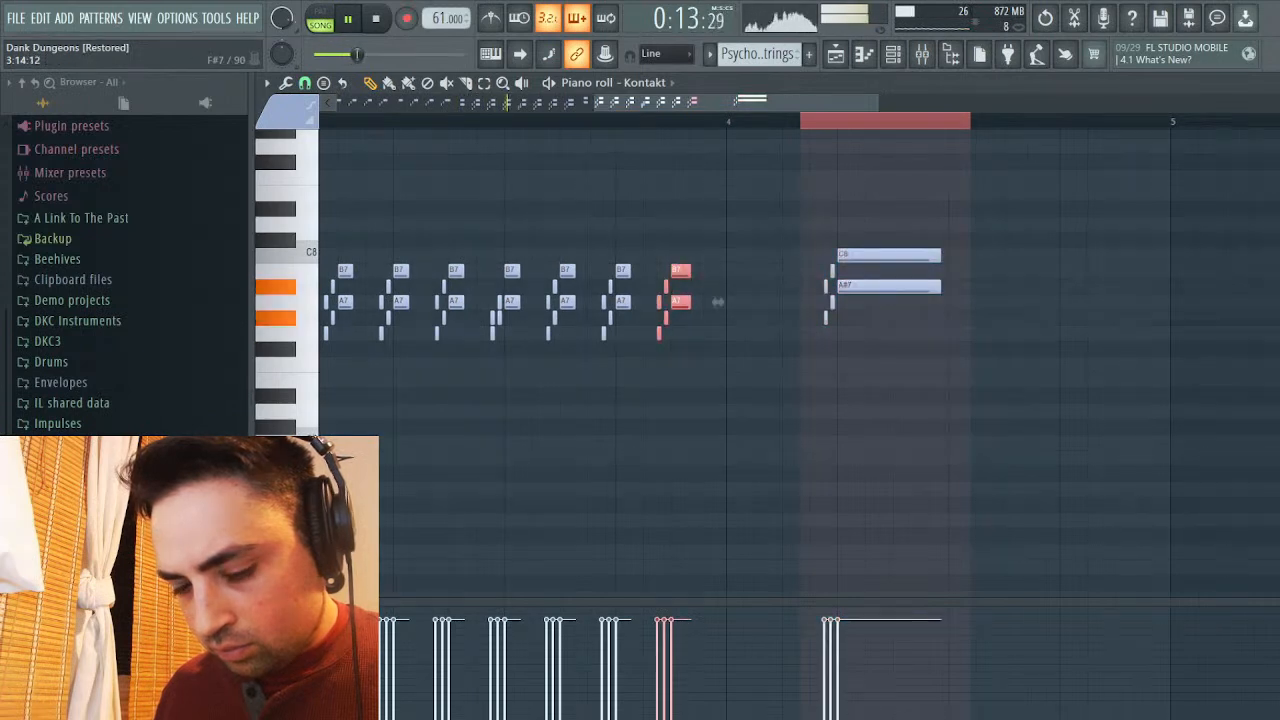
key("ctrl+b")
left_click_drag(746, 302, 830, 302)
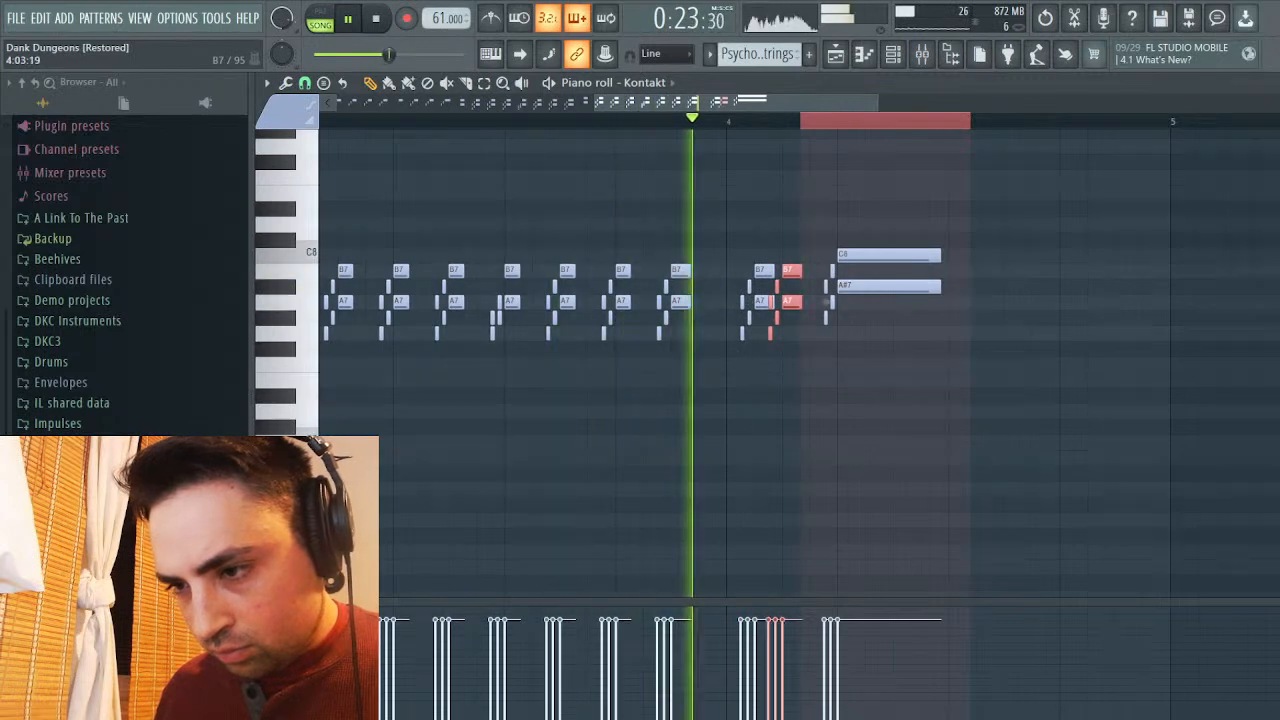
Space the two copied figures evenly before the C8 and A#7 figure and shift all three slightly later, past bar 4
left_click_drag(825, 301, 798, 301)
left_click_drag(722, 258, 766, 348)
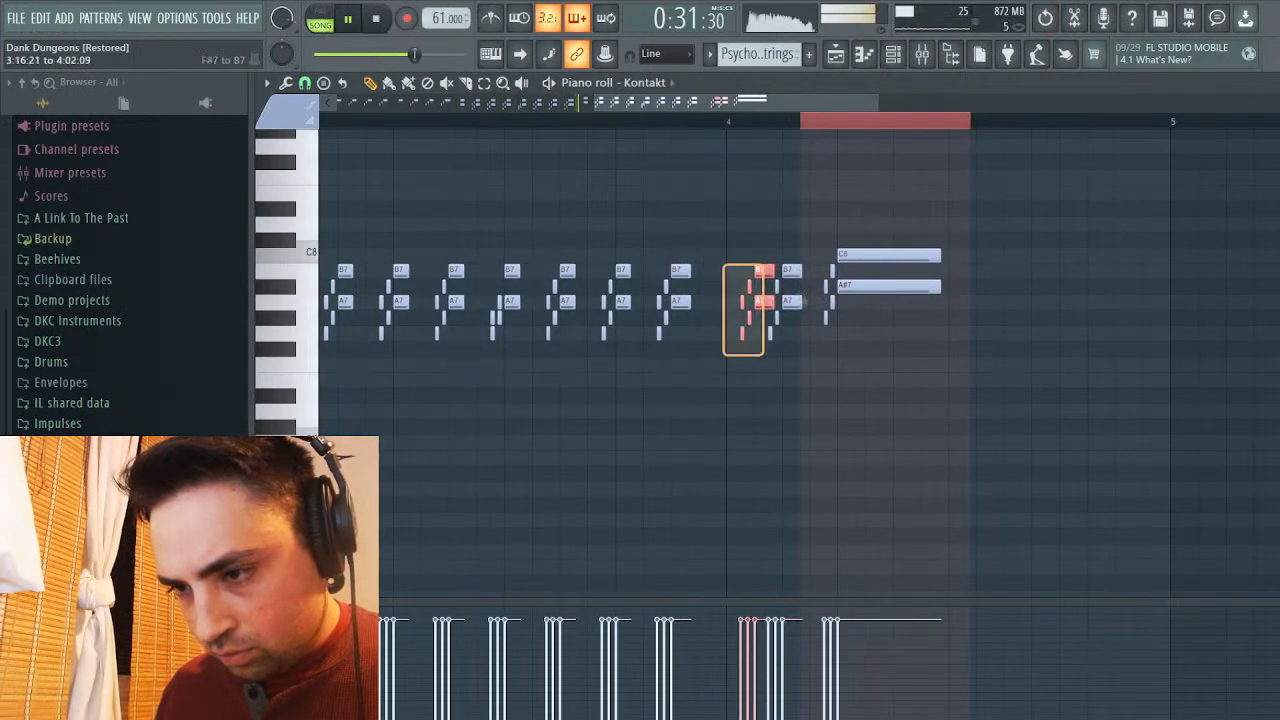
left_click_drag(802, 301, 775, 301)
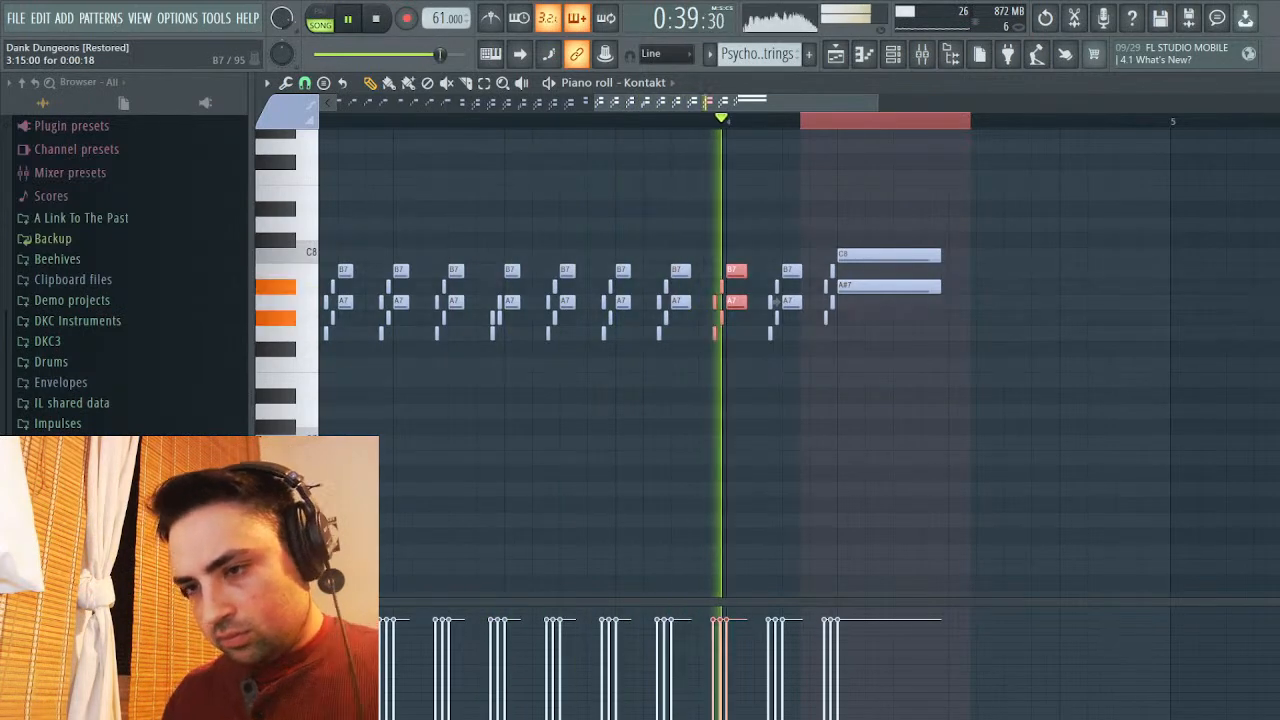
left_click_drag(924, 203, 708, 355)
key("shift+Right")
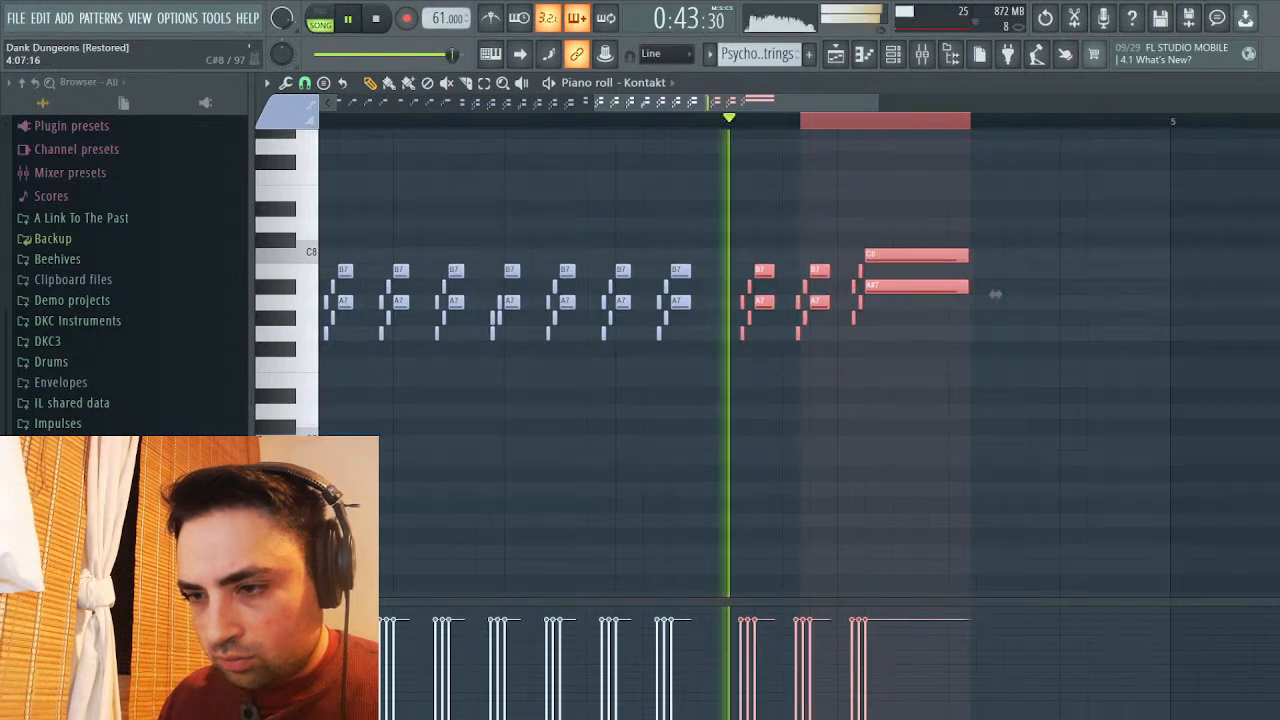
Shift the Track 2 Psycho Strings clip slightly earlier so its long notes start with the long Brass notes, and play from just before bar 12
key("F5")
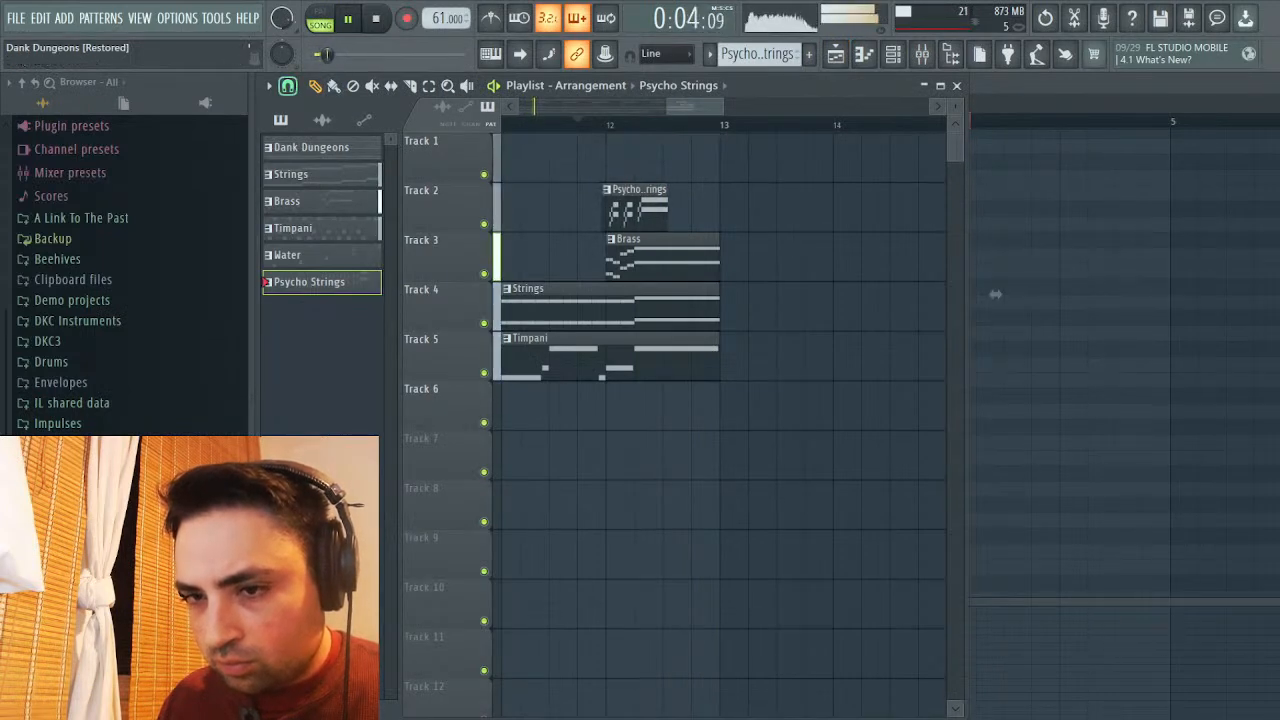
left_click_drag(632, 210, 618, 210)
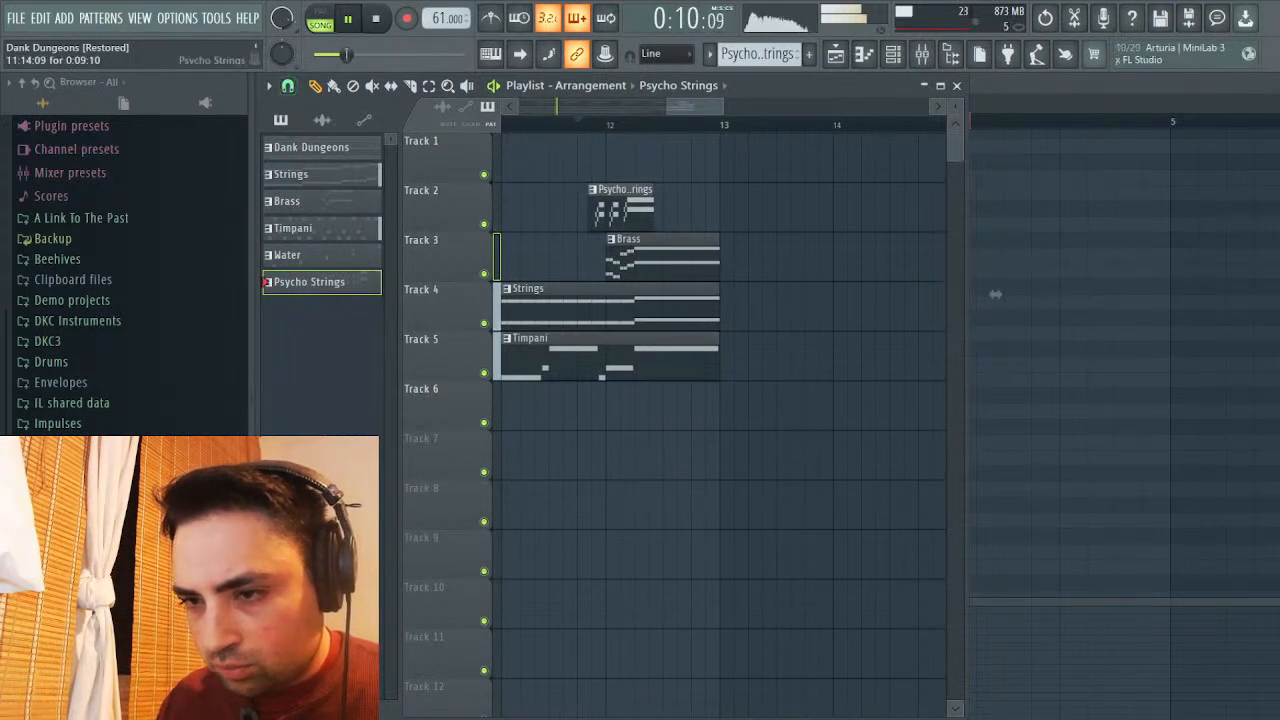
left_click_drag(620, 210, 628, 210)
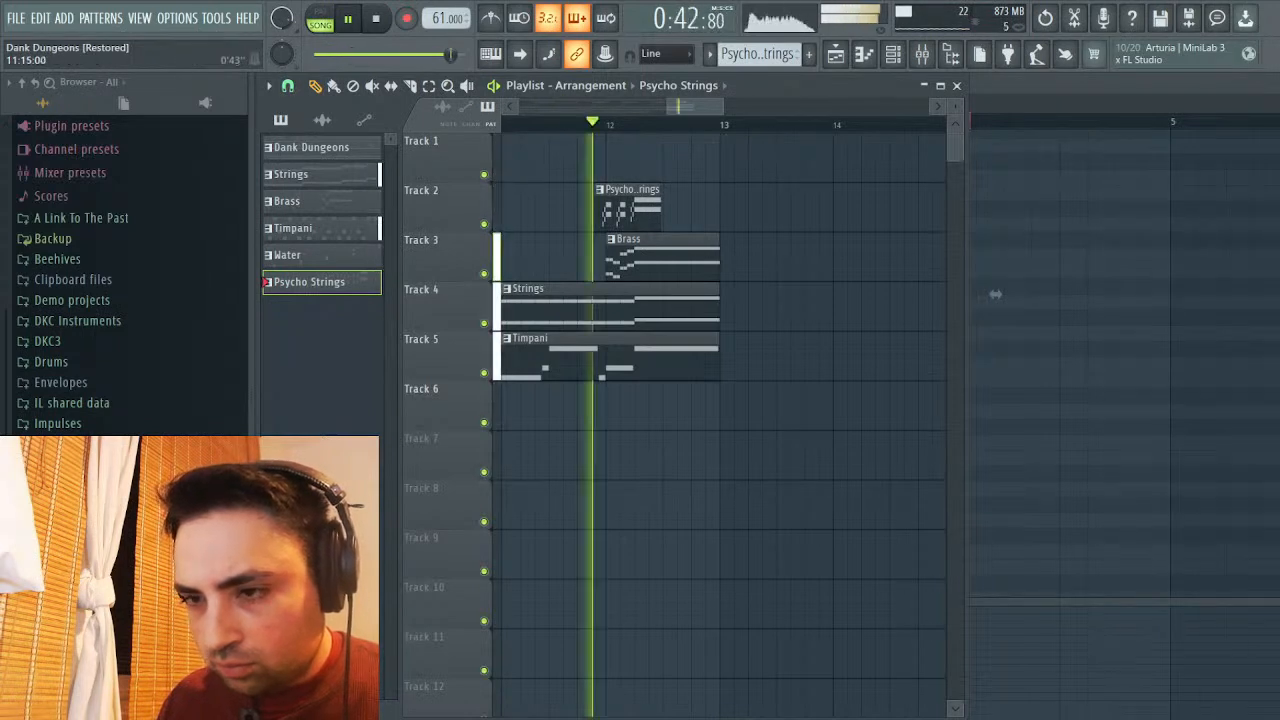
left_click(595, 123)
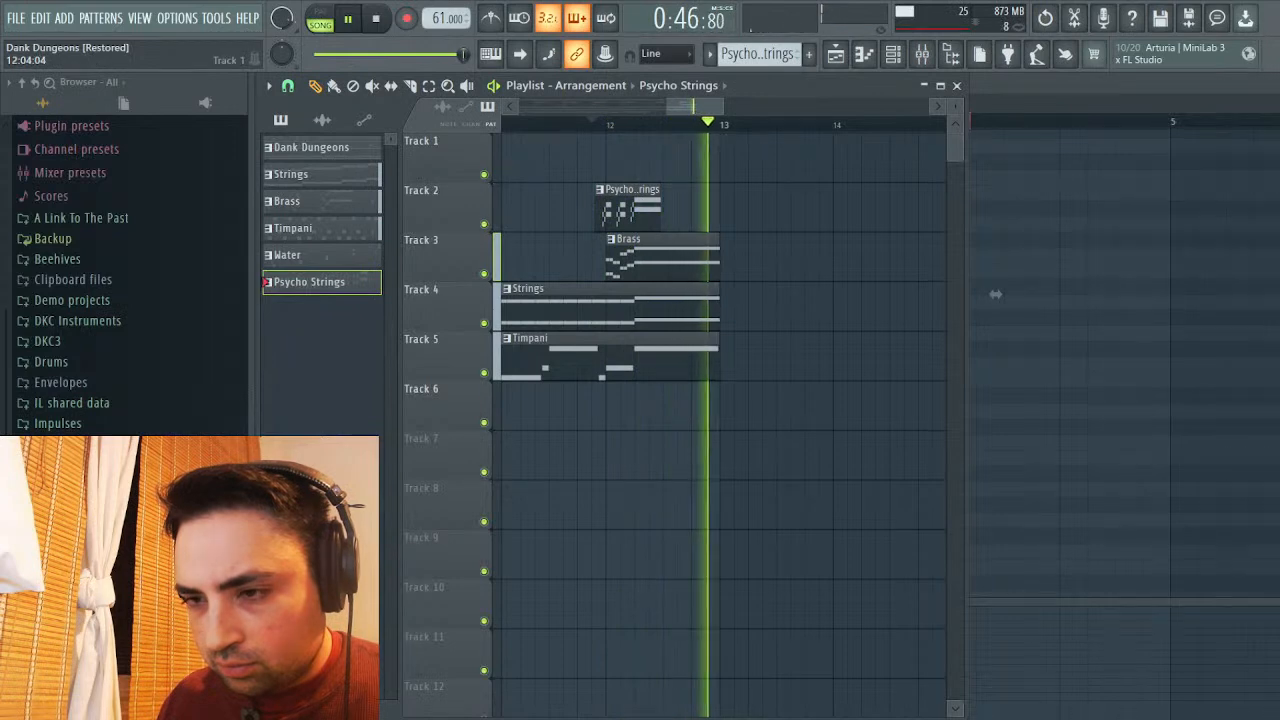
left_click(586, 123)
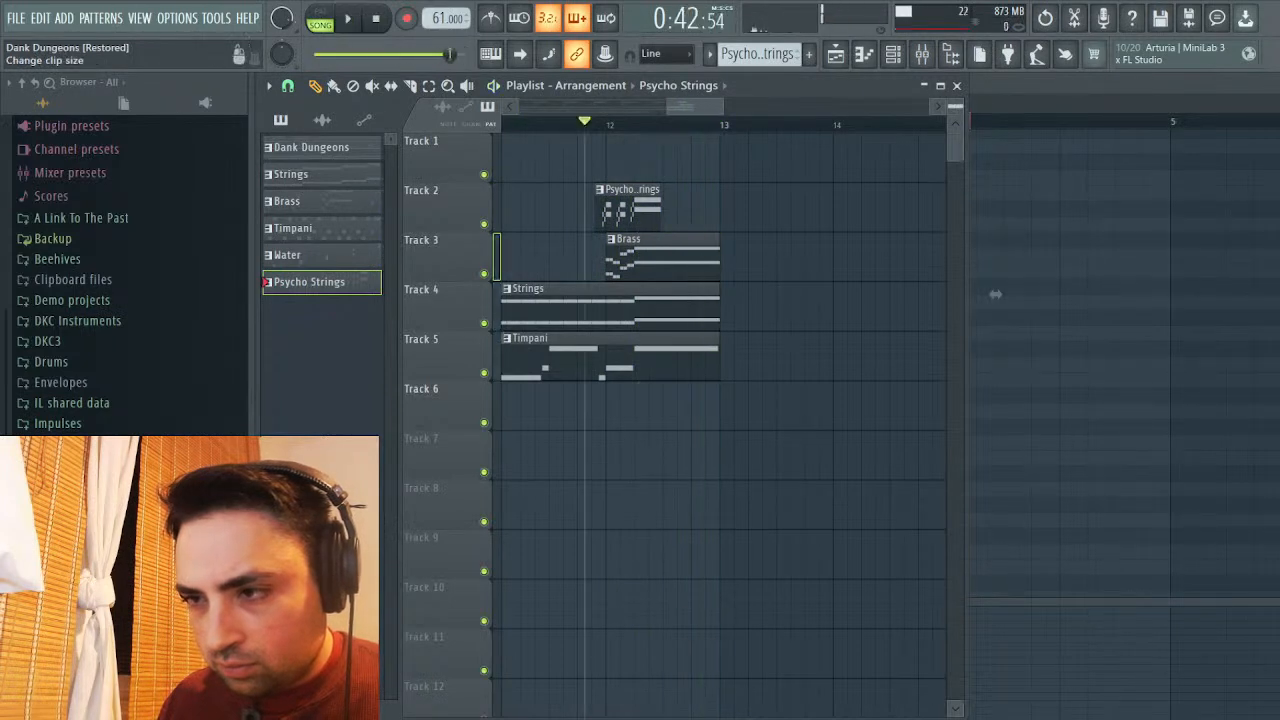
Transpose the first figure after bar 4 down a semitone to A#7 and G#7, and play back the arrangement
key("F7")
left_click_drag(734, 234, 770, 371)
key("Down")
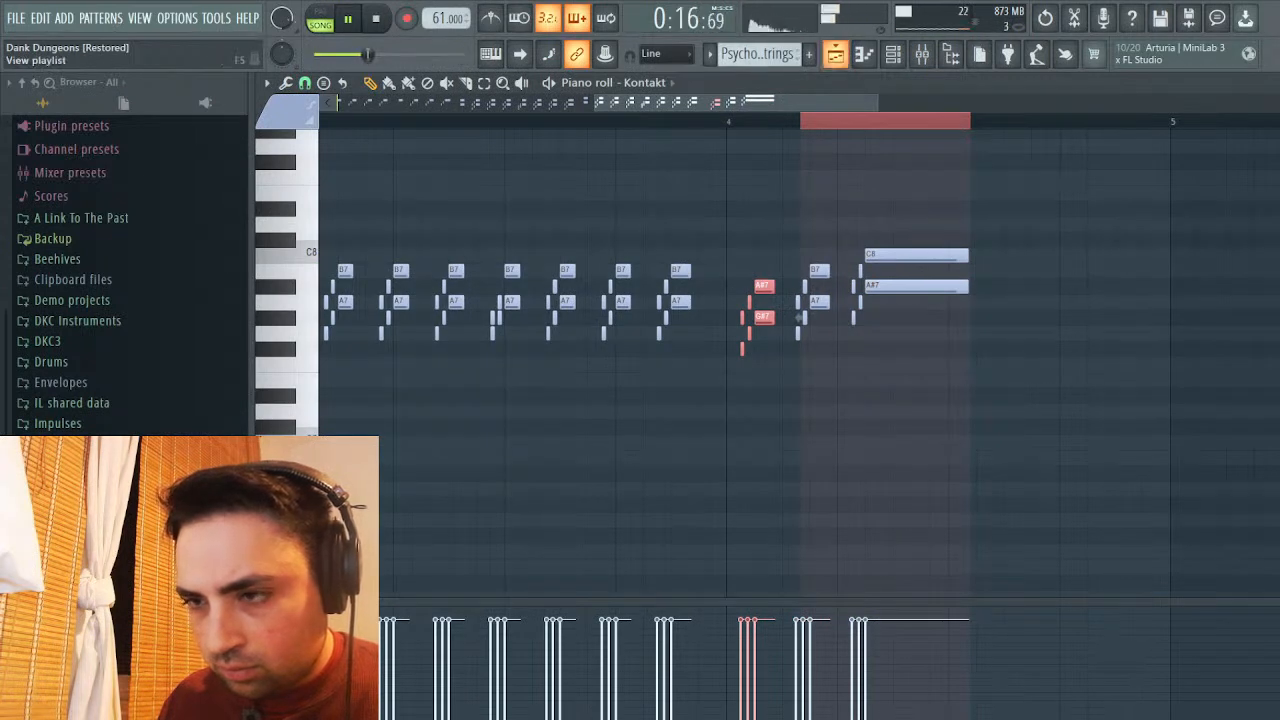
key("F5")
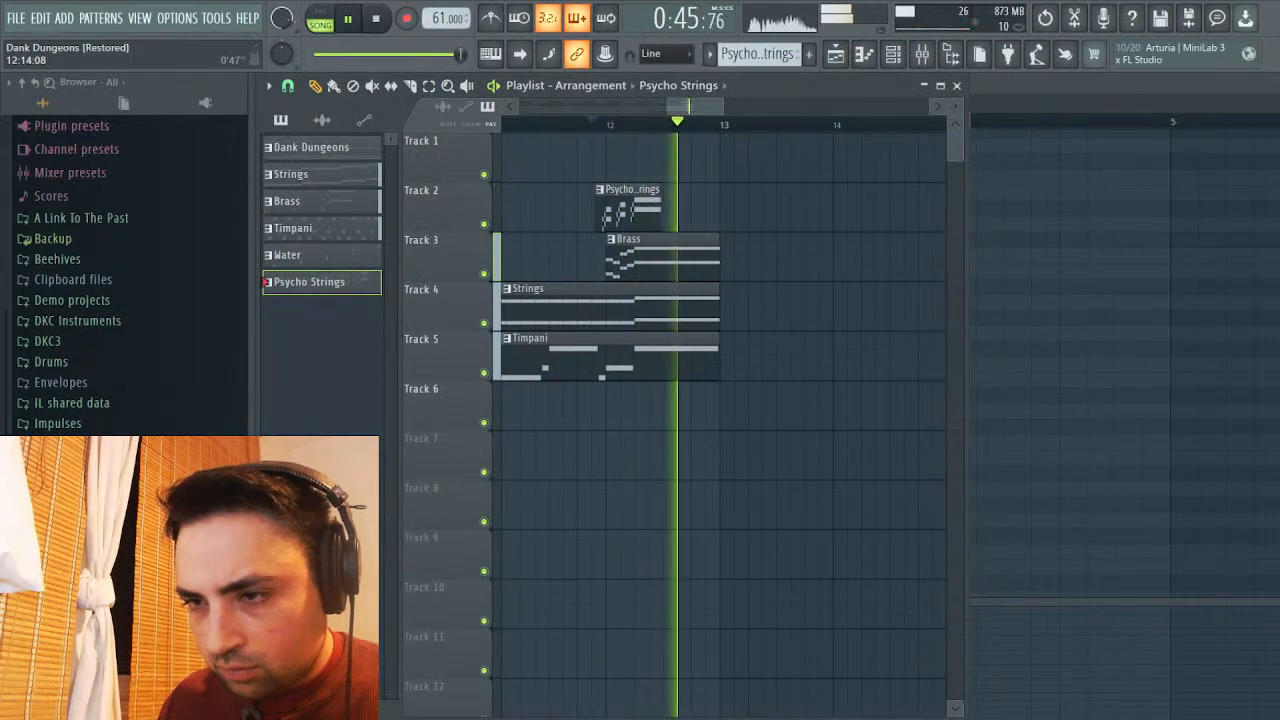
scroll(720, 400, "left", 5)
key("space")
key("space")
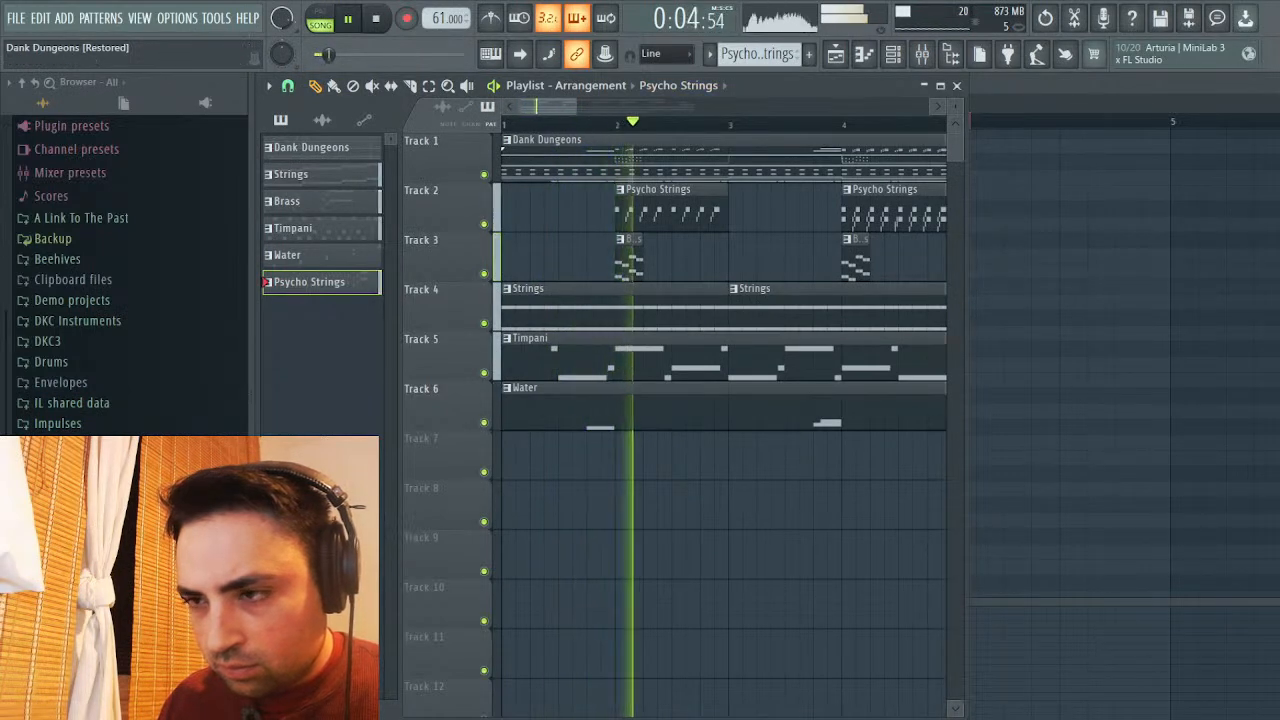
Open the Kontakt strings channel and rename the S50_BIG STRINGS edit instrument as Psycho Strings Legato
key("F7")
key("F6")
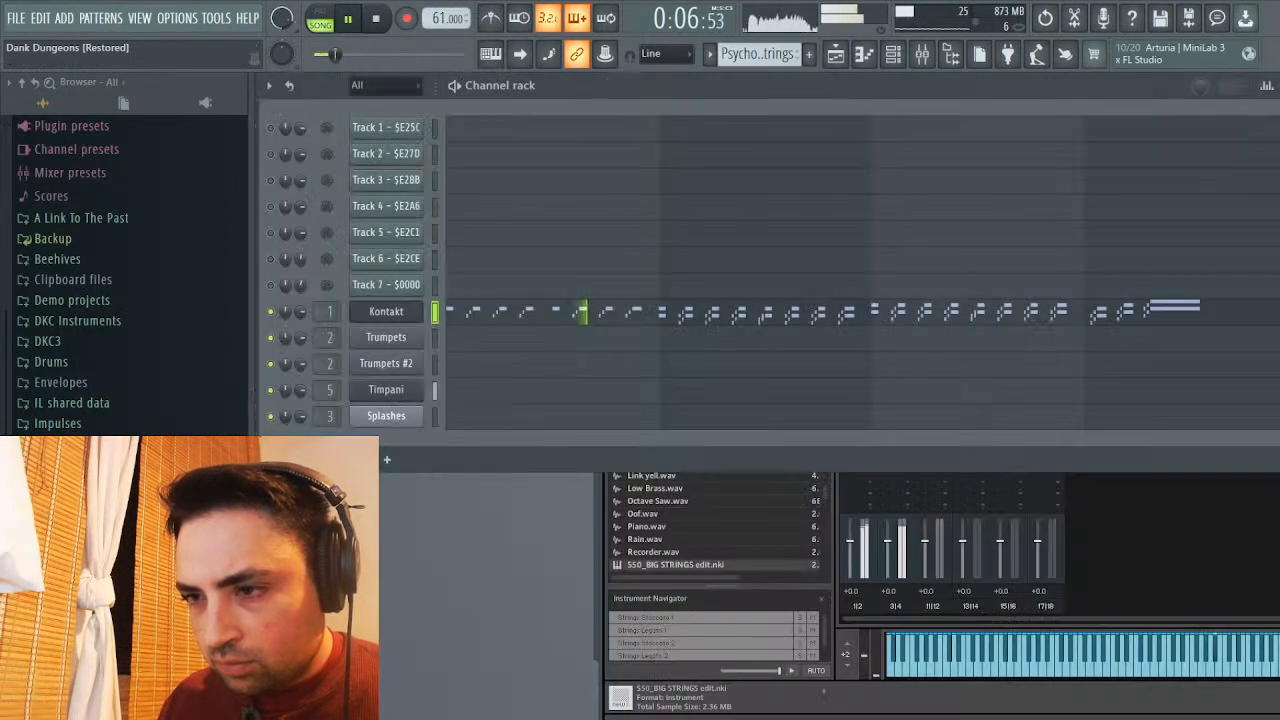
key("space")
left_click(386, 311)
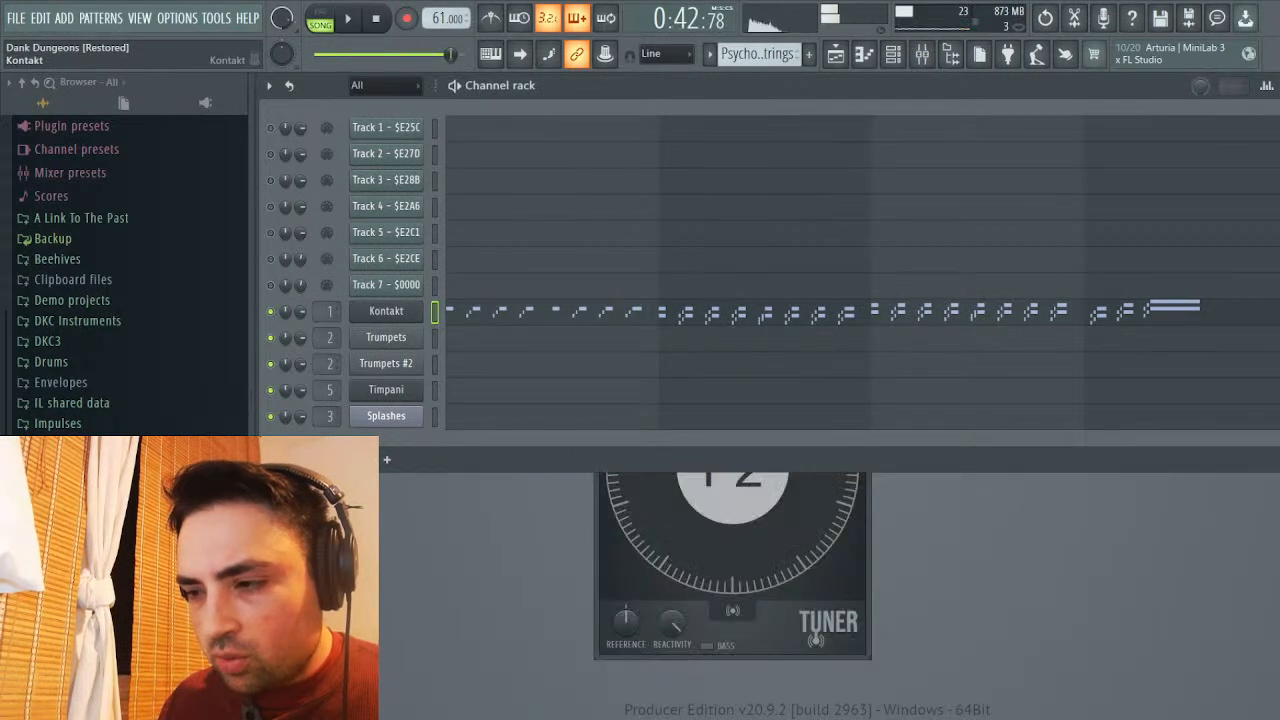
scroll(1059, 319, "down", 1)
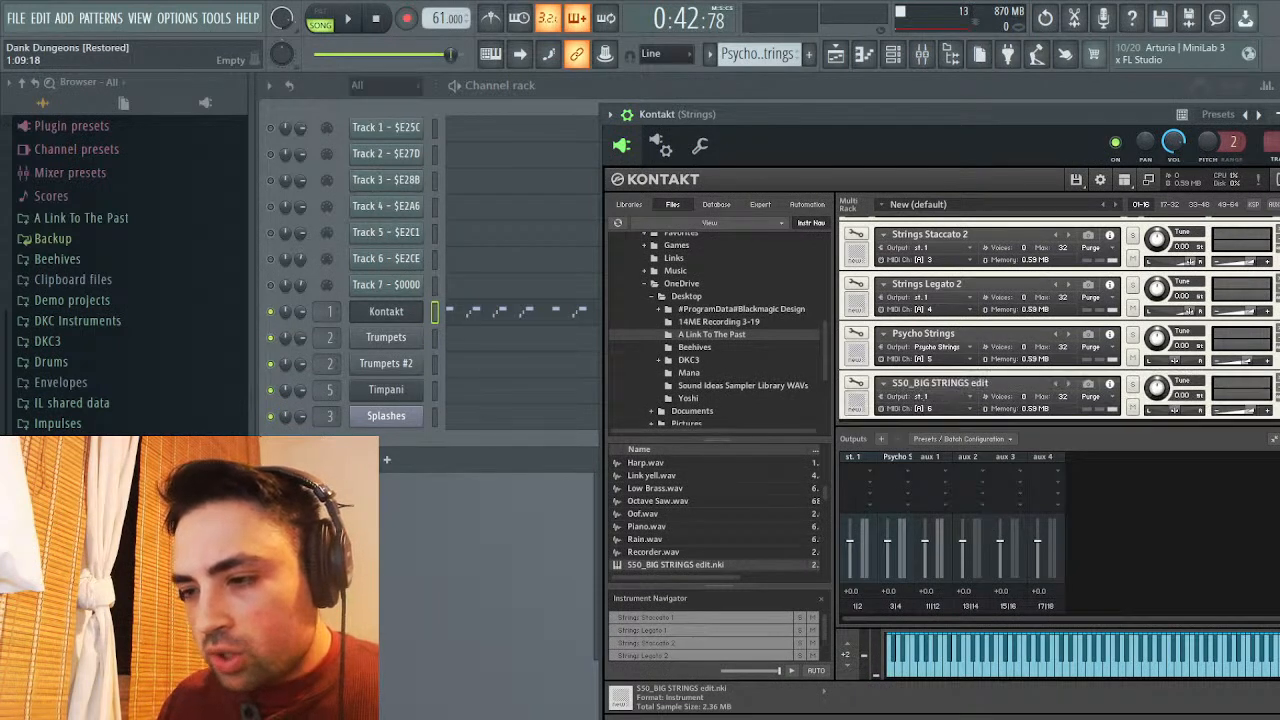
double_click(988, 383)
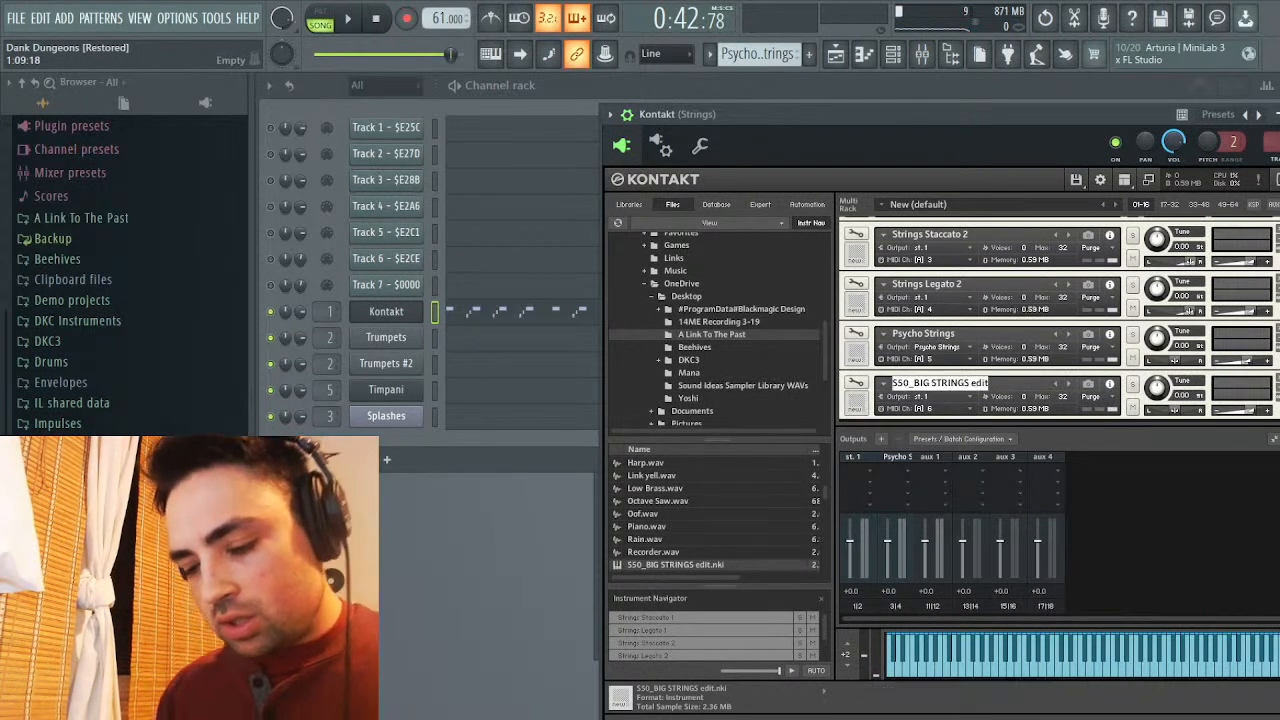
type("Psycho Strings Legato")
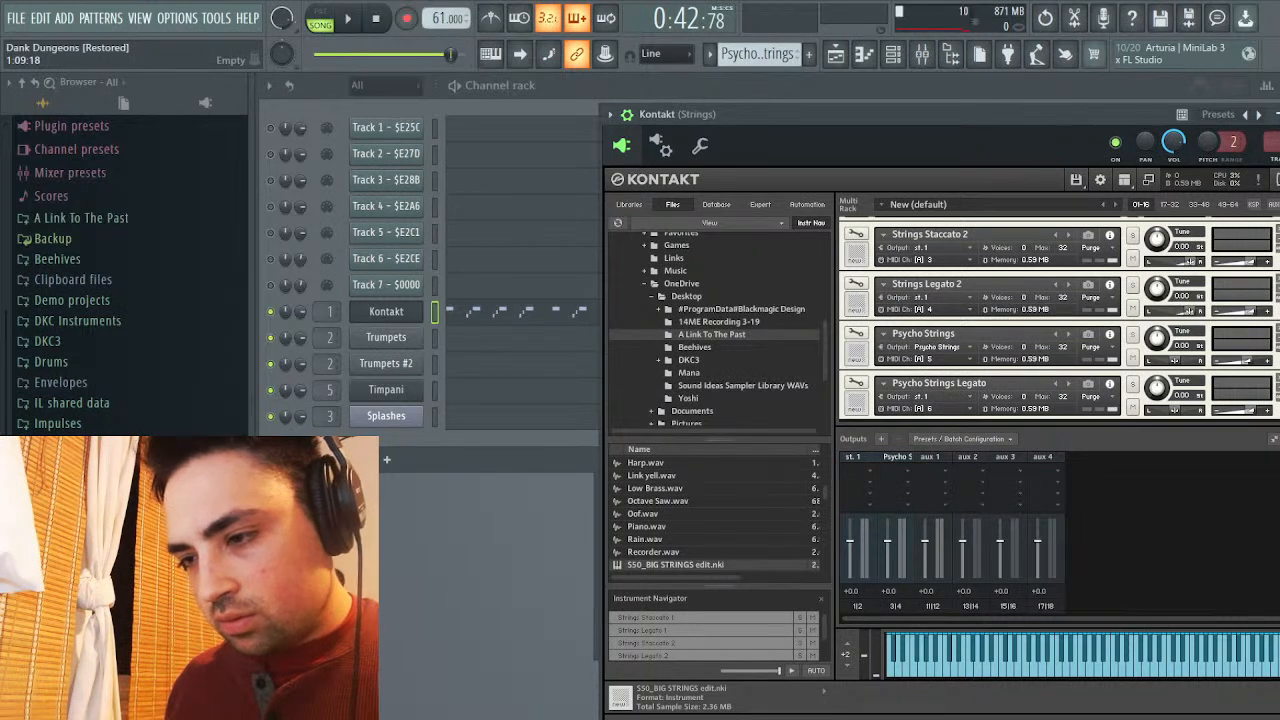
Route the Psycho Strings Legato instrument's output to the Psycho Strings channel pair 3|4 and close Kontakt
left_click(915, 396)
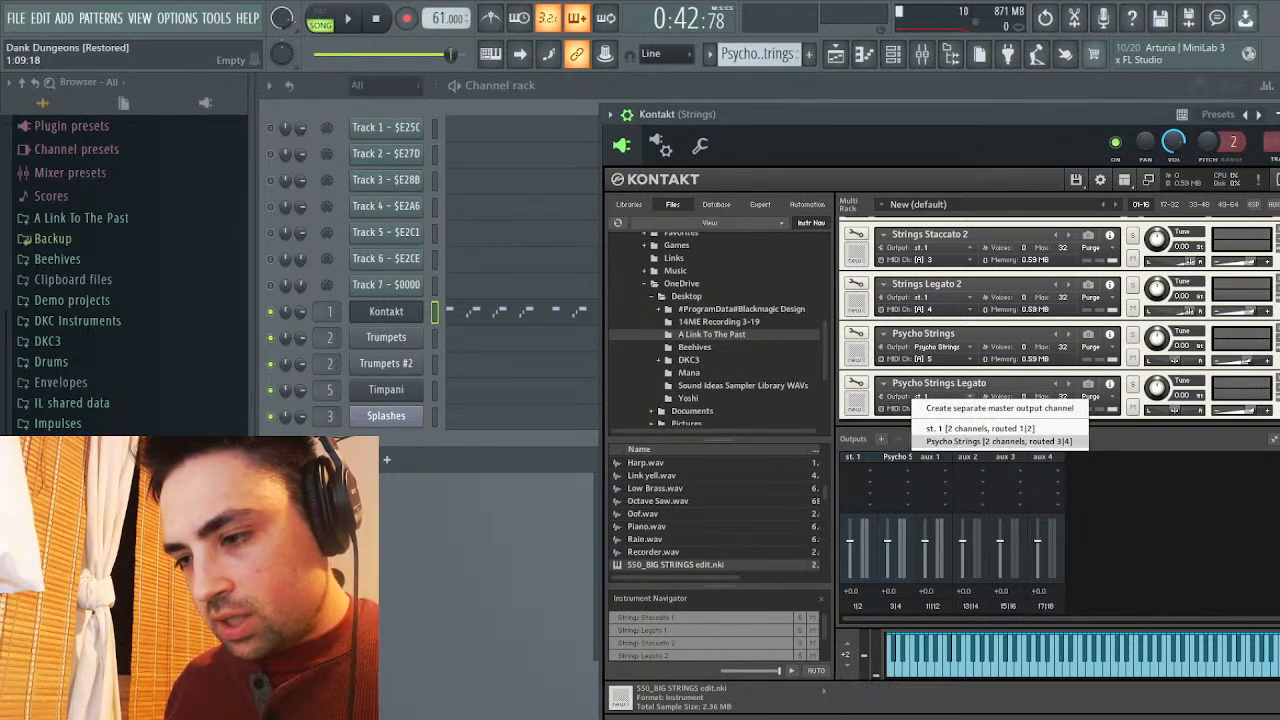
left_click(998, 441)
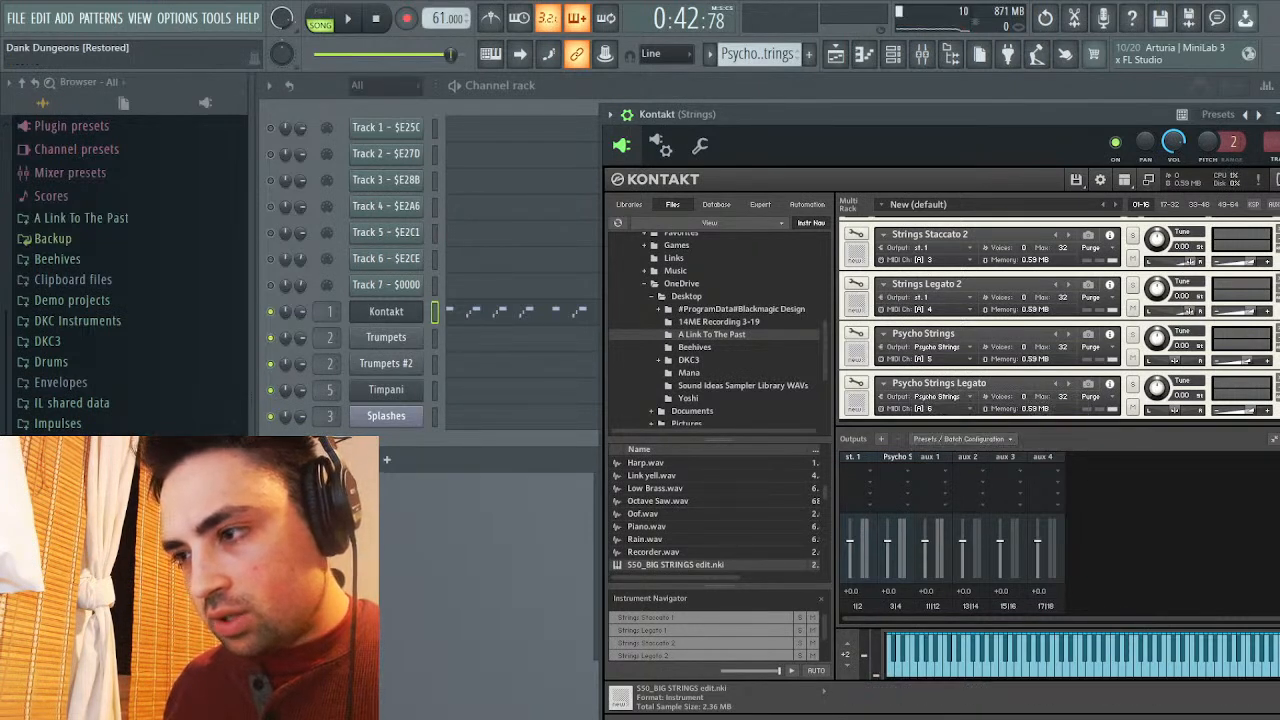
key("Escape")
Change the long C8 and A#7 notes of the ending figure to the purple note colour in the piano roll
key("F7")
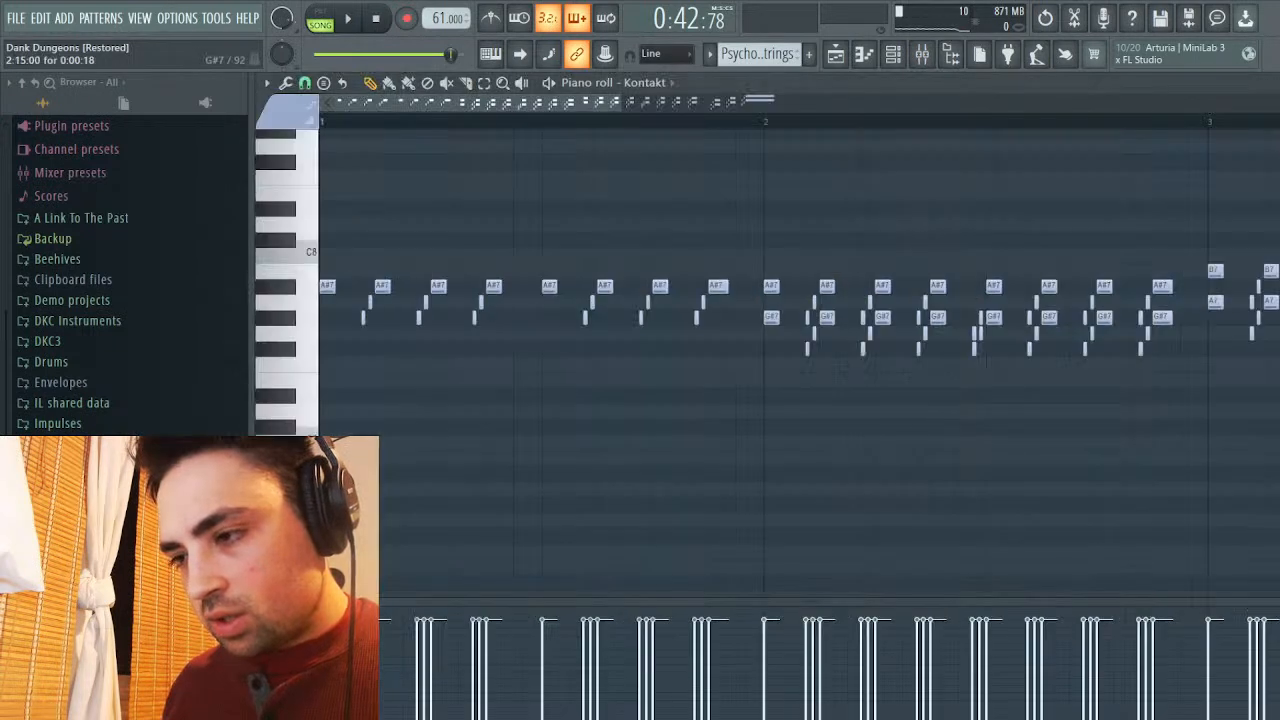
left_click_drag(366, 102, 677, 104)
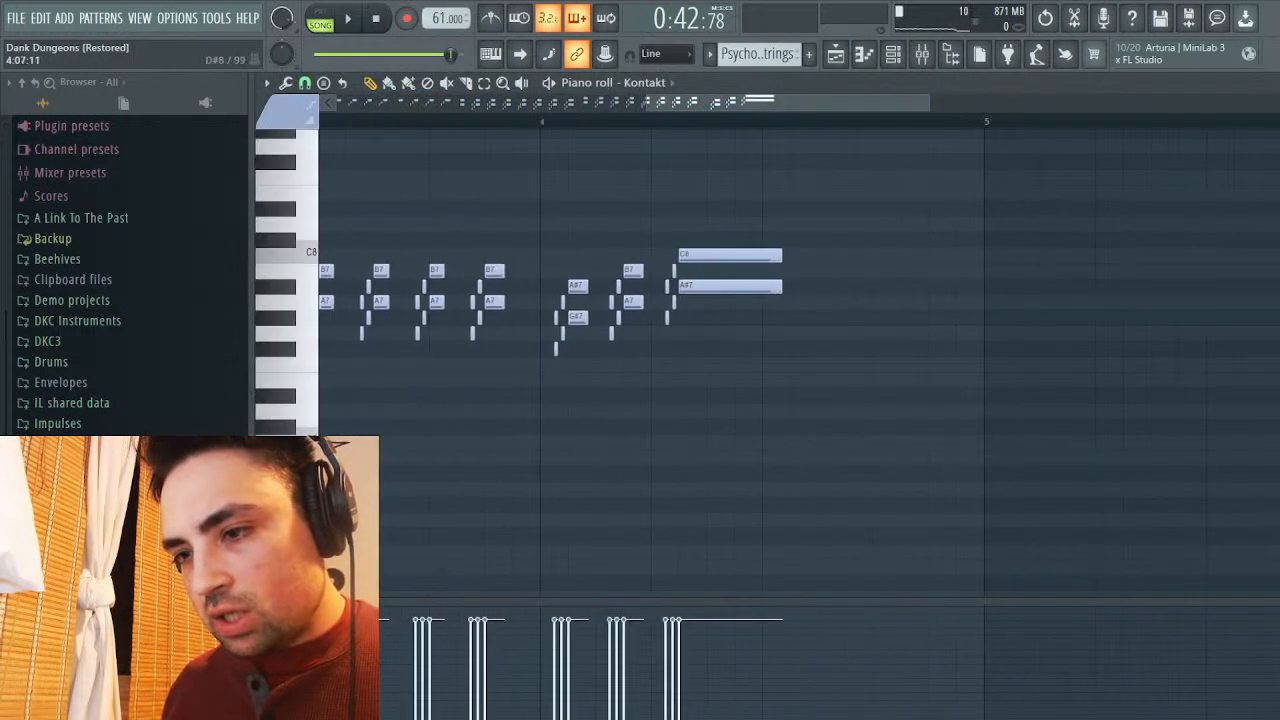
left_click(809, 270)
left_click(1274, 83)
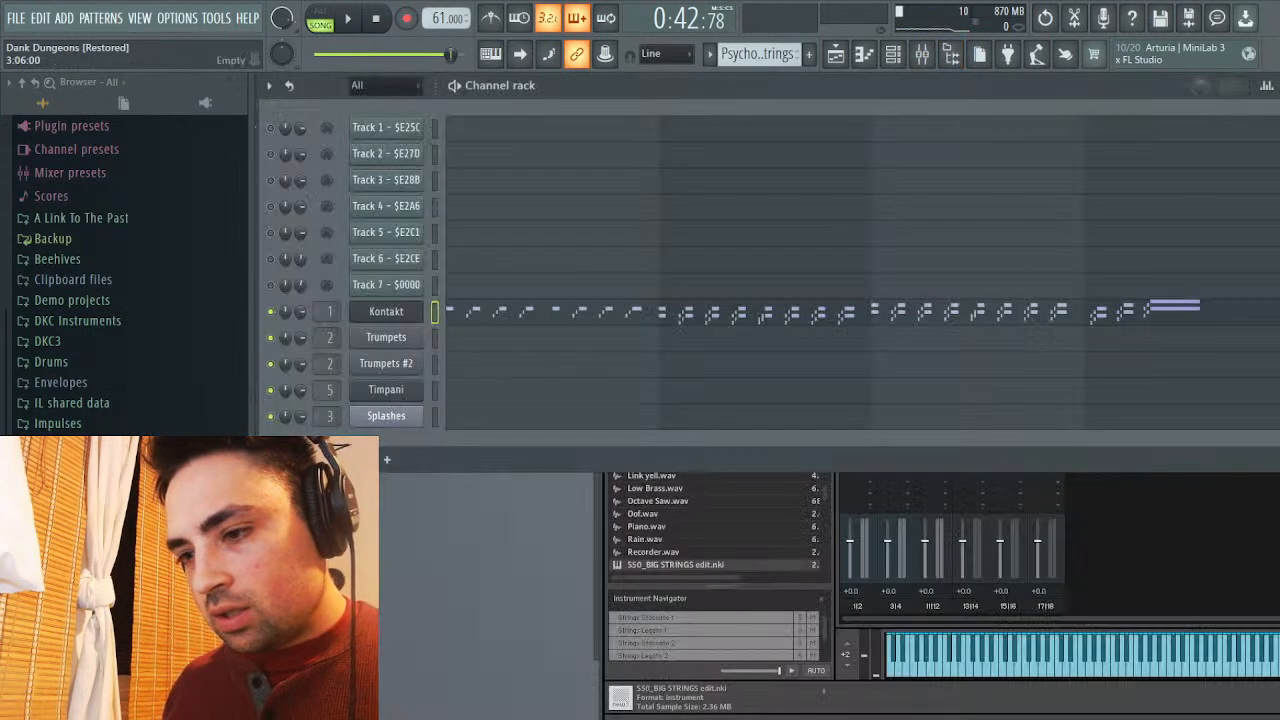
Open the Psycho Strings Legato instrument for editing in Kontakt and examine its mapping, source and volume envelope settings
left_click(940, 540)
left_click(856, 386)
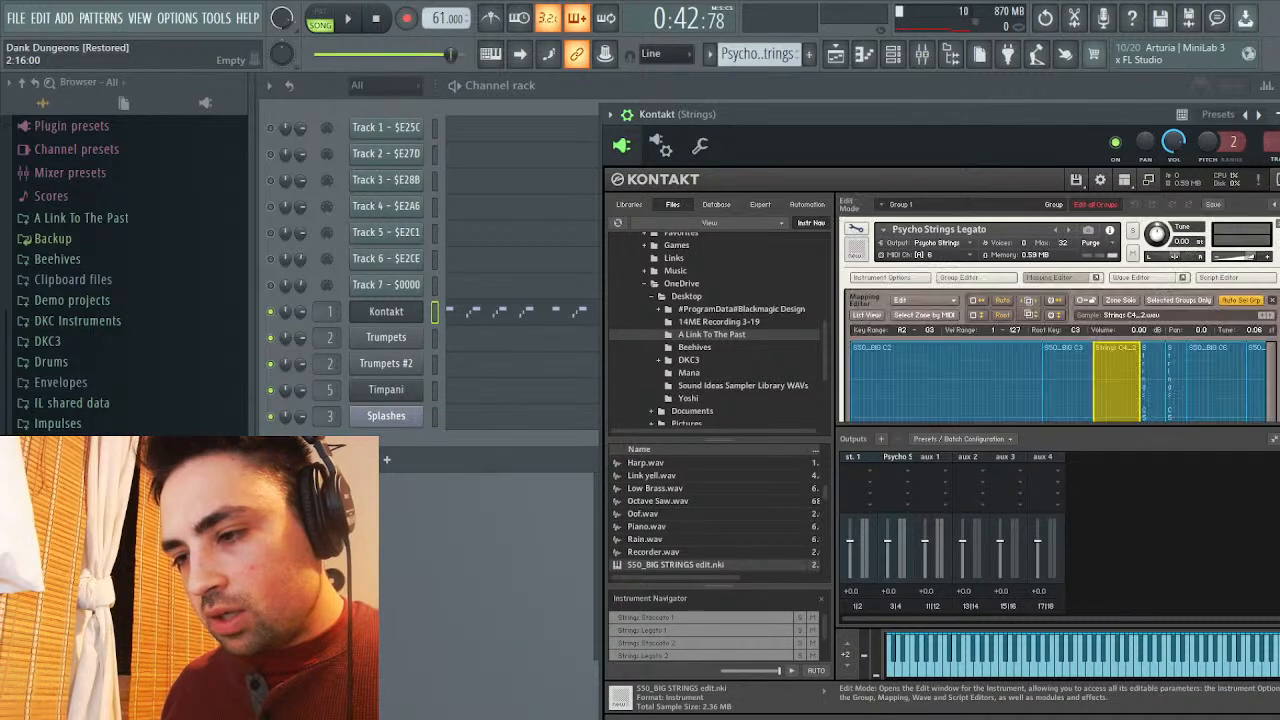
scroll(900, 375, "down", 1)
scroll(968, 347, "down", 10)
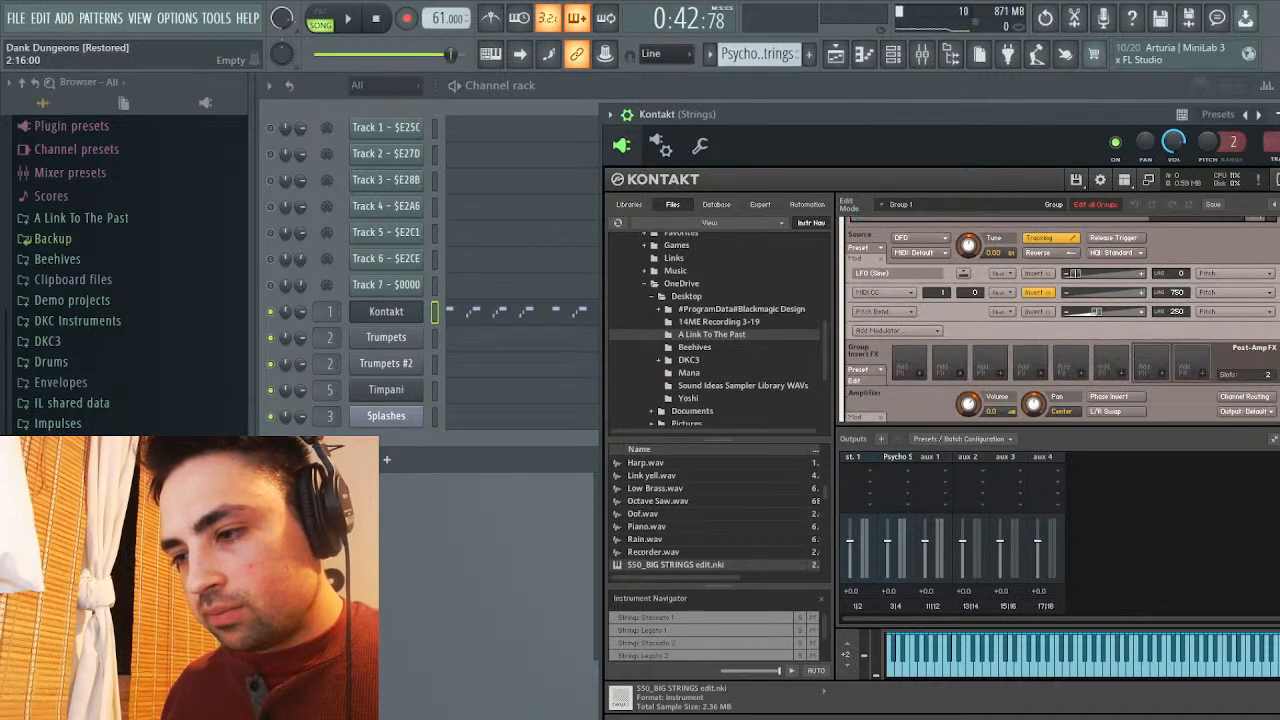
scroll(968, 347, "down", 8)
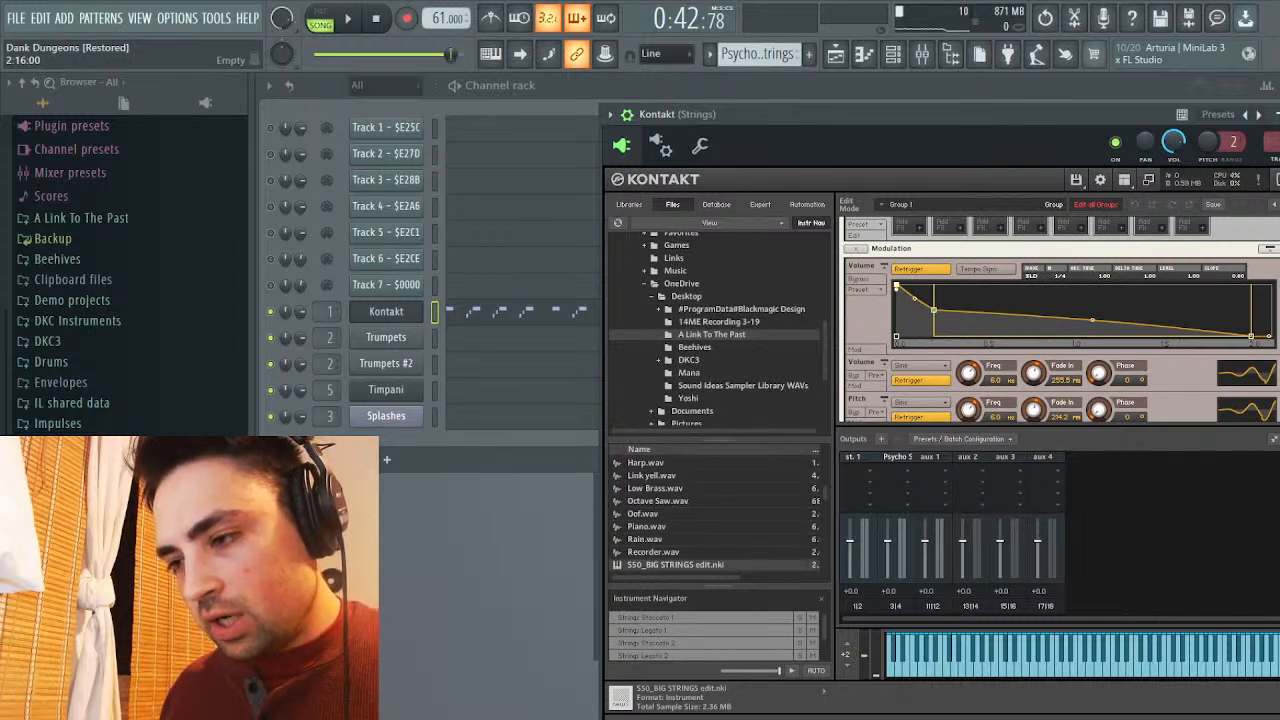
Play back the song to check the Psycho Strings Legato sound, and close its instrument editor and Kontakt
key("space")
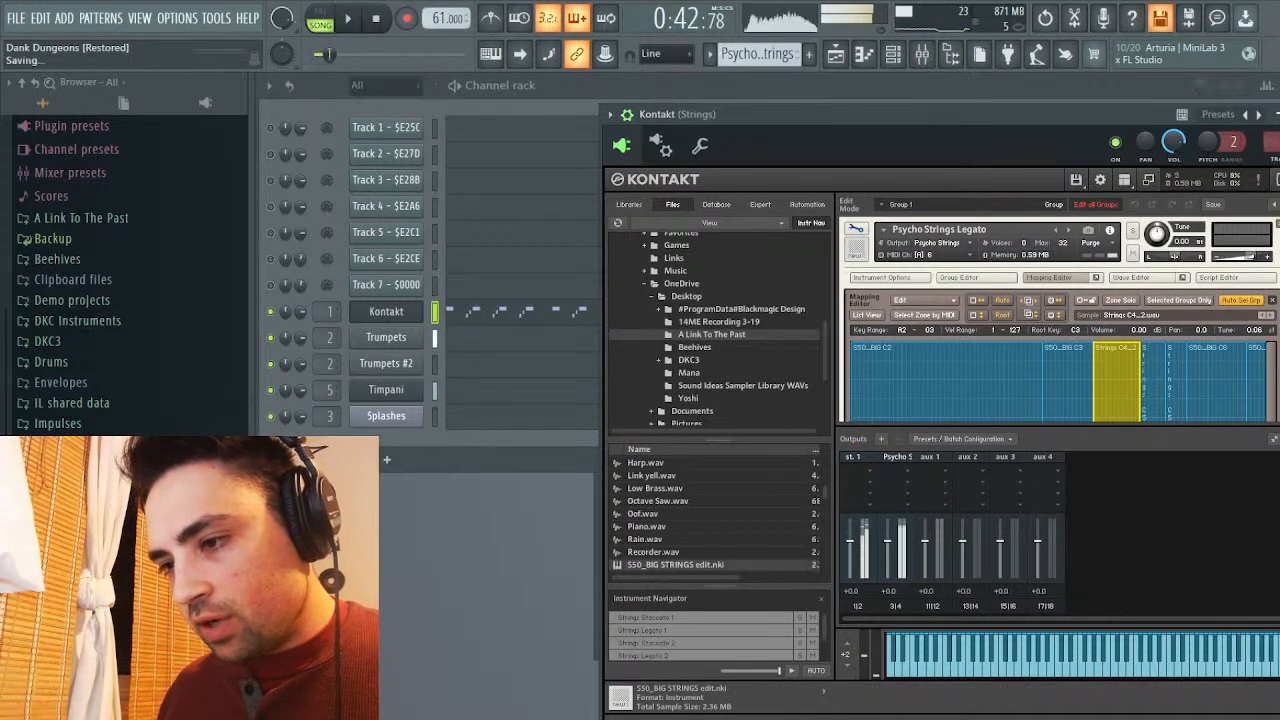
left_click(856, 229)
scroll(1060, 320, "down", 1)
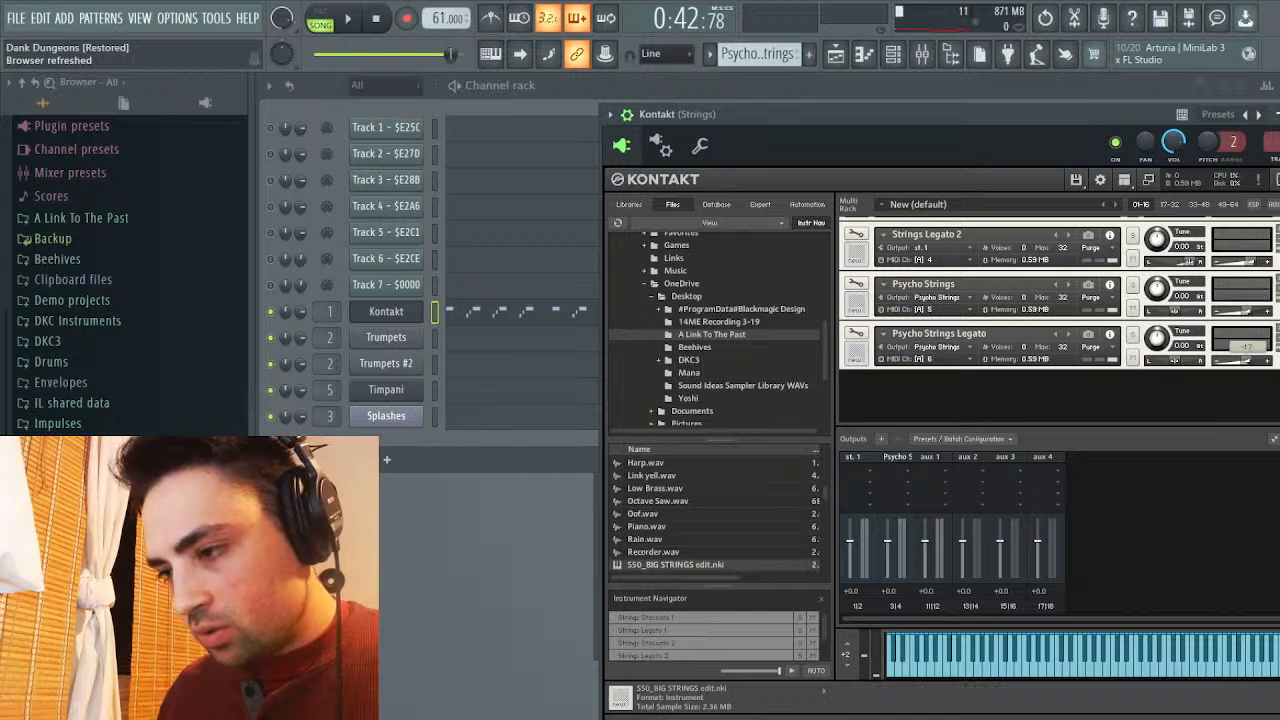
key("space")
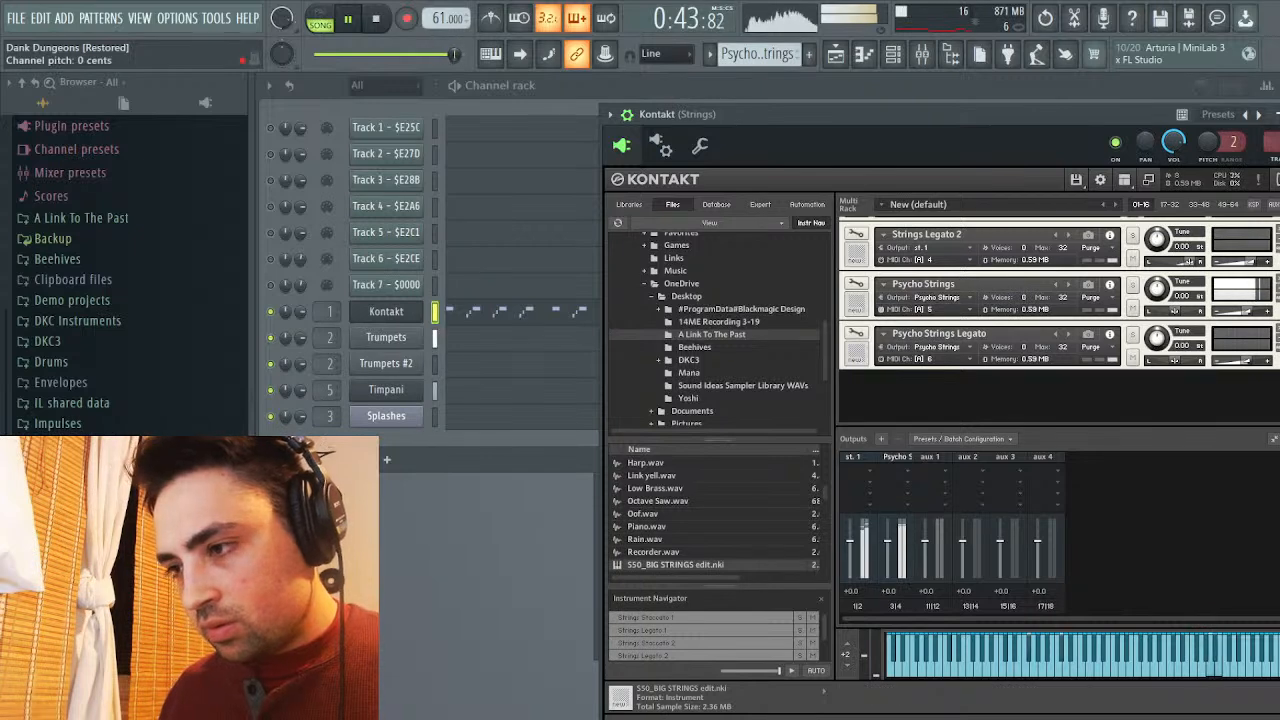
key("Escape")
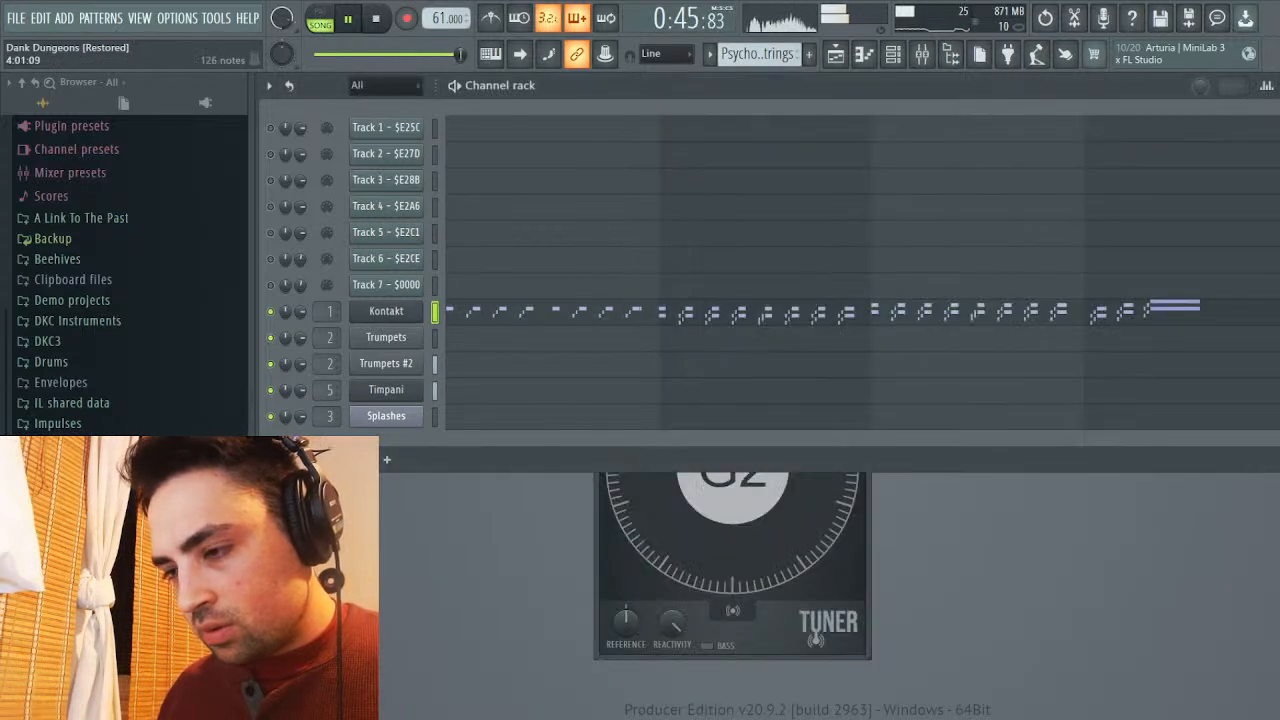
Lengthen the held C8 and A#7 notes of the Psycho Strings ending figure to just before bar 5 and play them back
key("F7")
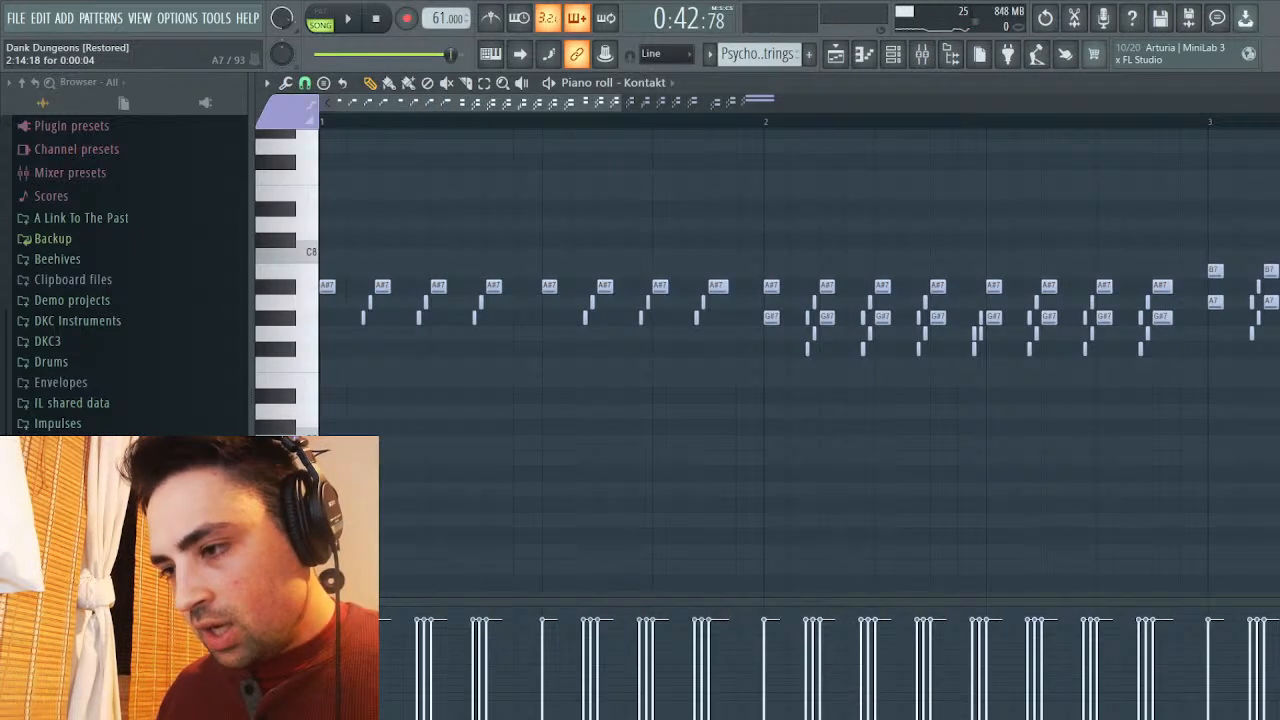
left_click_drag(556, 102, 871, 102)
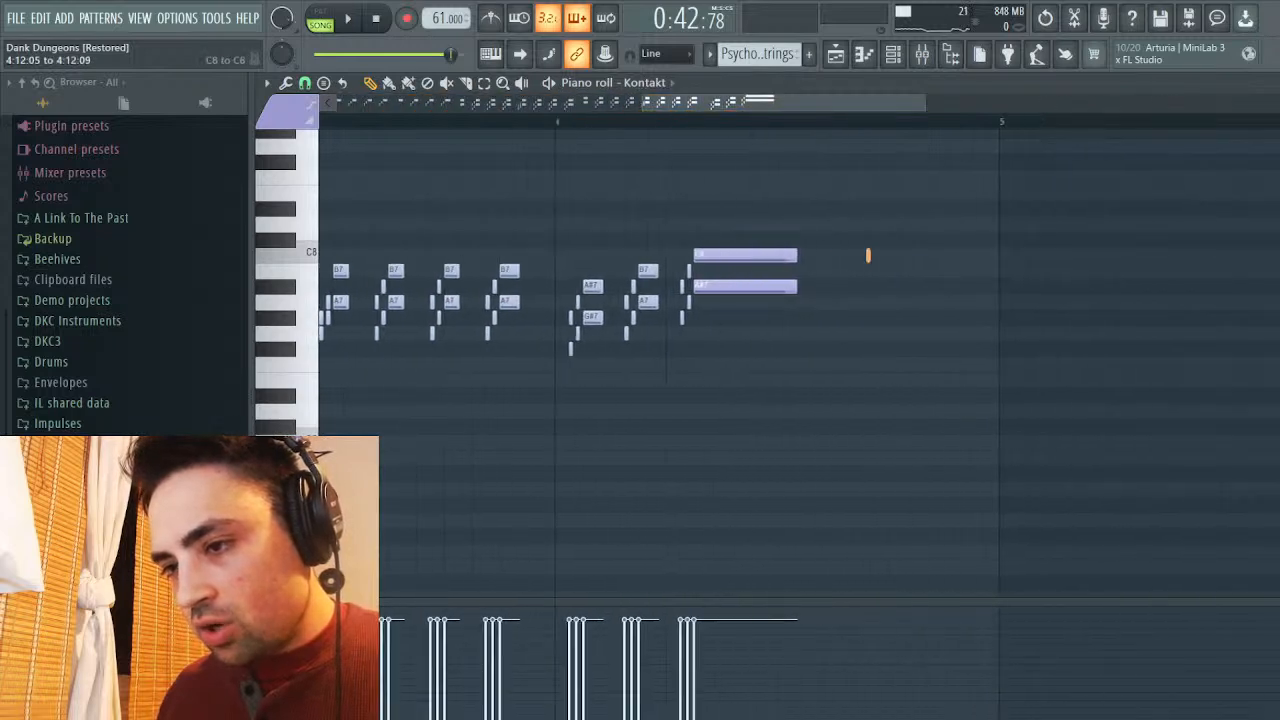
left_click_drag(871, 246, 775, 356)
left_click_drag(823, 270, 1018, 270)
key("space")
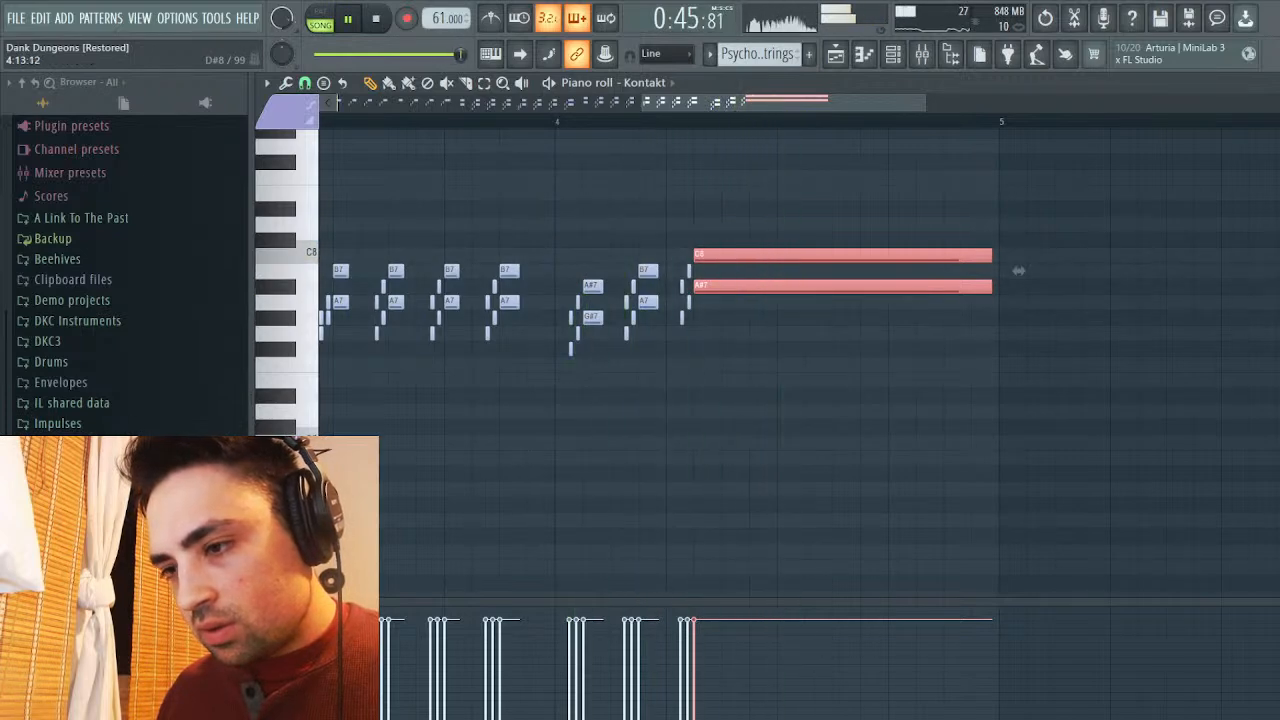
Play back the arrangement's ending around bars 12 and 13 in the playlist to check the held Psycho Strings notes against the Brass
key("F5")
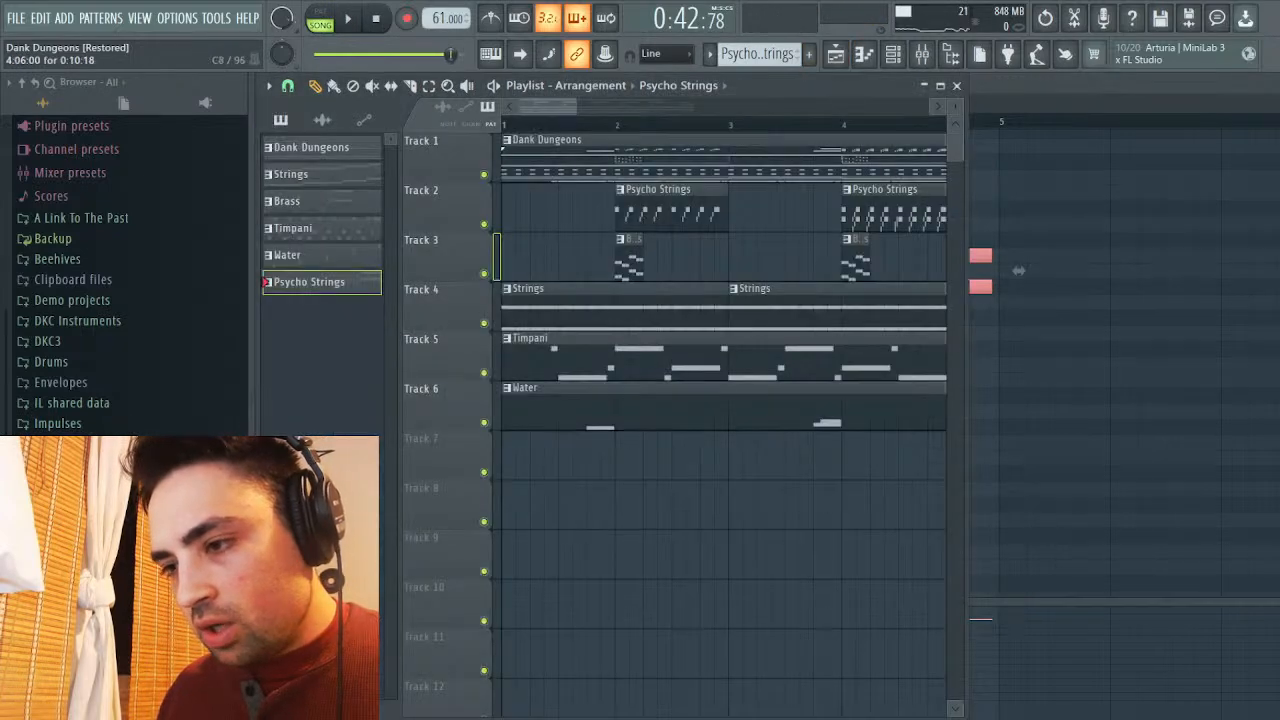
left_click_drag(566, 107, 720, 107)
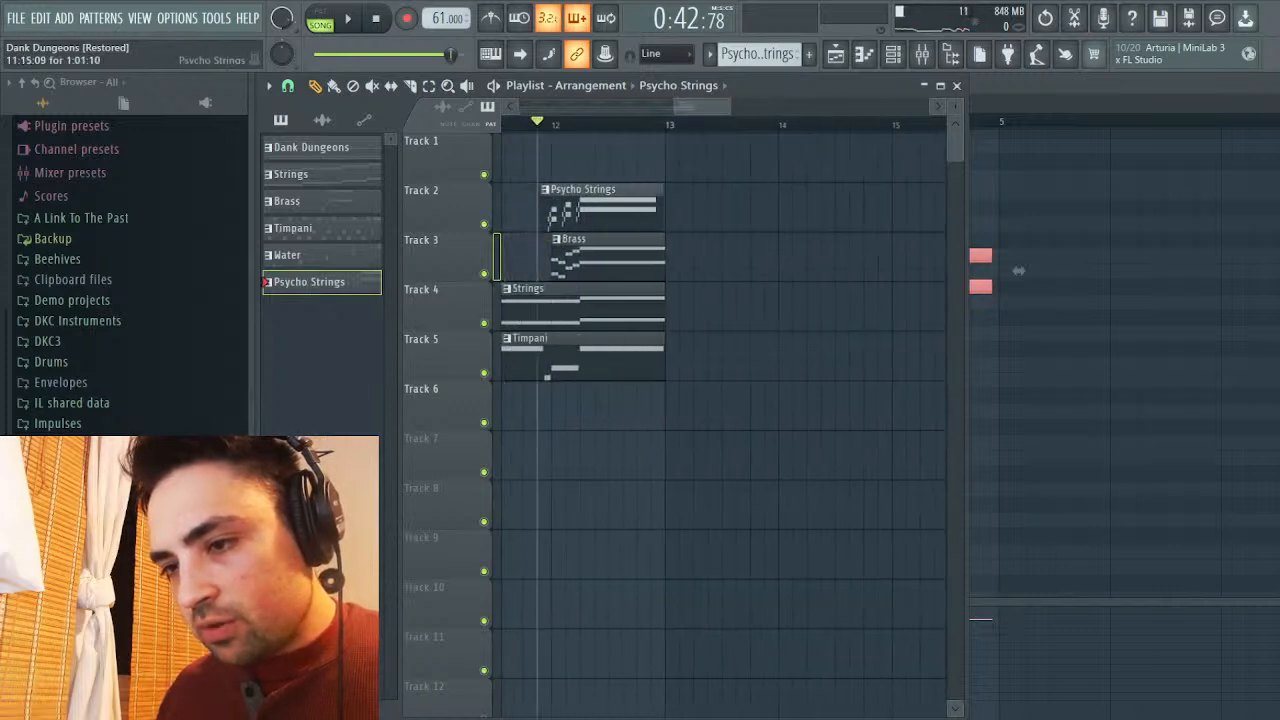
key("space")
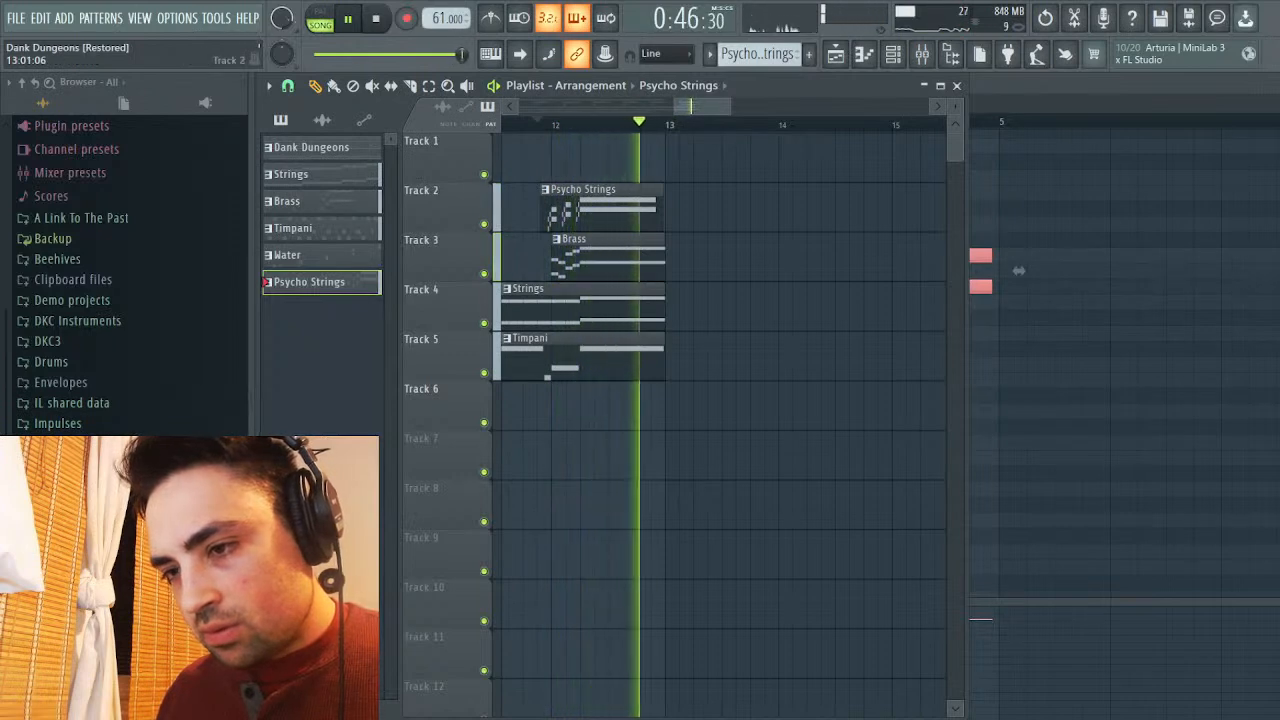
left_click(957, 86)
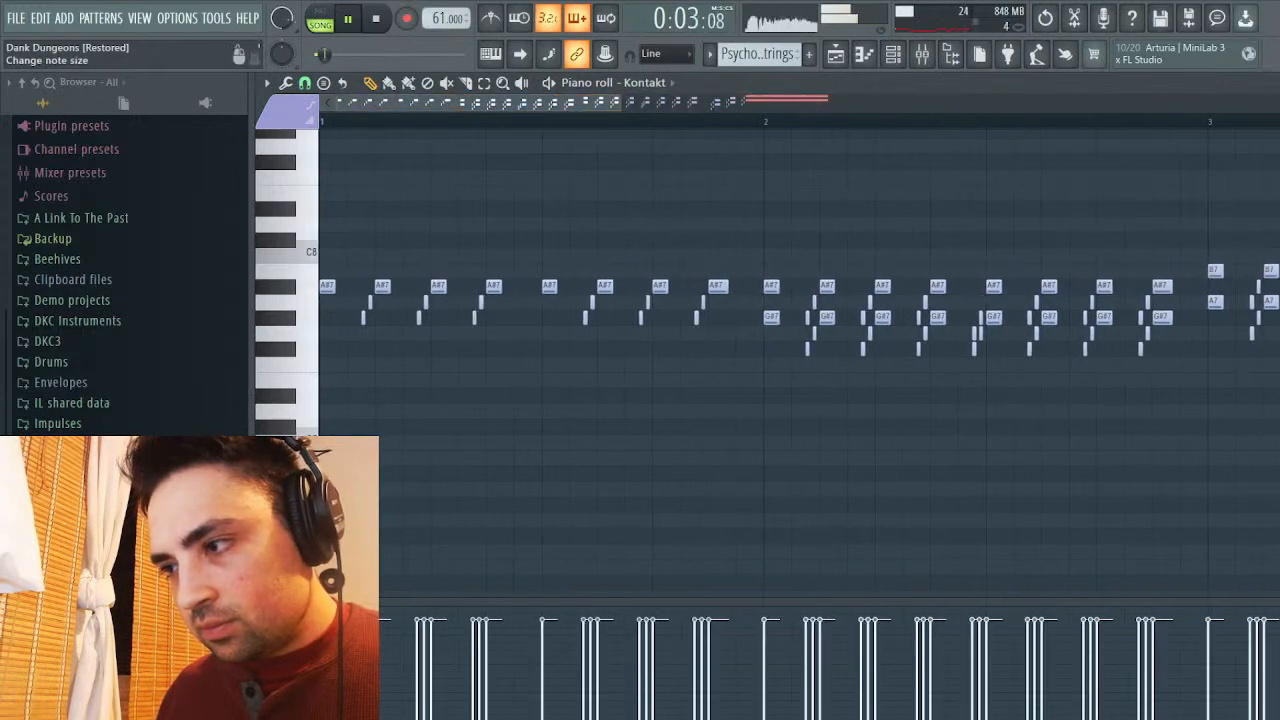
key("Escape")
key("space")
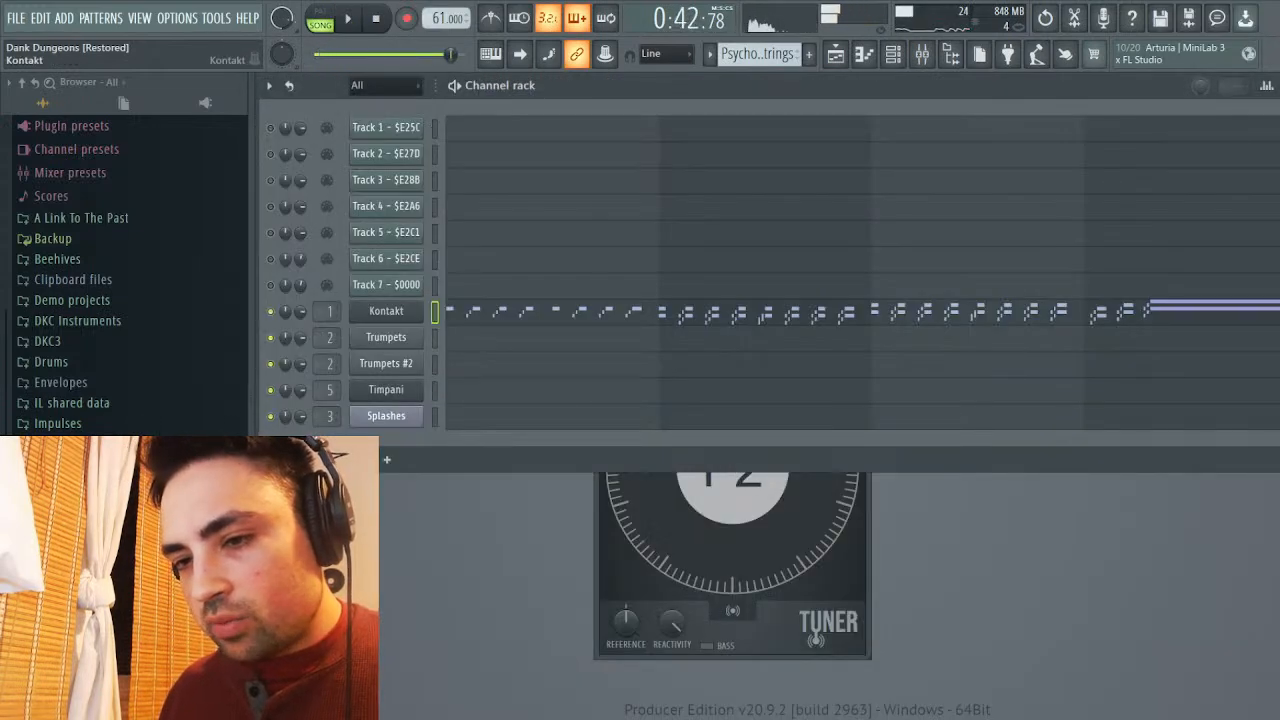
Open the Psycho Strings Legato instrument's editor in Kontakt, examine its zone mapping, and close the editor
left_click(386, 311)
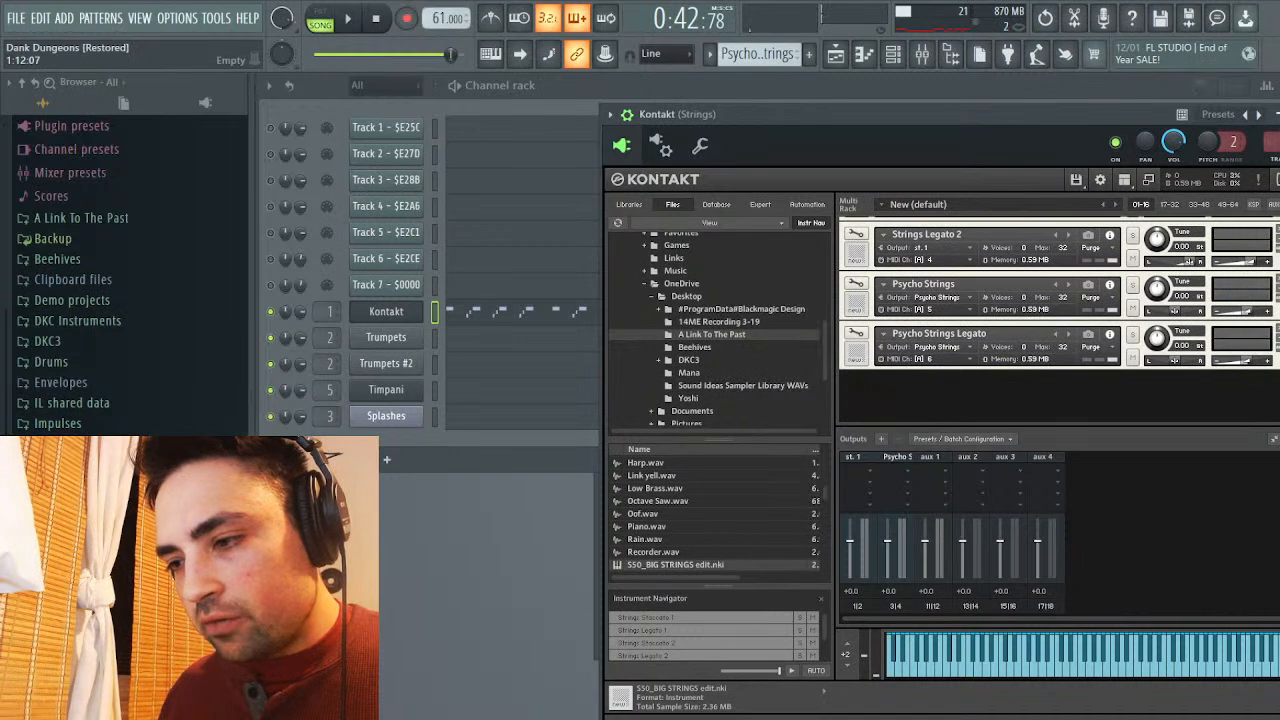
left_click(856, 322)
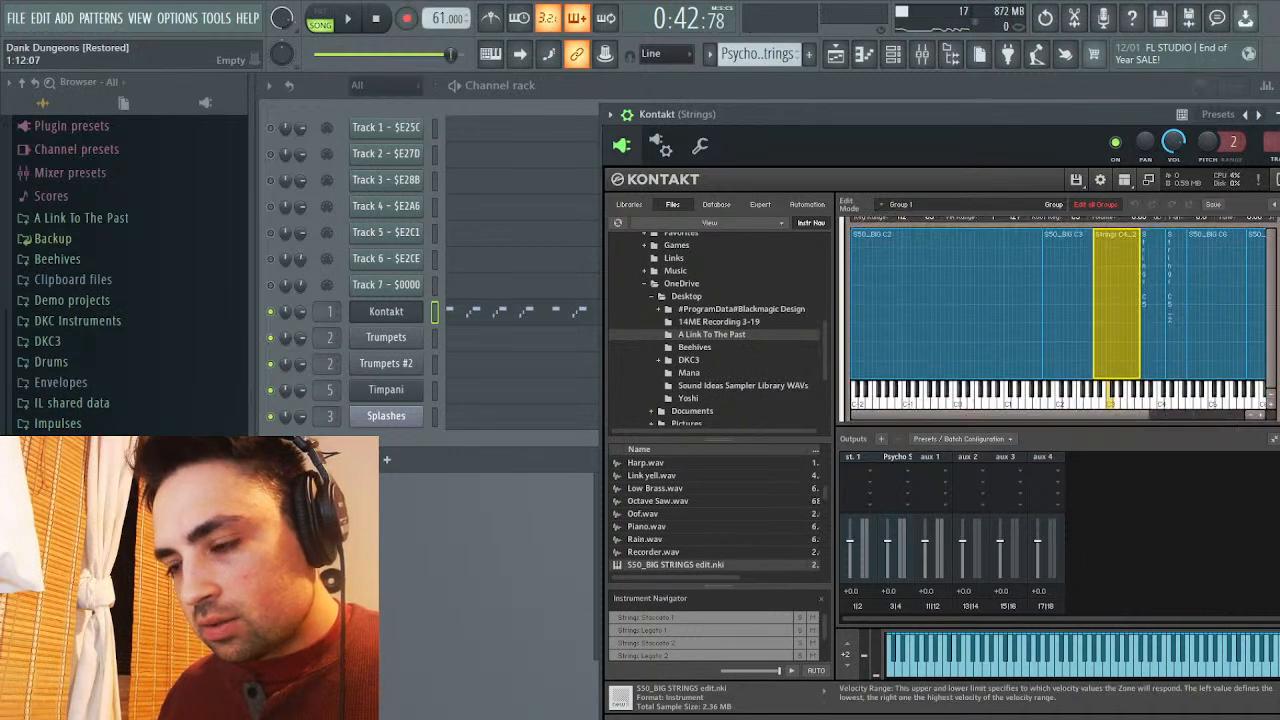
scroll(1057, 315, "down", 2)
mouse_move(1070, 350)
scroll(1060, 320, "up", 5)
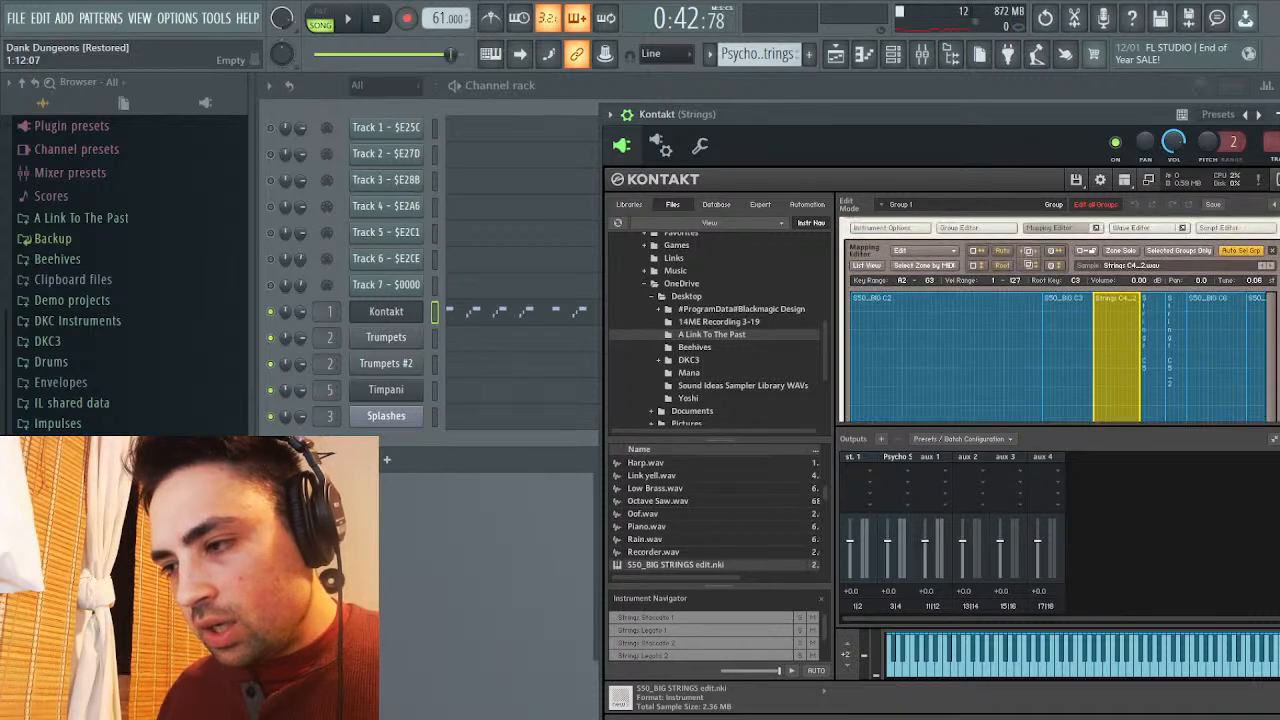
left_click(856, 230)
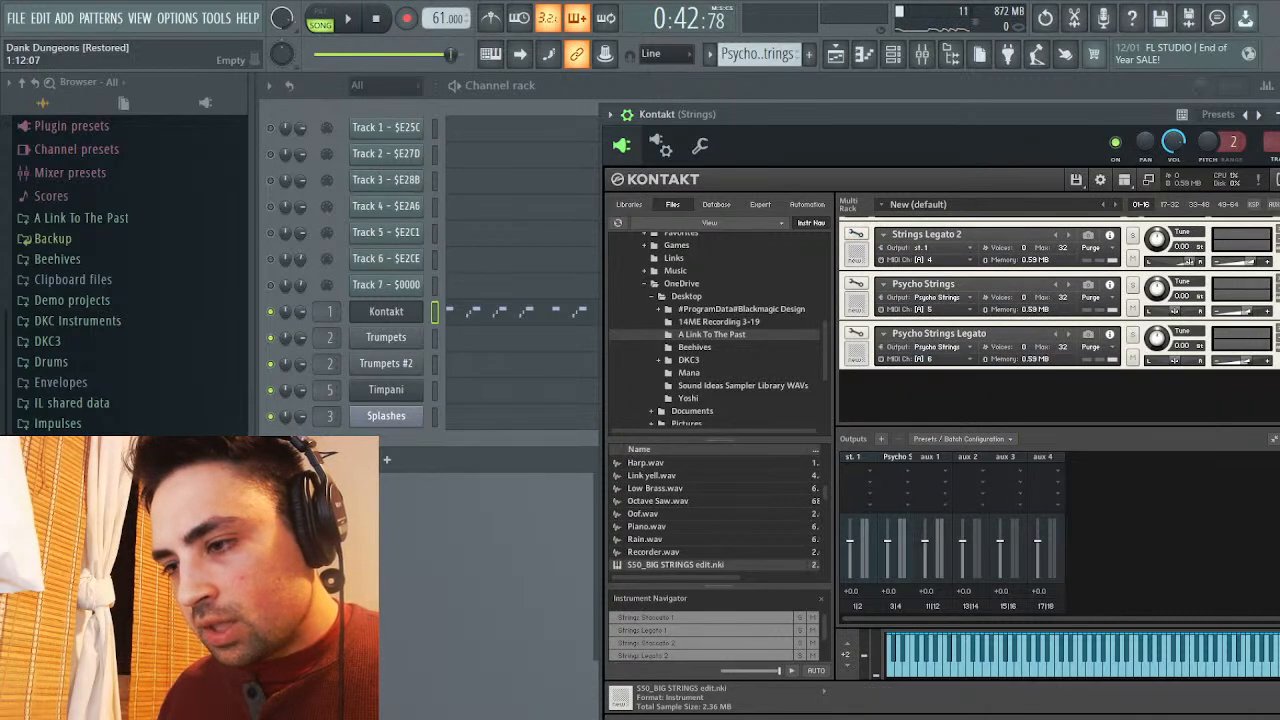
Reduce the sine LFO's pitch modulation intensity to its minimum in the Psycho Strings instrument's source settings
left_click(856, 285)
scroll(1060, 320, "down", 4)
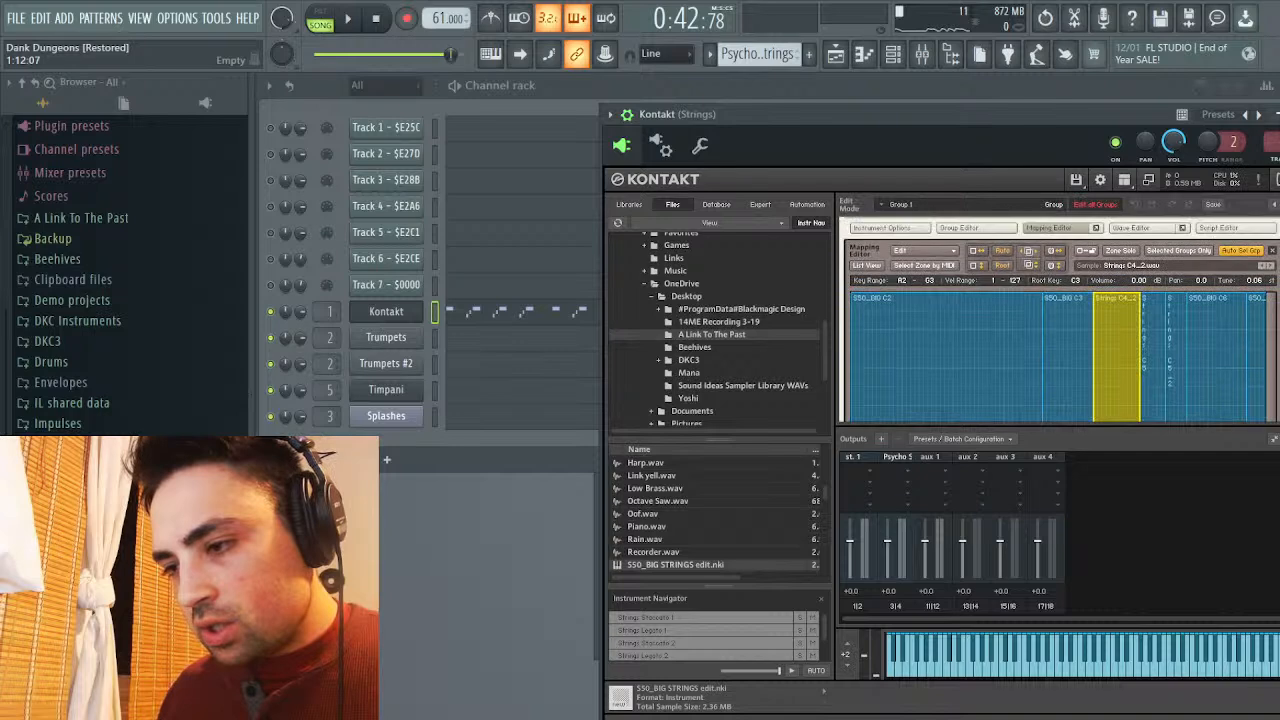
scroll(1100, 320, "down", 4)
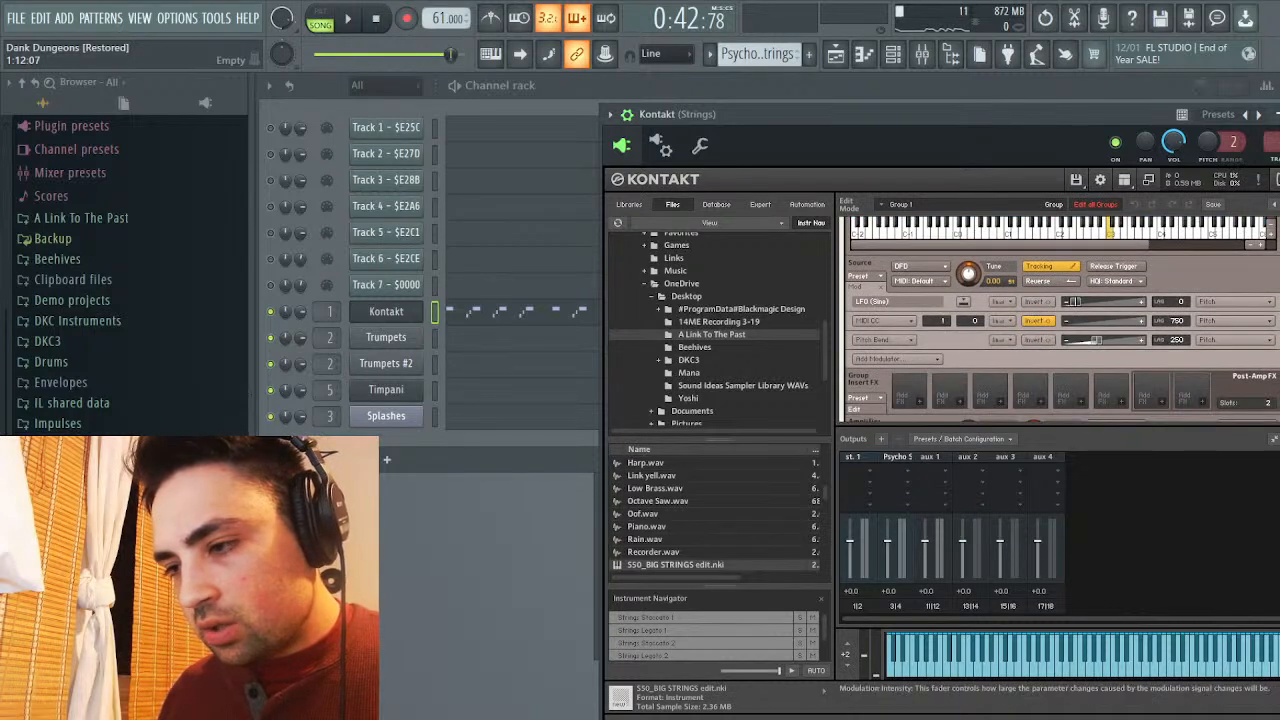
left_click_drag(1075, 301, 1066, 301)
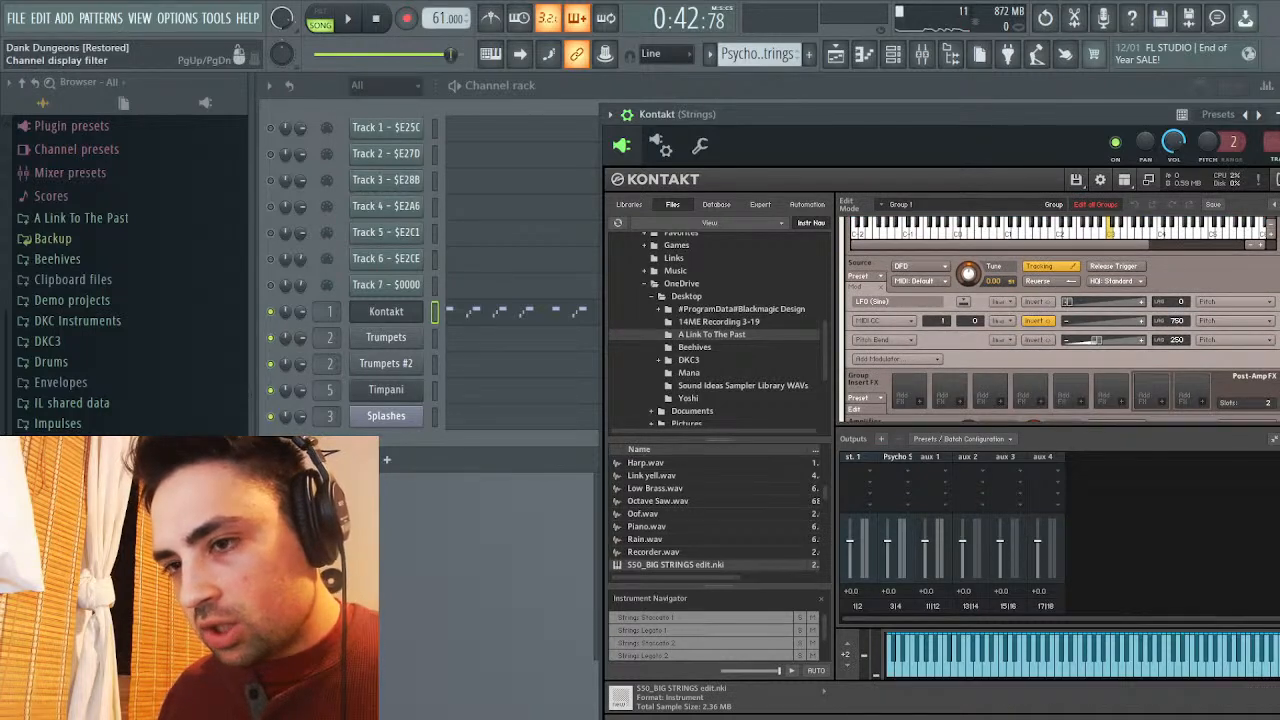
Play the song through to check the Psycho Strings without pitch LFO, closing the instrument editor and Kontakt
key("space")
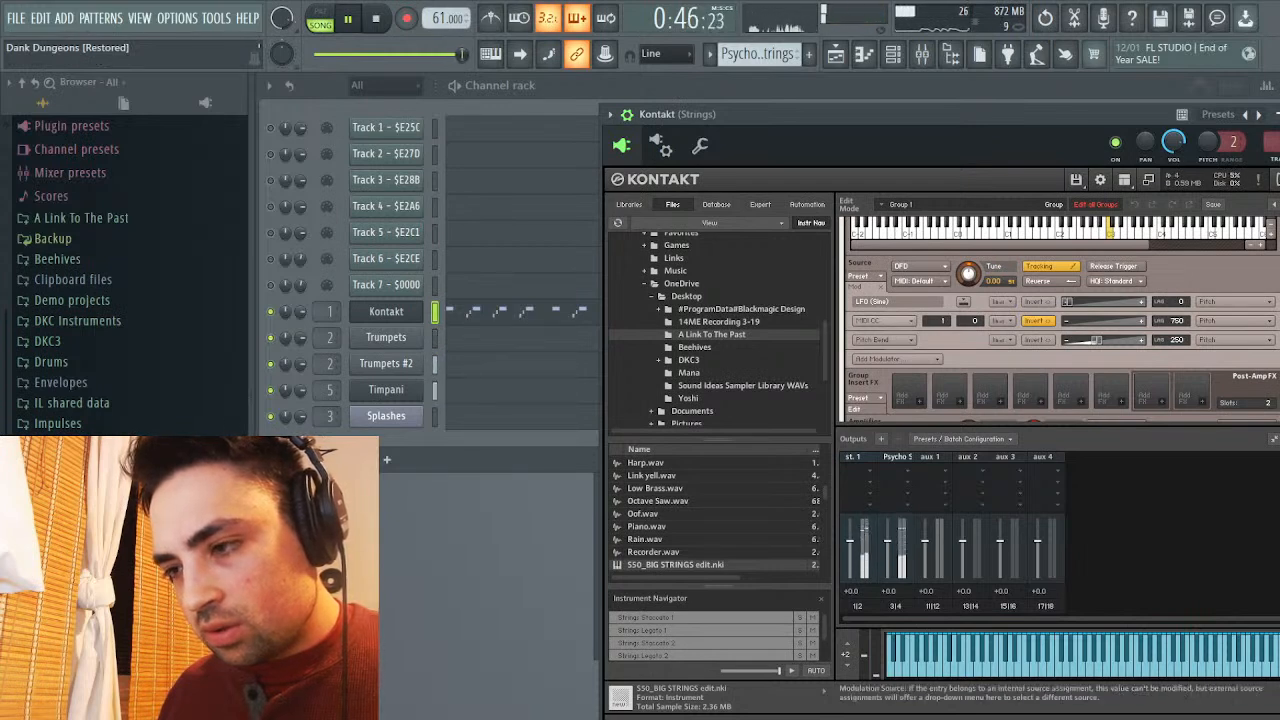
scroll(1060, 310, "up", 4)
scroll(1060, 320, "up", 2)
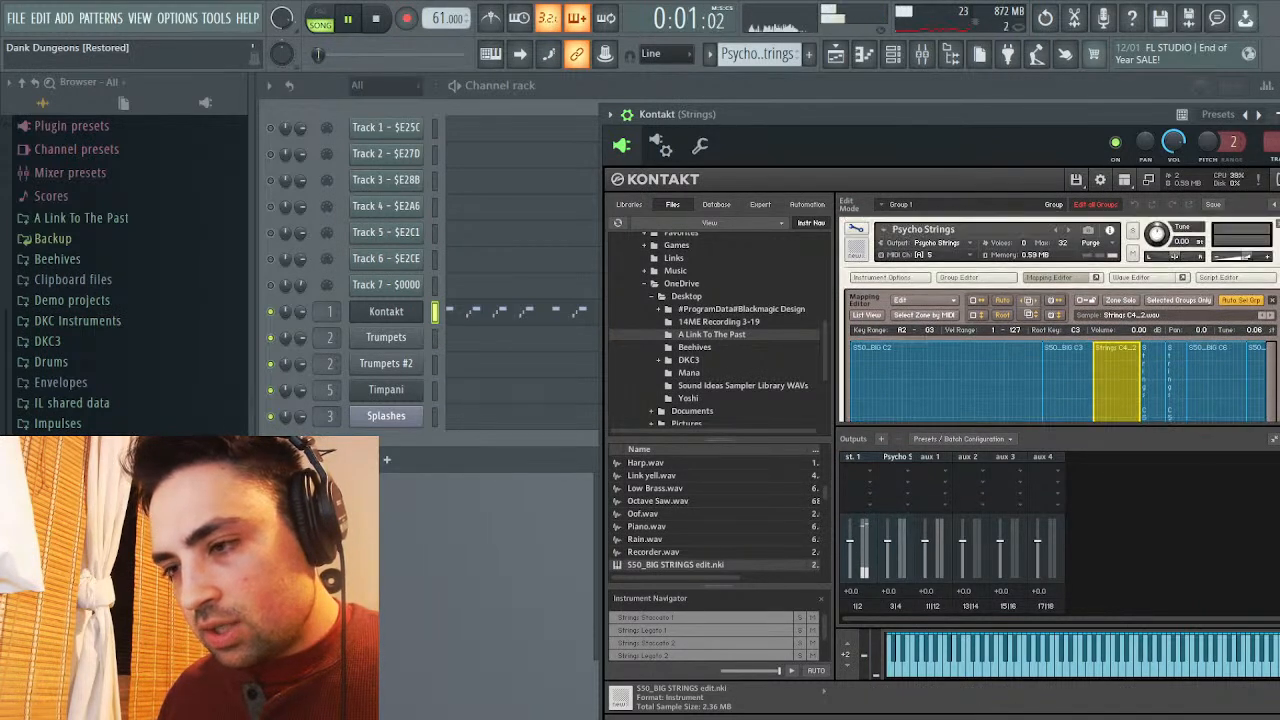
left_click(855, 240)
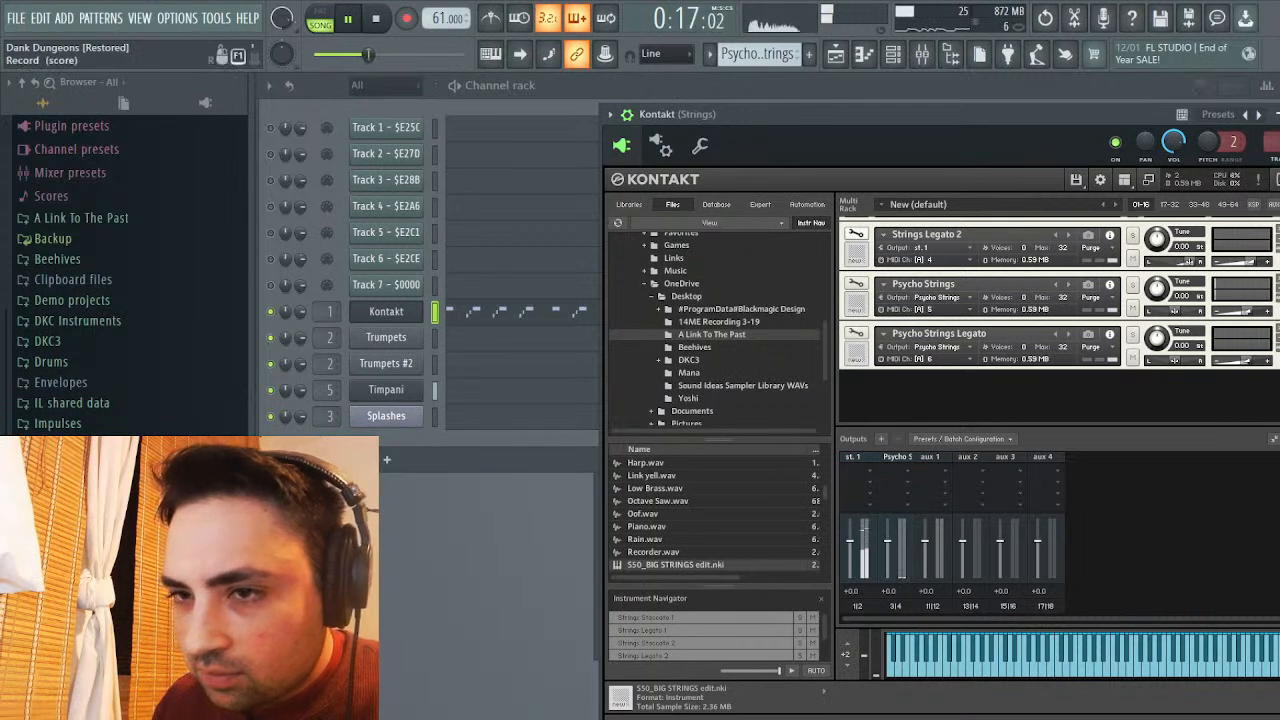
key("space")
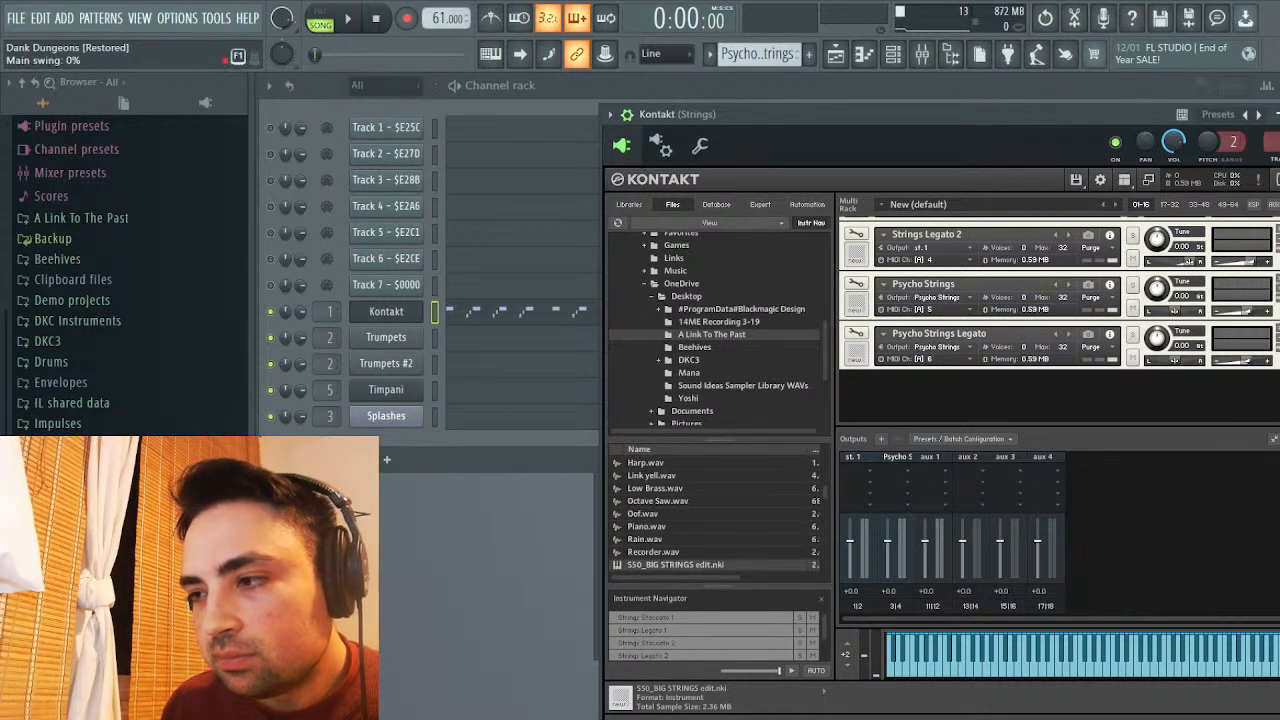
key("Escape")
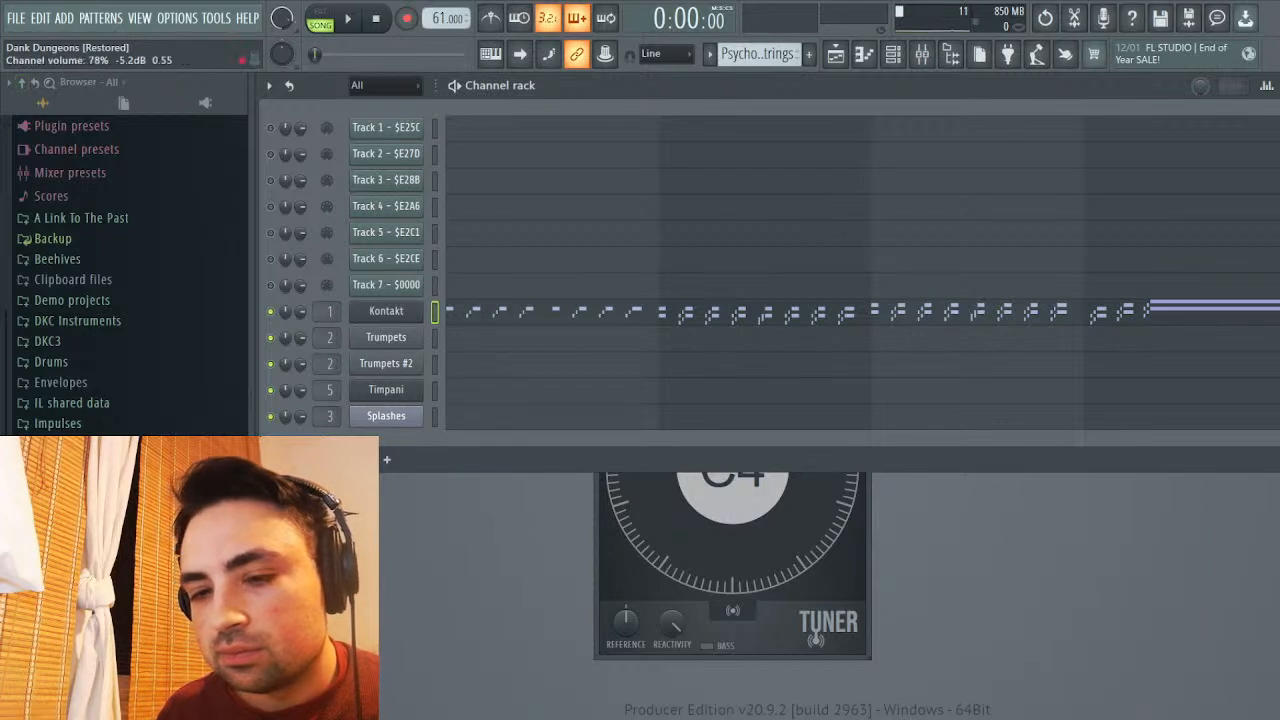
Start a new project for the Ancient Ruins MIDI tracks and delete its empty Track 7 and Track 8 channels
left_click(16, 18)
left_click(36, 80)
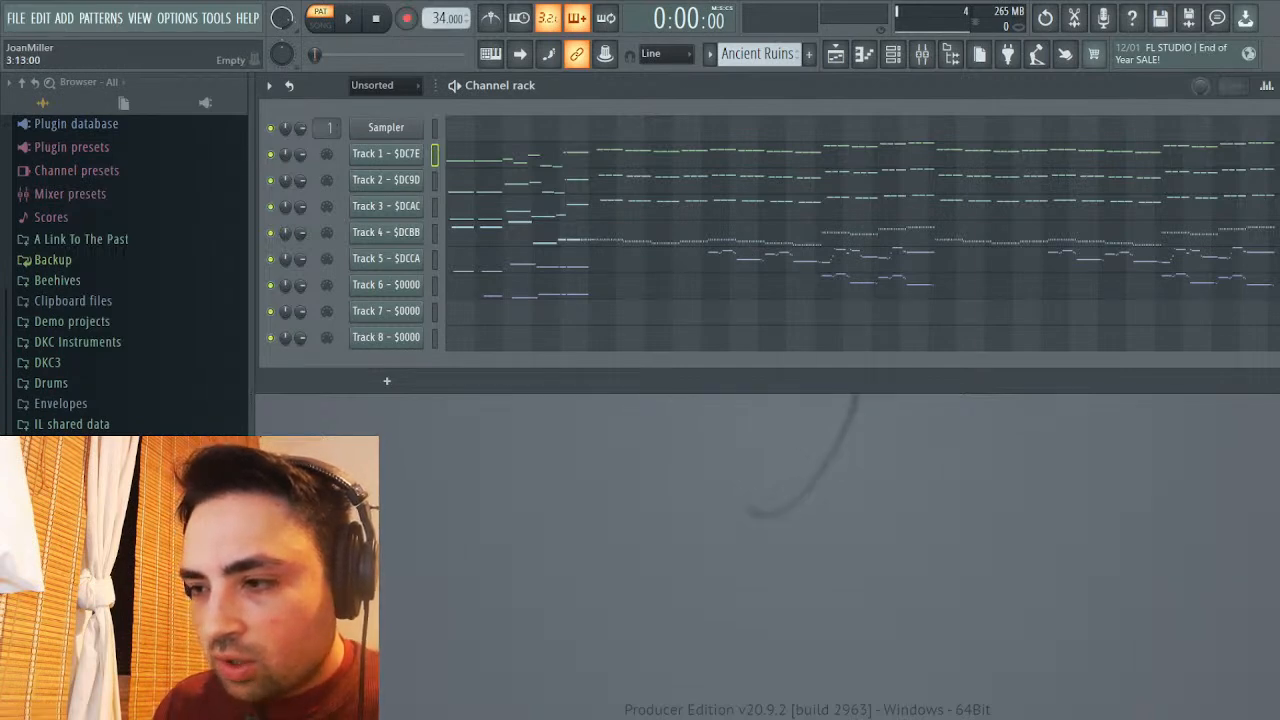
left_click_drag(435, 310, 435, 337)
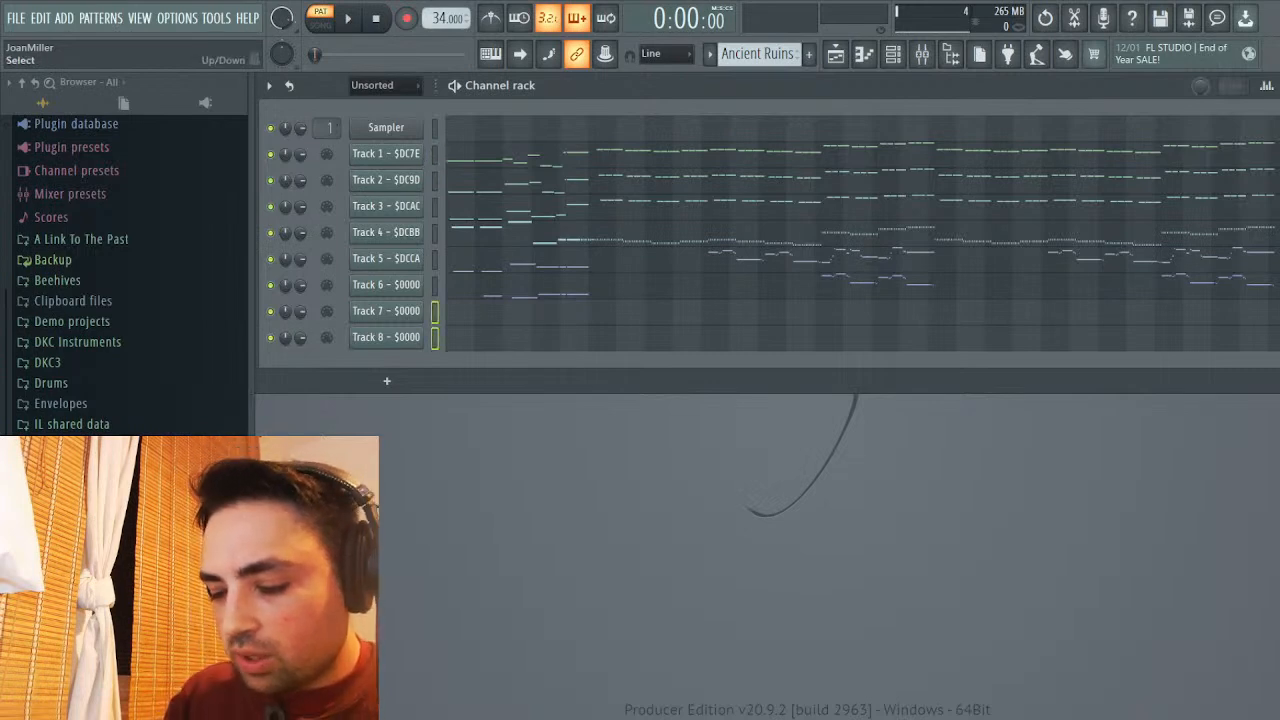
key("alt+Delete")
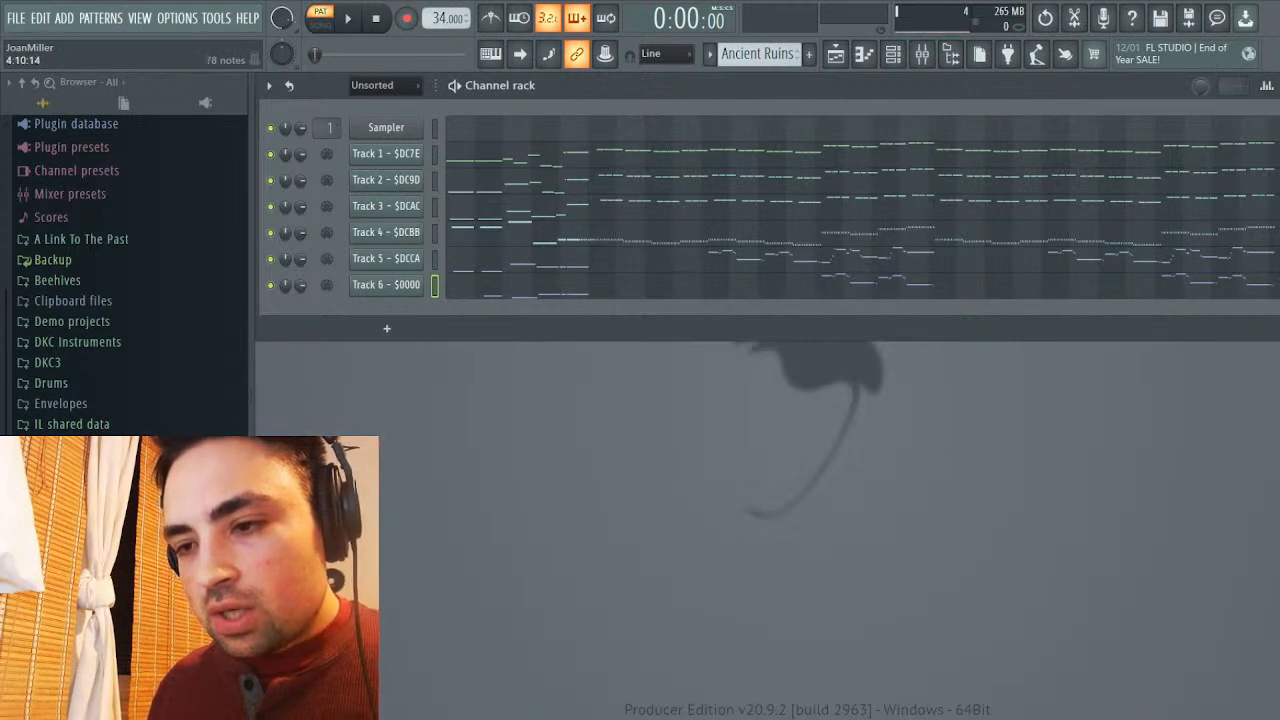
Select Track 1's opening notes in the piano roll, from the first C#4 through the long A#4 ending at bar 6, for copying
left_click(500, 155)
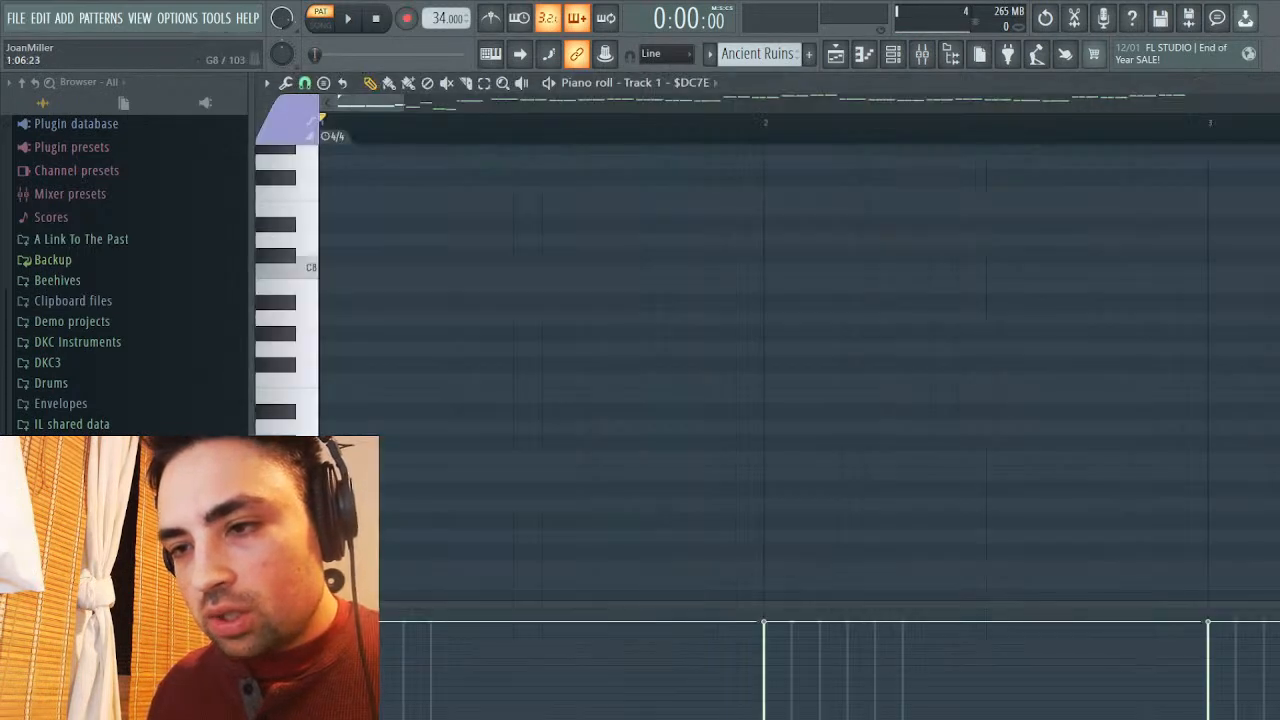
scroll(800, 370, "down", 5)
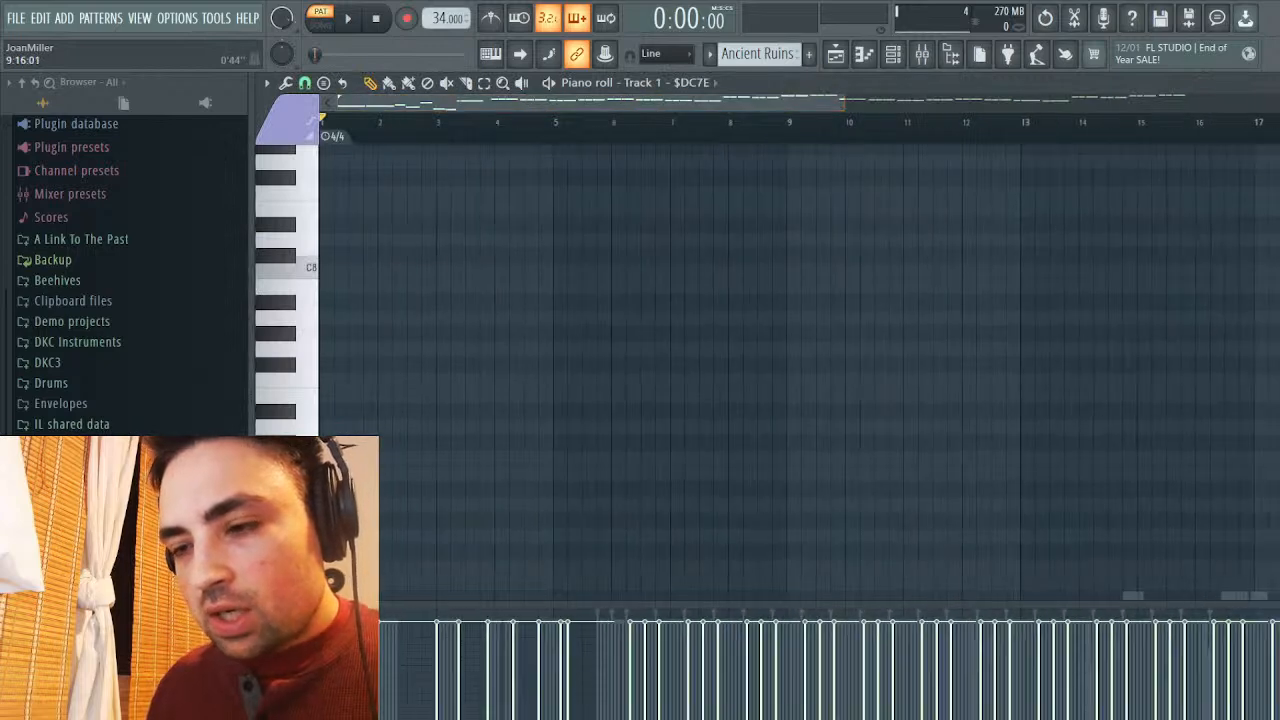
scroll(800, 370, "down", 15)
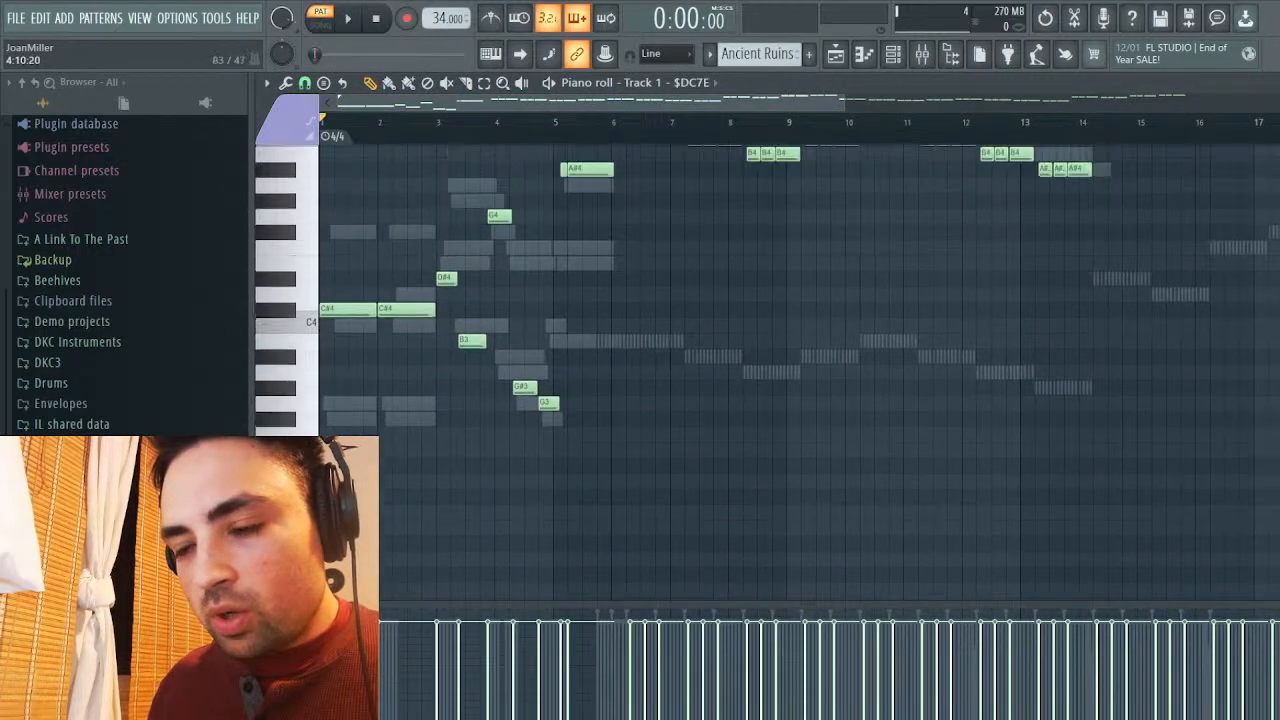
scroll(800, 370, "up", 3)
scroll(800, 370, "up", 3)
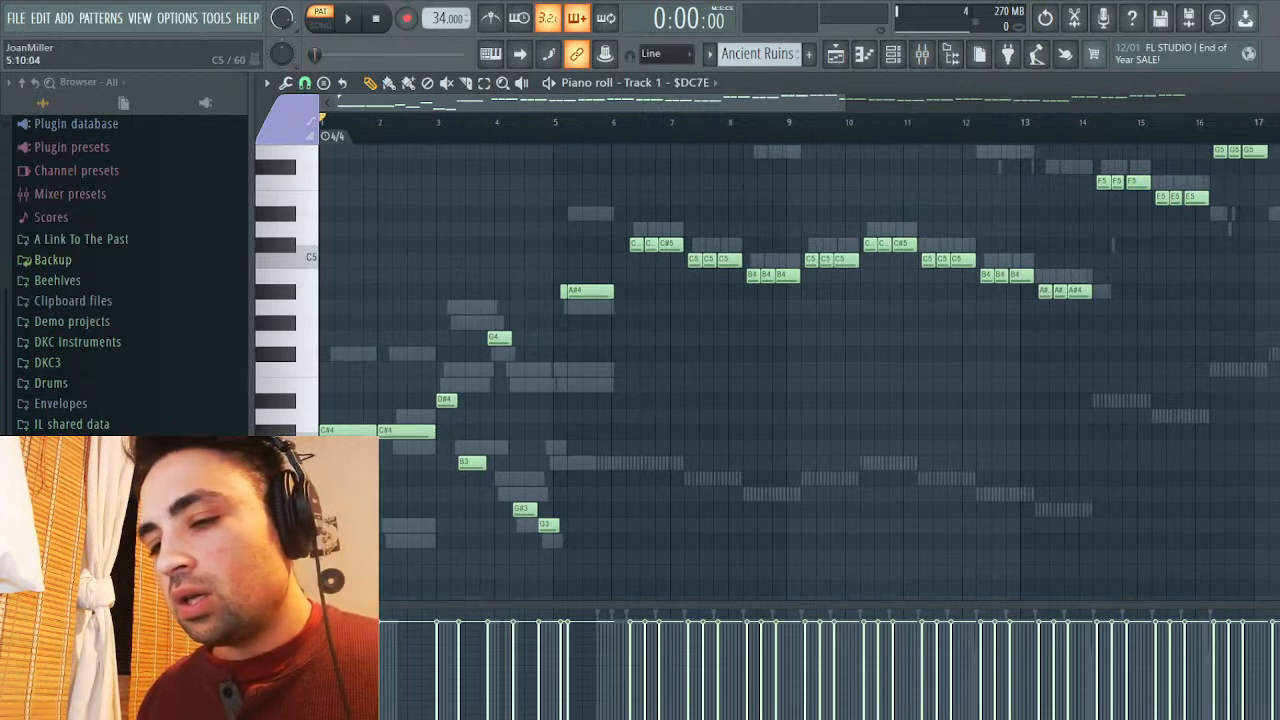
left_click_drag(594, 252, 320, 578)
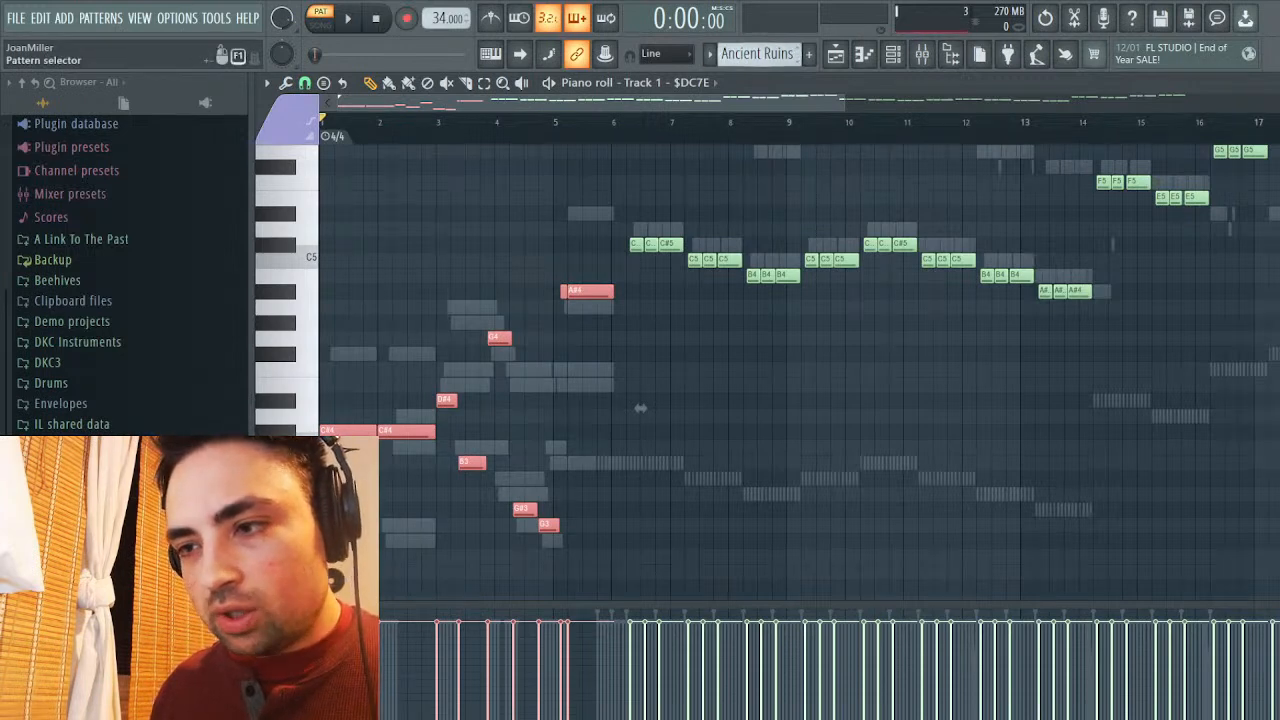
Create a new empty pattern named Intro
scroll(765, 53, "down", 1)
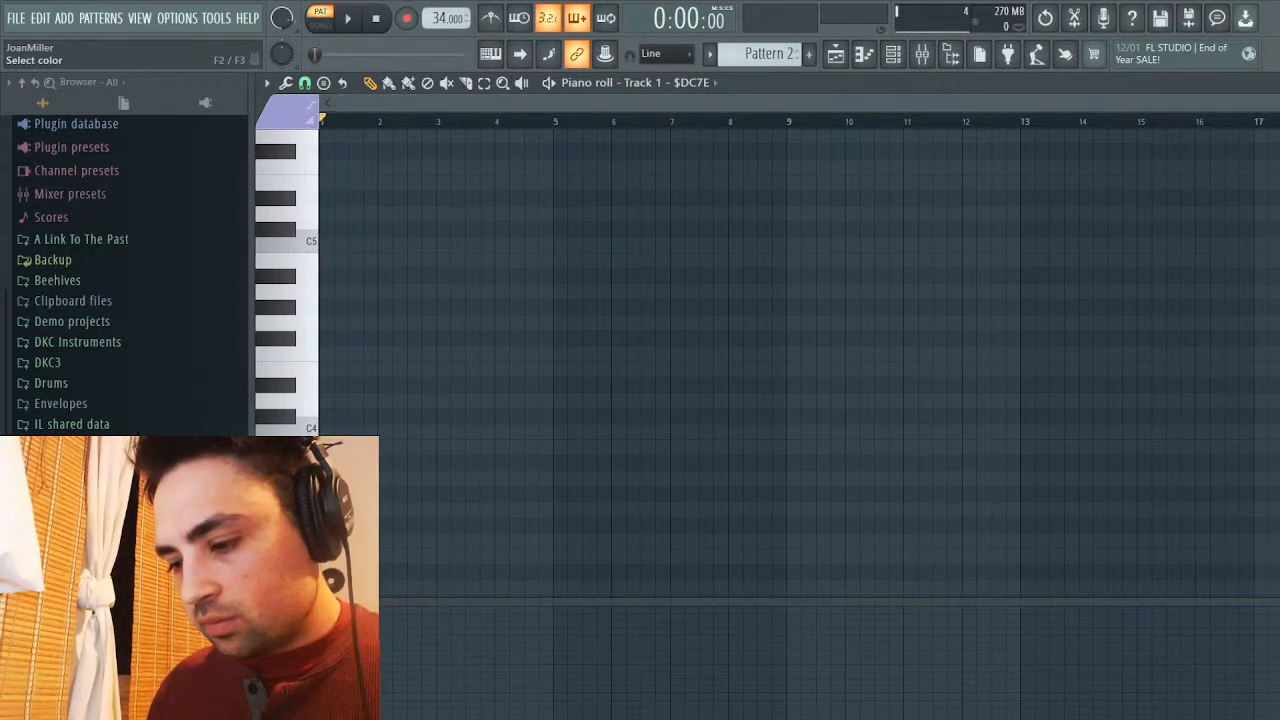
scroll(765, 53, "down", 1)
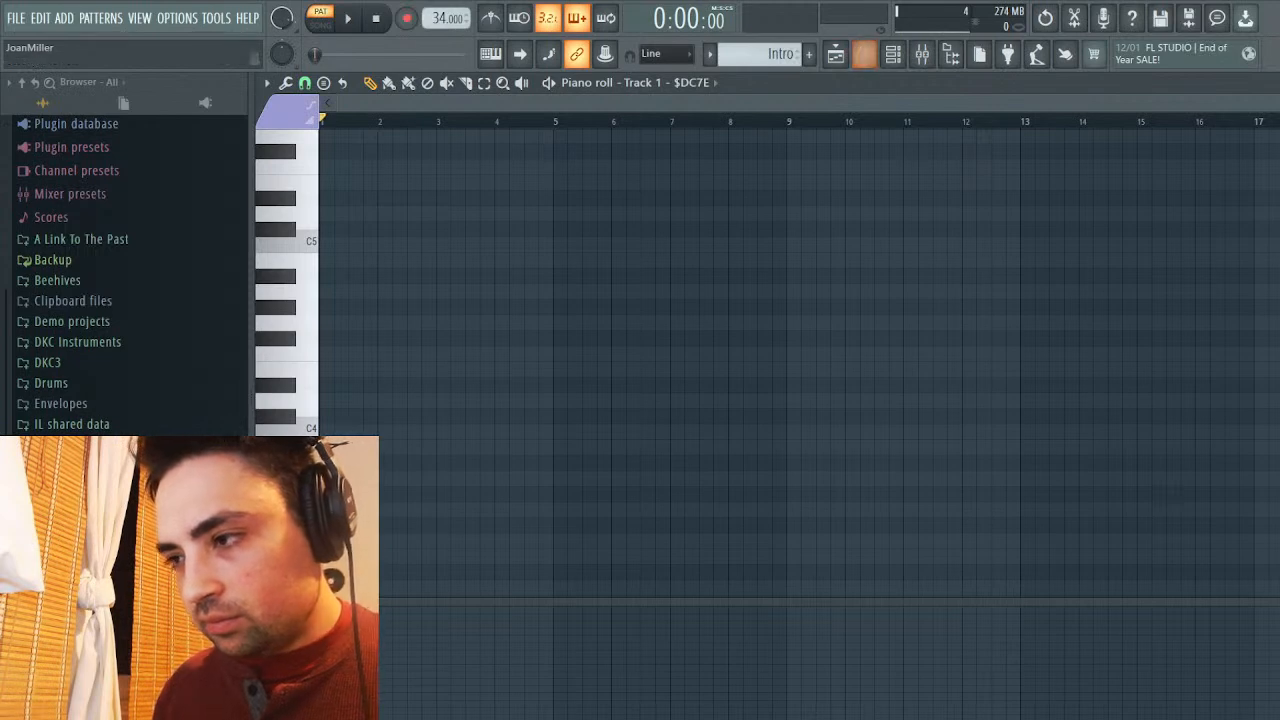
Replace the Sampler channel with Kontakt, load the S50_BIG STRINGS edit instrument into it, and close the plugin window
key("F6")
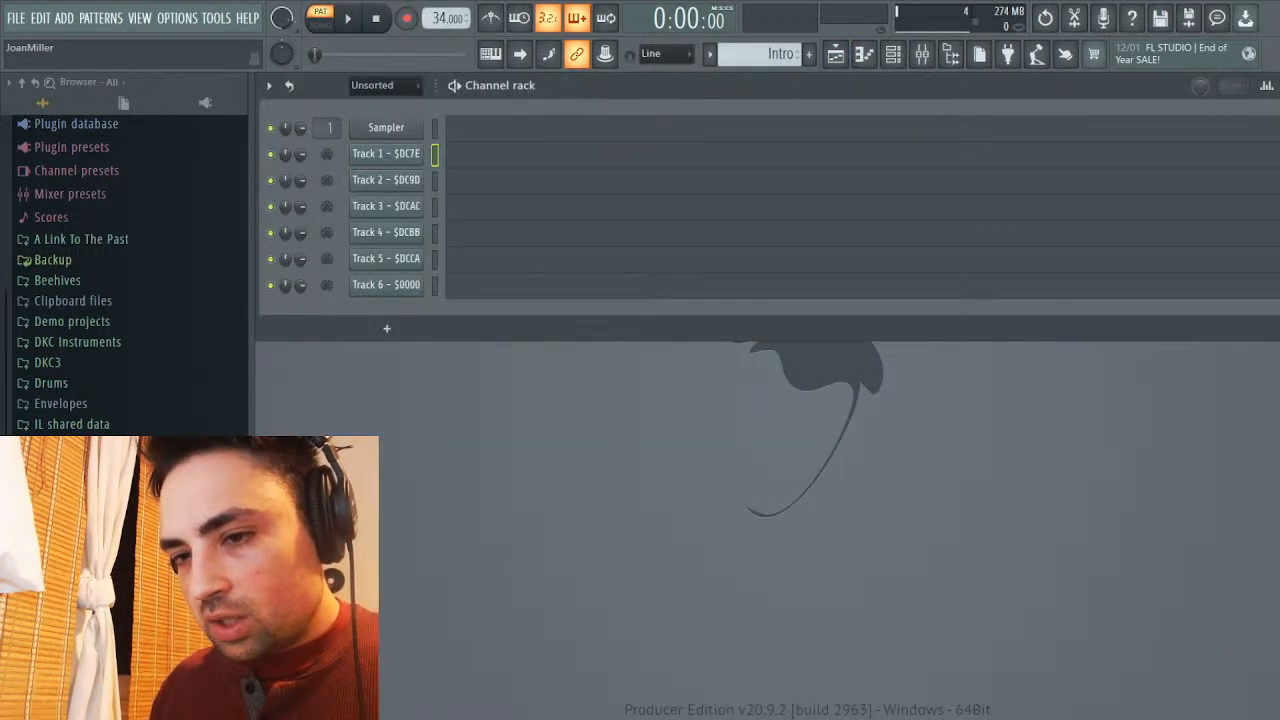
left_click(434, 127)
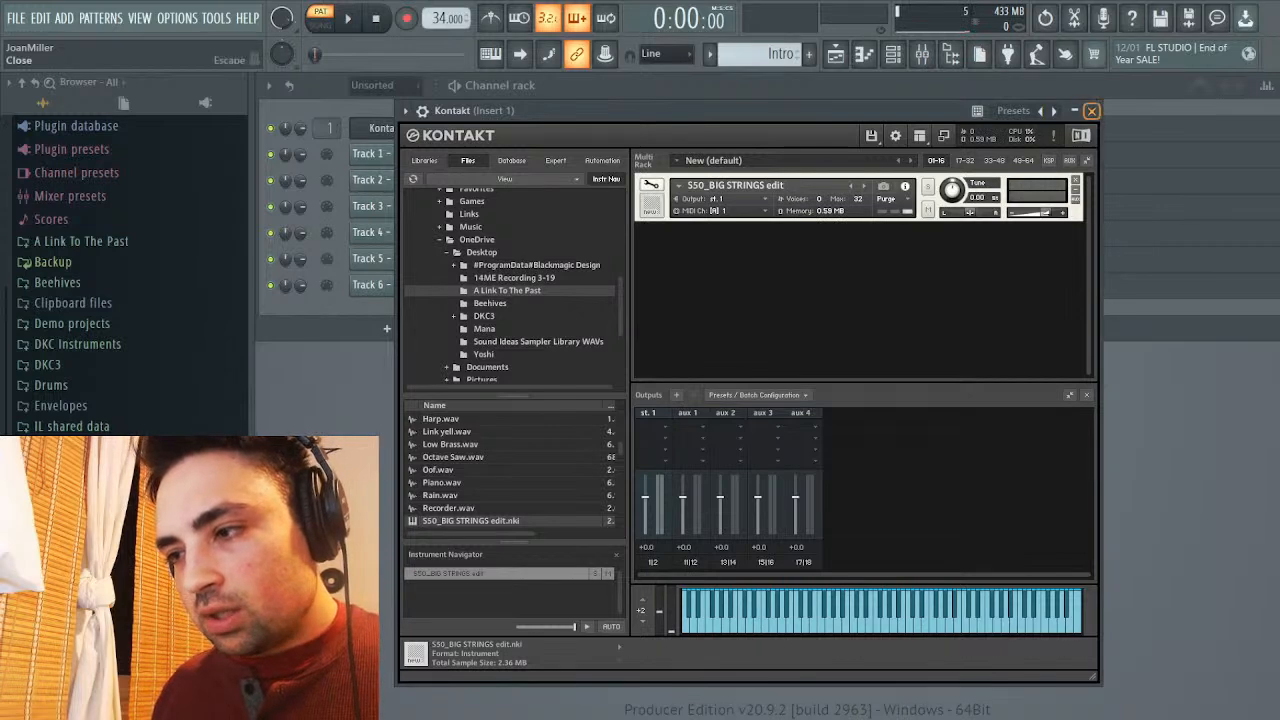
left_click(1092, 110)
Paste the copied Track 1 opening notes into the Kontakt channel's piano roll in the Intro pattern and audition them
key("F7")
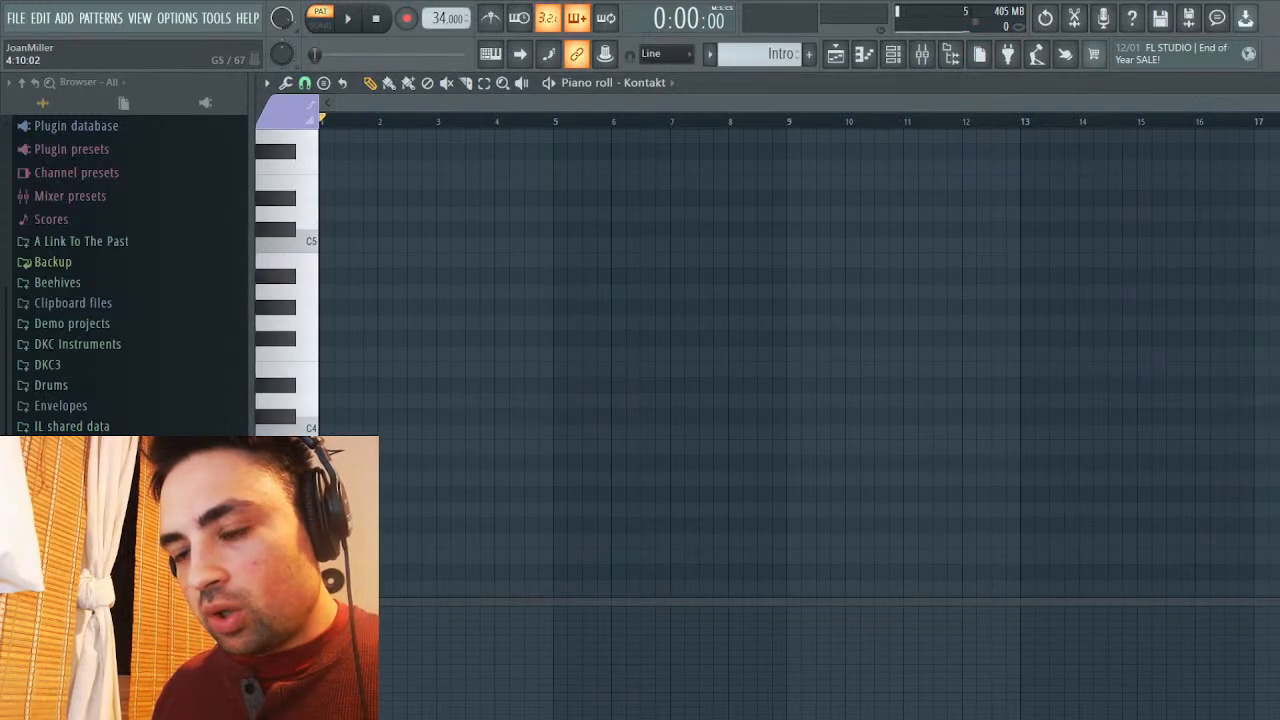
key("ctrl+v")
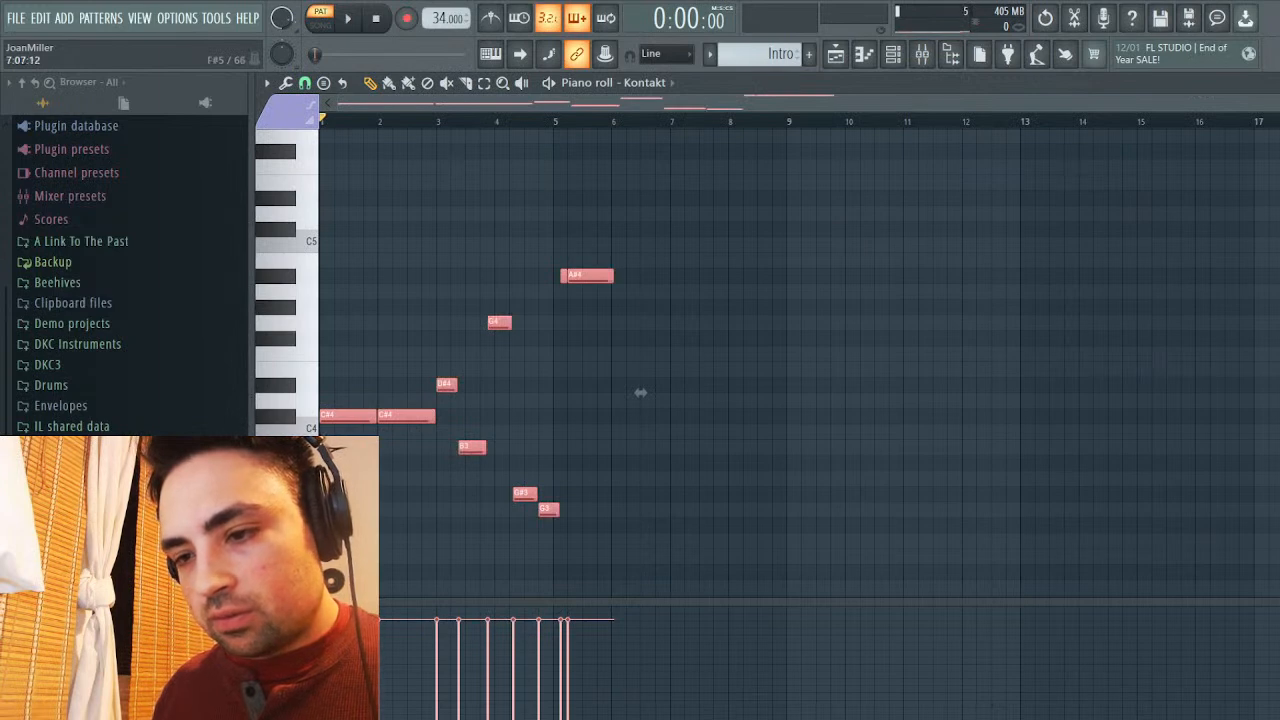
key("space")
key("space")
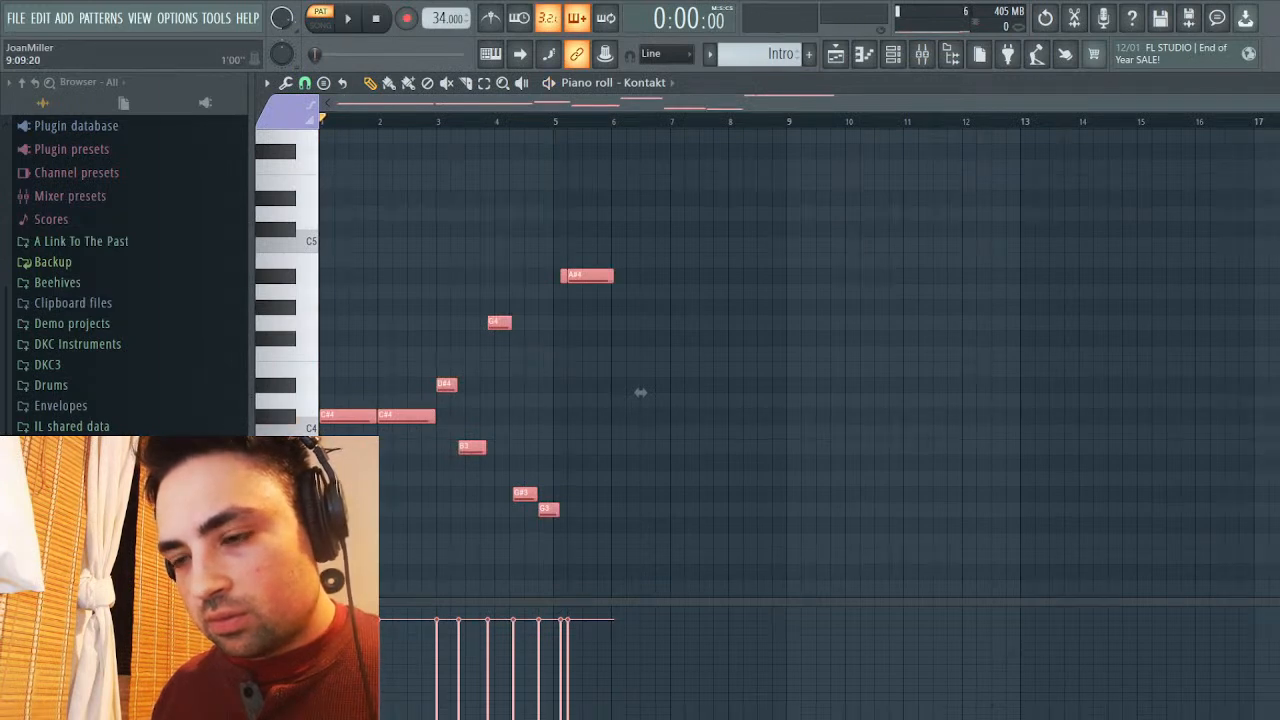
Transpose the pasted notes in the Intro pattern's Kontakt piano roll up one octave, starting at C#5, and deselect them
key("F6")
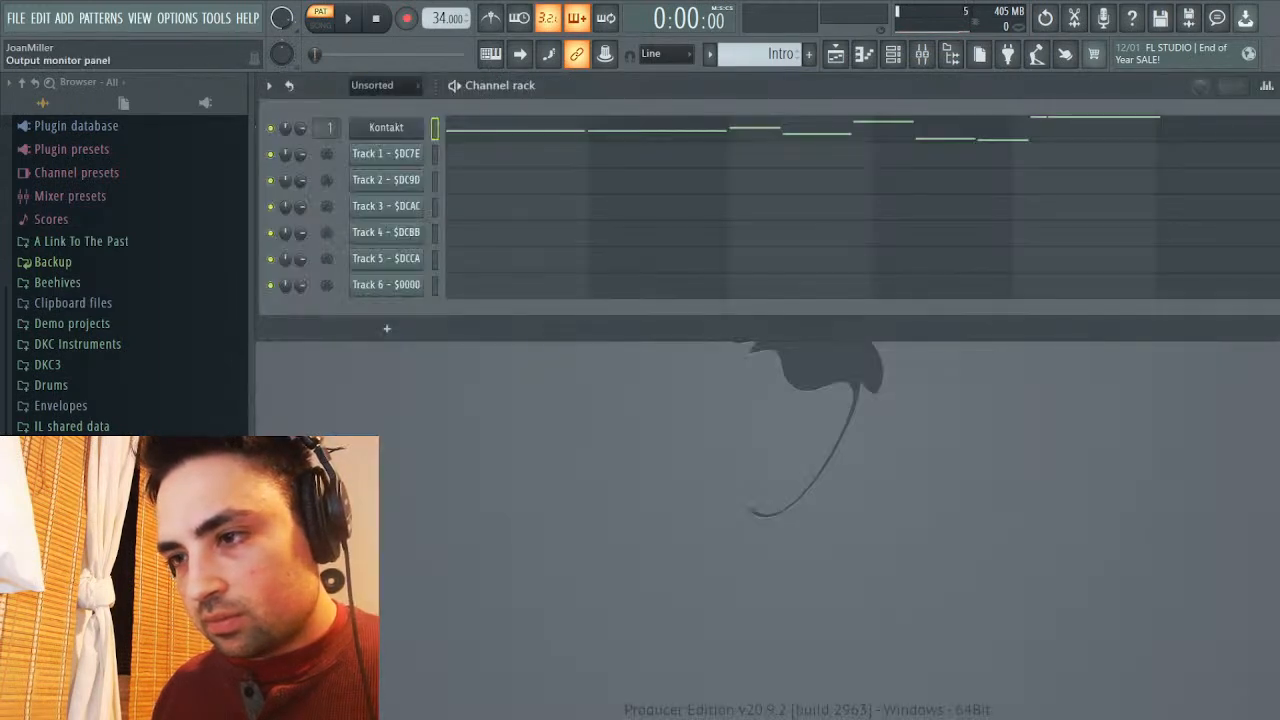
key("F7")
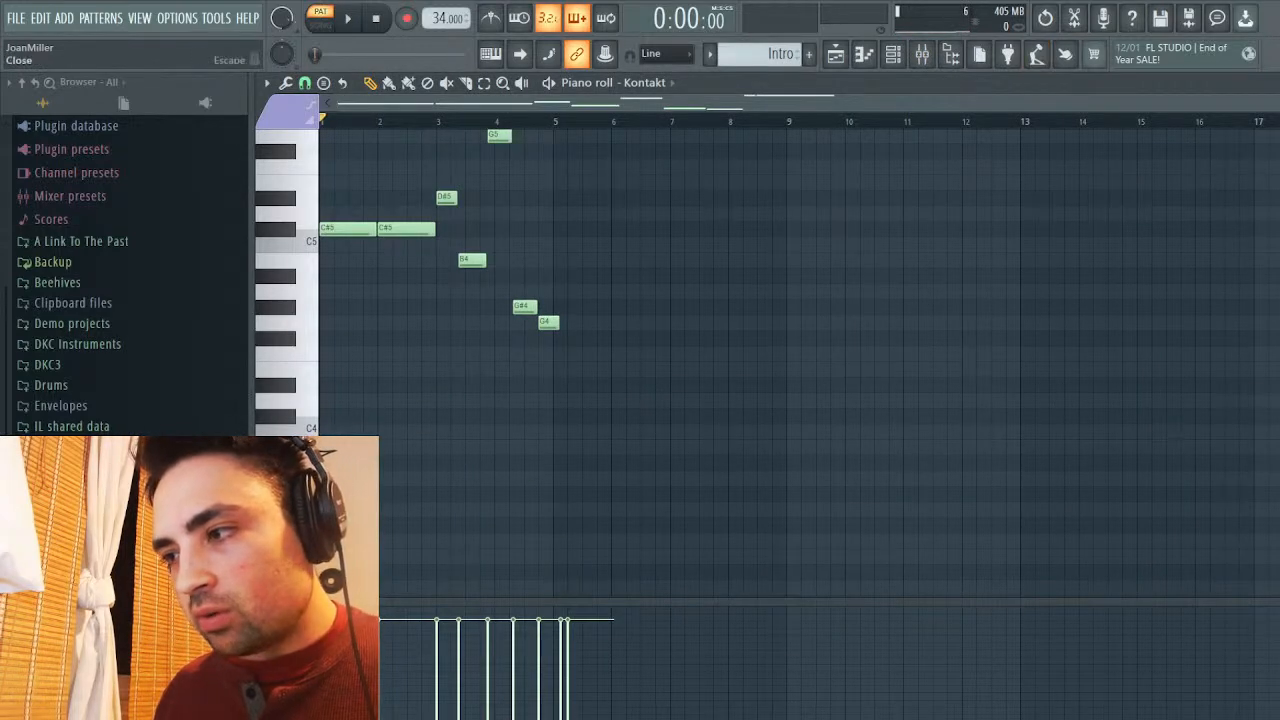
key("F6")
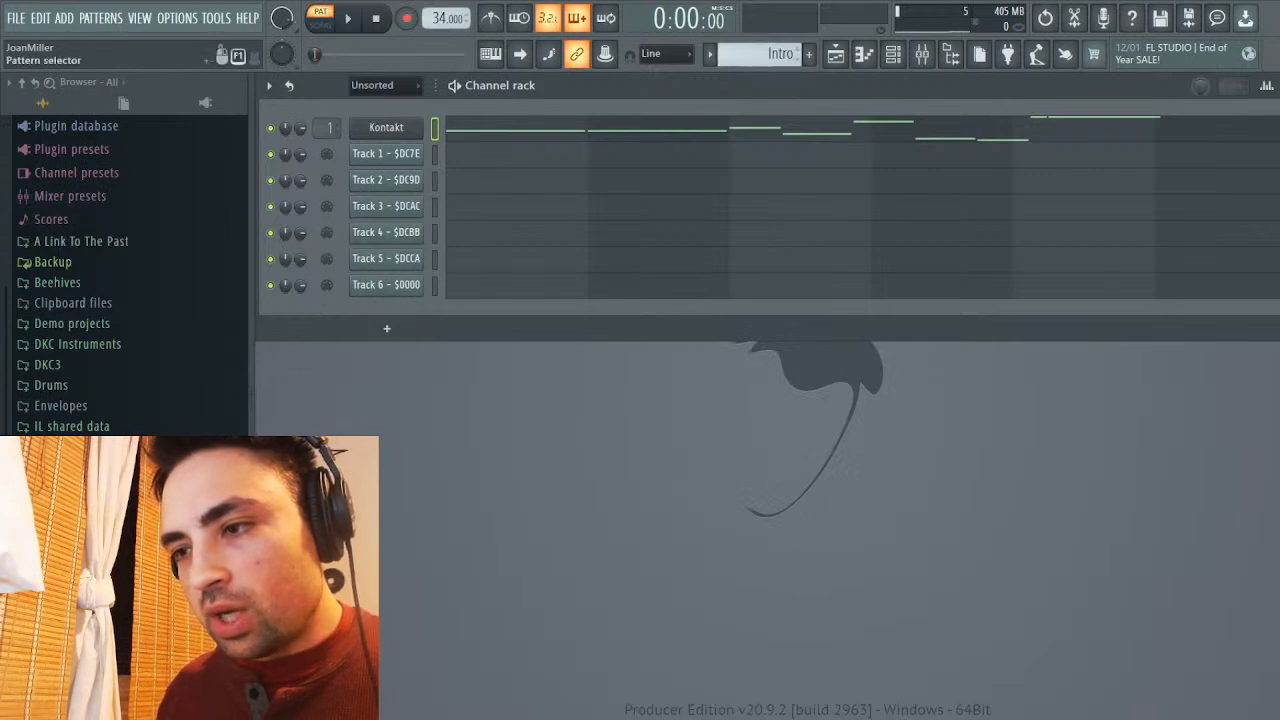
In the Ancient Ruins pattern, select Track 2's opening notes, from the first G3 through the long A4 ending at bar 6, for copying
scroll(760, 53, "down", 1)
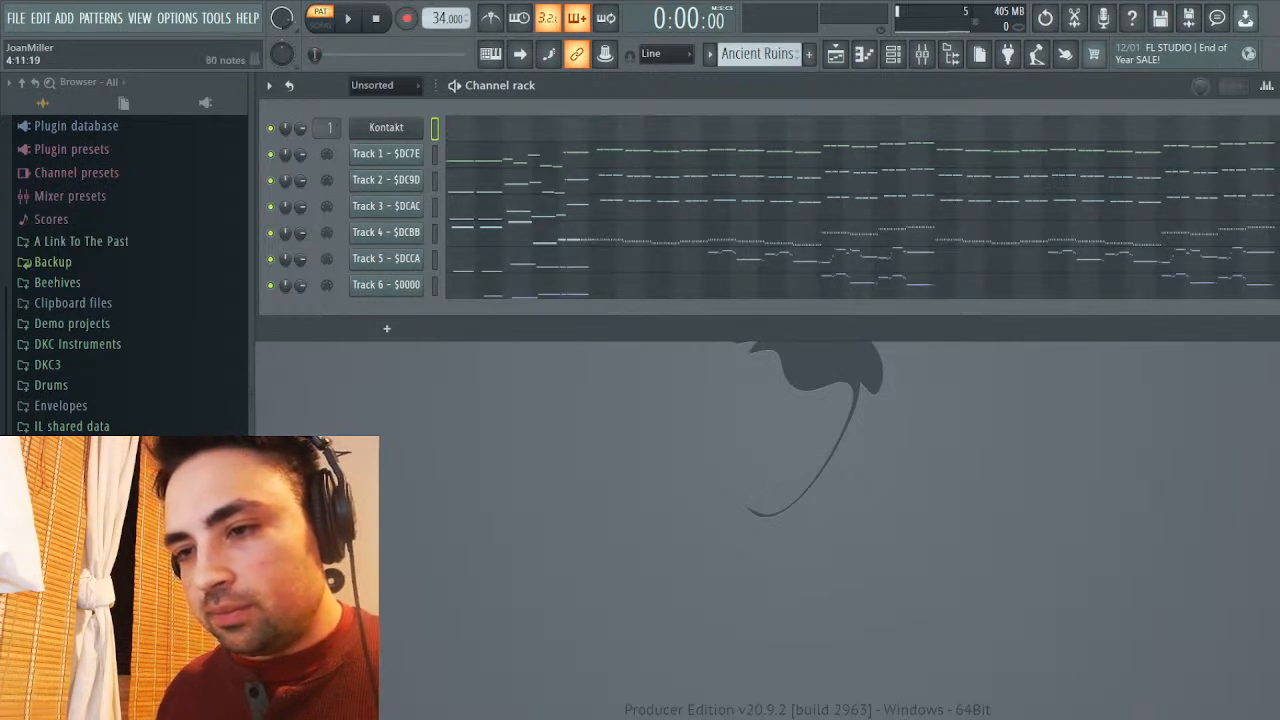
left_click(551, 180)
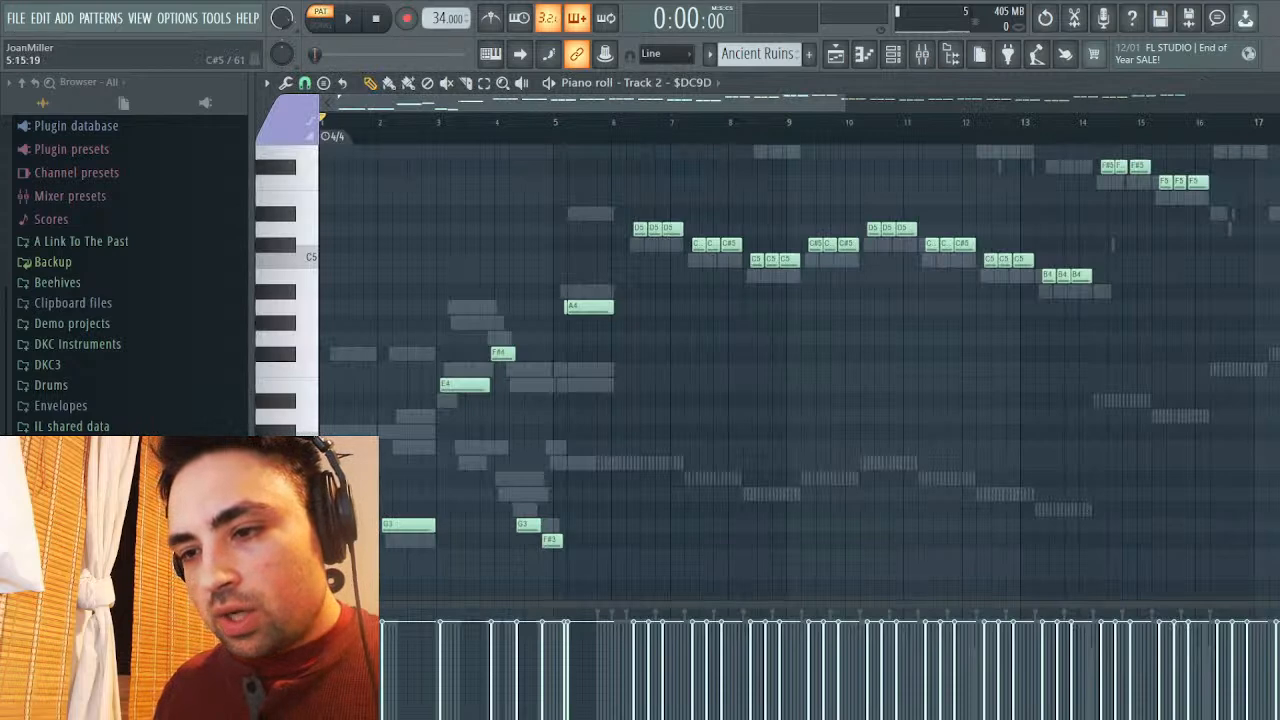
left_click_drag(373, 238, 606, 516)
left_click_drag(373, 516, 247, 606)
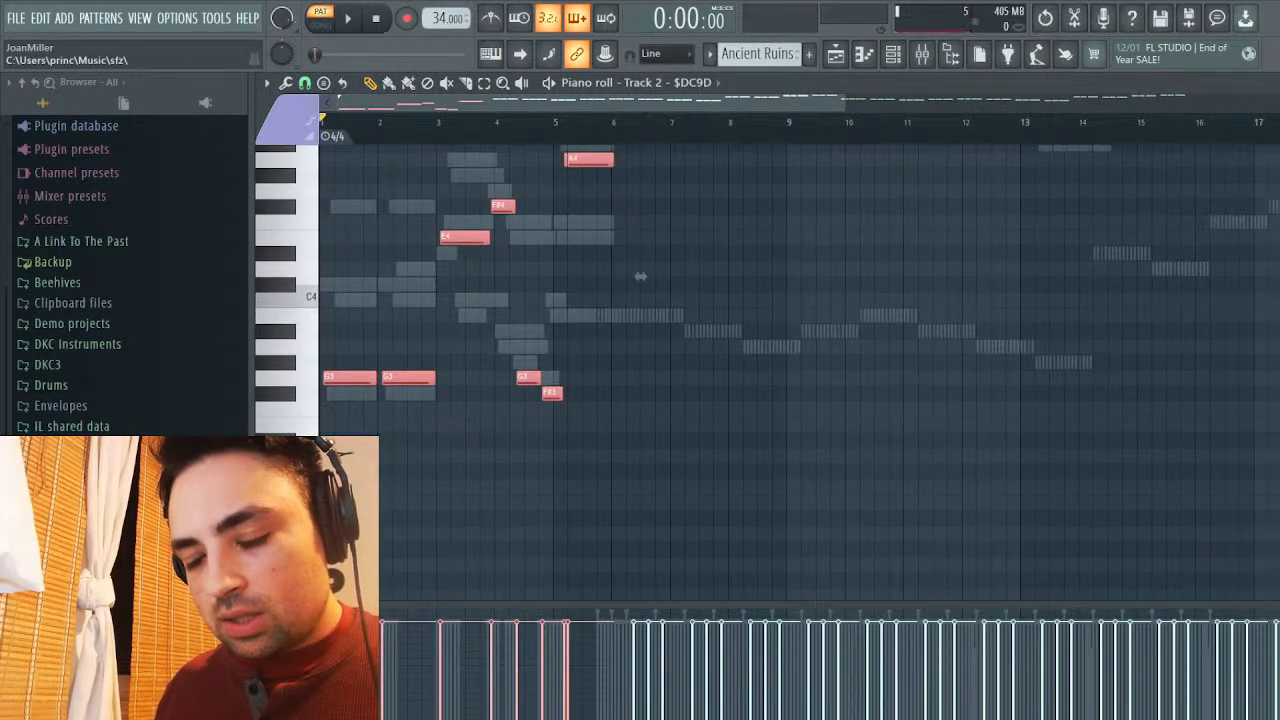
Paste the copied Track 2 opening notes into the Kontakt channel's piano roll in the Intro pattern
key("F7")
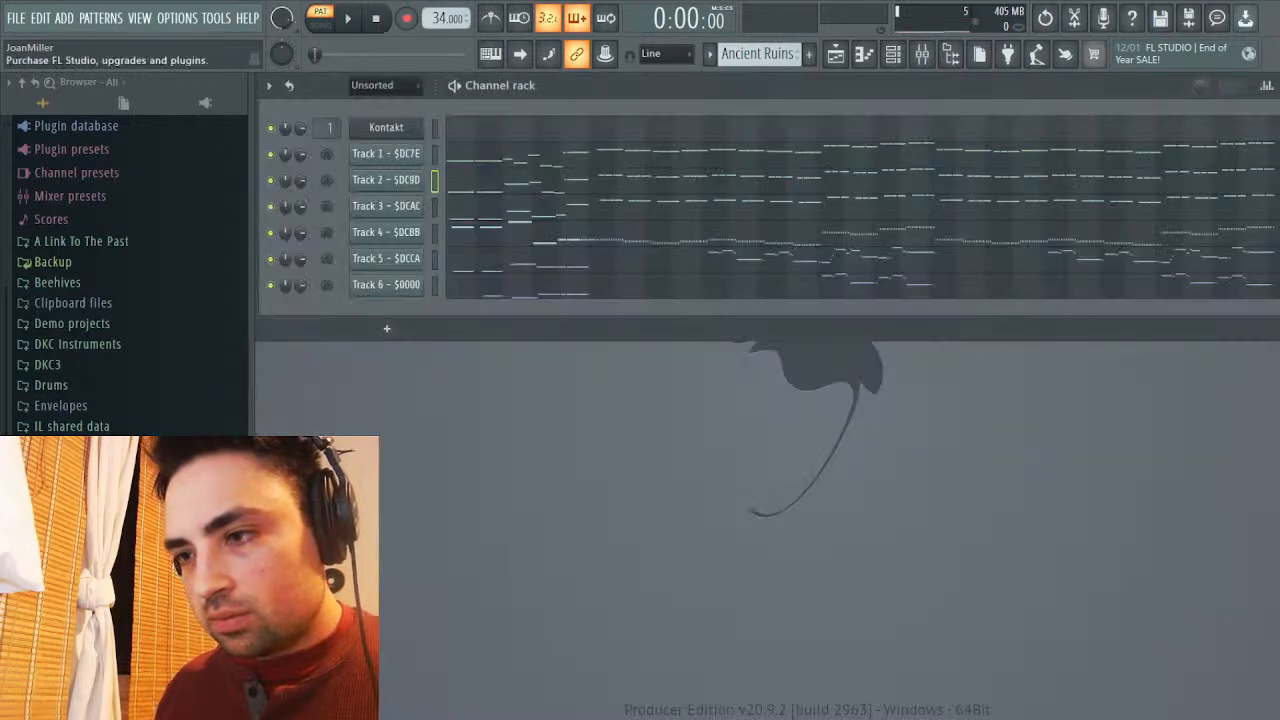
scroll(760, 53, "up", 1)
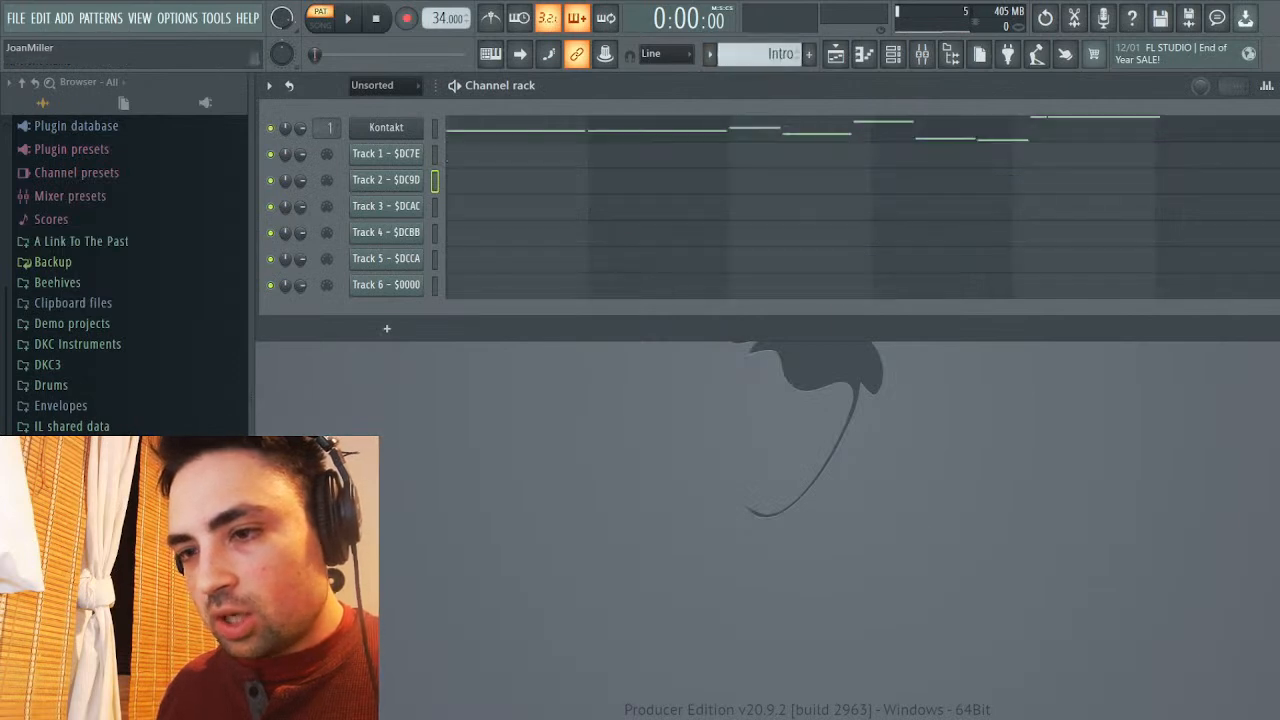
key("F7")
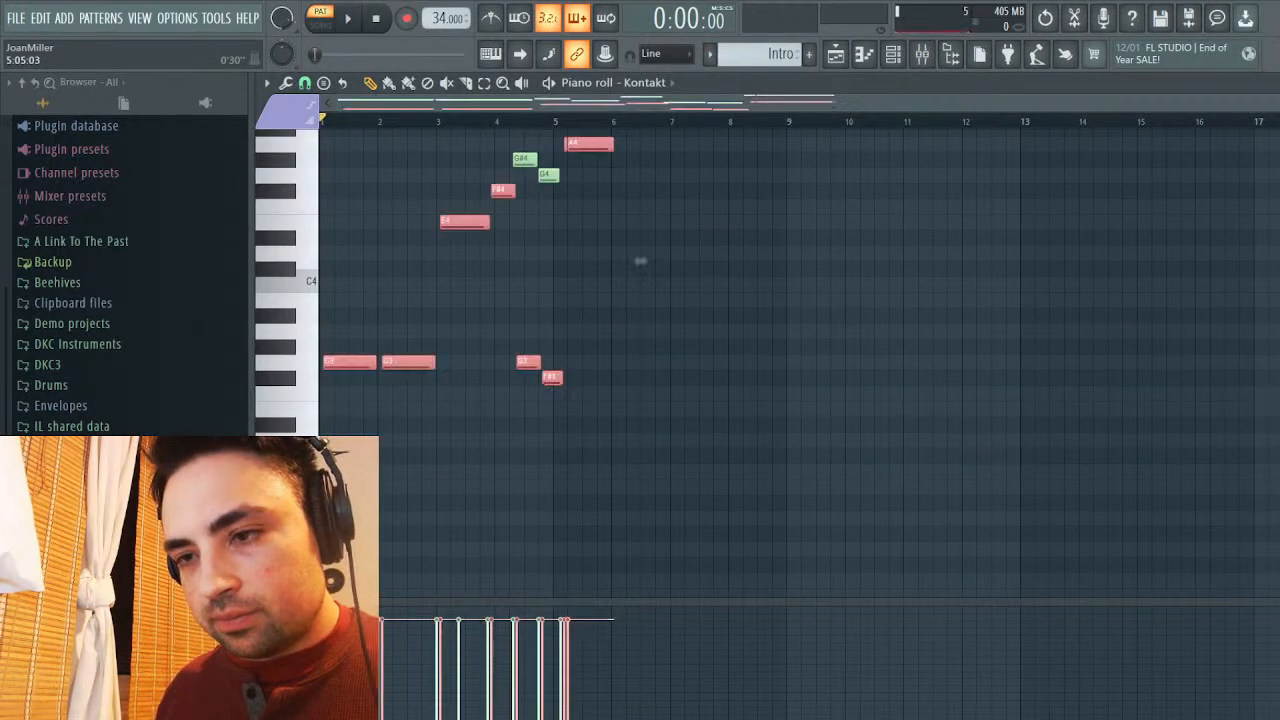
scroll(640, 480, "up", 5)
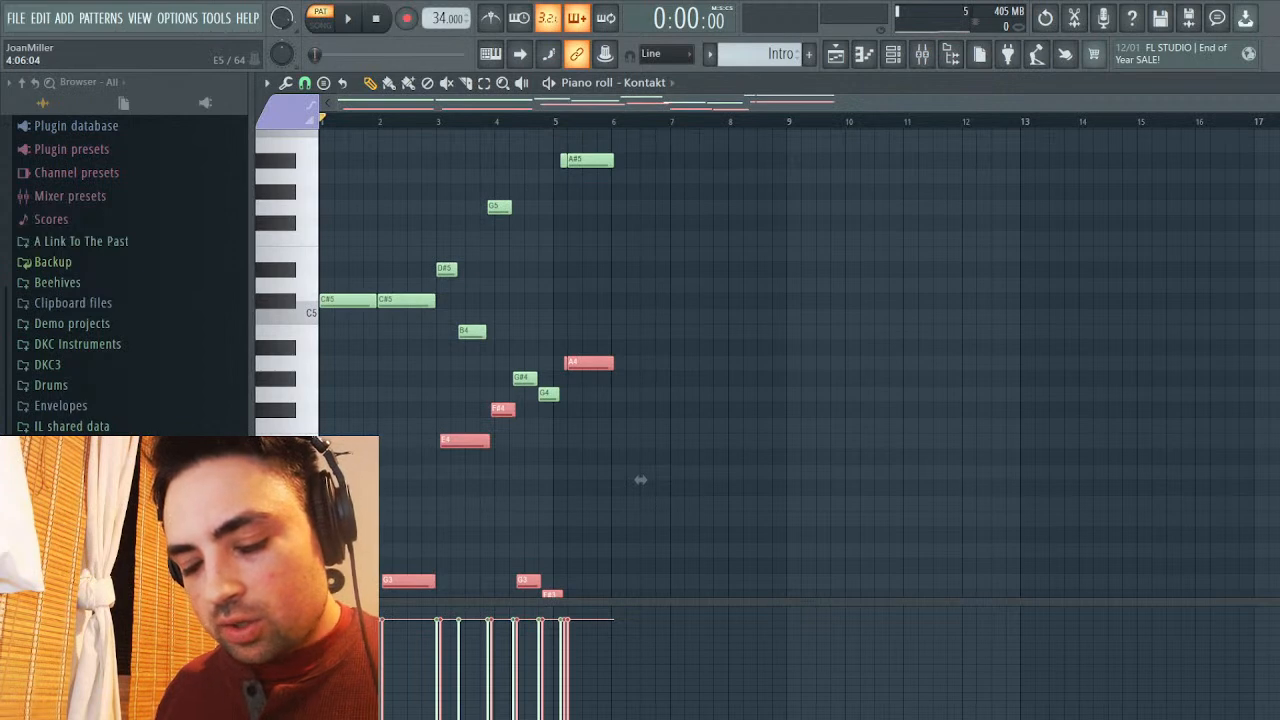
Try recolouring the Intro pattern's Kontakt notes, and roll the undo history back to the note selection before the Track 2 paste
key("ctrl+d")
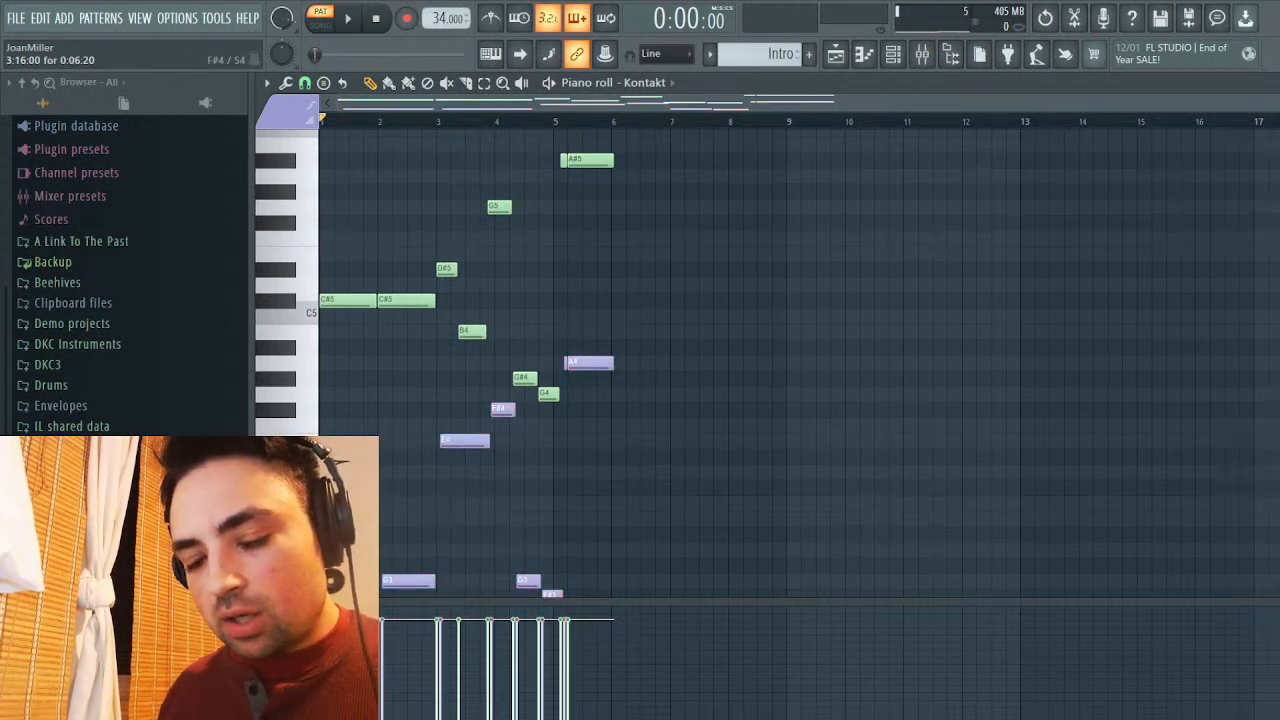
key("alt+c")
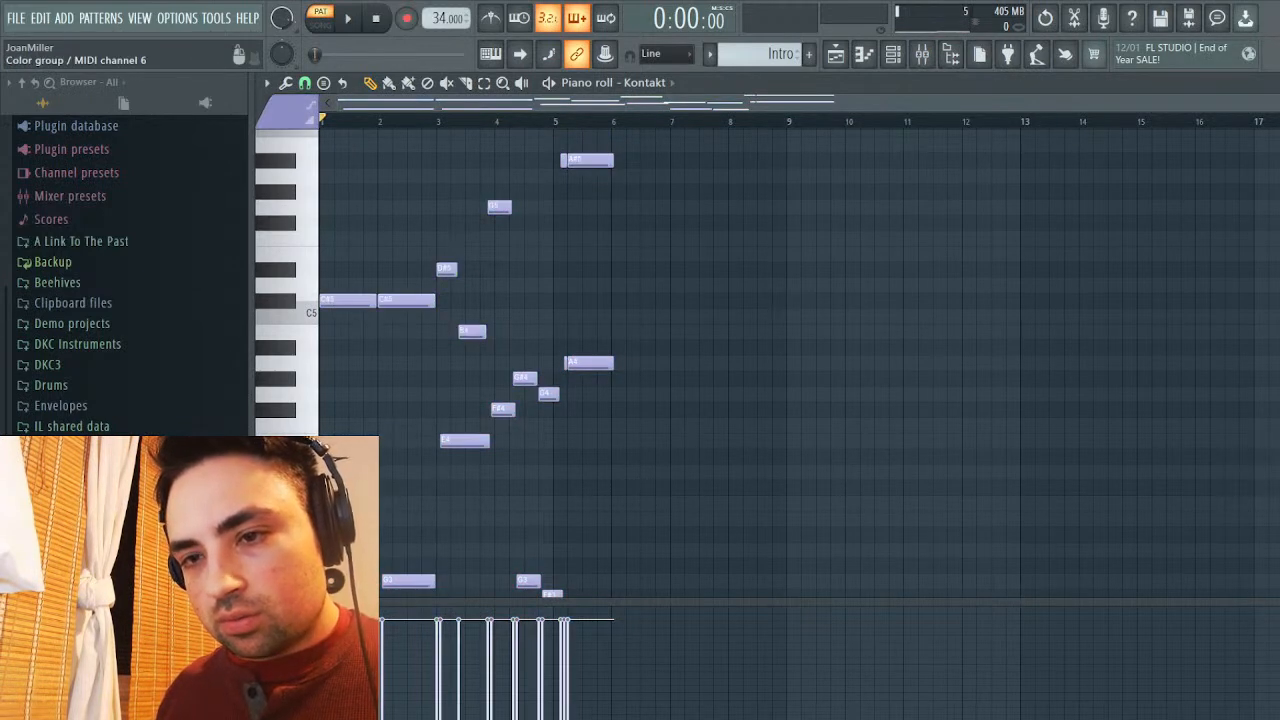
key("ctrl+z")
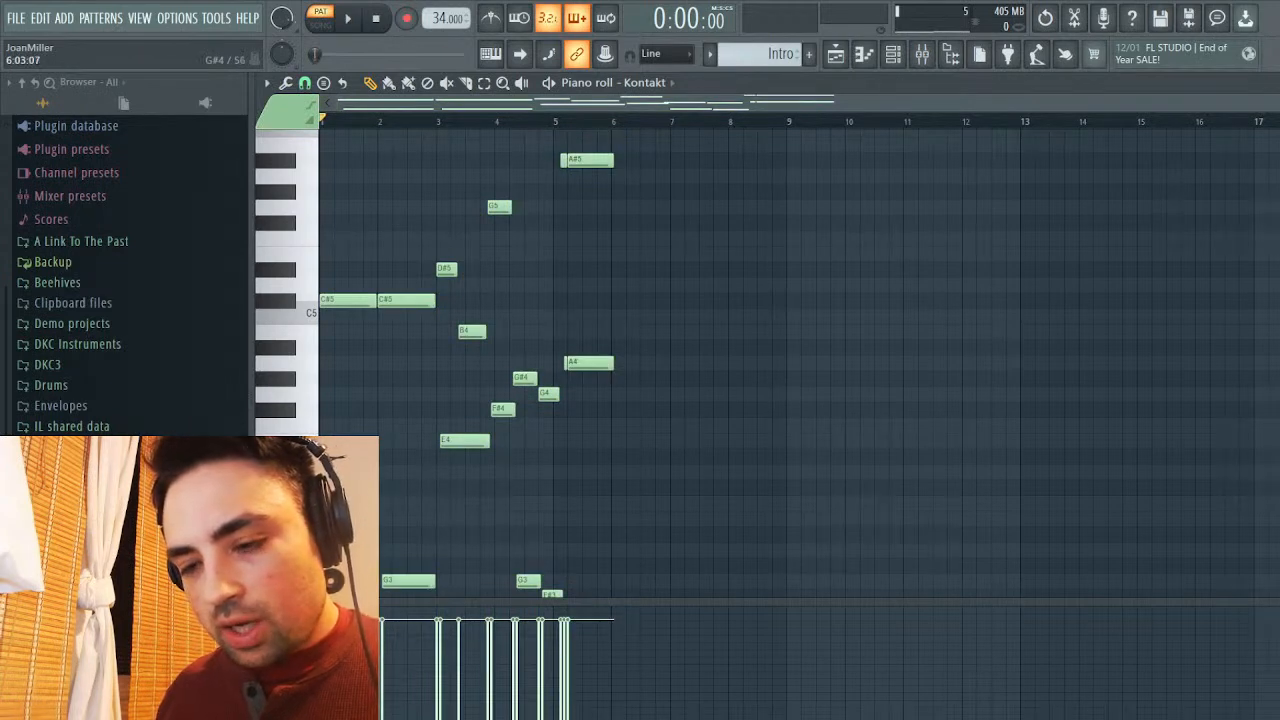
left_click(1044, 17)
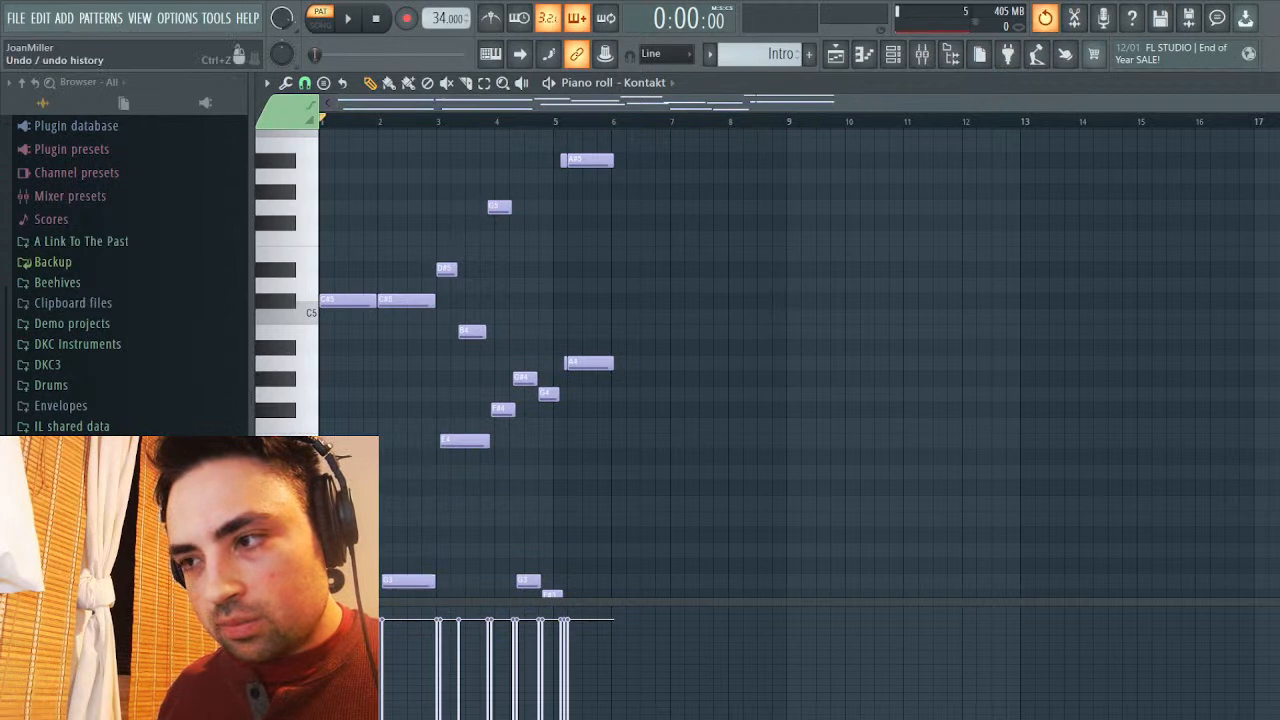
right_click(1044, 17)
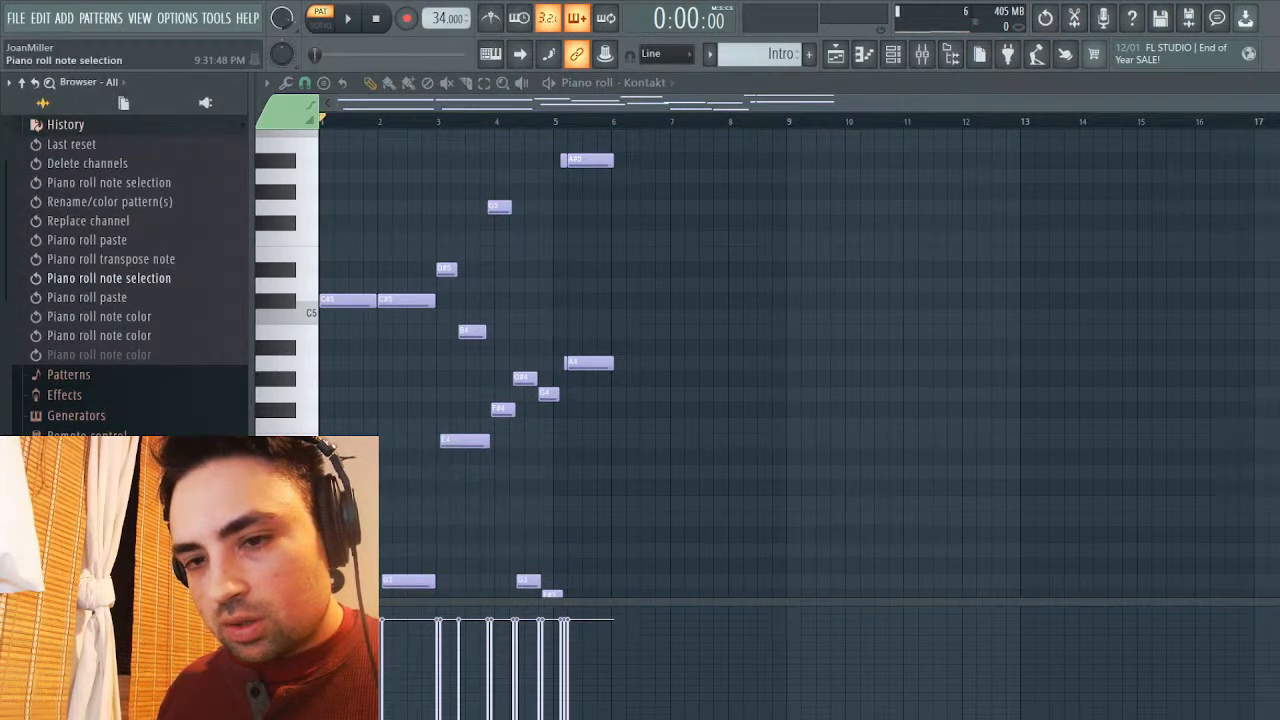
left_click(109, 278)
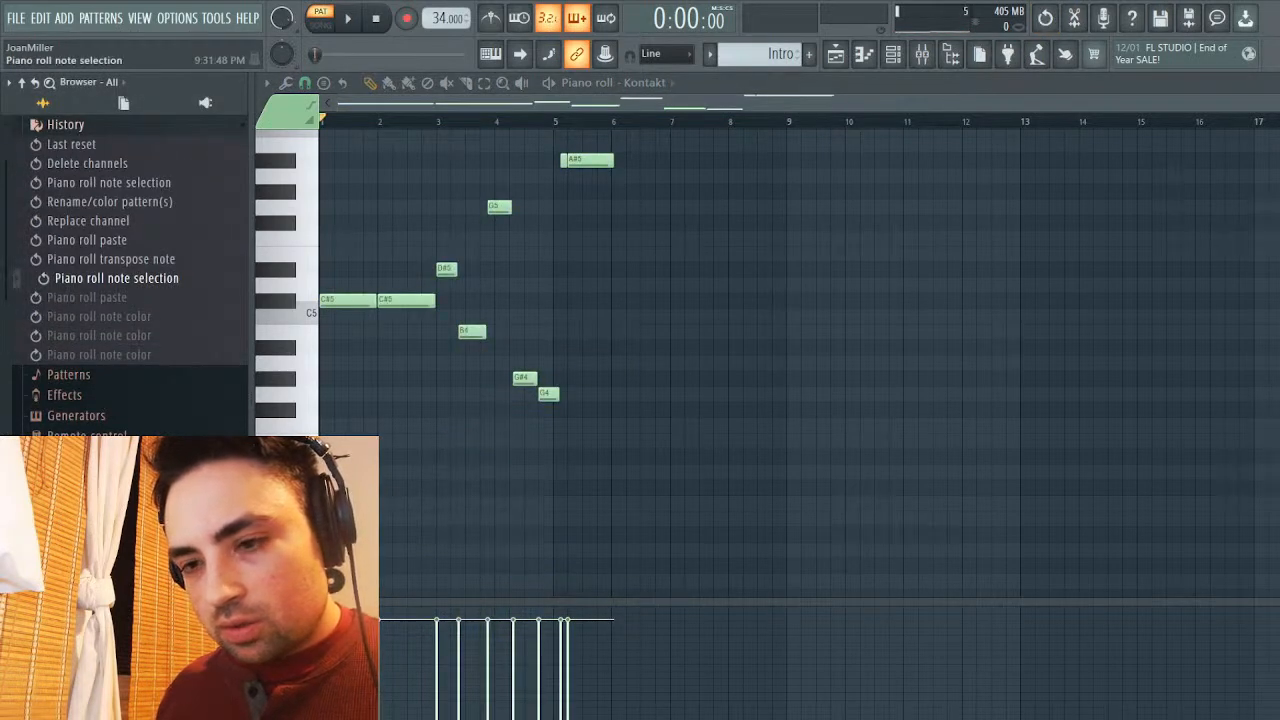
Paste the Track 2 notes into the Intro pattern's Kontakt piano roll again, transpose them up one octave, and deselect them
key("ctrl+v")
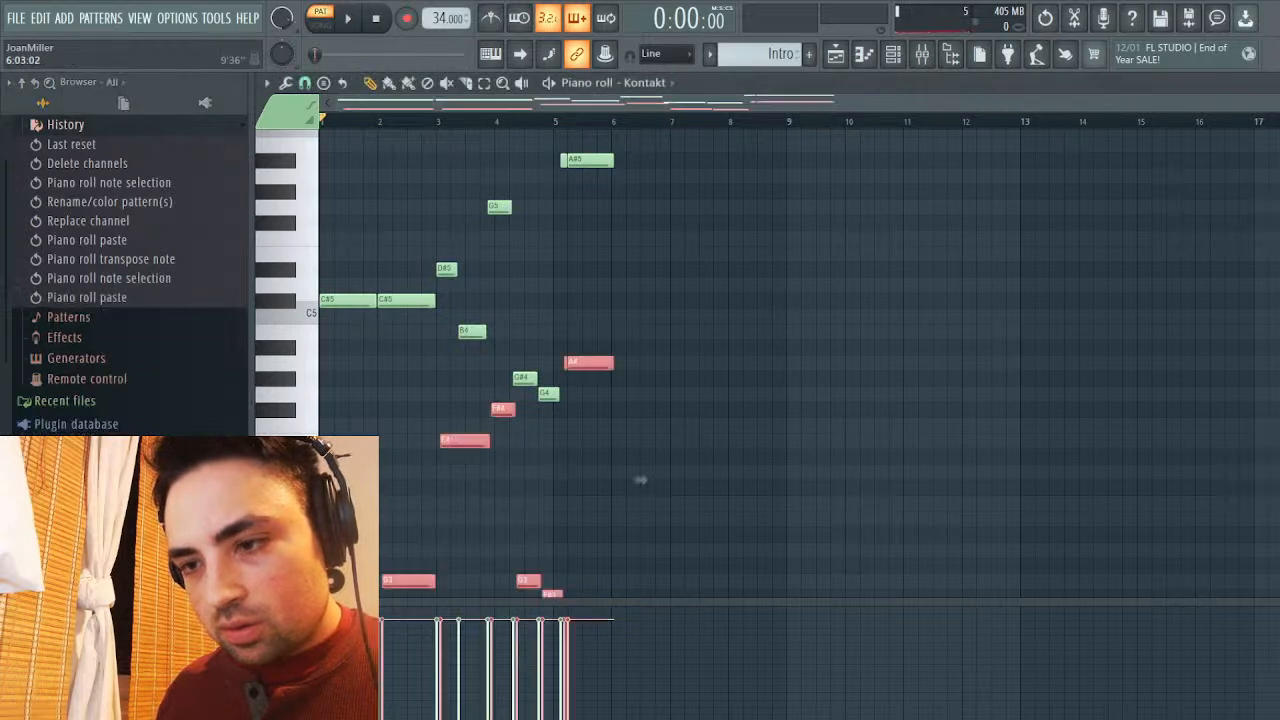
left_click_drag(640, 478, 640, 291)
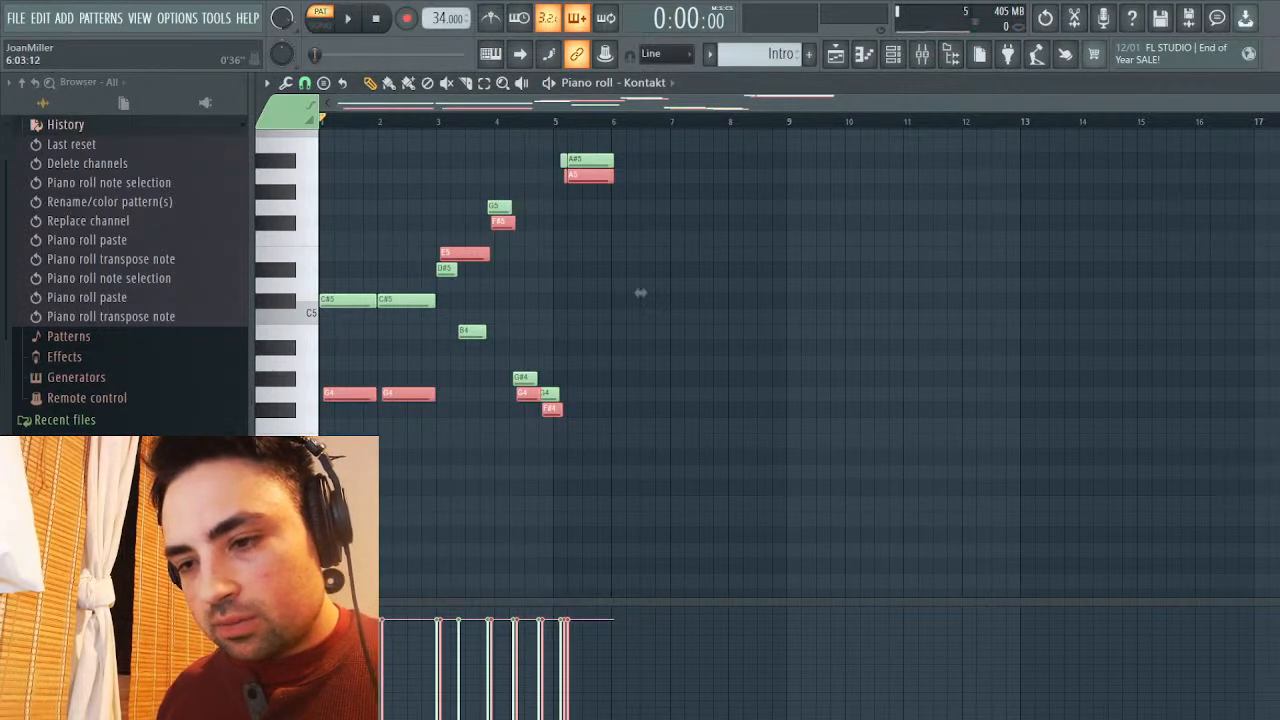
left_click(640, 292)
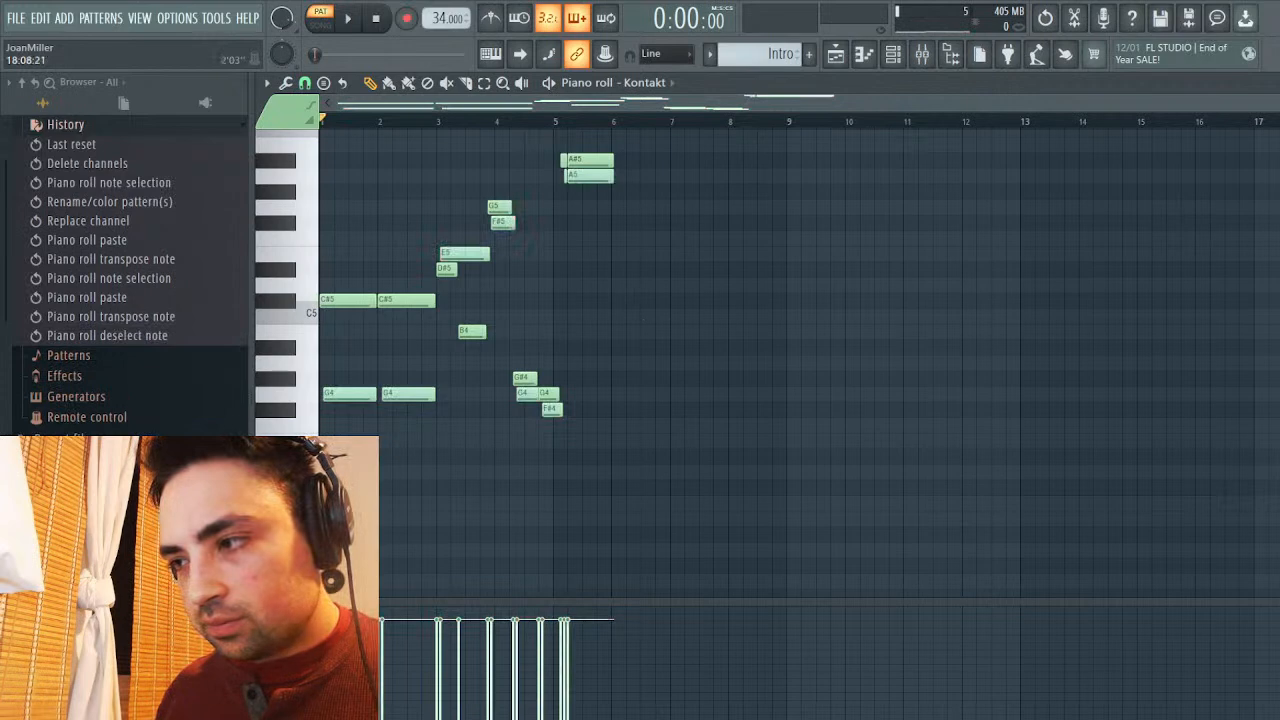
In the Ancient Ruins pattern, select Track 3's opening notes, from the first F#3 up to bar 6, for copying
key("F7")
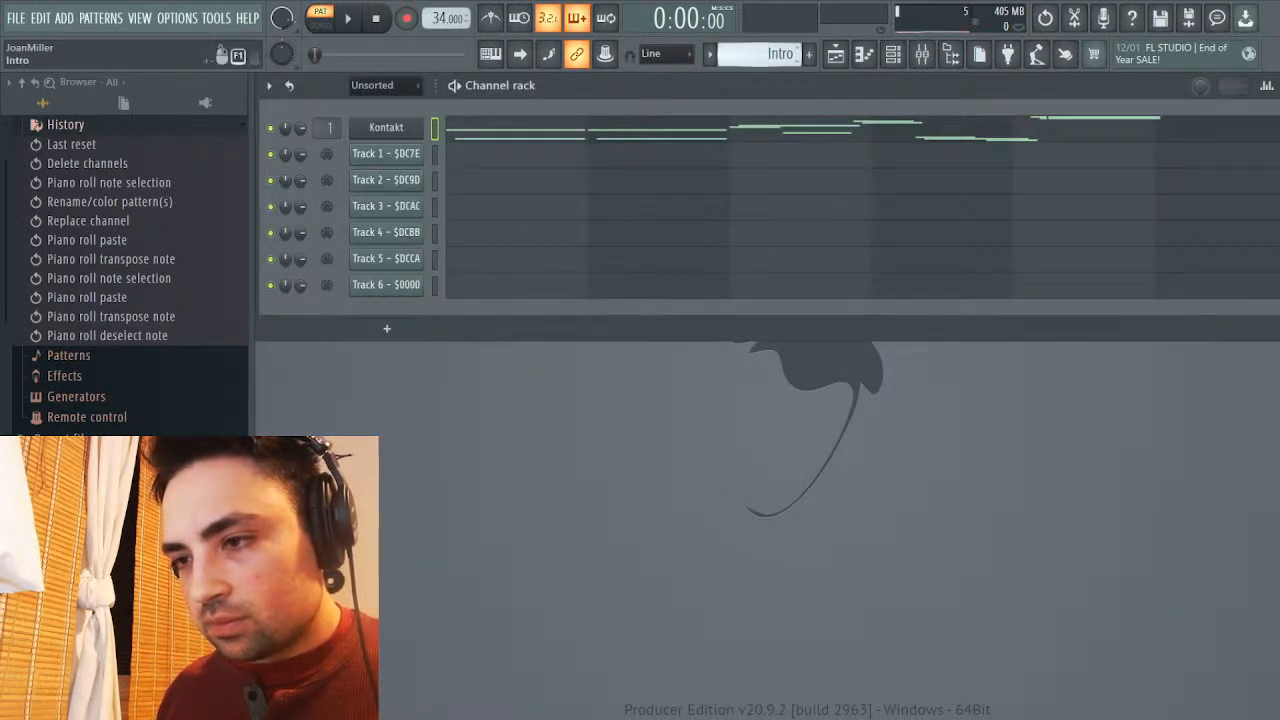
scroll(757, 53, "down", 1)
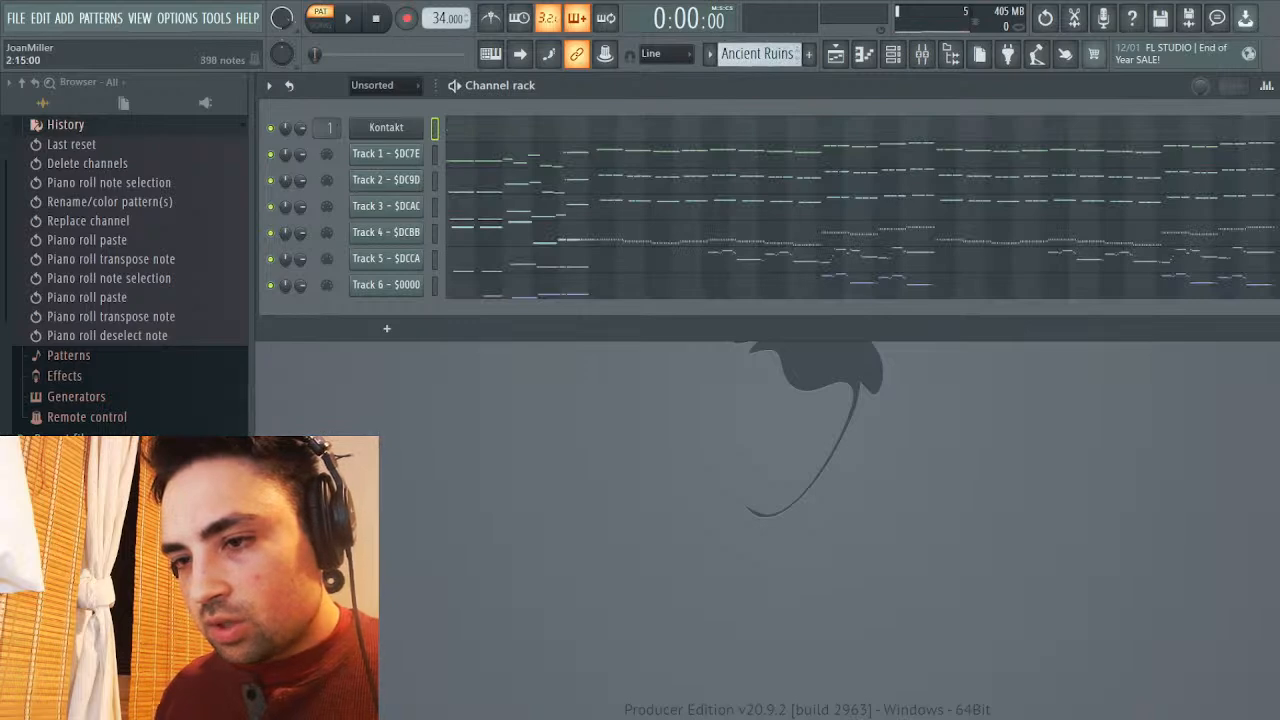
key("F7")
left_click_drag(578, 206, 320, 700)
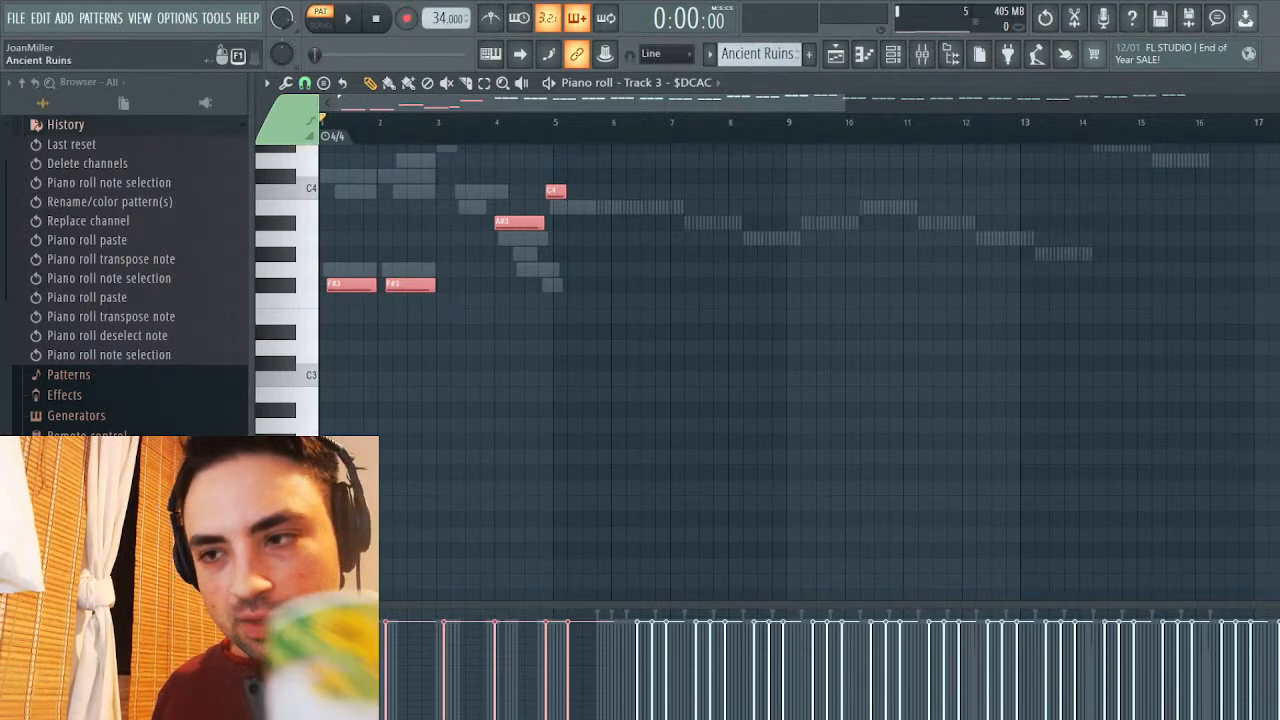
Paste the Track 3 notes into the Intro pattern's Kontakt piano roll, transpose them up one octave, and audition the result
scroll(760, 54, "up", 1)
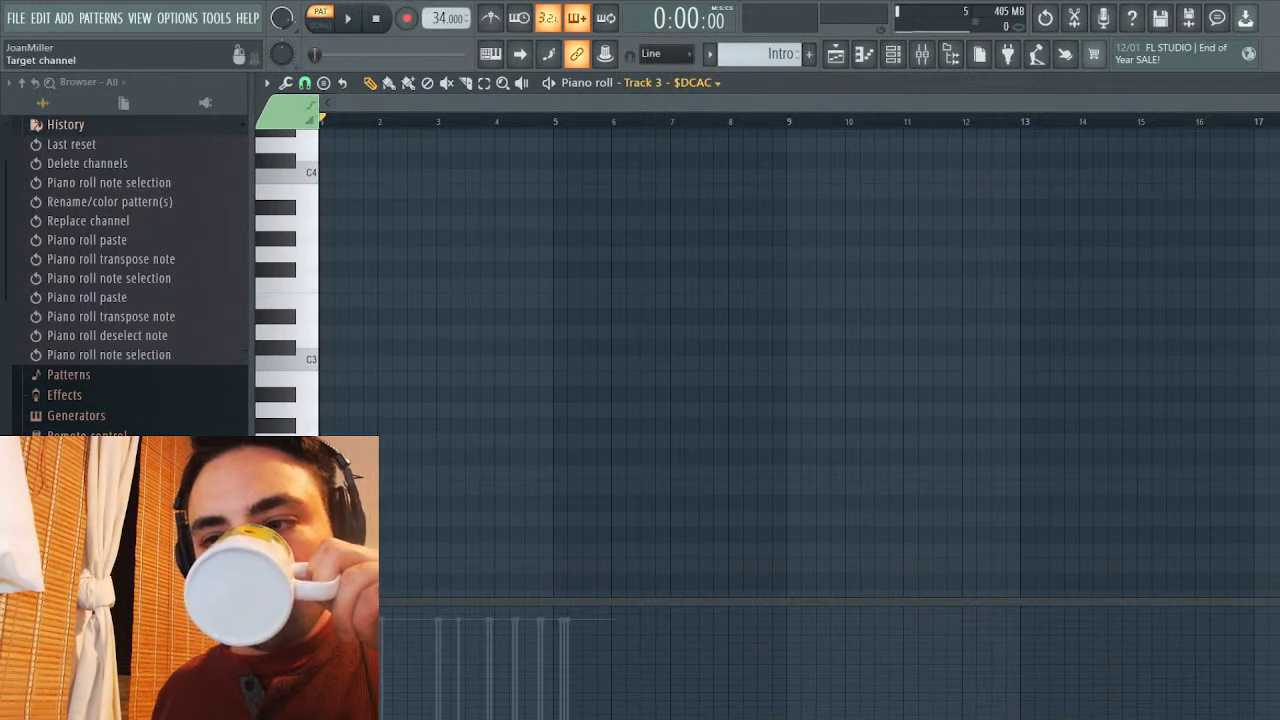
left_click(667, 265)
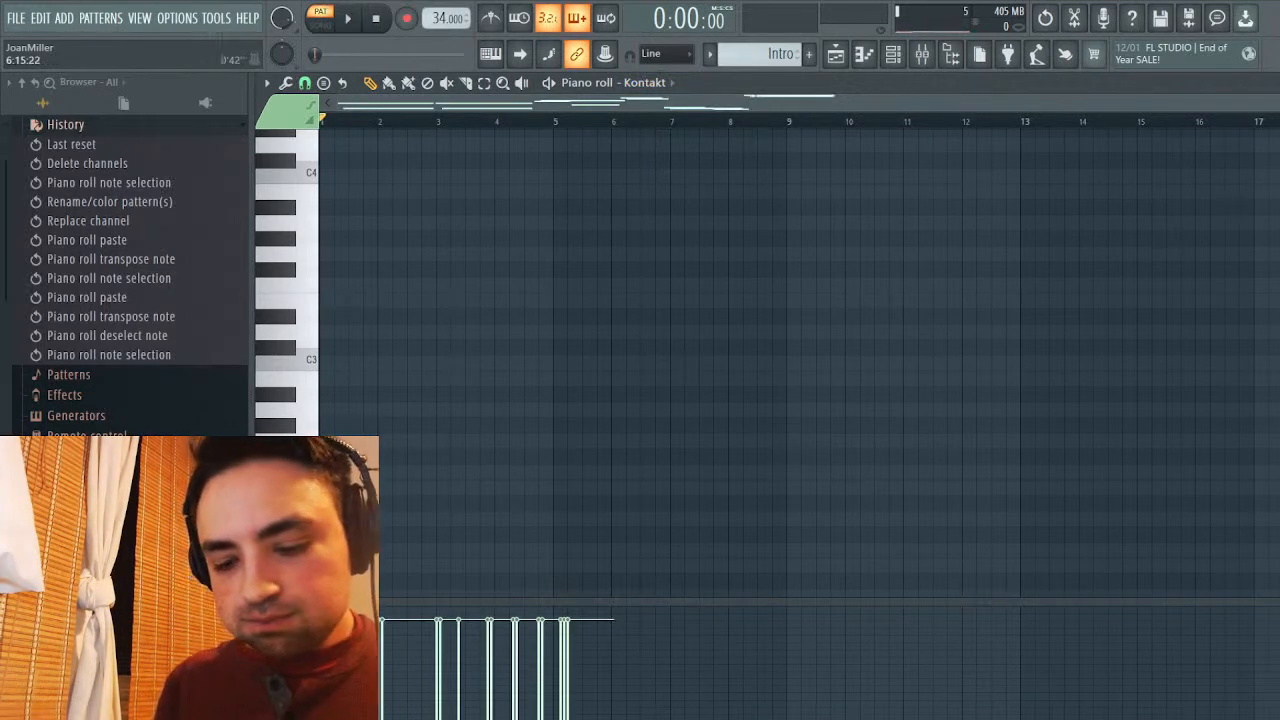
key("ctrl+v")
scroll(640, 397, "up", 5)
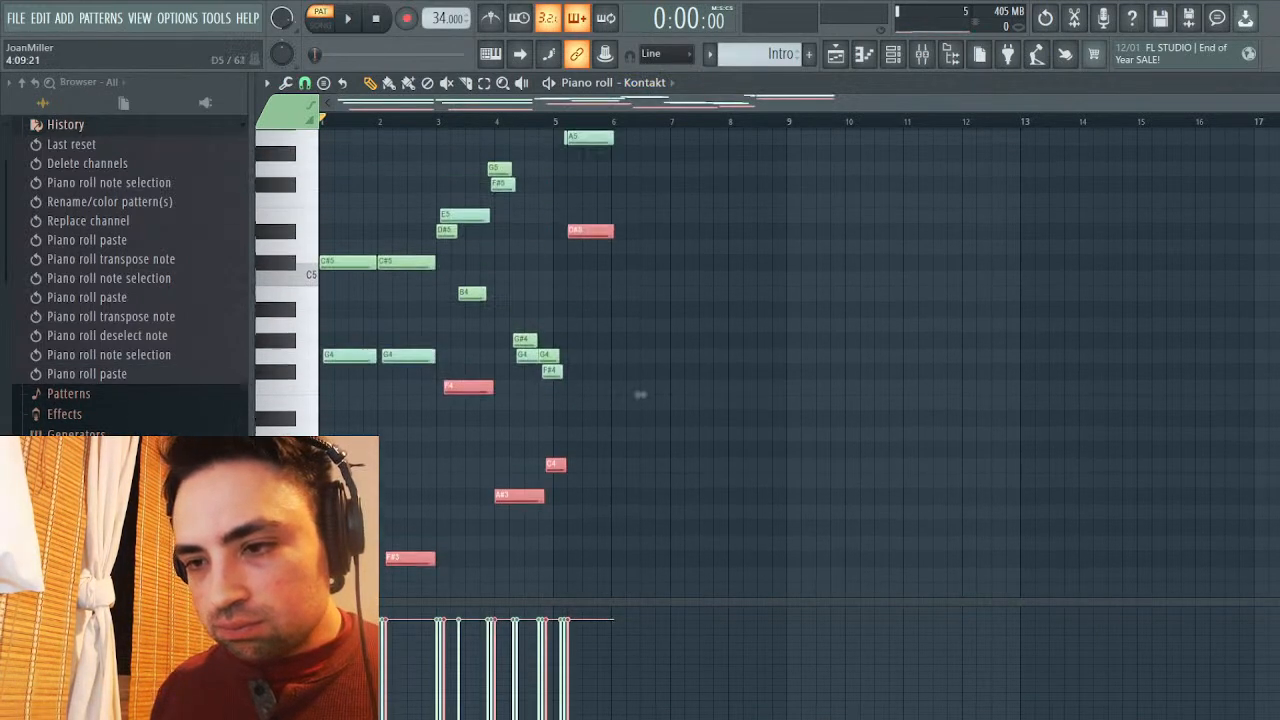
scroll(640, 397, "up", 1)
key("ctrl+Up")
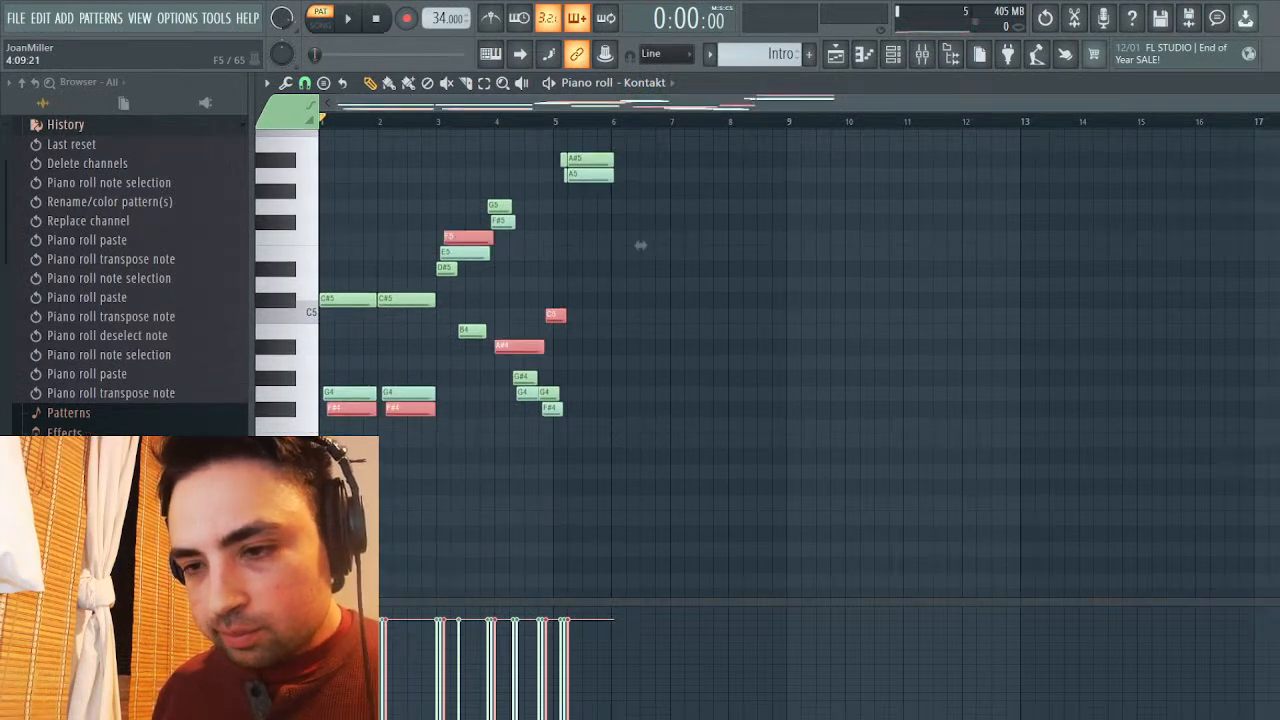
key("space")
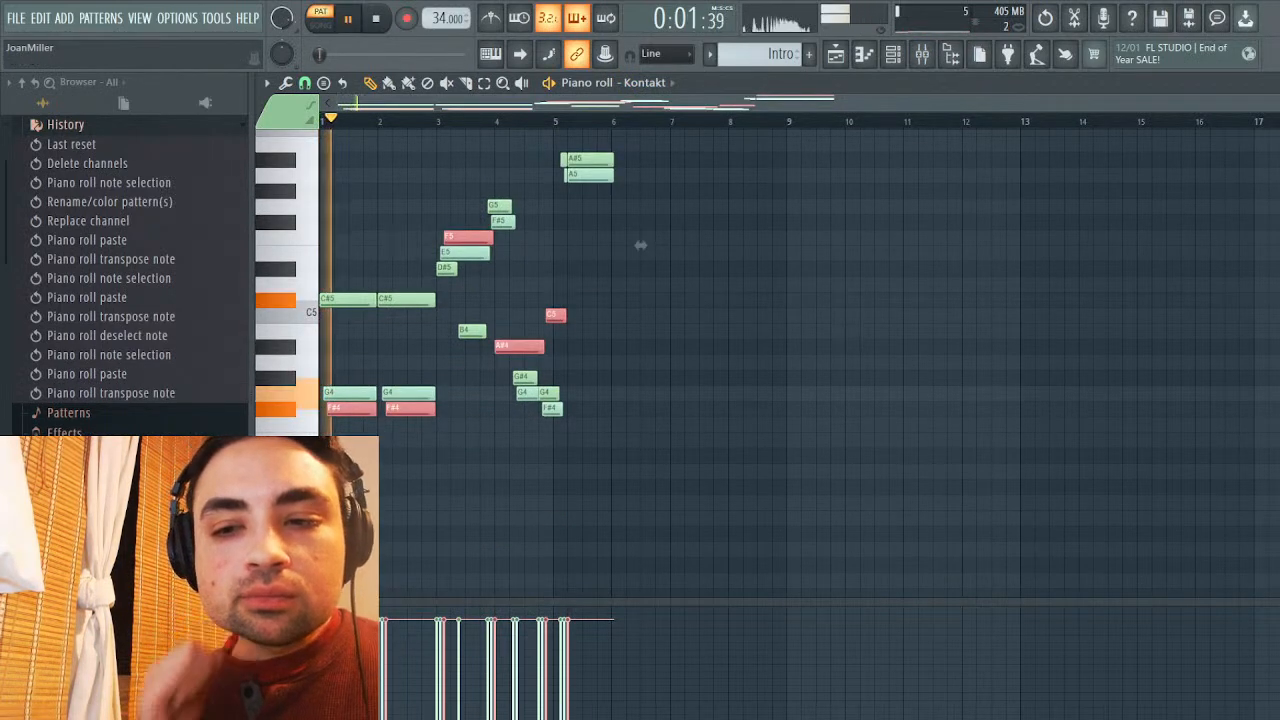
key("space")
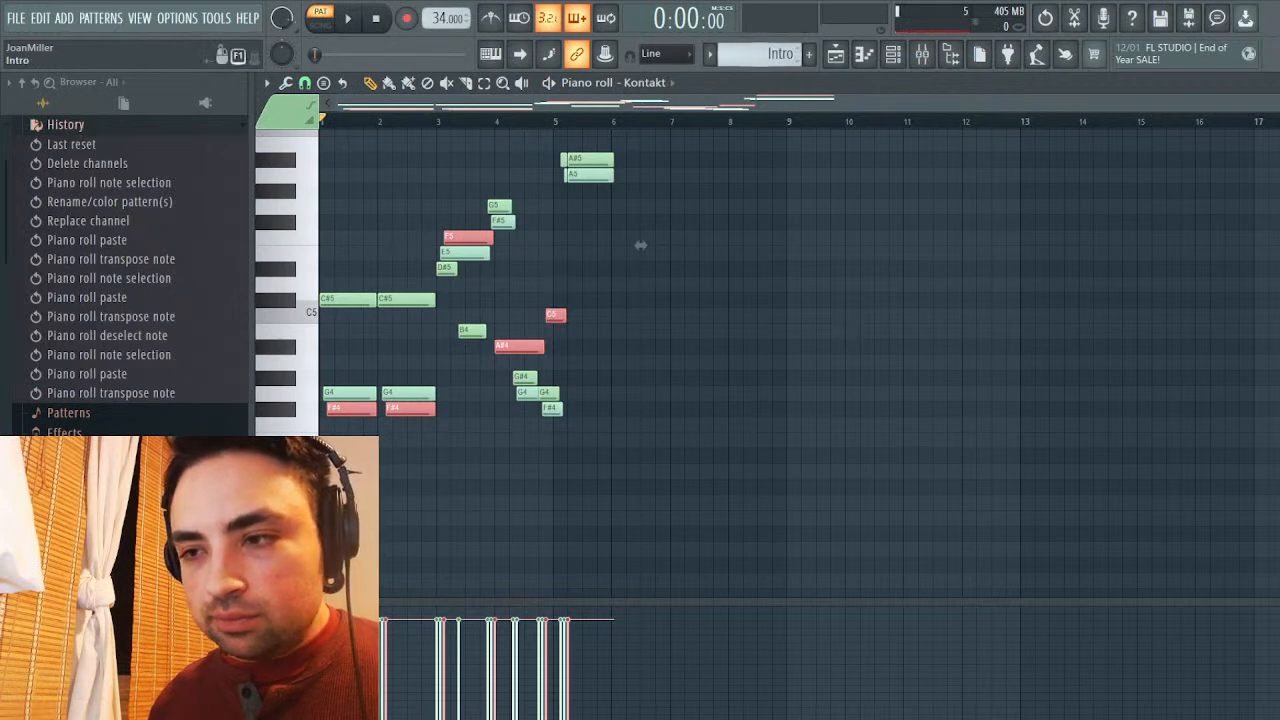
In the Ancient Ruins pattern, select Track 5's opening notes, from the first C4 through the F4 ending at bar 6, for copying
key("KP_Add")
scroll(641, 245, "down", 10)
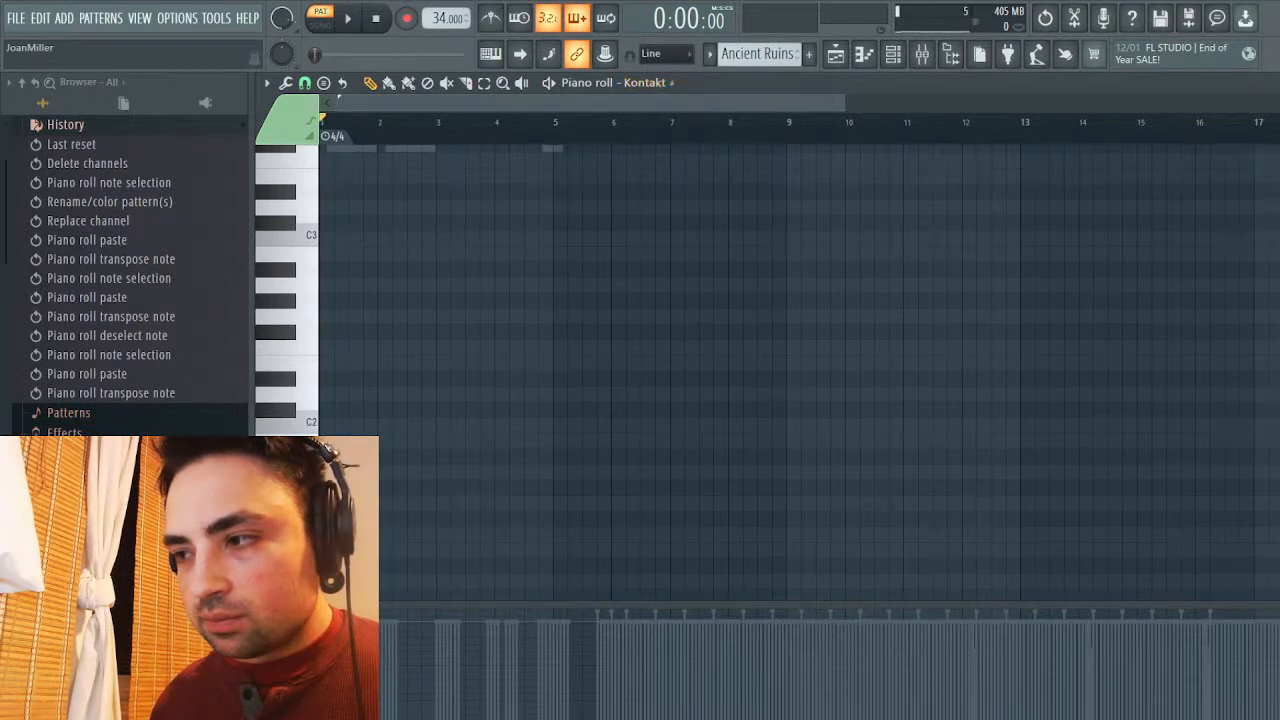
key("F7")
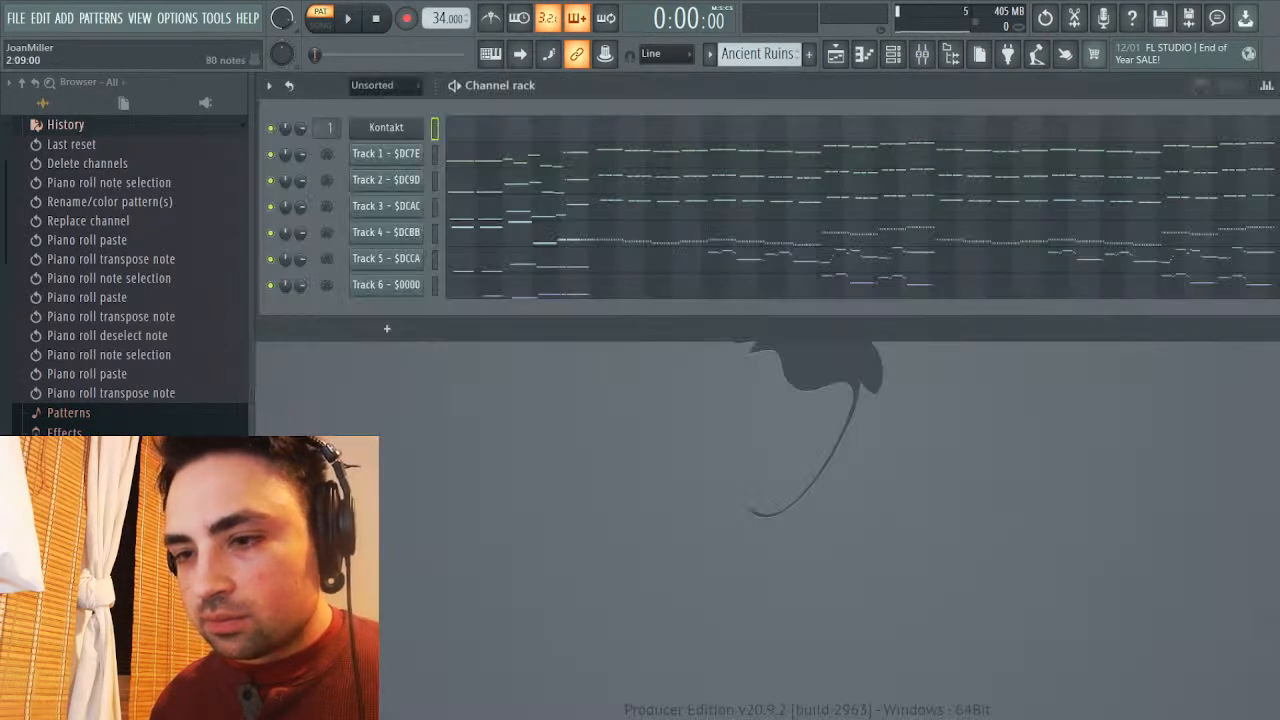
key("F7")
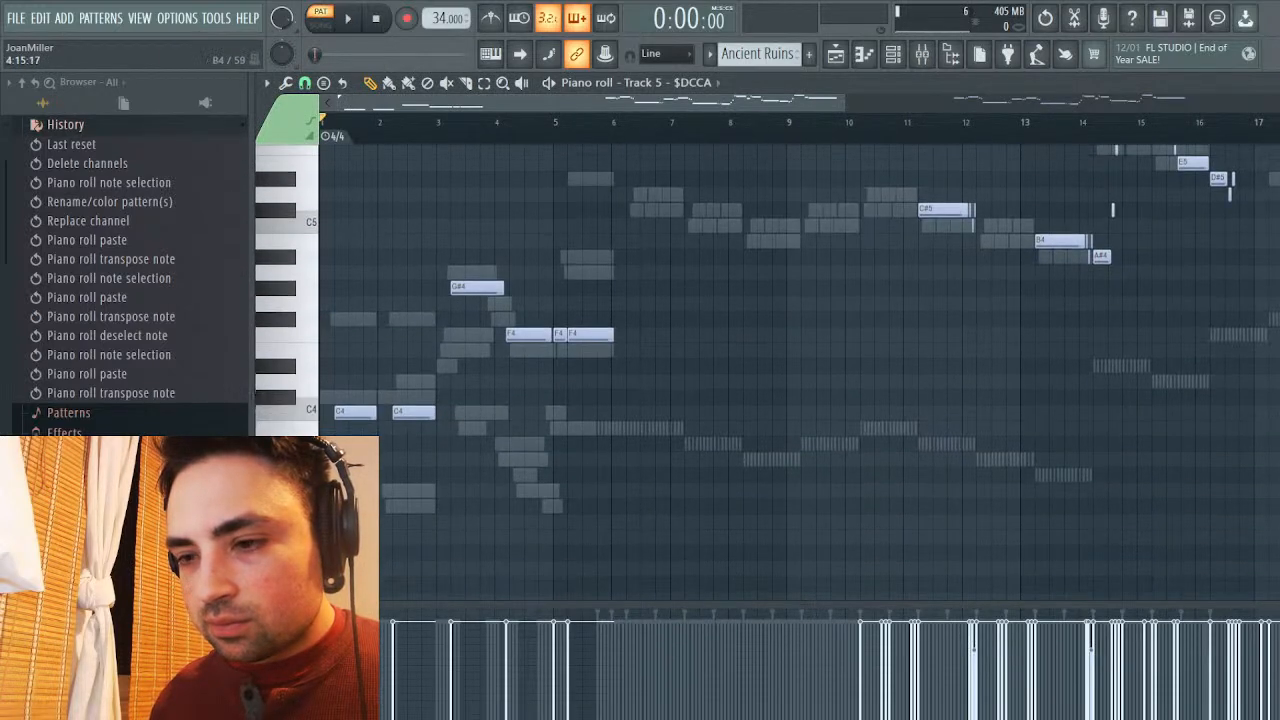
left_click_drag(323, 234, 571, 429)
scroll(640, 317, "down", 1)
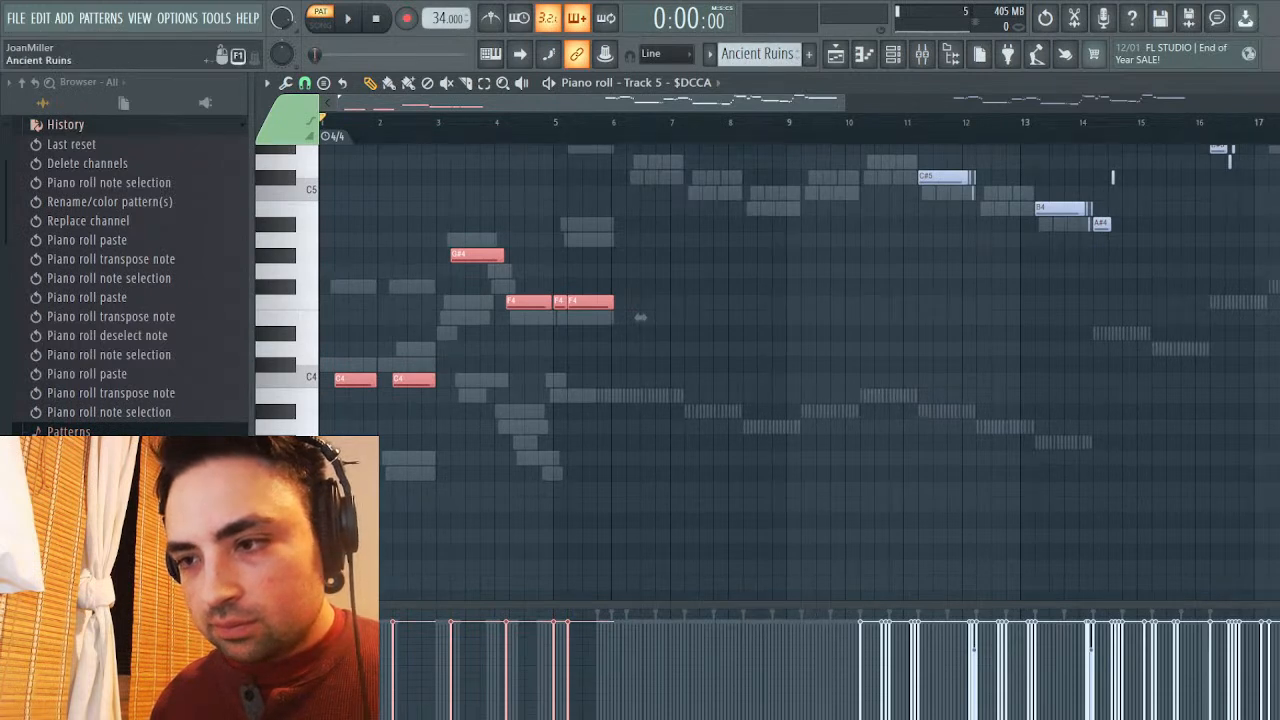
Paste the Track 5 notes into the Intro pattern's Kontakt piano roll and transpose them up one octave
left_click(722, 83)
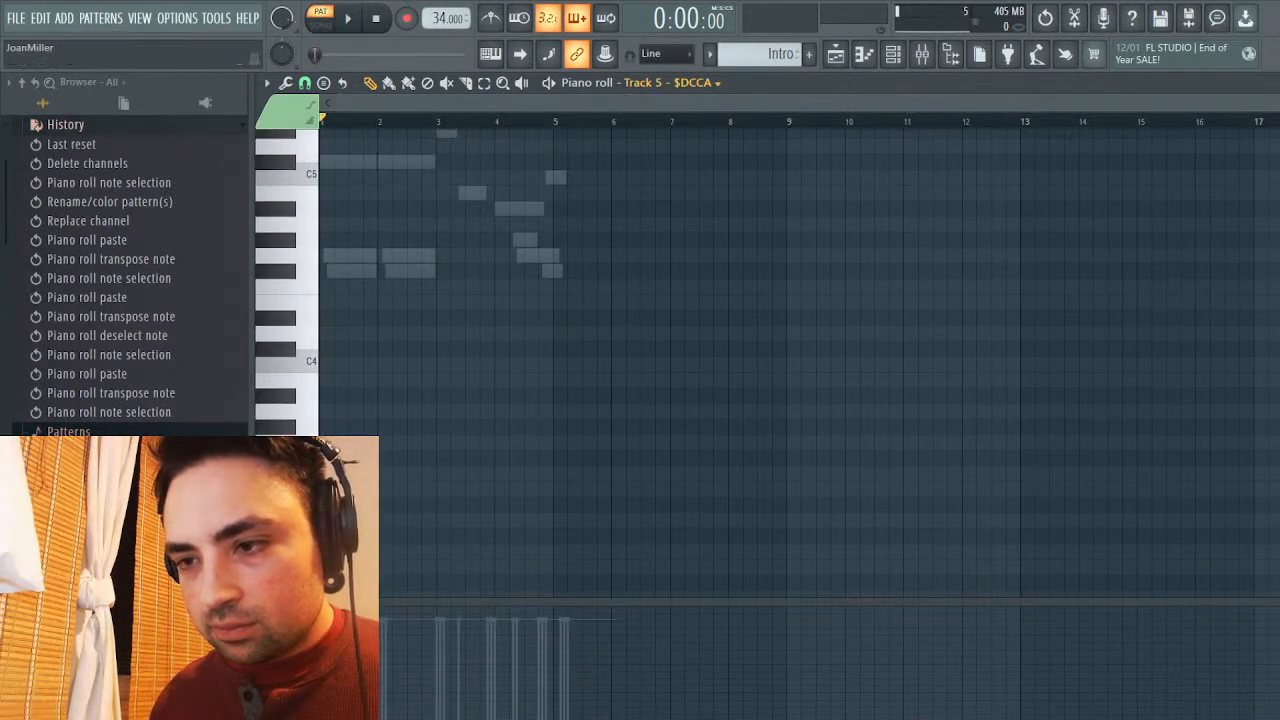
left_click(642, 301)
key("ctrl+v")
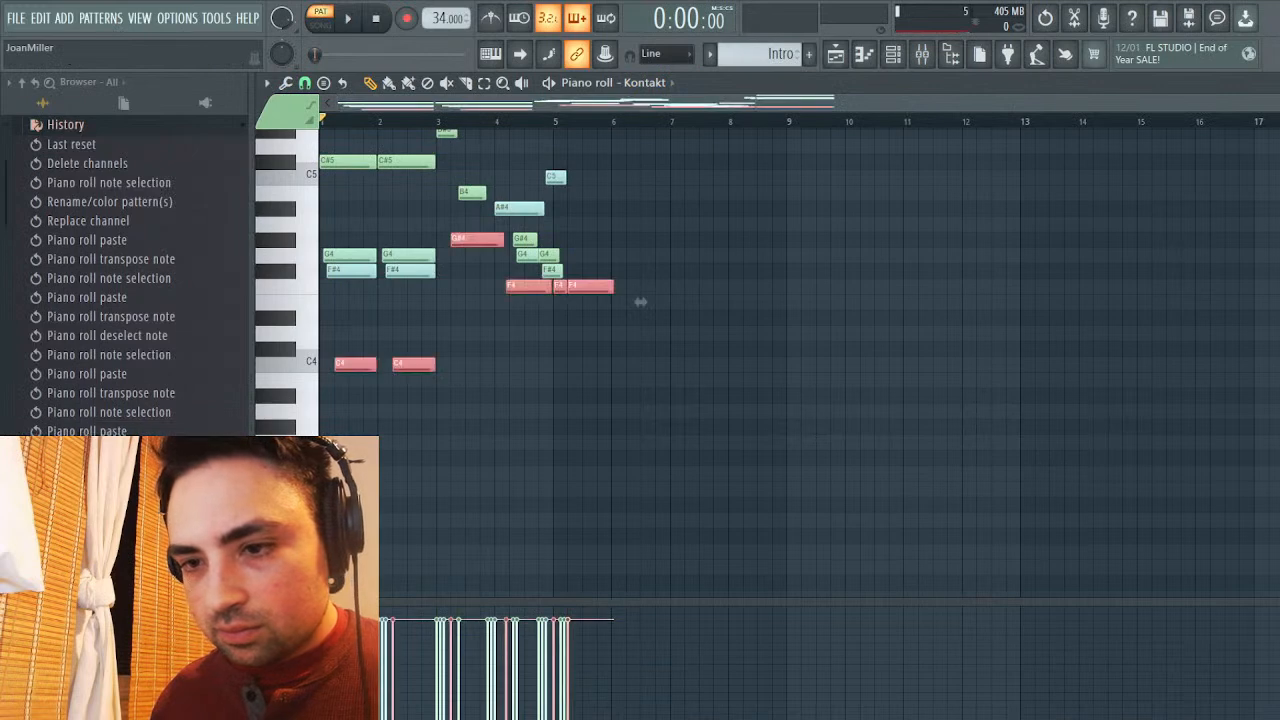
key("ctrl+Up")
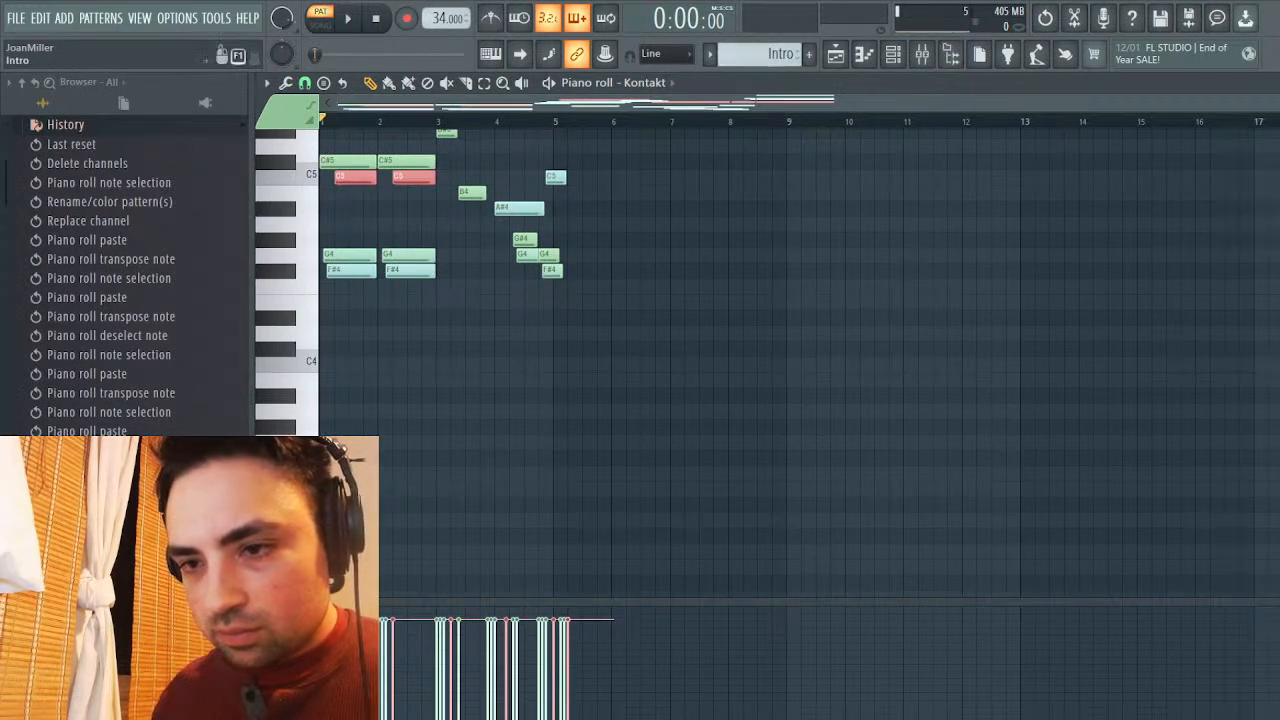
In the Ancient Ruins pattern, select Track 6's opening notes, from the first D4 through the E4 ending at bar 6, for copying
left_click(762, 90)
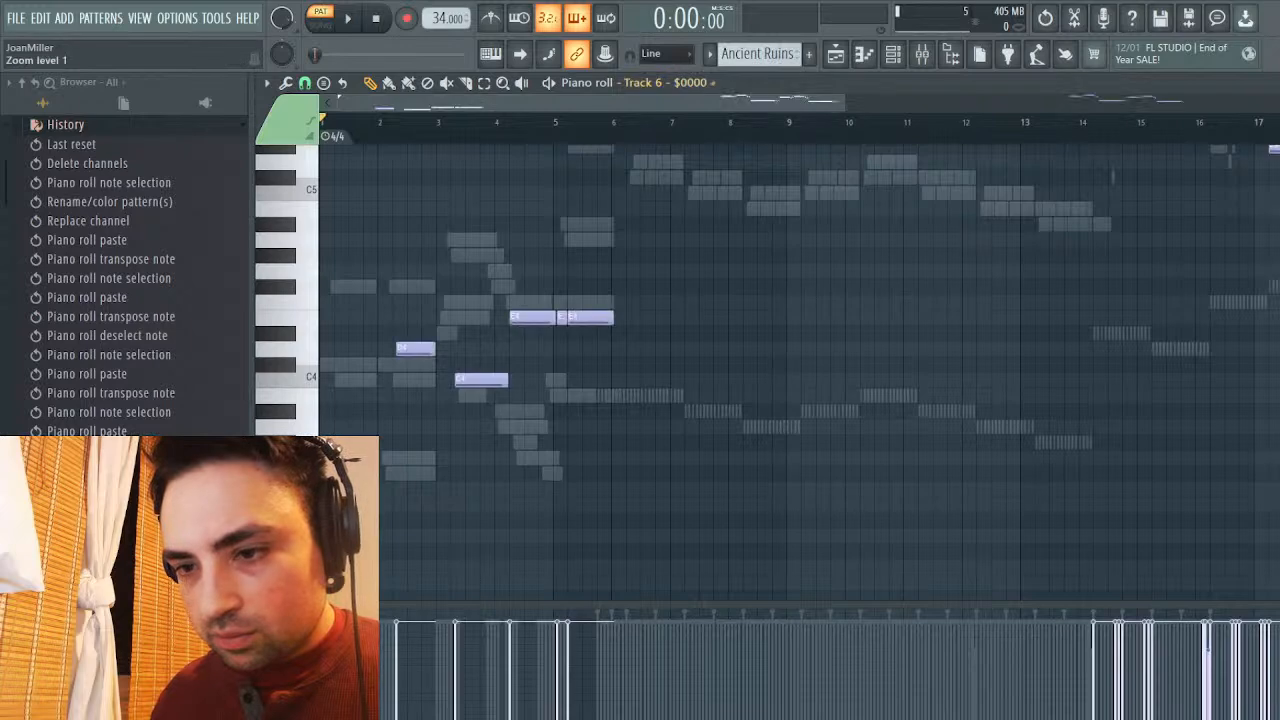
key("F7")
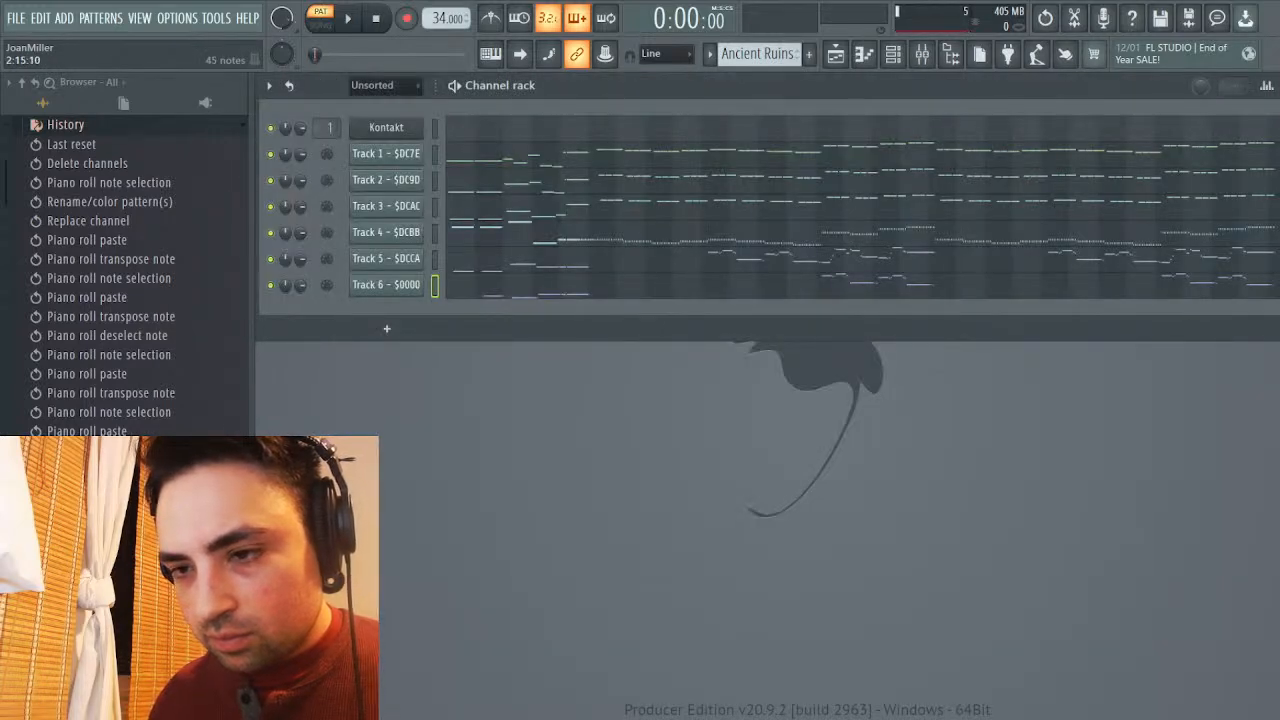
key("F7")
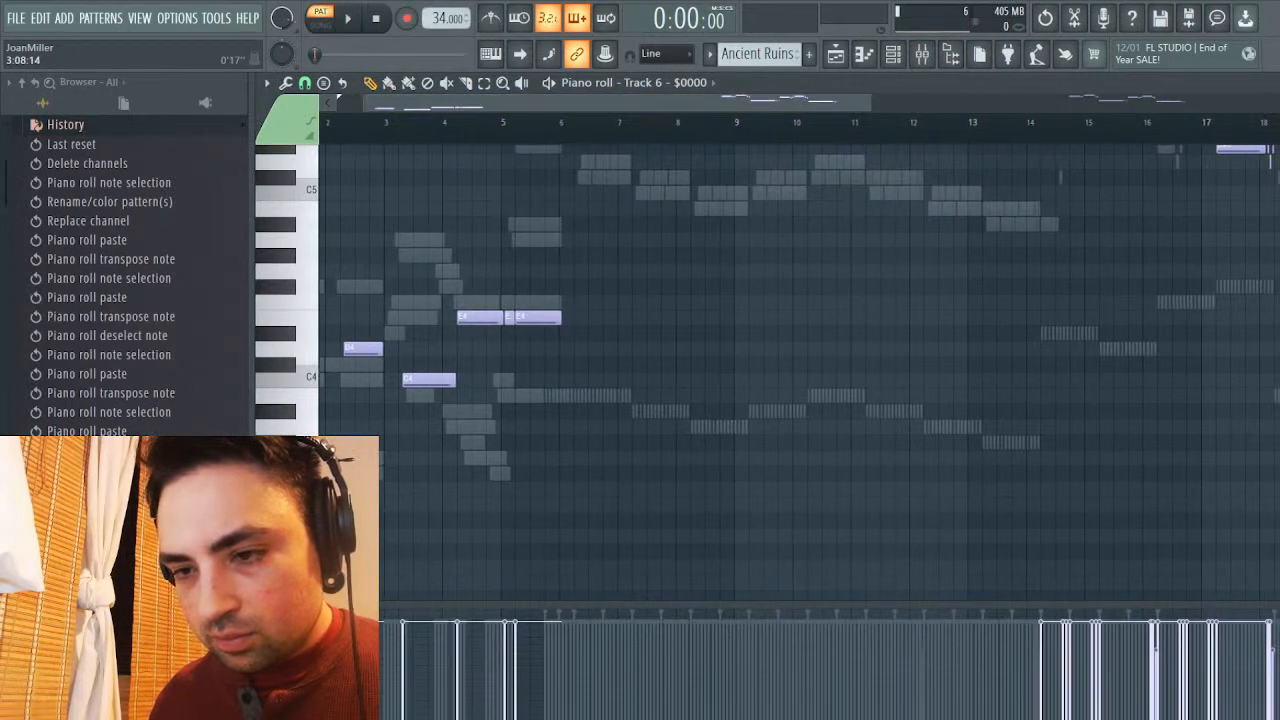
left_click_drag(540, 277, 320, 395)
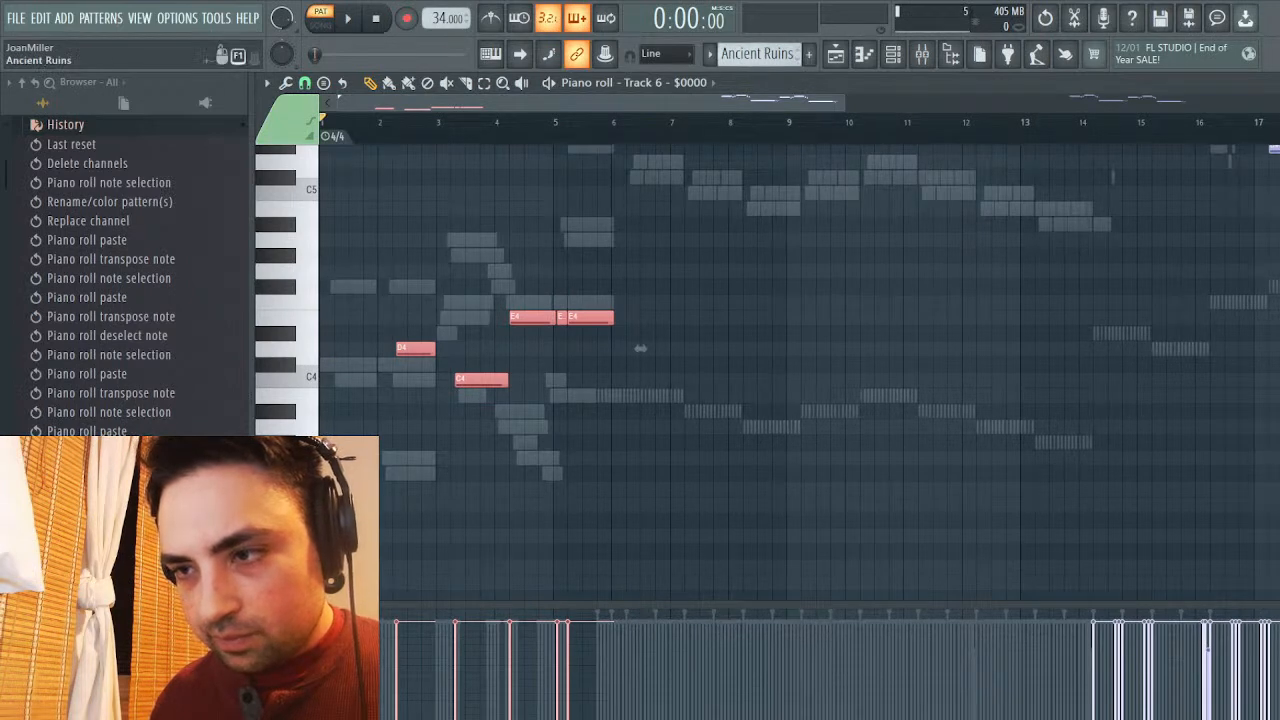
Transfer the Track 6 notes, transposed up one octave, into the Intro pattern's Kontakt piano roll, leaving the Intro's Track 6 channel empty
scroll(757, 53, "up", 1)
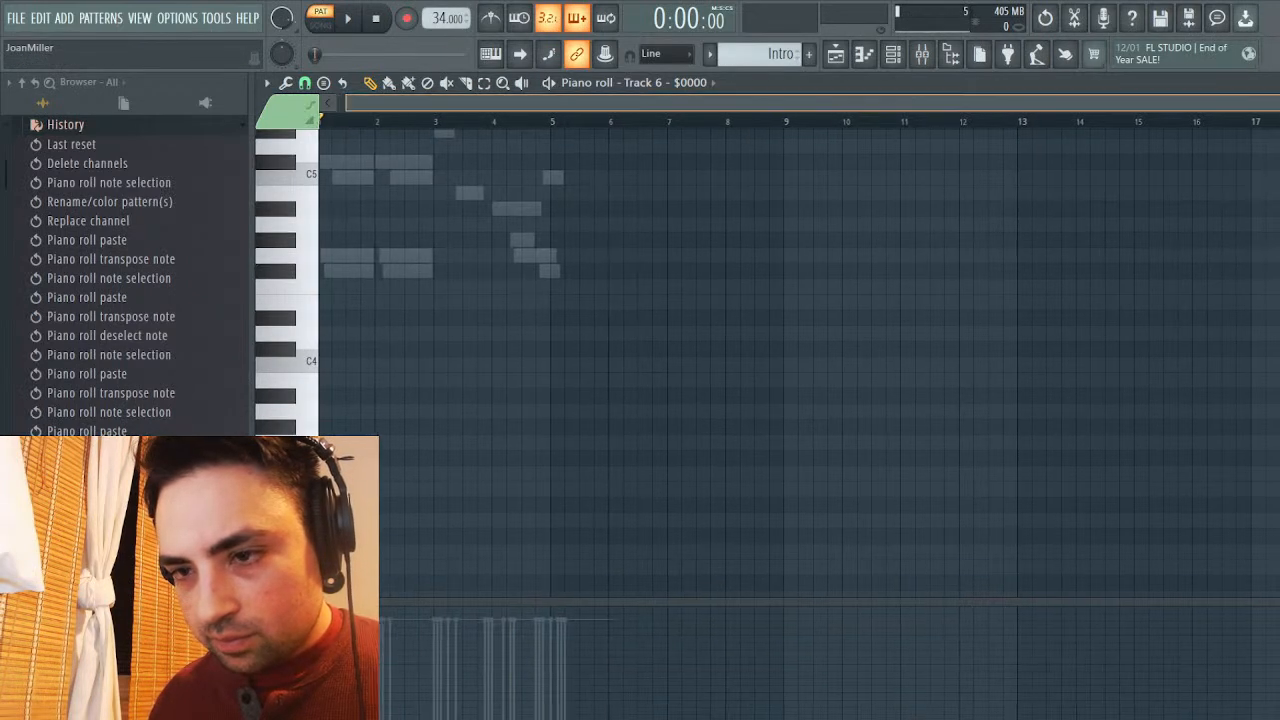
key("ctrl+v")
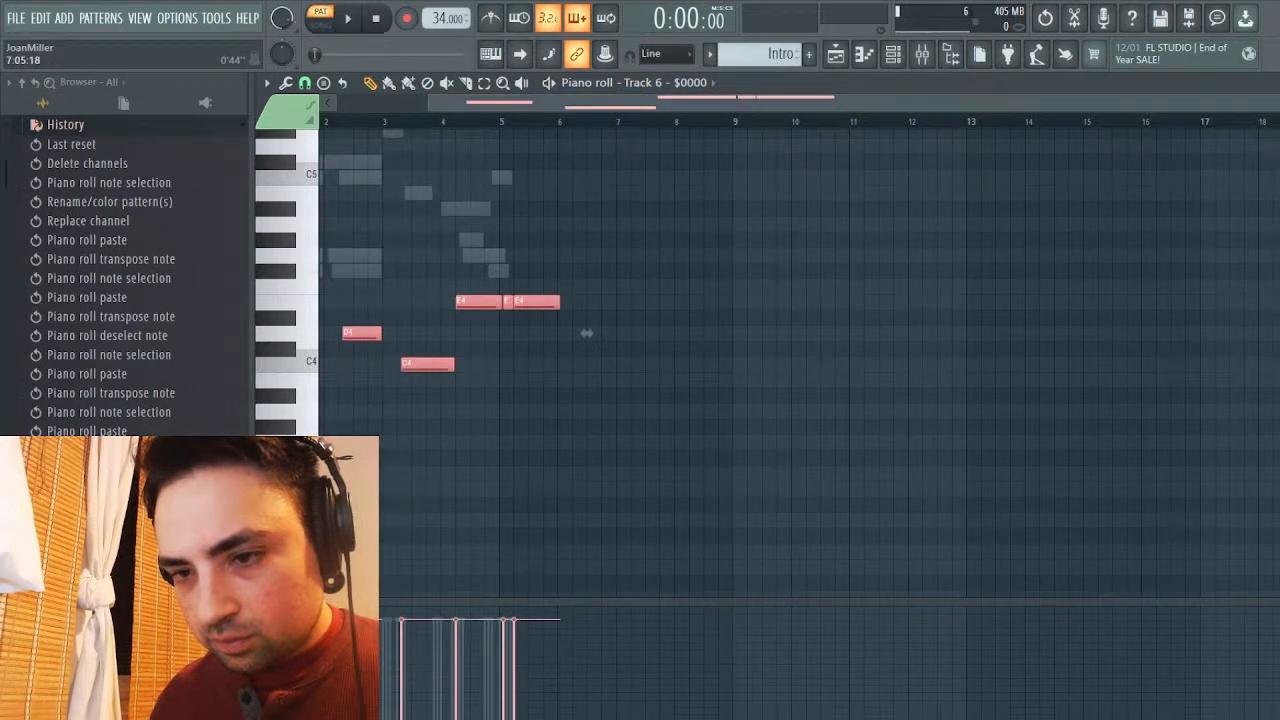
key("ctrl+Up")
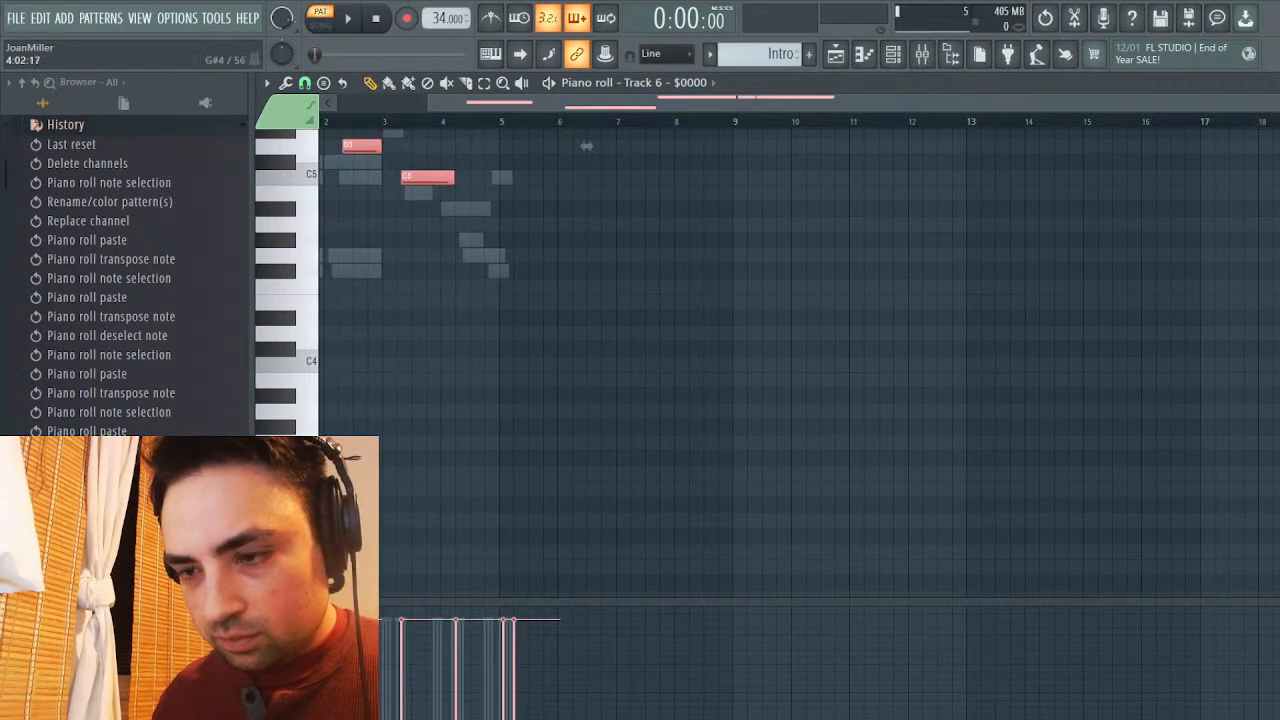
key("Delete")
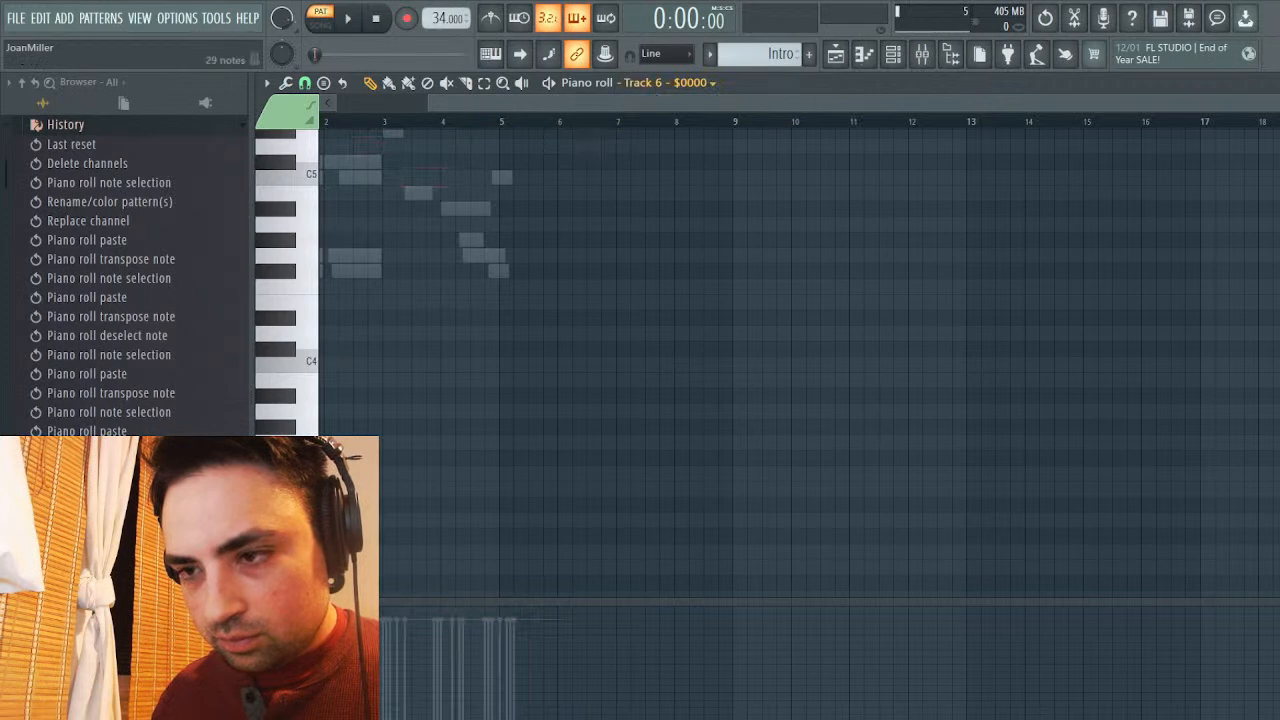
scroll(630, 82, "down", 1)
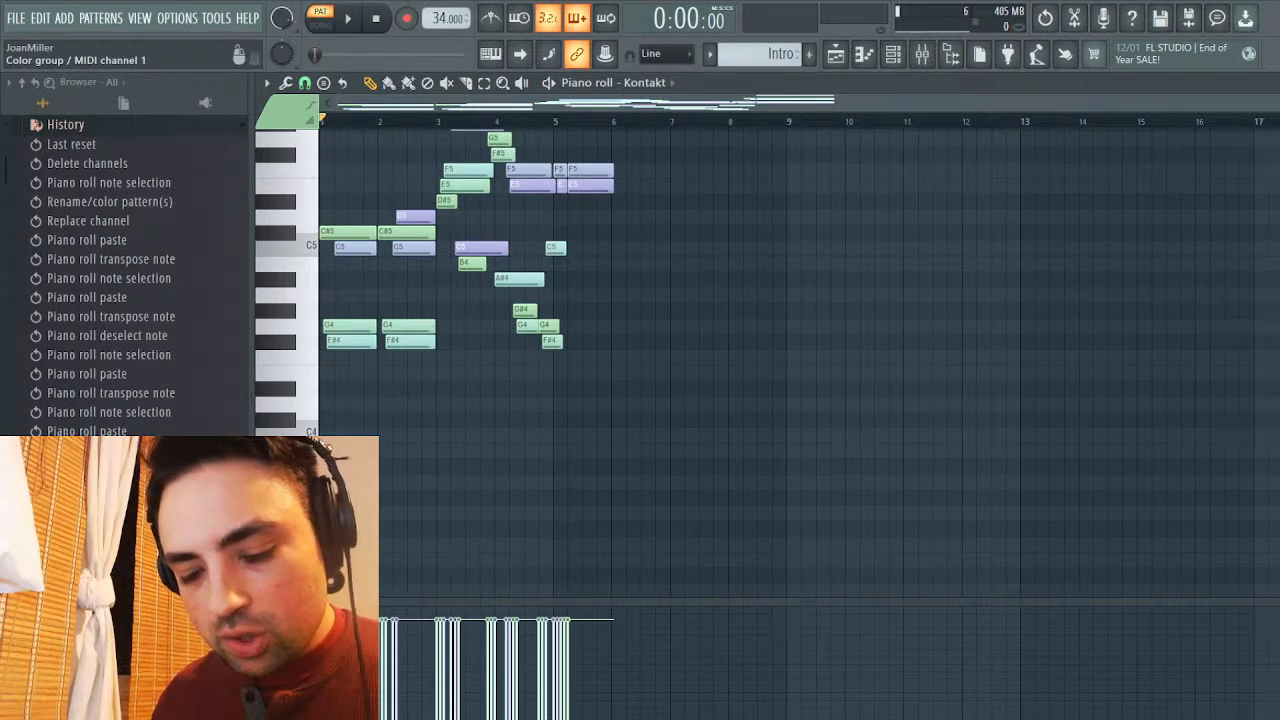
Recolor all the Intro's Kontakt notes to color group 1 and make them legato, with the last chord ending at bar 7
left_click(288, 116)
scroll(345, 310, "up", 4)
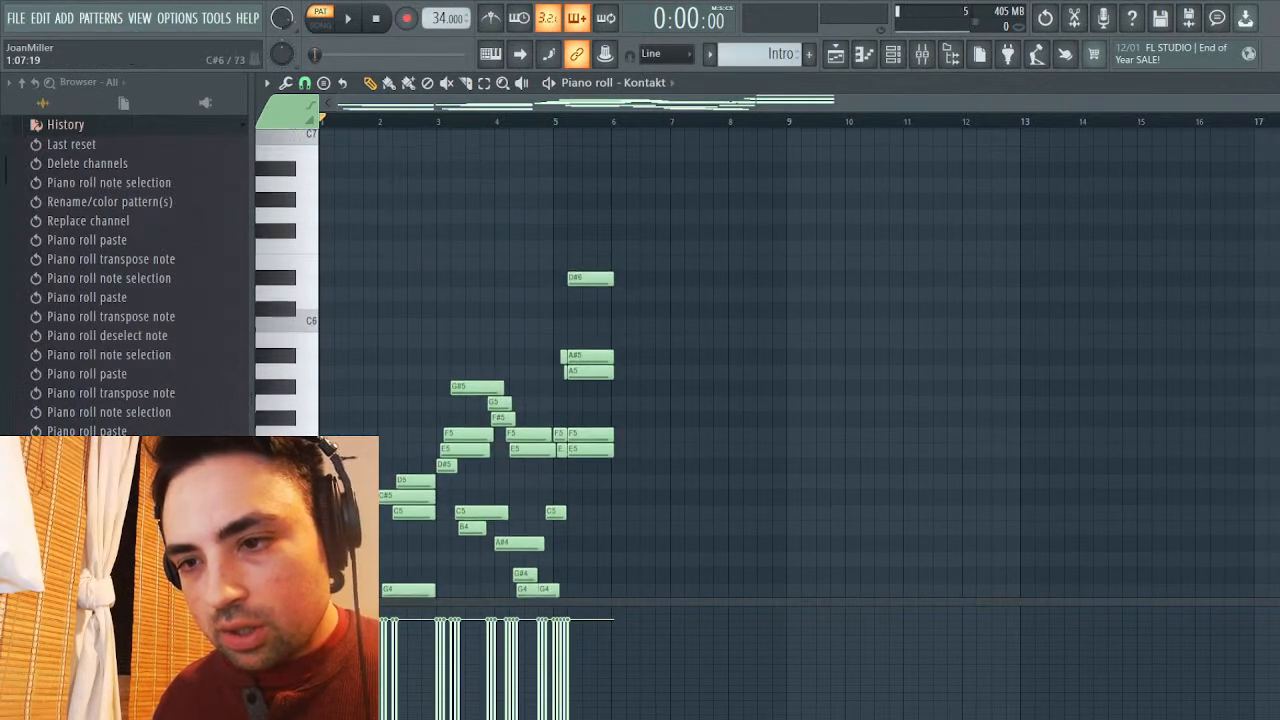
scroll(345, 310, "down", 1)
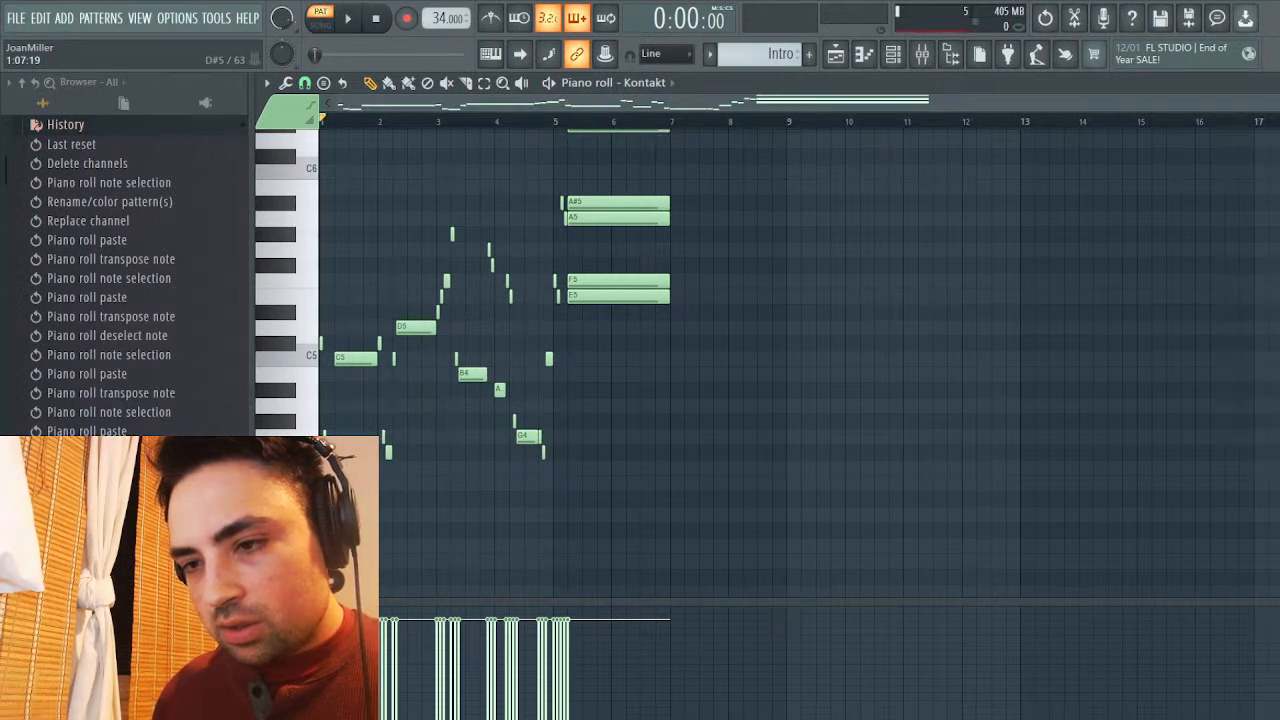
scroll(700, 350, "up", 2)
scroll(700, 350, "down", 4)
scroll(700, 350, "up", 2)
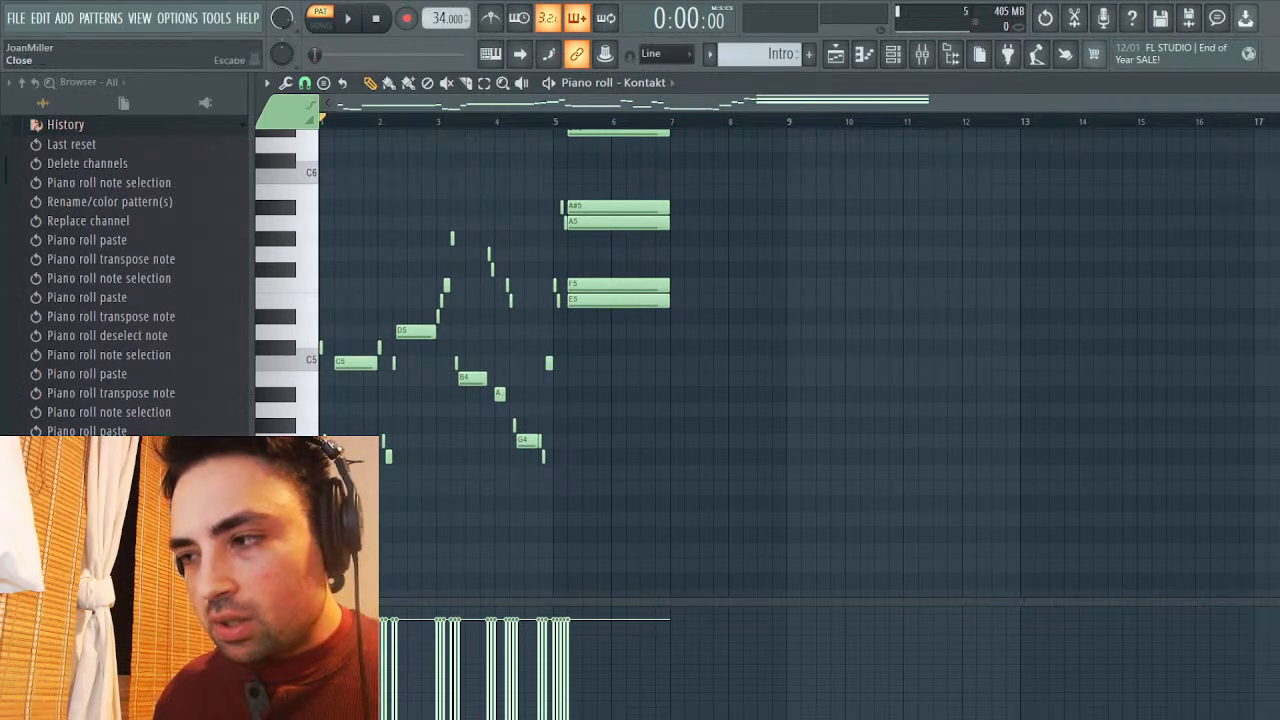
Lengthen the release of the S50_BIG STRINGS volume envelope in Kontakt so it ends at about 4.2 seconds, and audition the Intro pattern
key("Escape")
left_click(386, 127)
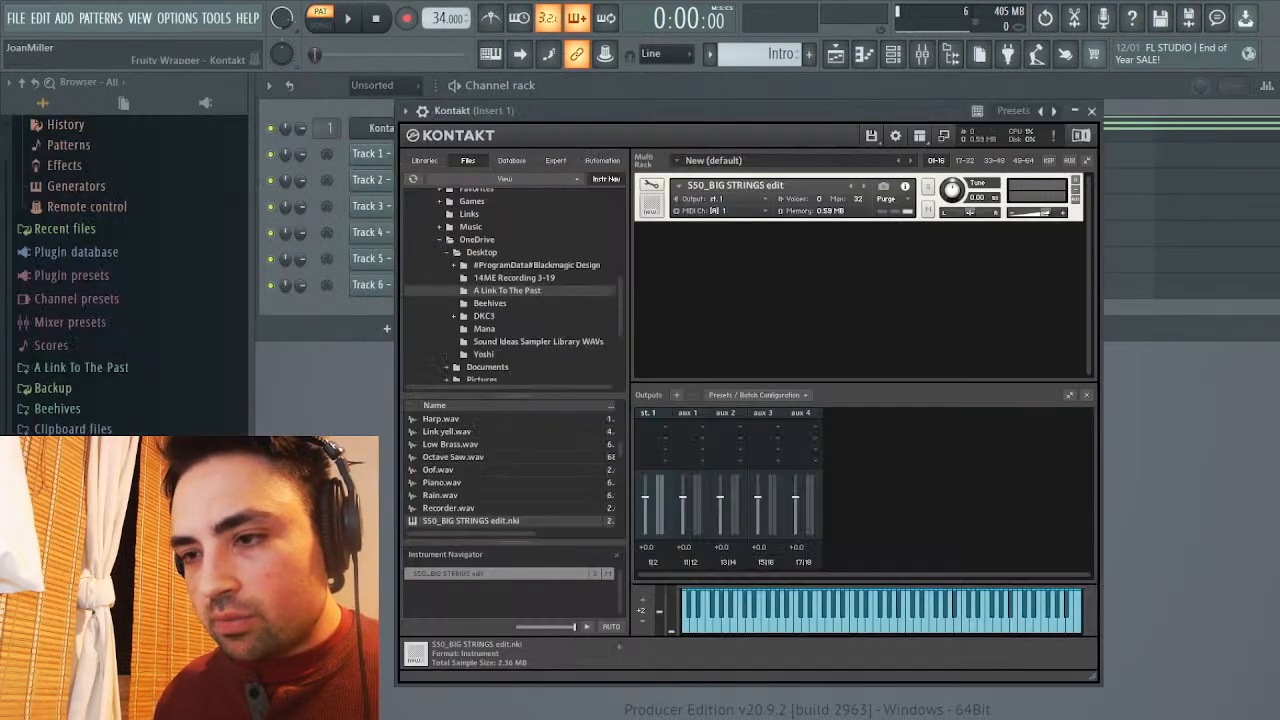
scroll(858, 275, "down", 5)
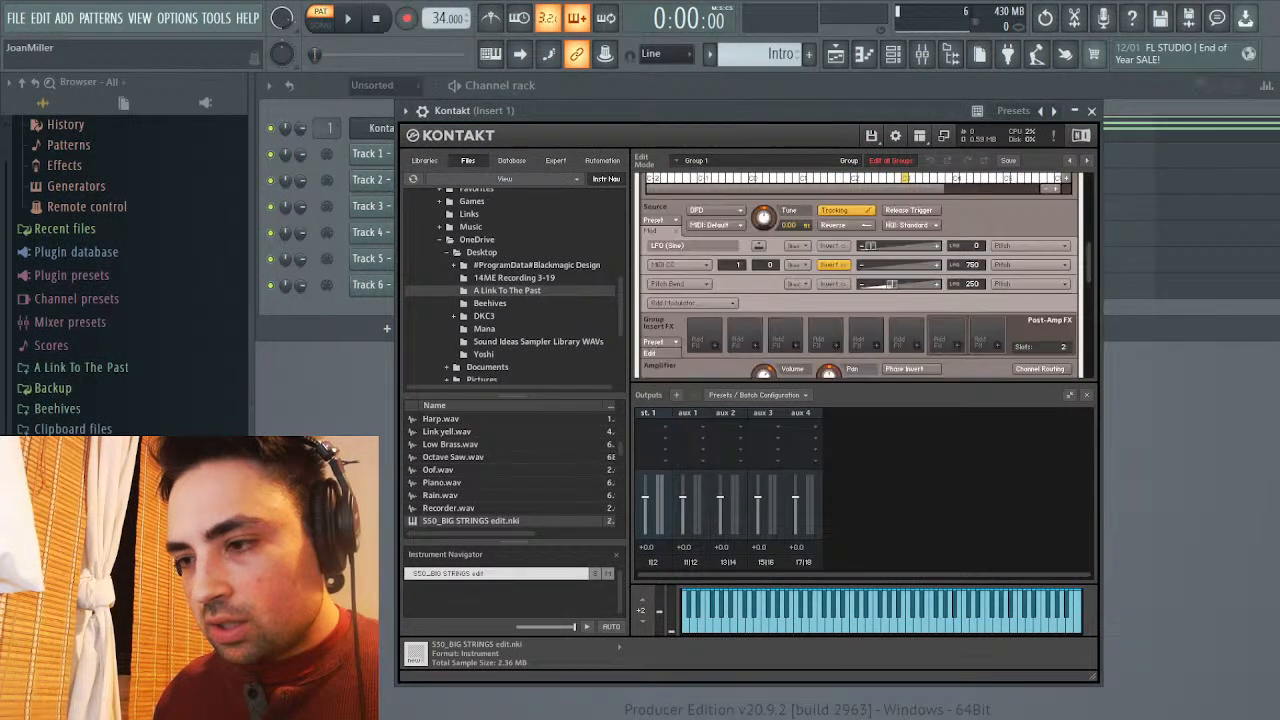
left_click_drag(691, 229, 992, 280)
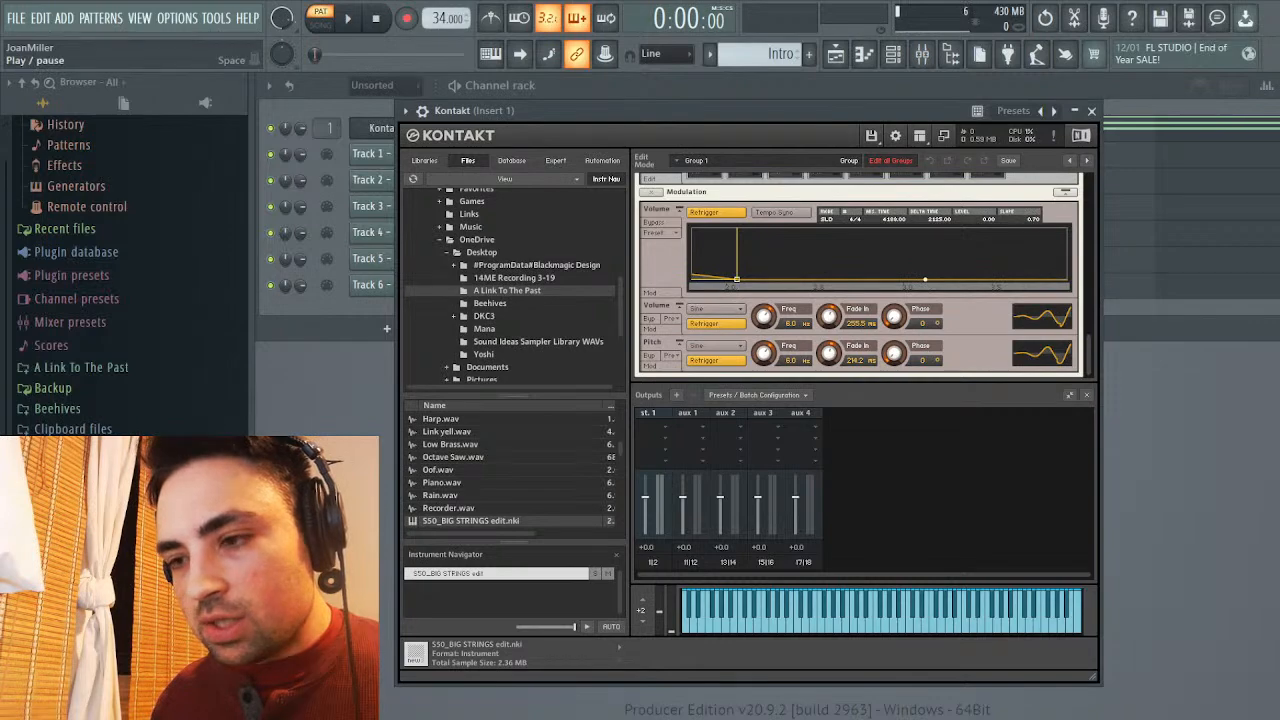
left_click(347, 17)
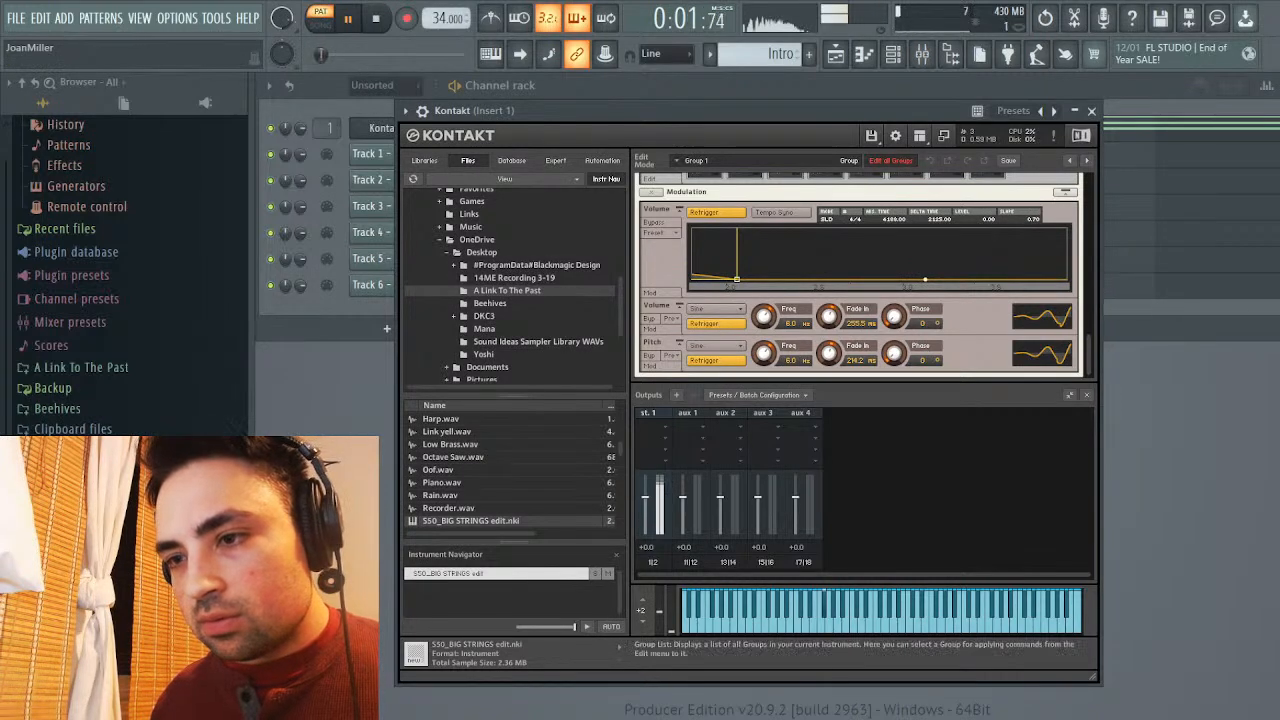
left_click_drag(700, 110, 790, 104)
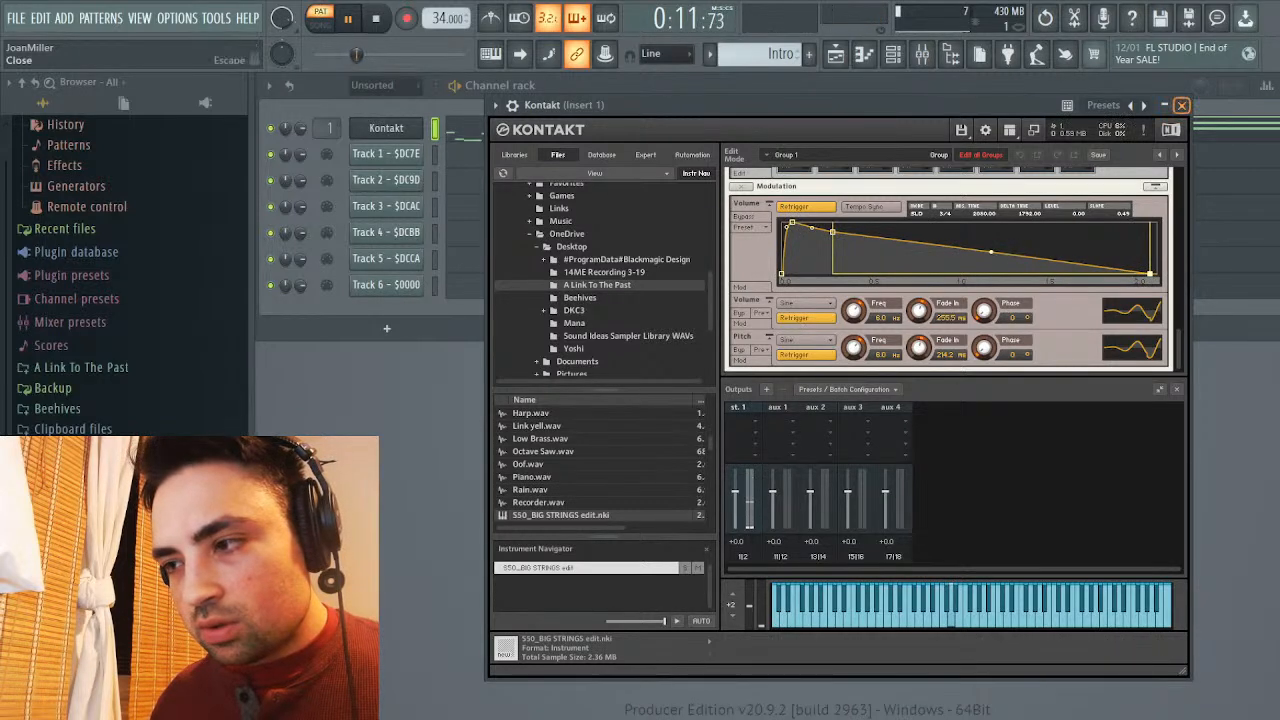
left_click(1181, 105)
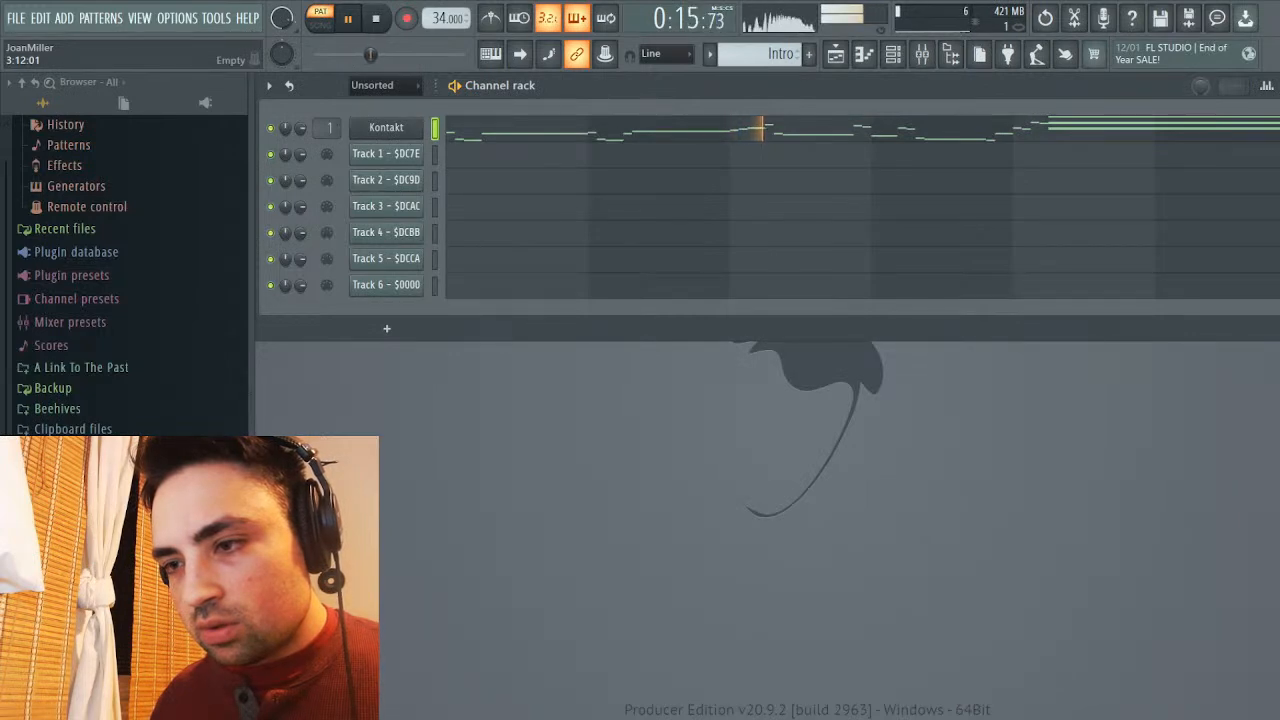
key("space")
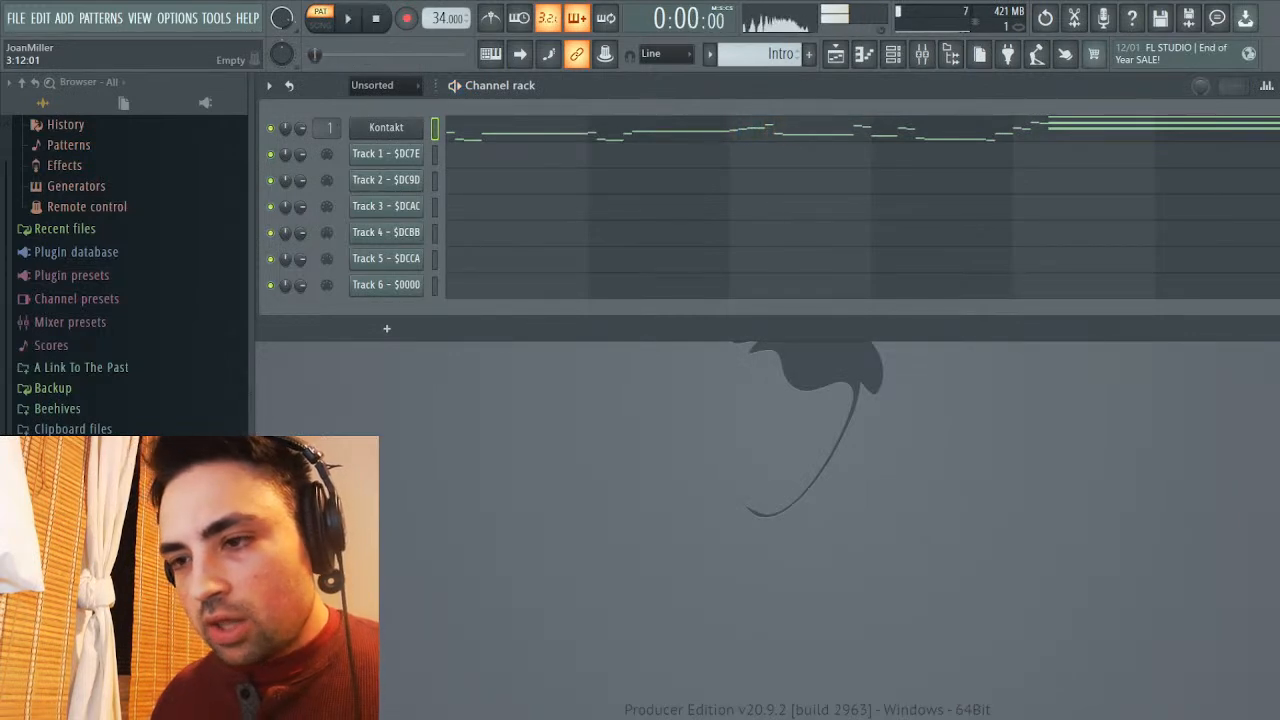
Briefly audition the legato notes in the Intro pattern's Kontakt piano roll
key("F7")
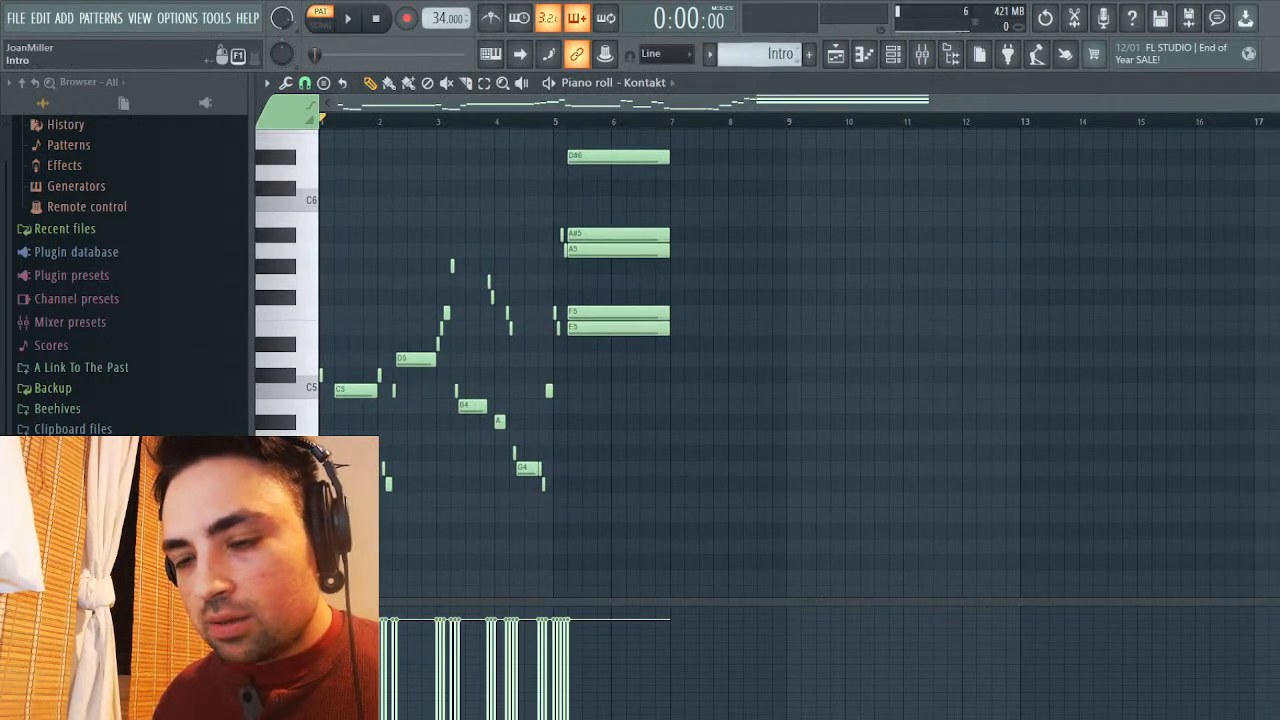
key("space")
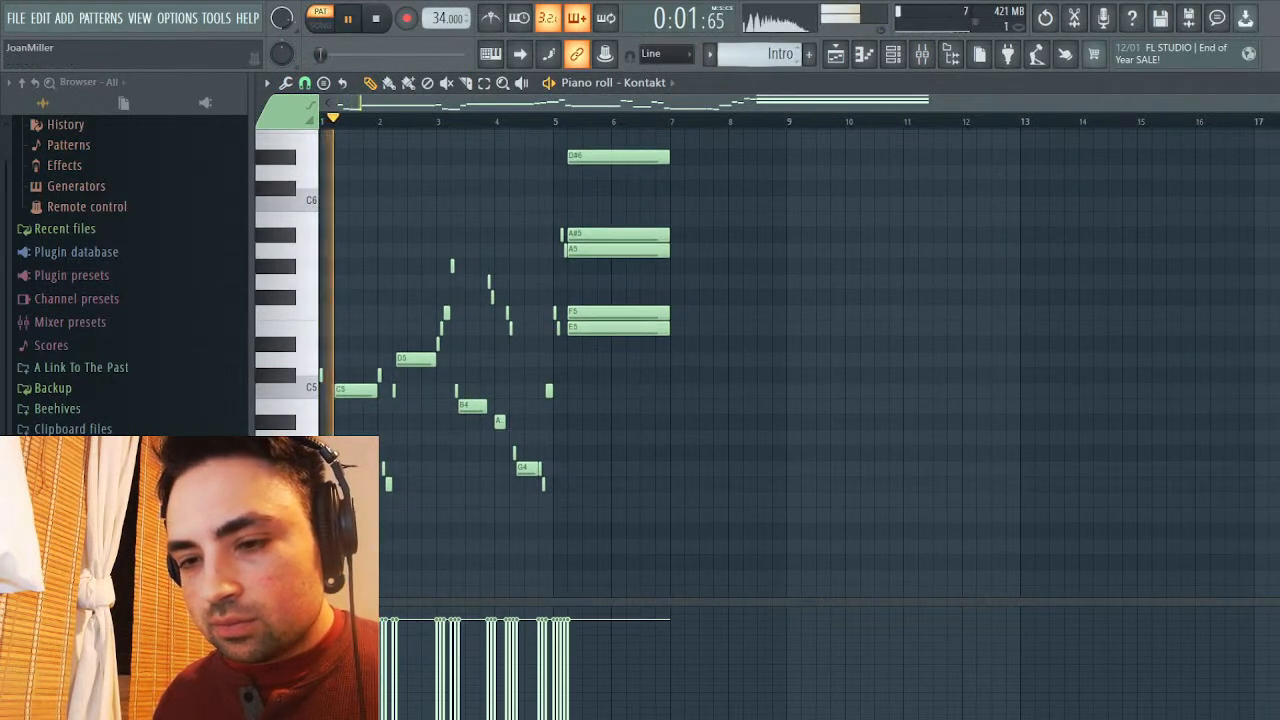
key("space")
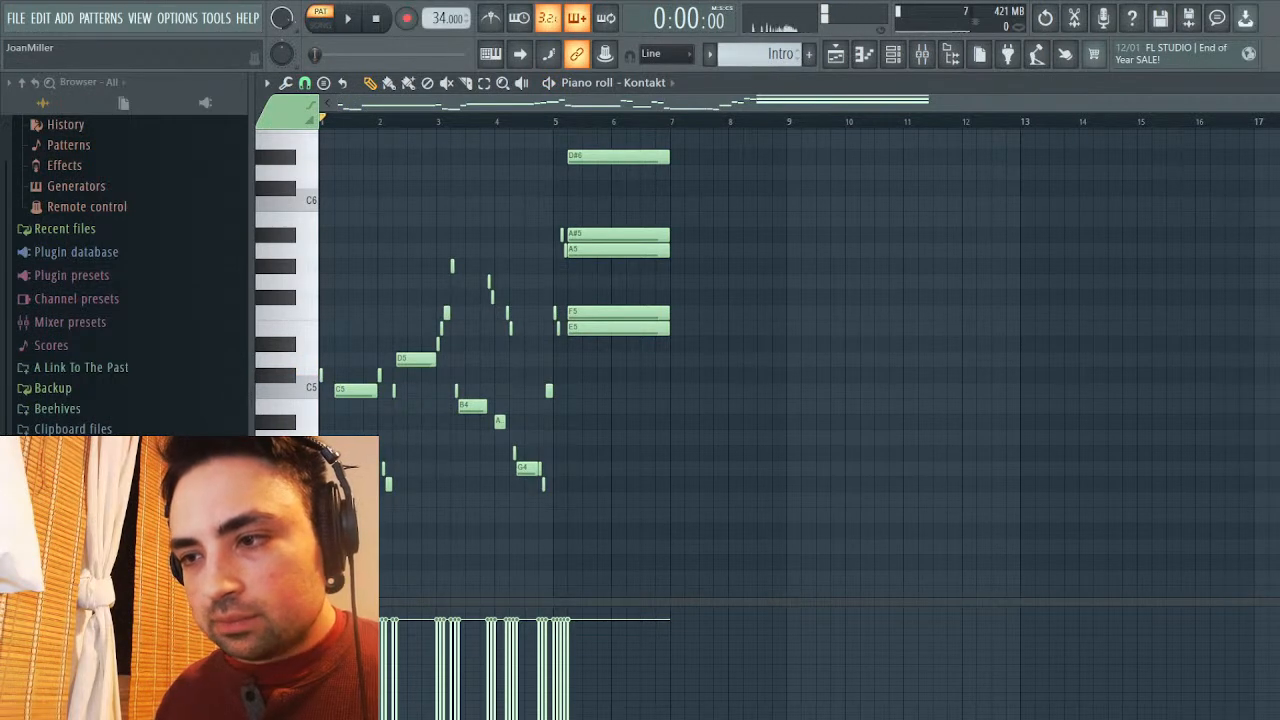
In the Ancient Ruins pattern, select Track 4's opening notes, from the first F#4 through the B3 before bar 6, for copying
key("KP_Add")
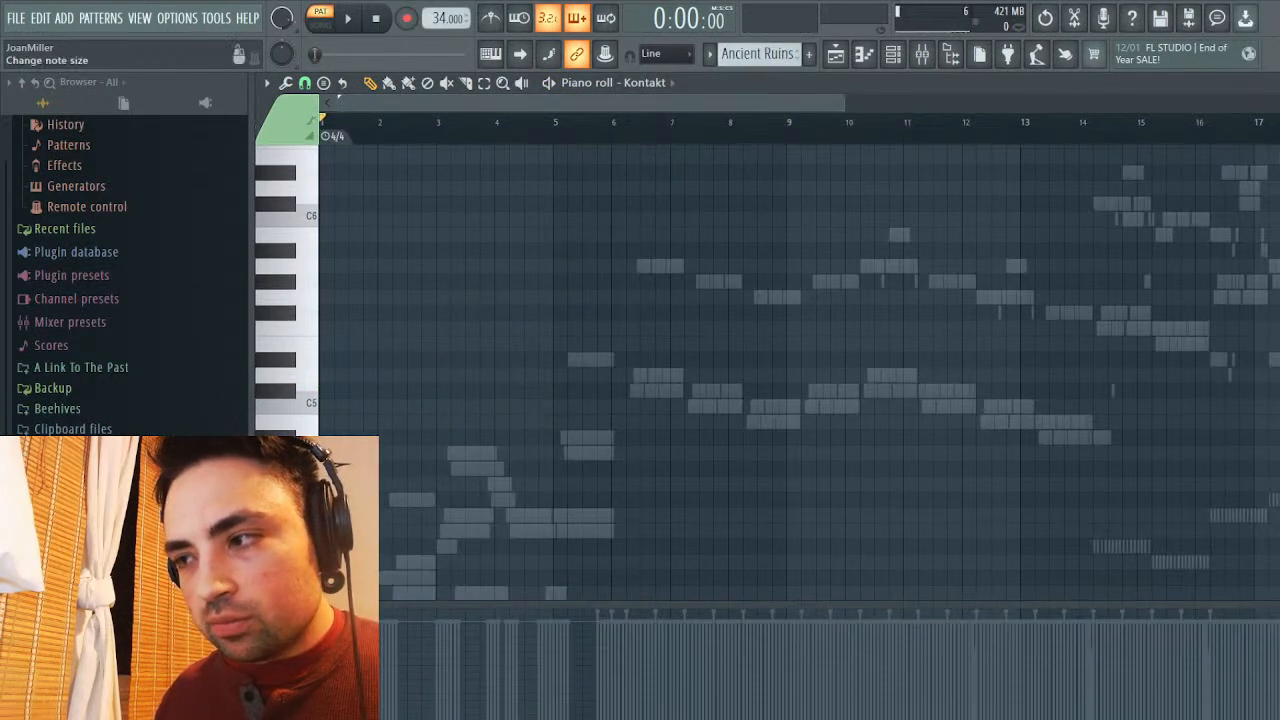
key("F7")
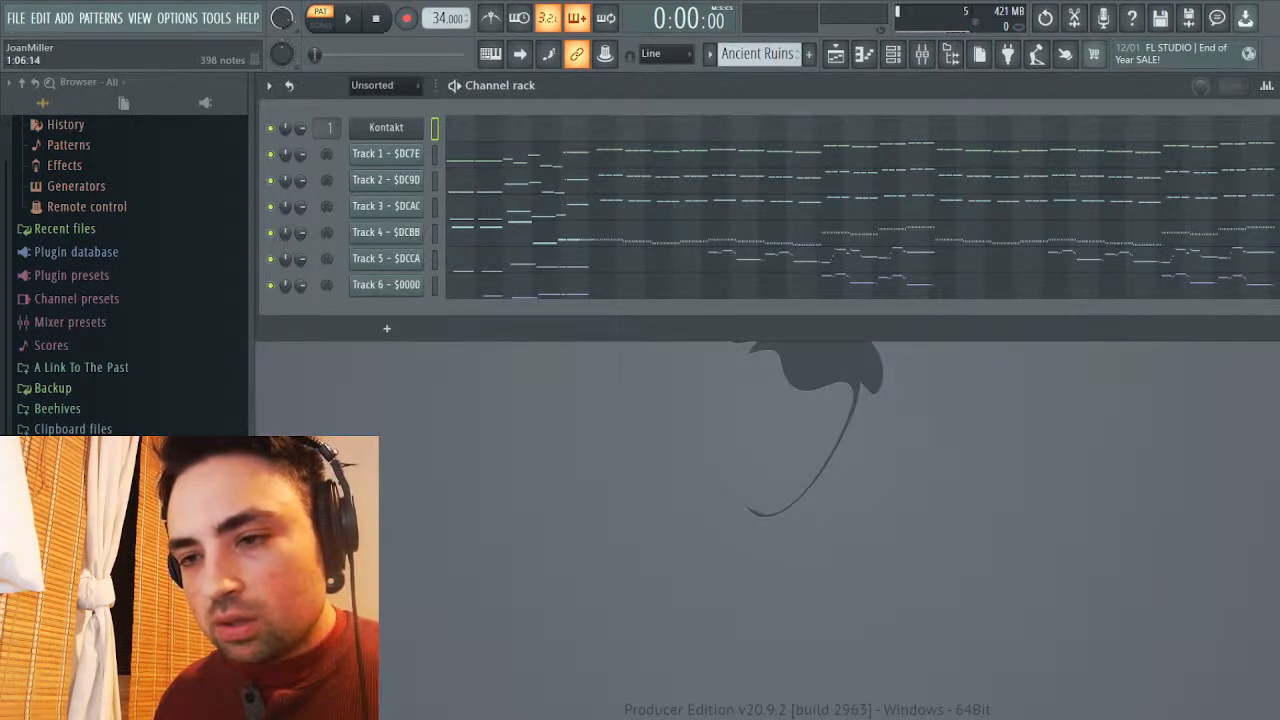
key("F7")
scroll(800, 370, "down", 4)
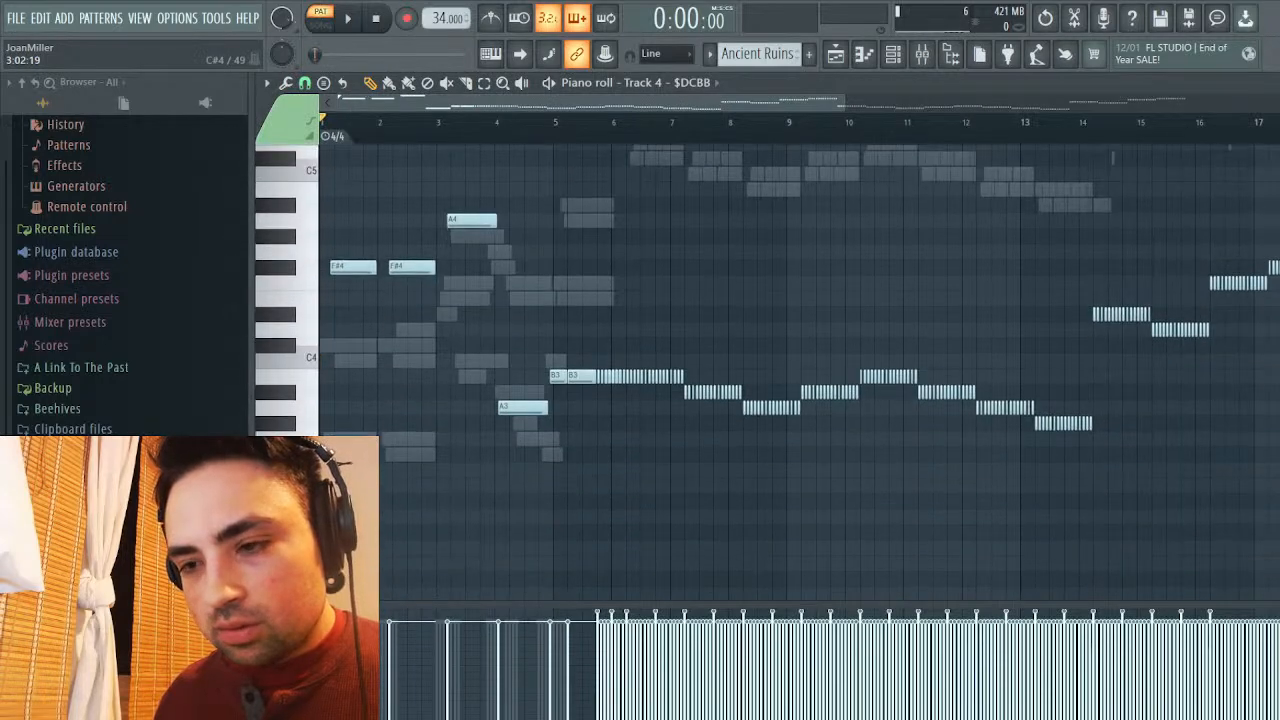
left_click_drag(590, 183, 318, 470)
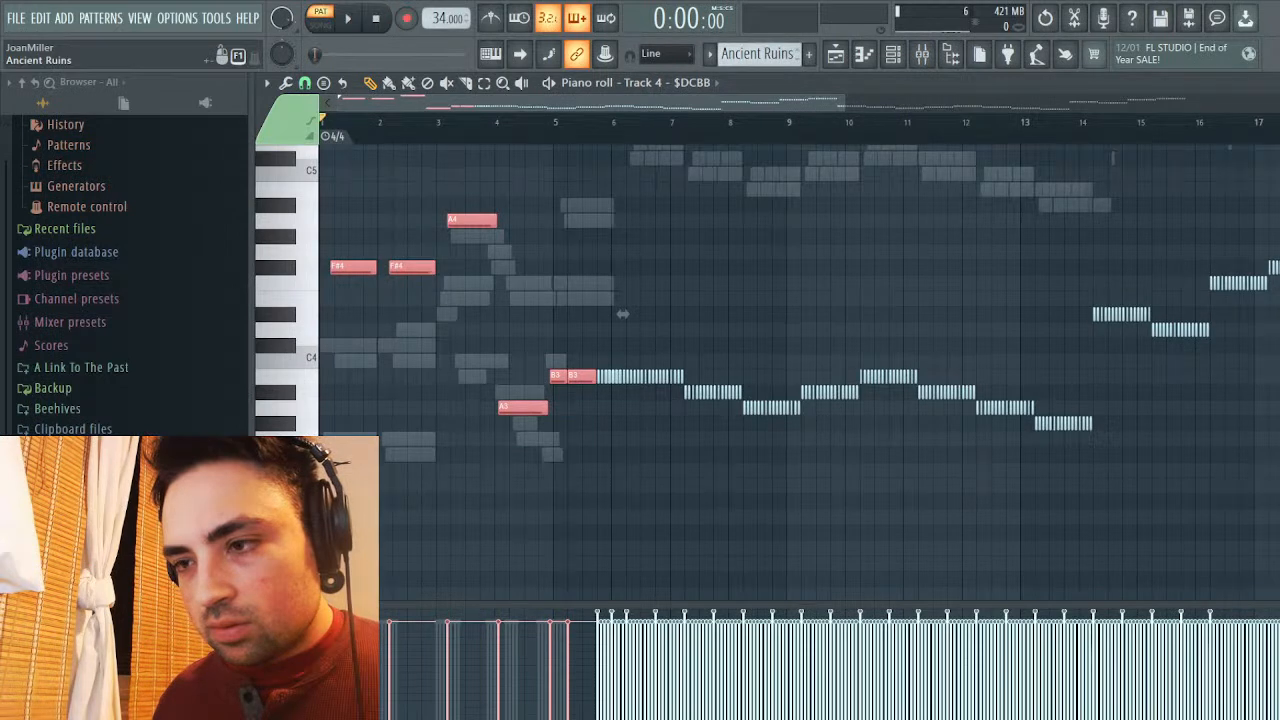
Paste the Track 4 notes into the Intro's Kontakt piano roll one octave higher in color group 1, apply legato, and audition
key("KP_Subtract")
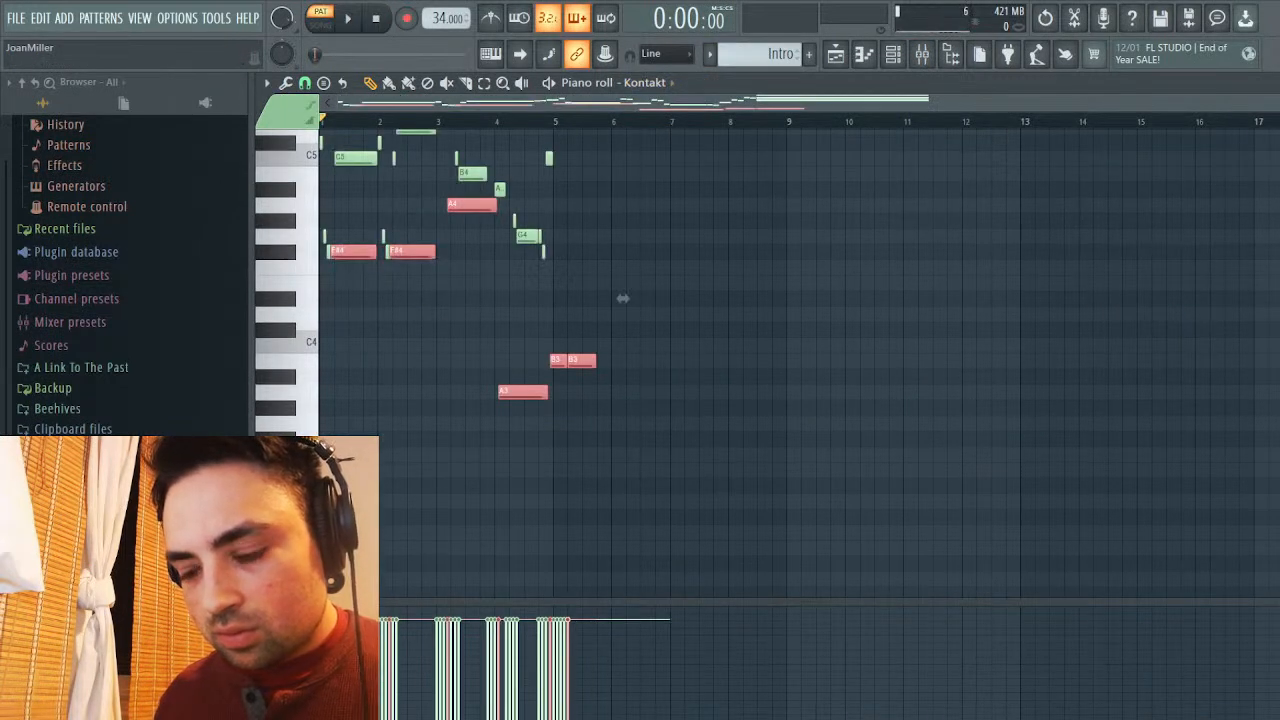
scroll(622, 460, "up", 5)
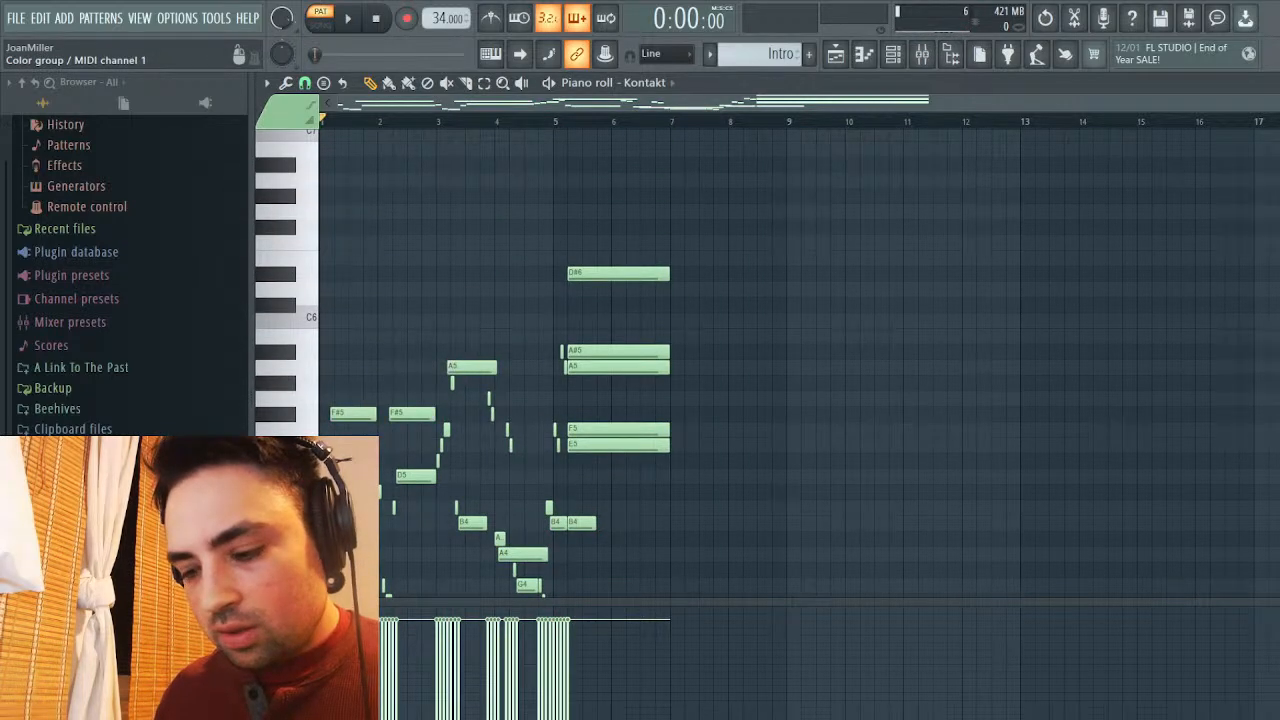
key("ctrl+z")
key("space")
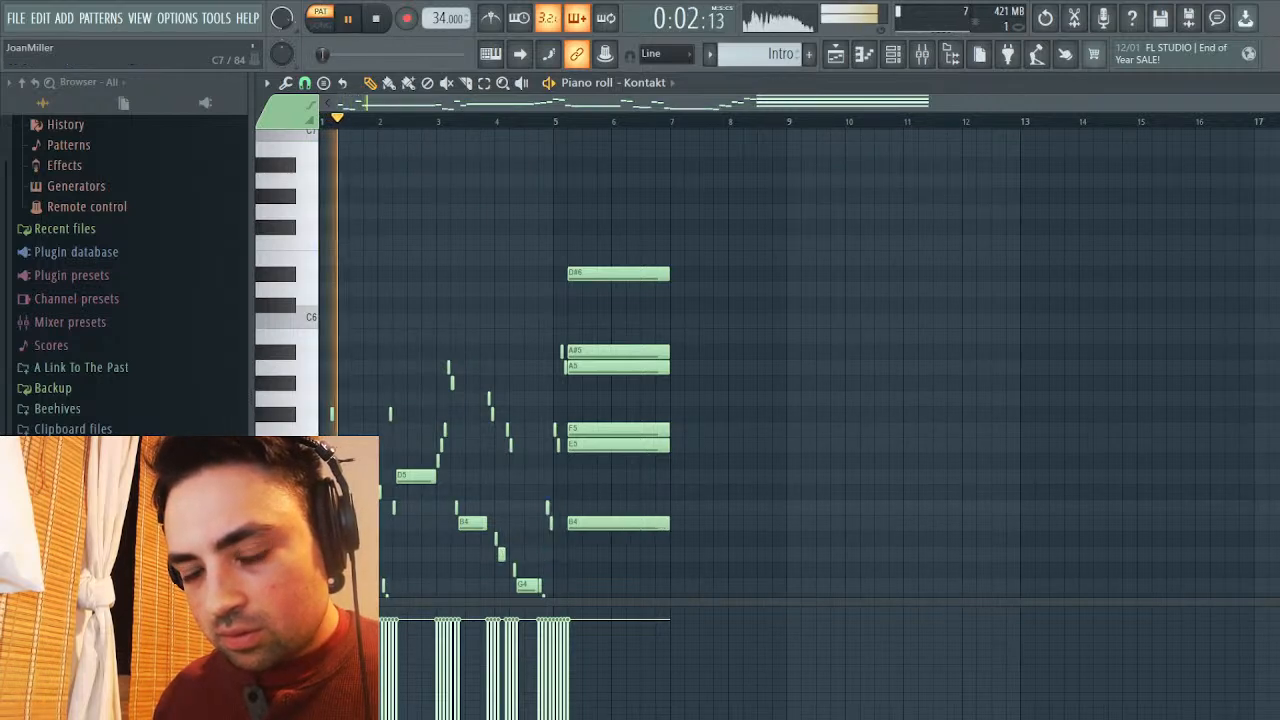
scroll(800, 360, "down", 3)
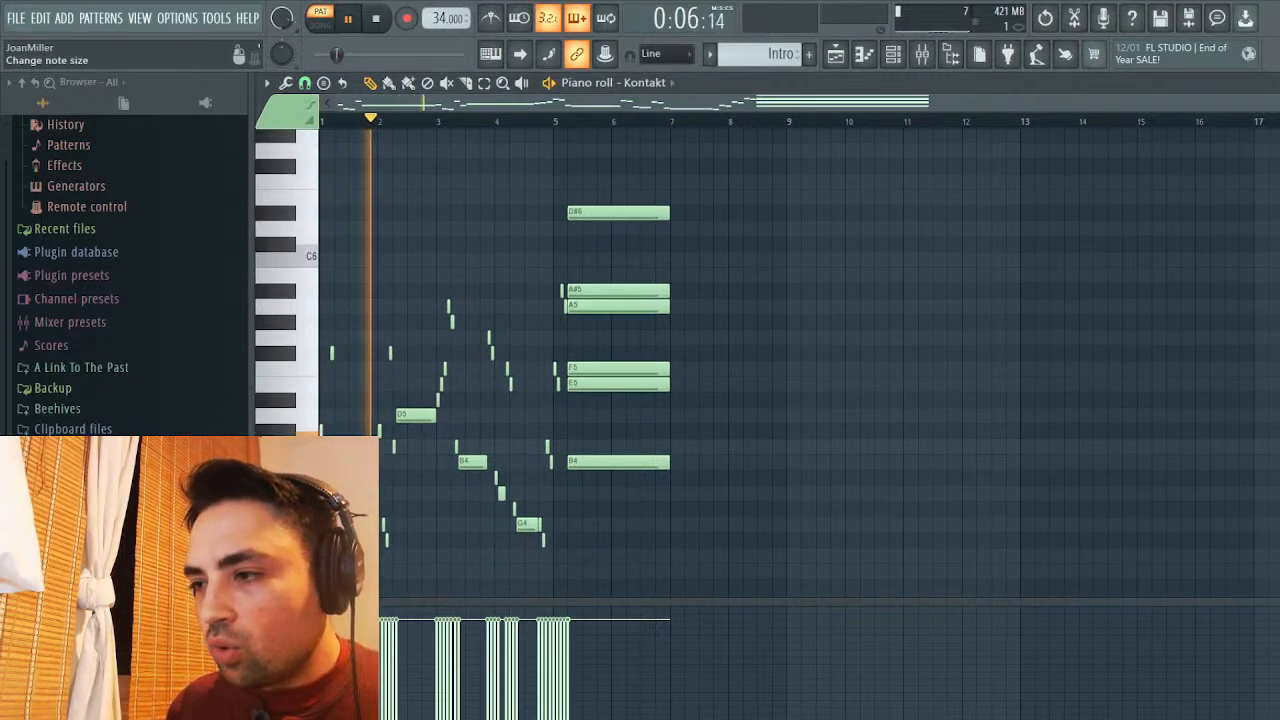
While the Intro plays, move the release end point of the Kontakt strings' volume envelope to about 5 seconds
key("F6")
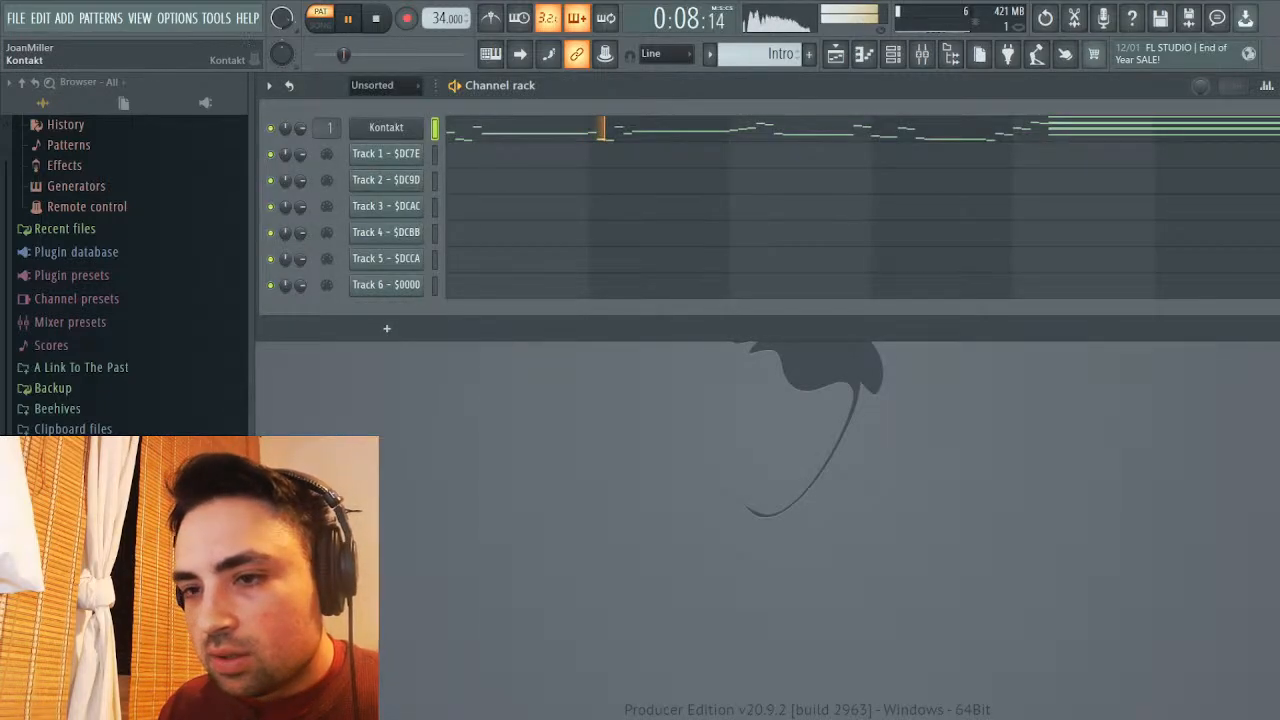
left_click(386, 128)
scroll(945, 270, "down", 4)
scroll(948, 270, "down", 8)
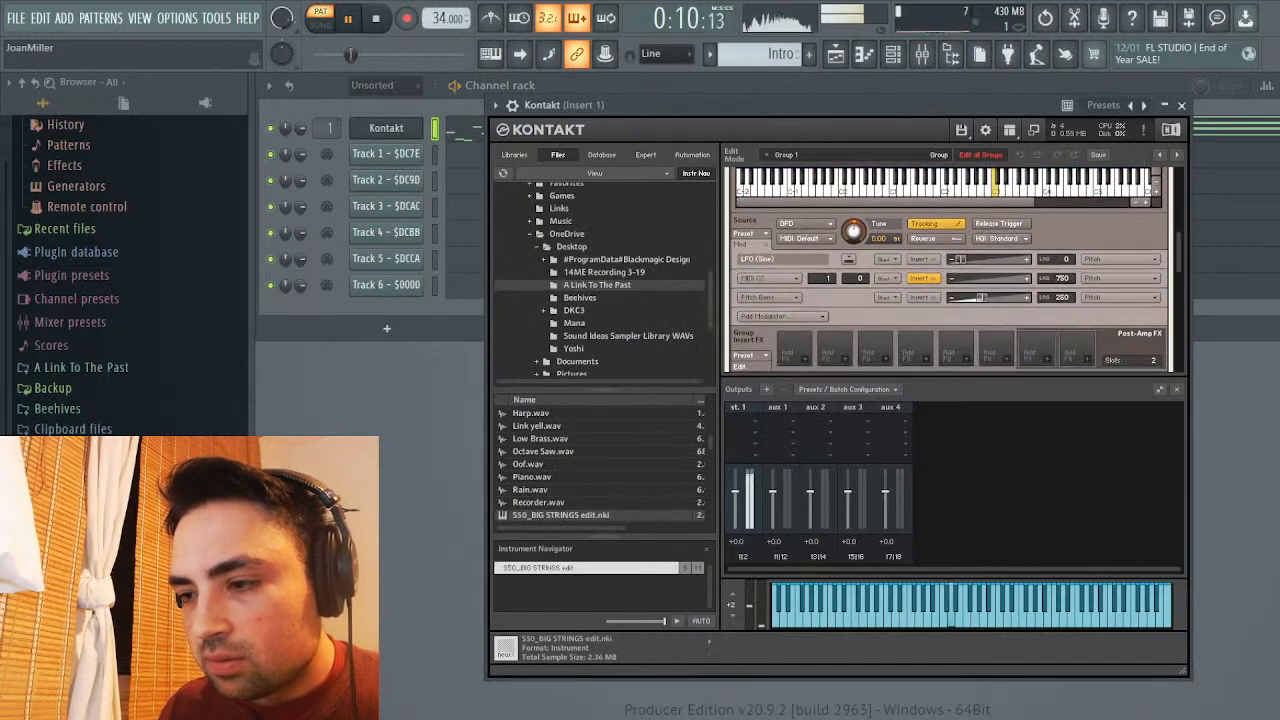
scroll(948, 270, "down", 3)
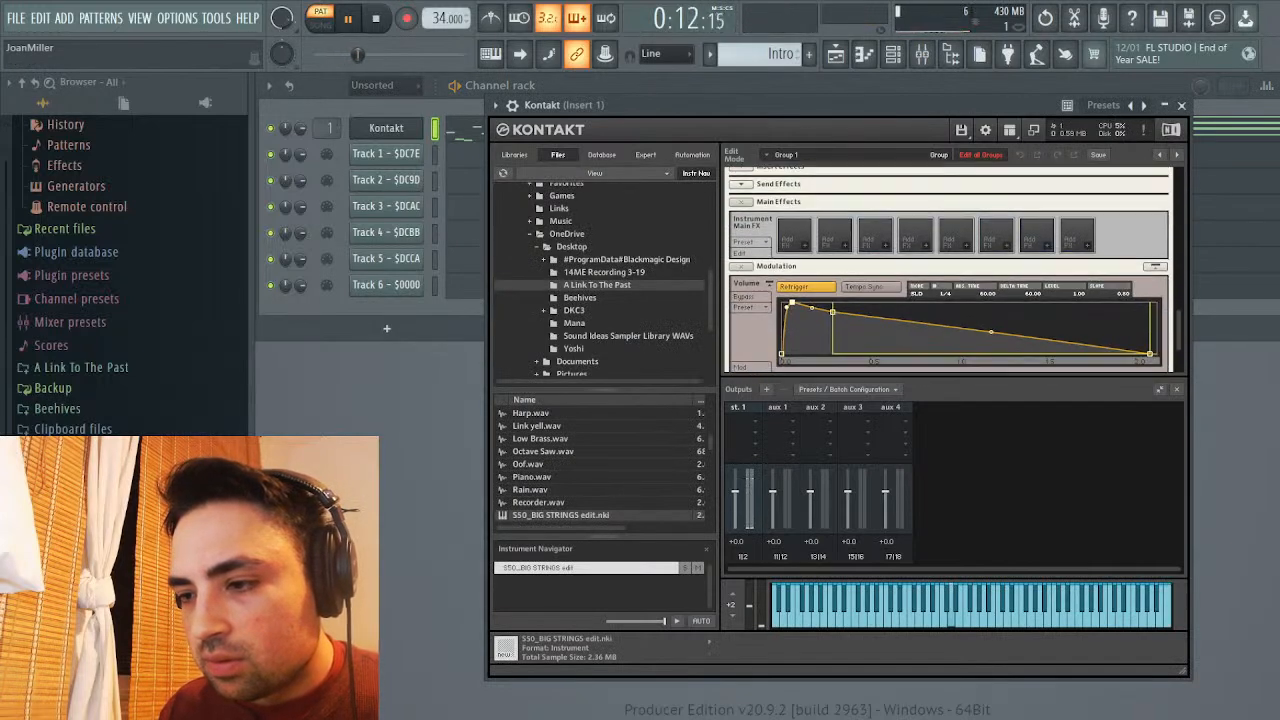
left_click_drag(788, 305, 850, 356)
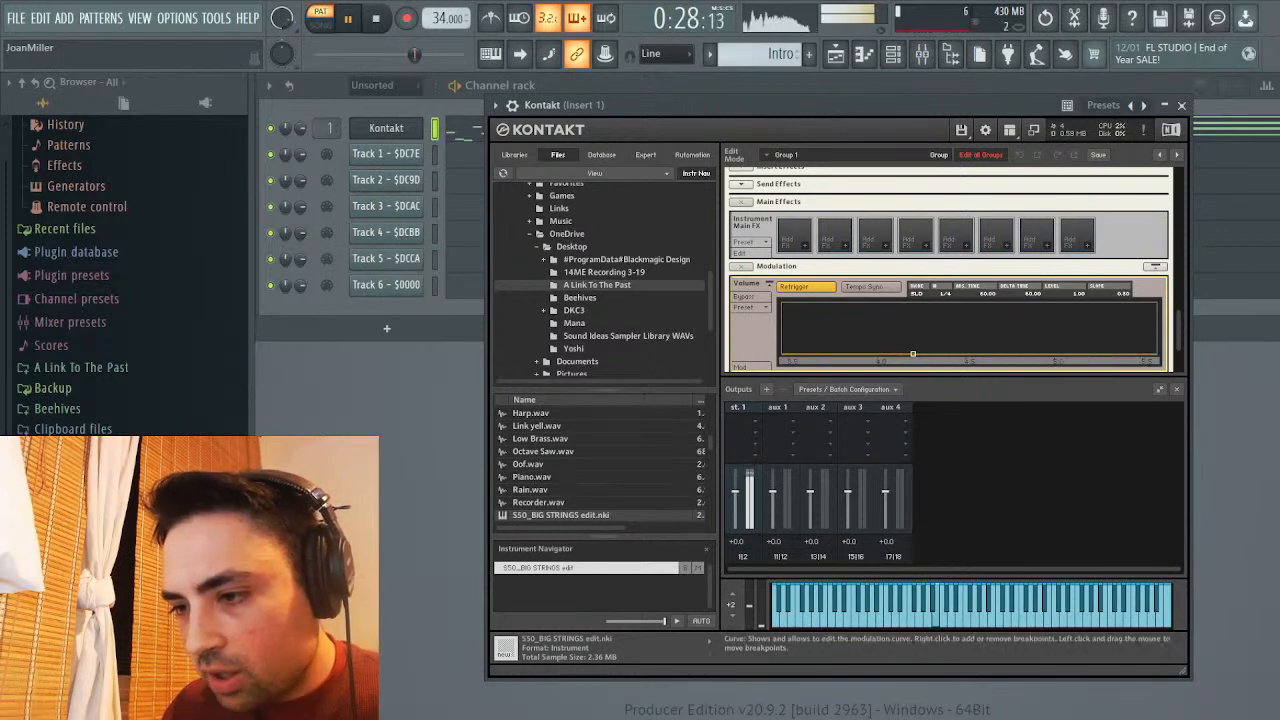
left_click_drag(940, 354, 1055, 354)
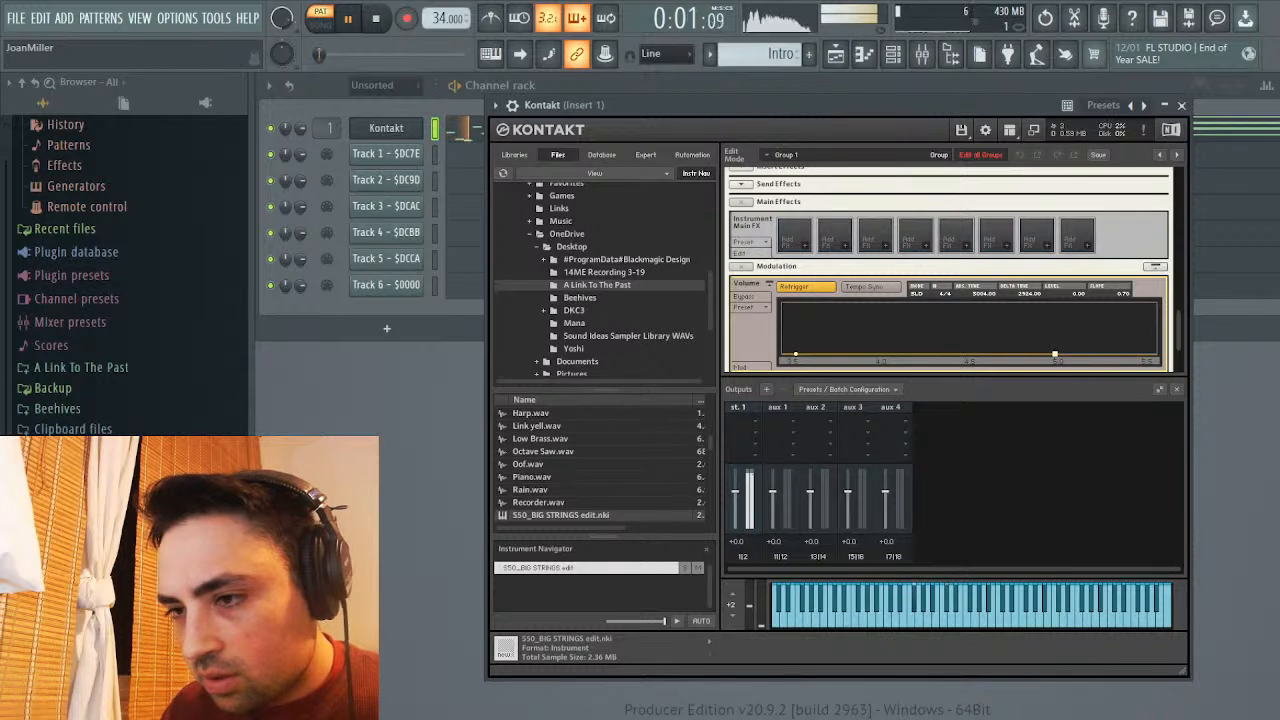
Open the Strings C4_2.wav zone from the Mapping Editor in the Wave Editor and stop the Intro's playback
scroll(948, 270, "up", 2)
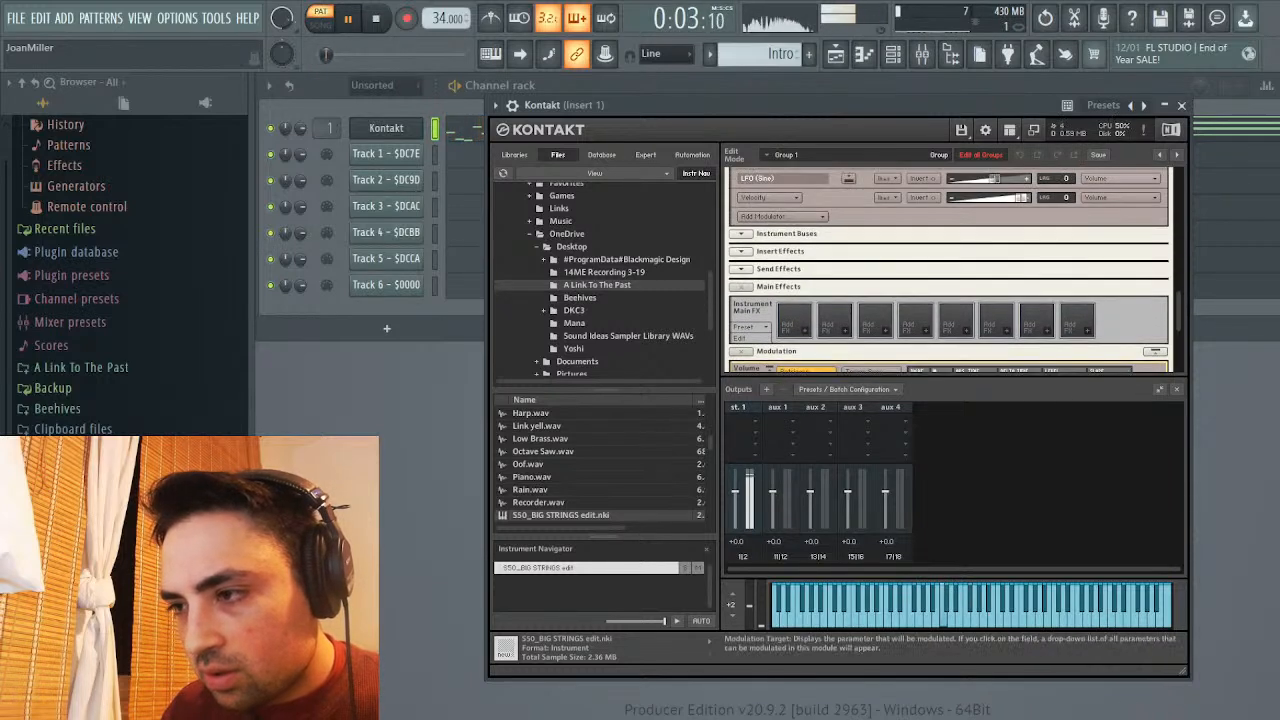
scroll(948, 270, "up", 6)
scroll(948, 270, "up", 10)
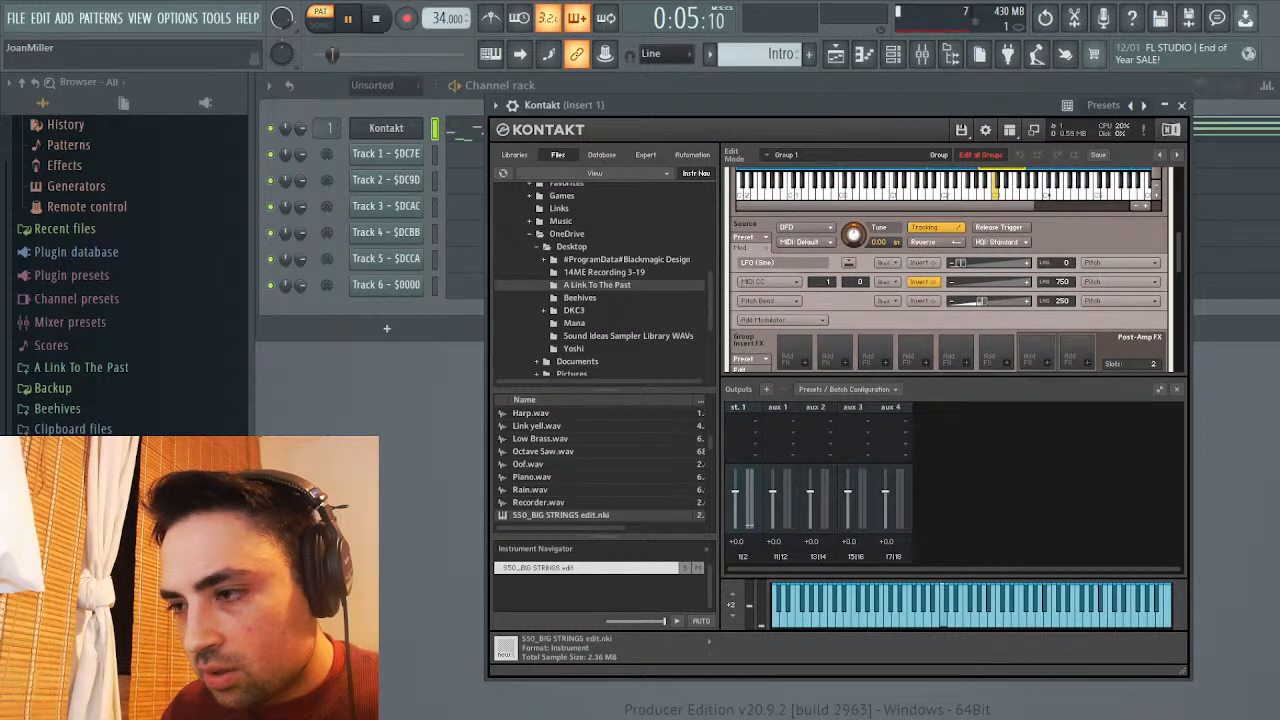
scroll(948, 270, "up", 3)
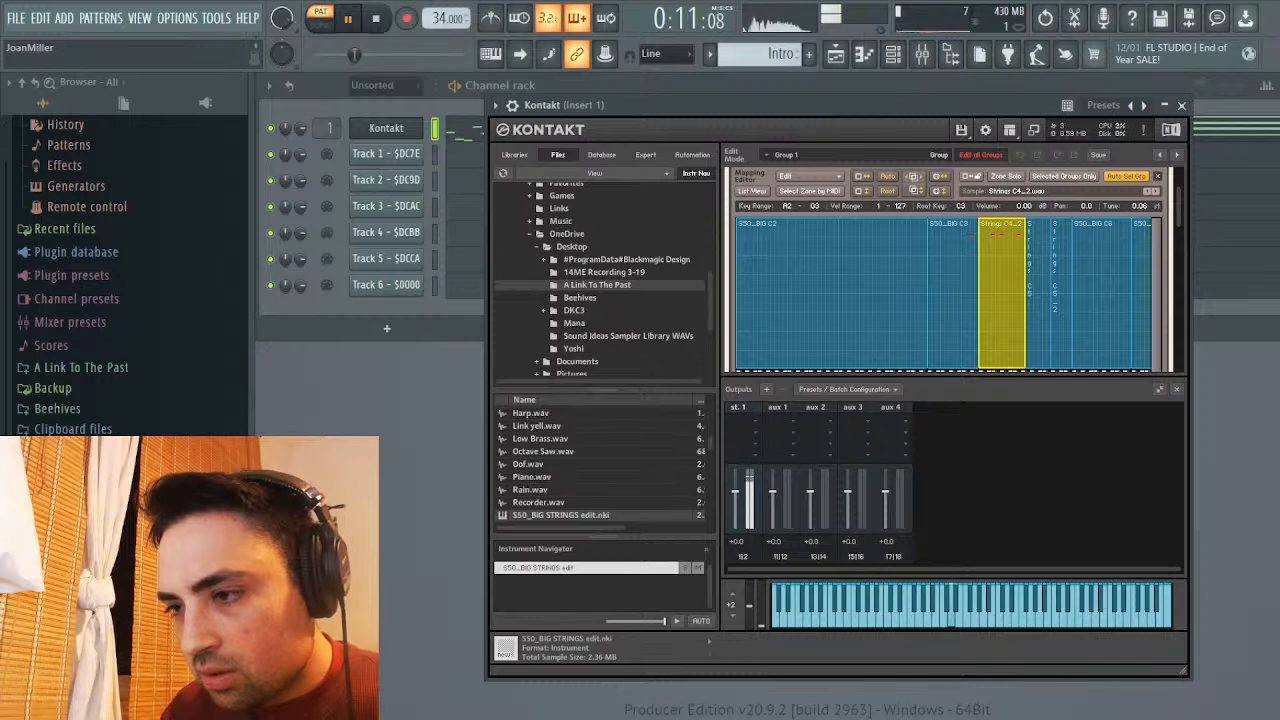
double_click(1002, 290)
left_click(376, 18)
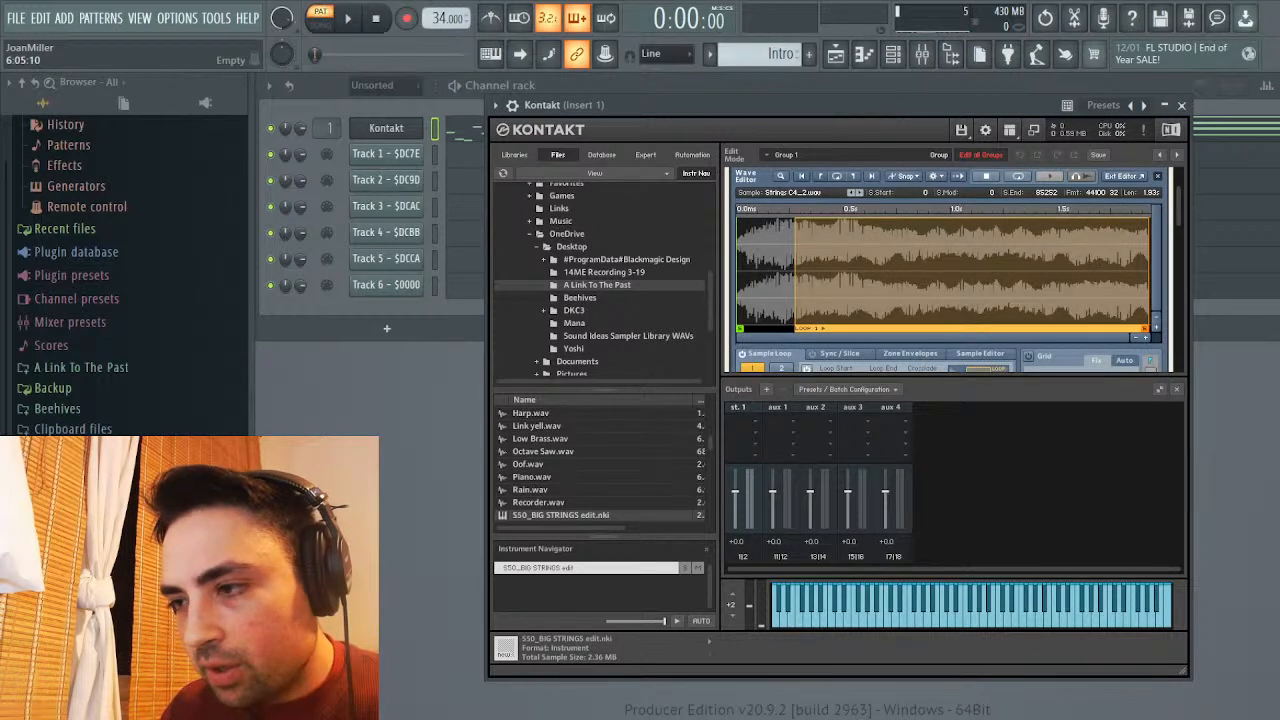
Audition the Strings C4_2.wav zone while switching between the Mapping Editor and its looped waveform
scroll(940, 260, "up", 2)
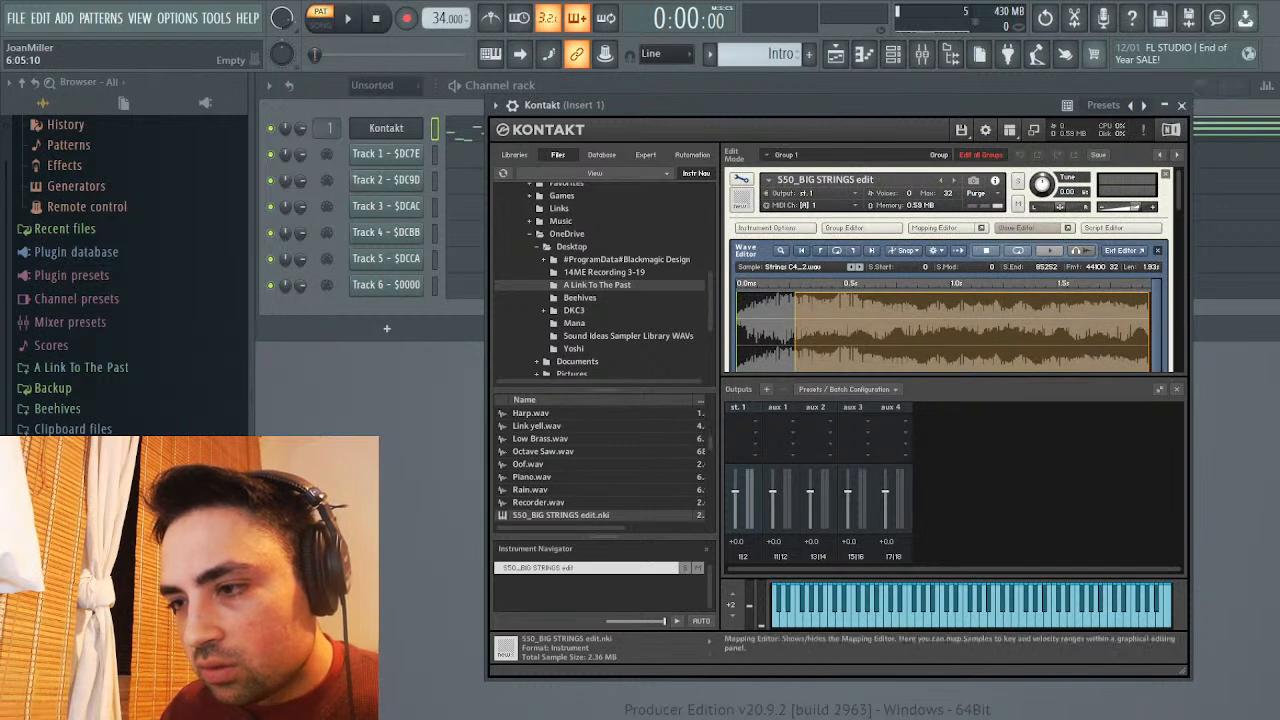
left_click(934, 227)
scroll(940, 260, "down", 1)
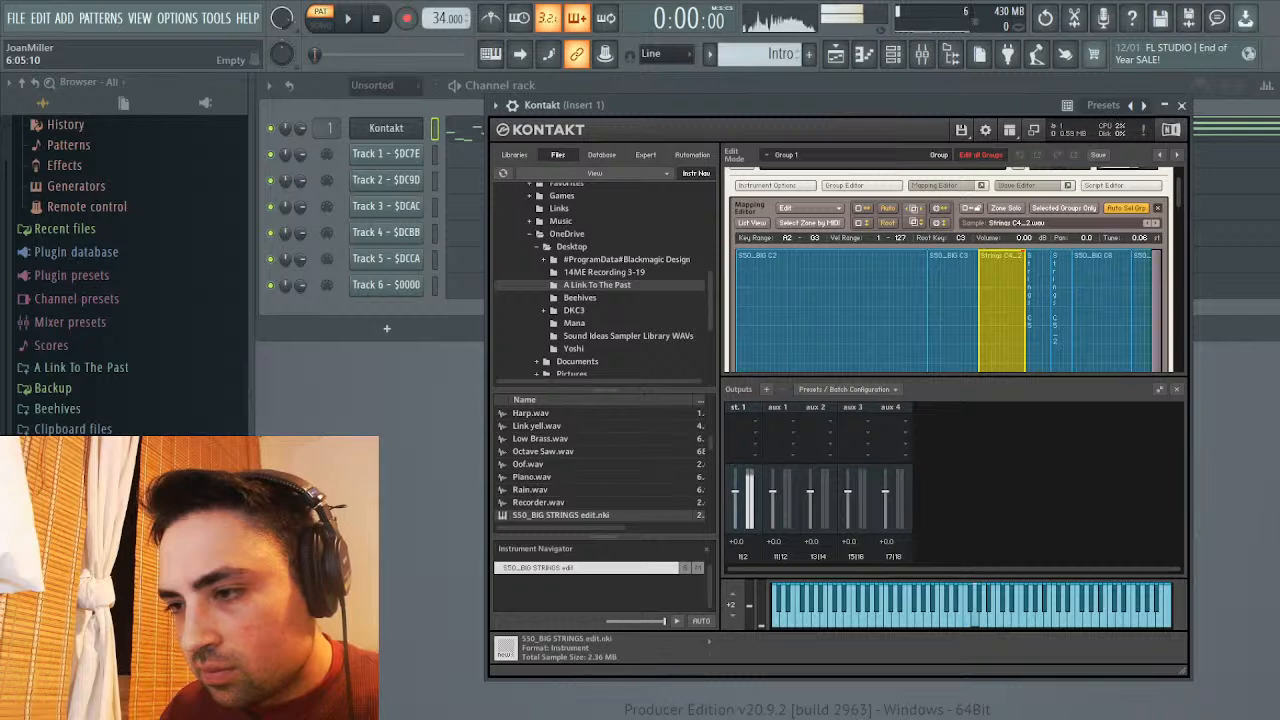
left_click(1016, 185)
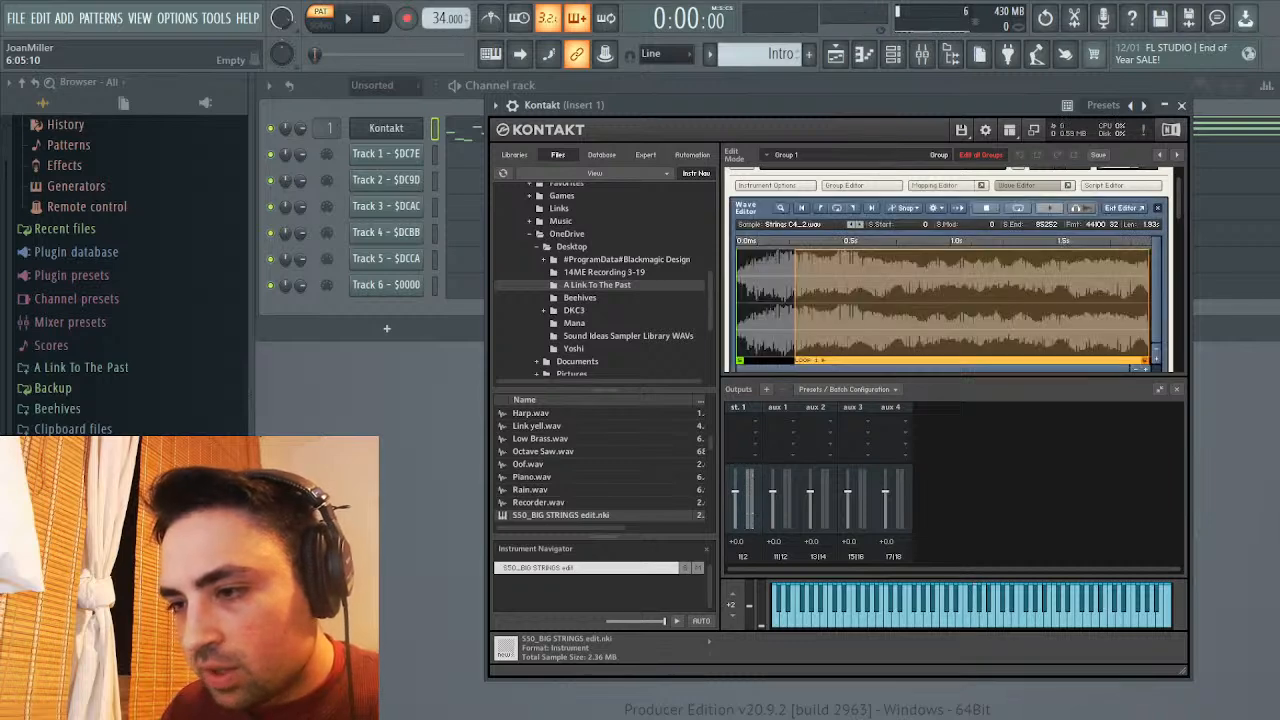
left_click(934, 185)
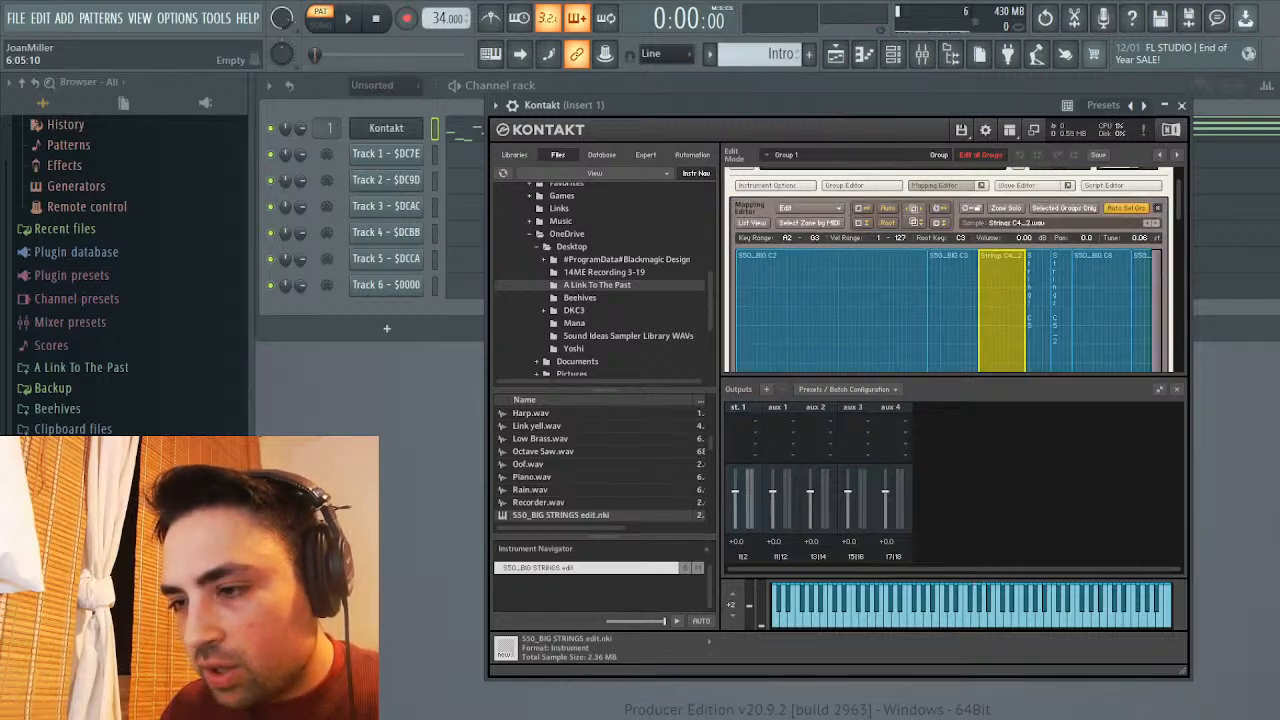
left_click(1016, 185)
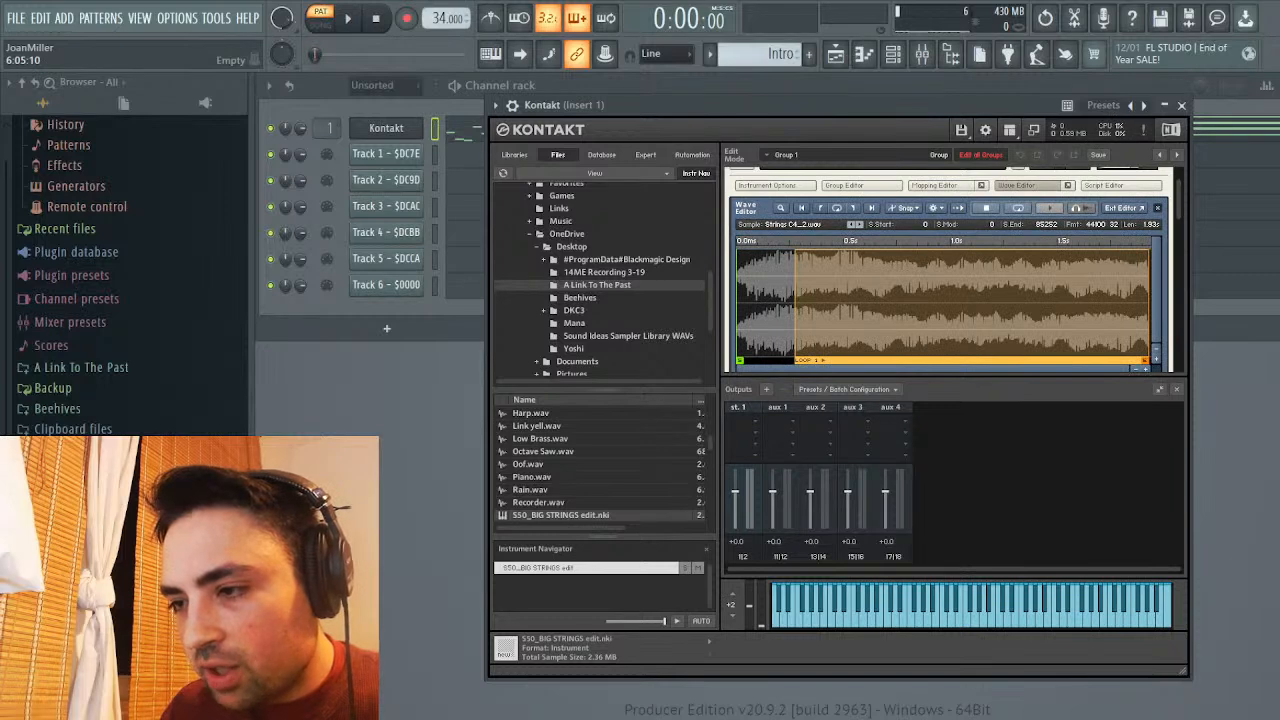
In the Loop Edit view, move the loop start of Strings C4_2.wav to 12082 and save the project
scroll(948, 270, "down", 5)
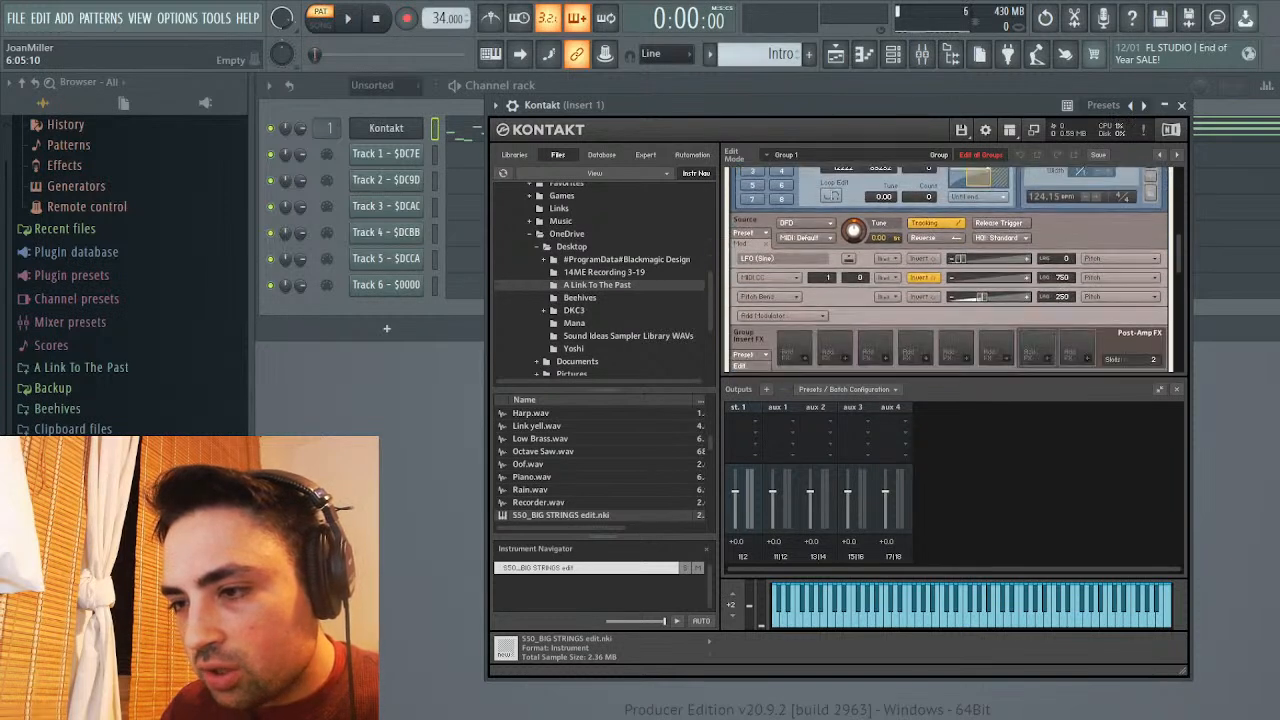
scroll(948, 270, "up", 5)
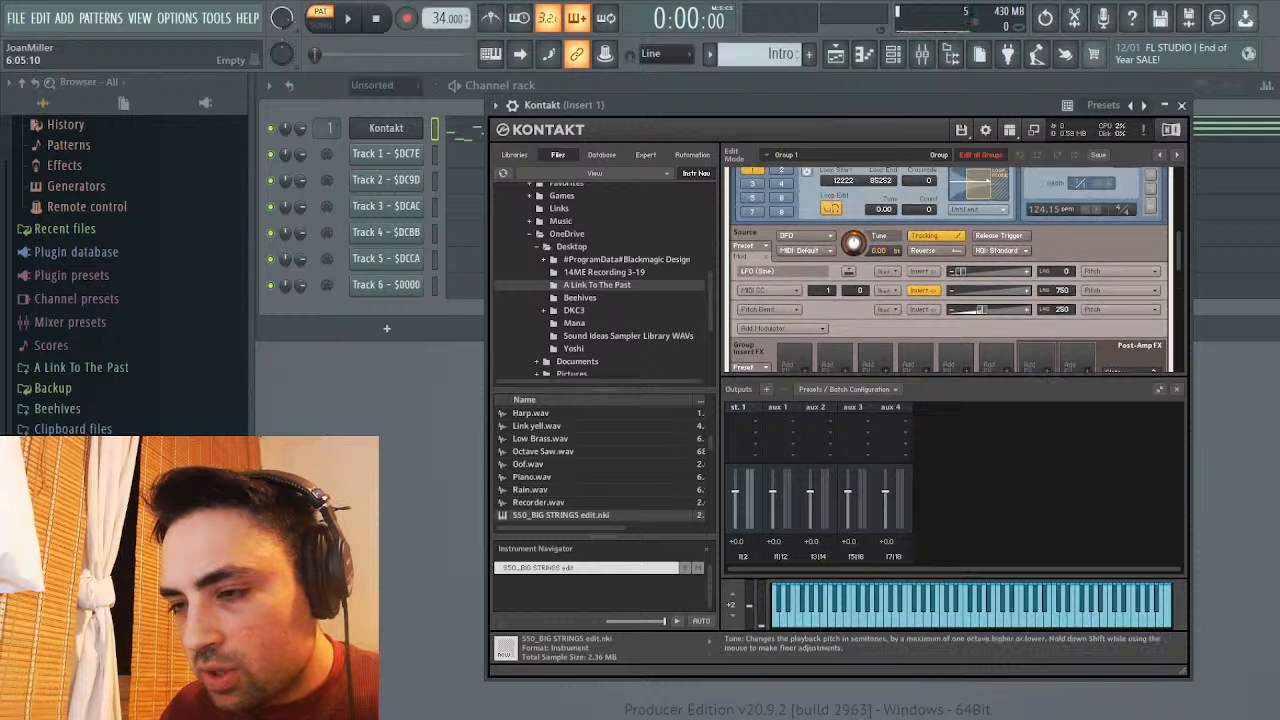
scroll(948, 270, "up", 1)
left_click_drag(843, 329, 843, 373)
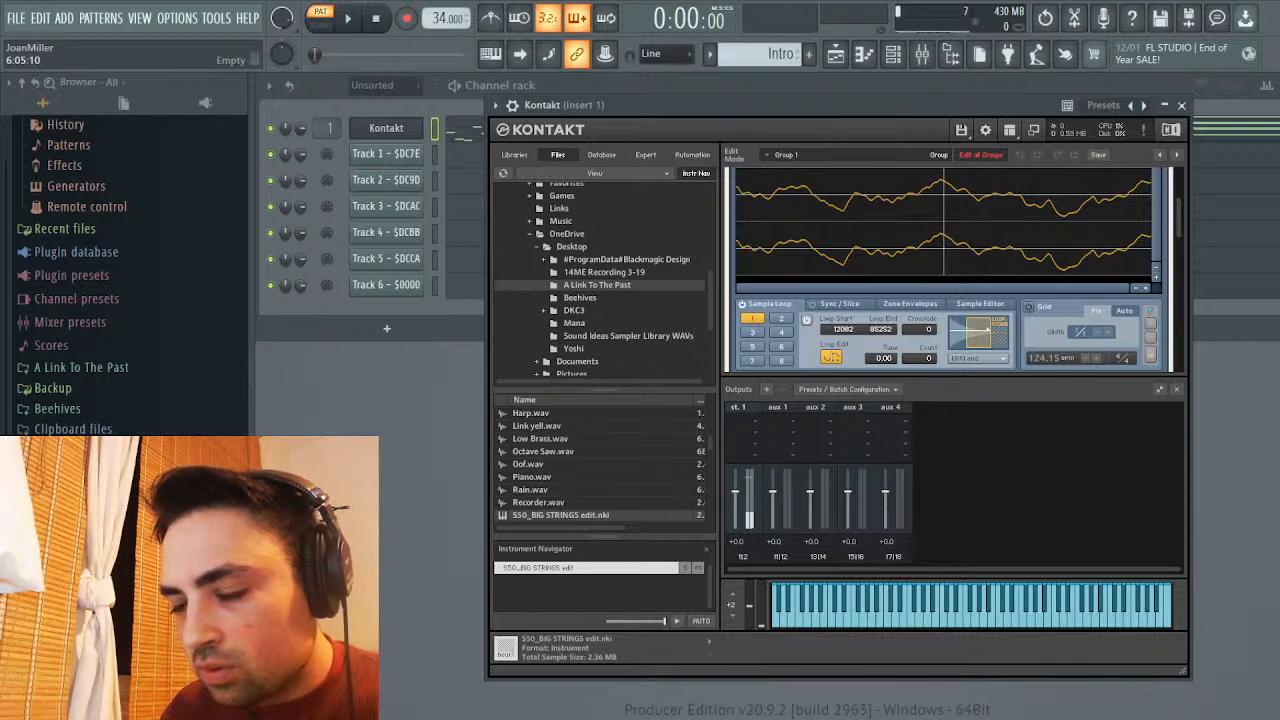
scroll(949, 270, "up", 3)
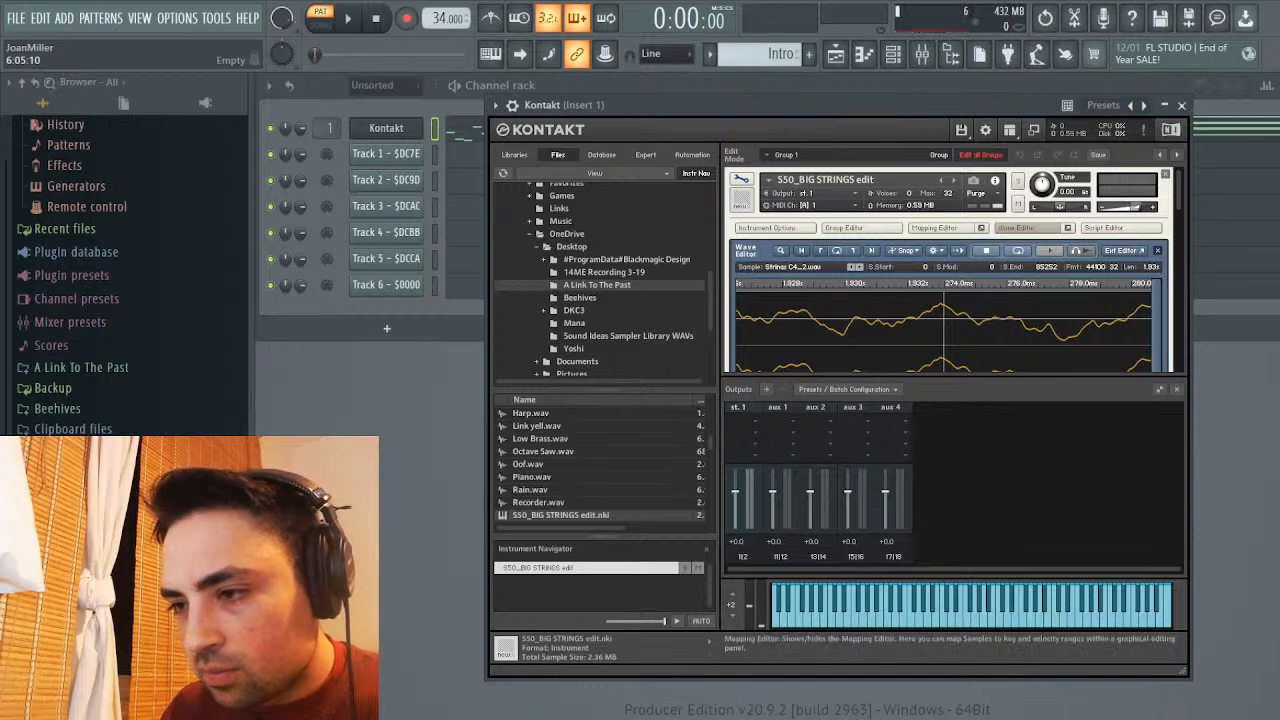
left_click(934, 227)
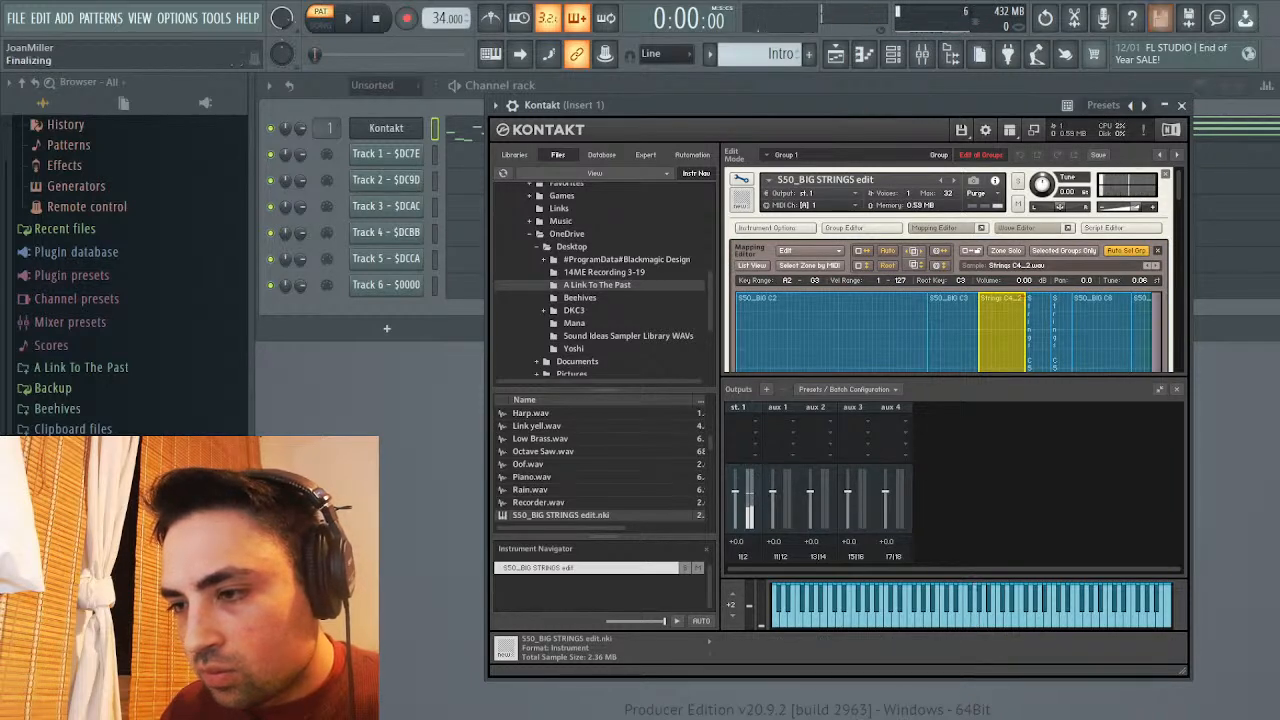
left_click(1015, 228)
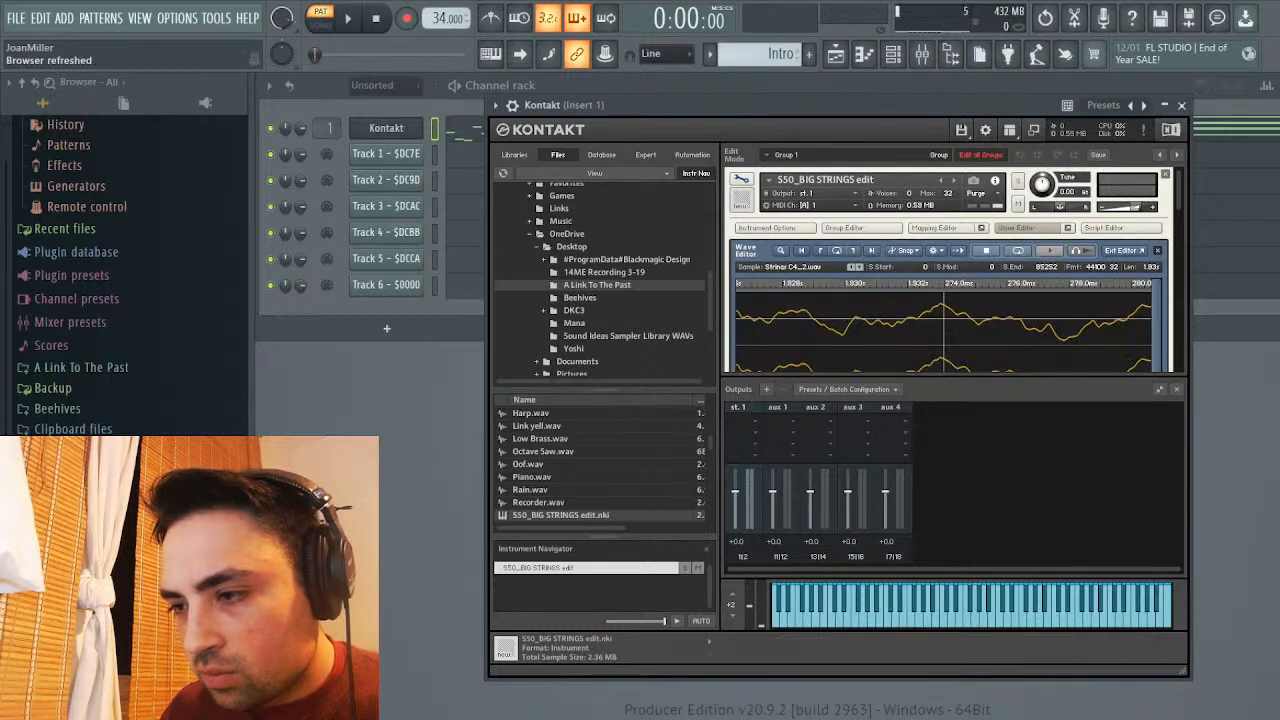
Fine-tune the Strings C4_2.wav loop start by trying 12081 and 12083, settle on 12082, and return to the Mapping Editor
scroll(950, 270, "down", 2)
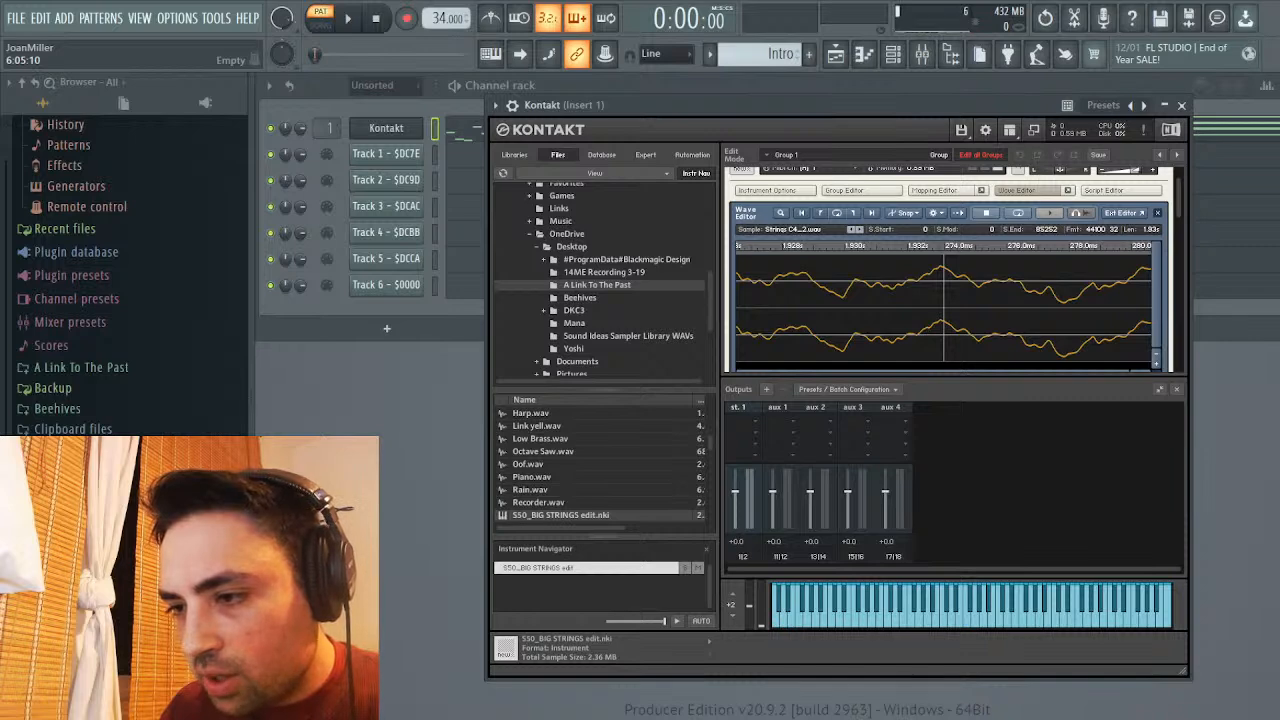
scroll(950, 270, "down", 5)
scroll(840, 283, "up", 3)
scroll(840, 283, "down", 1)
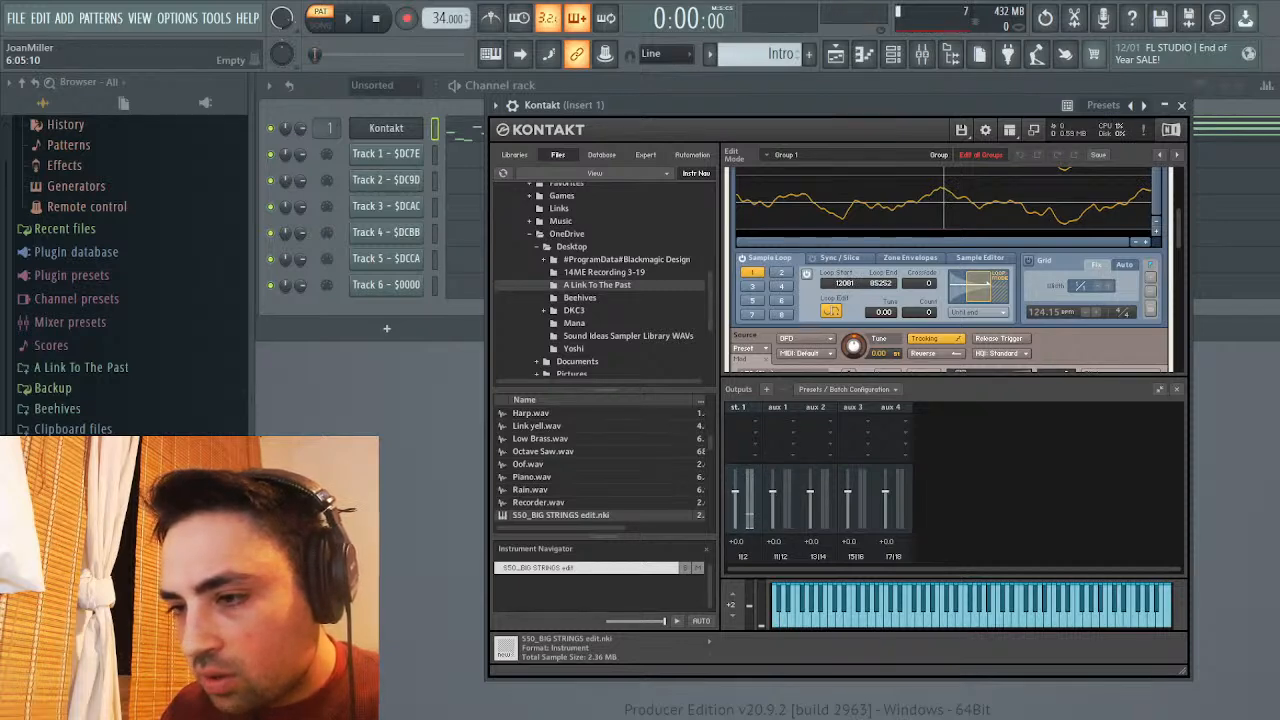
scroll(843, 283, "up", 1)
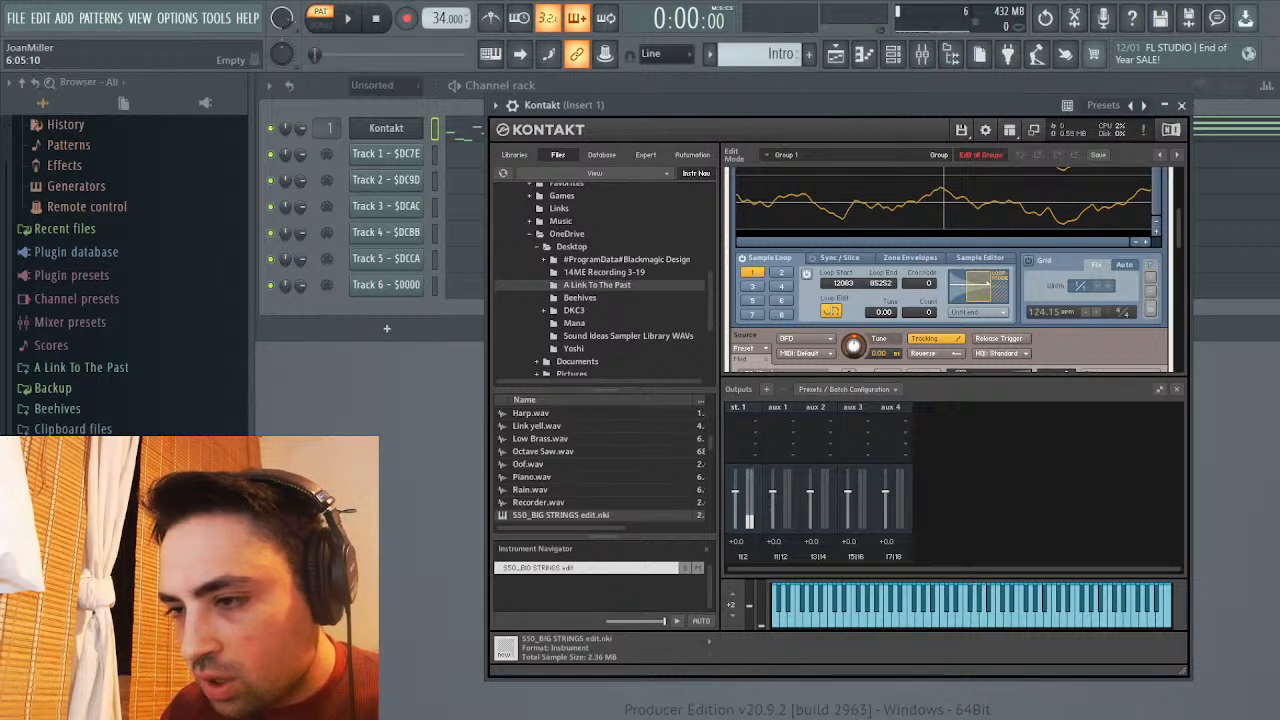
scroll(843, 283, "up", 1)
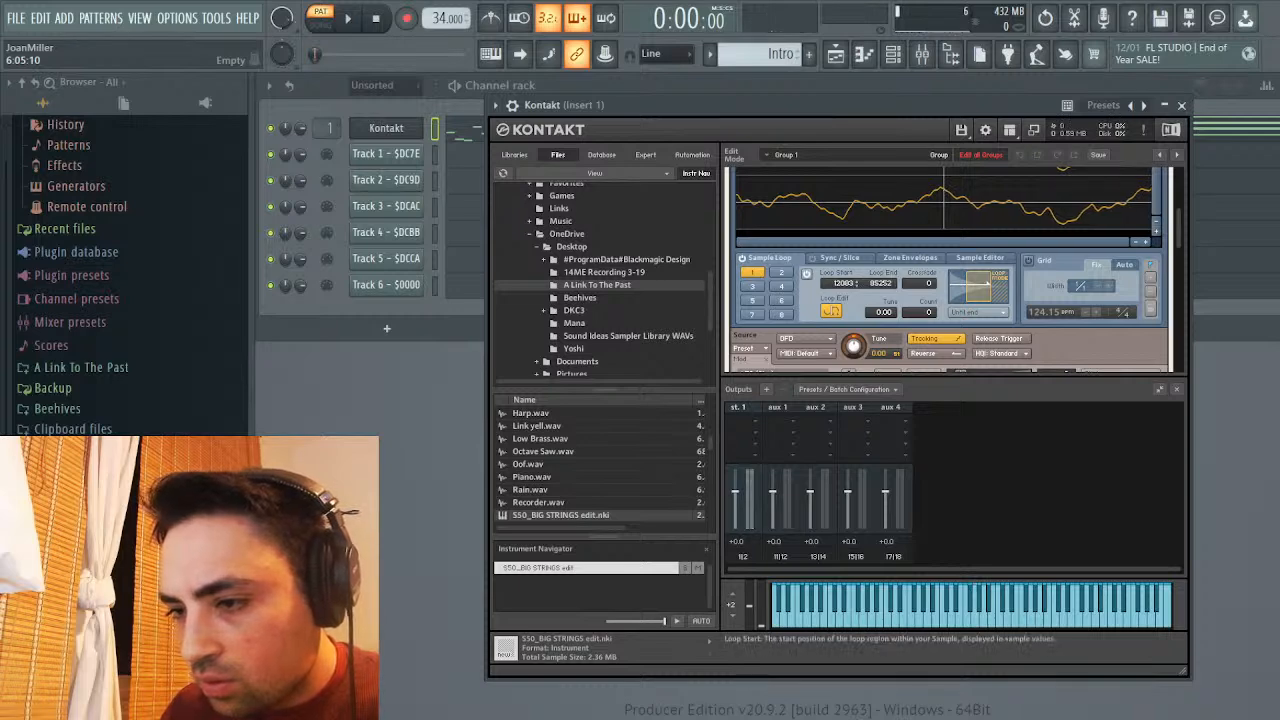
scroll(843, 283, "down", 1)
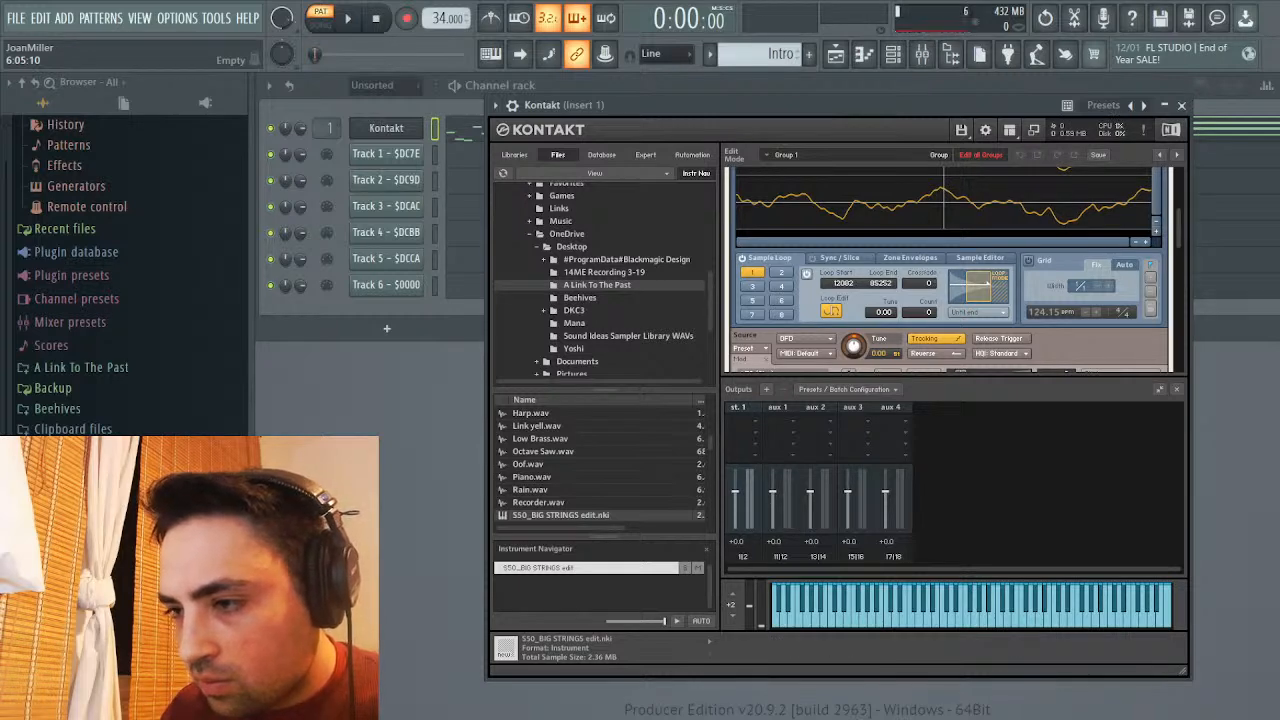
scroll(950, 270, "up", 2)
left_click(1015, 228)
left_click(934, 228)
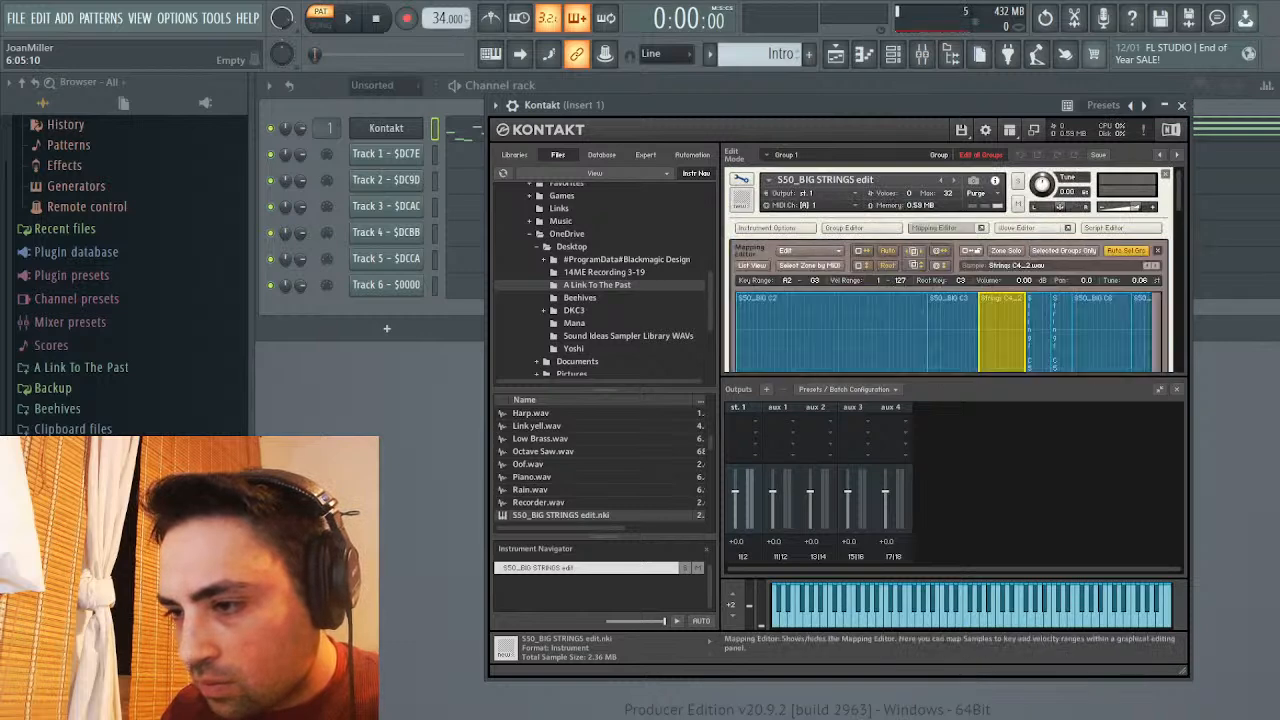
scroll(950, 300, "down", 1)
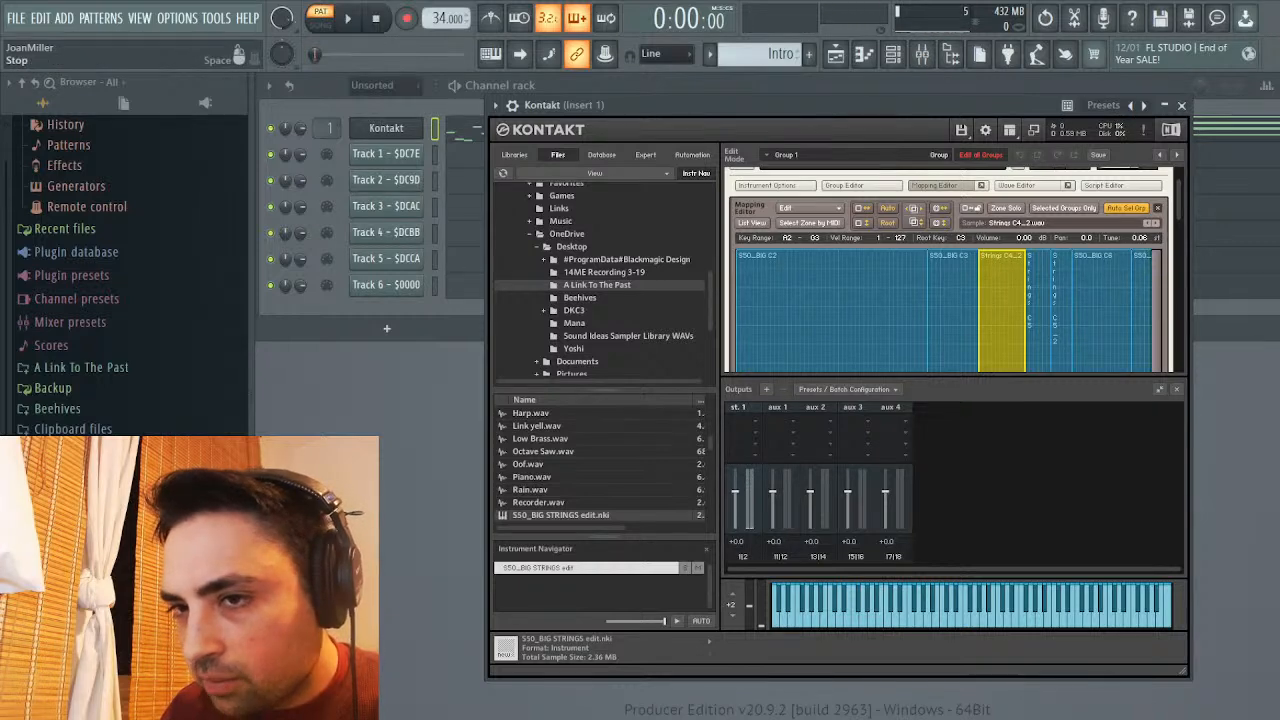
Play the Intro while readjusting the release end point of the strings' volume envelope, stop playback, and close the Kontakt window
key("space")
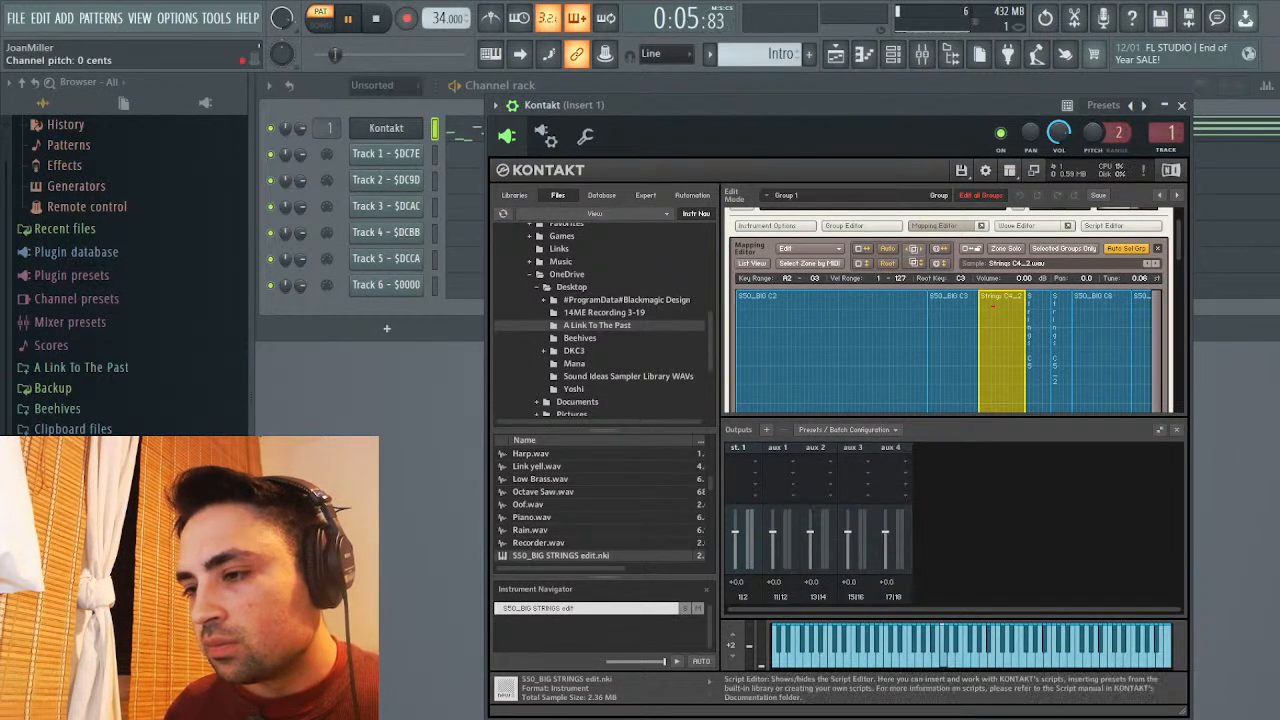
scroll(949, 310, "down", 10)
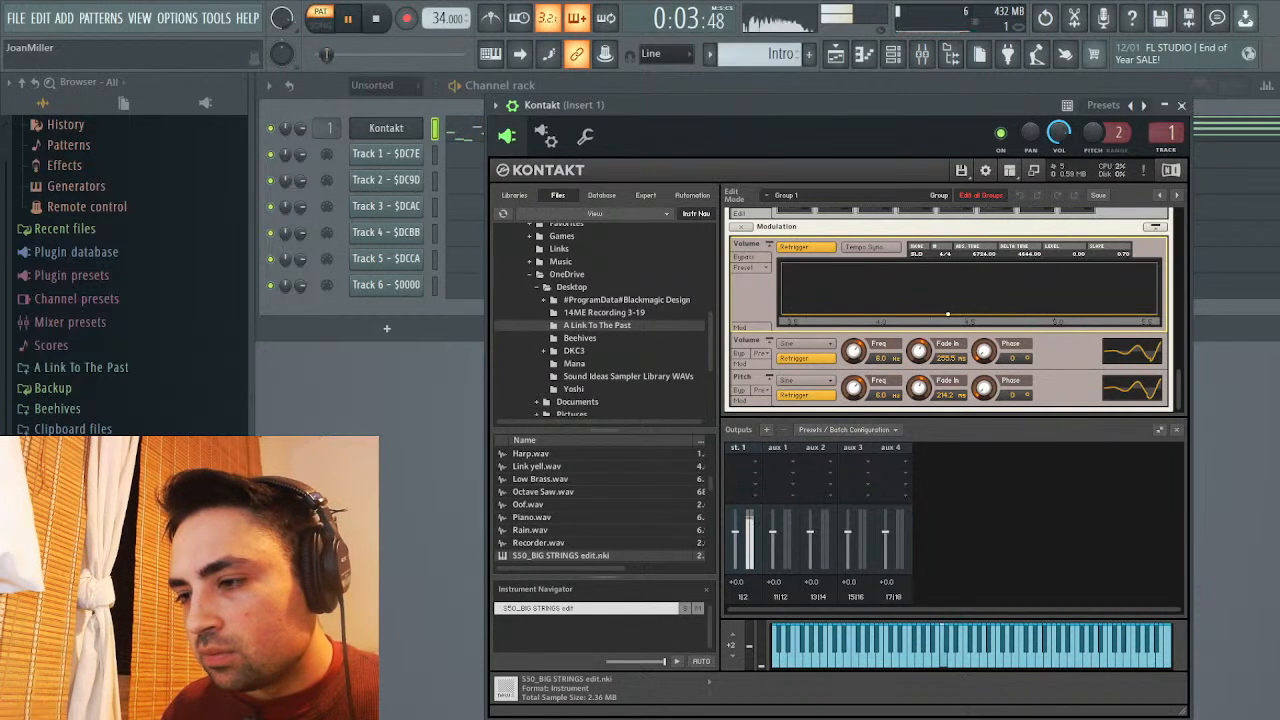
scroll(949, 310, "up", 10)
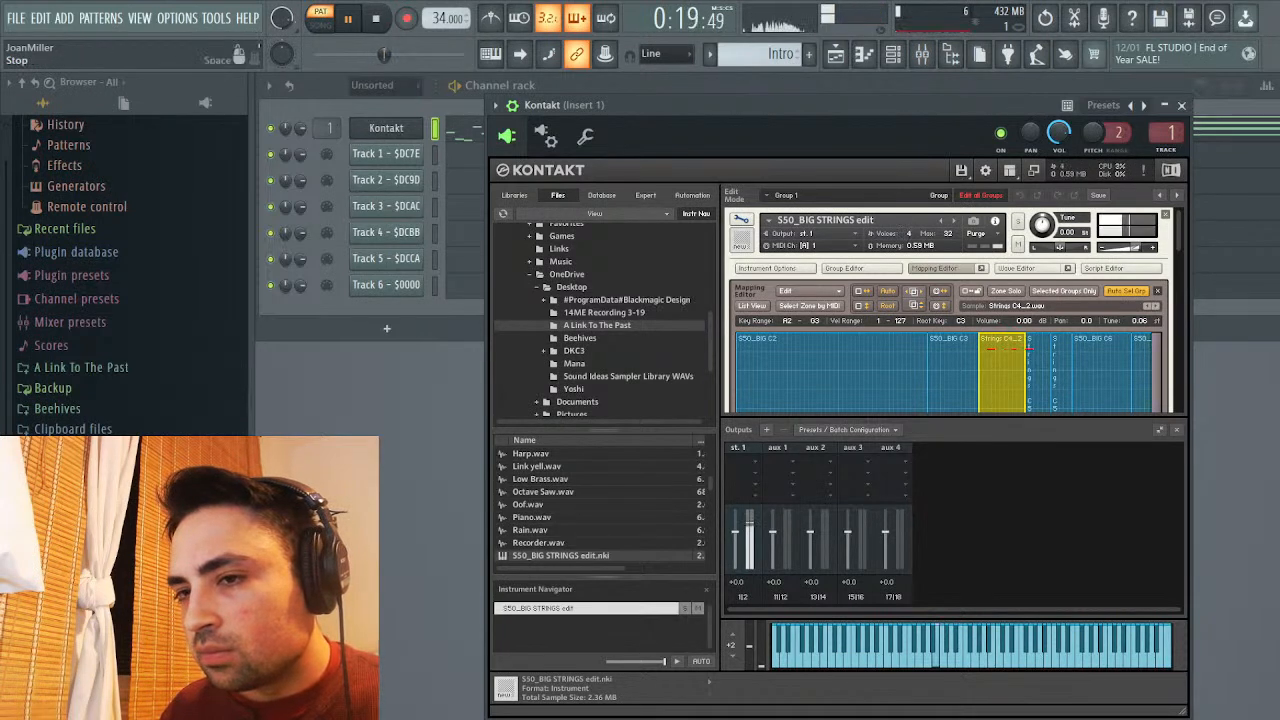
left_click(375, 18)
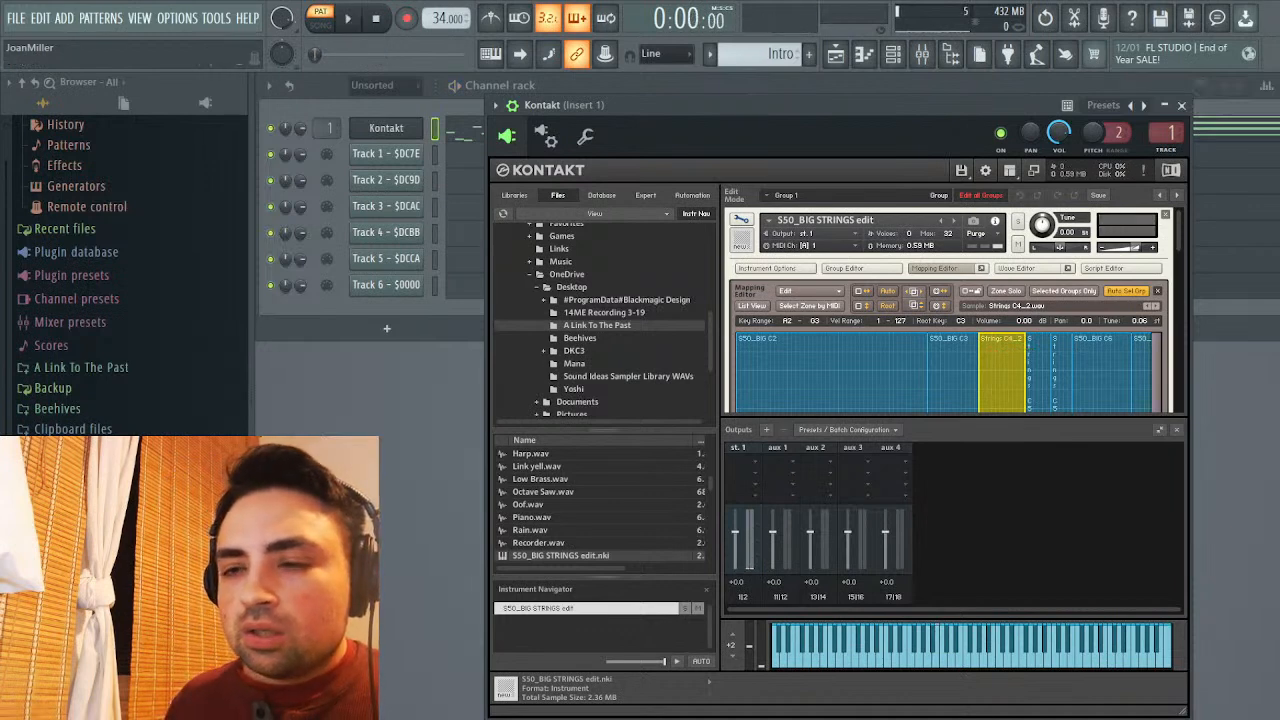
left_click(1181, 105)
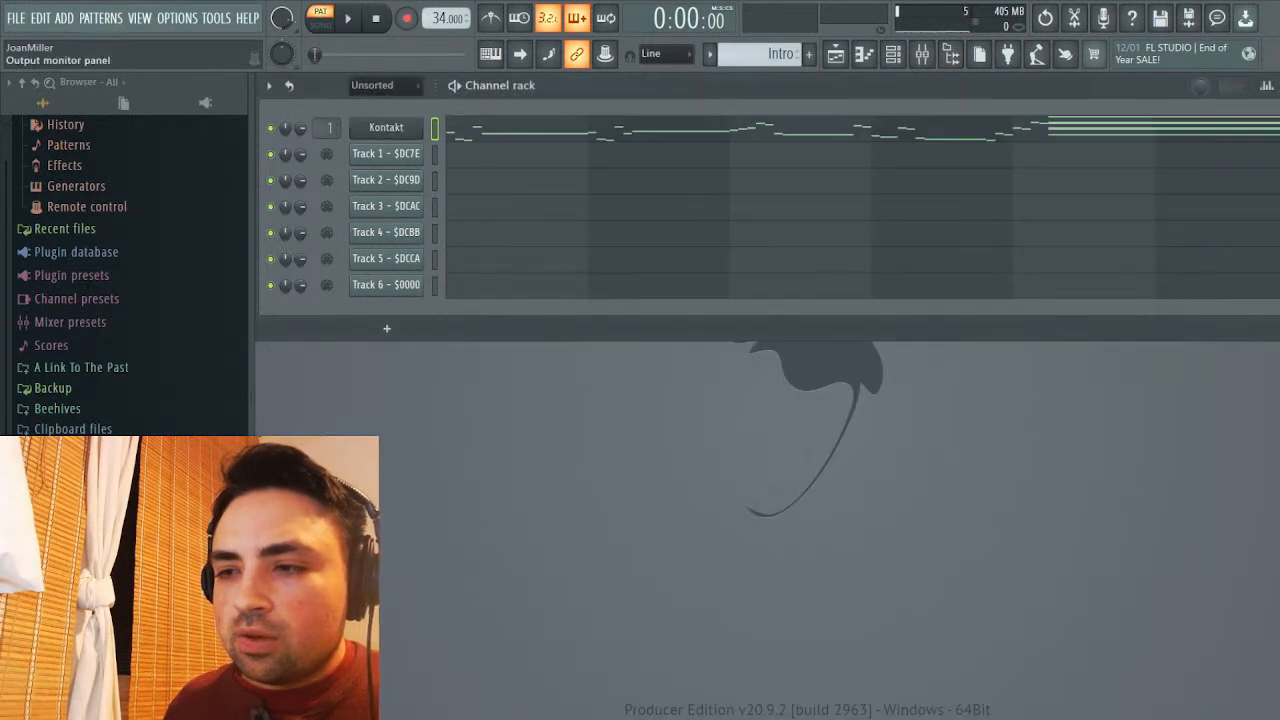
Switch to the Ancient Ruins pattern and roll the project history back to the Piano roll note color entry before the legato
scroll(762, 54, "down", 1)
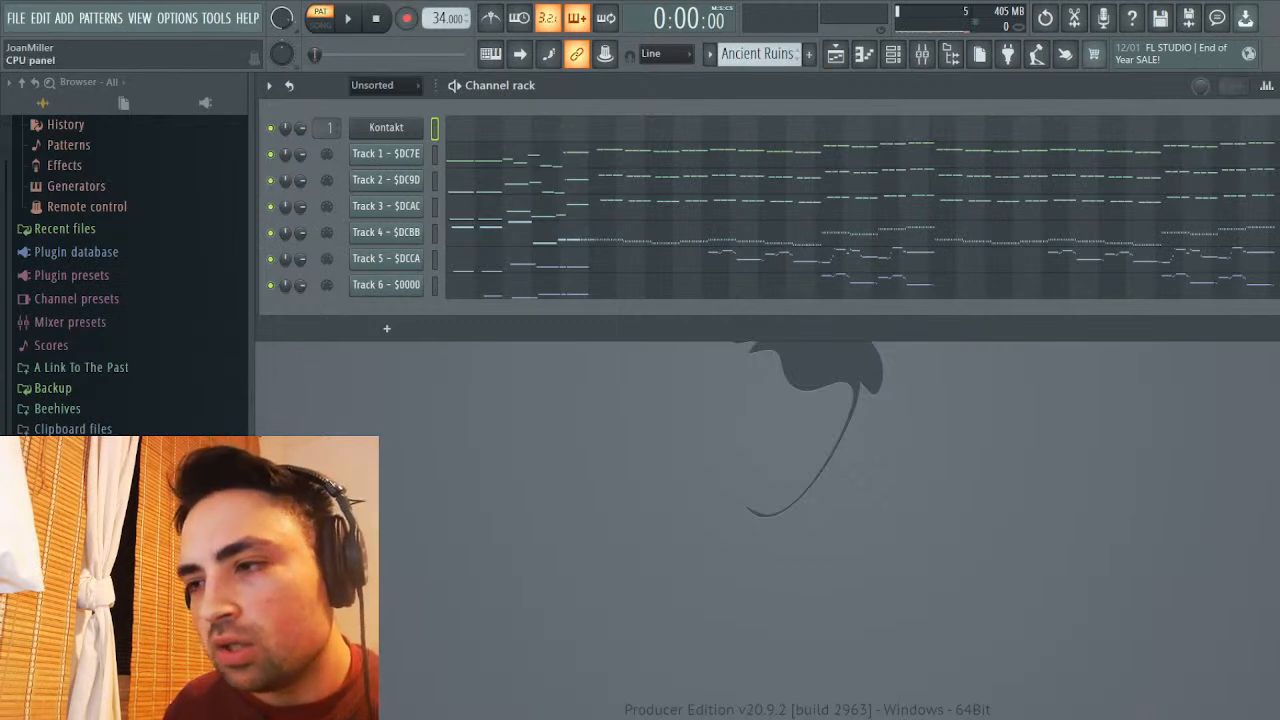
left_click(65, 124)
scroll(107, 335, "up", 3)
scroll(107, 335, "down", 5)
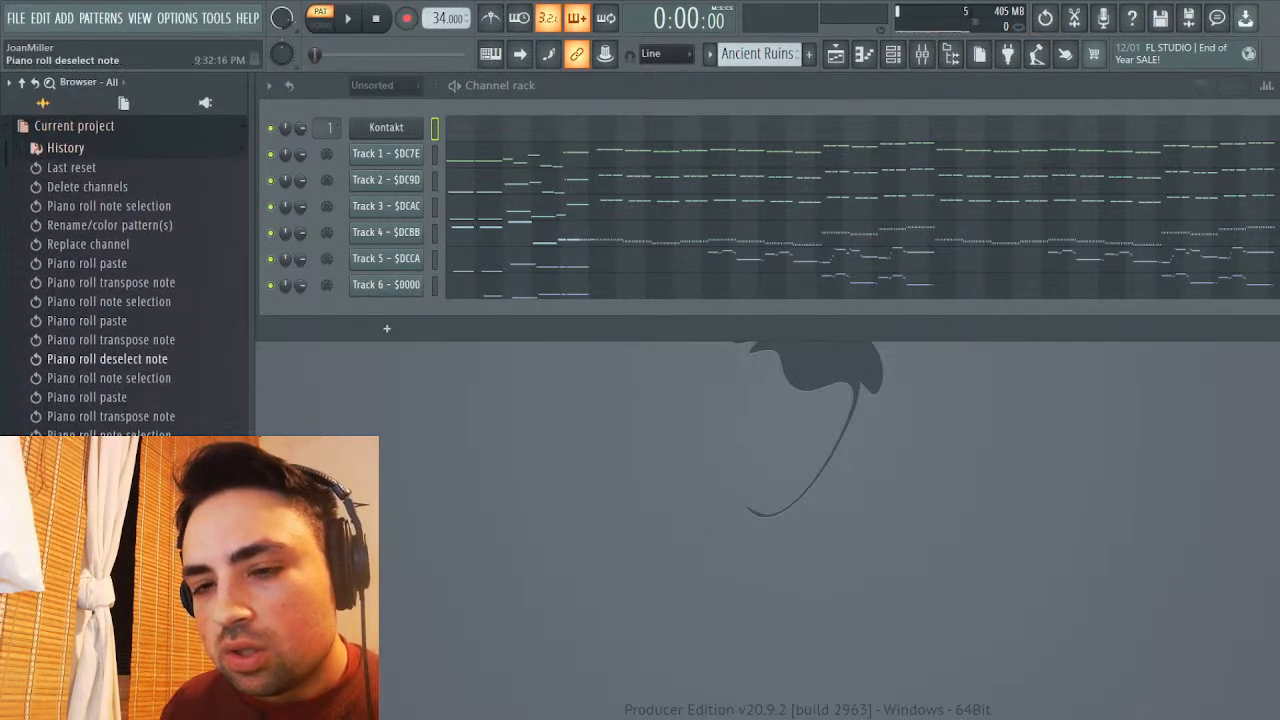
scroll(107, 335, "up", 3)
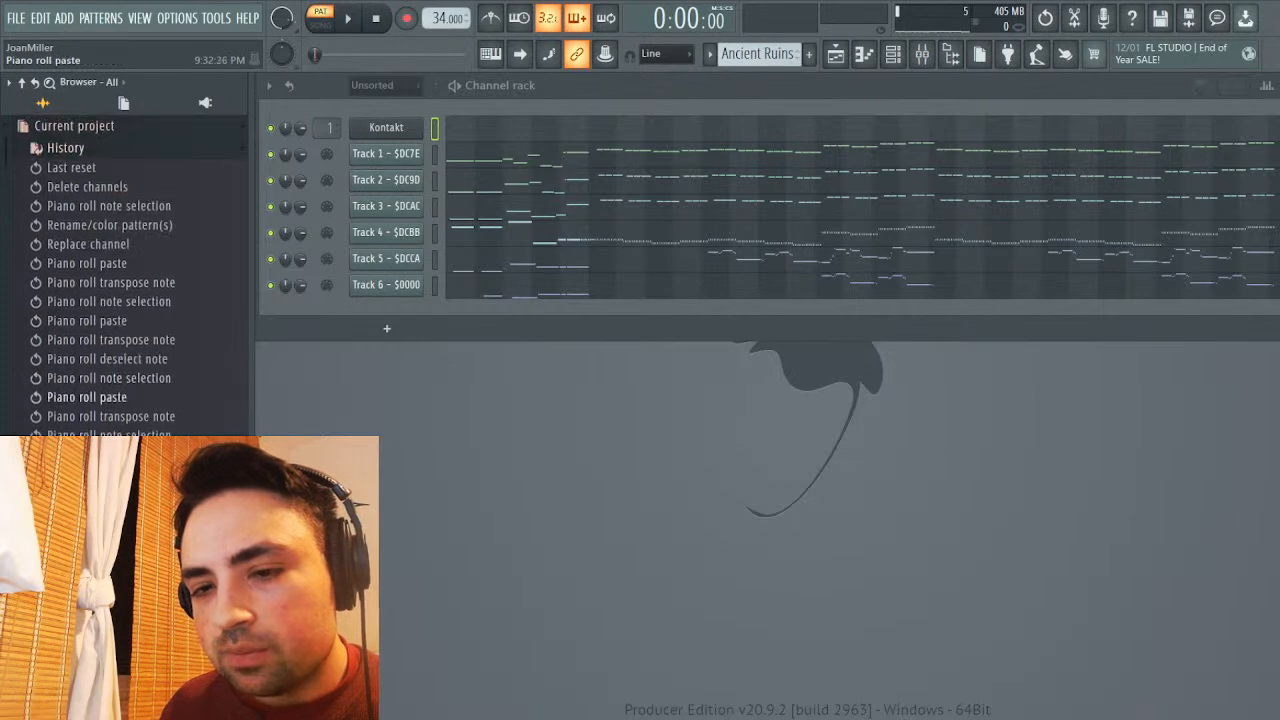
scroll(107, 335, "down", 2)
scroll(107, 397, "down", 5)
scroll(107, 397, "up", 2)
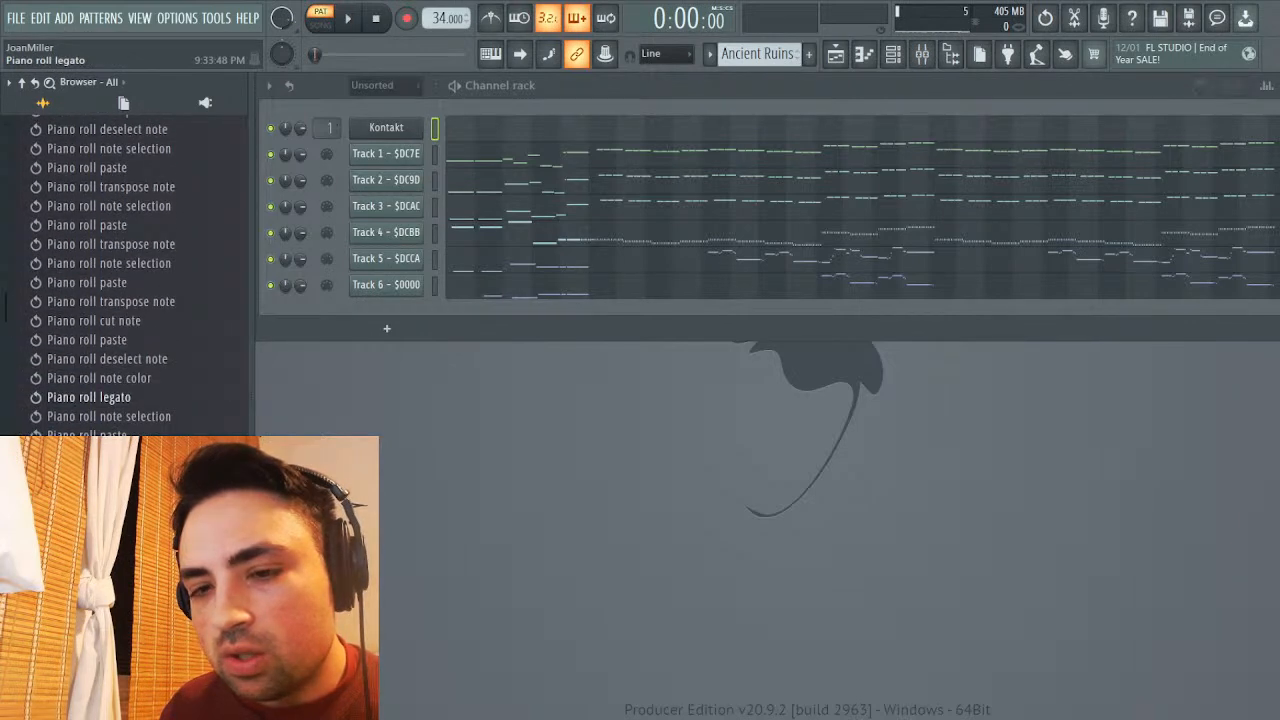
scroll(107, 397, "up", 3)
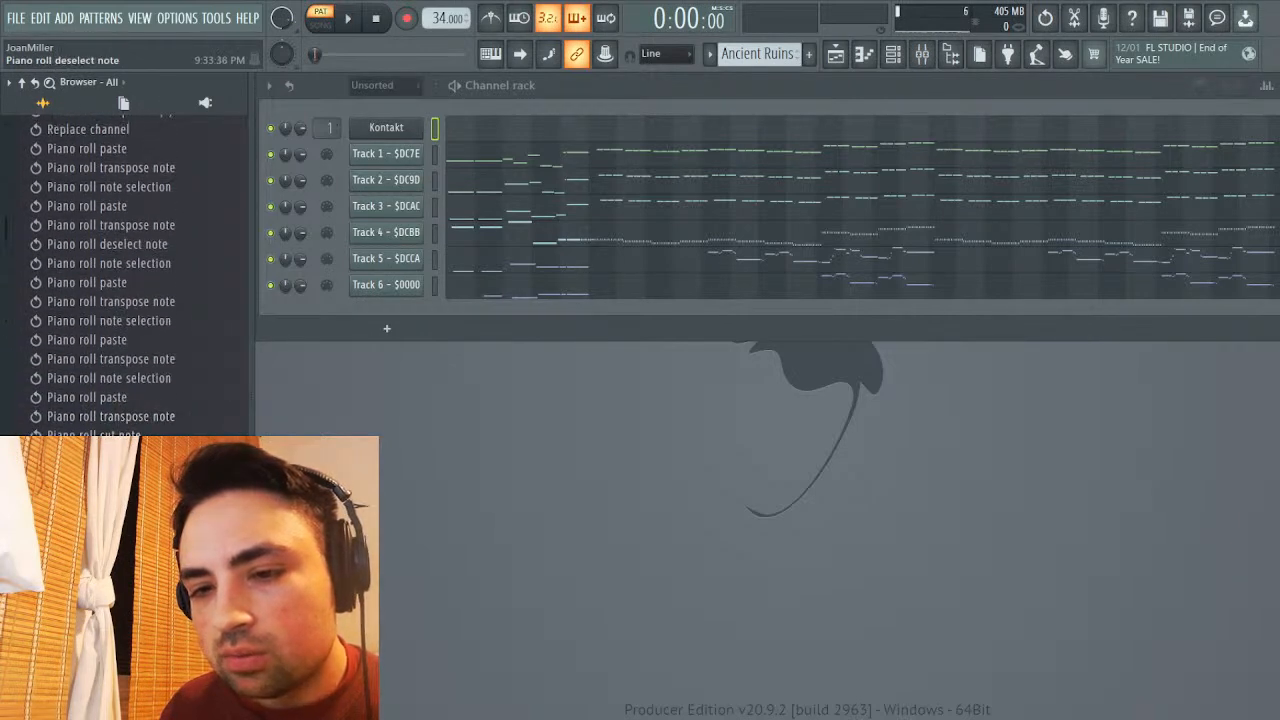
scroll(110, 282, "up", 3)
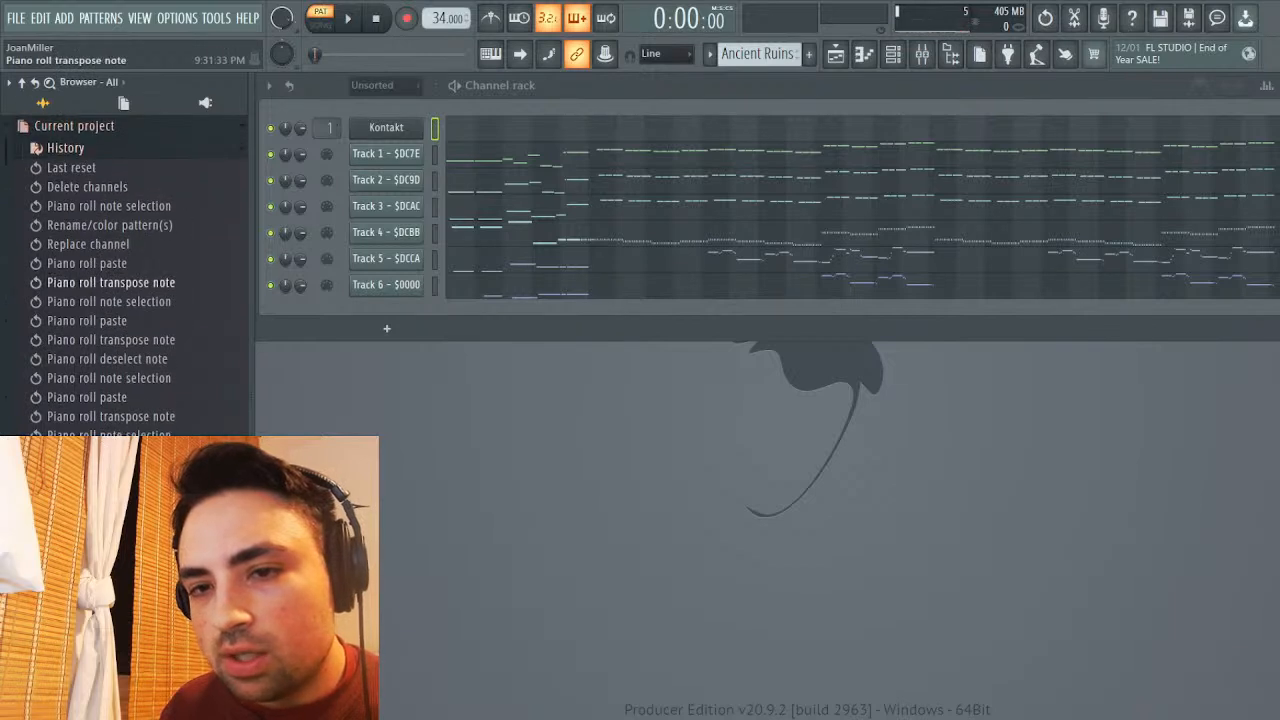
scroll(110, 378, "down", 6)
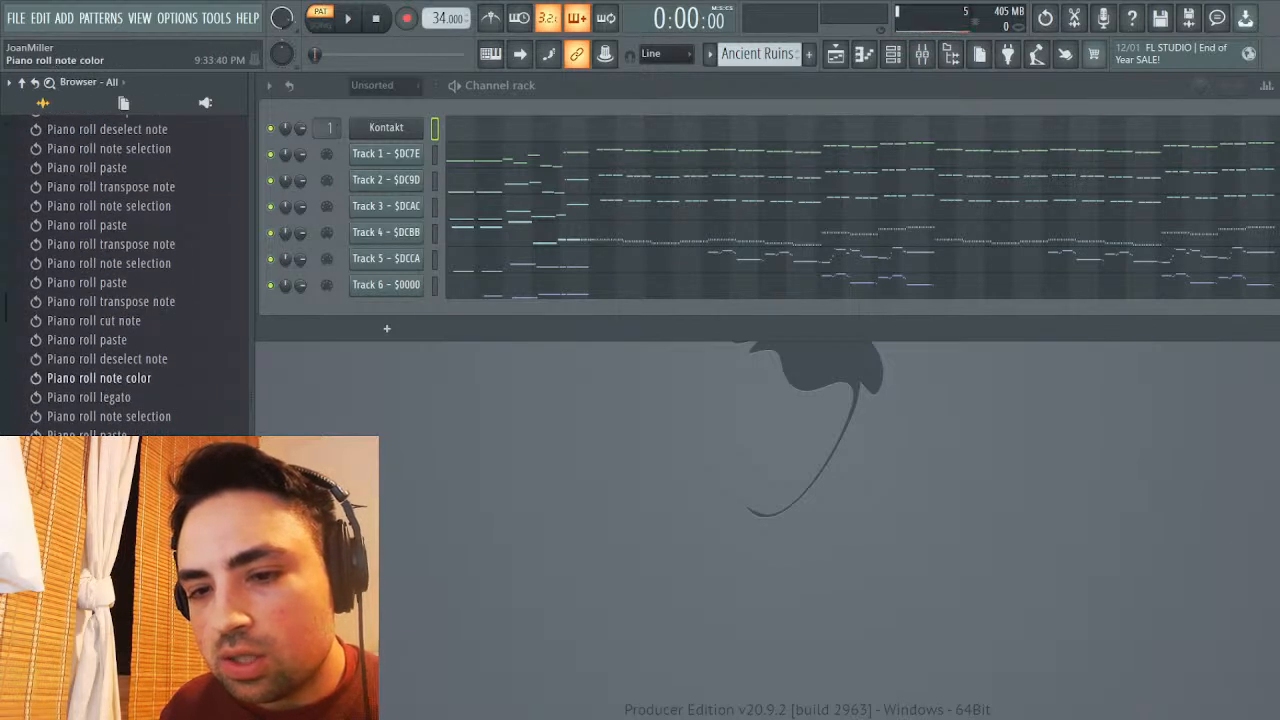
left_click(99, 378)
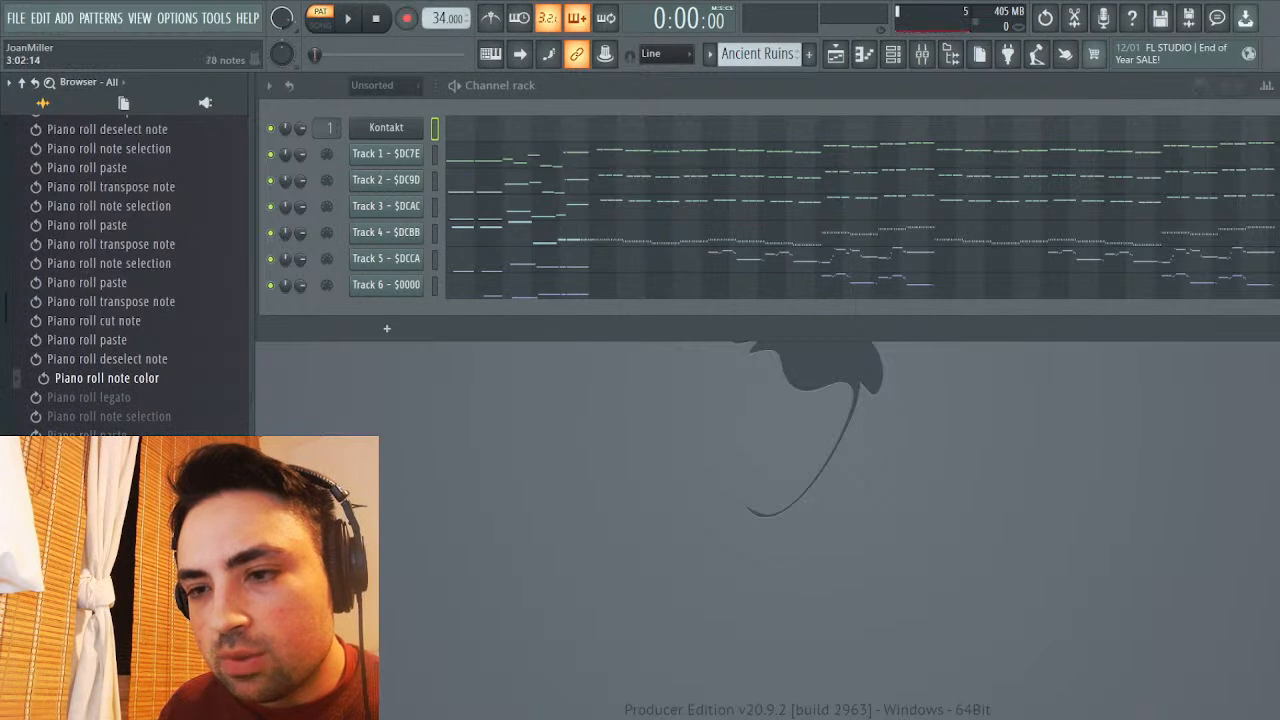
Copy the opening notes of Track 4 - $DCBB in the Ancient Ruins pattern into the Kontakt piano roll of the Intro pattern
left_click(505, 232)
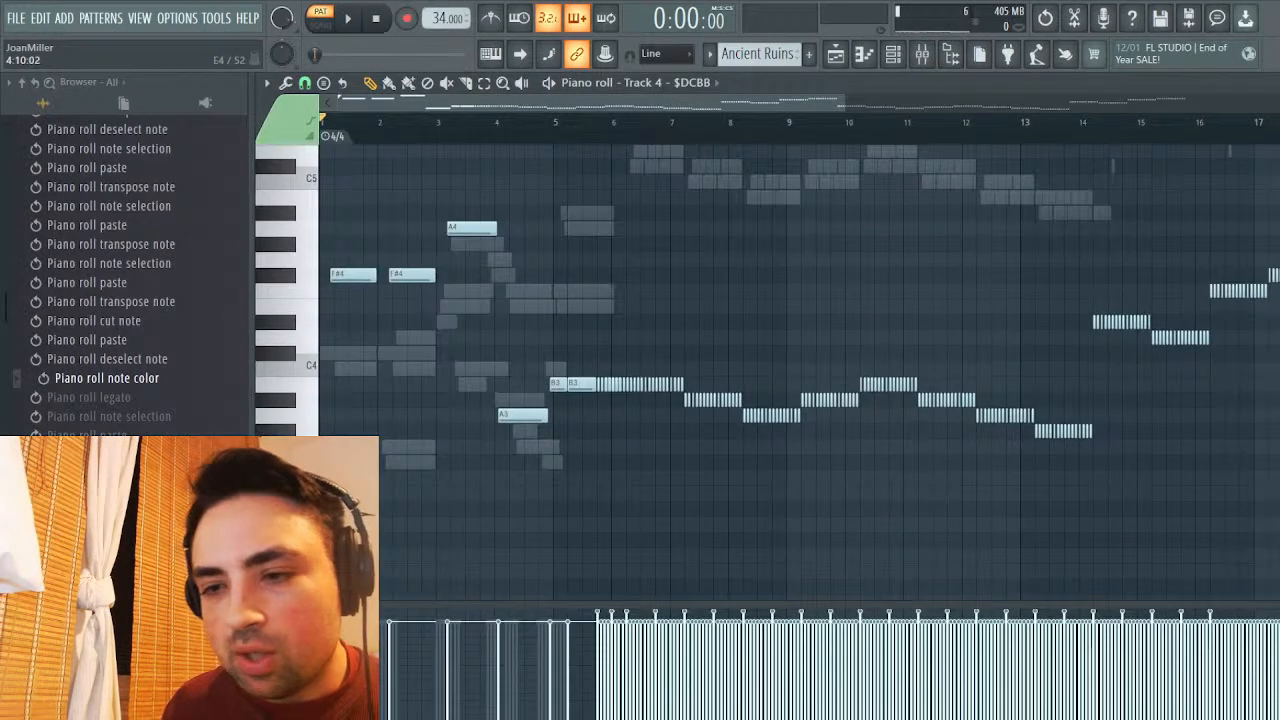
left_click_drag(587, 174, 319, 487)
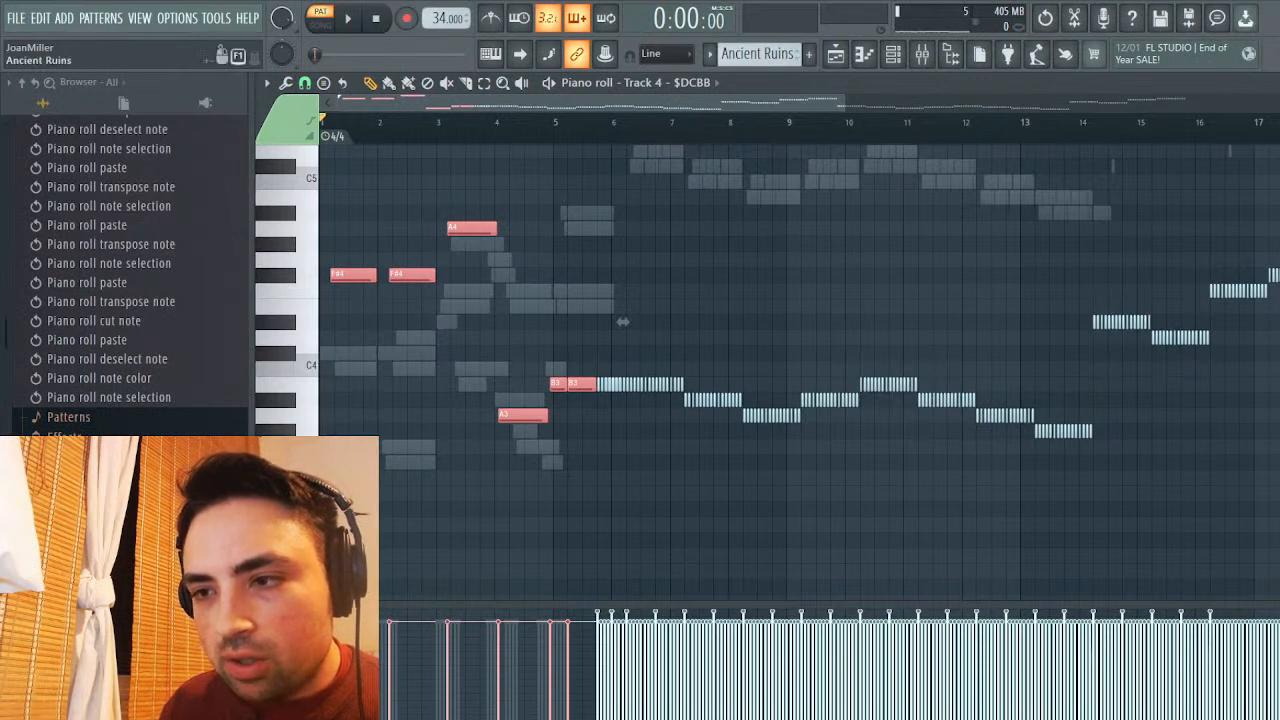
left_click(650, 160)
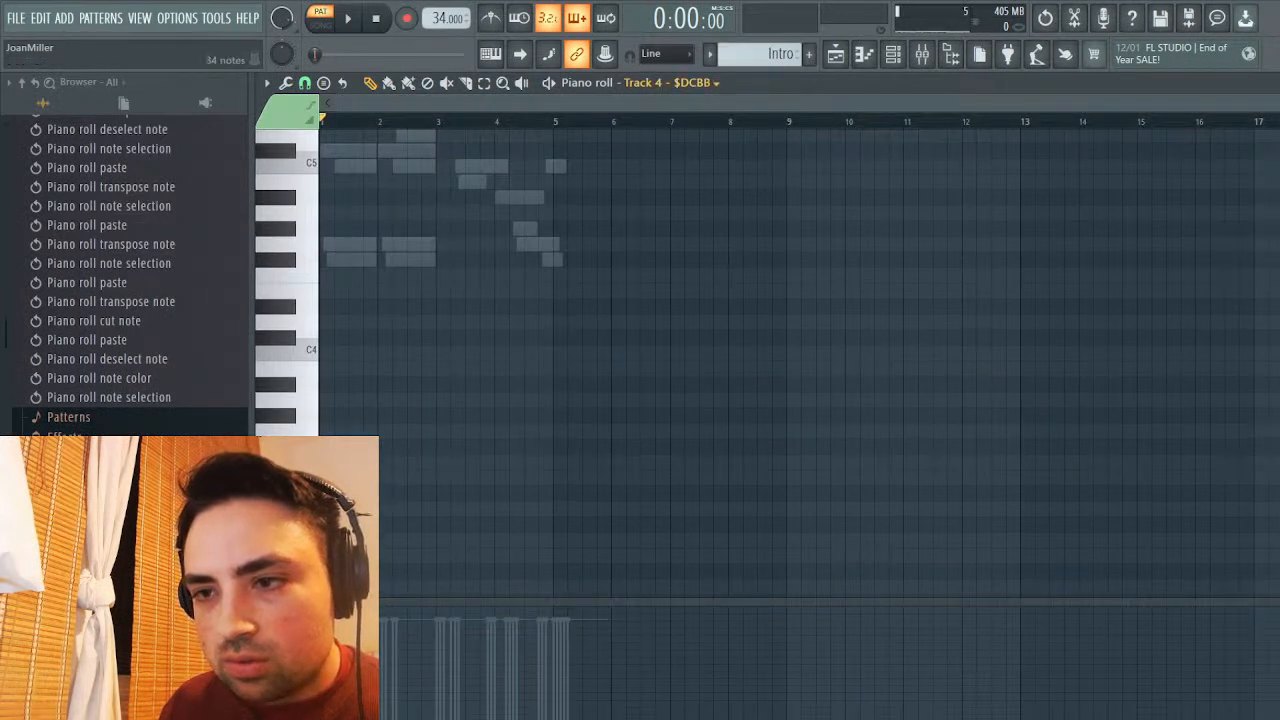
scroll(650, 82, "down", 1)
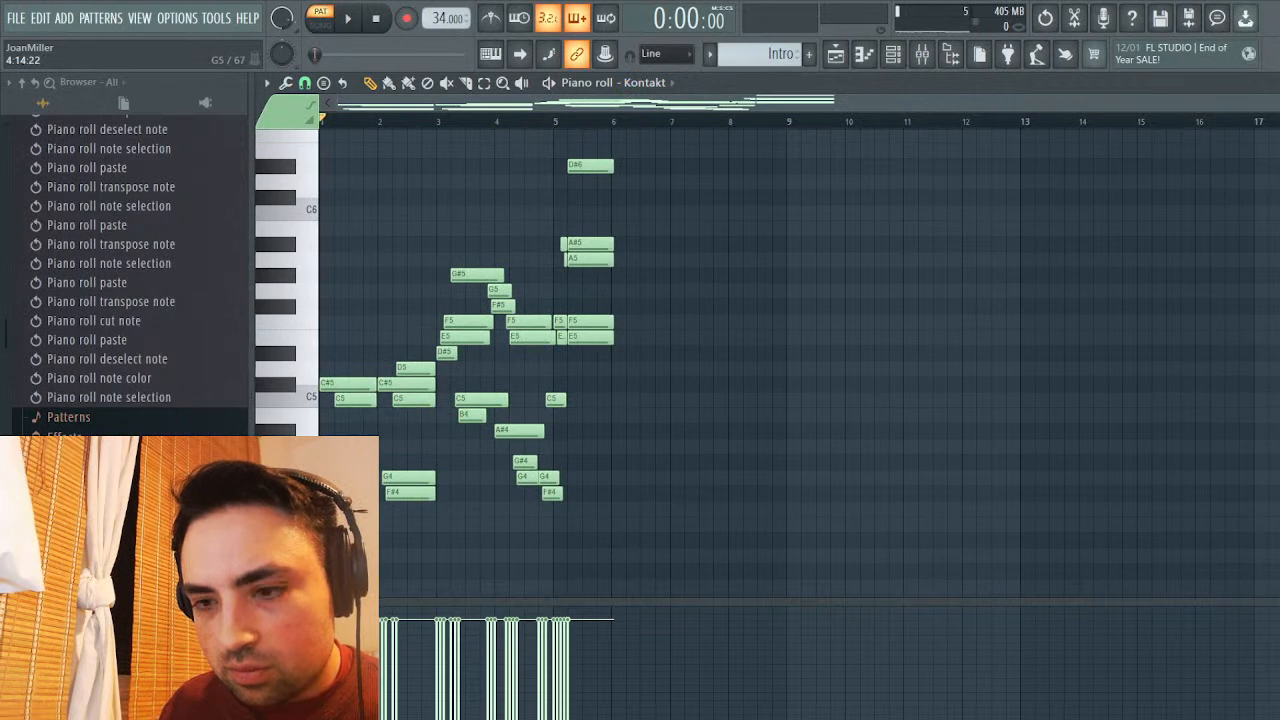
key("ctrl+v")
scroll(620, 400, "down", 3)
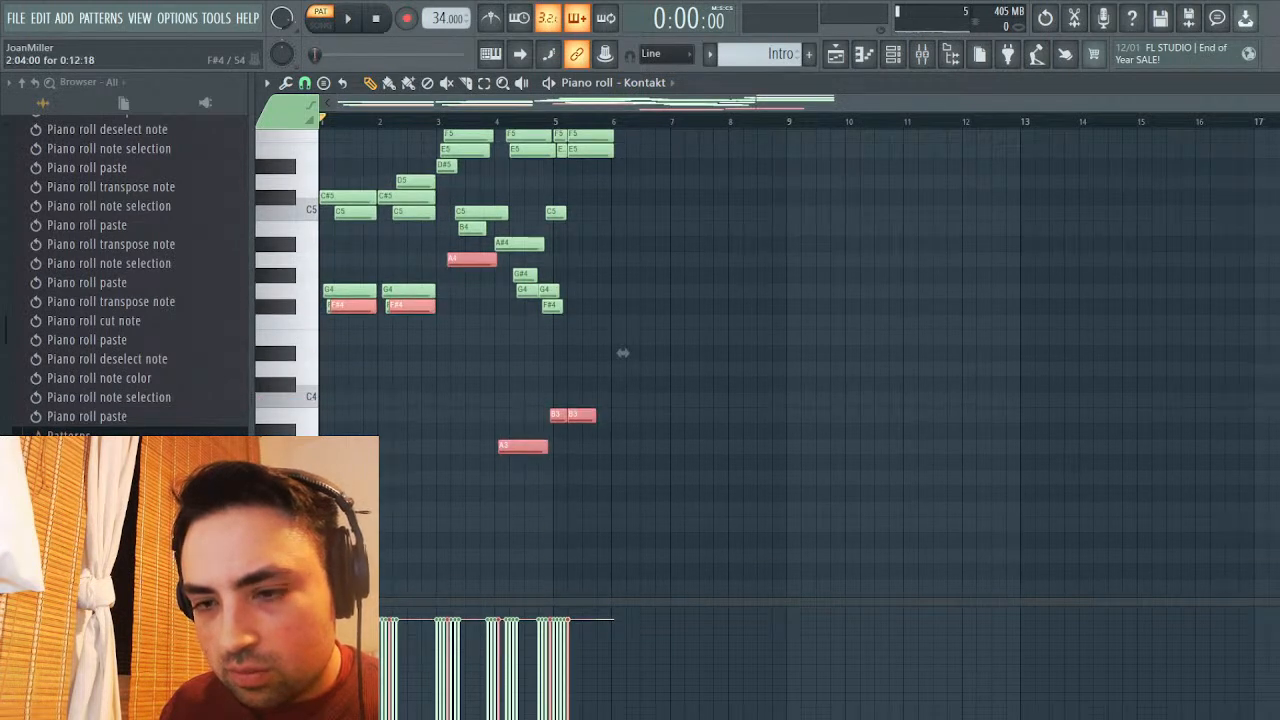
Transpose the pasted Kontakt notes up an octave, deselect them and close the piano roll
key("ctrl+Up")
scroll(622, 166, "up", 1)
key("ctrl+d")
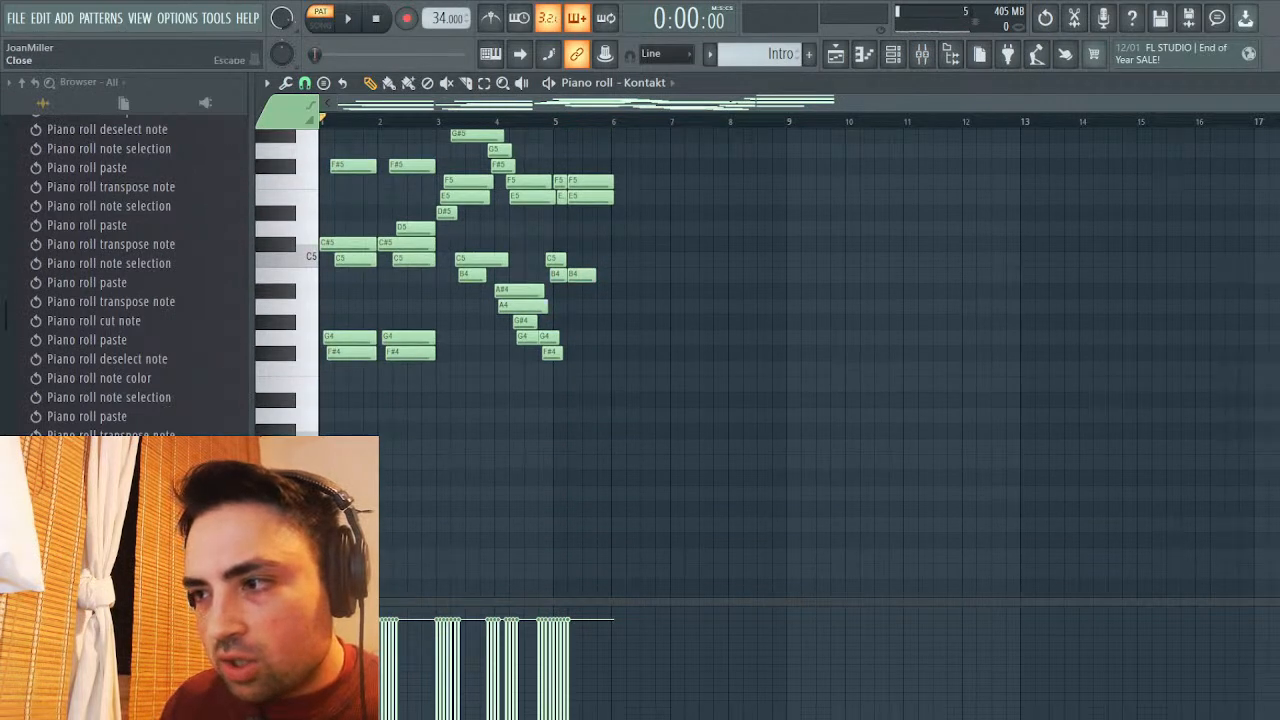
key("Escape")
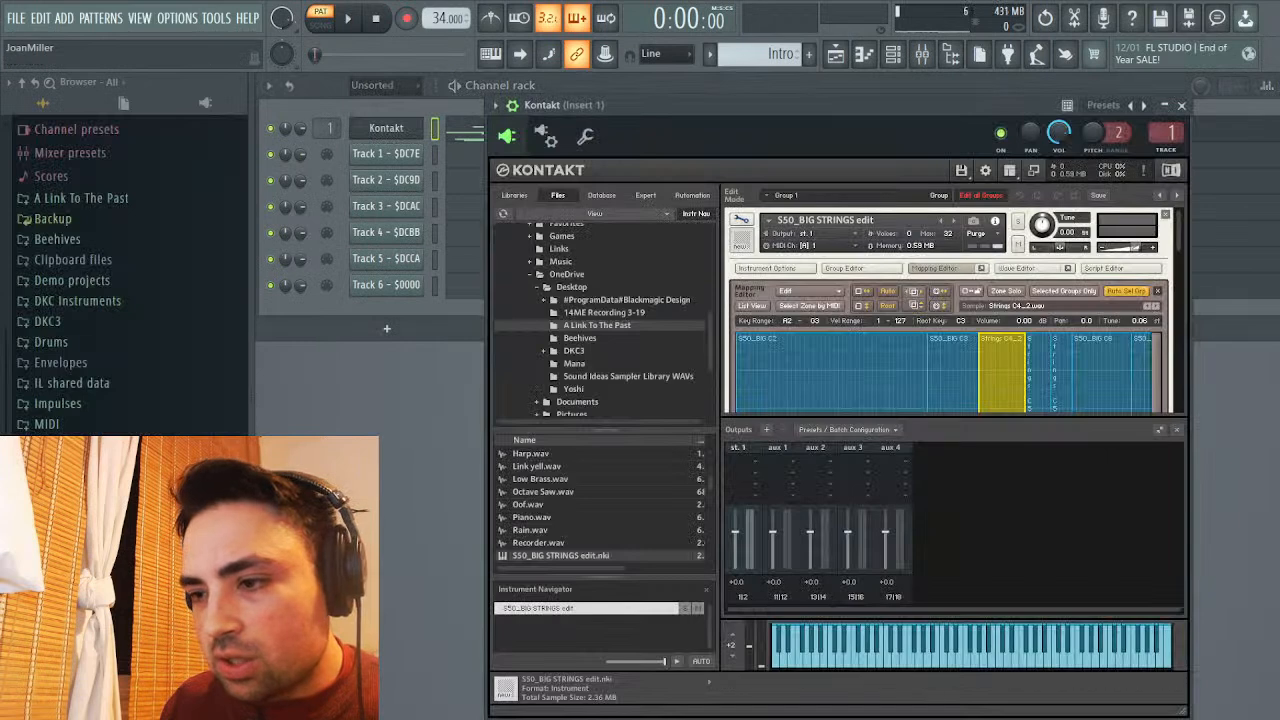
Audition the Intro with the added notes, move the Kontakt window clear of the channel rack and stop playback
key("space")
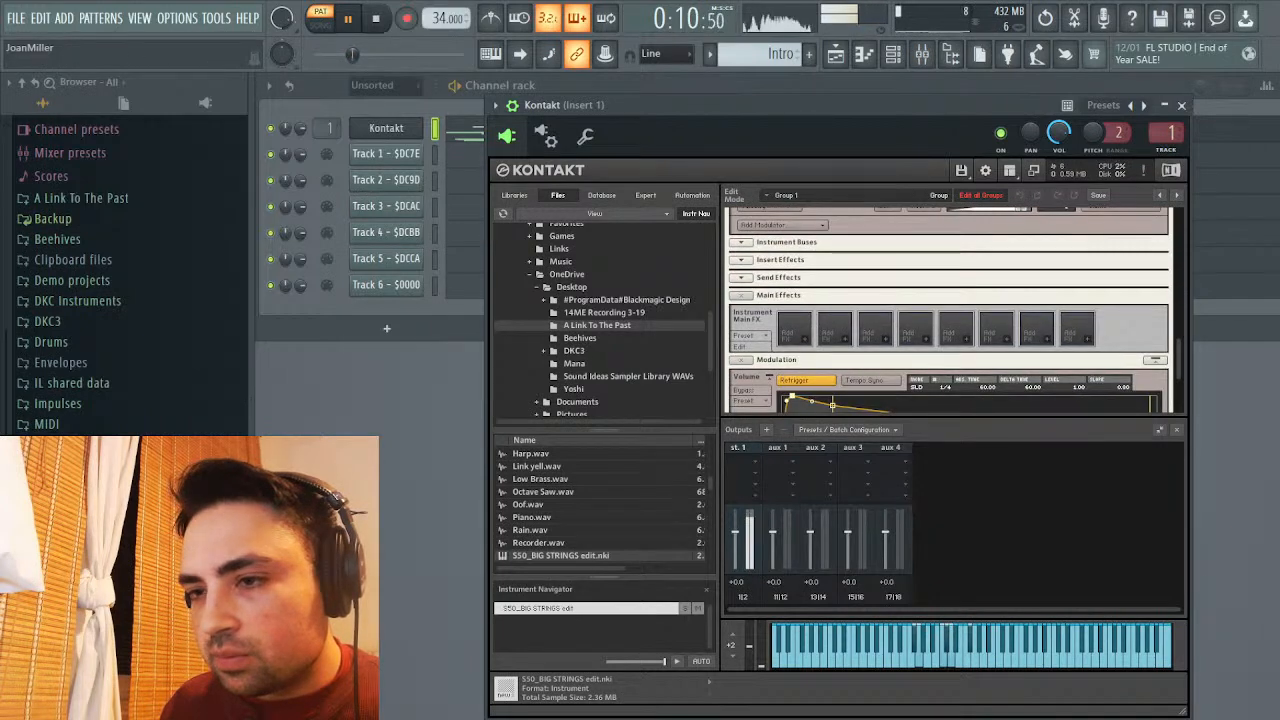
left_click_drag(620, 105, 686, 72)
key("space")
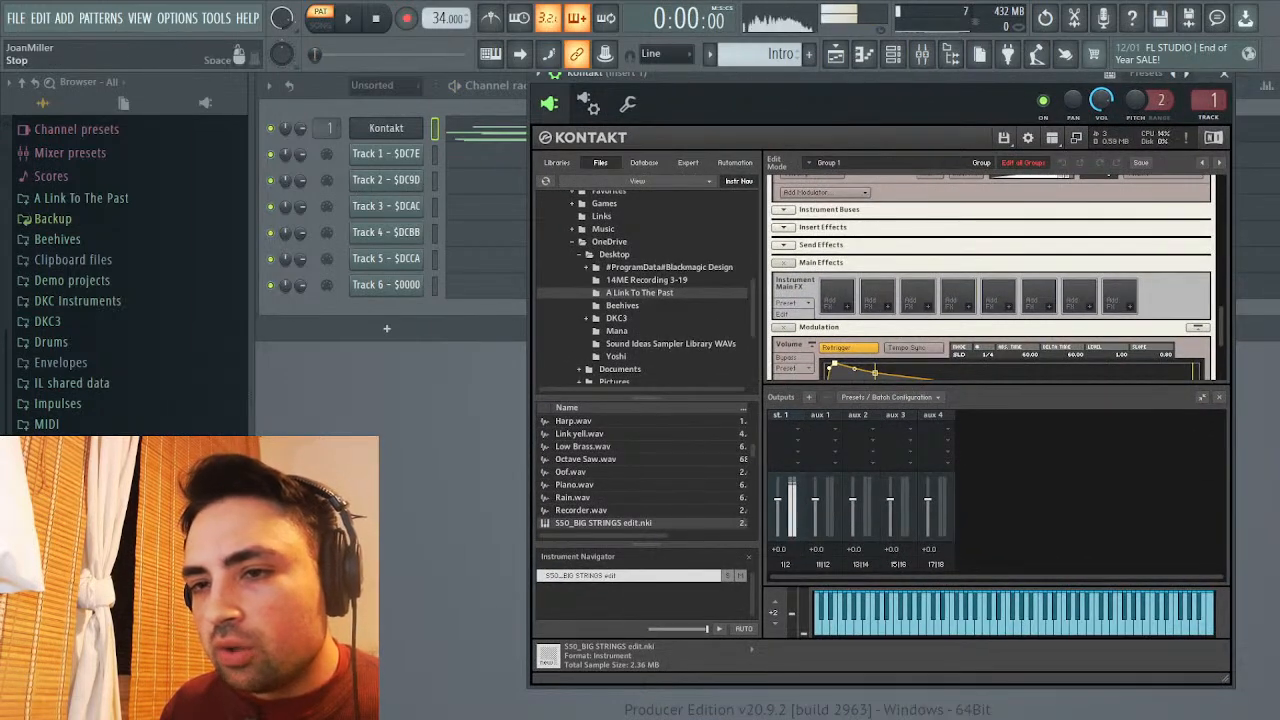
Reshape the strings' volume envelope into one long curved decay of 3420 ms with slope 0.71, auditioning the Intro
scroll(990, 277, "down", 2)
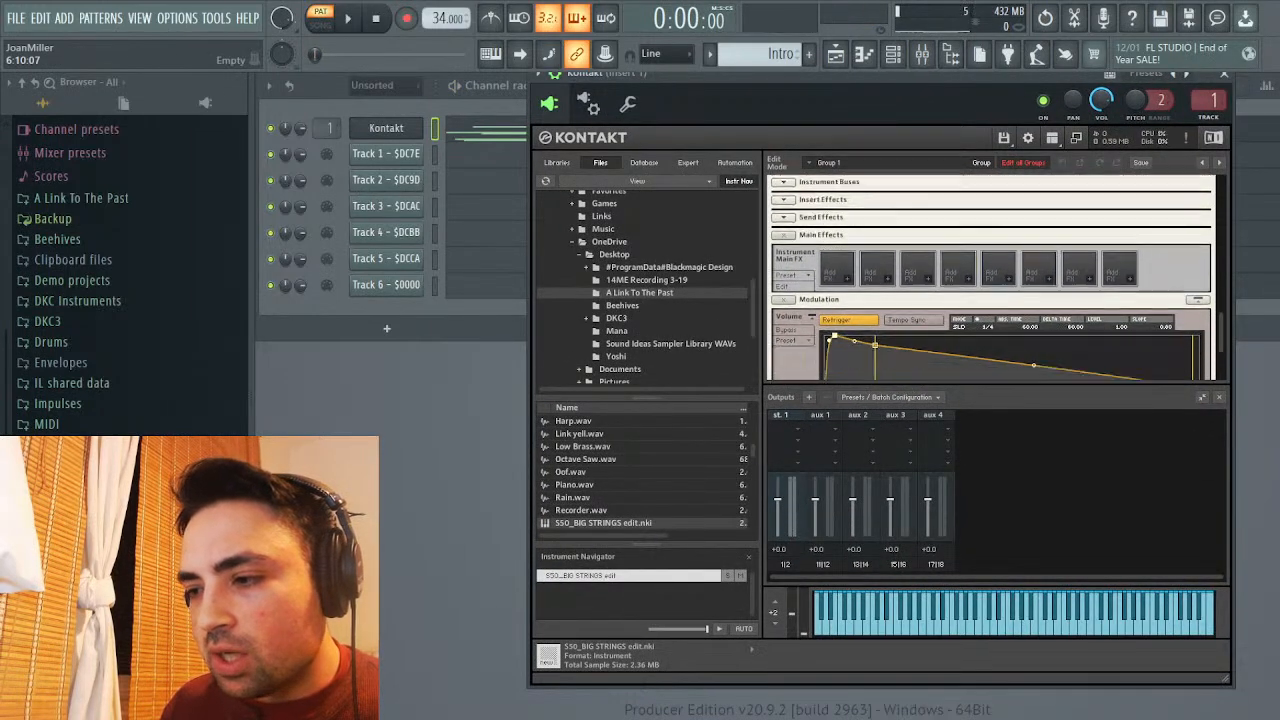
left_click(990, 290)
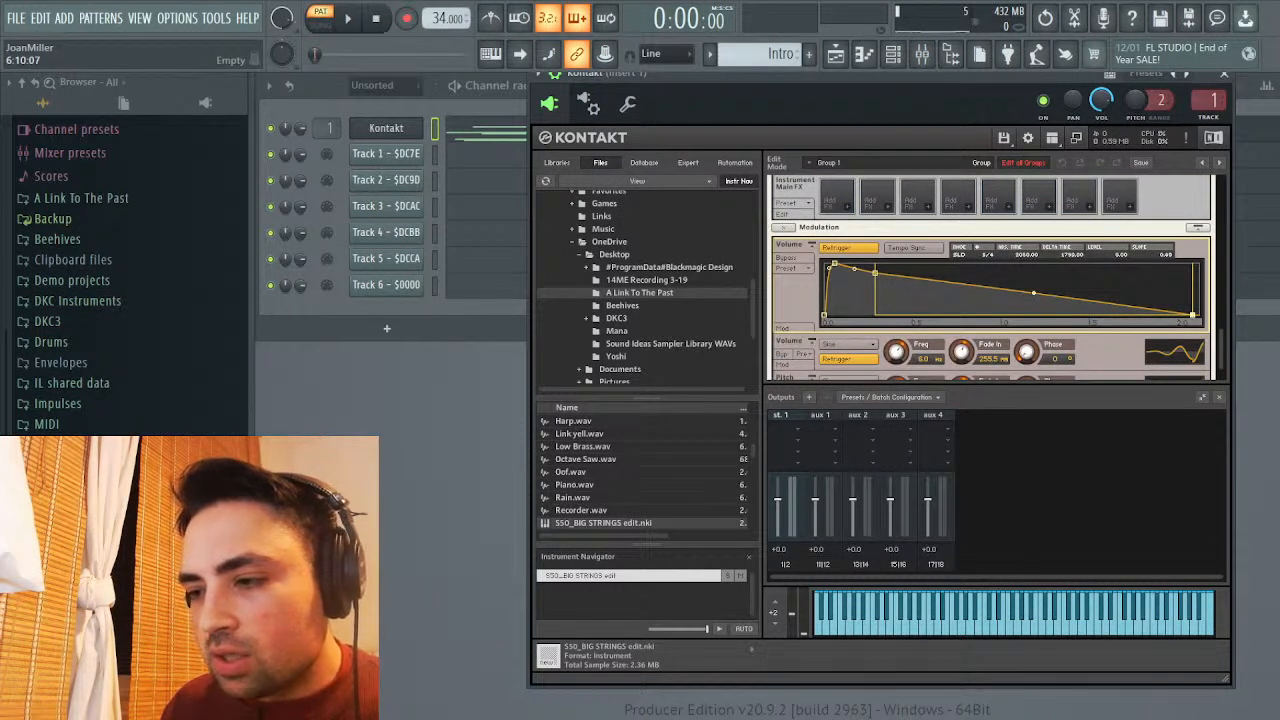
mouse_move(1140, 292)
left_mouse_down()
mouse_move(845, 292)
mouse_move(1178, 316)
mouse_move(1130, 316)
mouse_move(1145, 316)
left_mouse_up()
key("space")
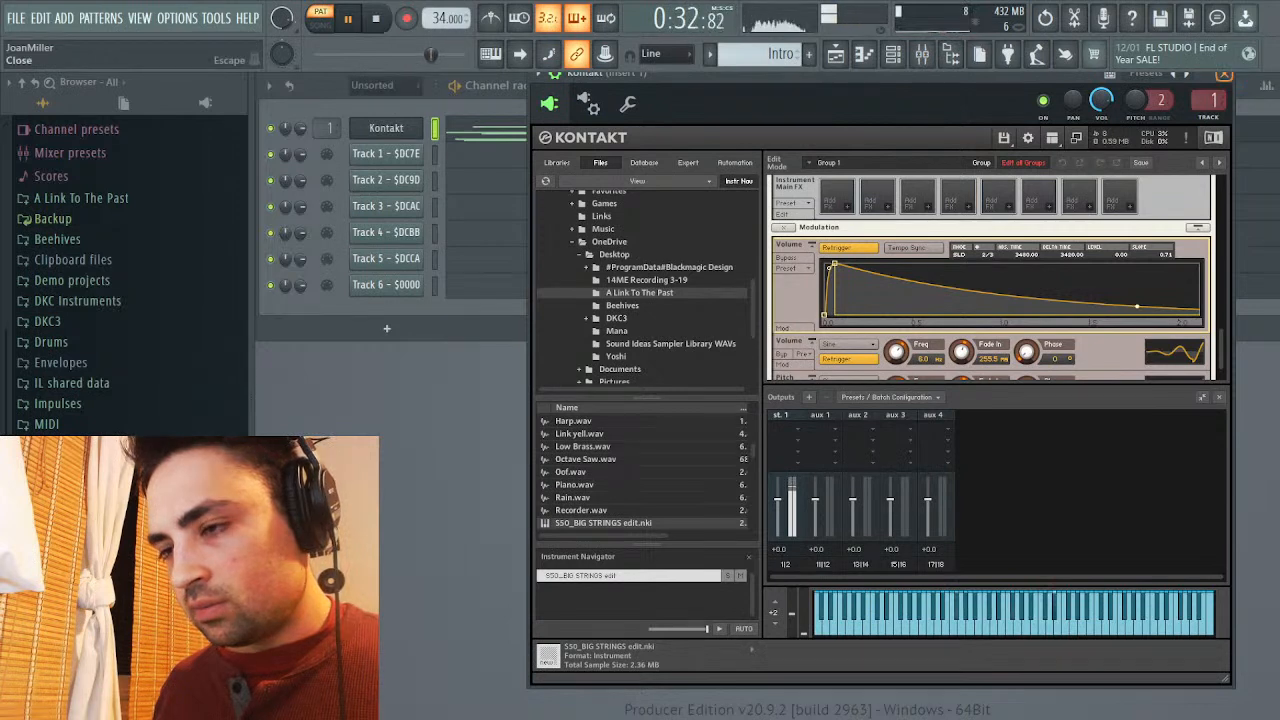
key("space")
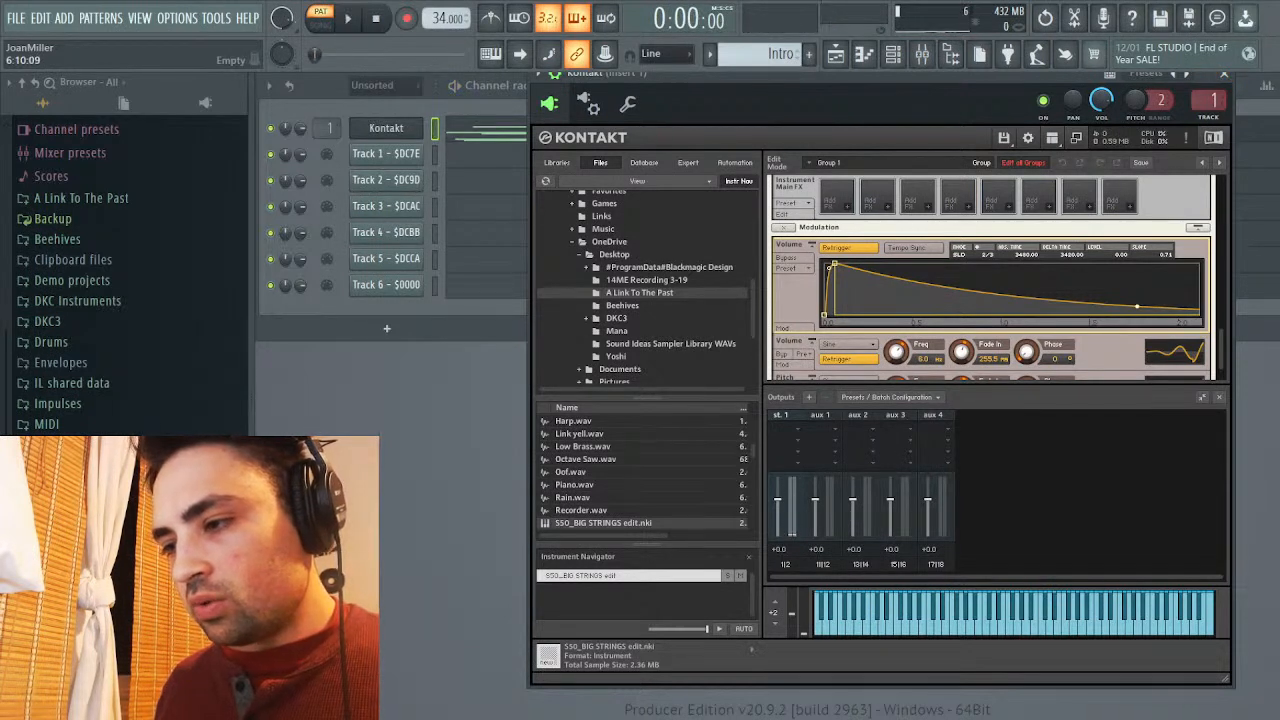
Review the strings' modulation, mapping and source settings in Kontakt while playing the Intro, and stop playback
scroll(991, 277, "down", 1)
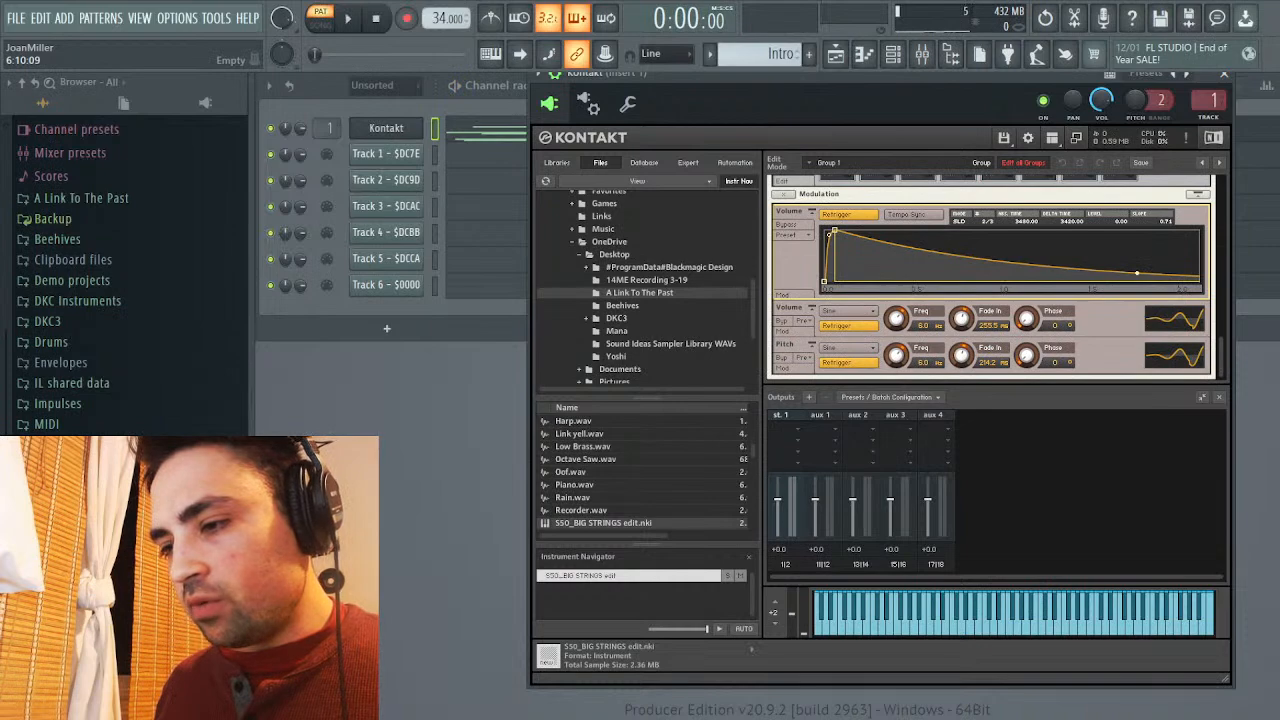
scroll(991, 277, "up", 10)
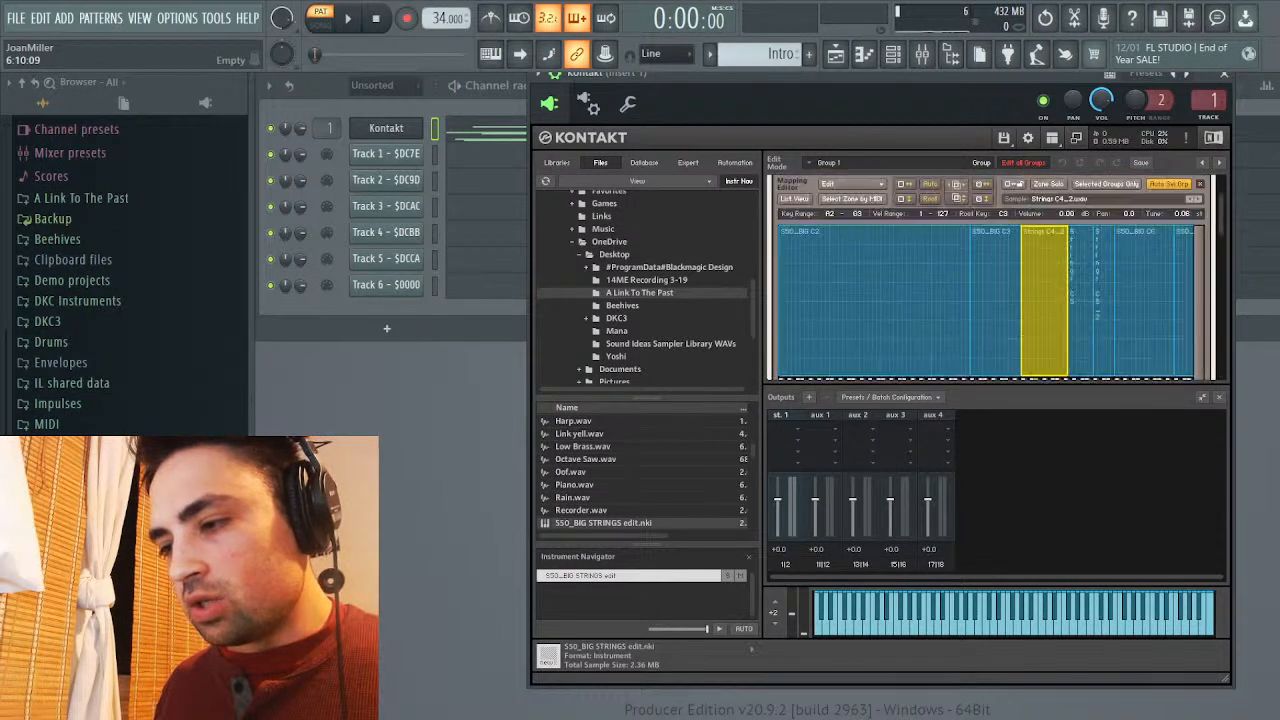
scroll(991, 277, "down", 5)
scroll(991, 277, "down", 2)
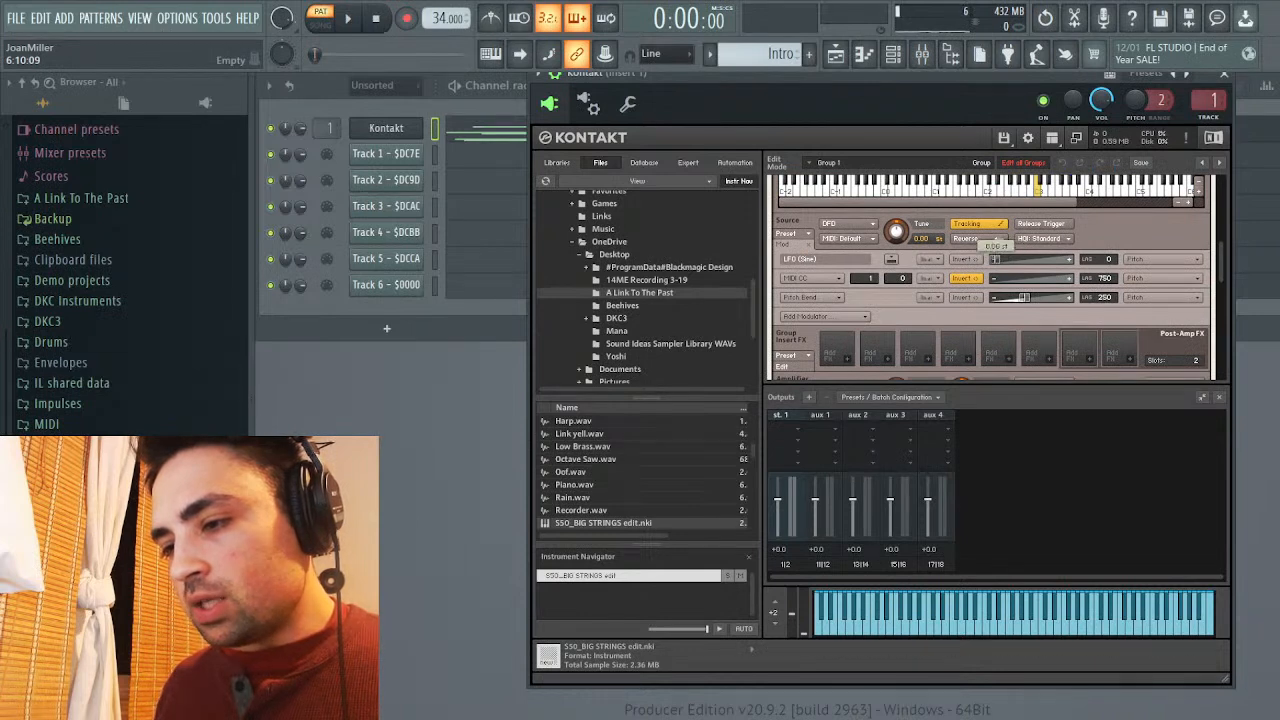
key("space")
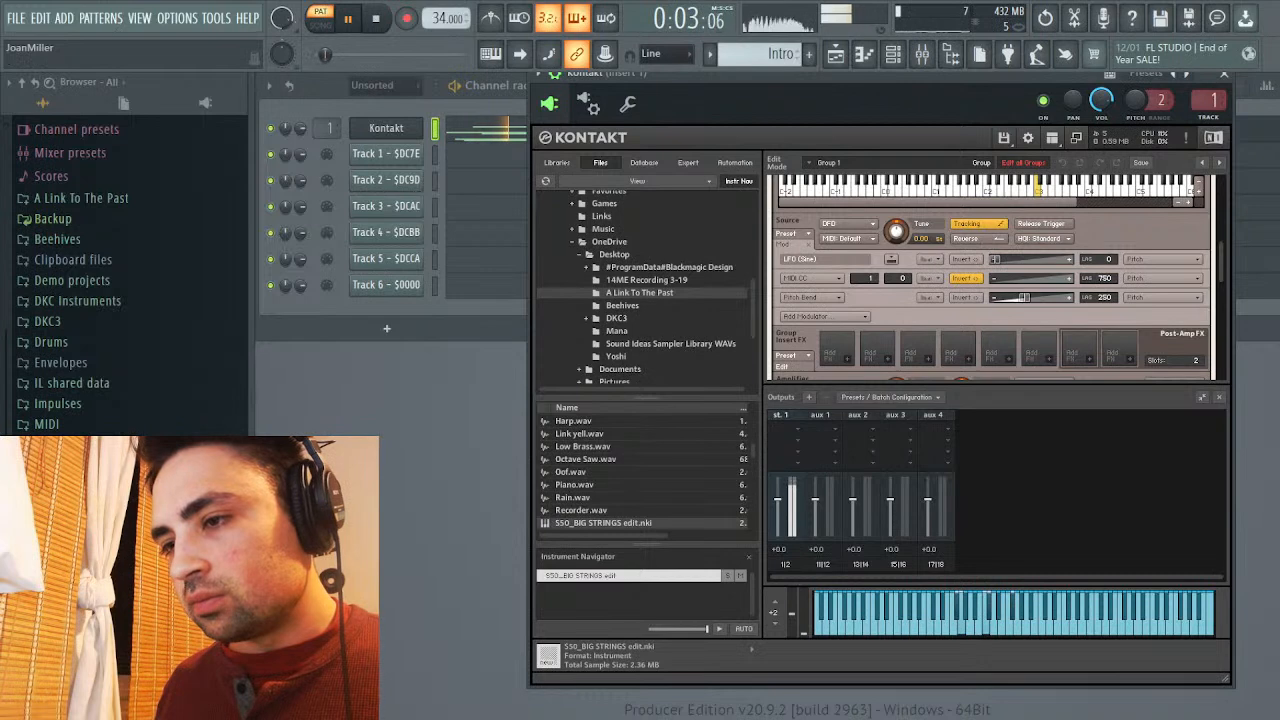
scroll(991, 278, "up", 5)
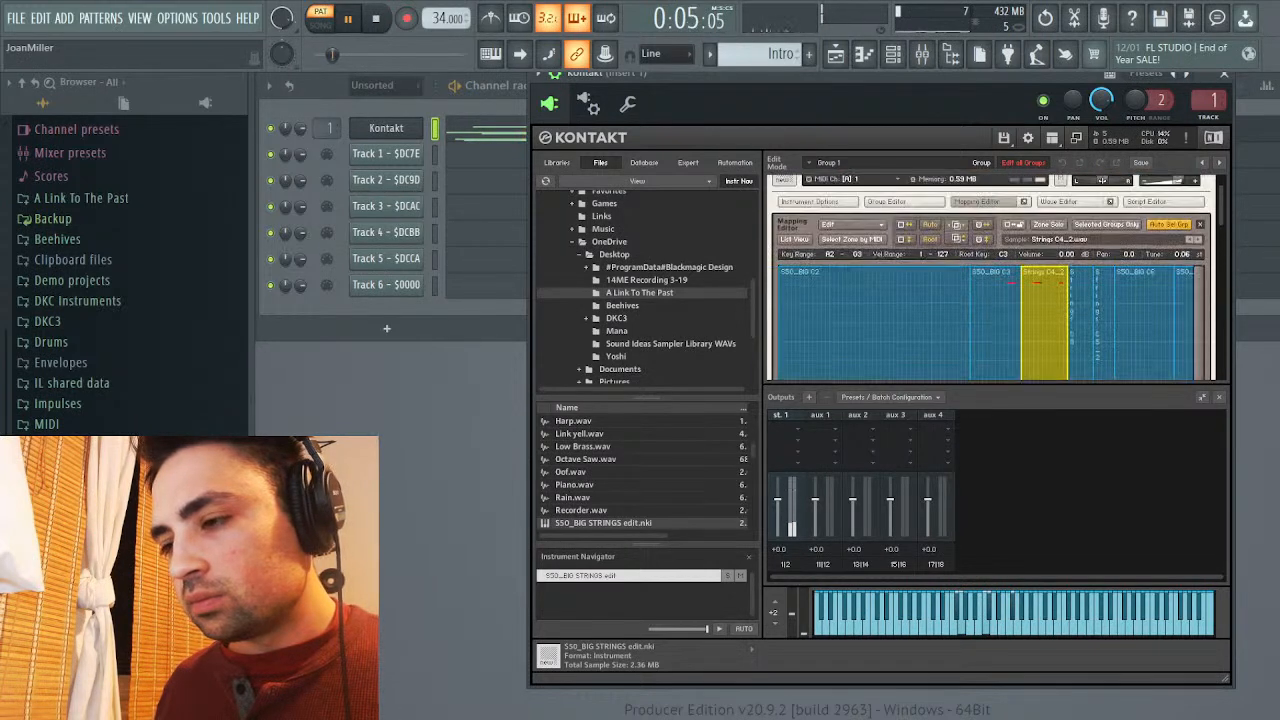
key("space")
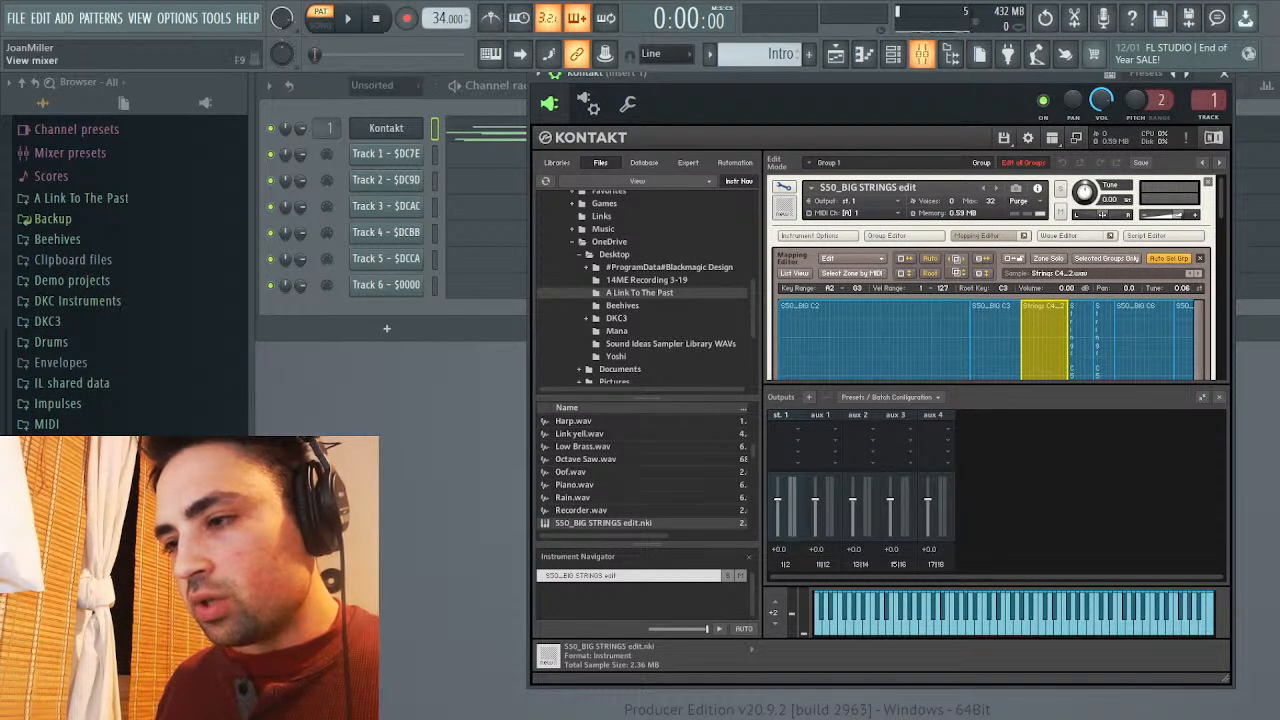
In the mixer, rename insert 1 as Bass Strings and route it to the Accompaniment group's Reverb track
left_click(922, 53)
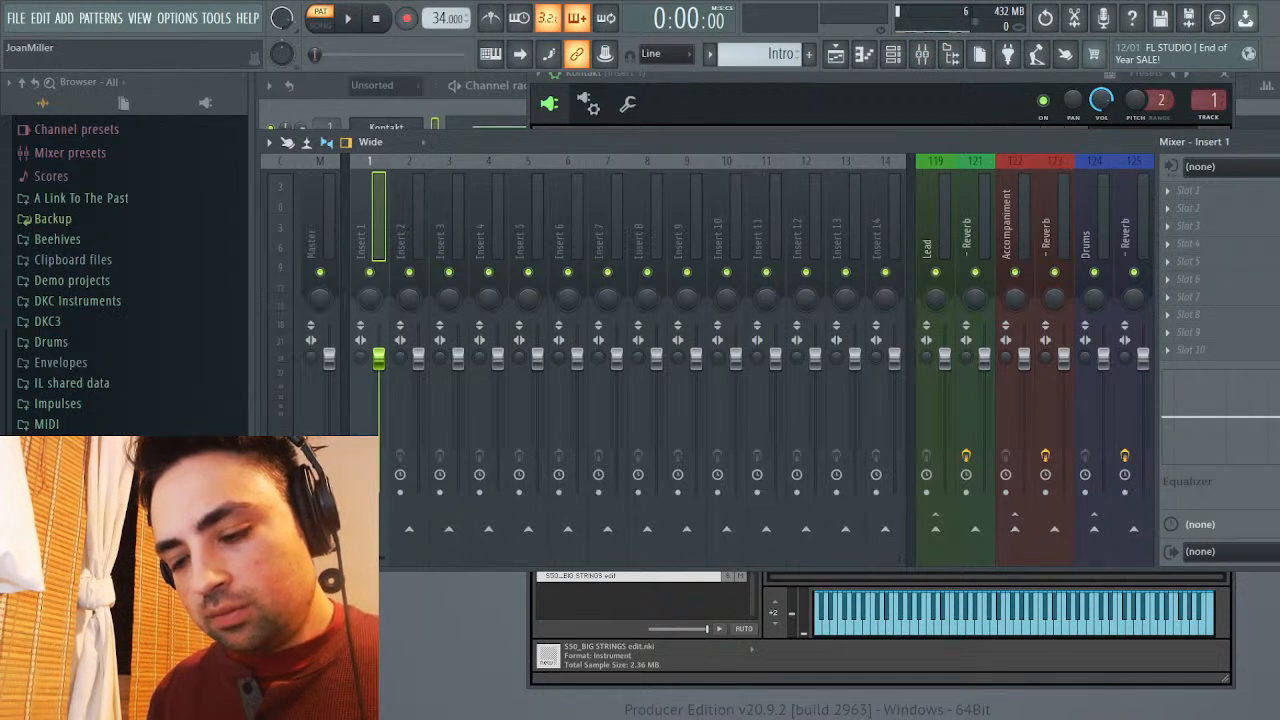
key("ctrl+l")
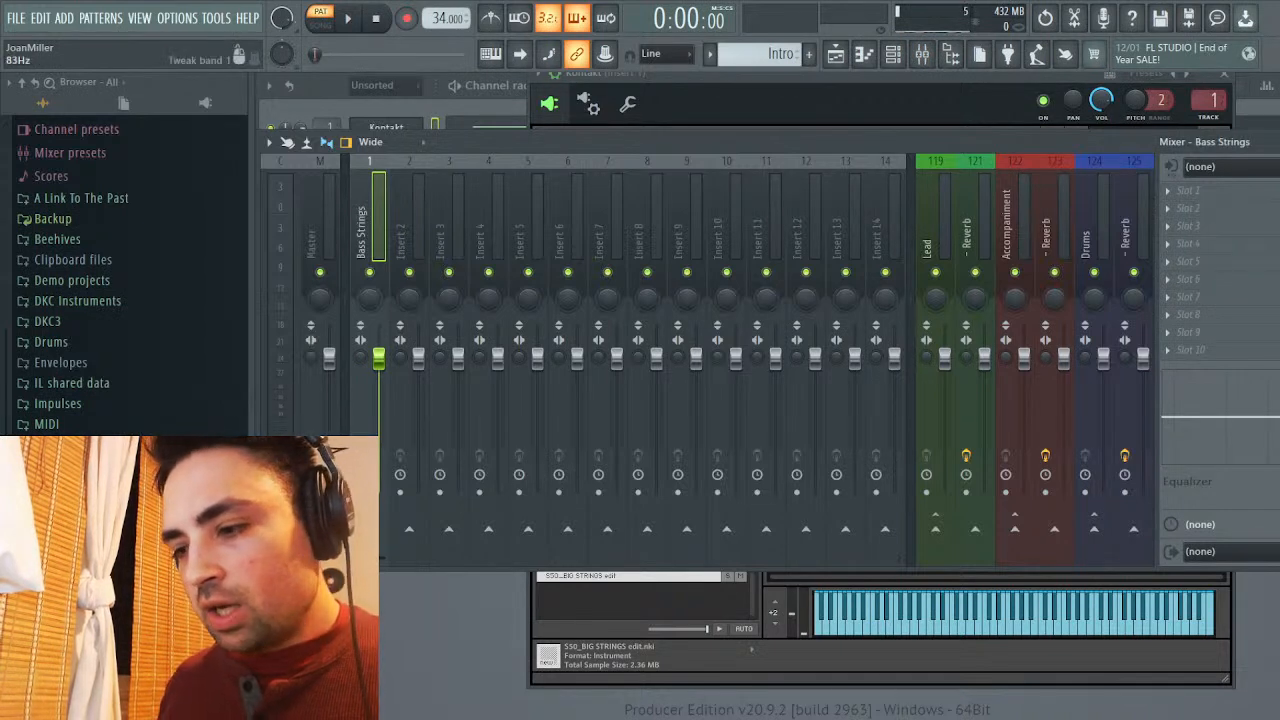
left_click(1054, 528)
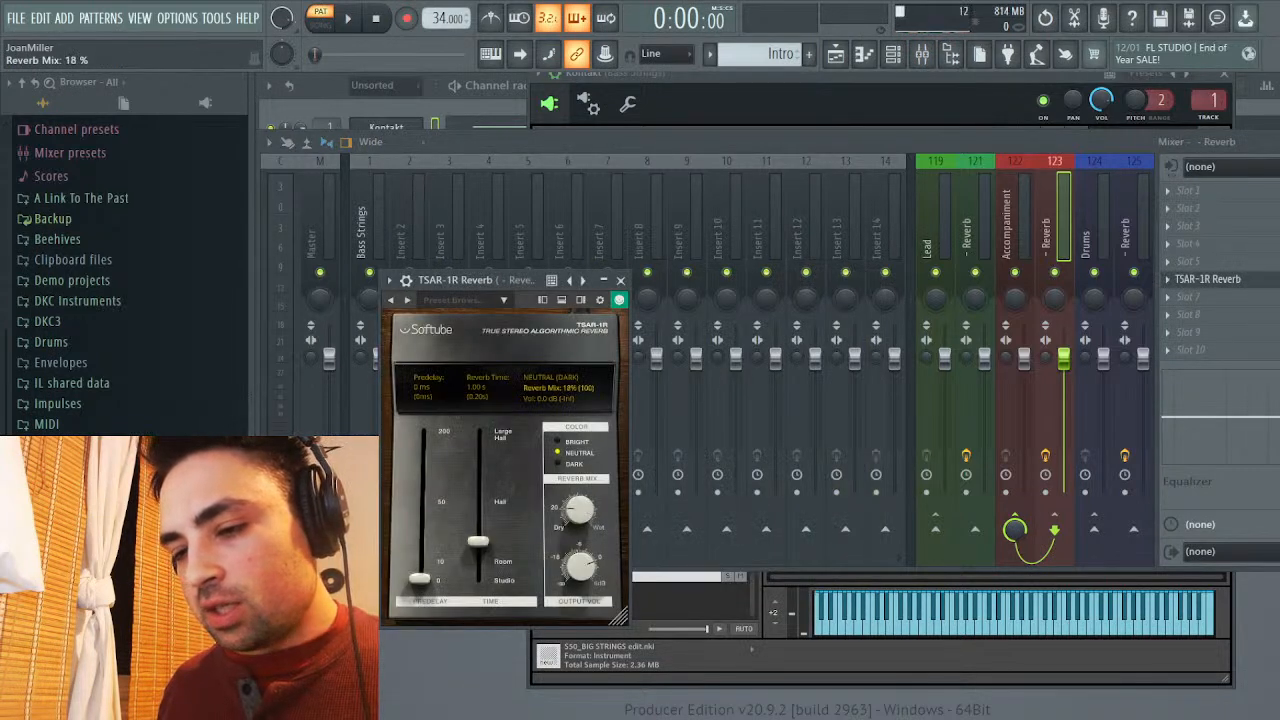
Set the Accompaniment TSAR-1R Reverb to a 1.40 s reverb time and 18% mix, play the Intro and close the plugin
left_click_drag(478, 541, 478, 513)
left_click_drag(478, 508, 478, 501)
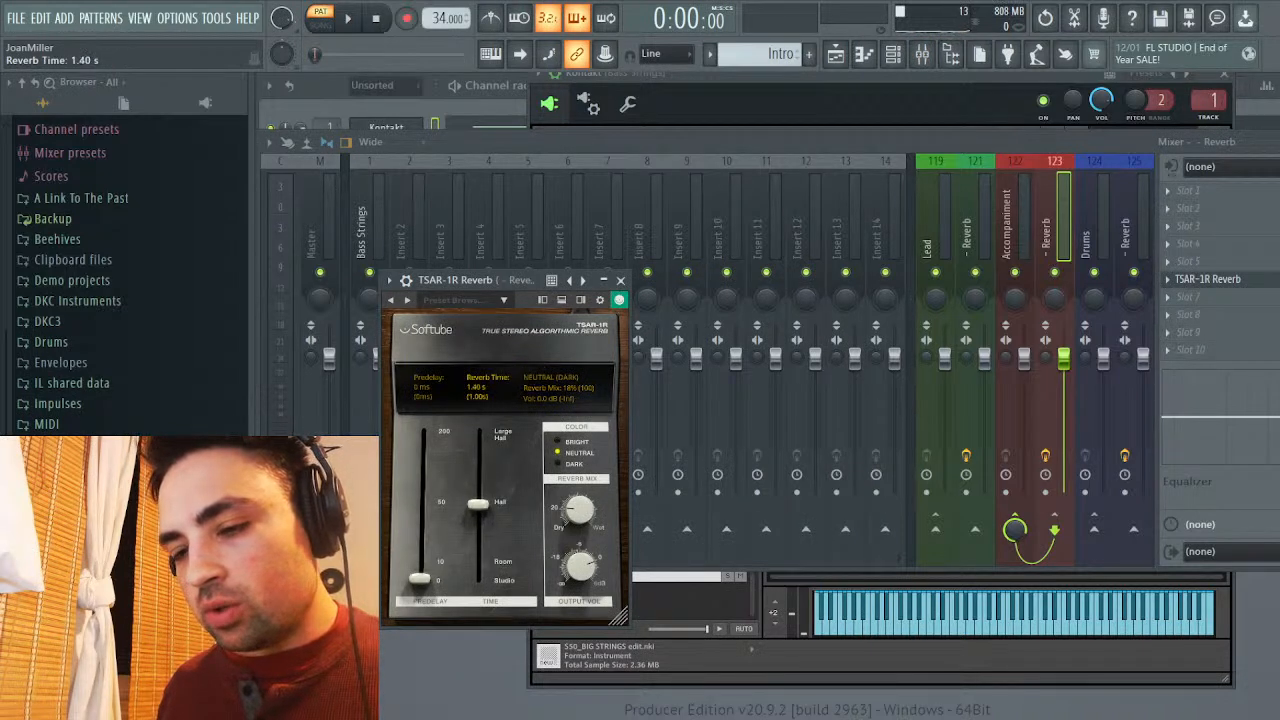
key("space")
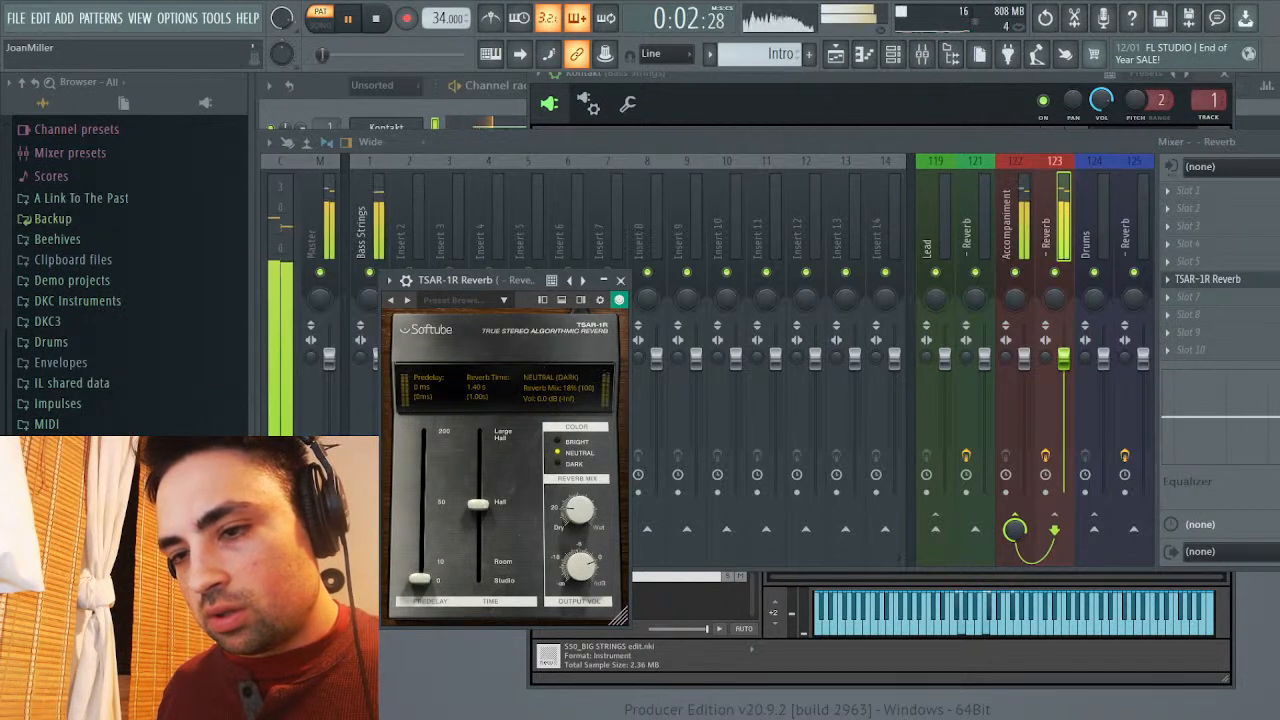
left_click(620, 280)
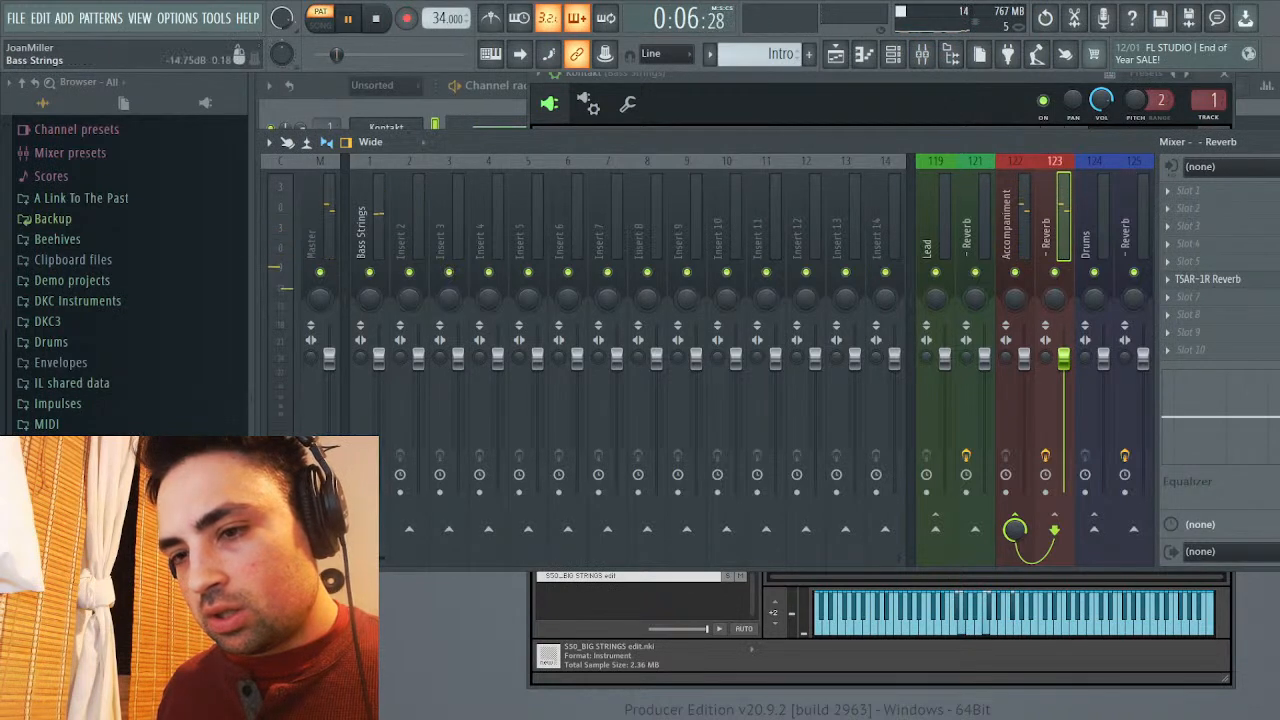
Add a Saturation Knob to the Bass Strings track with saturation at 1.5, audition the Intro and close the plugin
left_click(363, 232)
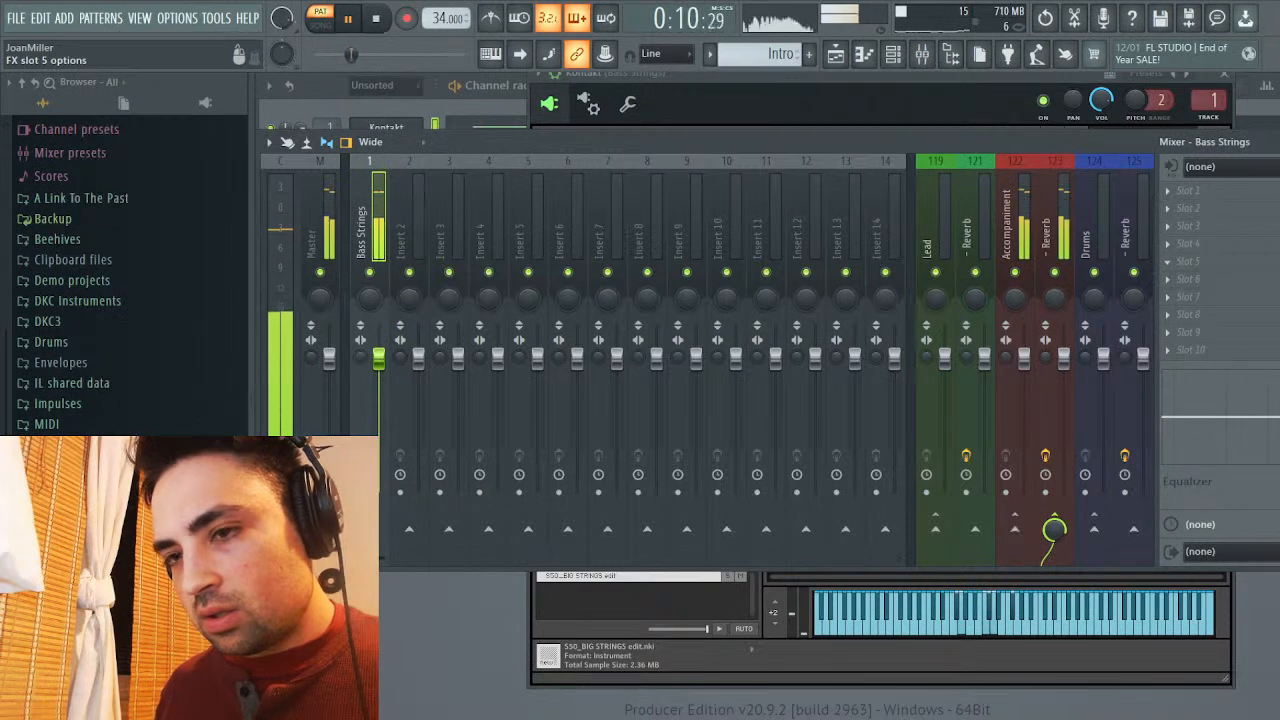
key("space")
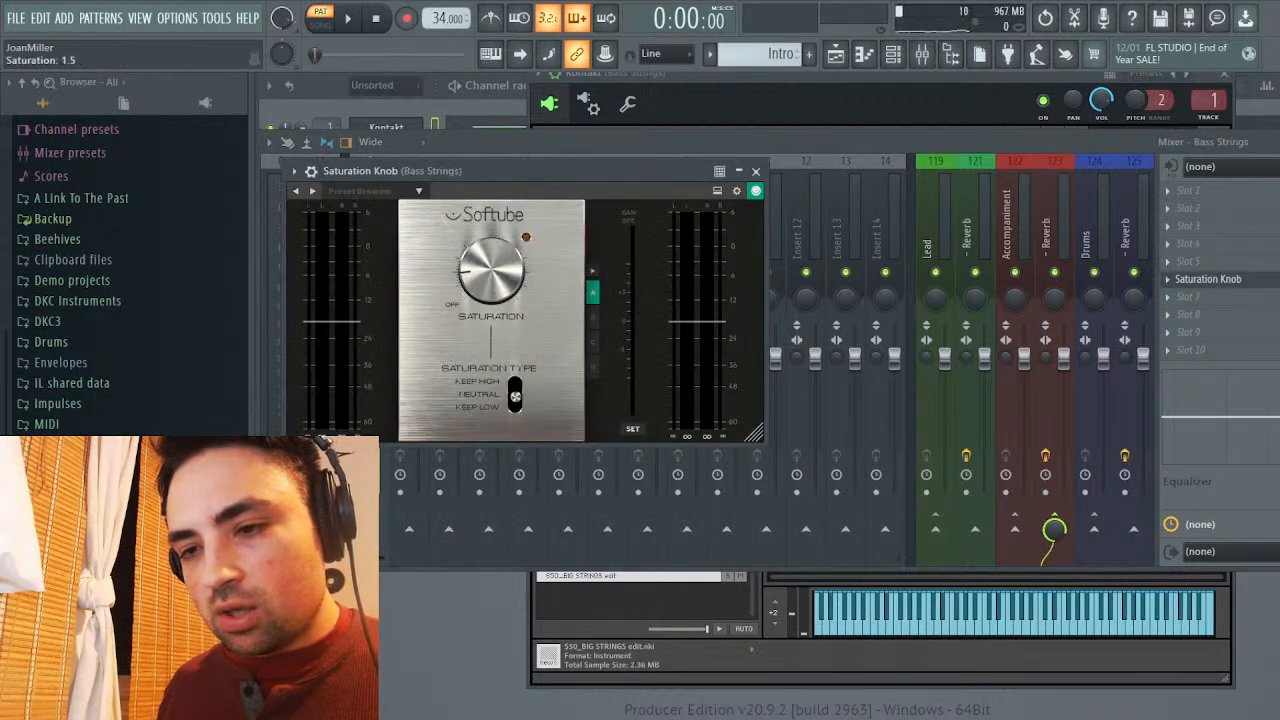
key("space")
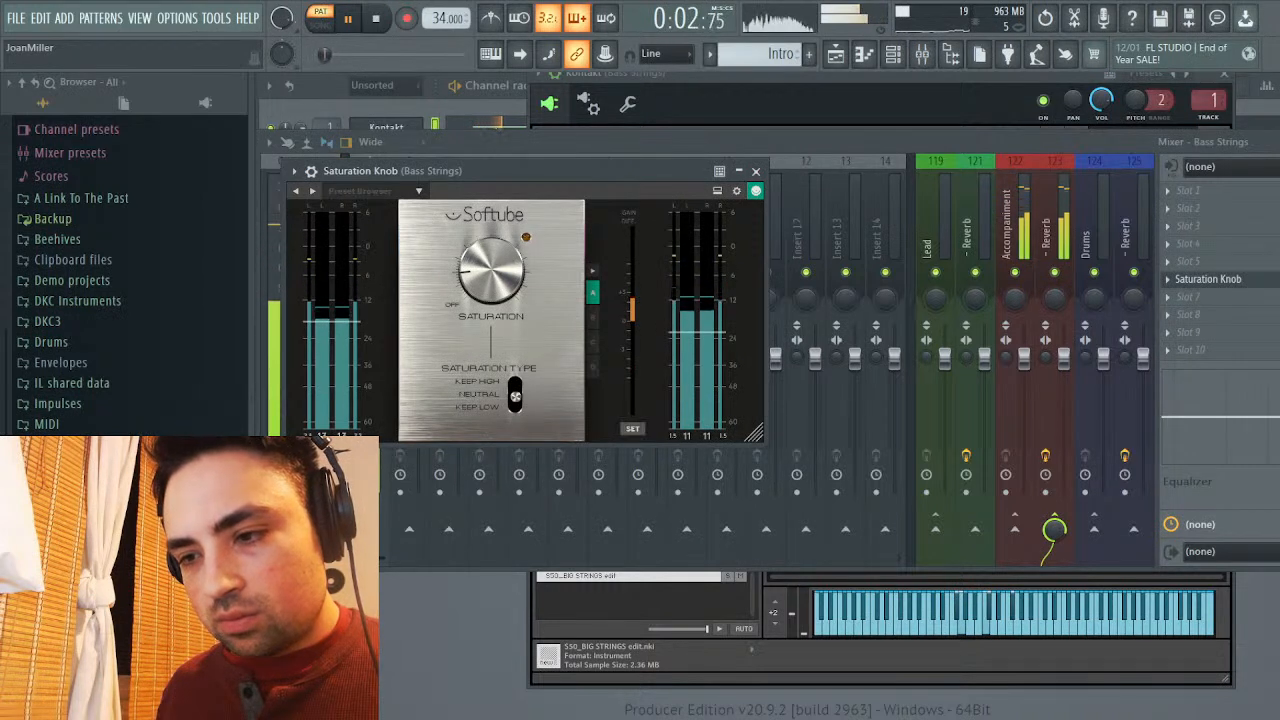
key("Escape")
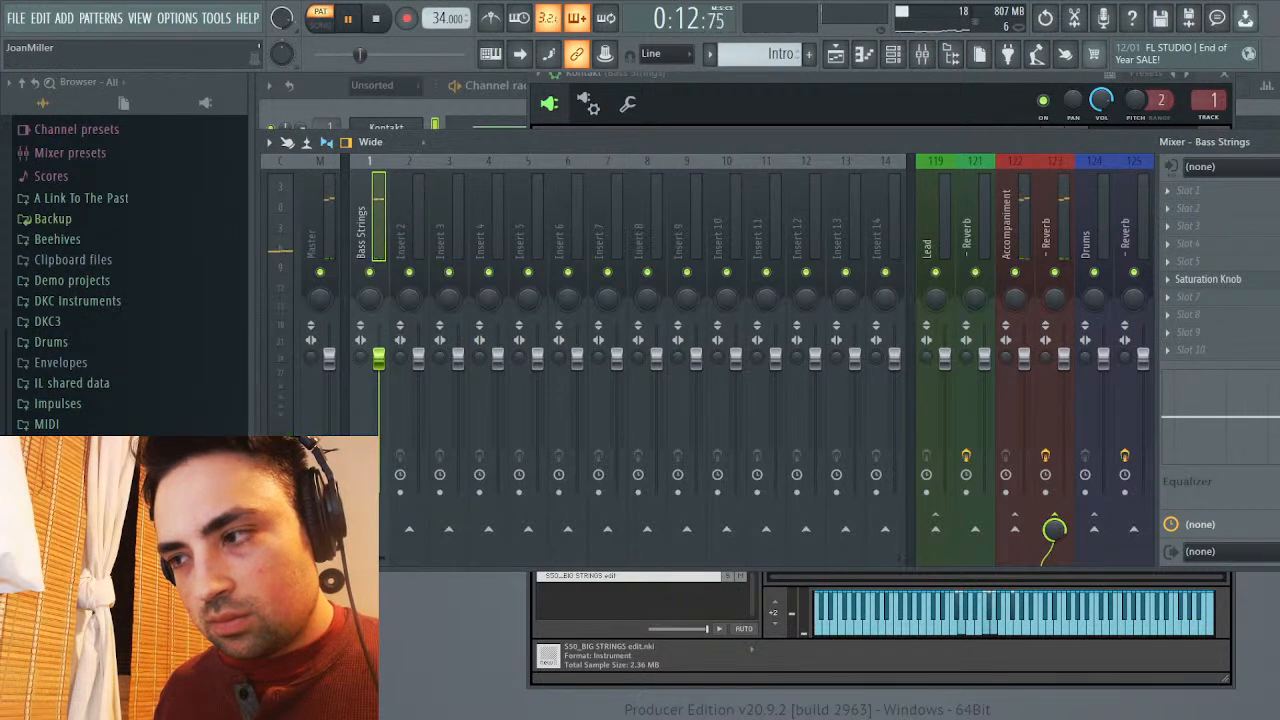
Hide the mixer, listen to the rest of the Intro, stop playback and close the Kontakt window
key("F9")
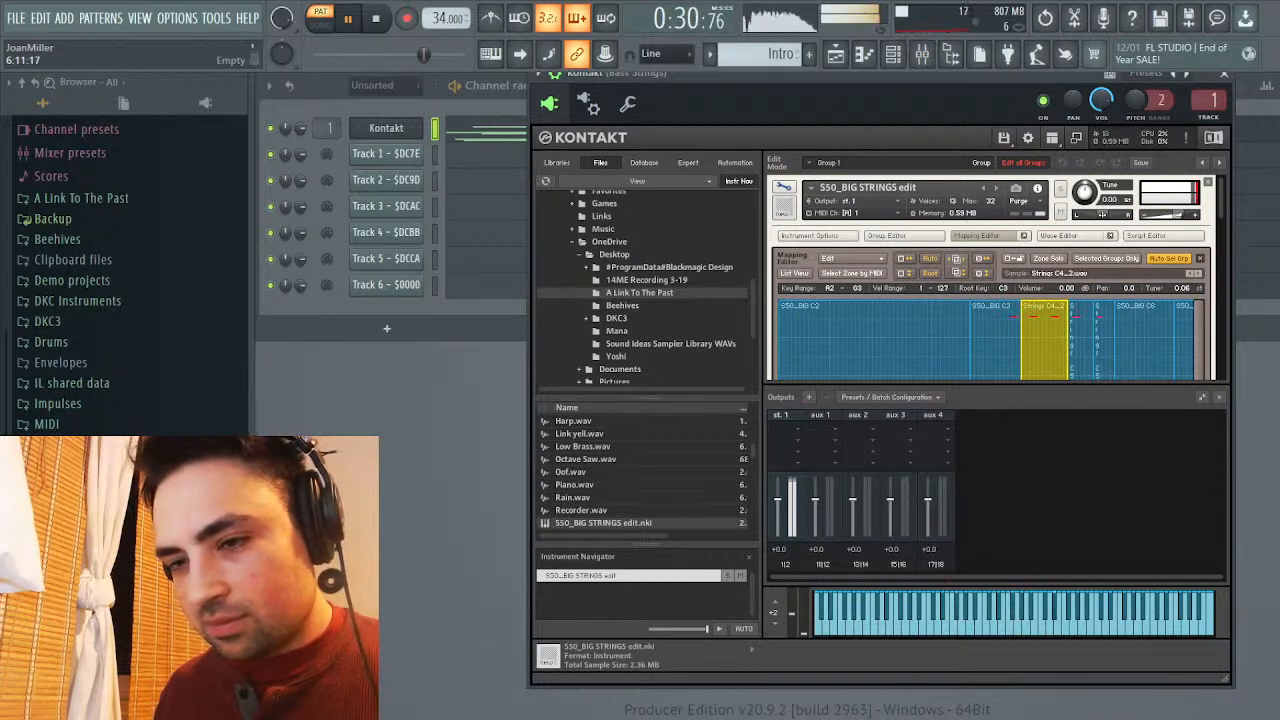
key("space")
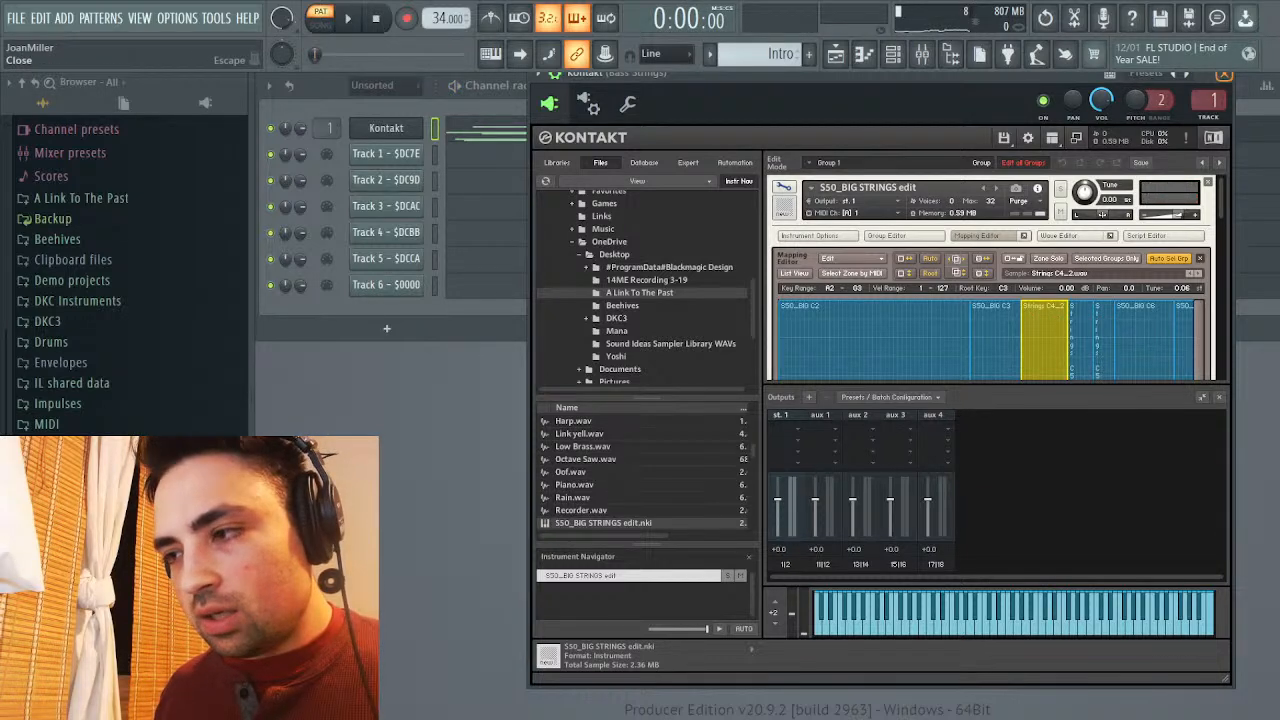
left_click(1223, 74)
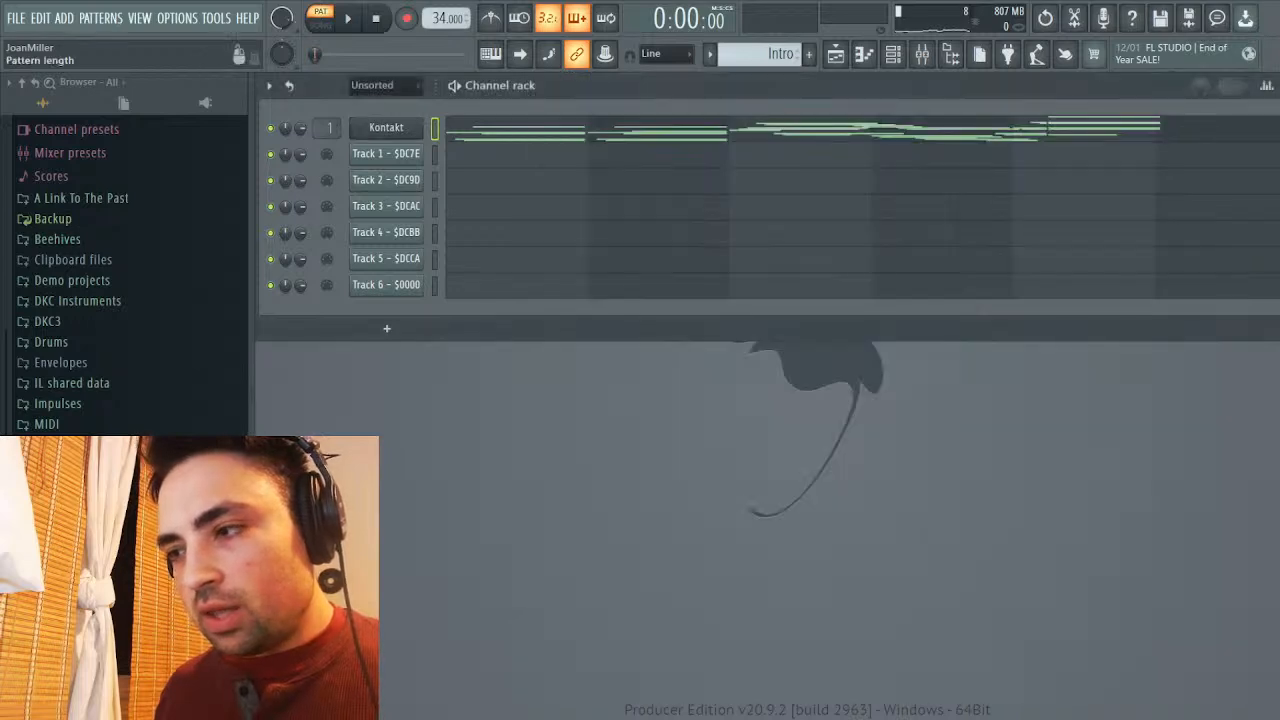
Reopen the Saturation Knob on the Bass Strings mixer track and set its saturation to 1.6
left_click(921, 54)
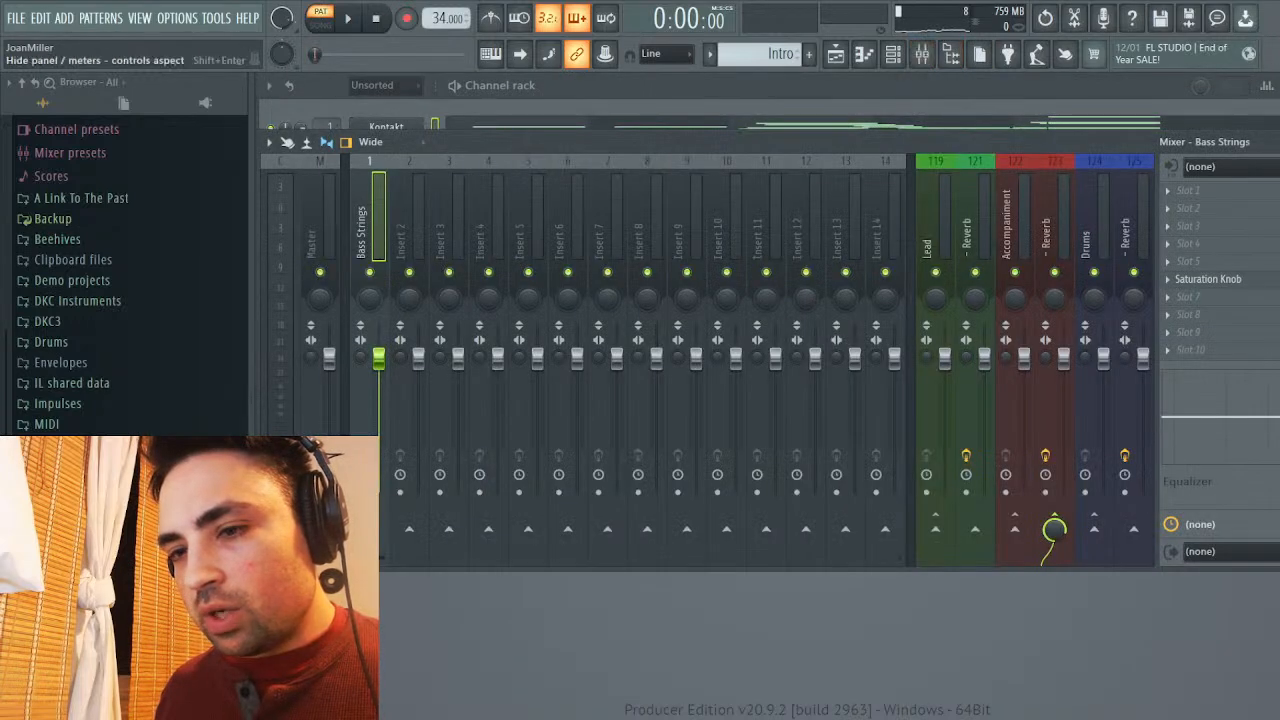
left_click(1208, 279)
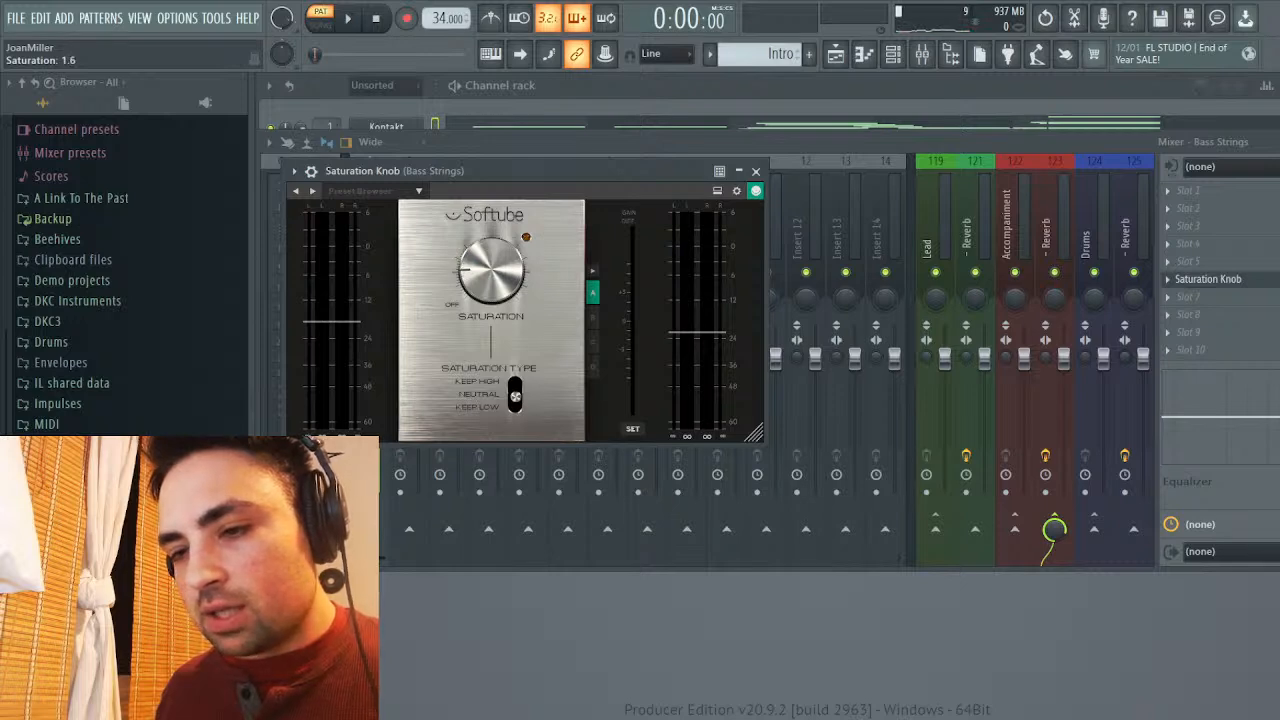
scroll(80, 250, "up", 5)
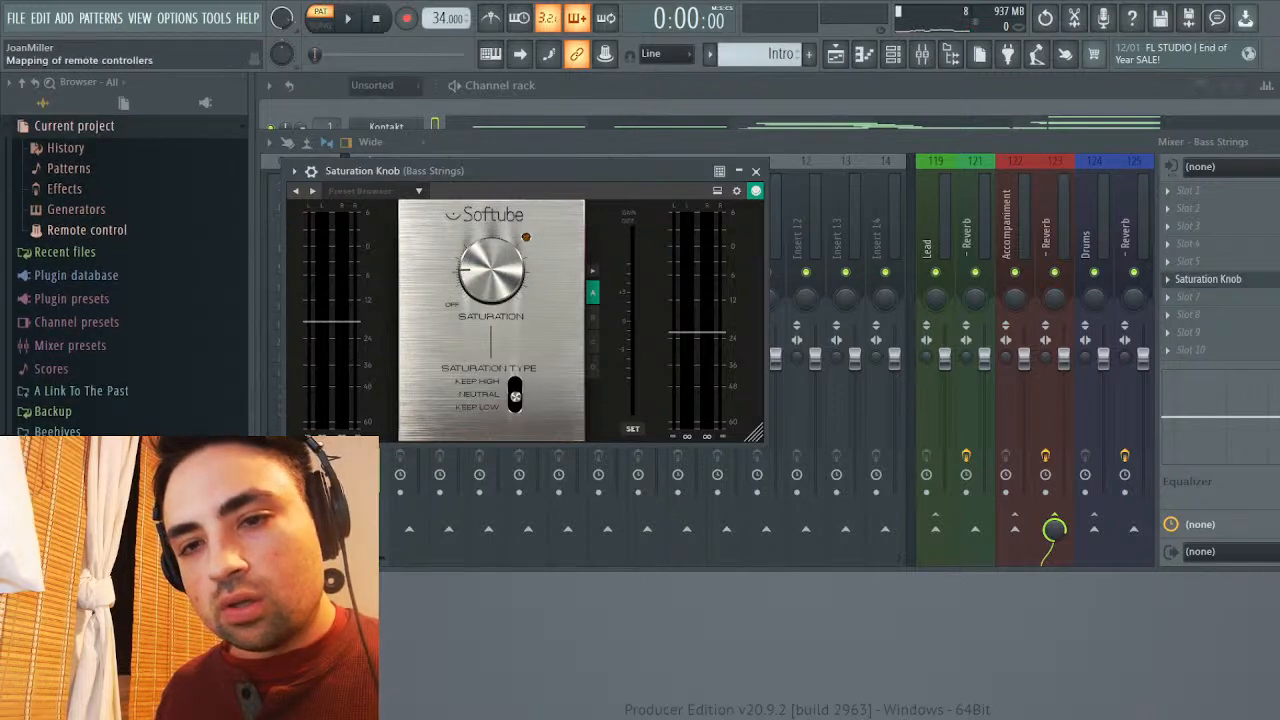
Open the event editor for the Saturation parameter of the Bass Strings Saturation Knob from the current project's effects
left_click(64, 188)
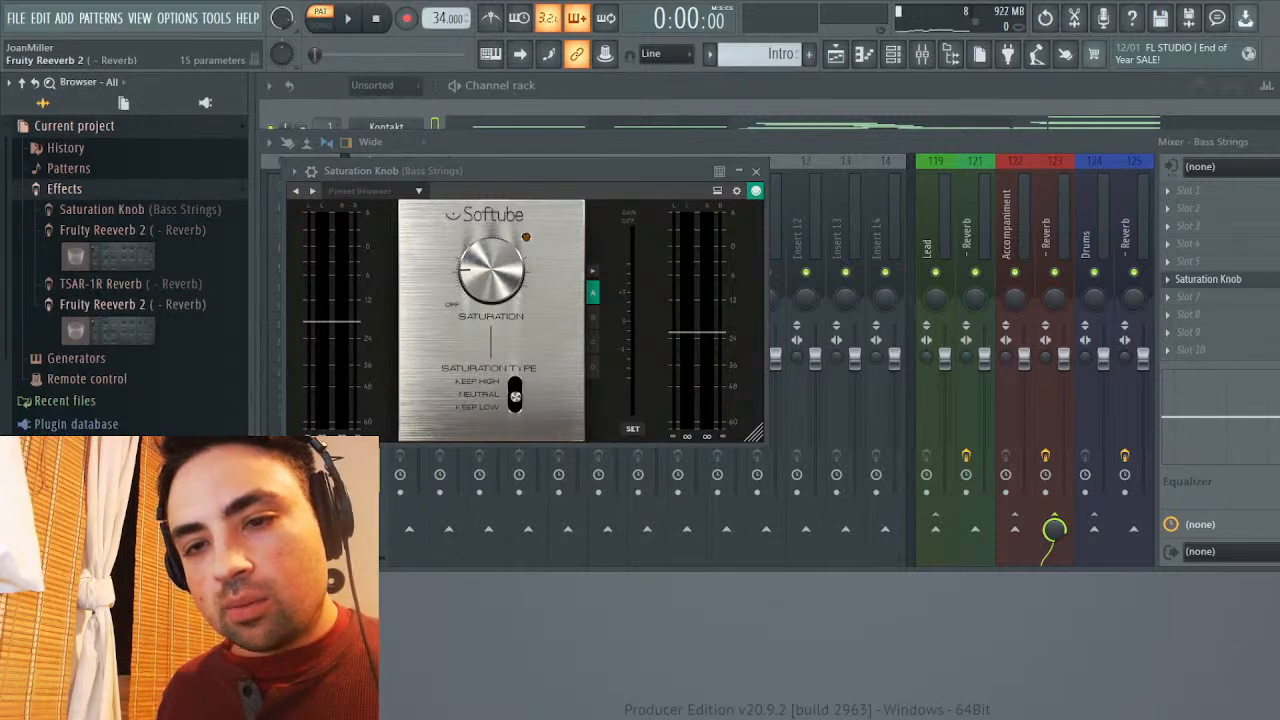
left_click(100, 209)
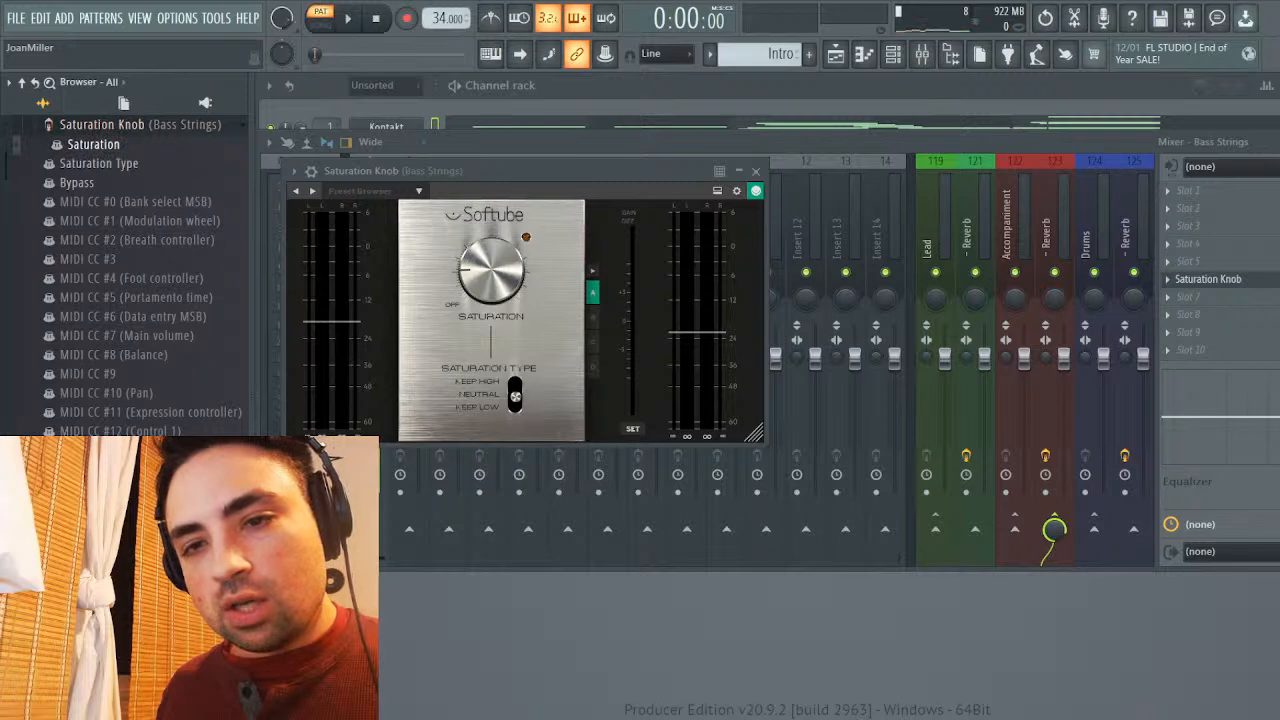
double_click(93, 144)
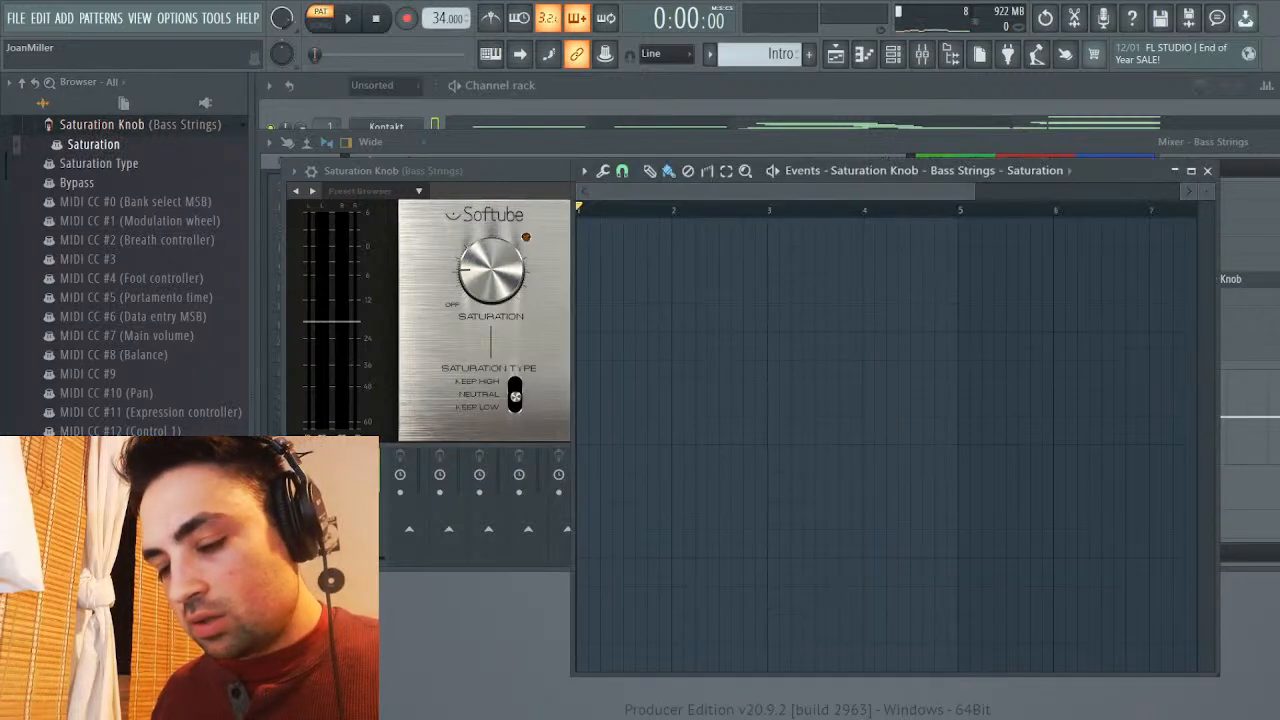
Audition the Intro twice from the start with the Saturation events open, stopping playback each time
key("space")
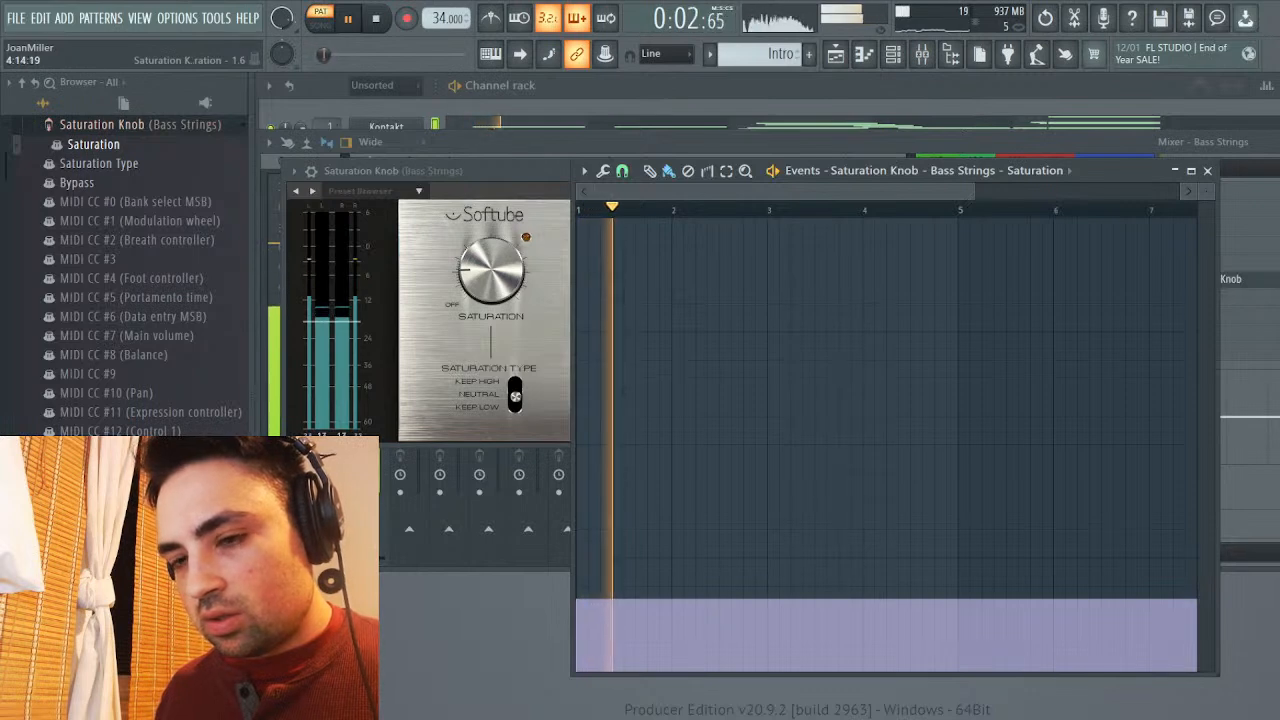
key("space")
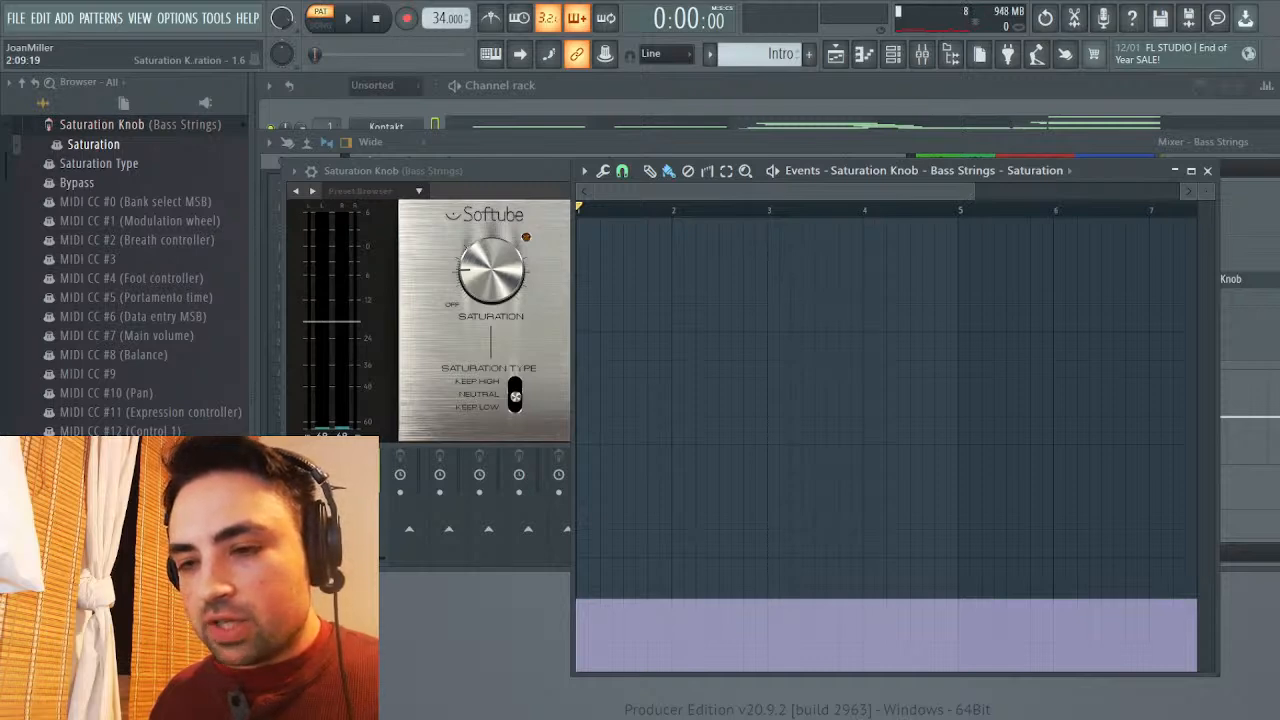
key("space")
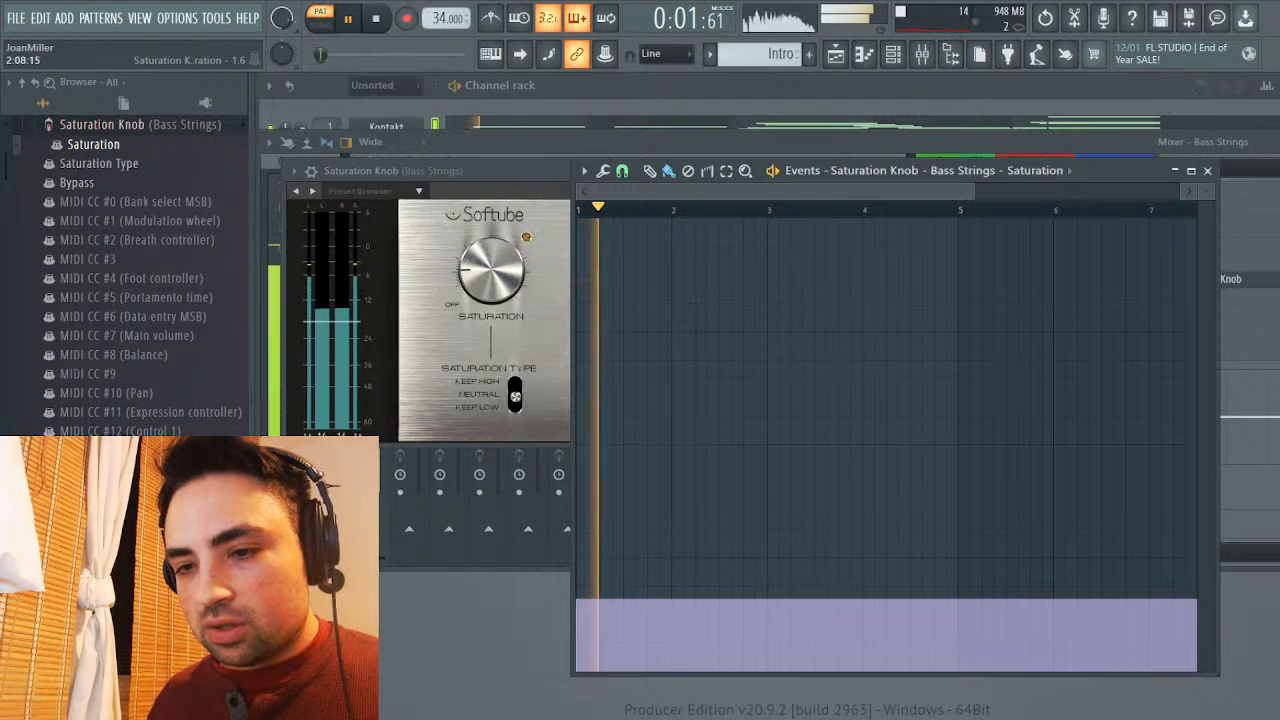
key("space")
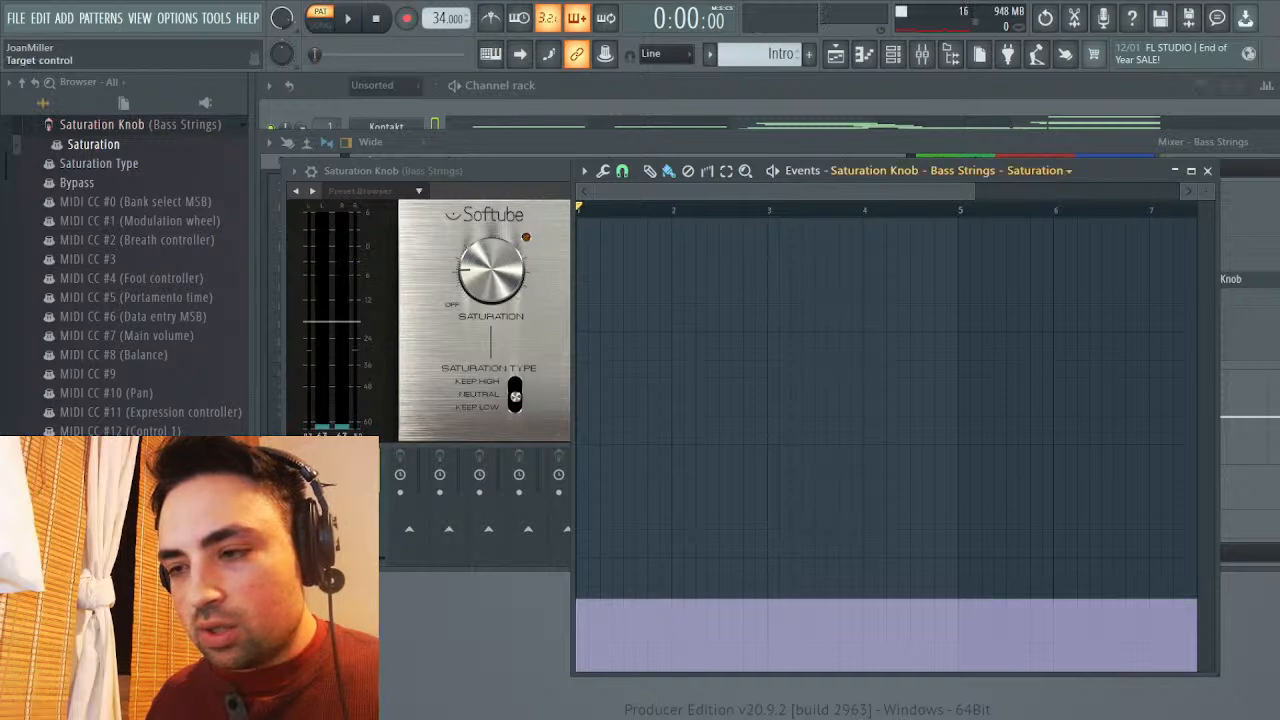
Zoom in on the Saturation events around bar 4, audition the Intro briefly from 4:05:00 and stop playback
scroll(885, 400, "up", 3)
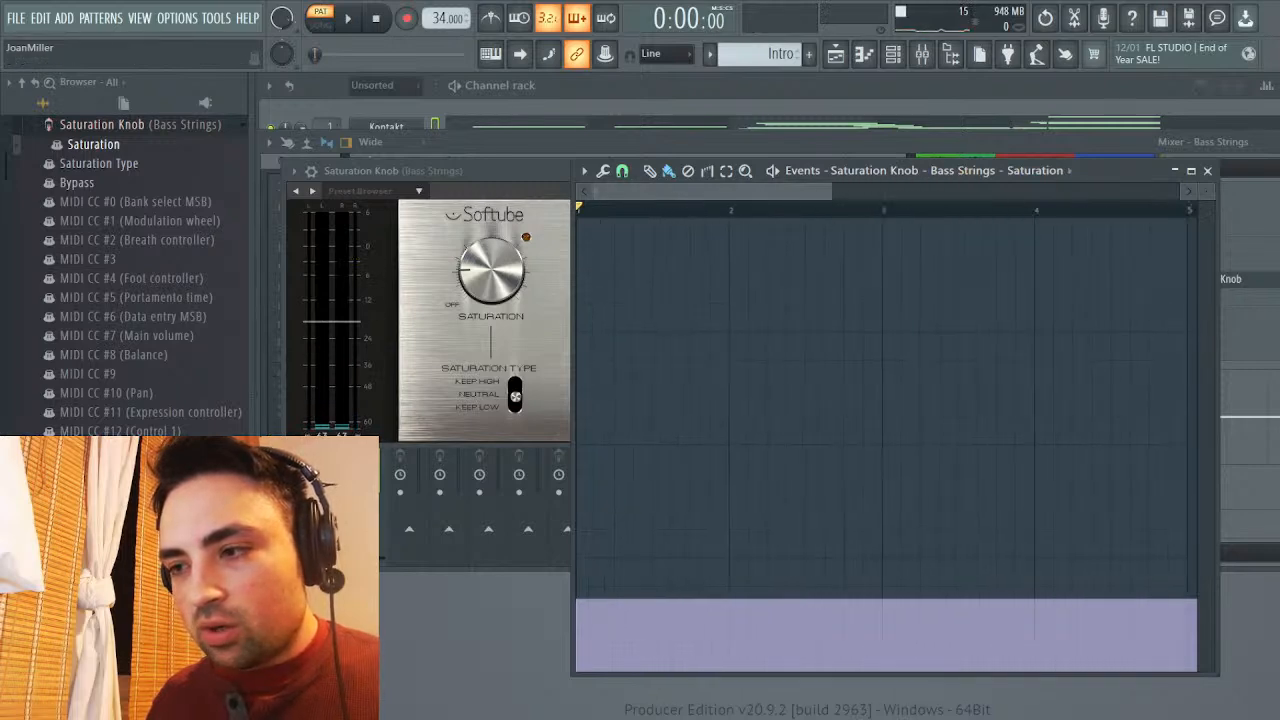
left_click_drag(750, 191, 900, 191)
left_click(685, 210)
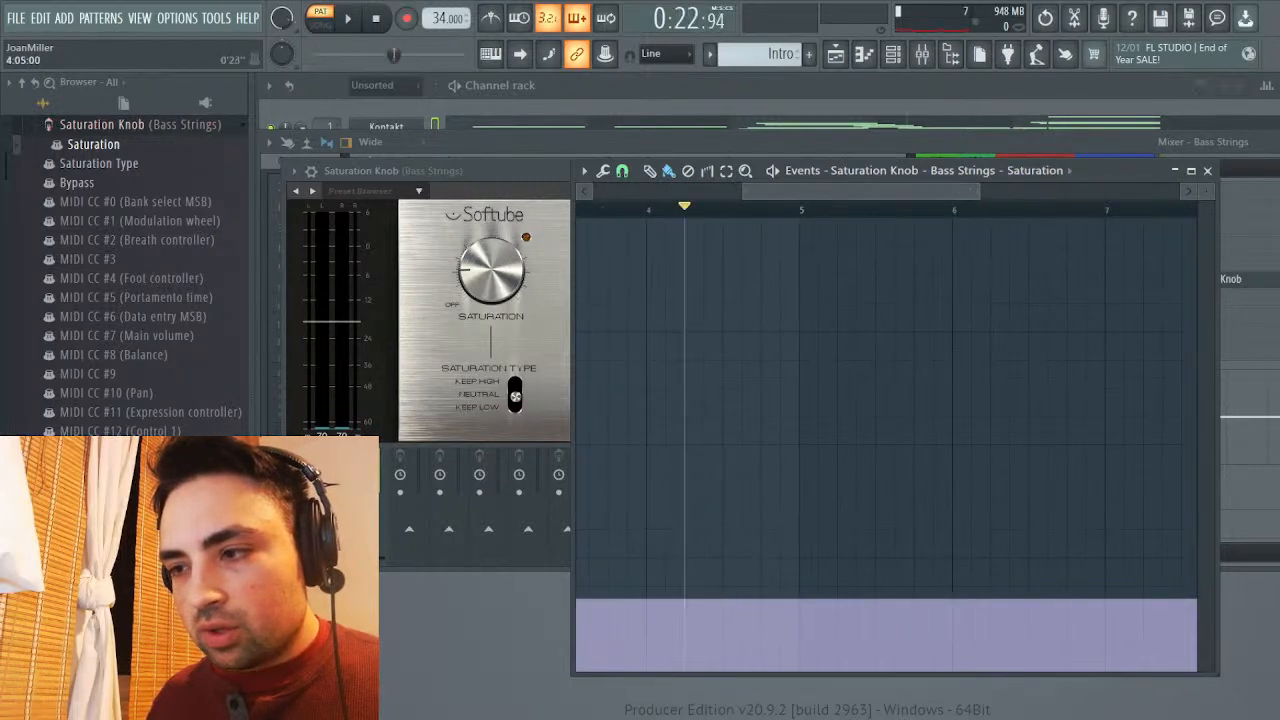
key("space")
key("space")
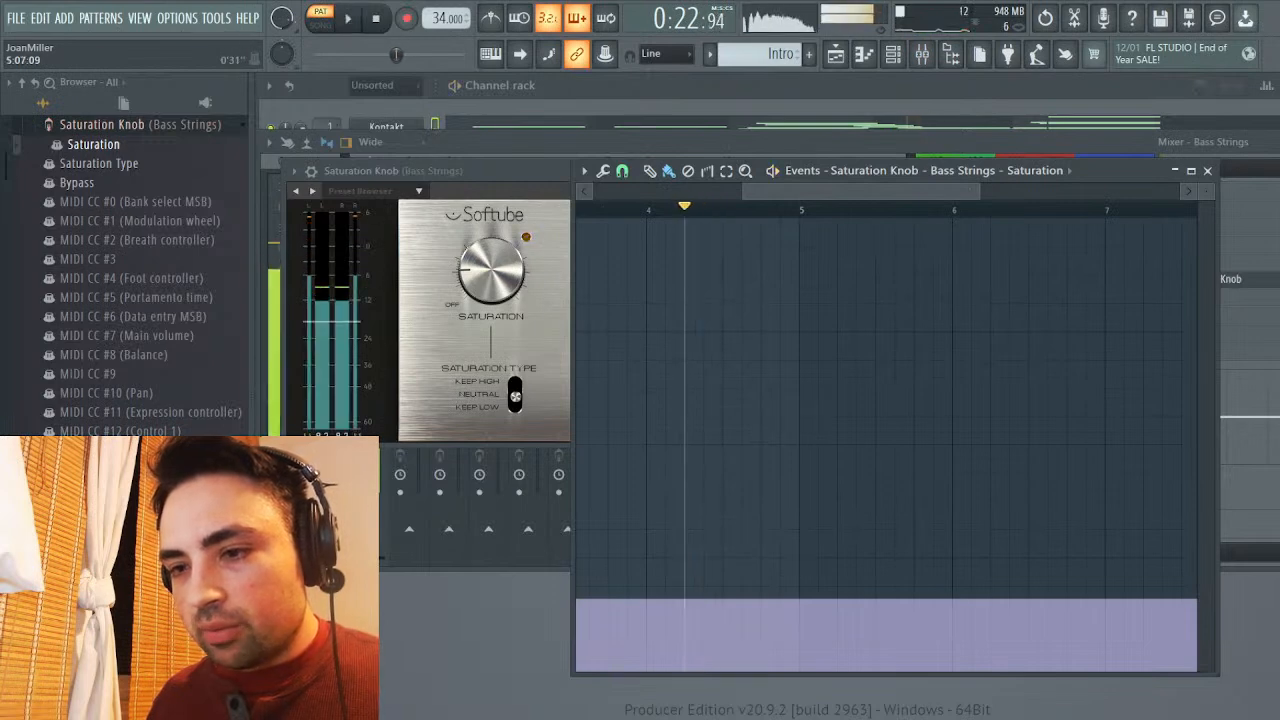
left_click(375, 18)
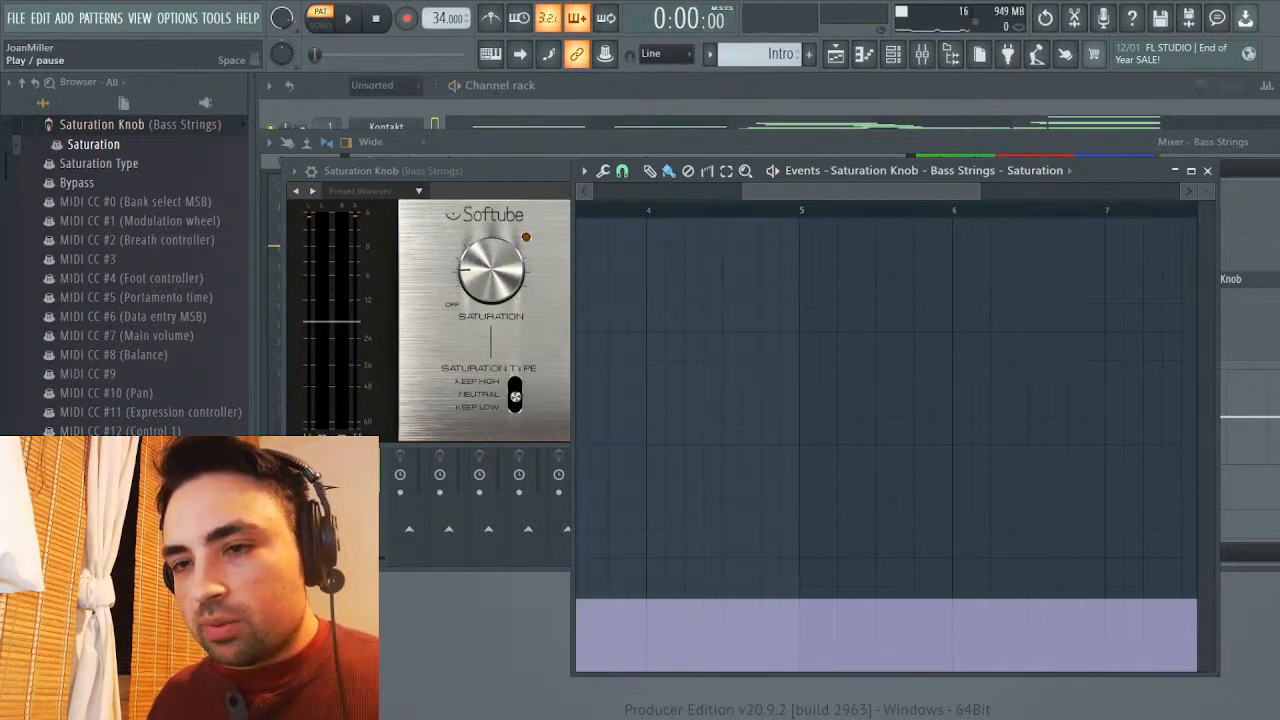
Play the Intro from the start and bring up the Kontakt piano roll to follow the notes during playback
left_click(347, 18)
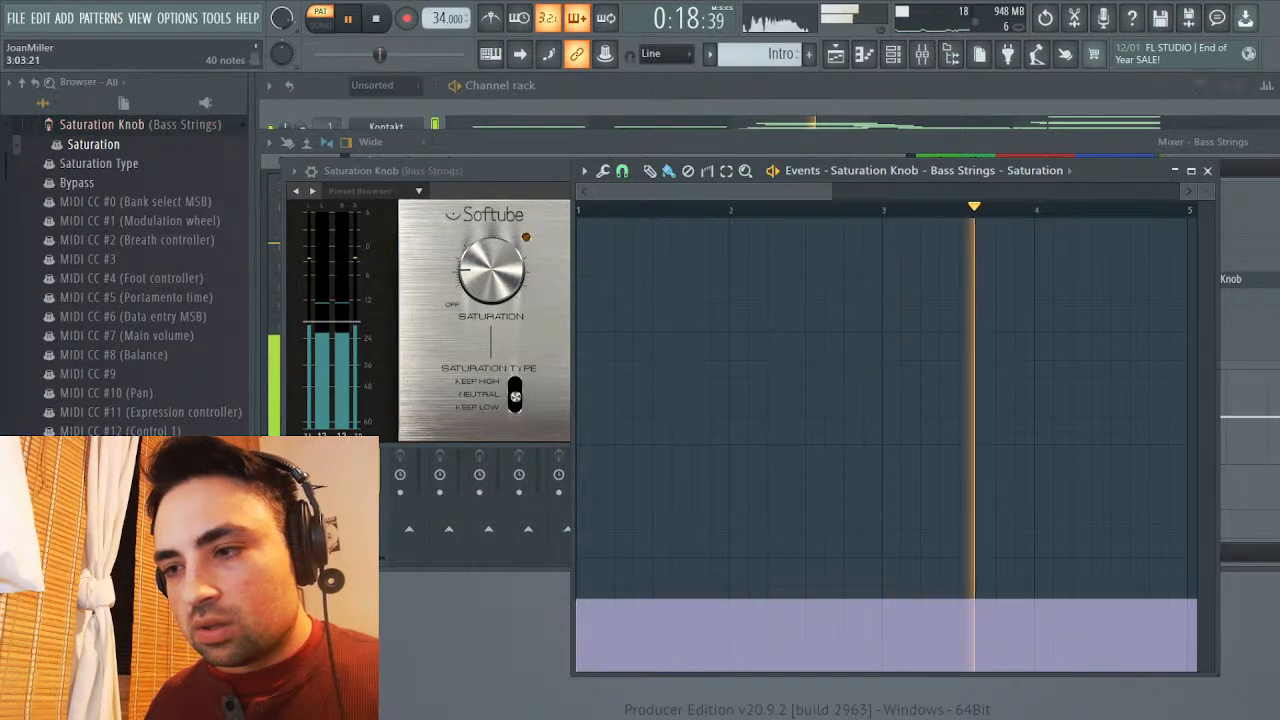
key("F7")
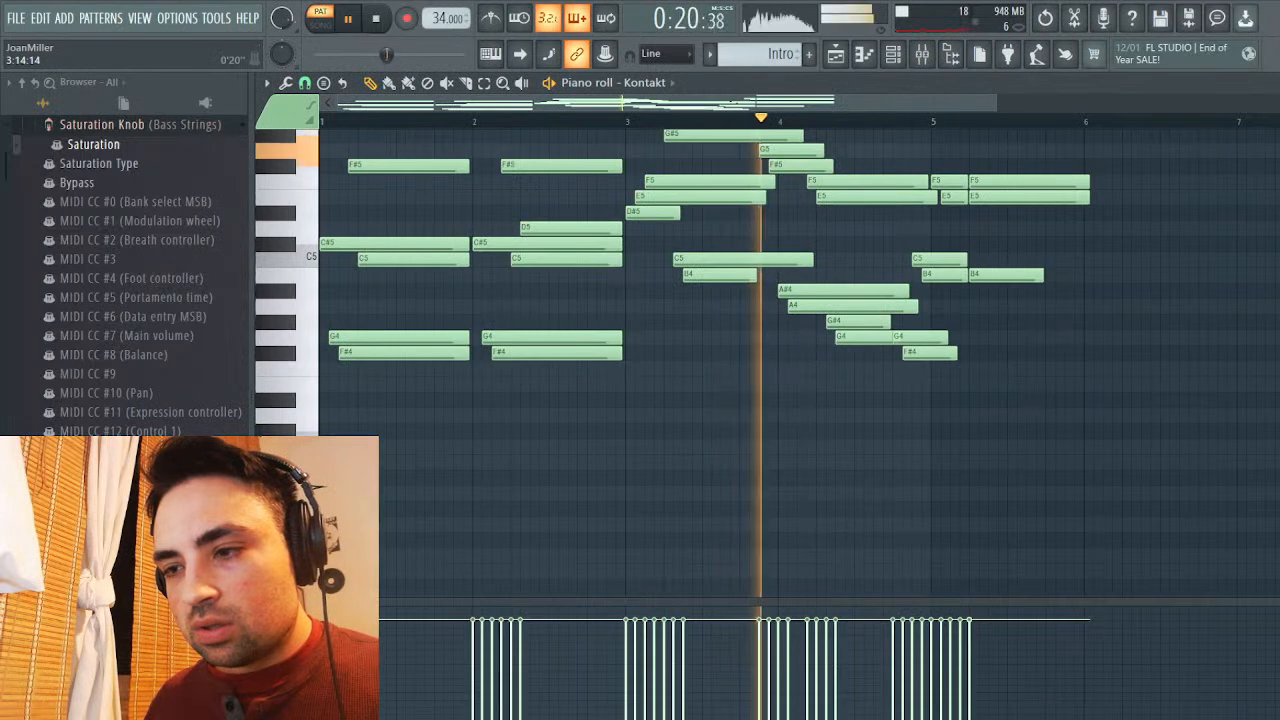
Undo the last note-length edit in the Kontakt piano roll and play the Intro pattern back from the start
key("space")
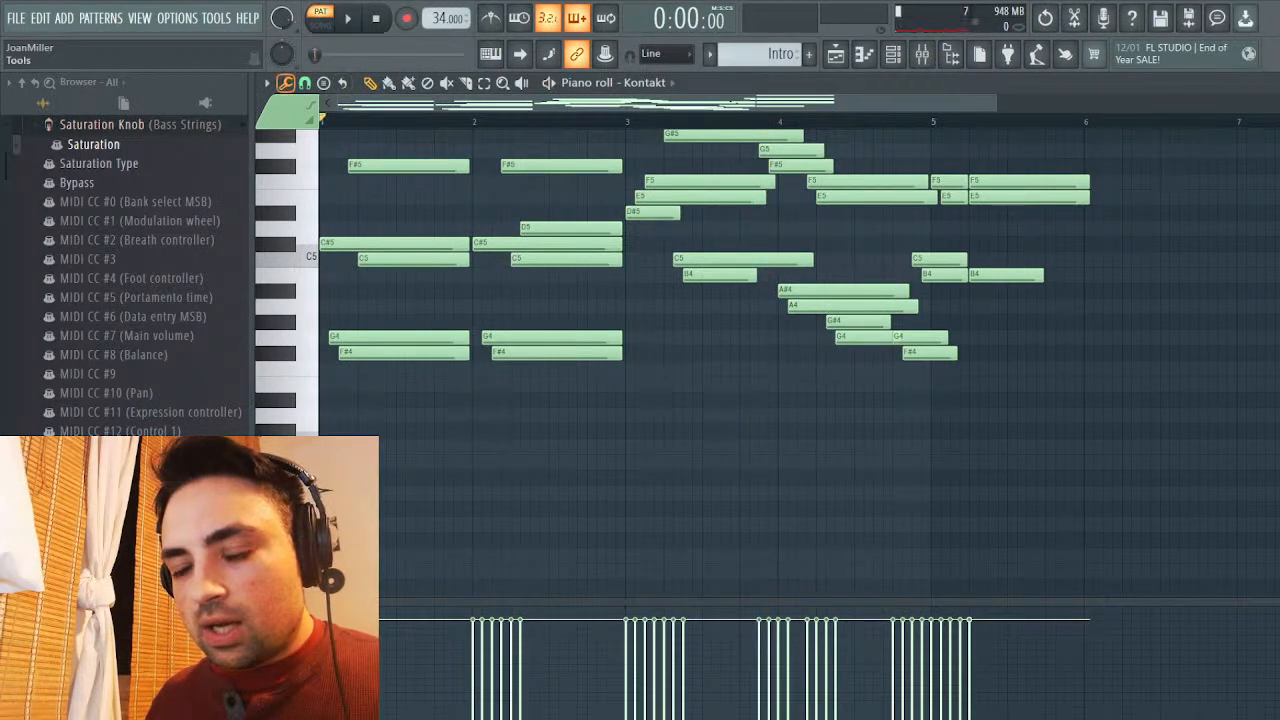
key("ctrl+z")
key("space")
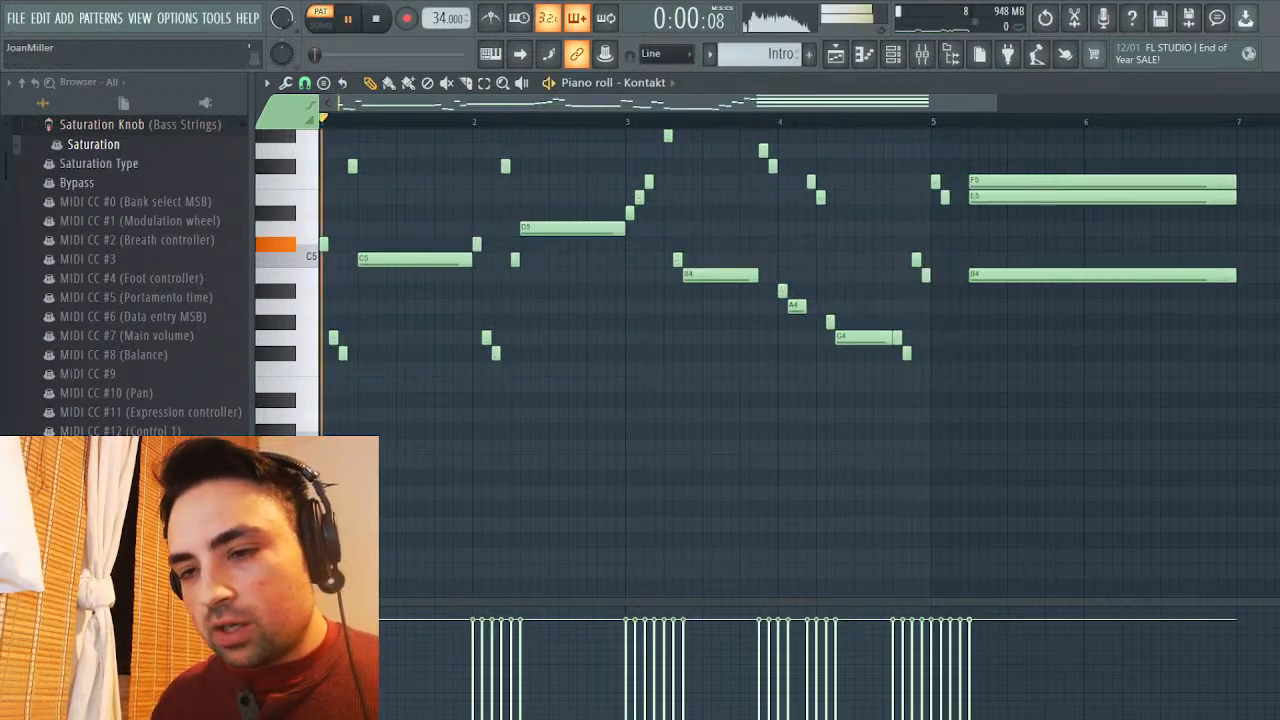
scroll(555, 337, "up", 4)
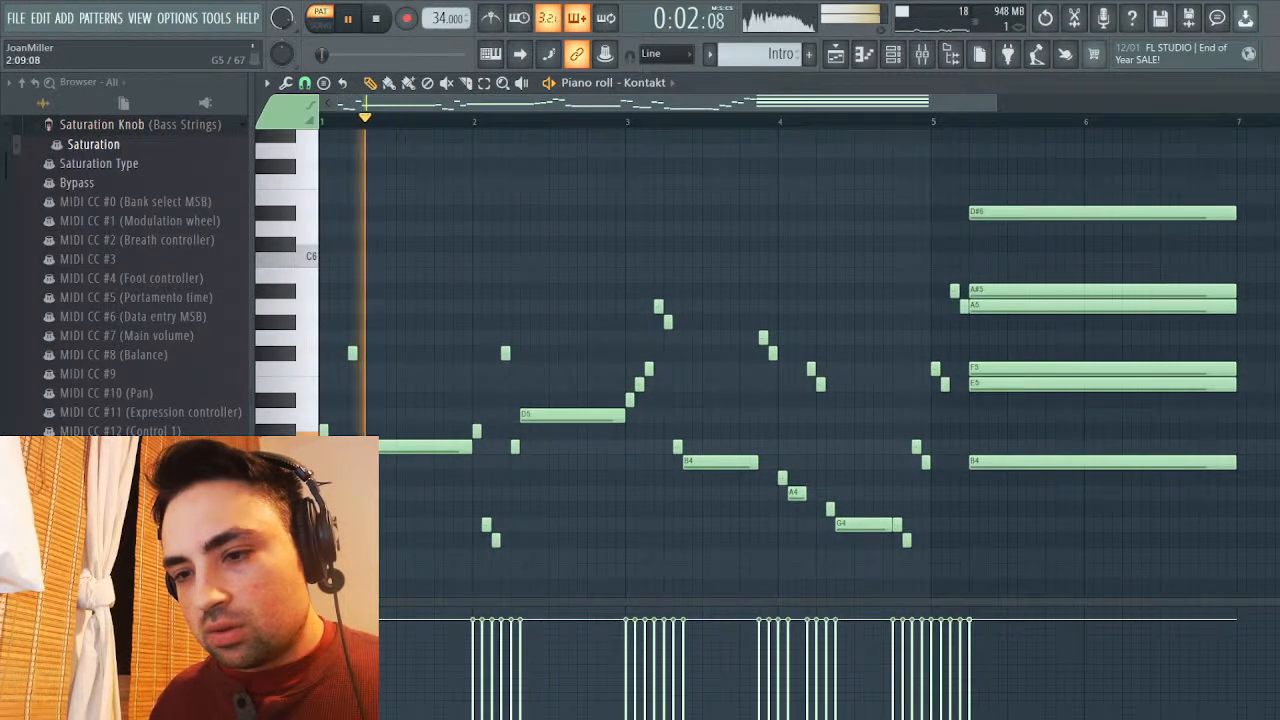
key("F5")
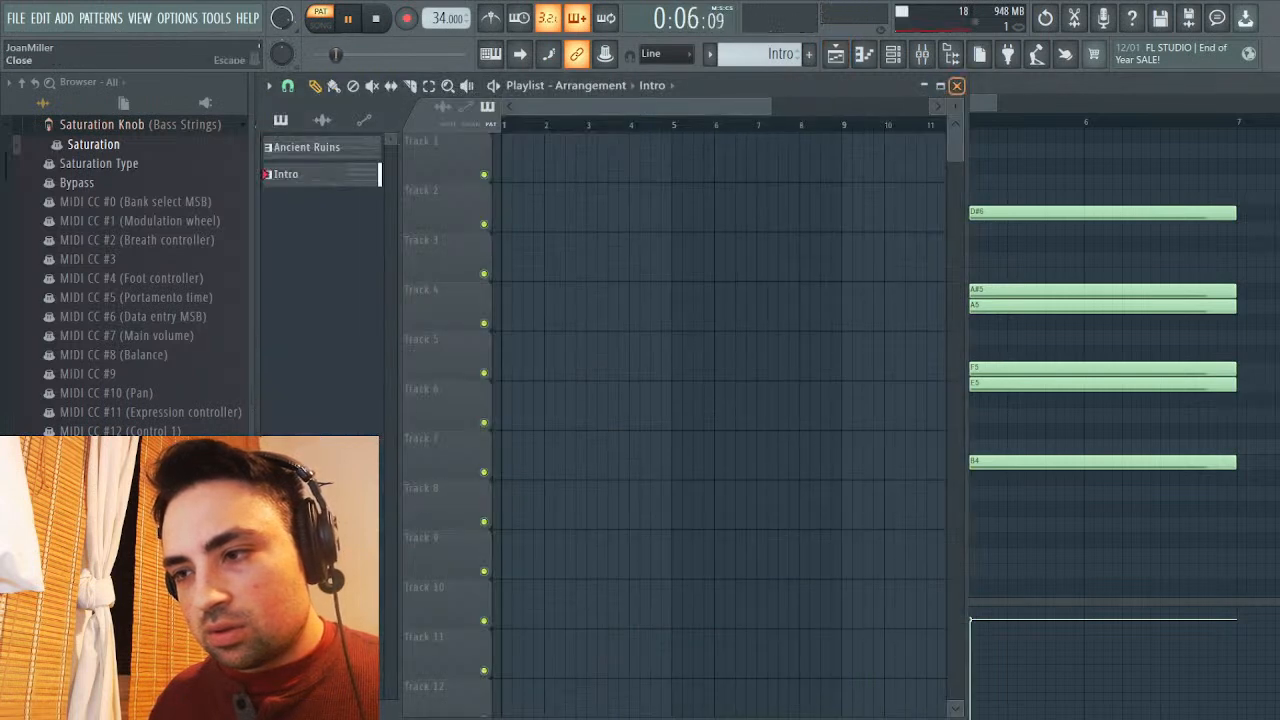
left_click(956, 85)
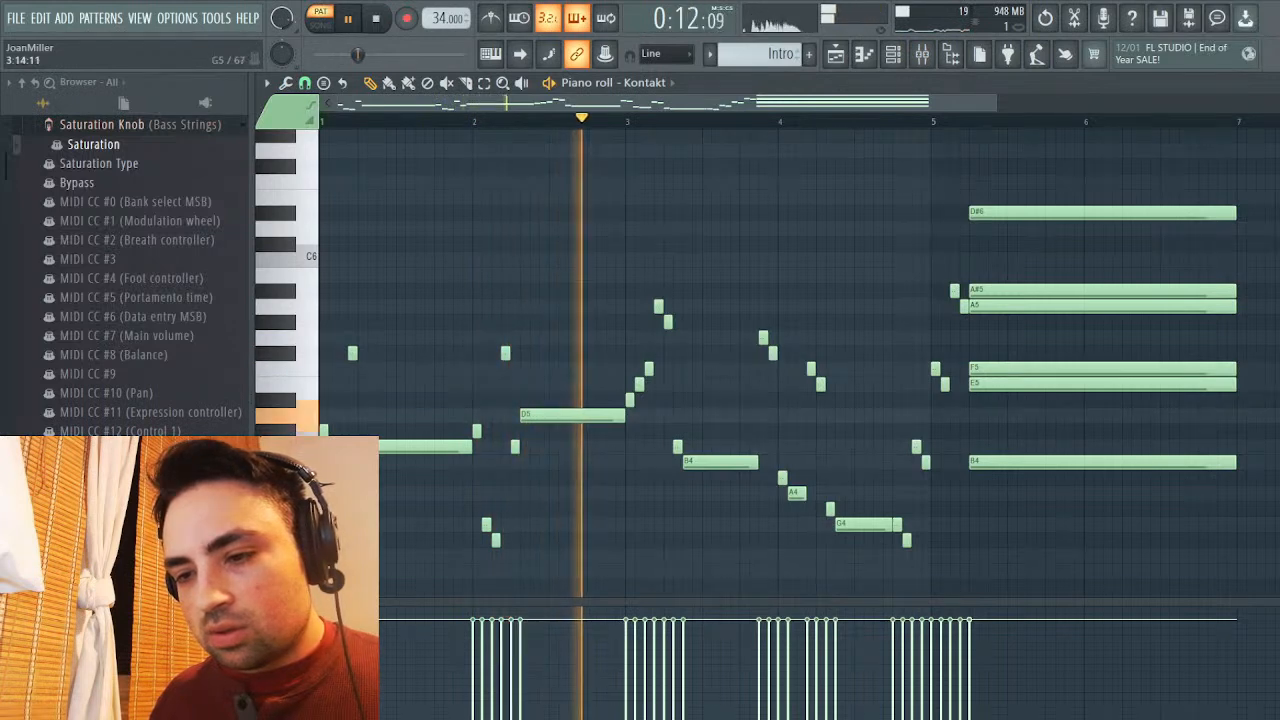
key("space")
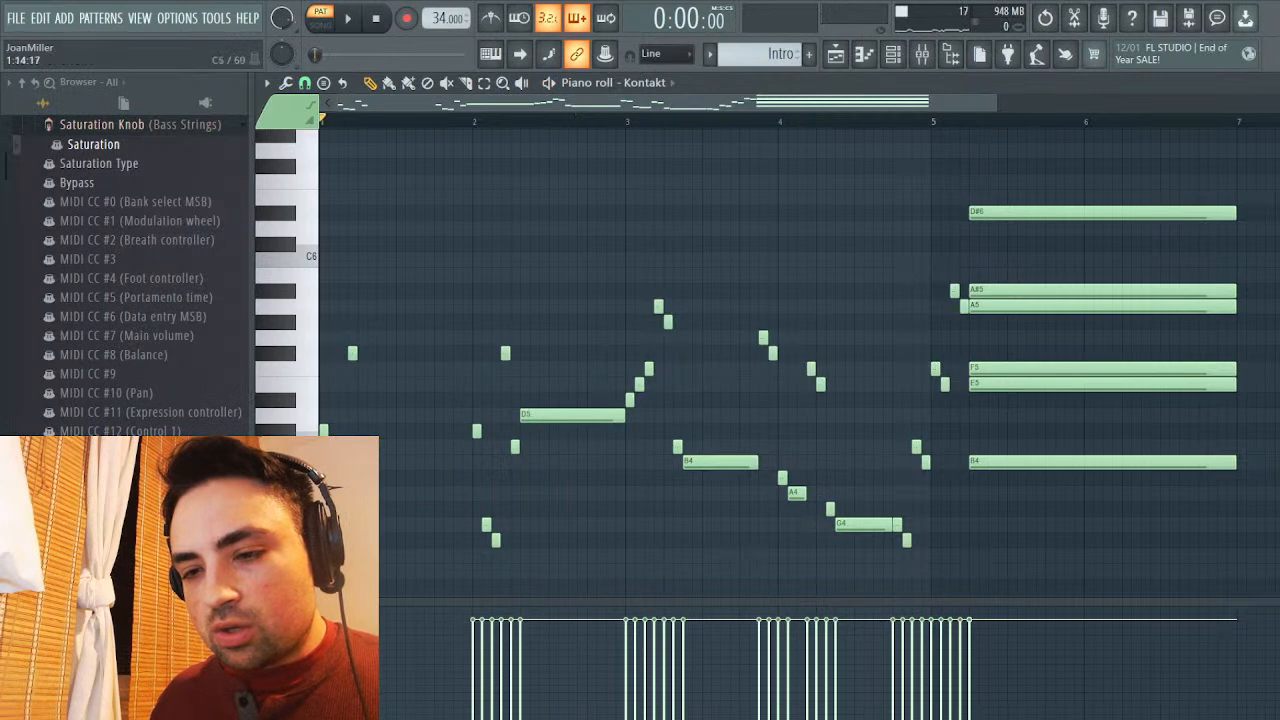
Shorten the long D5, B4 and G4 notes in bars 2 to 4 to a single step each and play the pattern
left_click_drag(623, 414, 529, 414)
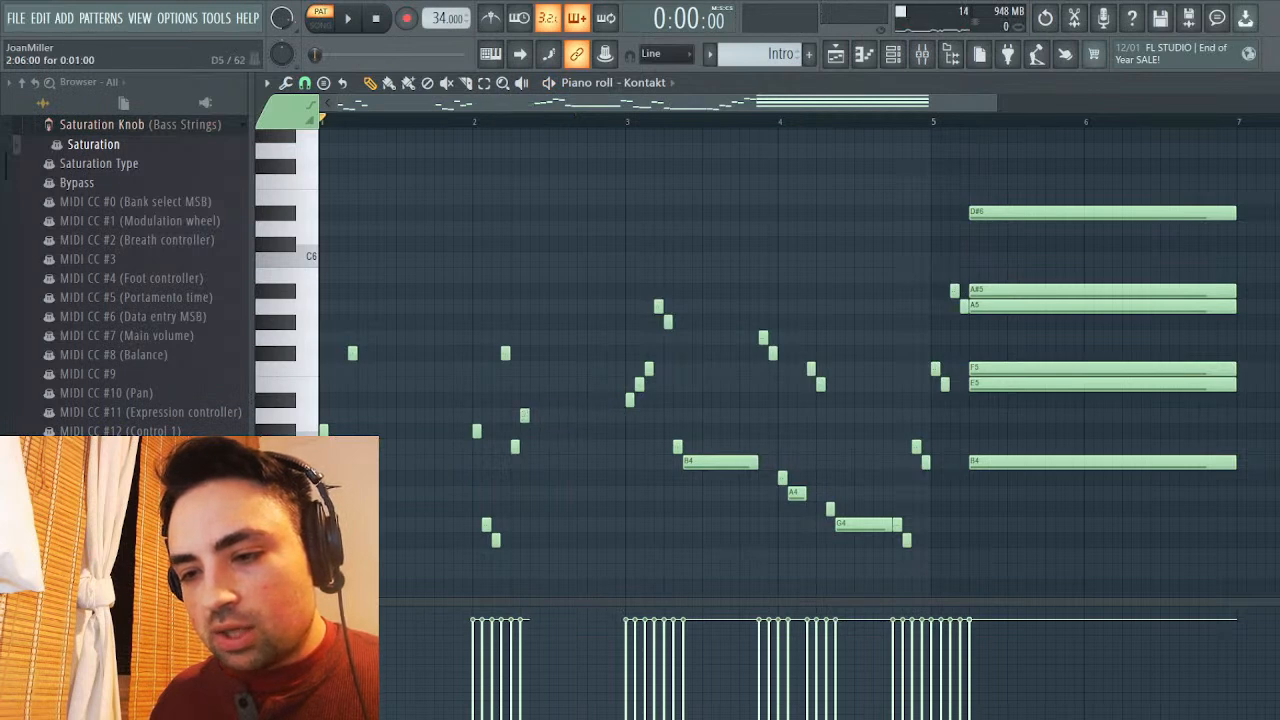
key("space")
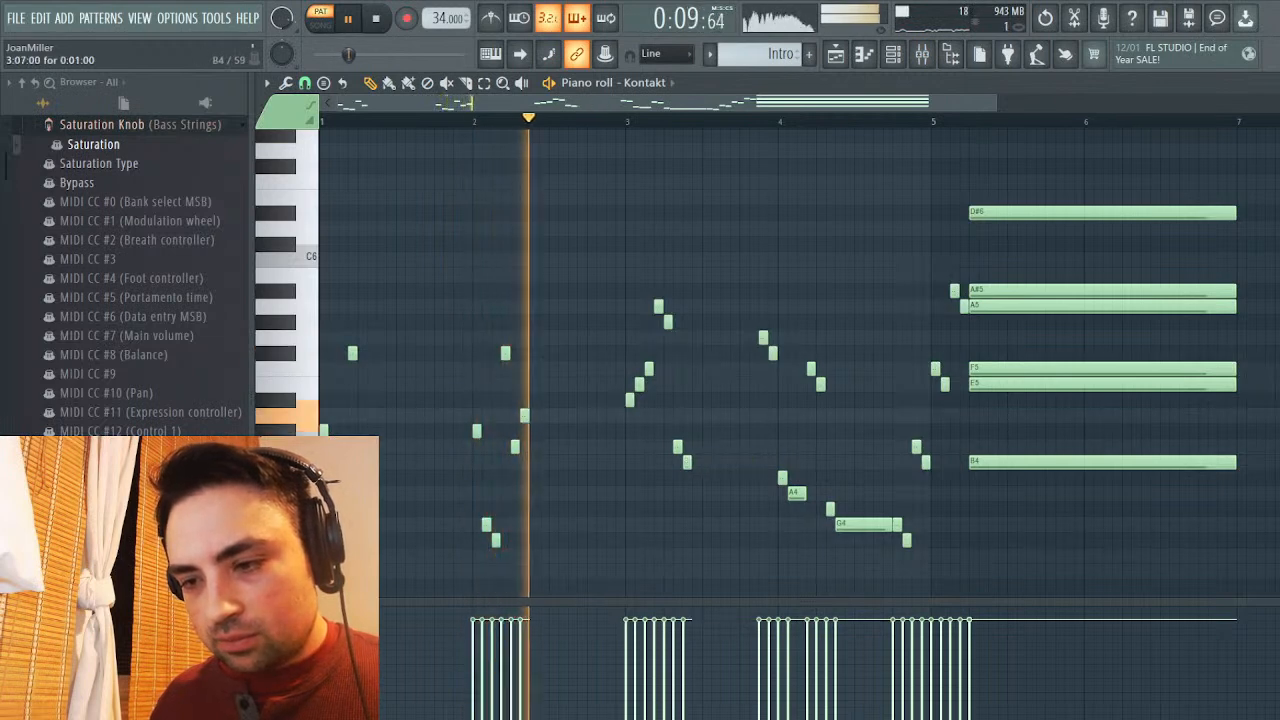
key("ctrl+z")
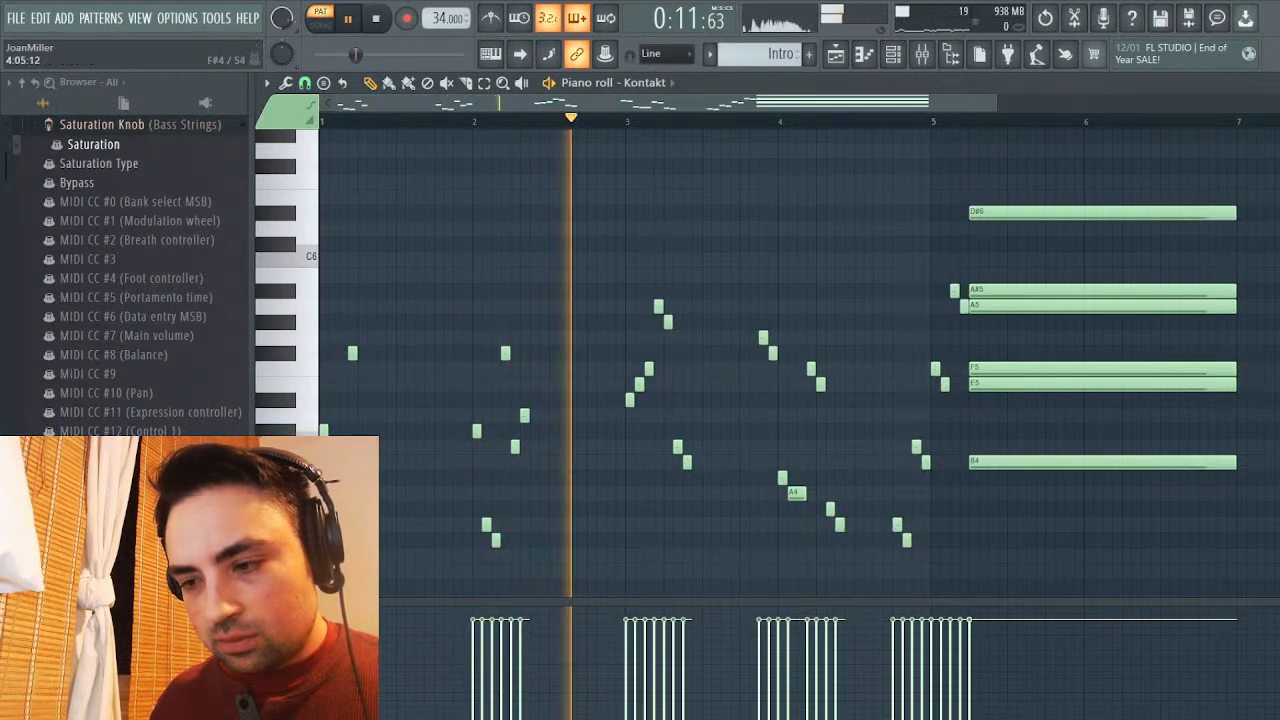
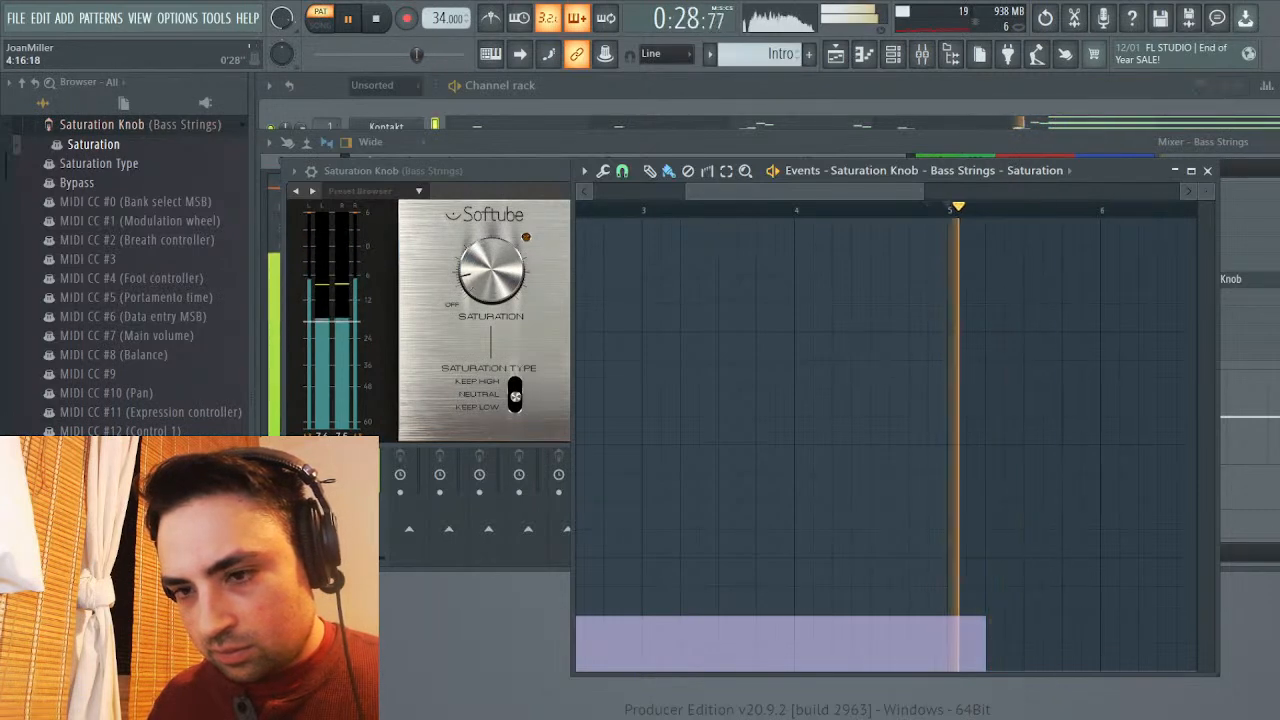
Stop playback and close the saturation event editor, the Saturation Knob plugin and the mixer
key("space")
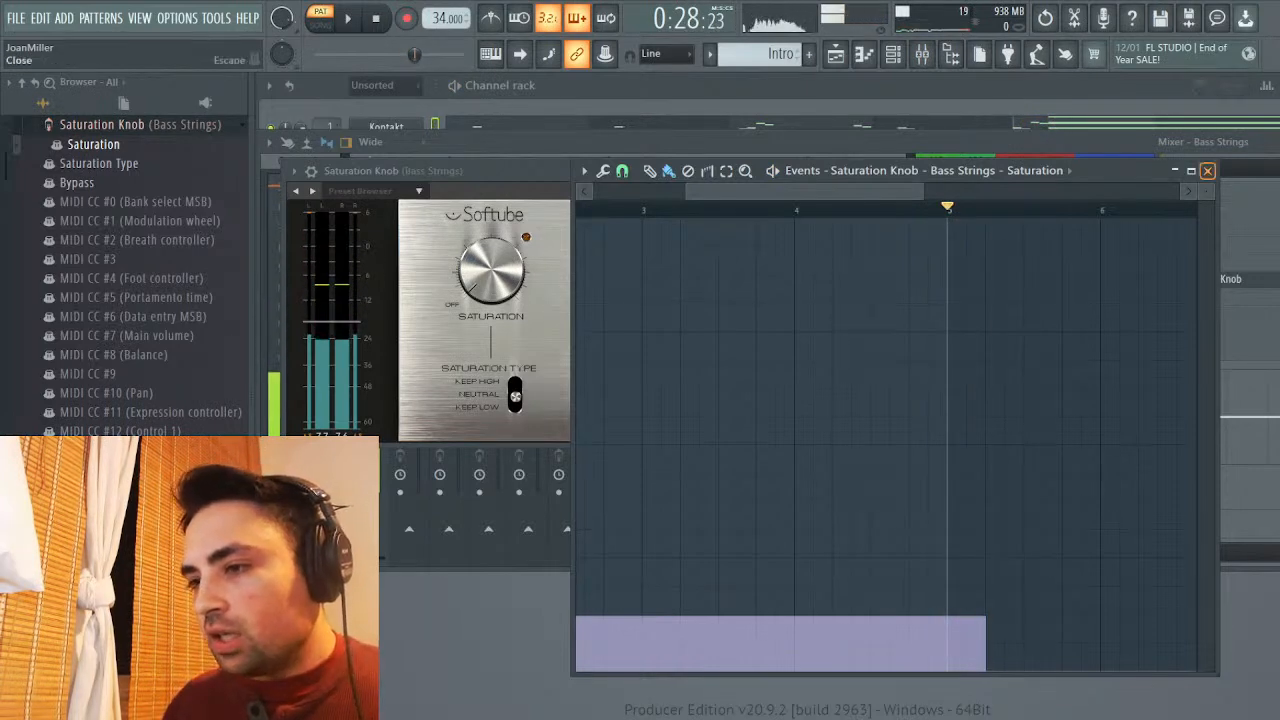
left_click(1207, 170)
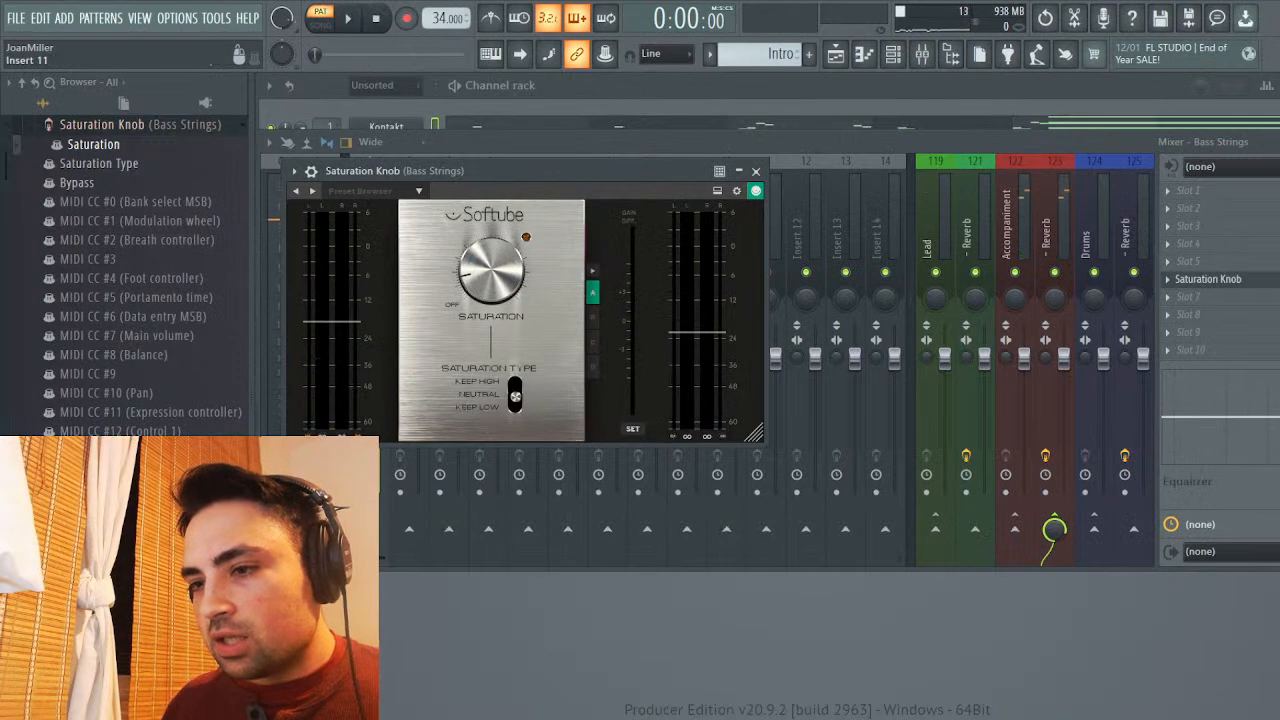
left_click(755, 171)
left_click(319, 230)
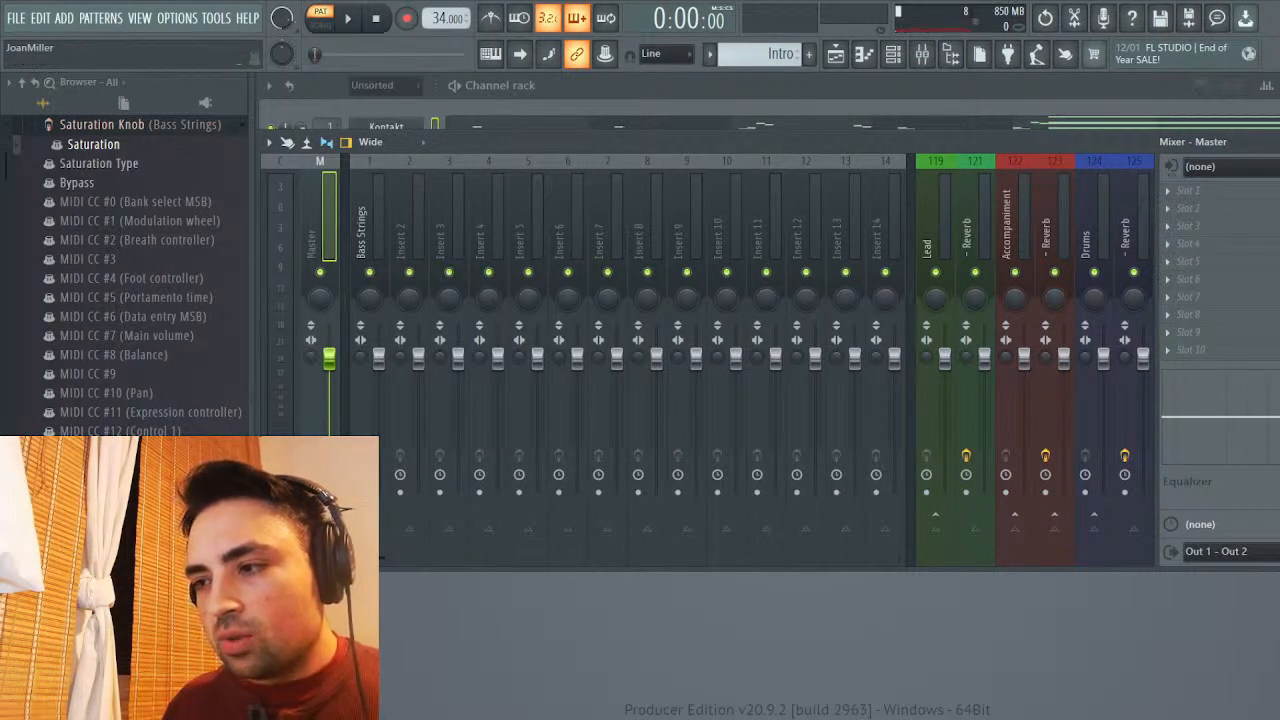
key("F9")
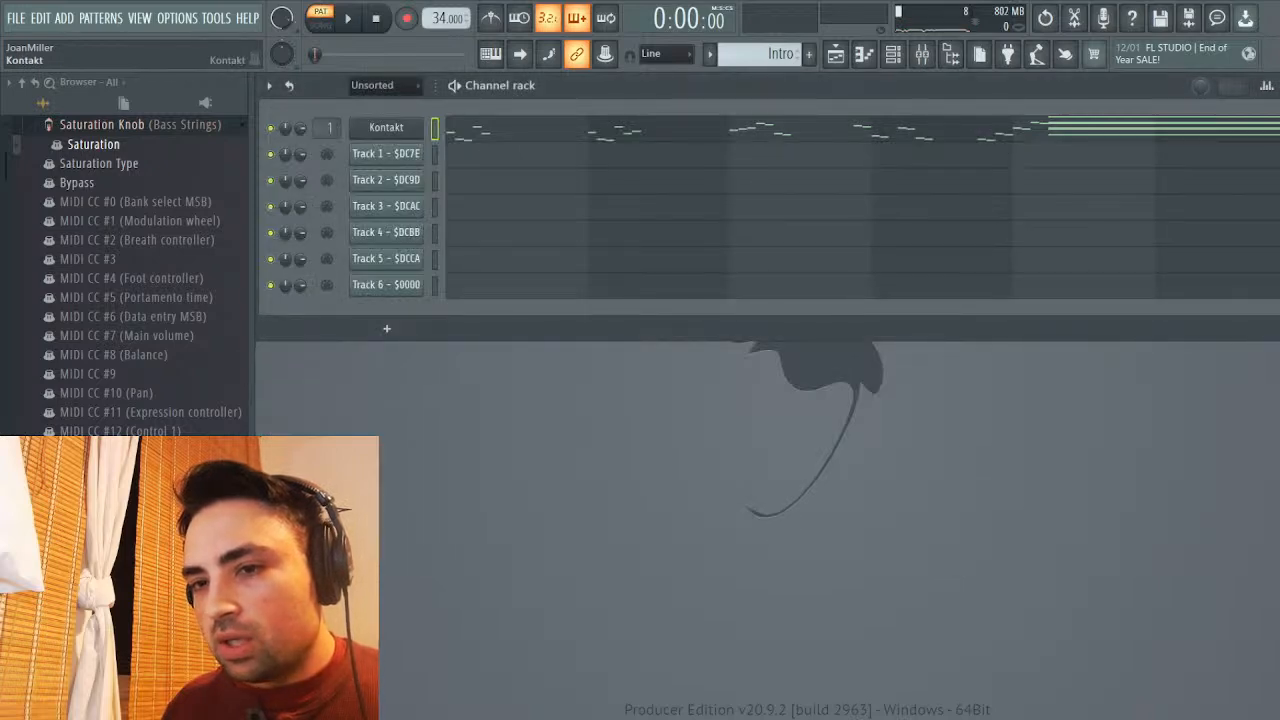
Place the Intro pattern on Track 2 and the Ancient Ruins pattern on Track 1 of the playlist, both starting at bar 1
left_click(386, 128)
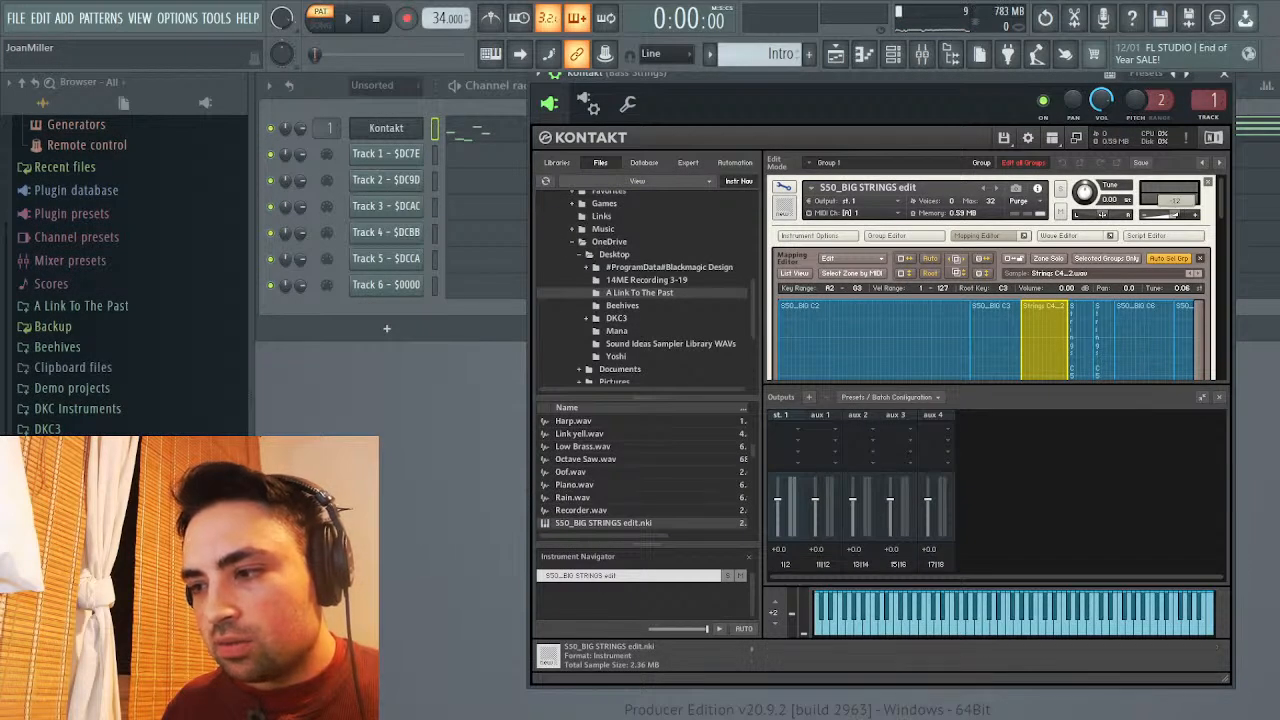
key("space")
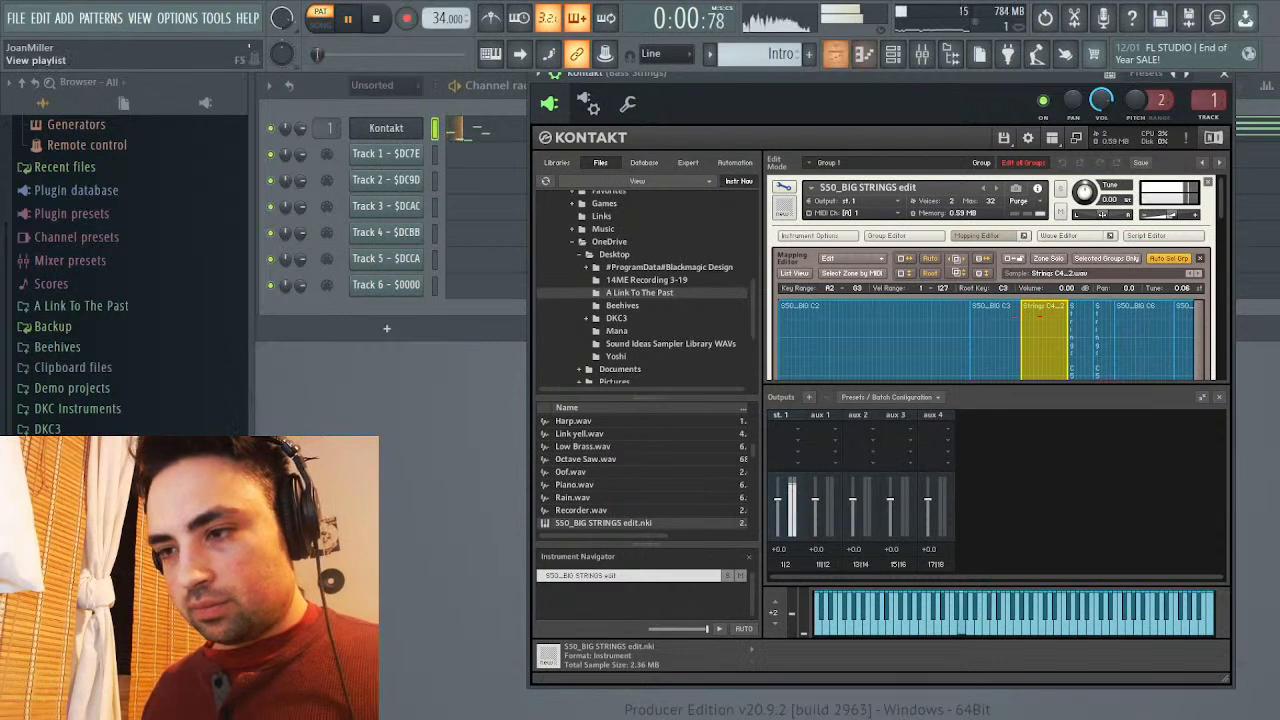
left_click(835, 53)
left_click_drag(300, 174, 520, 205)
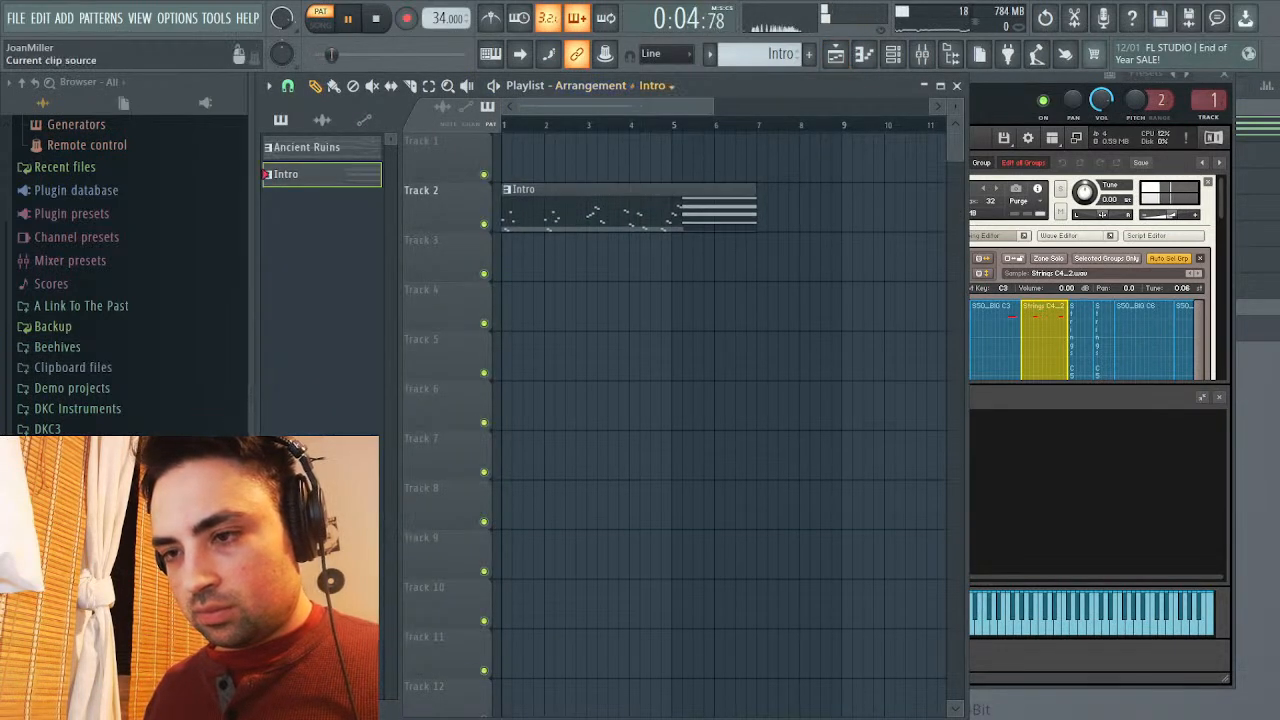
left_click_drag(307, 147, 520, 150)
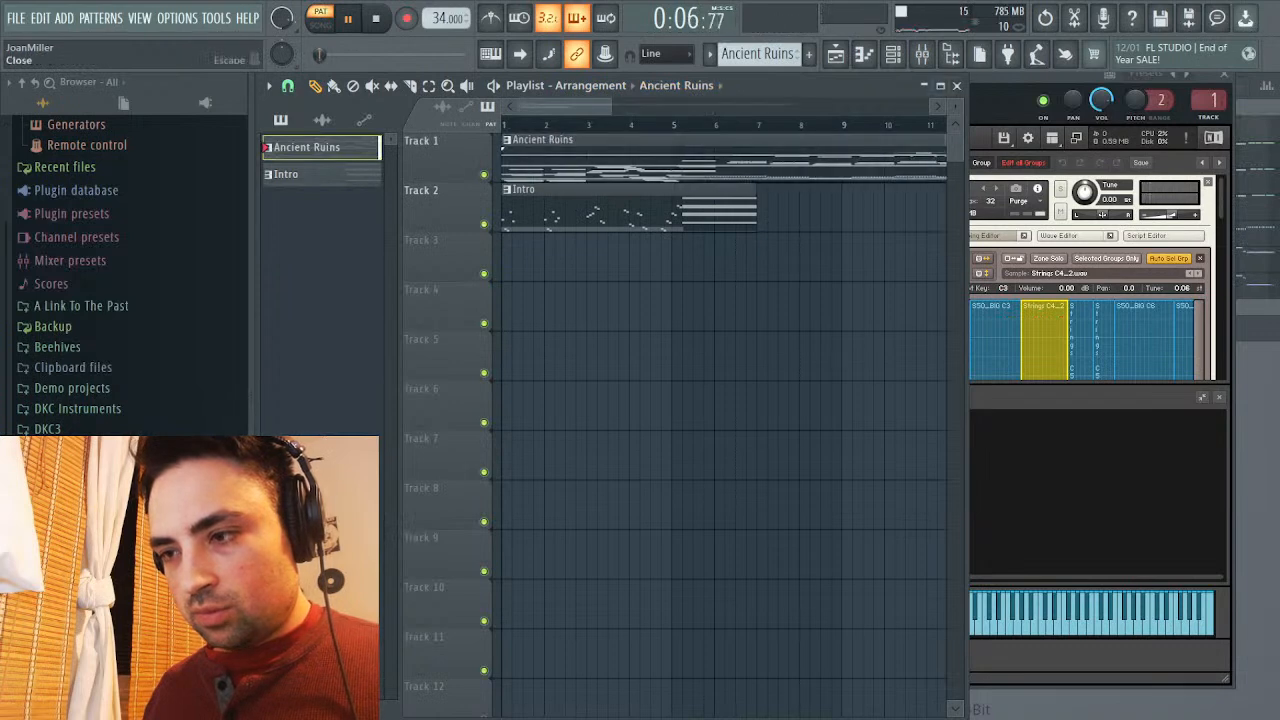
left_click(956, 85)
key("space")
left_click(1224, 74)
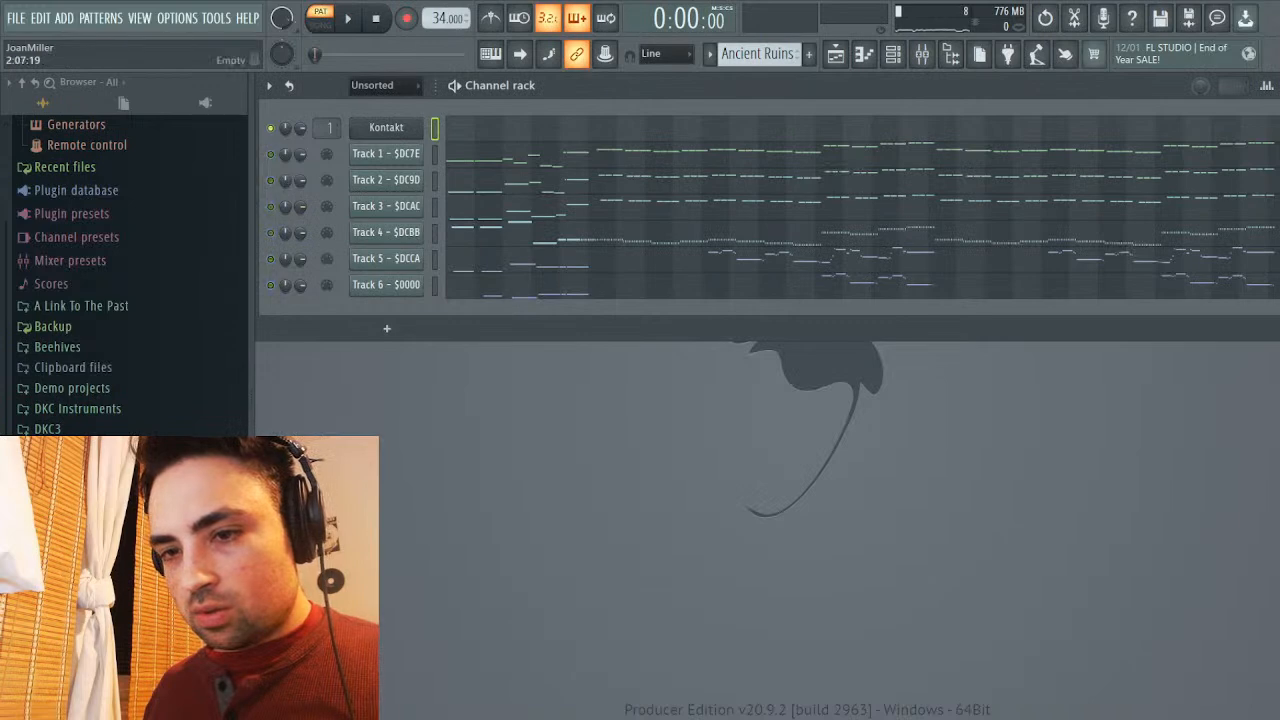
Switch to song mode and play the arrangement around bar 5, where the Intro pattern ends
left_click(835, 53)
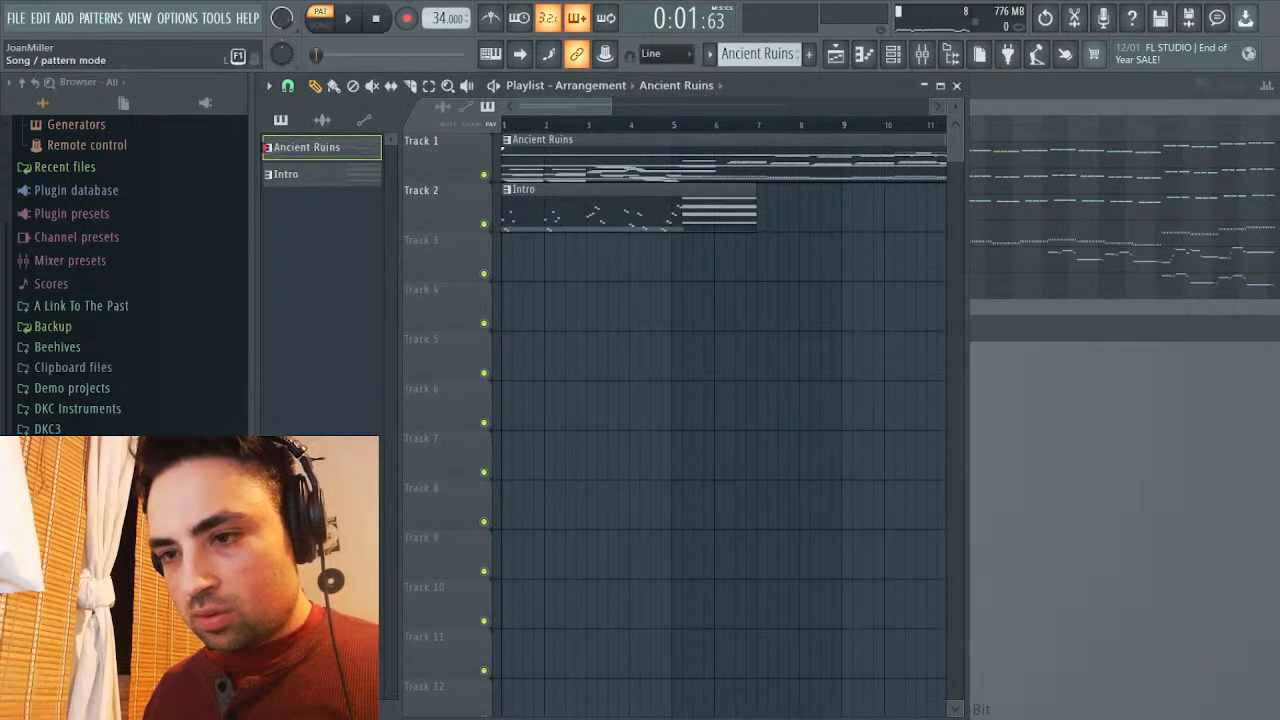
key("space")
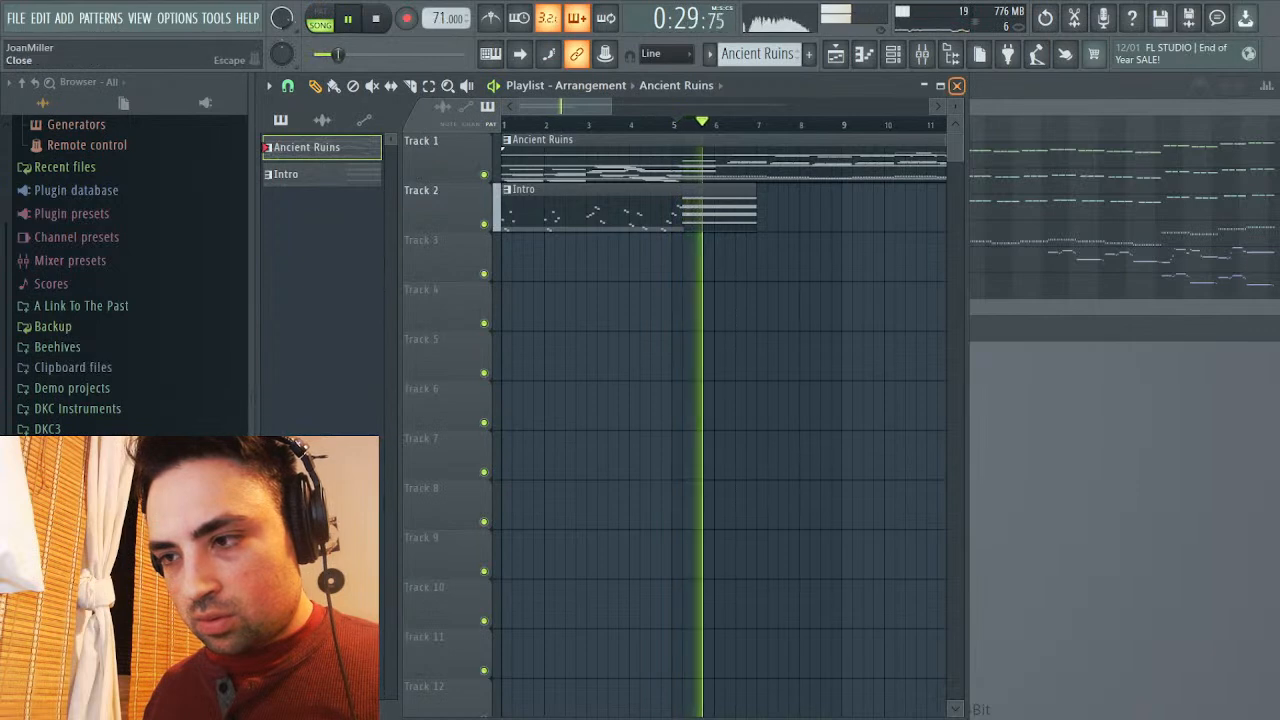
left_click(957, 85)
key("space")
Open the Saturation Knob effect on the Bass Strings mixer track
left_click(921, 53)
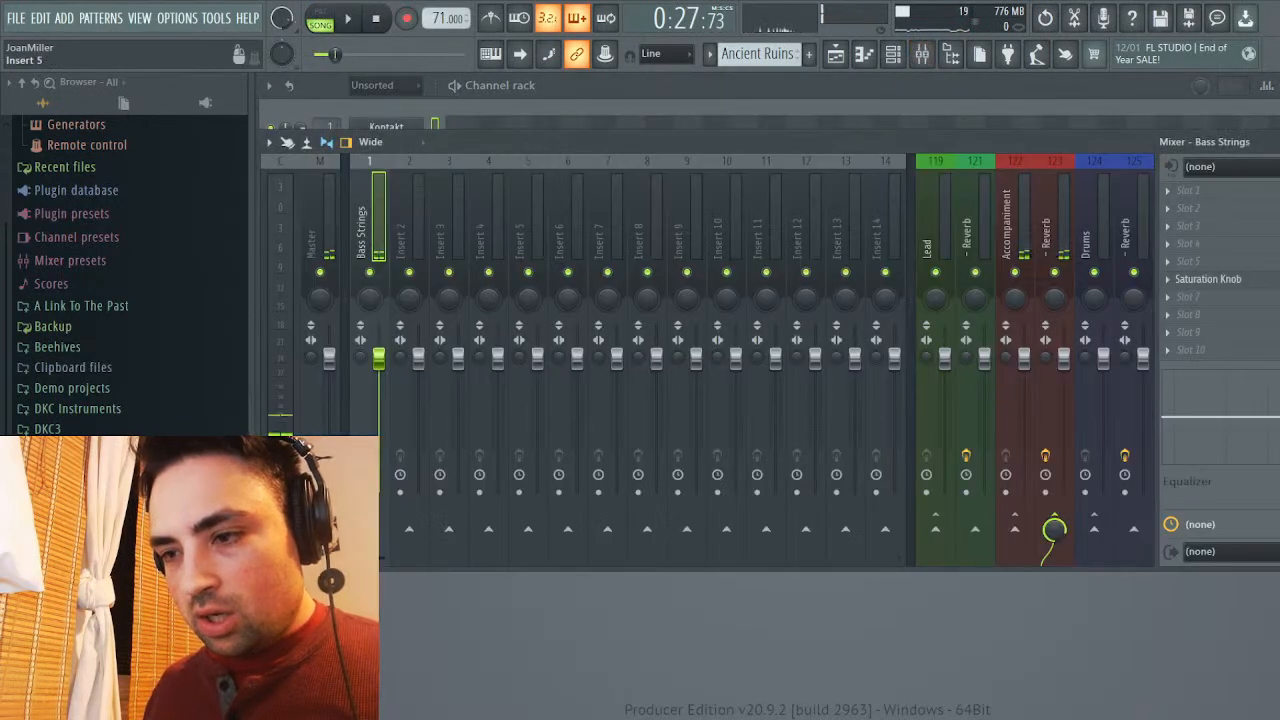
left_click(1208, 279)
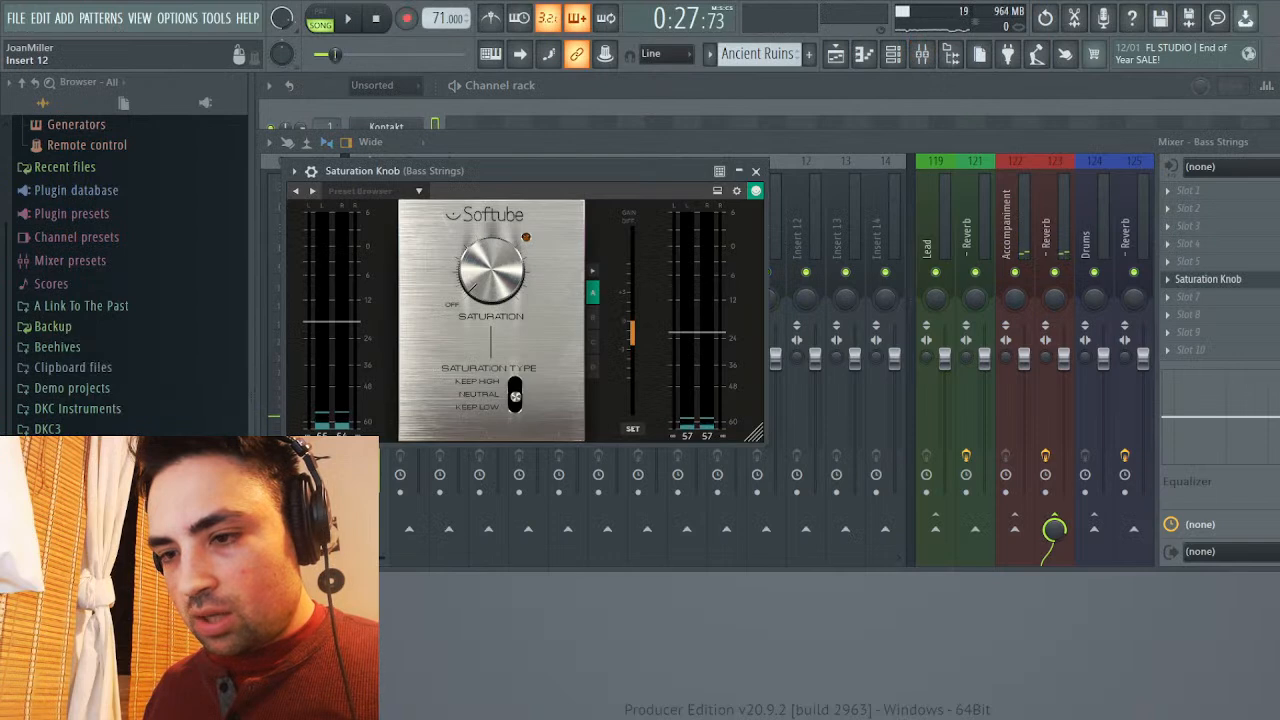
scroll(85, 190, "up", 2)
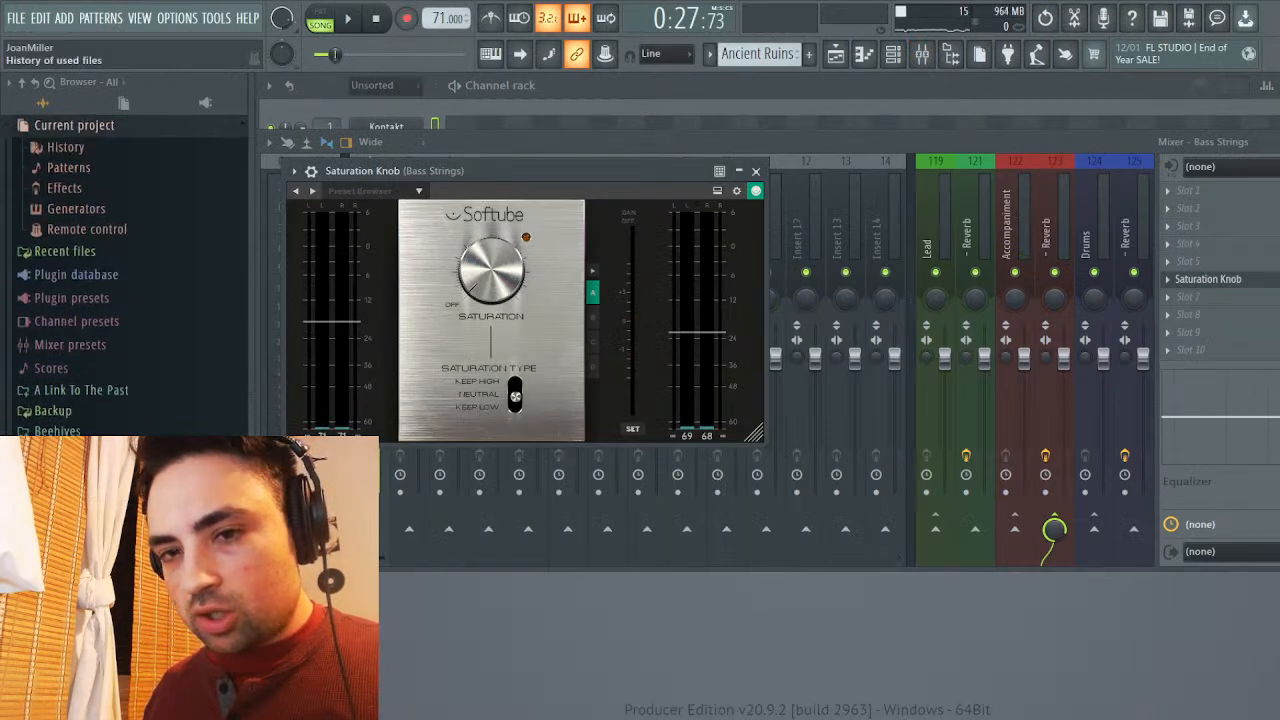
Find the Bass Strings saturation automation in the Intro pattern's project entries and delete it
left_click(68, 168)
left_click(95, 188)
left_click(95, 188)
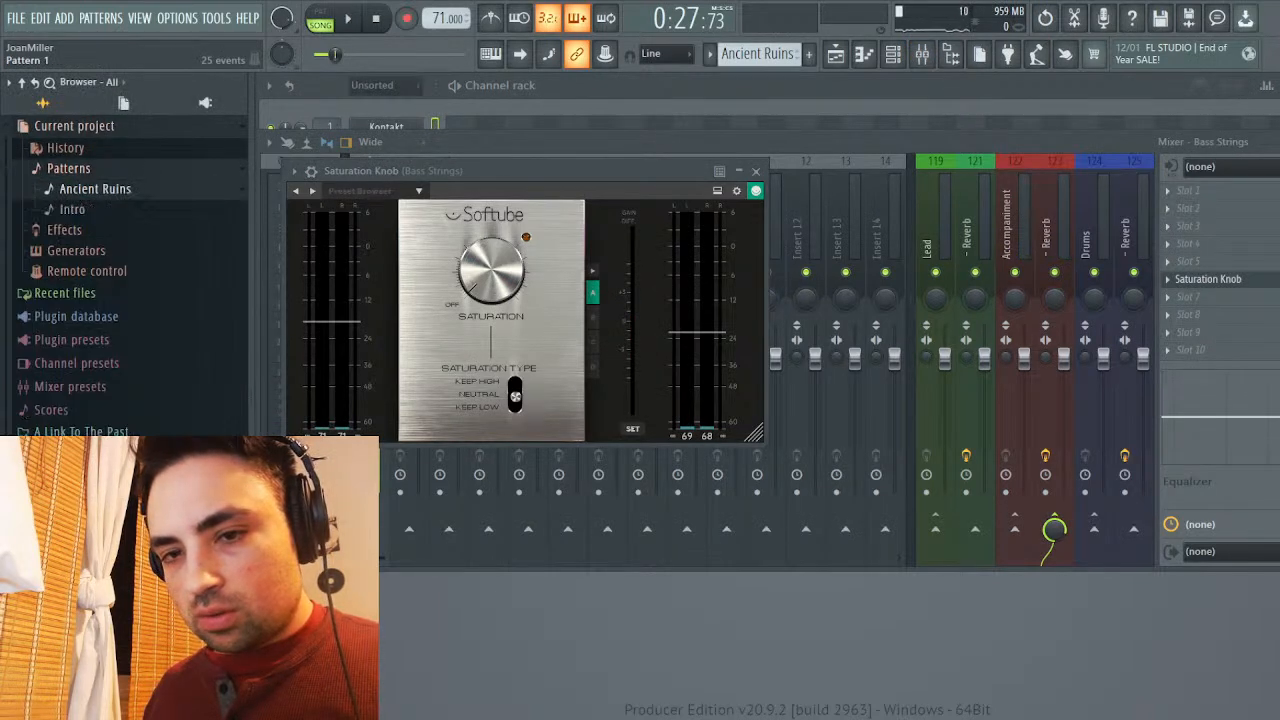
left_click(72, 209)
left_click(150, 344)
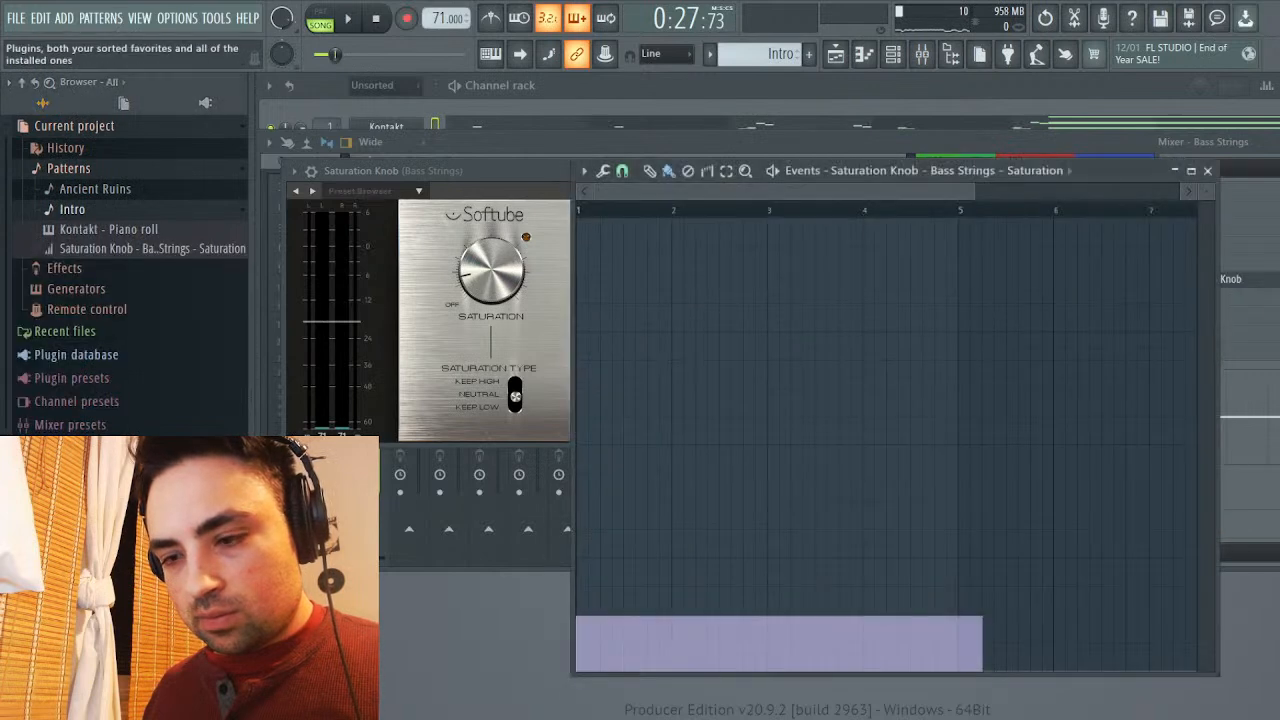
Set the Bass Strings Saturation Knob to 1.5 and play the song from the beginning
key("space")
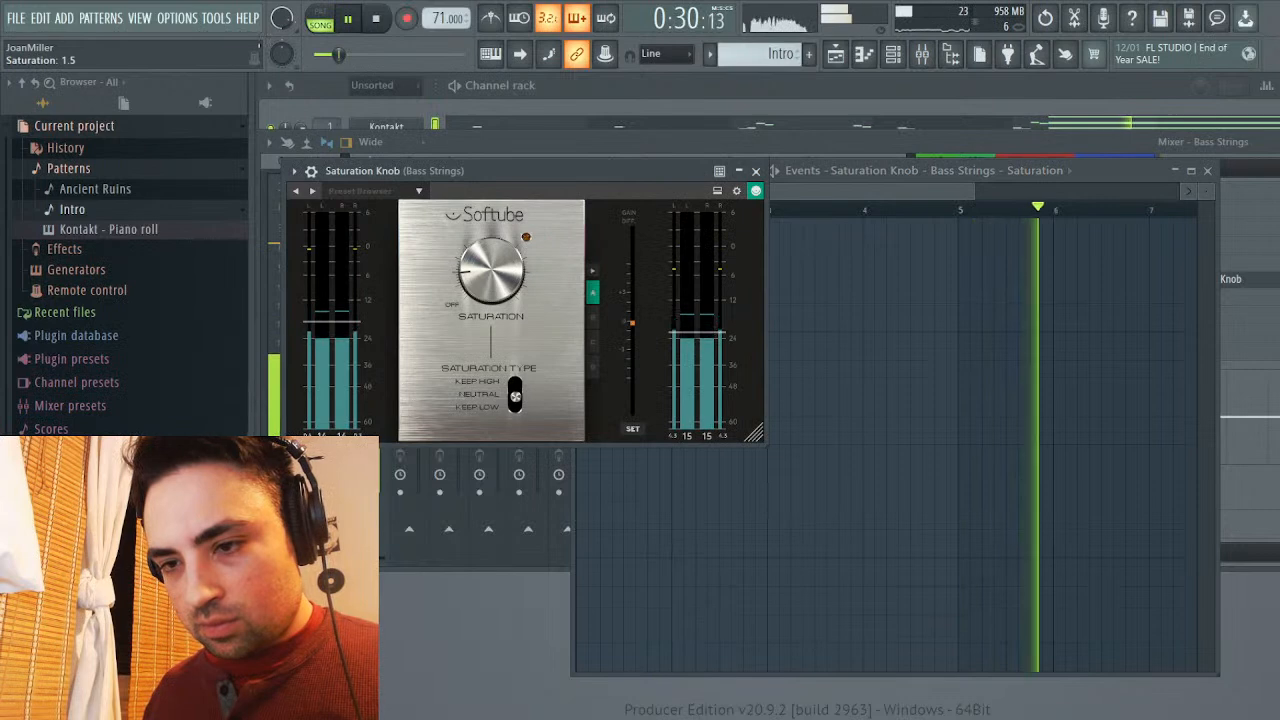
key("space")
key("space")
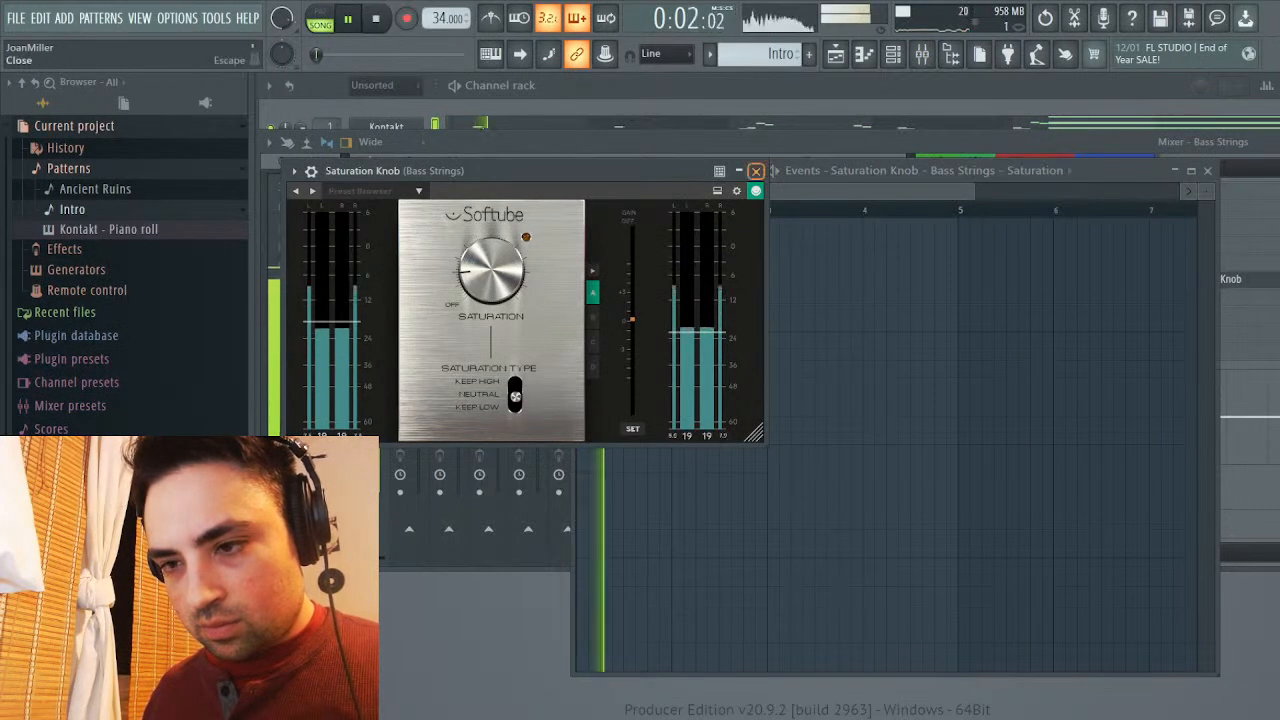
Add La Petite Excite to effect slot 8 of the Bass Strings mixer track and set its High to 1.24 dB
key("F9")
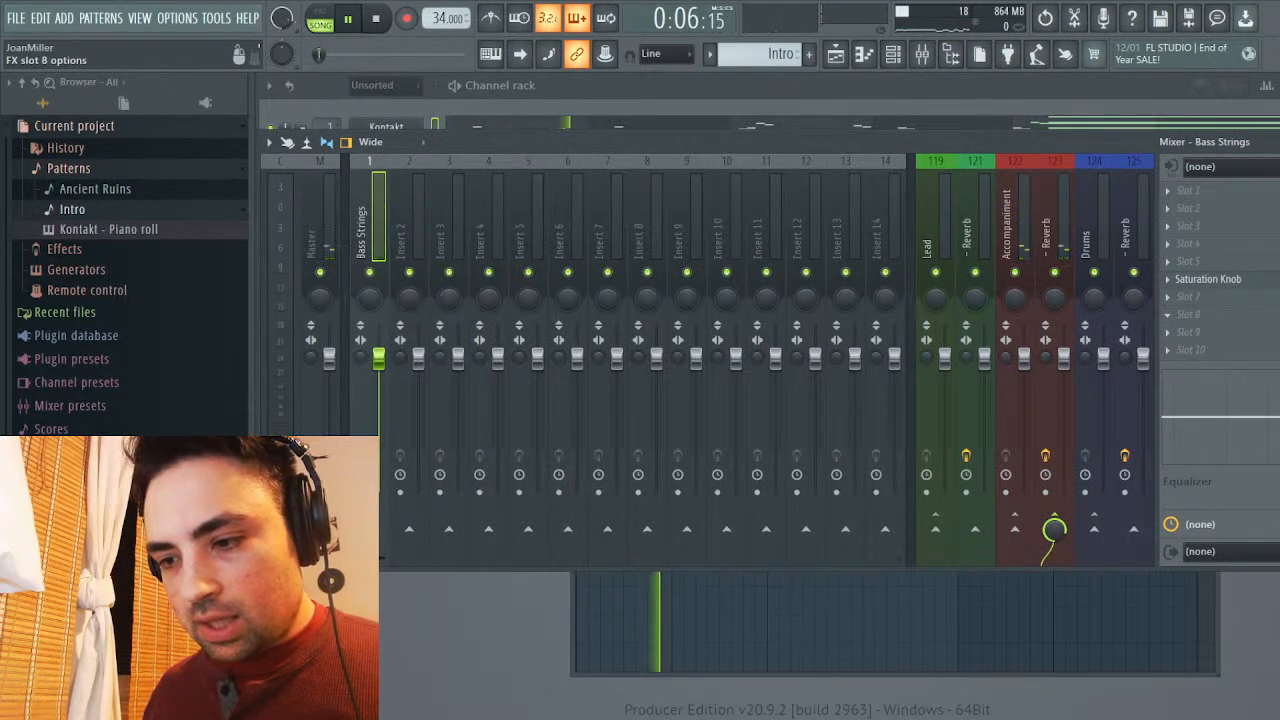
left_click(1000, 400)
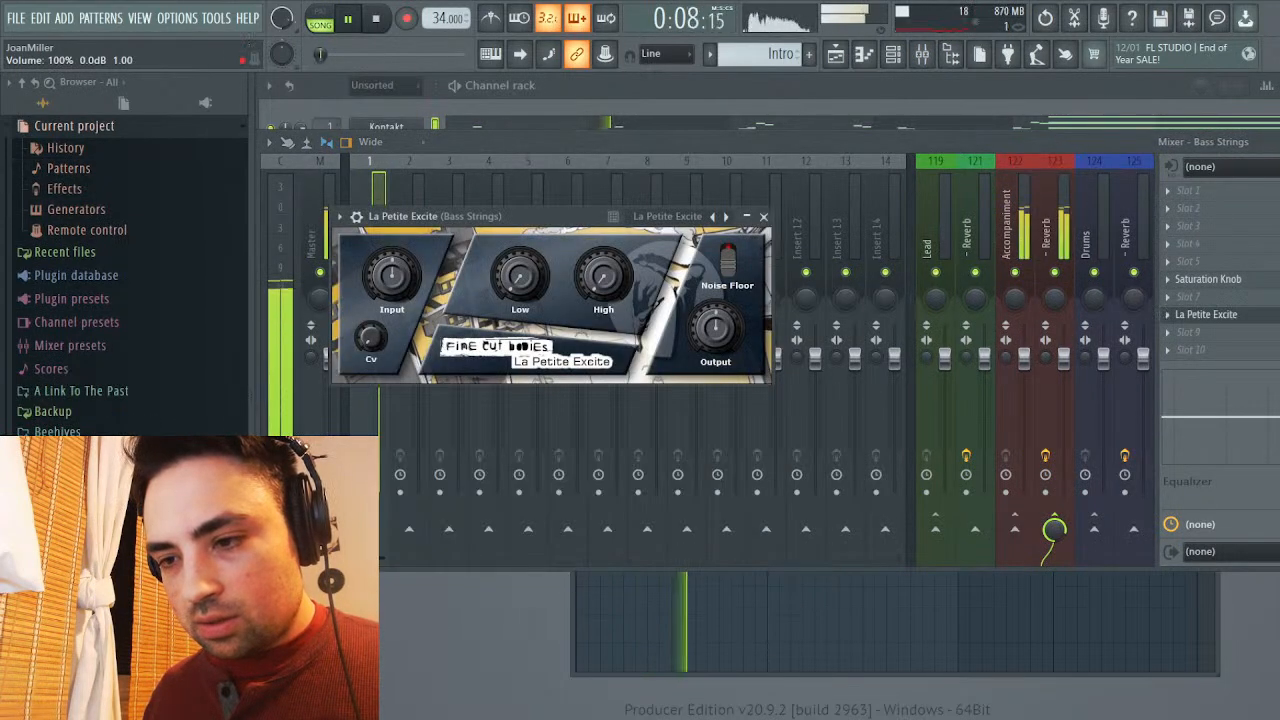
left_click_drag(604, 277, 604, 272)
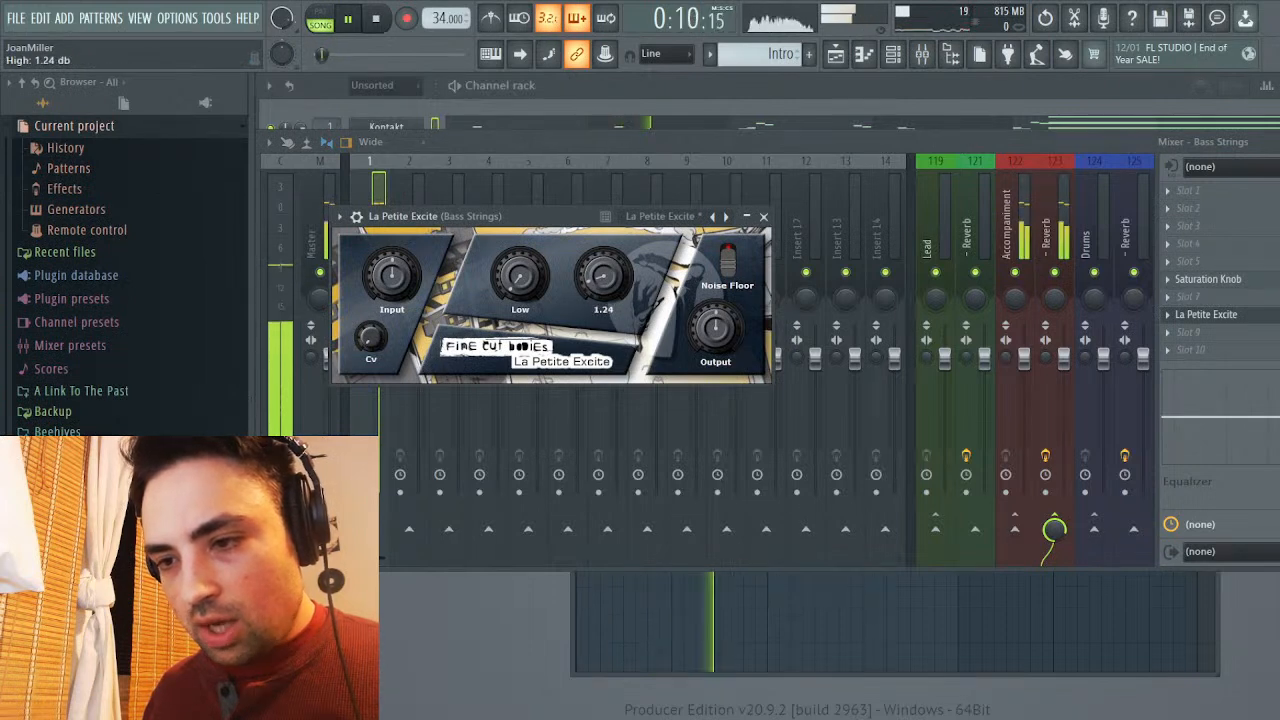
key("Escape")
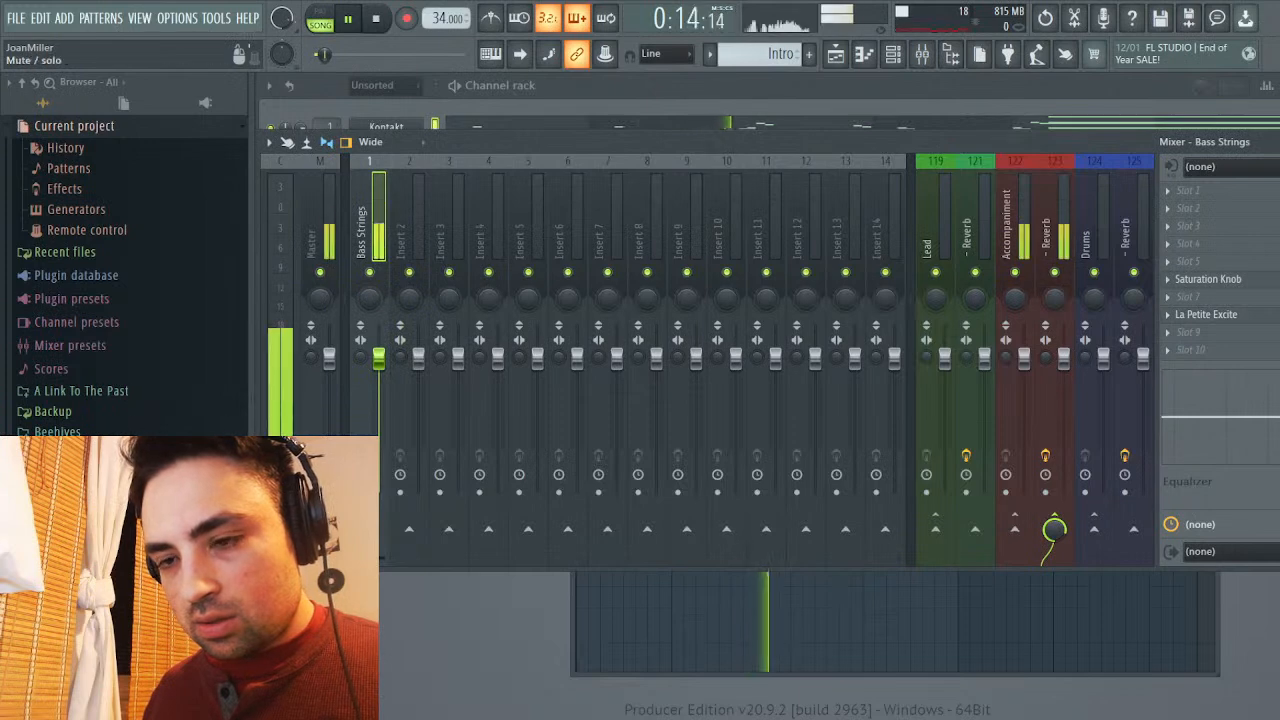
Cut the highs of the Bass Strings track with the mixer EQ's high shelf at 4198 Hz, width 0.27, and play the song
key("space")
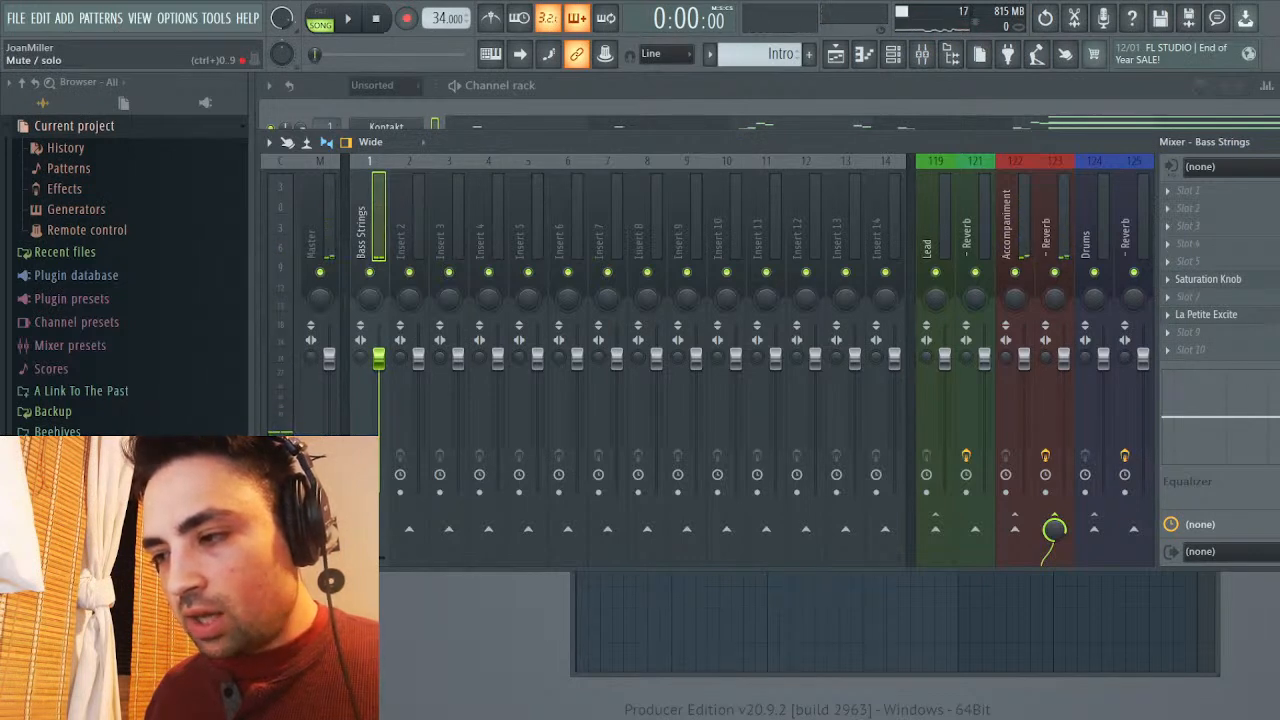
key("space")
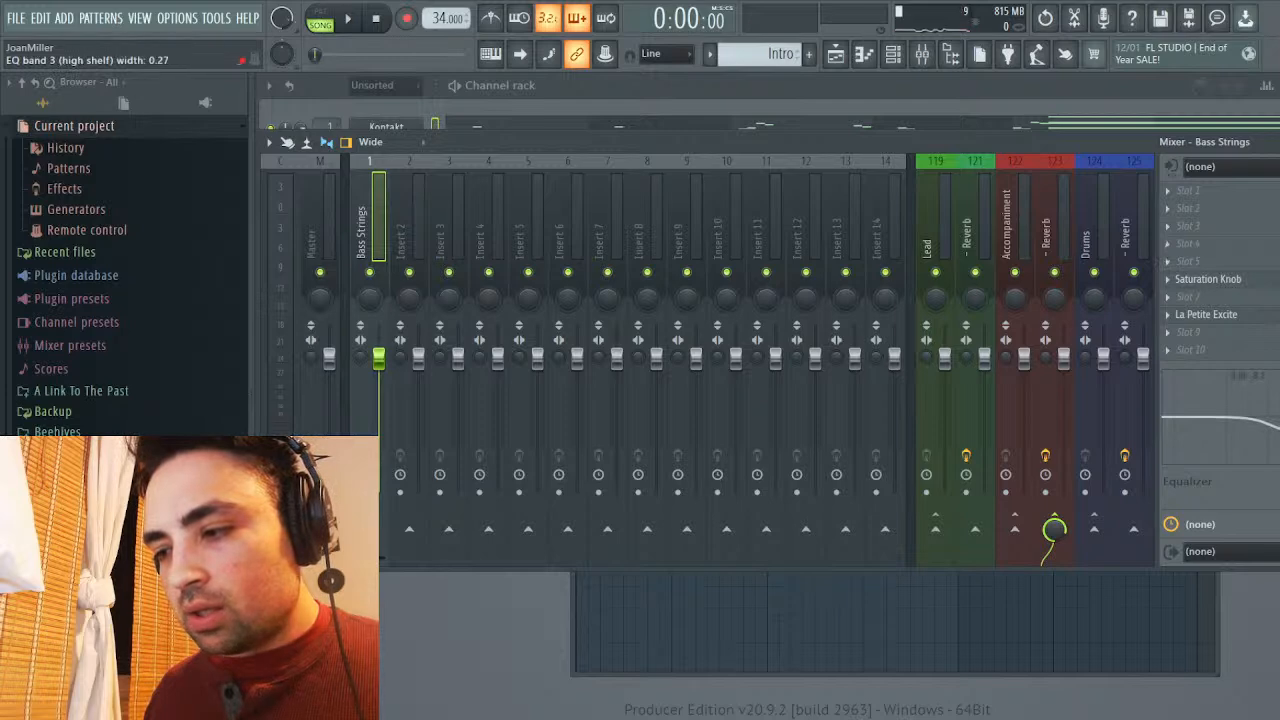
key("space")
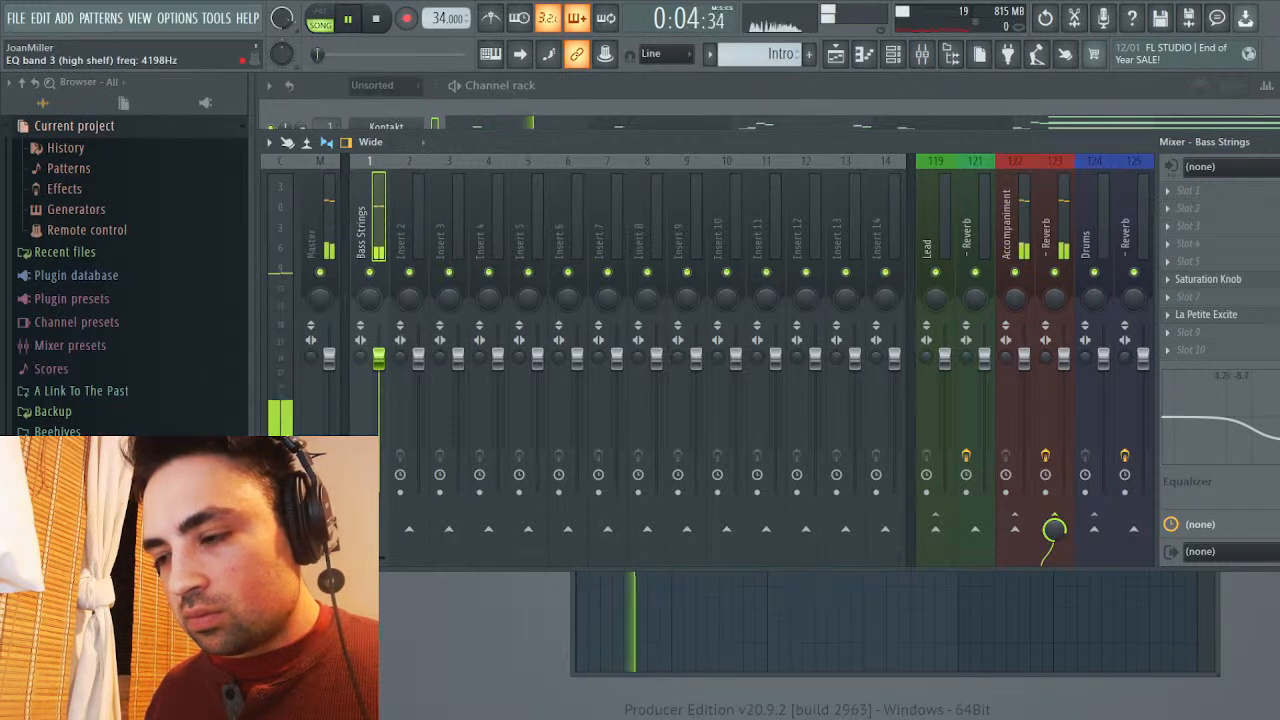
Set the High of La Petite Excite on the Bass Strings track to 1.94 dB, and close the mixer and the saturation event editor
left_click(1206, 314)
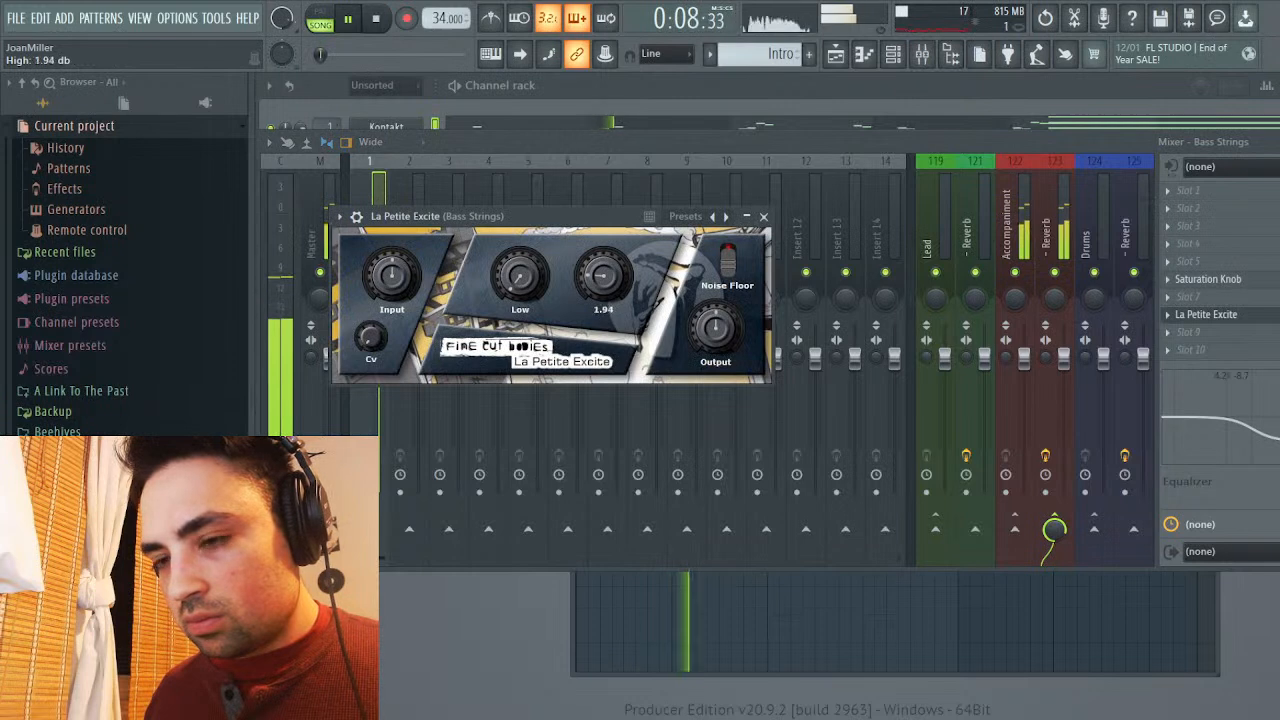
left_click(763, 216)
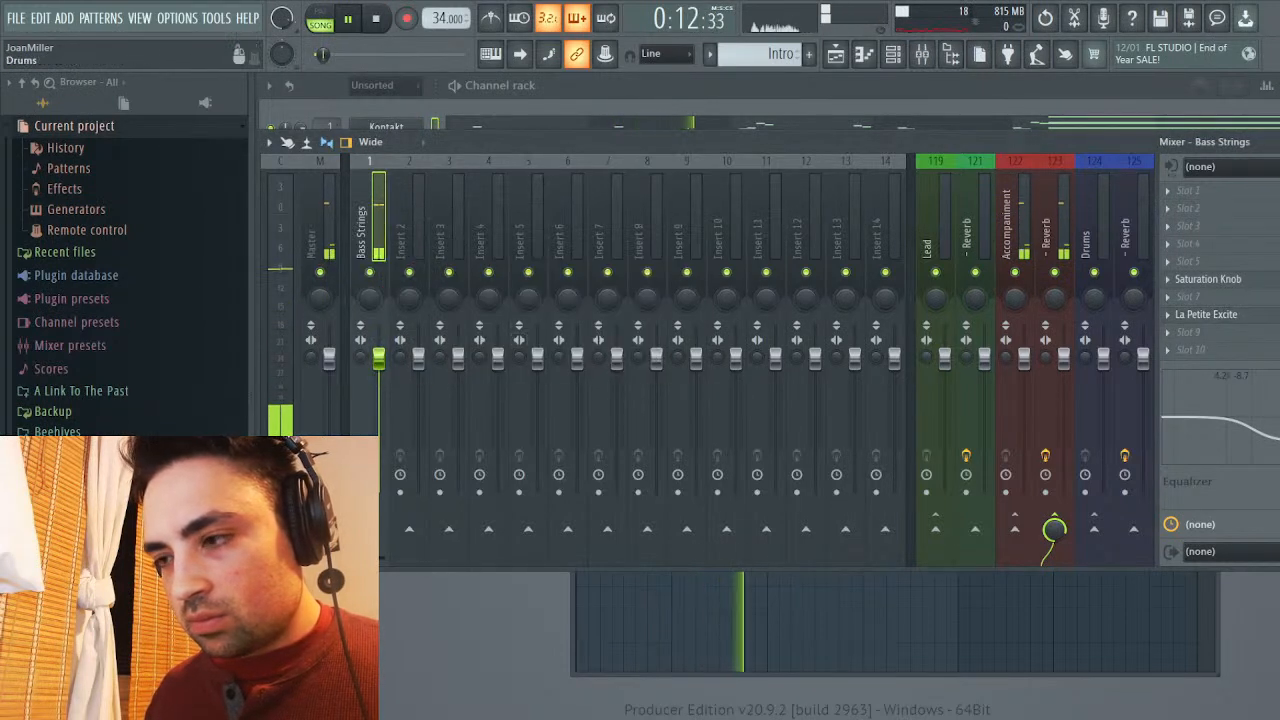
key("Escape")
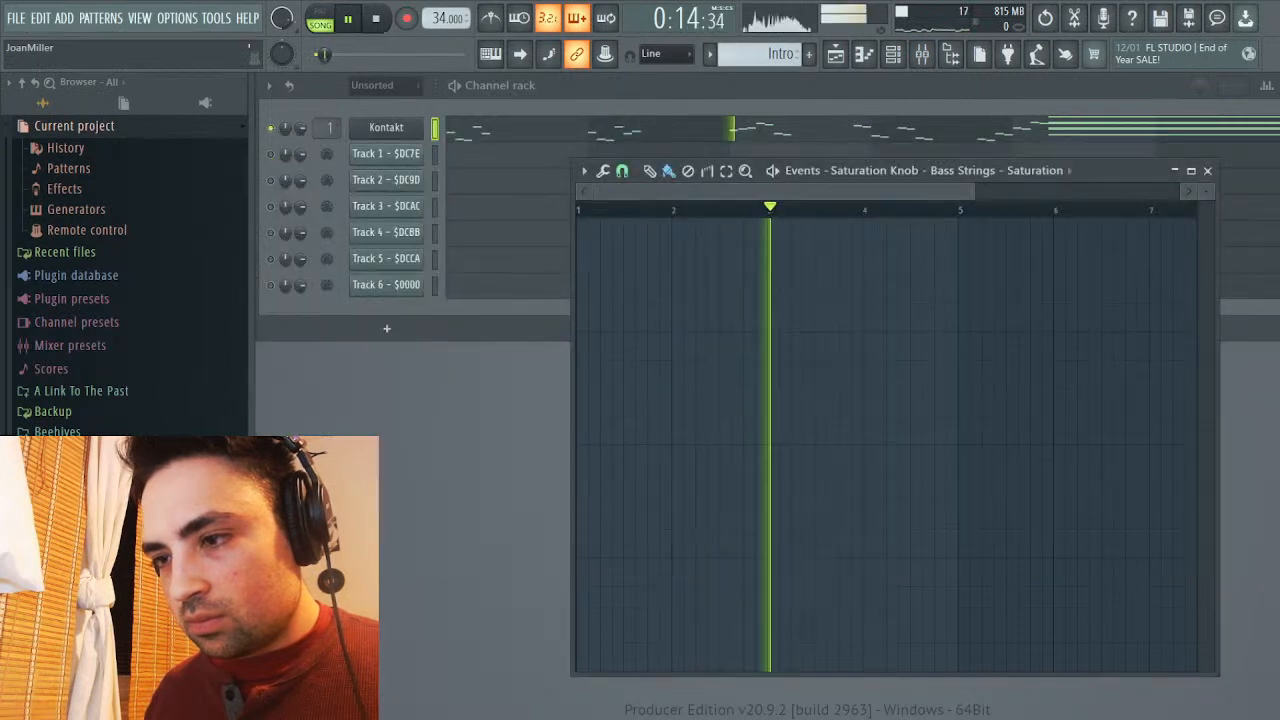
left_click(1207, 170)
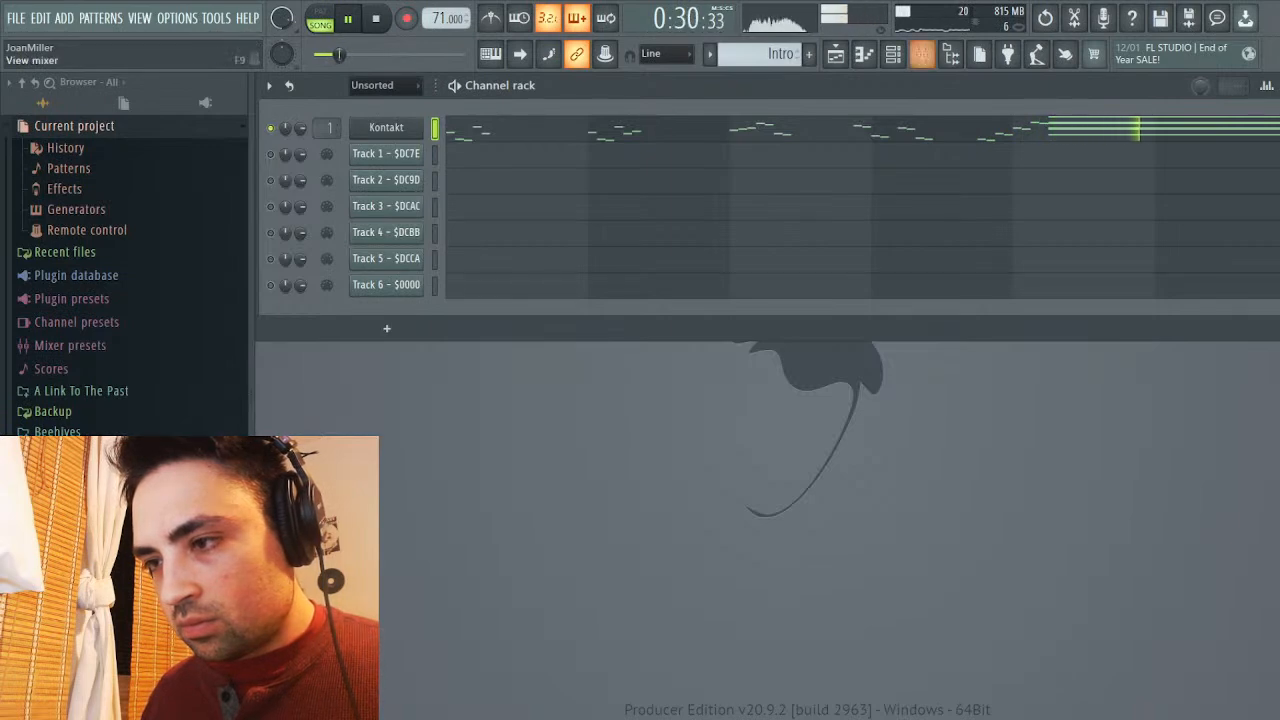
Place the playlist beside the mixer and play the song from around bar 5
left_click(922, 54)
key("space")
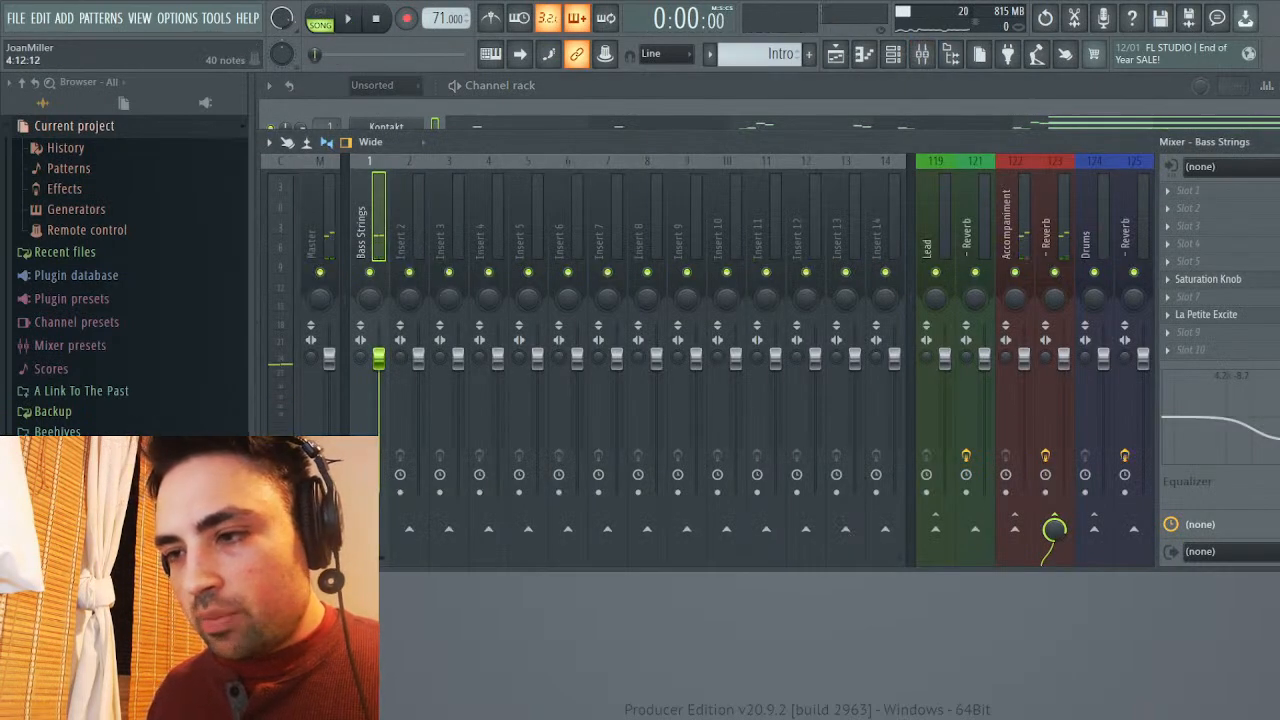
left_click(835, 54)
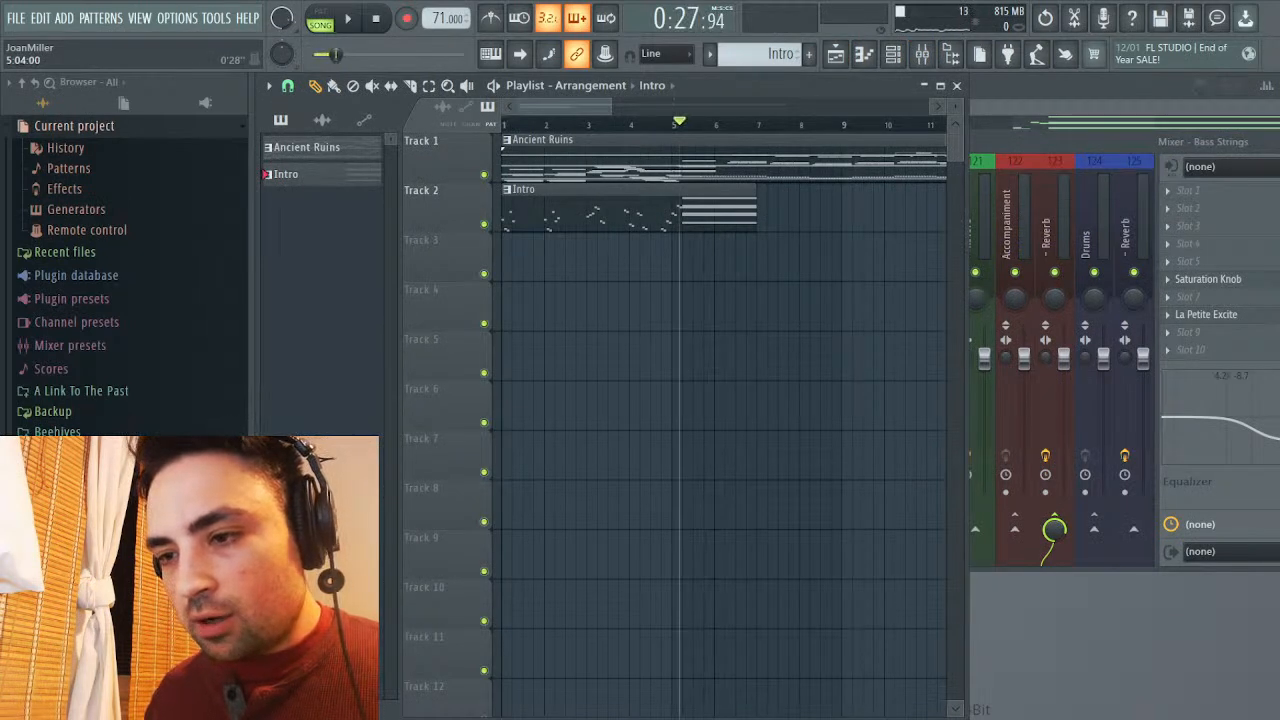
left_click_drag(745, 86, 1202, 98)
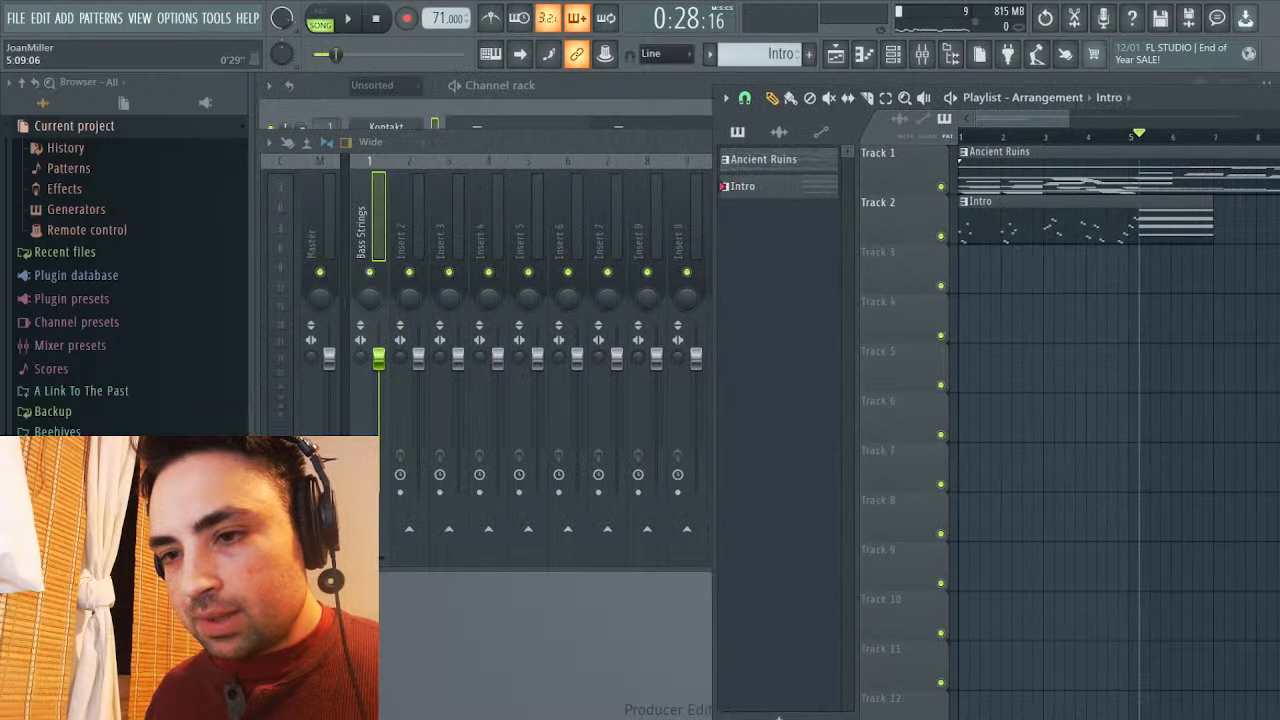
key("space")
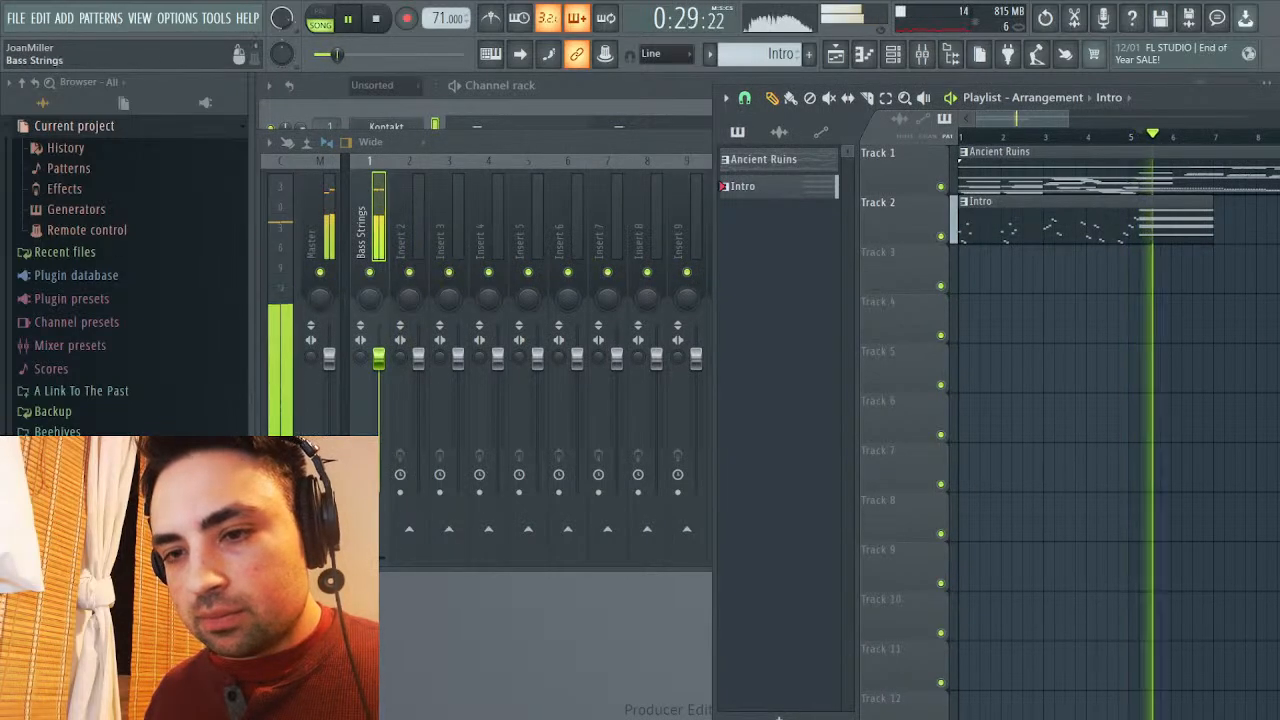
Set the Bass Strings mixer volume to 103% (0.7 dB) and replay the song from the beginning
key("F9")
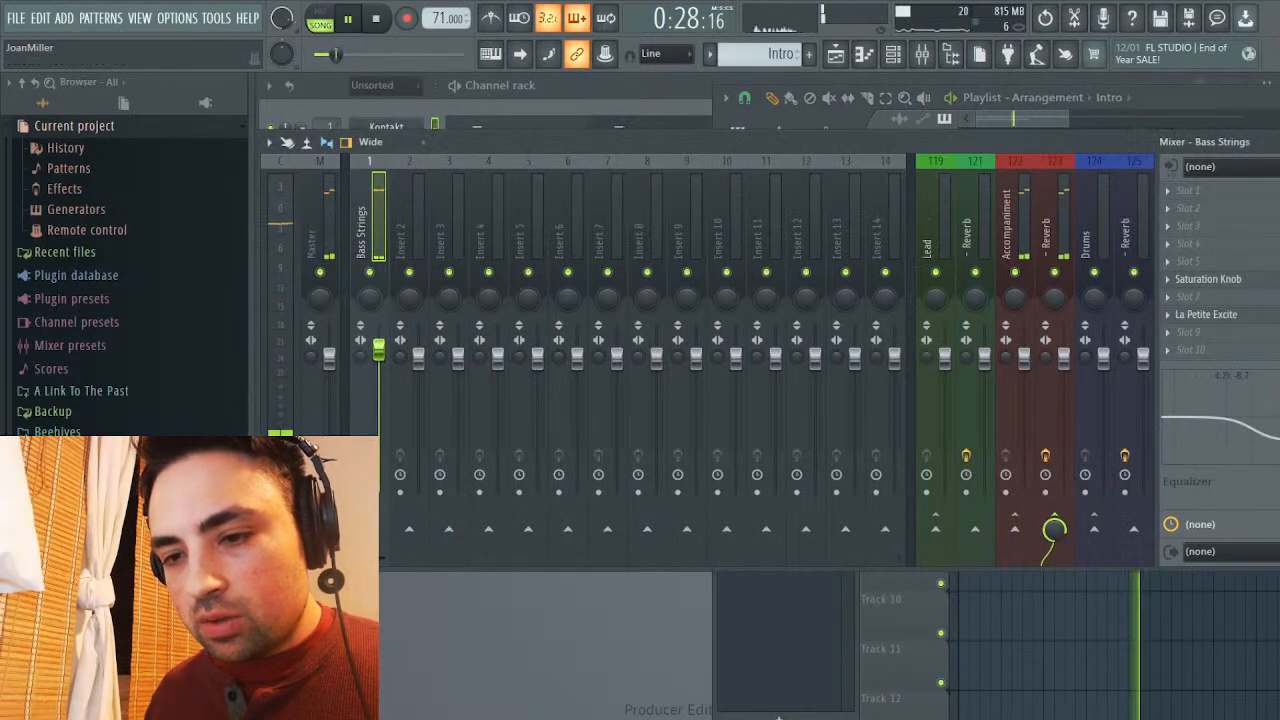
left_click_drag(379, 349, 379, 355)
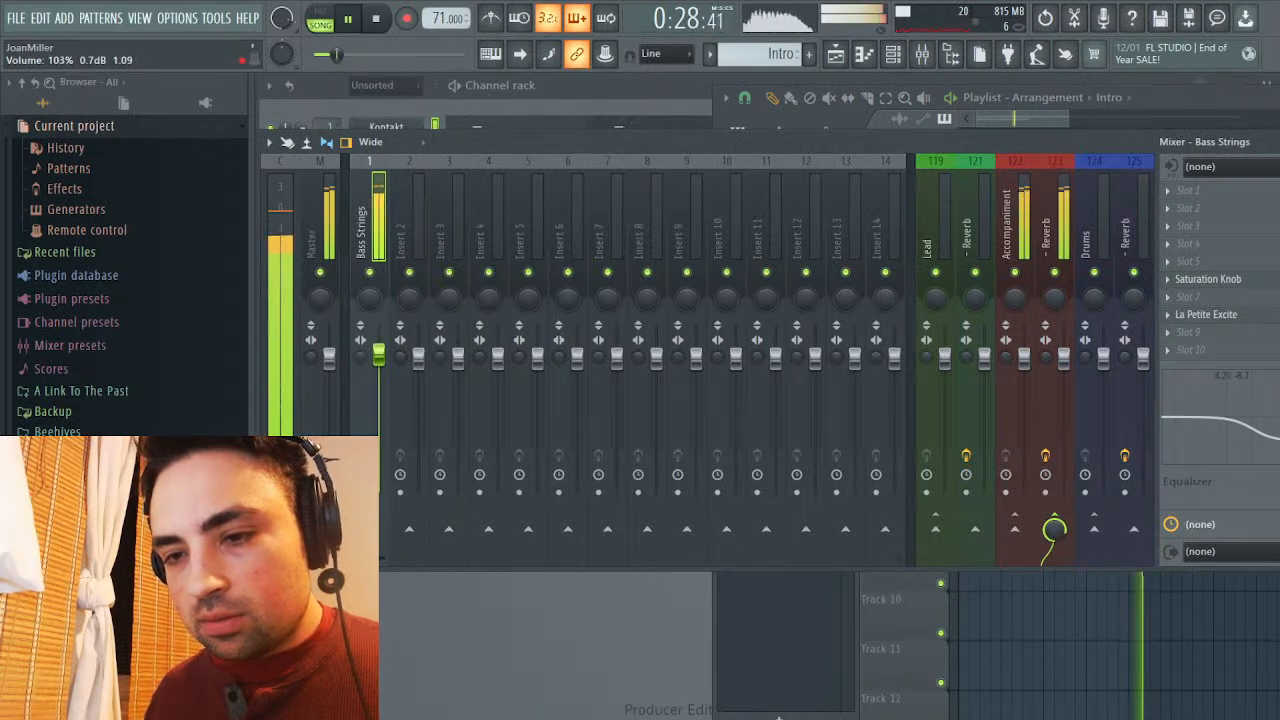
key("space")
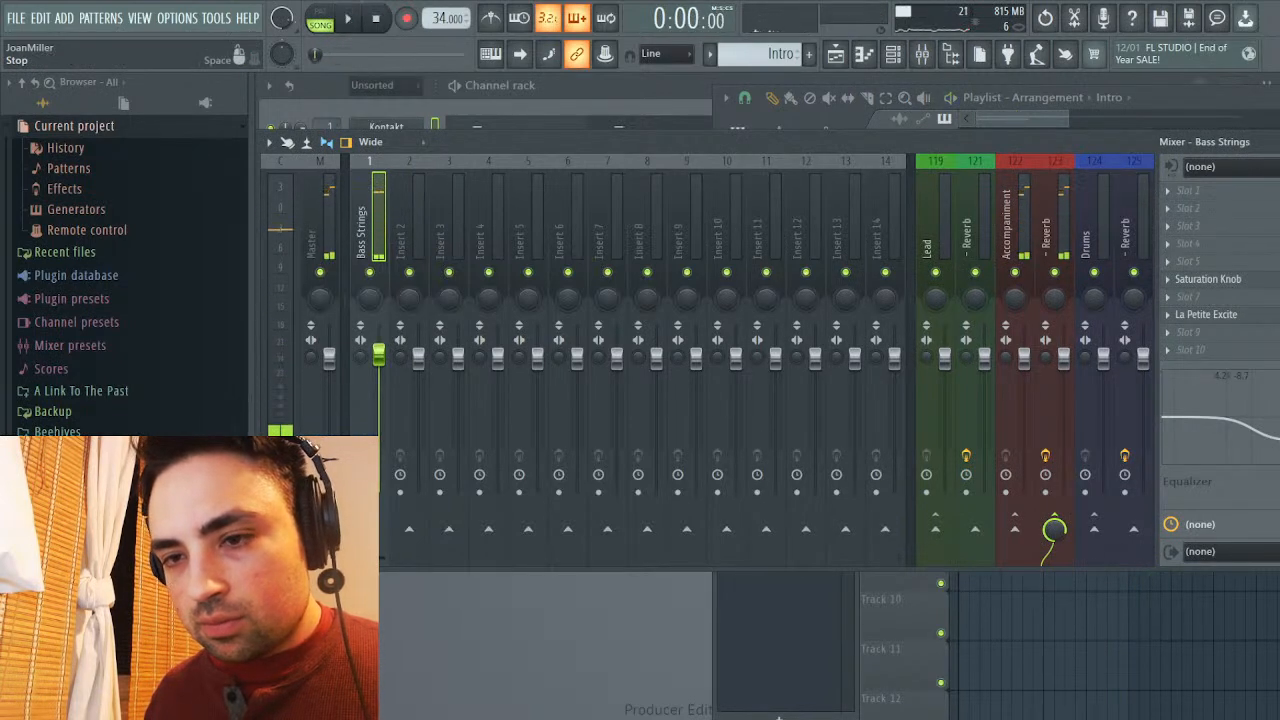
key("space")
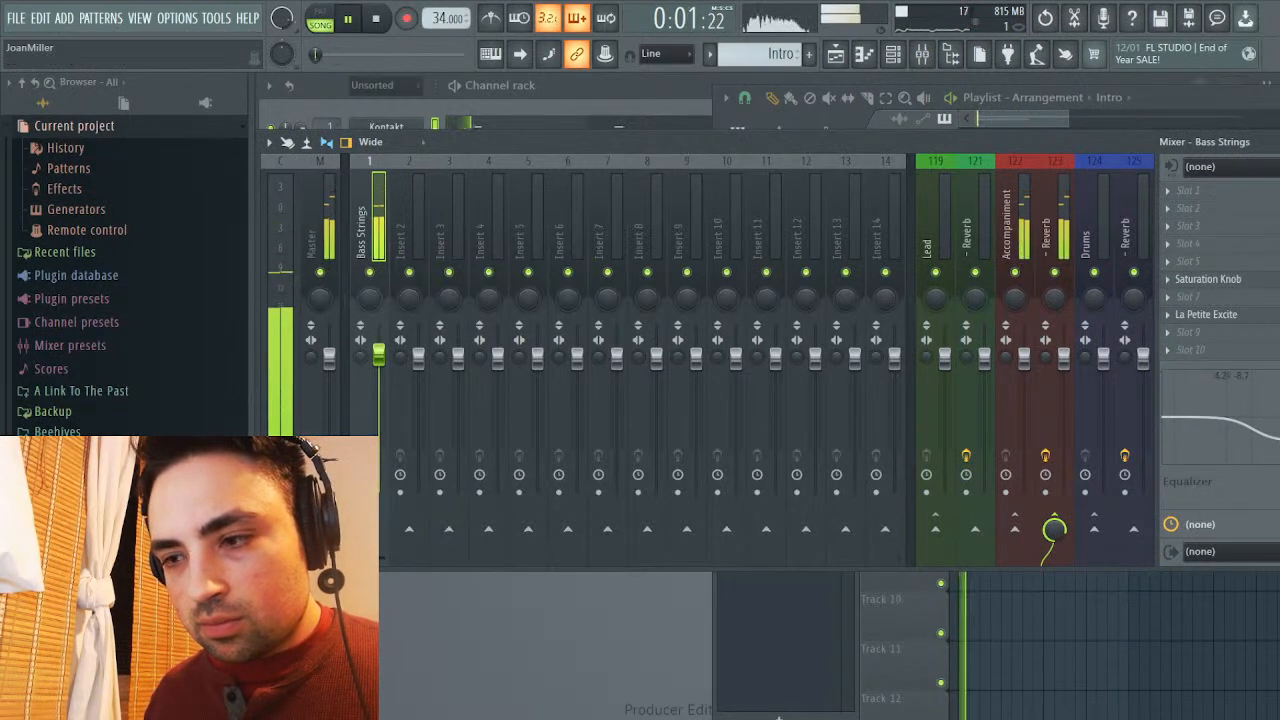
Play the song from around bar 5 in the playlist to check the Bass Strings level against the other parts
key("F5")
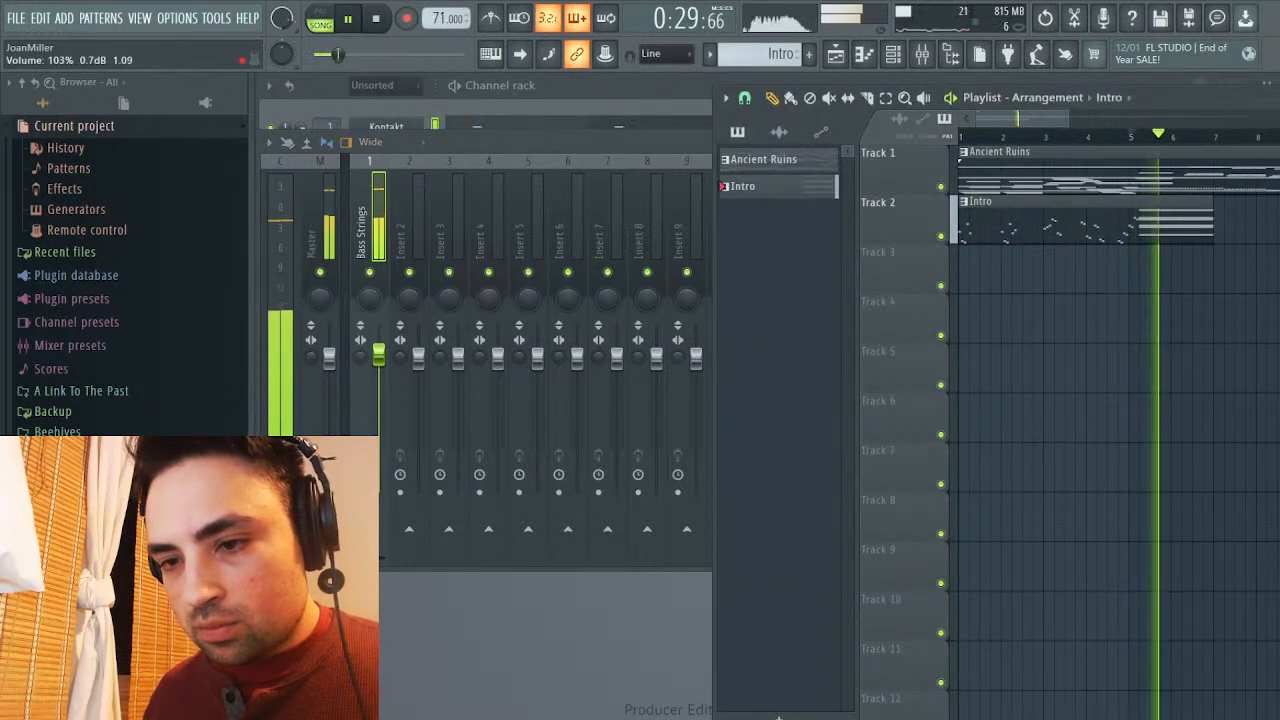
key("F9")
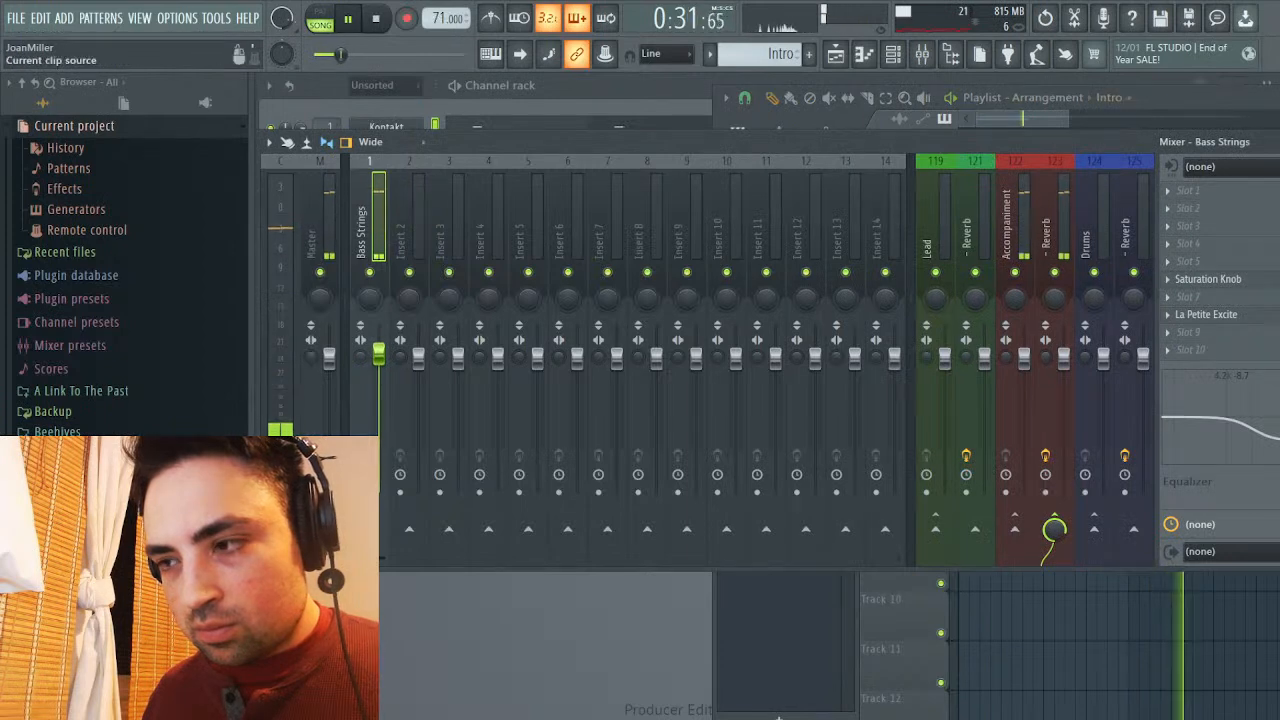
key("F5")
key("space")
key("space")
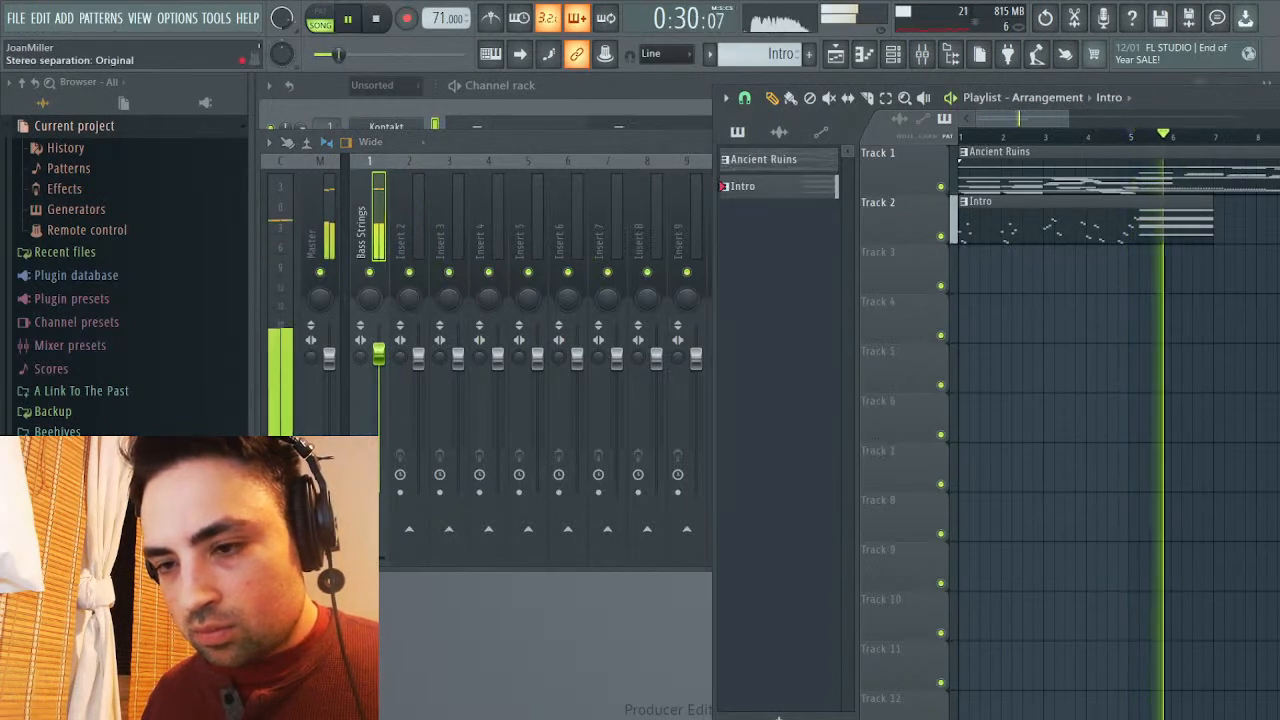
Raise the Bass Strings mixer volume to 109% (1.9 dB) and listen to the section around bar 5
key("F9")
key("space")
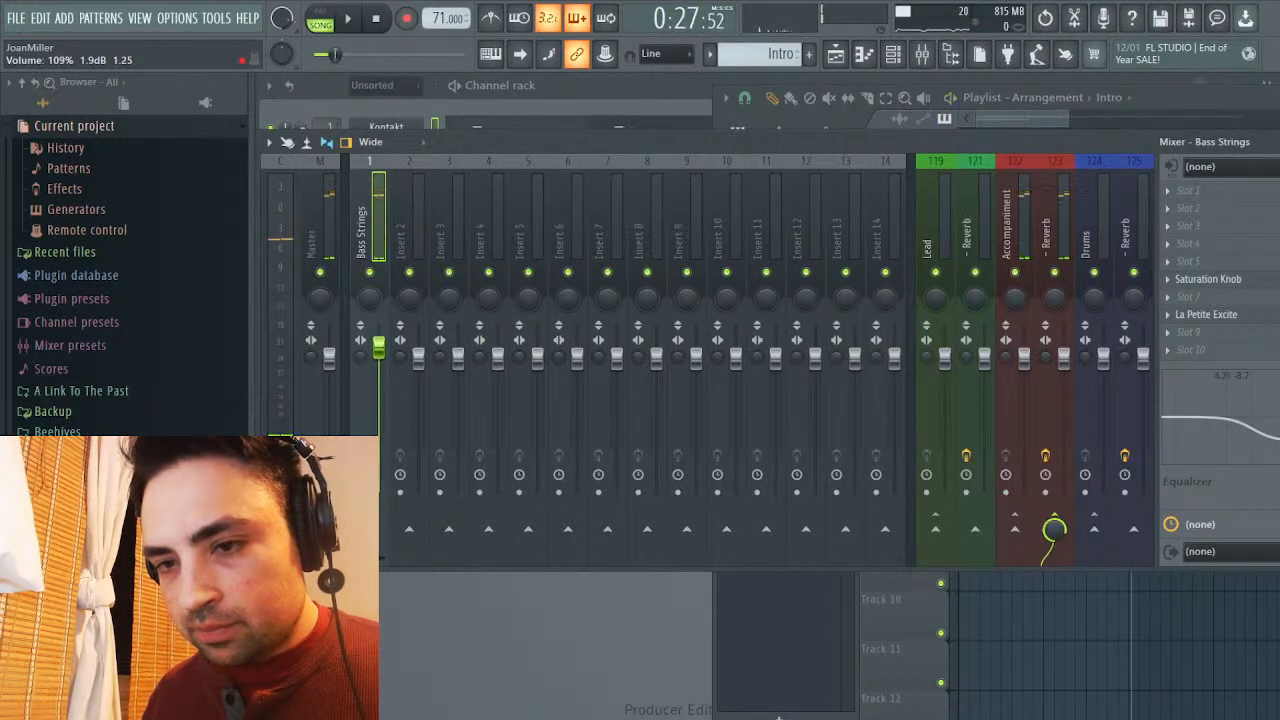
key("space")
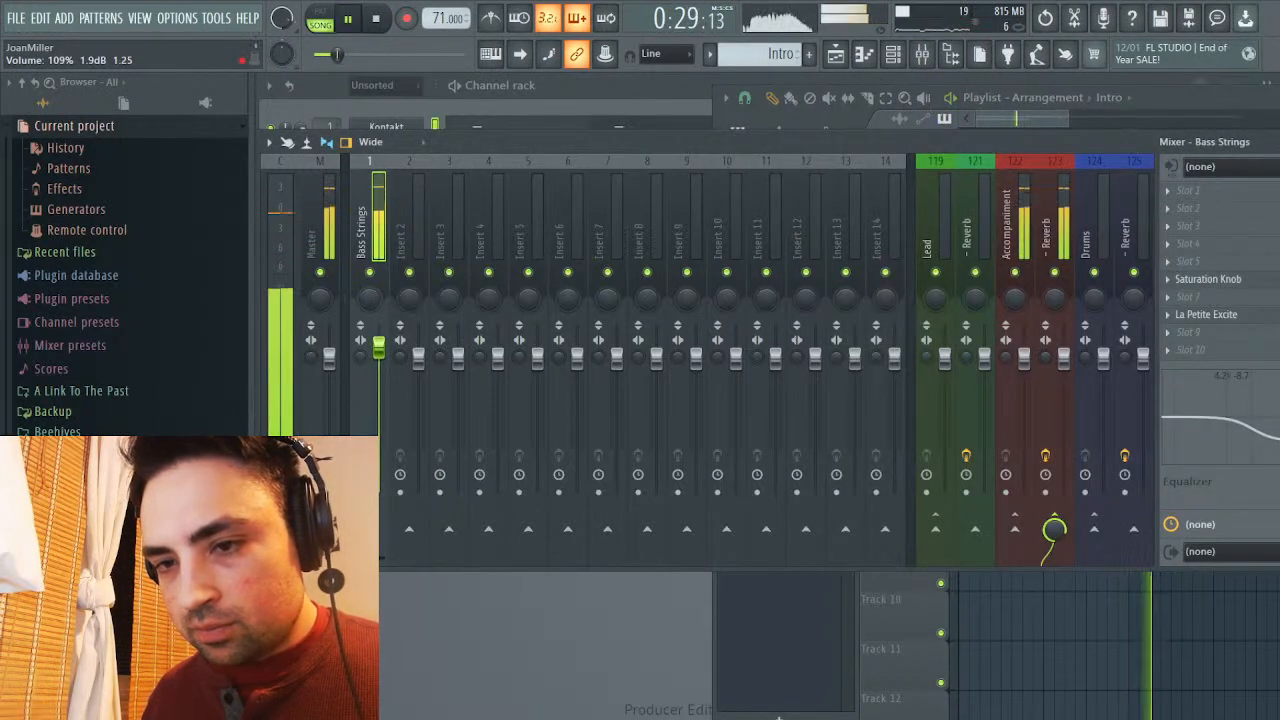
key("space")
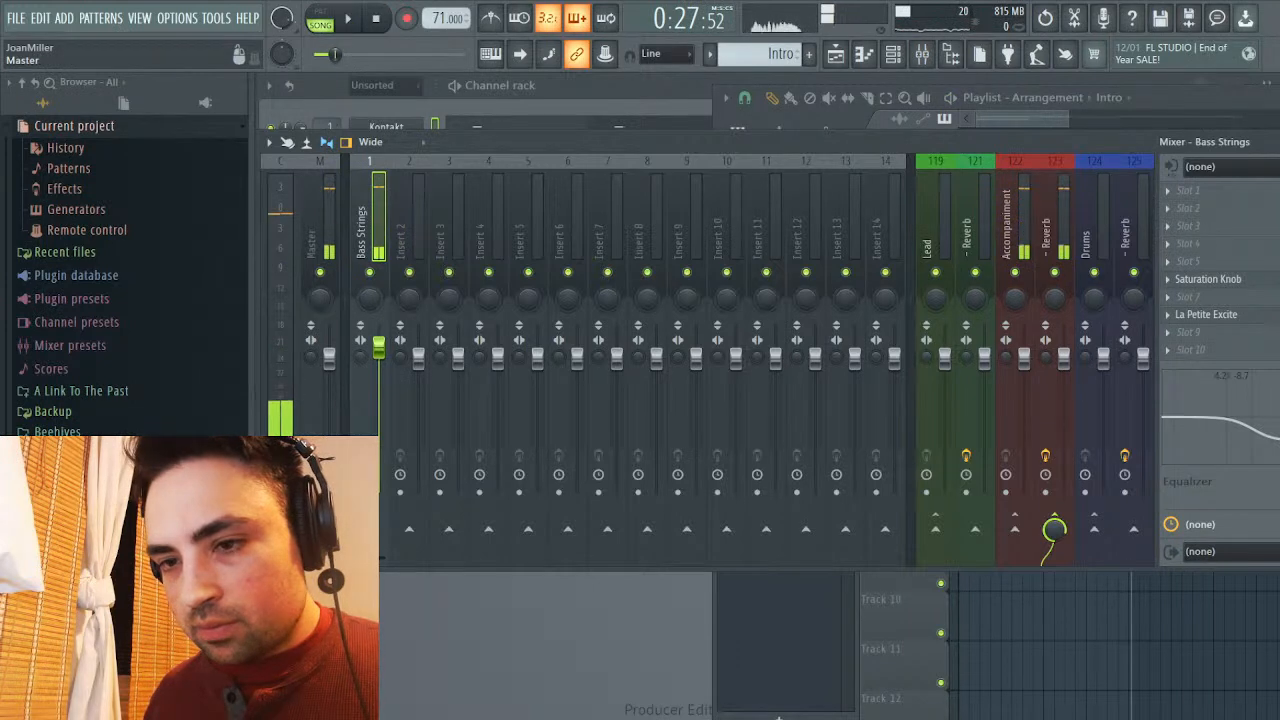
Close the mixer and the playlist, and switch to the Ancient Ruins pattern
key("Left")
key("F9")
key("space")
left_click_drag(779, 717, 444, 718)
key("space")
left_click(1078, 99)
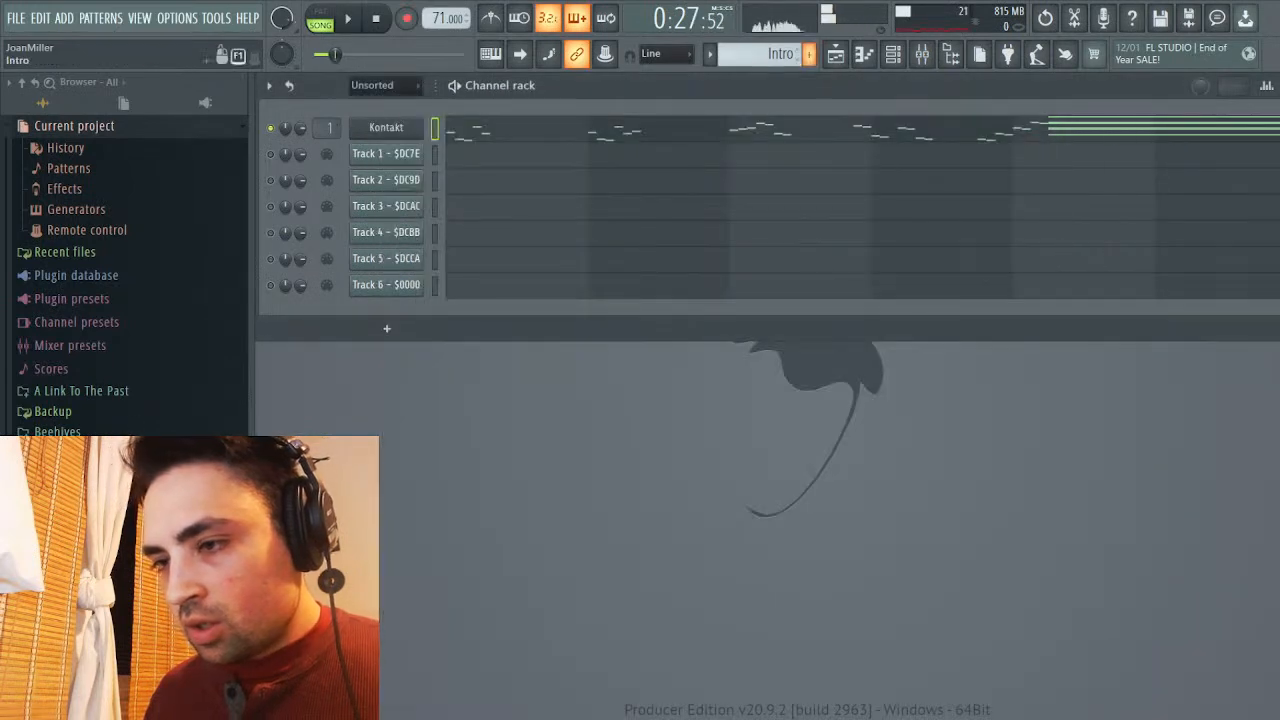
key("KP_Add")
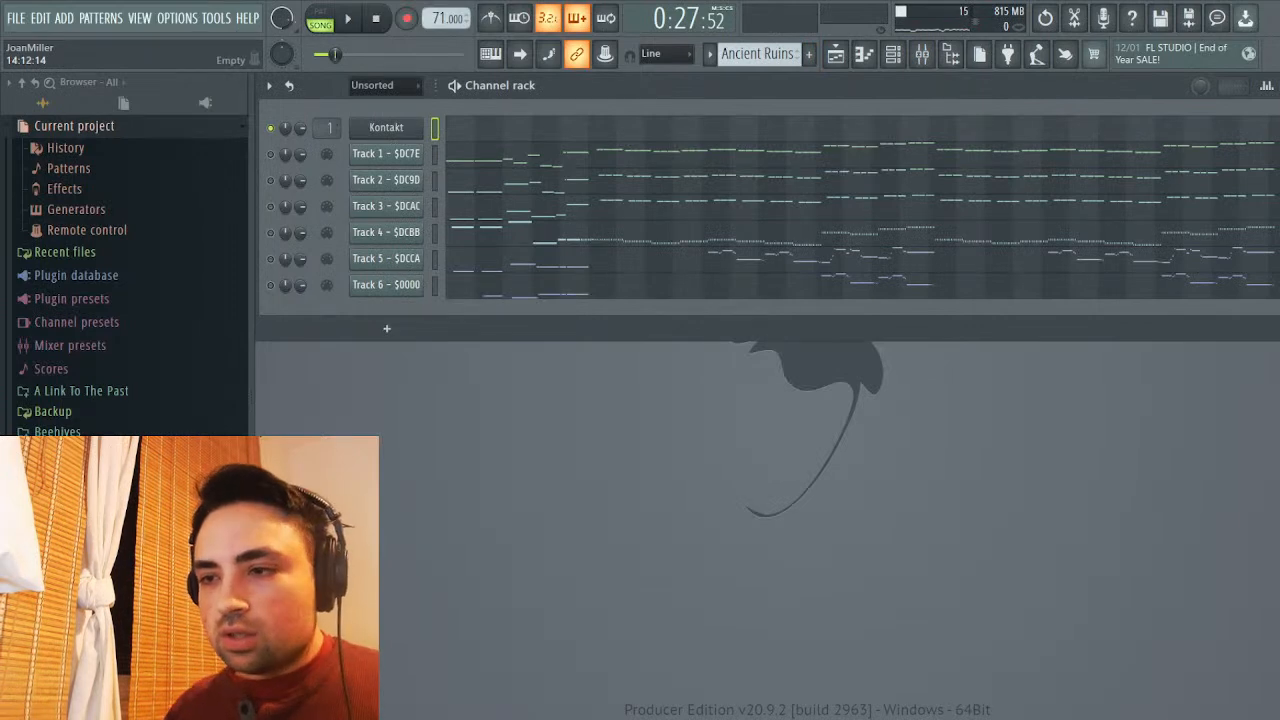
Play the song and set the TSAR-1R Reverb mix on the Accompaniment's reverb track to 25%
left_click(921, 53)
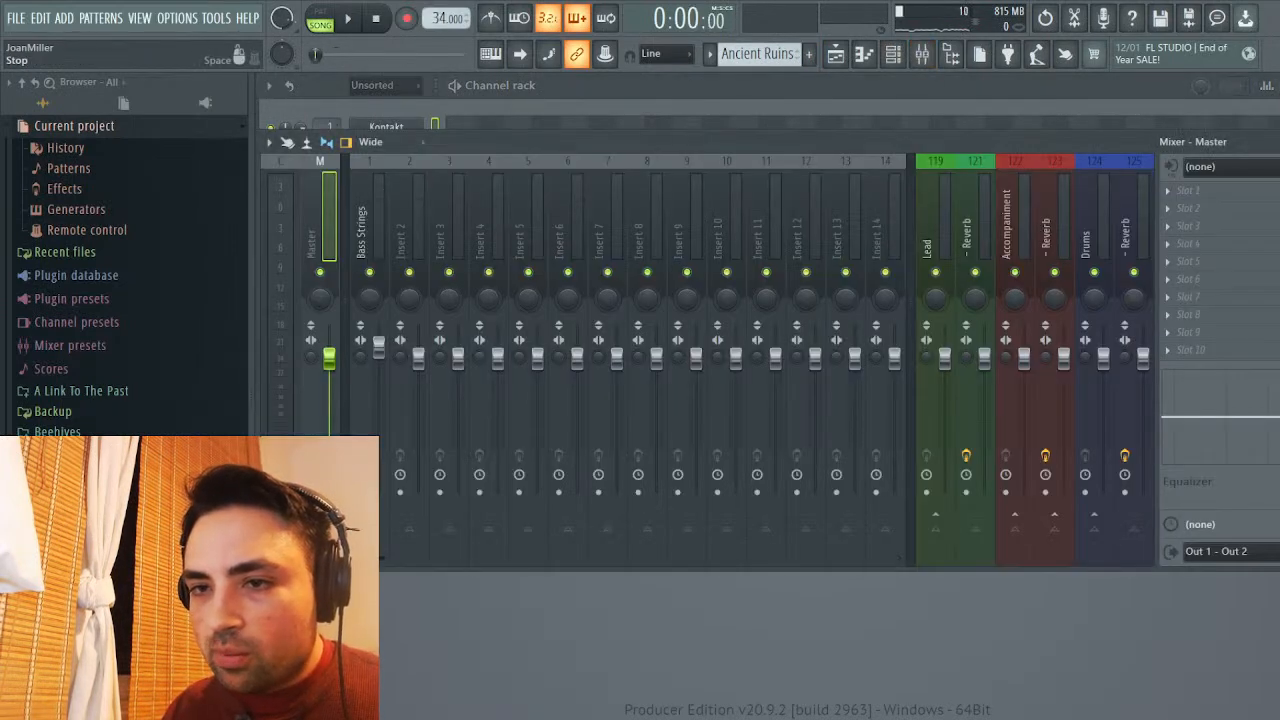
key("space")
left_click(1045, 235)
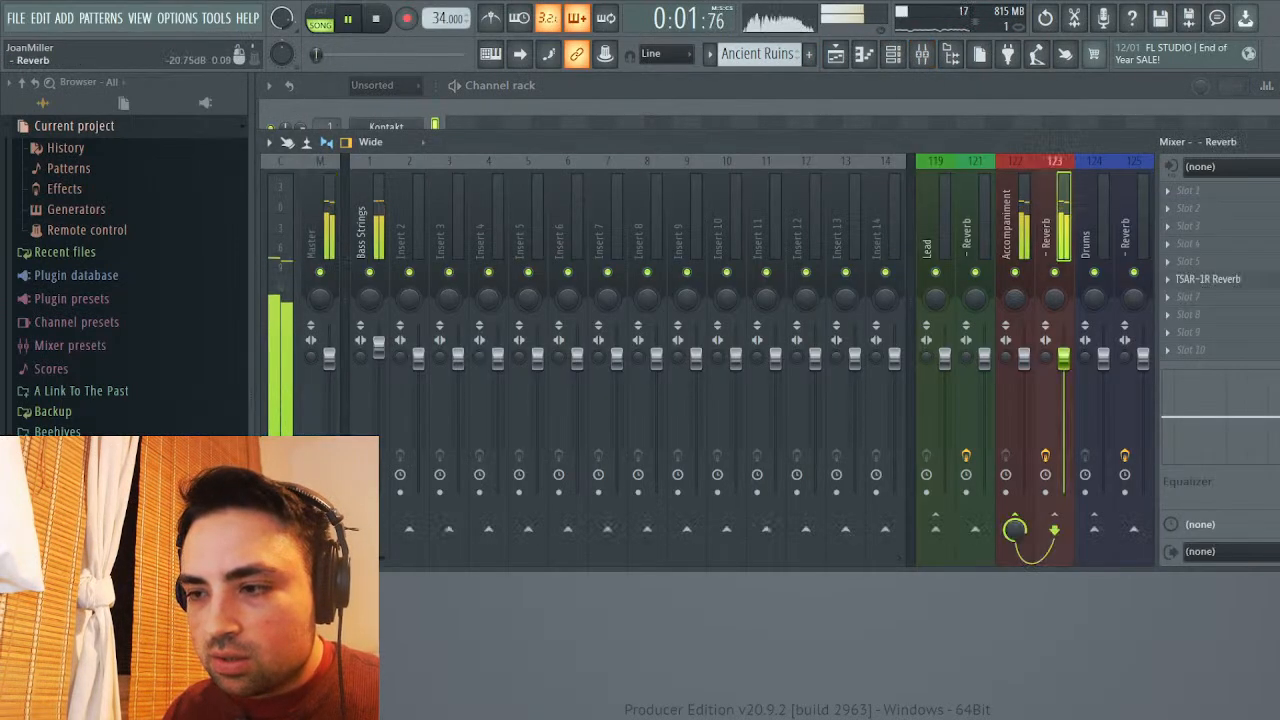
left_click_drag(578, 511, 578, 497)
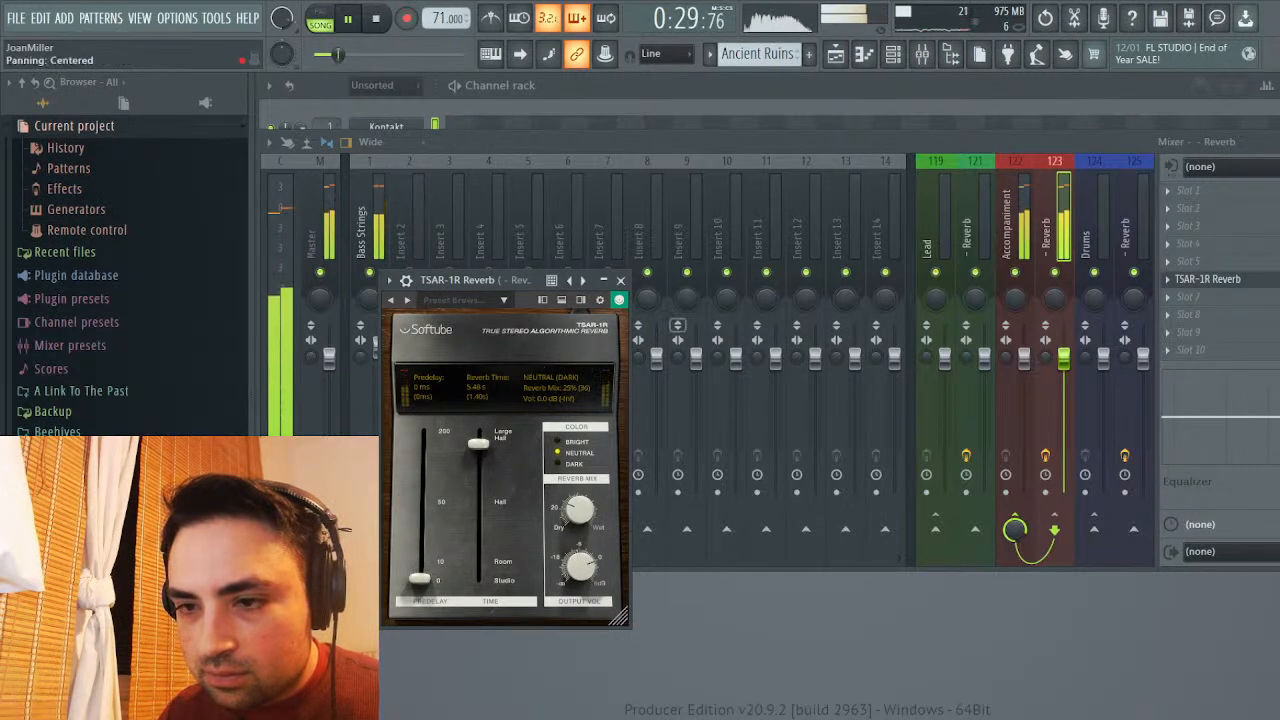
left_click(620, 281)
Add Maximus to effect slot 4 of the Master track and play the song from the beginning
left_click(313, 240)
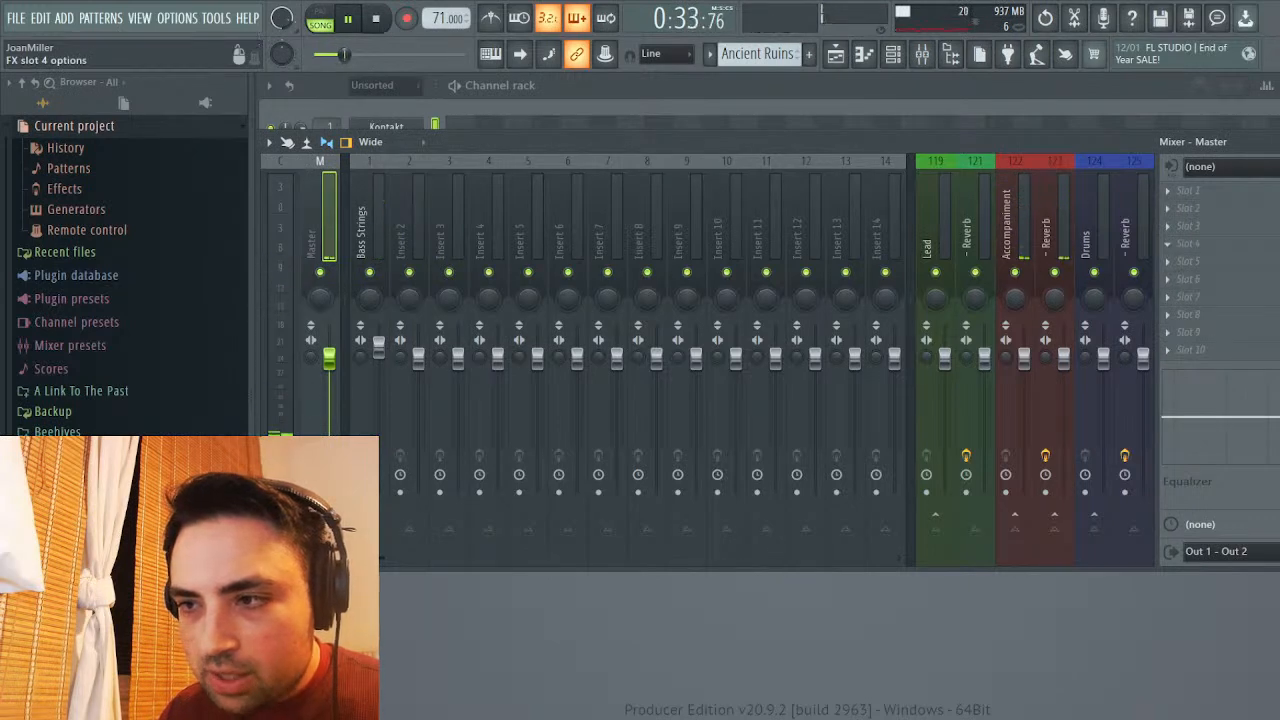
left_click(1168, 244)
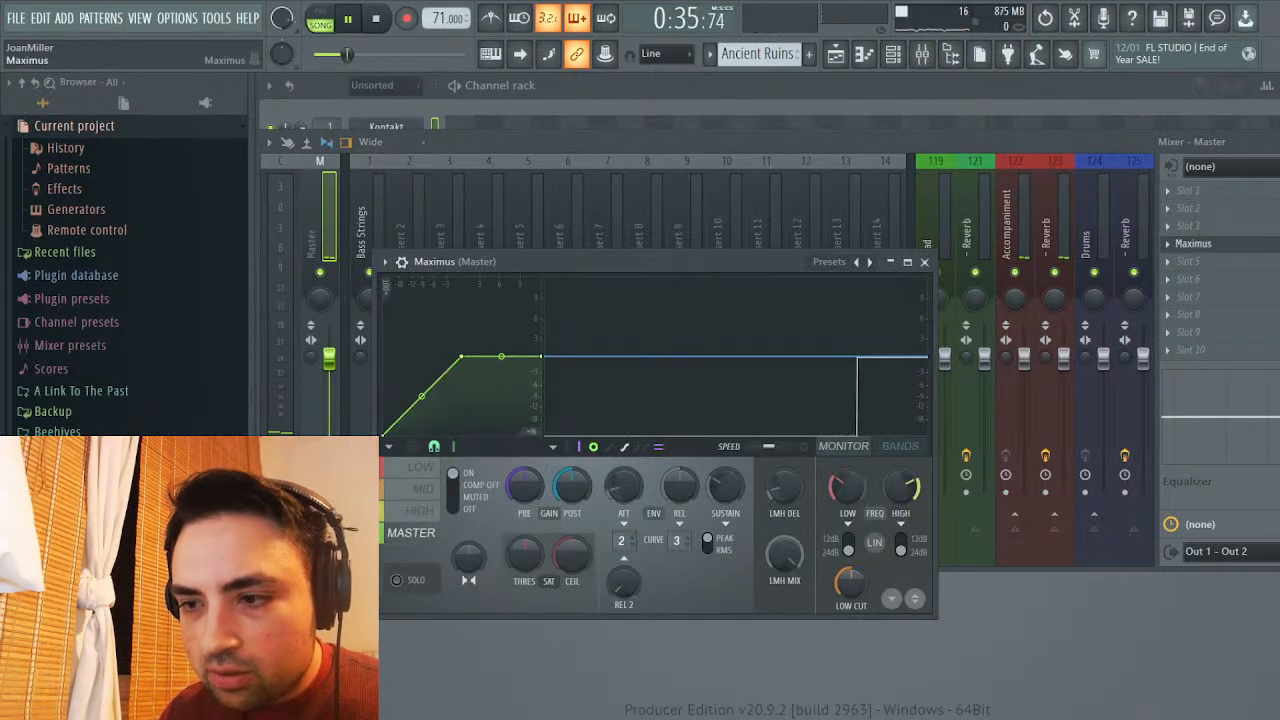
left_click(835, 54)
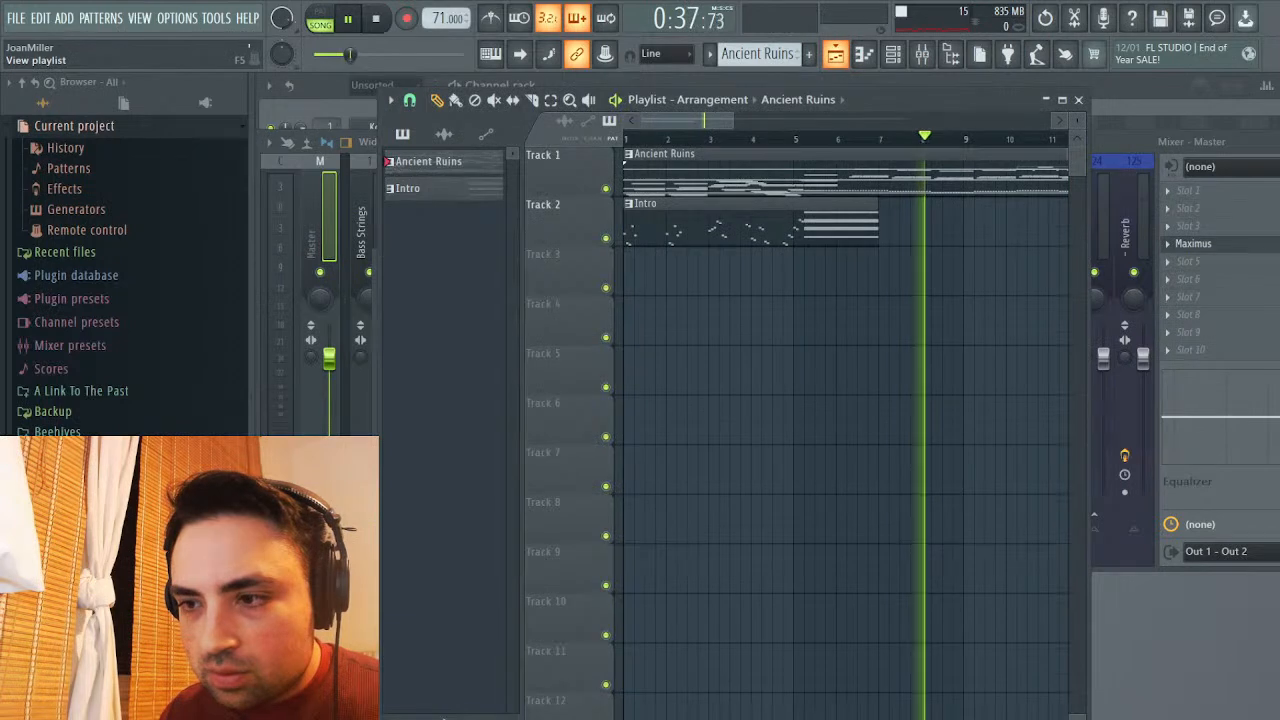
key("space")
key("space")
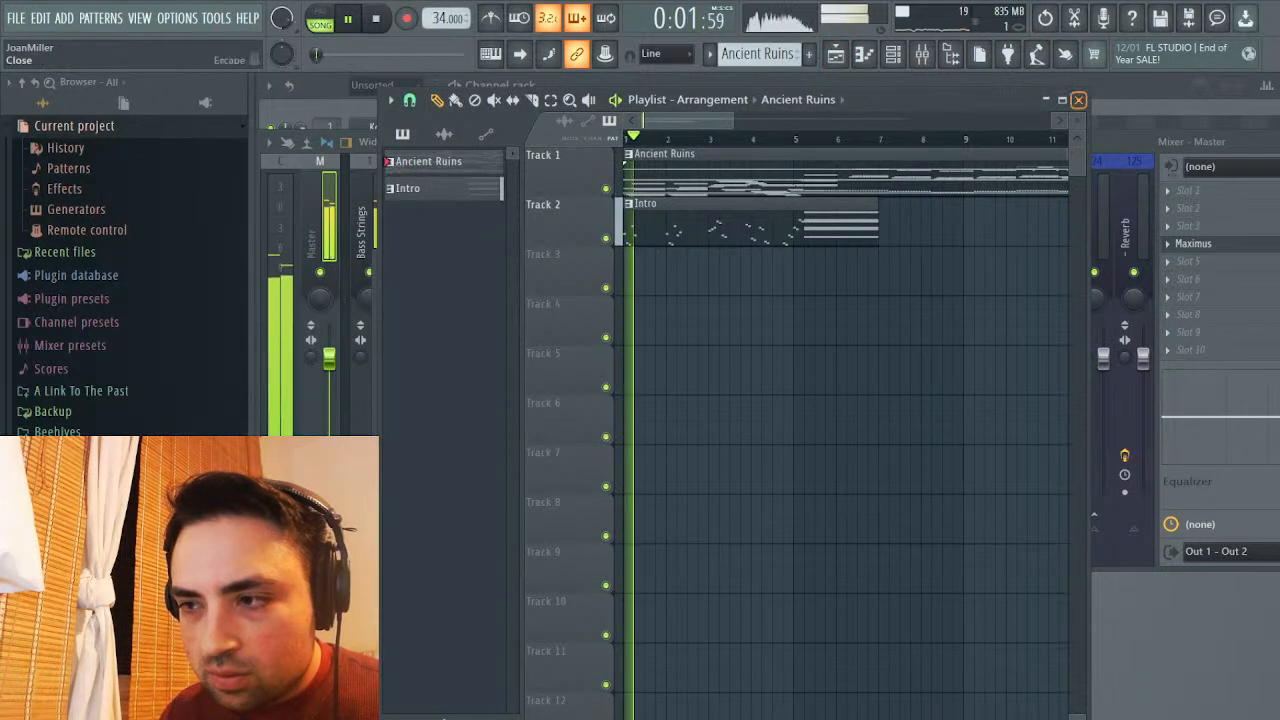
left_click(1078, 100)
key("space")
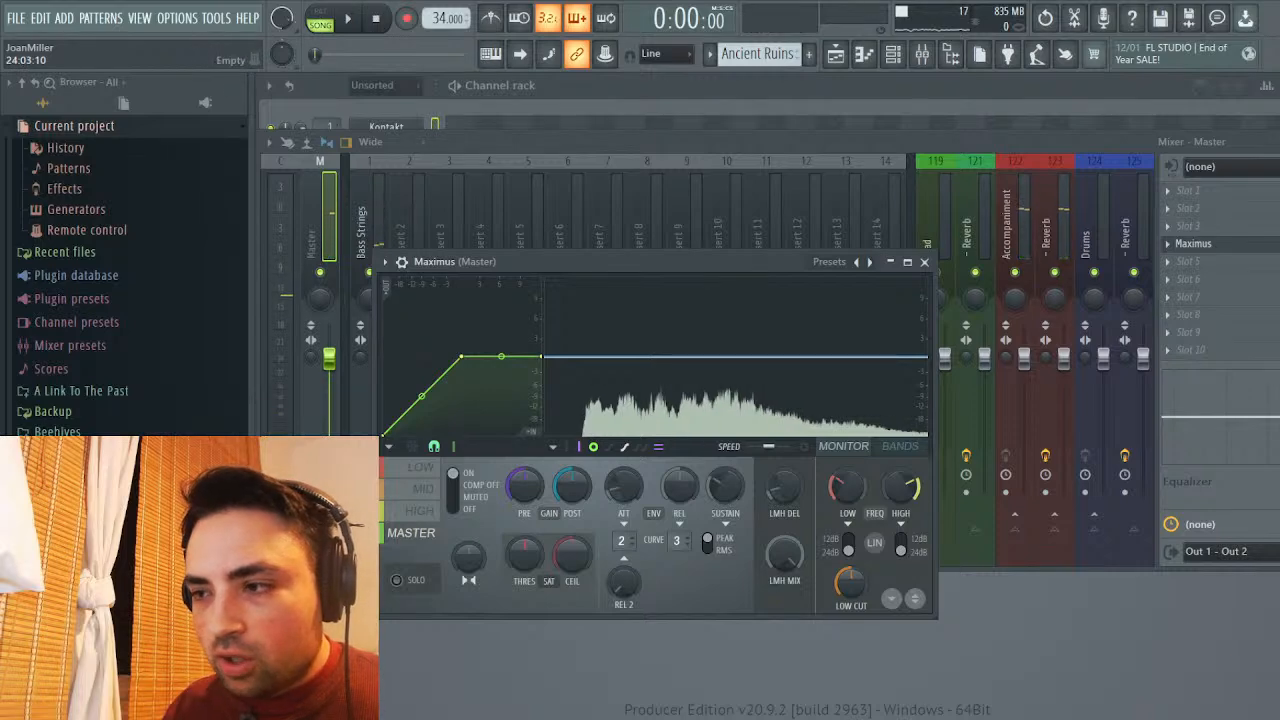
Close the mixer, check the Intro pattern, and return to the Ancient Ruins pattern in the channel rack
key("F9")
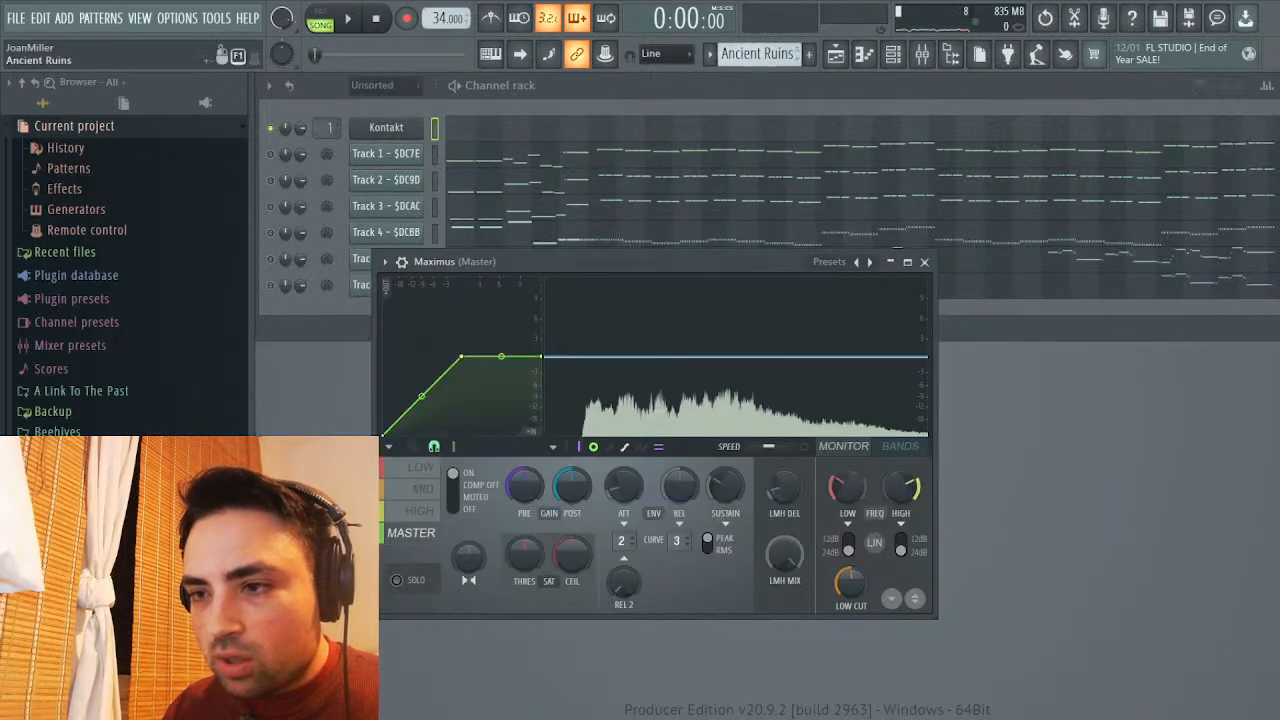
scroll(760, 54, "down", 1)
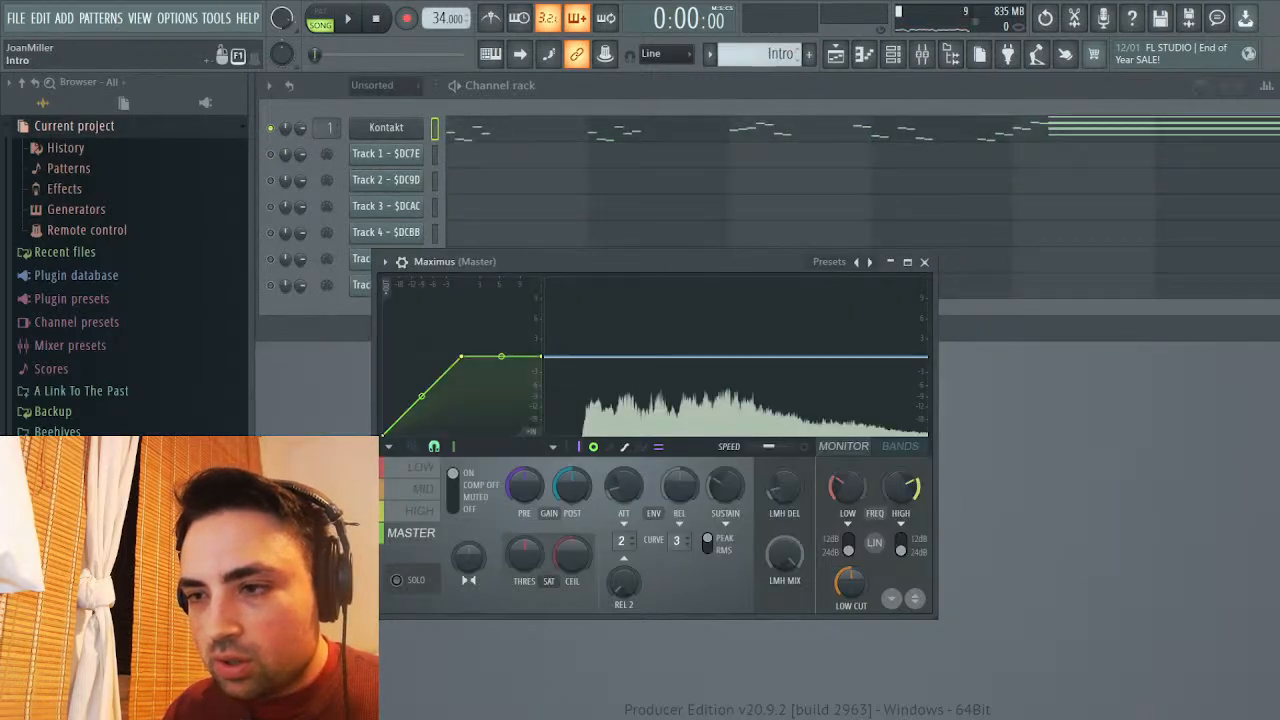
scroll(760, 54, "up", 1)
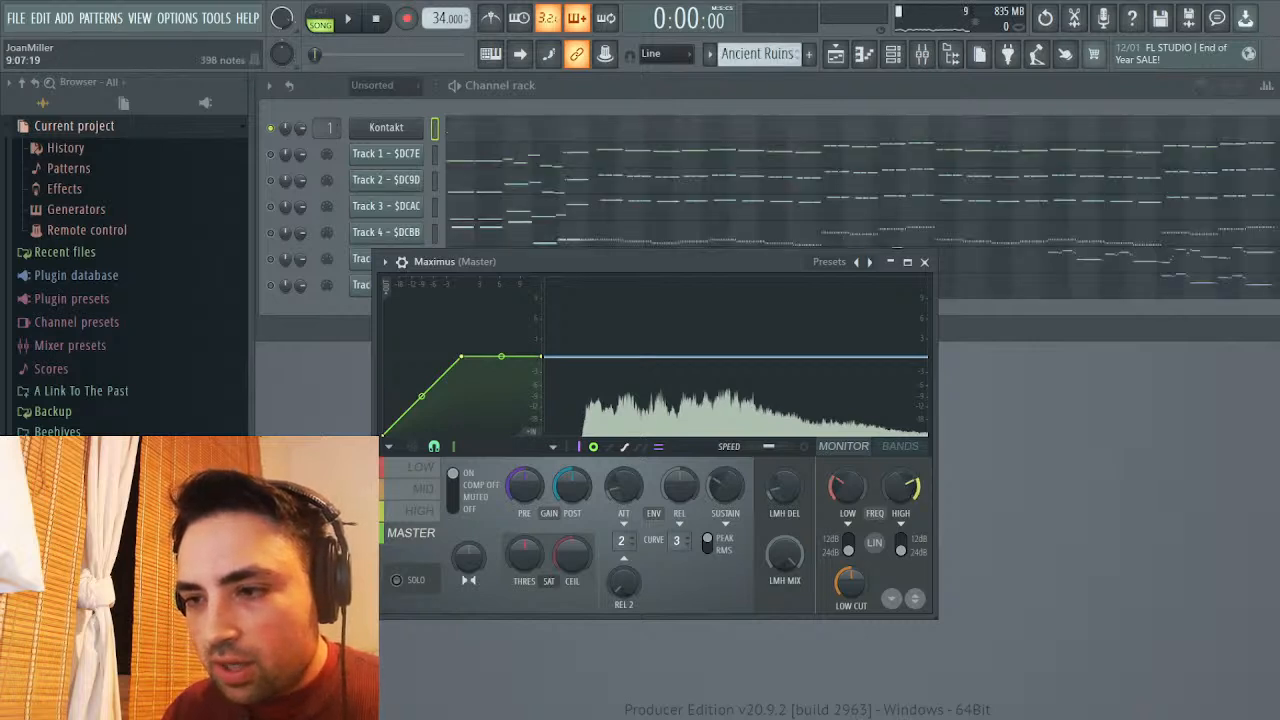
left_click(856, 240)
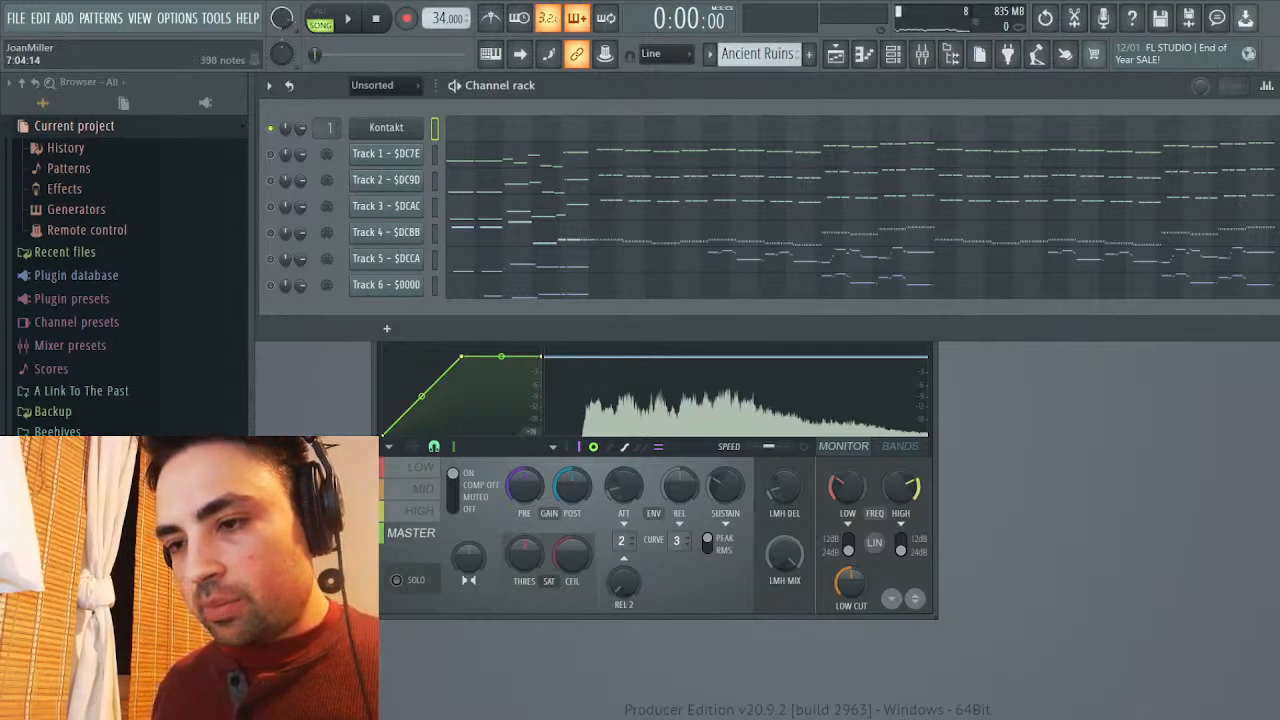
Open Track 4's notes in the piano roll and play through its repeated notes from around bar 6
left_click(621, 234)
scroll(720, 321, "down", 4)
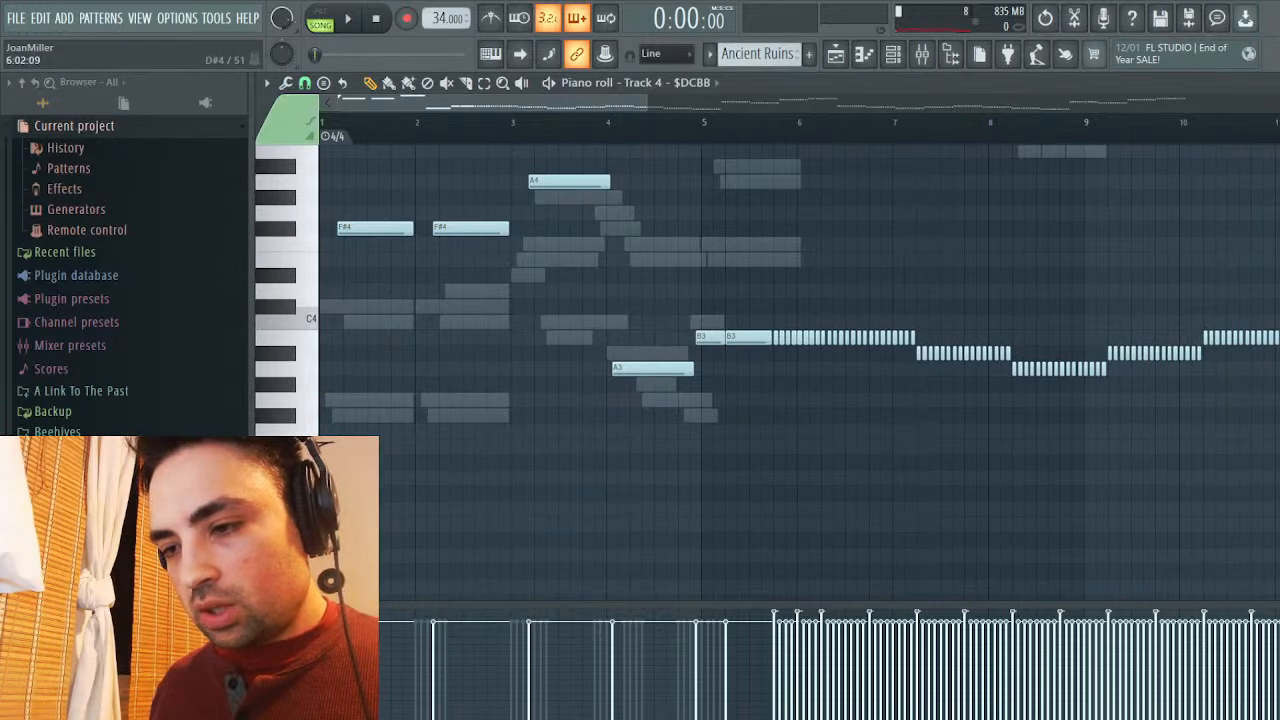
key("space")
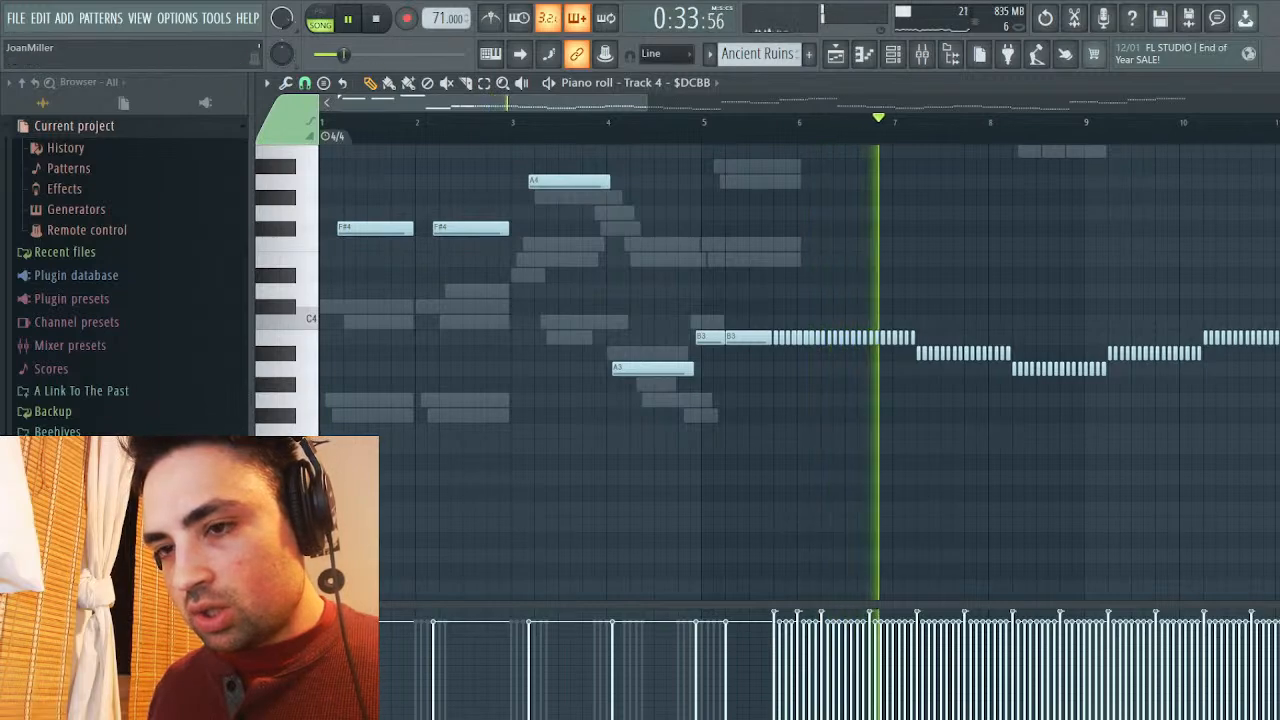
scroll(600, 337, "up", 2)
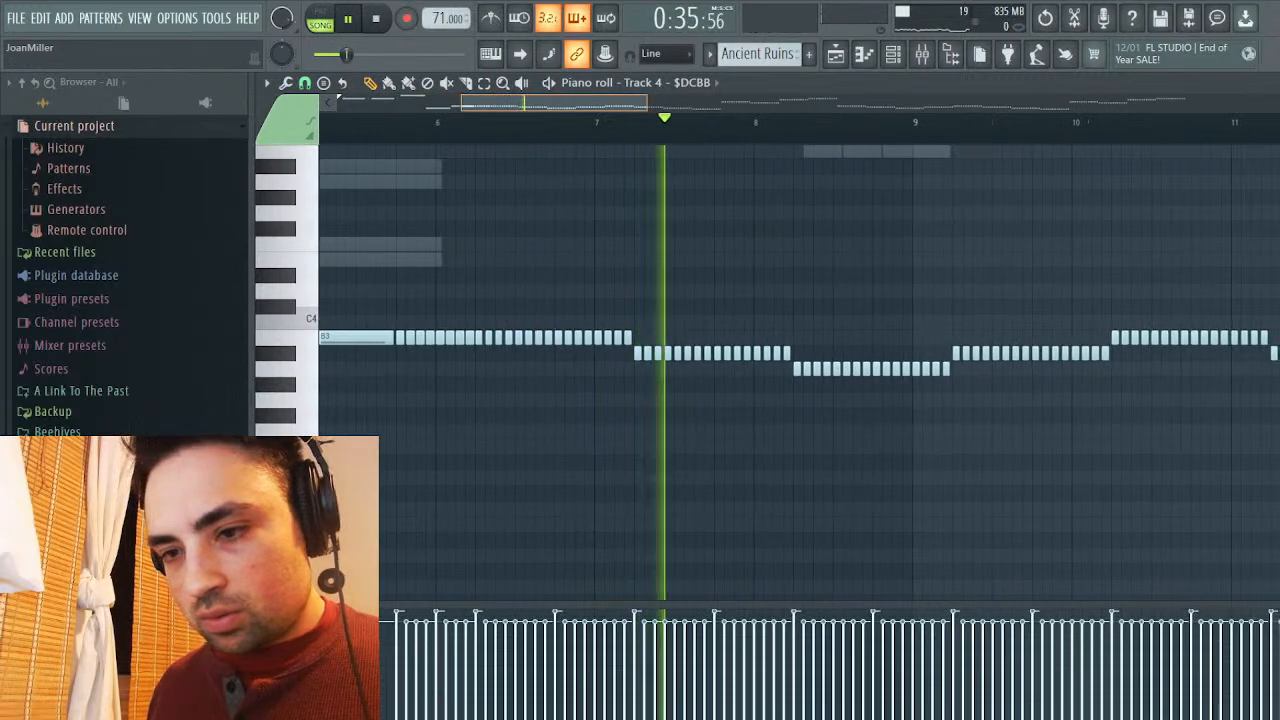
Stop playback, then select and copy Track 4's repeated notes from just before bar 6 to around bar 18
key("space")
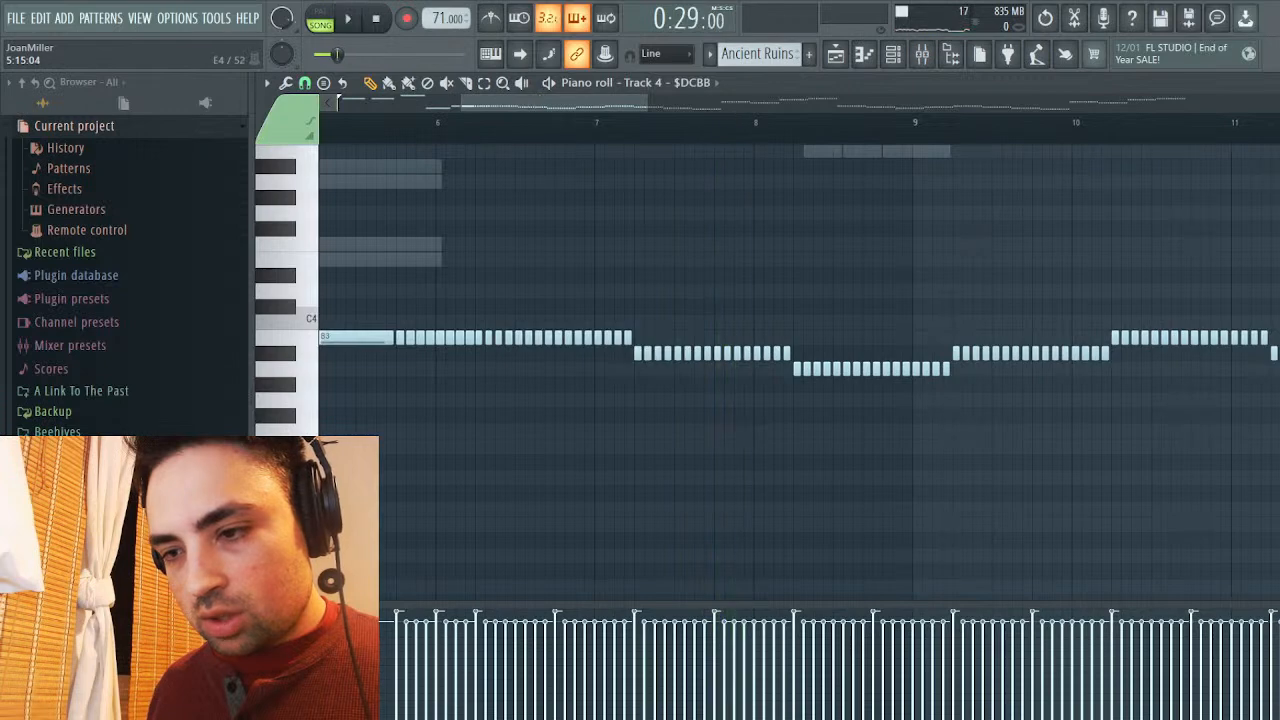
left_click_drag(400, 254, 1276, 485)
left_click_drag(352, 254, 318, 500)
left_click_drag(532, 353, 704, 353)
scroll(704, 353, "down", 3, "ctrl")
left_click_drag(480, 353, 785, 353)
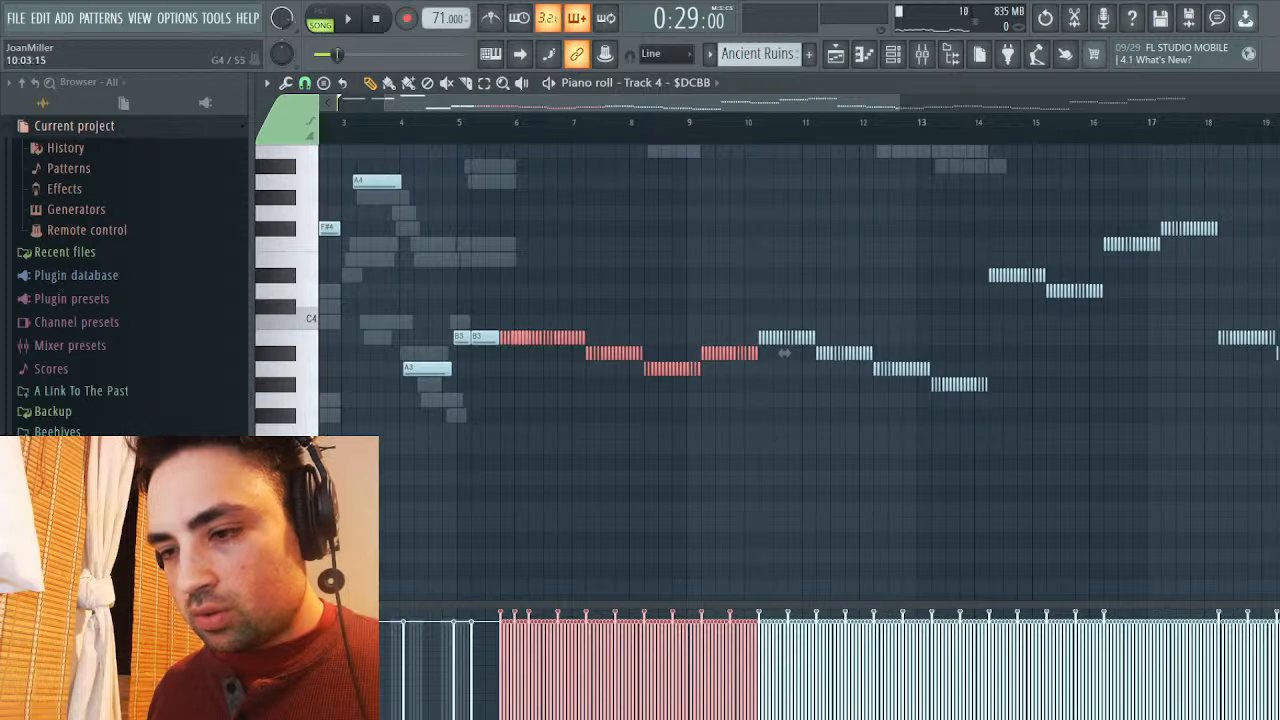
left_click_drag(740, 177, 871, 498)
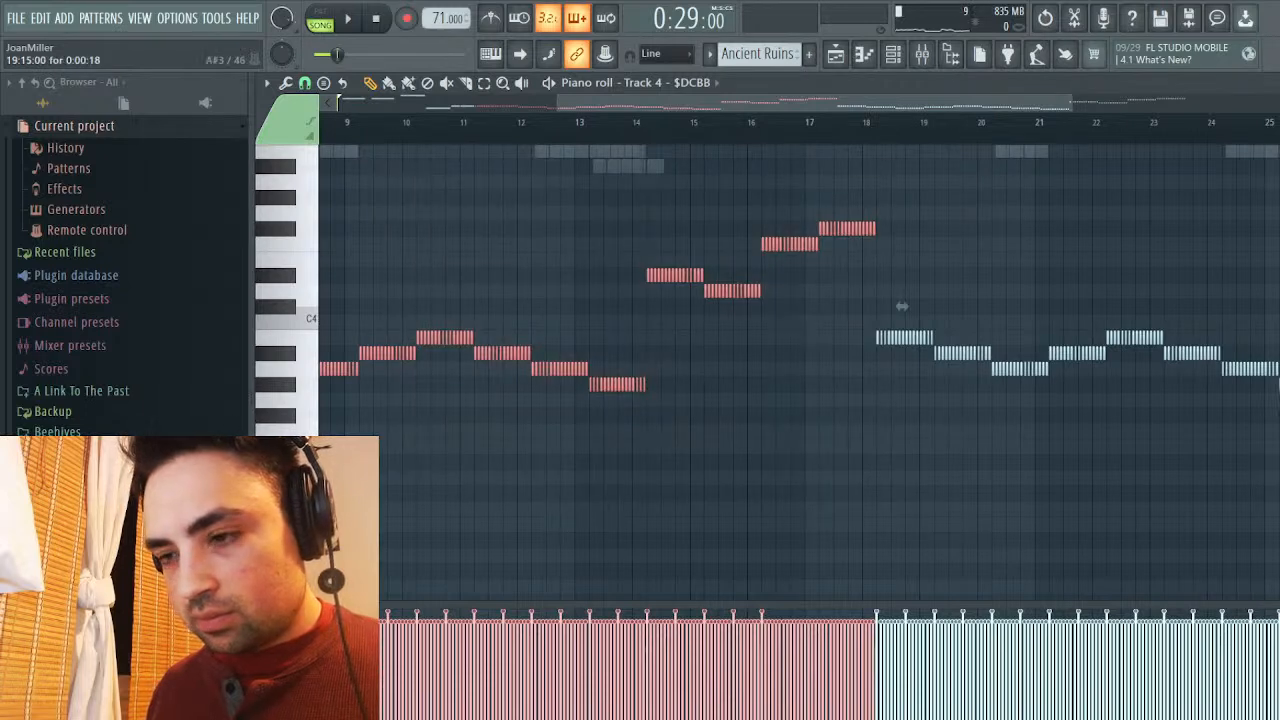
Close the piano roll, switch to the Bassline pattern, and open the Kontakt channel's plugin window
left_click(1274, 83)
scroll(757, 53, "down", 2)
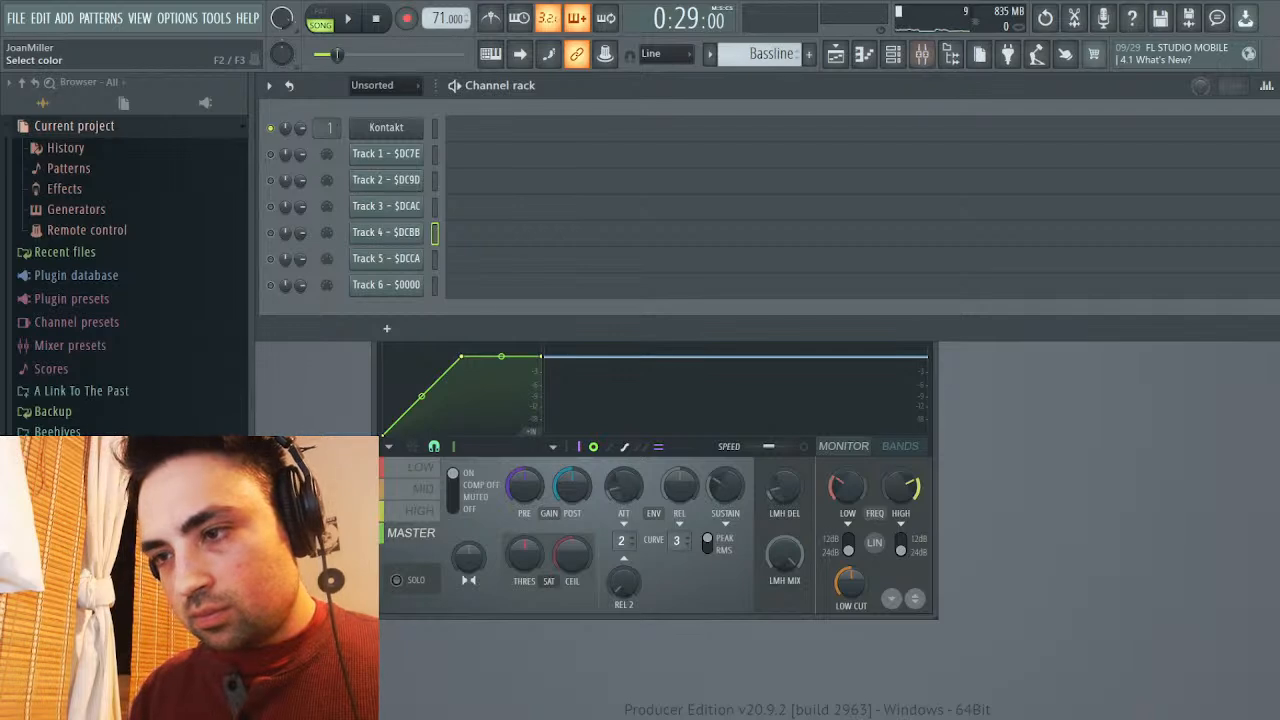
scroll(770, 53, "down", 1)
left_click(386, 127)
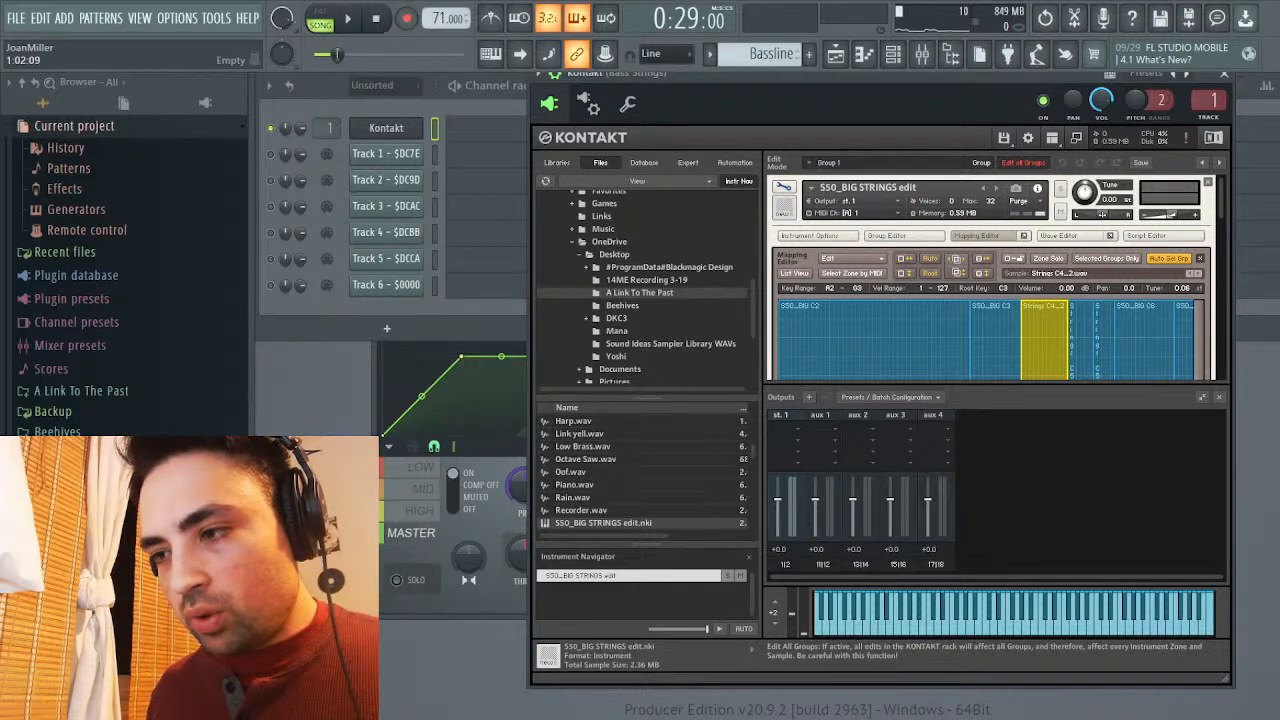
Leave the S50_BIG STRINGS edit instrument's edit view and duplicate the instrument in the Kontakt rack
left_click(1003, 137)
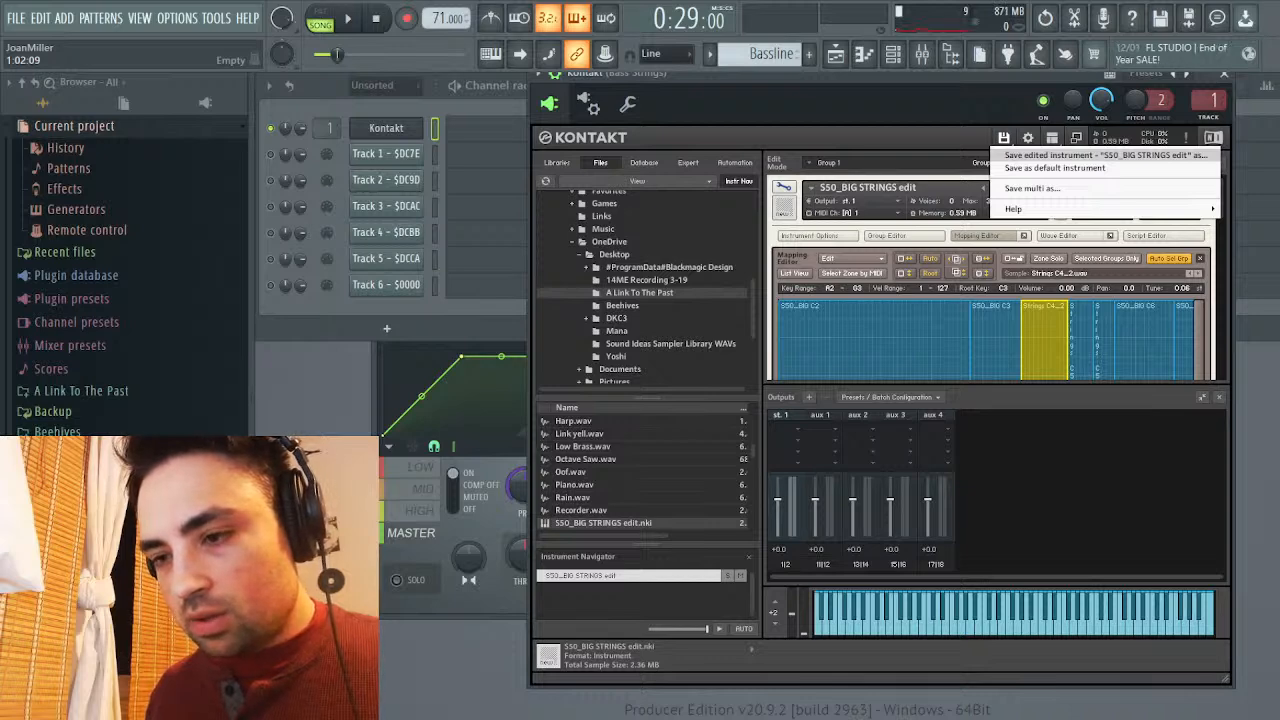
key("Escape")
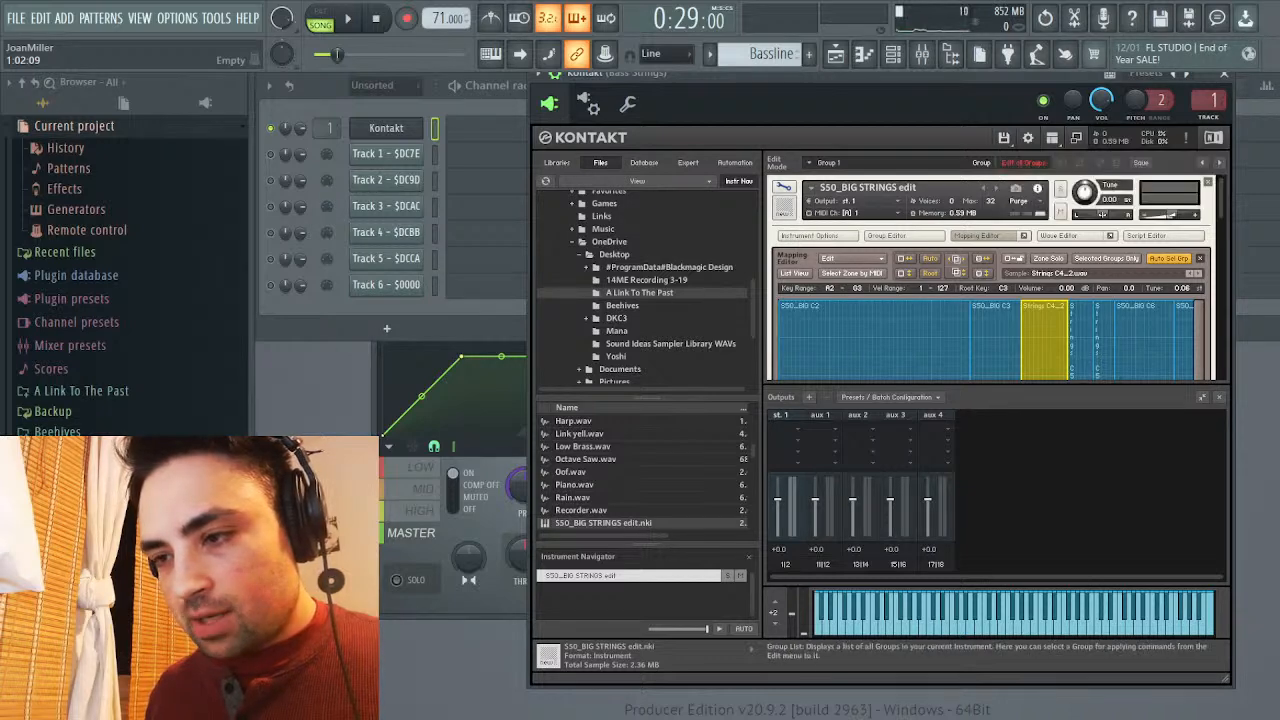
left_click(784, 187)
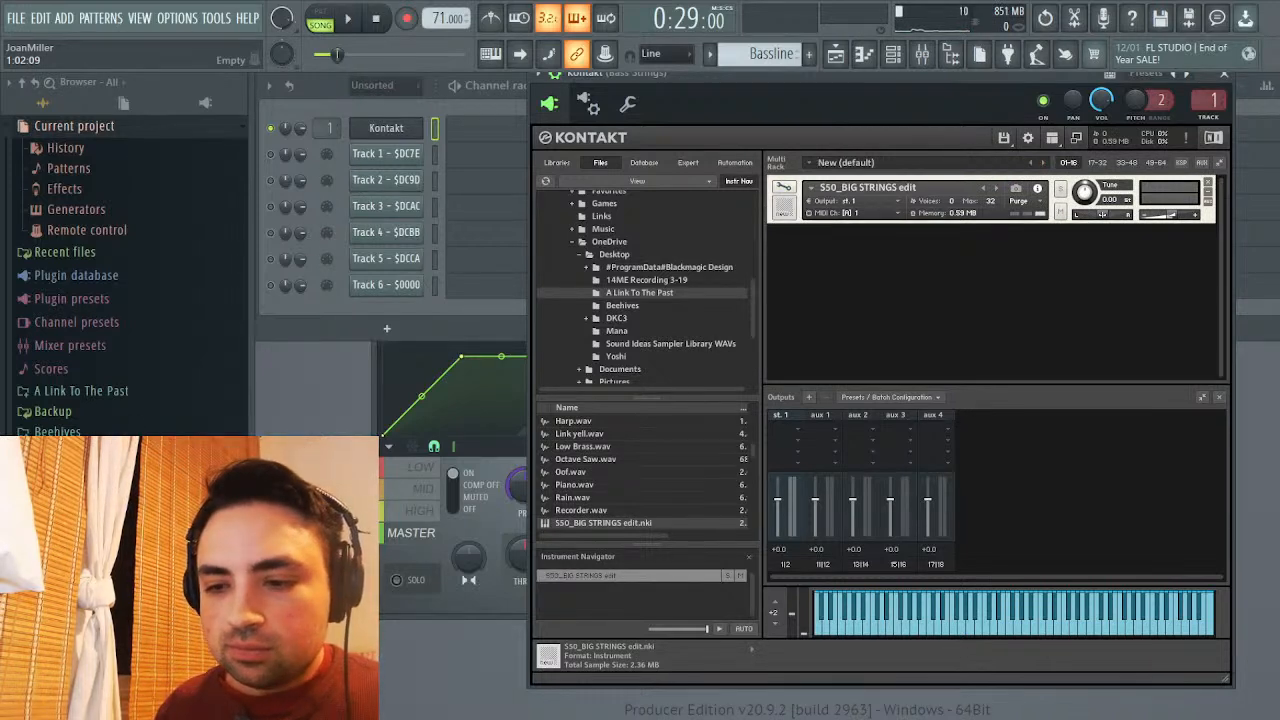
key("ctrl+v")
Open the duplicated strings instrument for editing and apply the user preset New preset to its volume envelope
left_click(784, 237)
scroll(990, 280, "down", 5)
scroll(990, 278, "down", 8)
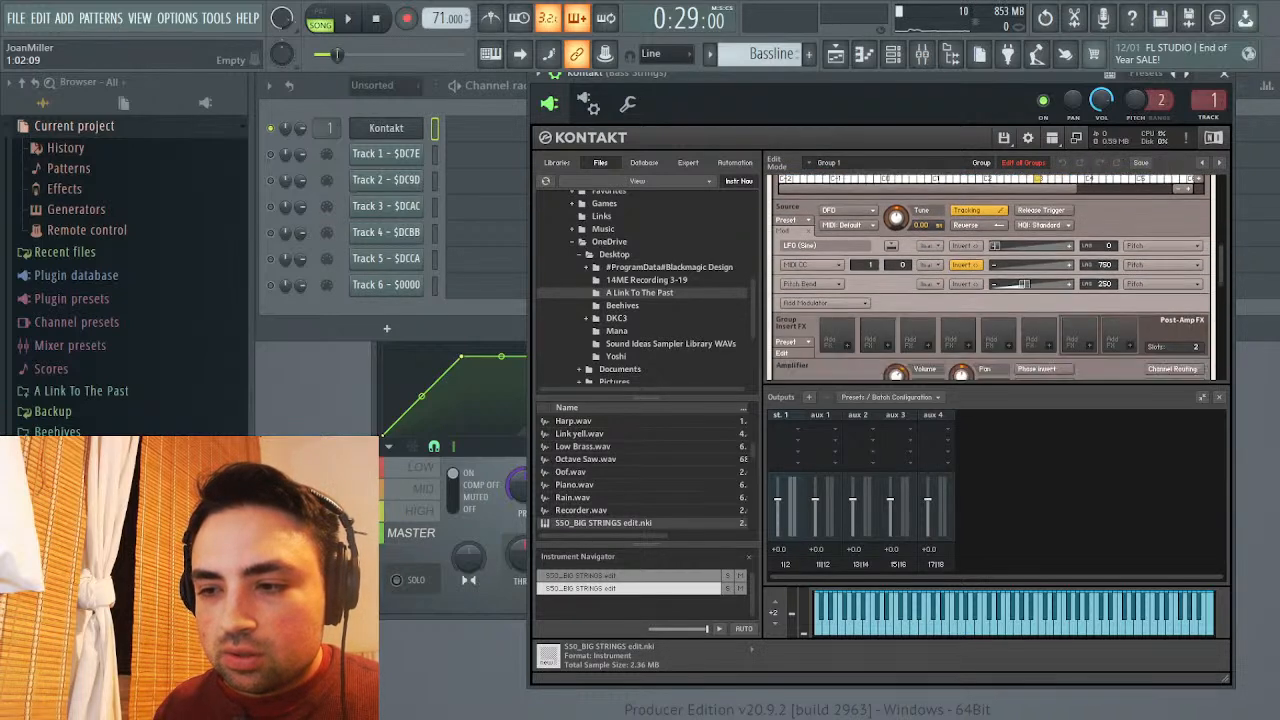
scroll(990, 277, "down", 5)
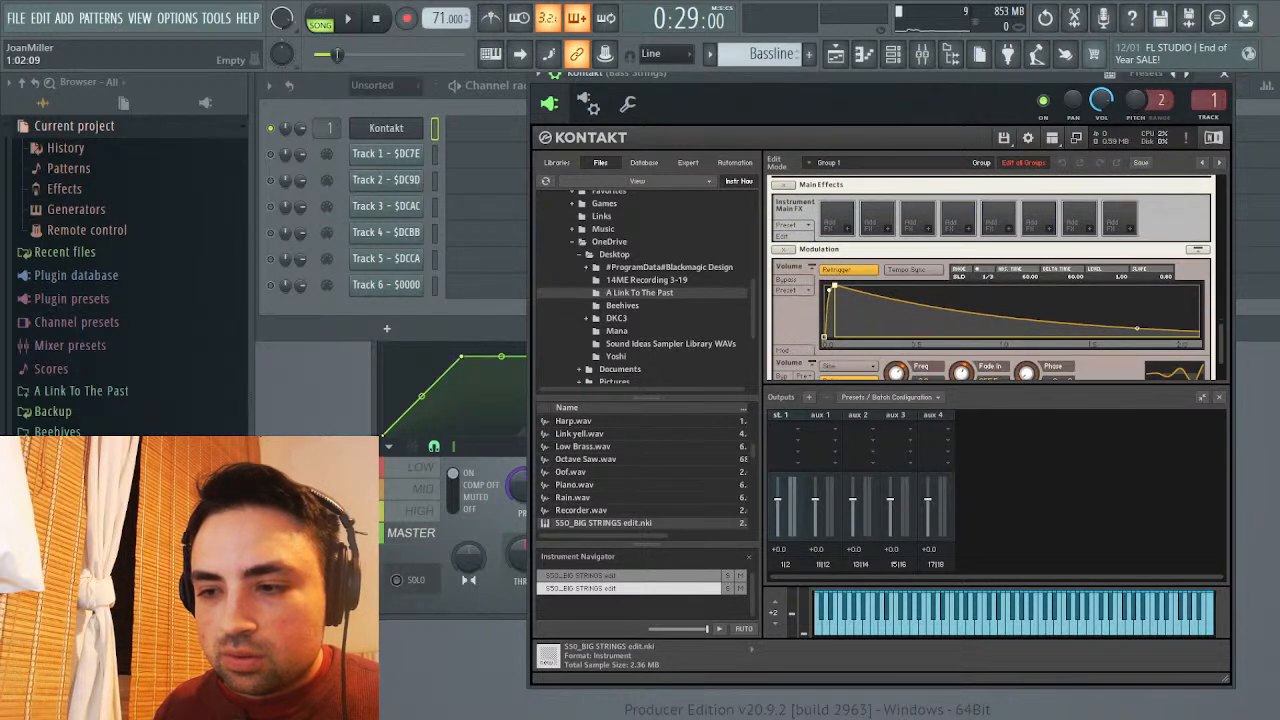
left_click(793, 290)
mouse_move(806, 315)
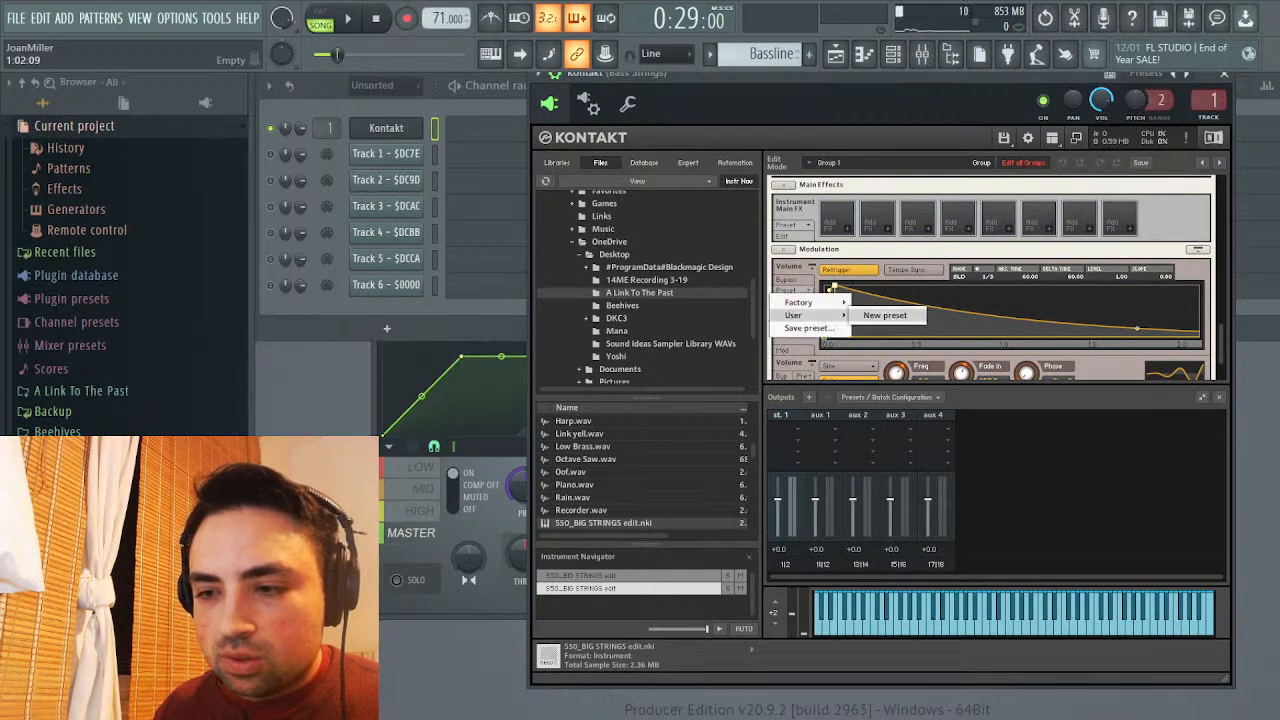
left_click(884, 315)
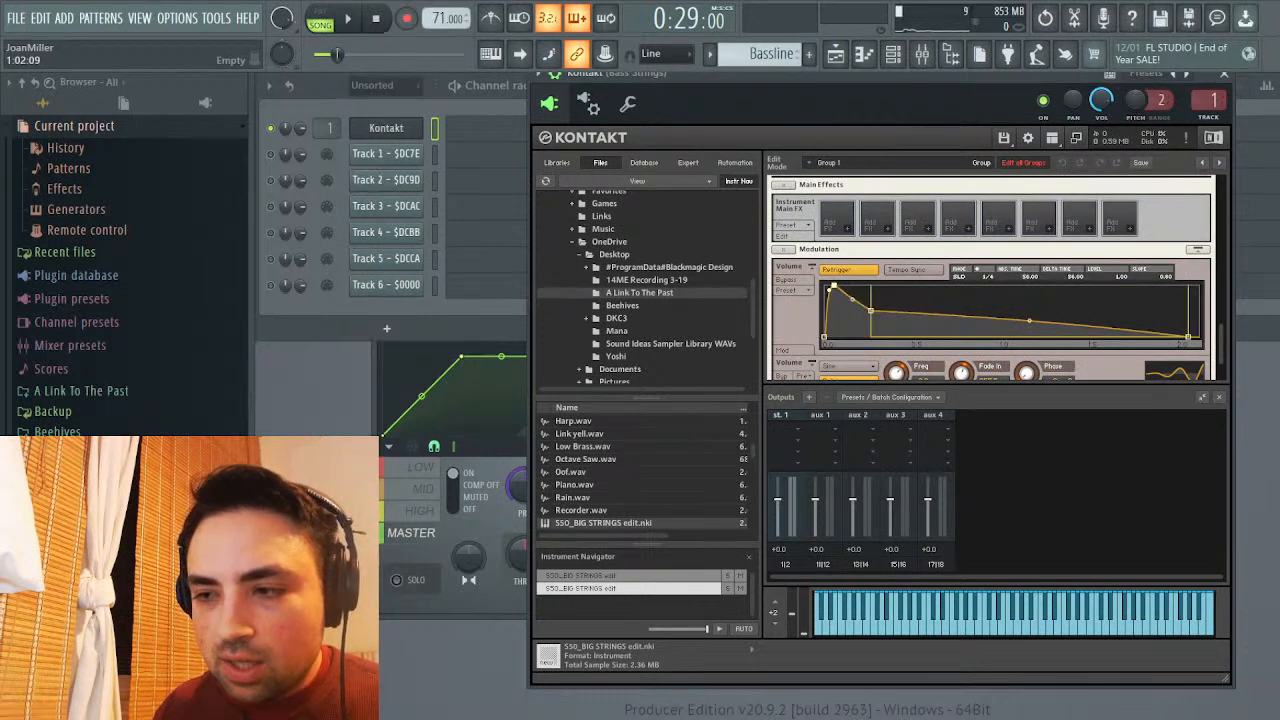
Lower the volume envelope's point after the peak to zero so the strings decay completely
left_click(1003, 137)
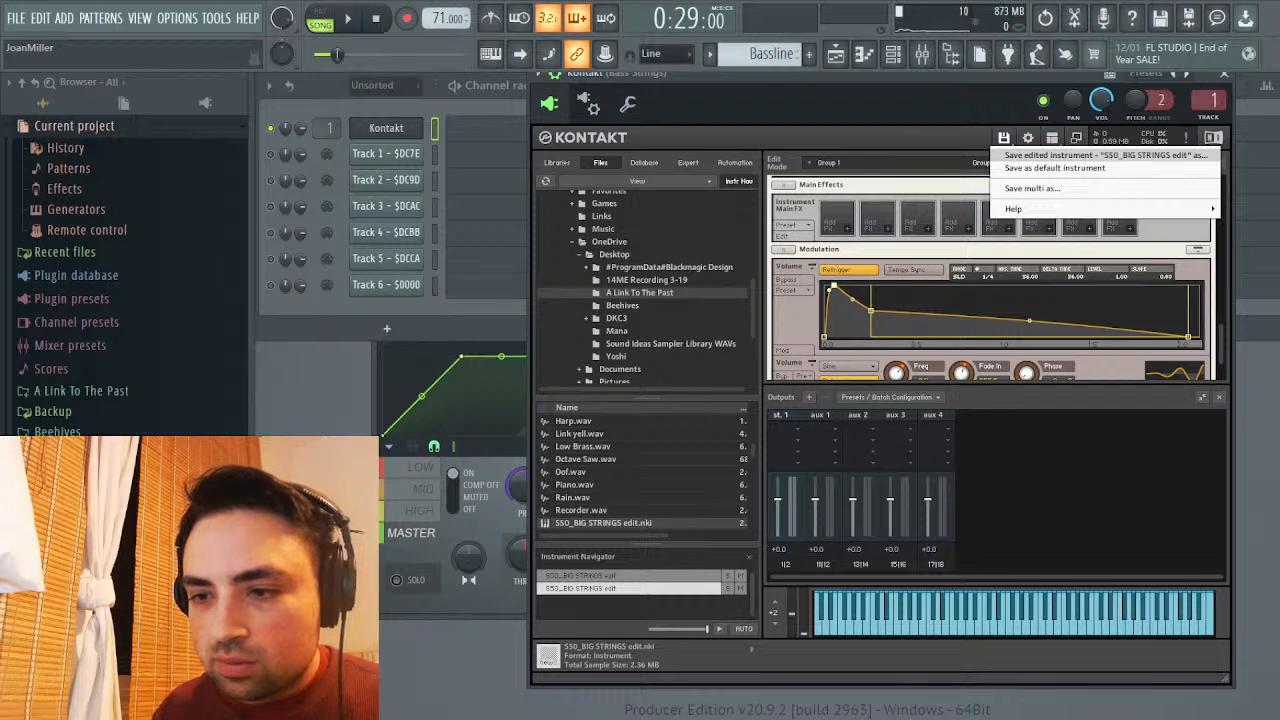
key("Escape")
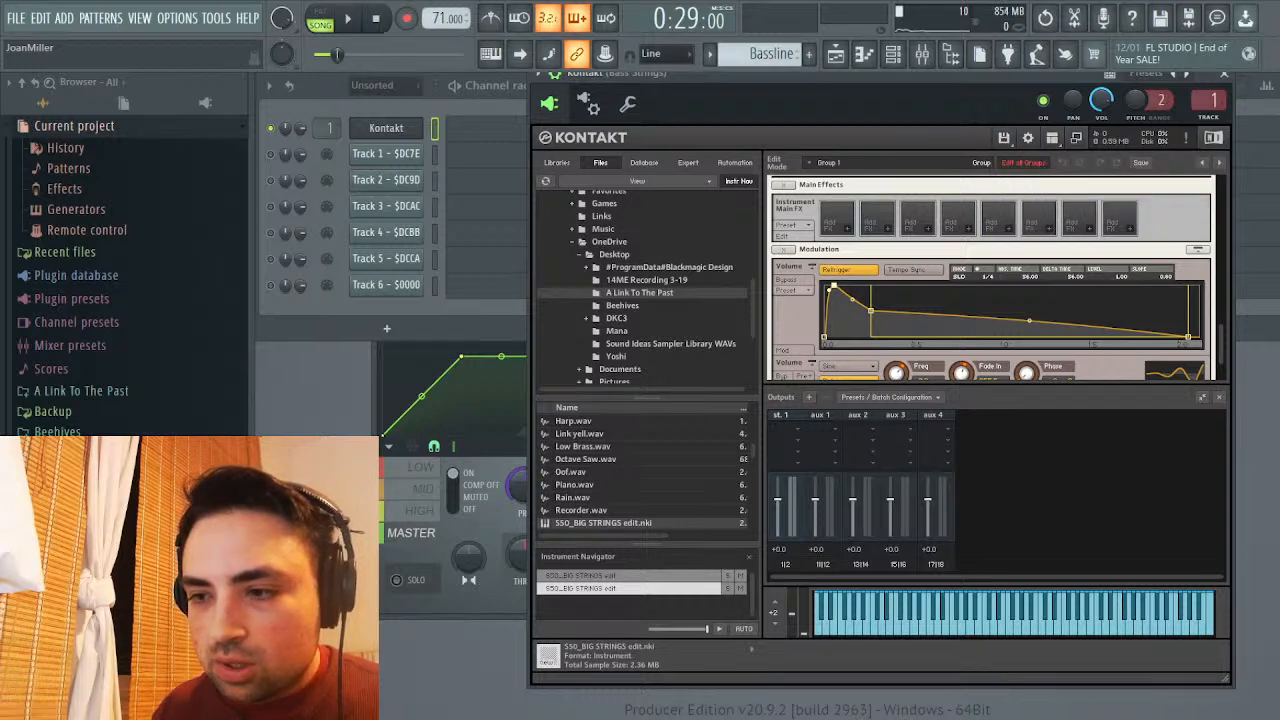
left_click_drag(871, 311, 871, 336)
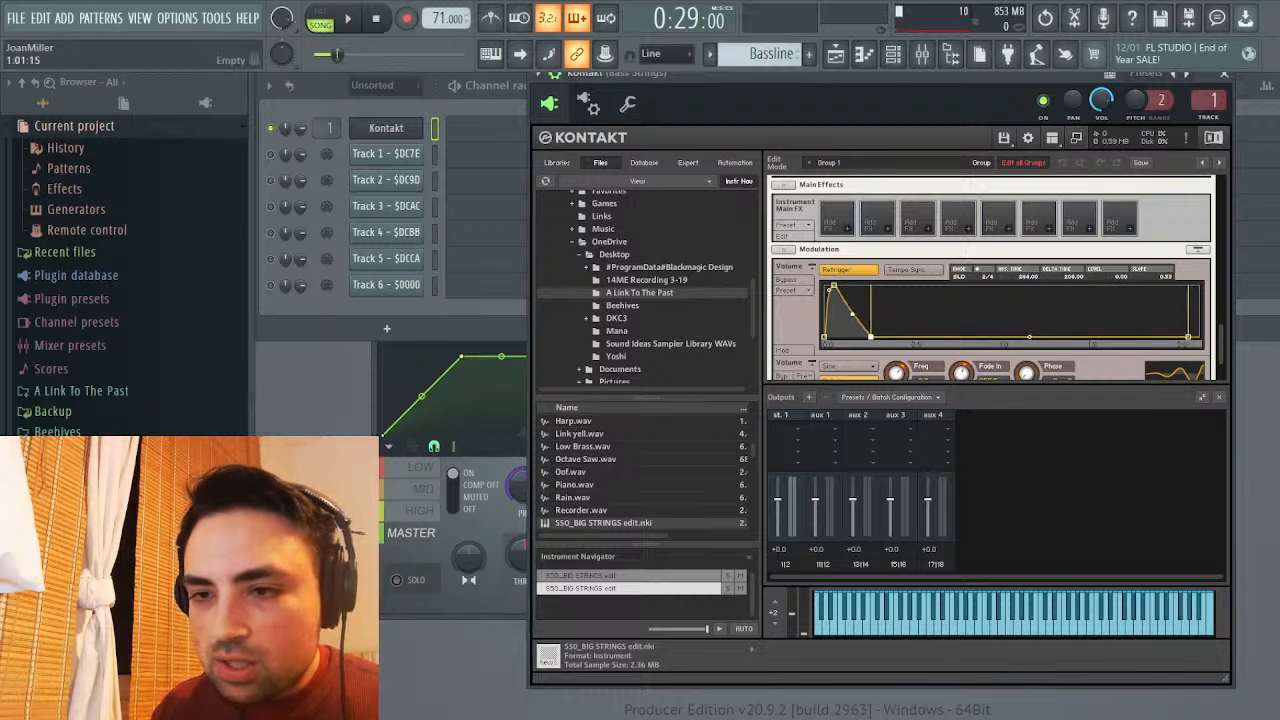
Paste the copied notes into Kontakt's Bassline piano roll, align them to the pattern start, and move the 4/4 marker to bar 2
key("F7")
key("ctrl+v")
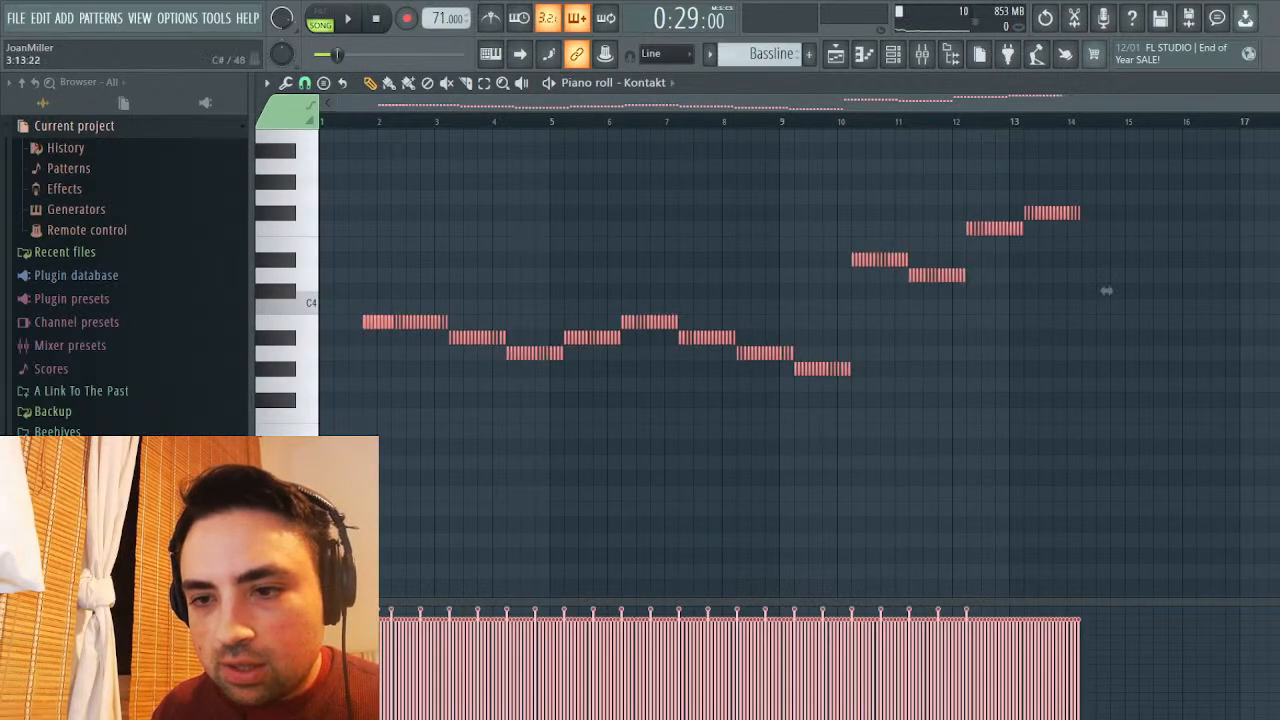
left_click_drag(1107, 290, 1064, 290)
scroll(1064, 290, "up", 6)
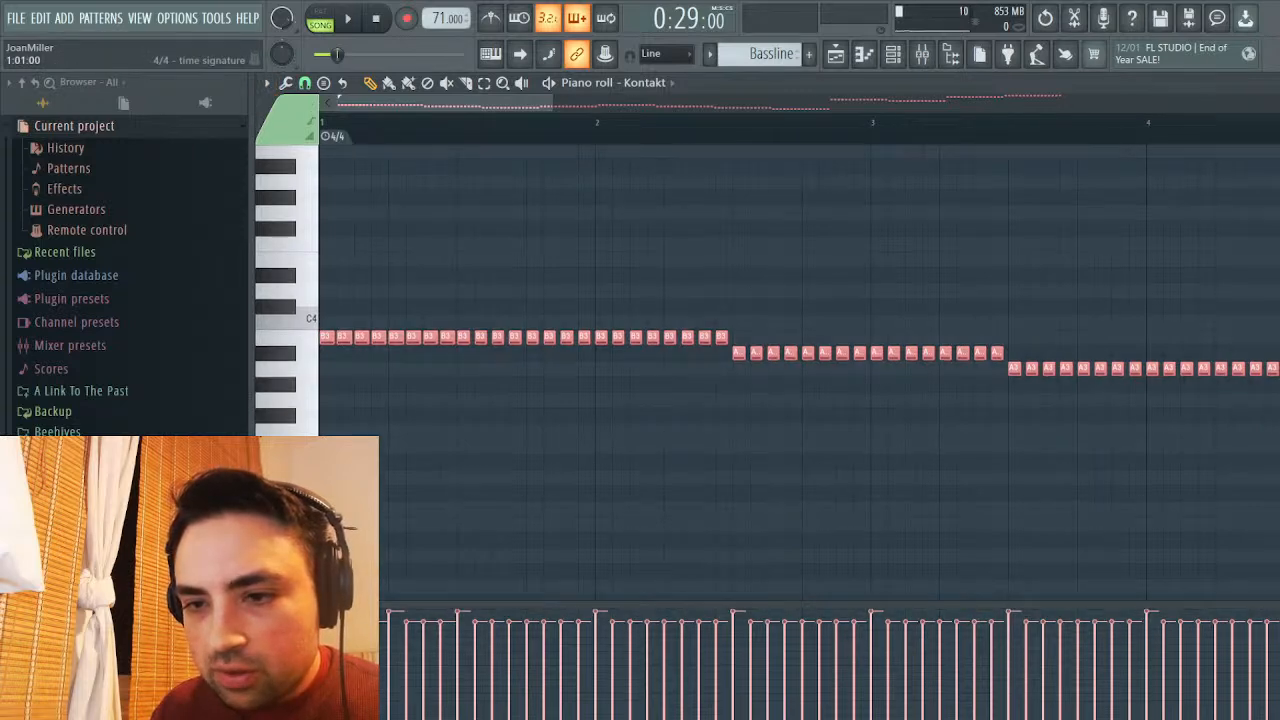
left_click_drag(333, 136, 470, 136)
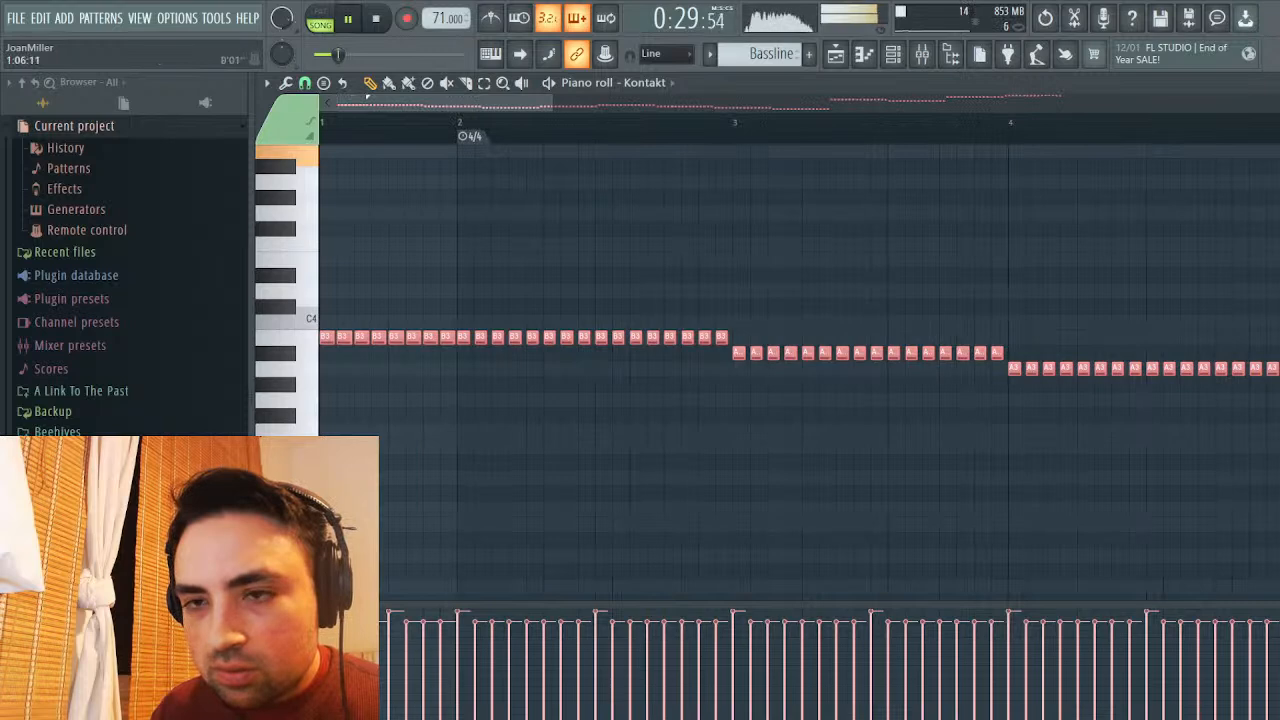
Switch to pattern playback, deselect the notes, and play the Bassline pattern with the Kontakt window in view
left_click(320, 18)
key("space")
key("space")
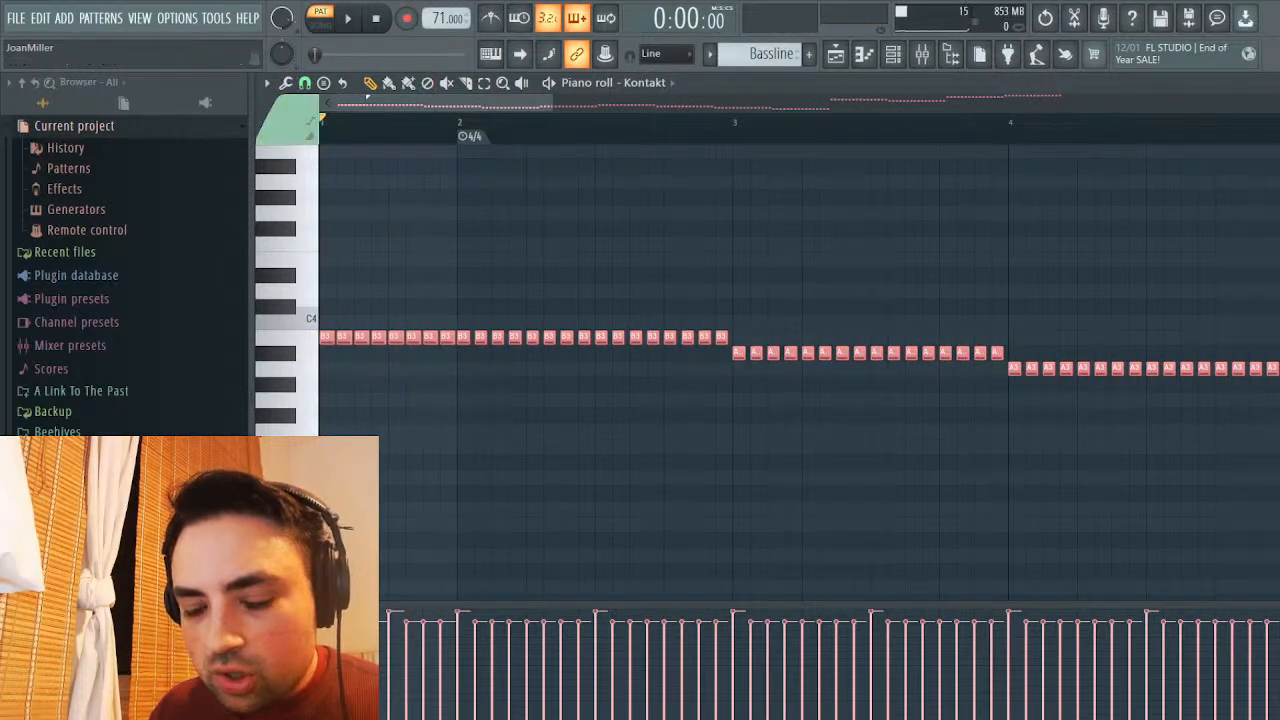
key("ctrl+d")
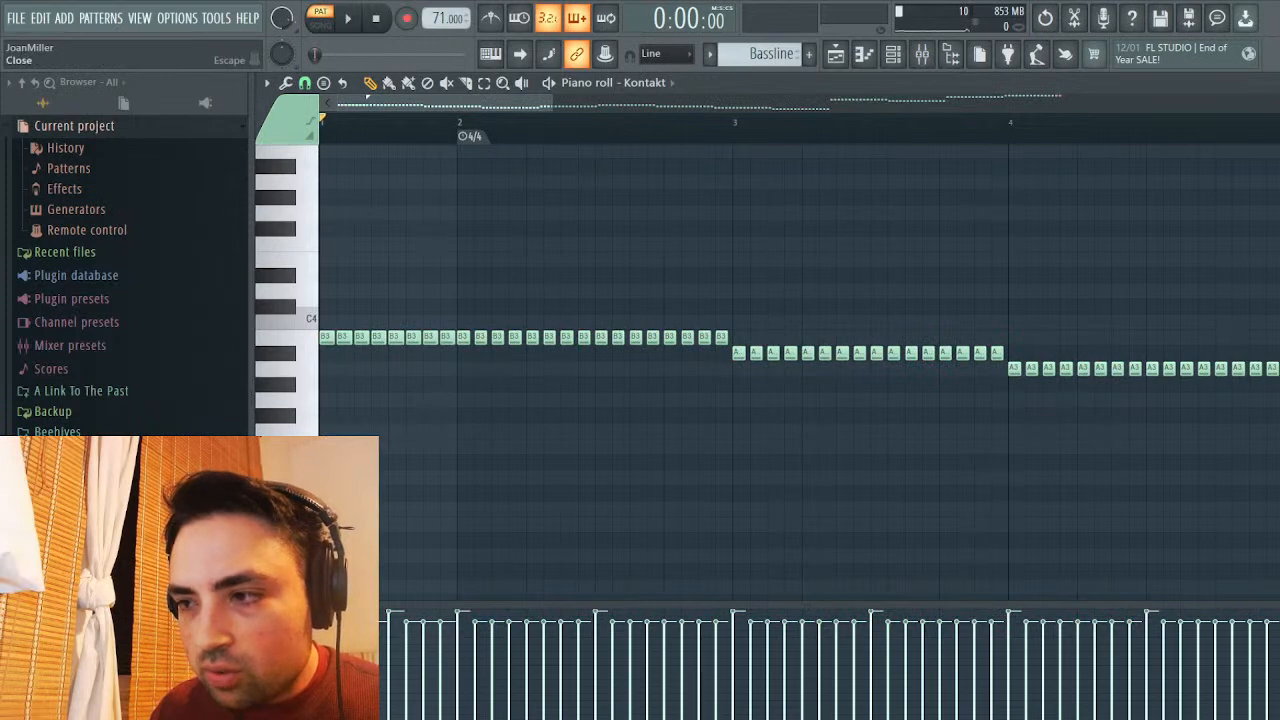
key("Escape")
key("space")
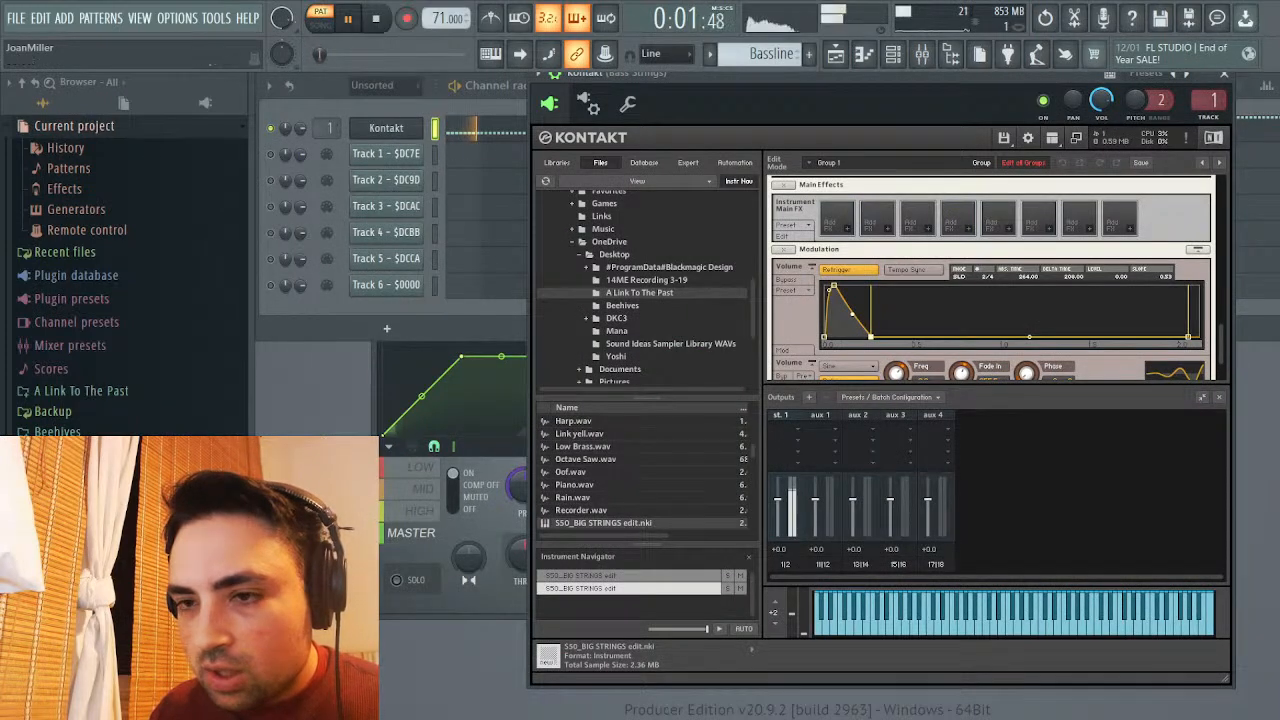
Transpose the Bassline notes up one octave and shorten the volume envelope's decay while the pattern plays, then stop playback
key("F7")
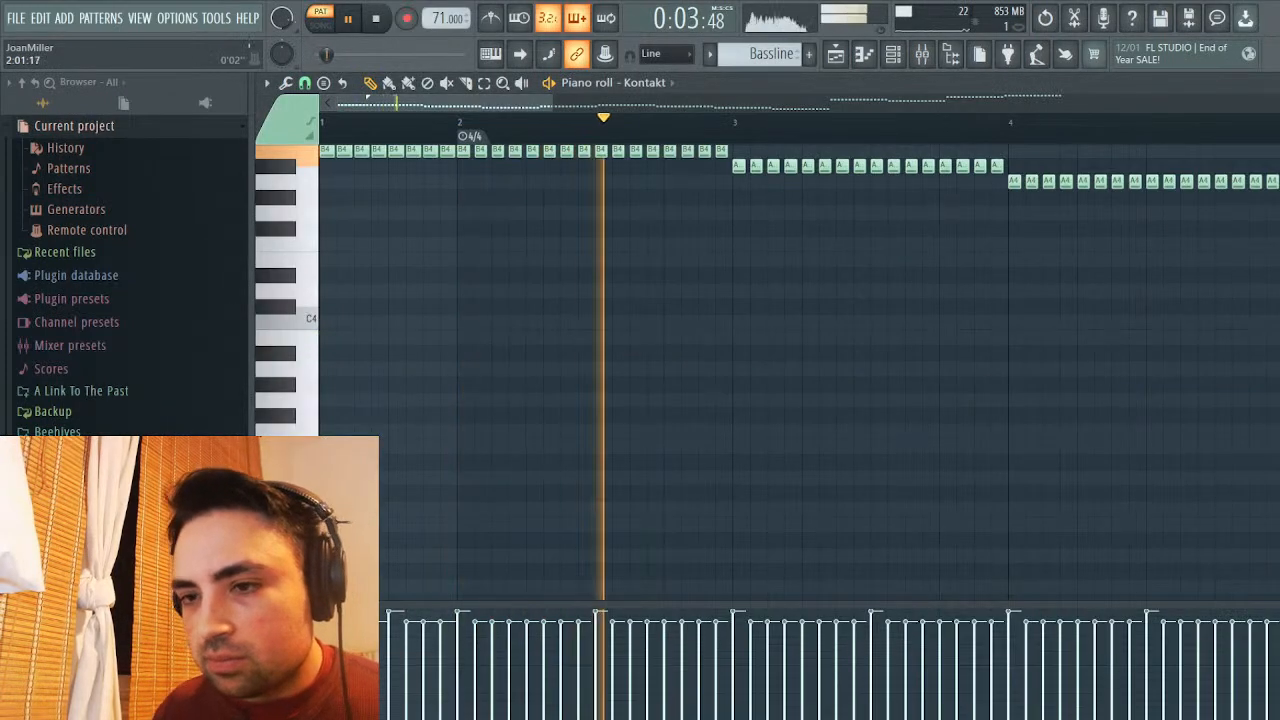
key("Escape")
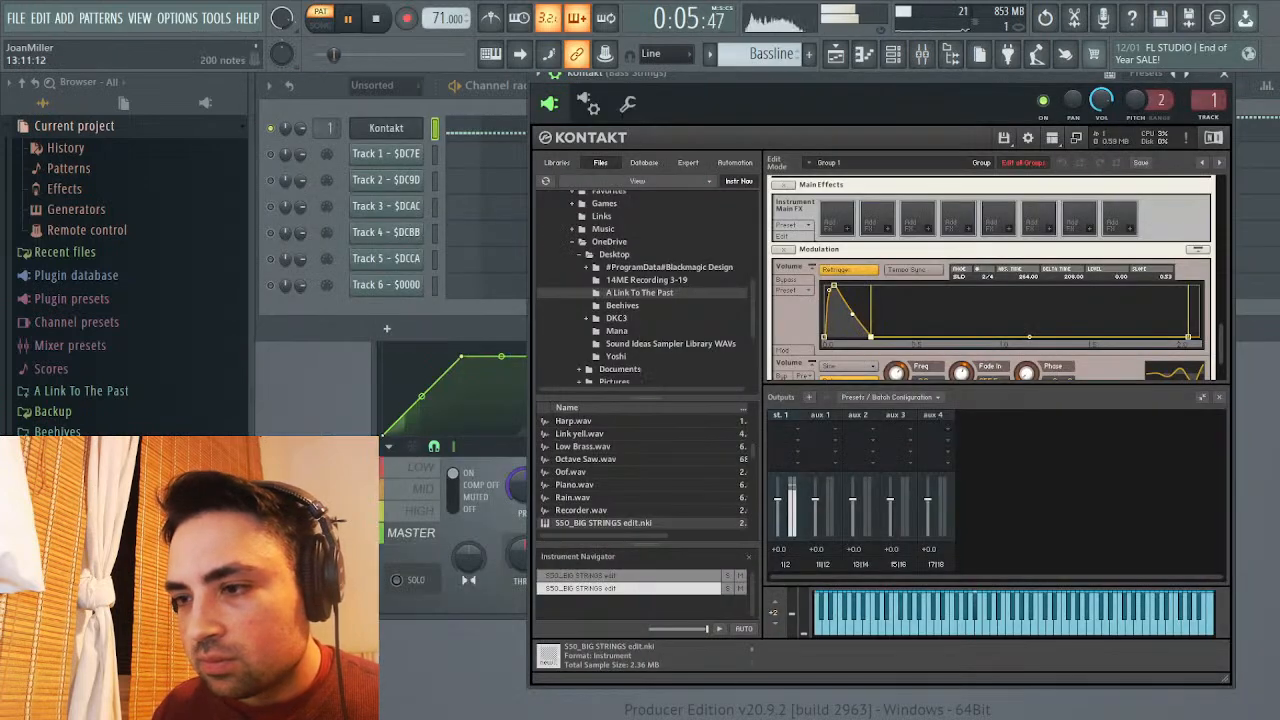
scroll(990, 277, "down", 1)
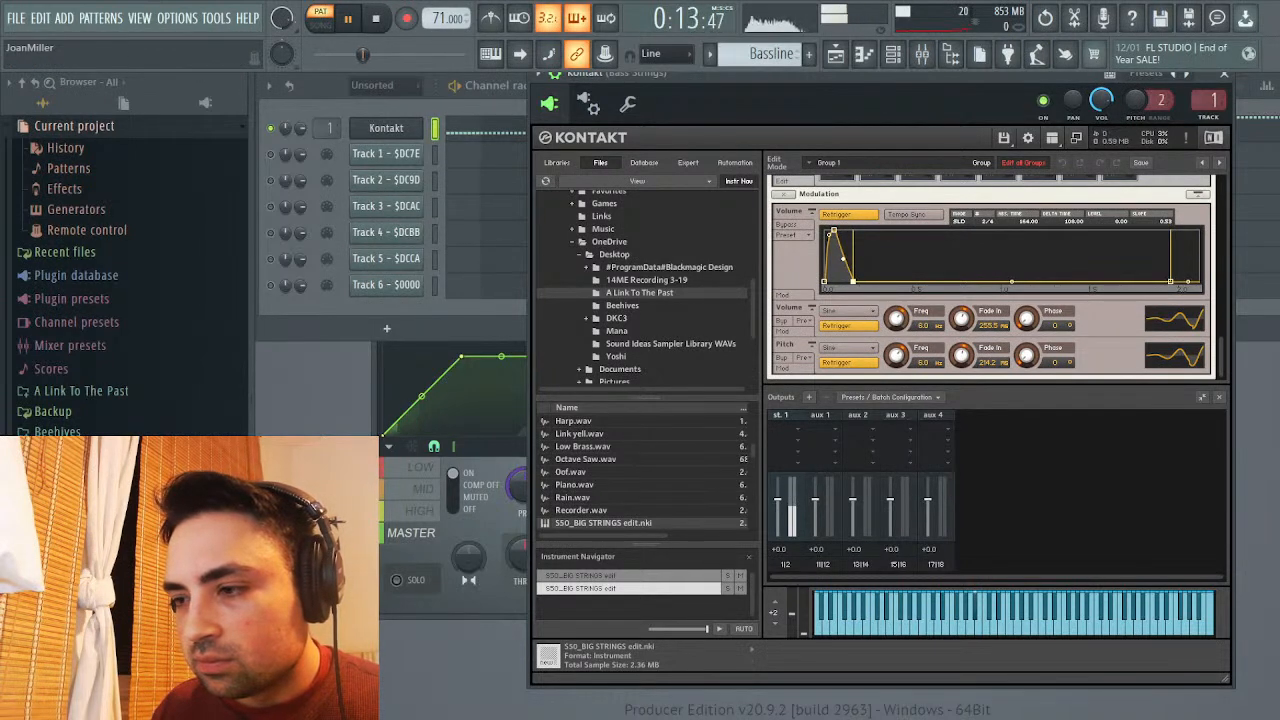
scroll(992, 277, "up", 5)
key("space")
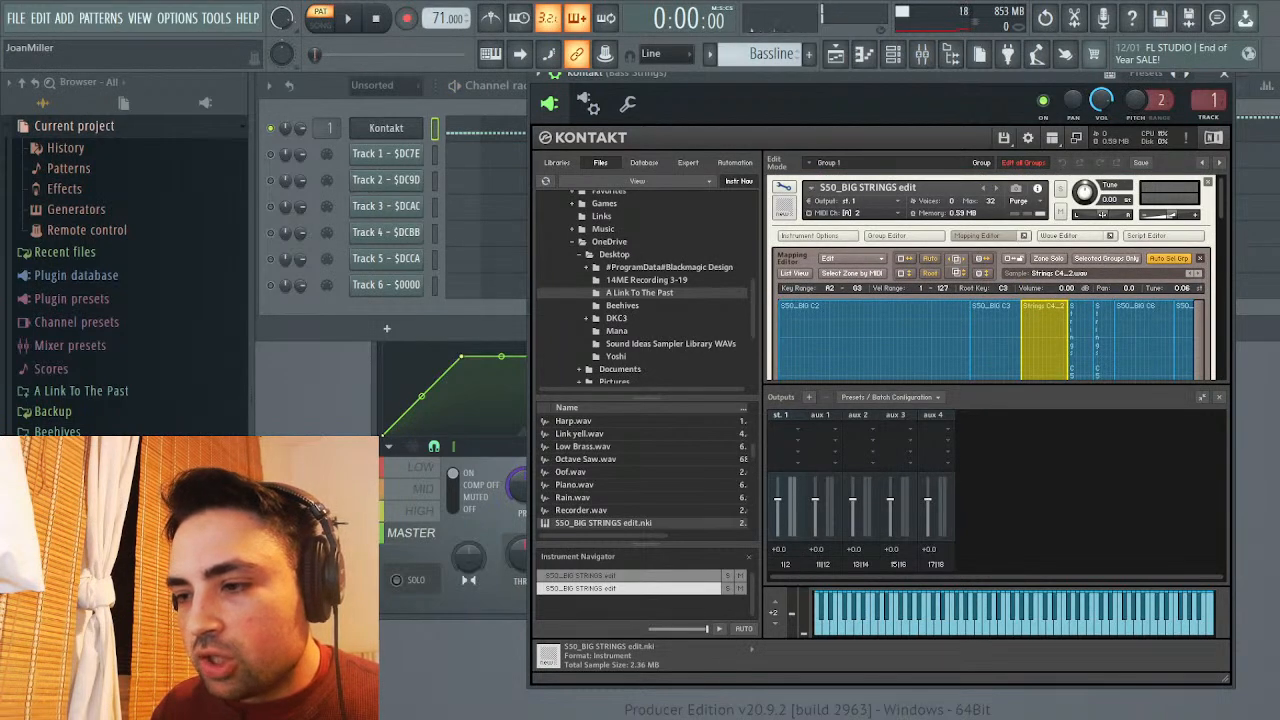
Hide the Mapping Editor and route the duplicated strings instrument to its own new Kontakt output channel
left_click(980, 235)
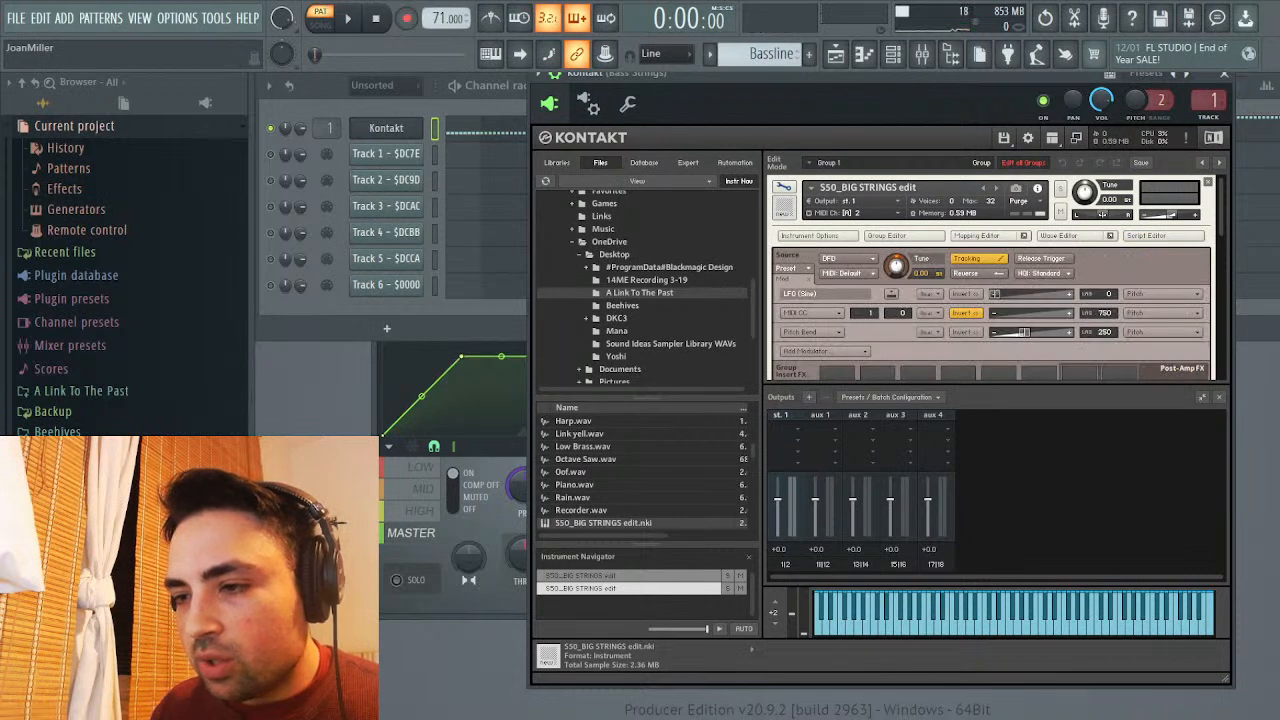
left_click(908, 232)
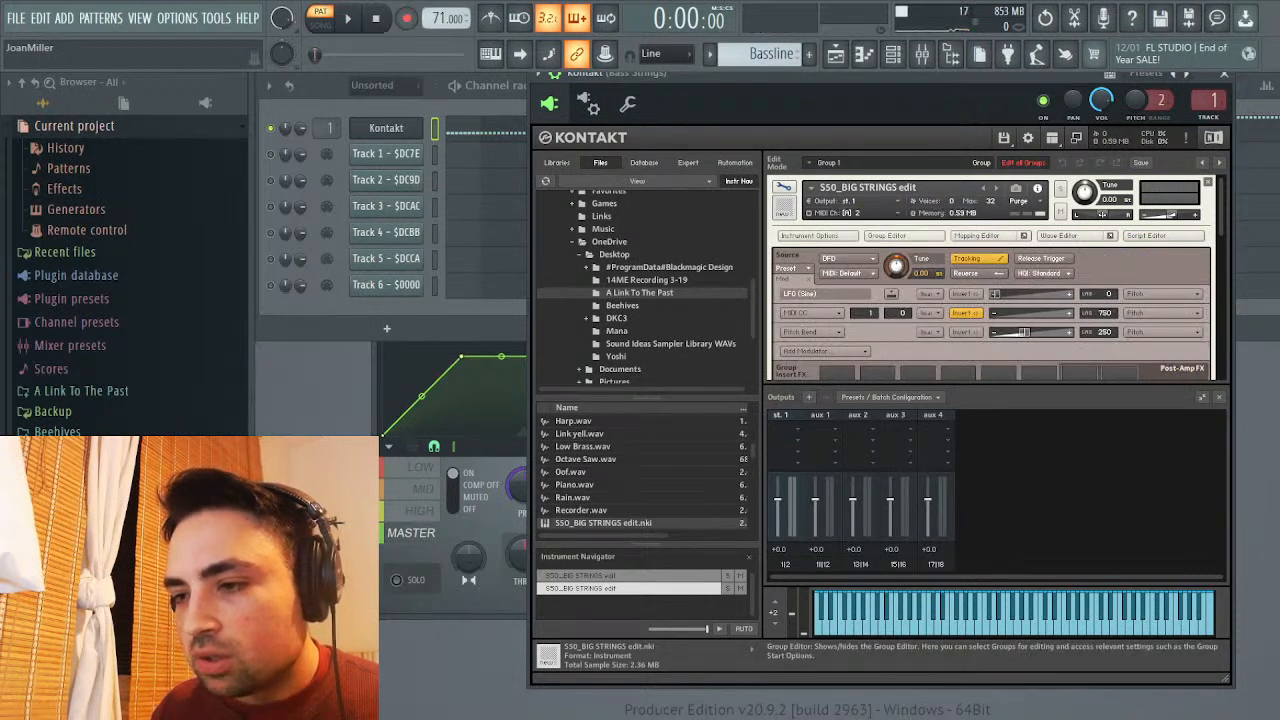
left_click(855, 200)
left_click(927, 212)
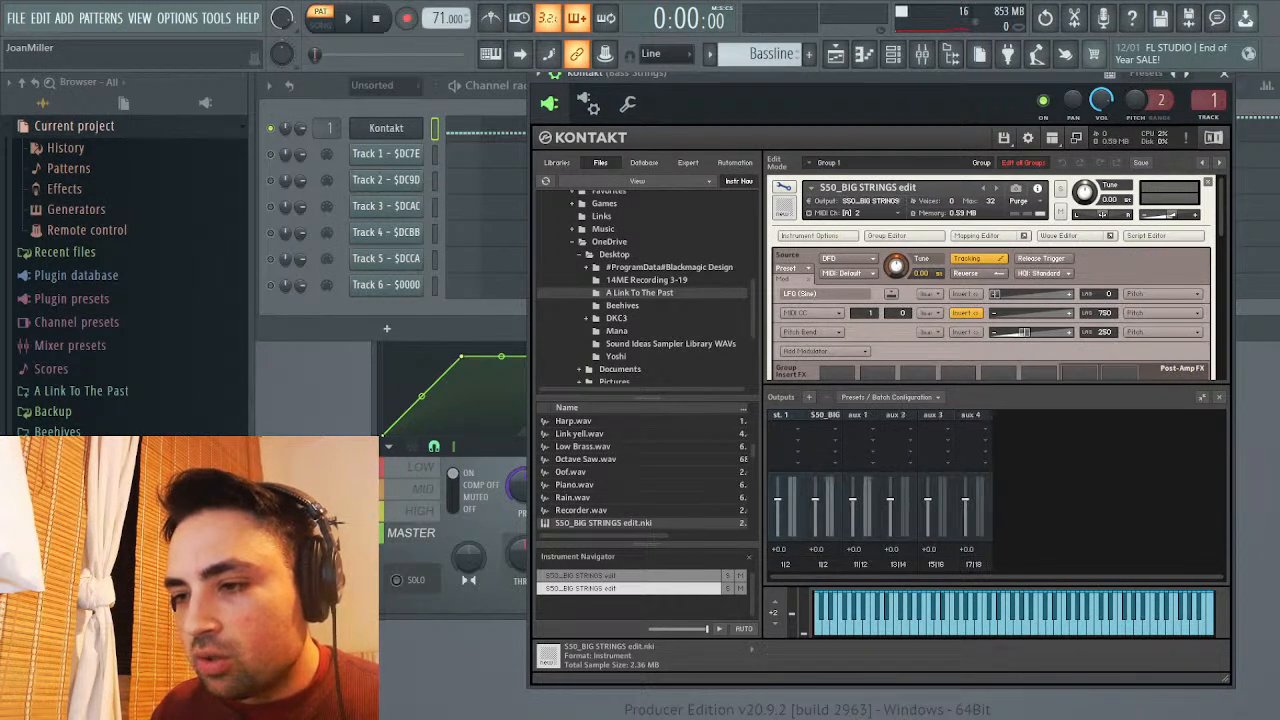
Rename Kontakt's st. 1 output to Long Strings and the new S50_BIG STRINGS output to Short Strings
left_click(780, 414)
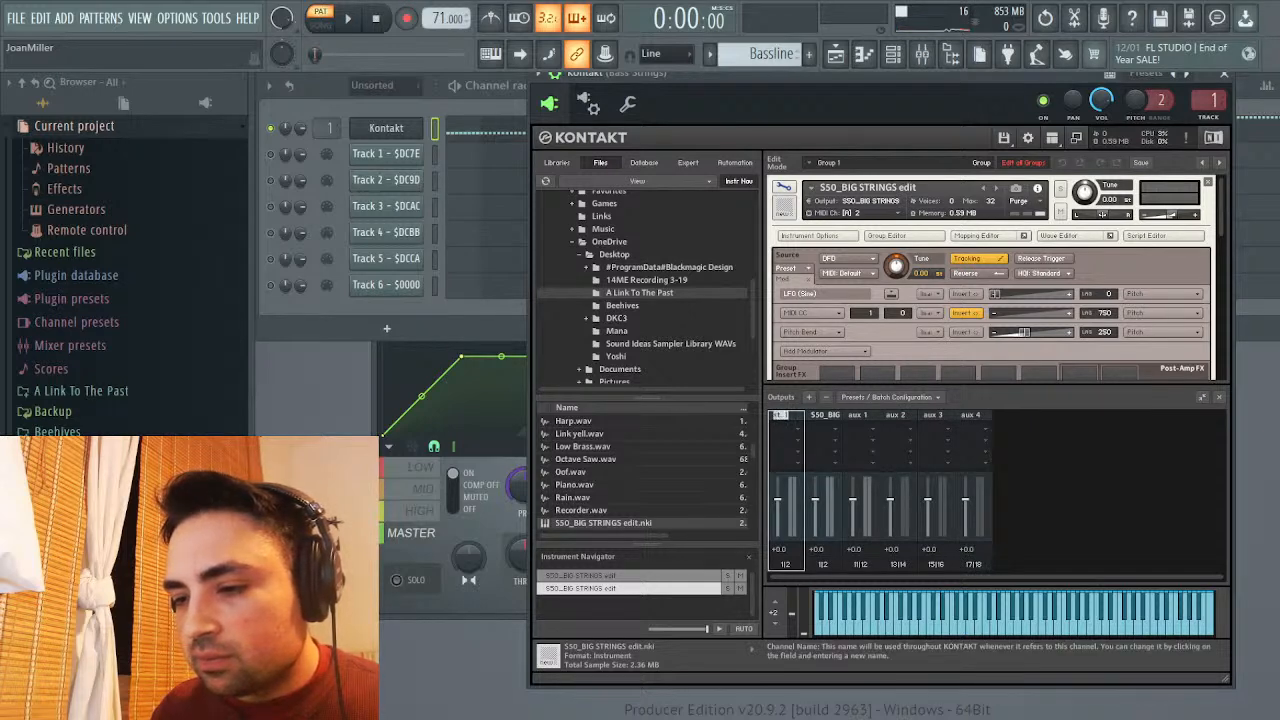
type("Long S")
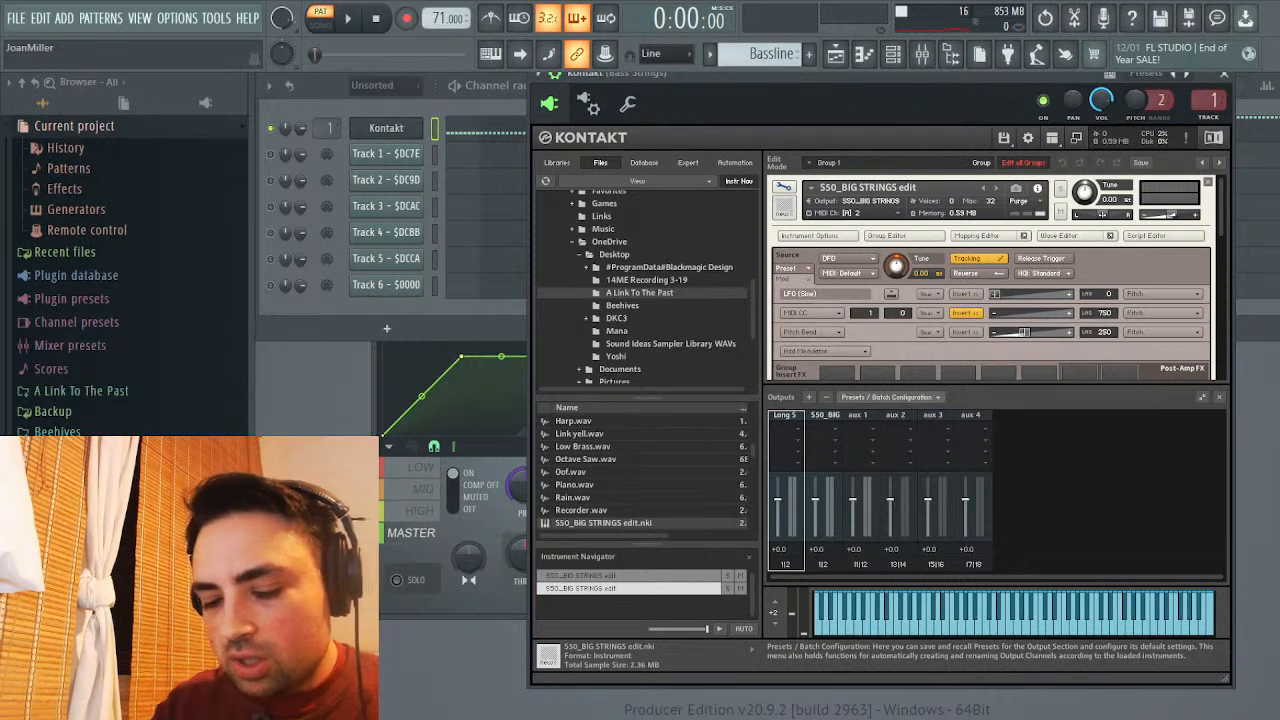
type("trings")
key("Return")
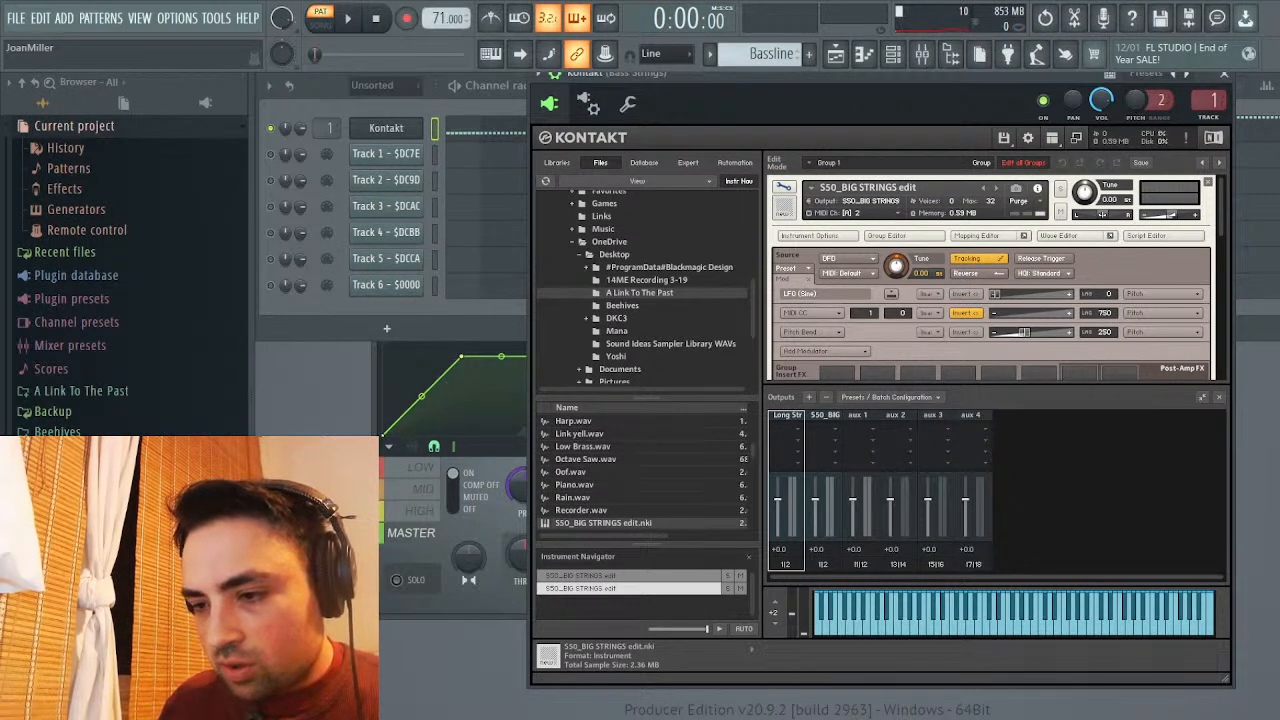
type("Short")
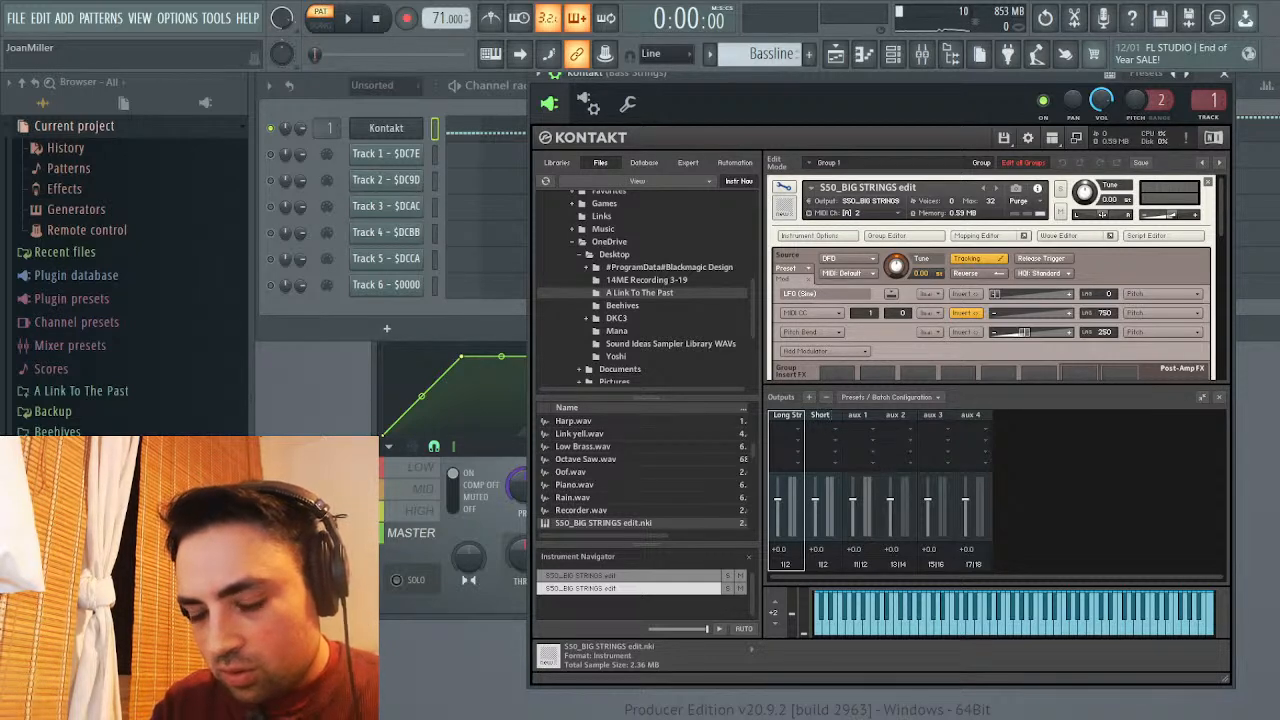
type(" Strings")
key("Return")
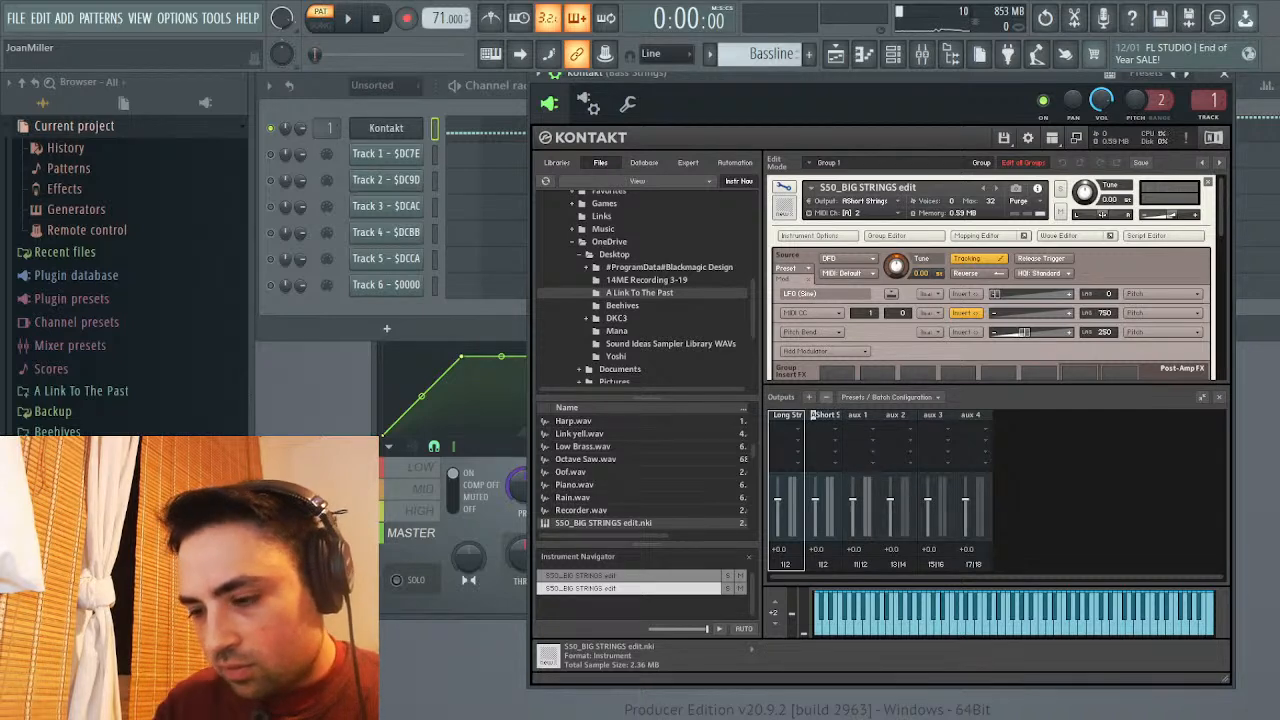
key("Return")
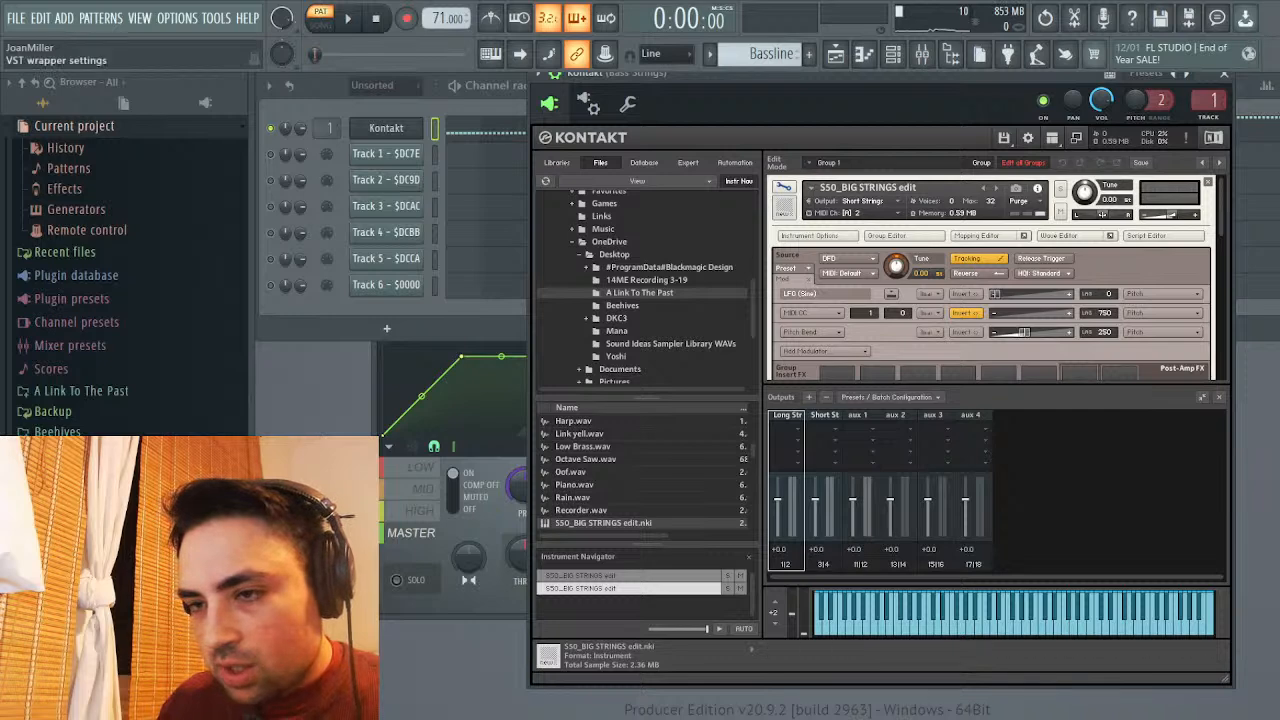
Check Kontakt's output connections in the wrapper's processing settings, and play the Bassline pattern with the volume envelope in view
left_click(587, 103)
left_click(611, 140)
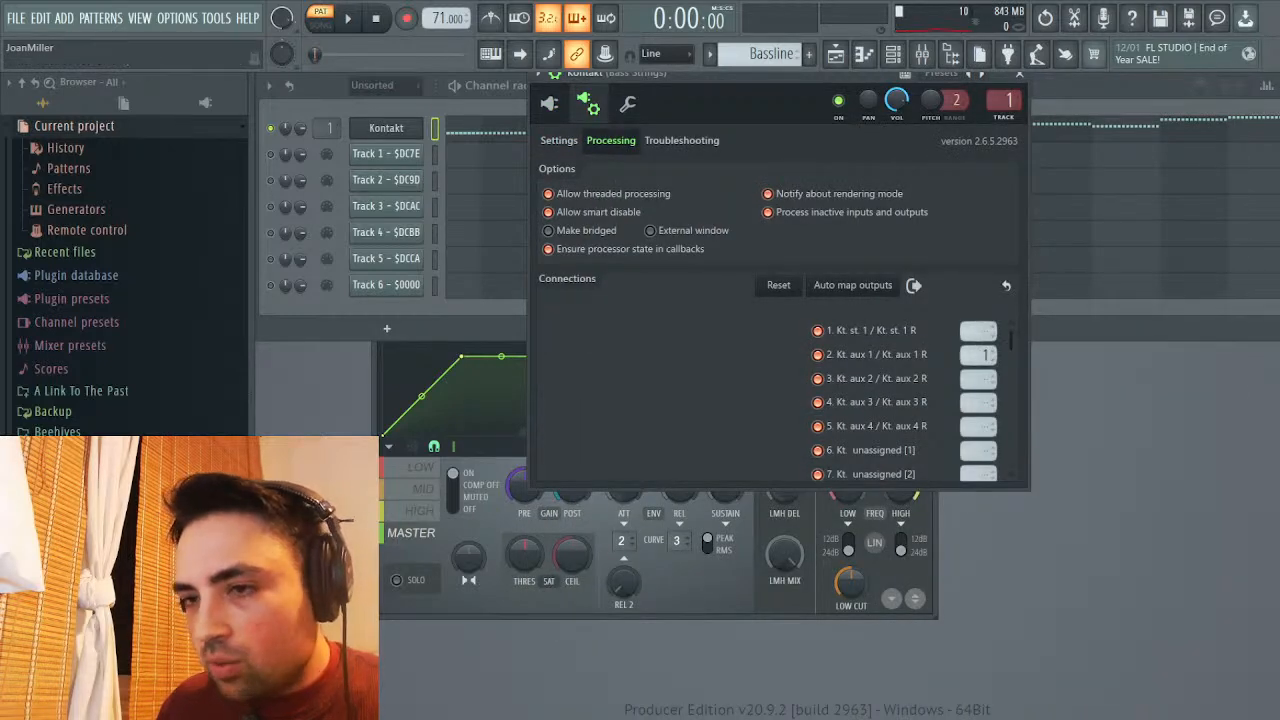
left_click(549, 103)
scroll(991, 278, "down", 8)
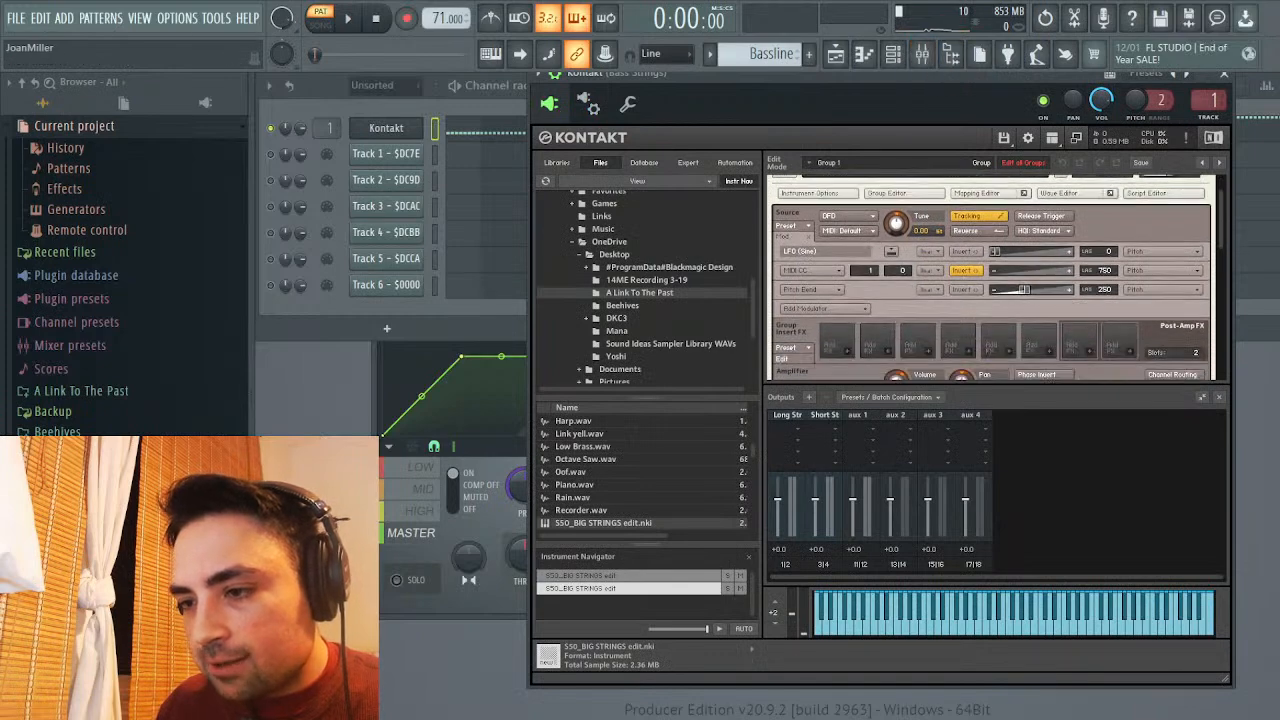
scroll(991, 278, "down", 5)
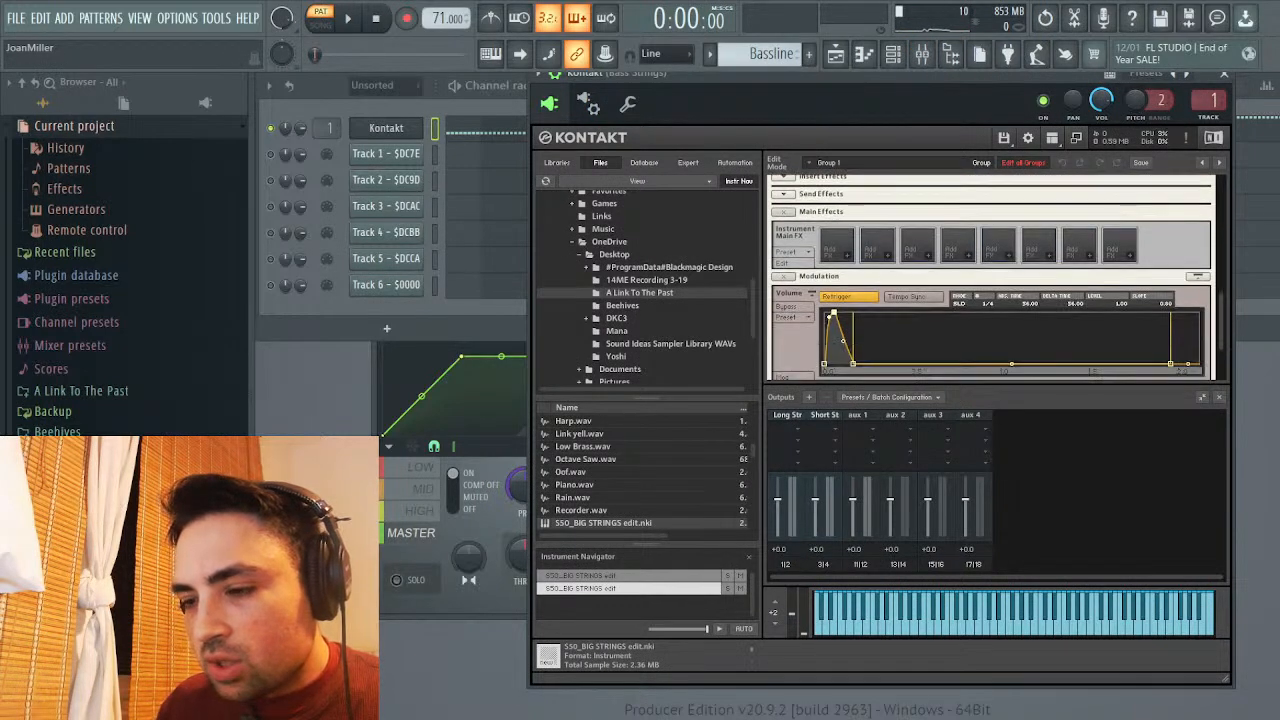
key("space")
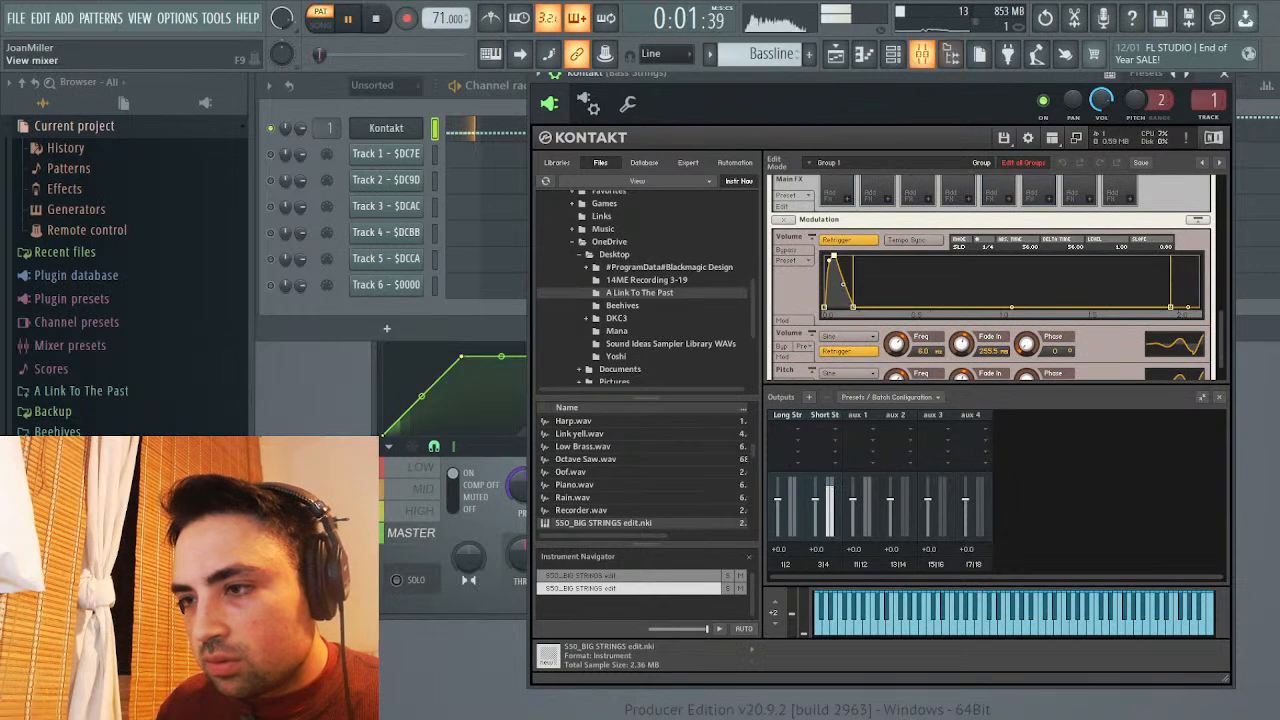
Rename mixer insert 2 as Short Strings while the pattern plays
left_click(922, 53)
left_click(410, 240)
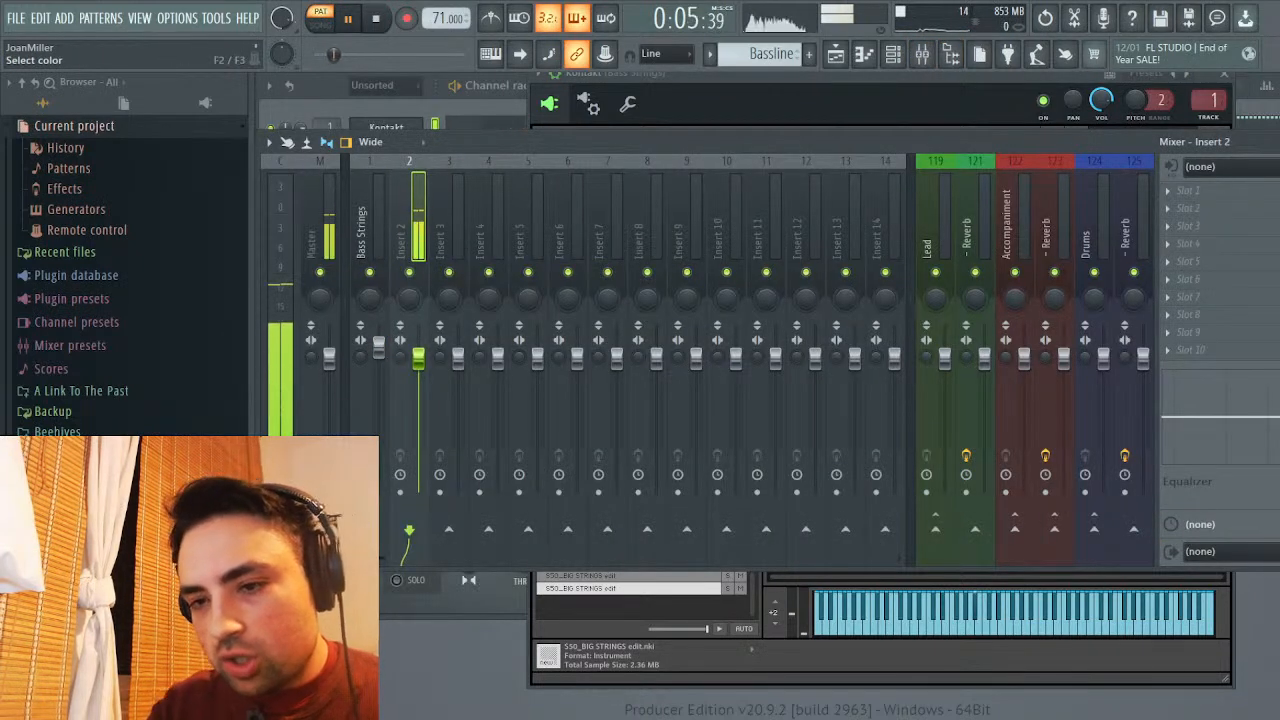
type("Short Strings")
key("Return")
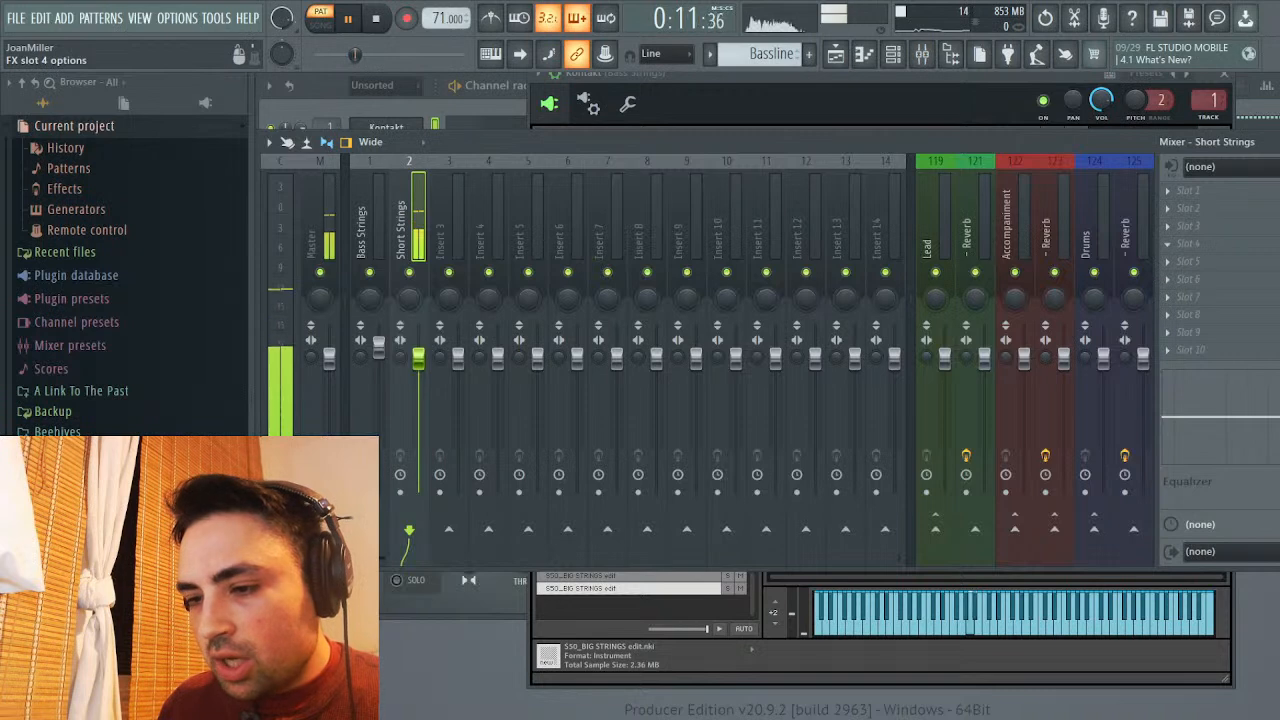
Add La Petite Excite in effect slot 4 of Short Strings, set its High to about 2.21 dB, and close the mixer
left_click_drag(558, 230, 558, 215)
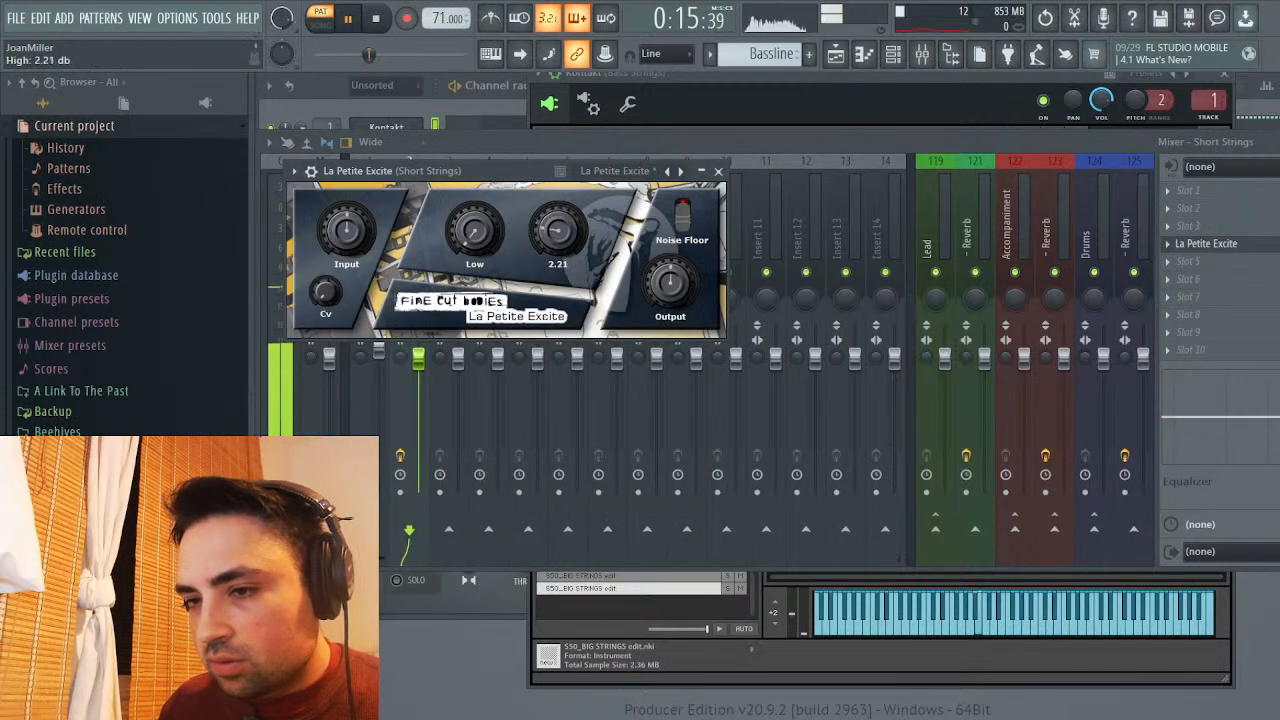
left_click(718, 171)
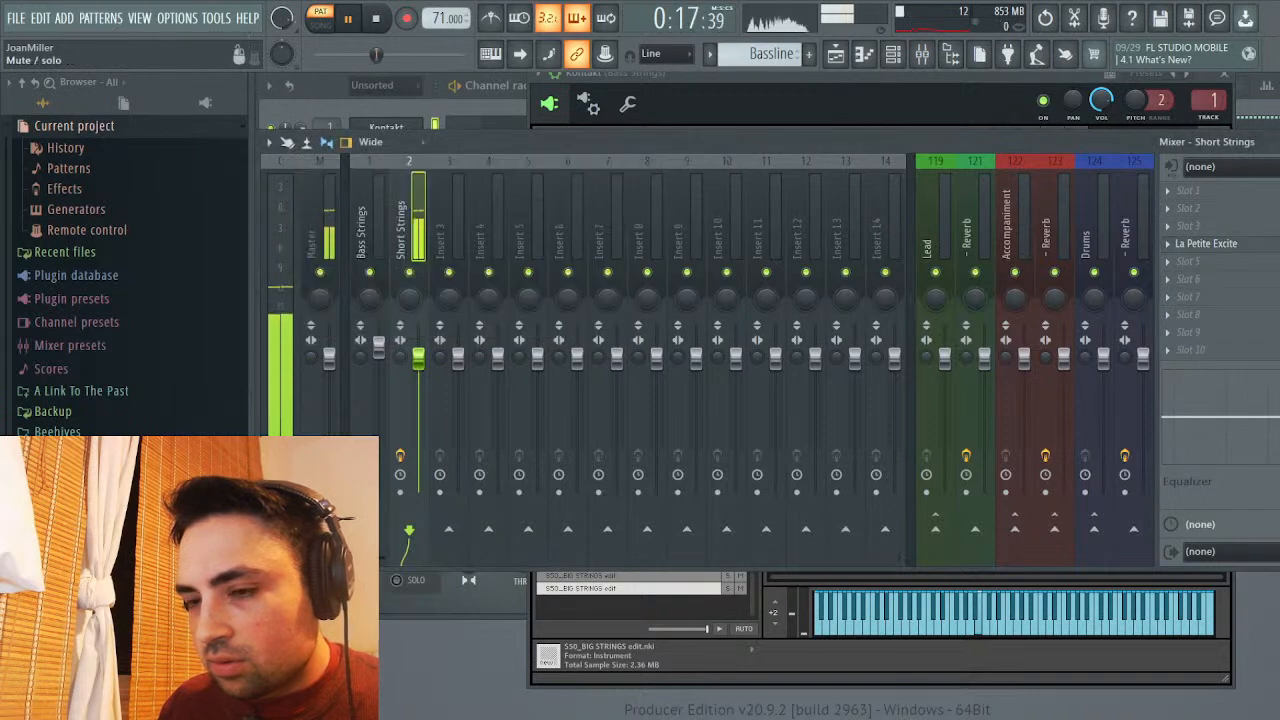
key("F9")
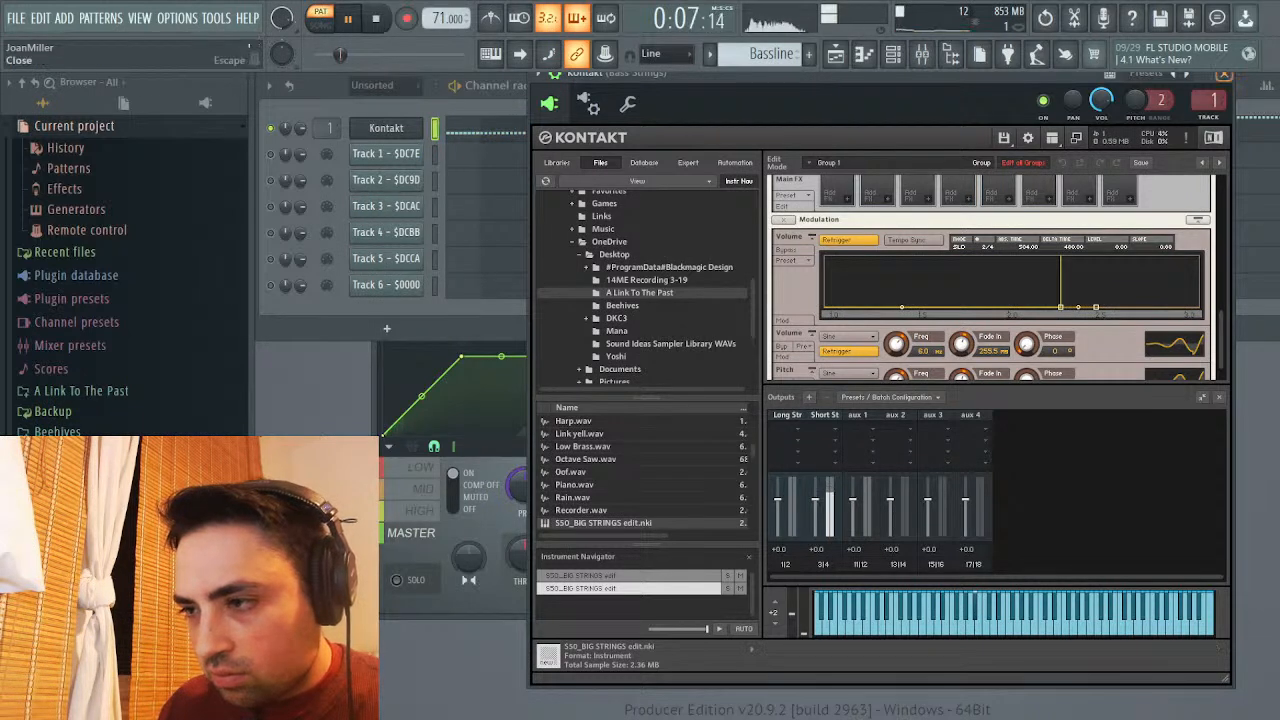
Stop playback, slightly randomize the velocities of the Bassline notes in the piano roll, and audition the pattern
key("Escape")
key("space")
left_click(556, 128)
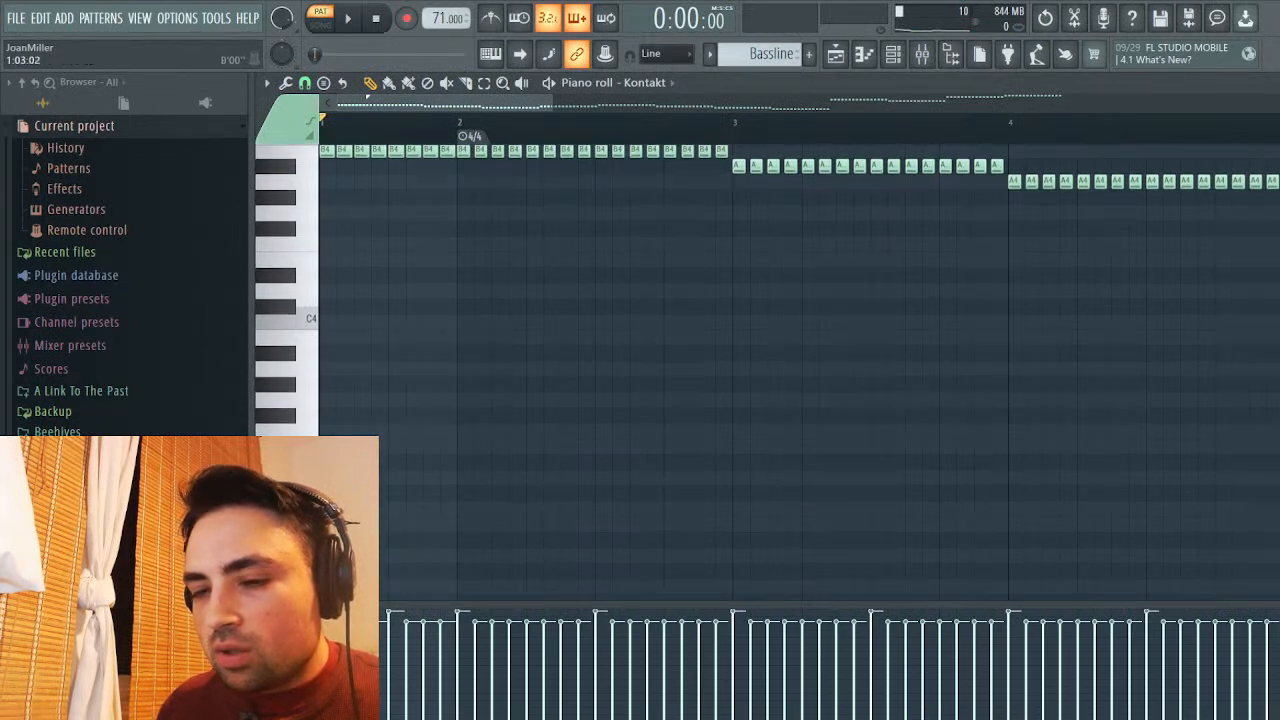
key("alt+r")
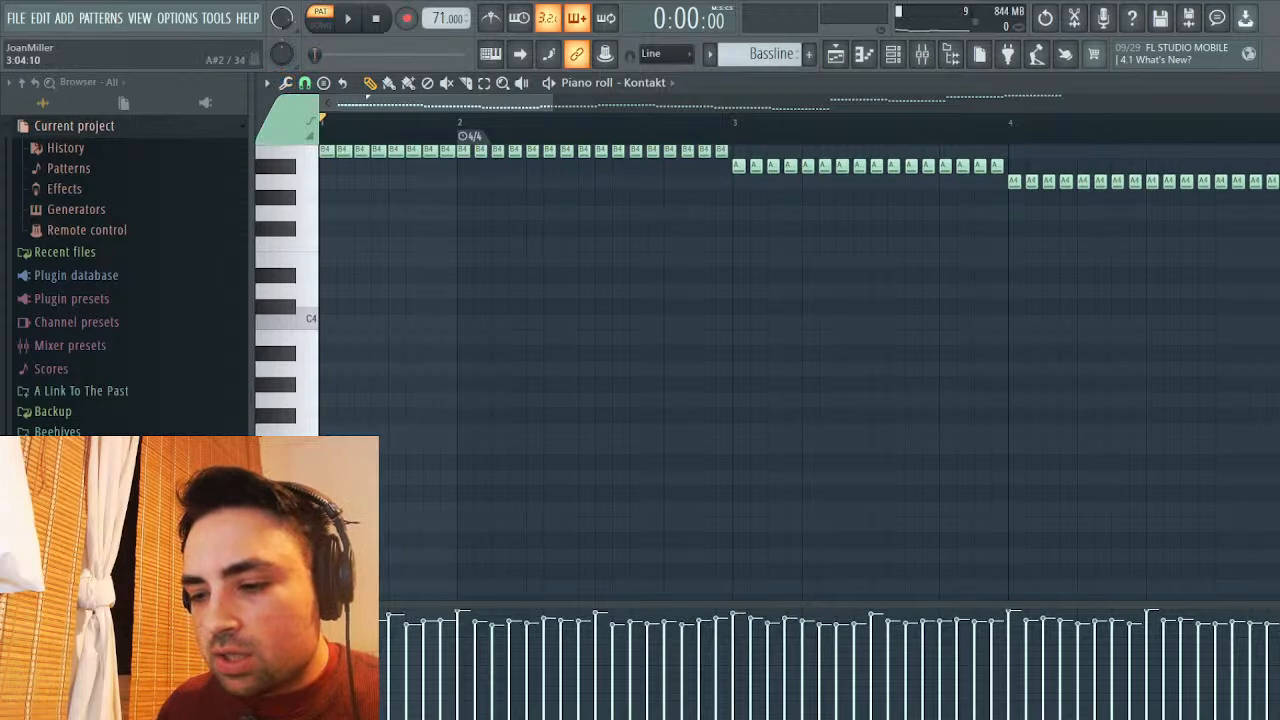
key("space")
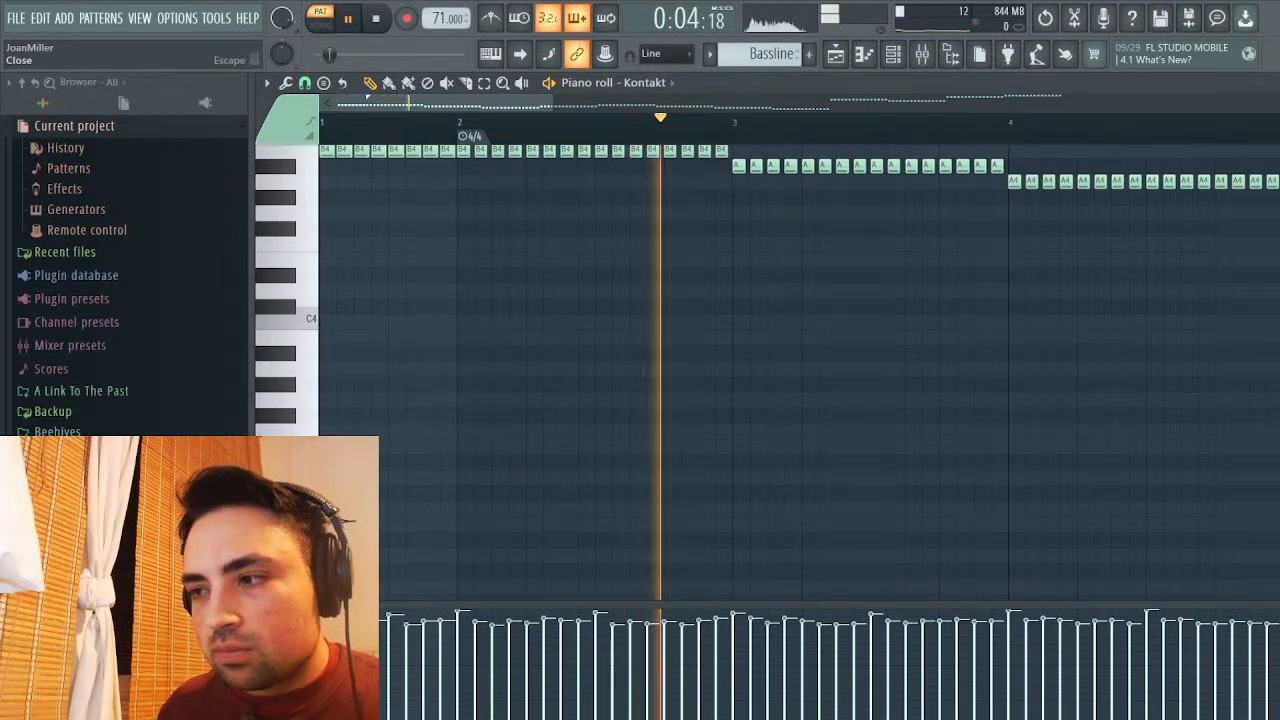
key("F7")
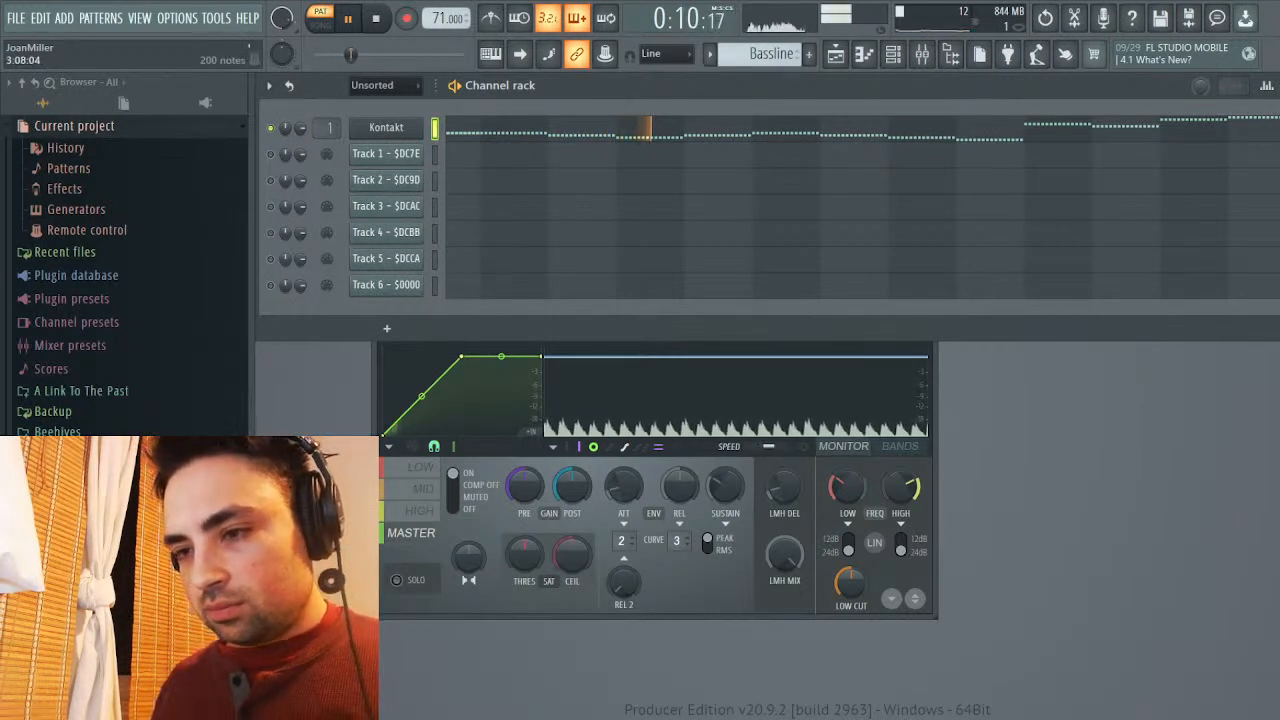
key("space")
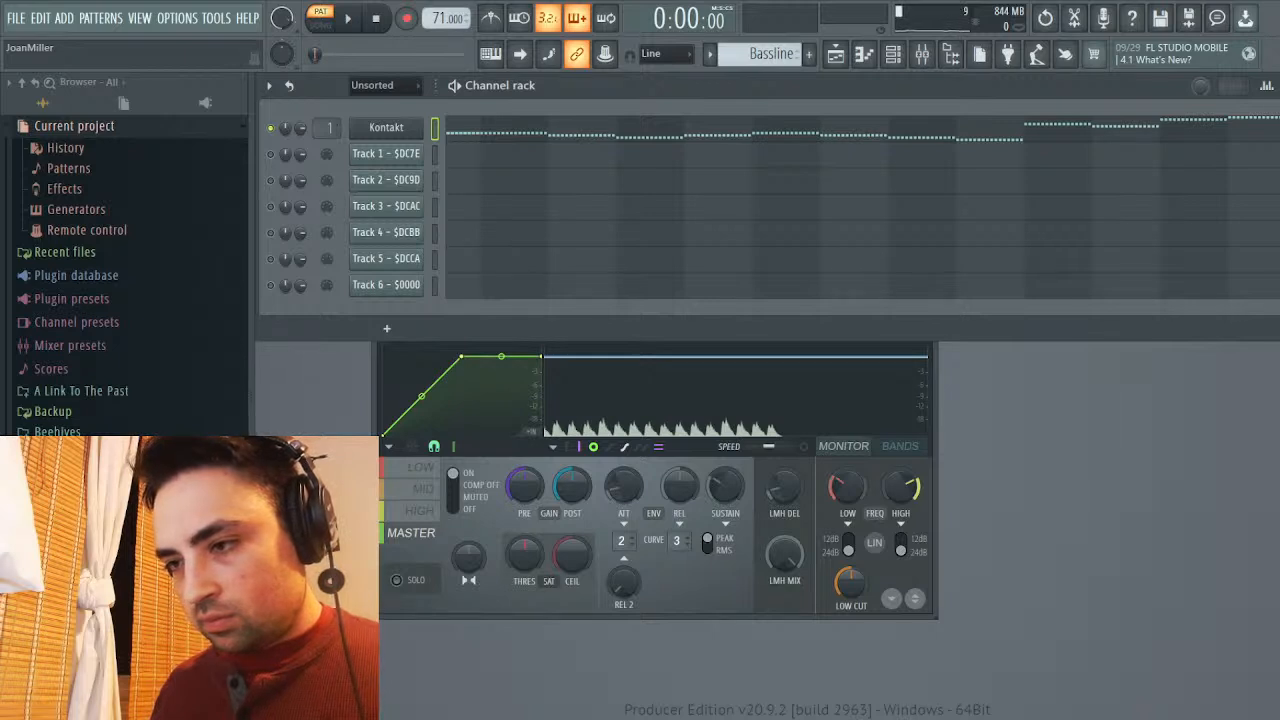
Lengthen the attack of the short strings' volume envelope in Kontakt and audition the Bassline pattern before and after
key("space")
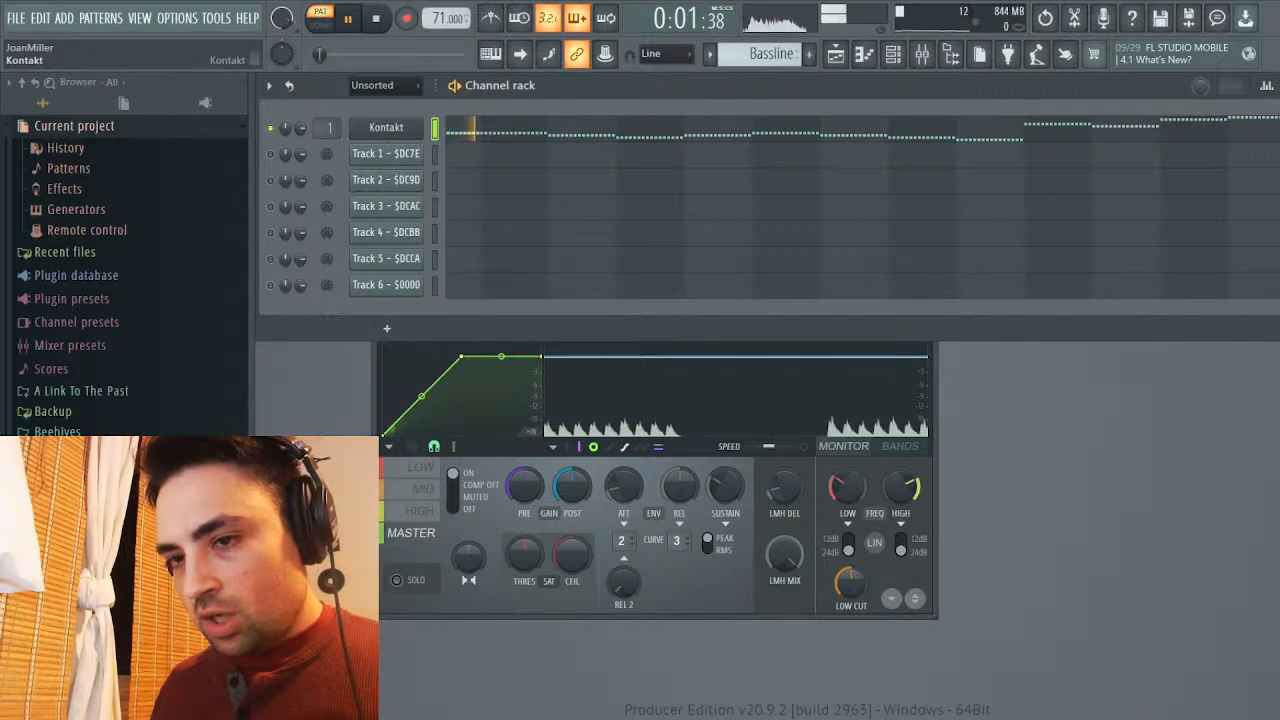
left_click(386, 128)
scroll(990, 278, "down", 5)
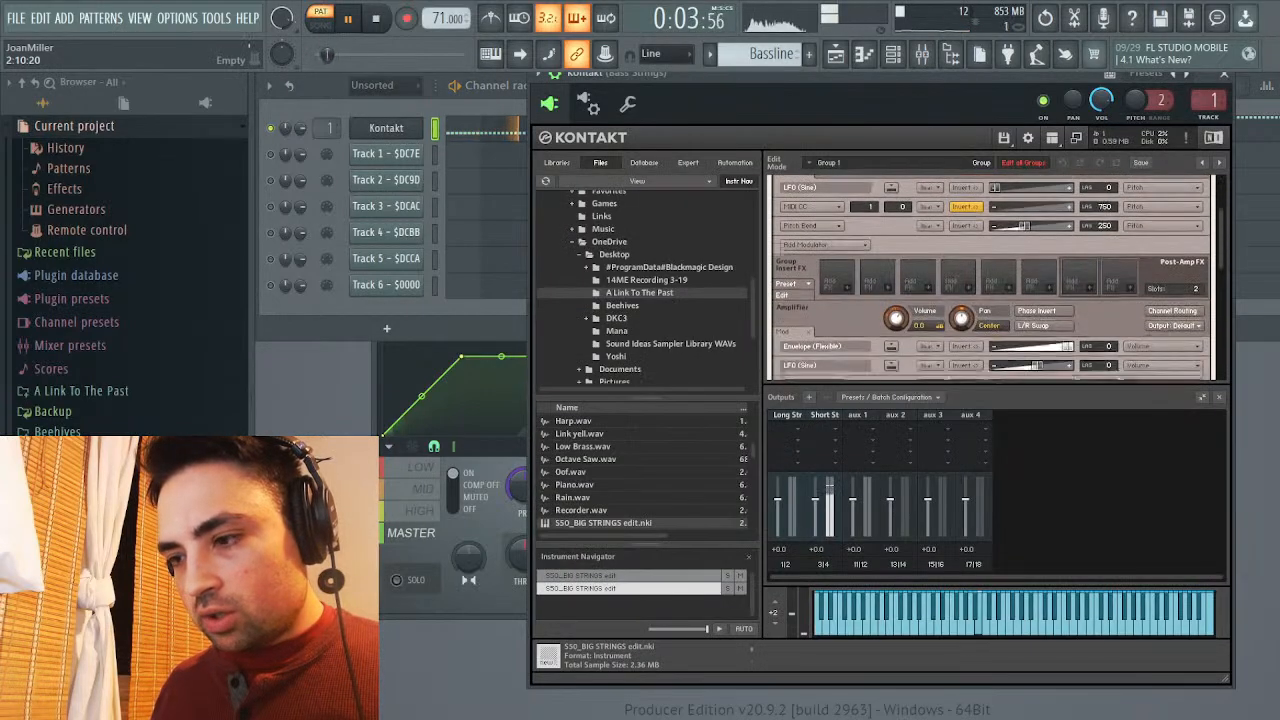
scroll(990, 278, "down", 5)
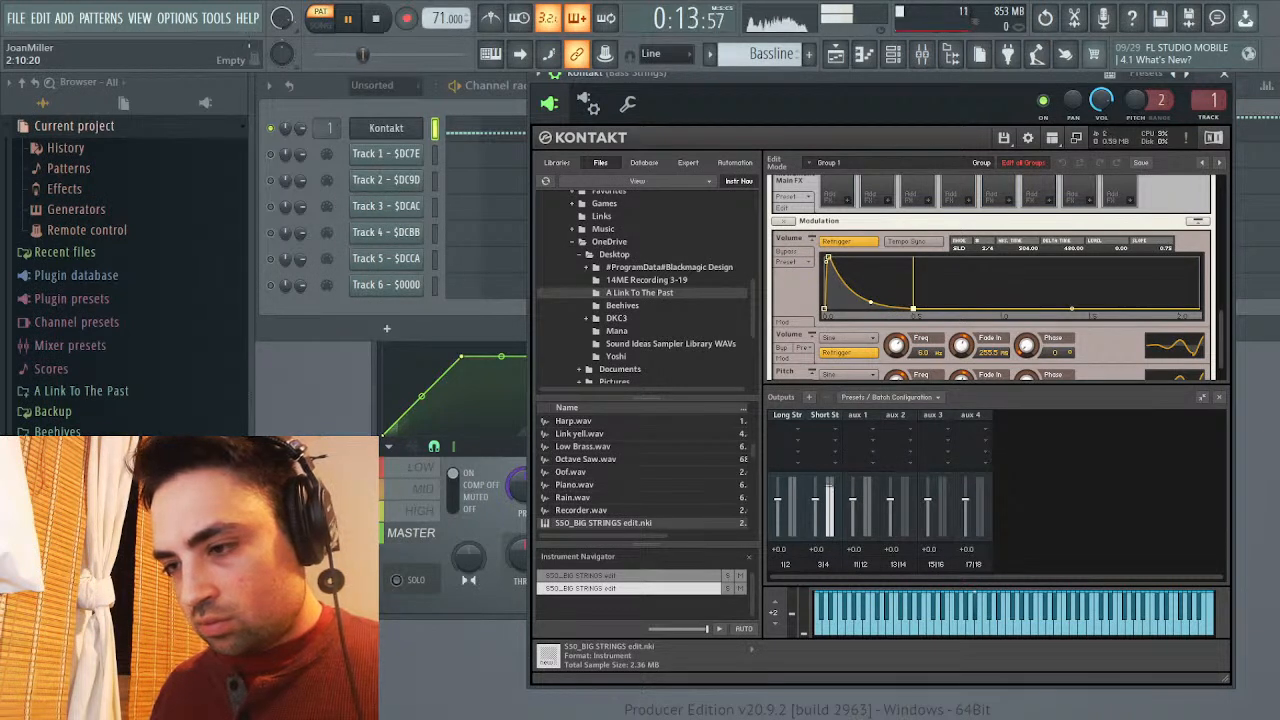
key("space")
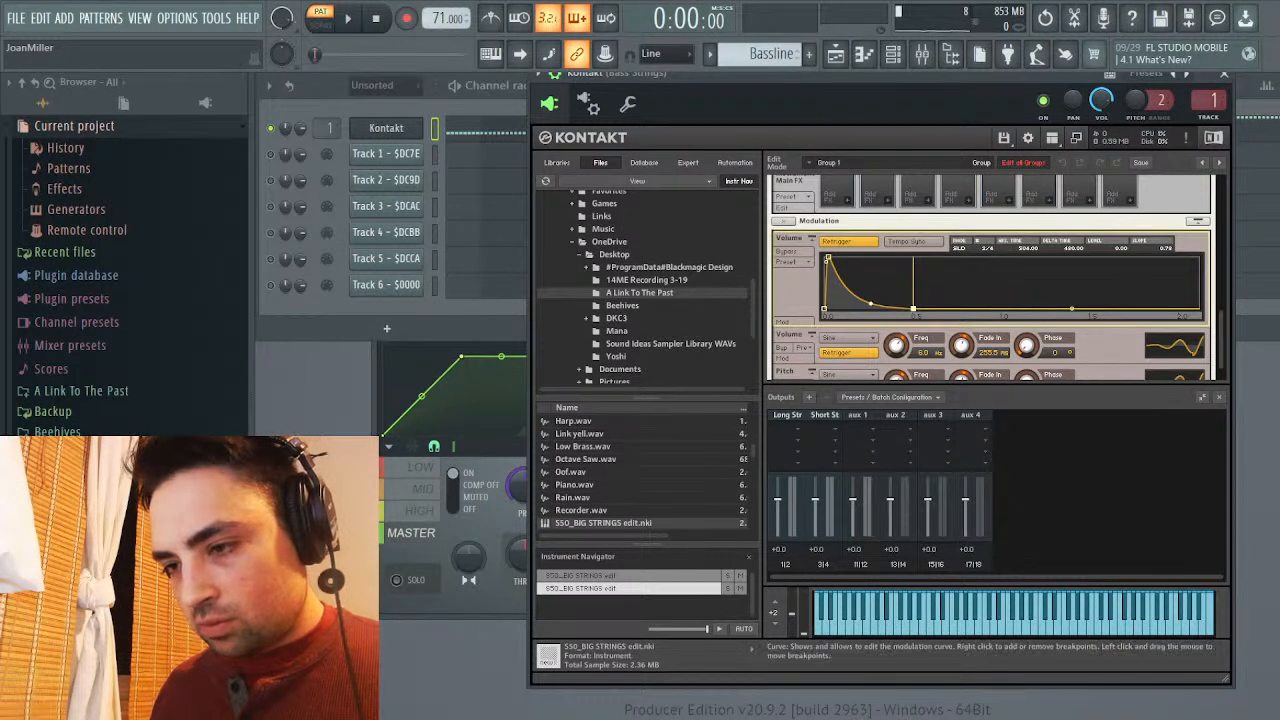
left_click_drag(827, 258, 837, 258)
key("space")
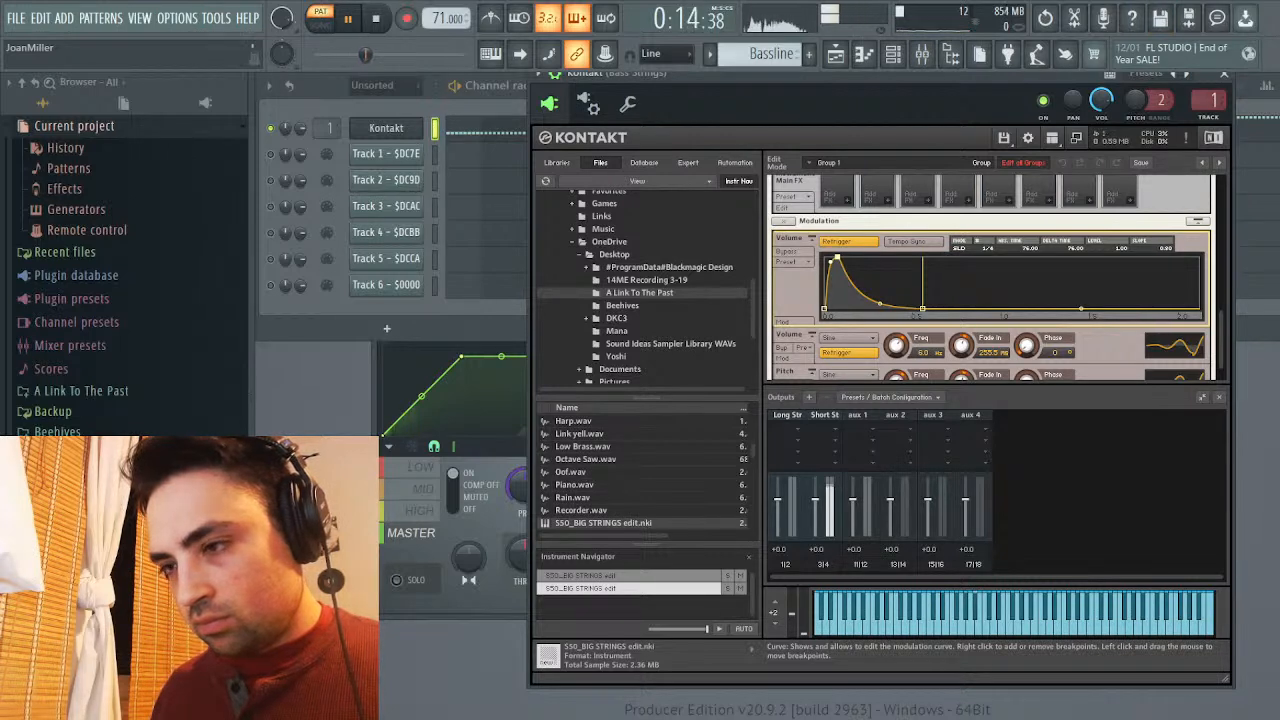
key("space")
Place the Bassline pattern on playlist Track 3 starting at 5:13:00, checking its timing in song playback
key("F5")
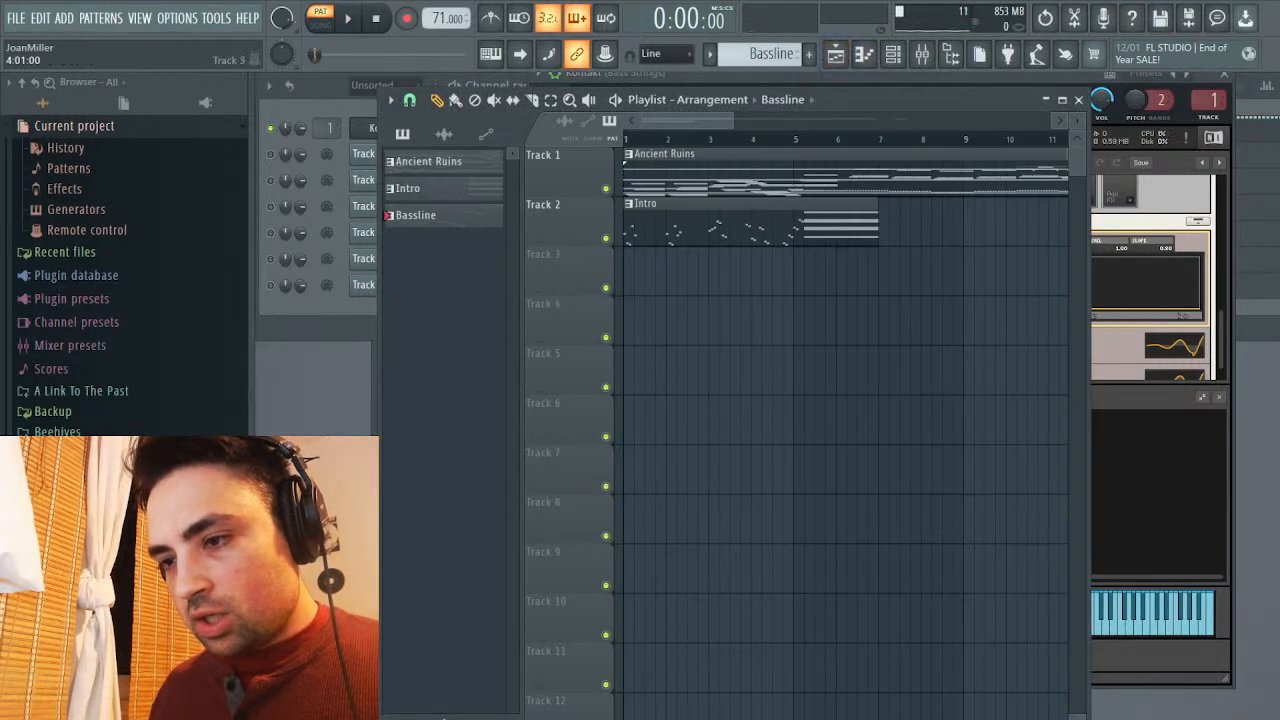
left_click(884, 260)
left_click_drag(884, 260, 833, 260)
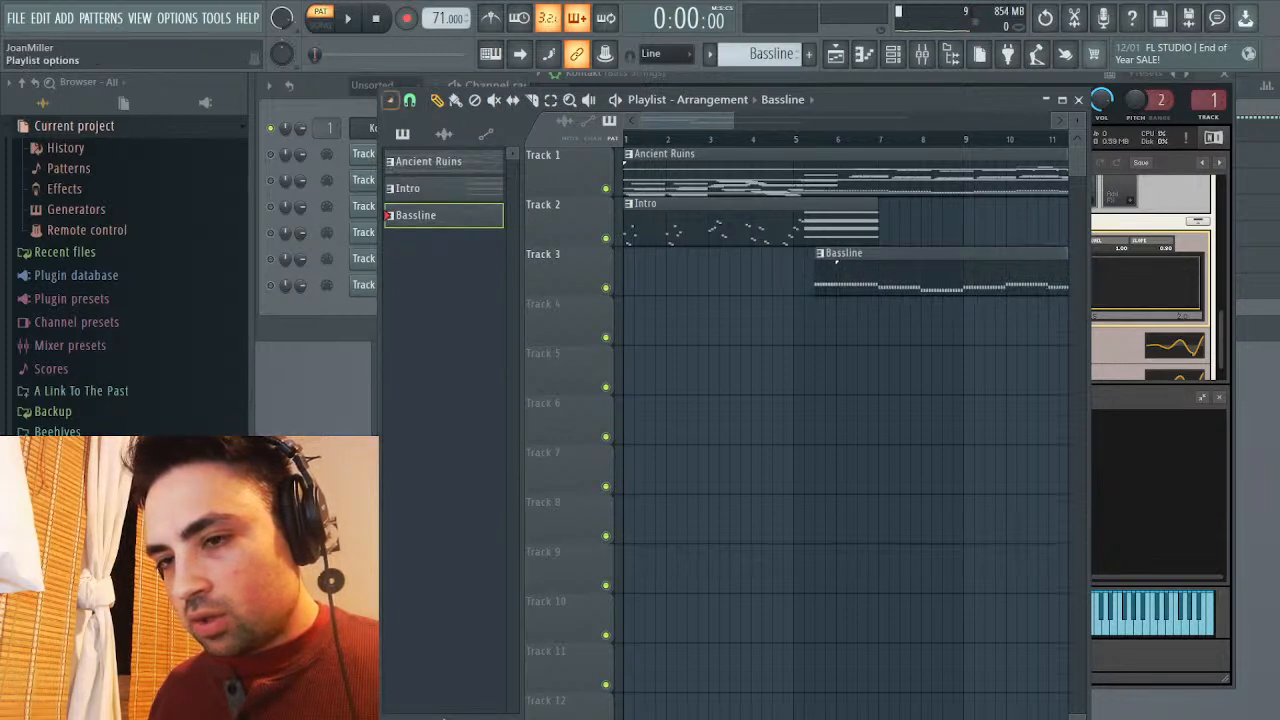
key("space")
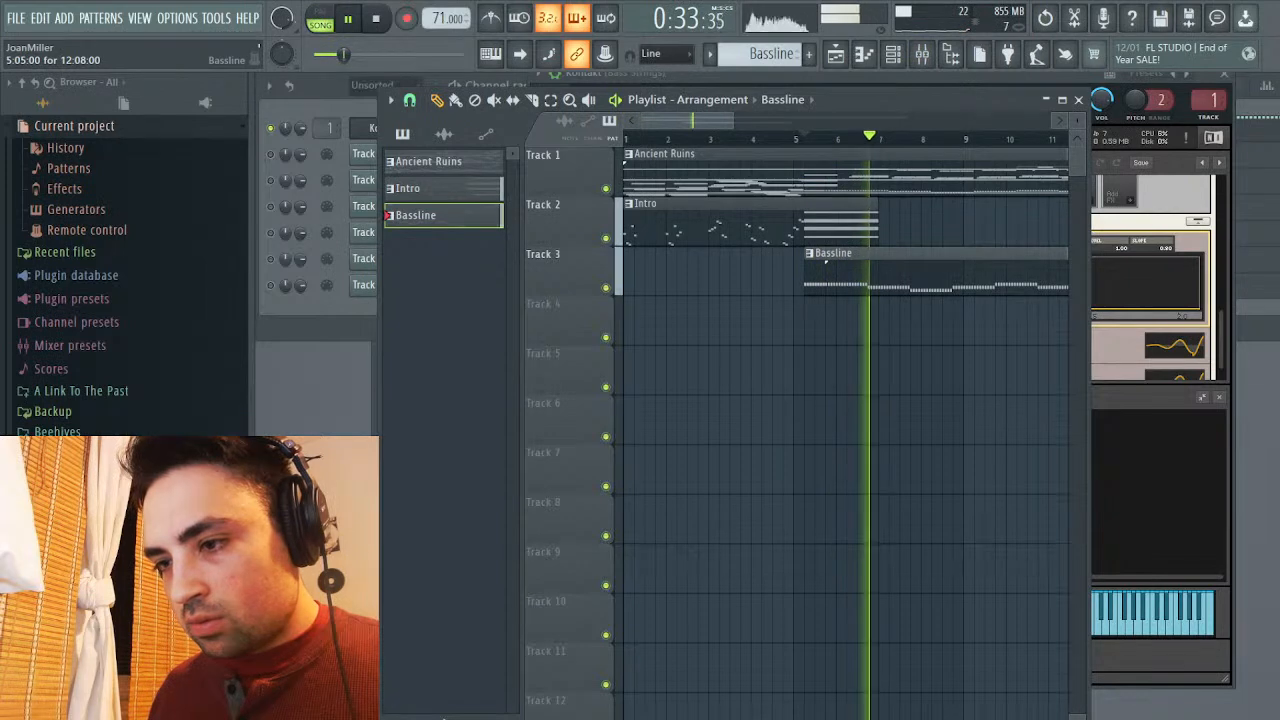
left_click_drag(825, 262, 847, 262)
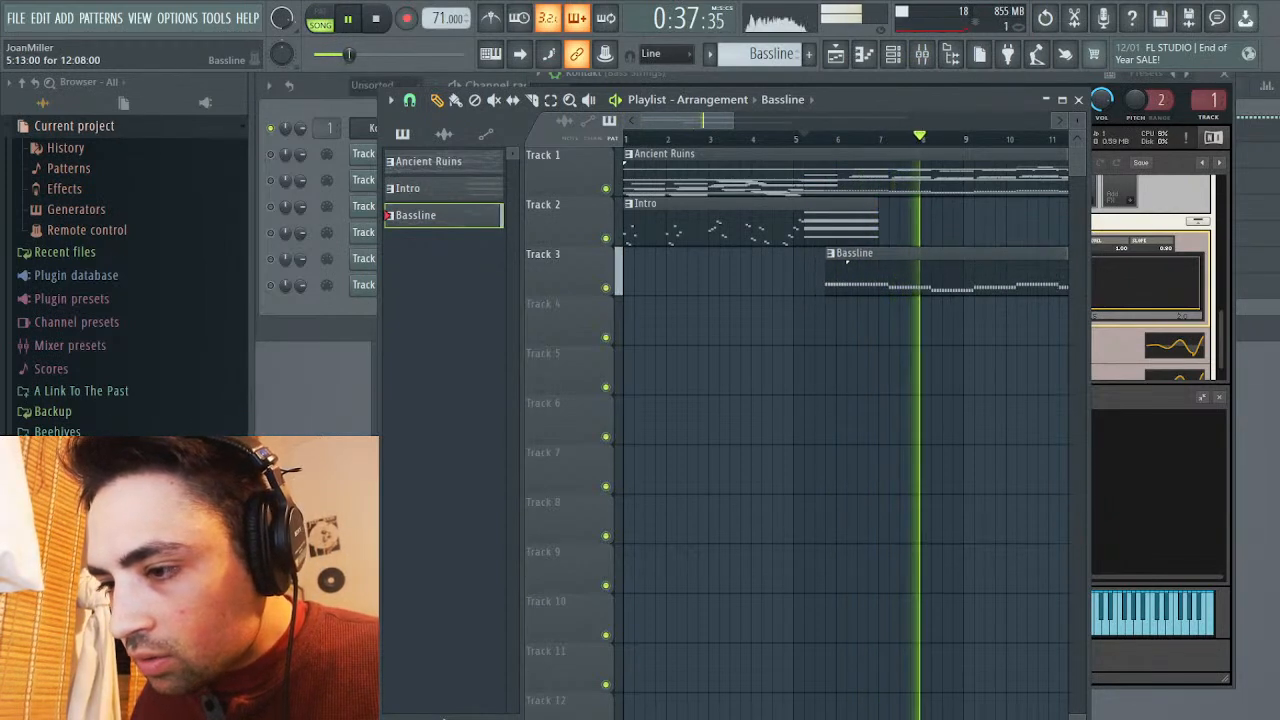
key("space")
key("space")
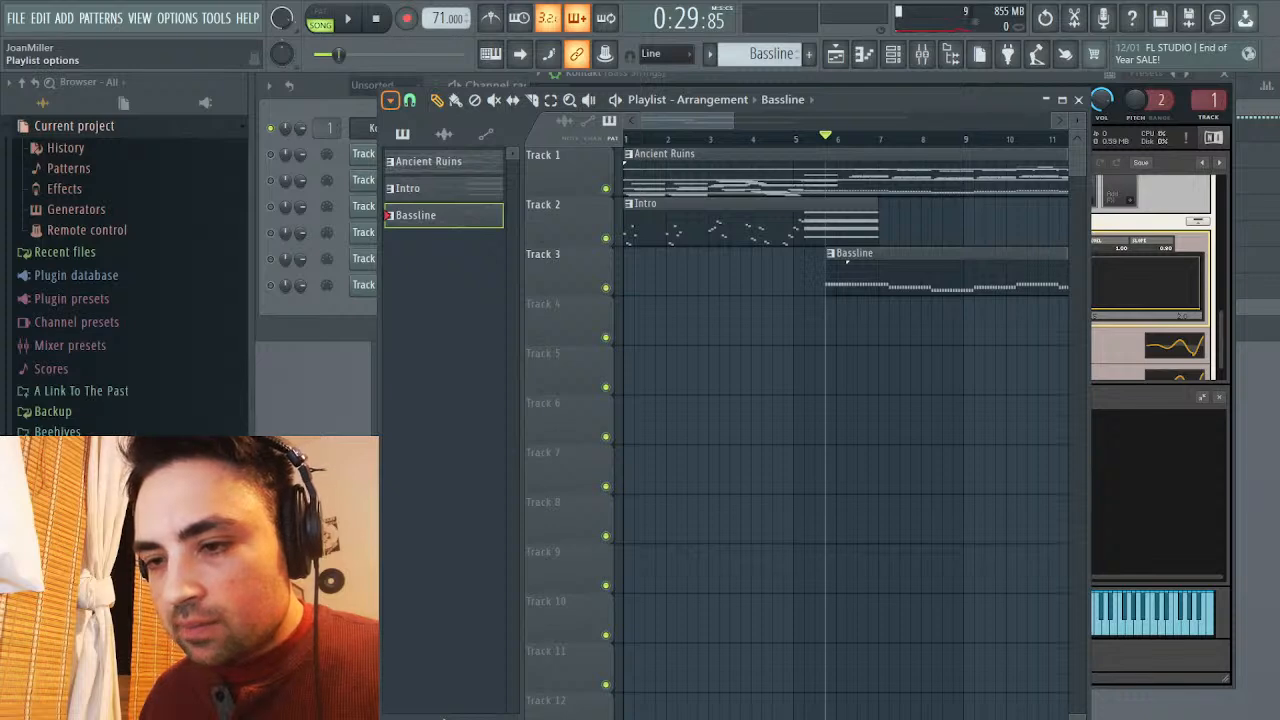
Add a 4/4 time signature marker at the Bassline clip's start, move it half a bar forward, and play the song from there
key("shift+alt+t")
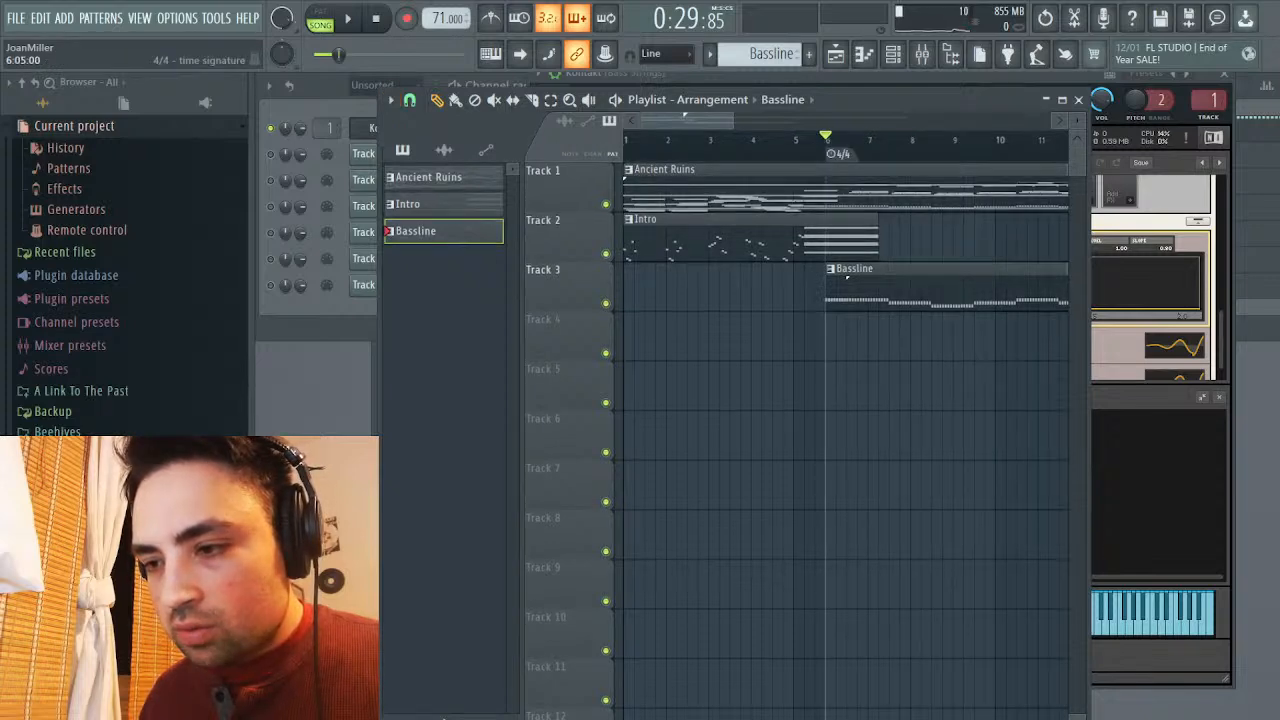
left_click_drag(831, 153, 852, 153)
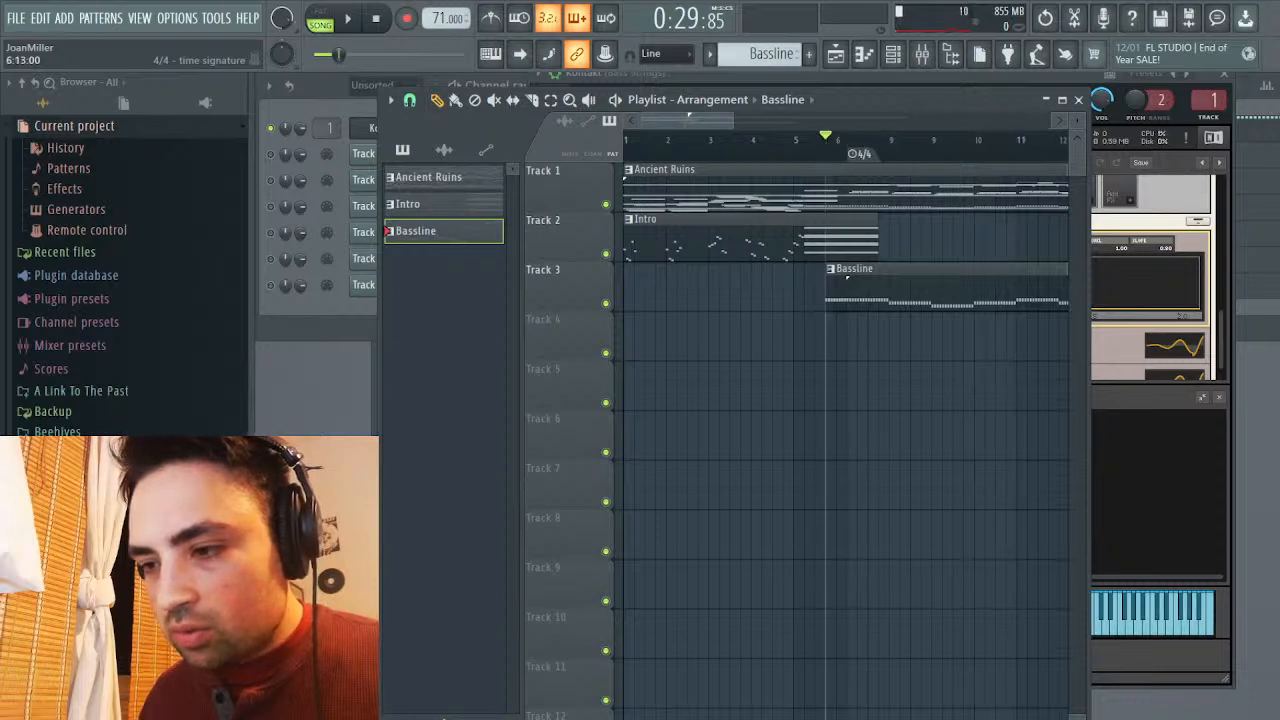
key("space")
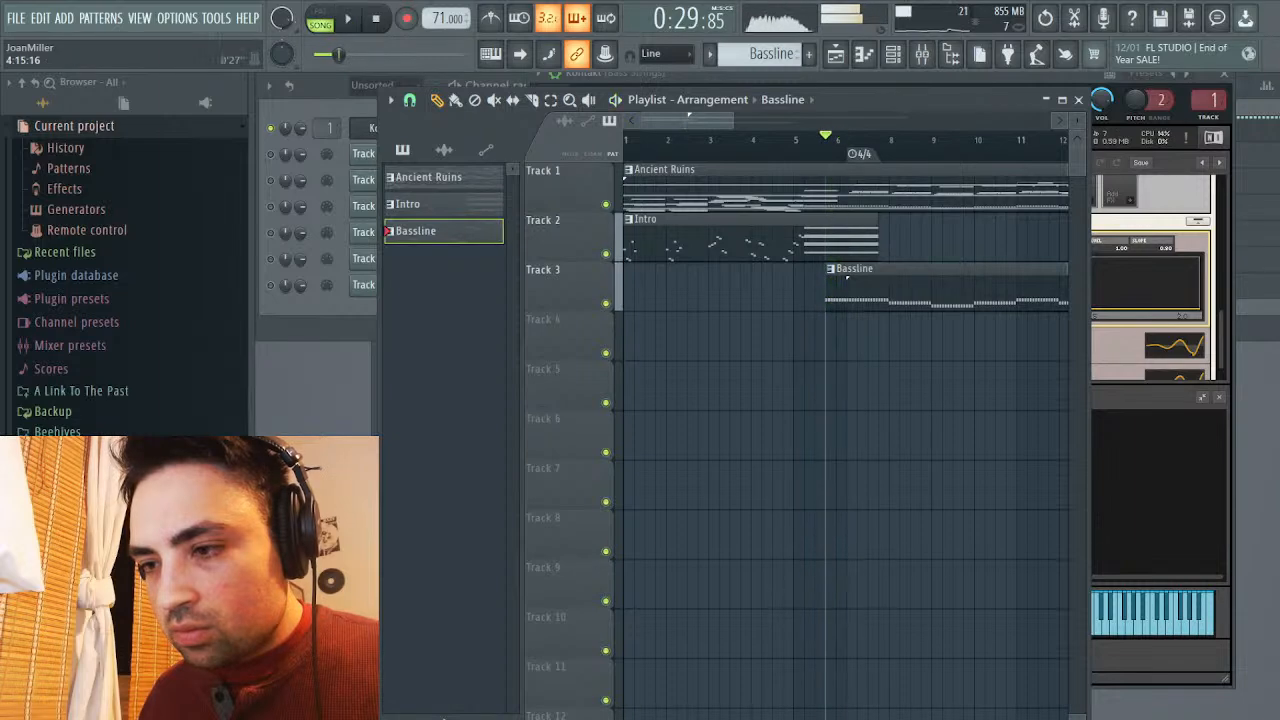
key("space")
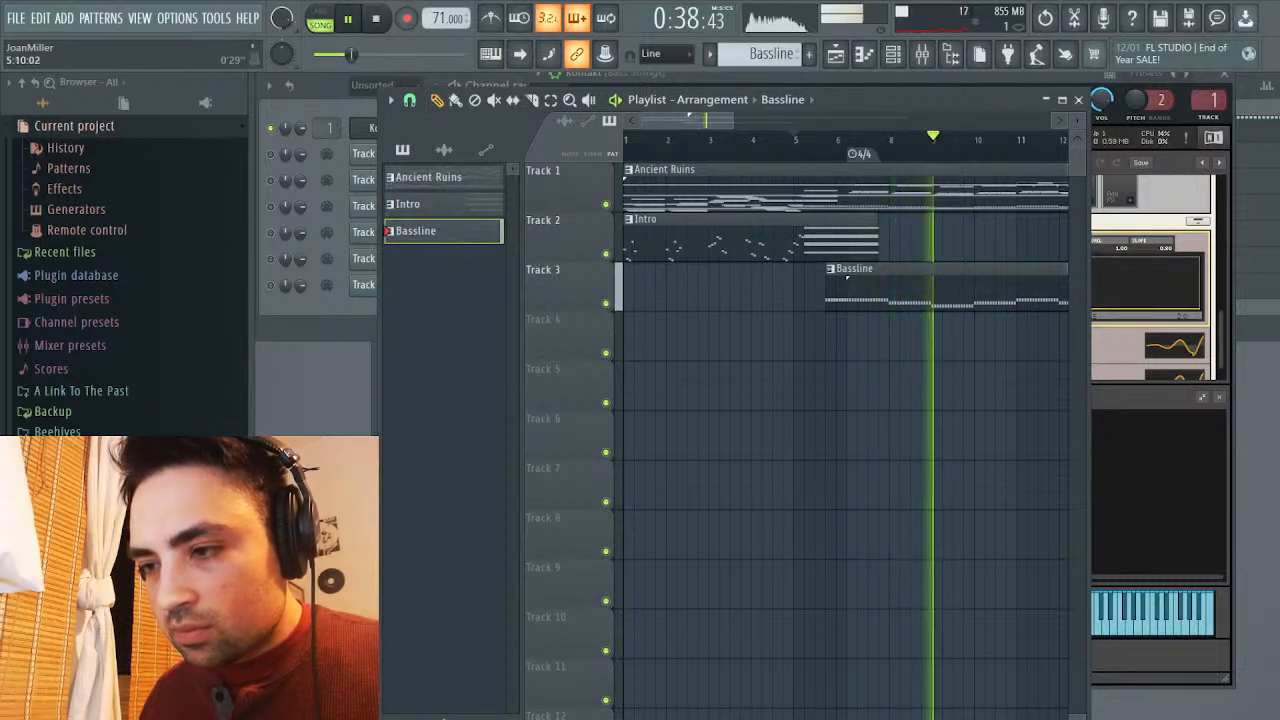
Place a second Bassline clip on Track 3 directly after the first, starting at bar 19, and review the arrangement during playback
scroll(688, 116, "right", 5)
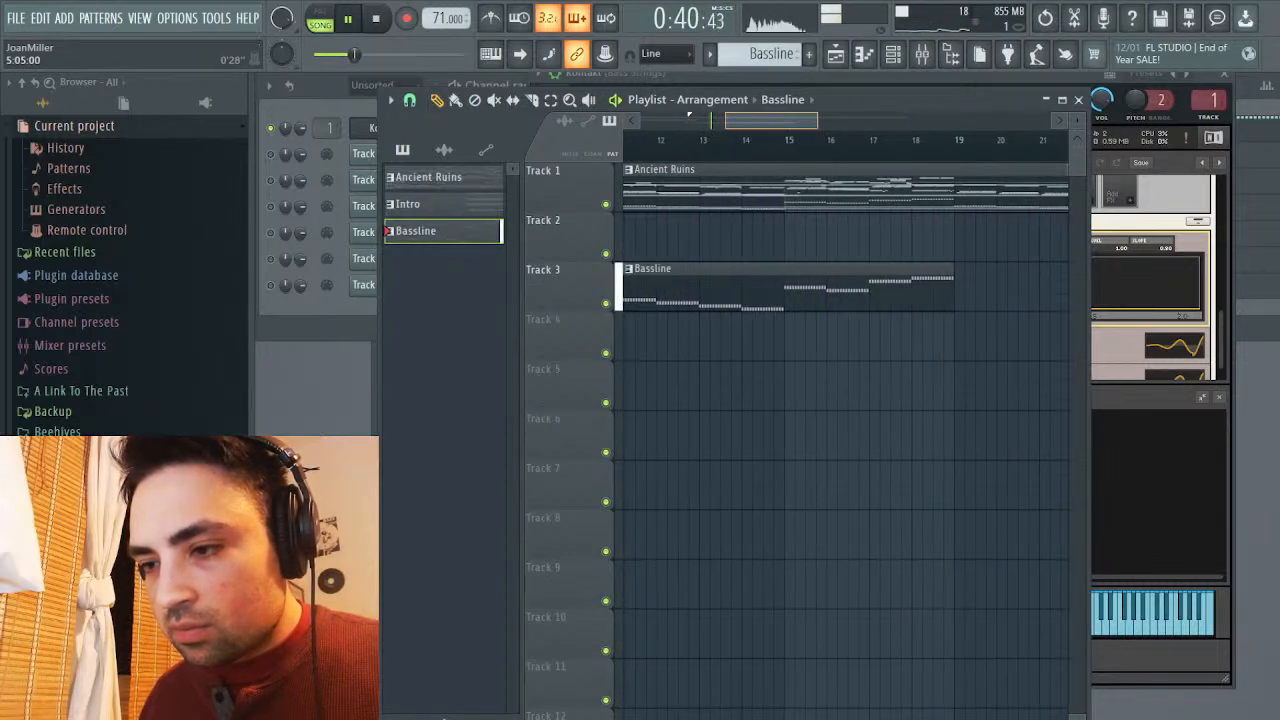
scroll(688, 116, "right", 1)
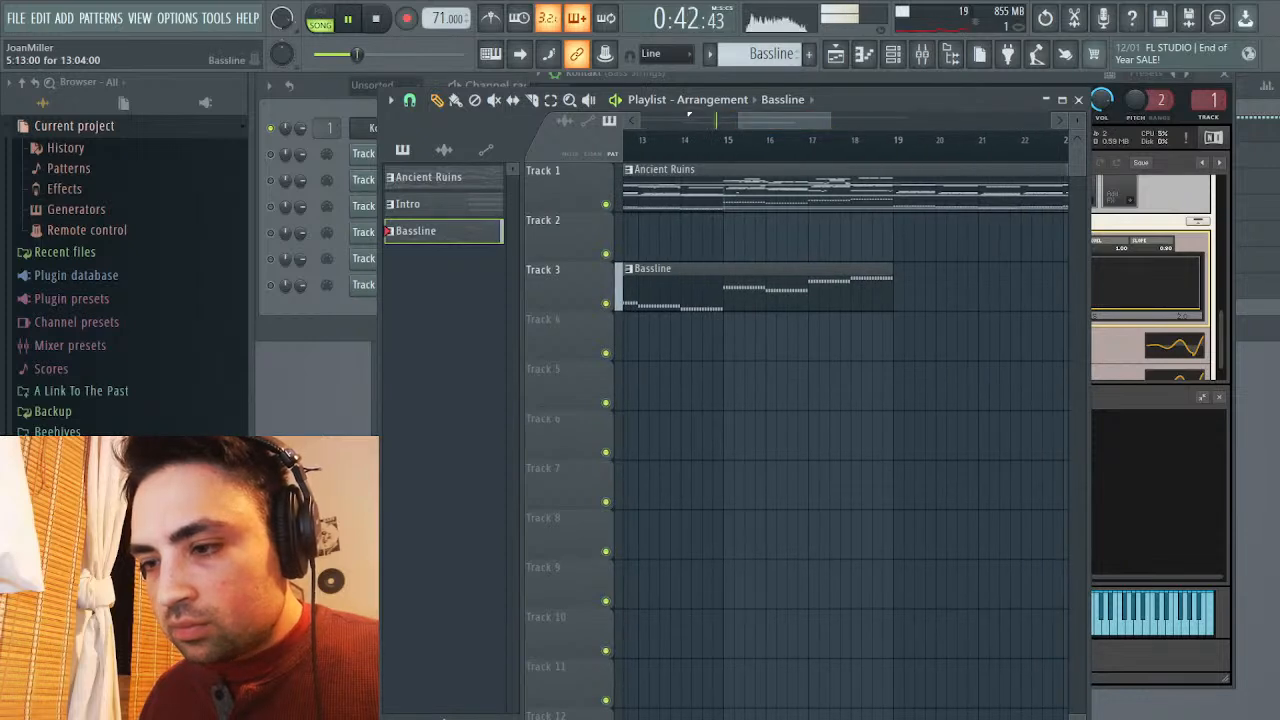
left_click(968, 278)
left_click_drag(968, 278, 905, 276)
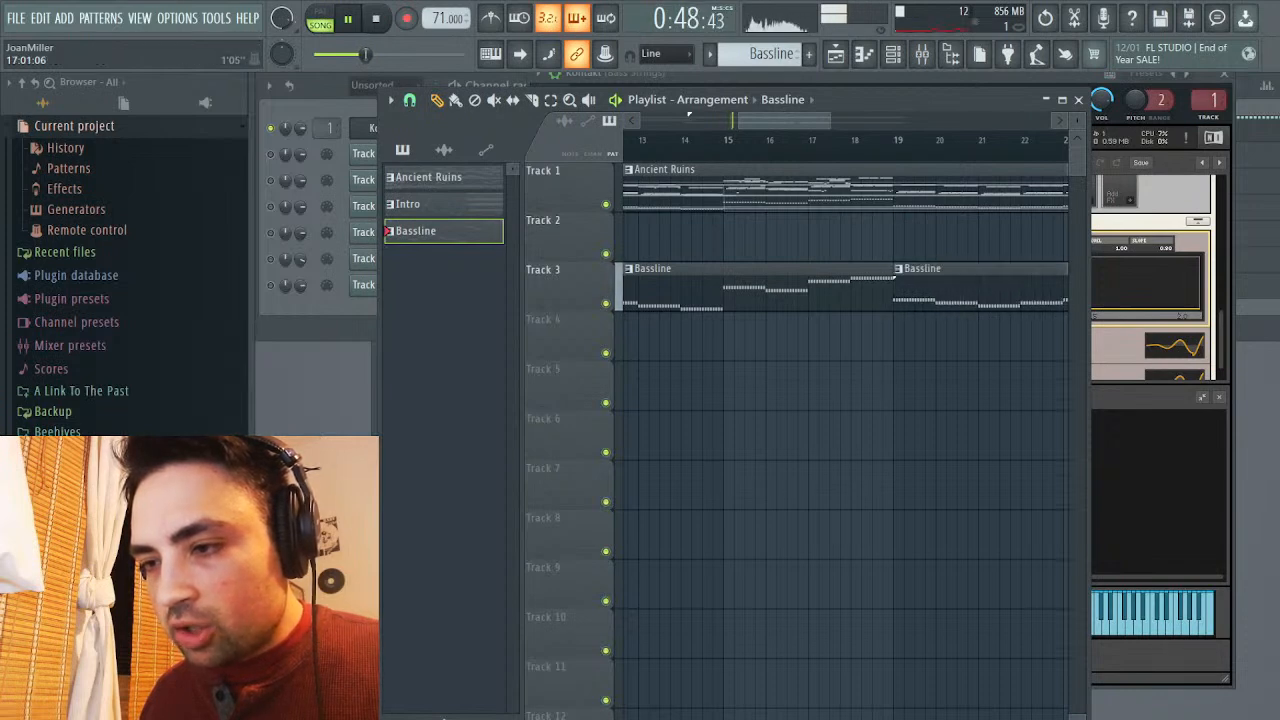
scroll(688, 115, "right", 5)
scroll(688, 115, "left", 6)
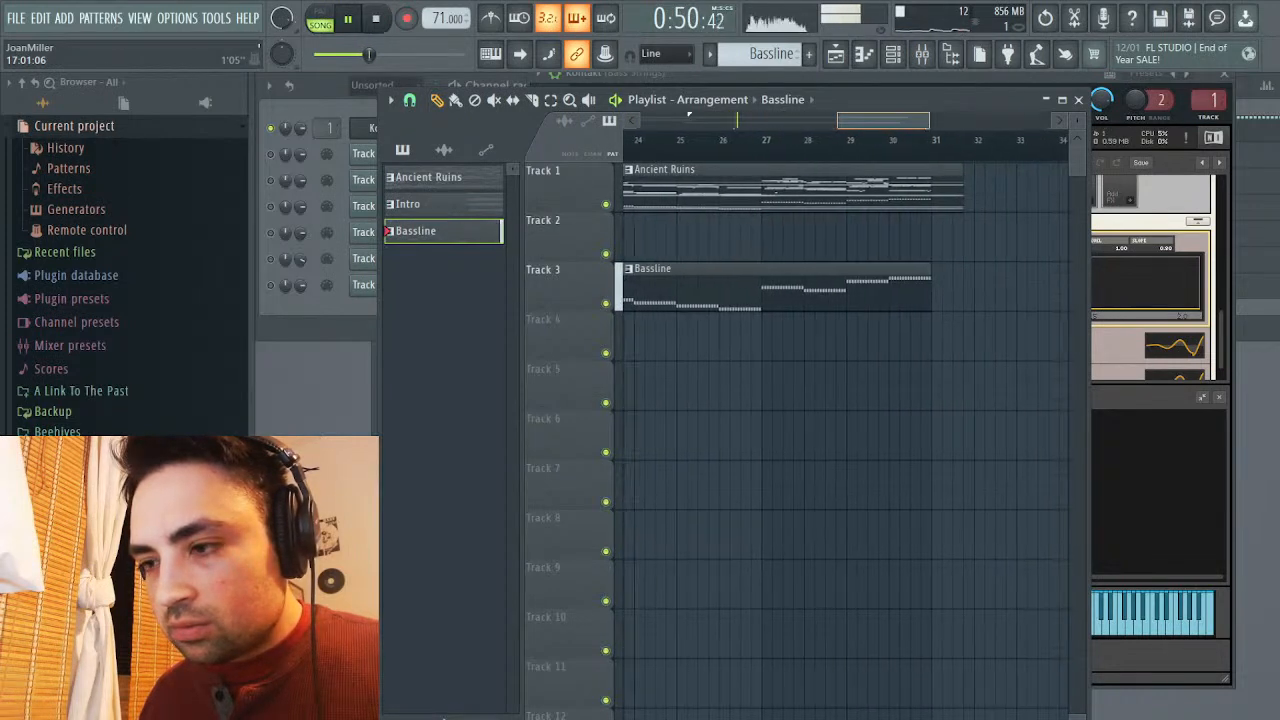
scroll(688, 115, "left", 6)
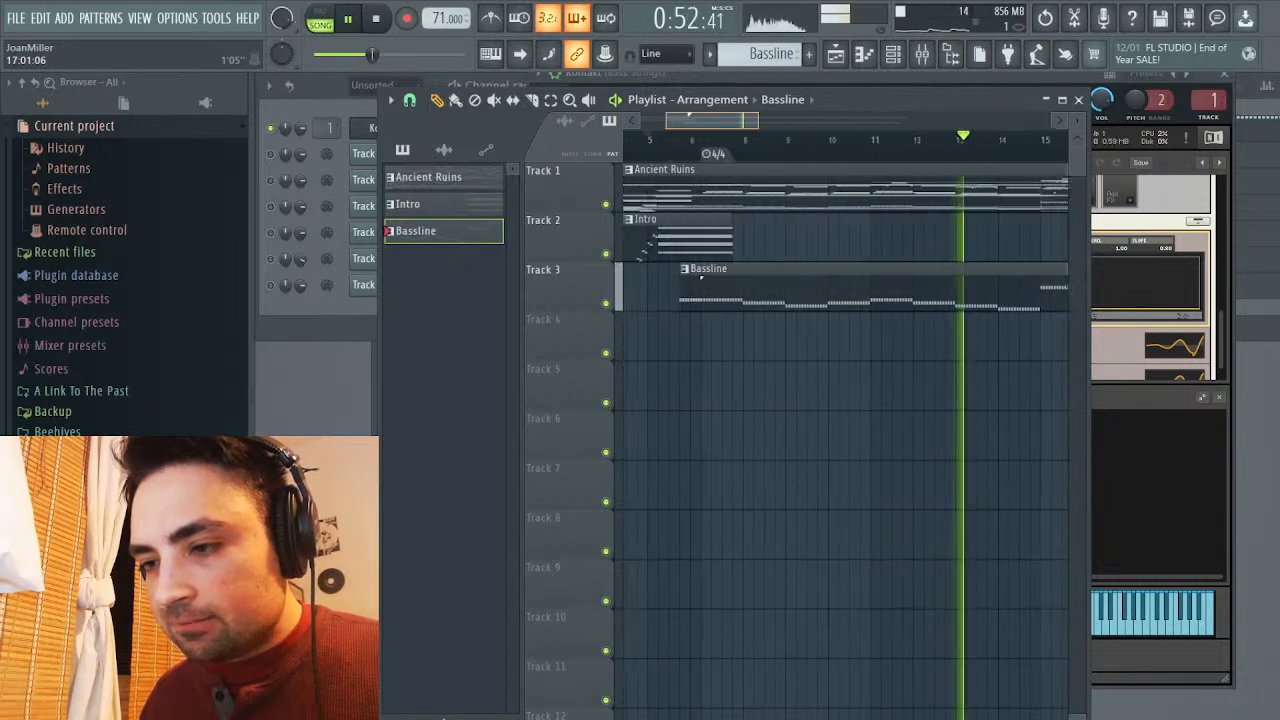
scroll(688, 115, "right", 2)
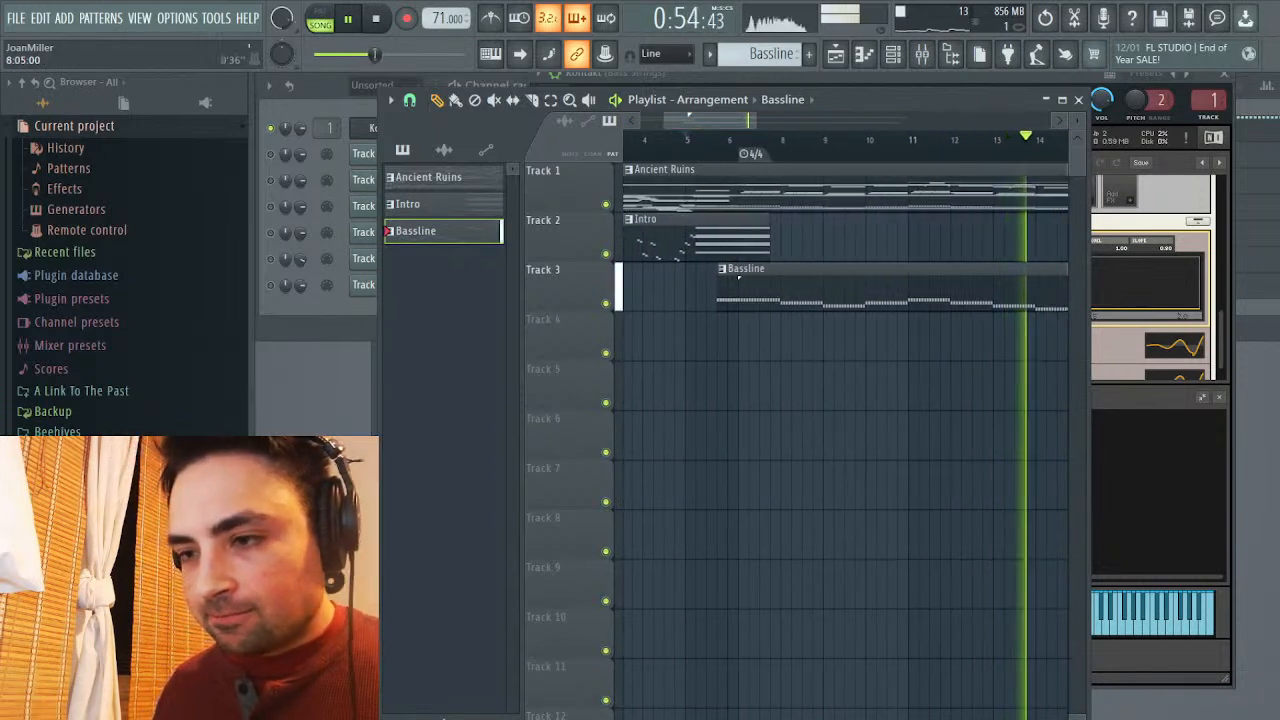
scroll(688, 115, "right", 1)
scroll(688, 115, "right", 1)
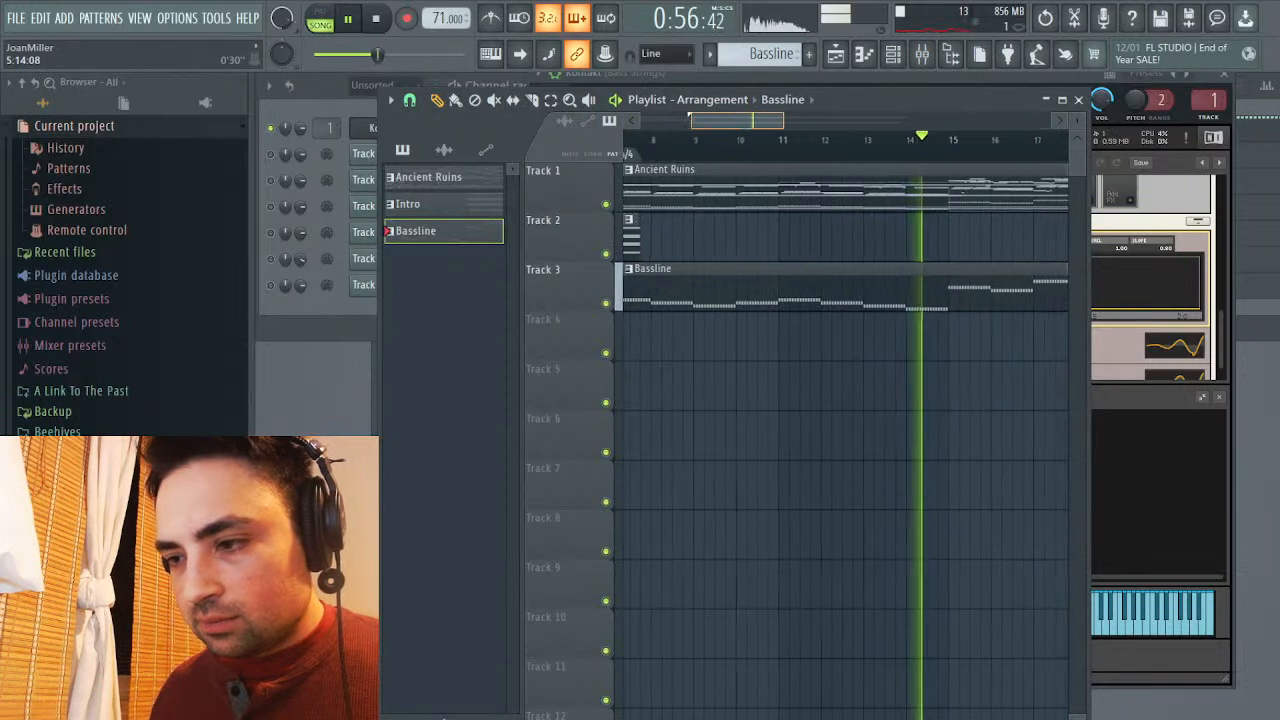
Audition the Bassline clip on Track 3 against Ancient Ruins in song playback, around bars 9 to 15
scroll(688, 115, "right", 1)
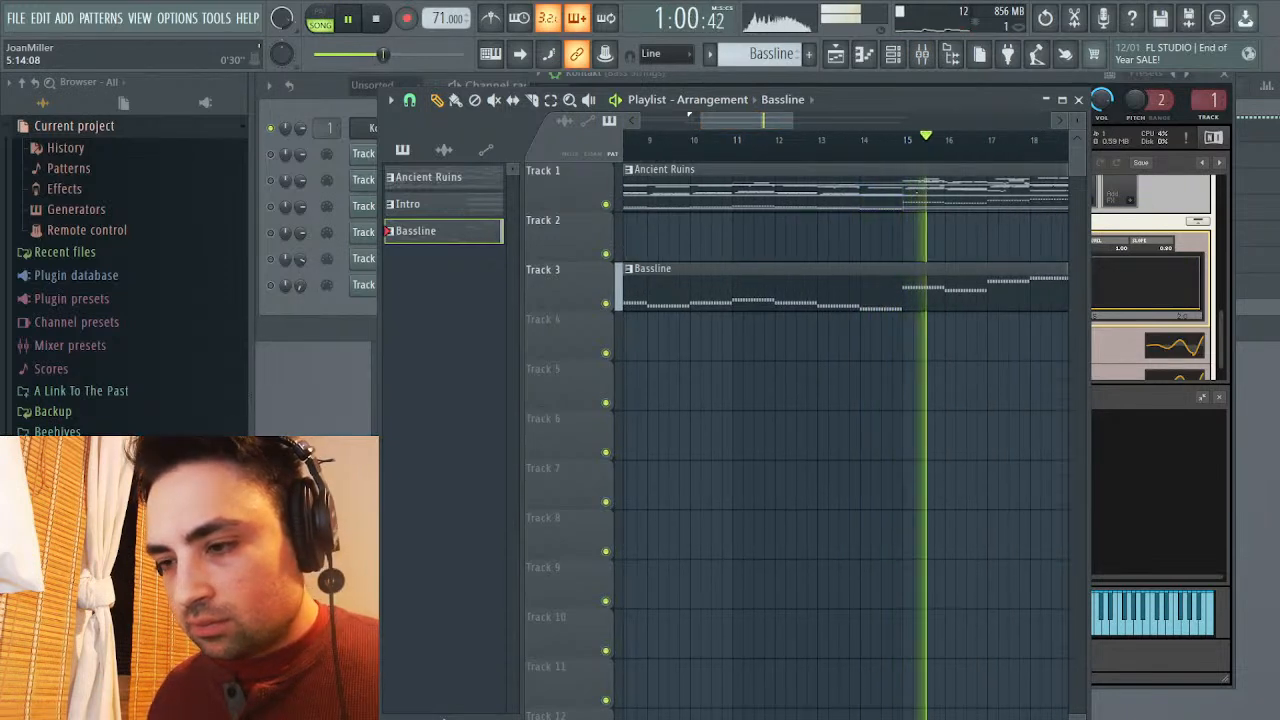
key("space")
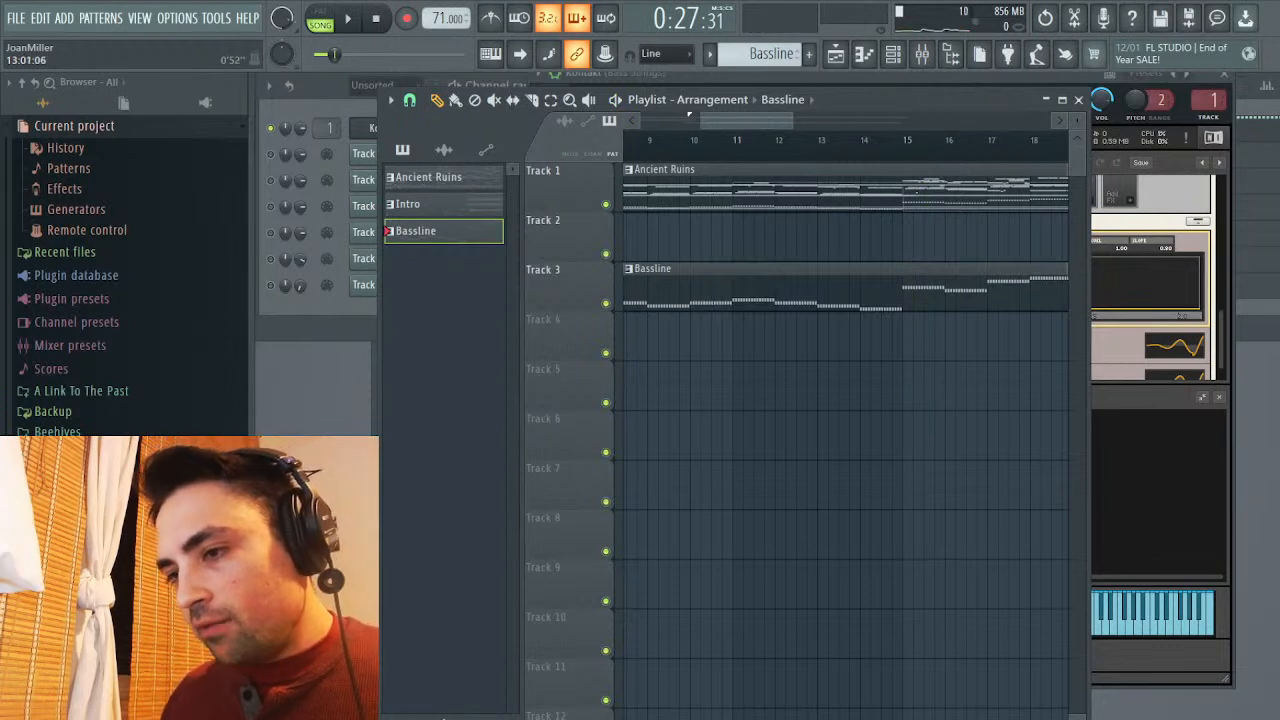
key("space")
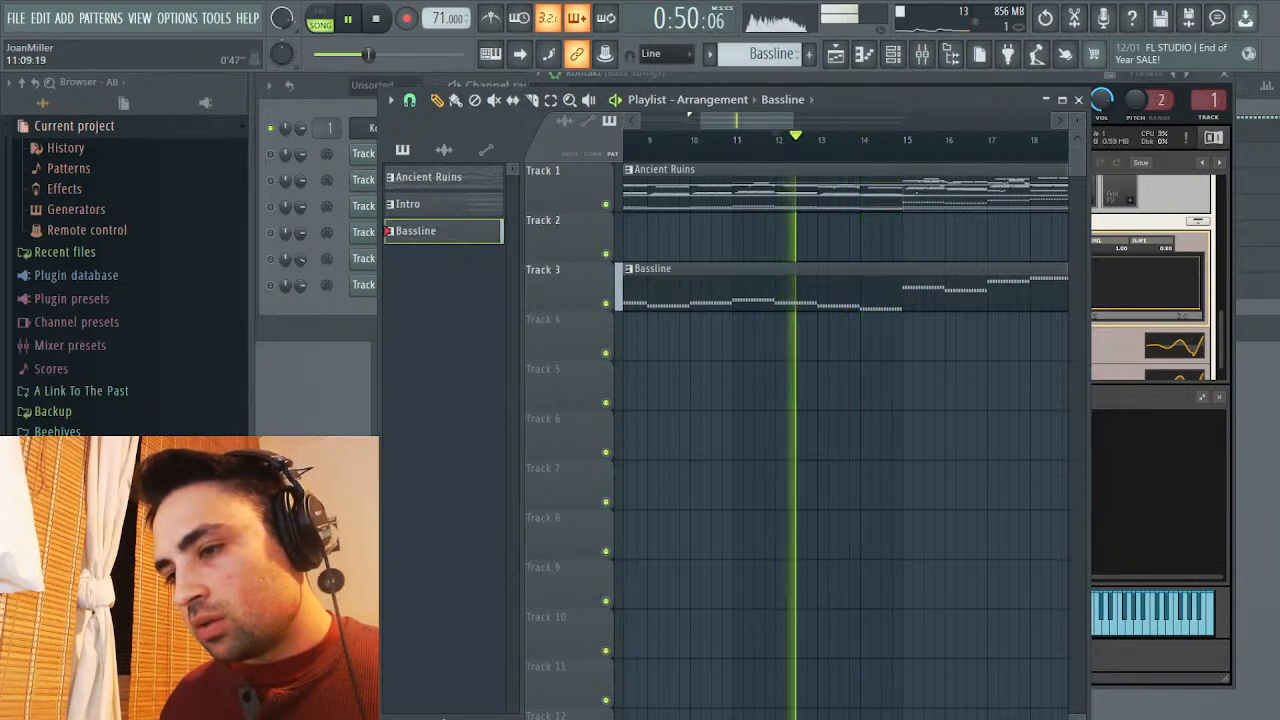
key("space")
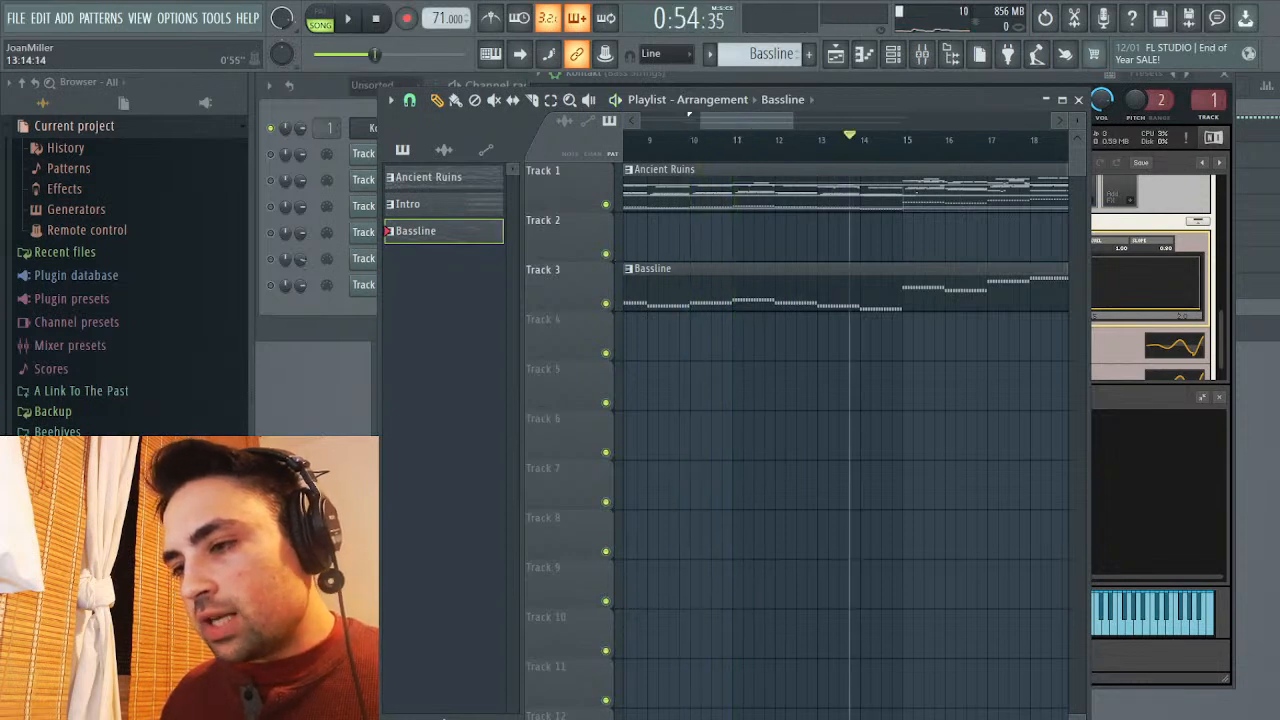
Show the Mapping Editor of the short strings instrument in Kontakt and play the song to see which sample zones the Bassline triggers
key("F5")
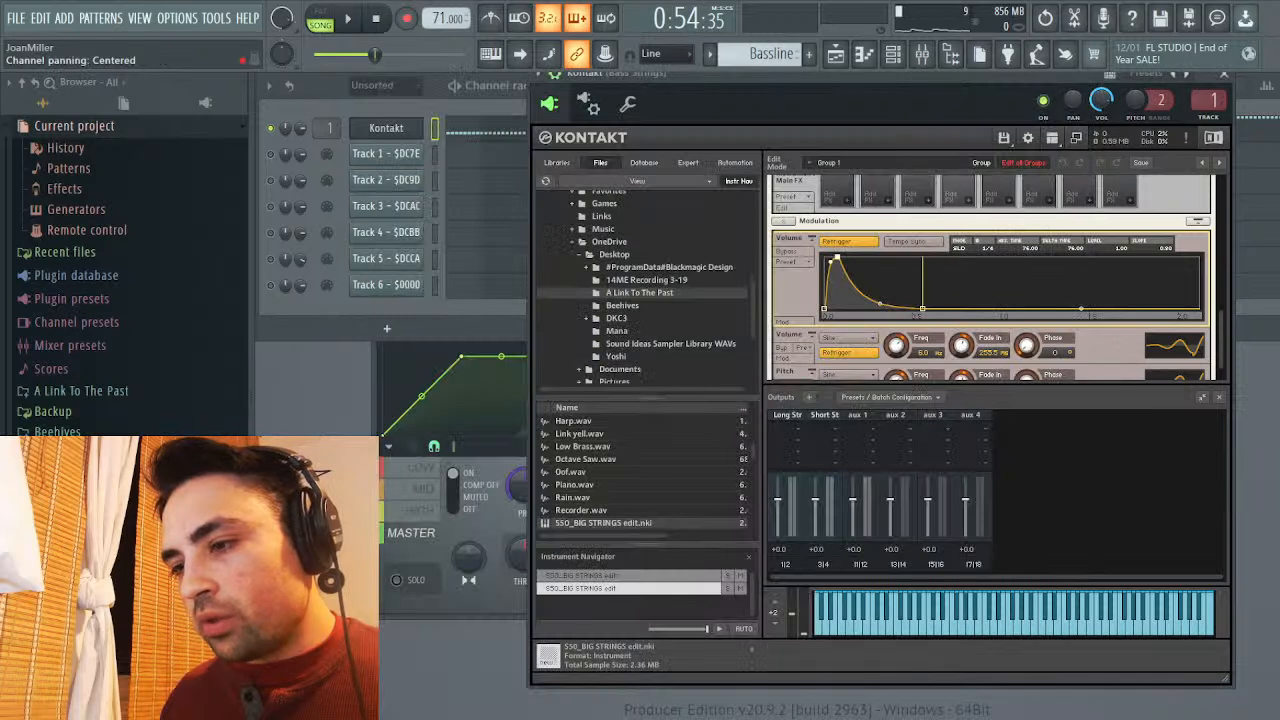
scroll(990, 278, "up", 5)
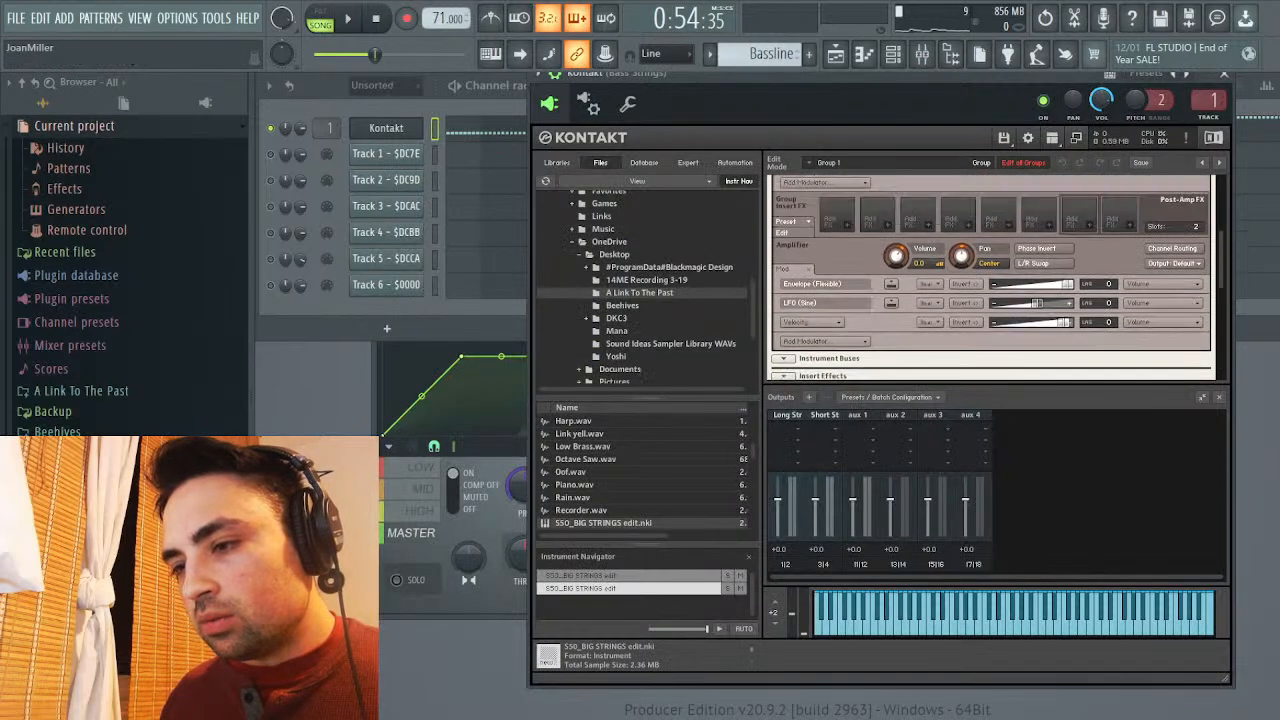
scroll(990, 278, "up", 5)
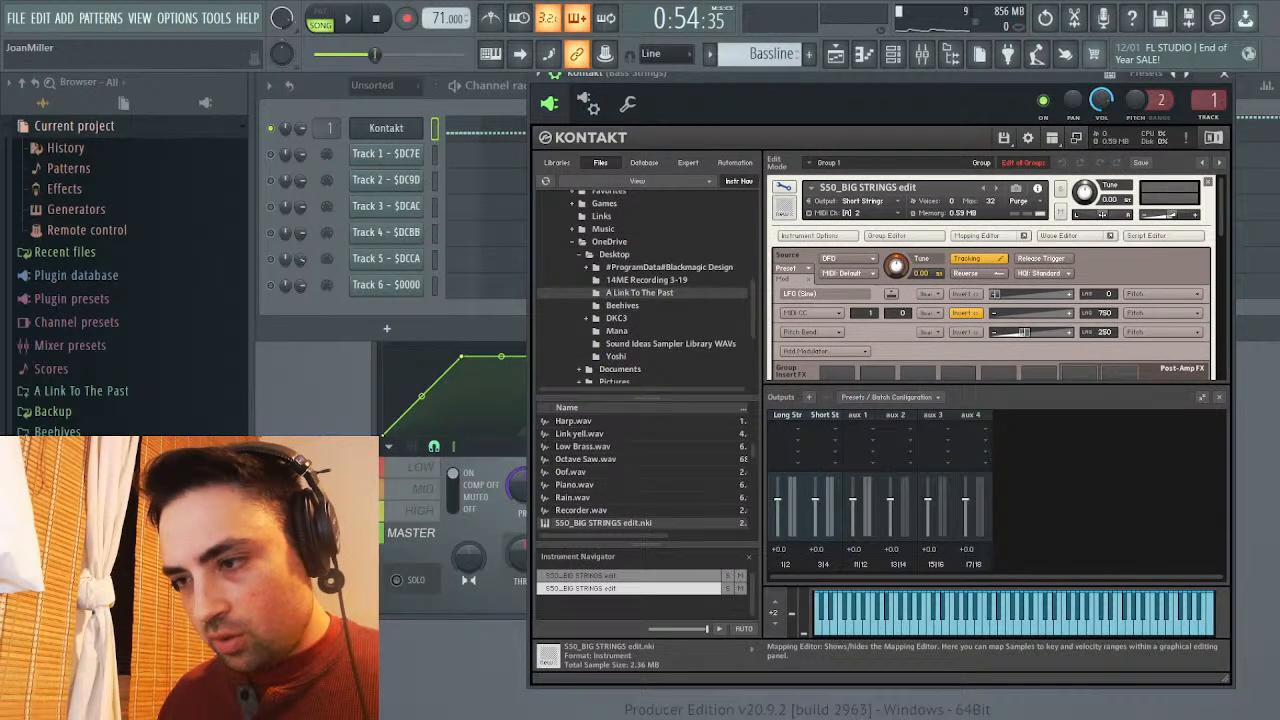
left_click(976, 235)
scroll(990, 278, "down", 3)
key("space")
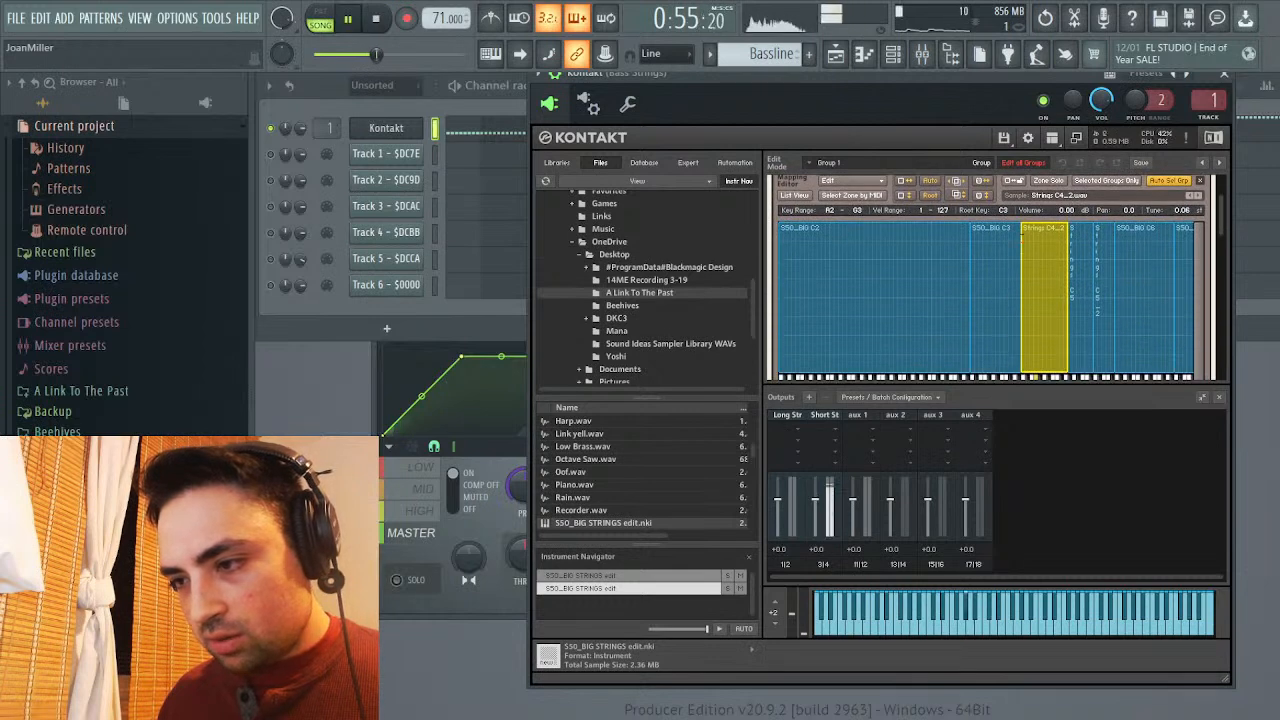
key("space")
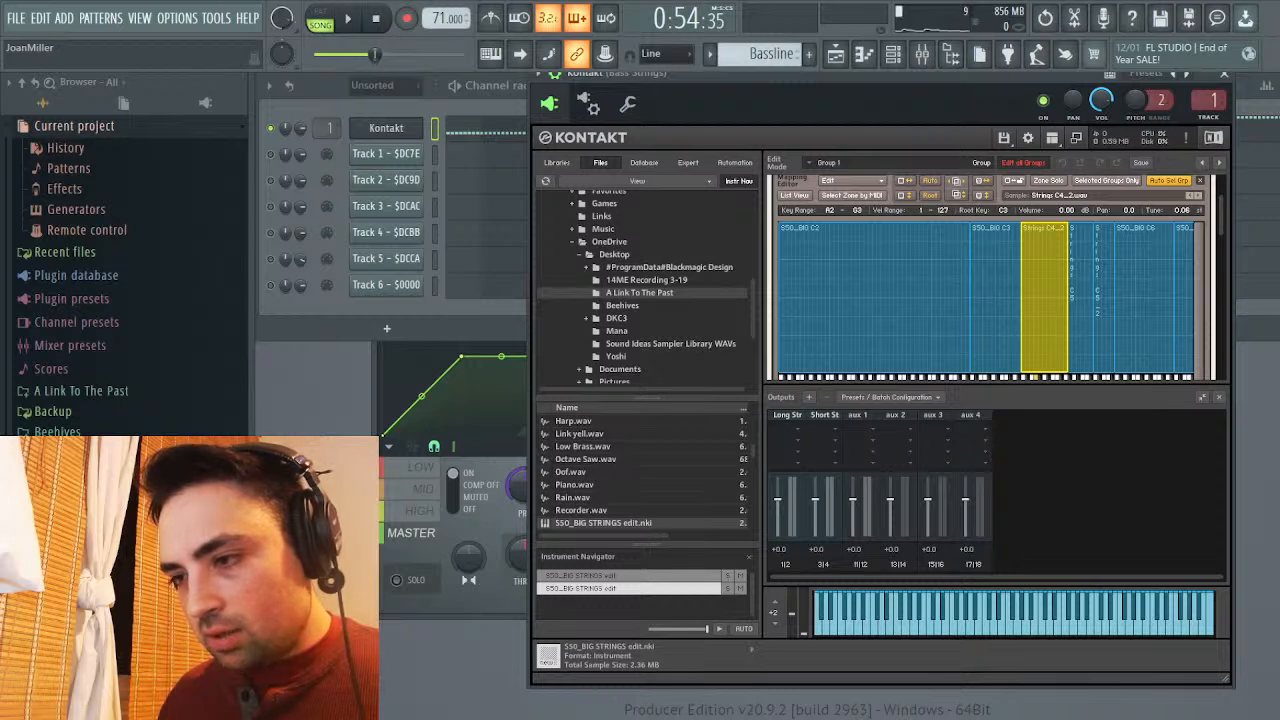
Try collapsing the Strings C4_2 zone and extending the S50_BIG C3 zone up to G3, auditioning the Bassline in song playback
left_click_drag(1044, 224, 1044, 370)
left_click(995, 300)
left_click_drag(1021, 300, 1068, 300)
key("space")
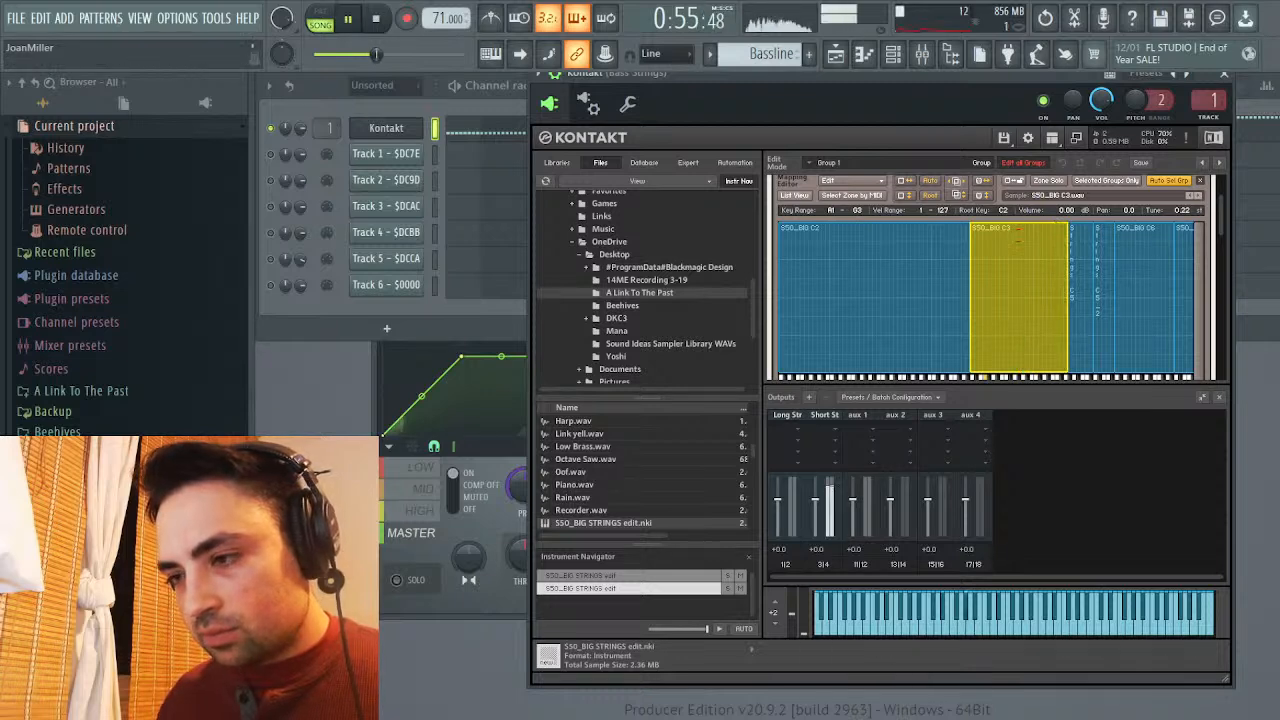
left_click(835, 53)
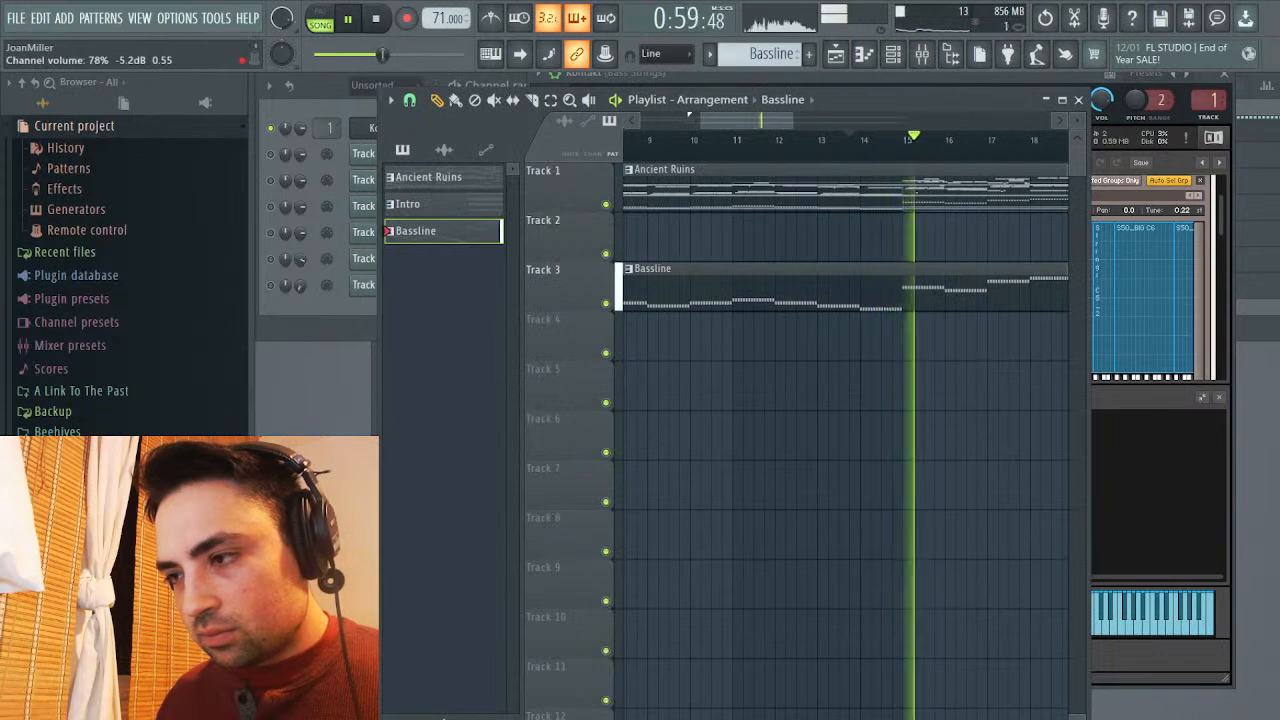
left_click(1102, 99)
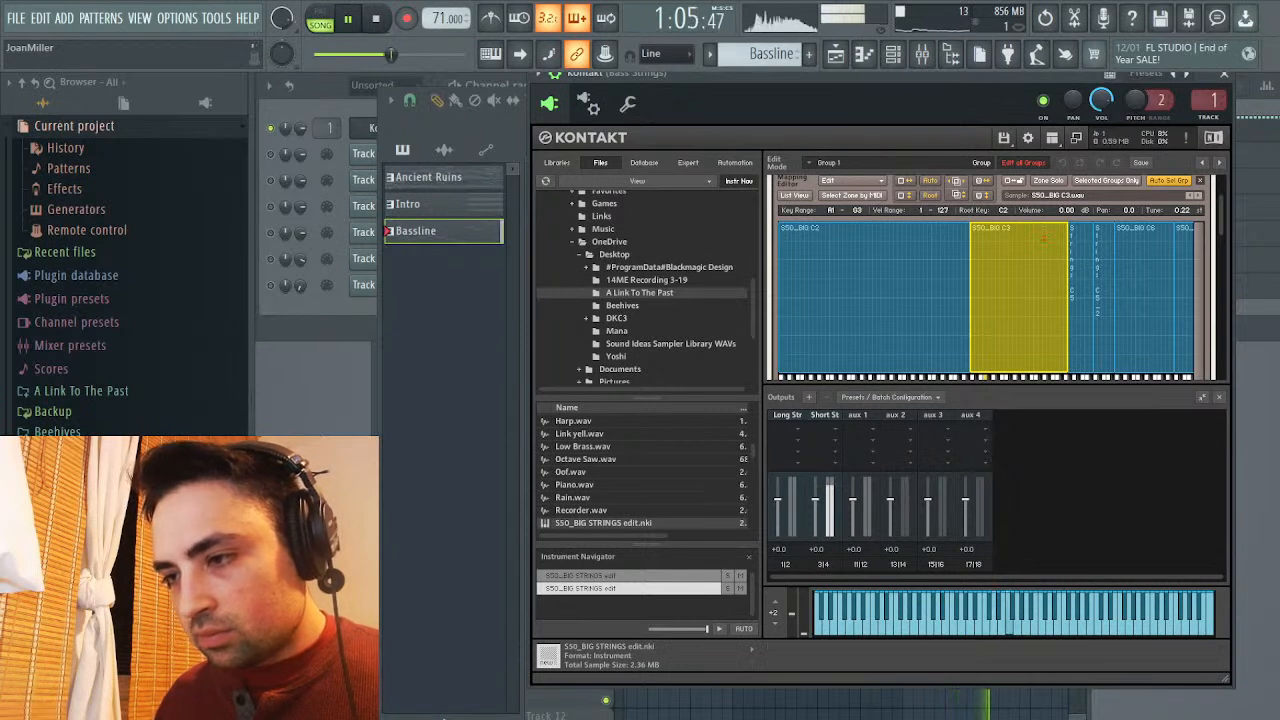
End the S50_BIG C3 zone at A#2 and stretch the Strings C4_2 zone back to full velocity with a B2–G3 key range
left_click_drag(1067, 297, 1030, 297)
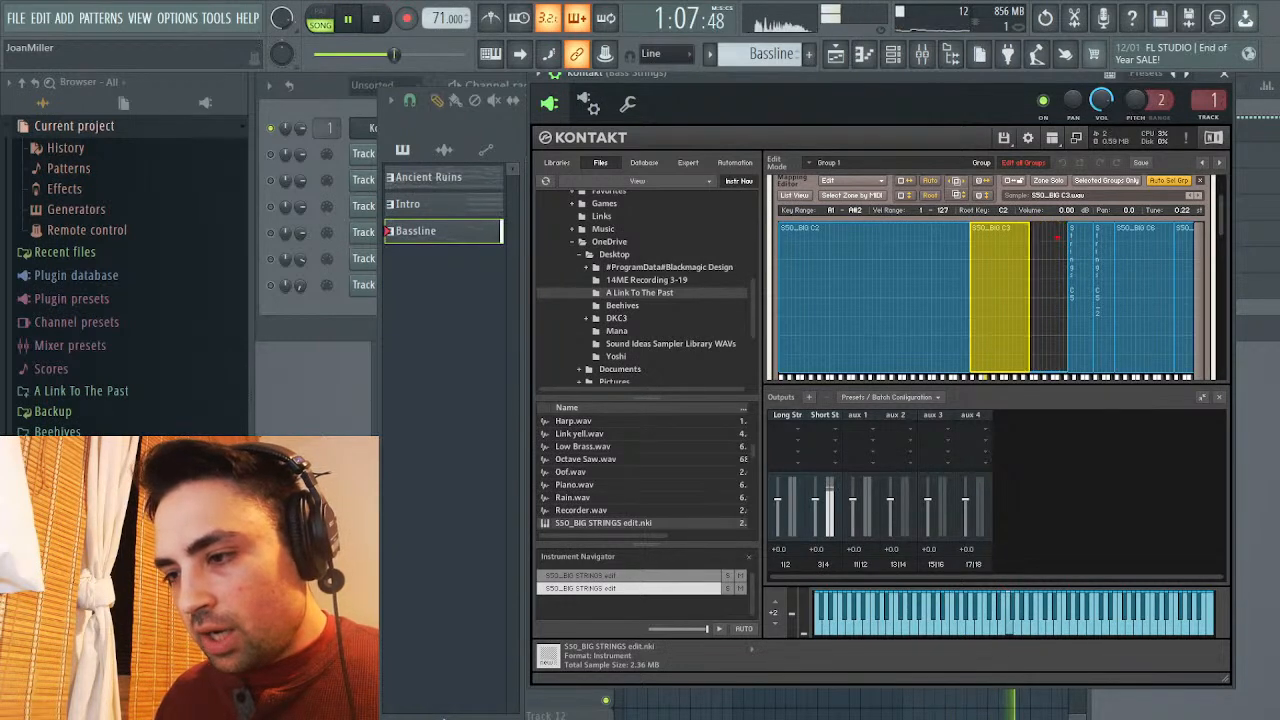
left_click(1060, 237)
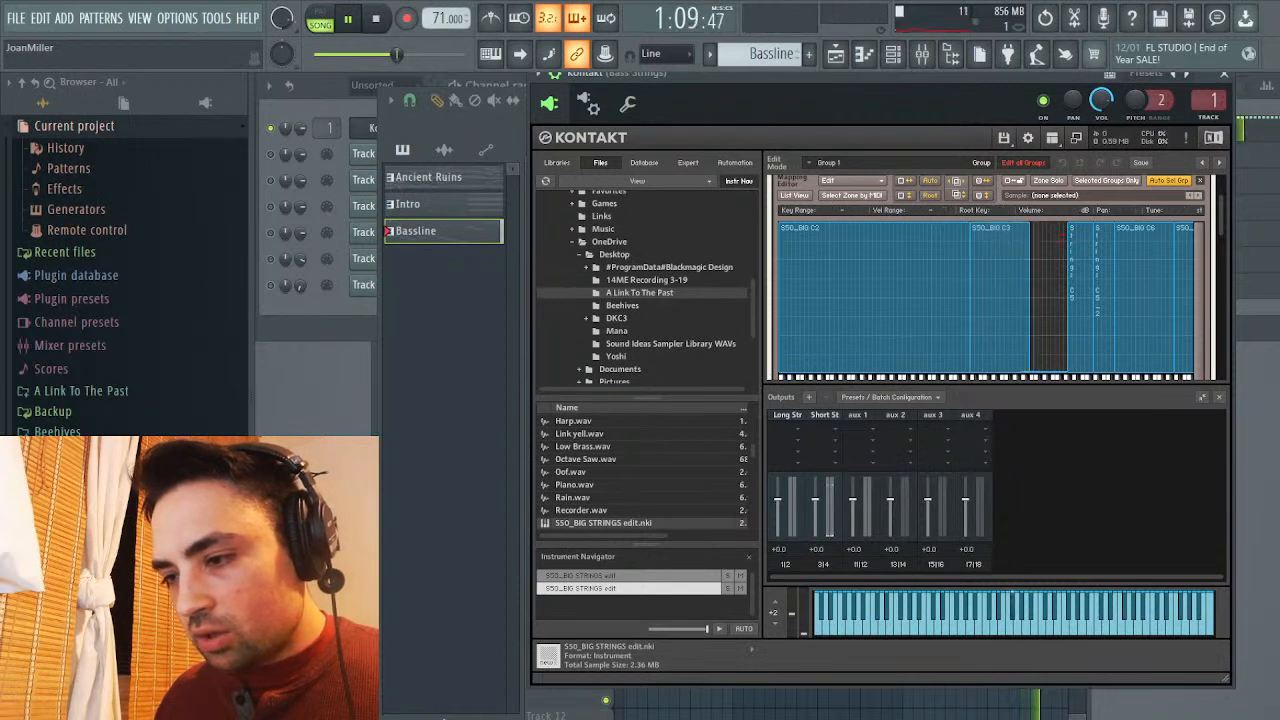
left_click(1061, 241)
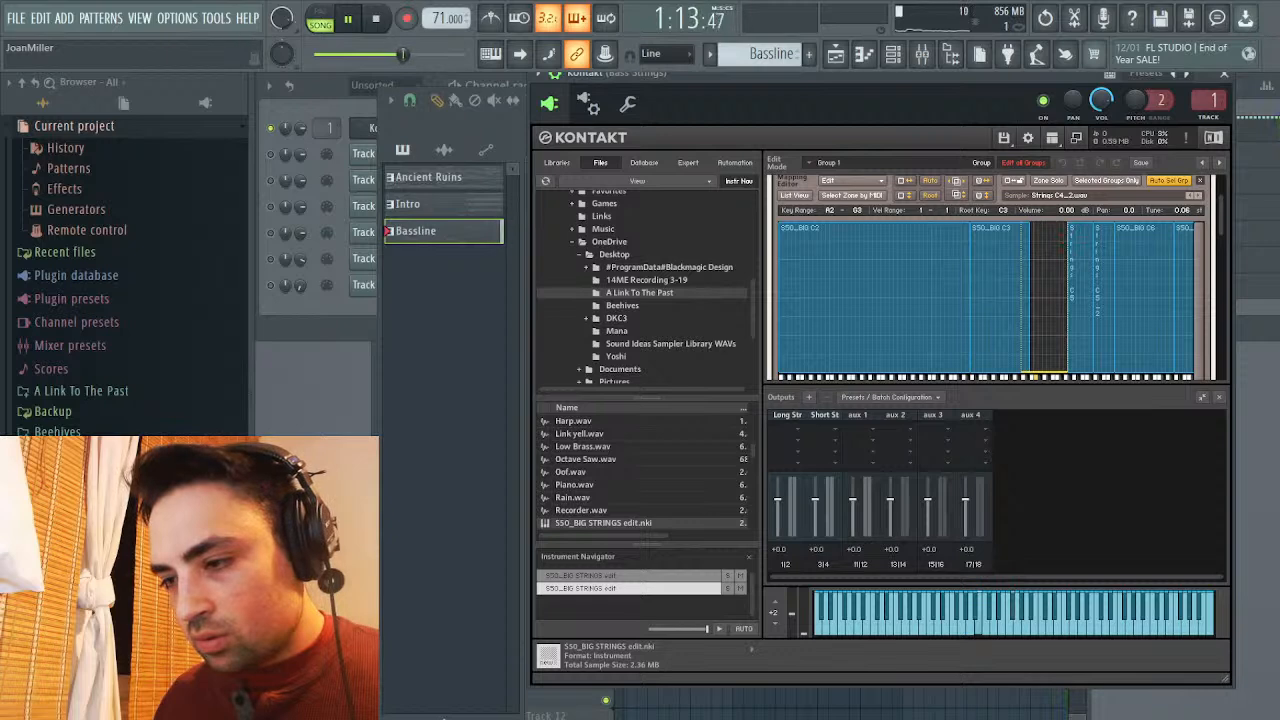
left_click_drag(1045, 370, 1031, 241)
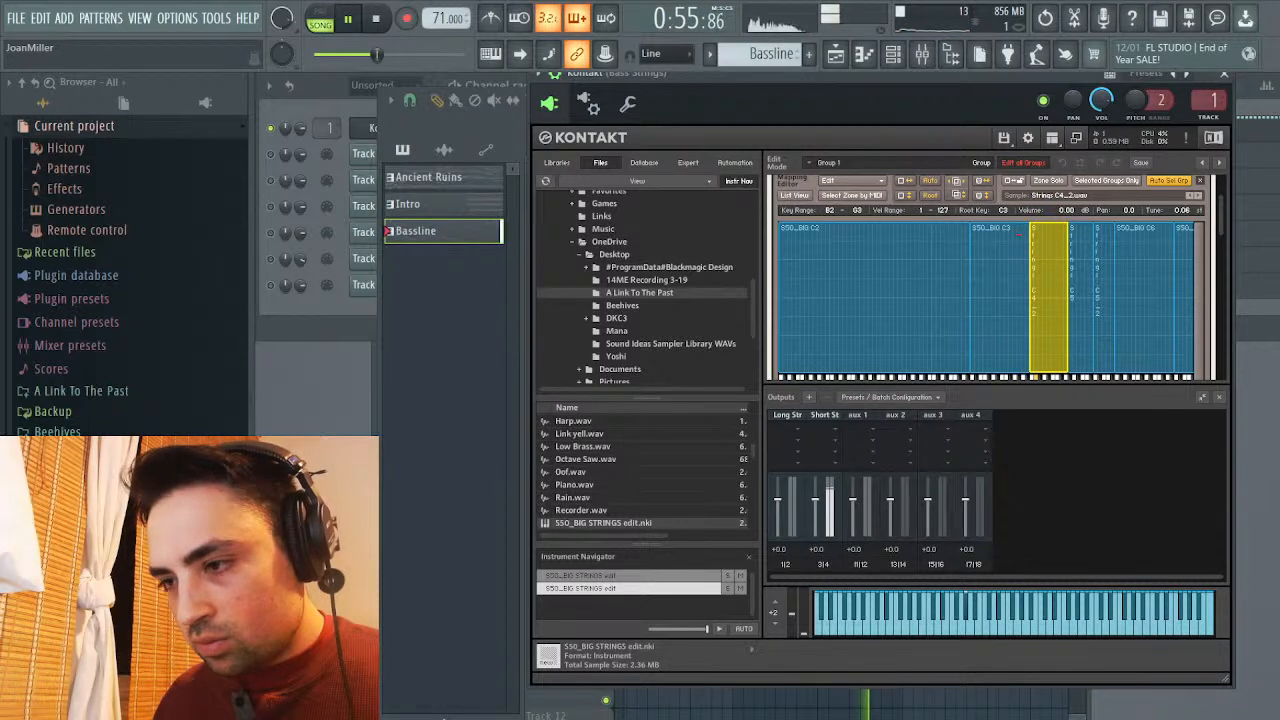
Replay the song from an earlier point and move the boundary between the zones so S50_BIG C3 ends at B2 and Strings C4_2 starts above it
left_click(376, 18)
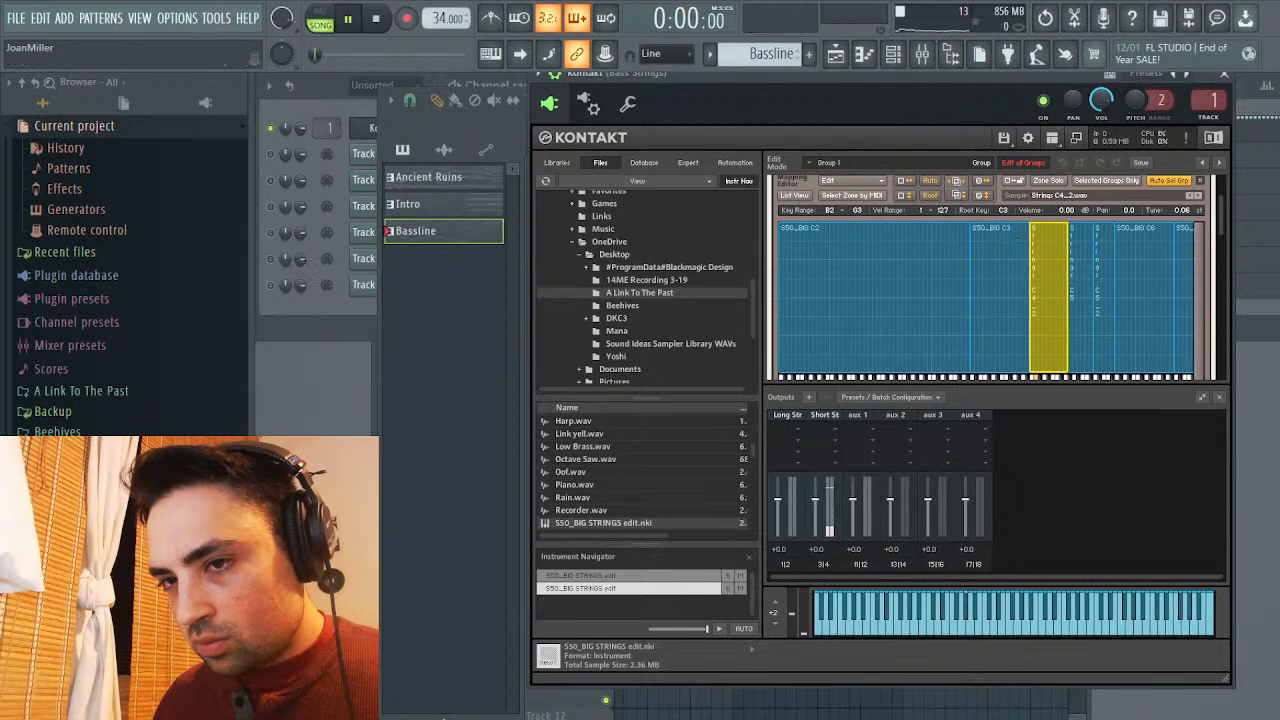
left_click(348, 18)
left_click(836, 53)
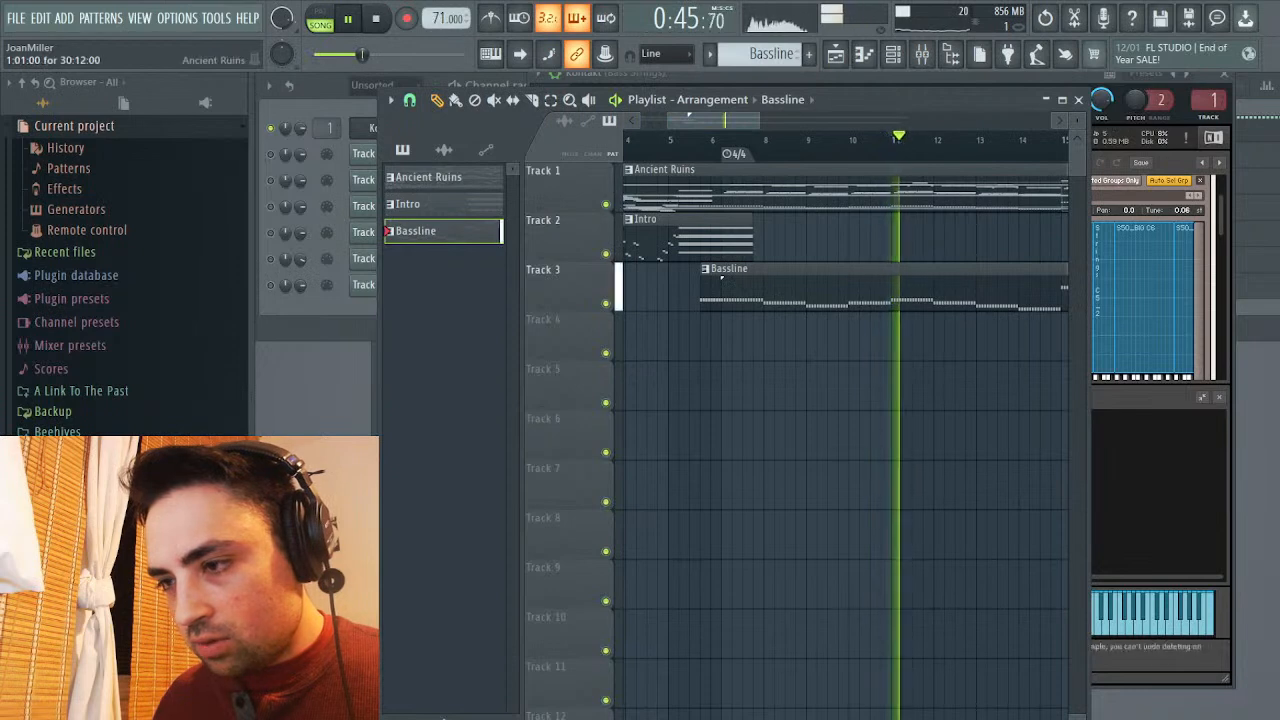
left_click(1078, 100)
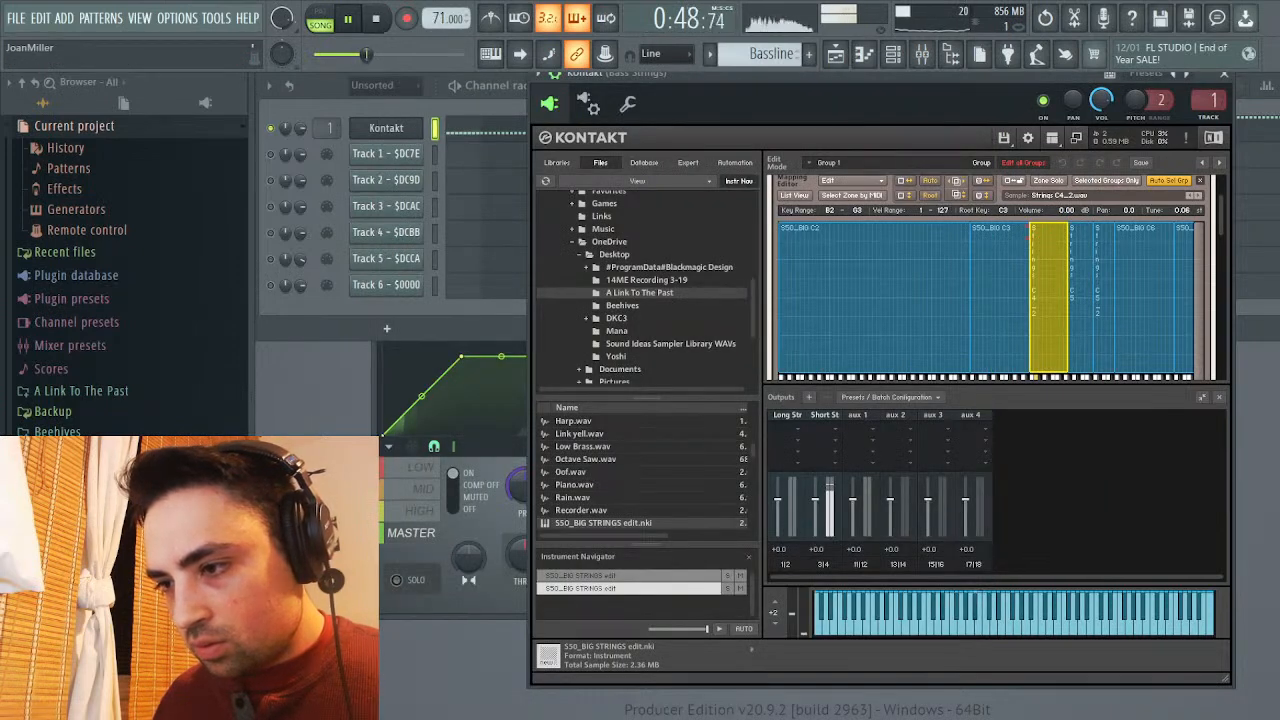
left_click_drag(1031, 237, 1033, 236)
left_click(1026, 242)
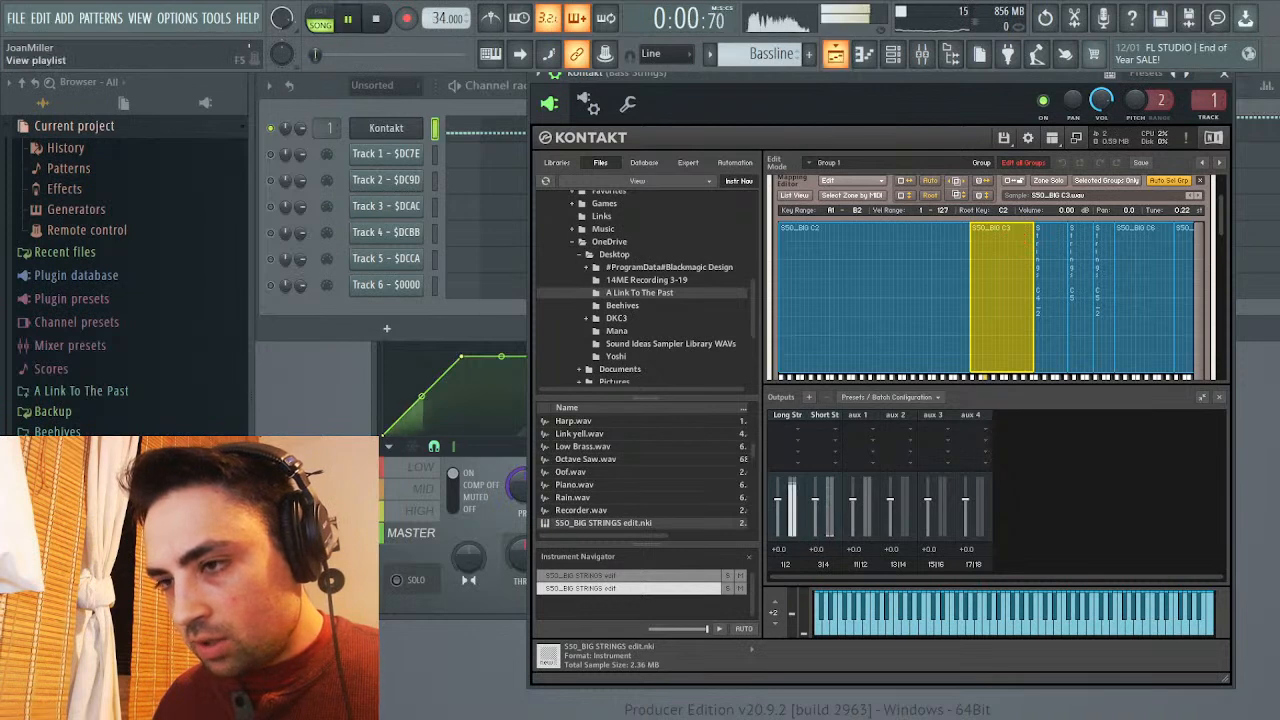
Audition the remapped short strings in song playback from around bar 14, checking the playlist position and the triggered zones
left_click(835, 53)
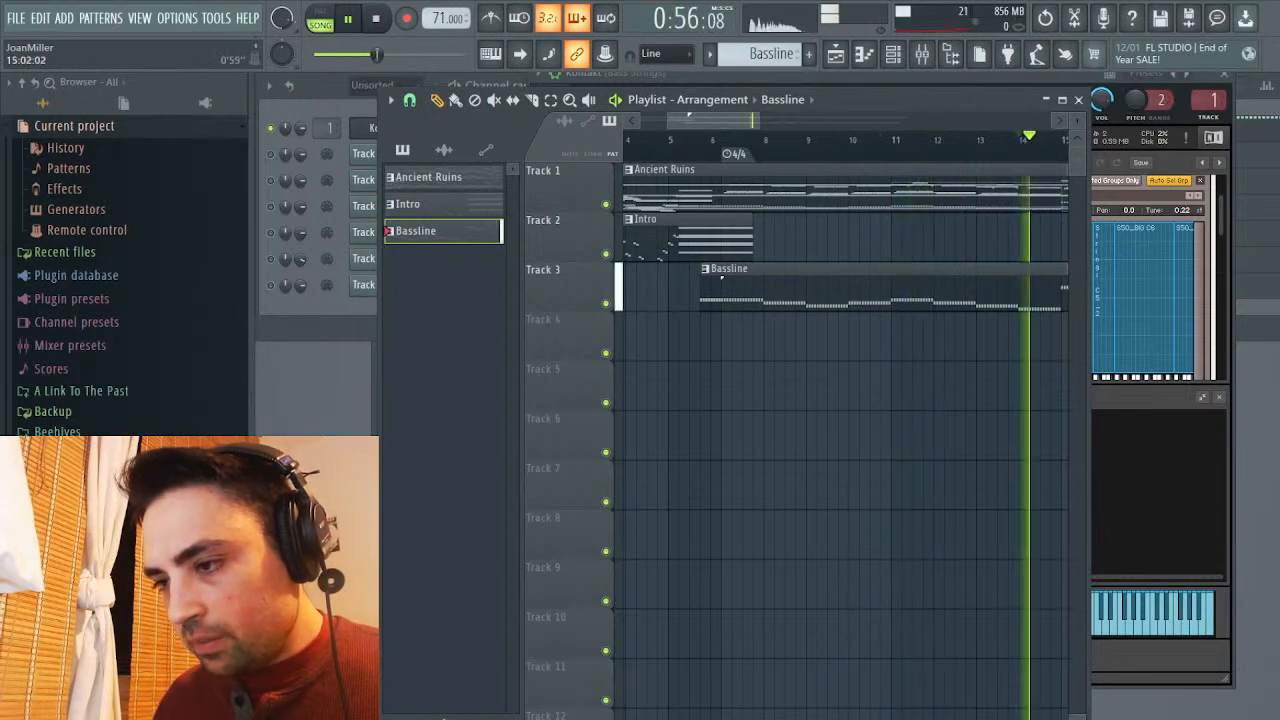
left_click(1078, 99)
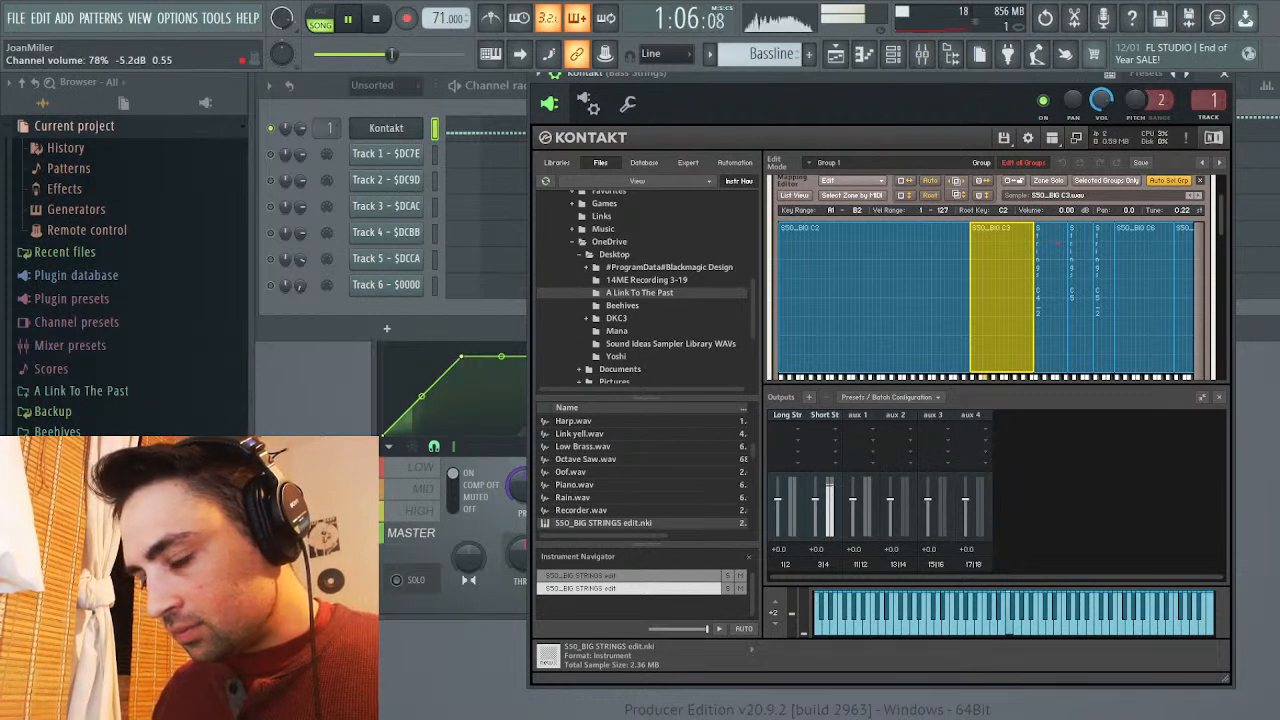
left_click(503, 130)
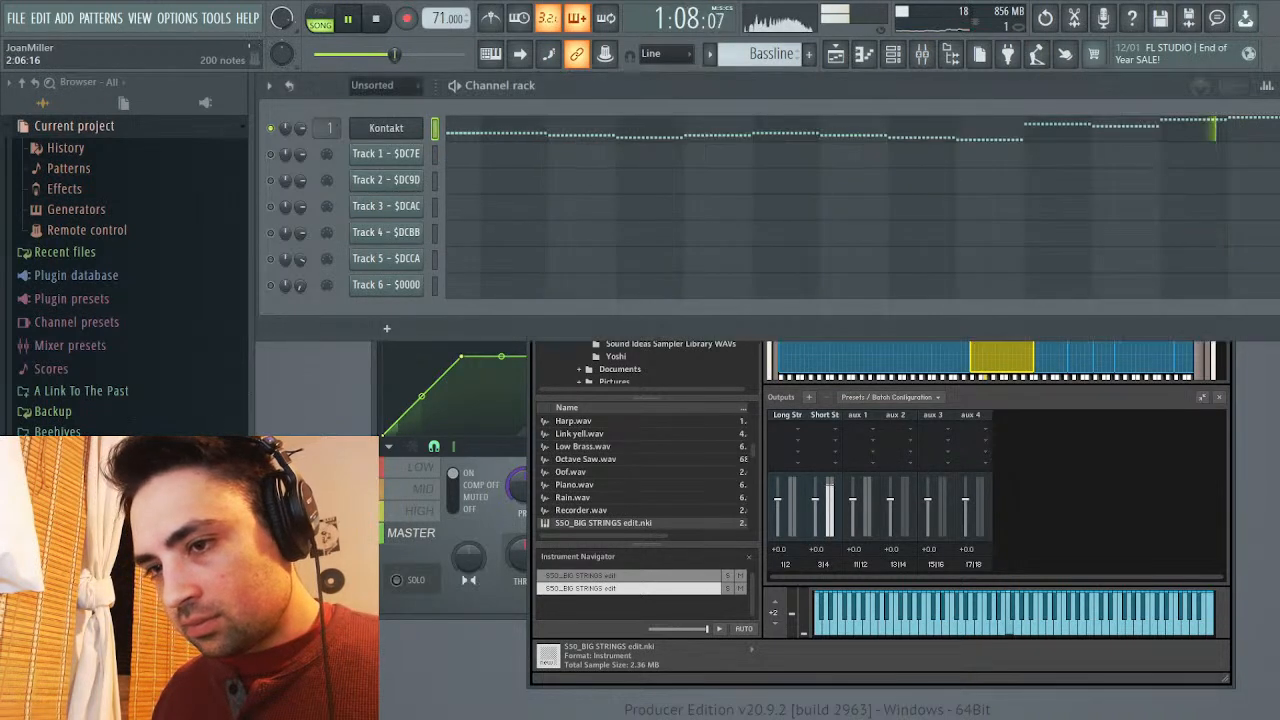
left_click(1122, 478)
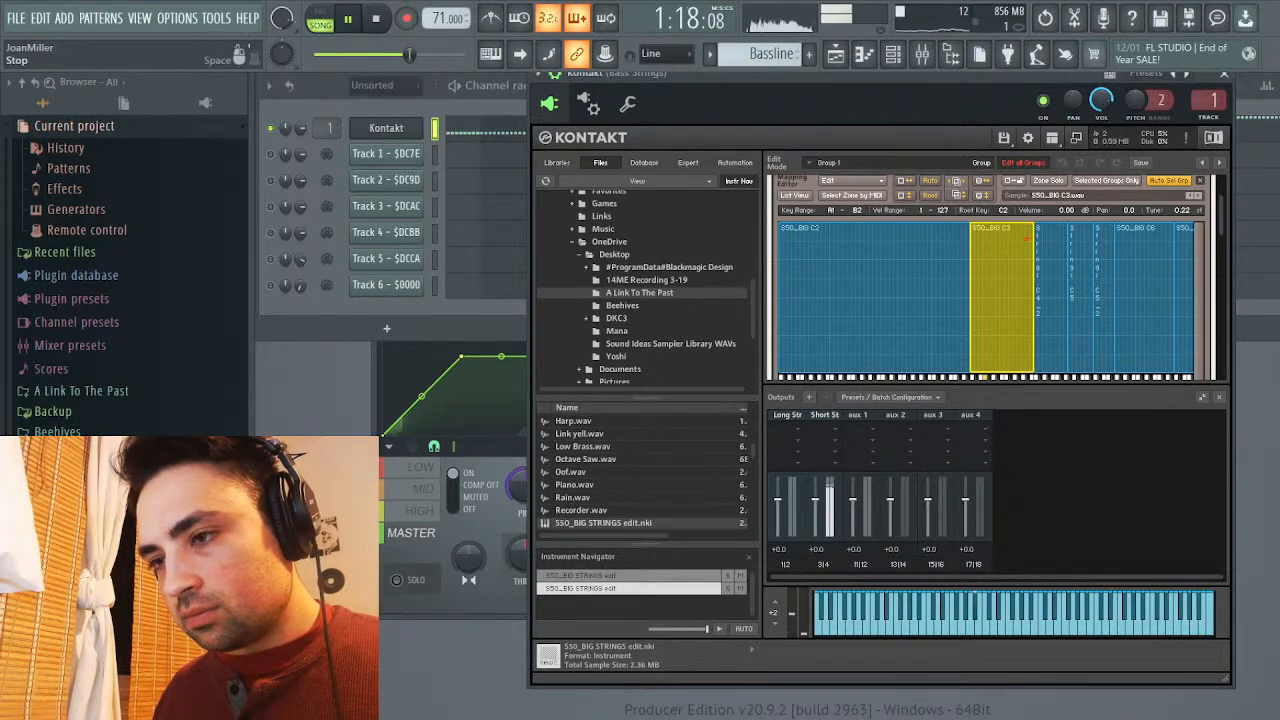
key("space")
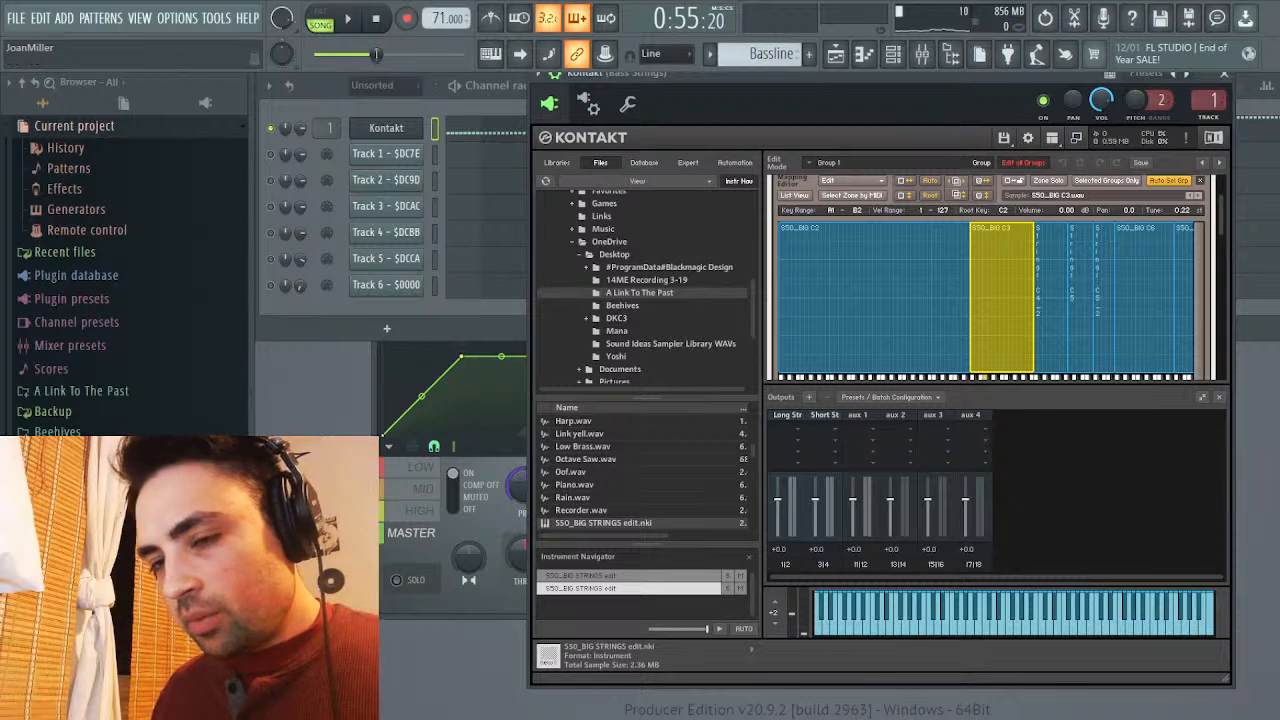
Extend the S50_BIG C2 zone up to B2 so it overlaps the S50_BIG C3 zone, and play the song
left_click(874, 298)
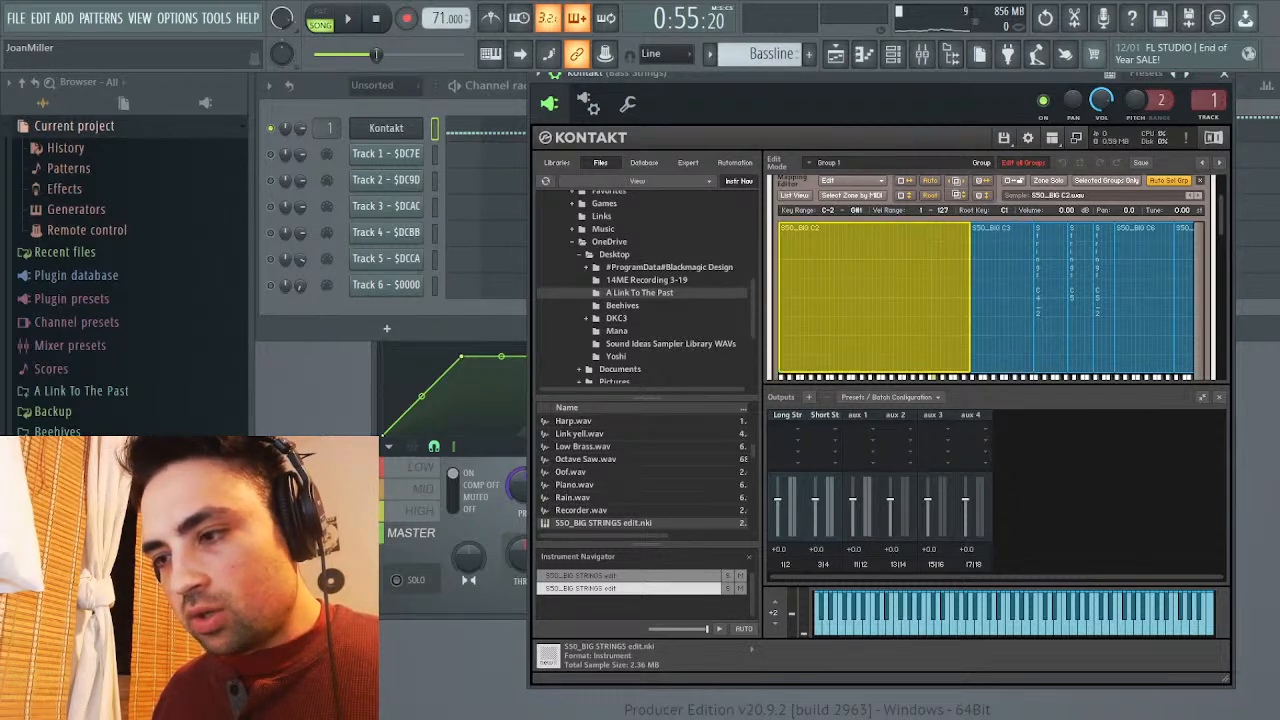
left_click_drag(970, 300, 1035, 300)
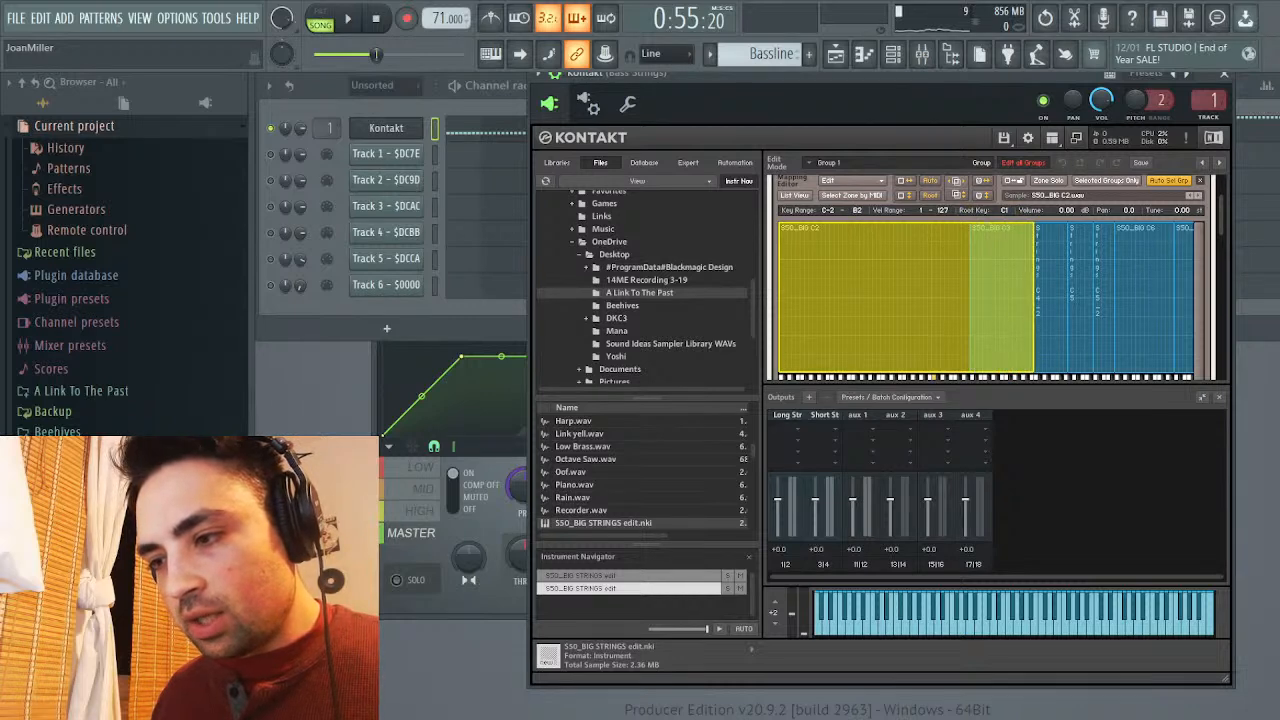
key("space")
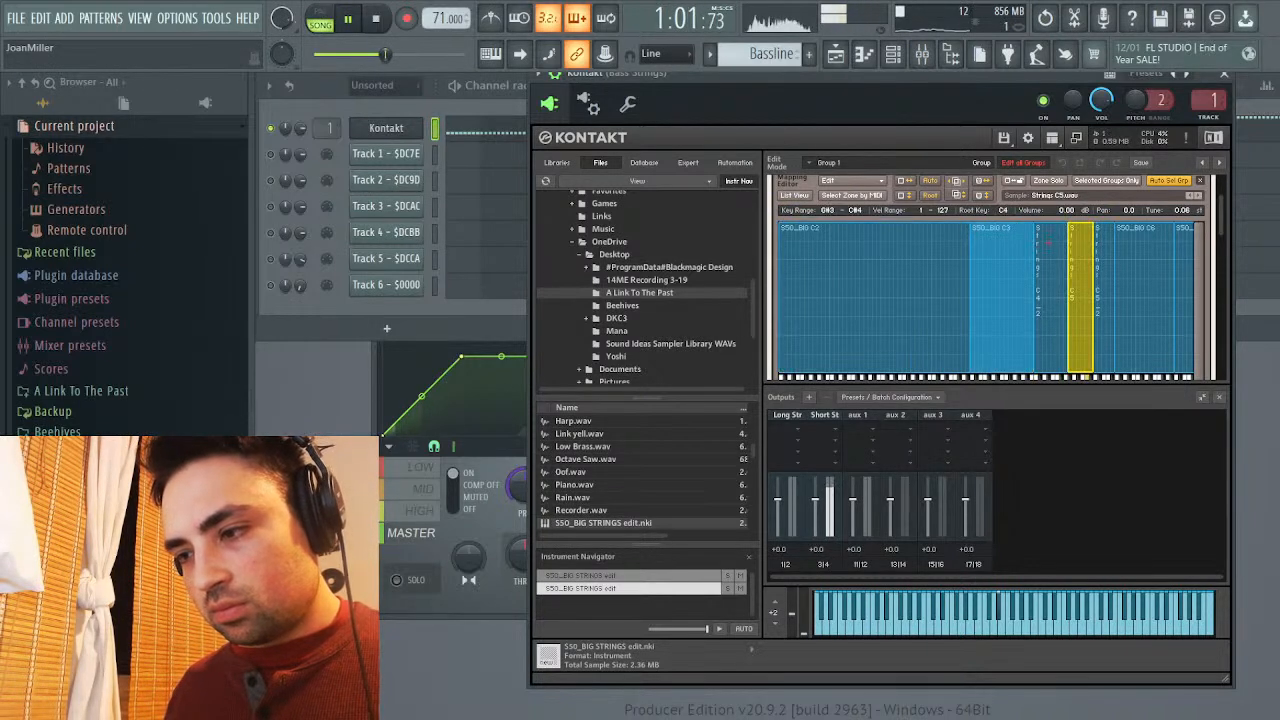
Extend the Strings C5 zone down to C3 over the Strings C4_2 zone and audition the layered strings
left_click_drag(1068, 298, 1038, 298)
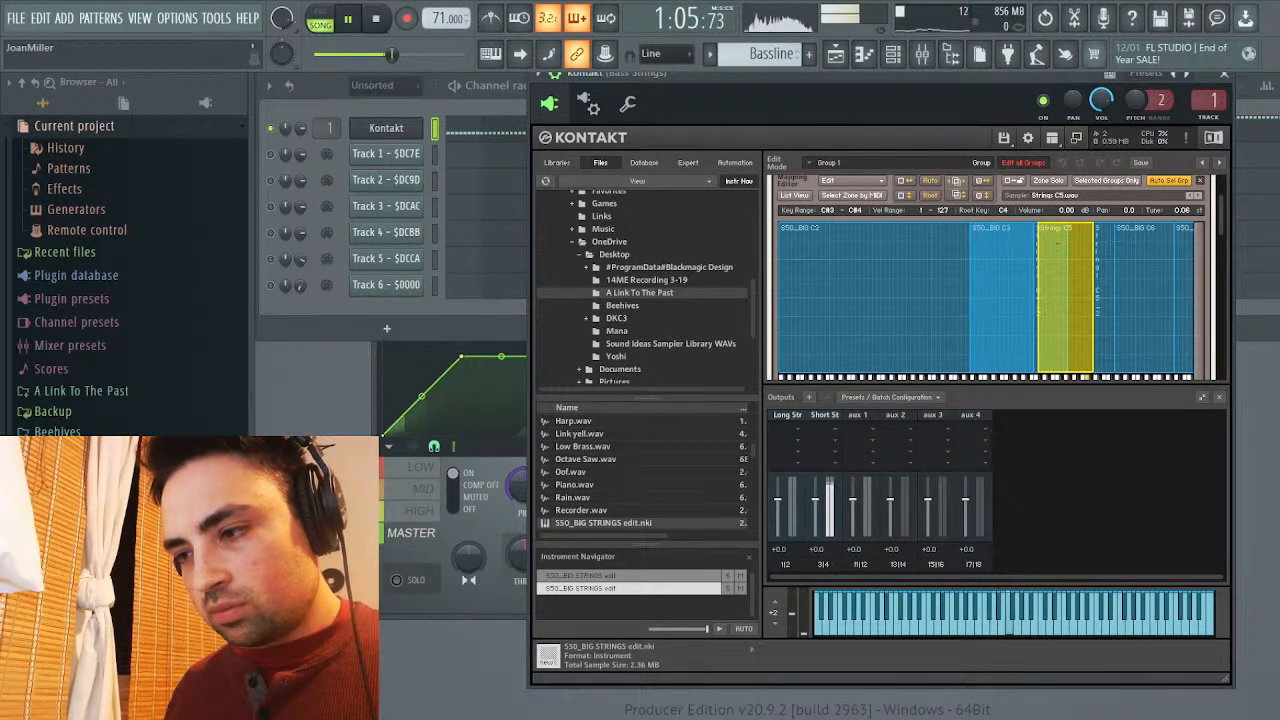
left_click_drag(828, 210, 828, 216)
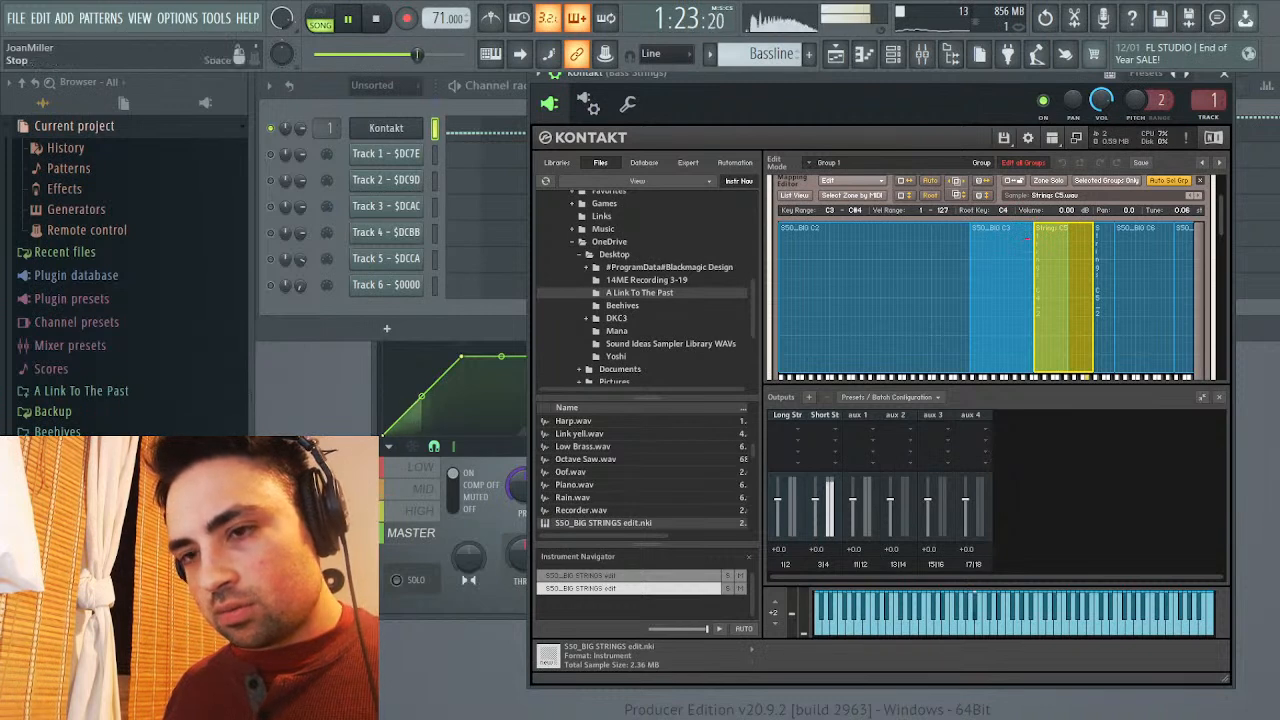
key("space")
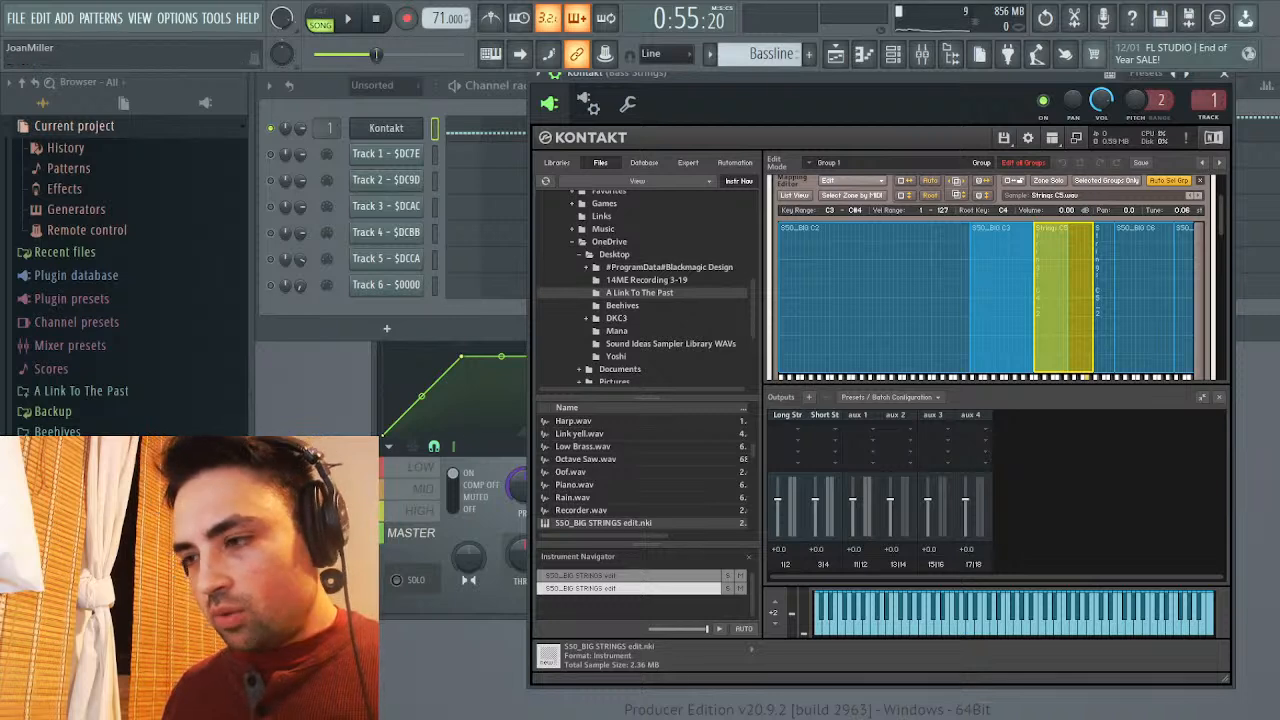
Make Ancient Ruins the active pattern and select the Short Strings track in the mixer, briefly playing the song
key("F6")
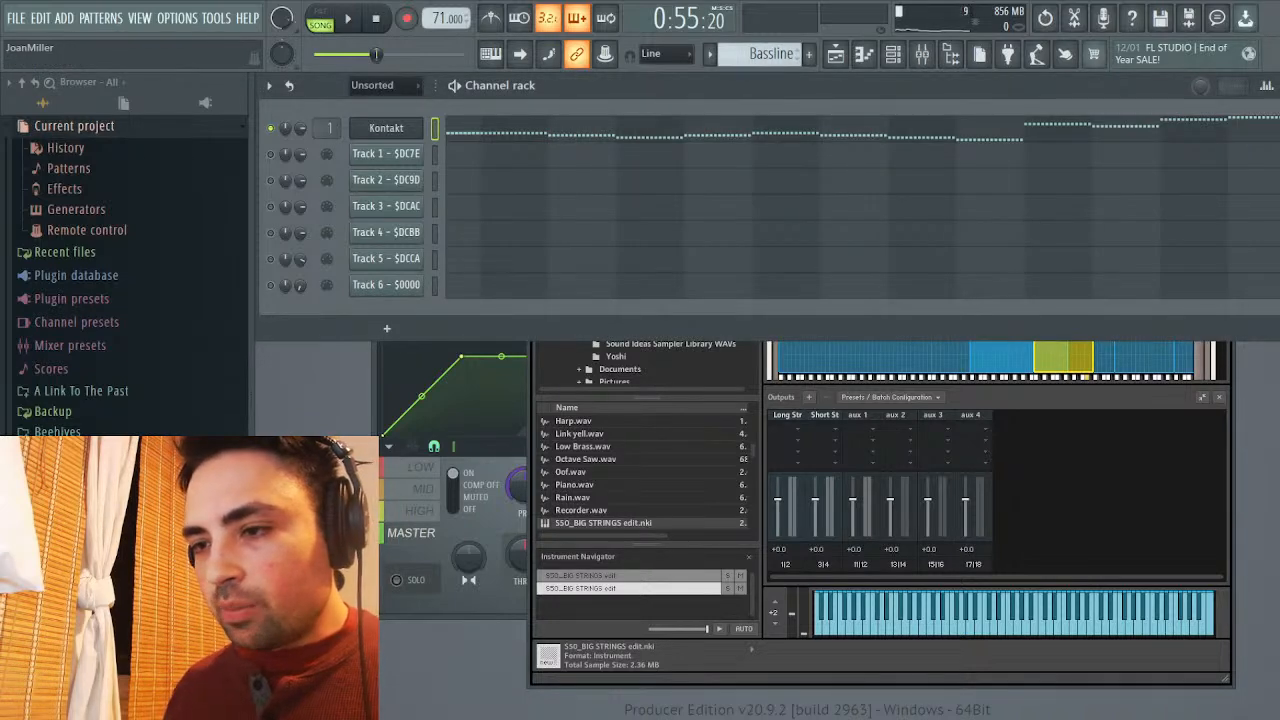
scroll(771, 53, "down", 2)
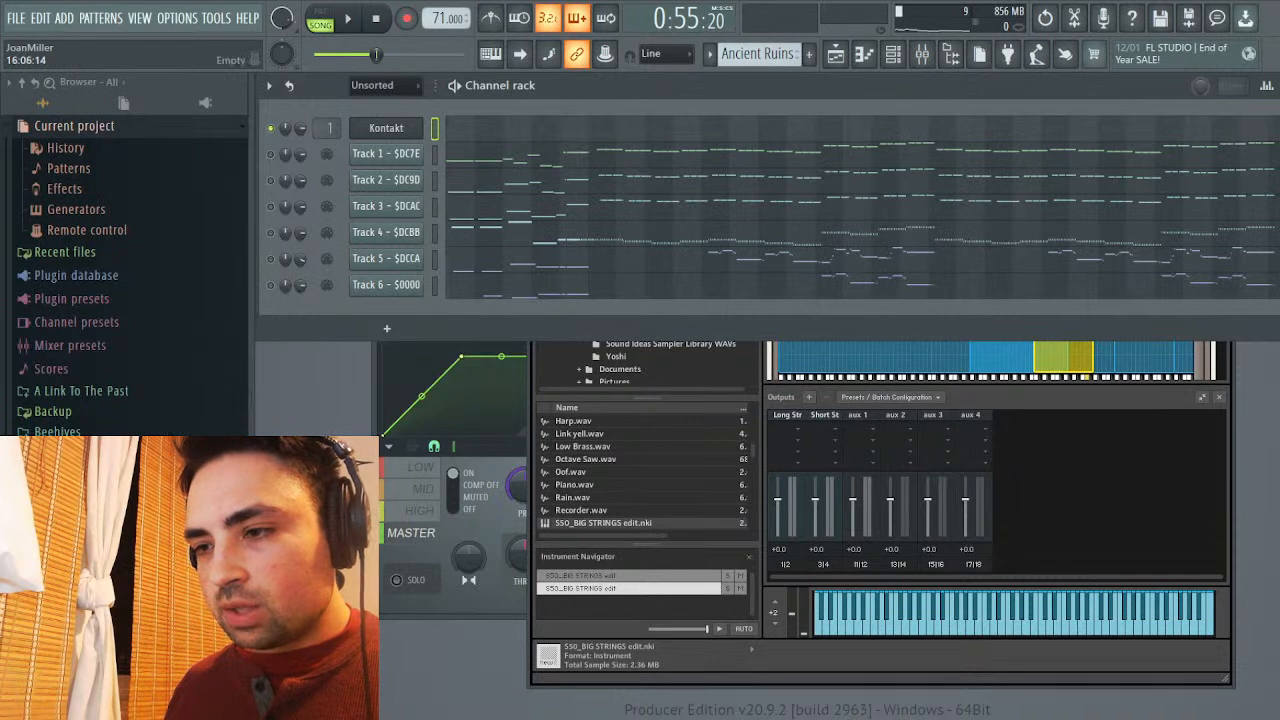
key("F9")
key("space")
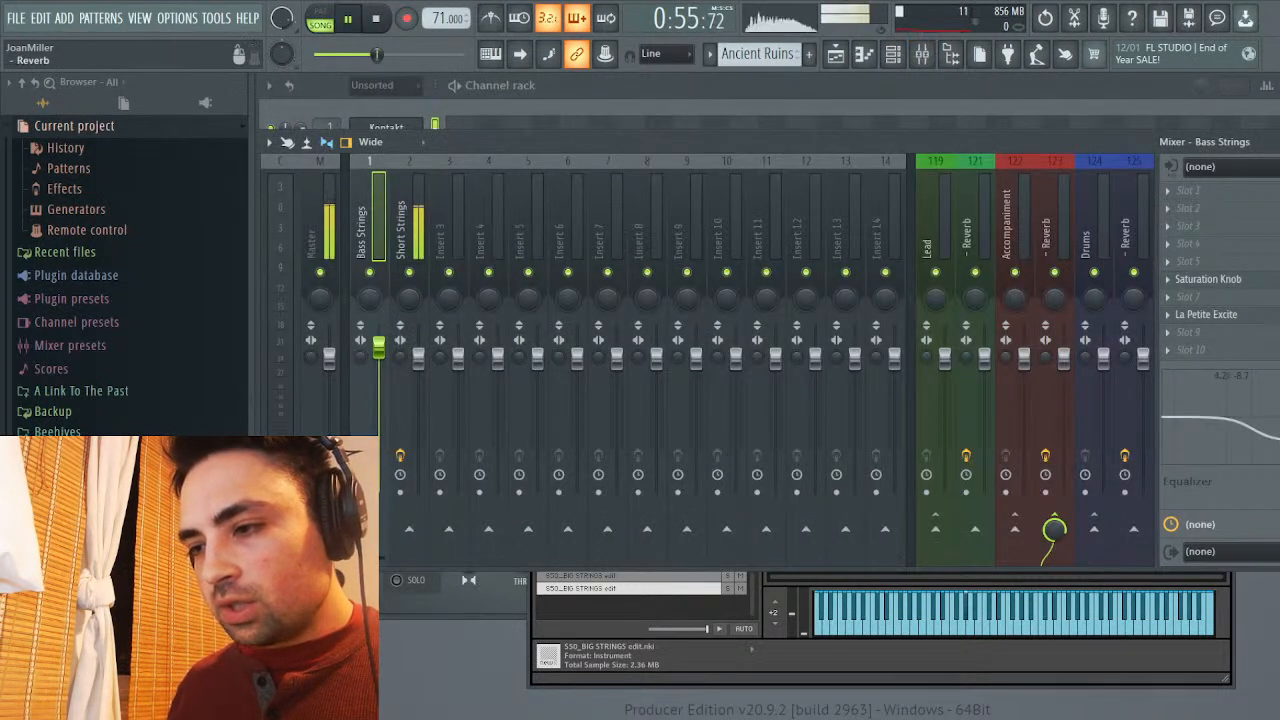
left_click(409, 215)
key("space")
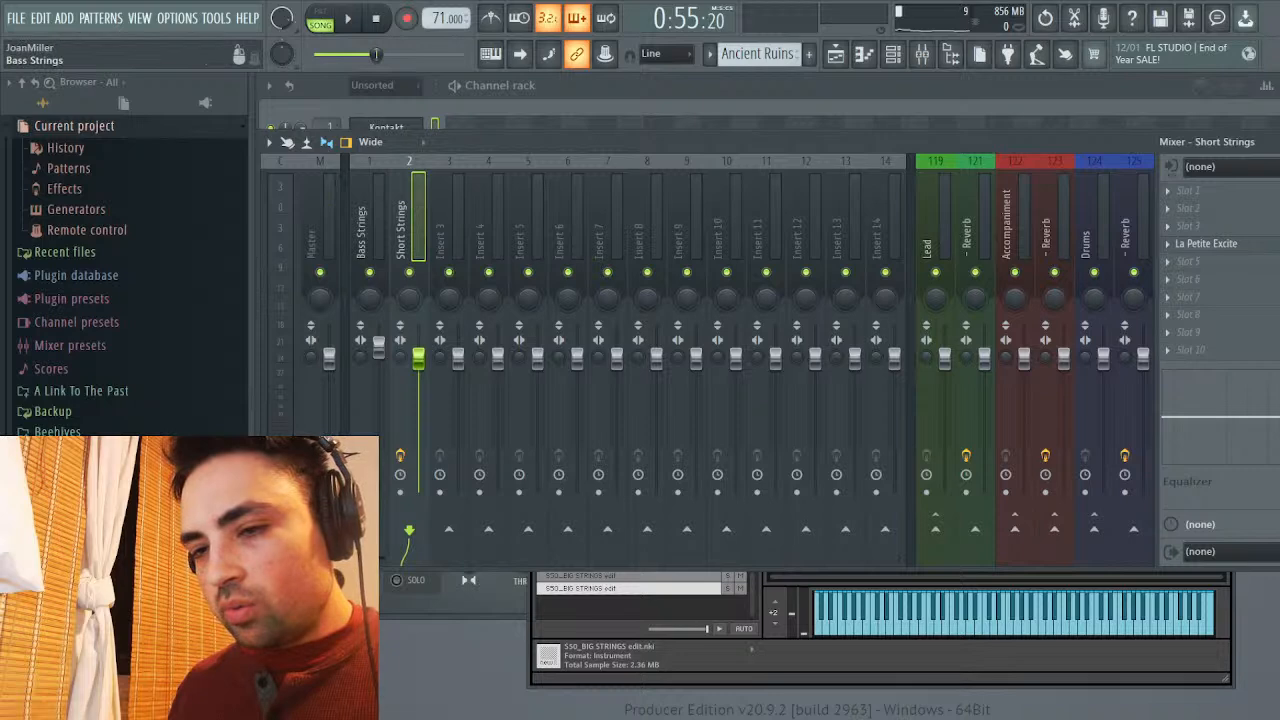
Send the Short Strings mixer track to the Reverb track of the Drums group
key("Left")
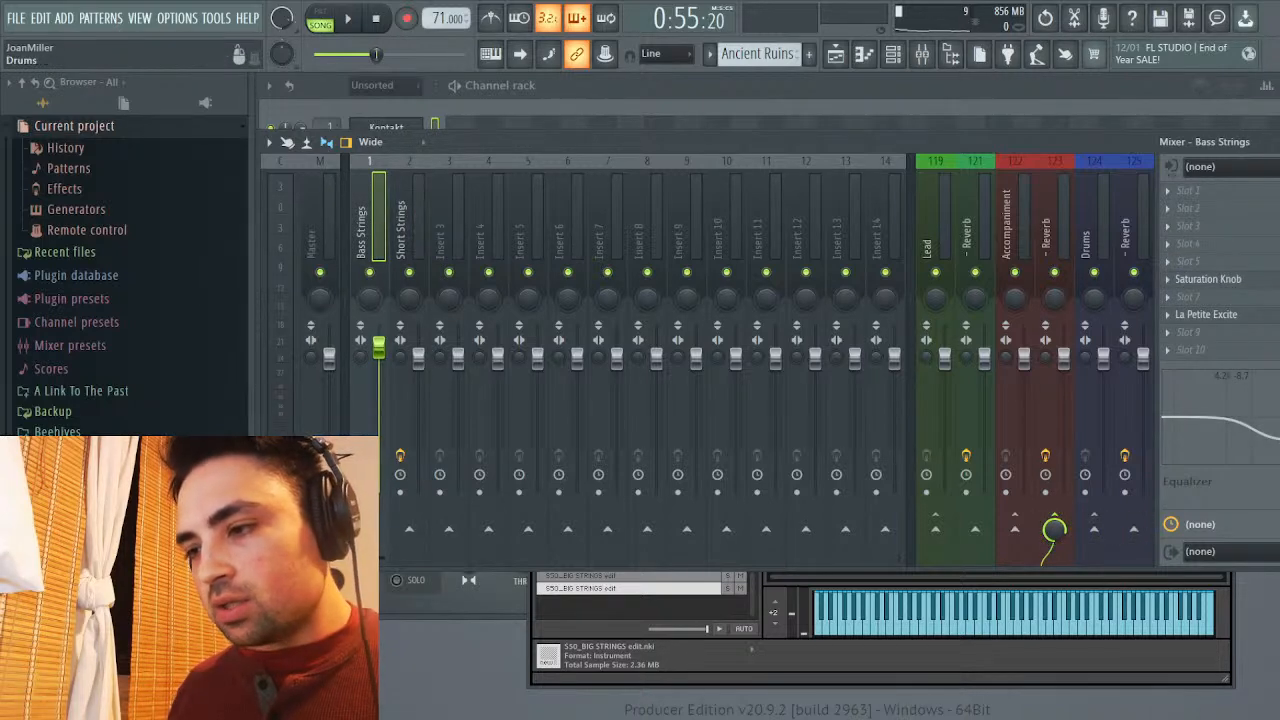
key("Right")
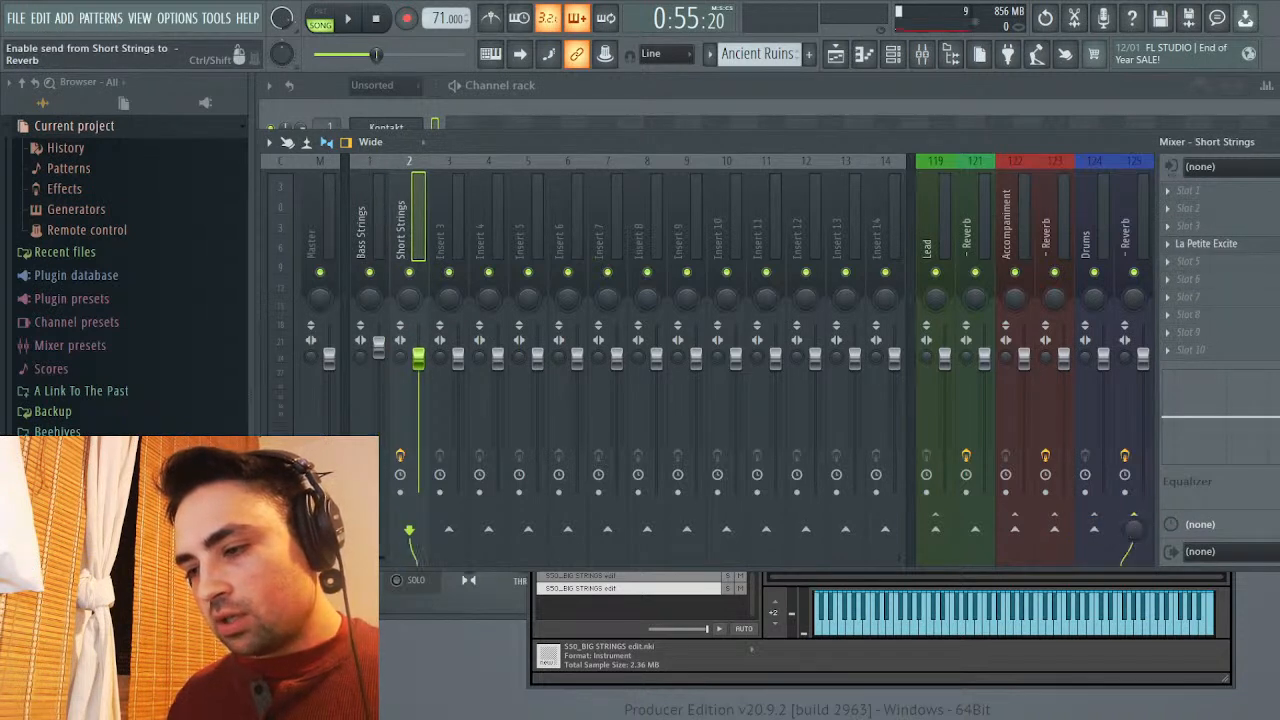
left_click(1130, 538)
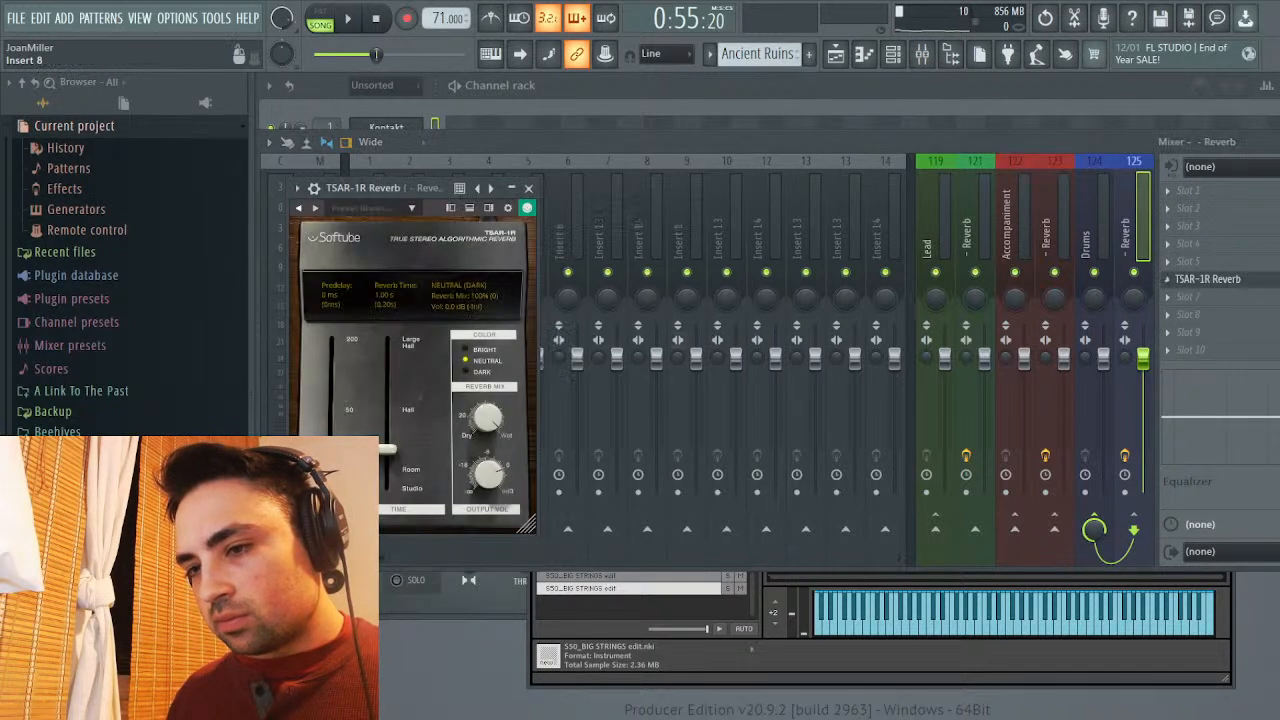
Set the TSAR-1R reverb to an 8% mix and 1.35 s reverb time, and play the song from the start of the Bassline clip
left_click_drag(487, 418, 487, 423)
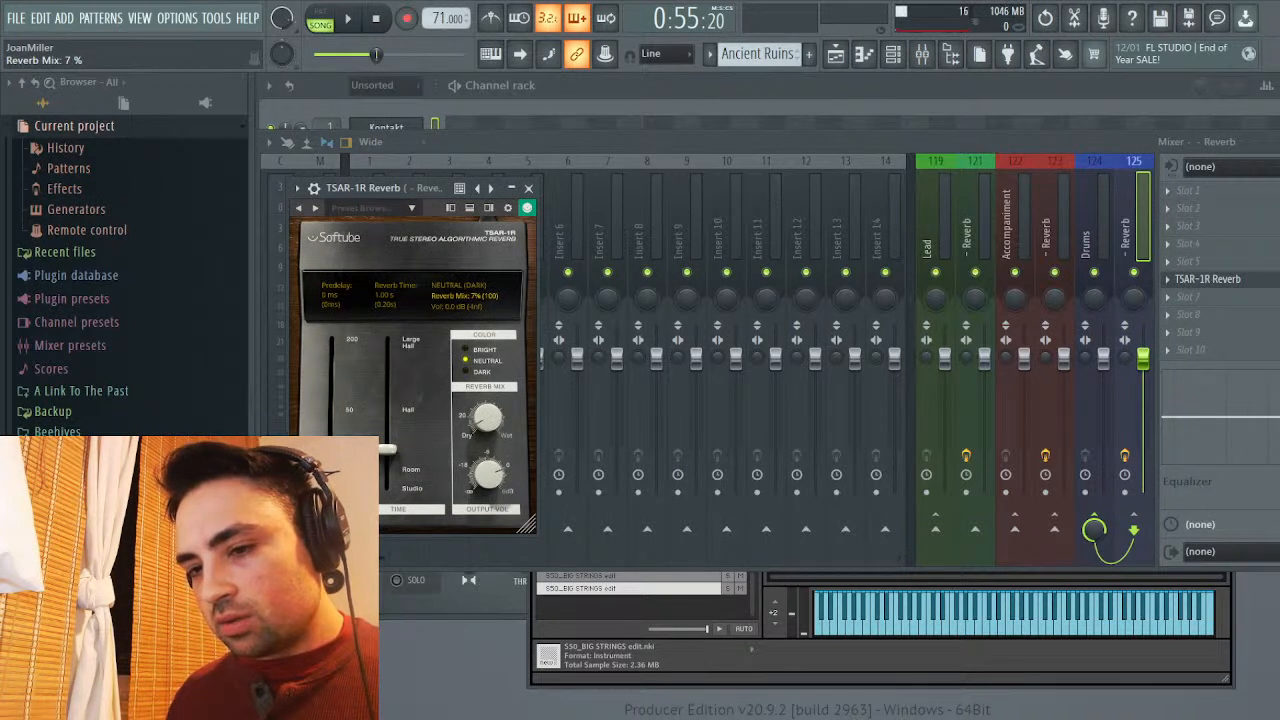
left_click_drag(386, 450, 386, 418)
left_click(320, 12)
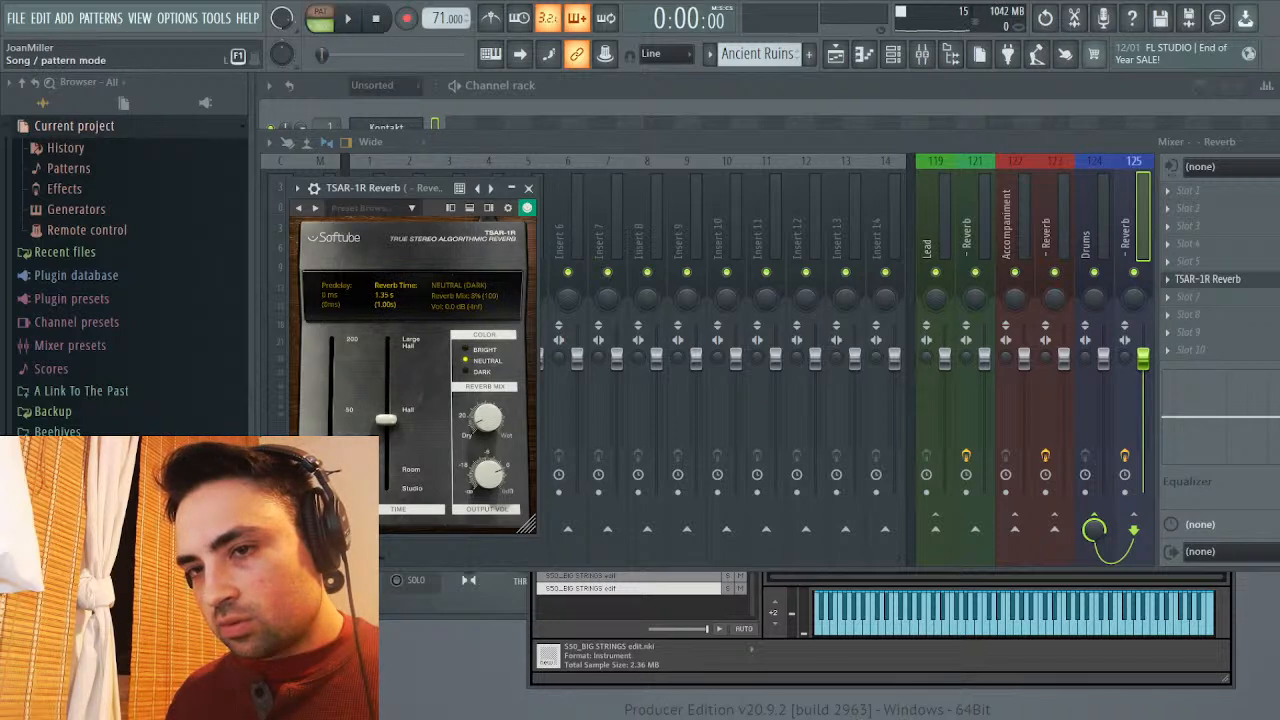
key("space")
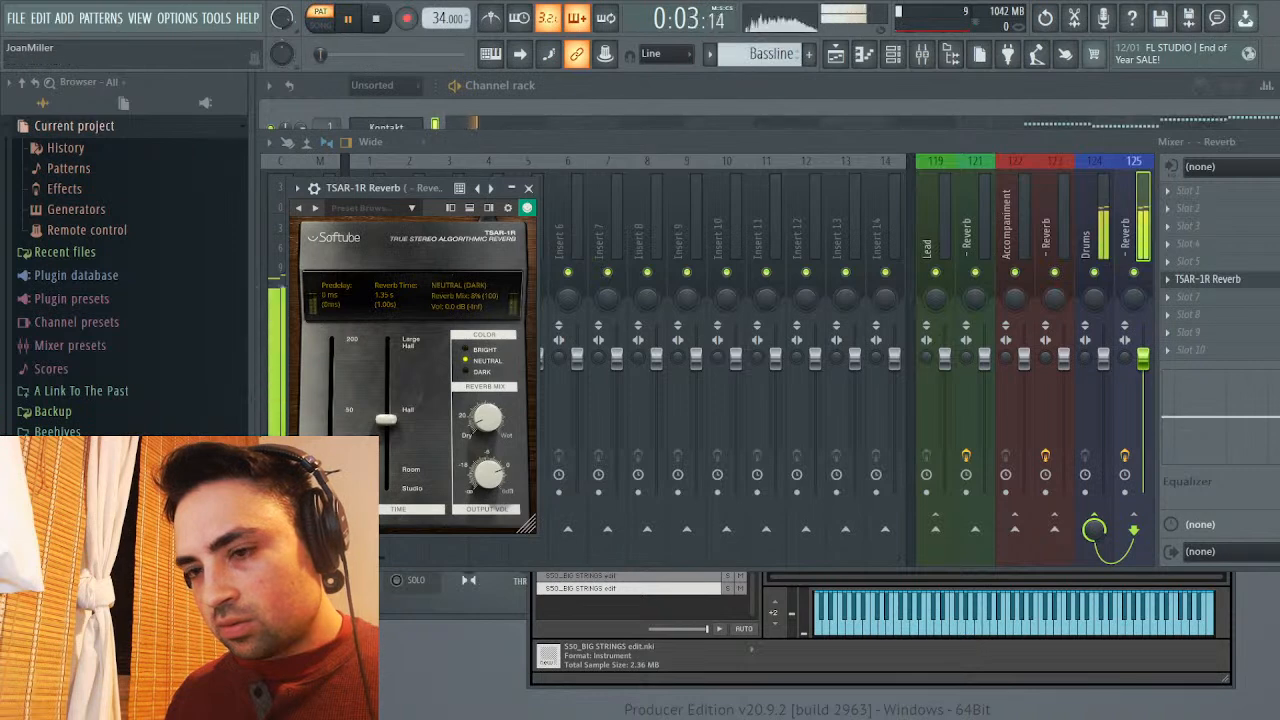
left_click(320, 24)
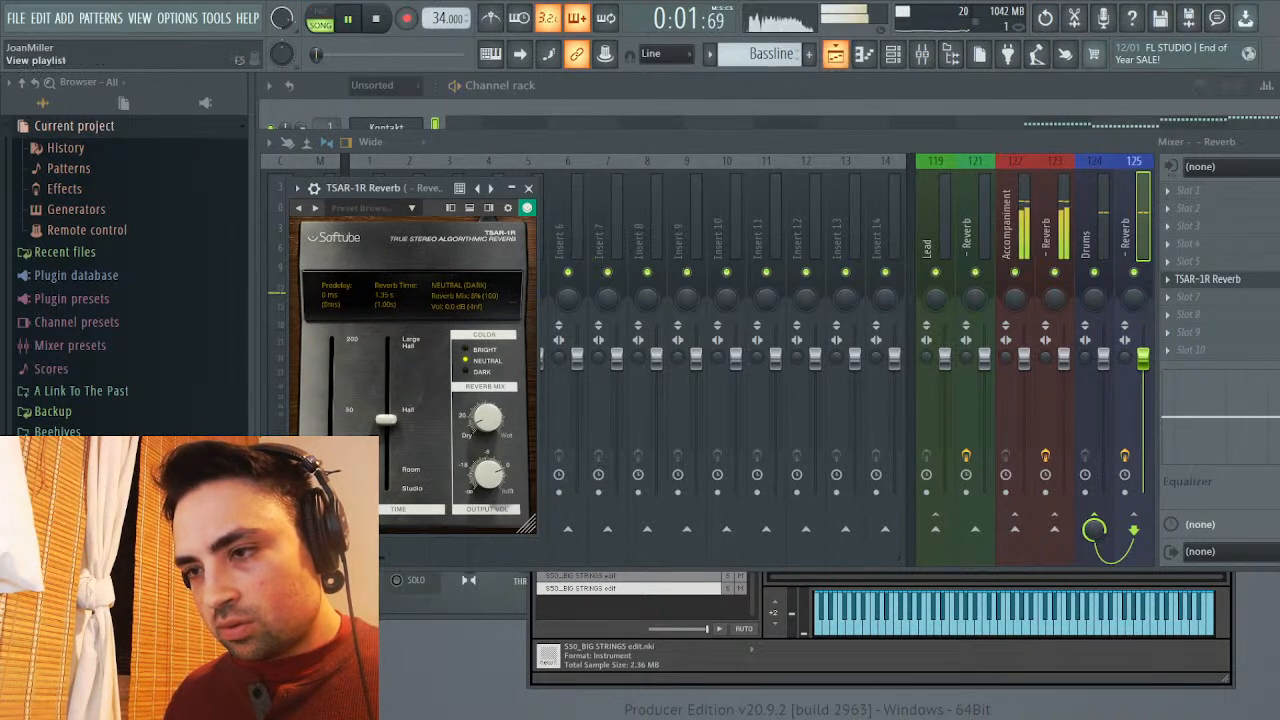
left_click(835, 53)
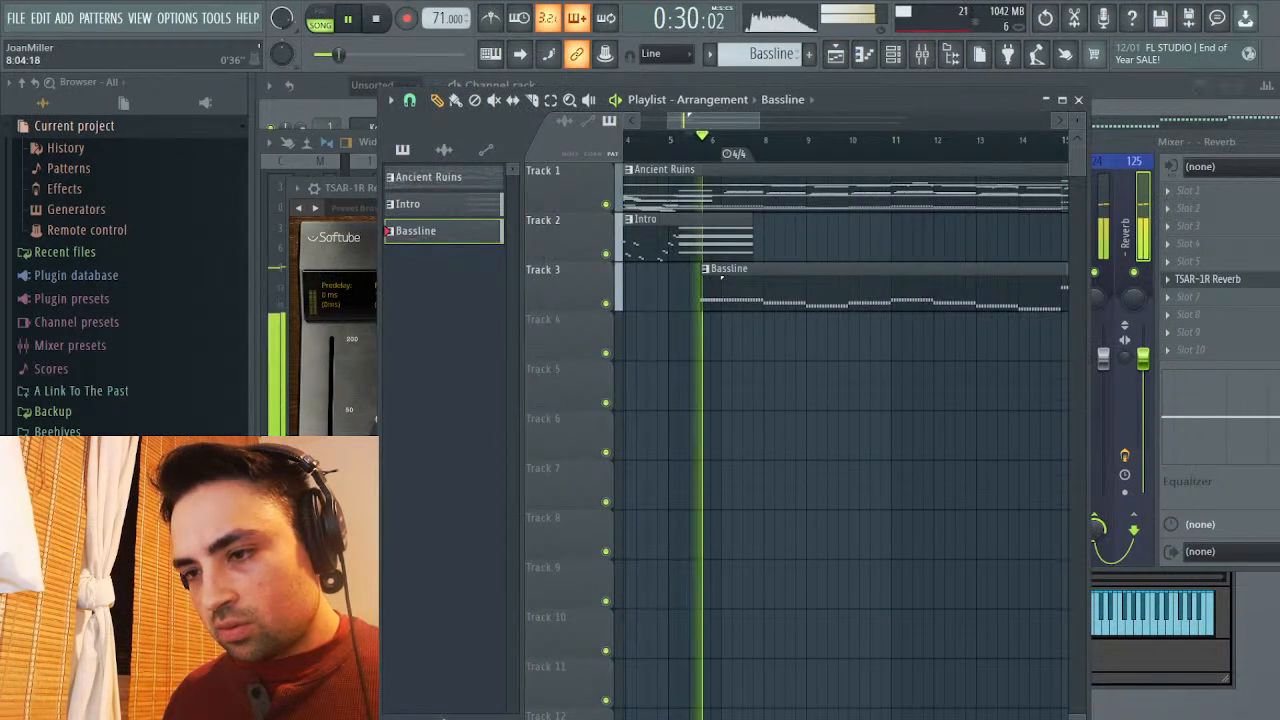
left_click(1078, 99)
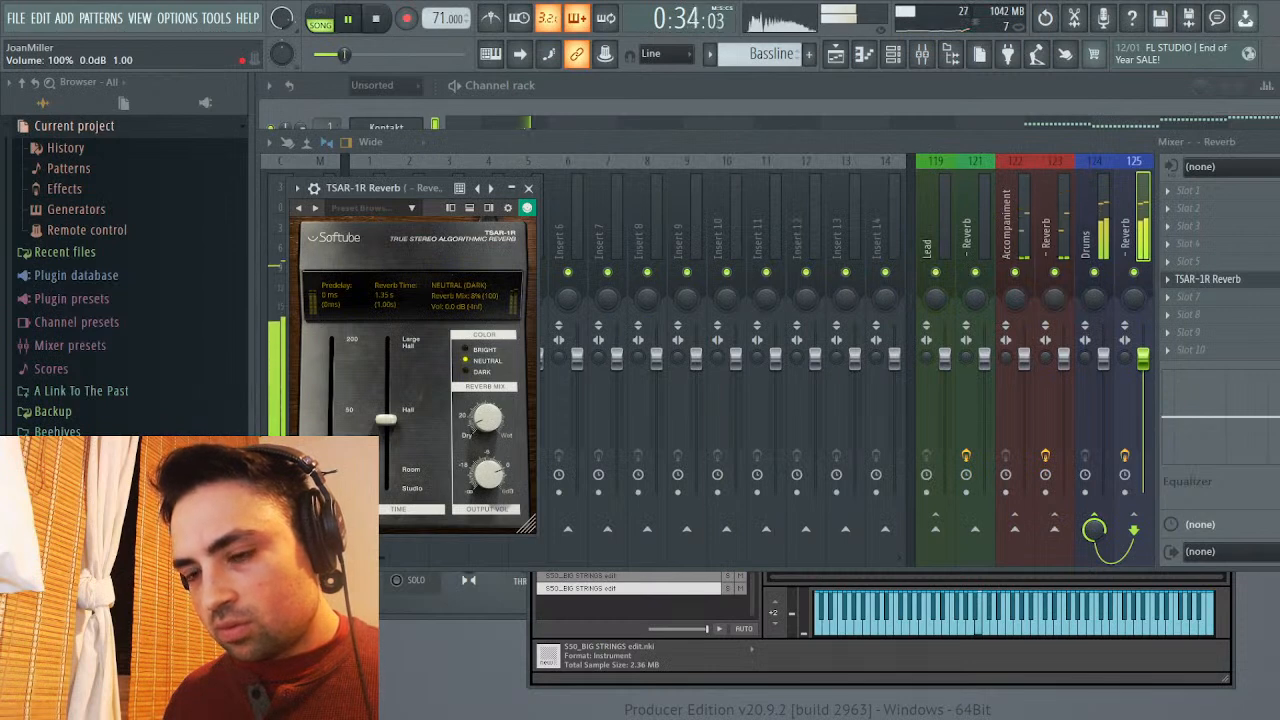
Try a 12% mix on the TSAR-1R reverb, return it to 8% during playback, and close the plugin
left_click_drag(487, 418, 487, 424)
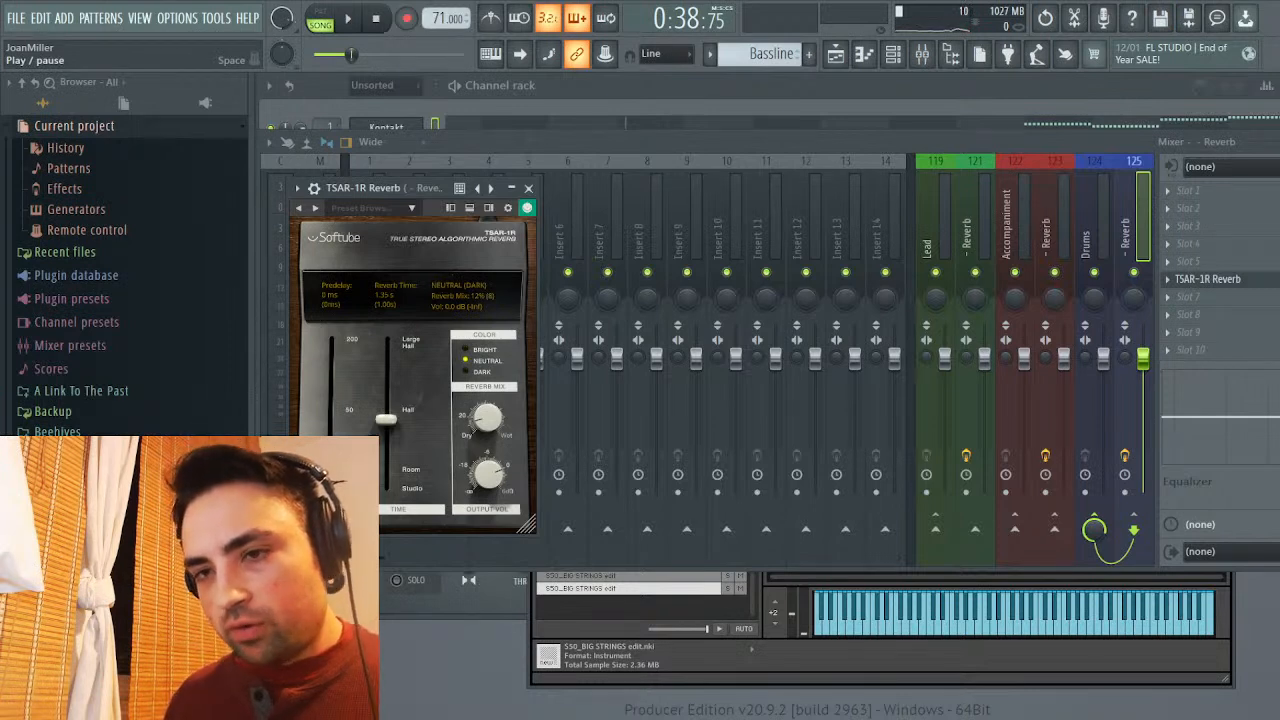
left_click(347, 18)
left_click_drag(487, 418, 487, 428)
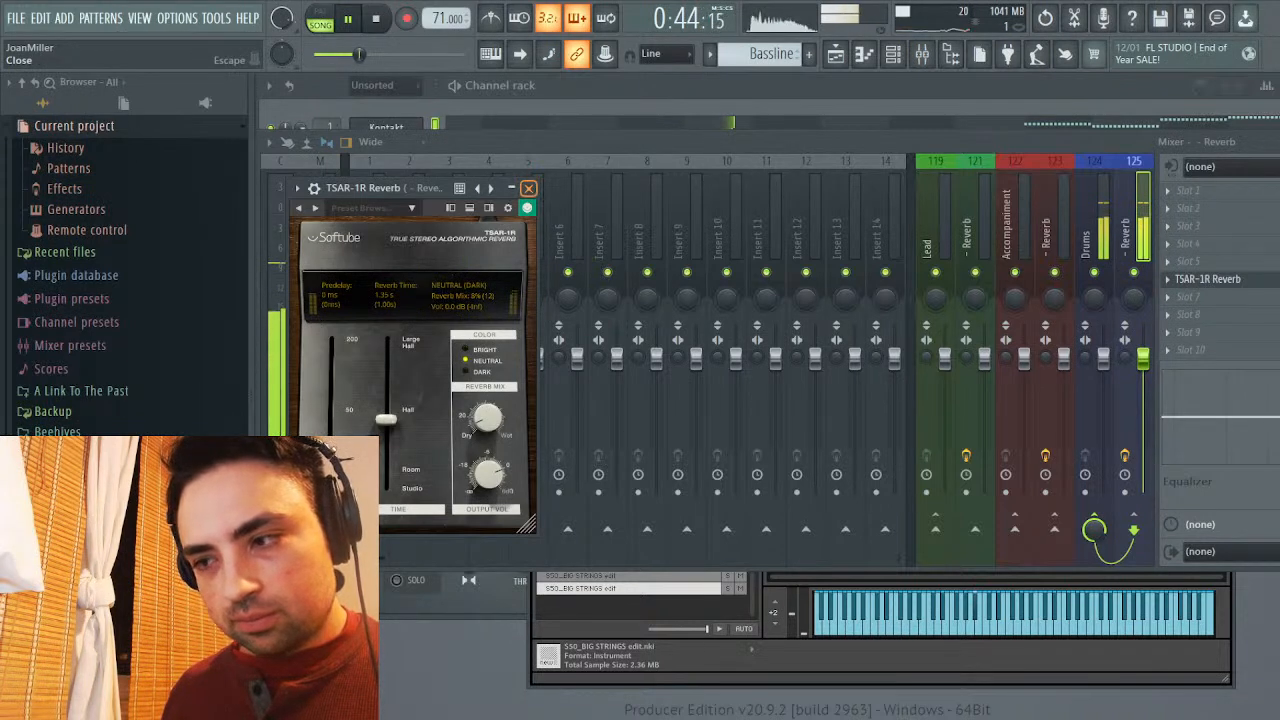
key("Escape")
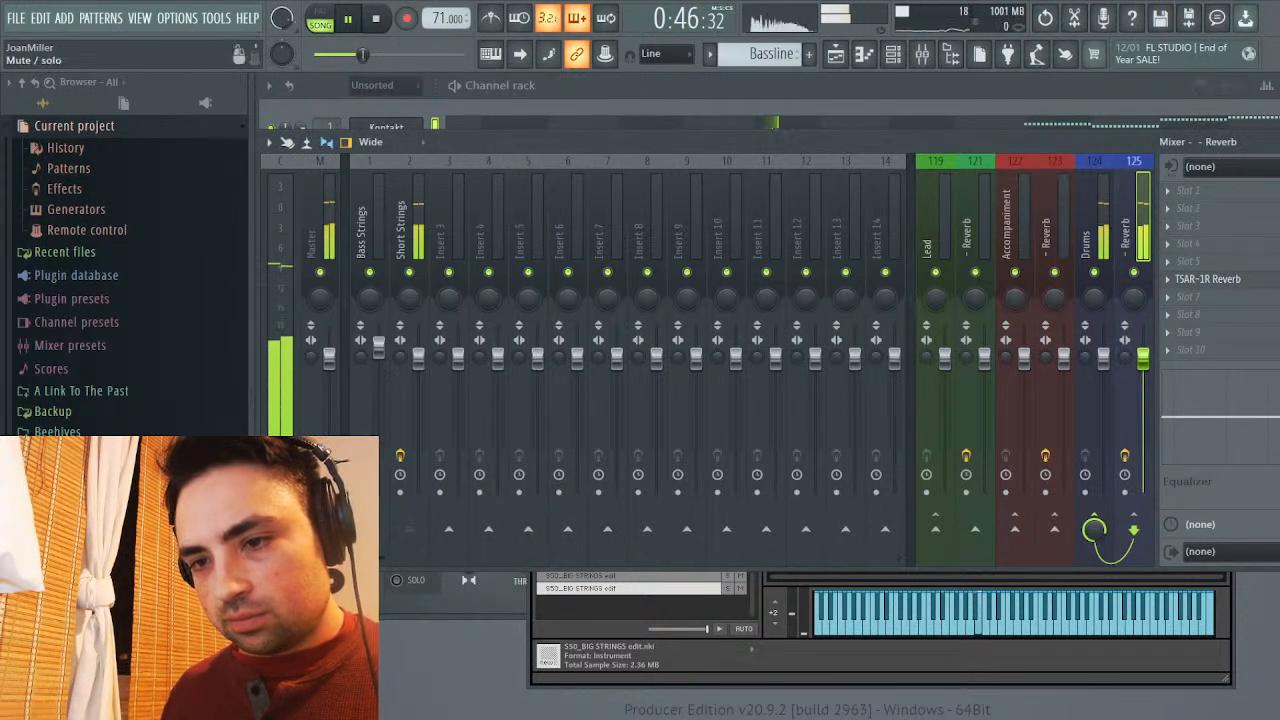
key("space")
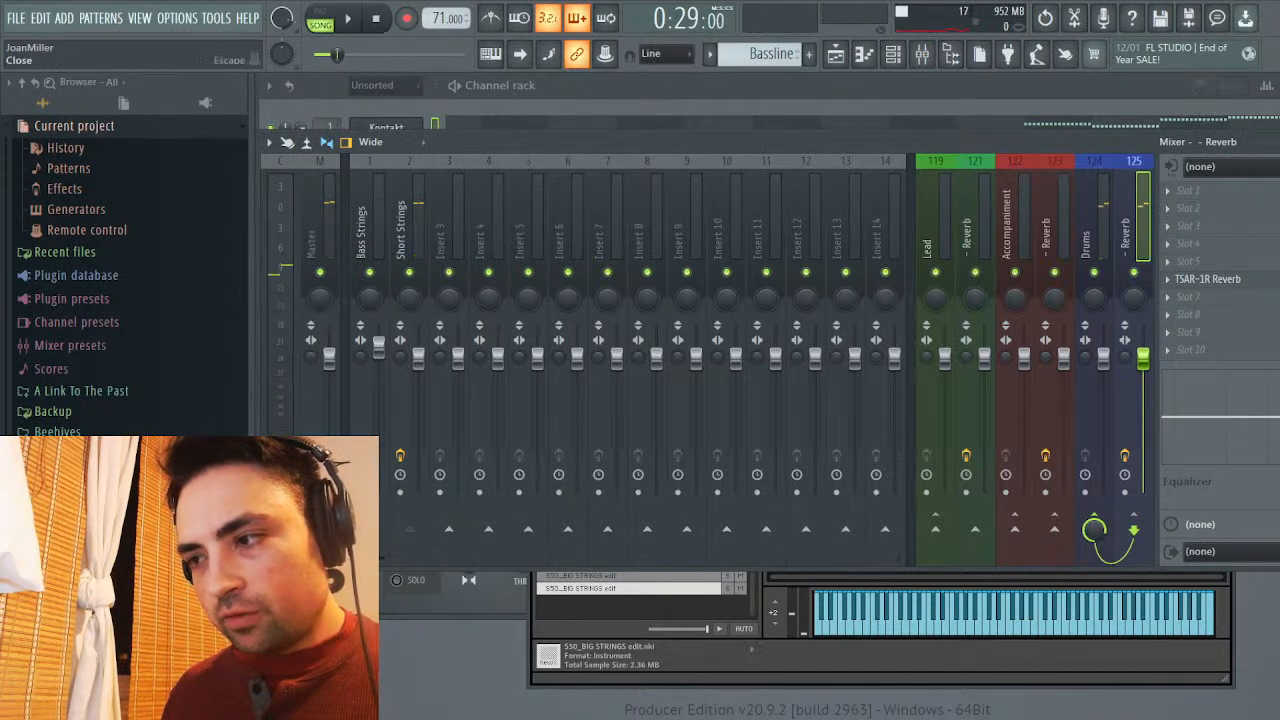
Examine the Track 1 melody of Ancient Ruins in the piano roll, selecting its notes from about bar 6 to bar 18
key("F9")
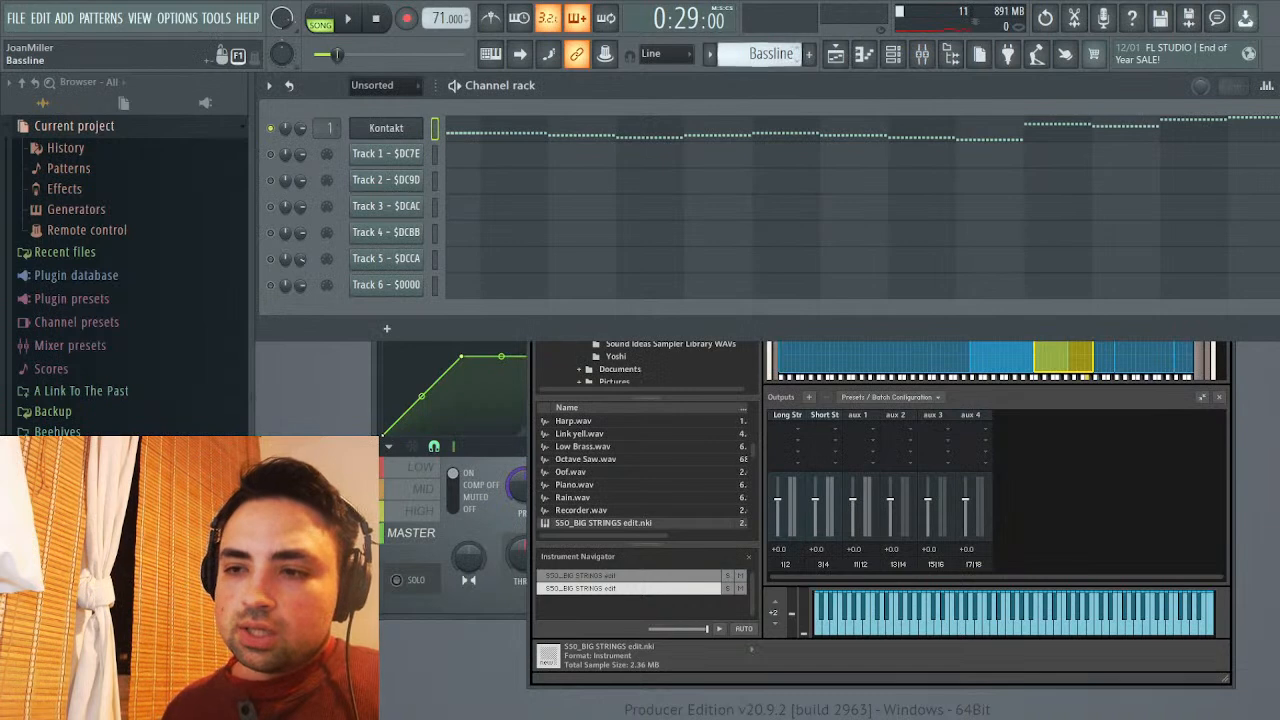
left_click(762, 80)
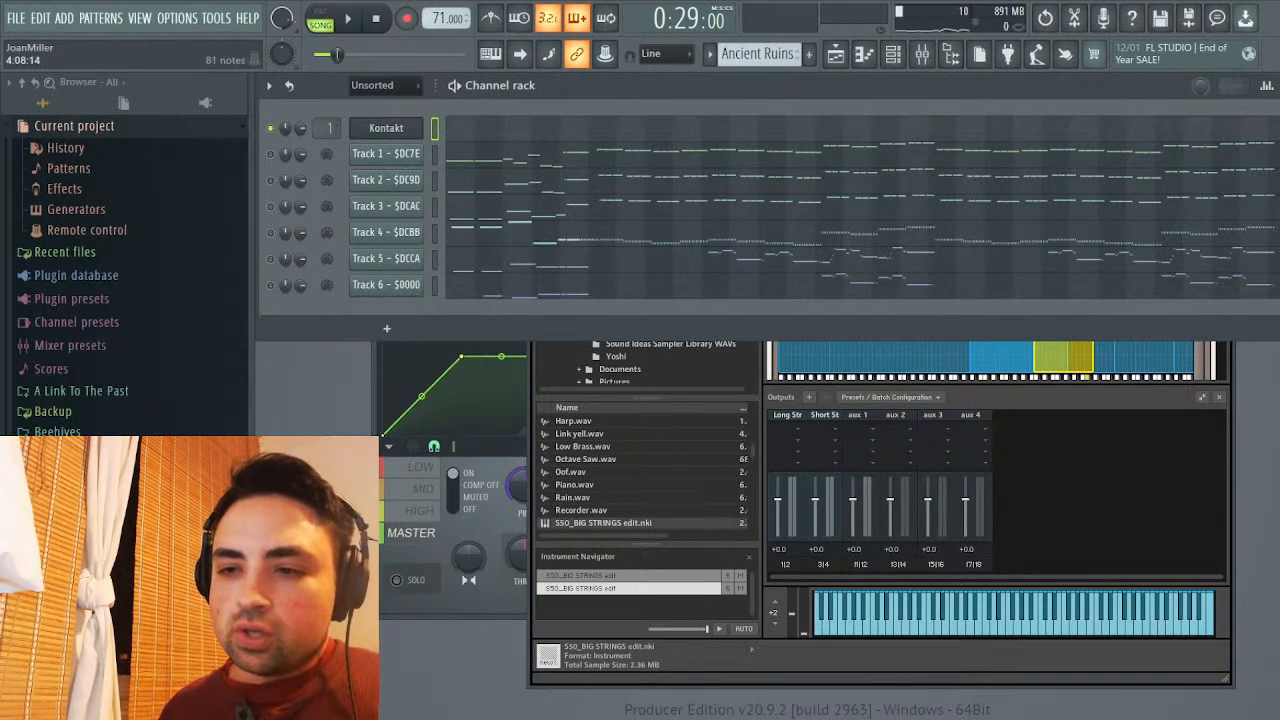
left_click(623, 154)
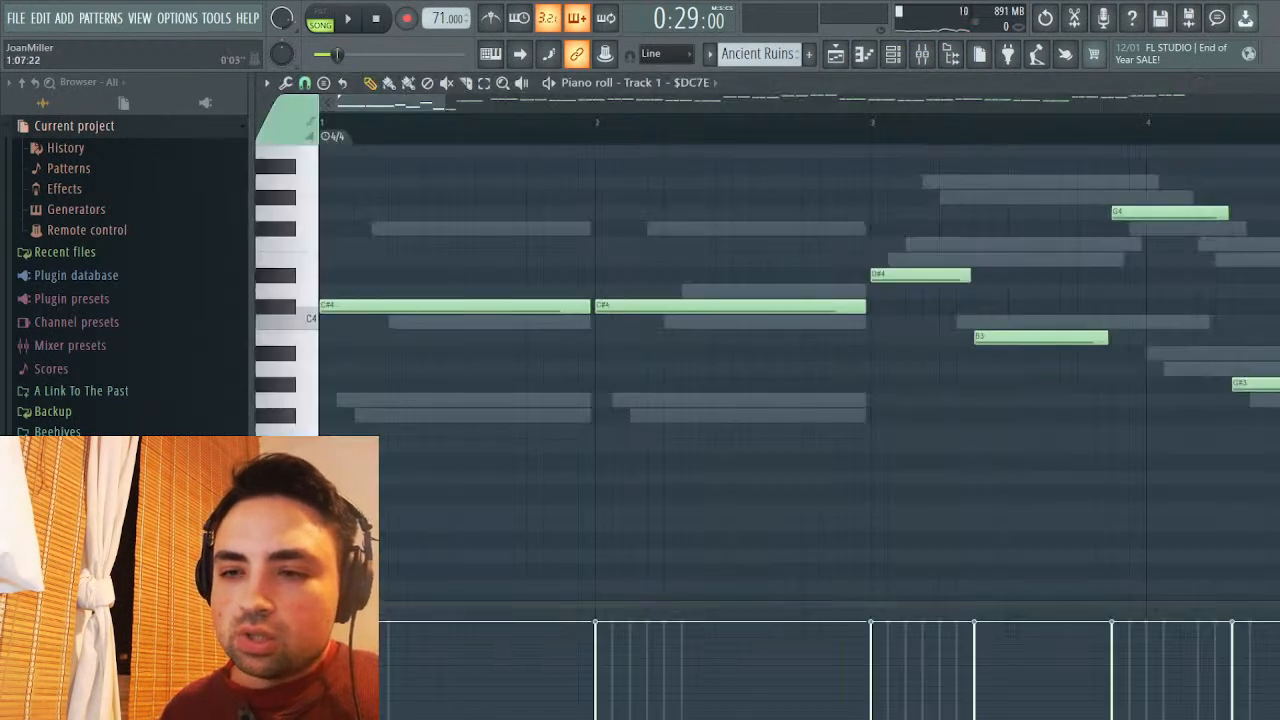
scroll(800, 370, "down", 6, "ctrl")
scroll(800, 370, "up", 5)
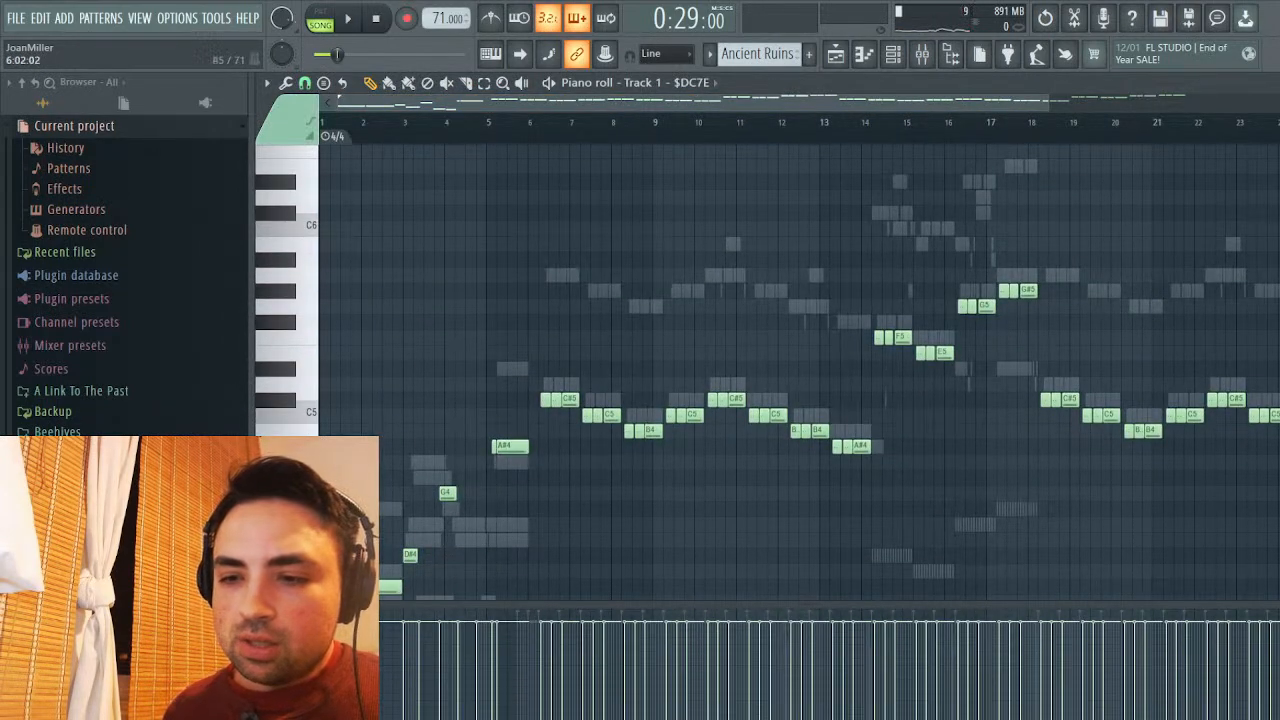
left_click_drag(554, 259, 718, 259)
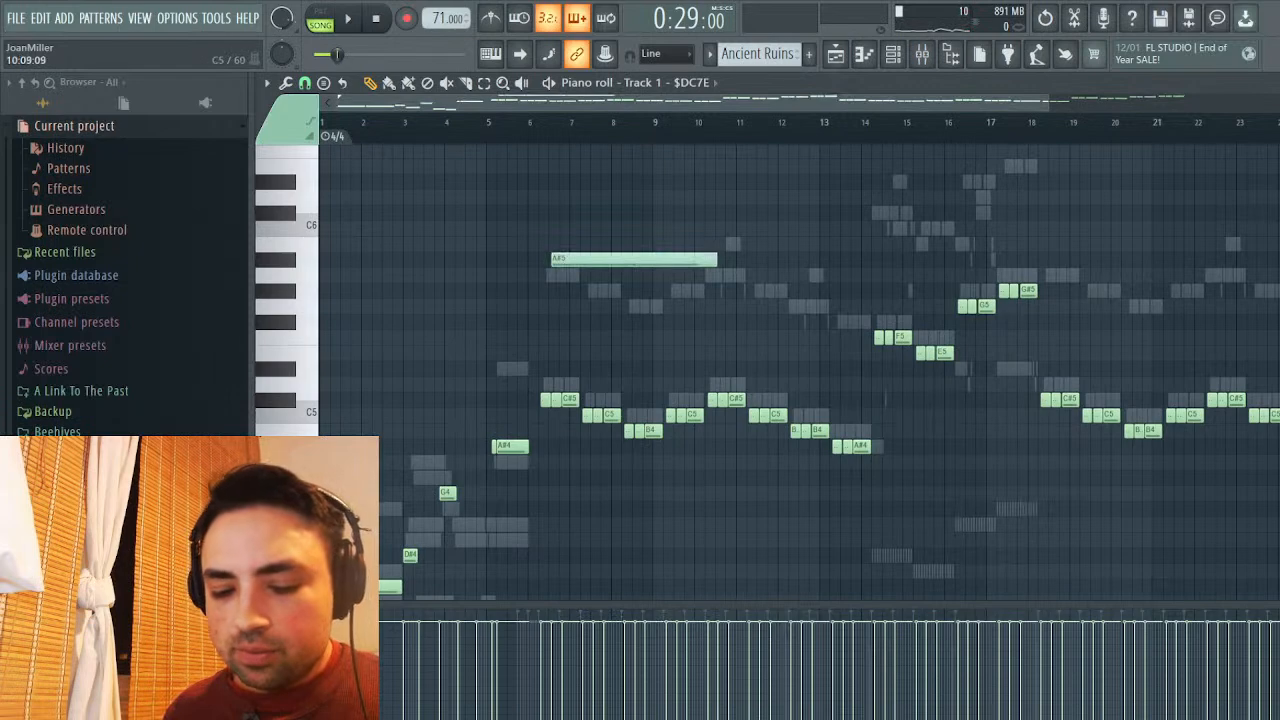
key("ctrl+z")
left_click_drag(538, 220, 922, 530)
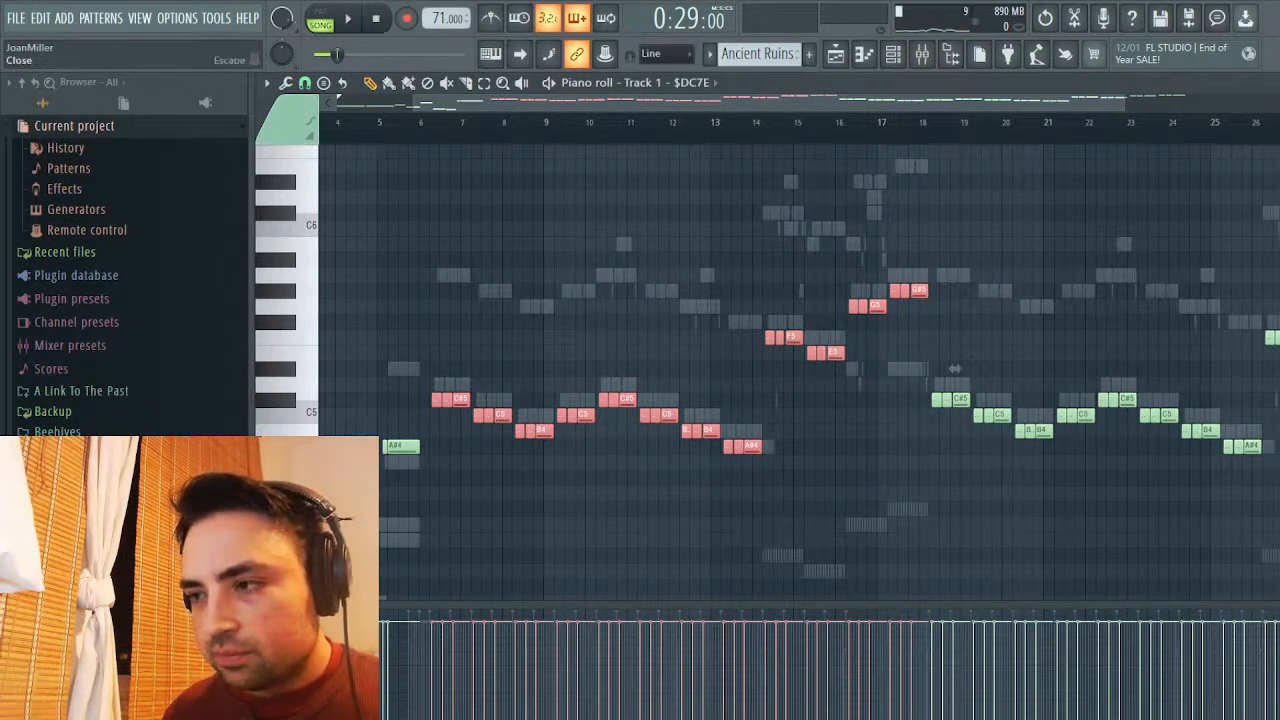
key("Escape")
Create a new empty pattern named Arpeggios
left_click(809, 54)
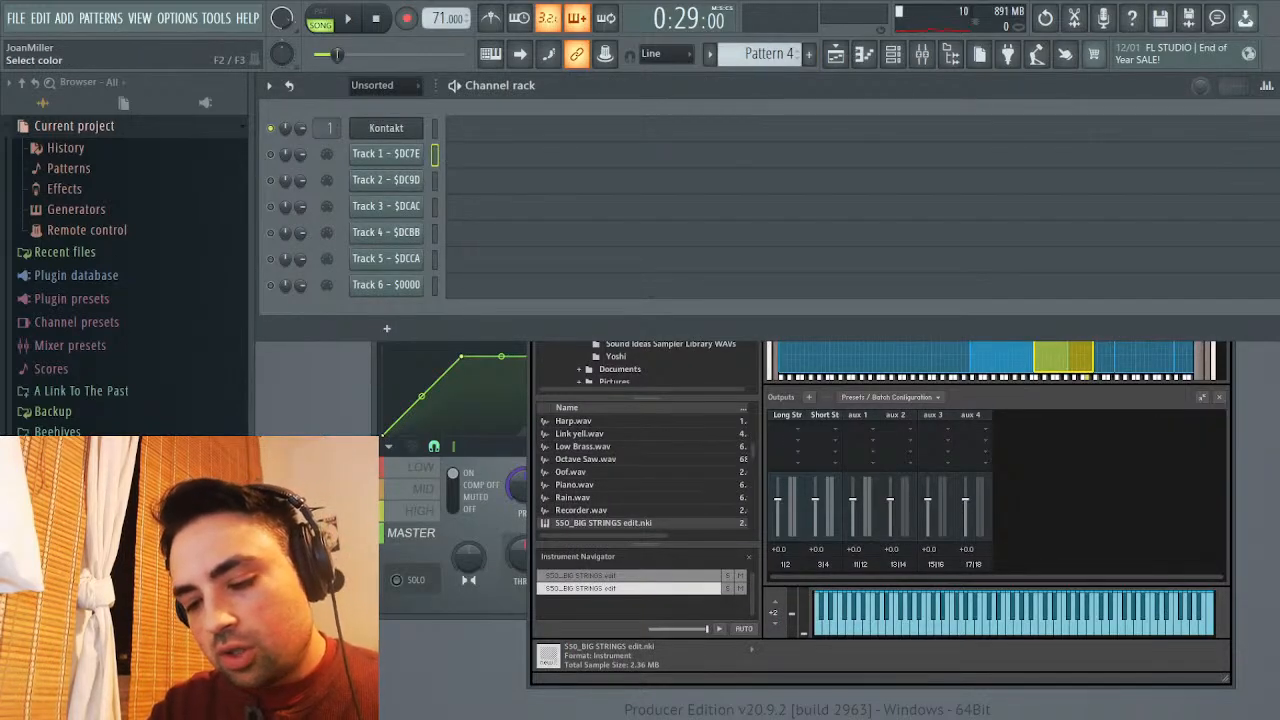
type("Arpeggios")
key("Return")
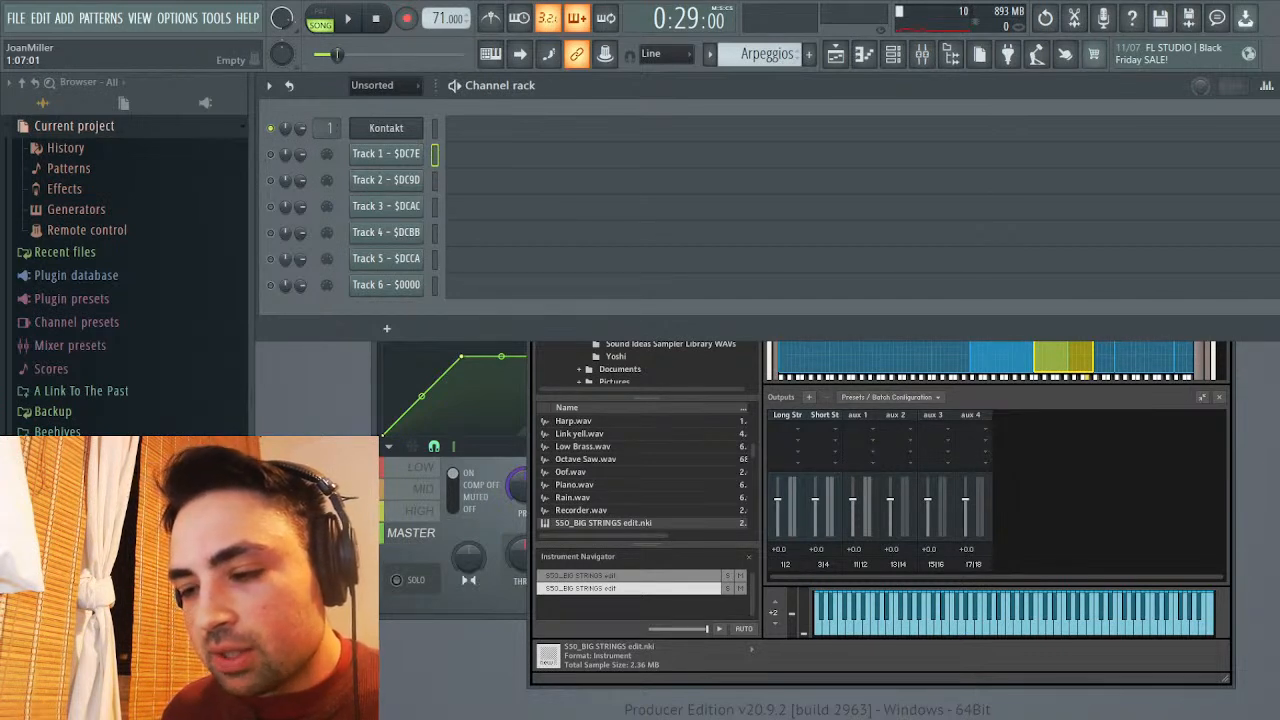
Play the song briefly and check the TSAR-1R settings on the Reverb track of the Drums group
left_click(347, 18)
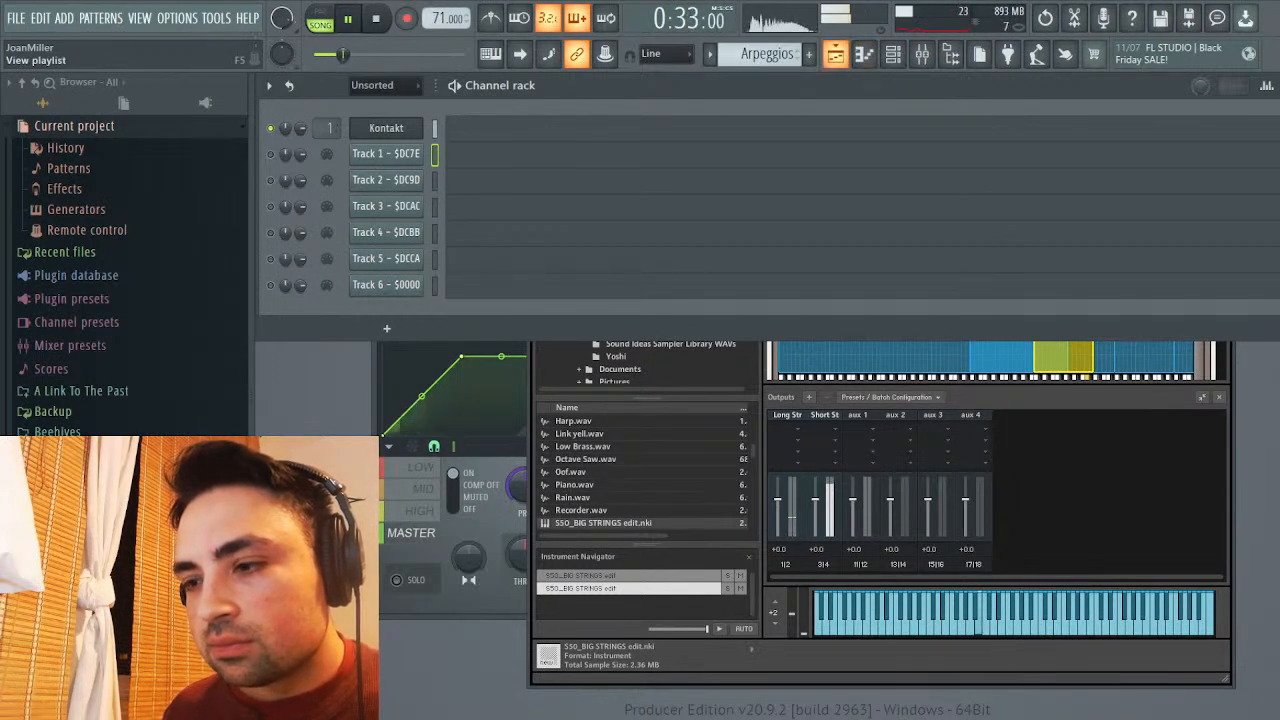
left_click(835, 53)
left_click(835, 53)
key("space")
left_click(921, 53)
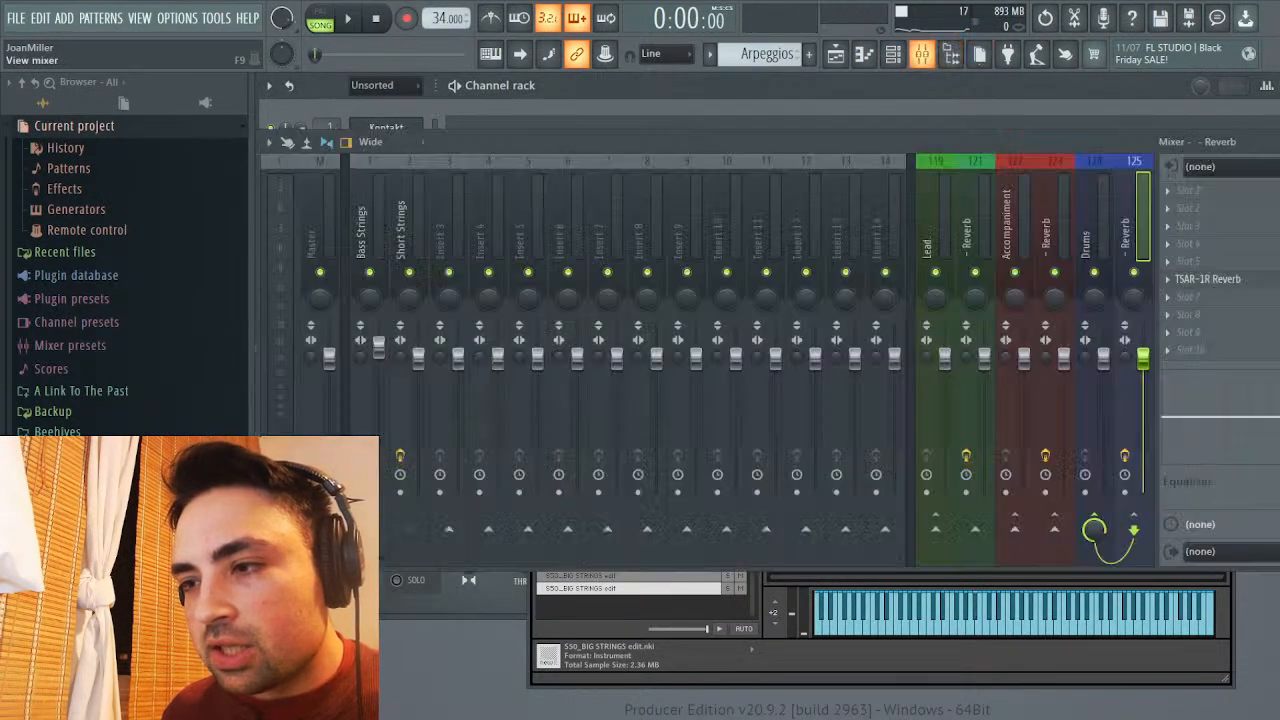
left_click(1208, 279)
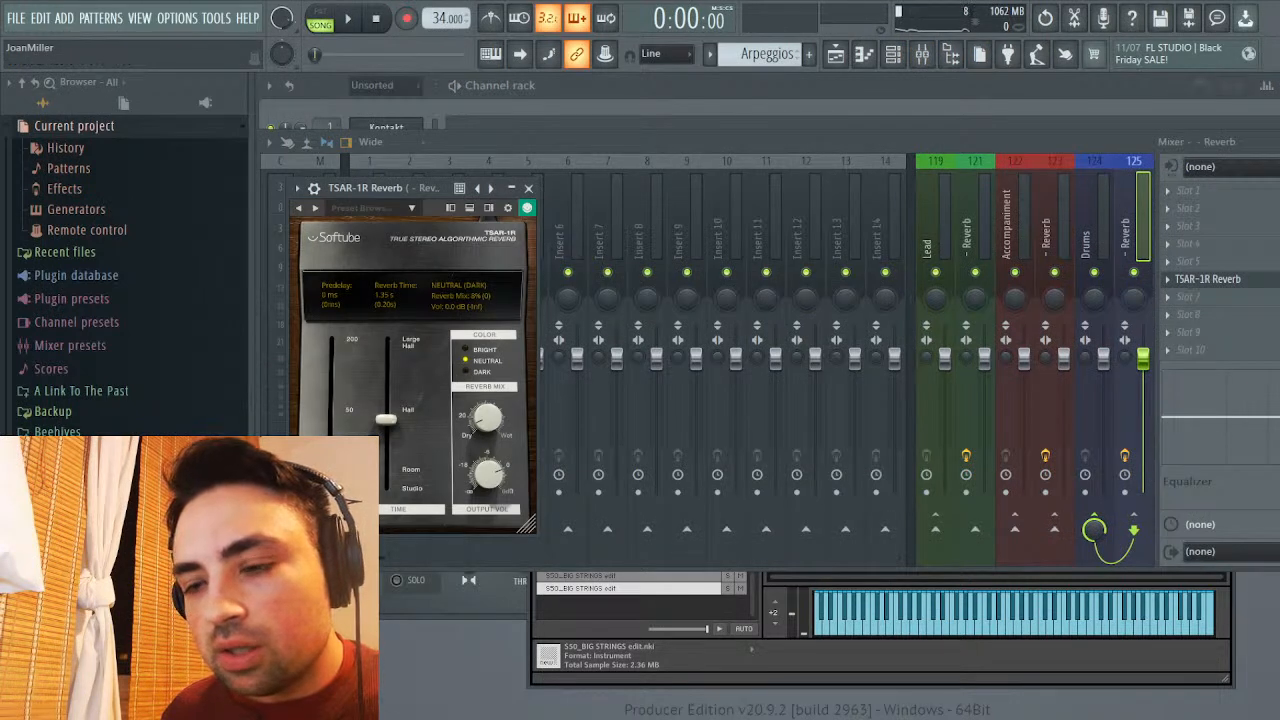
left_click(528, 188)
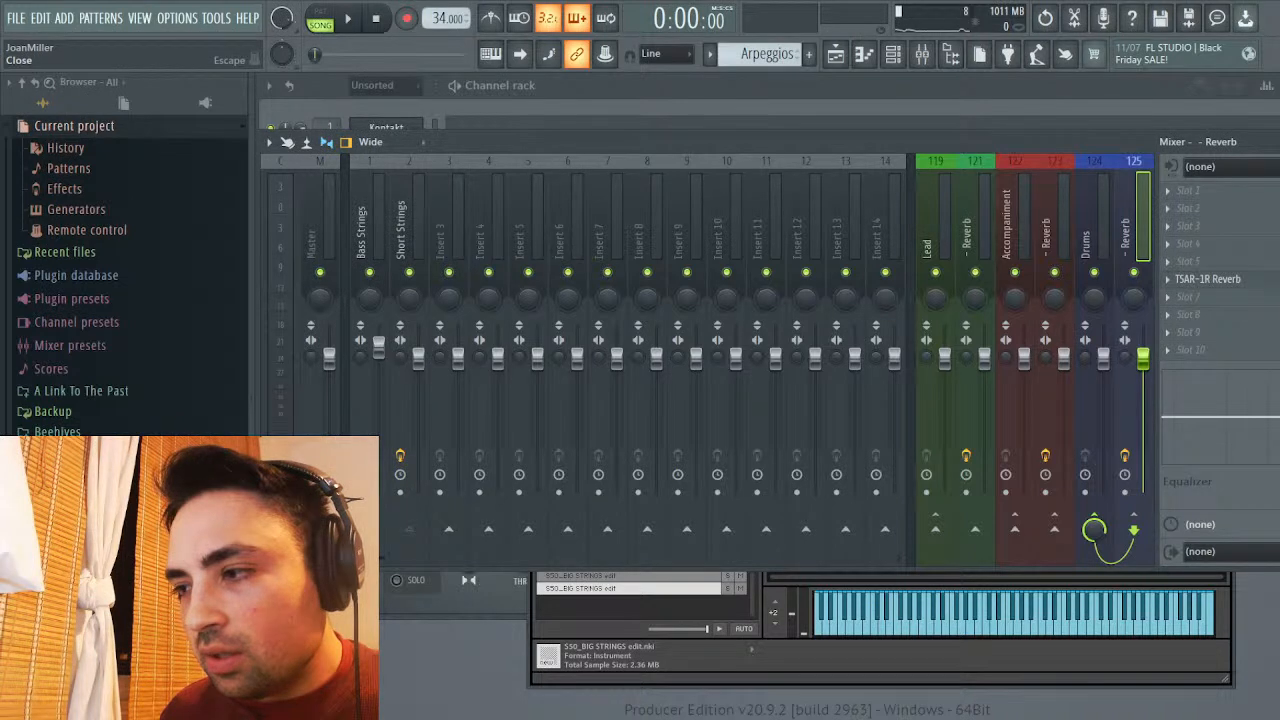
Audition the song's opening twice, bringing up the Kontakt instrument between the playbacks
key("F9")
left_click(347, 18)
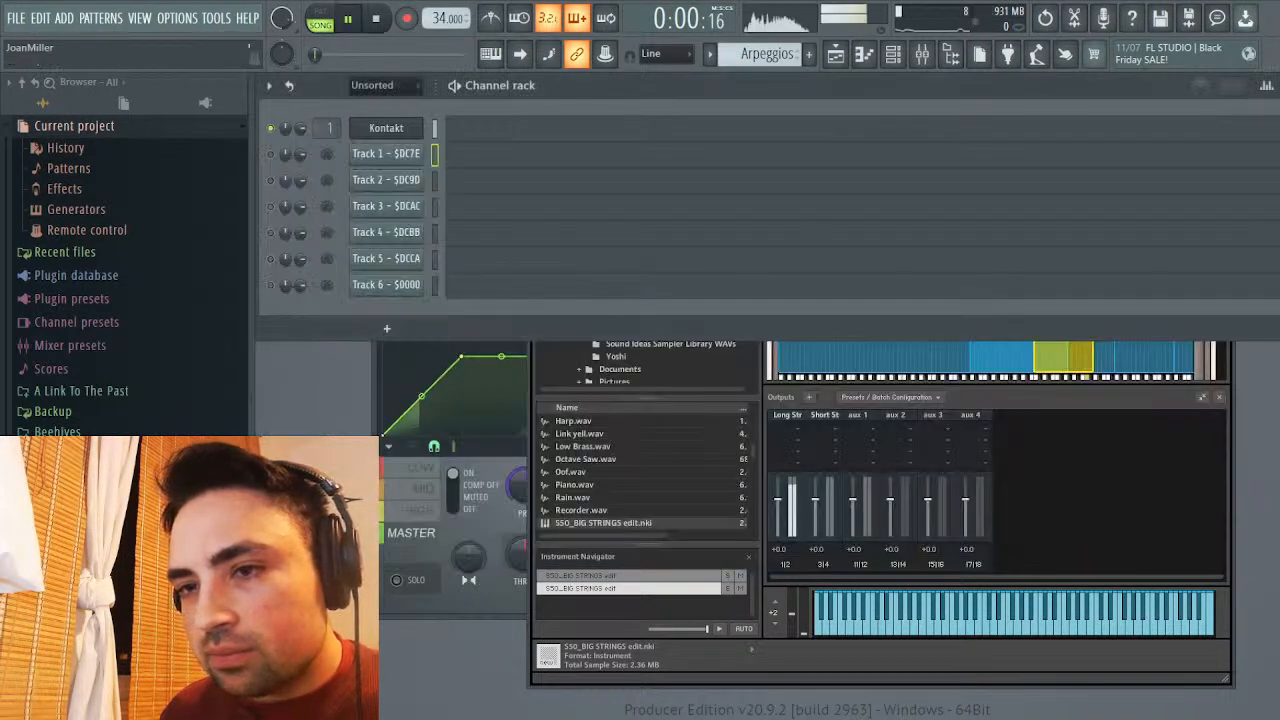
left_click(375, 18)
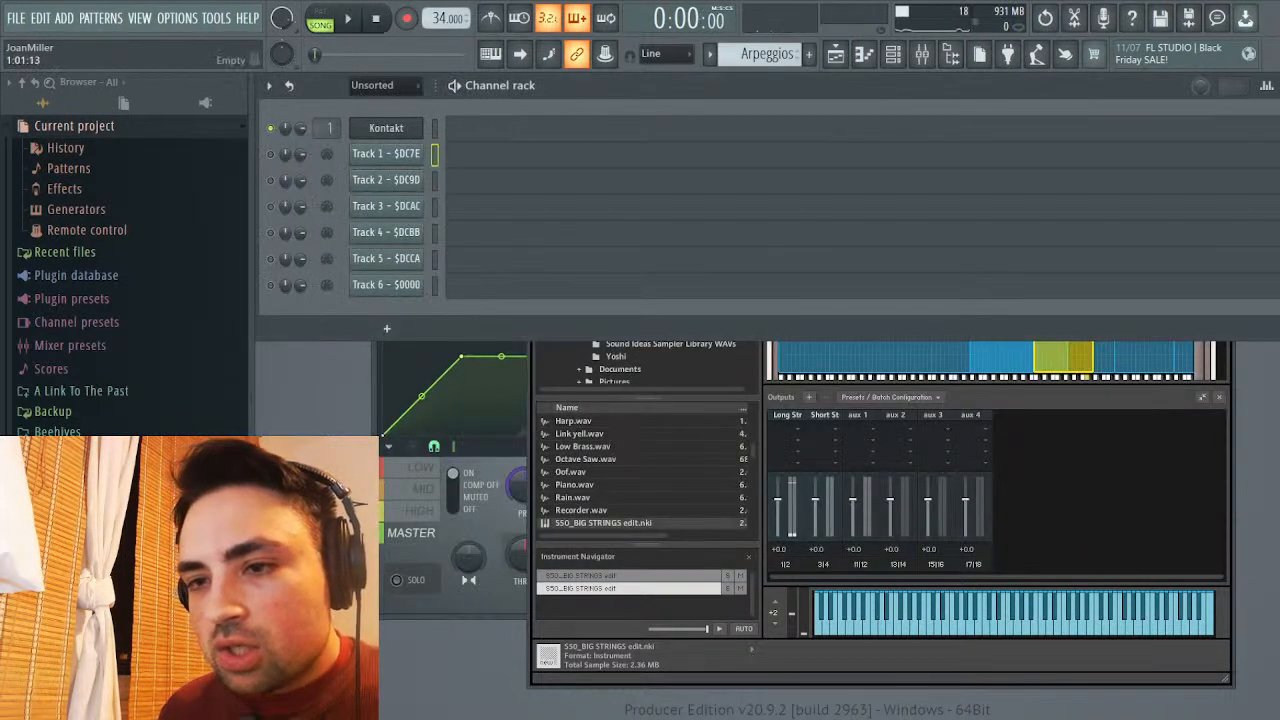
left_click(386, 128)
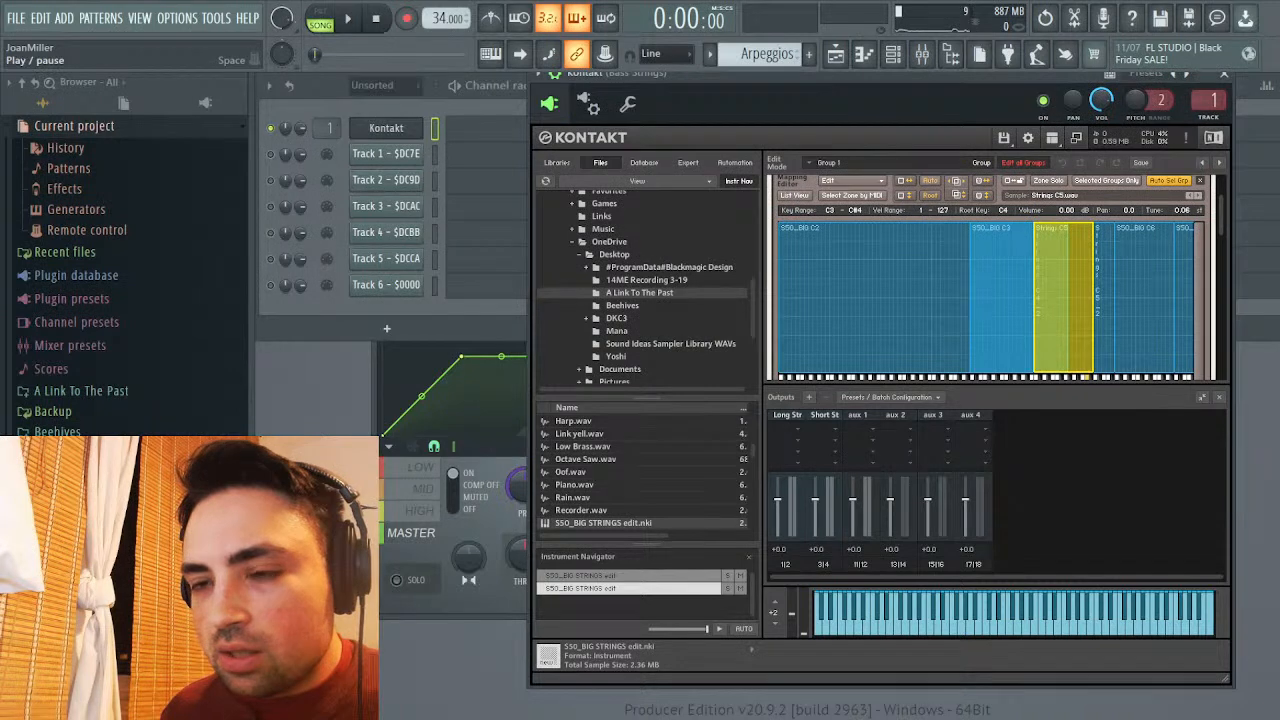
left_click(347, 18)
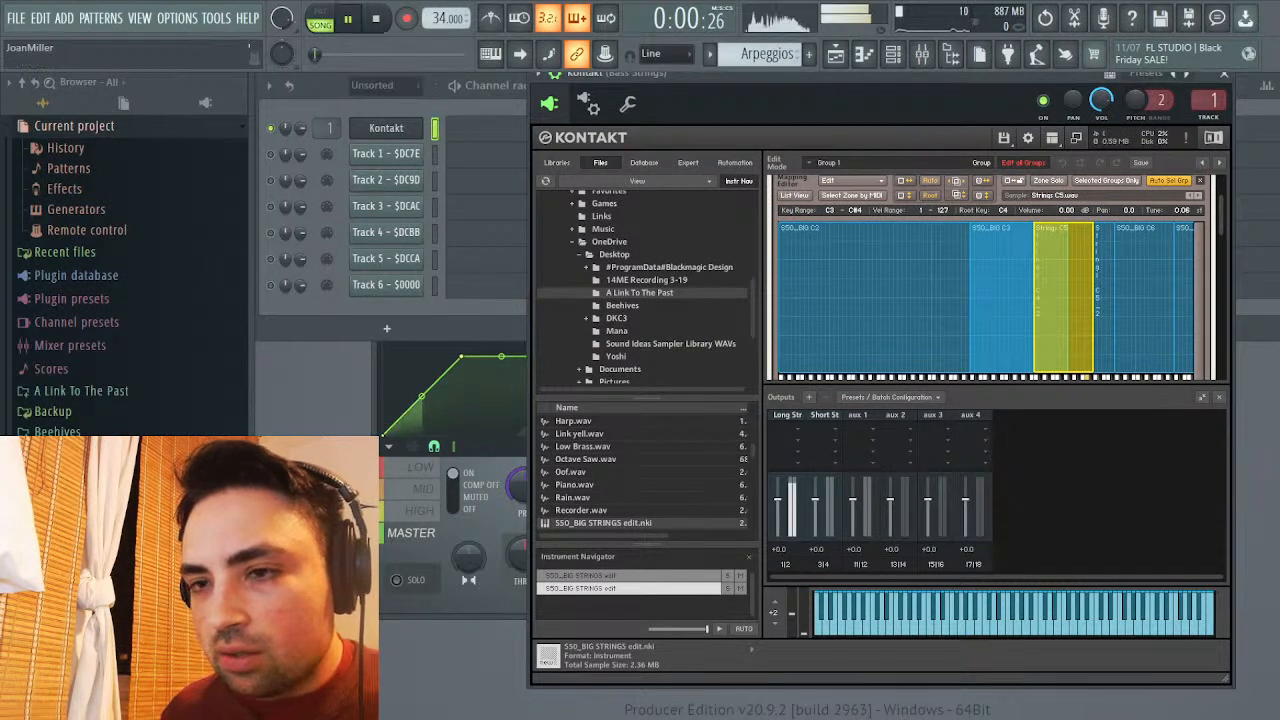
left_click(375, 18)
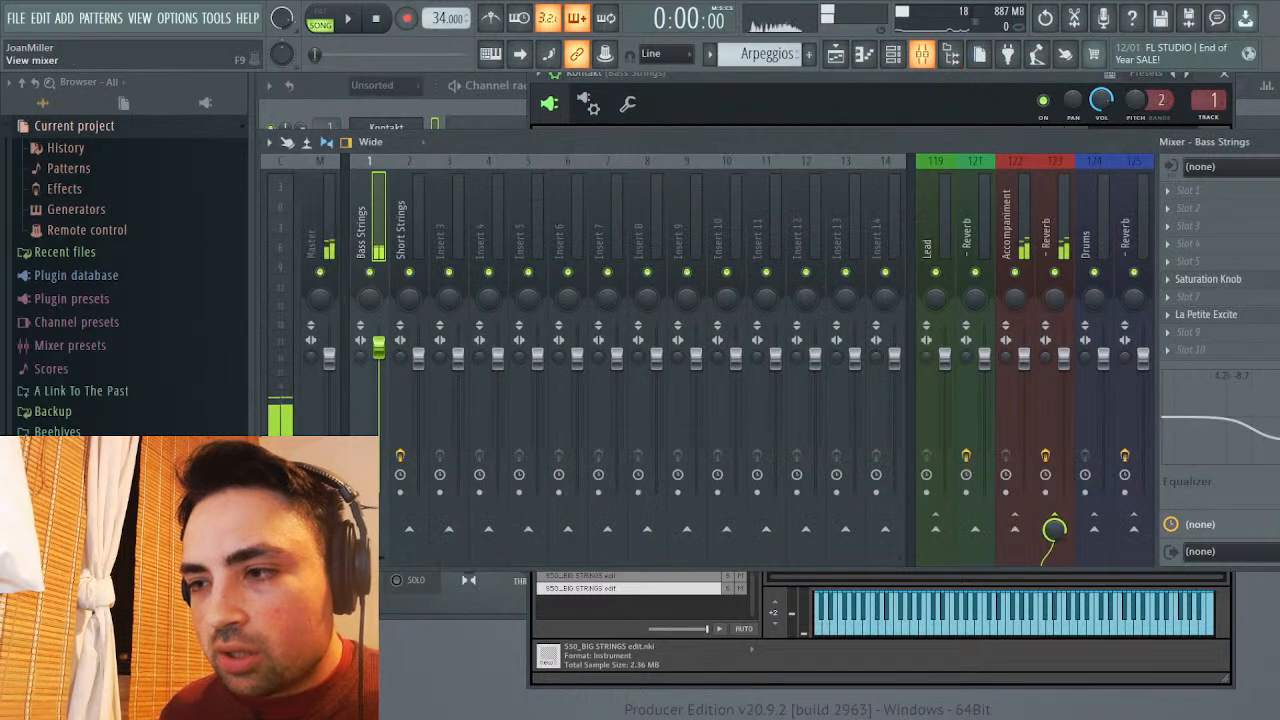
Select the Short Strings mixer track and audition the song from around bar 8 of the playlist
left_click(893, 54)
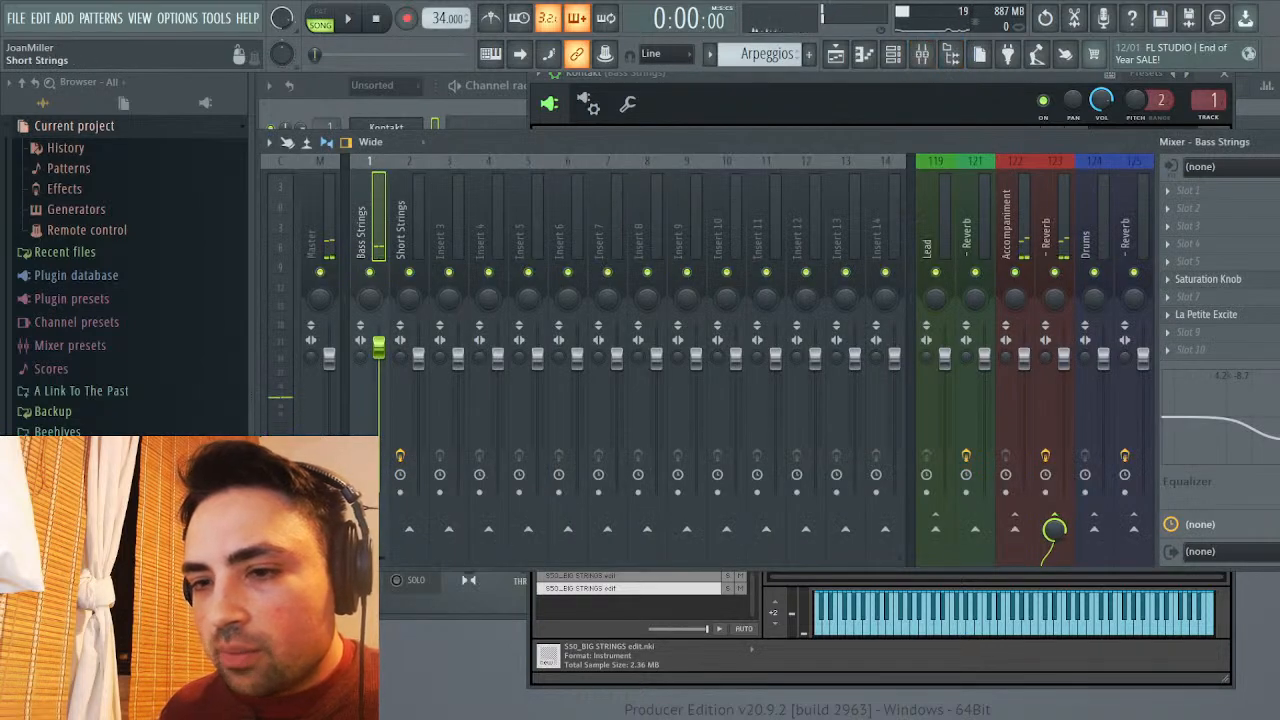
left_click(401, 220)
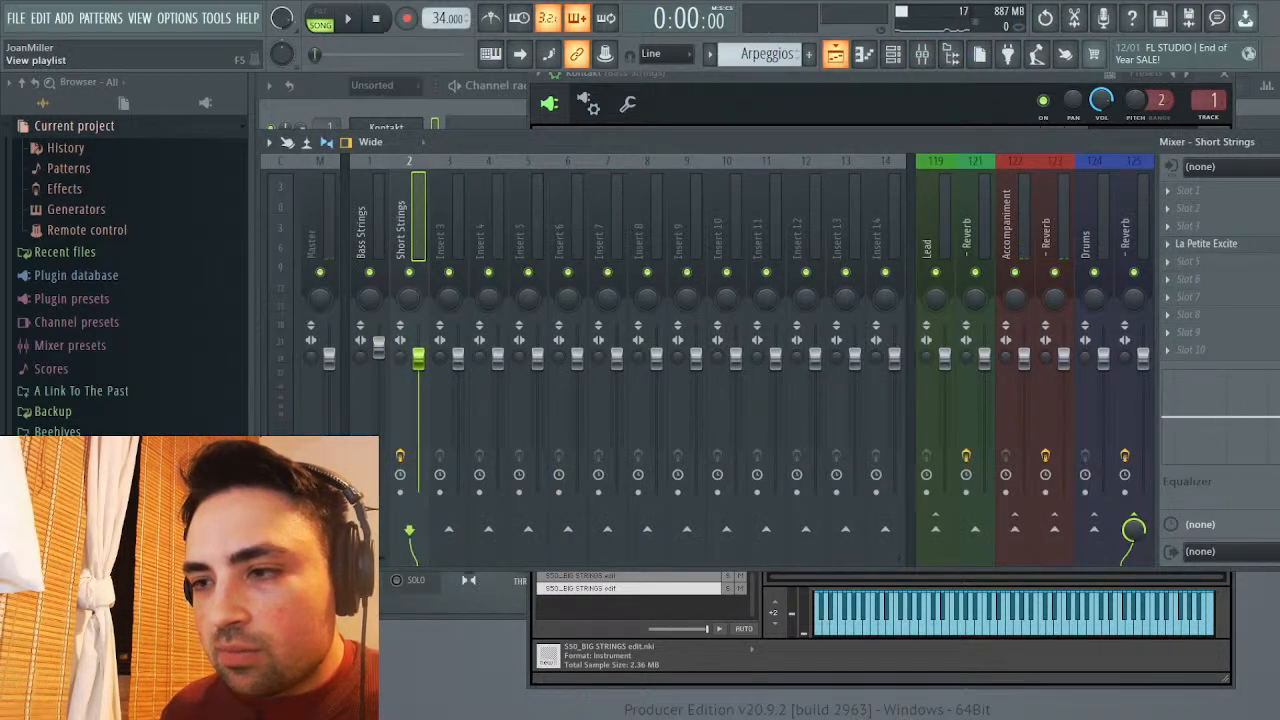
key("F5")
left_click(763, 137)
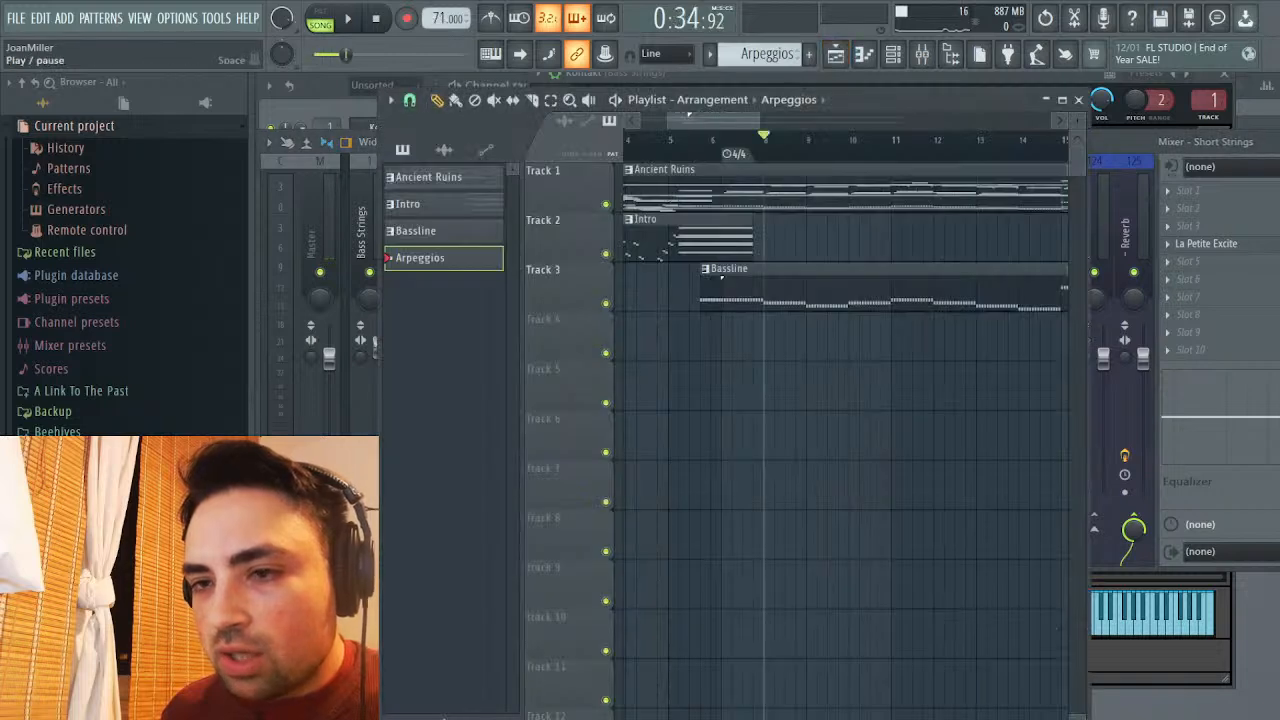
key("space")
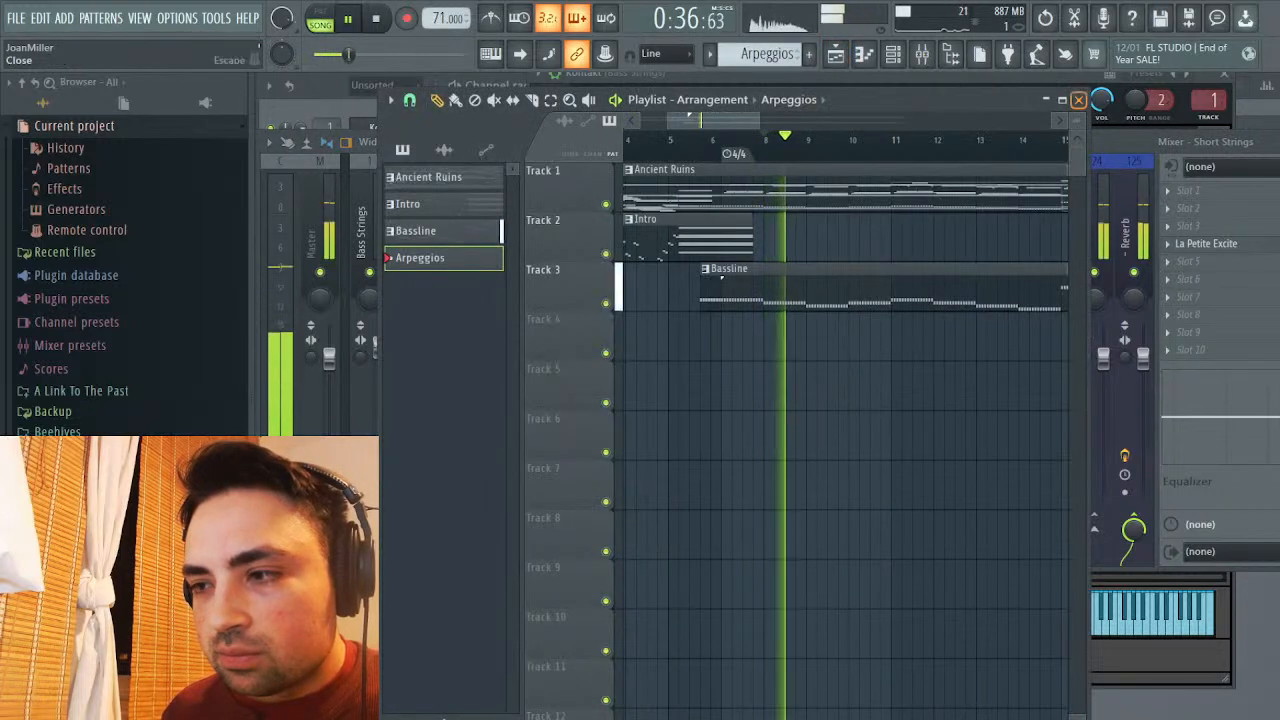
key("F5")
key("space")
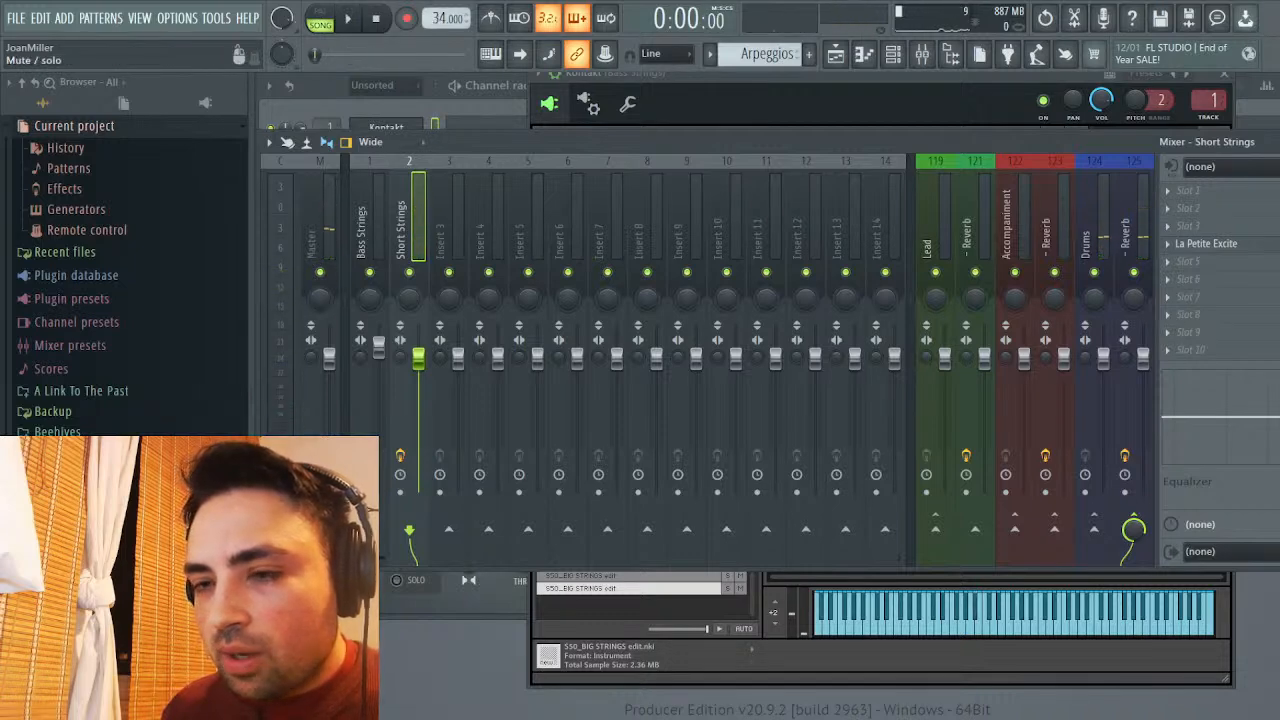
Select the Bass Strings mixer track and audition the opening seconds of the song
left_click(370, 220)
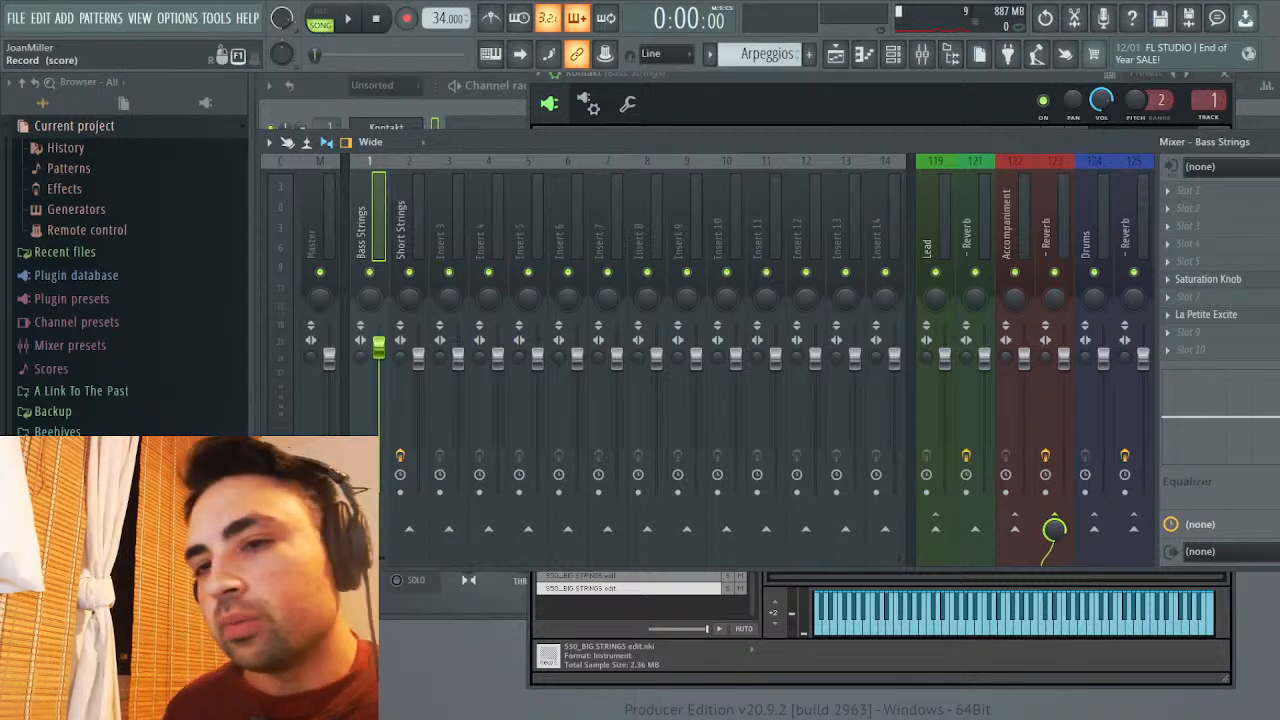
key("space")
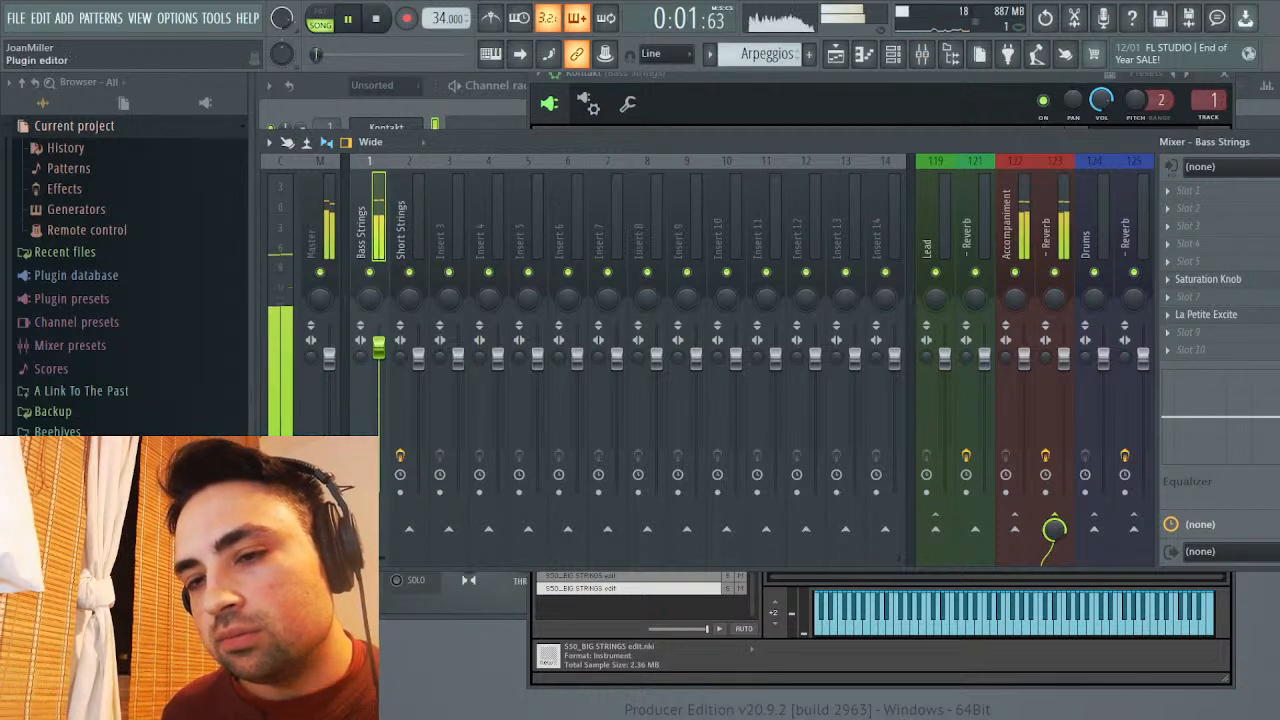
key("Escape")
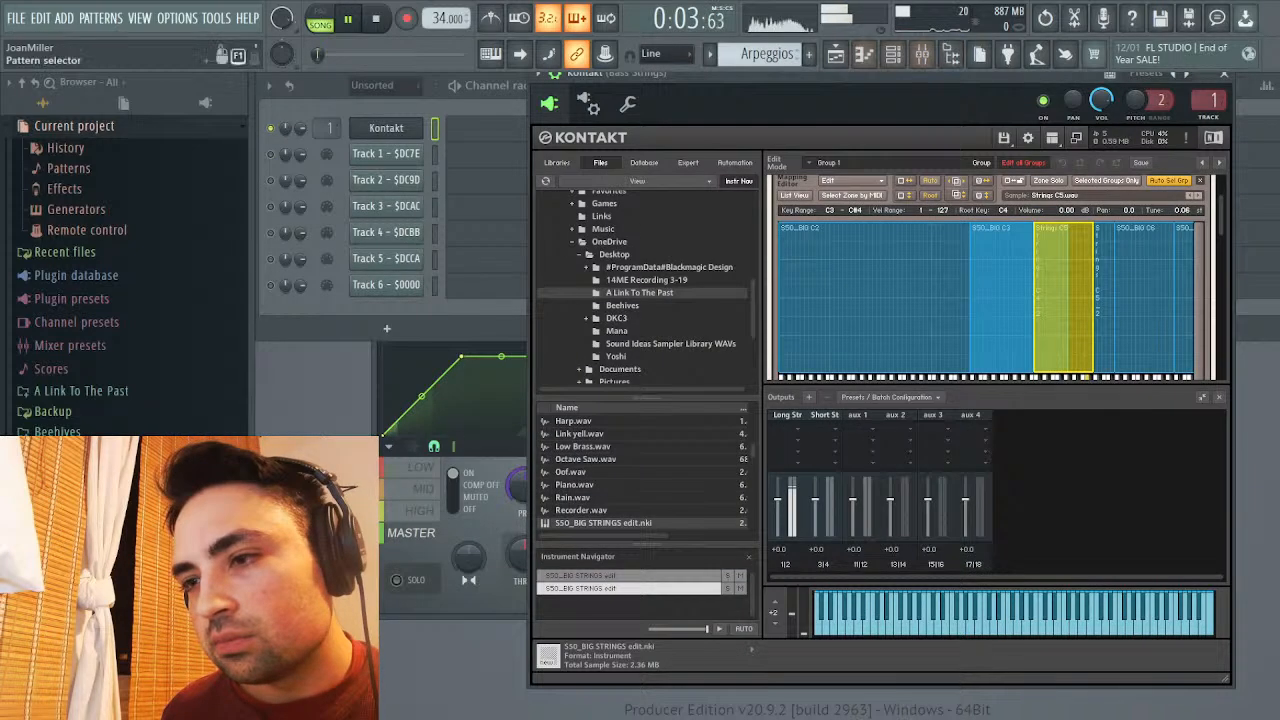
key("space")
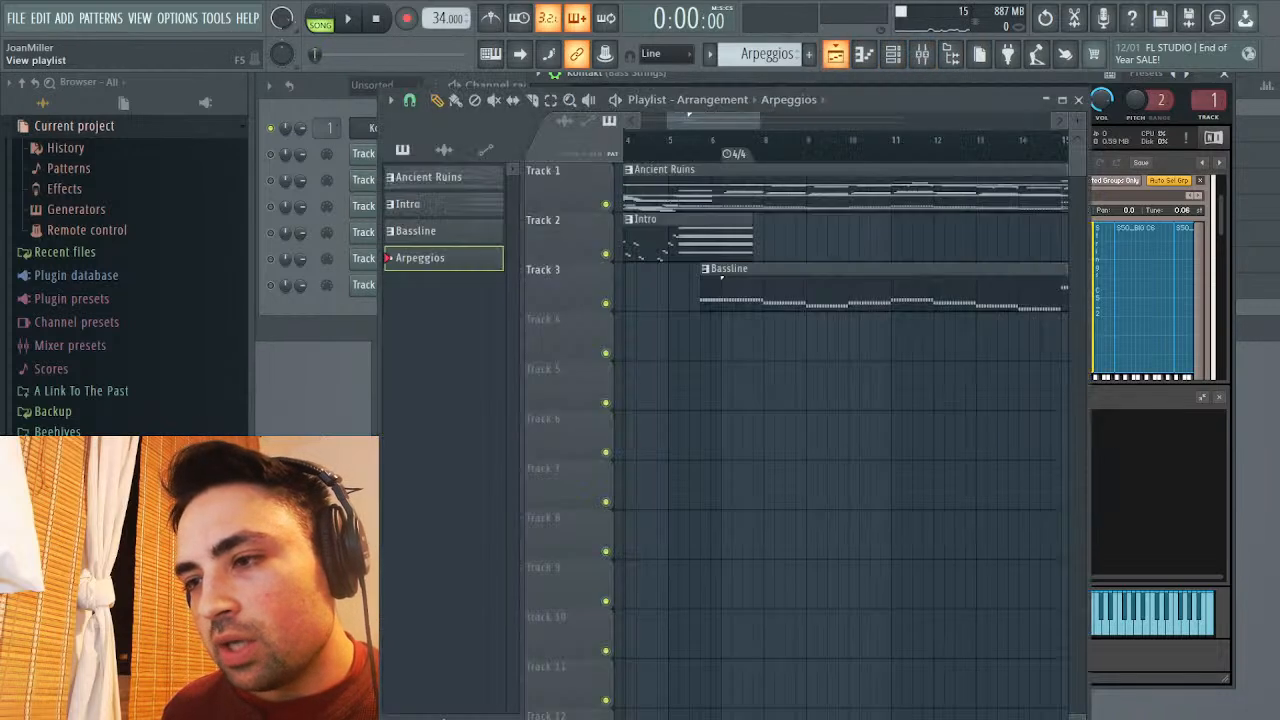
Check where the Intro ends and the Bassline begins in the playlist arrangement
left_click(835, 54)
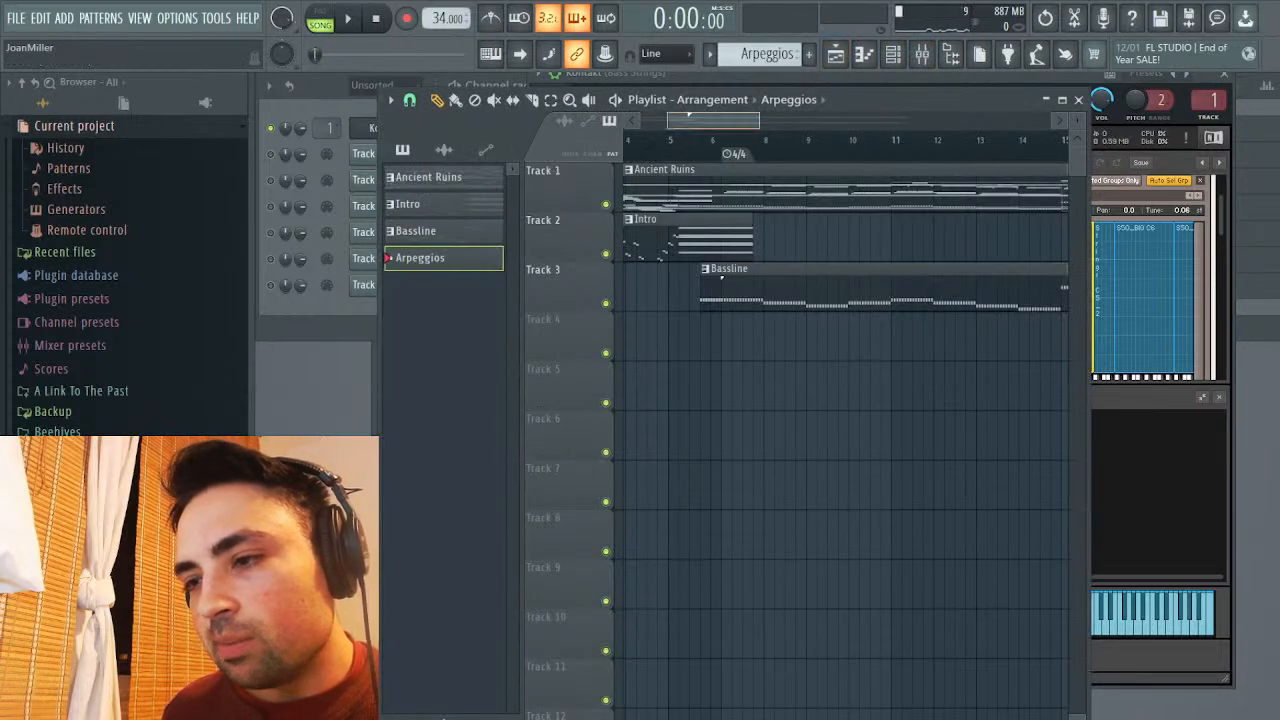
scroll(688, 116, "right", 2)
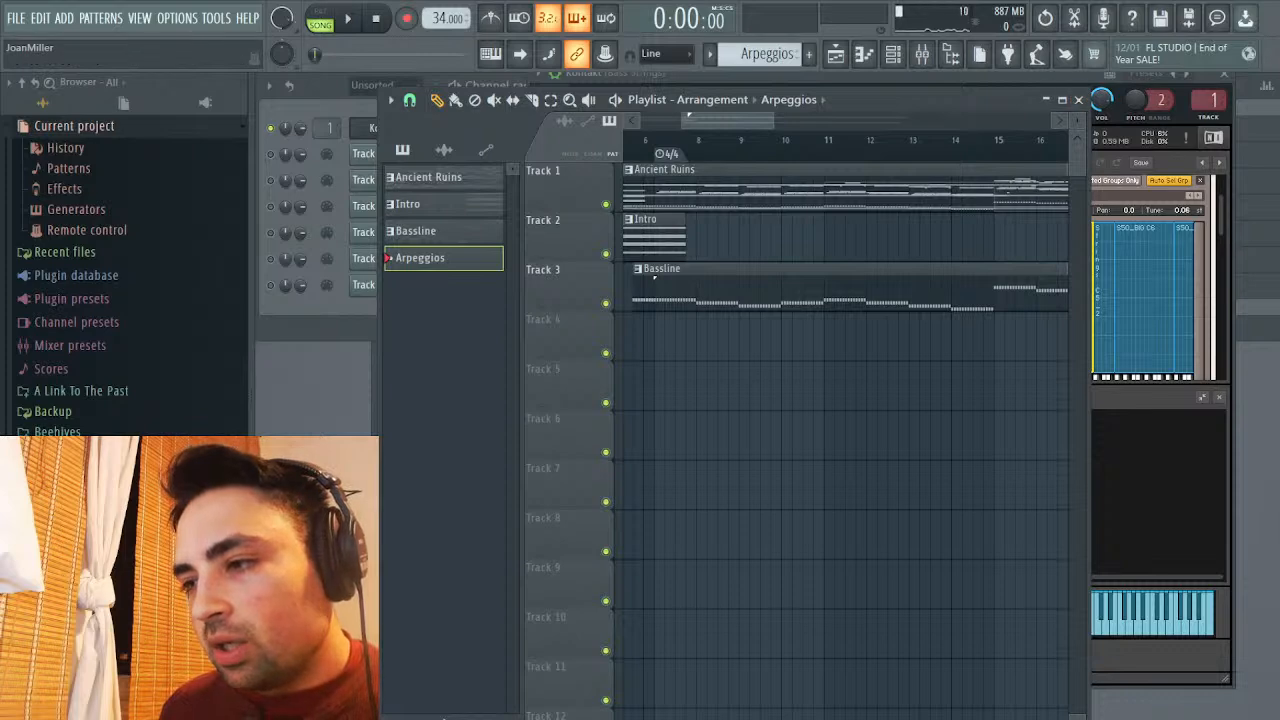
left_click(1078, 100)
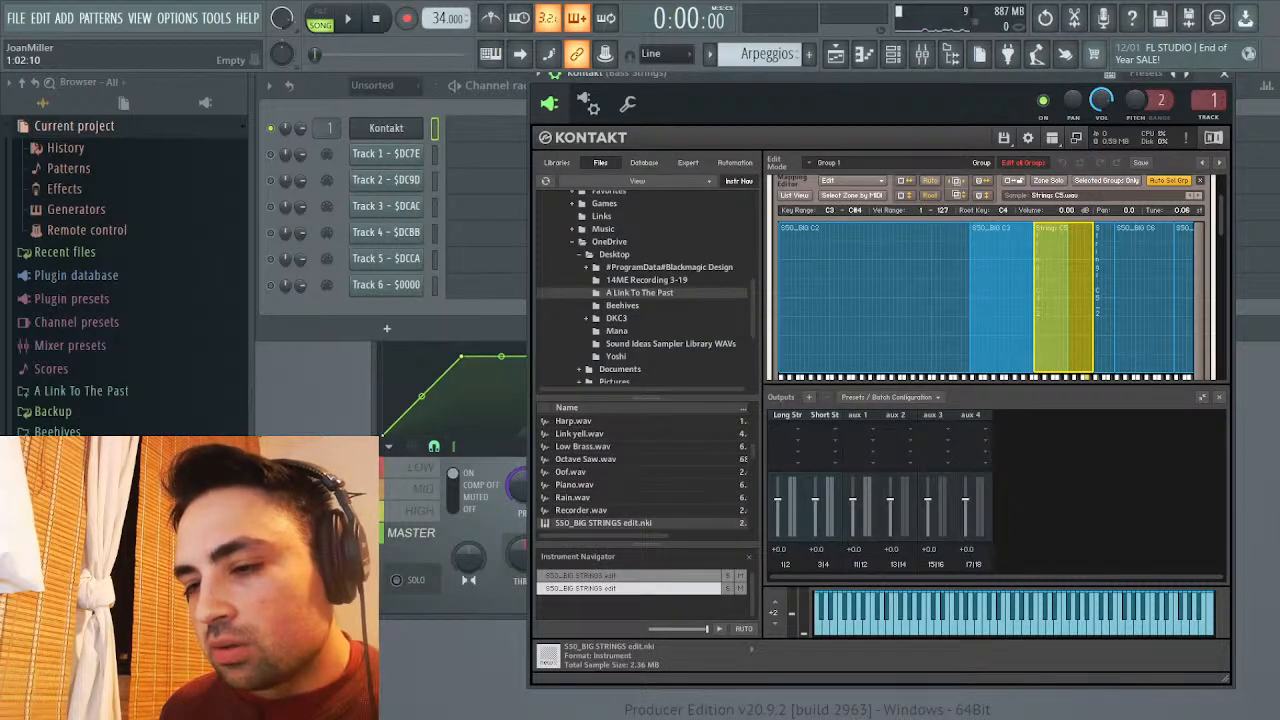
Leave Kontakt's instrument edit view and paste the copied arpeggio phrase into the Kontakt piano roll of the Arpeggios pattern
left_click(784, 187)
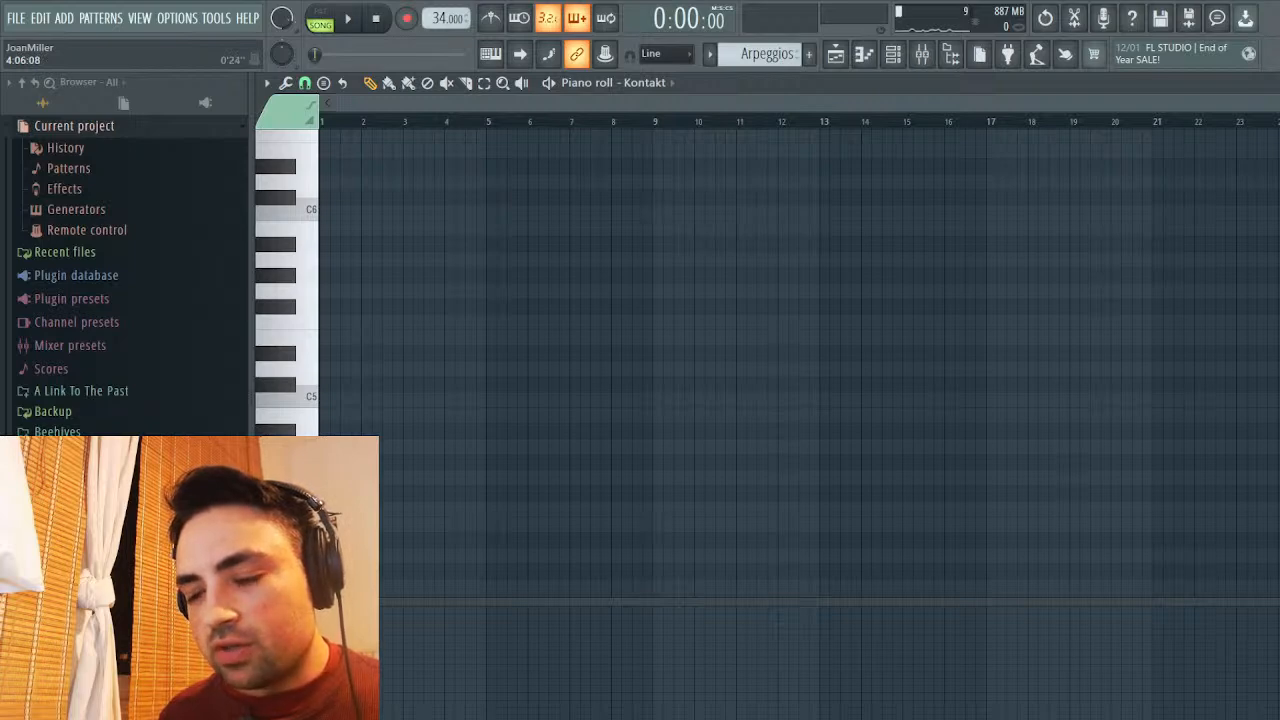
key("ctrl+v")
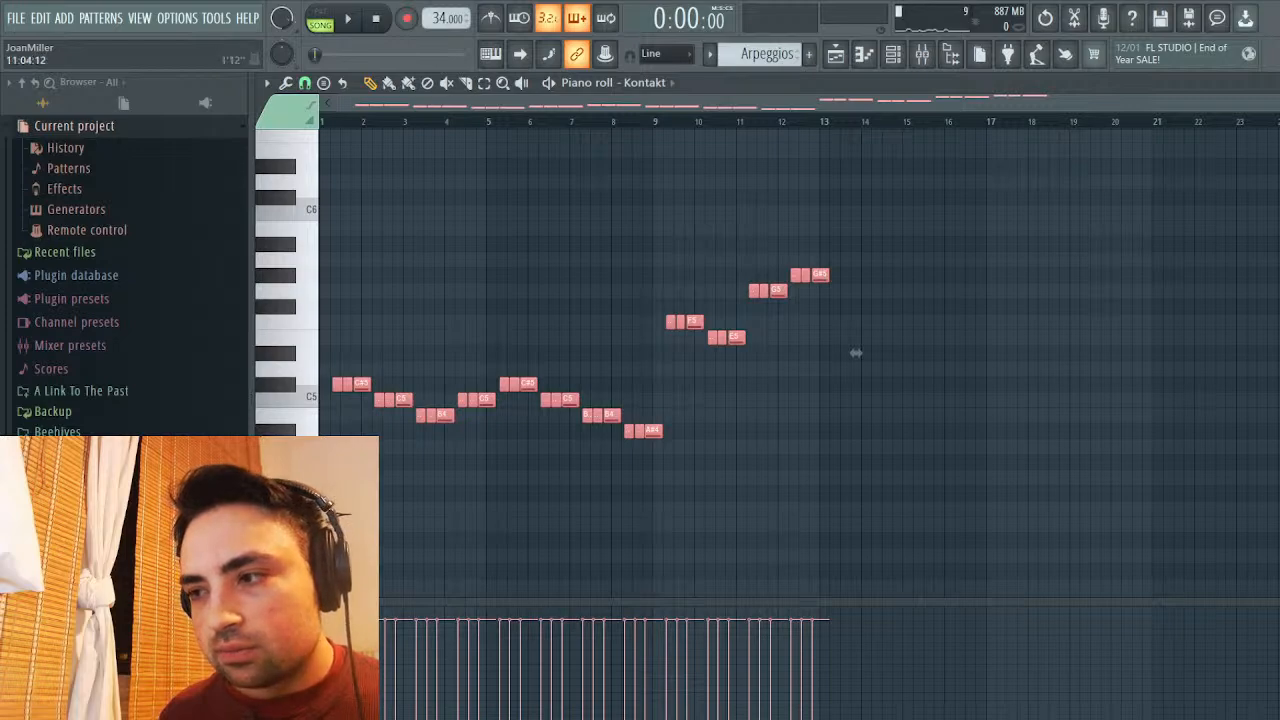
scroll(856, 353, "up", 4)
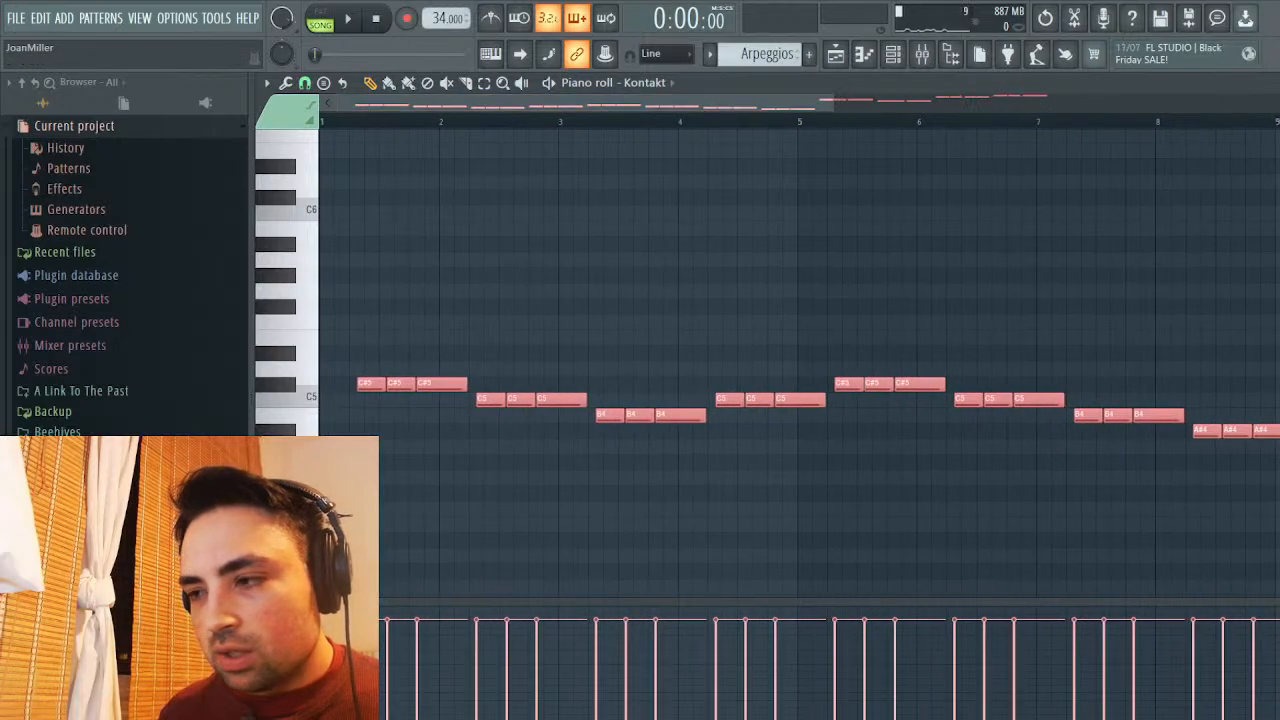
key("Escape")
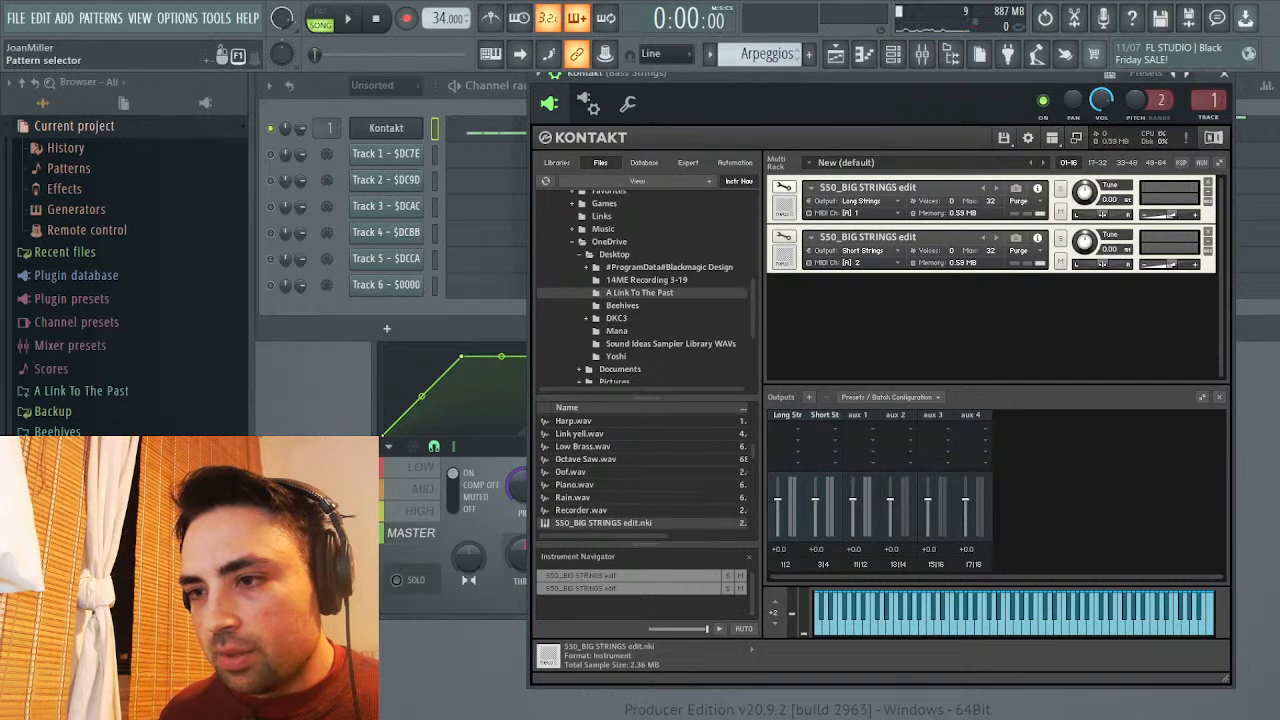
Copy the Track 2 - $DC9D notes from about bars 6 to 17 of Ancient Ruins into the Kontakt notes of Arpeggios
left_click(1224, 75)
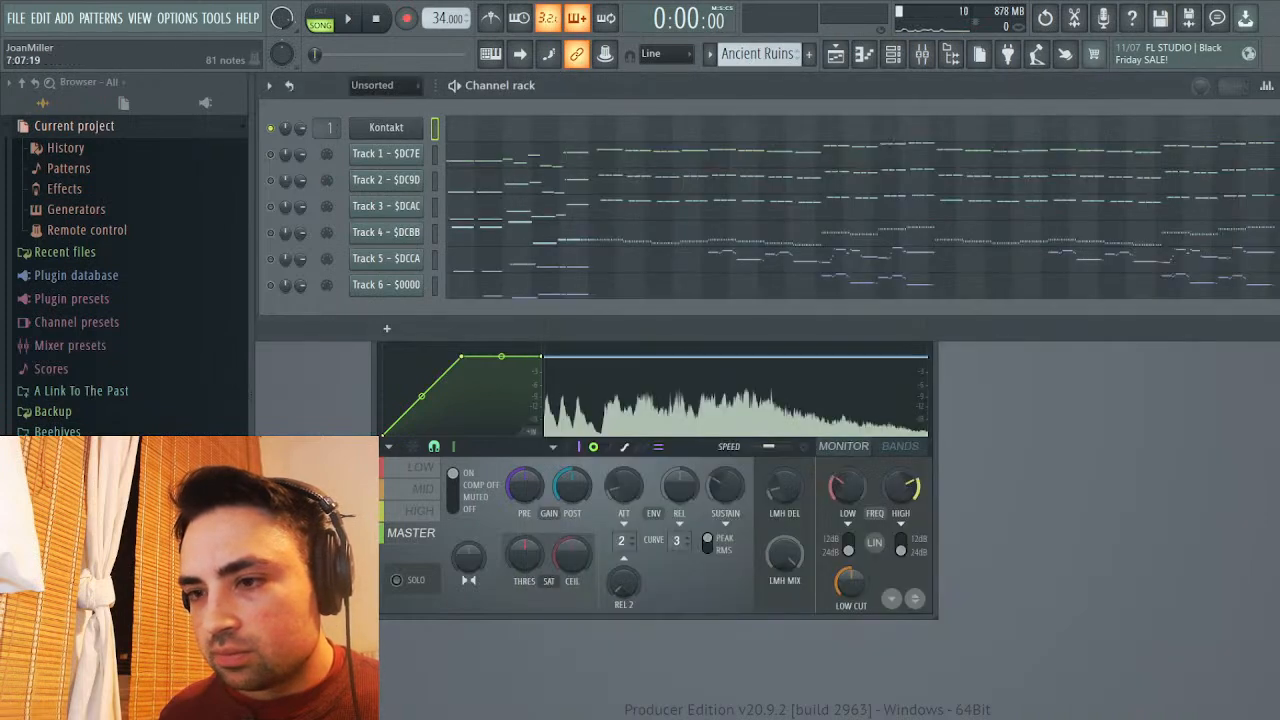
key("F7")
scroll(1140, 290, "down", 3)
left_click_drag(856, 250, 494, 486)
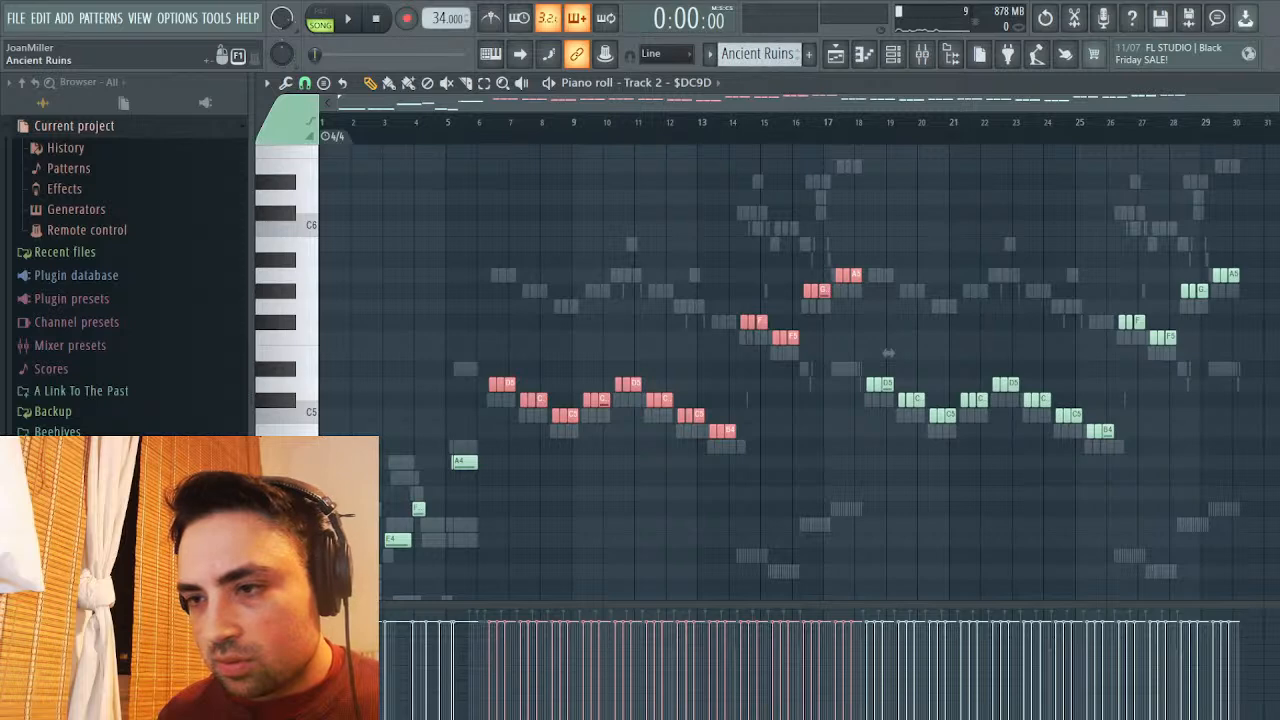
left_click(712, 84)
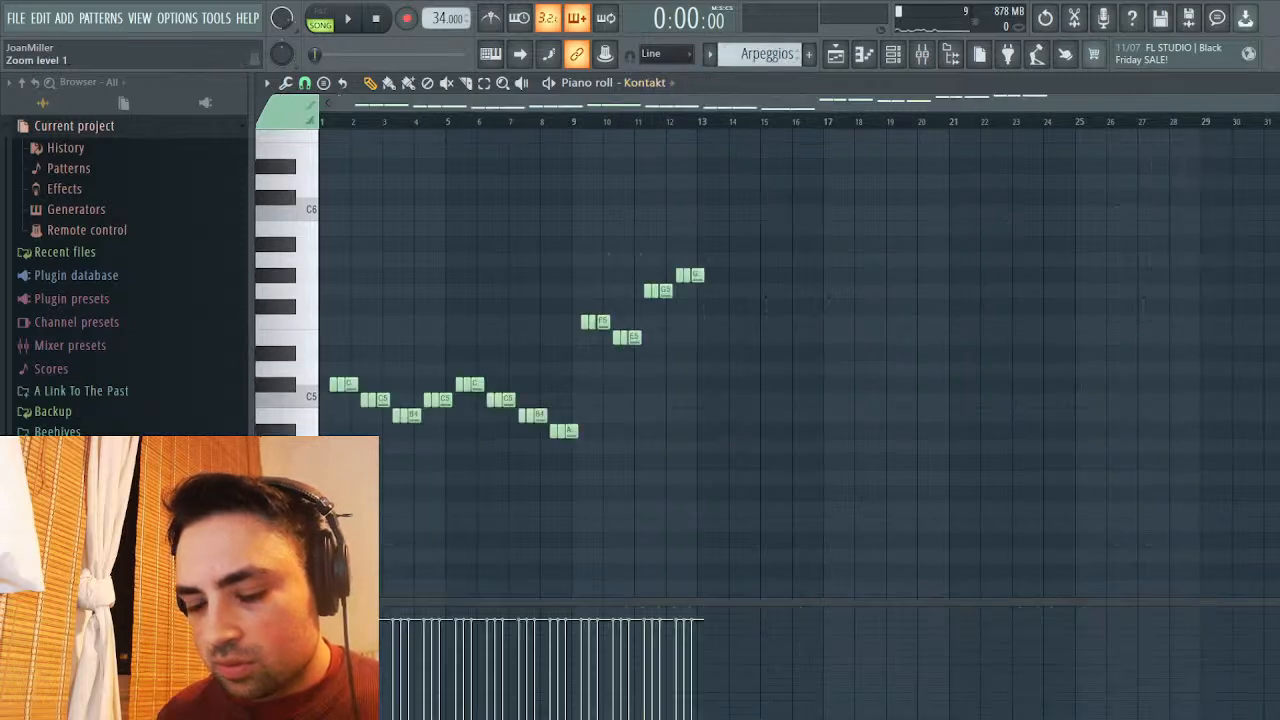
key("ctrl+v")
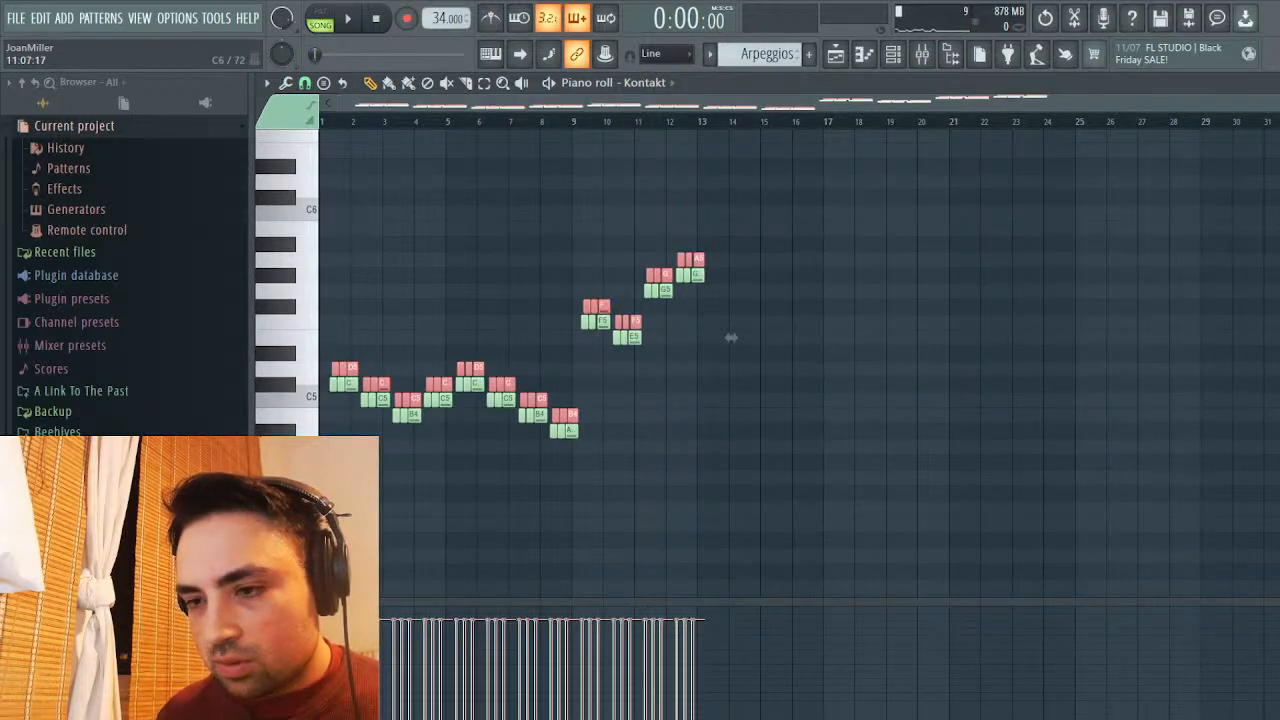
Deselect the pasted notes and transpose all the Arpeggios notes up one octave
key("ctrl+d")
key("ctrl+Up")
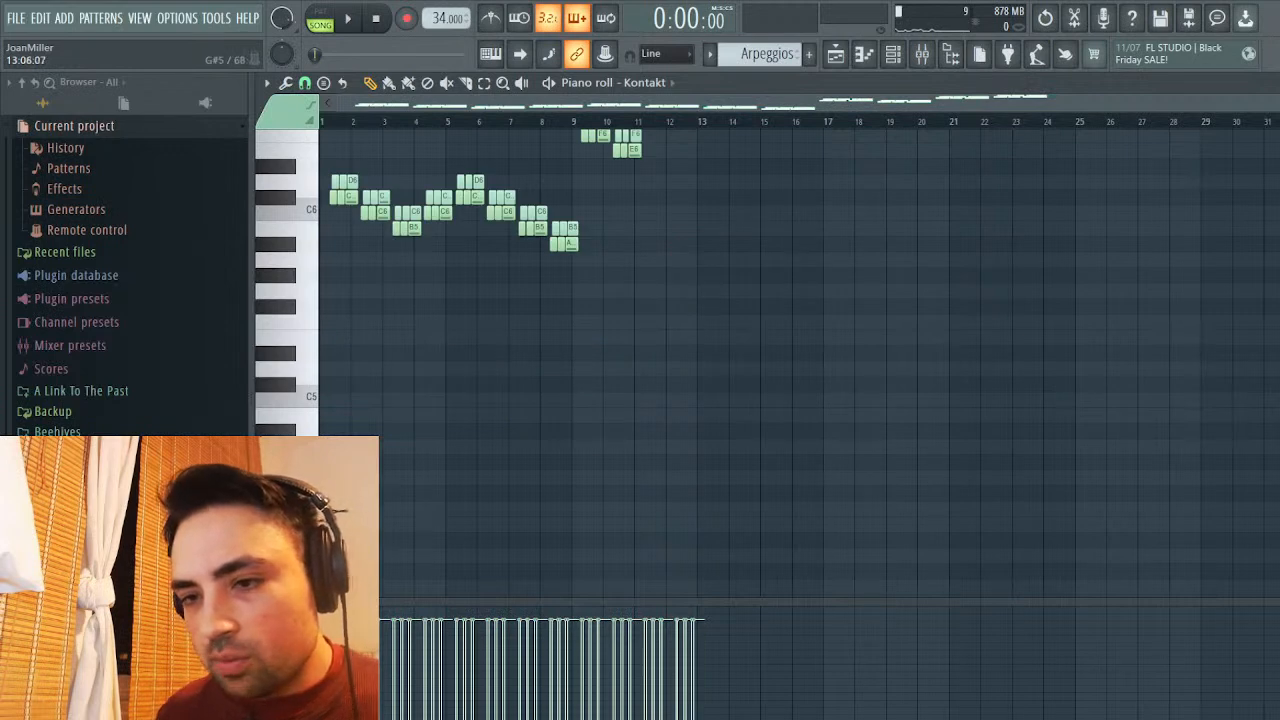
scroll(800, 350, "up", 4)
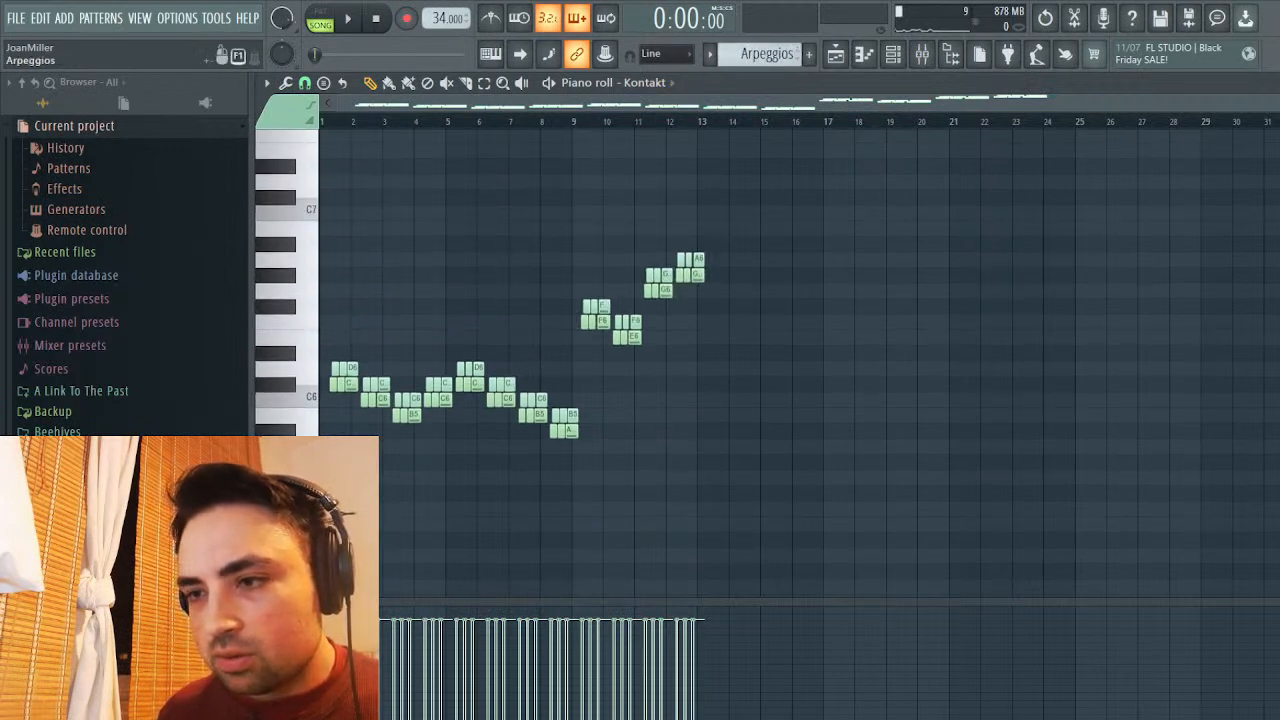
scroll(768, 54, "up", 1)
scroll(645, 300, "down", 2)
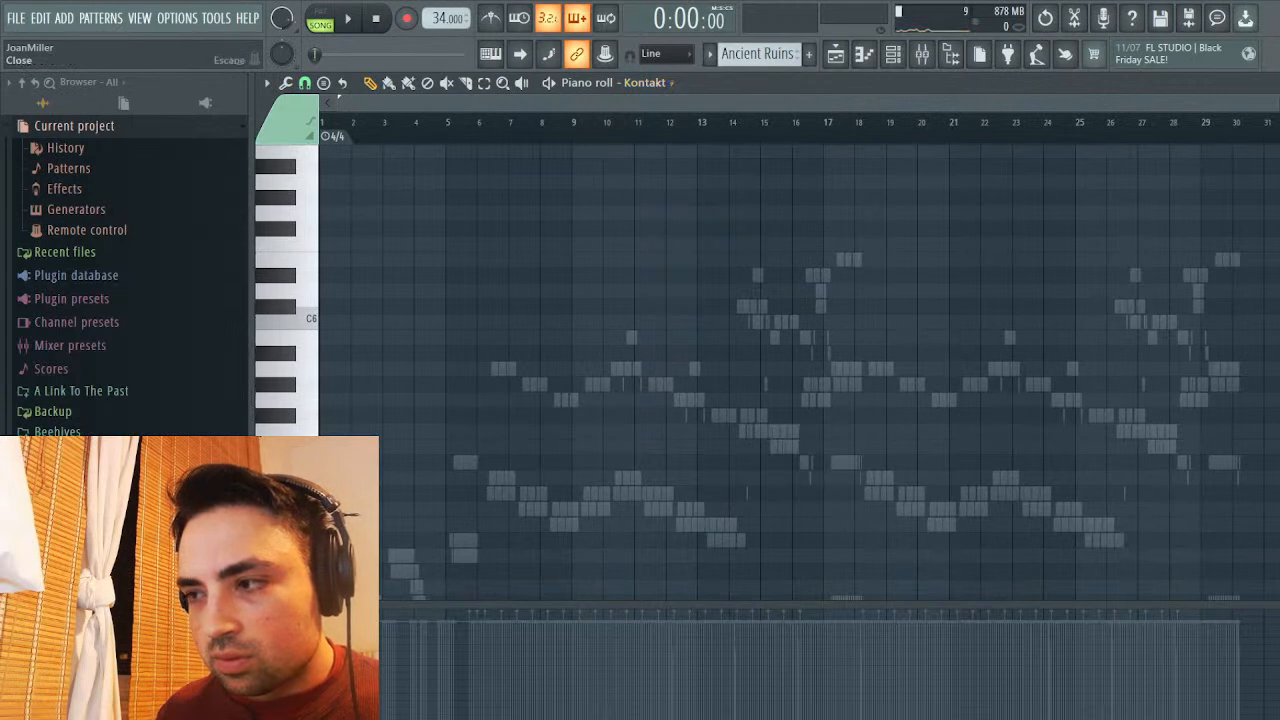
Copy the Track 3 - $DCAC notes from about bars 6 to 17 of Ancient Ruins into the Kontakt notes of Arpeggios
key("Escape")
key("F7")
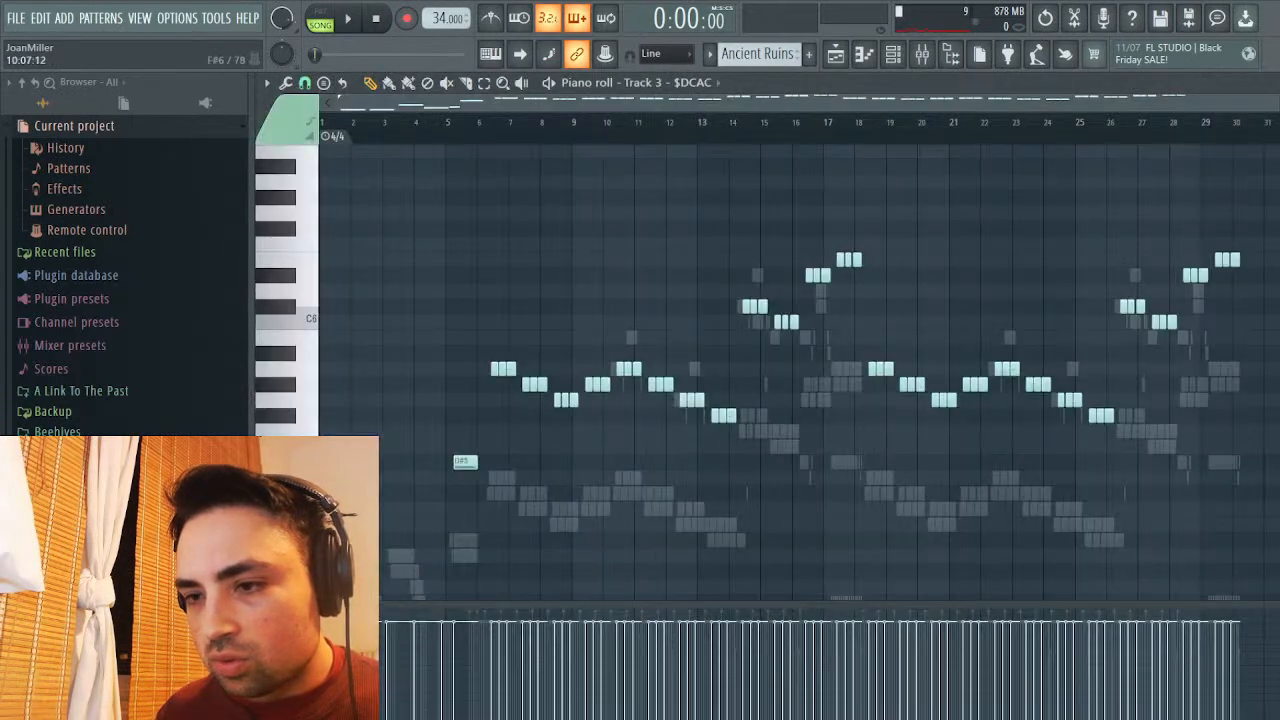
left_click_drag(490, 191, 855, 515)
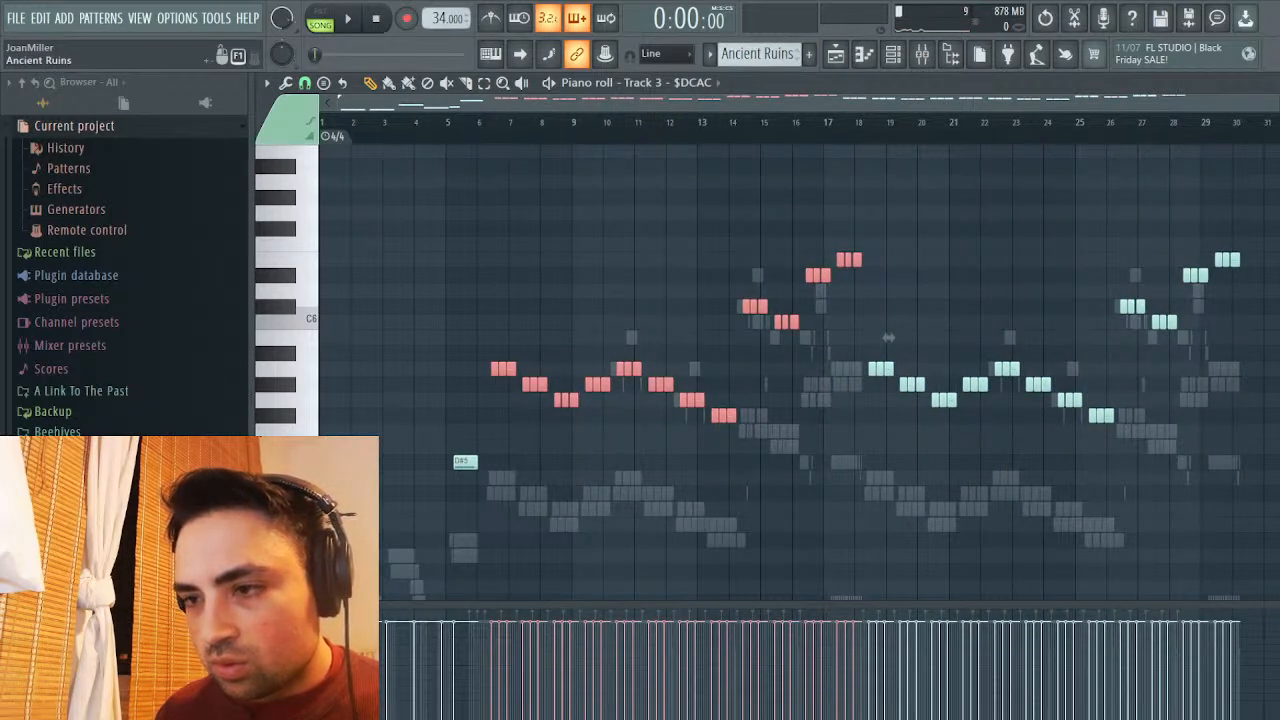
left_click(597, 165)
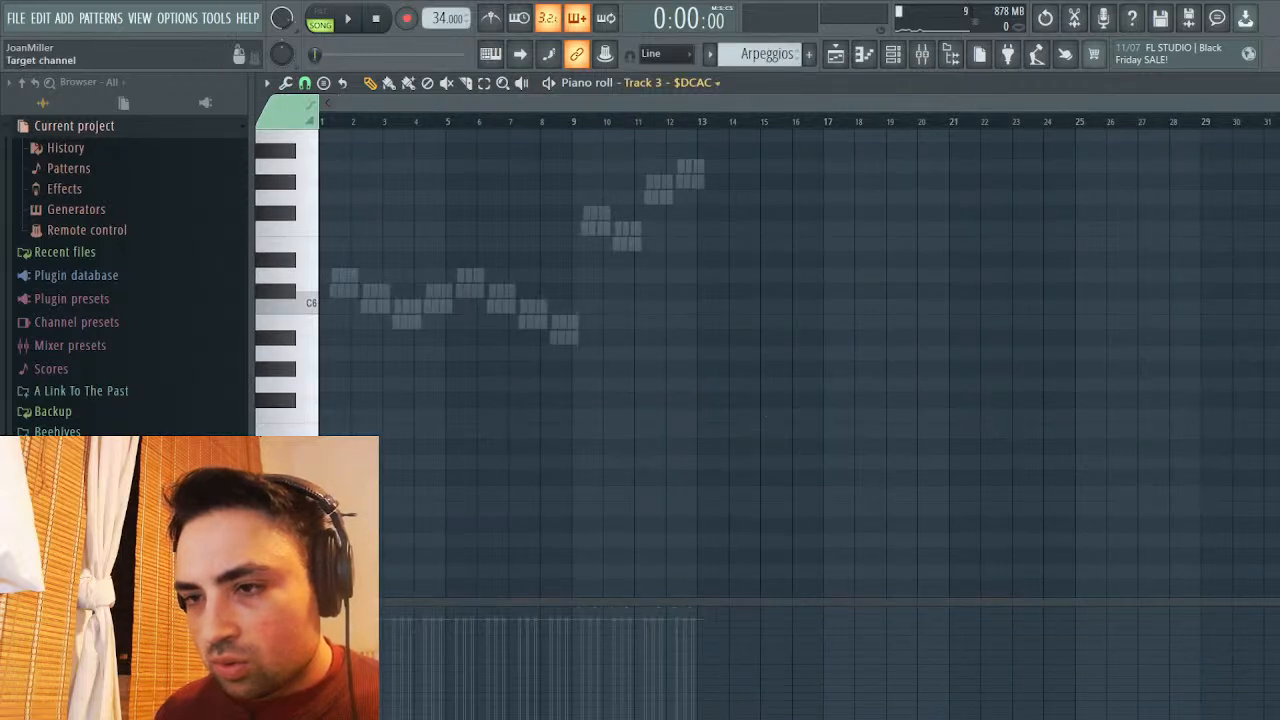
left_click(655, 125)
key("ctrl+v")
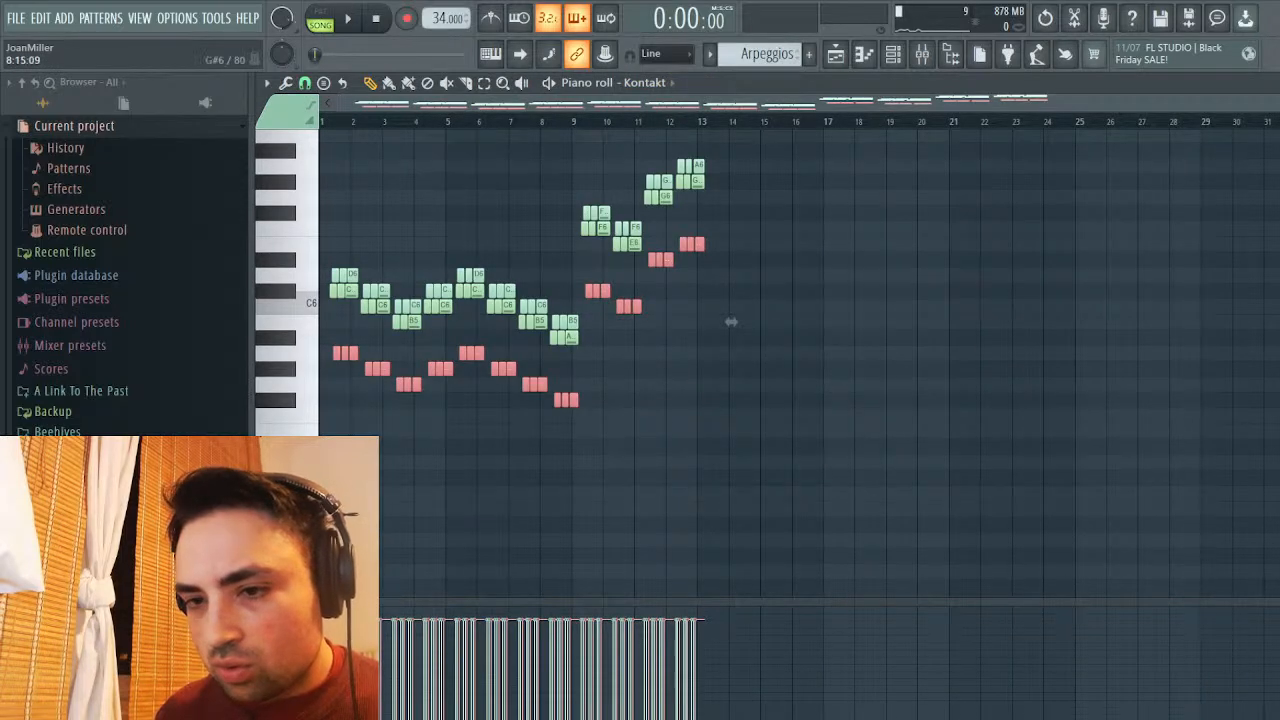
Transpose the newly pasted Track 3 notes up one octave in the Arpeggios pattern
key("ctrl+Up")
left_click_drag(731, 134, 731, 228)
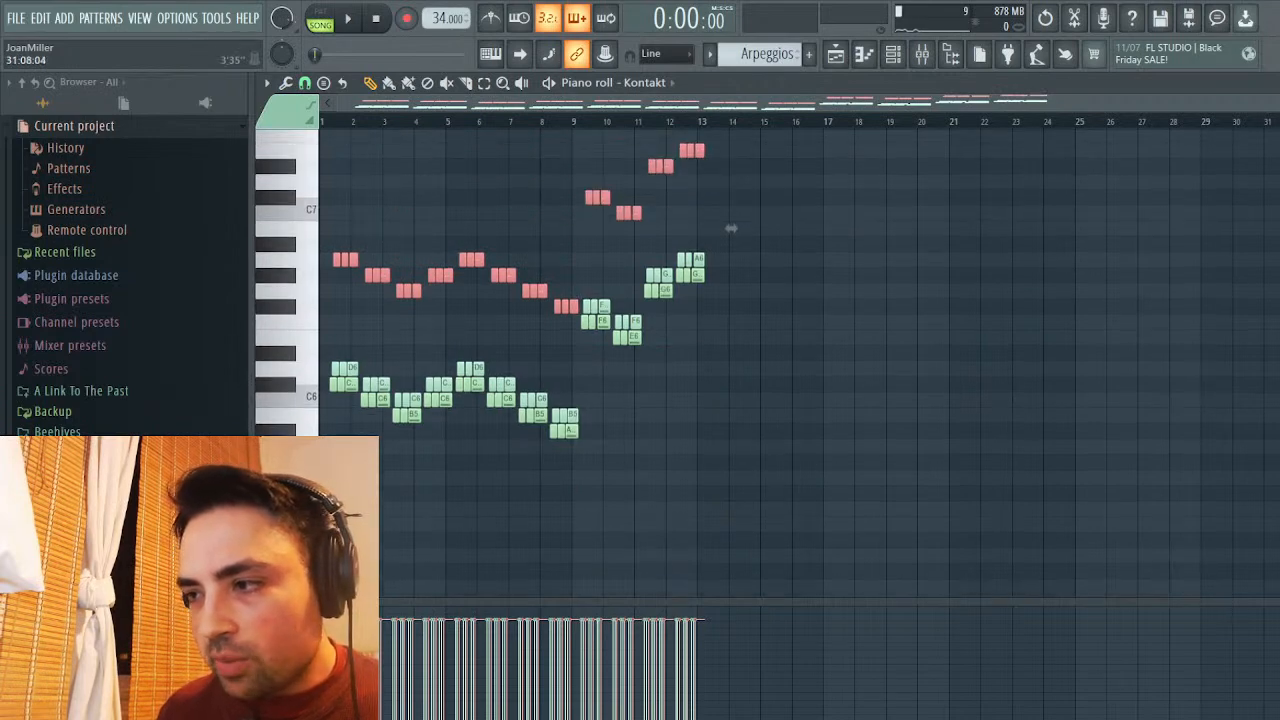
scroll(731, 228, "up", 5)
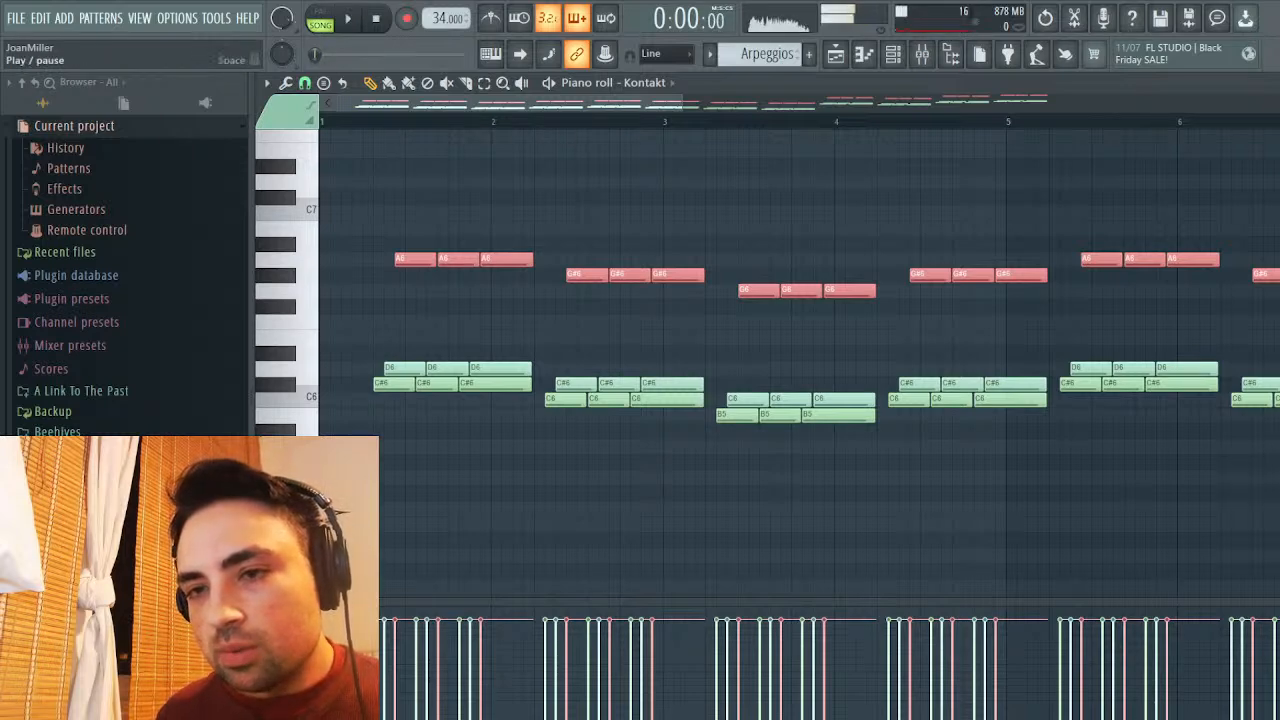
Switch to pattern playback, deselect the notes and audition the start of the Arpeggios pattern
key("l")
key("space")
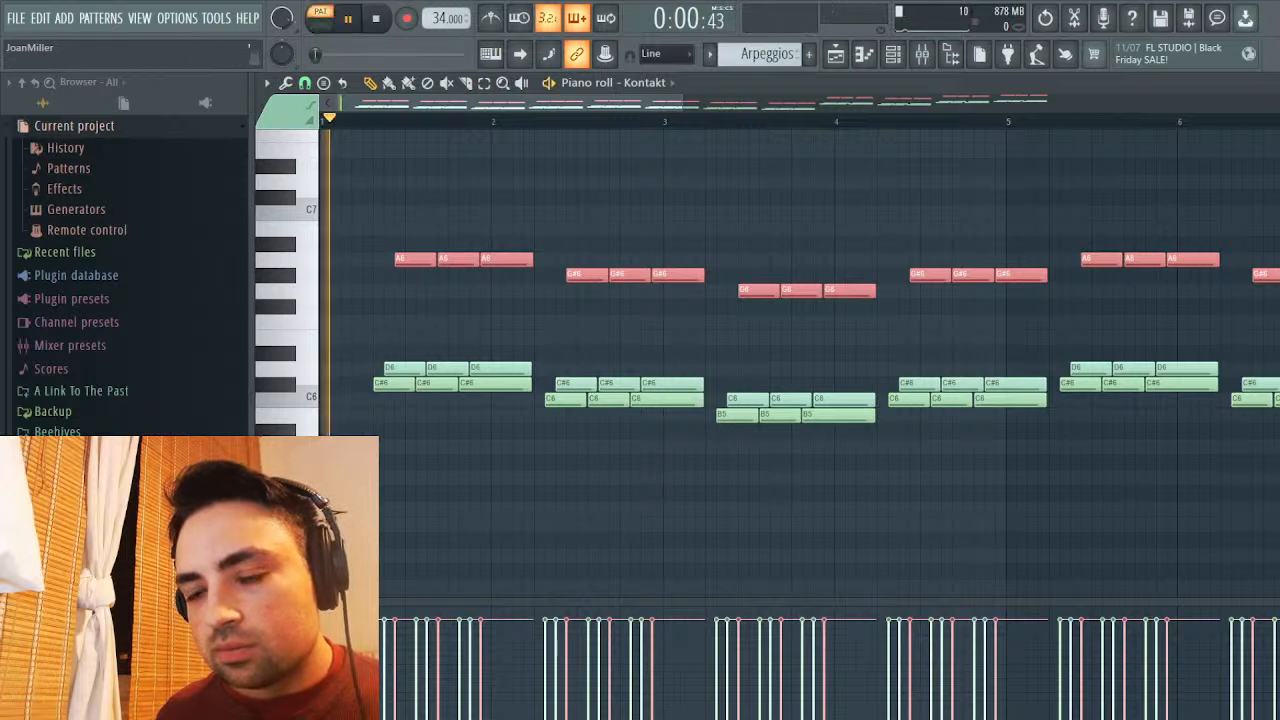
left_click(420, 321, "ctrl")
key("space")
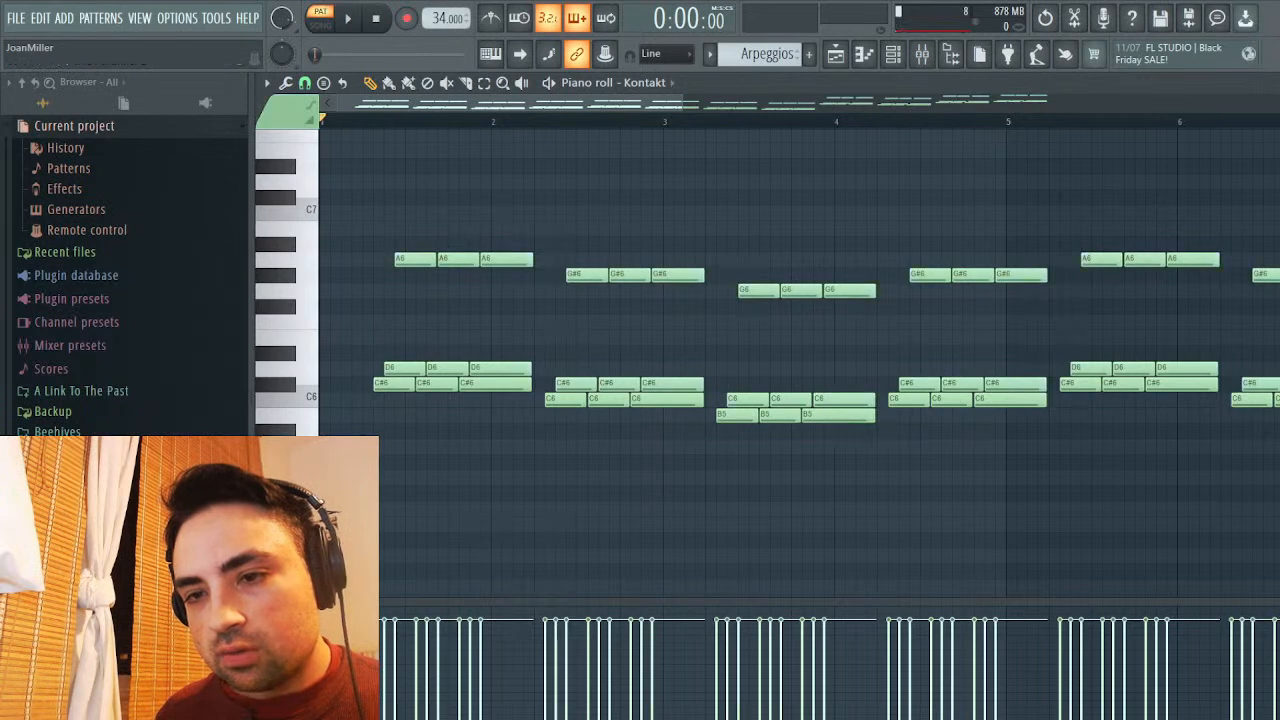
left_click(384, 118)
key("space")
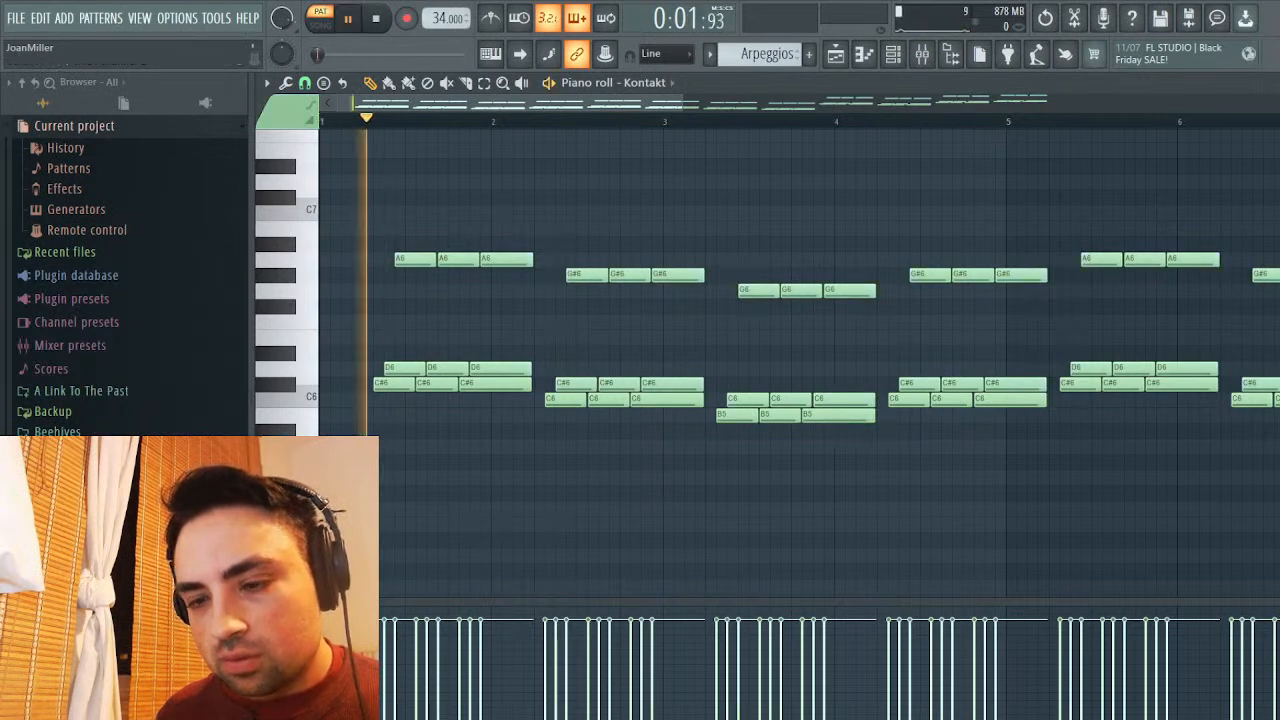
key("space")
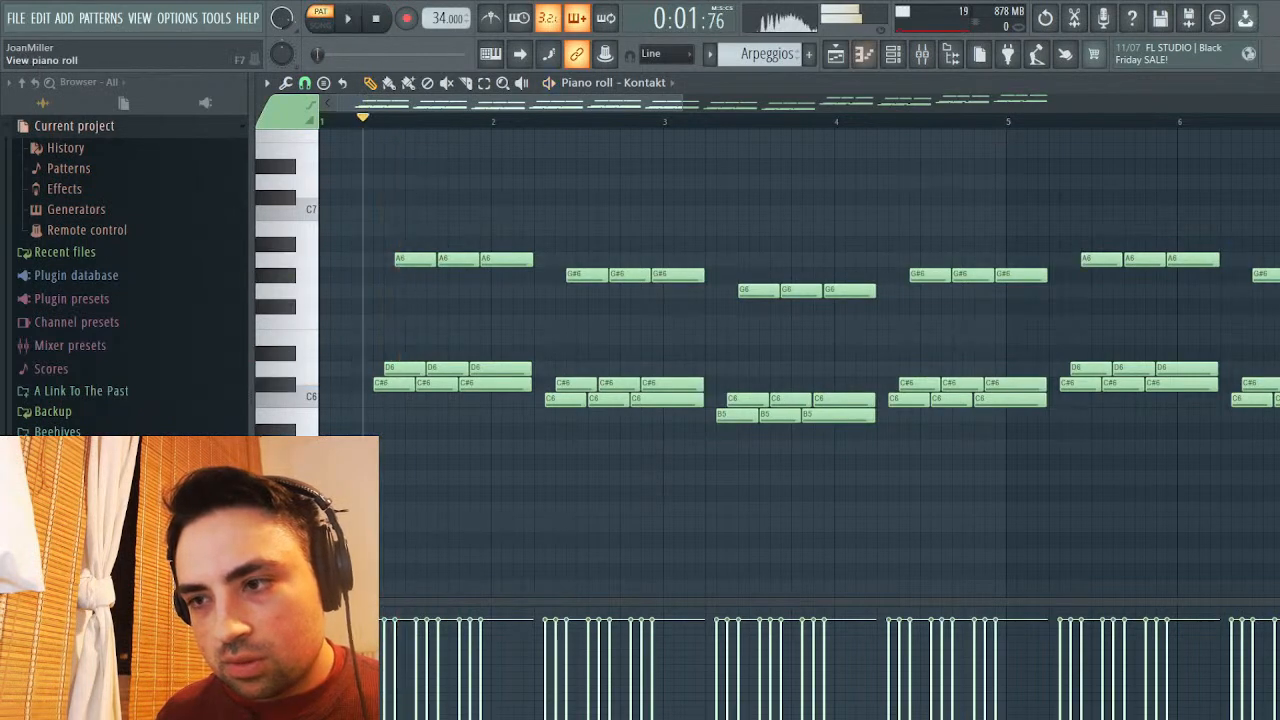
Place the Arpeggios pattern on playlist Track 4 starting at bar 6 and move the Bassline clip to Track 5
key("F5")
key("space")
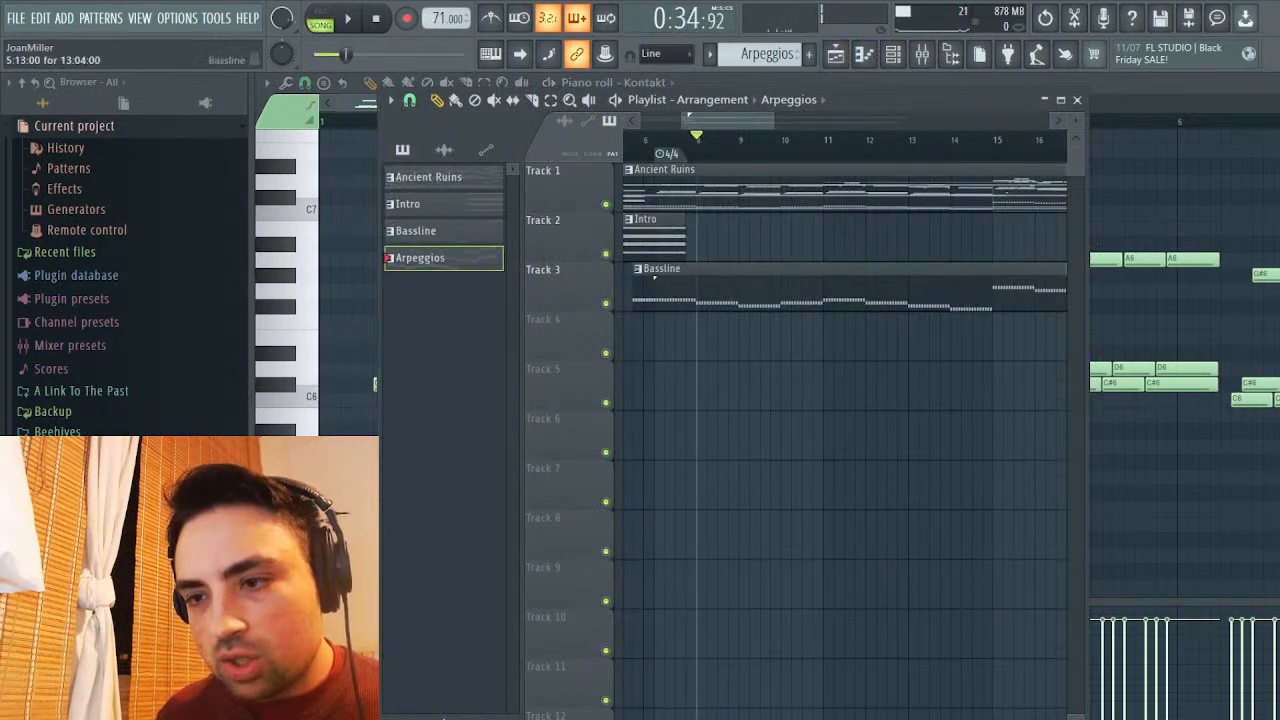
left_click_drag(712, 238, 638, 337)
left_click_drag(645, 288, 654, 376)
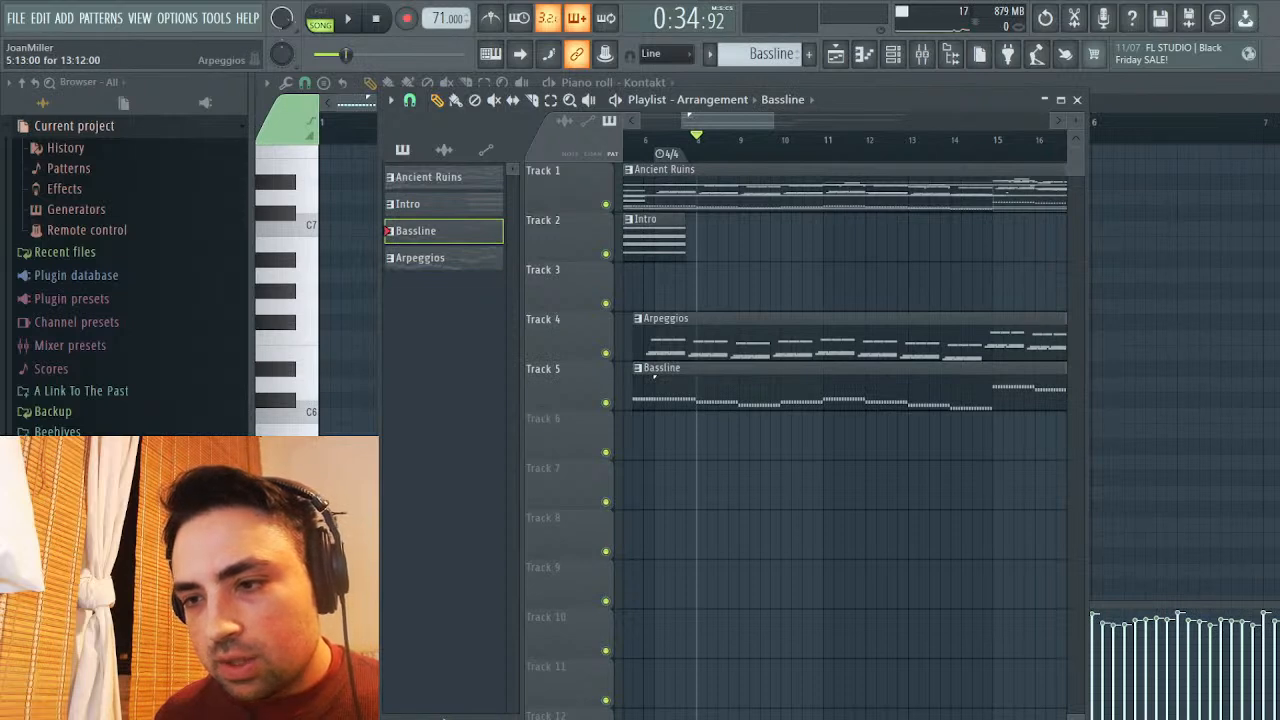
left_click_drag(654, 376, 856, 340)
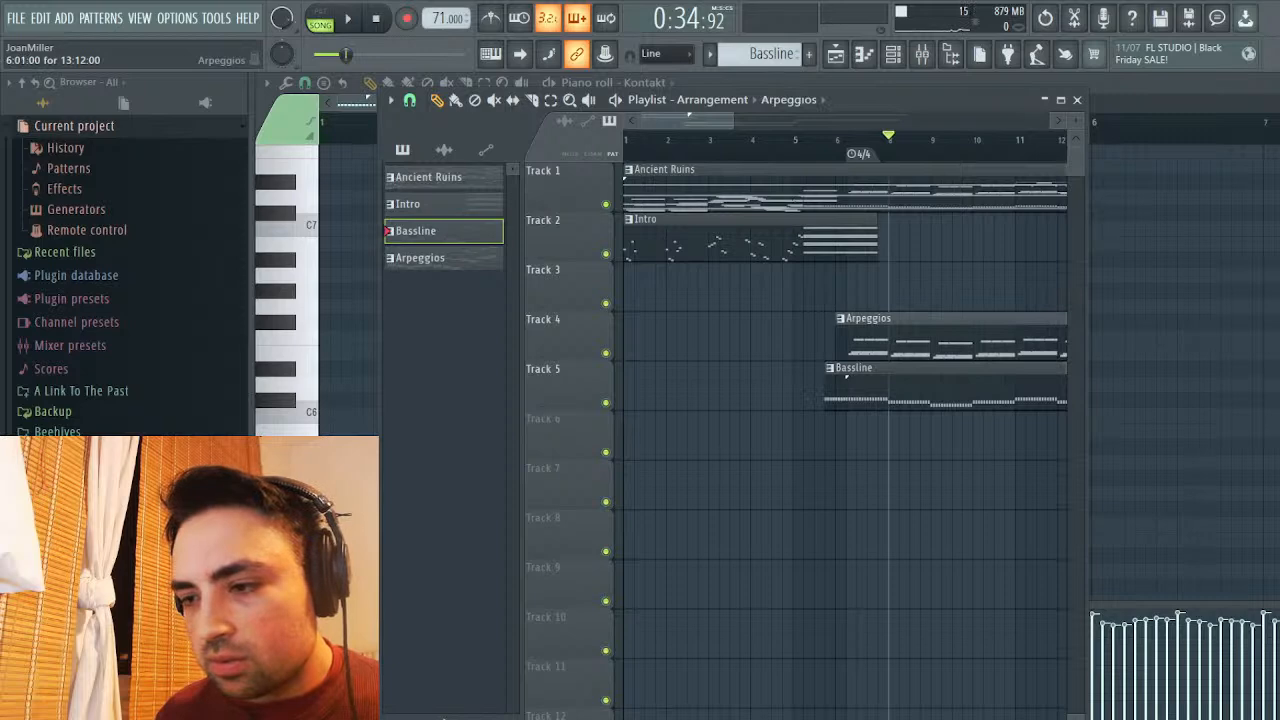
Audition the Arpeggios and Bassline clips together from the playlist, starting just before bar 6
key("space")
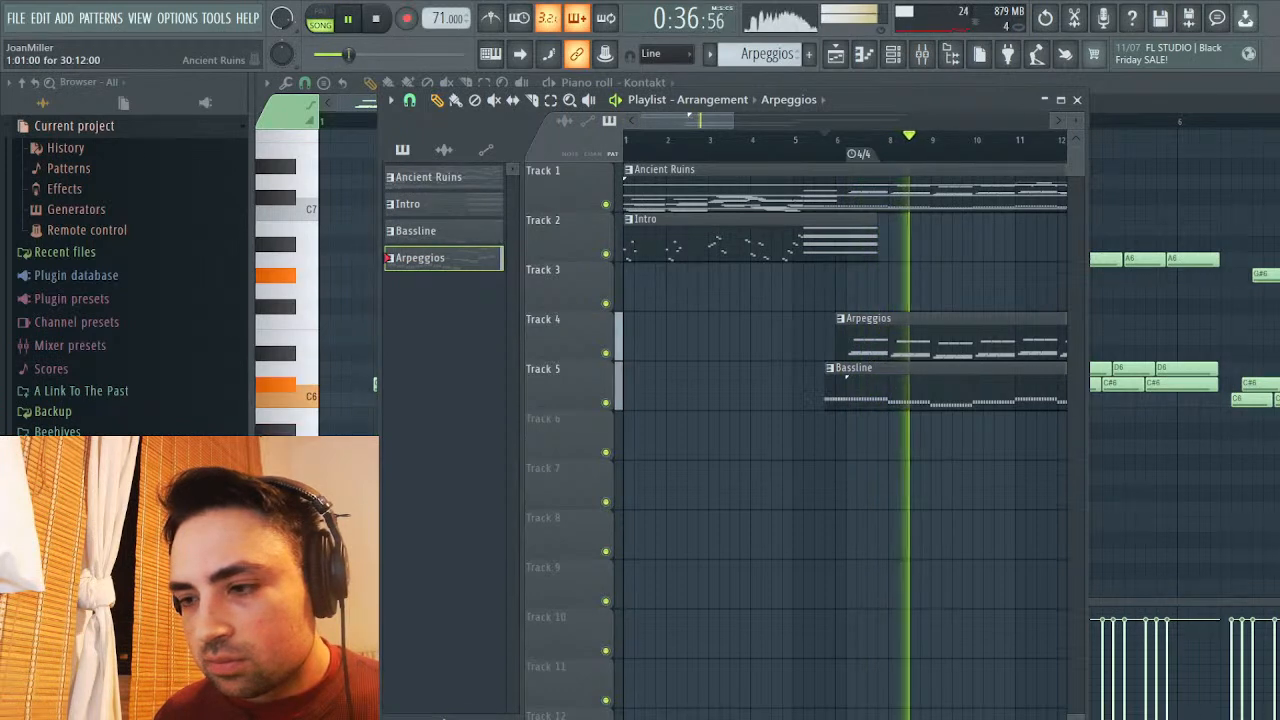
key("space")
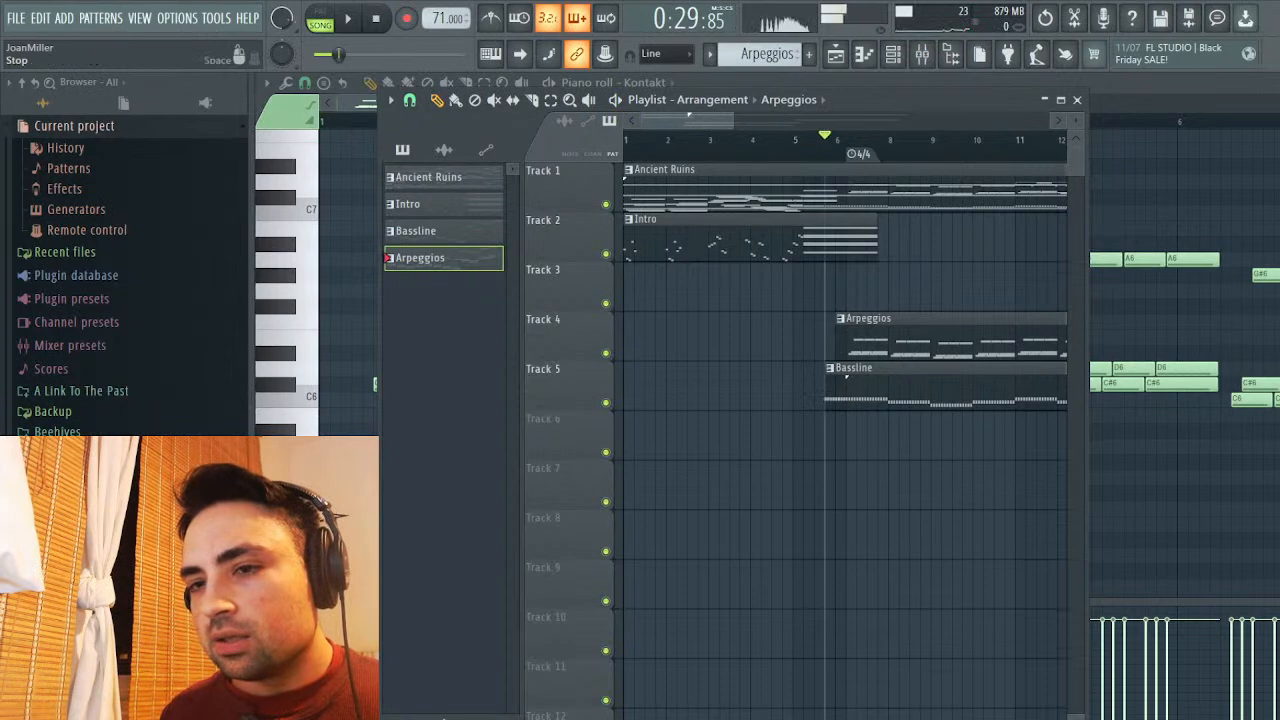
left_click(376, 18)
Return to the Kontakt instrument and add a third S50_BIG STRINGS edit instance on MIDI channel 3
left_click(1077, 99)
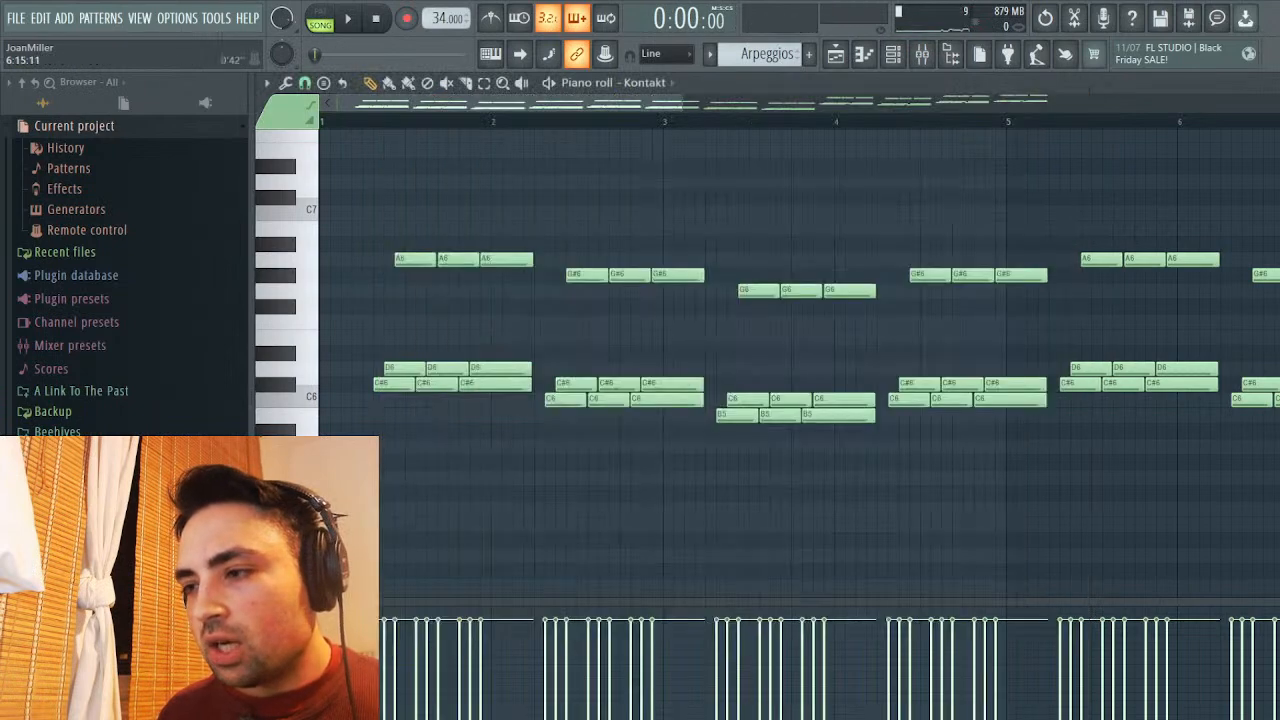
key("Escape")
left_click(386, 128)
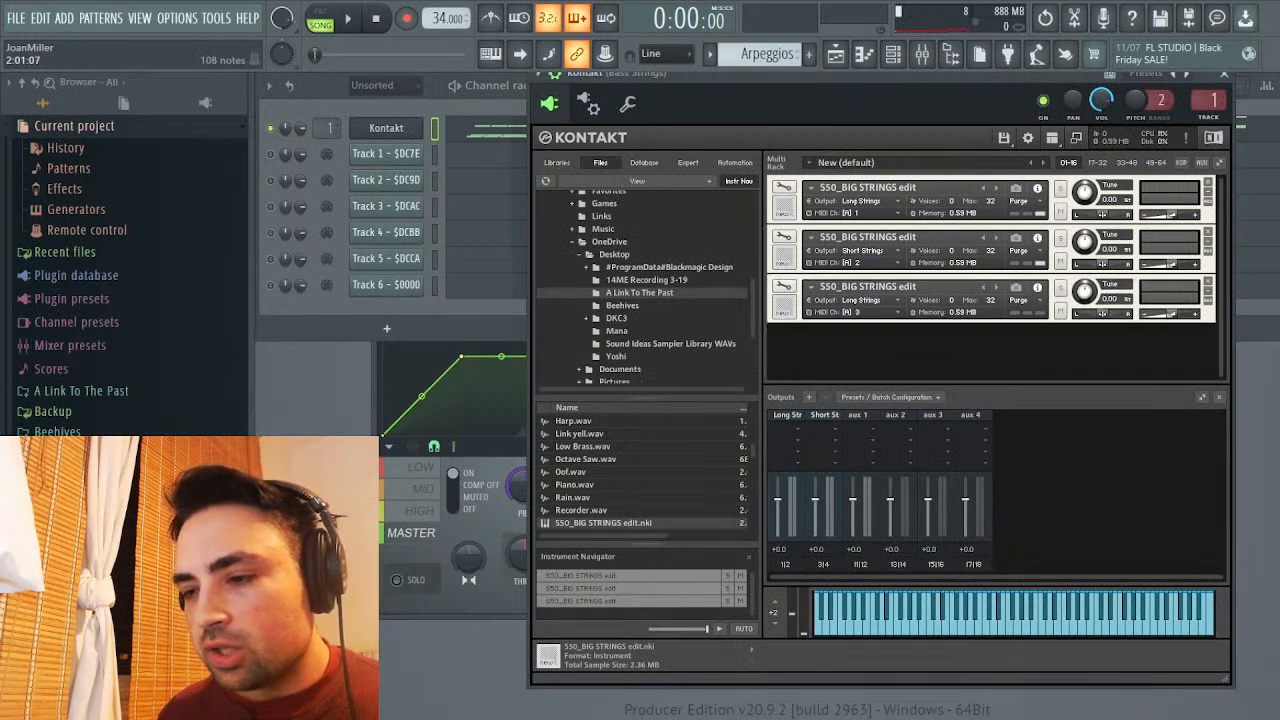
Inspect the volume envelope settings of the first S50_BIG STRINGS edit instance and return to the instrument rack
left_click(784, 287)
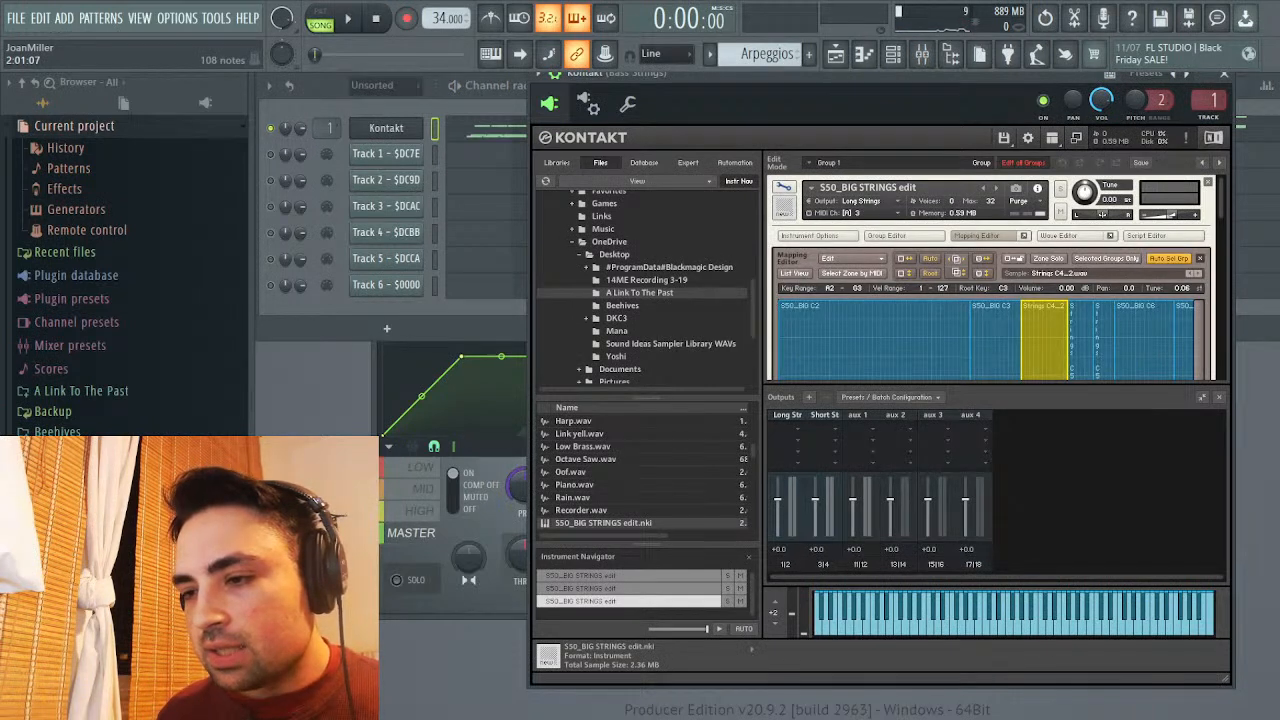
left_click(784, 187)
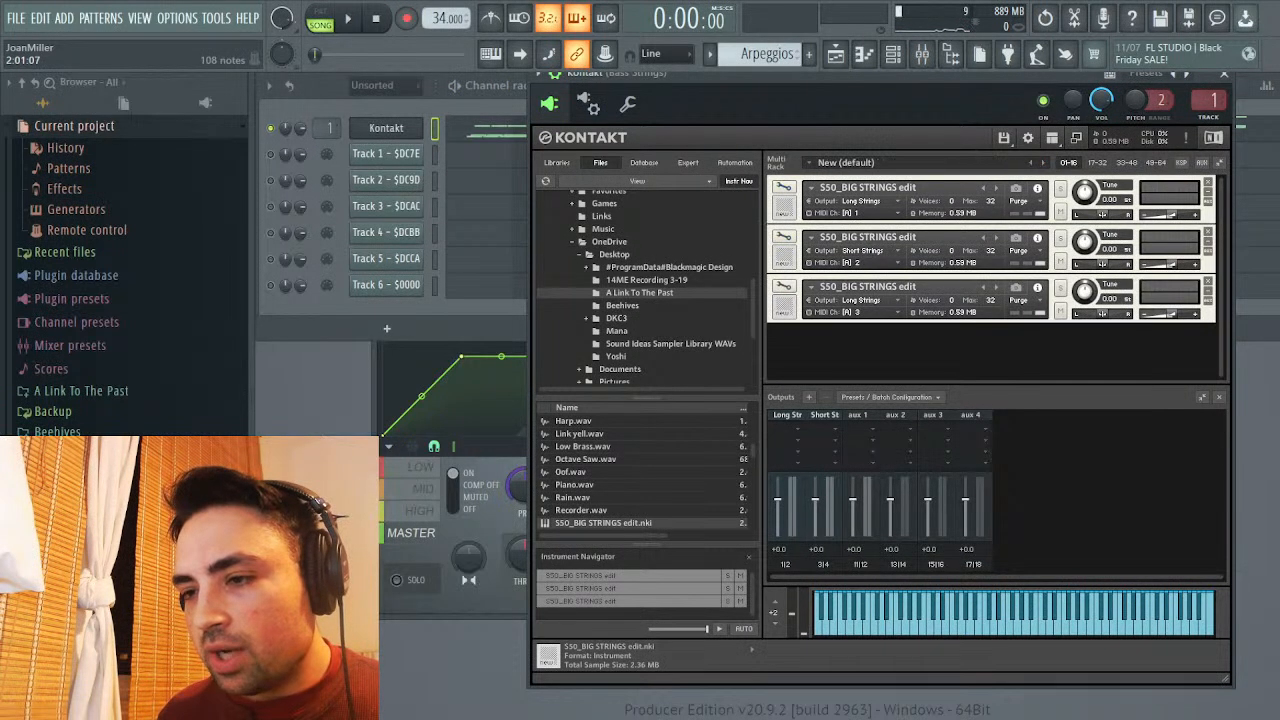
left_click(784, 187)
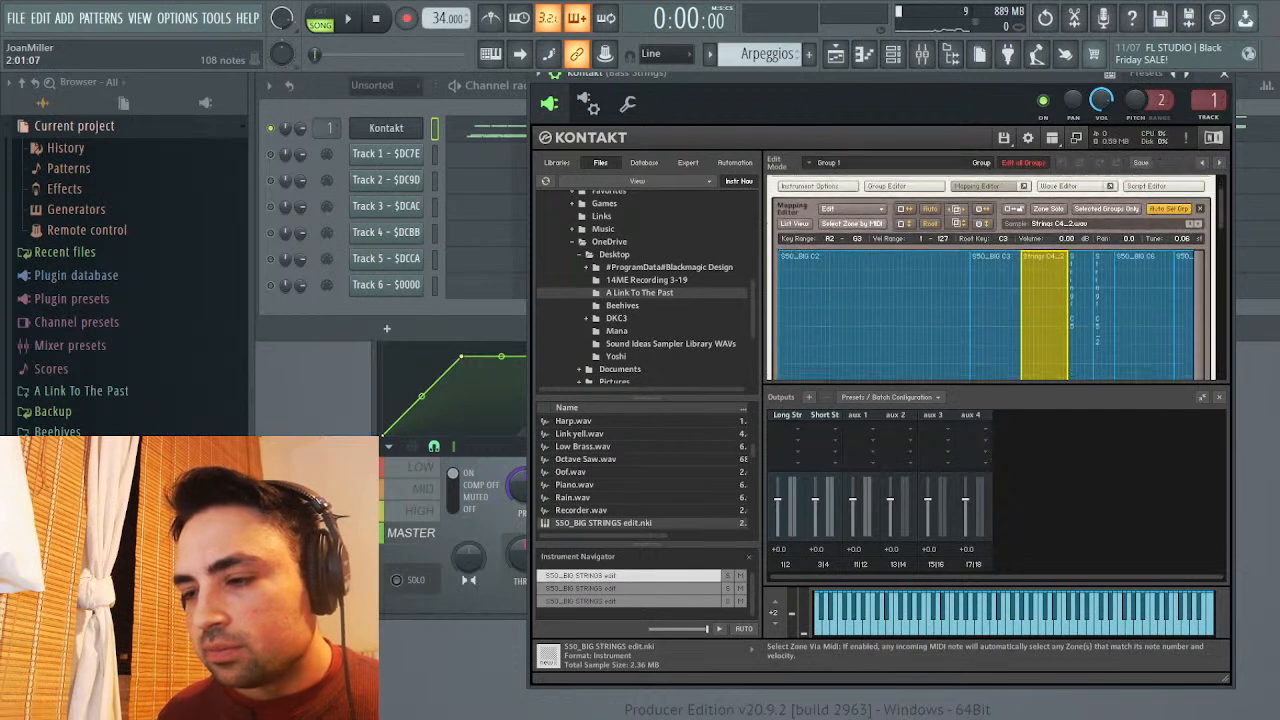
scroll(990, 277, "down", 10)
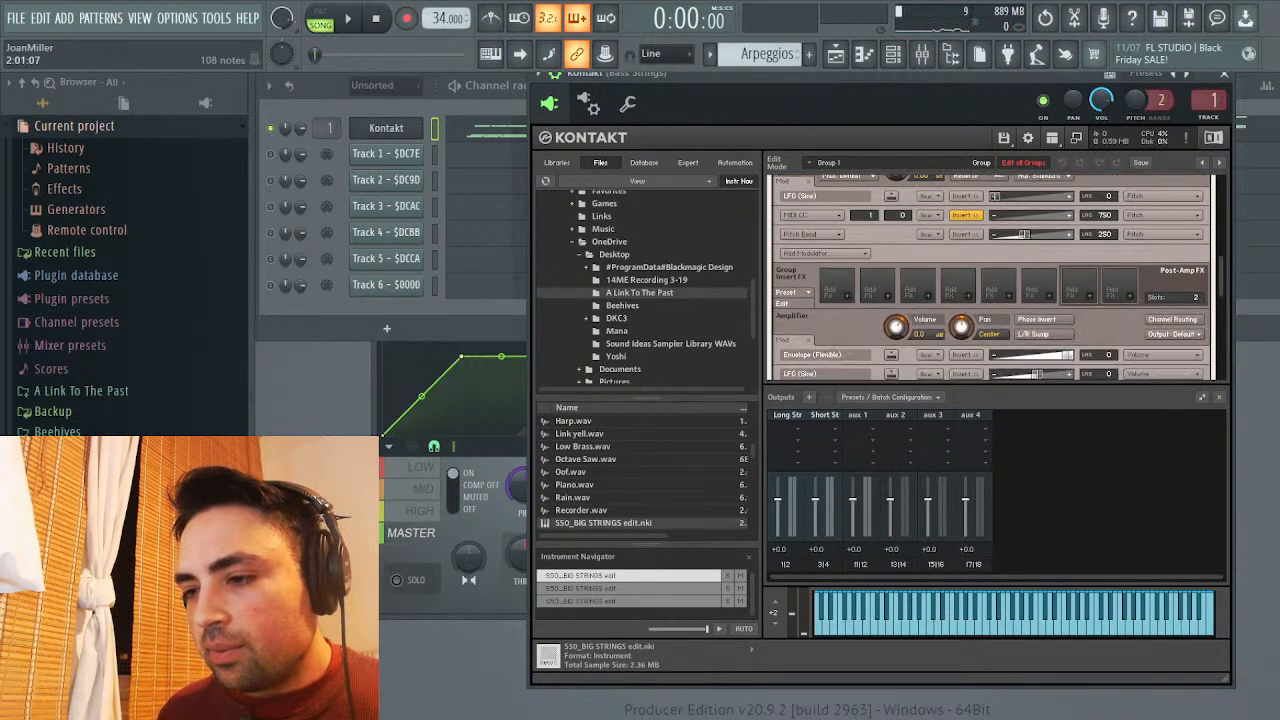
scroll(990, 277, "down", 5)
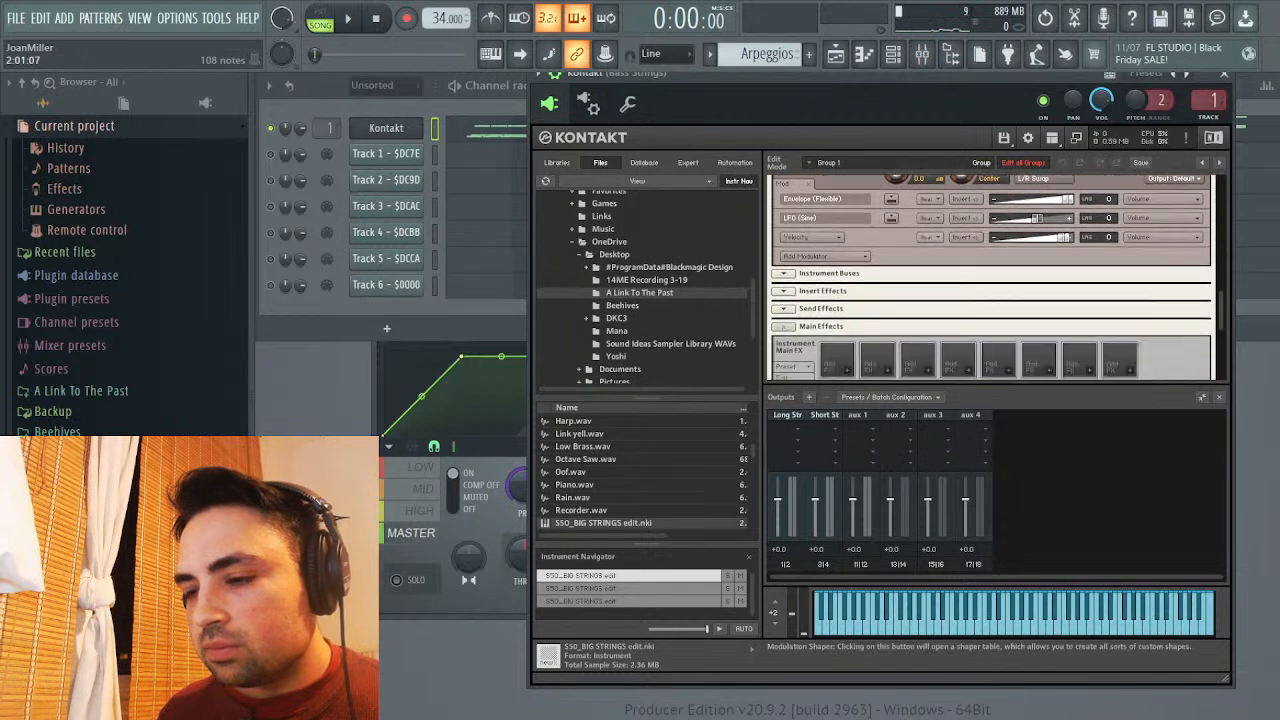
left_click(793, 283)
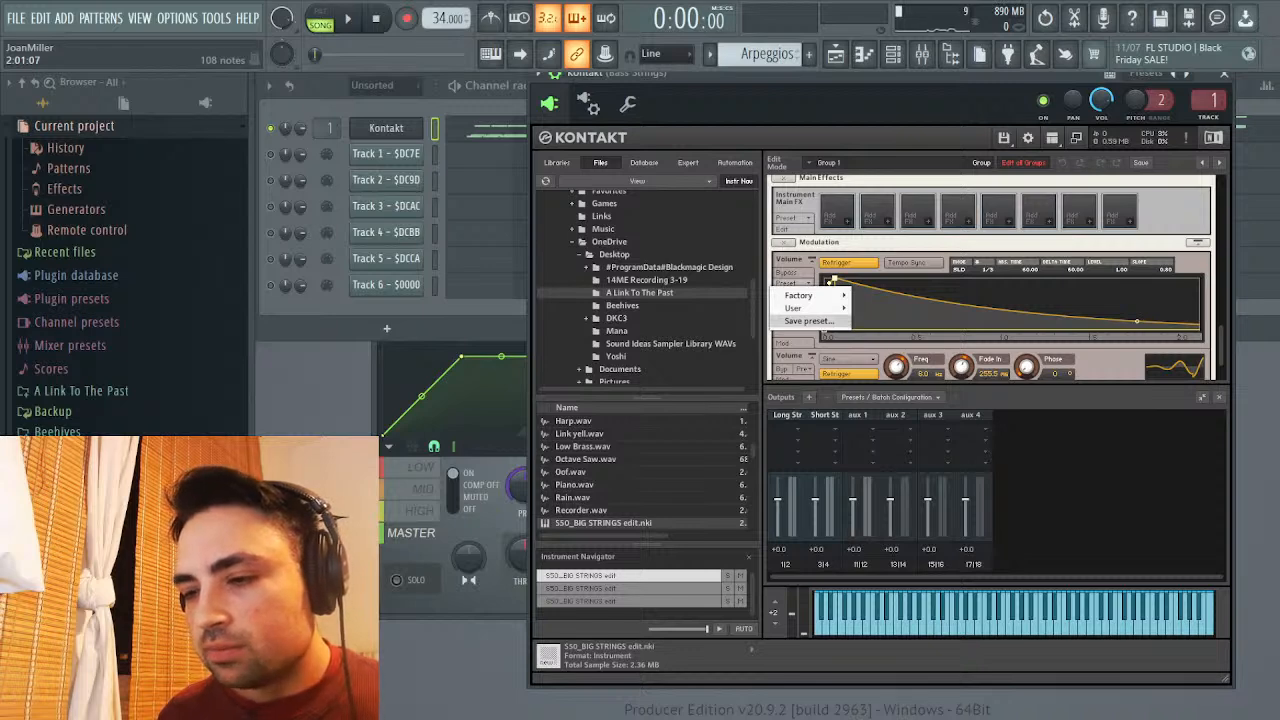
scroll(990, 277, "up", 2)
scroll(793, 280, "up", 10)
left_click(784, 188)
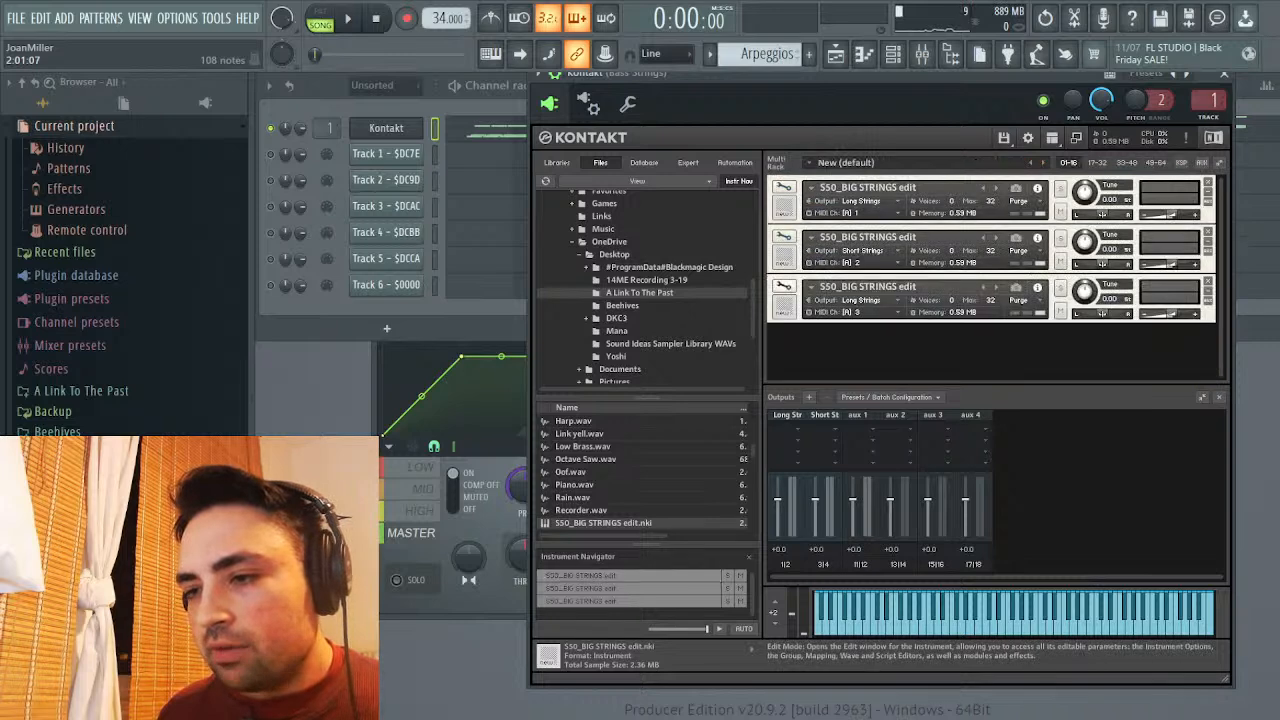
Reshape the volume envelope of the third S50_BIG STRINGS edit instance so the volume decays to zero, and save the project
left_click(784, 287)
scroll(990, 280, "down", 5)
scroll(990, 277, "down", 10)
scroll(990, 277, "down", 10)
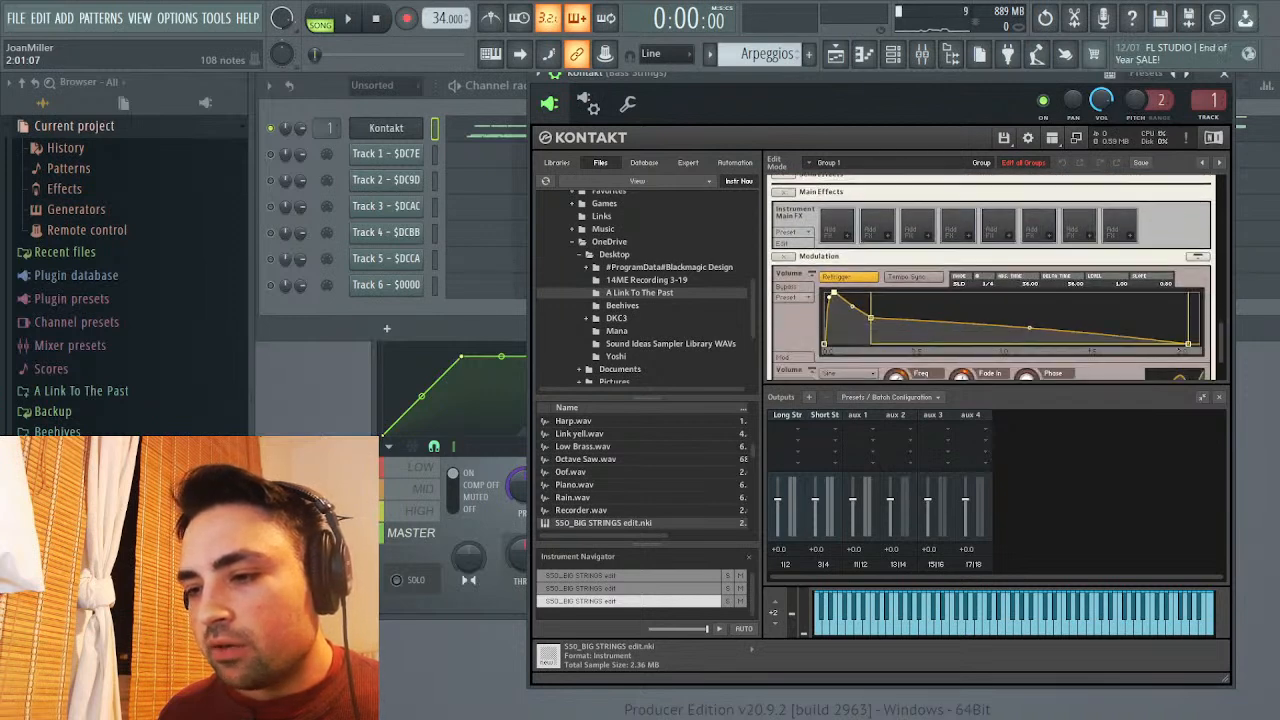
right_click(829, 310)
left_click(880, 328)
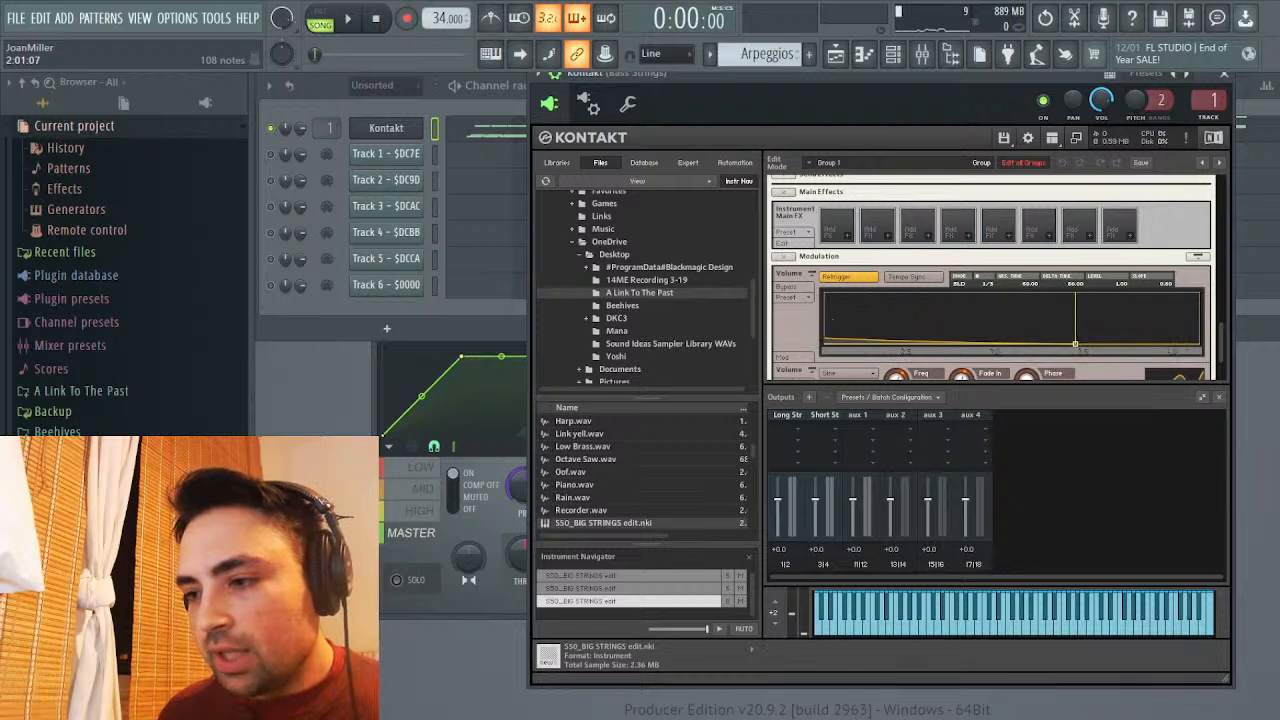
mouse_move(1075, 344)
left_mouse_down()
mouse_move(826, 344)
mouse_move(1067, 344)
left_mouse_up()
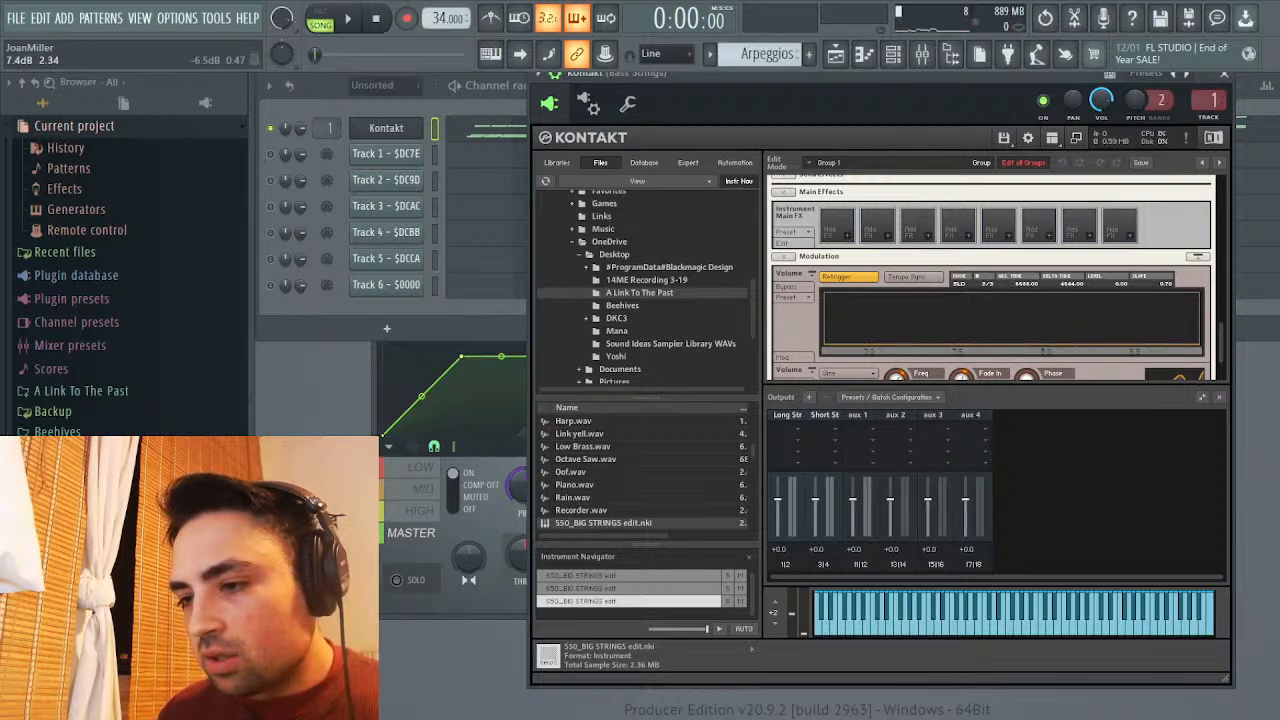
key("ctrl+s")
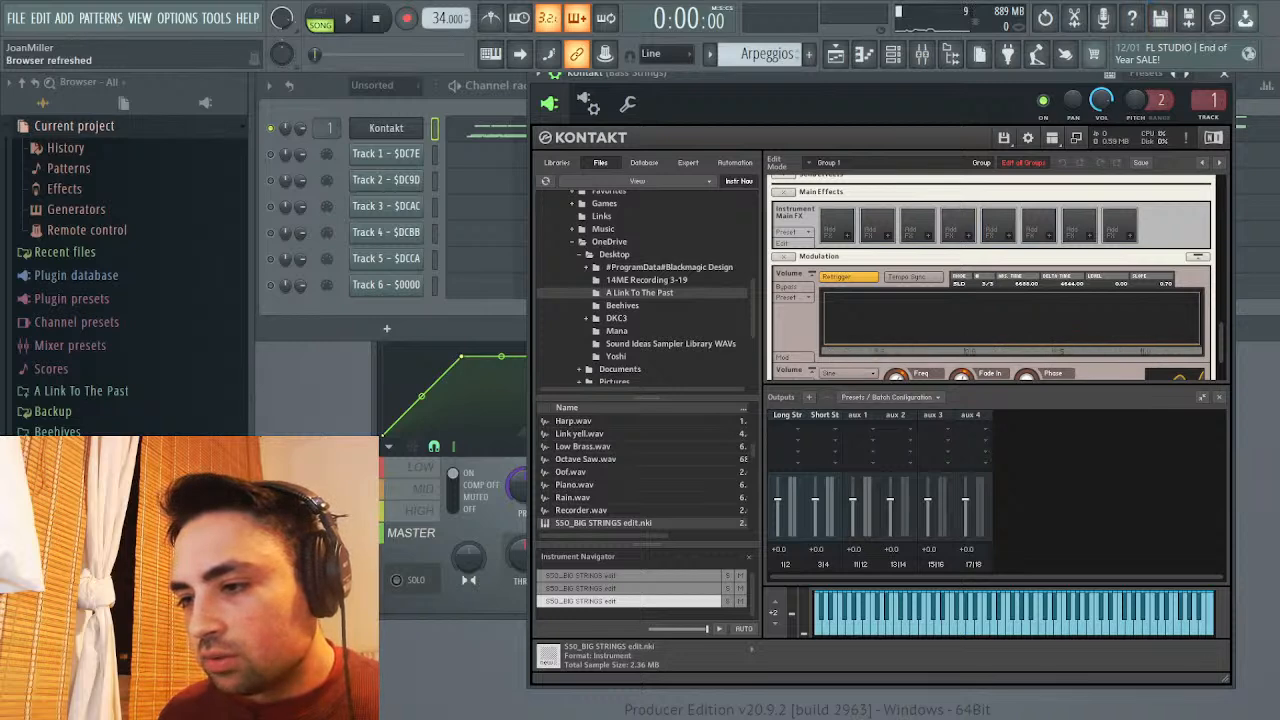
scroll(1064, 350, "down", 2)
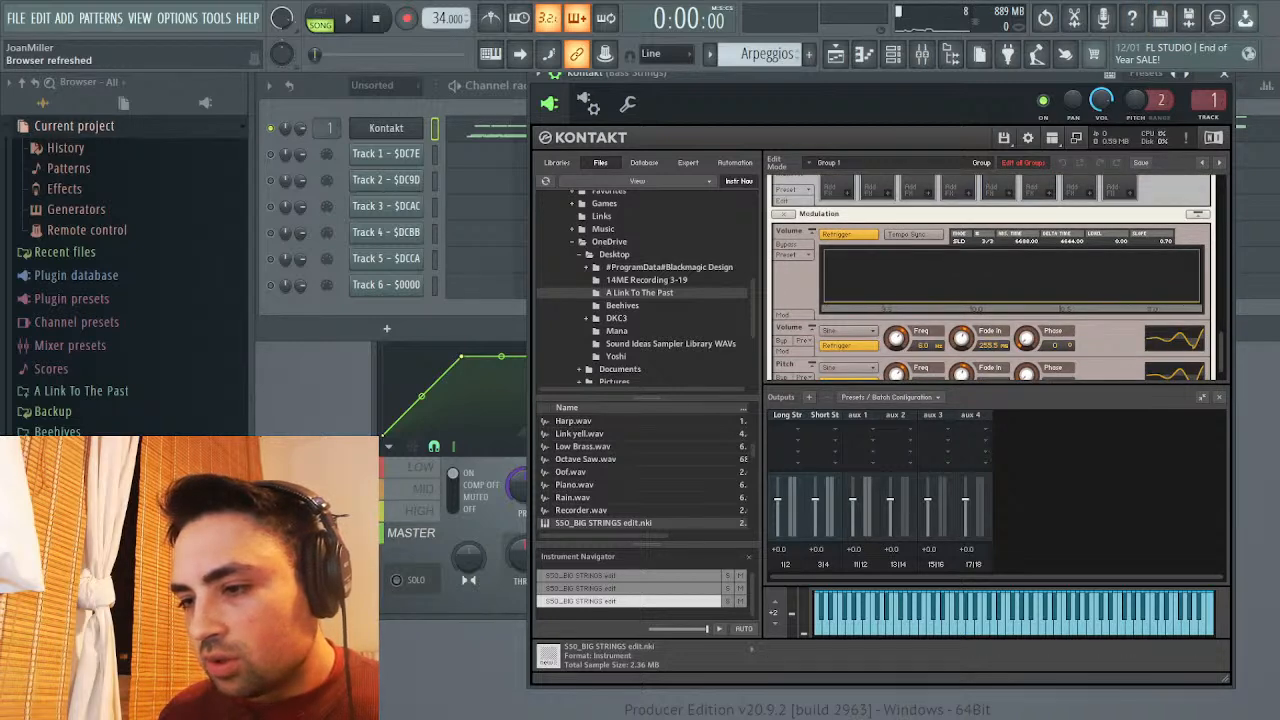
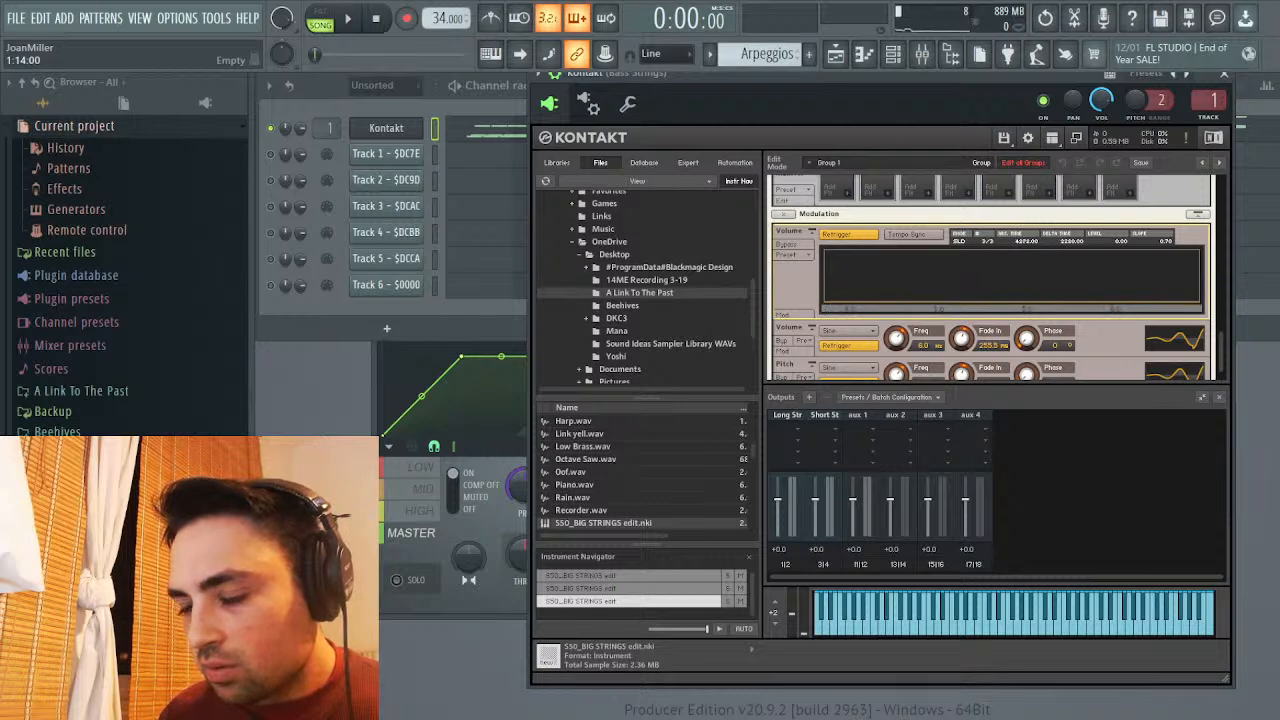
Switch to pattern playback and audition the Arpeggios pattern at 71 BPM while reviewing the third instance's mapping and volume envelope
key("l")
key("space")
key("space")
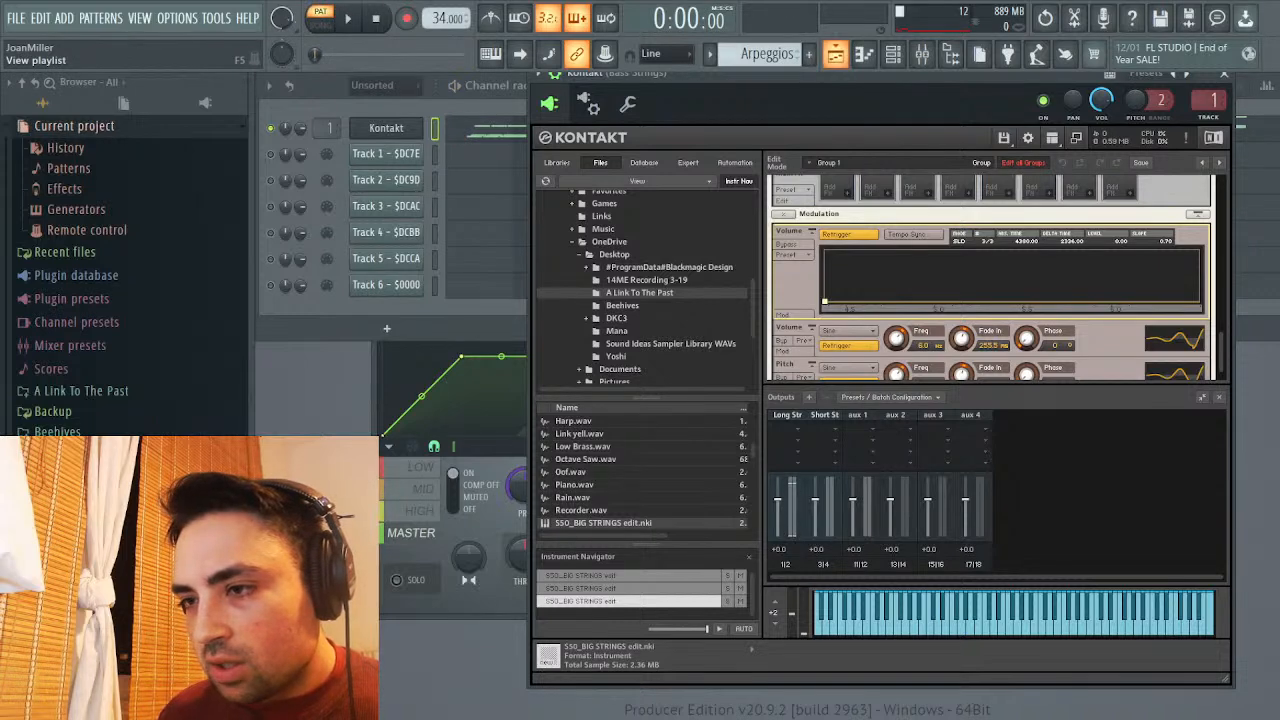
key("F5")
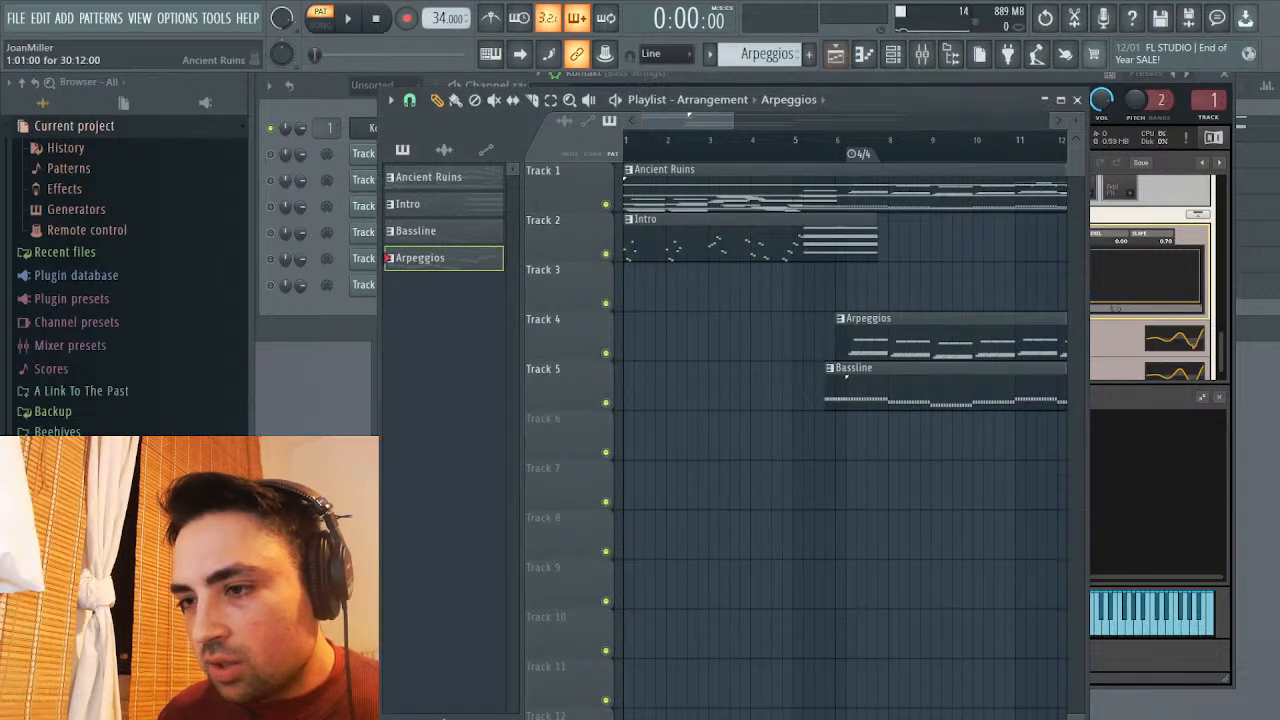
key("l")
key("l")
key("space")
key("F5")
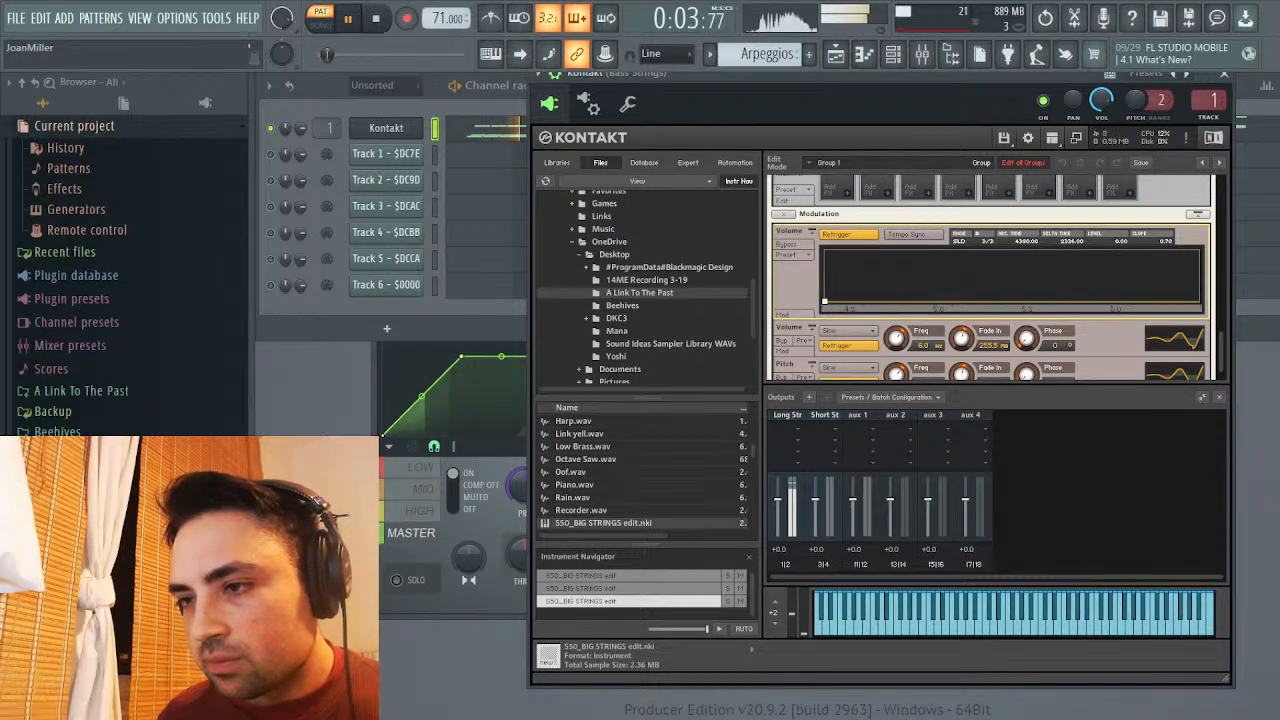
scroll(990, 278, "up", 10)
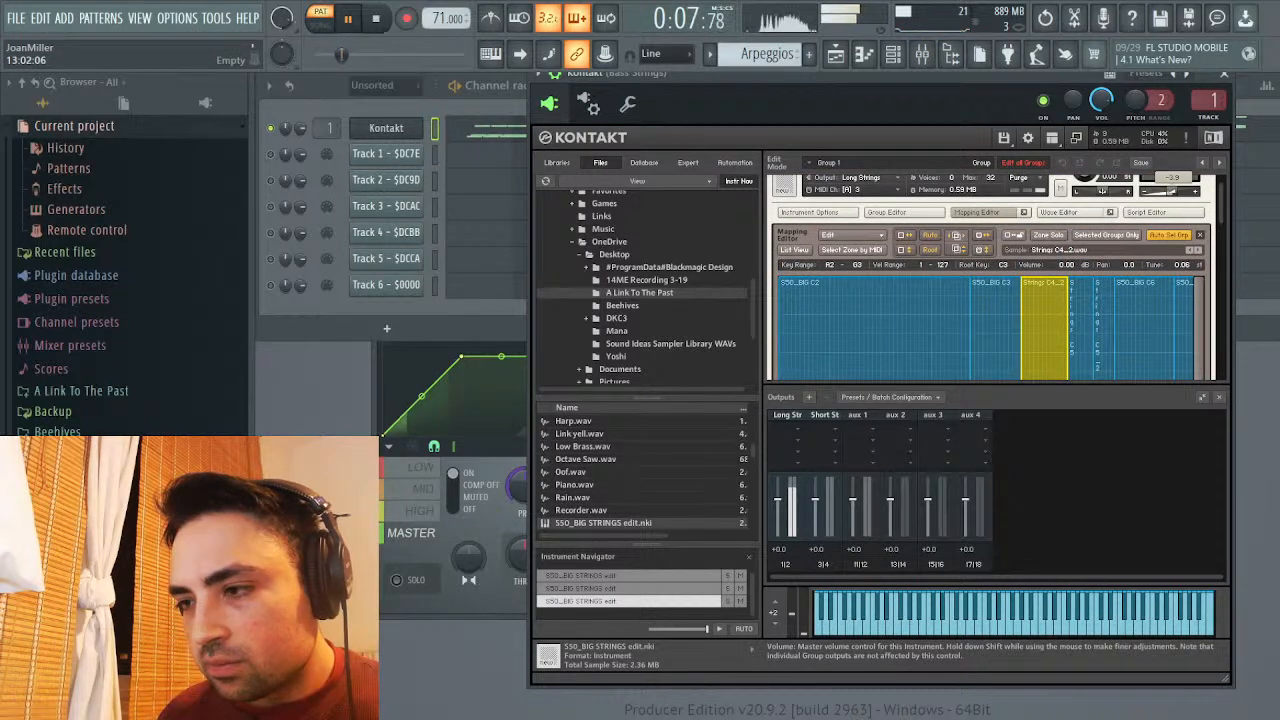
scroll(990, 278, "down", 8)
scroll(990, 278, "down", 6)
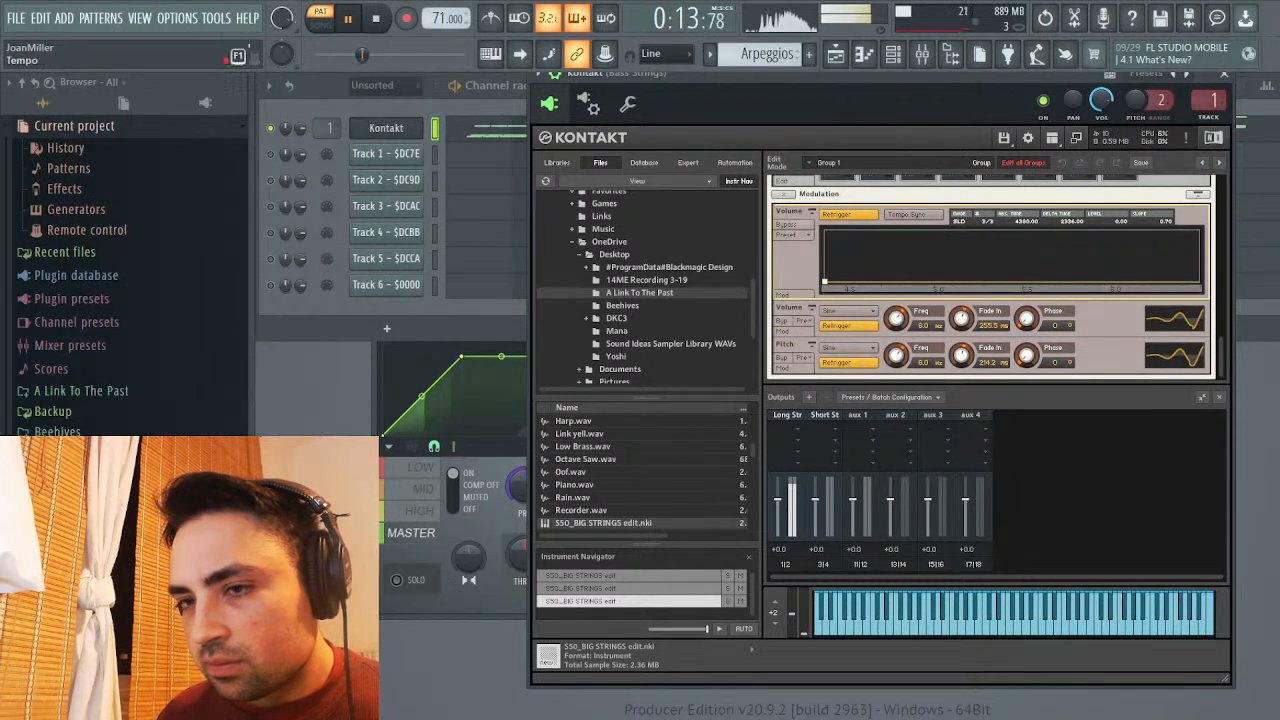
key("space")
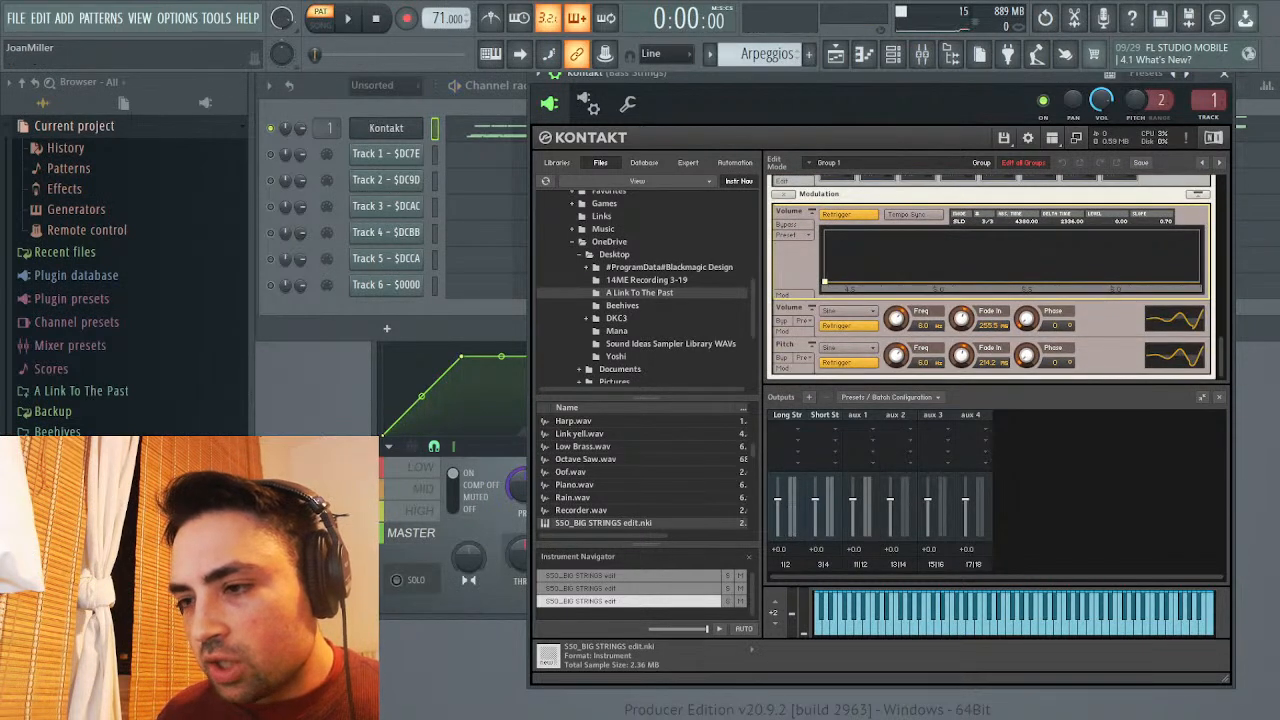
Apply quick legato to the Arpeggios notes, shorten the overlong upper notes to match the lower ones, and audition the result
key("F7")
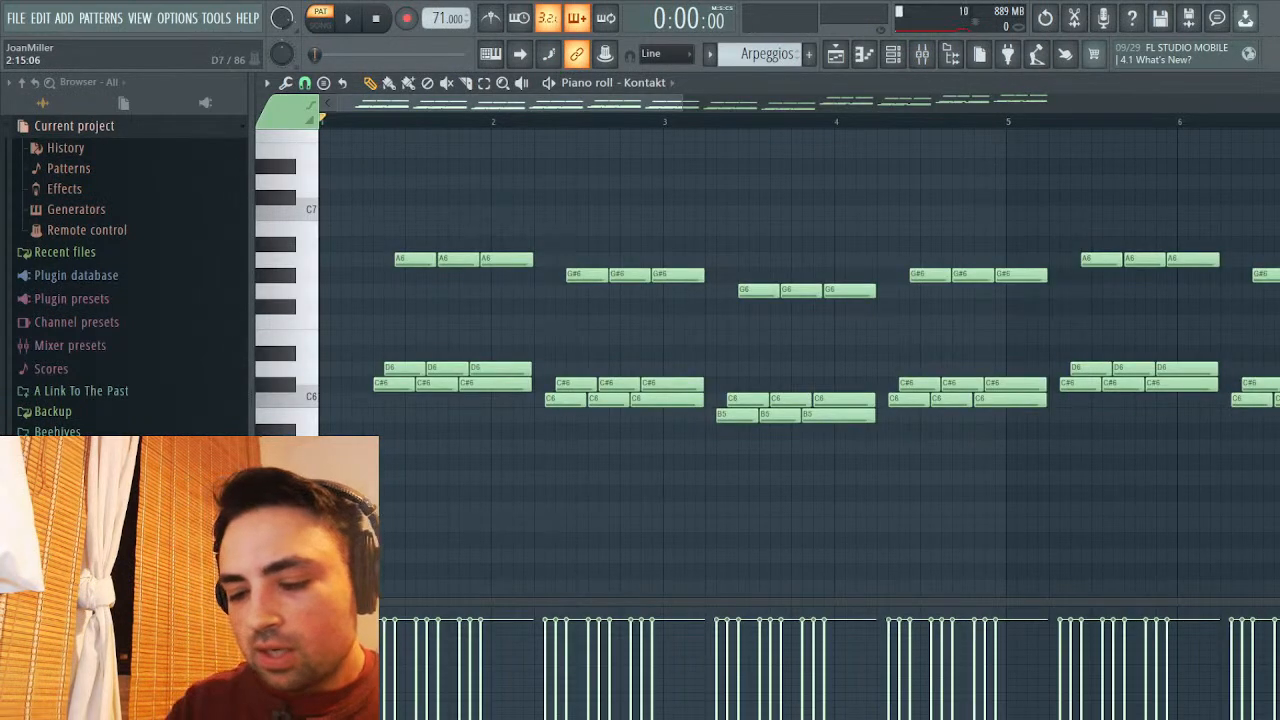
key("ctrl+l")
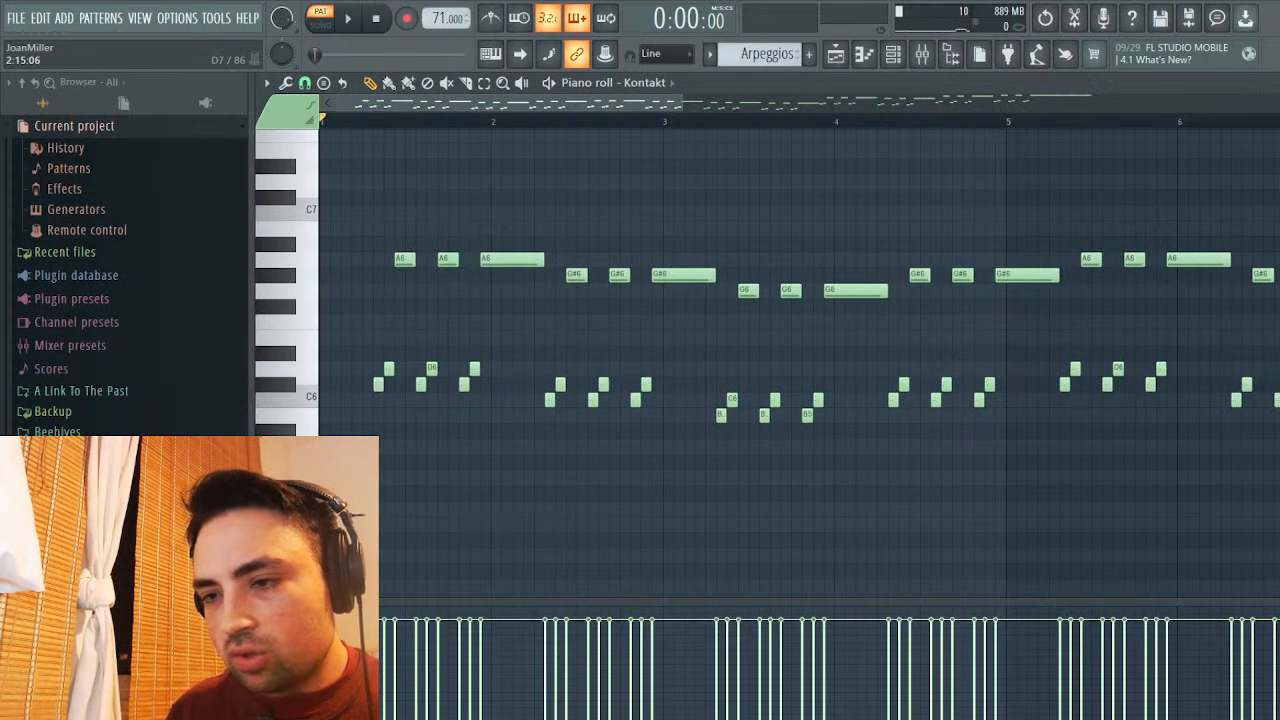
left_click_drag(714, 274, 662, 274)
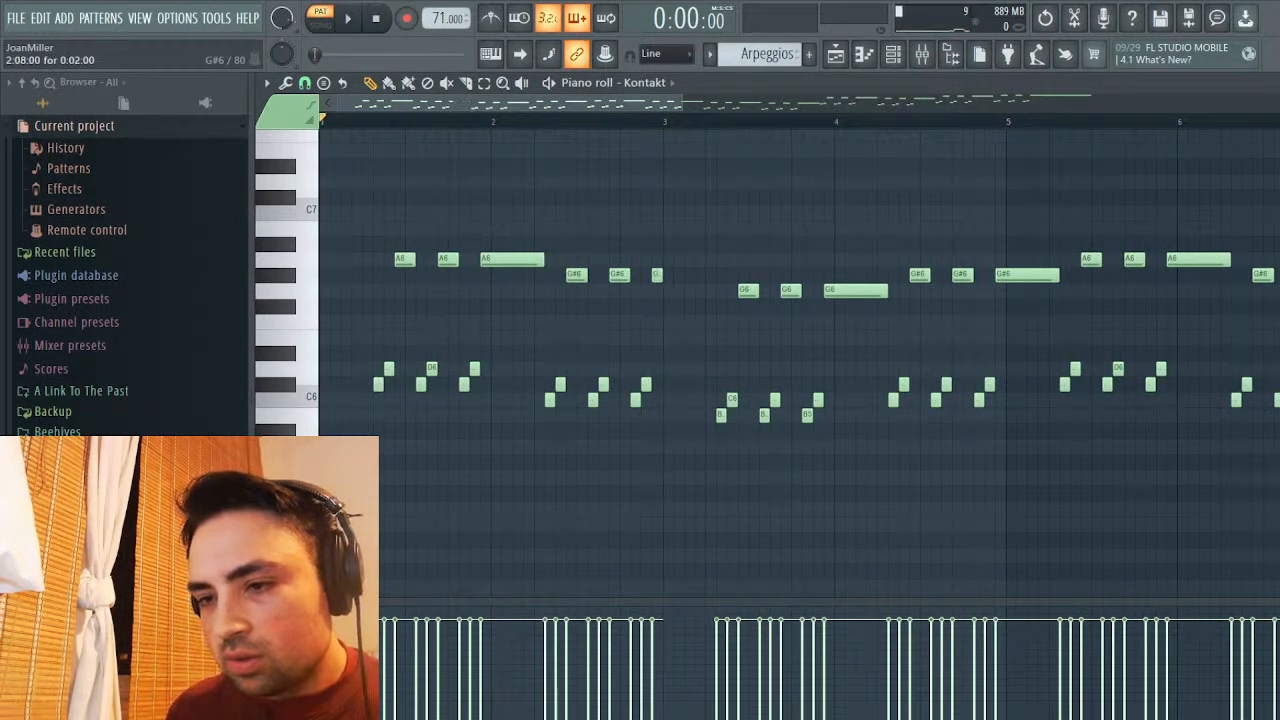
left_click_drag(543, 259, 490, 259)
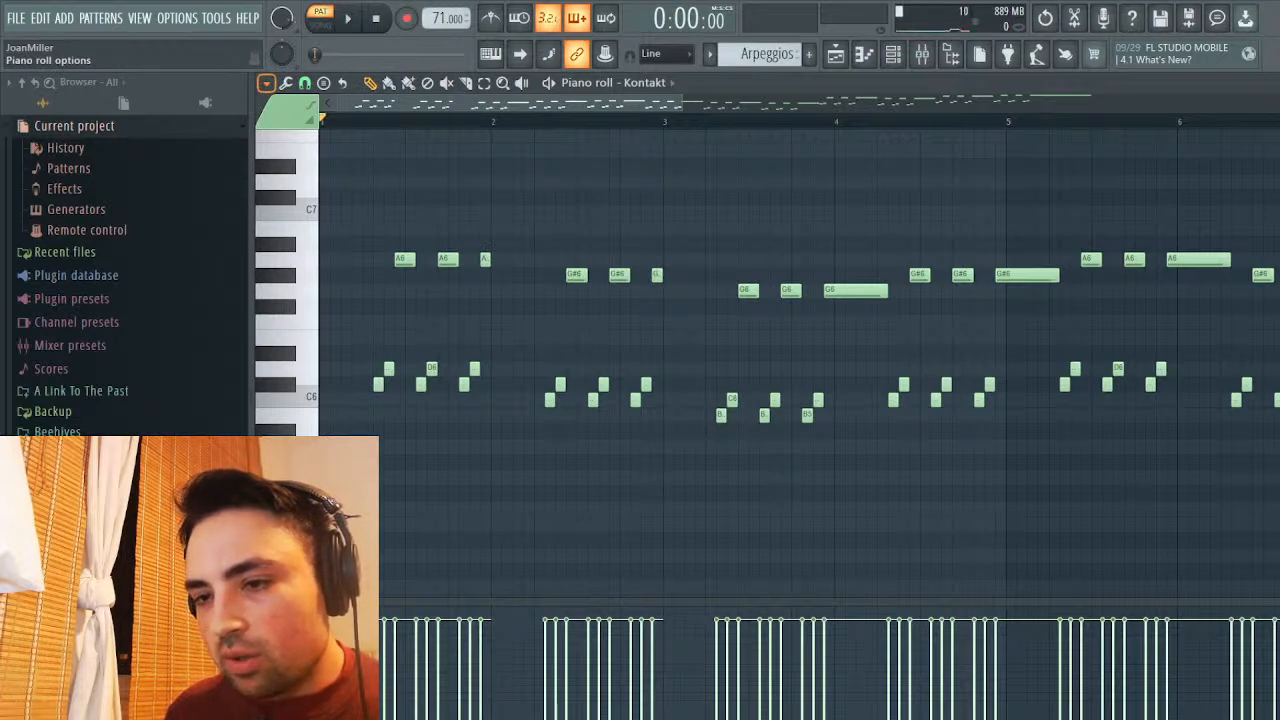
key("ctrl+q")
key("space")
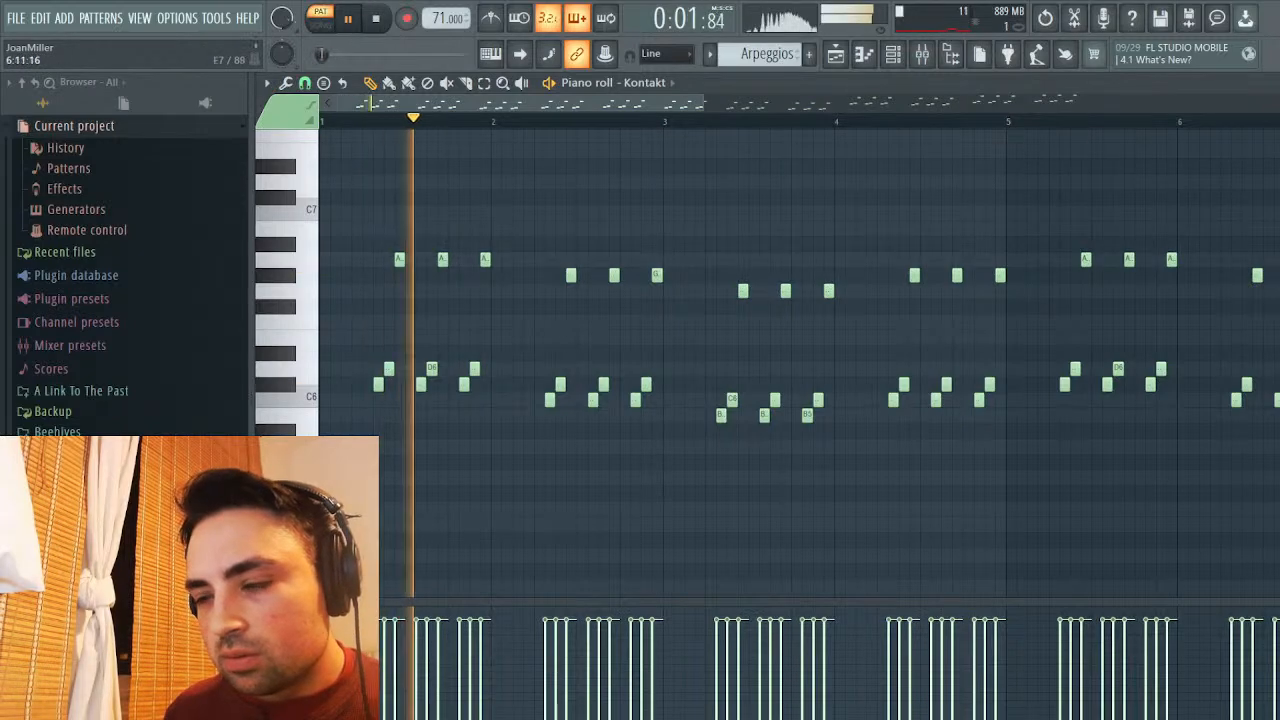
key("F7")
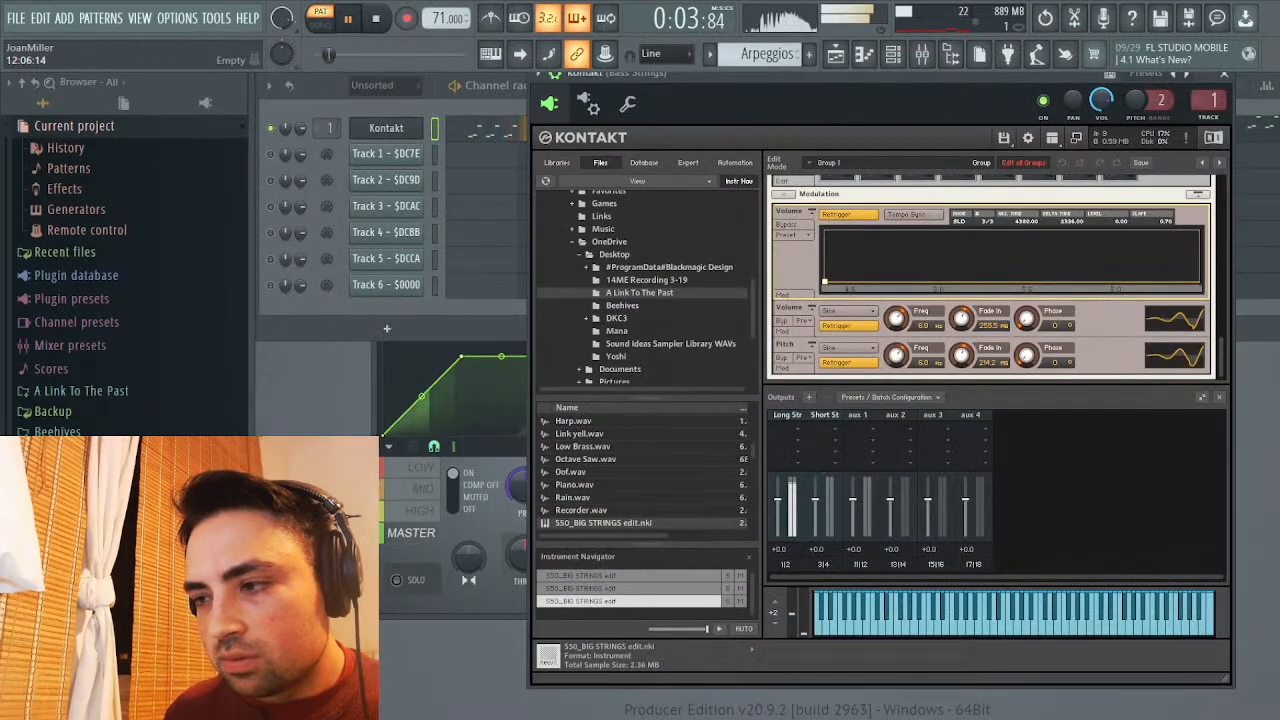
key("space")
Shorten the decay of the third instance's volume envelope to about 1136 ms while auditioning, and return to the instrument rack
scroll(990, 280, "up", 10)
scroll(990, 280, "up", 3)
scroll(990, 280, "down", 8)
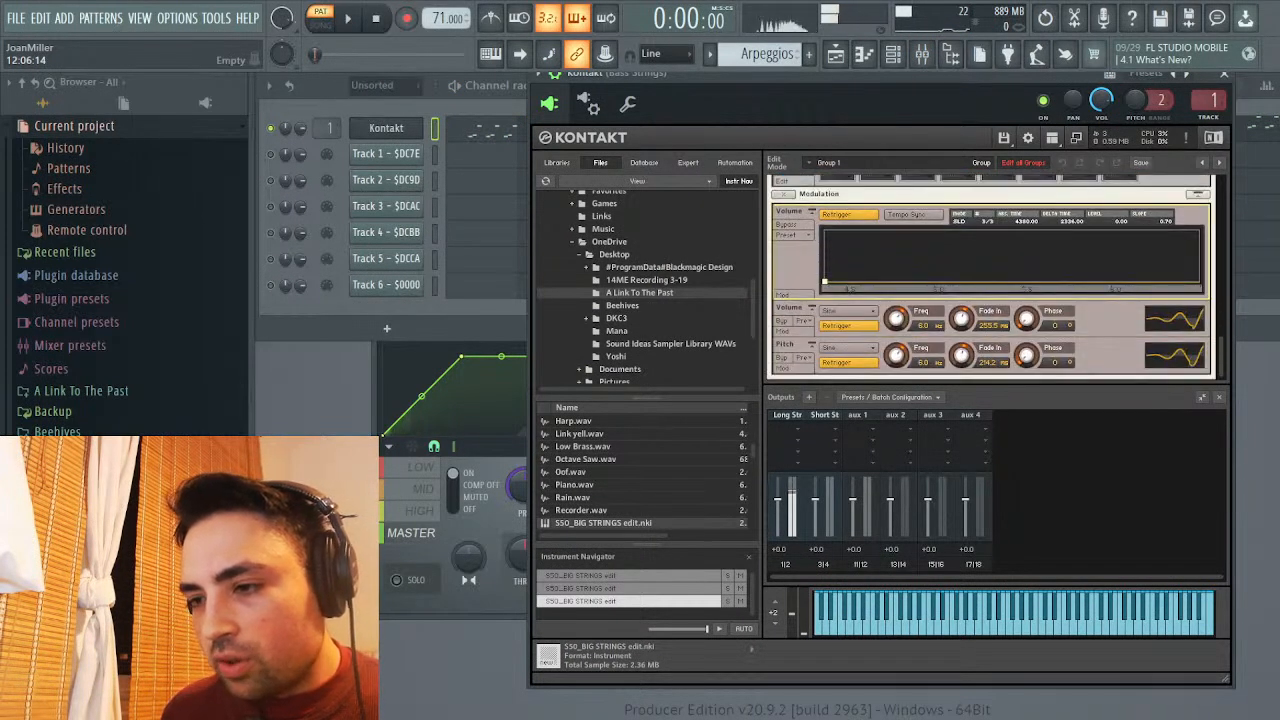
left_click_drag(868, 258, 1139, 258)
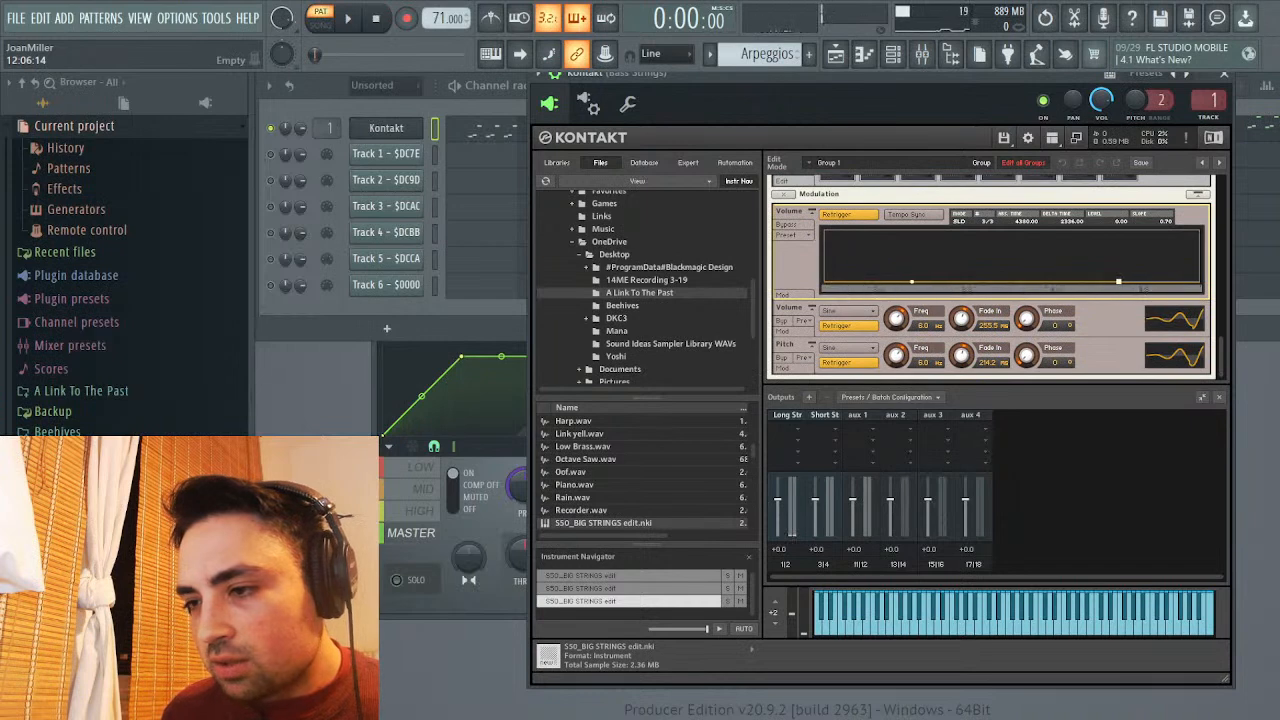
left_click_drag(1057, 282, 869, 282)
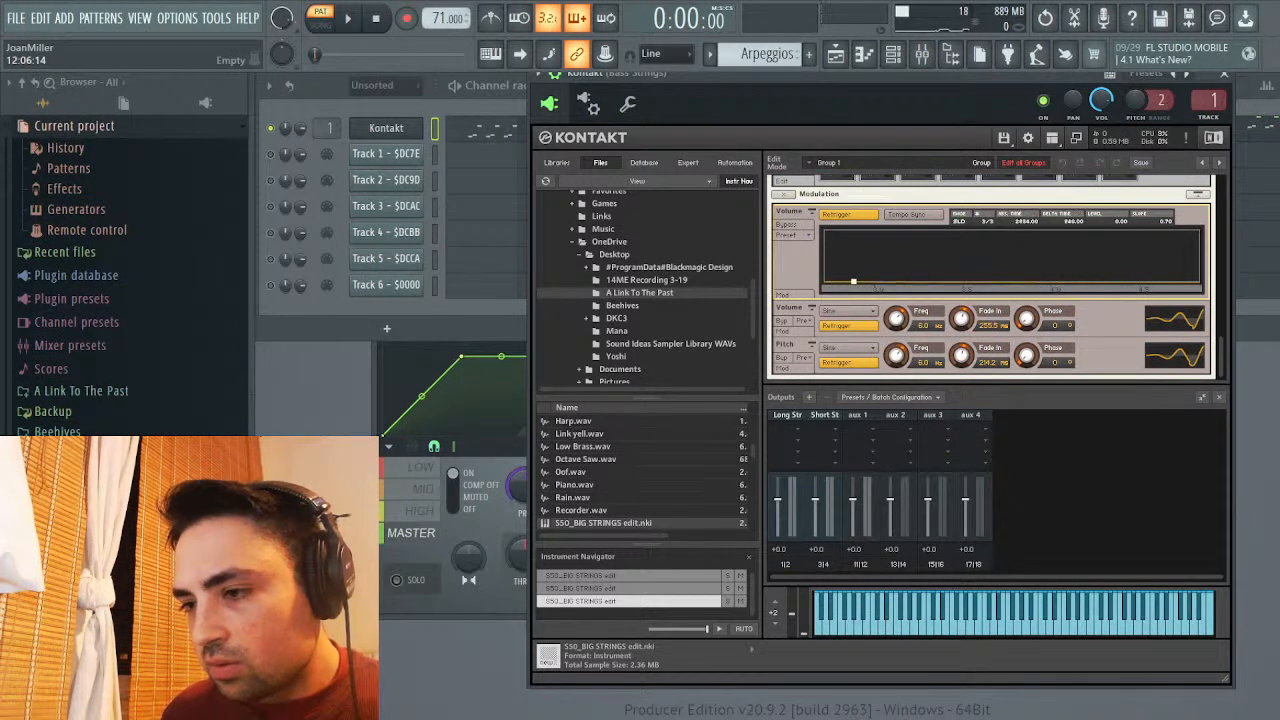
key("space")
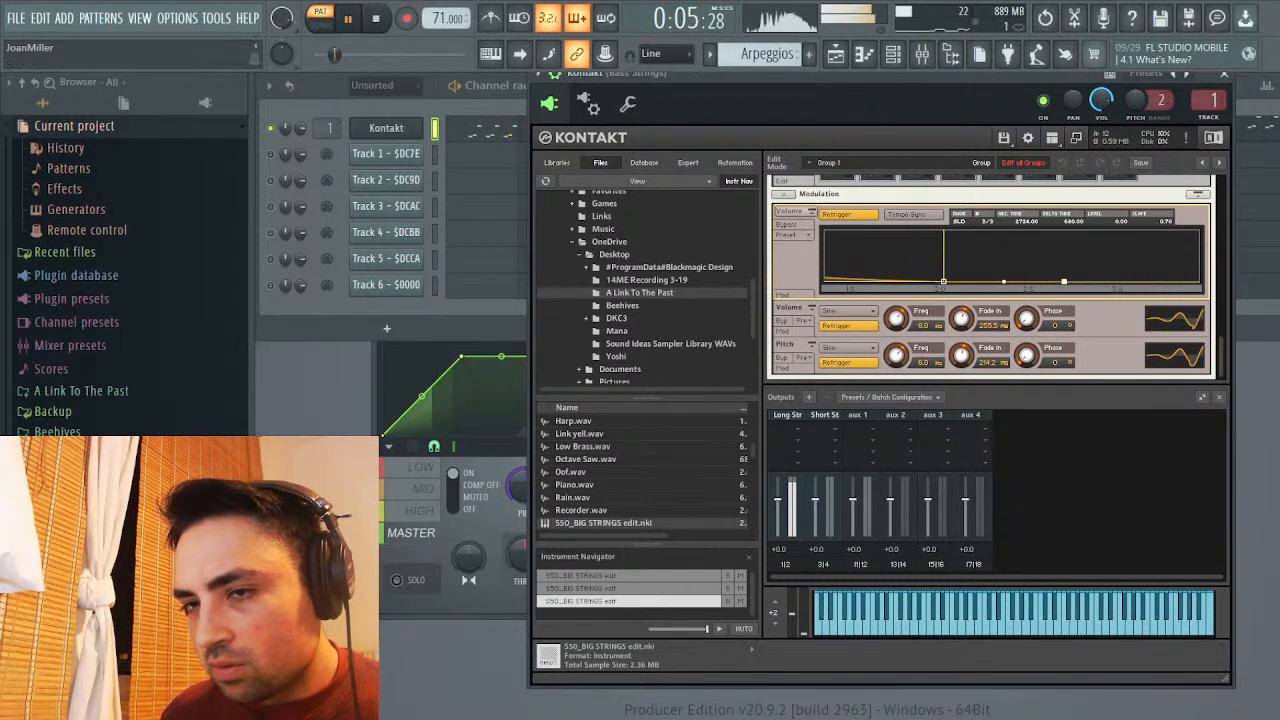
key("space")
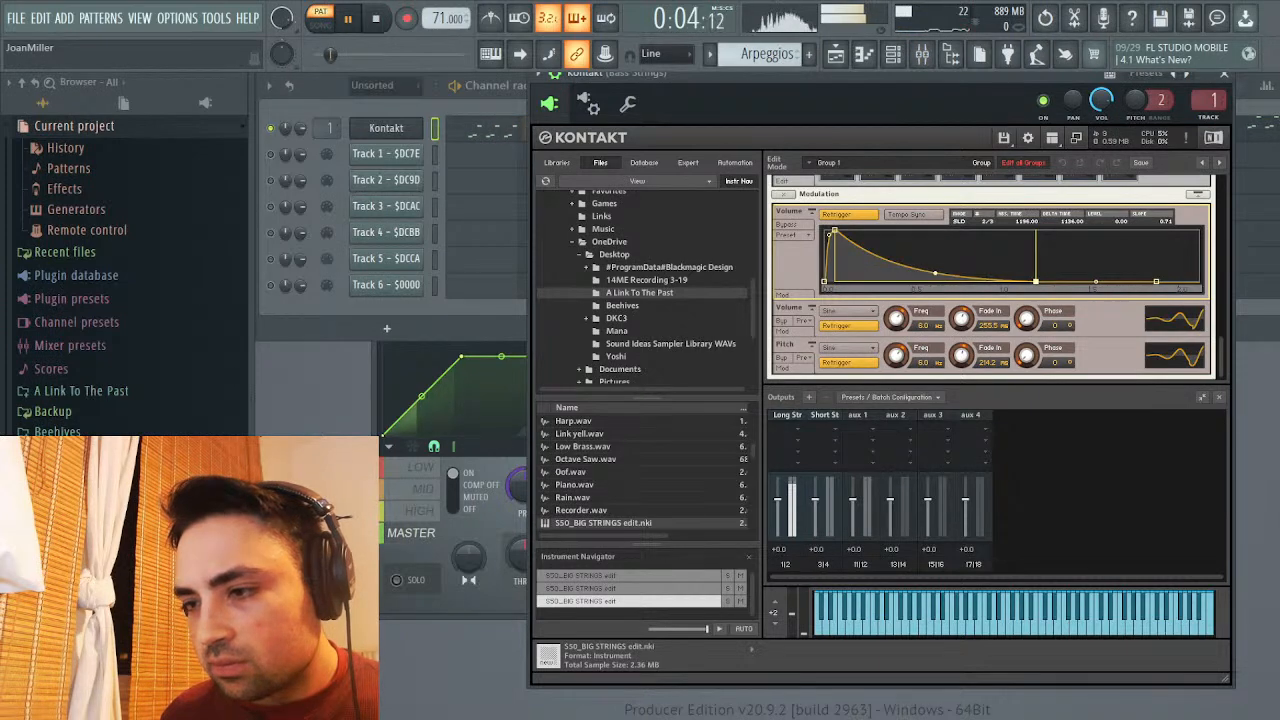
scroll(990, 277, "up", 5)
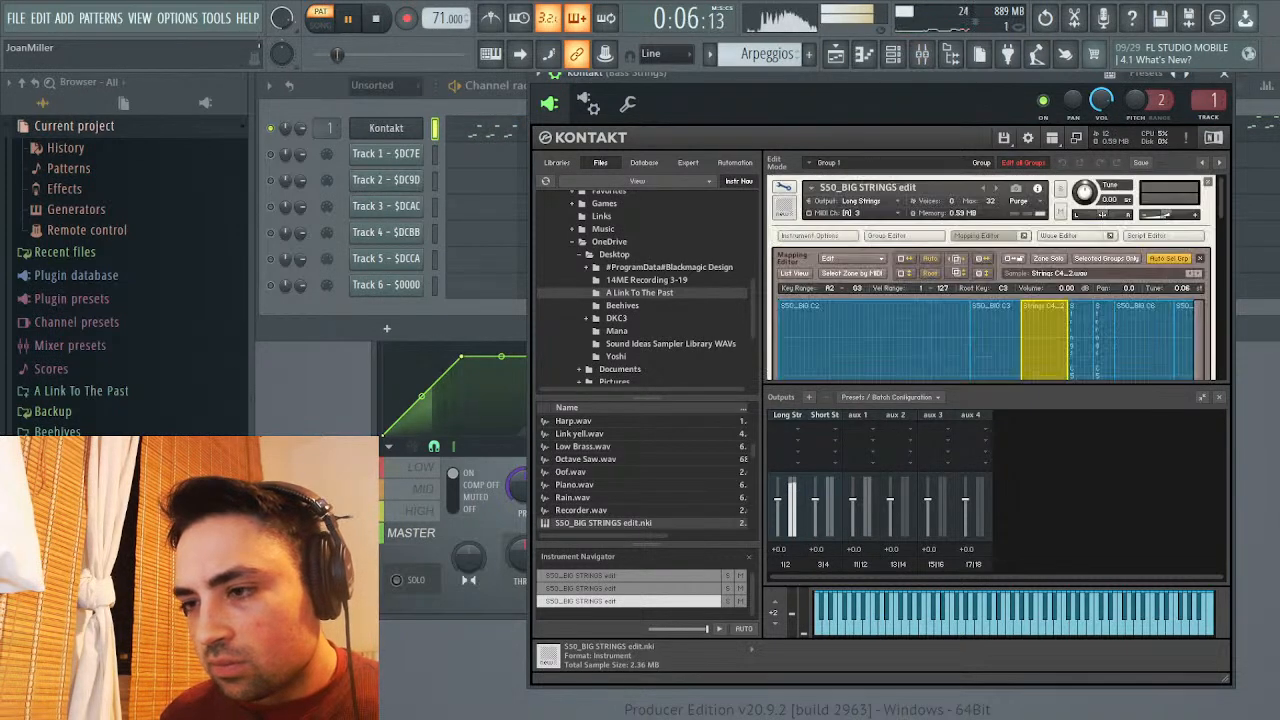
left_click(785, 187)
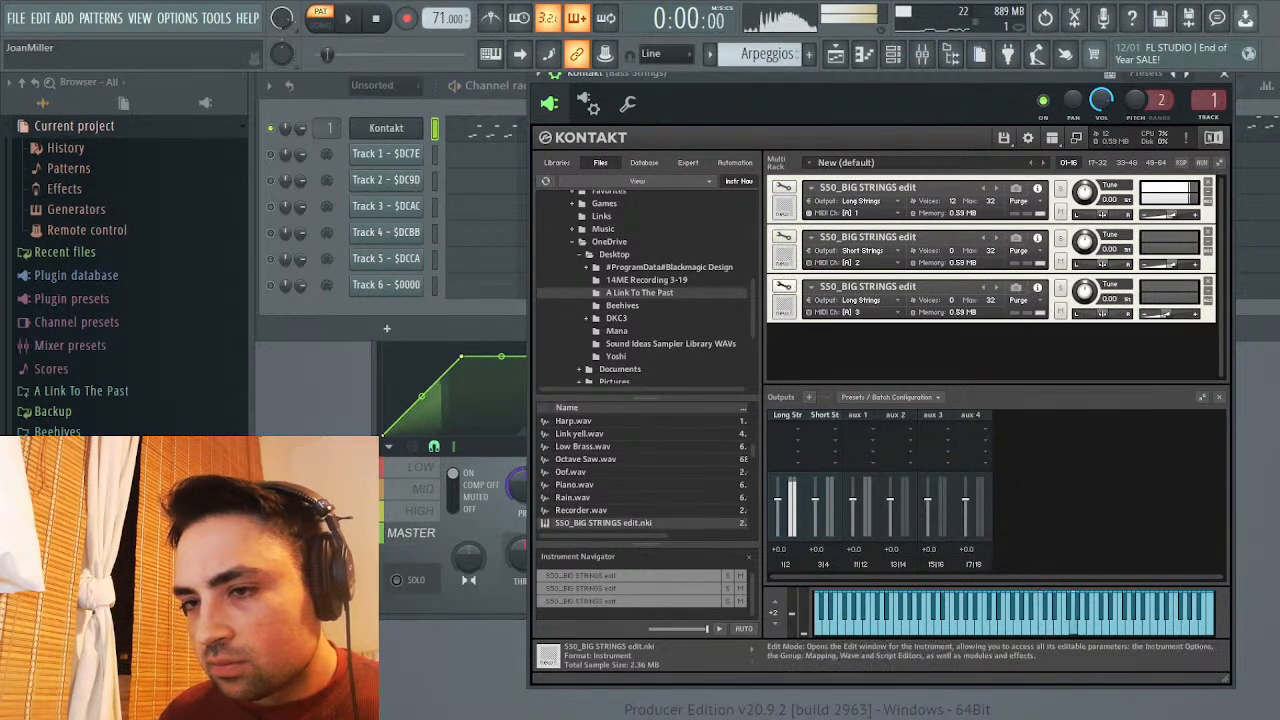
key("space")
Assign the Arpeggios notes to the note colour for MIDI channel 3 and briefly audition them through the third strings instance
key("F7")
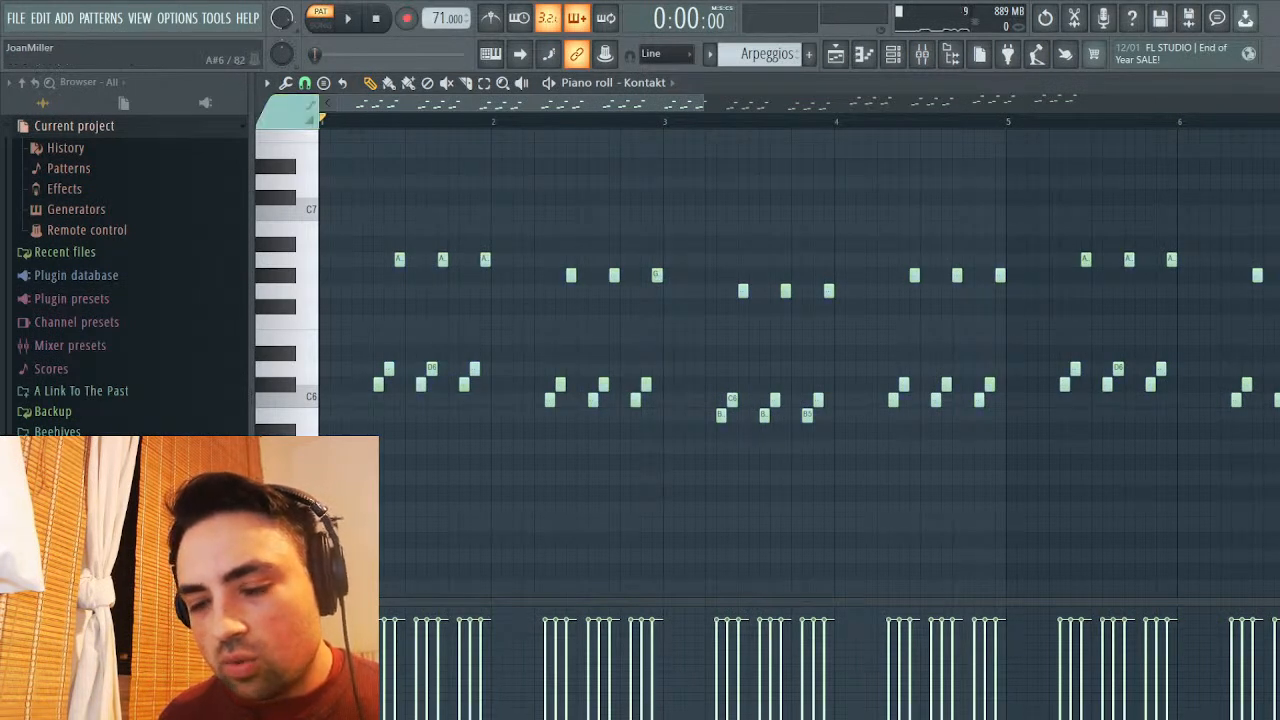
key("space")
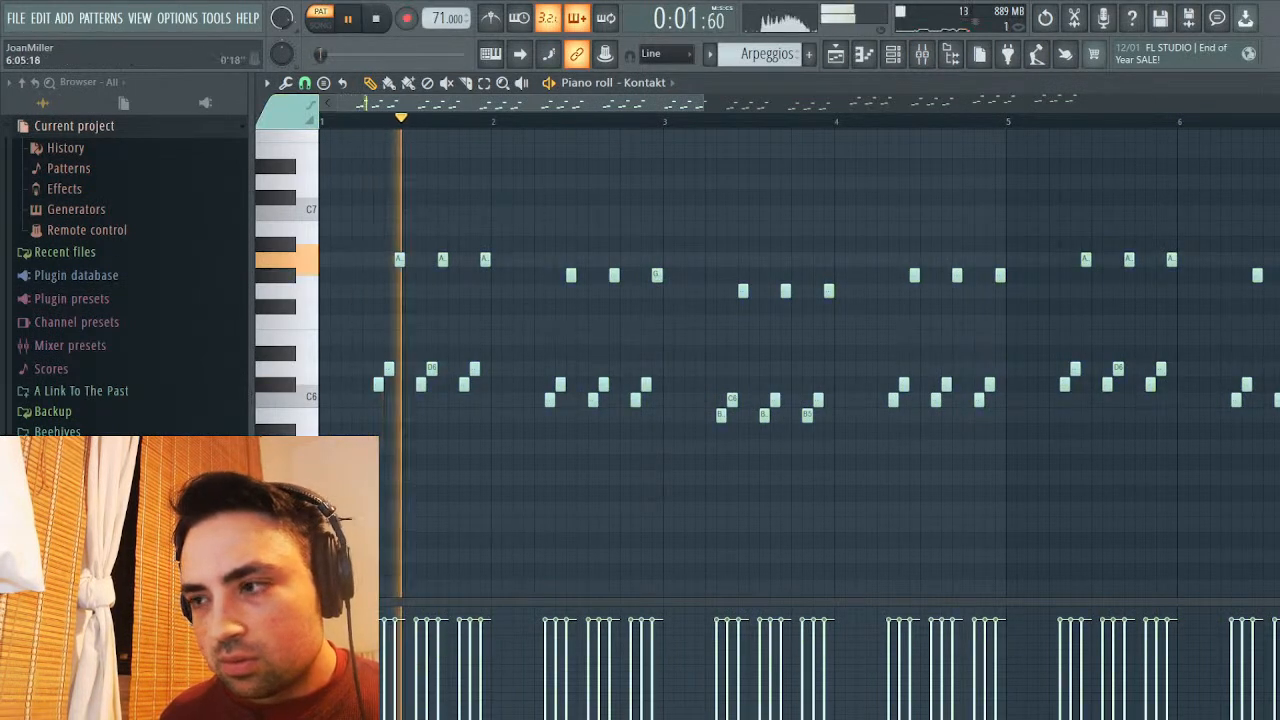
key("F7")
key("space")
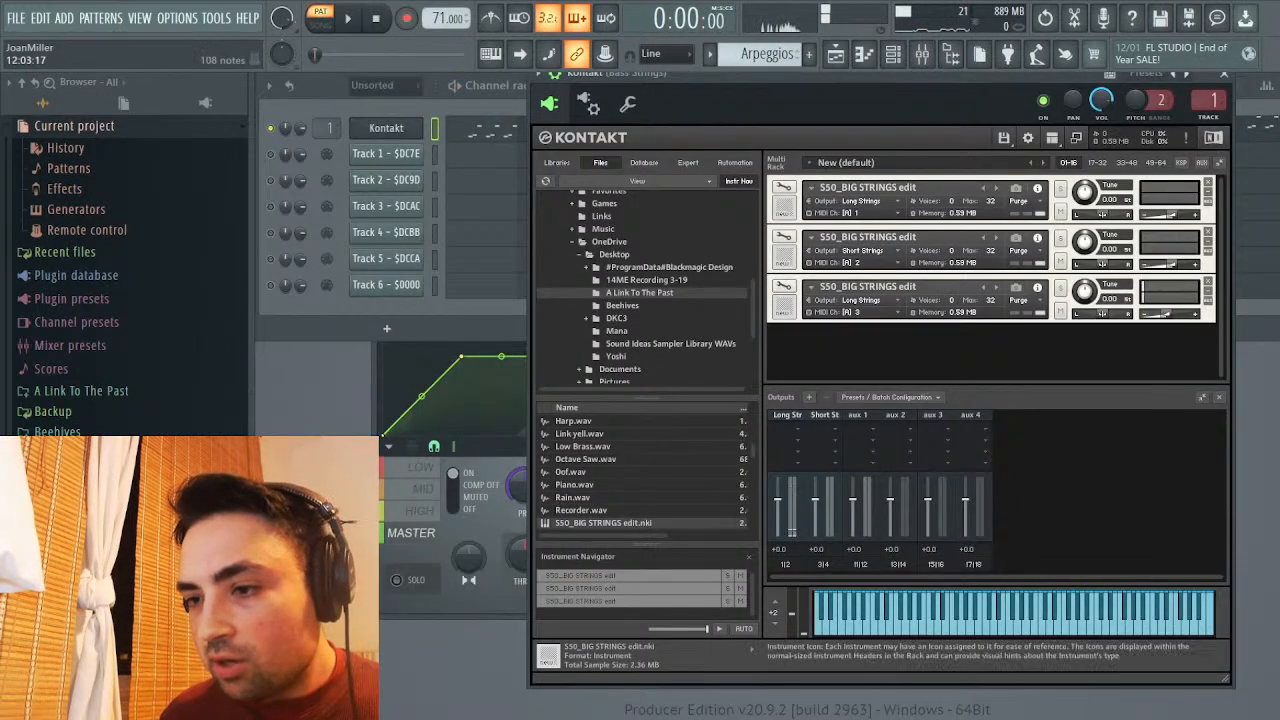
Load the user preset "New preset" into the volume envelope of the third strings instance
left_click(784, 287)
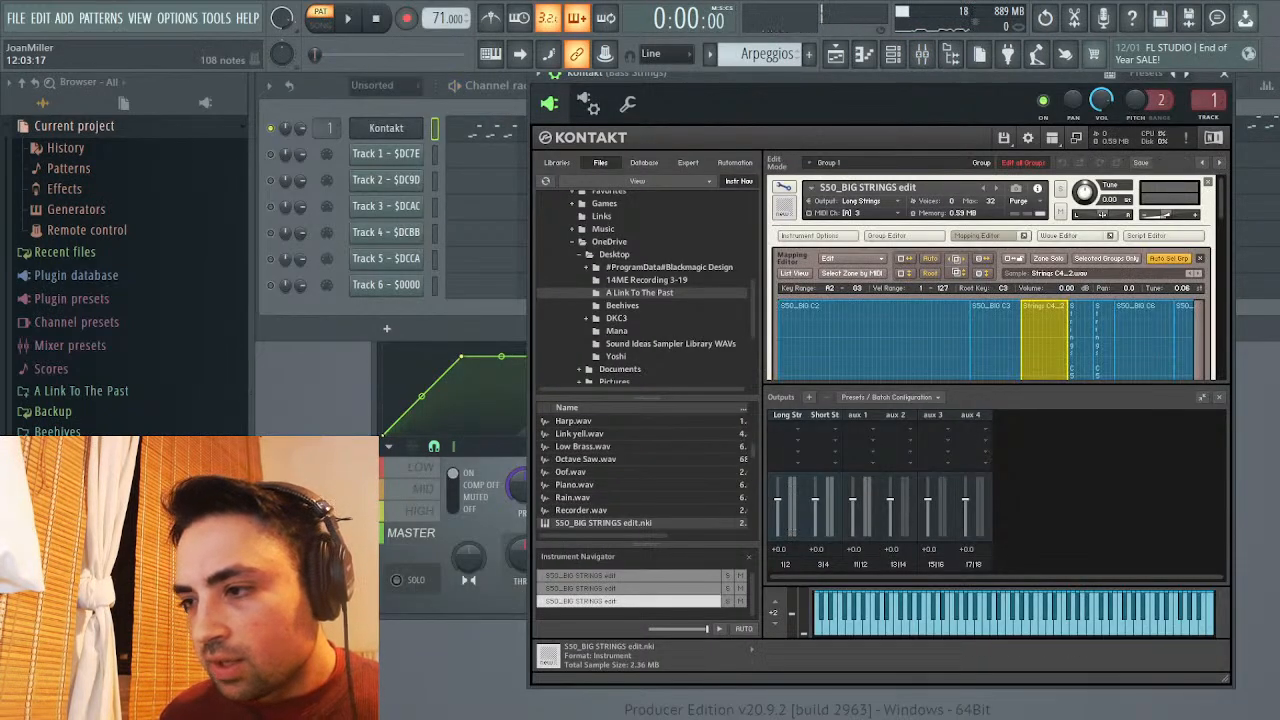
scroll(990, 278, "down", 10)
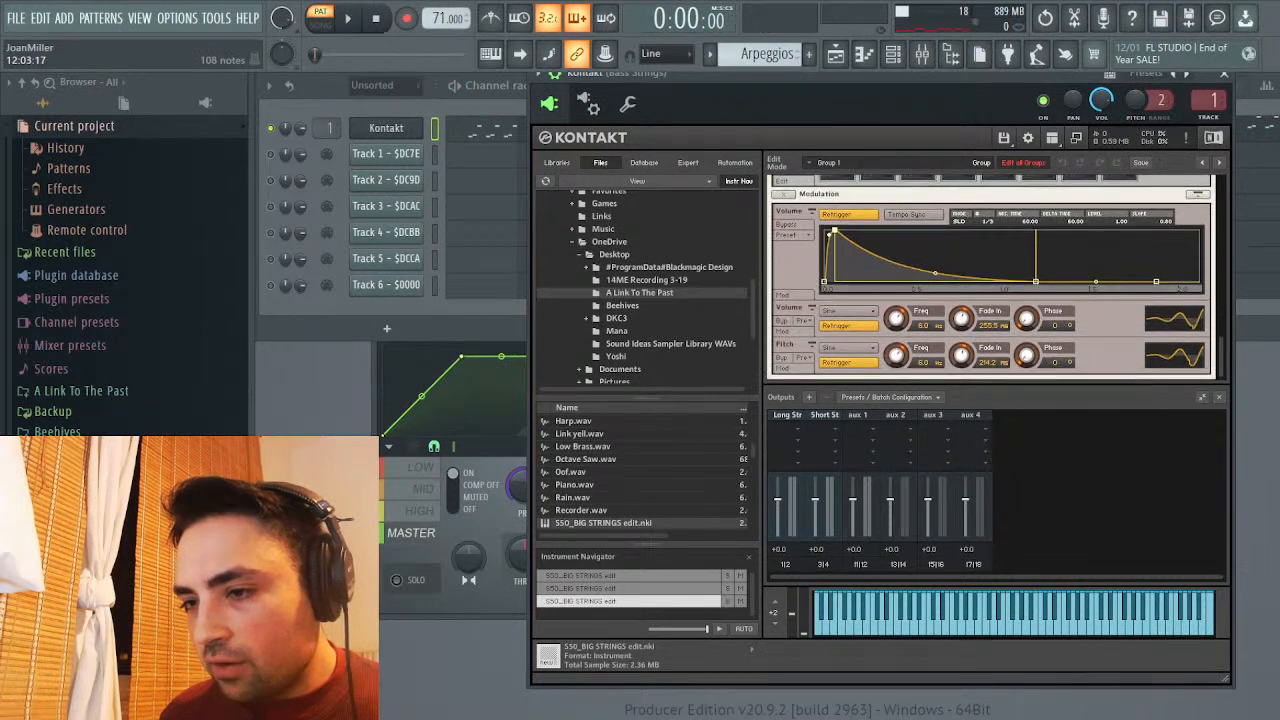
left_click(789, 235)
mouse_move(800, 260)
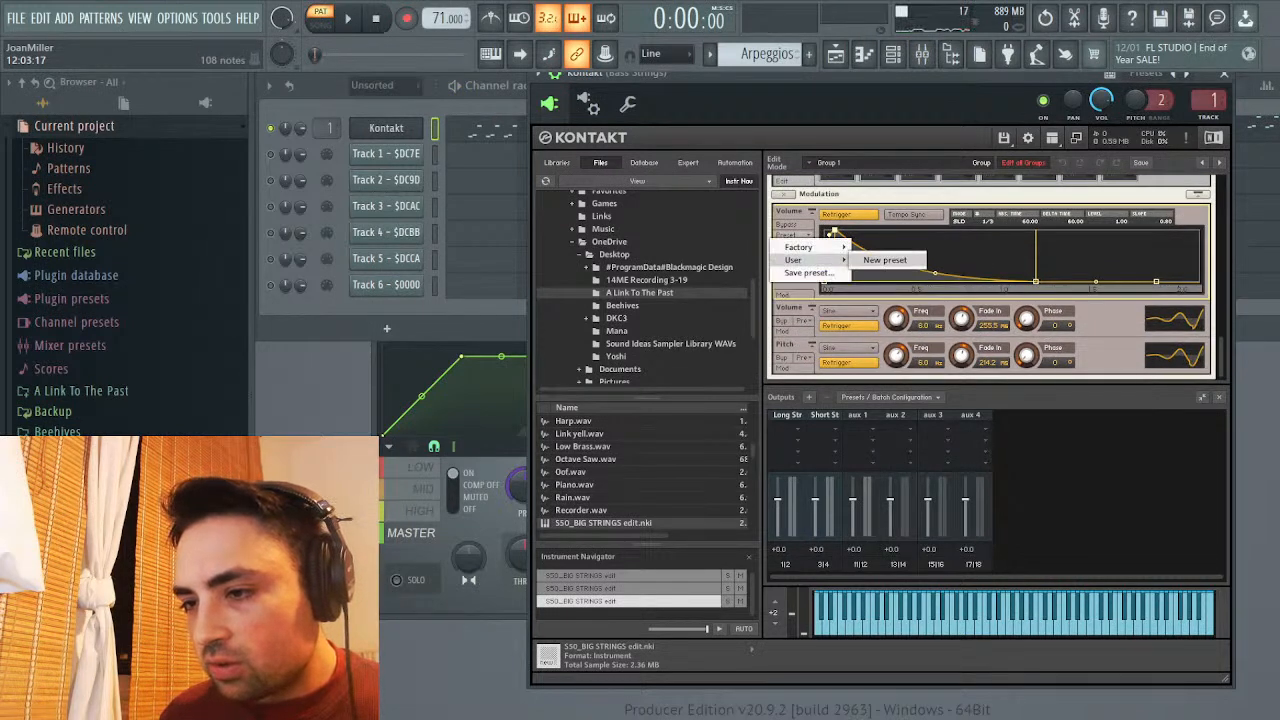
left_click(885, 260)
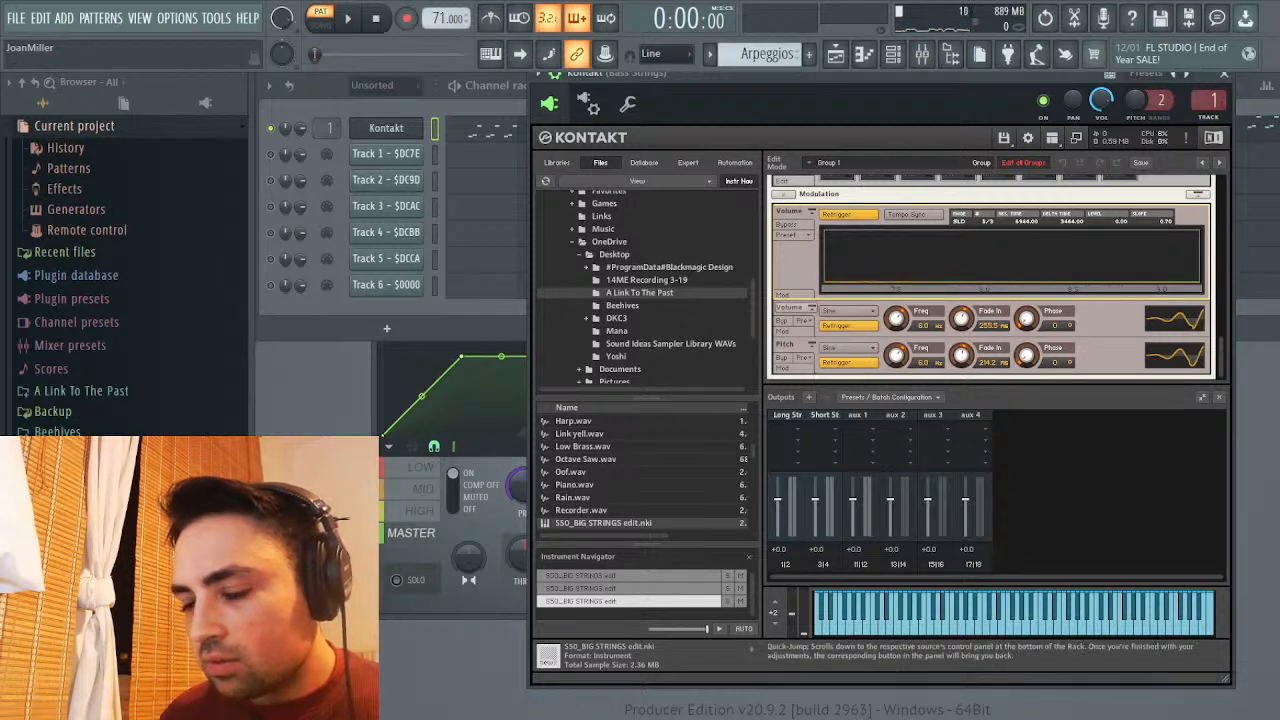
Audition the Arpeggios pattern and check in the mixer which track the third strings instance plays through
key("space")
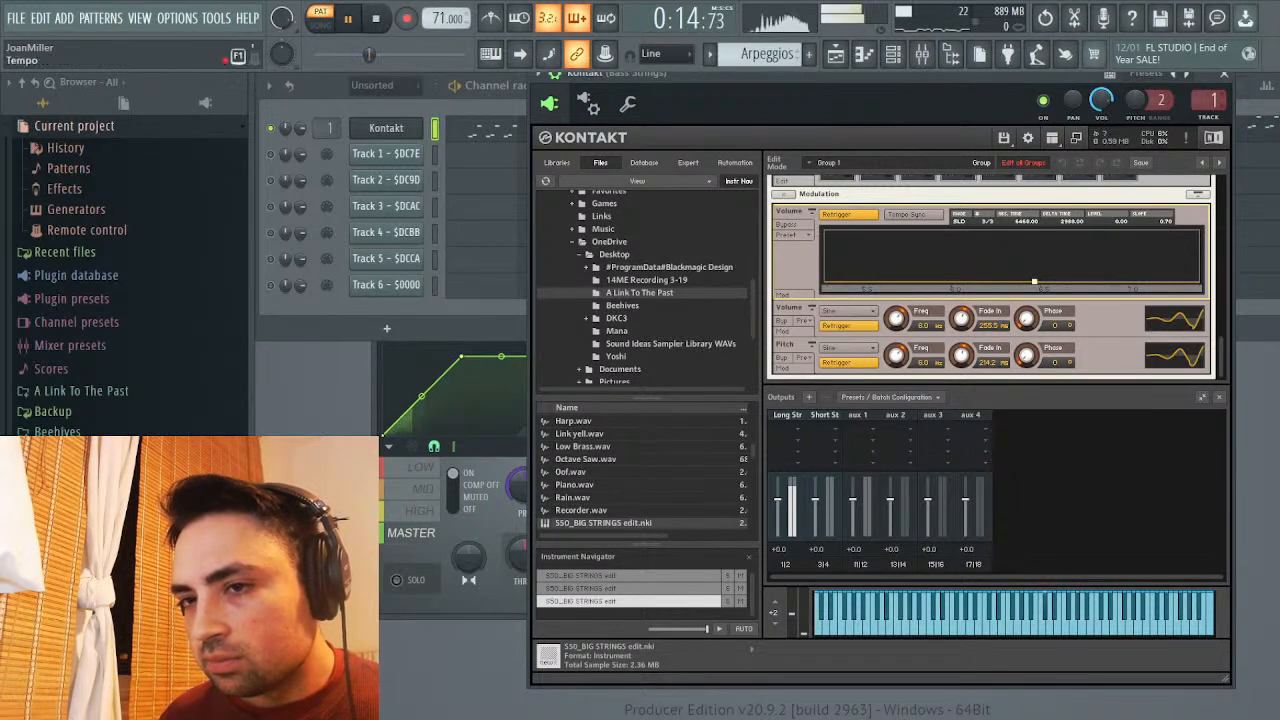
left_click(921, 53)
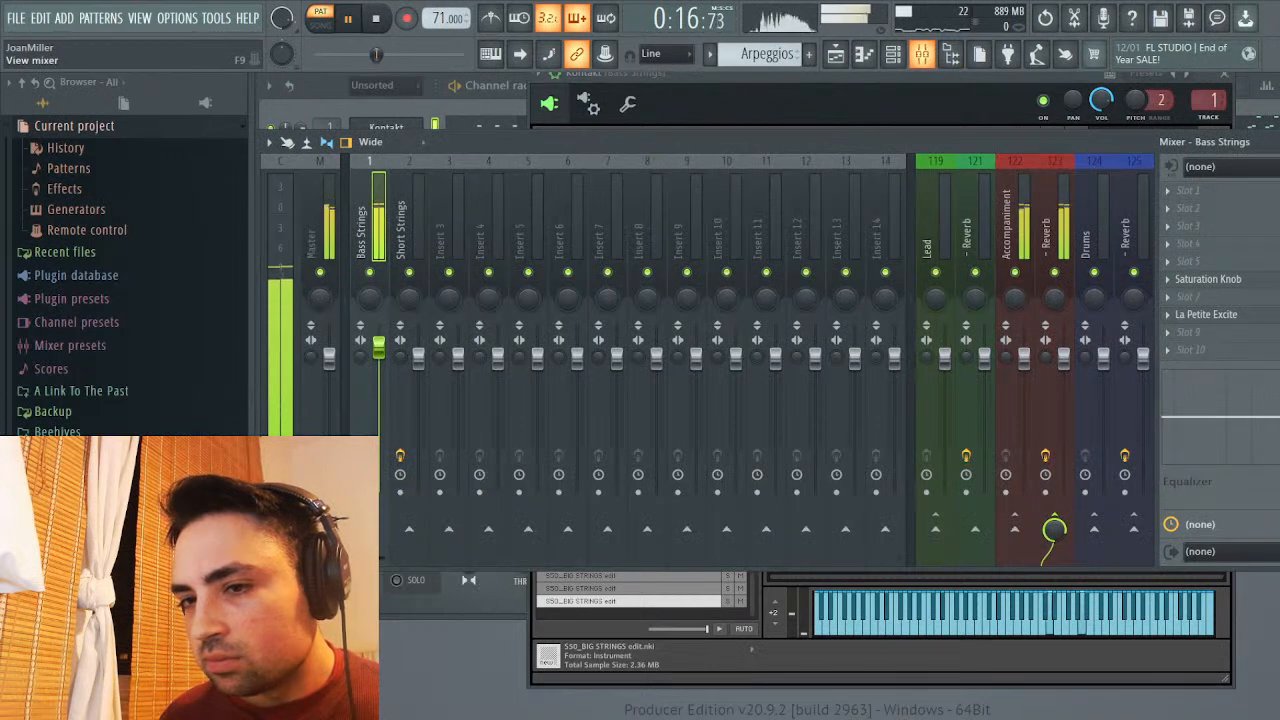
key("space")
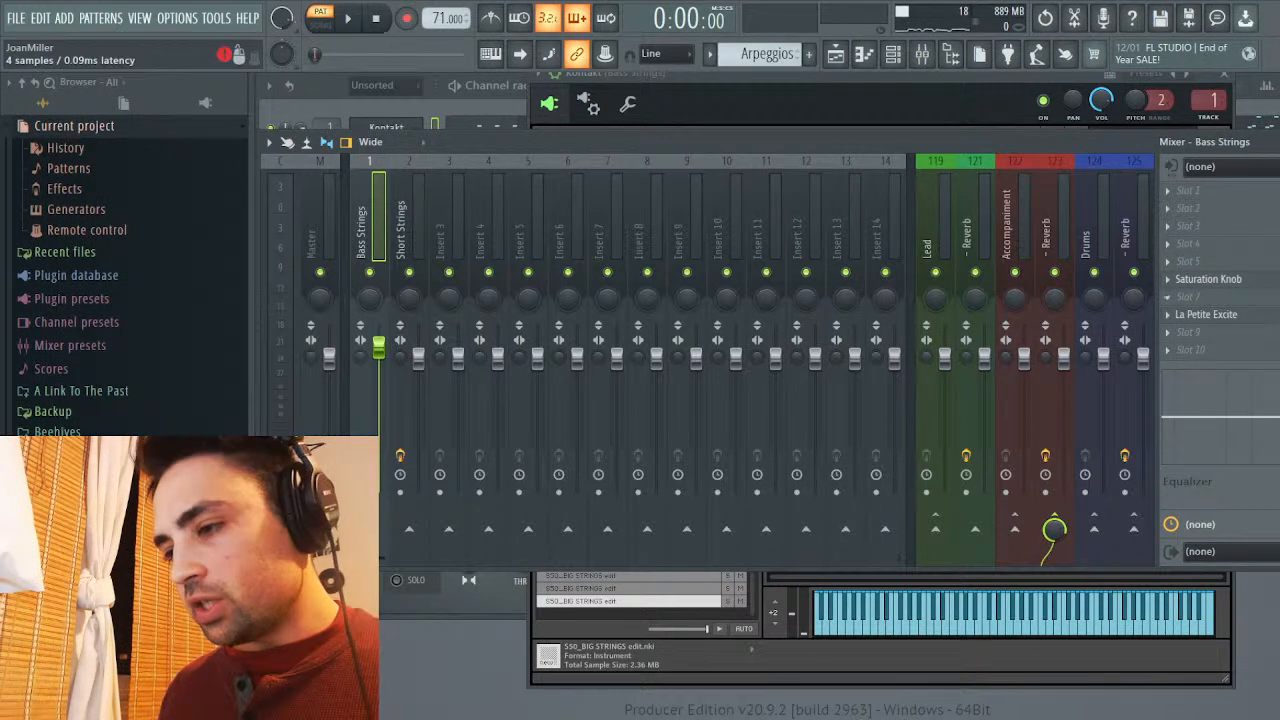
Create a separate master output channel for the third strings instance and name it Medium Strings
left_click(932, 103)
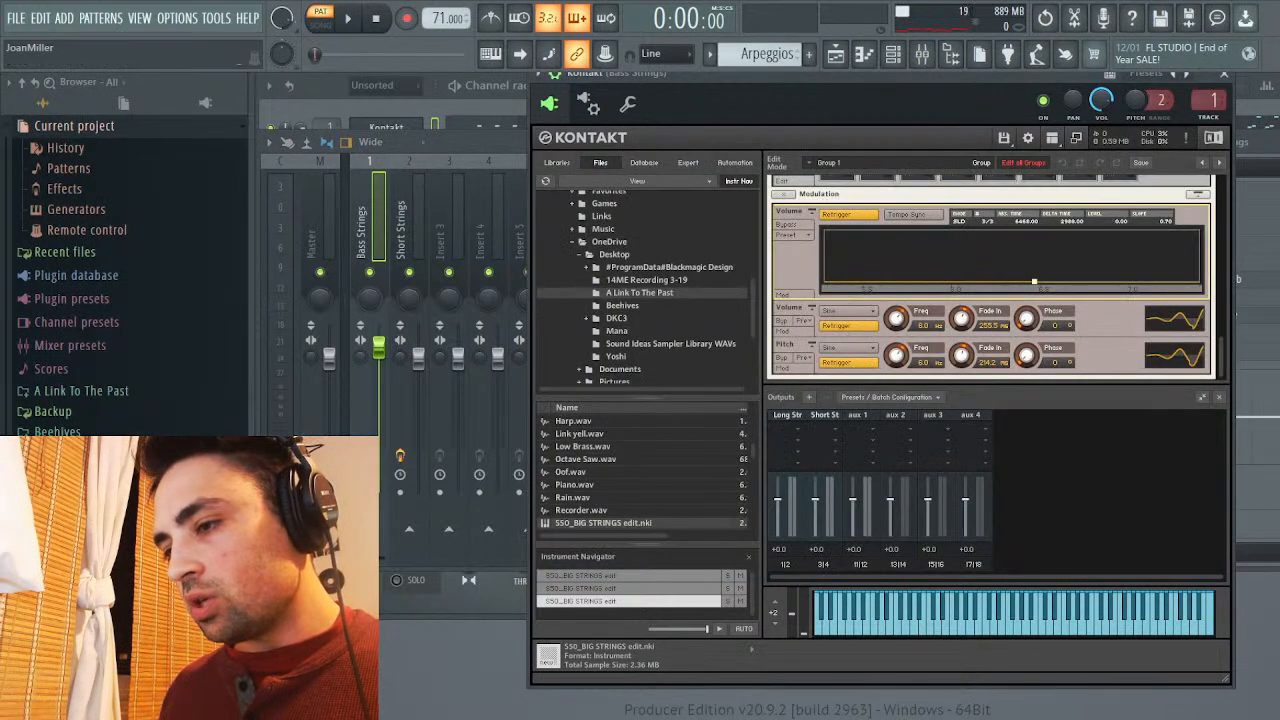
scroll(990, 278, "up", 6)
scroll(990, 278, "up", 6)
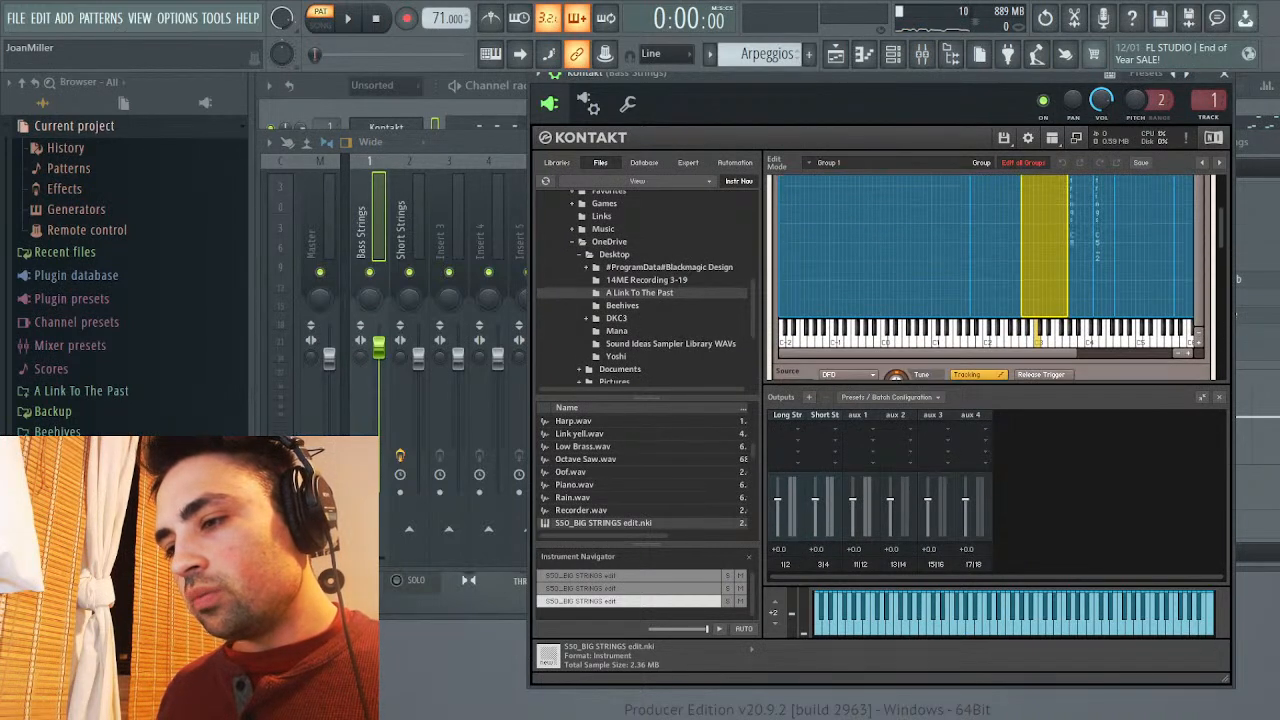
scroll(990, 278, "up", 4)
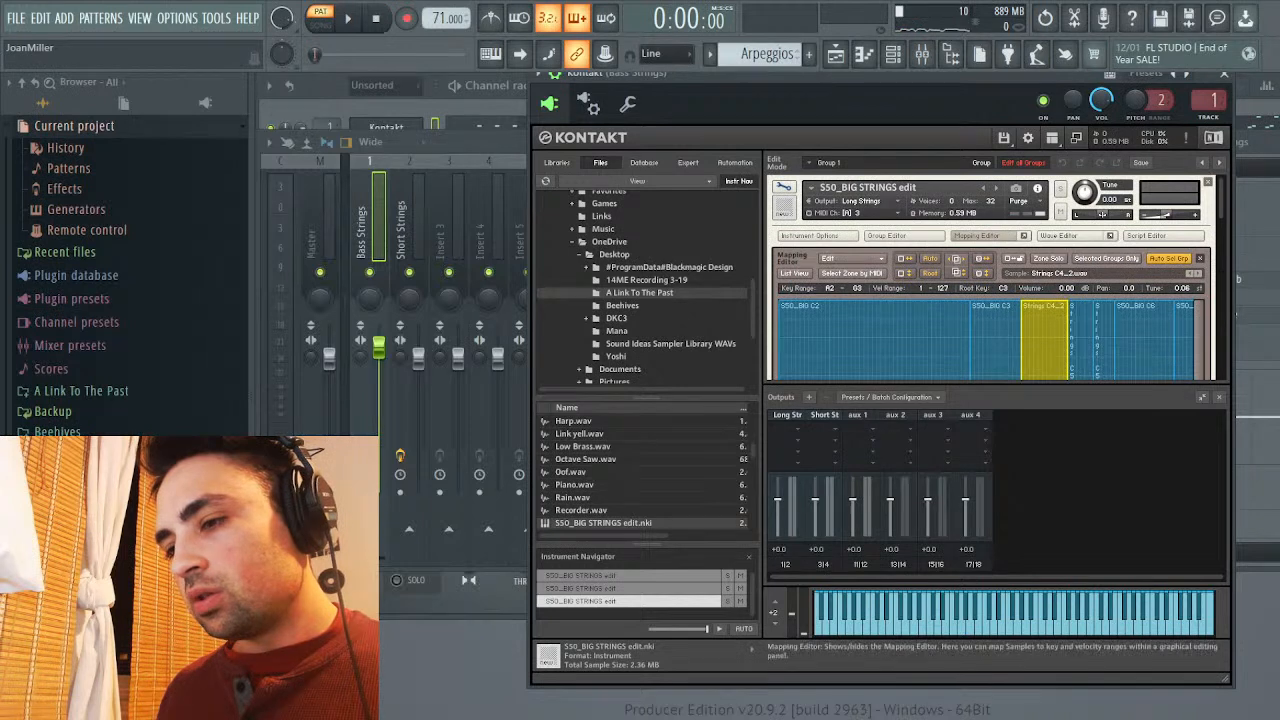
left_click(858, 201)
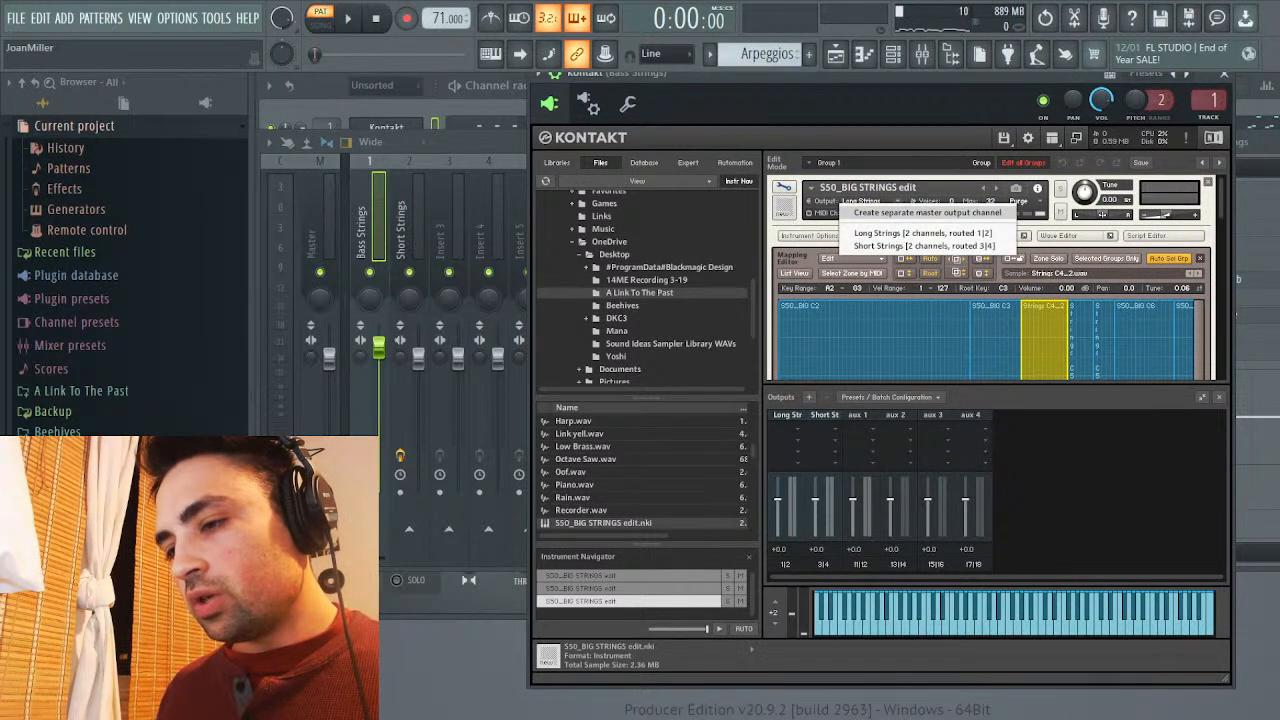
left_click(927, 212)
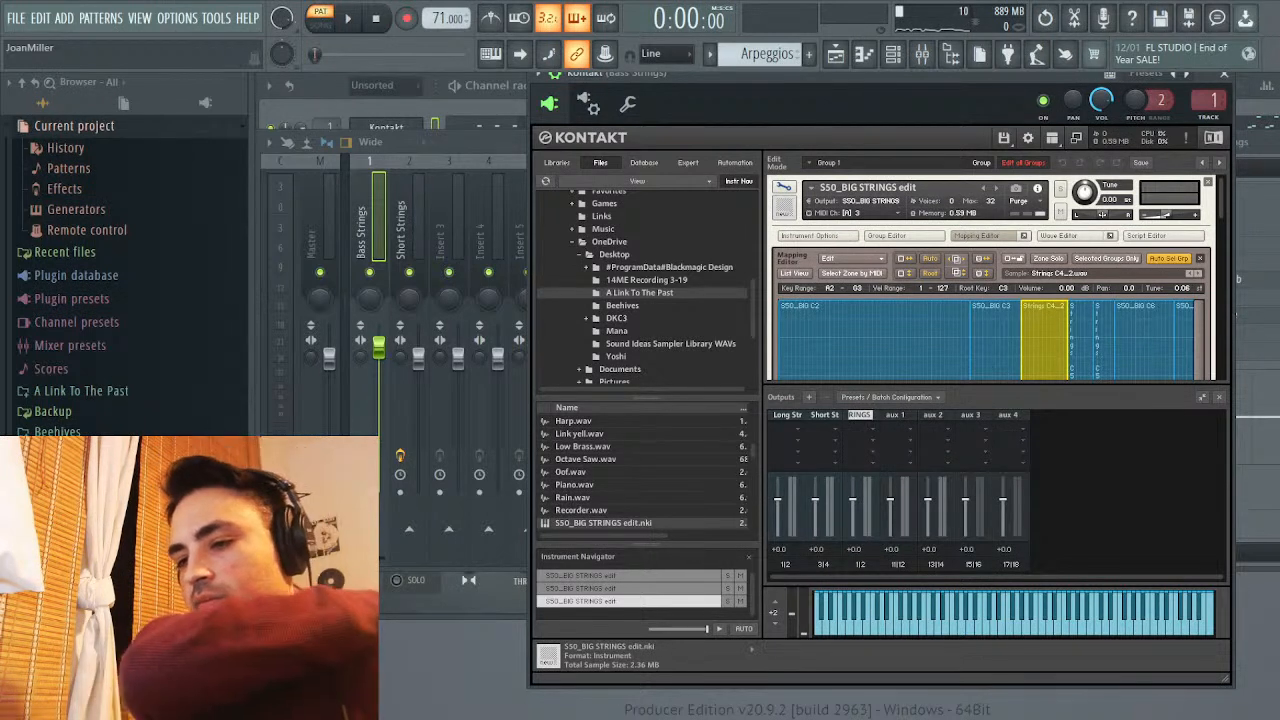
type("s Str")
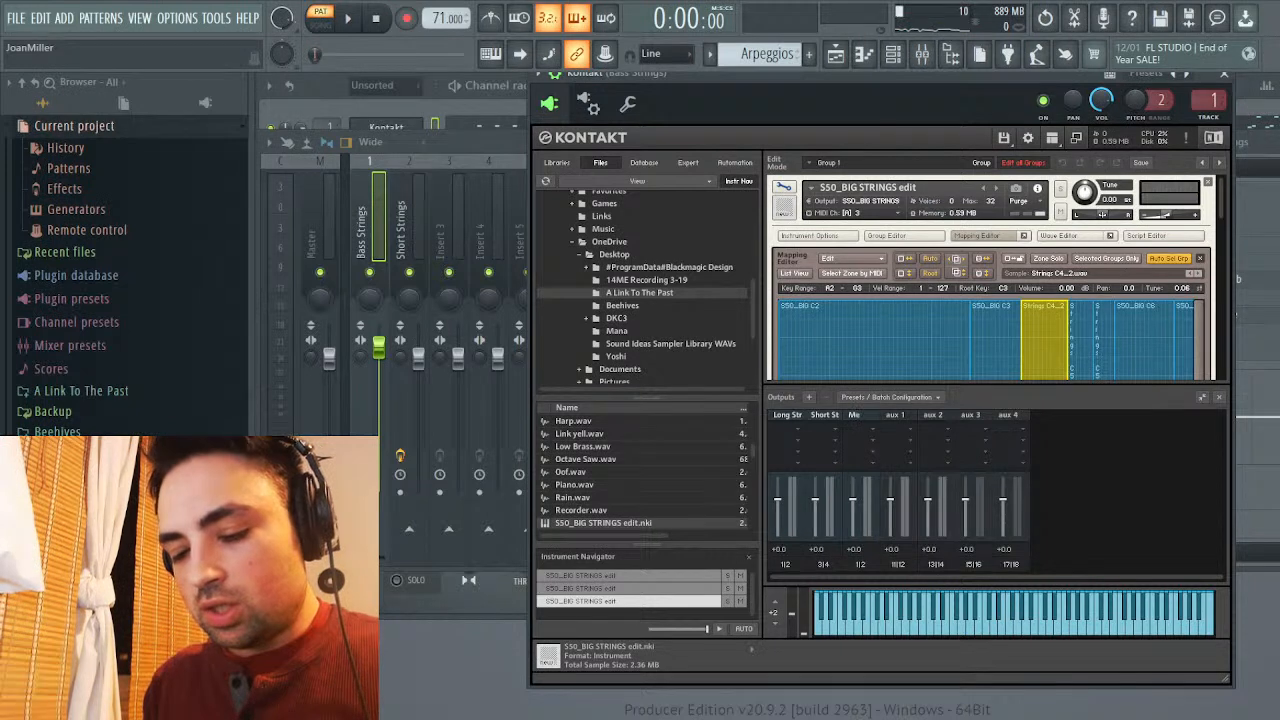
type("ings")
key("Return")
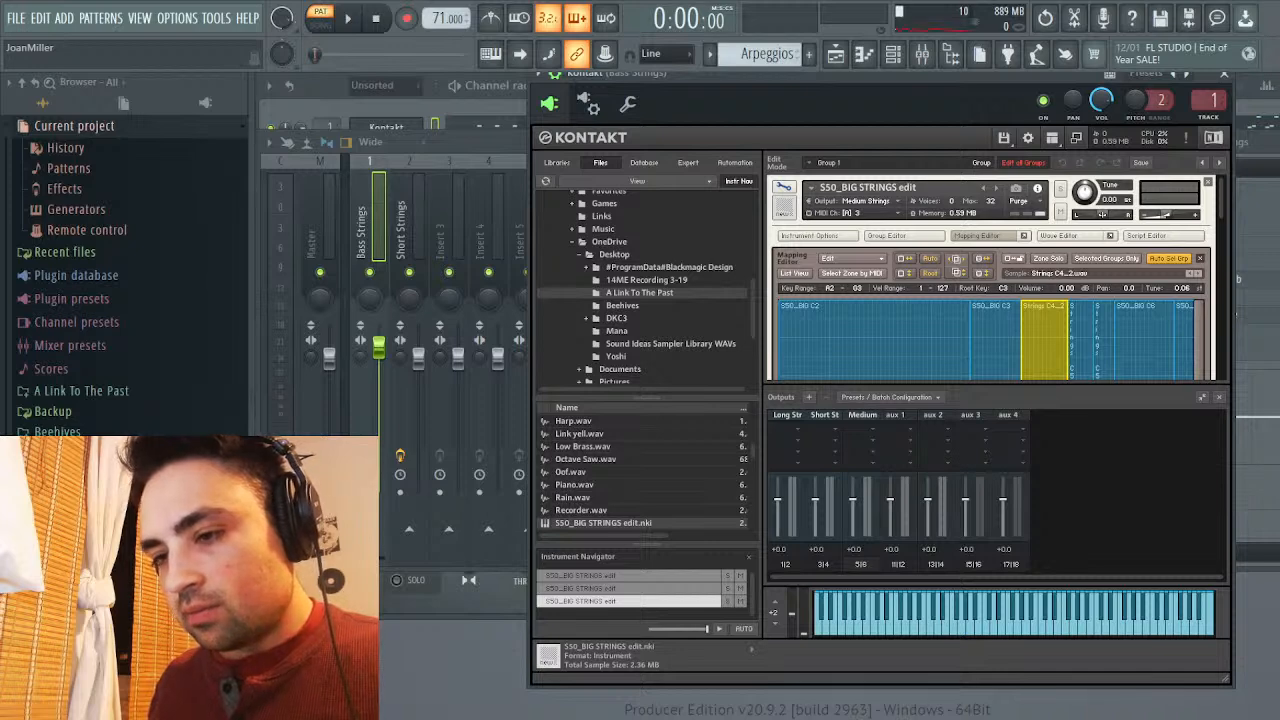
Review Kontakt's output connections, play the Arpeggios pattern, and name mixer insert 3 Medium Strings
left_click(588, 103)
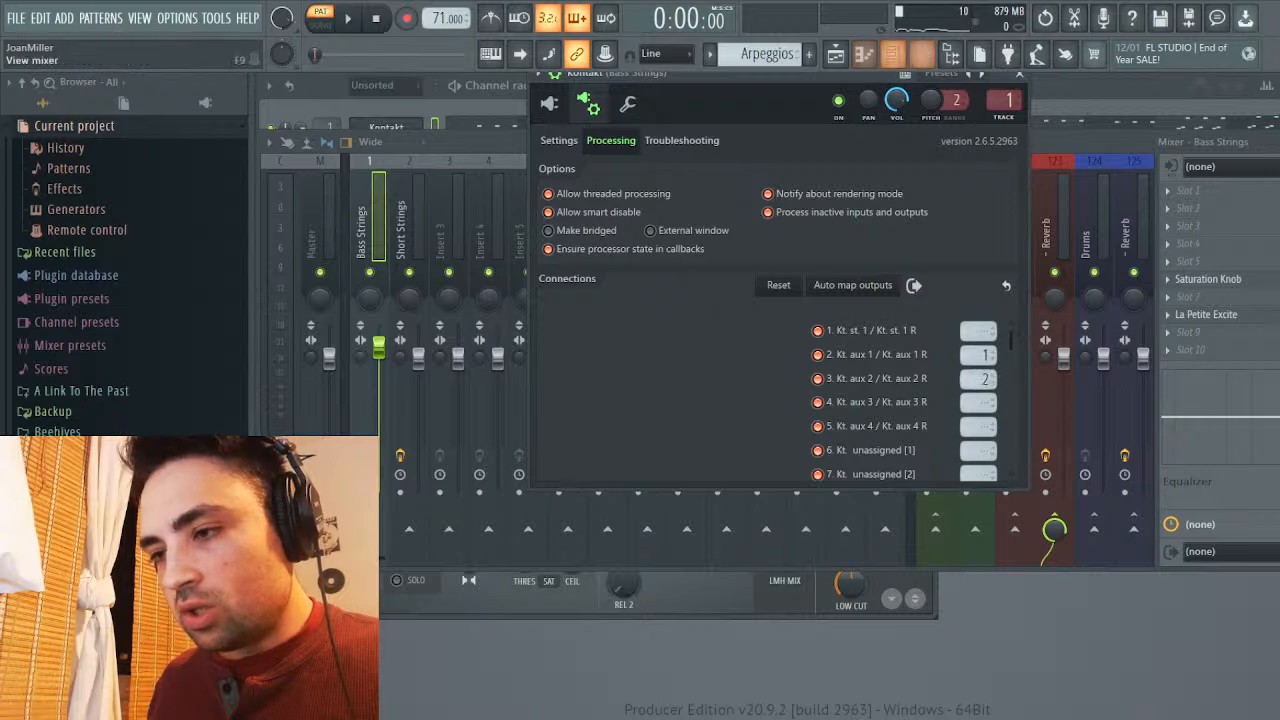
key("F9")
key("space")
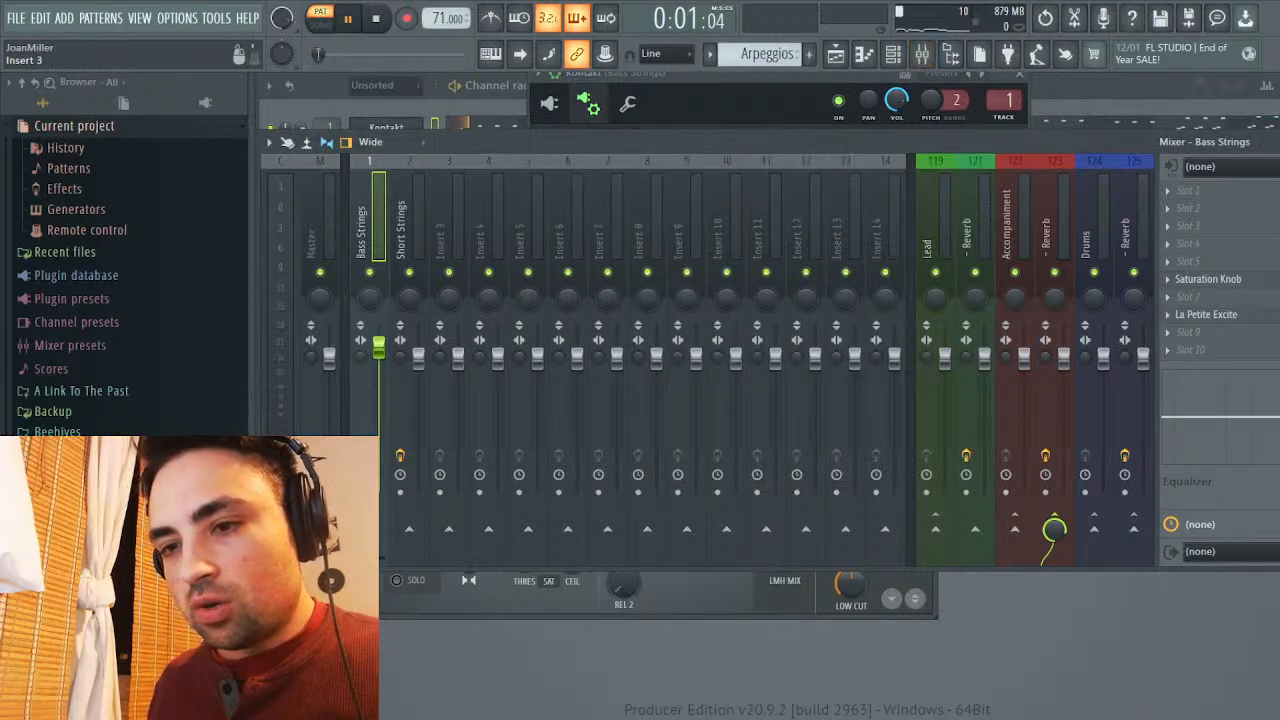
left_click(457, 215)
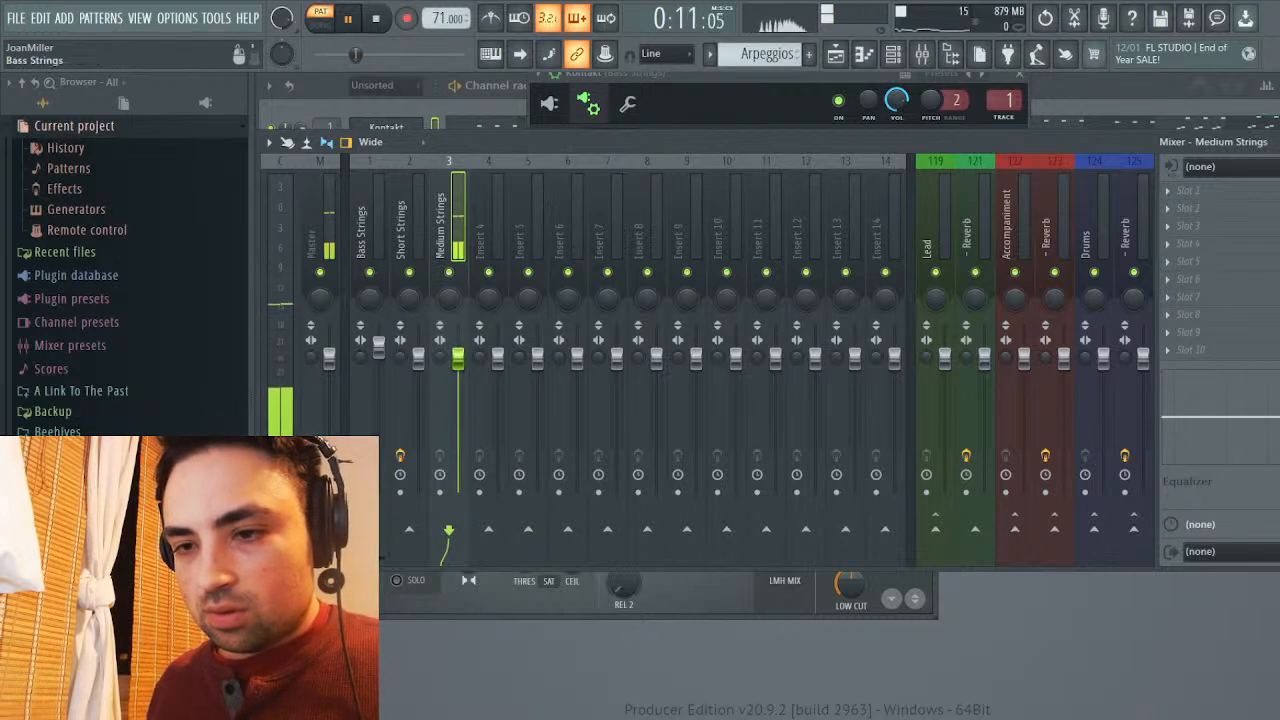
Rename the Bass Strings mixer track as Long Strings
left_click(370, 220)
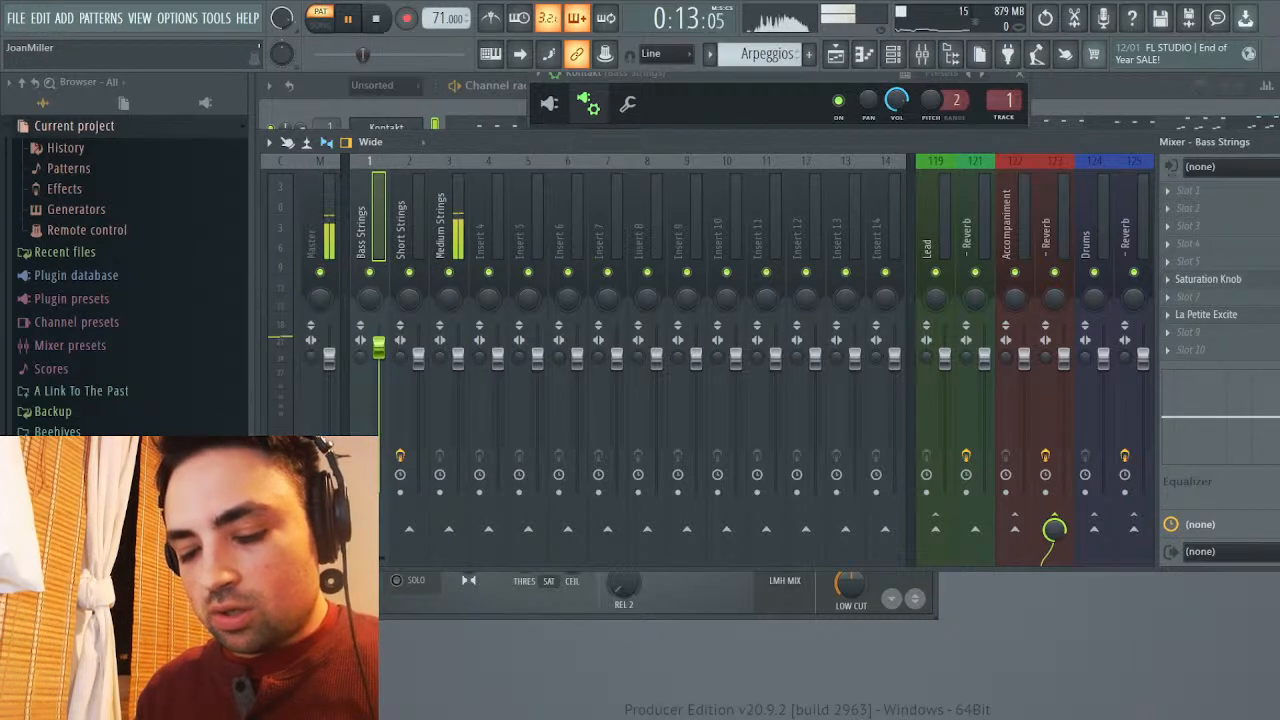
key("F2")
type("Long Strings")
key("Return")
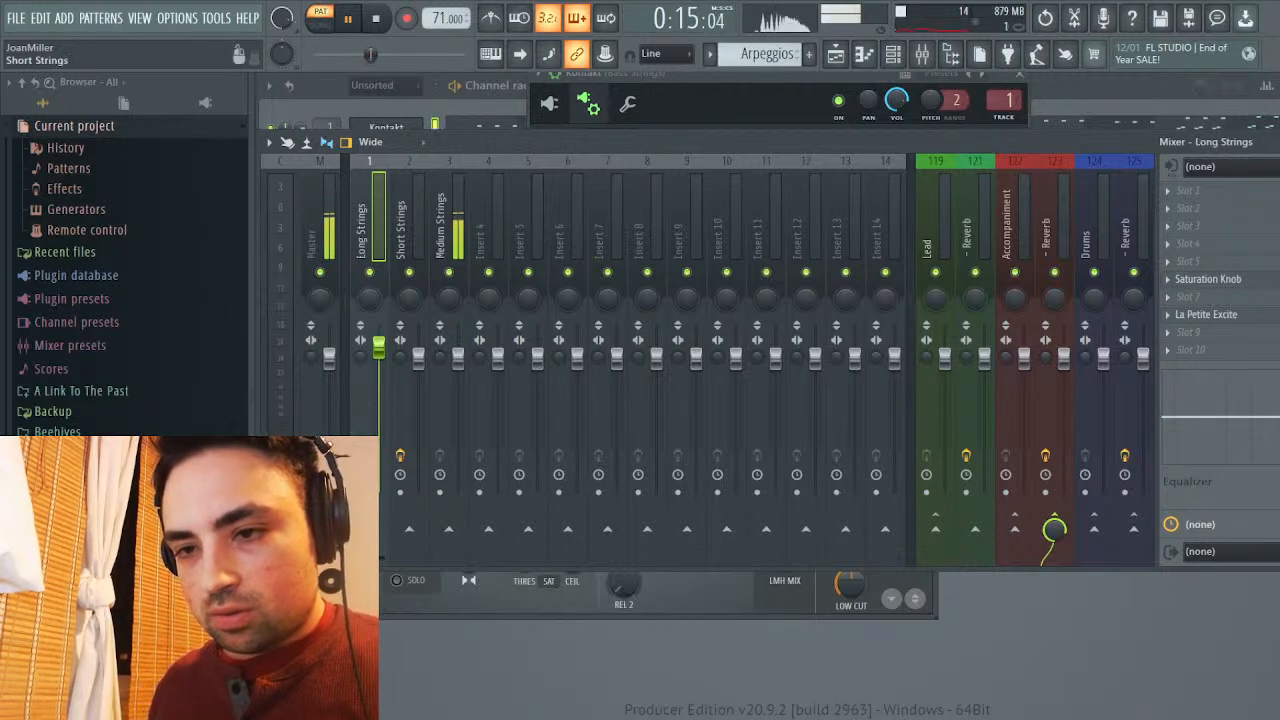
Add La Petite Excite to effect slot 4 of Medium Strings, adjust its High control, and route the track to the Accompaniment reverb
left_click(445, 225)
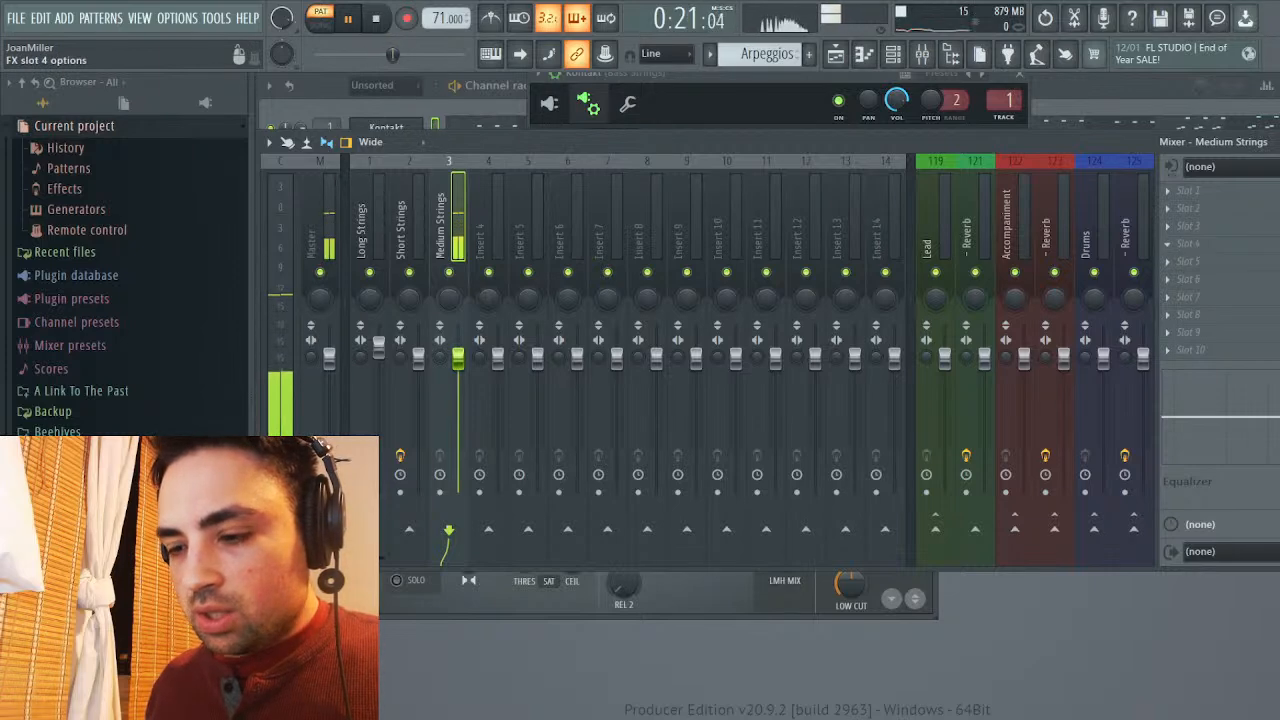
left_click(1188, 243)
left_click_drag(603, 276, 603, 286)
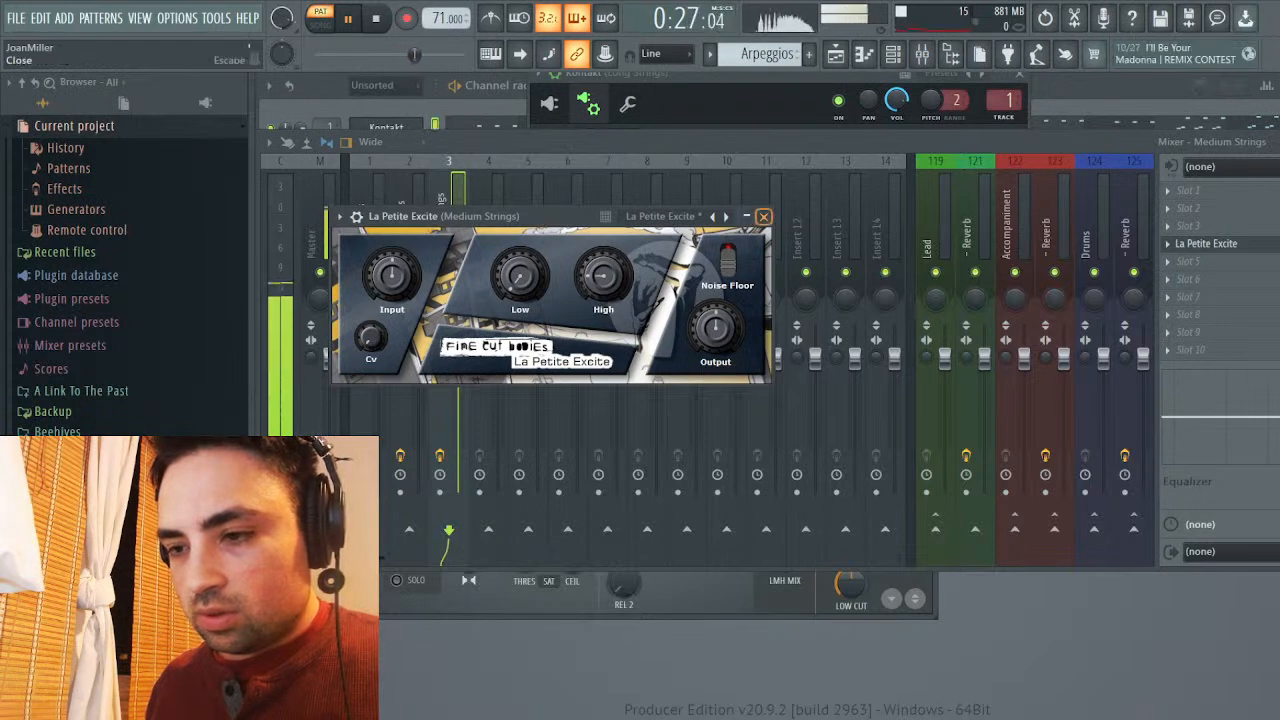
left_click(763, 216)
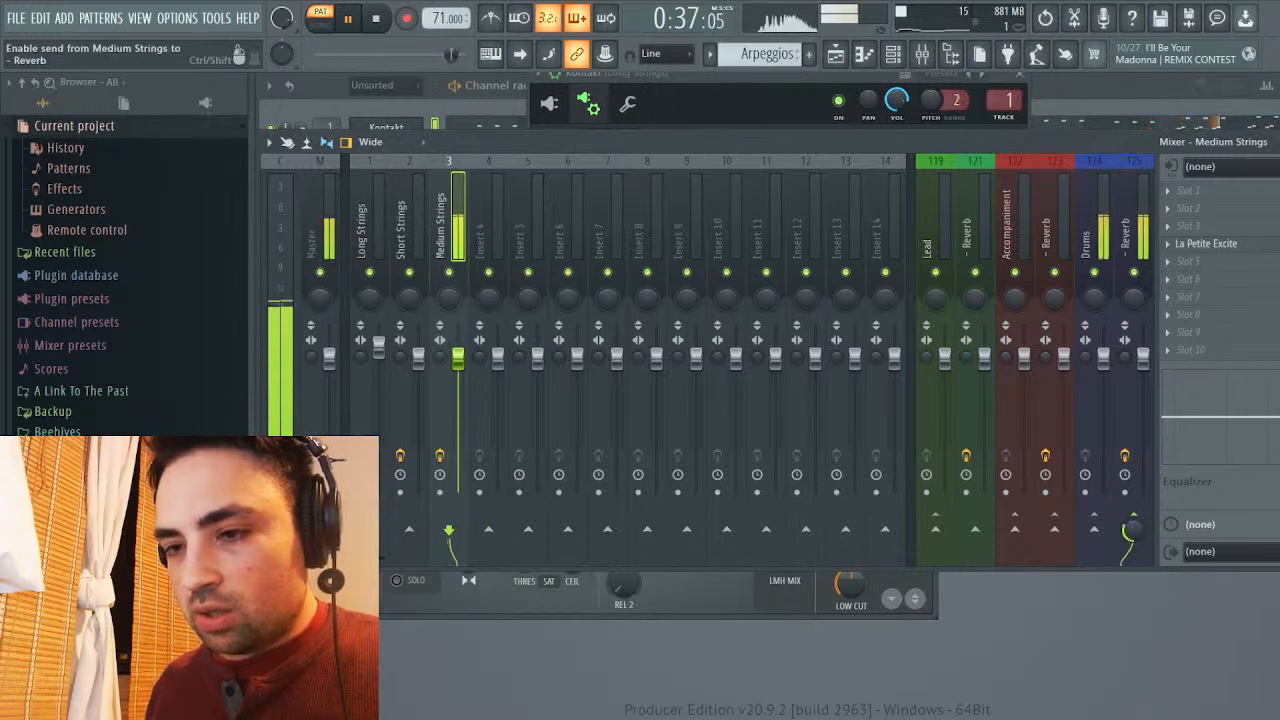
key("space")
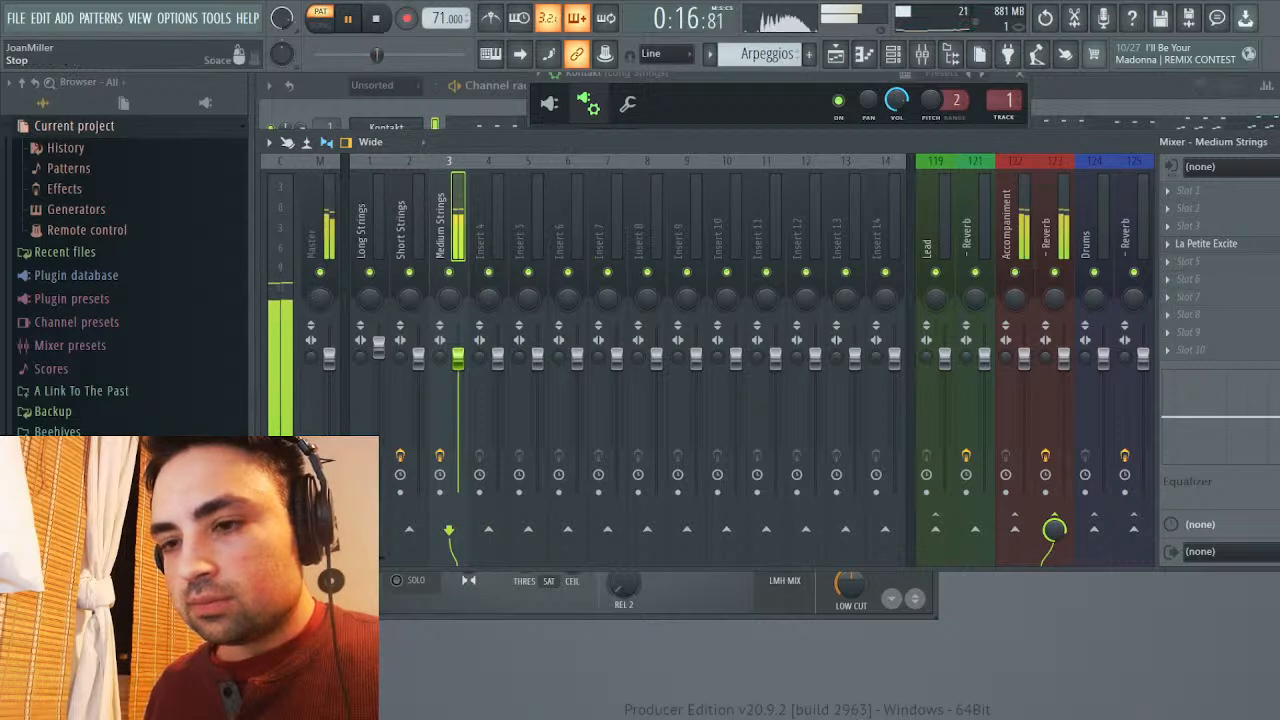
left_click(375, 18)
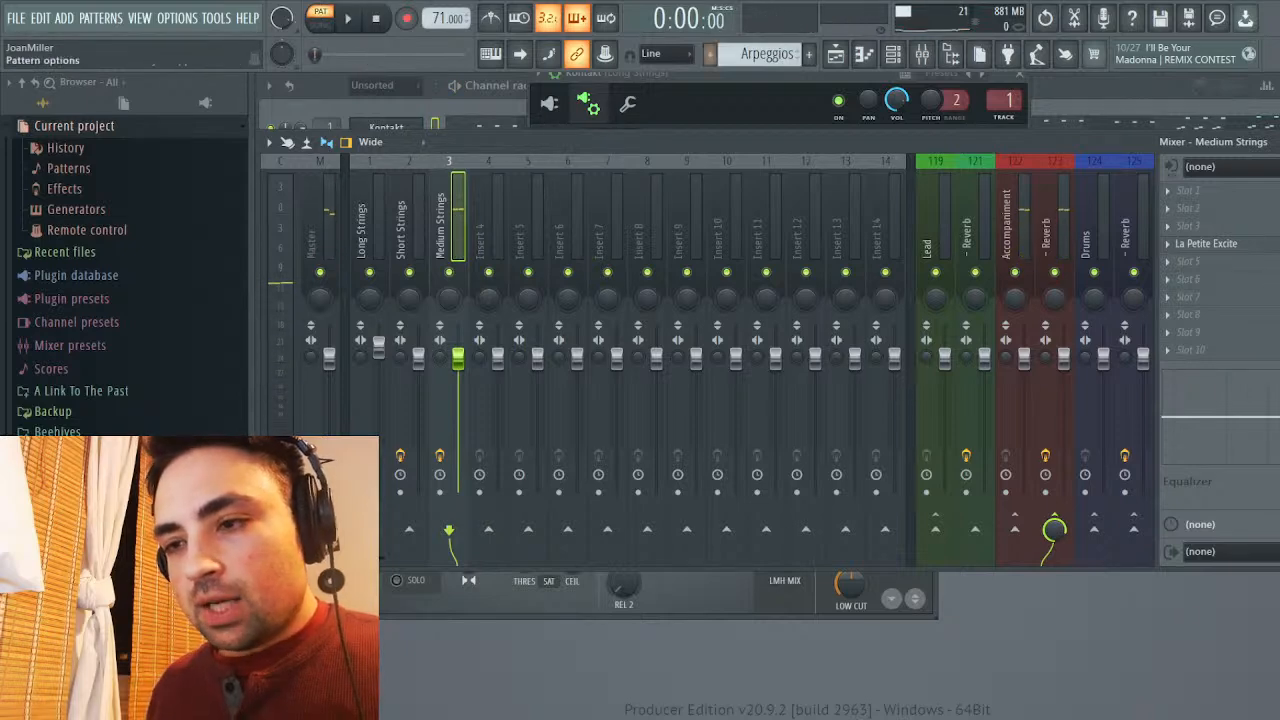
Switch to song playback and play the arrangement from just before the Arpeggios and Bassline clips enter
left_click(836, 53)
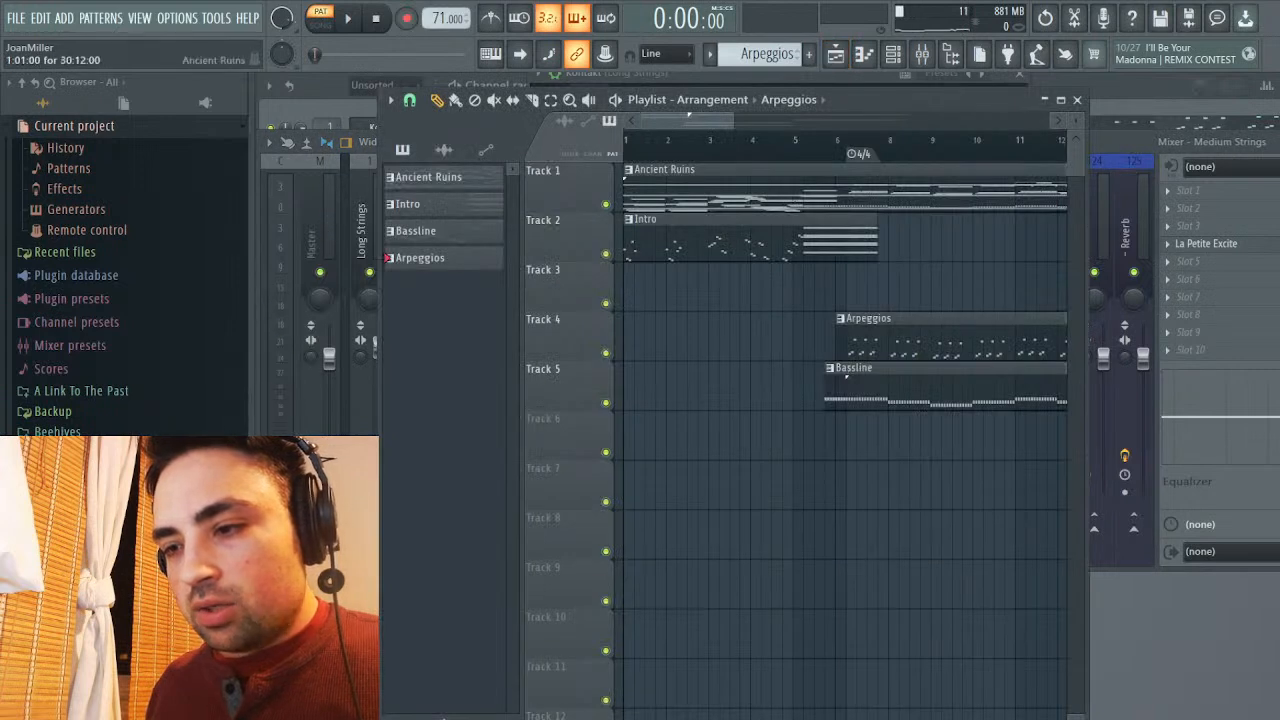
key("space")
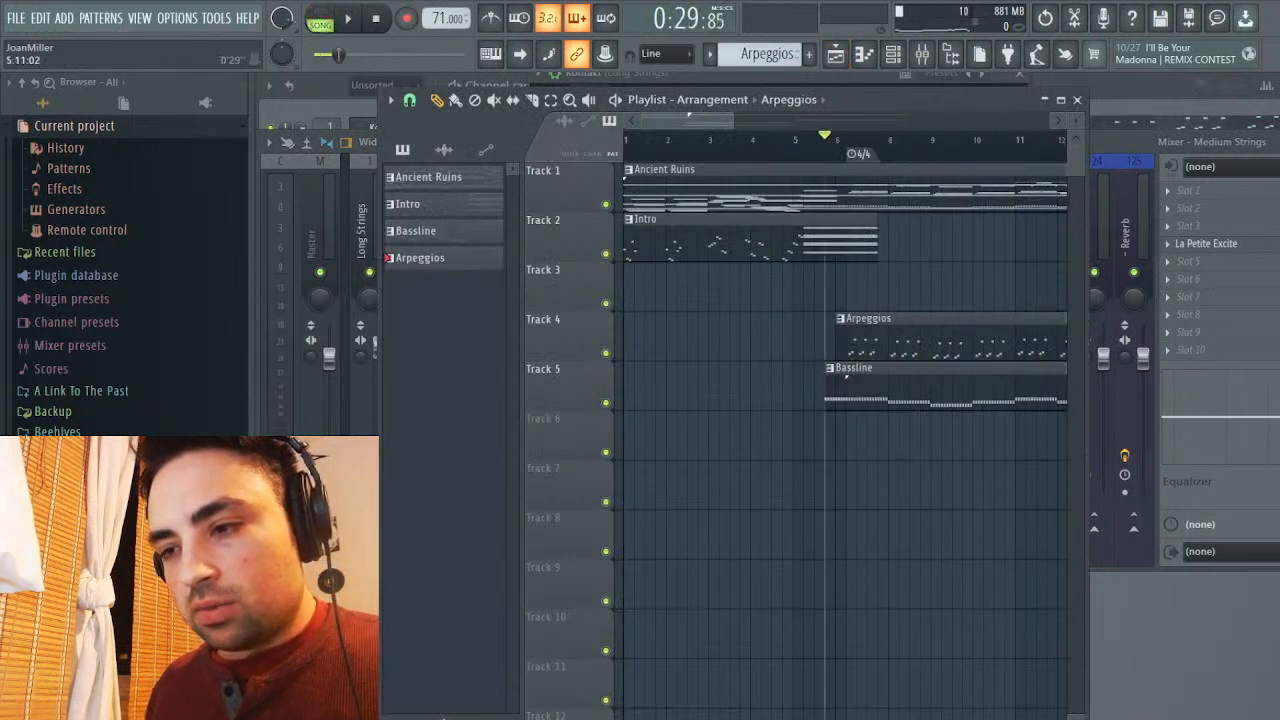
key("space")
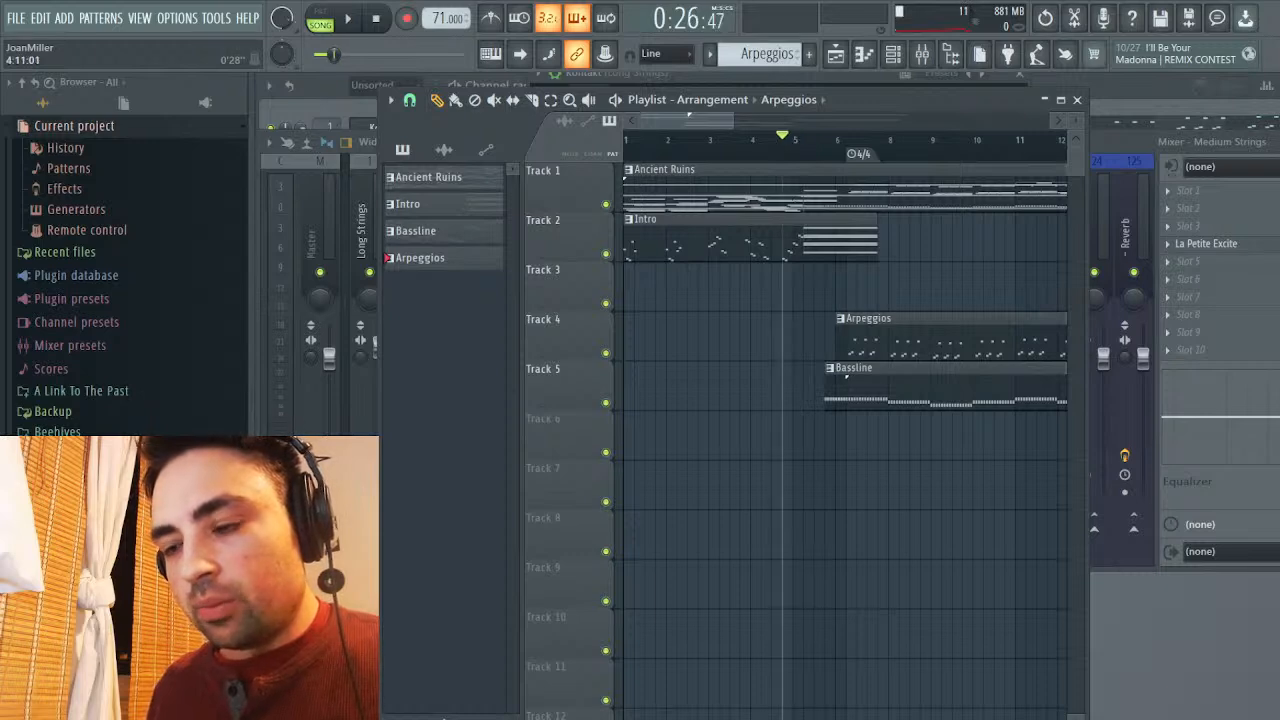
key("space")
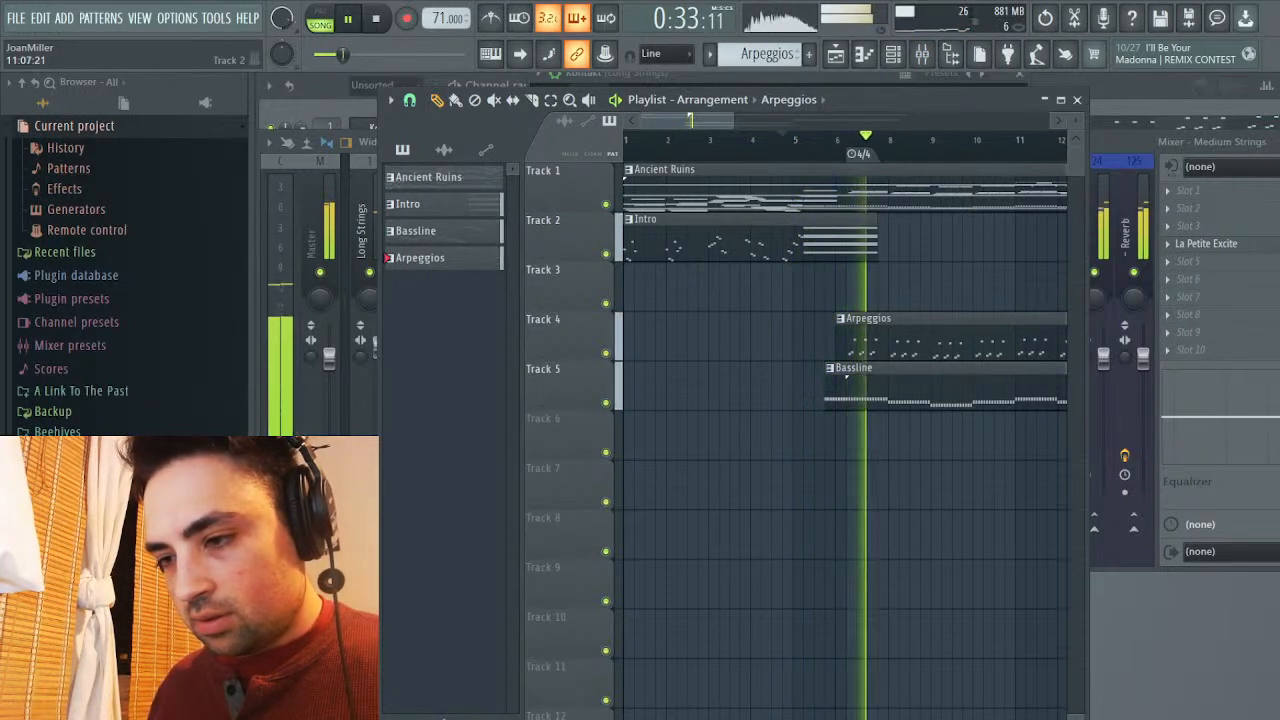
Adjust the volume of the Medium Strings instance in Kontakt's rack while the song plays
key("F9")
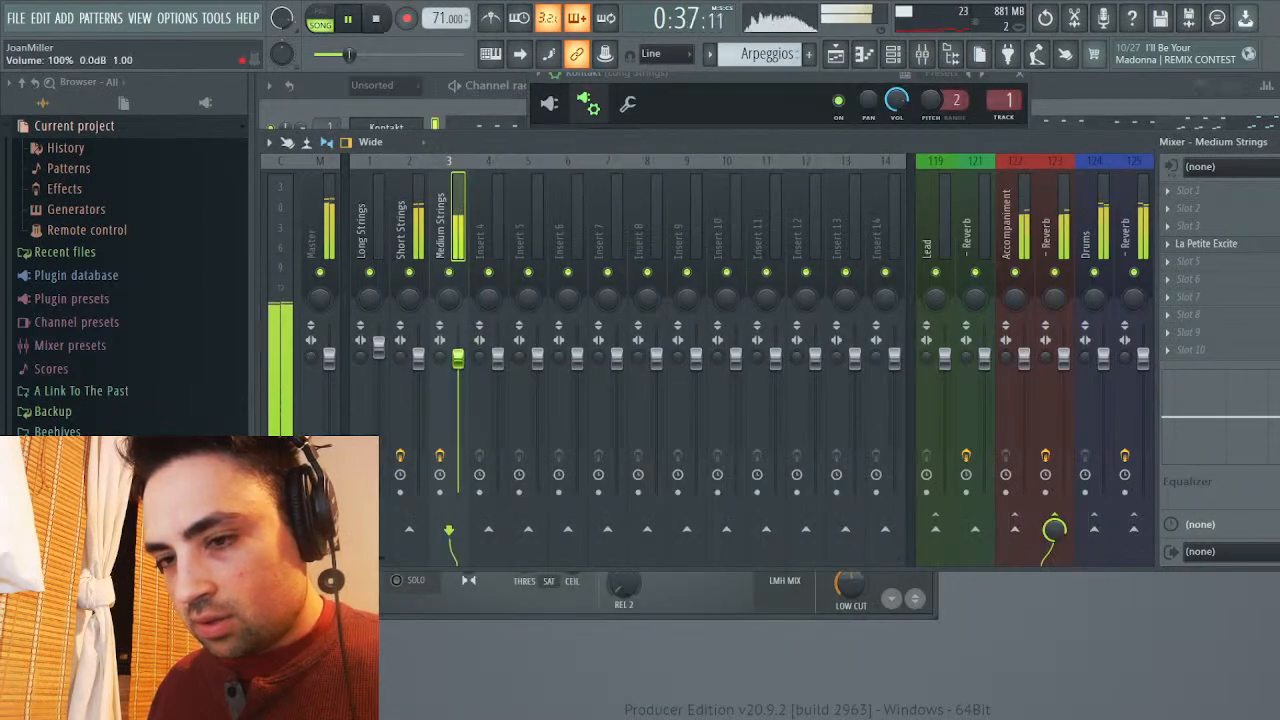
left_click(1004, 100)
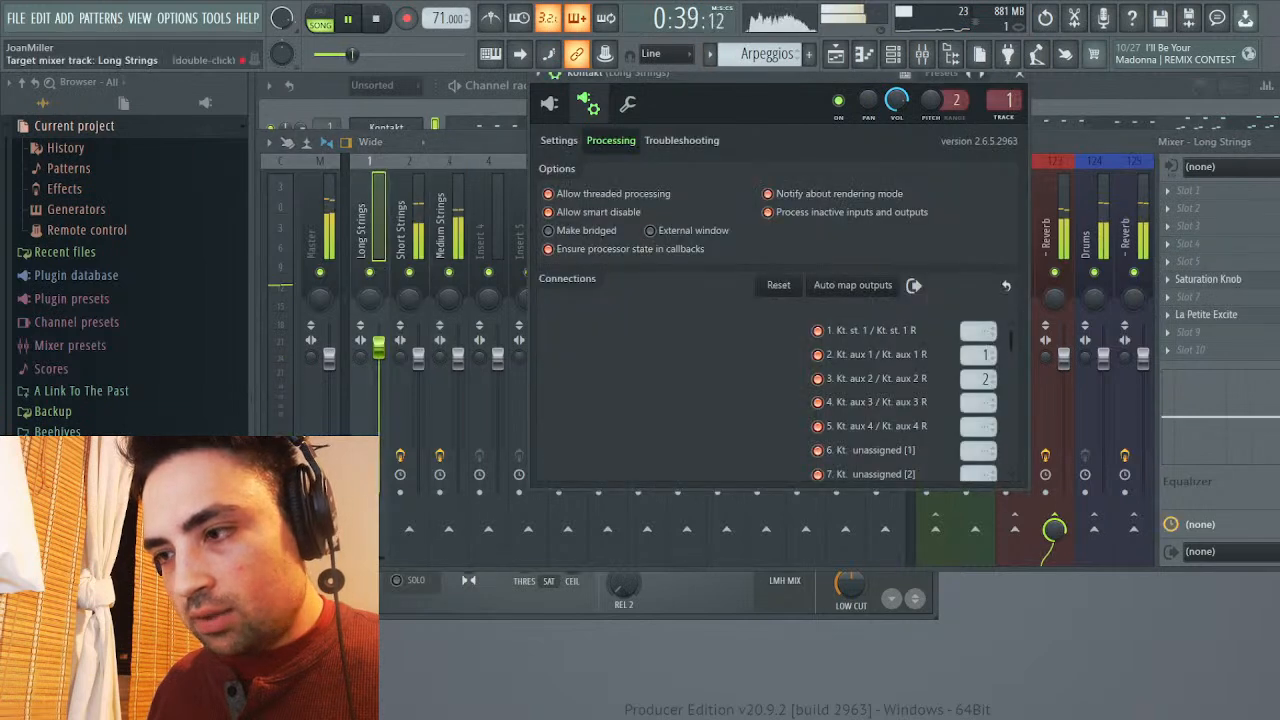
key("Escape")
key("F6")
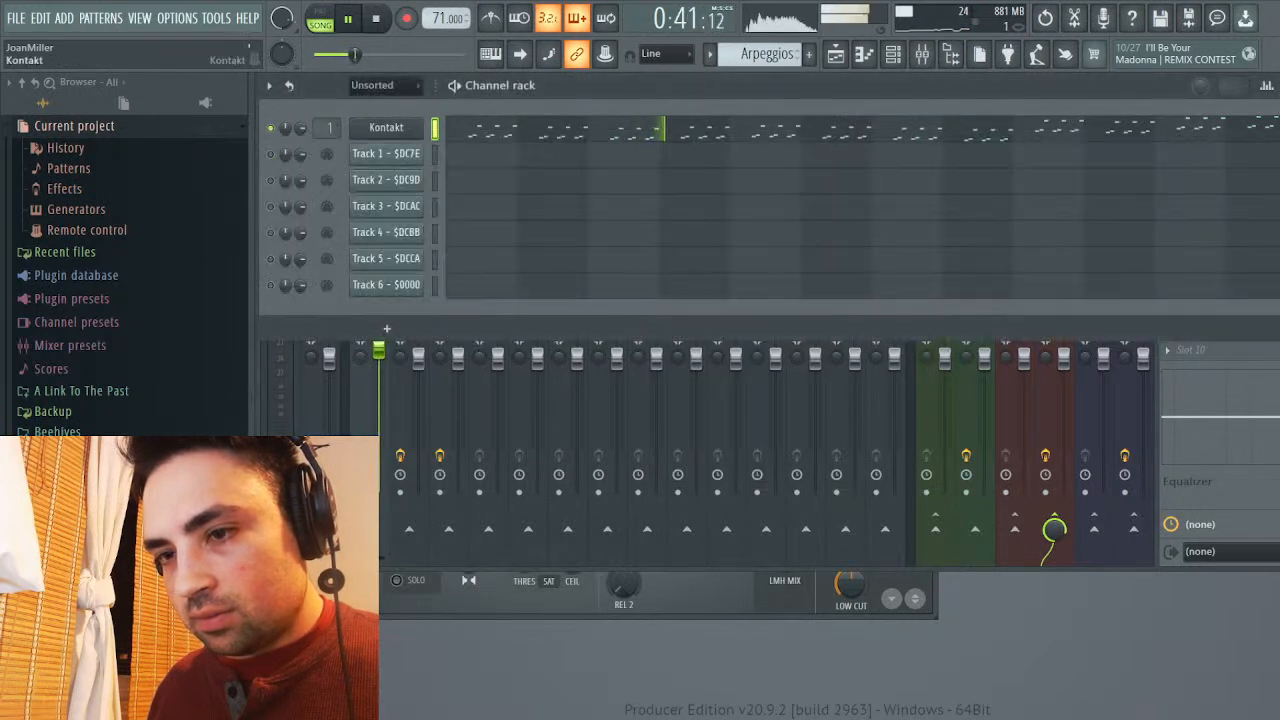
left_click(386, 127)
left_click(549, 103)
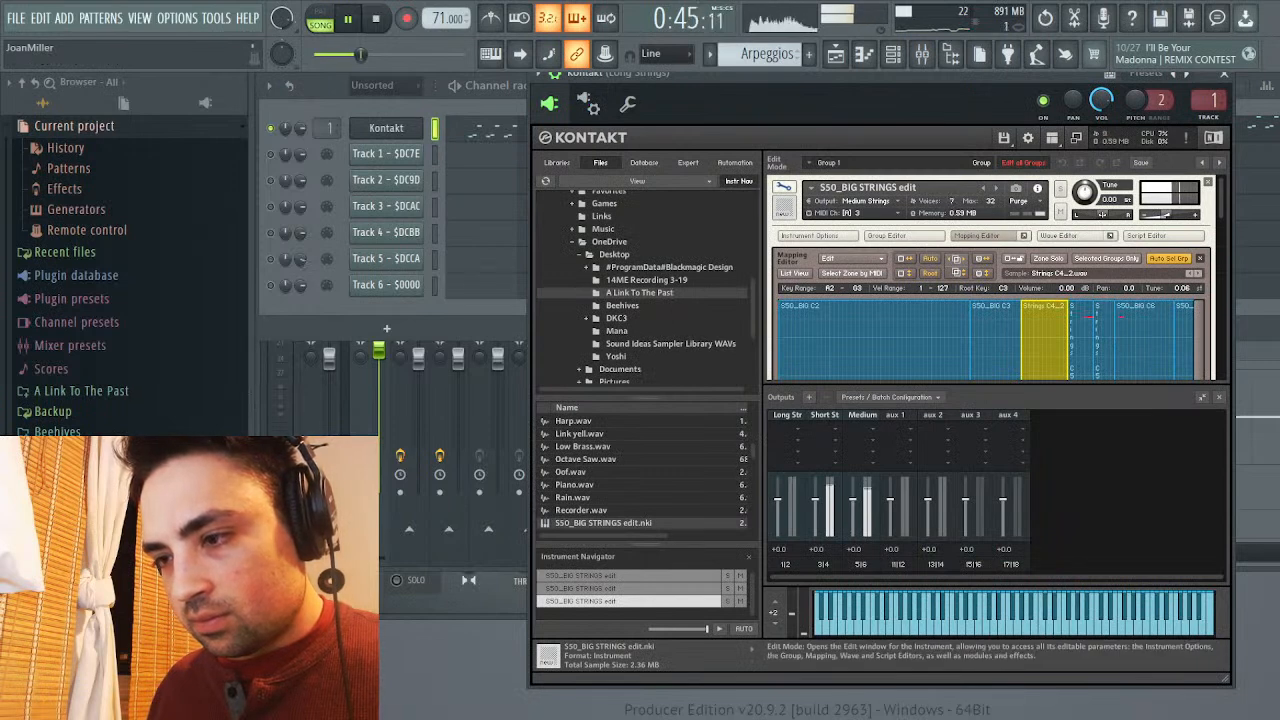
left_click(784, 187)
left_click(1166, 309)
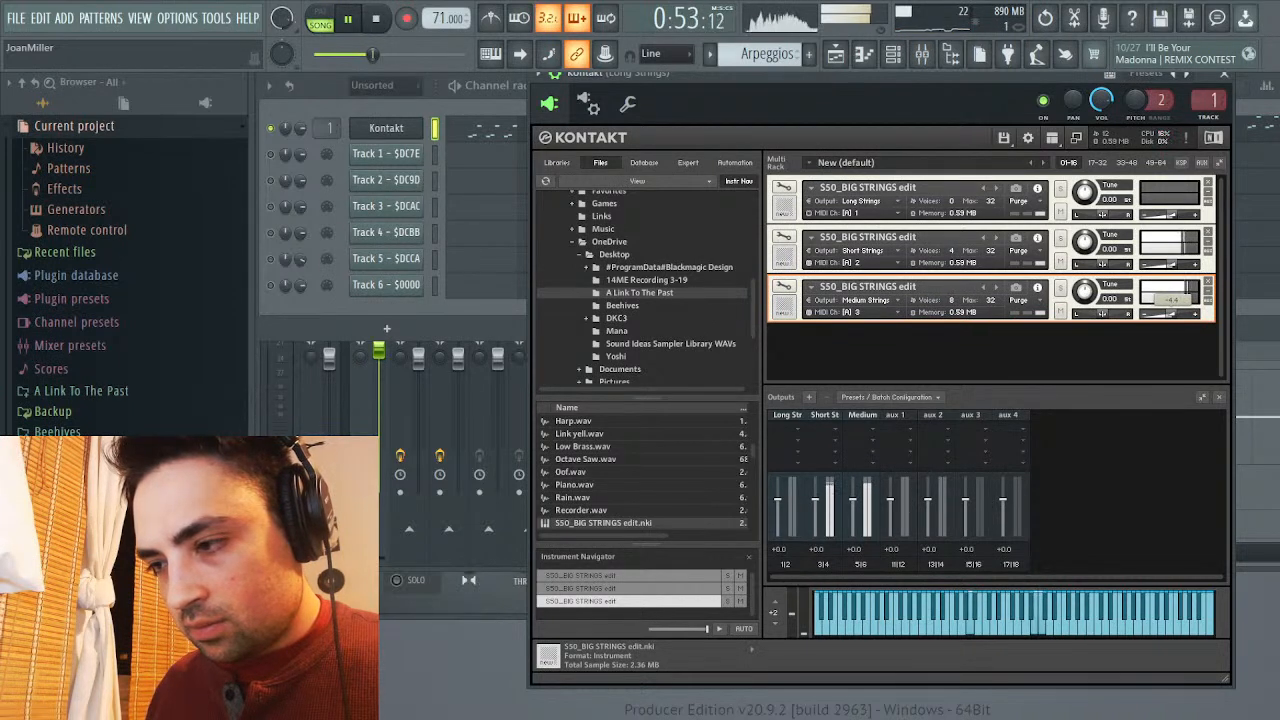
Rename the first strings instrument in the Kontakt rack as Long Strings
double_click(867, 286)
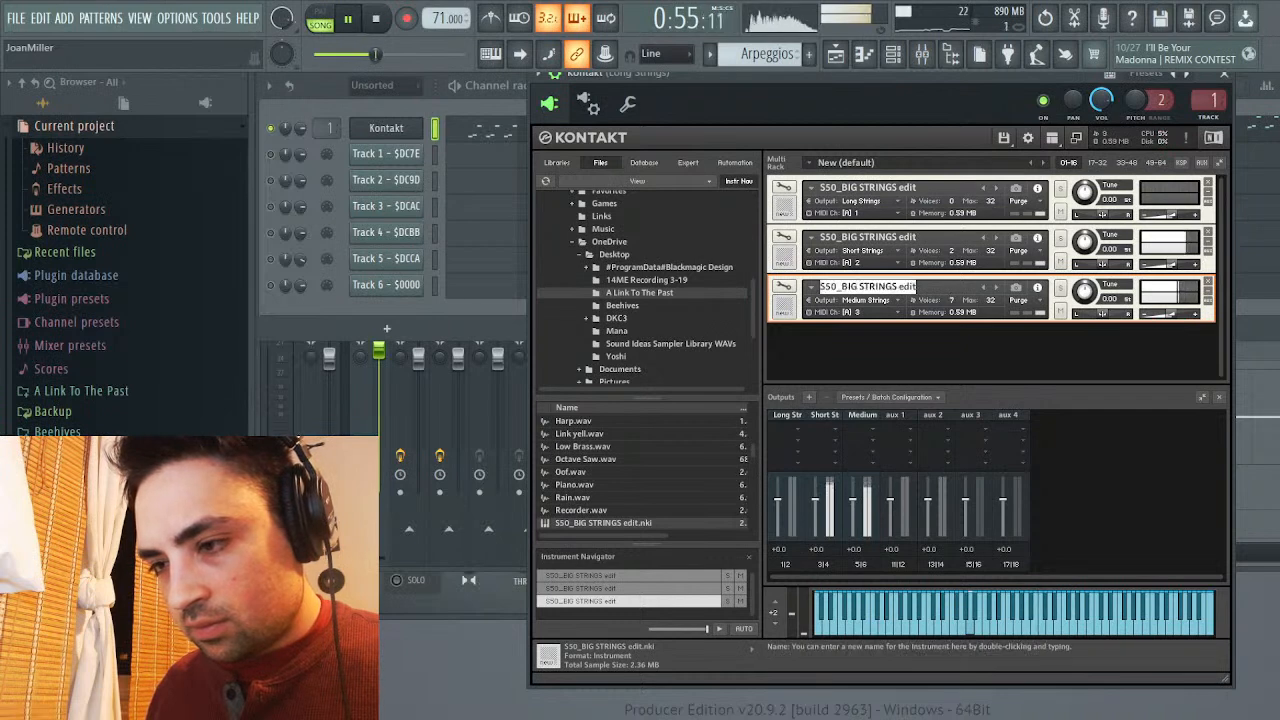
key("Return")
double_click(867, 187)
type("Long")
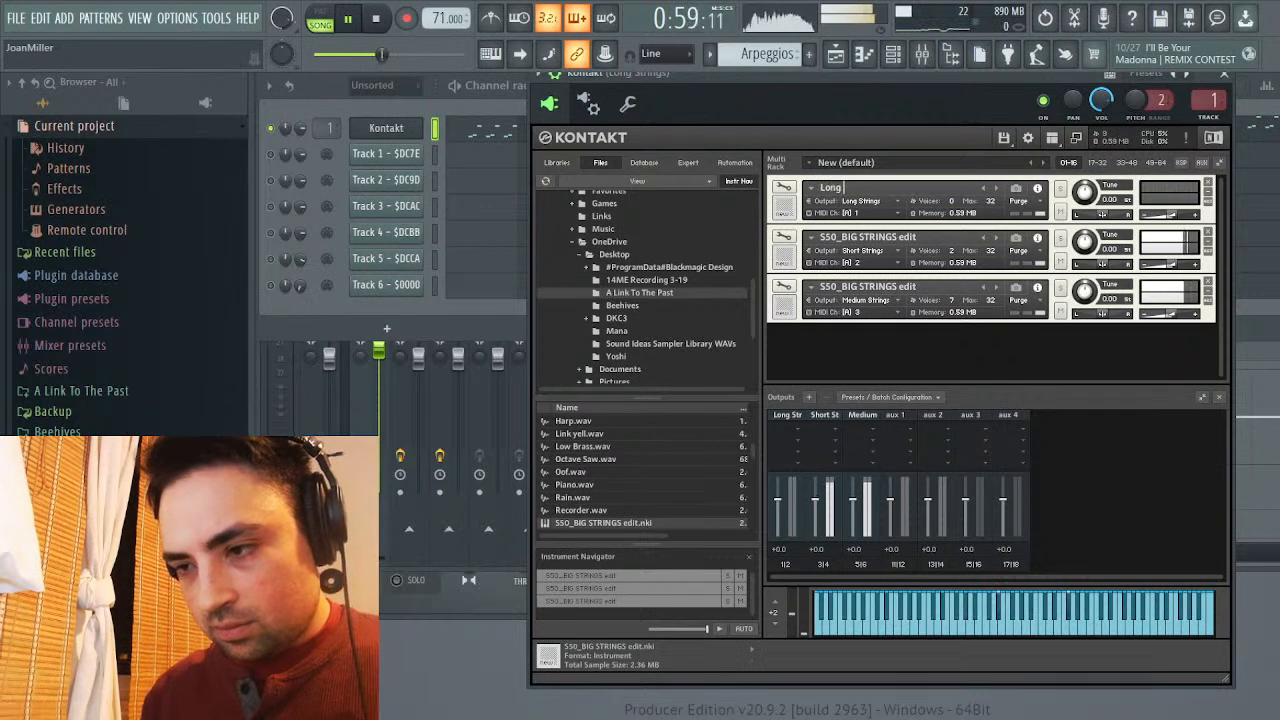
type(" Strings")
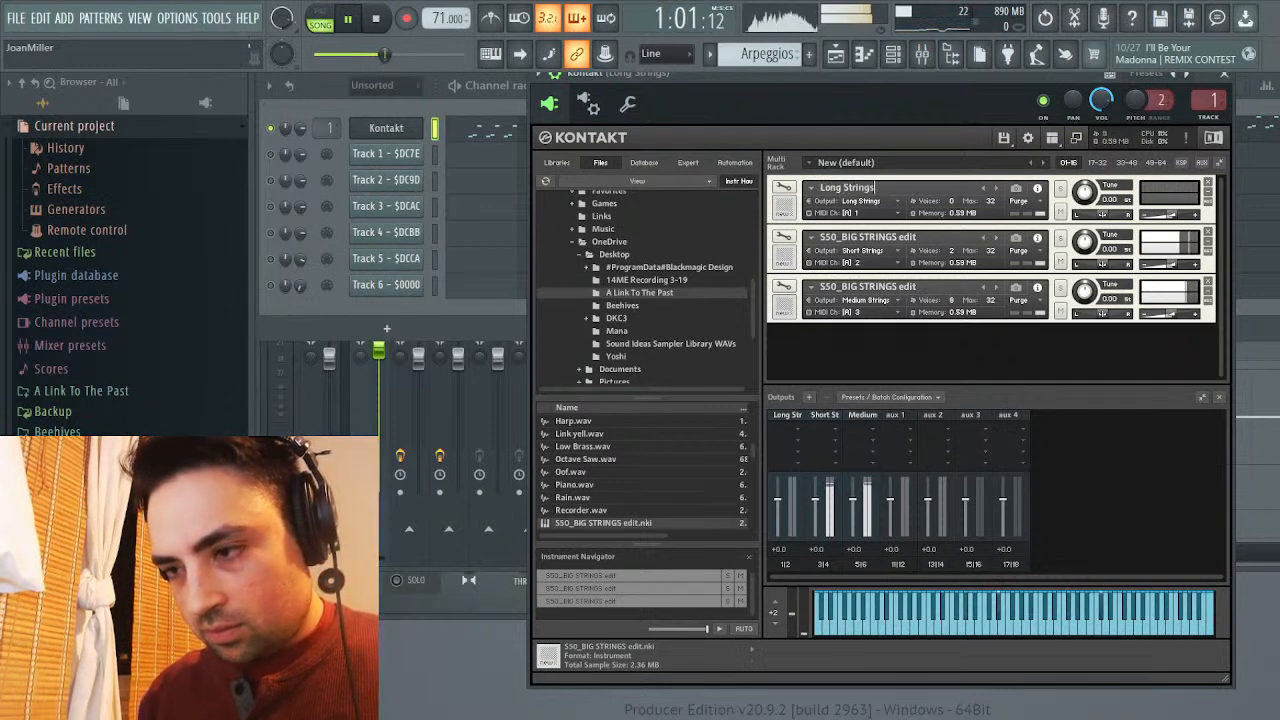
Rename the second Kontakt instrument as Short Strings and the third as medium strings
key("ctrl+a")
type("Sh")
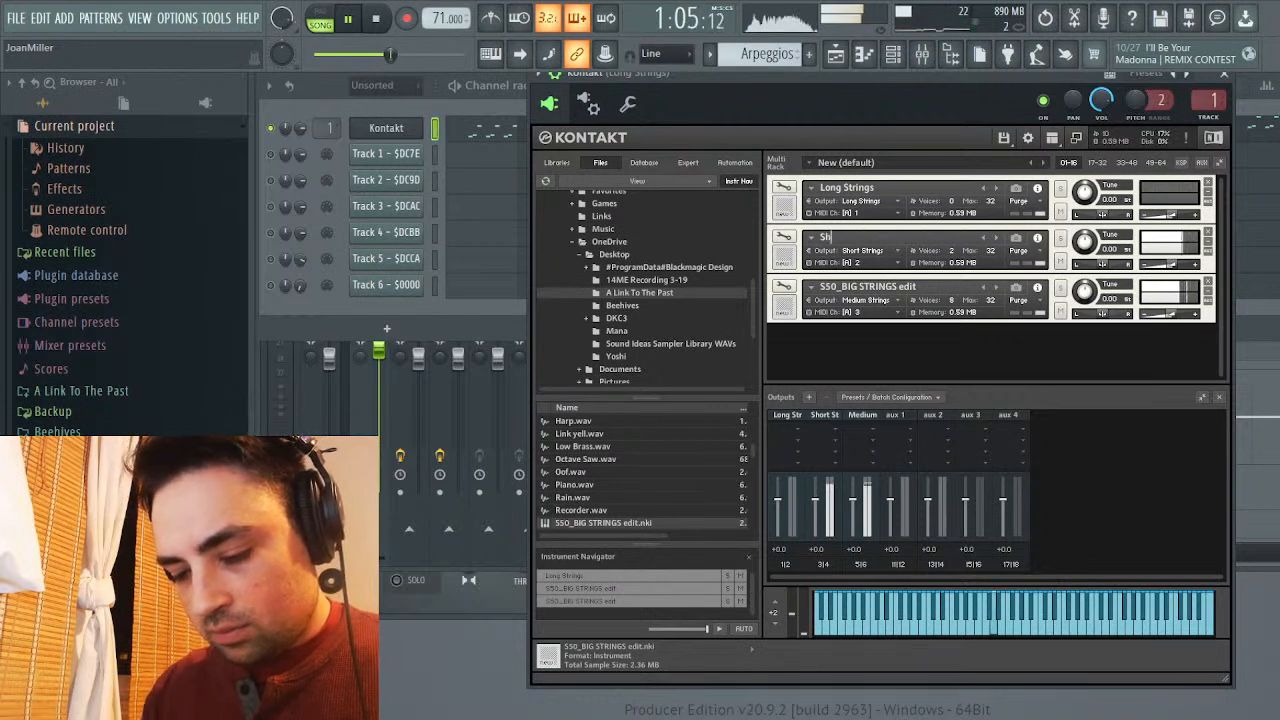
type("ort")
key("Return")
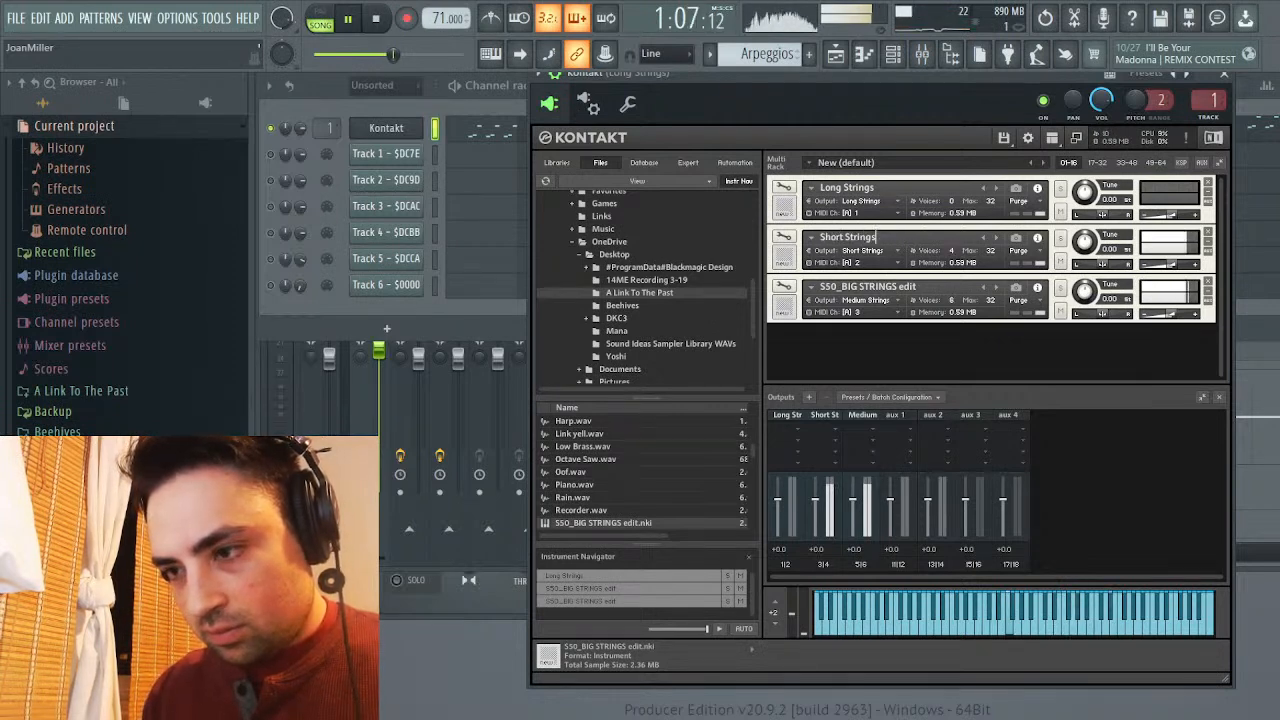
double_click(866, 287)
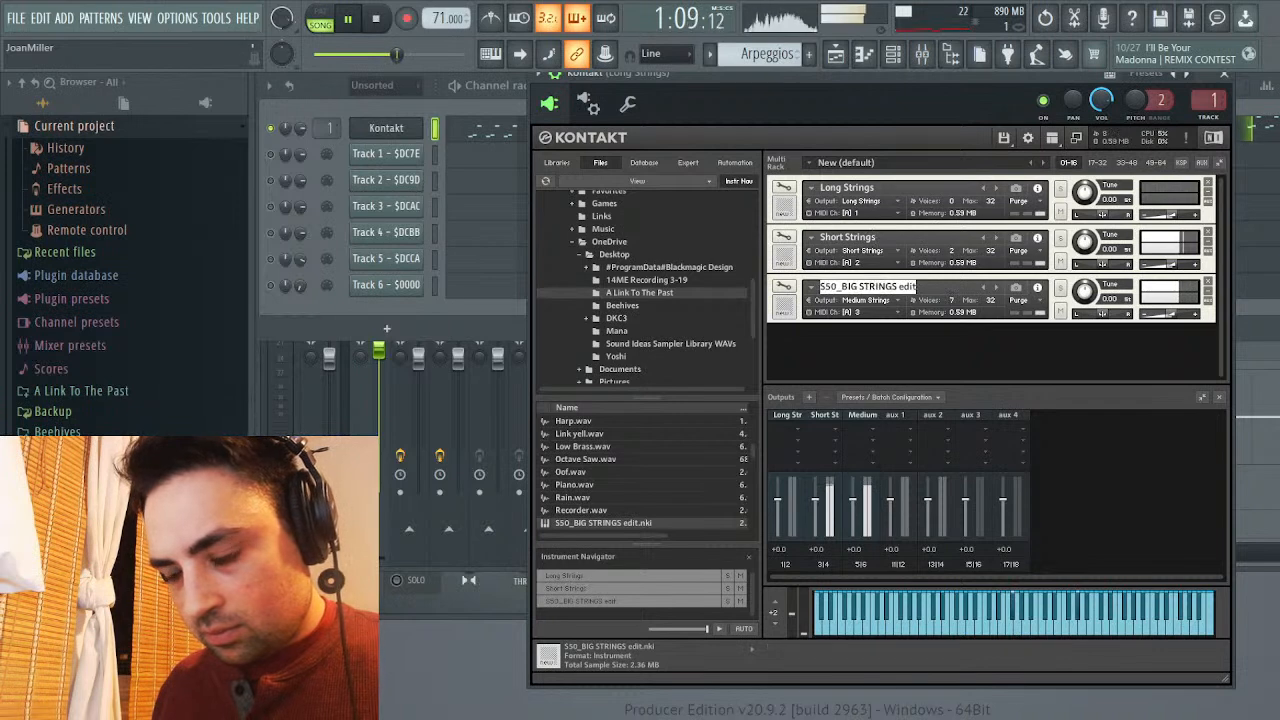
type("medium")
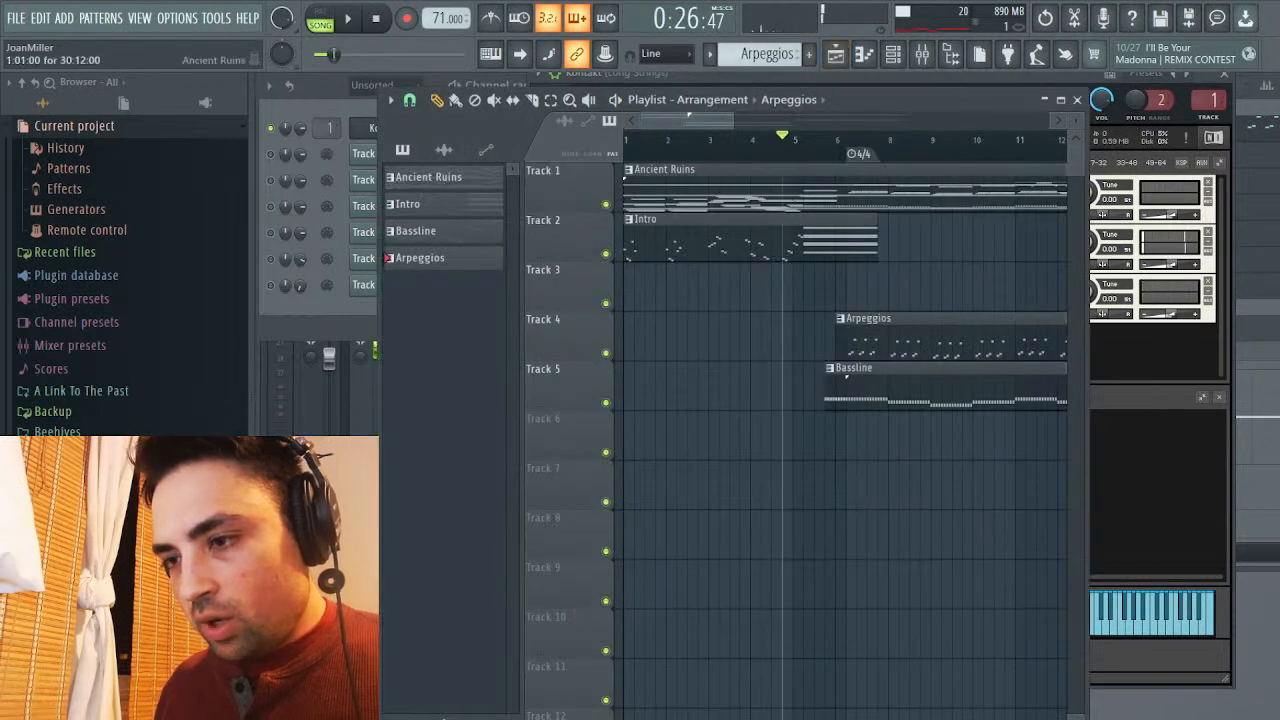
Move the bar 19 Bassline clip from Track 3 to Track 5 and place another Arpeggios clip above it on Track 4
scroll(845, 400, "right", 8)
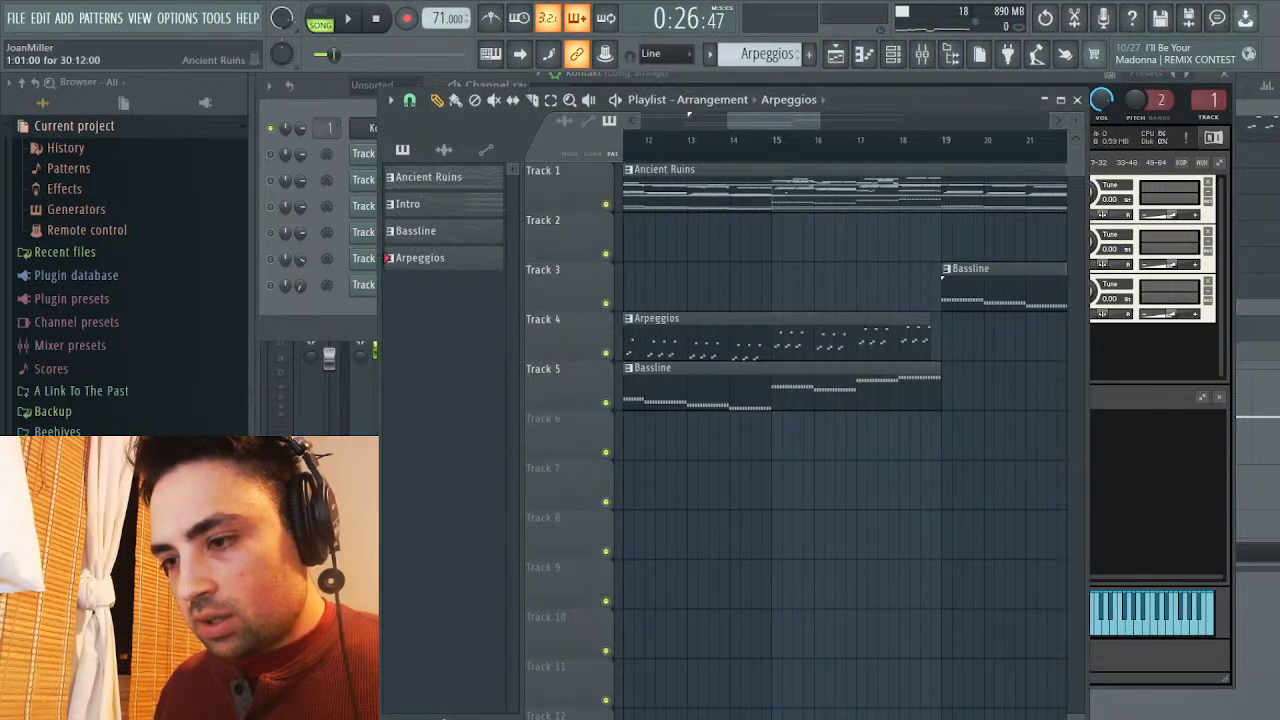
left_click_drag(942, 274, 942, 374)
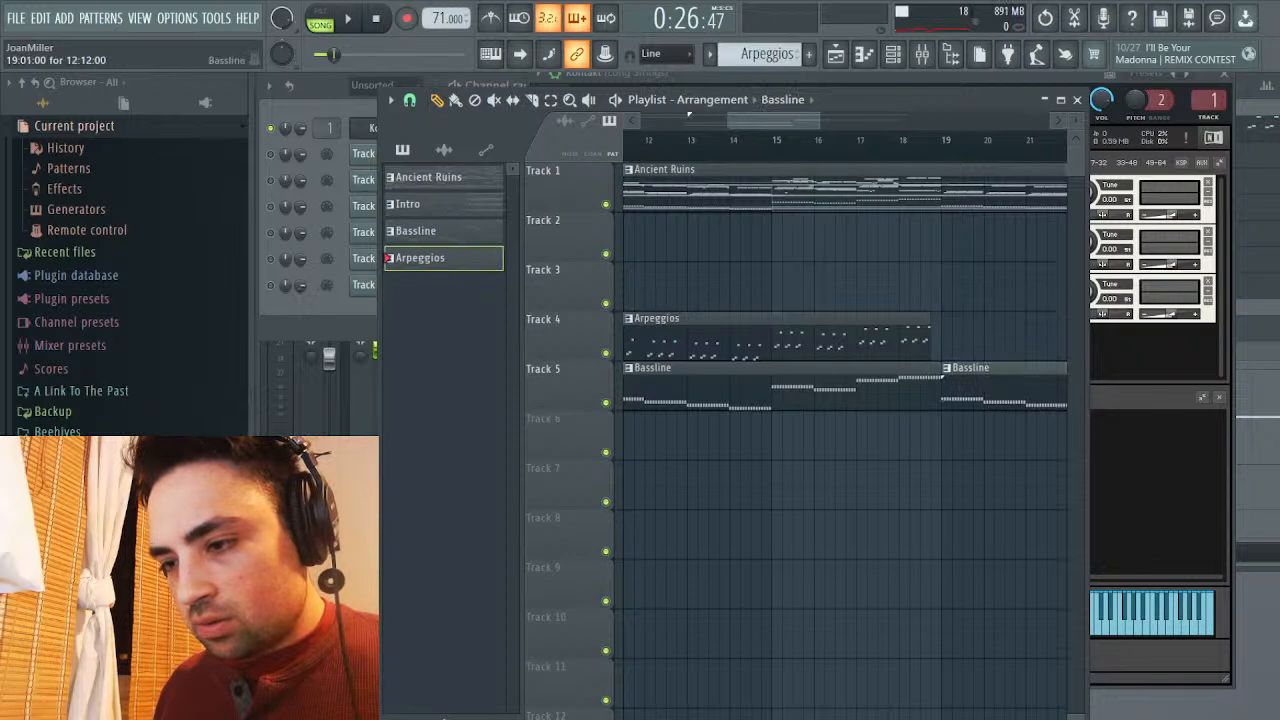
left_click(956, 338)
right_click(958, 338)
left_click(900, 338)
left_click_drag(989, 340, 967, 340)
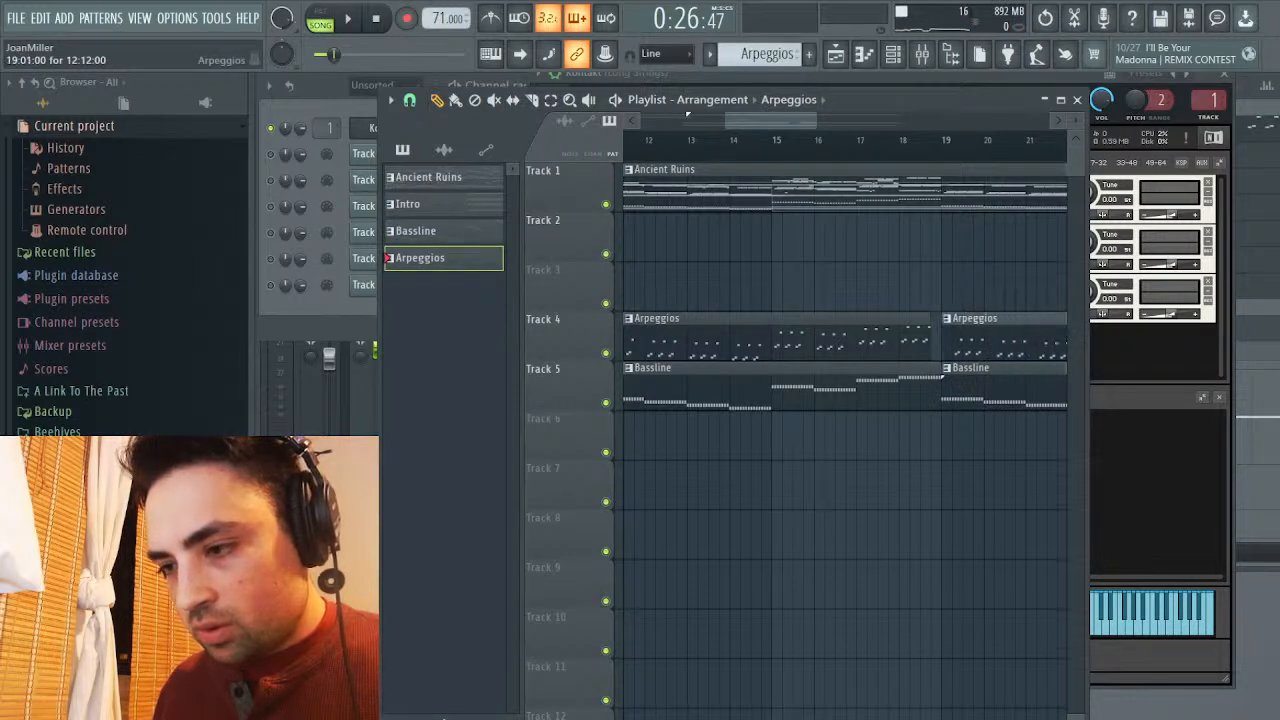
Play the arrangement through the second Arpeggios and Bassline clips to their end
key("space")
left_click(688, 118)
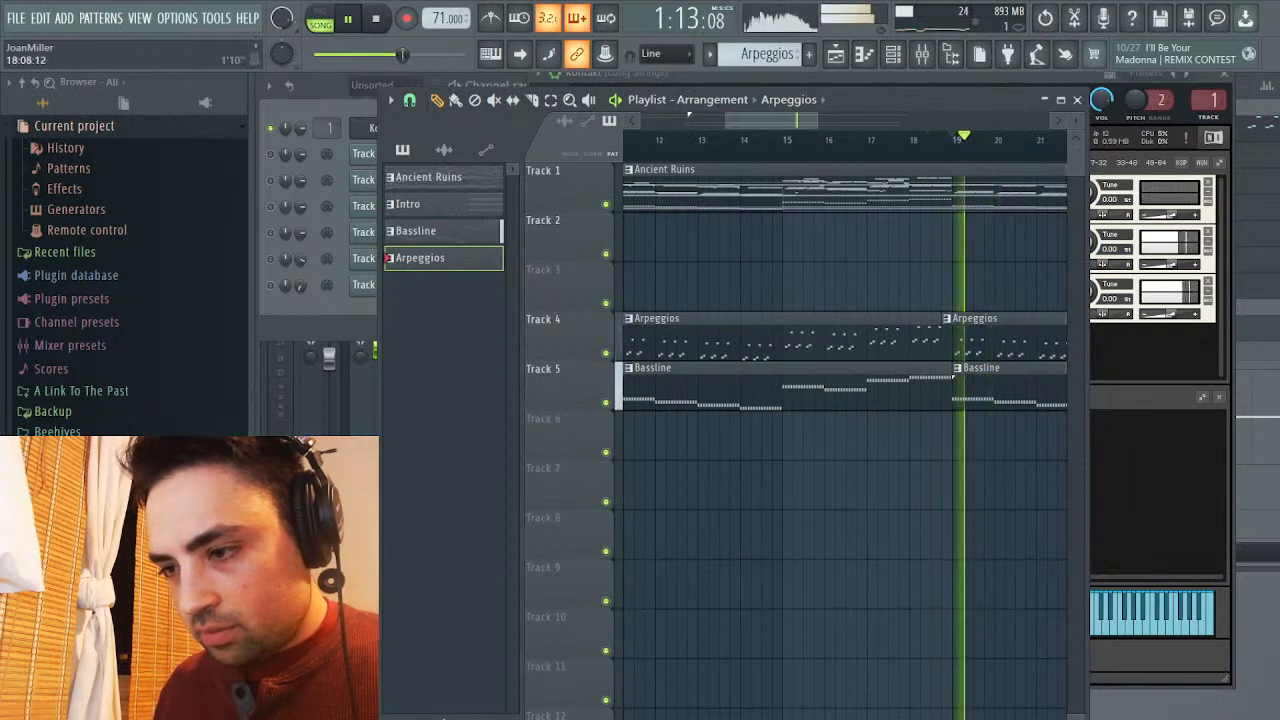
left_click_drag(688, 117, 727, 117)
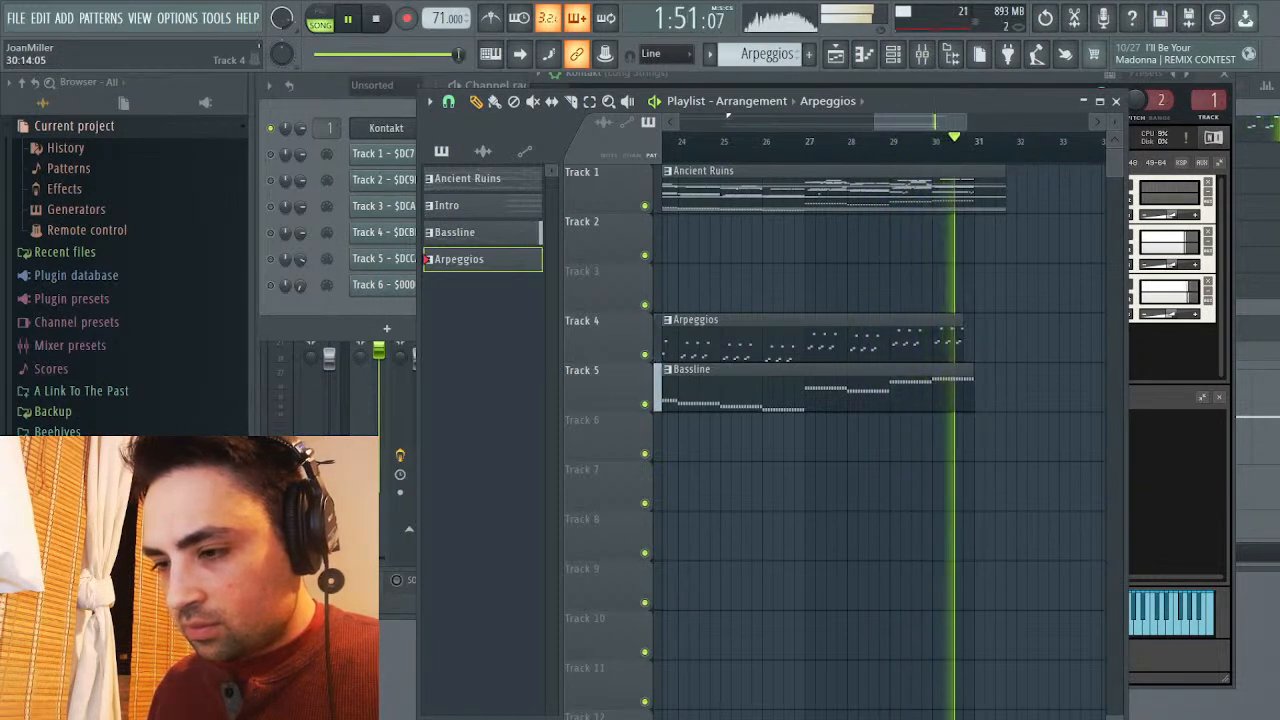
key("space")
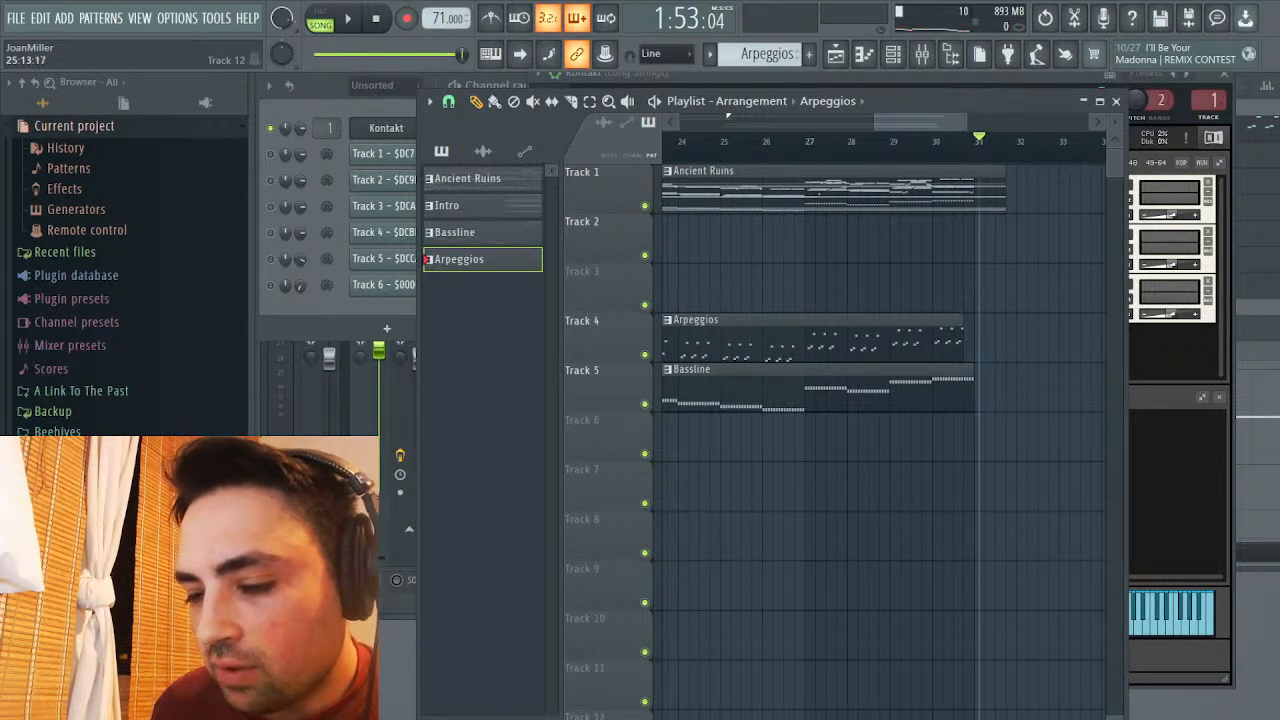
Mute playlist Tracks 2 and 4 and play the song from about bar 6 to hear the Bassline without Intro and Arpeggios
scroll(719, 377, "left", 8)
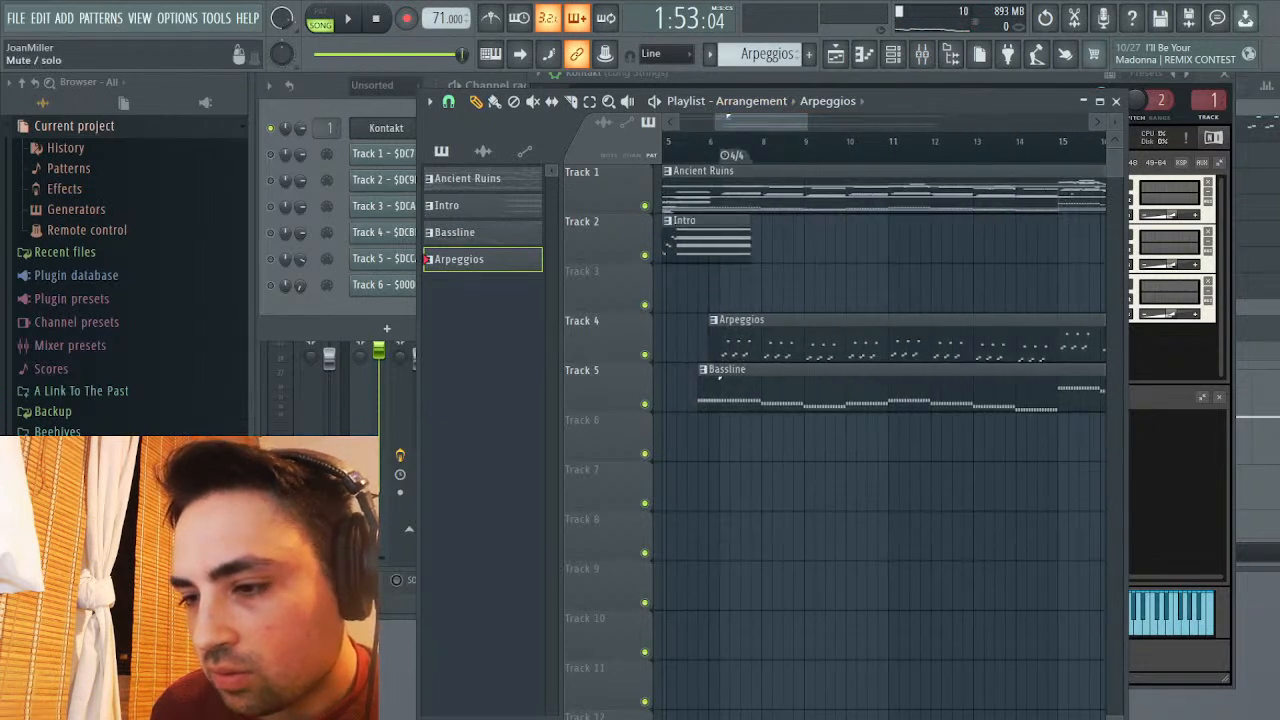
left_click(644, 254)
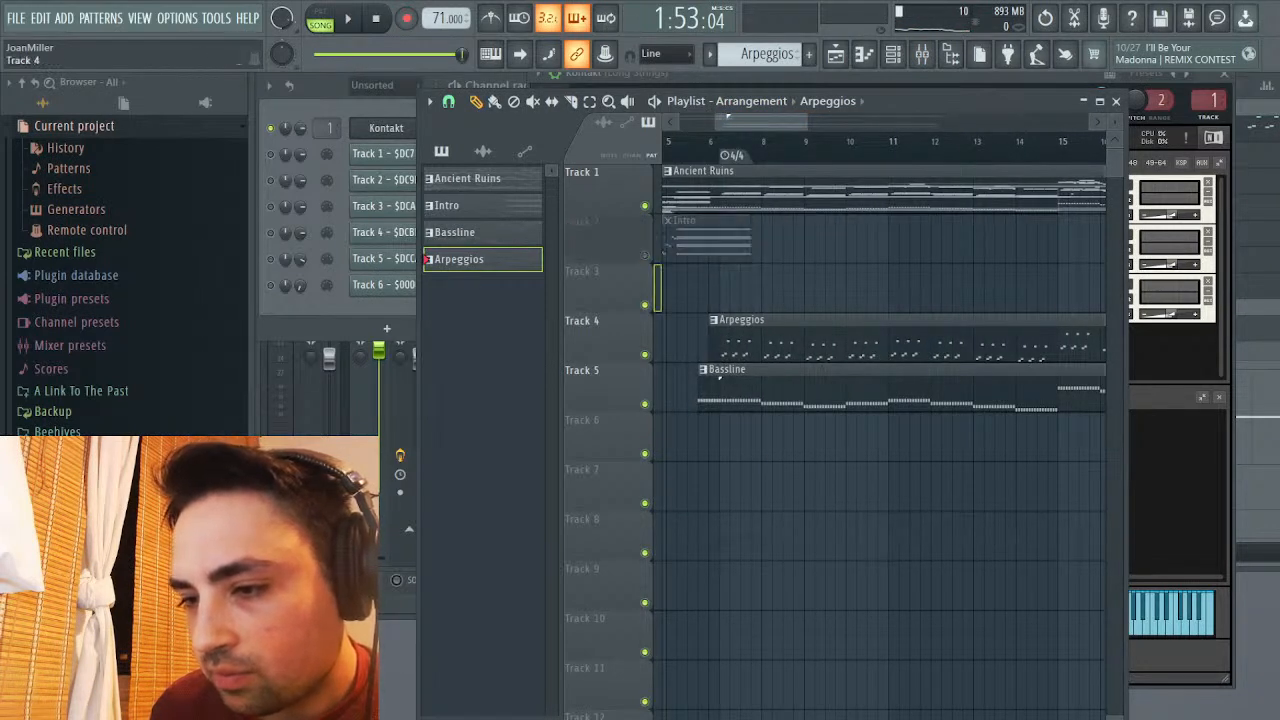
left_click(644, 354)
key("space")
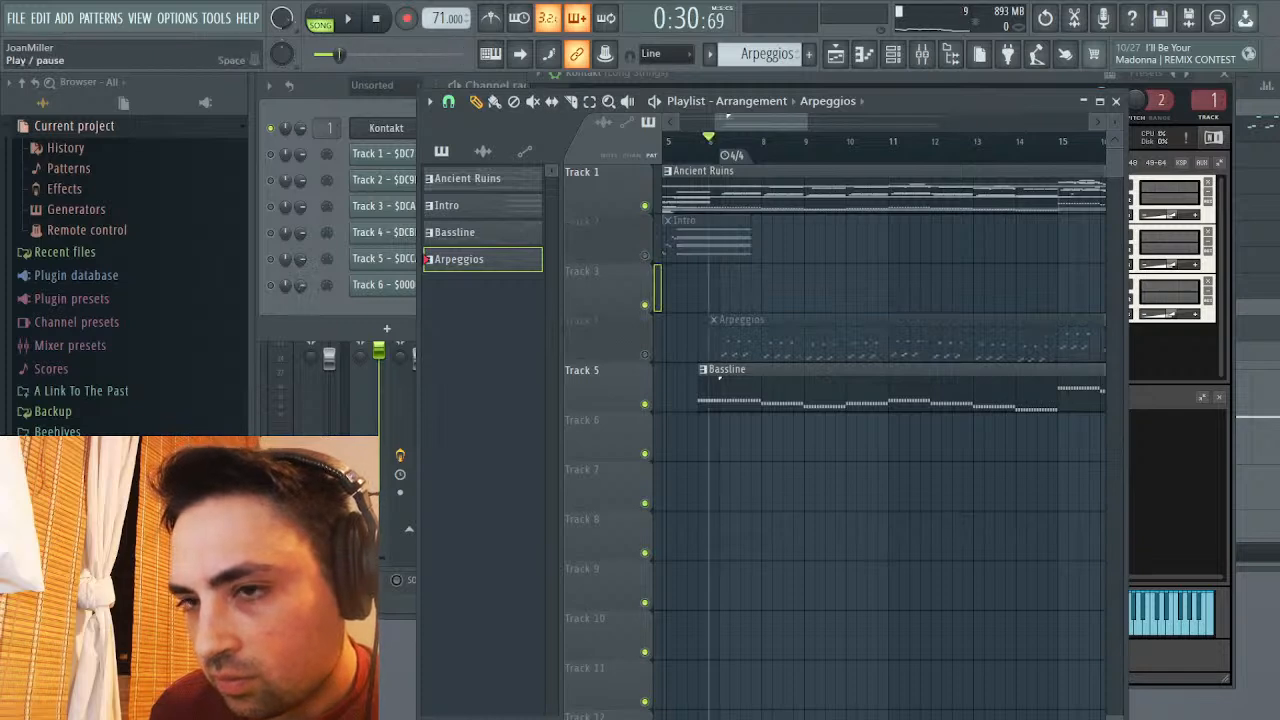
key("space")
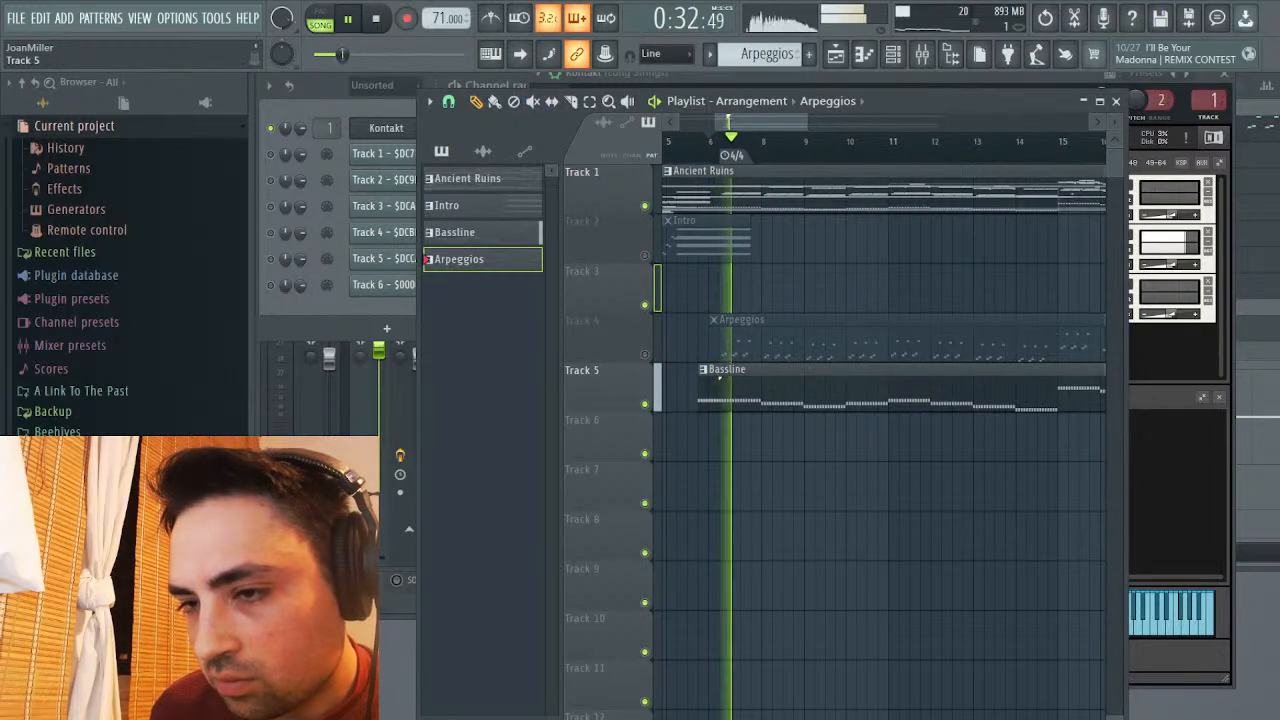
Examine the Short Strings mixer track's level, effects and EQ while playing the isolated Bassline
key("F5")
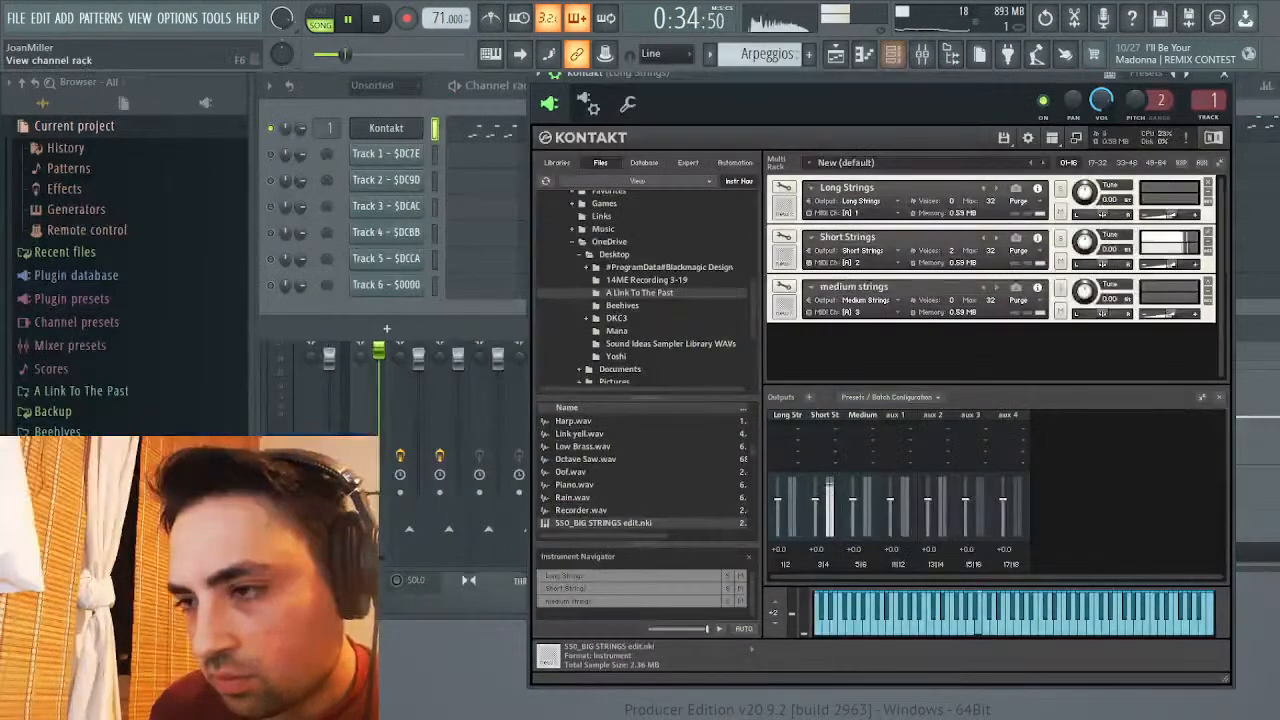
key("F9")
key("space")
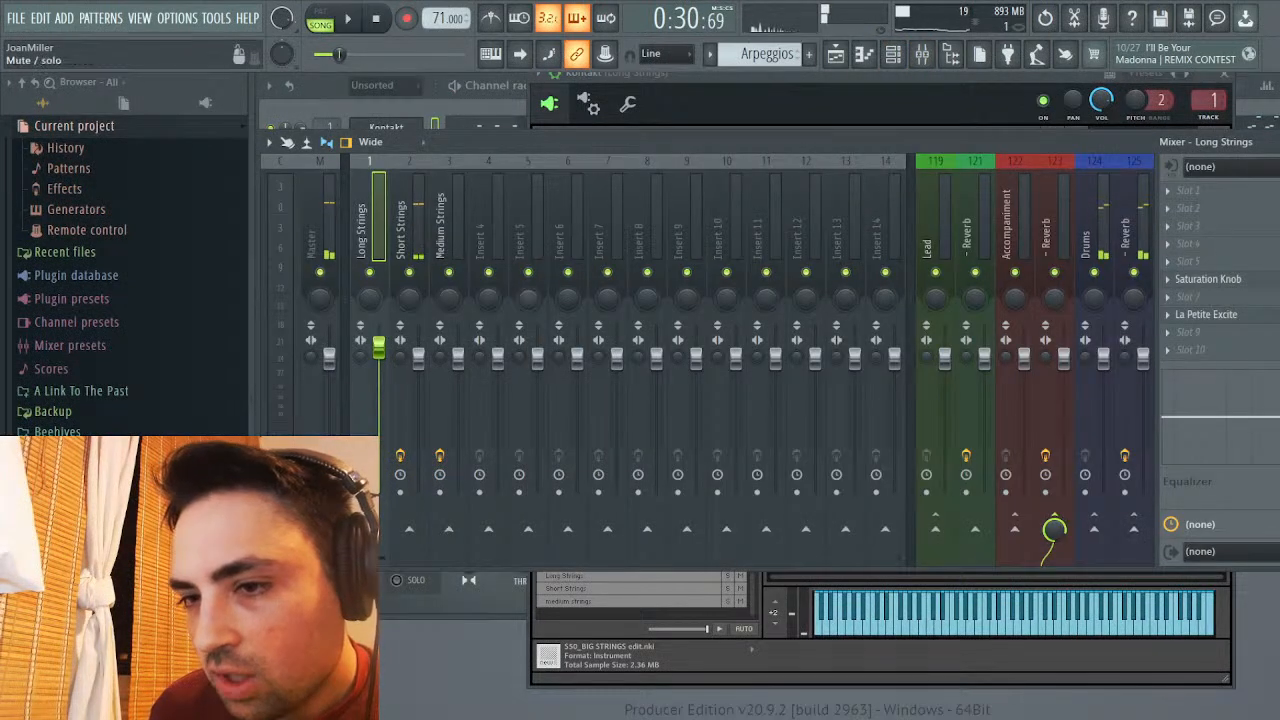
left_click(401, 220)
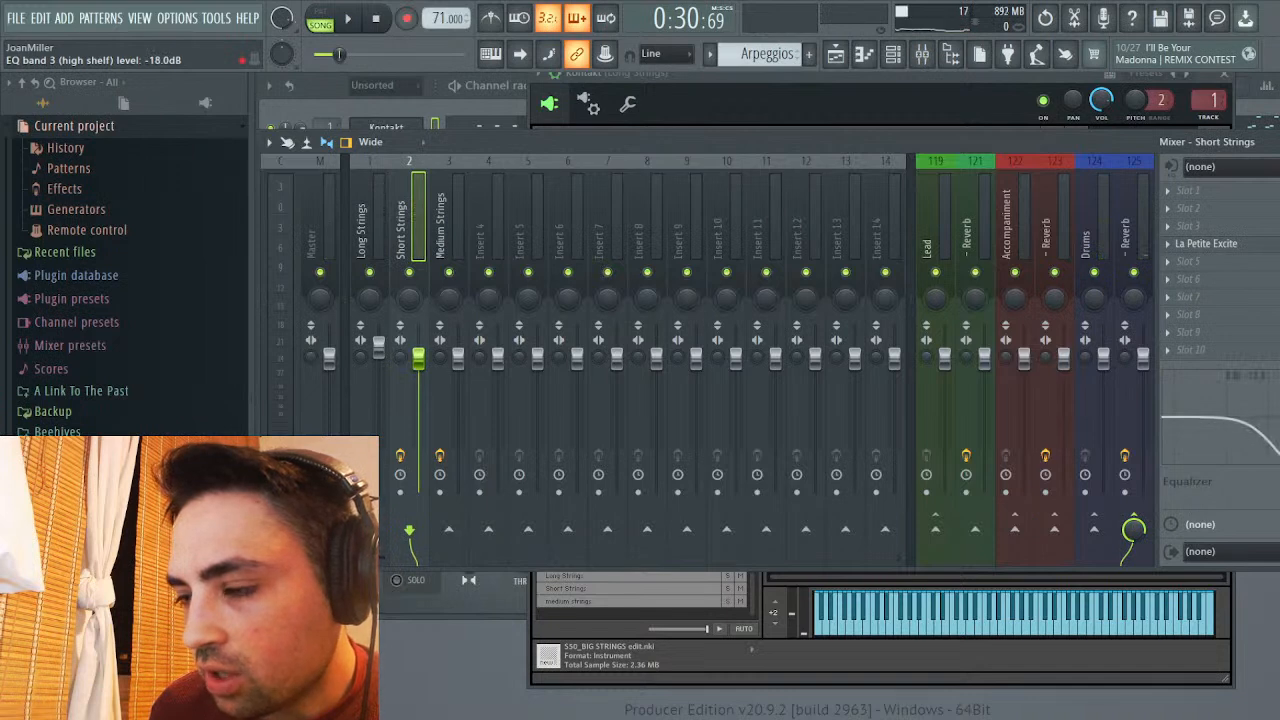
key("space")
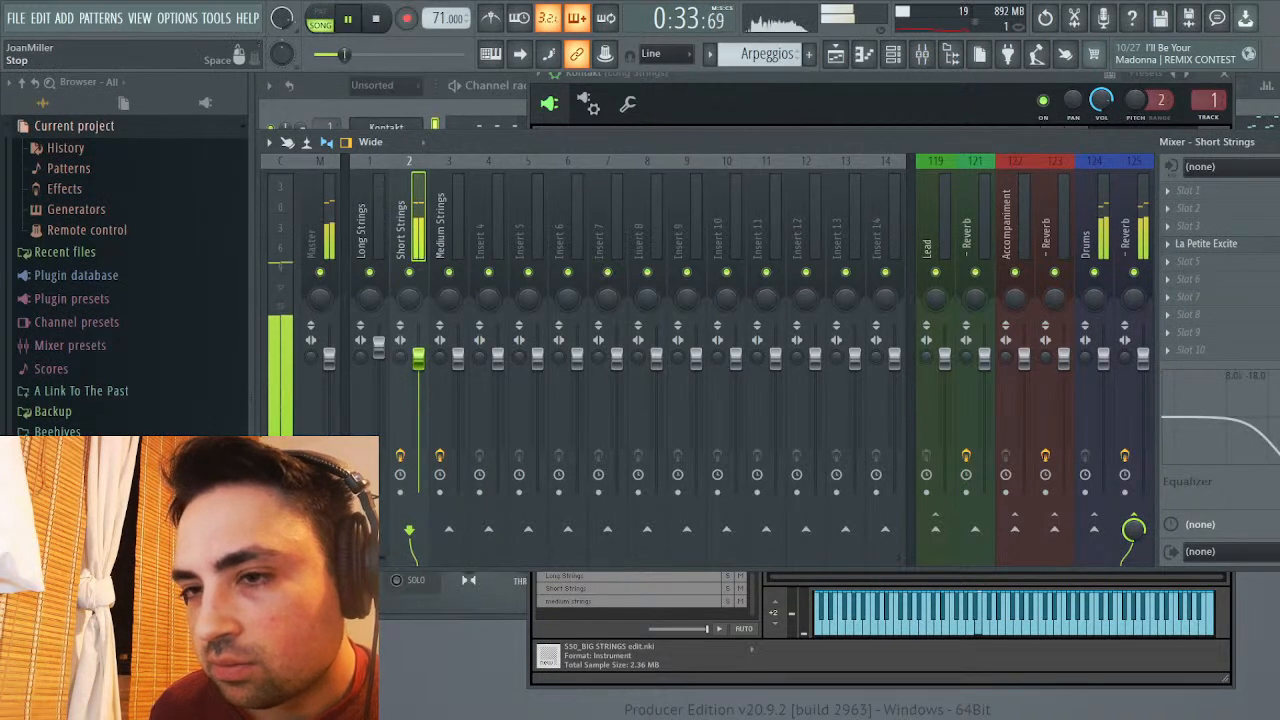
key("space")
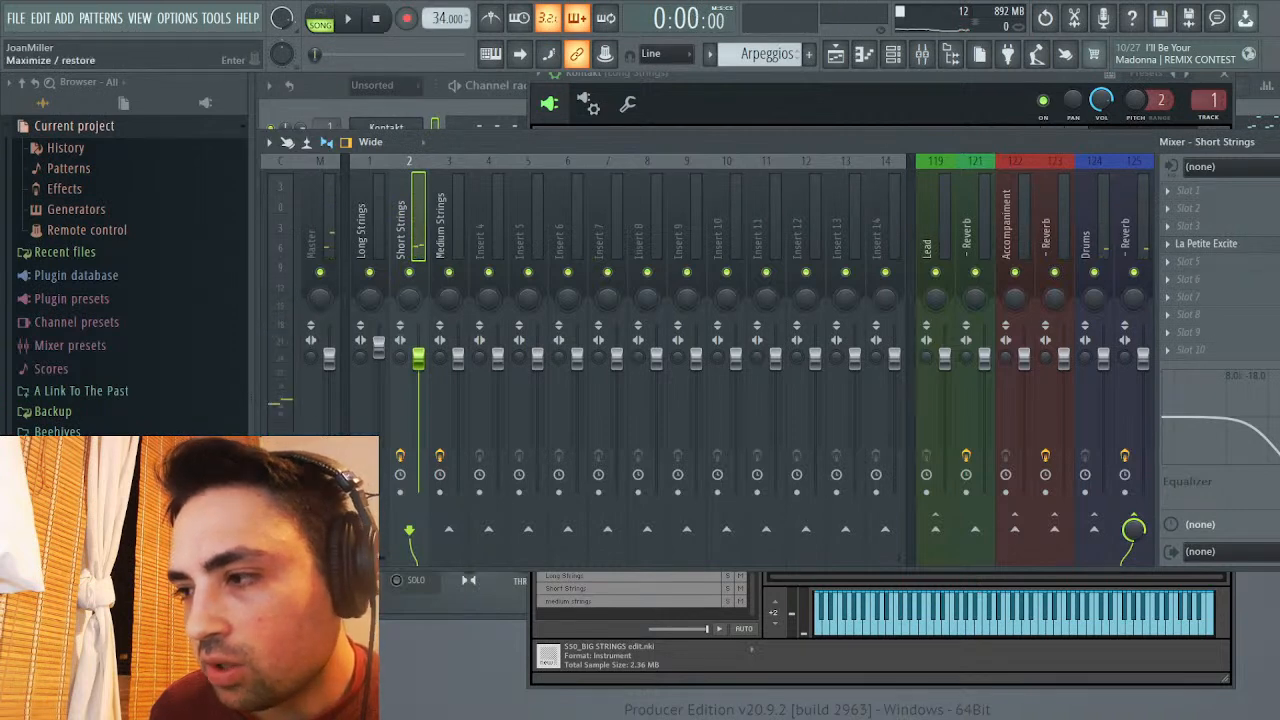
key("F9")
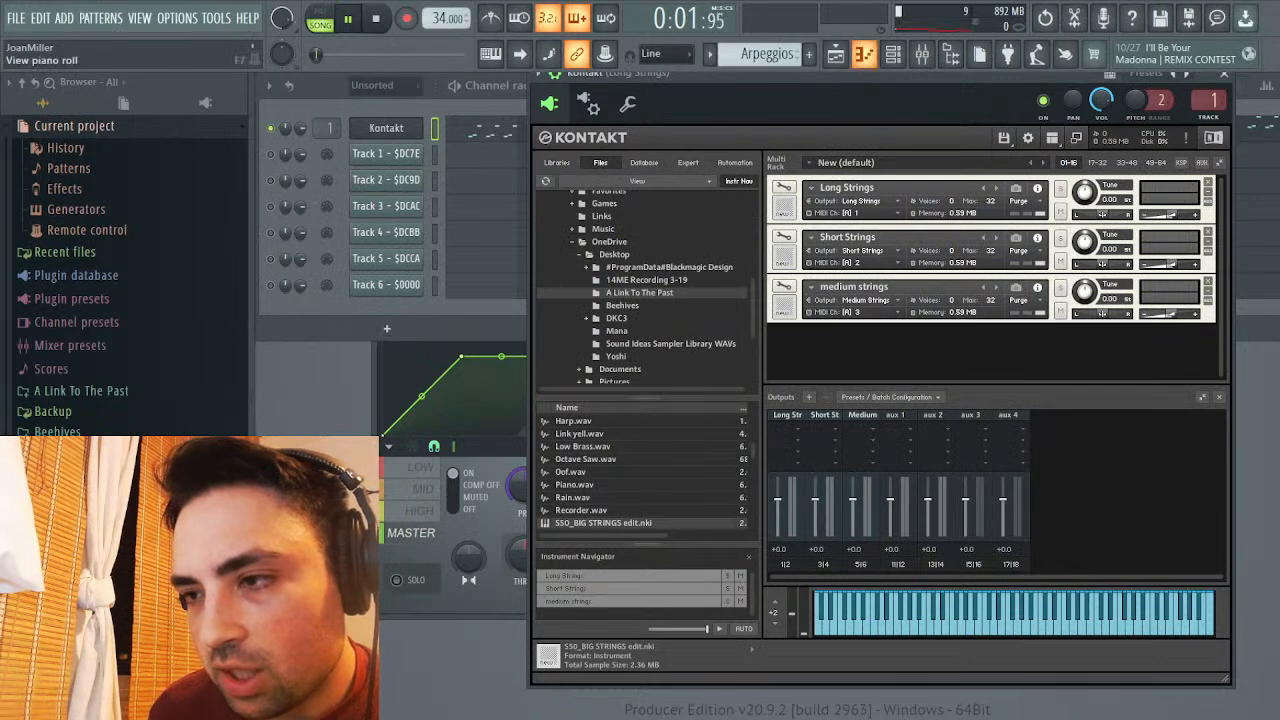
key("F5")
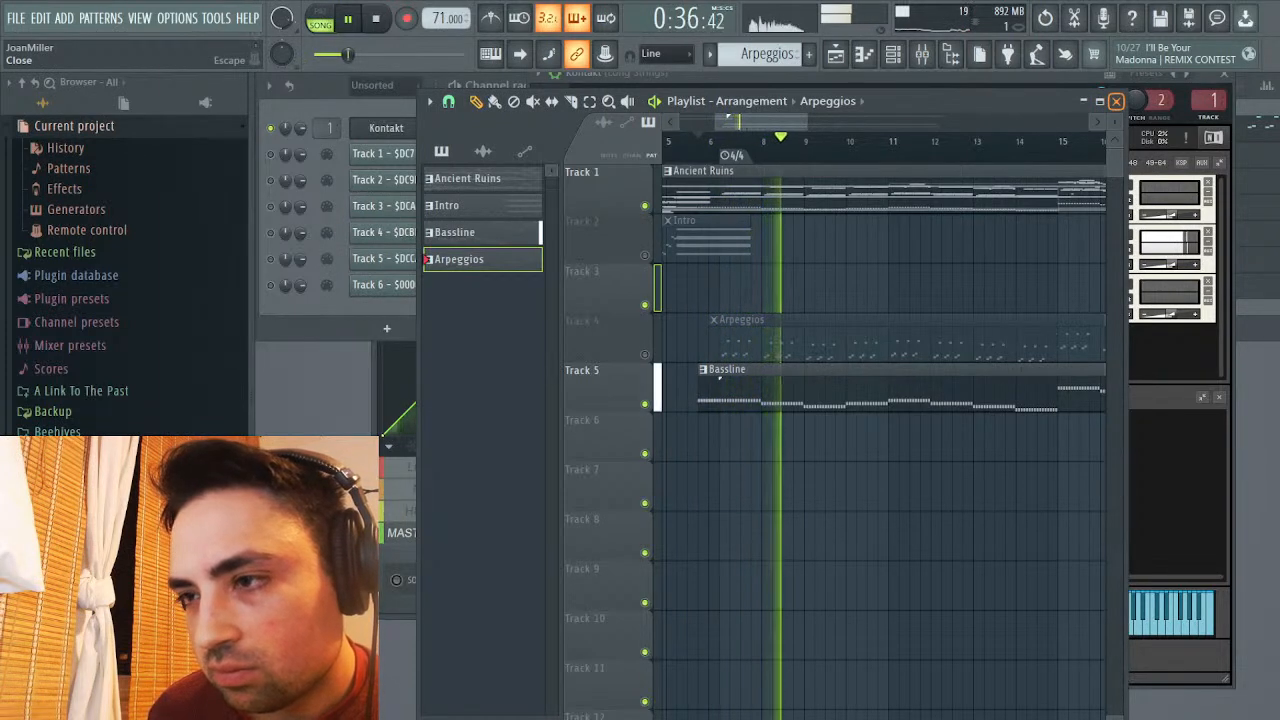
left_click(1116, 101)
left_click(921, 54)
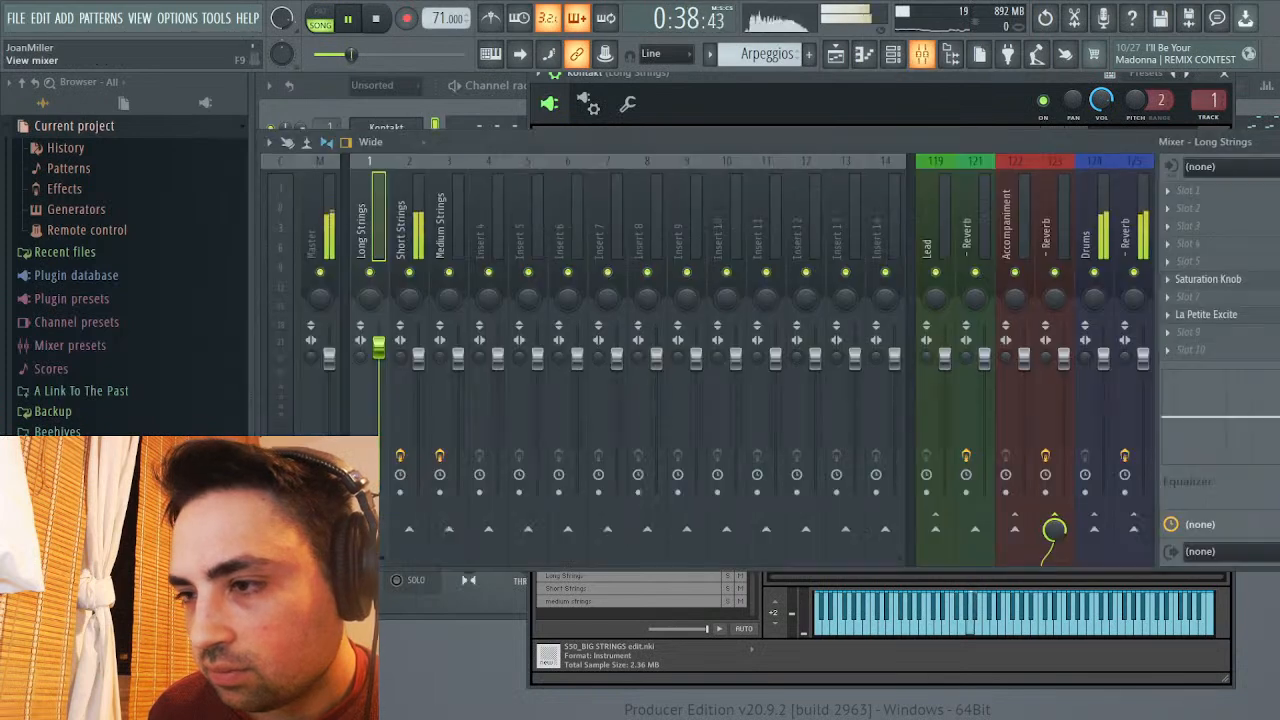
left_click(404, 232)
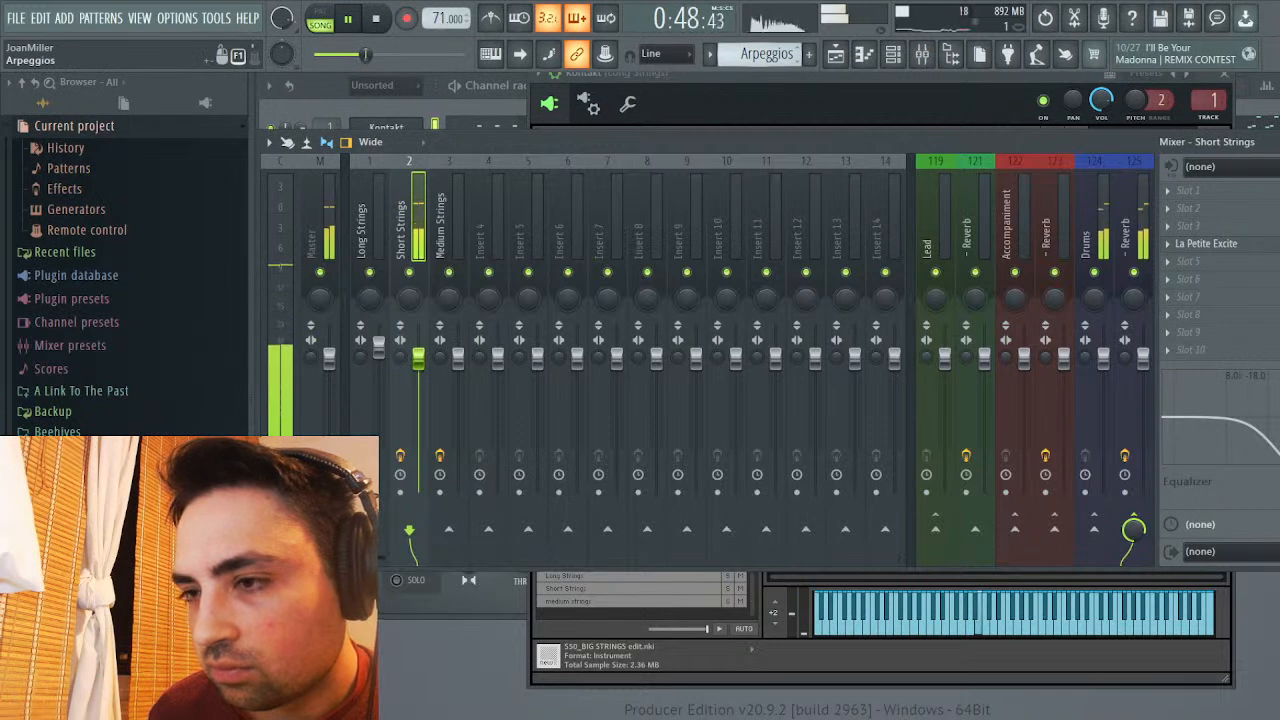
key("space")
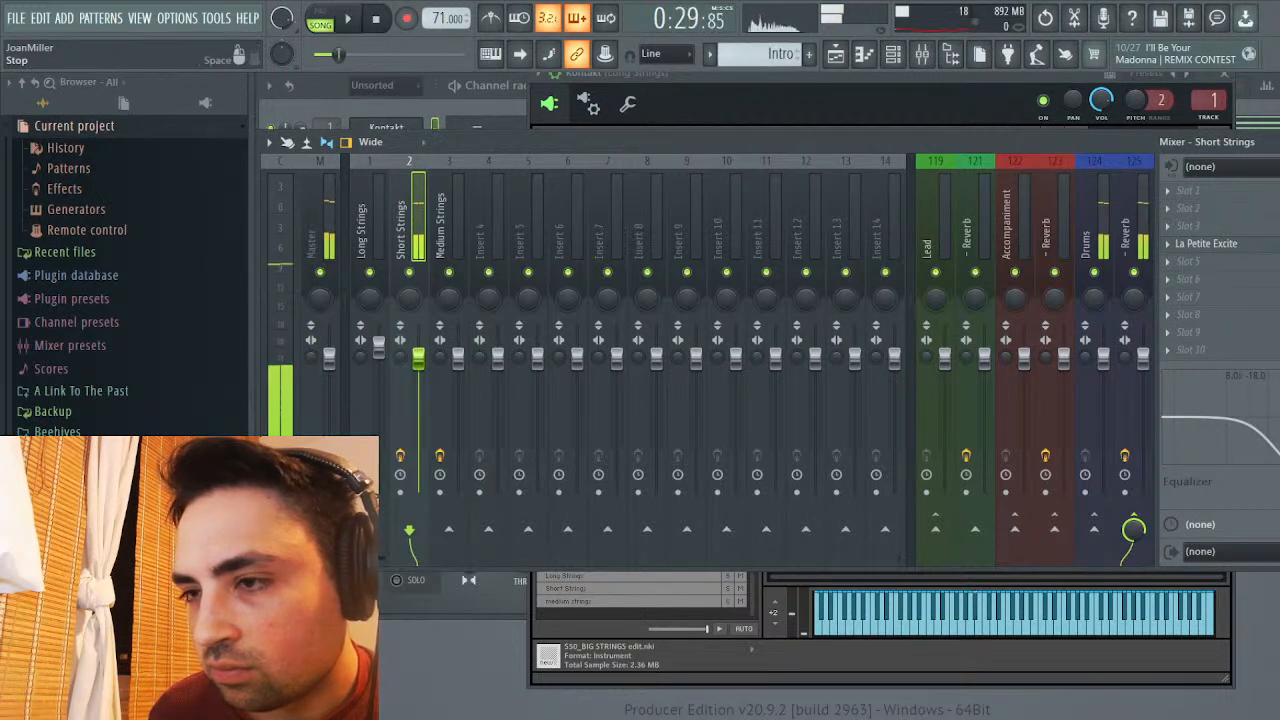
Unmute playlist Tracks 2 and 4 to restore the Intro and Arpeggios clips
left_click(836, 54)
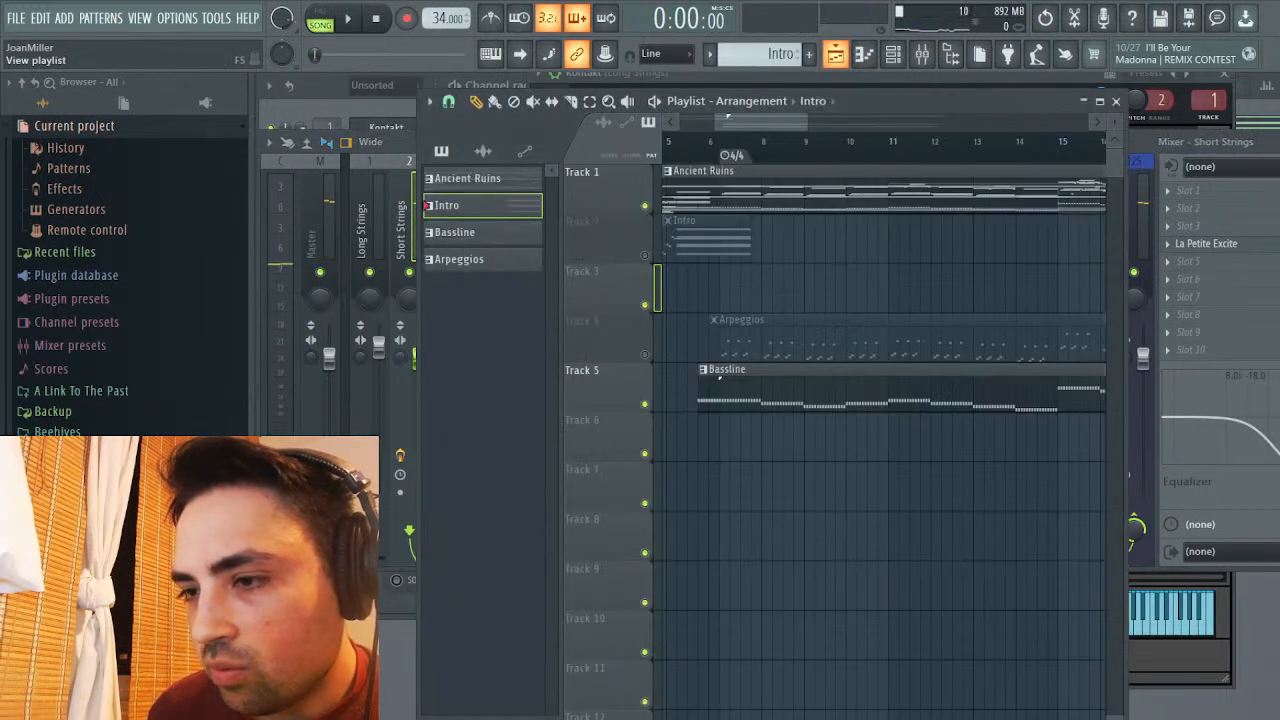
left_click(645, 254)
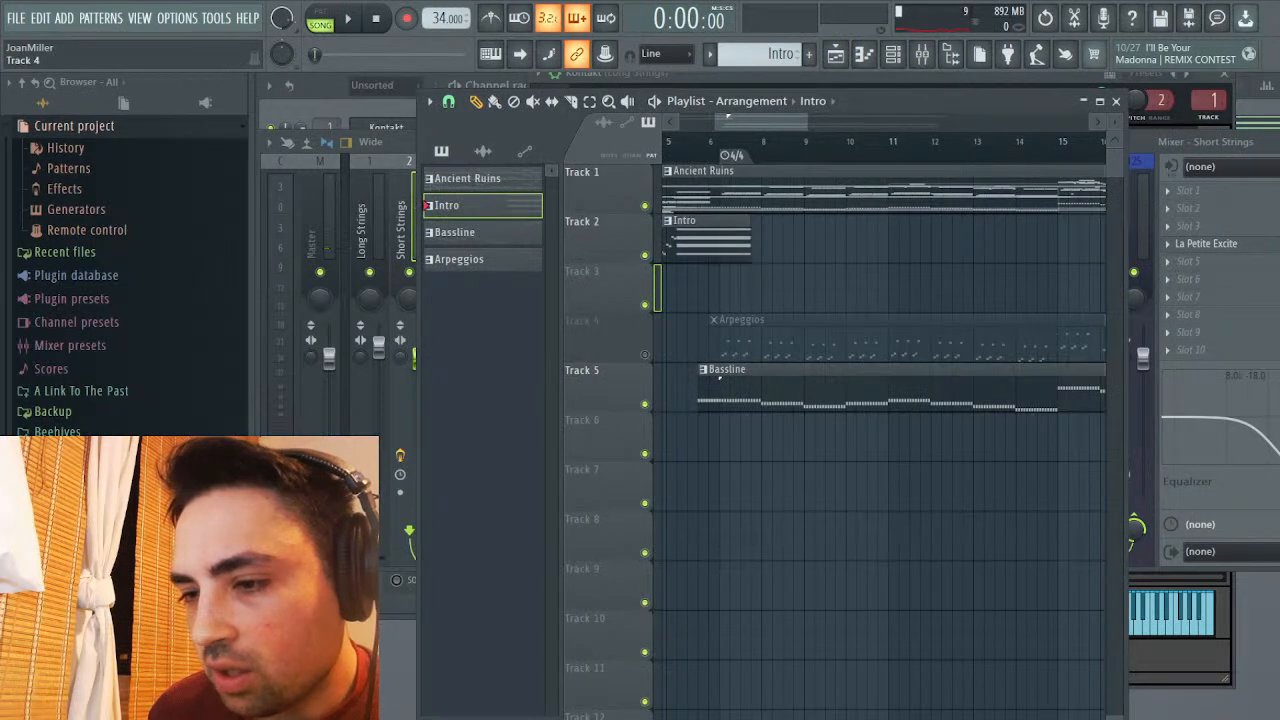
left_click(645, 354)
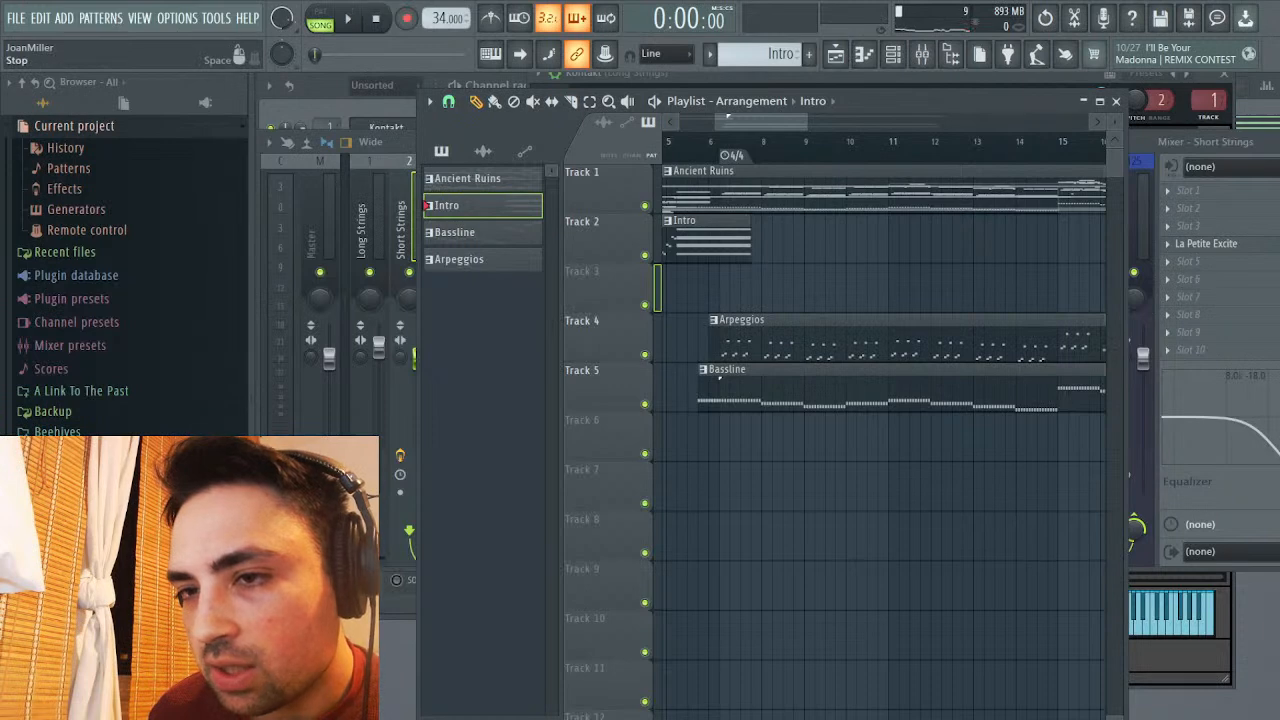
Play the full arrangement from the start and watch the levels of the strings tracks in the mixer
key("space")
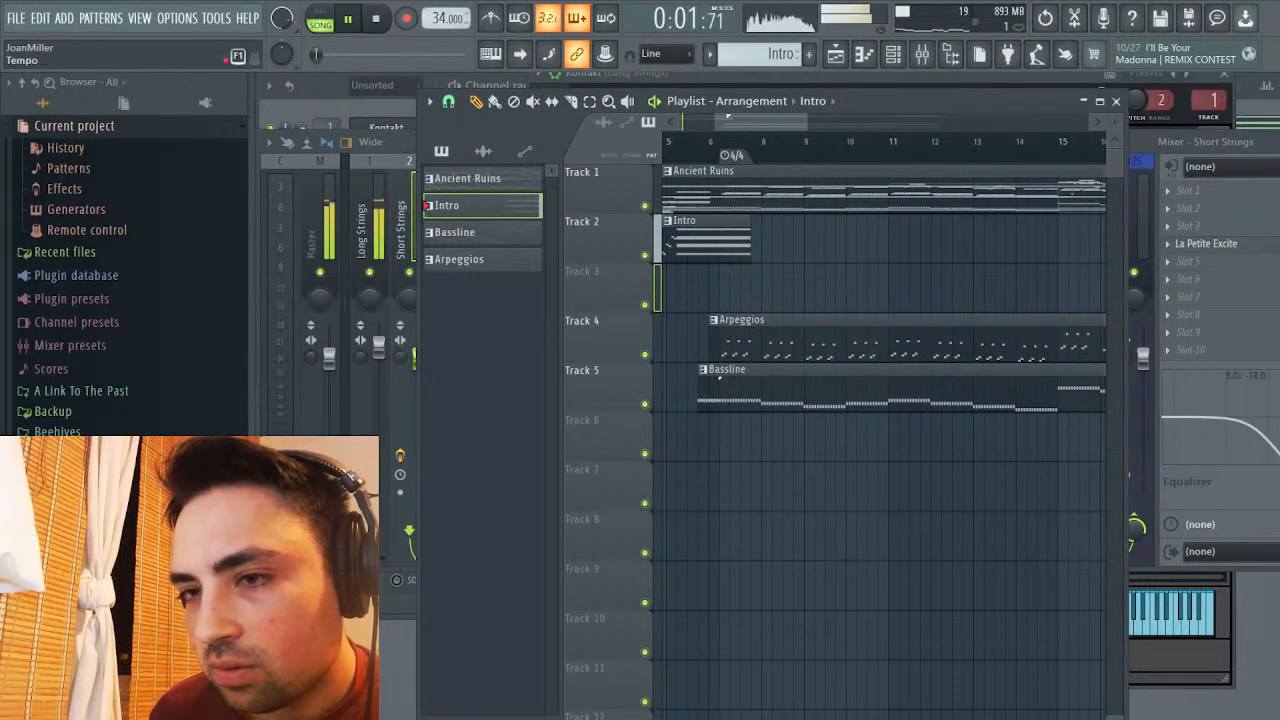
key("space")
key("F9")
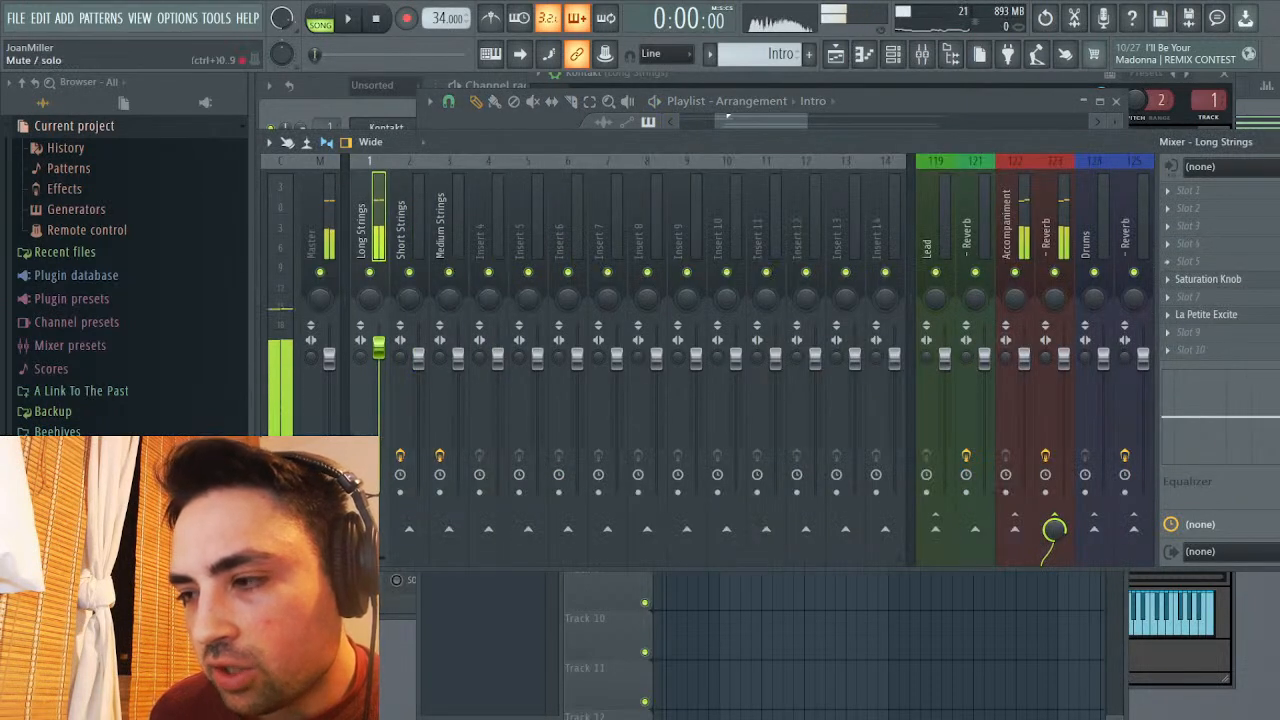
key("space")
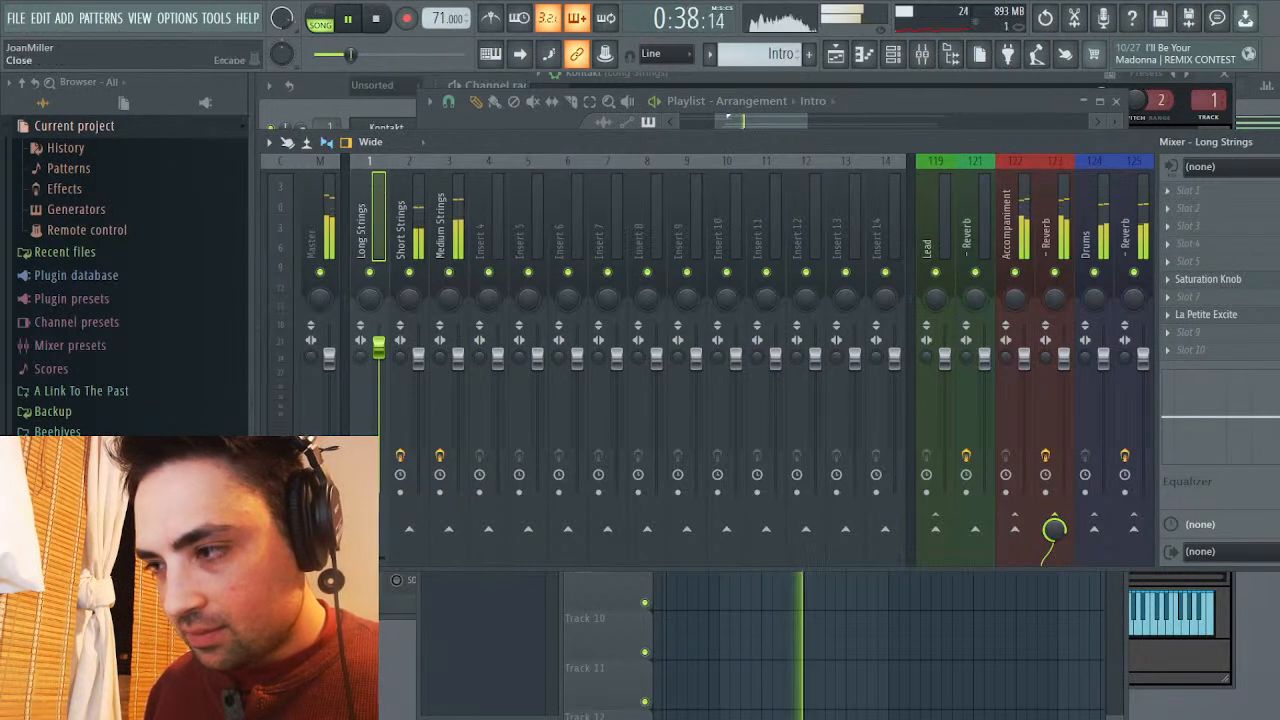
Select the Ancient Ruins pattern and bring up the Kontakt instrument rack while the song plays
key("F9")
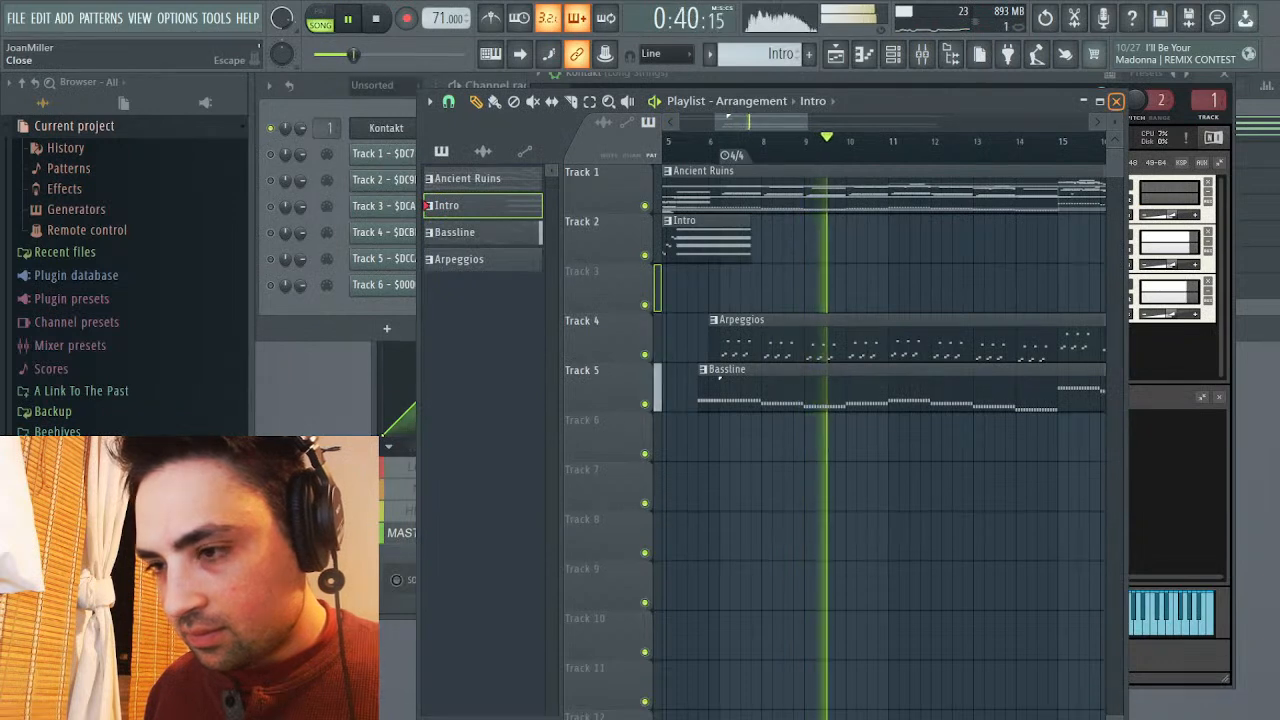
left_click(467, 178)
left_click(386, 128)
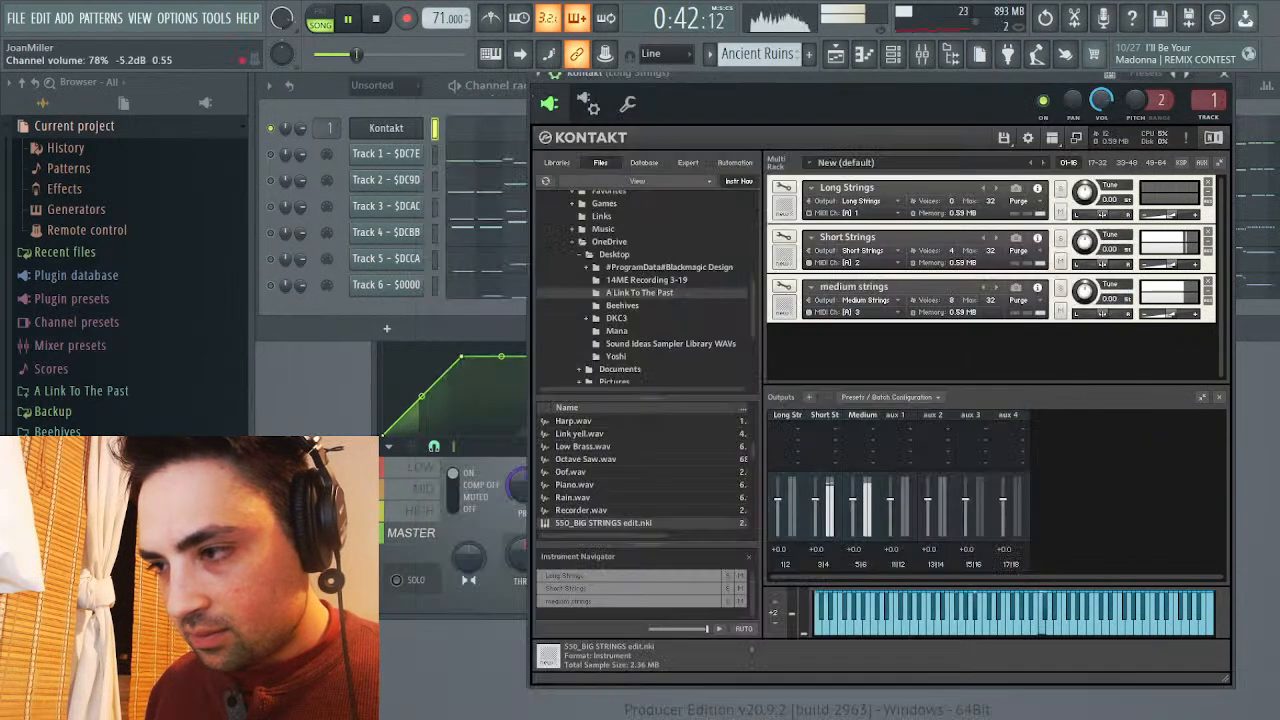
Stop the song, put away the Kontakt instrument rack and open the Track 5 - $DCCA channel's notes in the piano roll
left_click(1224, 75)
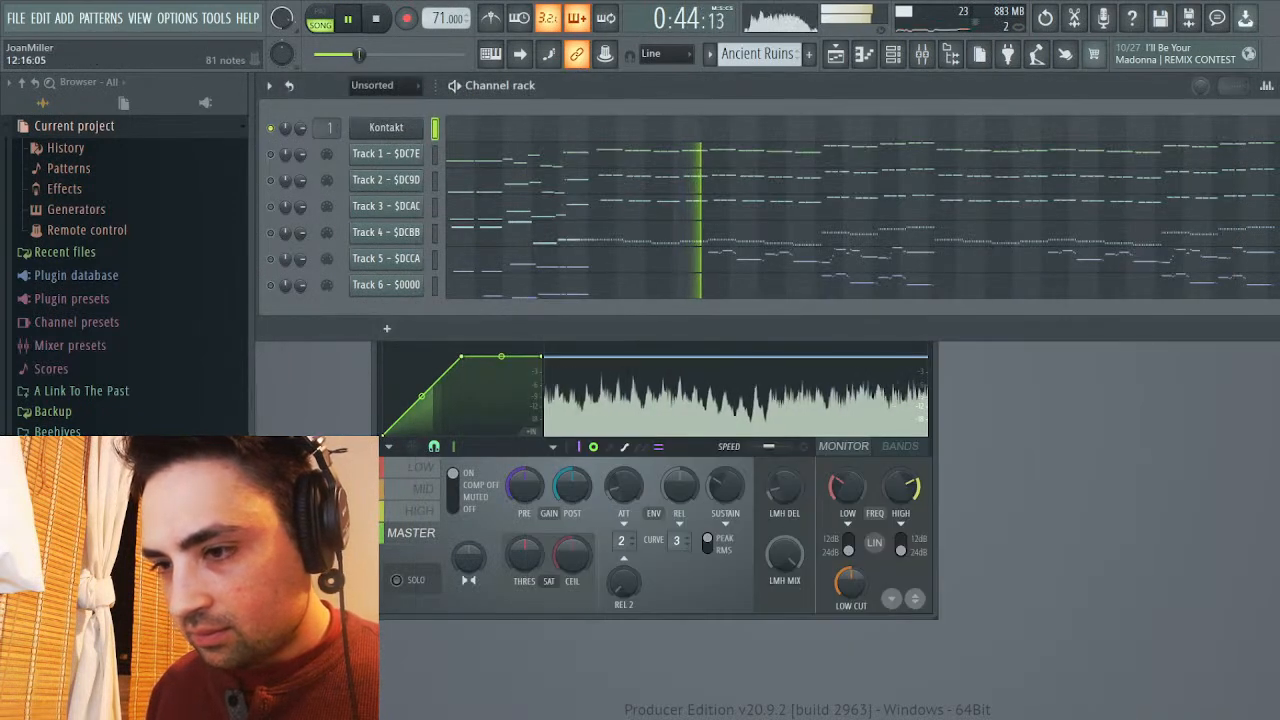
key("space")
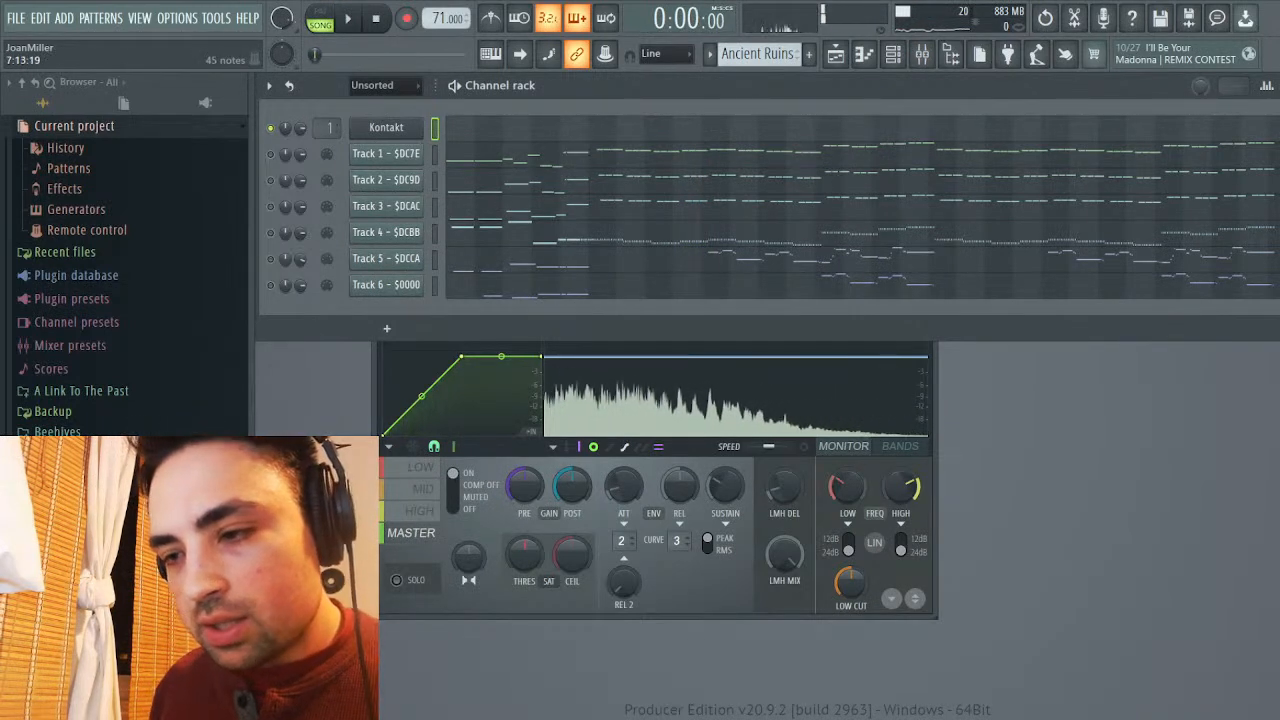
left_click(707, 257)
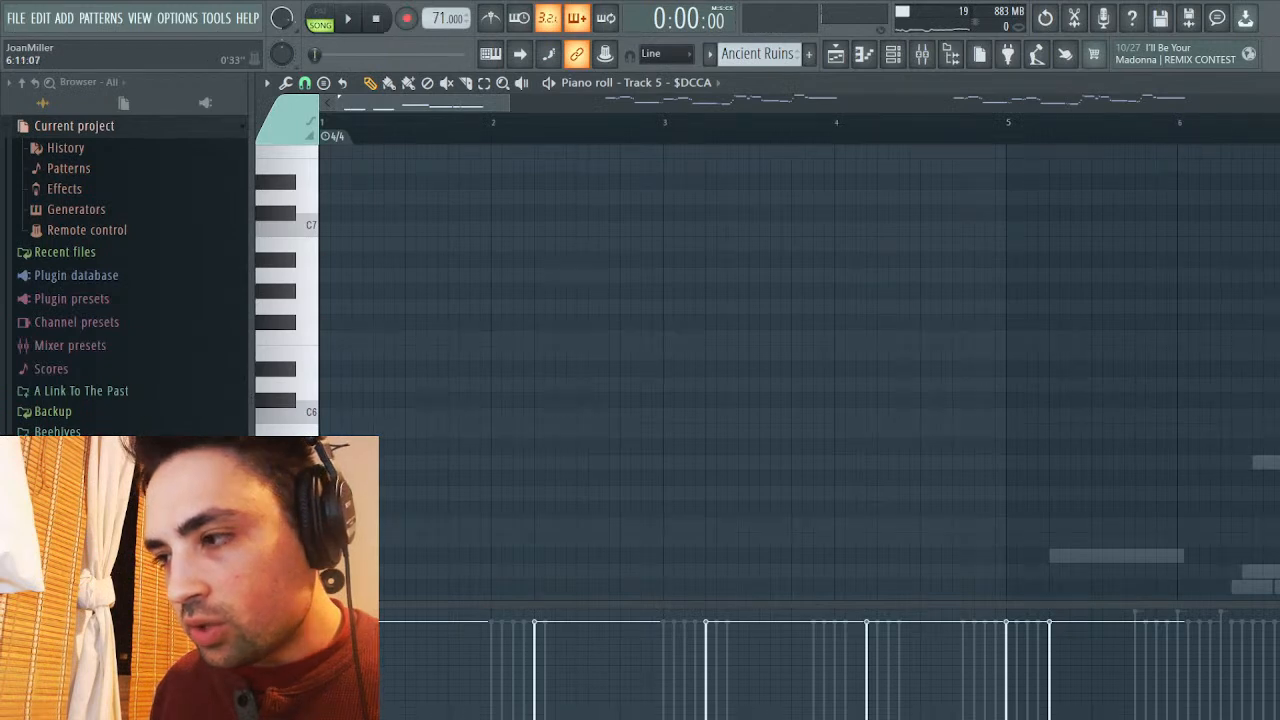
key("Escape")
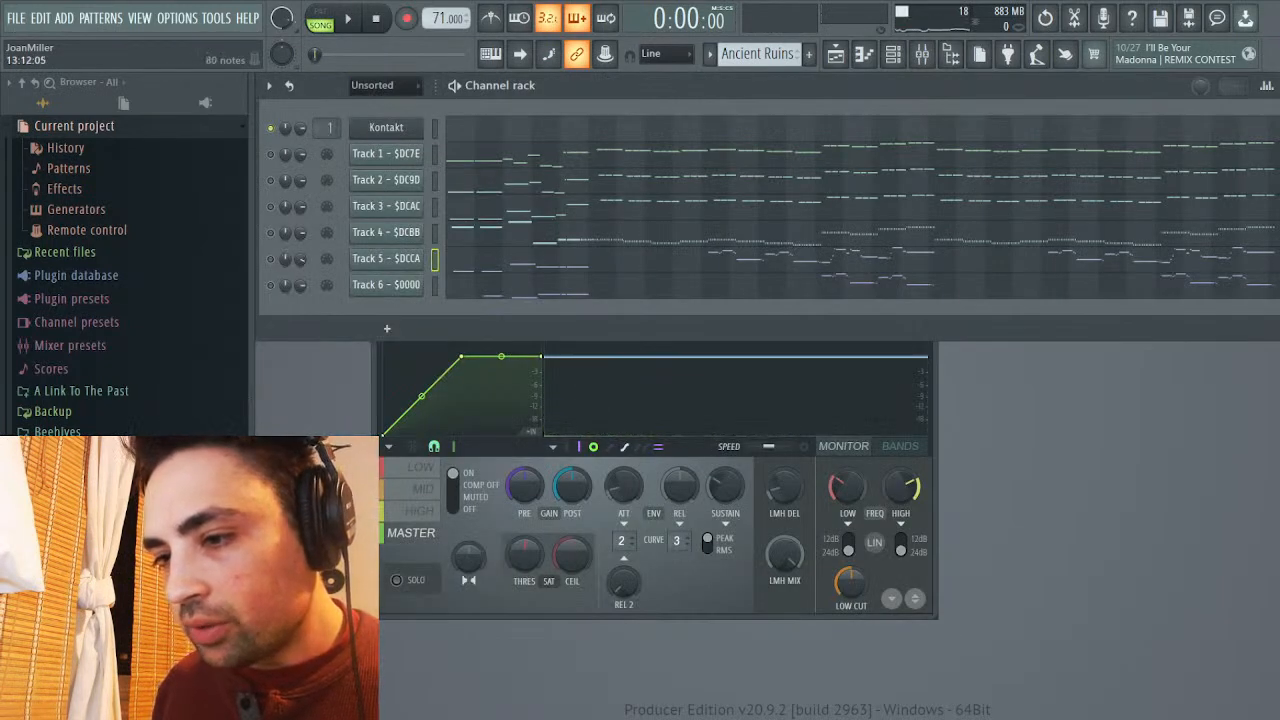
key("F7")
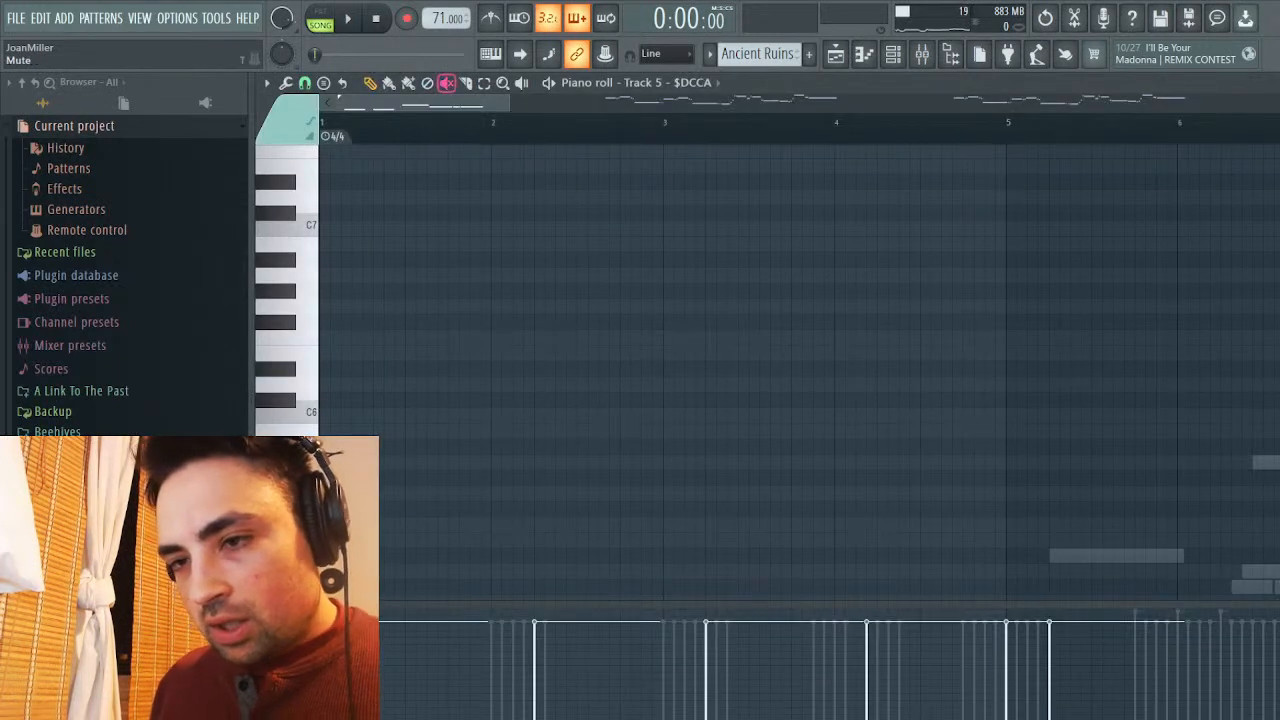
Select all of Track 5's first melody passage, from bar 10 to bar 18, and return to the channel rack
scroll(750, 213, "right", 9)
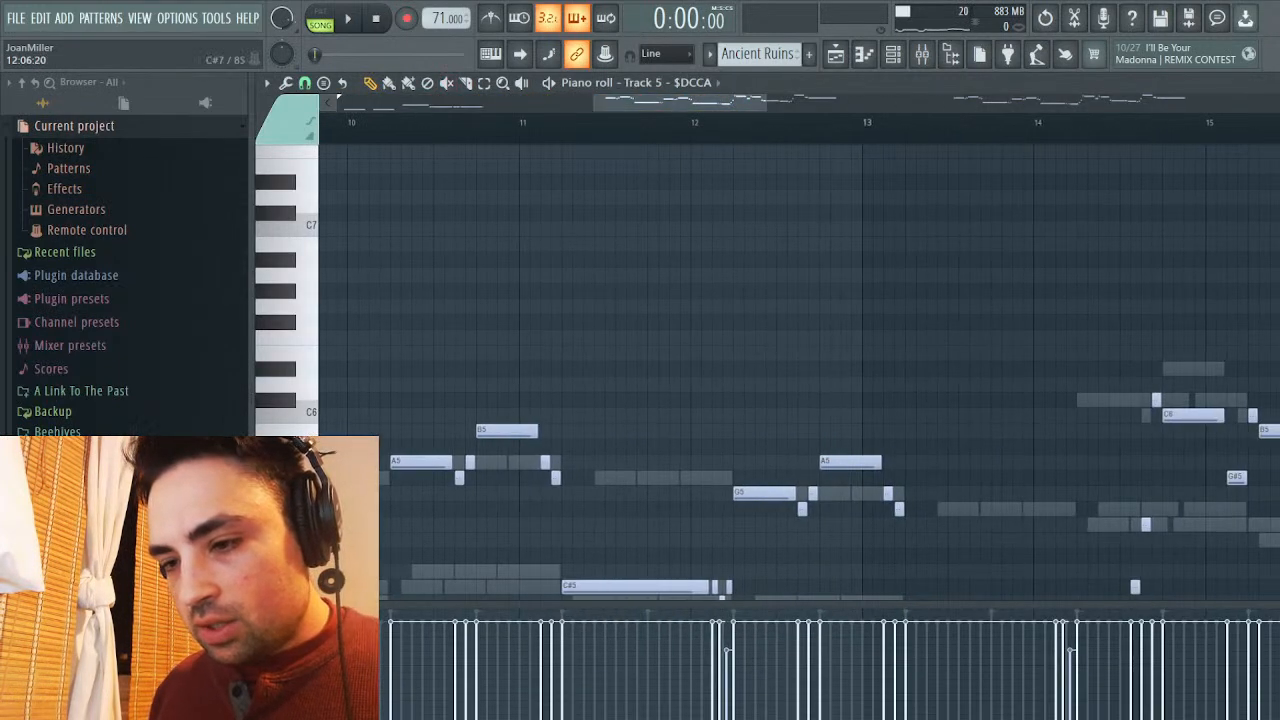
scroll(750, 213, "down", 3)
left_click_drag(417, 234, 1062, 329)
scroll(1062, 329, "up", 7)
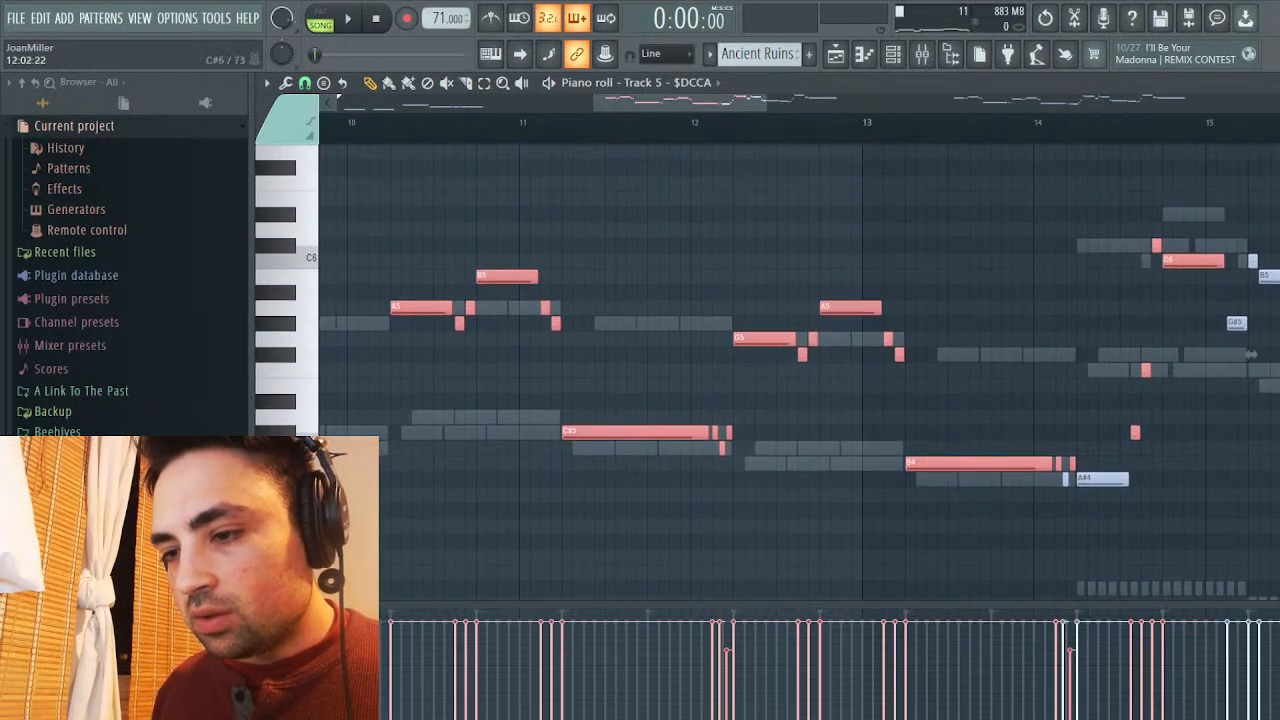
left_click_drag(407, 223, 1188, 578)
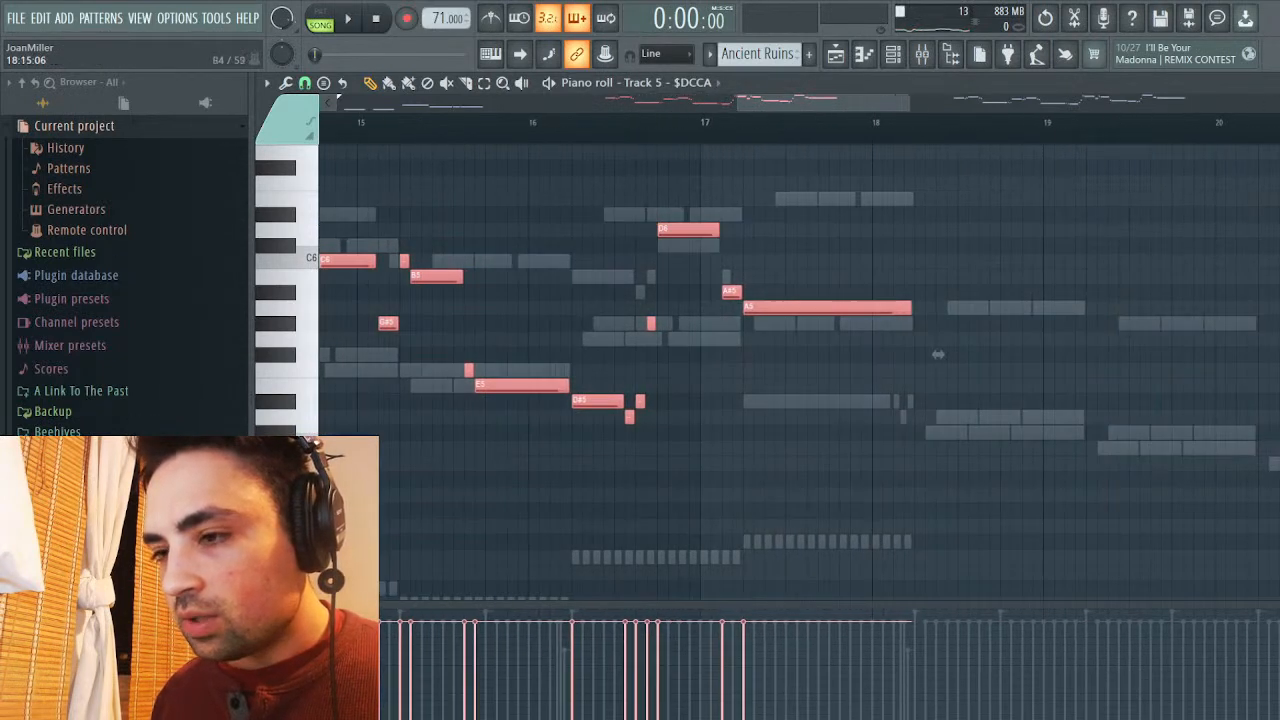
scroll(938, 354, "down", 4)
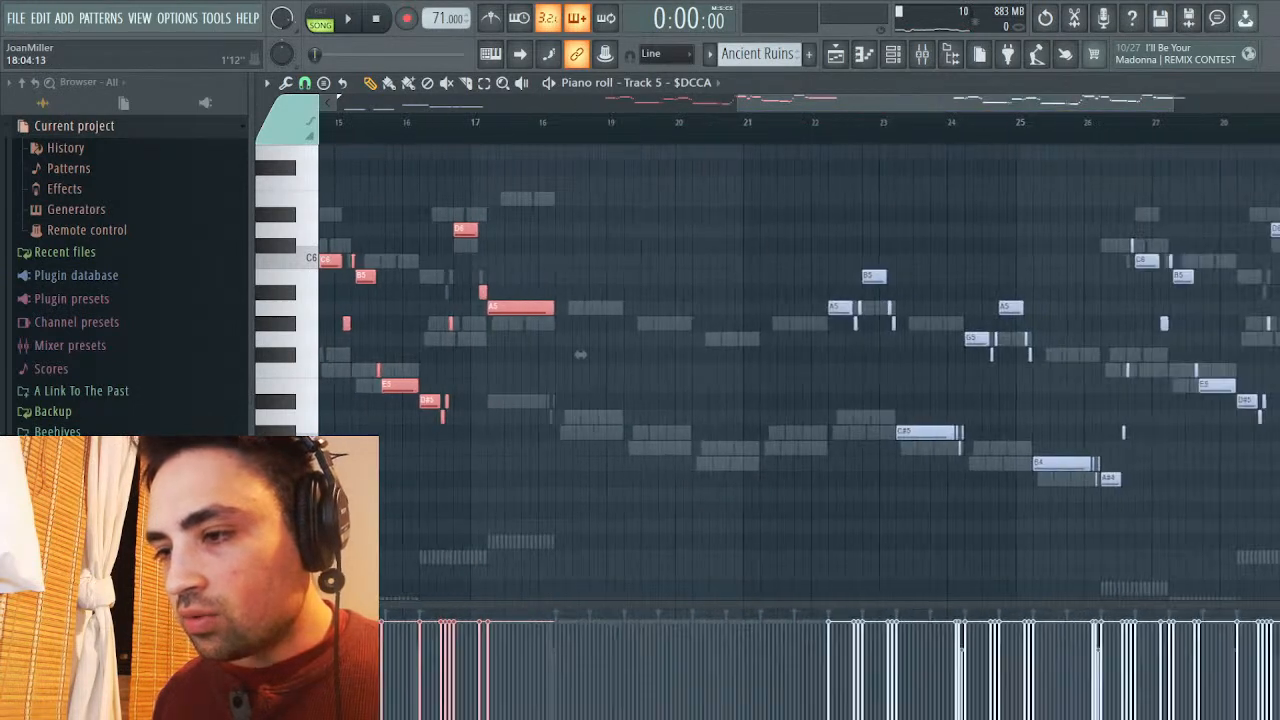
left_click_drag(580, 354, 1092, 354)
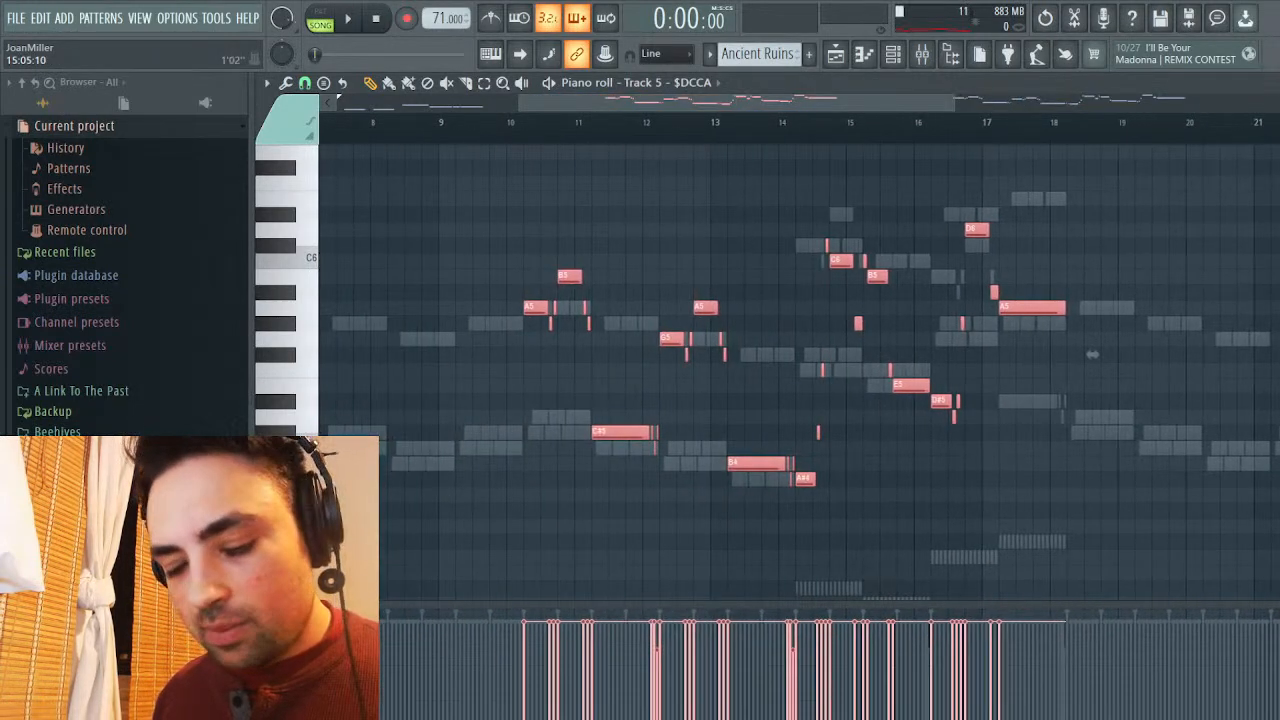
key("Escape")
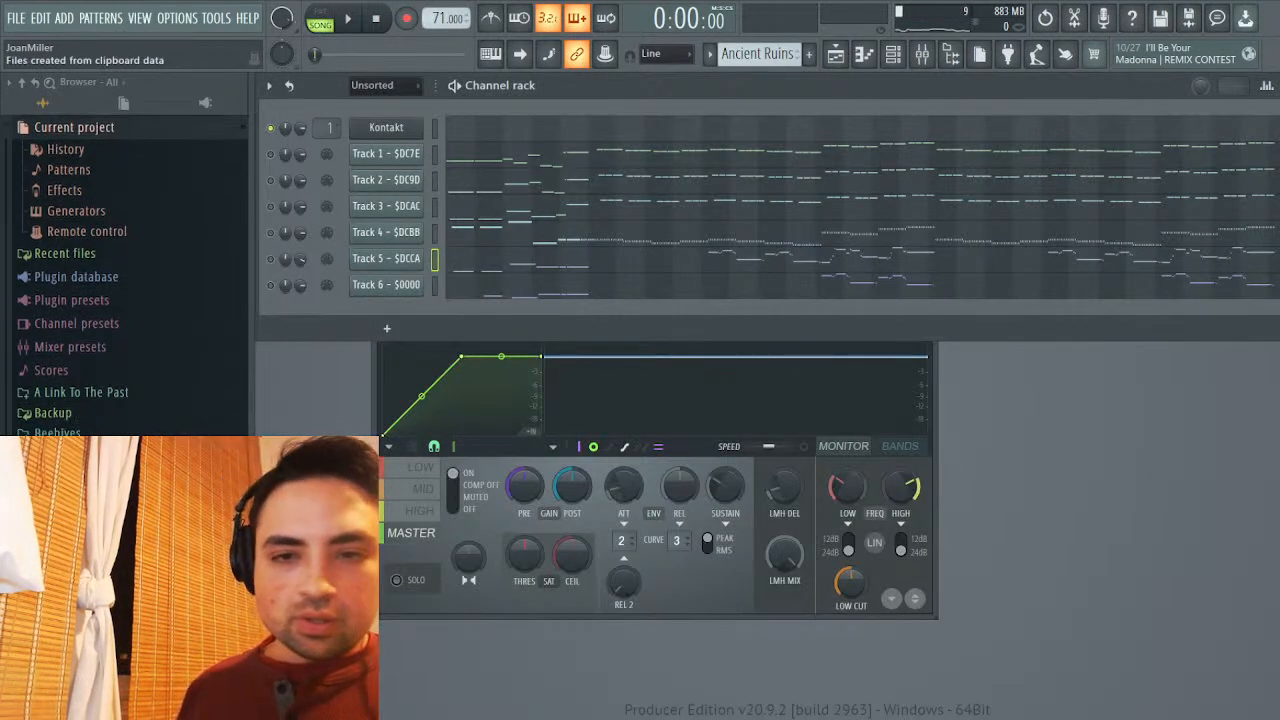
scroll(81, 390, "down", 4)
scroll(81, 390, "up", 4)
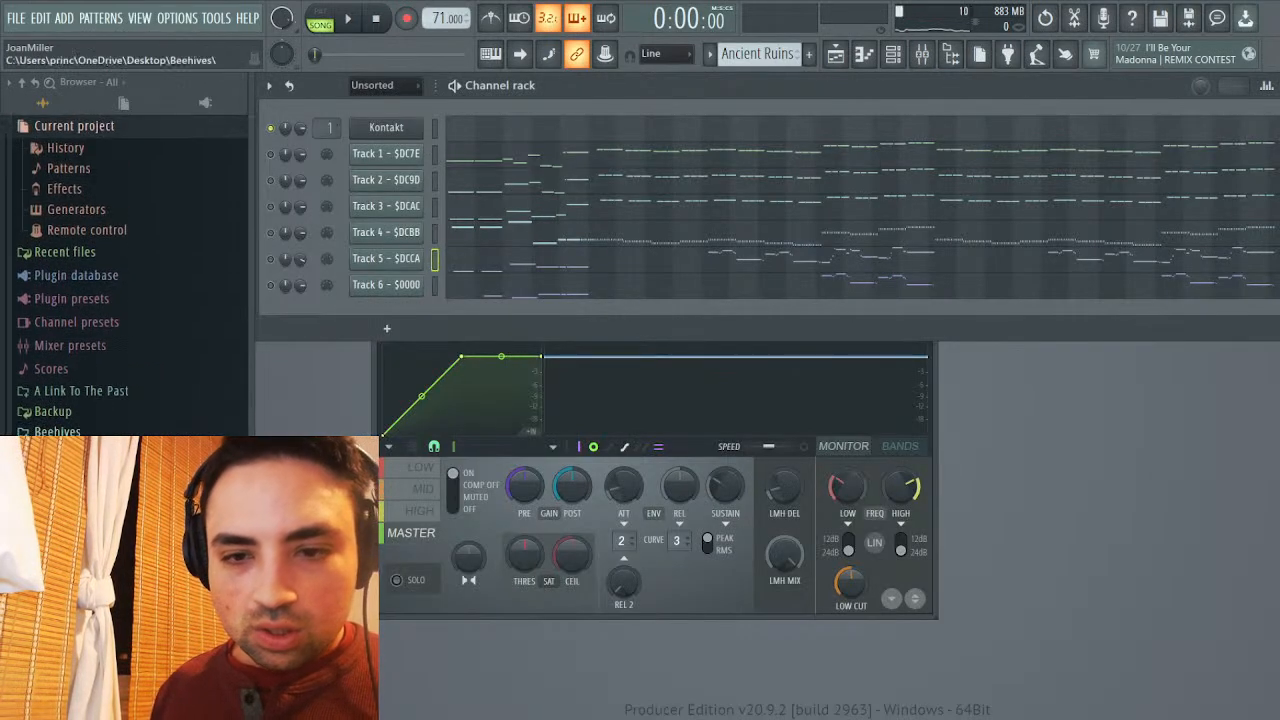
Add the S50_Solo Tp sample from the A Link To The Past folder as a new channel below Track 6
left_click(81, 391)
scroll(81, 391, "down", 6)
scroll(81, 391, "up", 3)
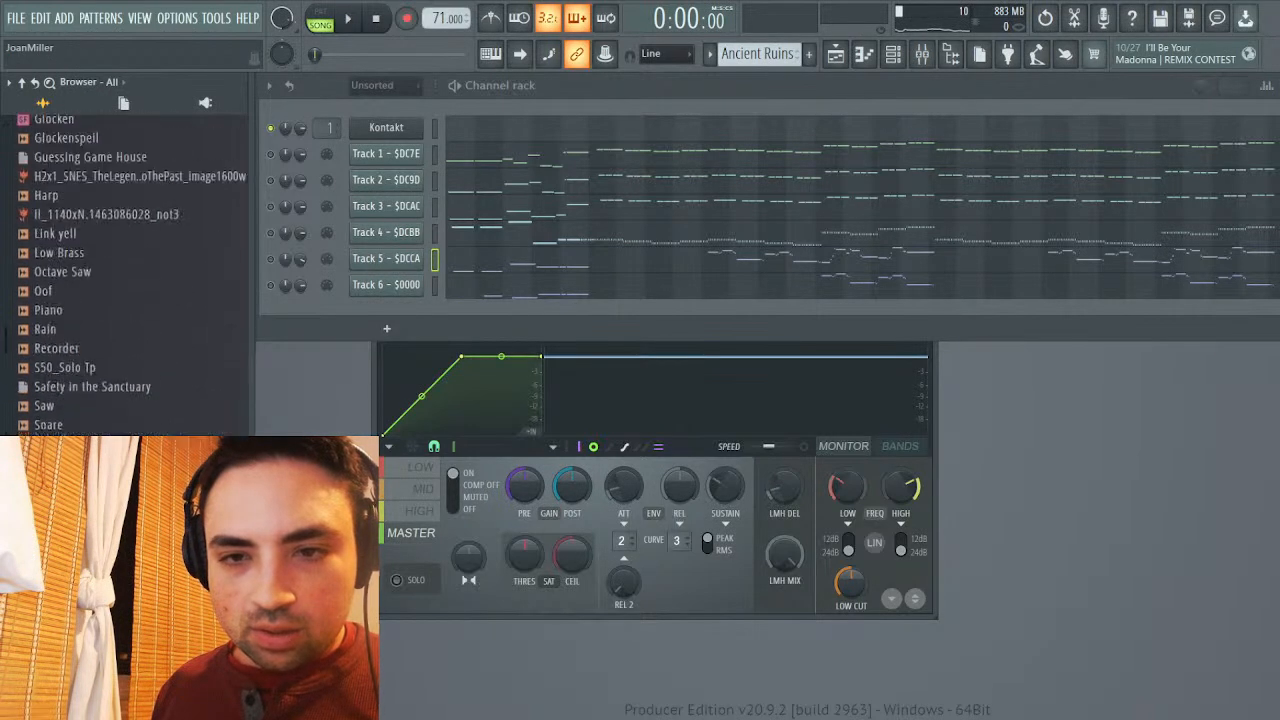
scroll(81, 391, "down", 5)
scroll(81, 391, "down", 2)
scroll(81, 391, "up", 6)
scroll(81, 391, "up", 3)
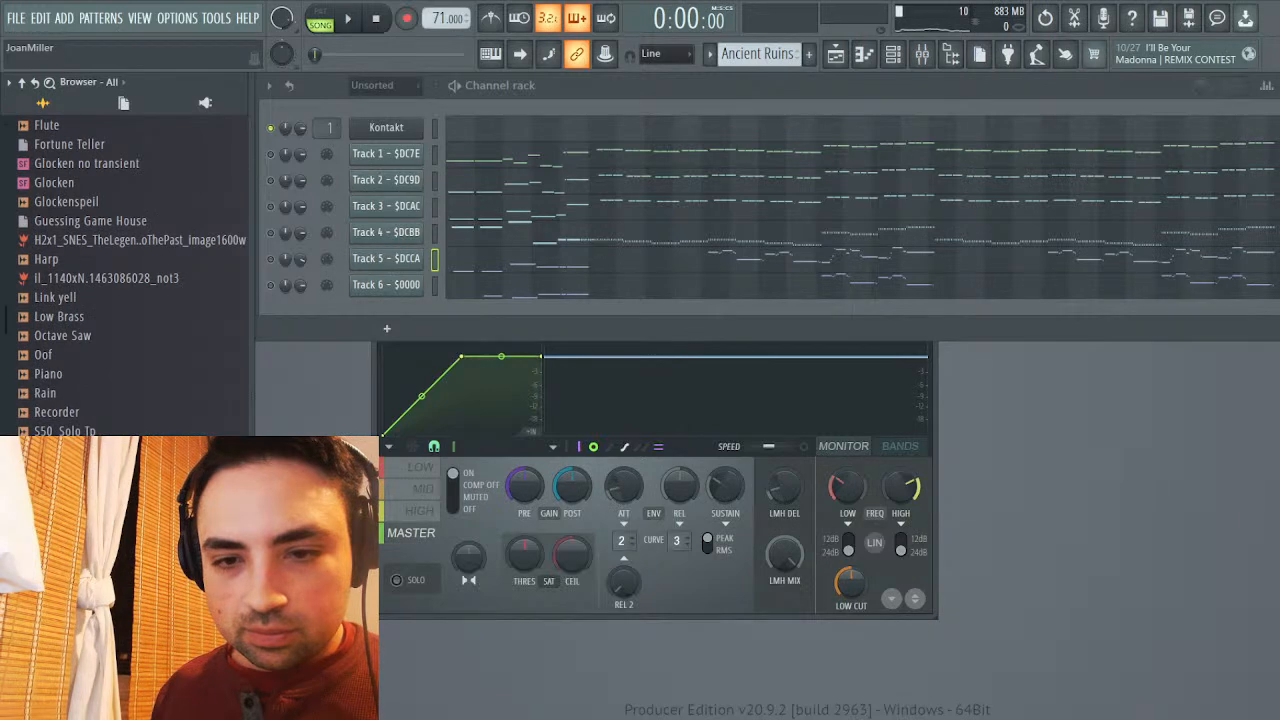
left_click_drag(65, 431, 386, 300)
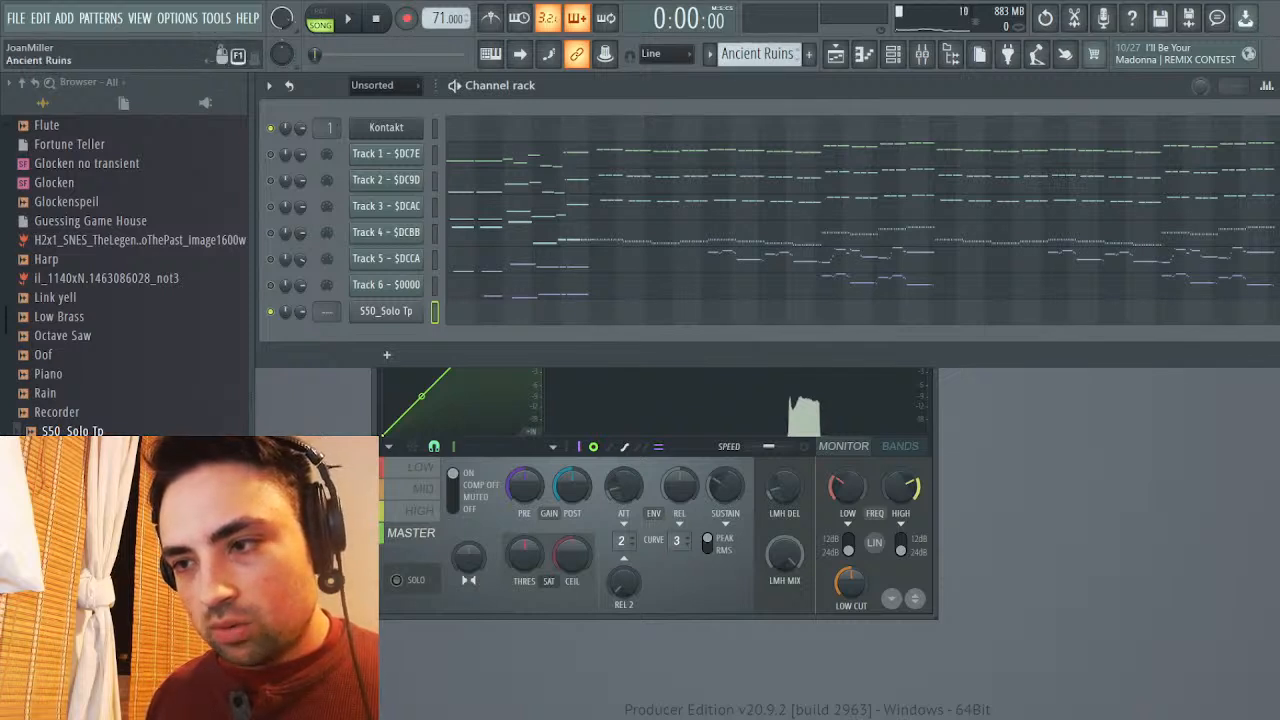
Create a pattern named Melody with the melody notes in the S50_Solo Tp piano roll and play it back
key("F4")
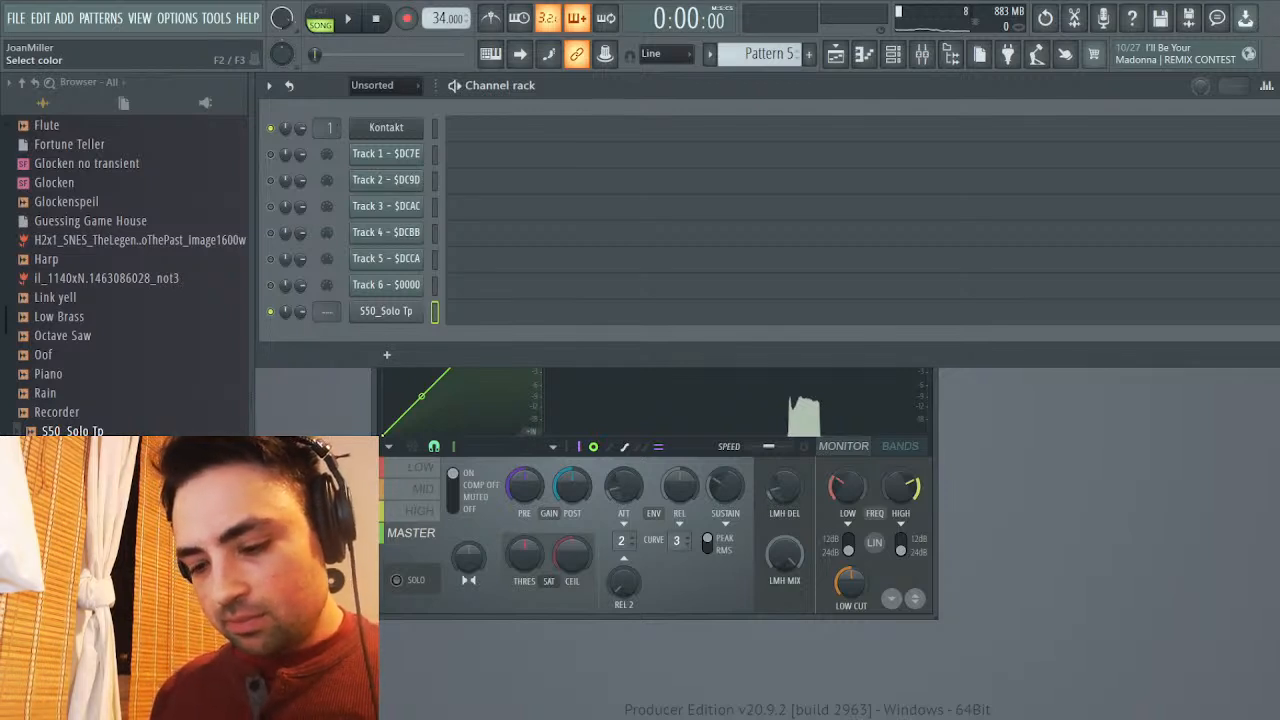
left_click(864, 54)
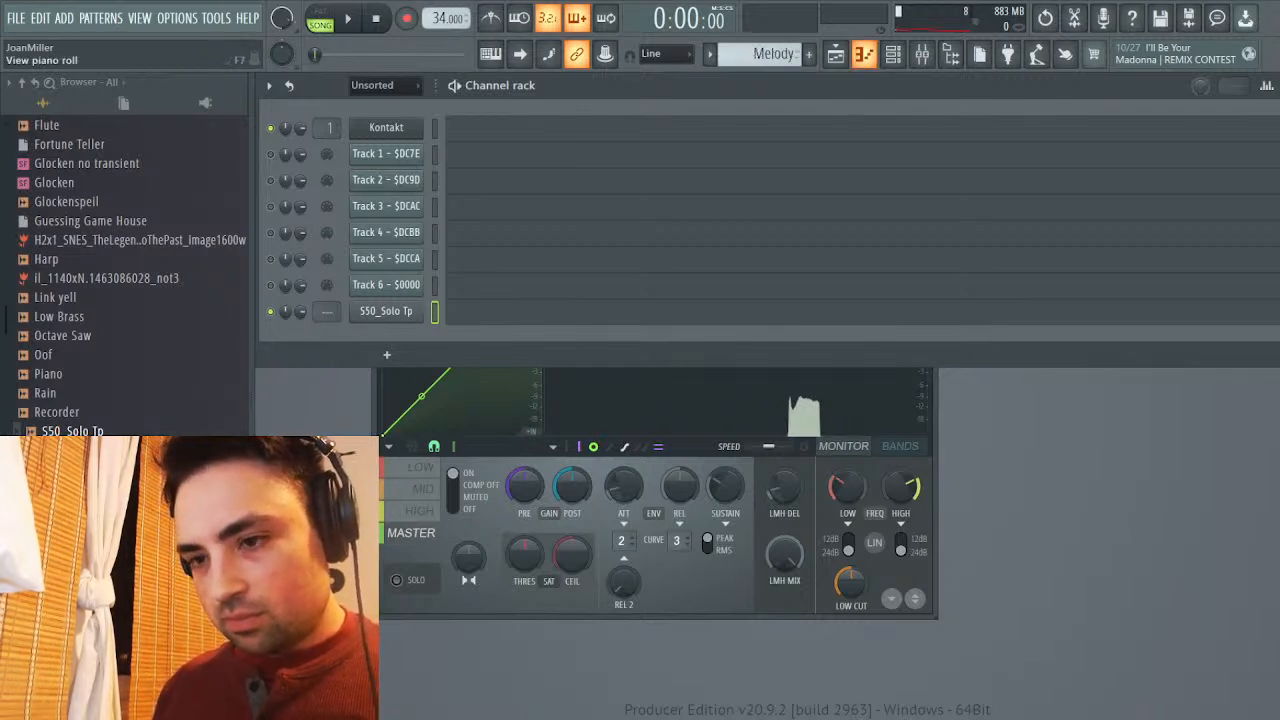
key("F7")
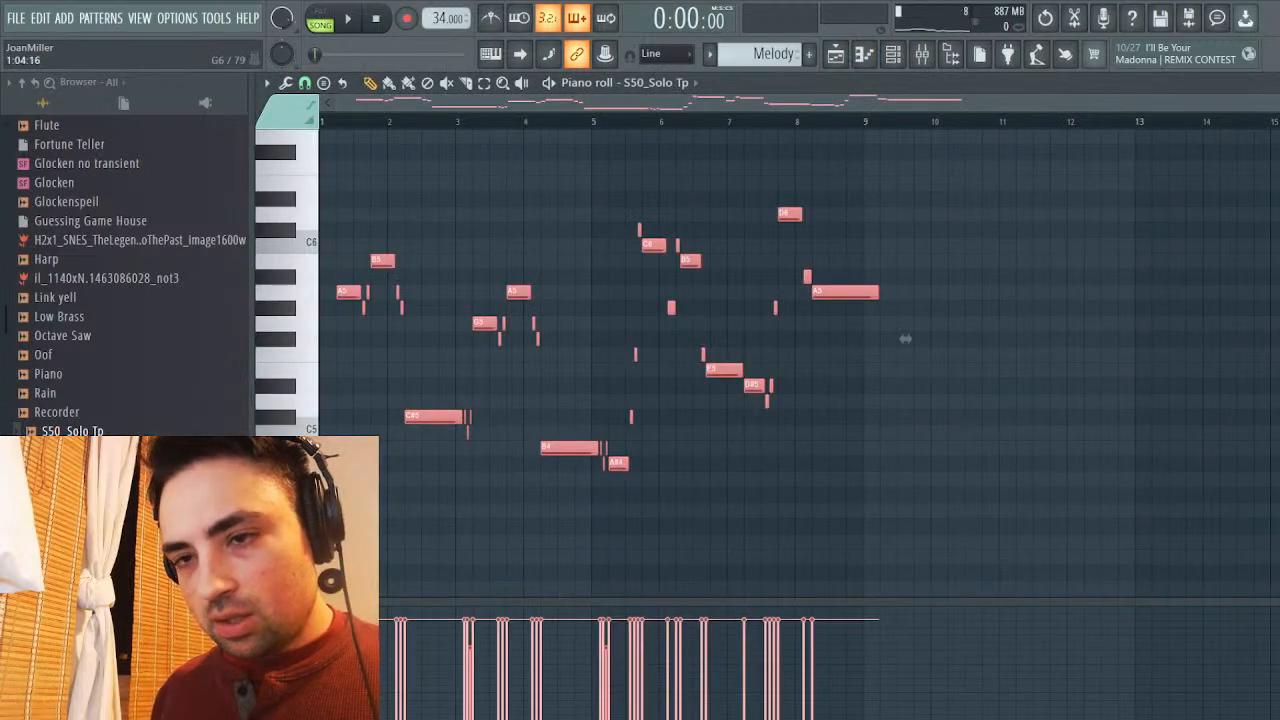
key("space")
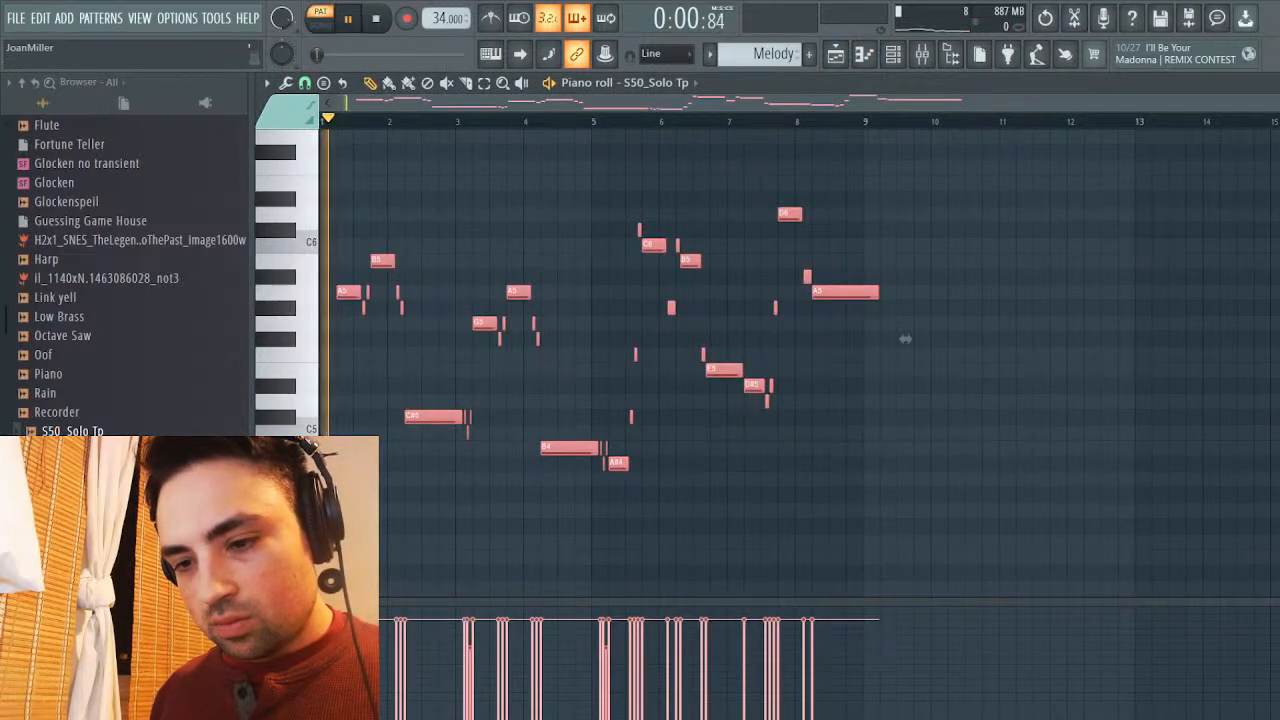
key("space")
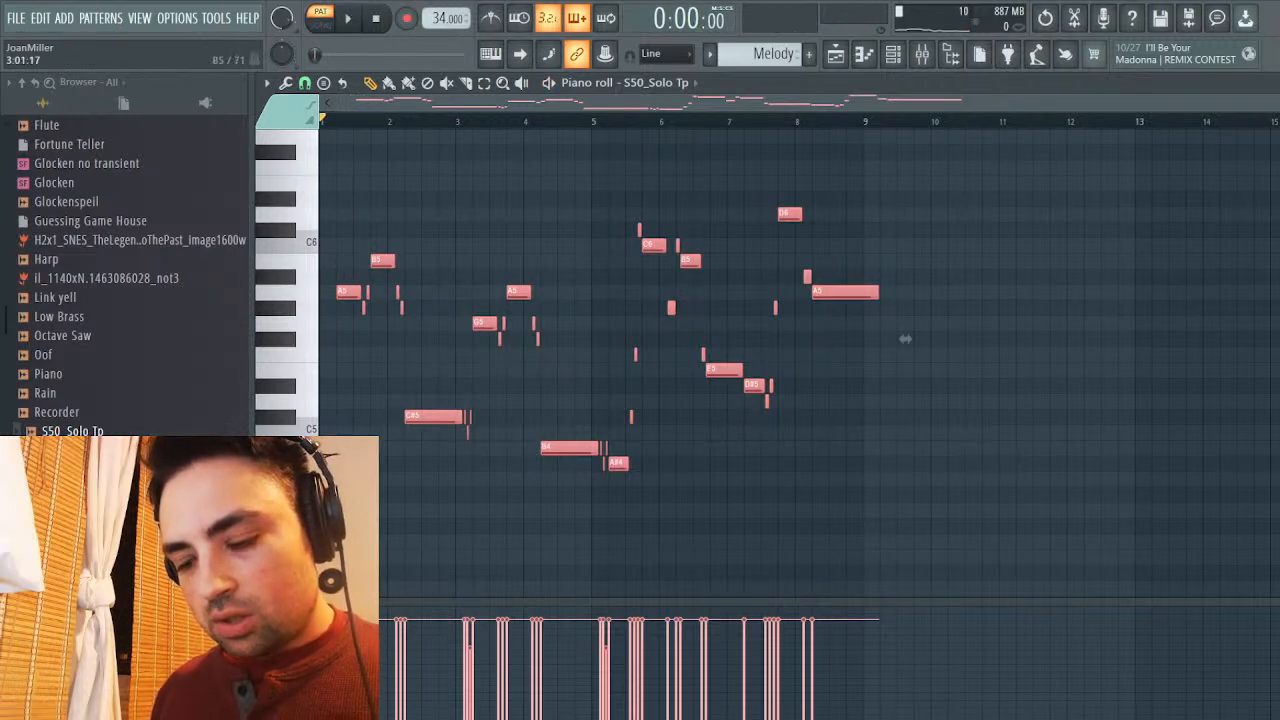
Transpose all the Melody pattern's notes down one octave and audition them
left_click_drag(905, 339, 905, 526)
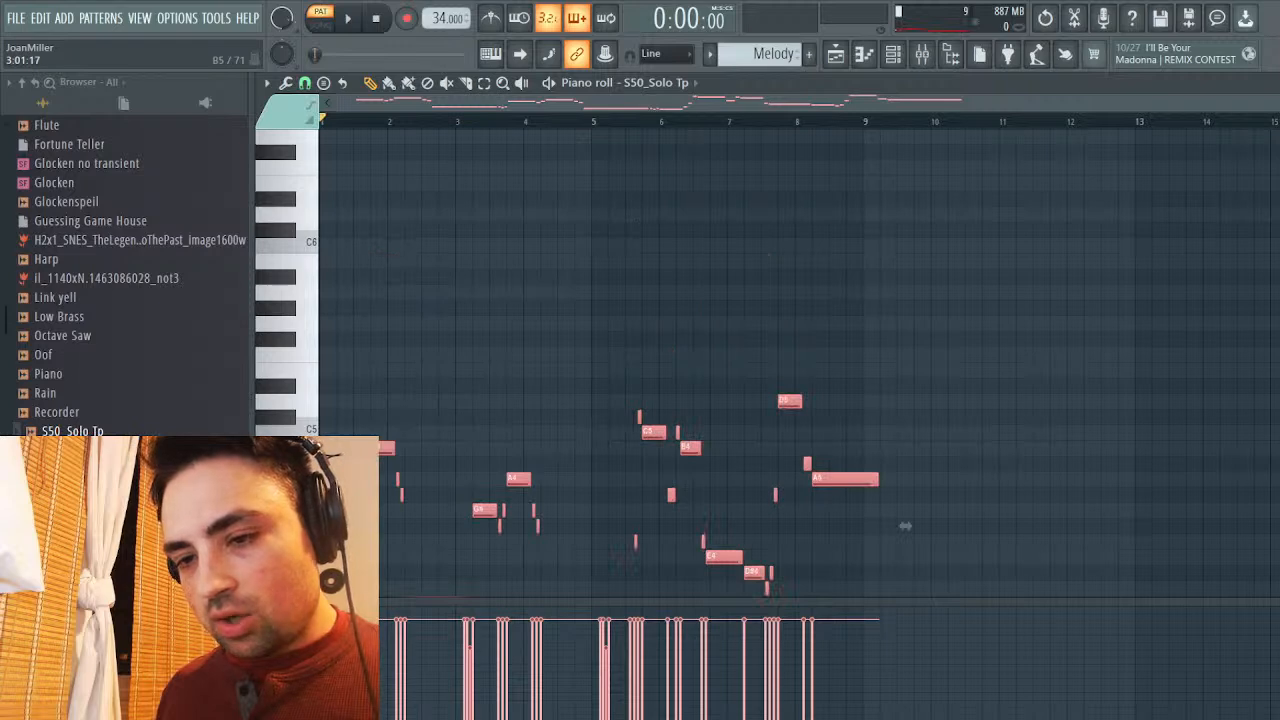
key("space")
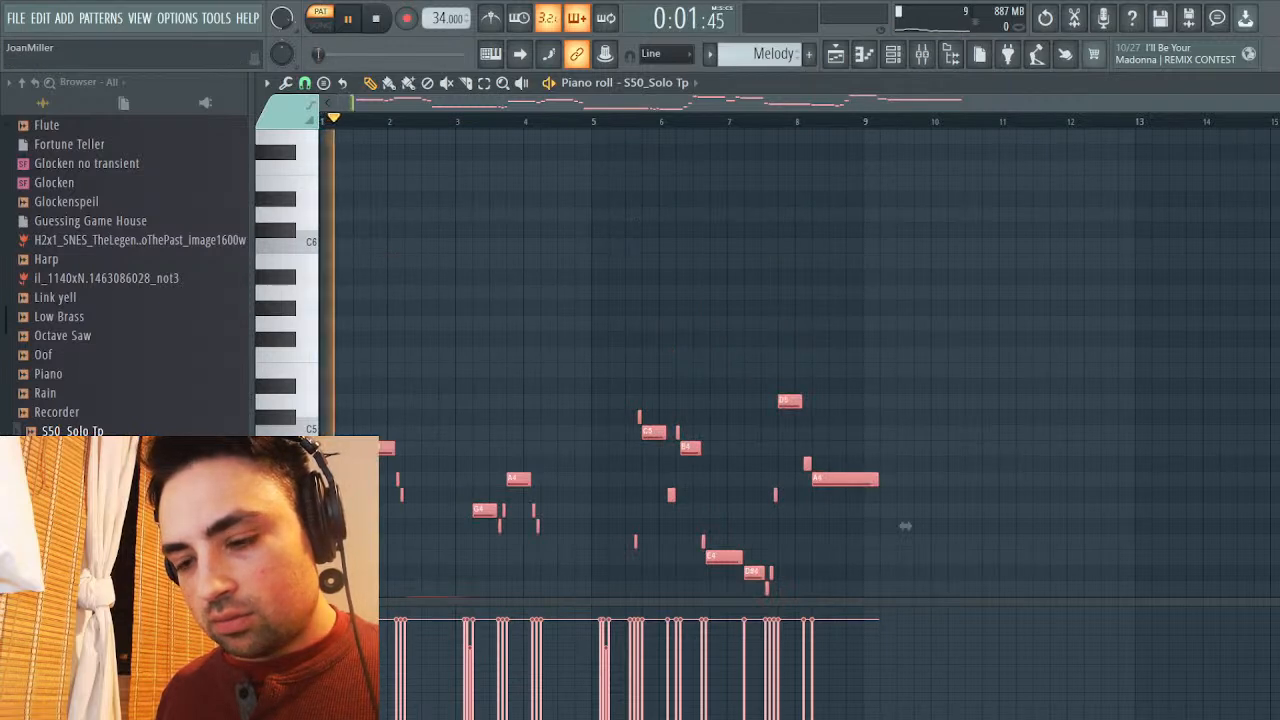
key("space")
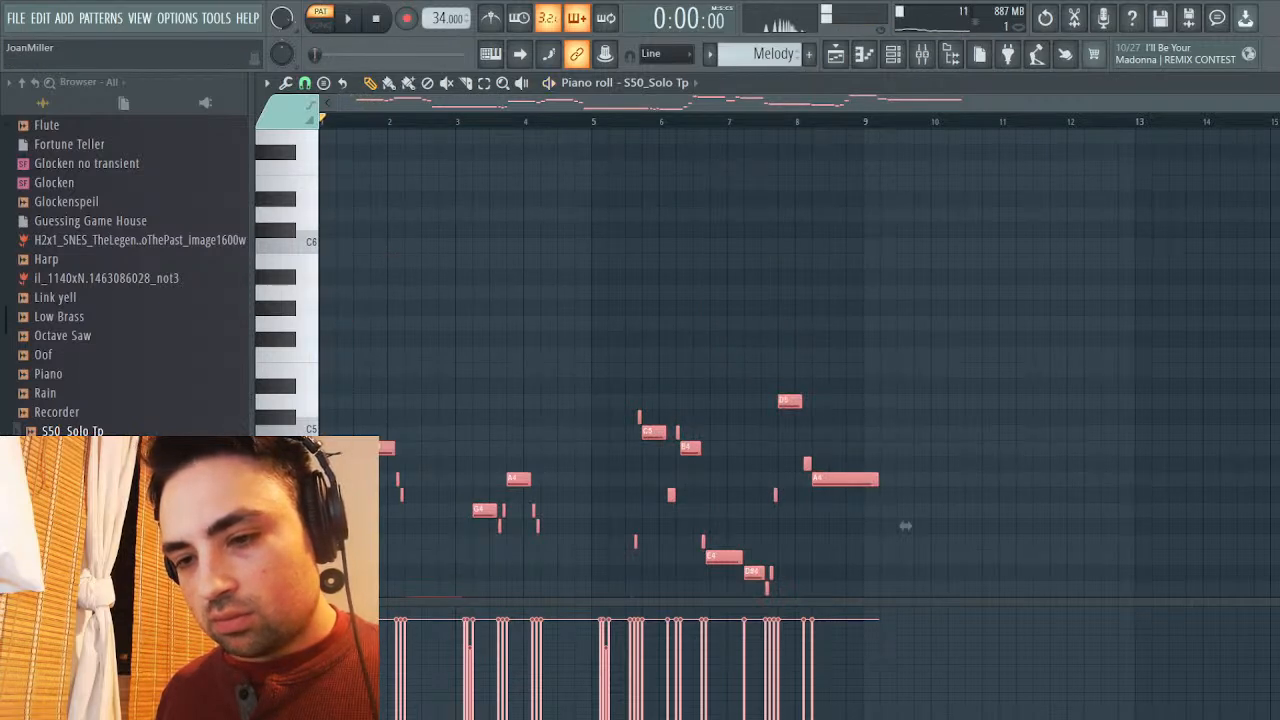
Return the tempo to 71 BPM and replay the Melody pattern at that speed
left_click(835, 54)
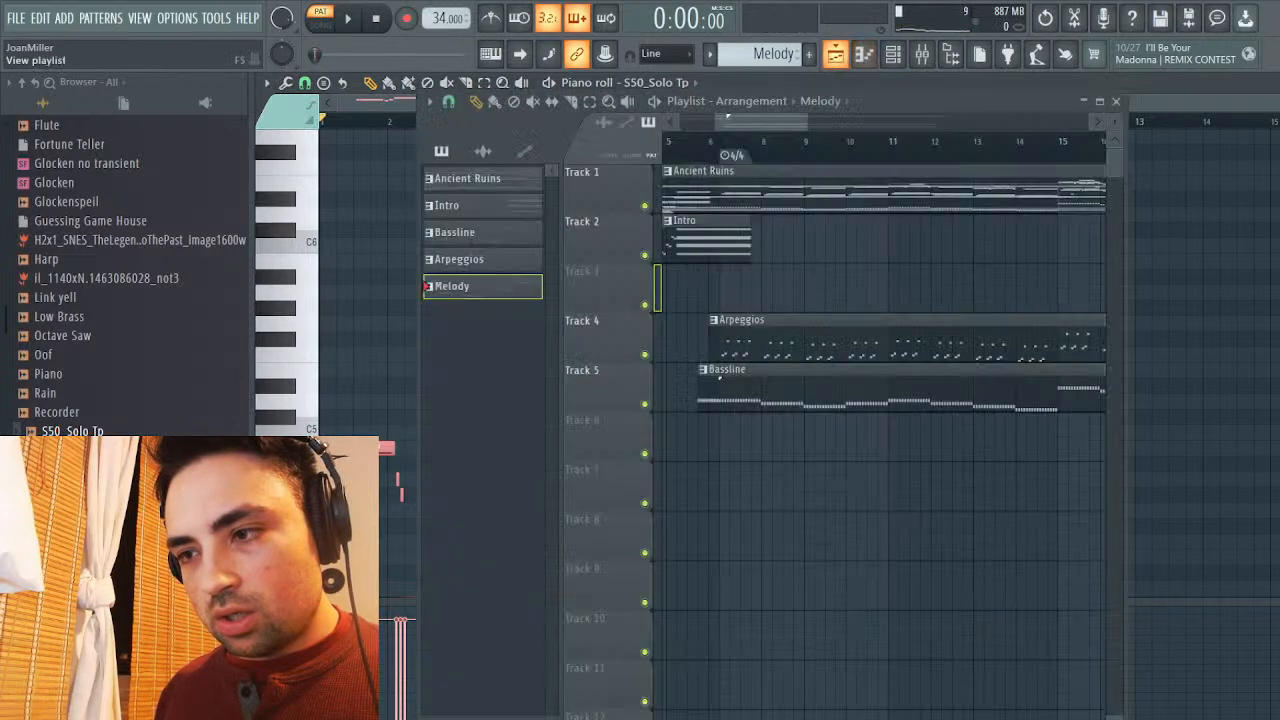
left_click(320, 12)
key("space")
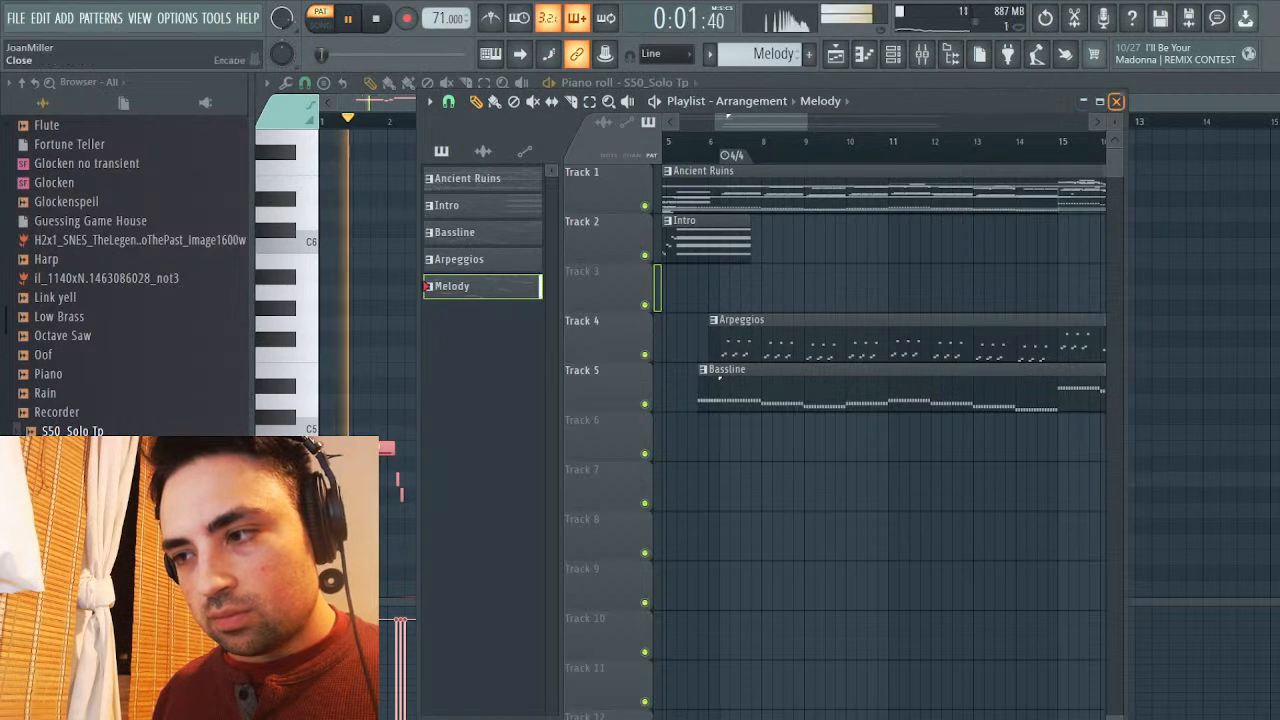
left_click(1116, 101)
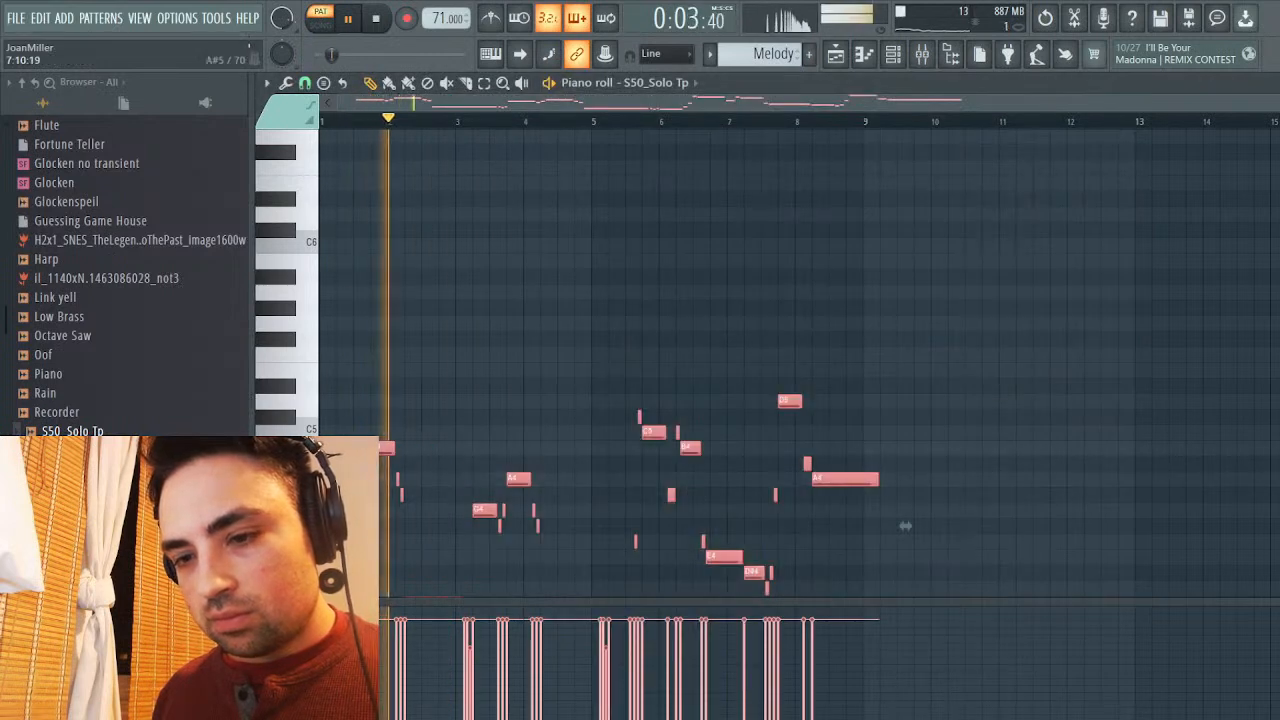
key("space")
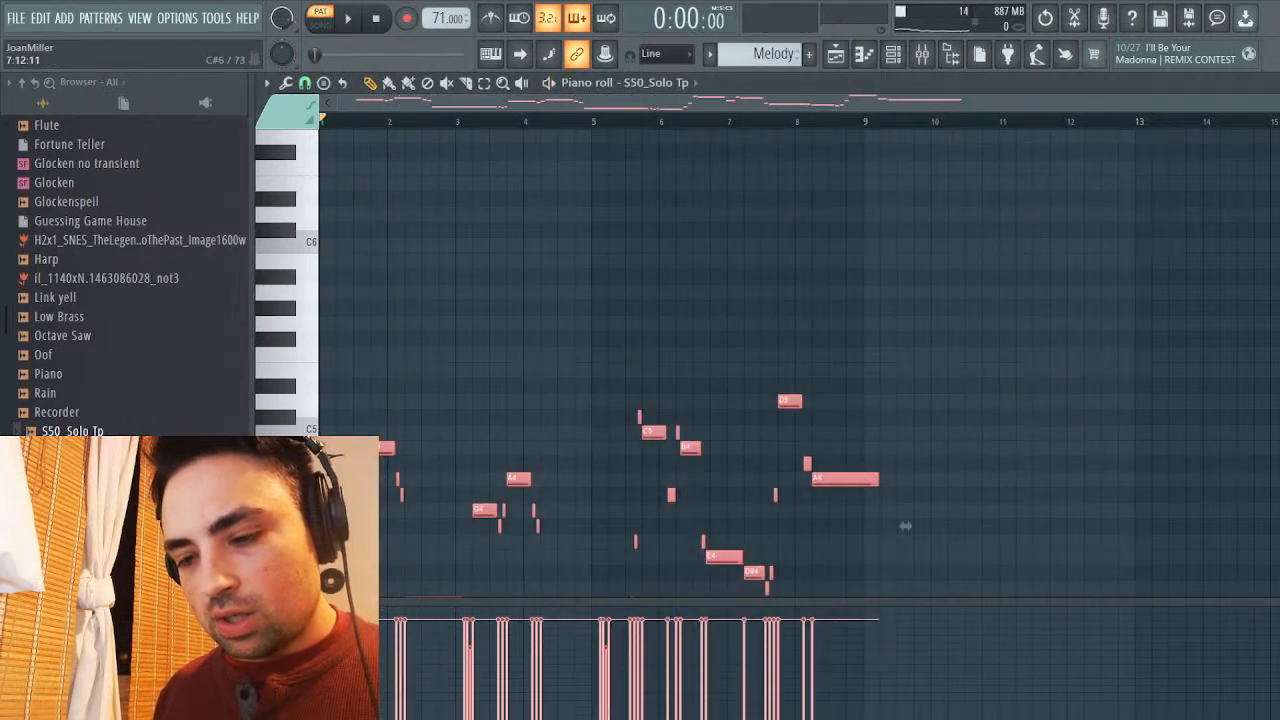
Transpose the Melody notes back up one octave and audition them
scroll(800, 360, "down", 5)
key("space")
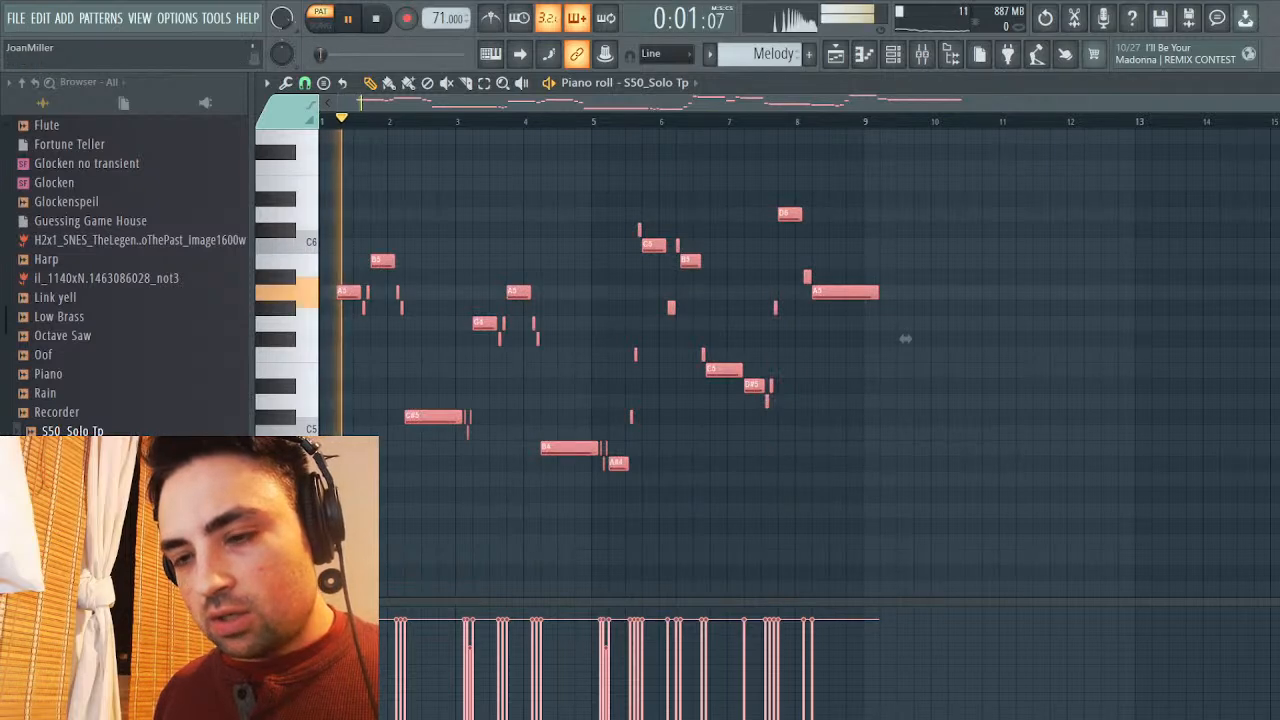
key("space")
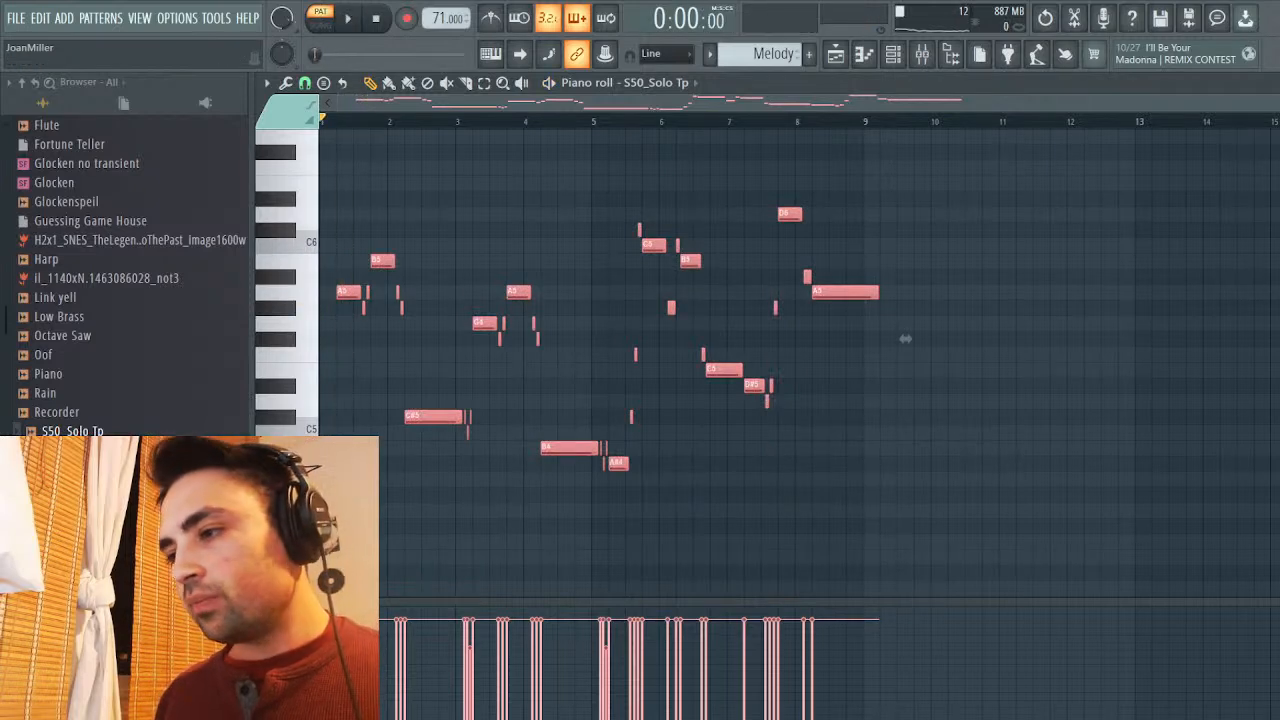
Enable the S50_Solo Tp channel's volume envelope with attack and hold at minimum and decay time at 14%, and audition it
key("F7")
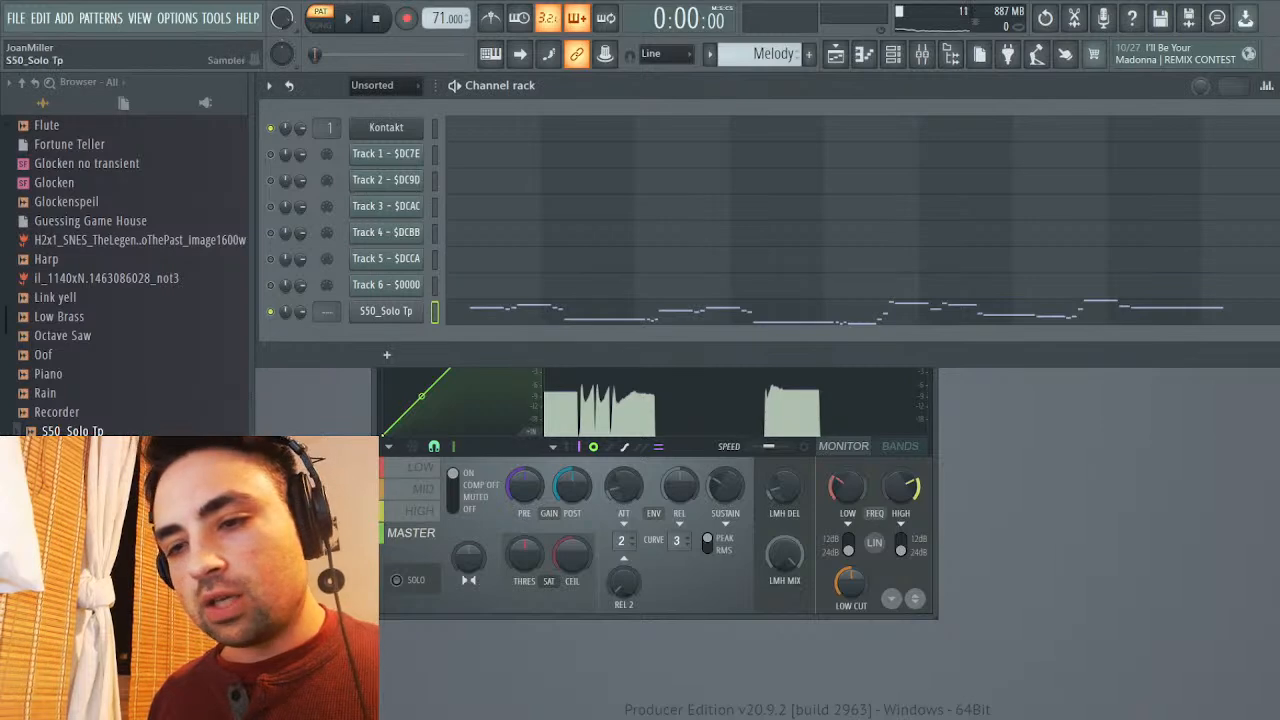
left_click(386, 311)
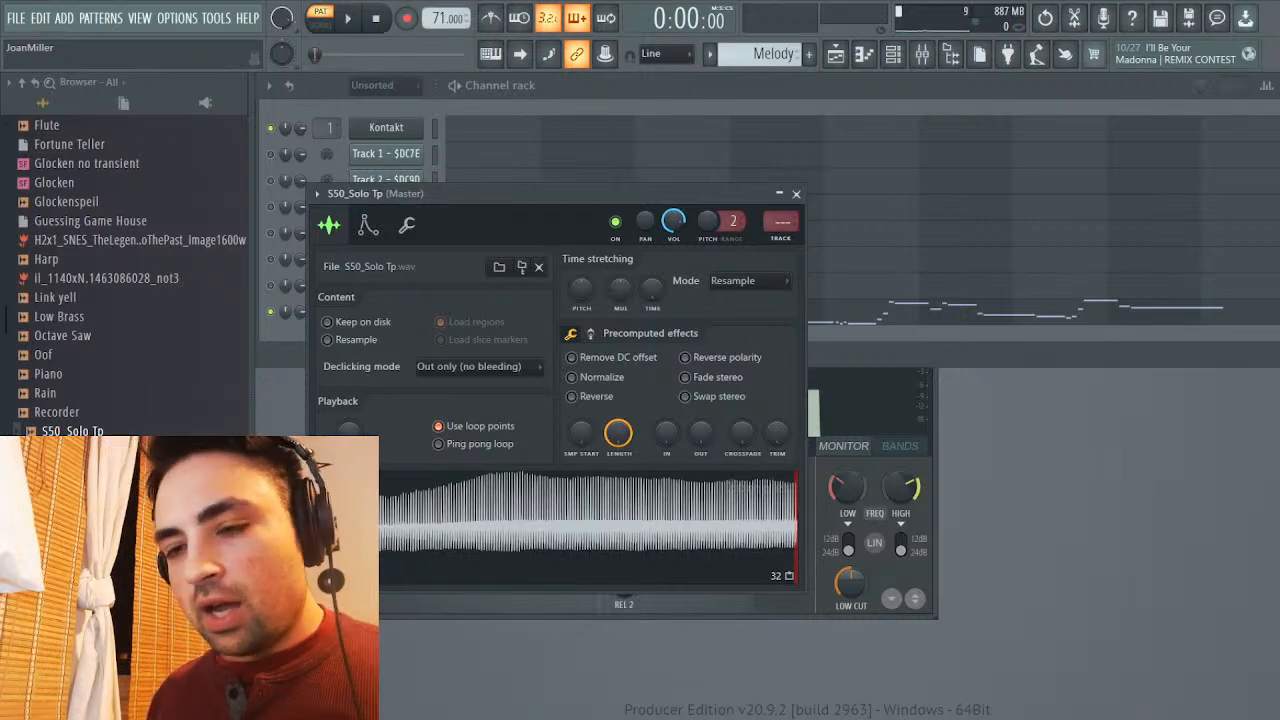
key("F7")
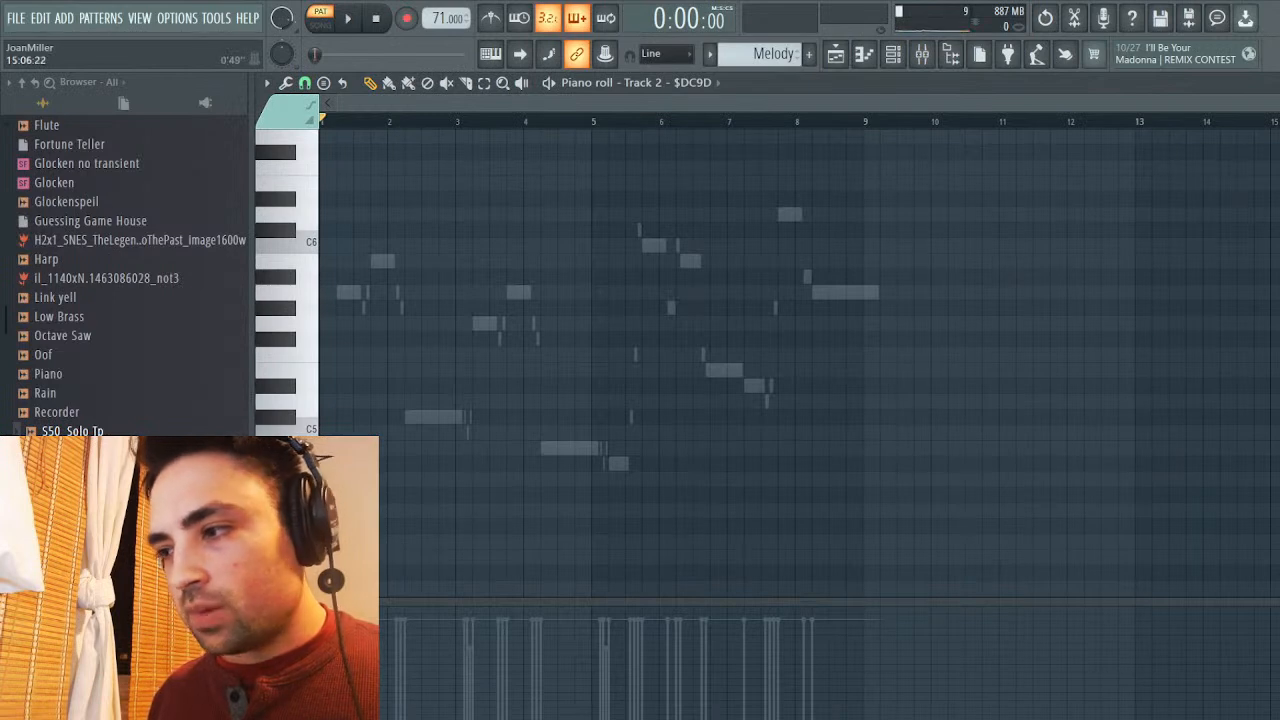
key("F7")
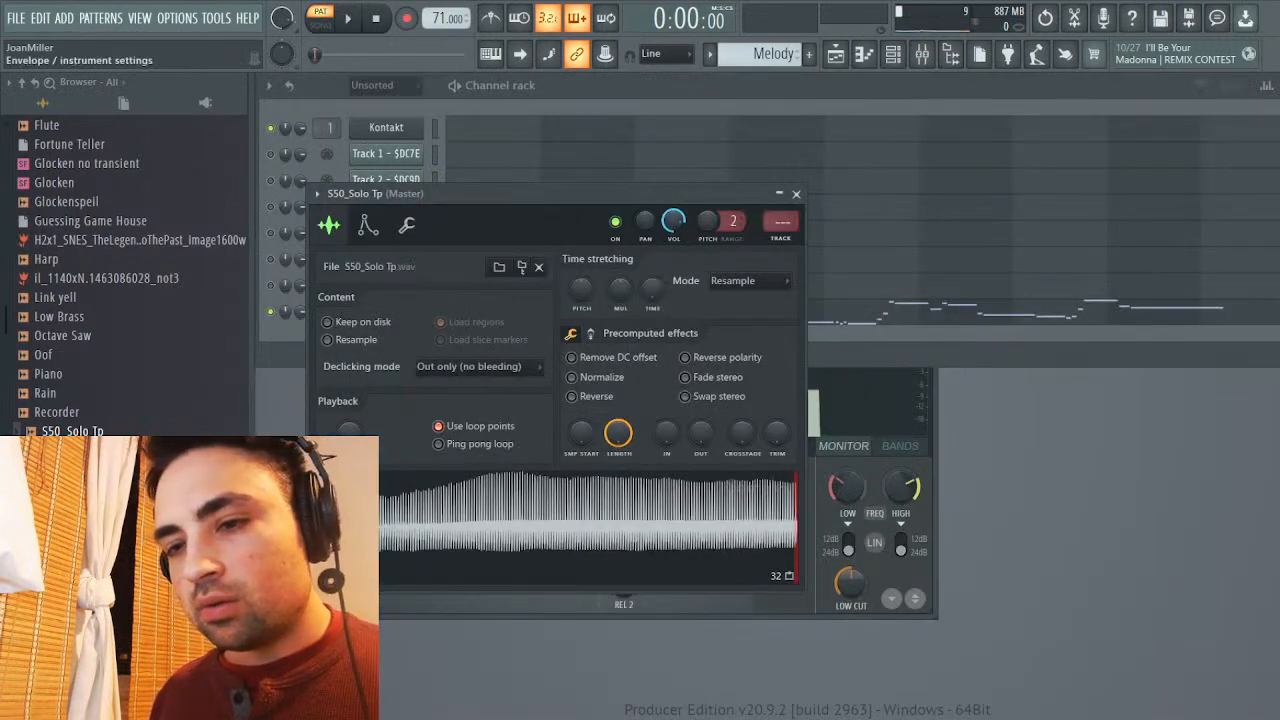
left_click(368, 225)
left_click_drag(363, 398, 424, 425)
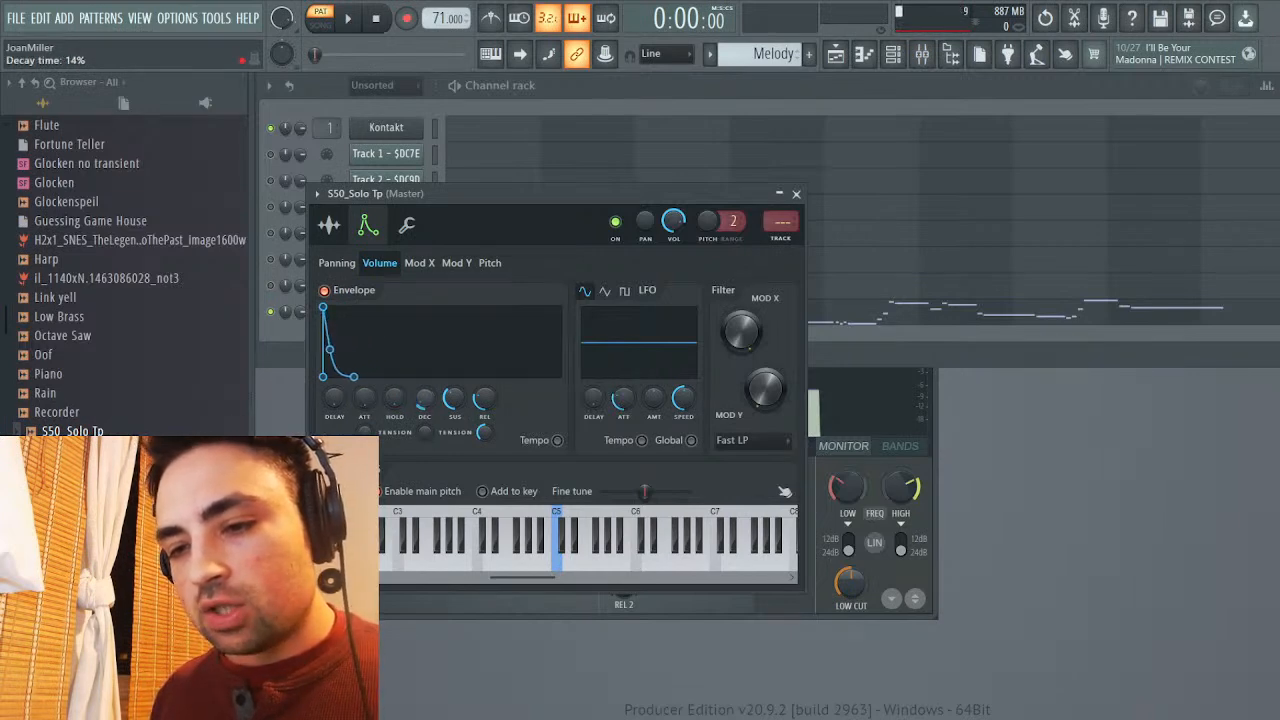
key("space")
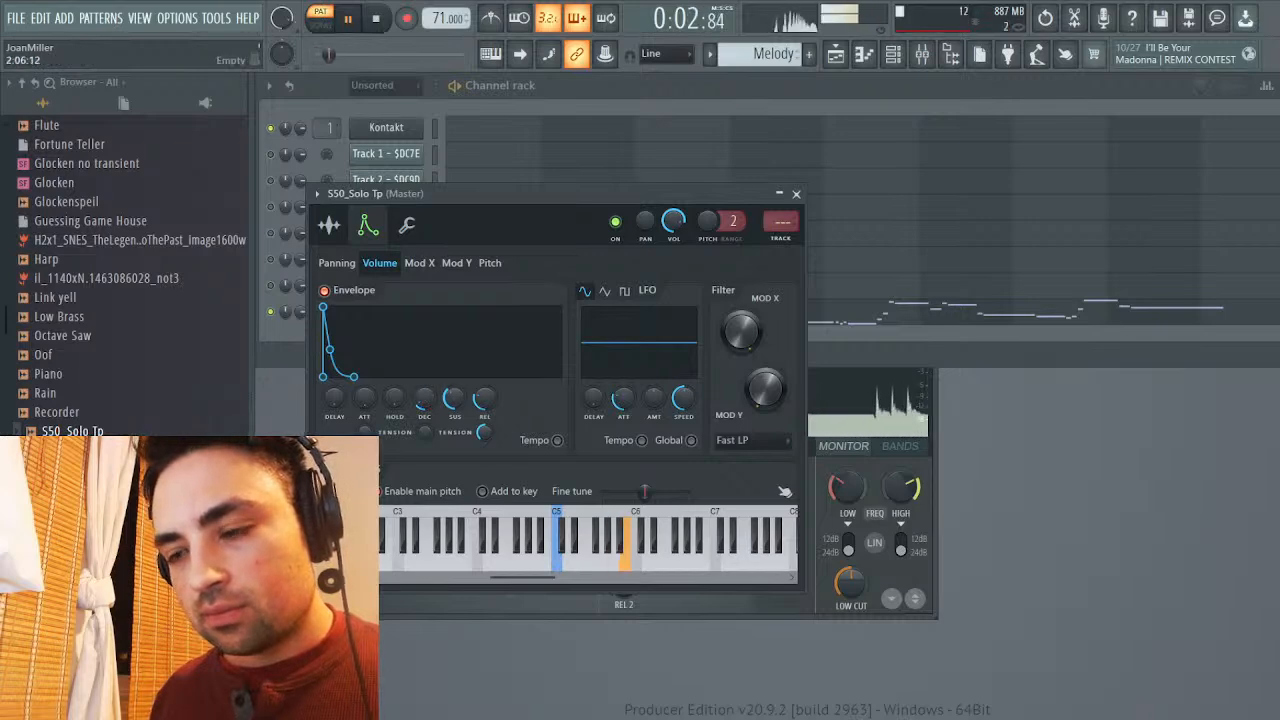
key("space")
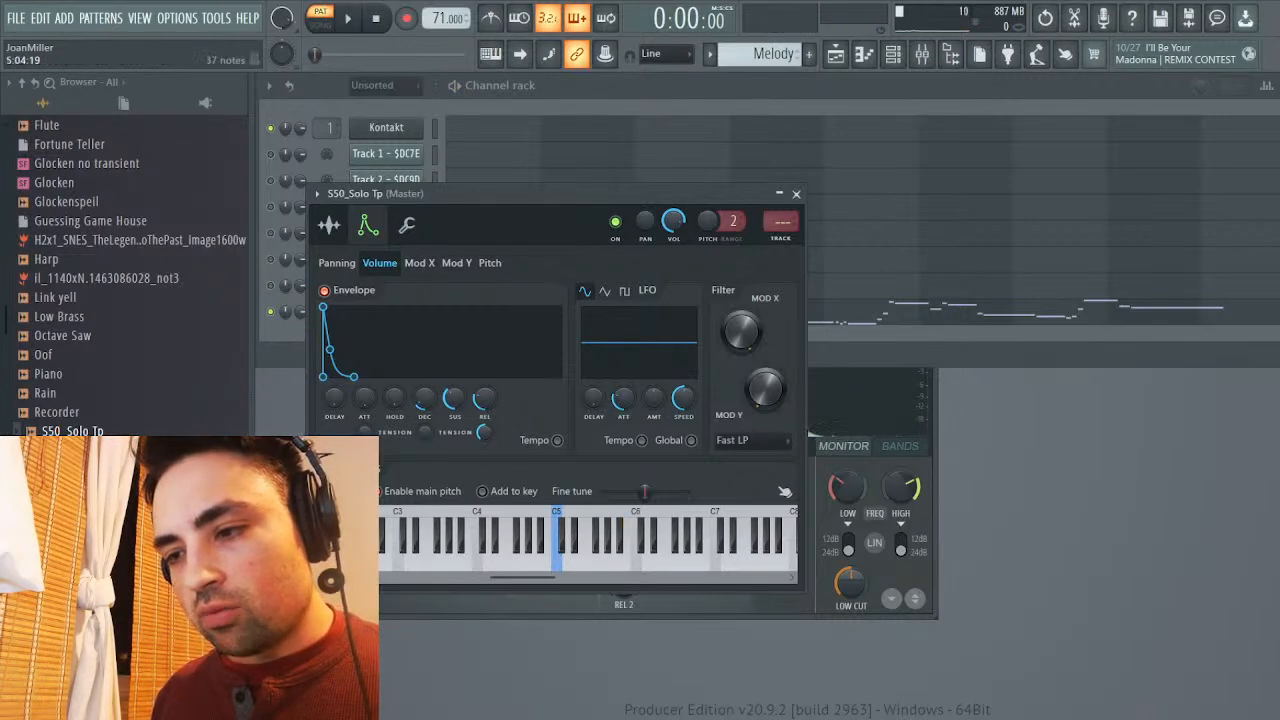
Shift the S50_Solo Tp notes in the Melody pattern one octave lower and play the pattern
key("F7")
key("ctrl+Down")
key("space")
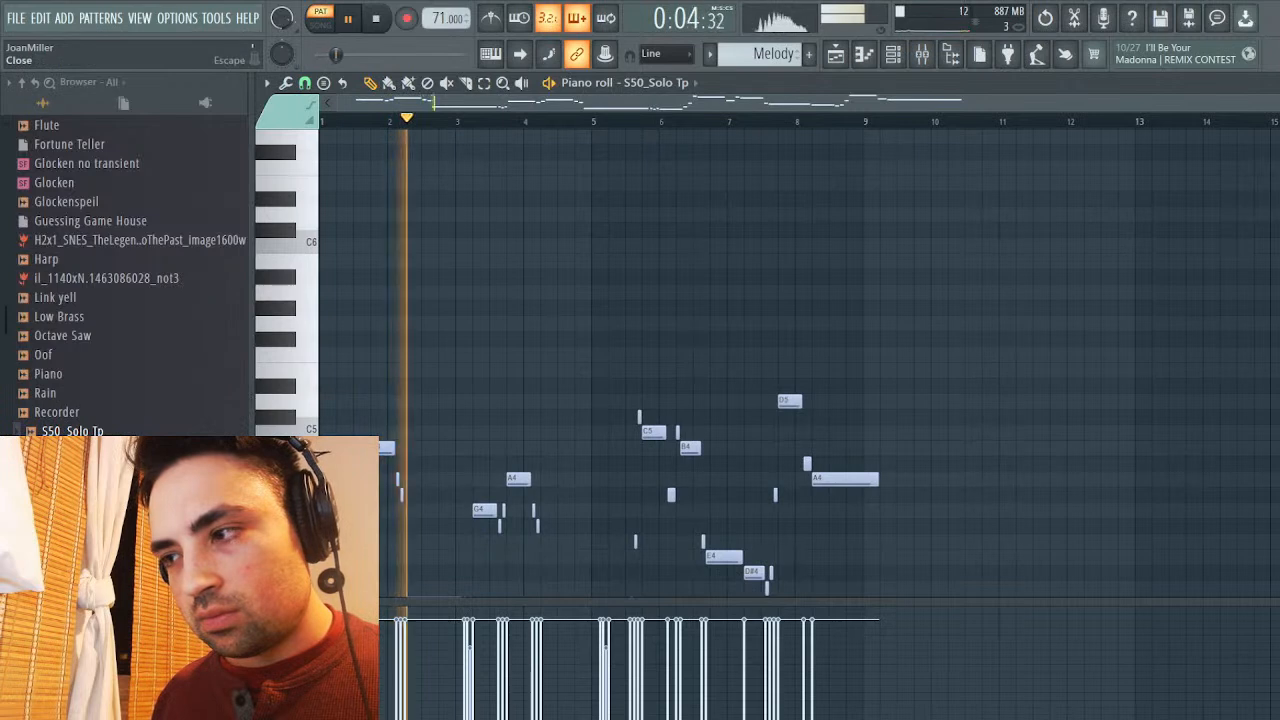
Shorten the release of the S50_Solo Tp volume envelope while the Melody pattern plays
key("F7")
left_click_drag(484, 398, 484, 412)
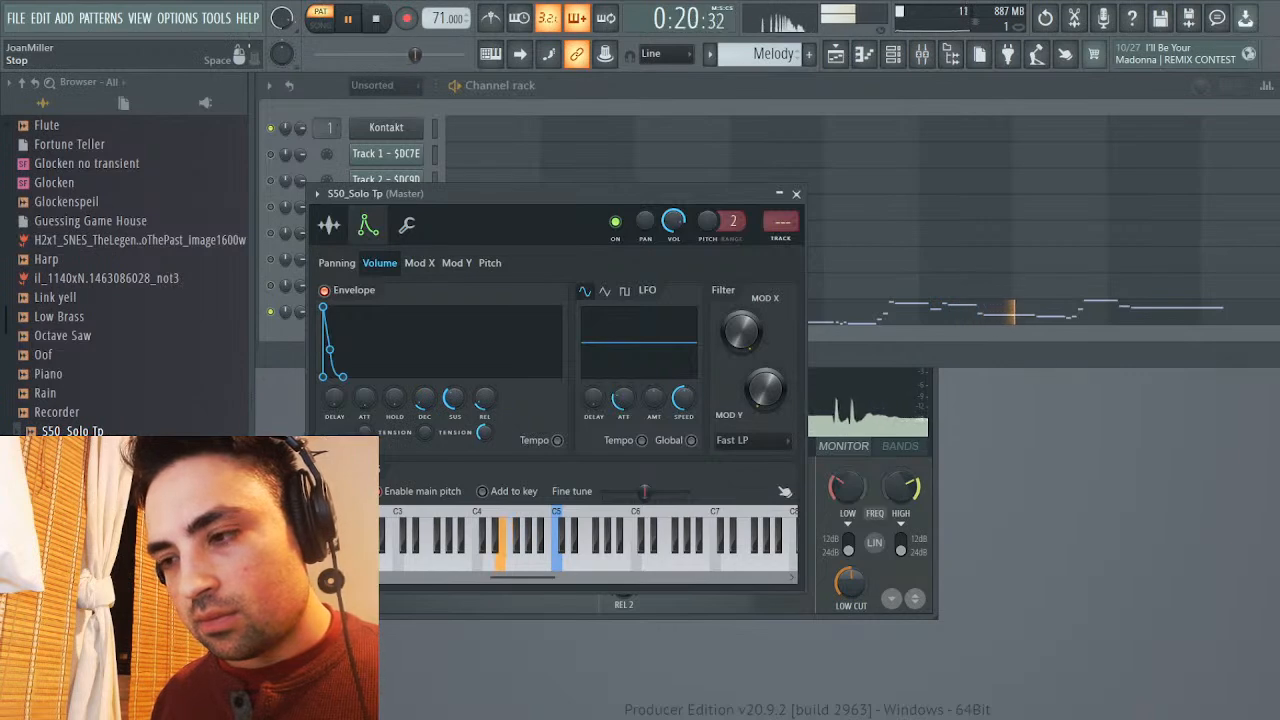
key("space")
Give the S50_Solo Tp channel a pitch LFO with amount 1% and speed 21%, auditioning it on the Melody pattern
left_click(490, 262)
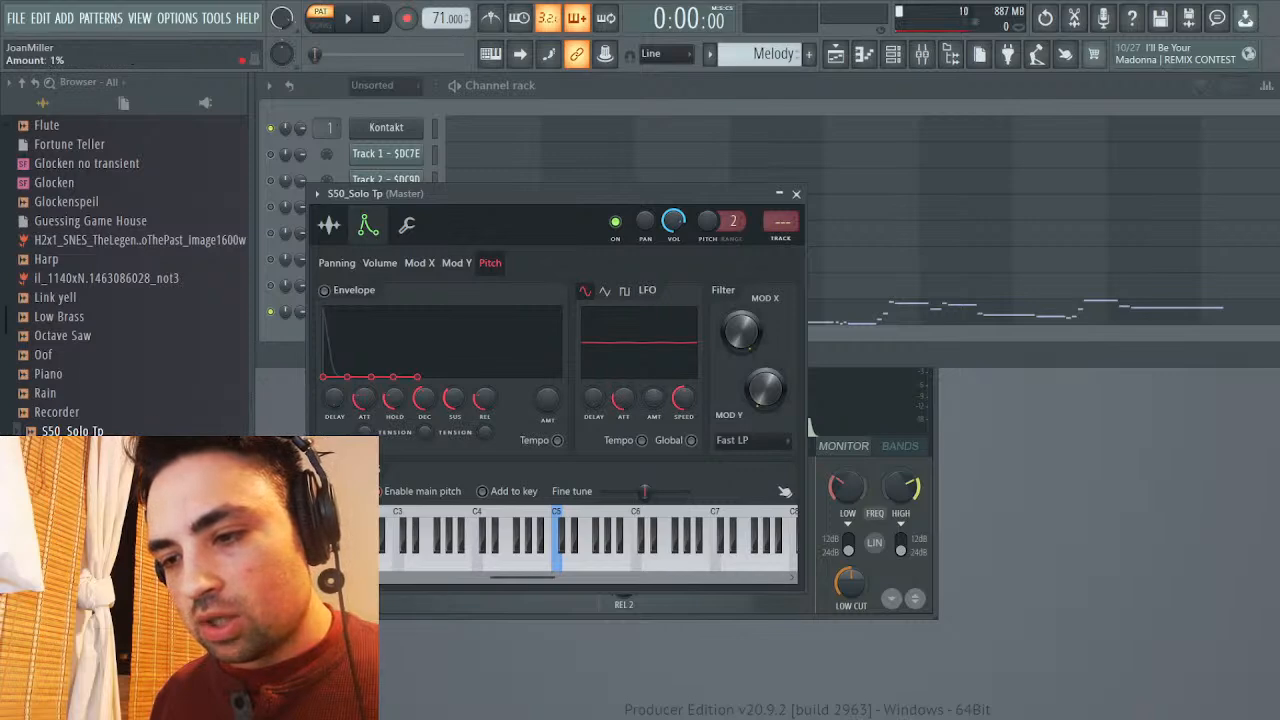
key("space")
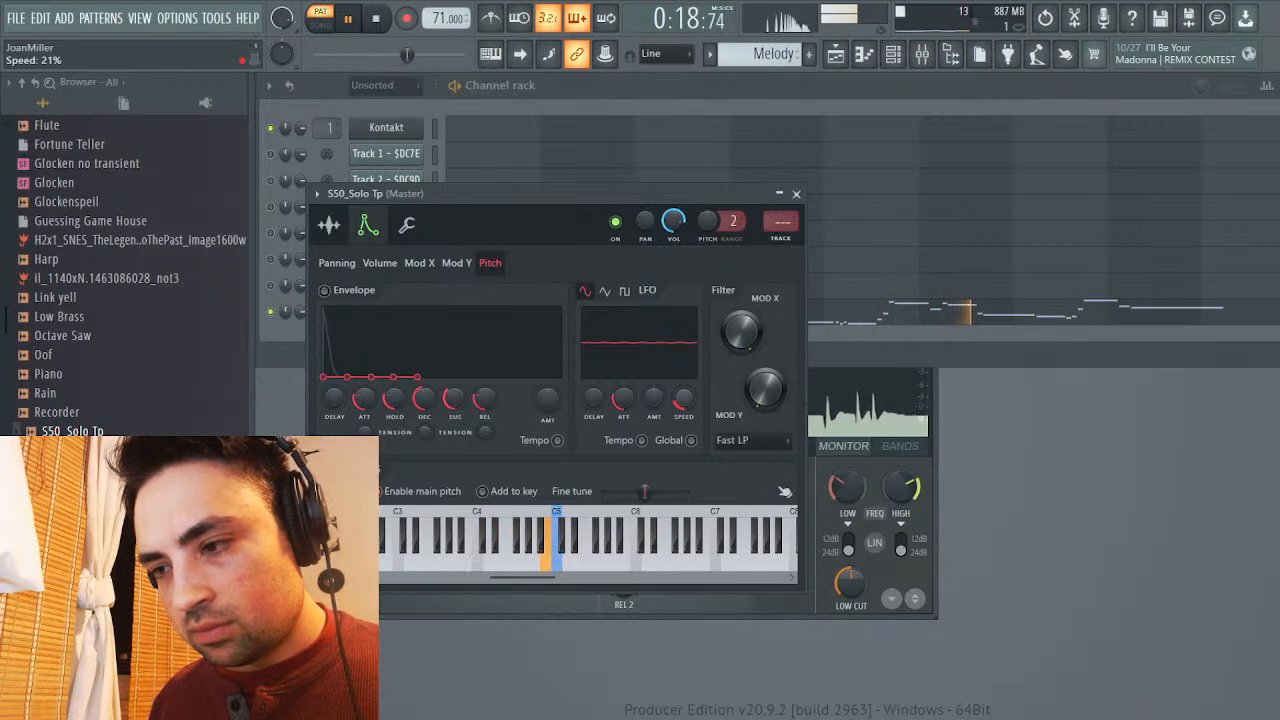
key("space")
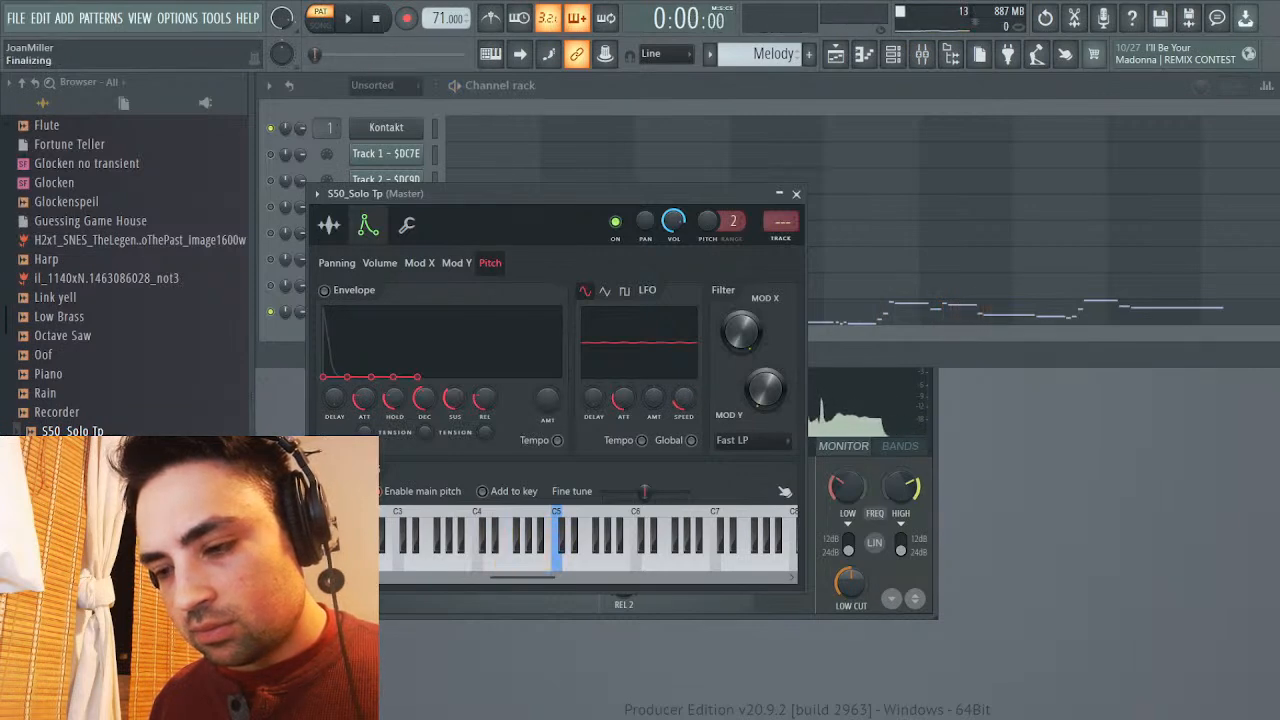
scroll(125, 270, "up", 1)
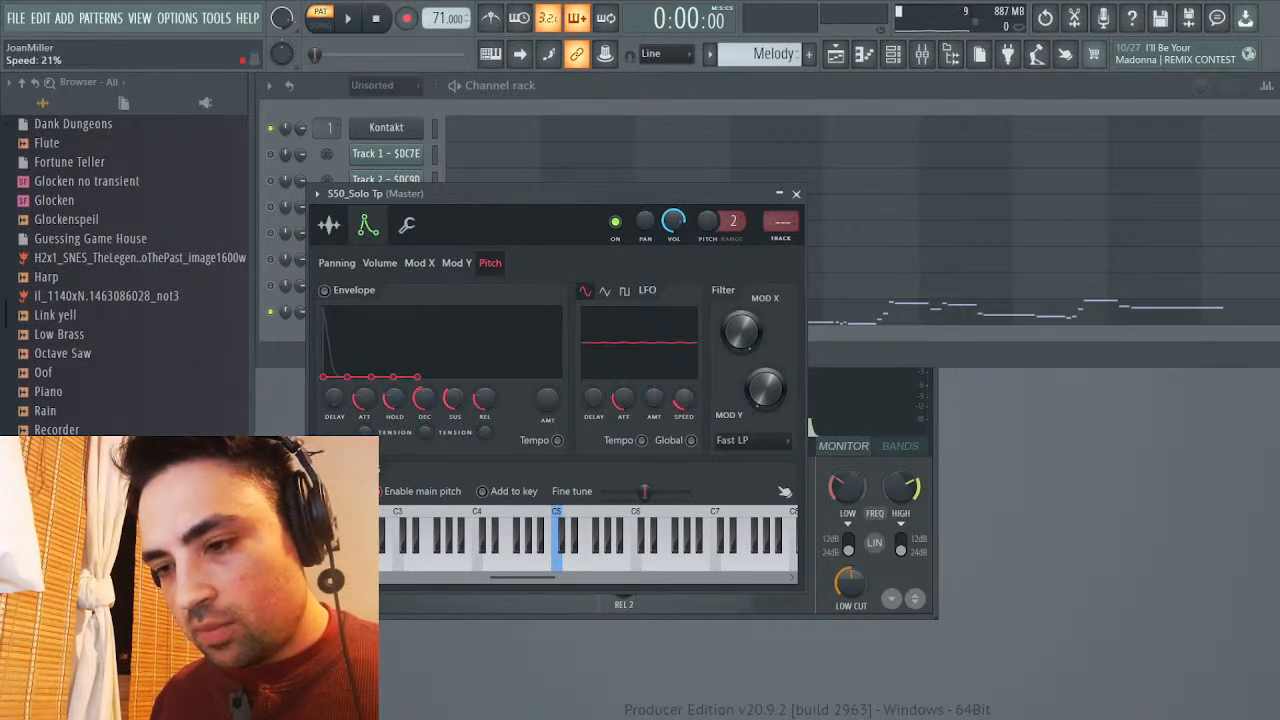
Fine-tune the pitch LFO amount to 1% while replaying the Melody pattern to check the vibrato
key("space")
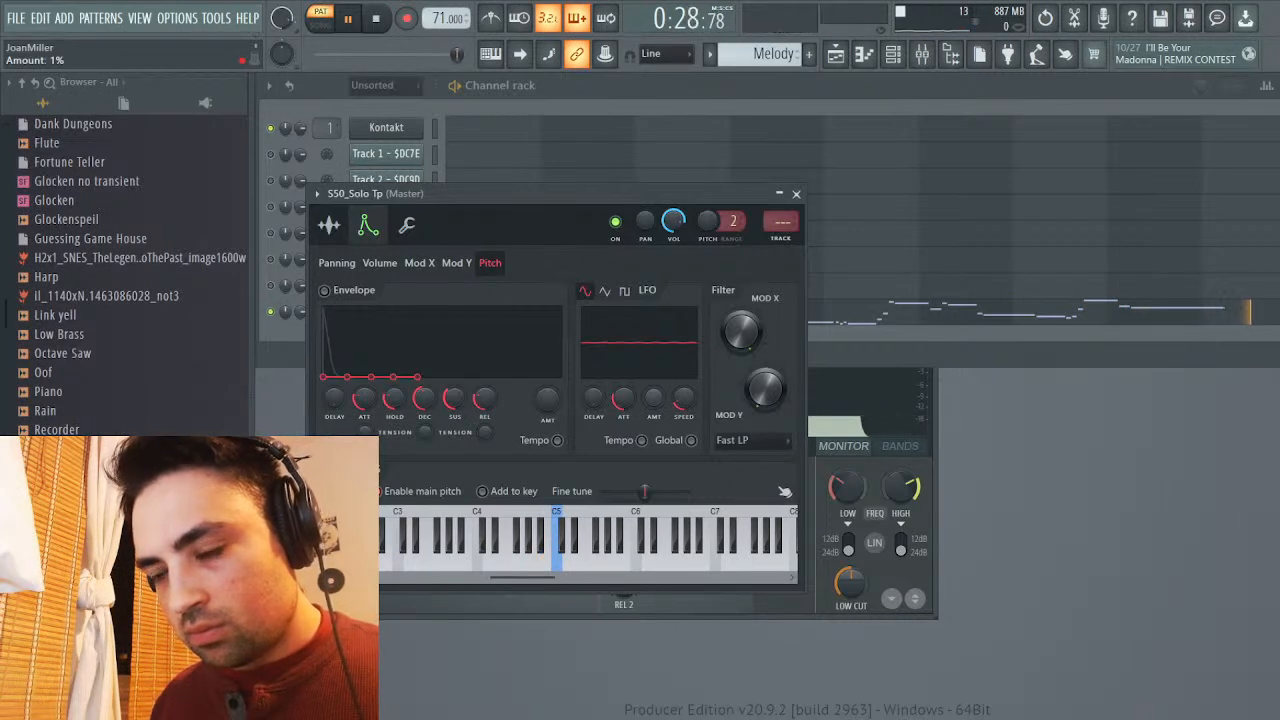
key("space")
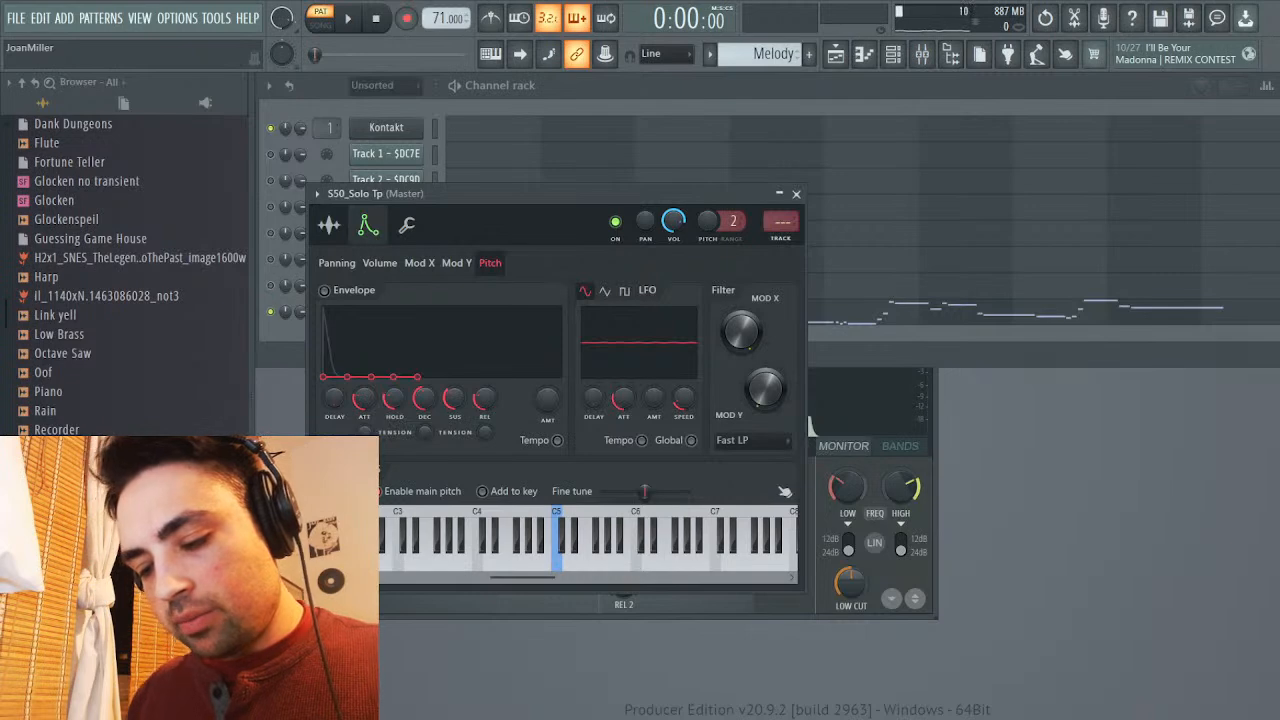
left_click_drag(654, 397, 654, 425)
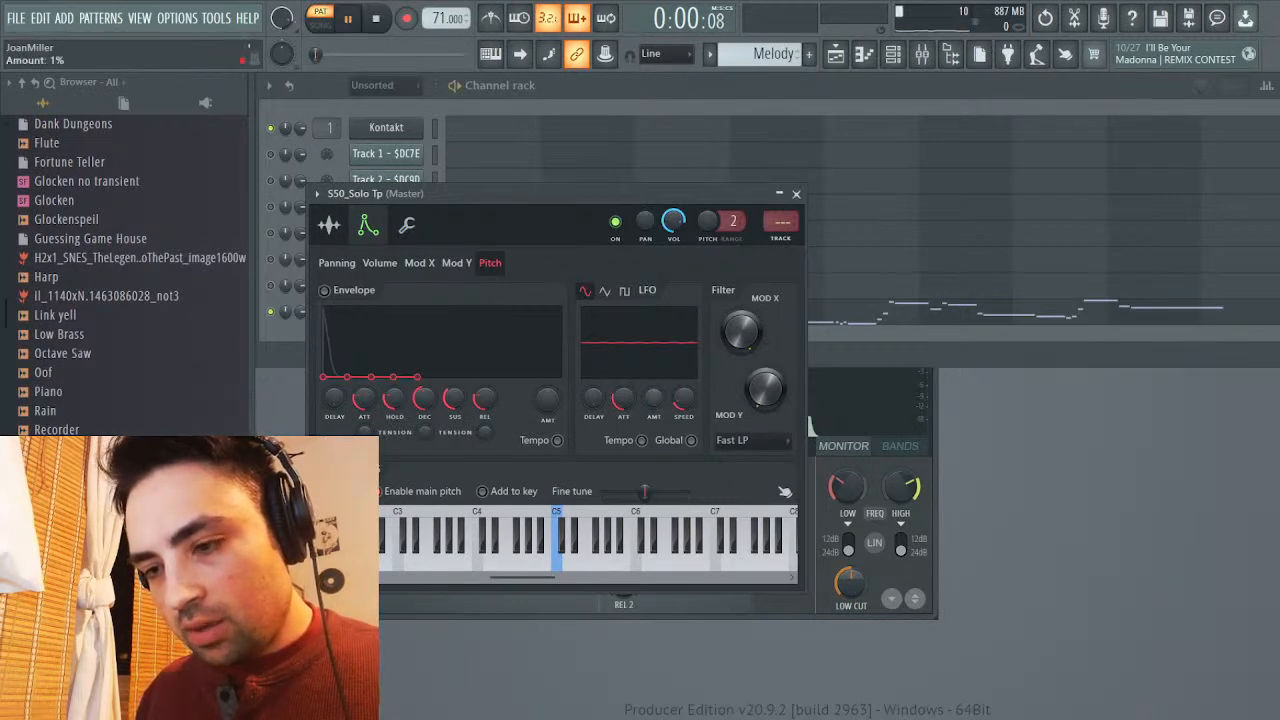
left_click(348, 18)
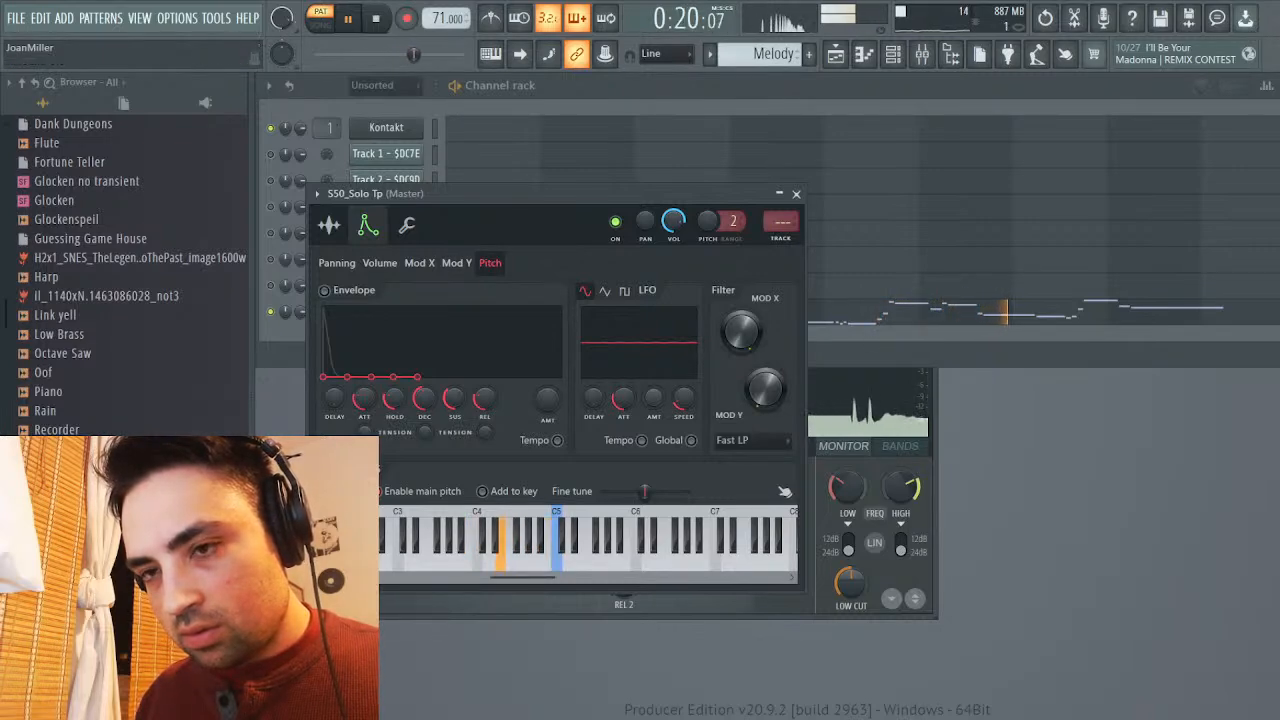
key("space")
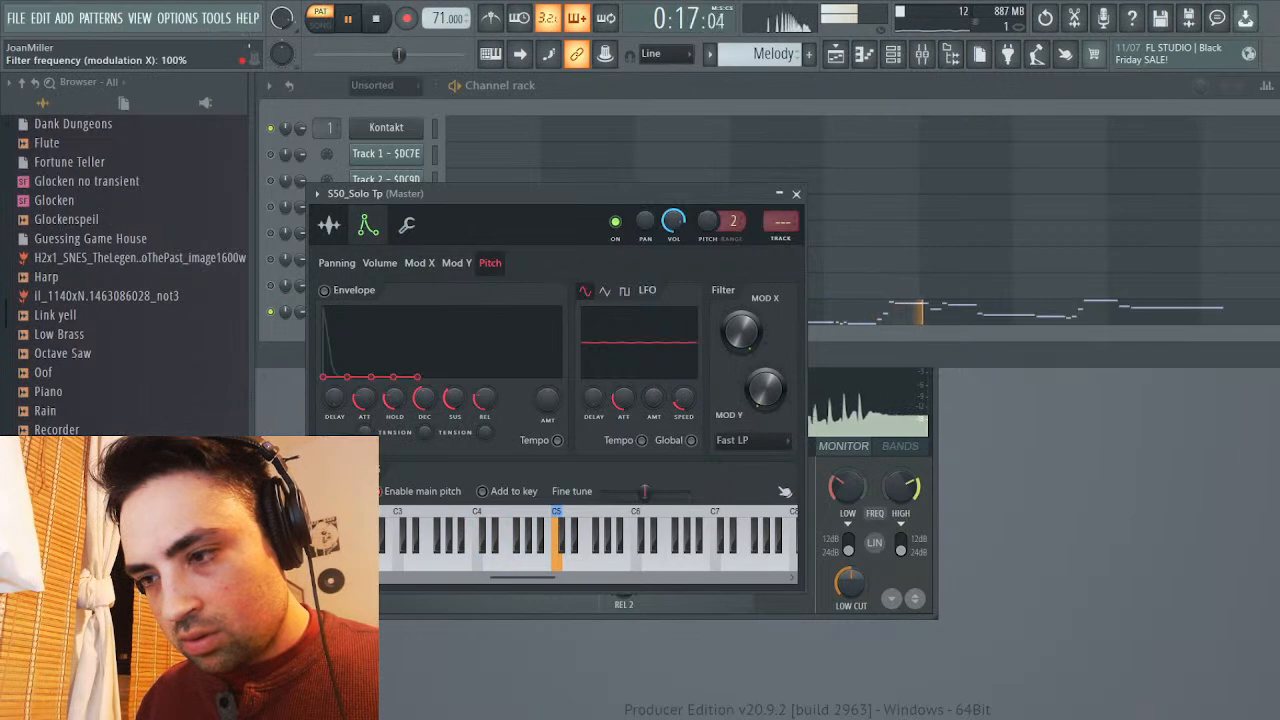
Assign the S50_Solo Tp channel to mixer track 4, name the track Trumpet, and route it to the Lead group's Reverb track
key("space")
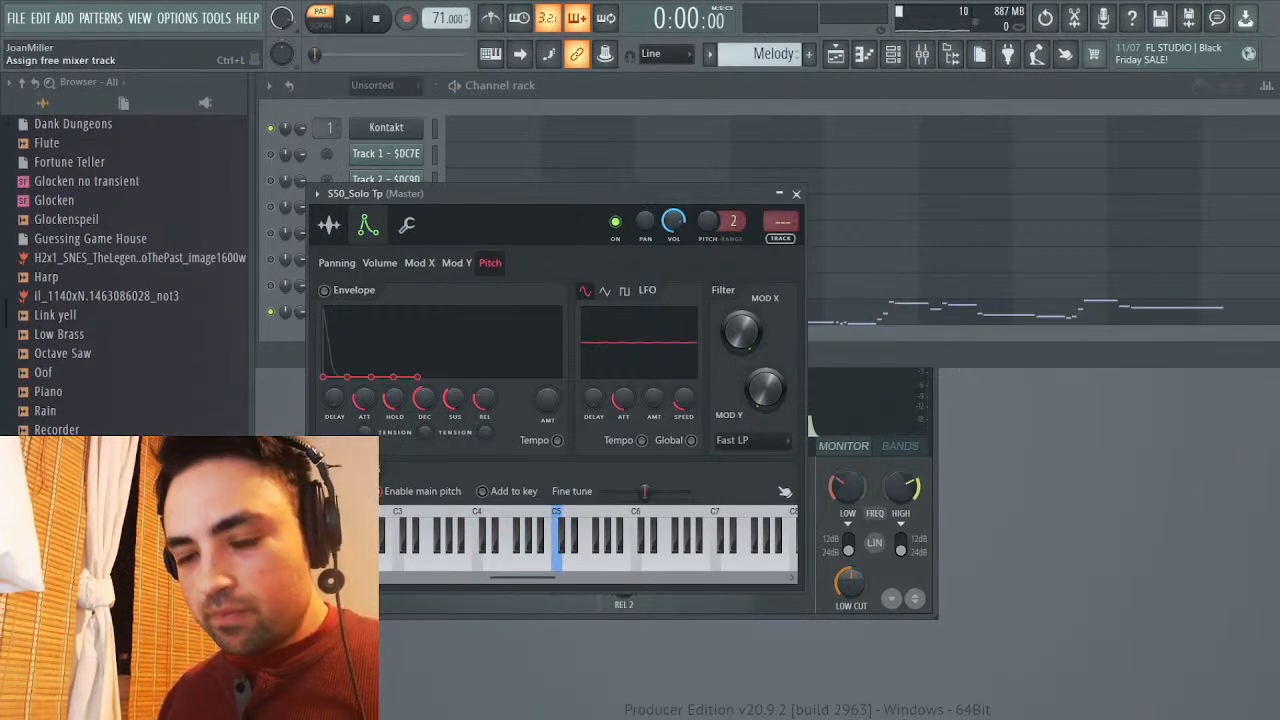
key("ctrl+l")
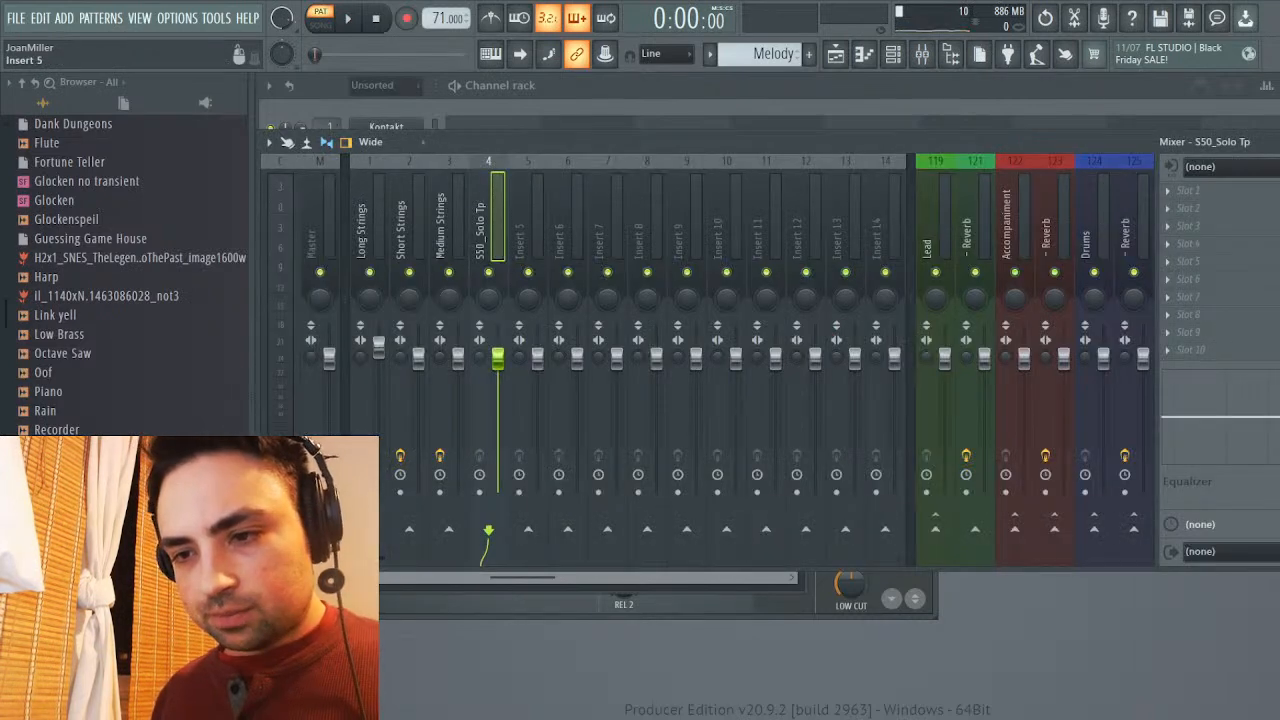
key("F2")
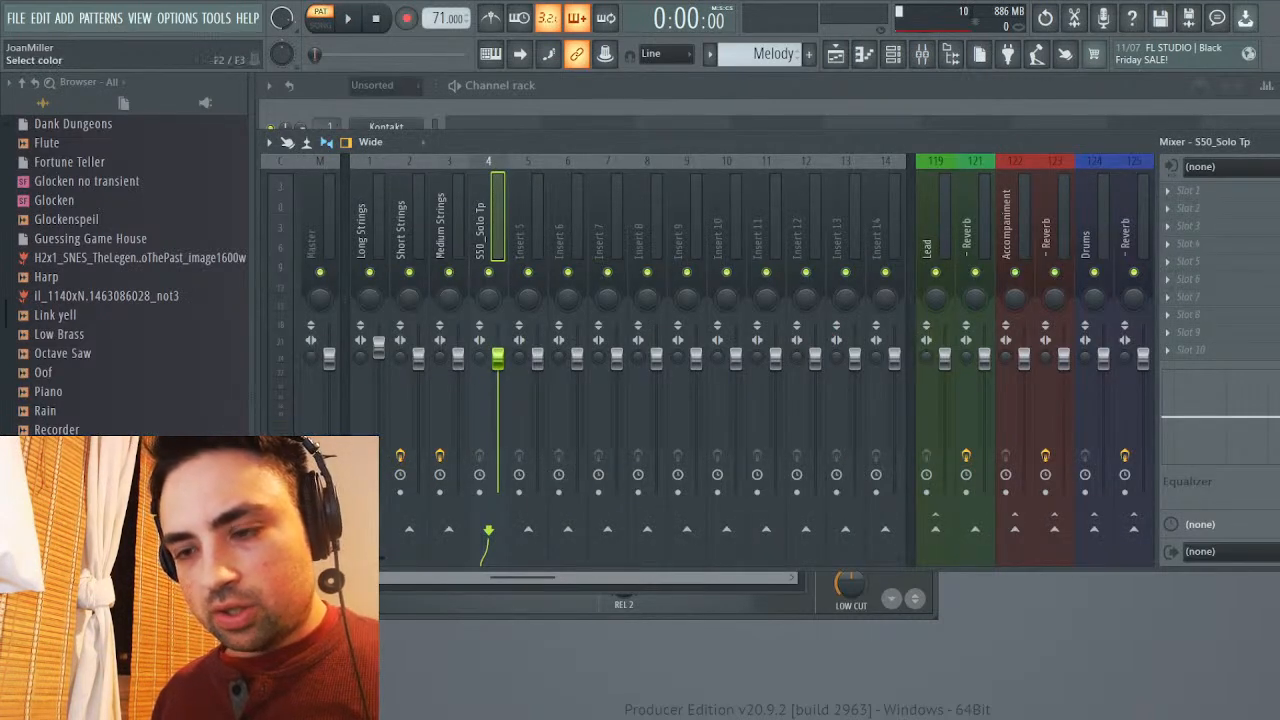
type("Trumpet")
key("Return")
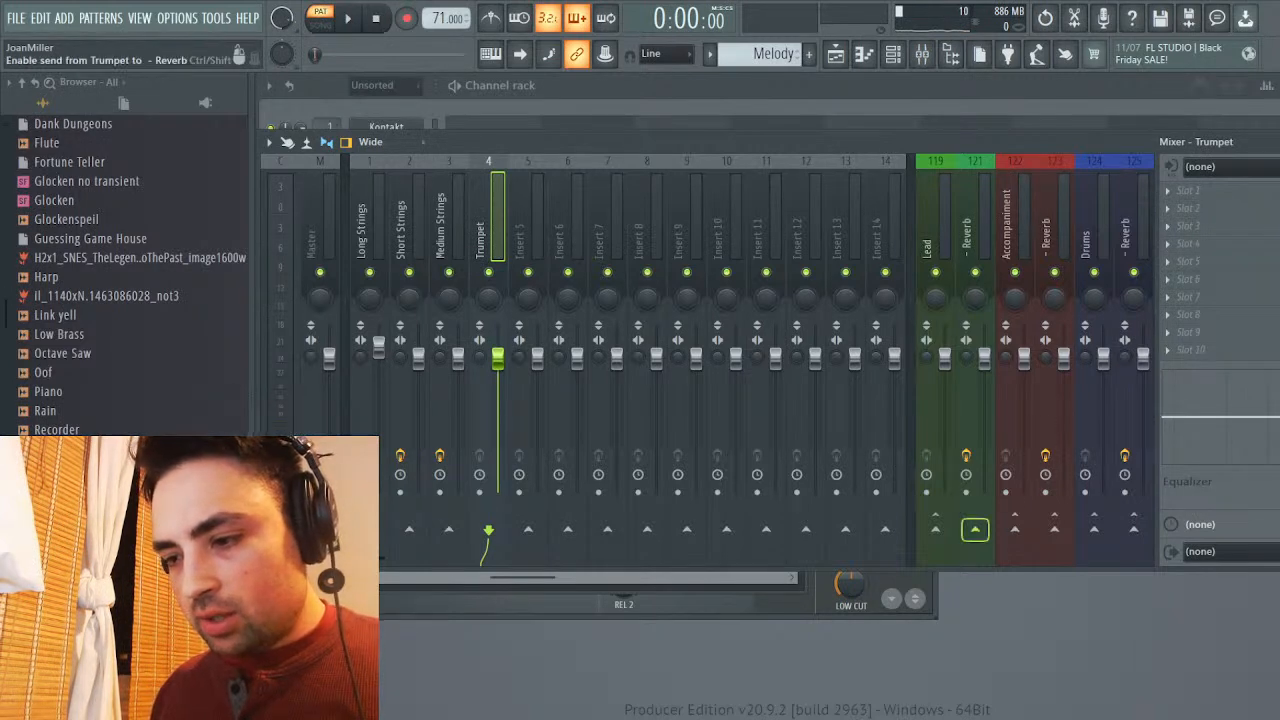
left_click(975, 529)
key("space")
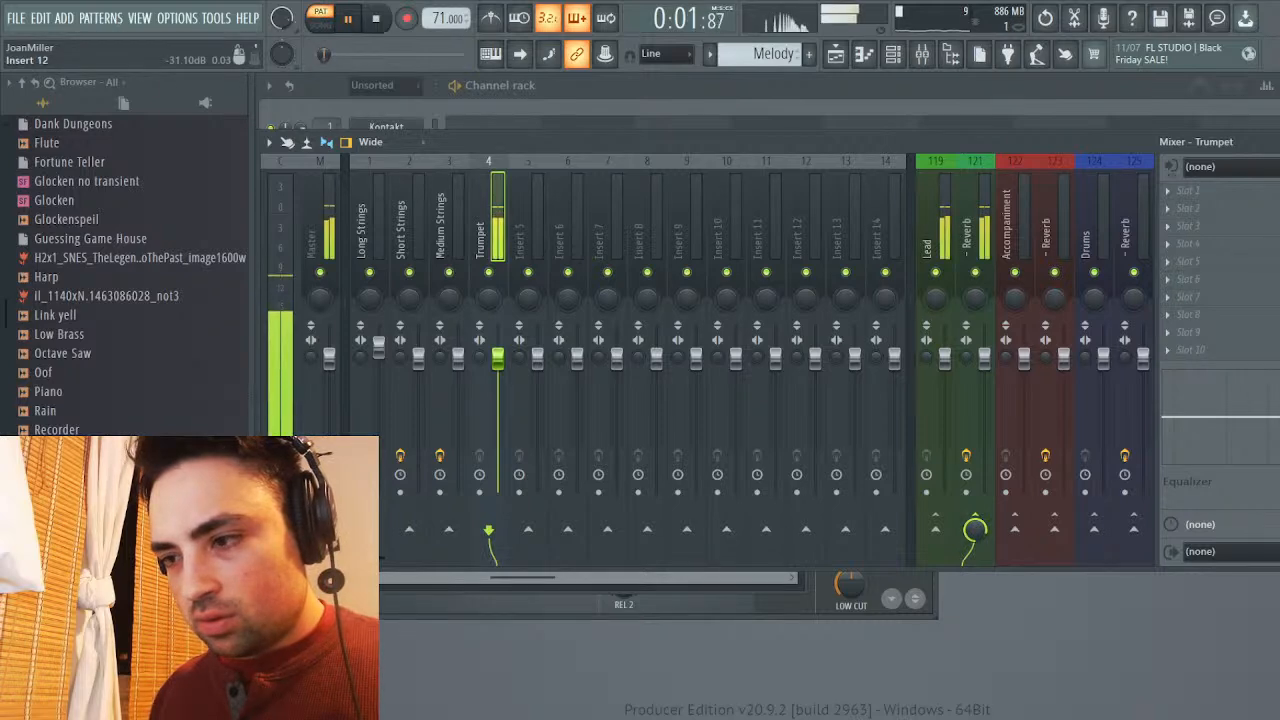
Set the Lead group's TSAR-1R Reverb to -0.4 dB output volume, 27% reverb mix and 1.40 s reverb time during playback
left_click(966, 240)
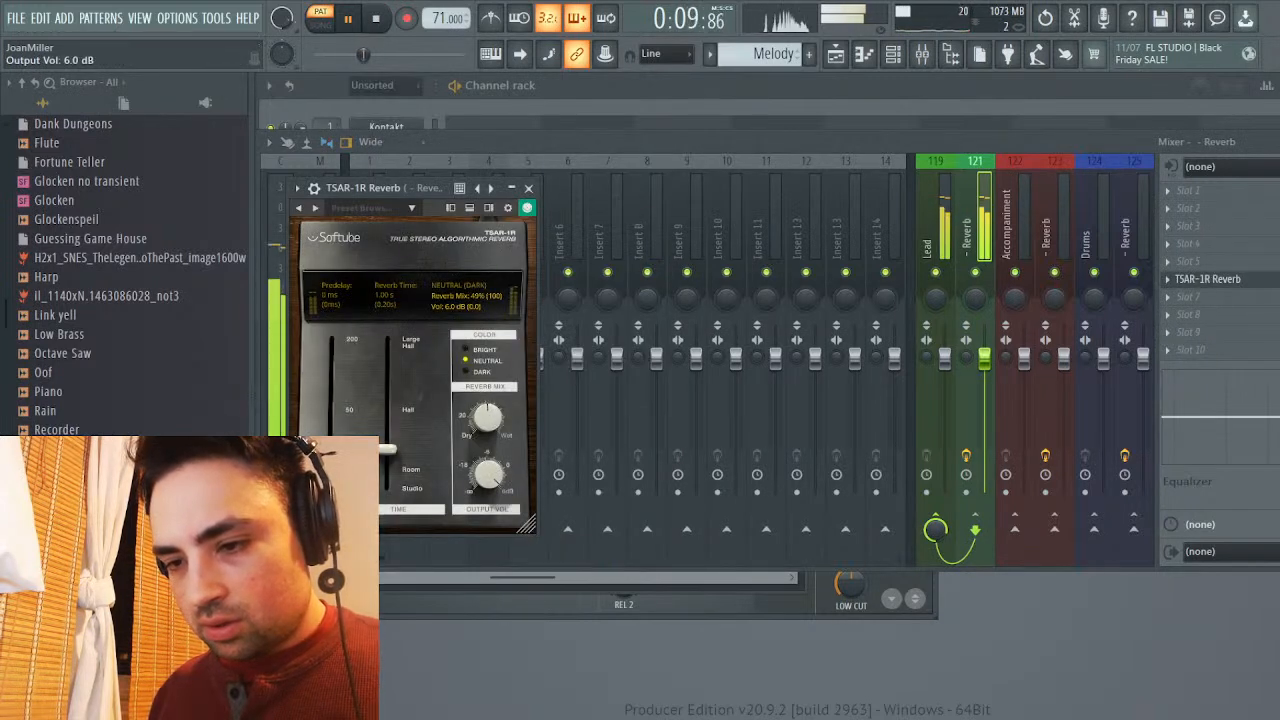
mouse_move(488, 475)
left_mouse_down()
mouse_move(488, 490)
mouse_move(488, 476)
left_mouse_up()
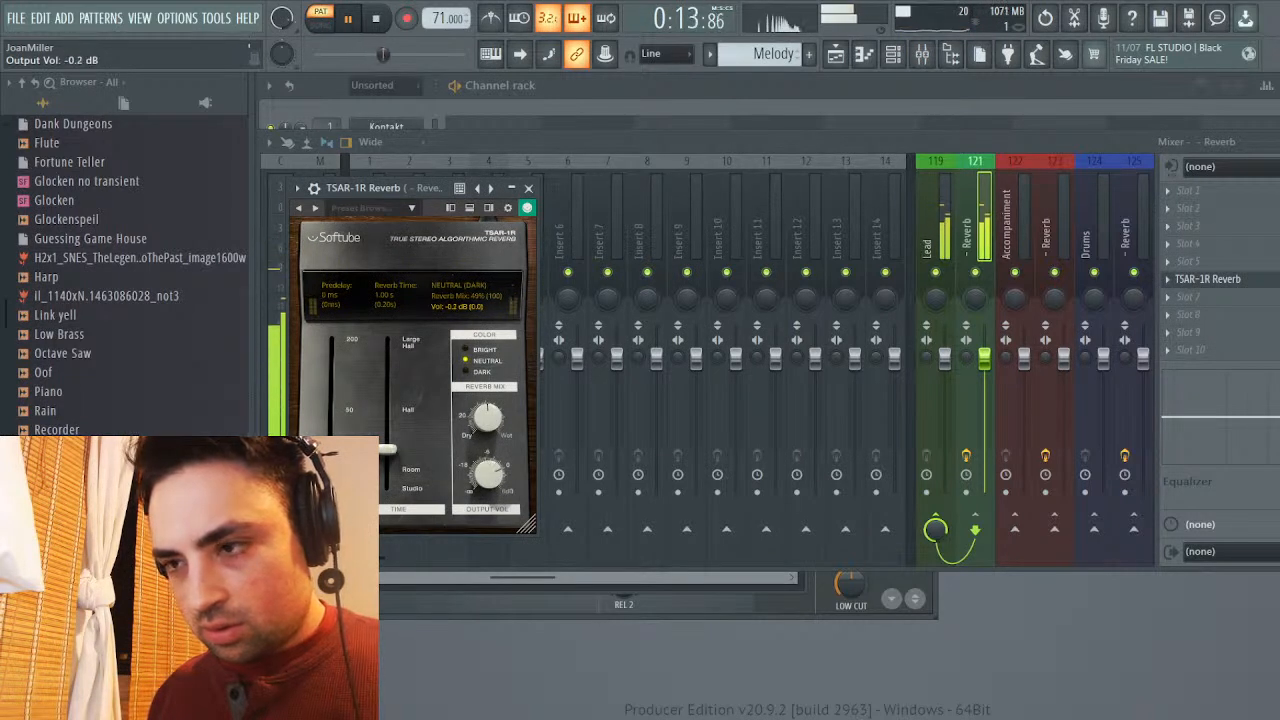
left_click_drag(487, 418, 487, 431)
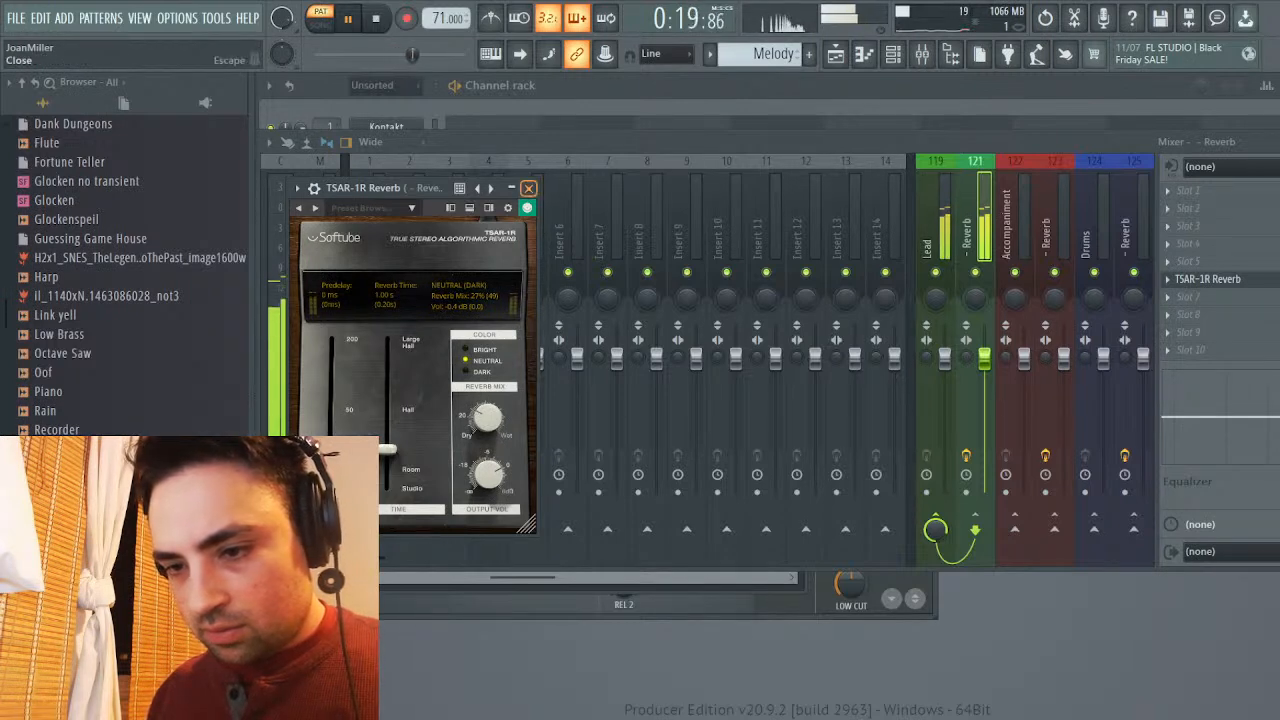
left_click_drag(384, 449, 386, 411)
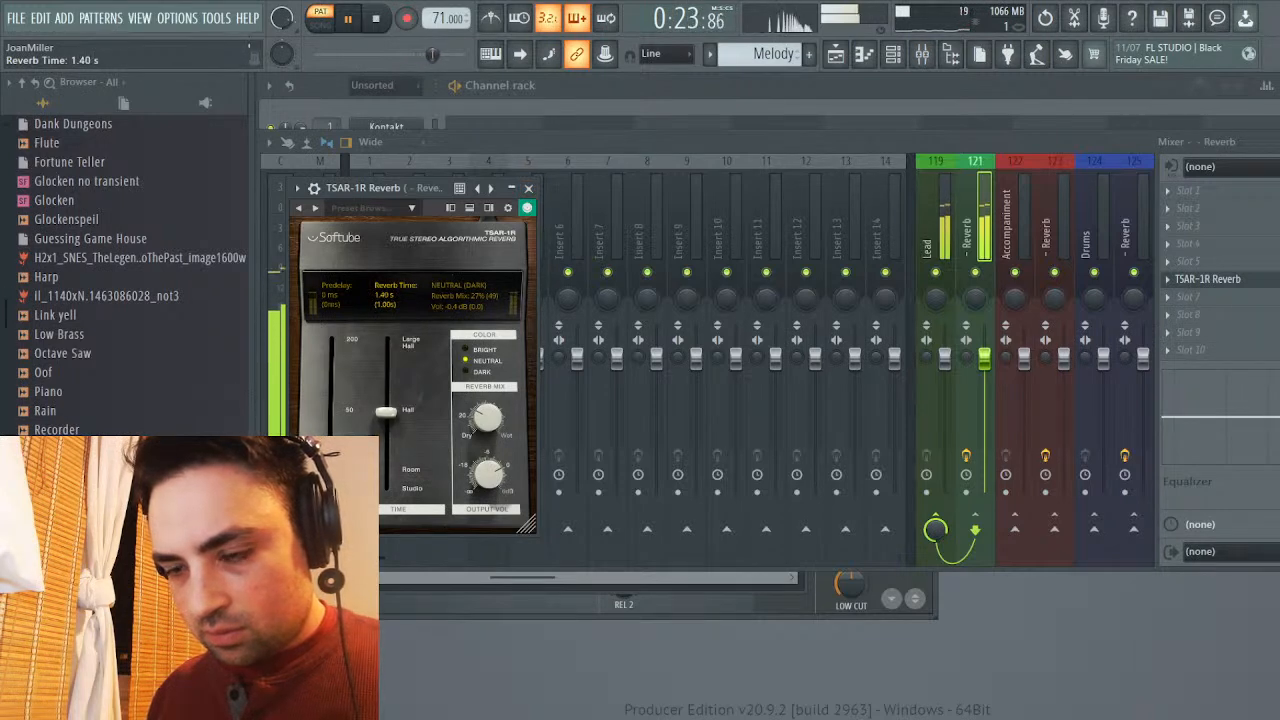
left_click(528, 188)
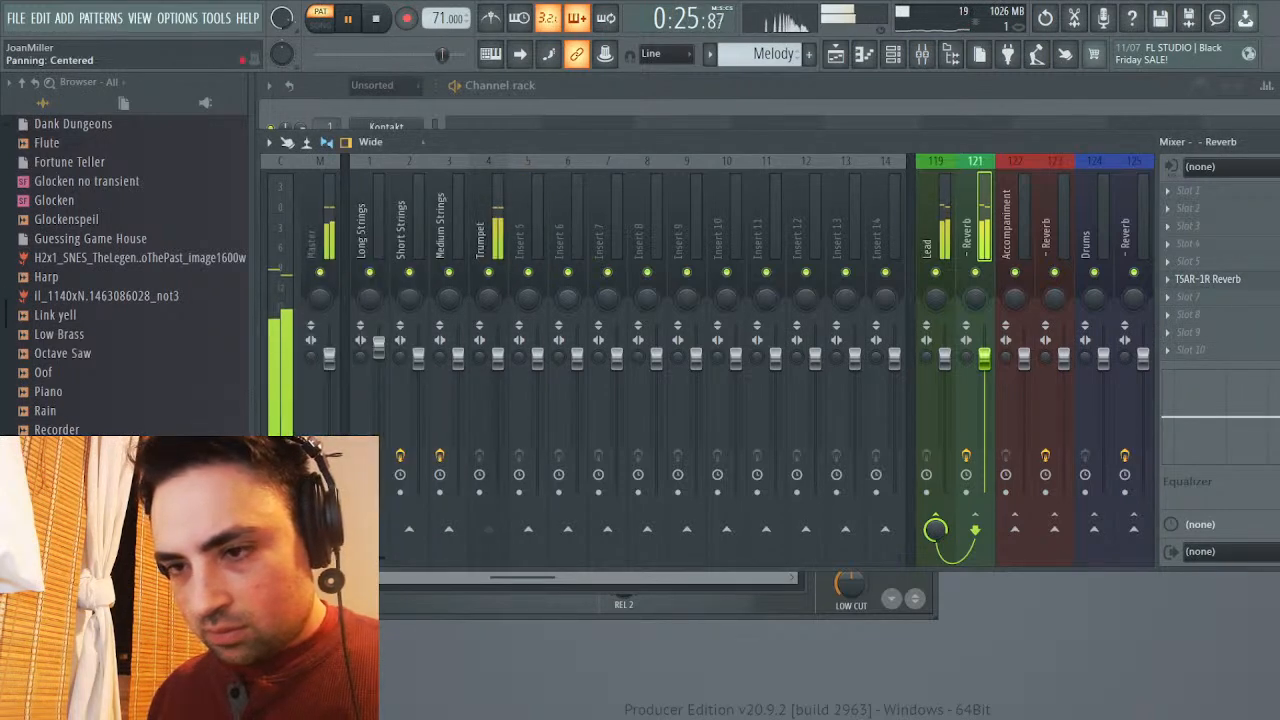
Add Fruity Chorus to effect slot 5 of the Trumpet track with a 45% mix level
left_click(490, 230)
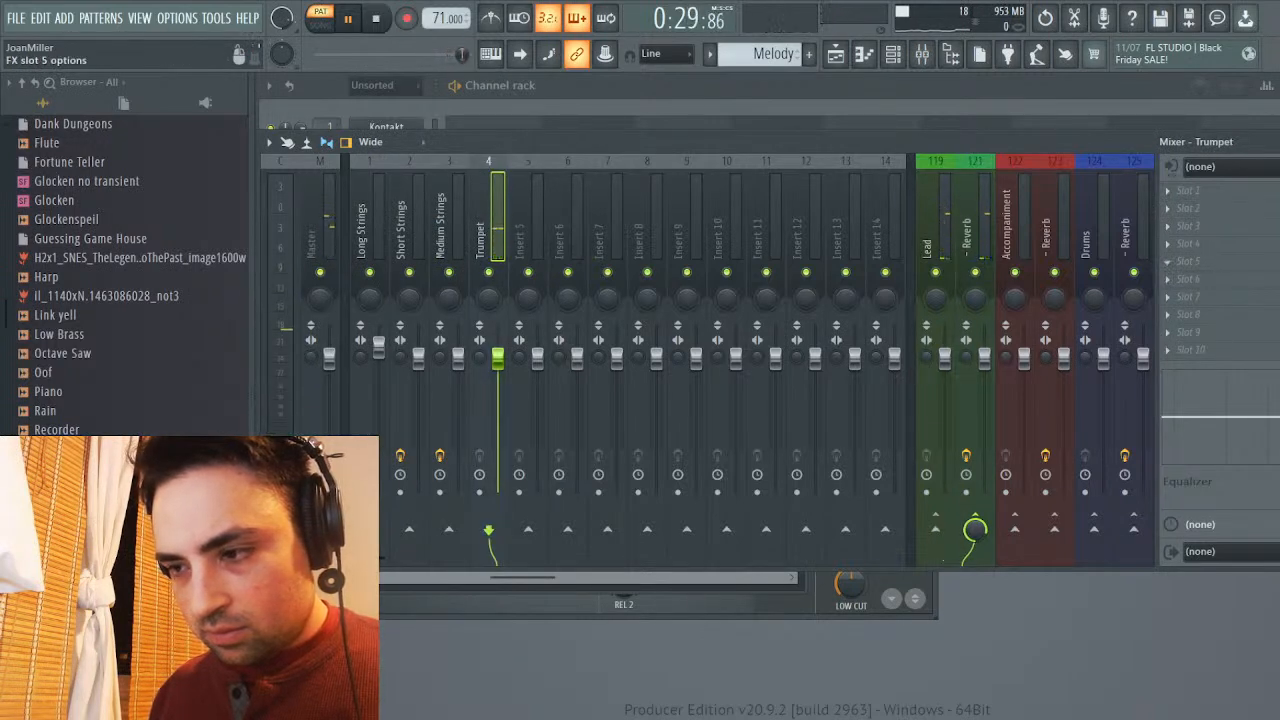
left_click(1200, 261)
key("Escape")
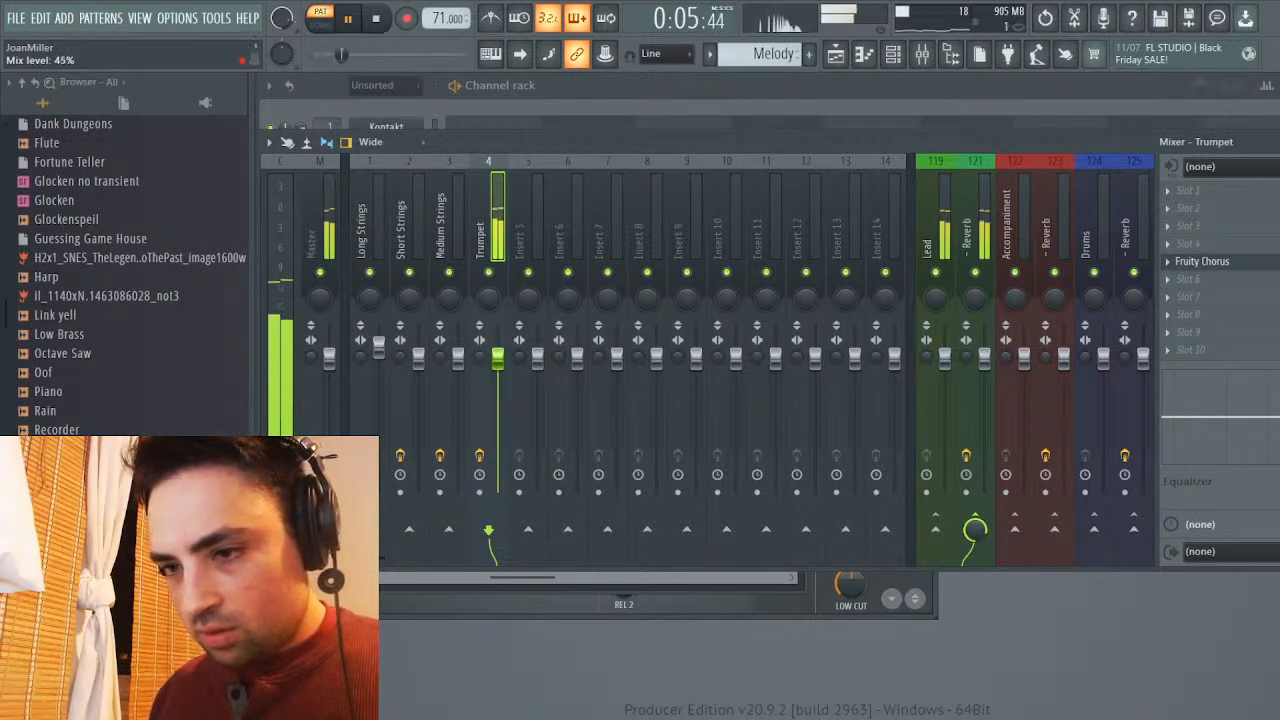
key("F9")
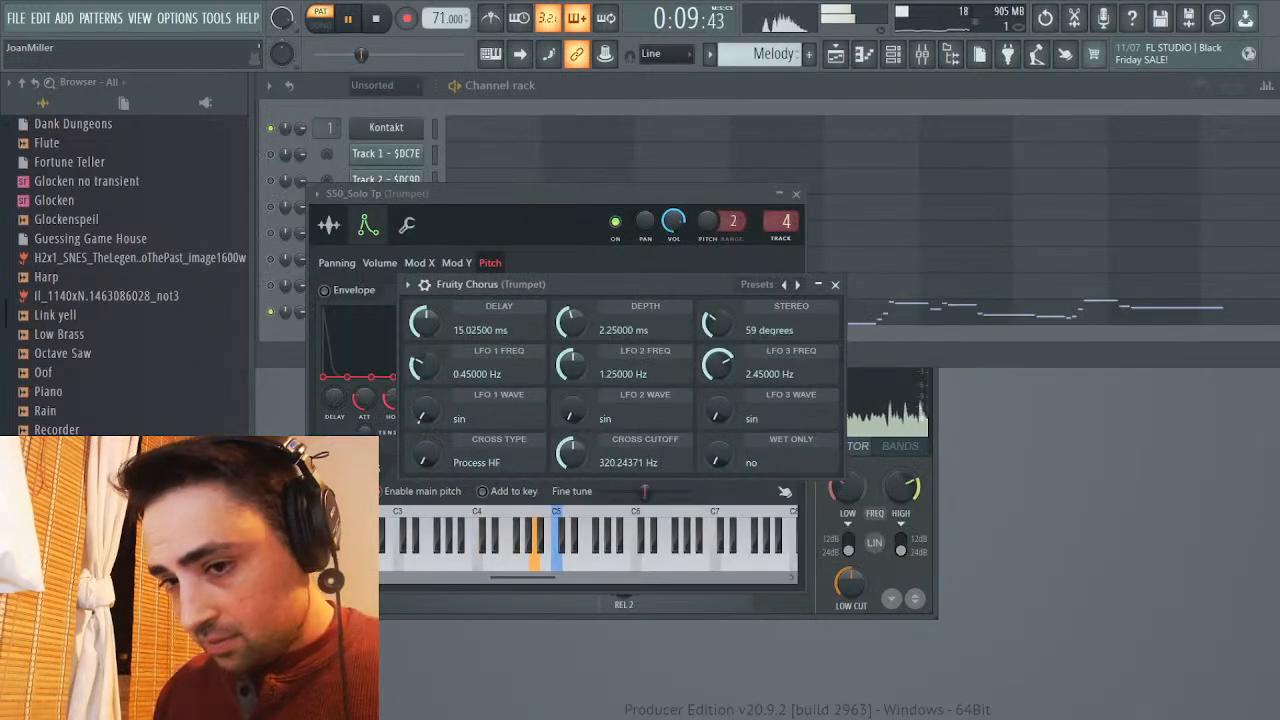
left_click(835, 284)
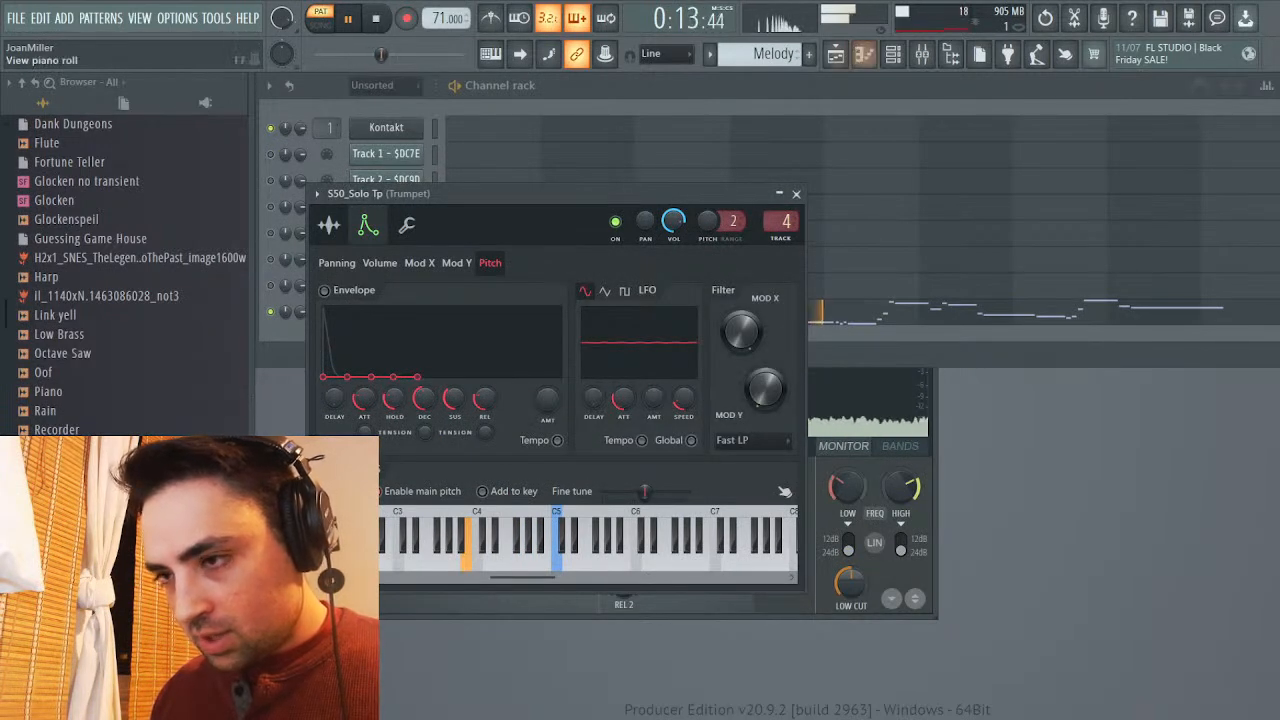
Add La Petite Excite to effect slot 7 of the Trumpet track and adjust its High amount while auditioning the Melody pattern
key("space")
left_click(921, 54)
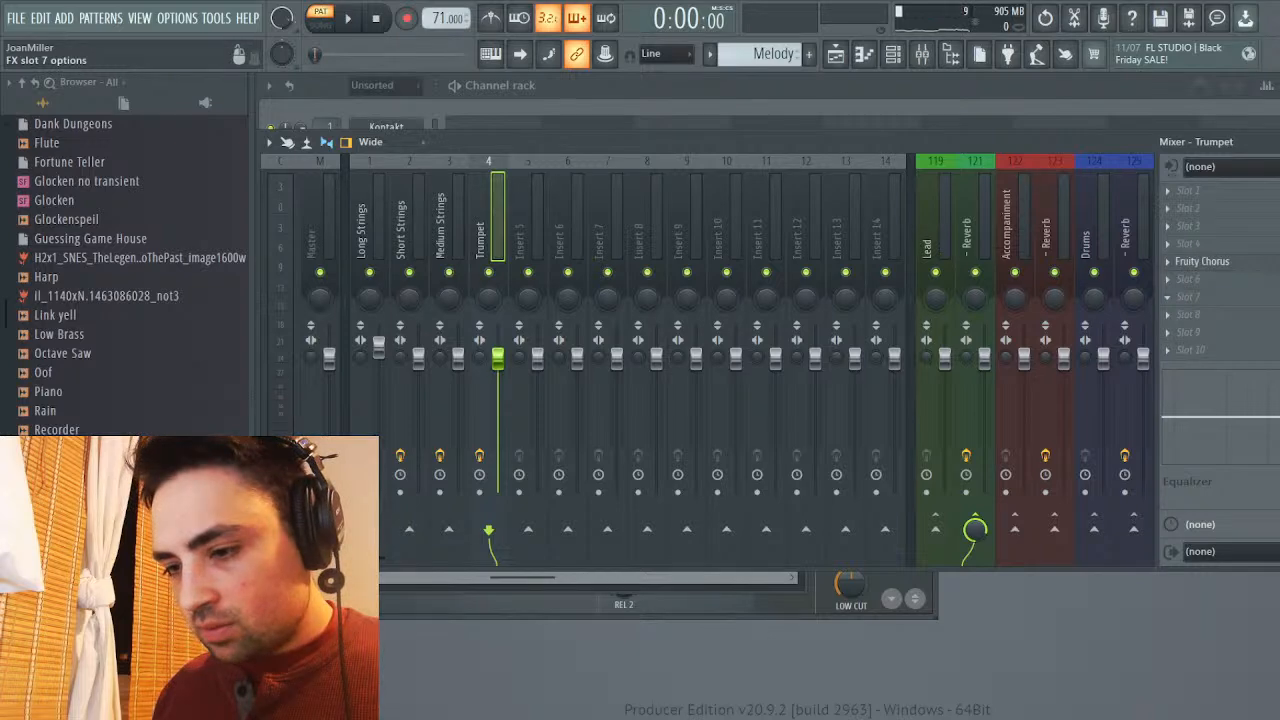
left_click_drag(535, 207, 535, 192)
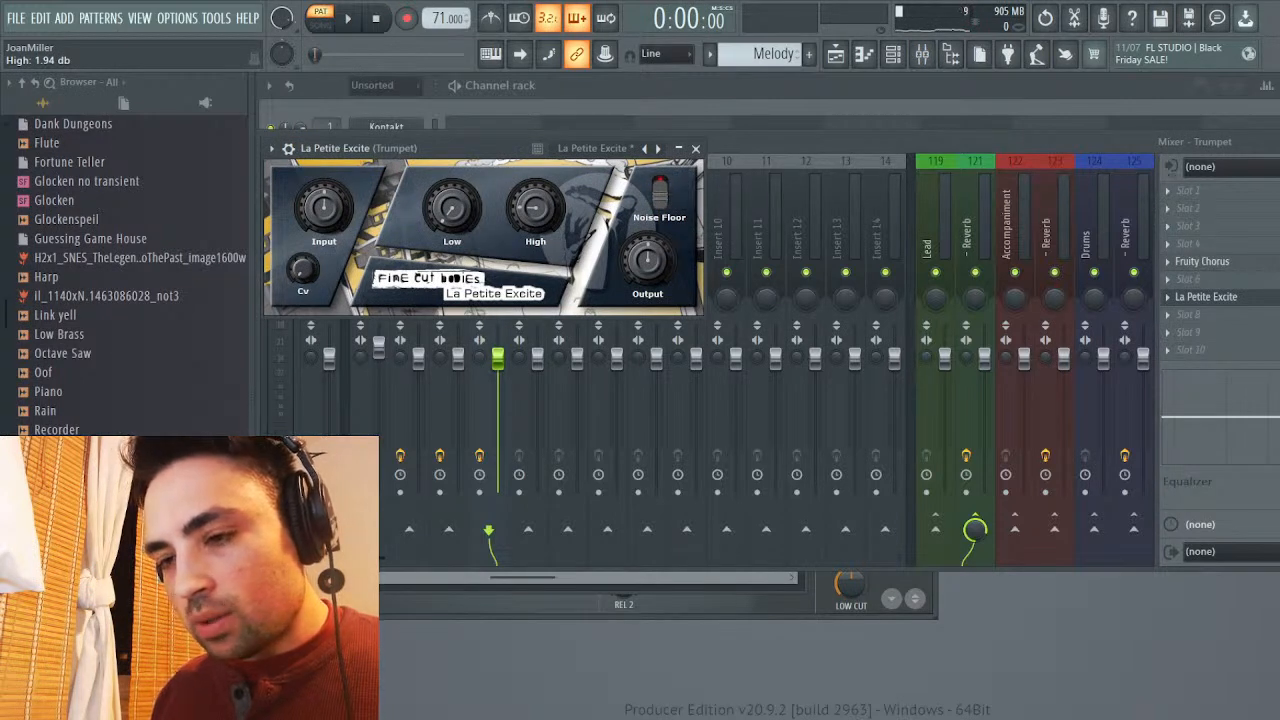
key("space")
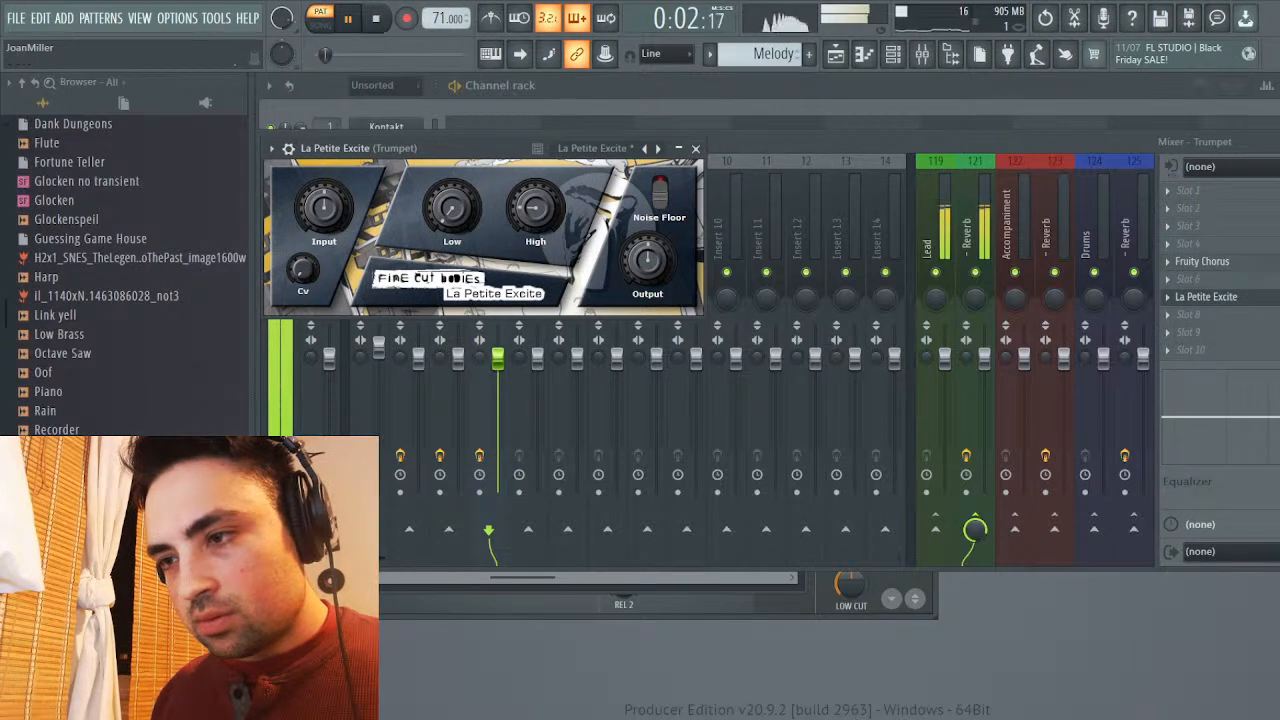
left_click_drag(535, 207, 535, 219)
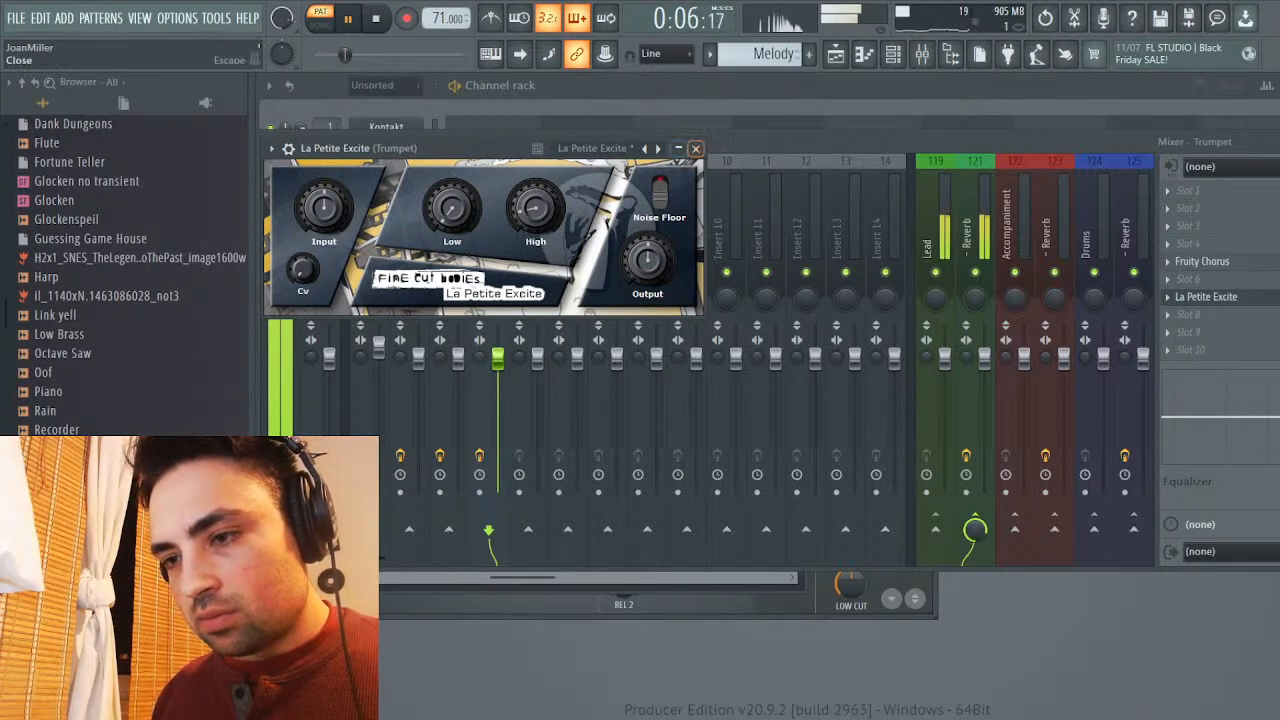
left_click(696, 148)
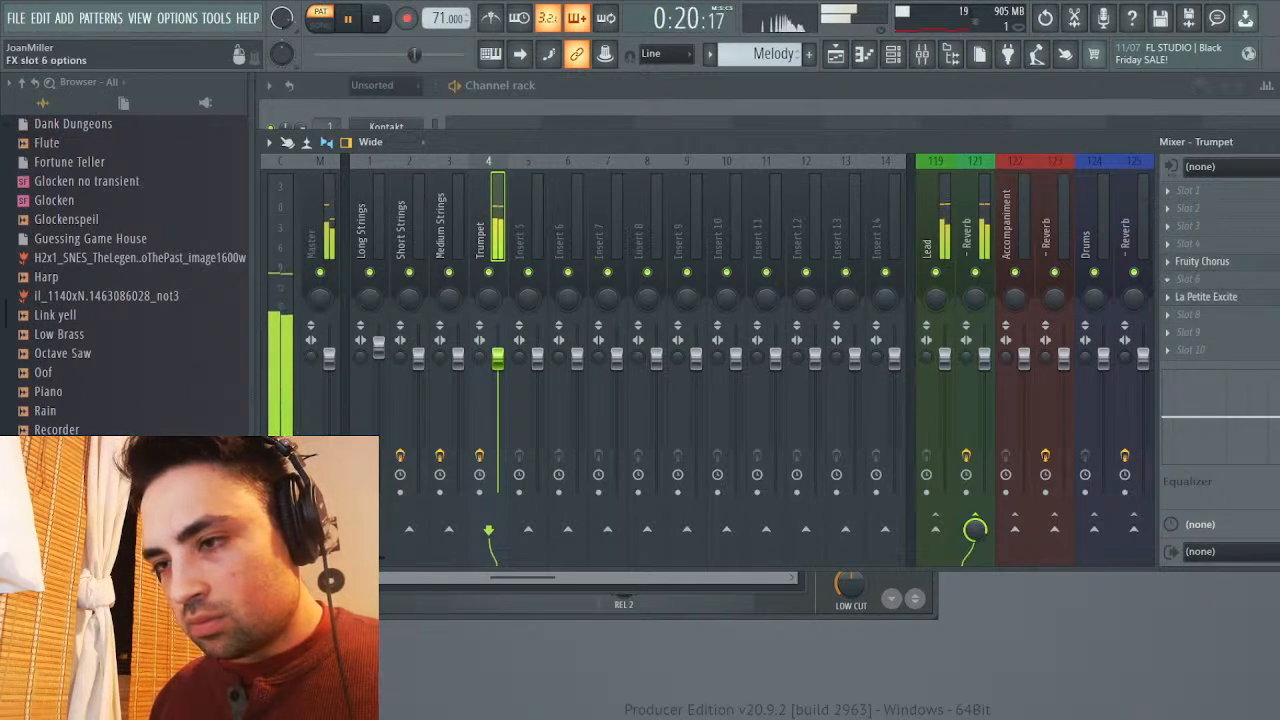
key("space")
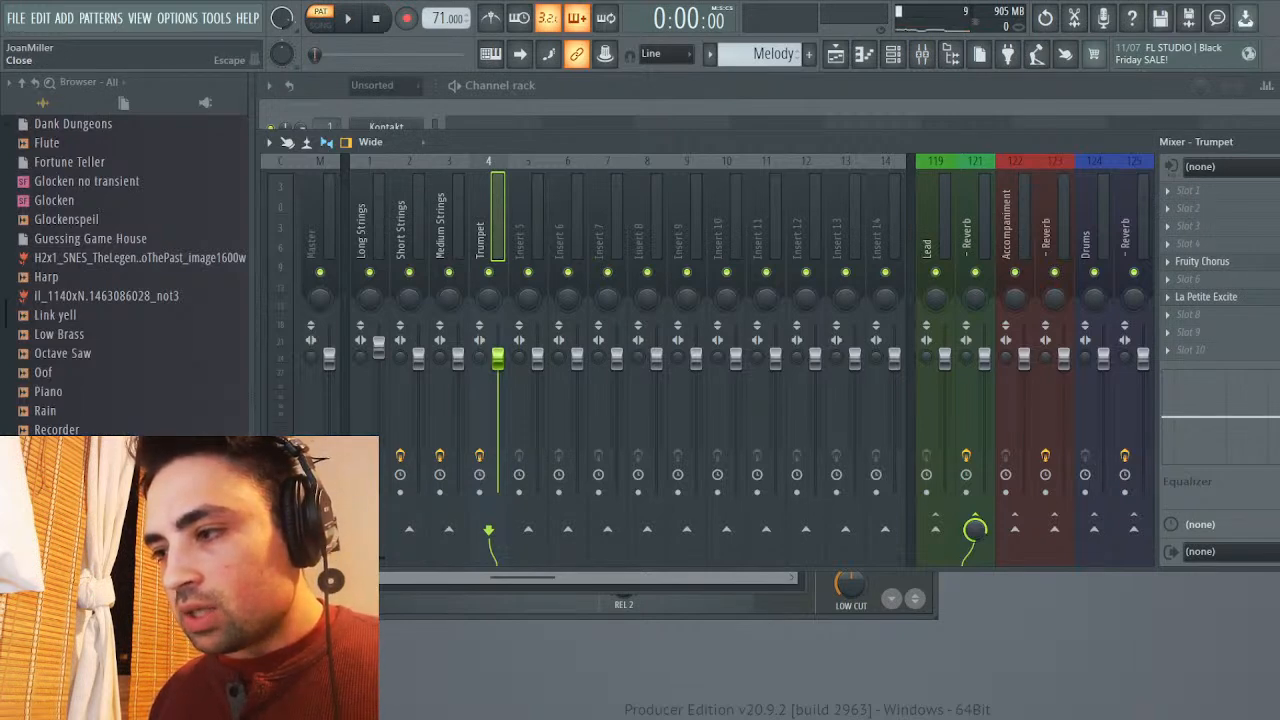
Review the S50_Solo Tp notes of the Melody pattern in the piano roll
key("F9")
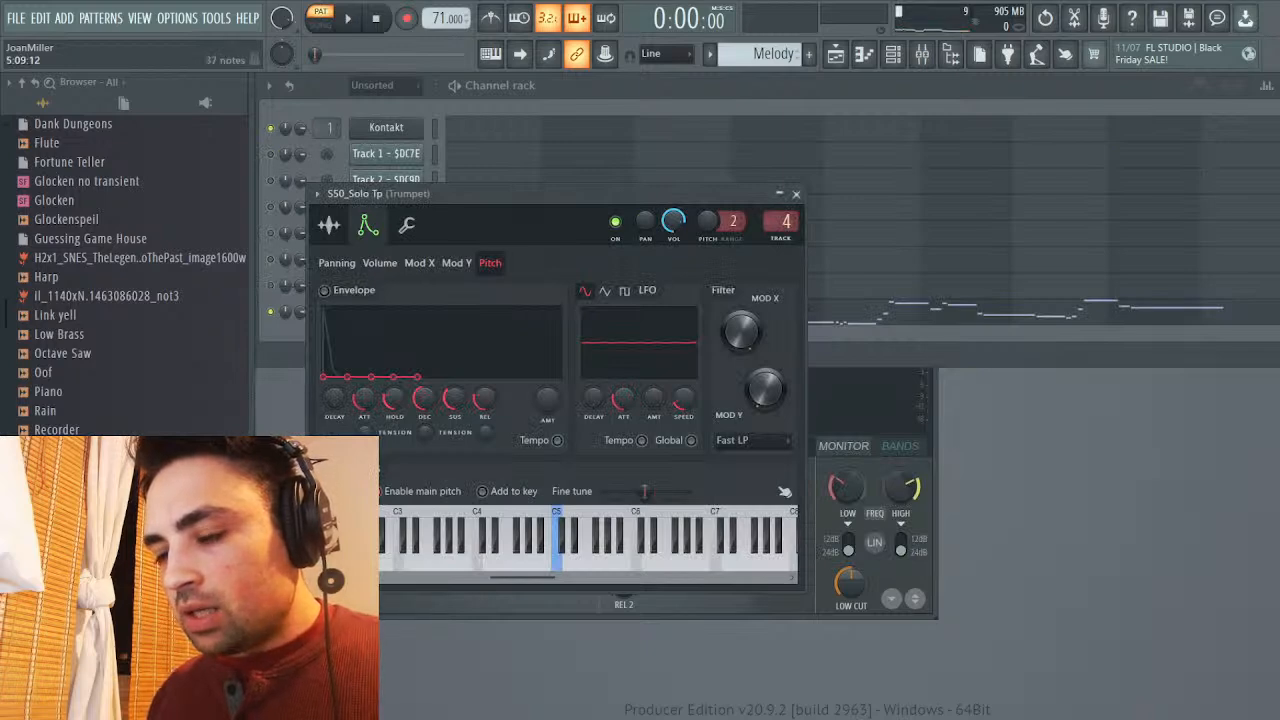
key("F7")
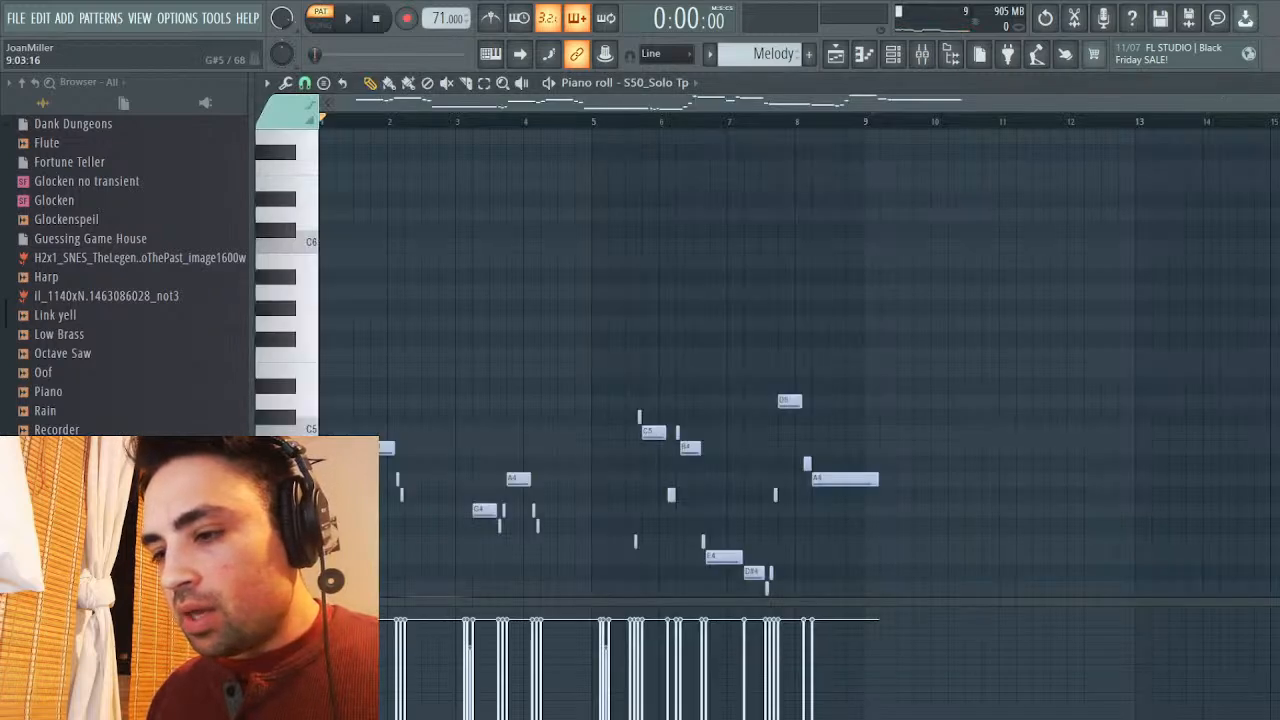
scroll(800, 350, "down", 5)
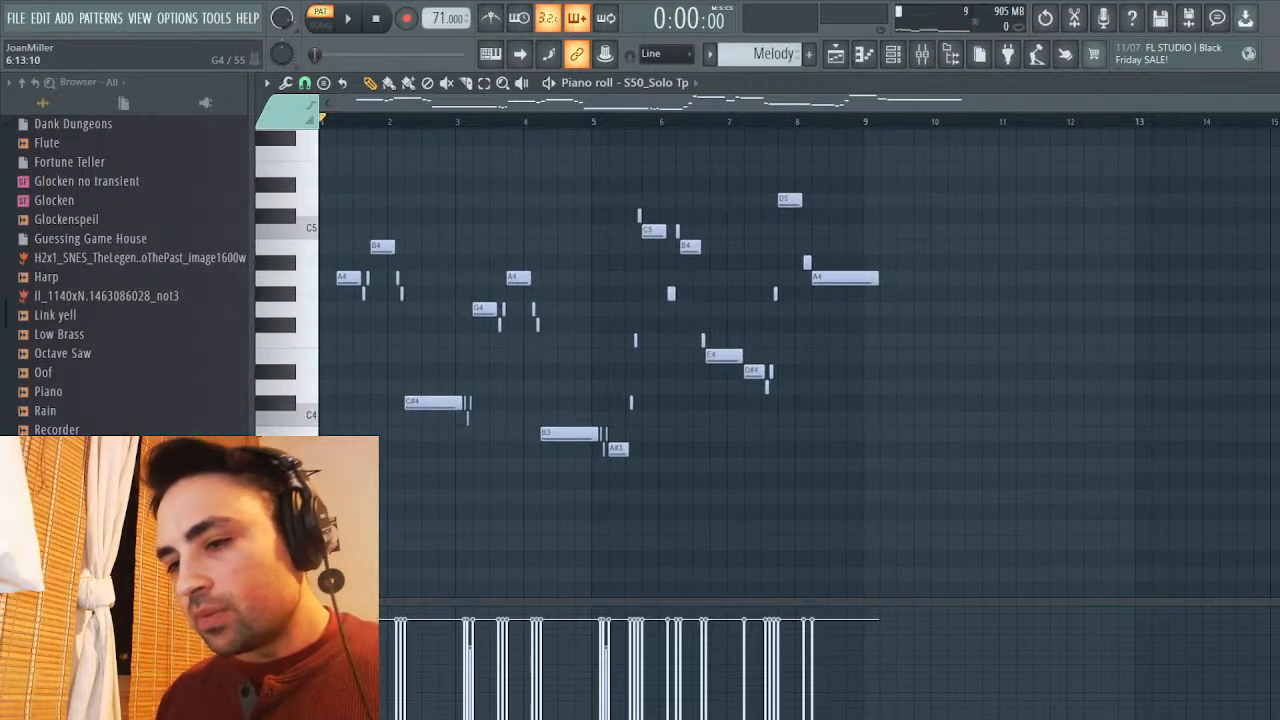
key("F7")
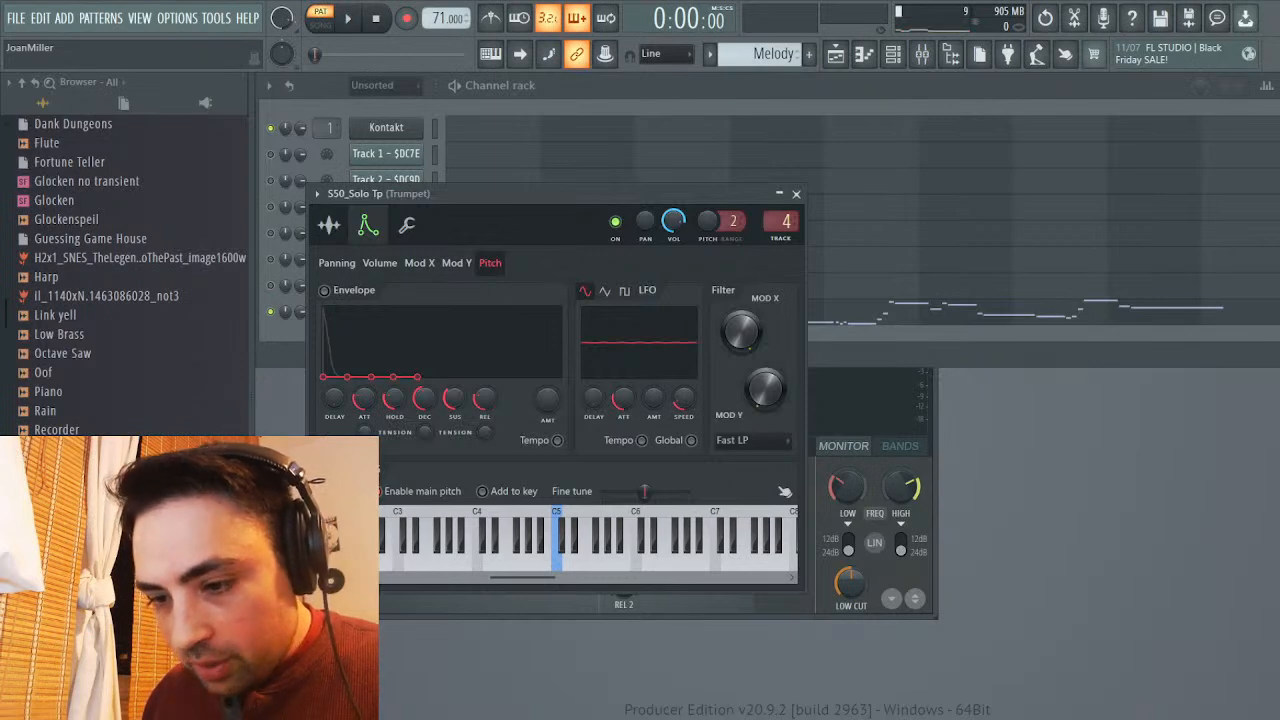
Reduce the reverb mix of the Lead group's TSAR-1R Reverb to 17% while the Melody pattern plays
left_click(922, 54)
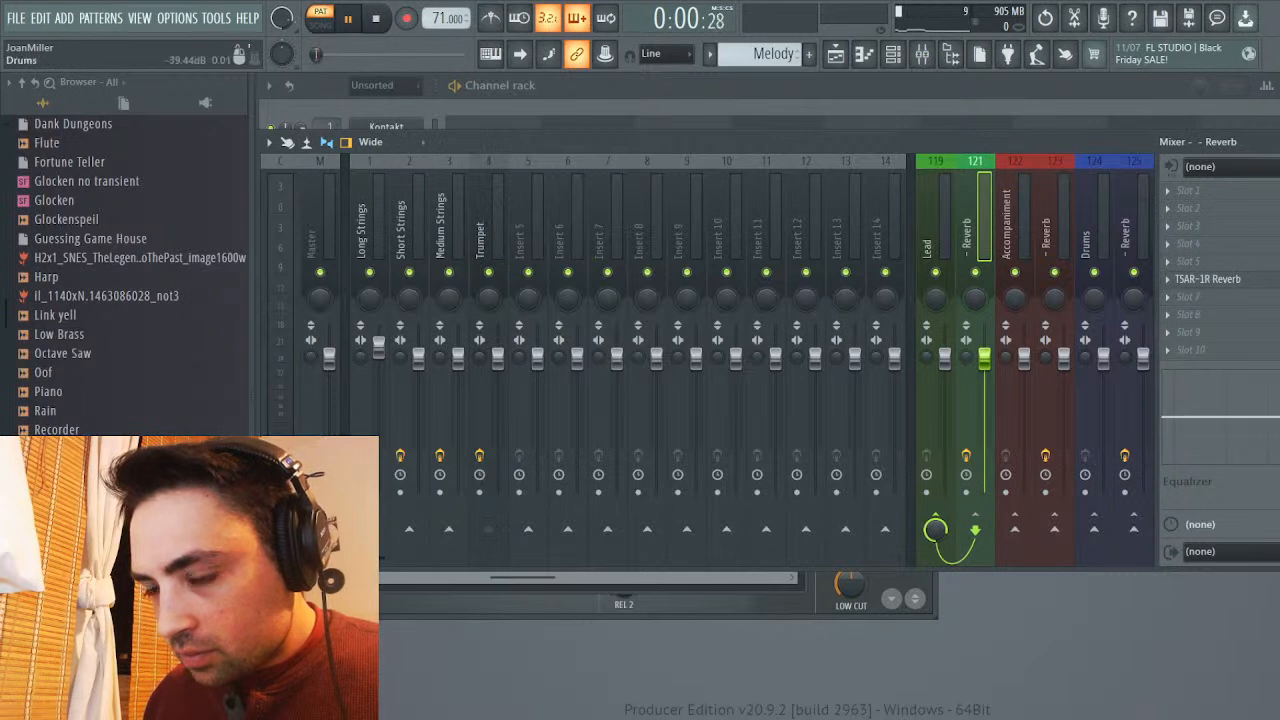
key("space")
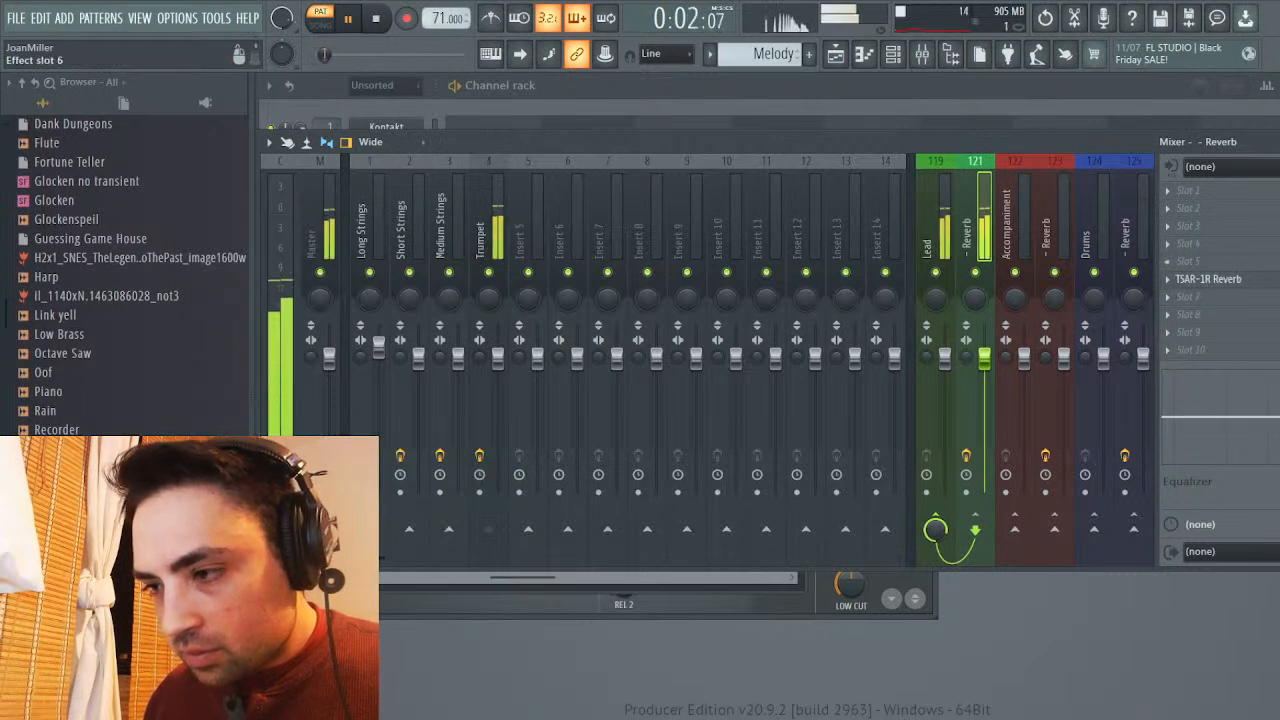
left_click(1208, 279)
left_click_drag(487, 418, 487, 430)
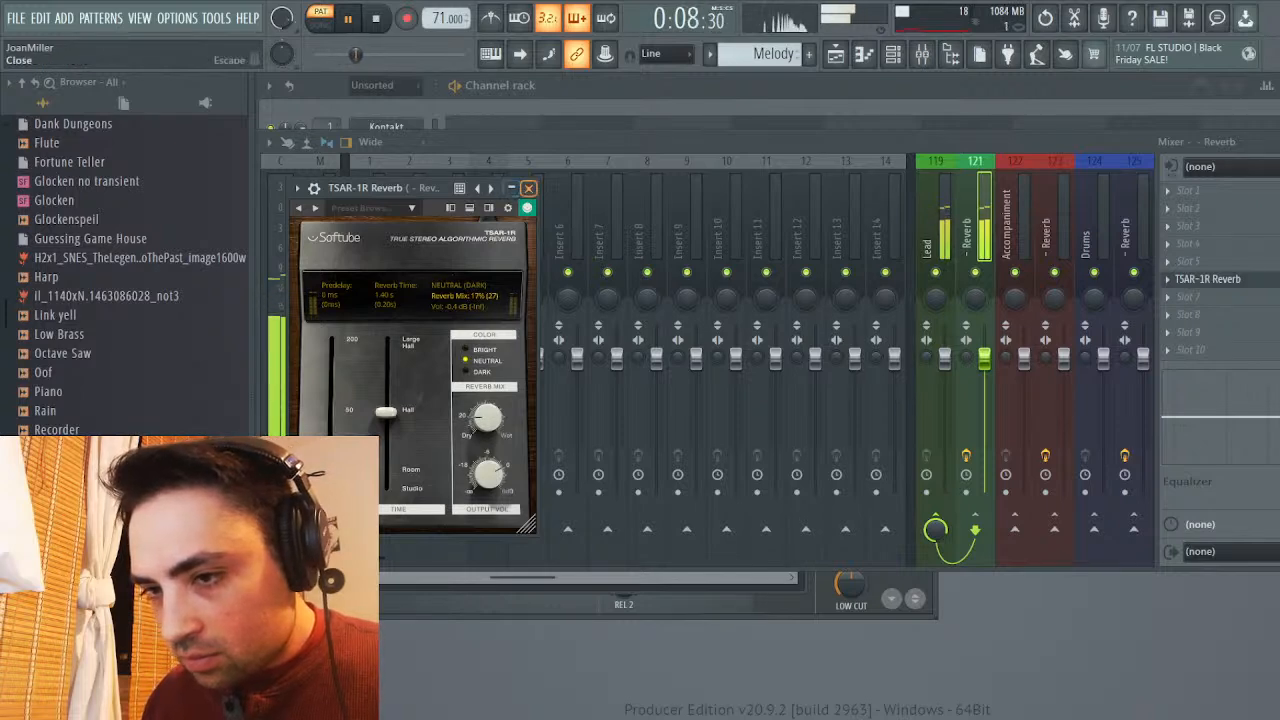
left_click(528, 188)
key("space")
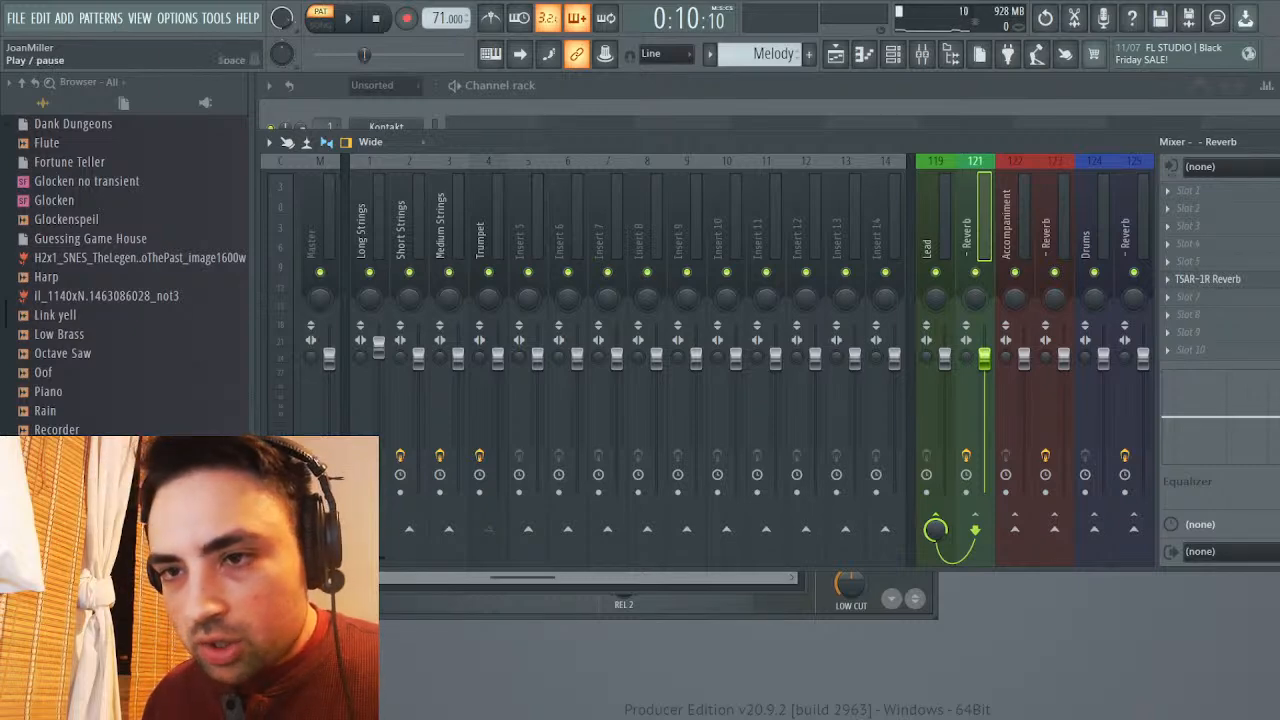
Play the Melody pattern with the new reverb mix and save the project
key("space")
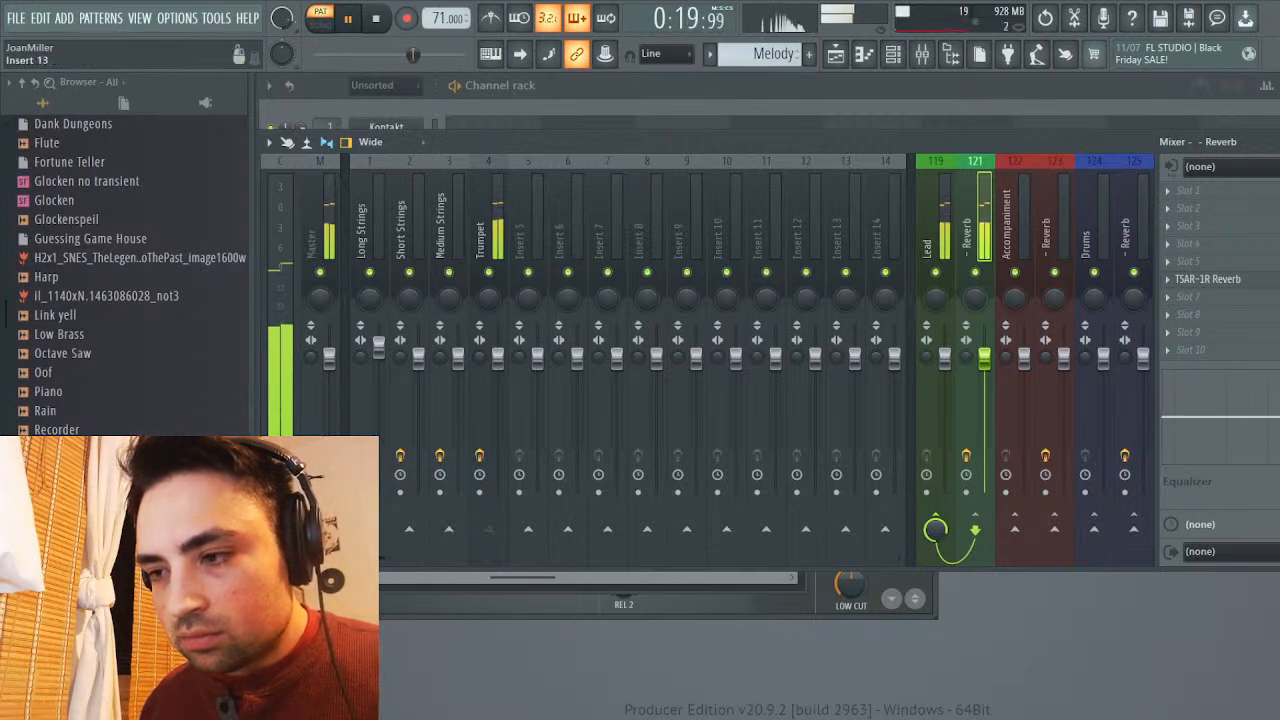
key("space")
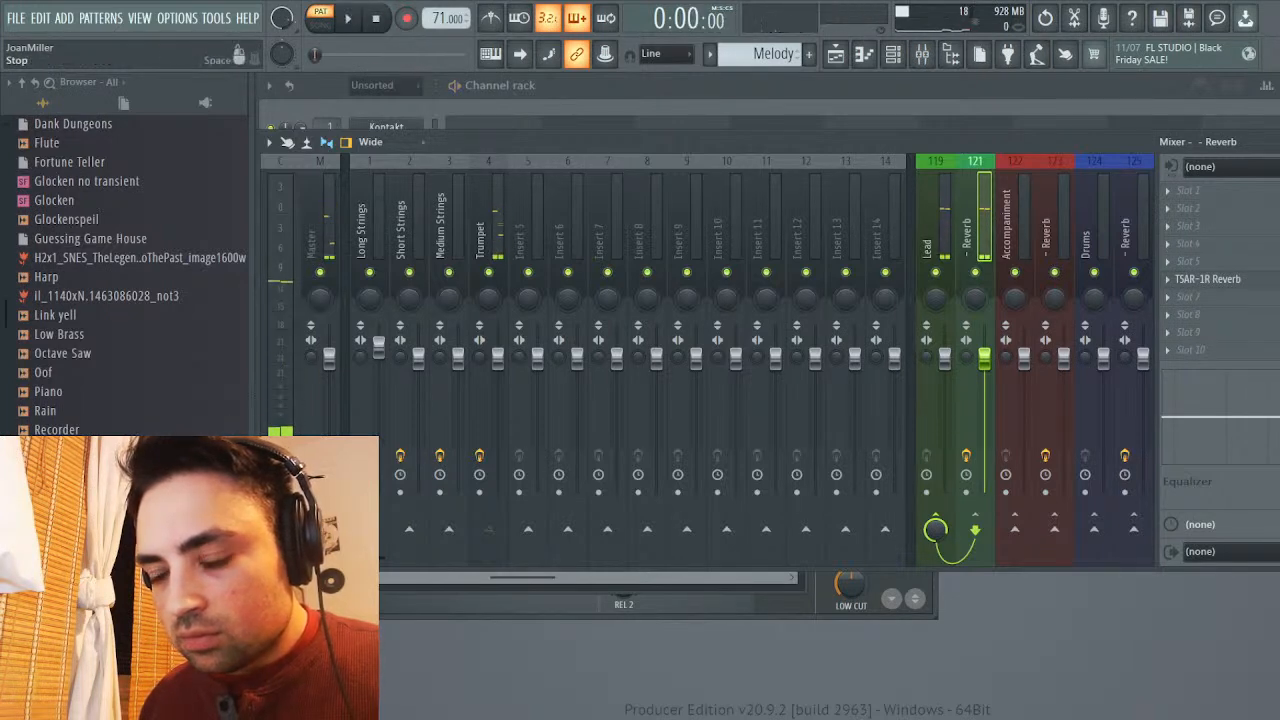
key("ctrl+s")
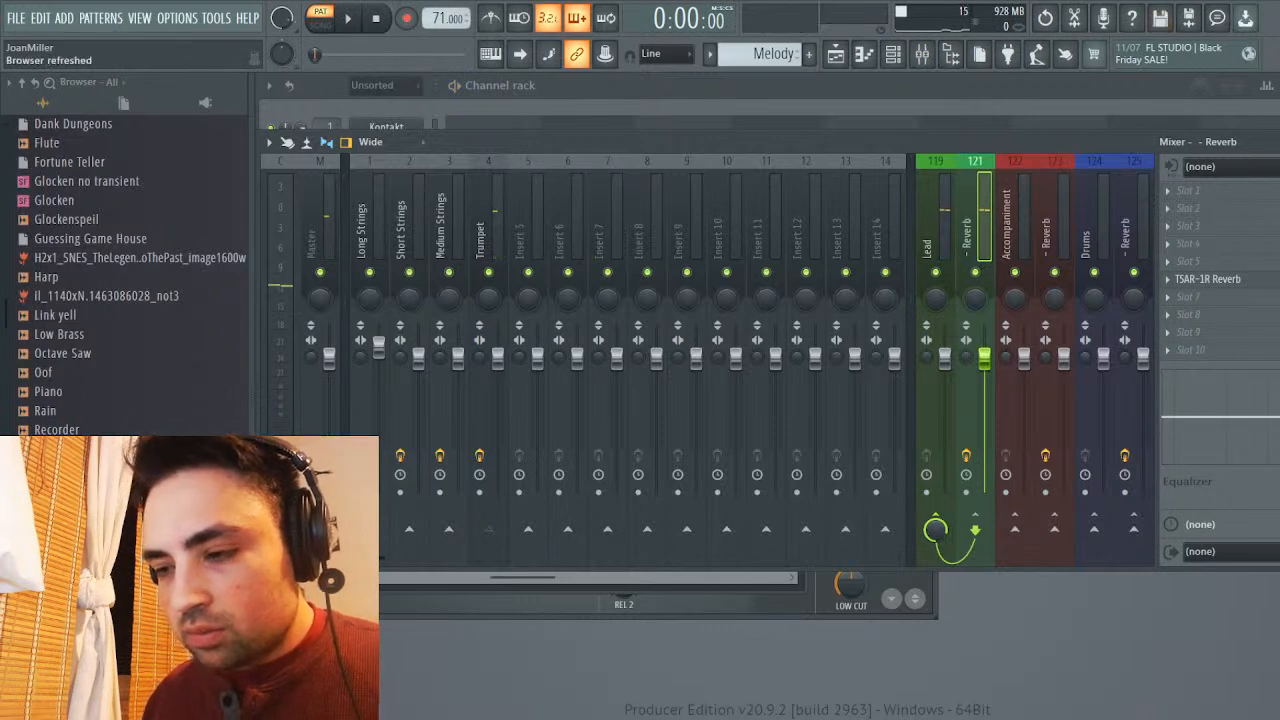
Switch to the Ancient Ruins pattern and select the Track 6 melody notes from bar 14 to bar 18 in the piano roll
key("F6")
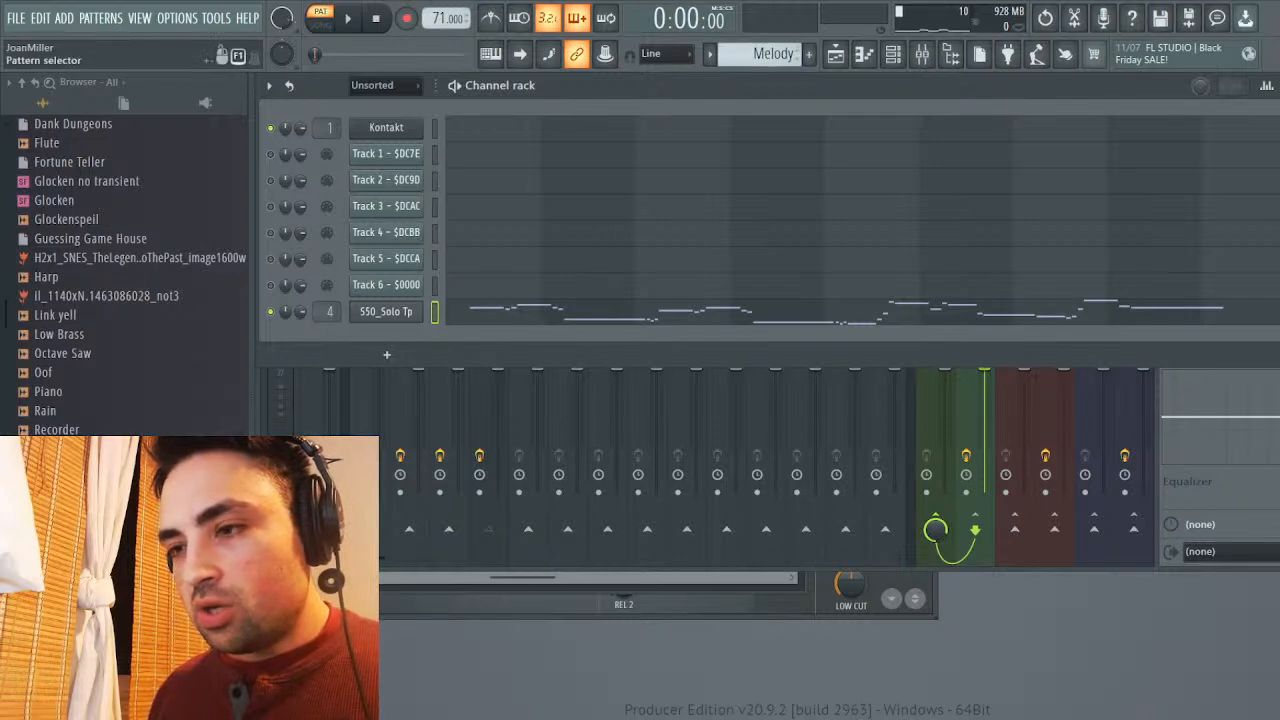
left_click(815, 180)
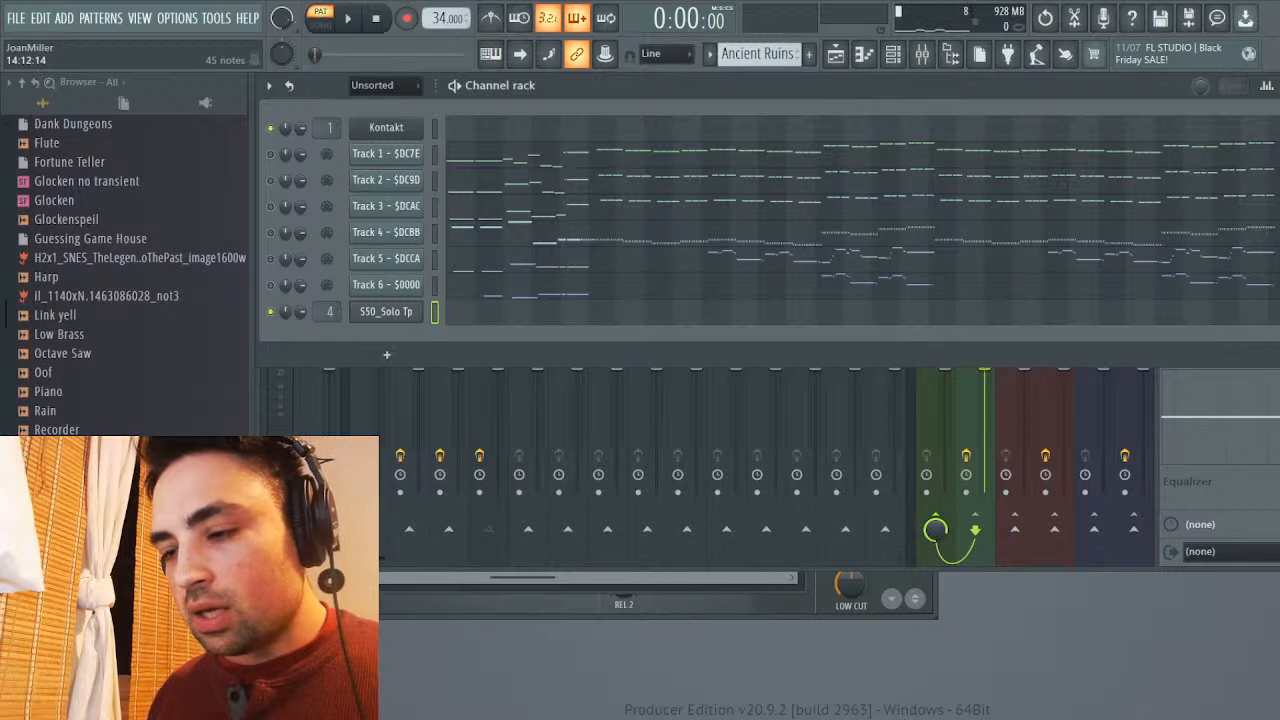
left_click(836, 284)
scroll(800, 370, "right", 6)
scroll(800, 370, "up", 4)
scroll(800, 370, "down", 1)
left_click_drag(636, 196, 917, 457)
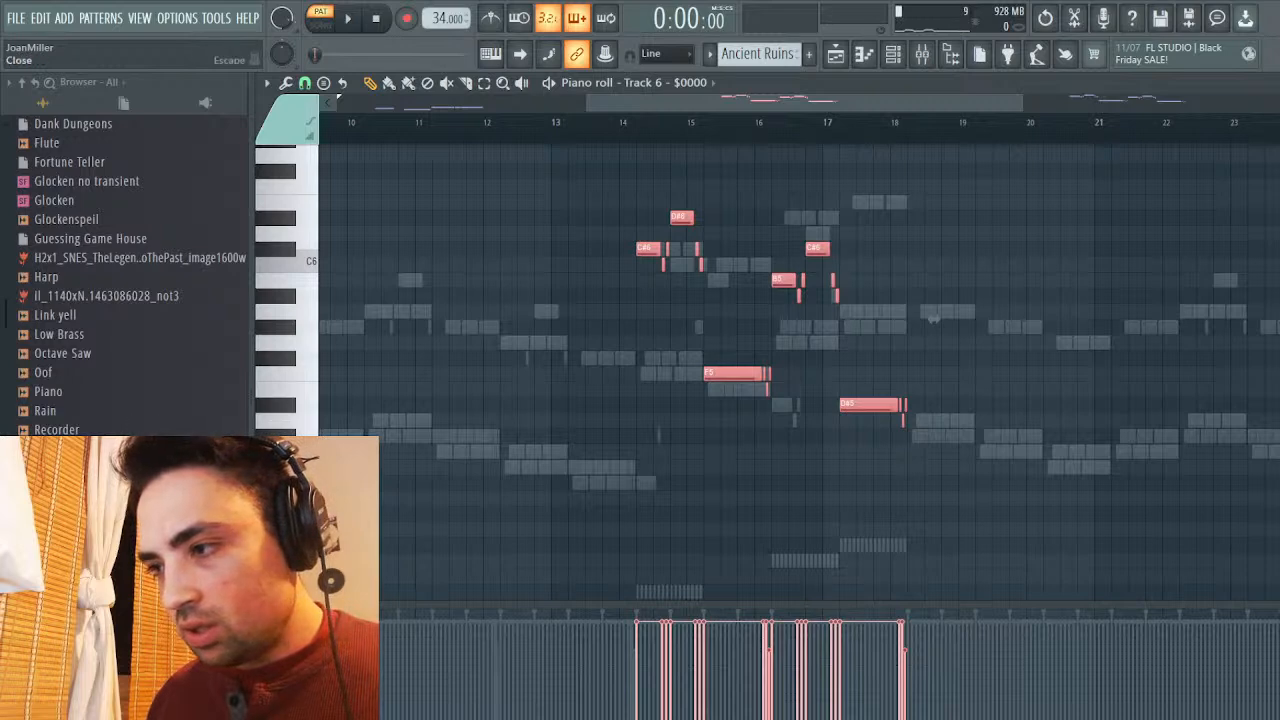
key("F7")
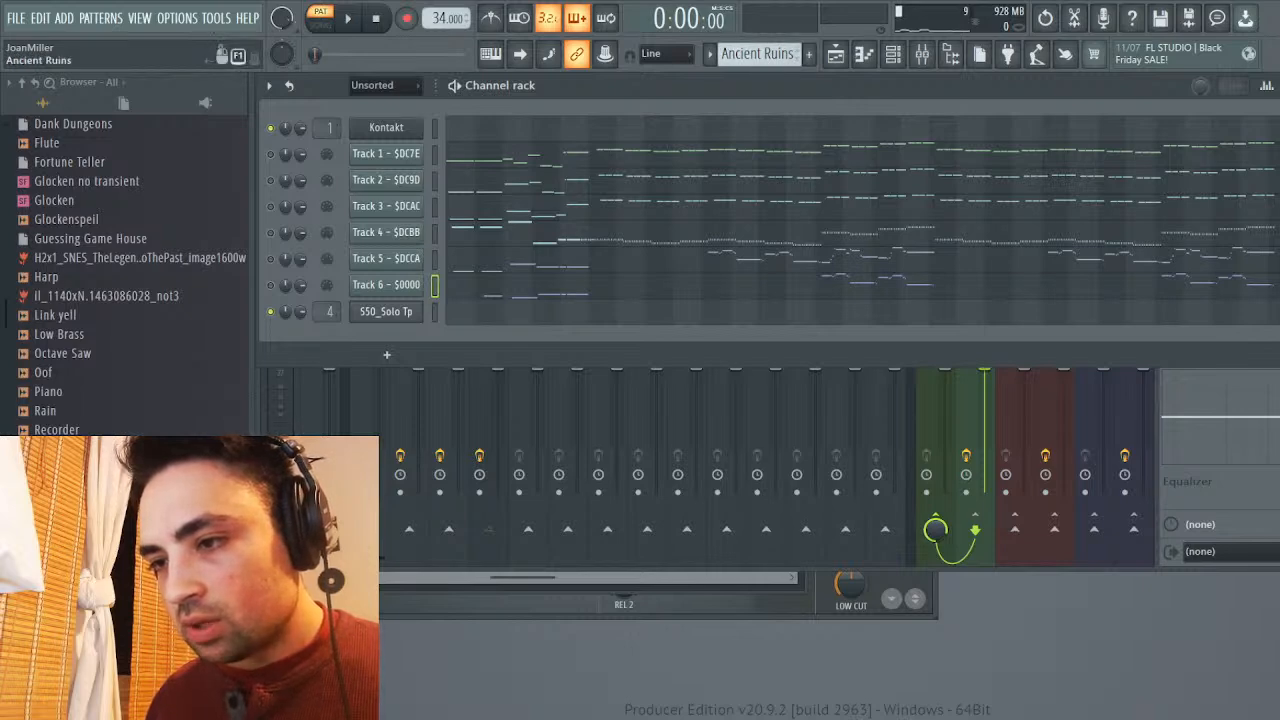
Try pasting the copied Track 6 notes into the S50_Solo Tp part of the Melody pattern
scroll(757, 53, "down", 1)
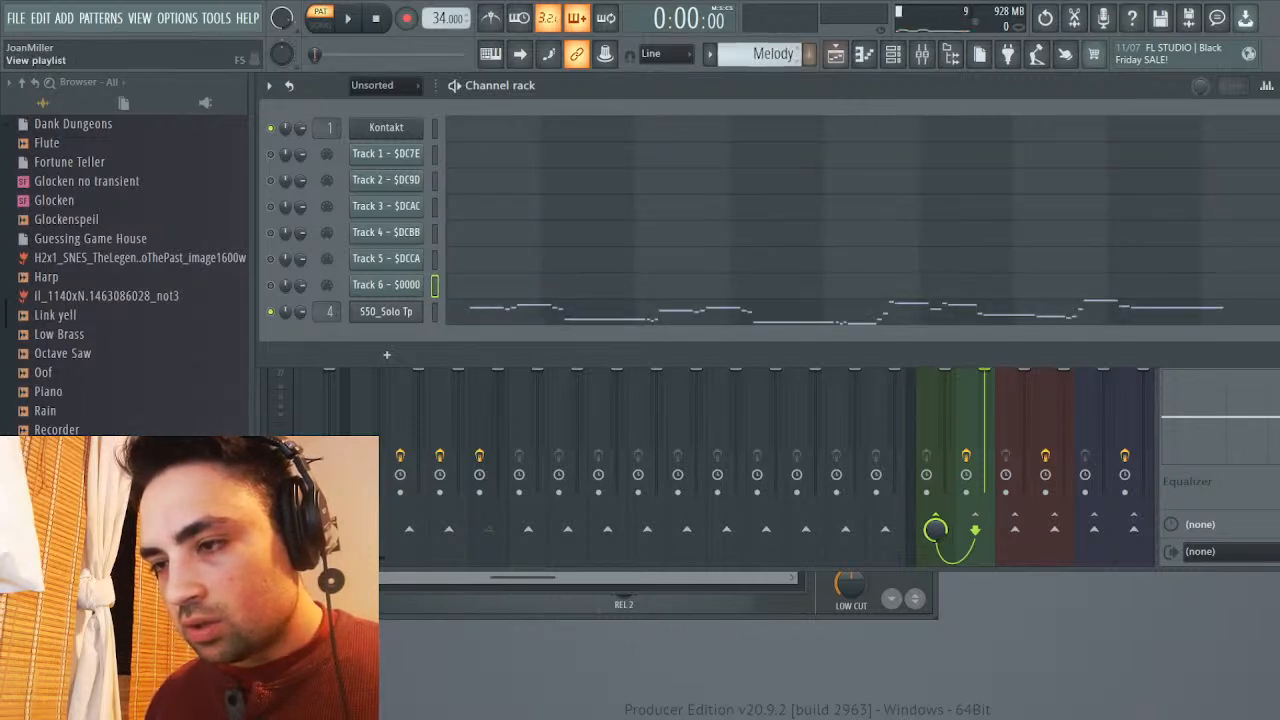
scroll(757, 53, "up", 1)
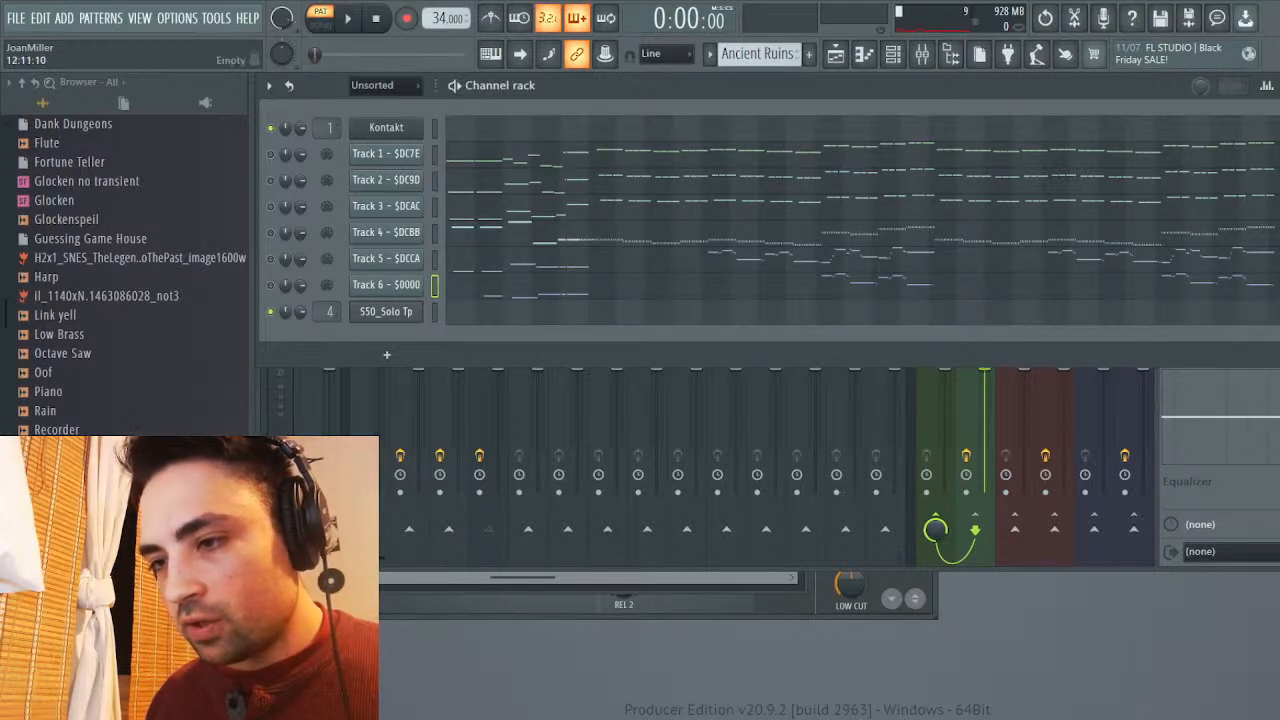
scroll(757, 53, "down", 1)
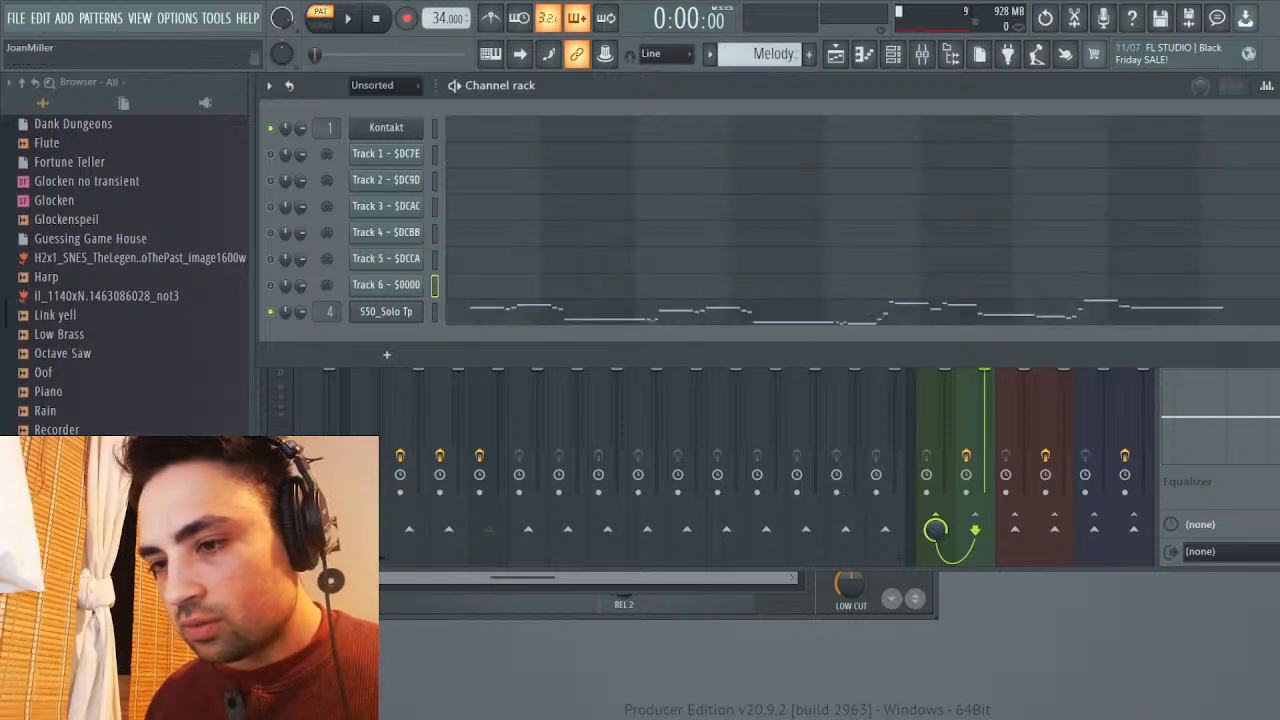
left_click(631, 307)
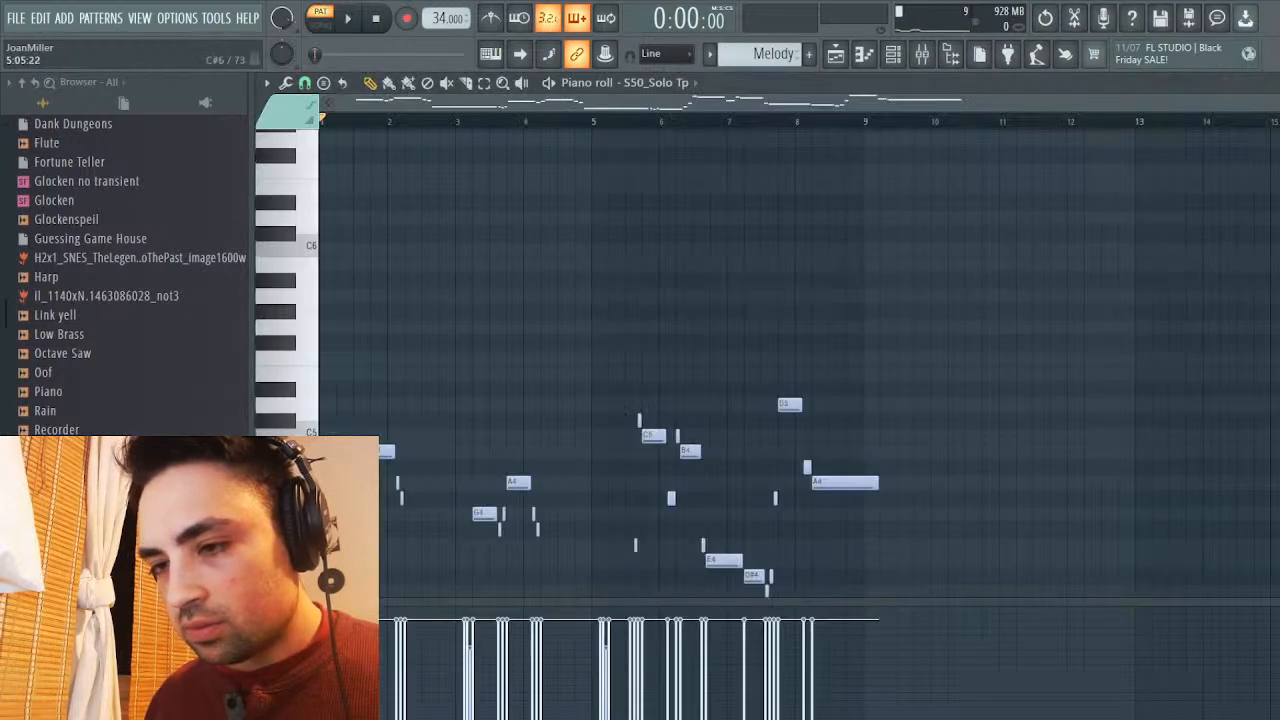
scroll(800, 360, "right", 2)
scroll(800, 360, "right", 1)
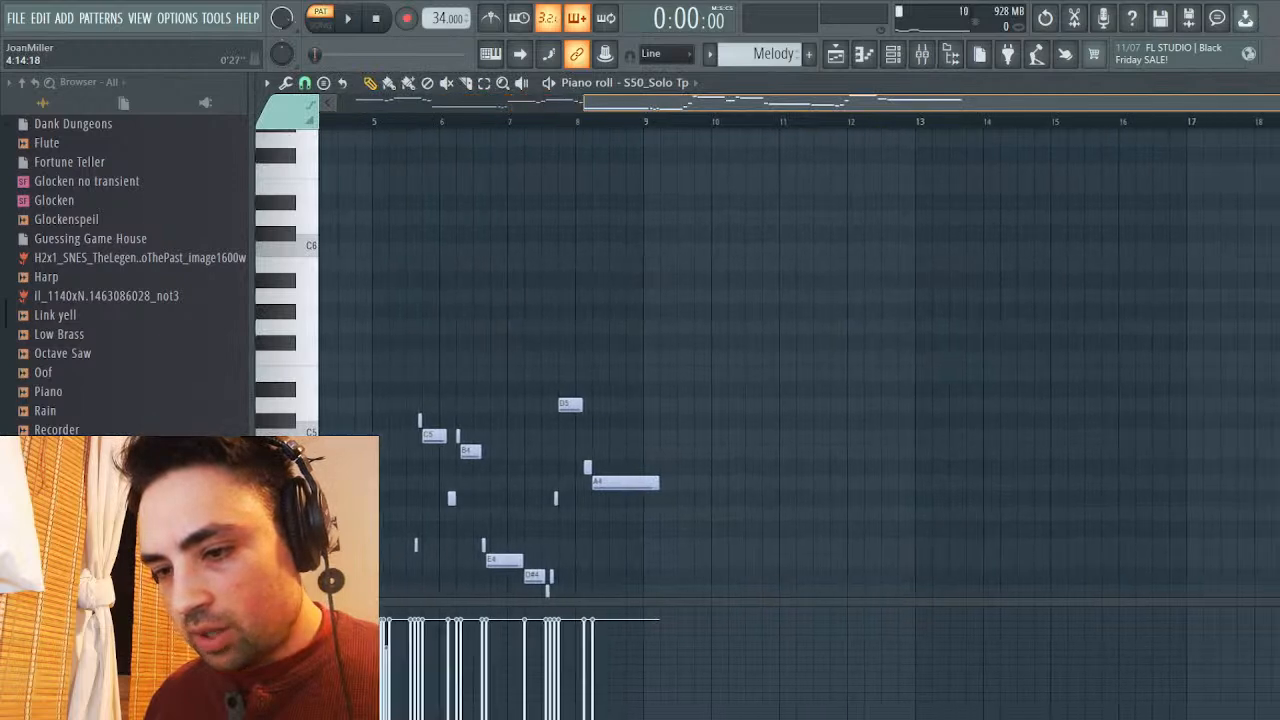
scroll(800, 360, "down", 5)
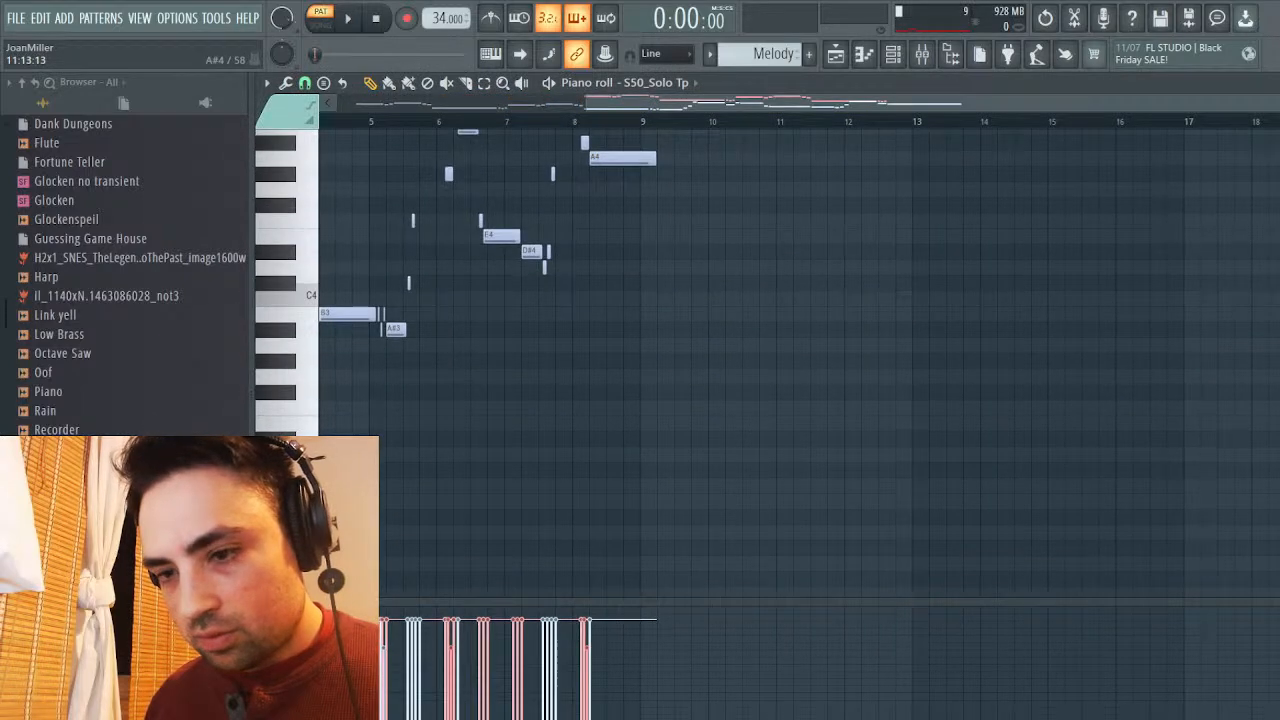
Shift the pasted high notes one bar later in the Melody pattern and delete them again
scroll(800, 360, "left", 3)
scroll(800, 360, "up", 1)
scroll(821, 260, "up", 7)
scroll(821, 260, "down", 5)
scroll(821, 260, "up", 3)
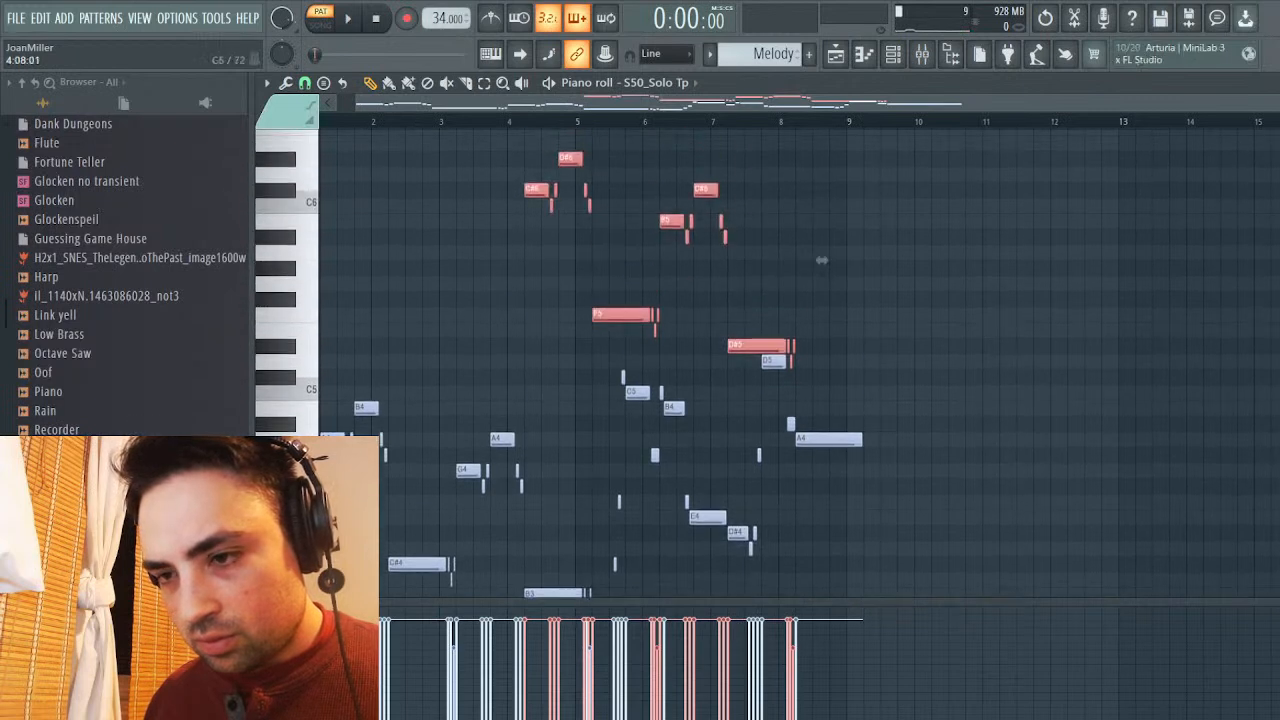
left_click_drag(821, 260, 889, 260)
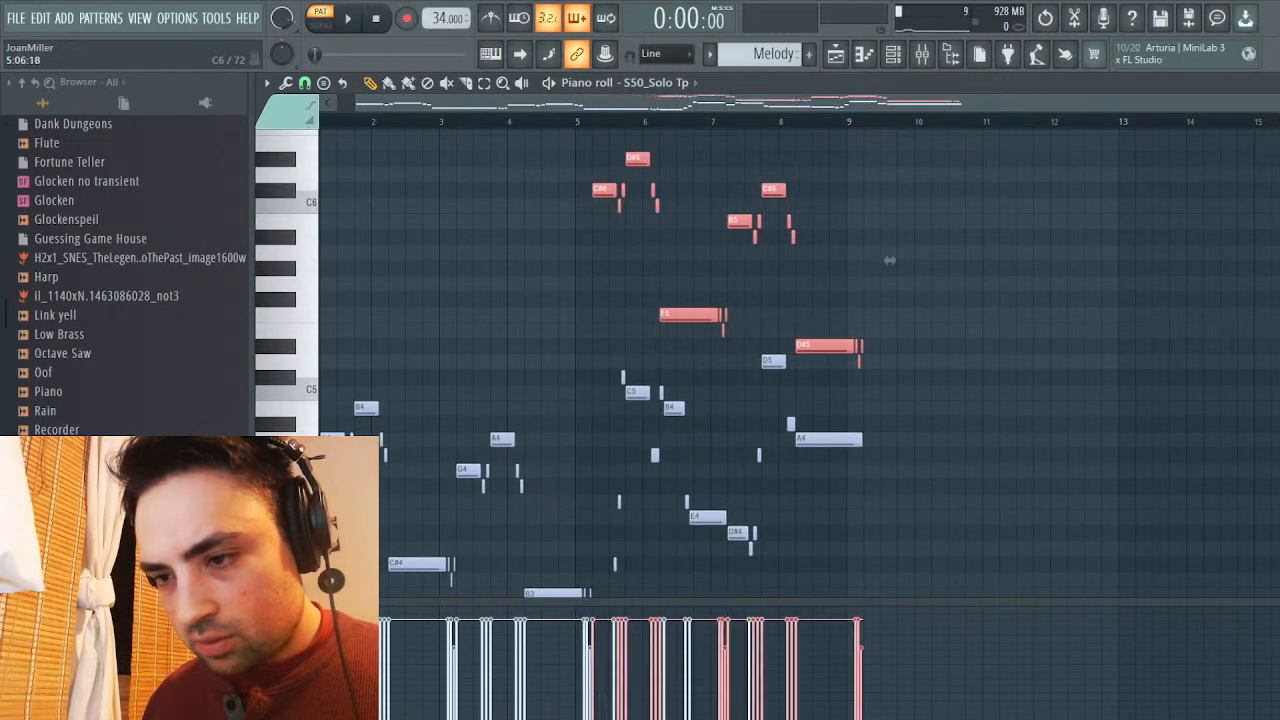
key("Delete")
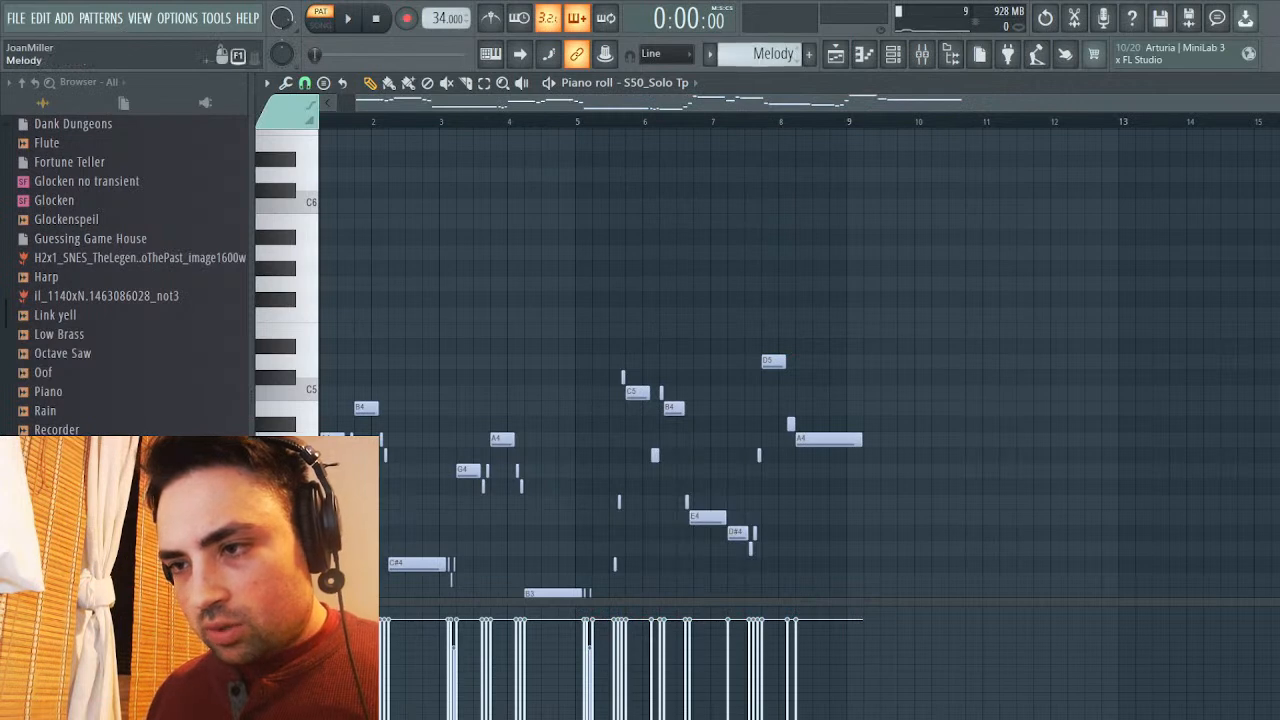
Compare the Track 6 and Track 5 notes around bars 9 to 18 of the Ancient Ruins pattern
left_click(762, 54)
left_click(764, 80)
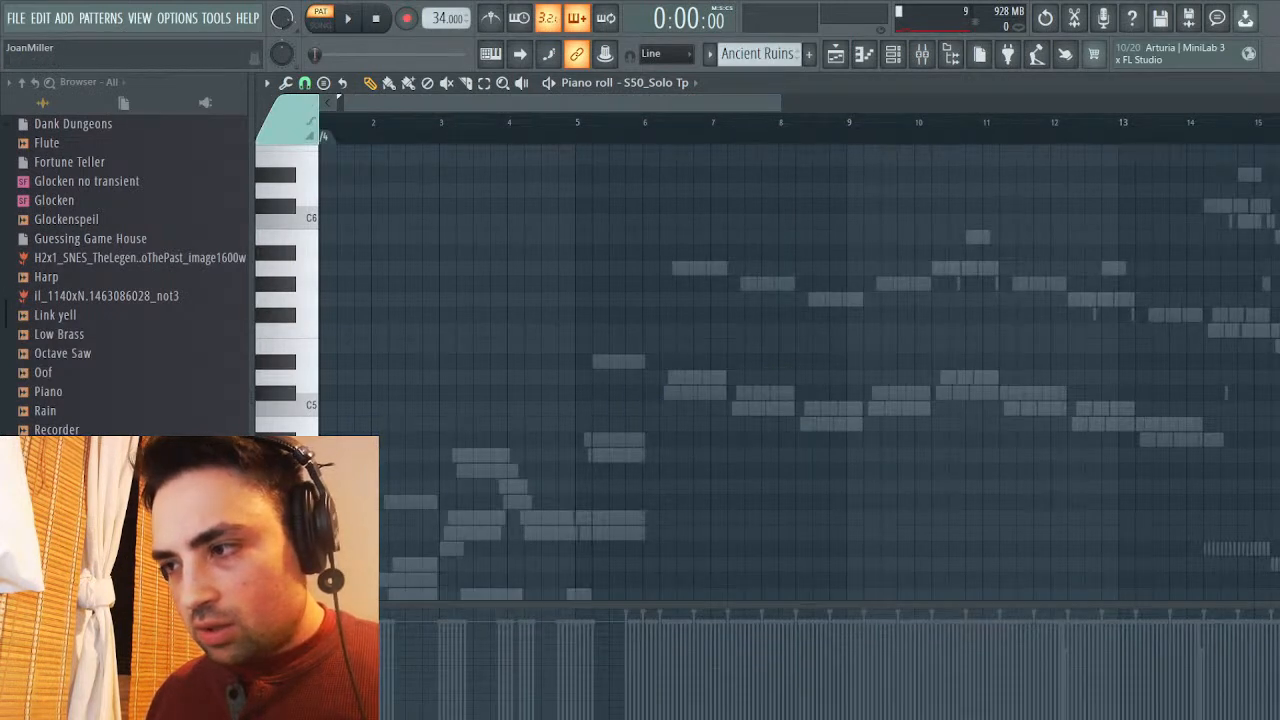
left_click(1271, 83)
left_click(836, 280)
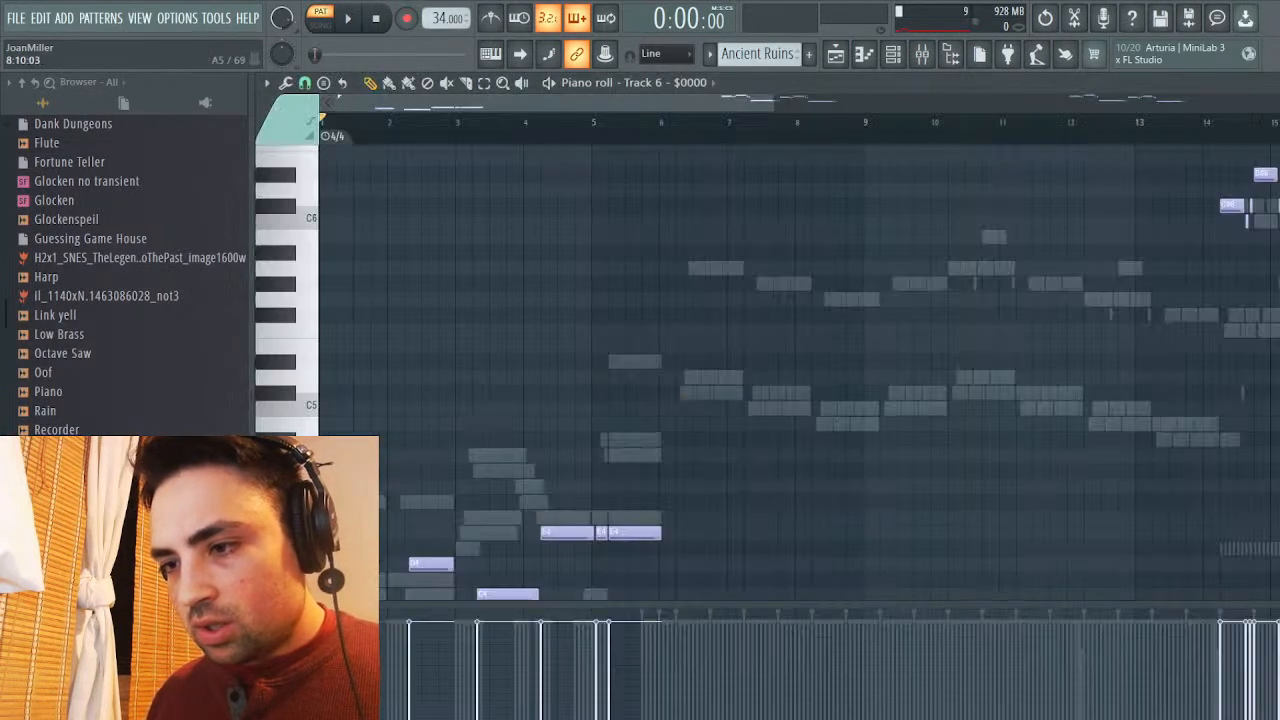
scroll(782, 172, "right", 8)
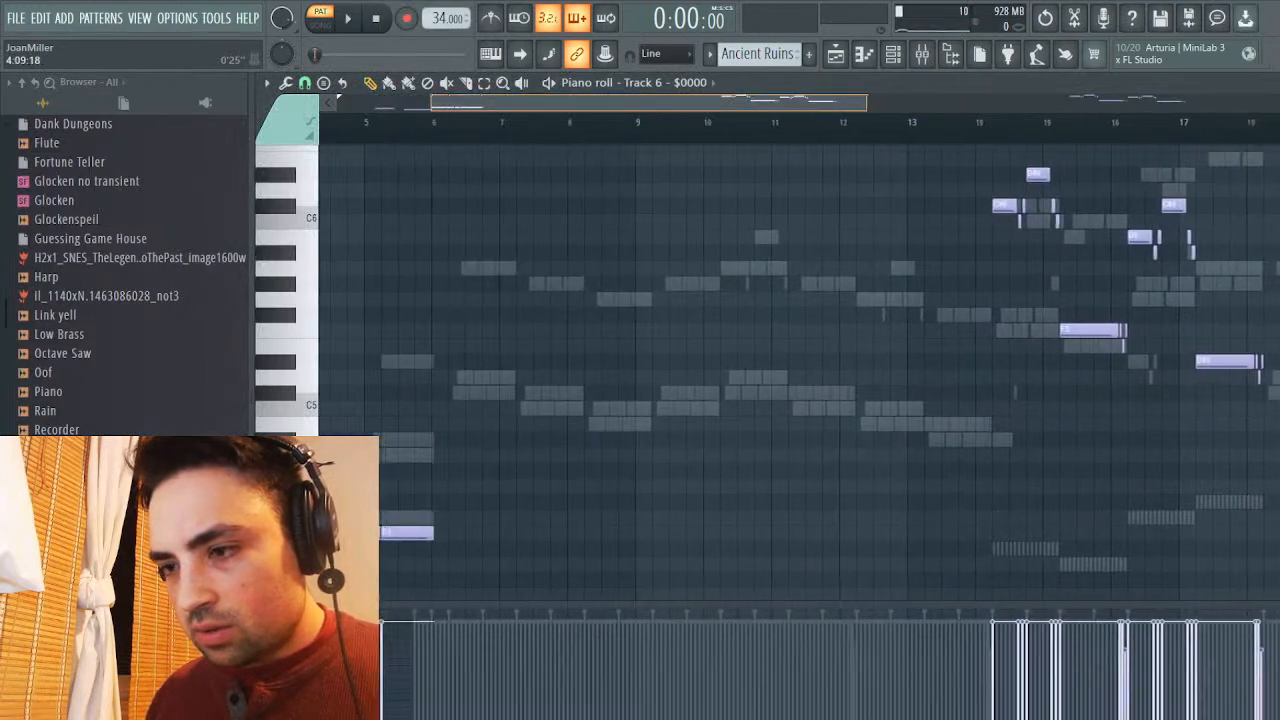
scroll(783, 172, "up", 6)
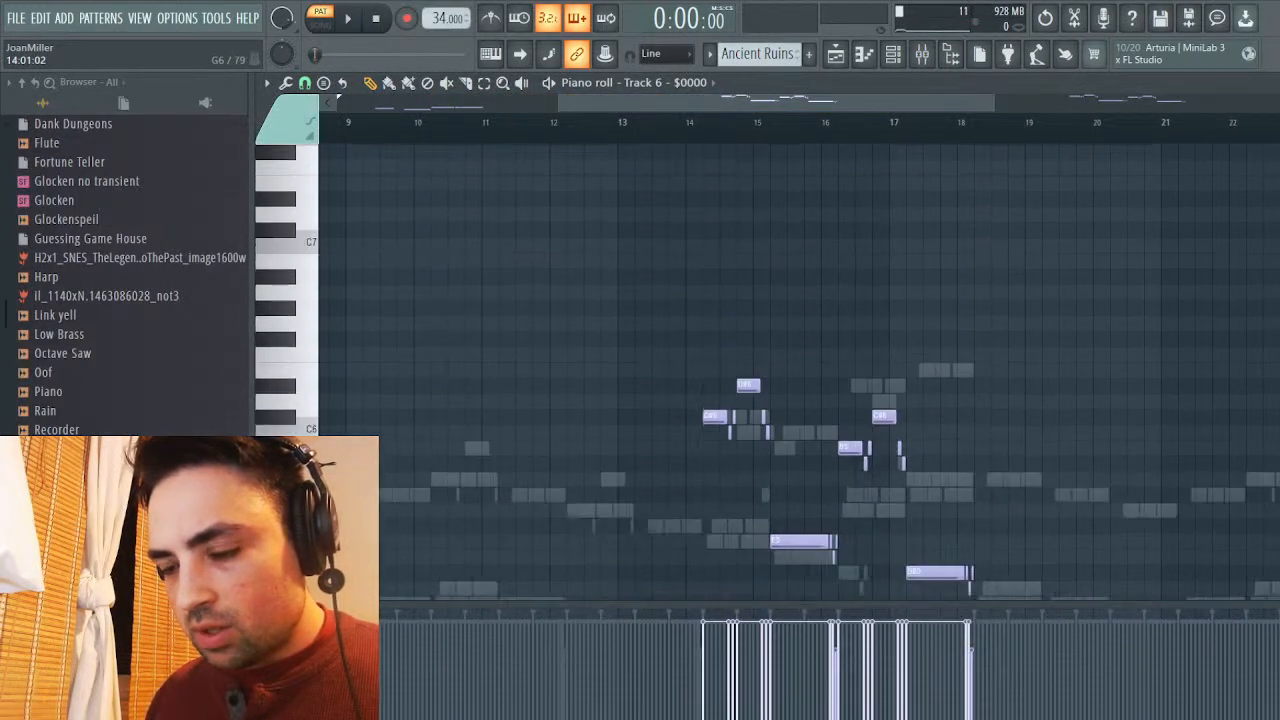
scroll(690, 354, "down", 6)
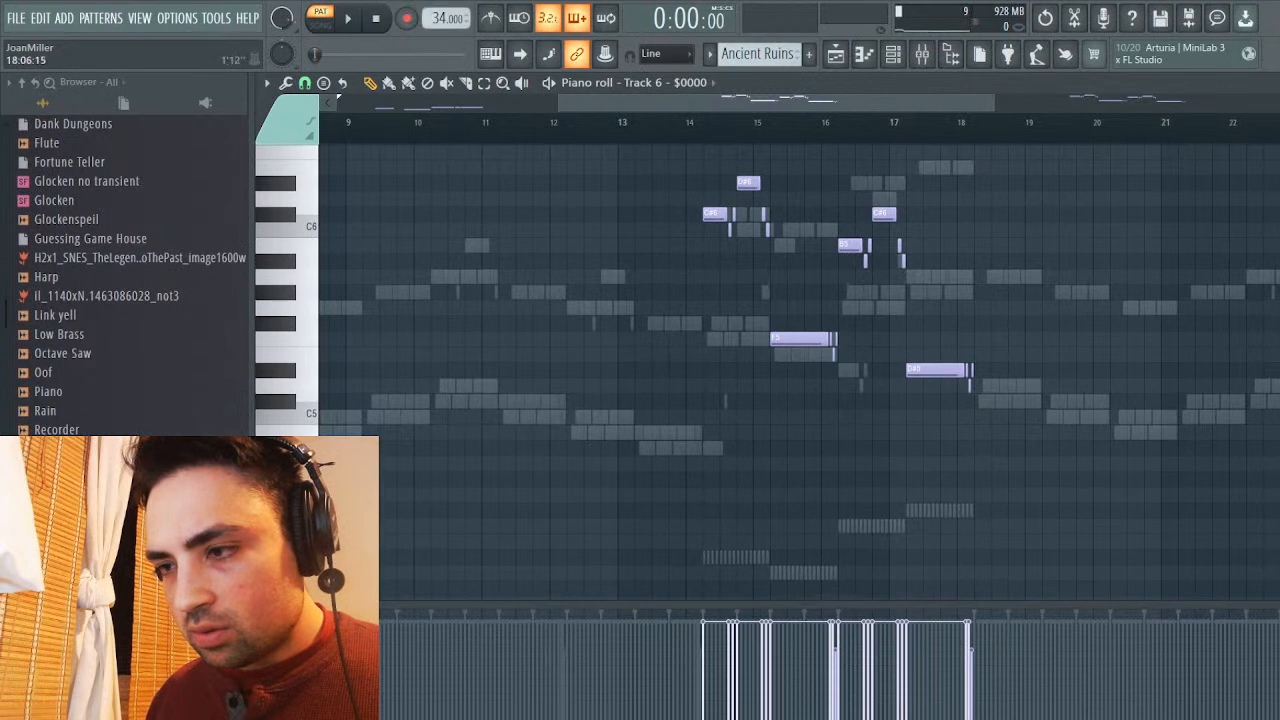
left_click_drag(995, 101, 768, 101)
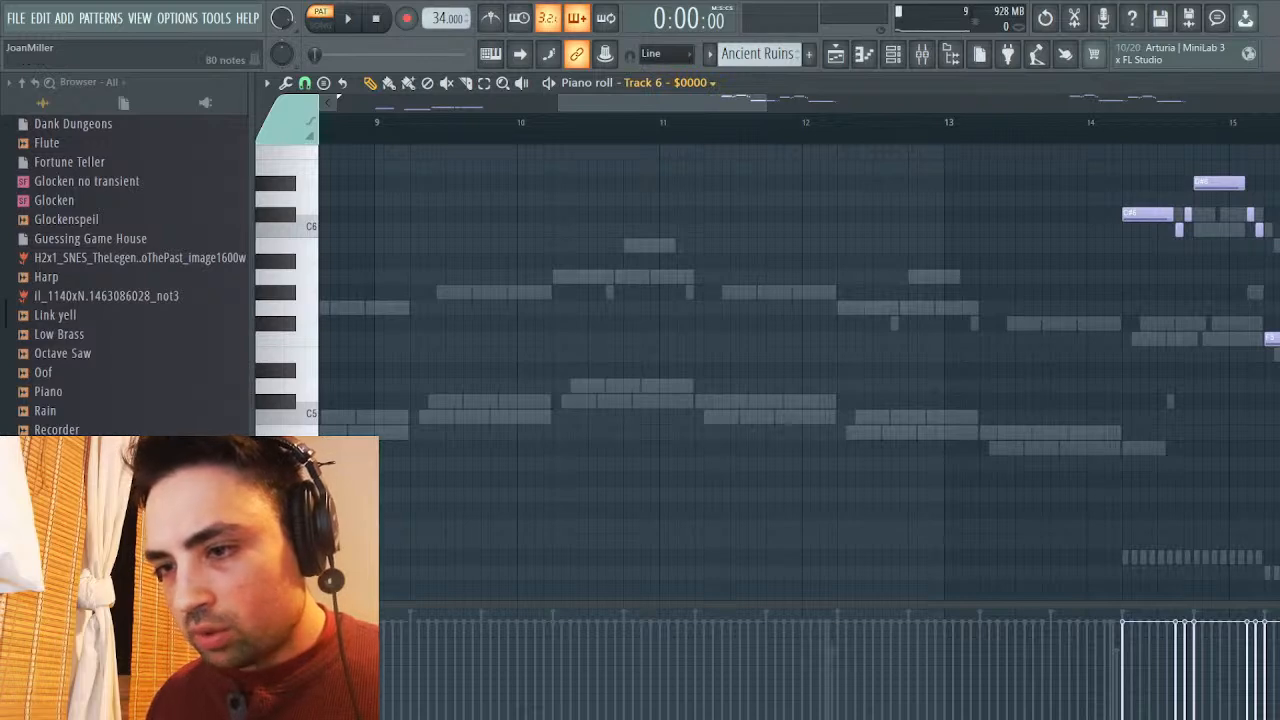
left_click(680, 185)
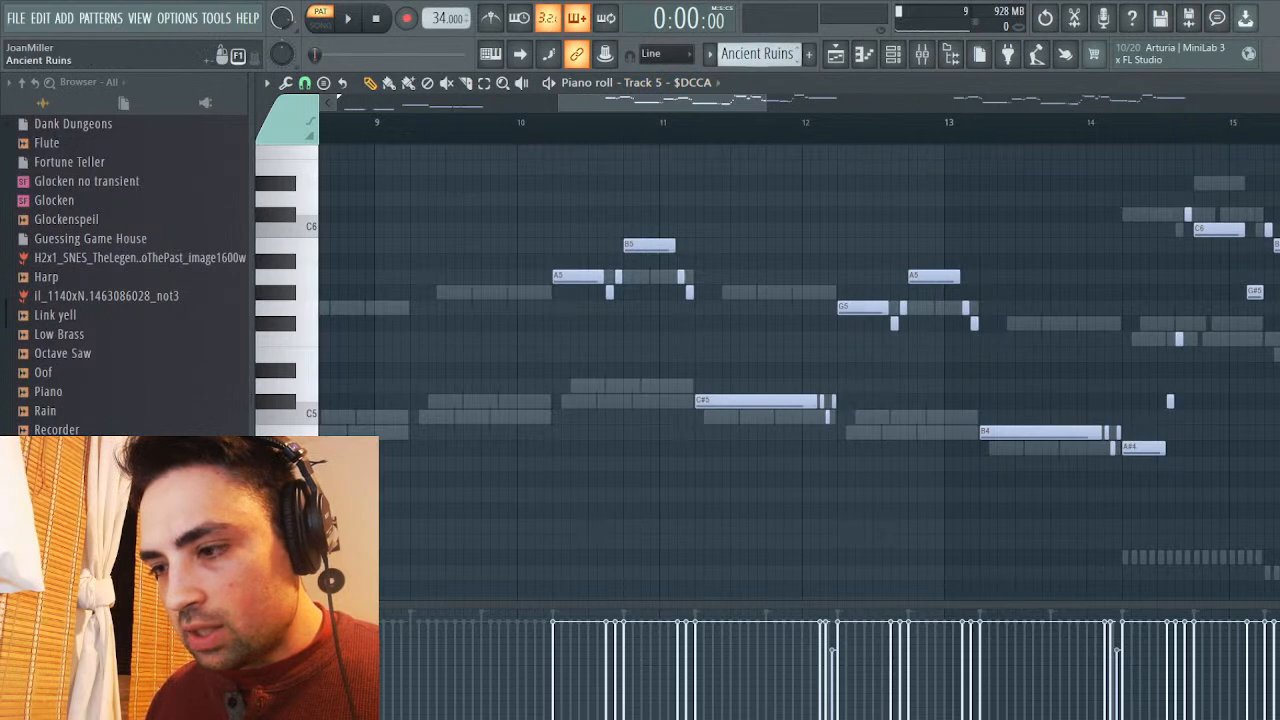
Paste the Track 6 notes into the S50_Solo Tp part of the Melody pattern and shift them one bar later, starting in bar 5
left_click(885, 190)
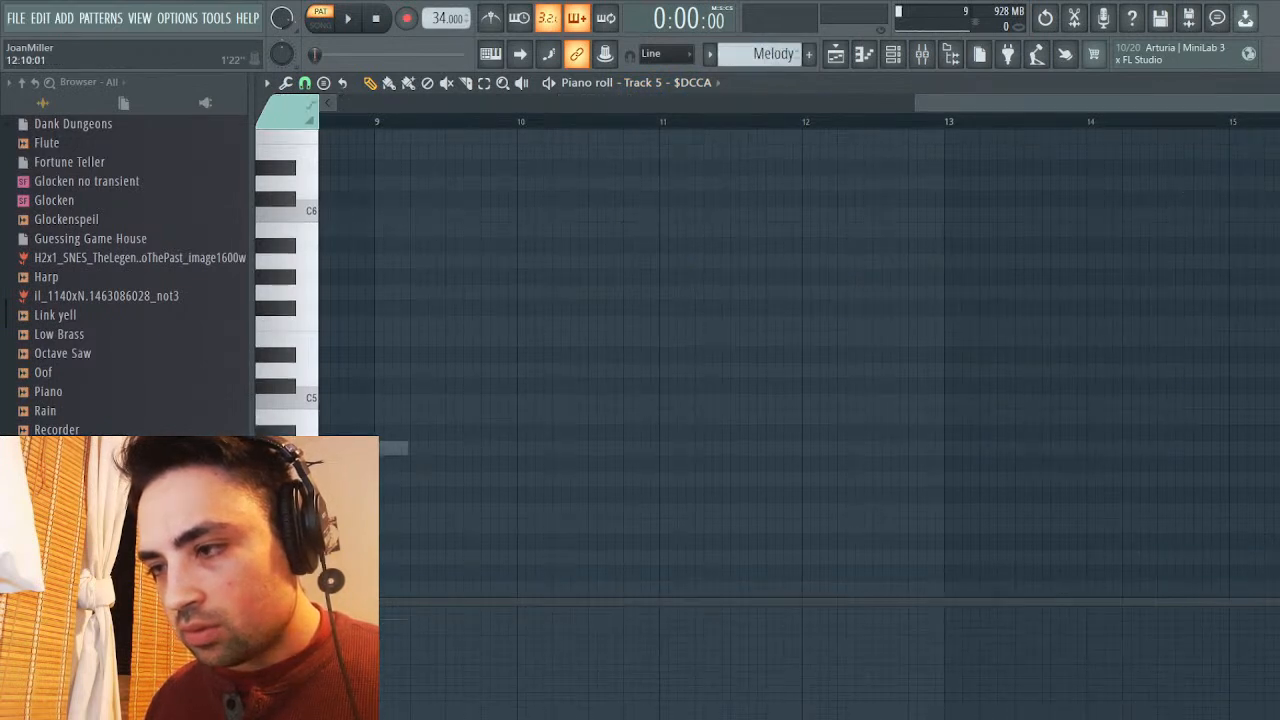
left_click(1277, 84)
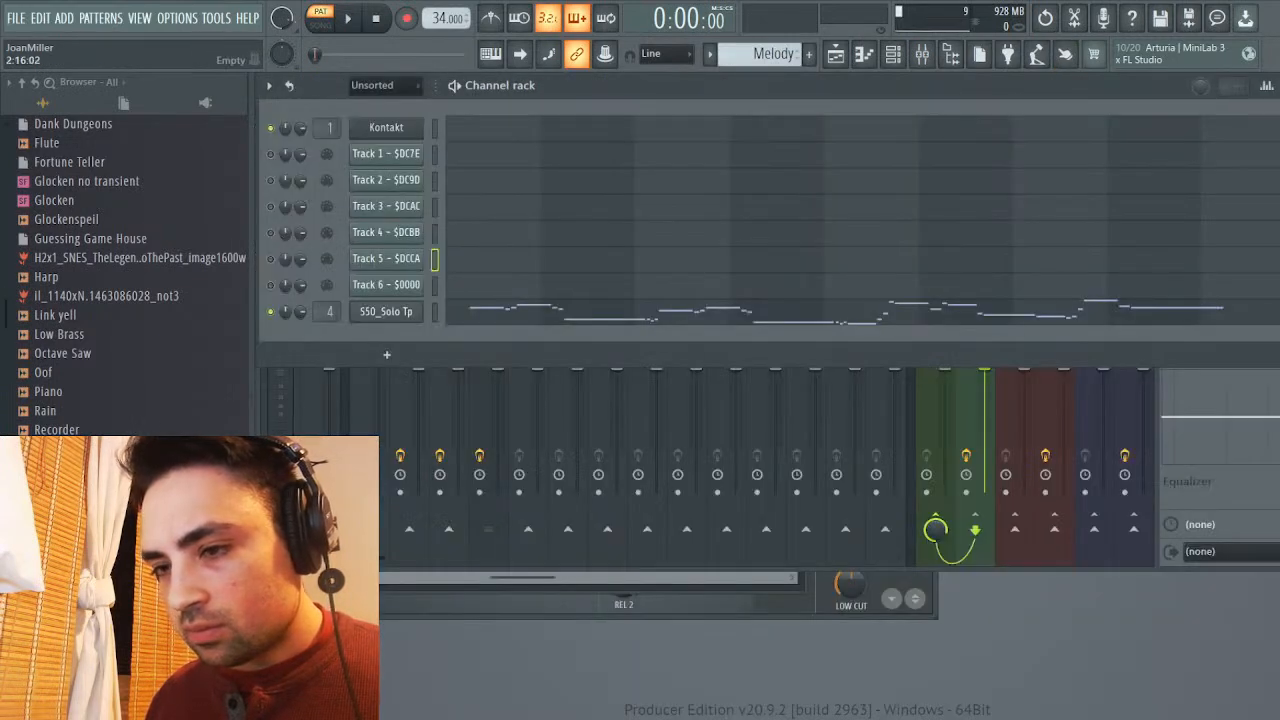
left_click(665, 312)
scroll(800, 350, "right", 6)
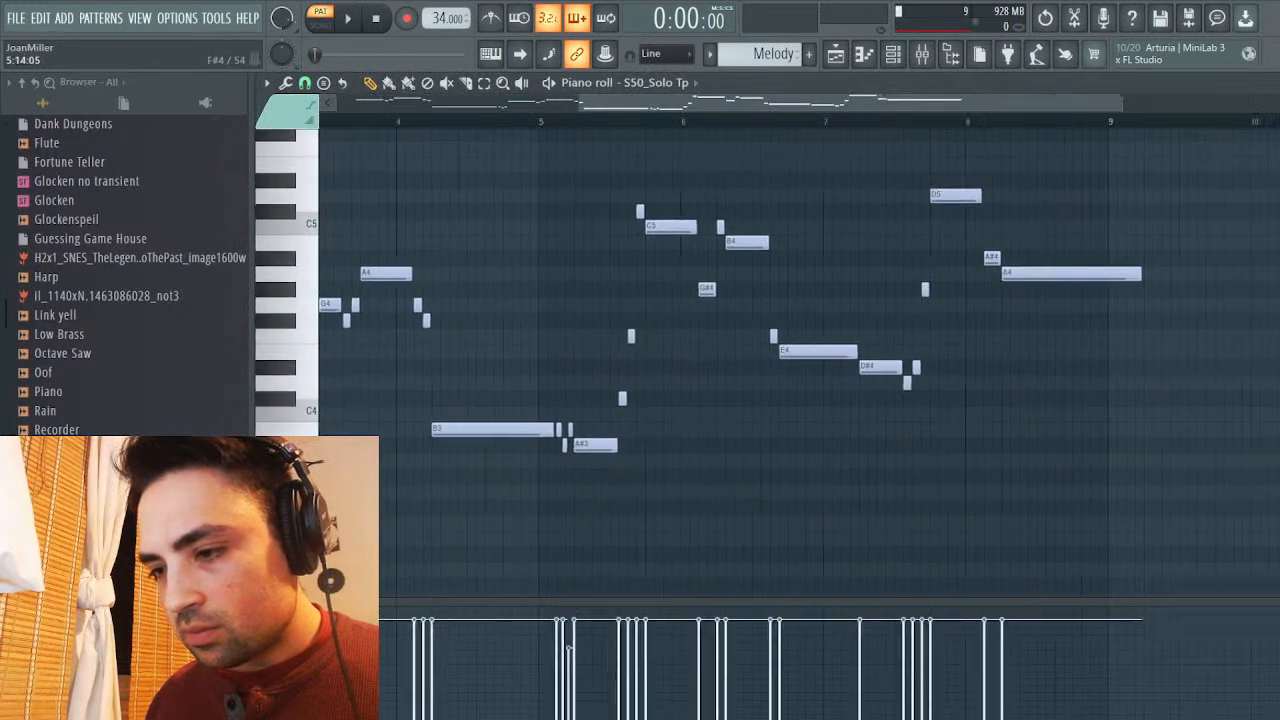
key("ctrl+v")
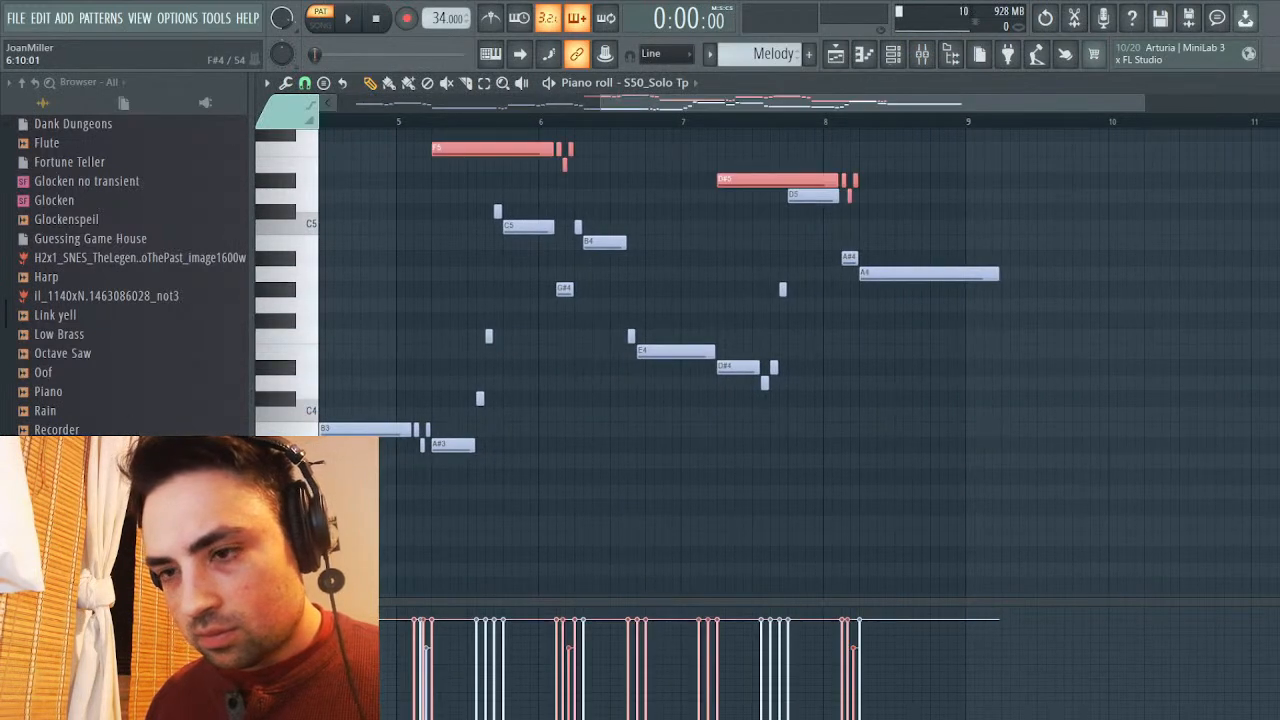
scroll(885, 221, "up", 3)
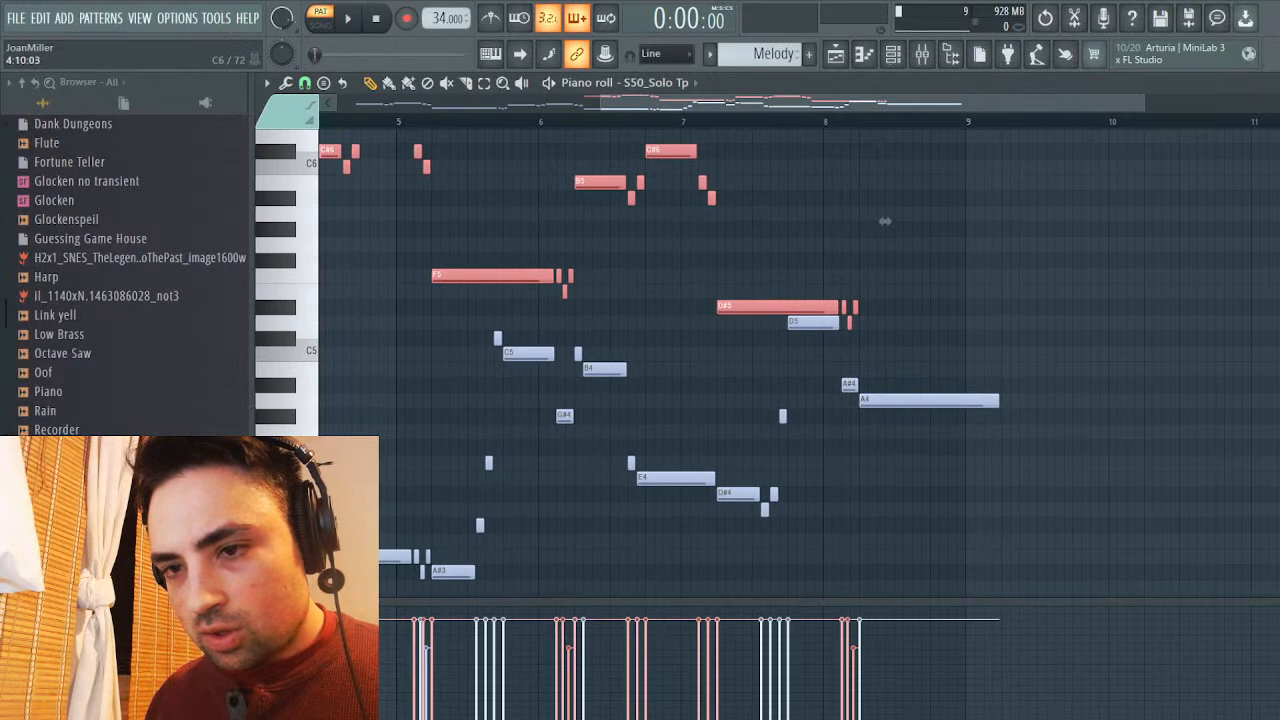
left_click_drag(885, 221, 1027, 293)
Play the Melody pattern with the pasted notes and set the project tempo to 71
key("space")
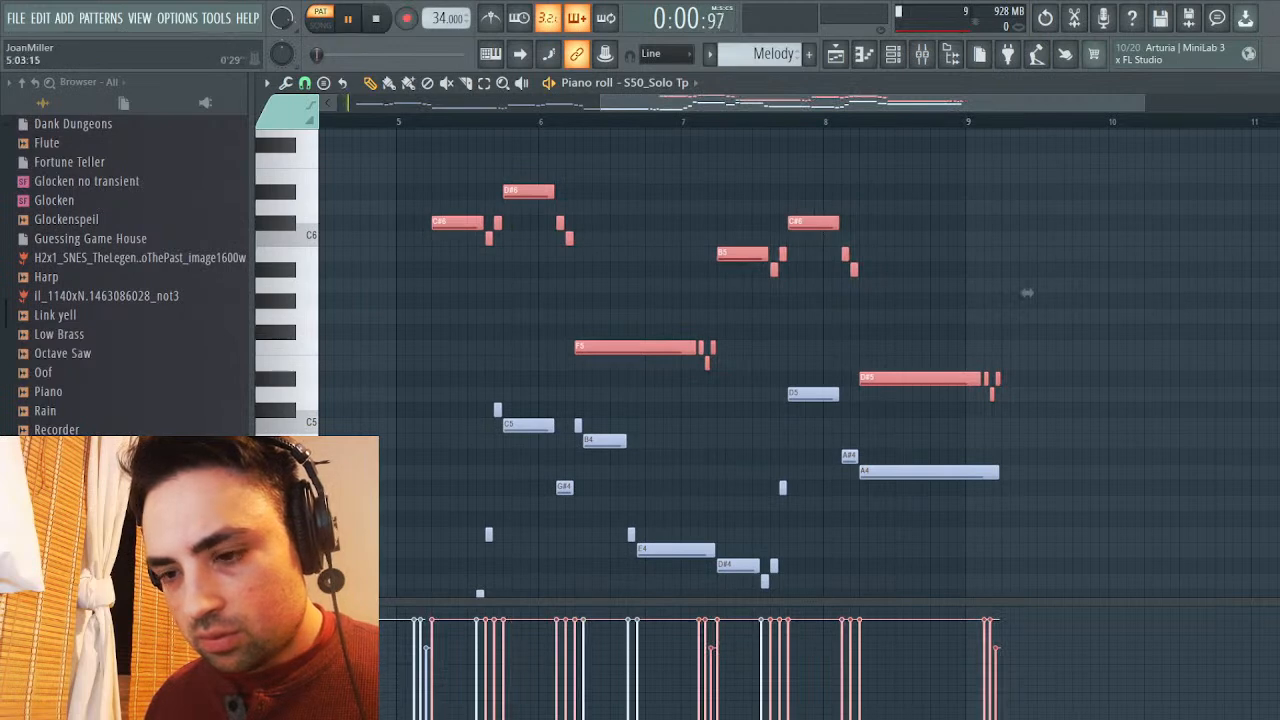
key("space")
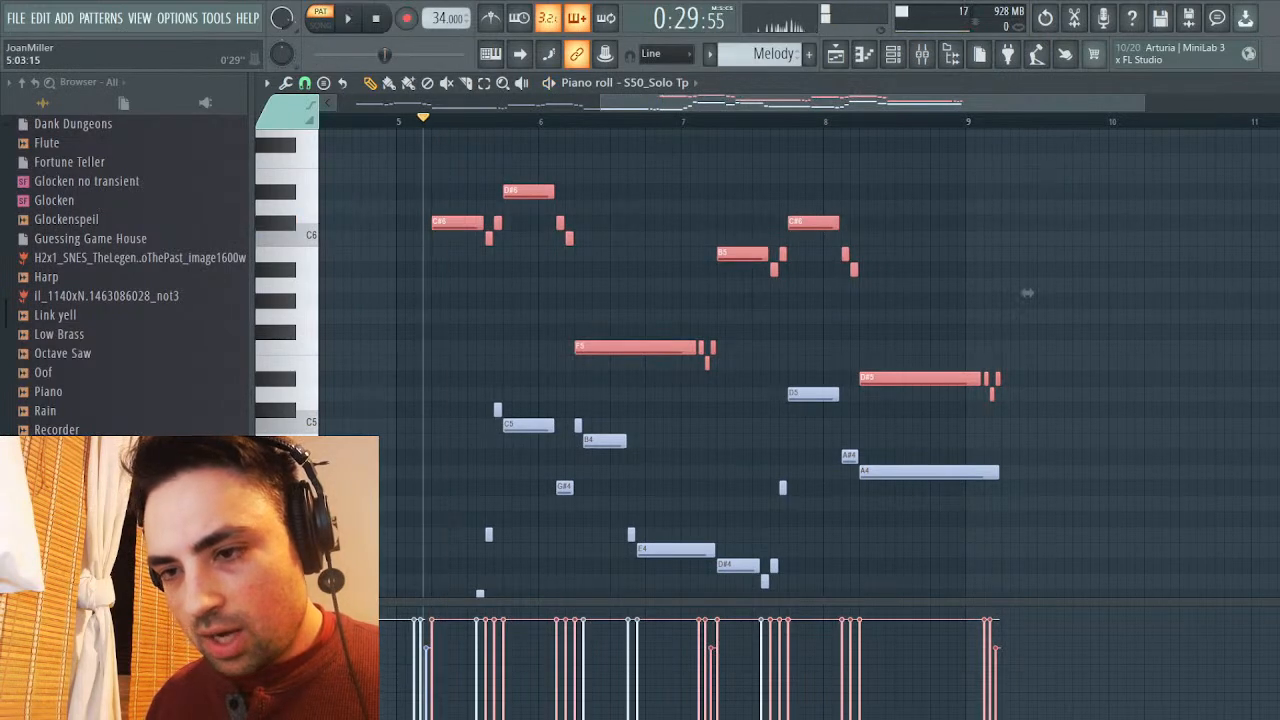
left_click_drag(1027, 293, 1027, 186)
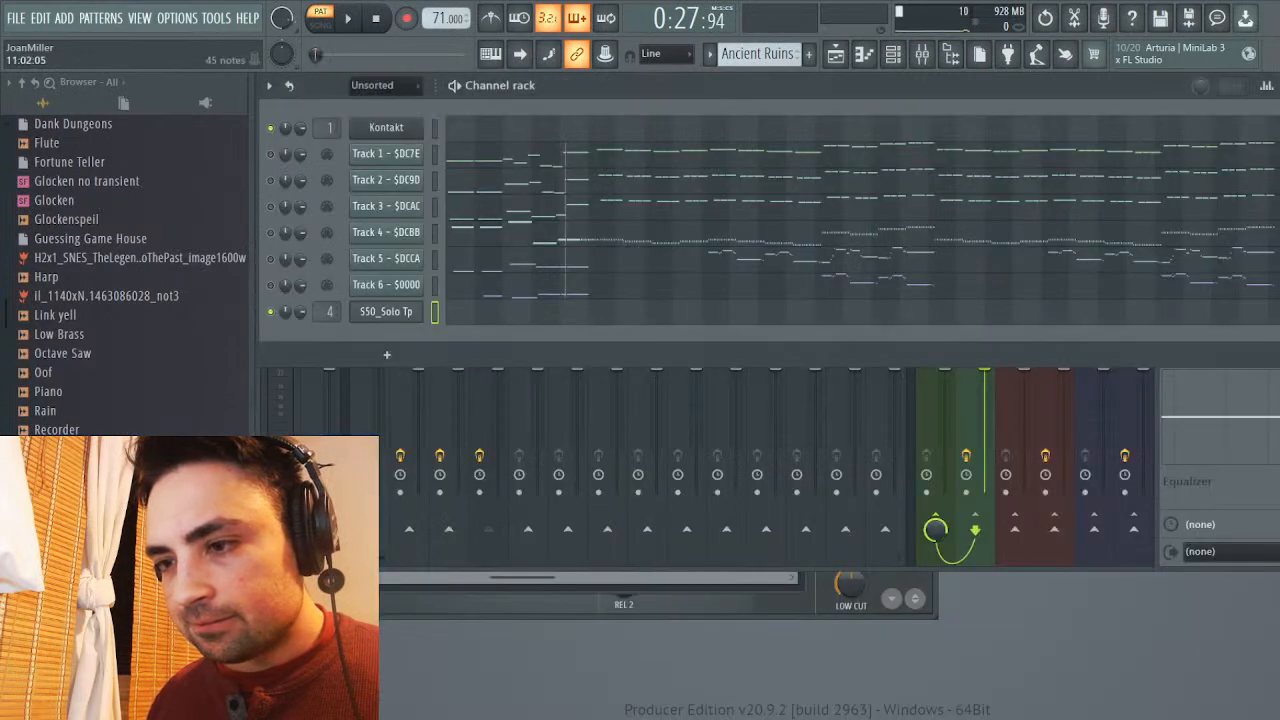
Examine the Track 6 melody and the surrounding ghost notes in bars 10 to 18 of the Ancient Ruins pattern
key("F7")
scroll(800, 370, "down", 10)
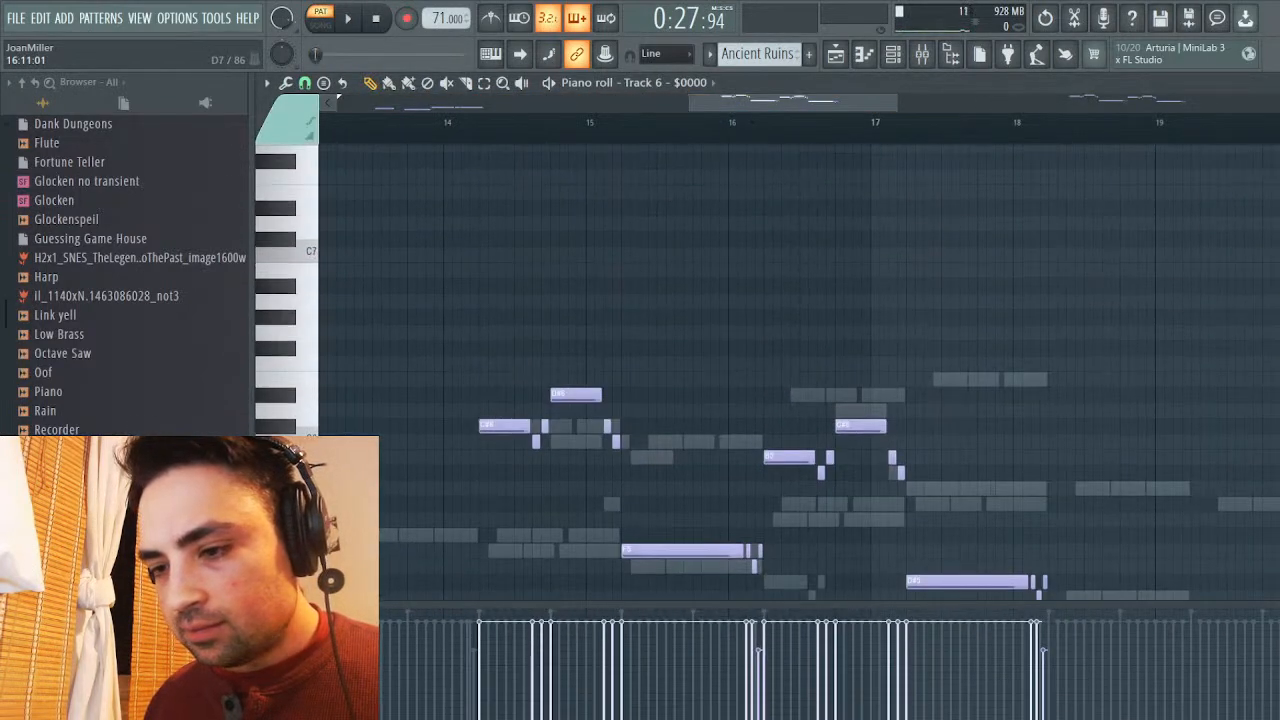
scroll(800, 400, "down", 3)
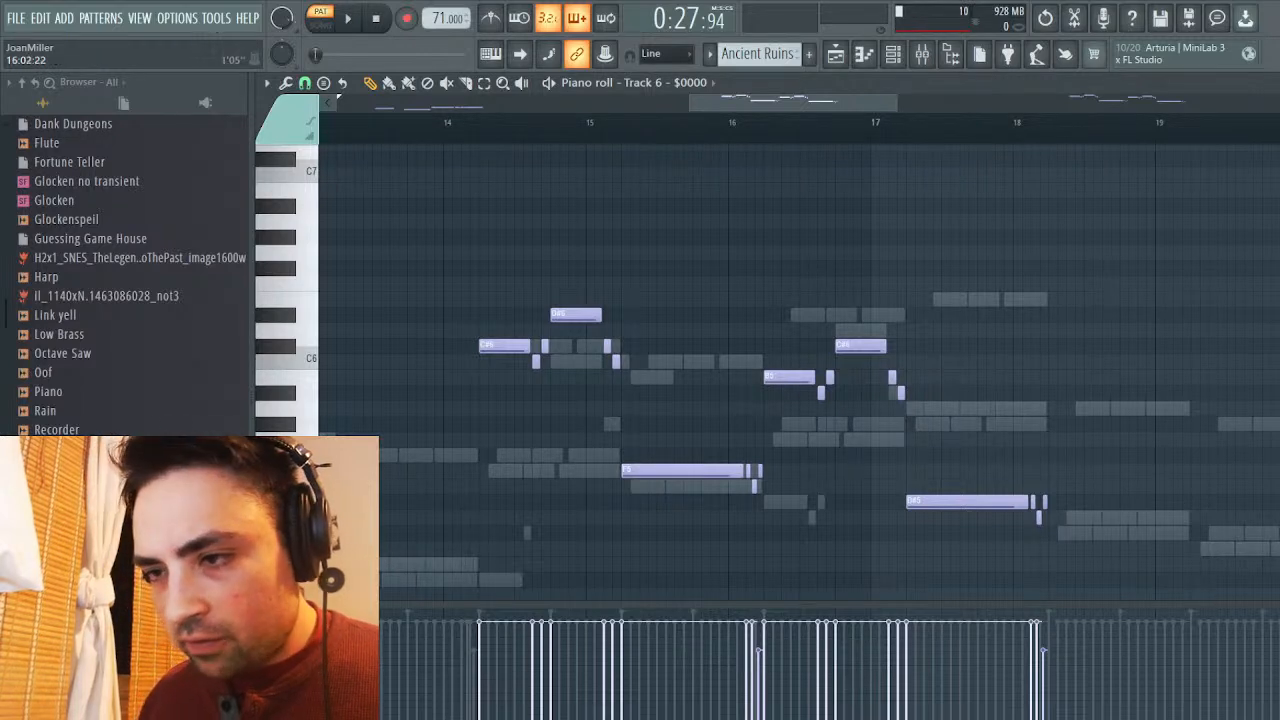
scroll(800, 370, "left", 5)
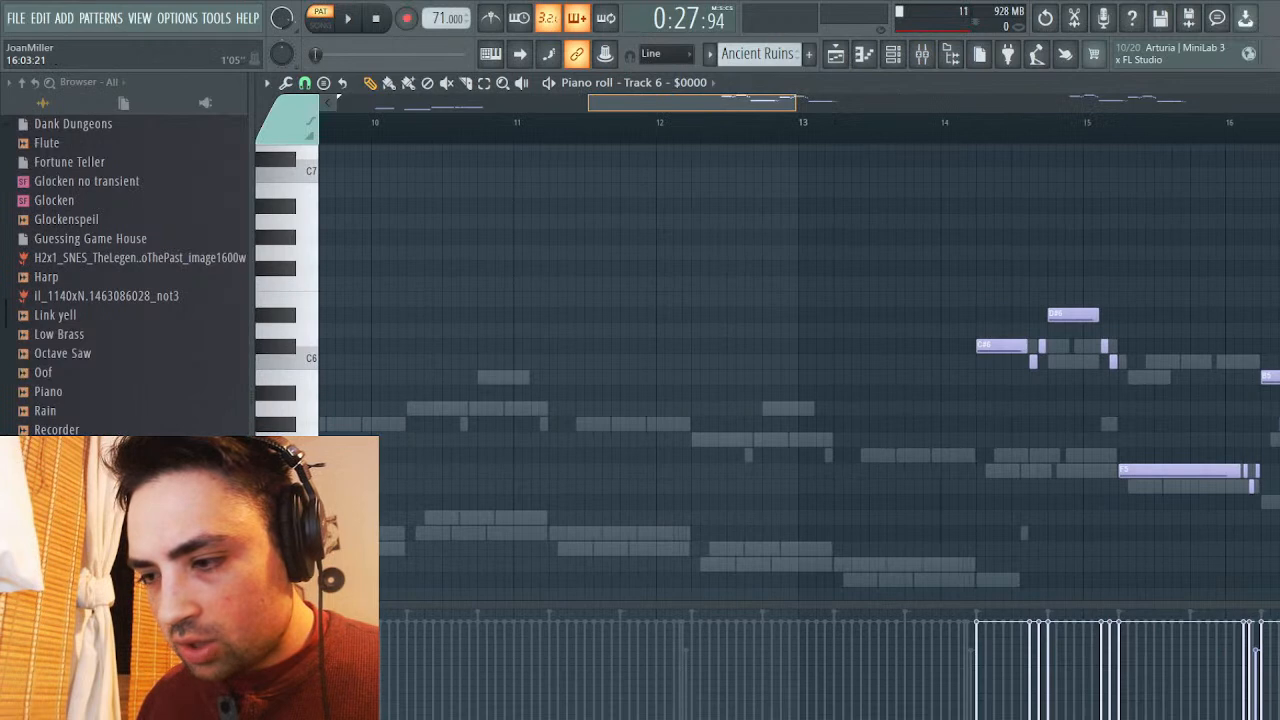
scroll(800, 370, "right", 4)
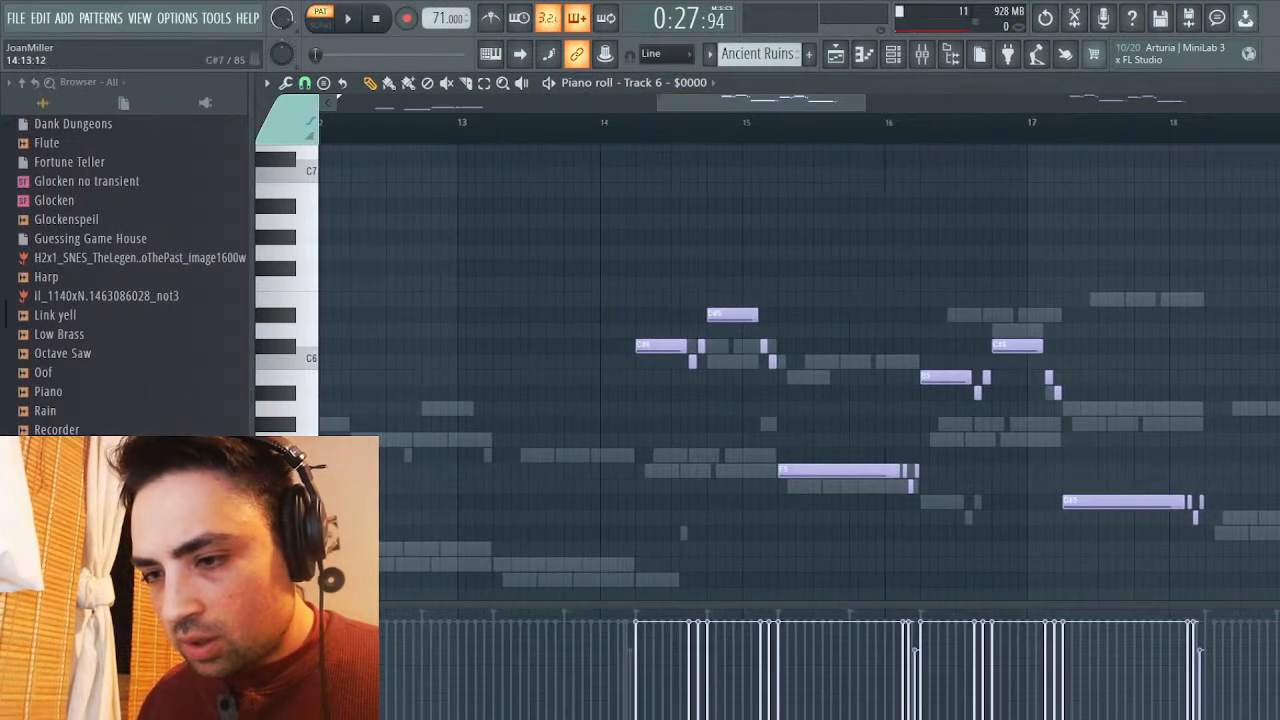
scroll(800, 370, "down", 5)
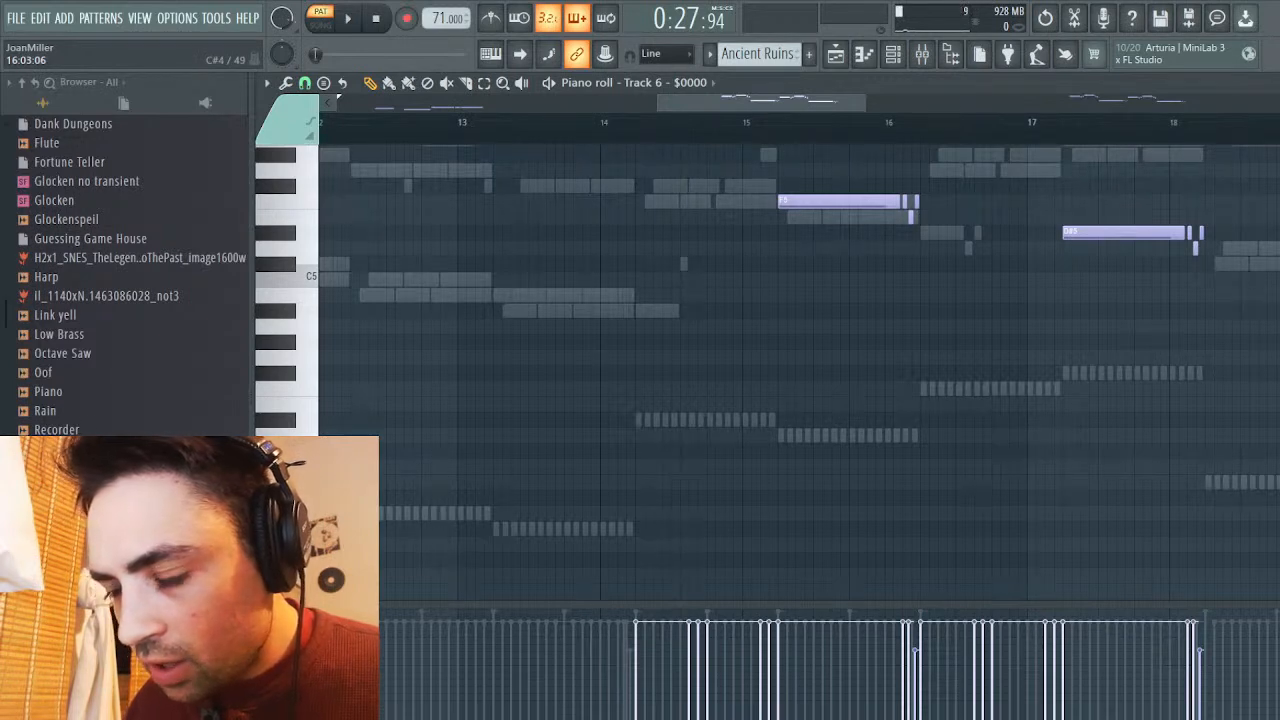
left_click_drag(751, 103, 726, 103)
Return to the S50_Solo Tp notes of the Melody pattern and transpose the pasted high phrase from bar 5 down one octave
scroll(786, 278, "up", 4)
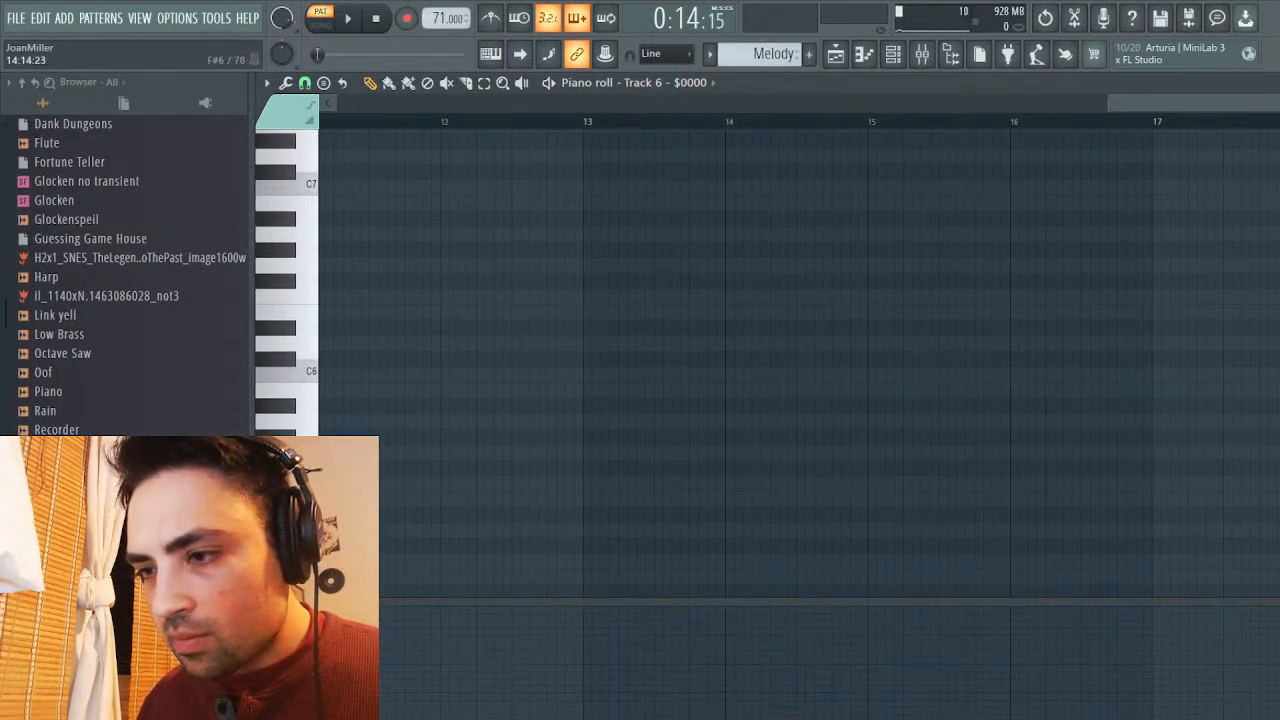
scroll(790, 350, "up", 4)
left_click_drag(1180, 103, 435, 103)
scroll(680, 332, "down", 5)
scroll(680, 332, "down", 2)
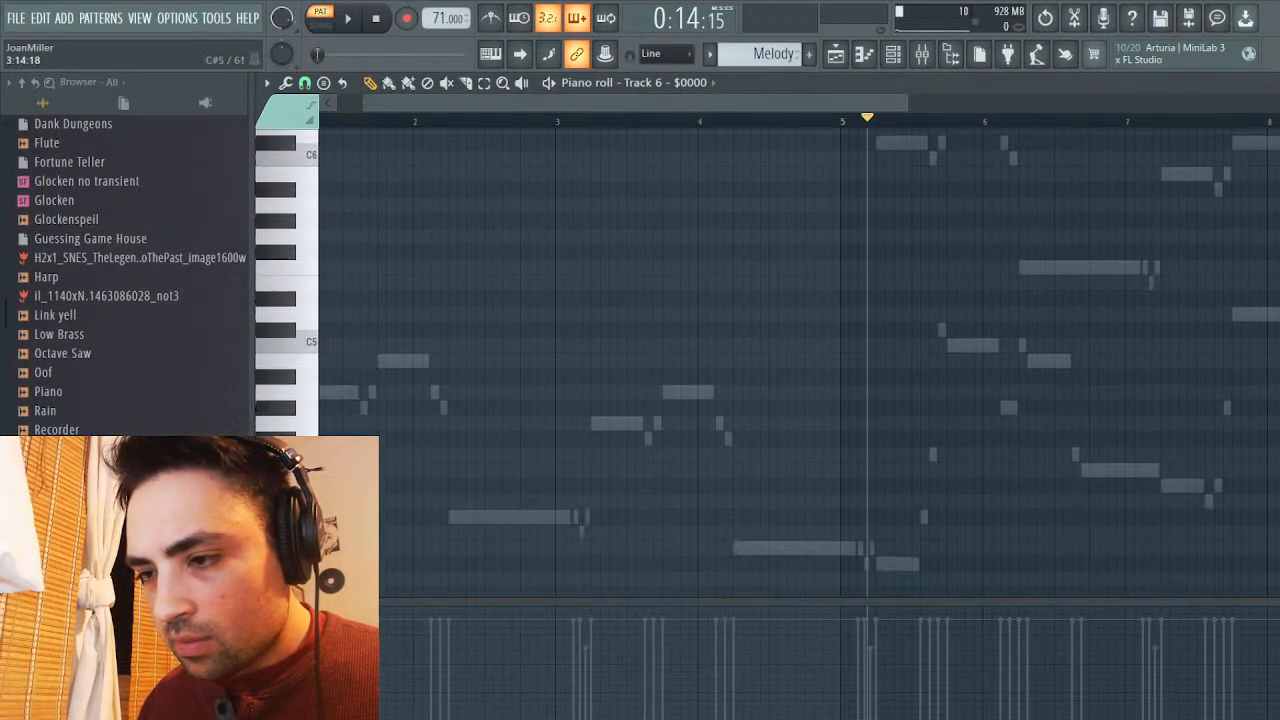
scroll(680, 332, "up", 1)
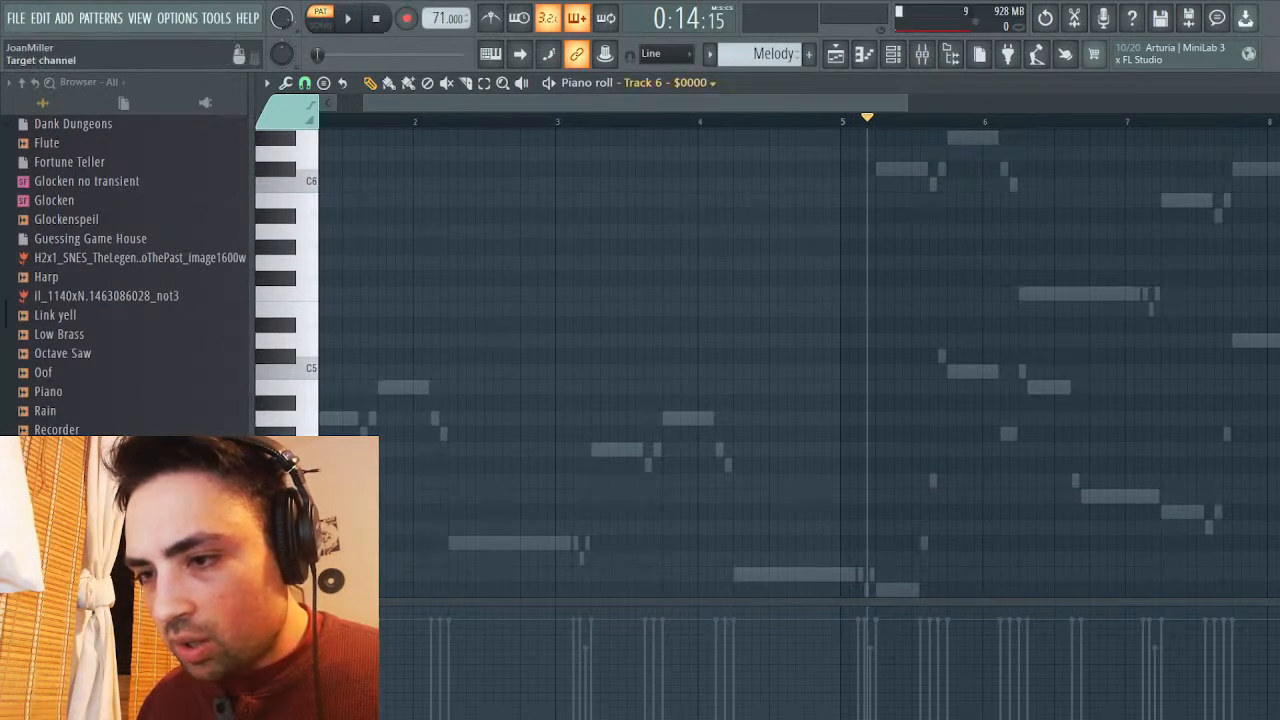
double_click(962, 137)
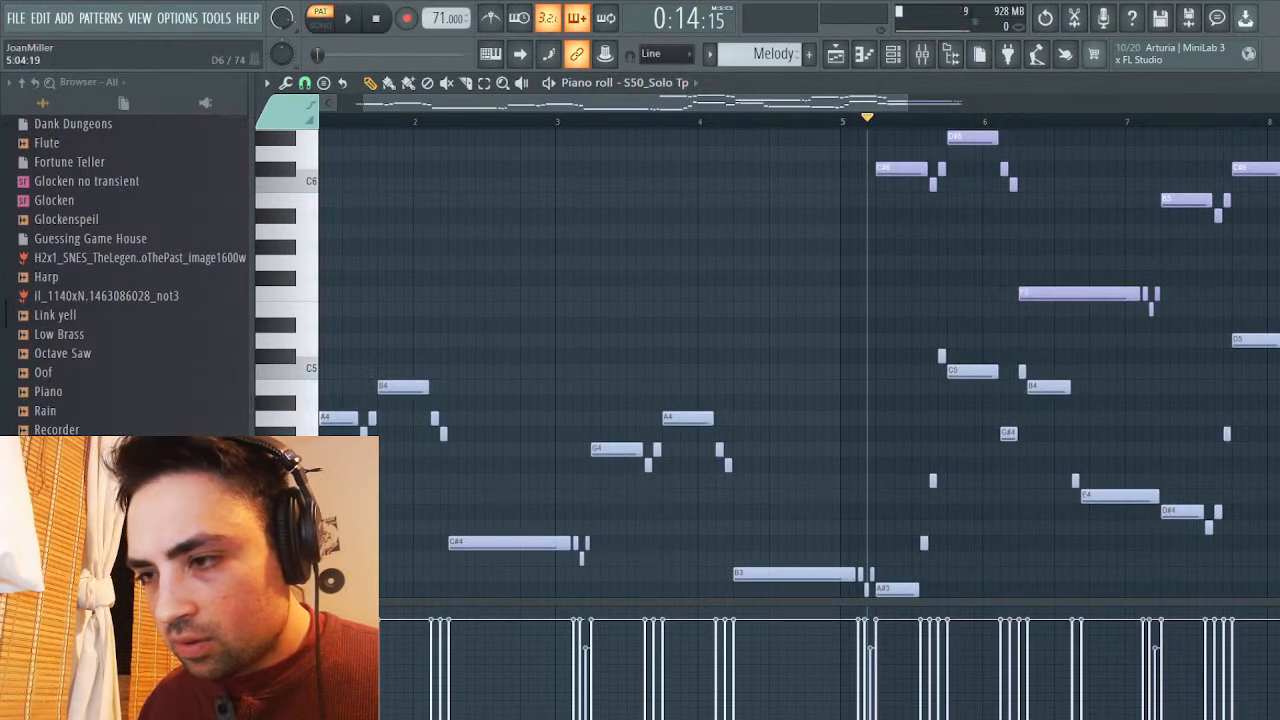
left_click(895, 167)
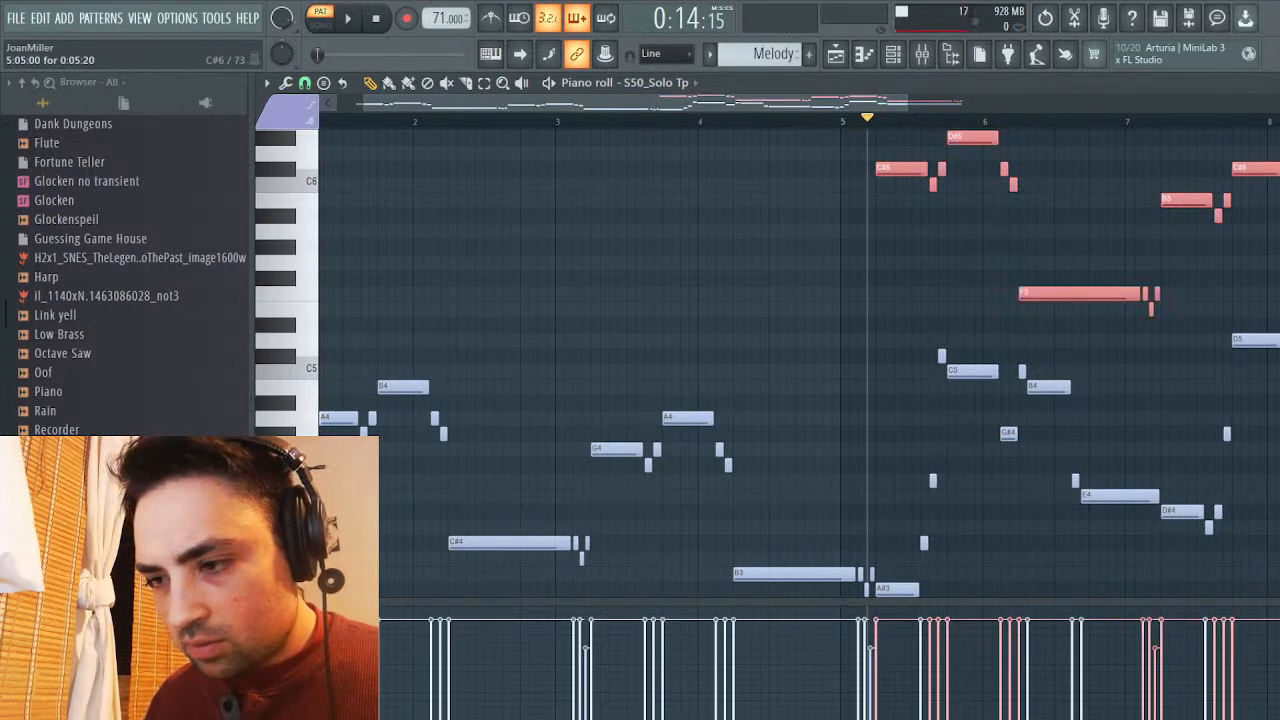
key("ctrl+Down")
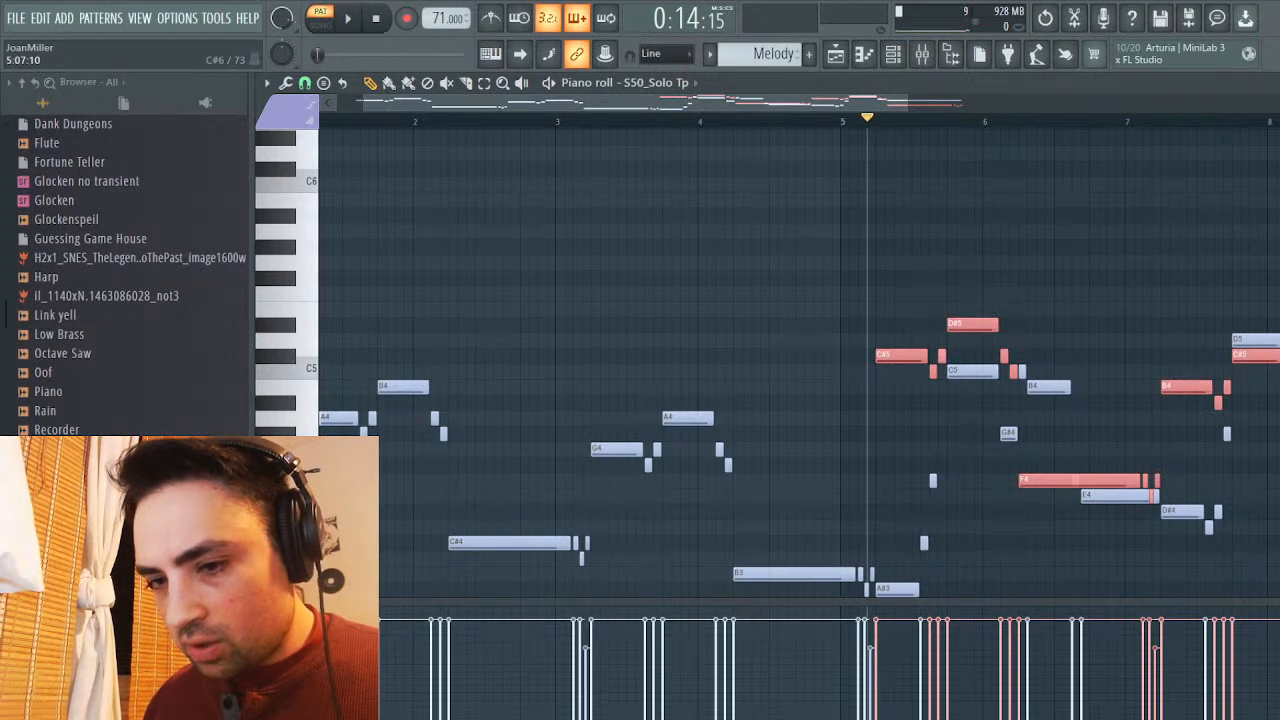
Play the Melody pattern from bar 5 and examine how the transposed high phrase overlaps the existing notes through bar 9
scroll(800, 350, "down", 4)
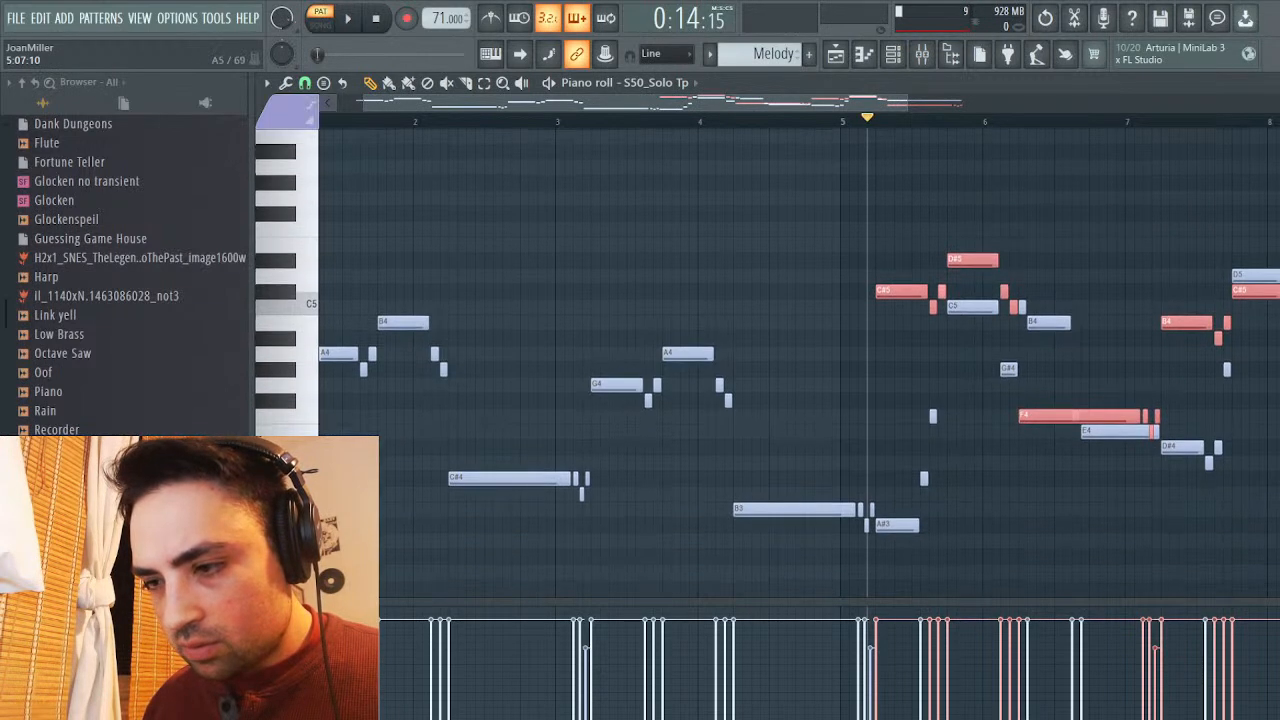
key("space")
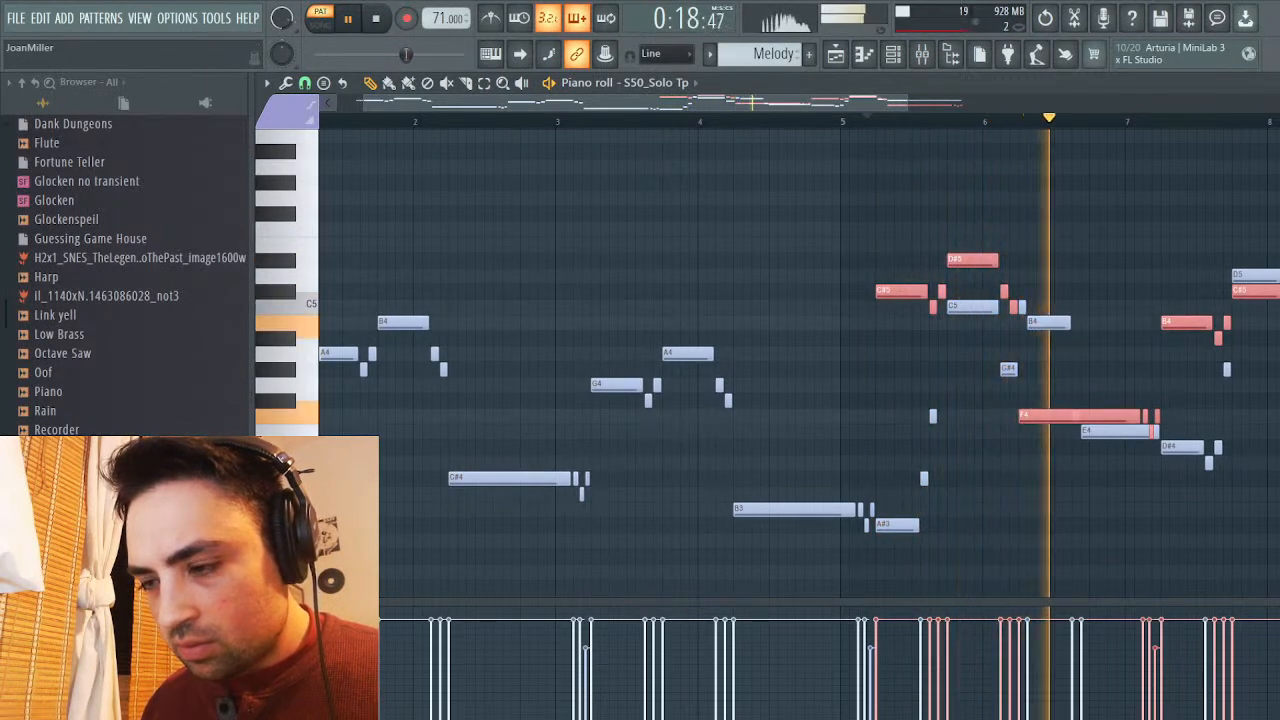
key("space")
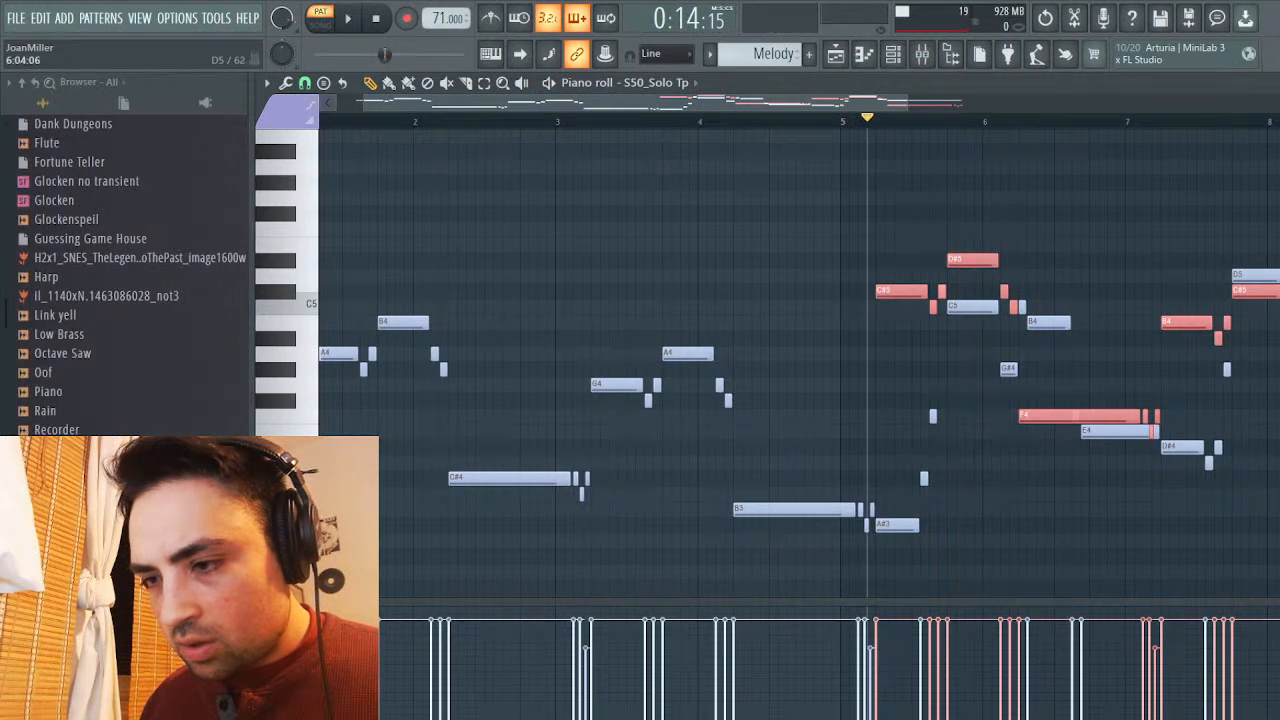
key("space")
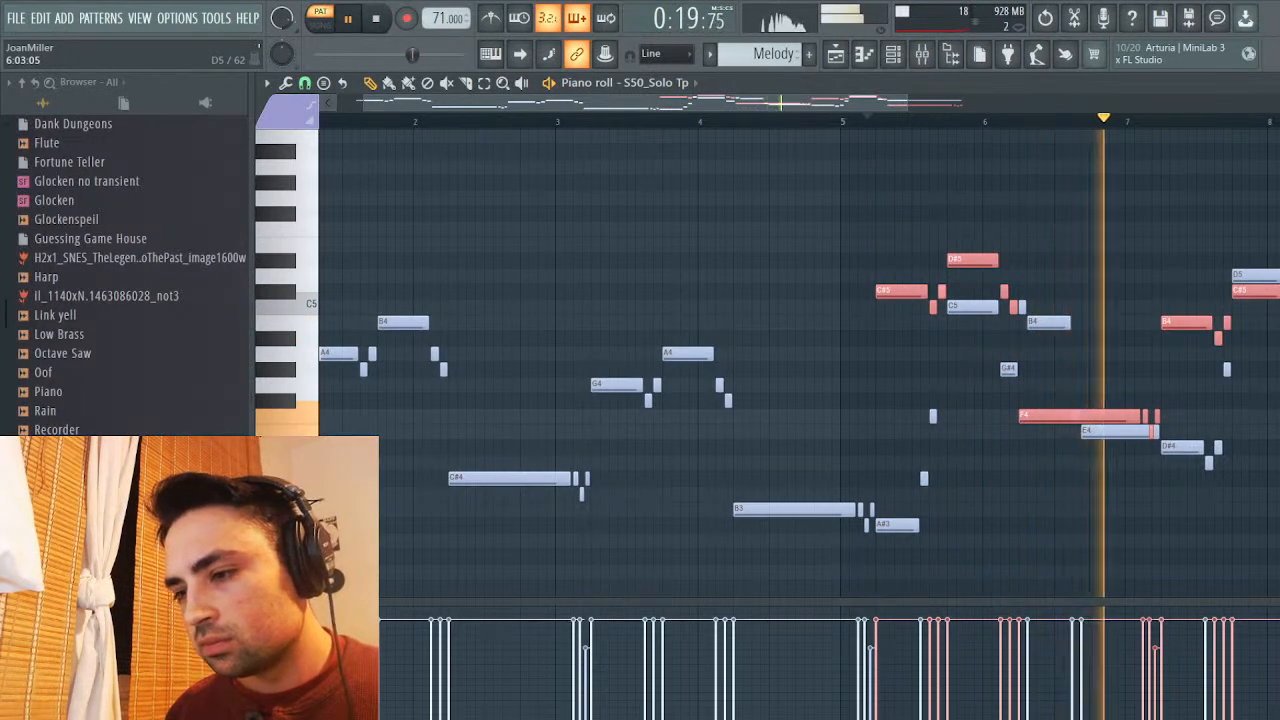
key("space")
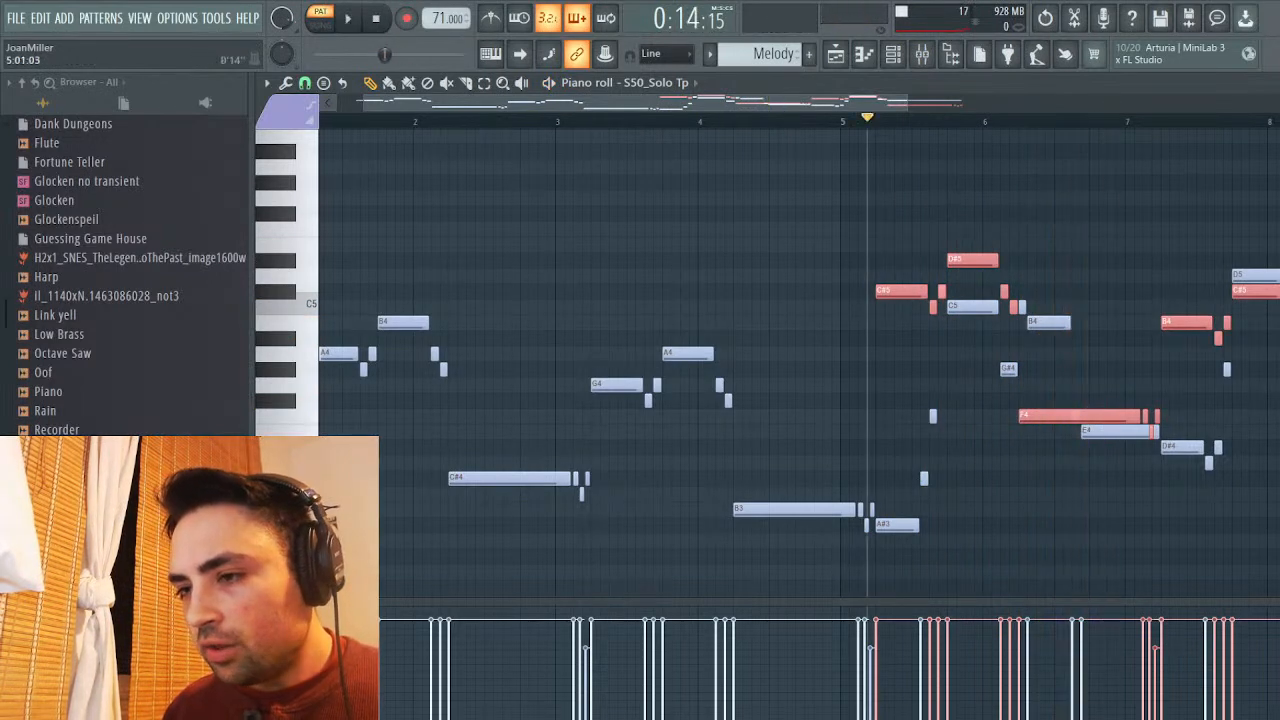
scroll(1222, 361, "right", 3)
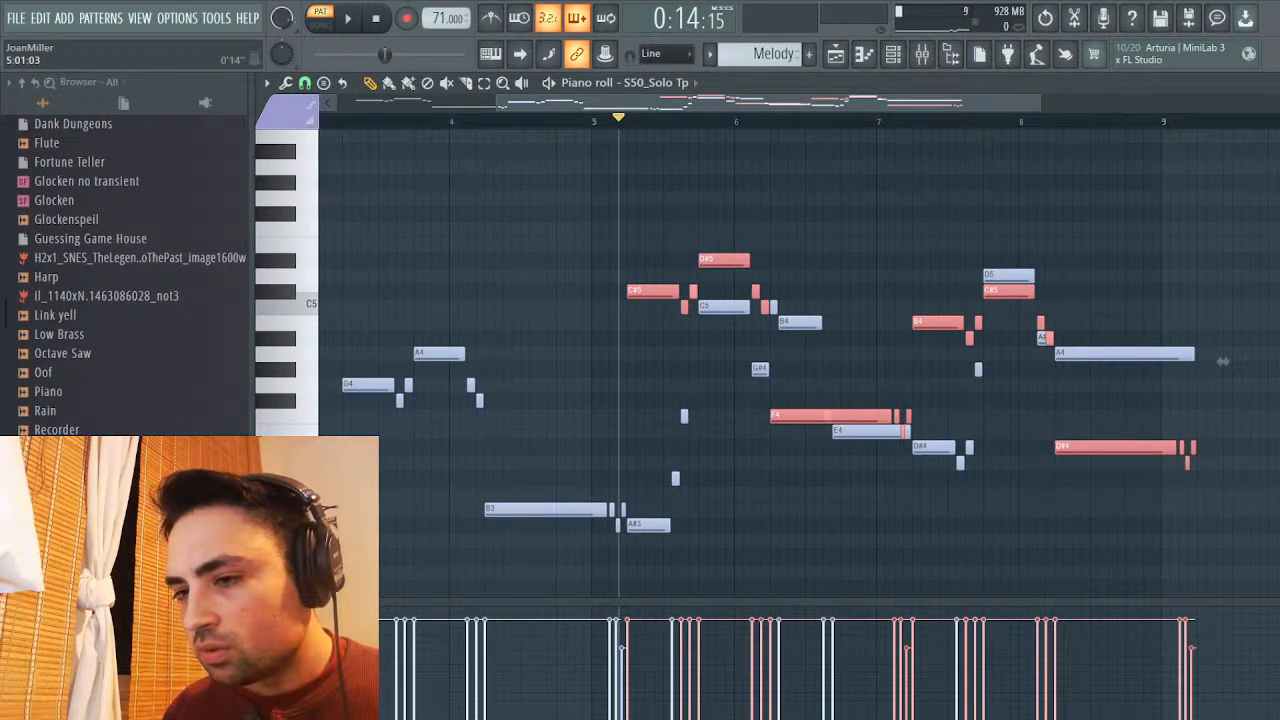
scroll(1222, 361, "left", 3)
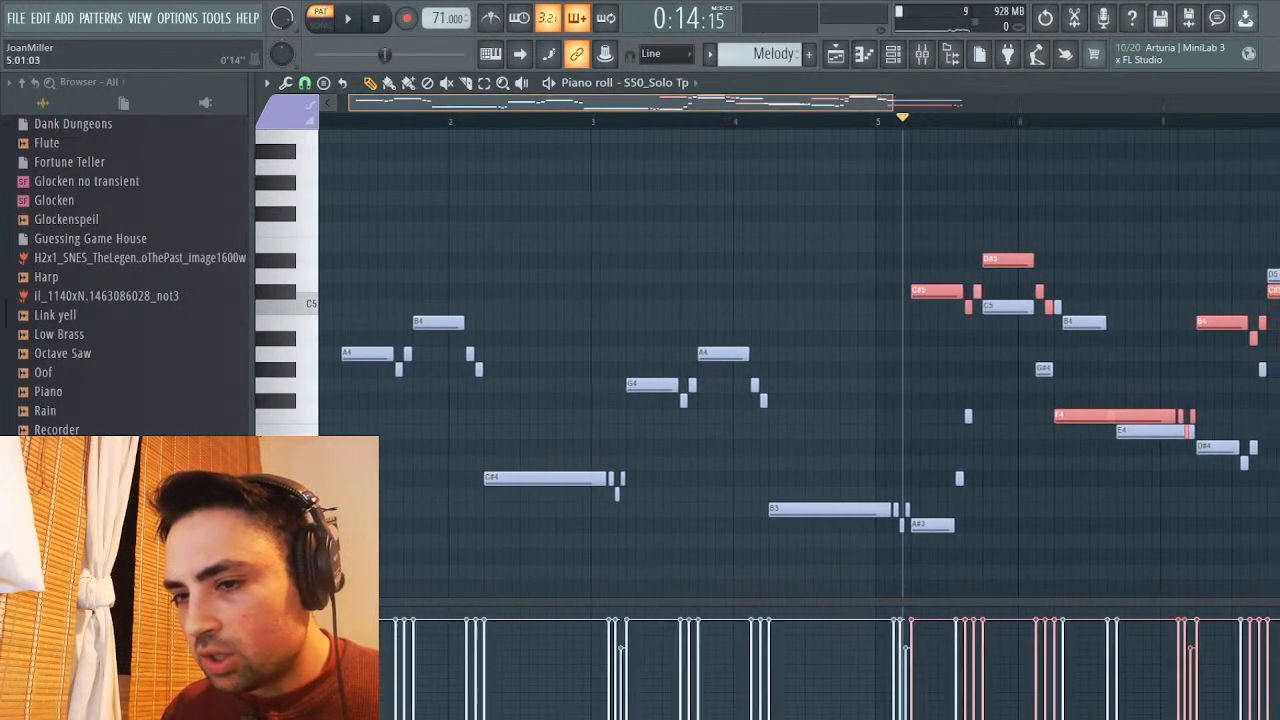
scroll(1222, 361, "right", 1)
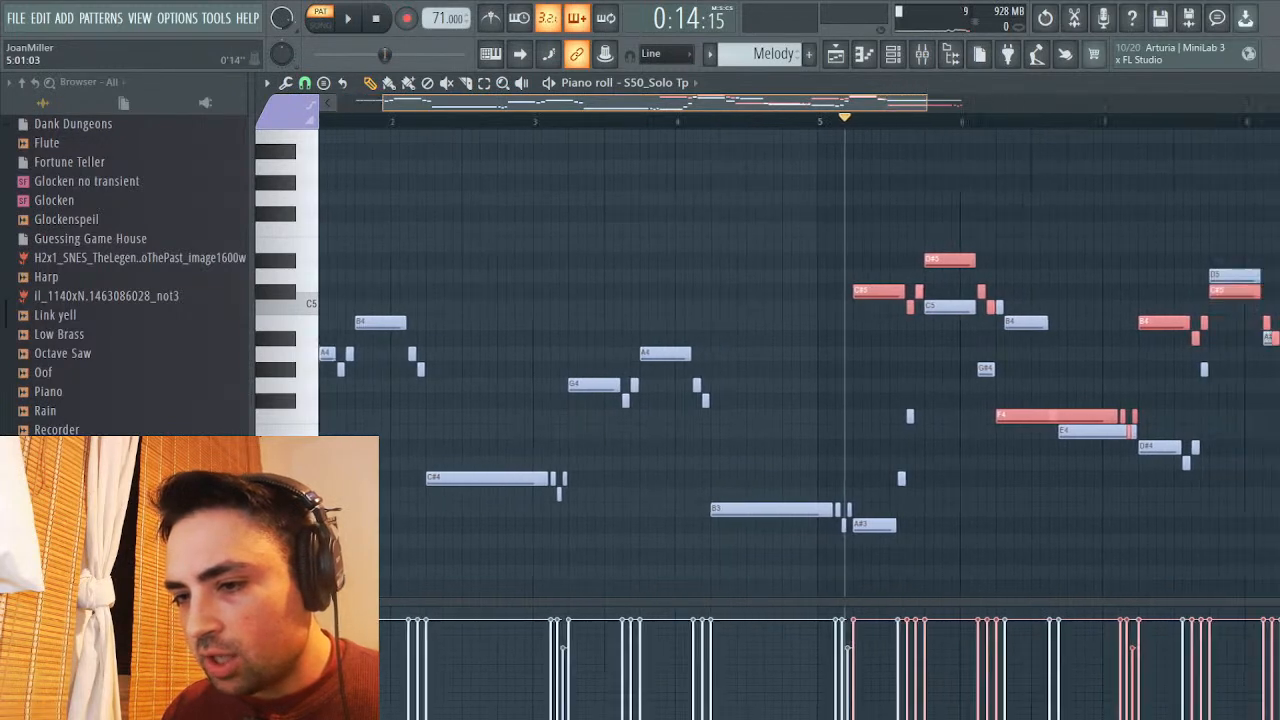
scroll(800, 360, "left", 1)
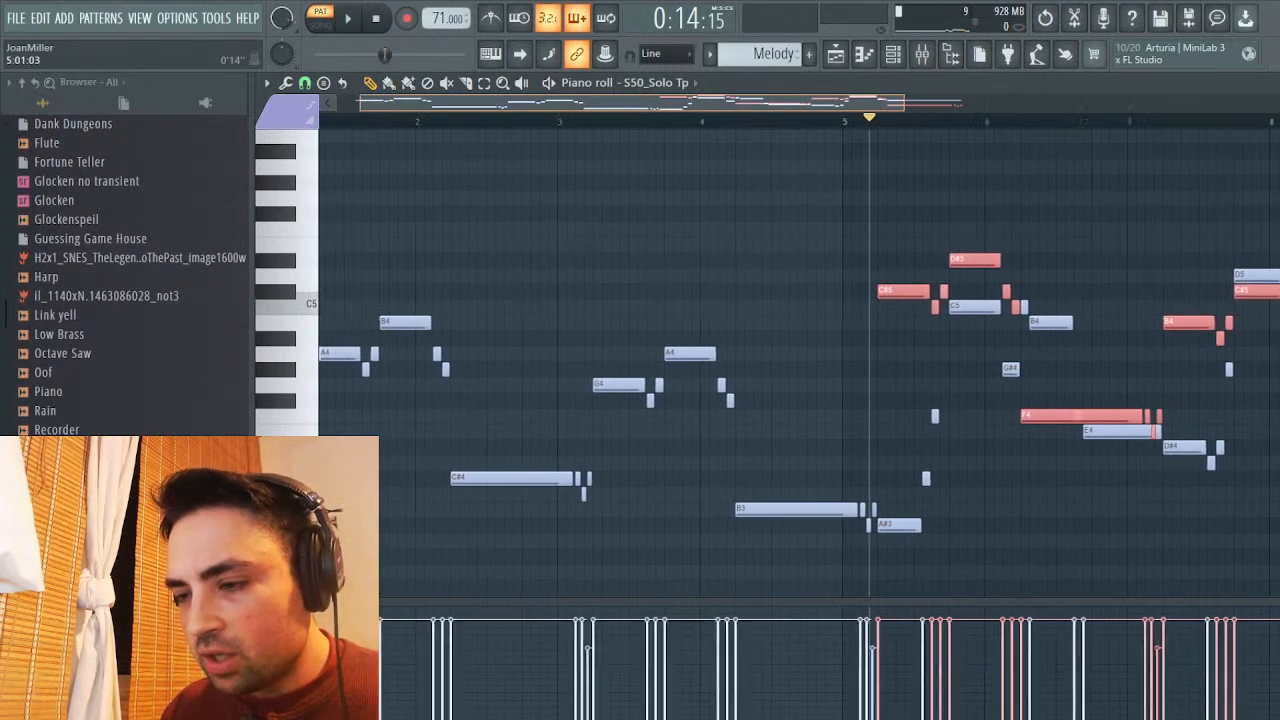
scroll(800, 360, "right", 1)
scroll(800, 360, "left", 2)
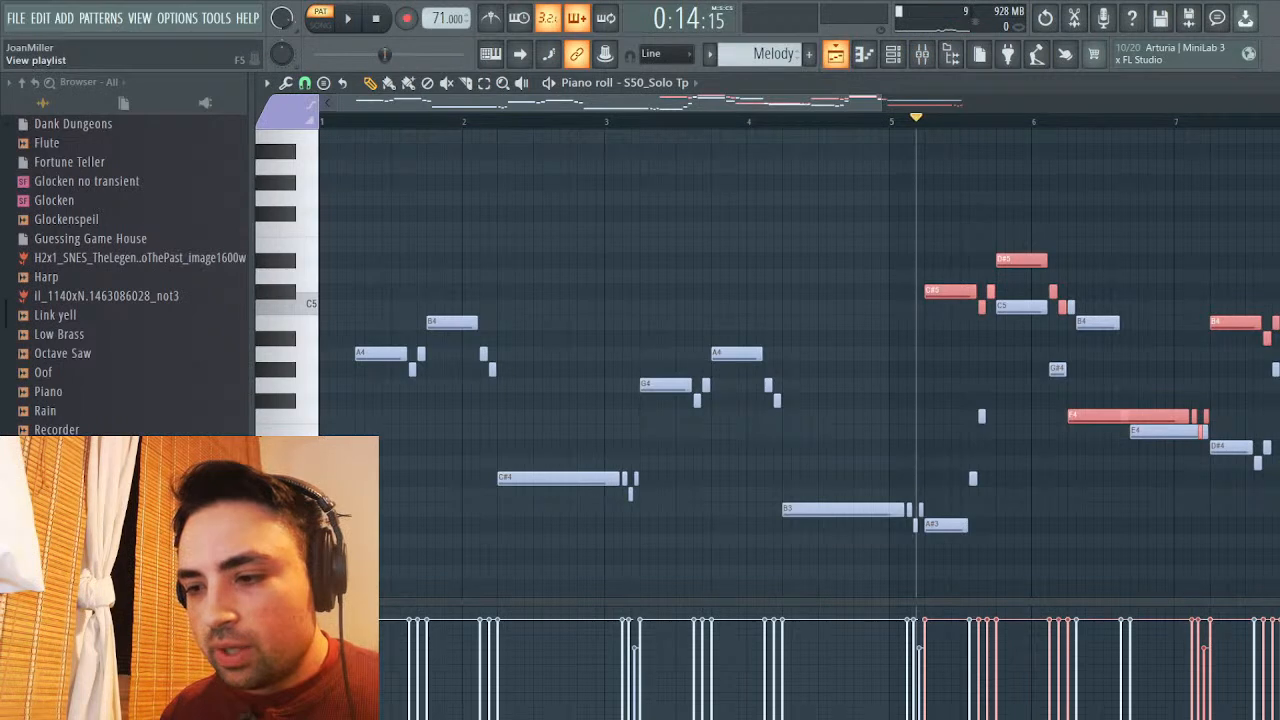
Remove the selected high phrase from bars 5 to 9 of the Melody pattern and paste it back starting in bar 10
key("Delete")
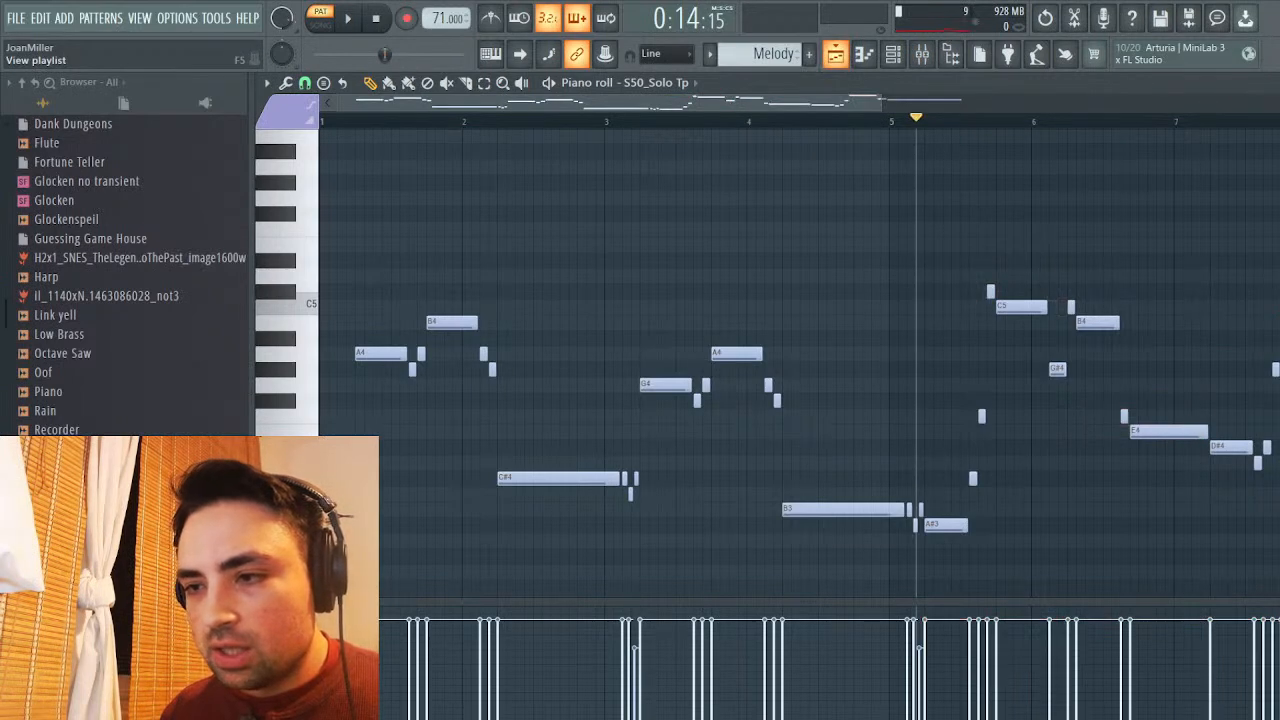
scroll(800, 350, "right", 6)
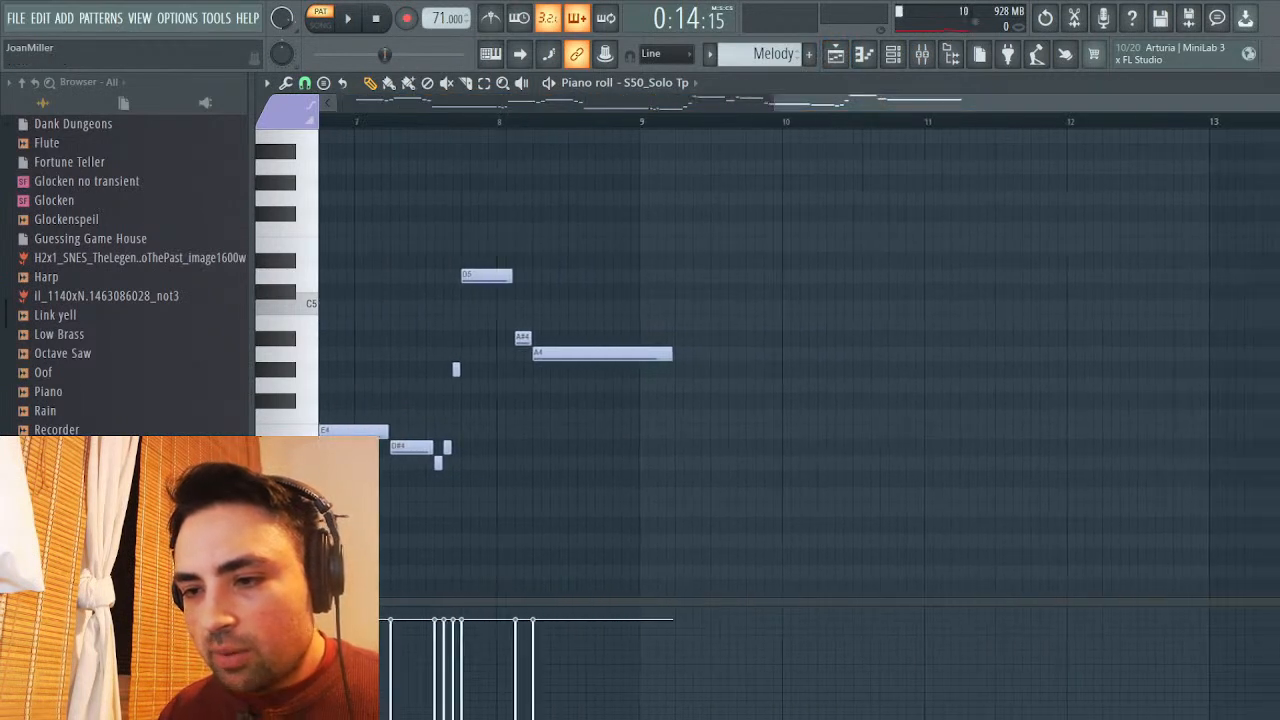
scroll(1000, 362, "right", 3)
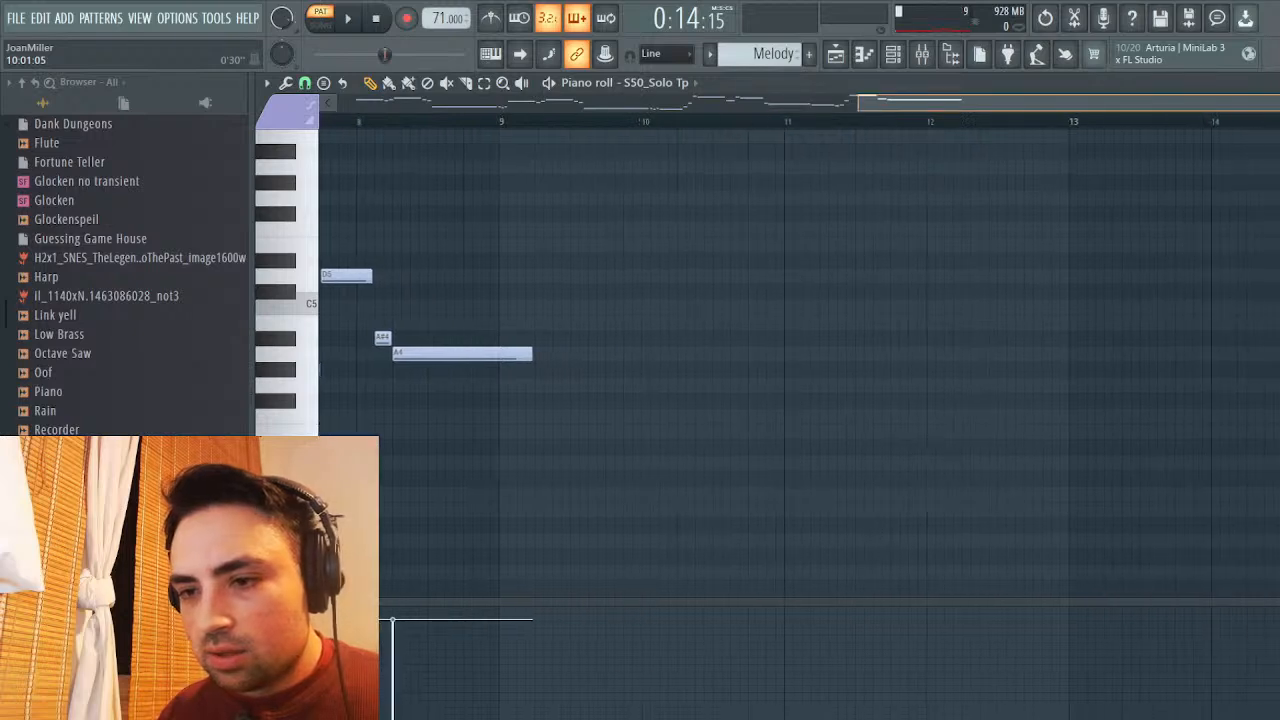
key("ctrl+v")
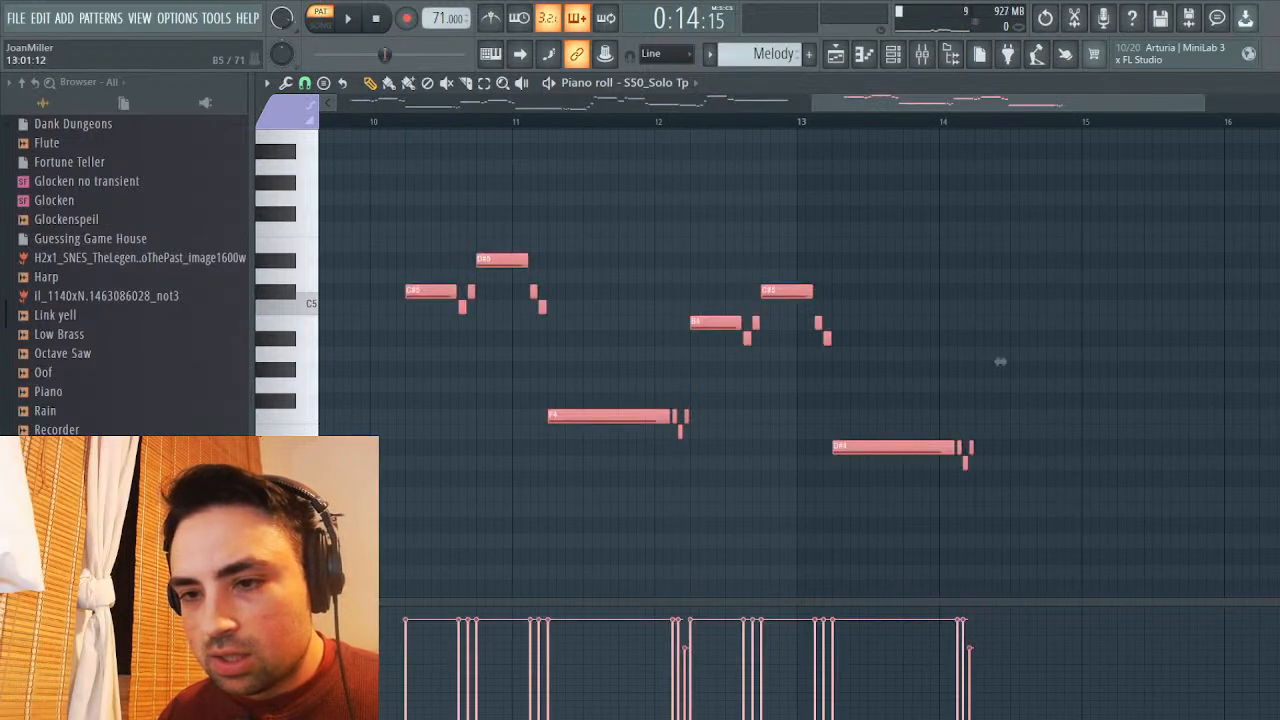
Shift all notes of the Melody pattern one beat earlier so the first A4 starts exactly at bar 1
left_click_drag(980, 103, 530, 103)
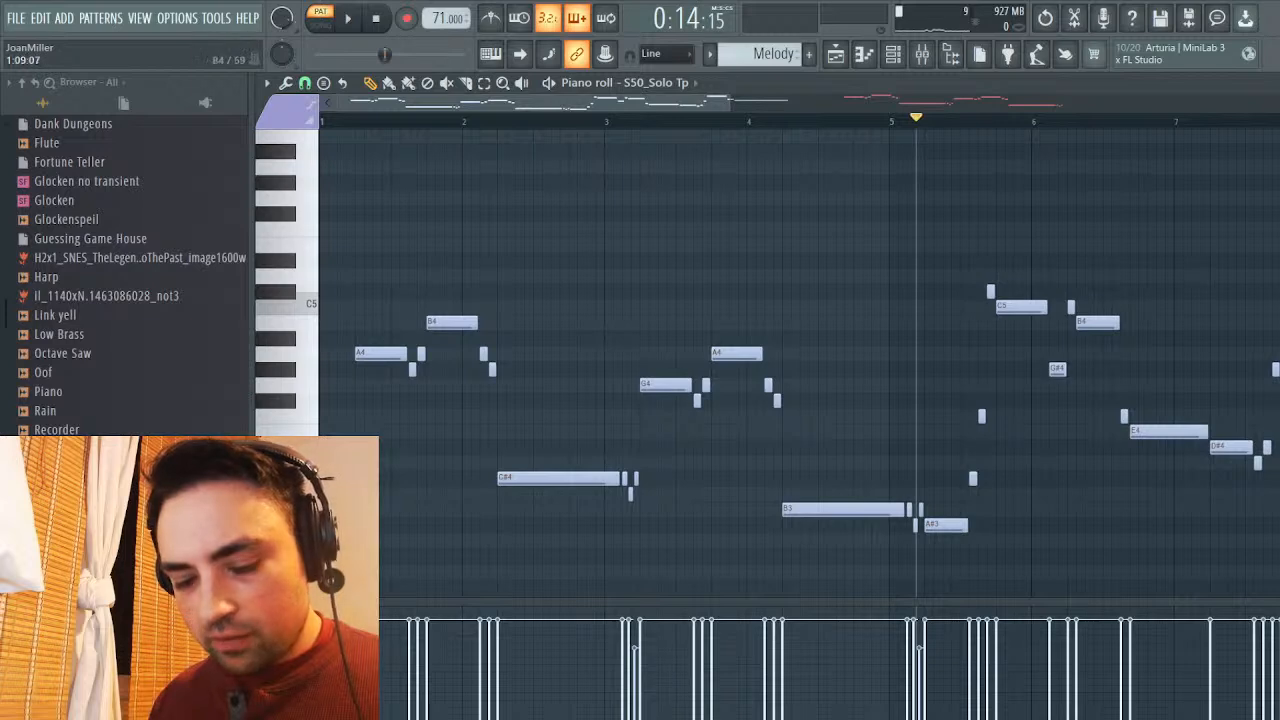
key("ctrl+a")
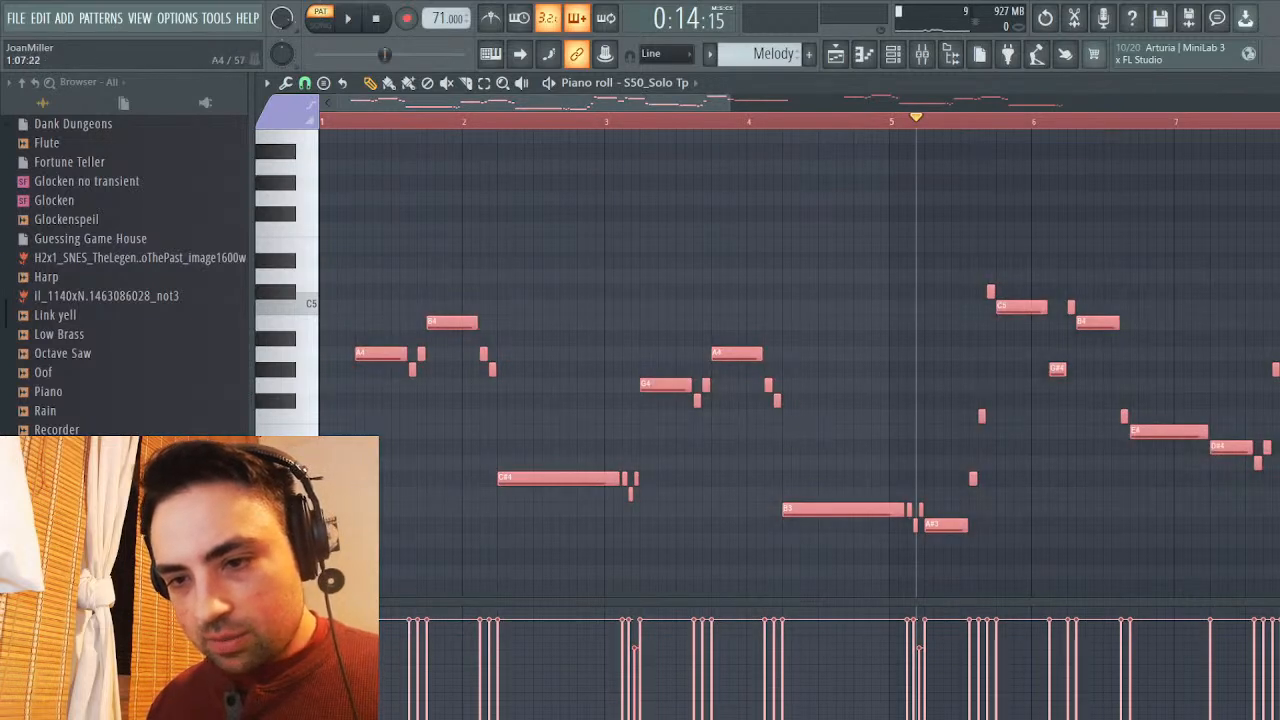
left_click_drag(380, 353, 345, 353)
Place the Melody pattern on Track 3 of the playlist and align the start of its clip with bar 11
left_click(835, 54)
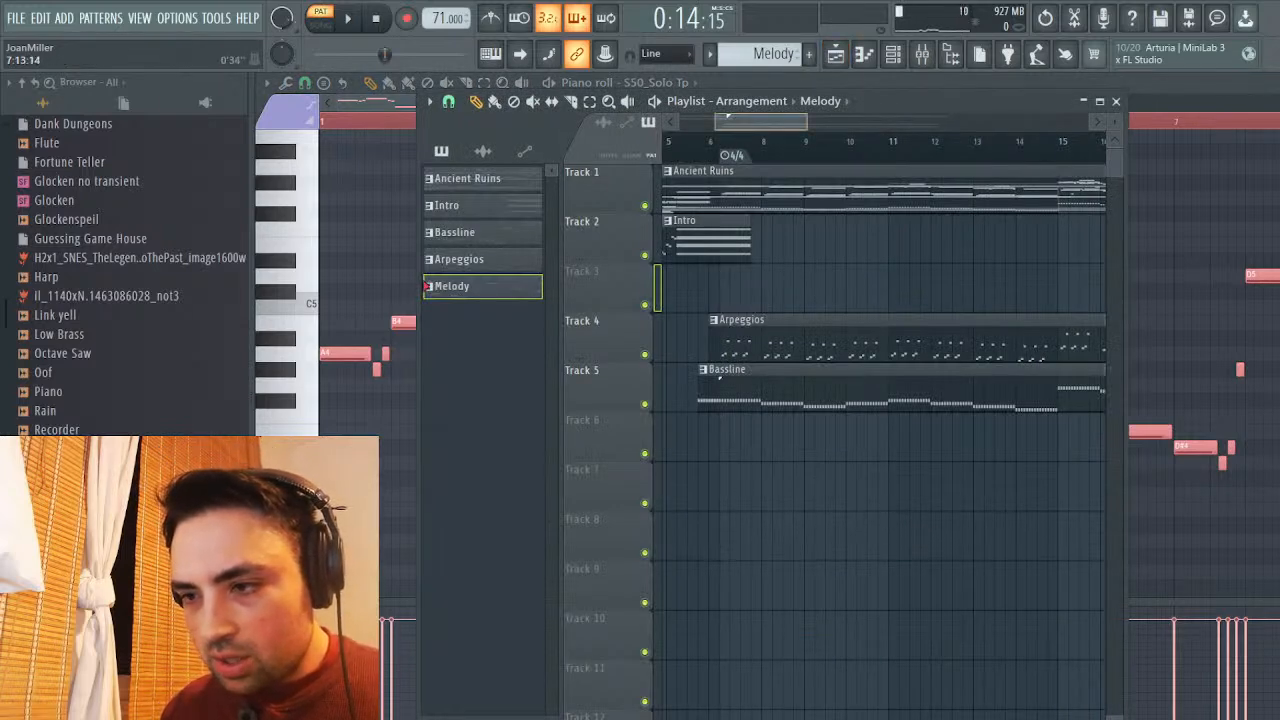
scroll(727, 117, "right", 5)
scroll(727, 117, "left", 1)
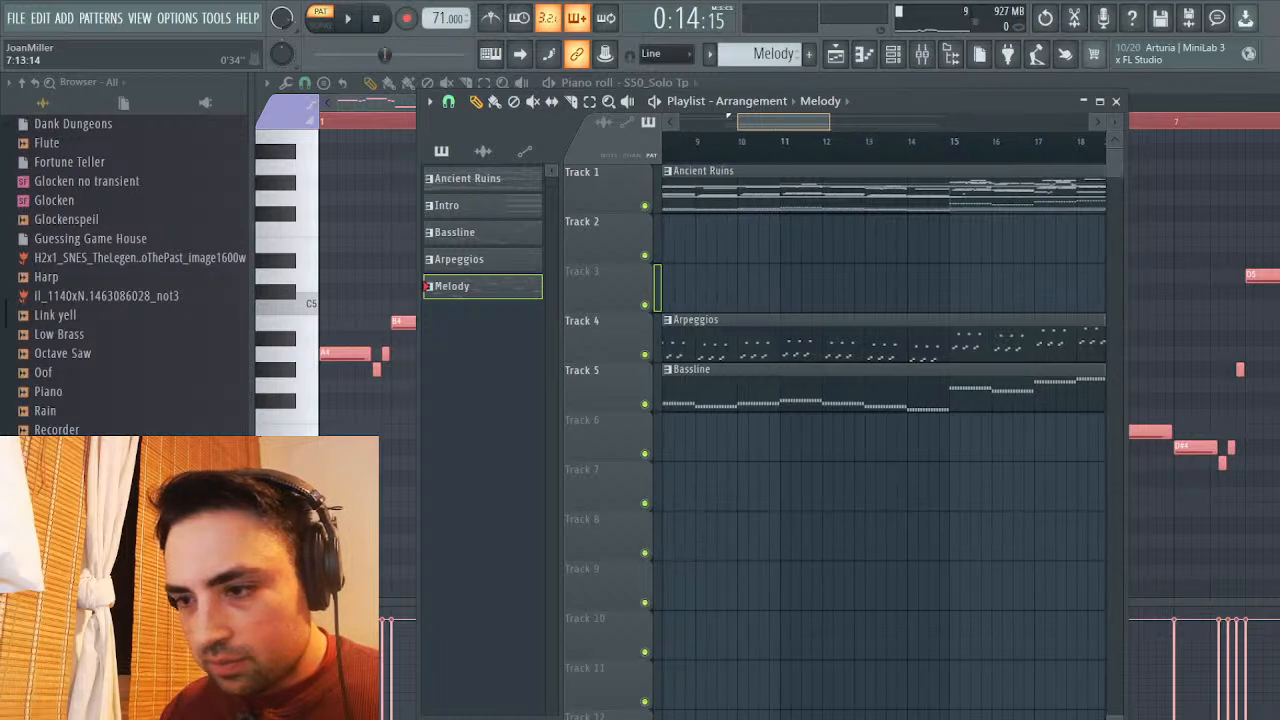
left_click(793, 288)
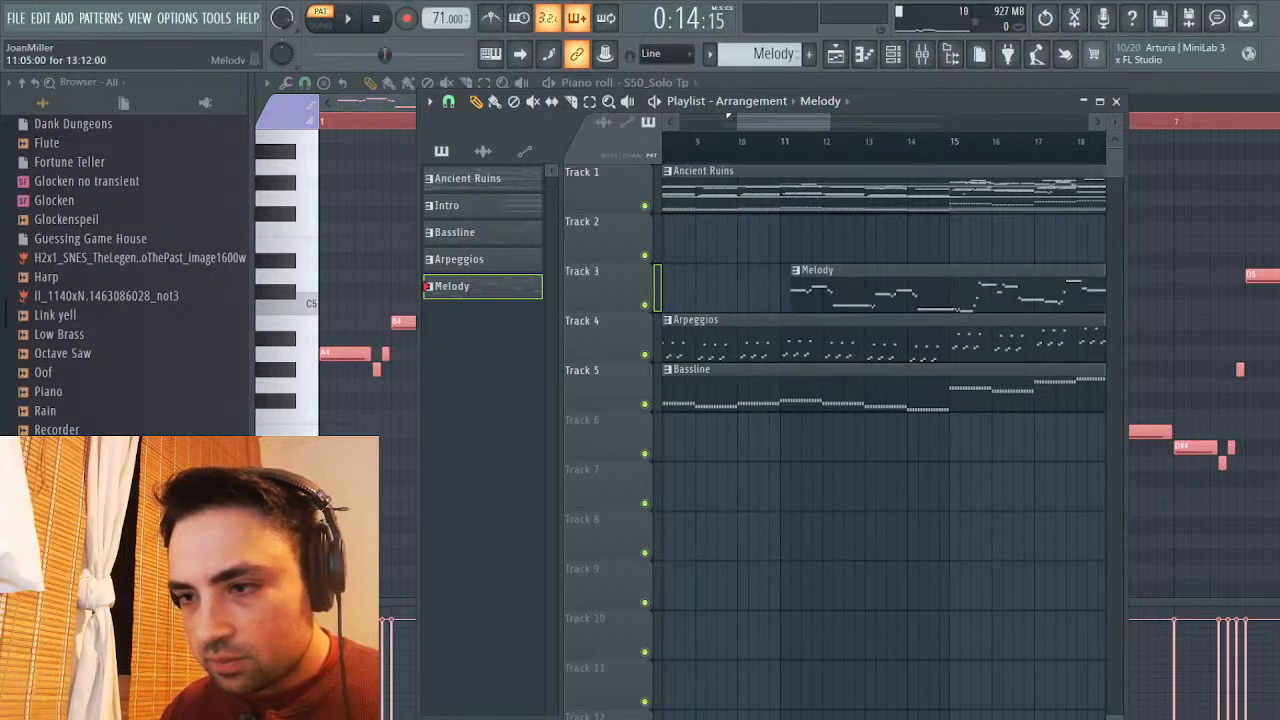
scroll(728, 117, "up", 2)
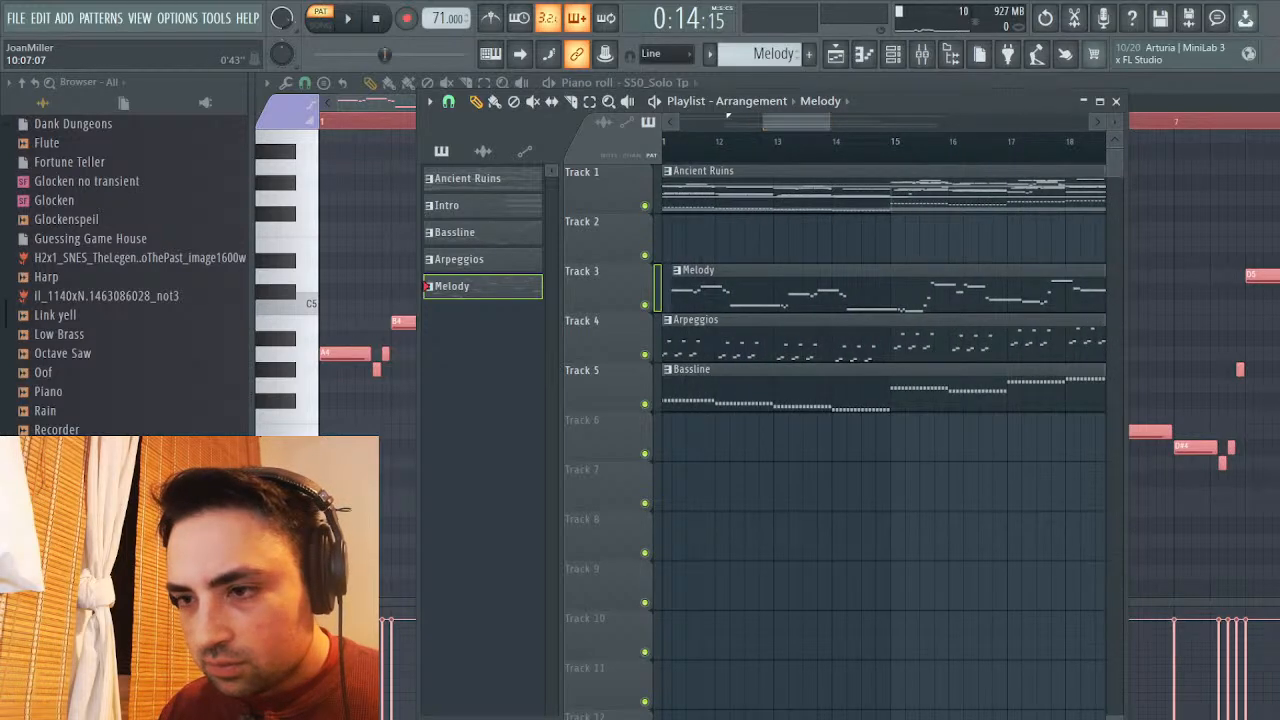
scroll(728, 117, "up", 3)
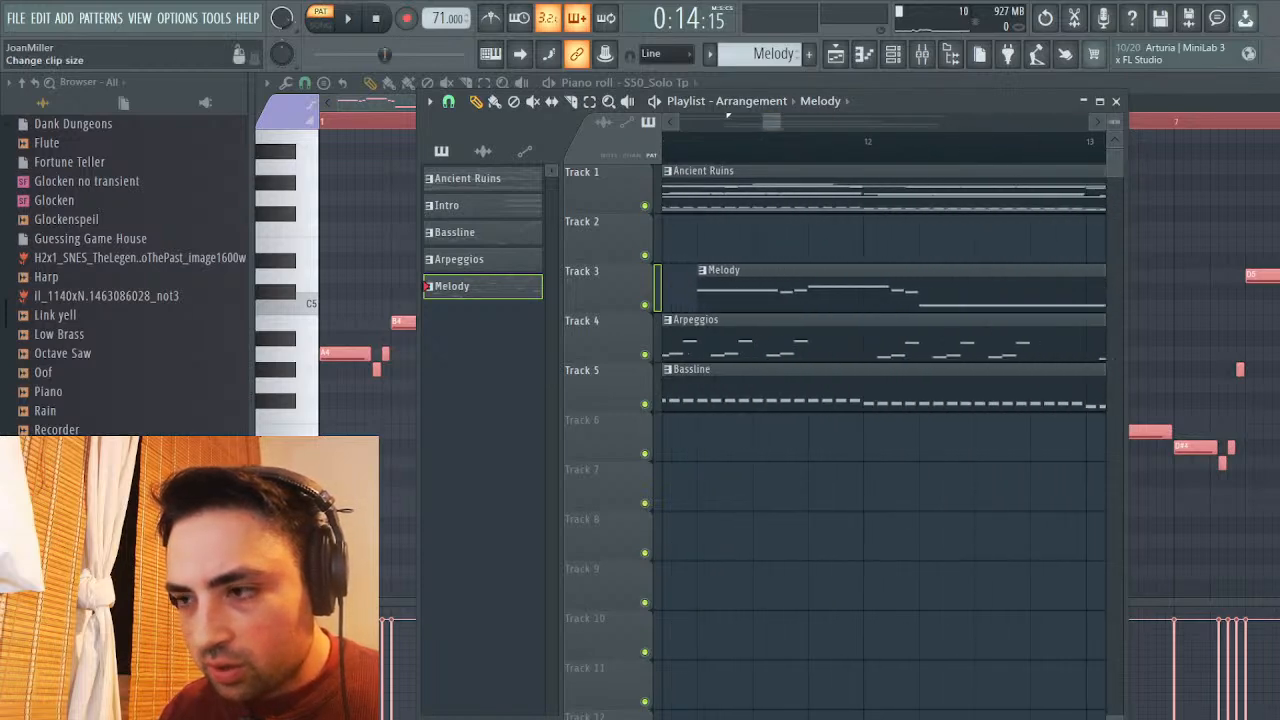
scroll(728, 117, "up", 3)
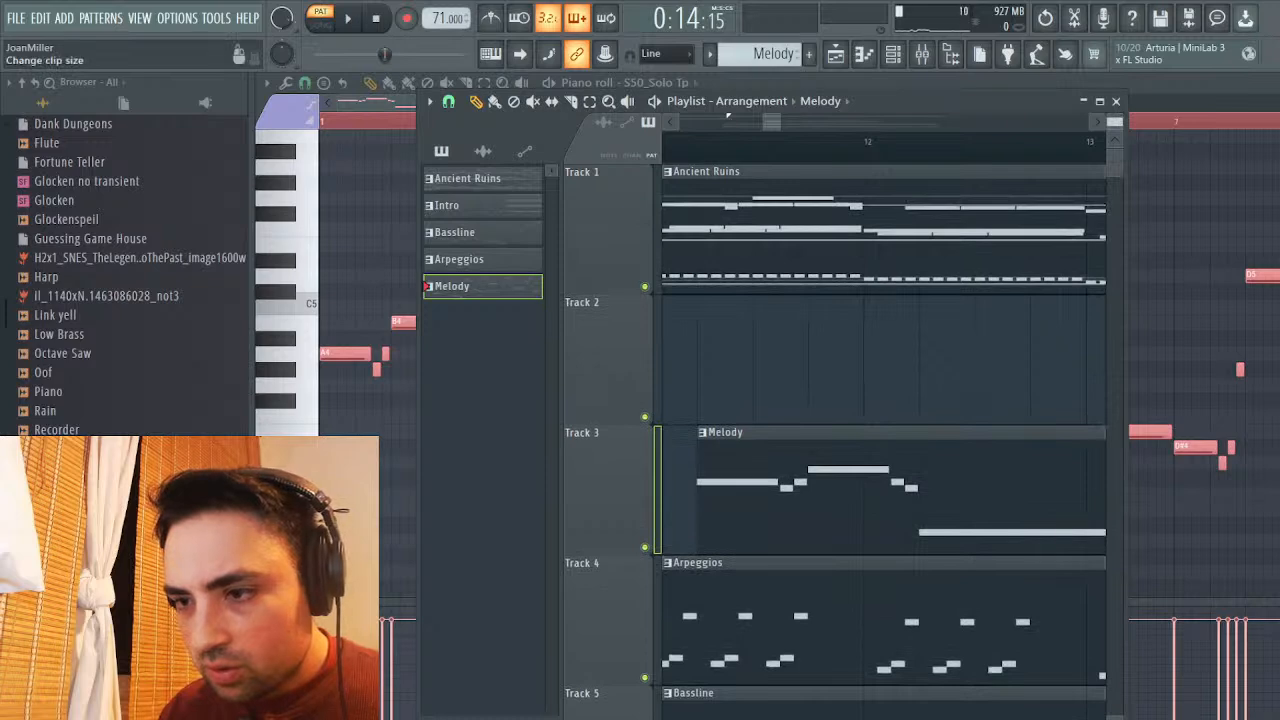
mouse_move(800, 480)
left_mouse_down()
mouse_move(661, 480)
mouse_move(950, 480)
mouse_move(895, 480)
left_mouse_up()
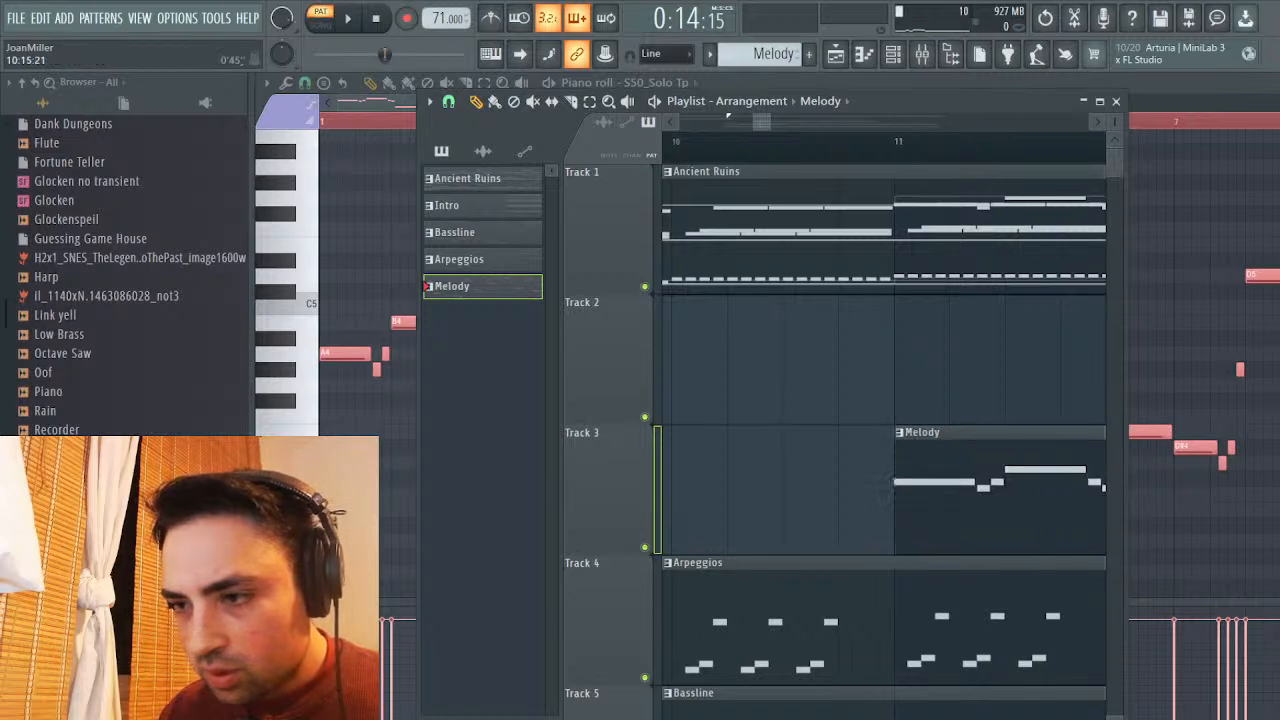
Play the arrangement from bar 11 in song mode to hear the Melody with the Arpeggios and Bassline, and save the project
key("l")
key("space")
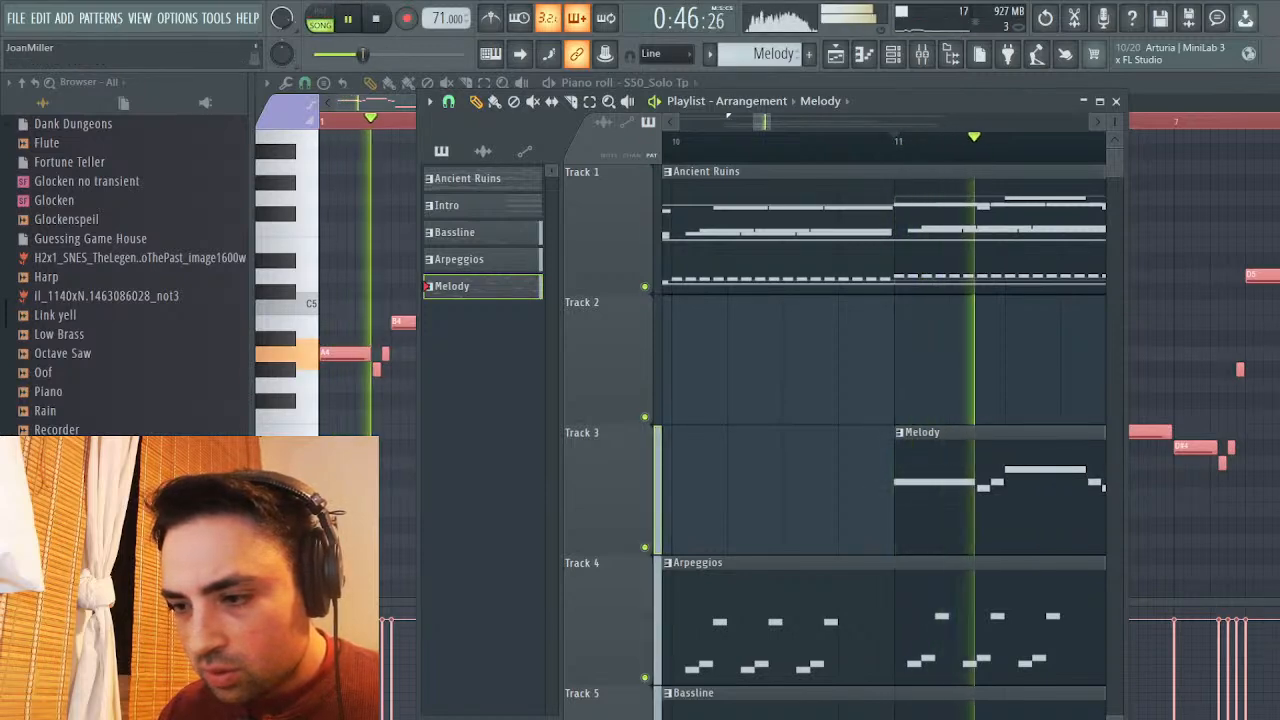
key("space")
double_click(780, 200)
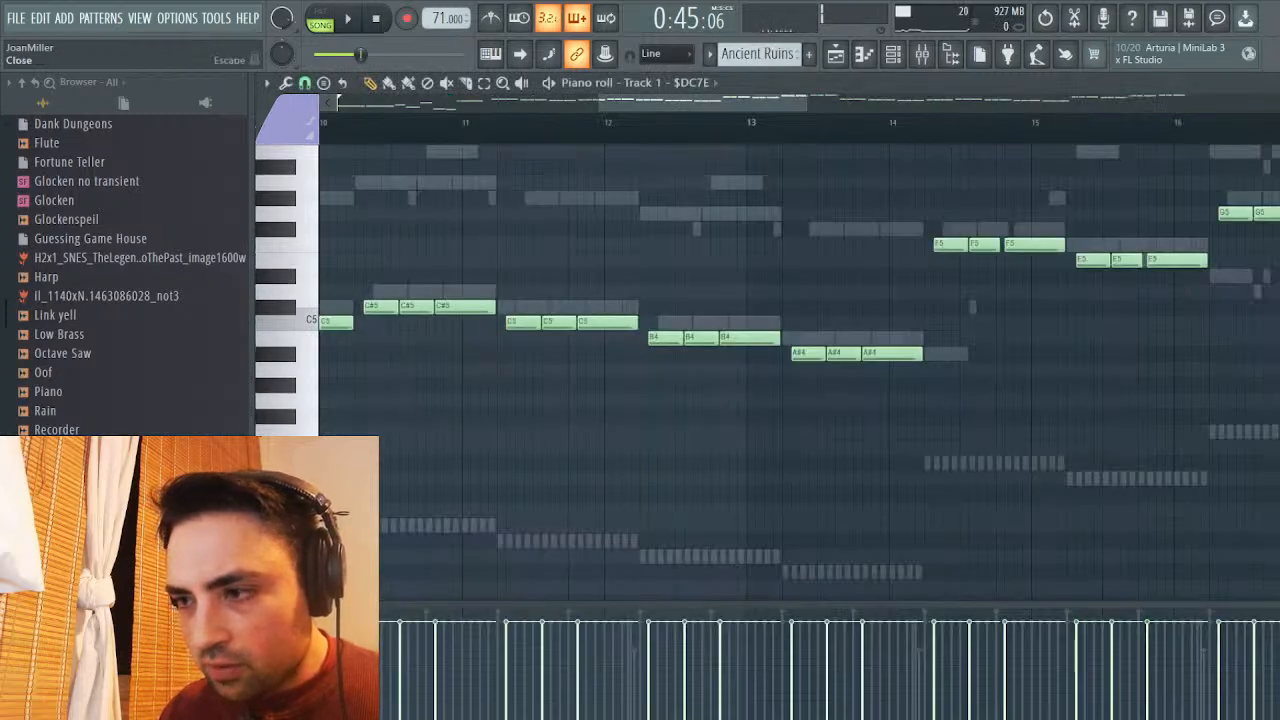
key("F7")
key("space")
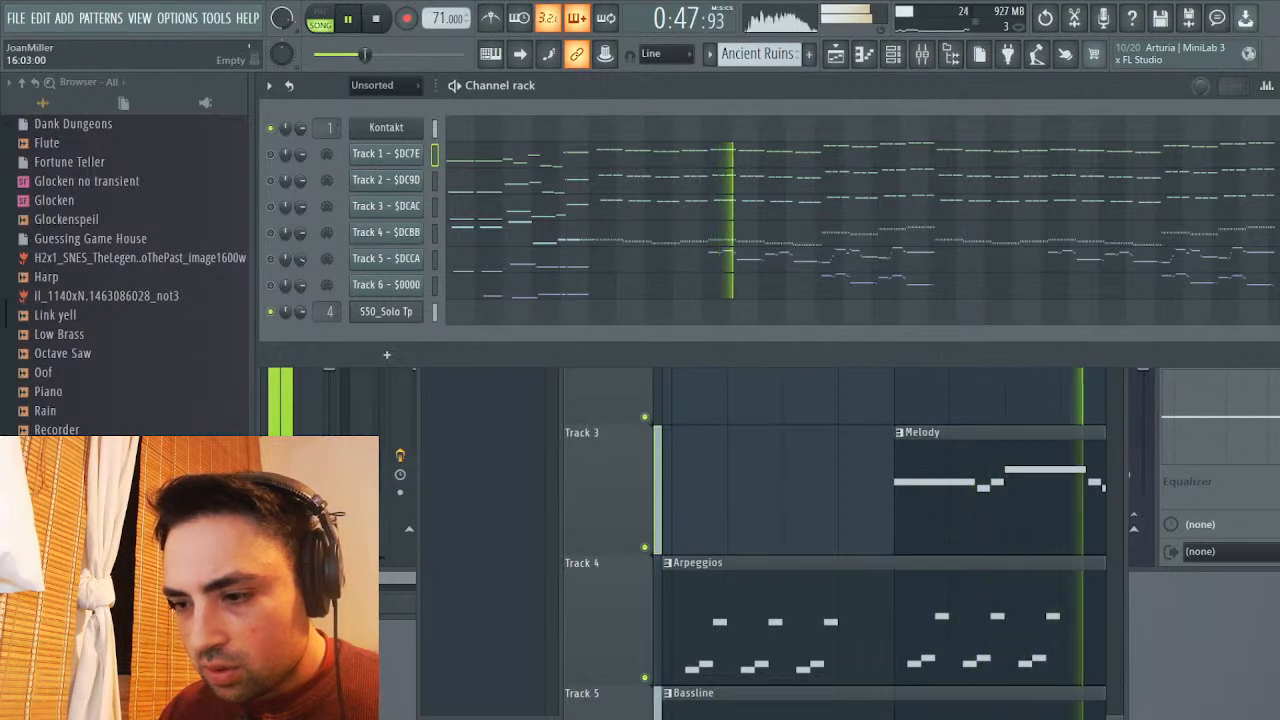
key("space")
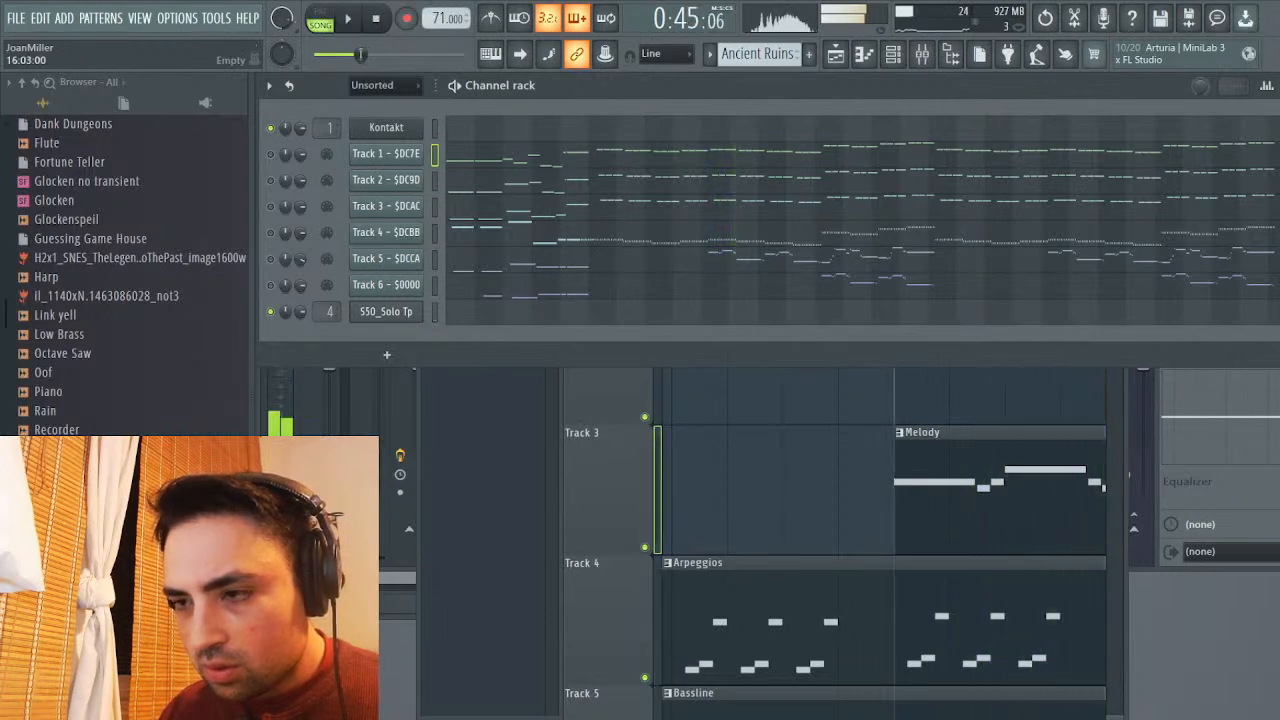
key("space")
key("space")
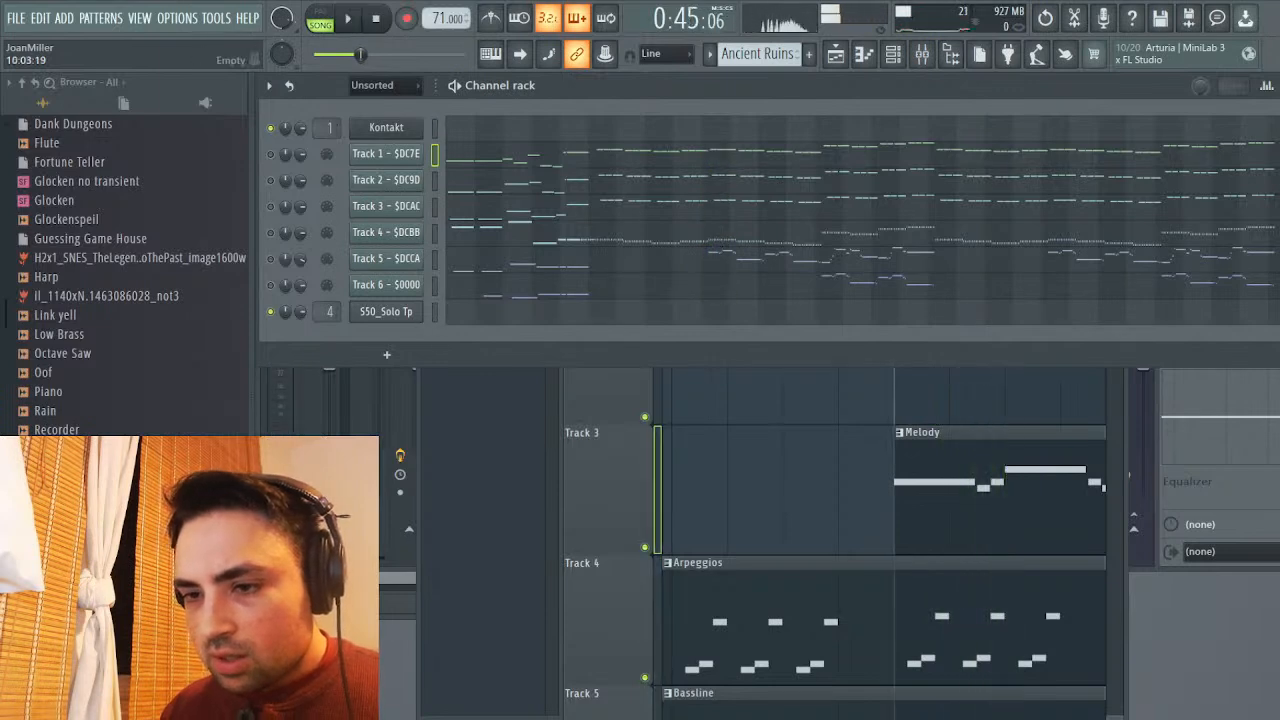
key("ctrl+s")
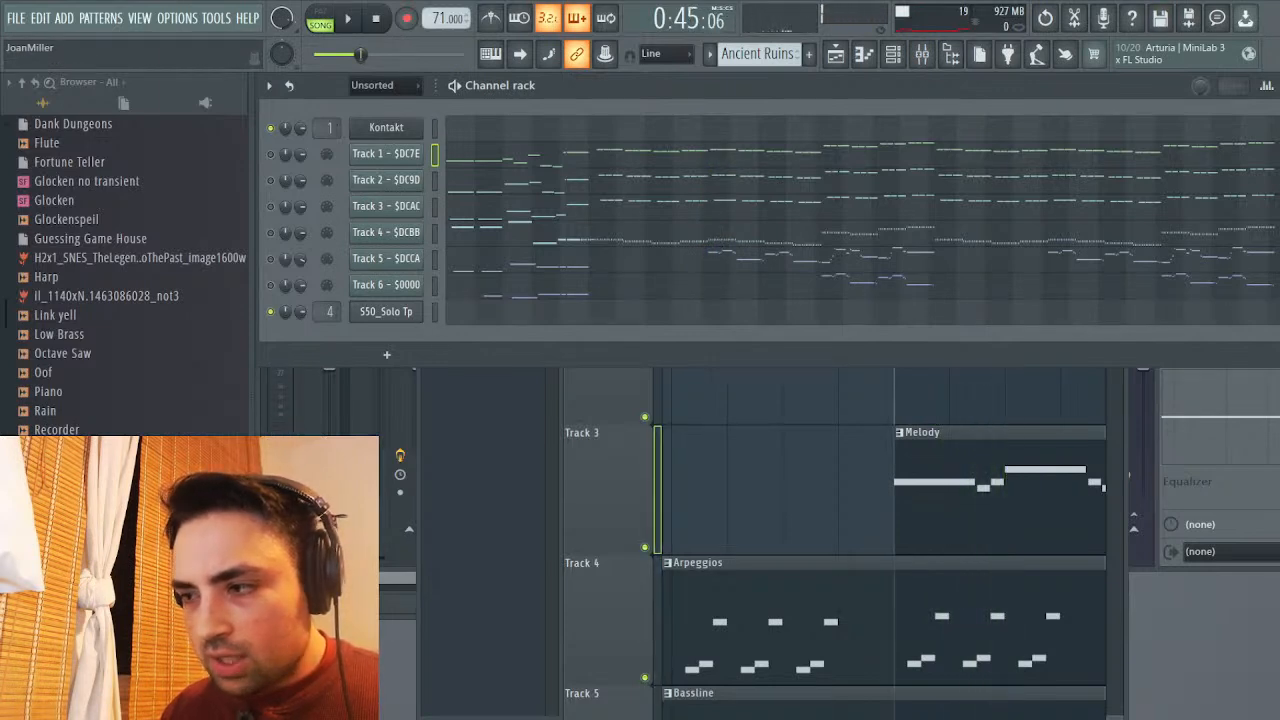
Raise the Trumpet mixer track's volume to 114% and start song playback from bar 11
key("F9")
left_click_drag(458, 357, 498, 340)
key("space")
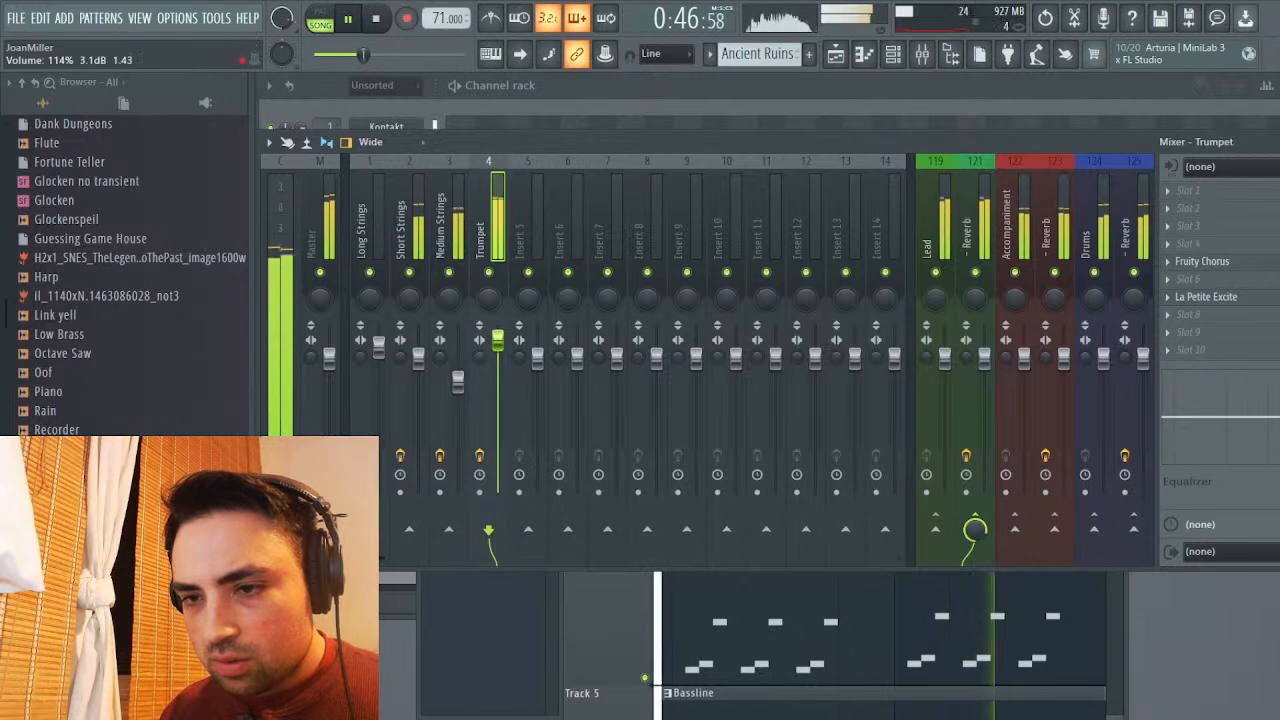
Balance the mixer levels during playback: Medium Strings at about 90%, Short Strings slightly louder and Trumpet slightly quieter
left_click(458, 378)
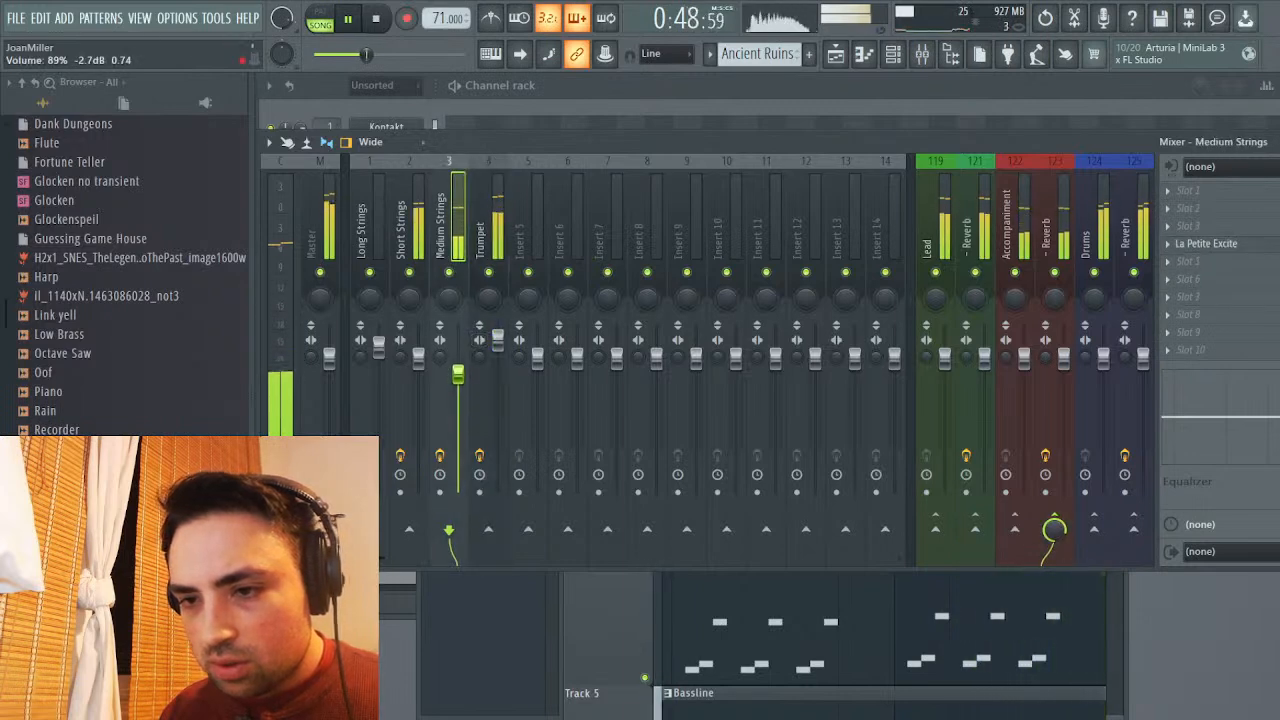
left_click(329, 357)
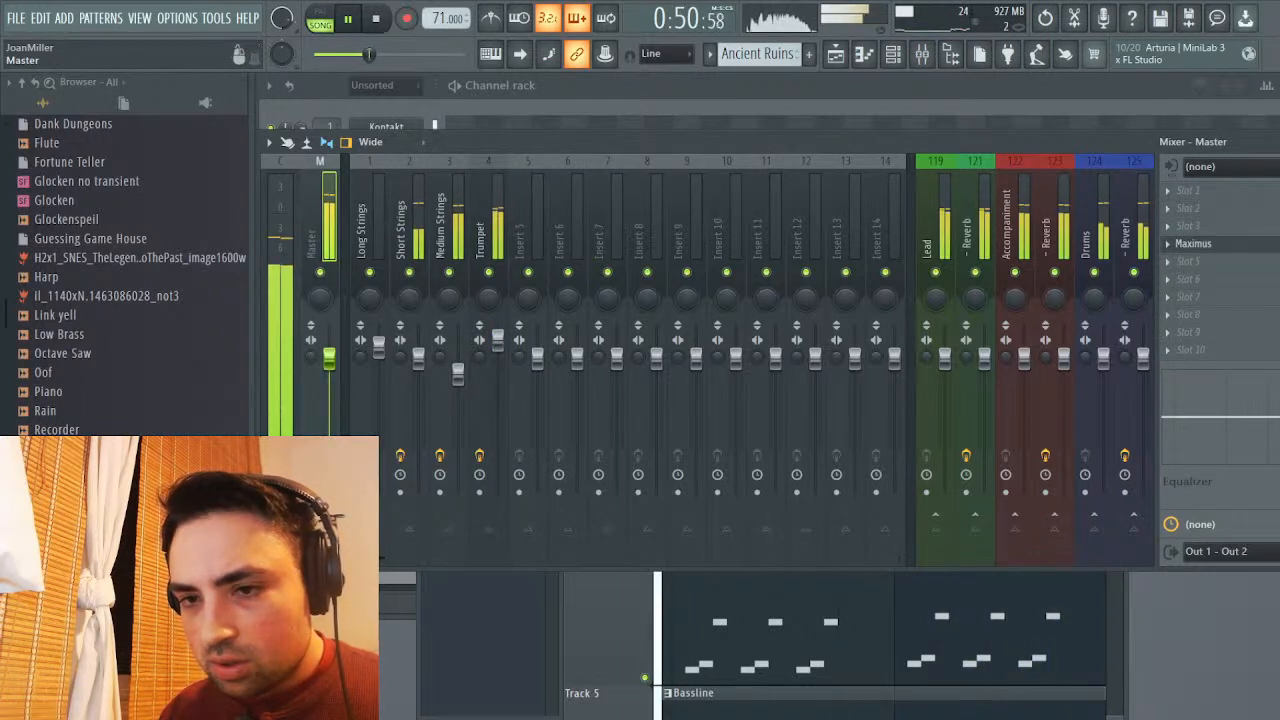
left_click_drag(368, 54, 371, 54)
left_click(458, 375)
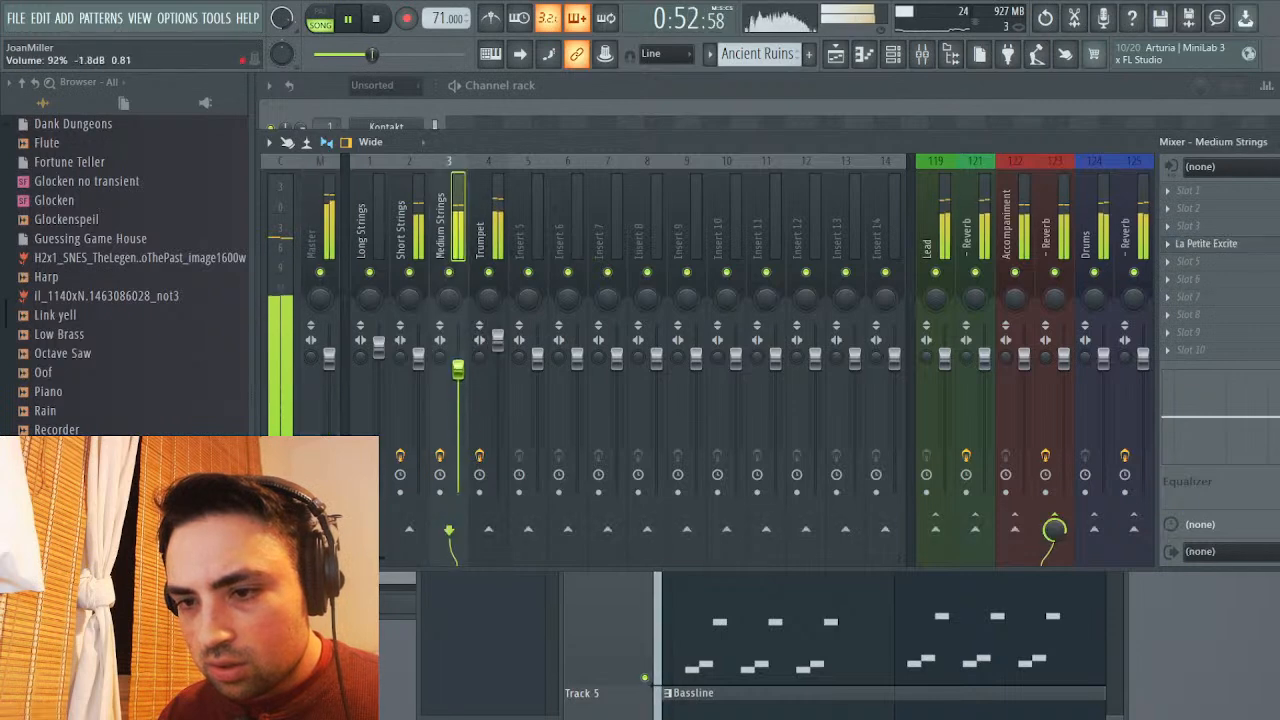
left_click_drag(418, 356, 418, 348)
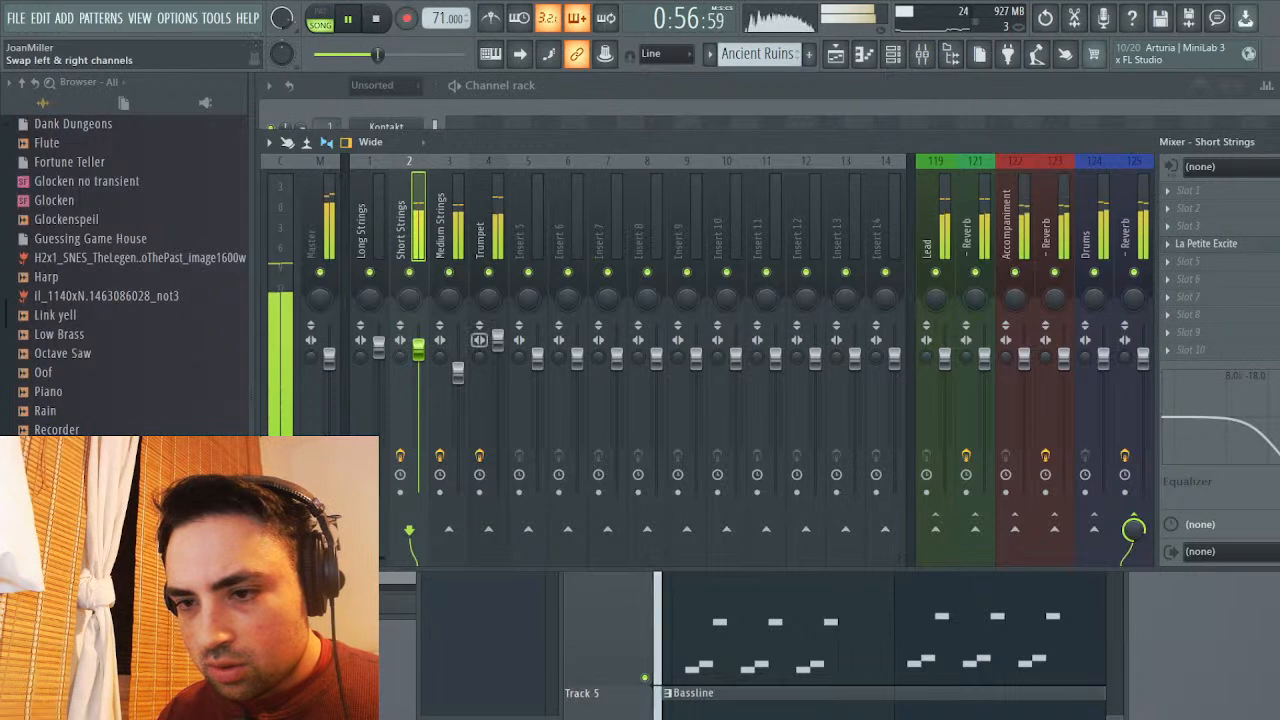
left_click(497, 341)
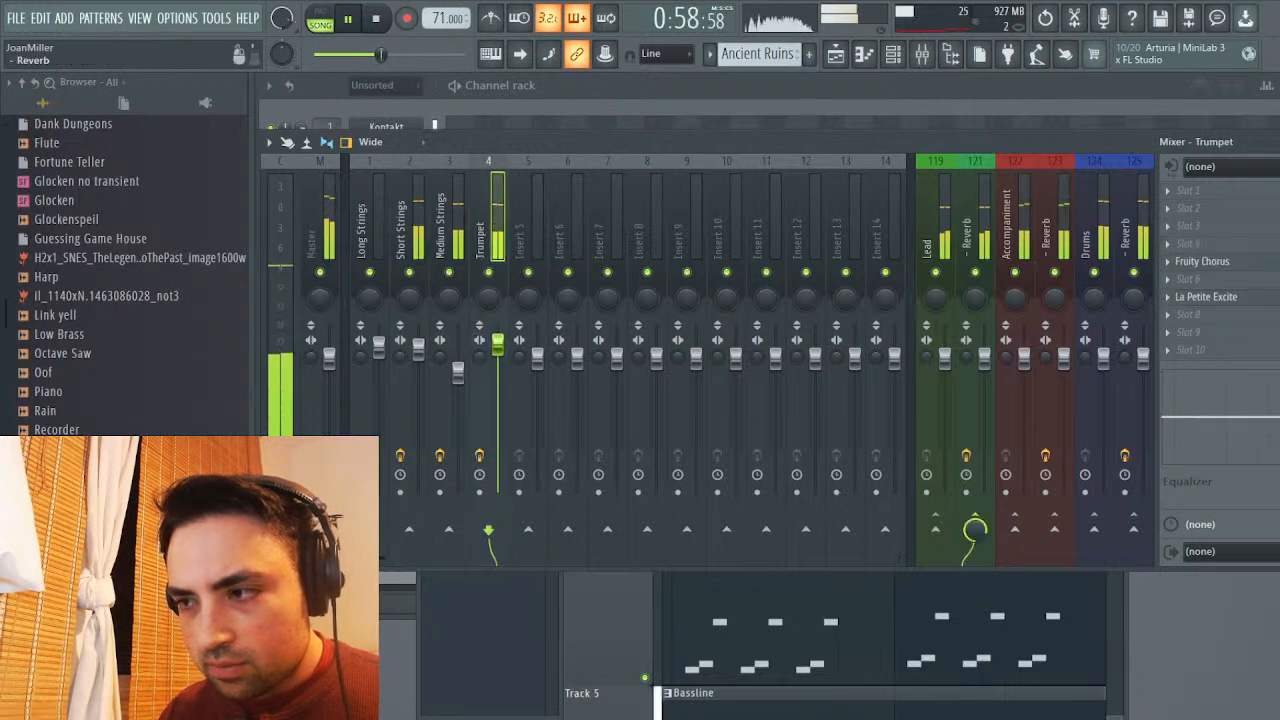
Lower the Trumpet mixer track's volume slightly during playback, select the Master track and stop the song
key("F9")
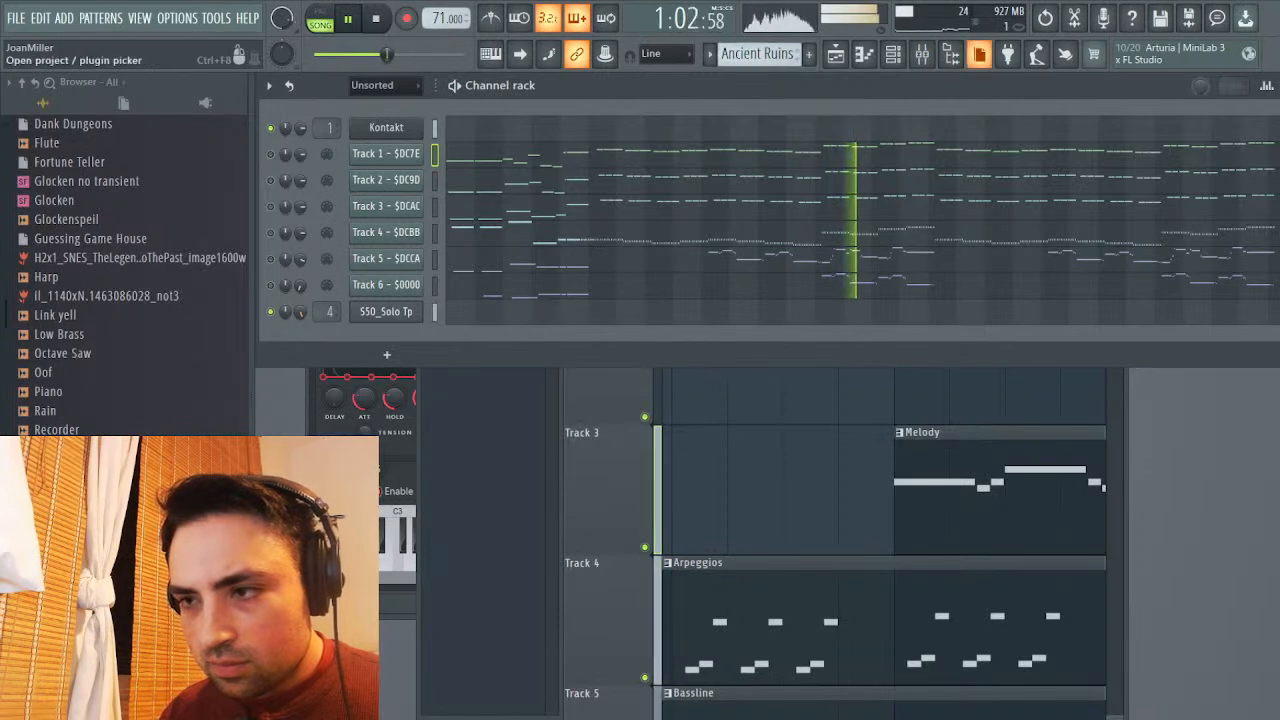
key("F9")
left_click_drag(497, 343, 497, 357)
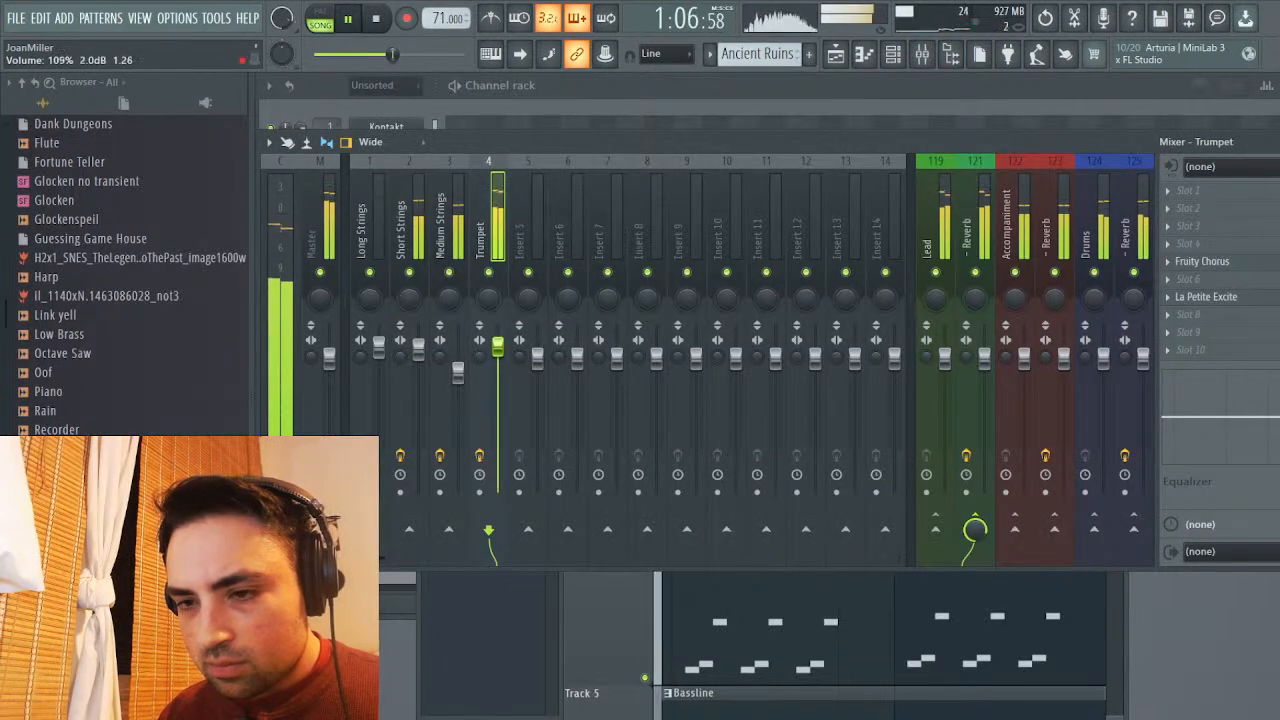
left_click(318, 230)
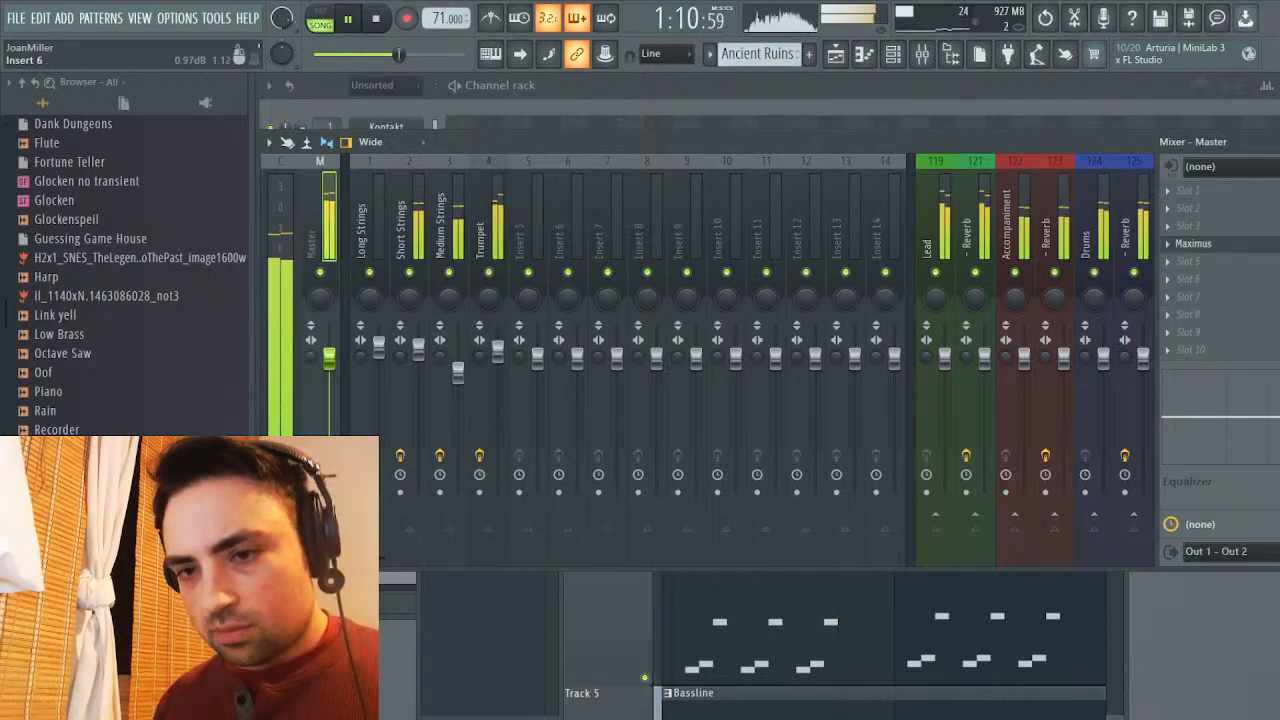
key("space")
Shorten the Melody clip on Track 3 to end at bar 19 and place its remaining phrase as a separate clip at bar 34
left_click(836, 55)
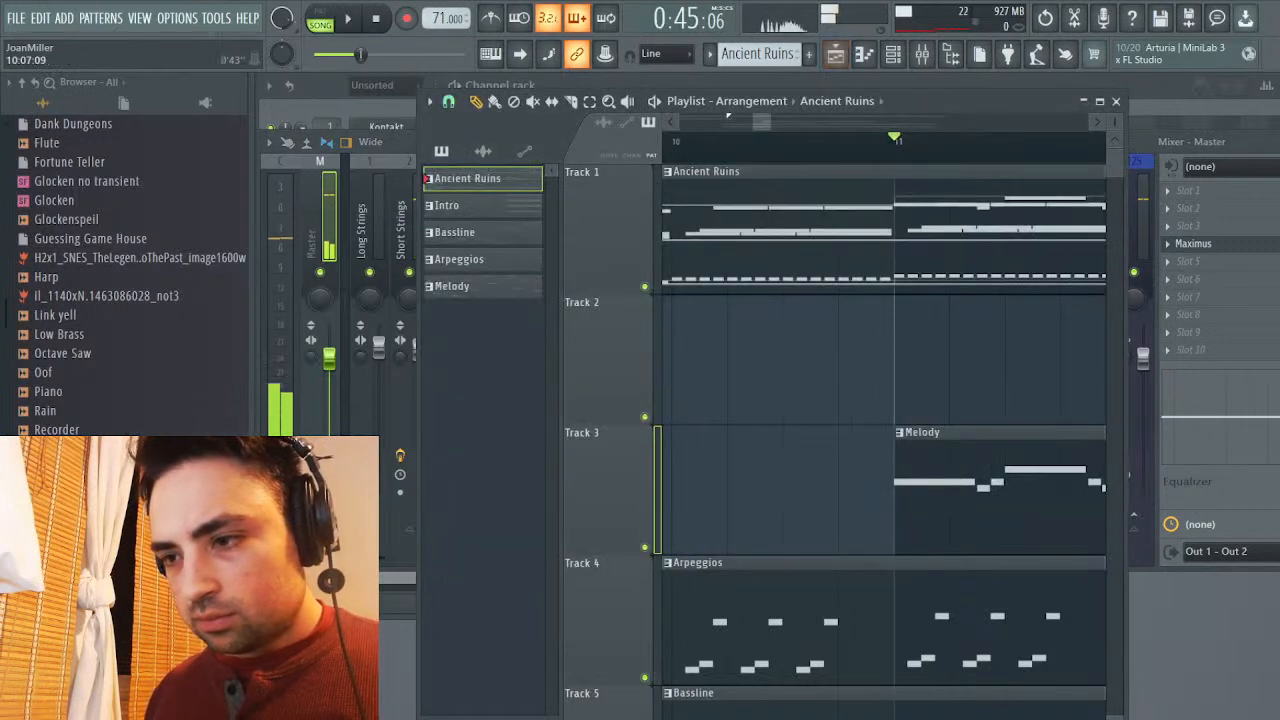
scroll(880, 703, "down", 5)
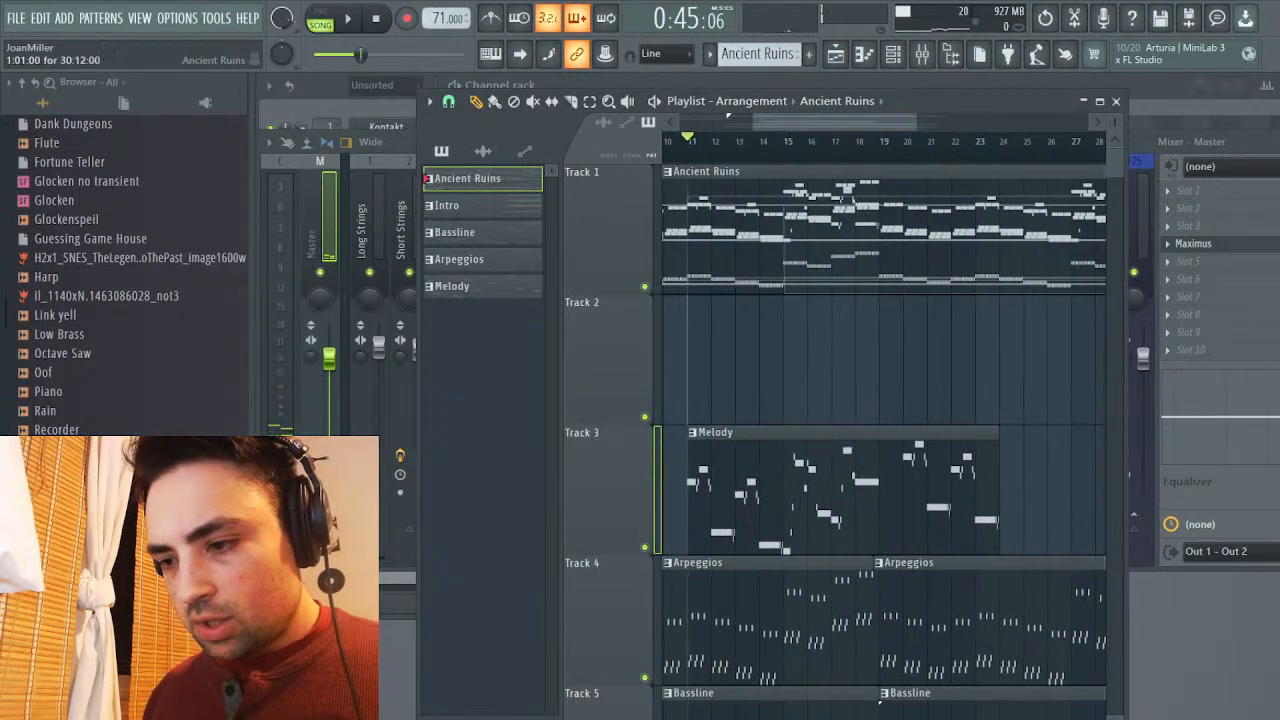
left_click_drag(997, 490, 884, 490)
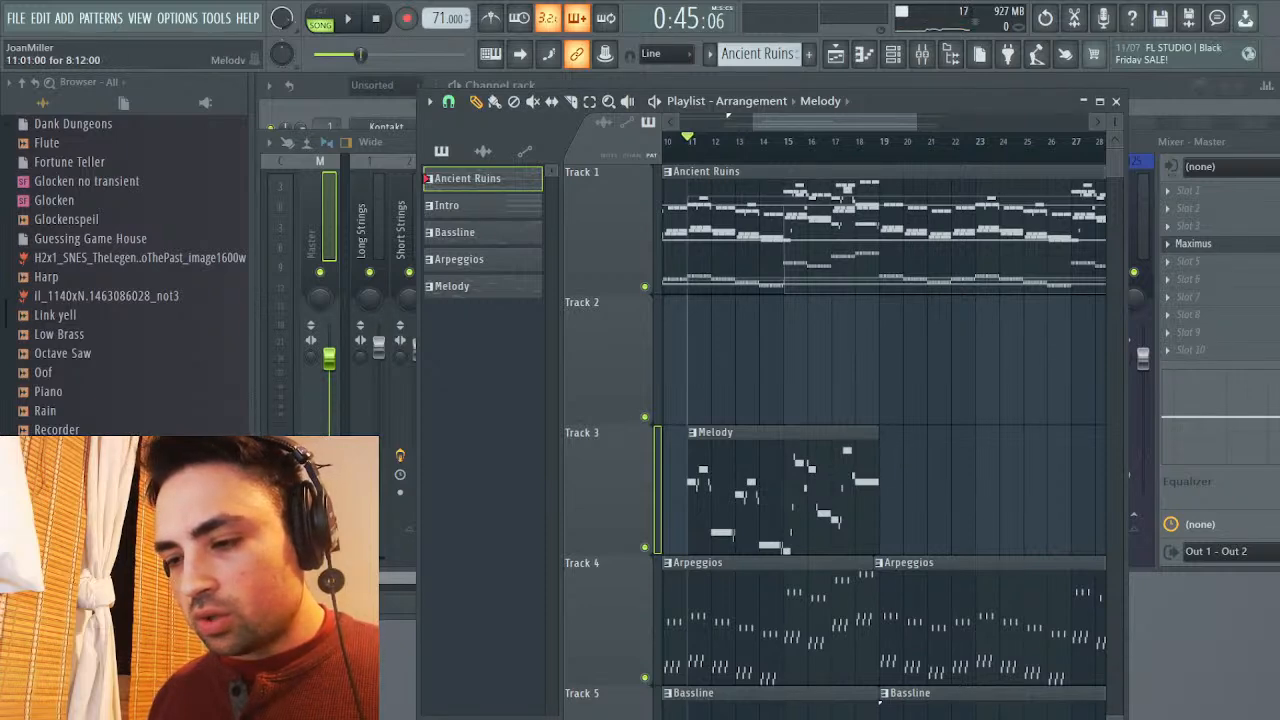
left_click_drag(879, 490, 1022, 490)
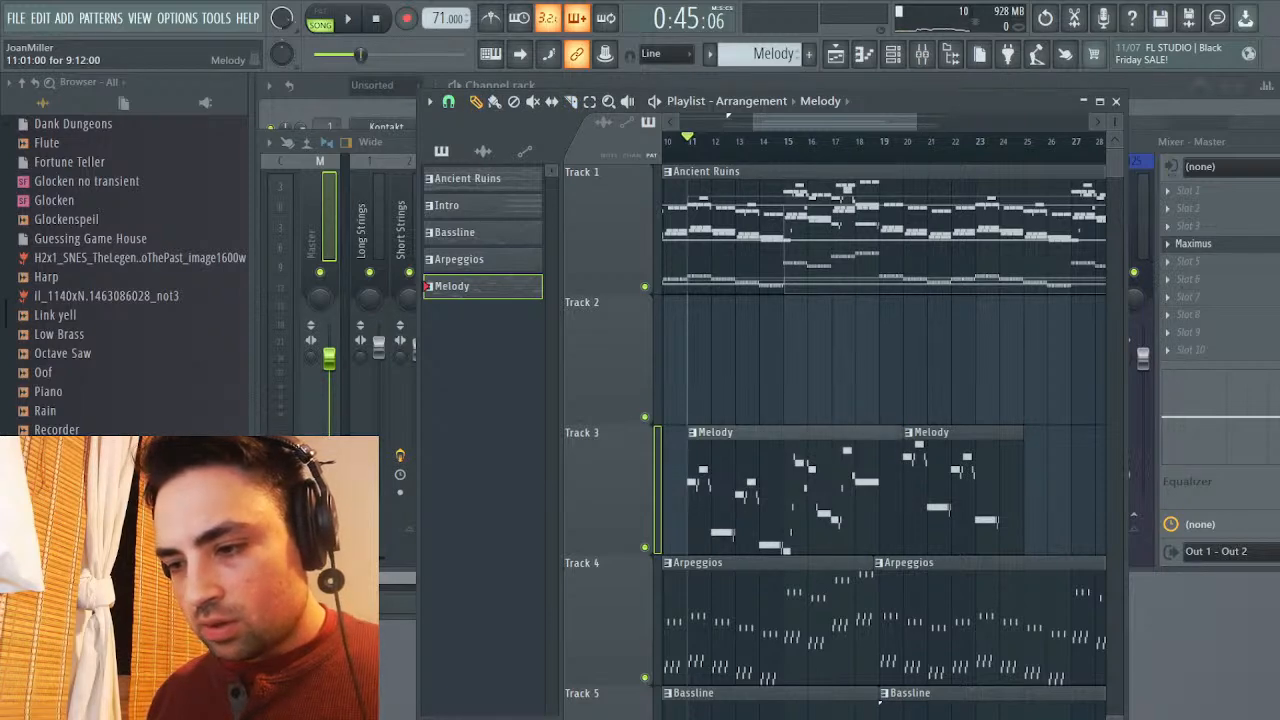
left_click_drag(925, 432, 1088, 438)
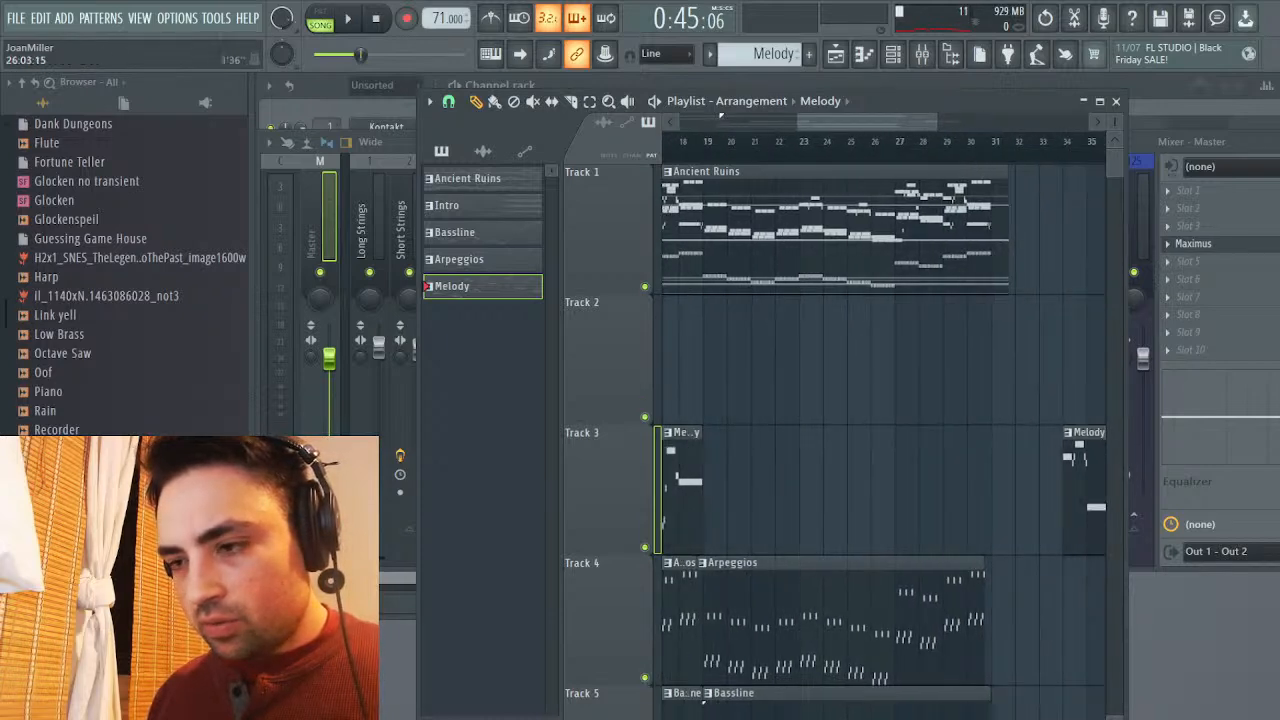
Place a copy of the opening Melody clip on Track 3 starting at bar 23
left_click_drag(950, 100, 913, 107)
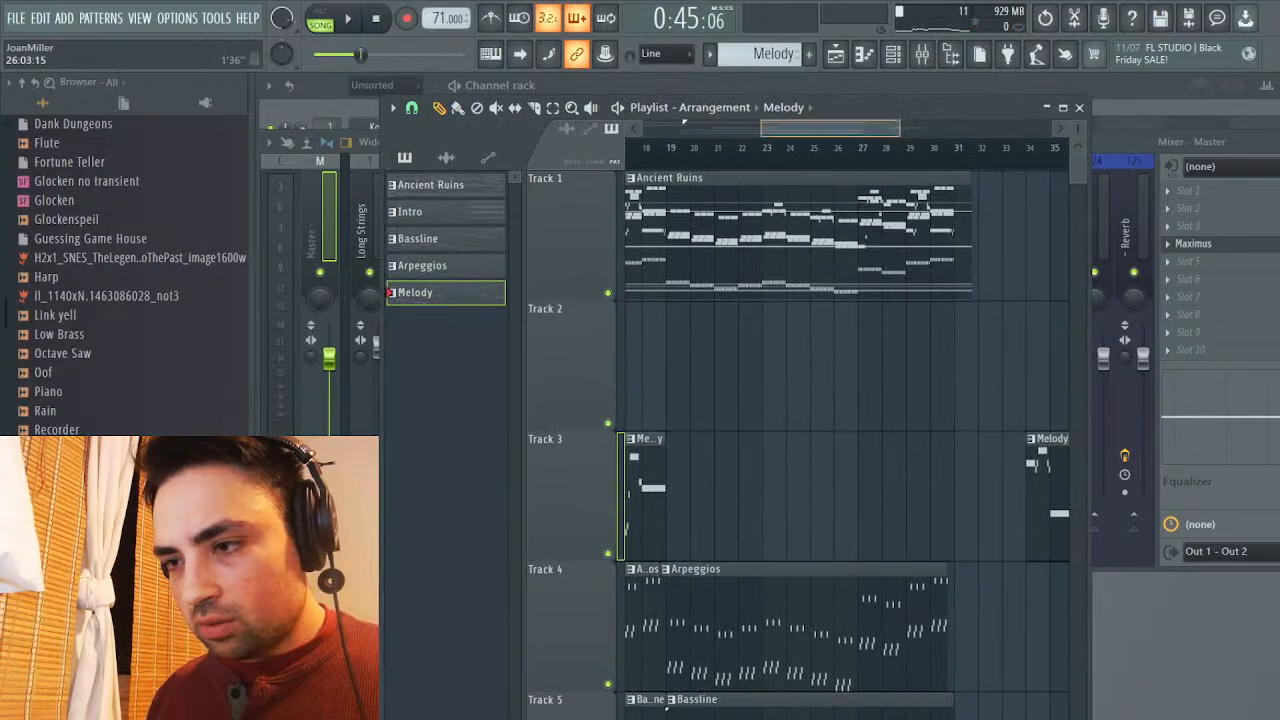
scroll(848, 415, "left", 3)
left_click_drag(955, 490, 927, 490)
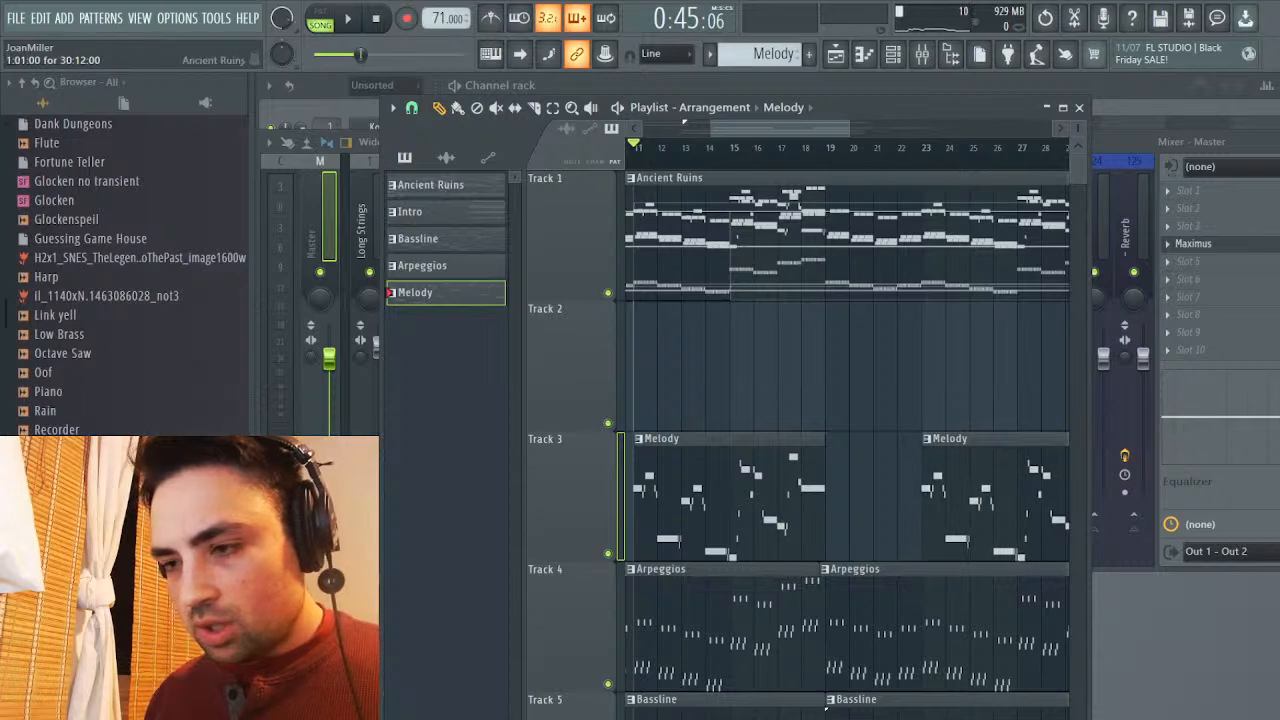
Shorten the Melody clip at bar 23 to four bars and move the final Melody clip to start at bar 27
scroll(848, 415, "right", 2)
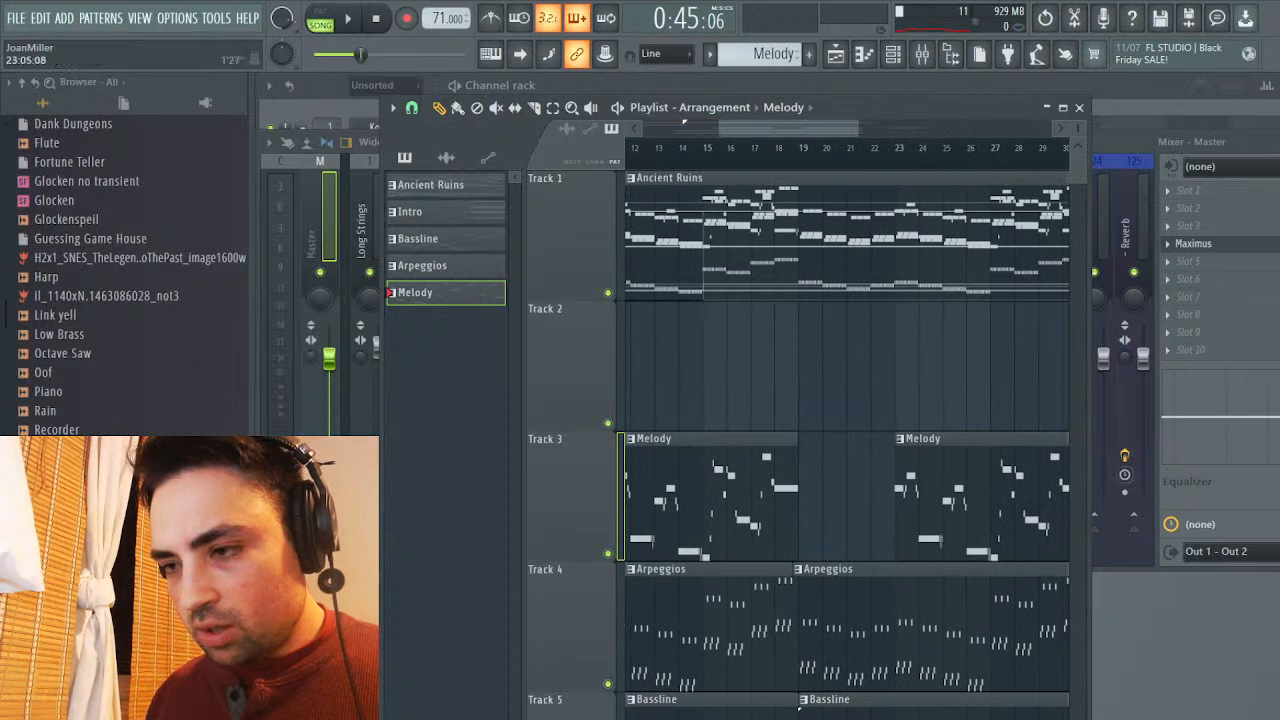
scroll(848, 445, "right", 5)
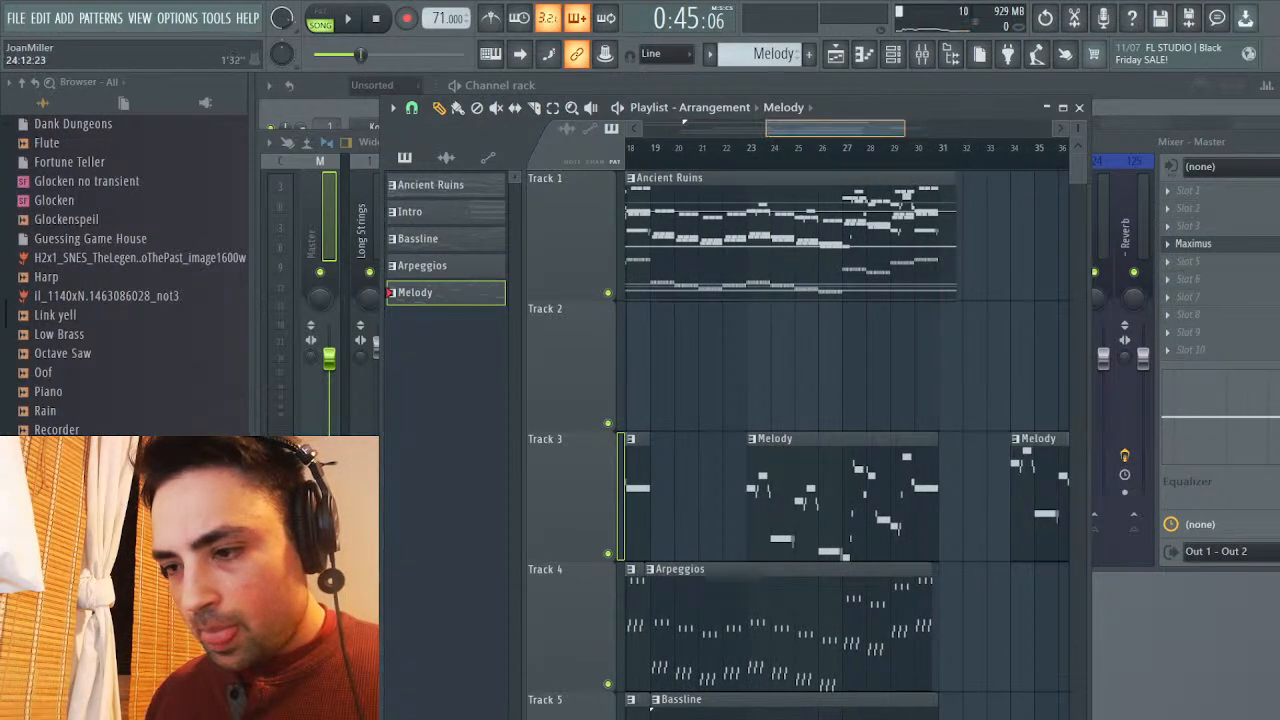
scroll(848, 445, "right", 1)
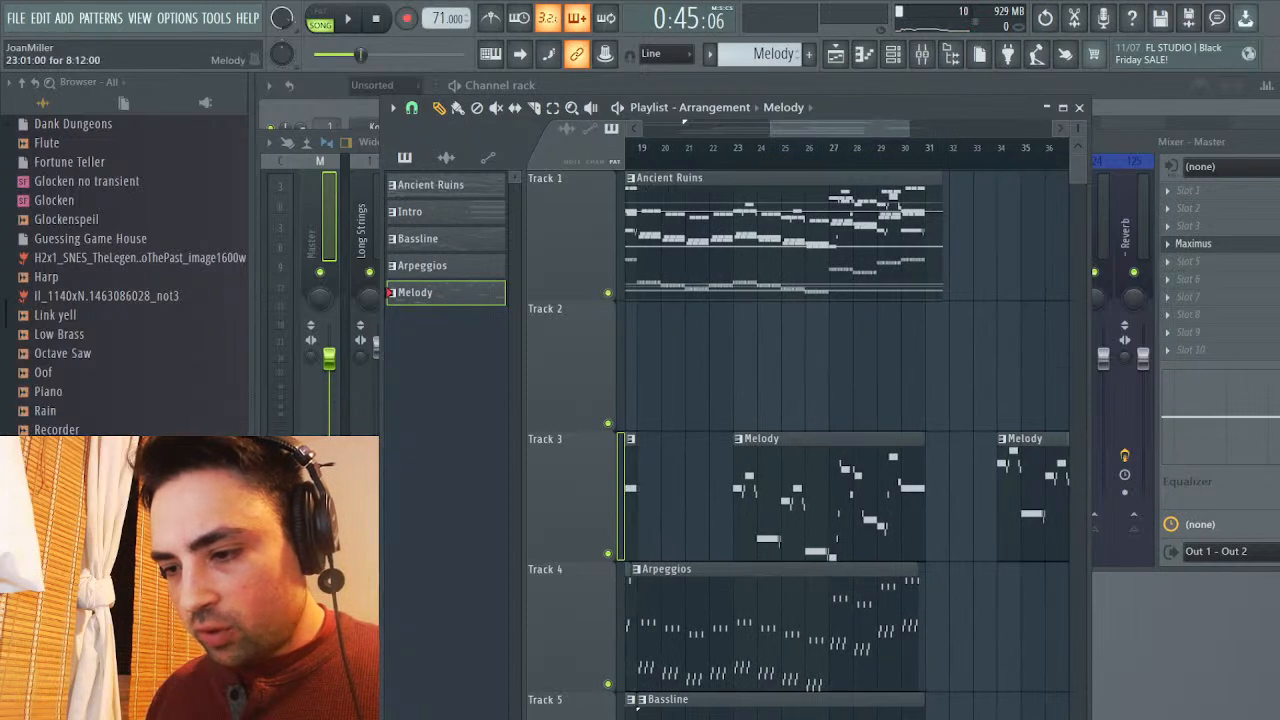
left_click_drag(924, 462, 840, 462)
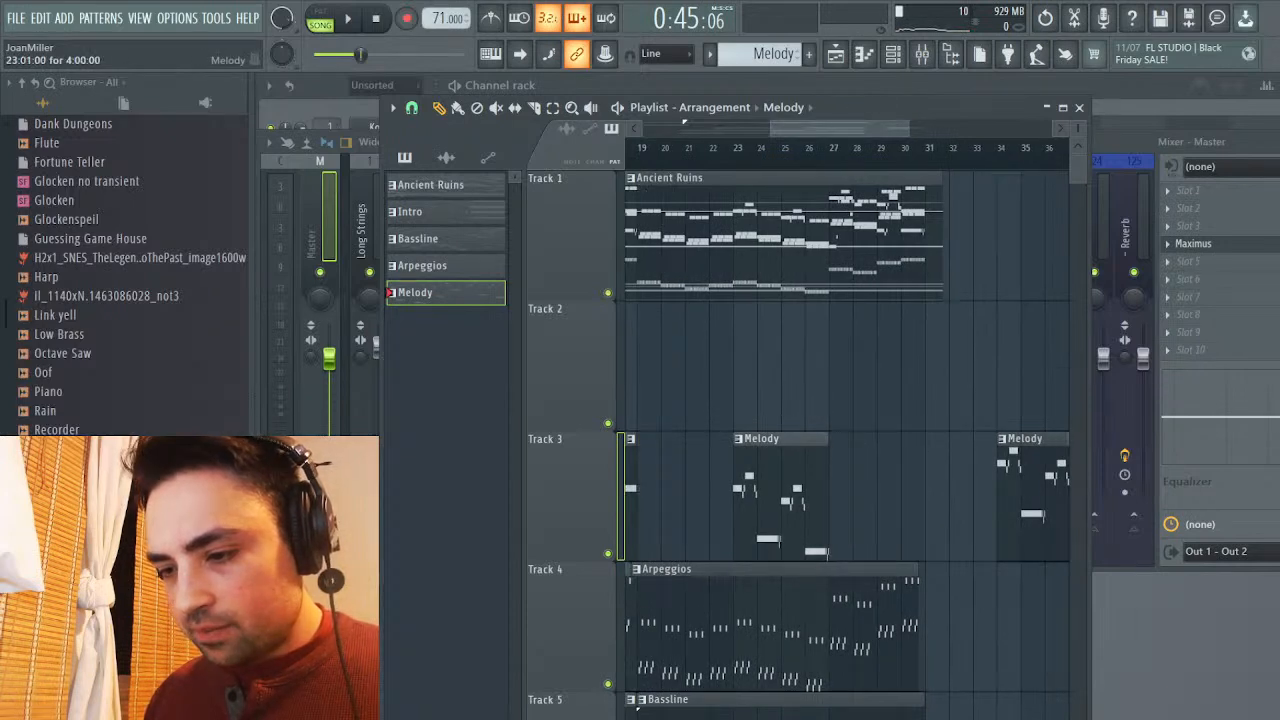
left_click_drag(1025, 445, 857, 445)
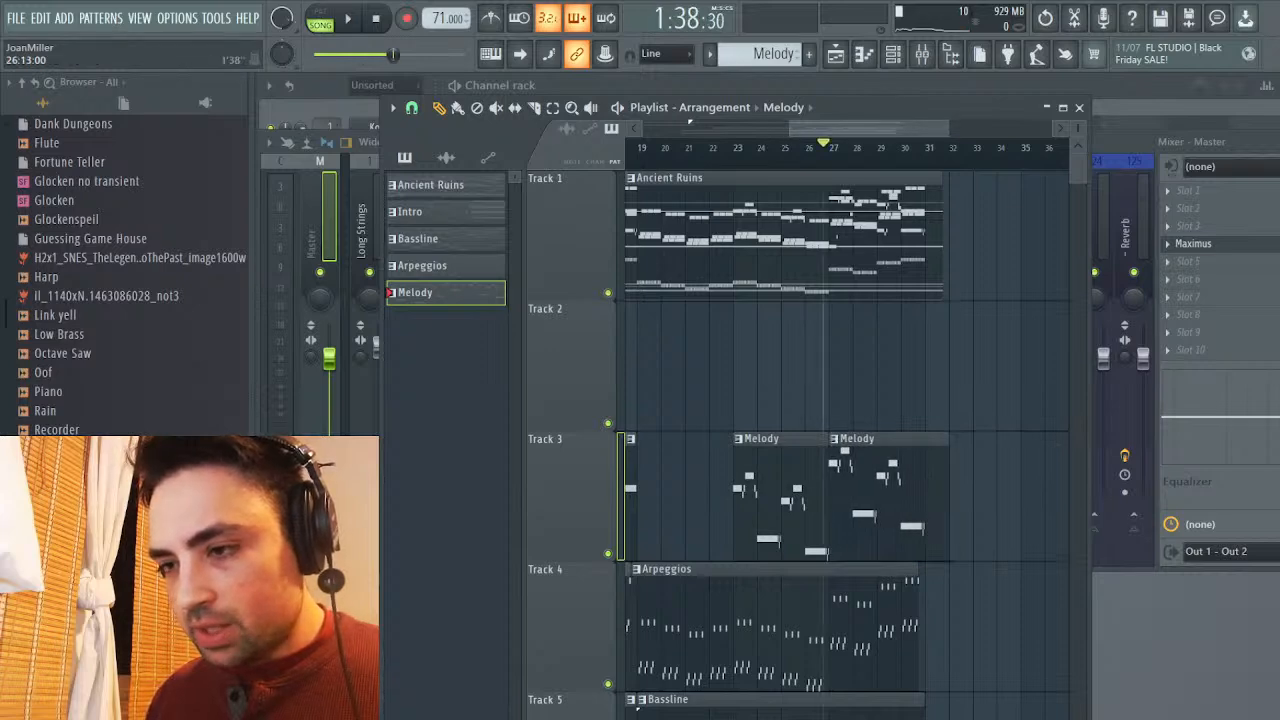
Play the transition into bar 27, and merge the two adjoining Melody clips from bar 23 into a single new pattern
key("space")
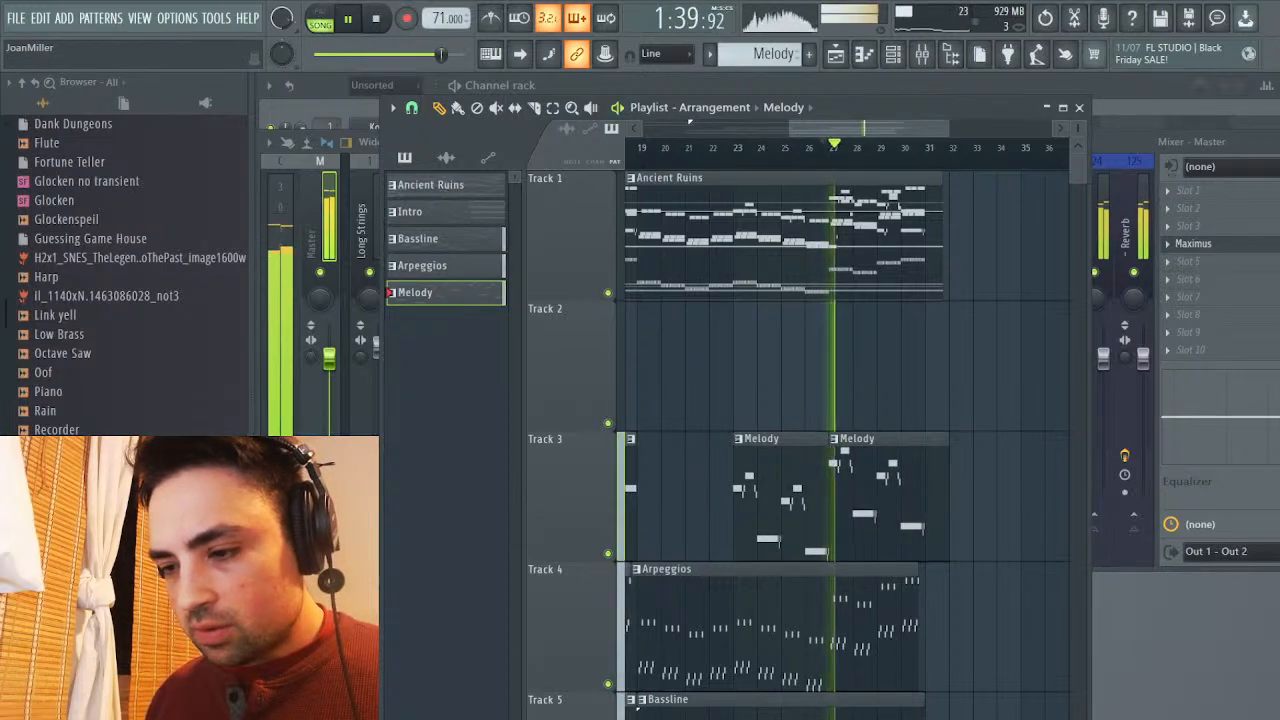
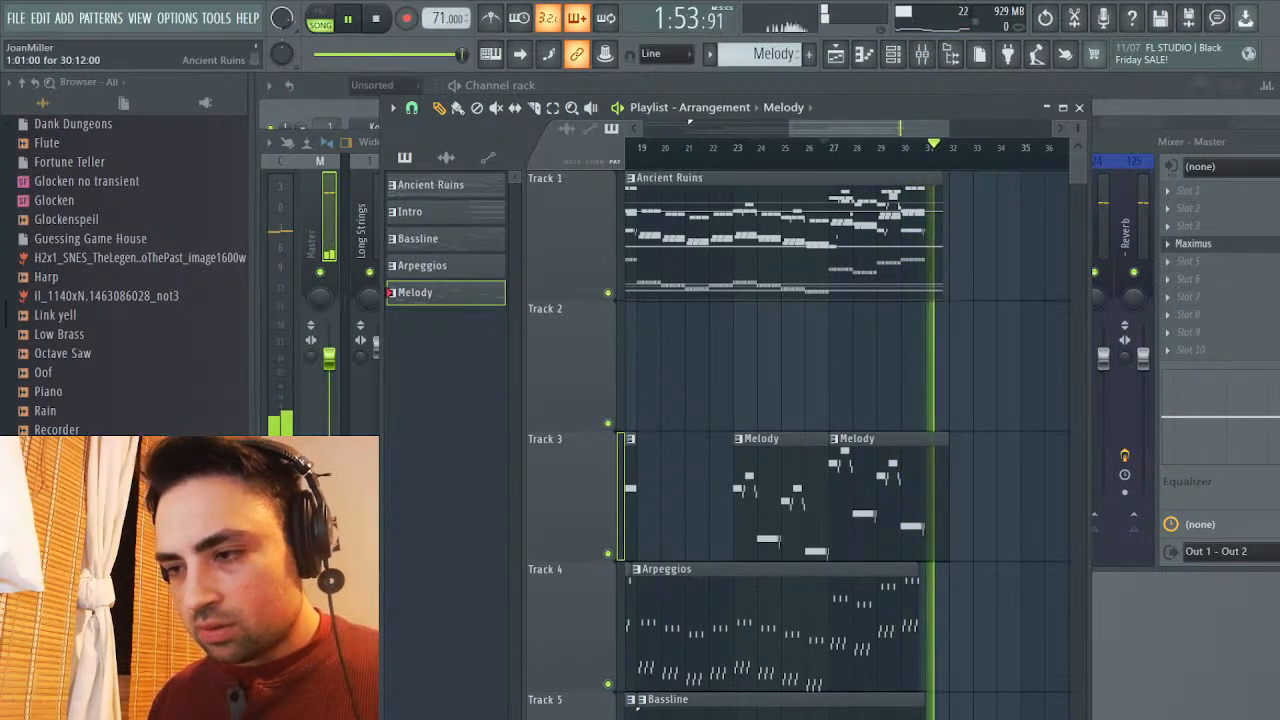
scroll(845, 445, "right", 3)
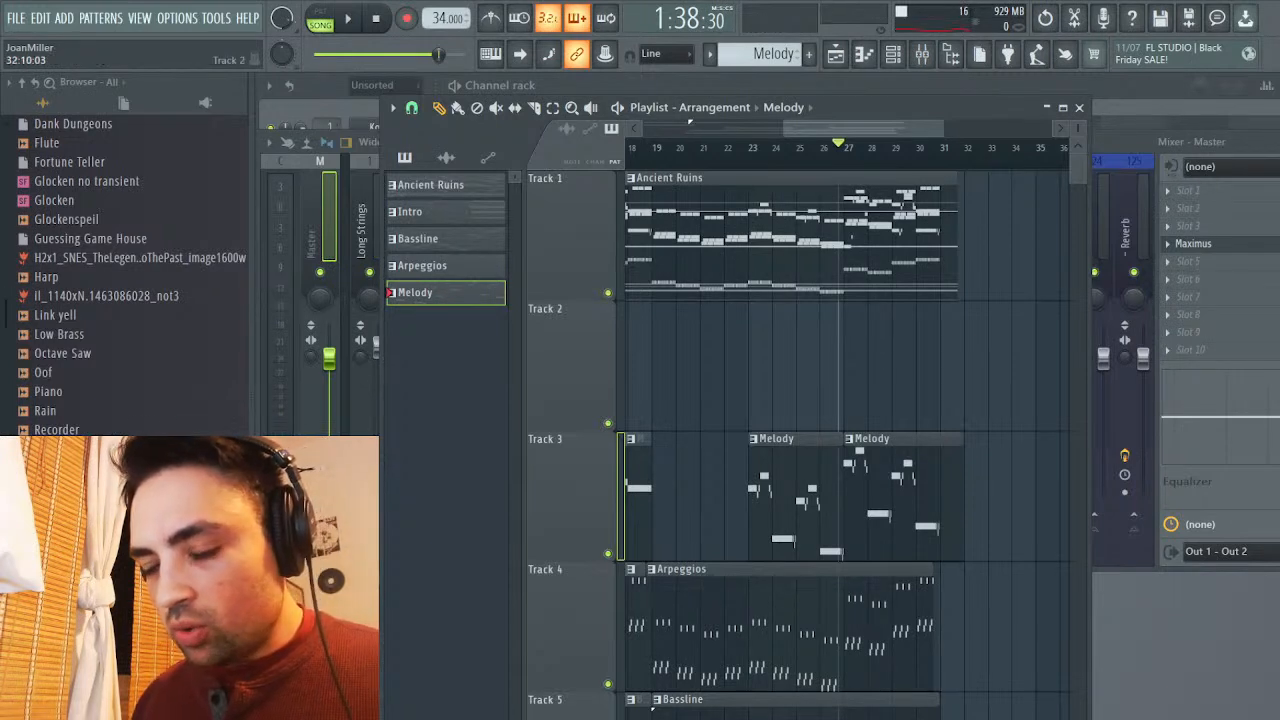
scroll(846, 420, "left", 3)
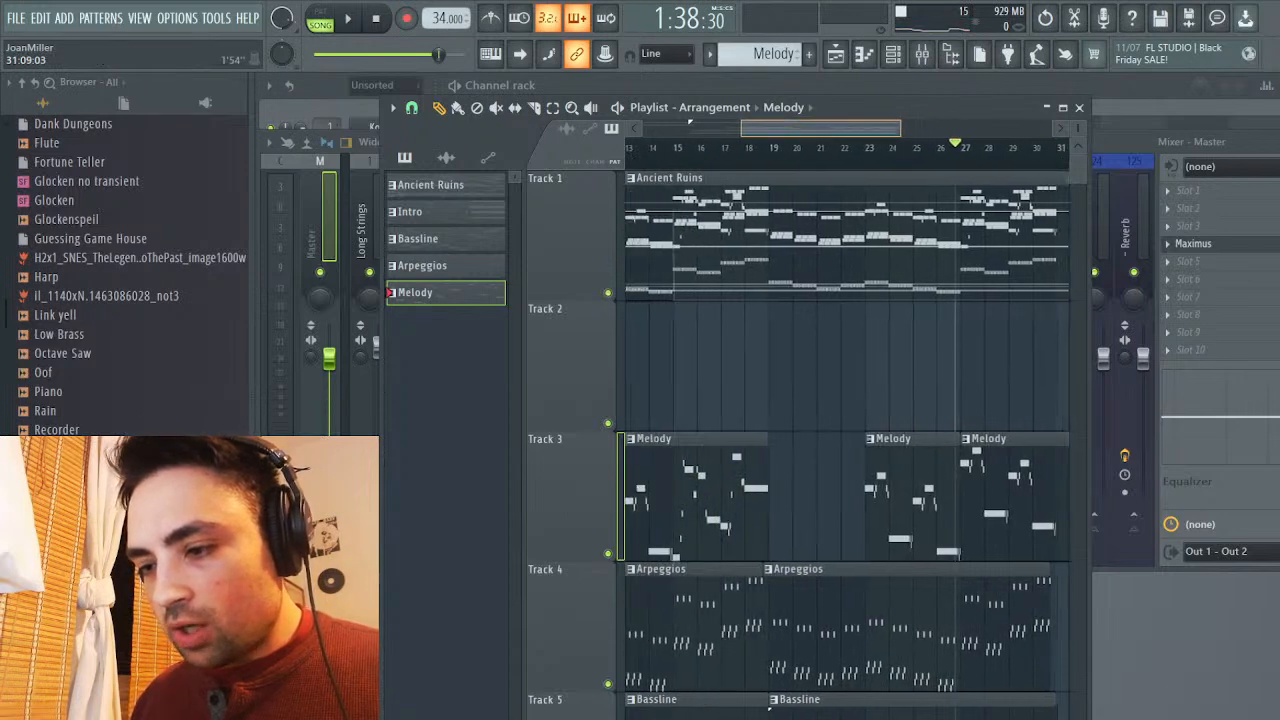
scroll(846, 420, "left", 3)
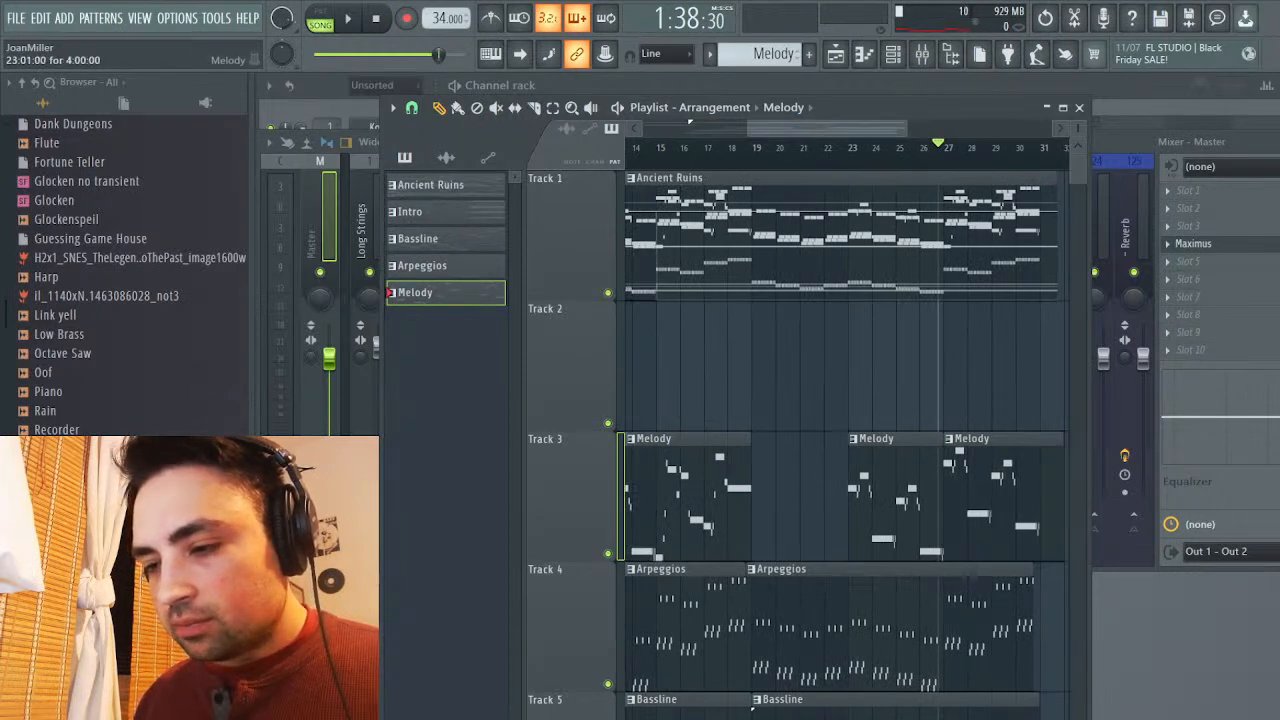
left_click_drag(908, 497, 1044, 500)
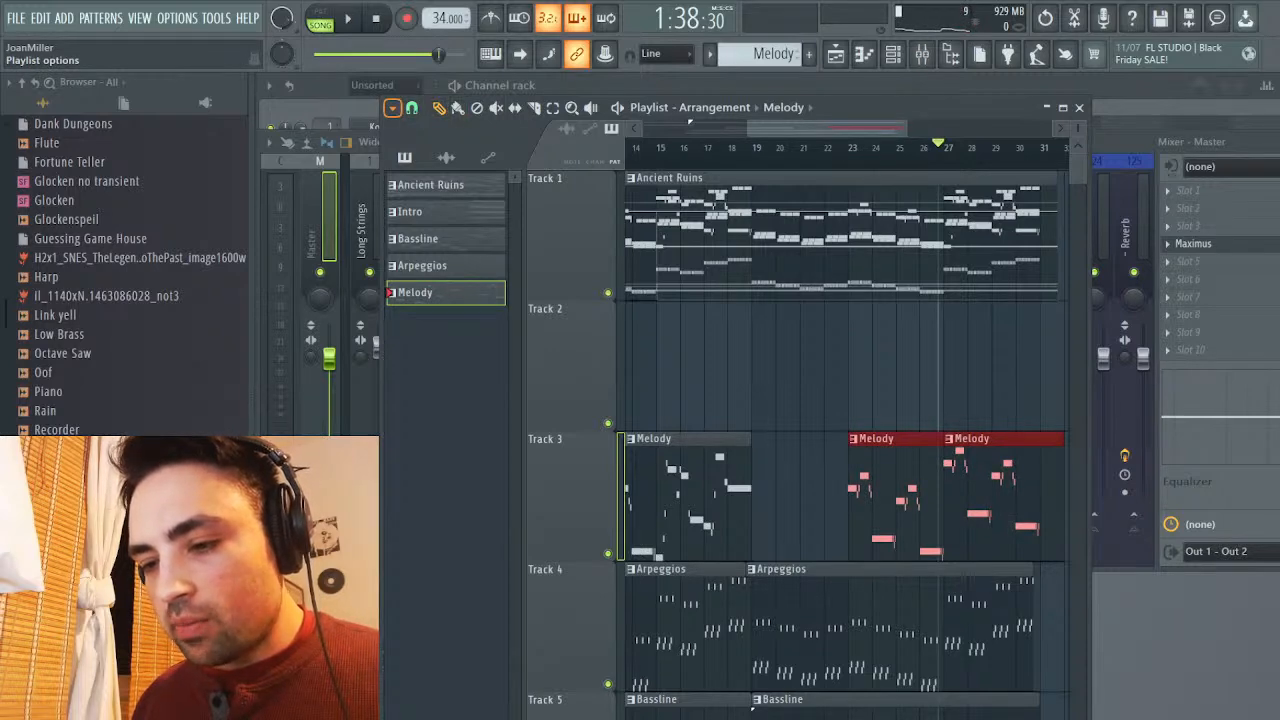
key("ctrl+alt+c")
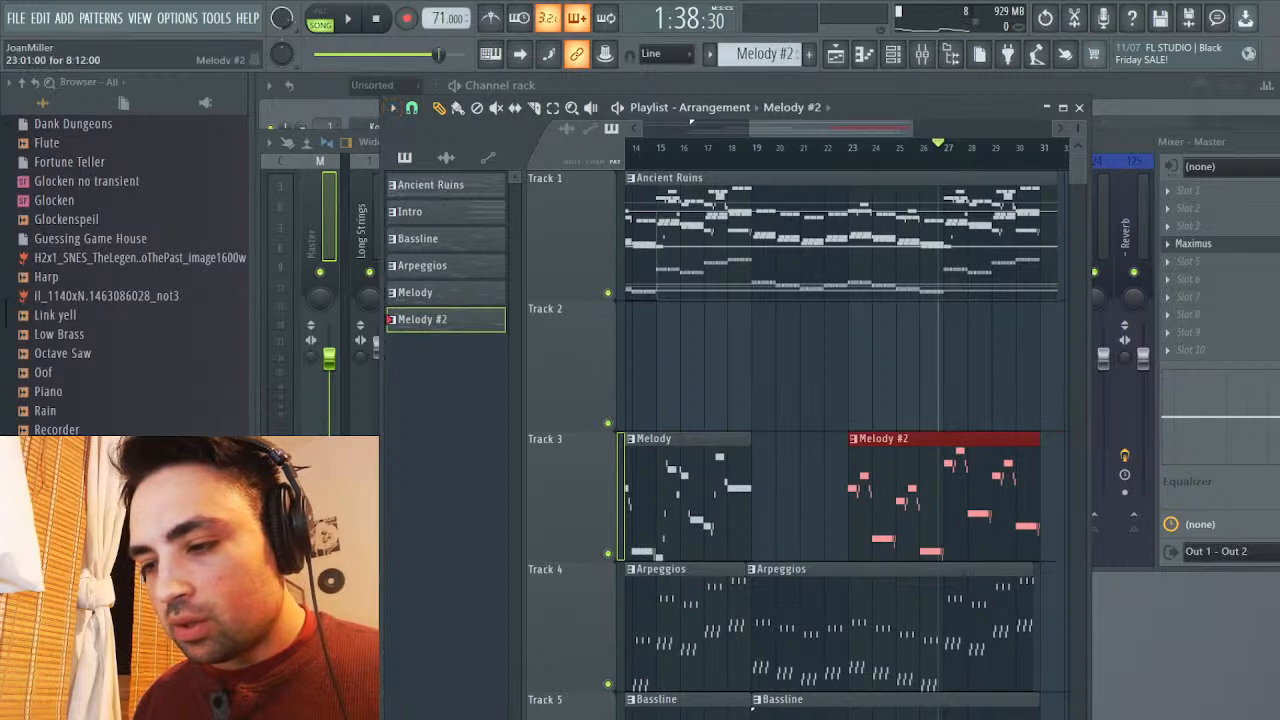
In Melody #2, raise the last two short notes before bar 5 to F#4 and A#4
key("F7")
scroll(620, 384, "left", 5)
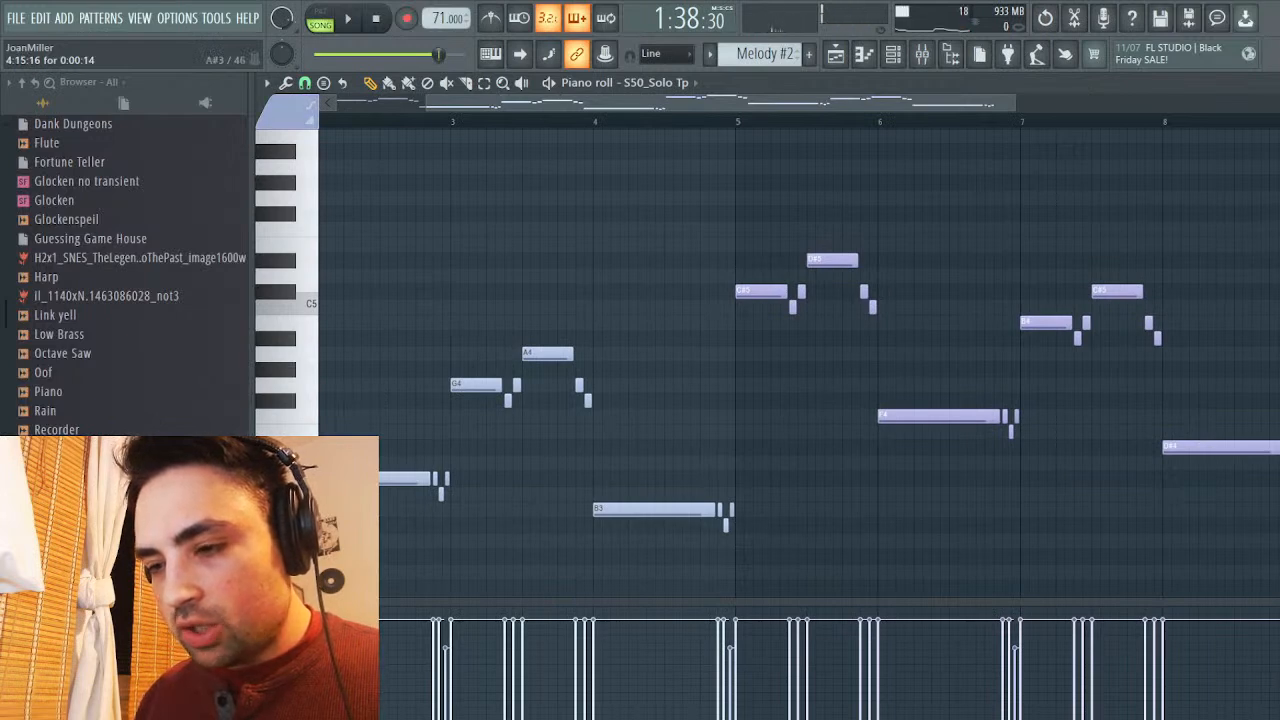
left_click_drag(724, 533, 761, 392)
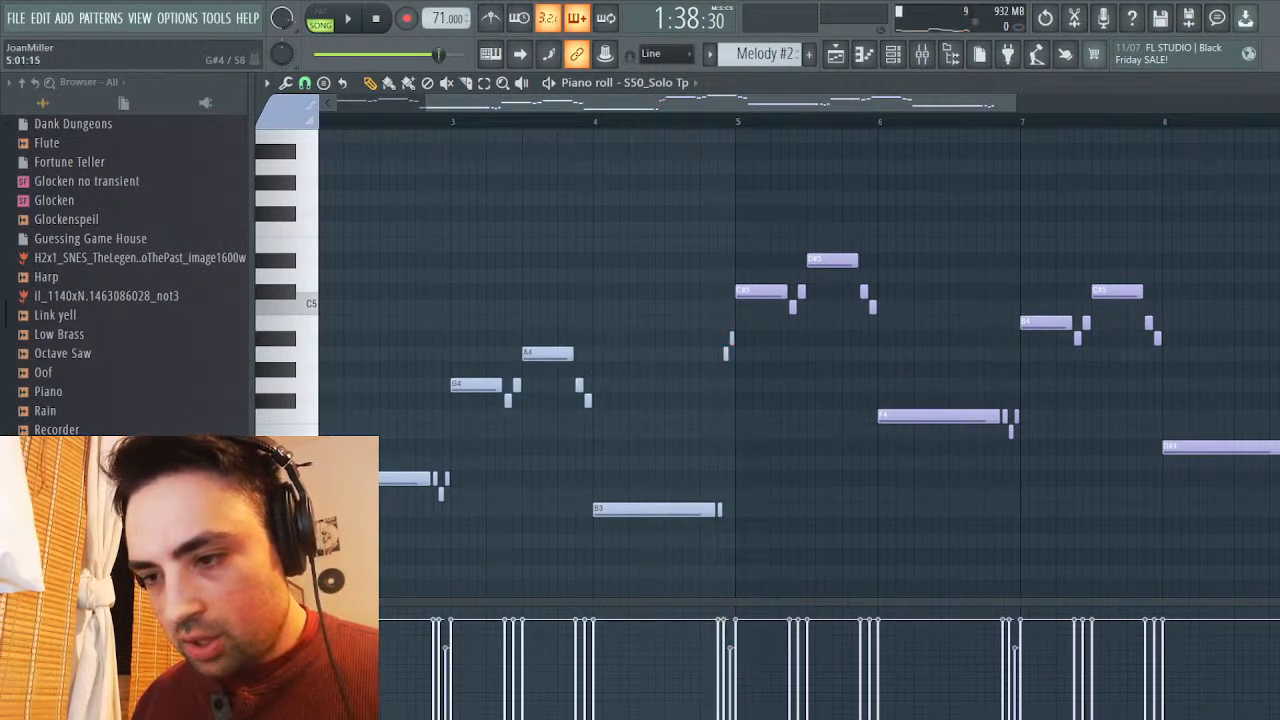
left_click_drag(726, 354, 726, 401)
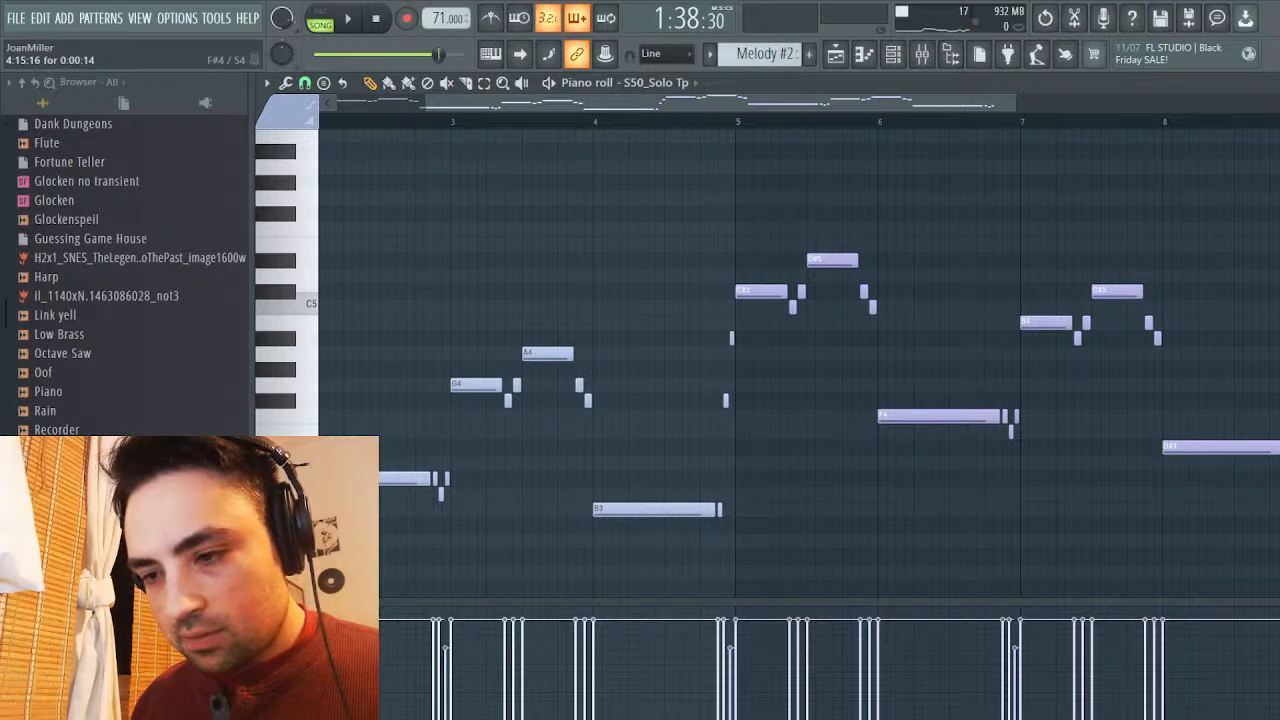
Play the song from just before bar 27 to check the Melody #2 transition with the other parts
key("space")
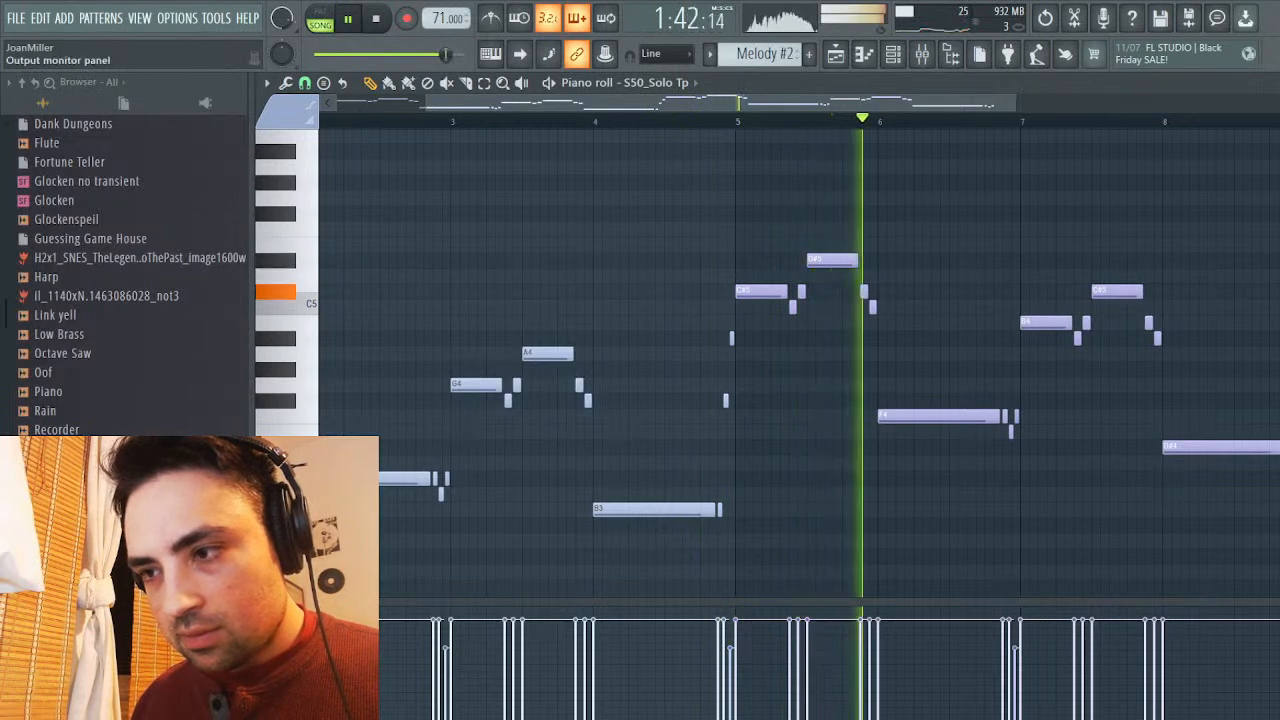
key("F5")
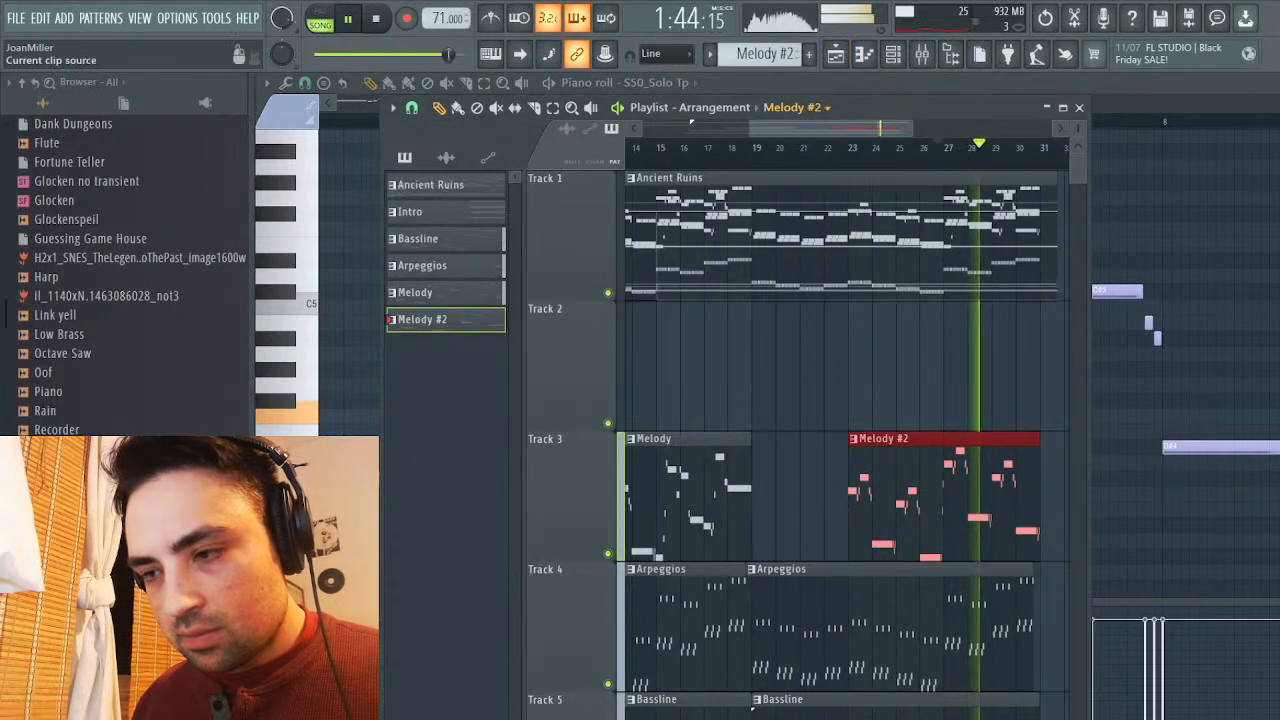
left_click_drag(800, 128, 833, 128)
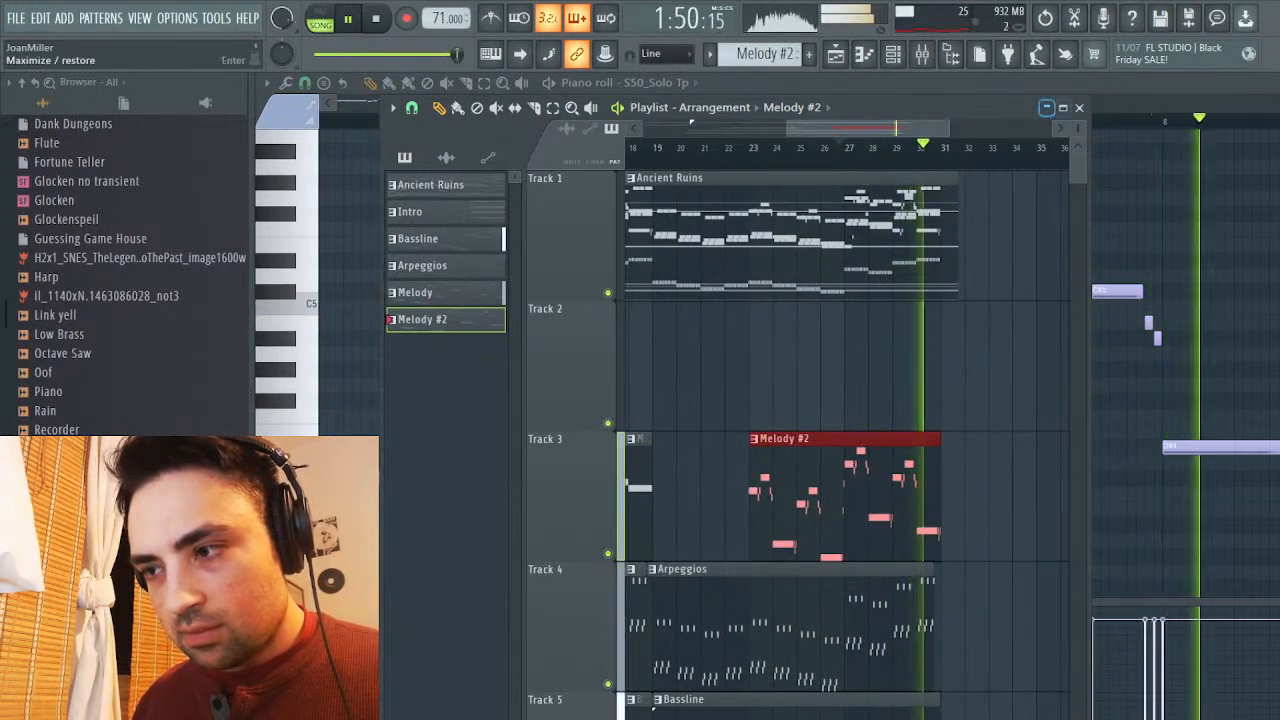
key("space")
key("F5")
Add Fruity parametric EQ 2 to the Trumpet's slot 9 and cut band 6 by about 5.7 dB near 4450 Hz with 25% bandwidth
key("F9")
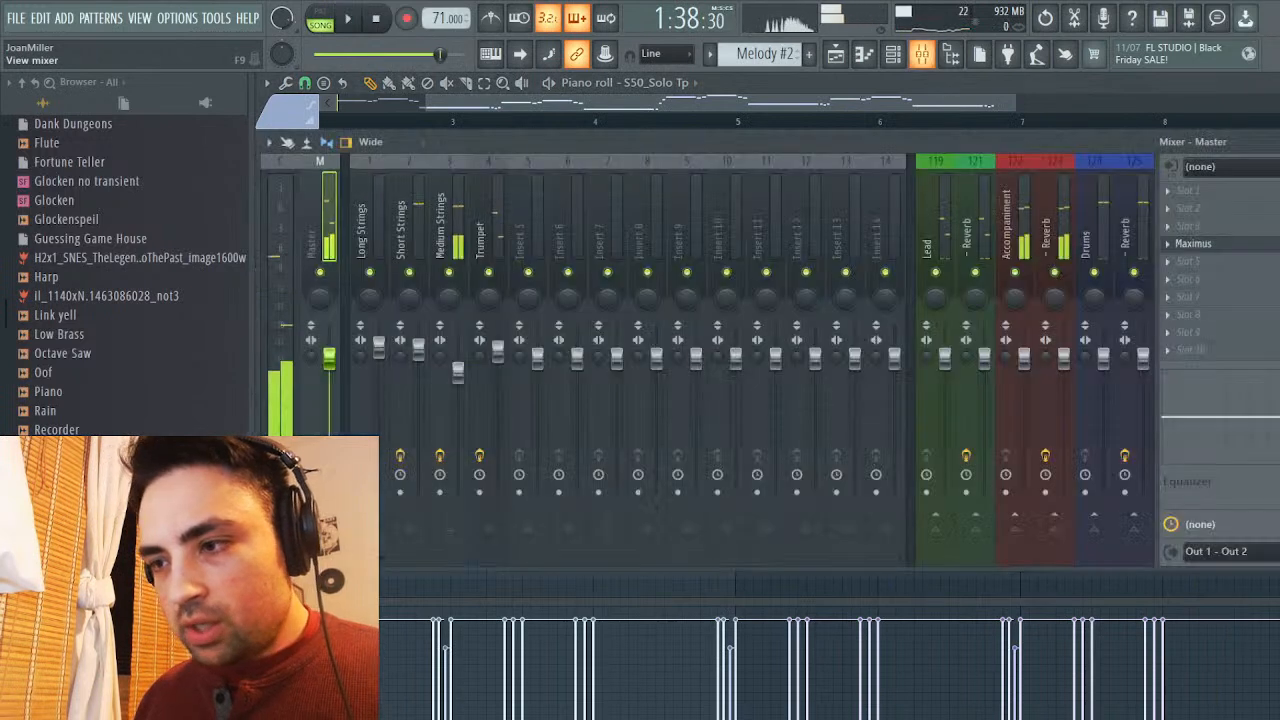
left_click(481, 238)
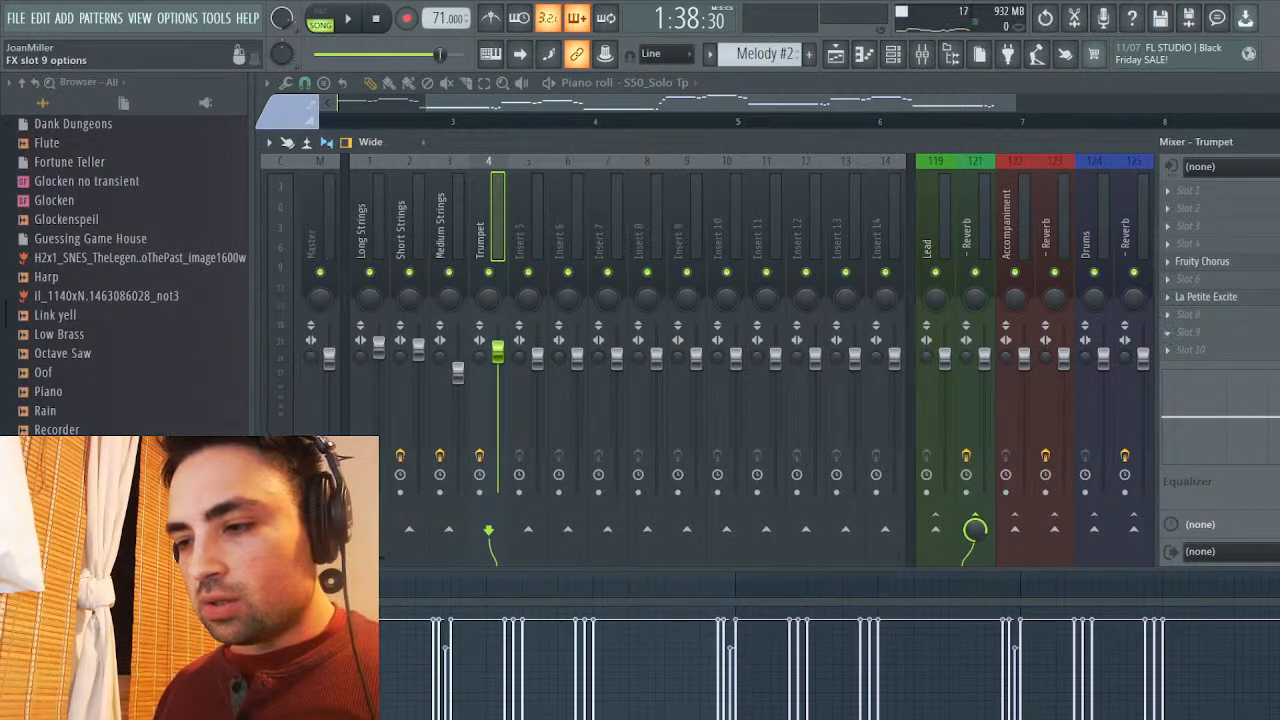
key("space")
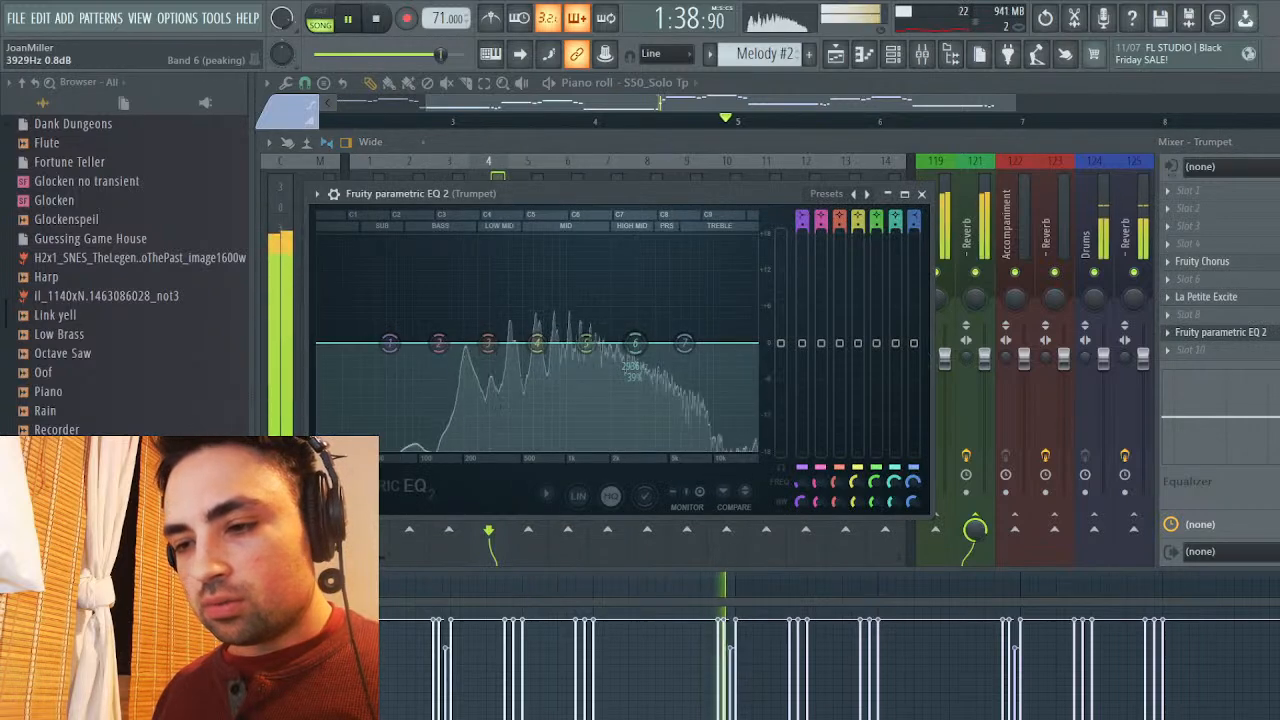
left_click_drag(635, 343, 662, 372)
scroll(662, 372, "down", 4)
key("space")
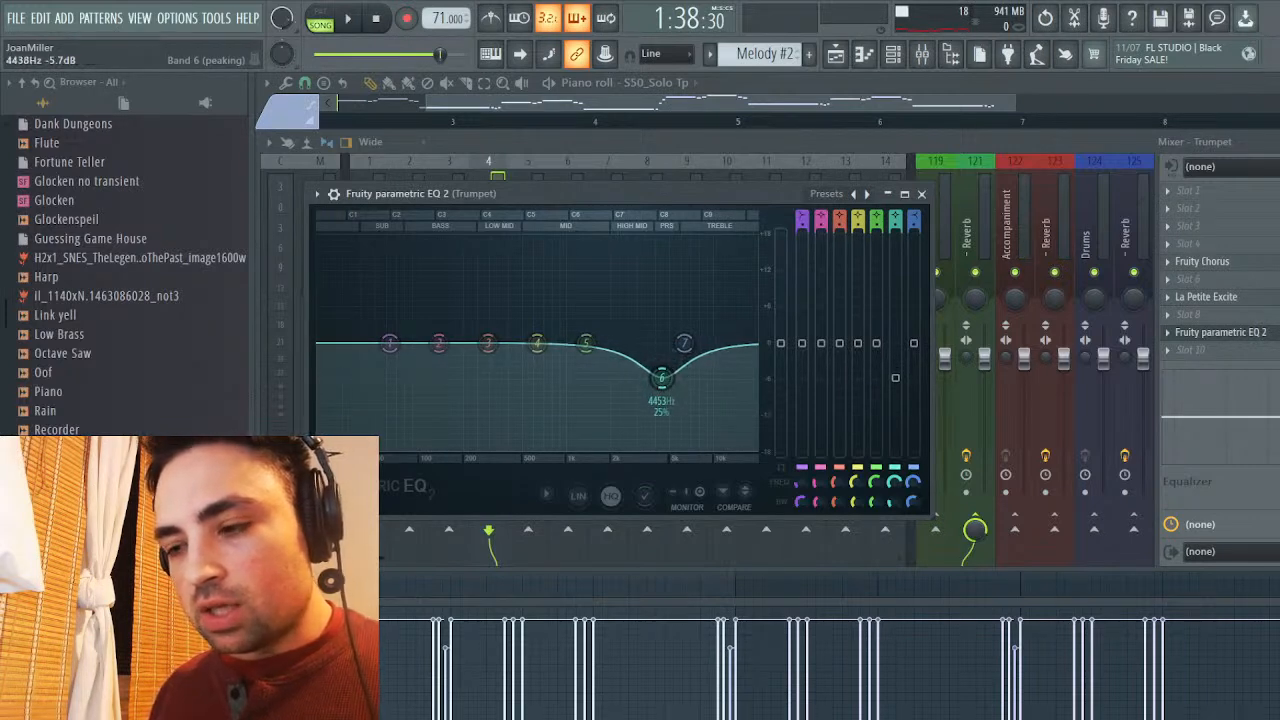
Play the song from just before bar 27 to hear the equalized Trumpet, and check the playlist arrangement
key("space")
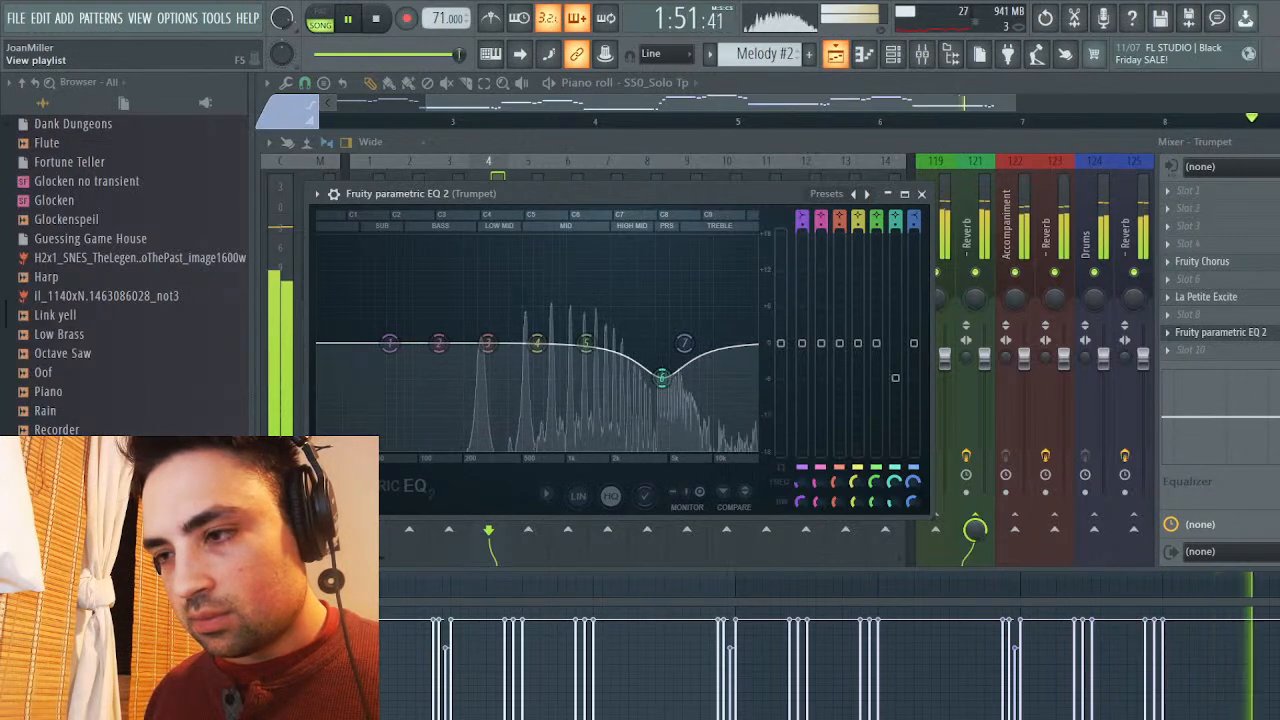
left_click(490, 53)
key("space")
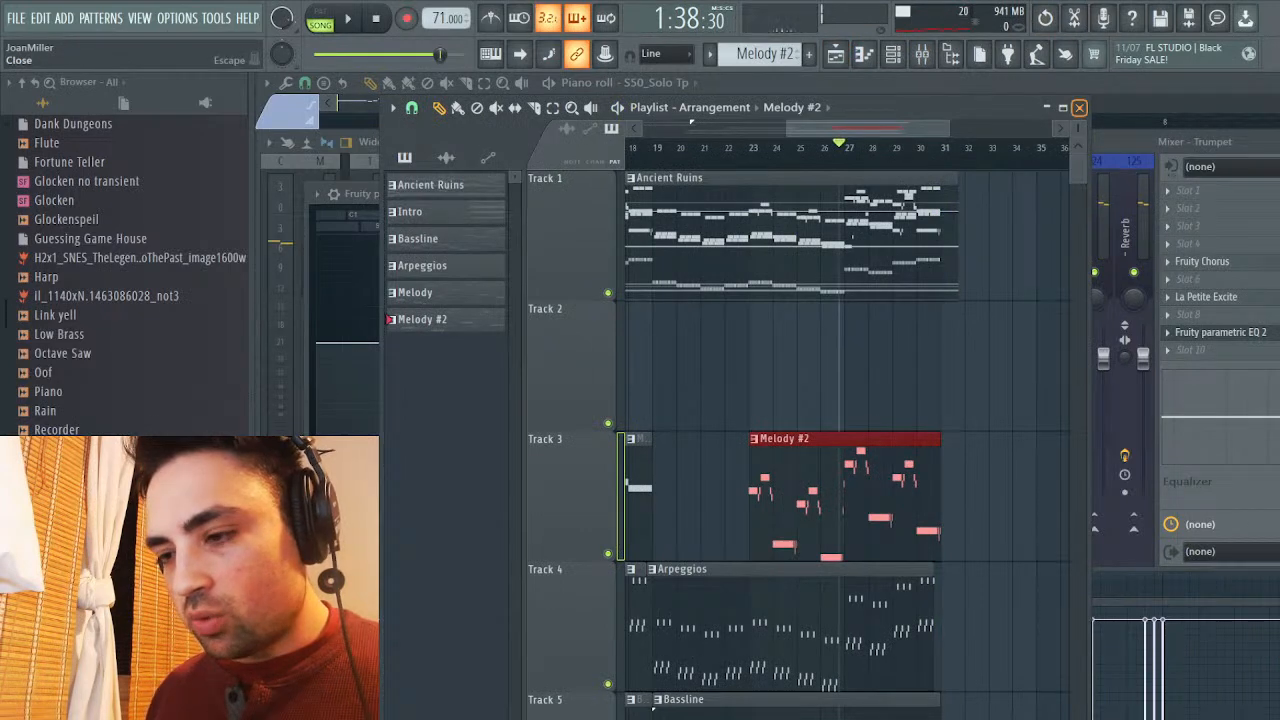
left_click(1079, 107)
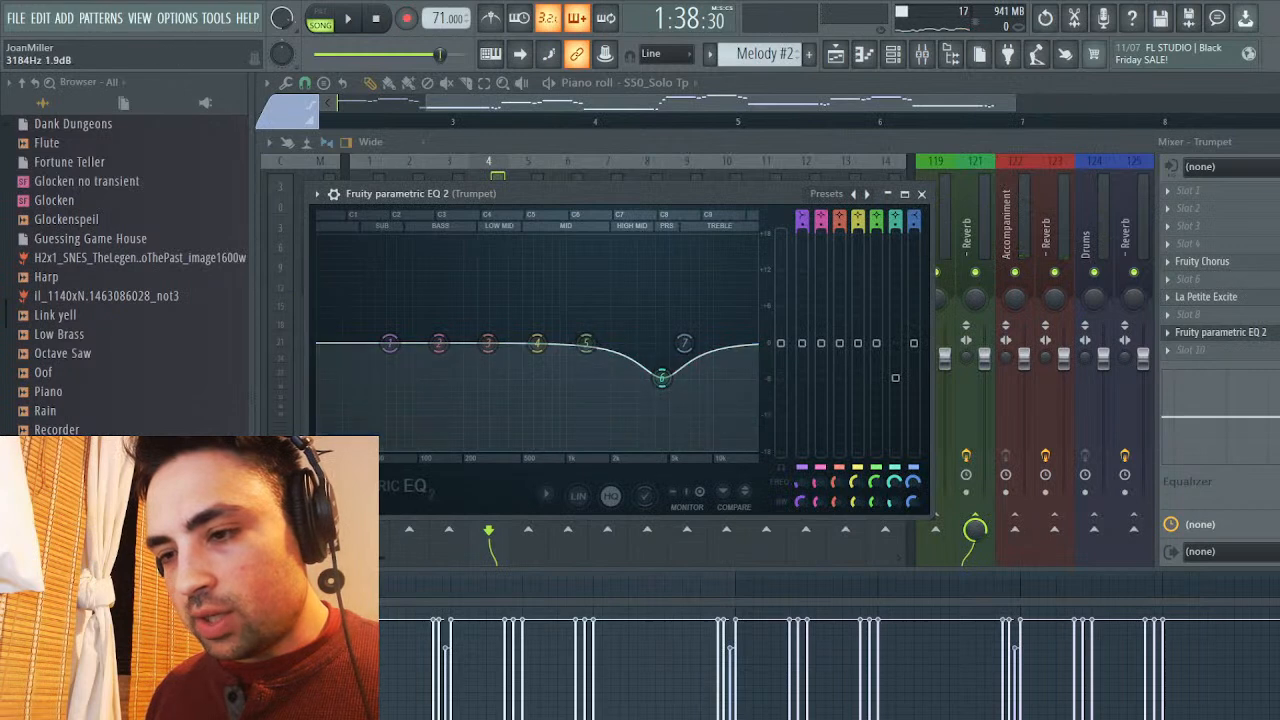
Play the passage from just before bar 27 with the Trumpet equalizer visible, close the equalizer, and check the mixer levels
key("space")
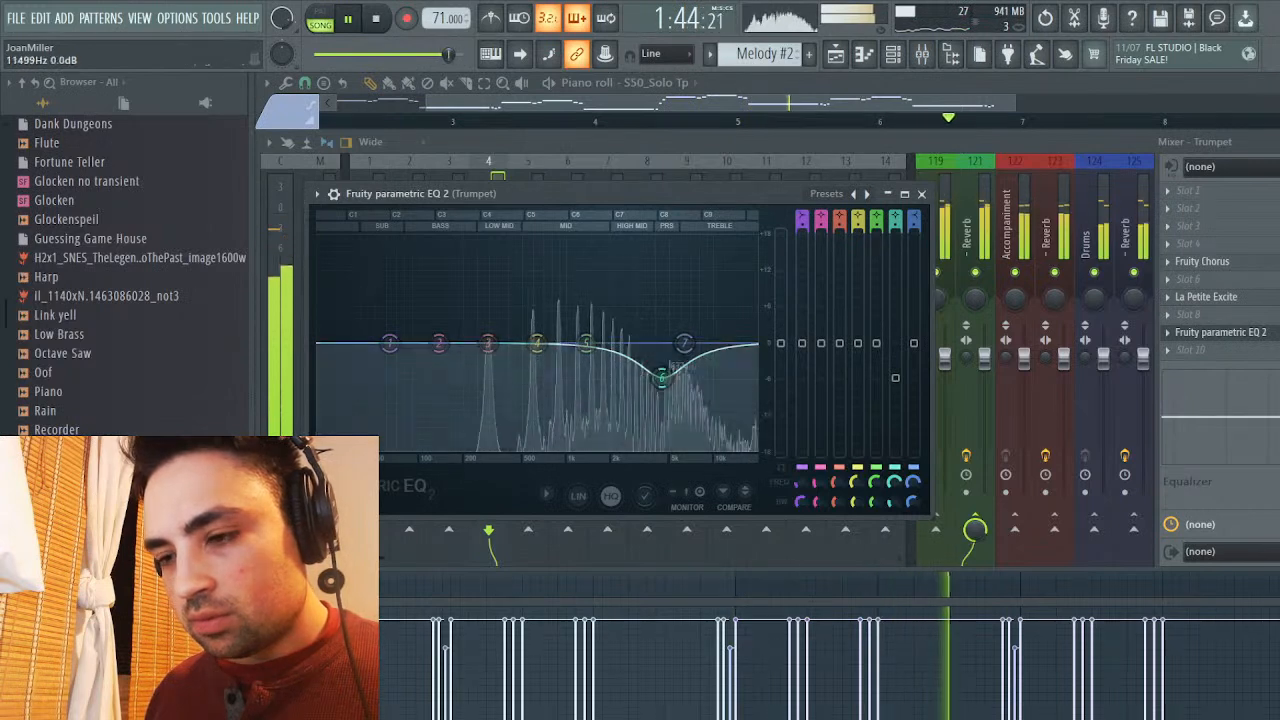
key("Escape")
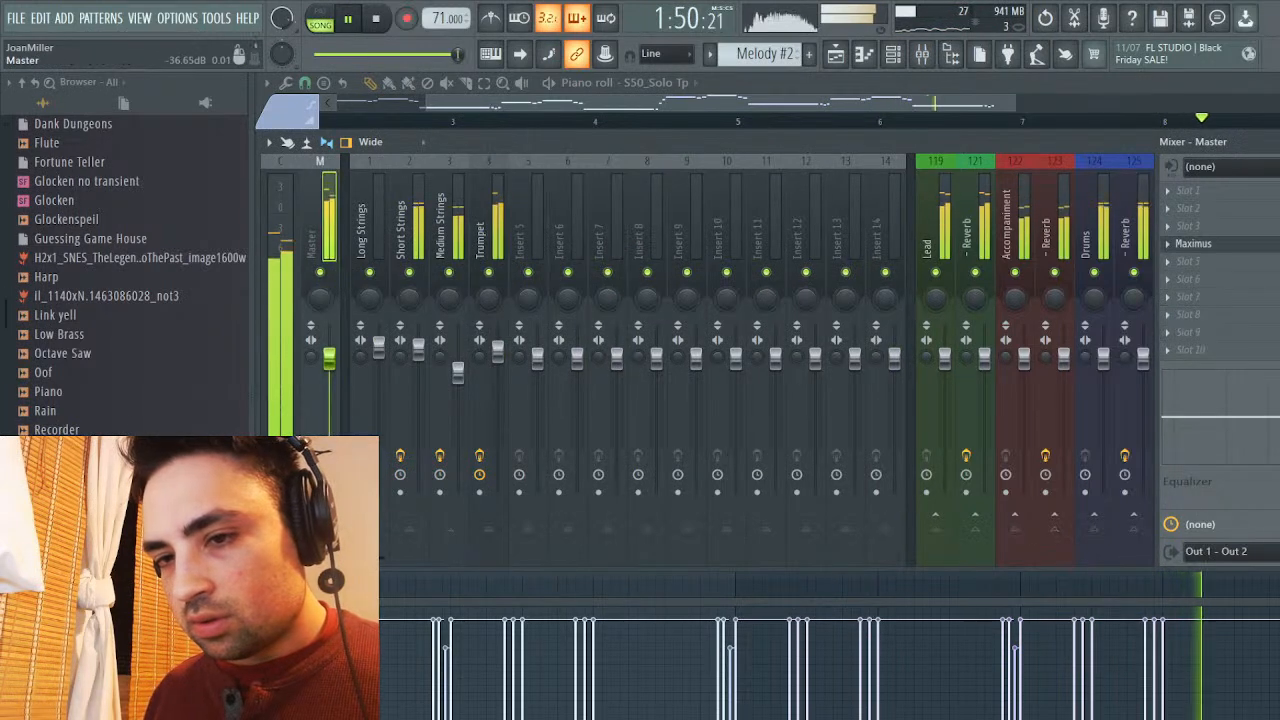
key("space")
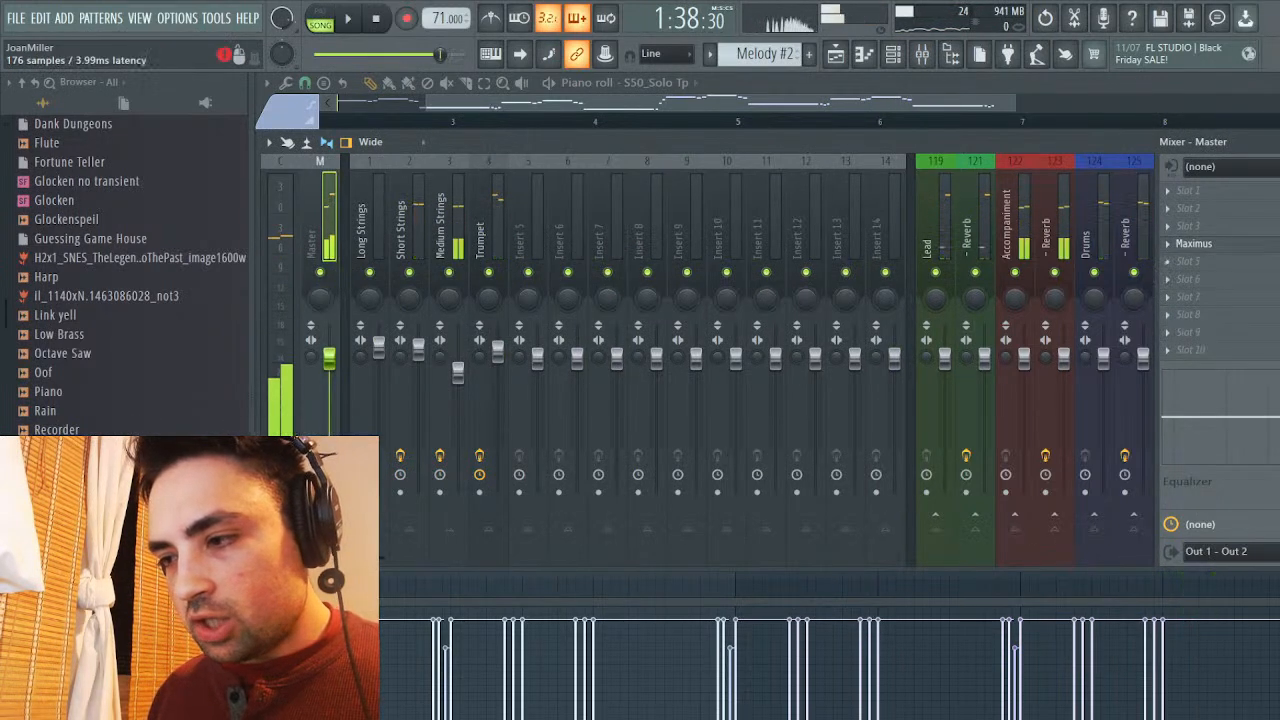
Open Maximus on the Master track, play the song to watch its level display, and move its window clear of the mixer faders
left_click(1194, 243)
key("space")
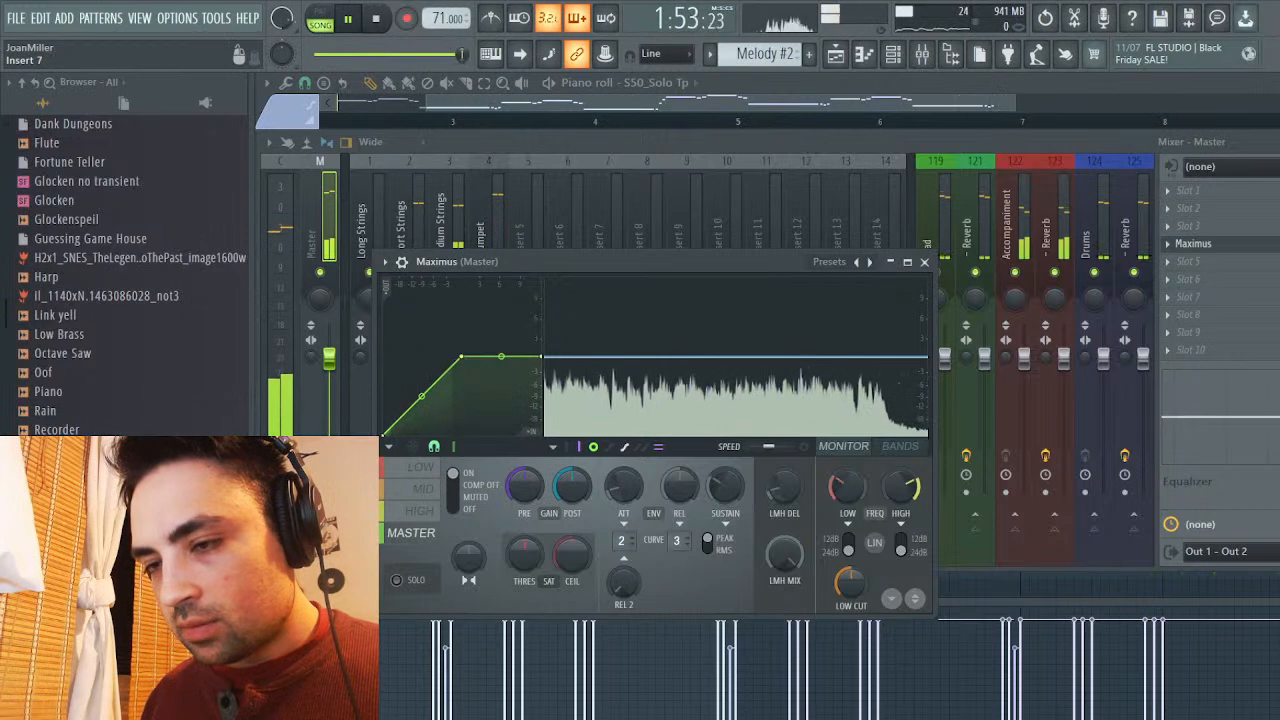
key("space")
left_click_drag(480, 261, 815, 323)
Raise the mixer volumes of the Trumpet, Medium Strings and Short Strings, setting Medium Strings to 95% (-1.1 dB)
left_click(497, 350)
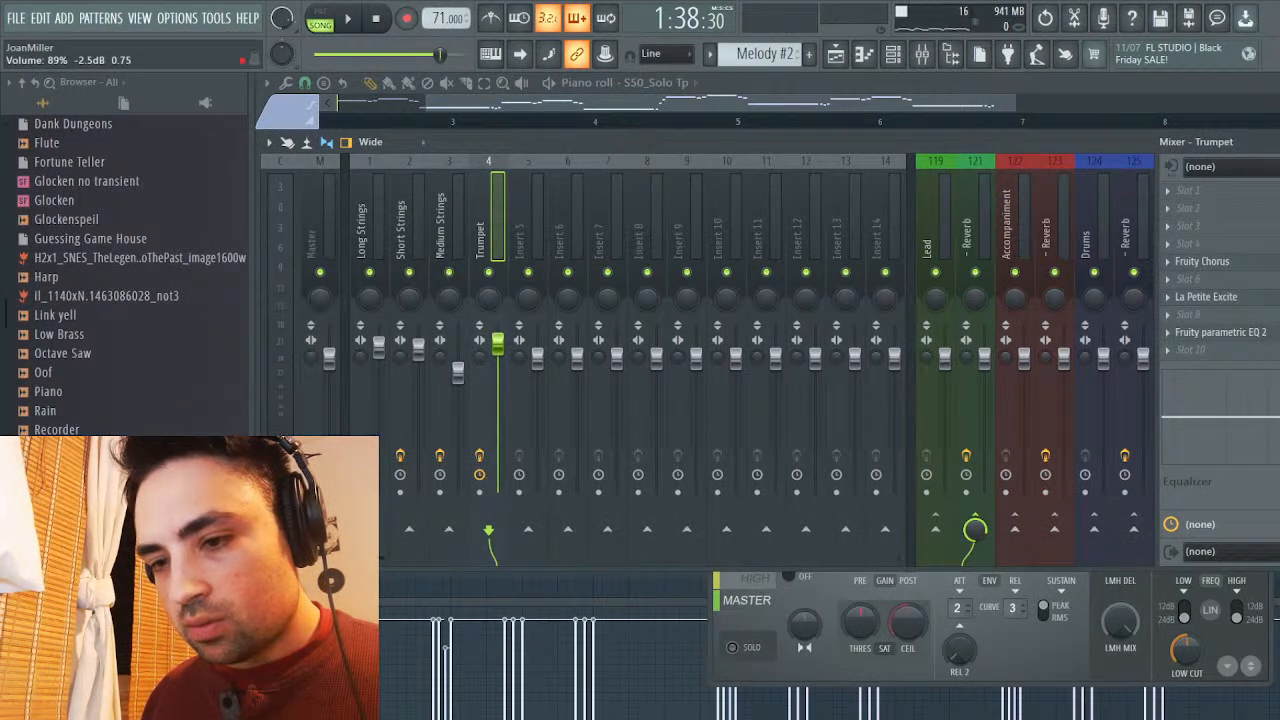
left_click(457, 370)
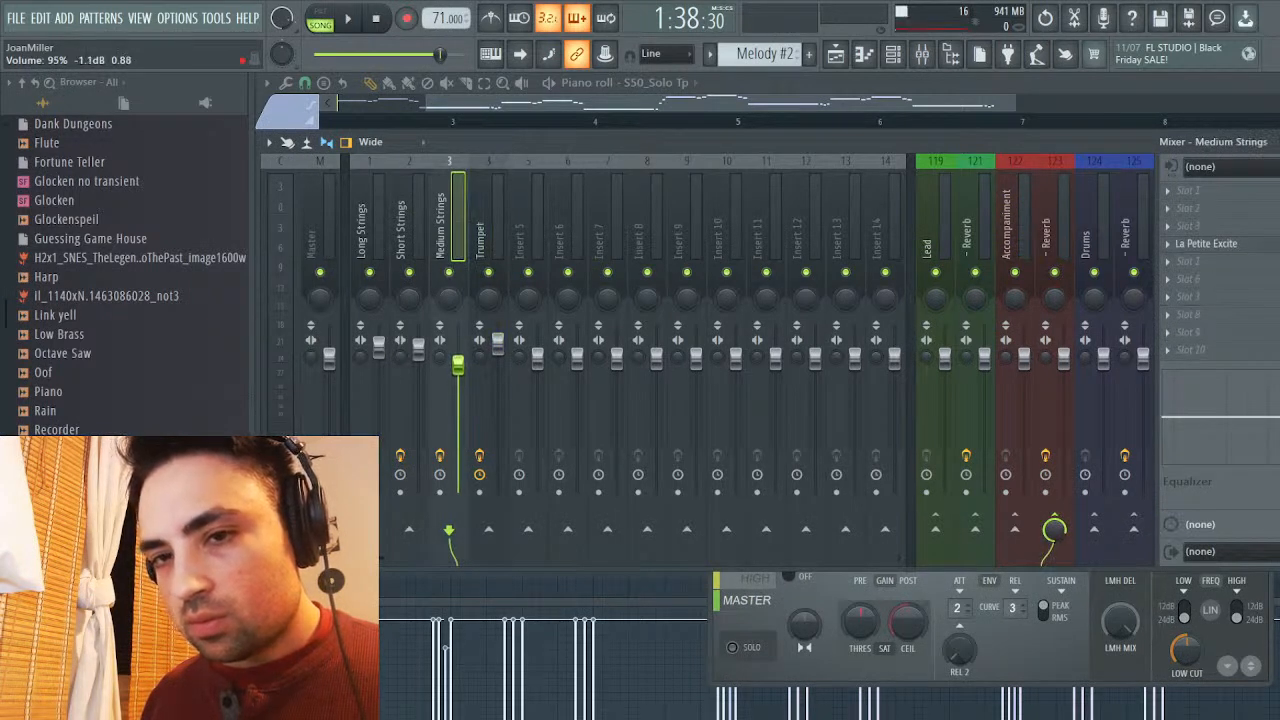
left_click(418, 348)
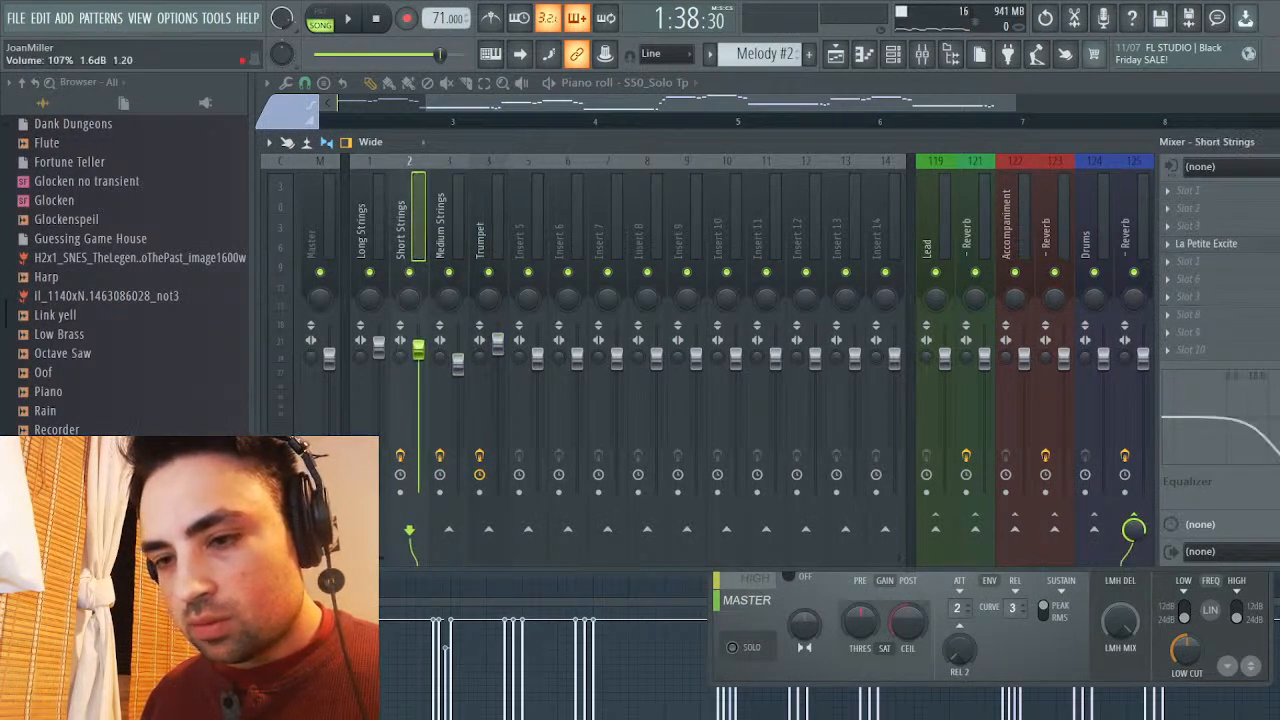
Play the rebalanced mix from just before bar 27 while checking the mid, low and master bands in Maximus
key("space")
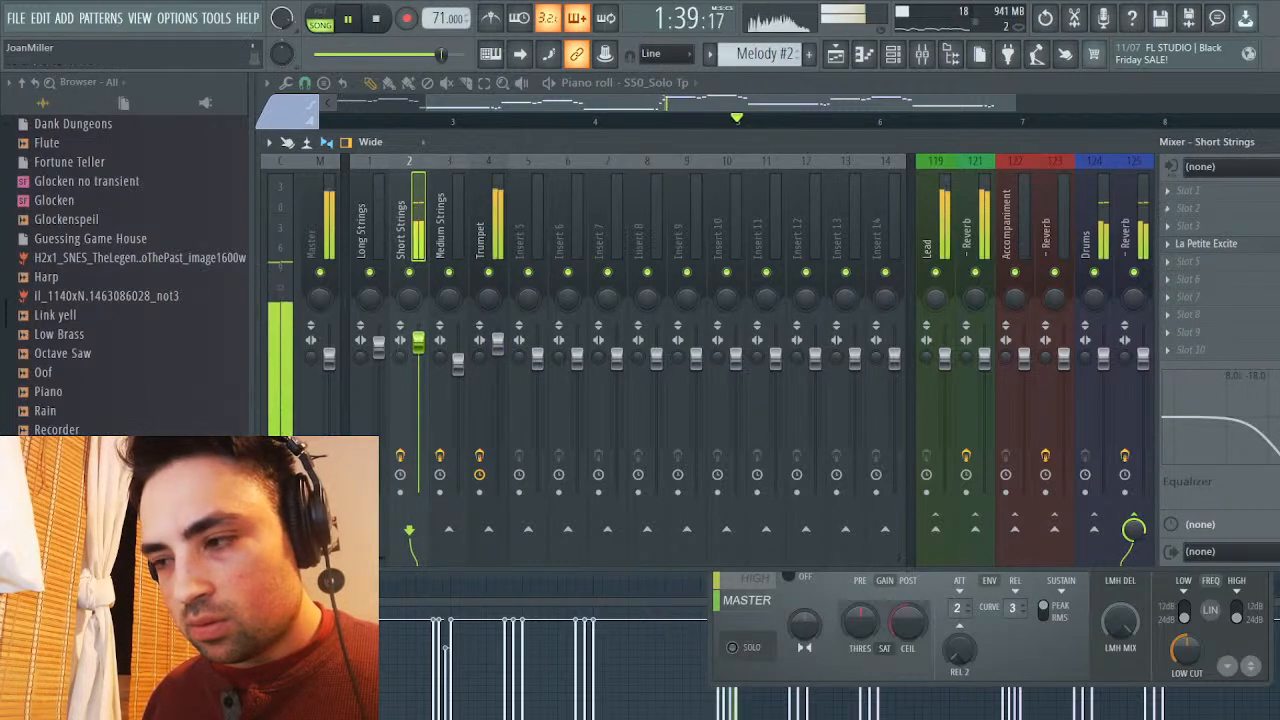
key("Escape")
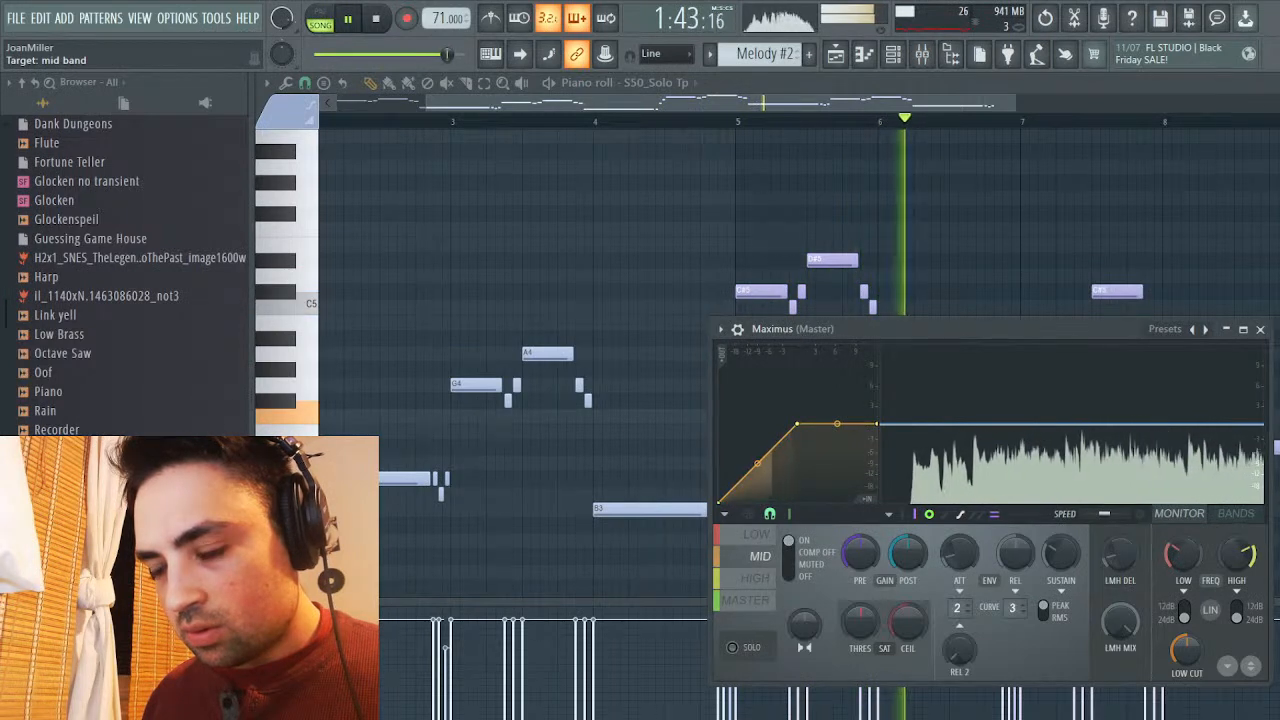
left_click(760, 556)
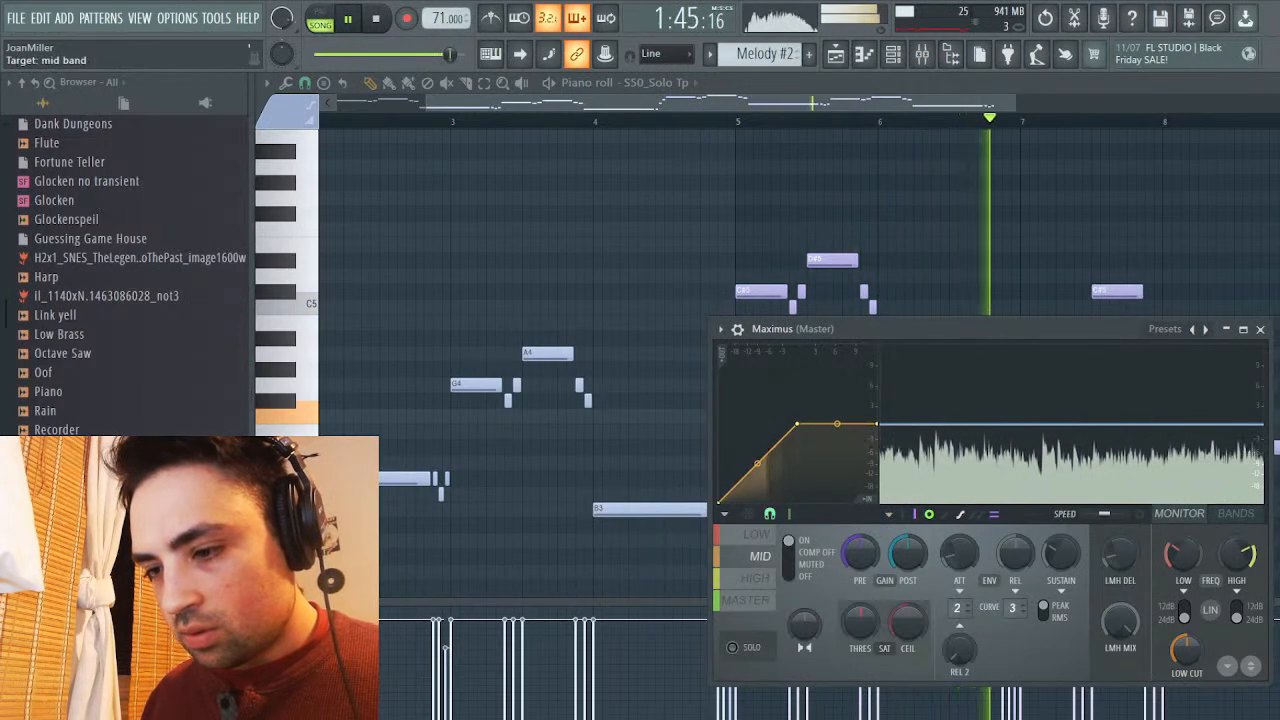
left_click(758, 534)
left_click(746, 600)
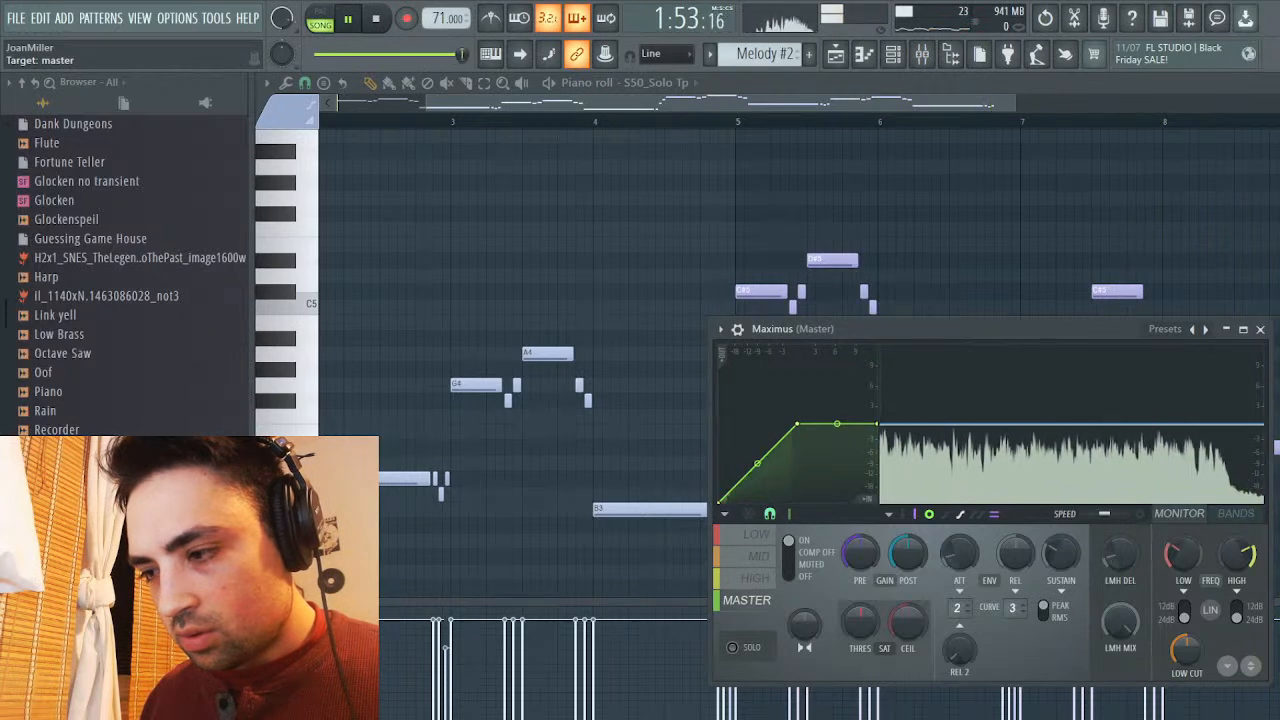
key("space")
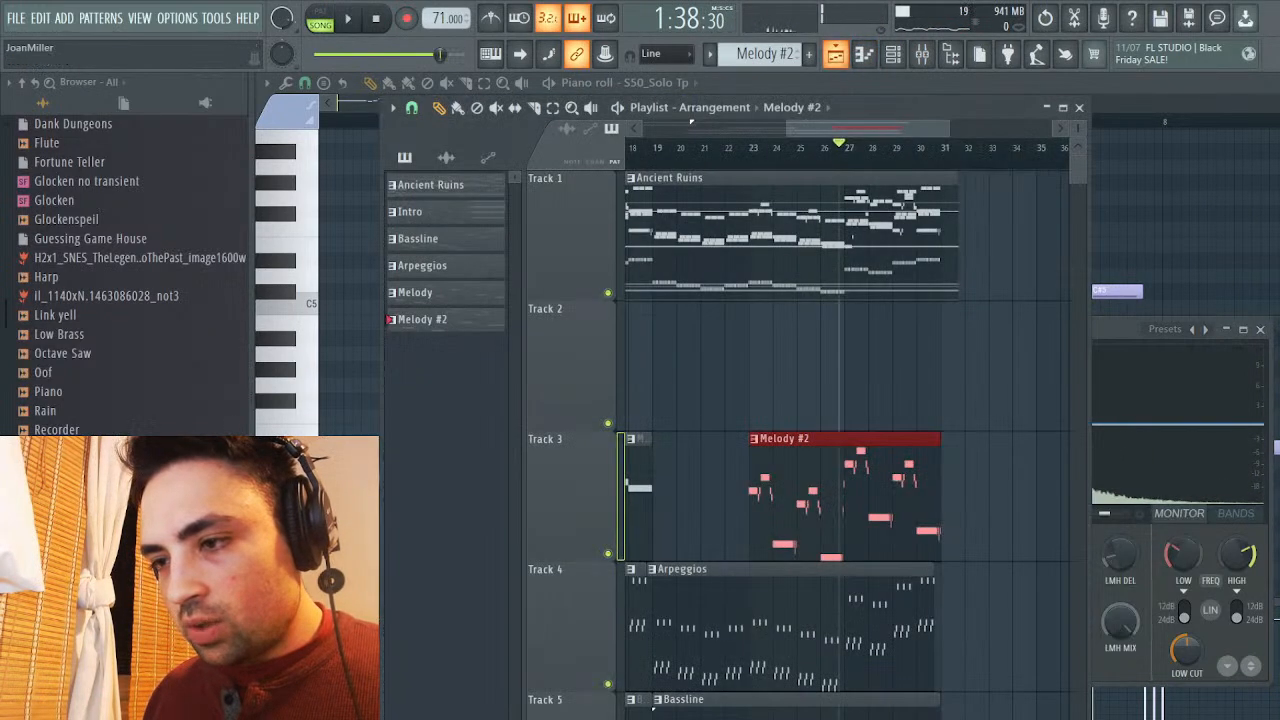
In Melody #2, add a nearly bar-long G#4 note at bar 9 and overlay a G#4 slide note just after its start
key("F5")
scroll(840, 440, "down", 5)
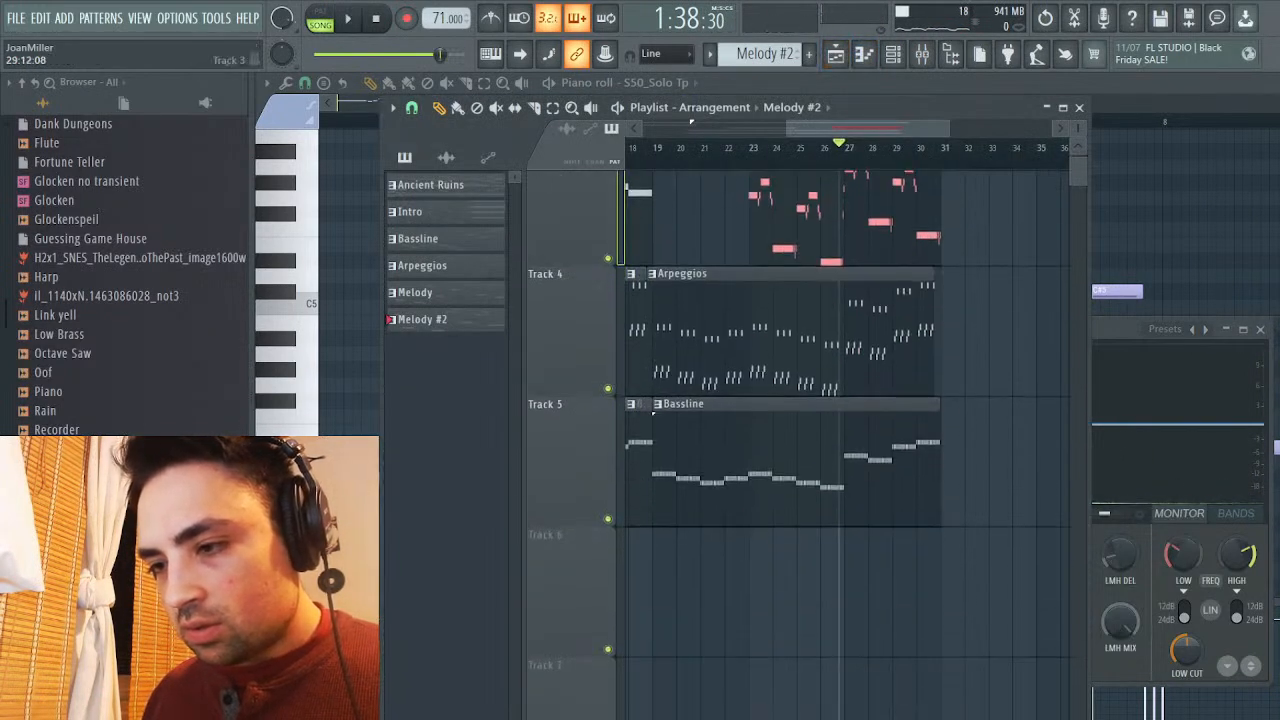
key("F5")
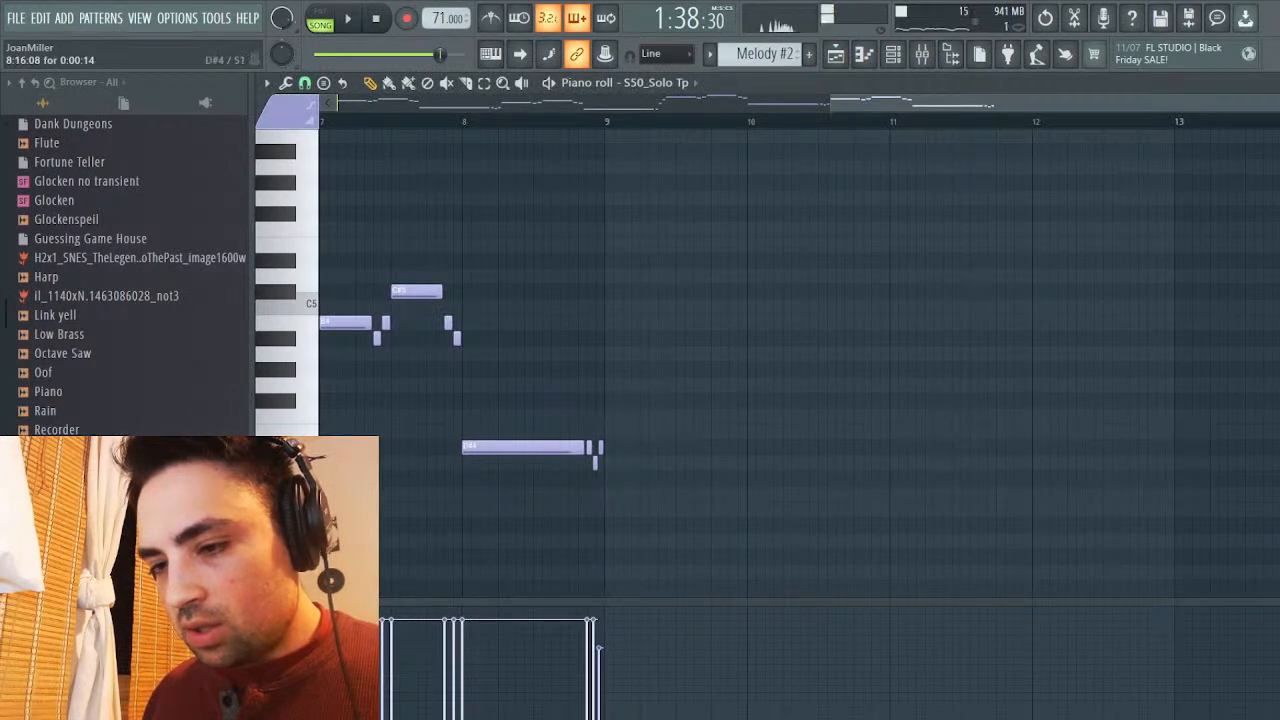
scroll(568, 345, "left", 3)
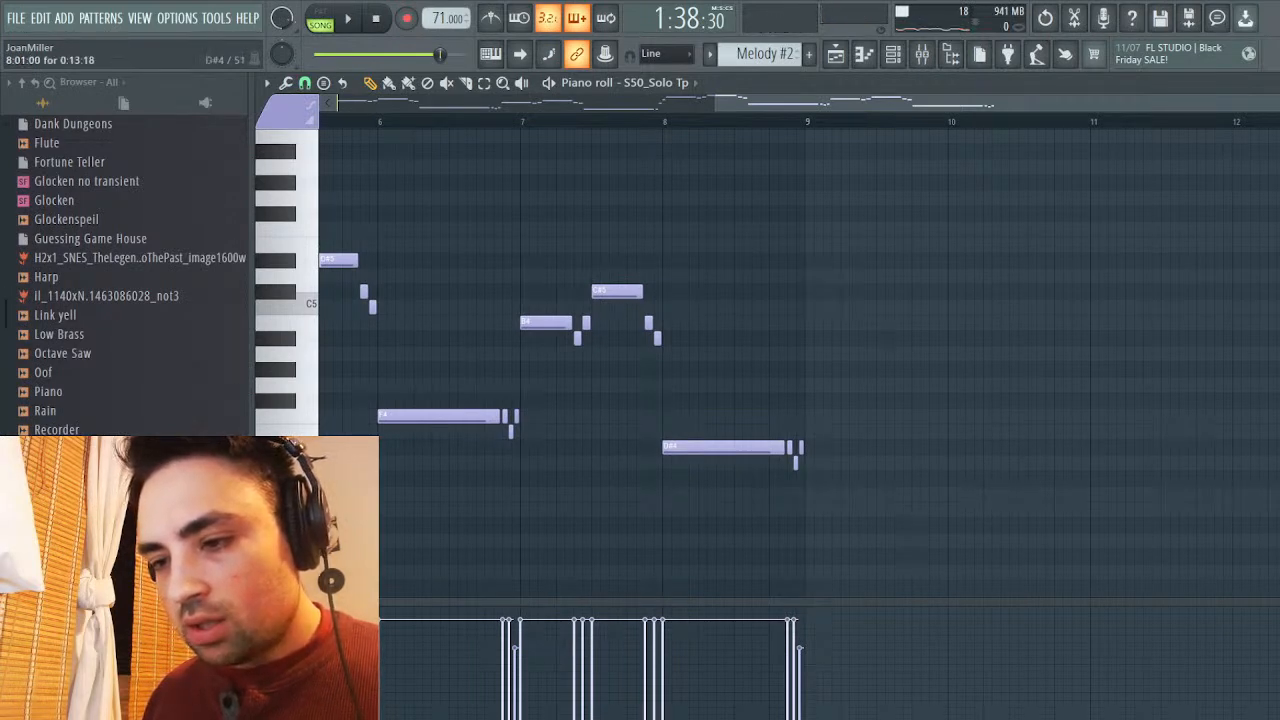
left_click(812, 369)
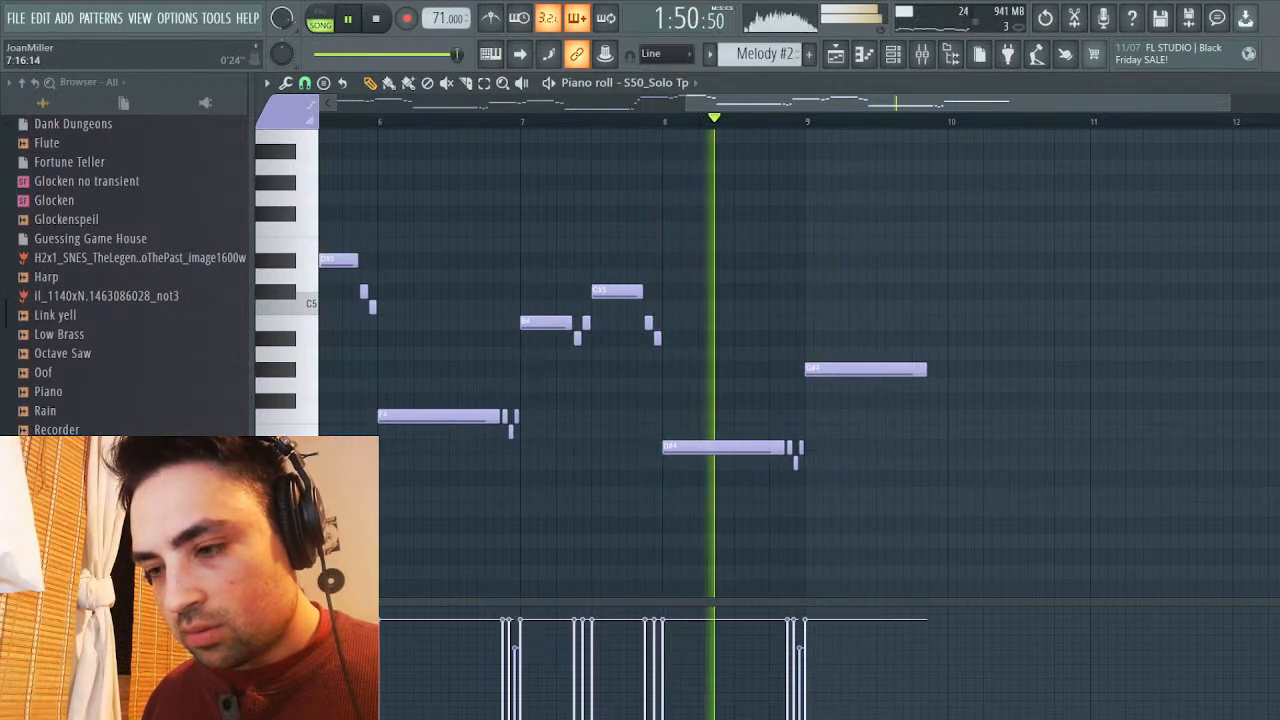
key("space")
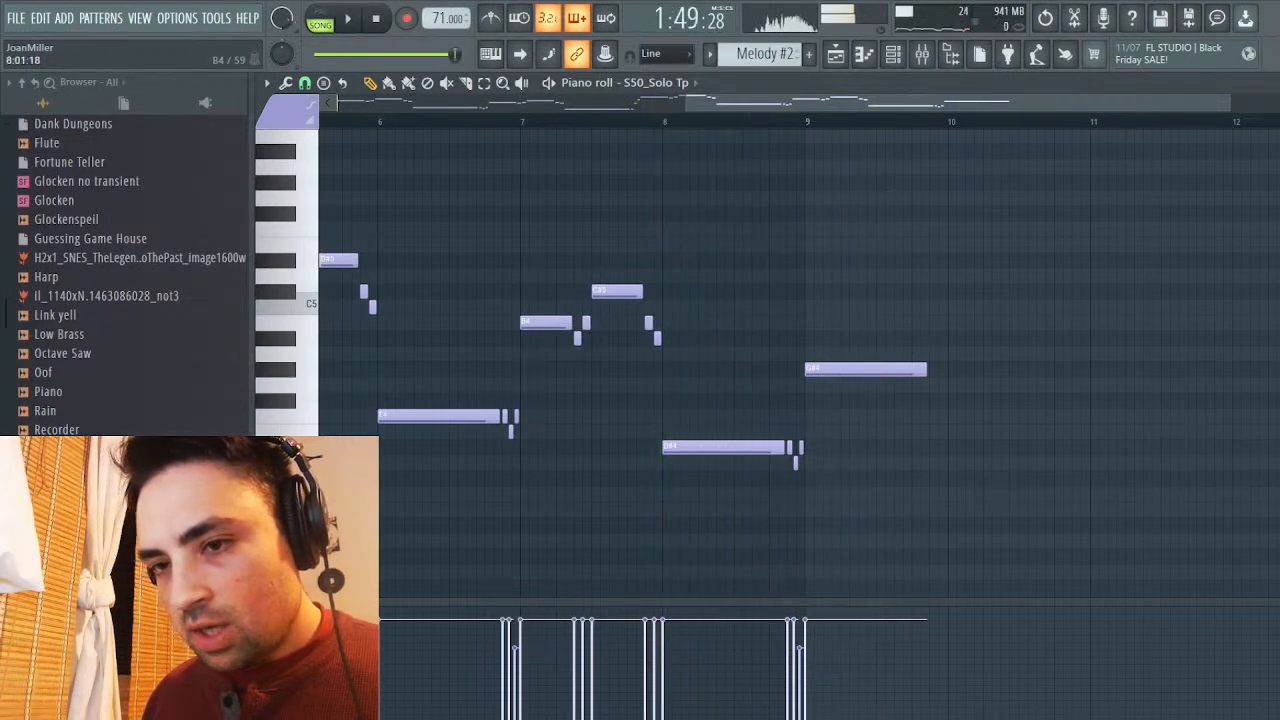
mouse_move(825, 384)
left_mouse_down()
mouse_move(825, 352)
mouse_move(825, 368)
left_mouse_up()
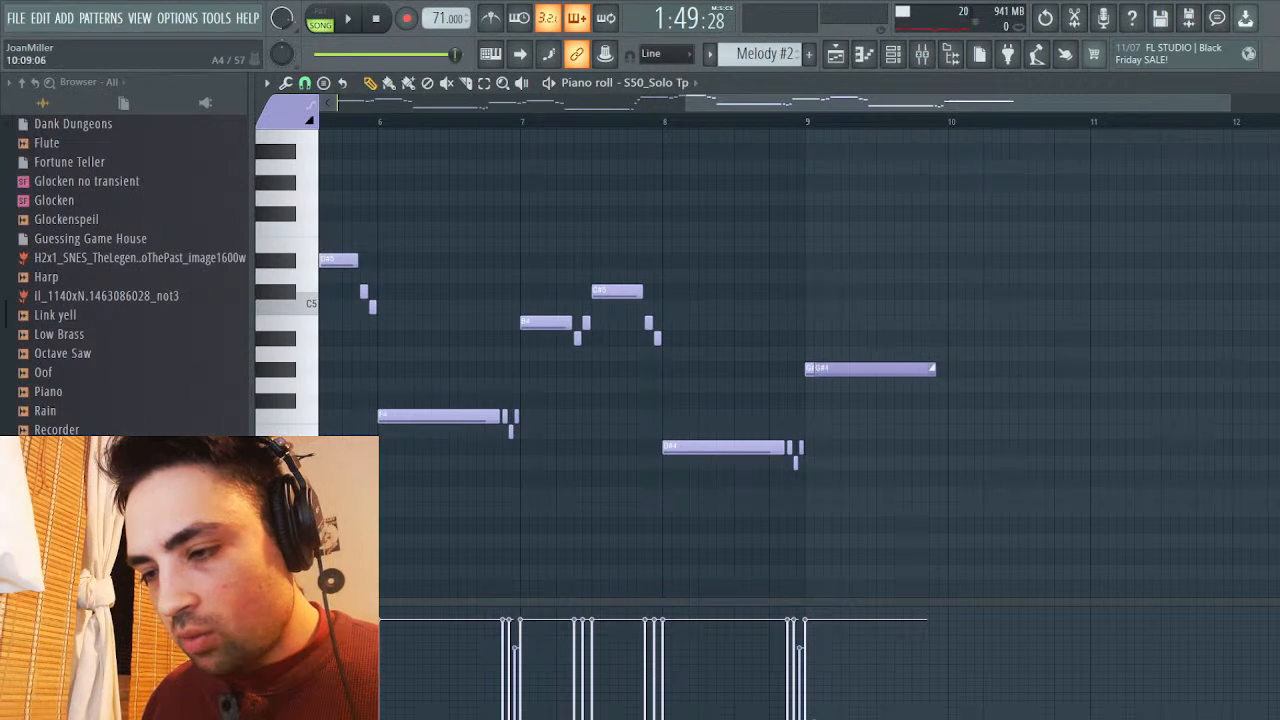
Play the song's ending to hear Melody #2's held final note, and check the playlist around bar 31
key("space")
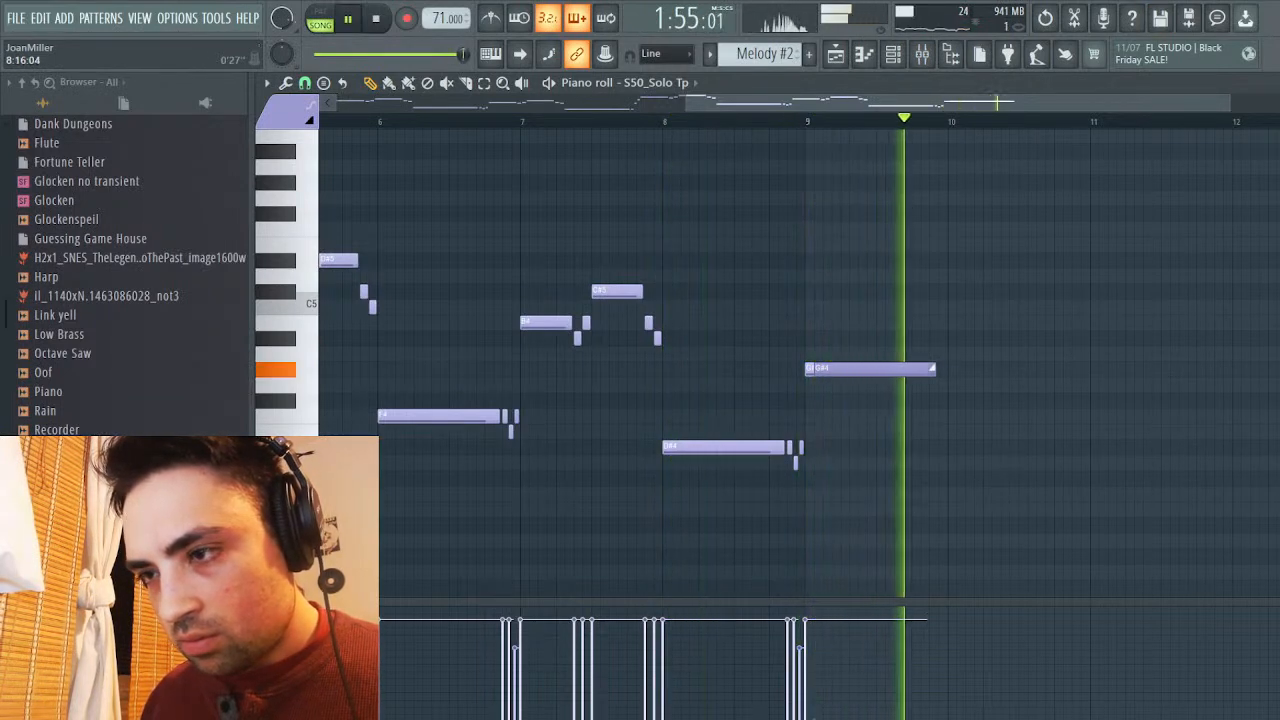
key("space")
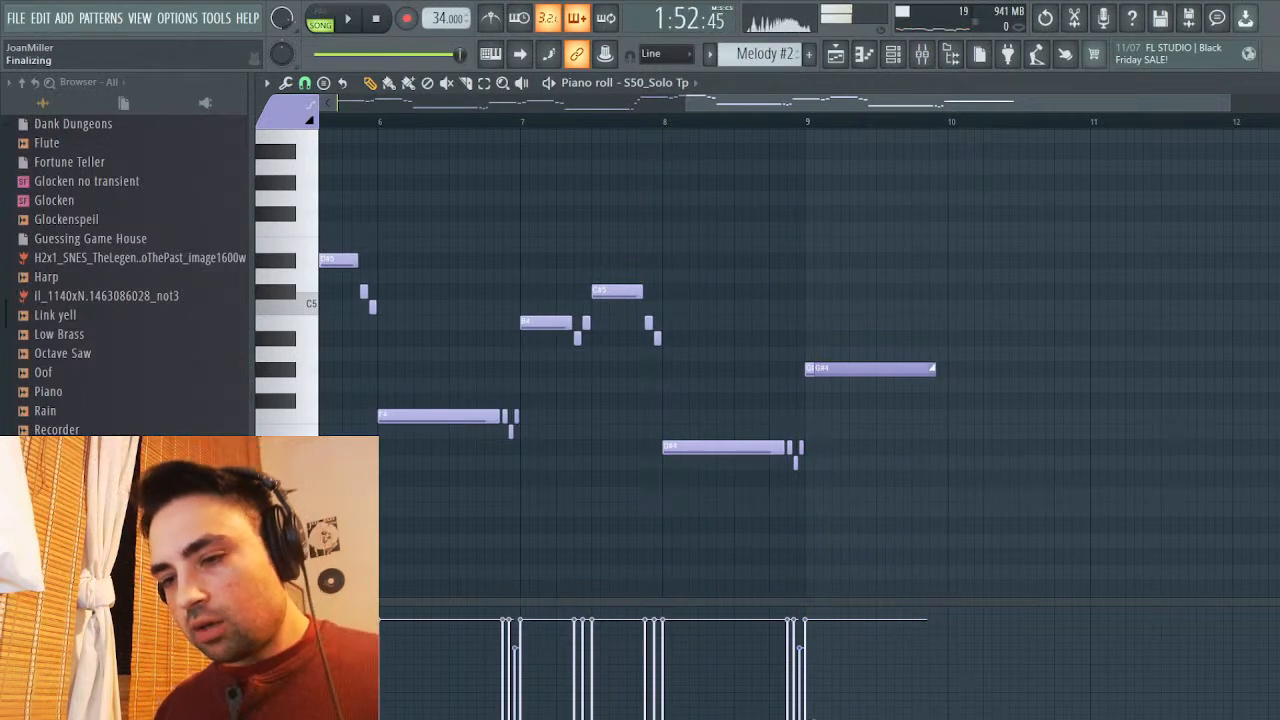
key("space")
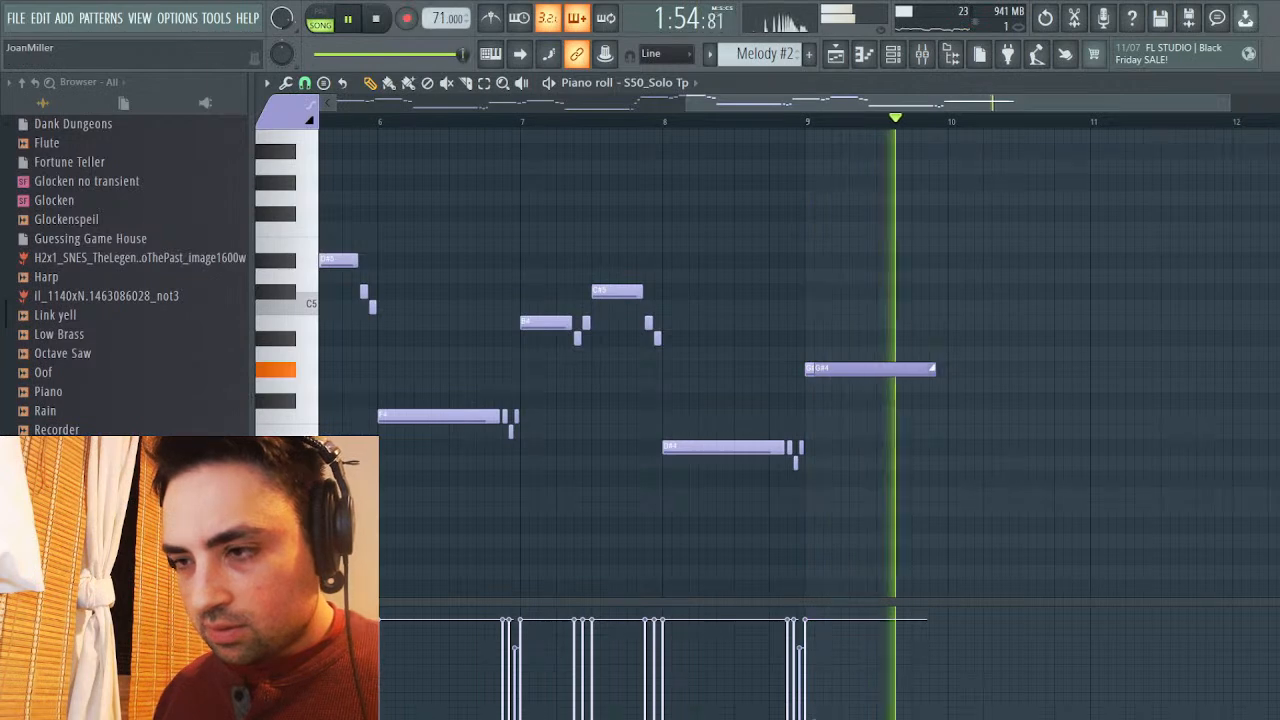
left_click(835, 53)
key("space")
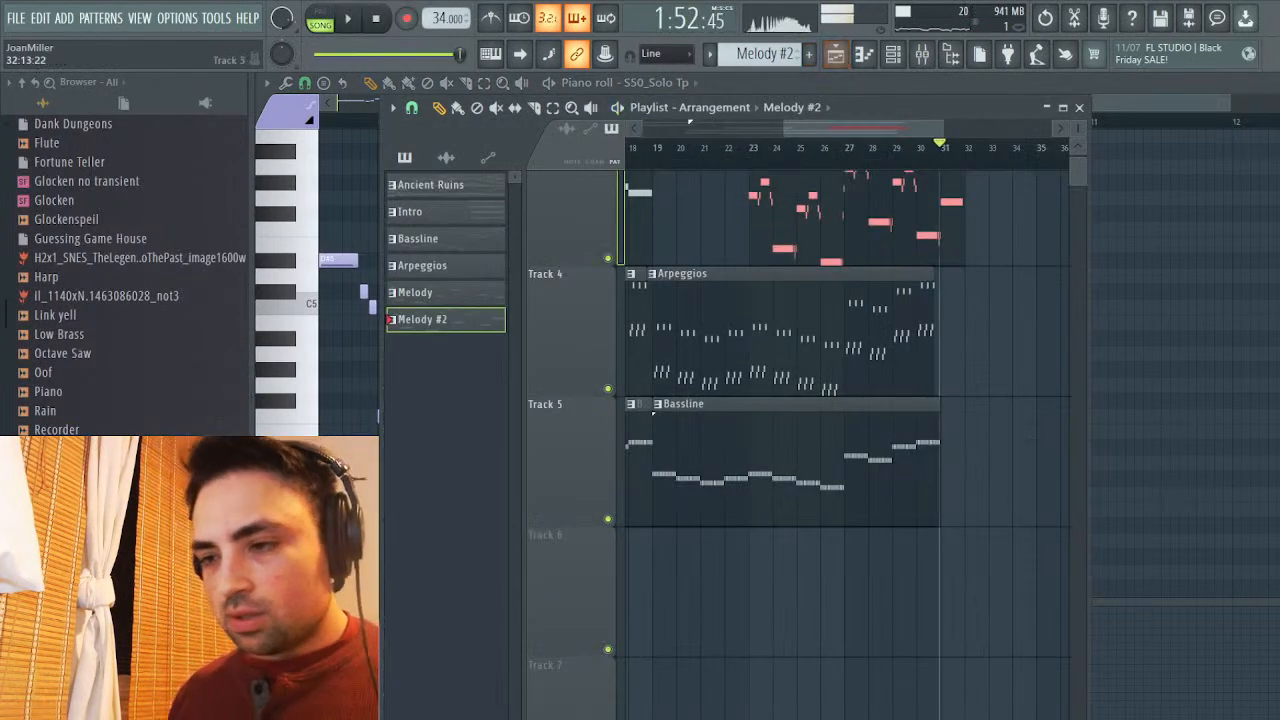
Try a short G#5 note at bar 14 of the Bassline pattern
double_click(653, 413)
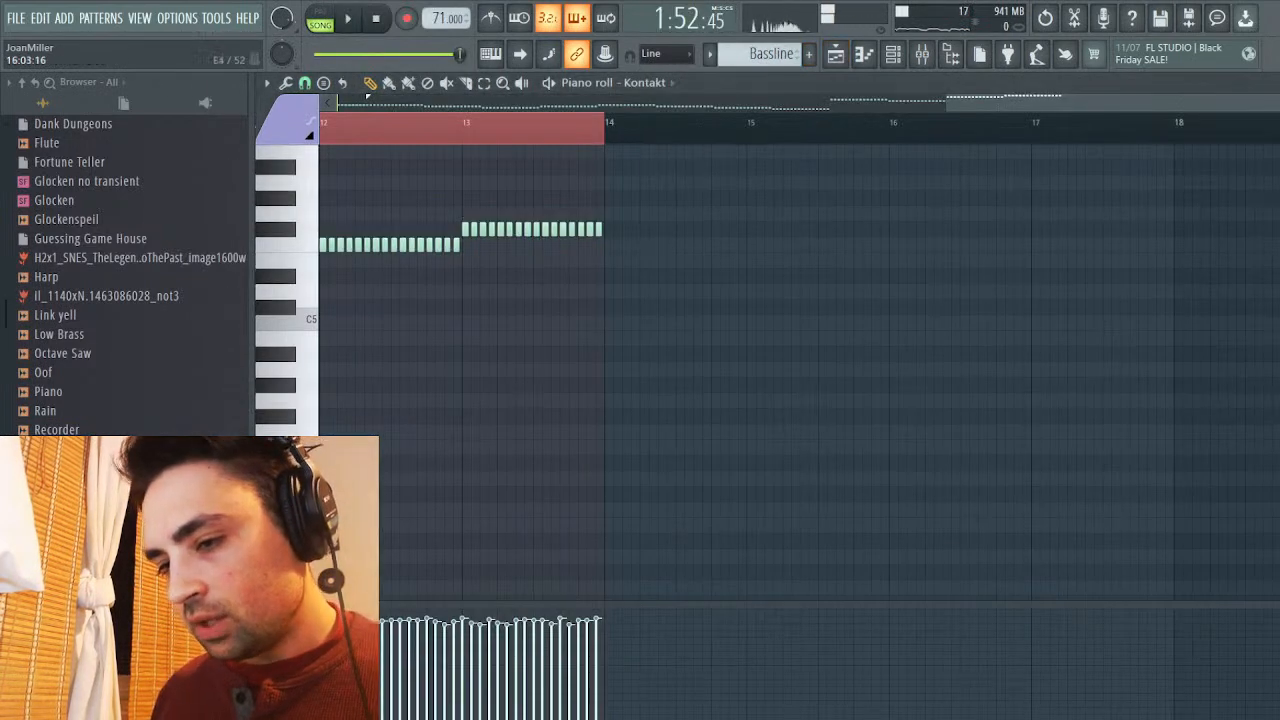
scroll(460, 300, "up", 2)
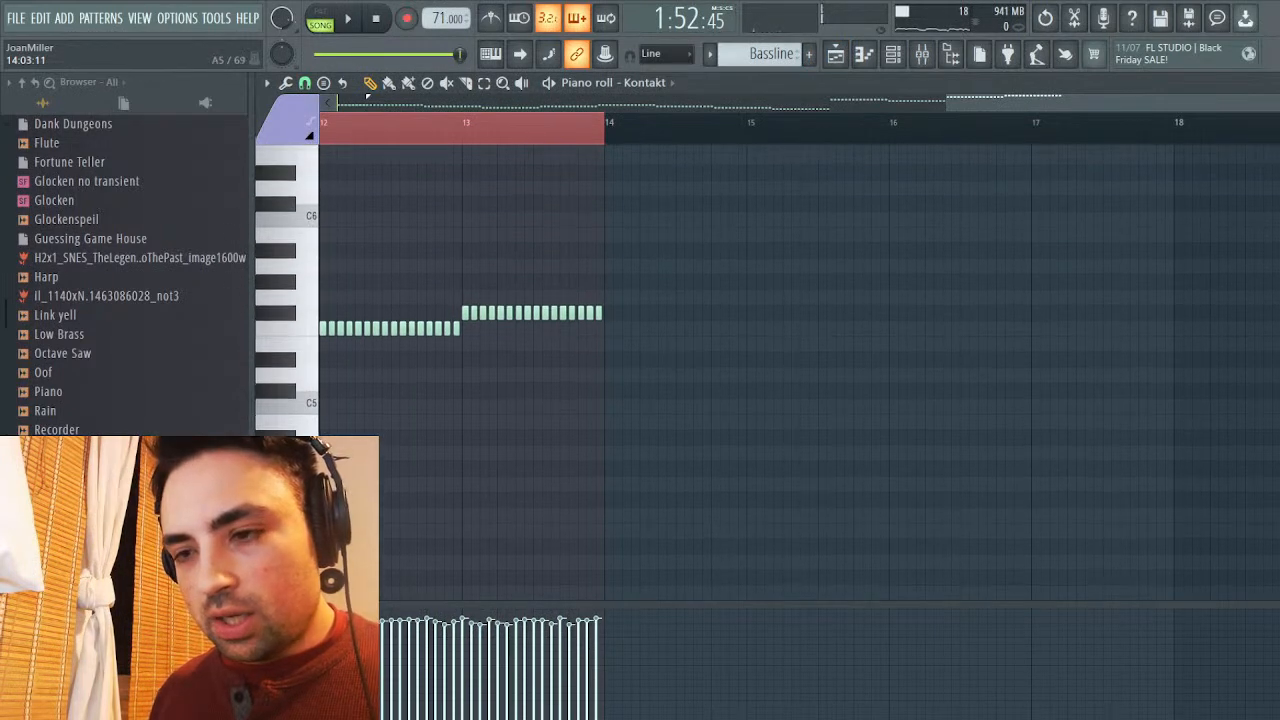
key("space")
left_click(607, 281)
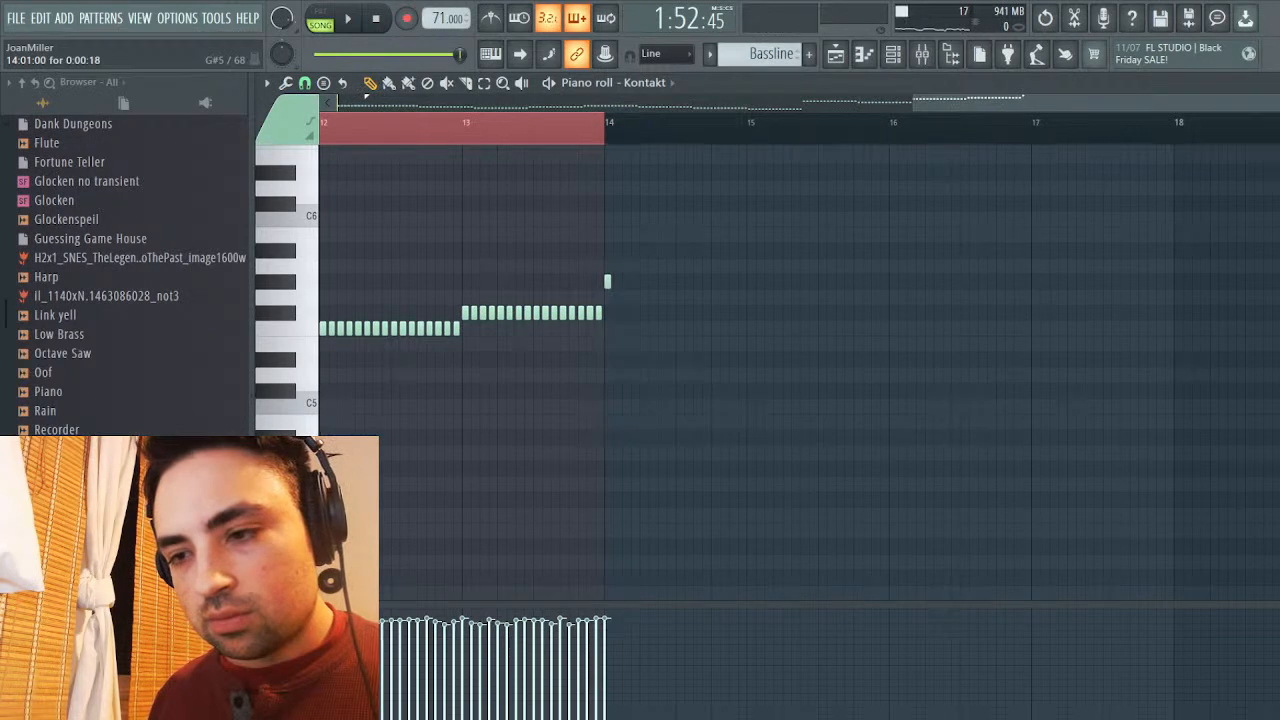
right_click(607, 281)
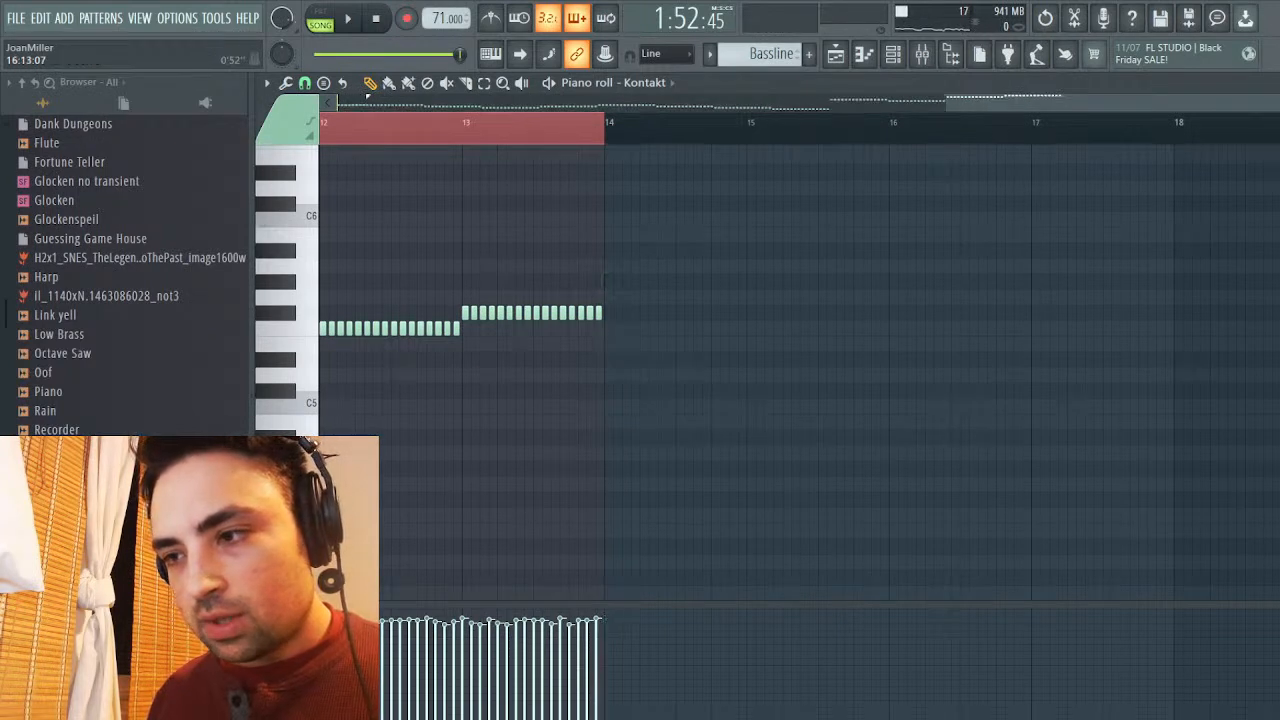
Open the Arpeggios pattern at its last bars and play the song's ending from bar 31 to compare the parts
key("F5")
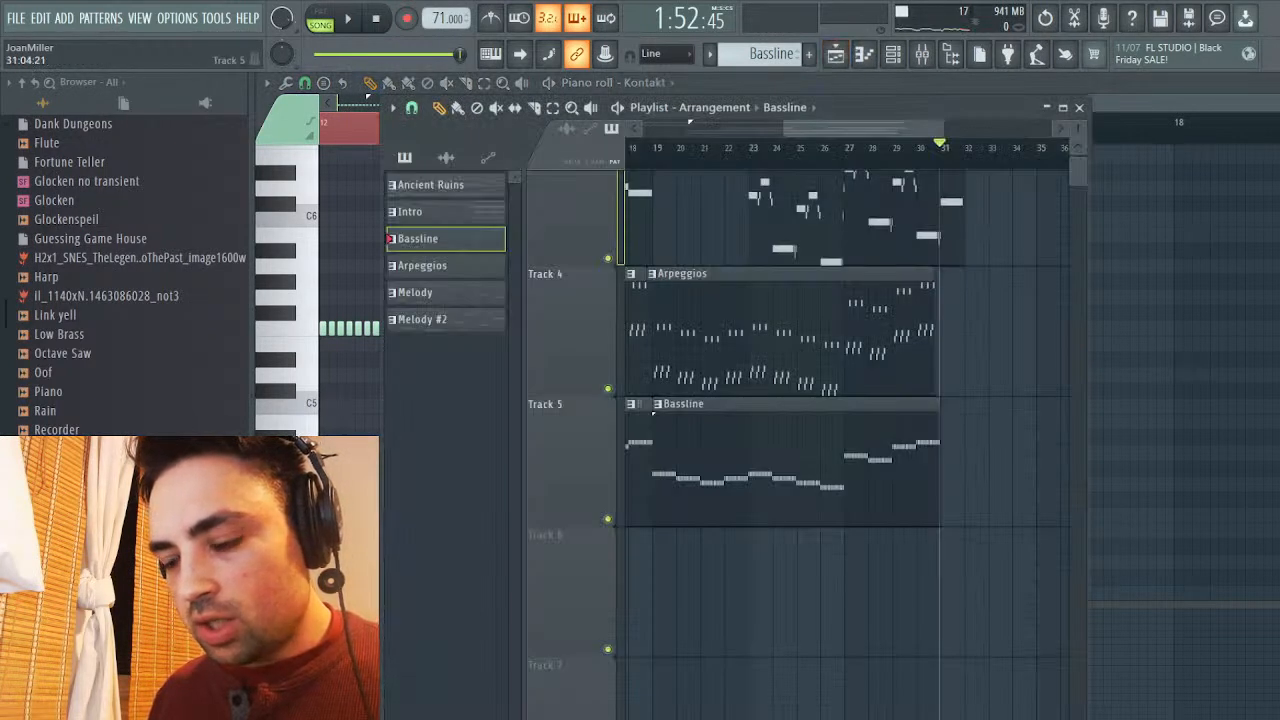
double_click(690, 275)
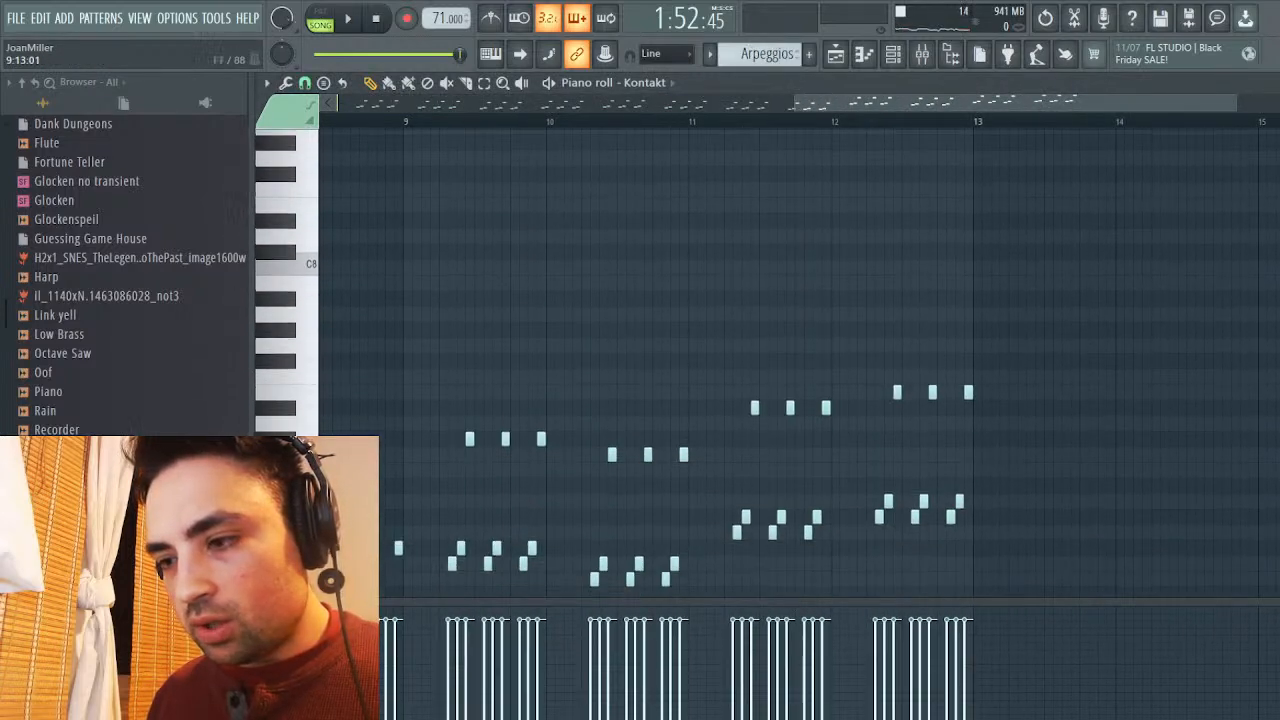
scroll(640, 350, "down", 4)
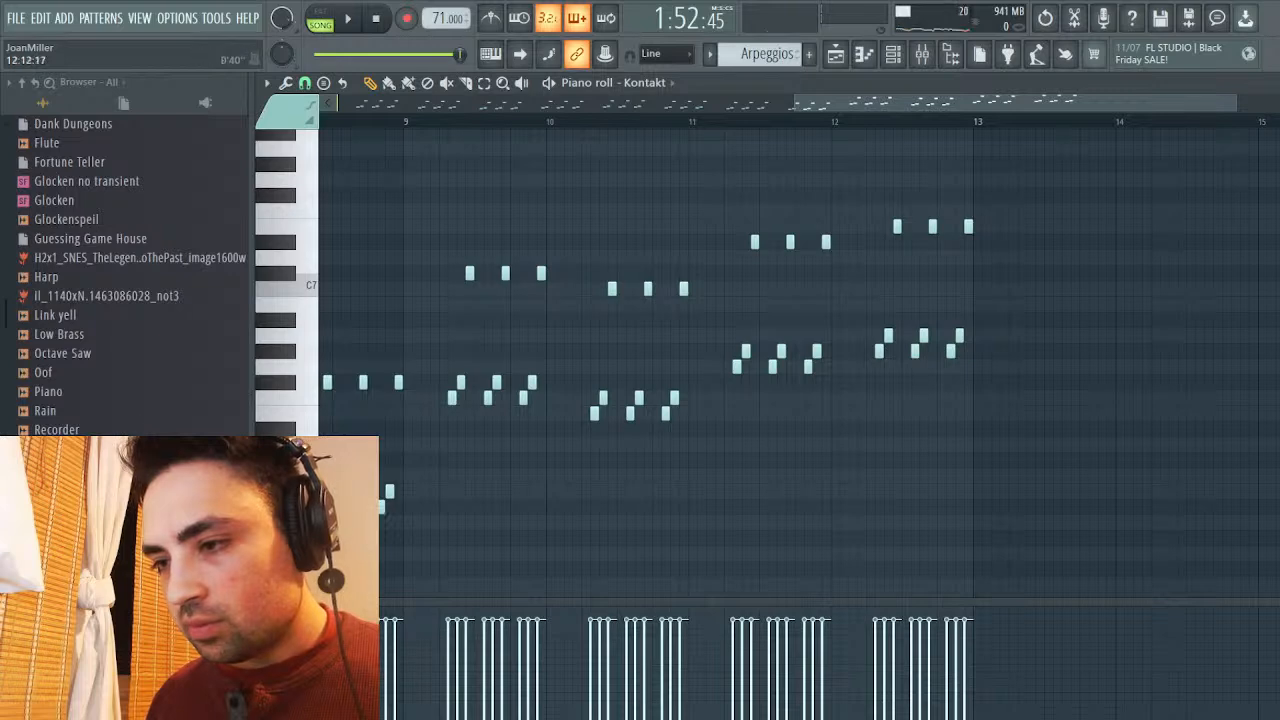
key("space")
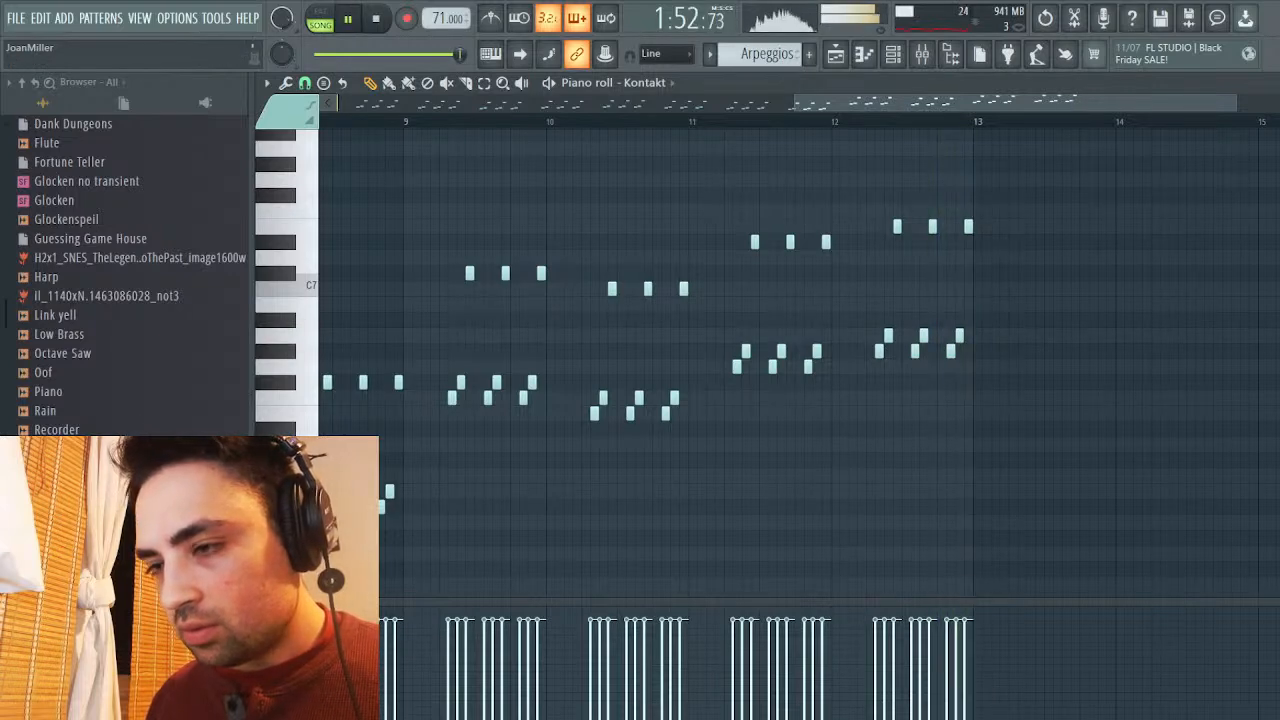
left_click(490, 53)
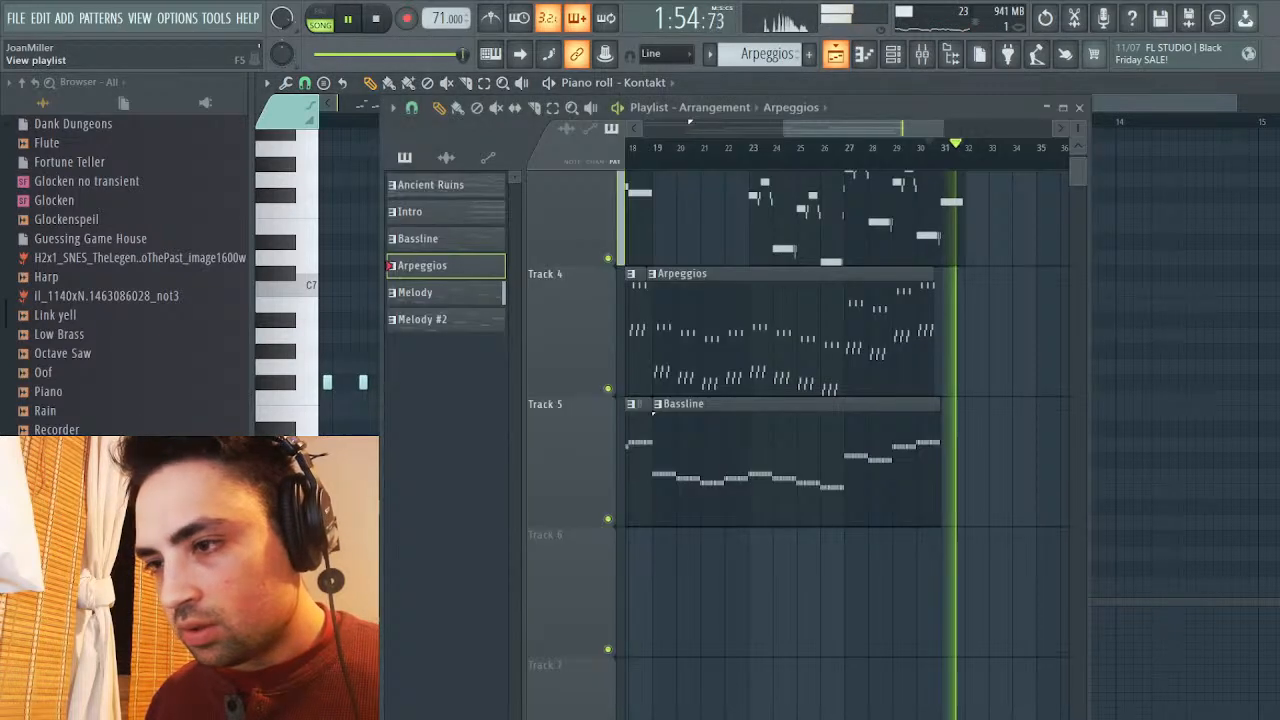
key("space")
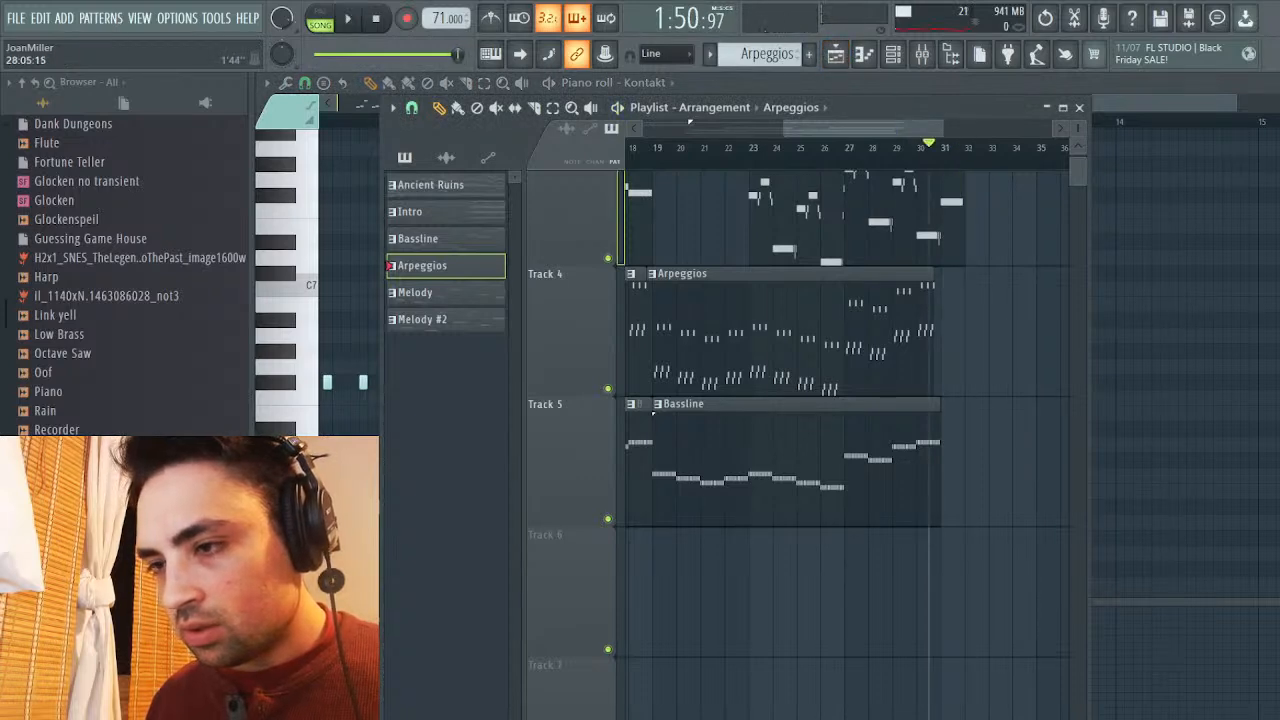
Add an ascending G#6, A6 and F#7 figure at bar 13 of the Arpeggios pattern and play the song's ending
key("F5")
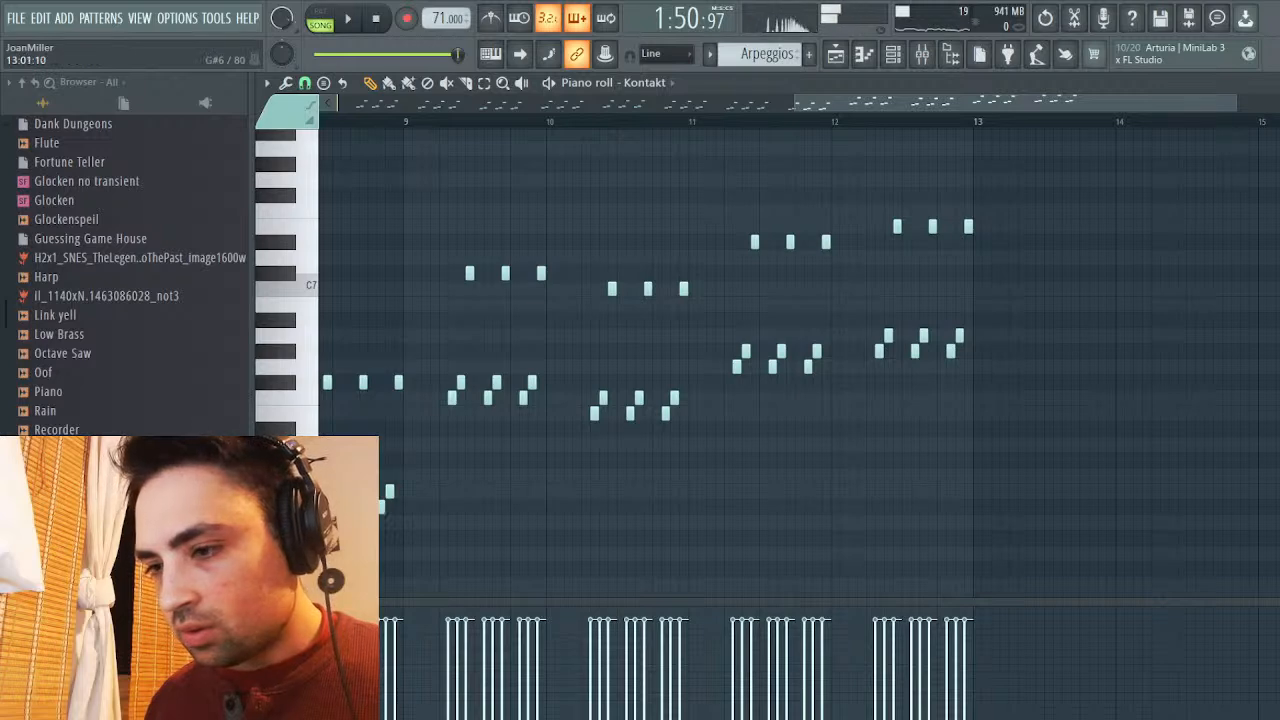
left_click(1013, 351)
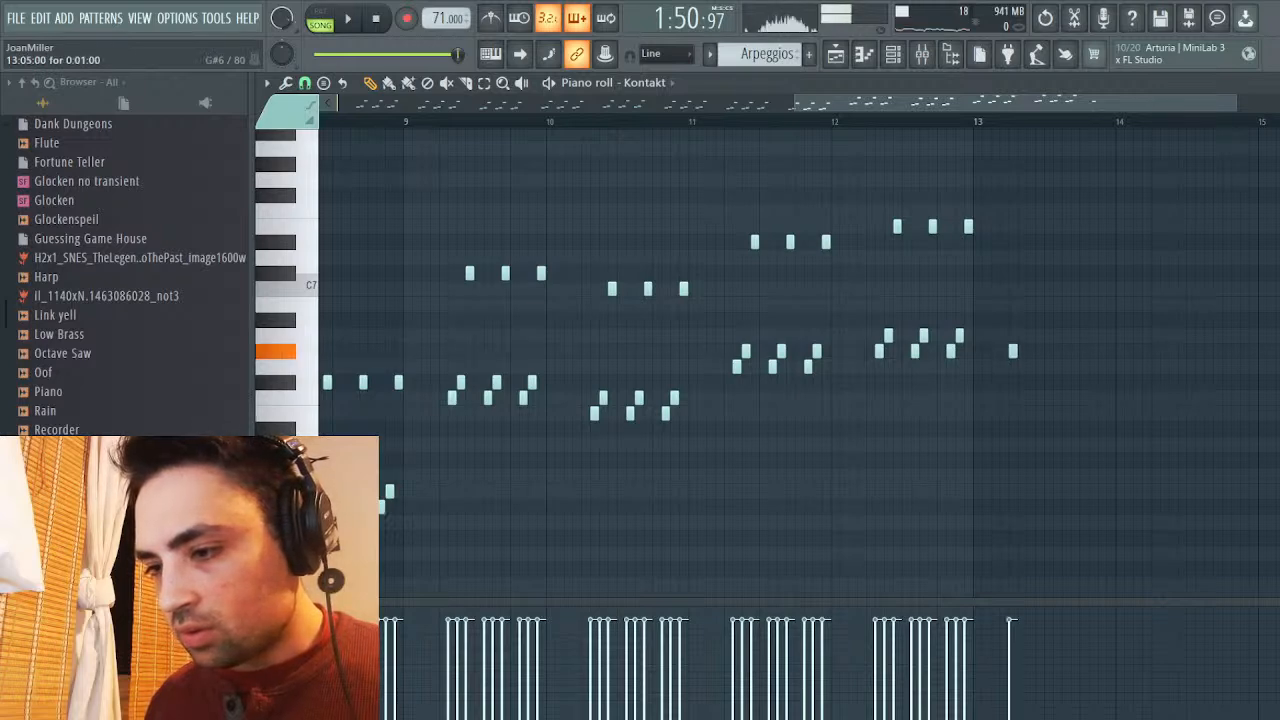
left_click(1021, 335)
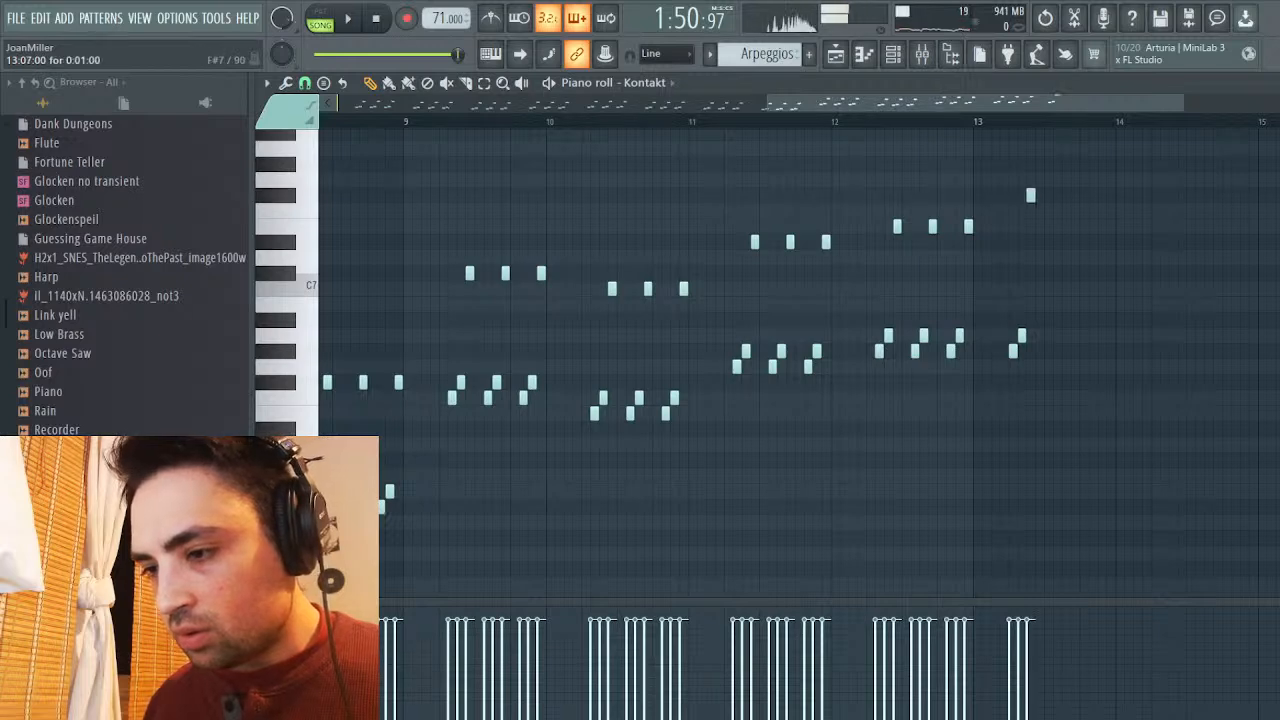
key("space")
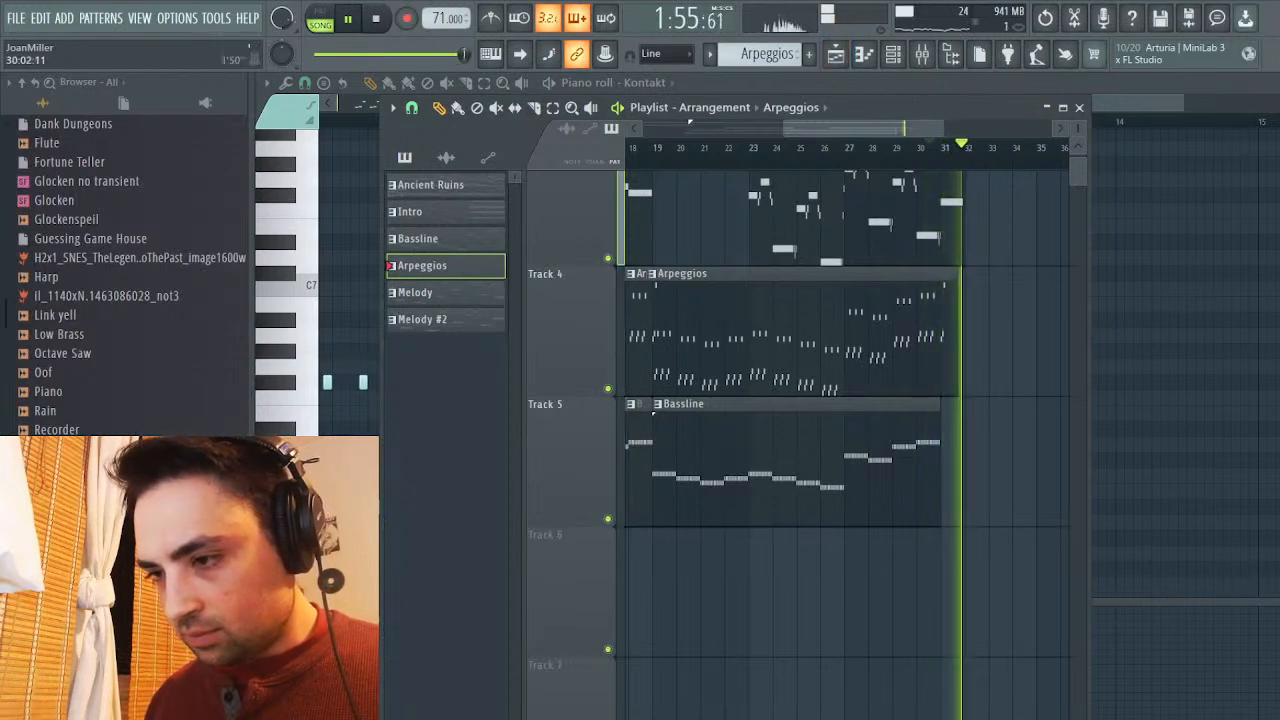
left_click(912, 147)
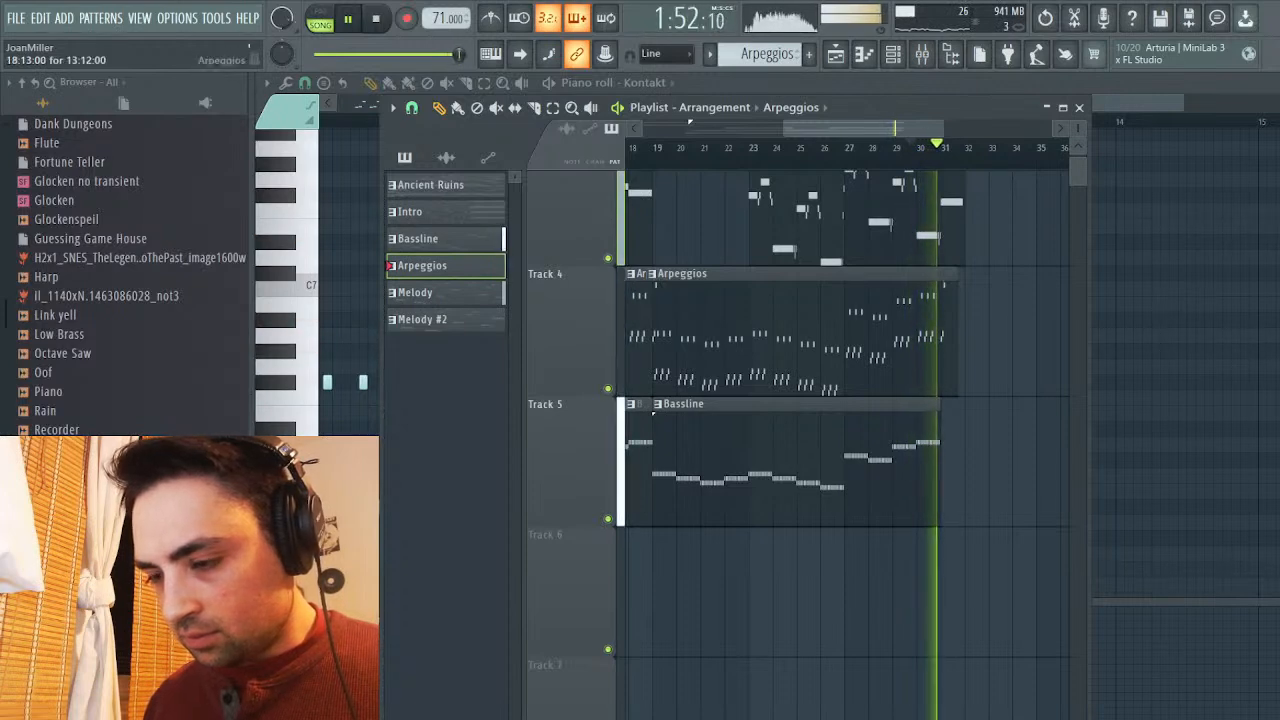
key("space")
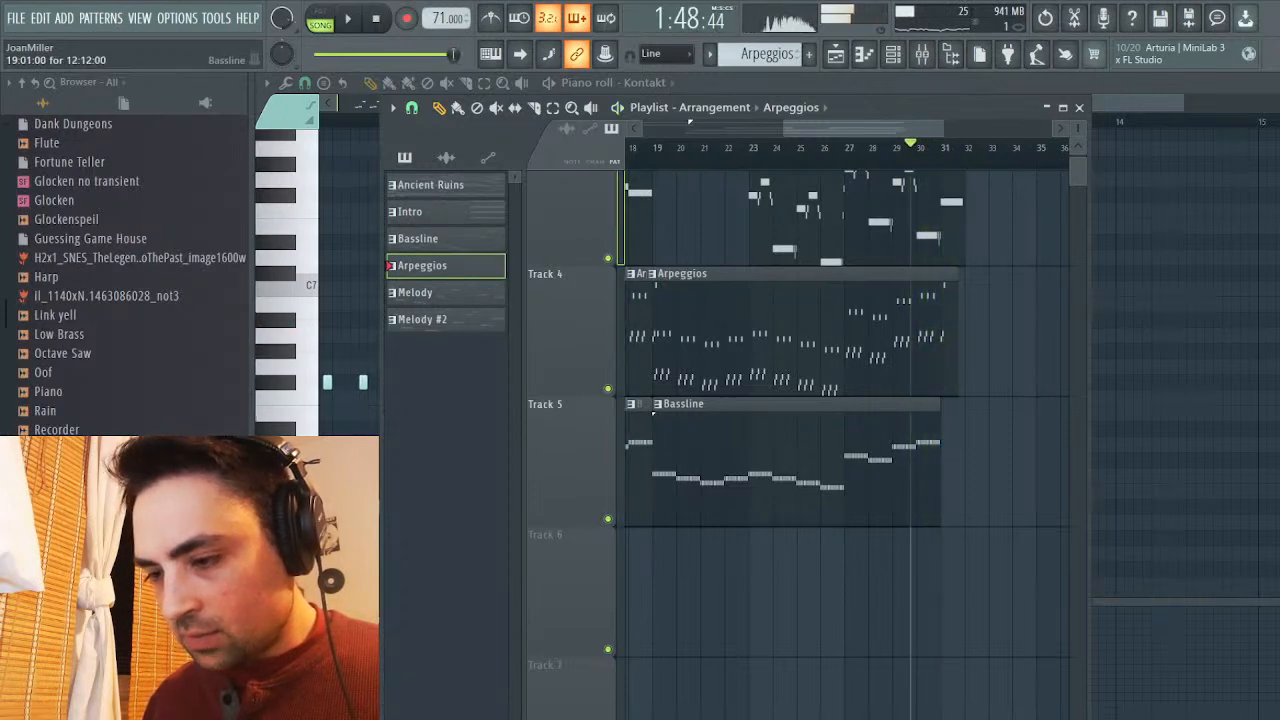
Try a short G#5 note at bar 14 of the Bassline pattern and play it against the other parts
double_click(690, 404)
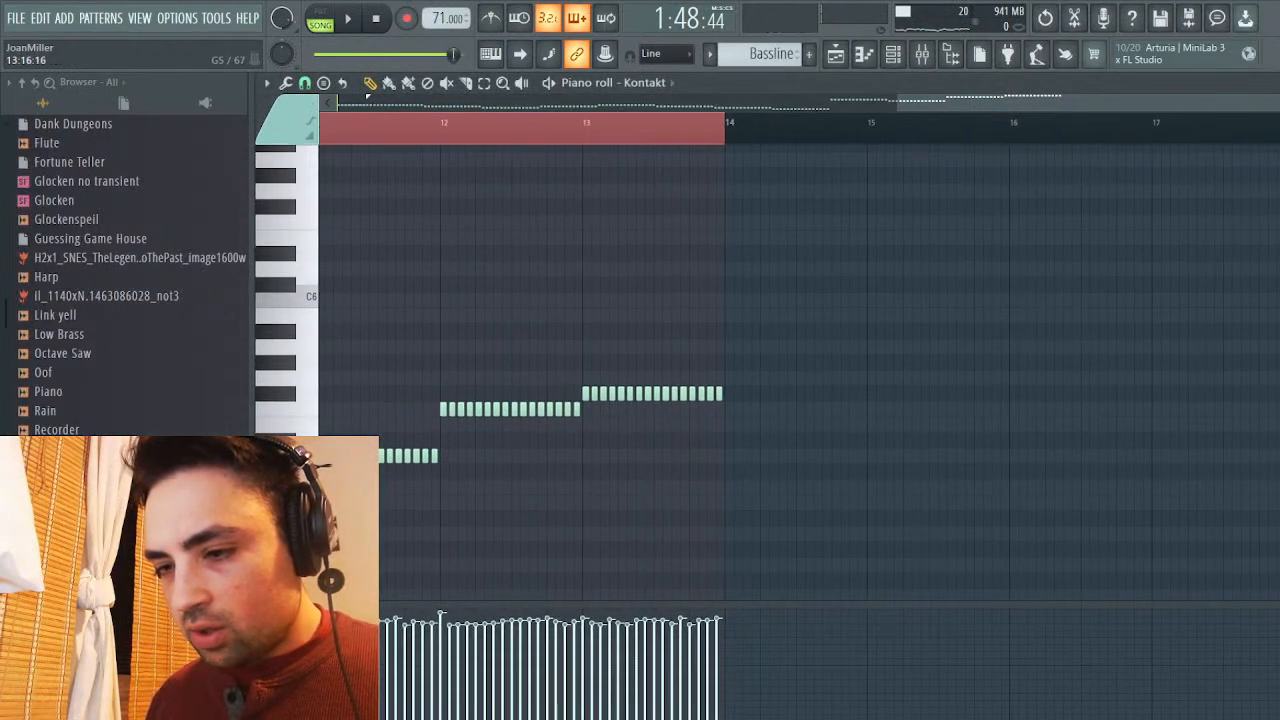
left_click(728, 362)
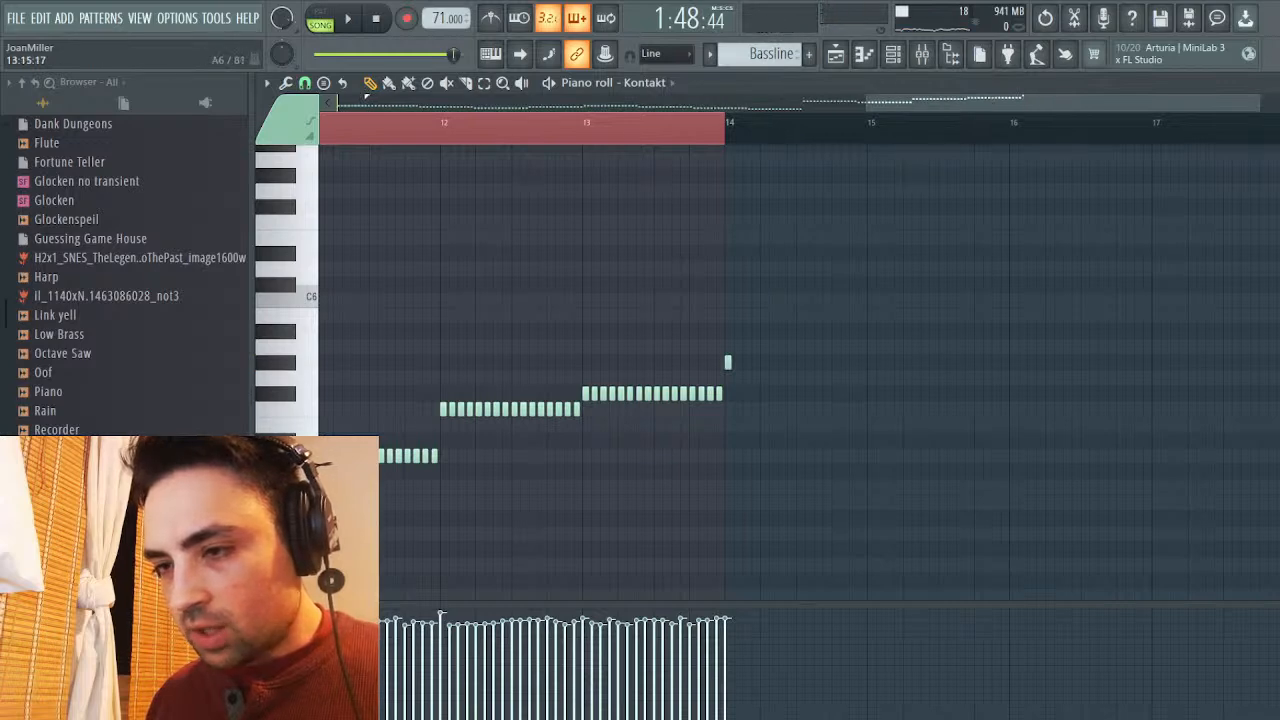
key("space")
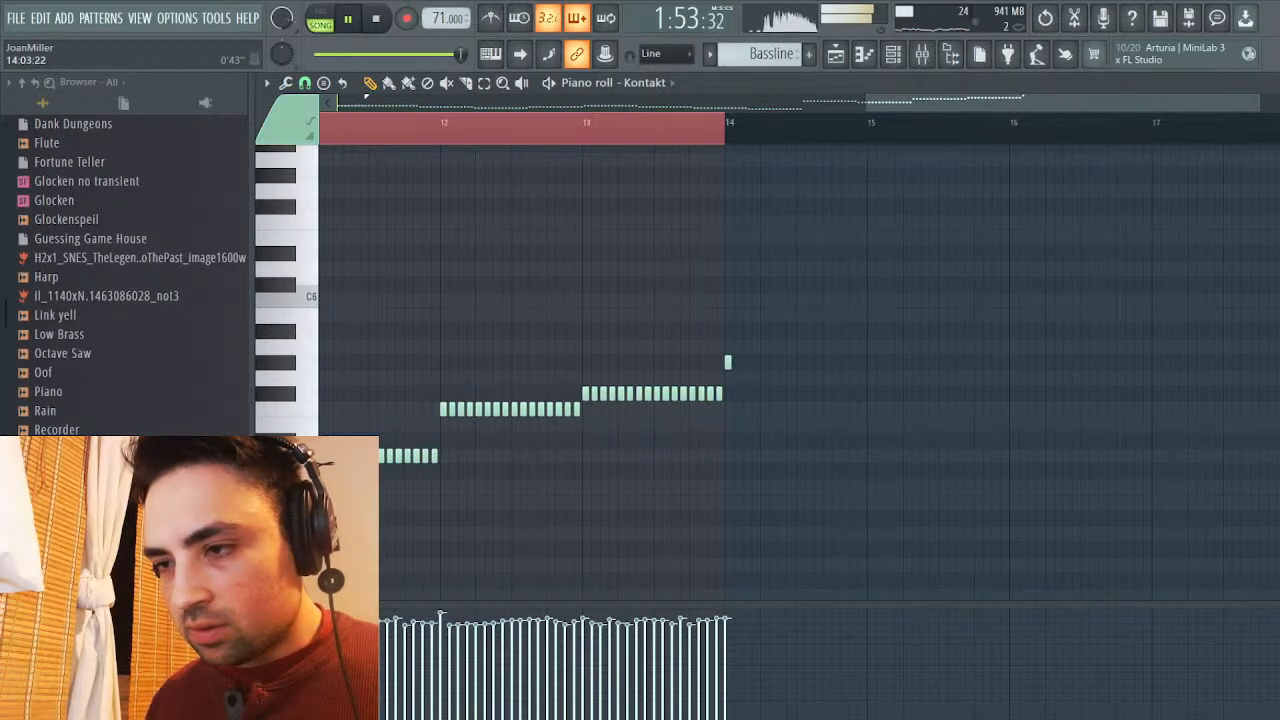
Raise the two lower notes at bar 13 of the Arpeggios pattern to A#6 and B6 and play the ending
key("F5")
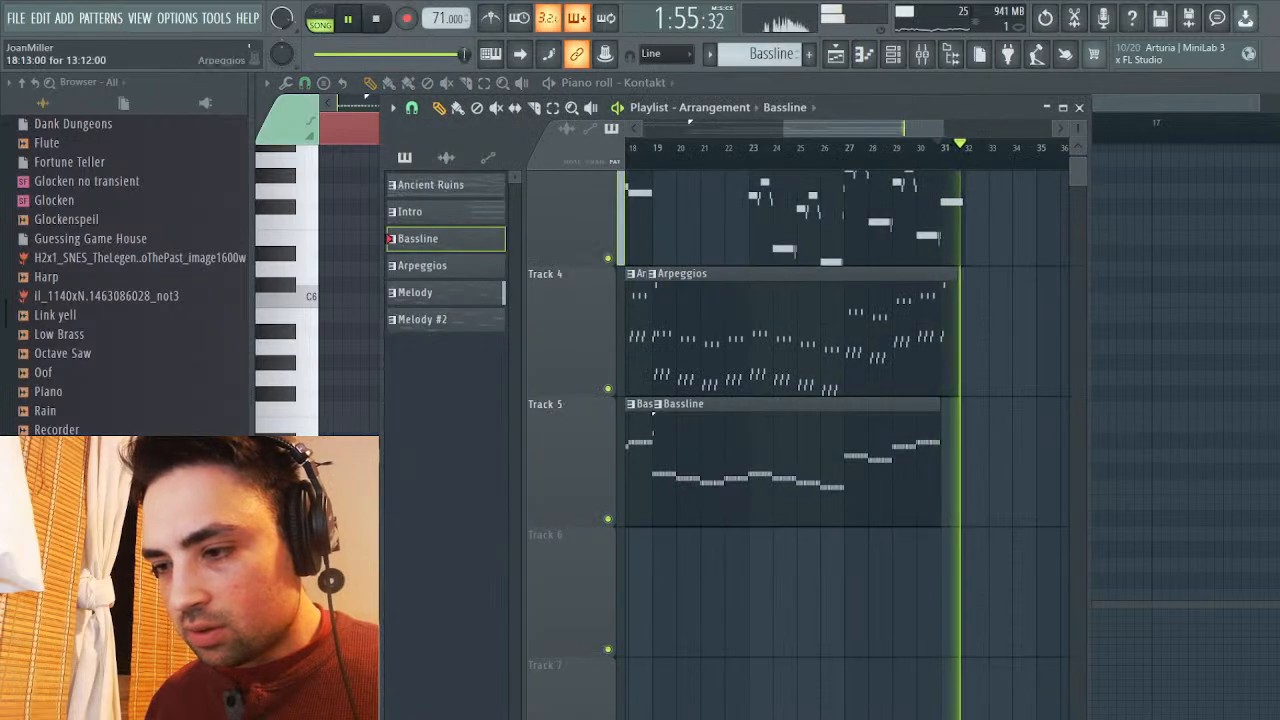
double_click(860, 335)
scroll(662, 314, "left", 5)
scroll(662, 314, "up", 4)
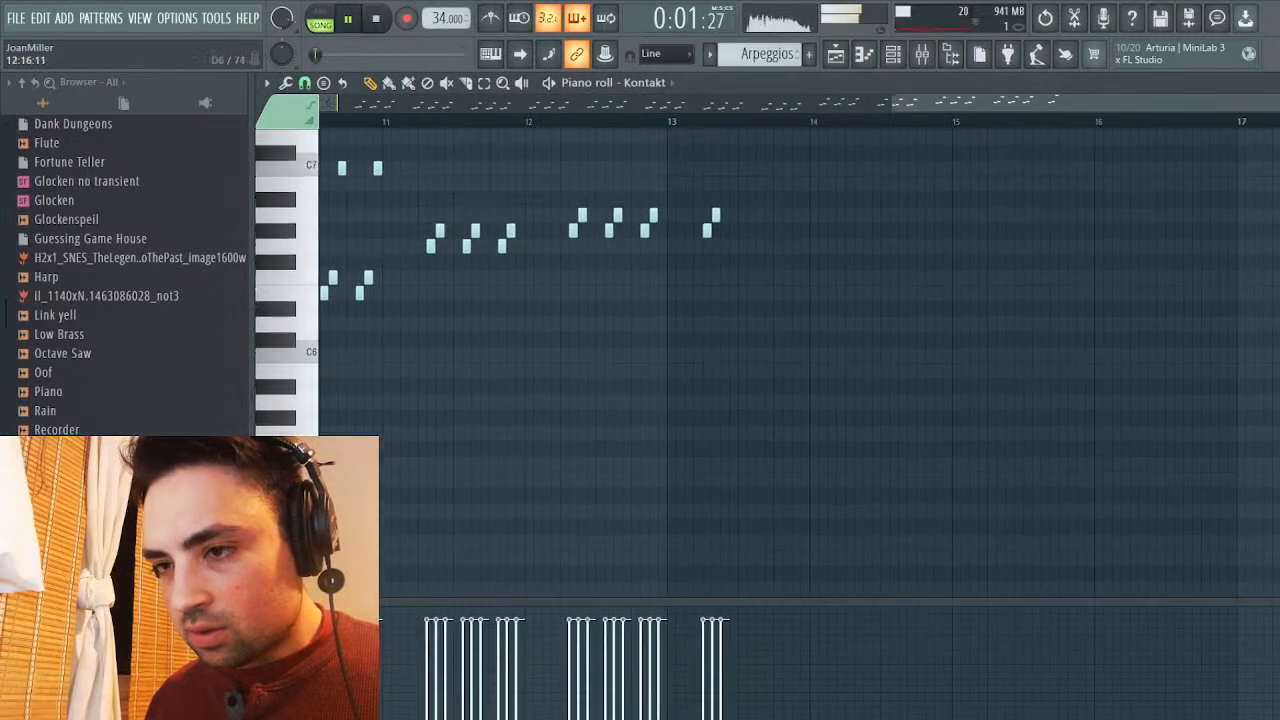
key("space")
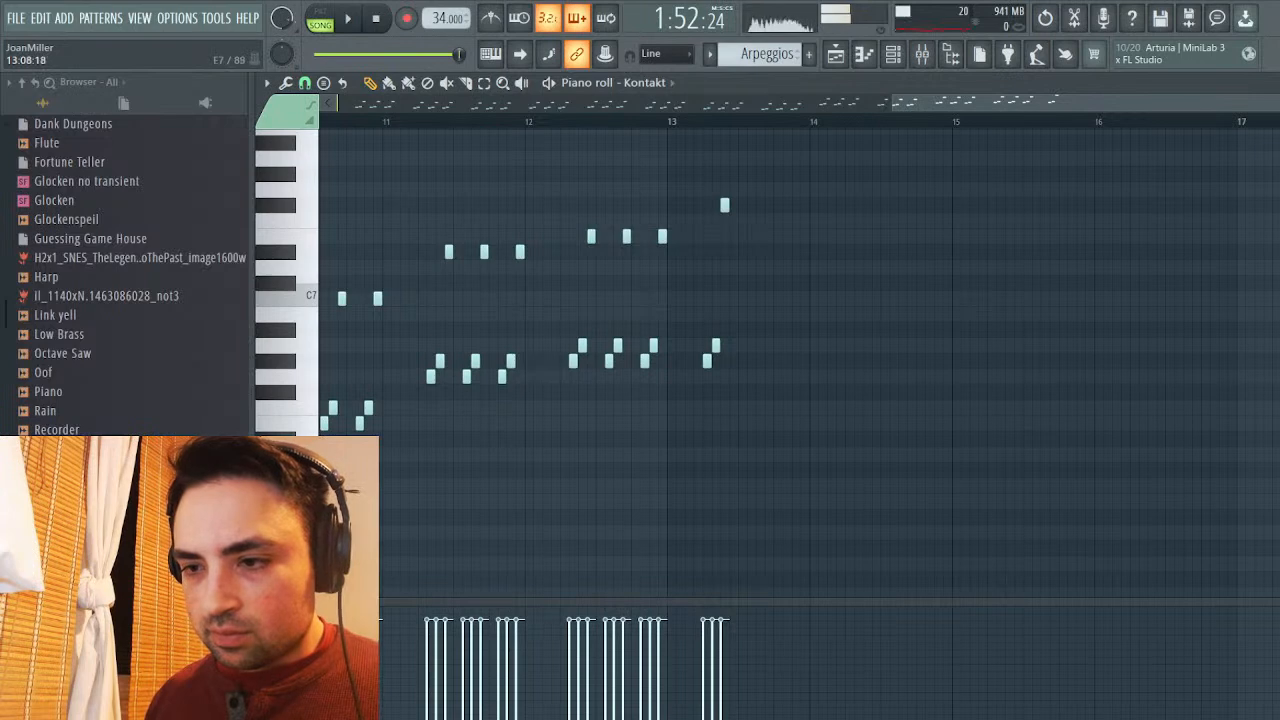
left_click_drag(725, 329, 702, 391)
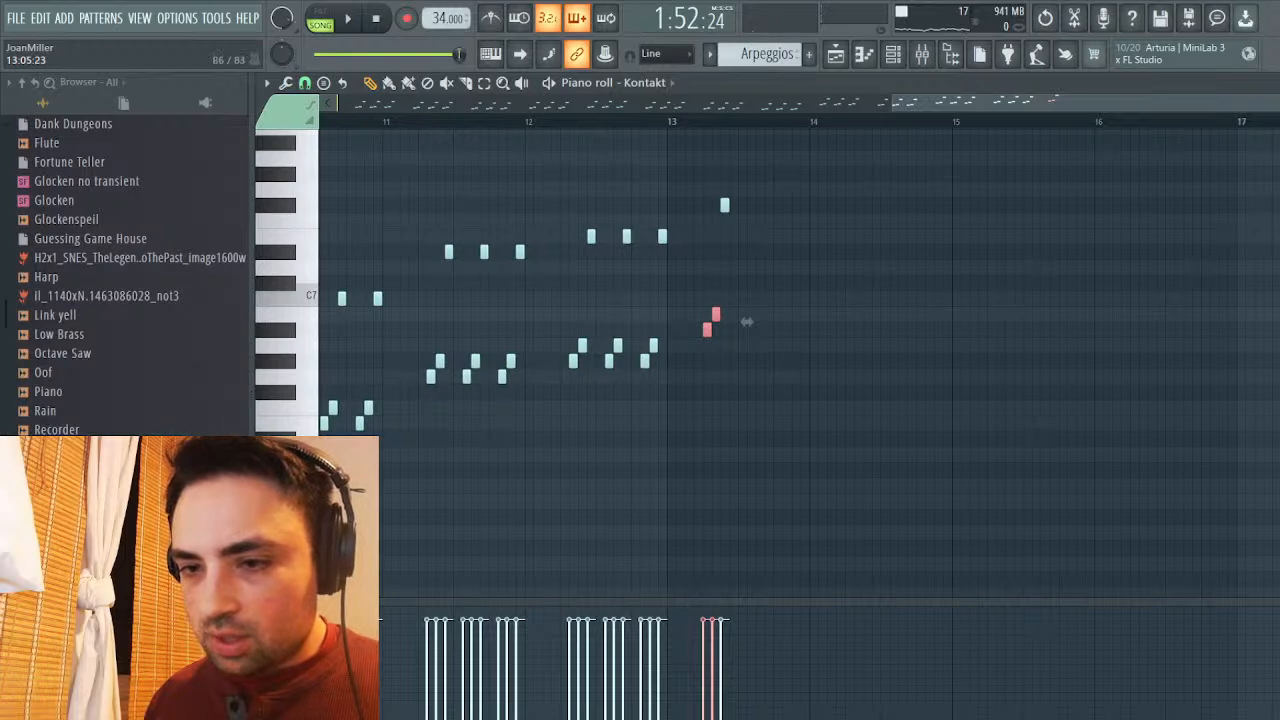
key("space")
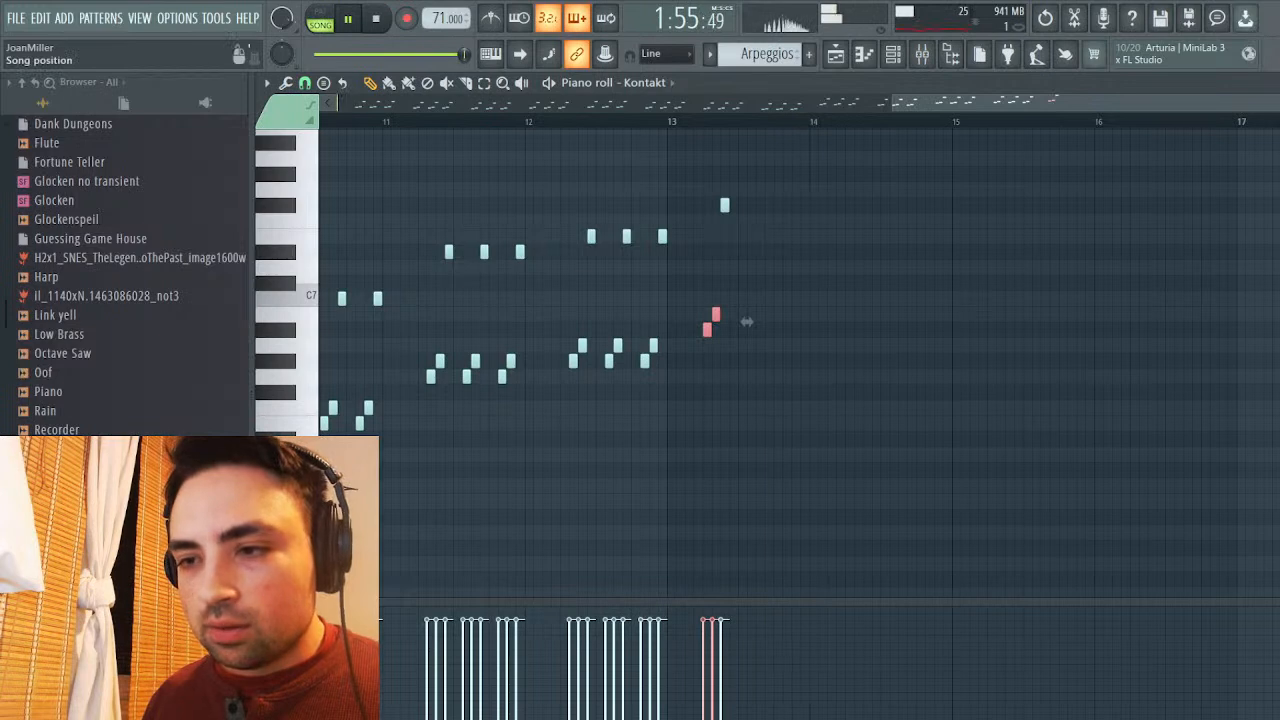
key("F5")
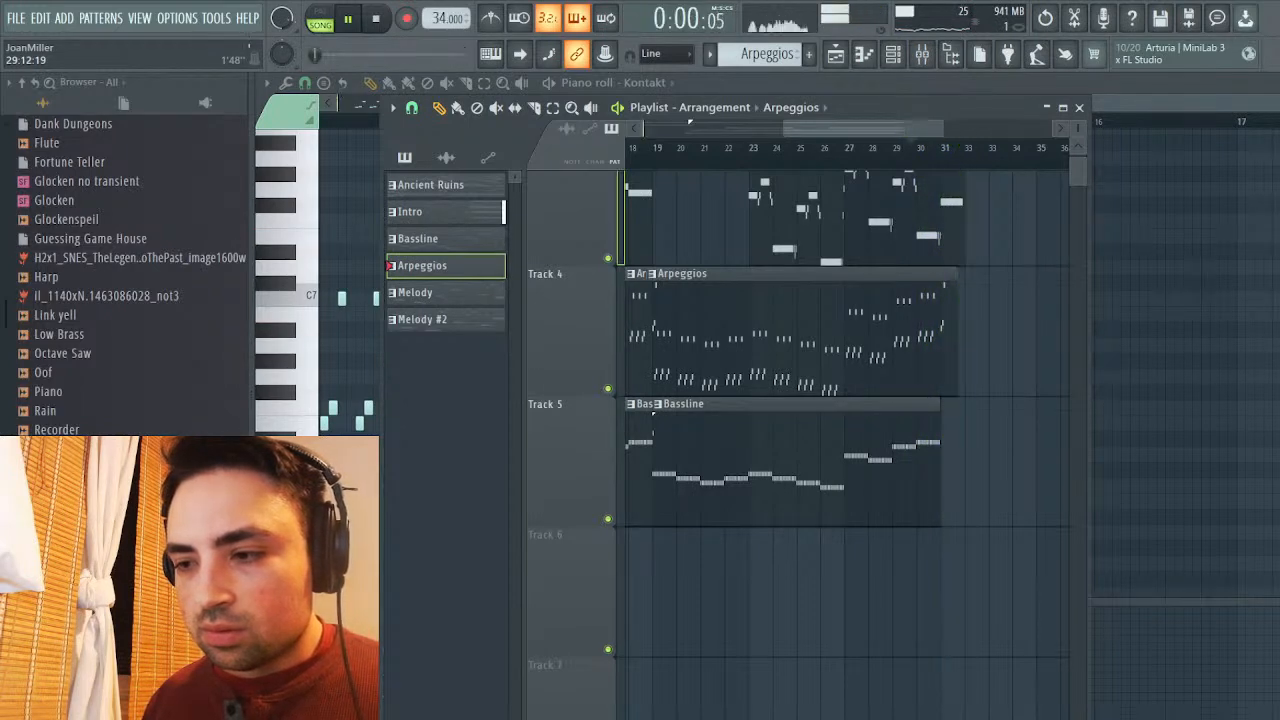
key("space")
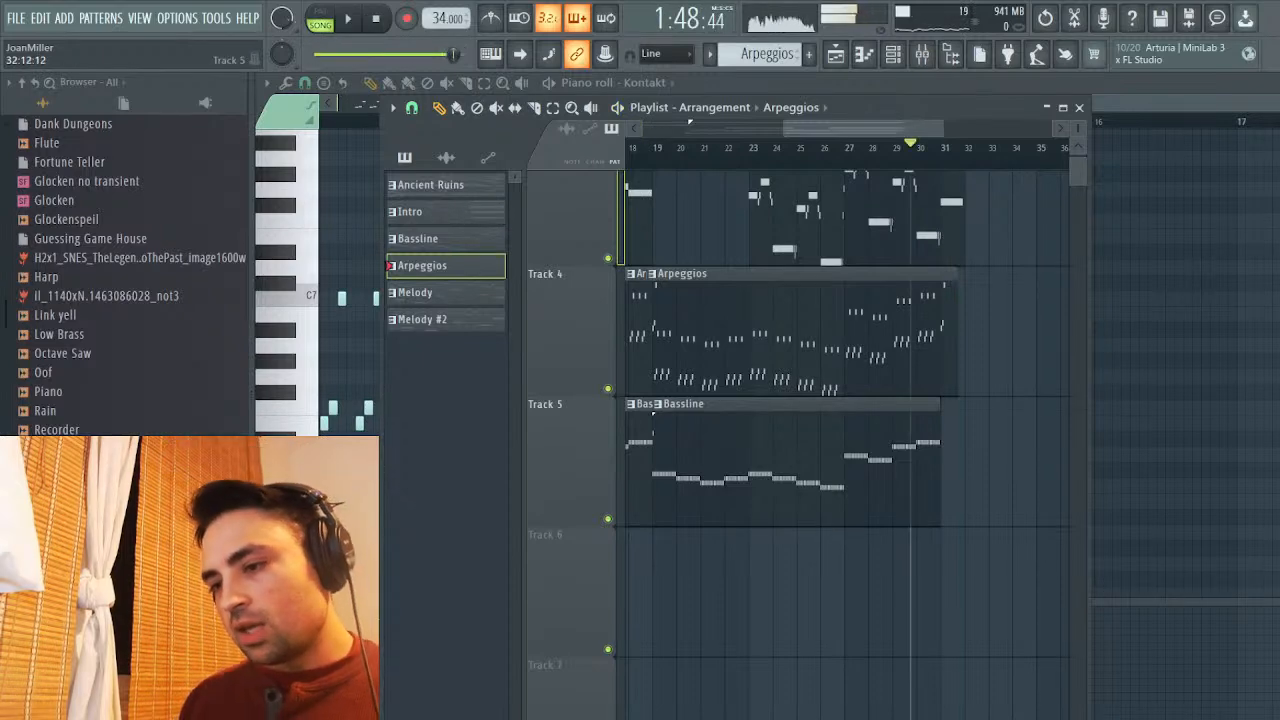
Add a G#4 note at bar 14 of the Bassline pattern, stretch it to two bars and start playback
scroll(845, 440, "up", 3)
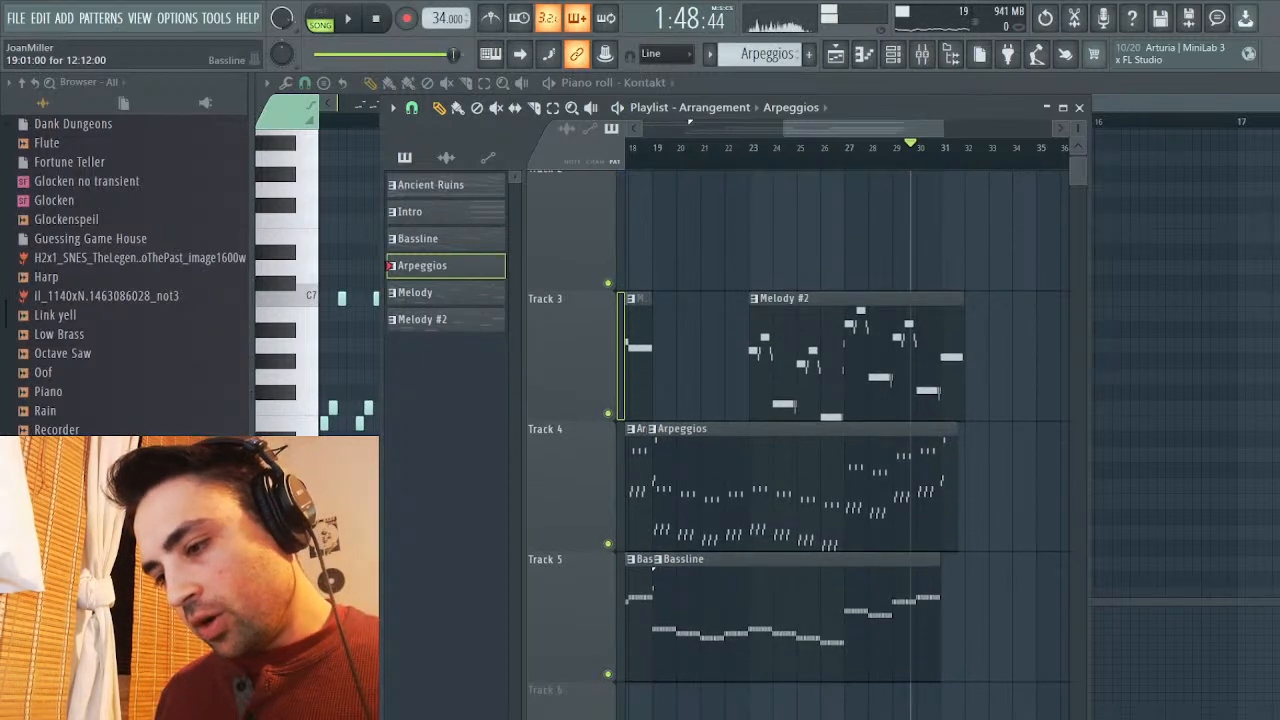
key("KP_Subtract")
key("F7")
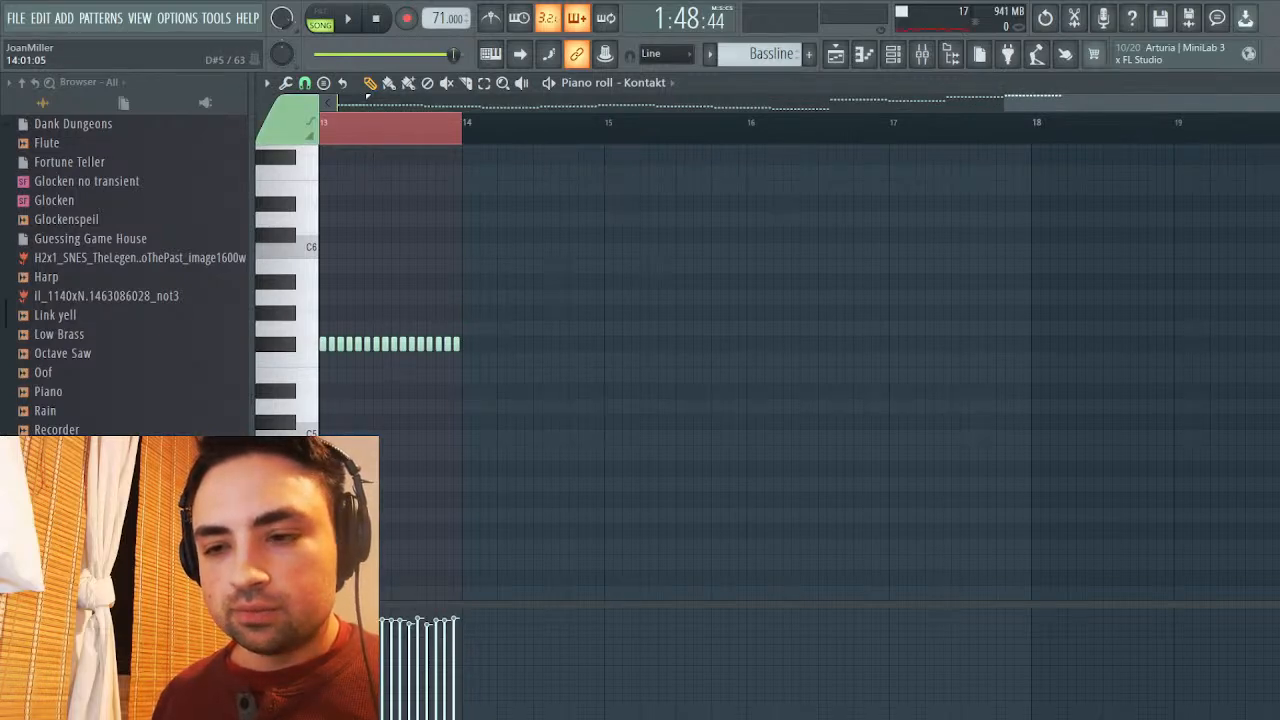
left_click(466, 390)
right_click(466, 390)
left_click(466, 500)
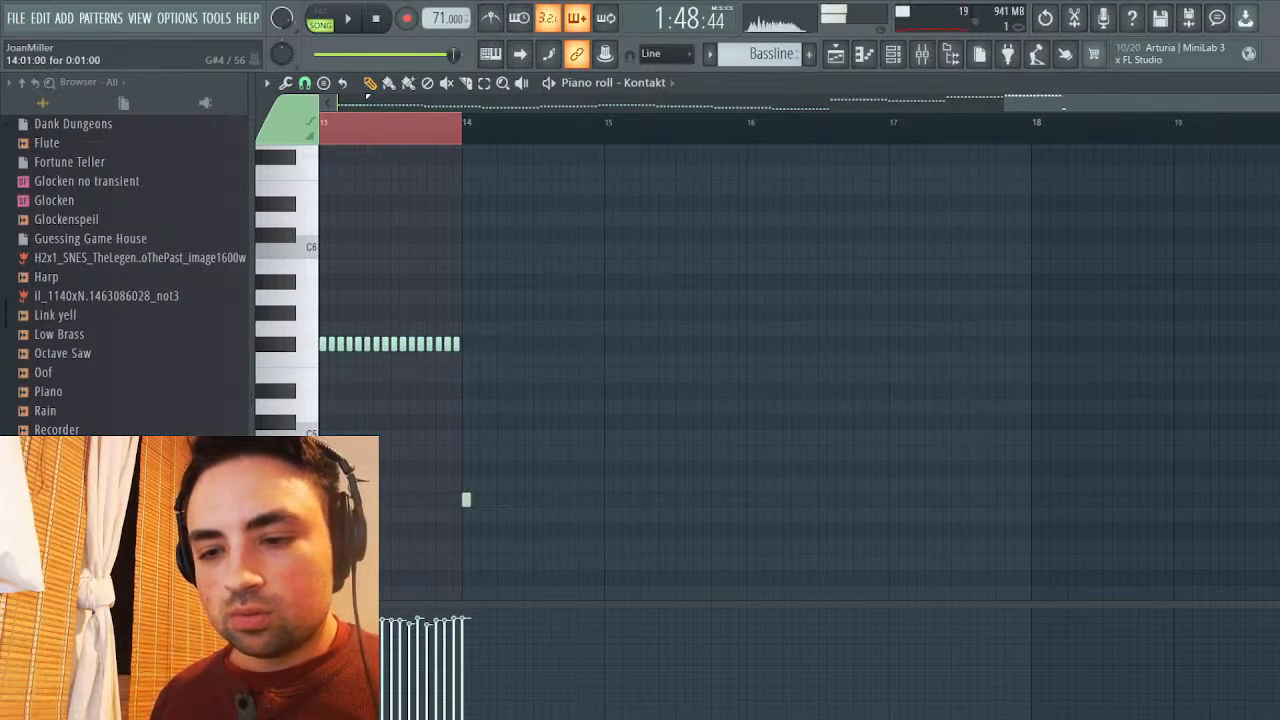
left_click_drag(466, 500, 729, 500)
key("space")
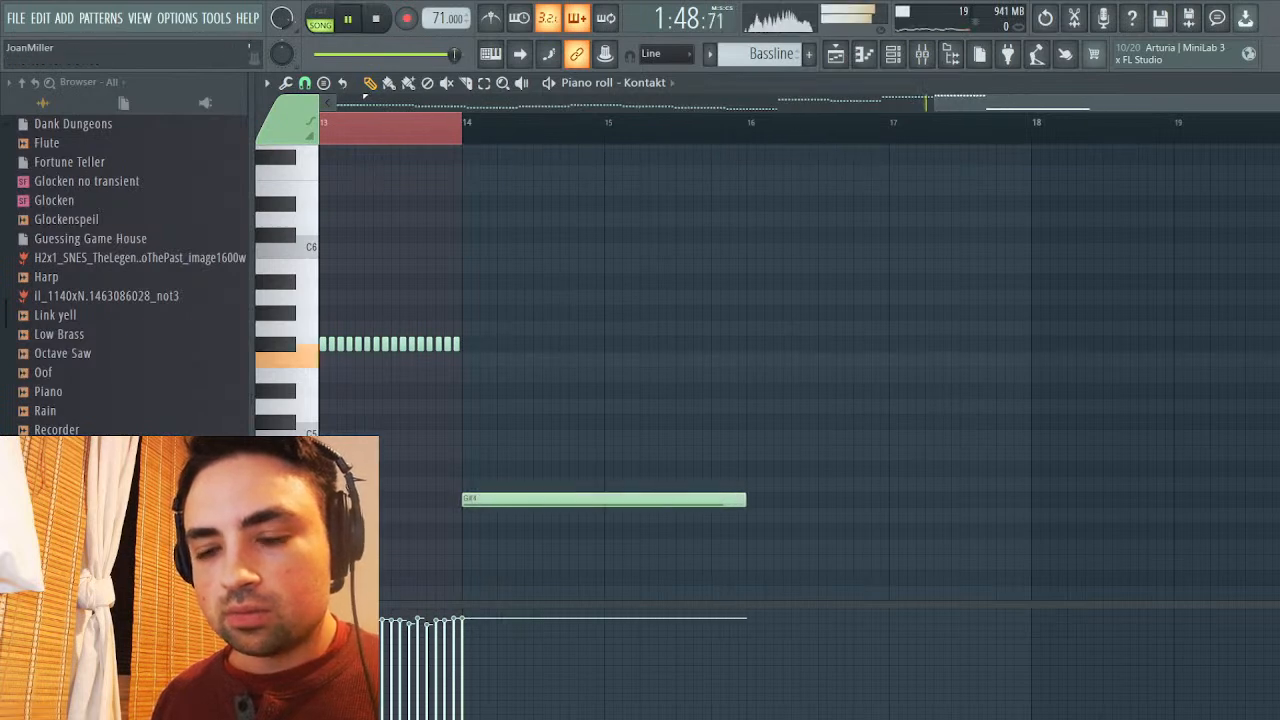
Size the Bassline clip on Track 5 to 16:12:00 so it covers the held final note, and play the ending
left_click(835, 53)
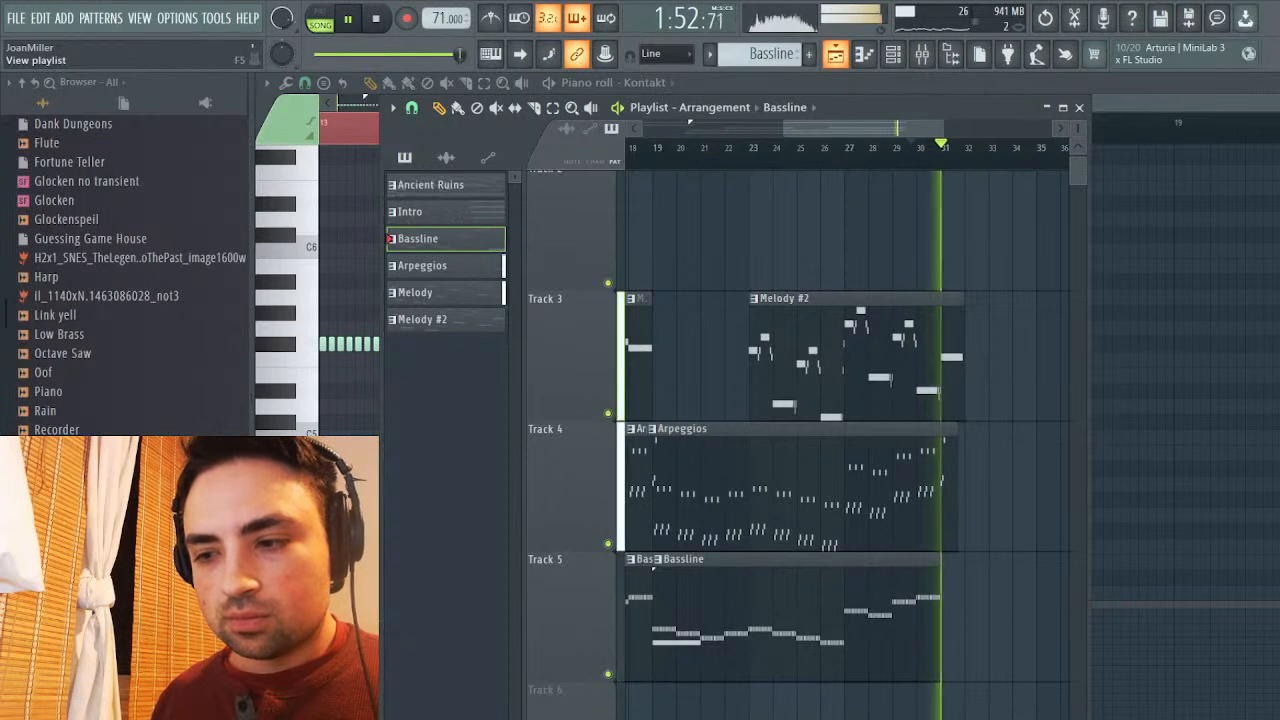
key("space")
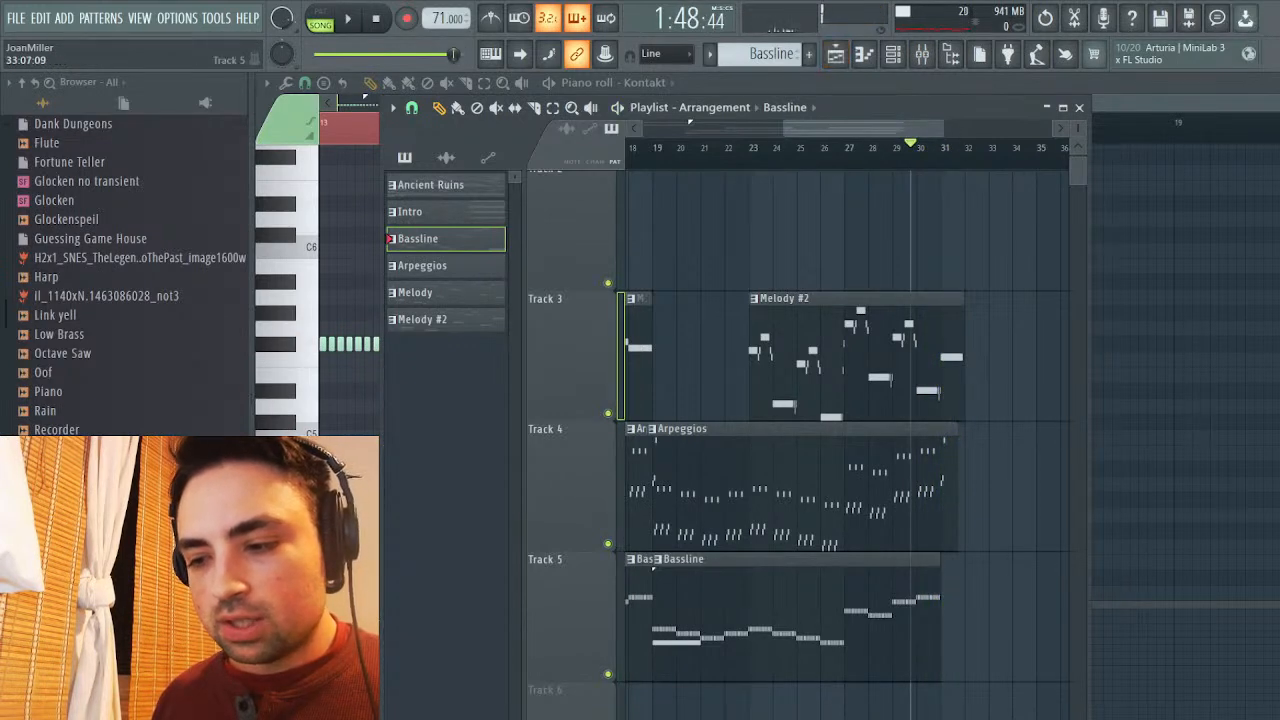
scroll(845, 420, "right", 5)
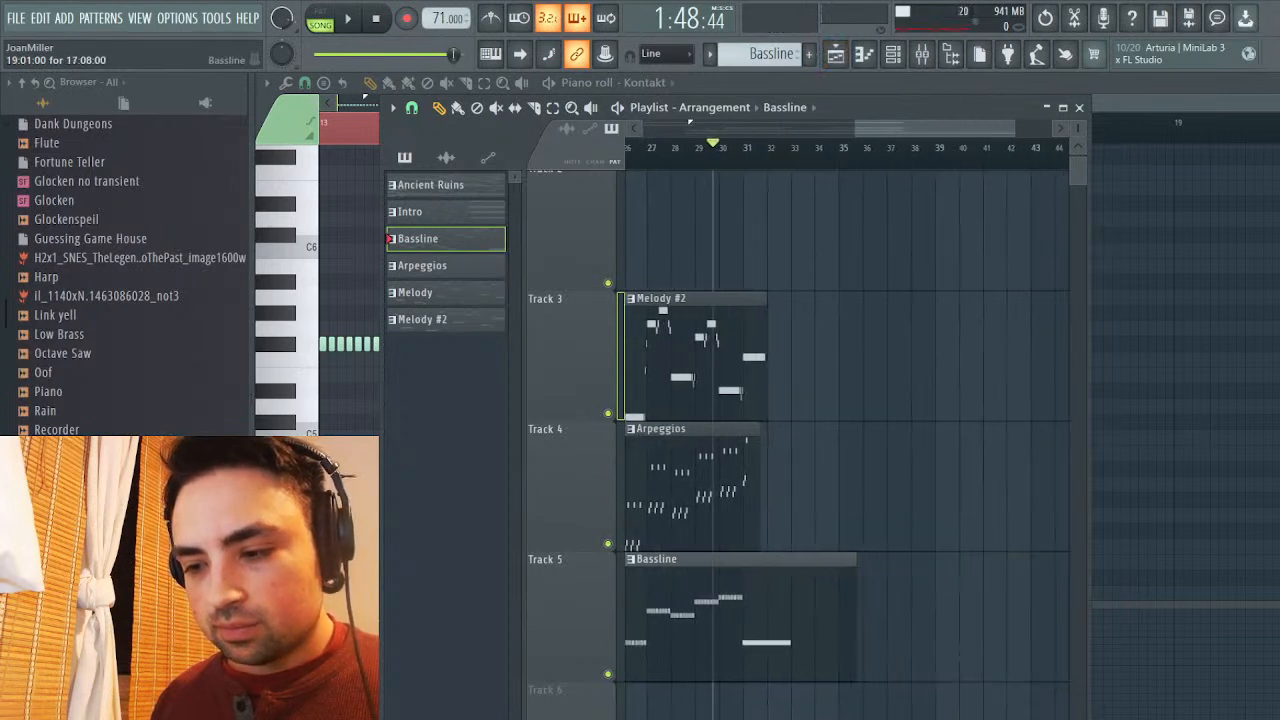
left_click_drag(790, 620, 831, 620)
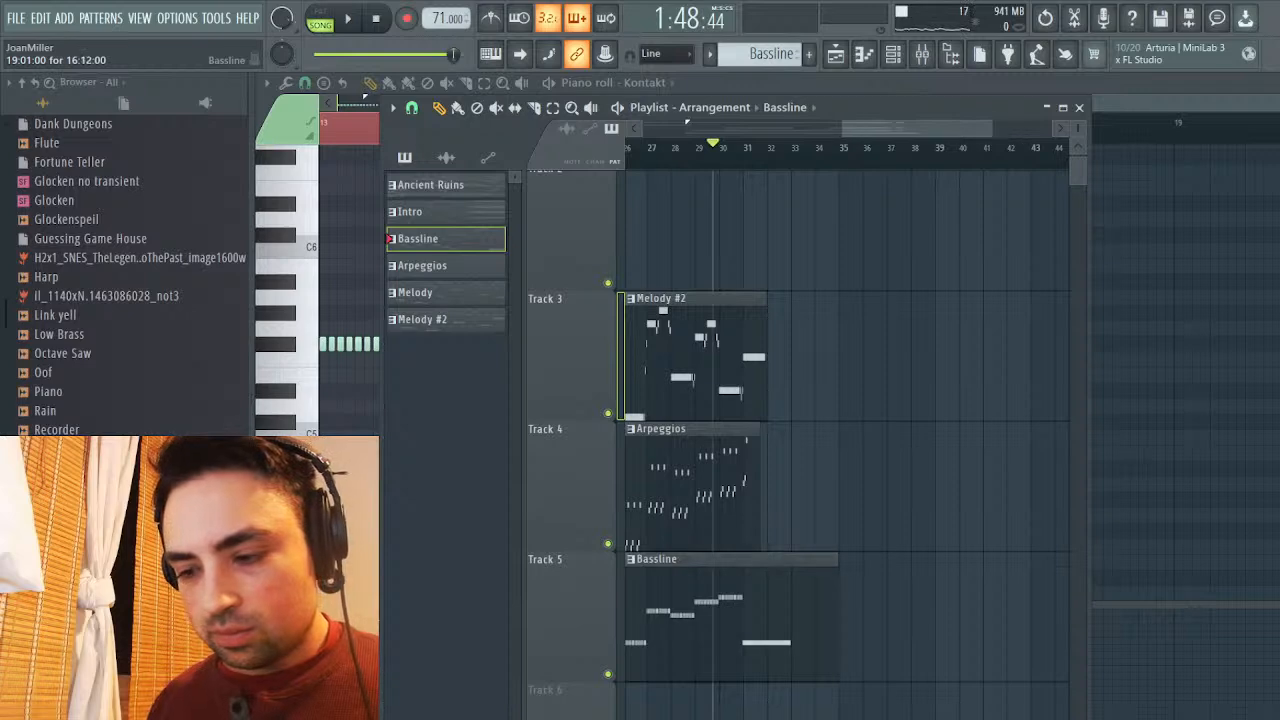
key("space")
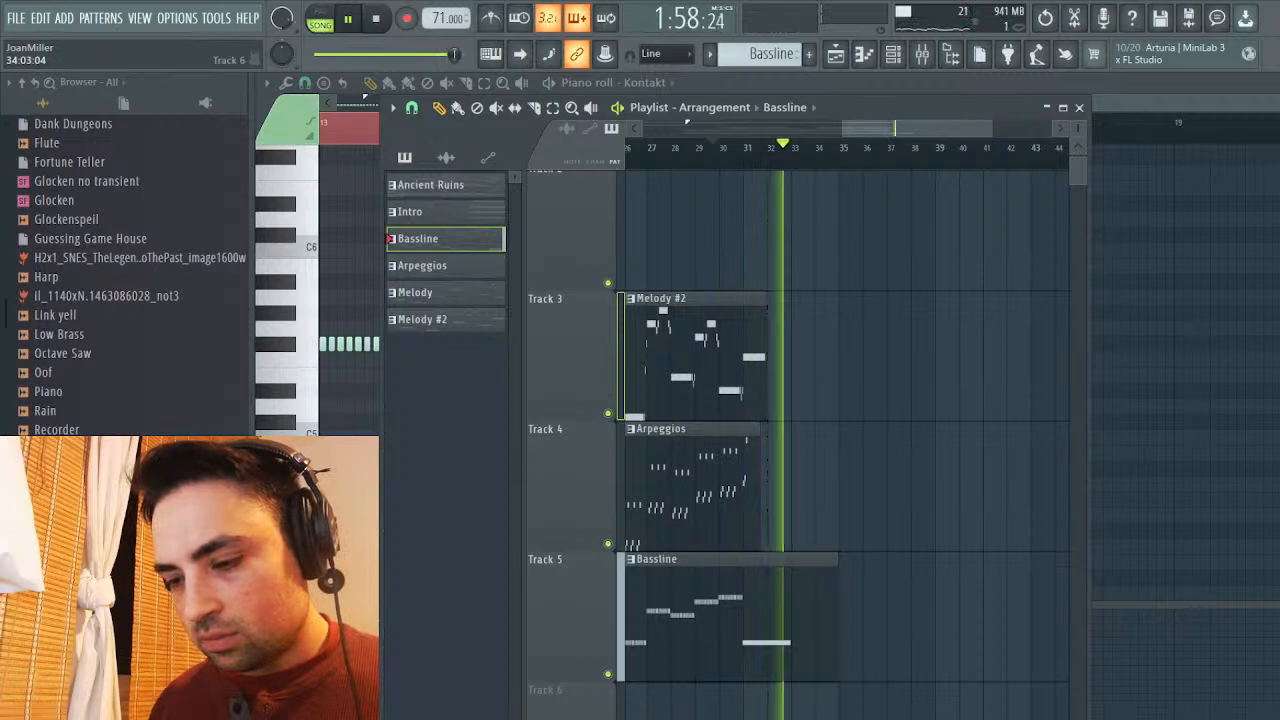
key("space")
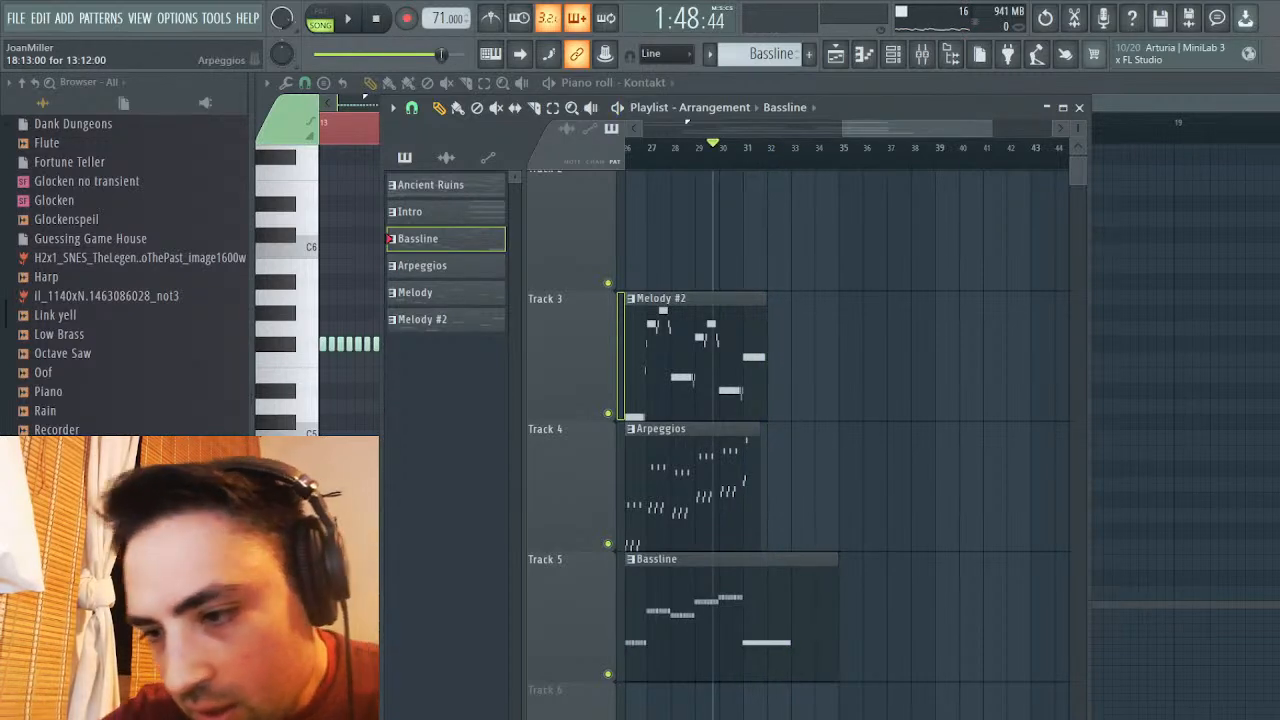
Open the last bars of the Arpeggios pattern and play the song's ending to check the closing notes
double_click(690, 428)
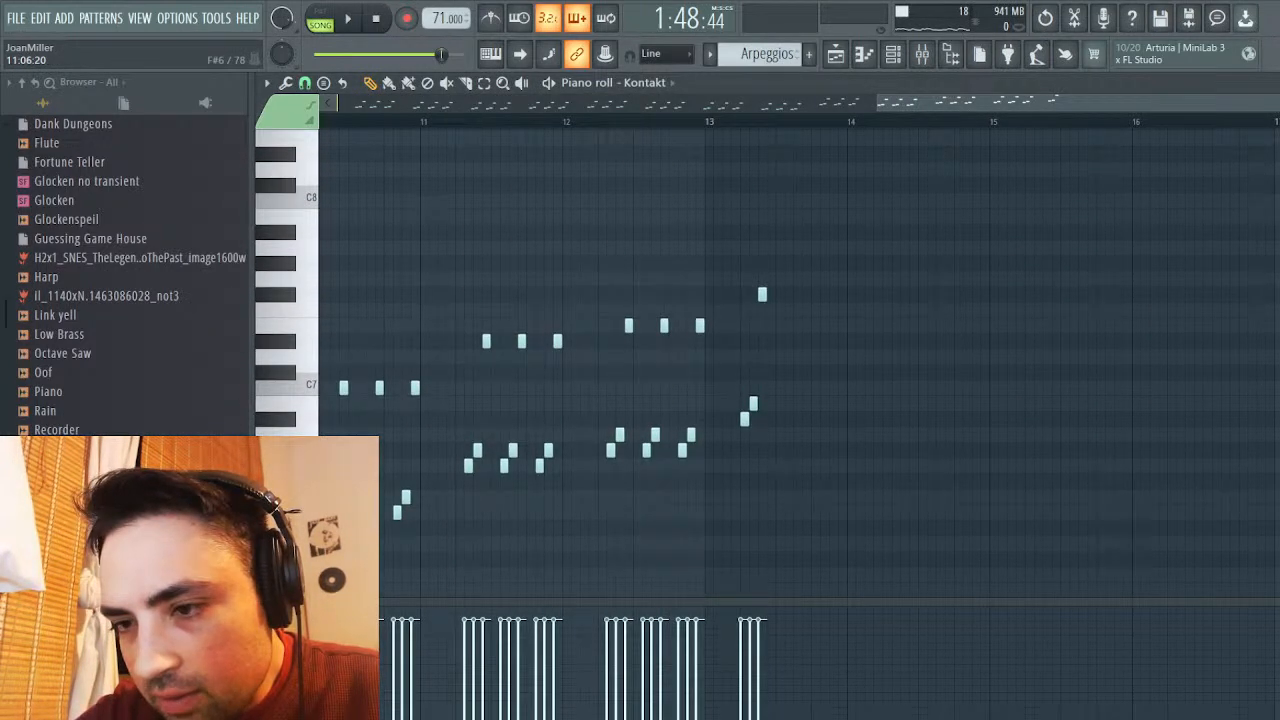
key("space")
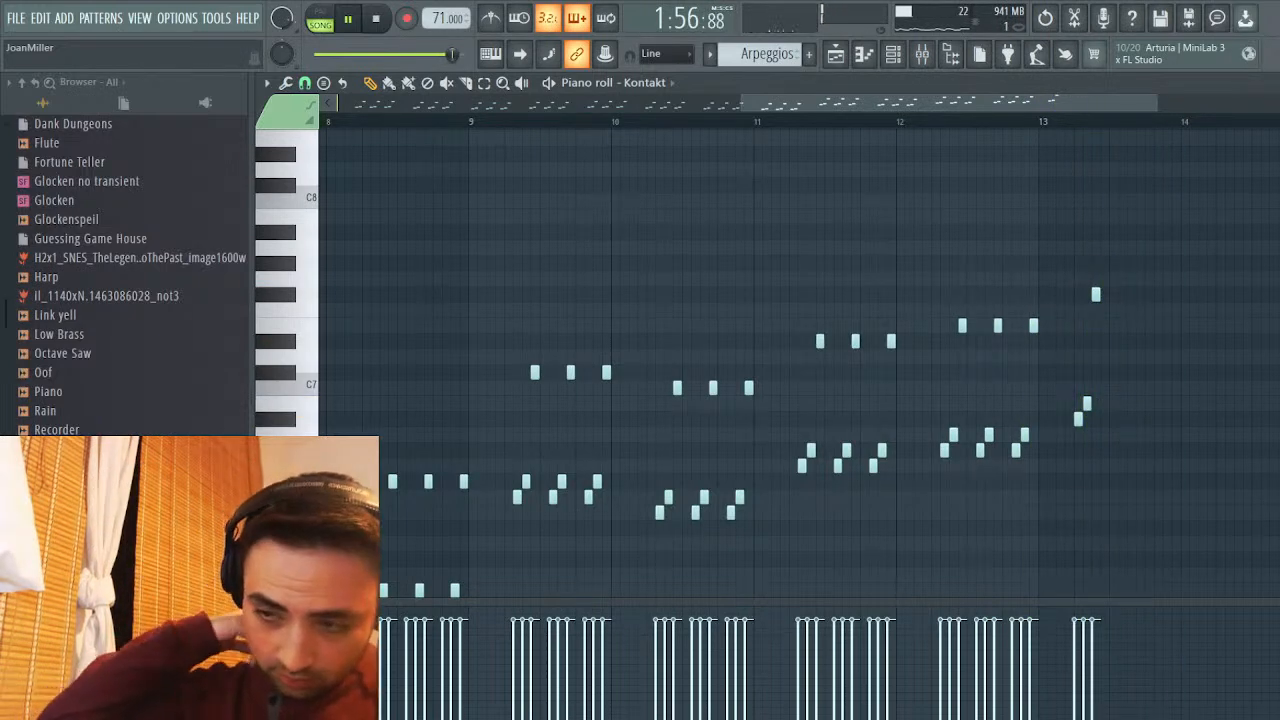
key("space")
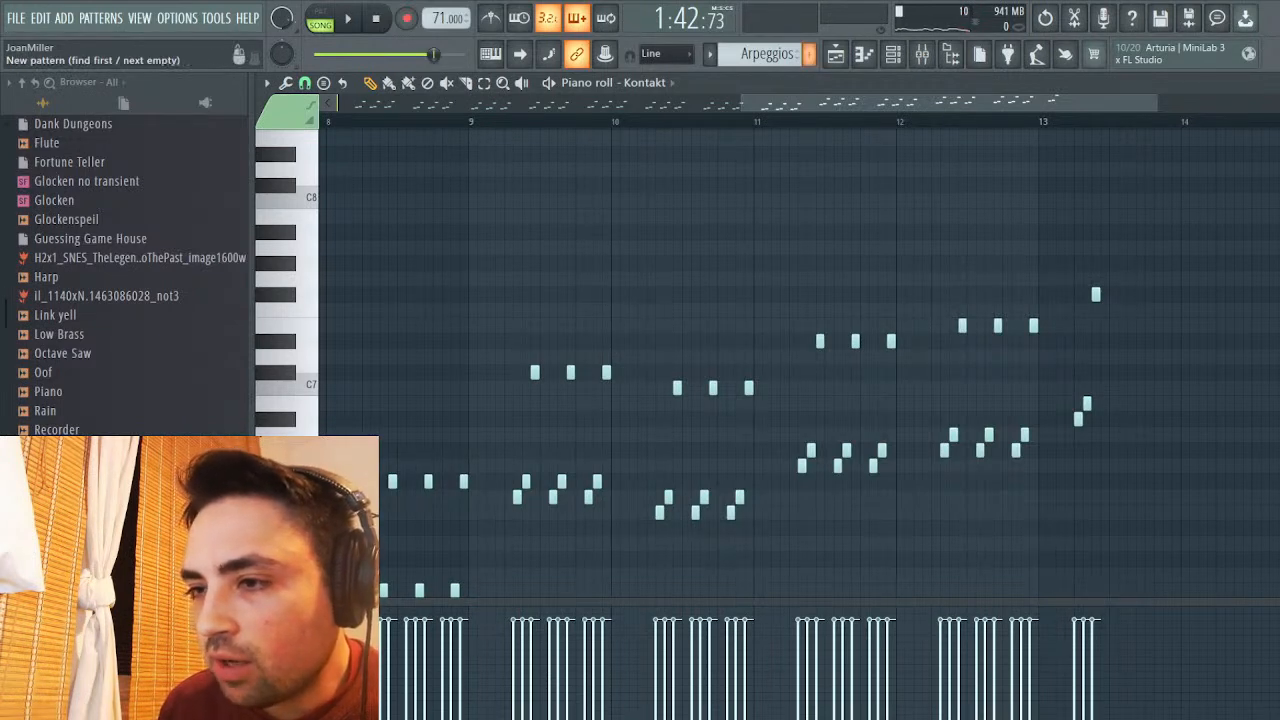
left_click(809, 53)
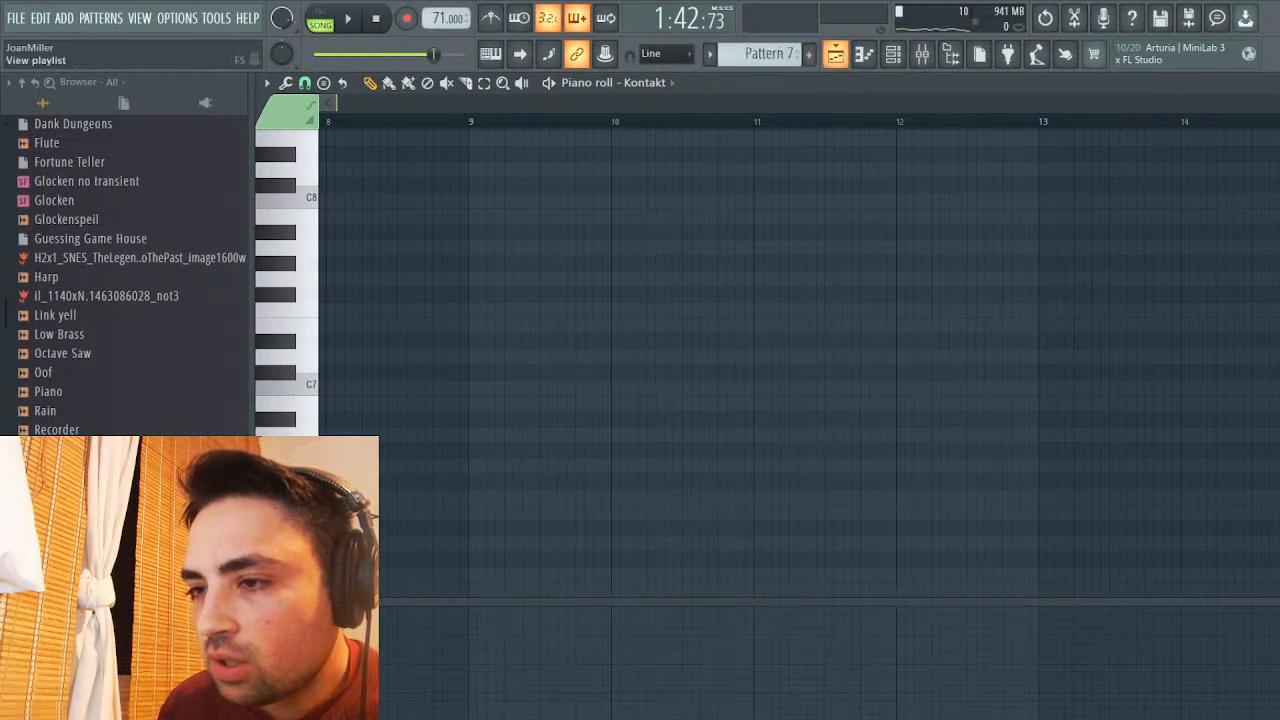
scroll(765, 53, "up", 1)
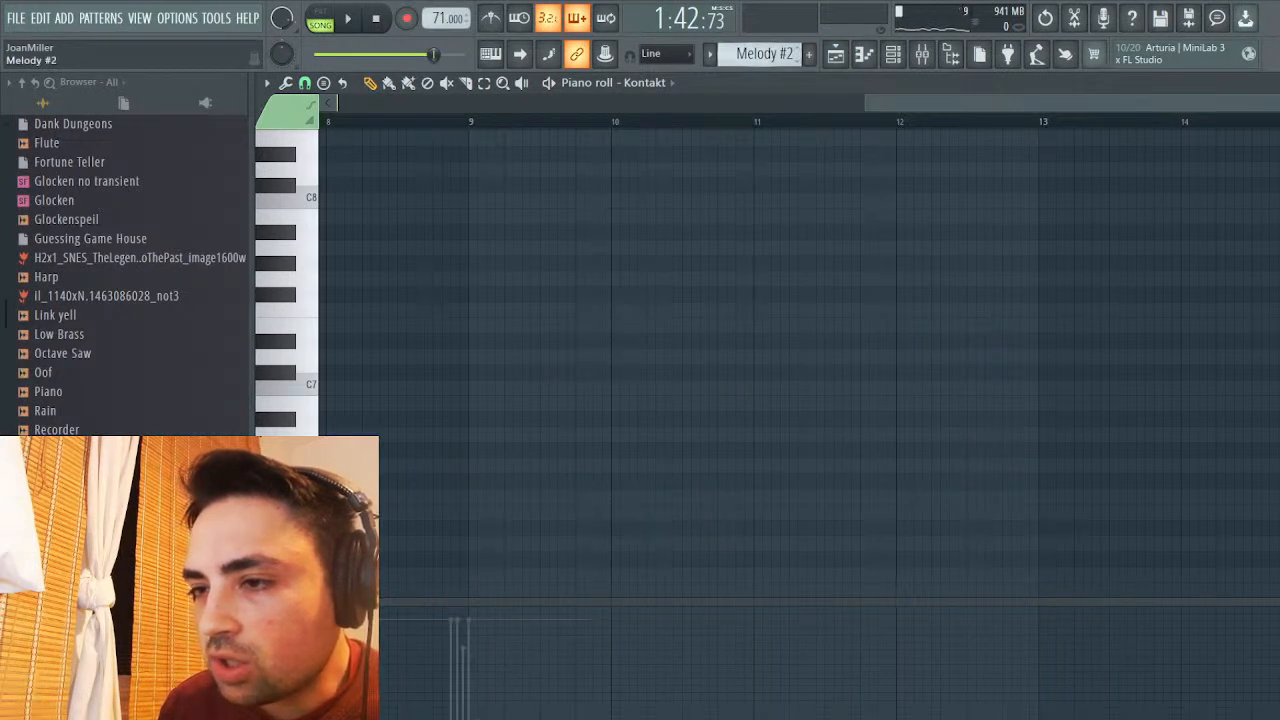
scroll(765, 53, "up", 1)
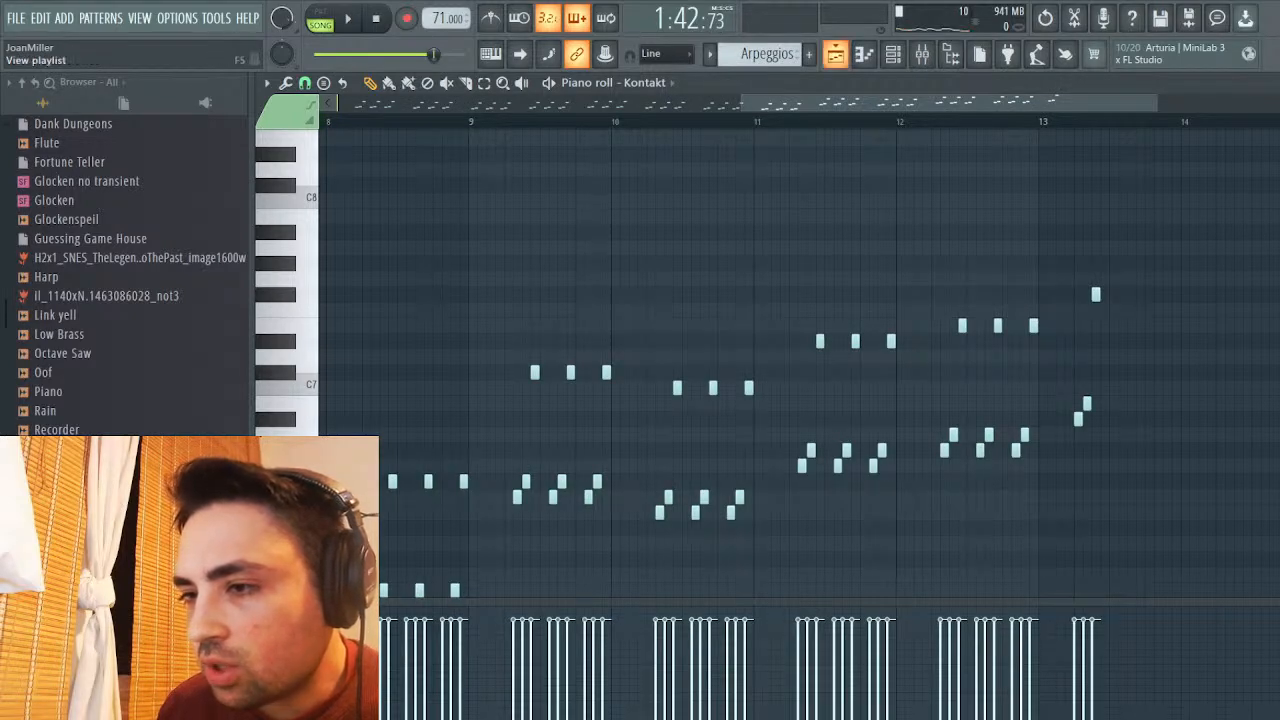
Lower the held note at bar 9 of Melody #2 and its overlaid slide note to F#4
key("F5")
double_click(695, 350)
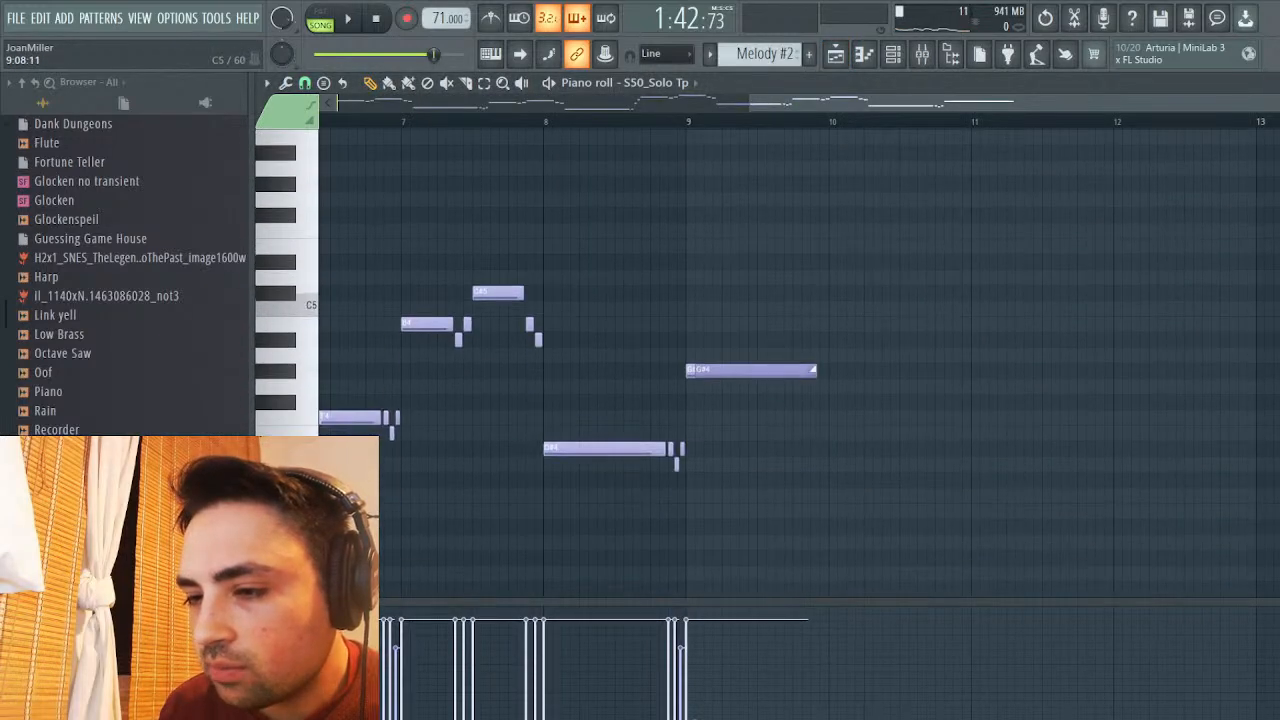
key("ctrl+z")
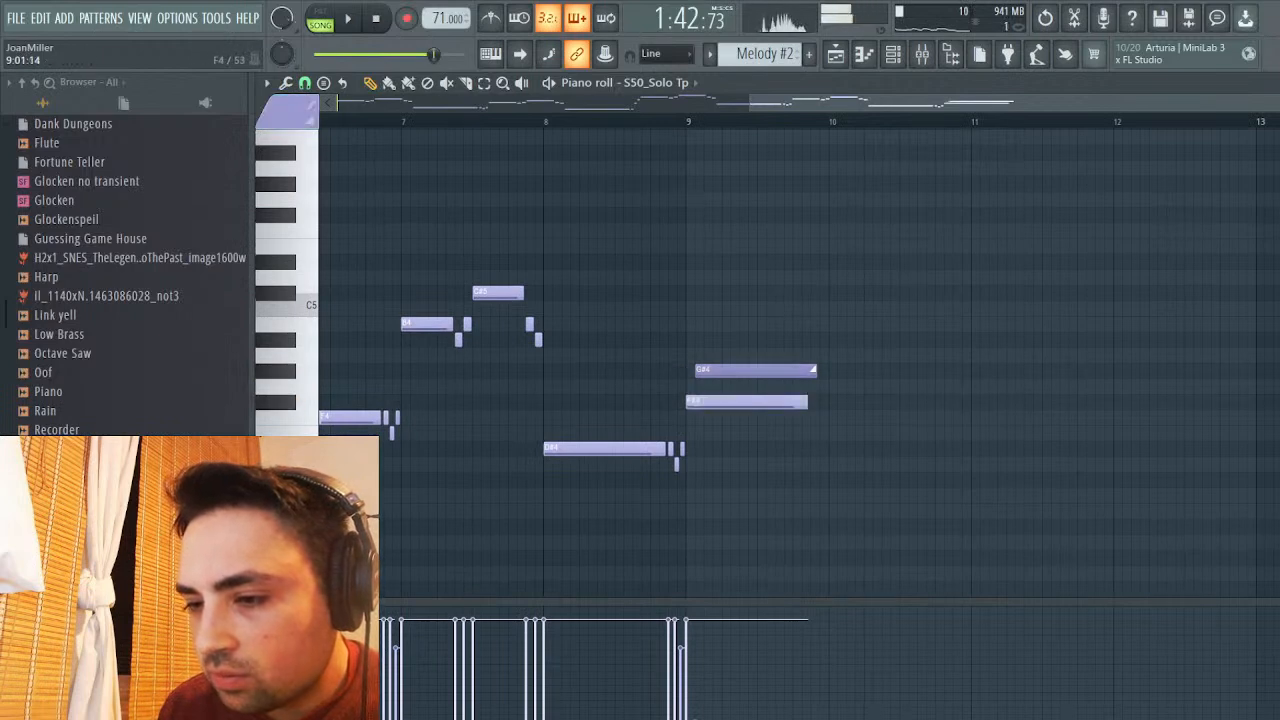
key("Down")
key("Down")
key("Down")
key("Up")
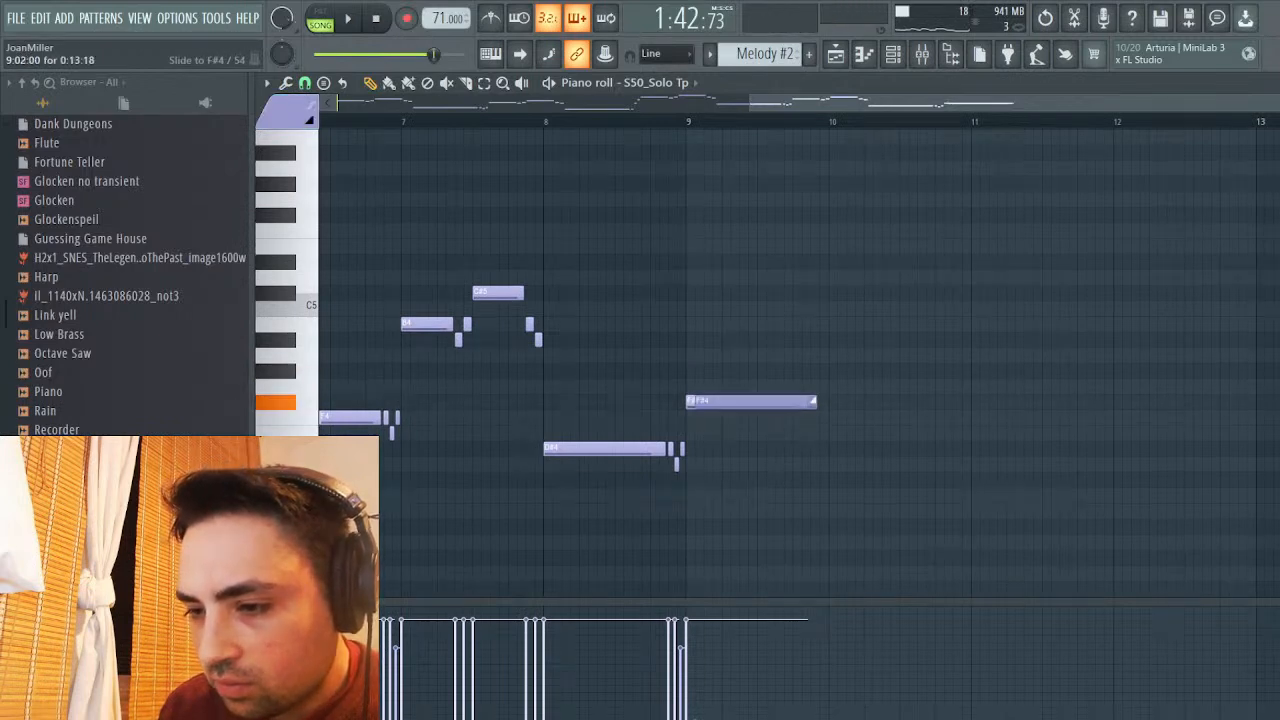
Play the ending, raise the held note at bar 9 of Melody #2 and its slide note to G#4, and review the phrase
key("space")
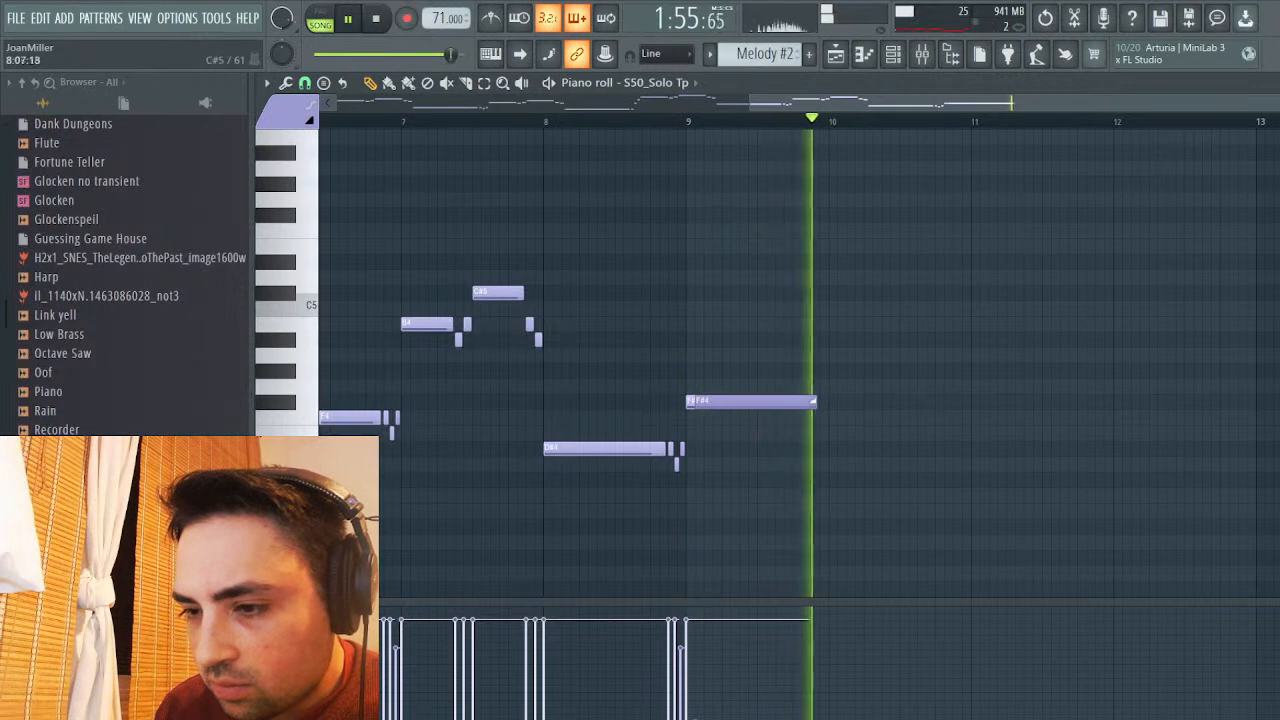
left_click_drag(690, 401, 700, 370)
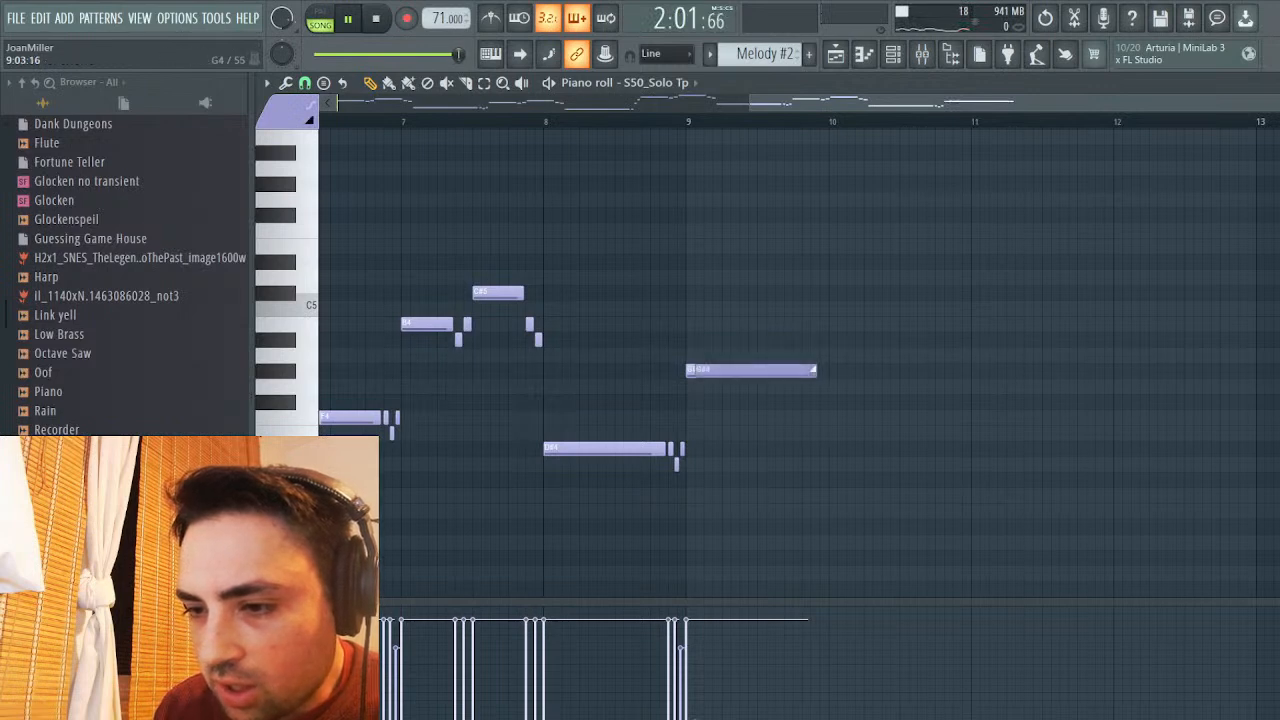
scroll(709, 384, "left", 7)
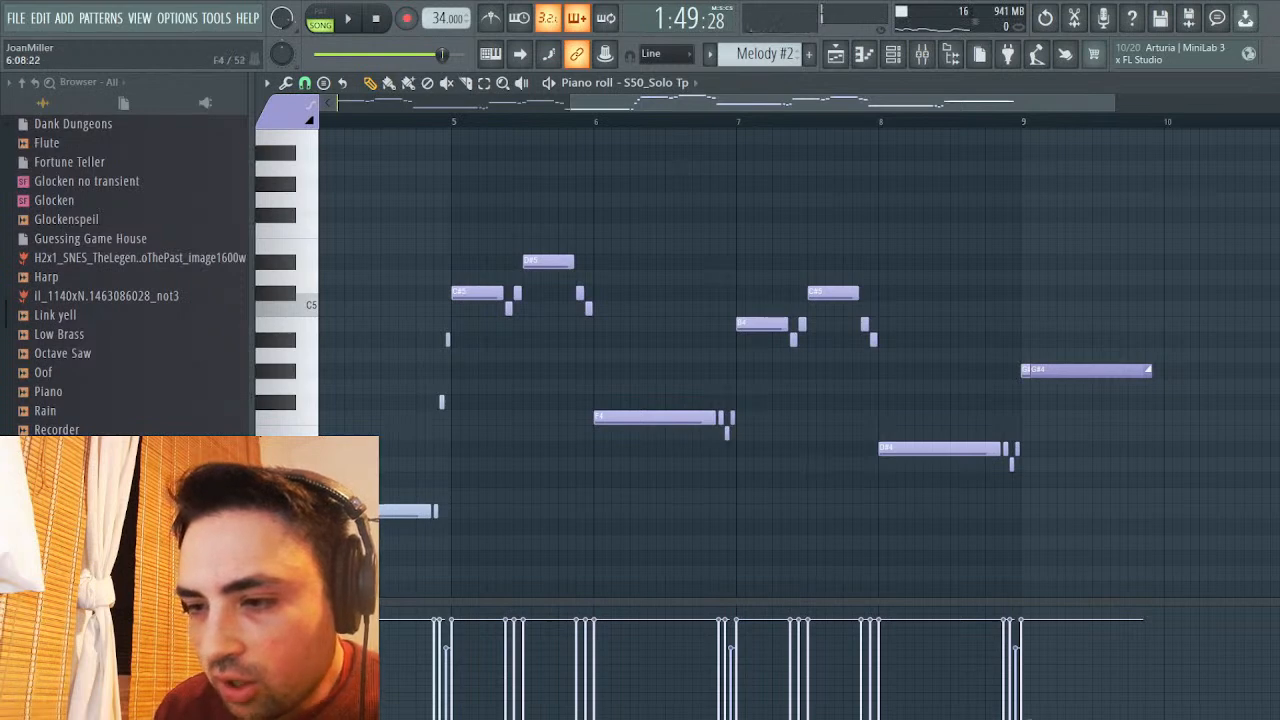
scroll(560, 400, "left", 6)
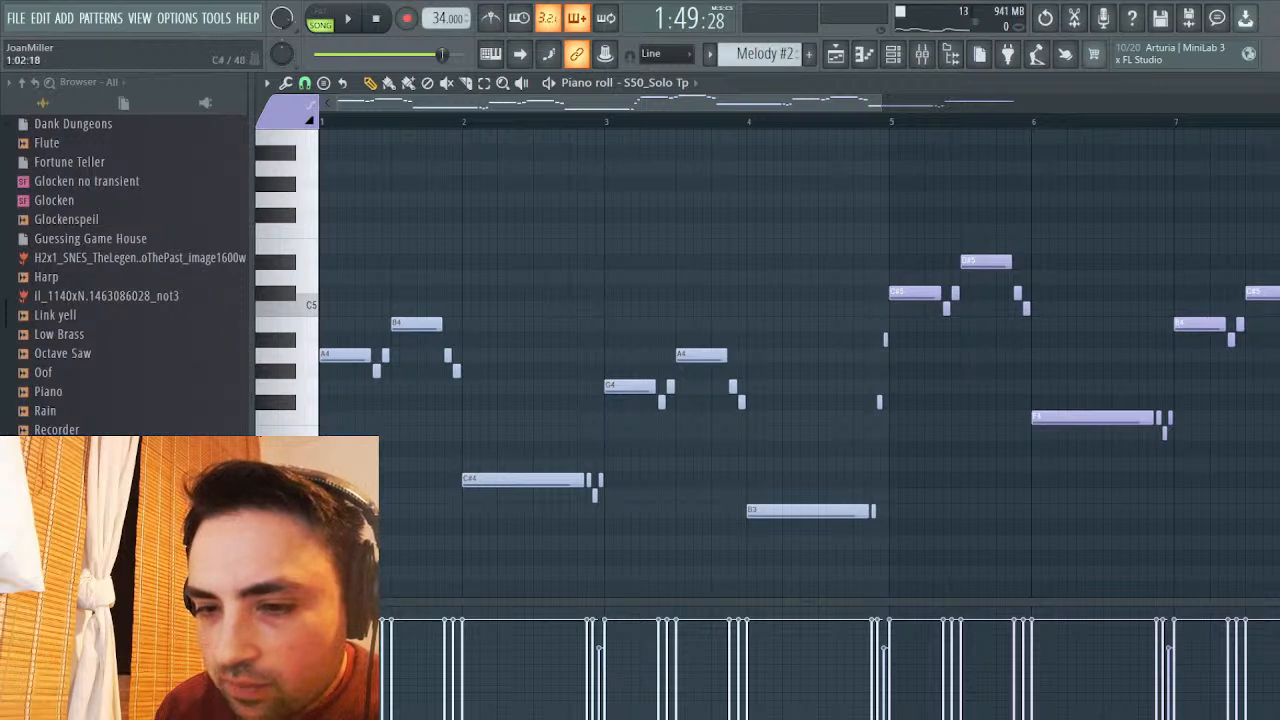
scroll(800, 360, "right", 6)
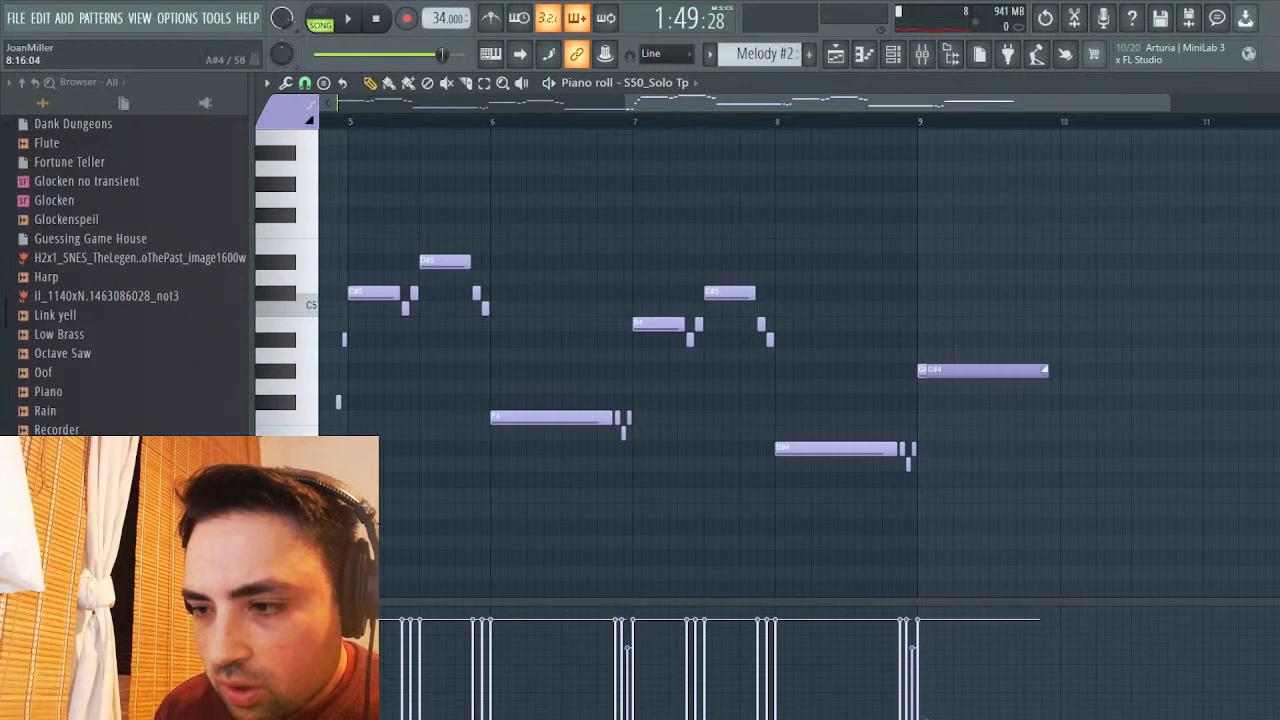
Move the held note at bar 9 of Melody #2 and its overlaid slide note to A4 and play the ending
left_click_drag(922, 370, 990, 386)
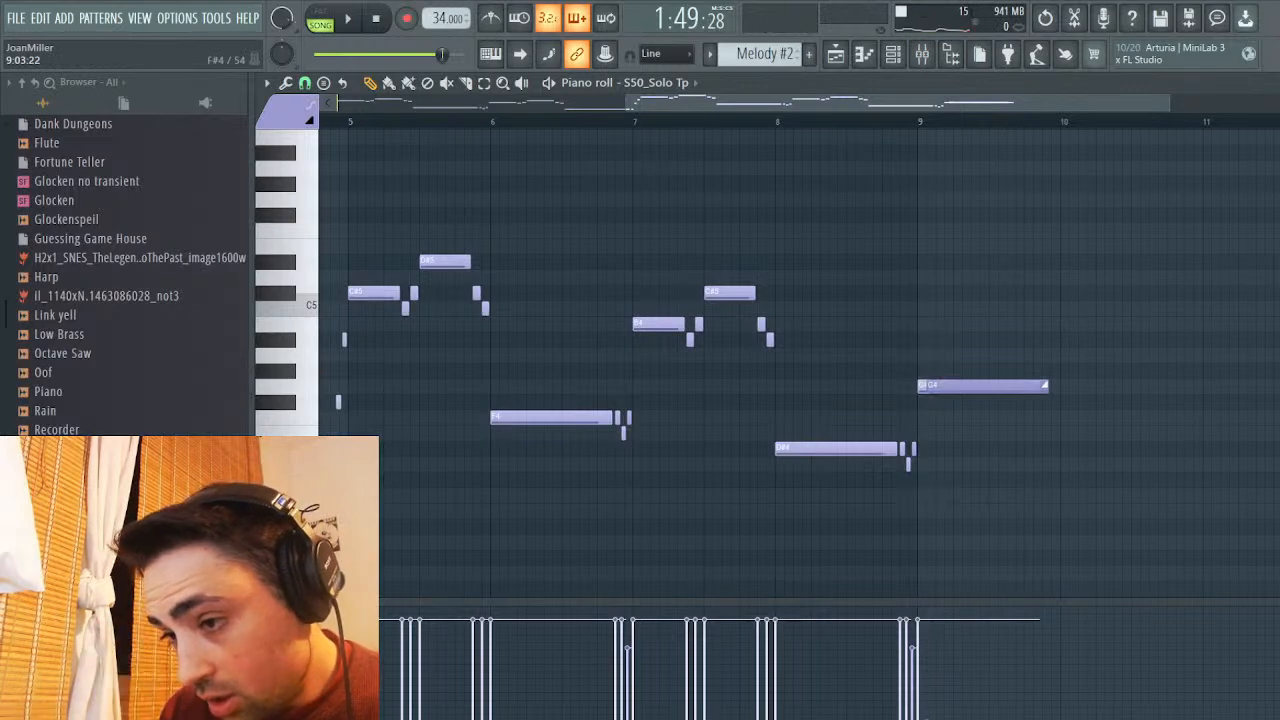
left_click_drag(980, 386, 990, 354)
key("space")
key("space")
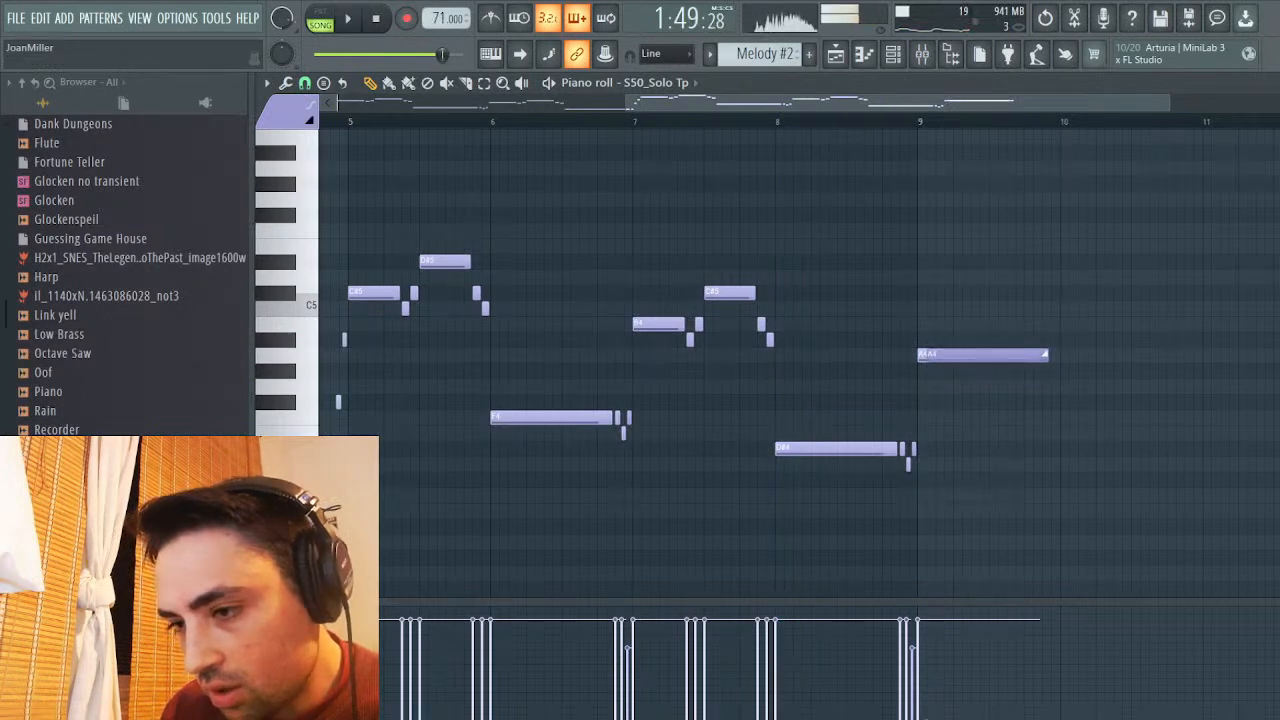
Review the Melody #2 phrases from bar 3 onward and briefly play the song from bar 5 of the pattern
scroll(700, 340, "down", 5)
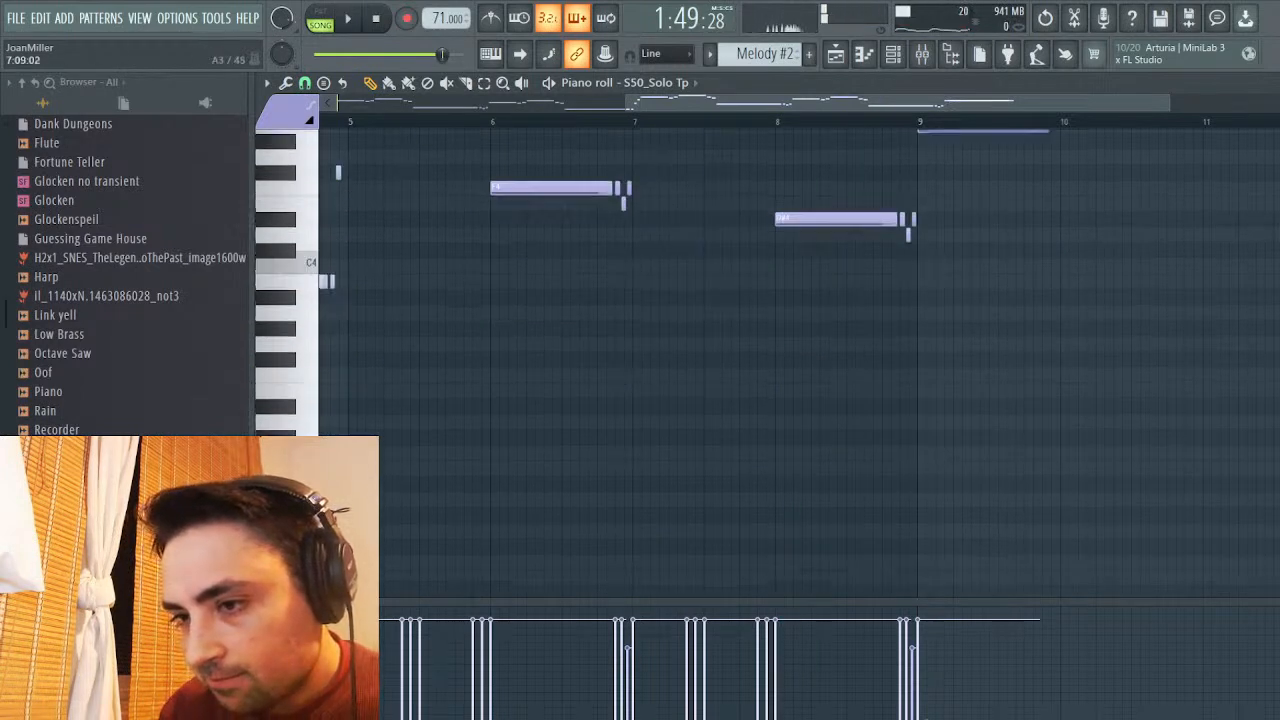
scroll(700, 340, "up", 4)
scroll(700, 340, "left", 2)
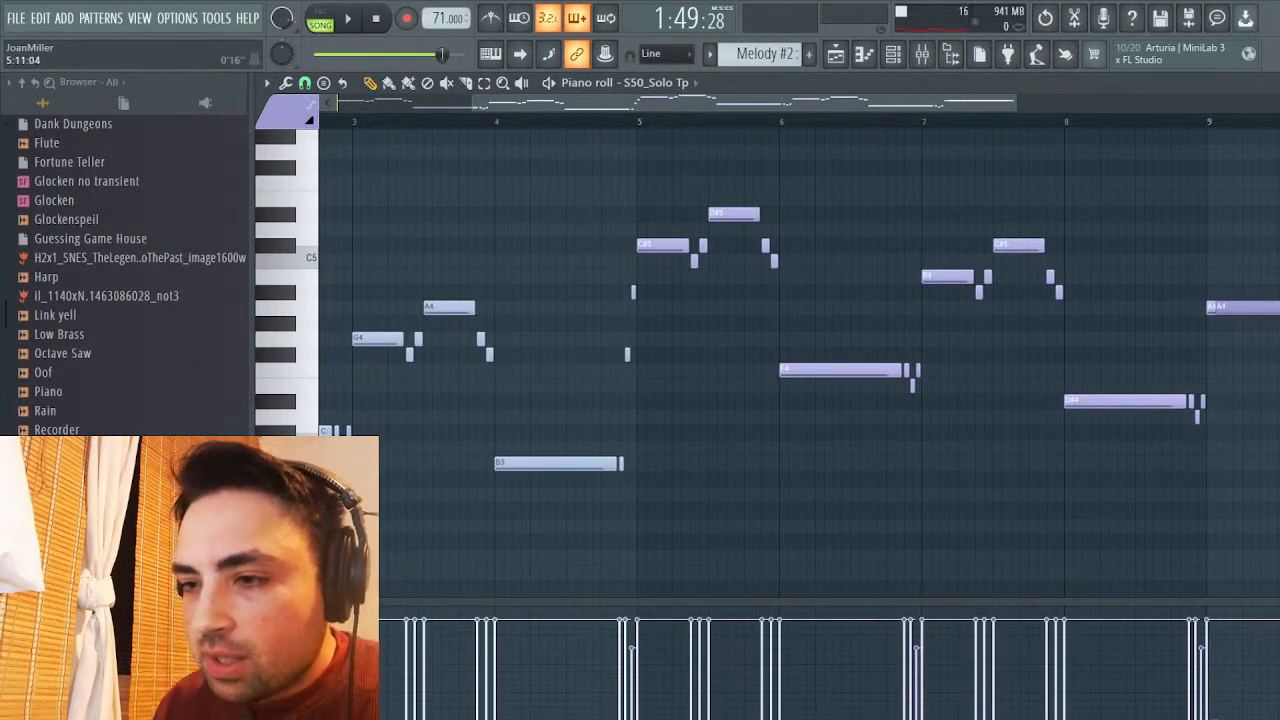
key("space")
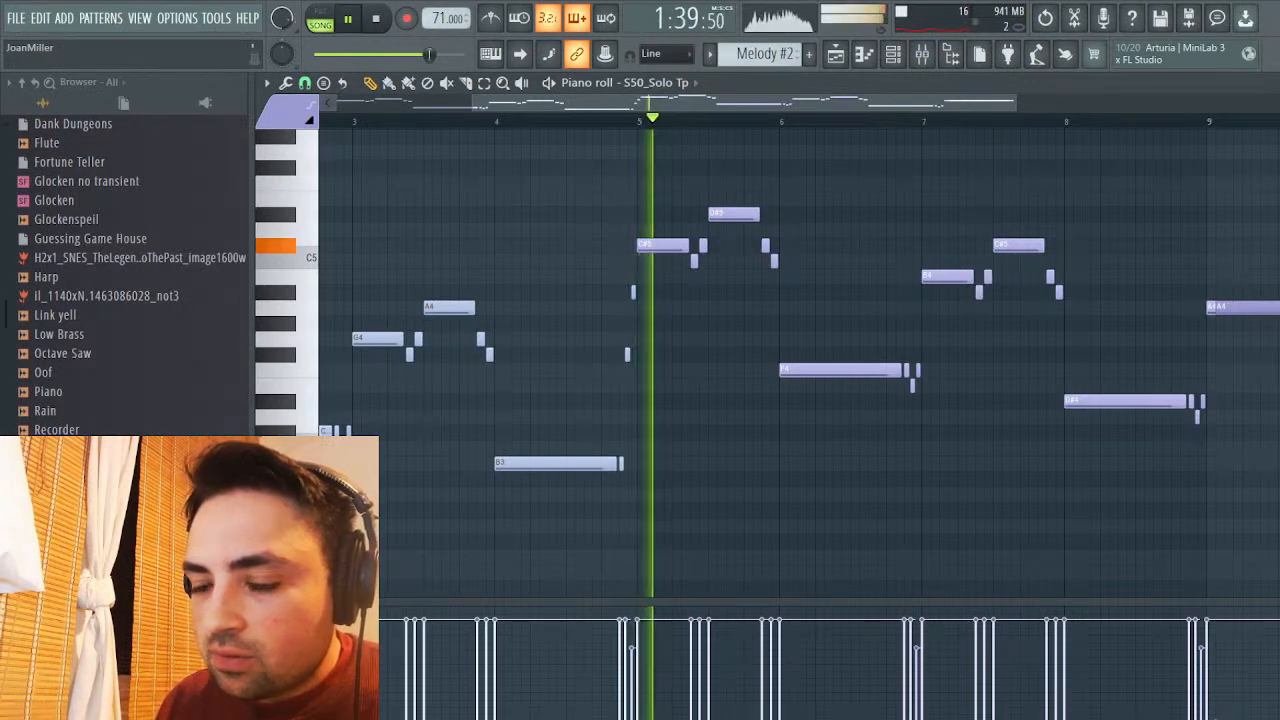
key("space")
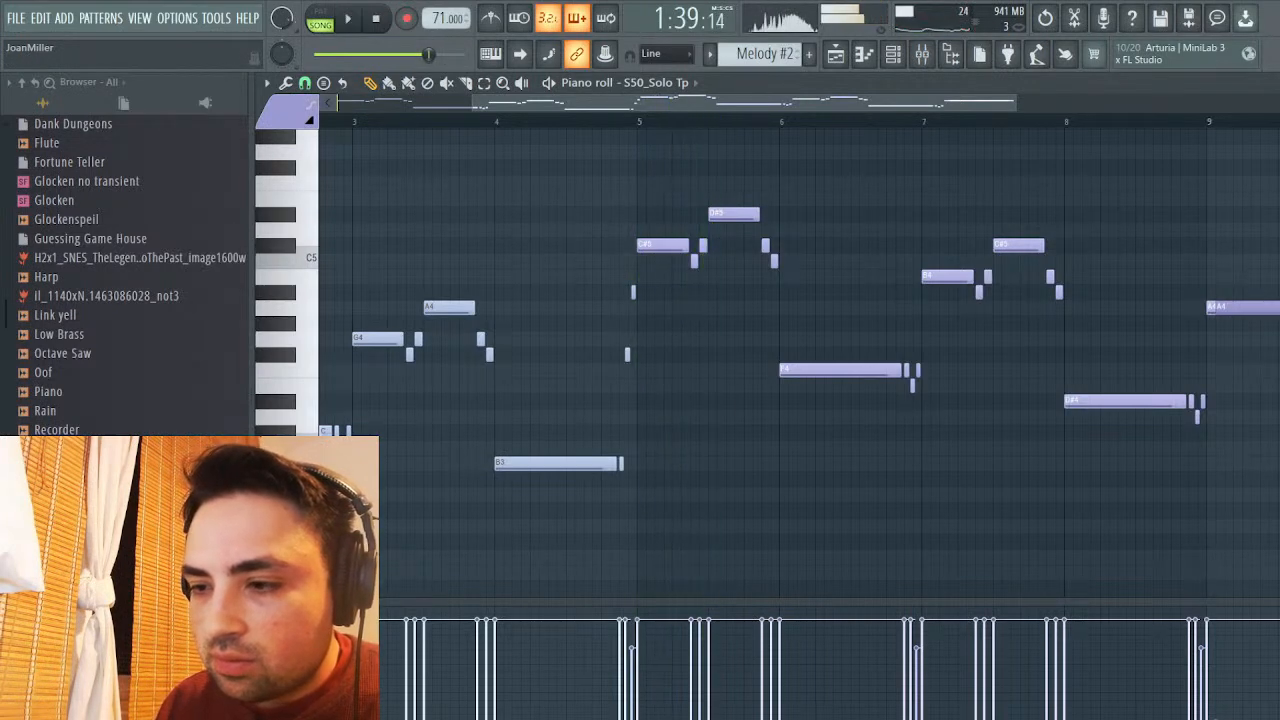
scroll(740, 360, "left", 3)
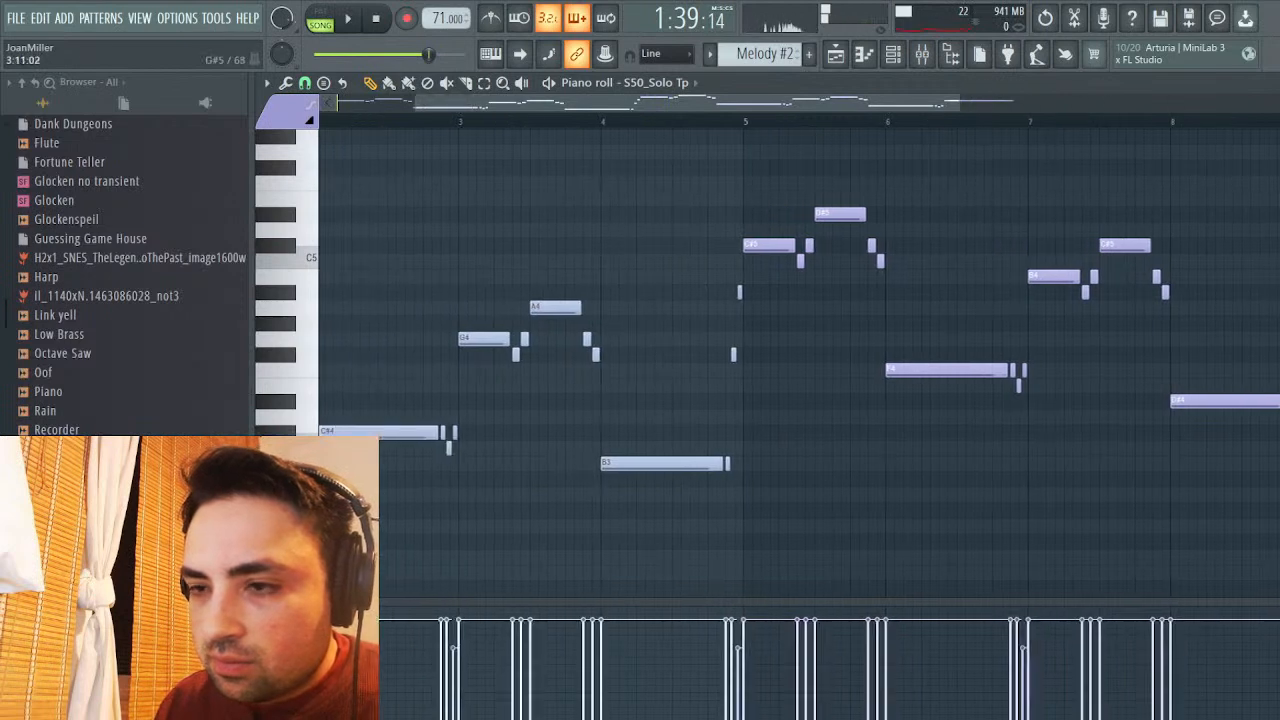
Open the Arpeggios pattern and play the song through its bar 12 to check the notes before the ending
left_click(836, 54)
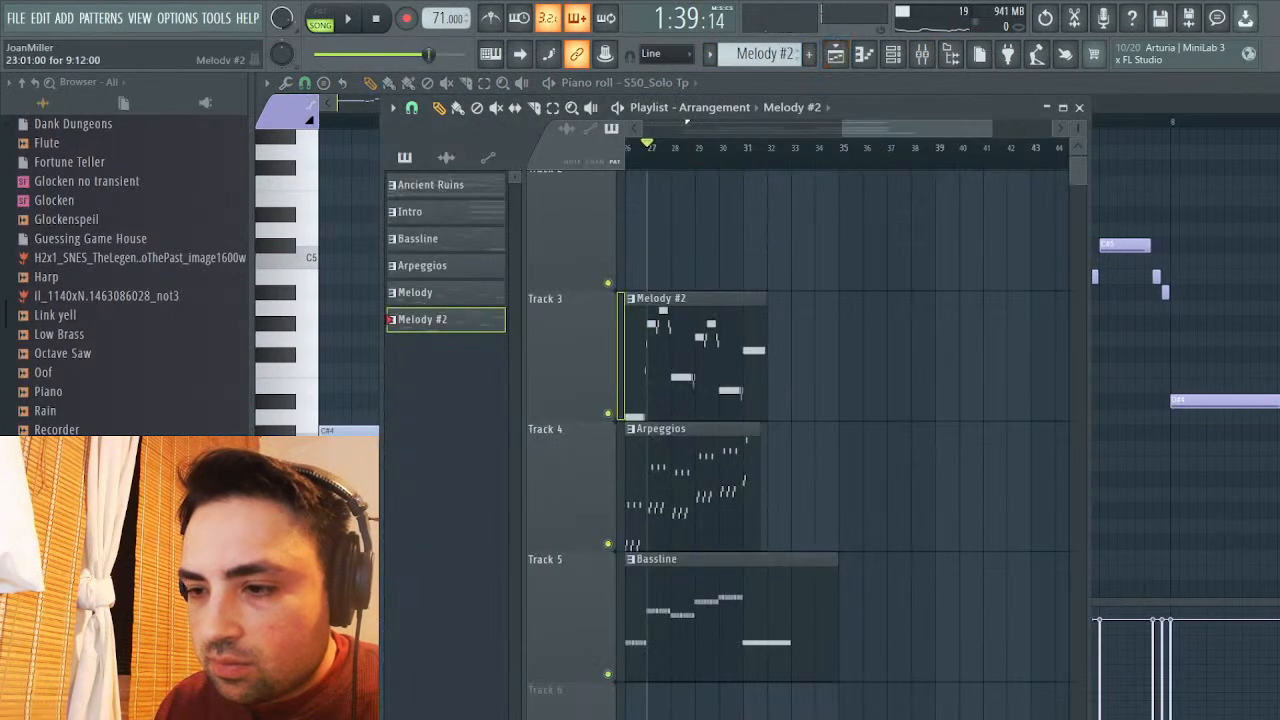
left_click(660, 428)
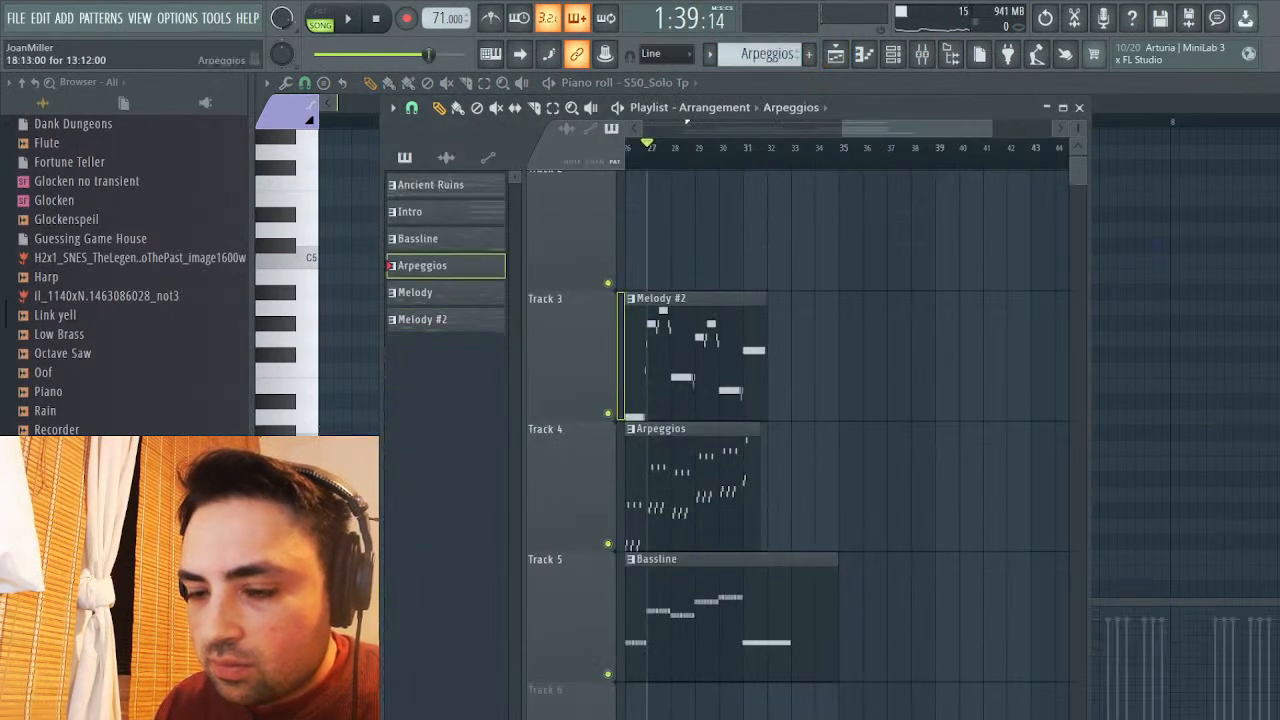
left_click(1079, 107)
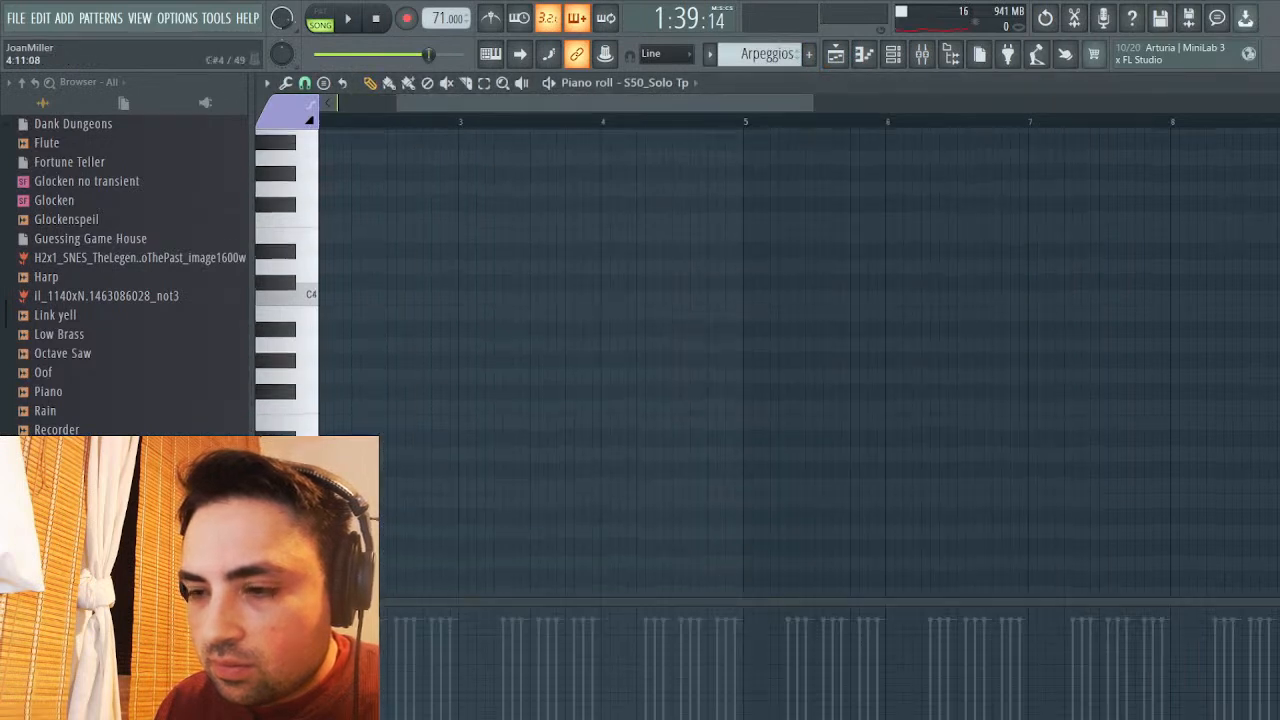
key("space")
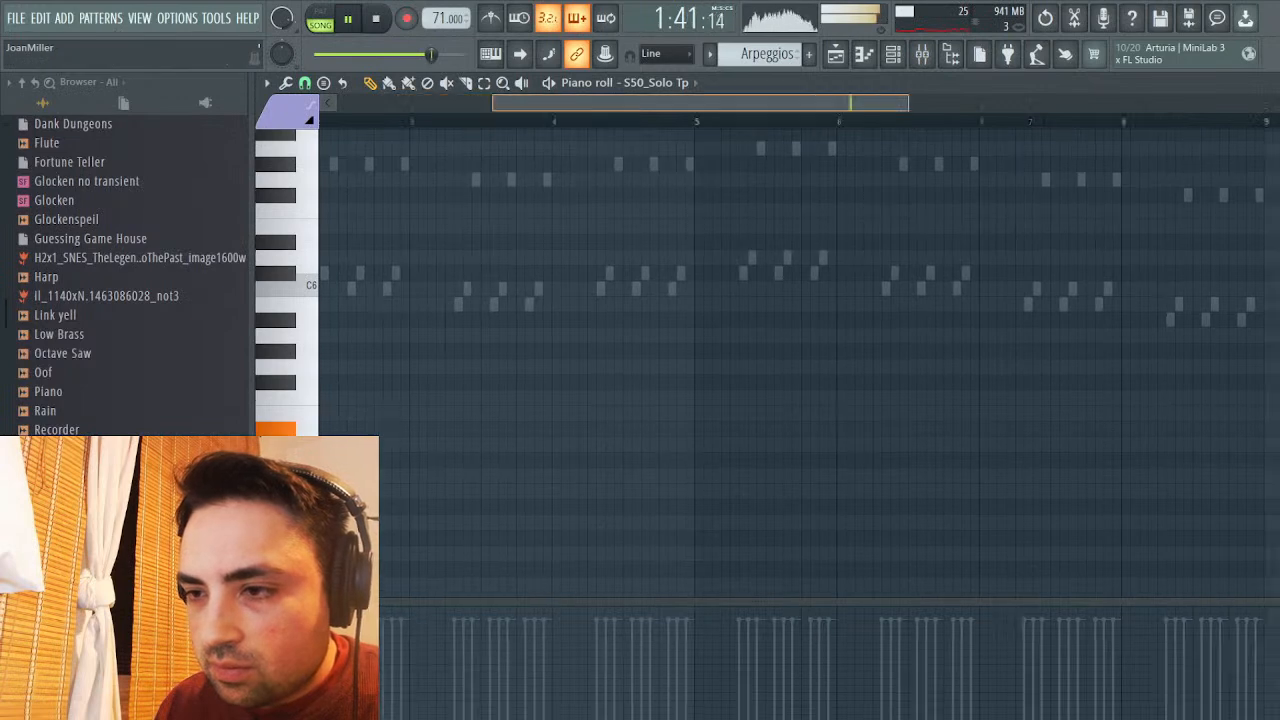
scroll(800, 350, "up", 4)
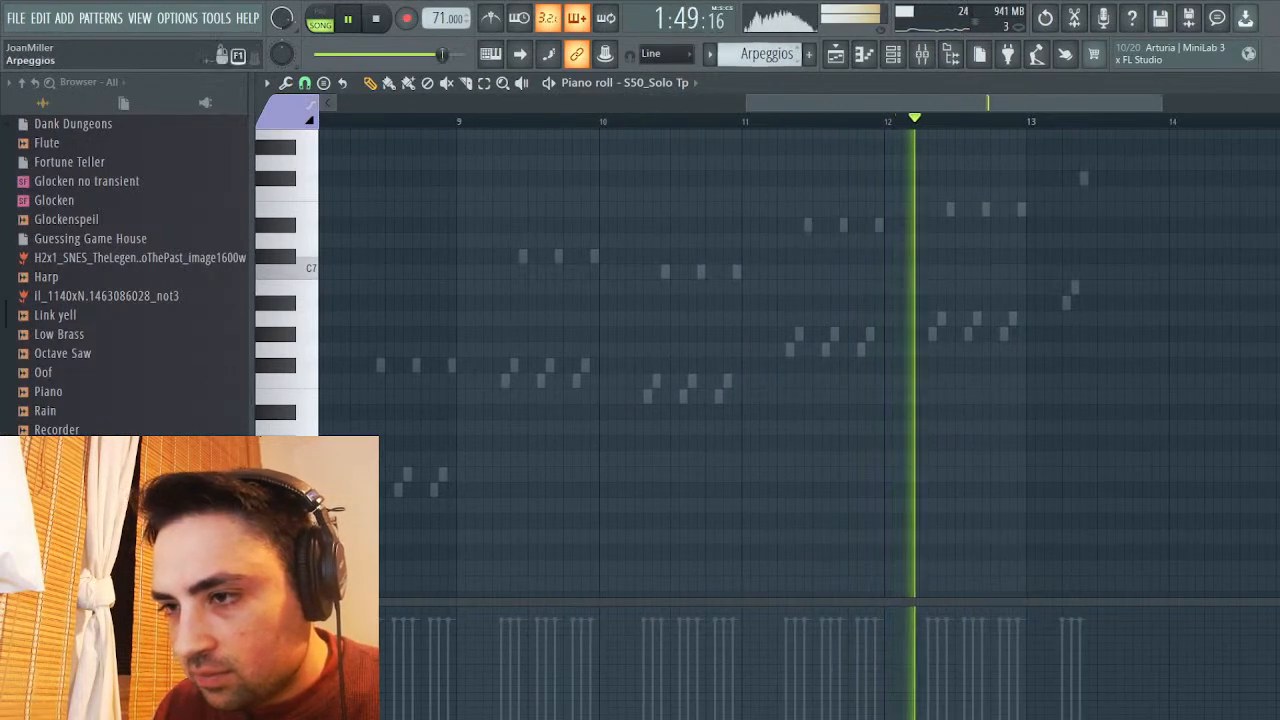
key("space")
Open the Track 5 notes of the Ancient Ruins pattern and examine bars 11 to 16, comparing them with Track 4
scroll(767, 54, "up", 1)
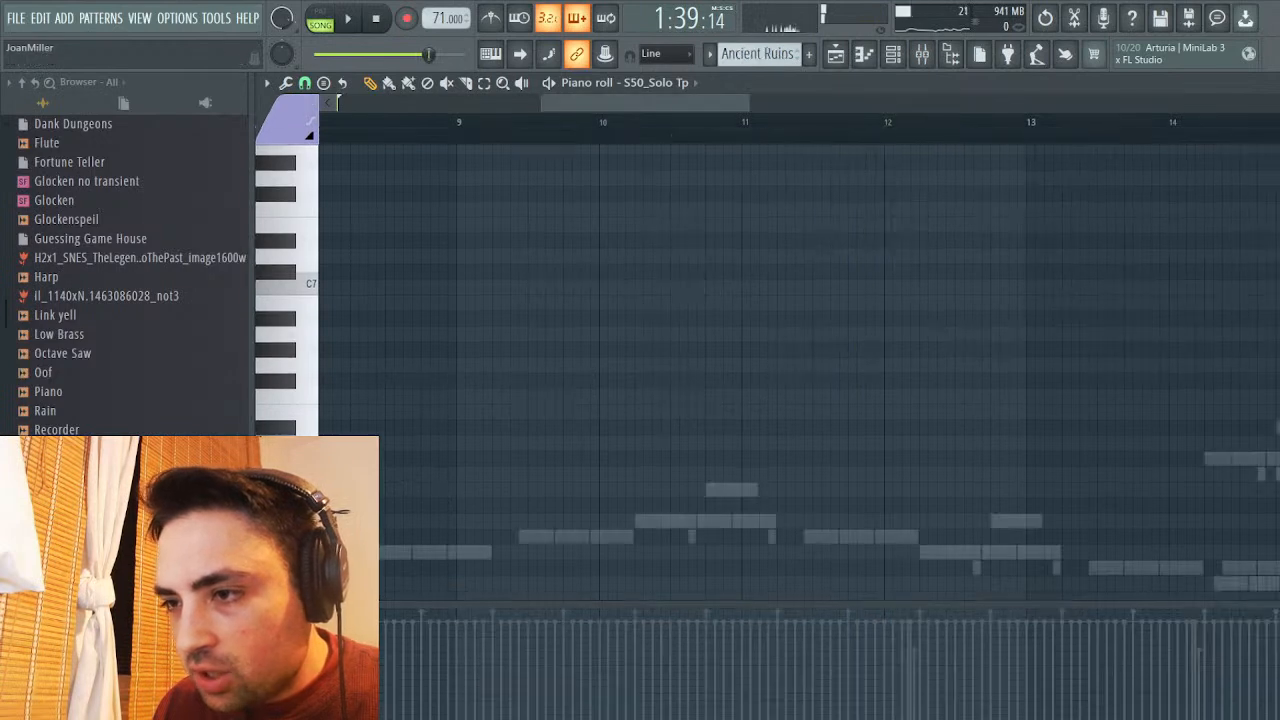
key("F6")
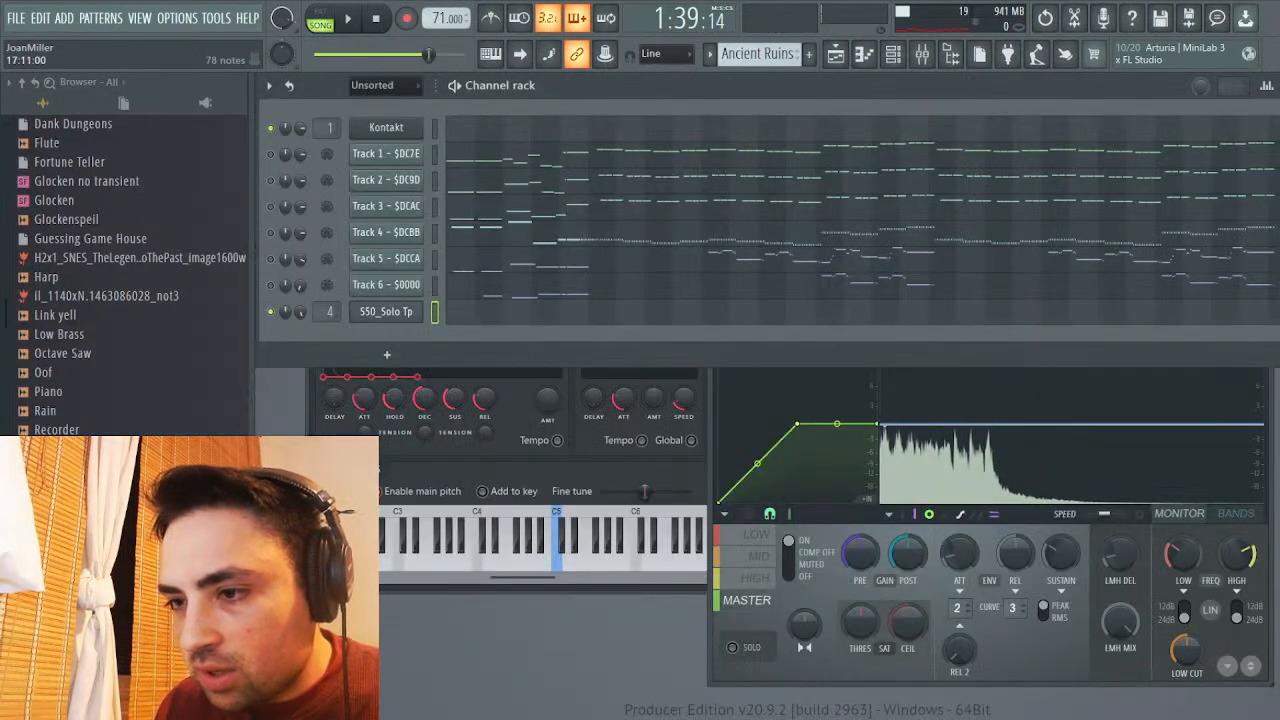
key("F7")
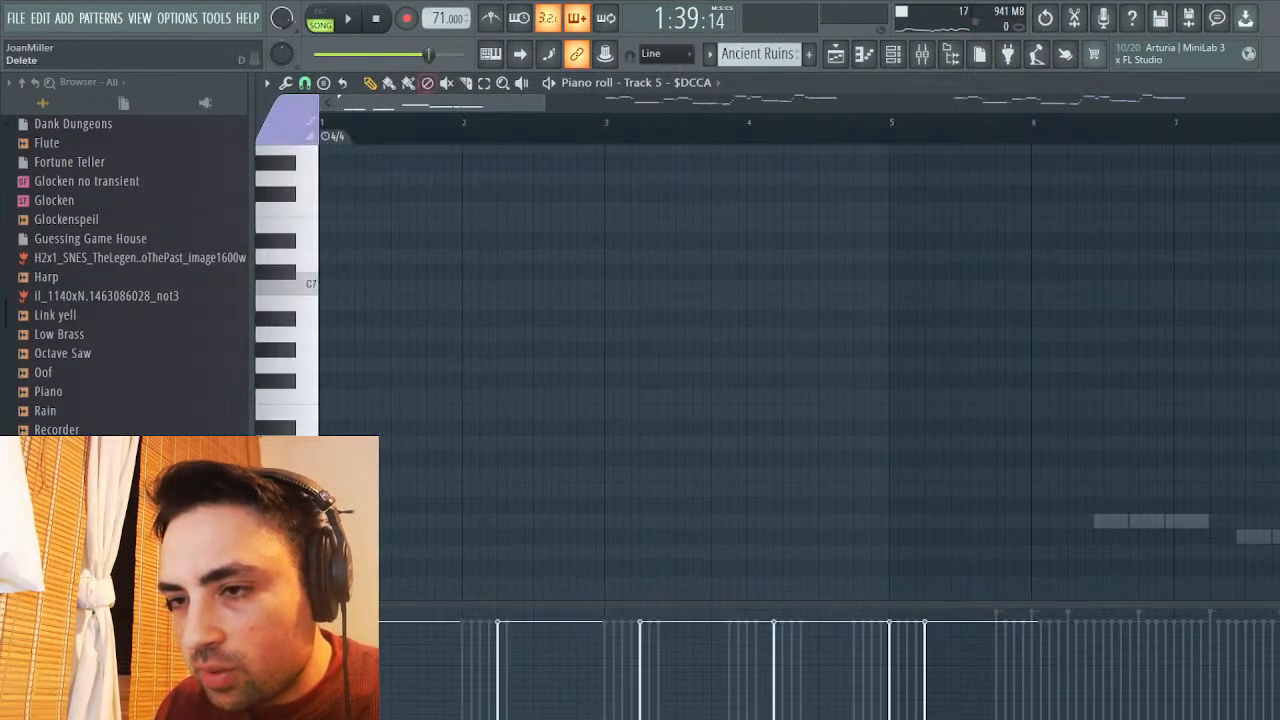
scroll(655, 324, "down", 3)
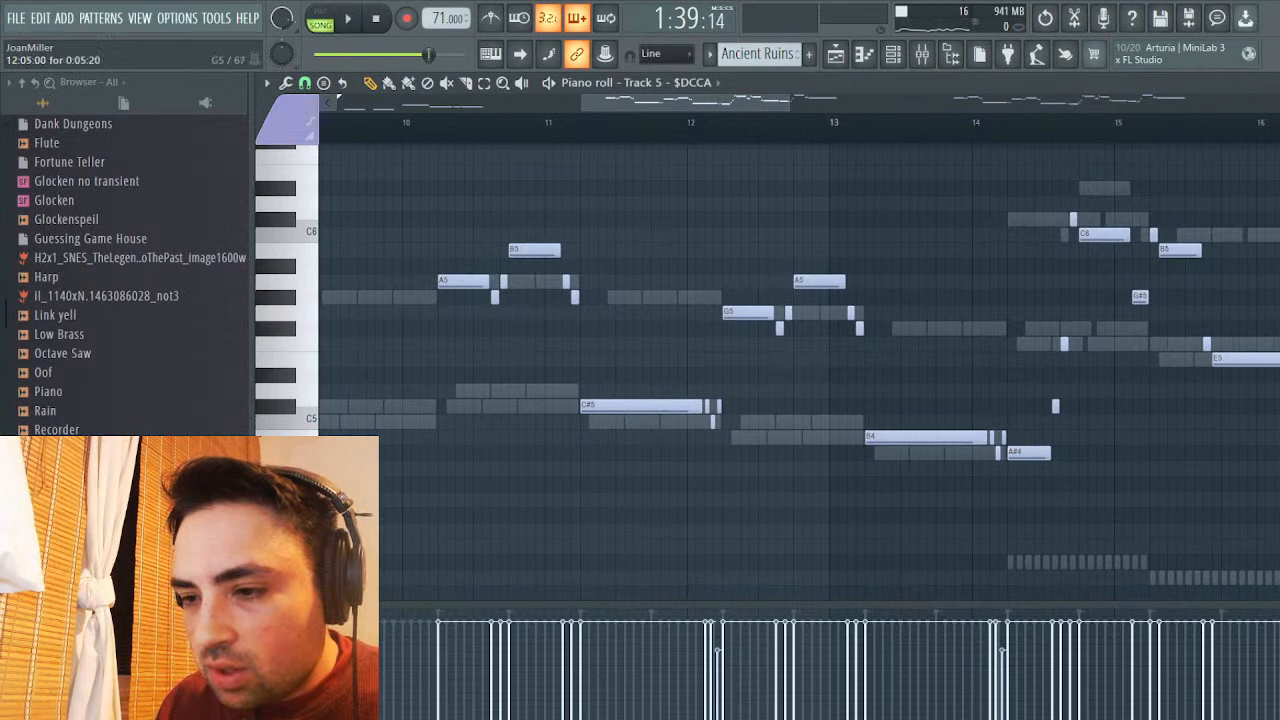
mouse_move(925, 437)
left_mouse_down()
mouse_move(925, 452)
mouse_move(925, 437)
left_mouse_up()
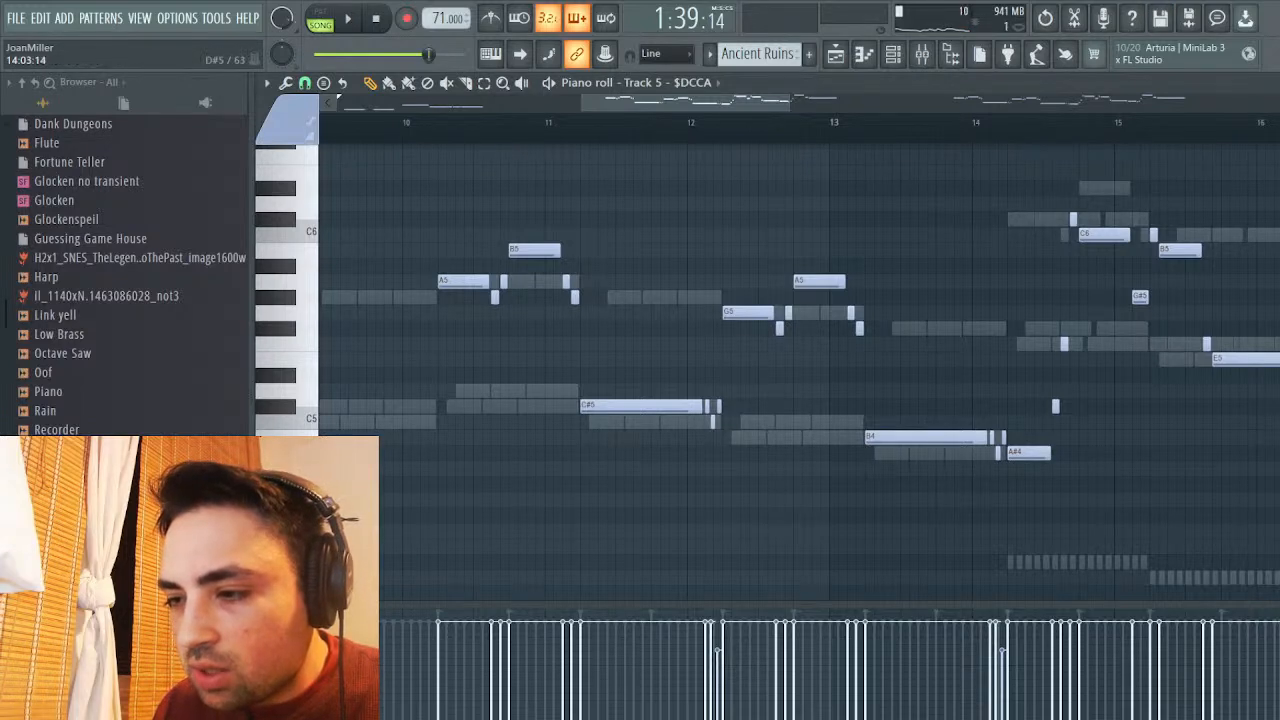
scroll(800, 370, "right", 1)
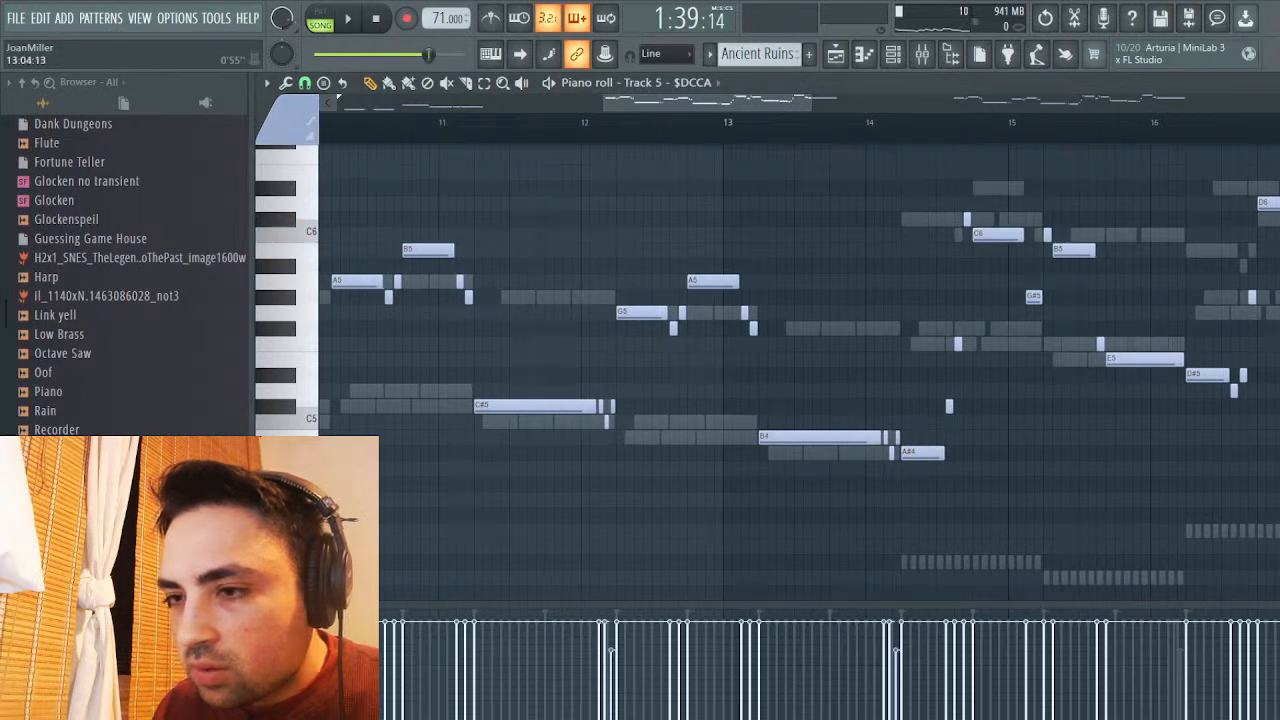
key("Up")
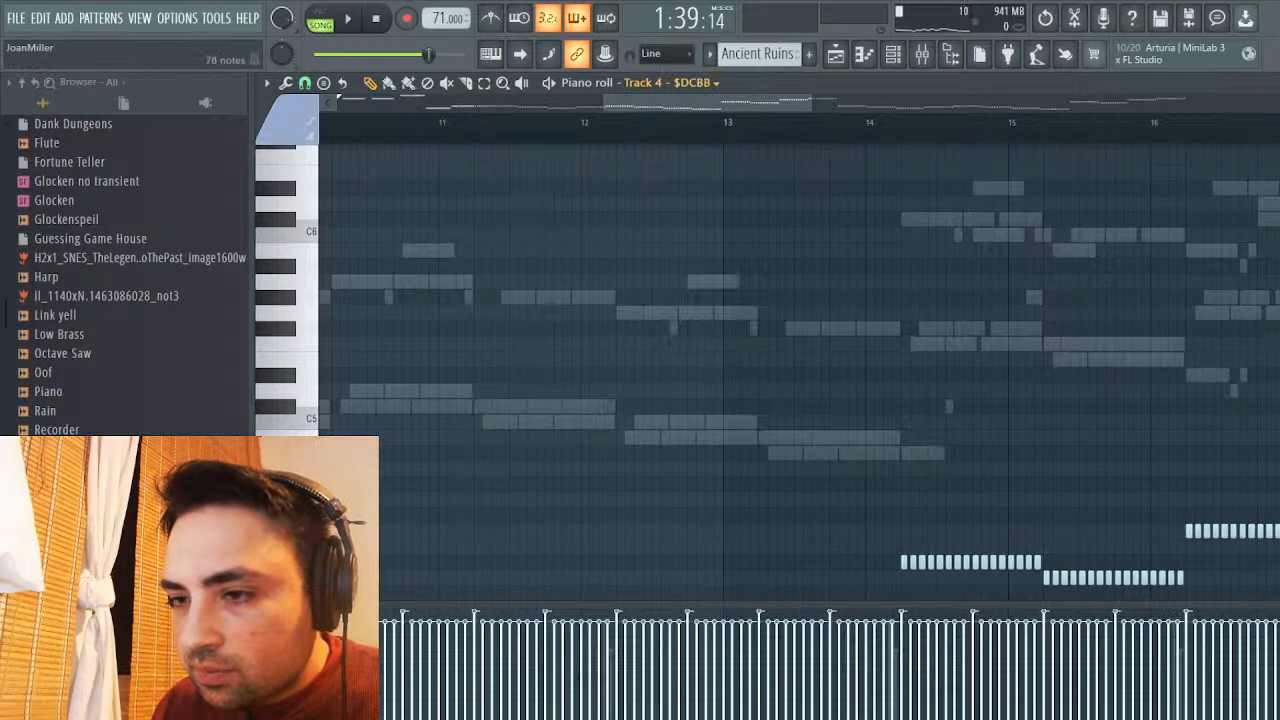
key("Down")
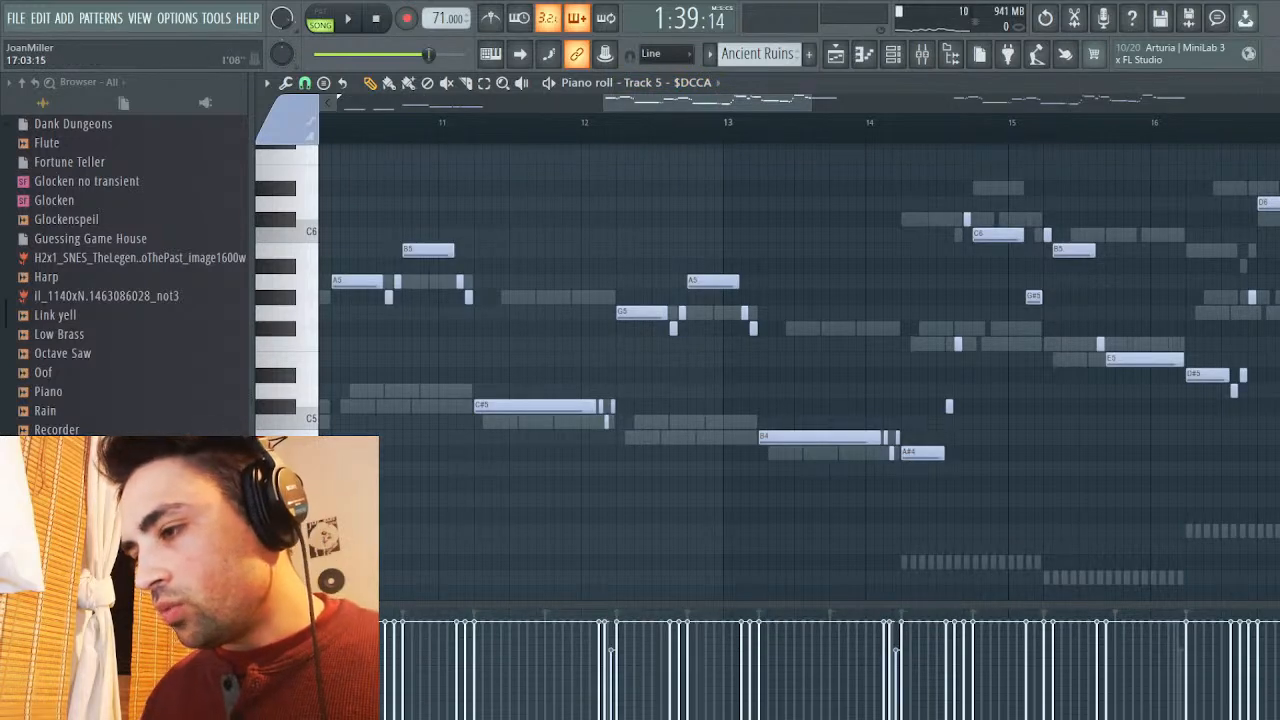
Return to the Arpeggios pattern and show the Kontakt notes in its closing bars 11 to 13
key("F6")
key("Escape")
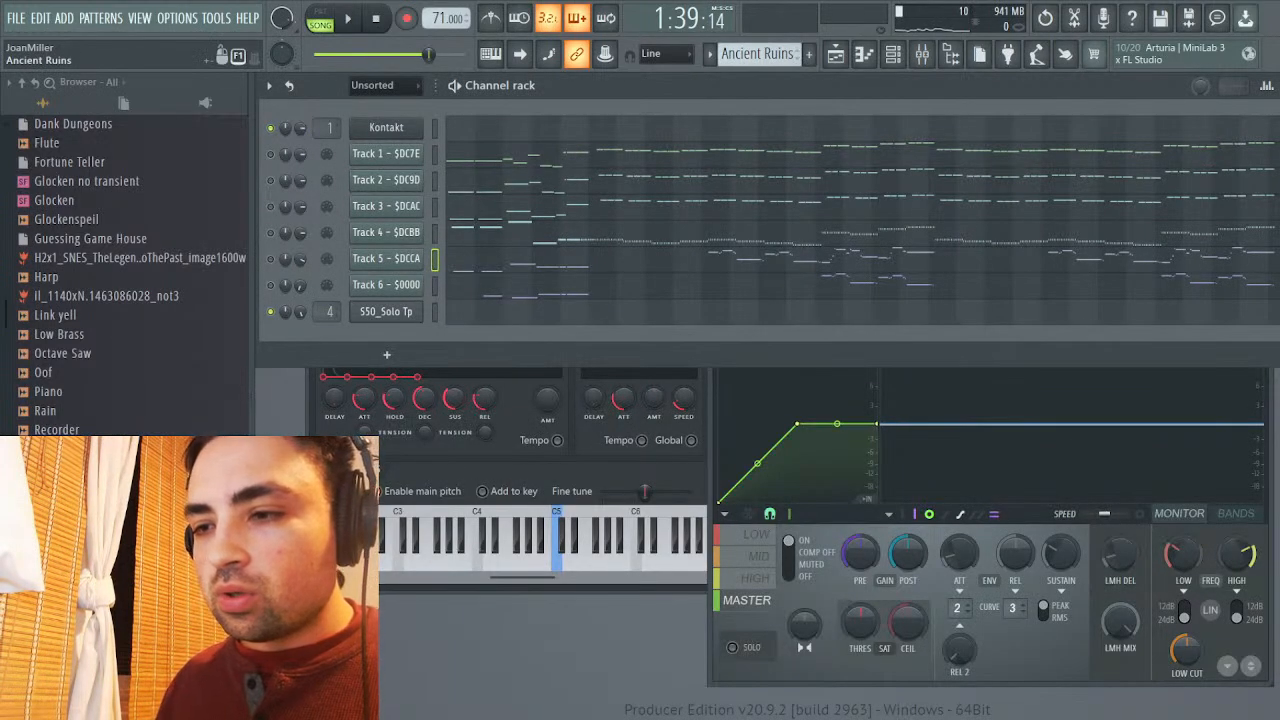
scroll(757, 53, "down", 1)
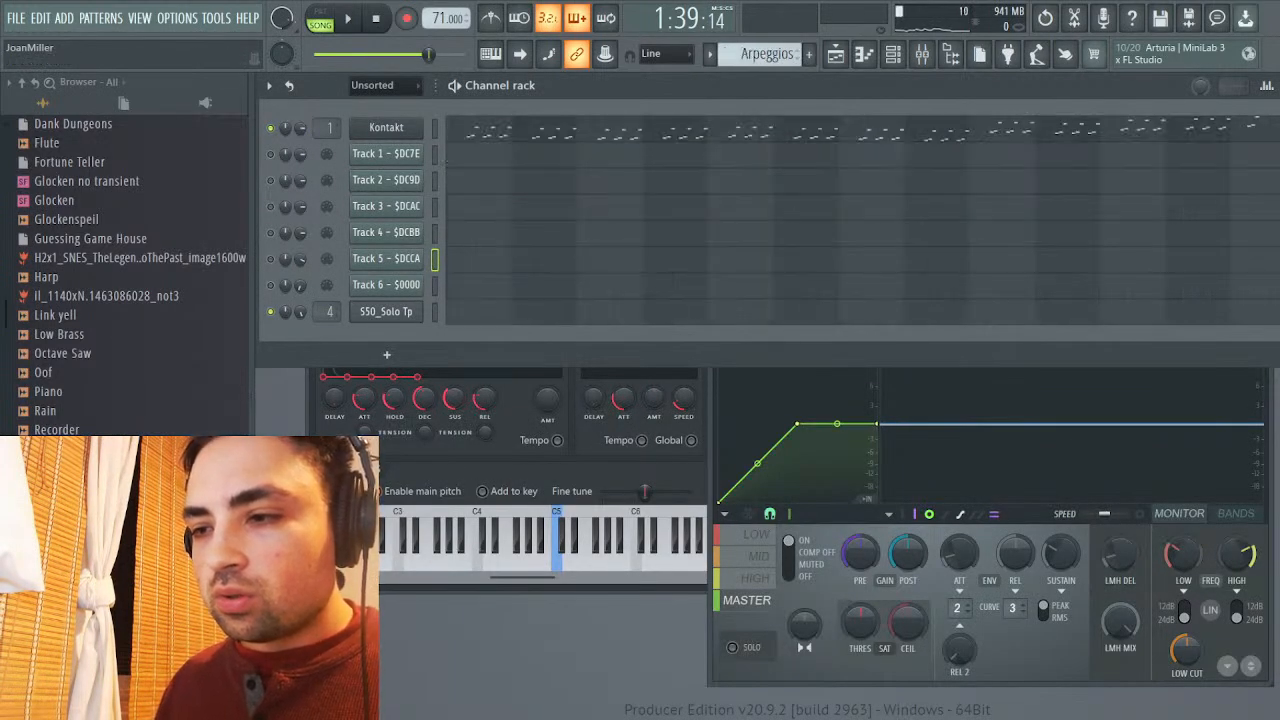
key("F7")
scroll(800, 360, "right", 10)
scroll(800, 360, "up", 5)
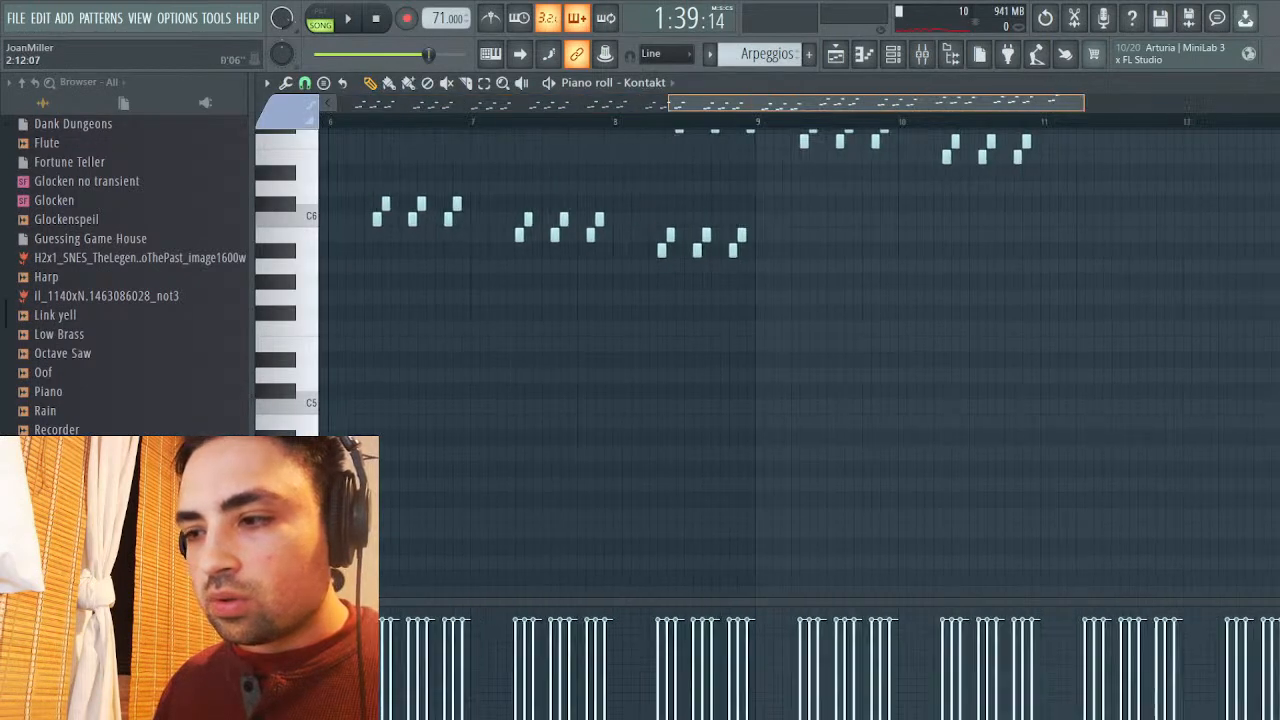
scroll(800, 262, "up", 3)
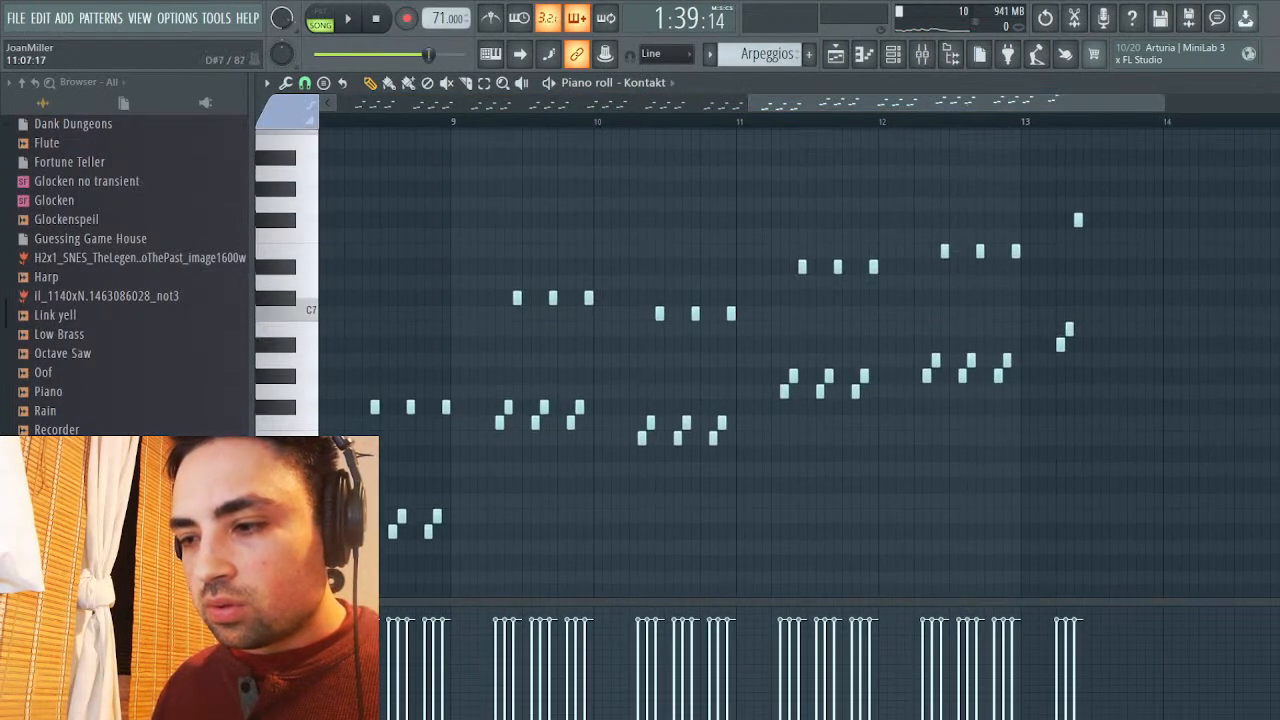
scroll(800, 262, "right", 4)
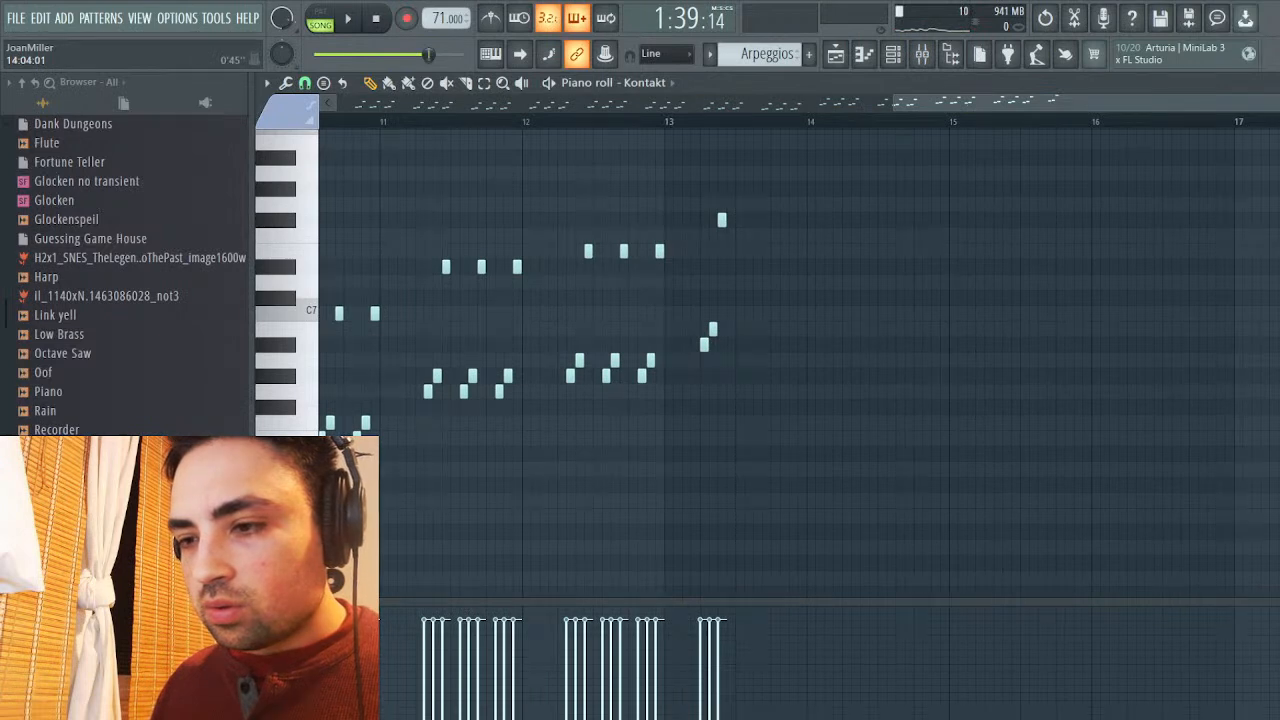
Open the Melody #2 pattern and check its held closing note at bar 9
left_click(835, 54)
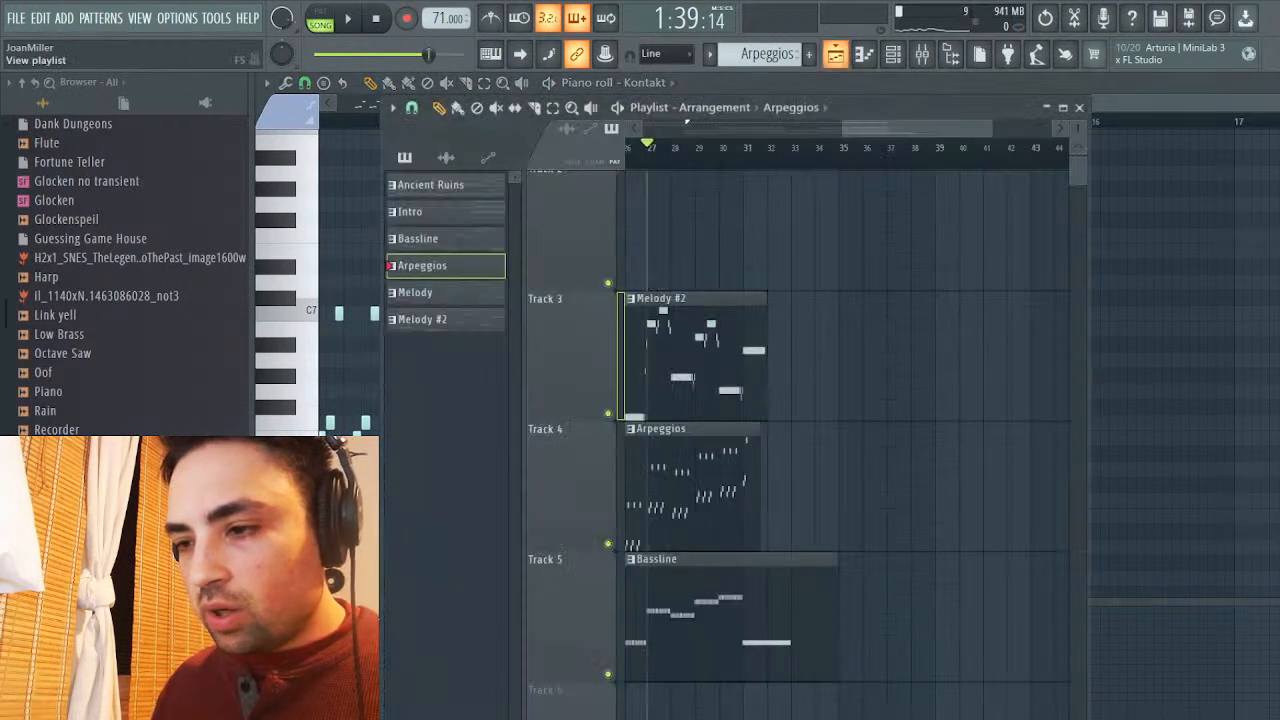
left_click(422, 319)
key("F5")
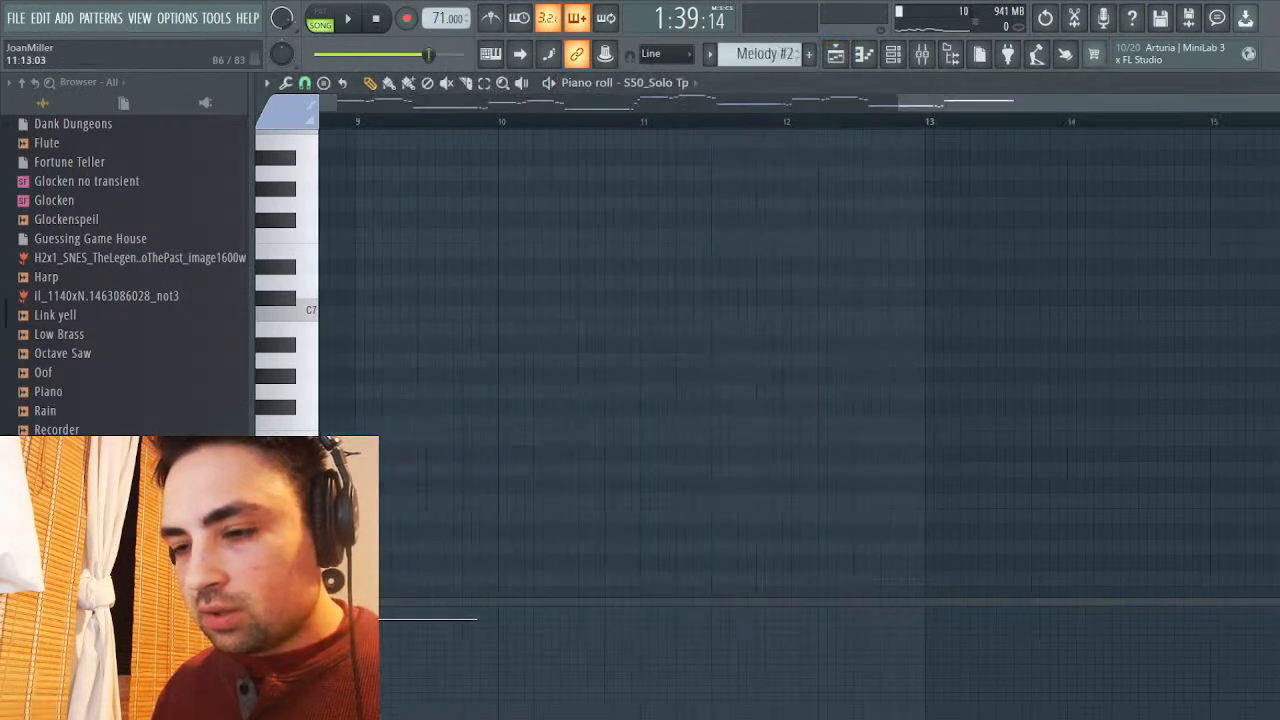
scroll(790, 350, "down", 5)
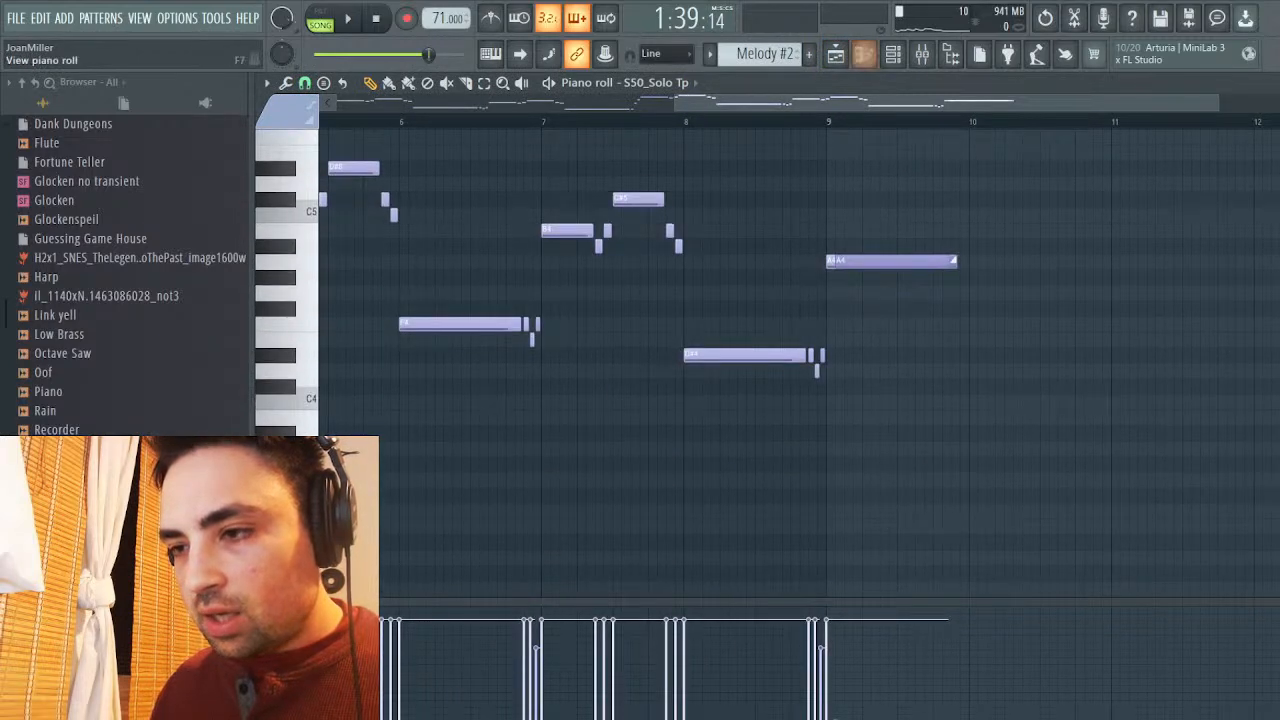
Open the Arpeggios pattern, lower its three closing notes at bar 13 by one semitone and play the song to check them
left_click(835, 54)
left_click(660, 428)
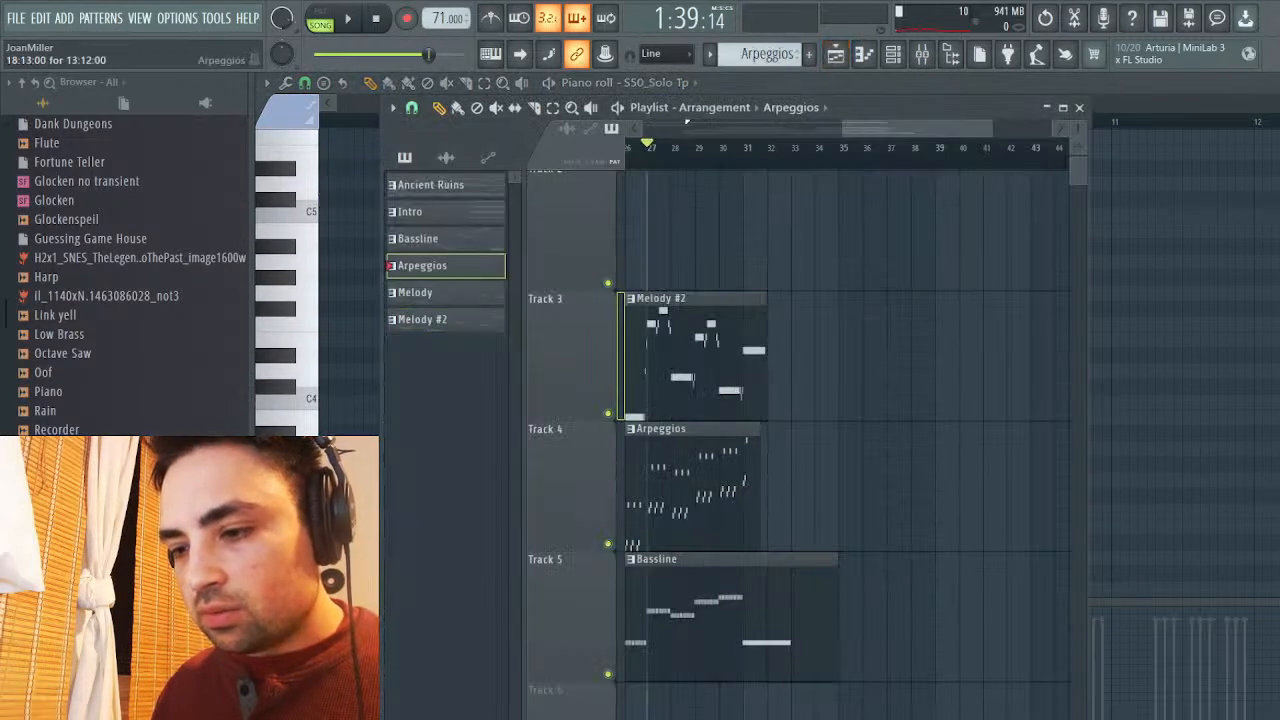
key("F5")
scroll(790, 350, "up", 4)
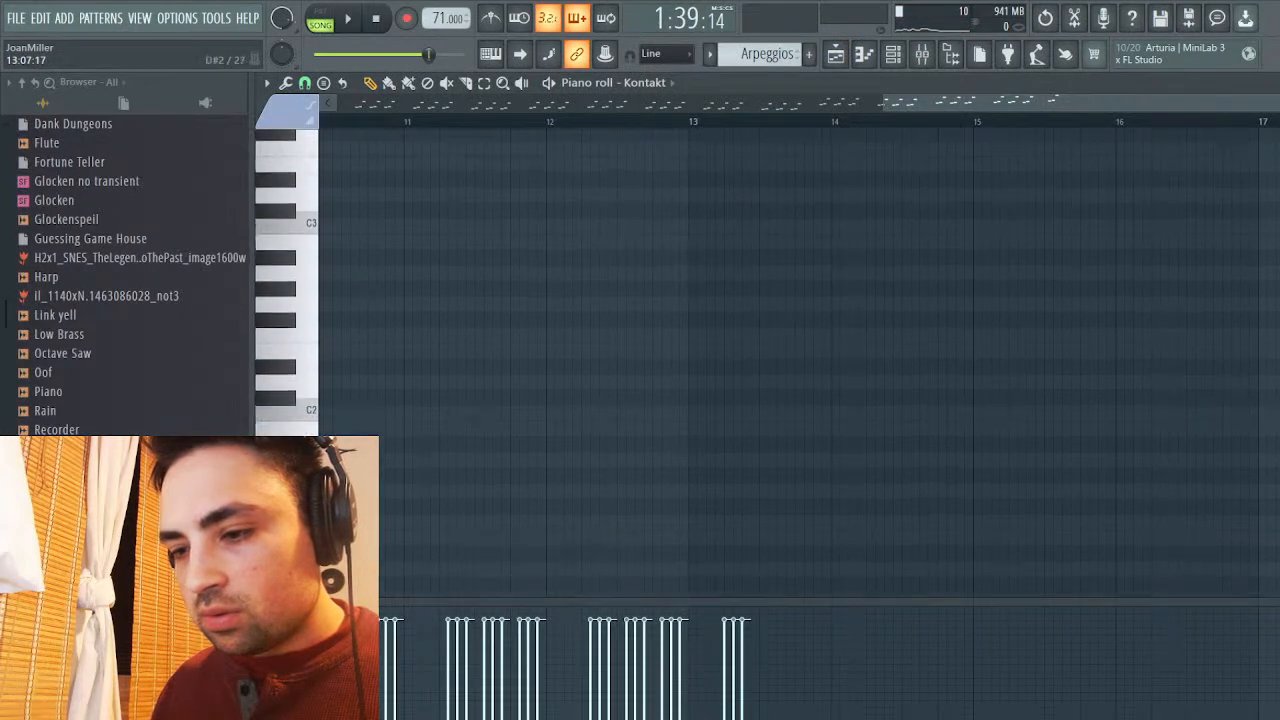
scroll(790, 350, "up", 6)
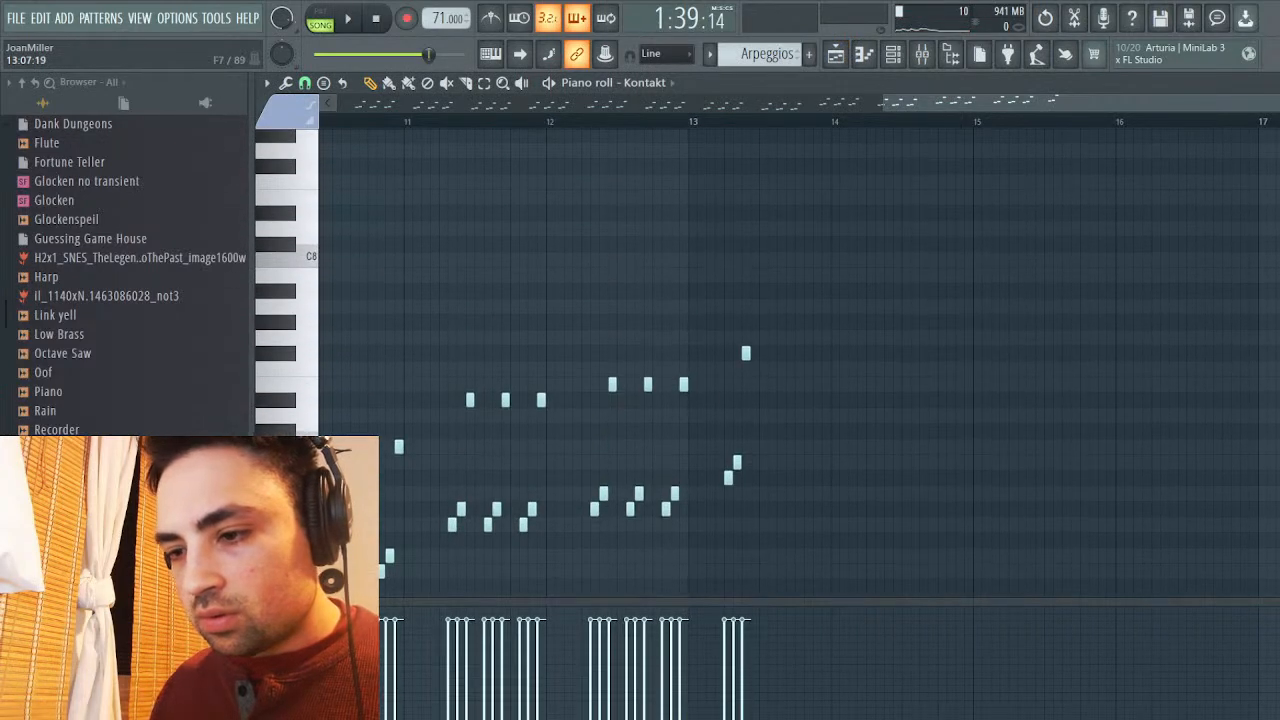
left_click_drag(715, 345, 783, 530)
mouse_move(777, 415)
left_mouse_down()
mouse_move(777, 446)
mouse_move(777, 430)
left_mouse_up()
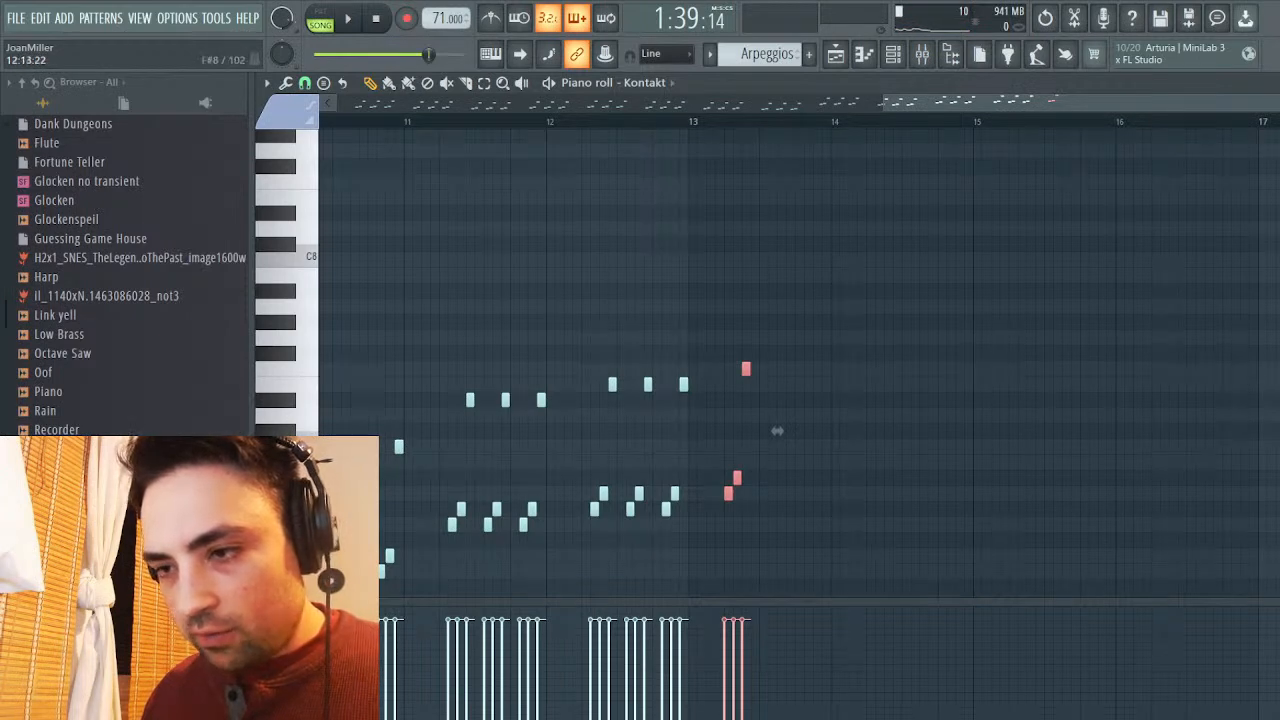
key("space")
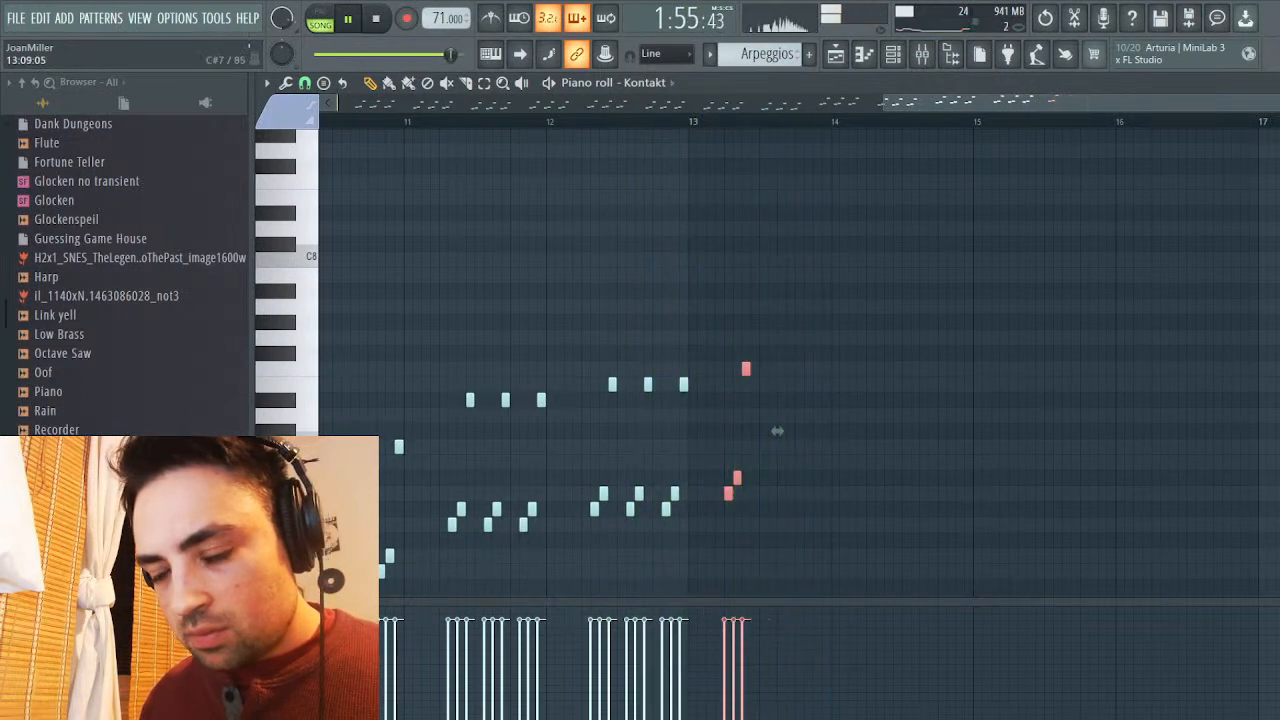
key("space")
Lower the three selected closing arpeggio notes by another semitone and listen to the ending again
scroll(777, 430, "down", 5)
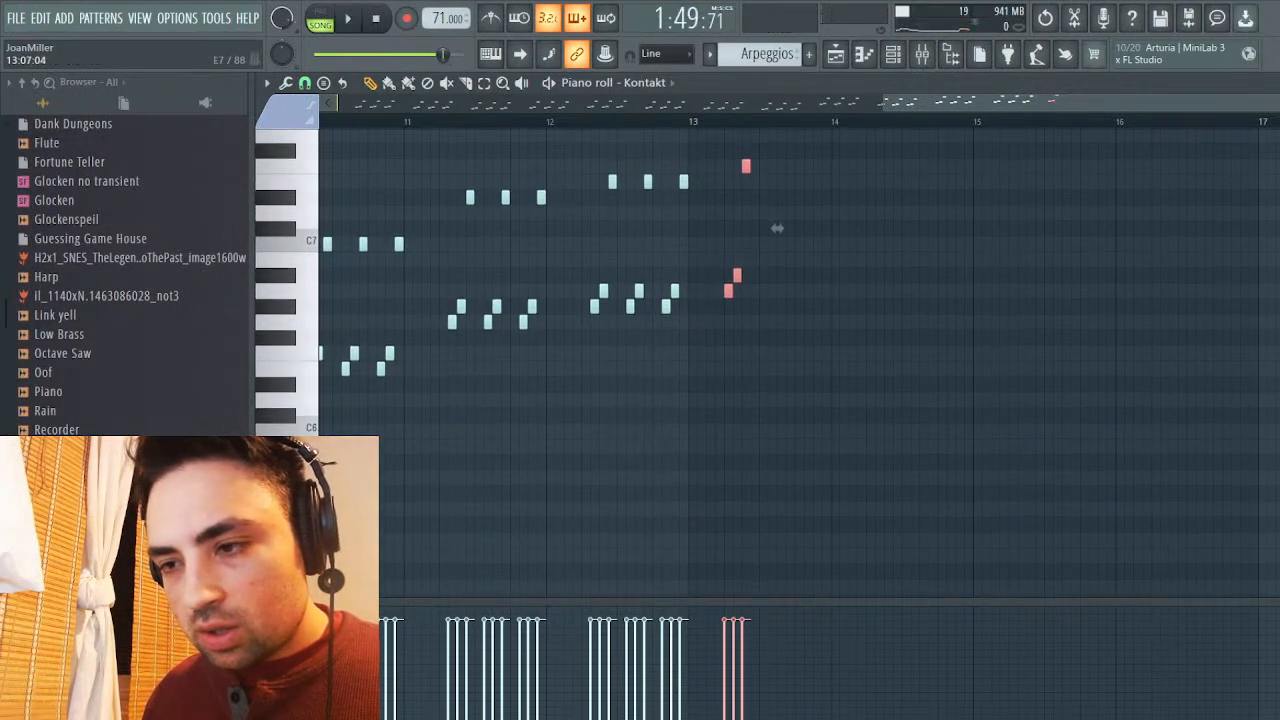
left_click_drag(777, 228, 777, 244)
key("space")
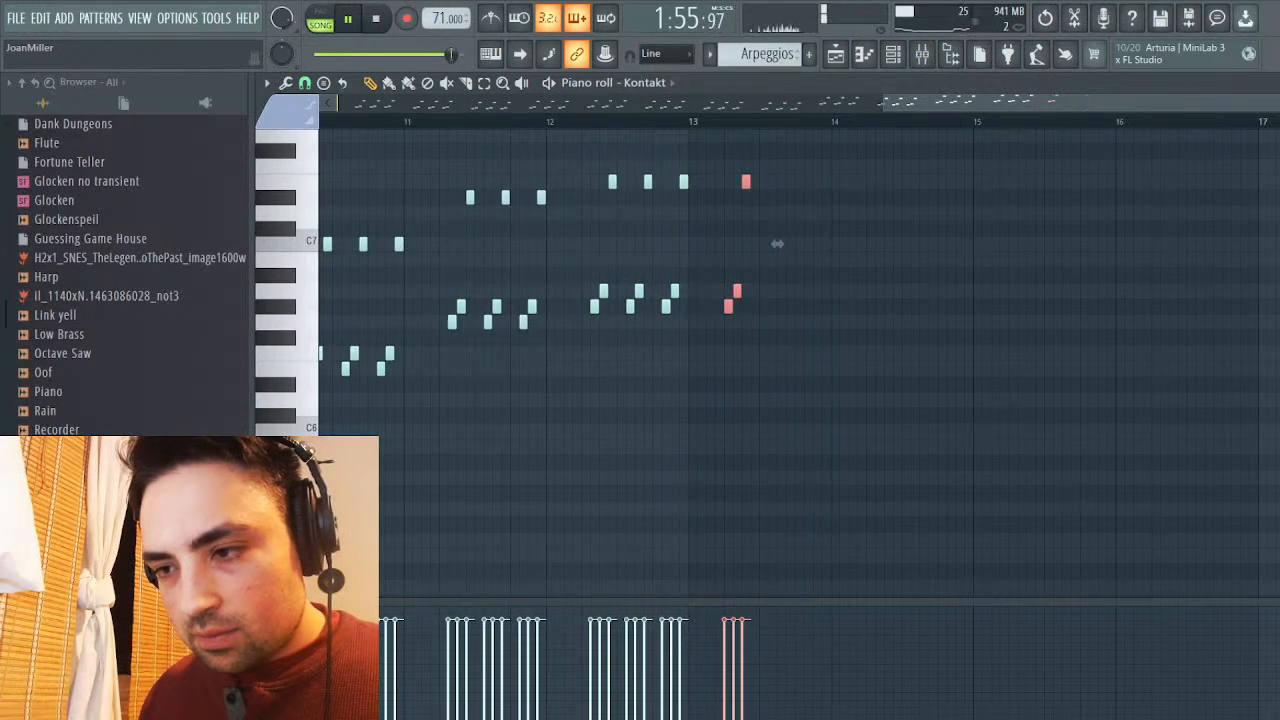
key("space")
Lower the three closing arpeggio notes by seven semitones and play the ending, comparing them with the preceding bars
left_click_drag(777, 243, 777, 353)
key("space")
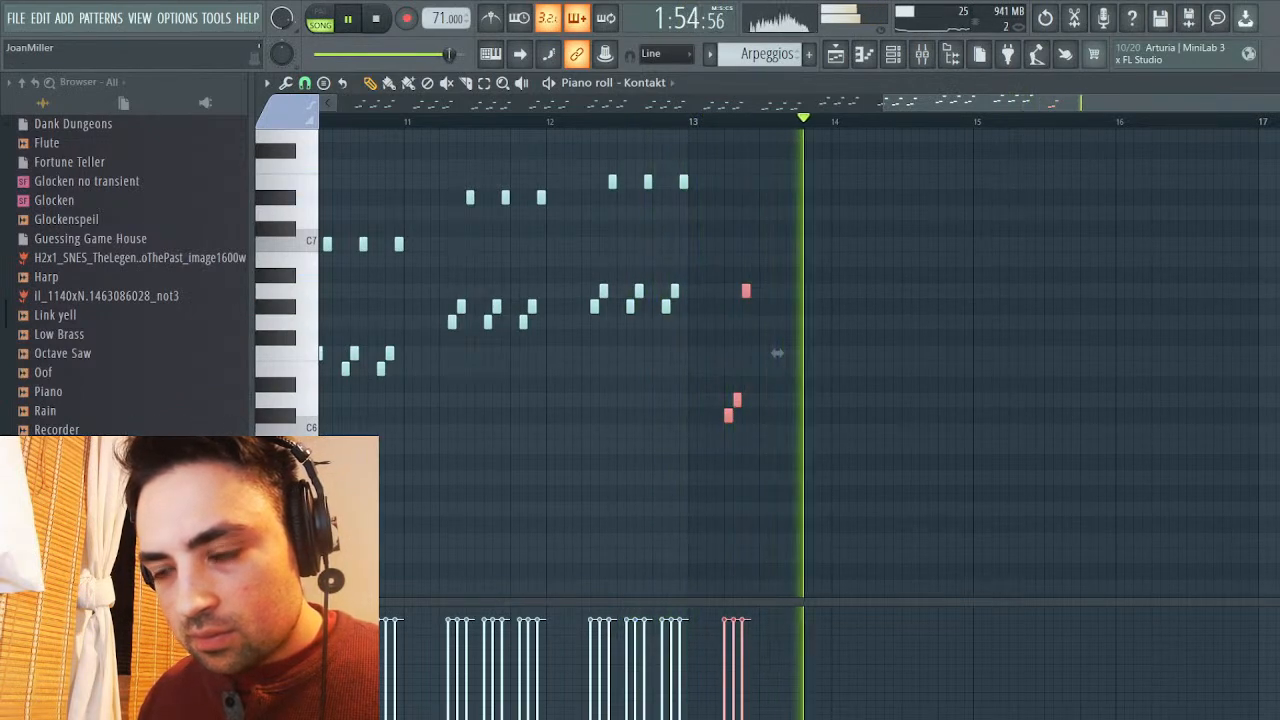
key("space")
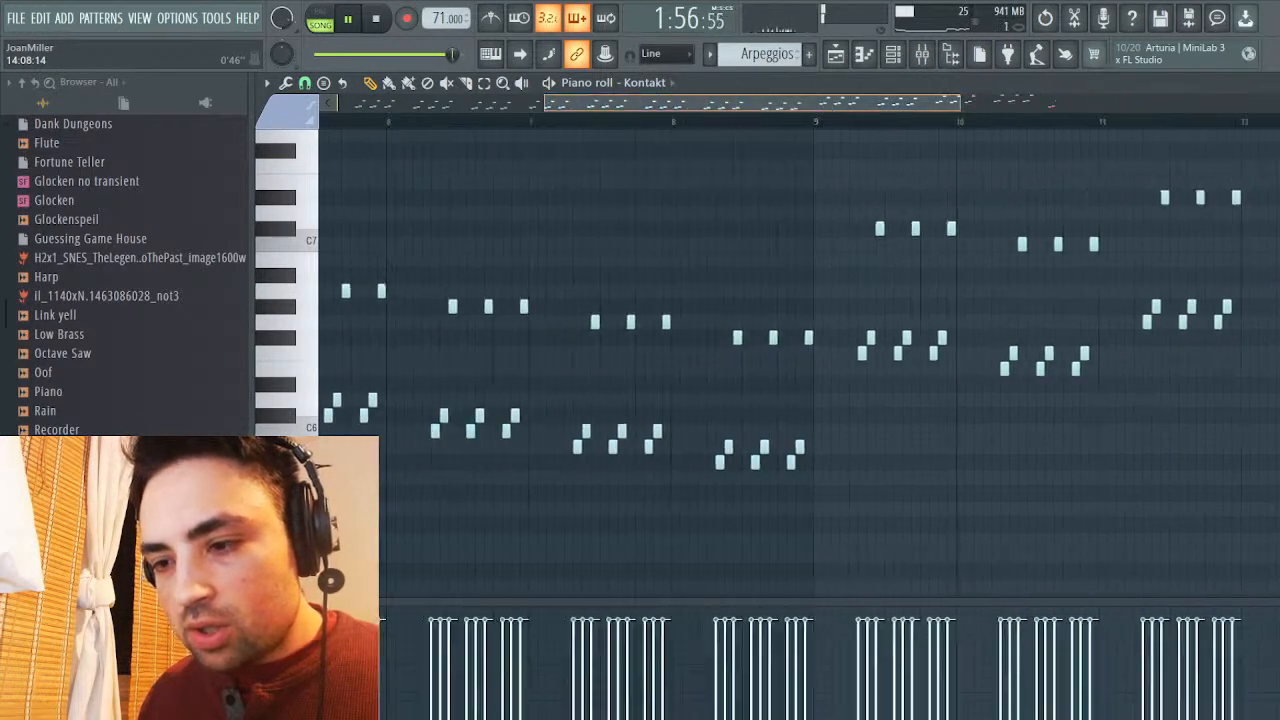
scroll(800, 360, "right", 6)
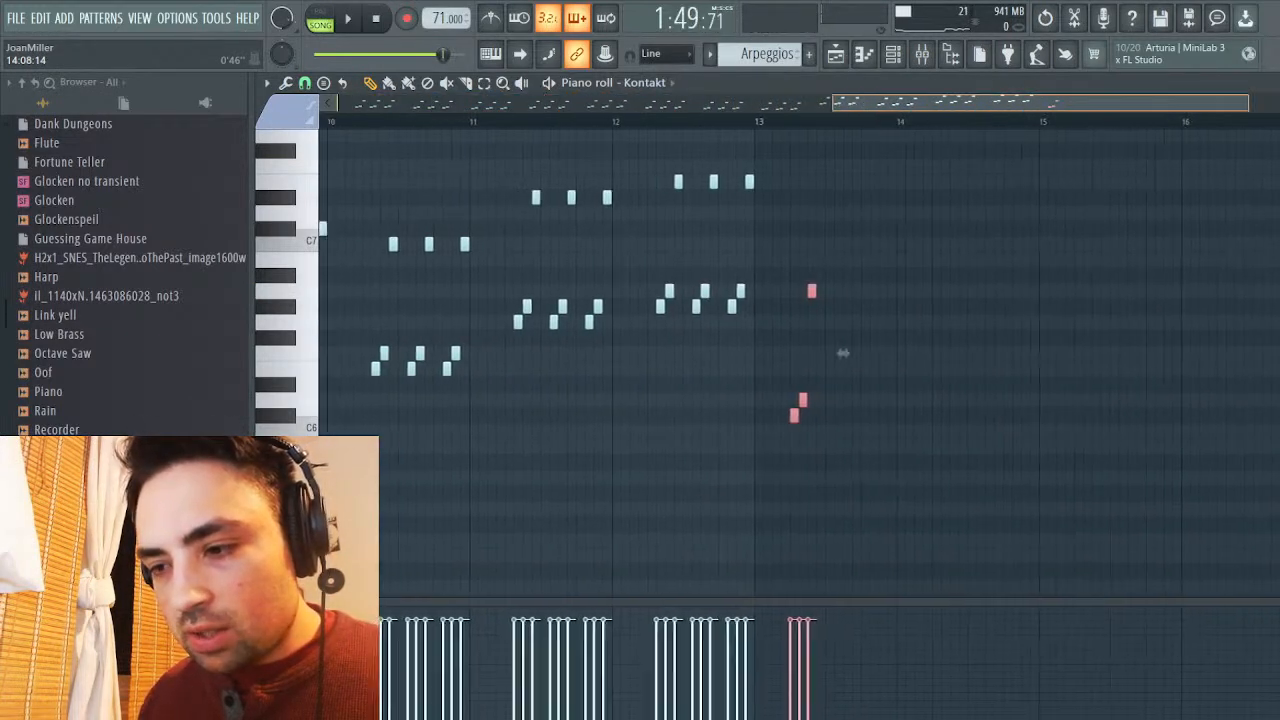
scroll(837, 353, "right", 6)
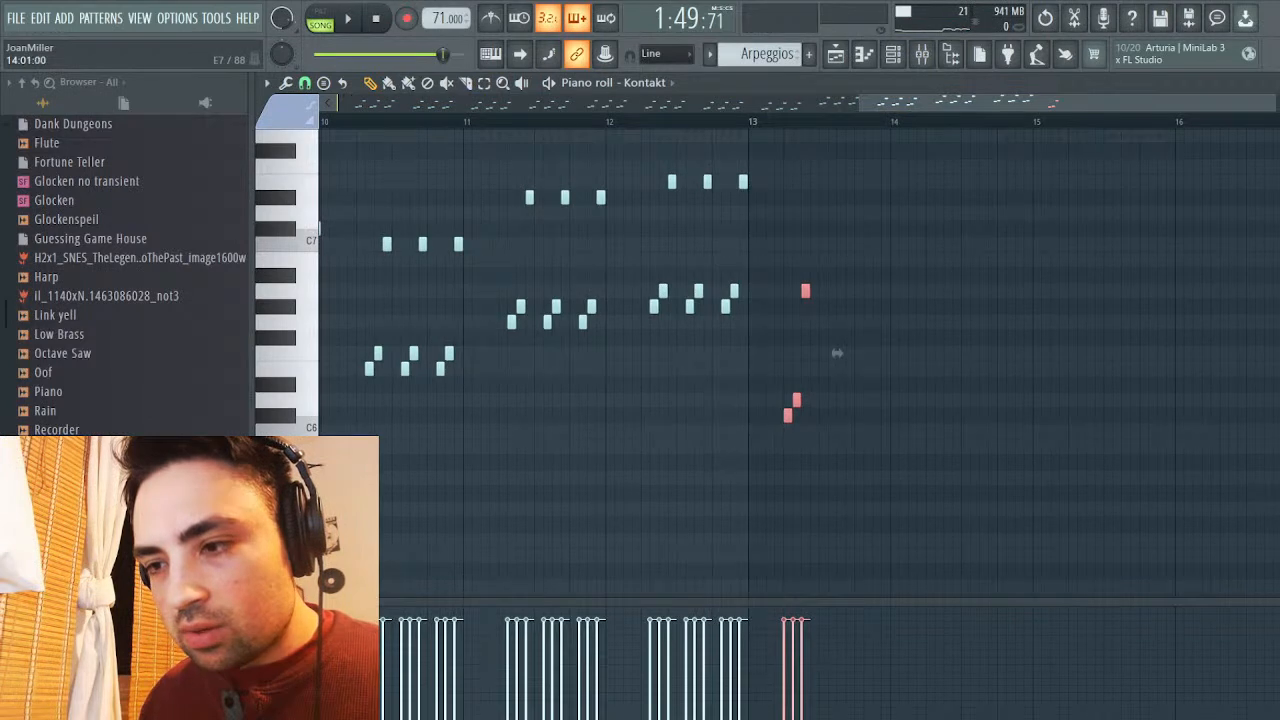
key("space")
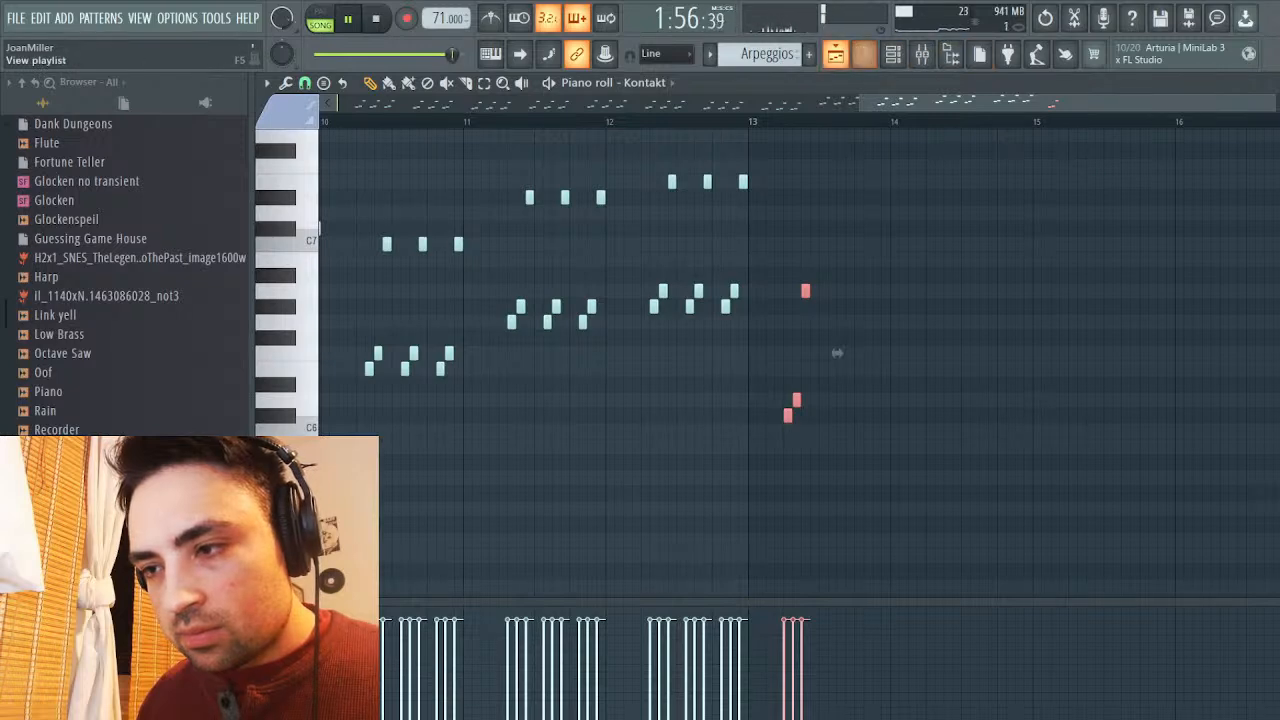
key("space")
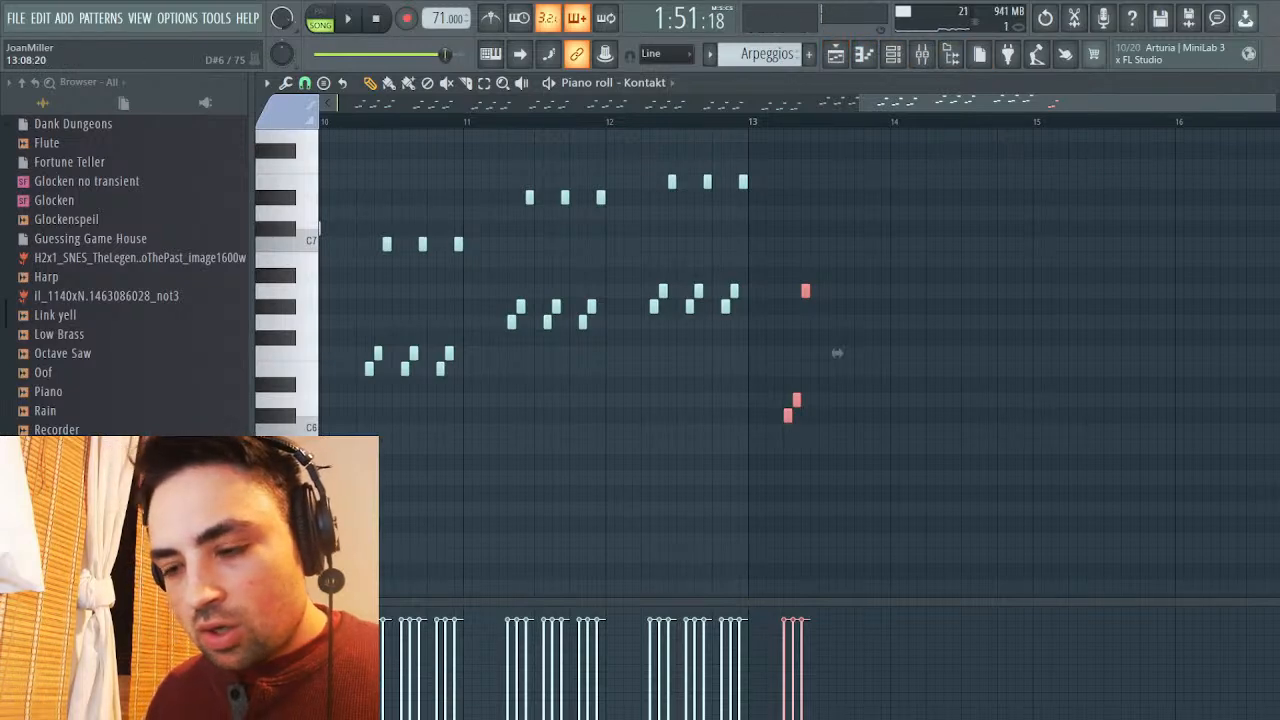
Raise the three closing arpeggio notes by one octave and play the arrangement through its ending
left_click_drag(837, 353, 837, 166)
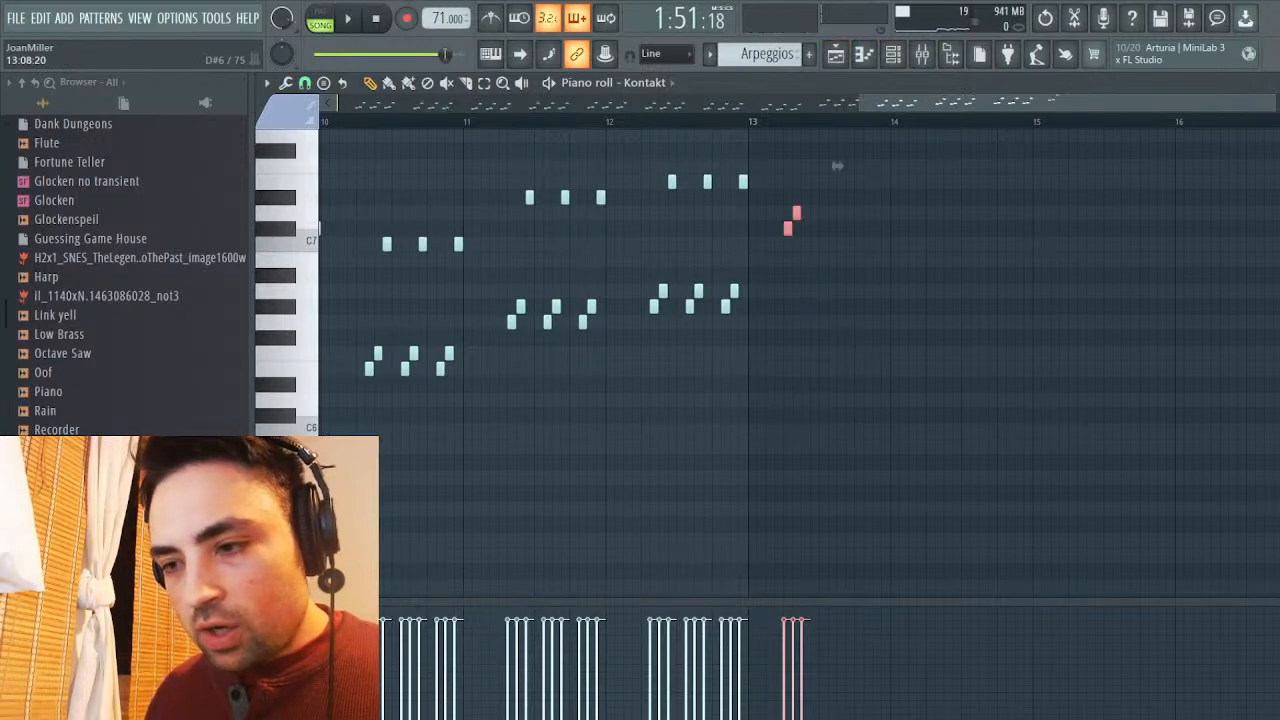
key("space")
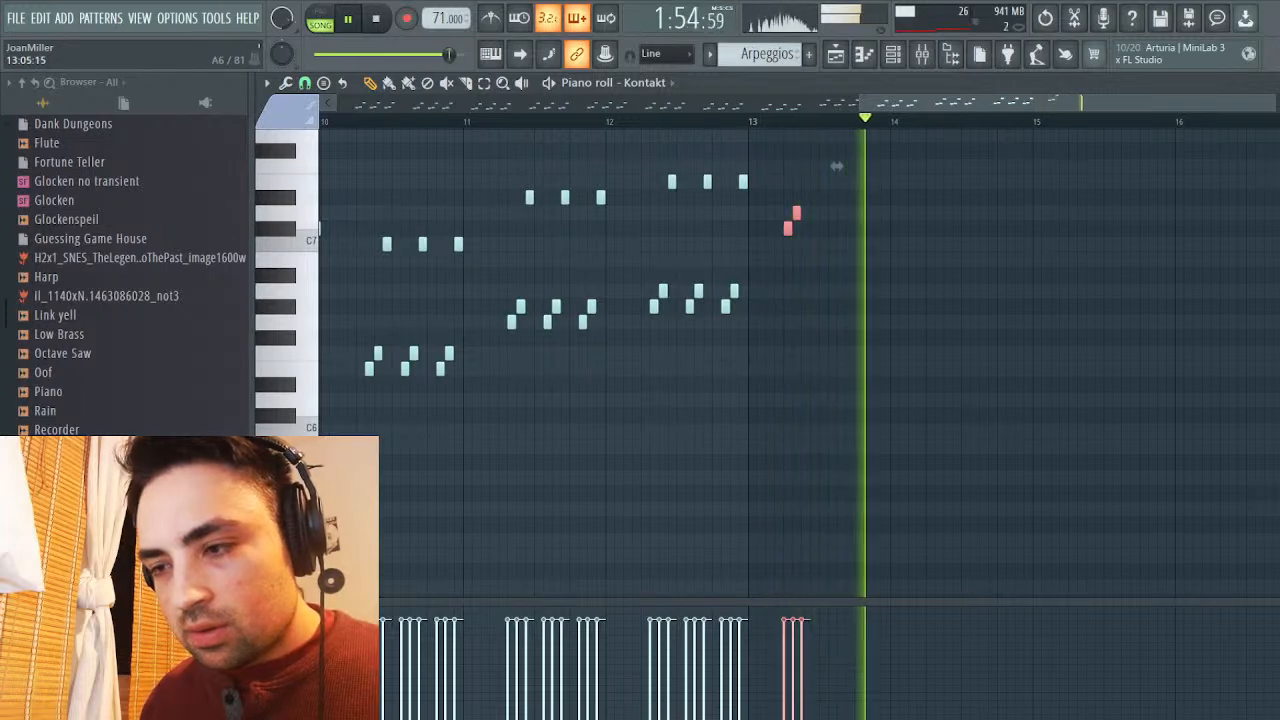
key("space")
left_click(835, 53)
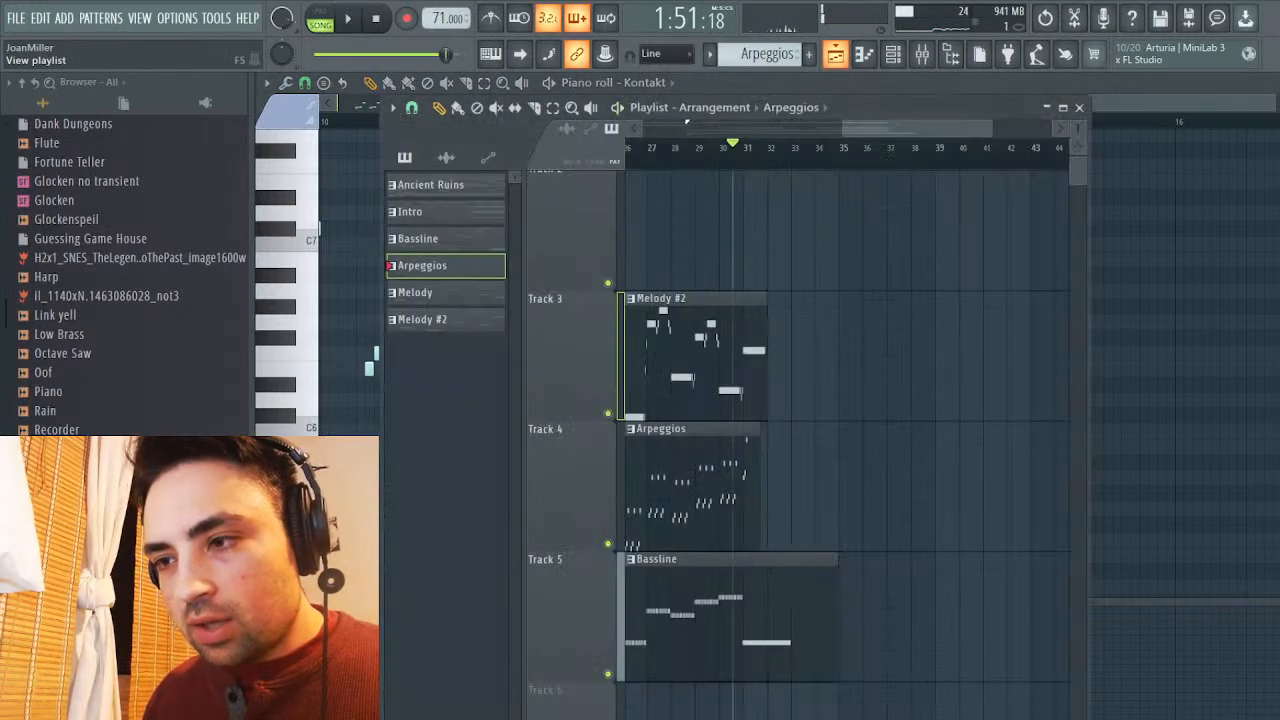
key("space")
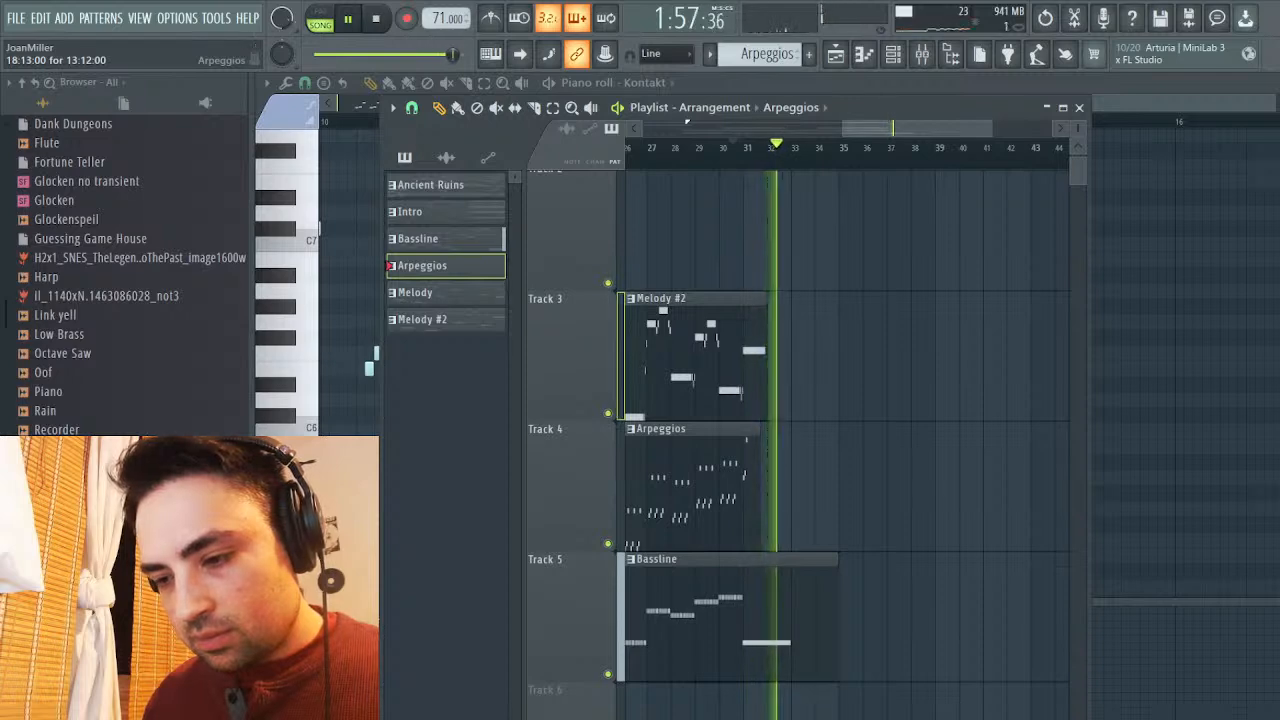
key("space")
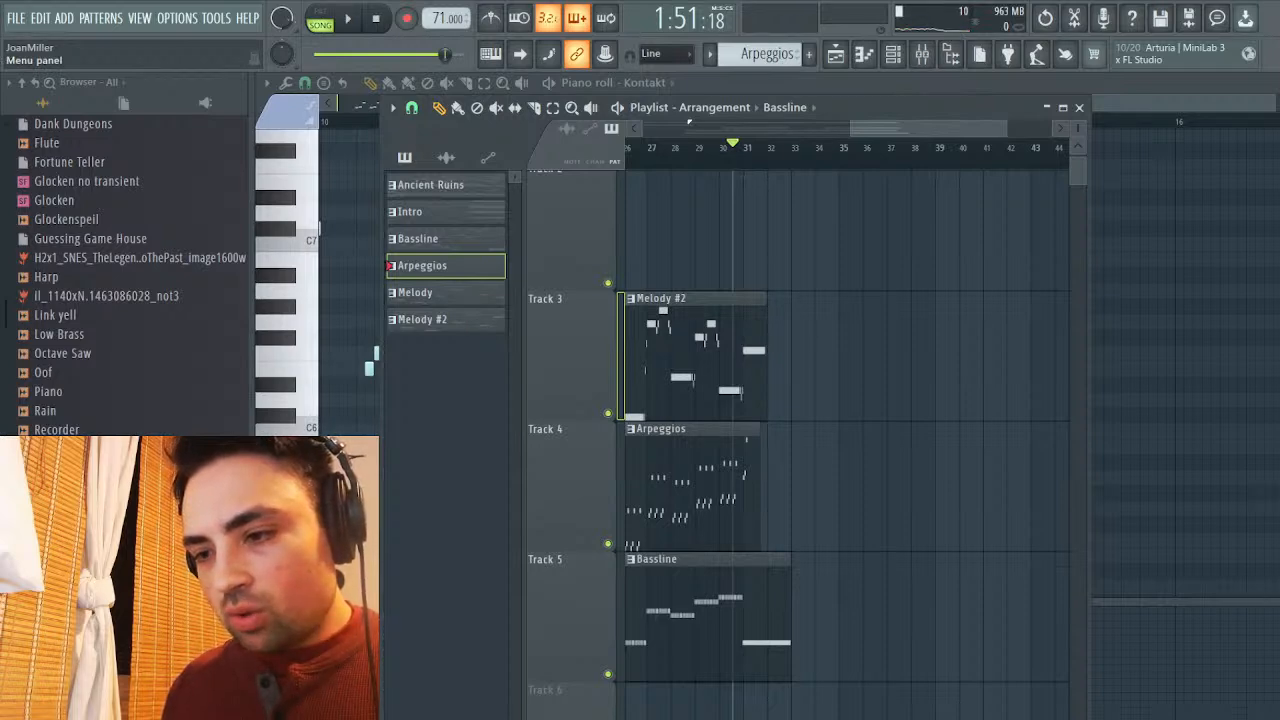
Play the whole song from the start and lower the Trumpet mixer track's volume to 96%
left_click(348, 18)
left_click(376, 18)
key("space")
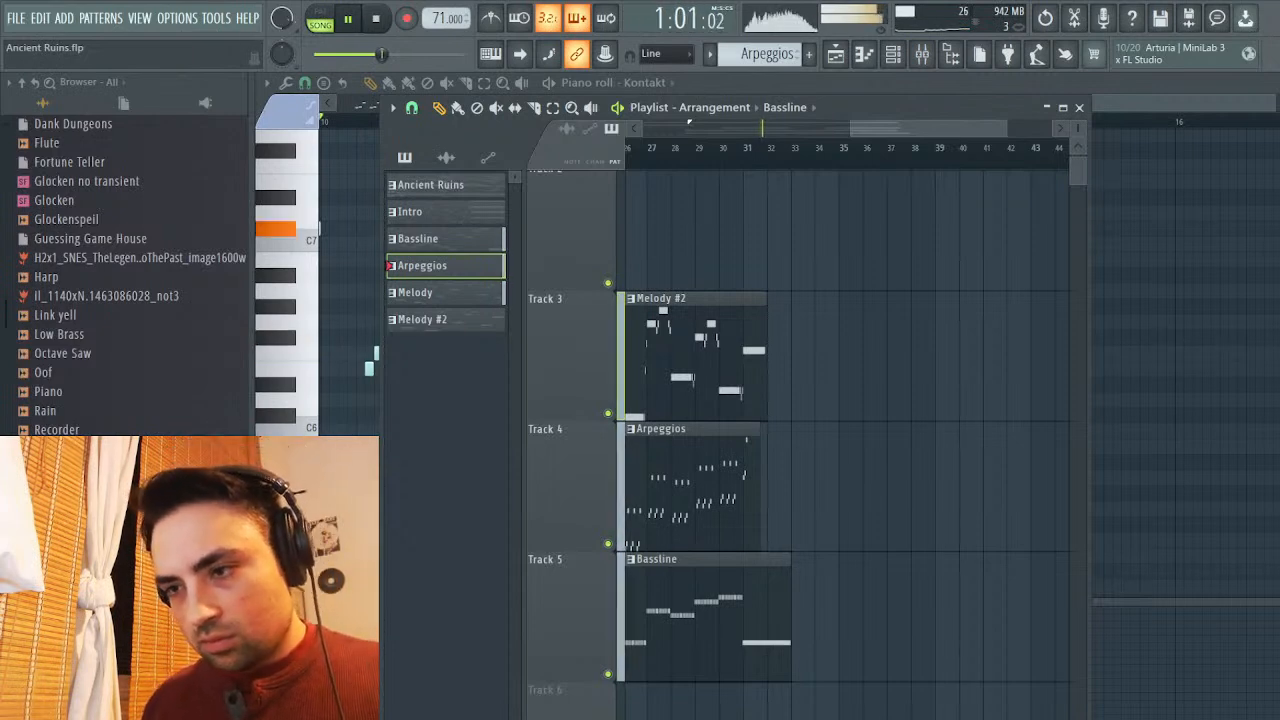
key("F5")
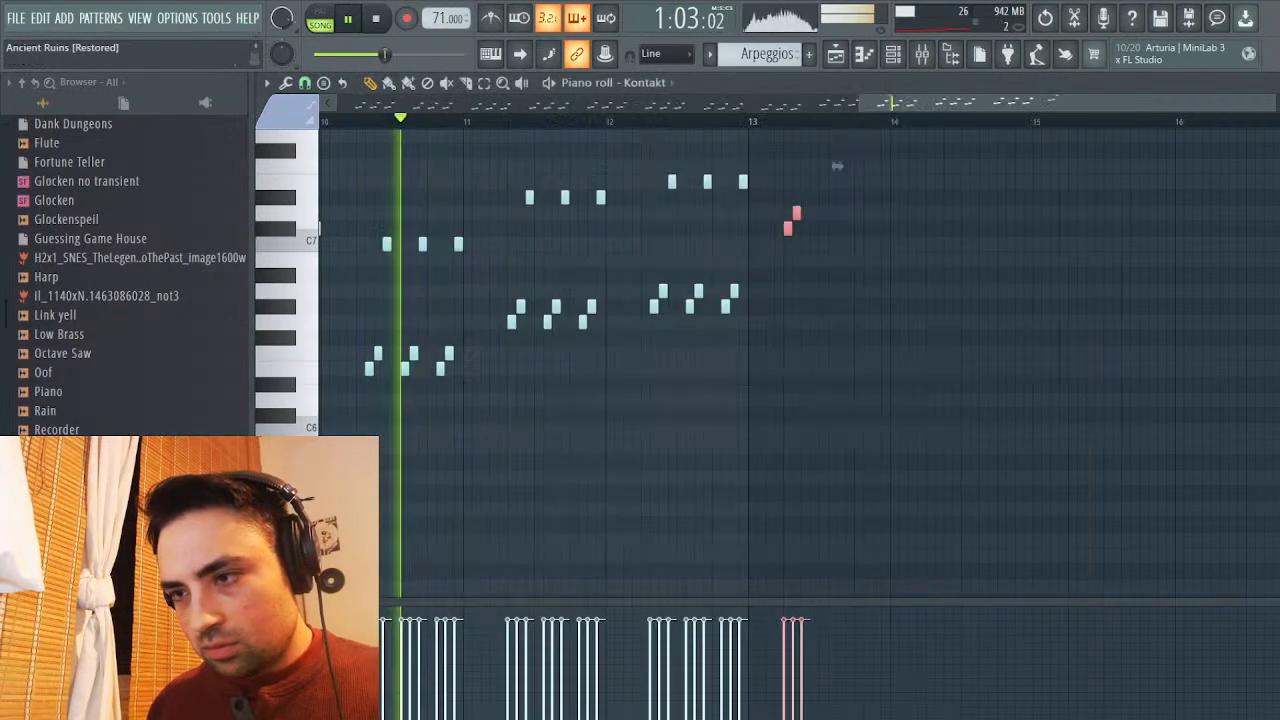
key("F9")
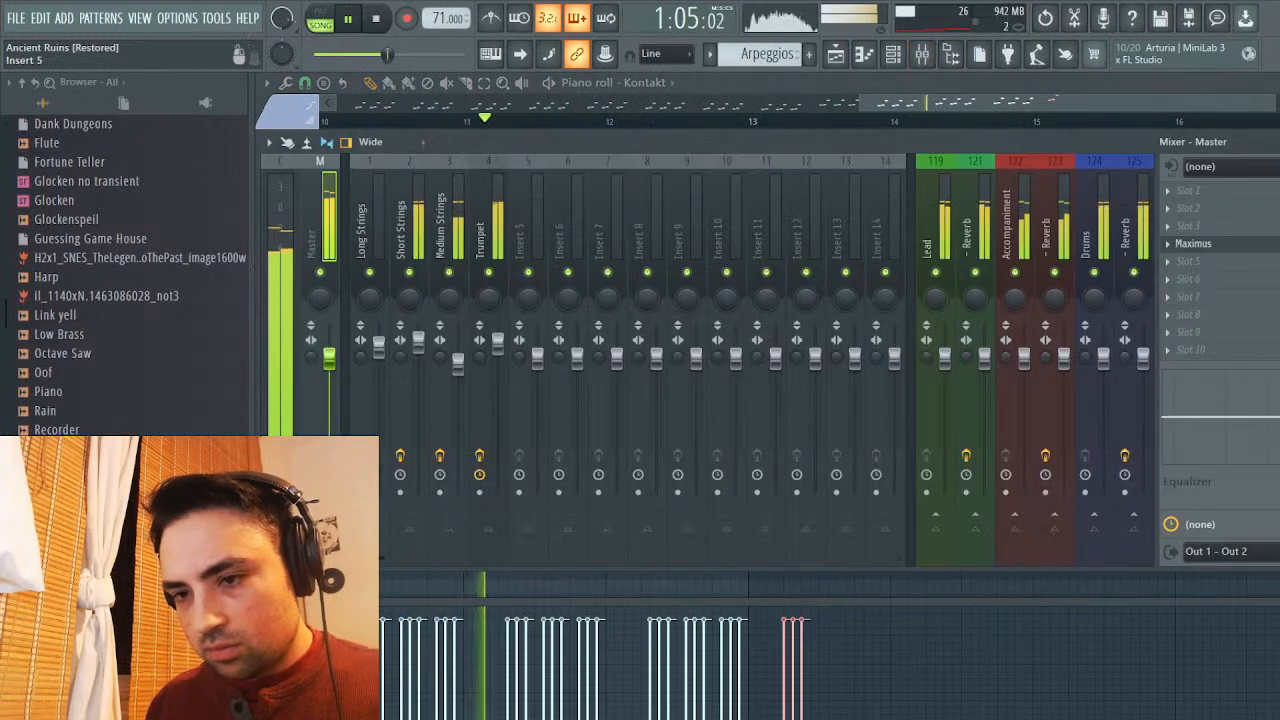
left_click(497, 347)
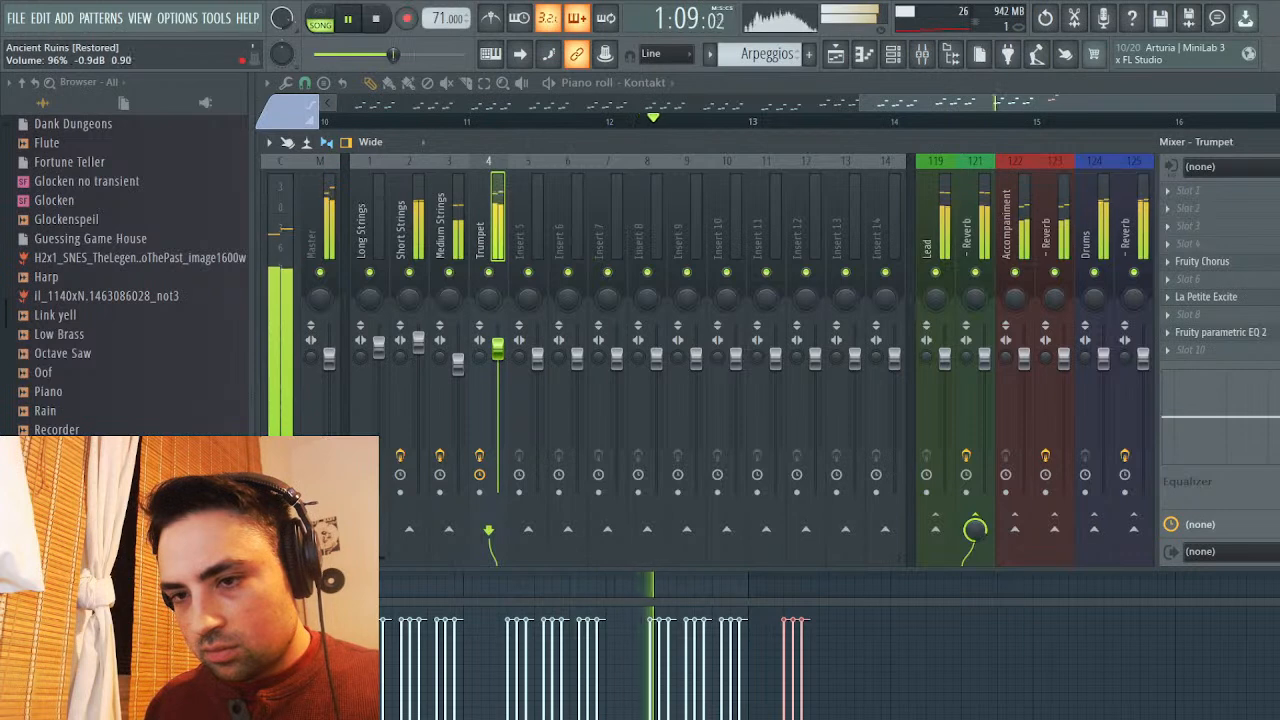
key("space")
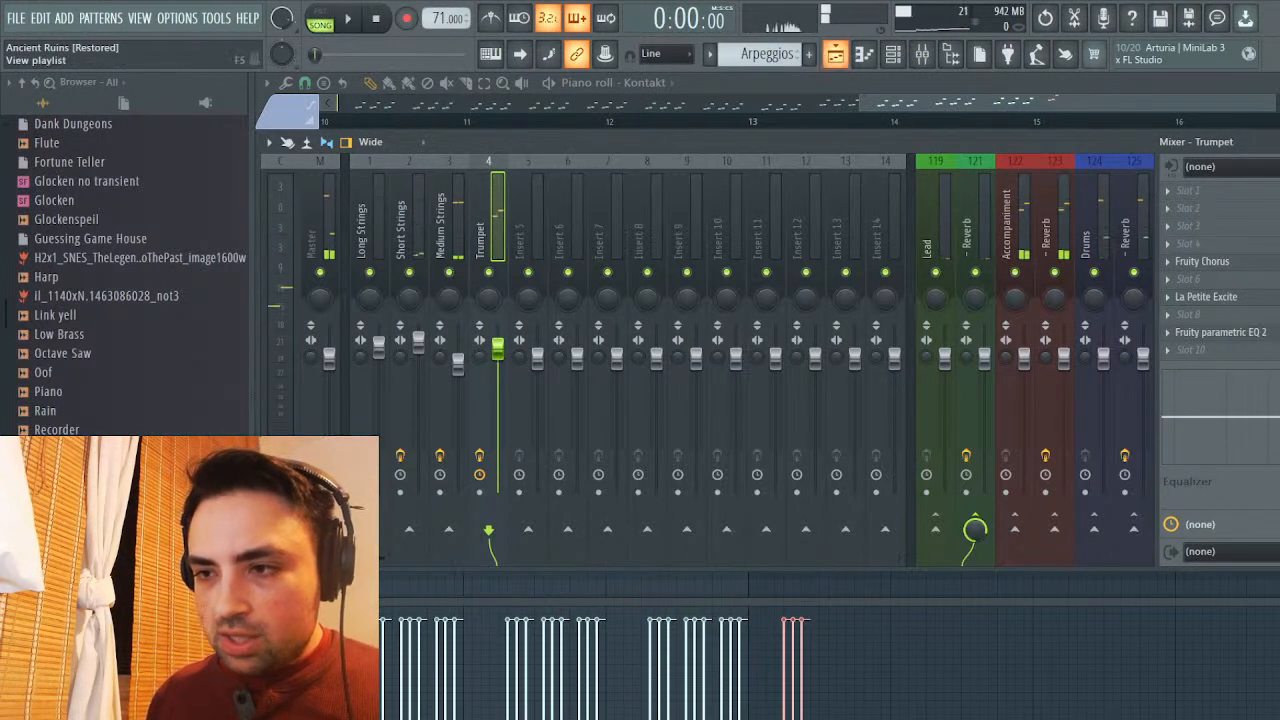
Solo the Short Strings mixer track and play the song, checking the arrangement, the Arpeggios notes and the channel rack
right_click(409, 272)
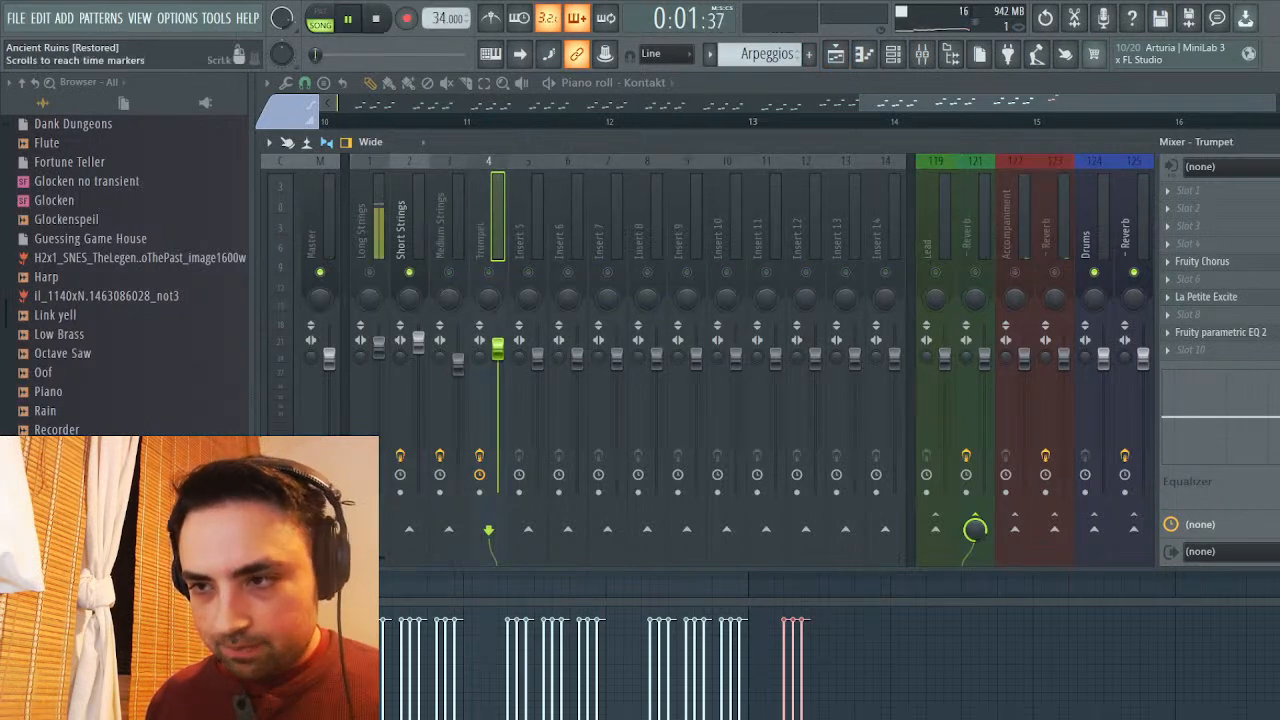
left_click(836, 53)
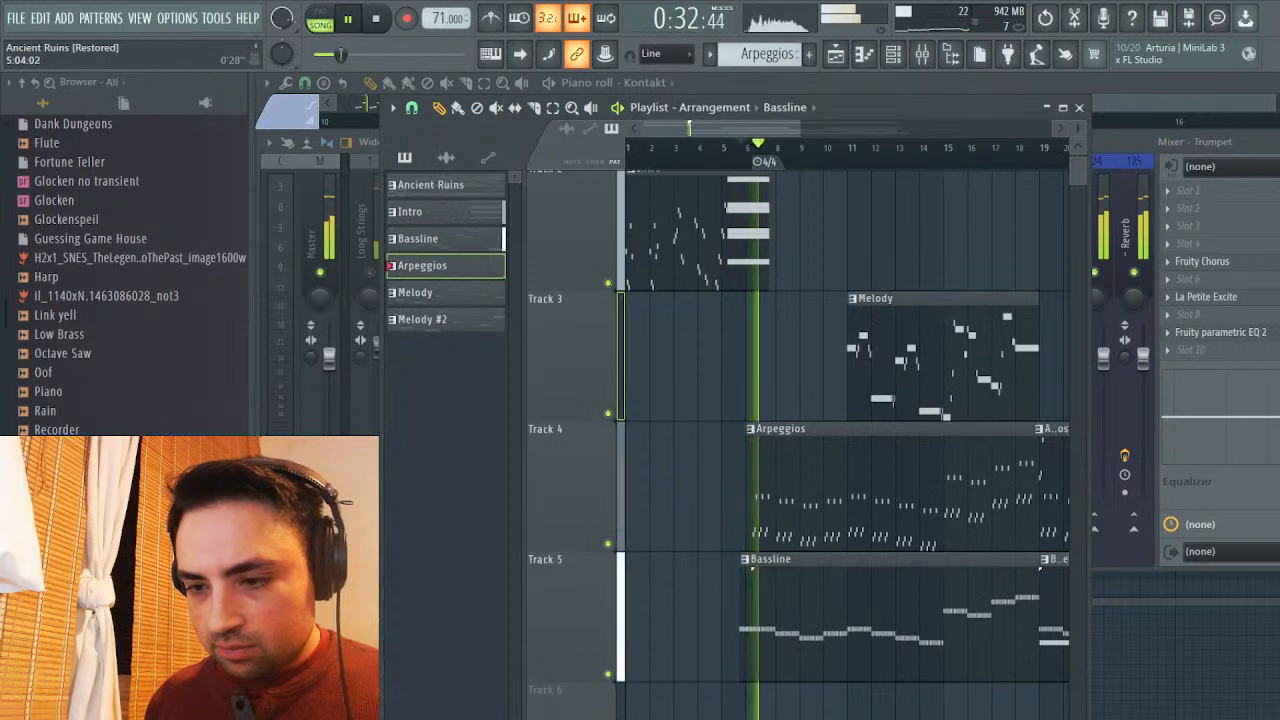
key("F9")
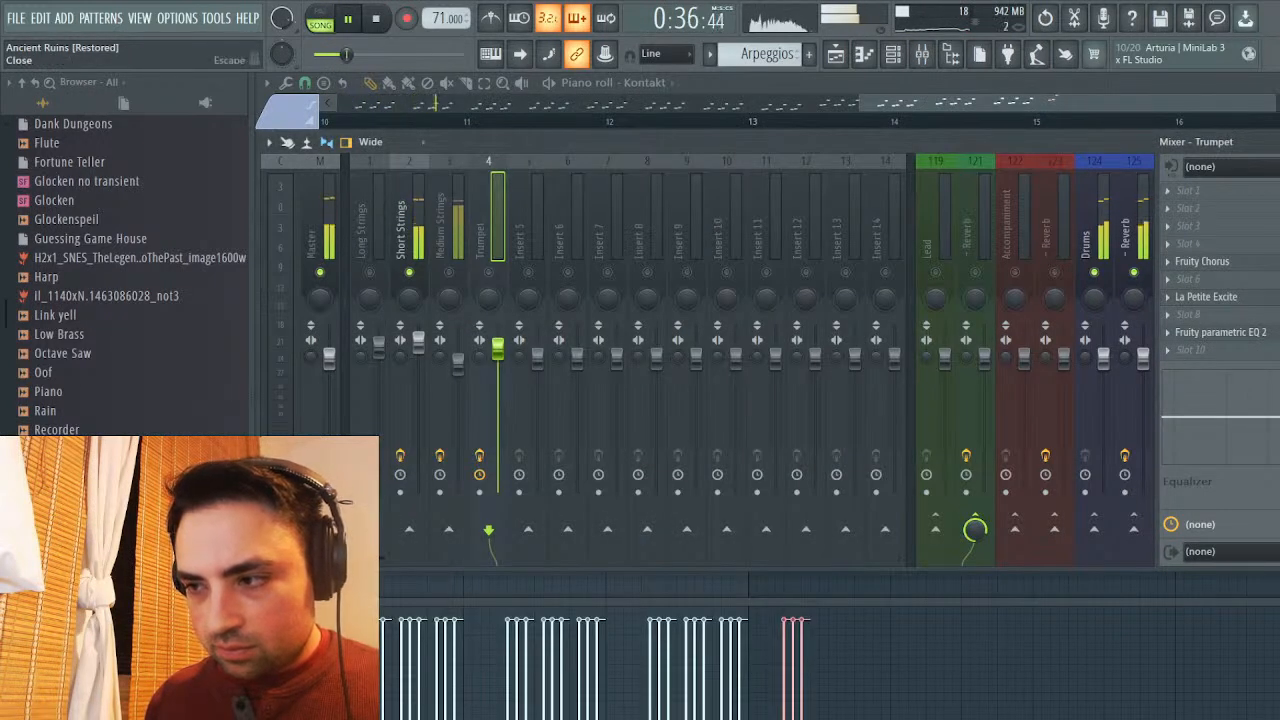
key("F7")
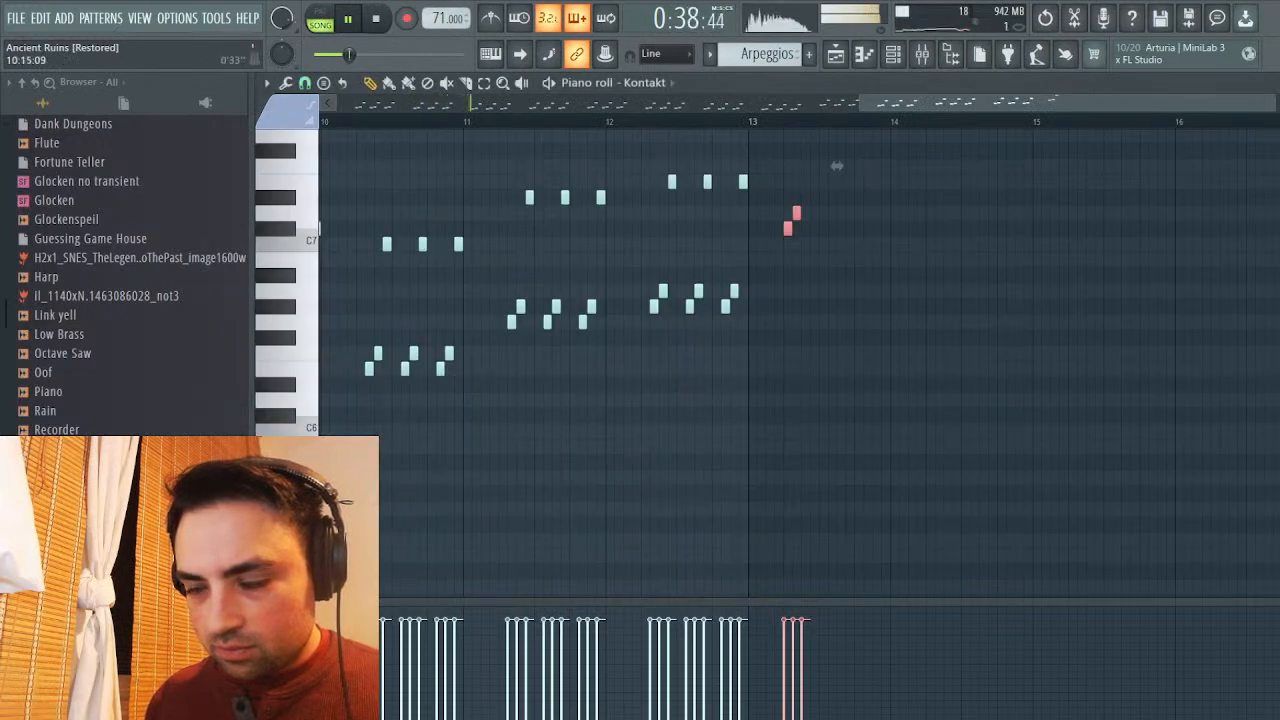
key("F6")
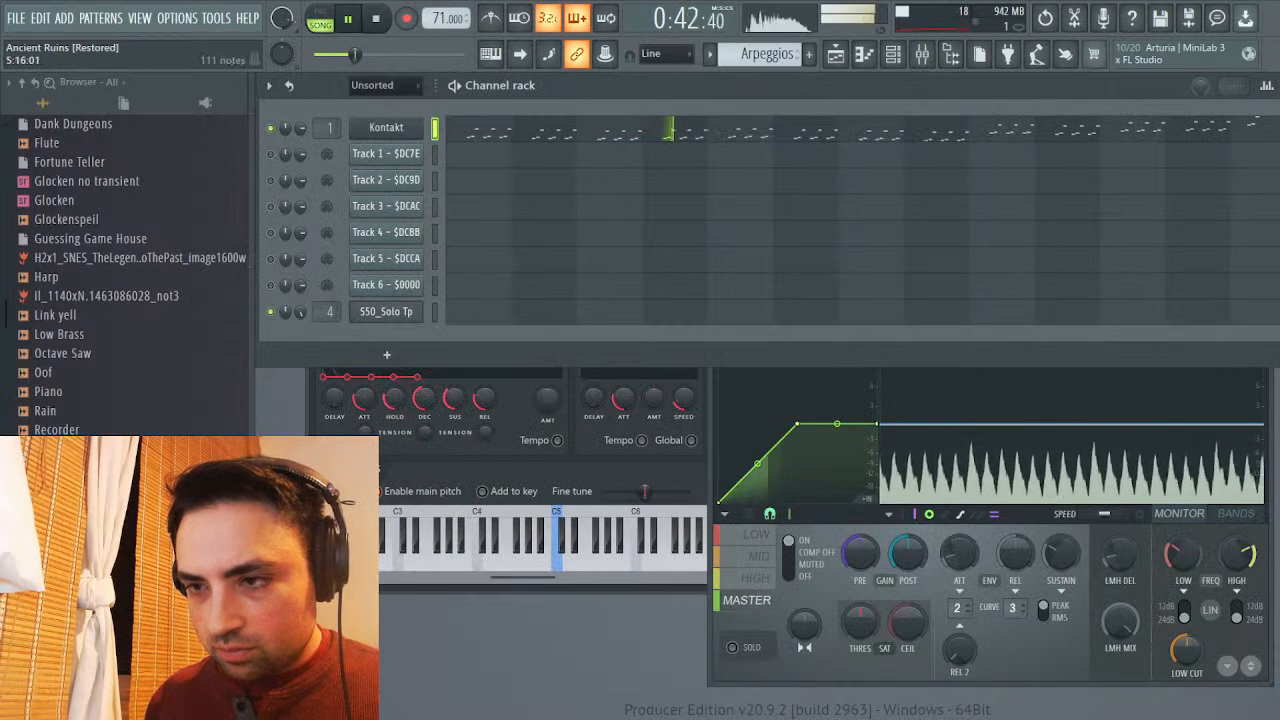
key("space")
Set the Short Strings and Medium Strings mixer faders to the same level as the empty inserts while the full mix plays
key("F9")
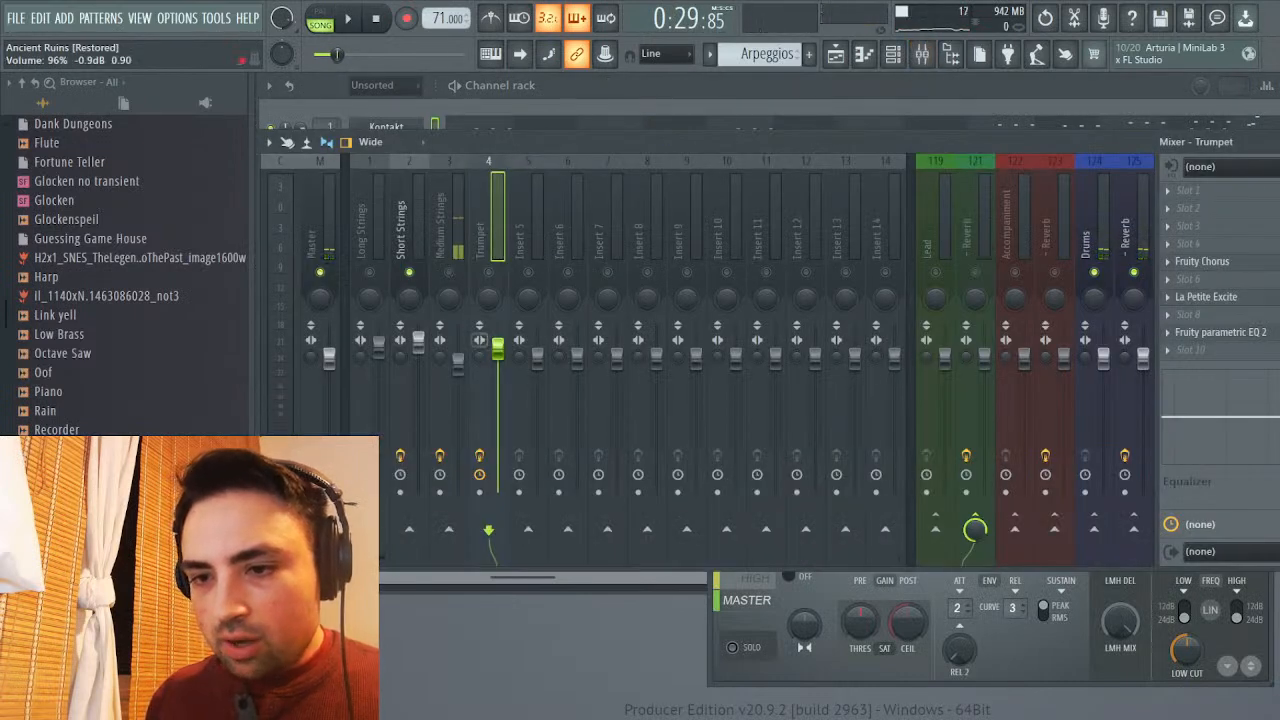
left_click_drag(458, 358, 458, 376)
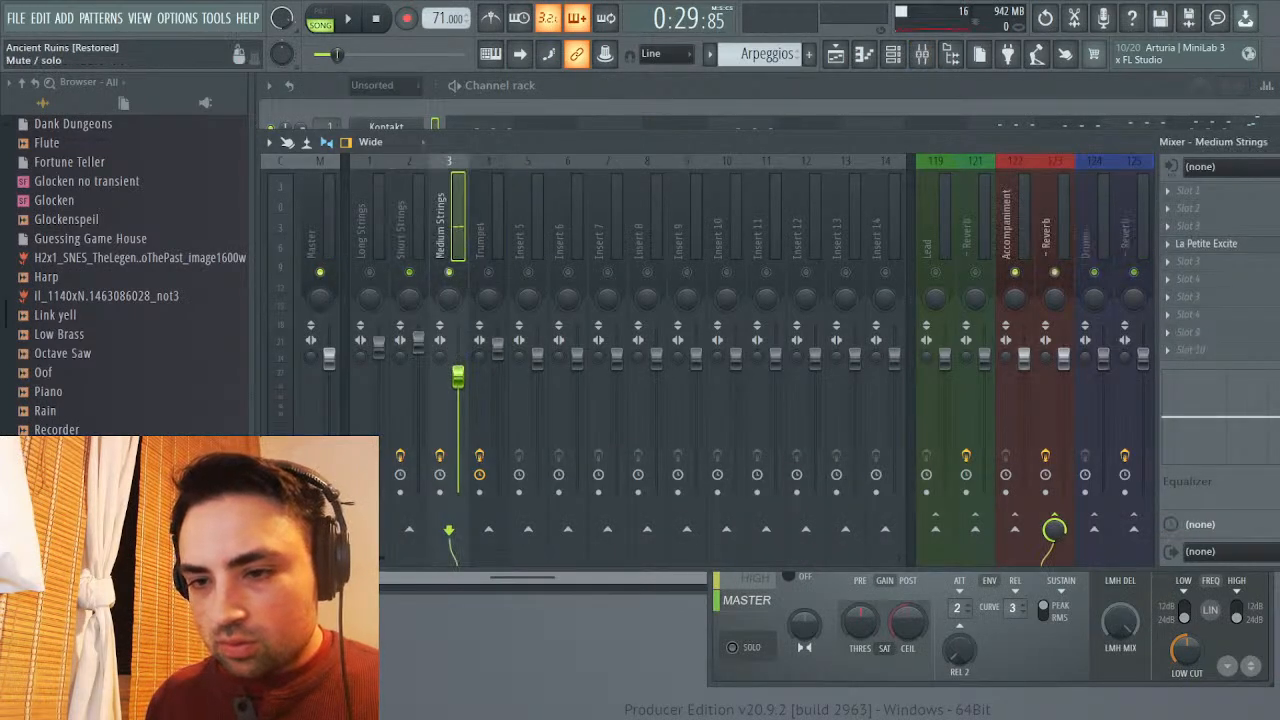
key("space")
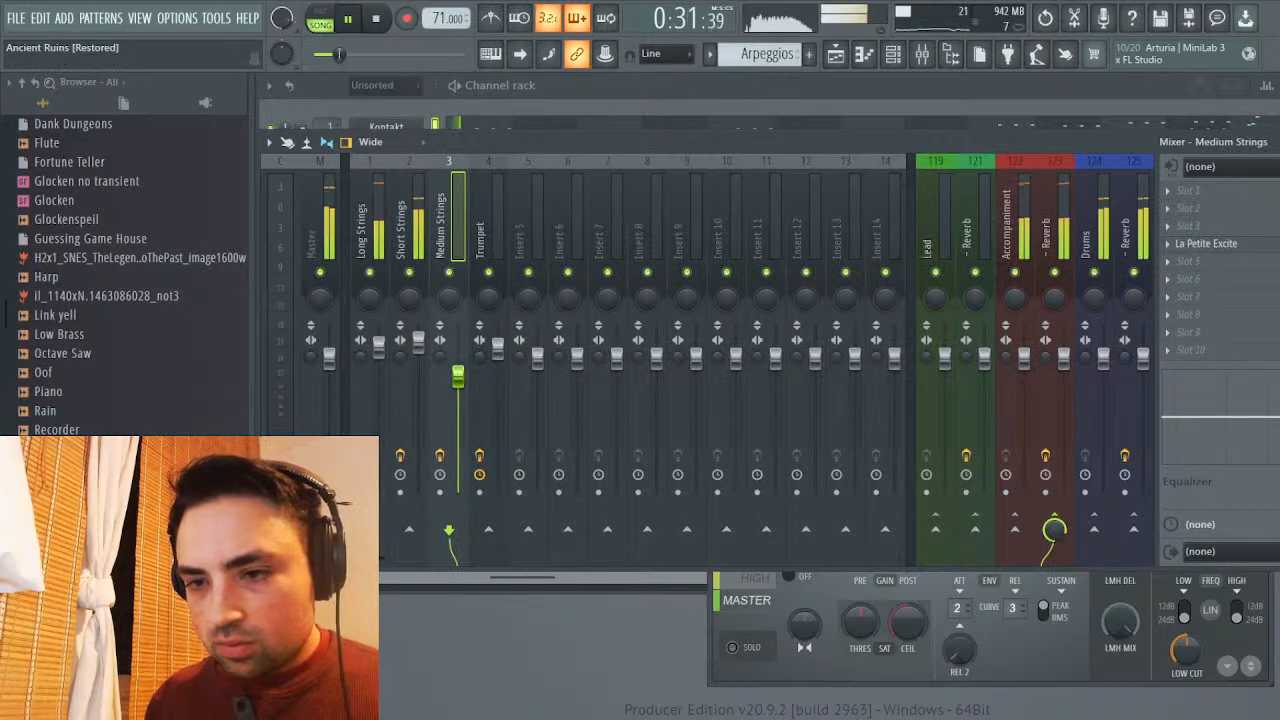
left_click_drag(418, 341, 458, 357)
Open Maximus on the Master track and lower the end point of the mid band's compression curve
left_click(835, 54)
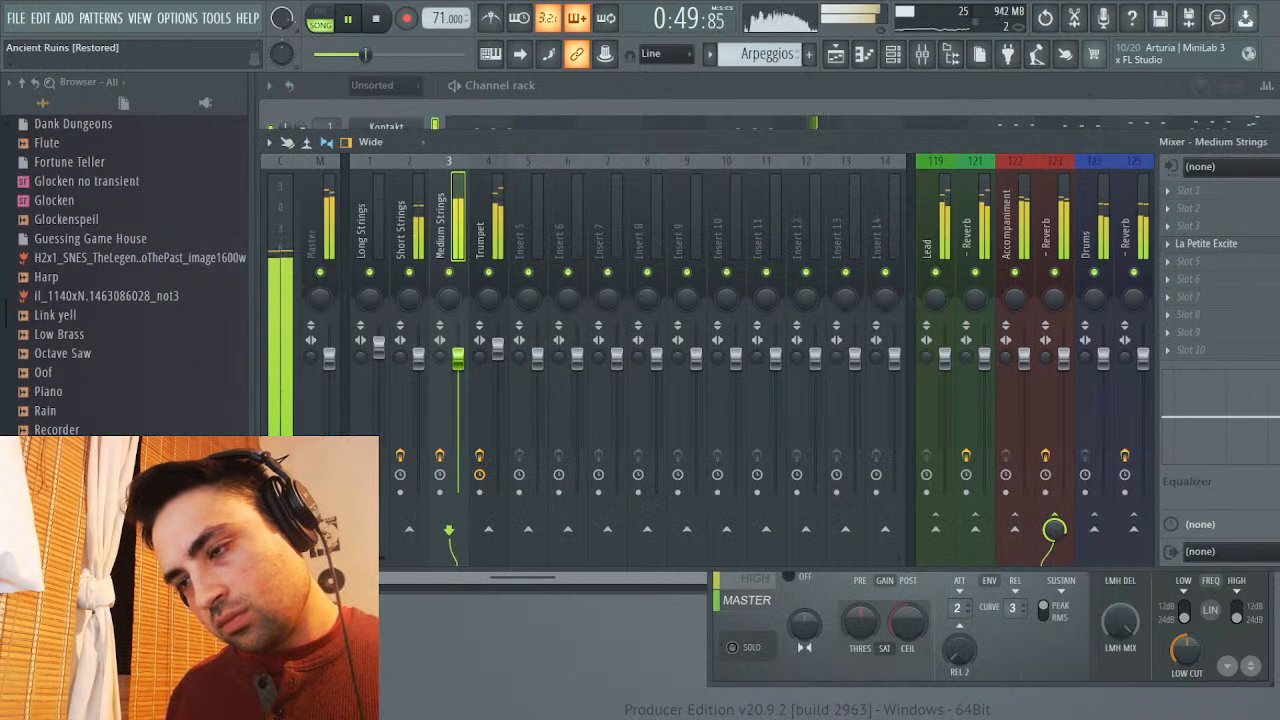
key("F9")
left_click(1016, 662)
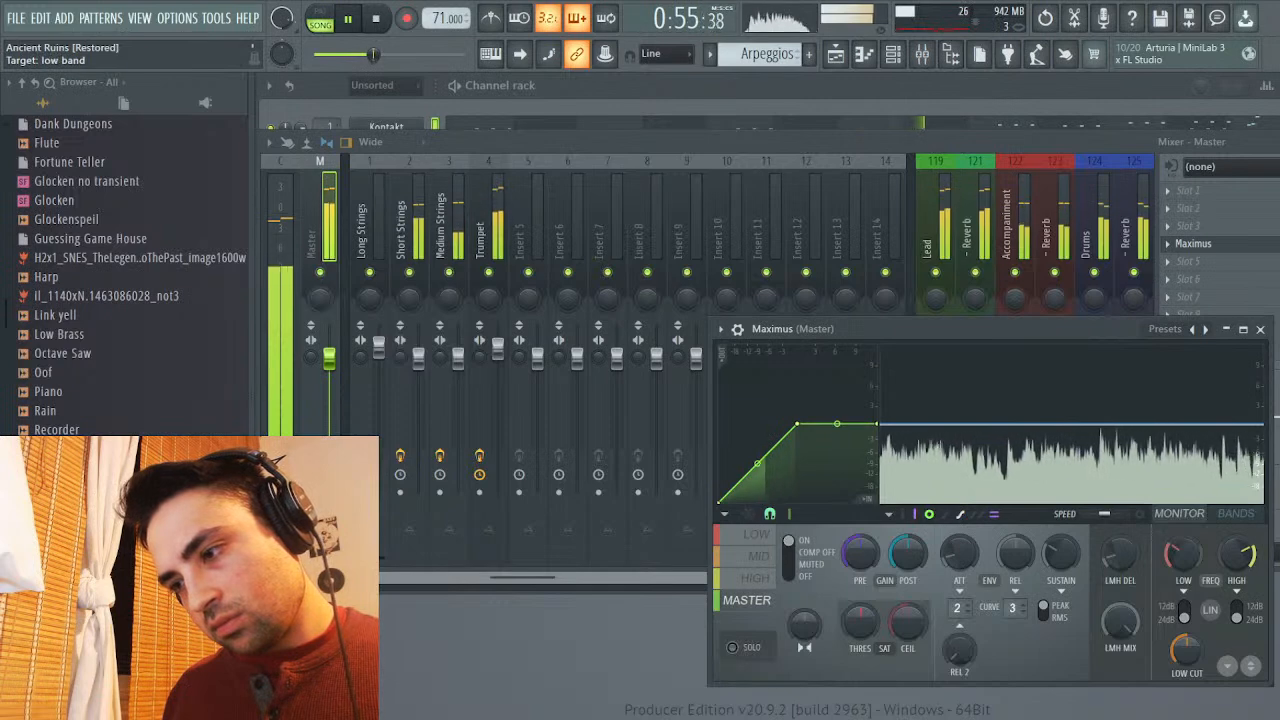
left_click(757, 535)
left_click(760, 556)
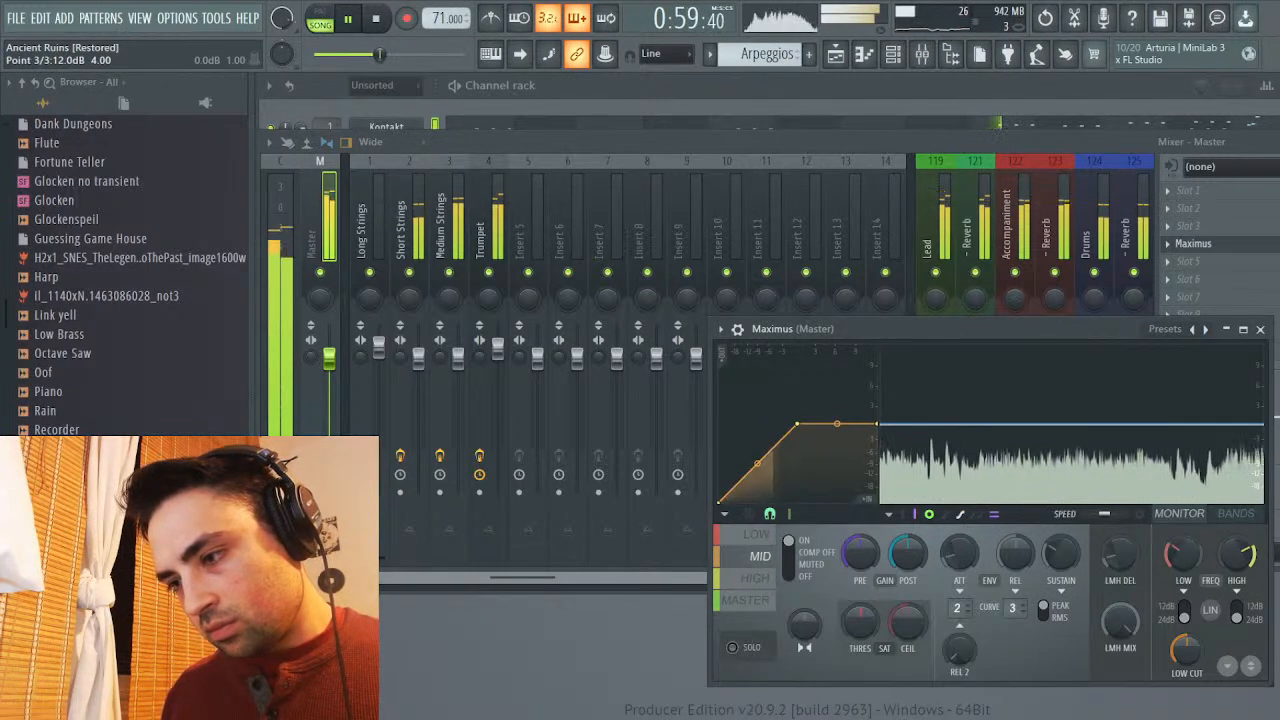
left_click_drag(876, 424, 876, 424)
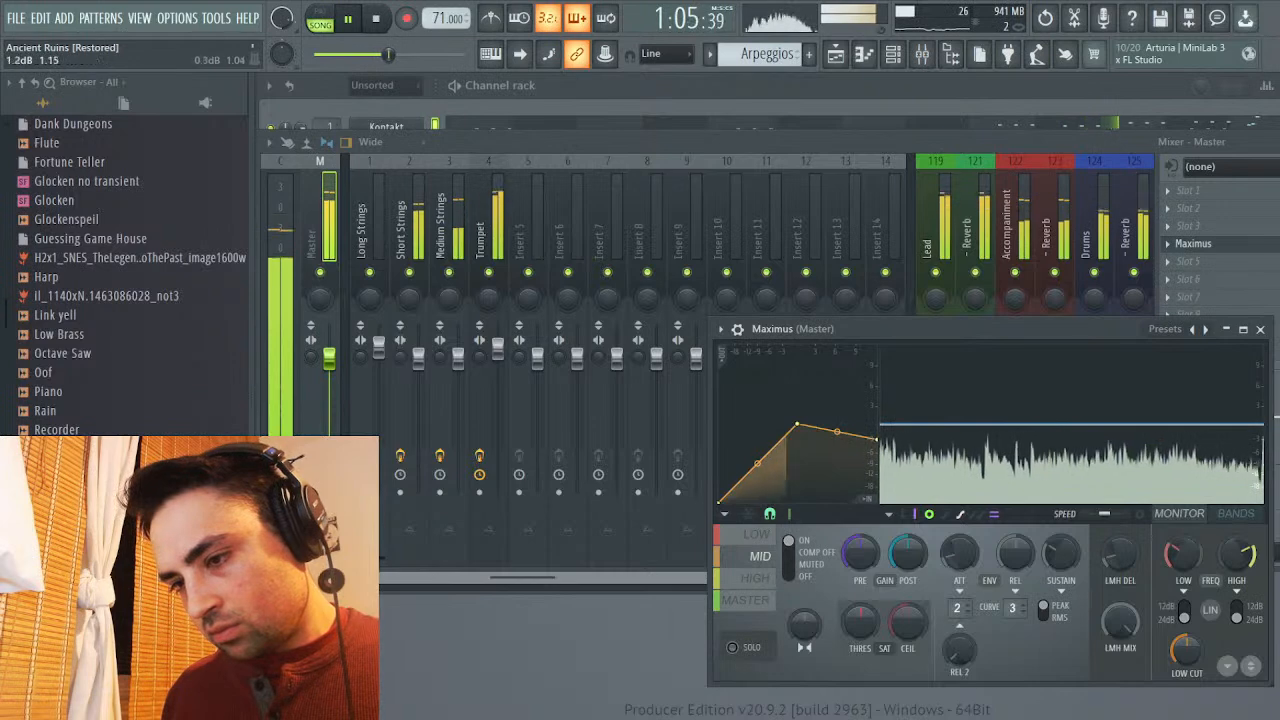
Reshape the mid band's compression curve in Maximus to level off at about -4.7 dB, and raise the master band's pre gain slightly
left_click_drag(796, 432, 785, 442)
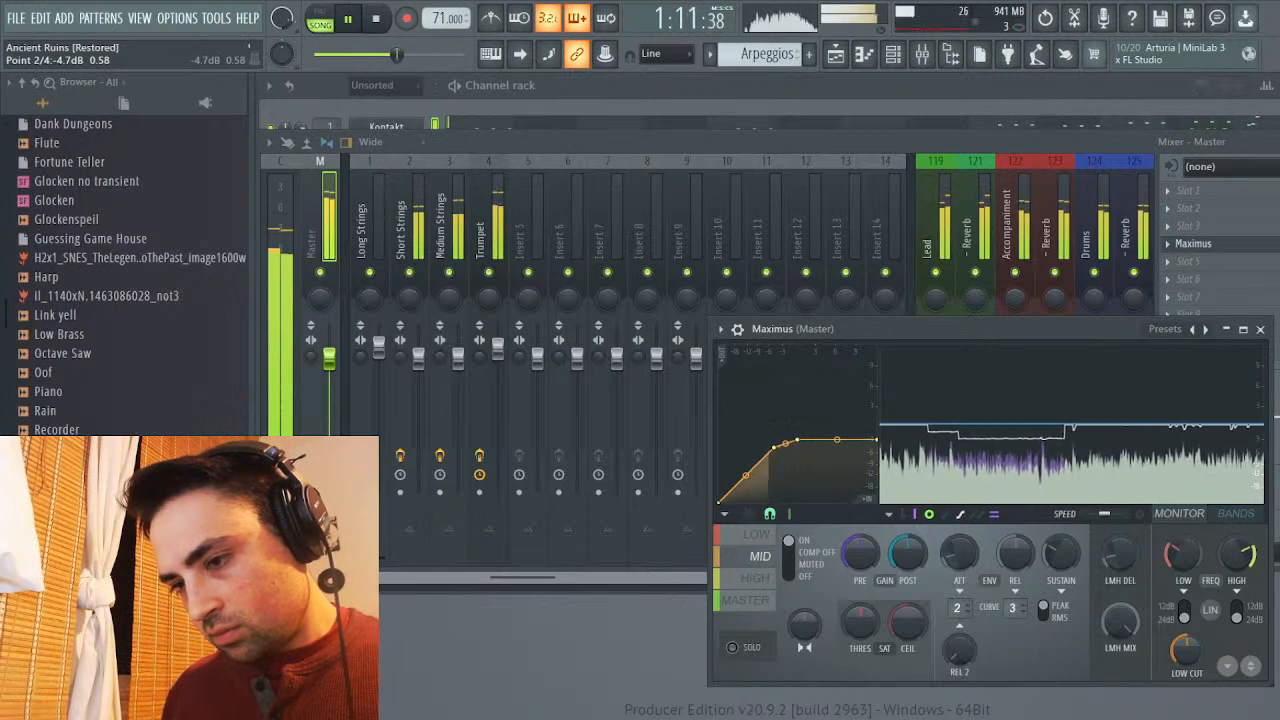
left_click(757, 535)
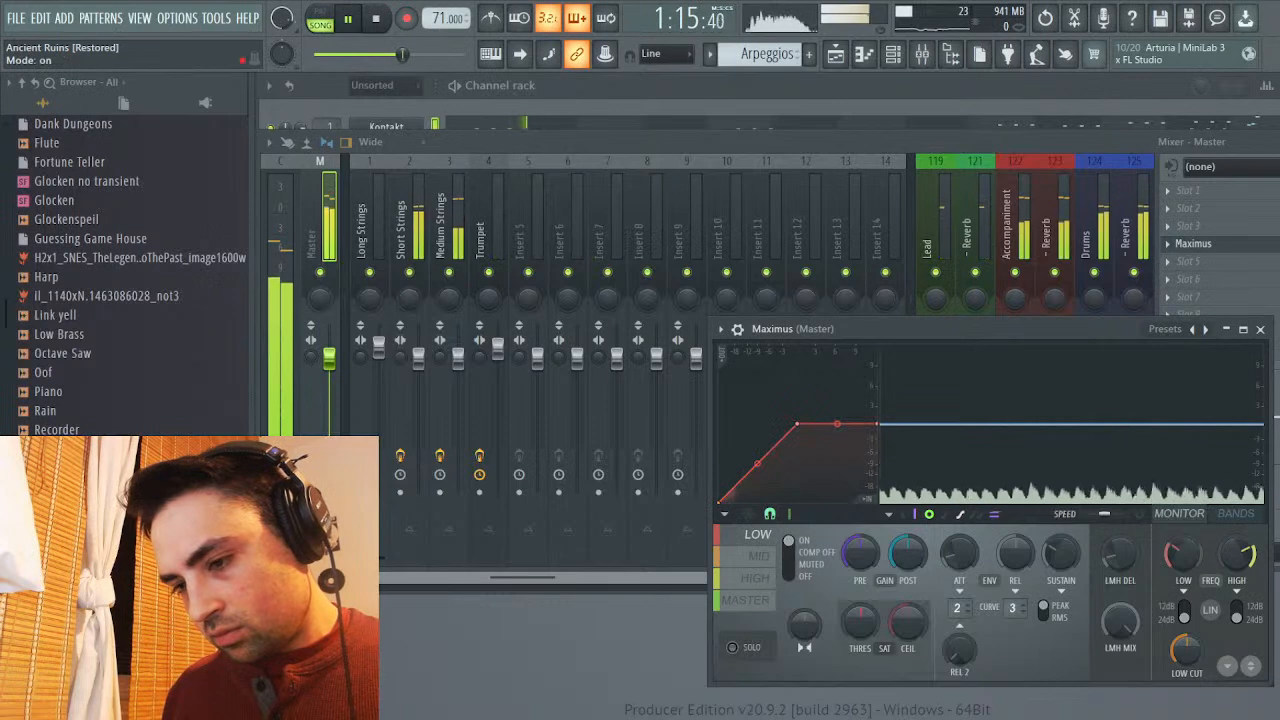
left_click(756, 578)
left_click(746, 600)
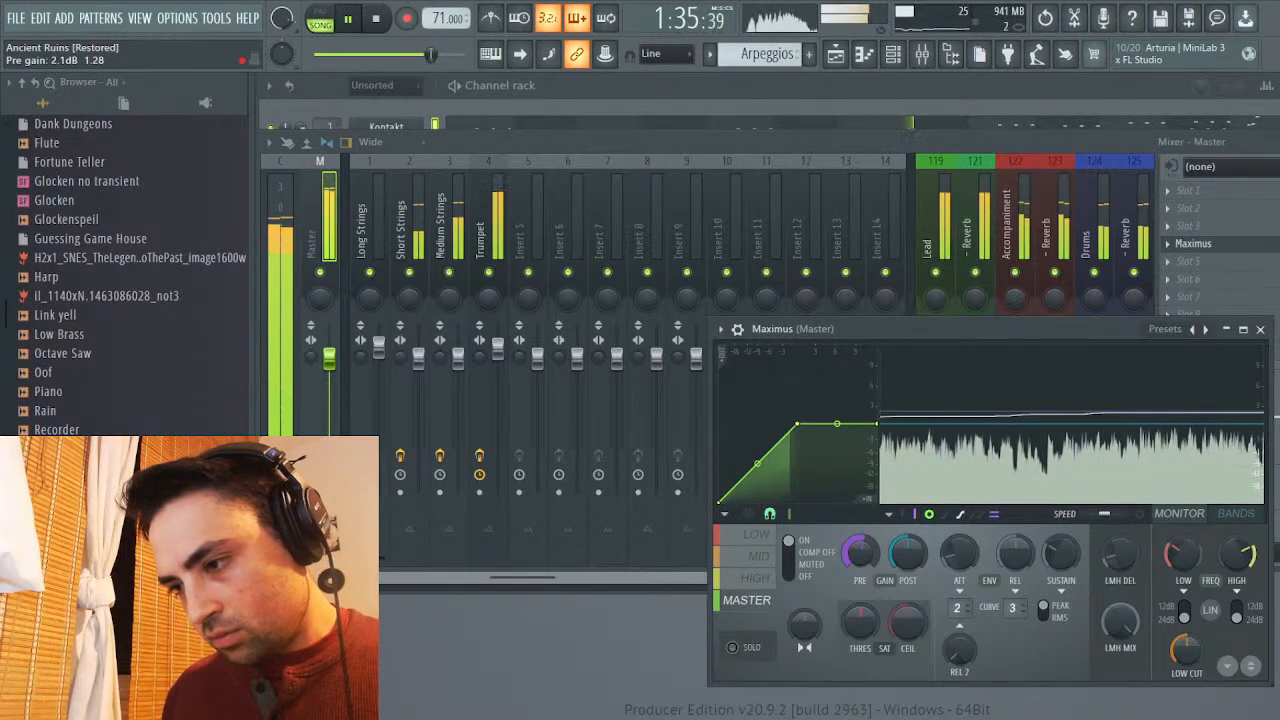
left_click(760, 556)
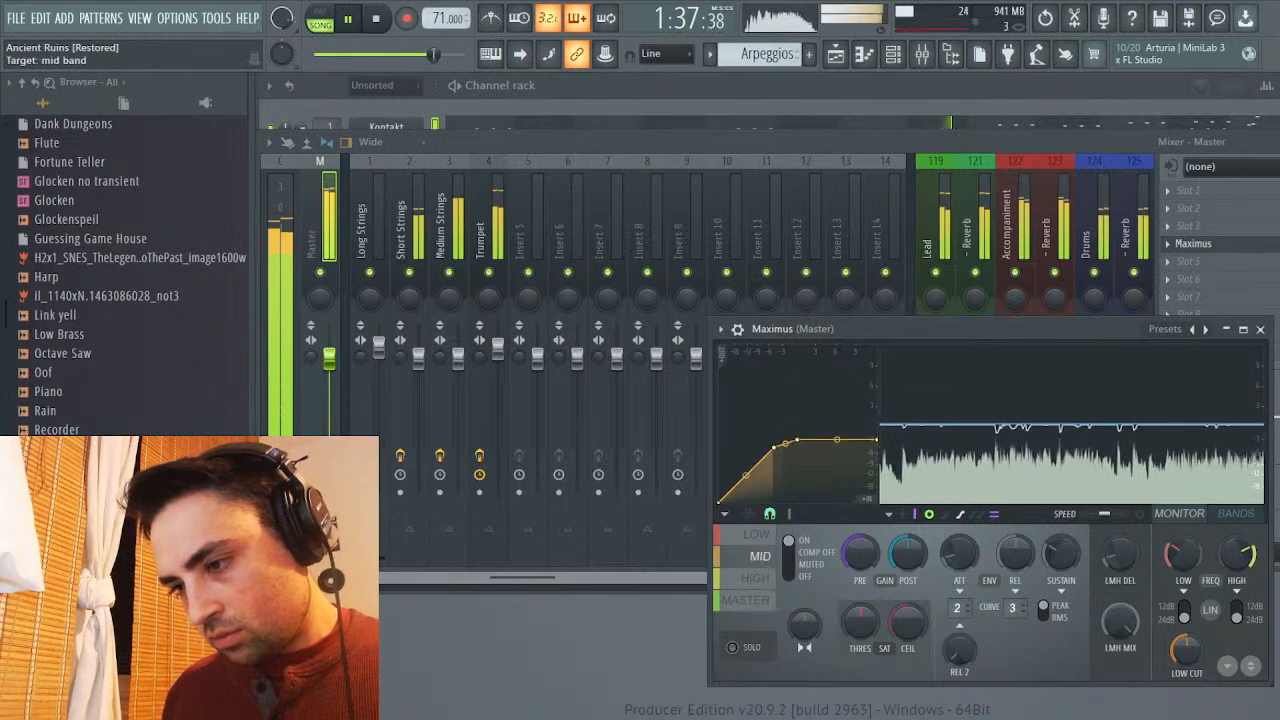
left_click(745, 600)
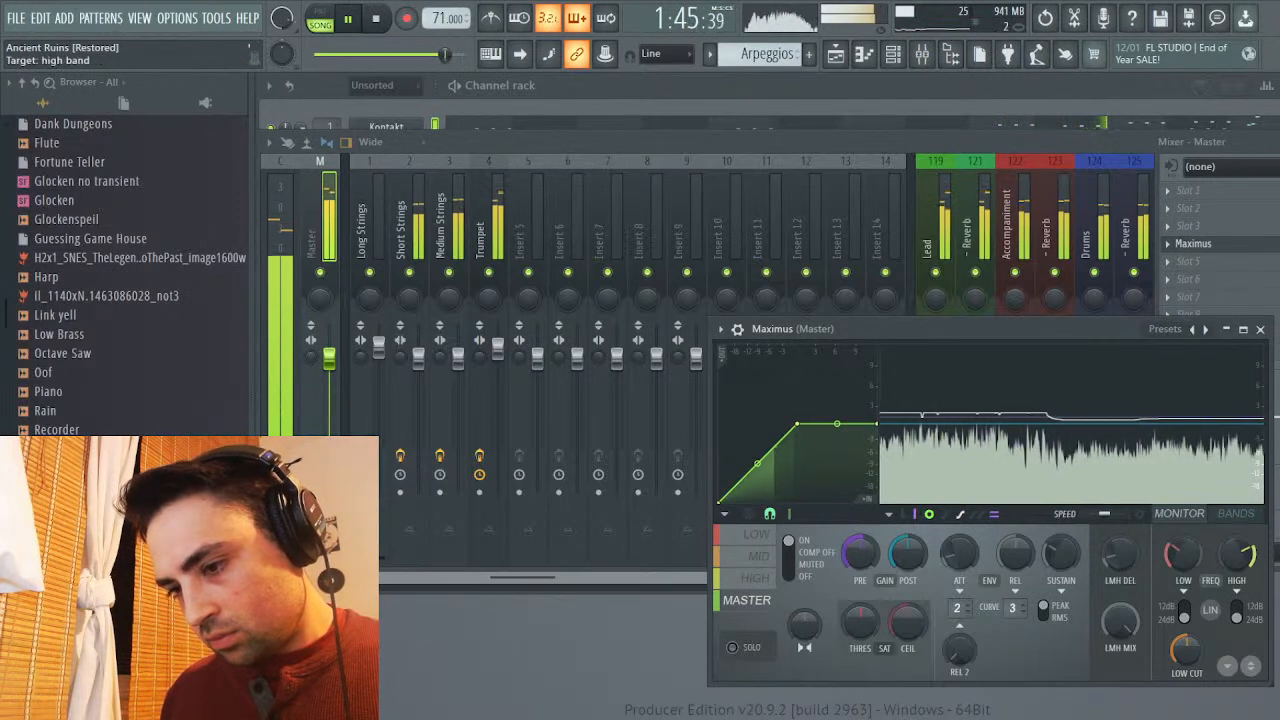
left_click(756, 578)
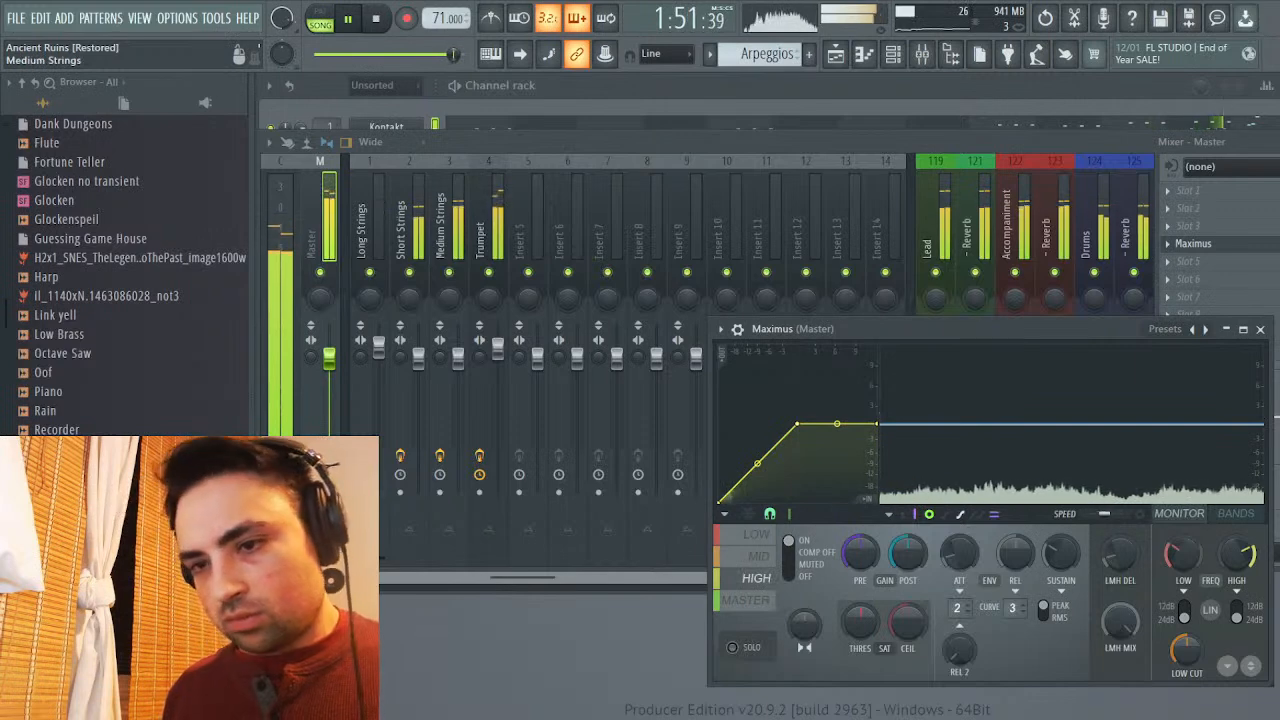
Lower the Medium Strings mixer track's high shelf EQ to -4.4 dB and stop playback
left_click(401, 230)
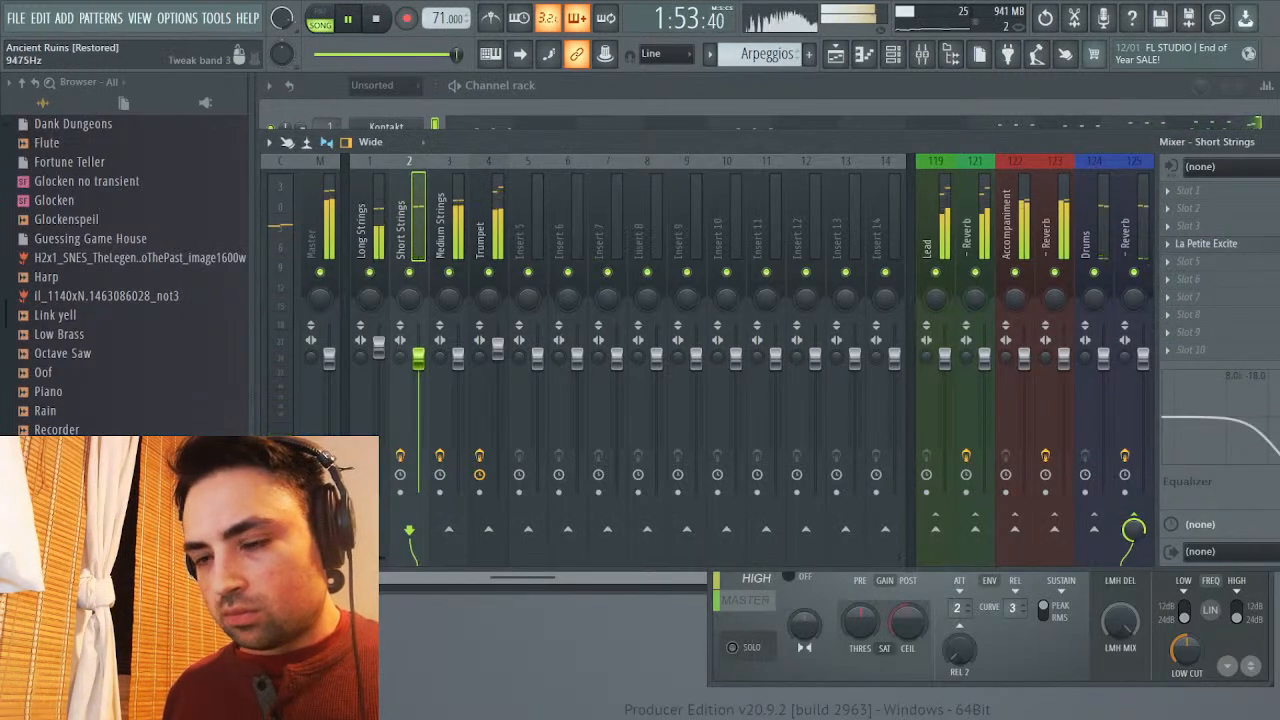
left_click(440, 215)
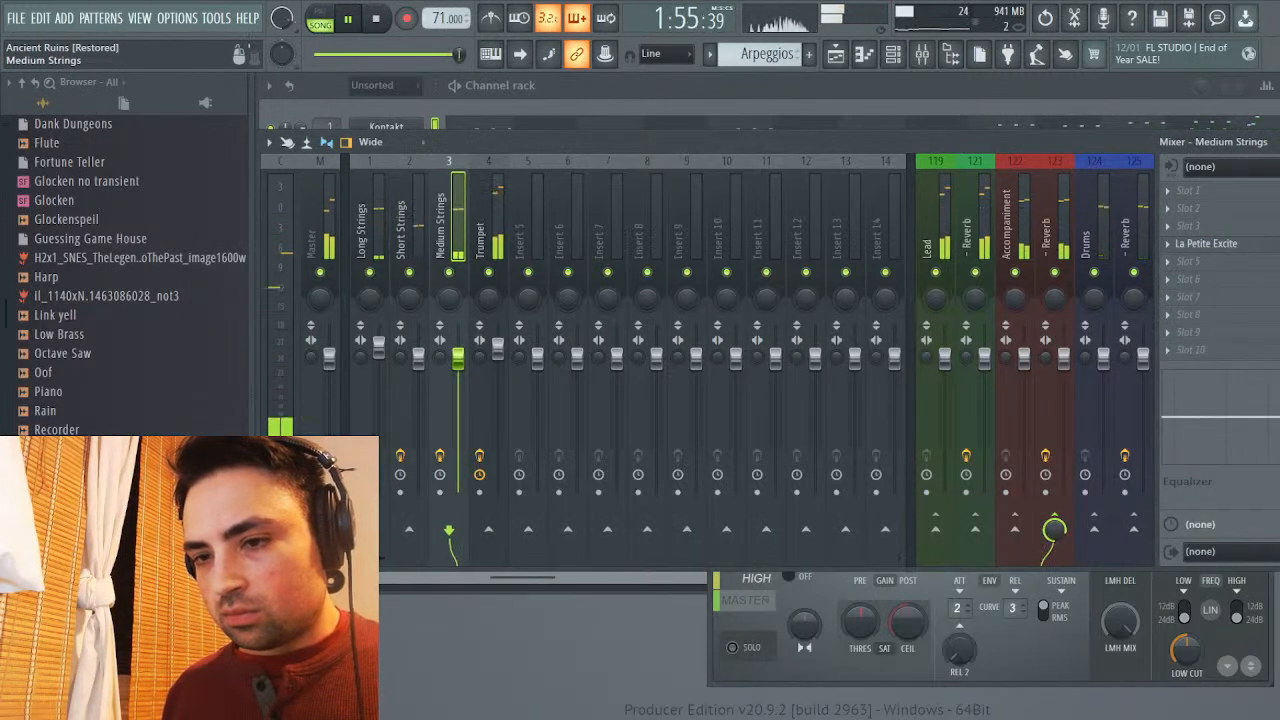
key("space")
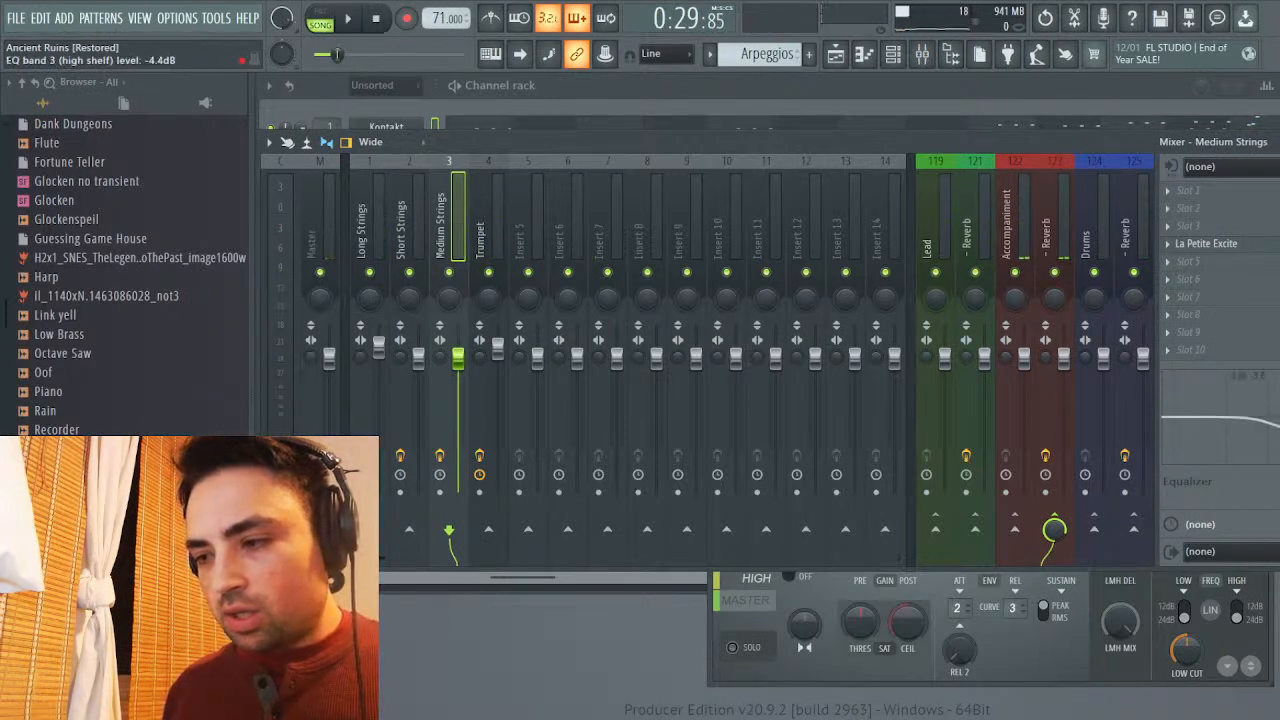
Play the song from the start and lower the Long Strings mixer track's high shelf EQ to -3.0 dB
key("space")
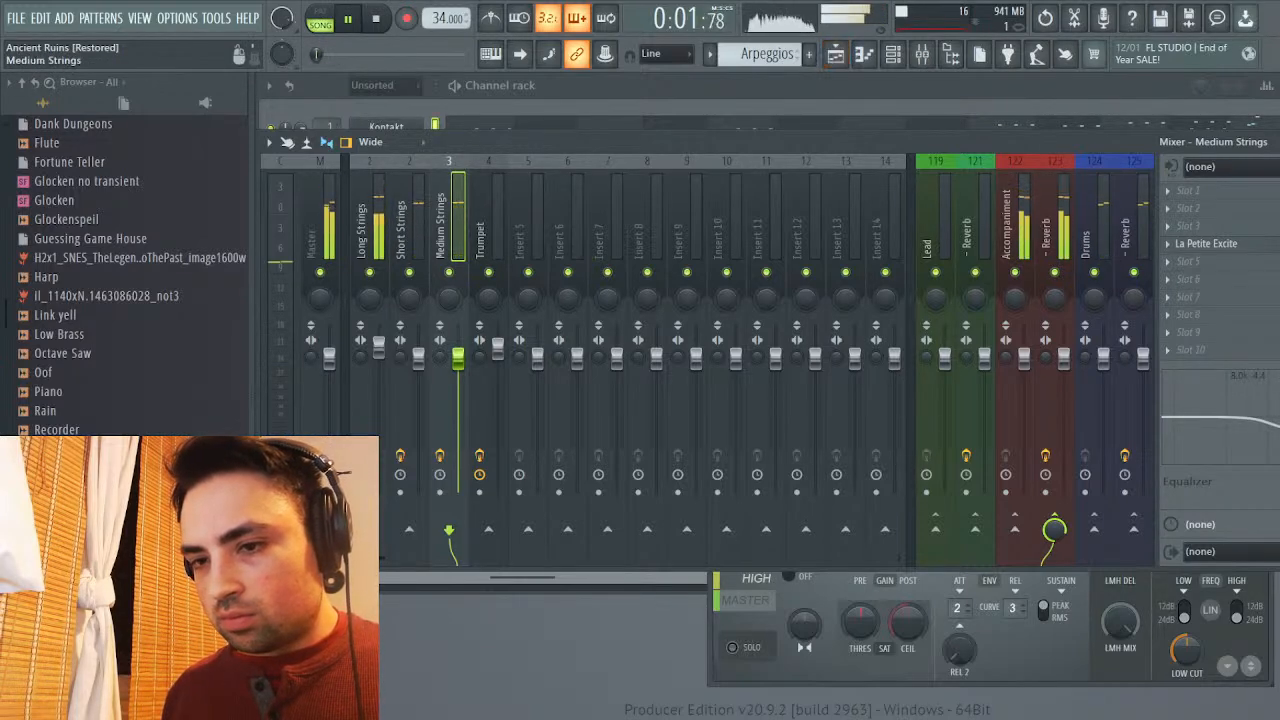
left_click(378, 208)
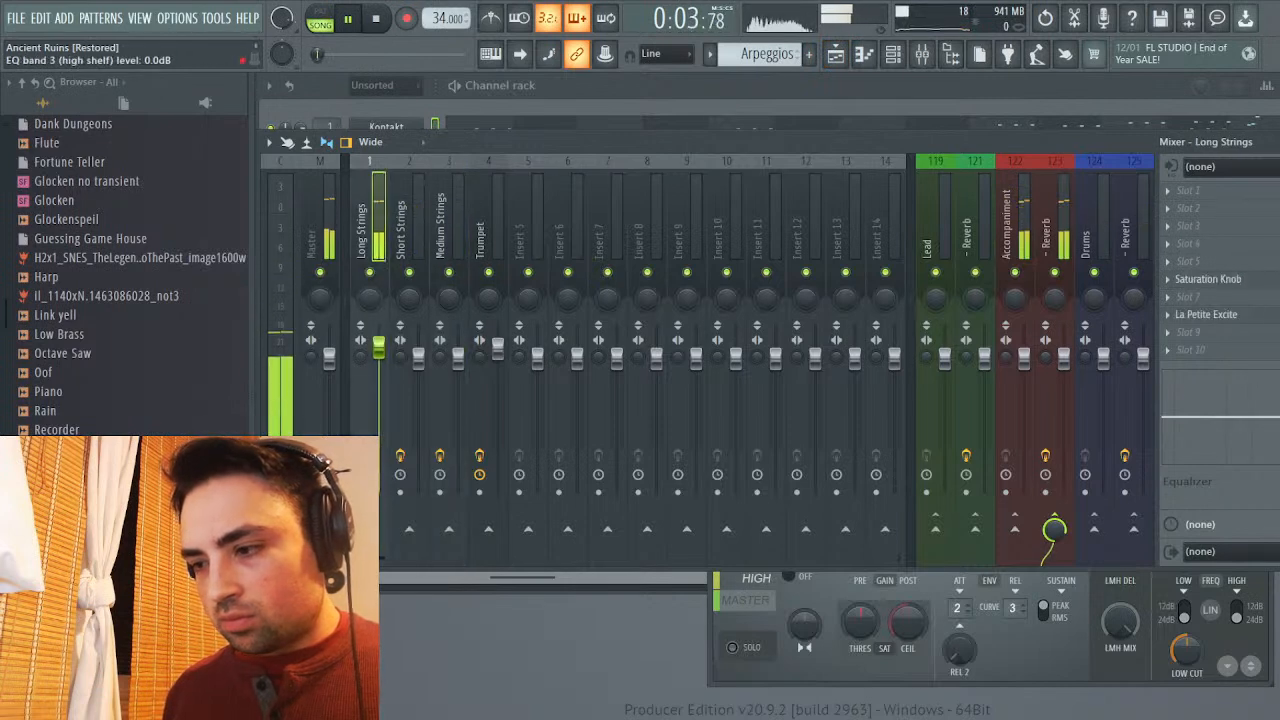
left_click_drag(1277, 417, 1277, 422)
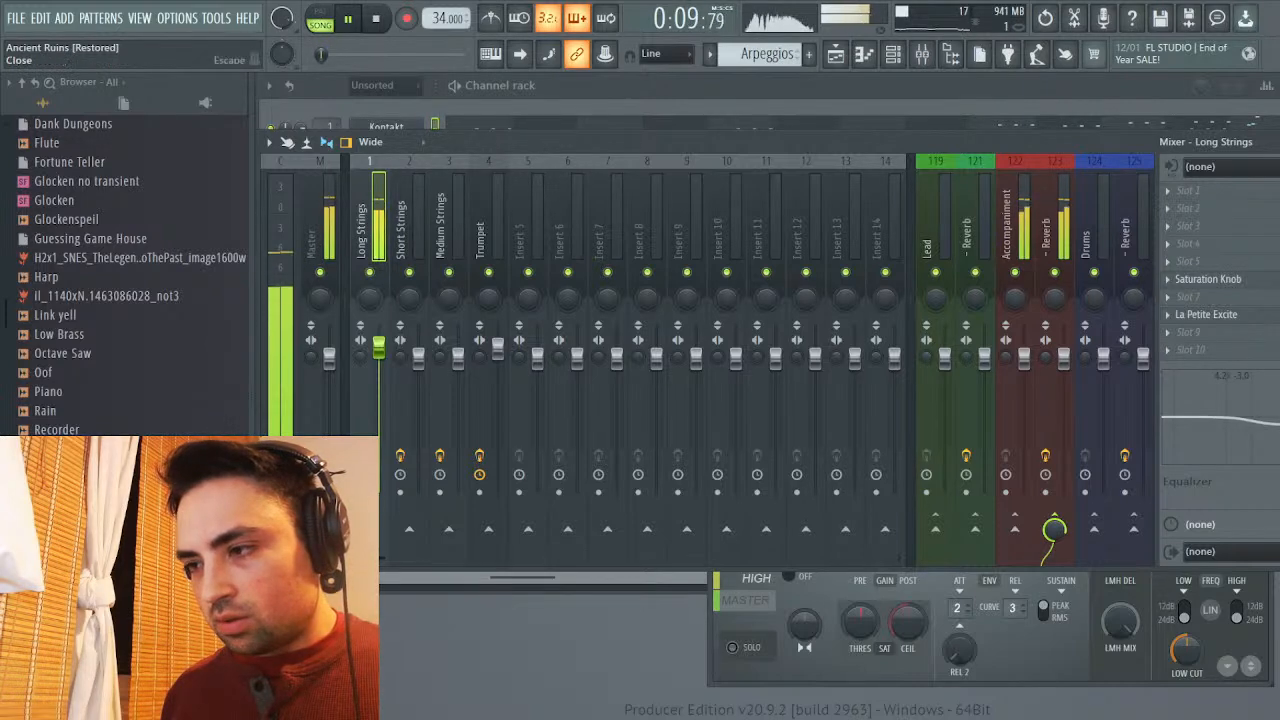
key("F9")
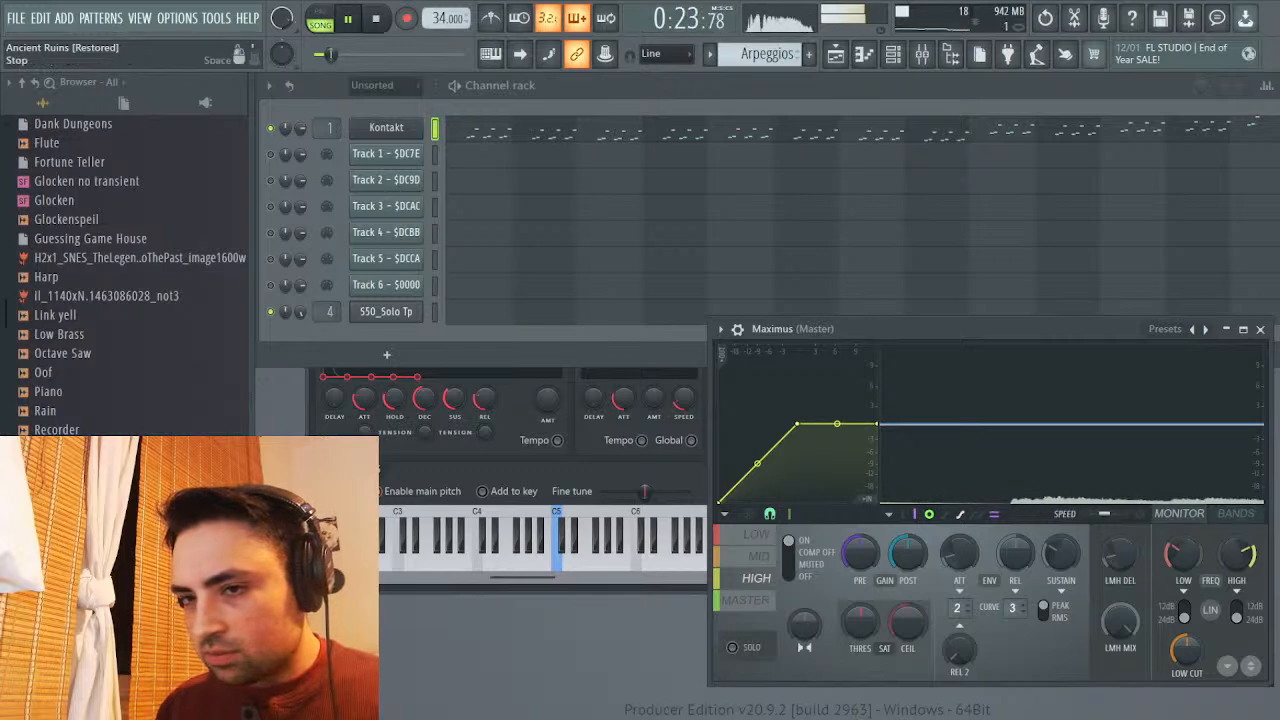
Stop playback, open the S50_Solo Tp trumpet sampler and load Tuner in slot 6 of the Master track
left_click(375, 18)
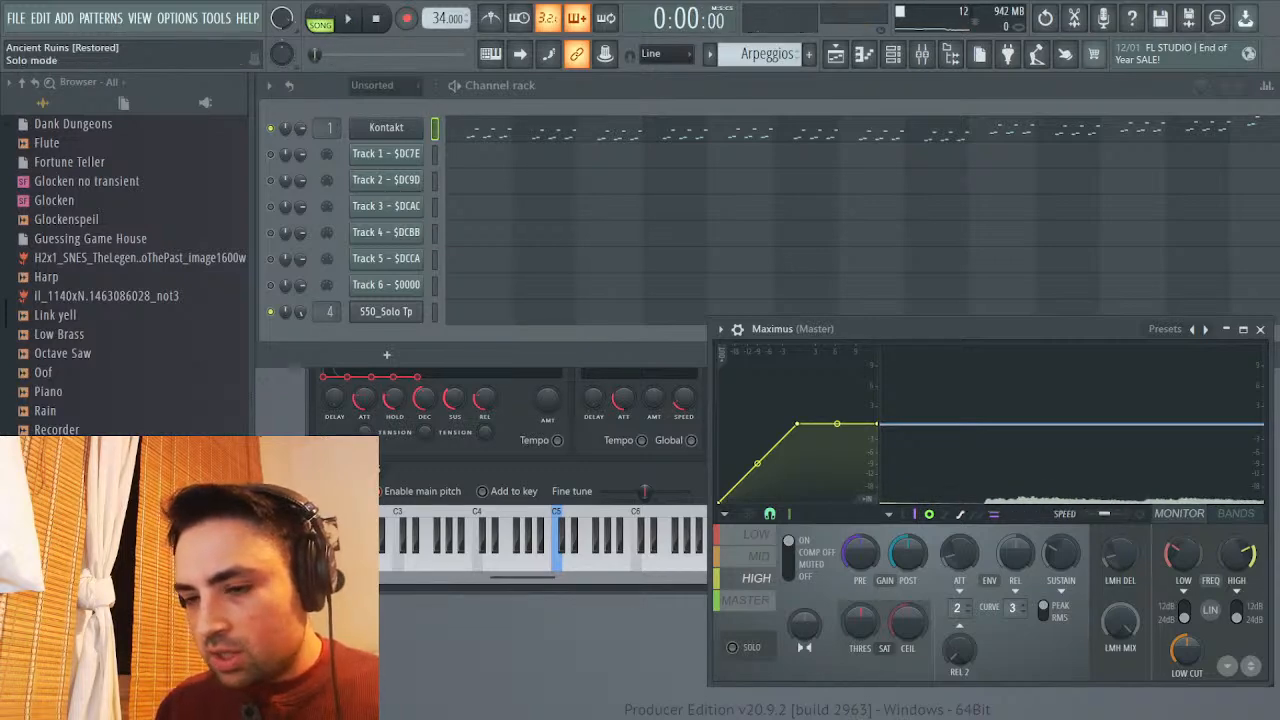
left_click(386, 311)
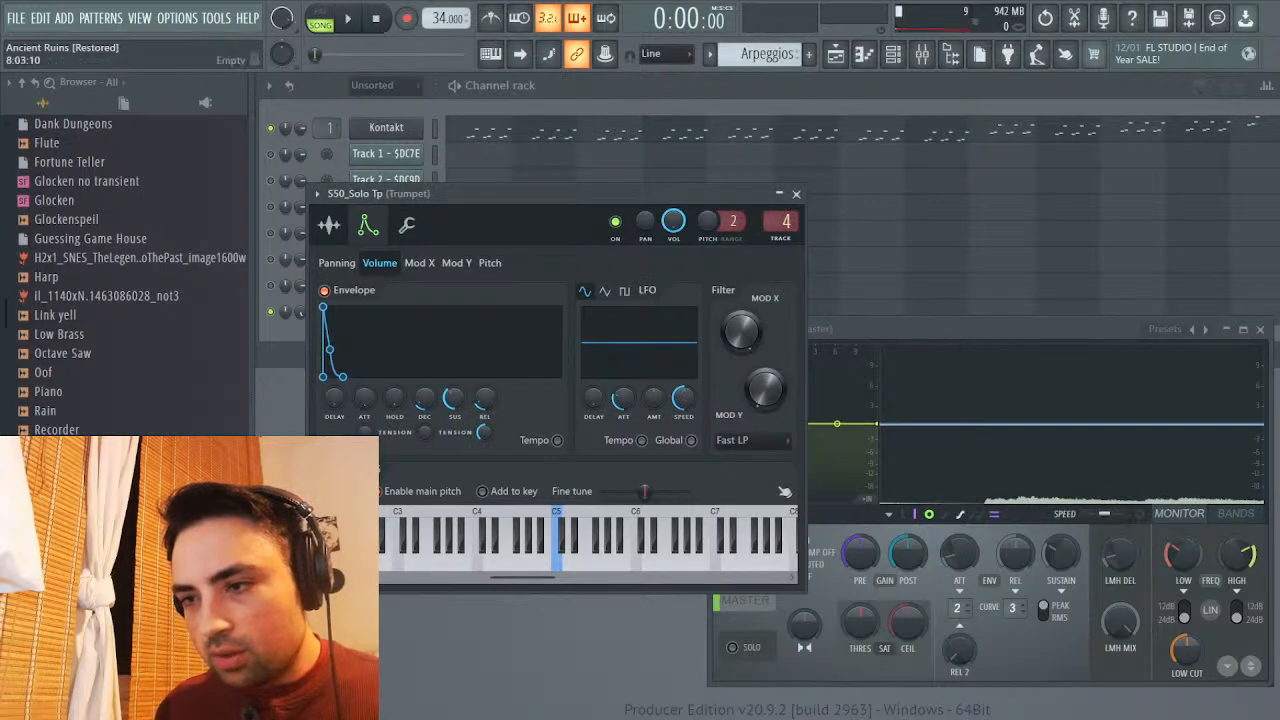
left_click(921, 54)
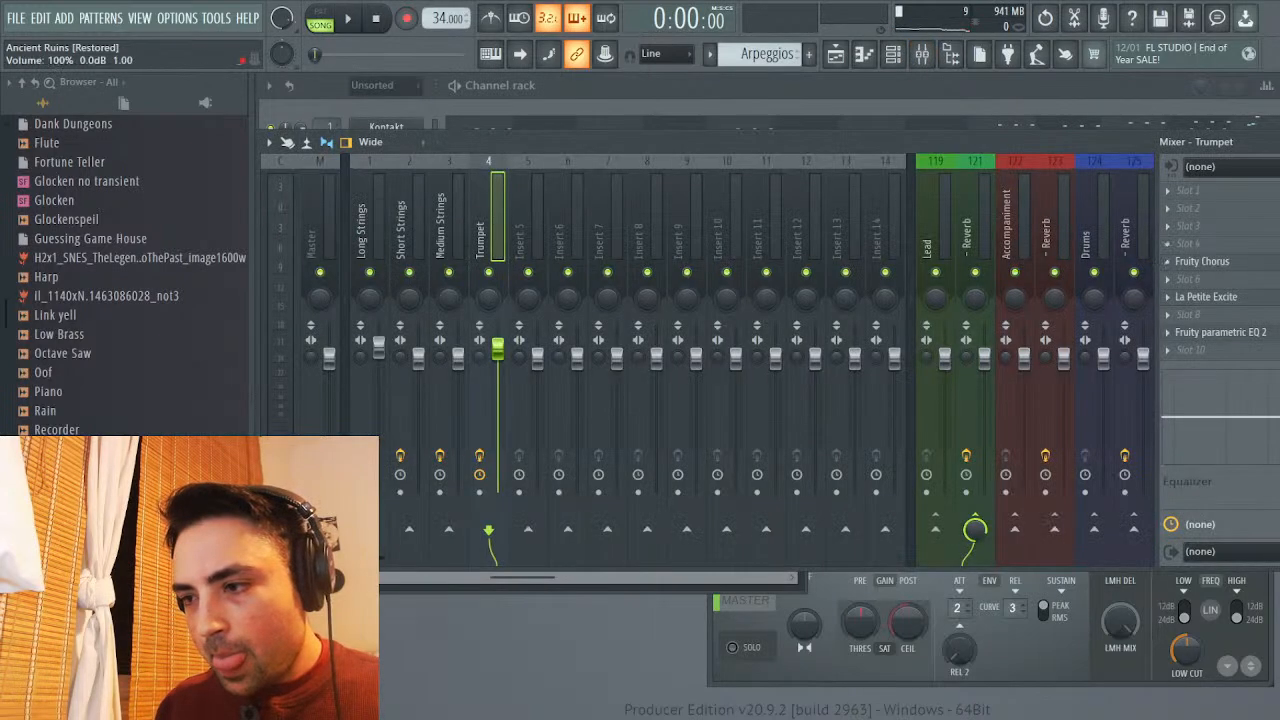
left_click(321, 228)
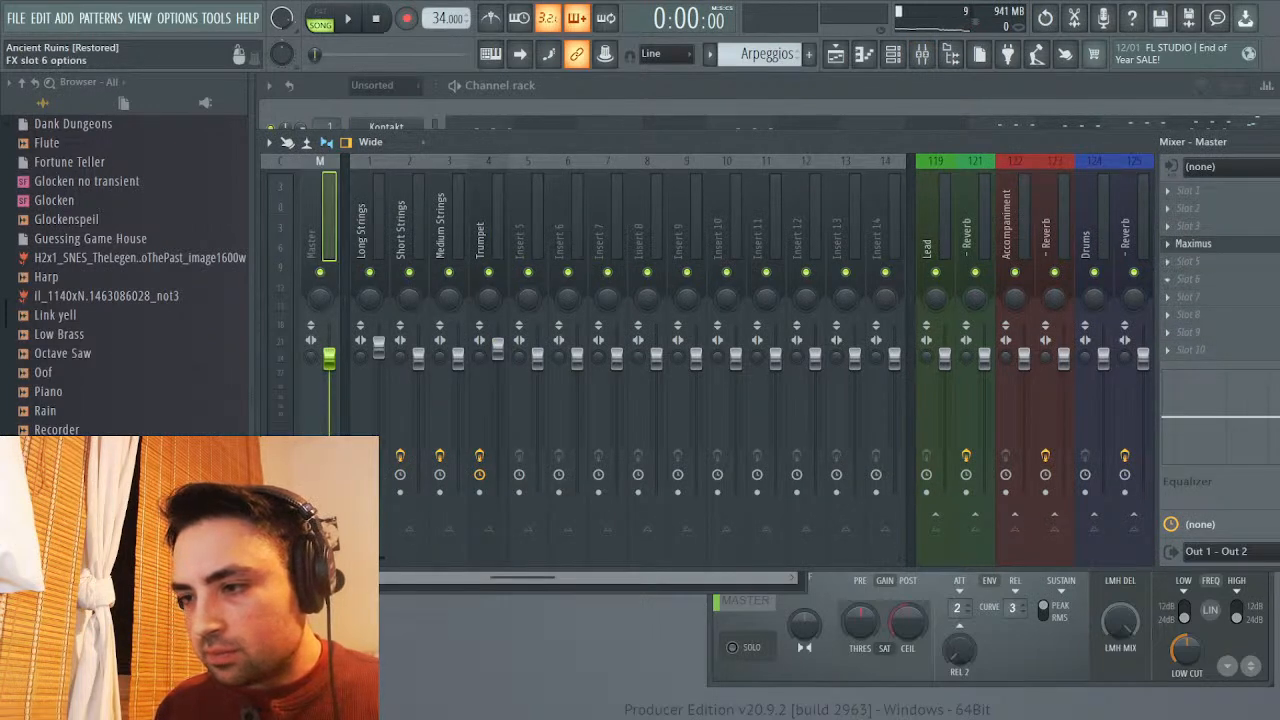
left_click(1190, 279)
key("F9")
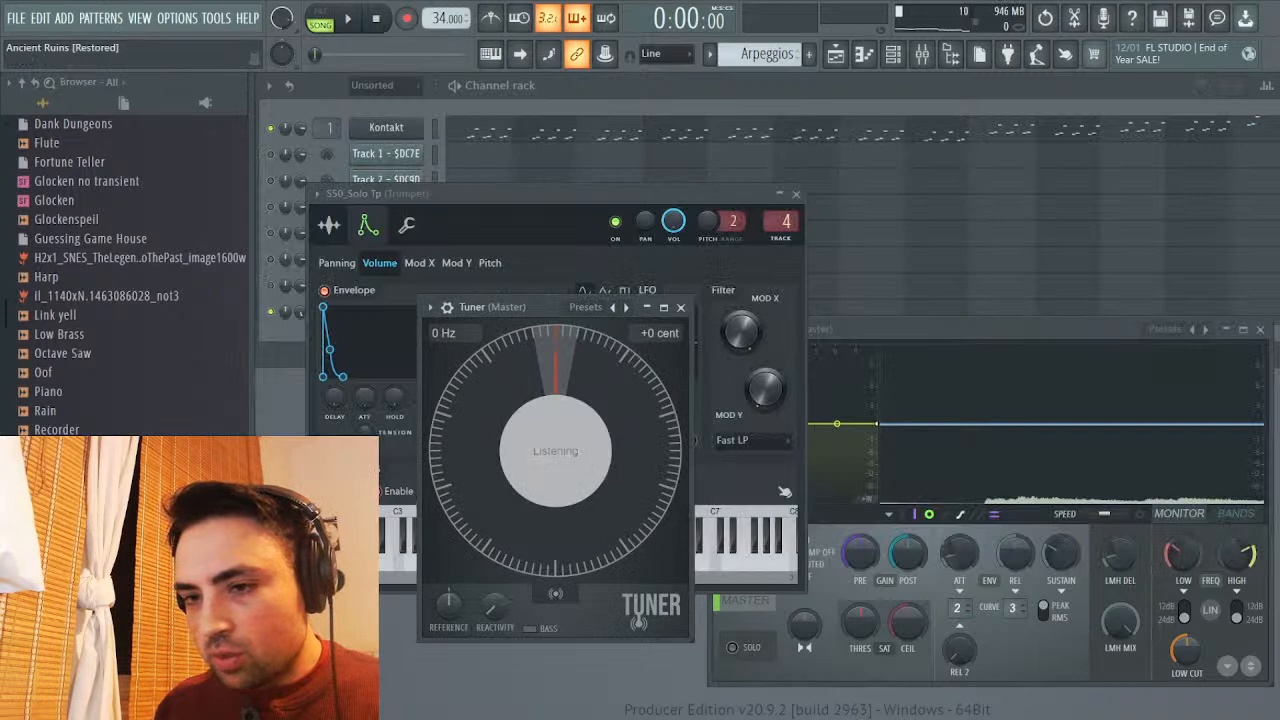
Tune the S50_Solo Tp sampler against the Tuner by setting its root note to A4 and lowering its fine tune slightly
left_click(785, 491)
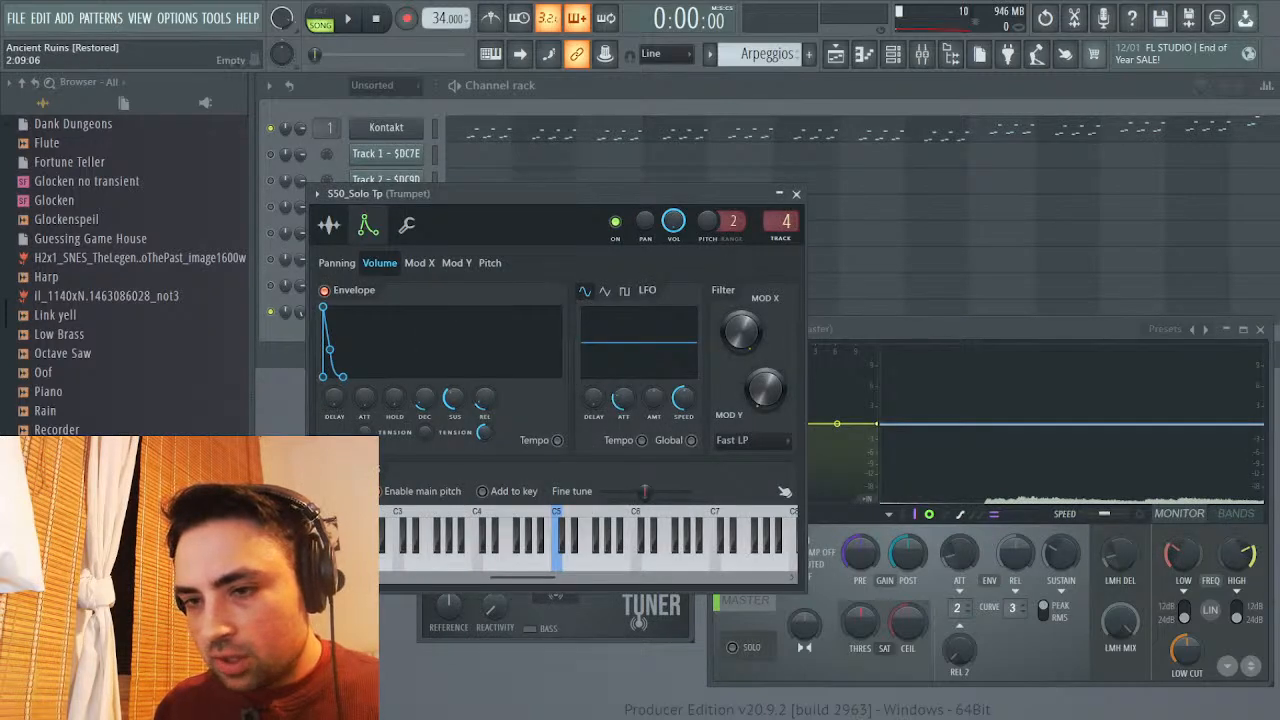
left_click_drag(420, 193, 780, 172)
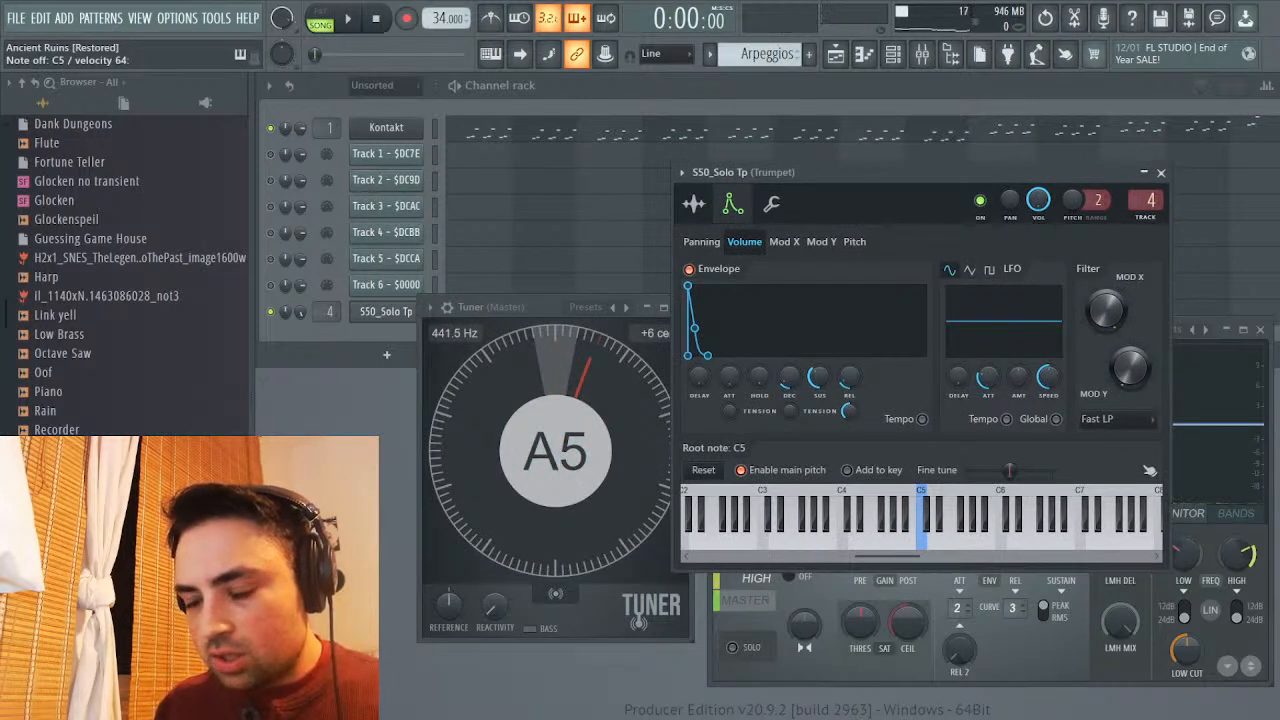
right_click(899, 537)
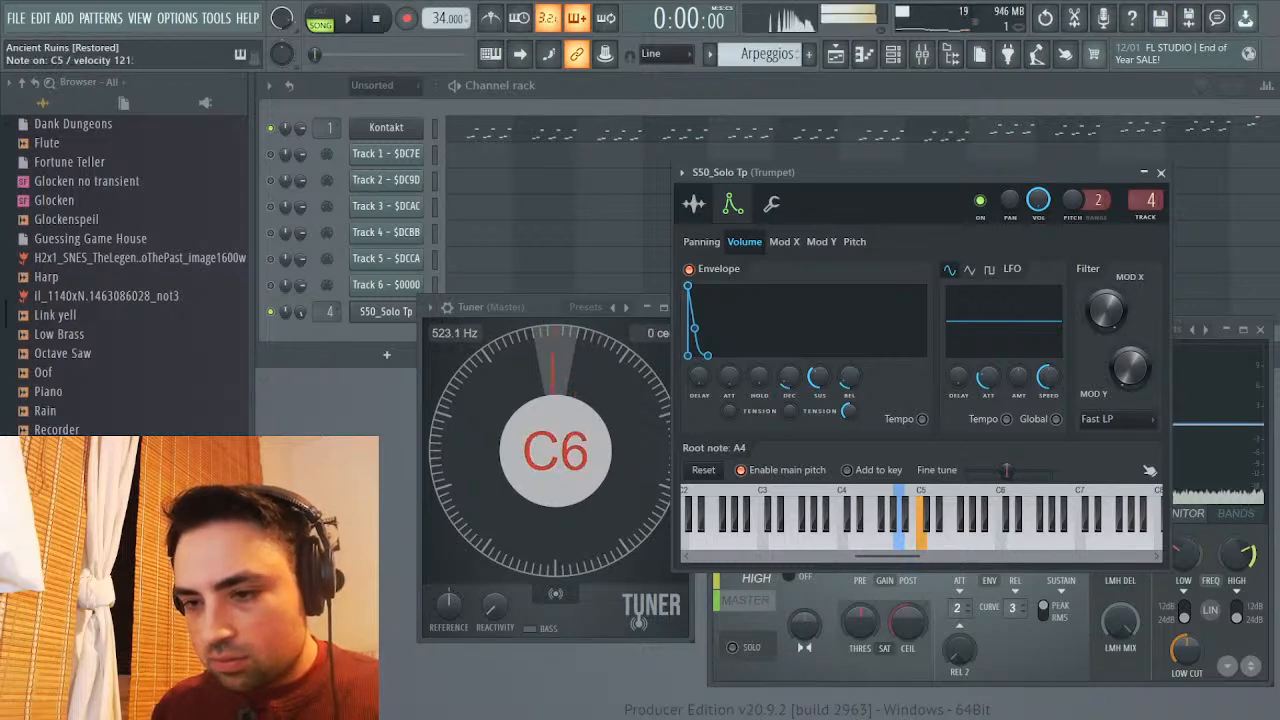
Play the song and try a 4.2 dB low shelf boost on the Short Strings mixer track, resetting the shelf to flat
key("space")
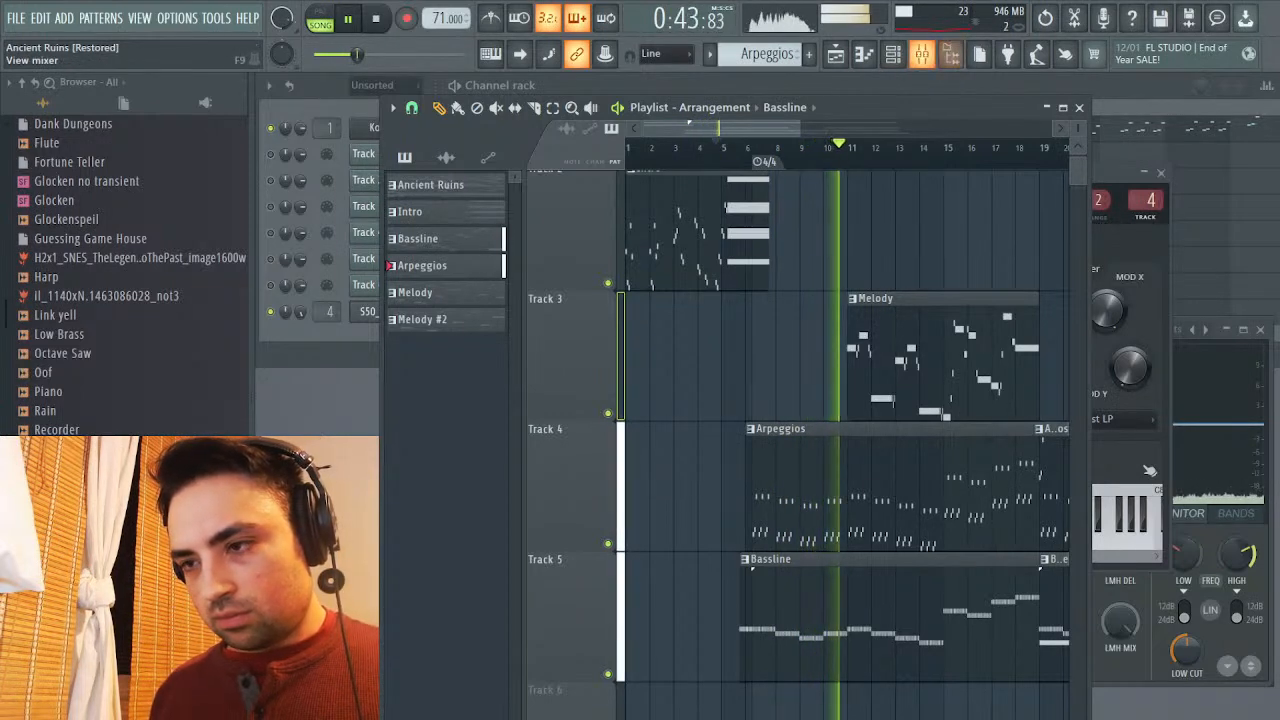
key("F9")
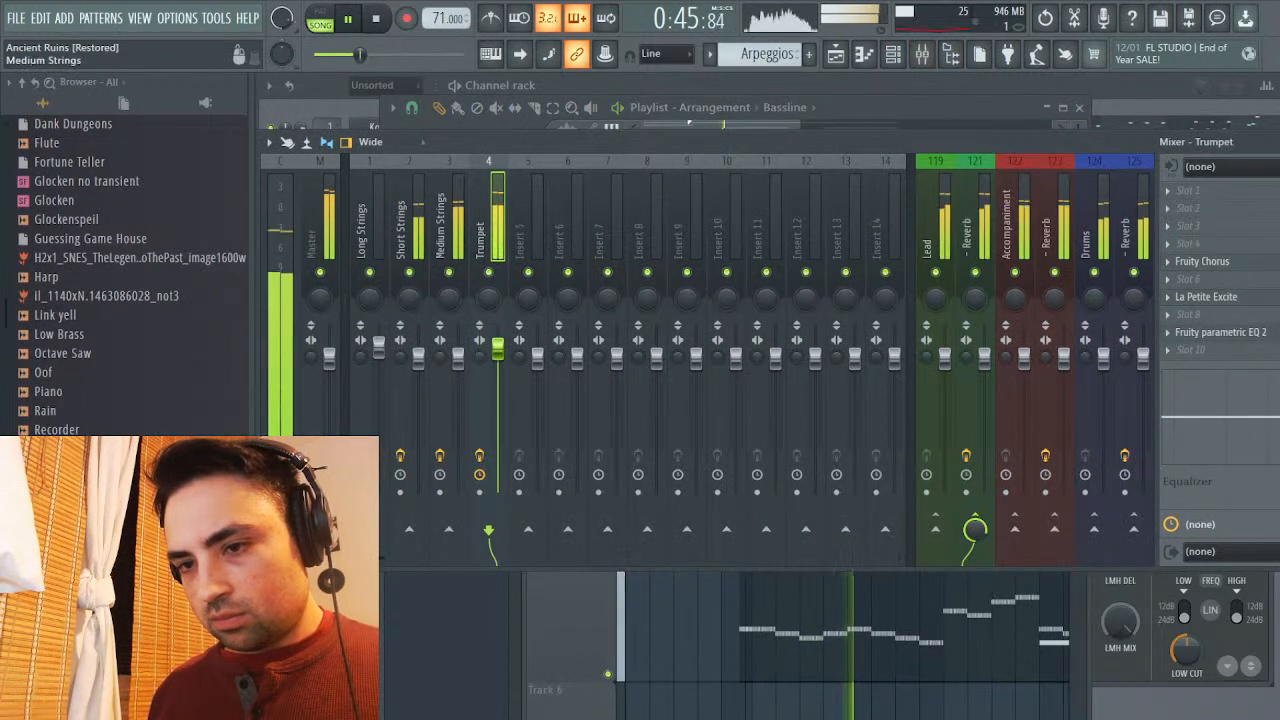
left_click(409, 220)
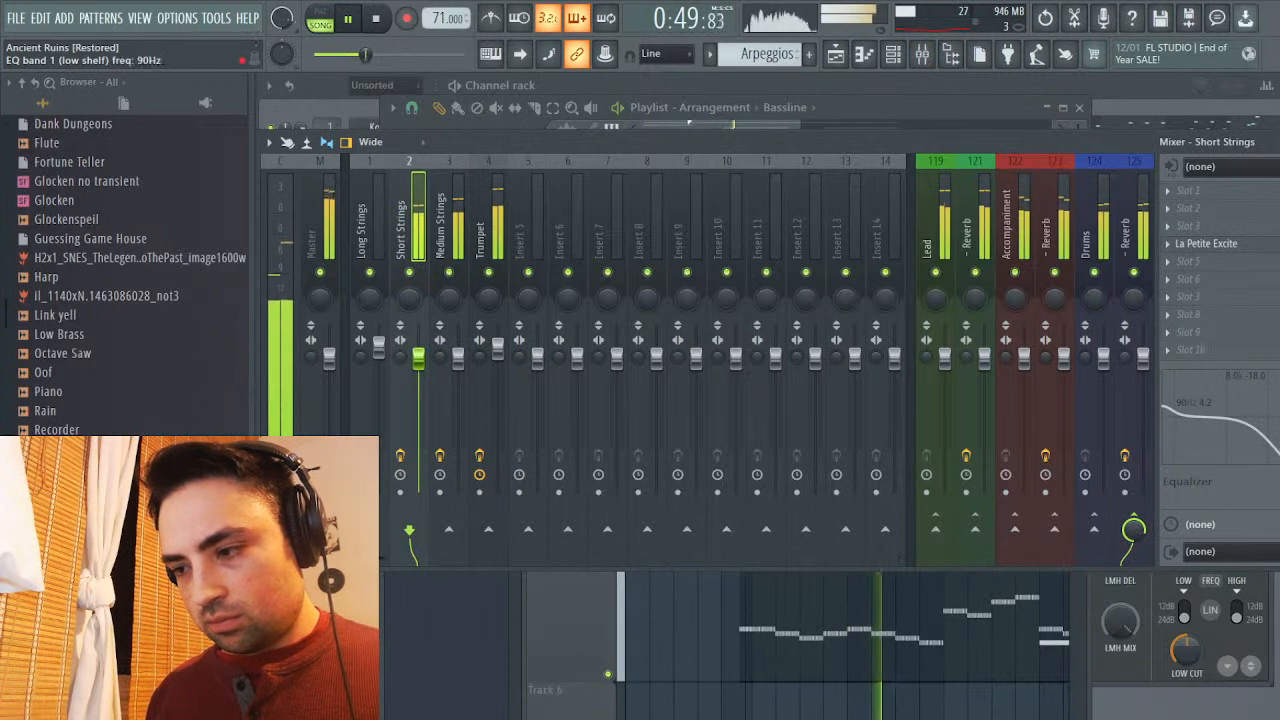
left_click_drag(1208, 402, 1185, 402)
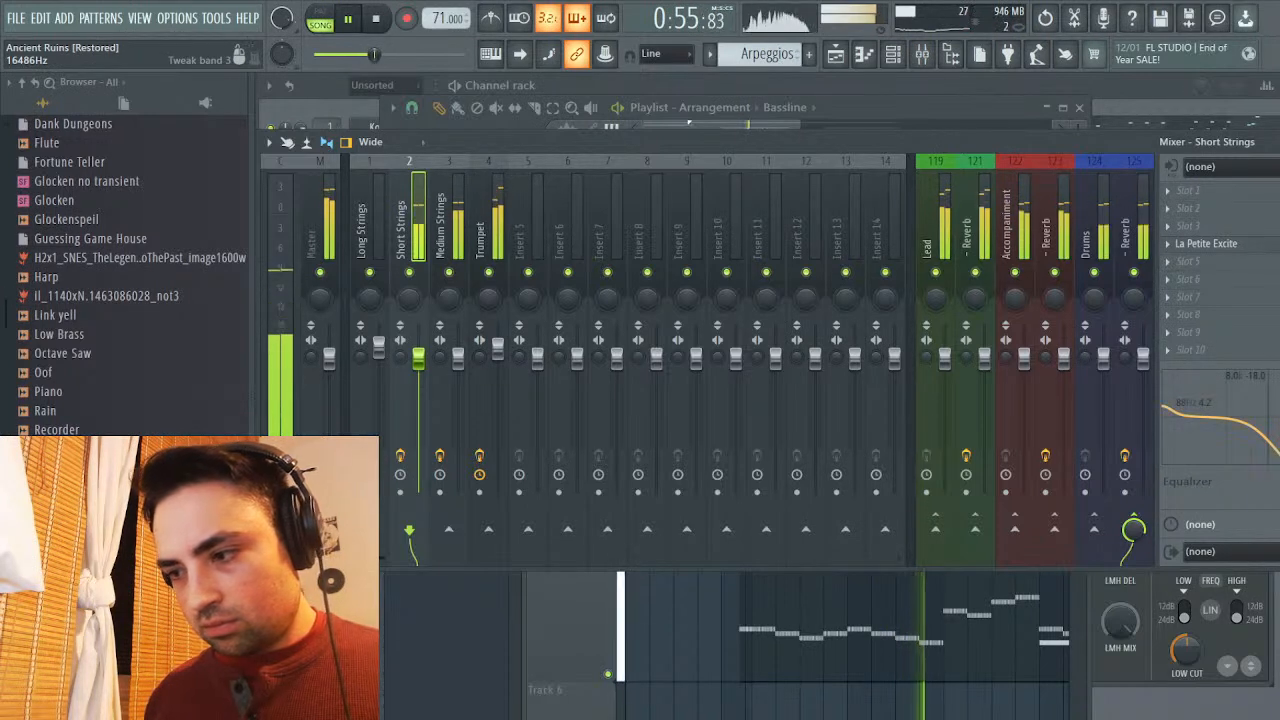
left_click_drag(1185, 402, 1185, 418)
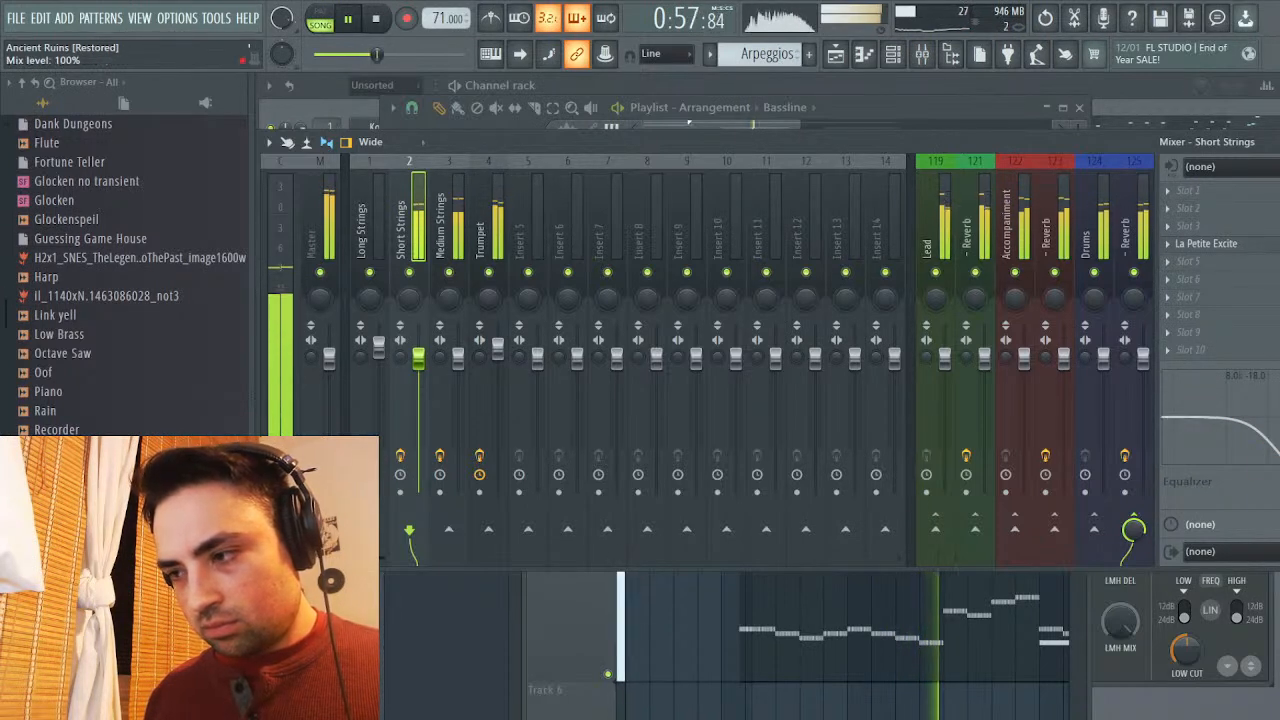
Close the mixer, playlist, trumpet sampler and Tuner windows, and switch Maximus to its master band
left_click(1275, 142)
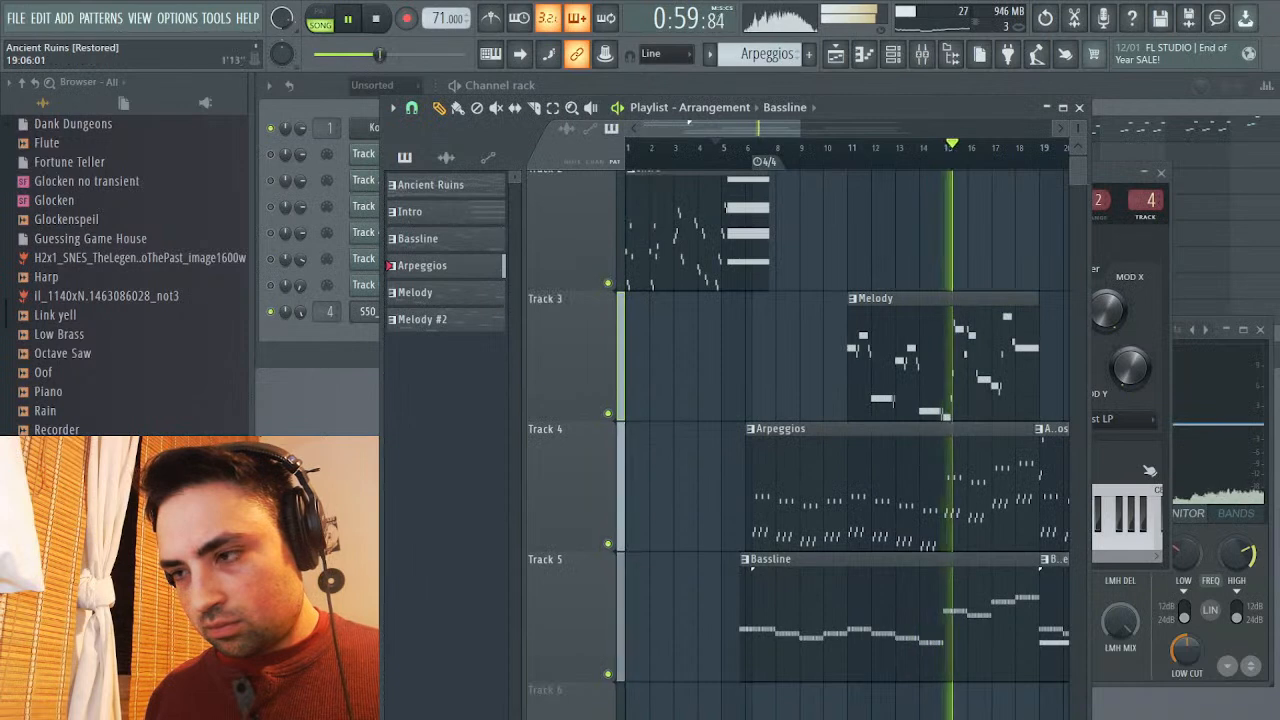
left_click(1079, 107)
left_click(1161, 172)
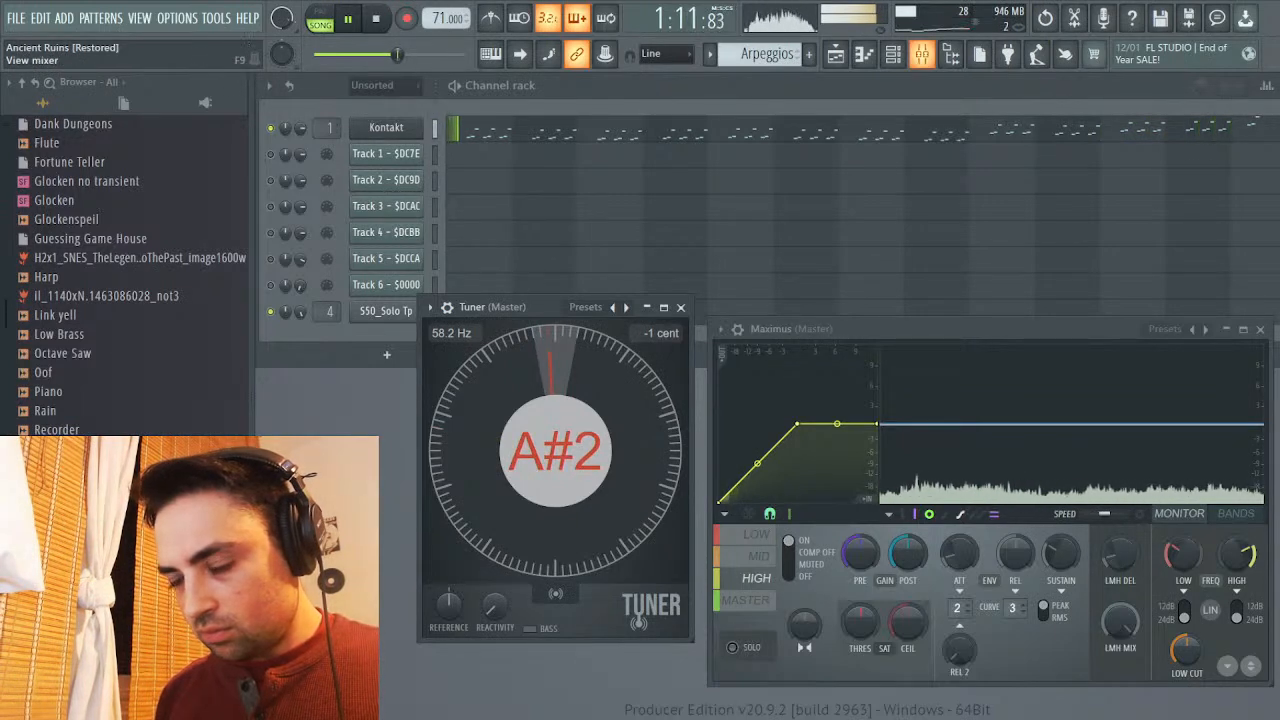
left_click(745, 600)
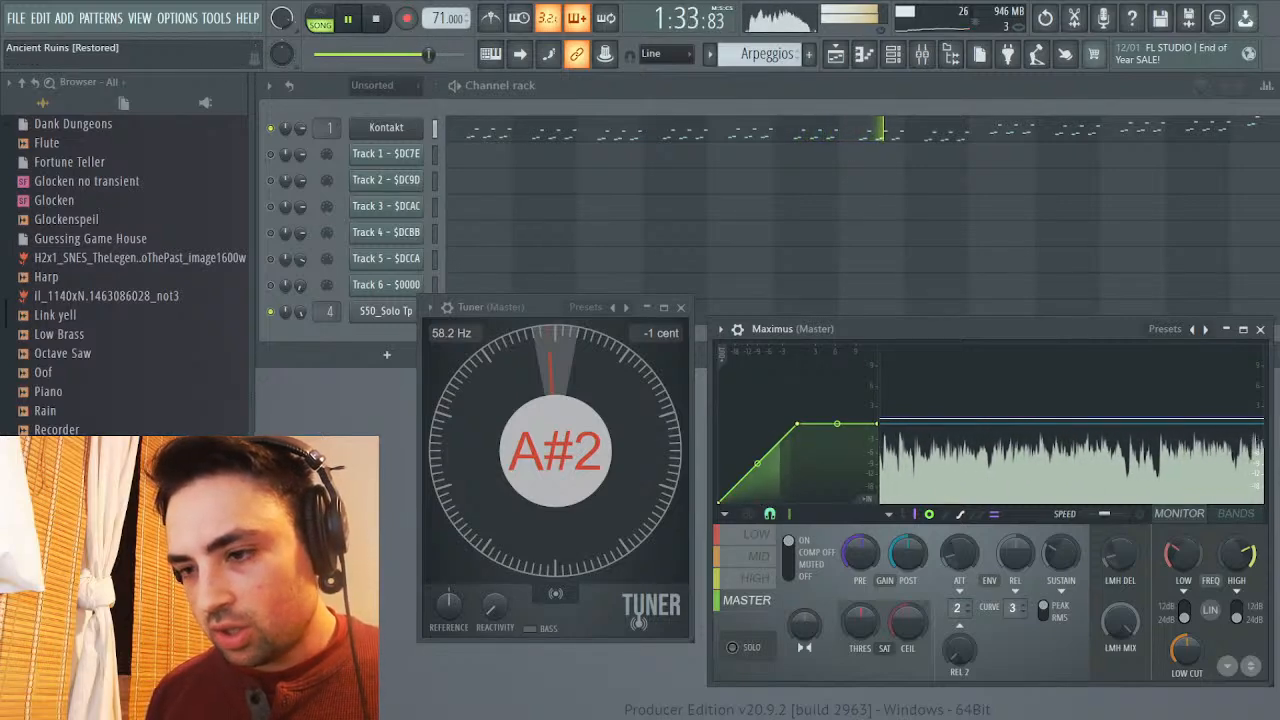
left_click(681, 307)
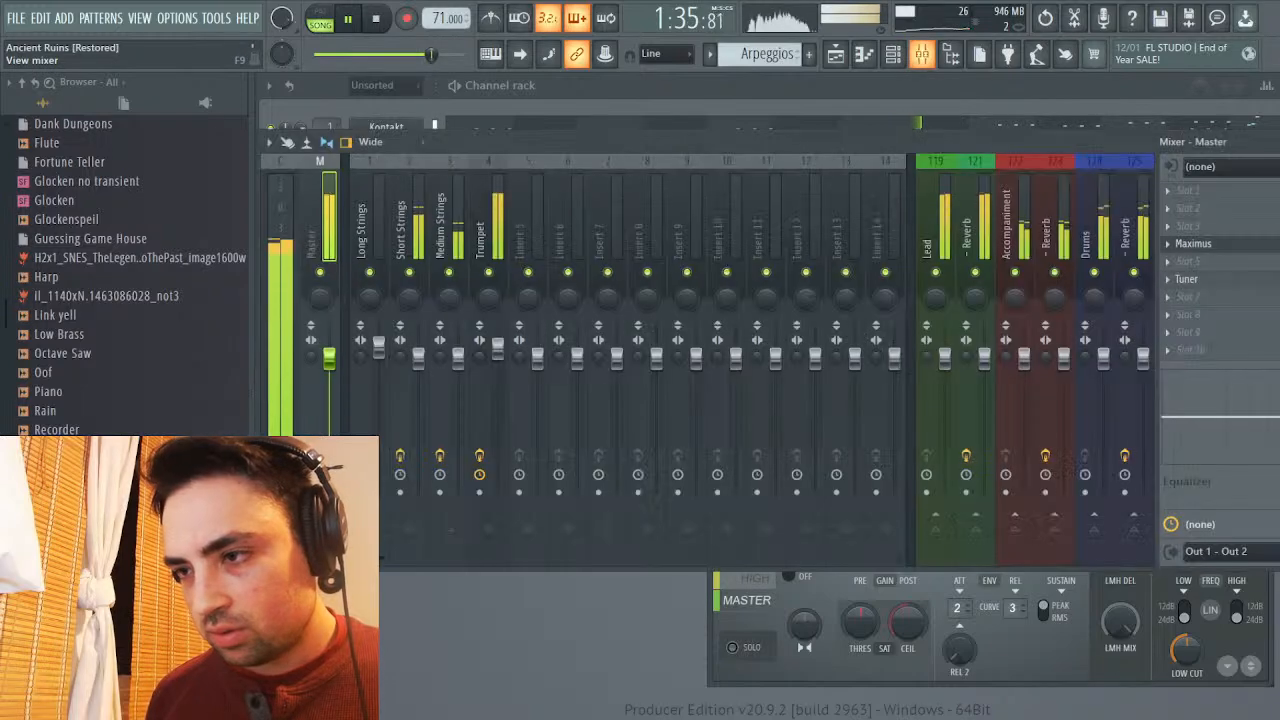
Lower the Trumpet mixer track's high shelf EQ to -4.6 dB while the song plays
left_click(921, 54)
left_click(480, 238)
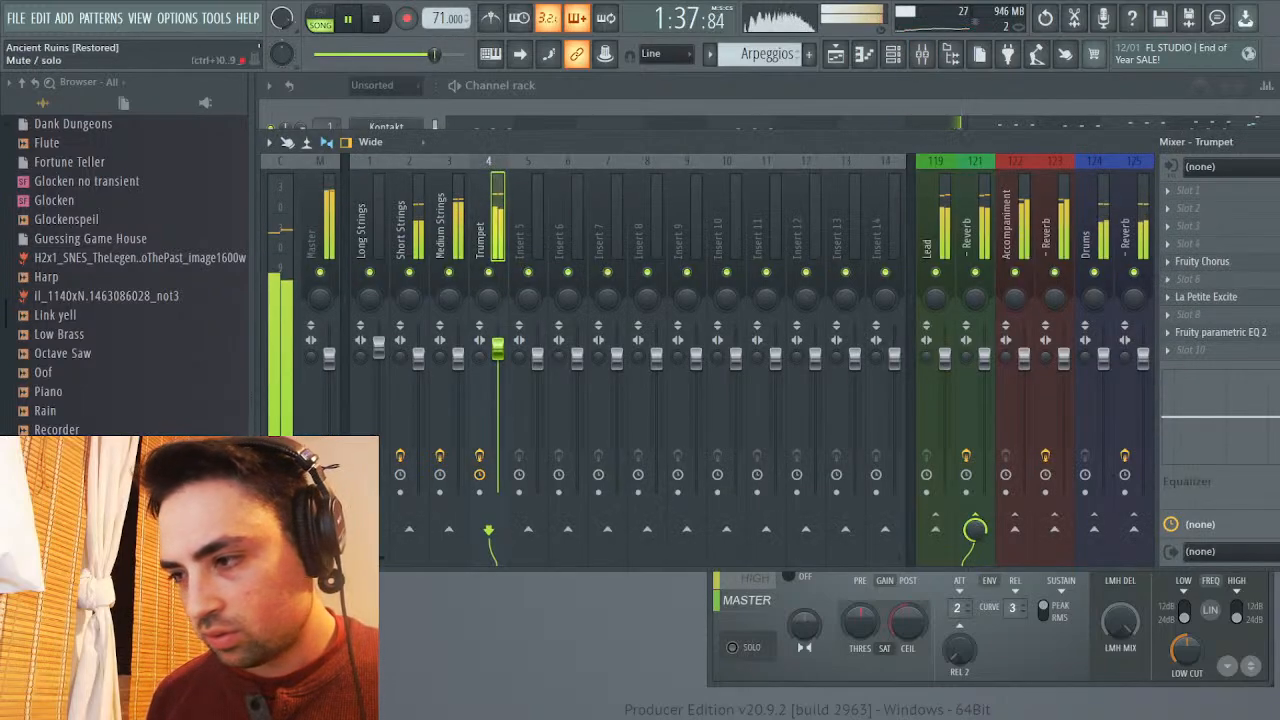
left_click_drag(1260, 418, 1260, 425)
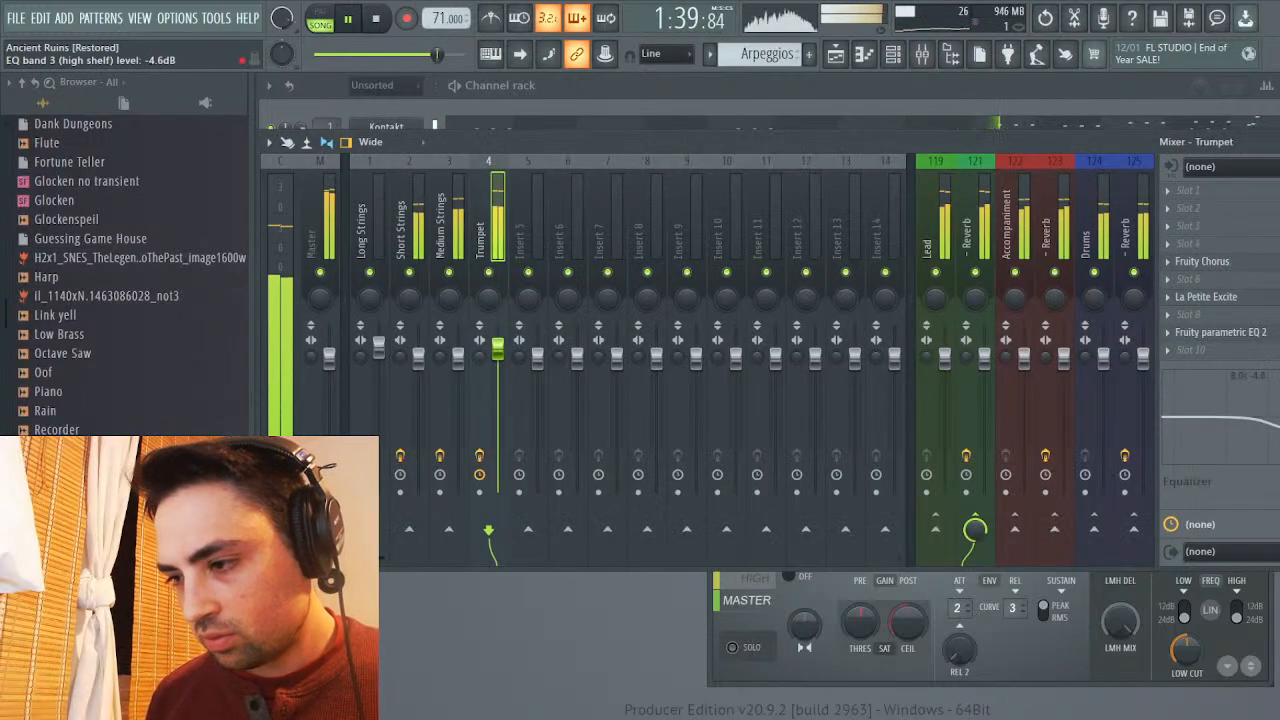
Set band 6 of the Trumpet track's Fruity parametric EQ 2 to a -6.1 dB cut at 4584 Hz
left_click(1220, 332)
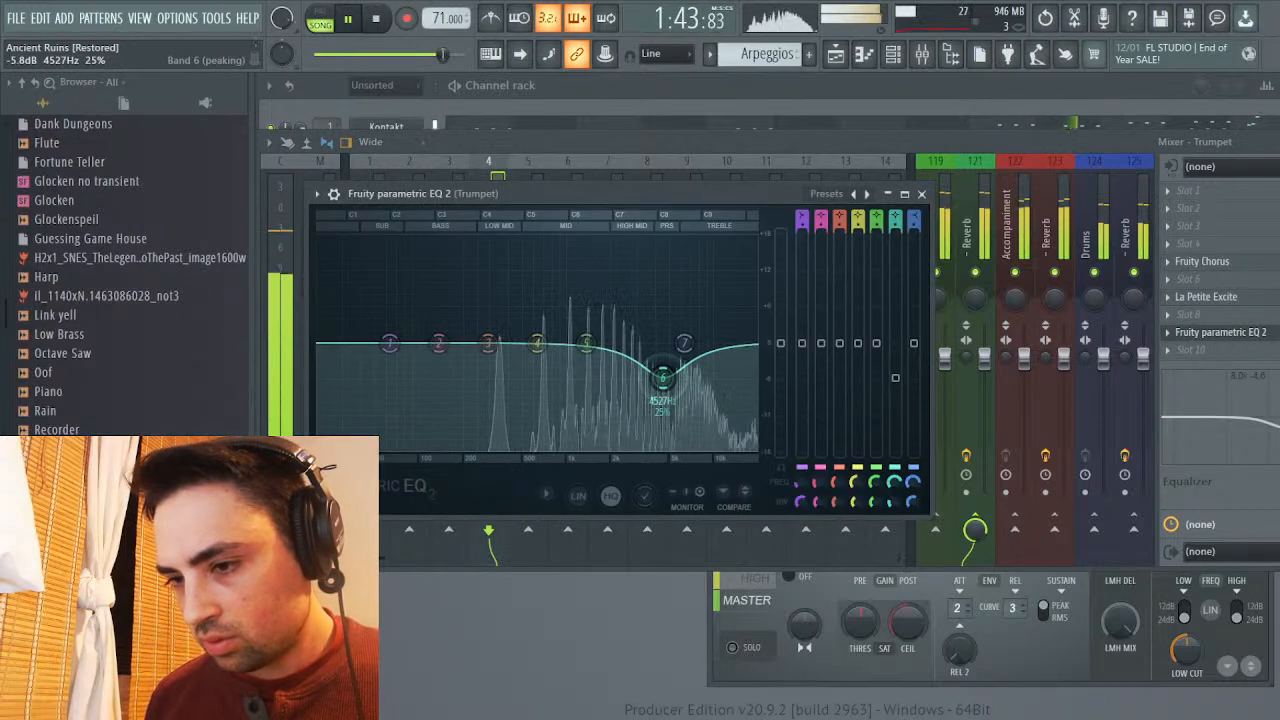
mouse_move(662, 377)
left_mouse_down()
mouse_move(685, 373)
mouse_move(664, 378)
left_mouse_up()
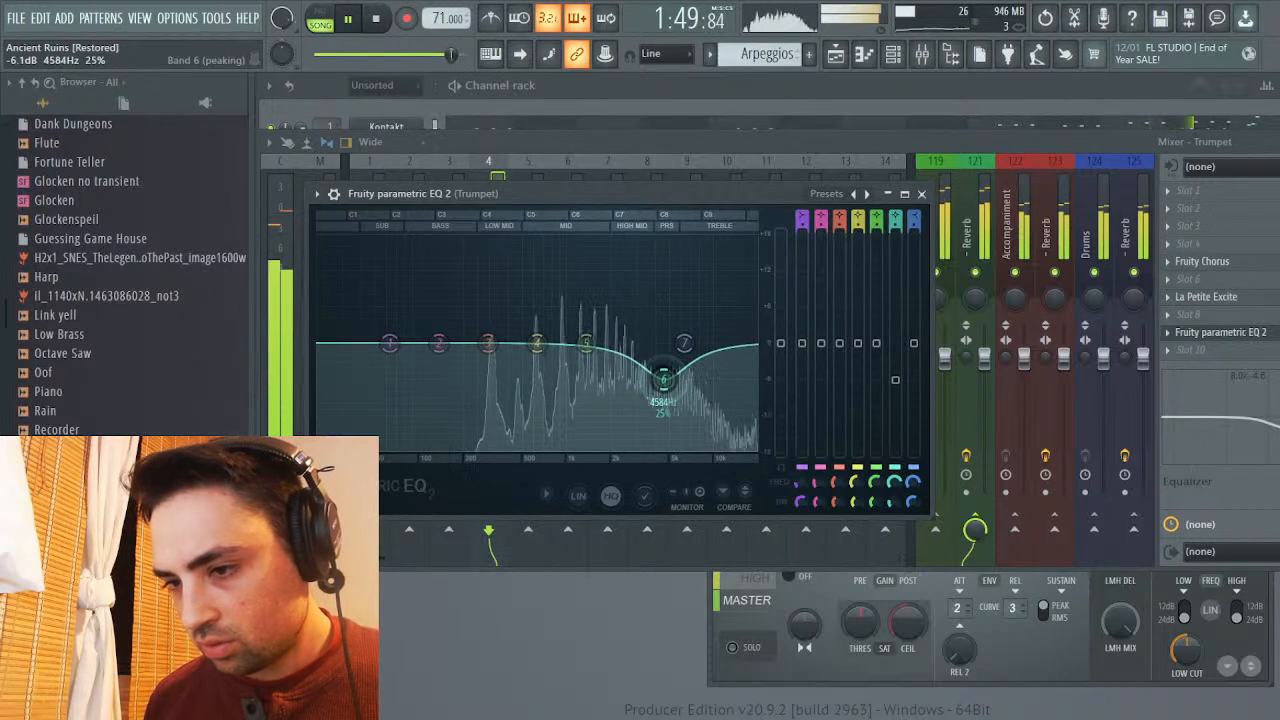
key("Escape")
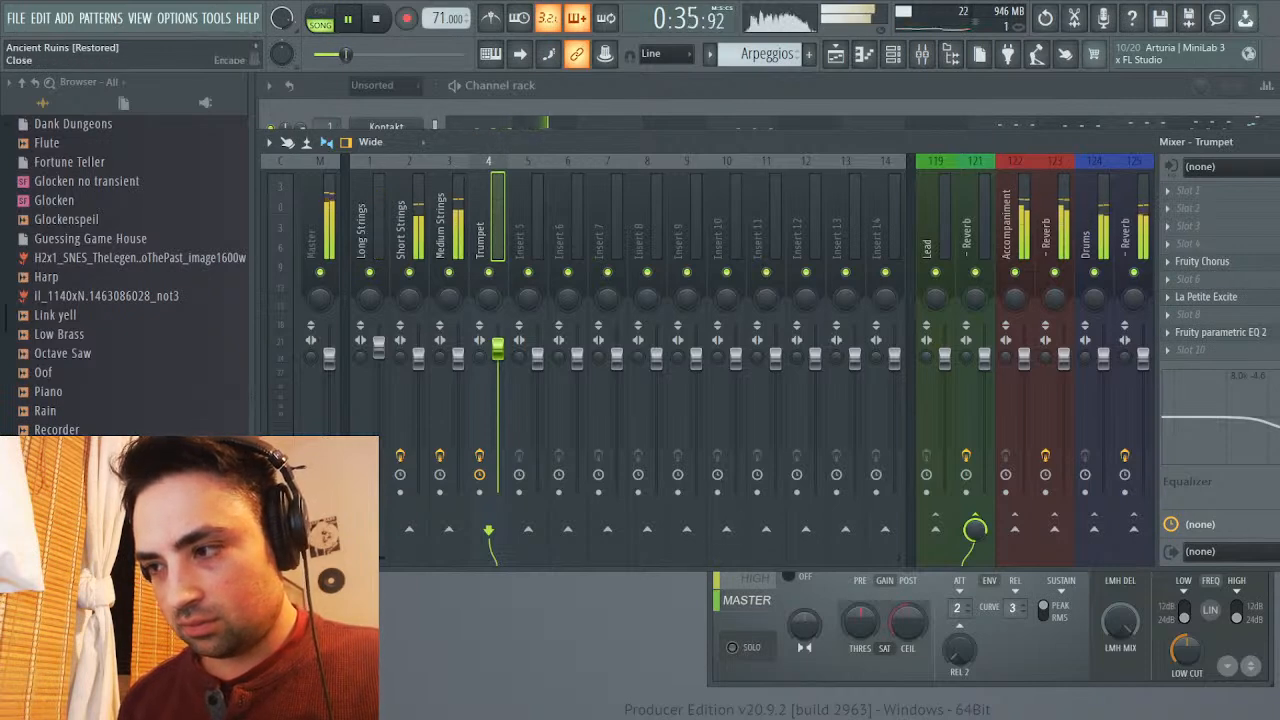
Shorten the SSO_BIG C2 zone in Kontakt's Short Strings mapping so it ends where the SSO_BIG C3 zone begins
left_click(1272, 142)
left_click(386, 128)
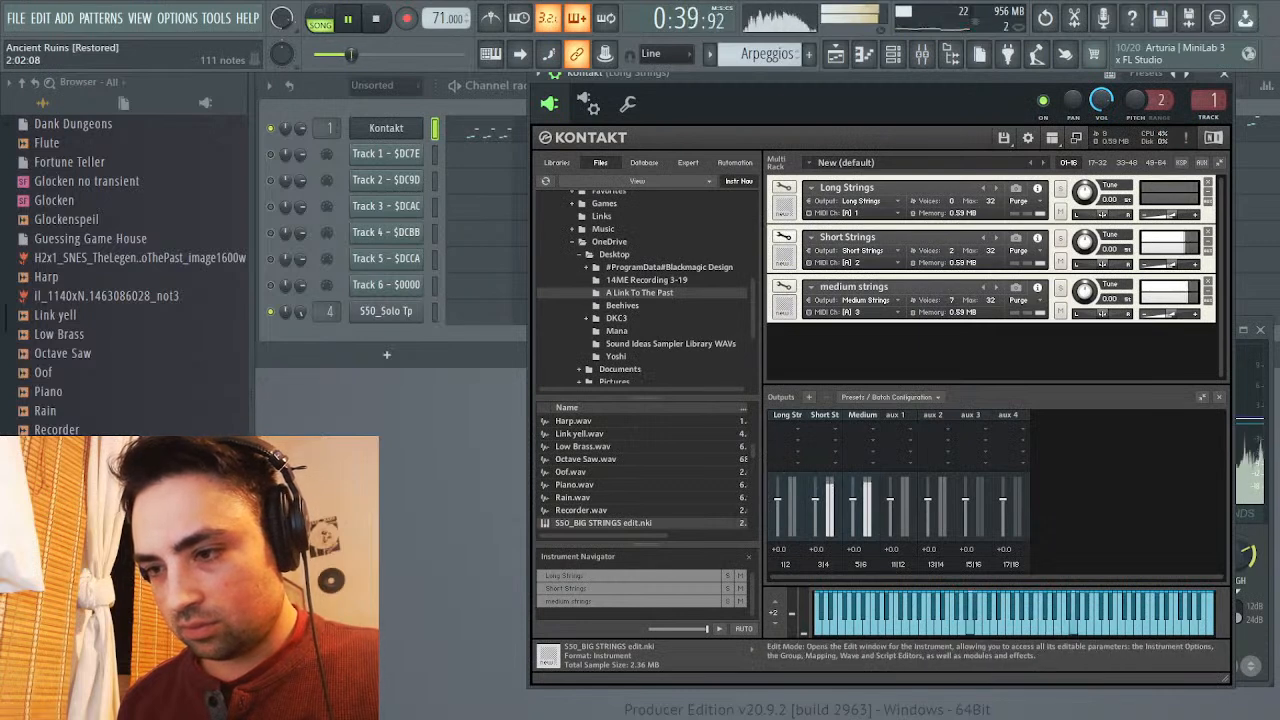
left_click(784, 237)
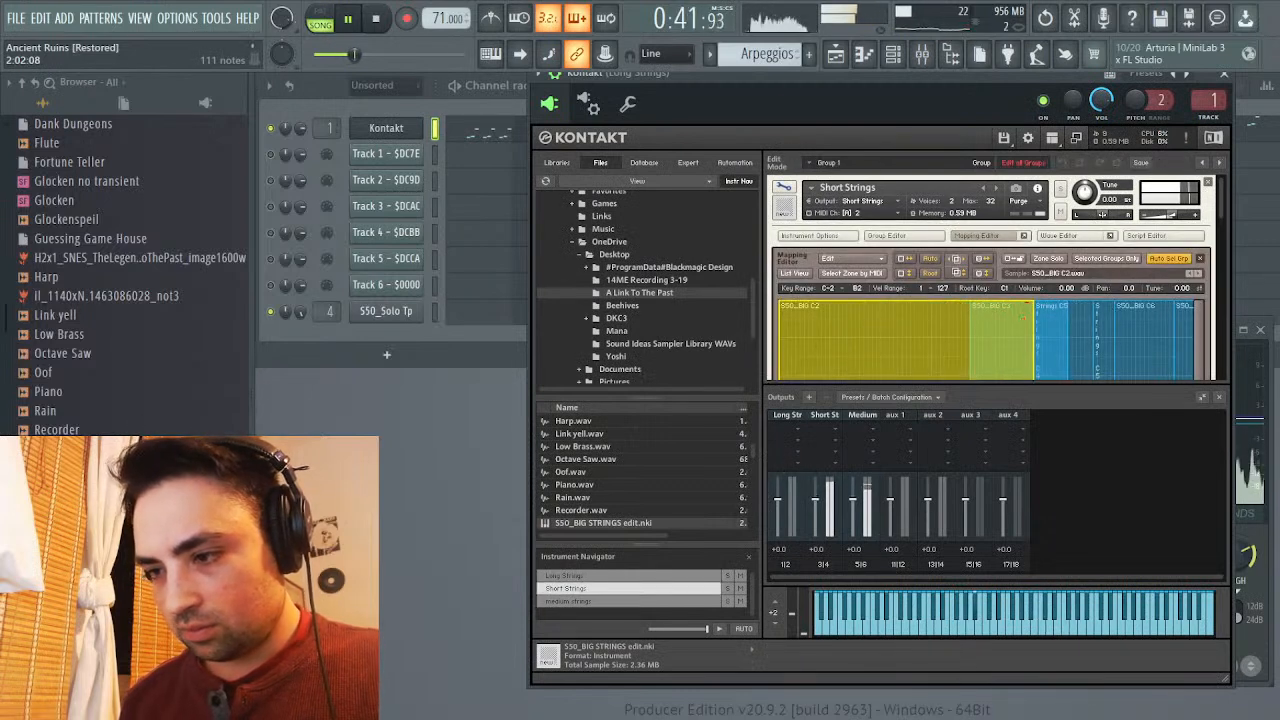
left_click_drag(1033, 342, 970, 342)
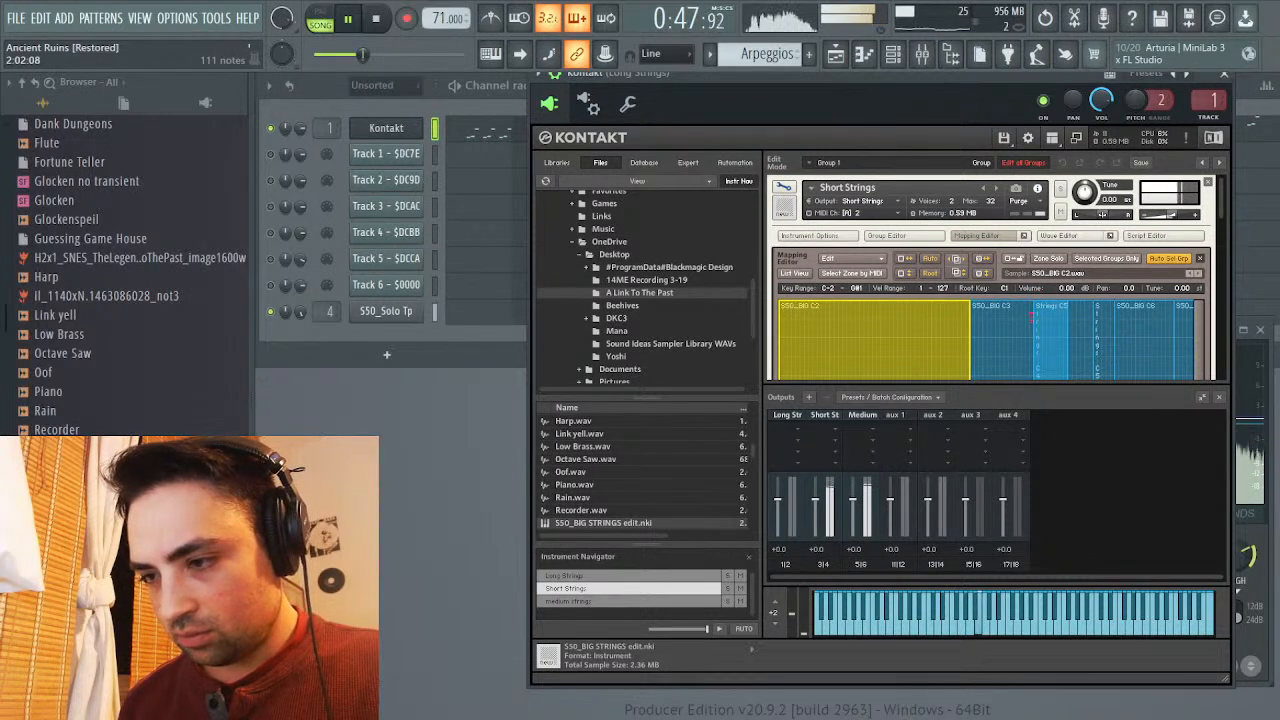
Trim the low end of the Strings C5 zone so it starts right after Strings C4_2, and close Kontakt
left_click(1035, 318)
mouse_move(1035, 318)
left_mouse_down()
mouse_move(1064, 318)
mouse_move(1033, 318)
left_mouse_up()
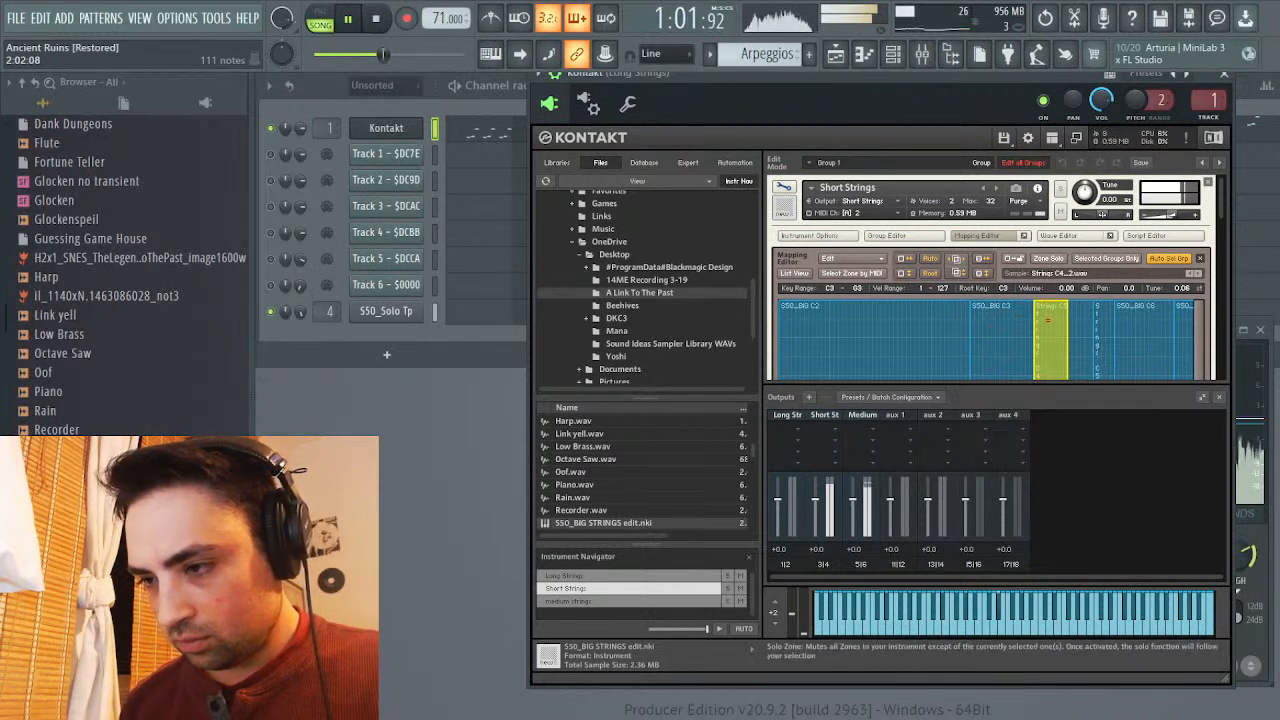
left_click(794, 272)
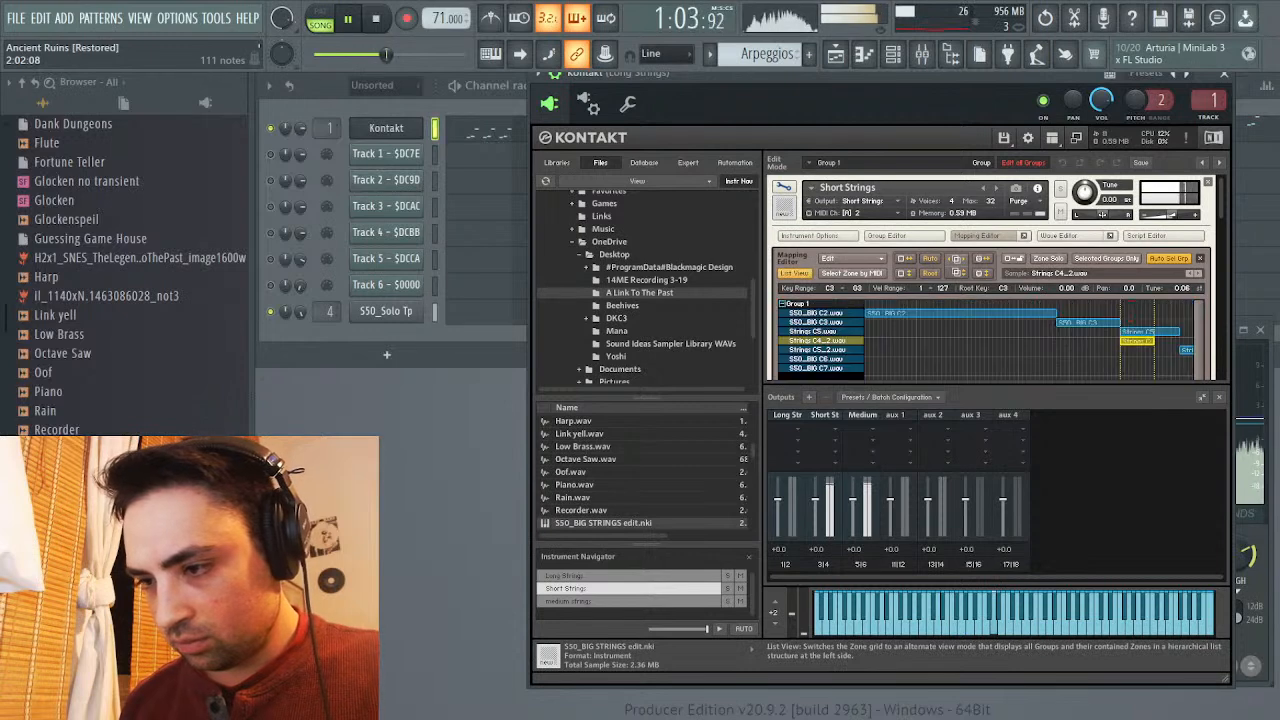
left_click(814, 331)
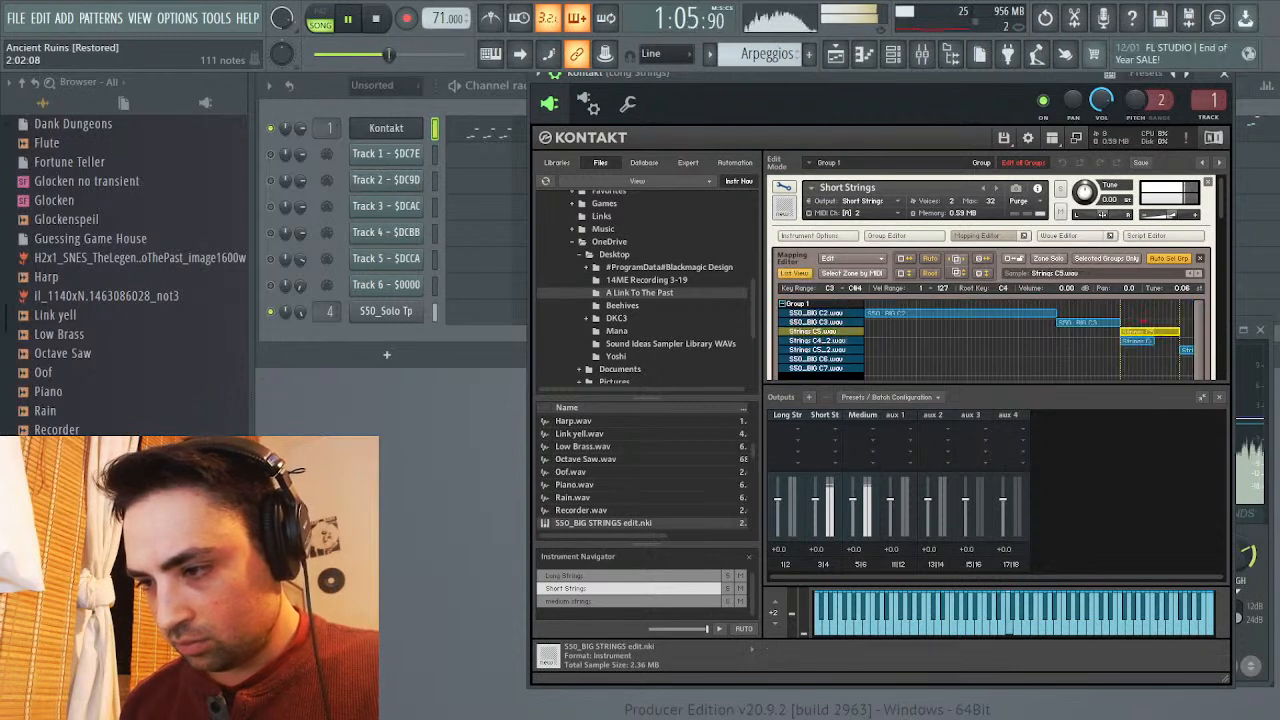
left_click_drag(1150, 331, 1154, 331)
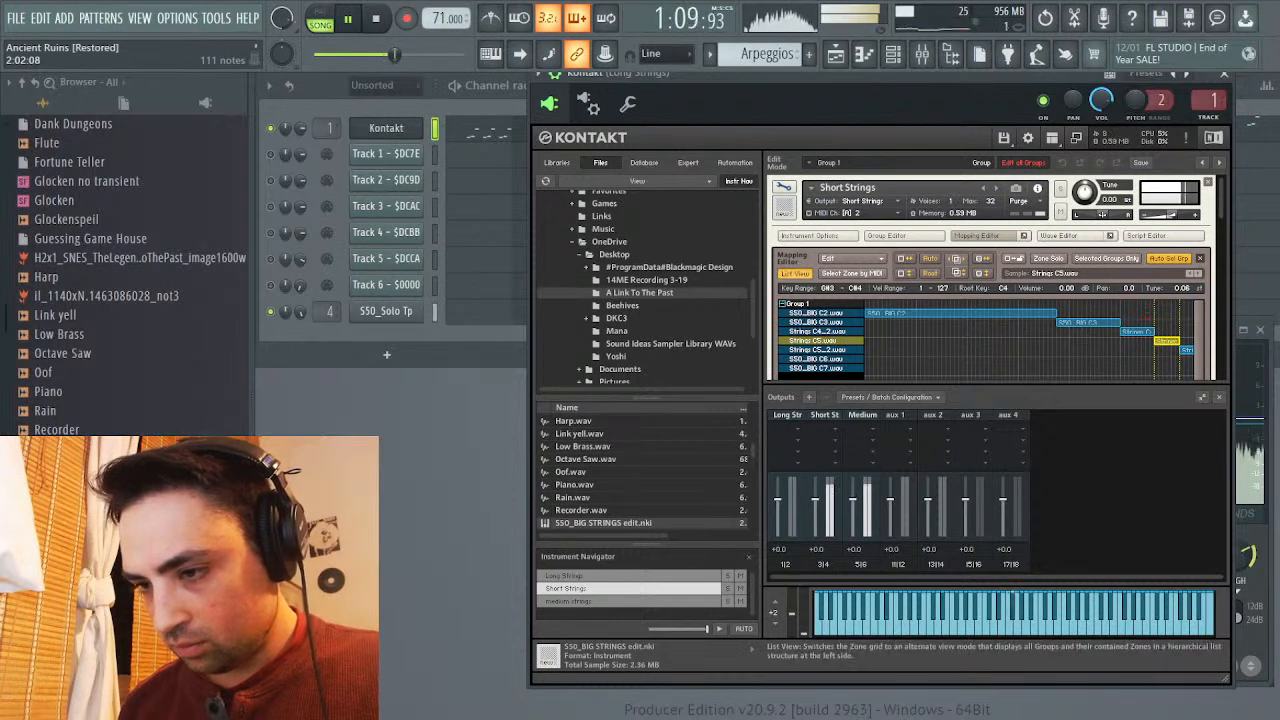
left_click(794, 272)
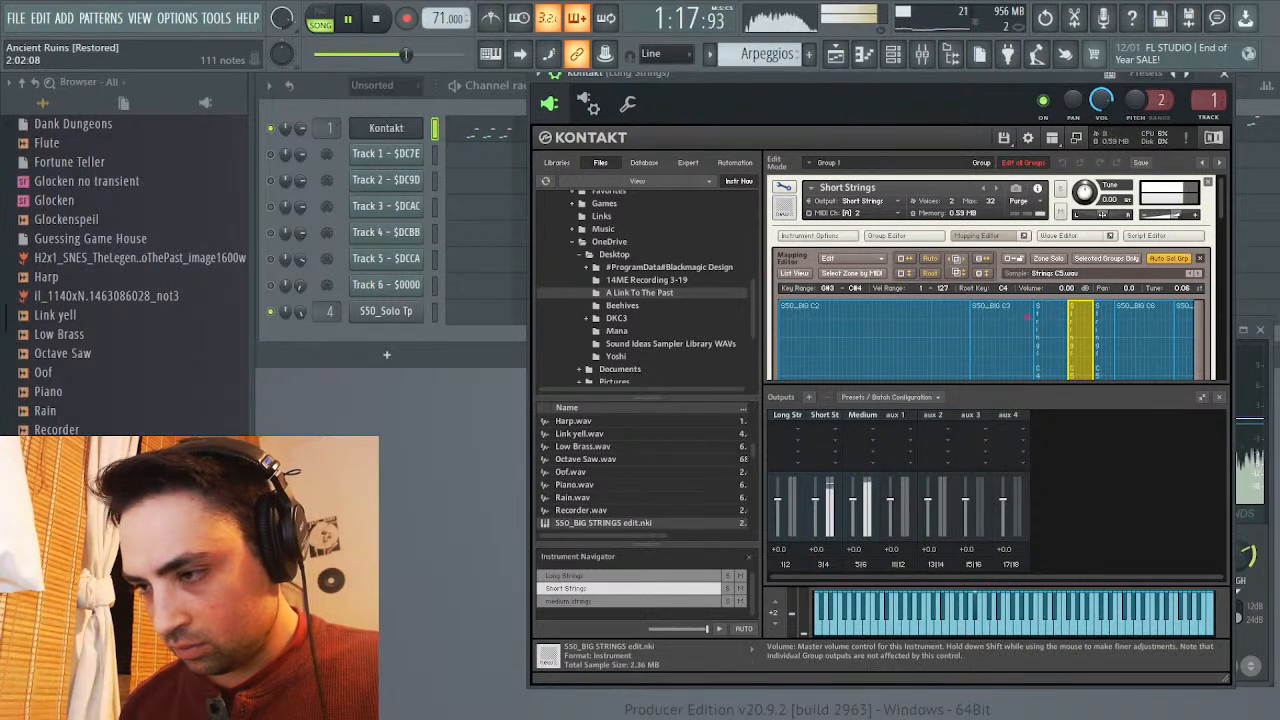
left_click(1224, 75)
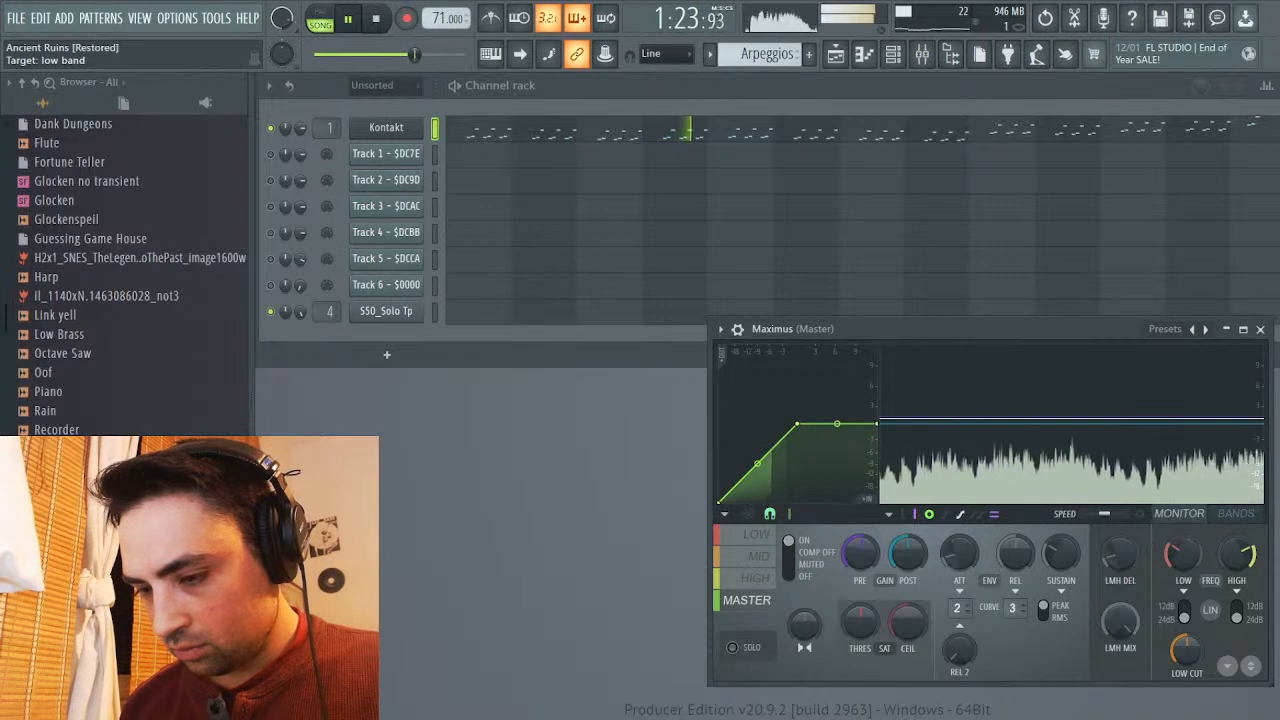
Review the mid, high and master bands in Maximus while the song plays, and stop playback
left_click(760, 556)
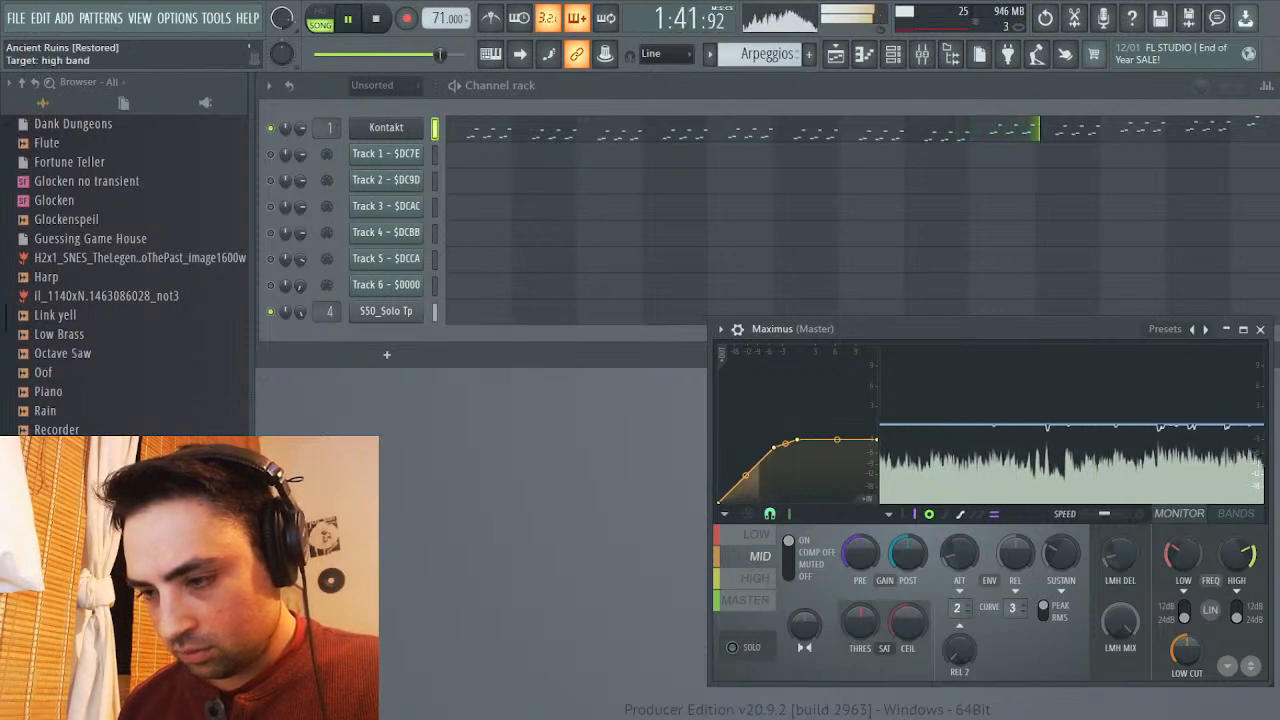
left_click(756, 578)
left_click(746, 599)
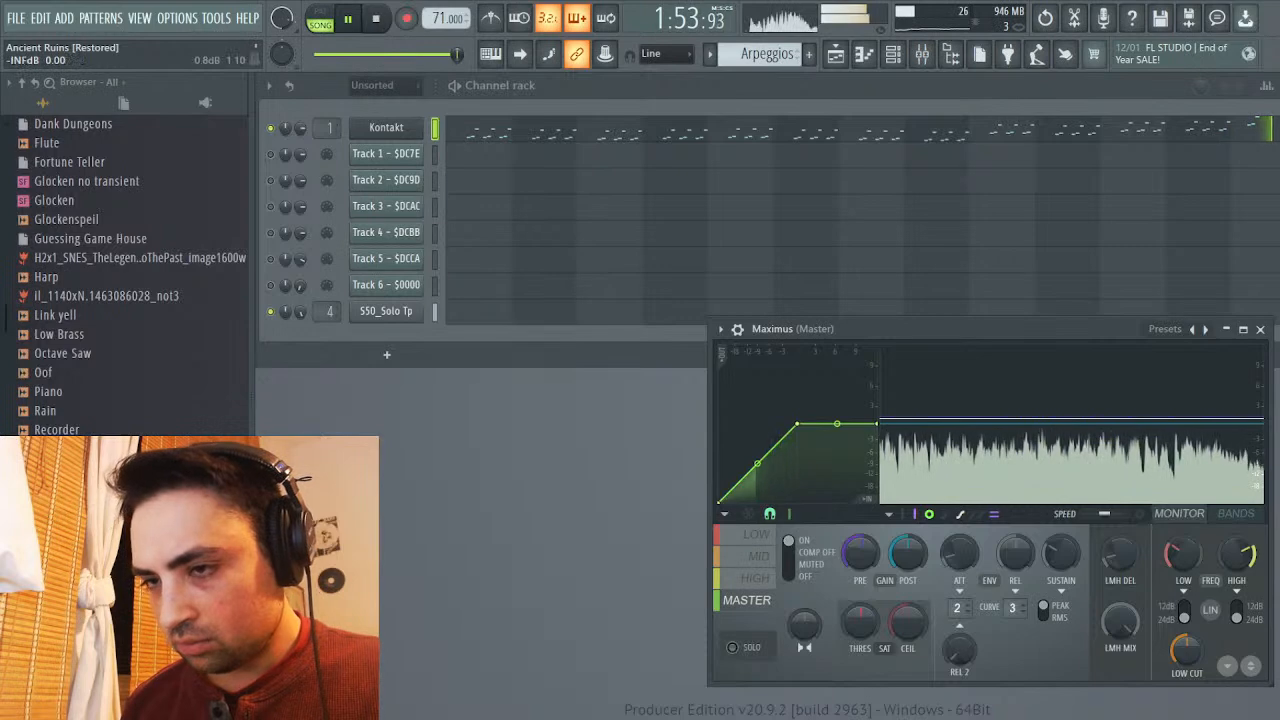
key("space")
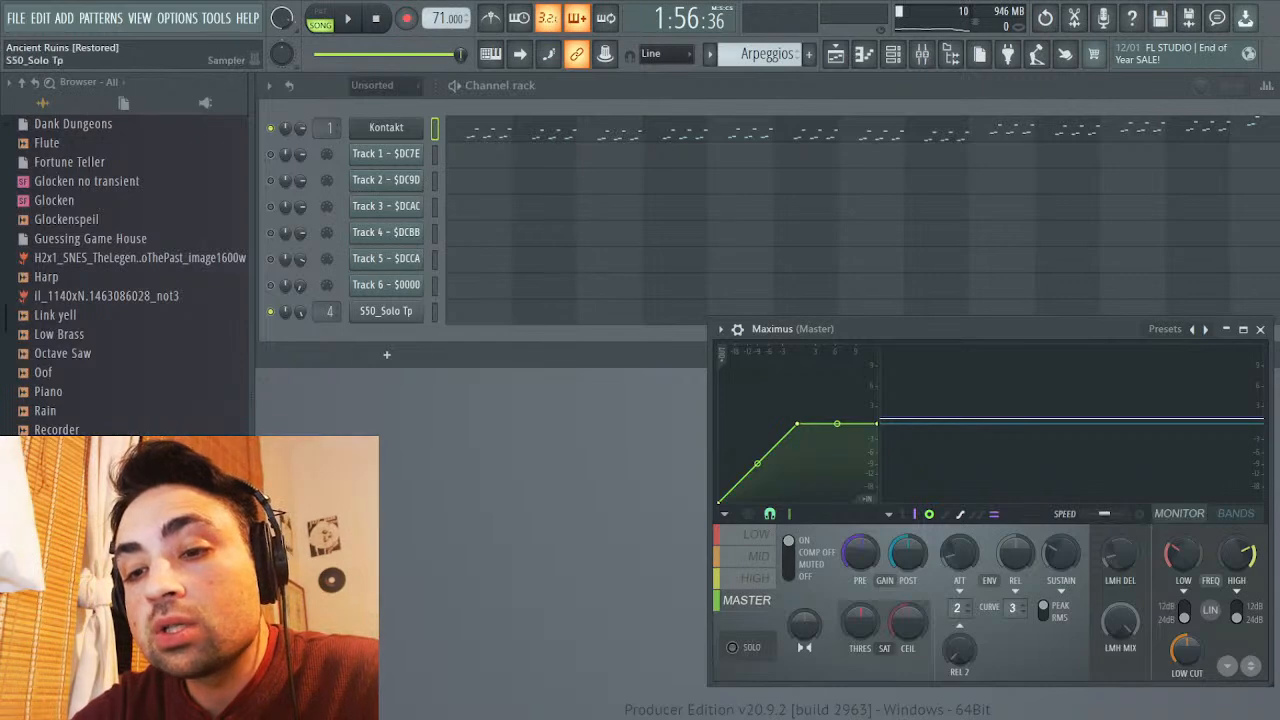
Select the SSO_Solo Tp sampler channel in the channel rack
left_click(386, 311)
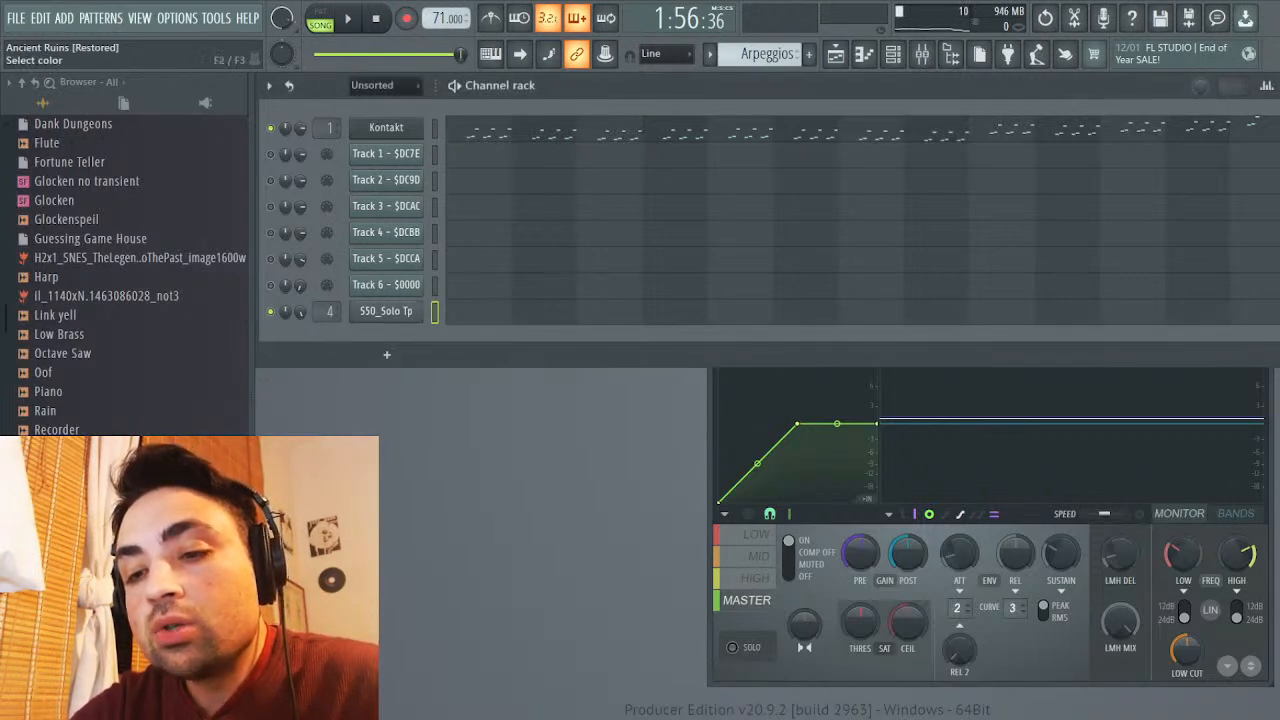